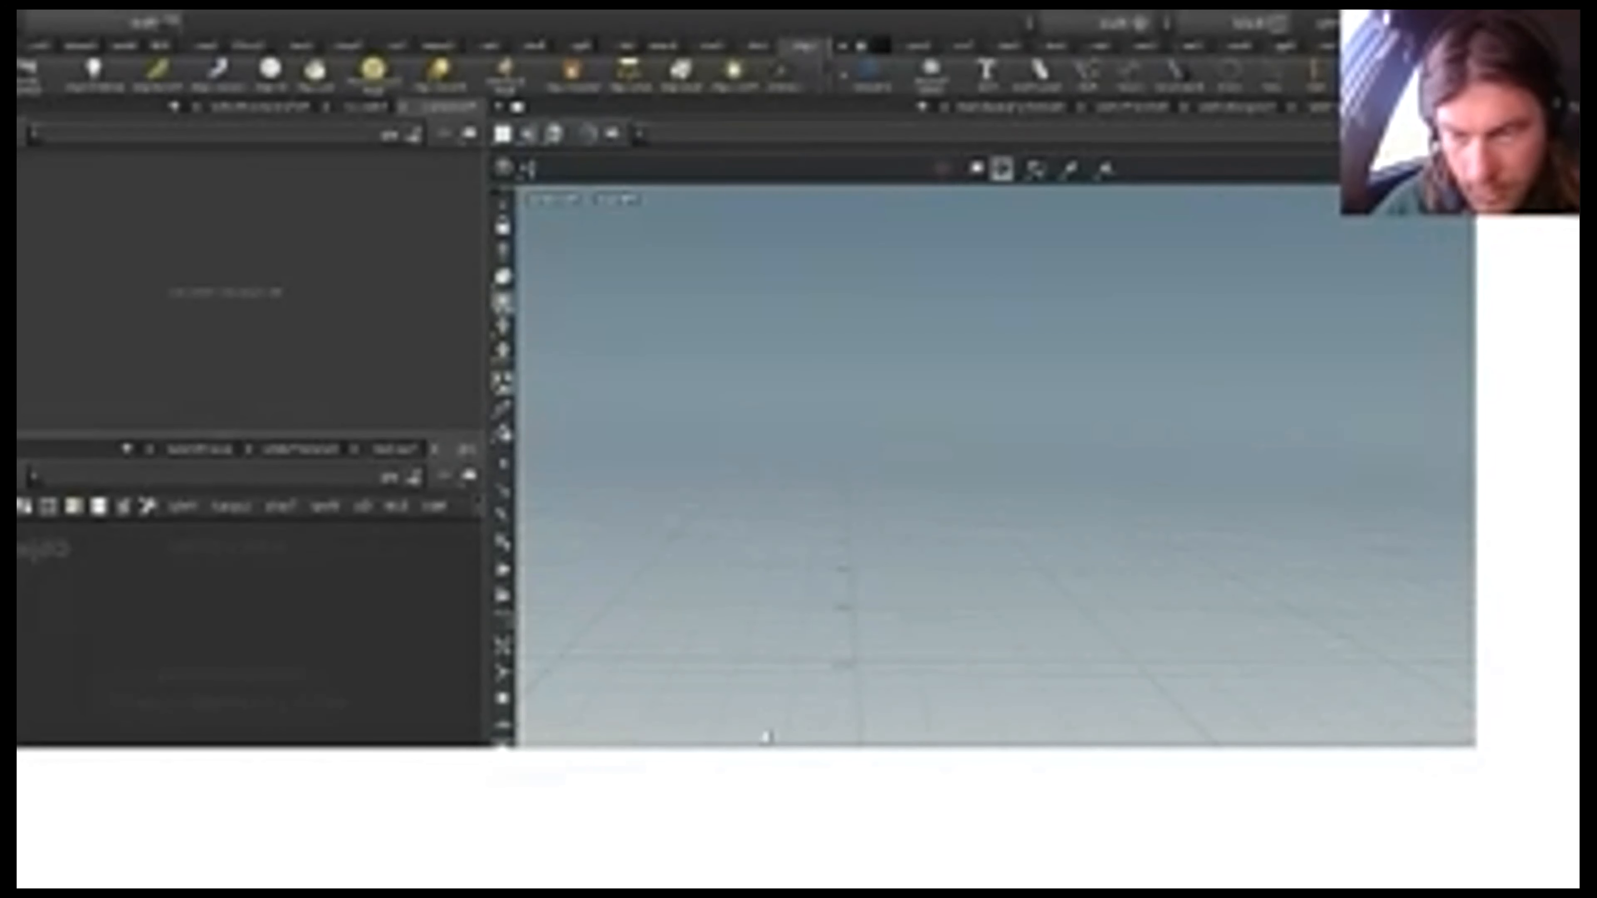
key("alt+Tab")
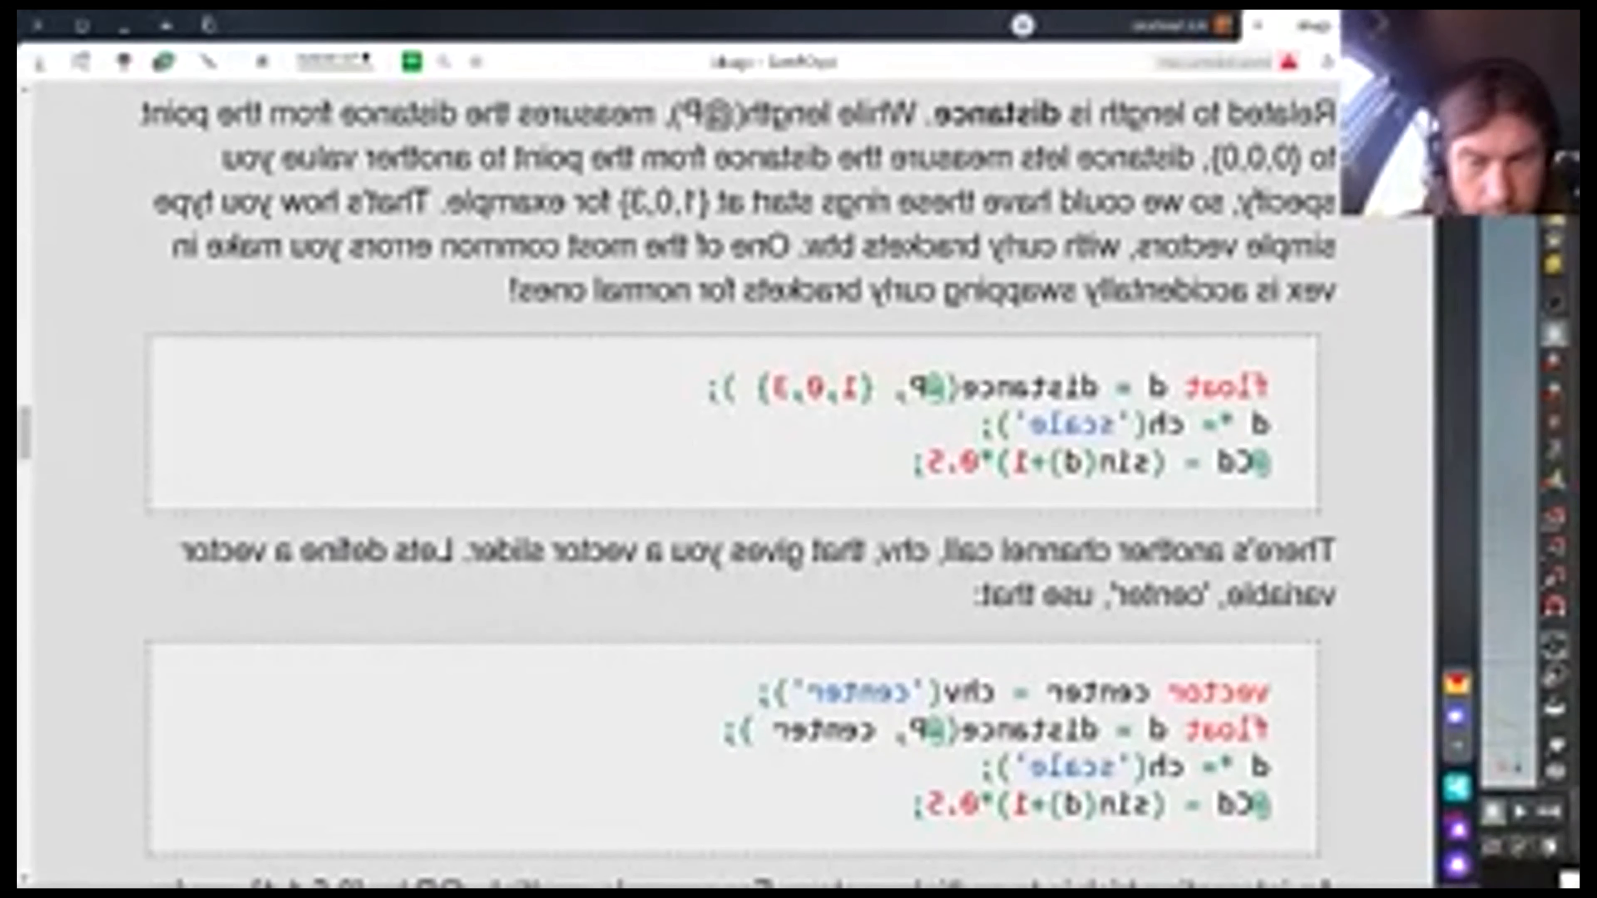
left_click(122, 27)
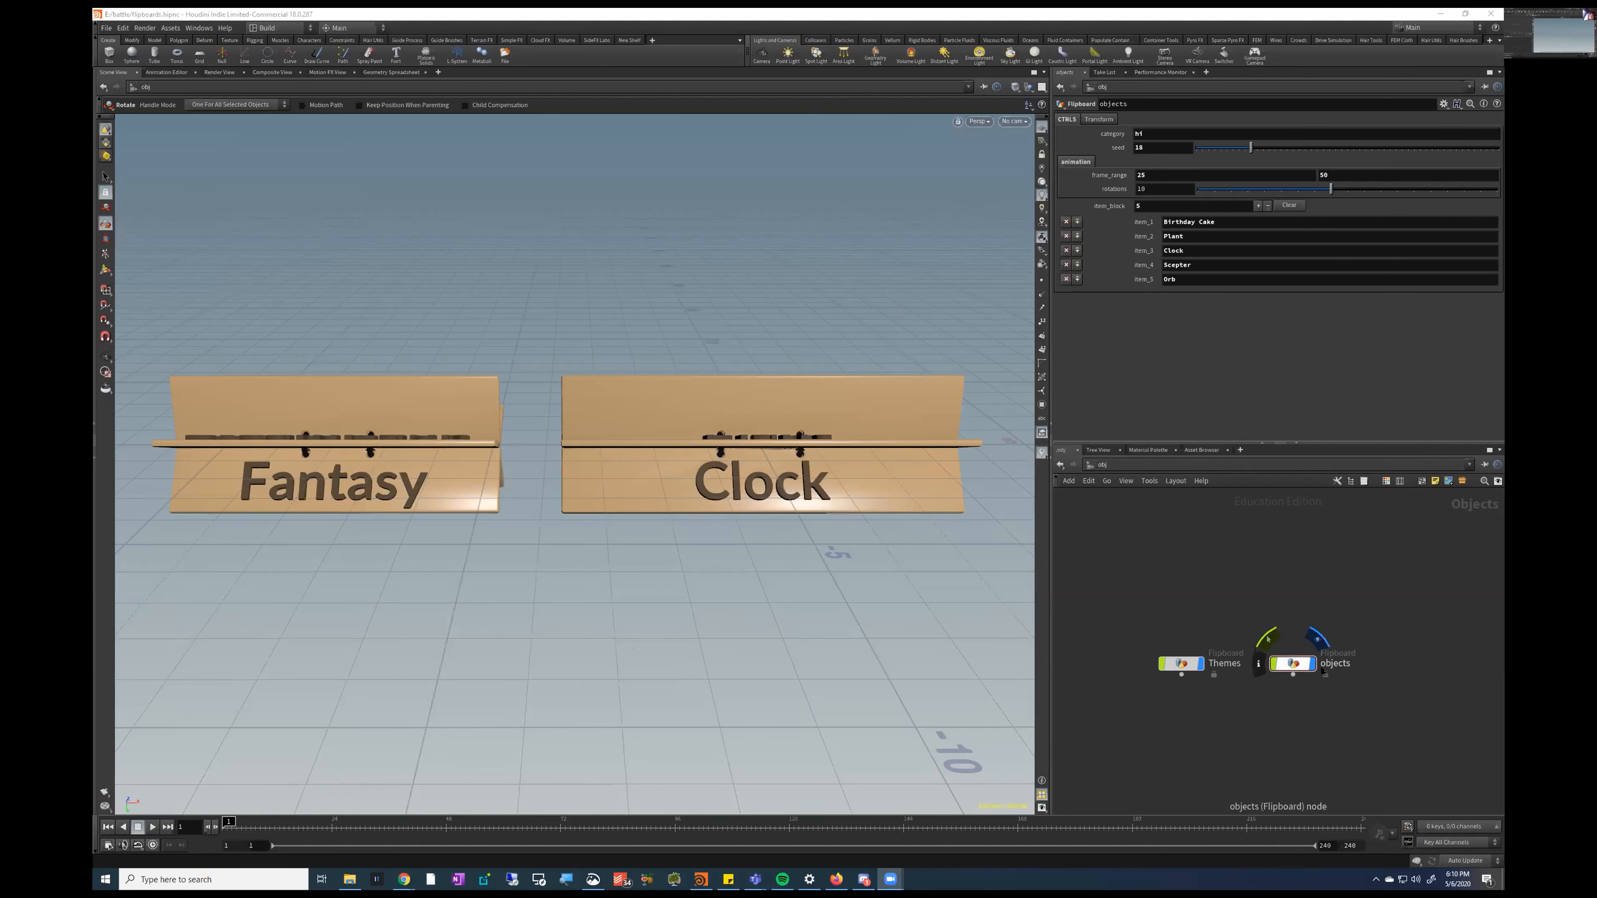
Step: Hide the objects flipboard so that only the Themes flipboard is displayed, and centre it in the viewport
left_click(1313, 664)
middle_click_drag(436, 547, 653, 545, "alt")
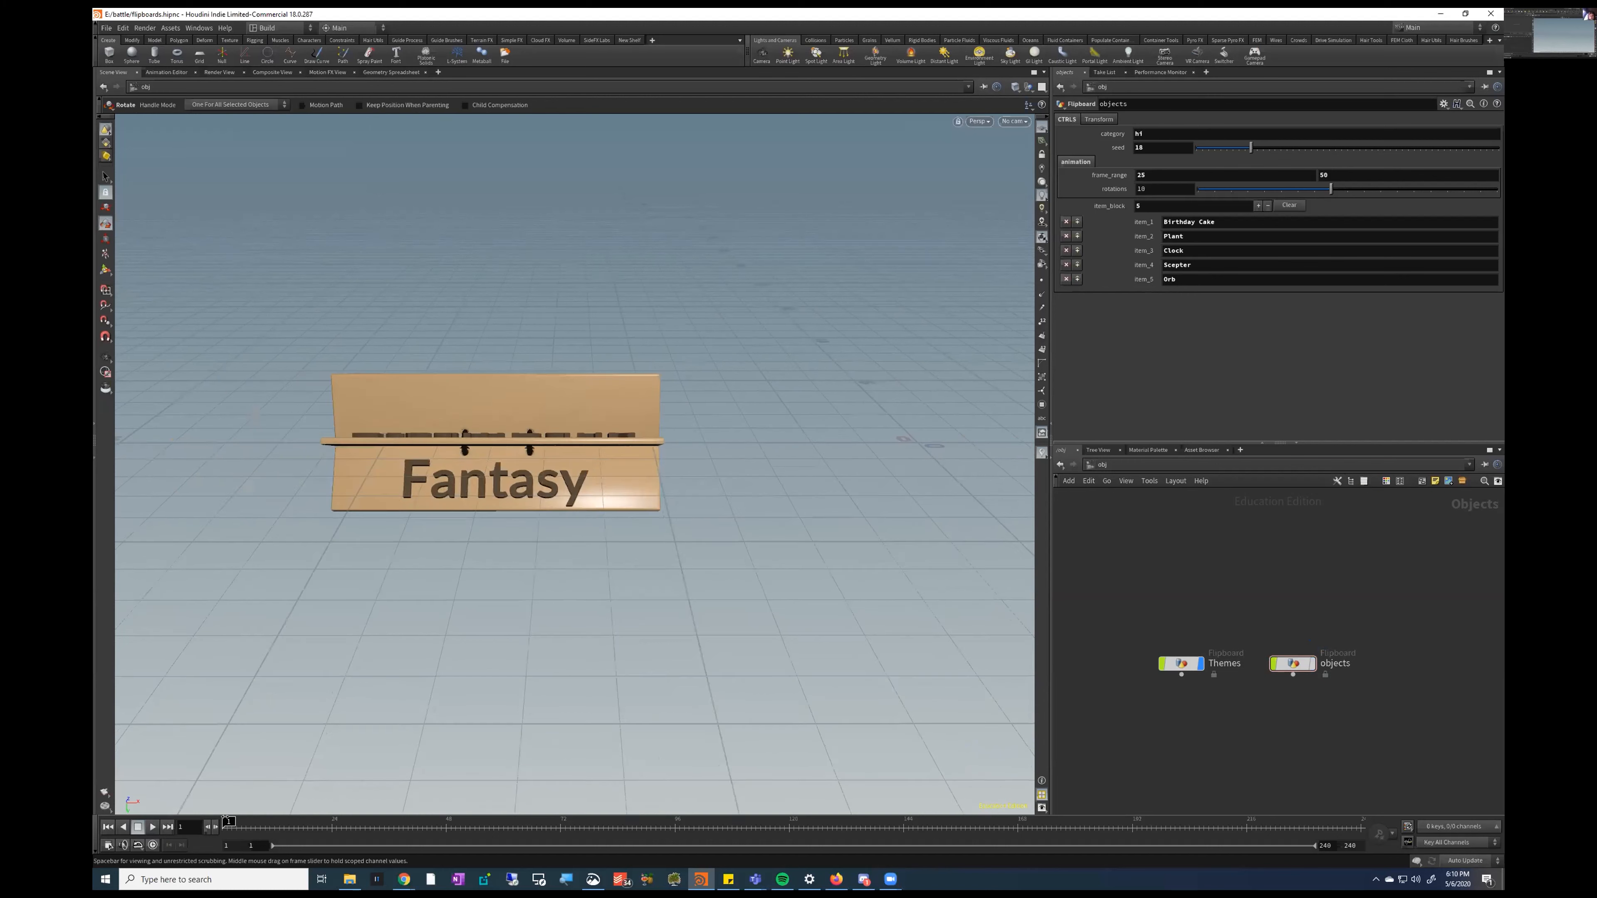
mouse_move(227, 822)
left_mouse_down()
mouse_move(257, 821)
mouse_move(228, 822)
left_mouse_up()
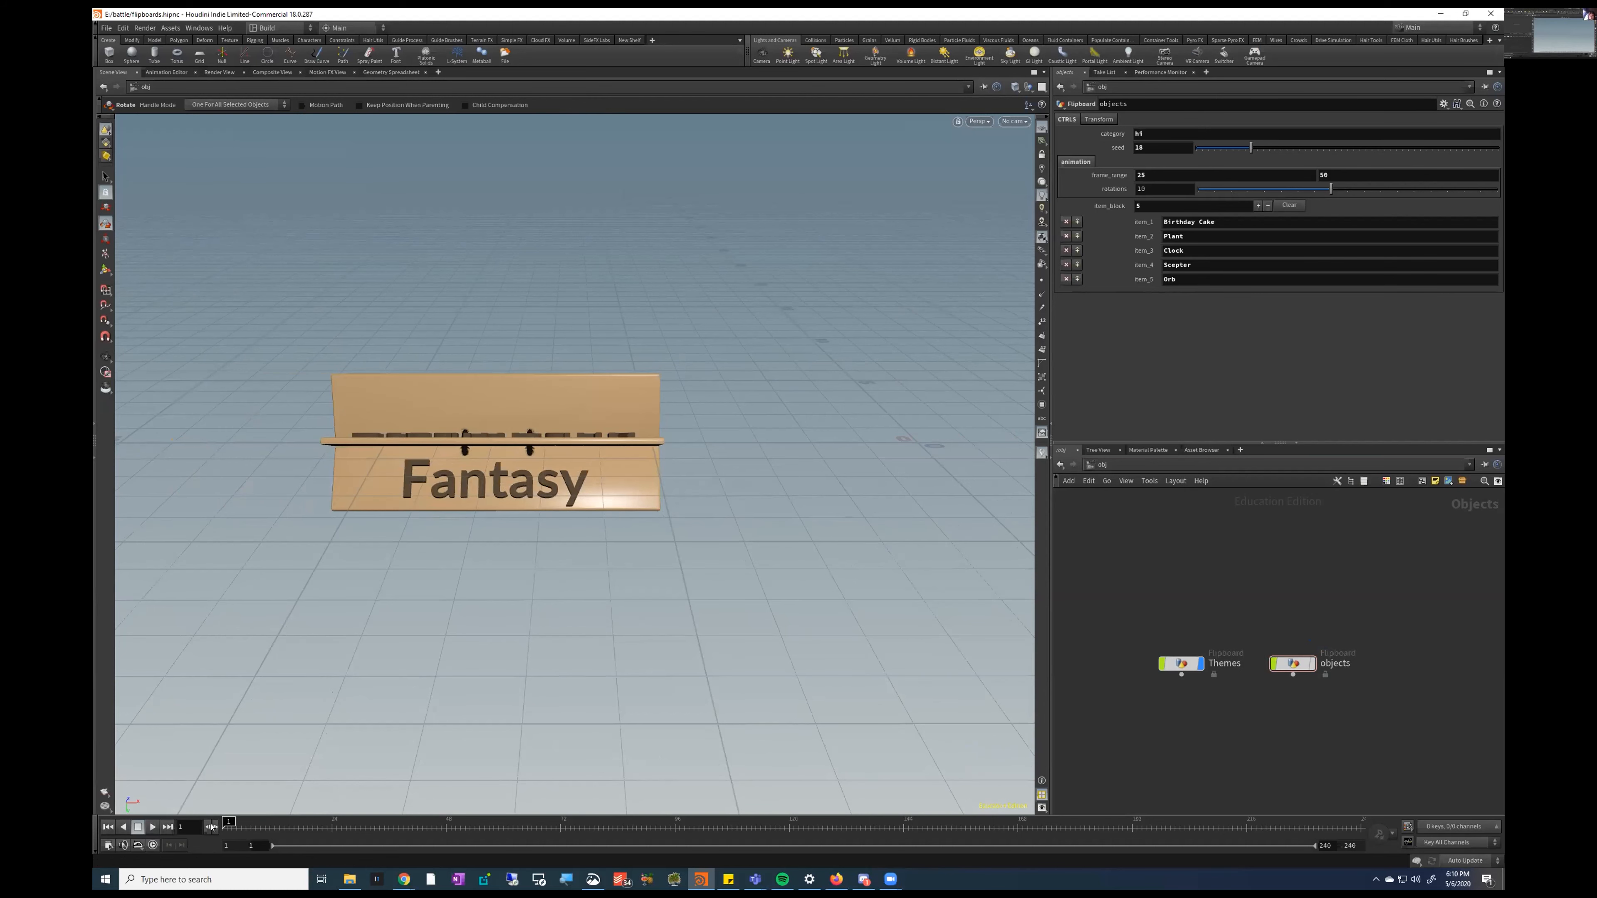
Step: Step through the Themes flipboard's animation frame by frame, and return the playhead to frame 1
left_click(211, 828)
left_click(212, 828)
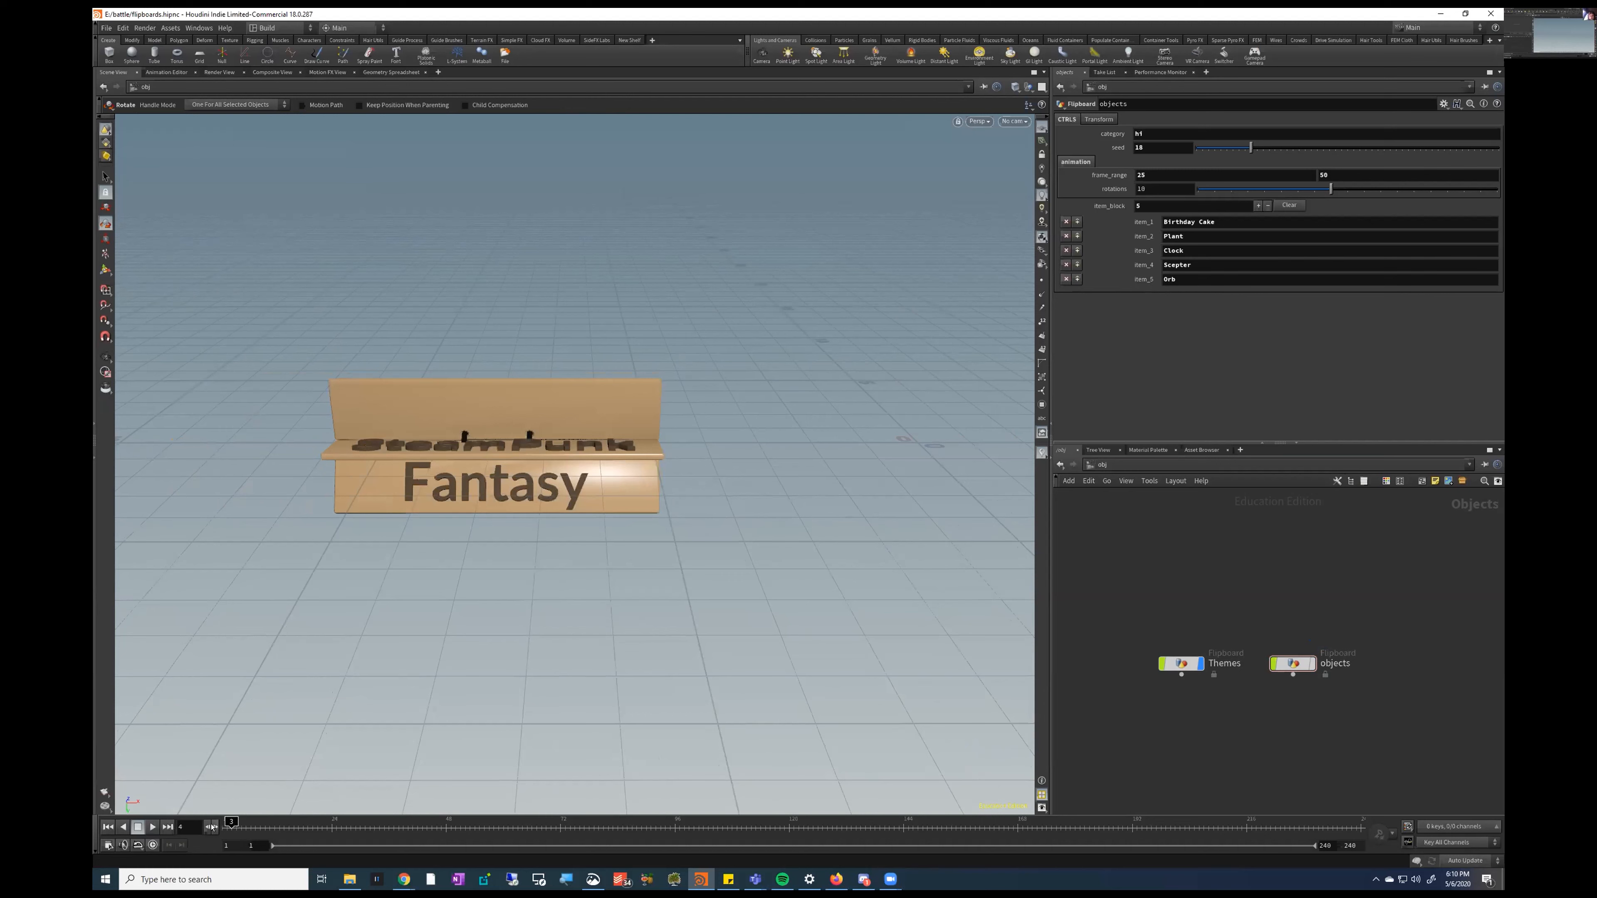
left_click(211, 828)
left_click(212, 828)
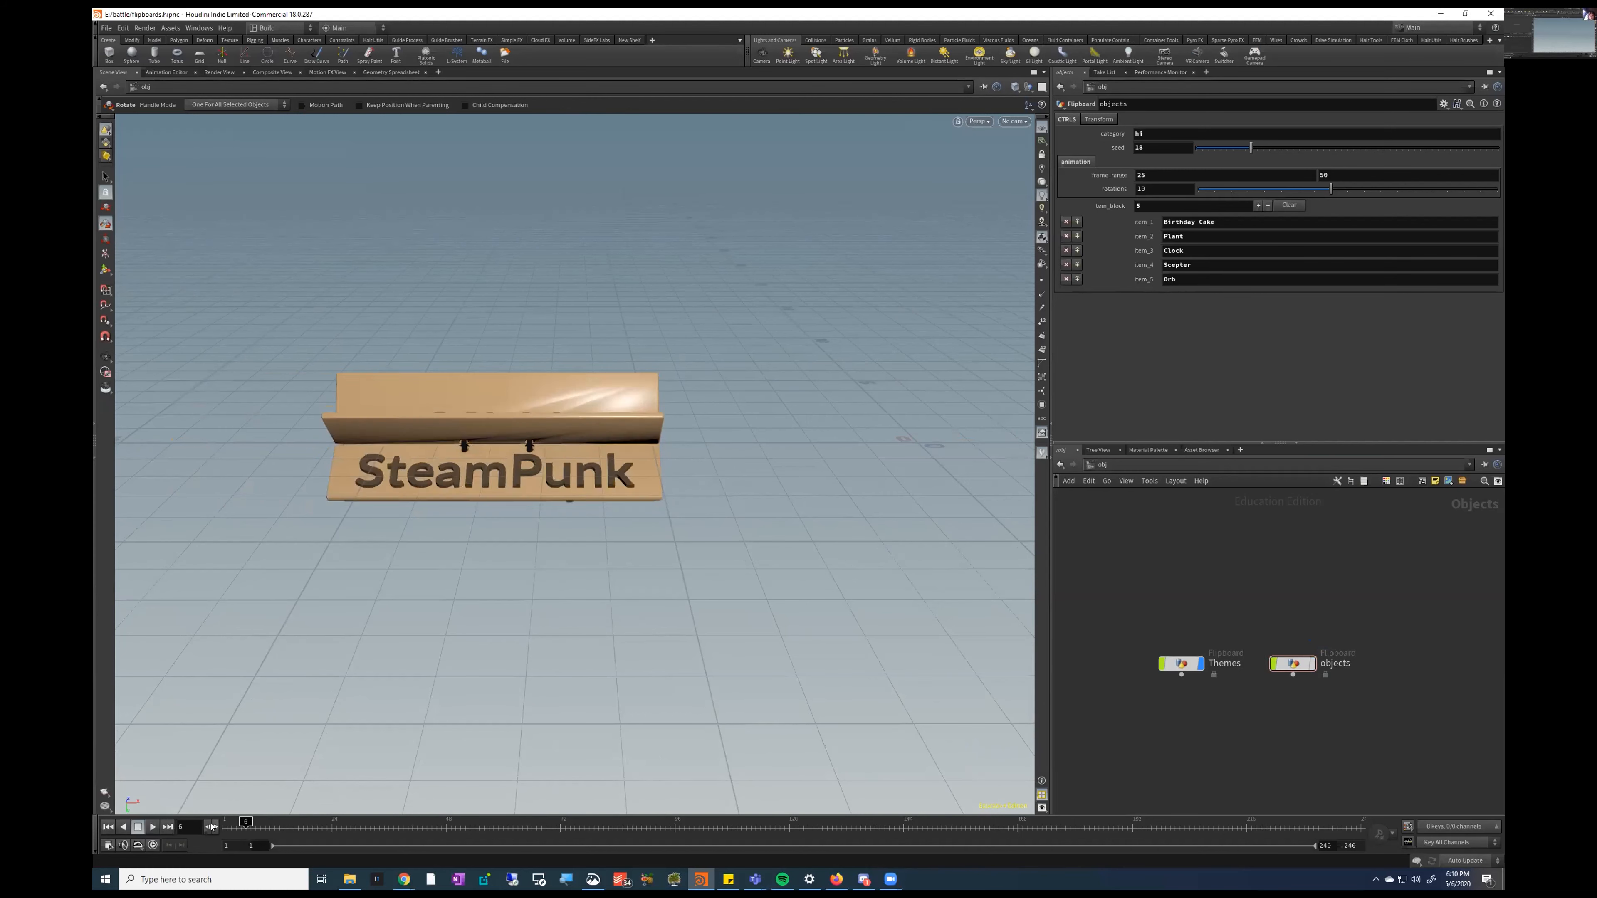
left_click(212, 828)
left_click(212, 829)
left_click(212, 828)
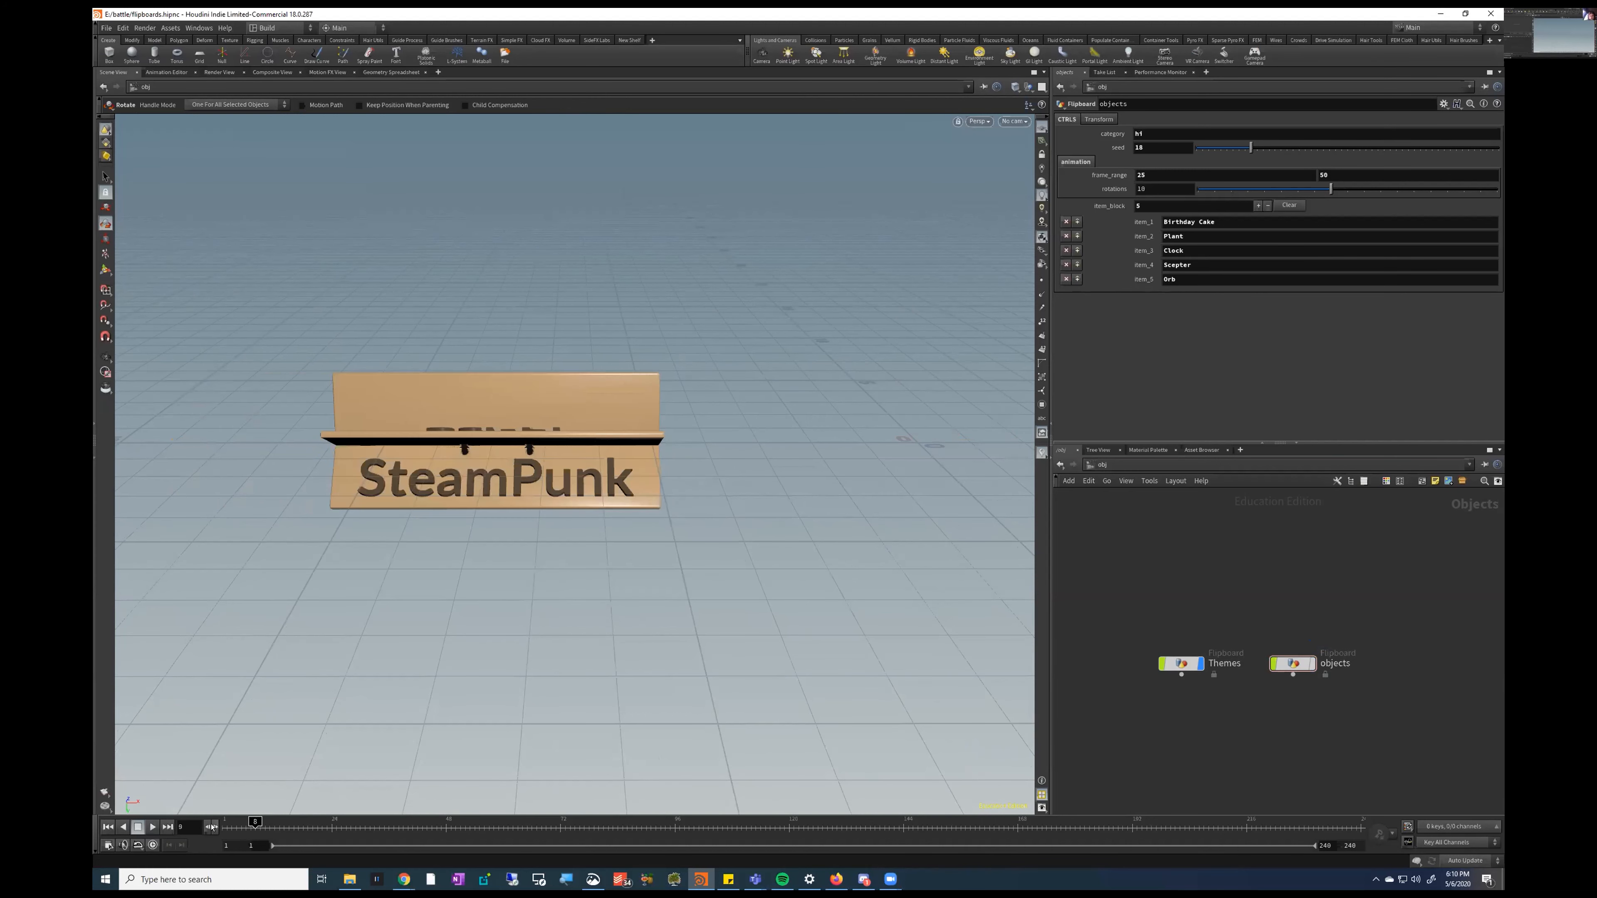
left_click(211, 828)
left_click(211, 828)
left_click(211, 828)
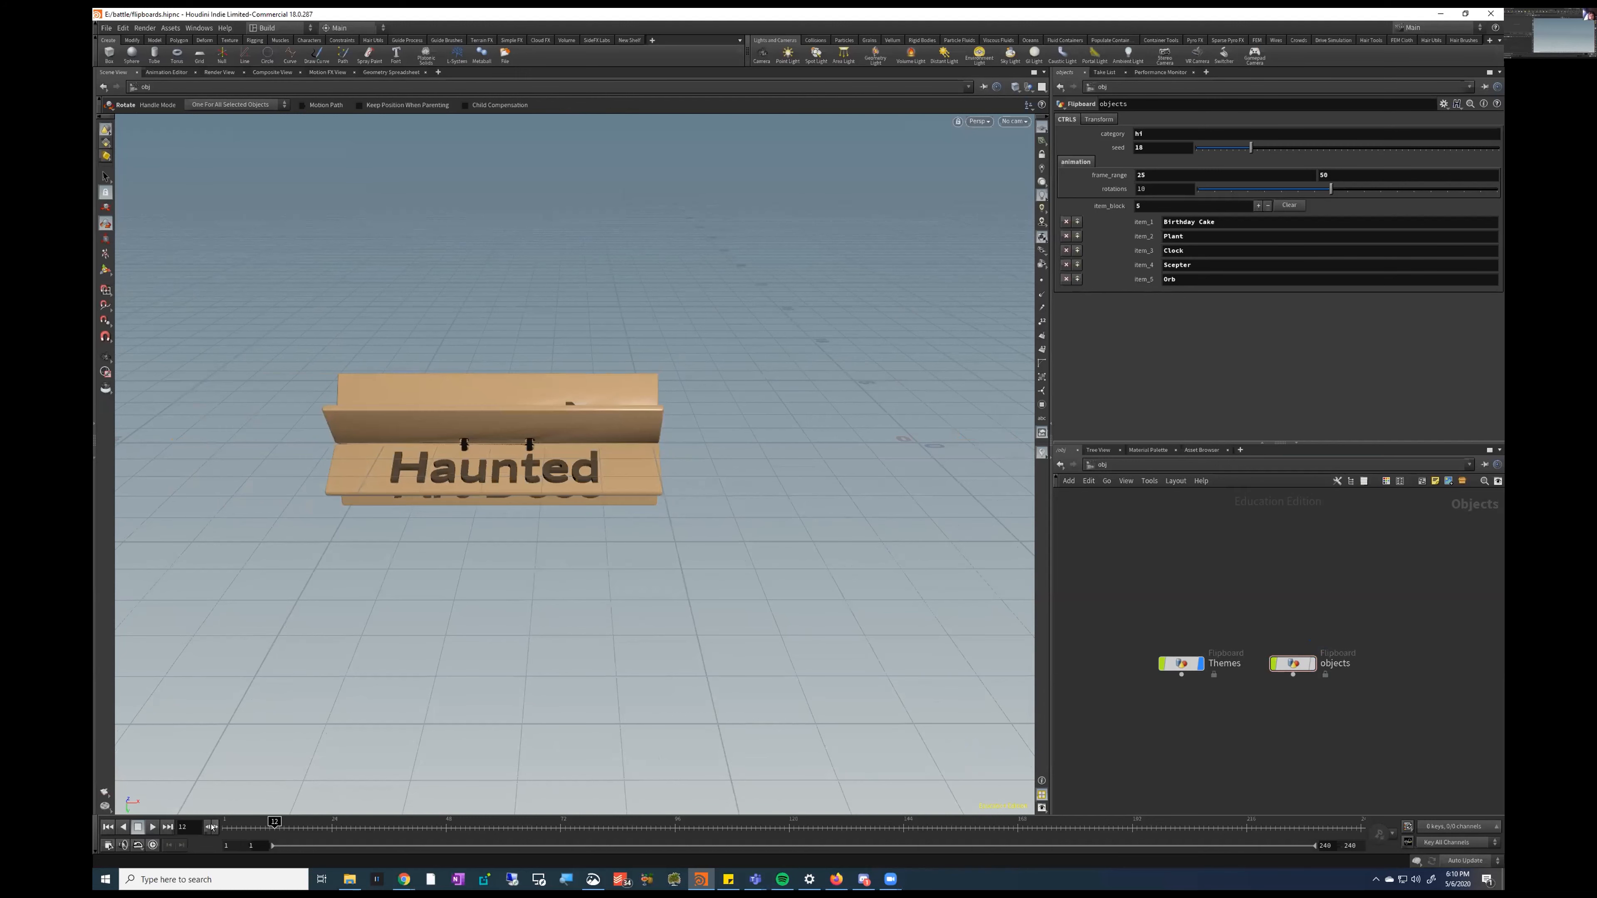
left_click(211, 828)
left_click(212, 828)
left_click(212, 829)
left_click(211, 828)
left_click(211, 828)
left_click(211, 828)
left_click(212, 828)
left_click(212, 828)
left_click(212, 828)
left_click(212, 828)
left_click(212, 828)
left_click(212, 828)
left_click(212, 828)
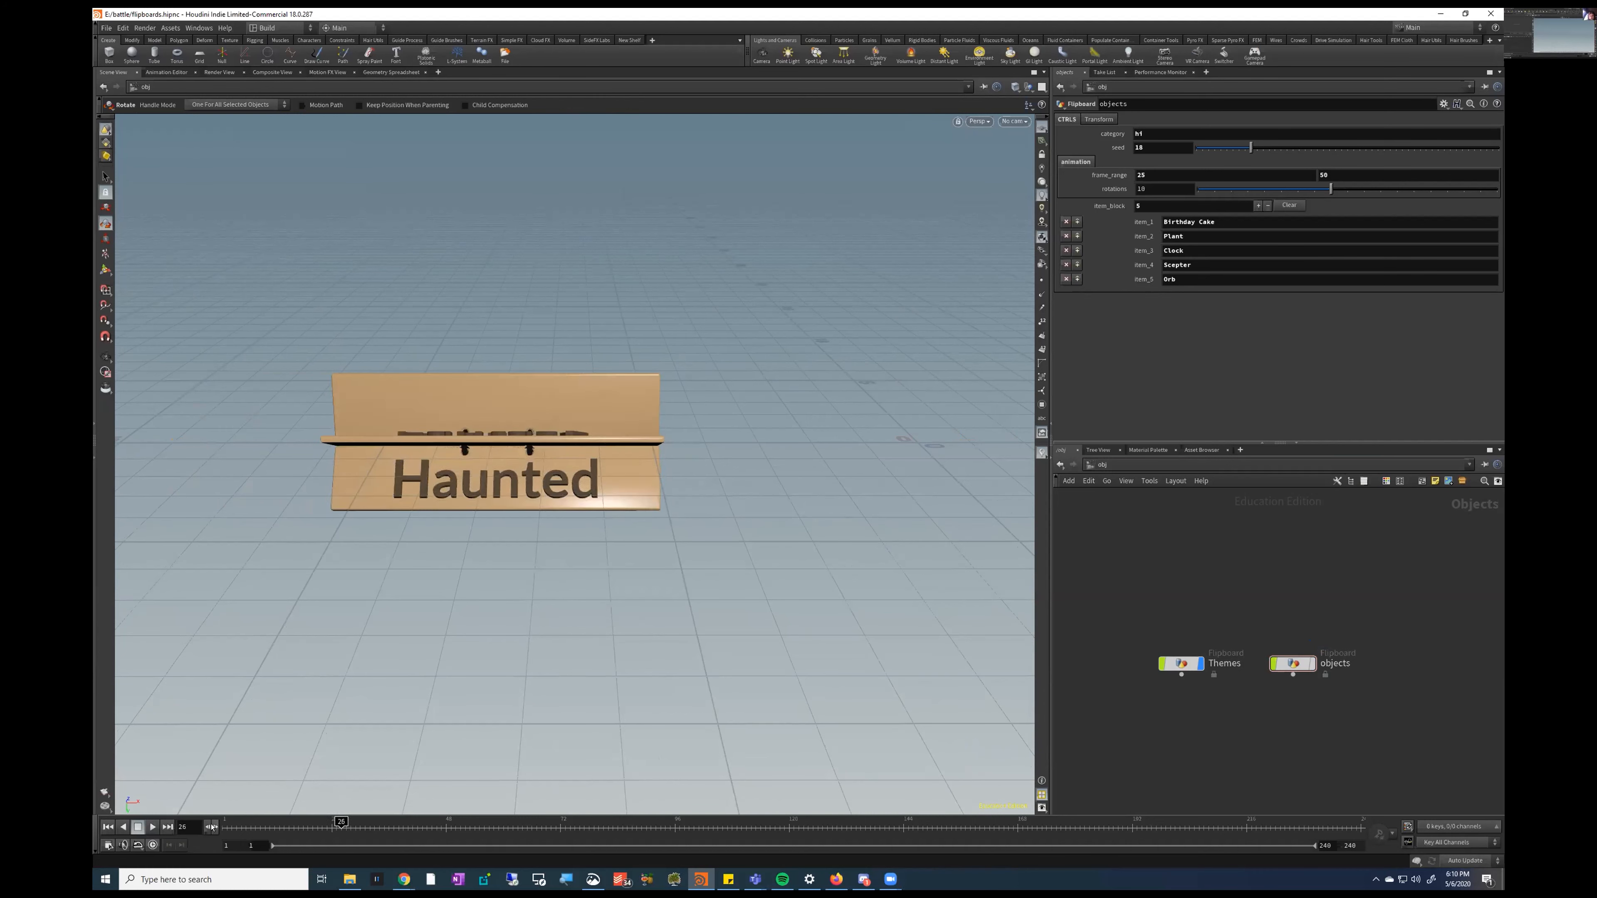
left_click_drag(286, 828, 228, 828)
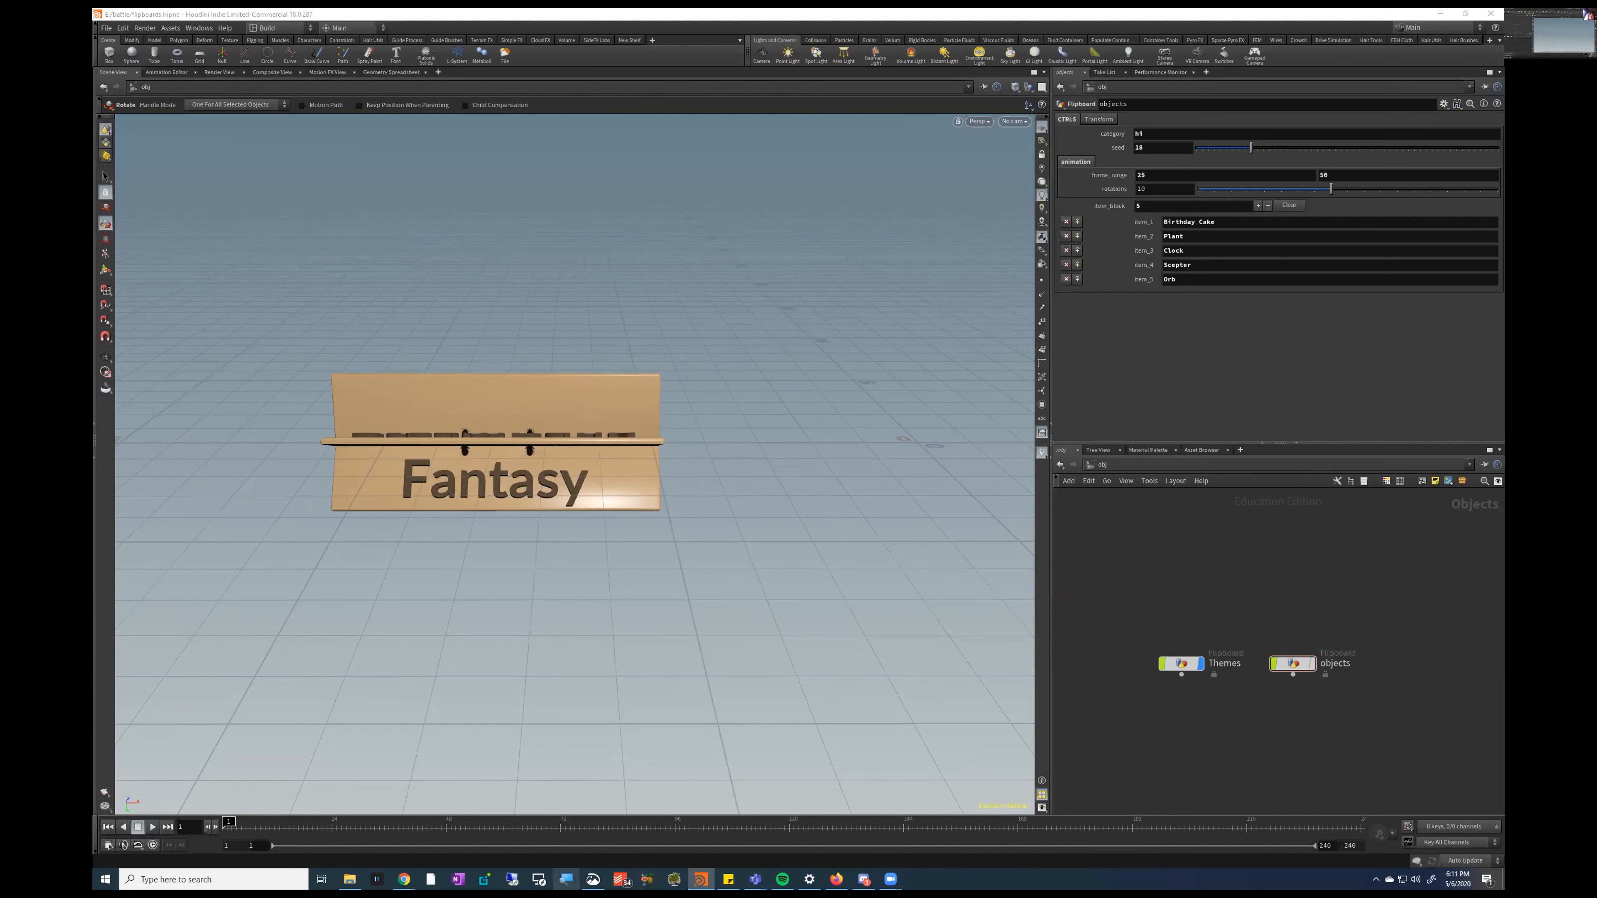
Step: Show the objects flipboard again and review the Themes flipboard's item list with the screen magnifier
left_click(566, 880)
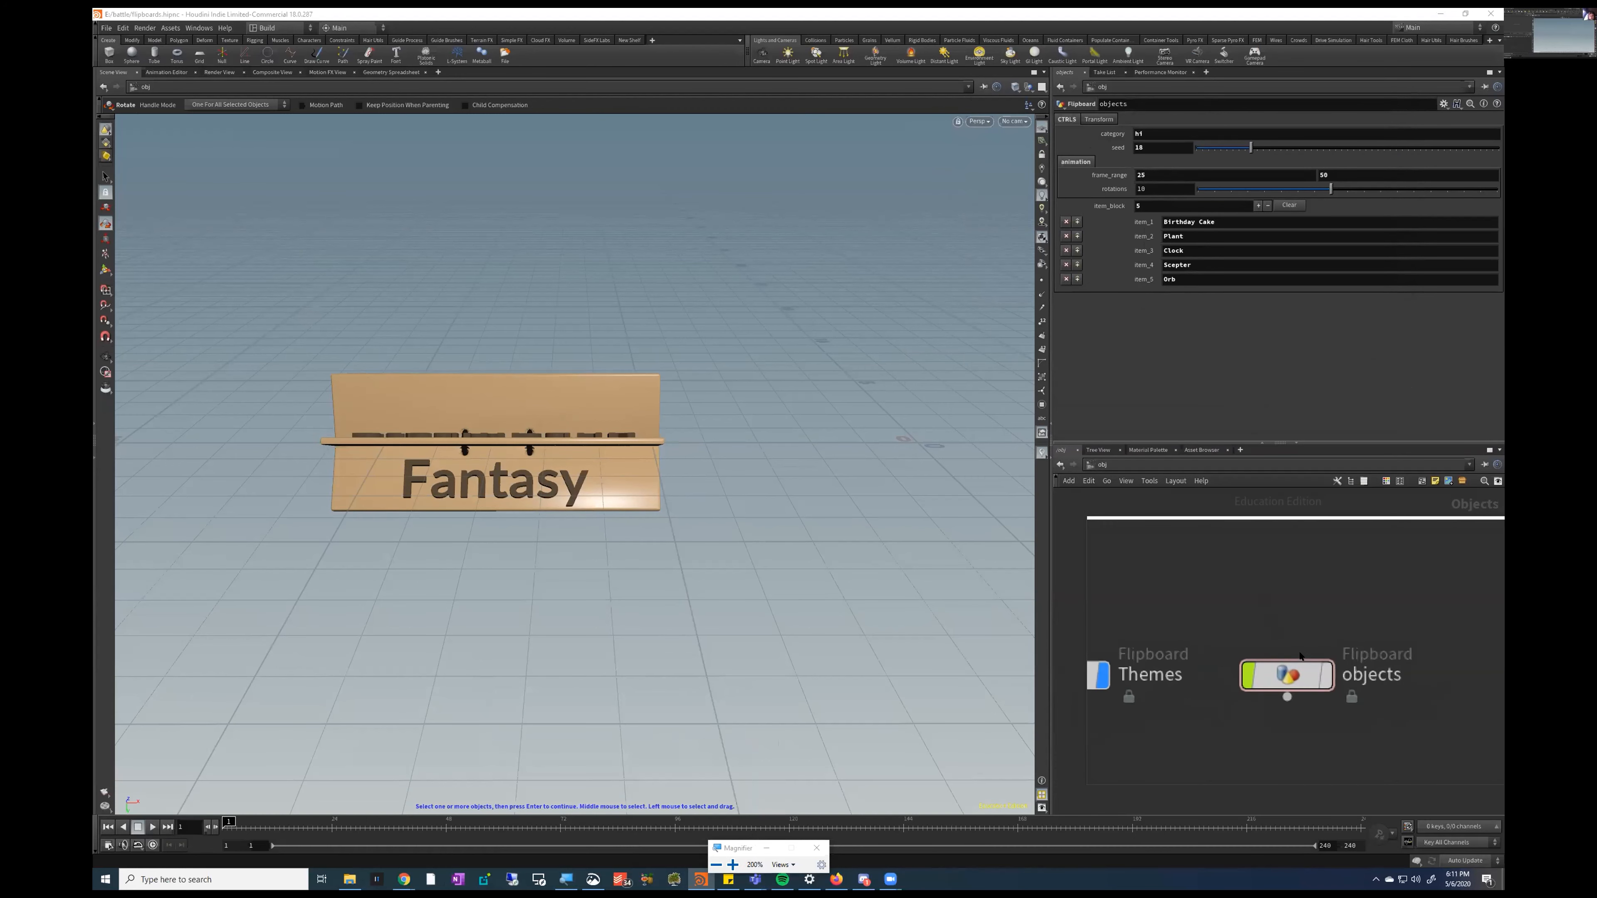
left_click(1308, 666)
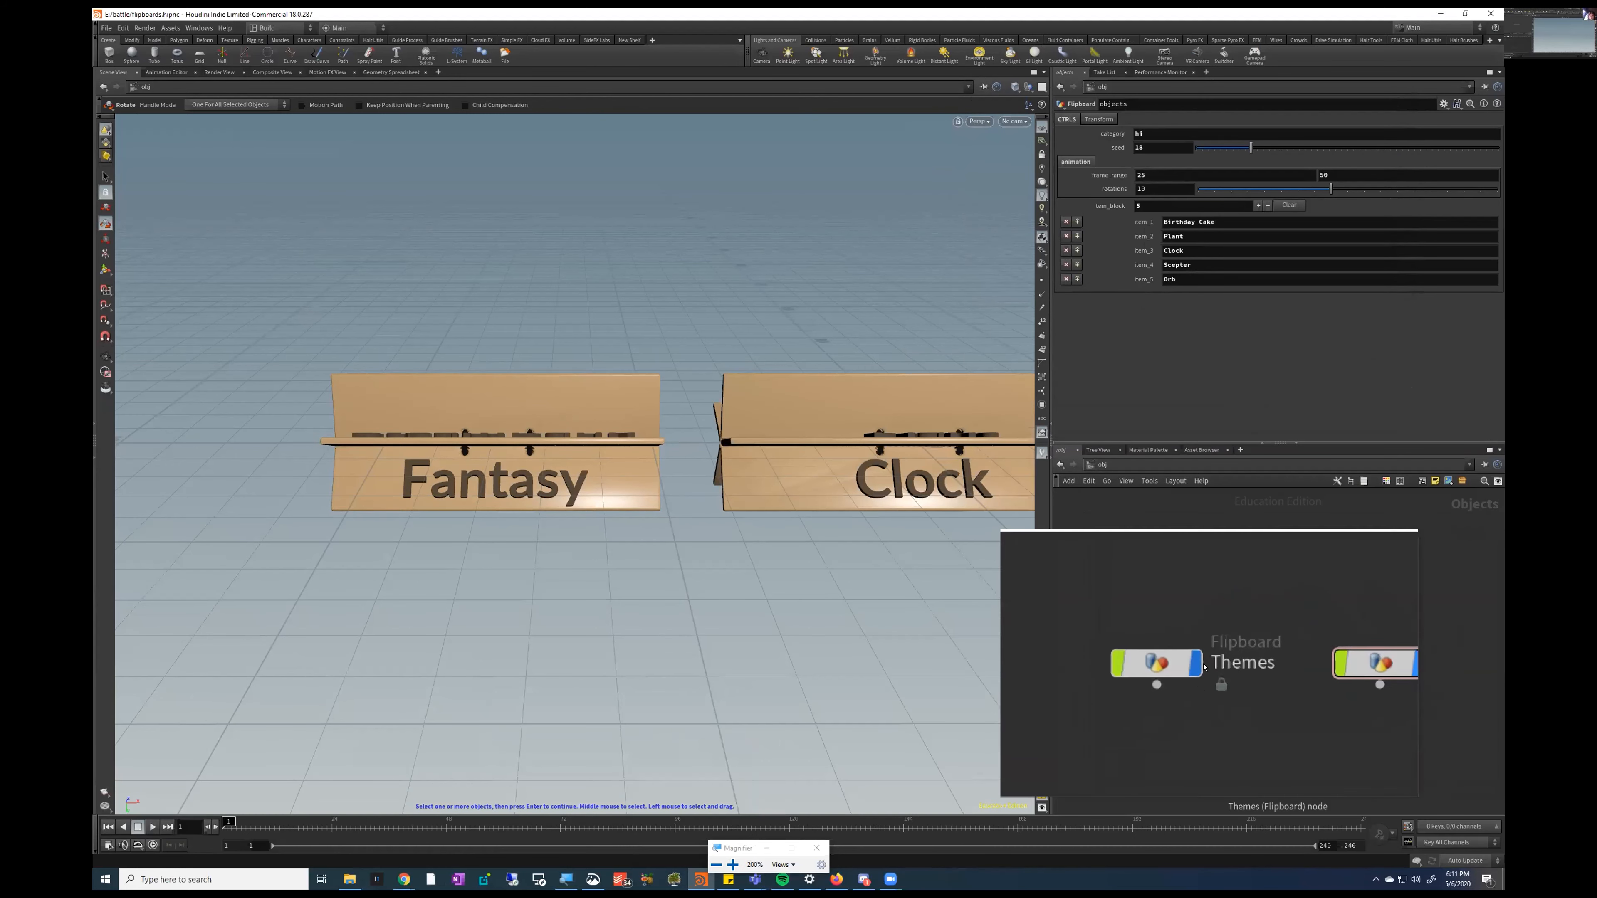
left_click(1182, 663)
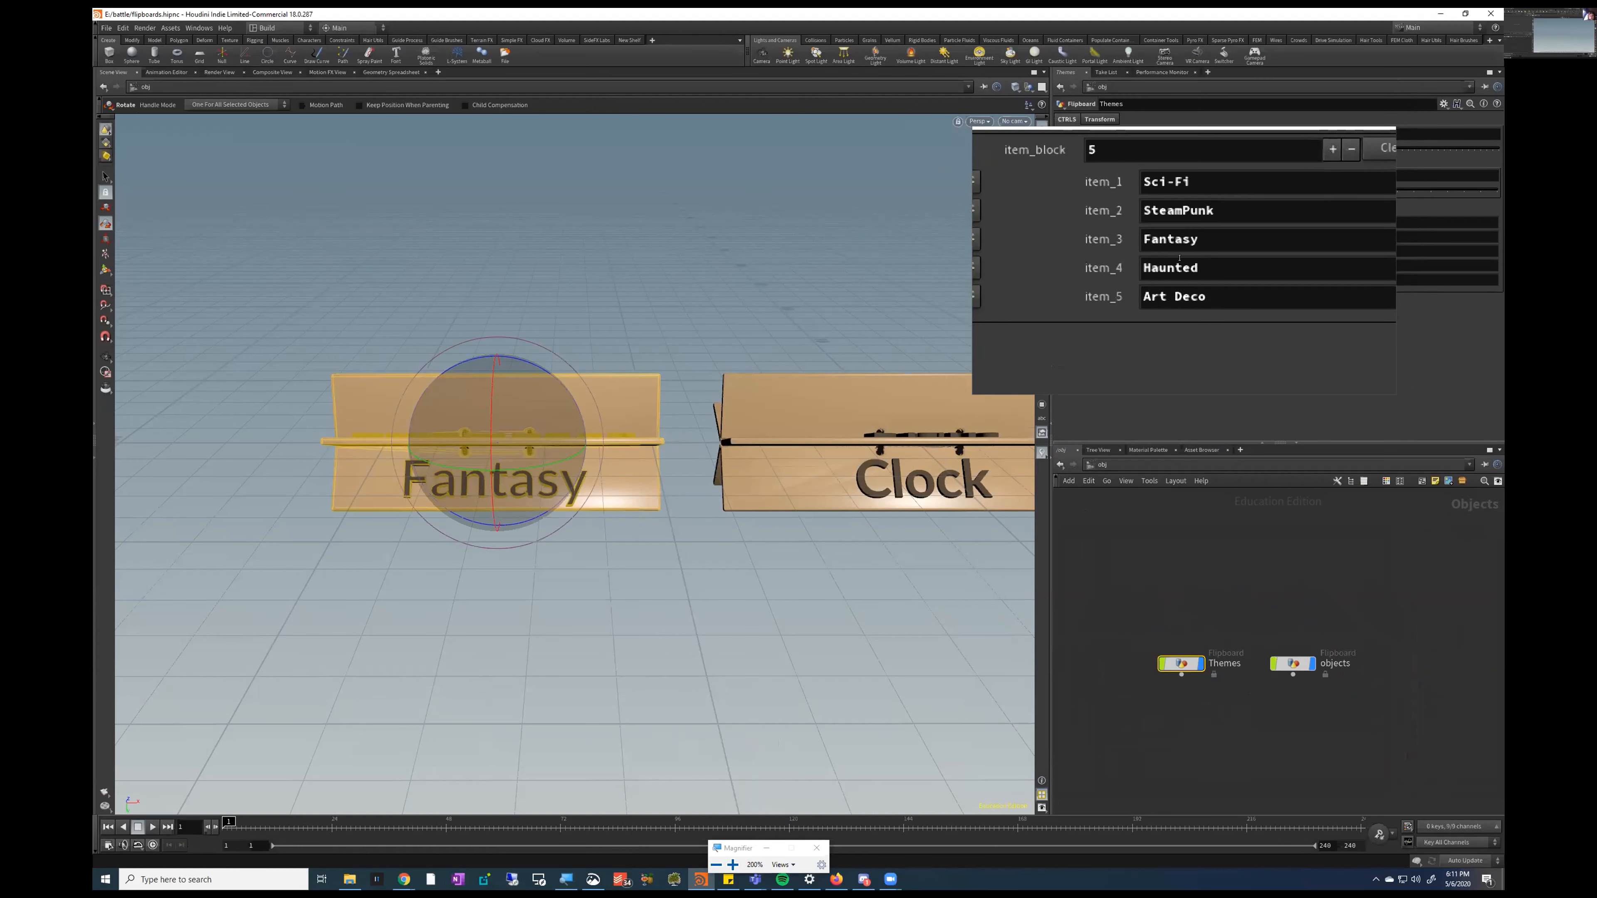
left_click(814, 845)
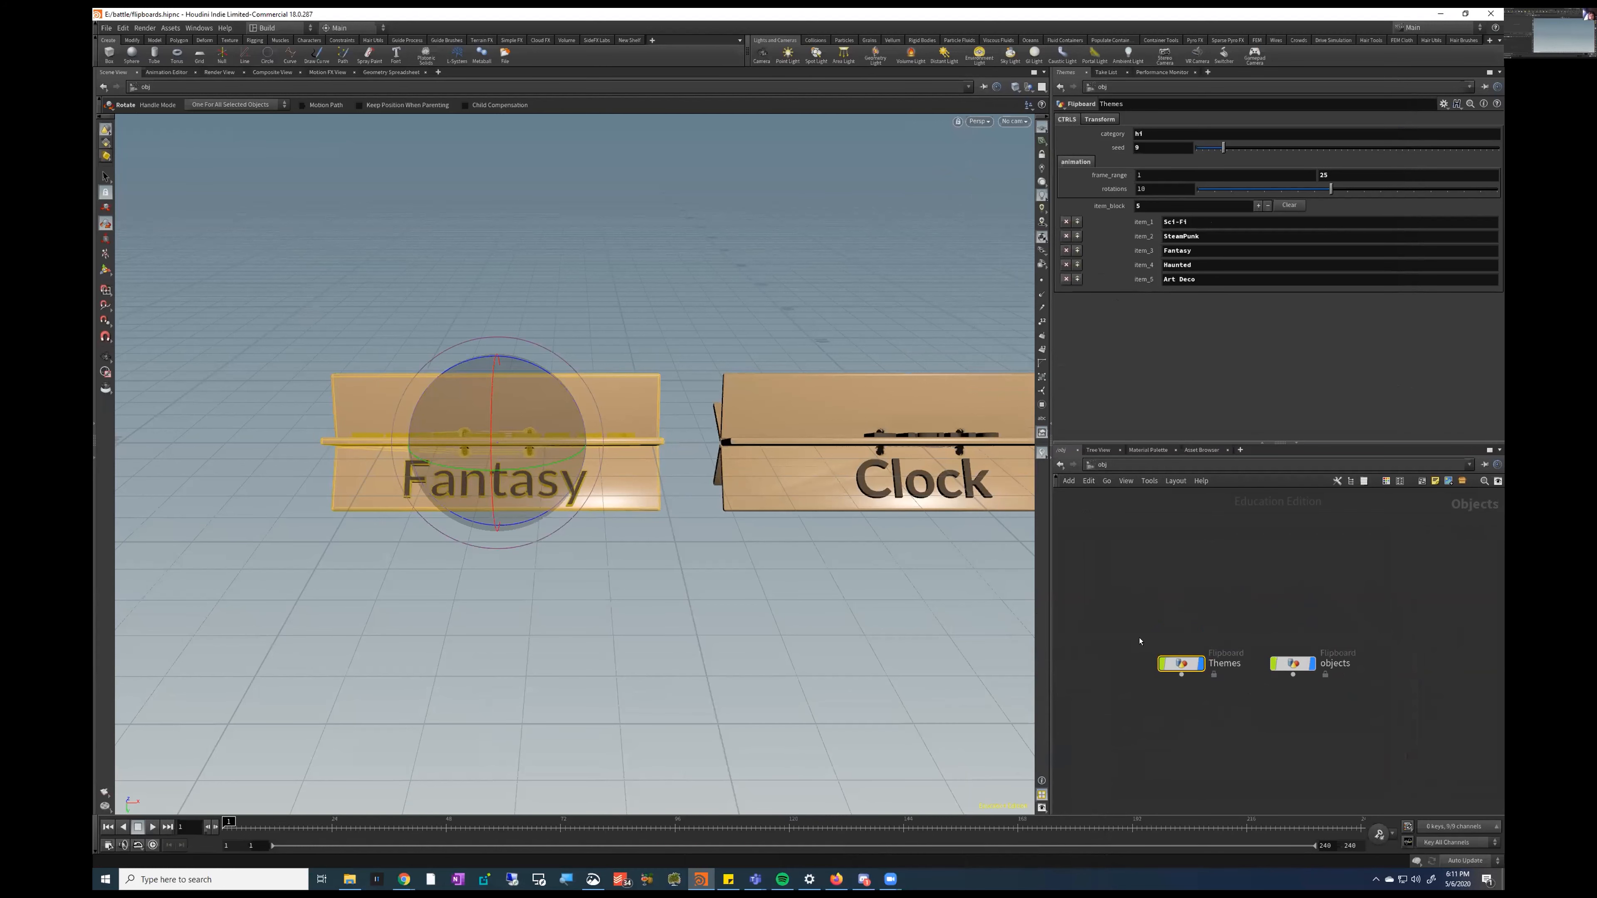
Step: Set the seed of the Themes flipboard to 5
left_click(1164, 588)
left_click_drag(1151, 582, 1245, 687)
left_click(1149, 148)
type("5")
Step: Set the seed of the objects flipboard to 45
left_click(1327, 698)
left_click_drag(1345, 722, 1262, 629)
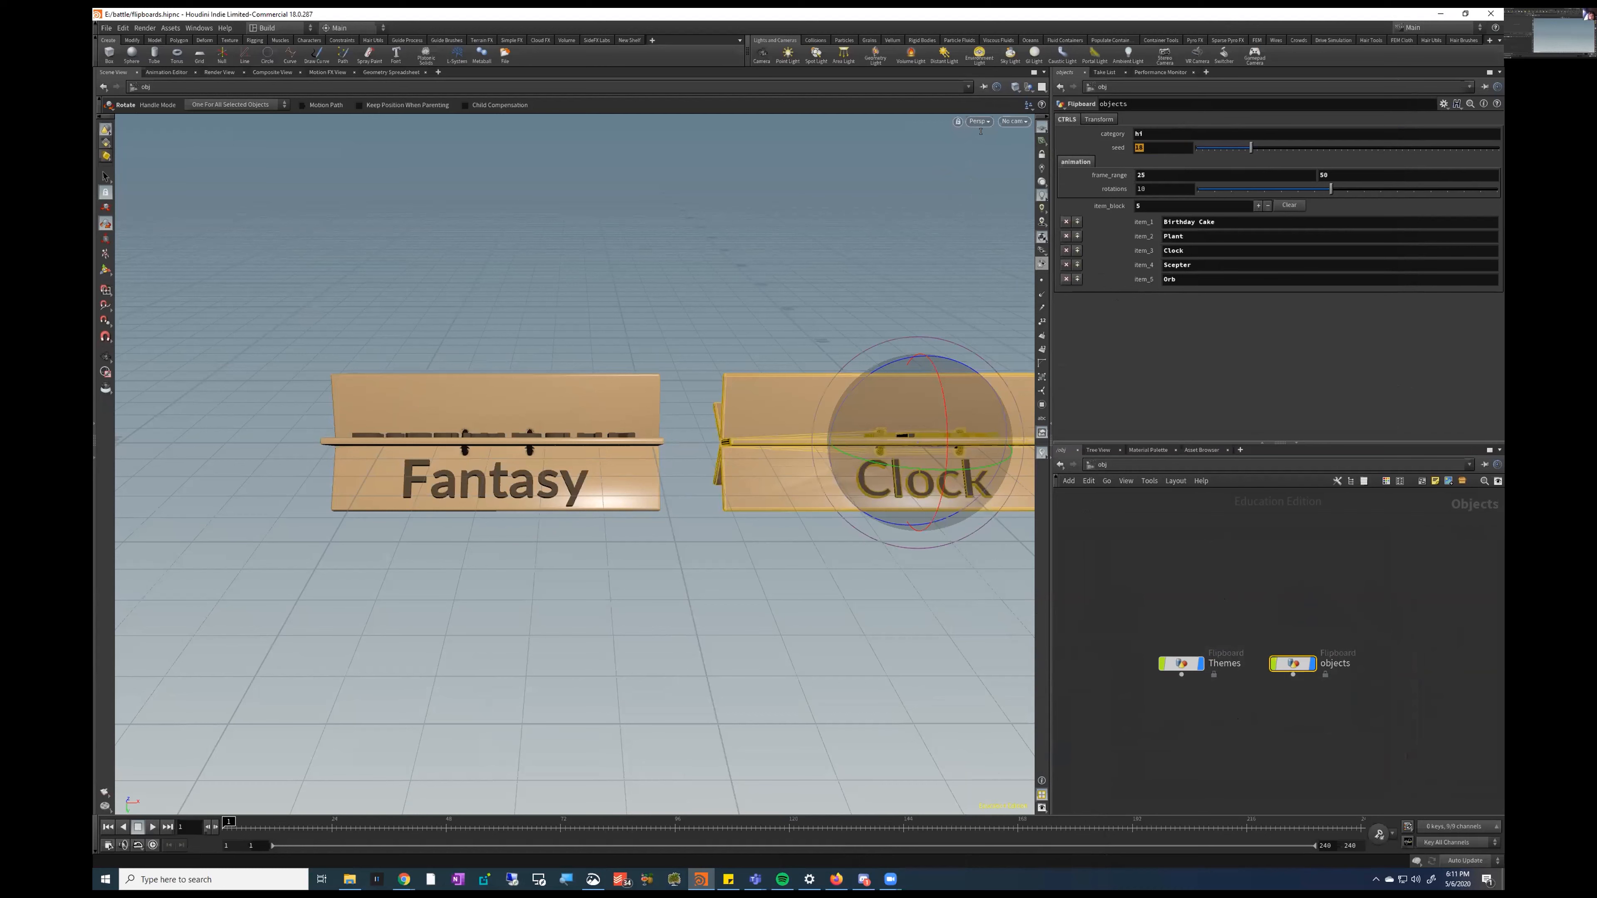
type("45")
left_click(1163, 606)
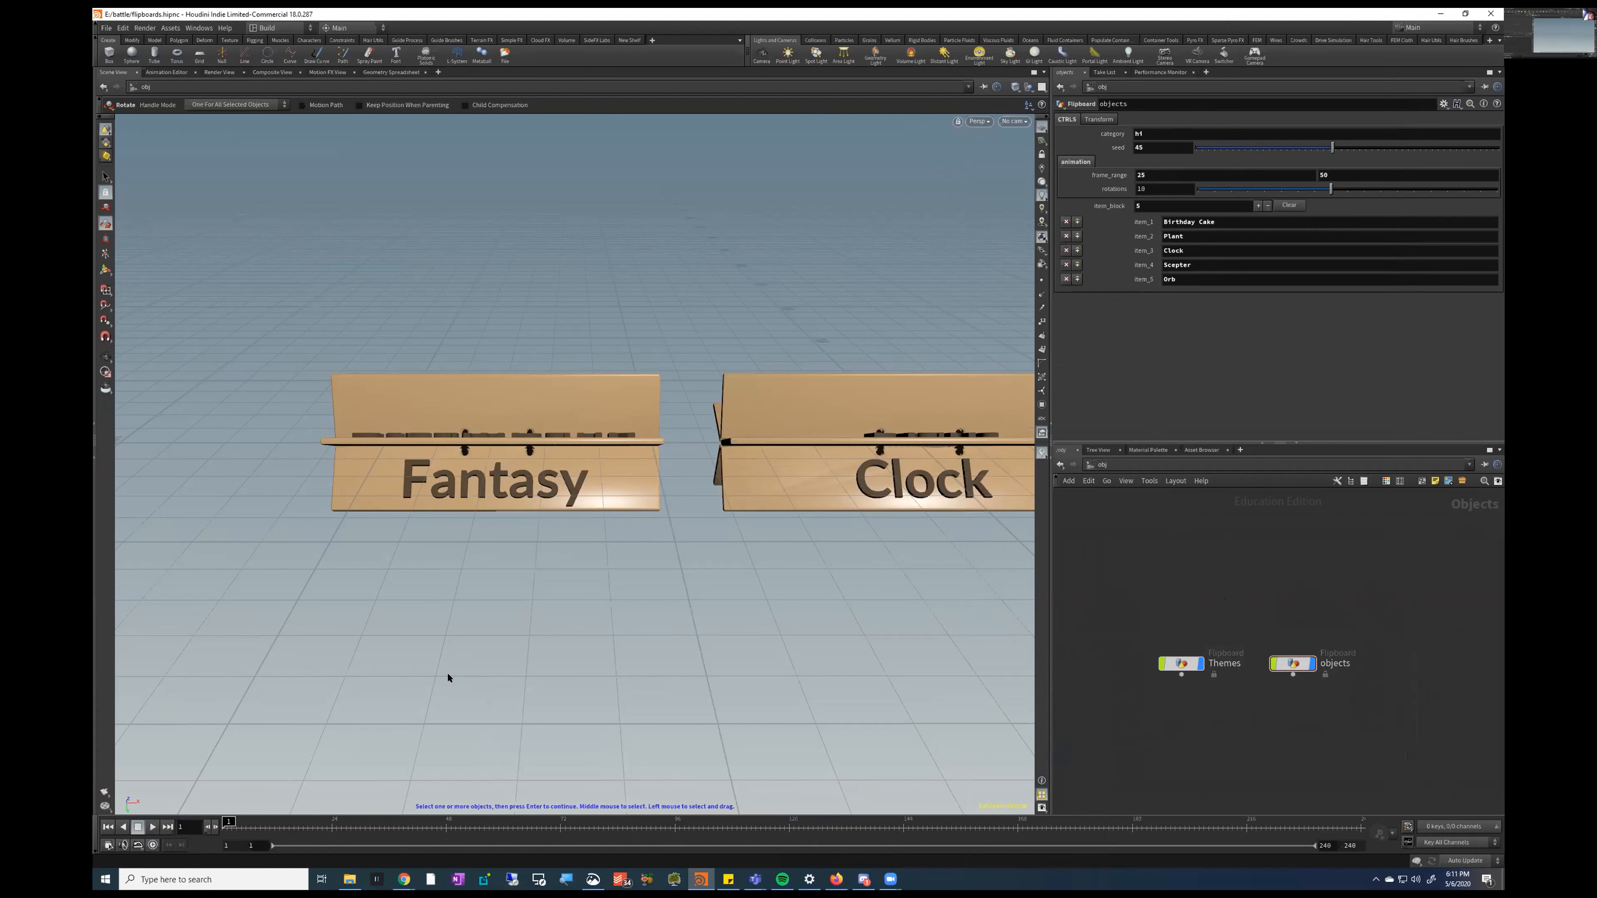
Step: Play the animation with both flipboards in view to examine the drawn theme and object, and stop it
right_click_drag(767, 680, 760, 685, "alt")
middle_click_drag(760, 685, 556, 656, "alt")
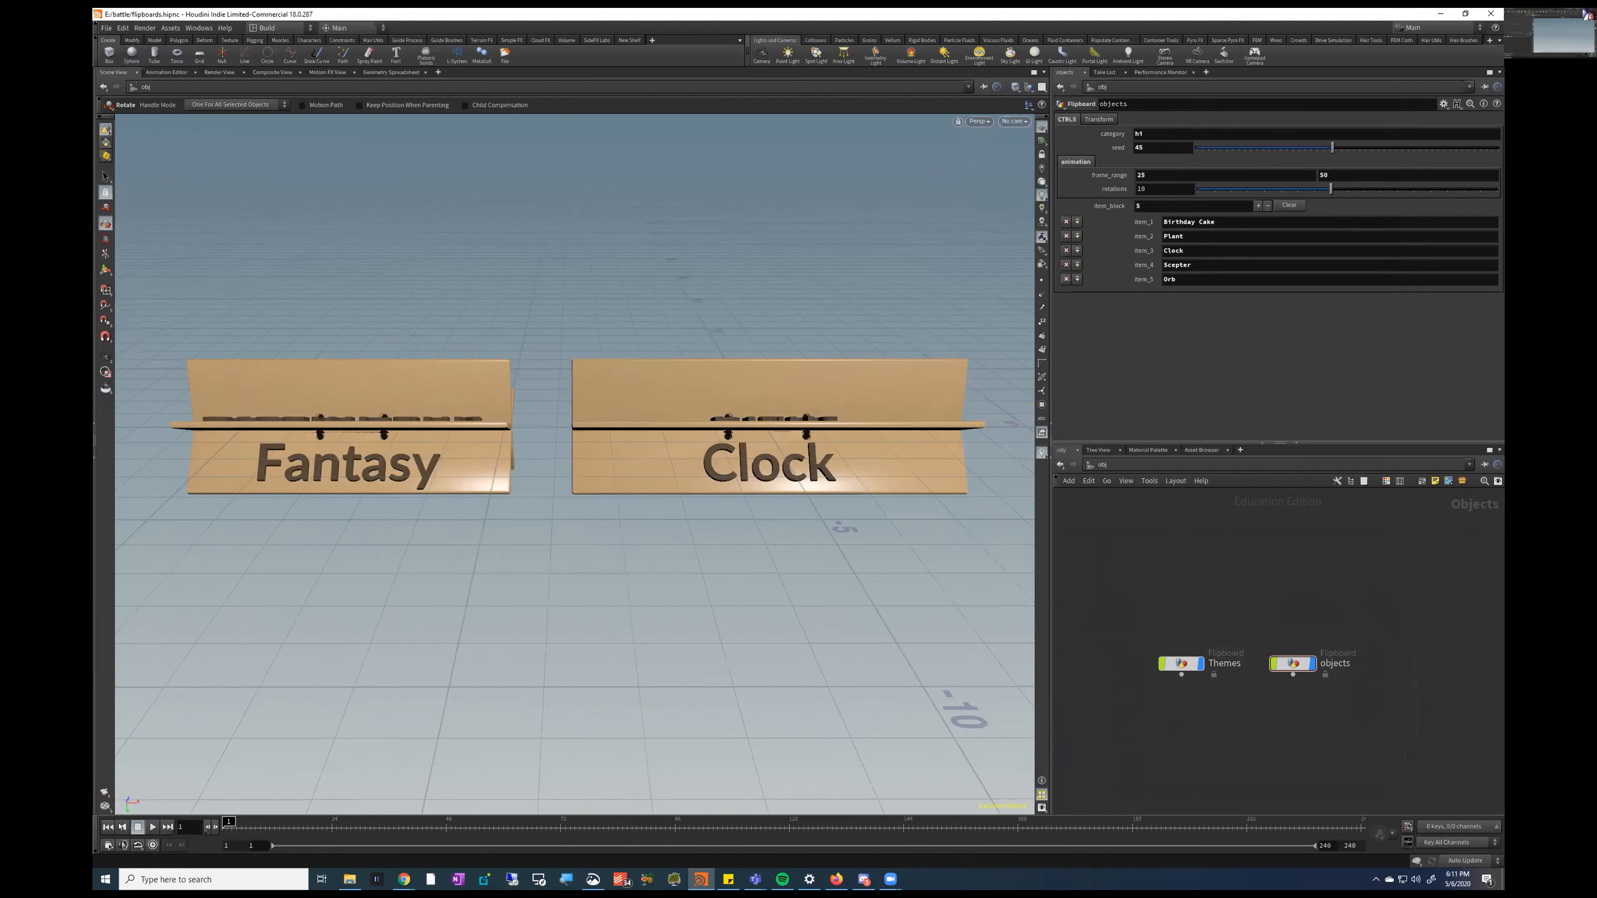
left_click(152, 827)
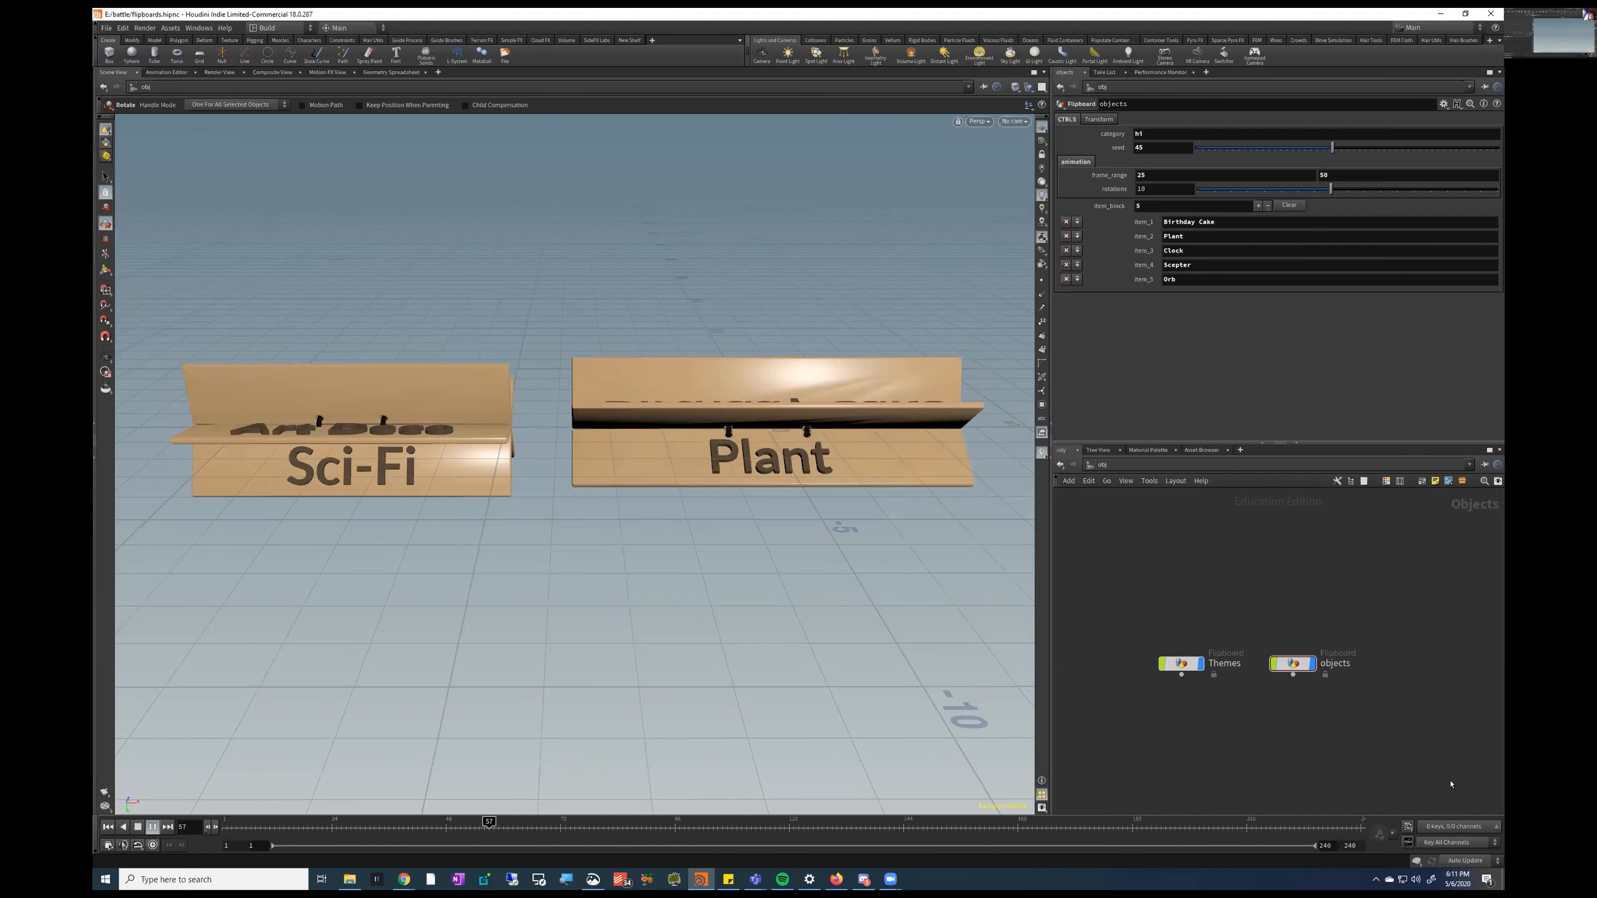
left_click(138, 828)
mouse_move(624, 586)
left_mouse_down("alt")
mouse_move(627, 566)
mouse_move(628, 583)
left_mouse_up("alt")
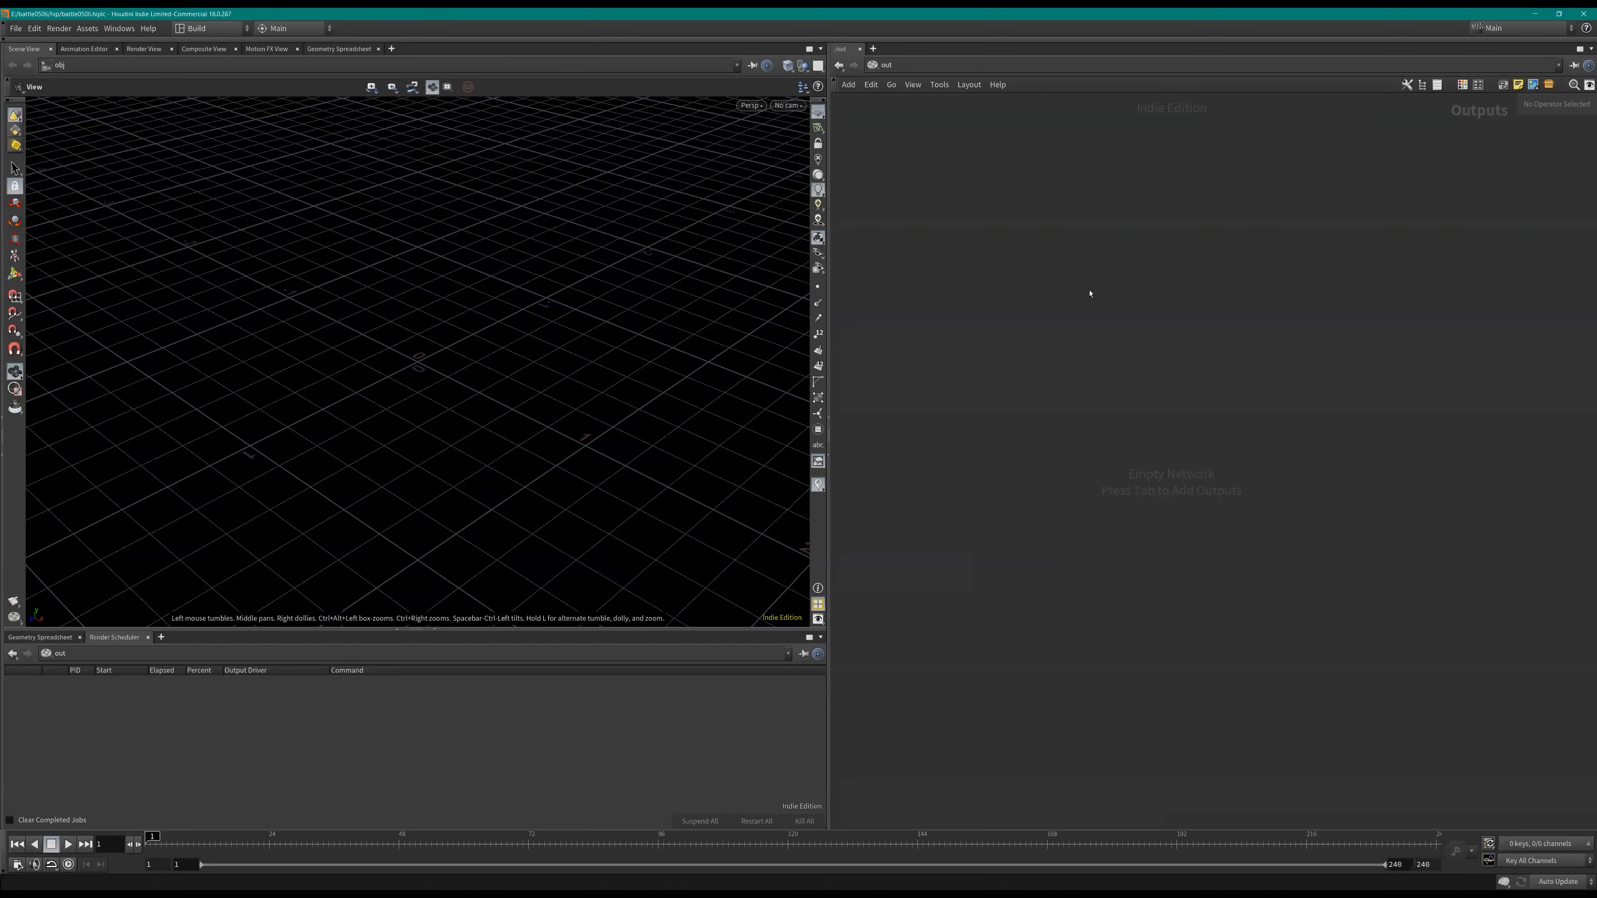
key("Tab")
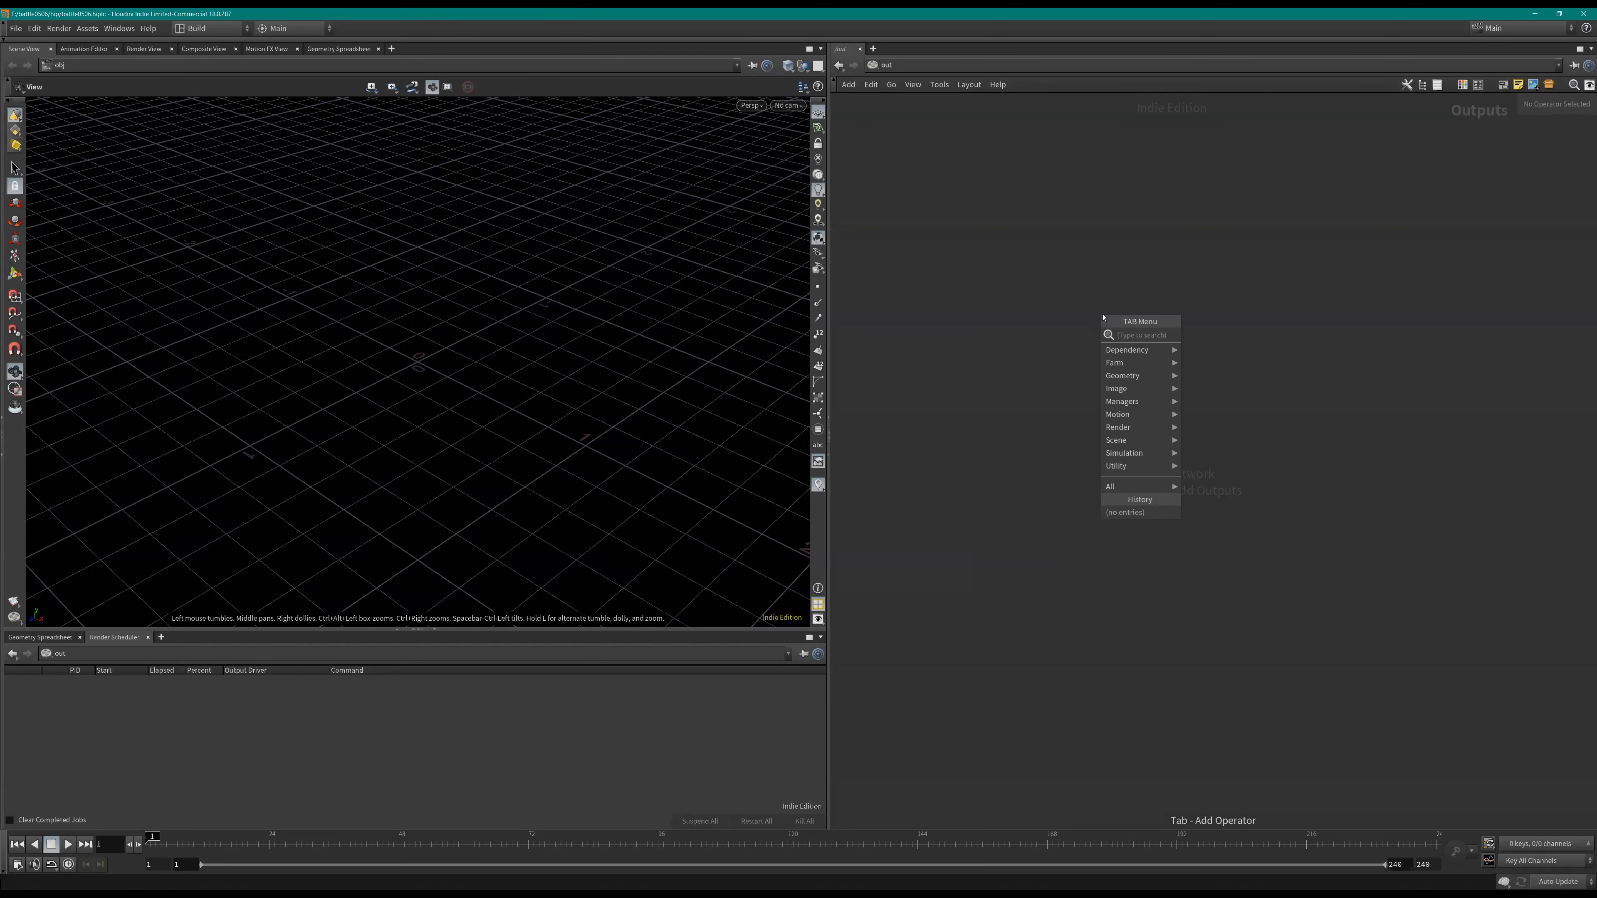
left_click(1011, 365)
key("ctrl+b")
key("Tab")
type("ge")
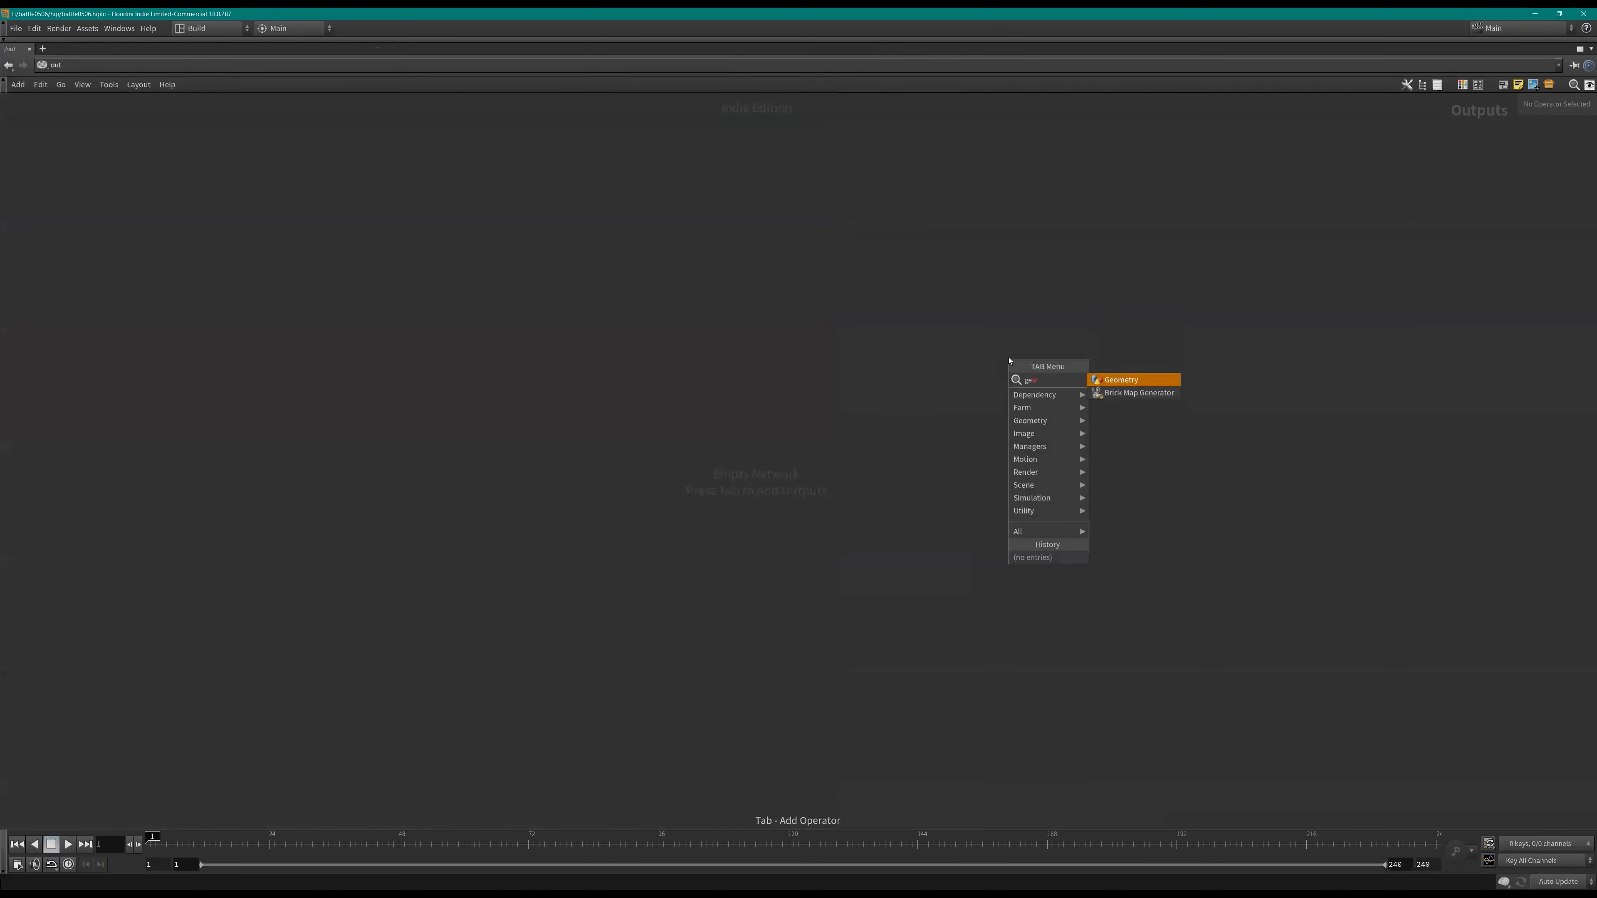
key("Return")
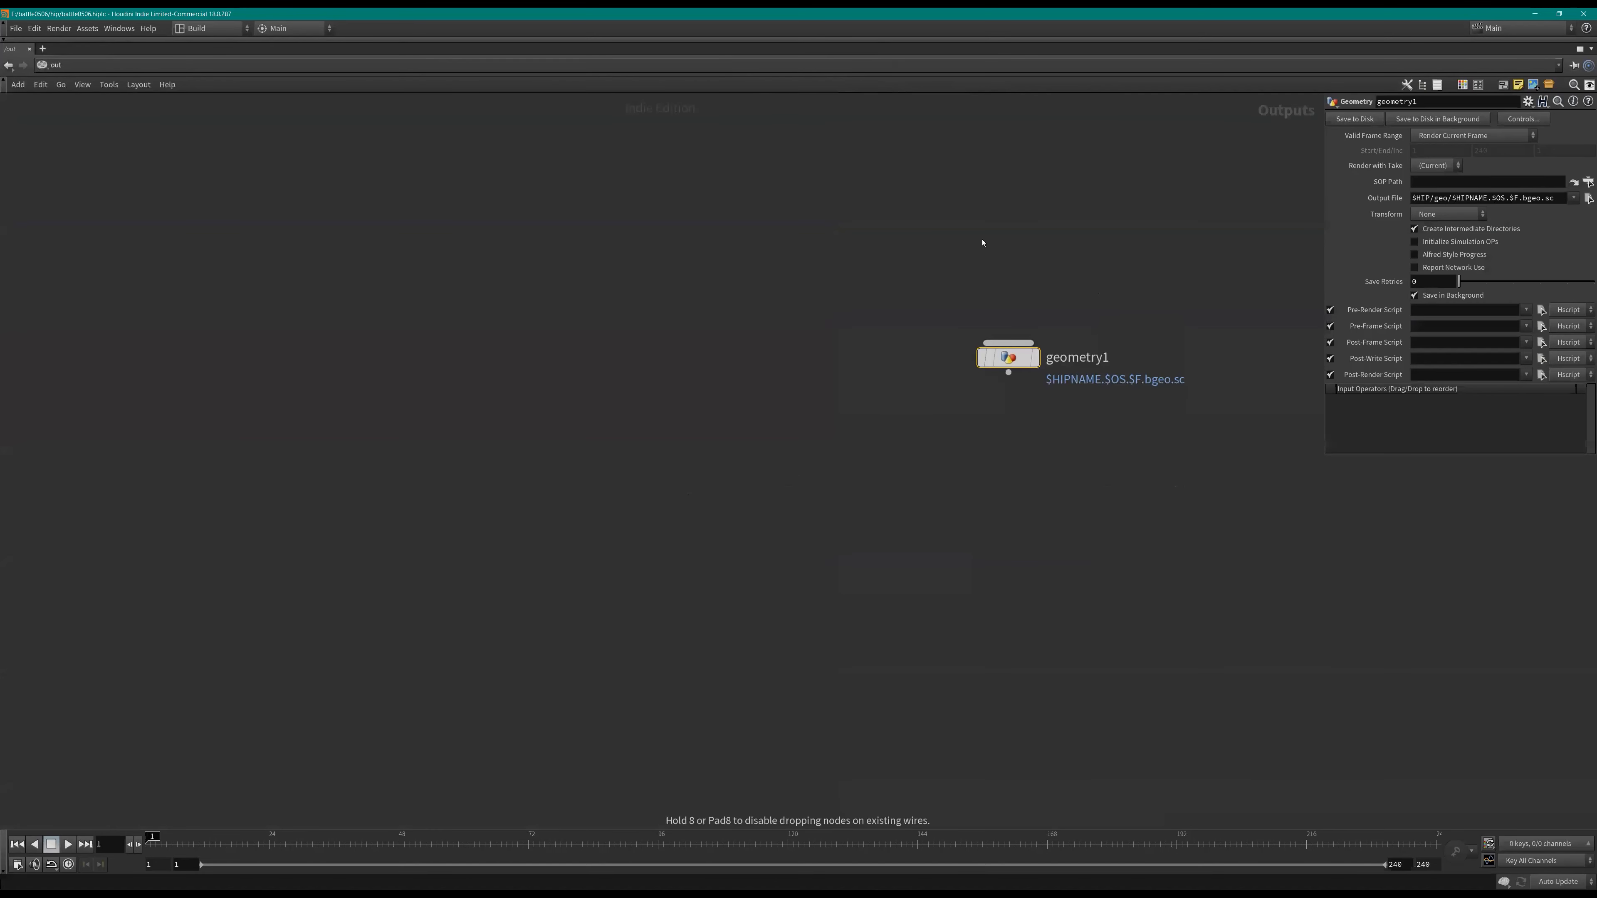
key("Delete")
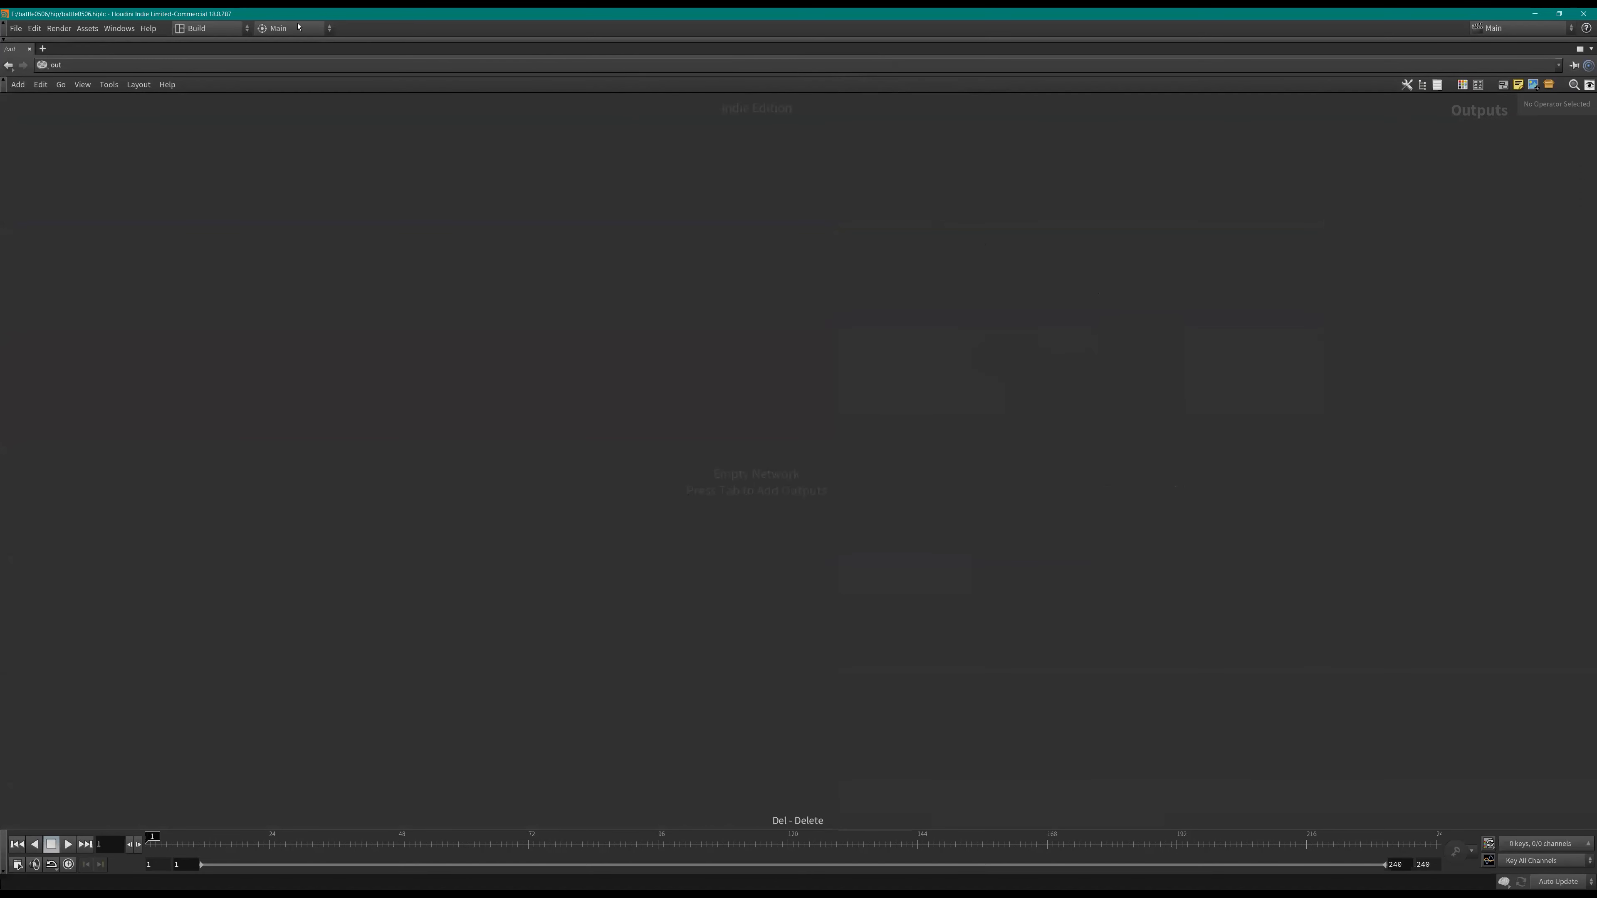
Step: Switch the network to the obj level, create a Geometry object there and go inside it
left_click(302, 65)
left_click(332, 122)
key("Tab")
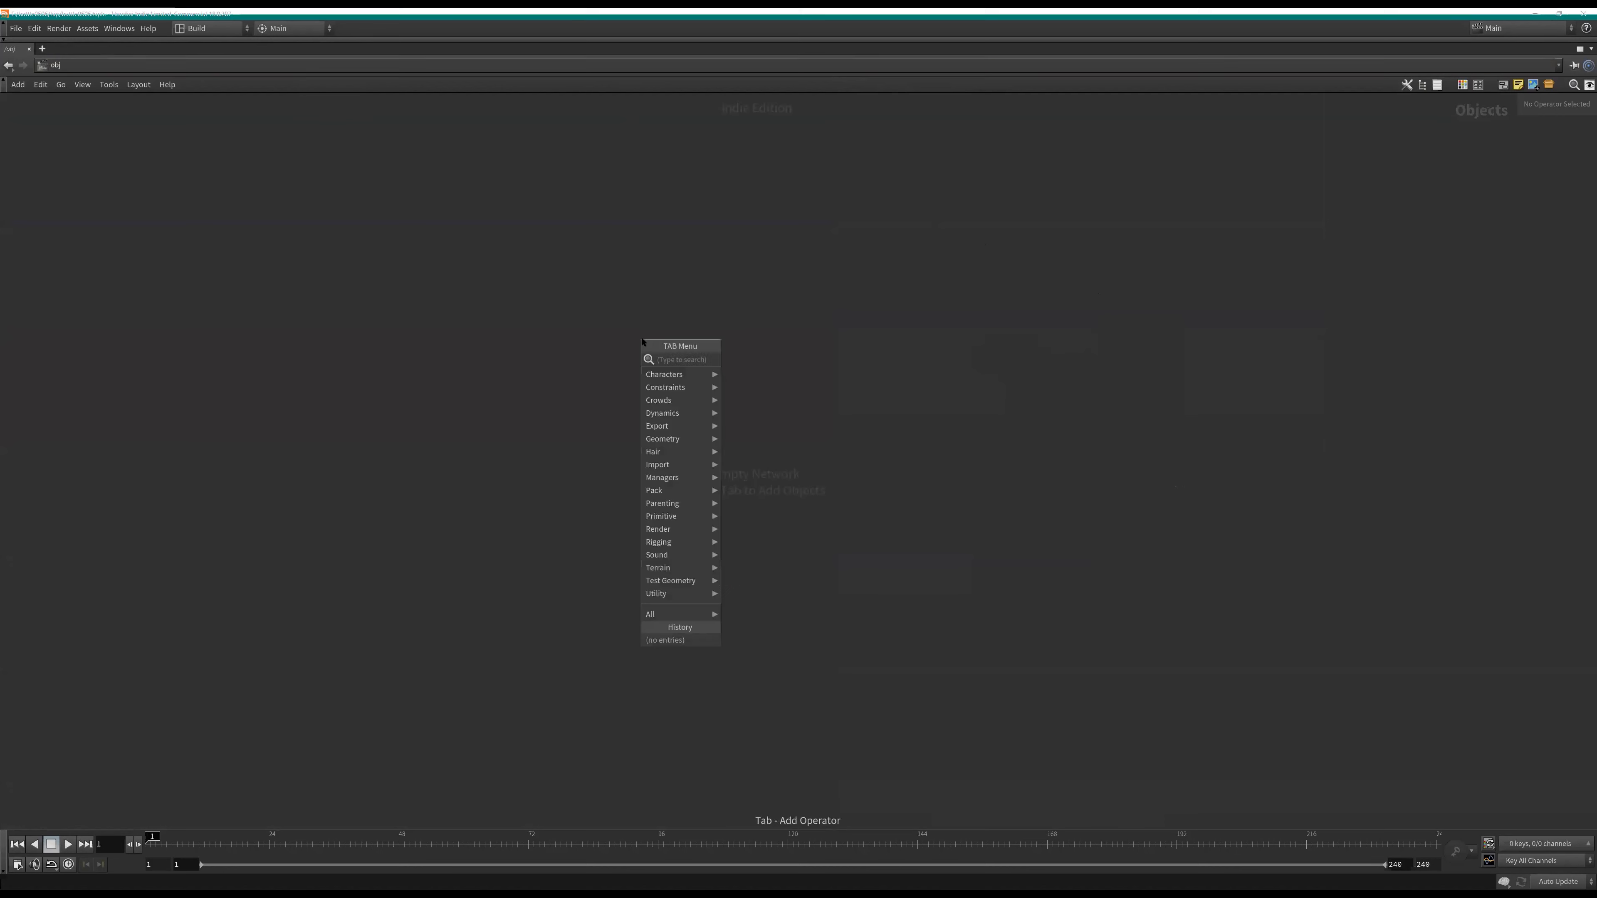
type("ge")
key("Return")
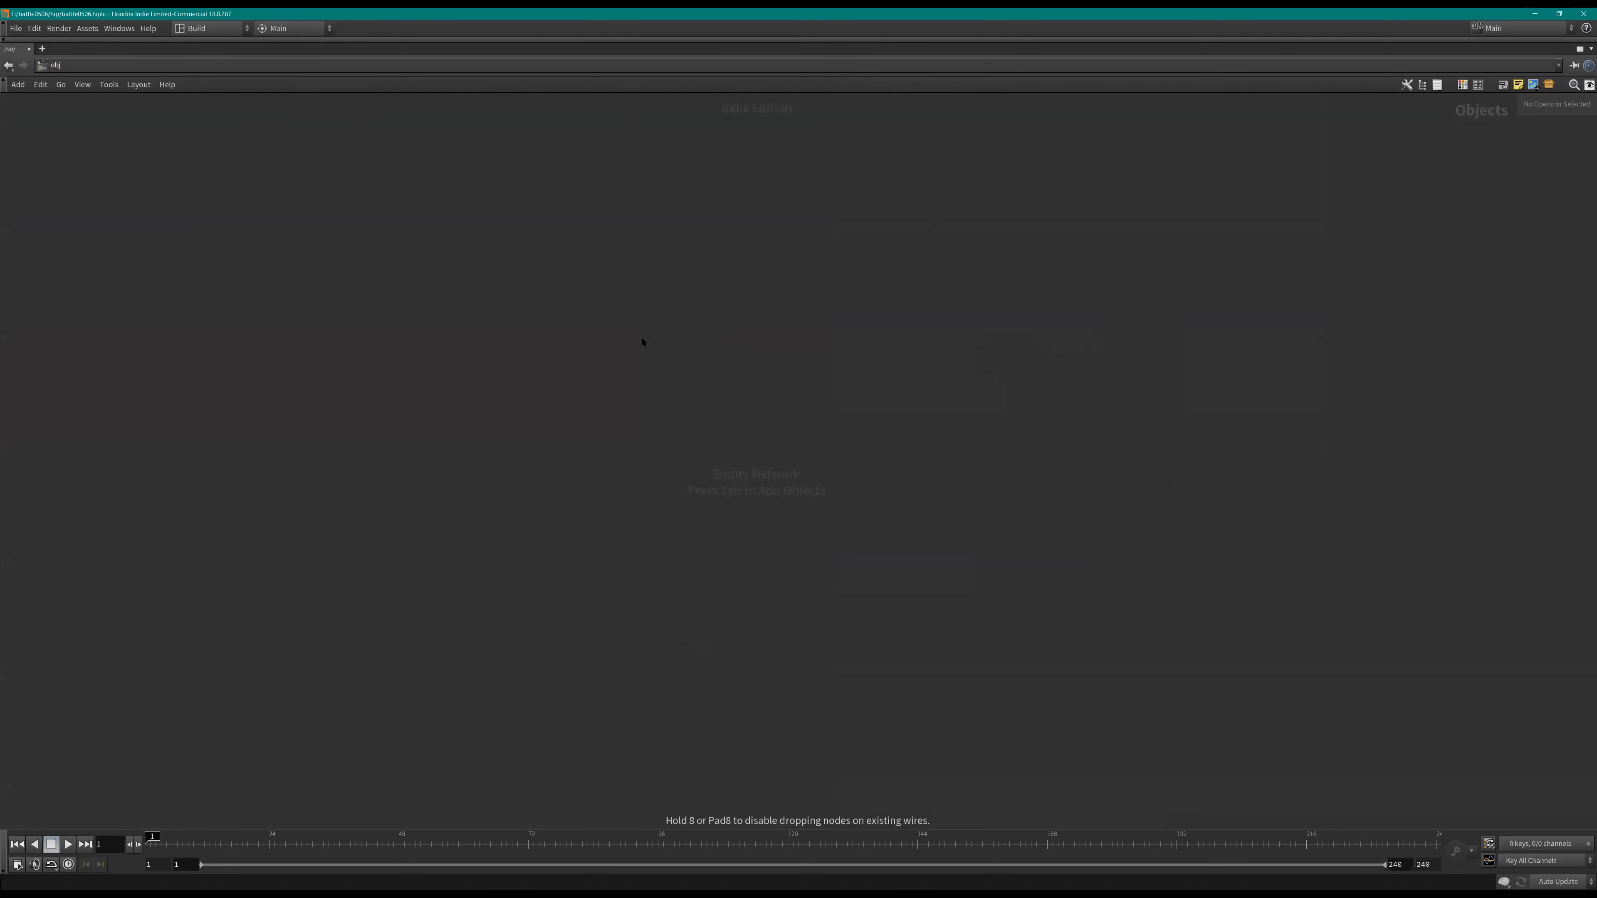
left_click(641, 337)
key("Return")
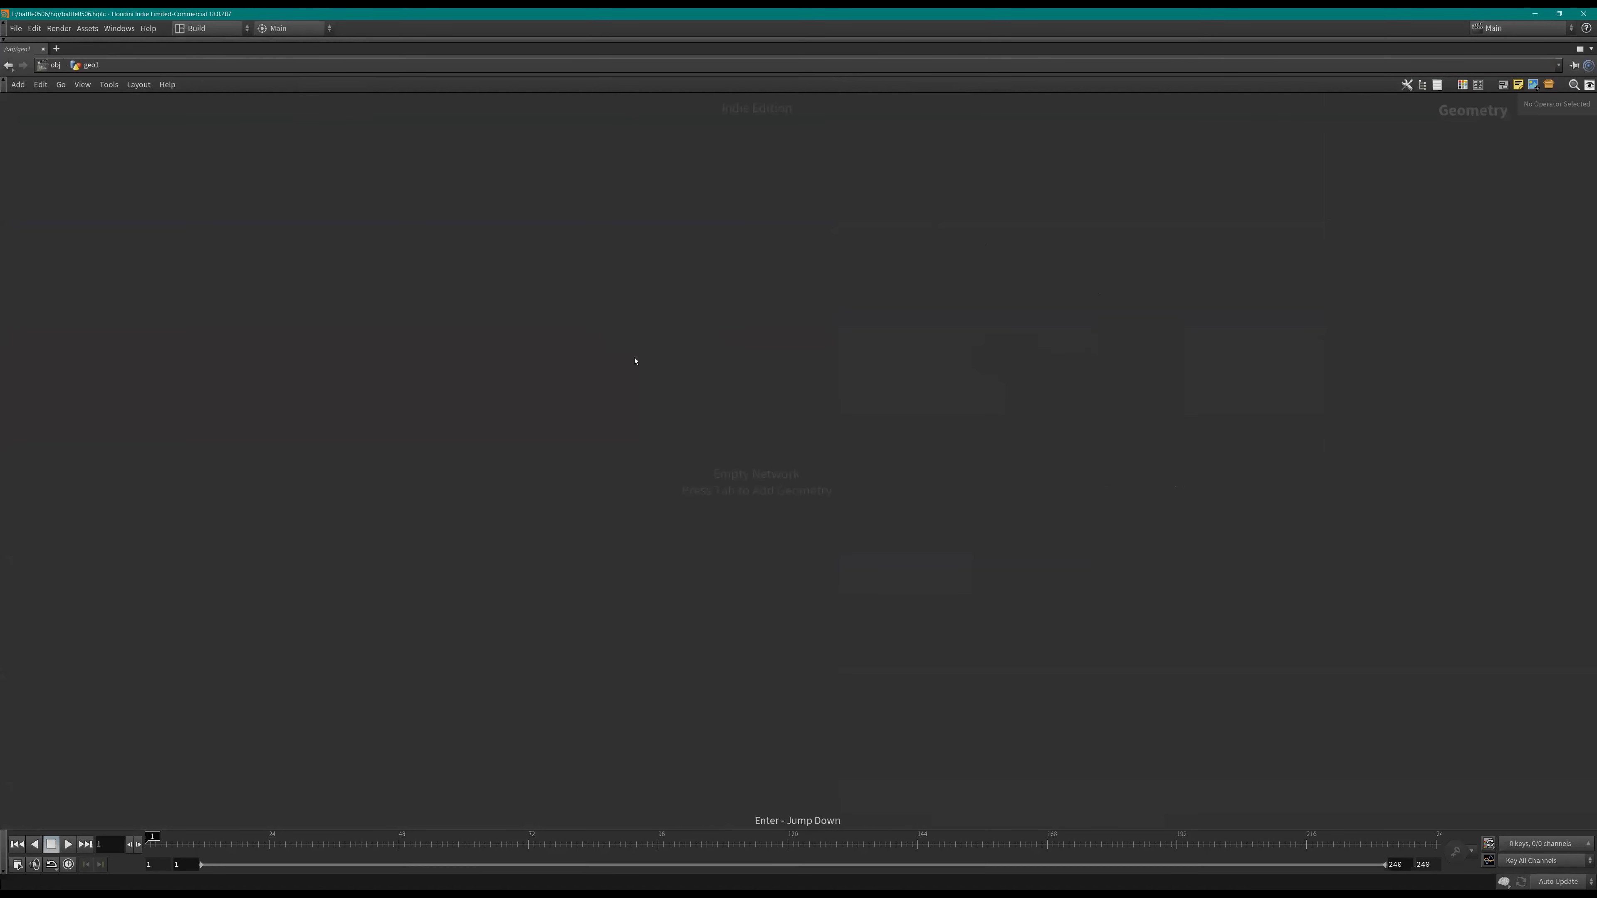
Step: Create an Add node inside the geometry object and enable its Point 0 at 0, 0, 0
key("Tab")
type("ad")
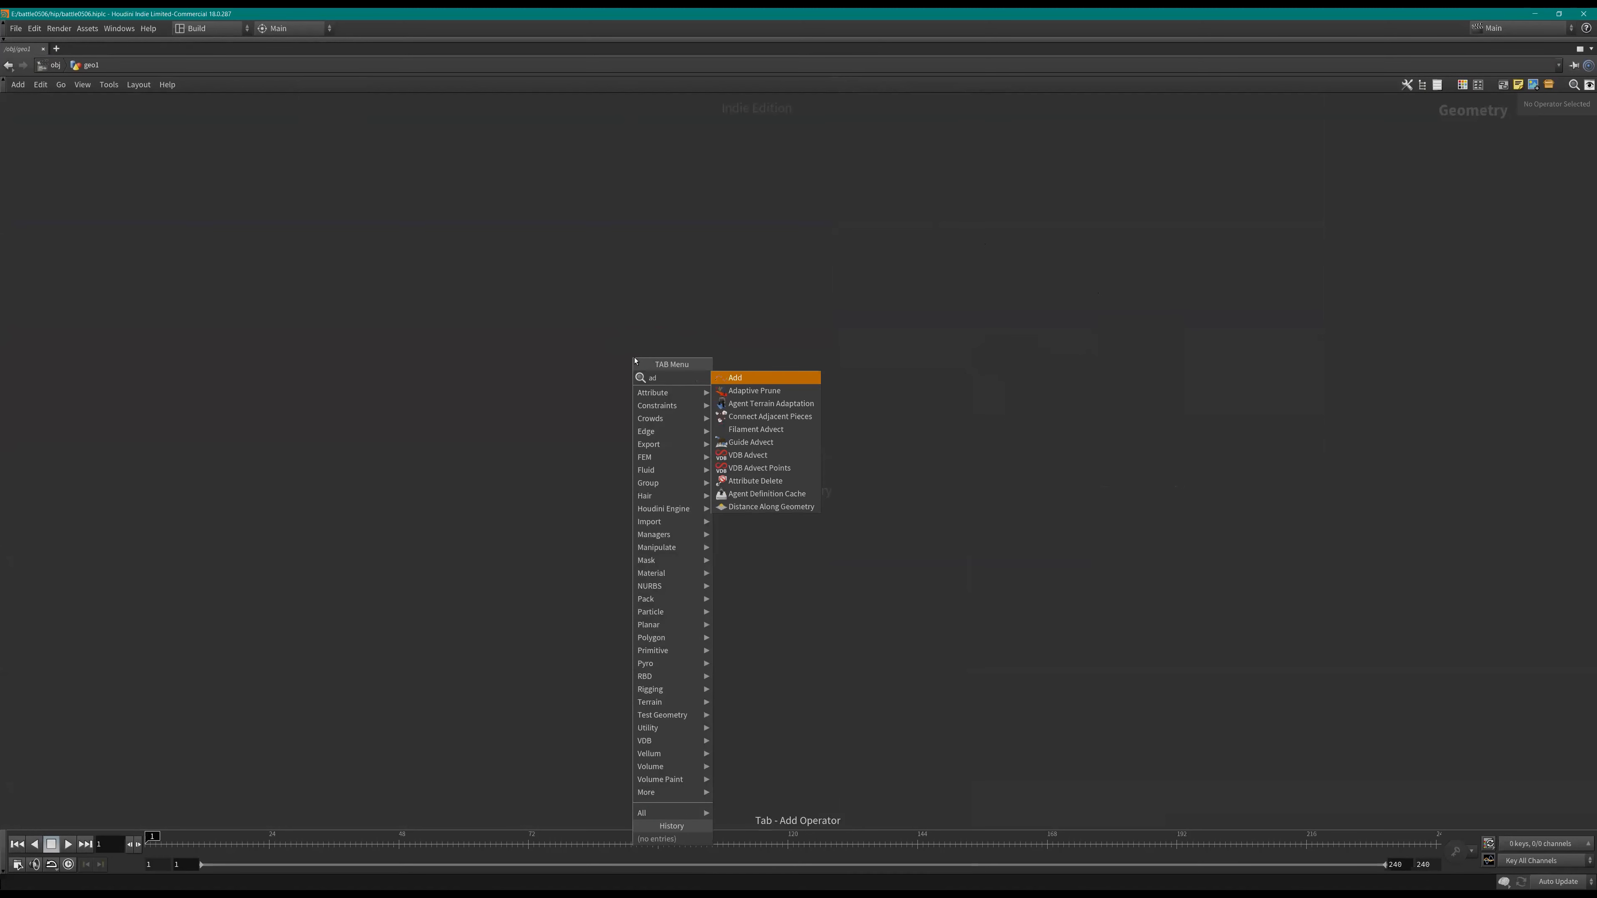
key("Return")
left_click(635, 362)
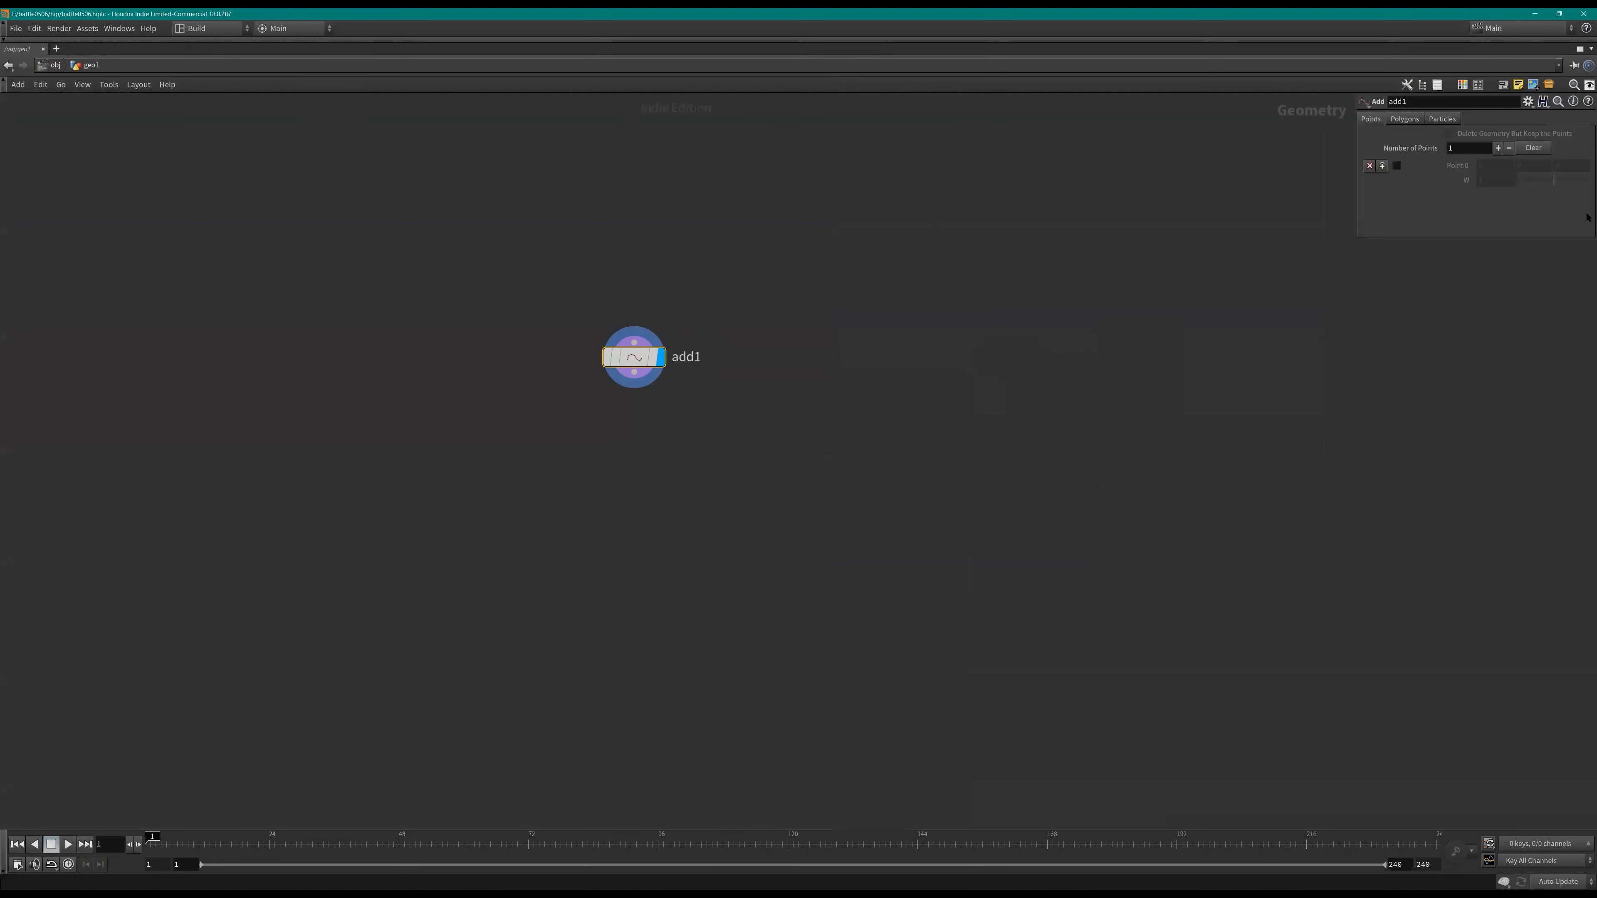
left_click(1396, 165)
Step: Append a displayed Point node to add1 and set its Normal (N) attribute to the constant 0, 1, 0 with the VEXpression value
key("Tab")
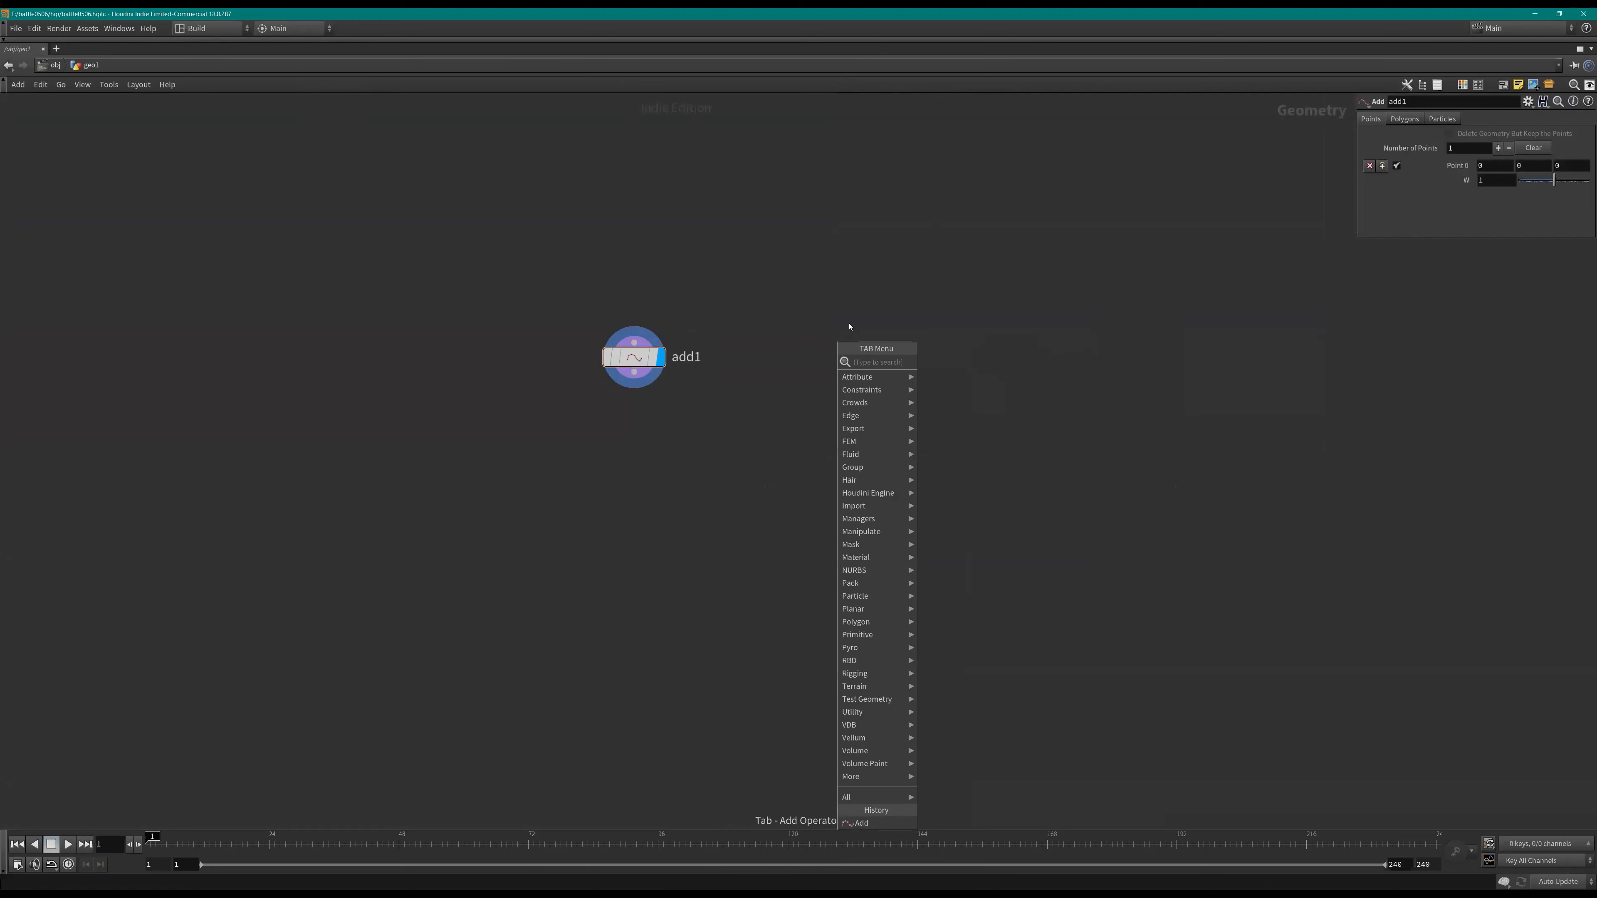
type("ad")
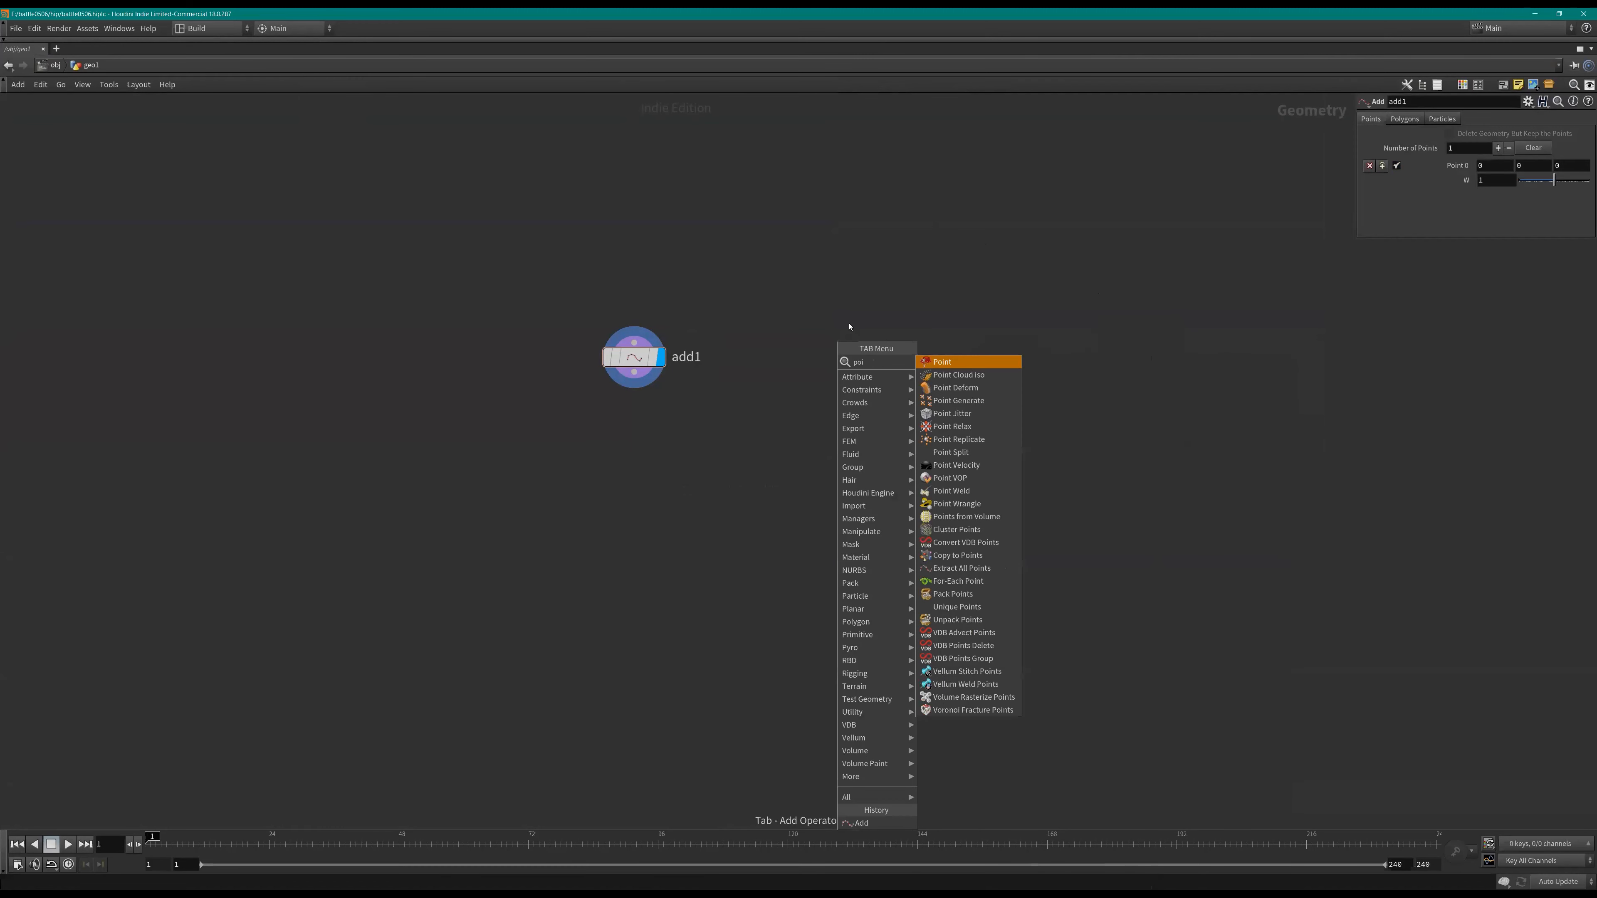
key("Return")
left_click(630, 413)
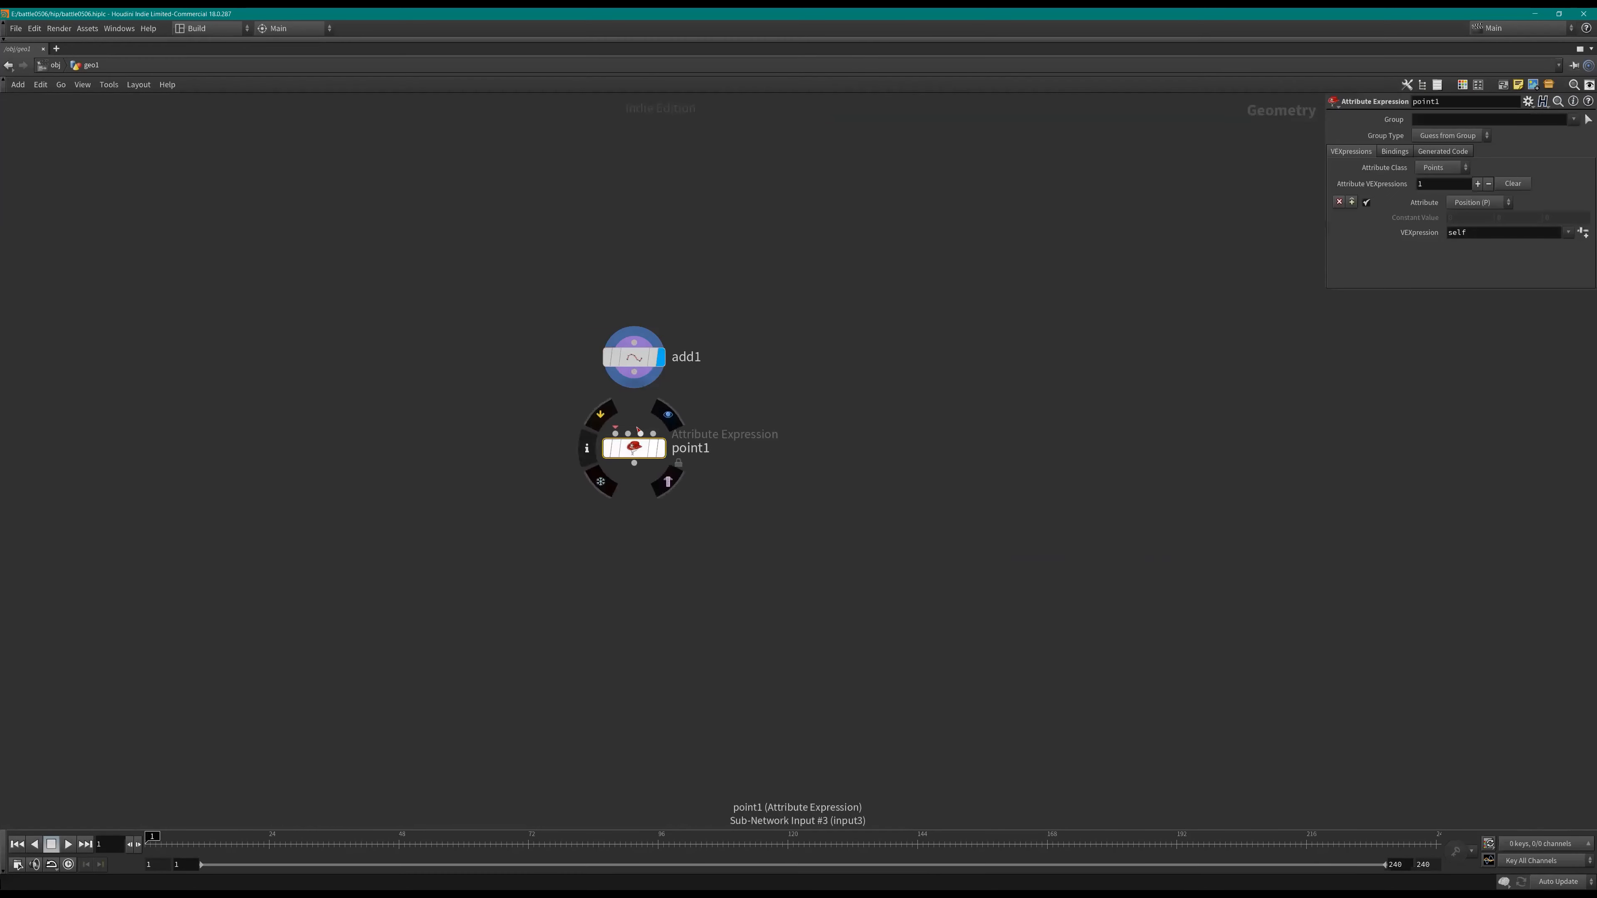
left_click(660, 448)
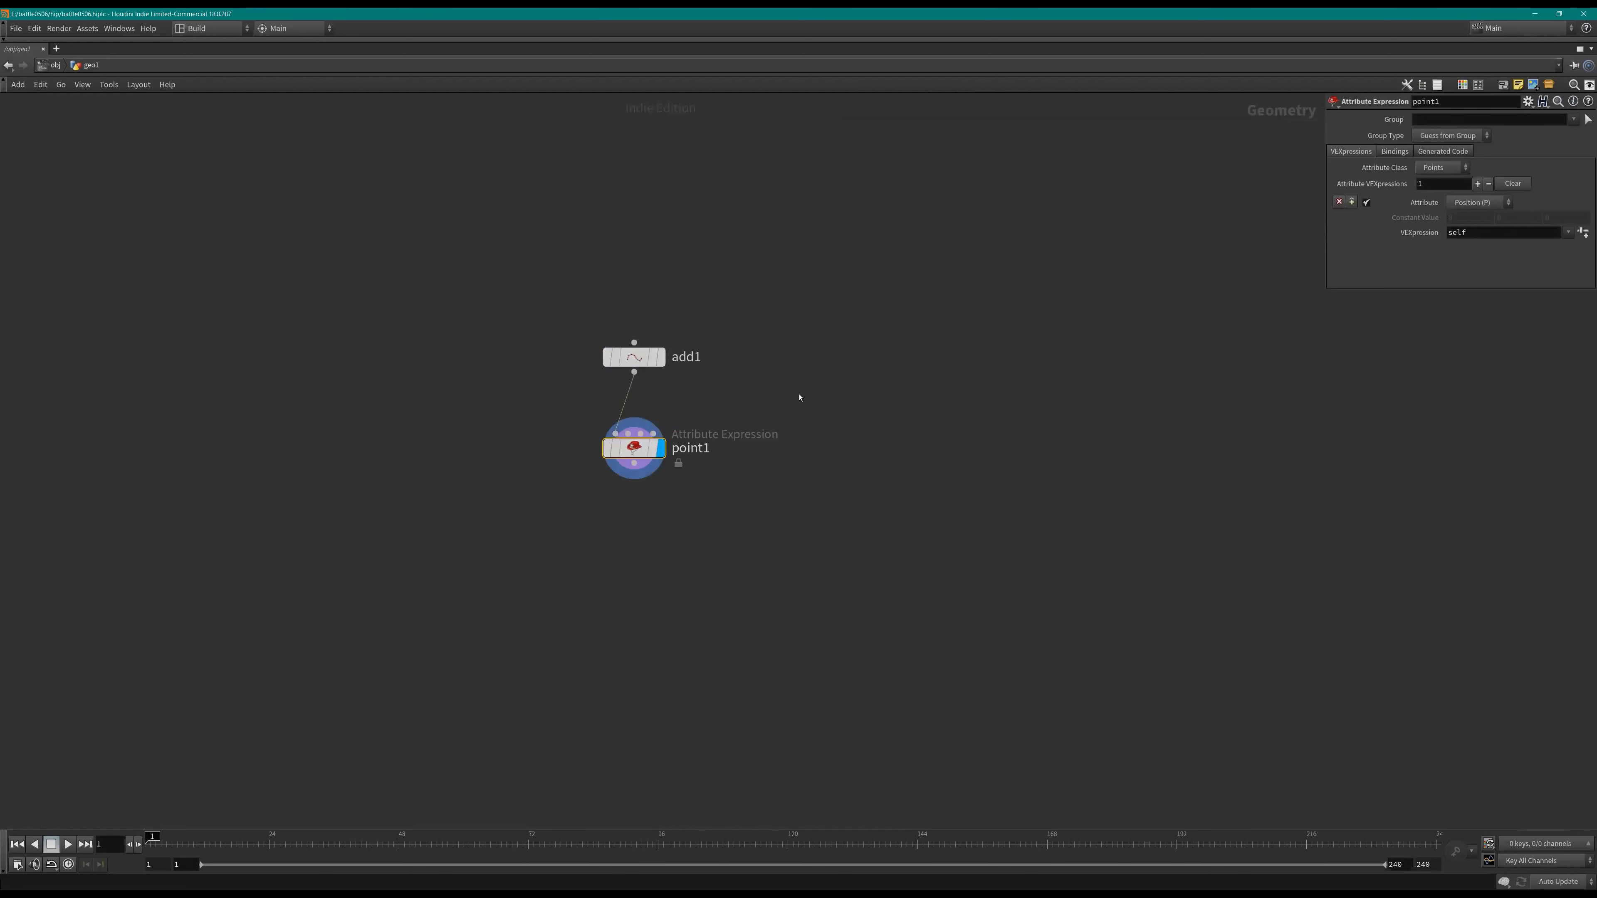
left_click(1458, 207)
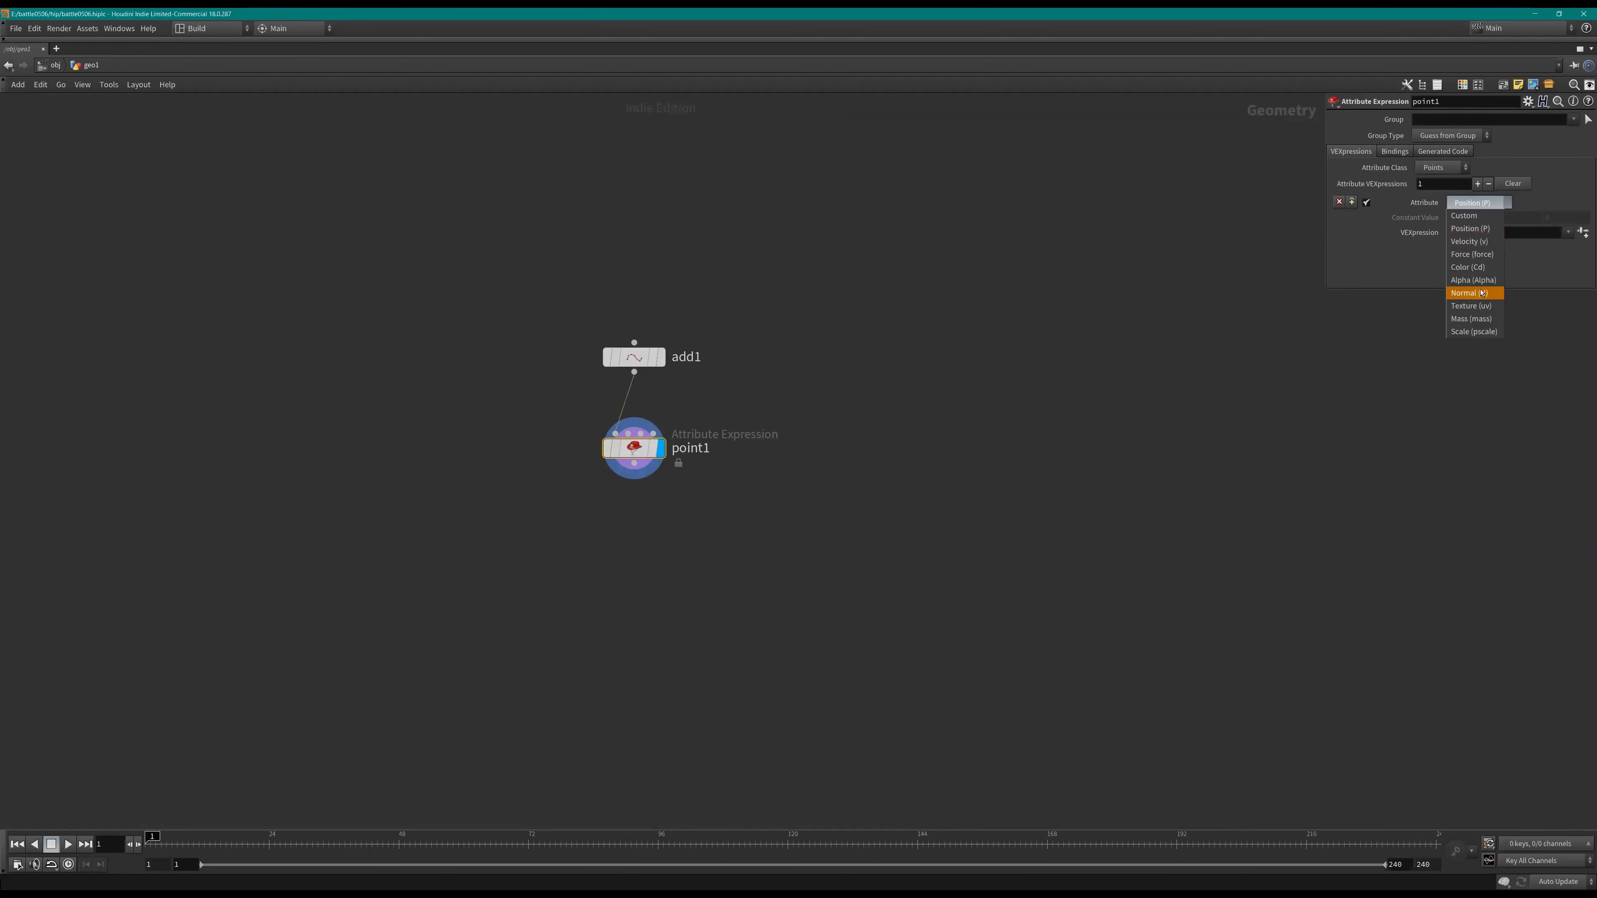
left_click(1578, 234)
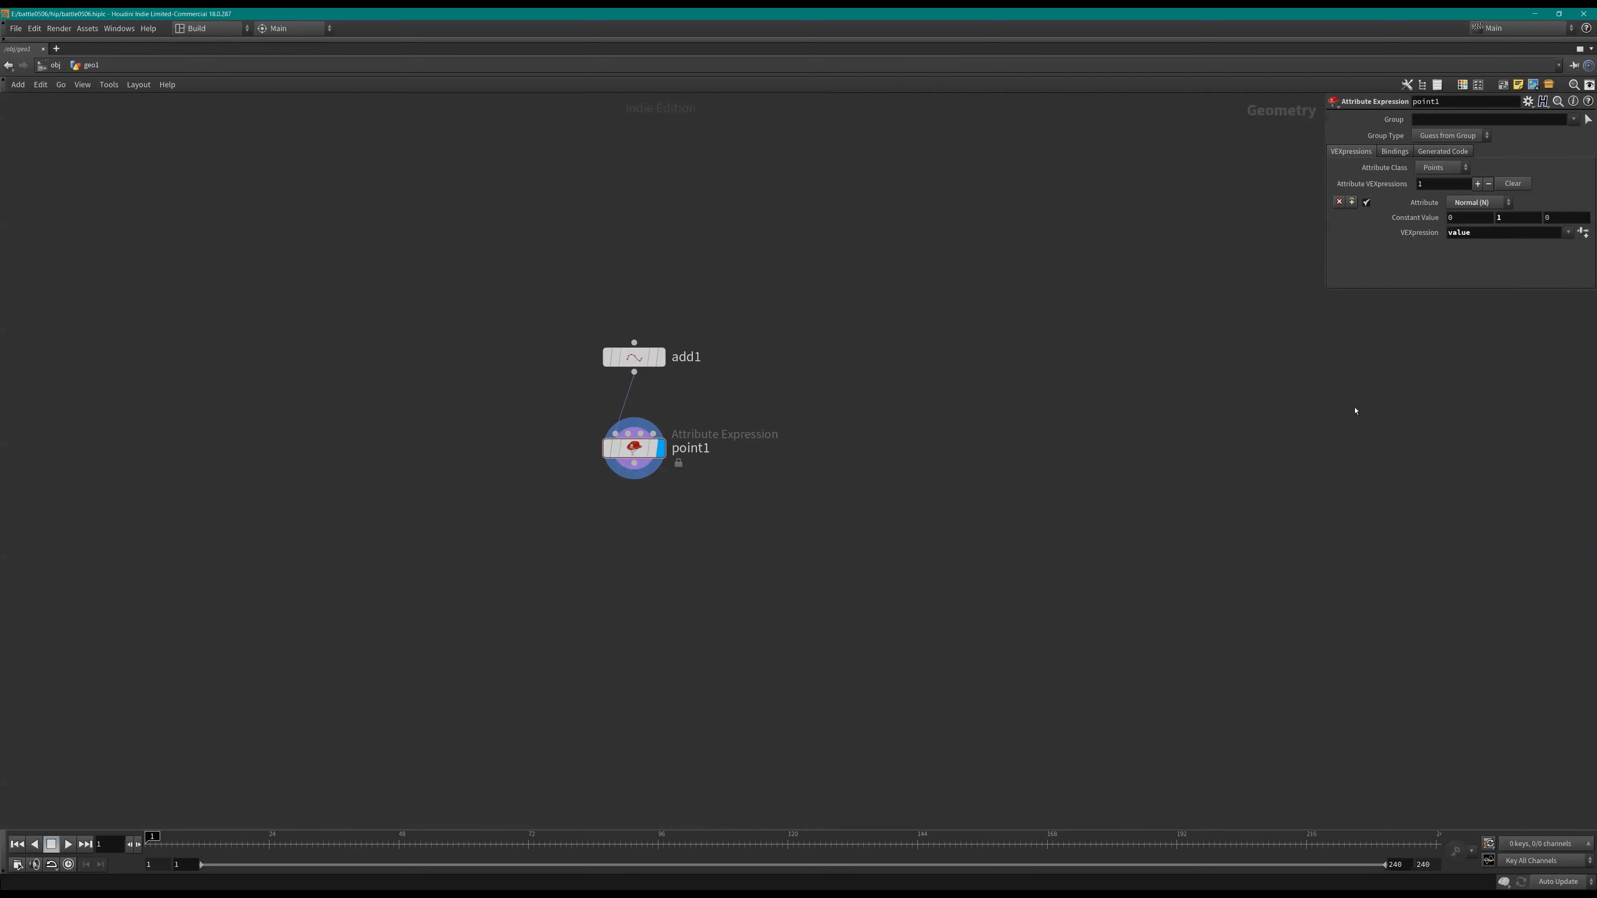
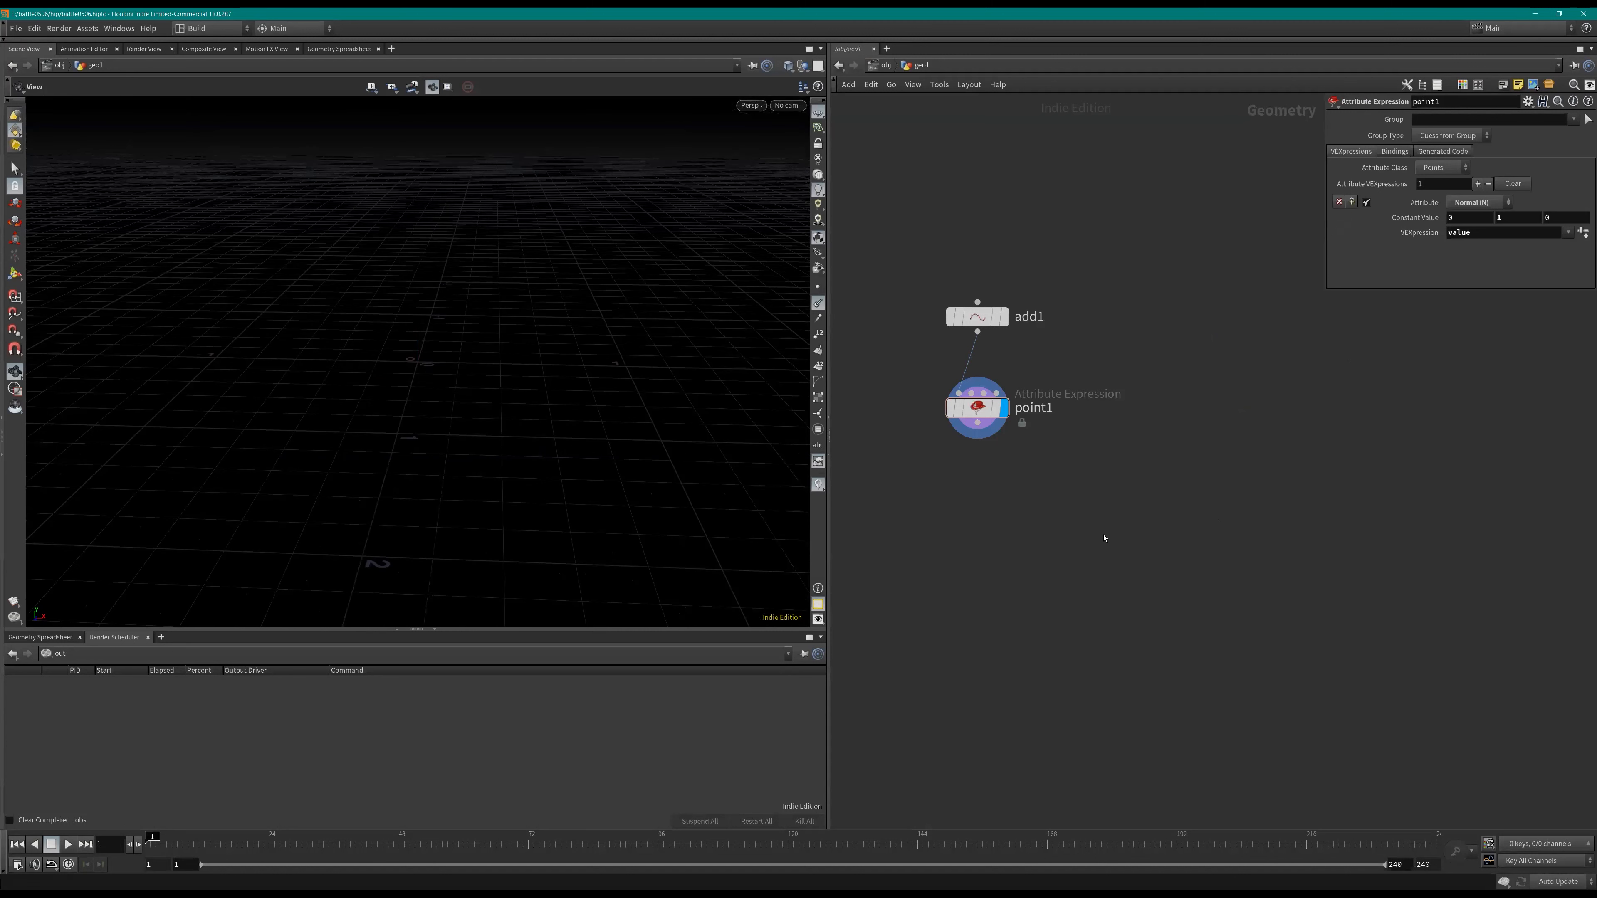
Step: Add an unconnected Bound node beside point1 and turn on its template flag
key("Tab")
type("b")
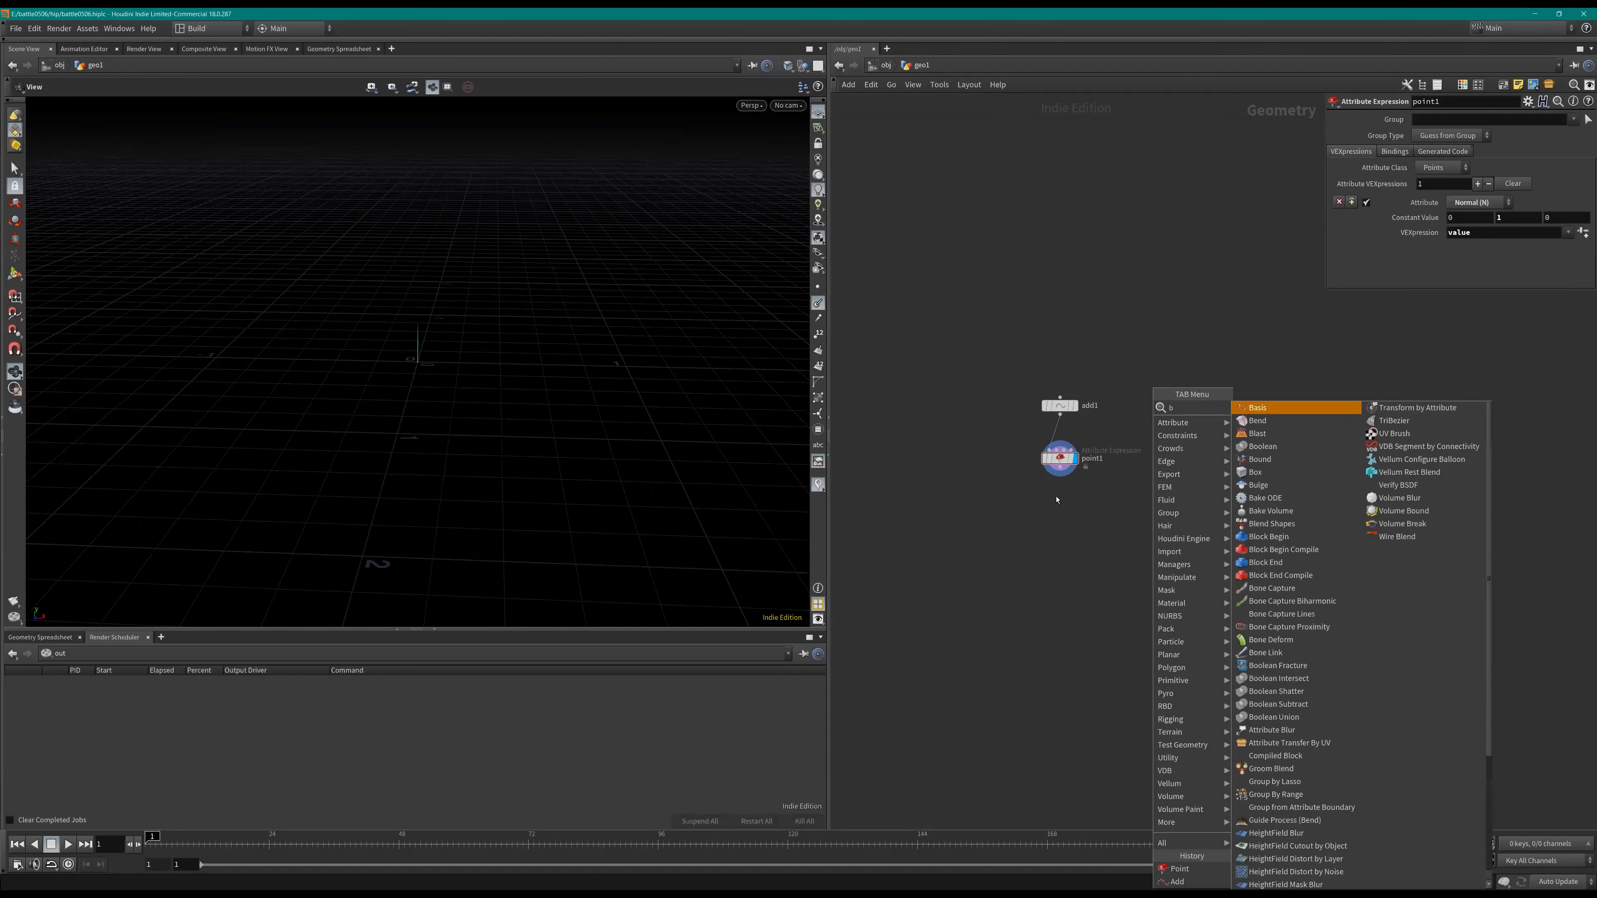
type("ou")
key("Return")
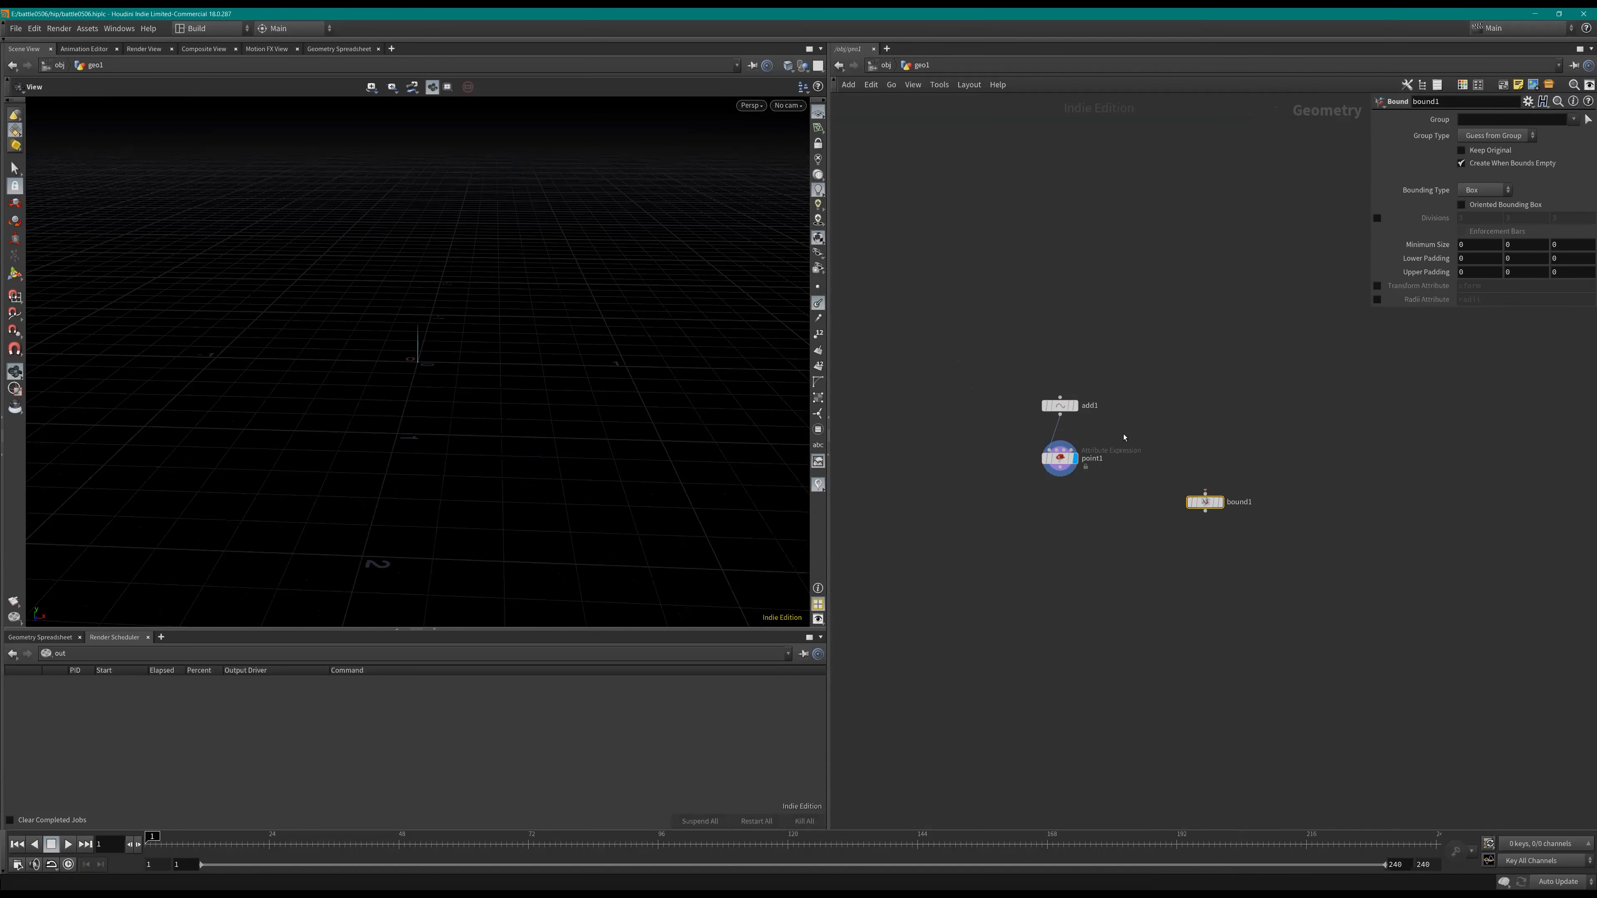
middle_click_drag(1124, 438, 1007, 371)
left_click_drag(1089, 436, 1116, 431)
scroll(953, 470, "up", 2)
left_click(1170, 446)
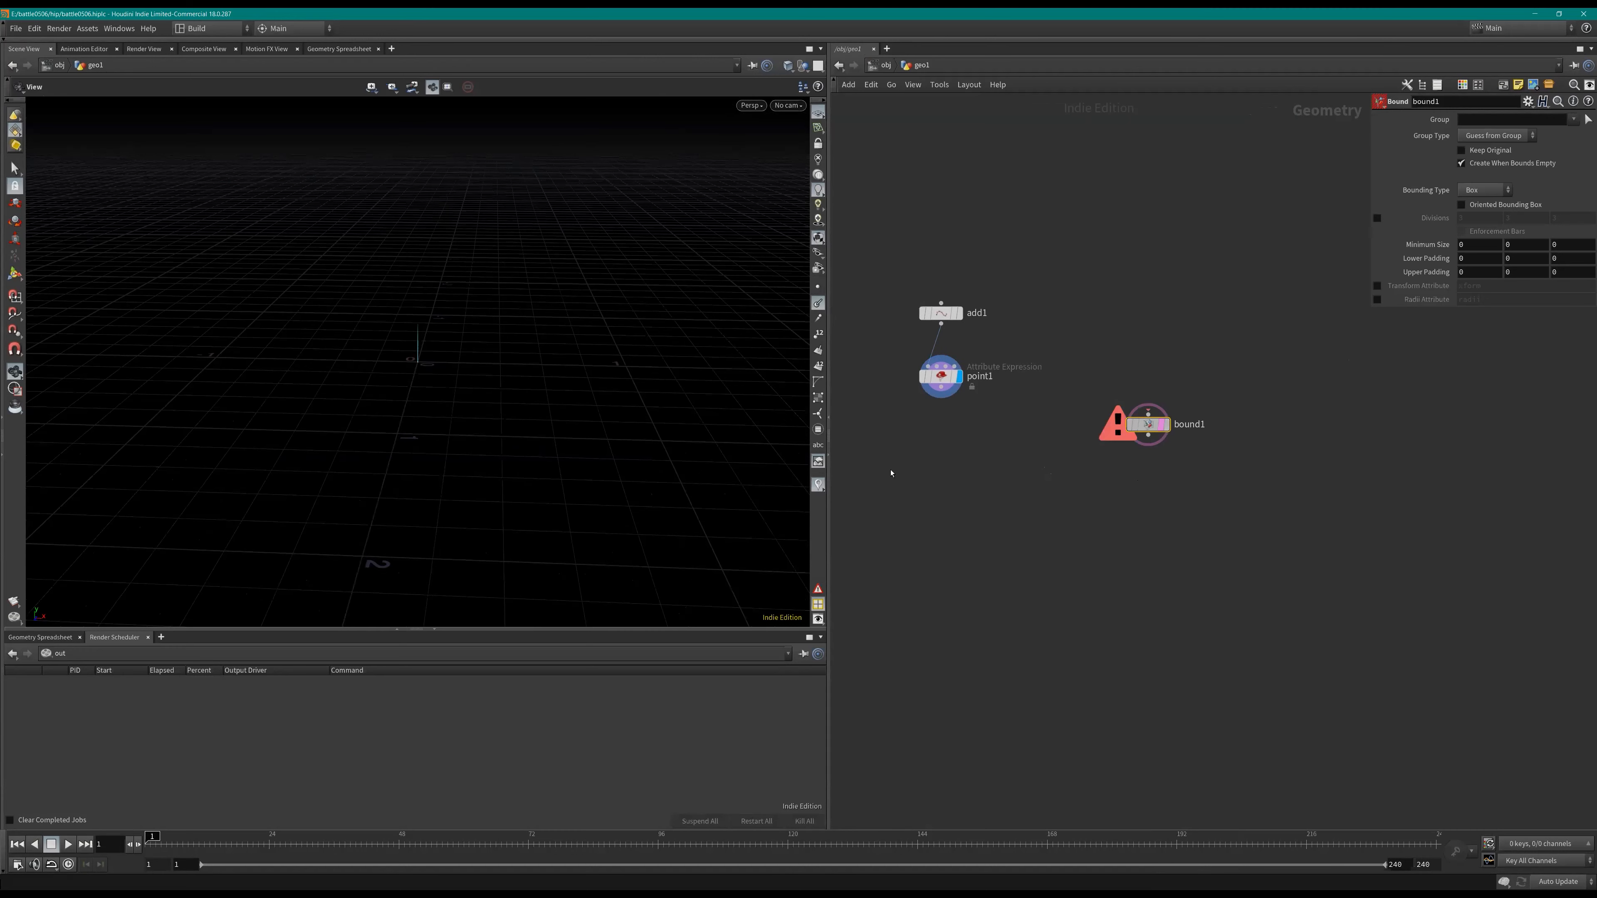
middle_click_drag(891, 473, 916, 445)
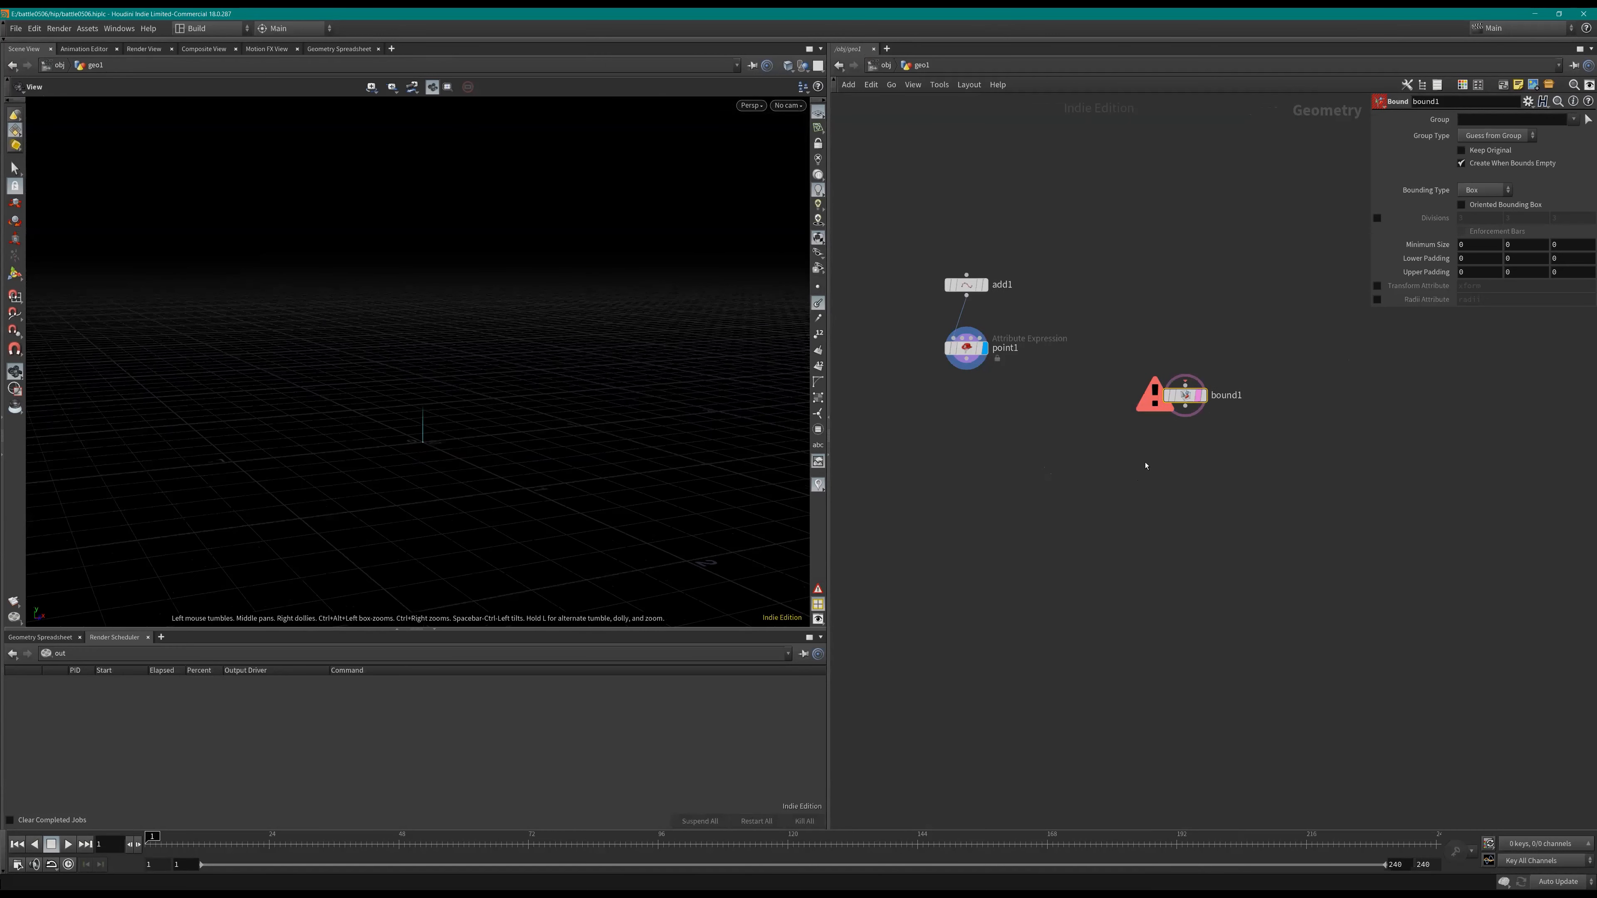
Step: Create a Find Shortest Path node below the existing nodes, leaving it unconnected
key("Tab")
type("fsp")
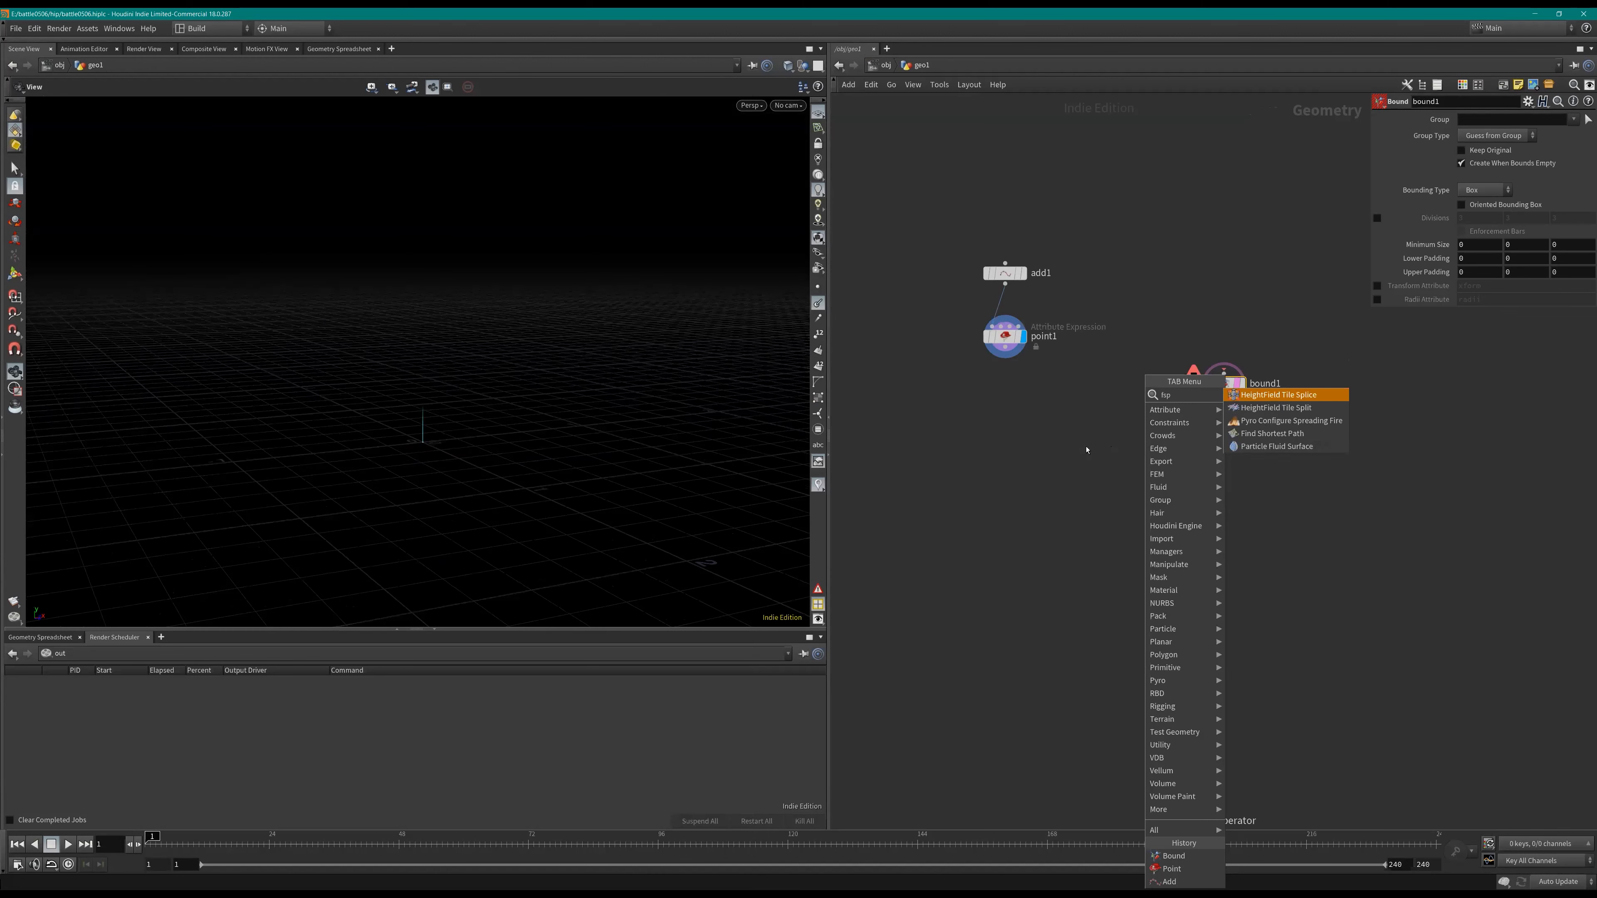
key("Down")
key("Down")
key("Down")
key("Return")
left_click(1056, 561)
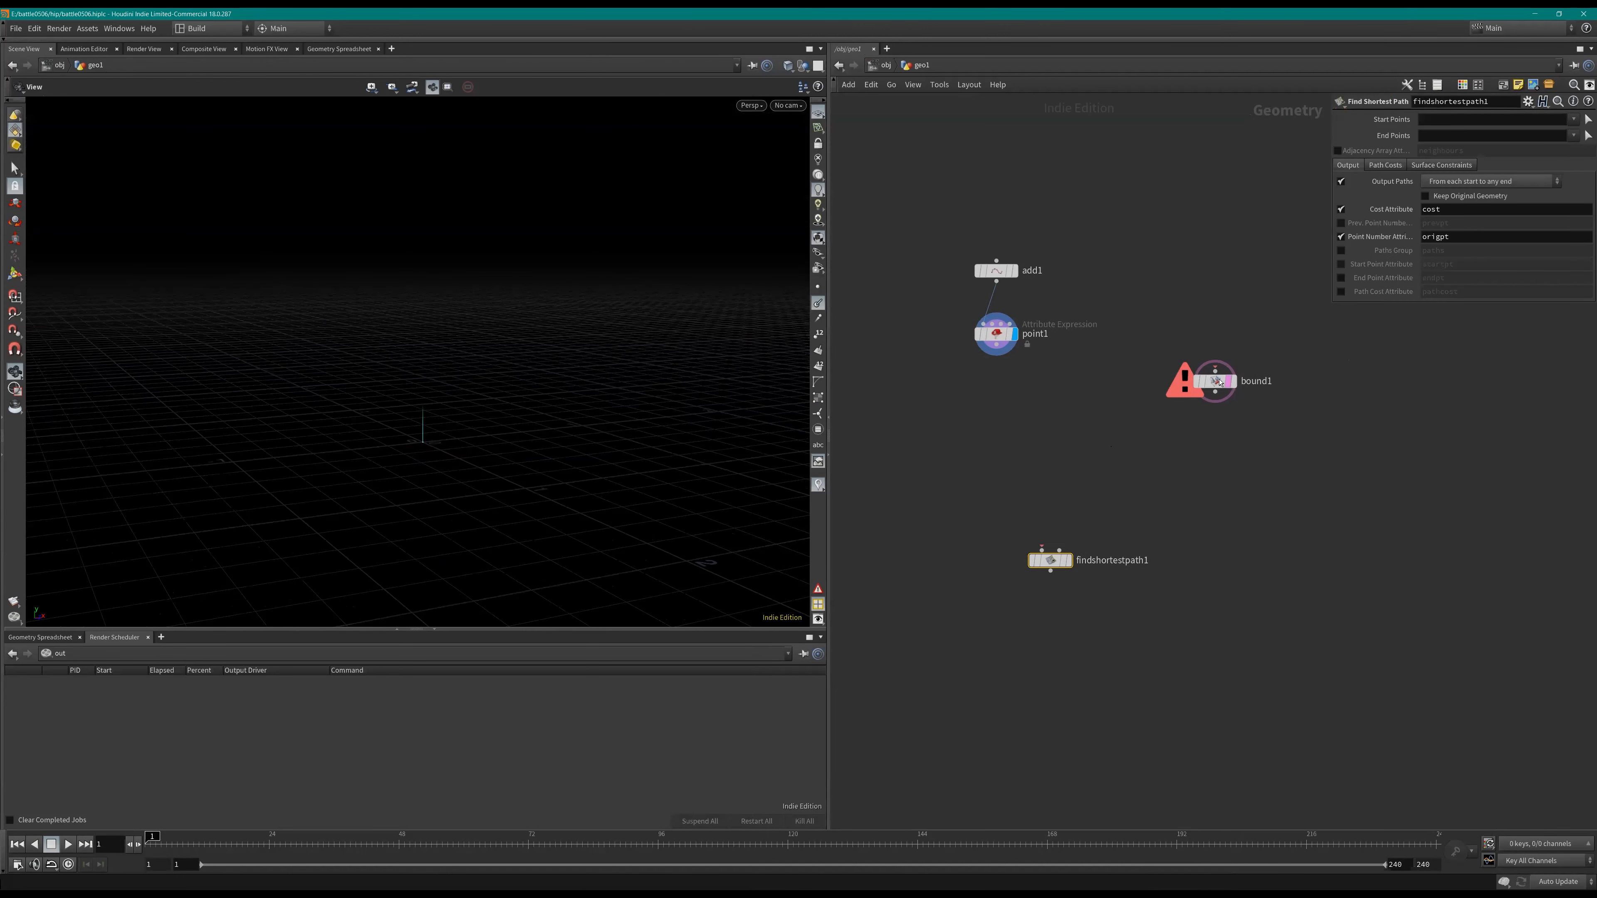
Step: Delete the Bound node and put a templated Box node in its place
left_click(1215, 382)
key("Delete")
key("Tab")
type("bo")
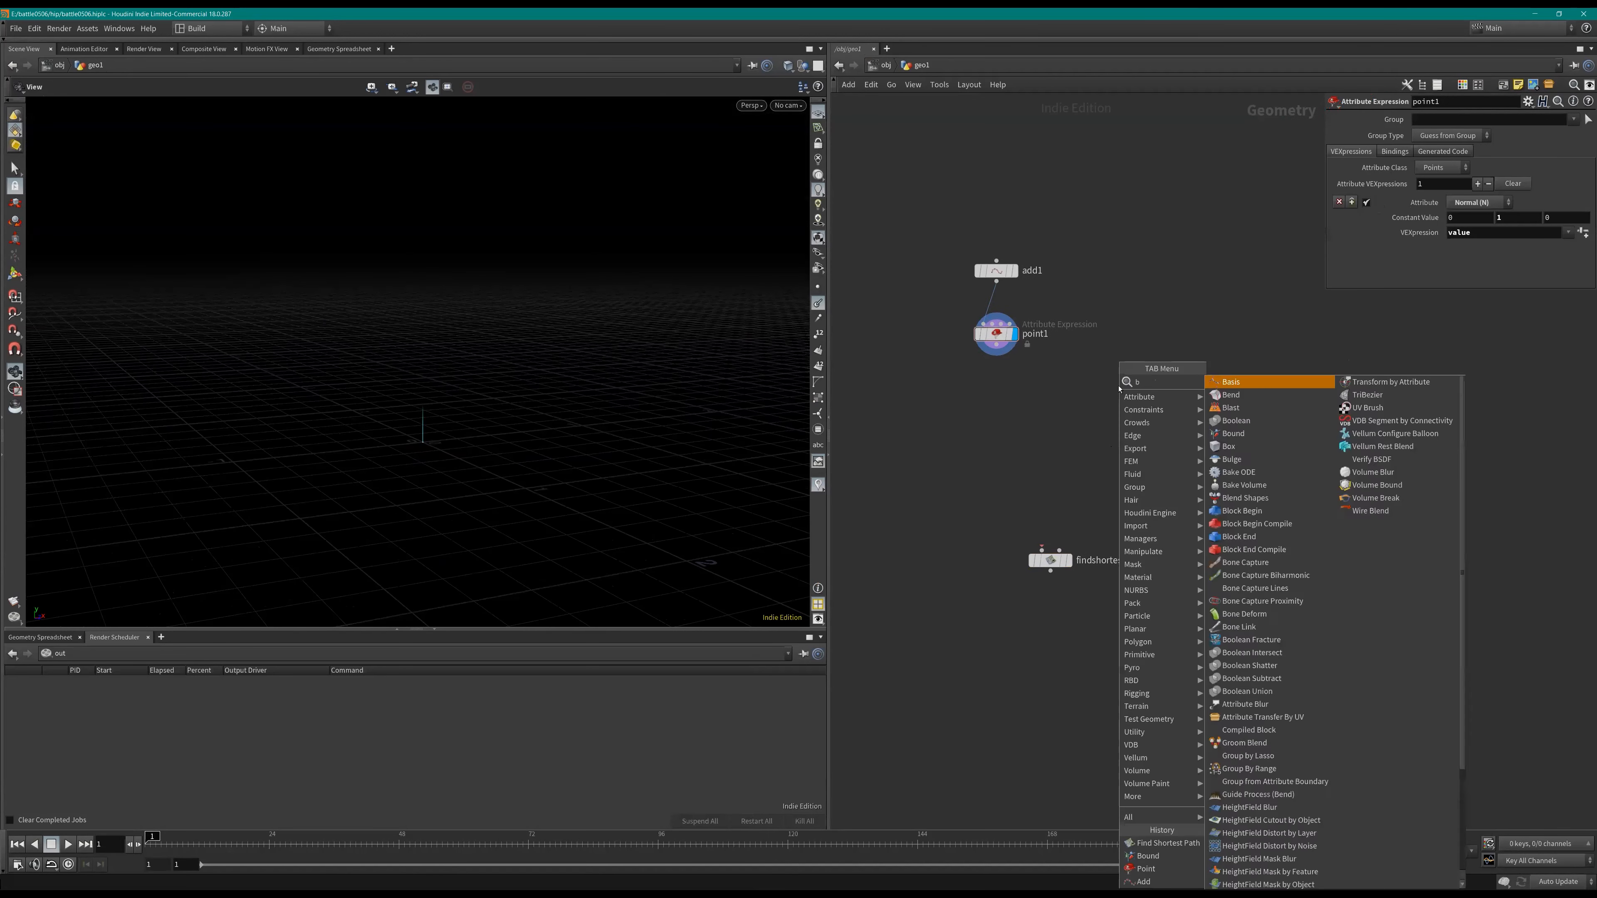
key("Down")
key("Down")
key("Return")
left_click(1174, 403)
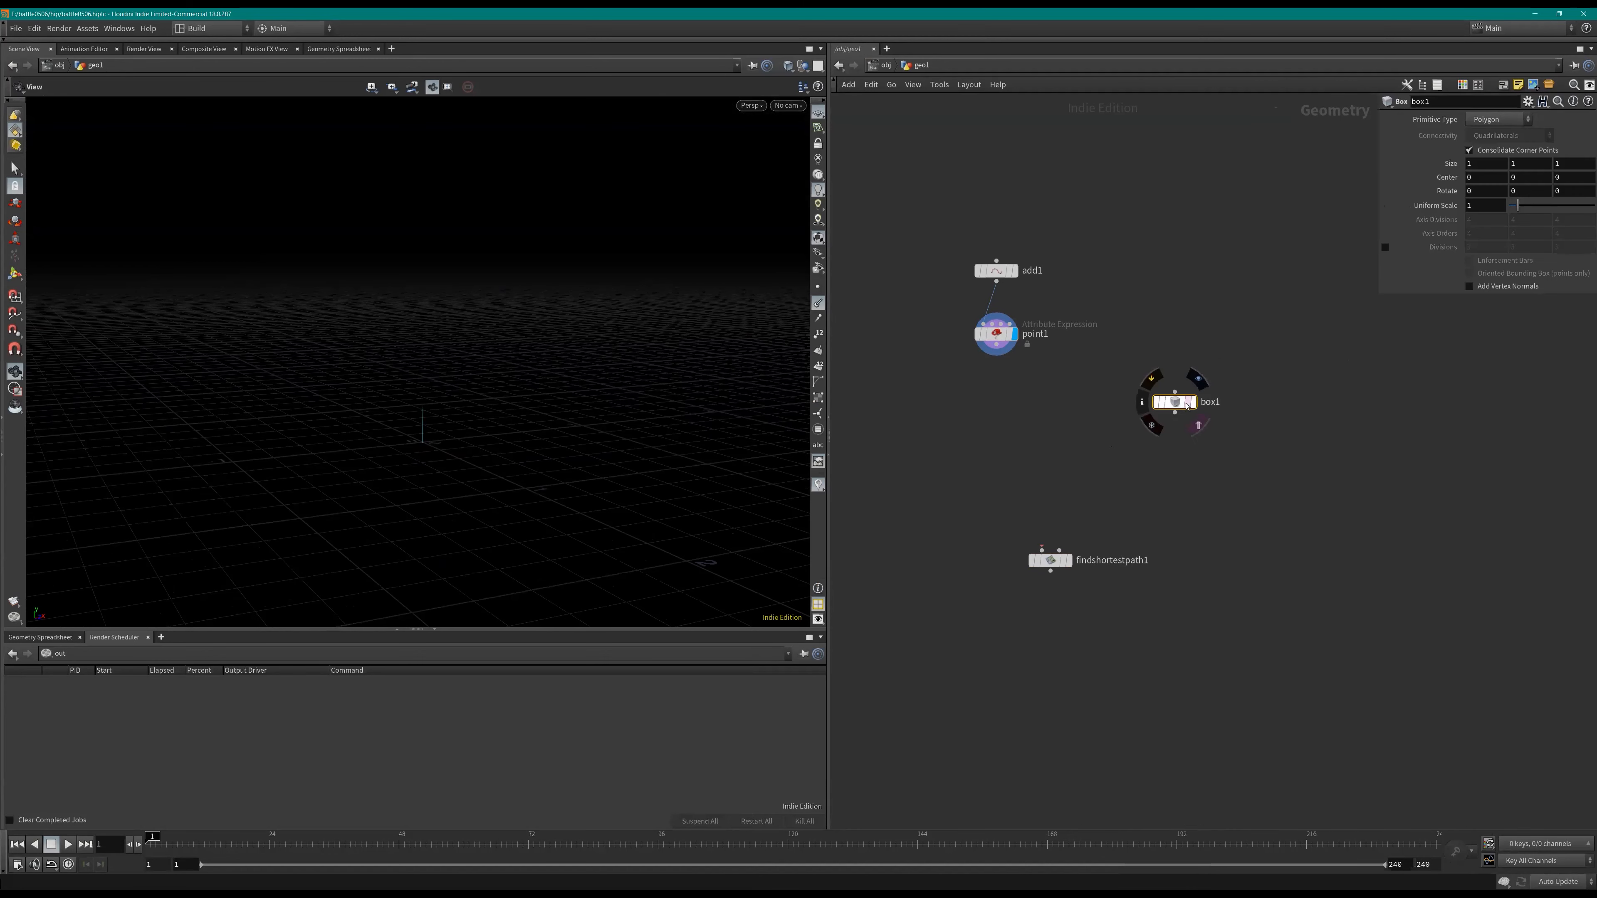
Step: Drive the box's Center Y with the relative reference ch("sizey")/2 and set its Size Y to 1.2
double_click(1515, 164)
left_click_drag(1514, 164, 1522, 178)
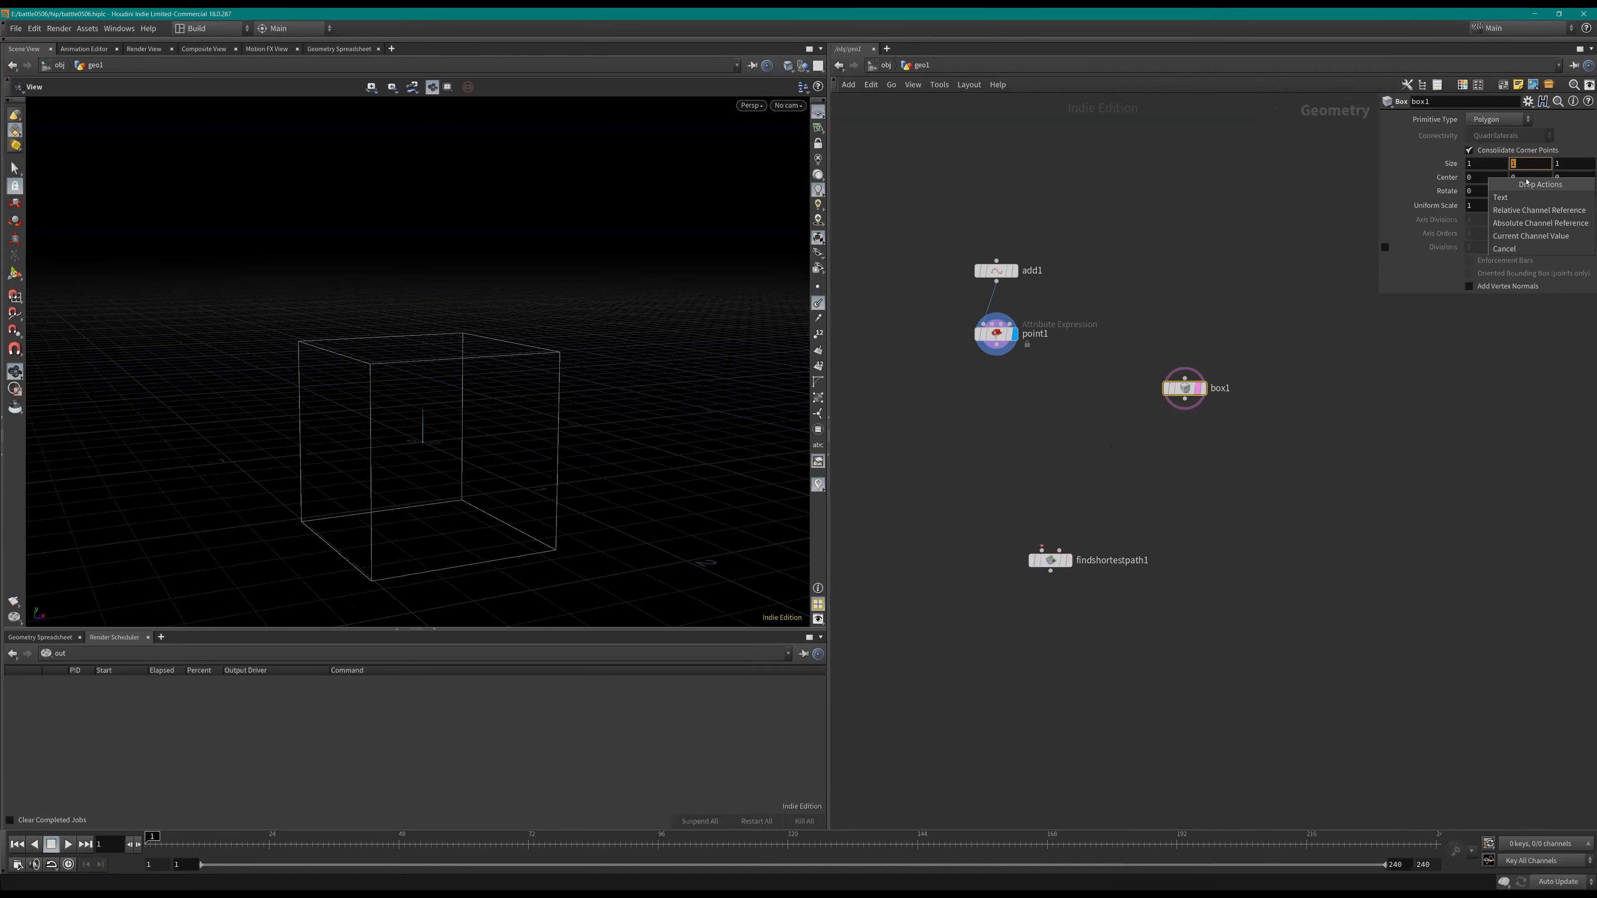
left_click(1529, 206)
type("/2")
key("Return")
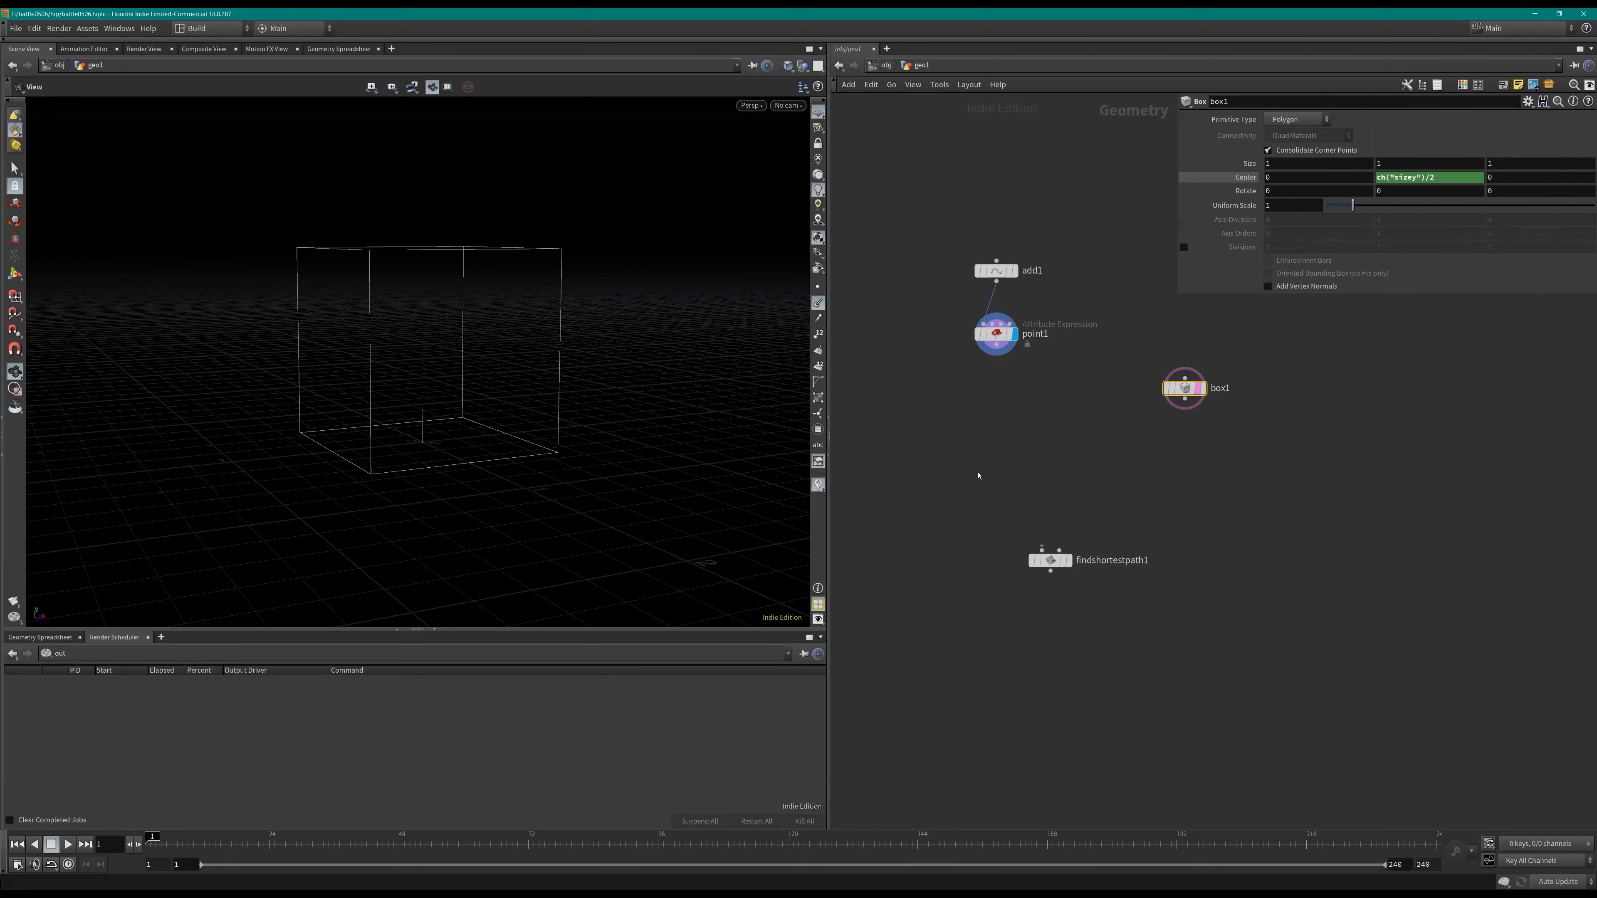
left_click(1409, 166)
type(".2")
key("Return")
Step: Add a Scatter node below box1, leaving room for another node between them
scroll(1144, 490, "up", 2)
key("Tab")
type("scatter")
key("Return")
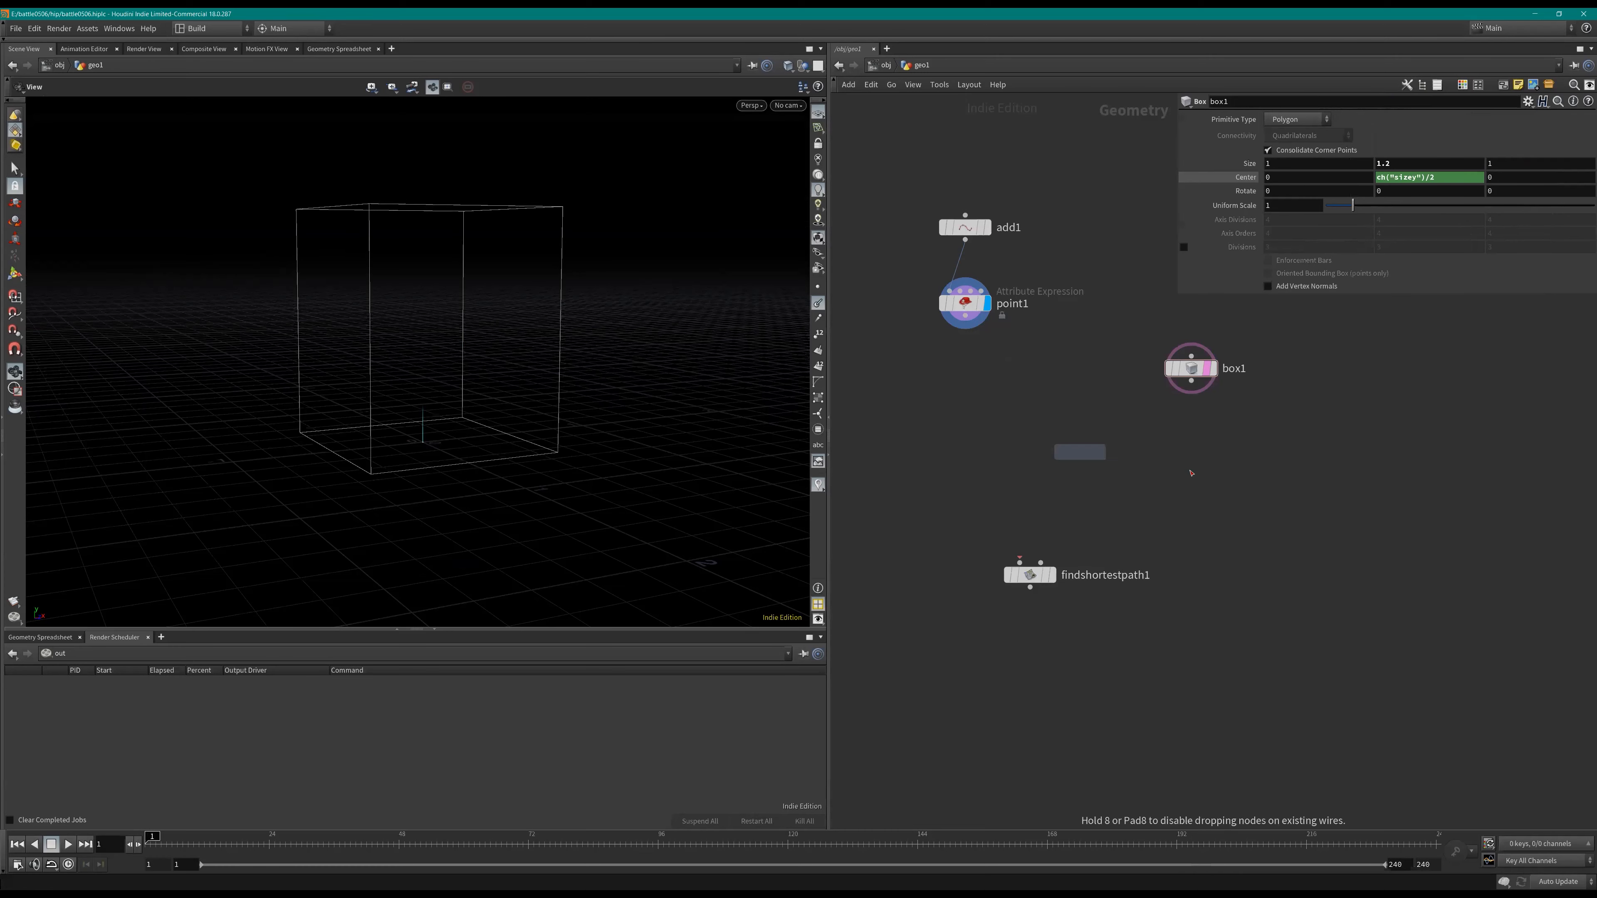
left_click(1192, 501)
Step: Add a VDB from Polygons node under box1 and wire the box into its first input
key("Tab")
type("vdb from polygons")
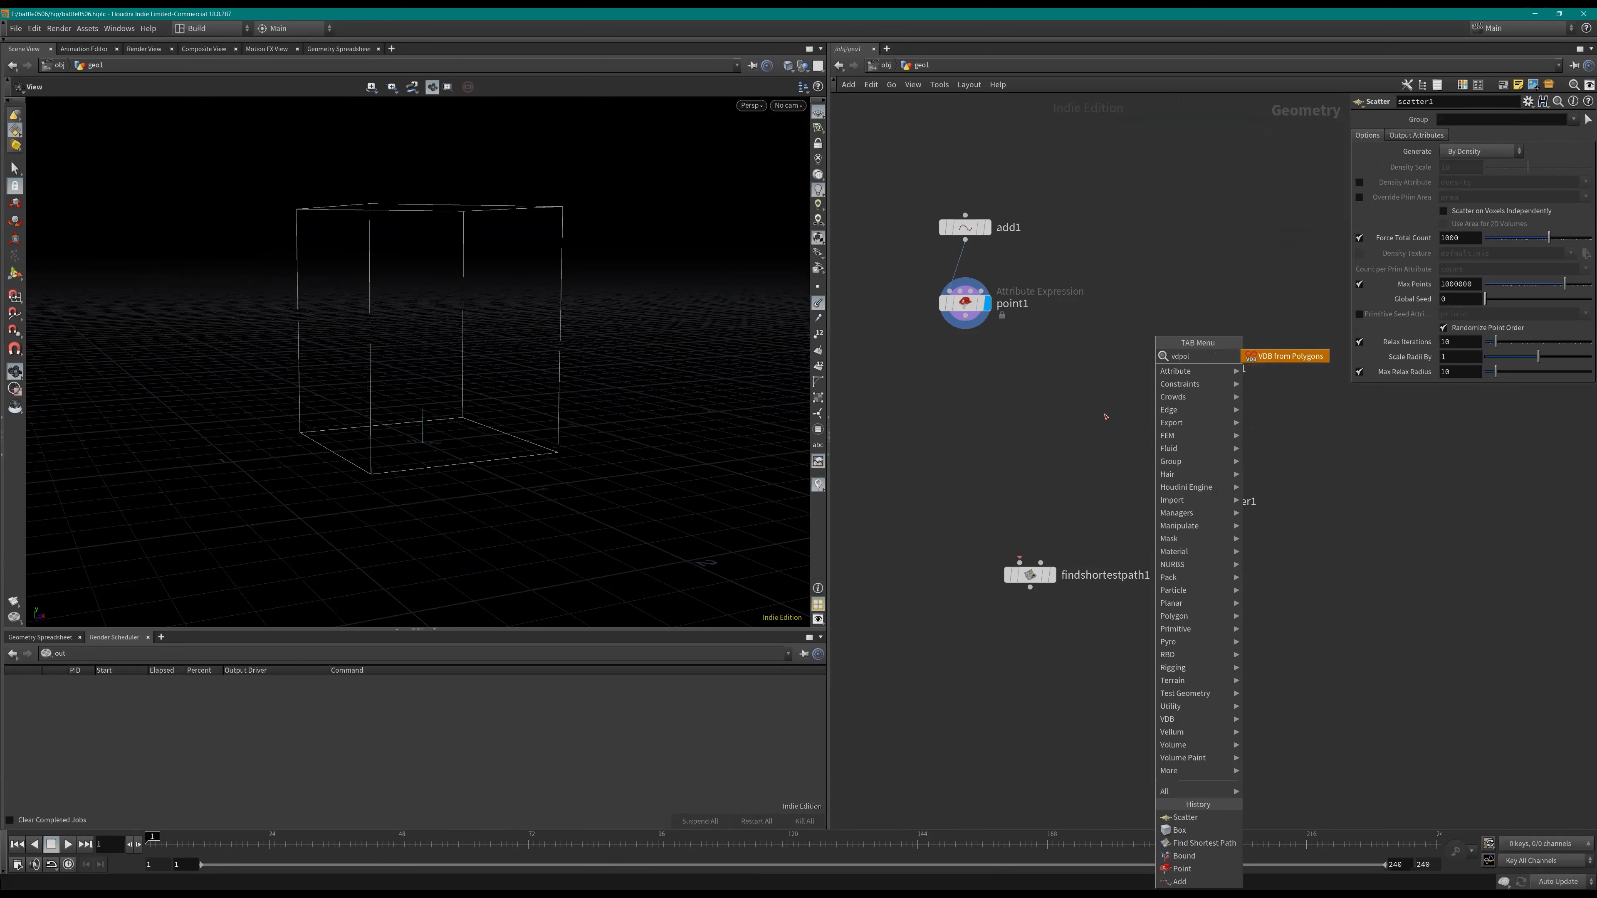
key("Return")
left_click(1187, 415)
left_click_drag(1177, 402, 1191, 382)
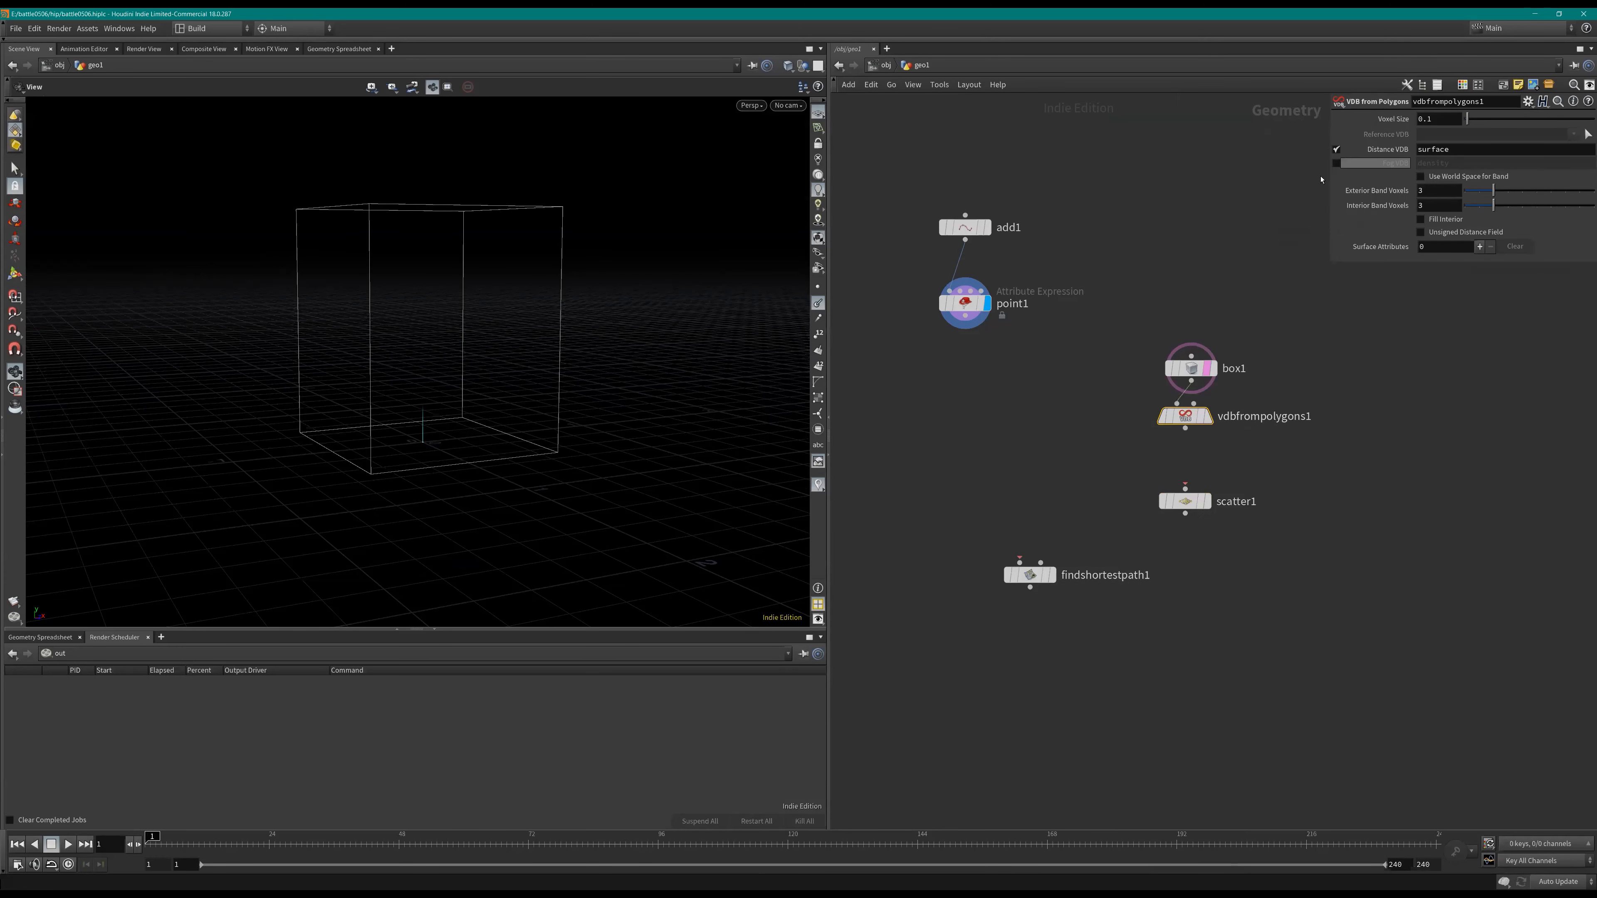
Step: Switch vdbfrompolygons1 from Distance VDB to a density Fog VDB and set Exterior and Interior Band Voxels to 1
left_click(1336, 150)
left_click(1336, 163)
left_click(1430, 190)
type("1")
key("Tab")
double_click(1424, 190)
type("1")
key("Tab")
key("Return")
Step: Line up vdbfrompolygons1 under box1 and connect its output to scatter1
left_click_drag(1185, 417, 1192, 421)
left_click(1191, 432)
left_click(1185, 488)
left_click(1185, 501)
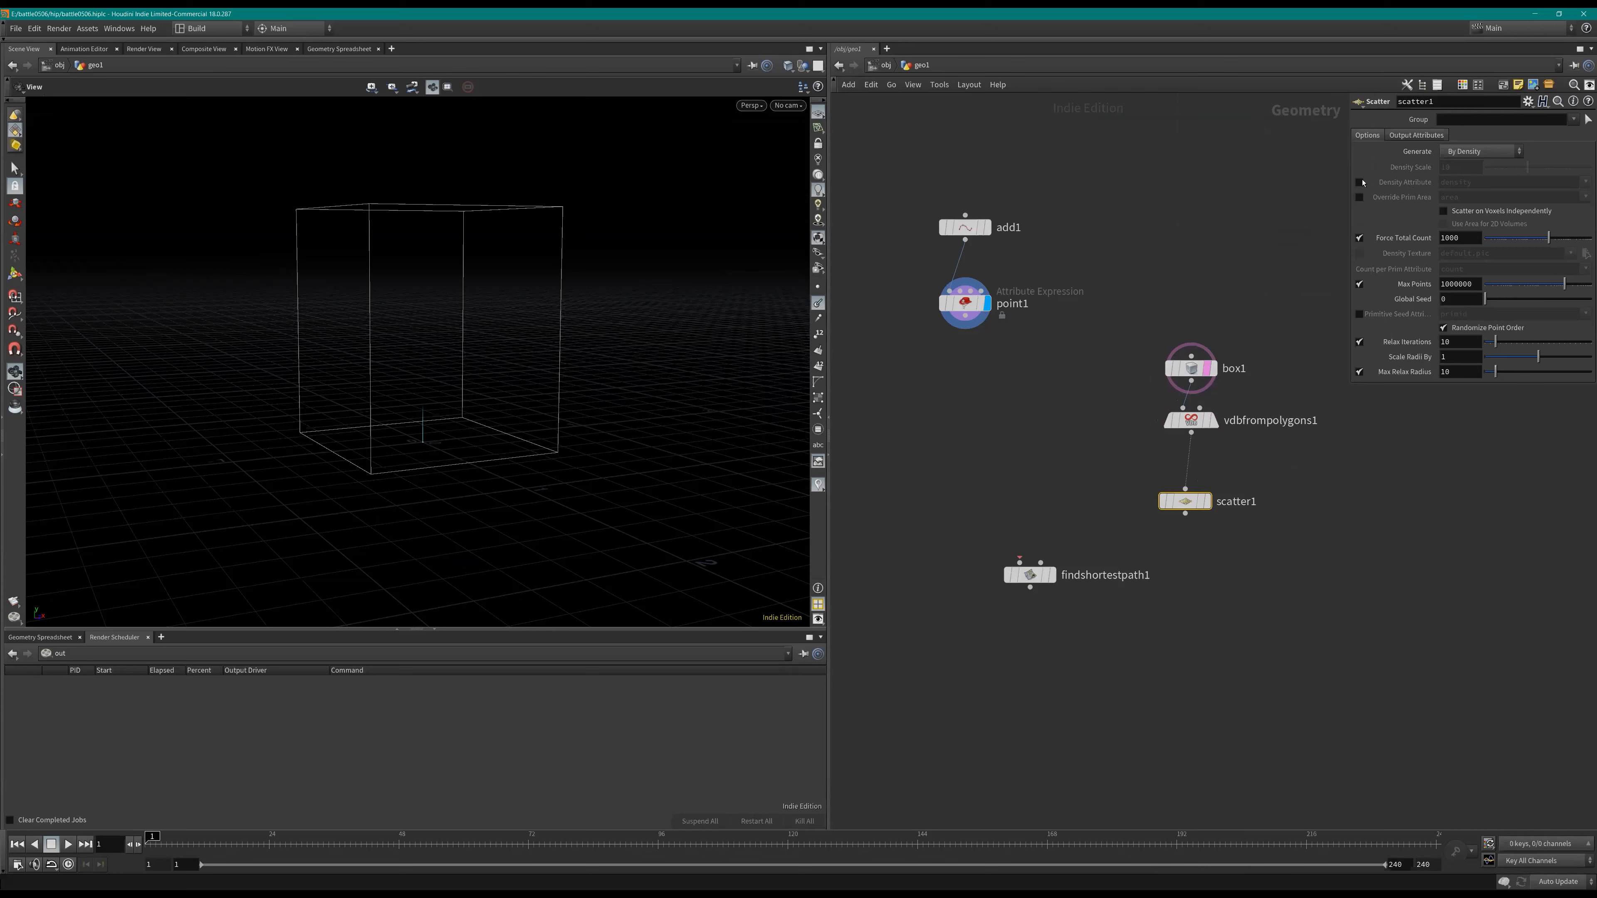
Step: Turn off Force Total Count on scatter1, display the node and align it under vdbfrompolygons1
key("BackSpace")
key("Return")
left_click(1360, 239)
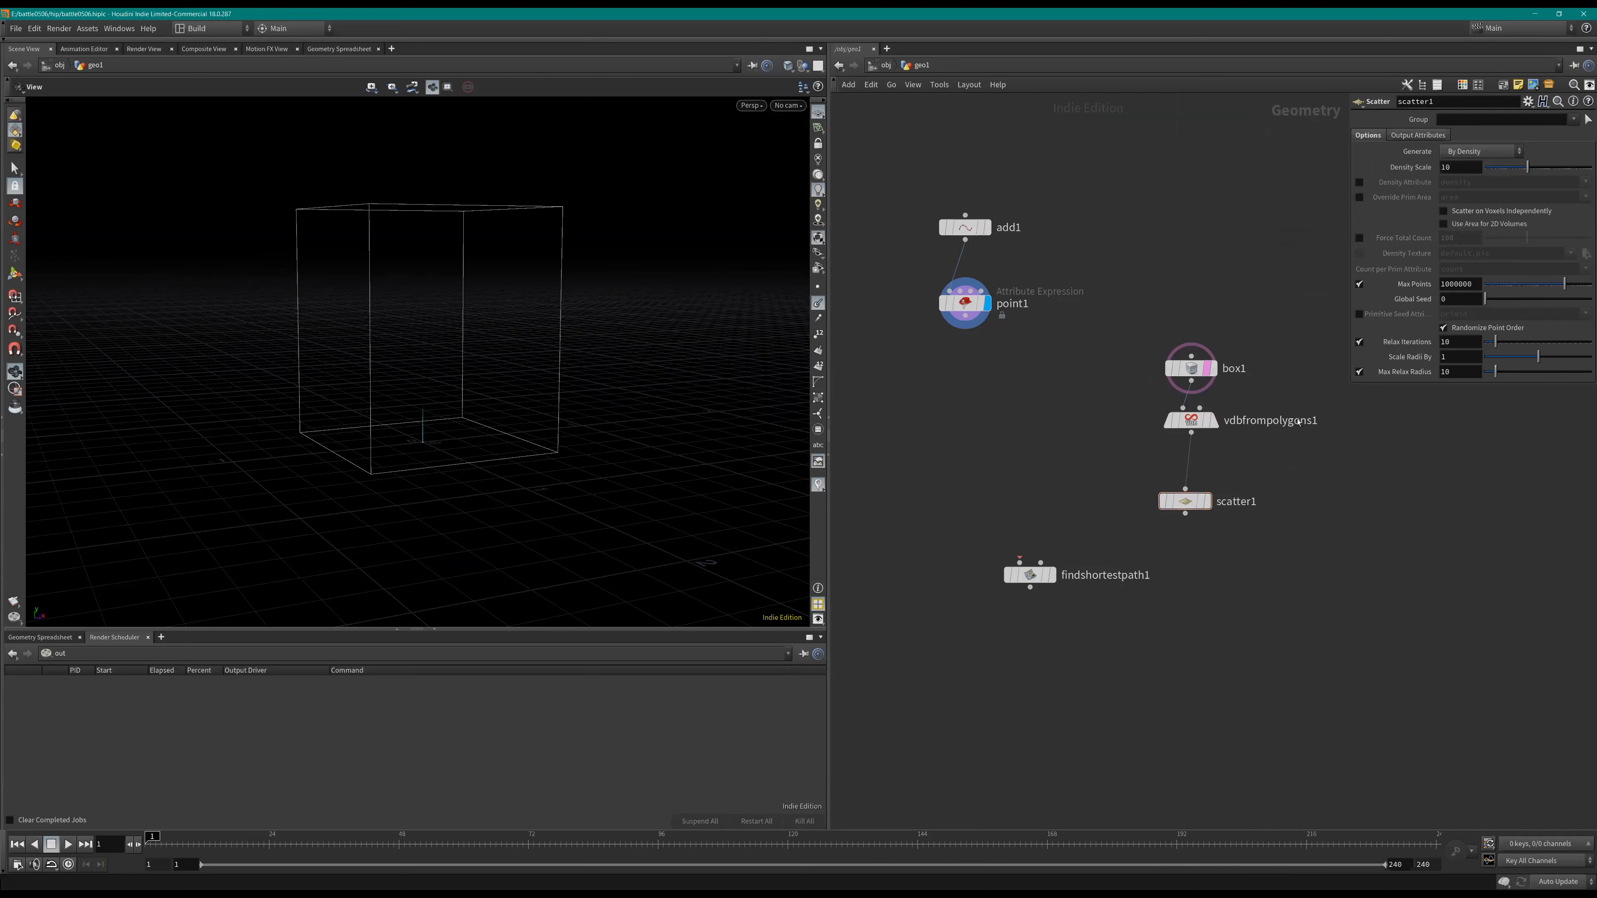
left_click(1207, 502)
left_click_drag(1186, 501, 1191, 473)
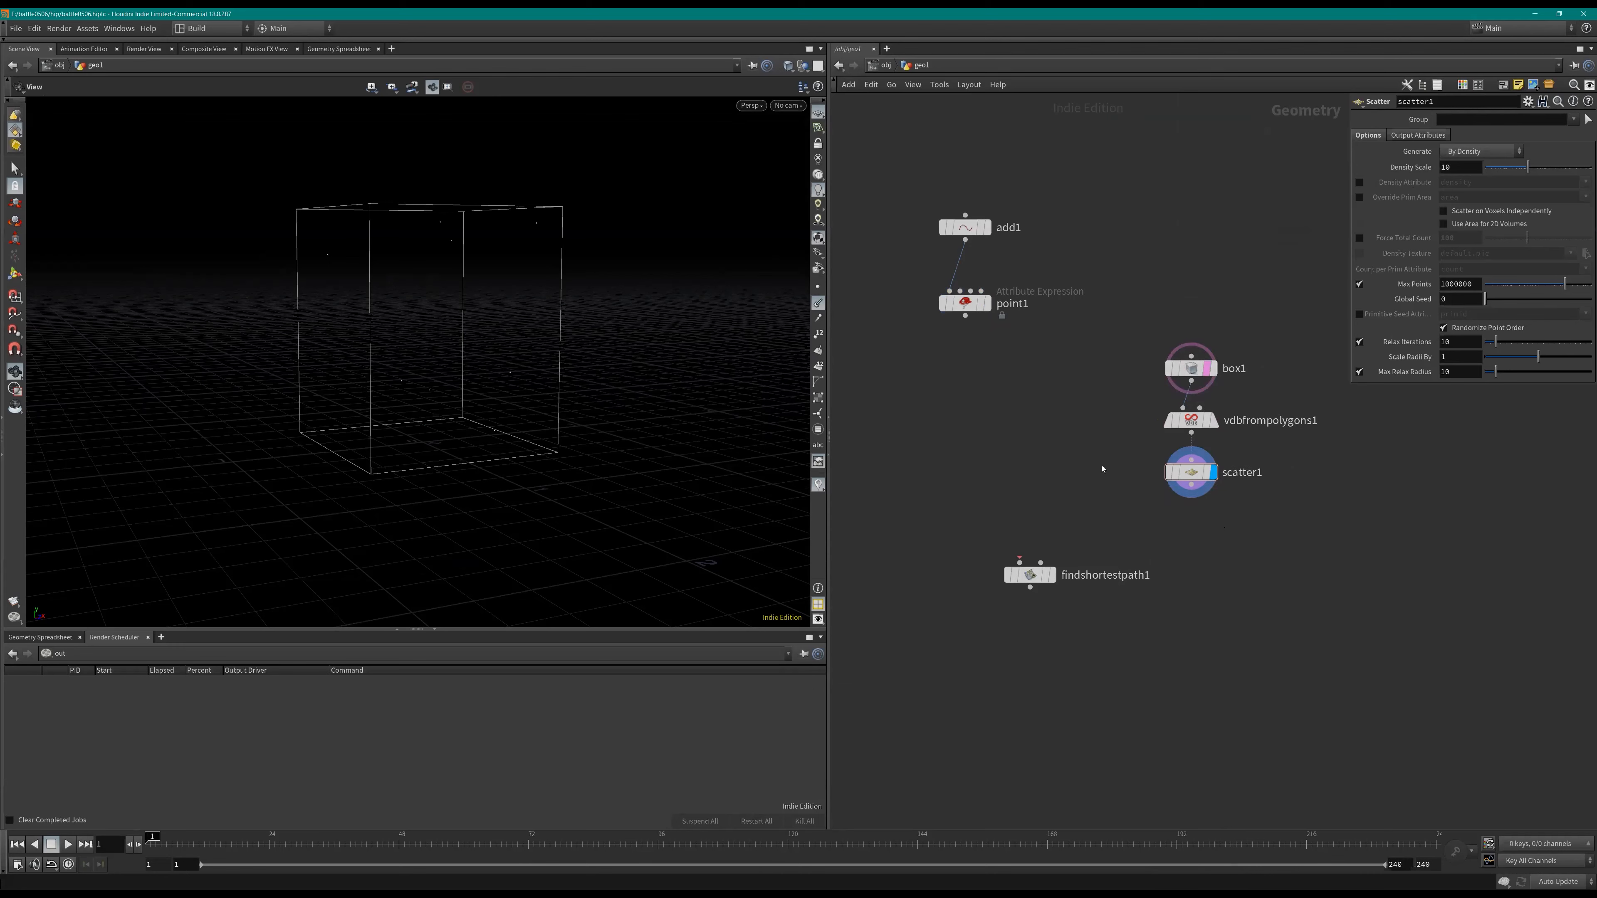
Step: Move findshortestpath1 further down and place an unconnected Tetrahedralize node above it
left_click(1020, 562)
left_click(972, 445)
middle_click_drag(971, 446, 1010, 445)
left_click_drag(1075, 576, 996, 627)
middle_click_drag(1032, 508, 1047, 492)
key("Tab")
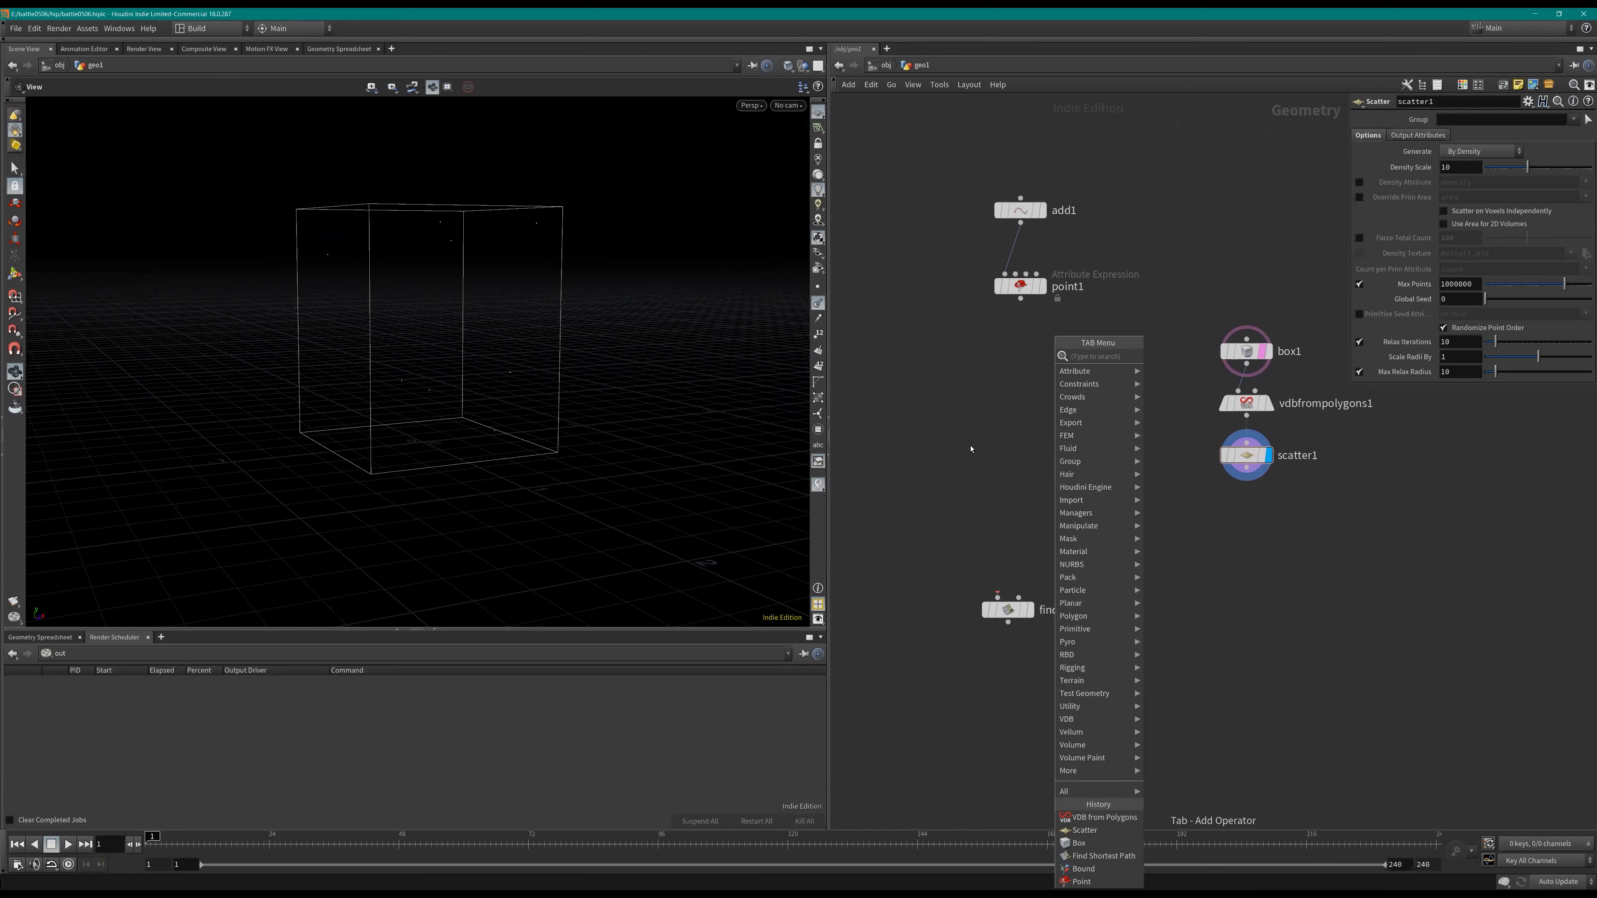
type("tet")
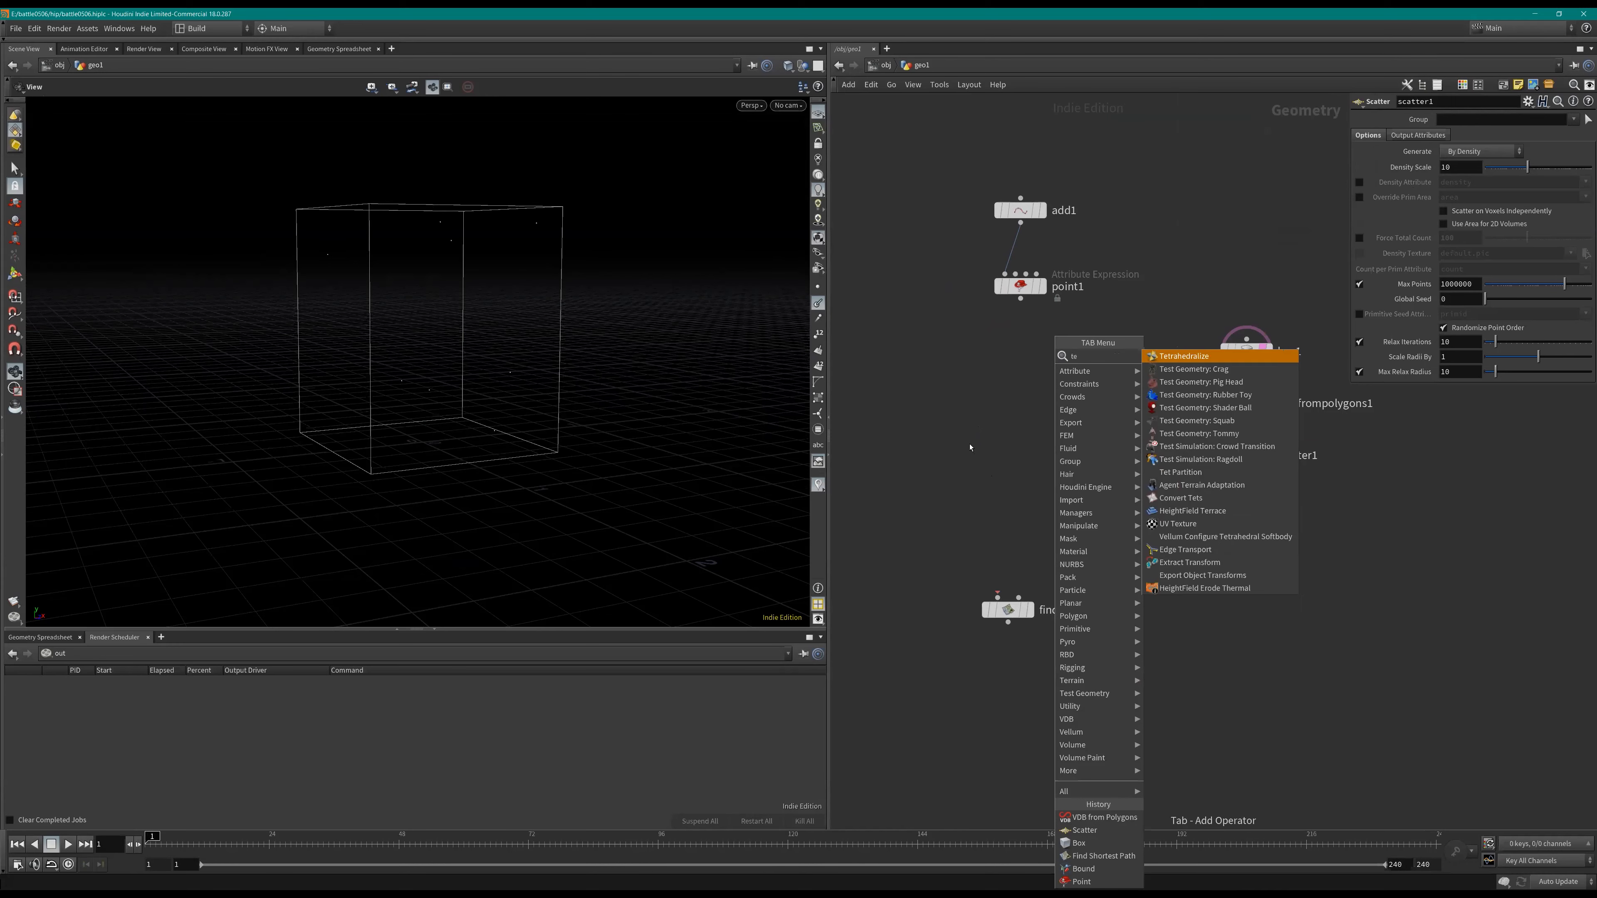
key("Return")
left_click(973, 506)
Step: Add a Volume Wrangle fed by vdbfrompolygons1 and switch the network wiring style to rounded
middle_click_drag(1014, 457, 955, 459)
key("Tab")
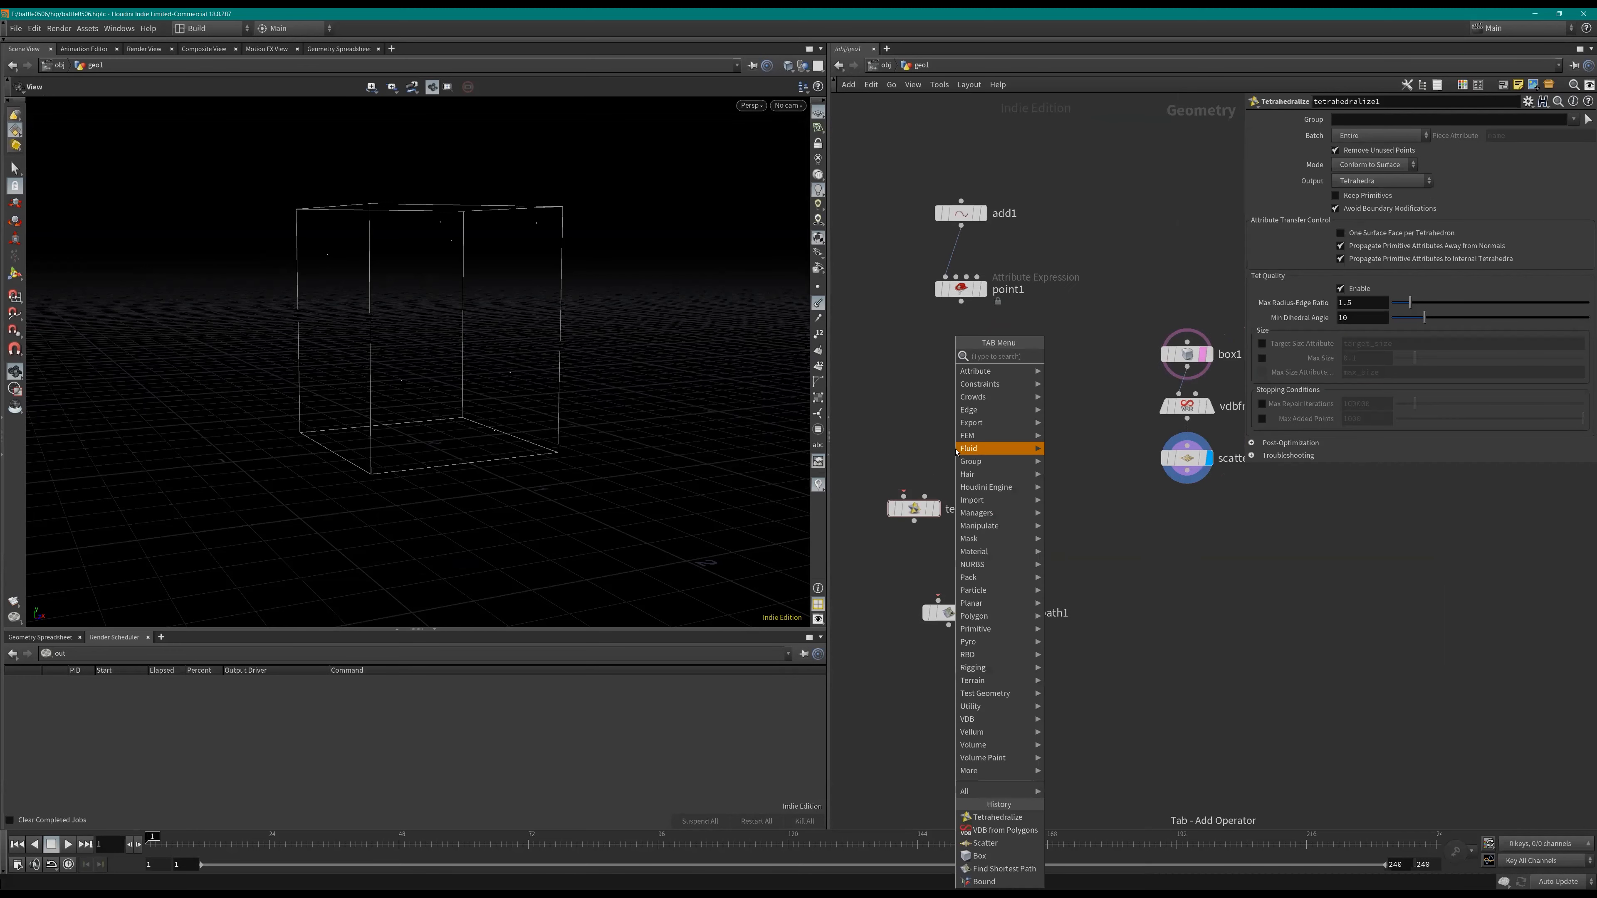
mouse_move(956, 451)
type("vwra")
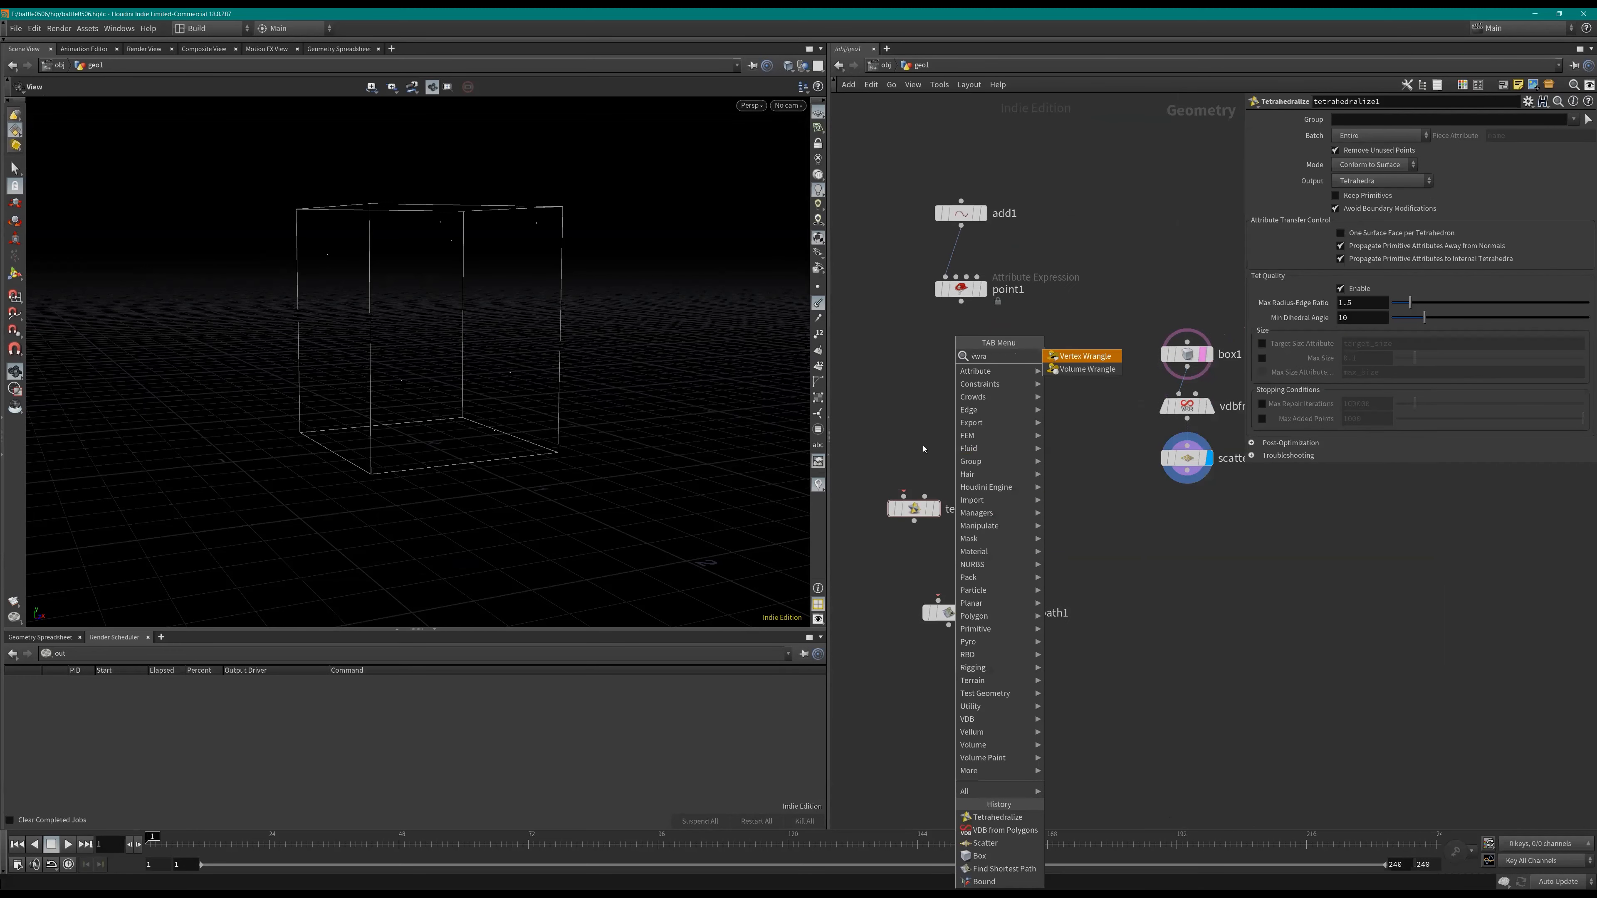
key("Return")
left_click(983, 472)
key("shift+s")
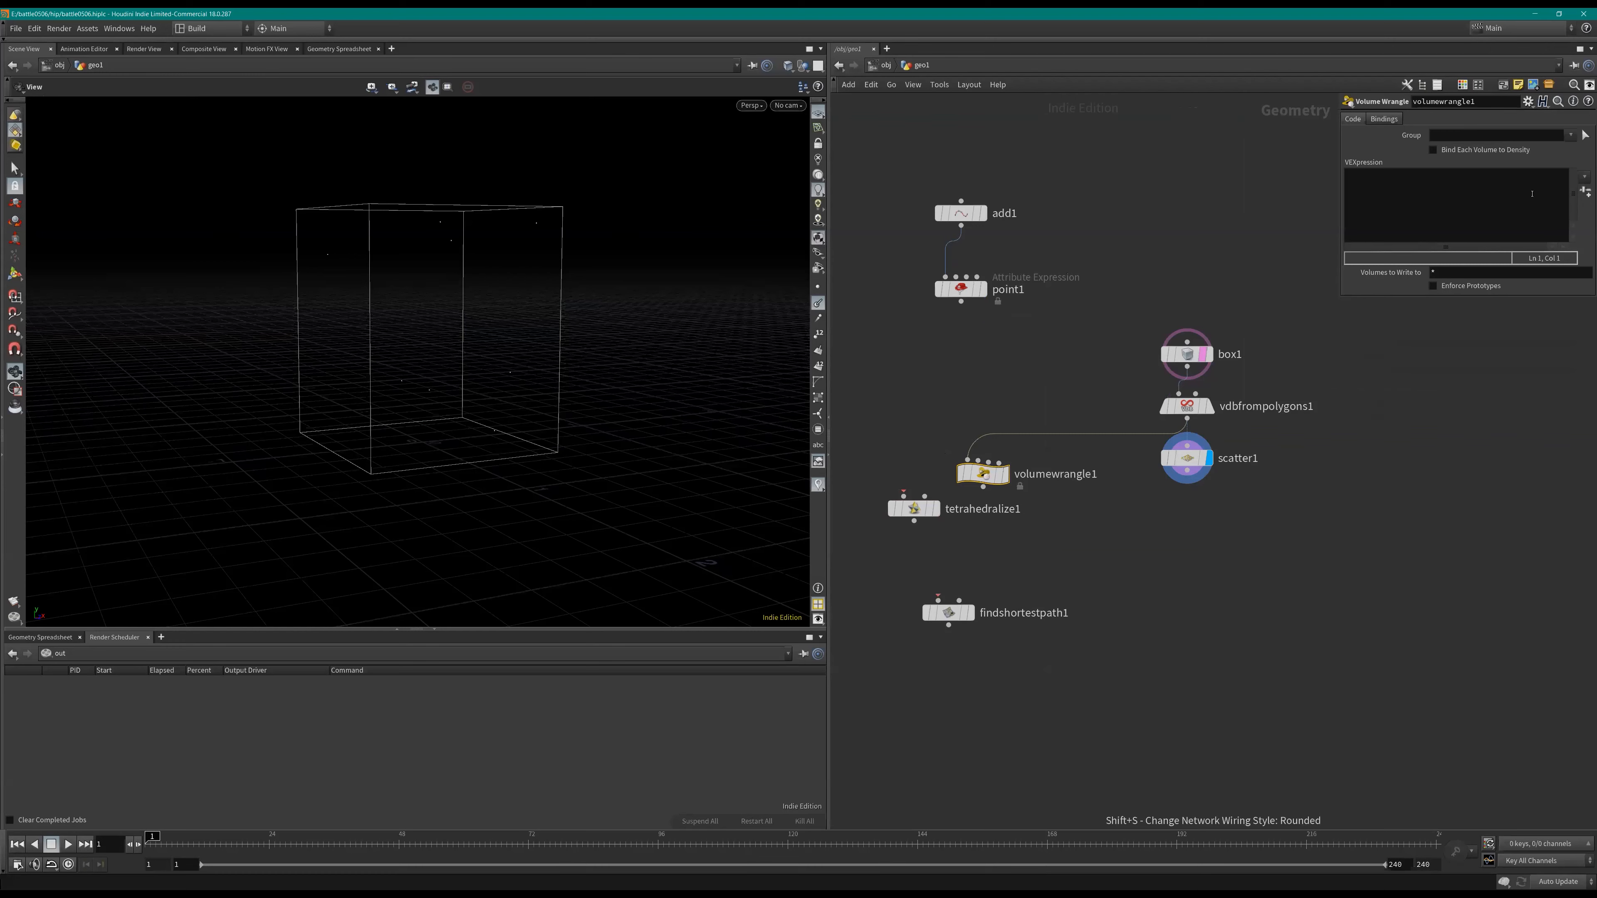
Step: Load the Create Points where Positive snippet into volumewrangle1, display it and enable Only Output Created Geometry
left_click(1583, 178)
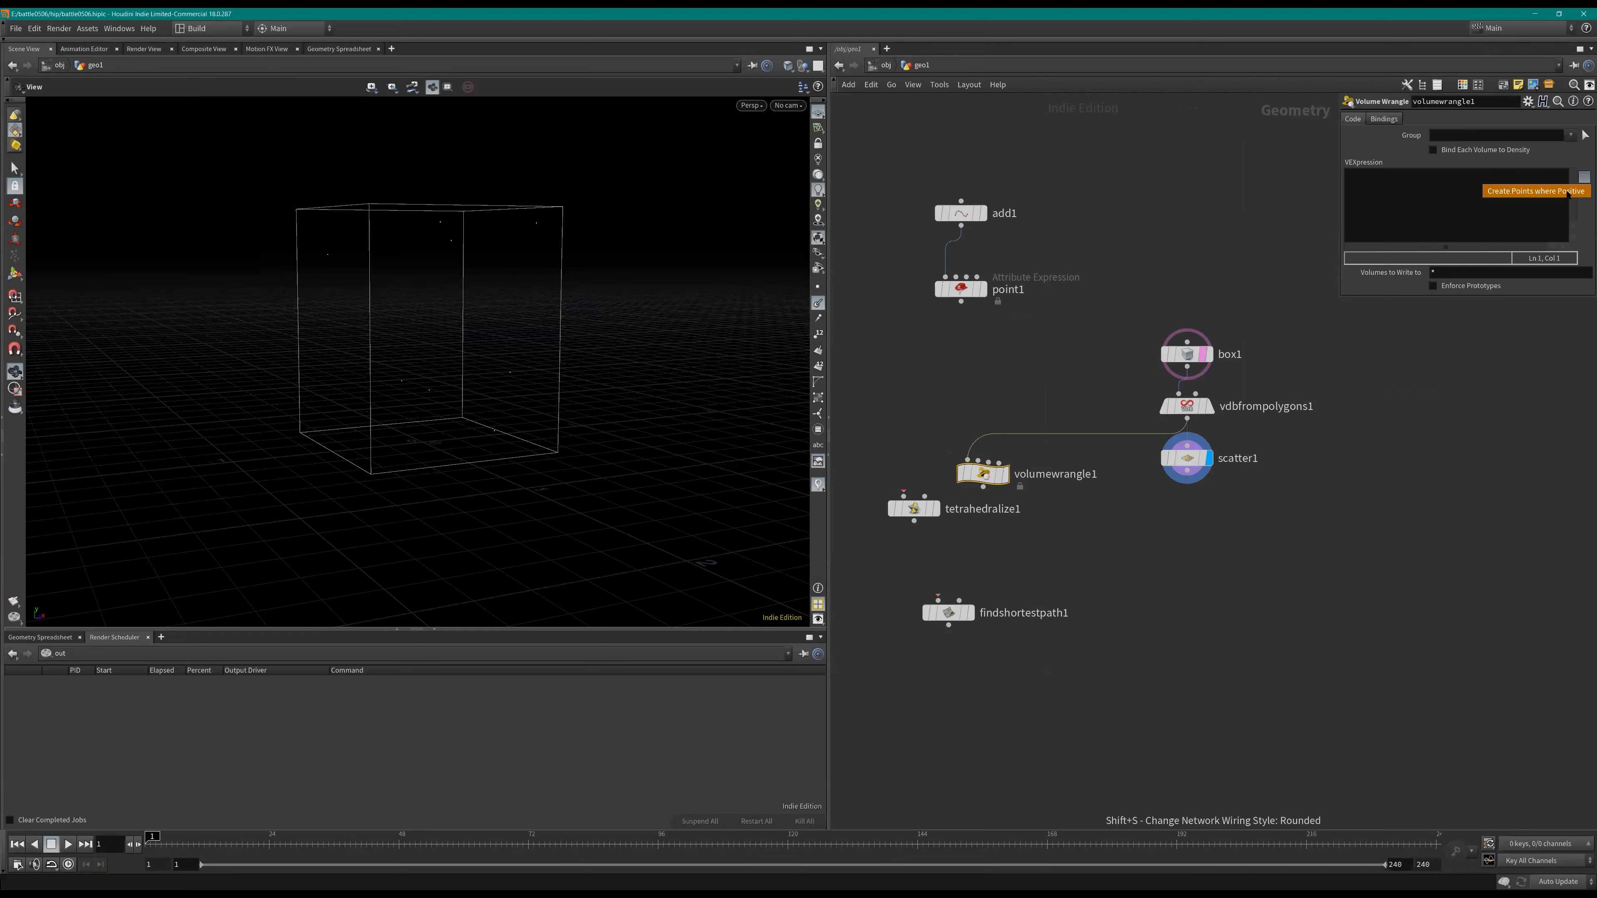
left_click(1006, 474)
scroll(1095, 501, "down", 1)
middle_click_drag(1009, 483, 1068, 467)
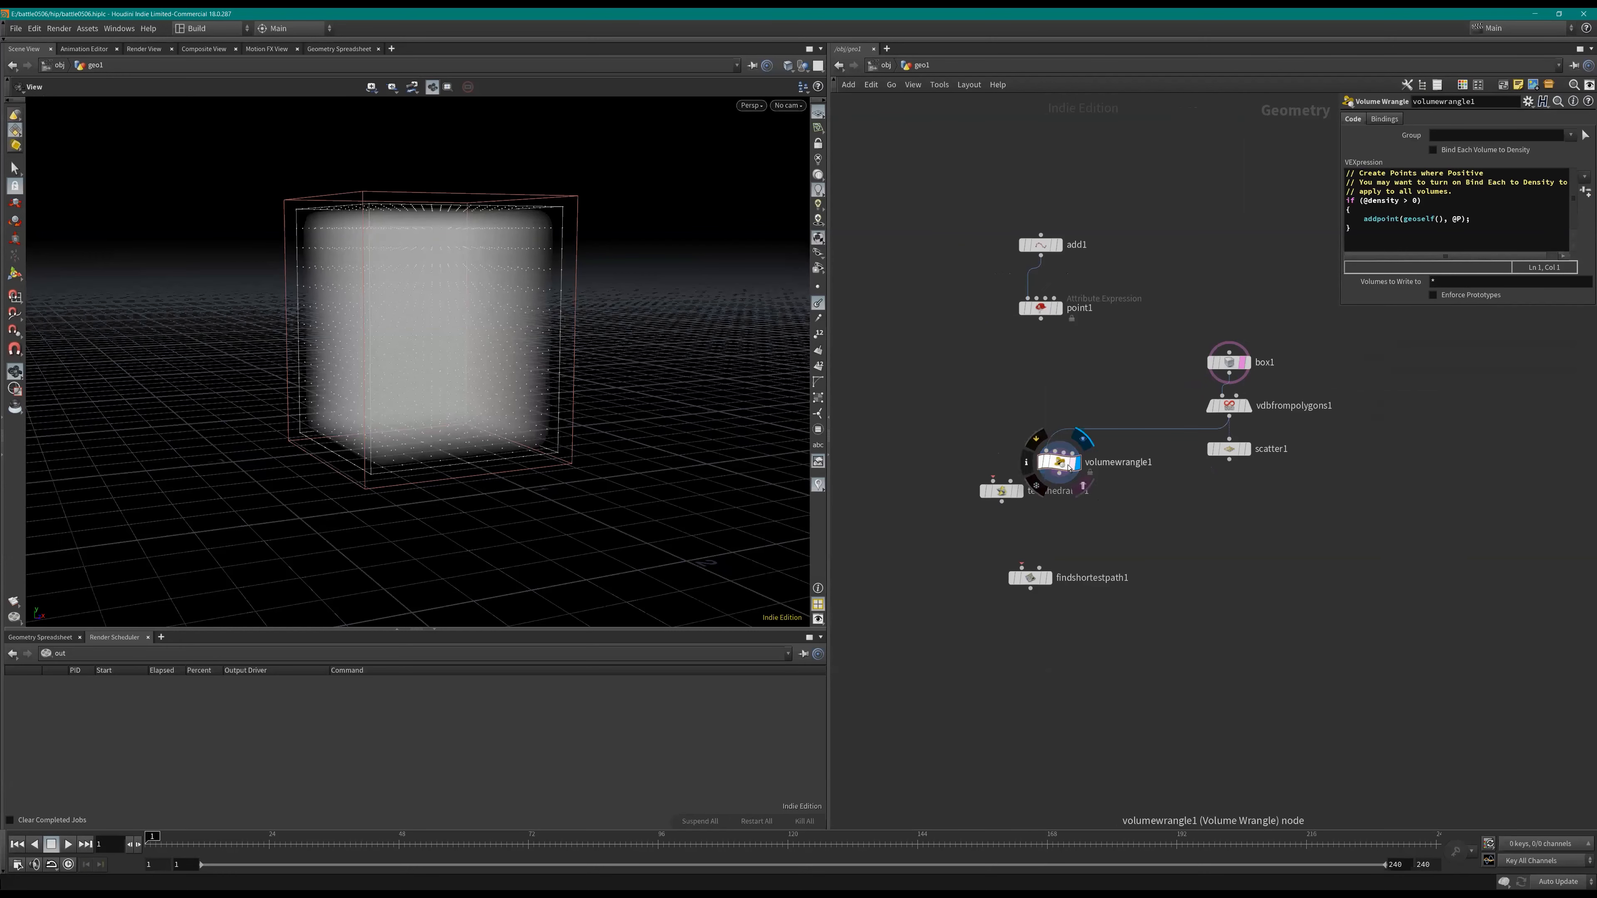
left_click(1385, 118)
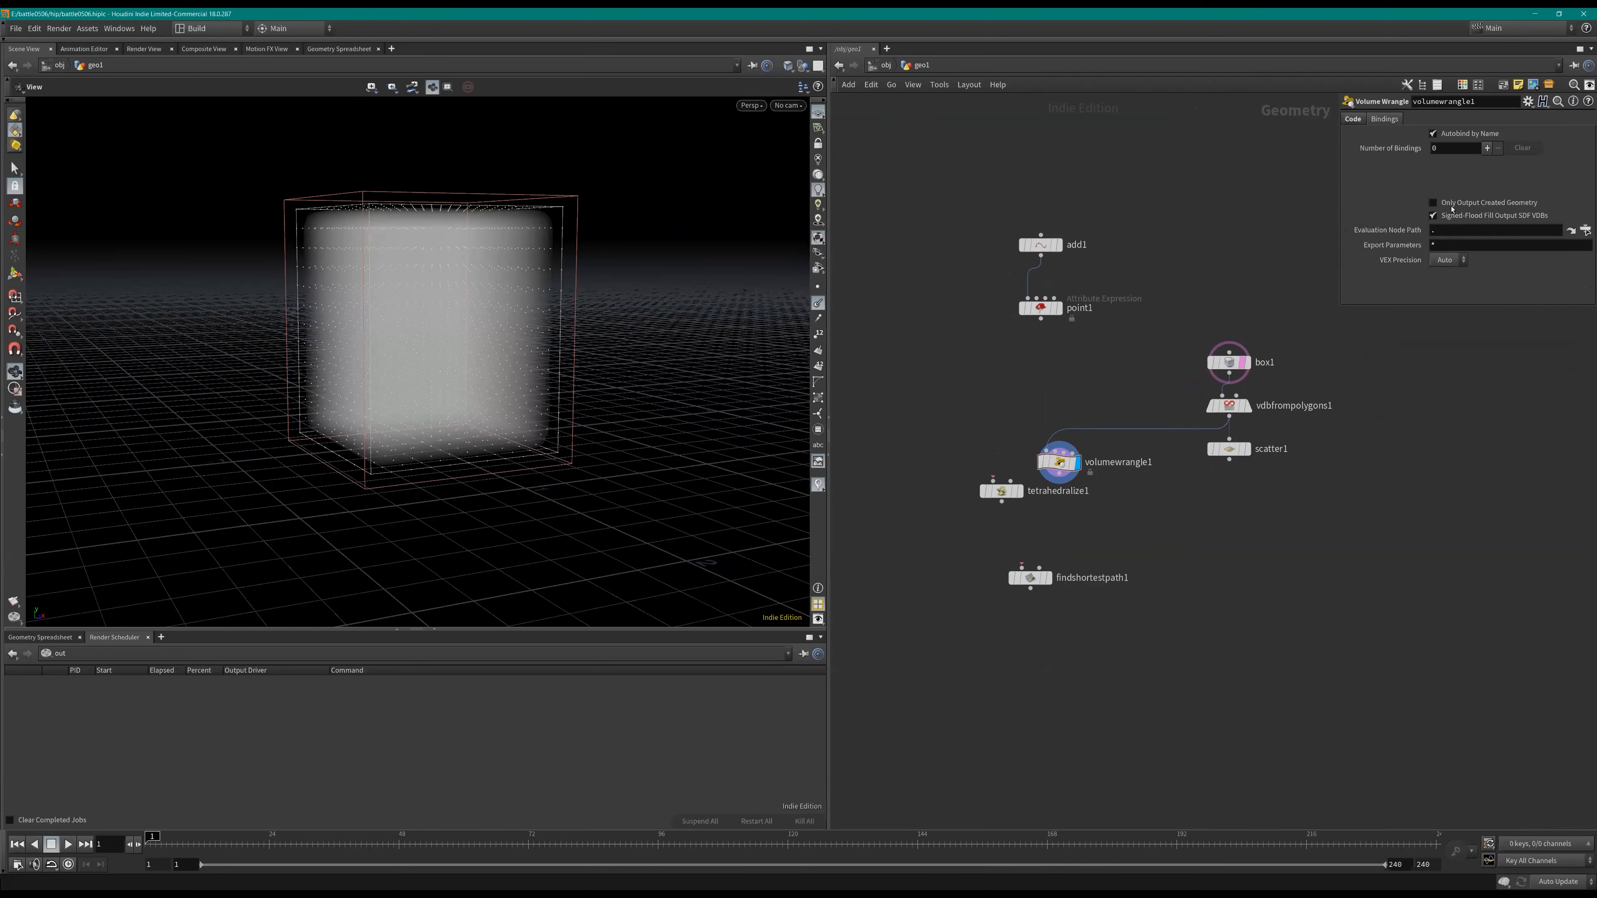
left_click(1433, 202)
Step: Connect volumewrangle1 to tetrahedralize1, place the latter directly below and display it
left_click(1059, 477)
left_click(1002, 492)
left_click_drag(1002, 492, 1064, 500)
left_click(1082, 501)
scroll(1069, 534, "up", 2)
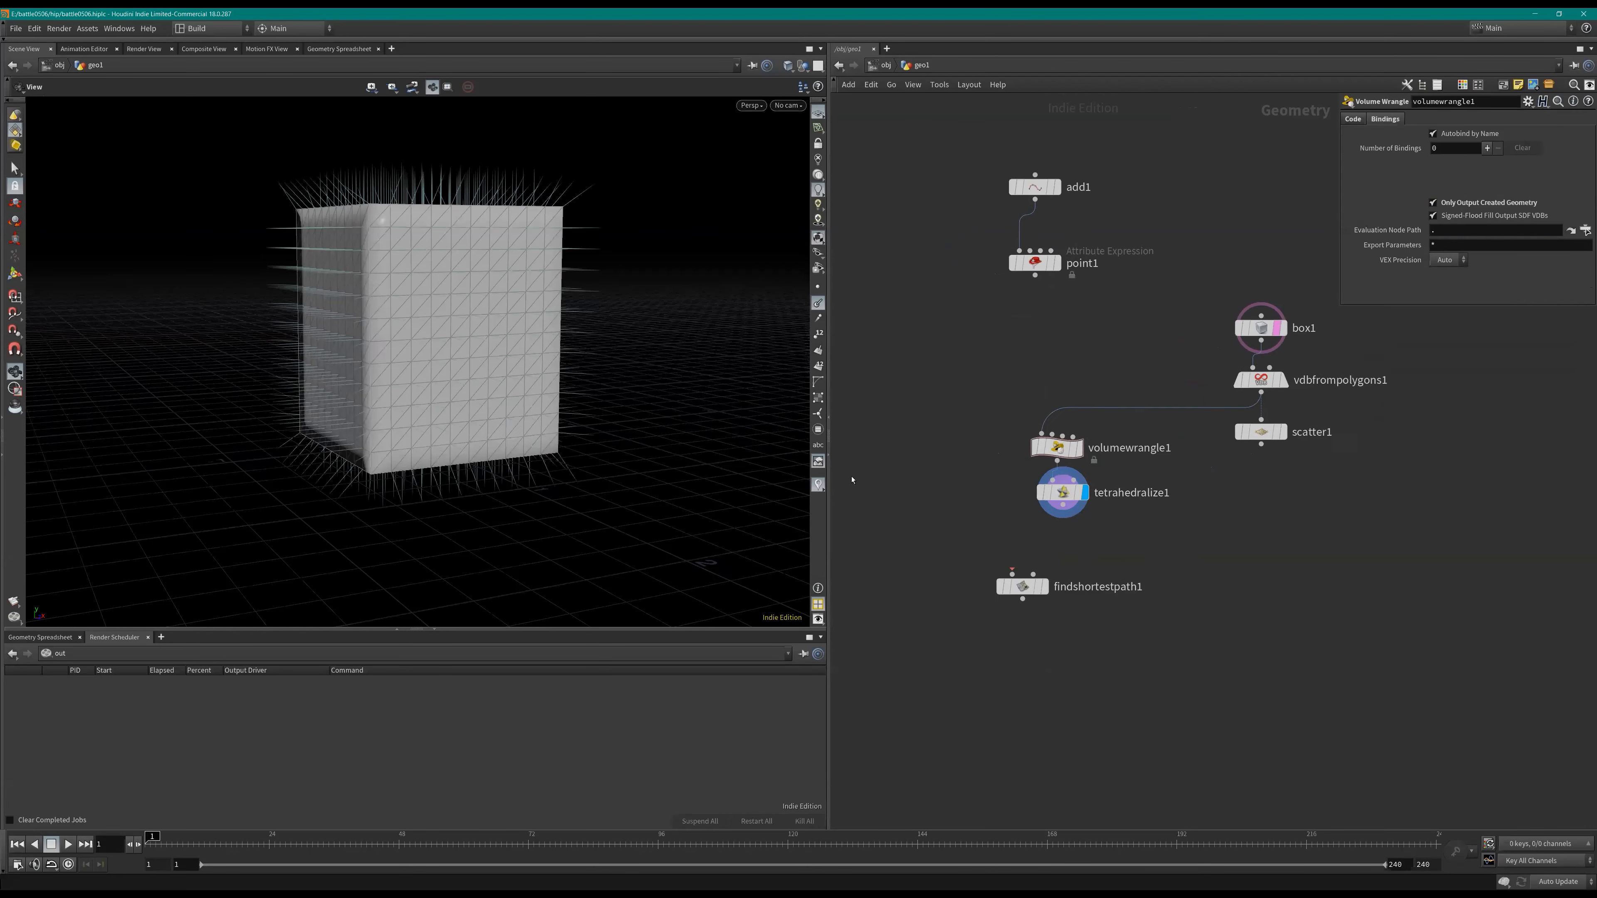
Step: Set tetrahedralize1's Mode to Convex Hull and its Output to Connected Polylines
left_click(1084, 492)
left_click(1373, 165)
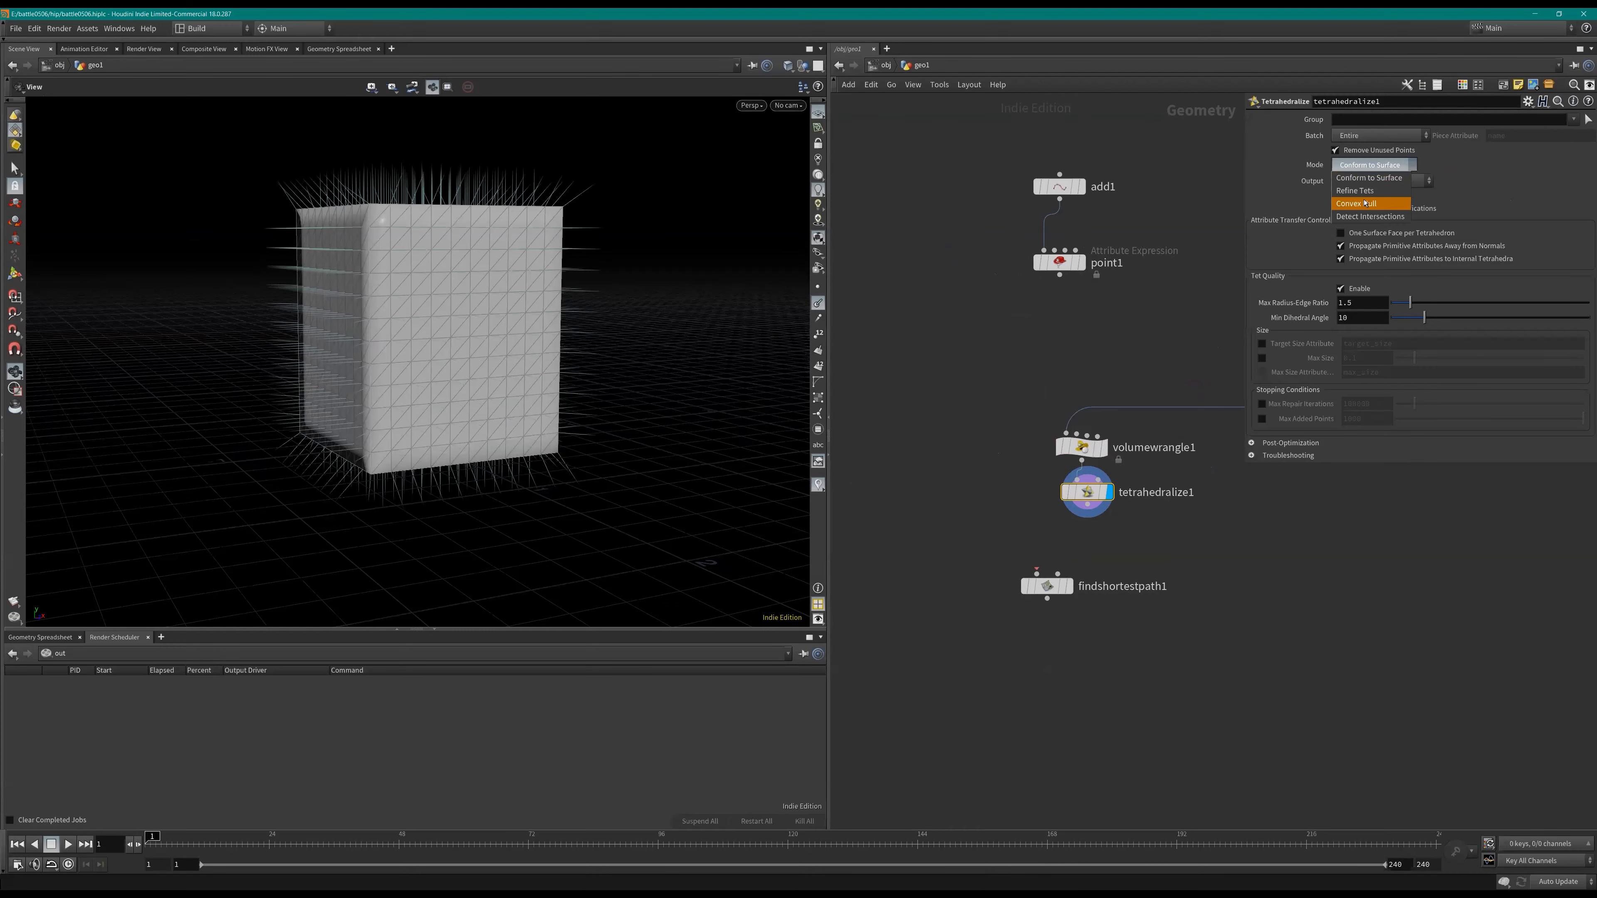
left_click(1356, 203)
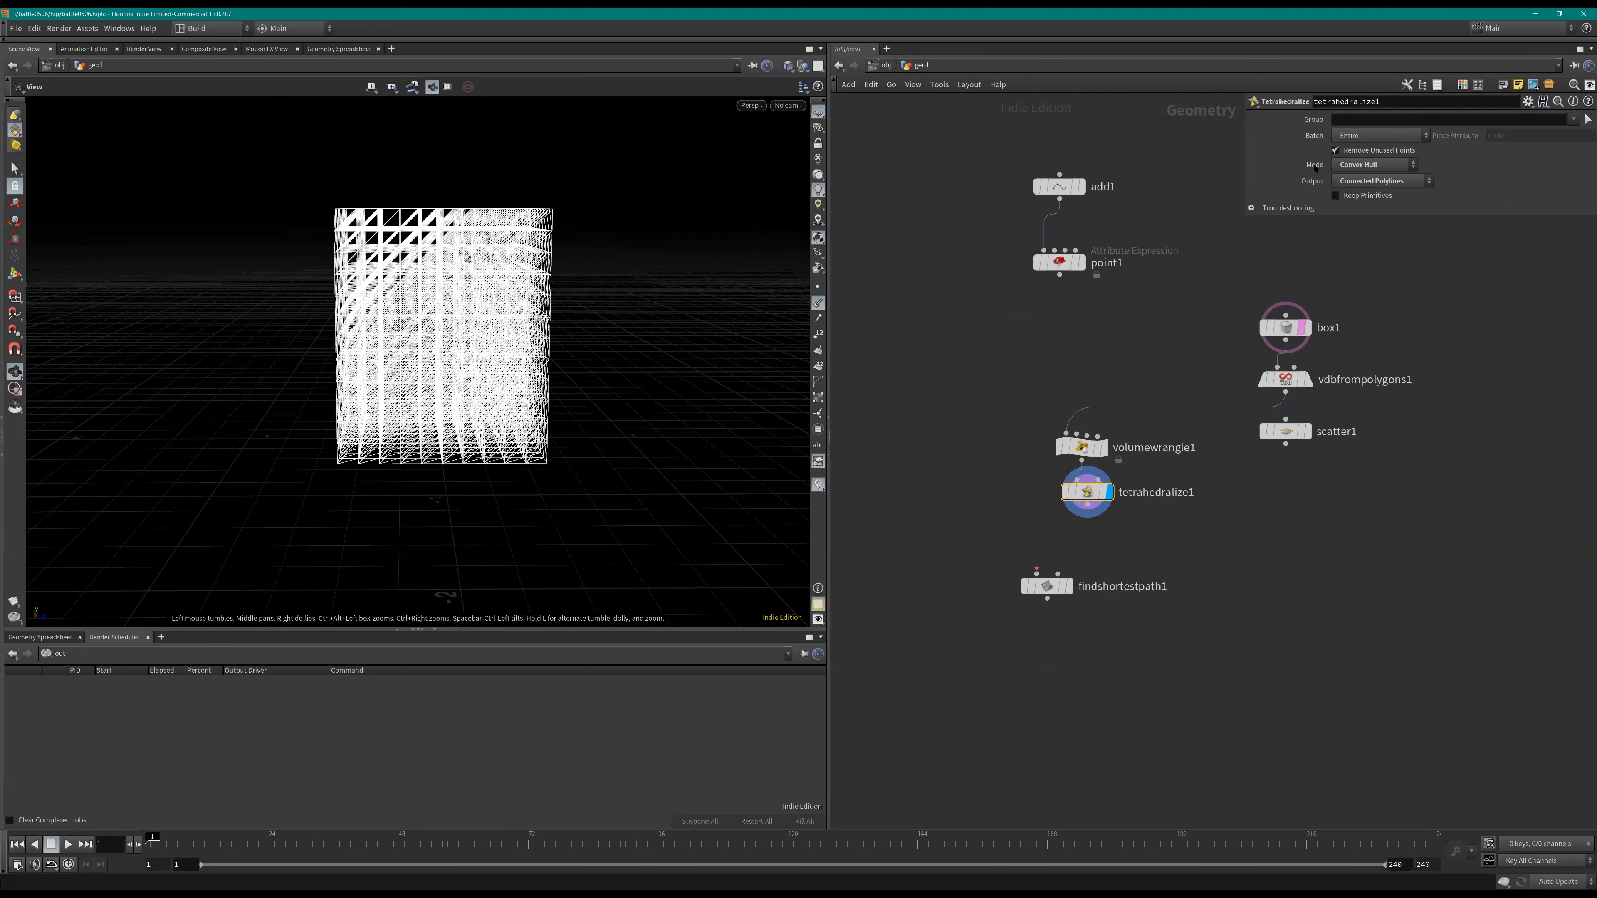
Step: Insert a Point Jitter between volumewrangle1 and tetrahedralize1 and link its Scale to vdbfrompolygons1's Voxel Size by relative reference
left_click_drag(1292, 515, 1228, 499)
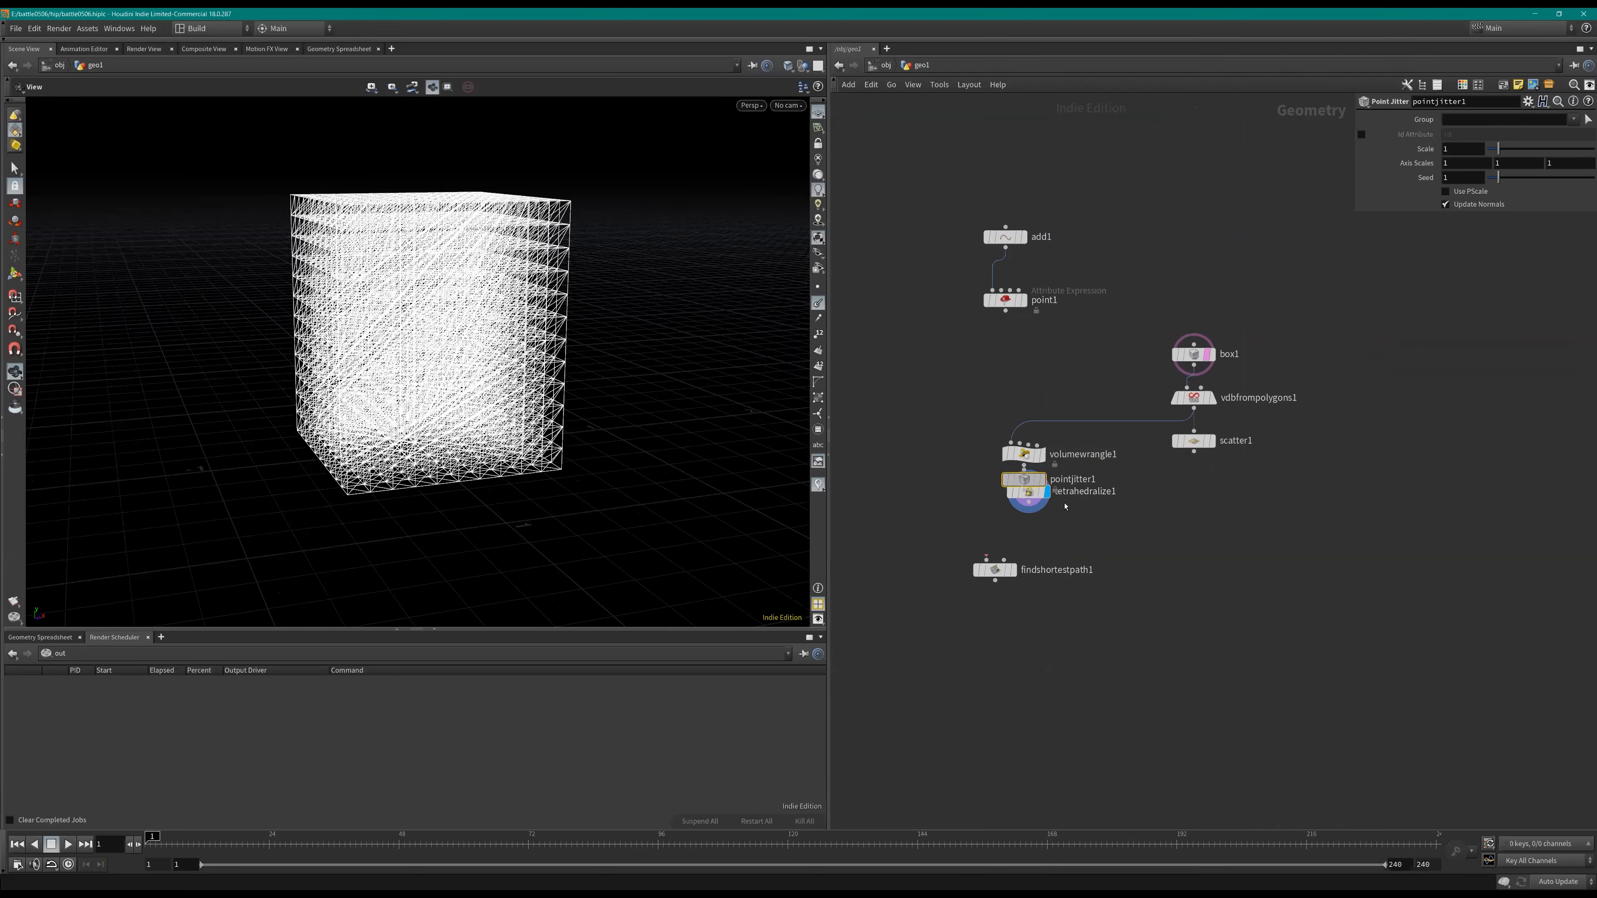
left_click(1064, 506)
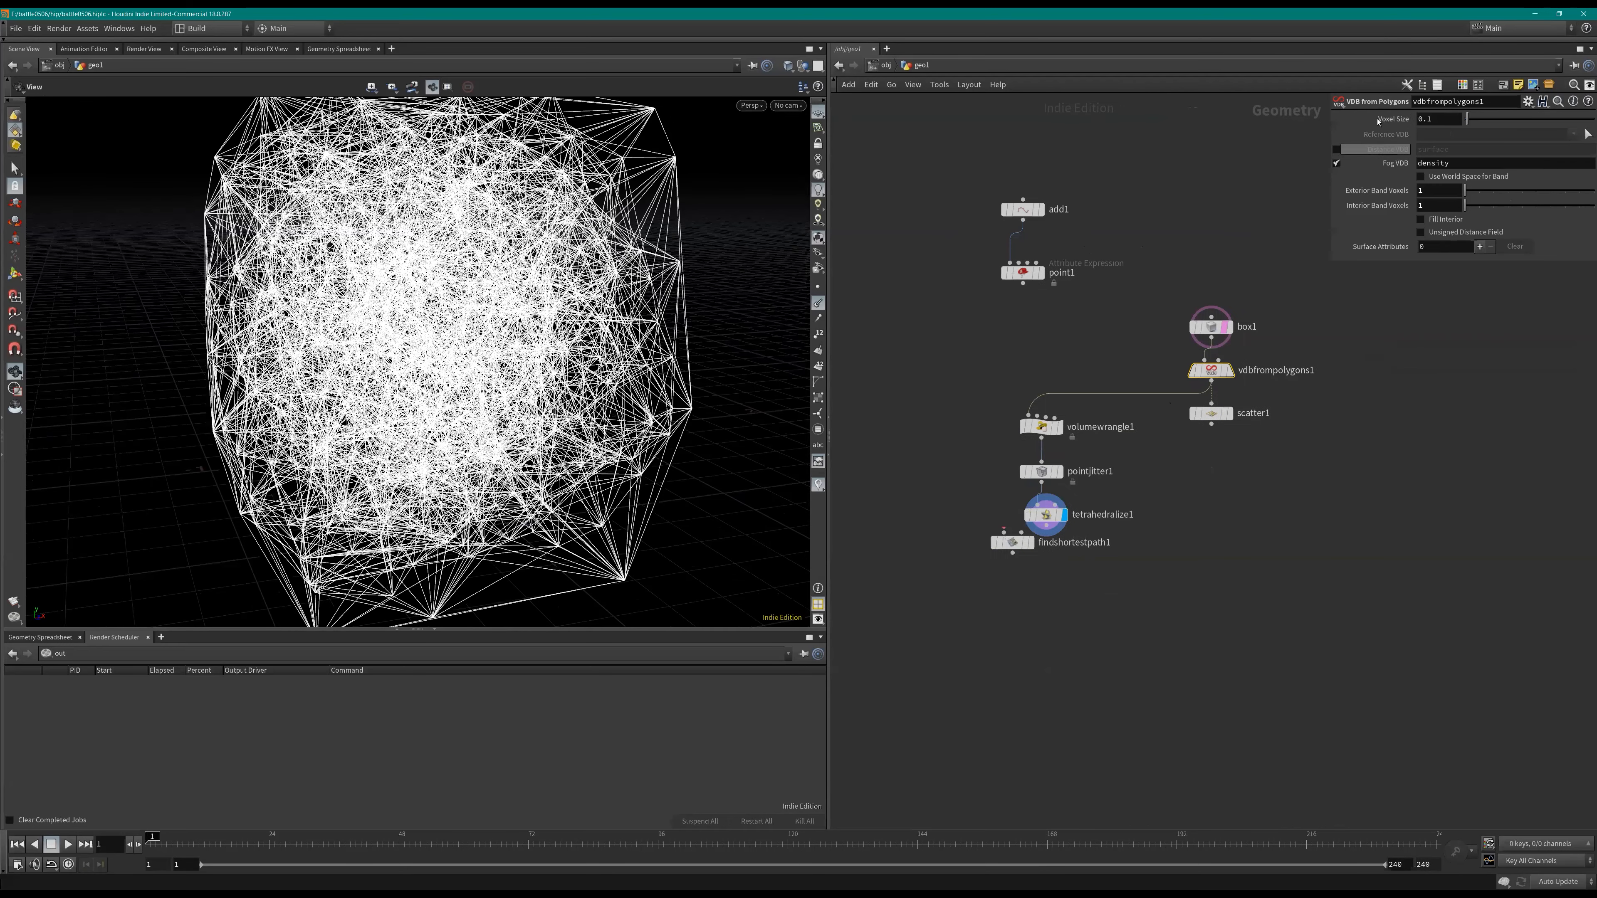
right_click(1383, 120)
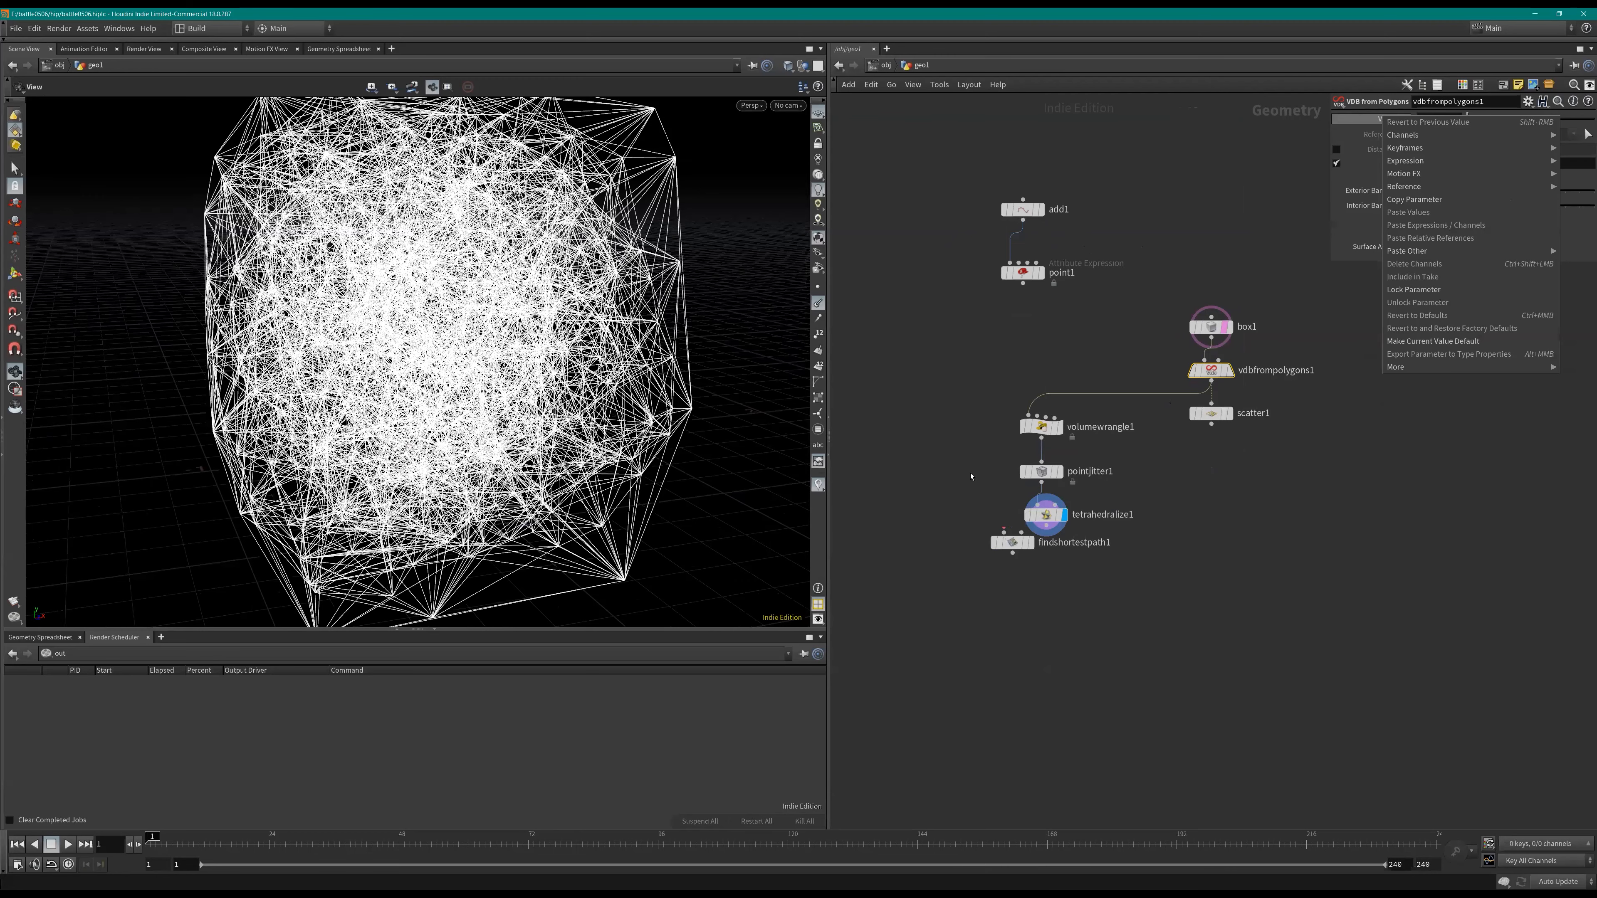
left_click(1034, 471)
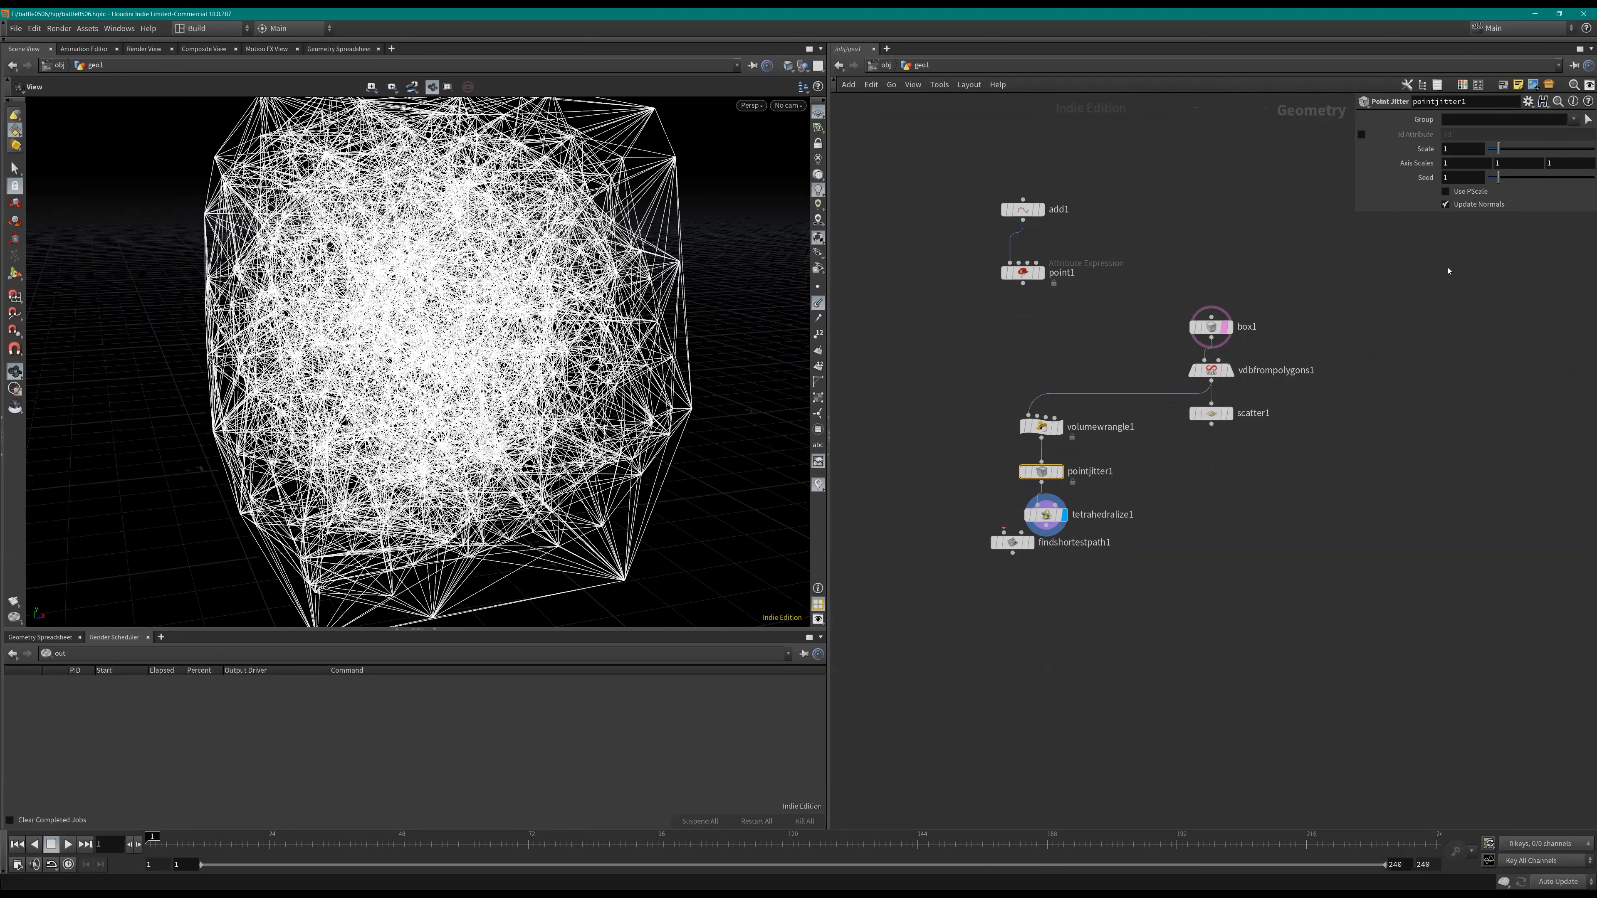
right_click(1415, 150)
left_click(1478, 273)
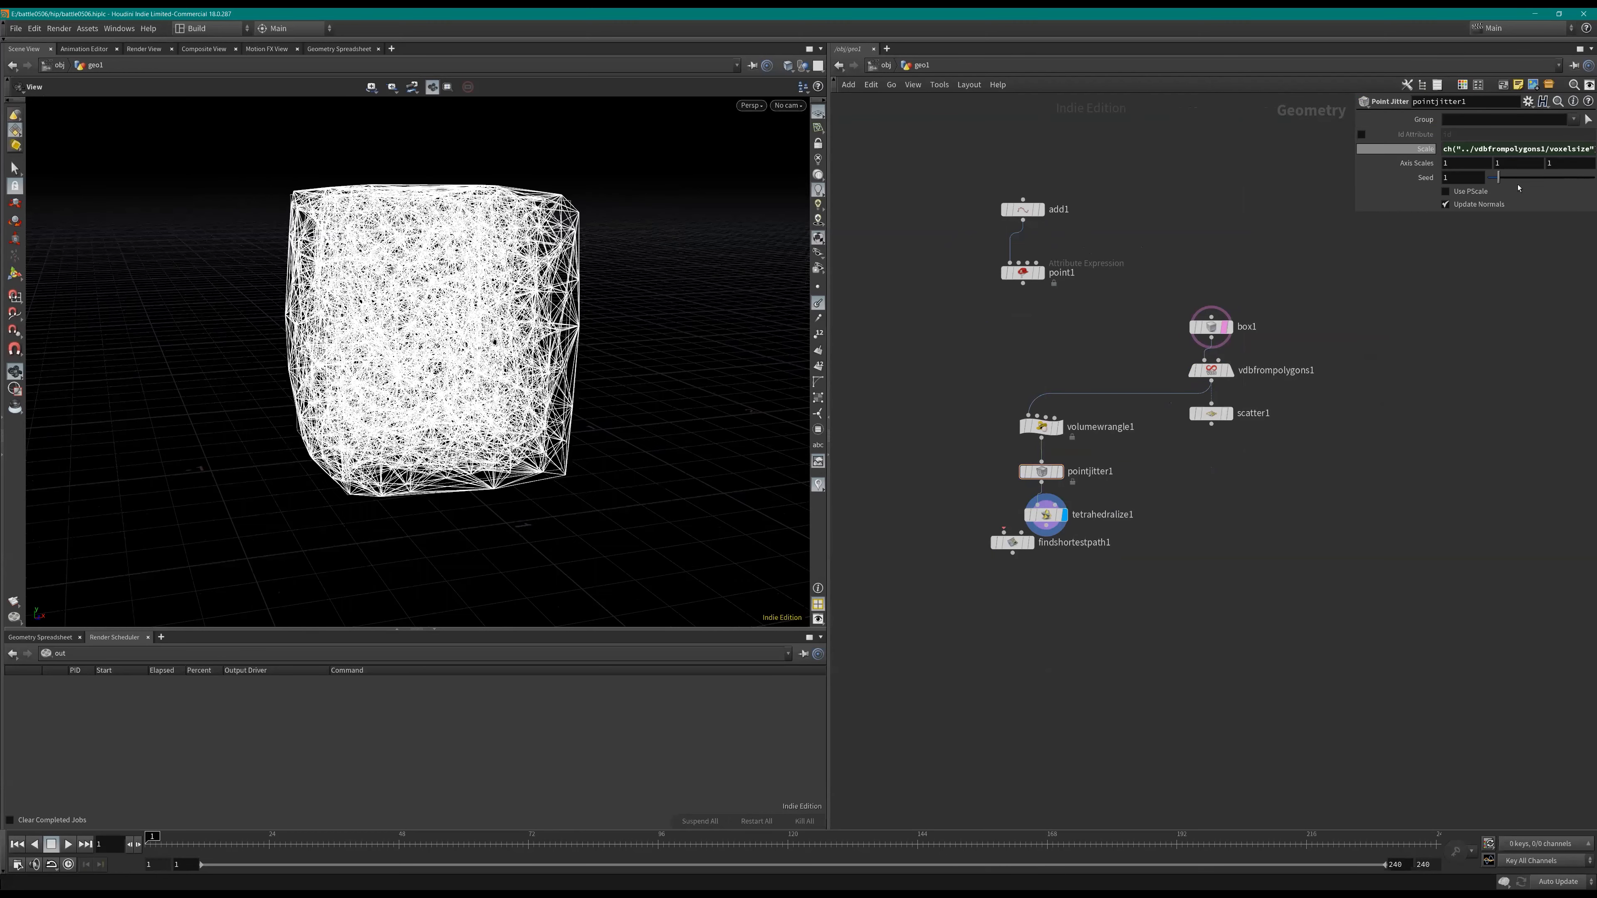
Step: Set pointjitter1's Seed to 3.63 and inspect the jittered line mesh from another angle
left_click(1357, 458)
middle_click_drag(583, 388, 616, 367)
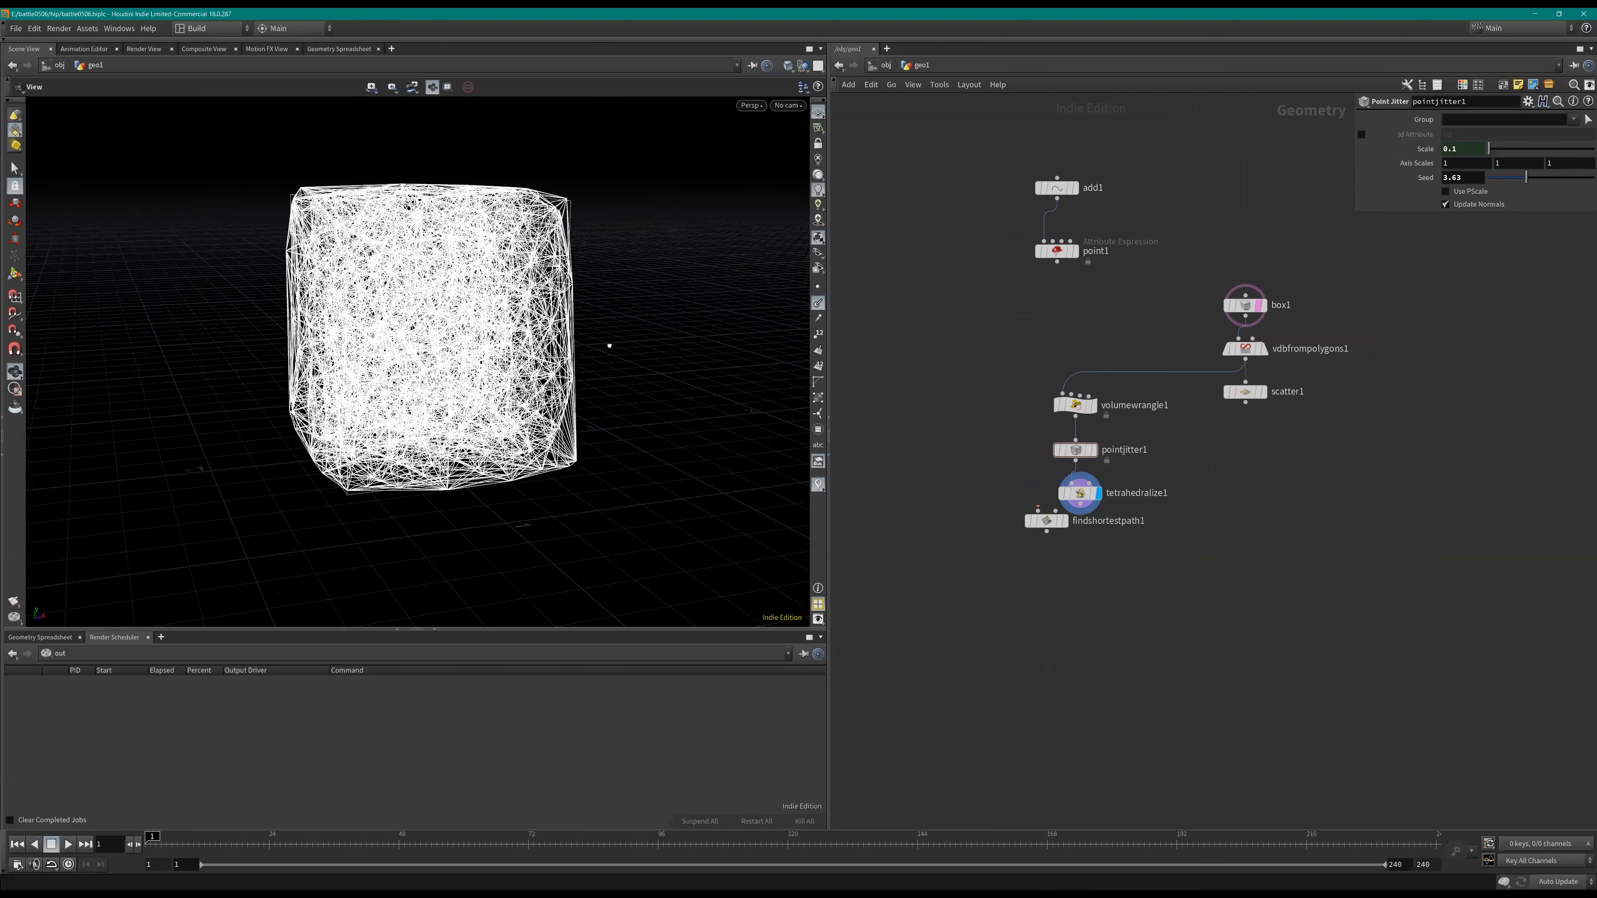
left_click_drag(706, 442, 1155, 570)
left_click_drag(1016, 539, 799, 547)
Step: Wire tetrahedralize1 into findshortestpath1's first input and a new Merge node into its second input
left_click(1080, 504)
left_click_drag(1047, 520, 1194, 576)
left_click(1024, 539)
key("Tab")
key("Escape")
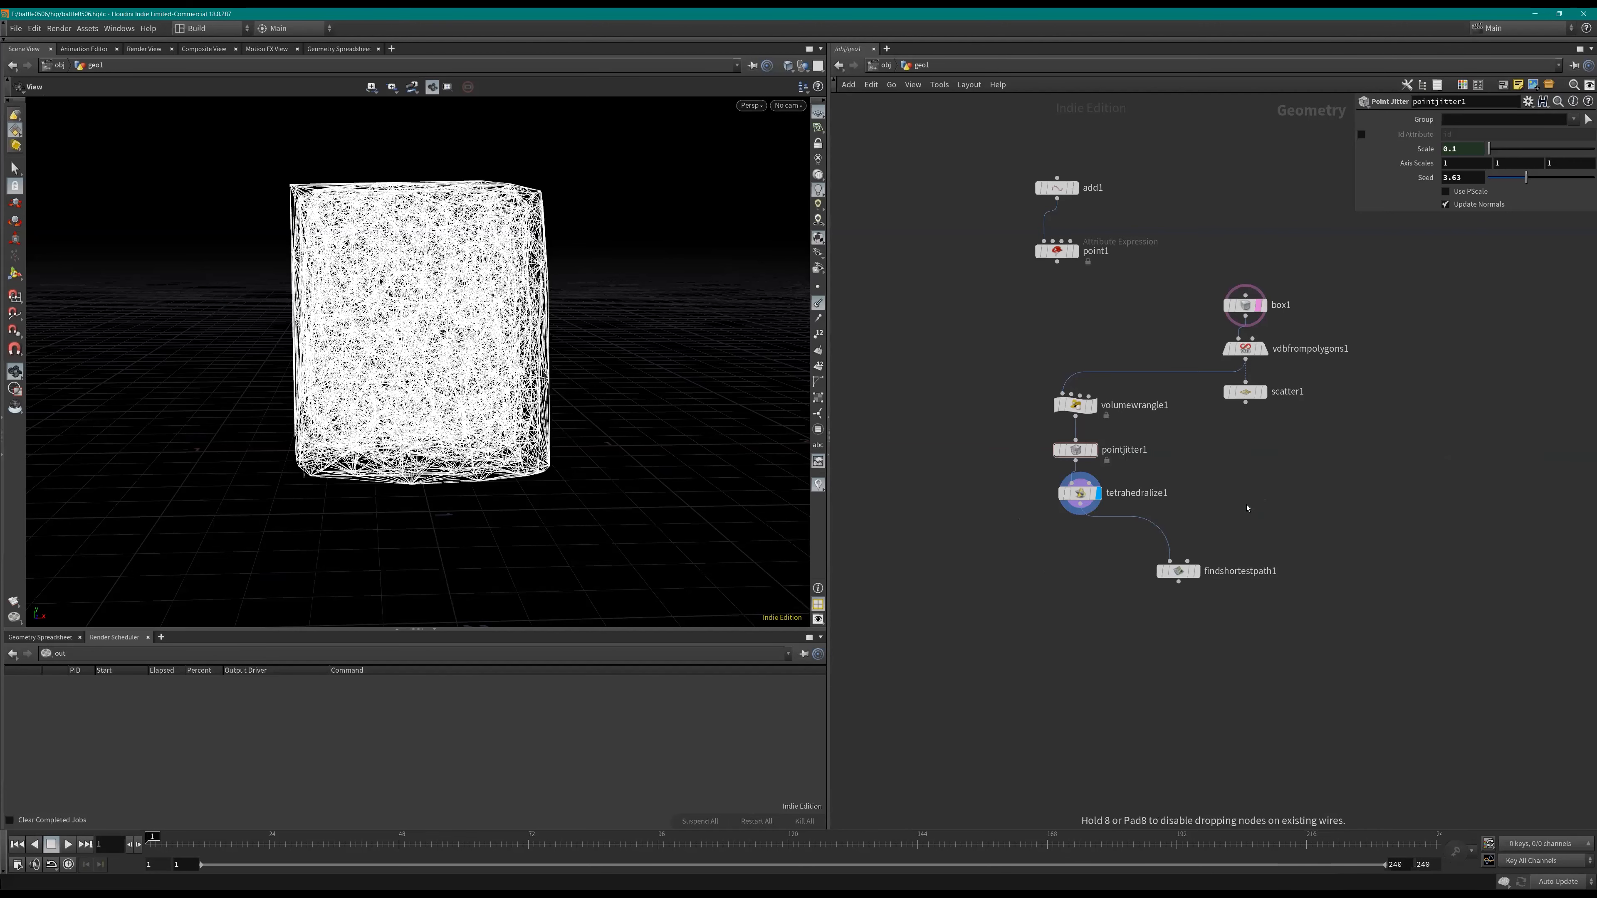
left_click(1247, 508)
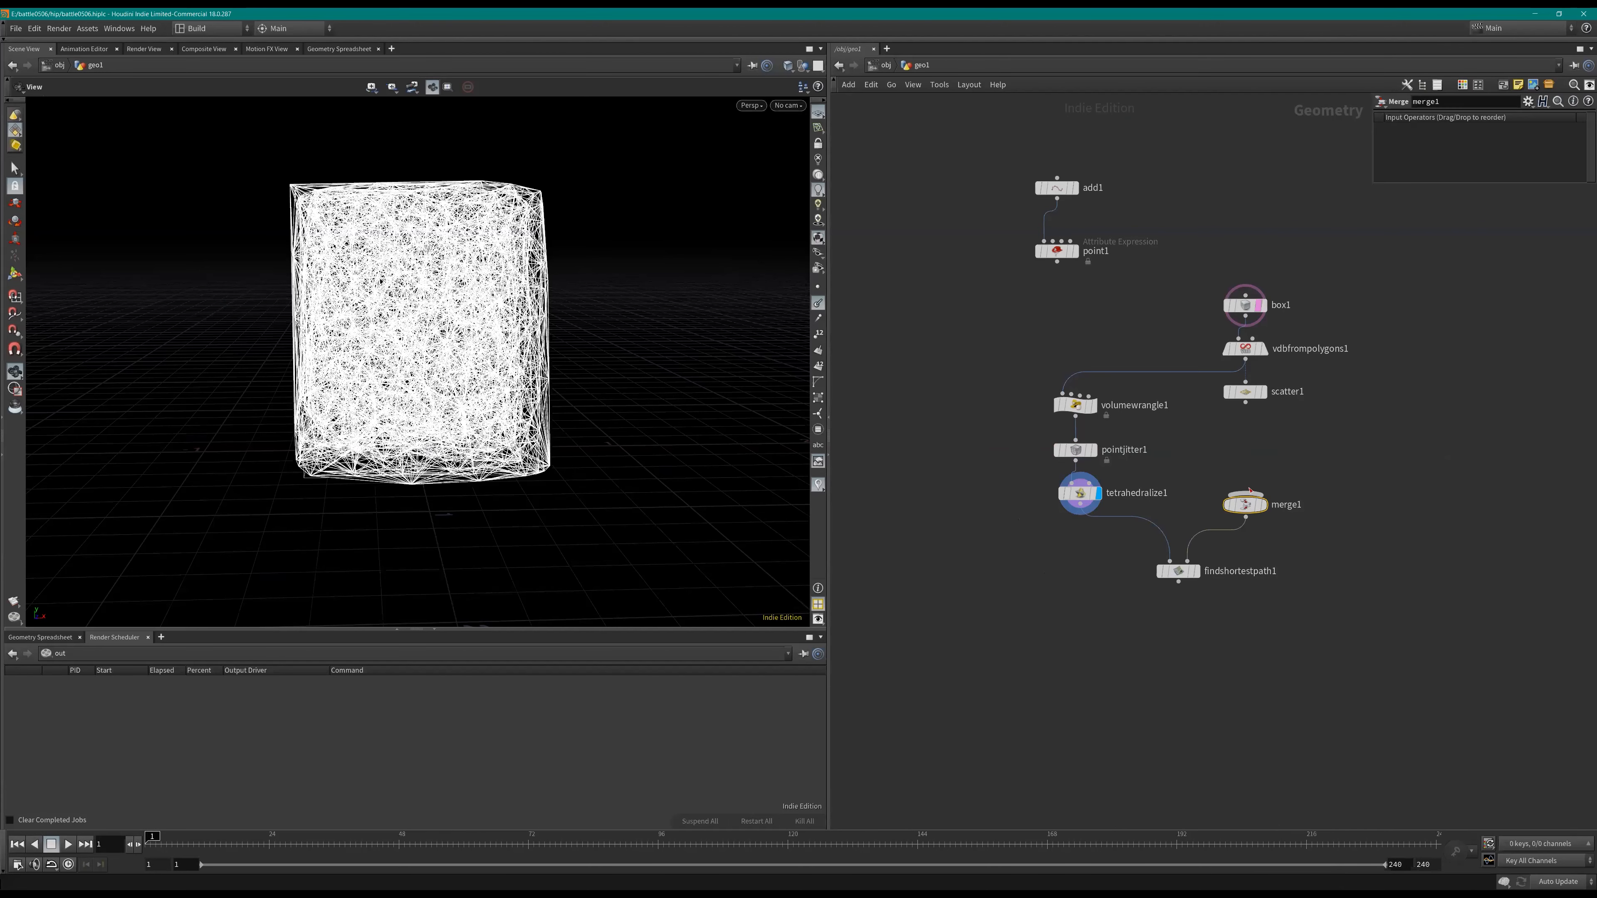
Step: Wire point1 and scatter1 into merge1 and rearrange the box, scatter, point and tetrahedralize branches into separate columns
left_click(1057, 263)
left_click(1245, 494)
left_click(1246, 403)
left_click(1247, 494)
left_click_drag(1246, 392, 1149, 241, "shift")
left_click_drag(1057, 199, 1156, 415)
left_click_drag(1138, 329, 1197, 400)
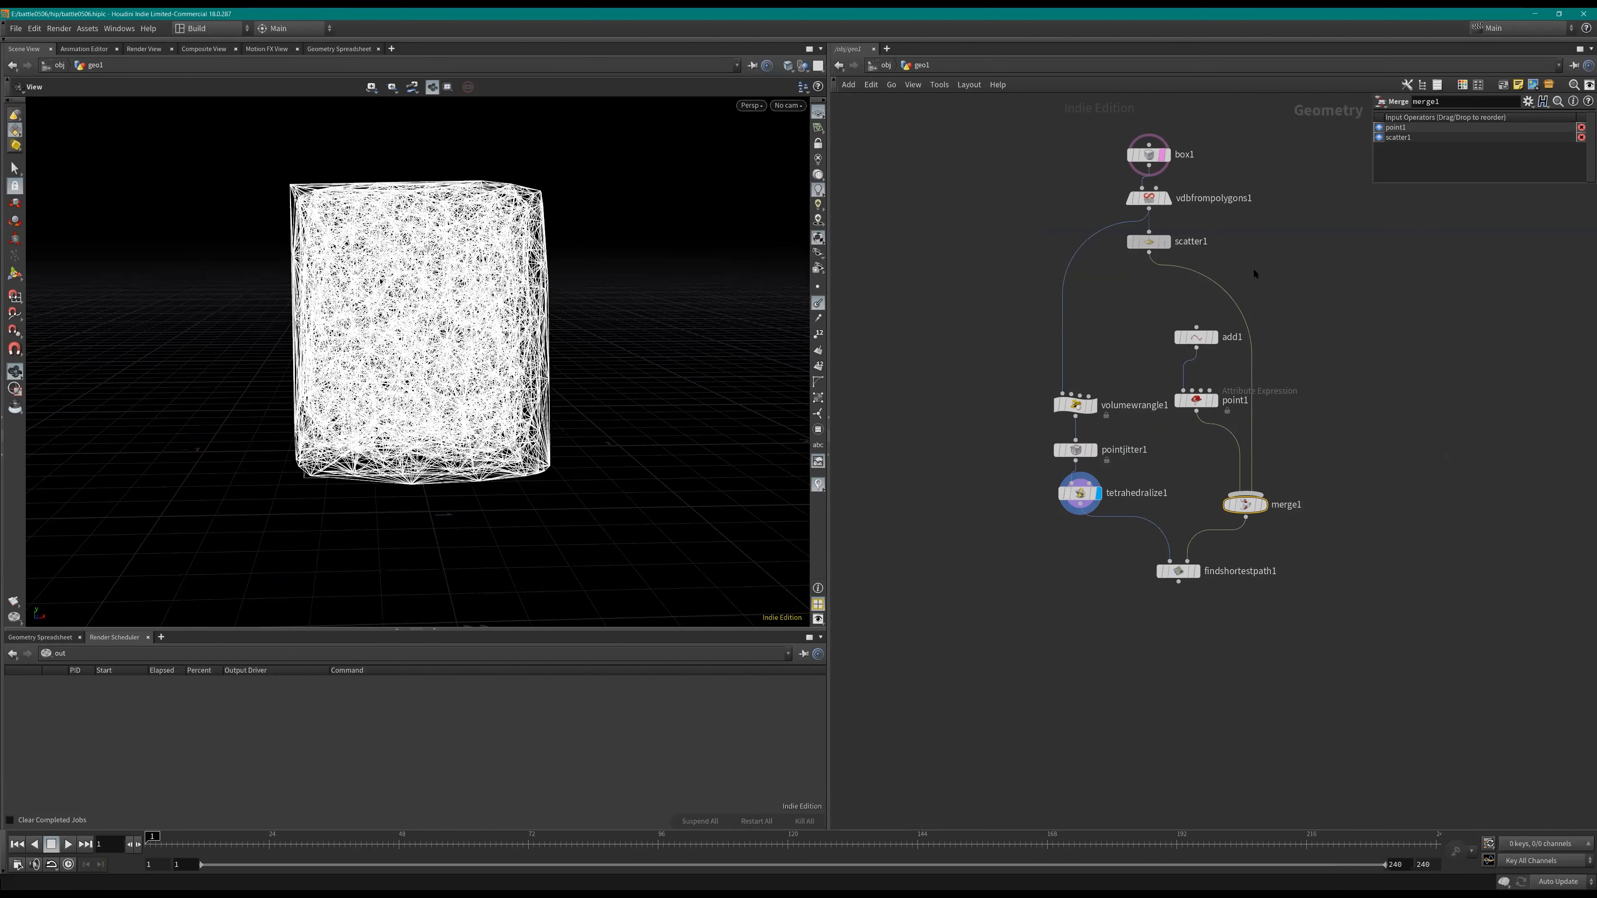
left_click_drag(1156, 242, 1253, 270)
left_click_drag(1080, 493, 1044, 468, "shift")
Step: Insert a Group node between point1 and merge1, with Group Type Points and Group Name a
key("Tab")
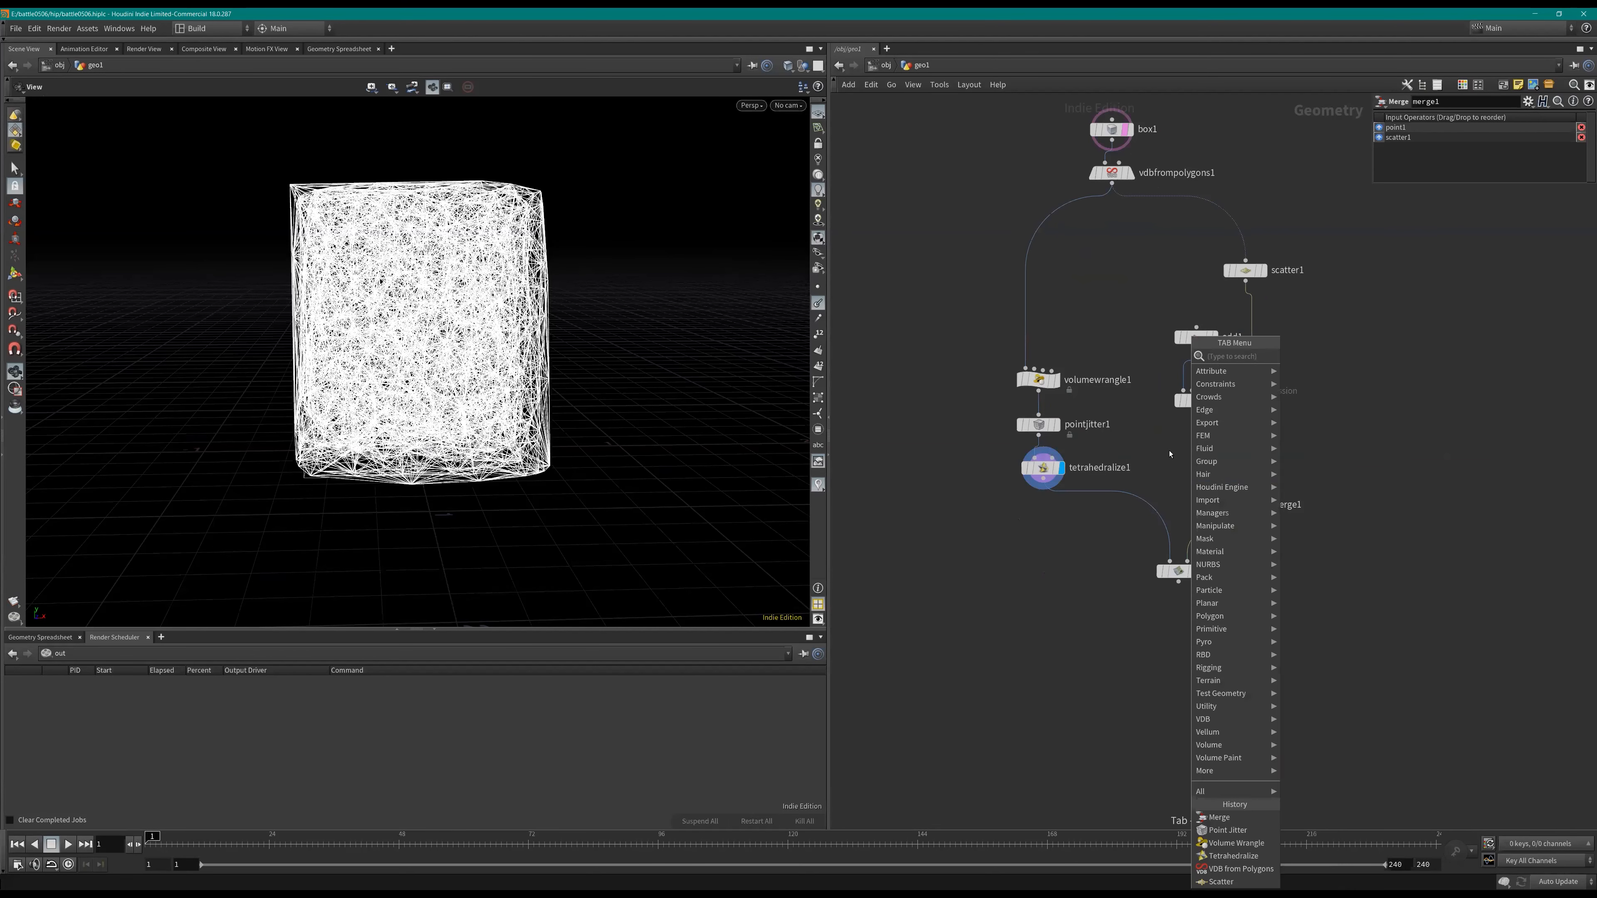
type("group")
key("Return")
left_click(1206, 441)
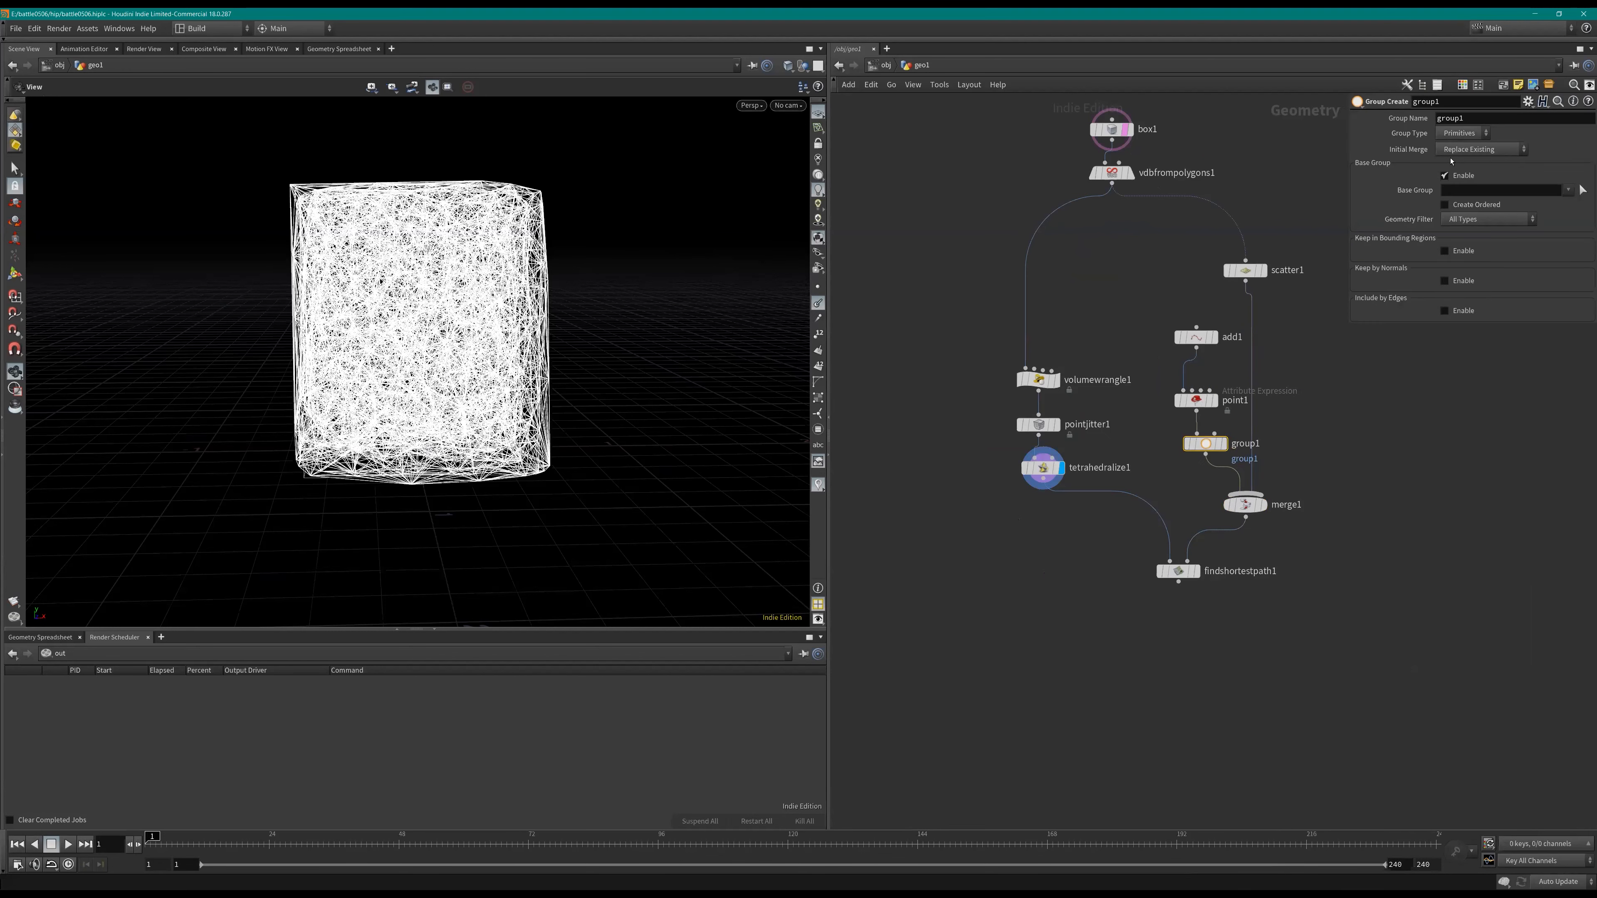
left_click(1464, 132)
left_click(1463, 158)
left_click(1471, 131)
double_click(1473, 119)
type("a")
Step: Duplicate group1 onto the wire between scatter1 and merge1 and set the copy's Group Name to b
left_click(1254, 433)
key("ctrl+z")
left_click_drag(1201, 454, 1324, 455, "alt")
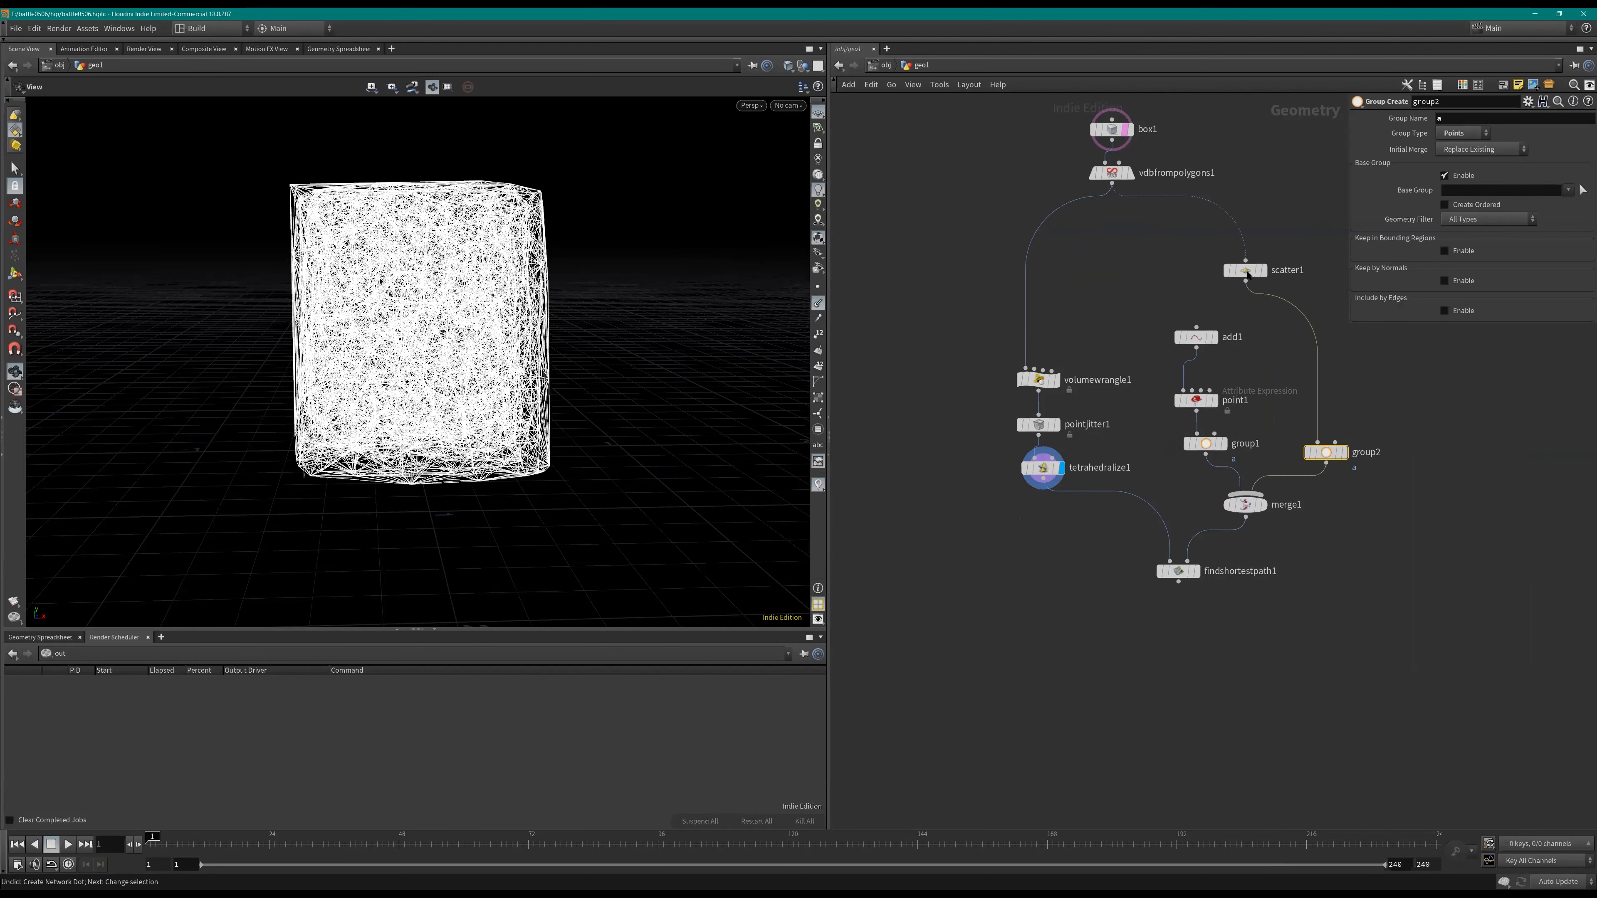
double_click(1456, 119)
type("b")
left_click(1462, 553)
Step: Display findshortestpath1, set Start Points to a and End Points to b, and set Output Paths to From any start to each end
left_click(1197, 571)
left_click(1180, 571)
type("a")
key("Tab")
type("b")
left_click(1474, 181)
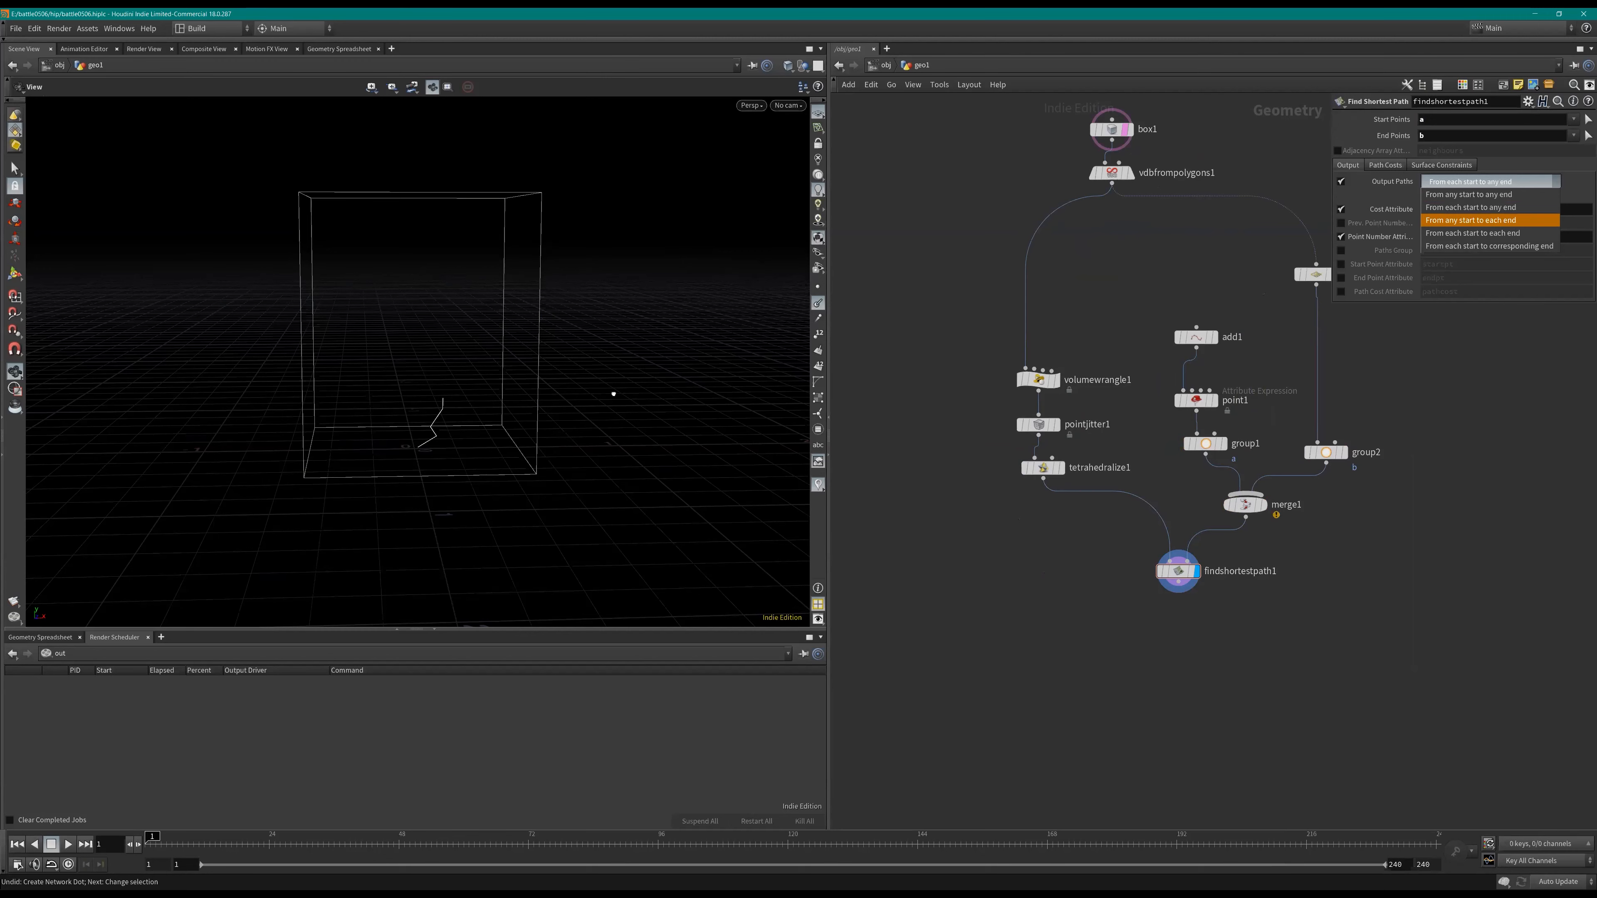
key("Return")
left_click_drag(501, 371, 530, 376)
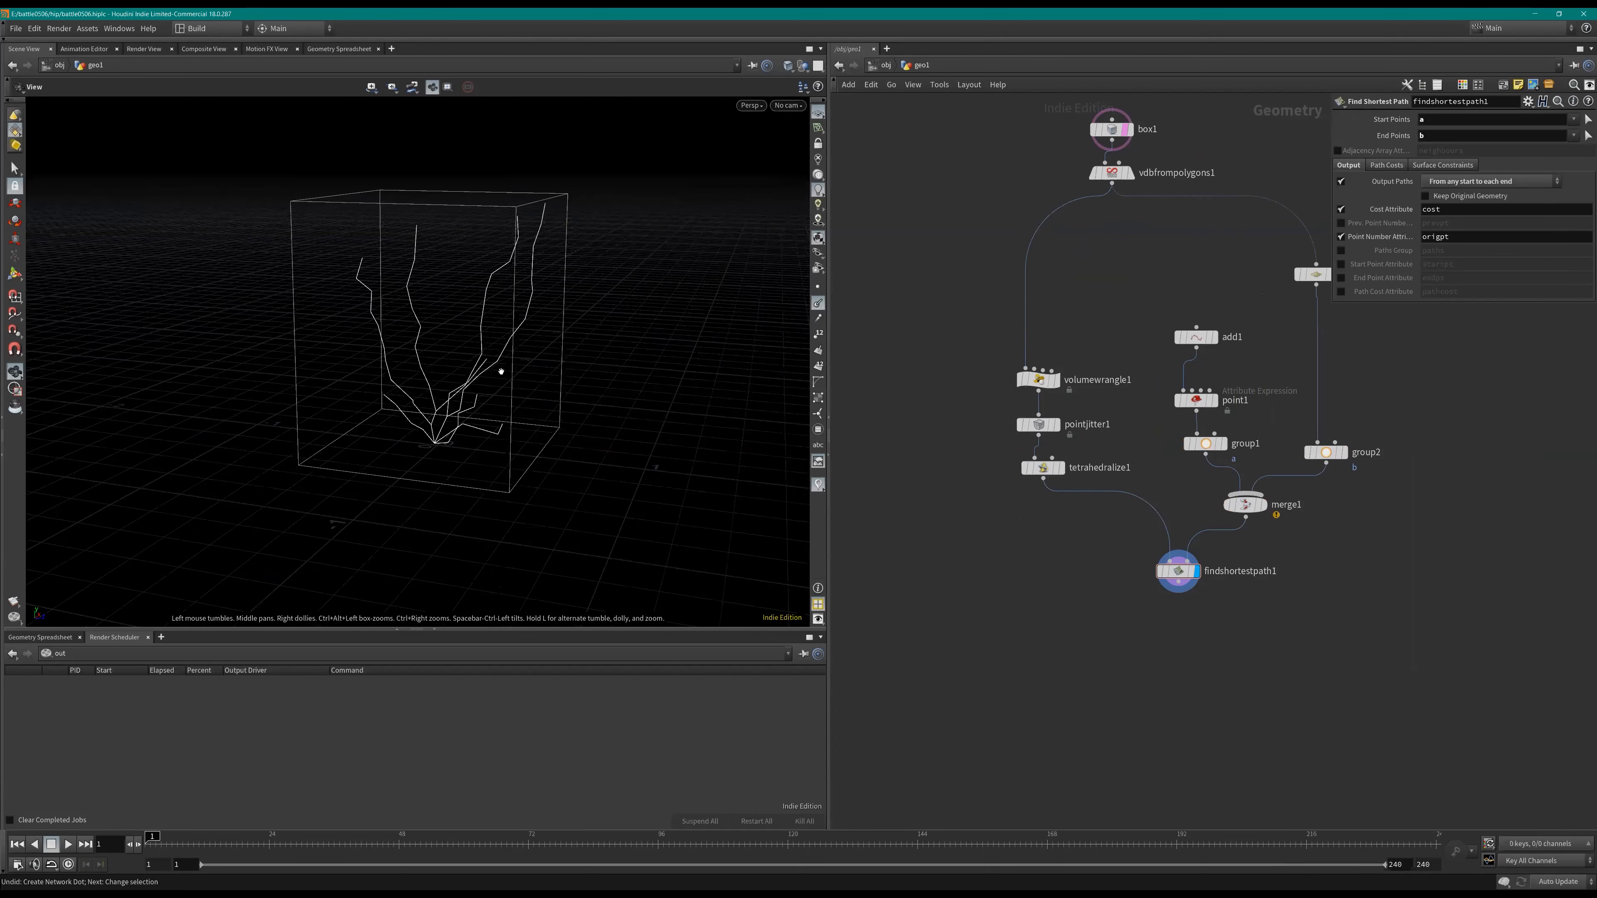
Step: Set vdbfrompolygons1's Voxel Size to .025 and examine the resulting paths
scroll(1094, 315, "up", 1)
middle_click_drag(1162, 222, 1091, 271)
scroll(1109, 299, "down", 1)
left_click(1056, 213)
left_click(1446, 119)
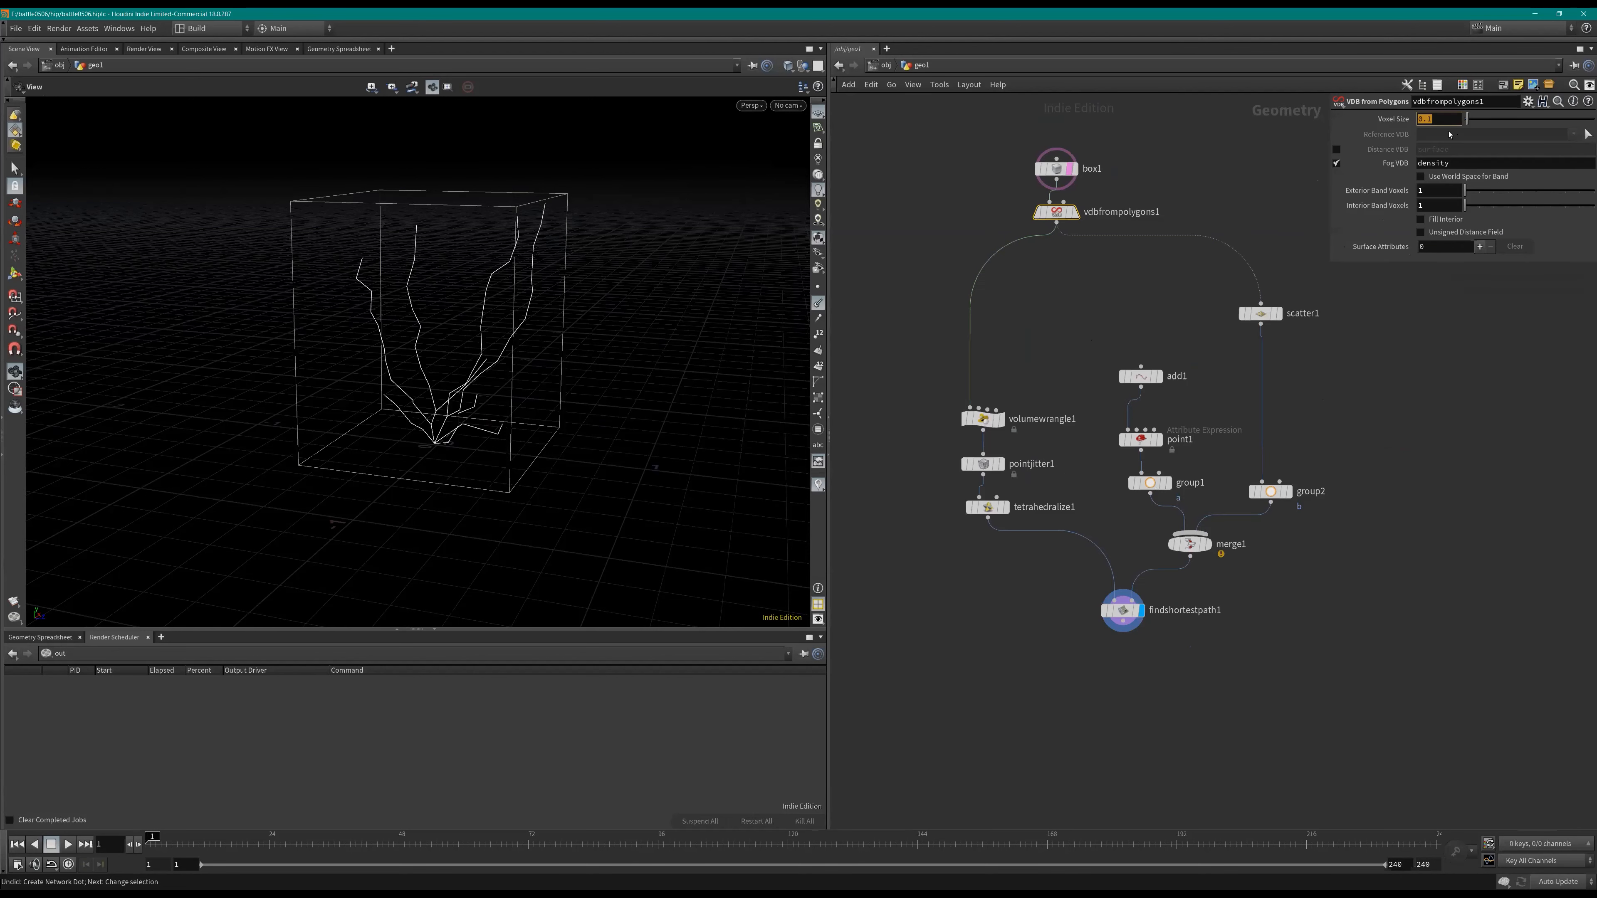
type(".025")
key("Return")
mouse_move(461, 397)
left_mouse_down()
mouse_move(414, 396)
mouse_move(484, 386)
mouse_move(440, 378)
left_mouse_up()
scroll(441, 377, "up", 3)
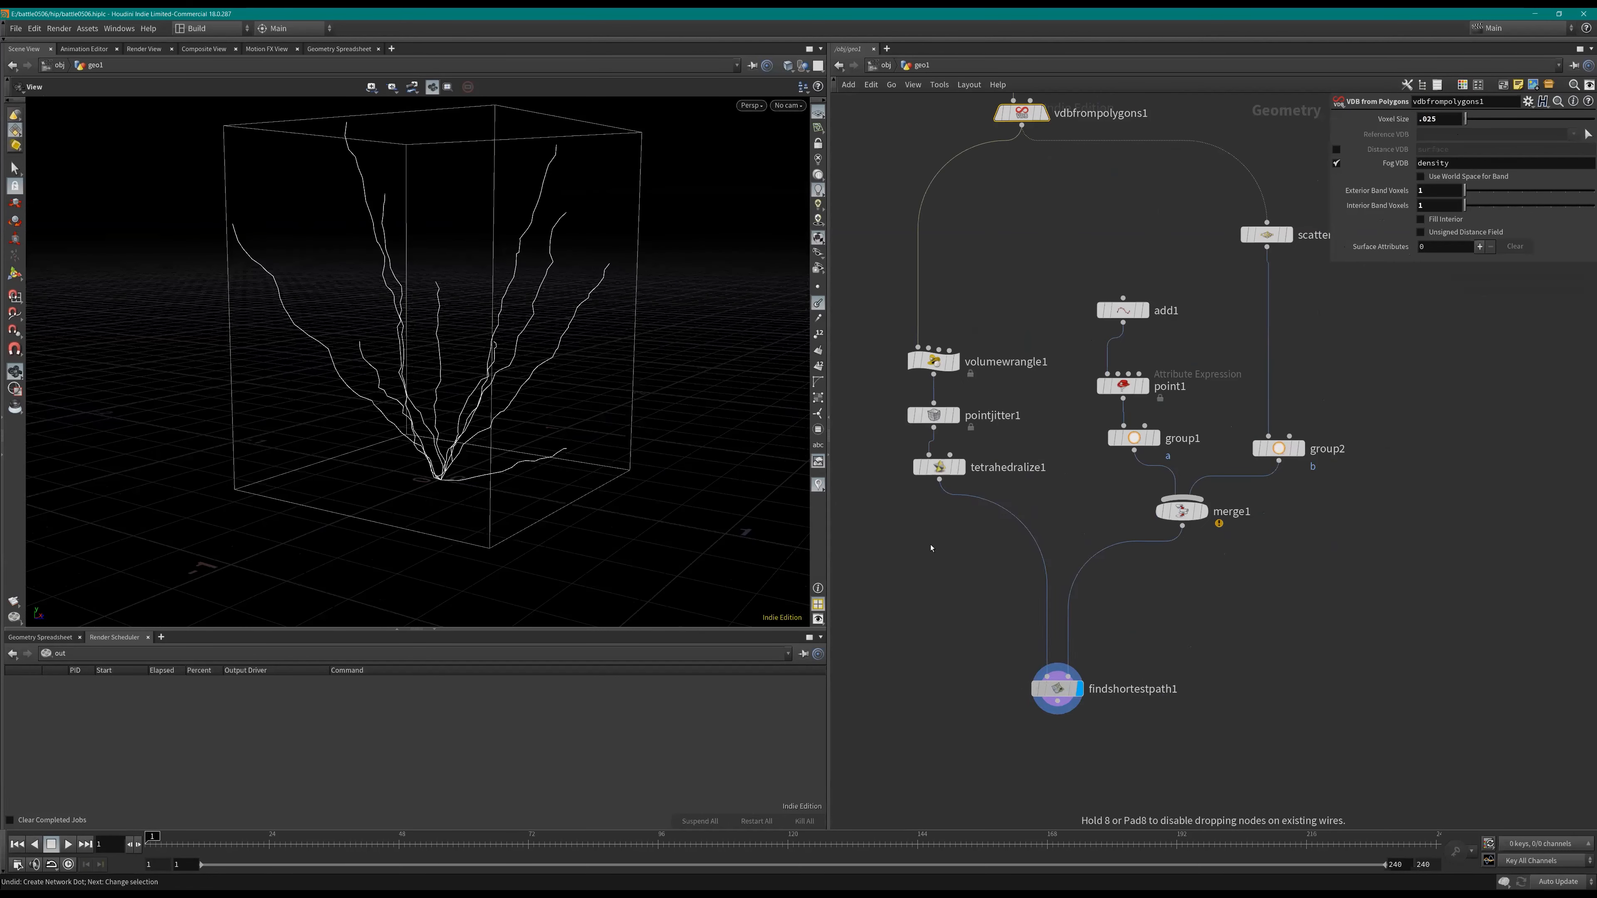
Step: Insert a Resample node between tetrahedralize1 and findshortestpath1 and display its result
scroll(1005, 559, "up", 2)
left_click(1019, 465)
middle_click_drag(1023, 545, 1039, 541)
key("Tab")
key("Return")
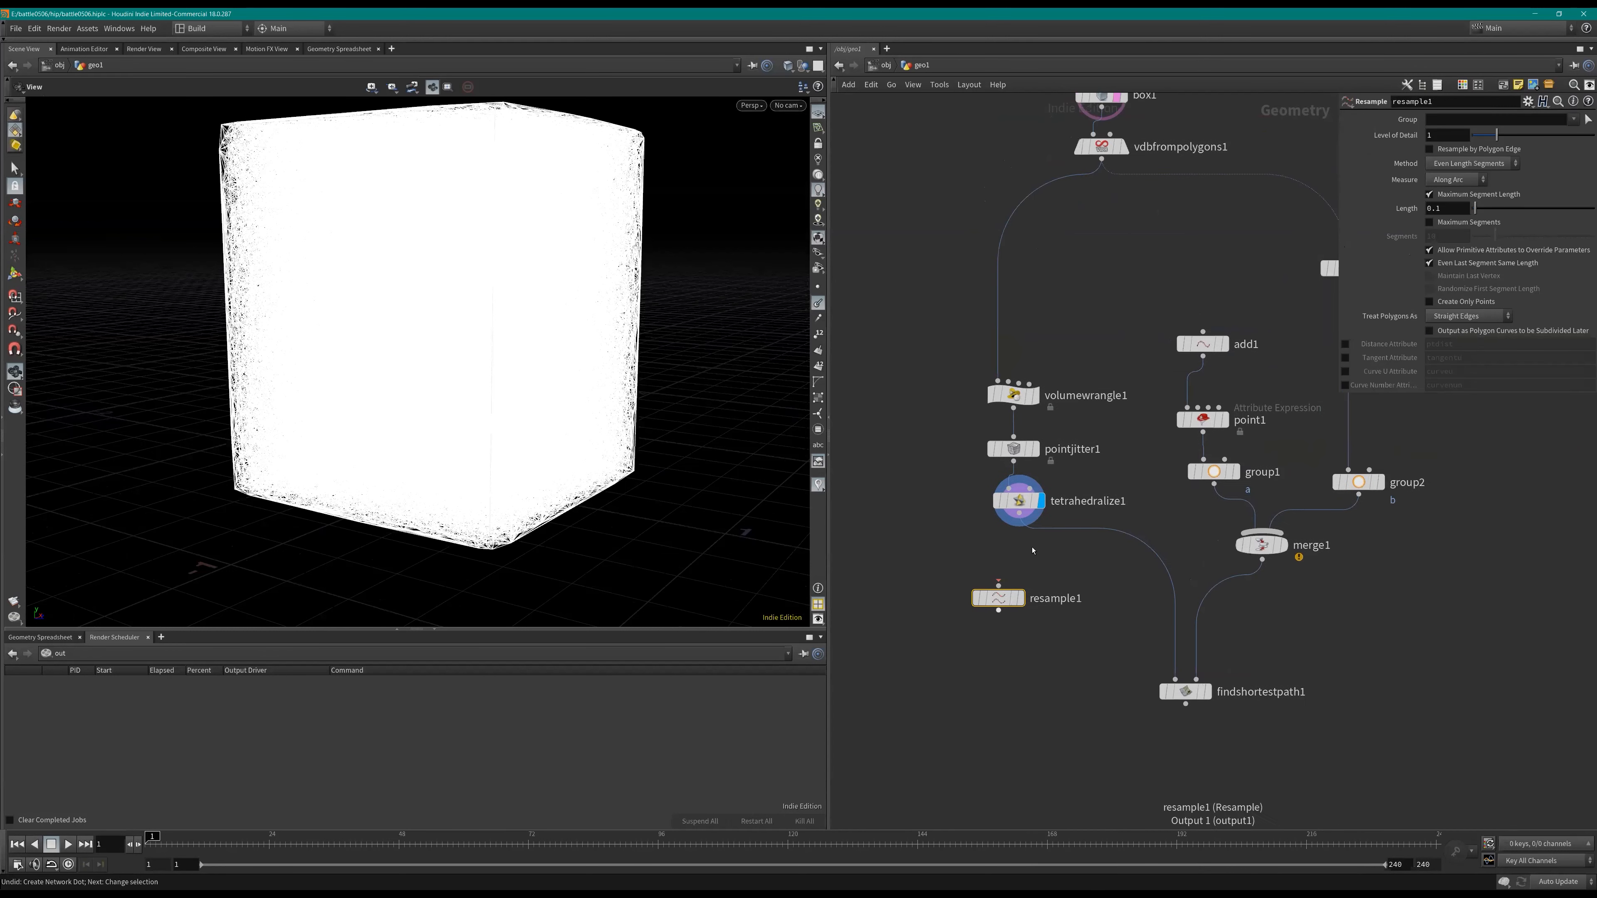
left_click(1040, 557)
left_click(1041, 541)
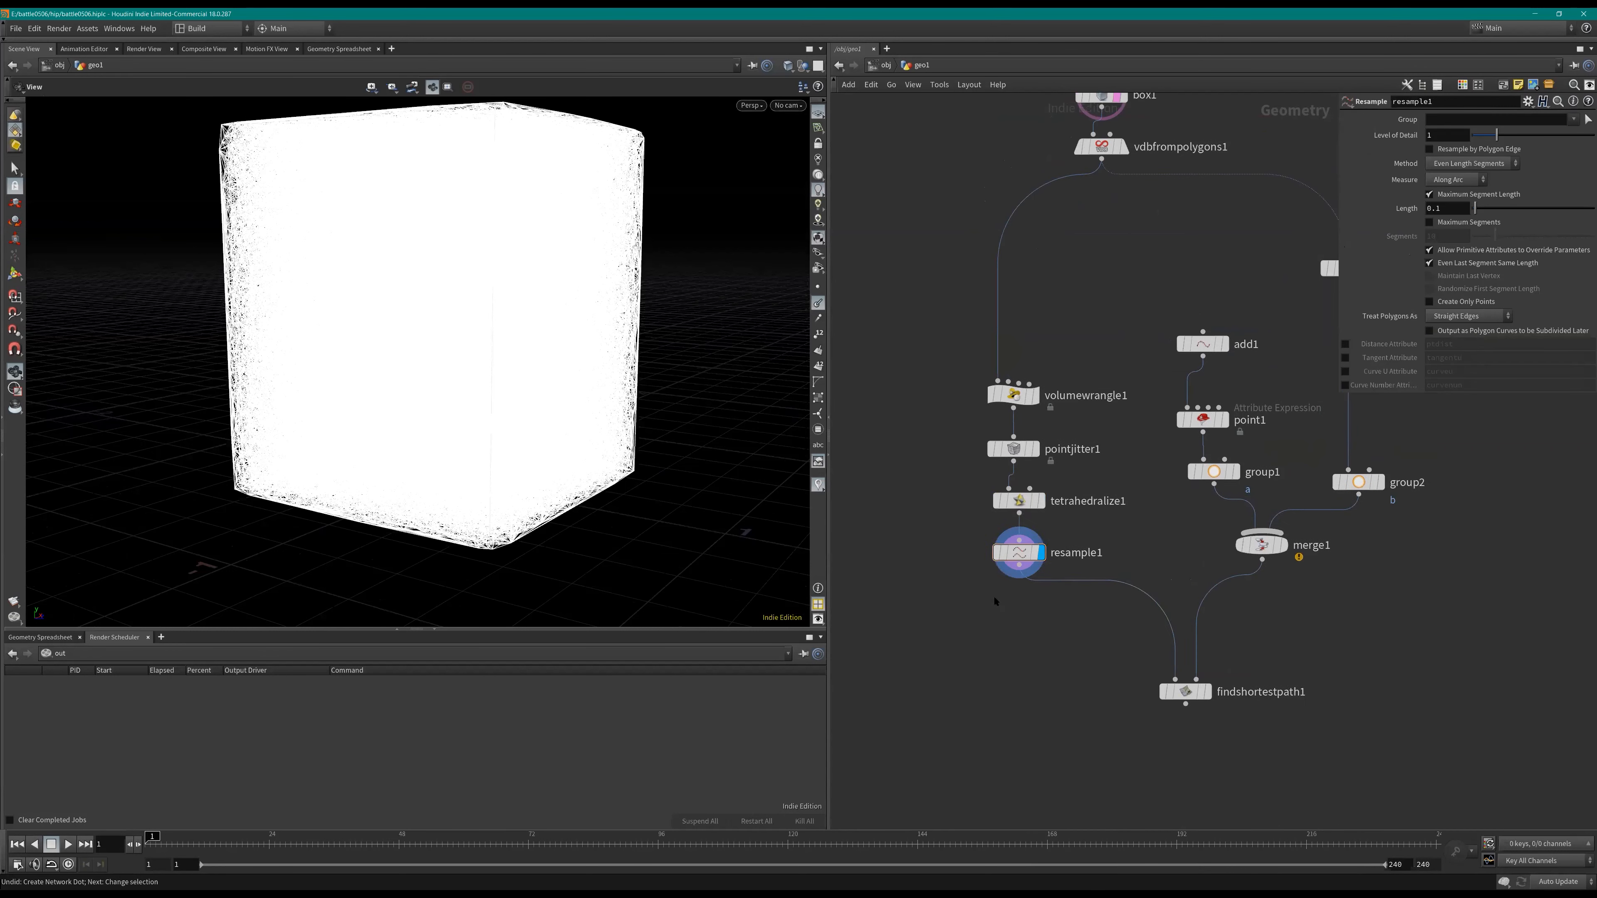
right_click_drag(391, 377, 346, 386)
left_click_drag(345, 385, 364, 417)
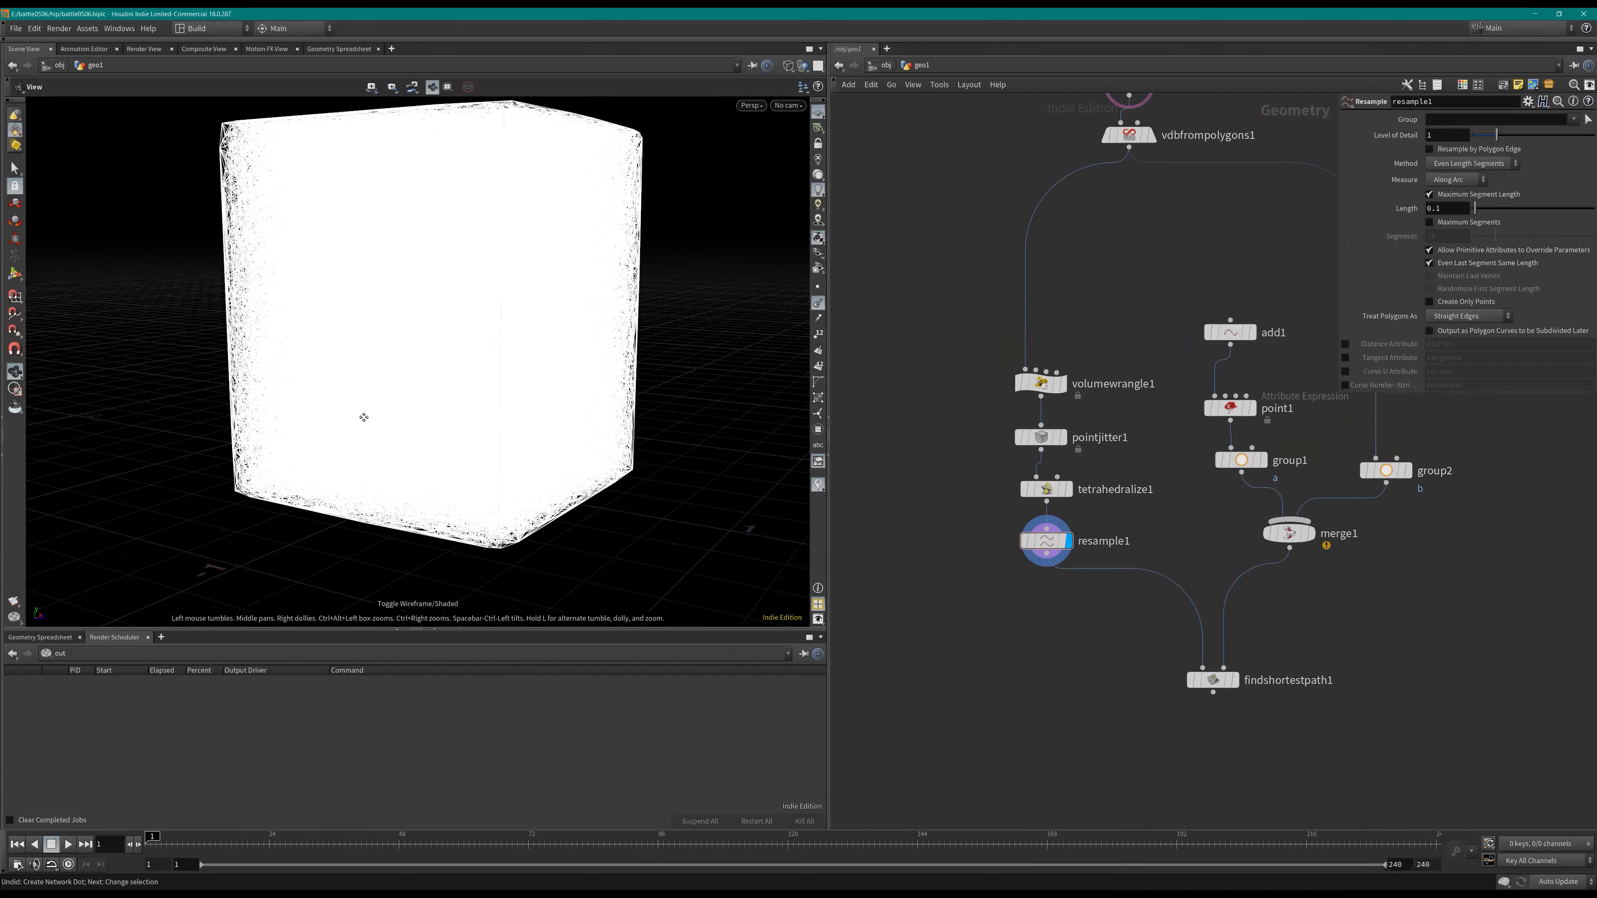
Step: Insert a Point VOP between resample1 and findshortestpath1 and display it
key("Tab")
type("fuse")
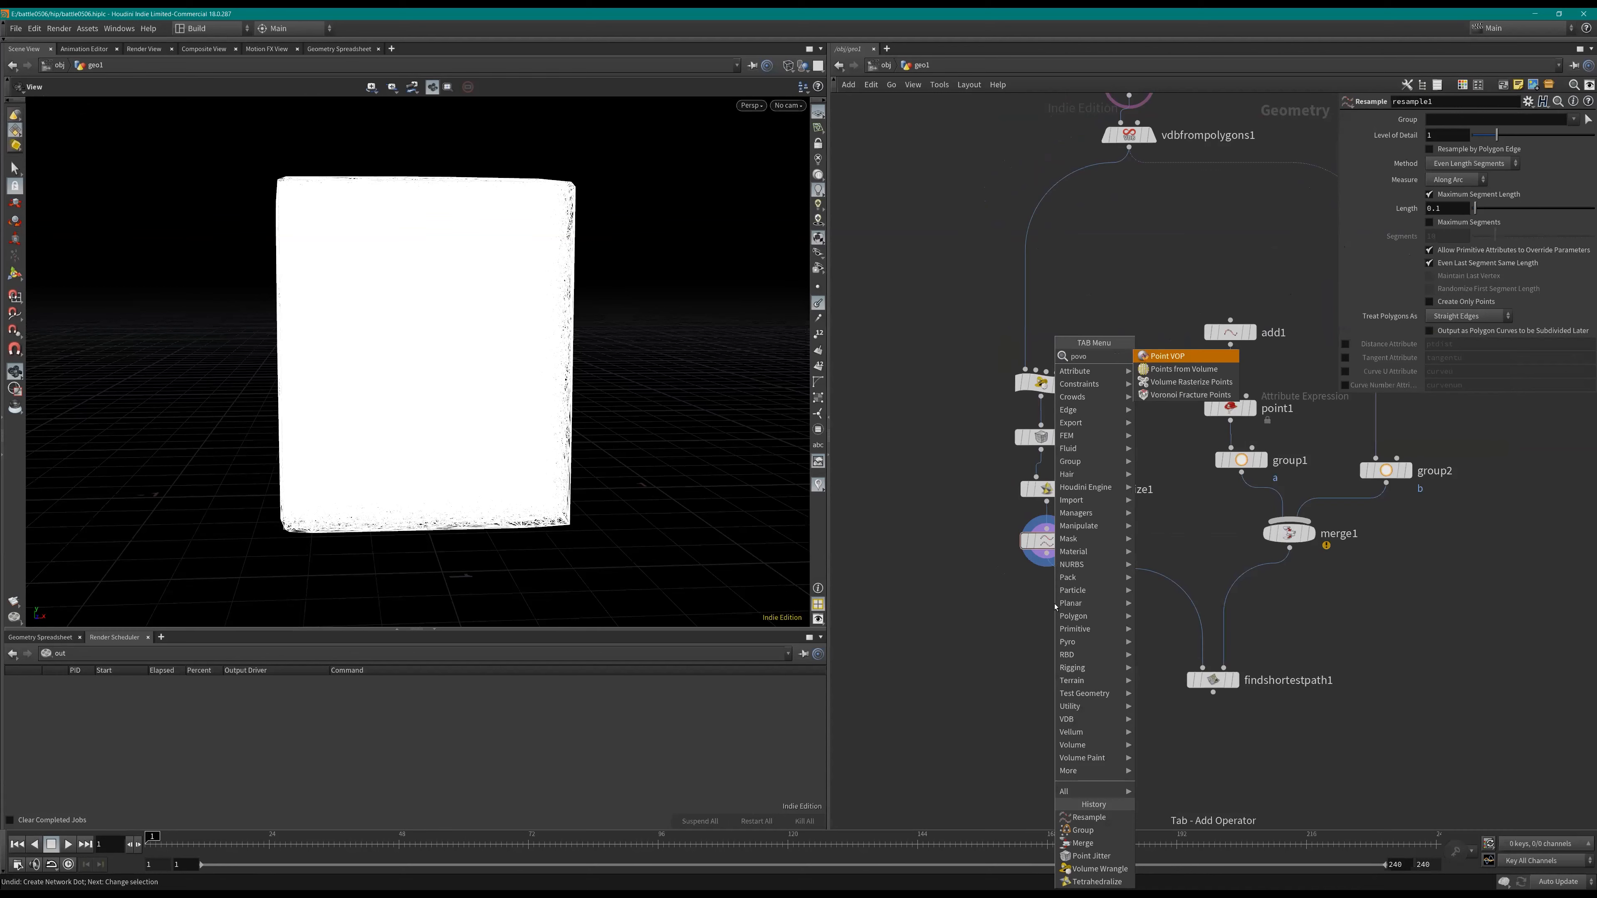
key("Return")
left_click(1055, 605)
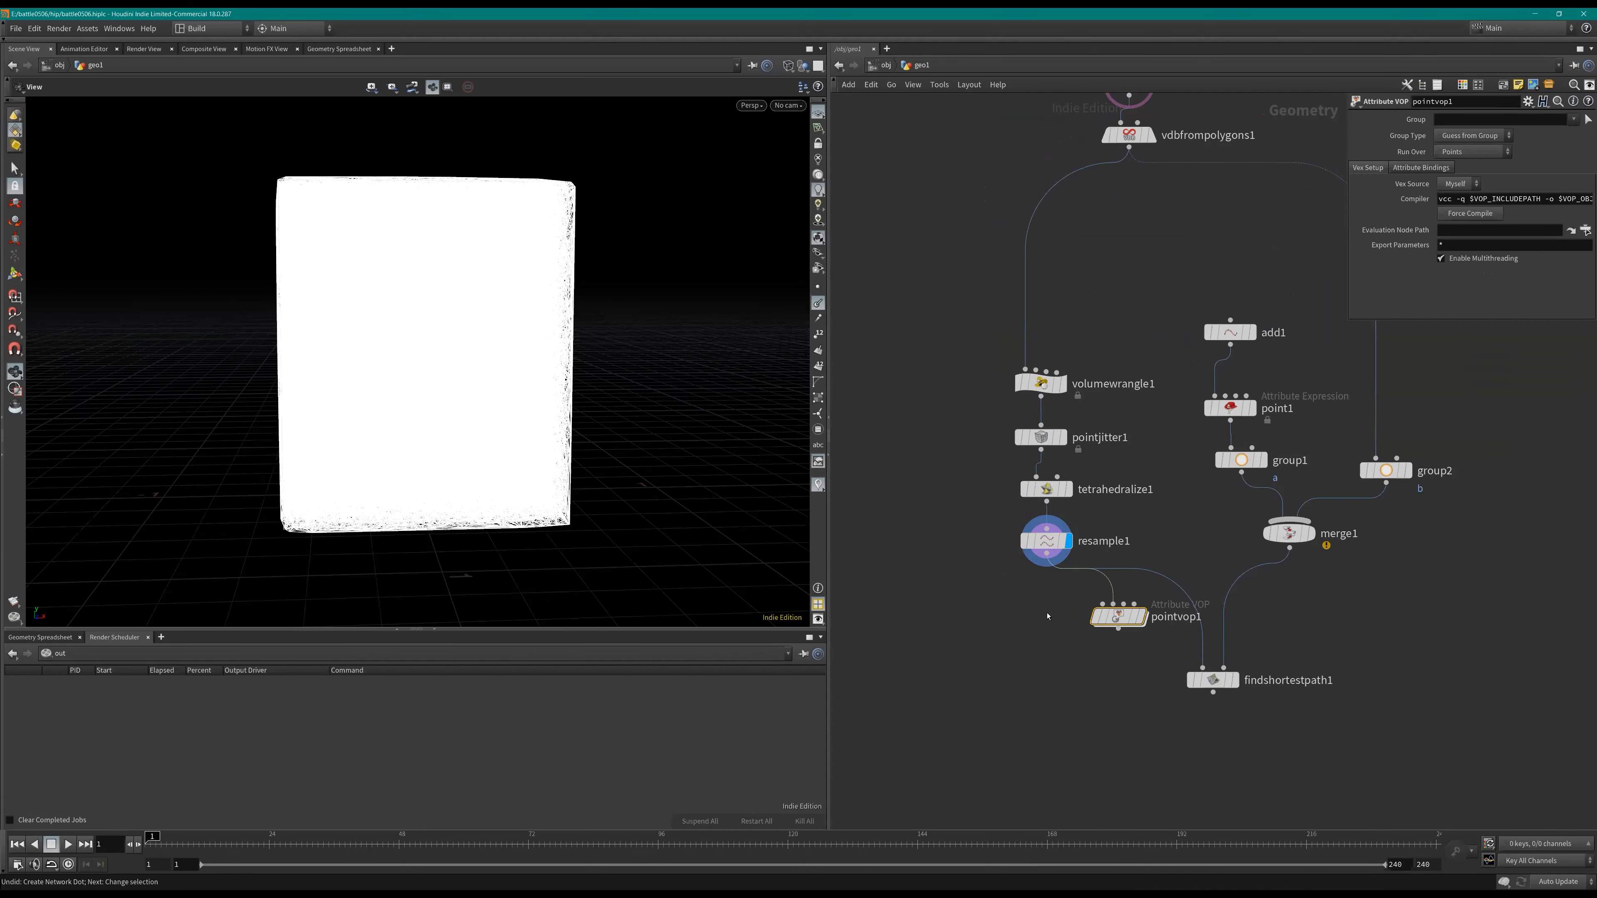
left_click_drag(1142, 620, 1081, 586)
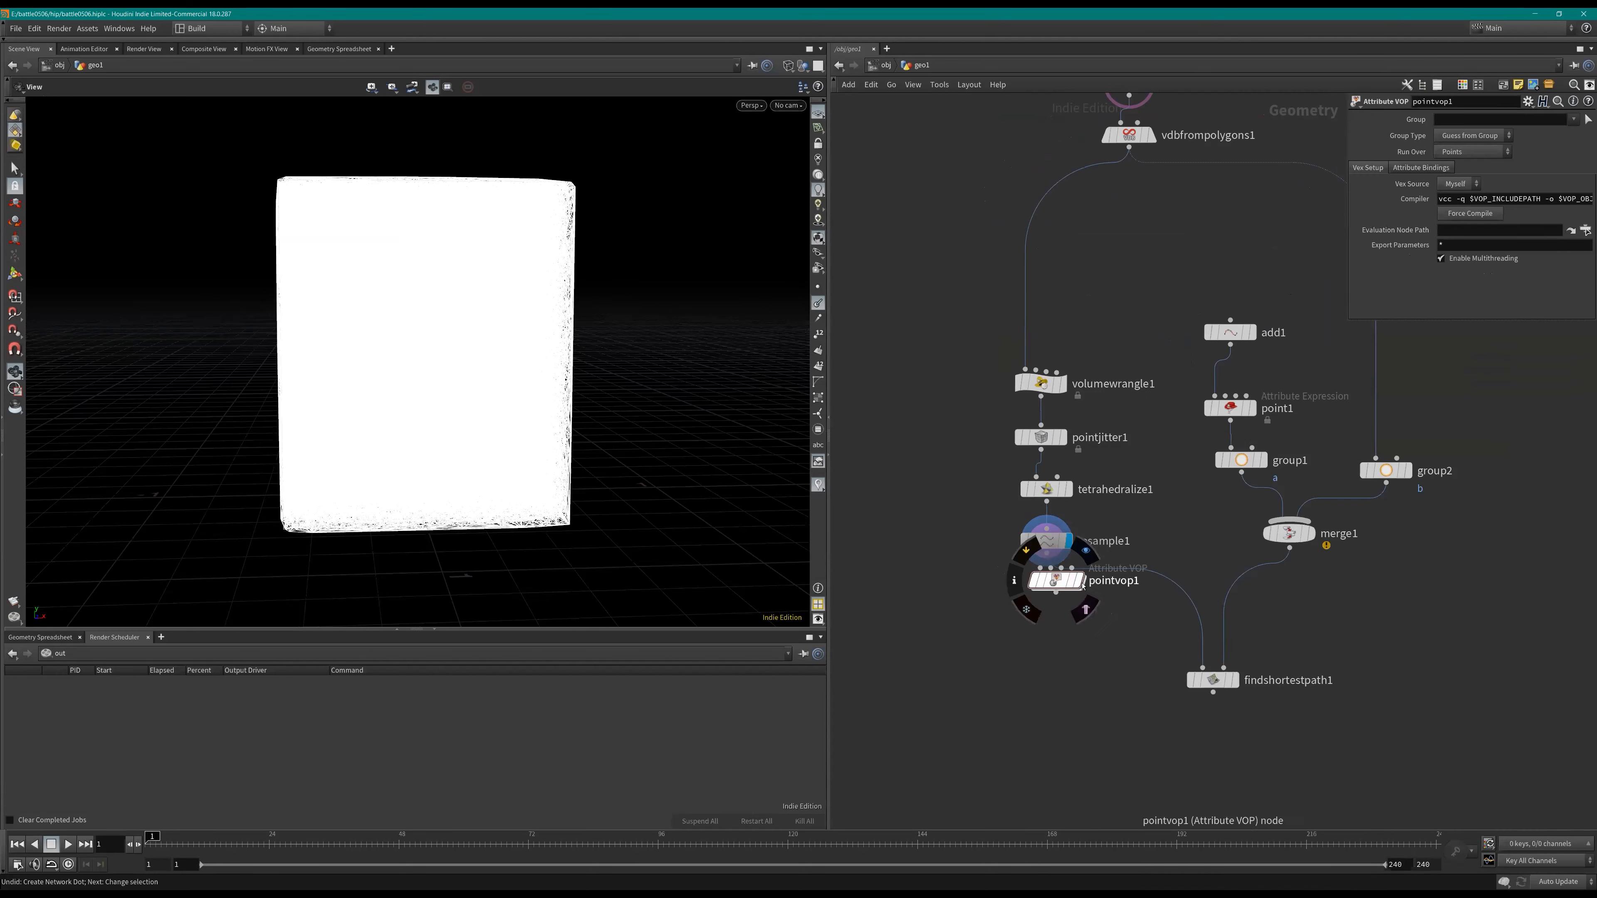
left_click(1080, 581)
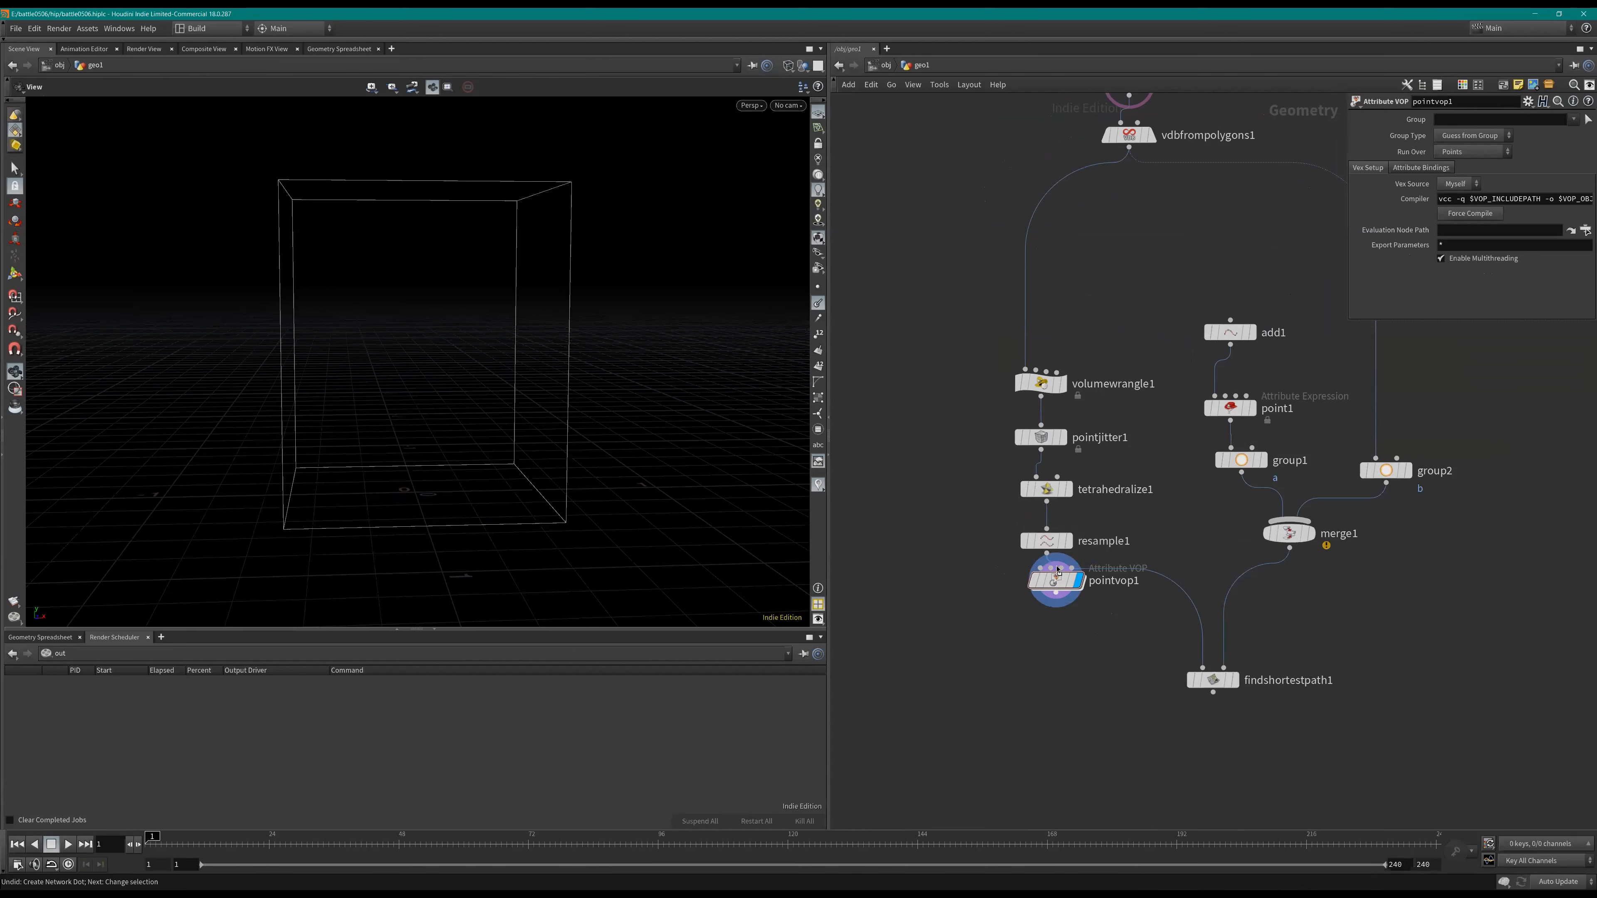
Step: Go inside pointvop1, spread out the global and output nodes, and add a Turbulent Noise node between them
double_click(1057, 579)
middle_click_drag(1251, 380, 1100, 354)
scroll(1163, 378, "down", 2)
left_click_drag(1182, 349, 1328, 397)
key("Tab")
type("tun")
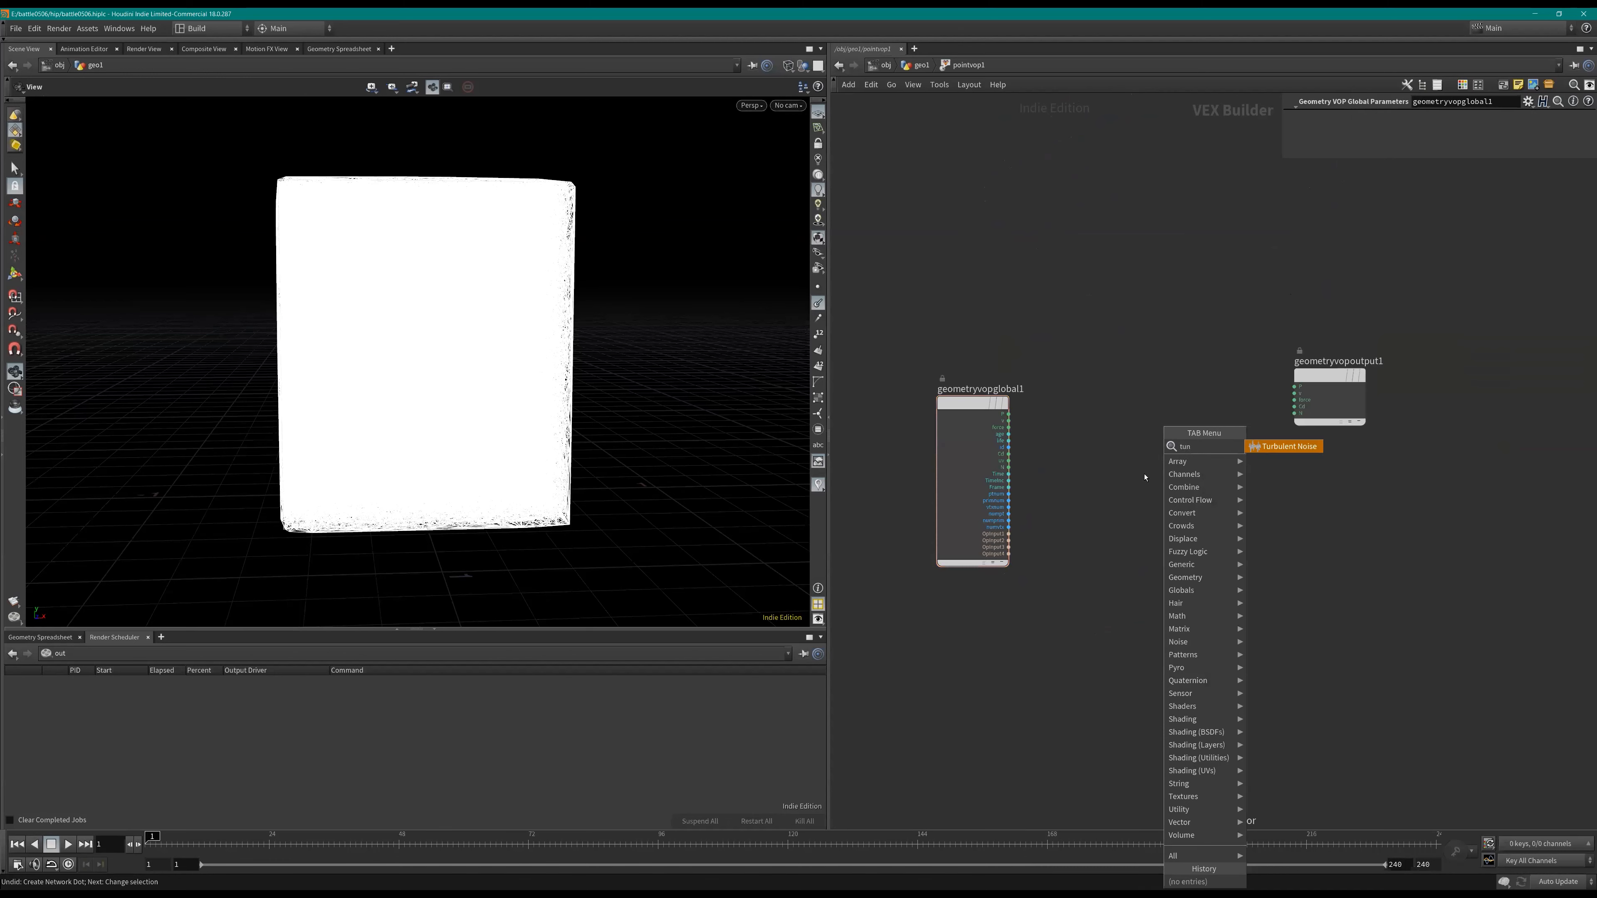
left_click(1270, 452)
left_click(1153, 620)
Step: Connect the global P to turbnoise1's position and turbnoise1's noise to the output's Cd
left_click(1009, 413)
left_click(1118, 606)
left_click(1189, 599)
left_click(1308, 407)
Step: Export turbnoise1's noise through a Bind Export named res and return to the geometry network
key("Tab")
type("bex")
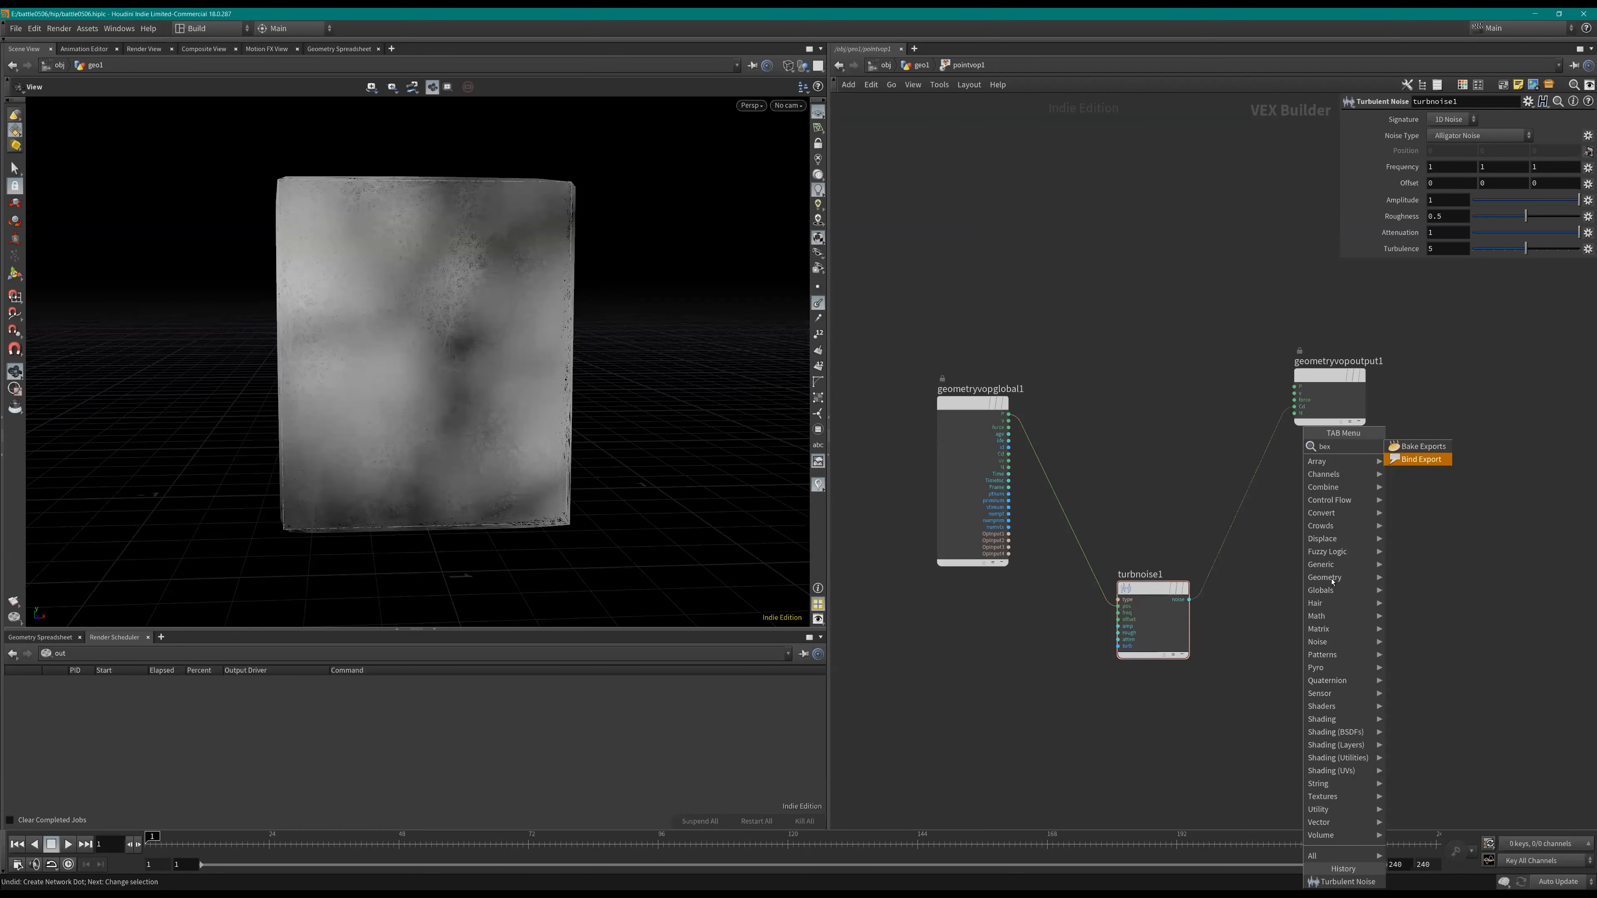
key("Return")
double_click(1464, 119)
type("res")
key("Return")
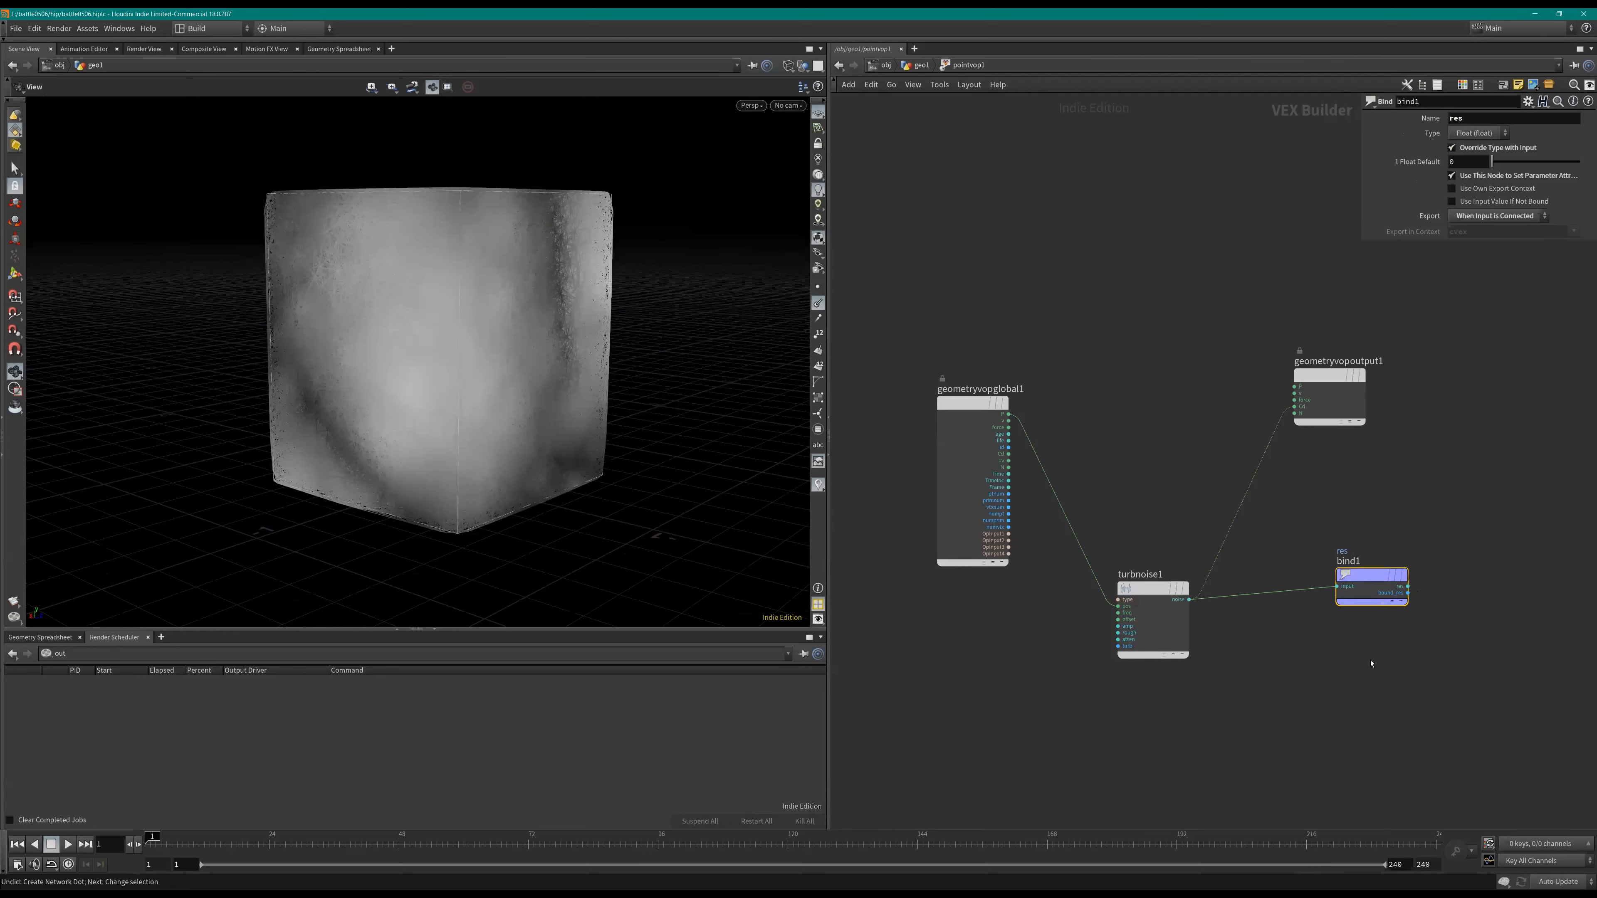
key("u")
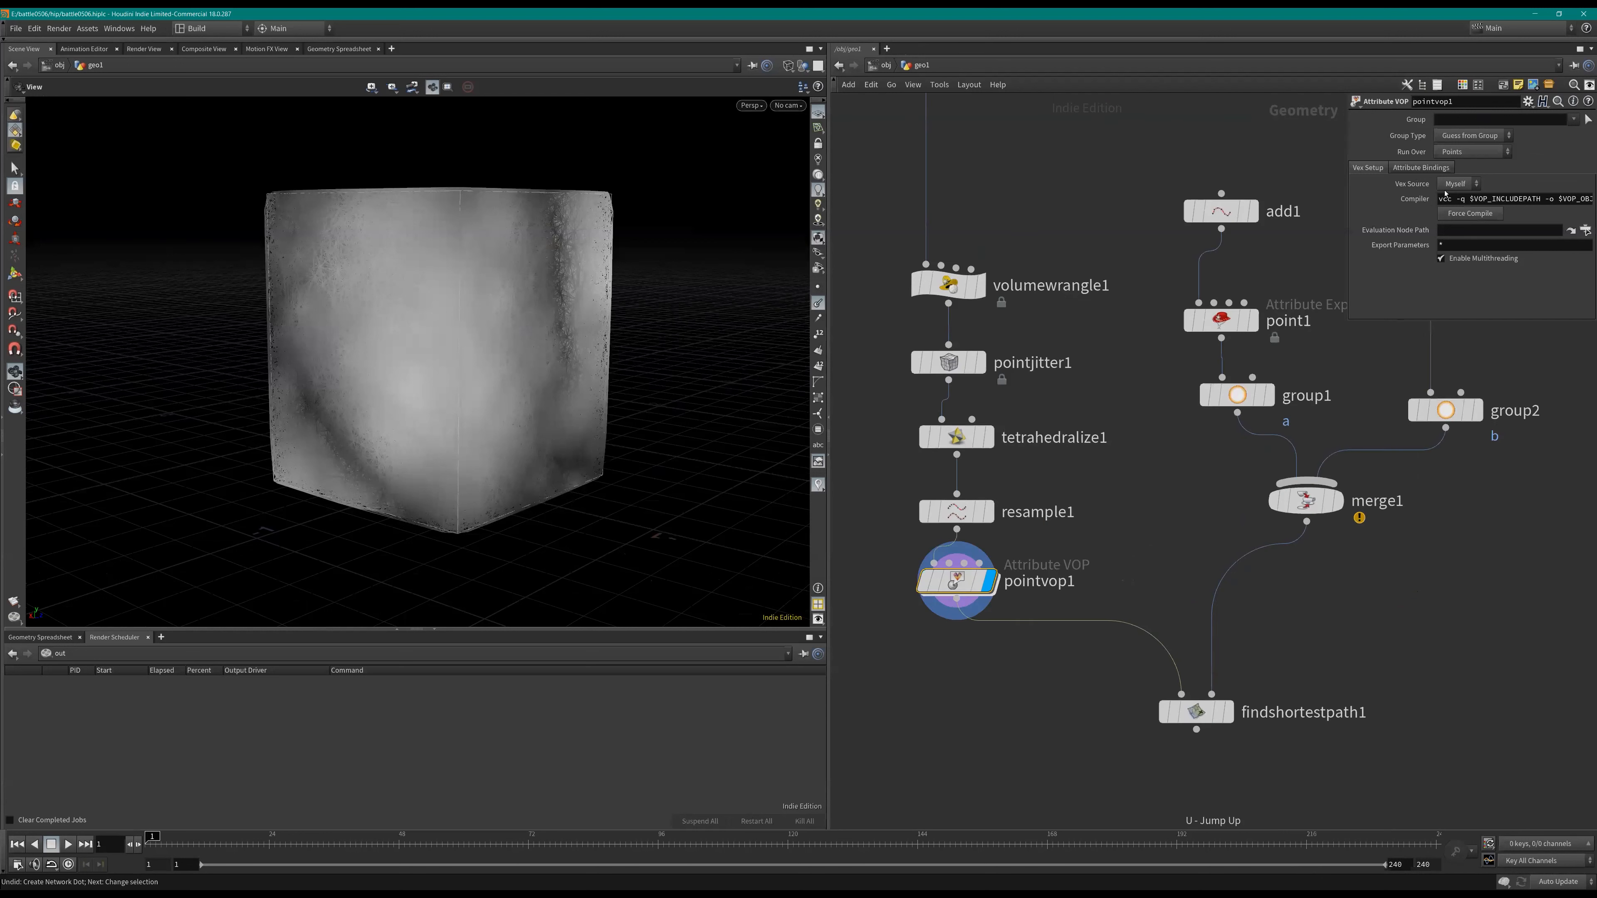
Step: Try res as findshortestpath1's Point Cost Attribute and display the node
left_click(1387, 166)
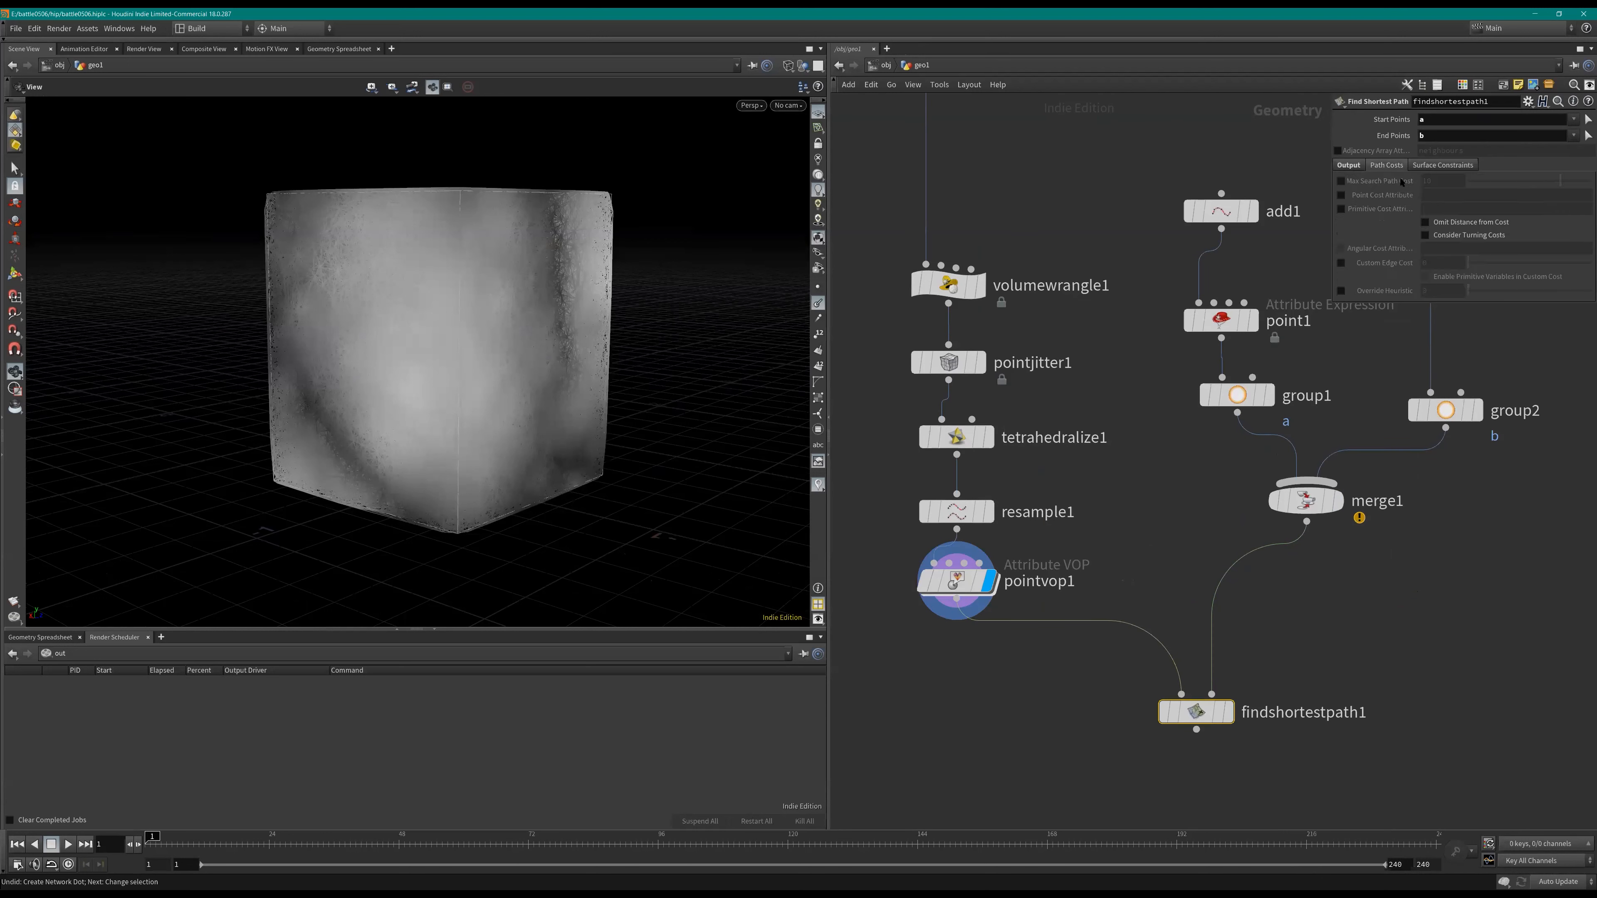
left_click(1341, 195)
left_click(1461, 195)
type("res")
key("Return")
scroll(1256, 537, "down", 2)
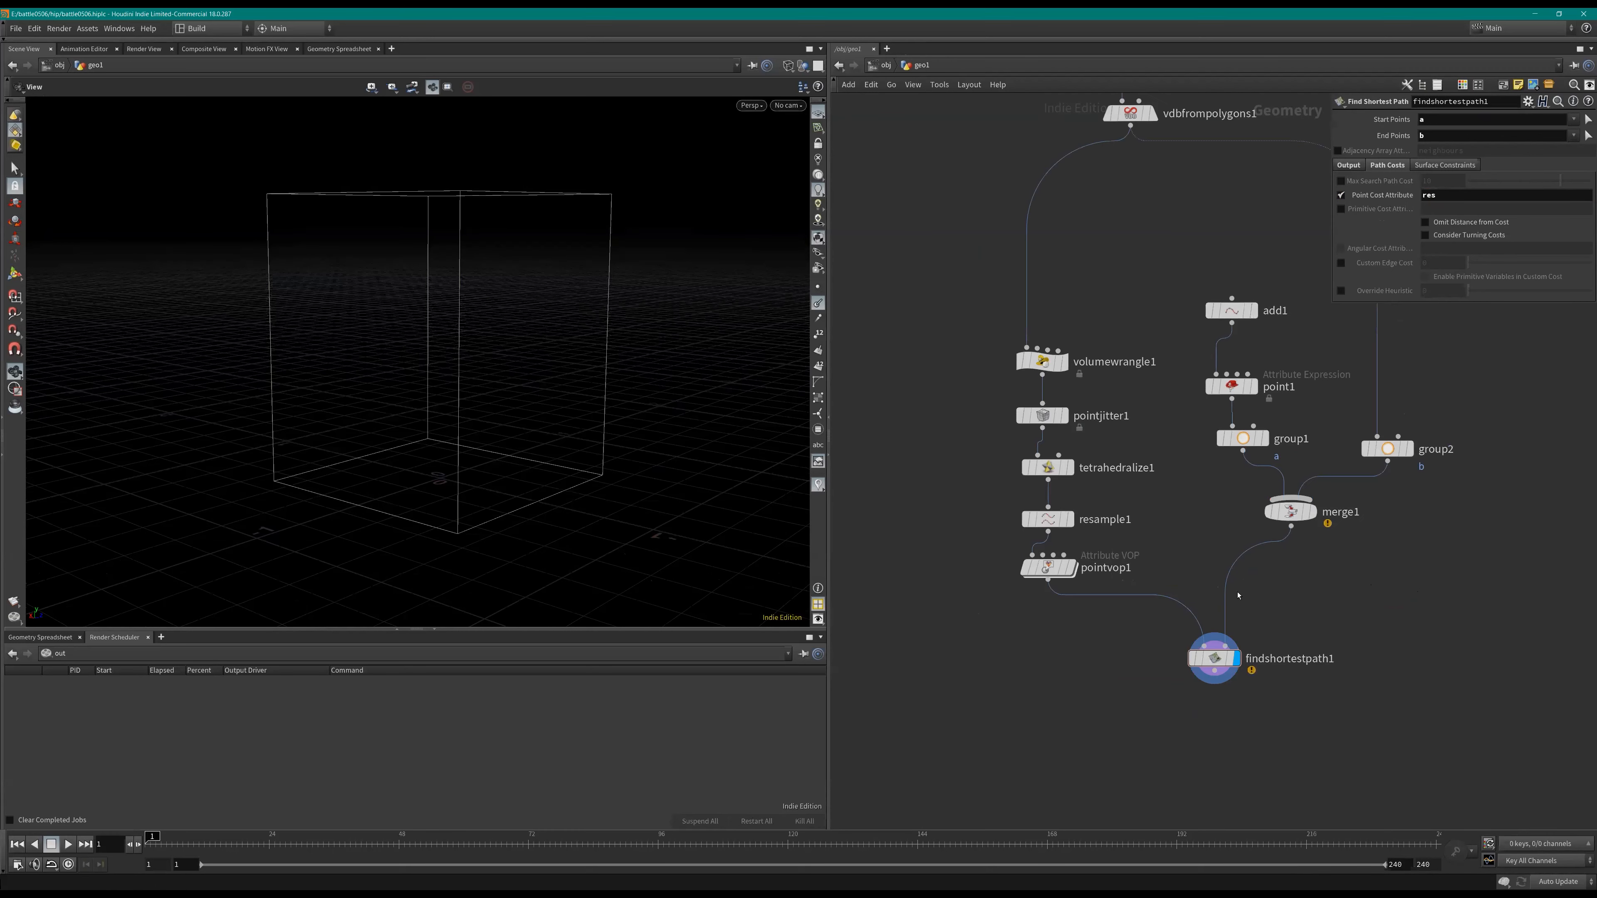
Step: Check findshortestpath1's node info for warnings, turning off its Point Cost Attribute in between
scroll(1195, 566, "down", 1)
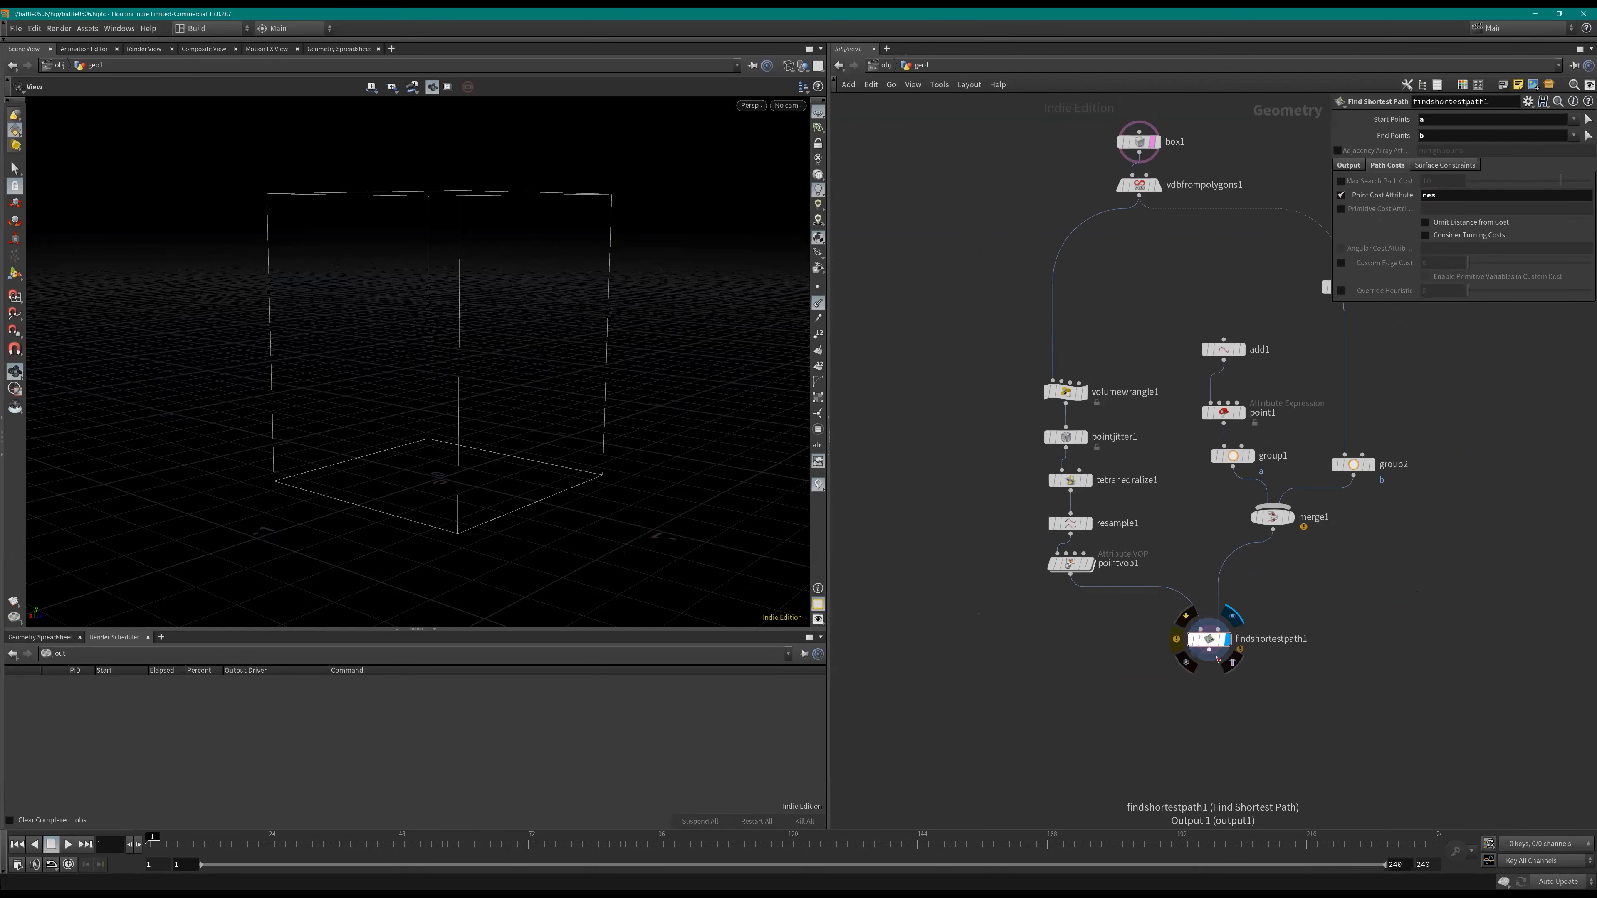
scroll(1218, 659, "up", 2)
middle_click(1209, 641)
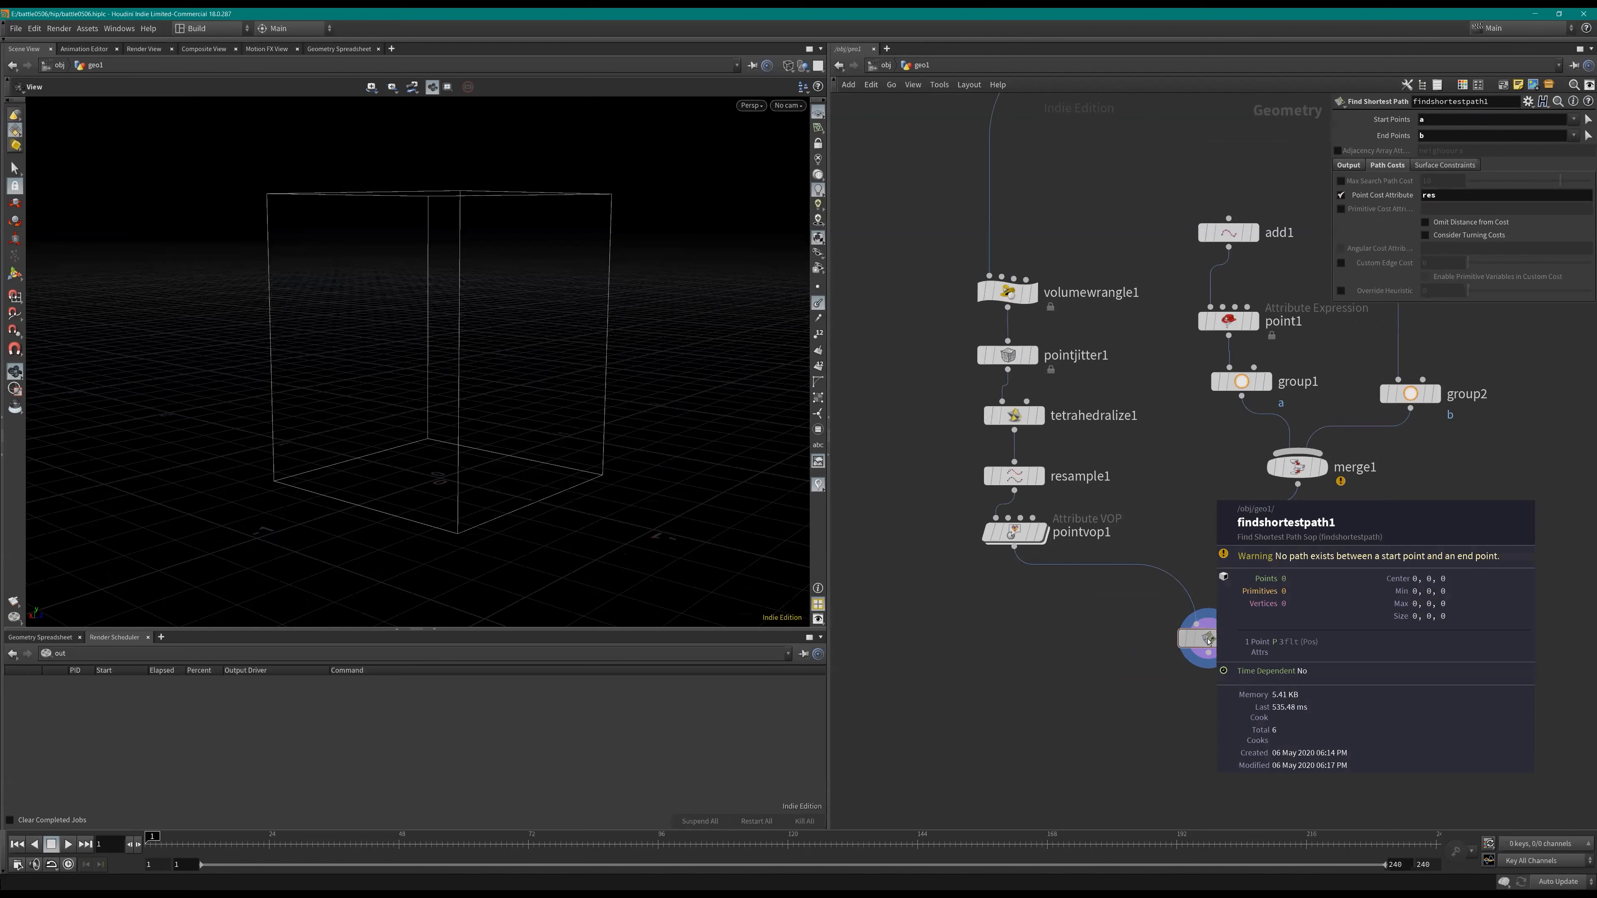
left_click(1341, 195)
middle_click_drag(1183, 539, 1170, 524)
middle_click(1194, 626)
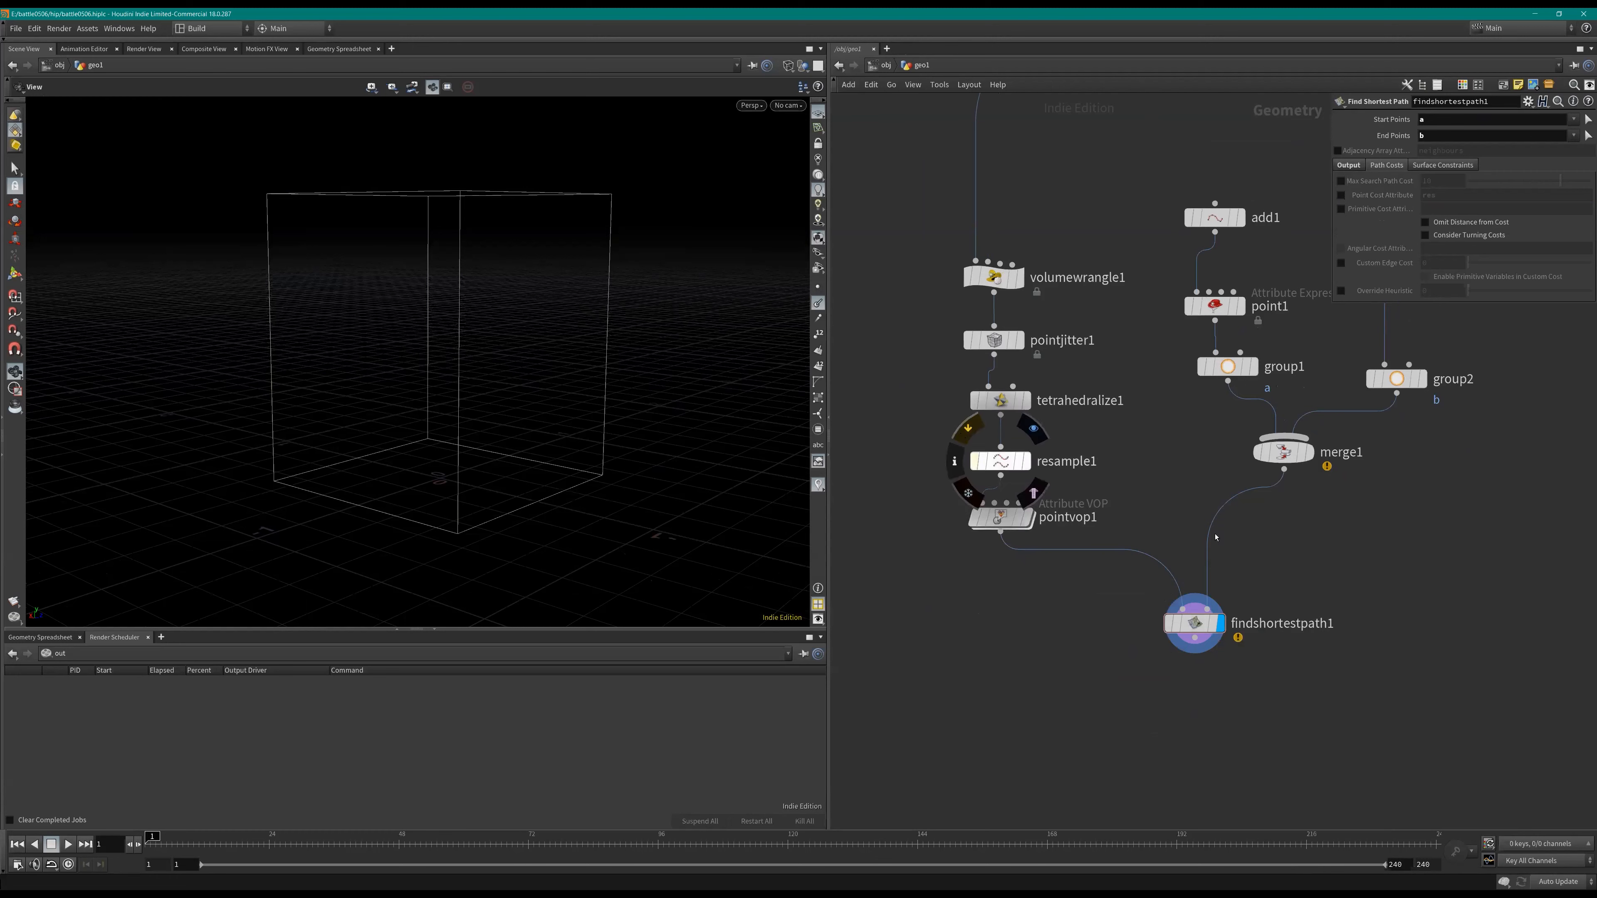
Step: Test the shortest paths with resample1 bypassed and reactivate it
left_click(976, 462)
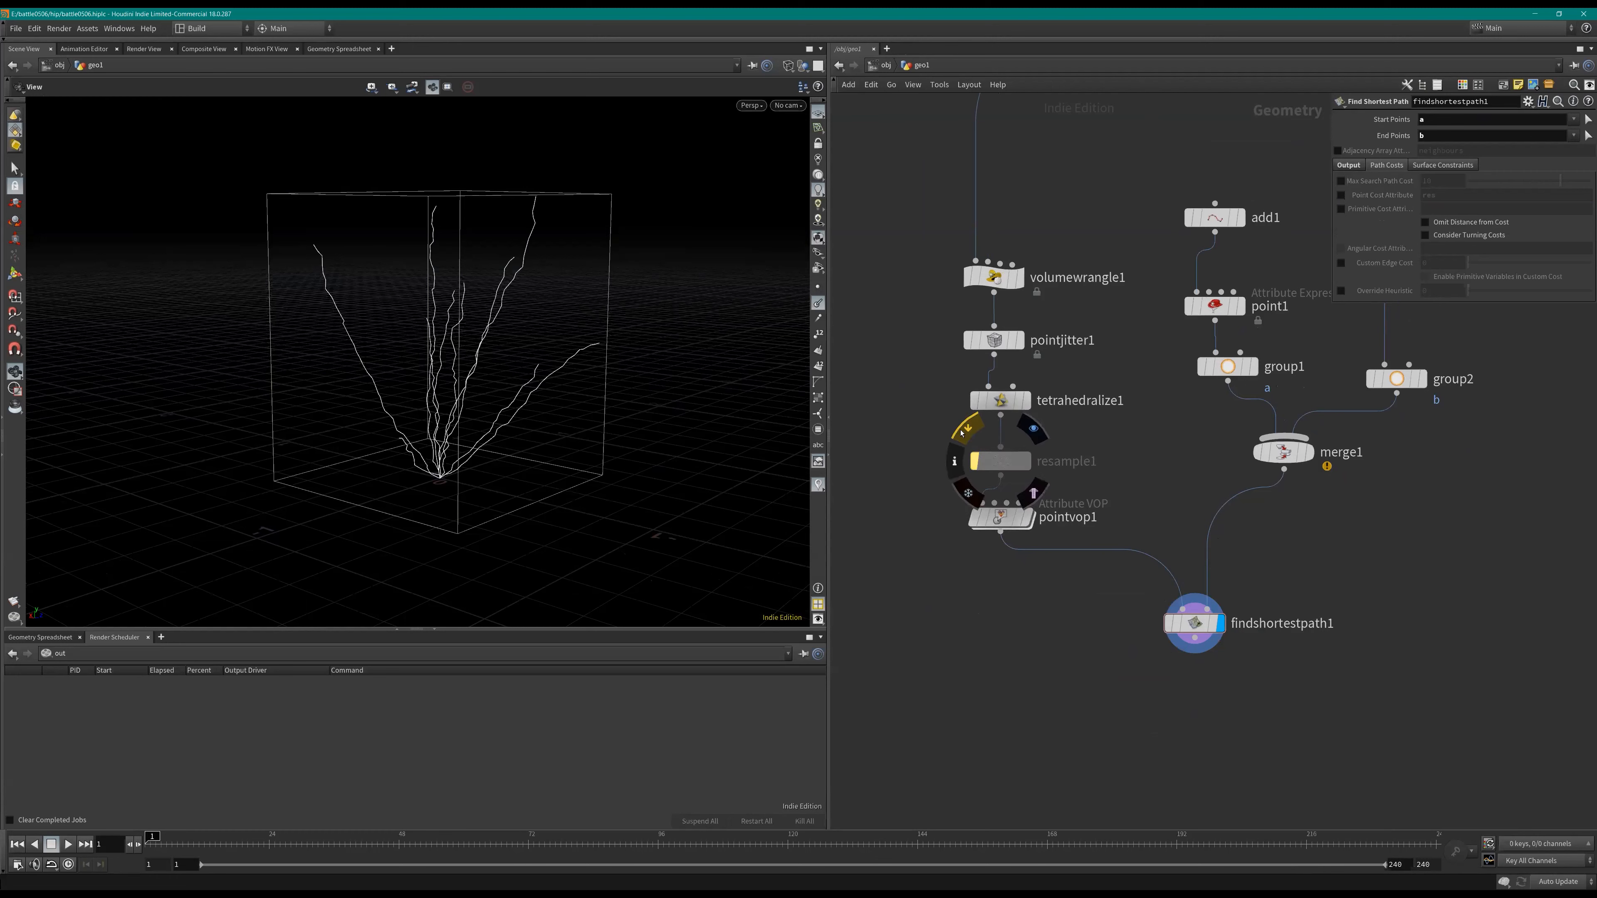
left_click(964, 433)
left_click(963, 433)
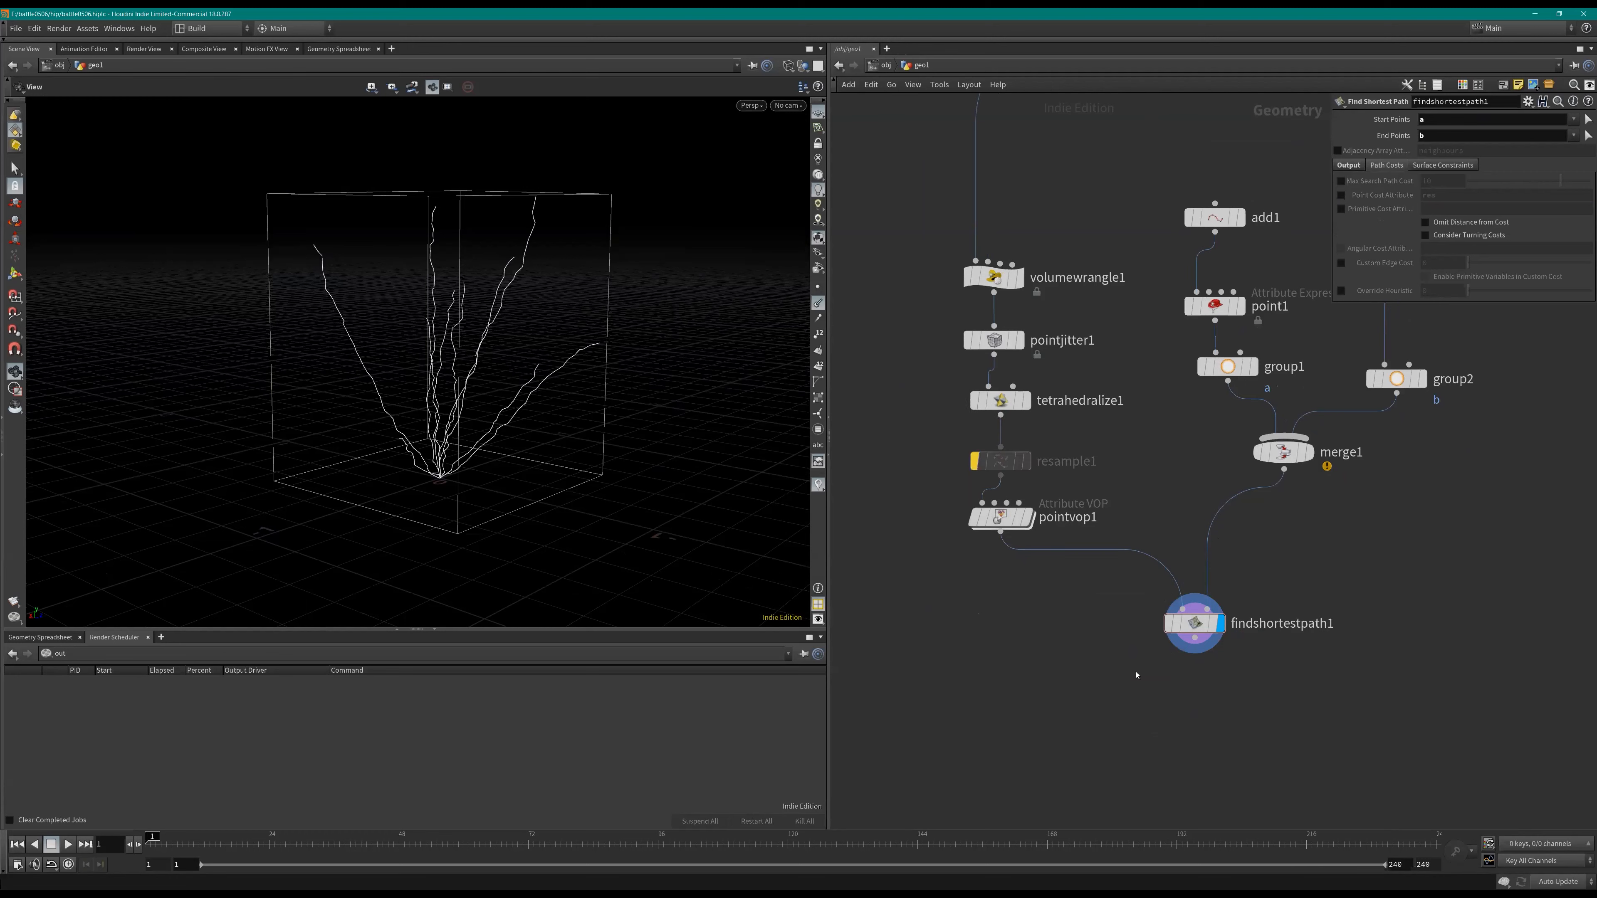
left_click(965, 433)
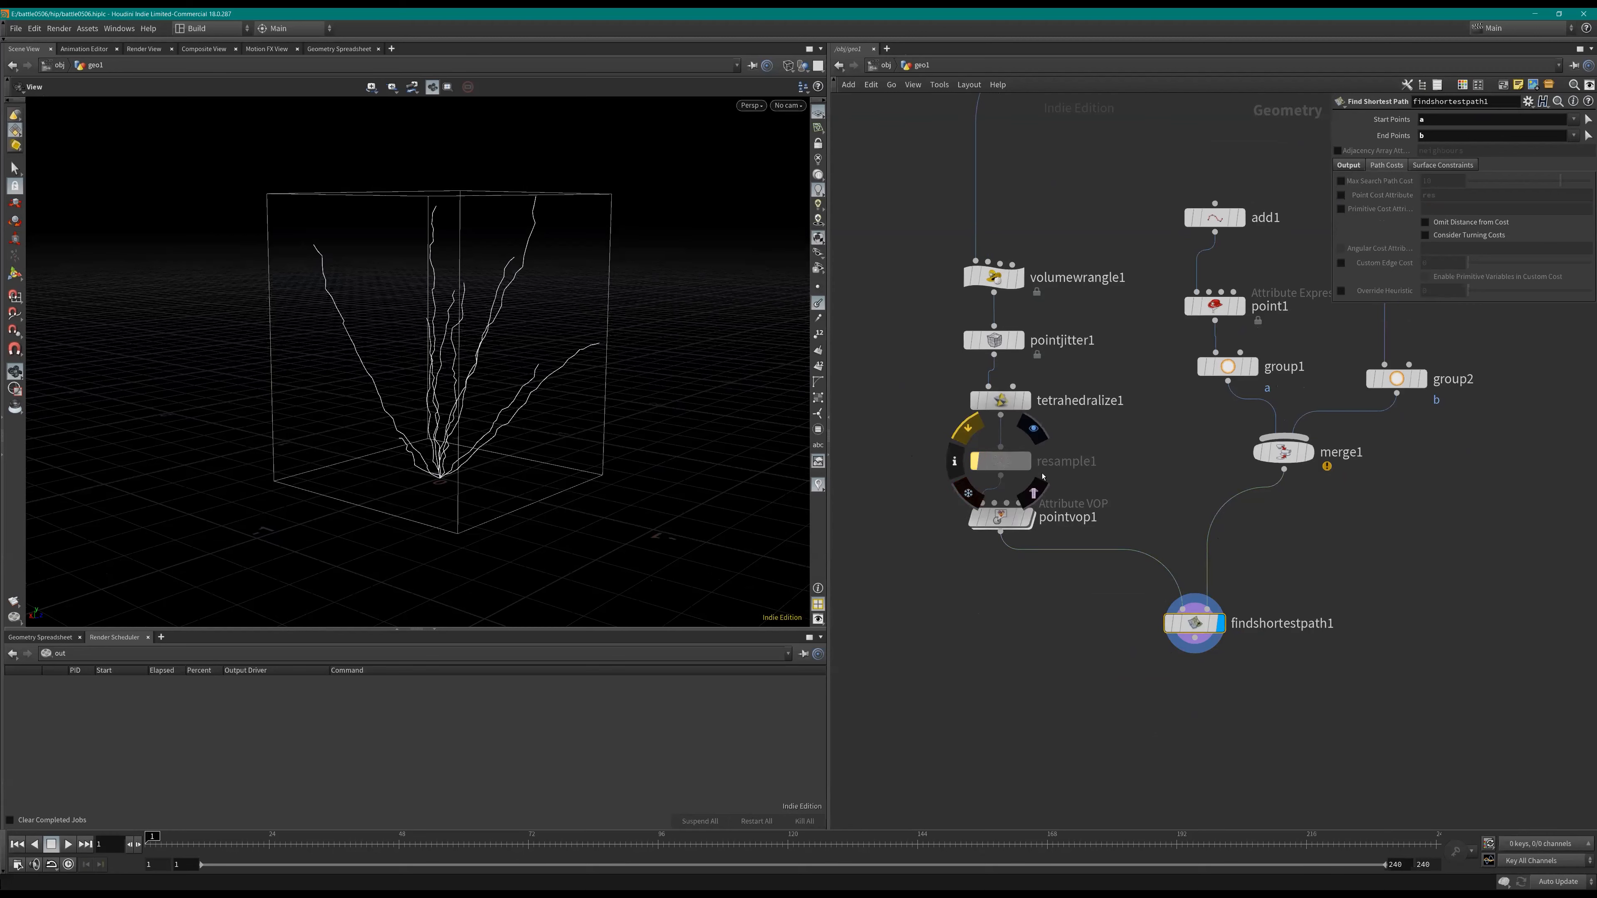
Step: Display resample1 and compare its geometry info with that of tetrahedralize1
left_click(1036, 434)
left_click_drag(461, 388, 440, 389)
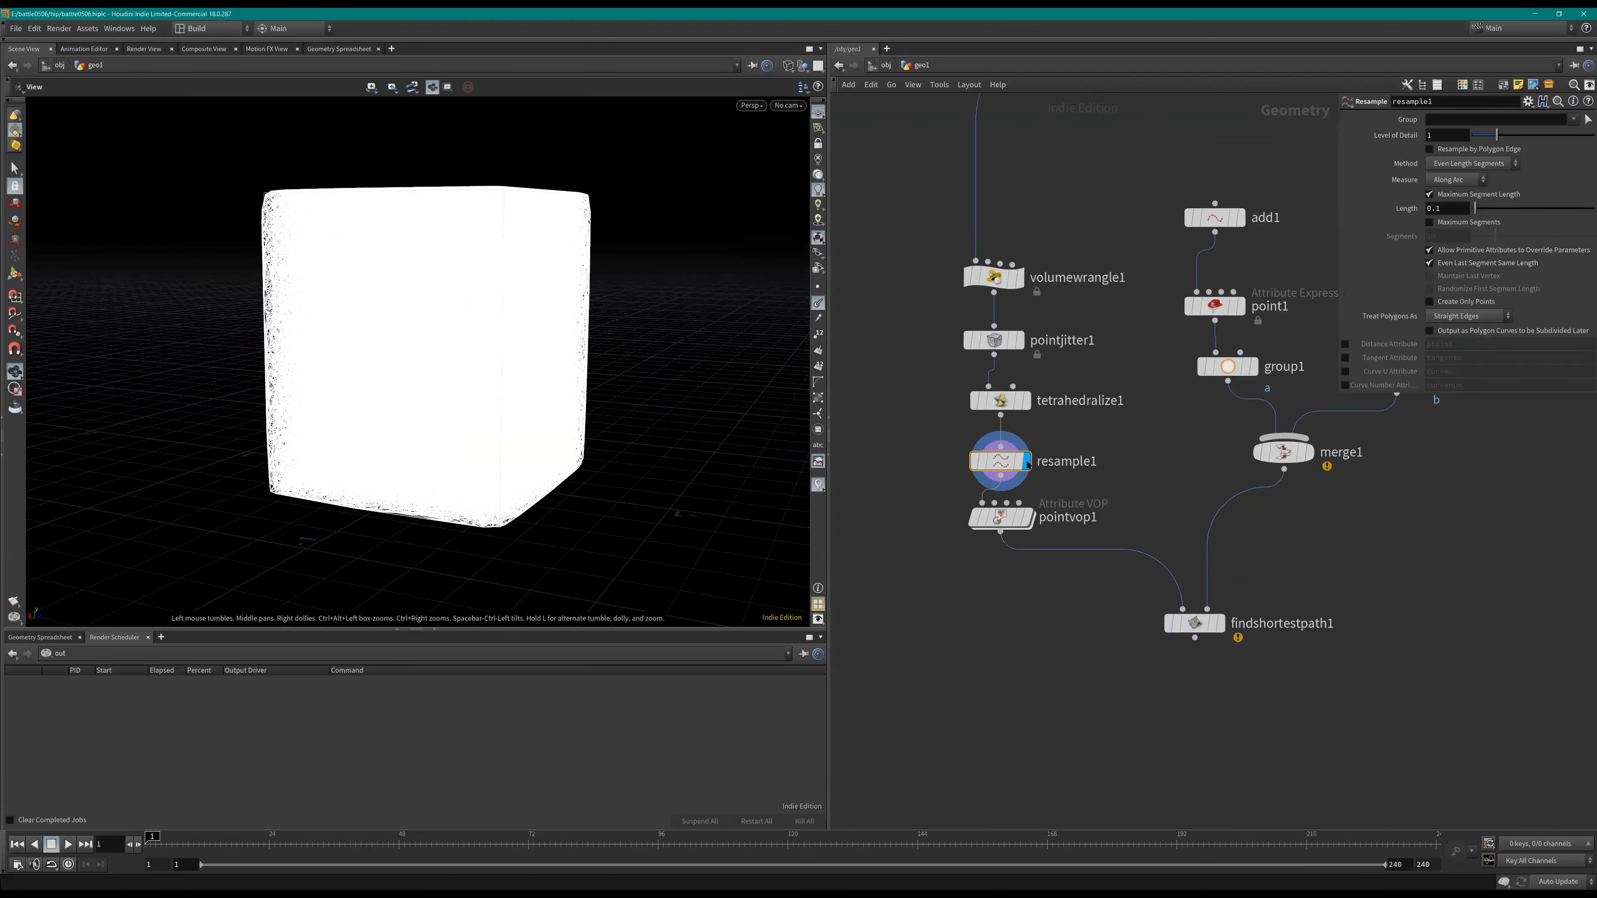
middle_click(1001, 464)
middle_click(1000, 400)
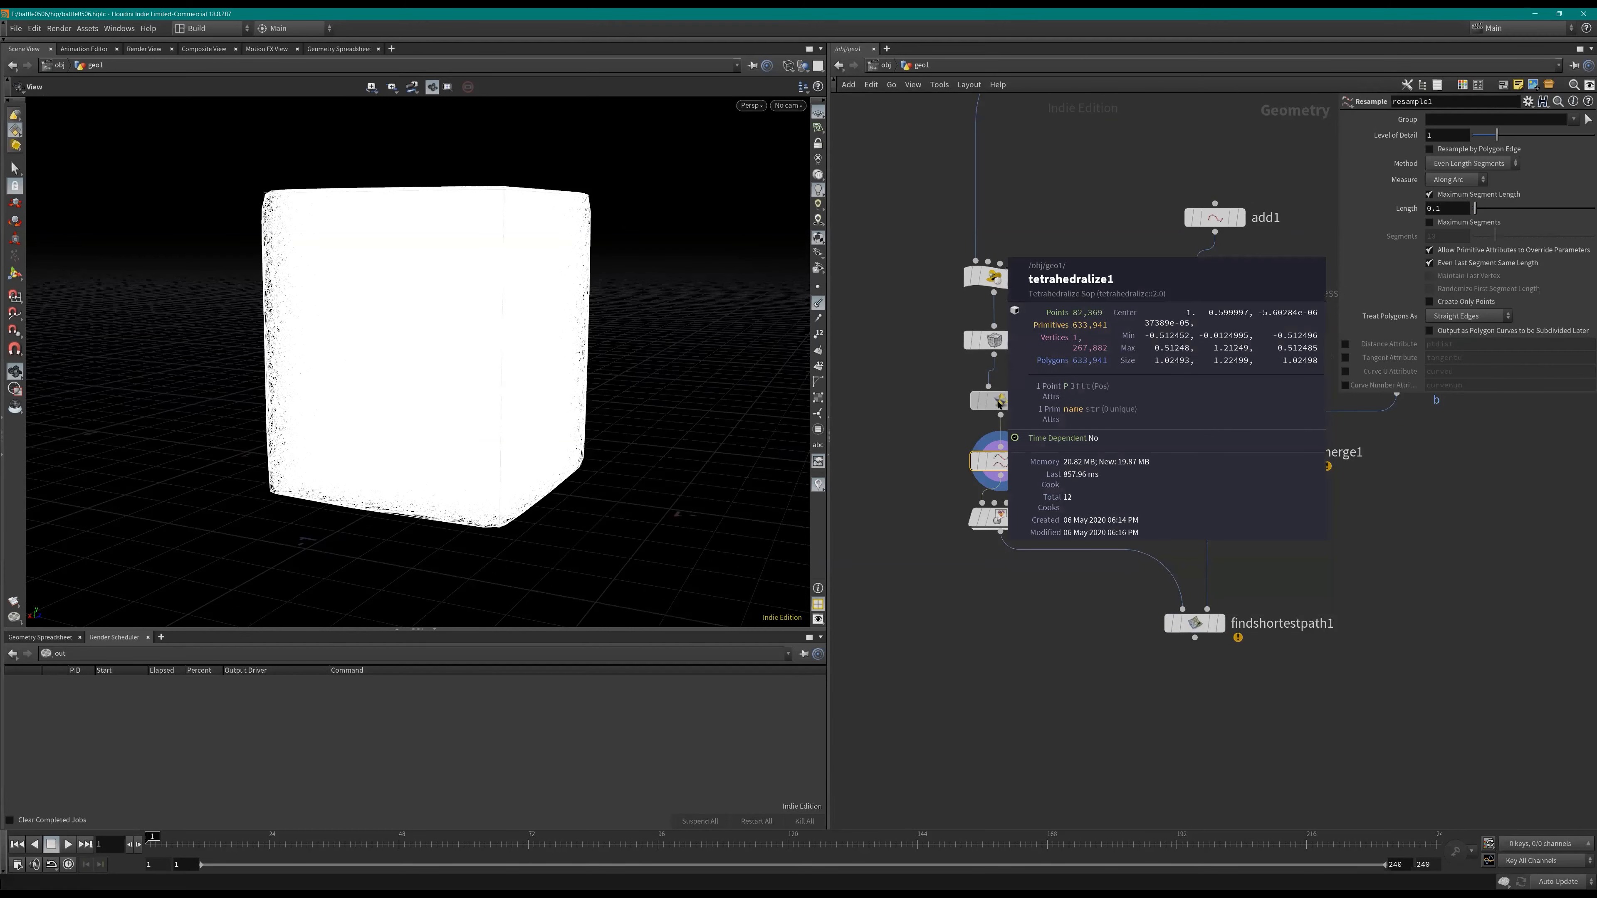
scroll(751, 368, "up", 8)
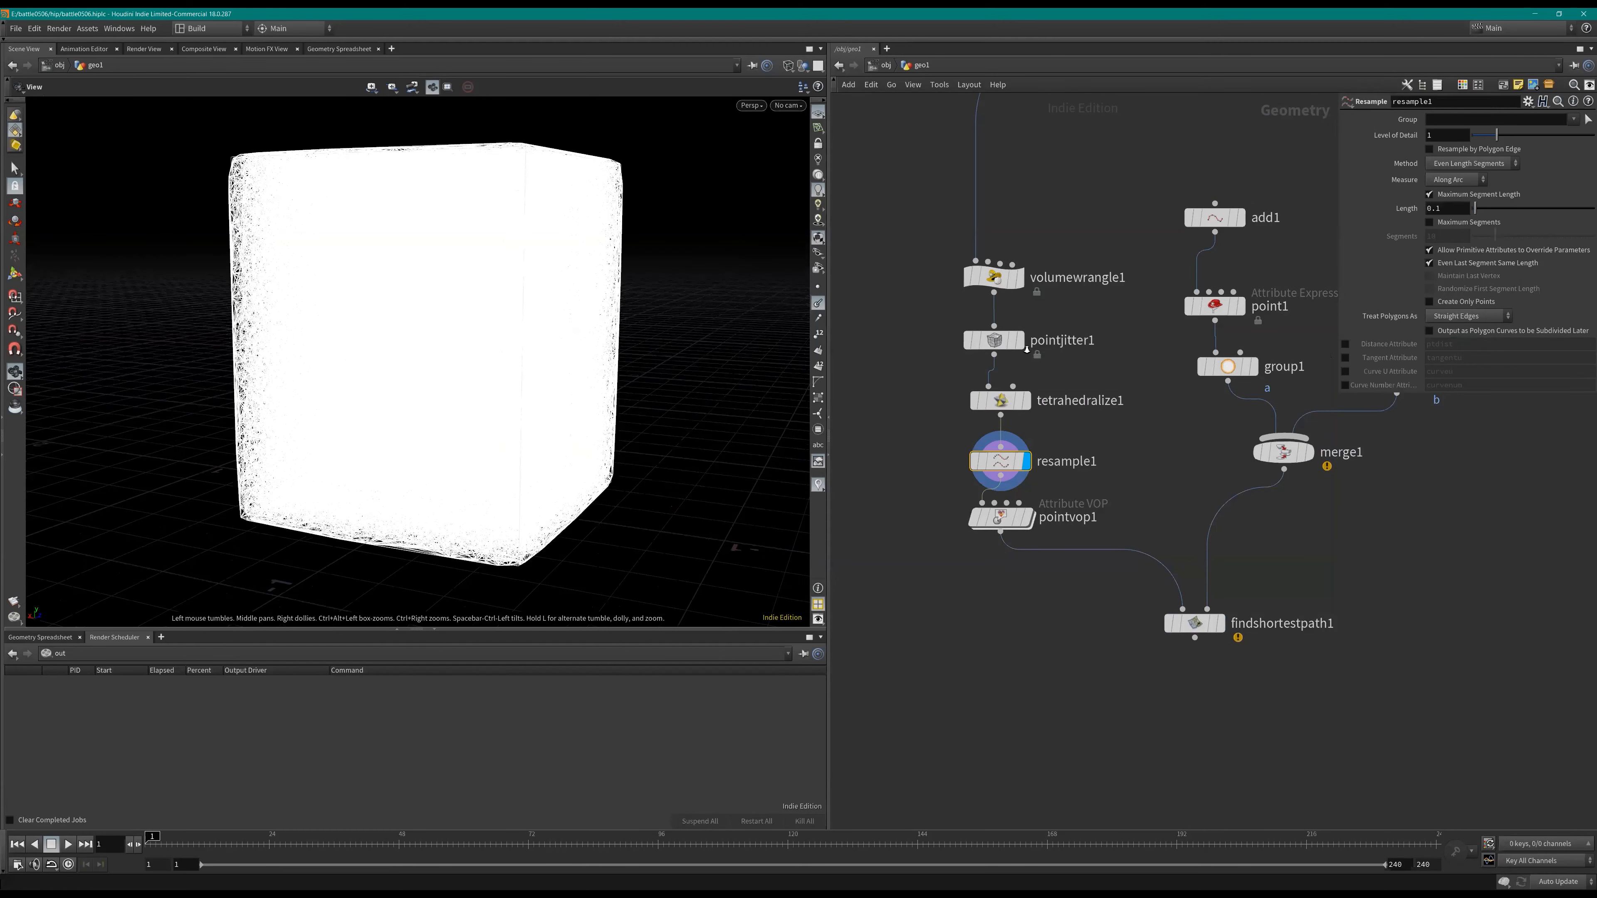
scroll(751, 369, "down", 6)
Step: Add a Connect Adjacent Pieces node, wire pointjitter1 into it and display it
key("Tab")
type("connecta")
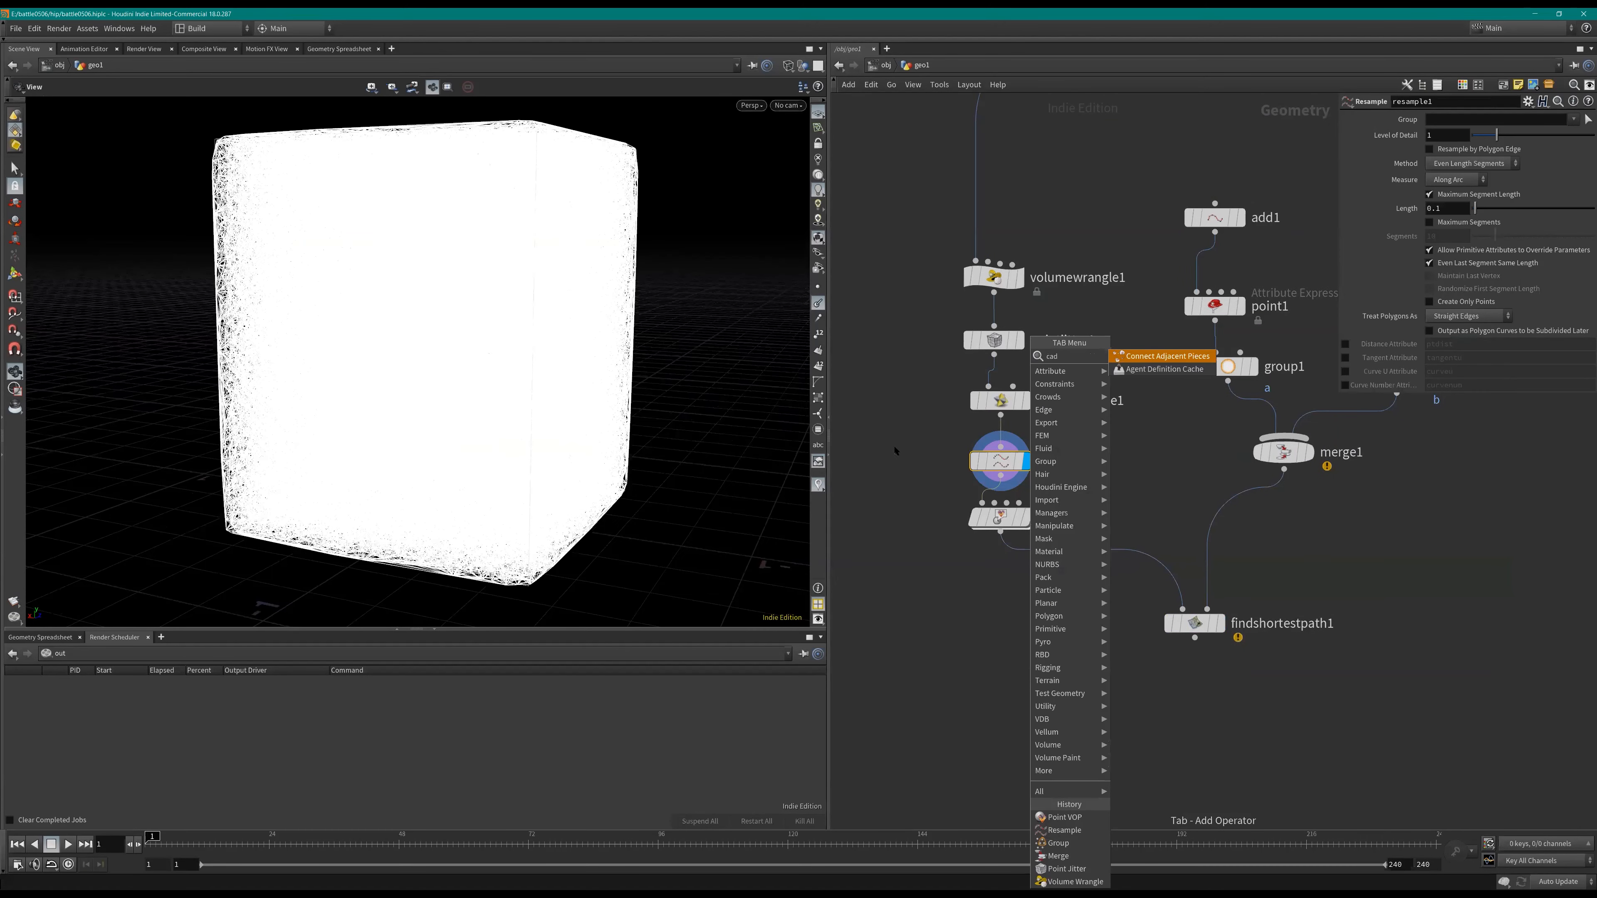
key("Return")
middle_click_drag(884, 452, 996, 469)
left_click(964, 477)
left_click(1106, 372)
left_click(998, 478)
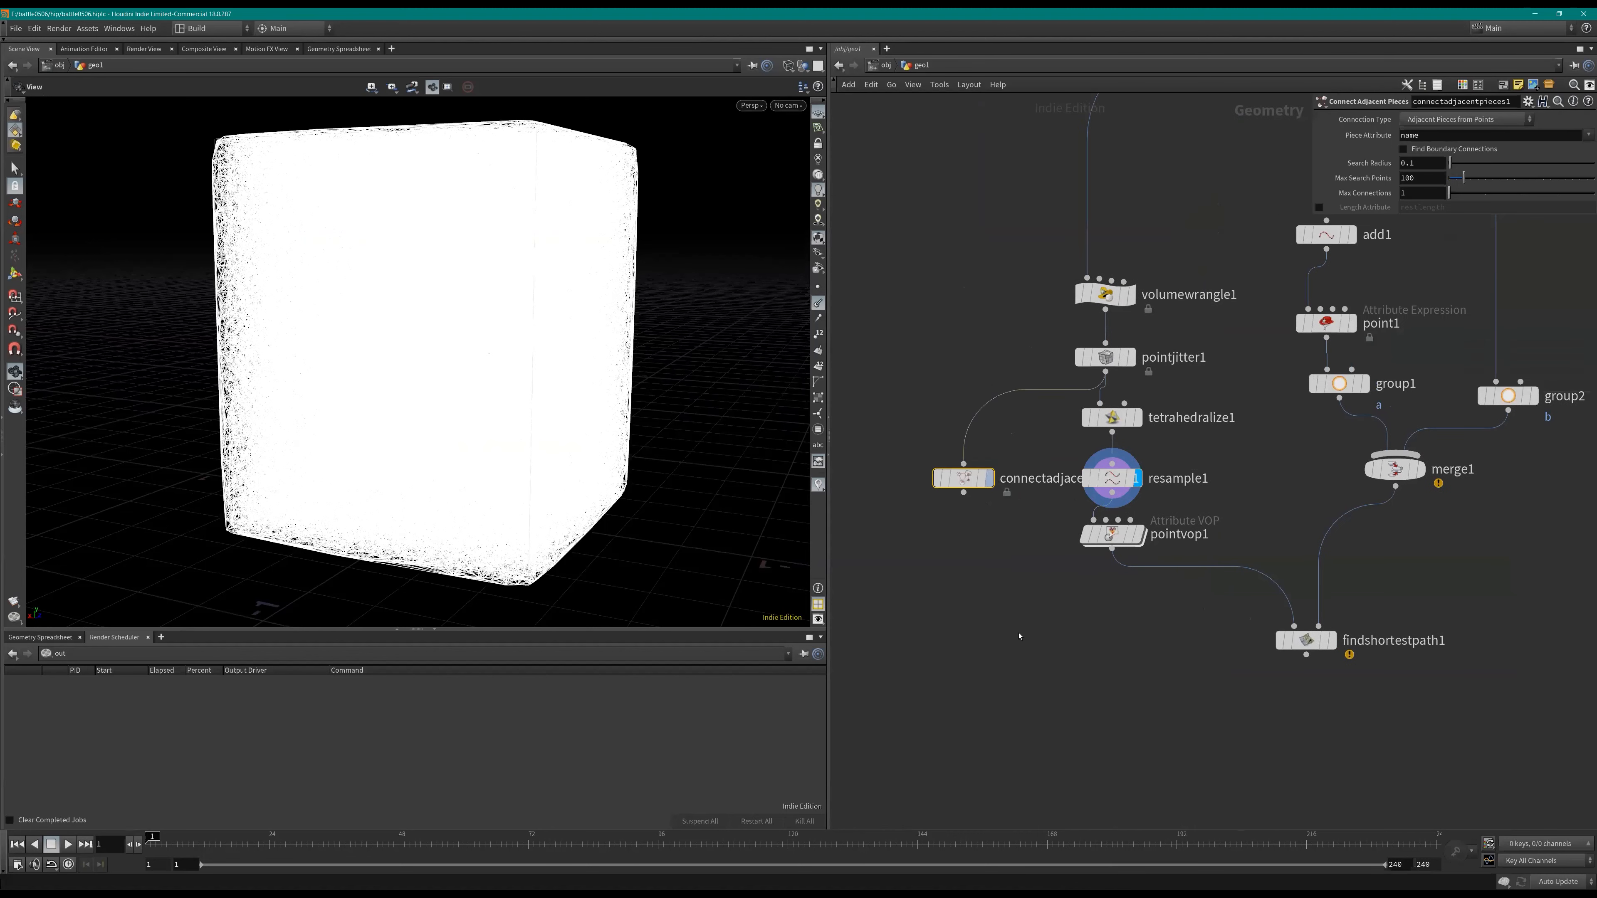
left_click(990, 478)
Step: Set connectadjacentpieces1's Connection Type to Adjacent Points with a Max Search Points of 8
left_click(1407, 162)
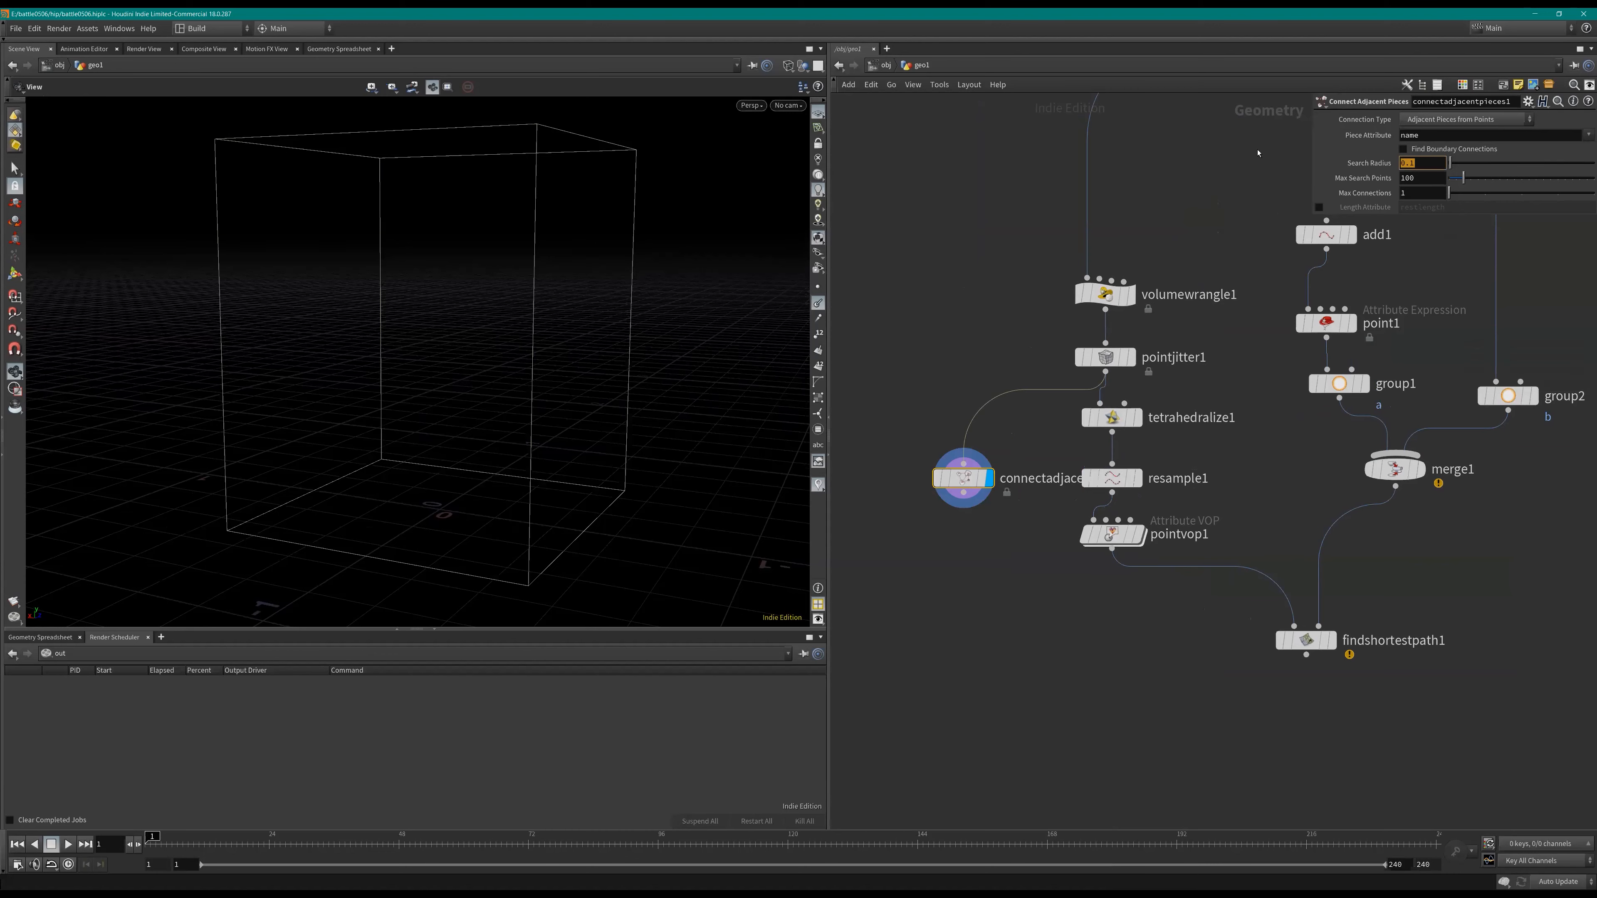
left_click(1465, 119)
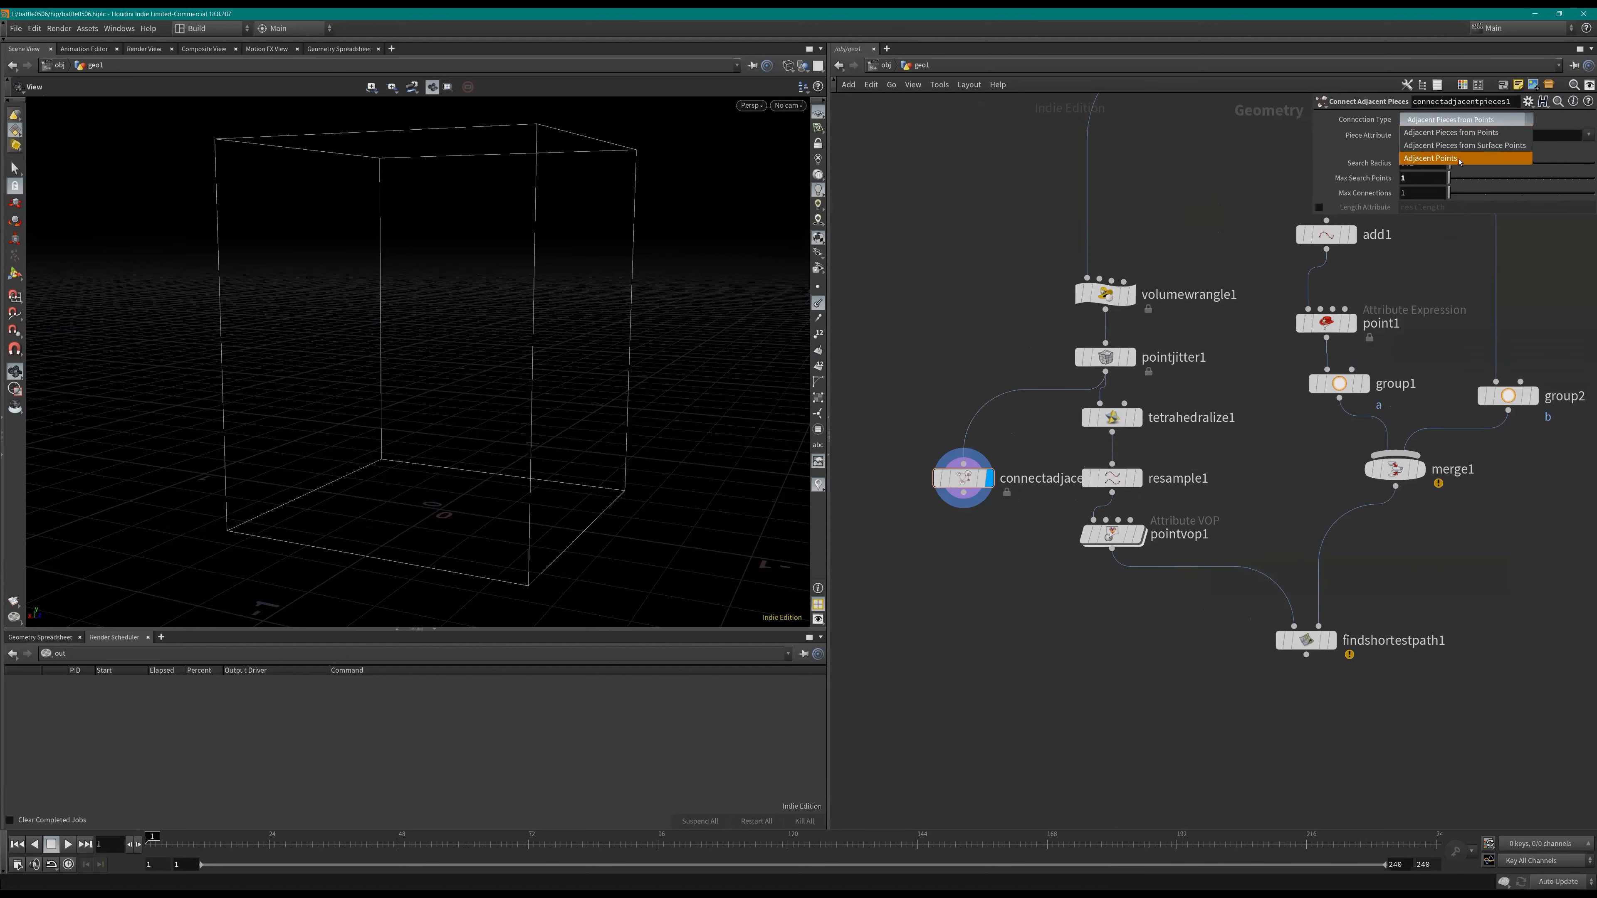
left_click(1420, 159)
scroll(1420, 163, "up", 1)
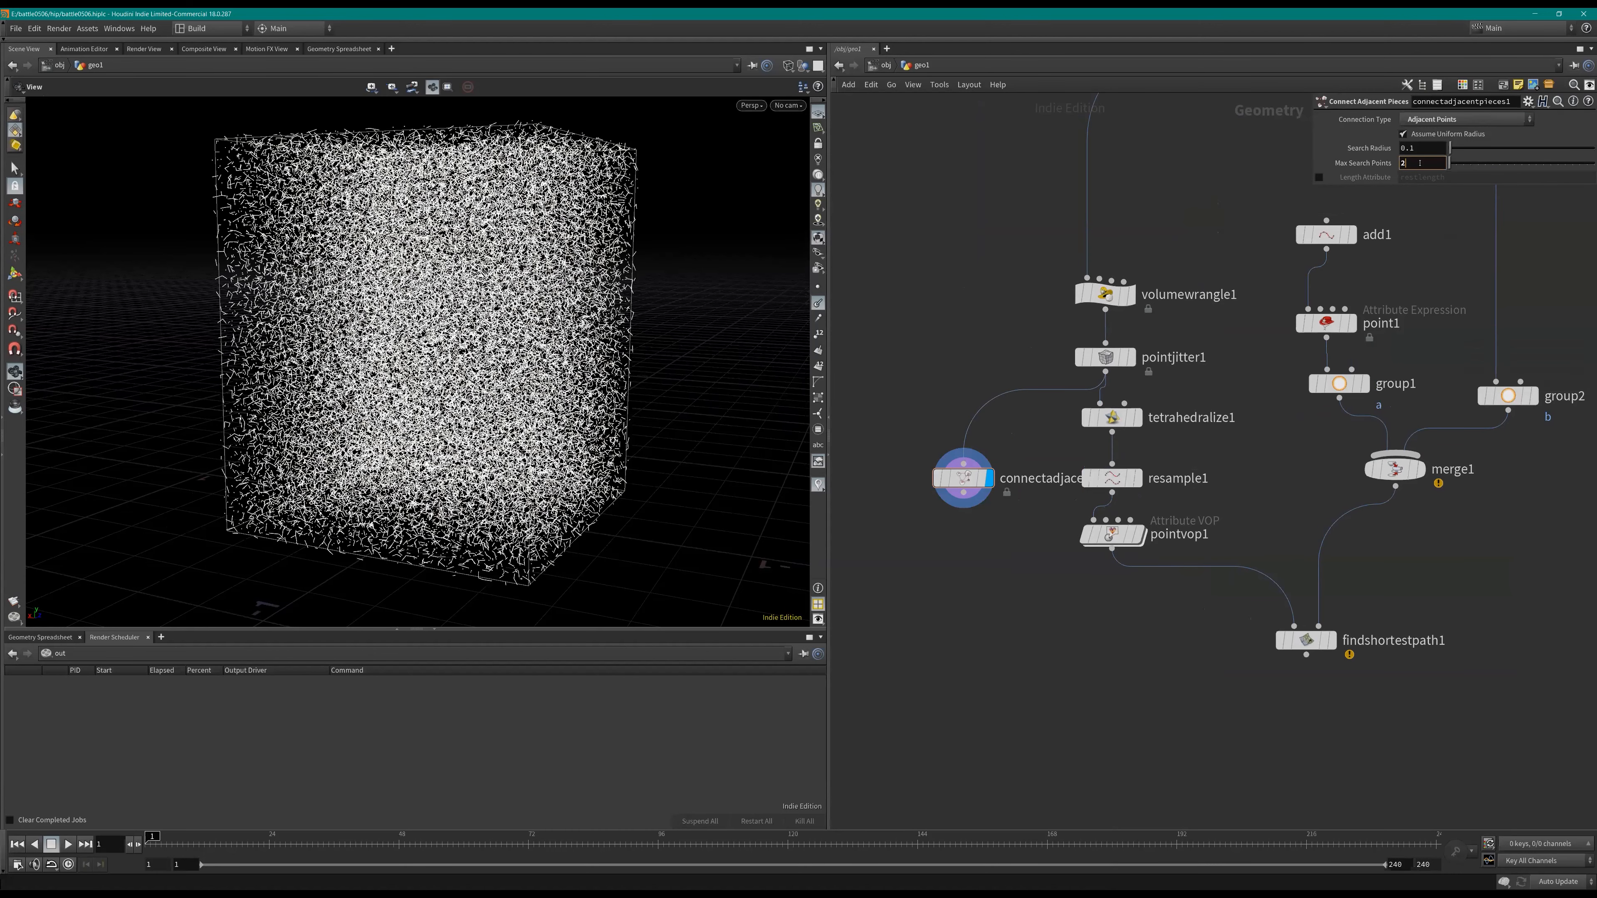
scroll(1420, 163, "up", 3)
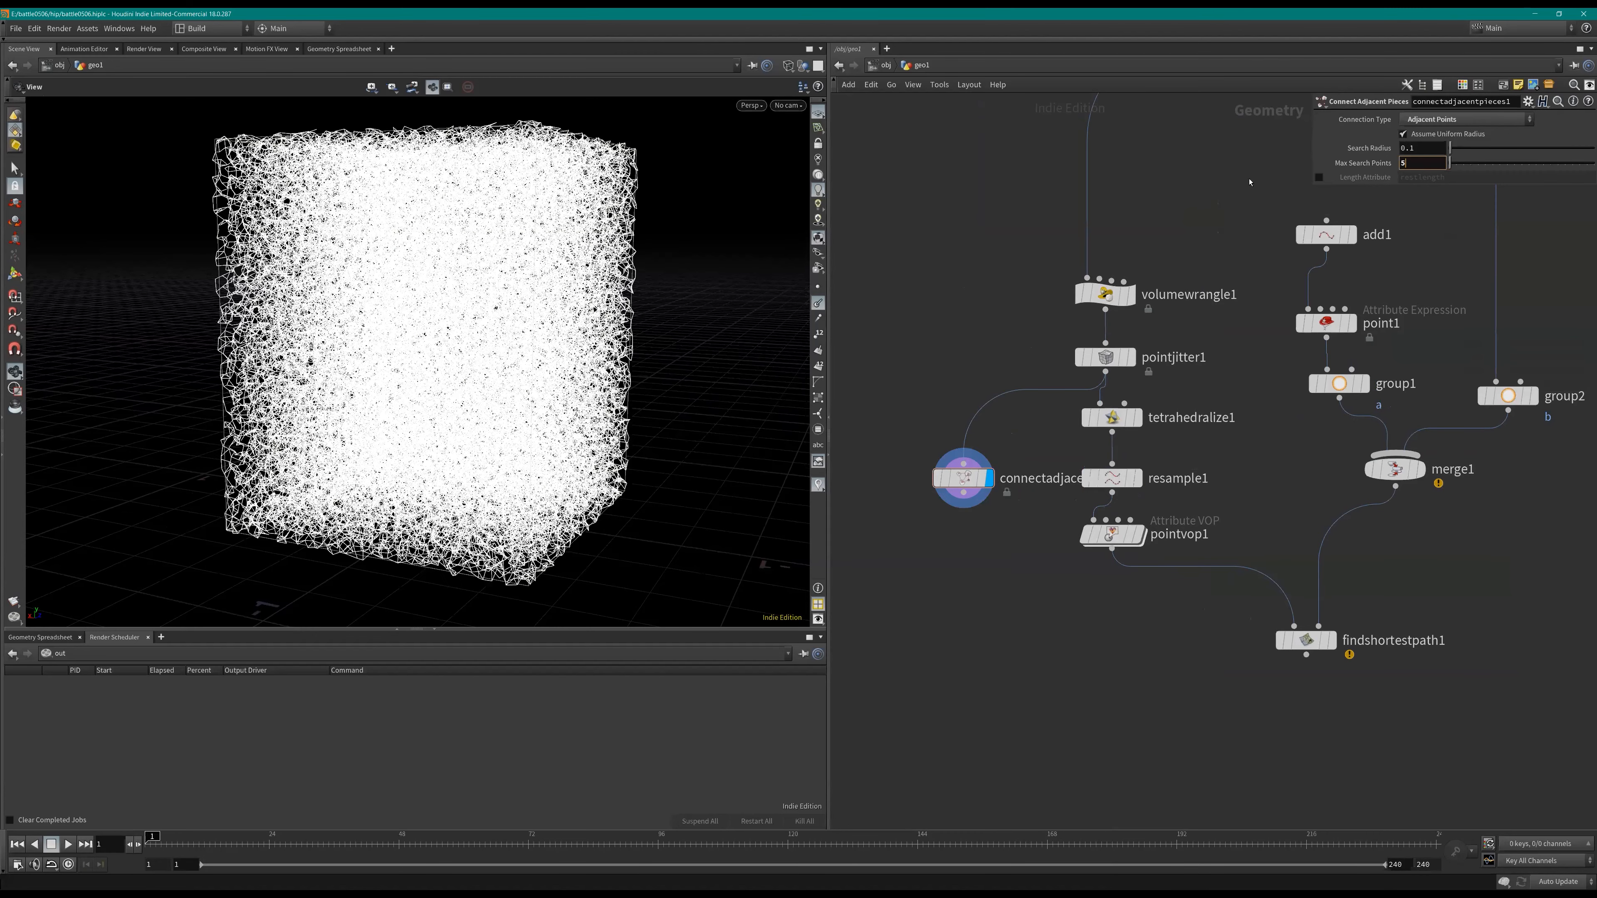
Step: Wire connectadjacentpieces1 into resample1, display findshortestpath1, and test the paths with resample1 bypassed before reactivating it
left_click_drag(963, 492, 1112, 464)
left_click(1140, 479)
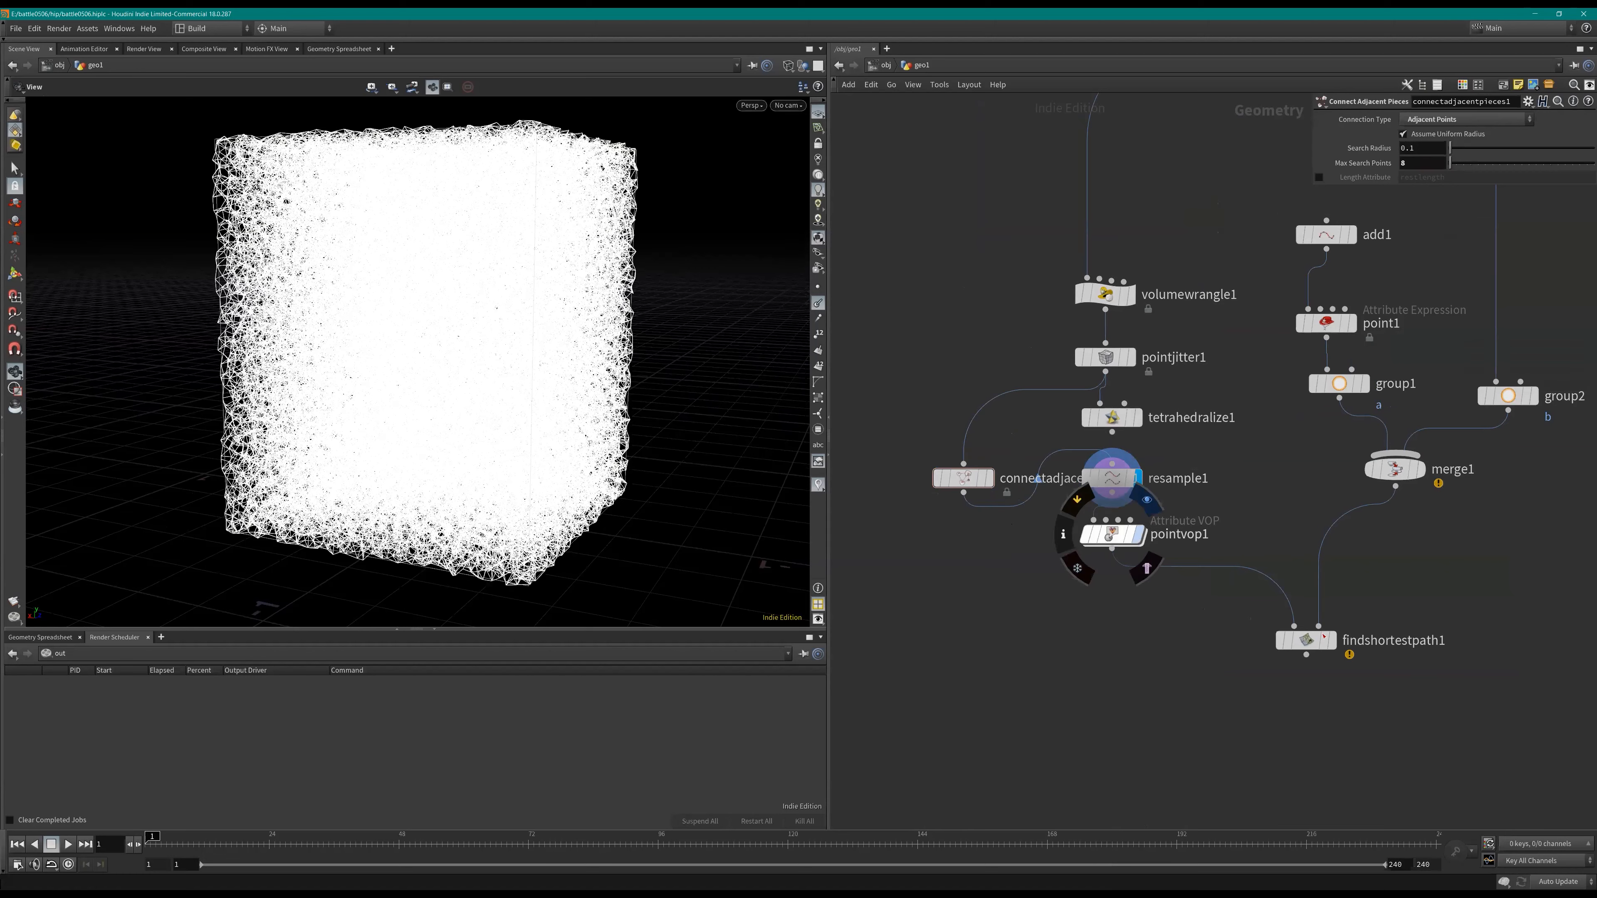
left_click(1137, 535)
left_click(1330, 640)
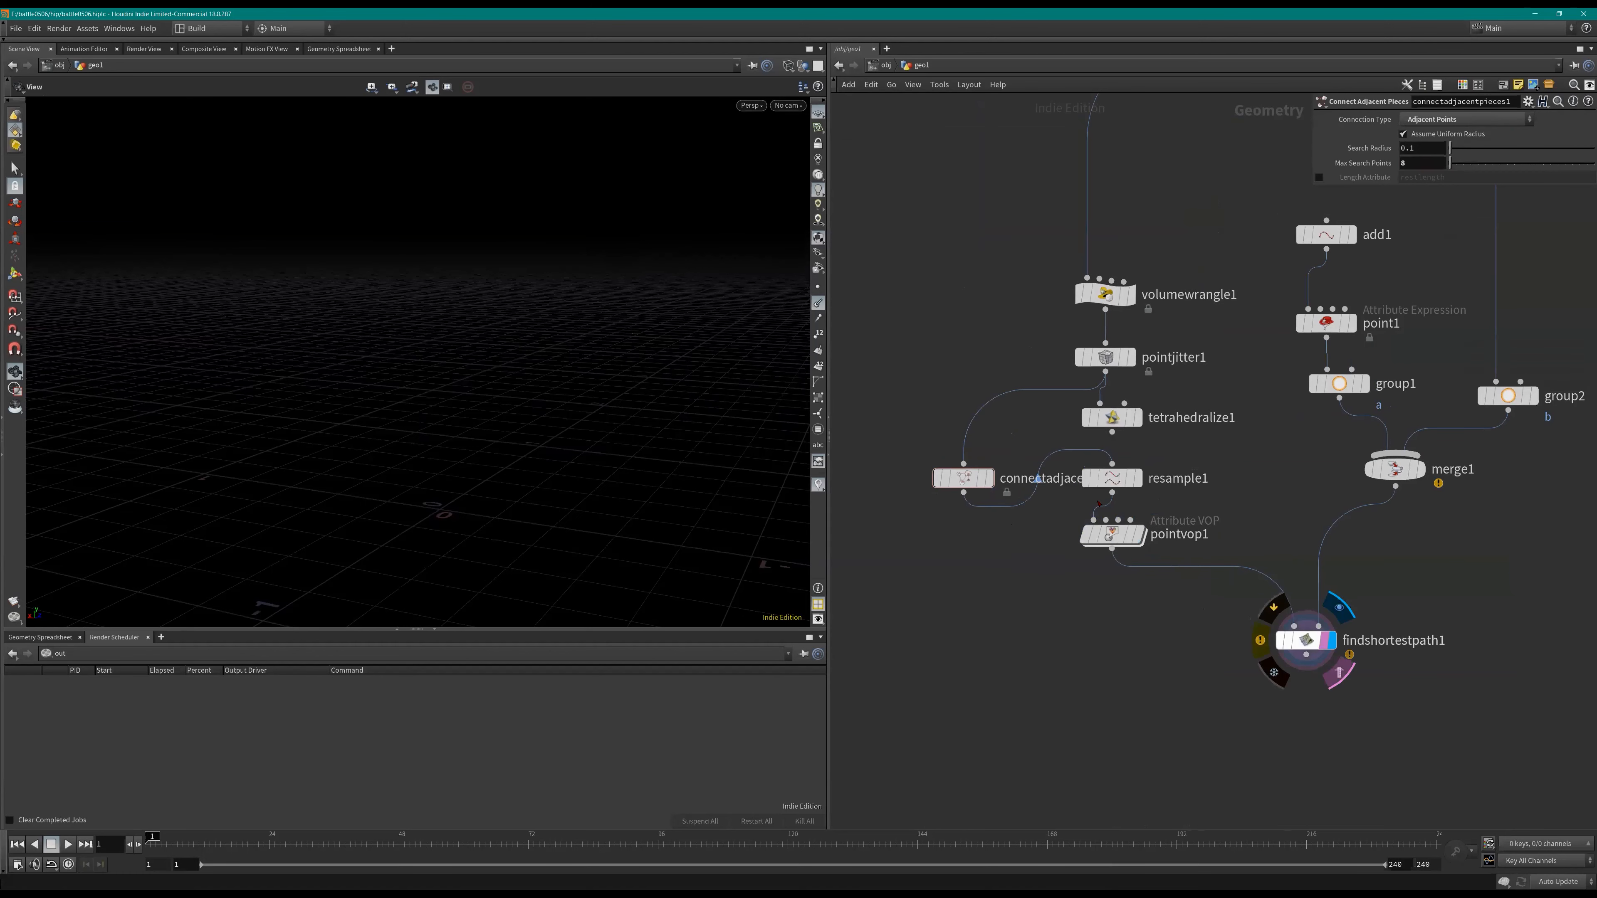
left_click(1087, 478)
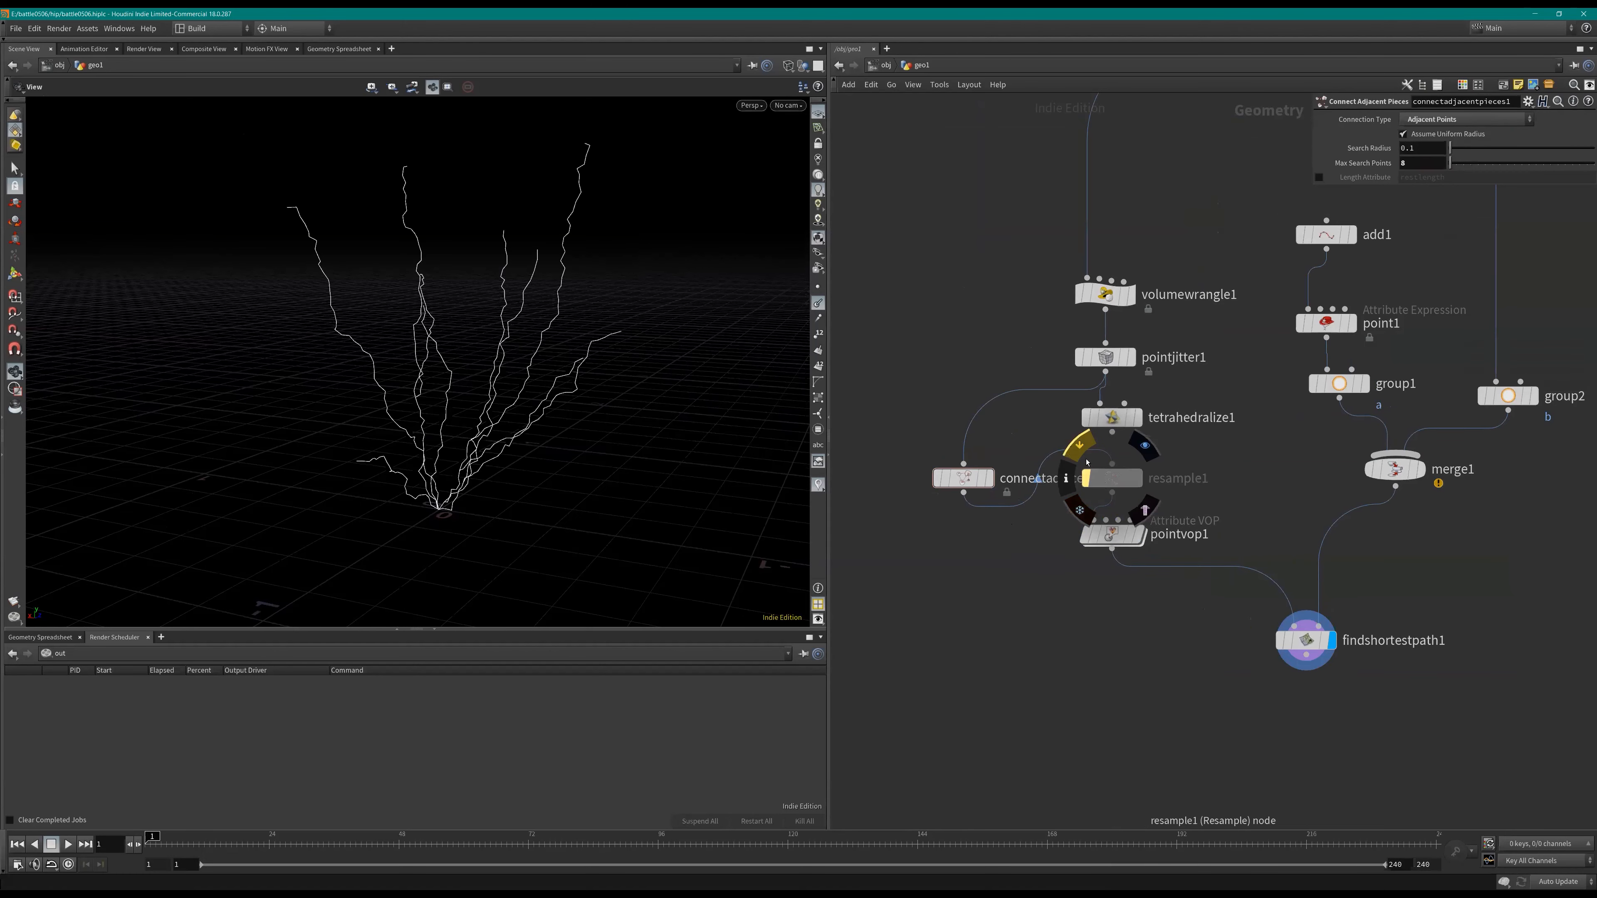
left_click(1088, 478)
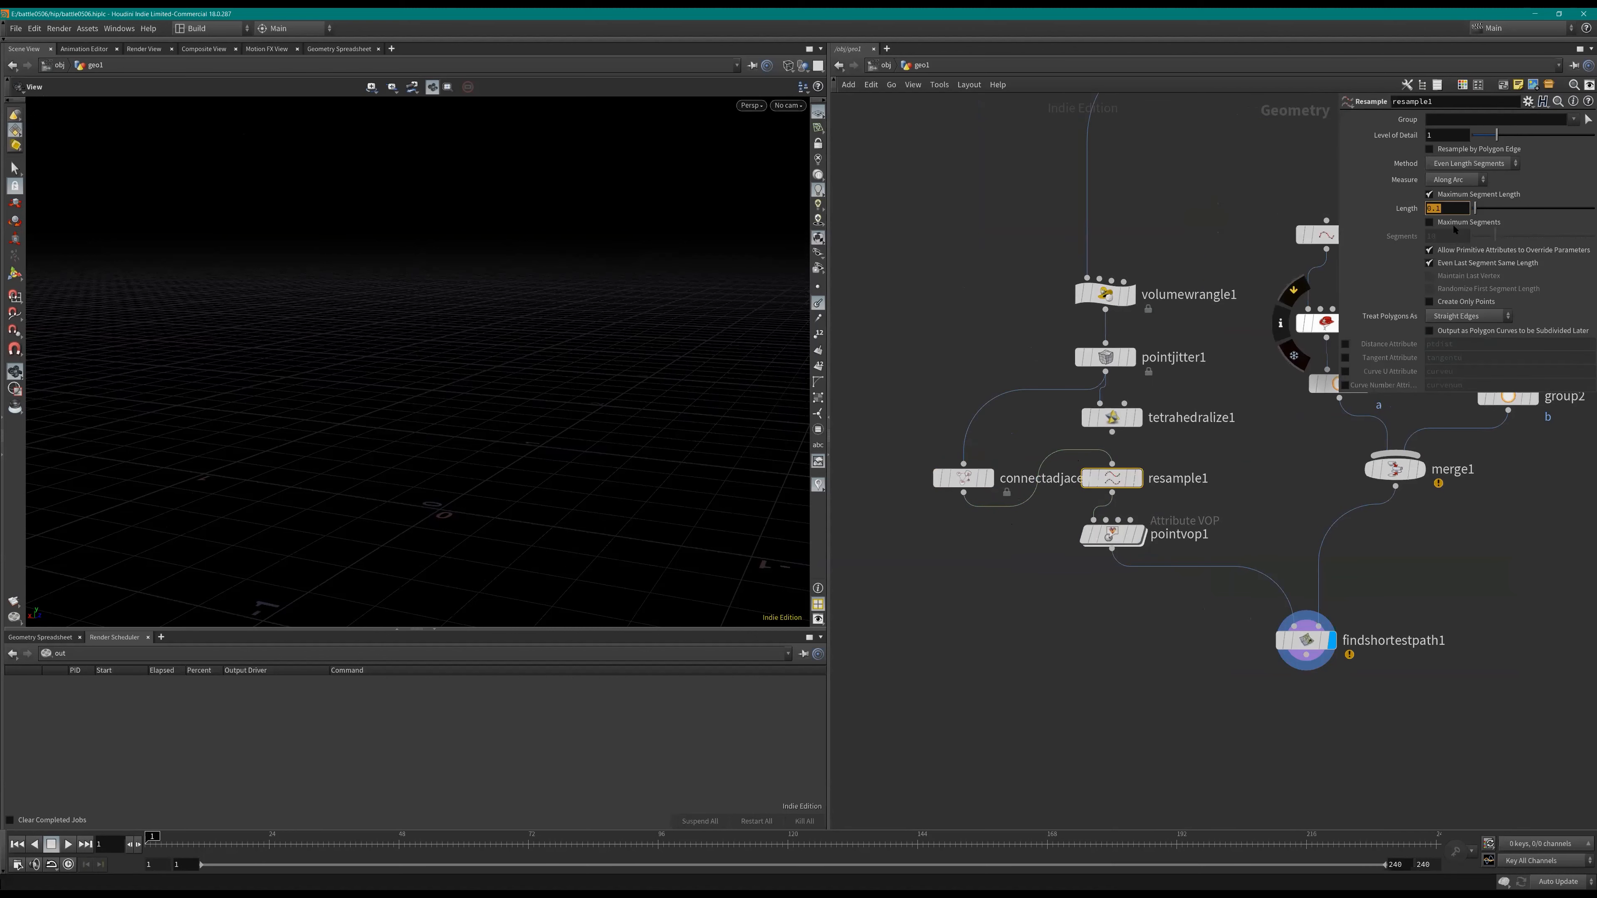
Step: Try resample1 with a .01 length, then with 10 maximum segments instead, checking resample1, pointvop1 and findshortestpath1 in the viewport
type(".01")
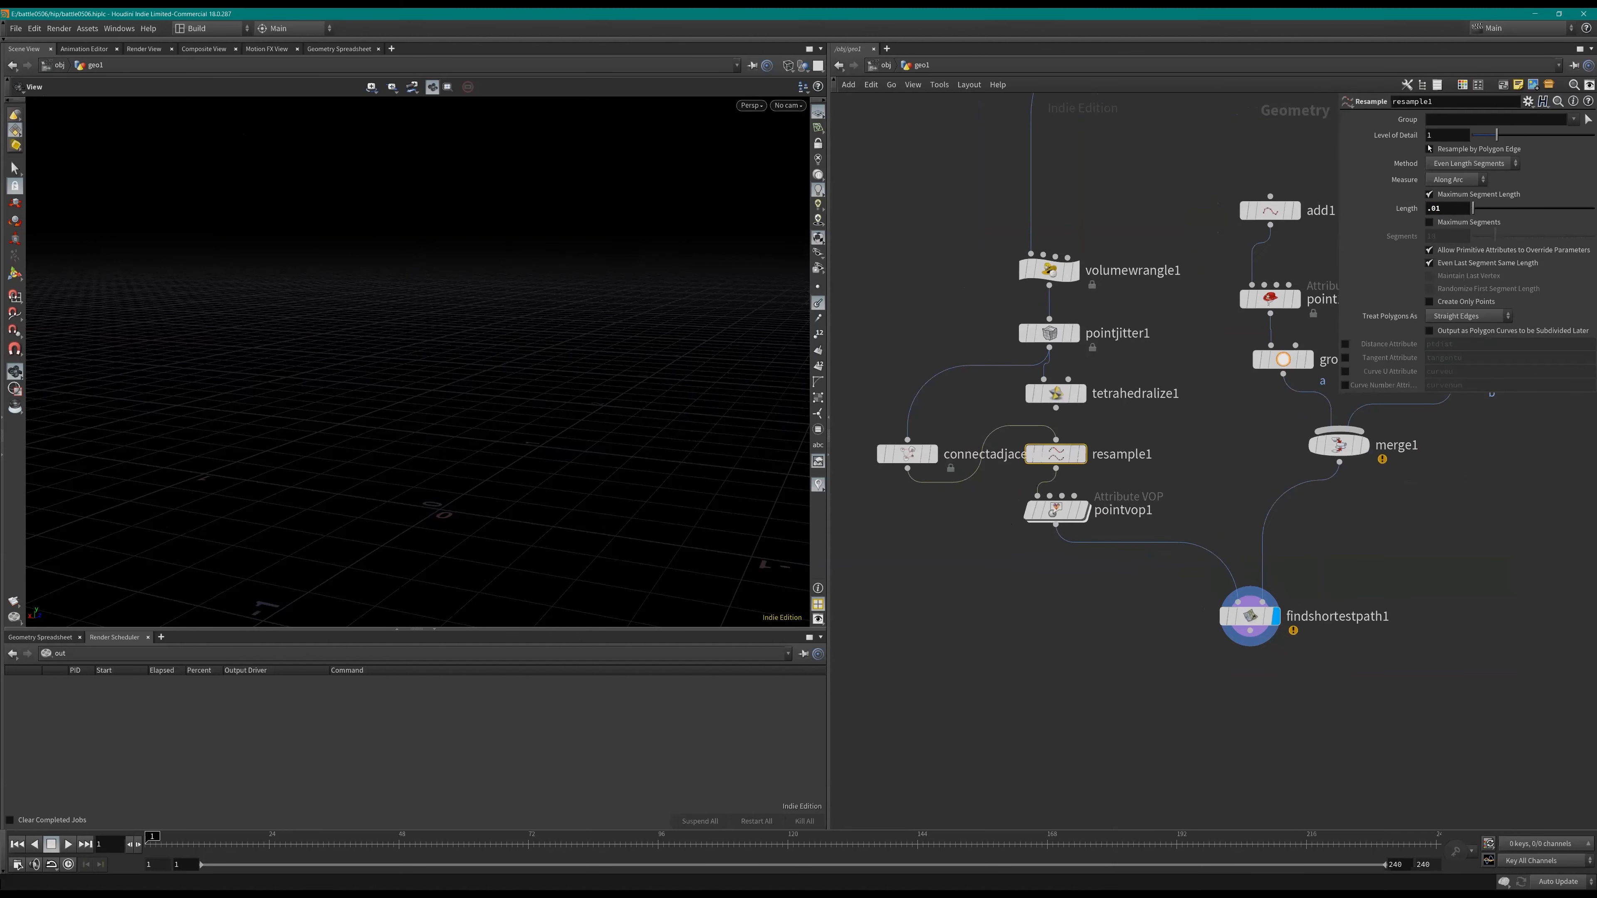
left_click(1430, 222)
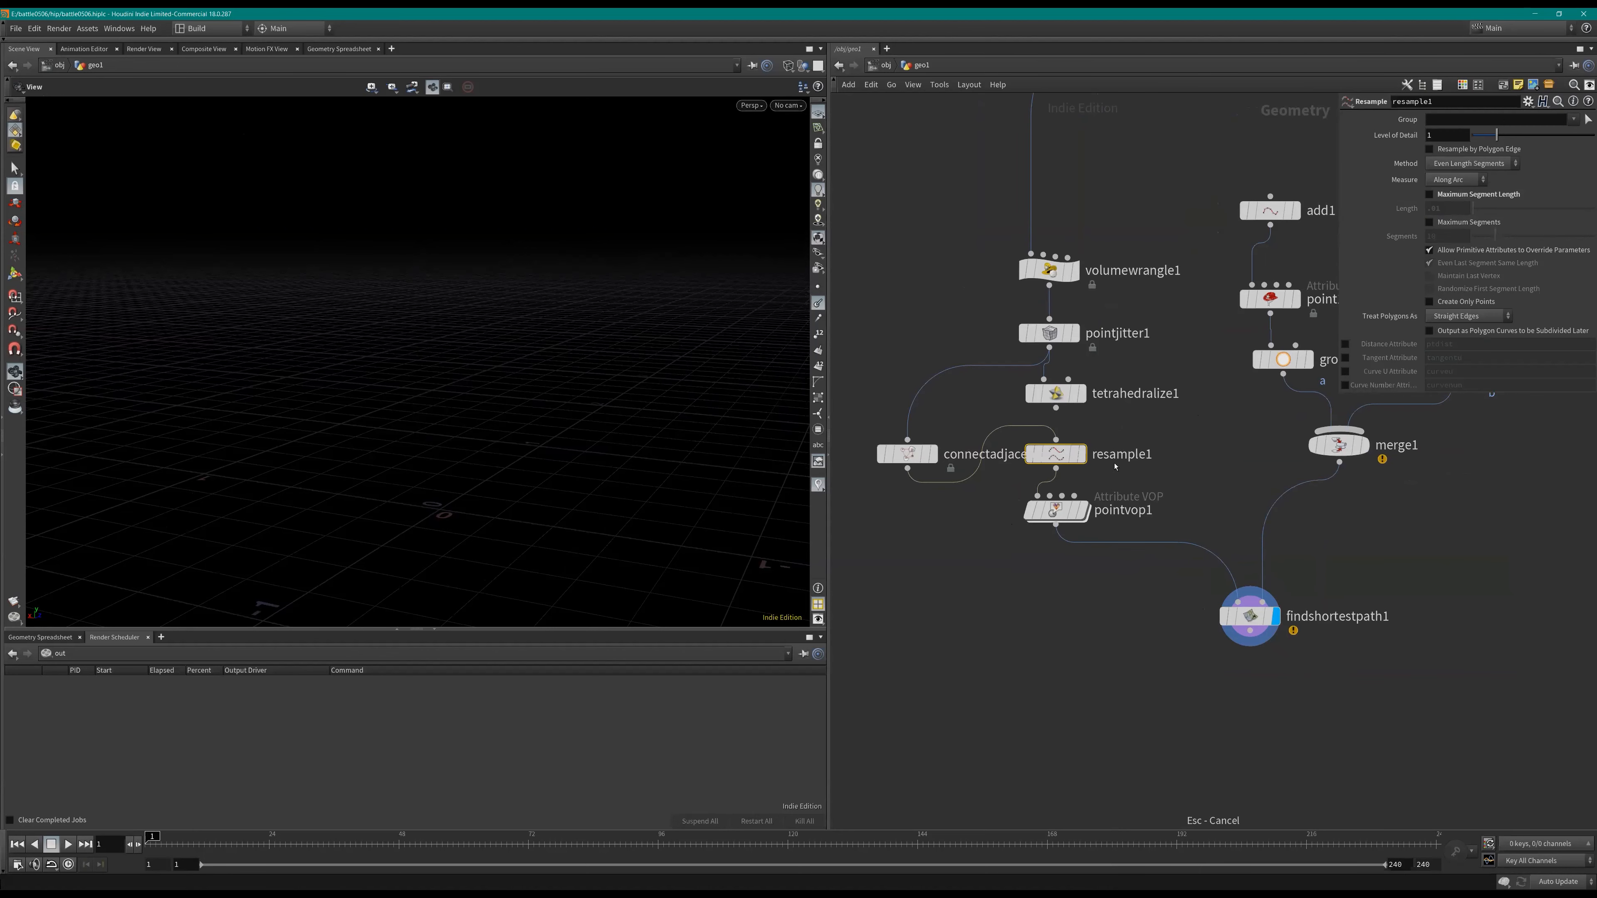
left_click(1083, 454)
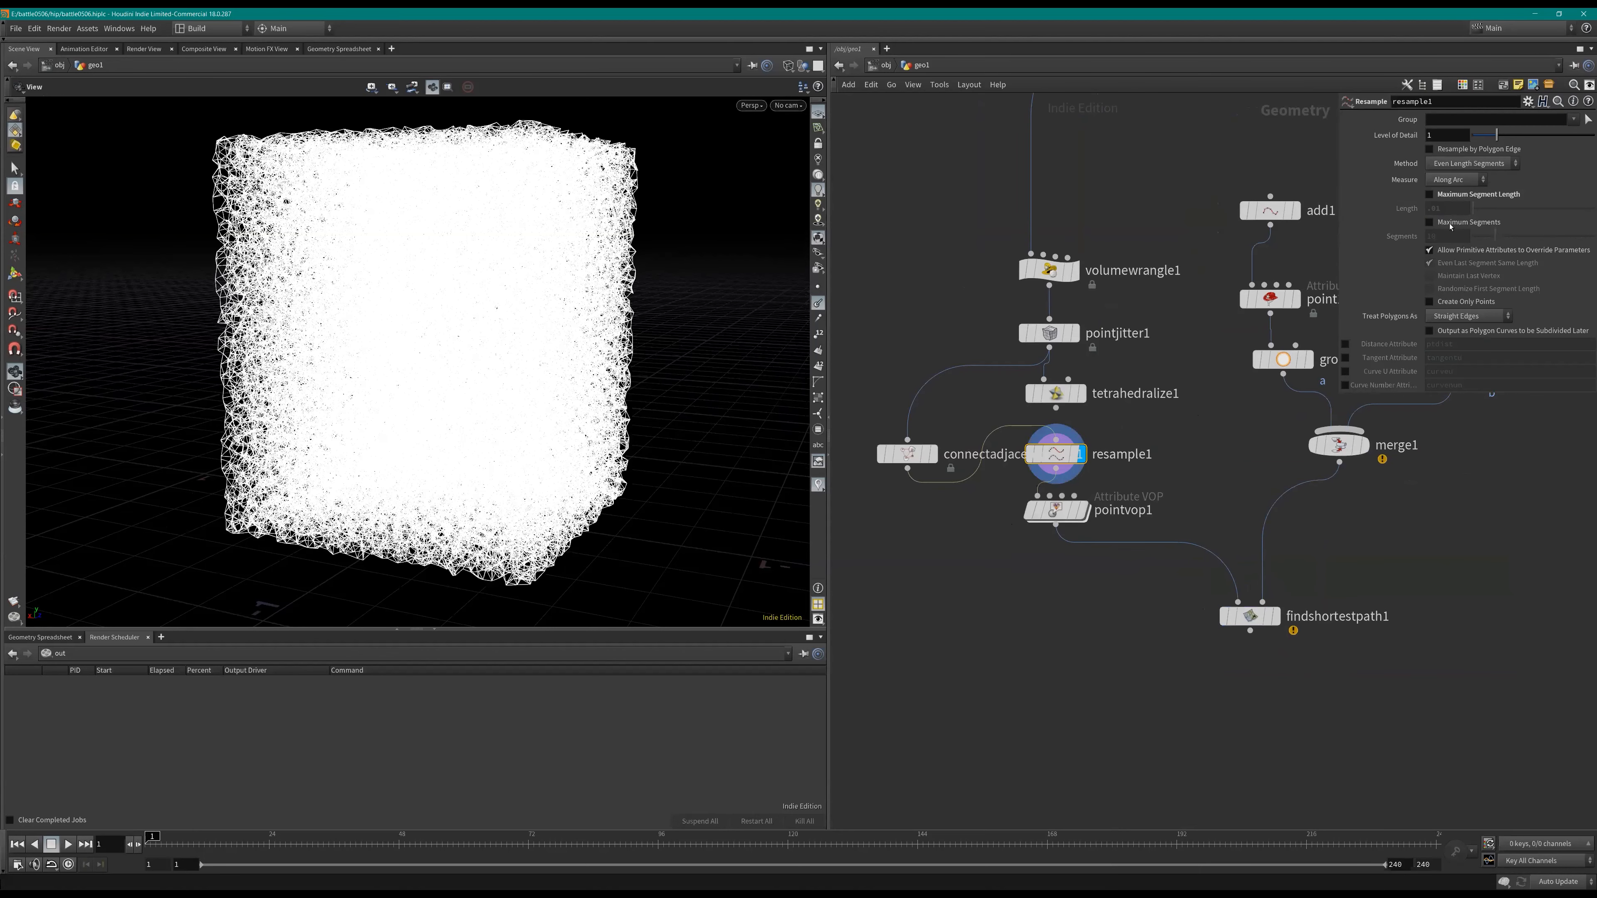
left_click(1449, 224)
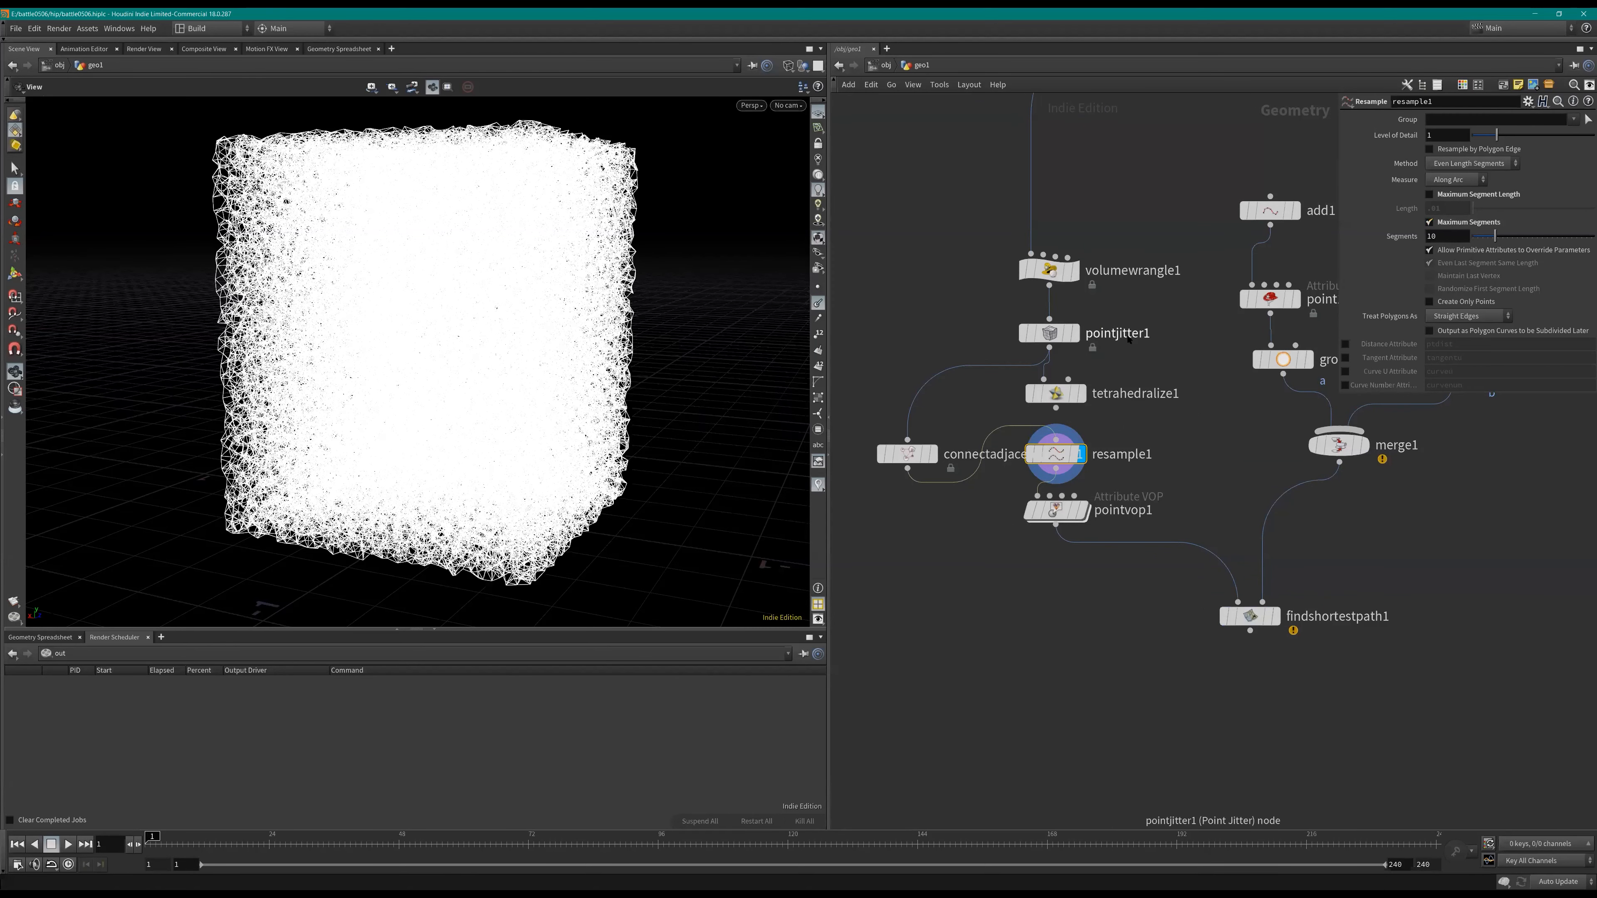
scroll(1133, 302, "up", 3)
middle_click(1056, 454)
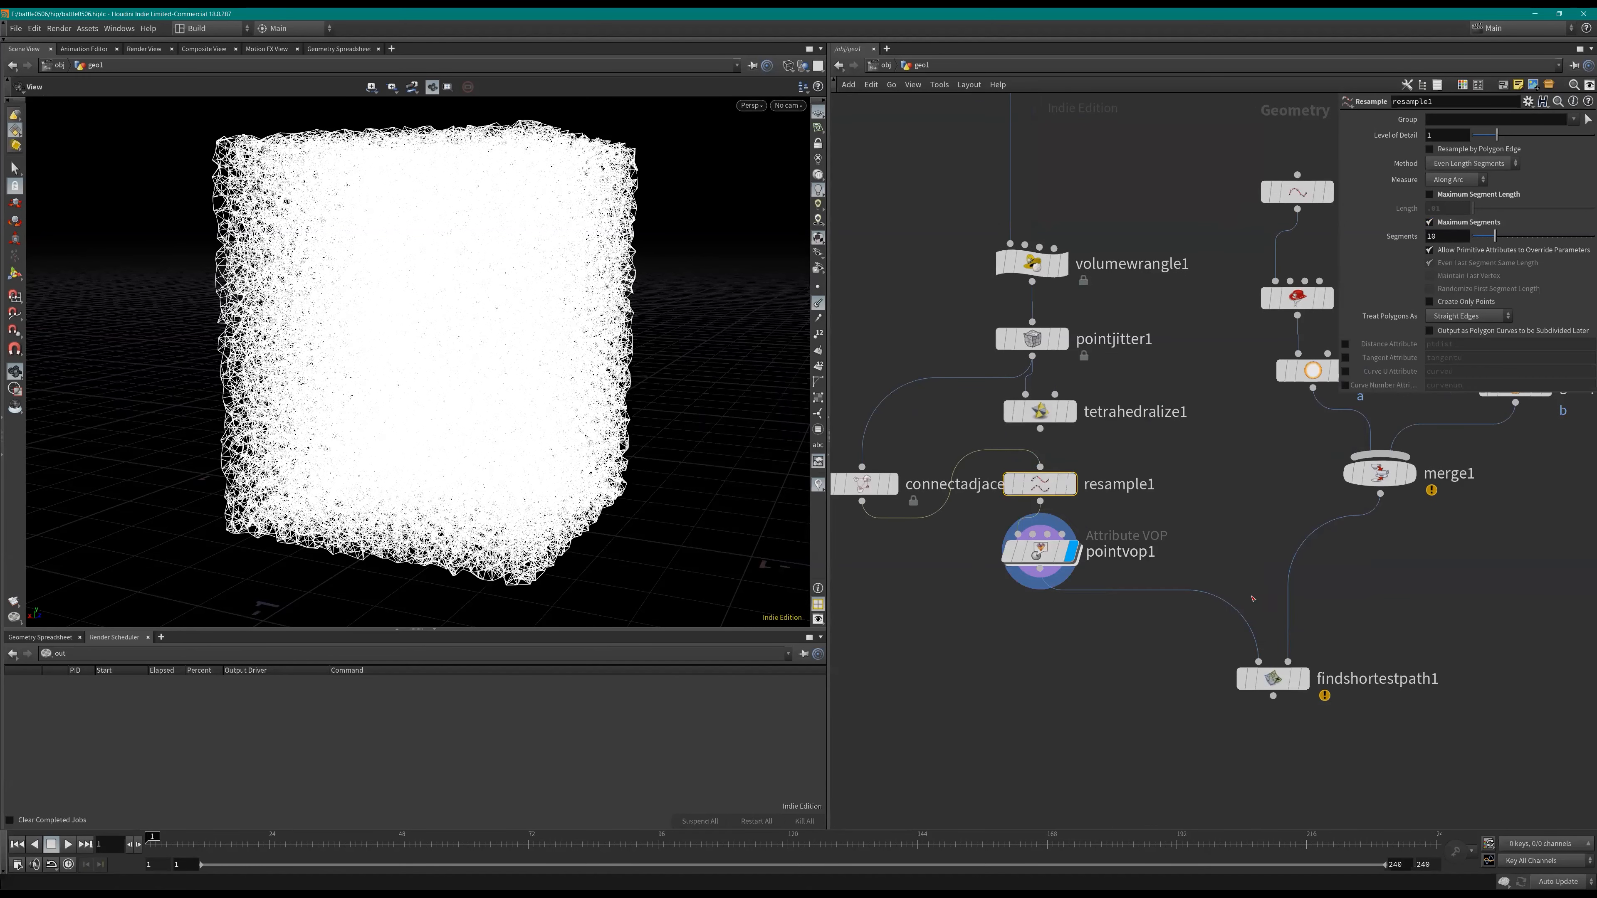
middle_click_drag(1251, 598, 1201, 530)
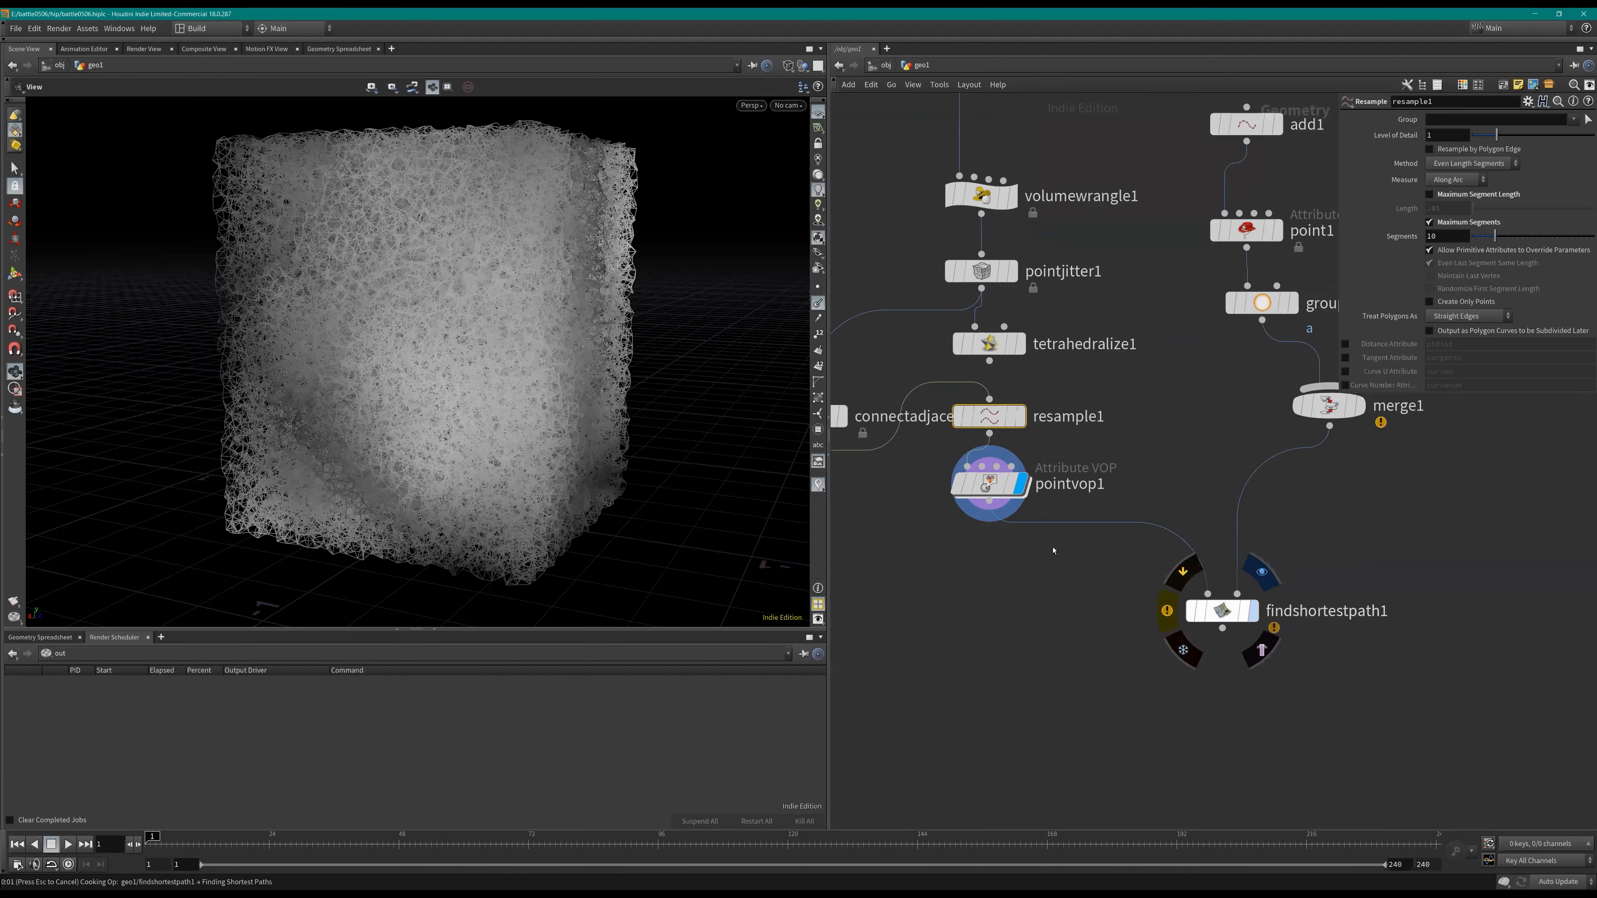
scroll(1058, 568, "down", 2)
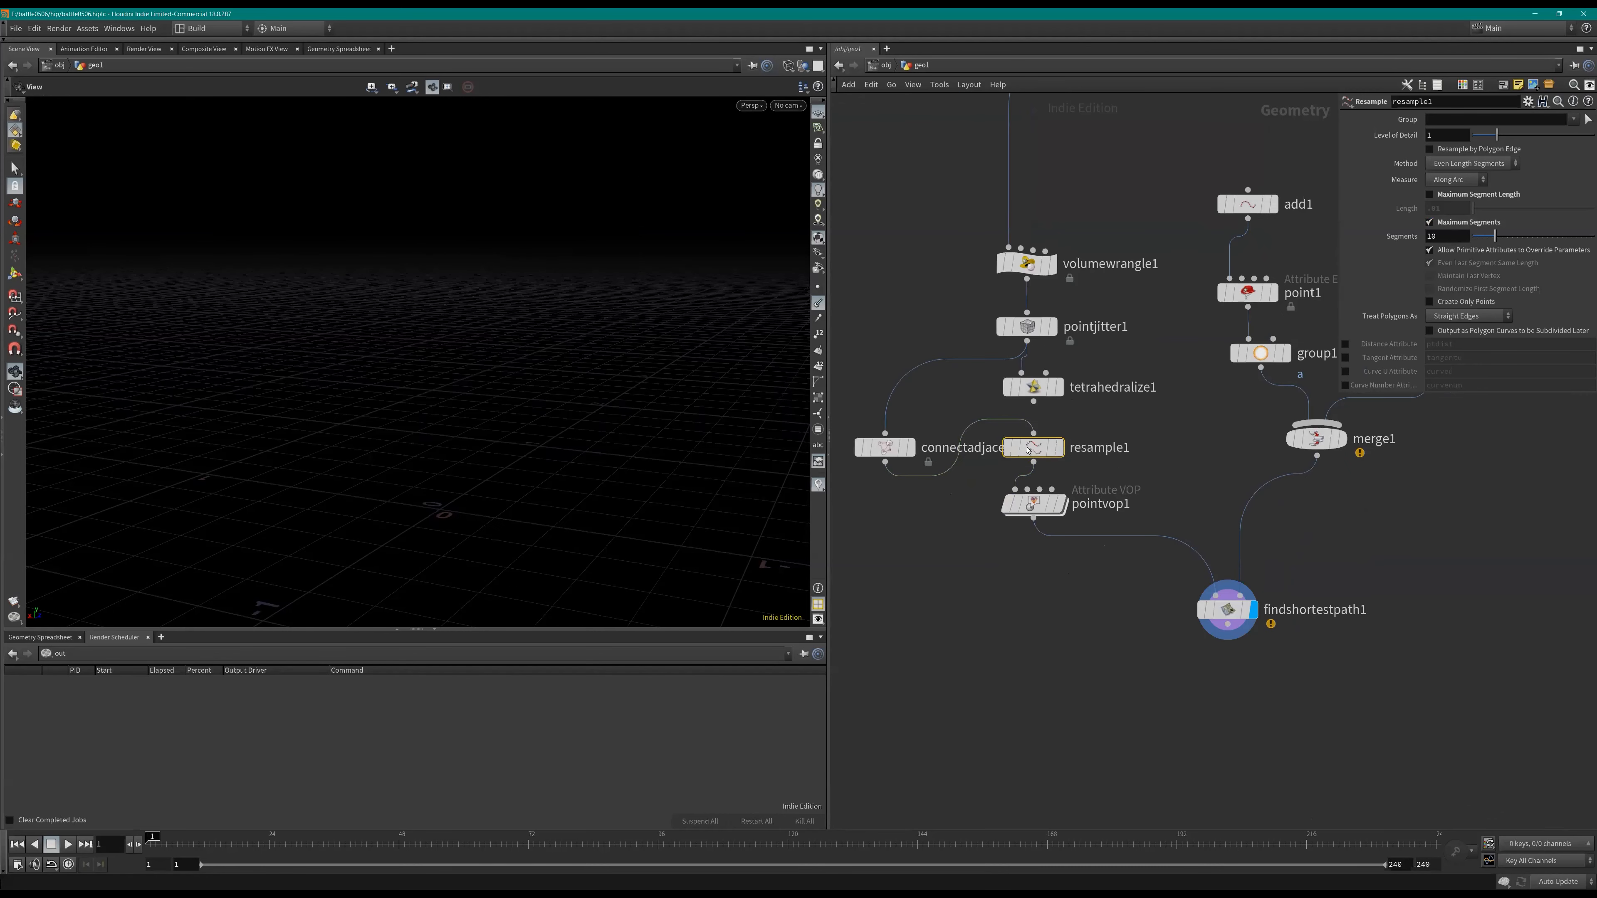
Step: Delete resample1 and connectadjacentpieces1 so tetrahedralize1 feeds pointvop1, and enable findshortestpath1's Point Cost Attribute res
key("Delete")
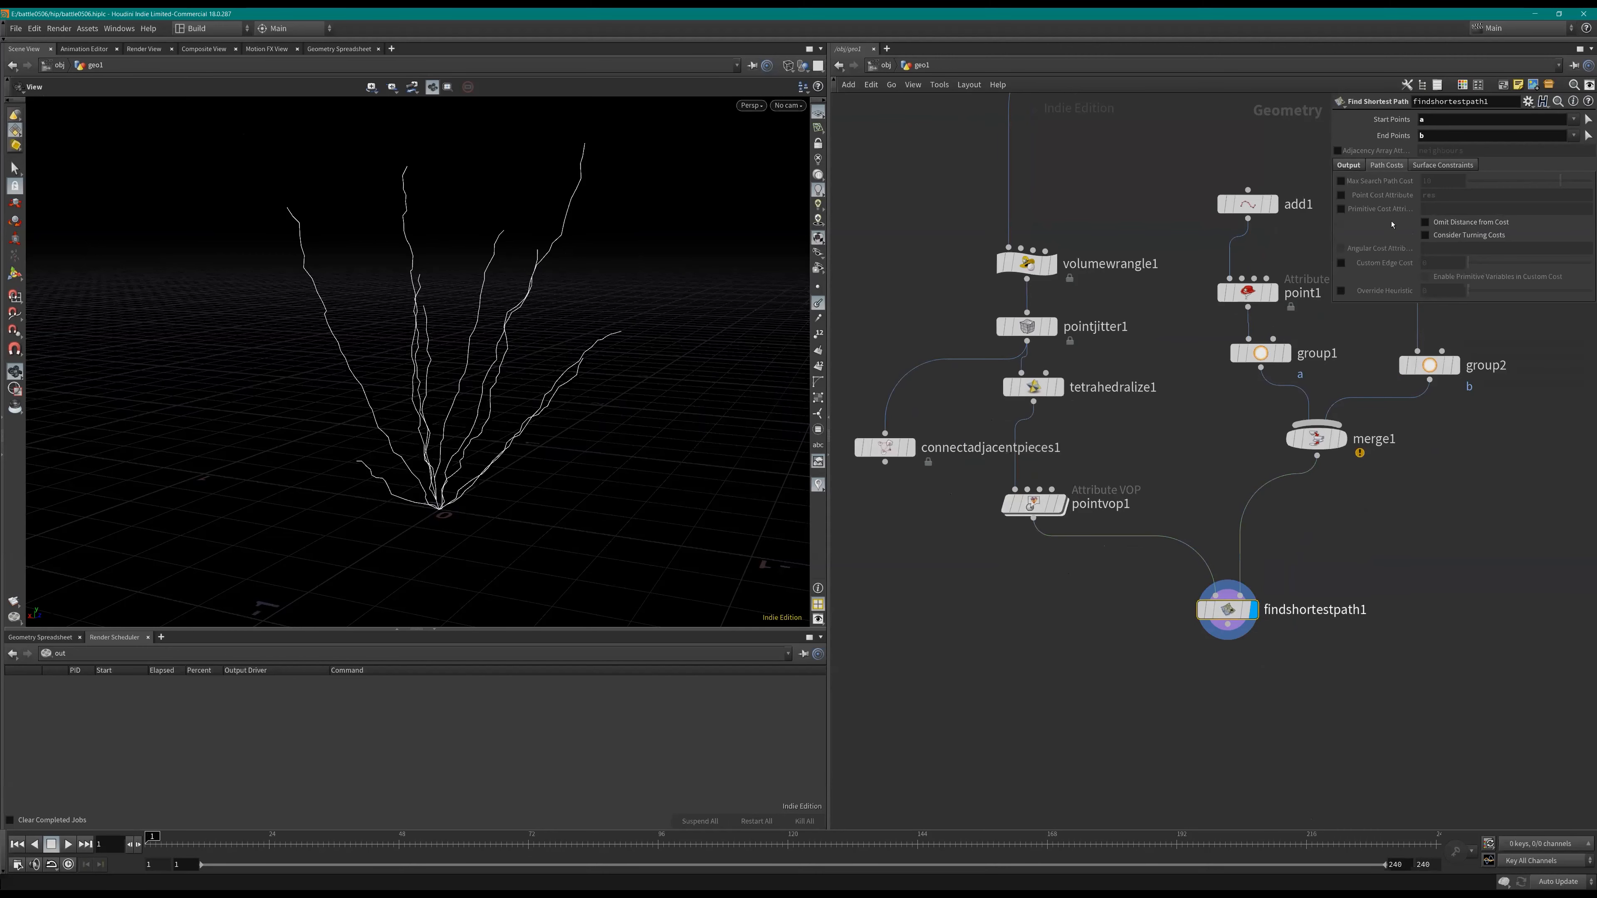
left_click(1341, 195)
left_click_drag(553, 331, 977, 559)
scroll(977, 559, "down", 2)
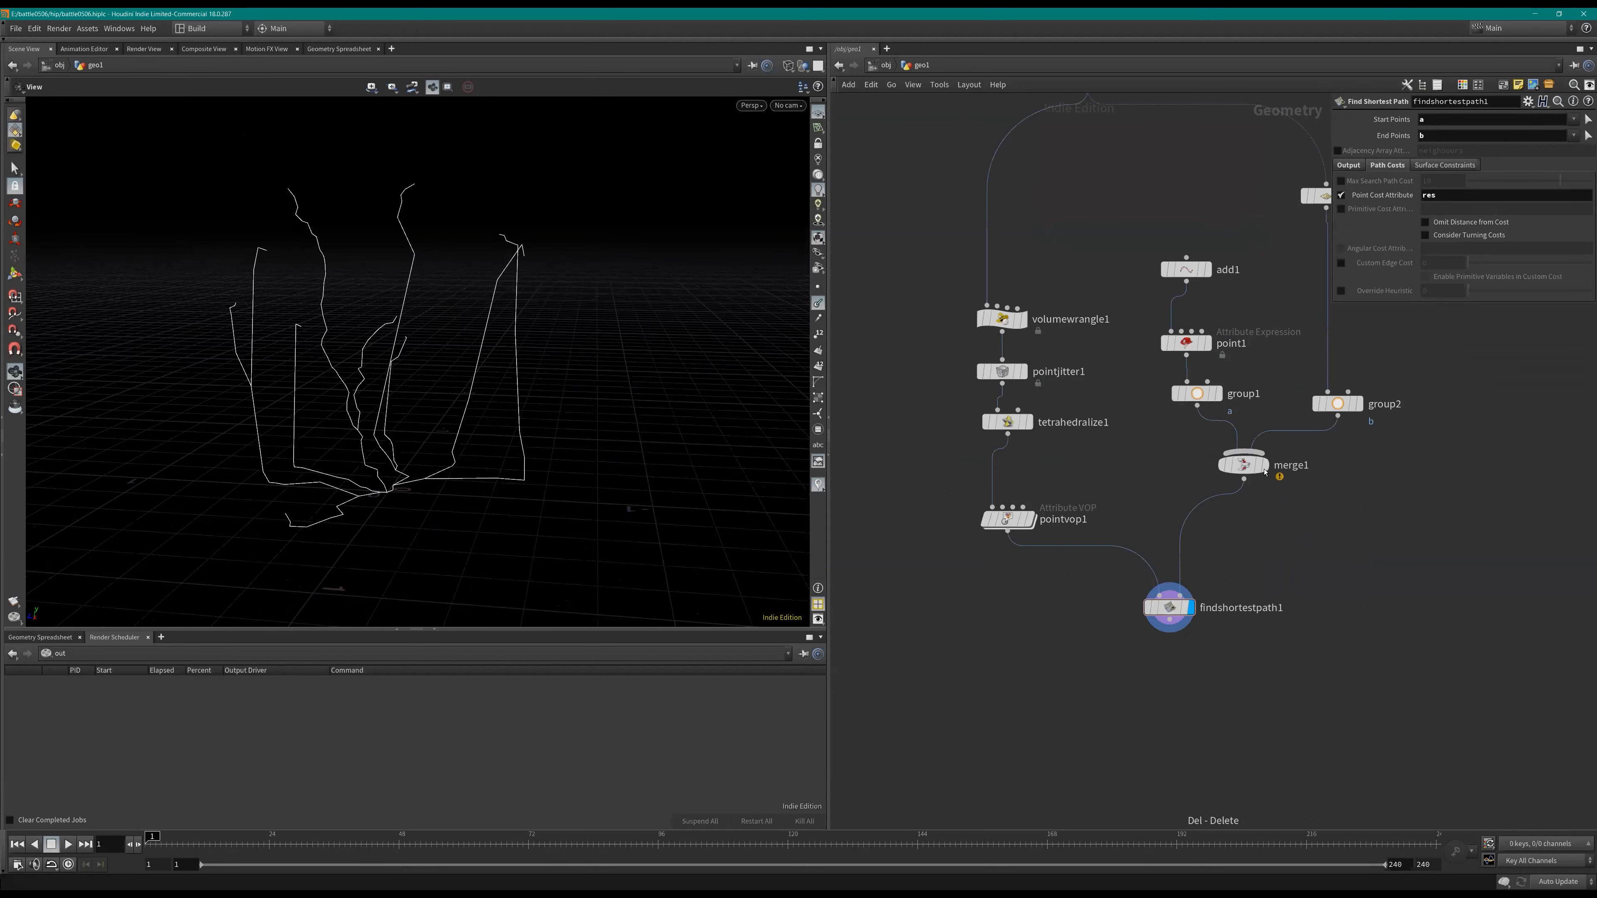
Step: Display merge1 to inspect the start and end points, and check scatter1's parameters
left_click(1264, 466)
left_click_drag(399, 417, 472, 409)
middle_click_drag(1268, 339, 1128, 431)
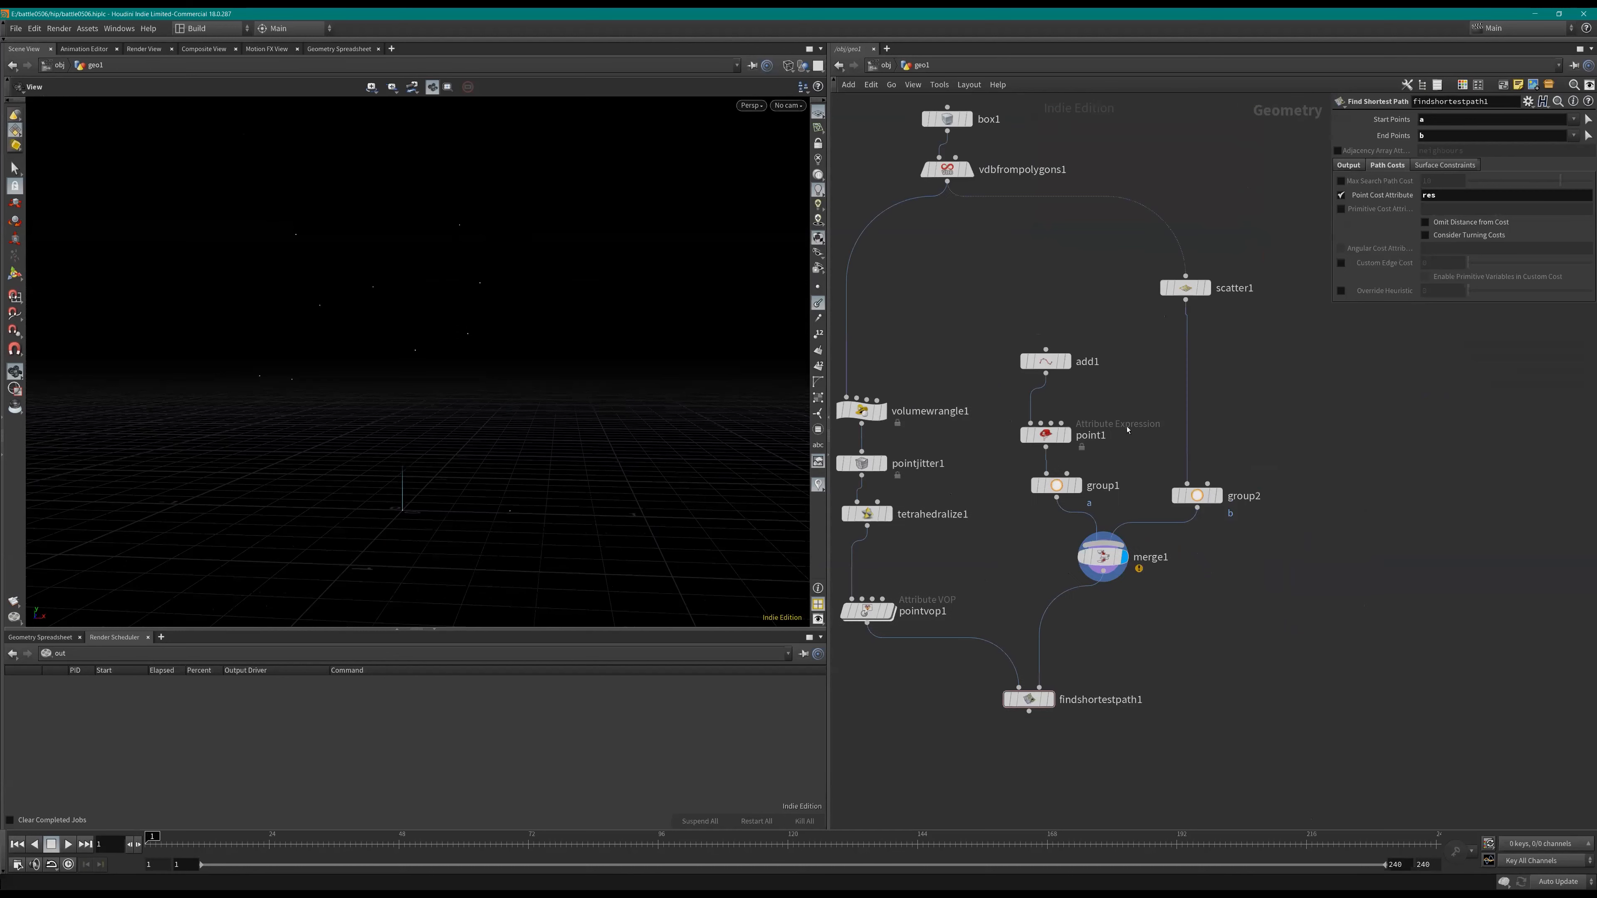
left_click(1185, 288)
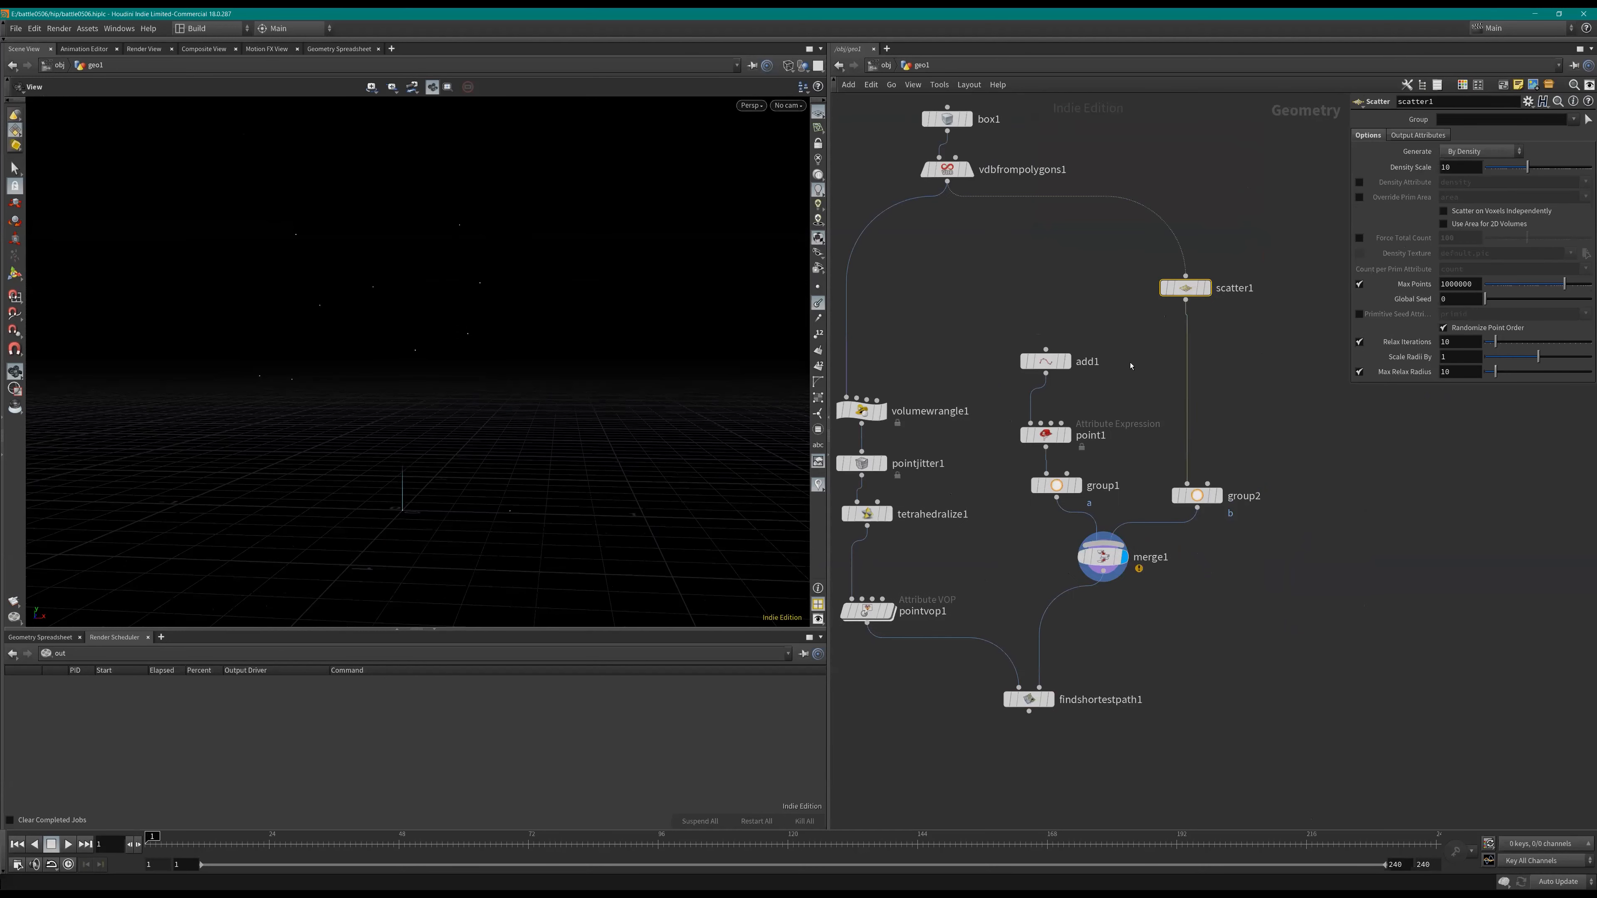
Step: Set box1's Y size to 1.4 and save the scene
scroll(1130, 366, "down", 1)
middle_click_drag(1130, 366, 1200, 389)
left_click(1046, 183)
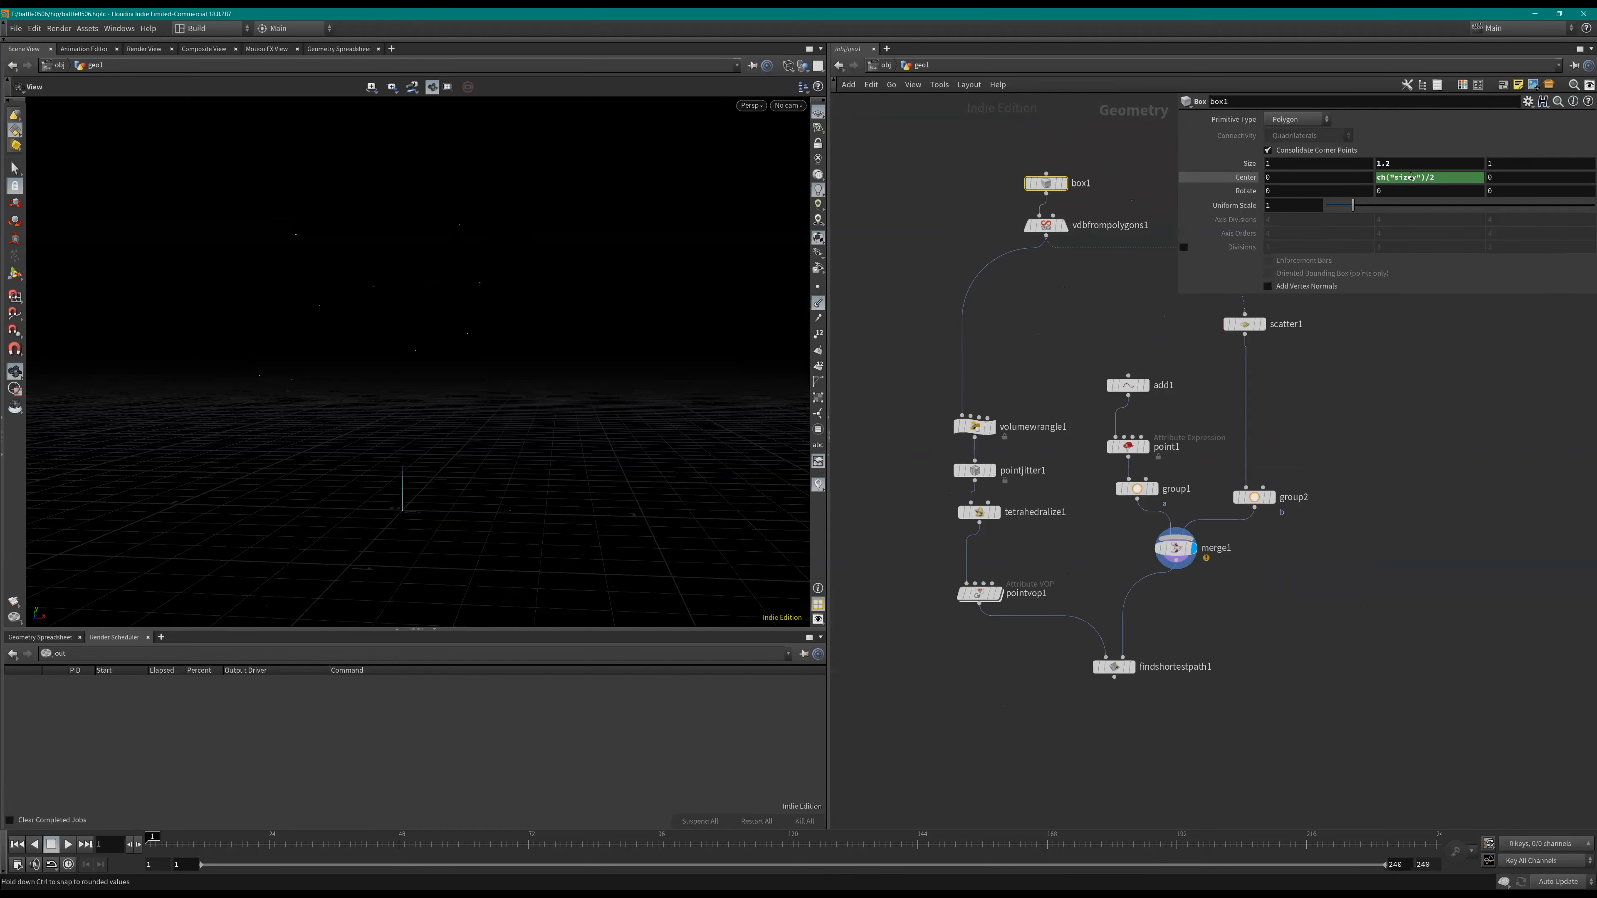
left_click(1404, 164)
middle_click_drag(1388, 498, 1469, 500)
middle_click_drag(1301, 438, 1387, 442)
key("ctrl+s")
Step: Add a Solver node in the empty area beside the network and wire box1 into it
middle_click_drag(912, 281, 1107, 292)
key("Tab")
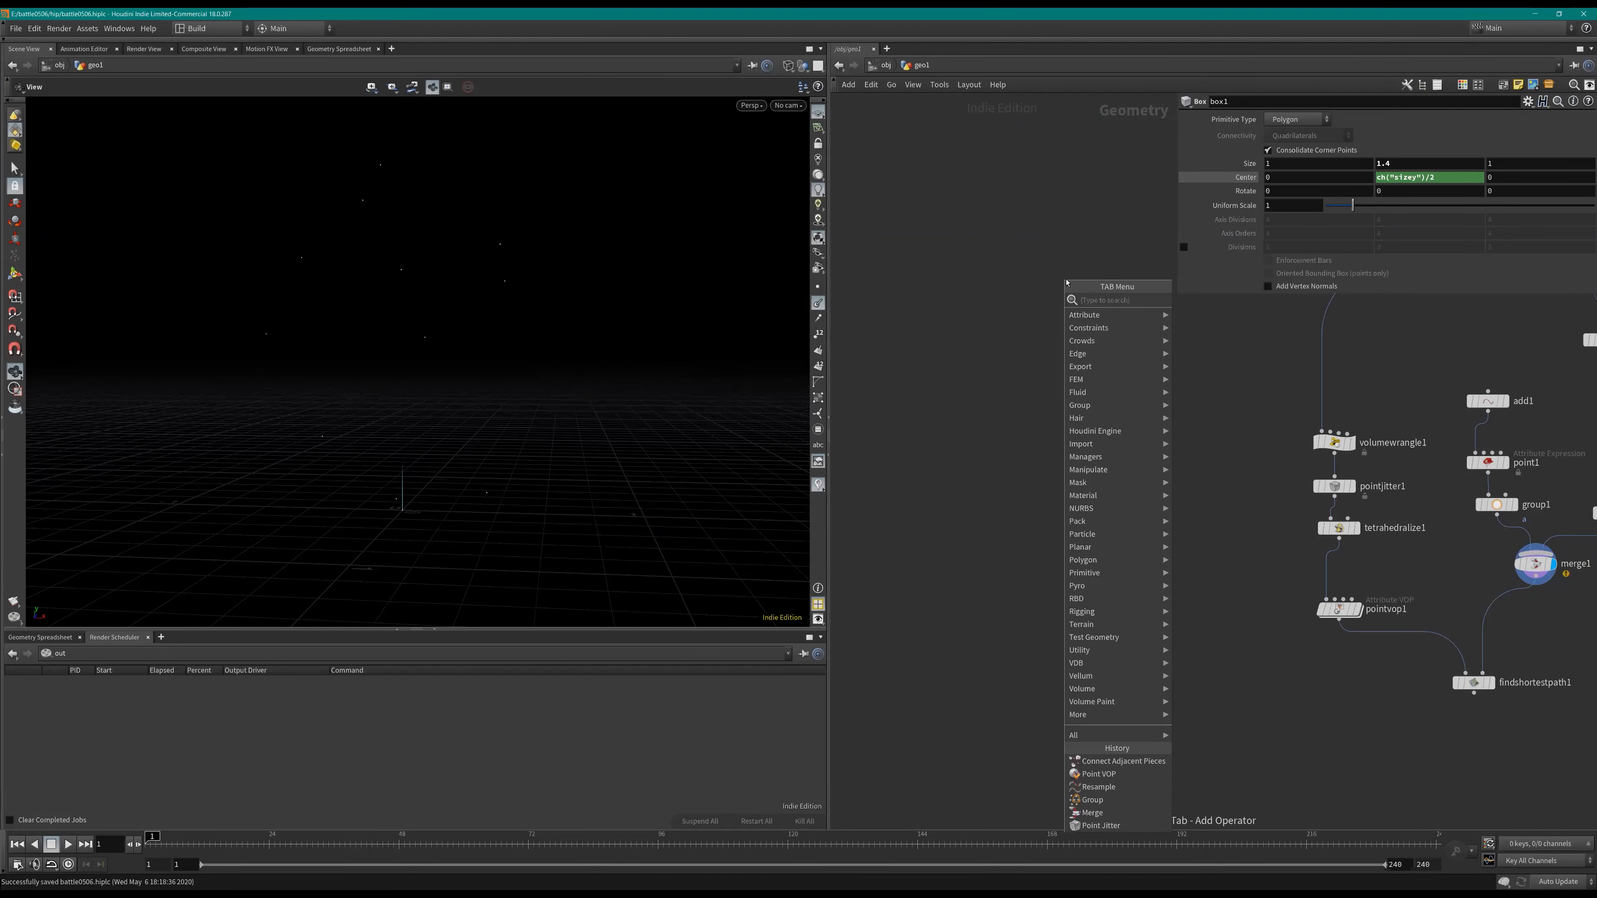
type("solv")
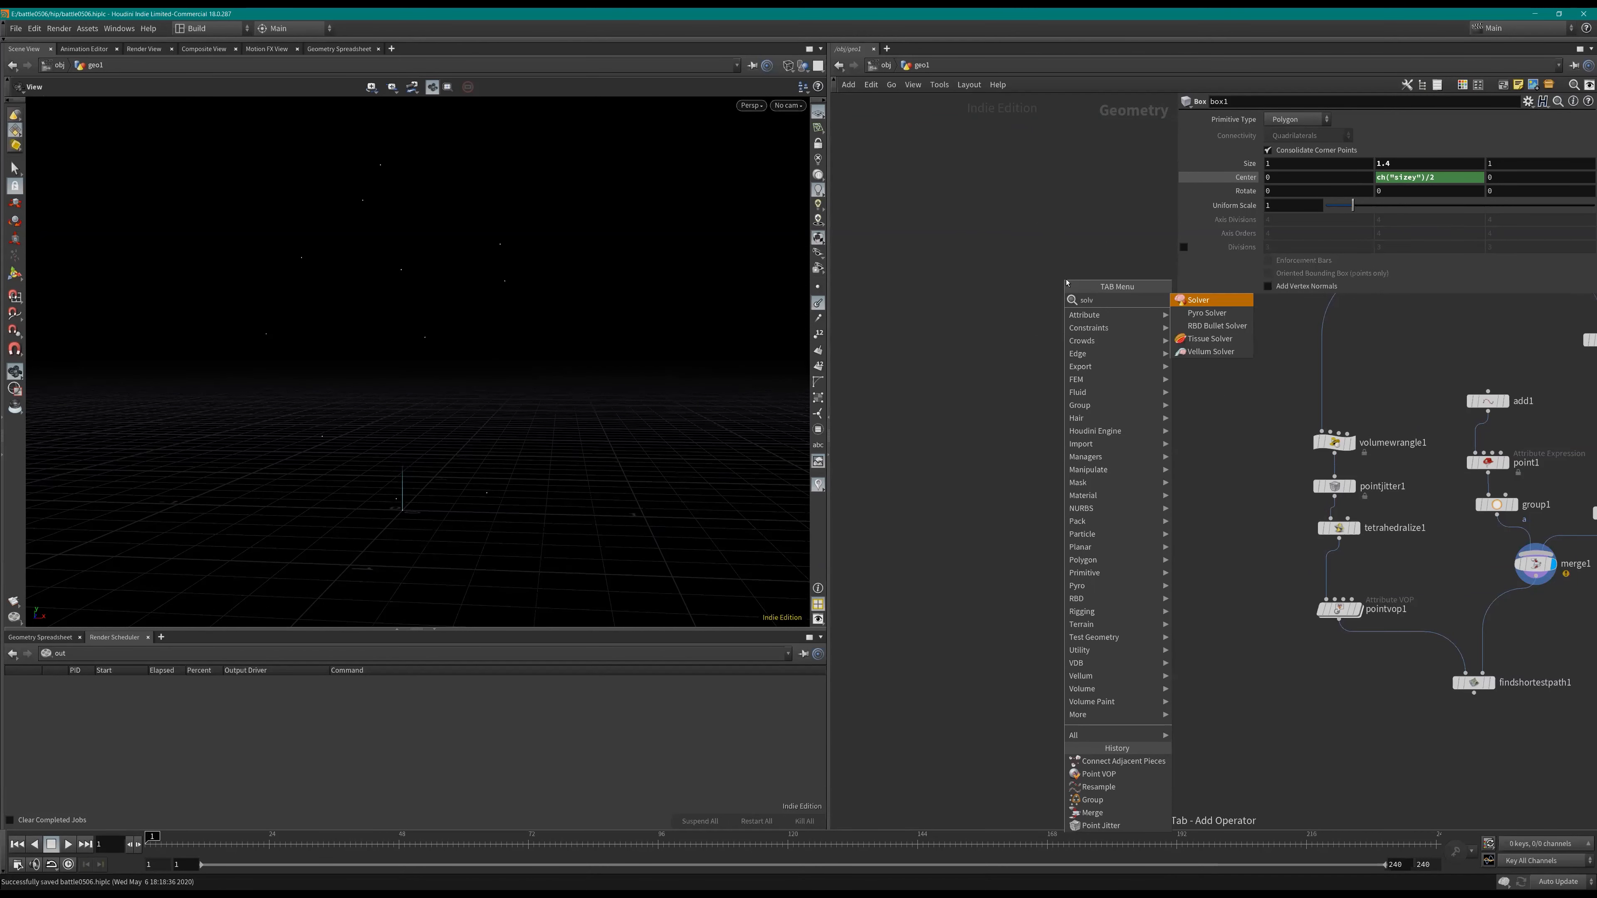
key("Return")
left_click(1066, 281)
left_click(1053, 270)
middle_click_drag(1340, 271, 1295, 356)
left_click(1362, 296)
left_click(1057, 353)
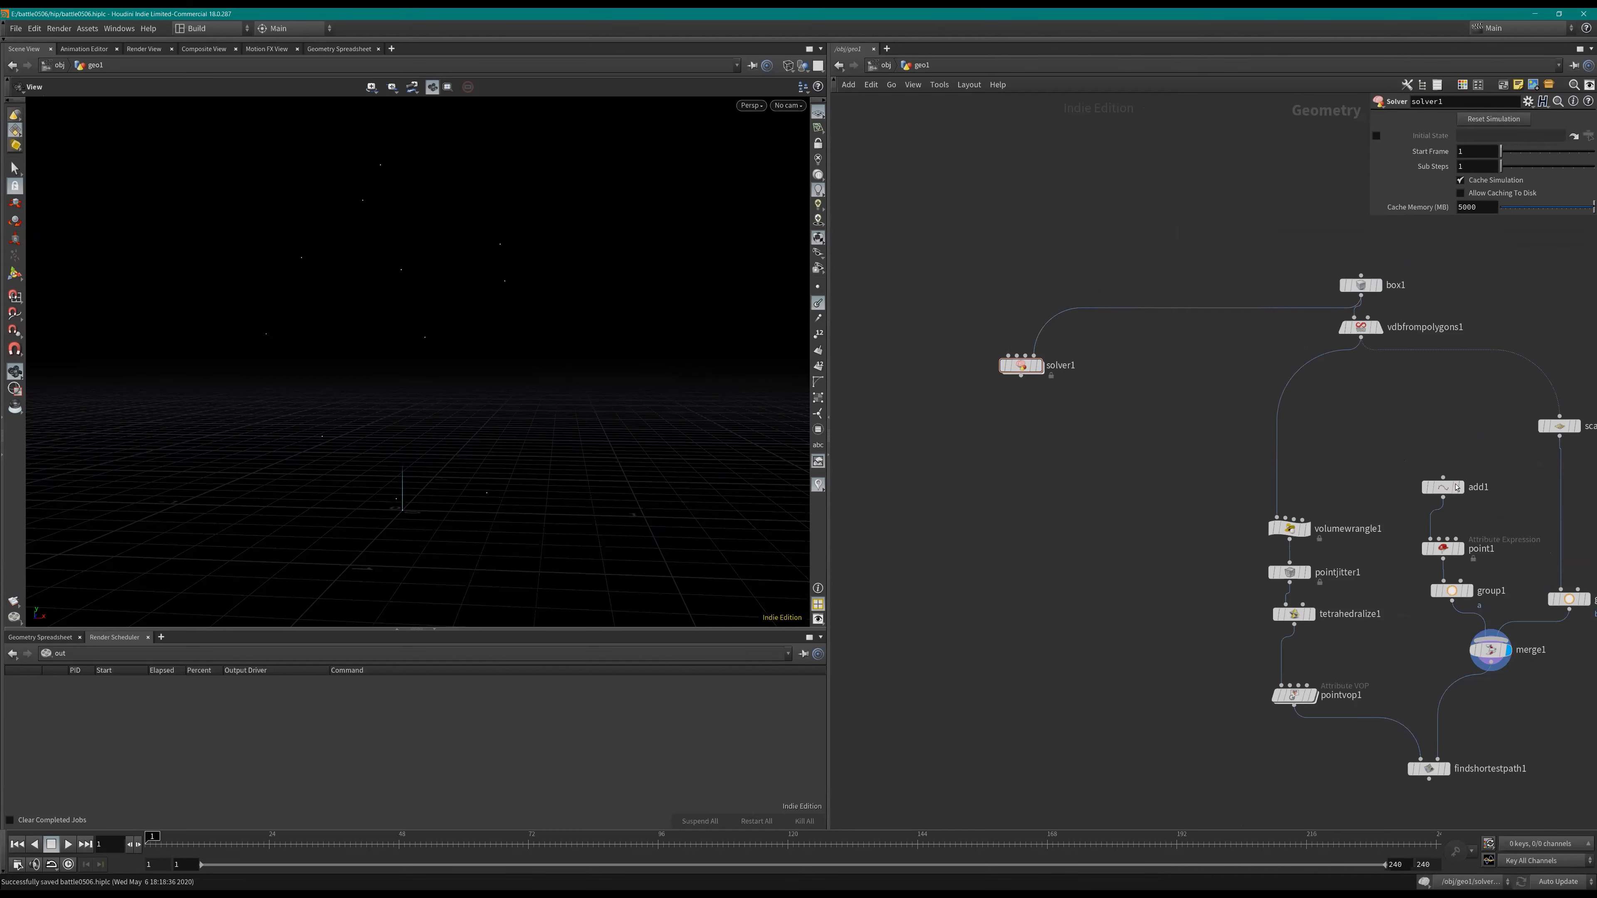
Step: Duplicate add1 as the first input of solver1, remove the box1 wire, and space the two nodes apart
middle_click_drag(875, 285, 977, 291)
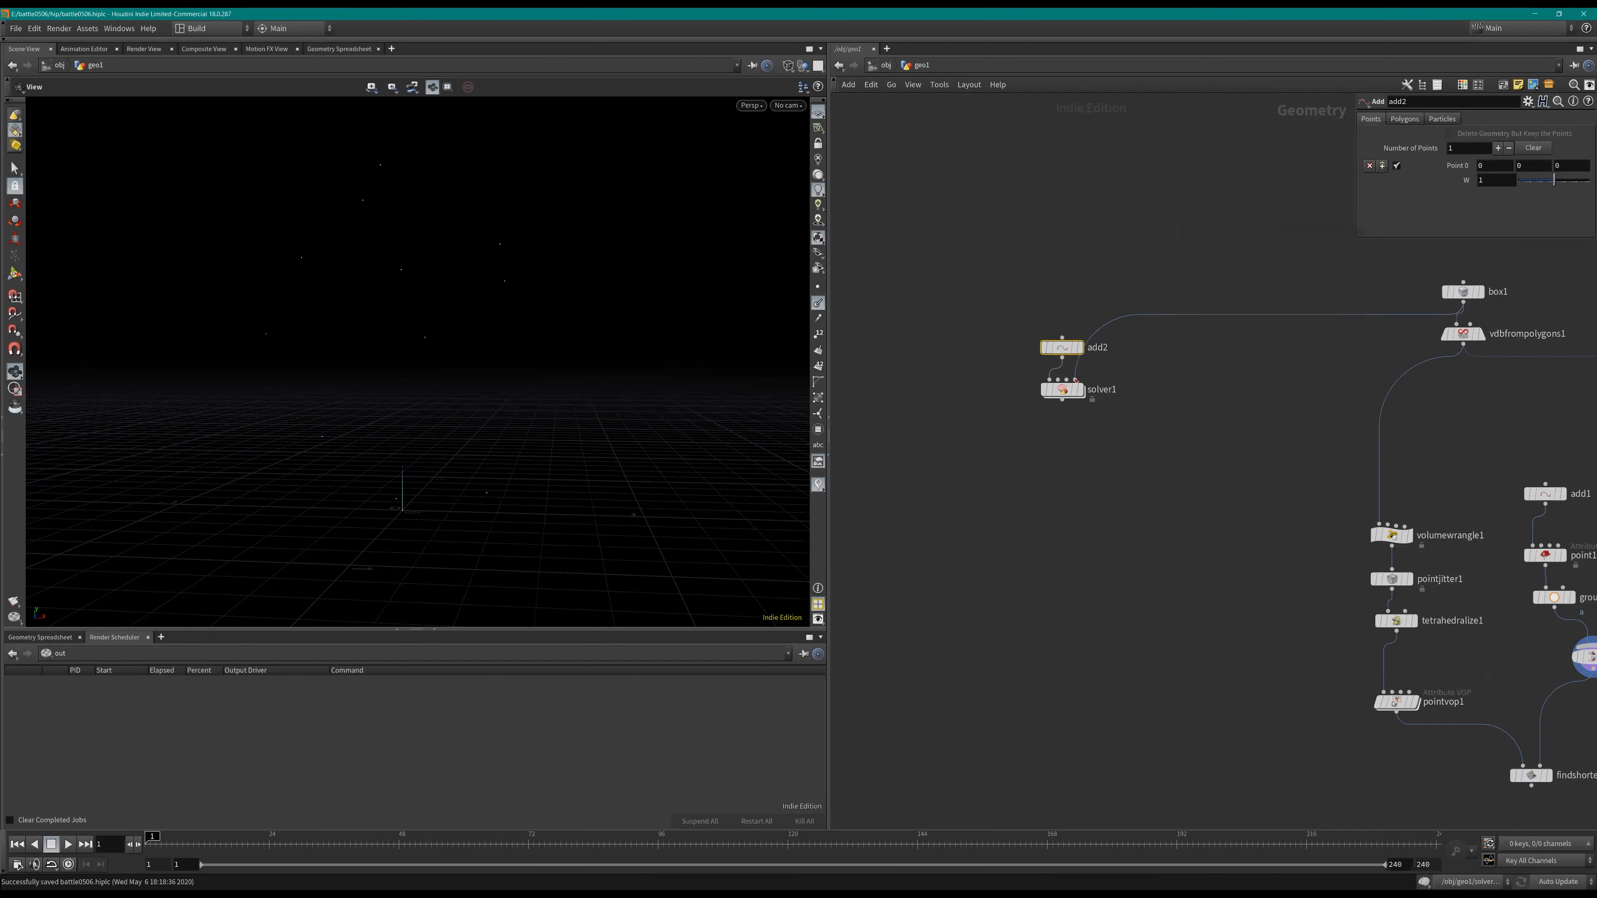
left_click(1076, 381)
left_click_drag(1062, 347, 938, 467)
key("z")
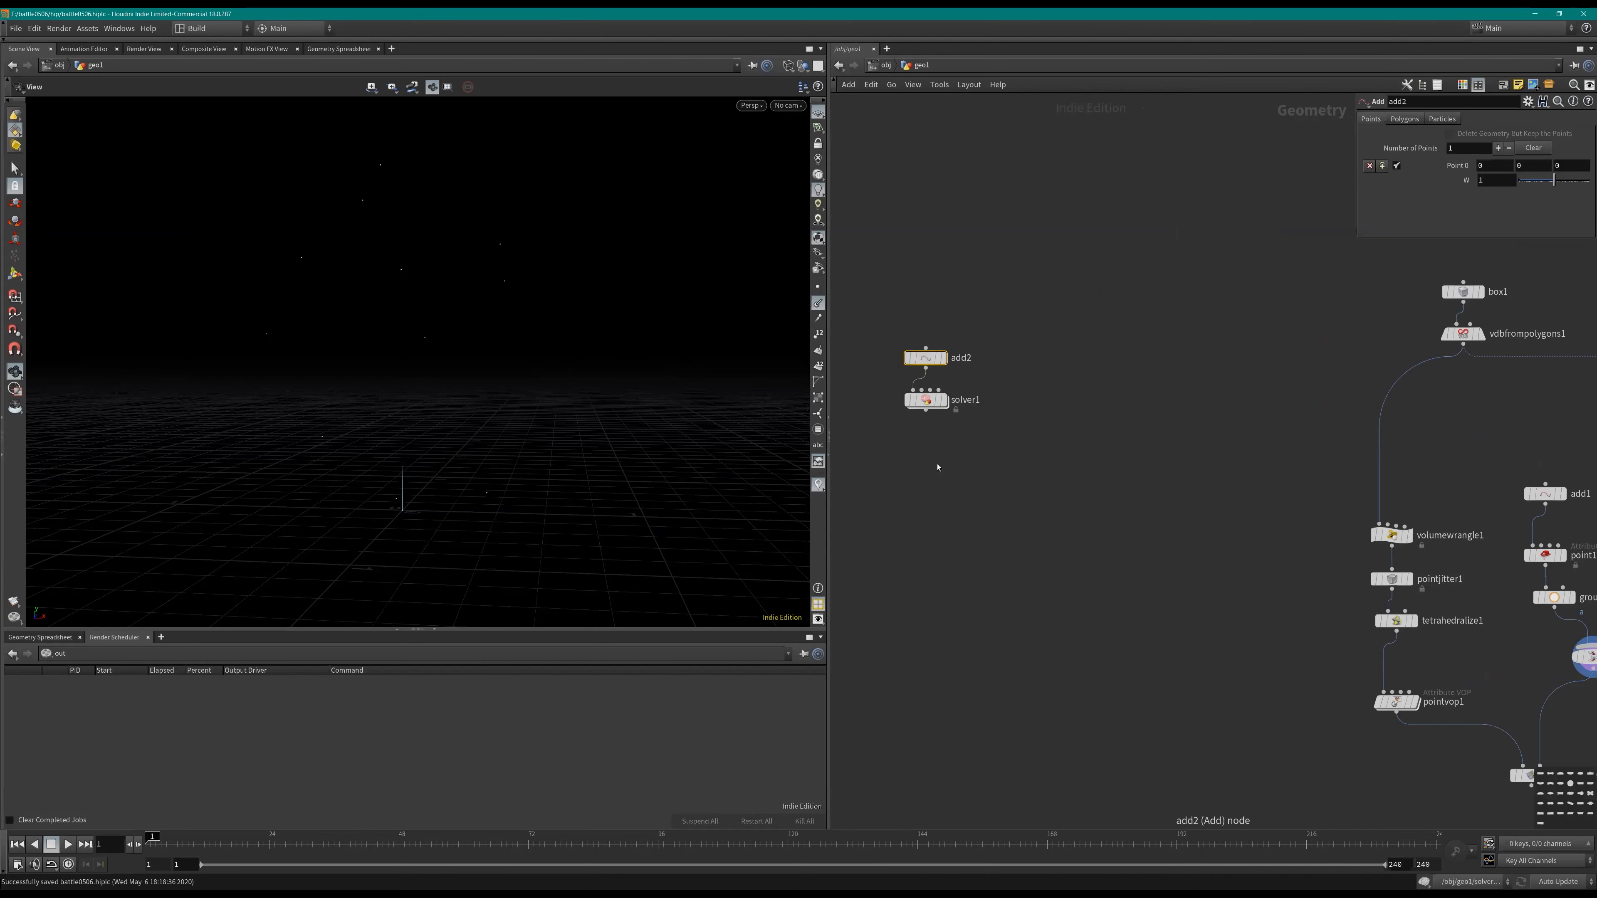
middle_click_drag(937, 467, 1039, 495)
scroll(1039, 495, "up", 1)
left_click_drag(1036, 416, 1038, 476)
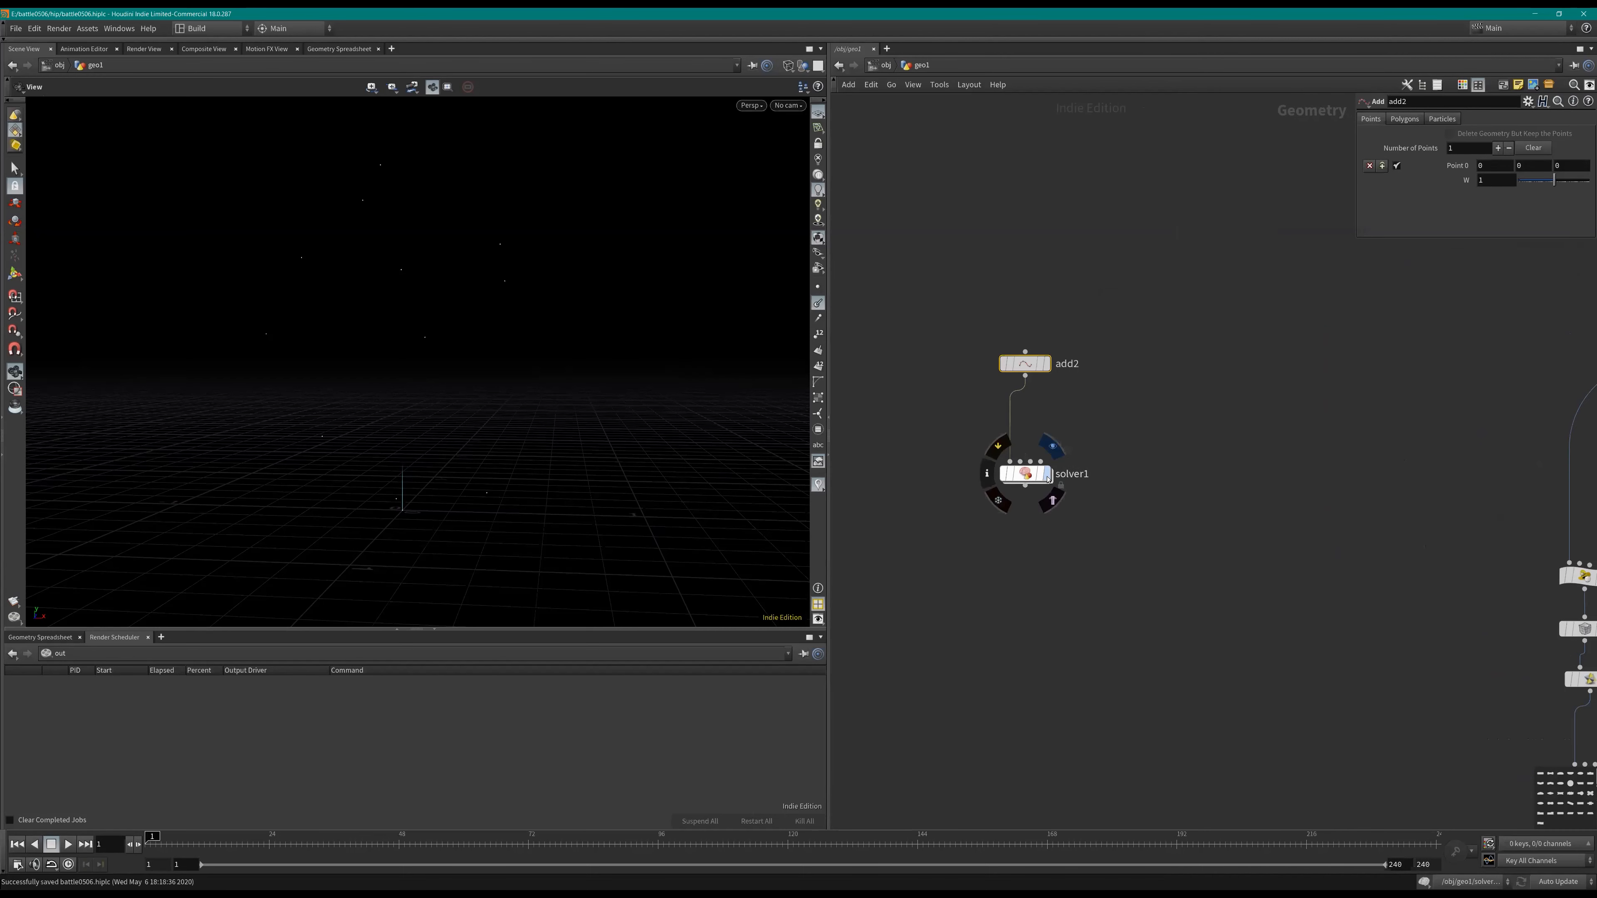
Step: Display solver1, go inside it, and delete the input nodes other than Prev_Frame
left_click(1048, 480)
key("Return")
scroll(930, 360, "down", 1)
left_click_drag(1066, 400, 1530, 489)
key("Delete")
Step: Add a Point VOP below Prev_Frame, wire Prev_Frame into its first input, and display it
key("Tab")
type("poiv")
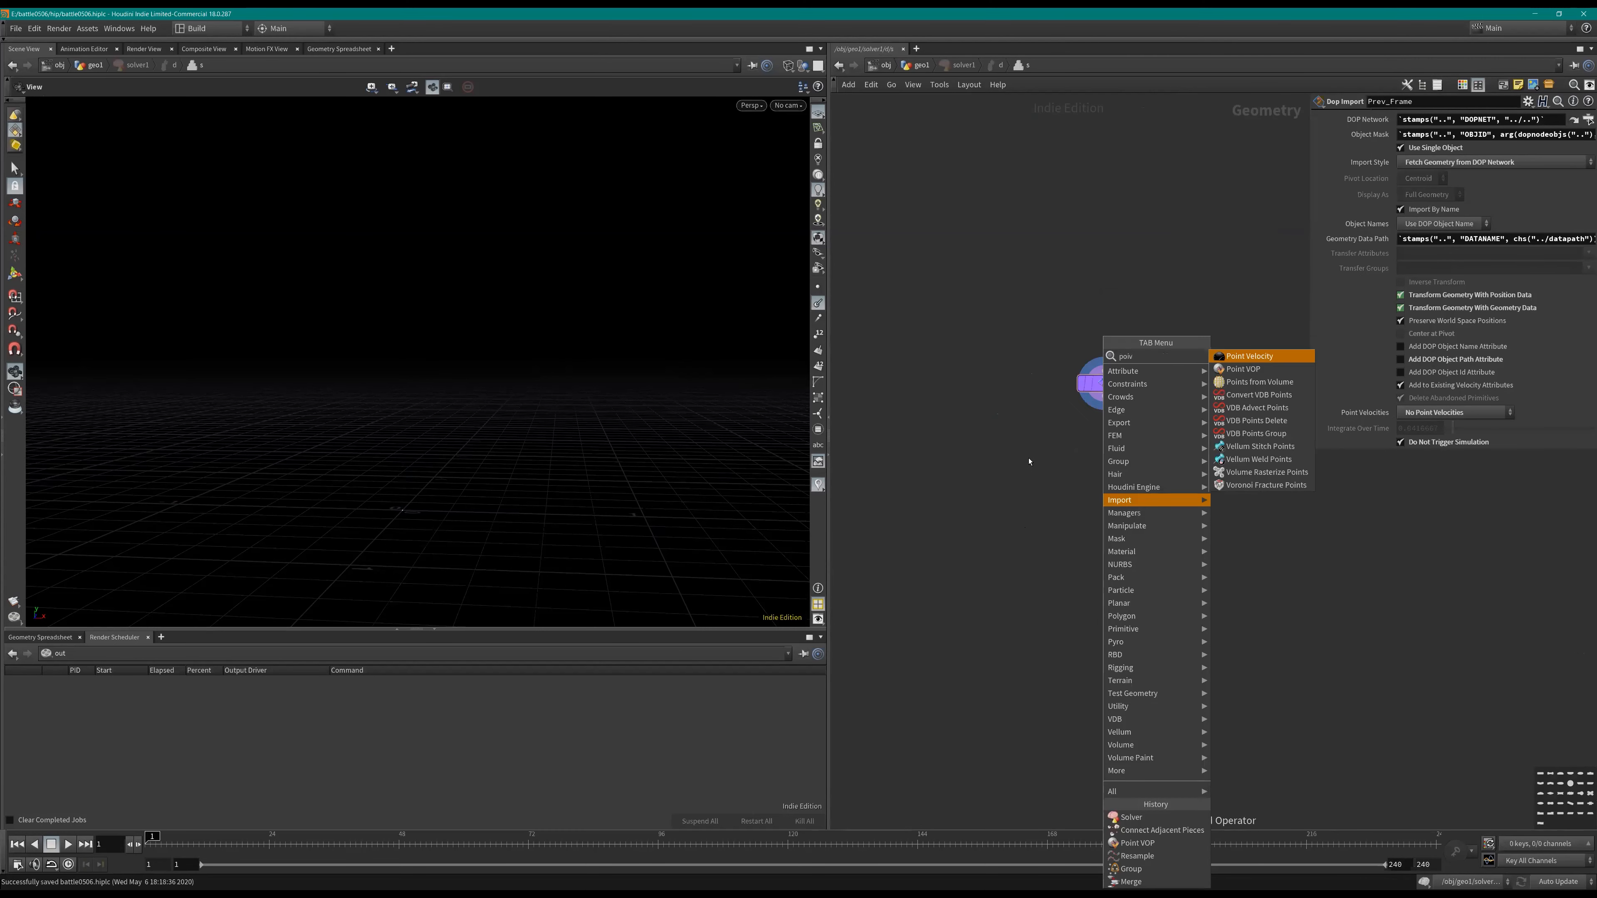
type("o")
key("Return")
left_click(1153, 522)
left_click(1110, 395)
left_click(1134, 507)
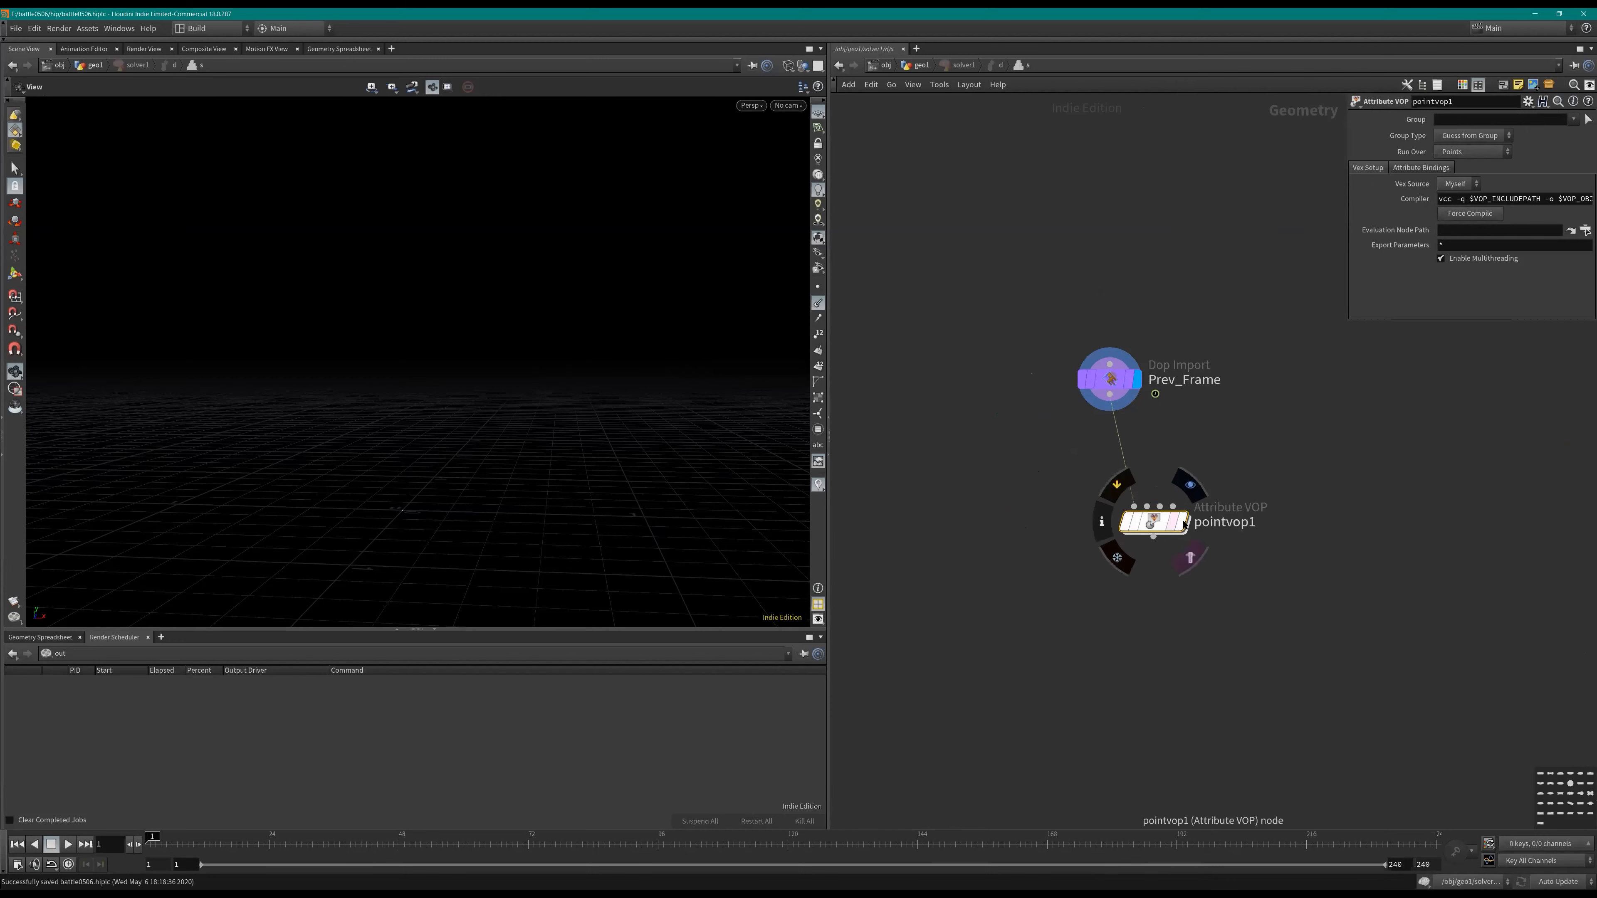
left_click(1179, 524)
Step: Inside pointvop1, add an Add node that sums the global P and N and feeds the output P
key("Return")
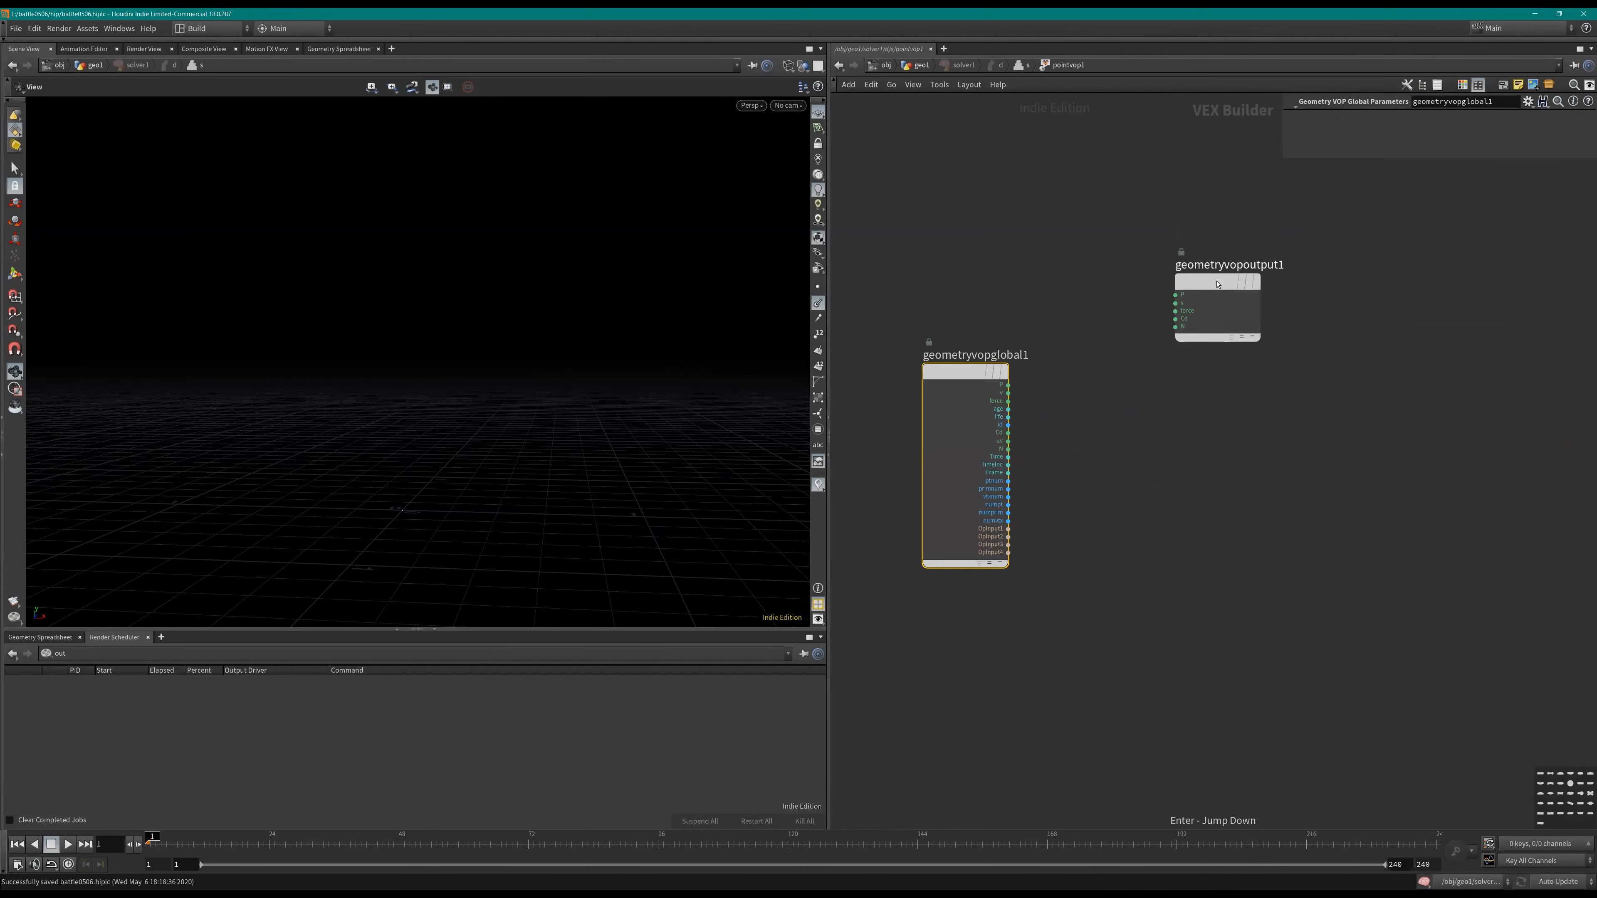
key("Tab")
type("add")
key("Return")
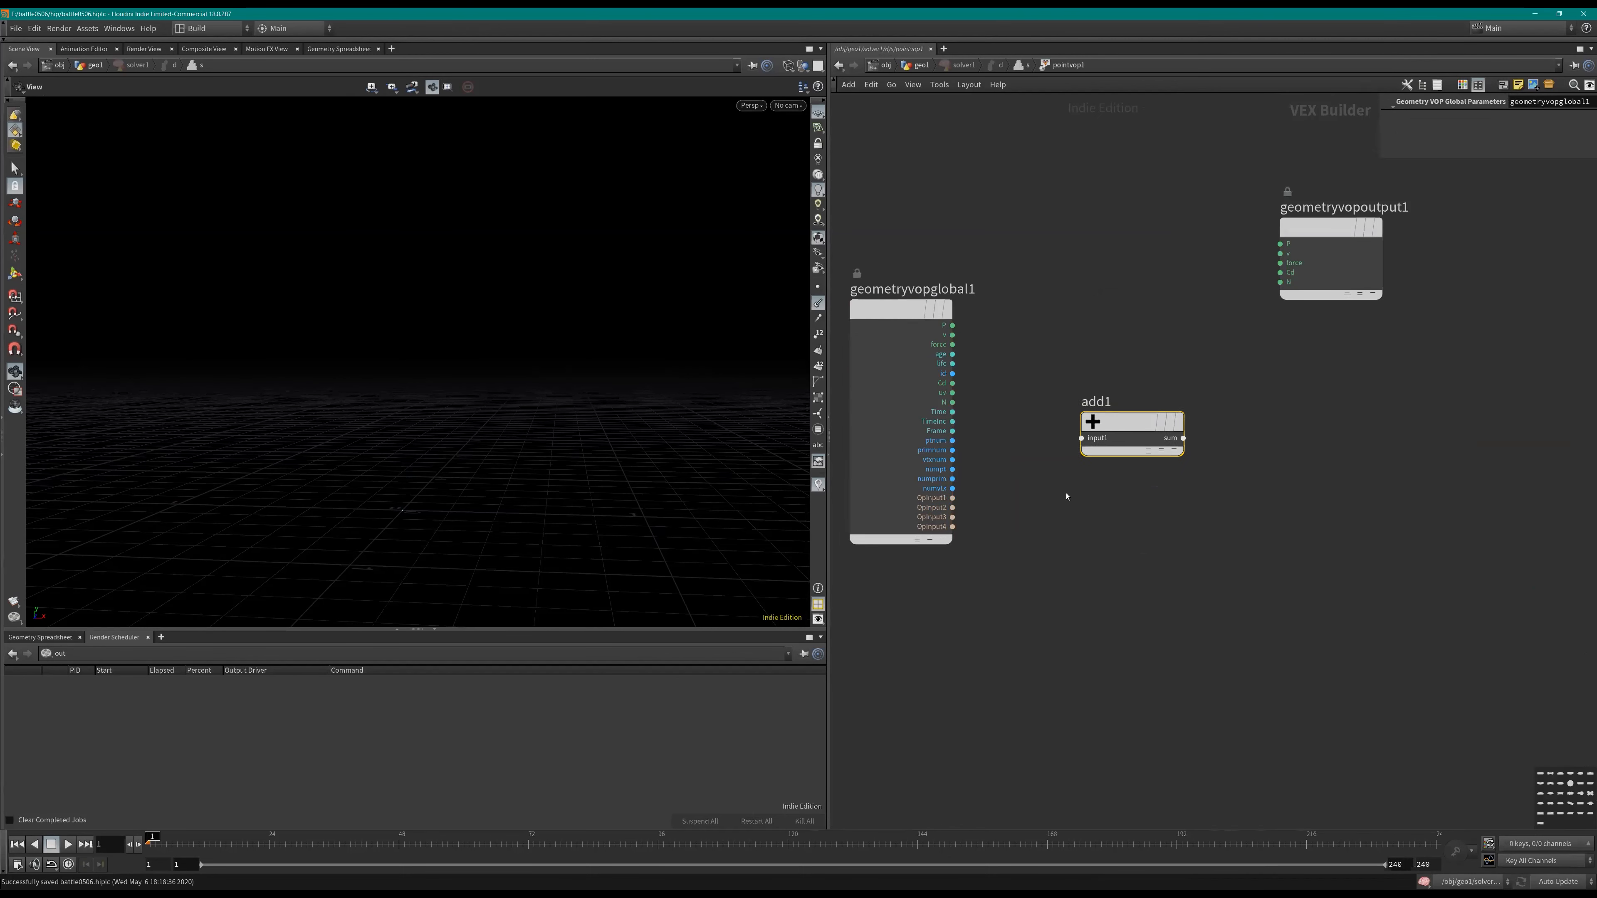
left_click_drag(947, 339, 1427, 350)
left_click_drag(1097, 419, 1268, 368)
left_click(1219, 388)
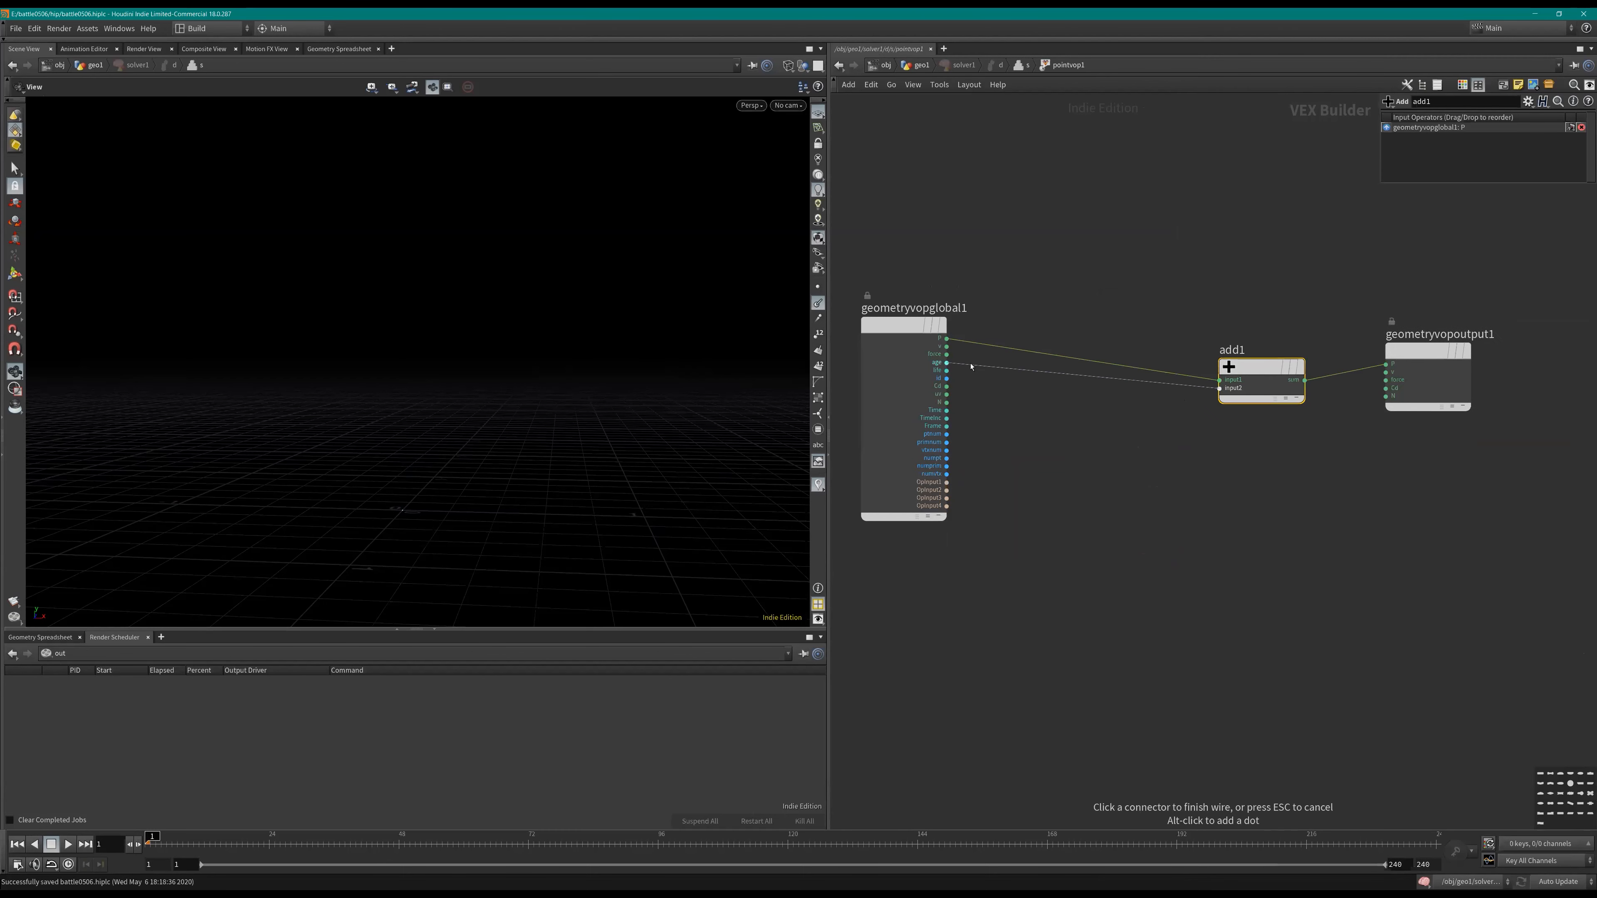
left_click(947, 402)
Step: Insert a Multiply node on the wire between N and add1
key("Tab")
type("mul")
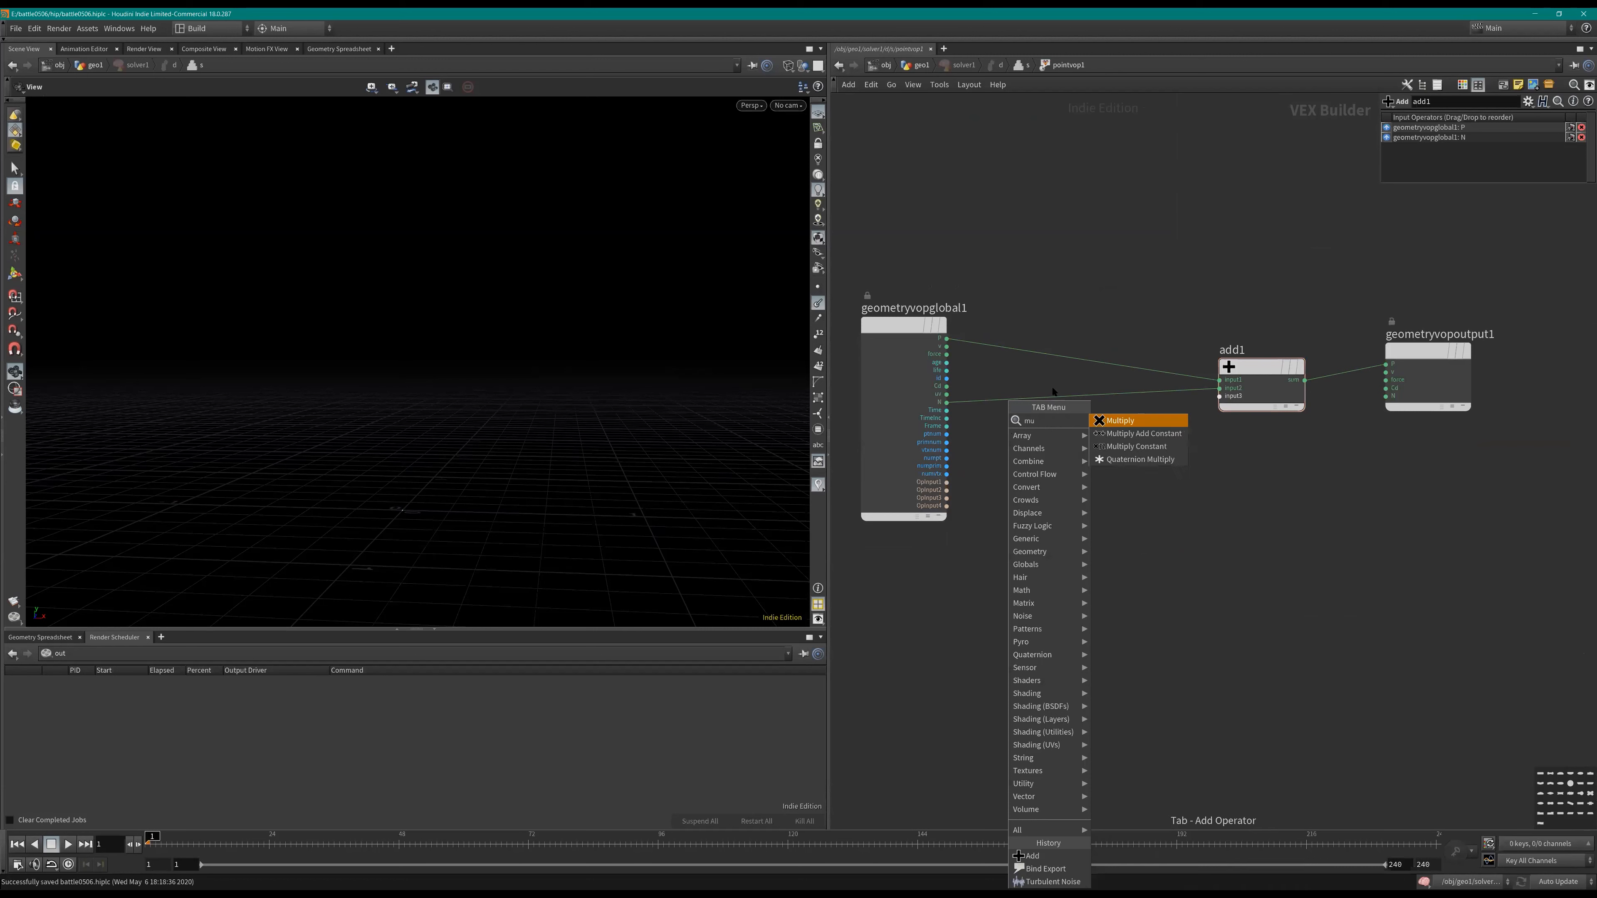
key("Return")
left_click(1068, 400)
Step: Promote multiply1's second input to a parameter and label it Rate
middle_click(1021, 417)
left_click(1022, 419)
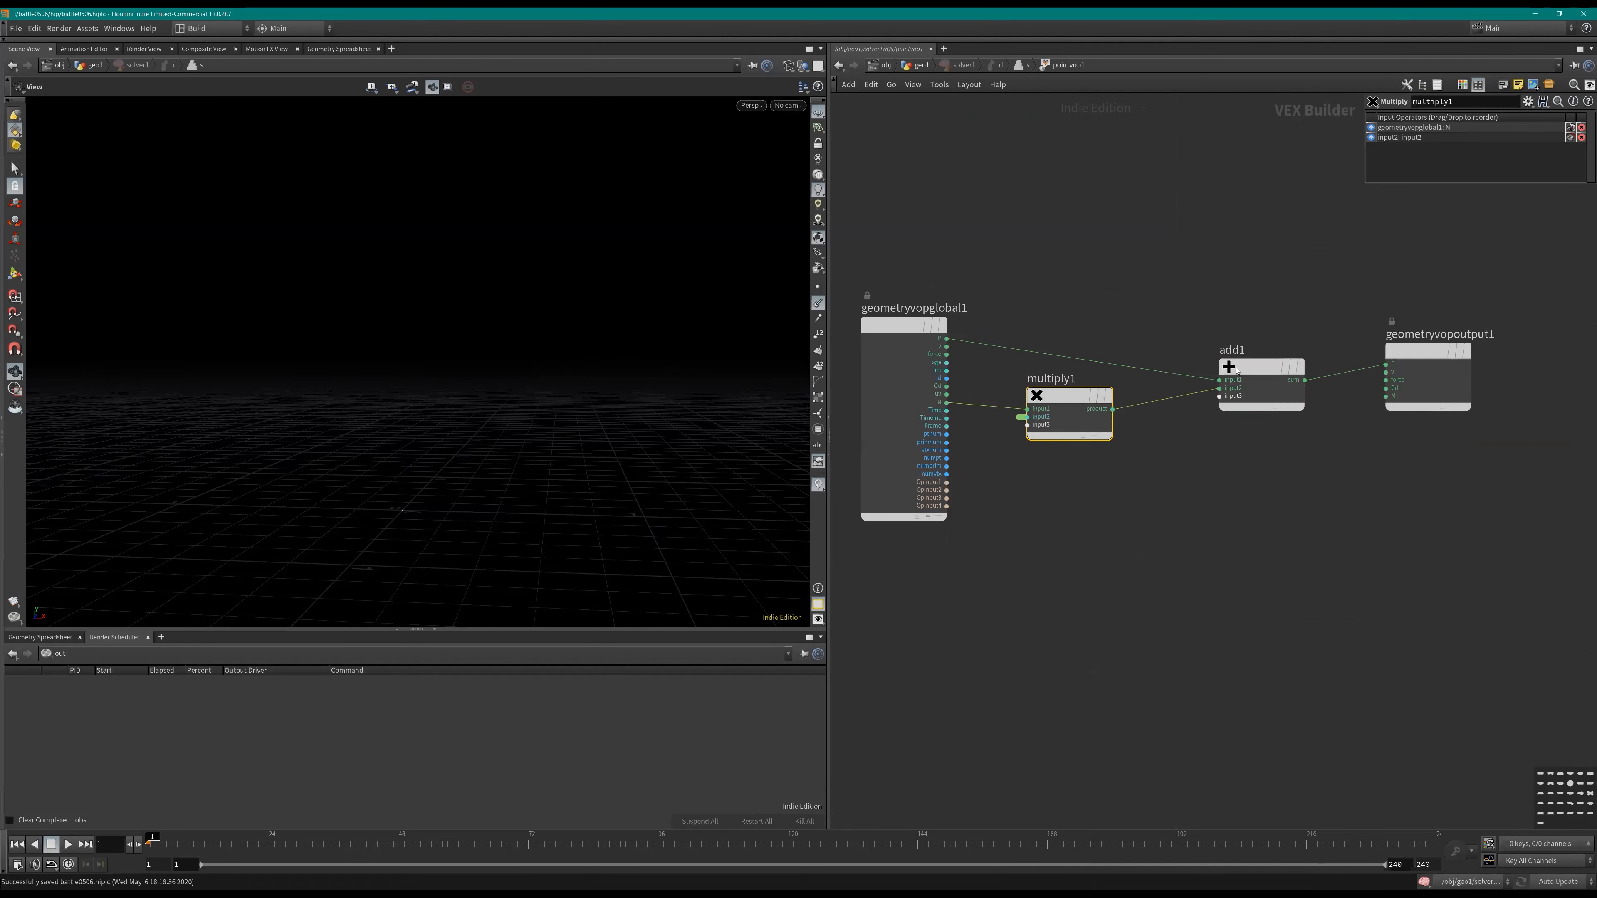
type("S")
type("ate")
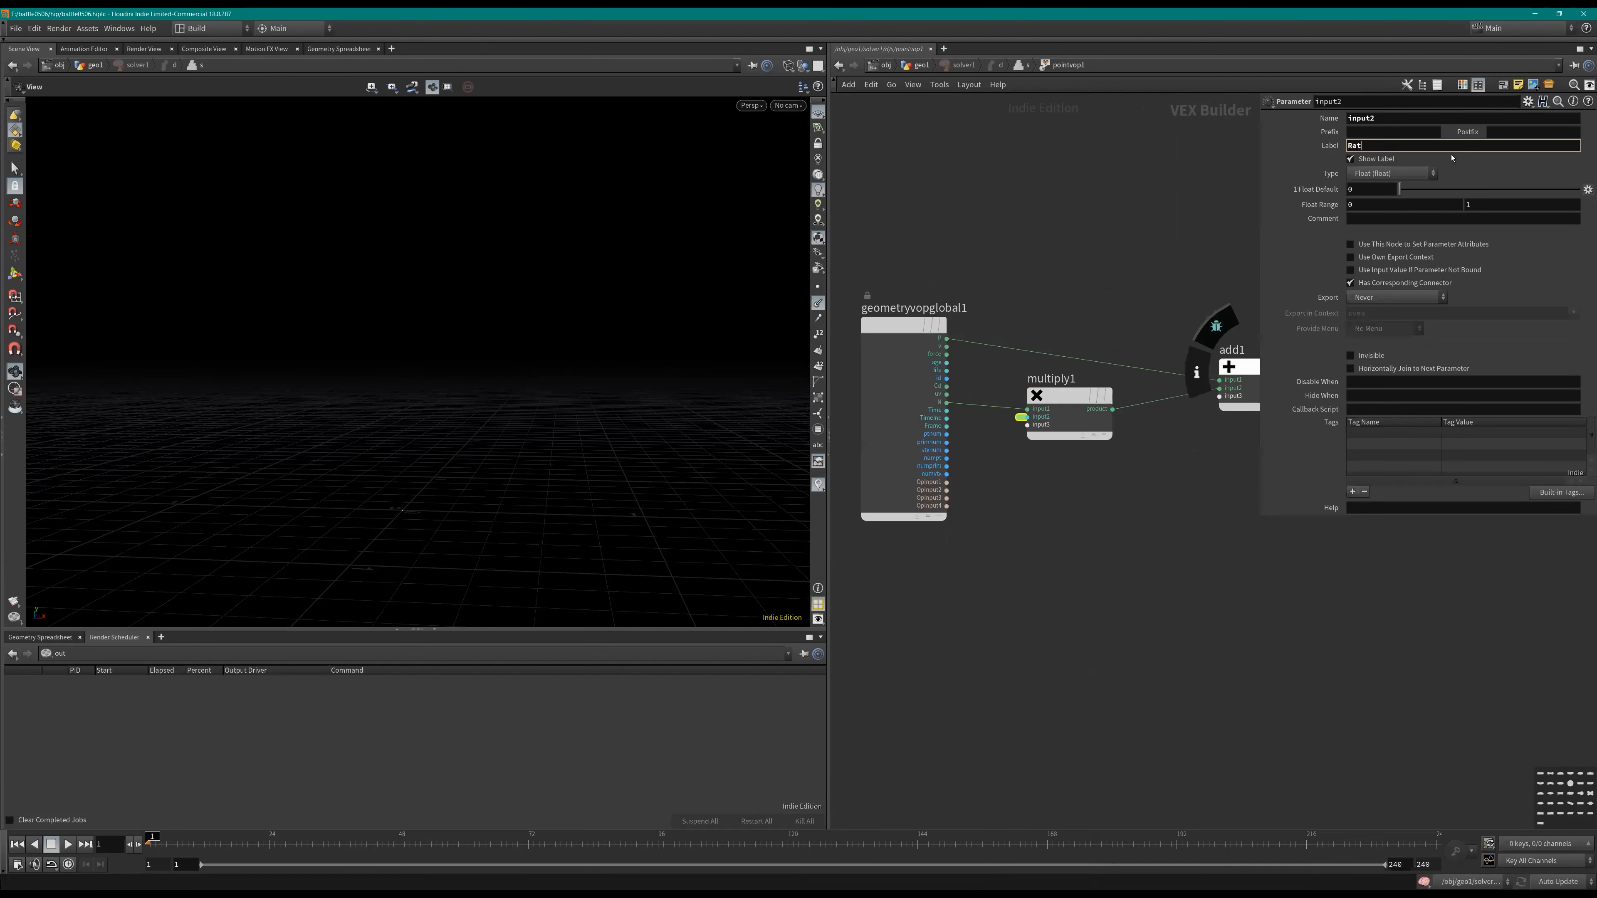
key("Return")
Step: Return to the solver's geometry network, position pointvop1 under Prev_Frame, and set its Rate to 0.179
key("u")
middle_click_drag(1118, 539, 1050, 516)
left_click_drag(1086, 501, 1068, 531)
left_click_drag(1480, 328, 1501, 329)
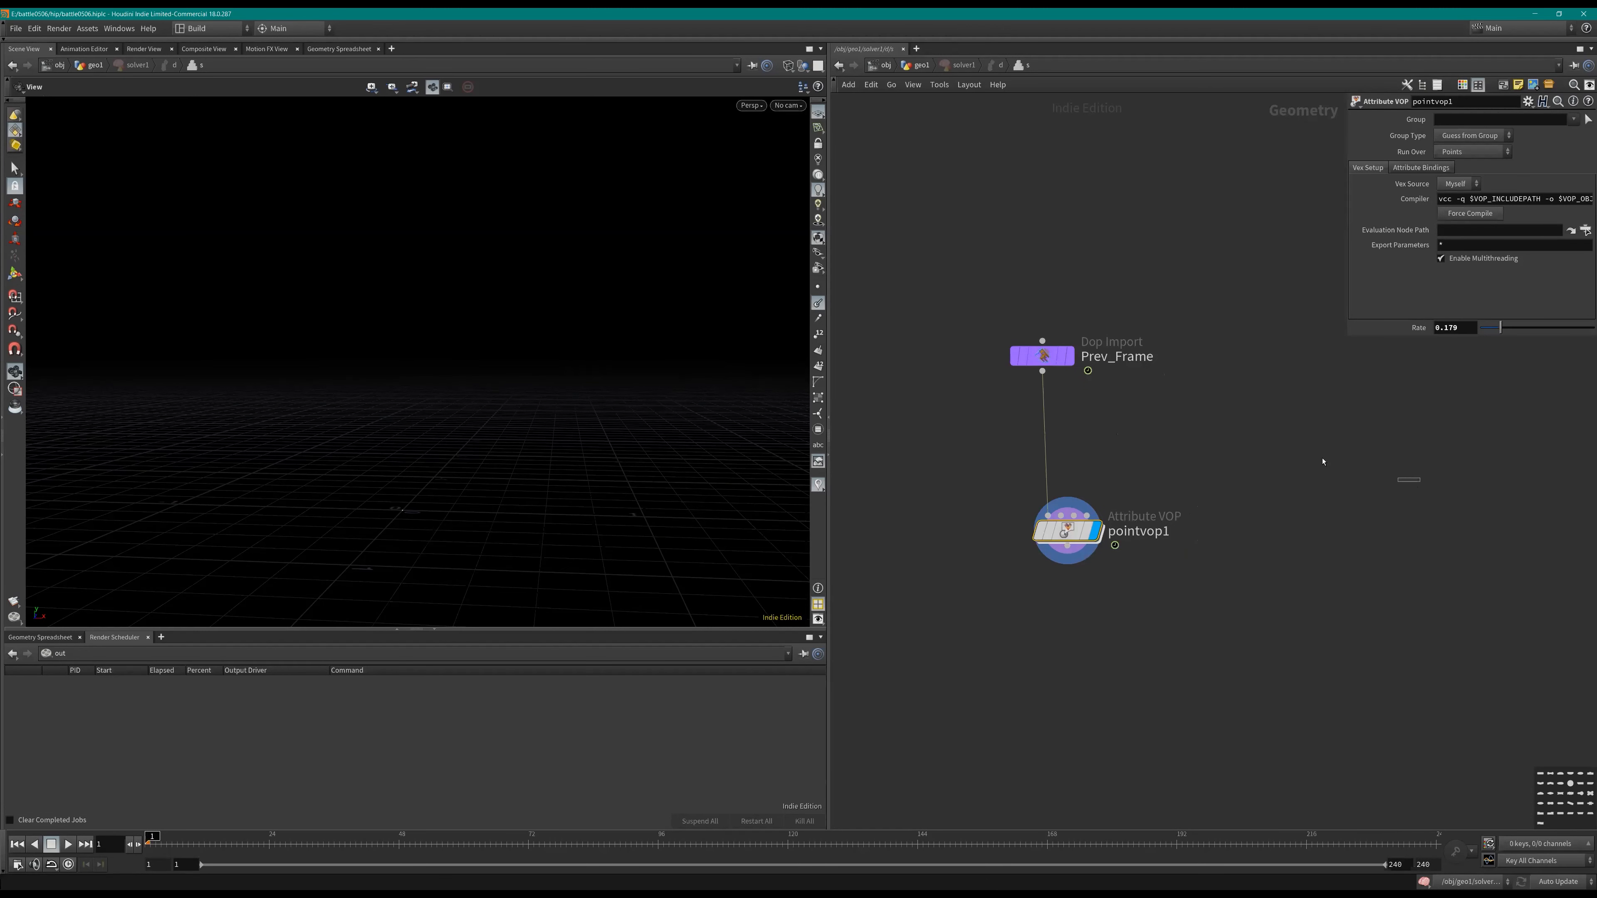
Step: Open pointvop1 with the network pane maximized and add an Add Point node
key("i")
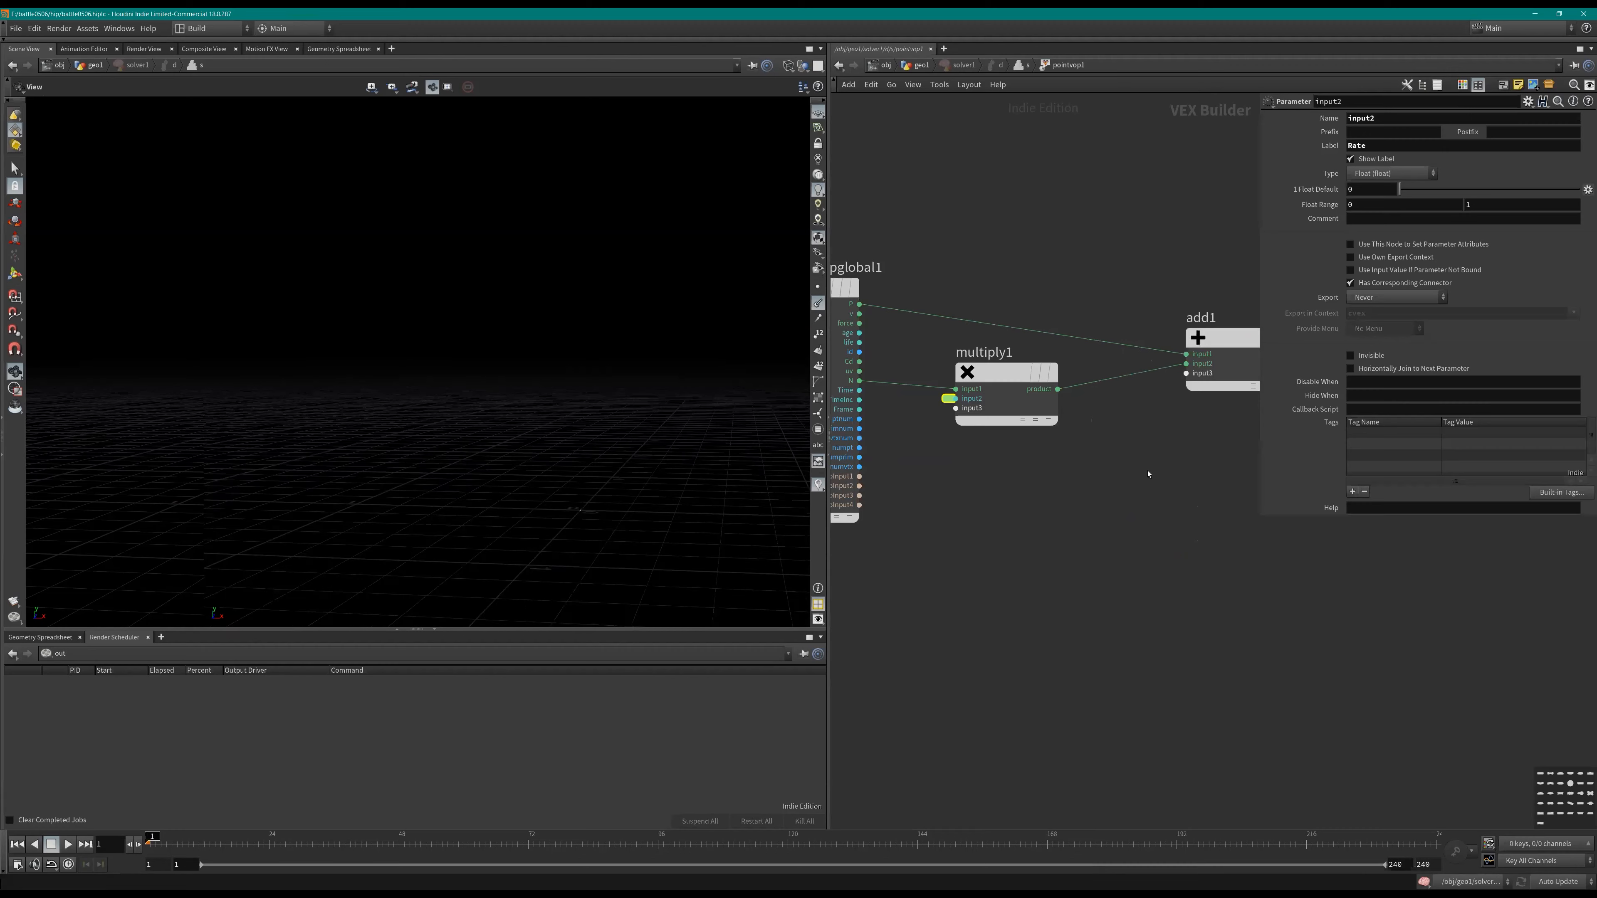
key("ctrl+b")
key("Tab")
left_click(730, 579)
Step: Return to geo1 and insert an Add node between add2 and solver1
key("u")
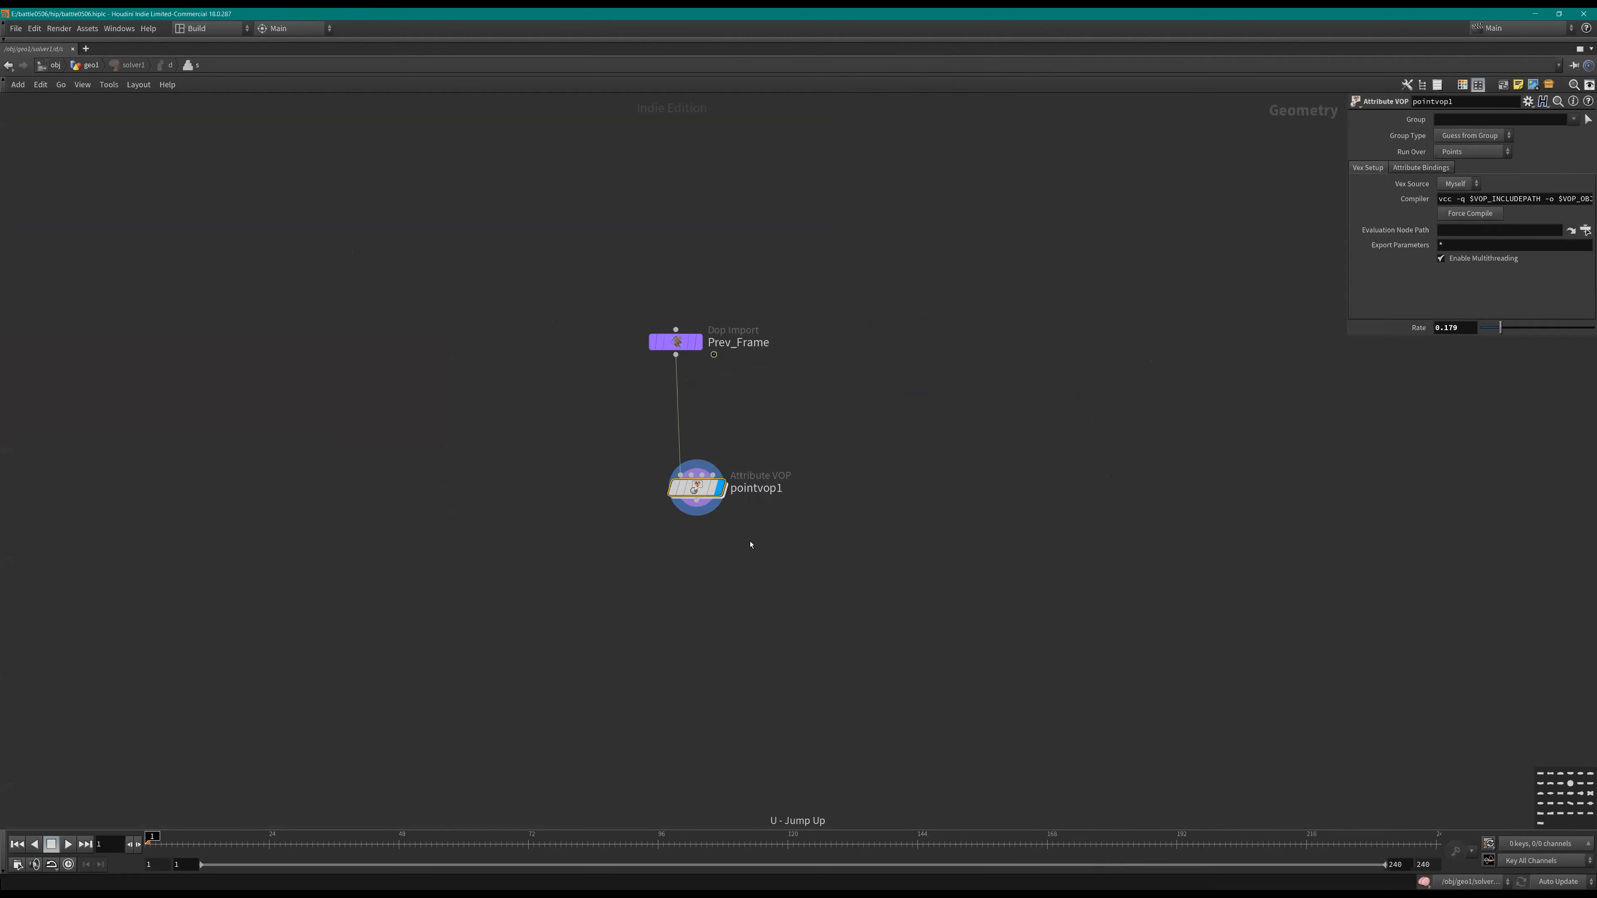
key("u")
key("Tab")
type("add")
key("Return")
left_click(541, 416)
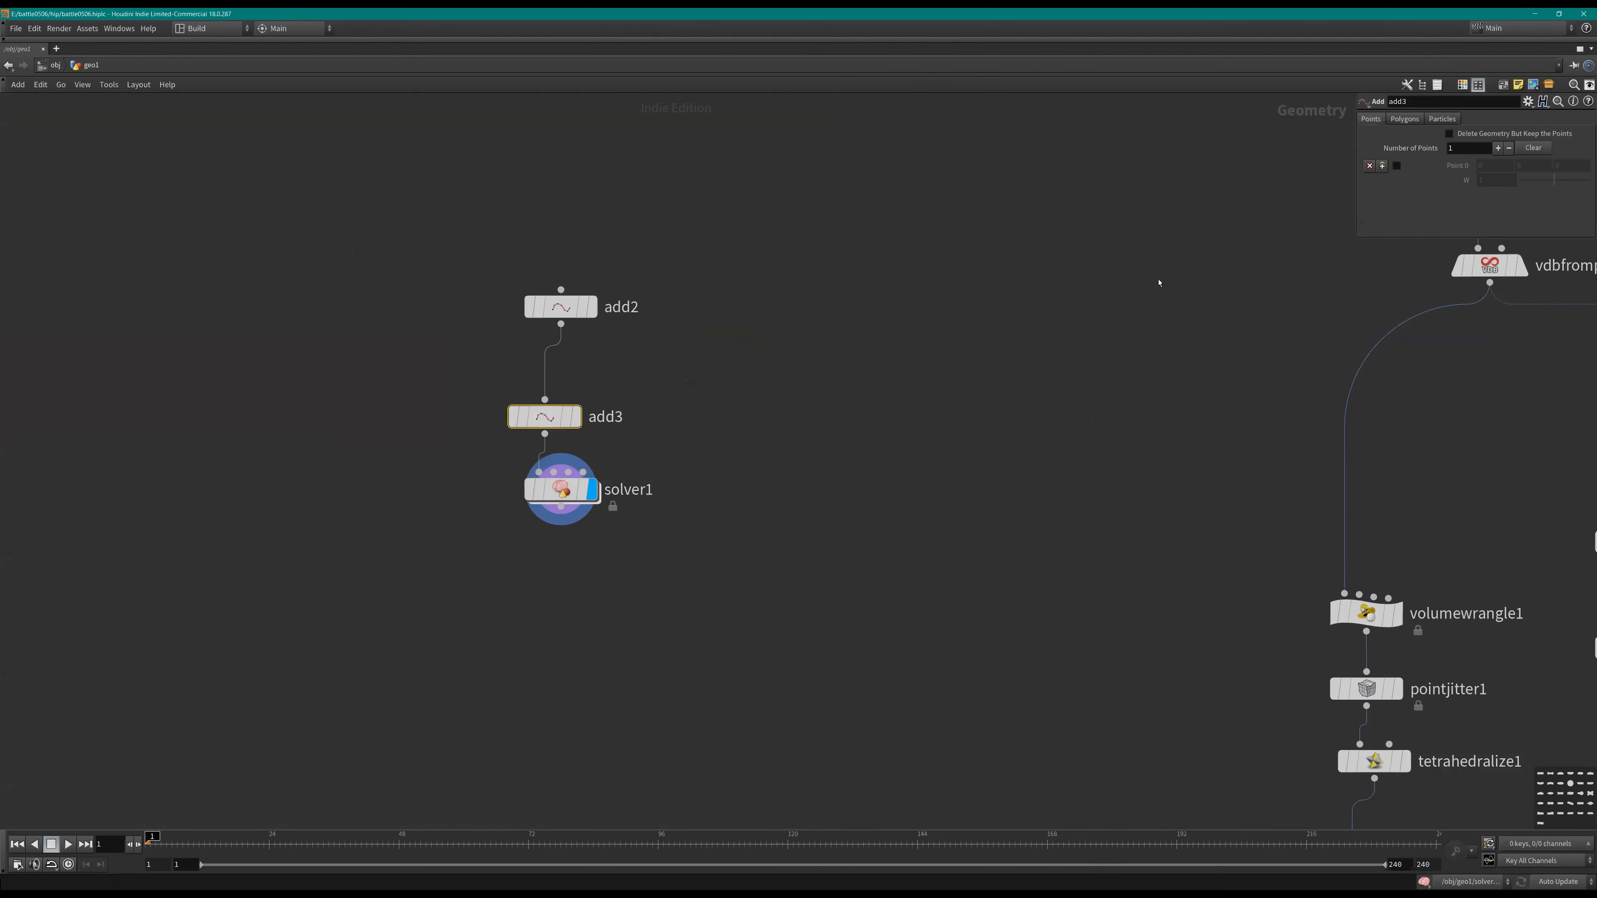
Step: Set add3 to create polygons By Group, adding all points
left_click(1395, 120)
left_click(1435, 150)
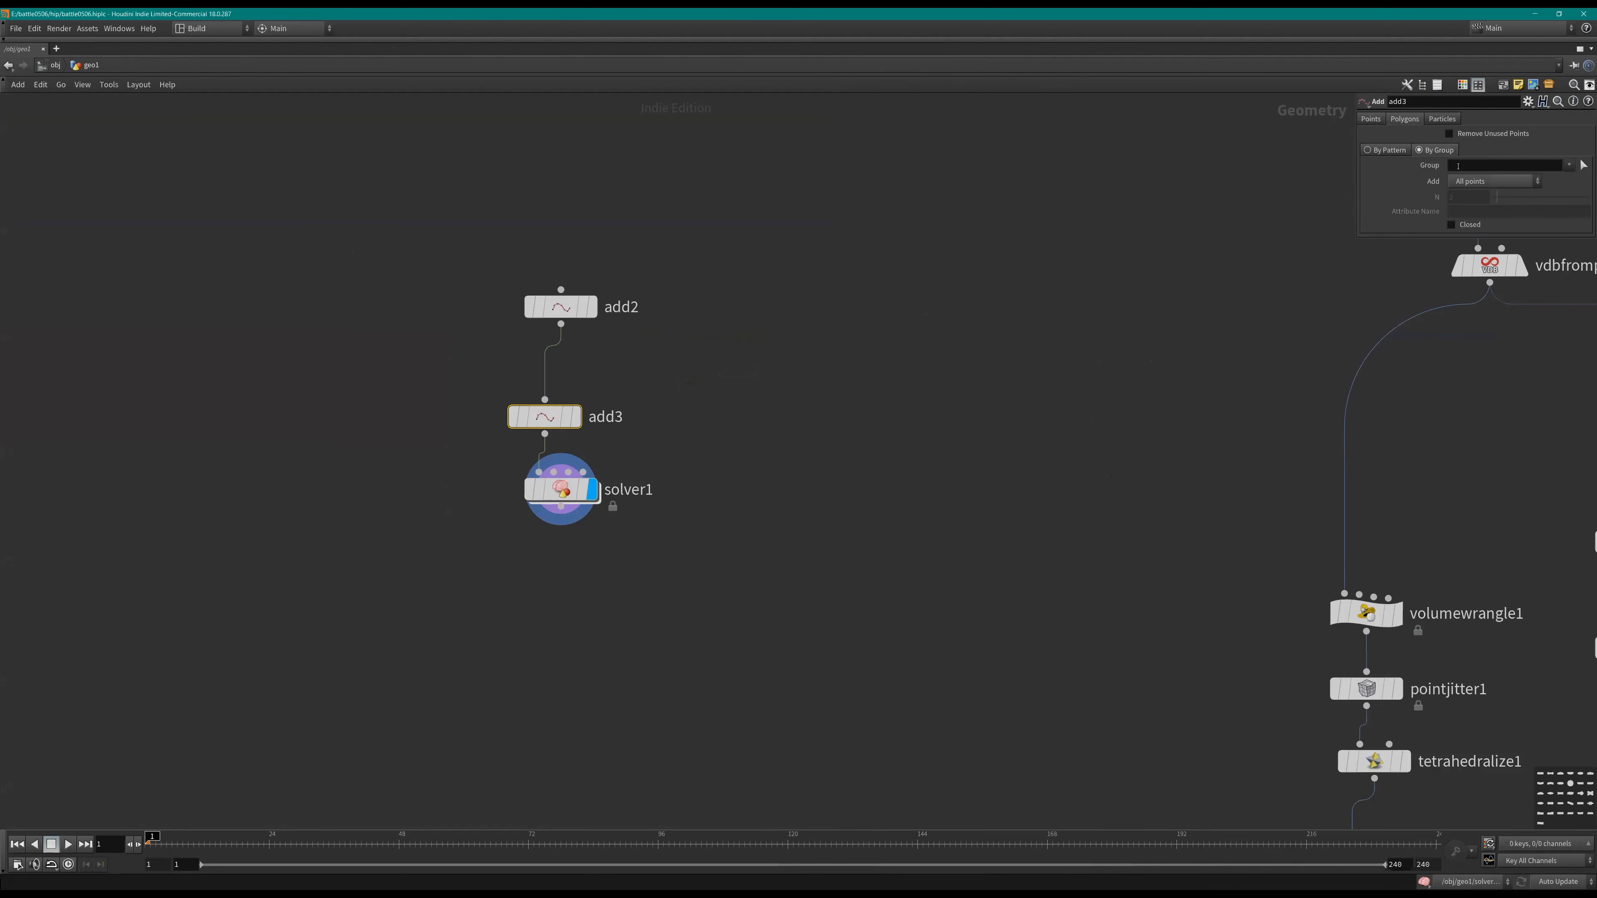
middle_click_drag(845, 362, 1025, 357)
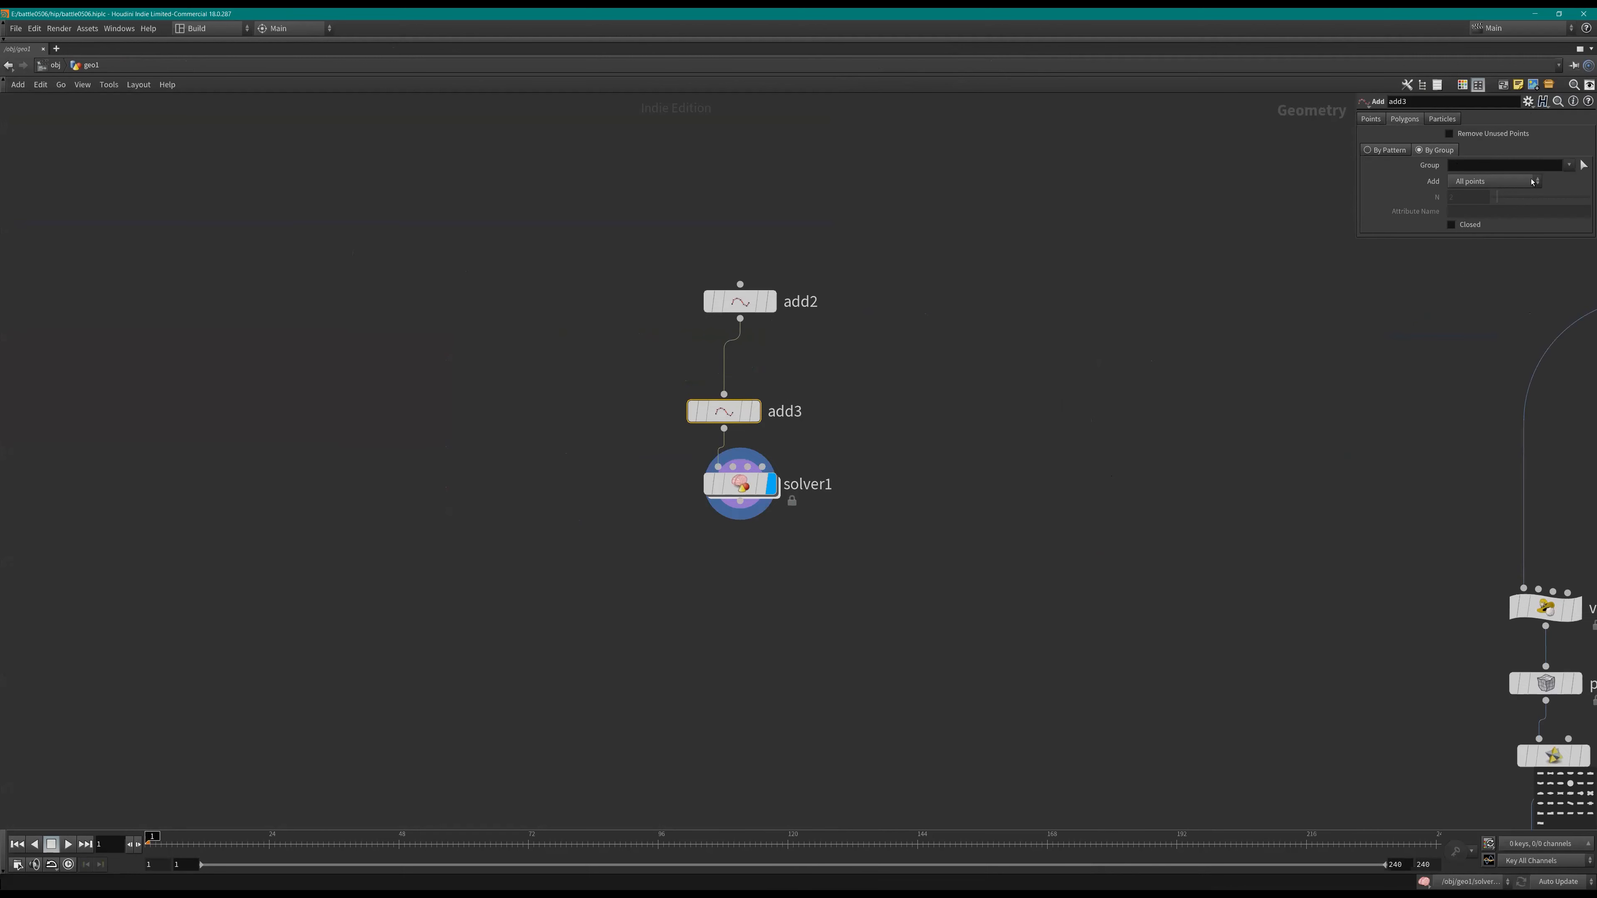
left_click(1469, 183)
Step: Save the scene, go back into the solver's pointvop1, and add a Set Attribute node near addpoint1
double_click(740, 484)
key("ctrl+s")
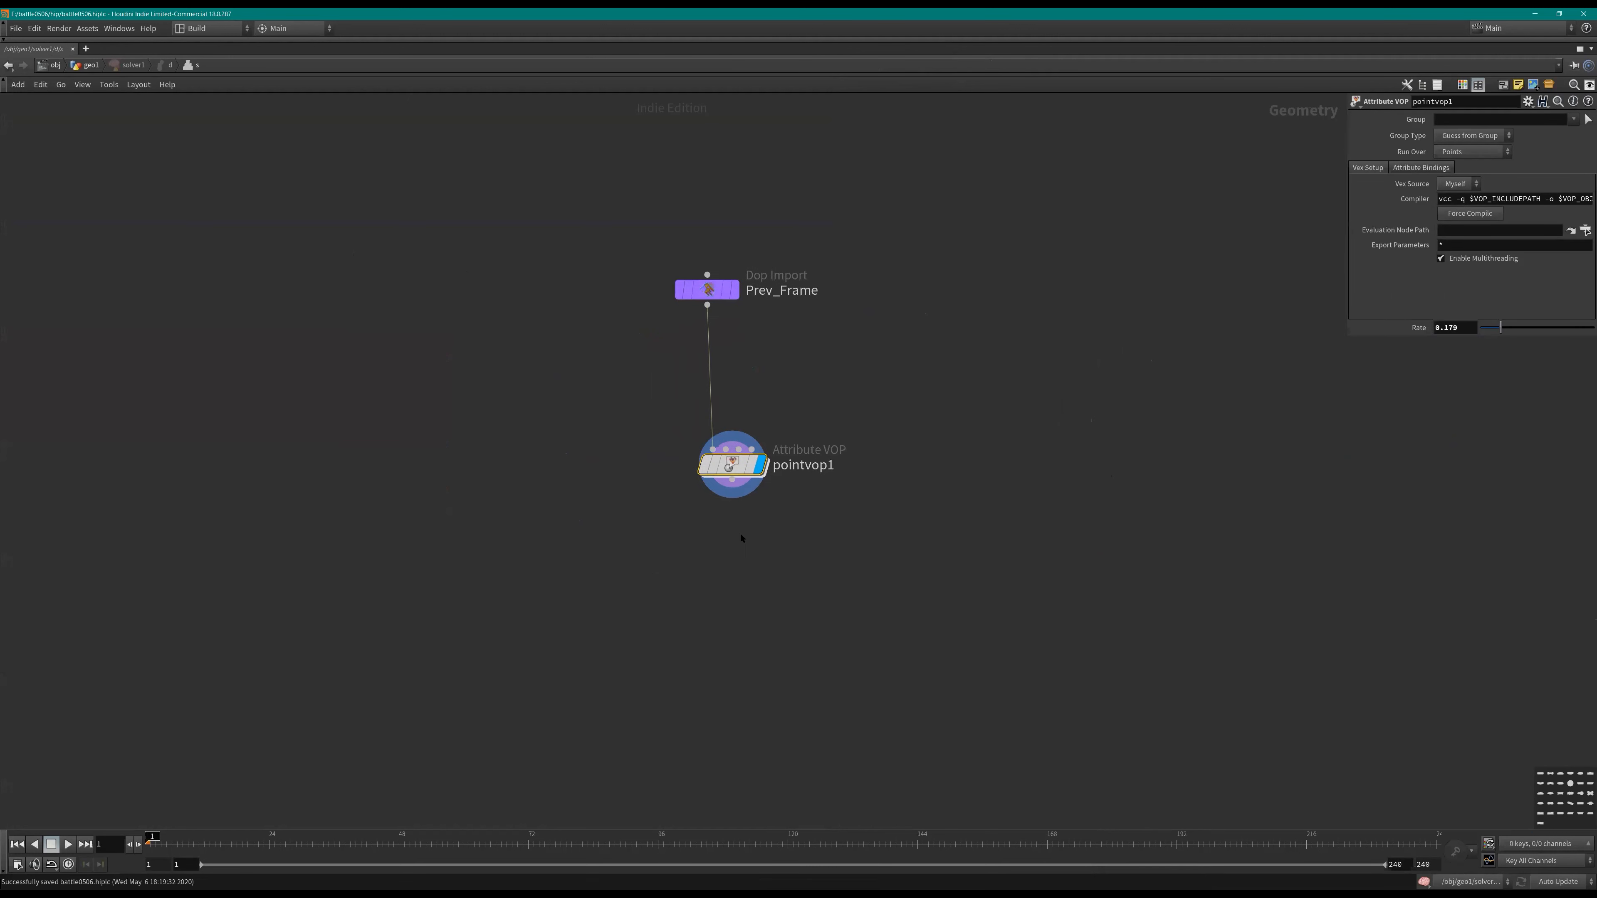
key("shift+s")
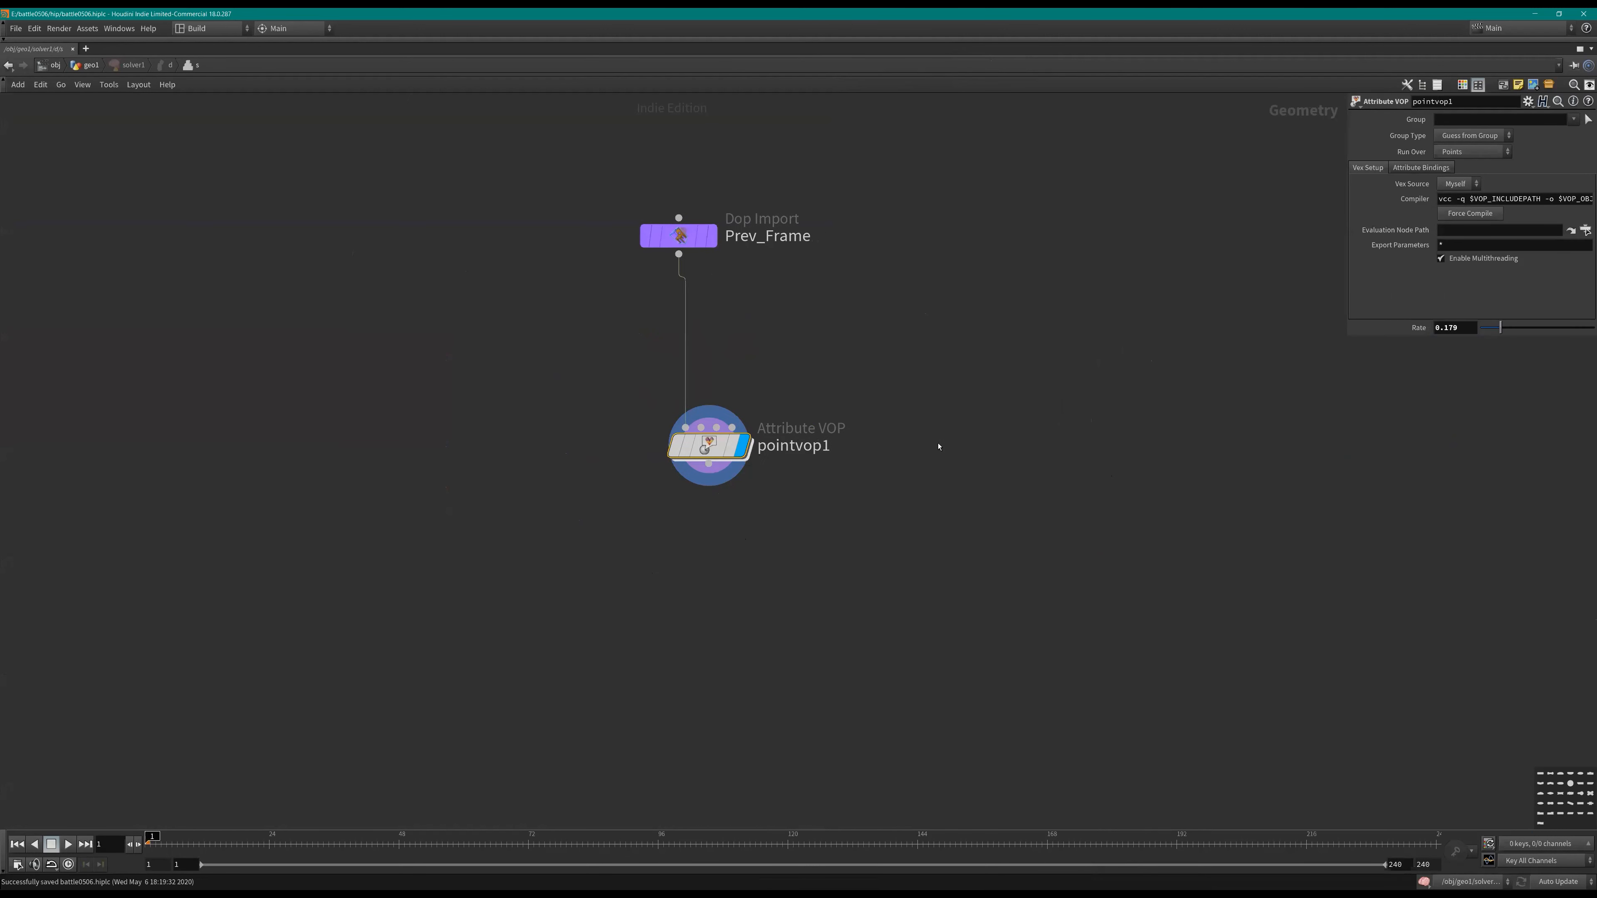
key("Return")
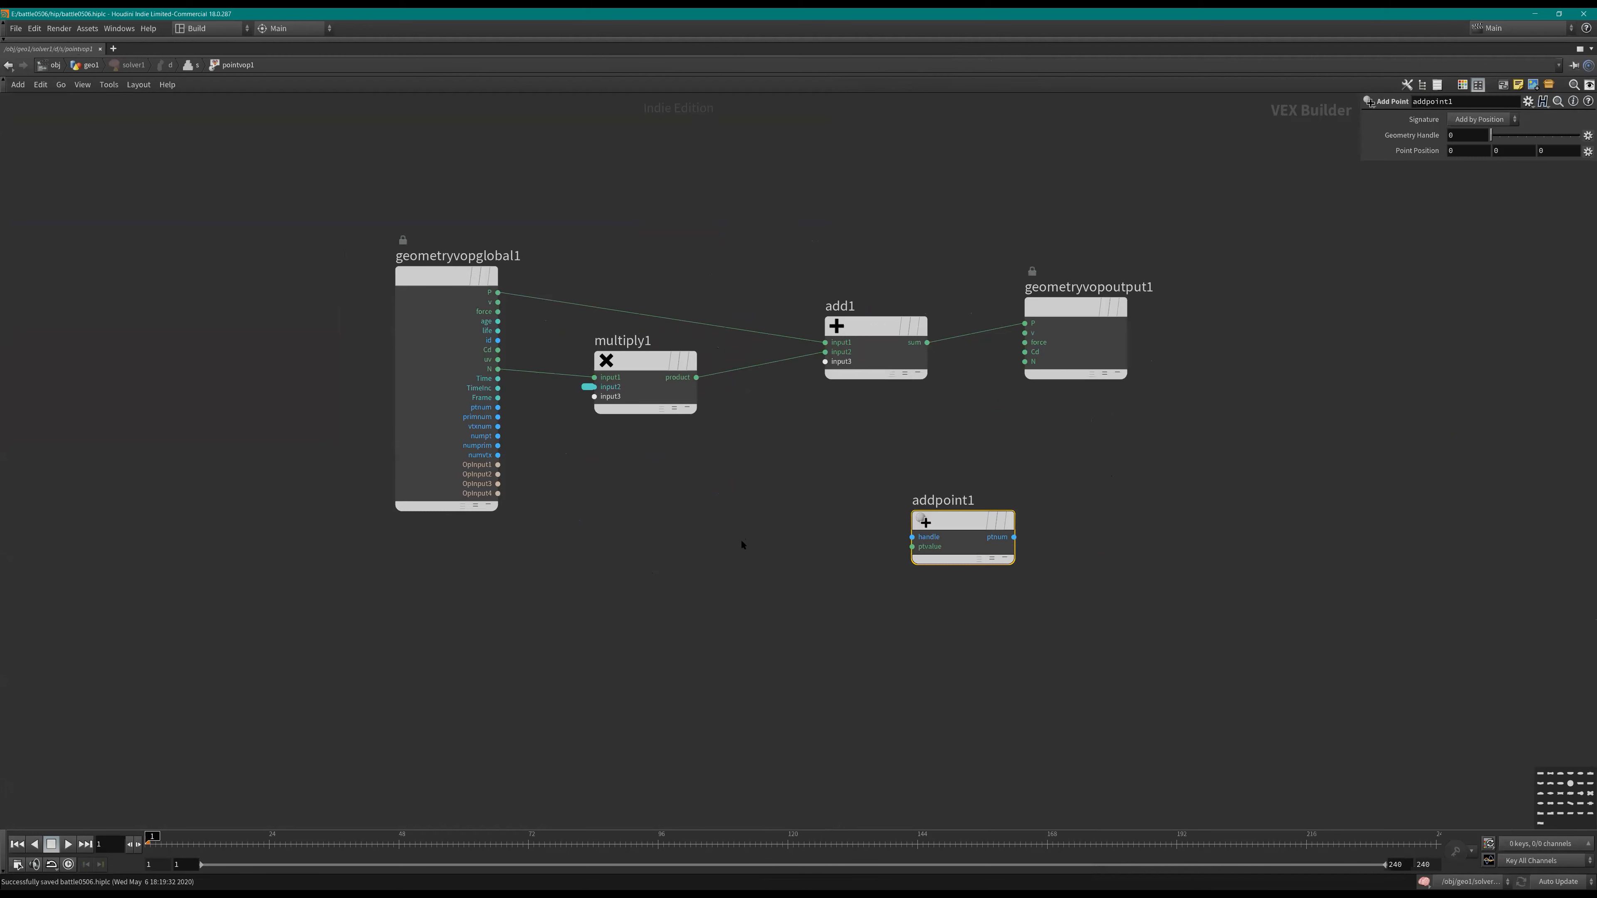
key("Tab")
type("setat")
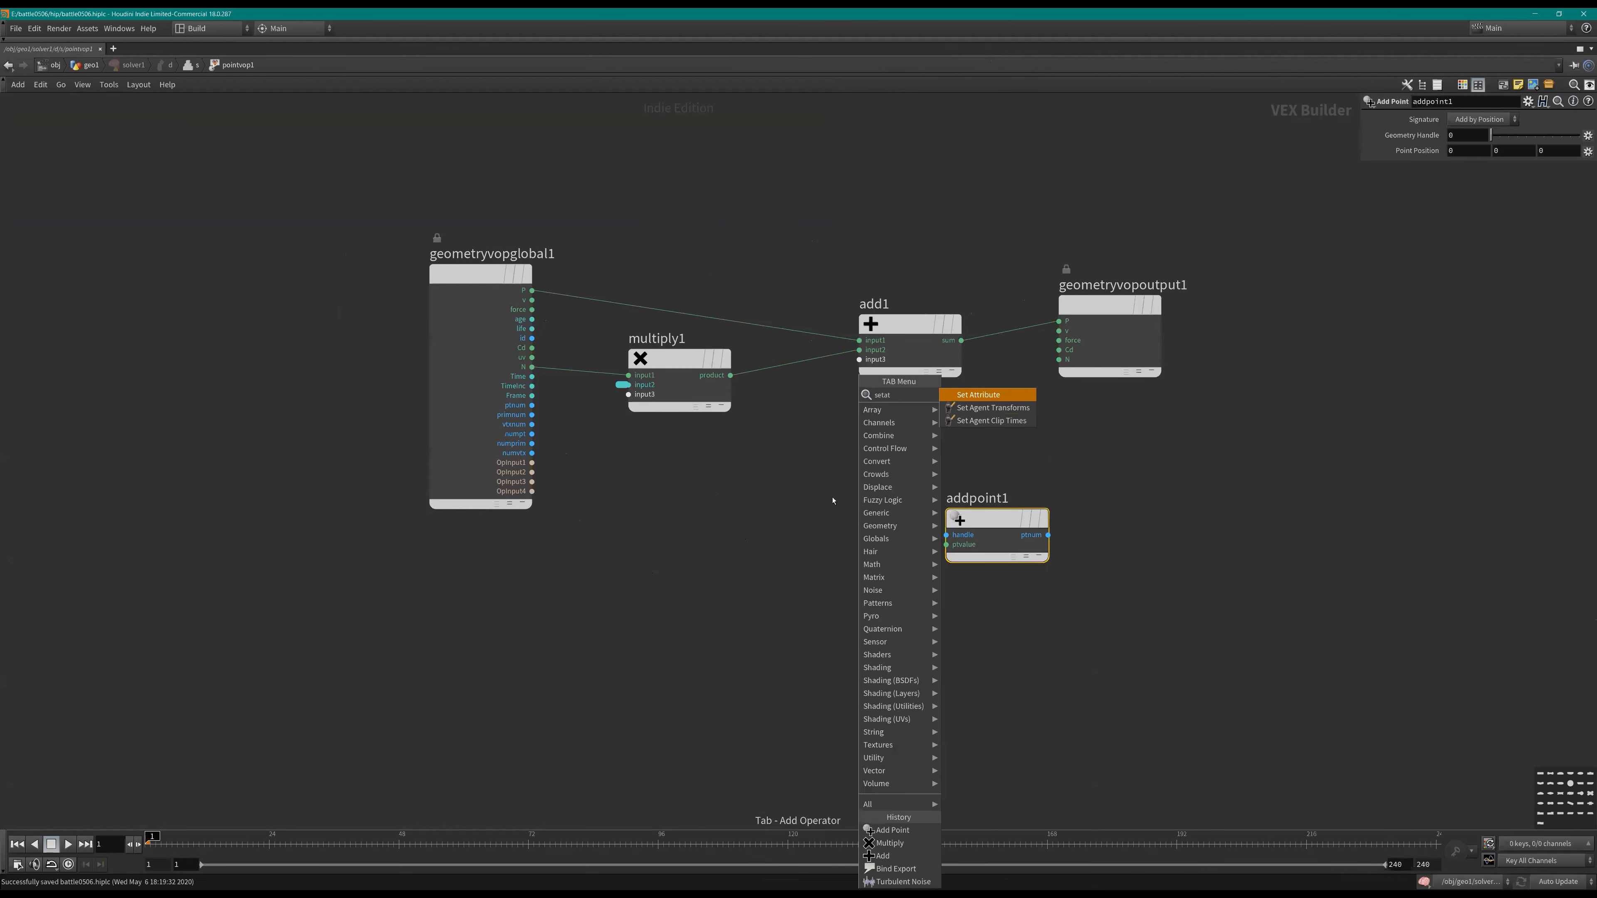
key("Return")
Step: Wire add1's sum into addpoint1's ptvalue input and delete geometryvopoutput1
left_click(946, 544)
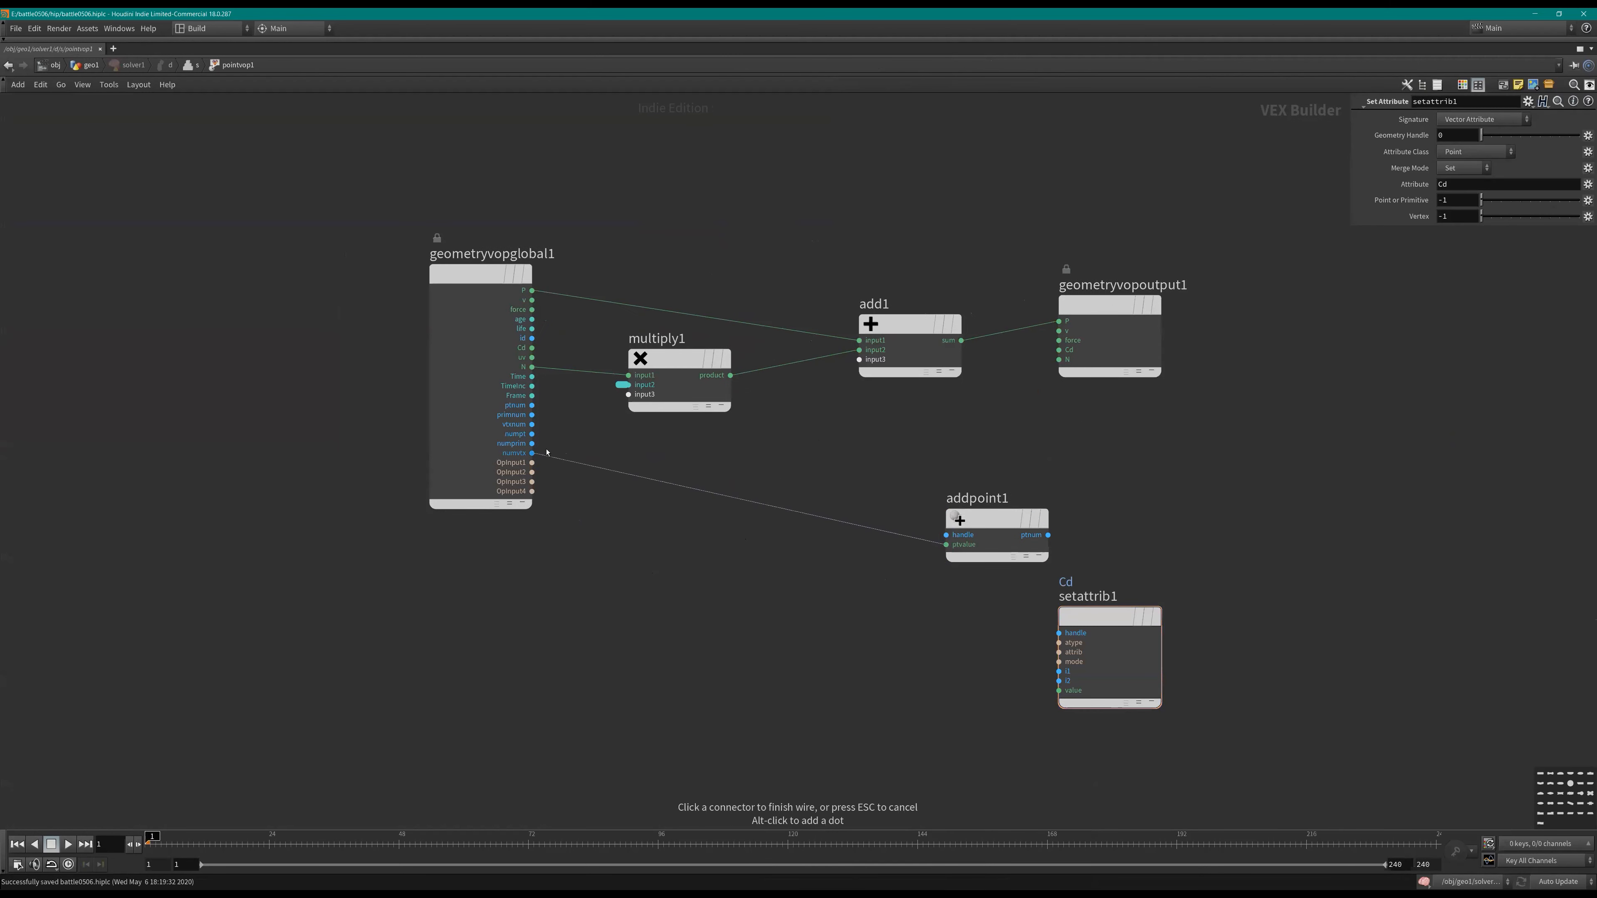
left_click(961, 340)
left_click(1119, 368)
middle_click_drag(1130, 419, 1088, 423)
key("Delete")
left_click_drag(944, 532, 996, 501)
scroll(994, 505, "up", 1)
middle_click_drag(1184, 458, 1110, 467)
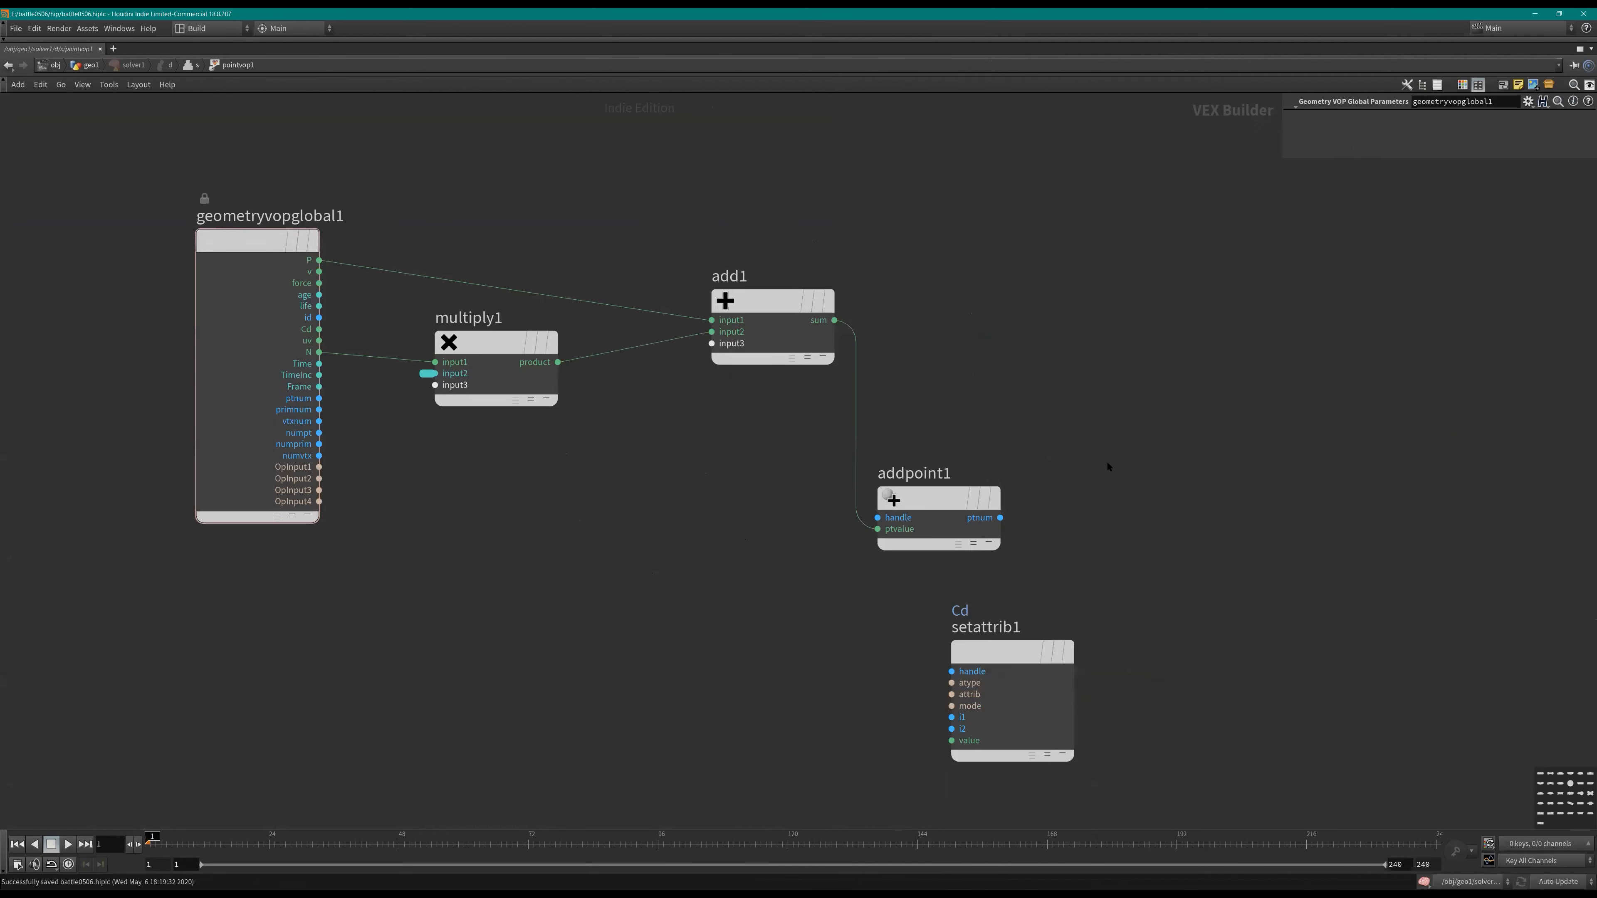
scroll(1110, 469, "down", 1)
Step: Feed the global ptnum into addpoint1's ptvalue, and connect addpoint1's ptnum to the i1 input of a new Set Attribute node
left_click(916, 518)
left_click(451, 409)
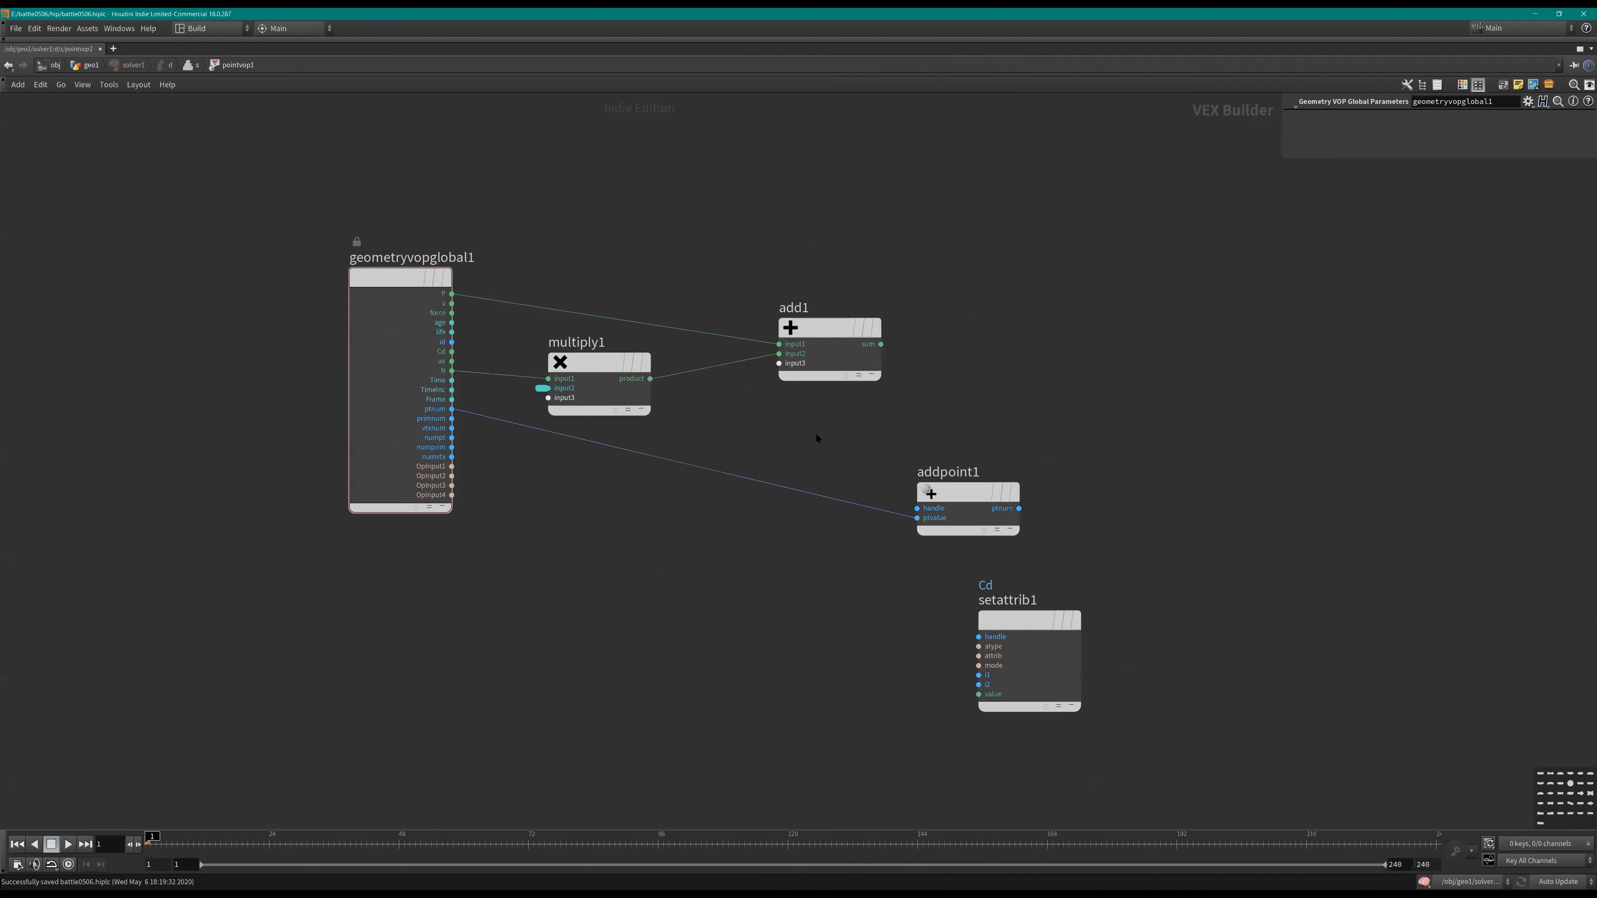
key("Tab")
type("setat")
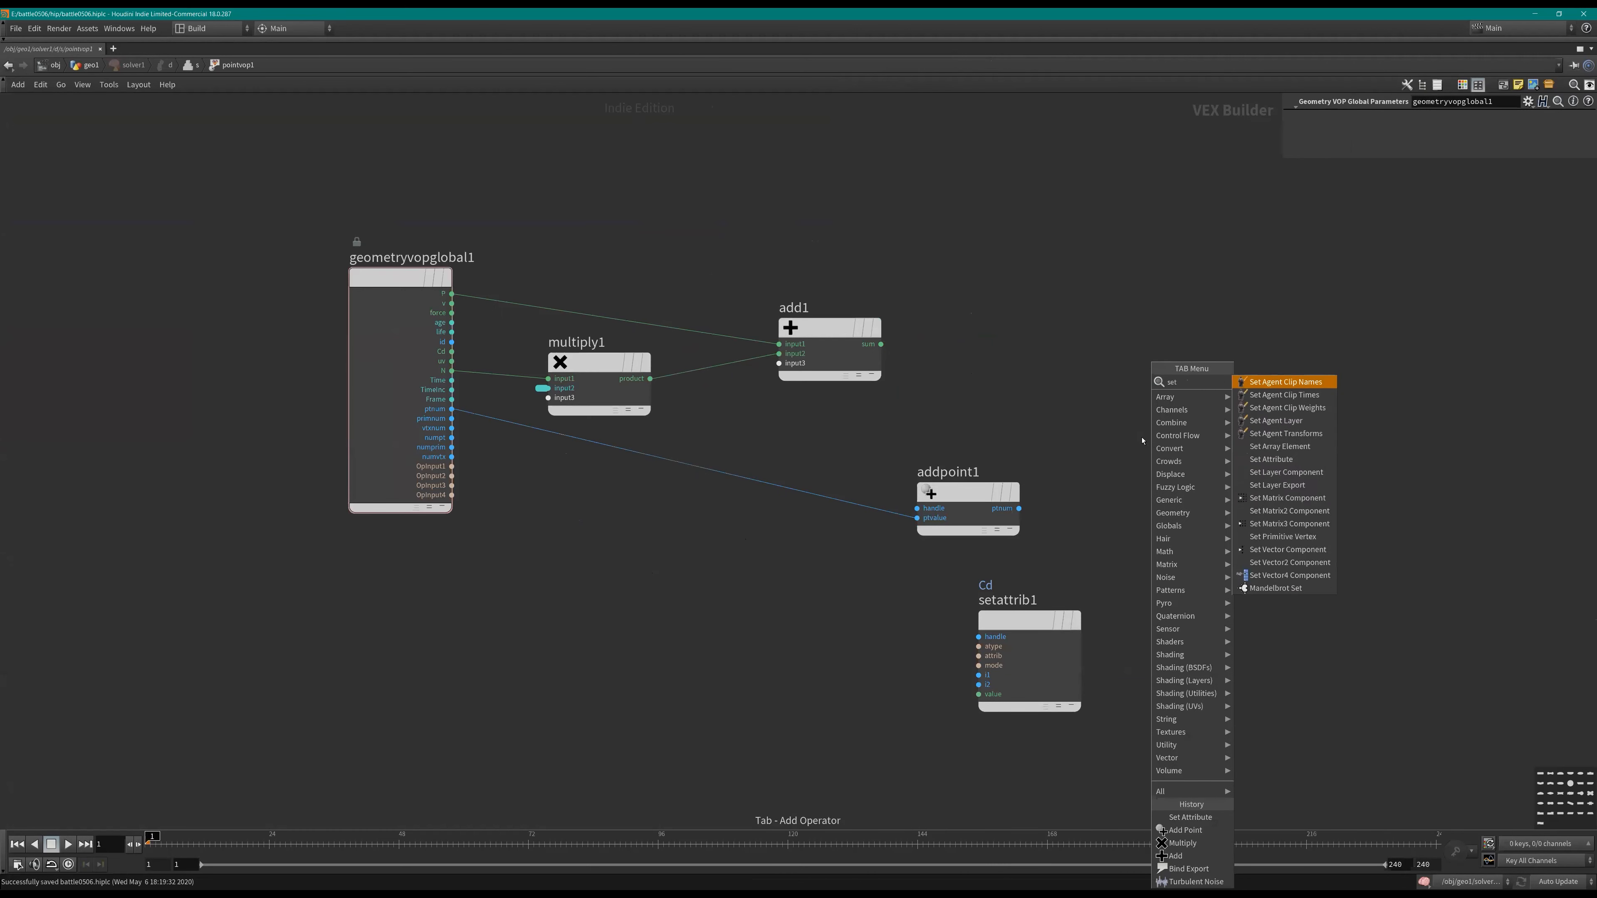
key("Return")
left_click(1099, 290)
left_click(1082, 342)
left_click_drag(1015, 321, 1381, 357)
Step: Set setattrib2's attribute name to P and wire multiply1's product into its value input
left_click_drag(1460, 185, 1349, 216)
type("}")
key("BackSpace")
type("{")
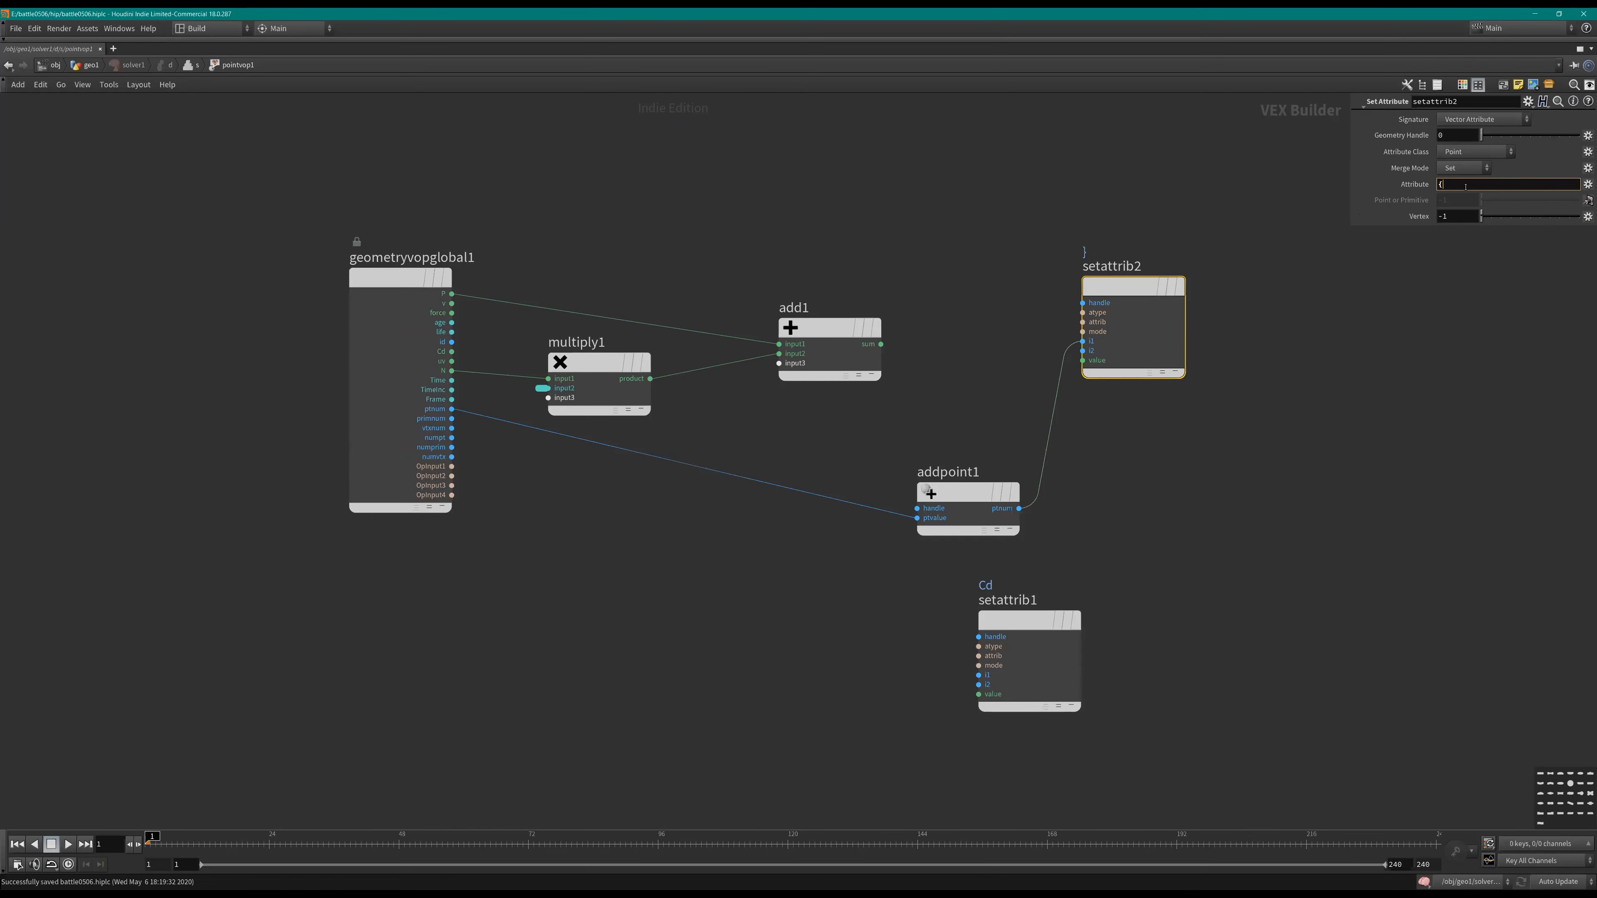
left_click_drag(650, 378, 1082, 361)
left_click(1135, 334)
left_click(1462, 168)
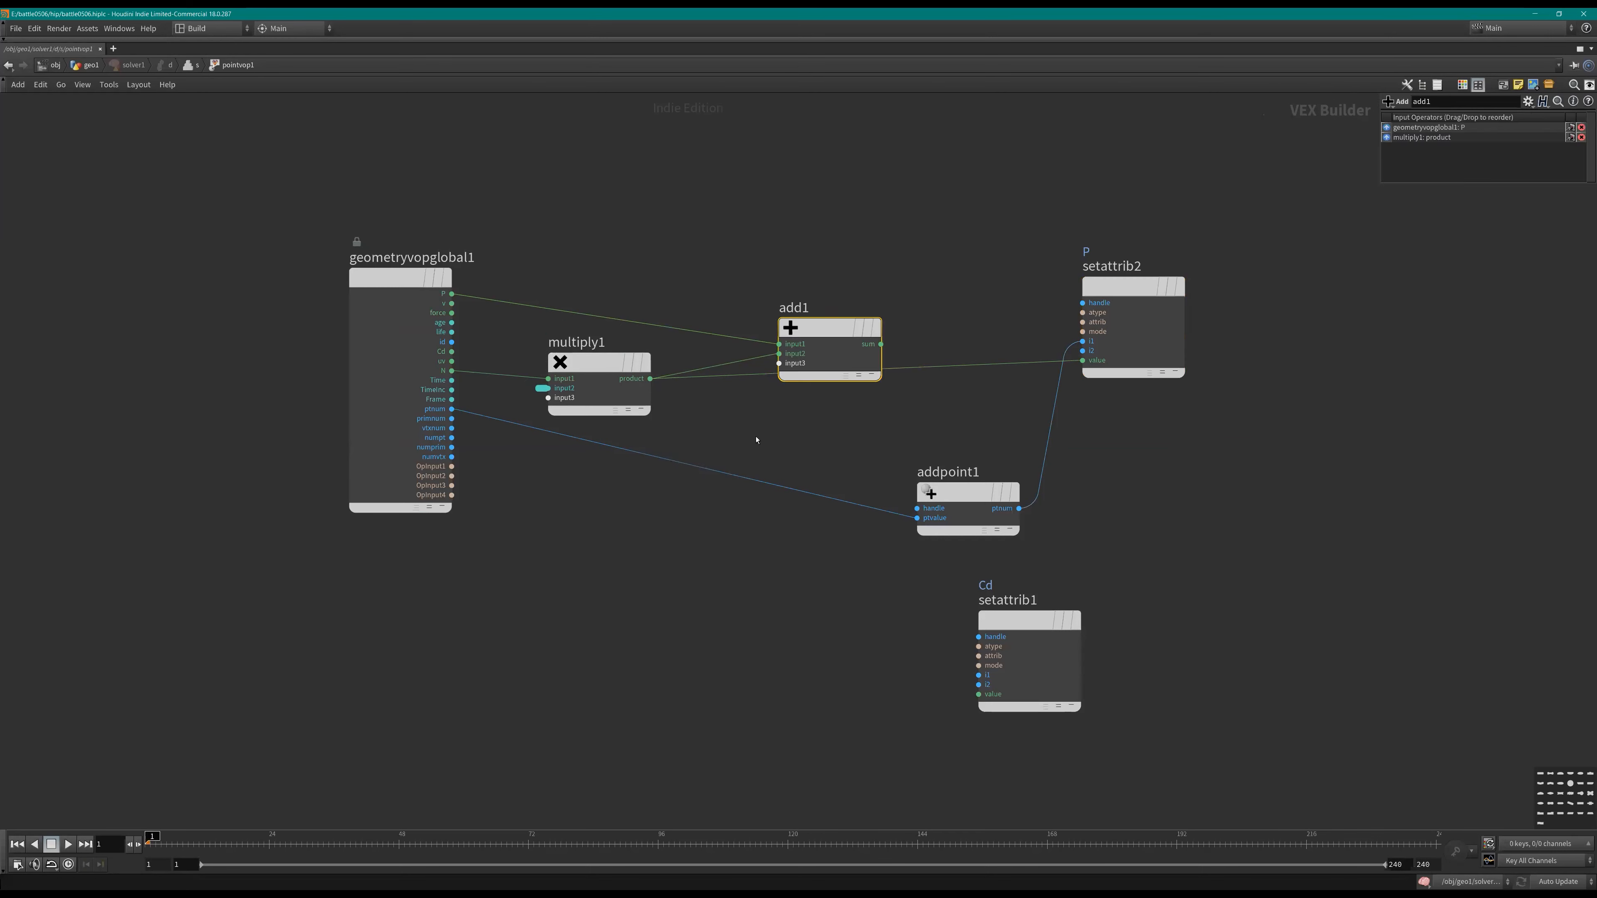
Step: Delete add1 and the unconnected setattrib1, and reposition multiply1 and addpoint1
key("Delete")
left_click_drag(609, 363, 714, 307)
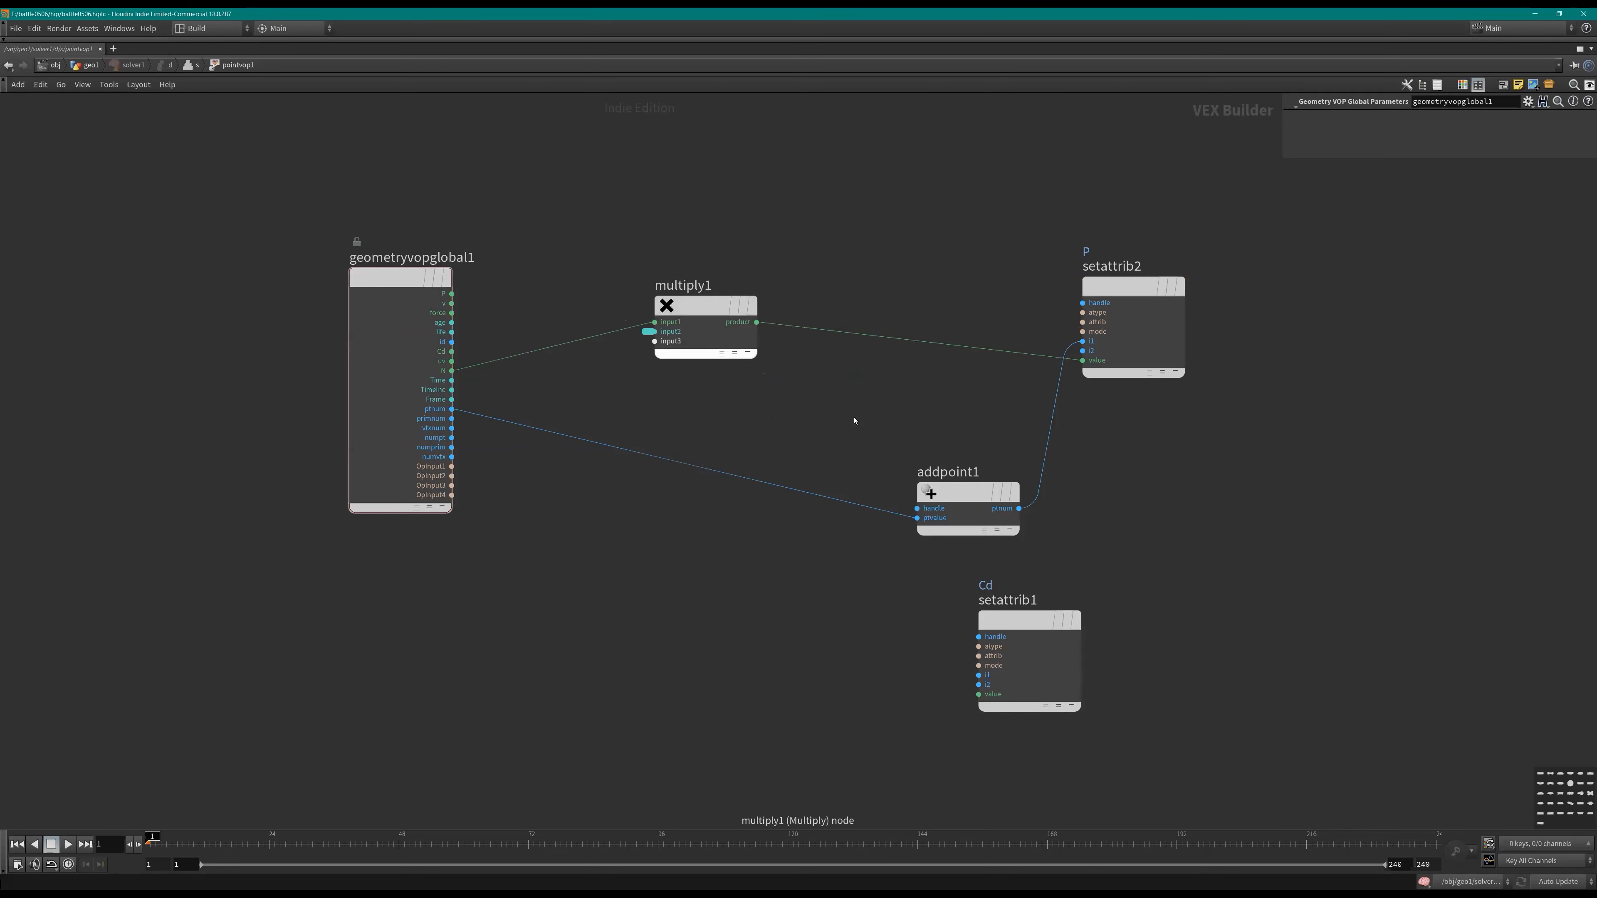
middle_click_drag(856, 421, 868, 374)
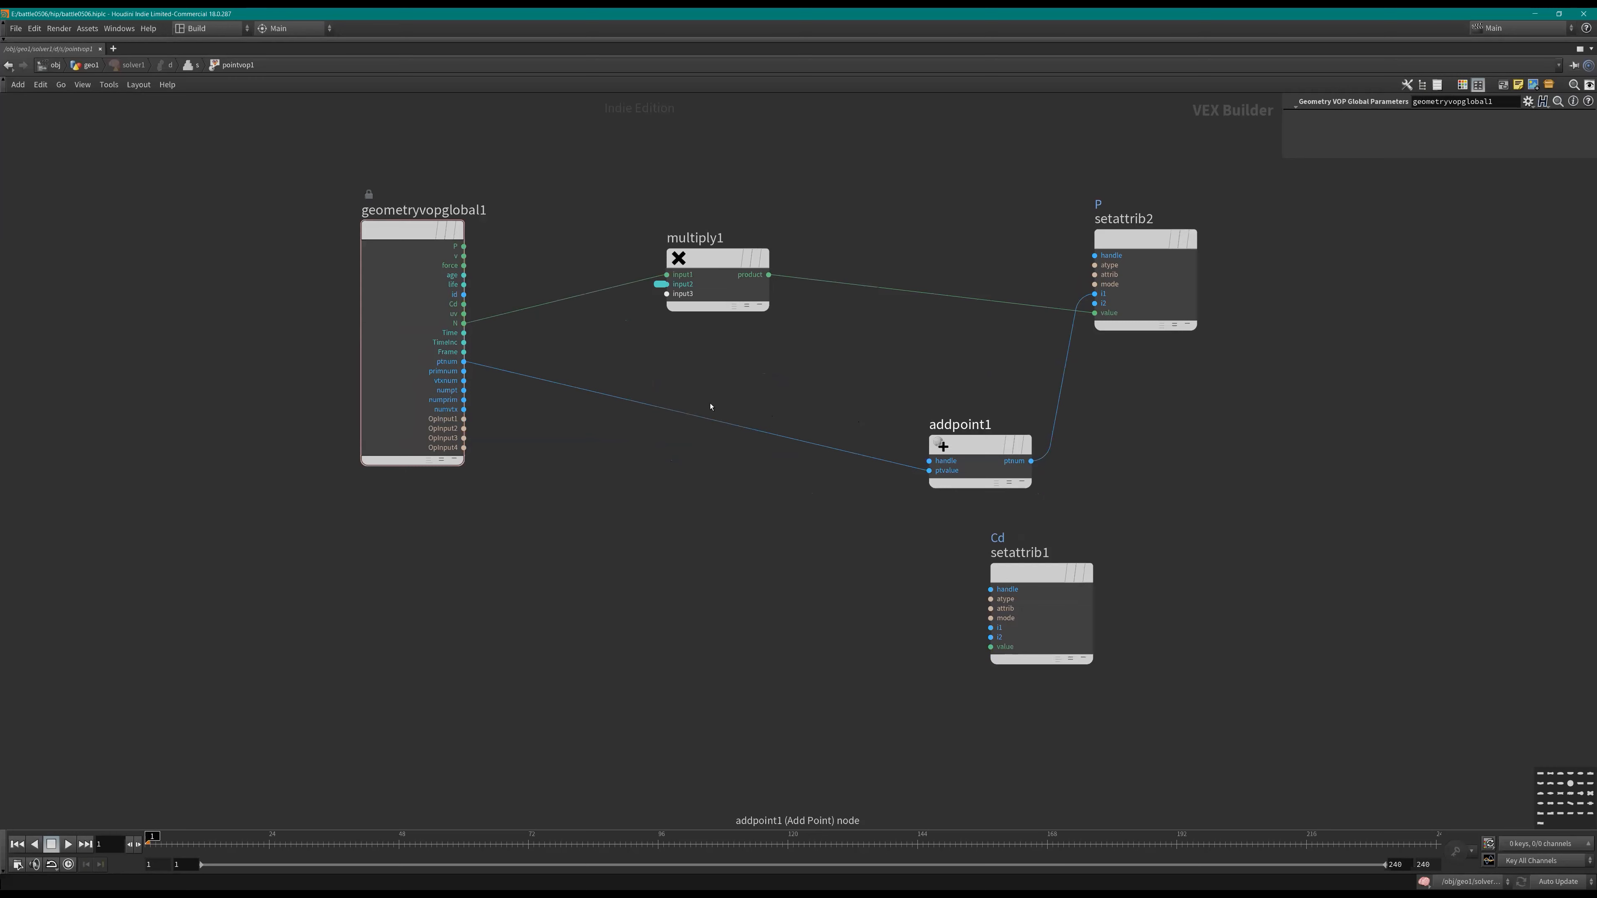
left_click_drag(980, 445, 853, 441)
key("Tab")
left_click(1081, 474)
left_click_drag(1198, 601, 1062, 569)
left_click_drag(1225, 637, 1058, 514)
key("Delete")
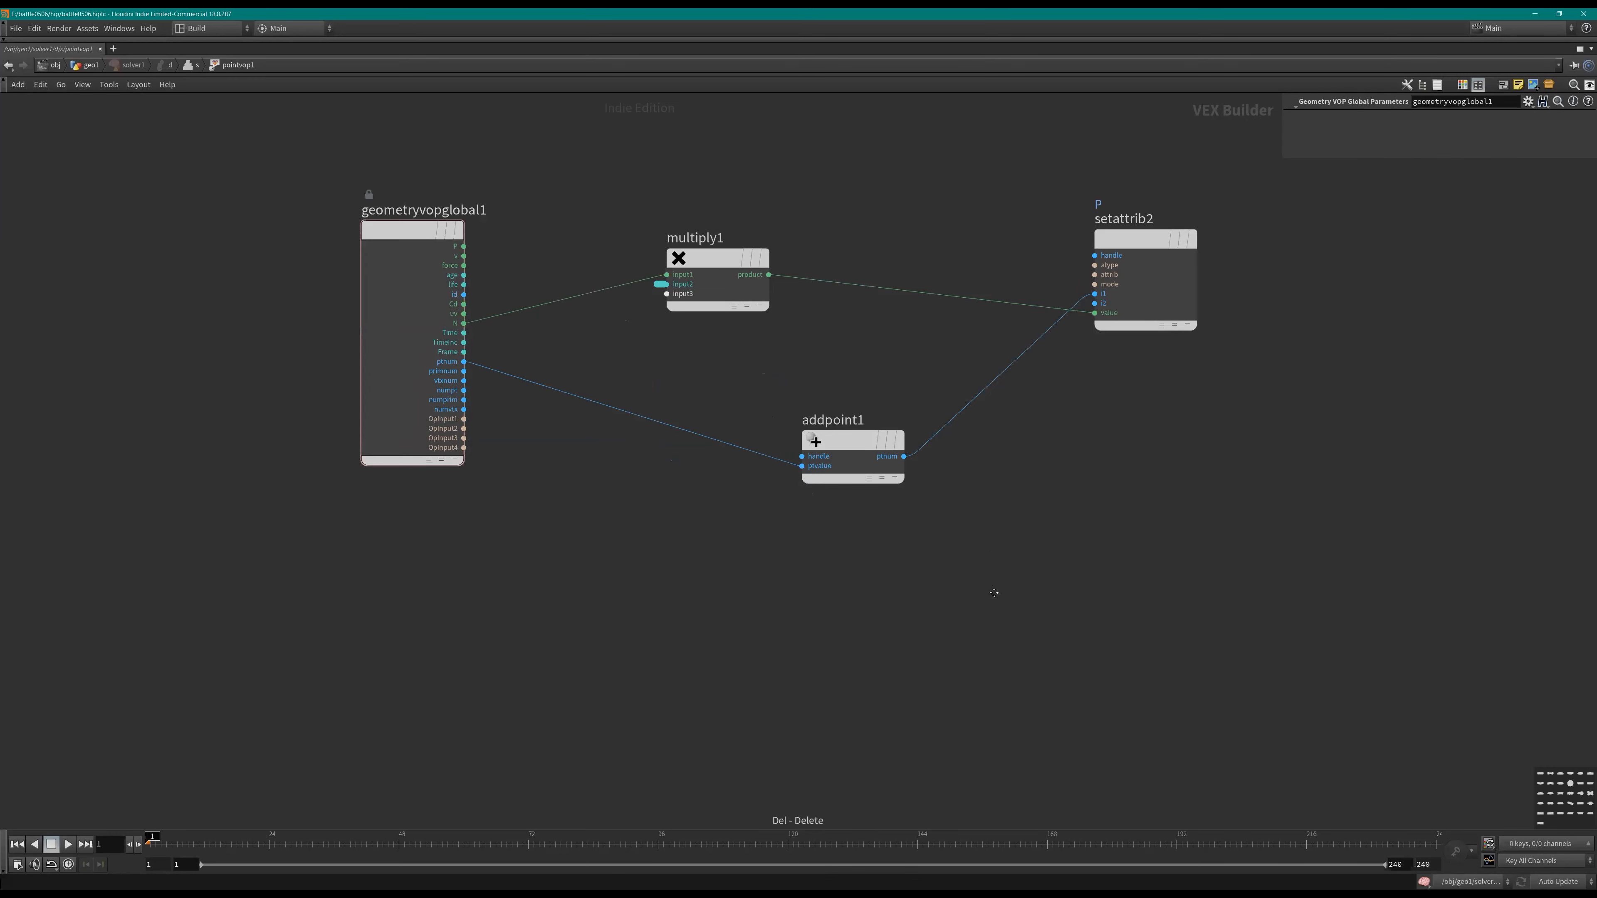
Step: Create an Add Vertex node and feed it addpoint1's ptnum and the global primnum
middle_click_drag(994, 593, 1048, 584)
key("Tab")
type("addve")
key("Return")
left_click(1081, 576)
left_click(954, 447)
left_click(1029, 591)
left_click_drag(1081, 549, 1121, 564)
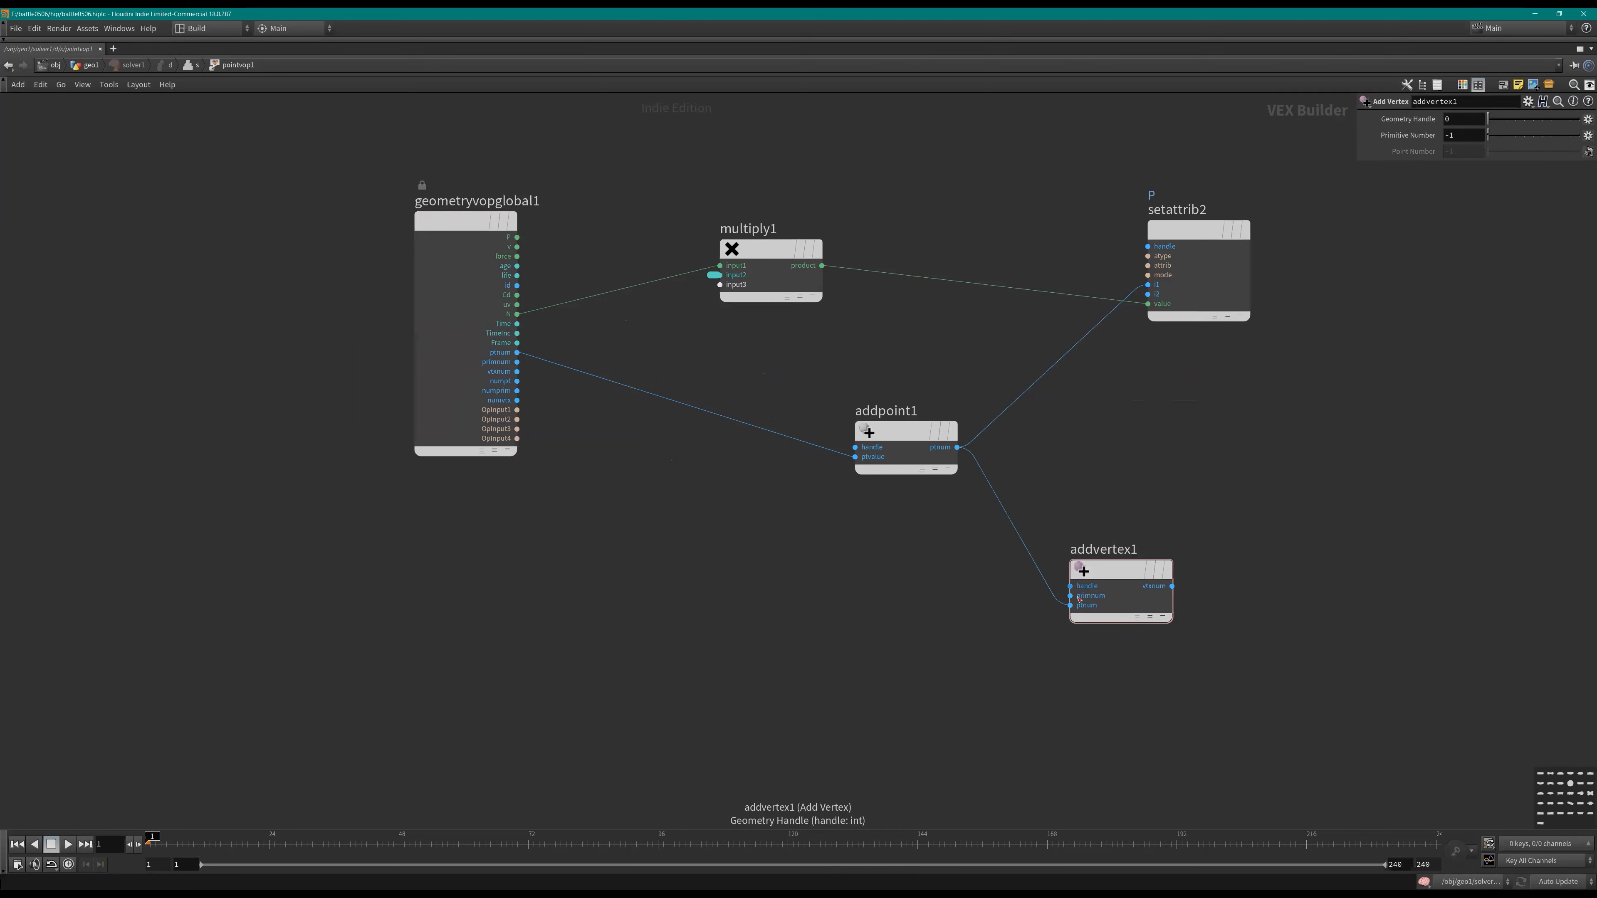
left_click(1070, 596)
left_click(519, 363)
Step: Duplicate addvertex1, feed the copy's ptnum input from the global ptnum, and switch the network to curved wires
middle_click_drag(767, 553, 712, 510)
left_click_drag(1062, 531, 1074, 649, "alt")
left_click(1041, 657)
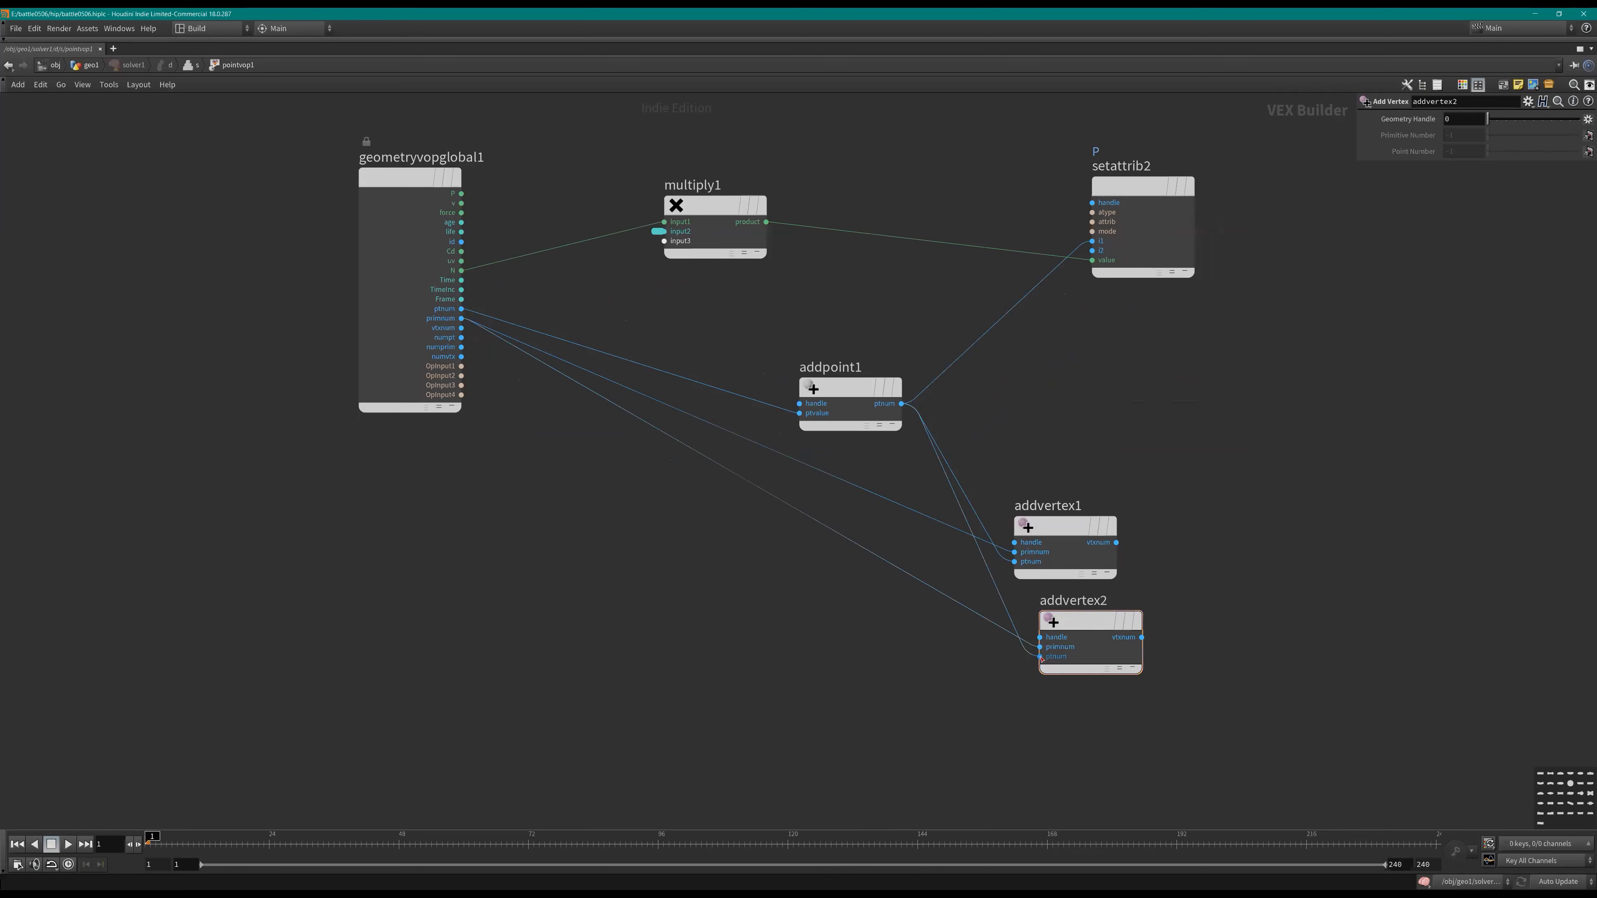
key("shift+s")
middle_click_drag(790, 568, 698, 561)
scroll(699, 561, "down", 1)
left_click_drag(962, 606, 929, 618)
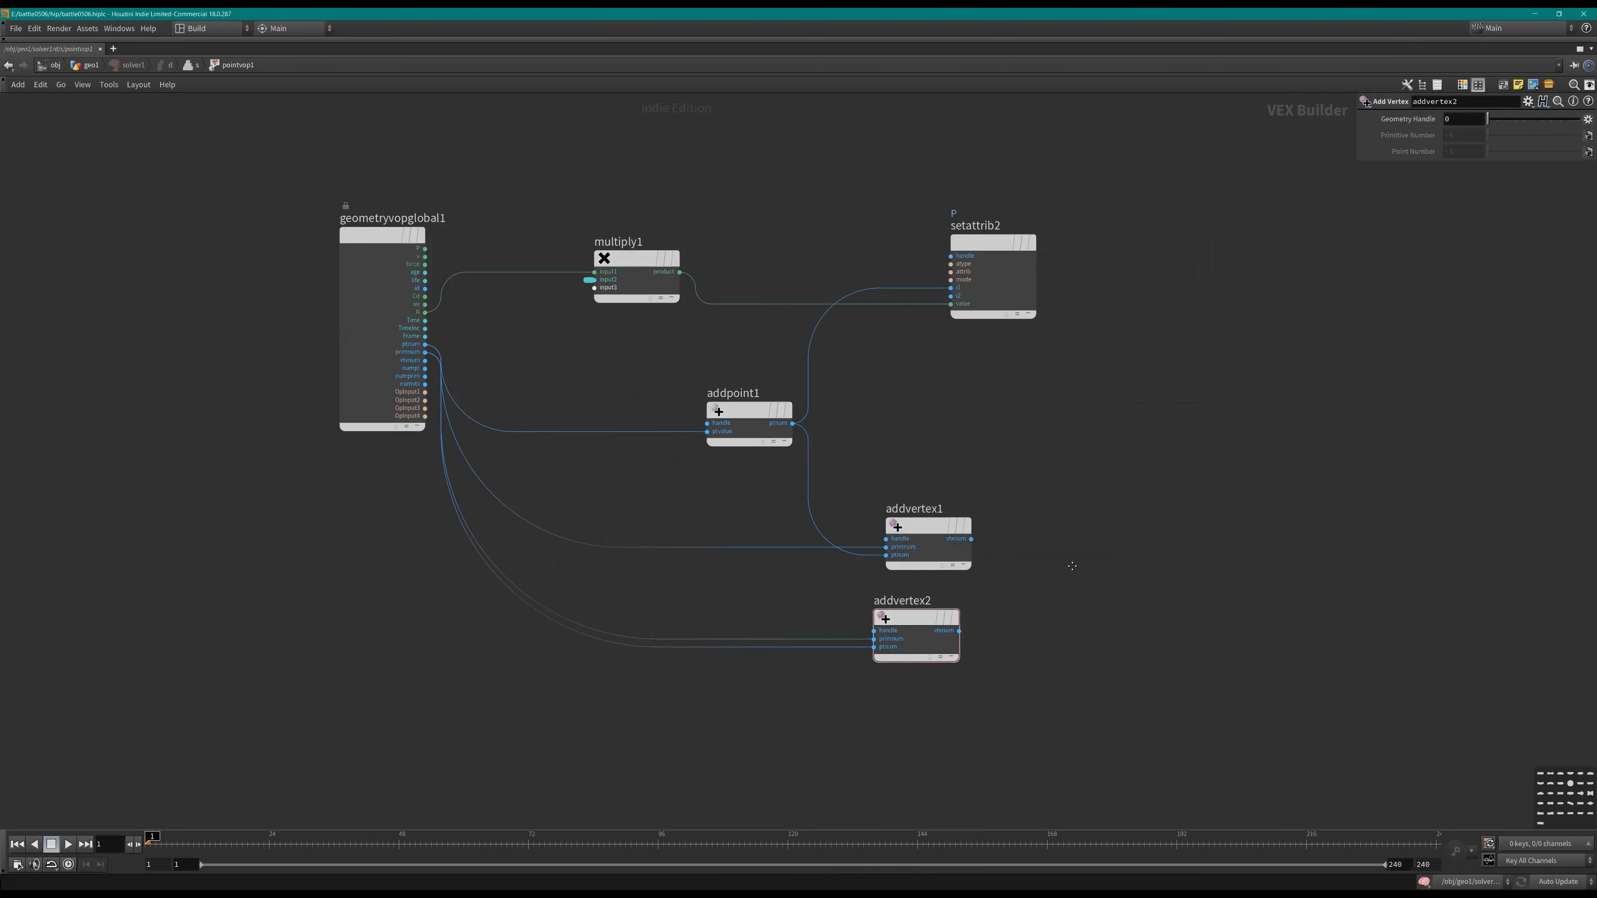
middle_click_drag(1070, 557, 1035, 551)
scroll(1034, 551, "down", 1)
Step: Restore the split layout with the viewport, play back the solver simulation, and rewind to the first frame
key("u")
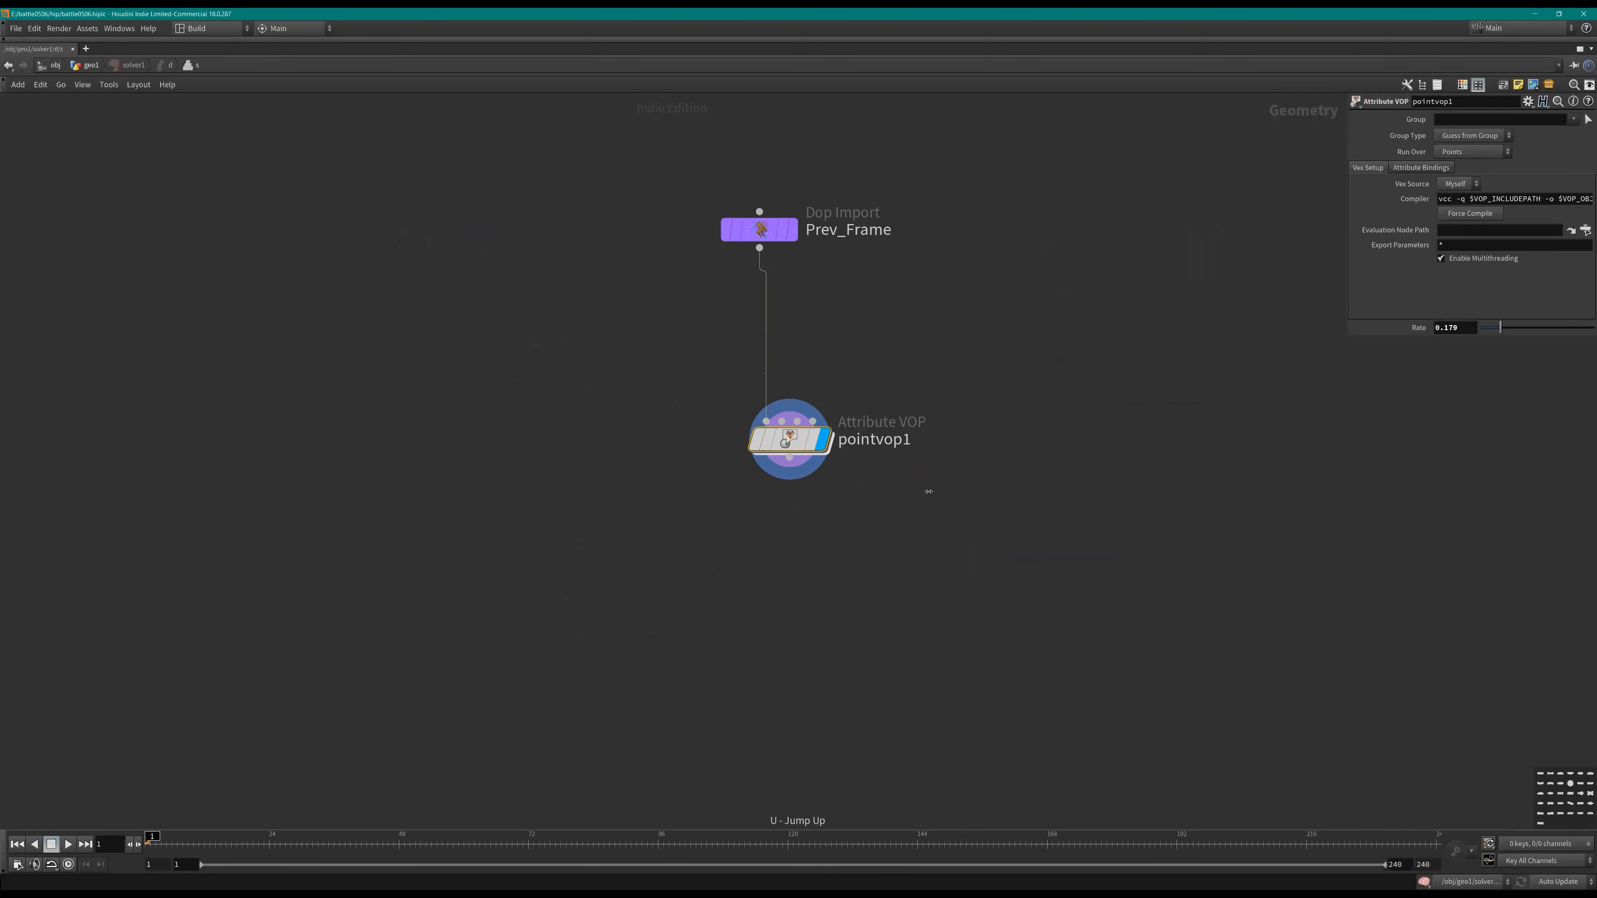
key("ctrl+b")
key("u")
middle_click_drag(1194, 558, 1094, 550)
scroll(1095, 550, "up", 1)
key("Up")
key("Return")
key("ctrl+Up")
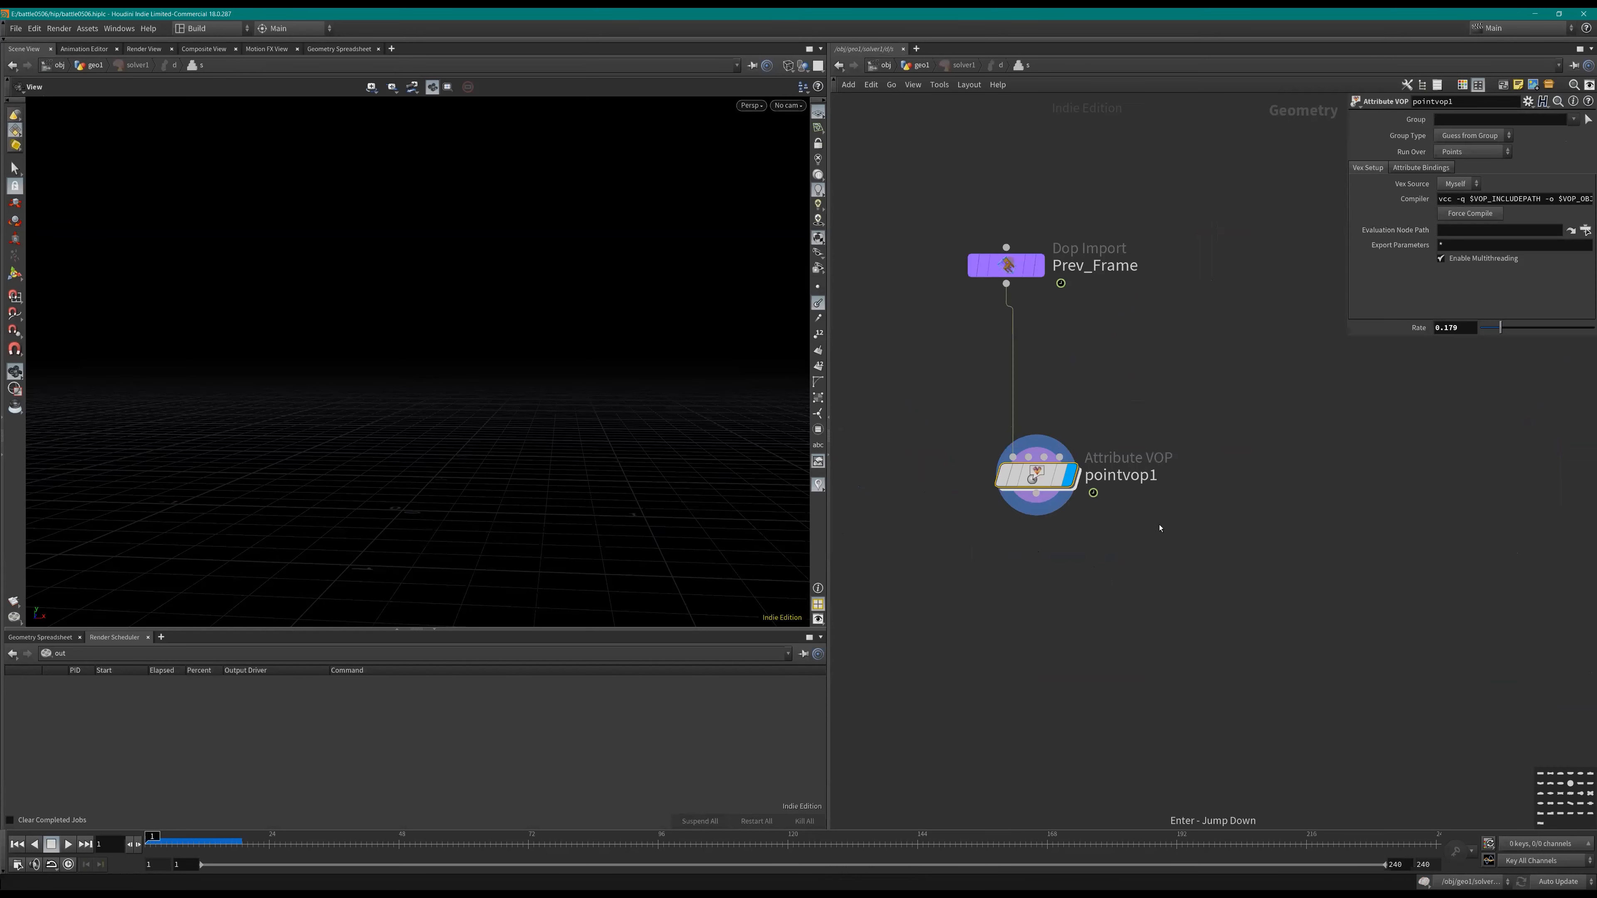
key("u")
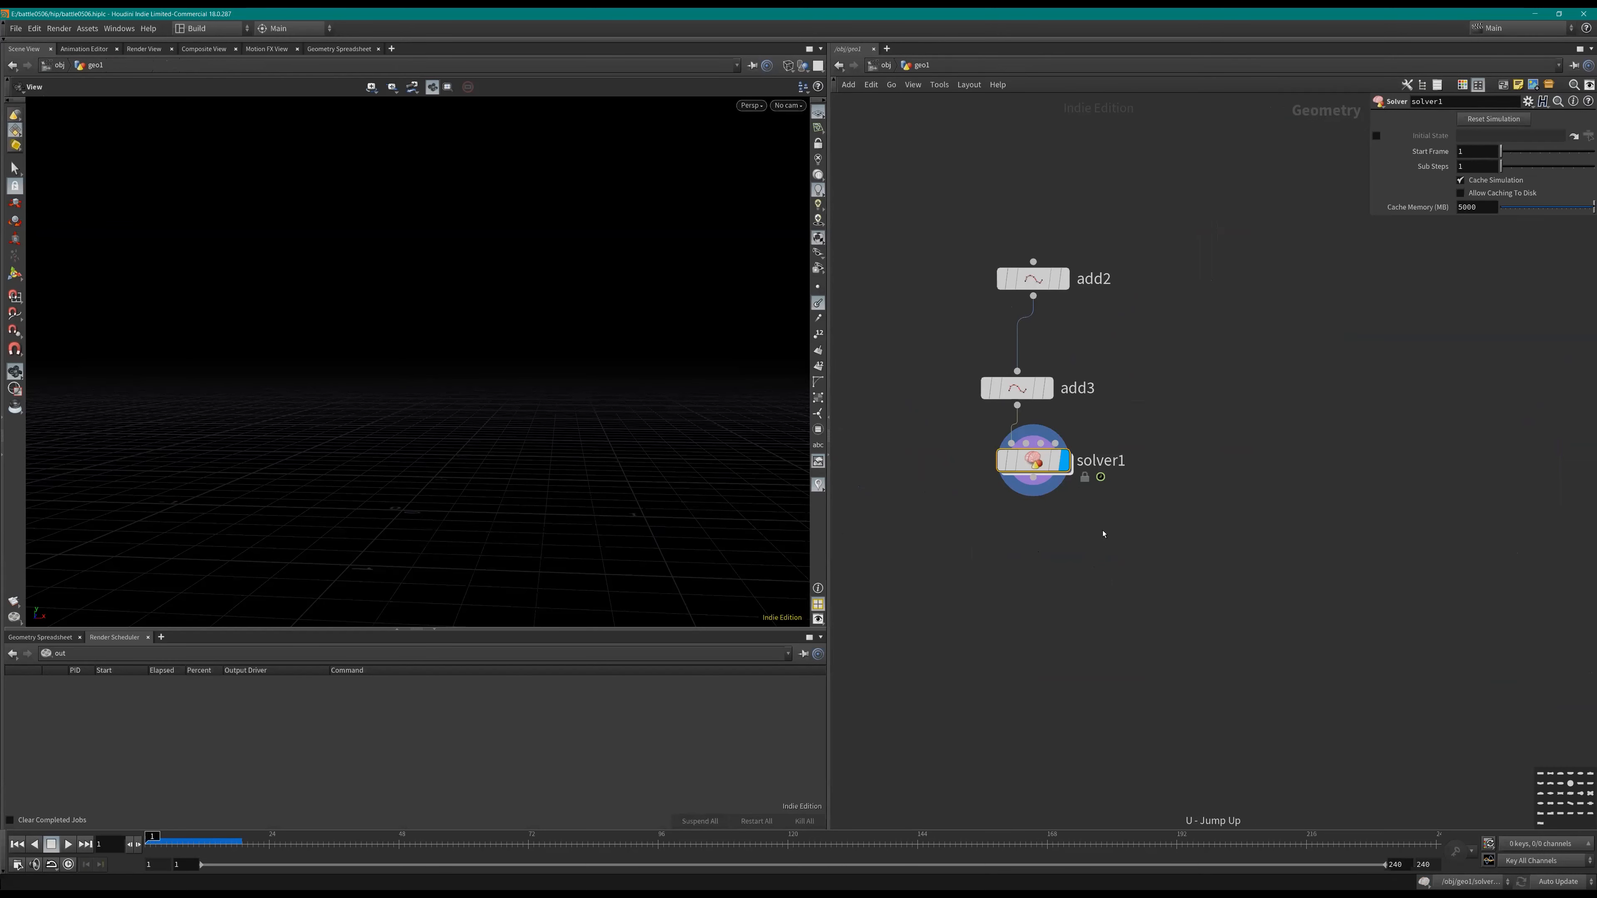
key("Tab")
key("Escape")
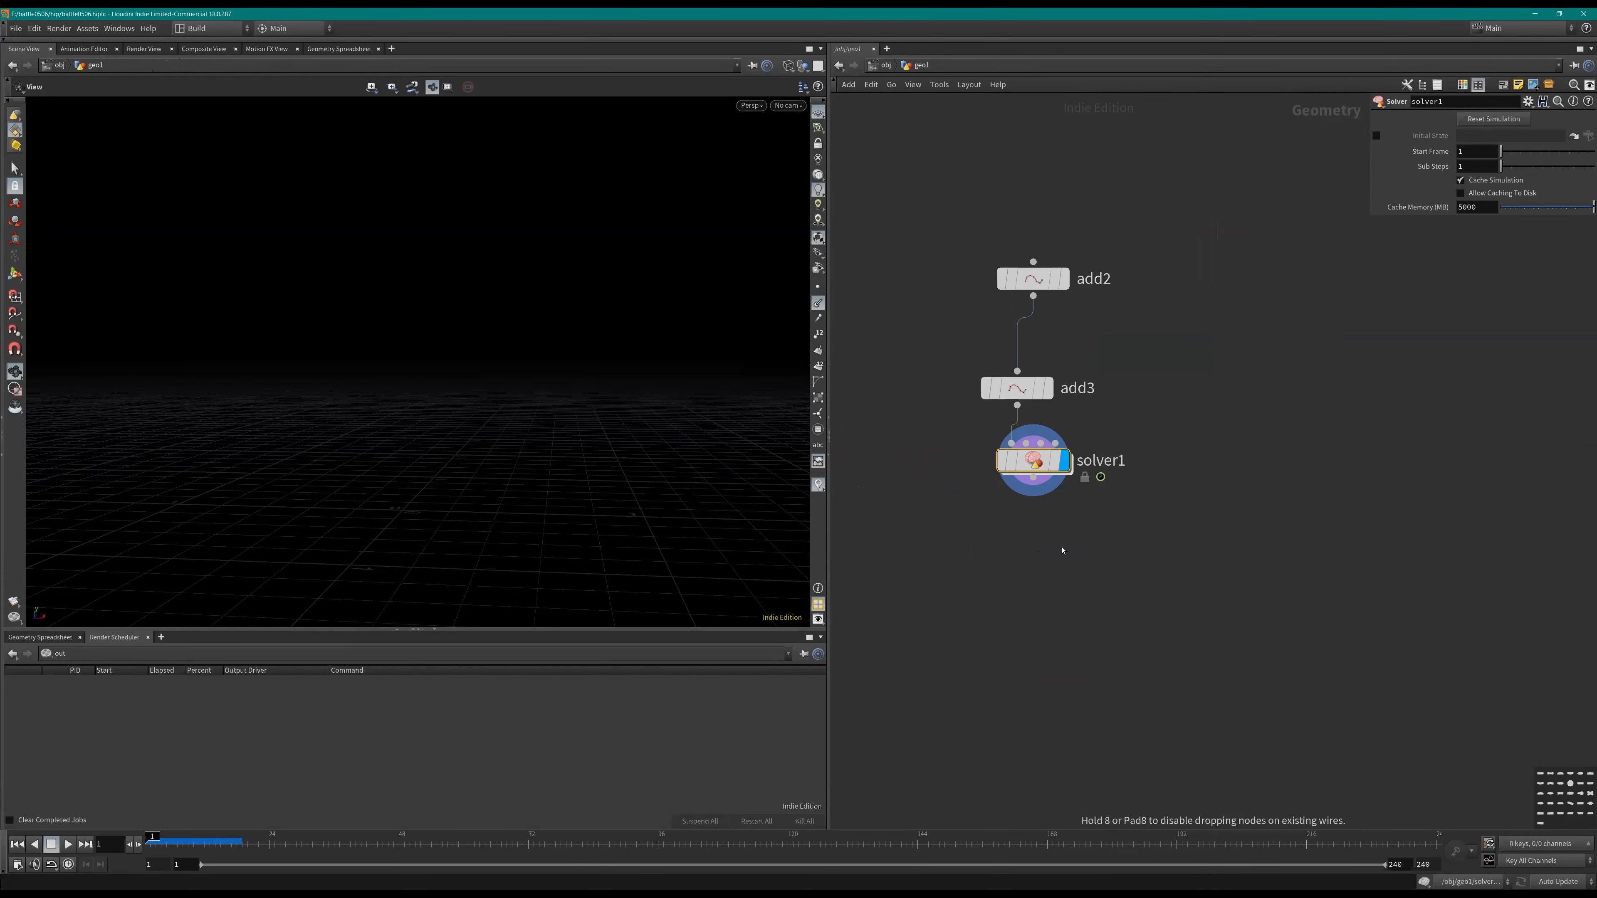
left_click(1009, 428)
left_click(1399, 242)
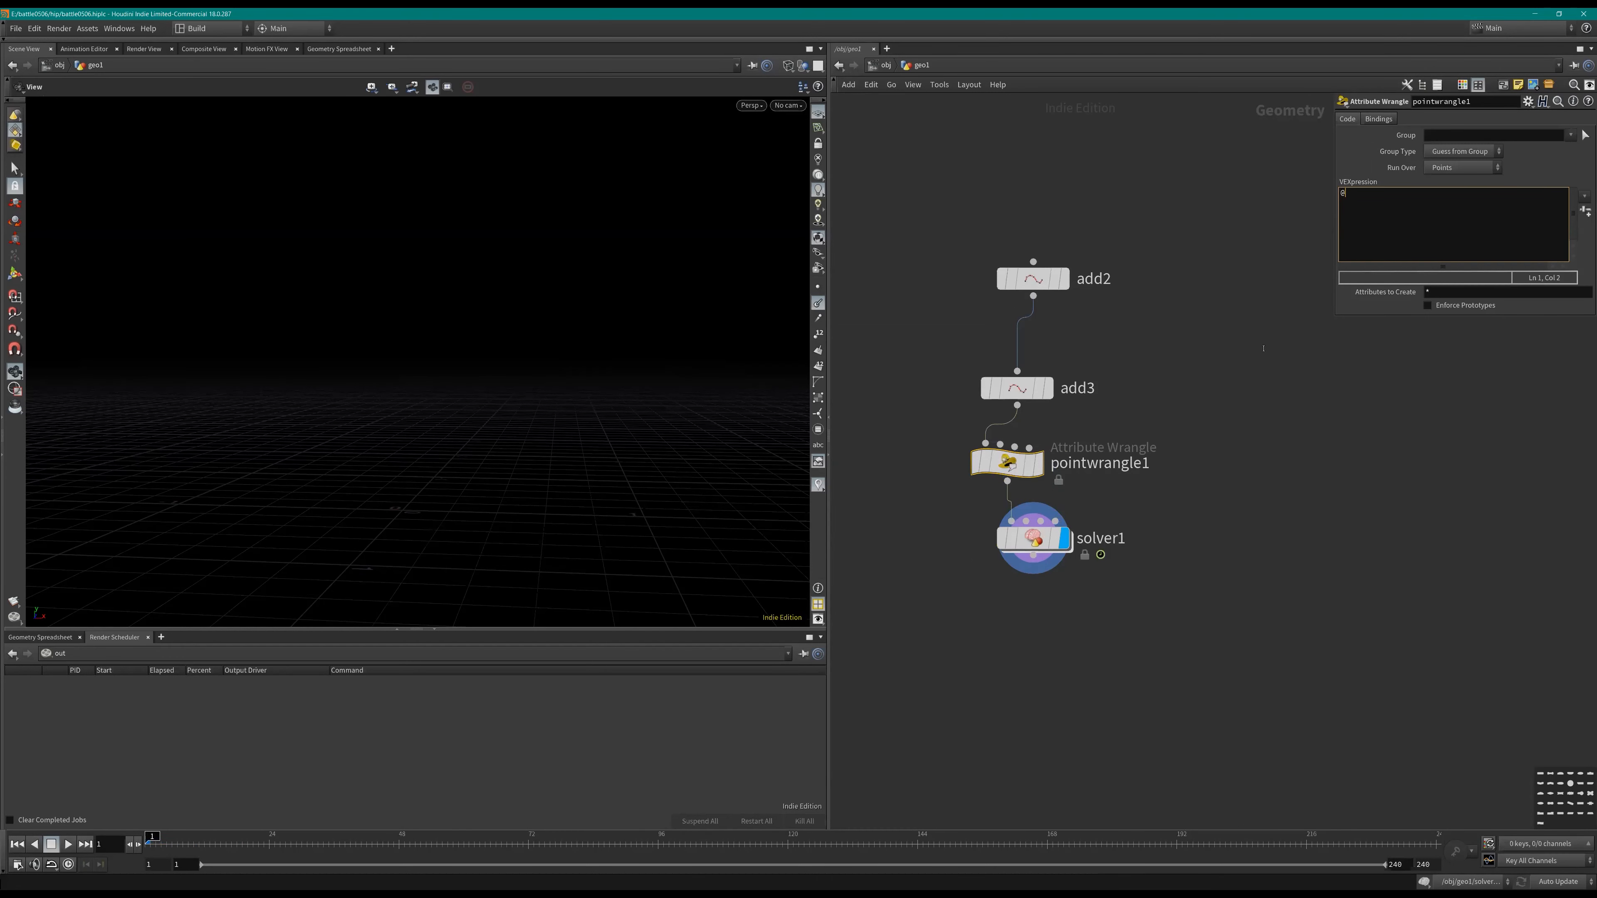
type("@curveu=0;d")
double_click(1033, 539)
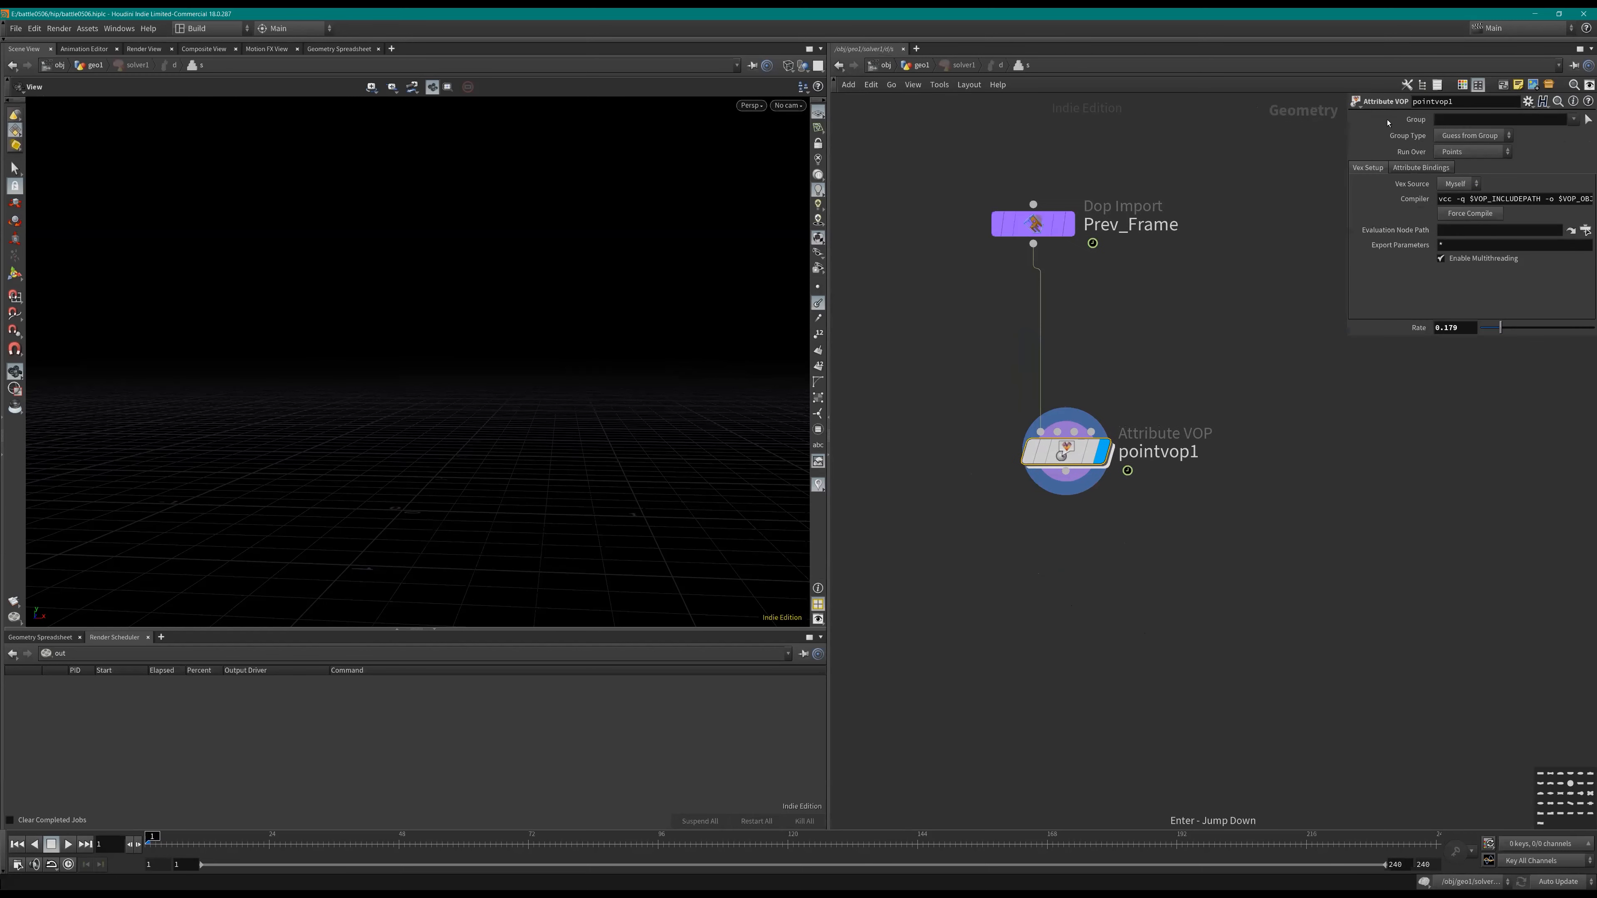
left_click(1472, 135)
left_click(1468, 175)
left_click(1467, 120)
type("@curveu==1")
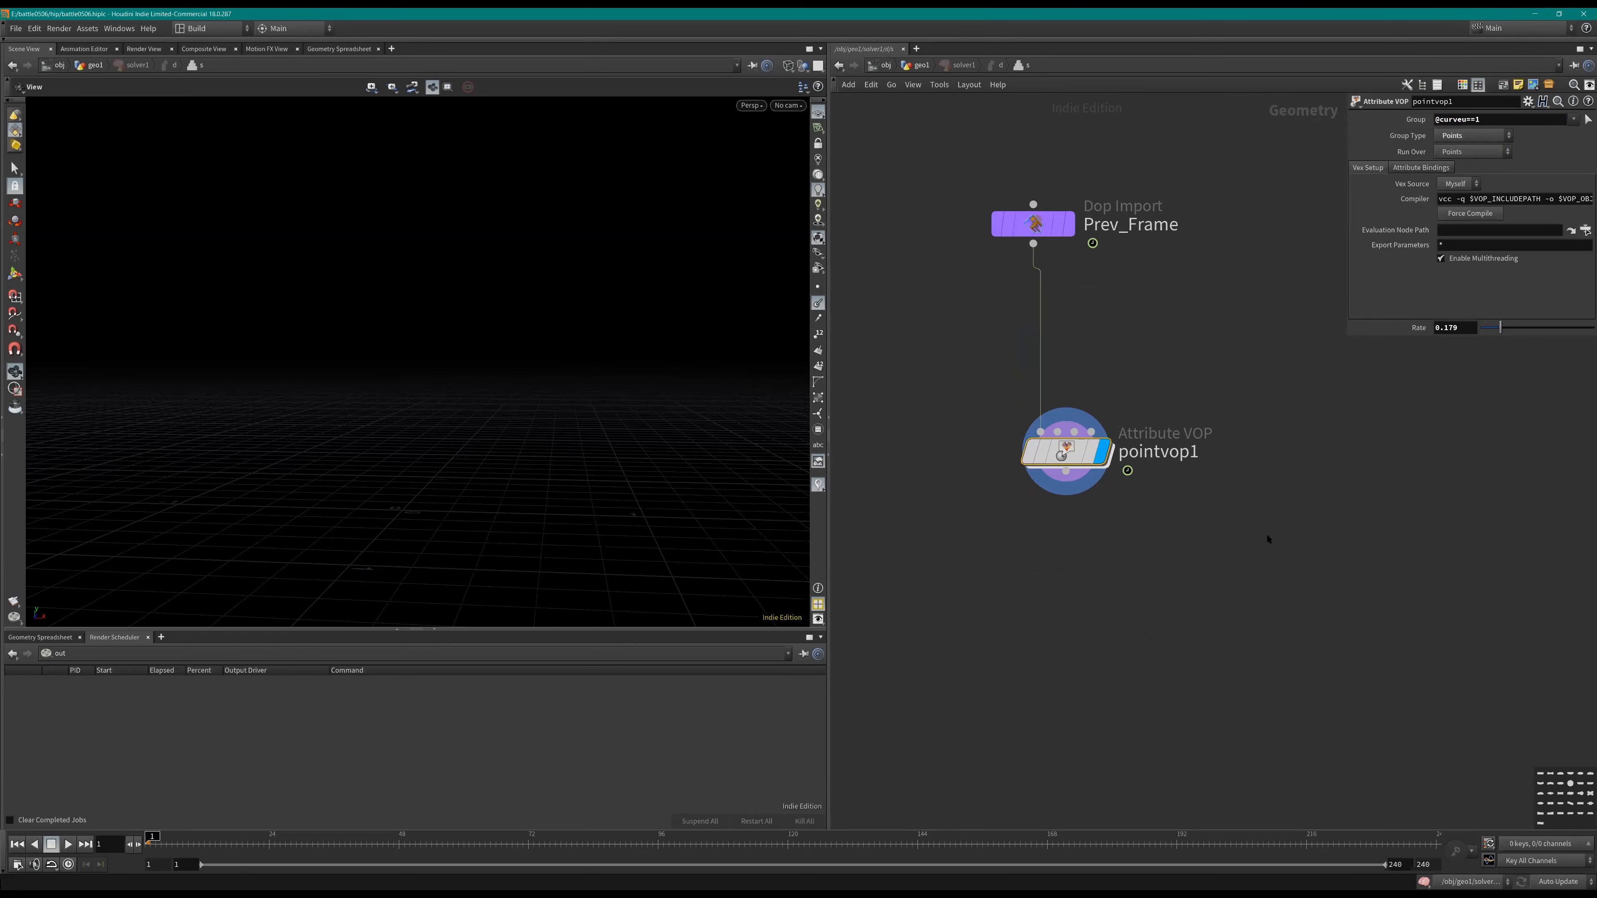
Step: Add a displayed Resample node after pointvop1 with Maximum Segment Length off and the curvenum Curve Number attribute enabled
key("Tab")
type("res")
key("Return")
left_click(1175, 546)
left_click_drag(1066, 471, 1174, 526)
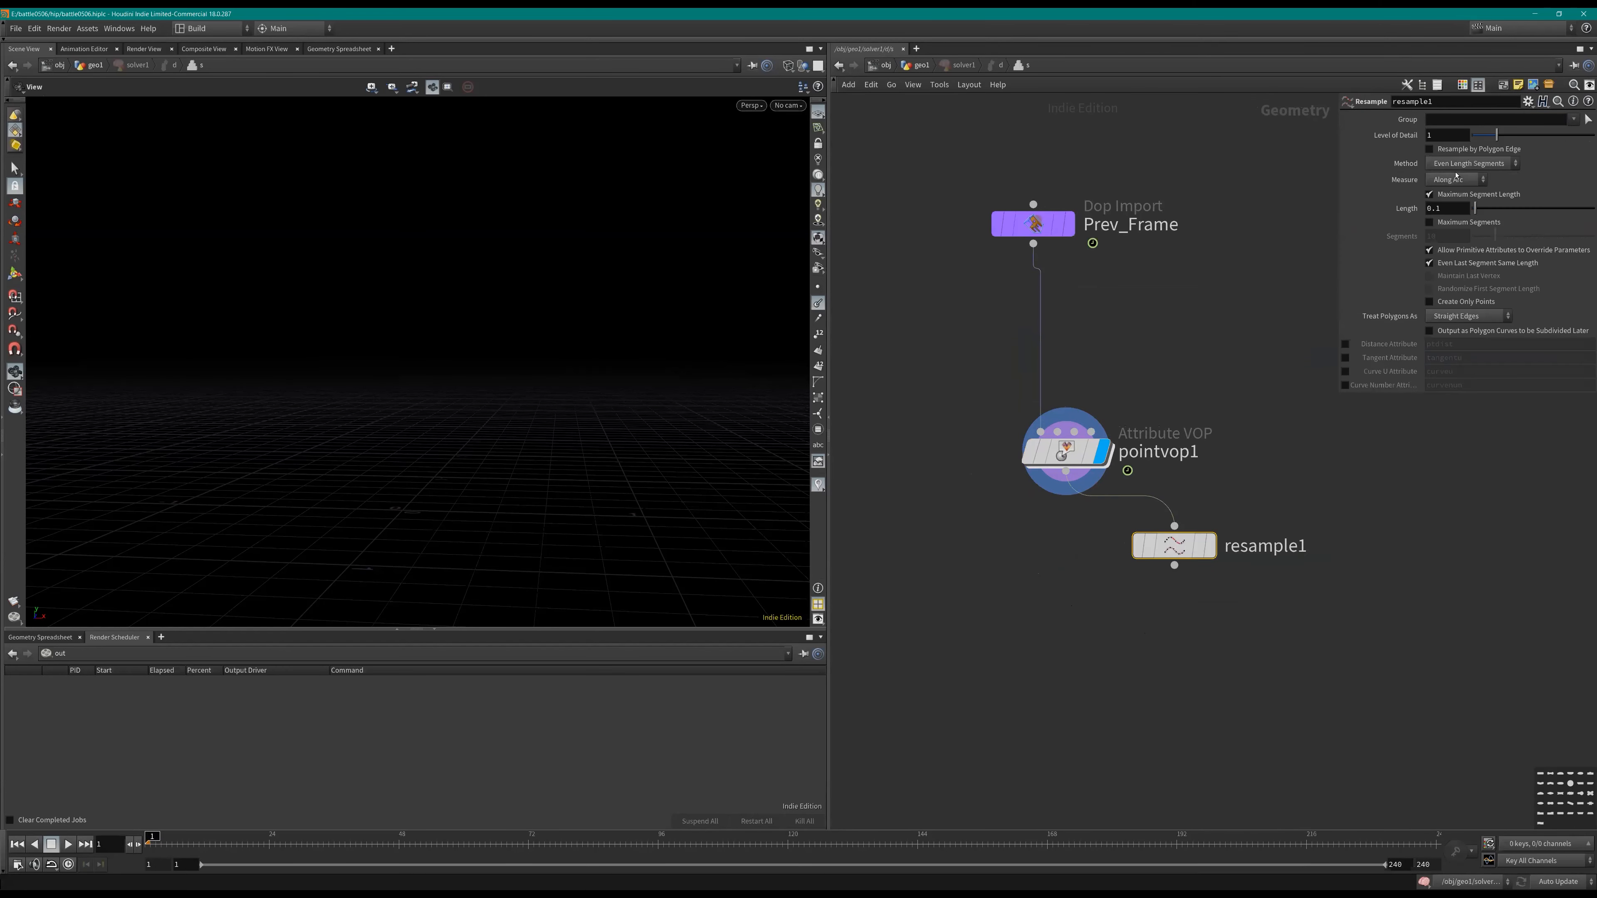
left_click(1345, 385)
key("l")
mouse_move(1060, 454)
left_click_drag(1061, 454, 1047, 459, "ctrl")
left_click(1088, 540)
Step: Add an Output node and connect it below resample1
scroll(1194, 531, "down", 1)
key("Tab")
type("oiu")
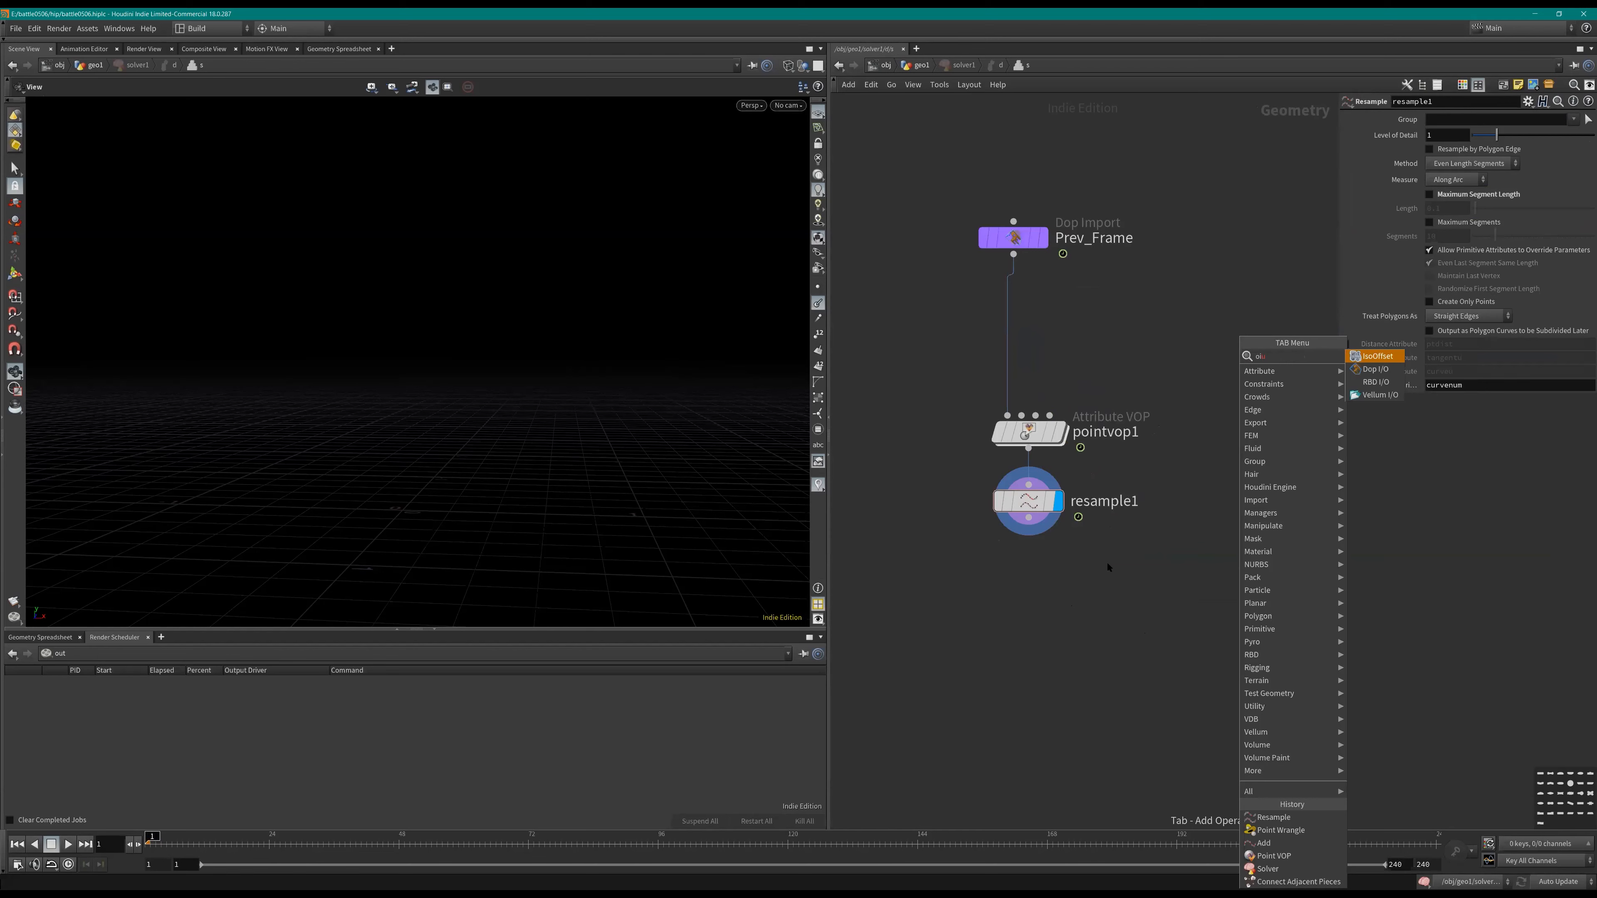
key("BackSpace")
type("u")
key("Return")
left_click(1068, 720)
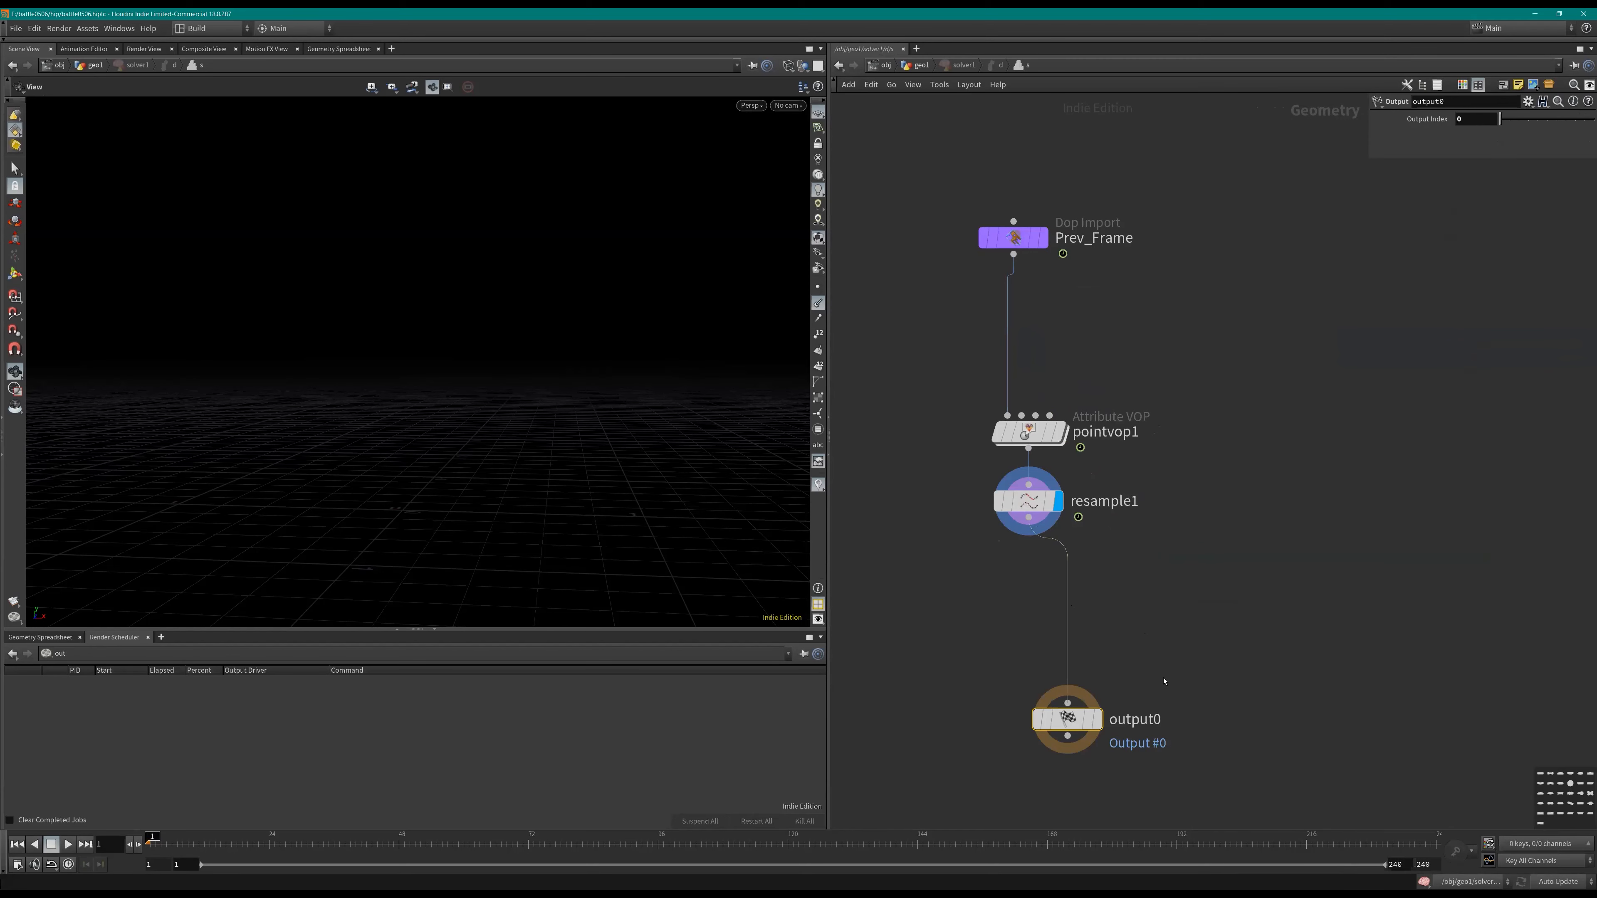
middle_click_drag(1235, 560, 1219, 563)
Step: Return to geo1, save the scene, and play and rewind the simulation
key("u")
key("ctrl+s")
scroll(1203, 550, "down", 2)
key("Up")
key("ctrl+Up")
scroll(1018, 545, "up", 2)
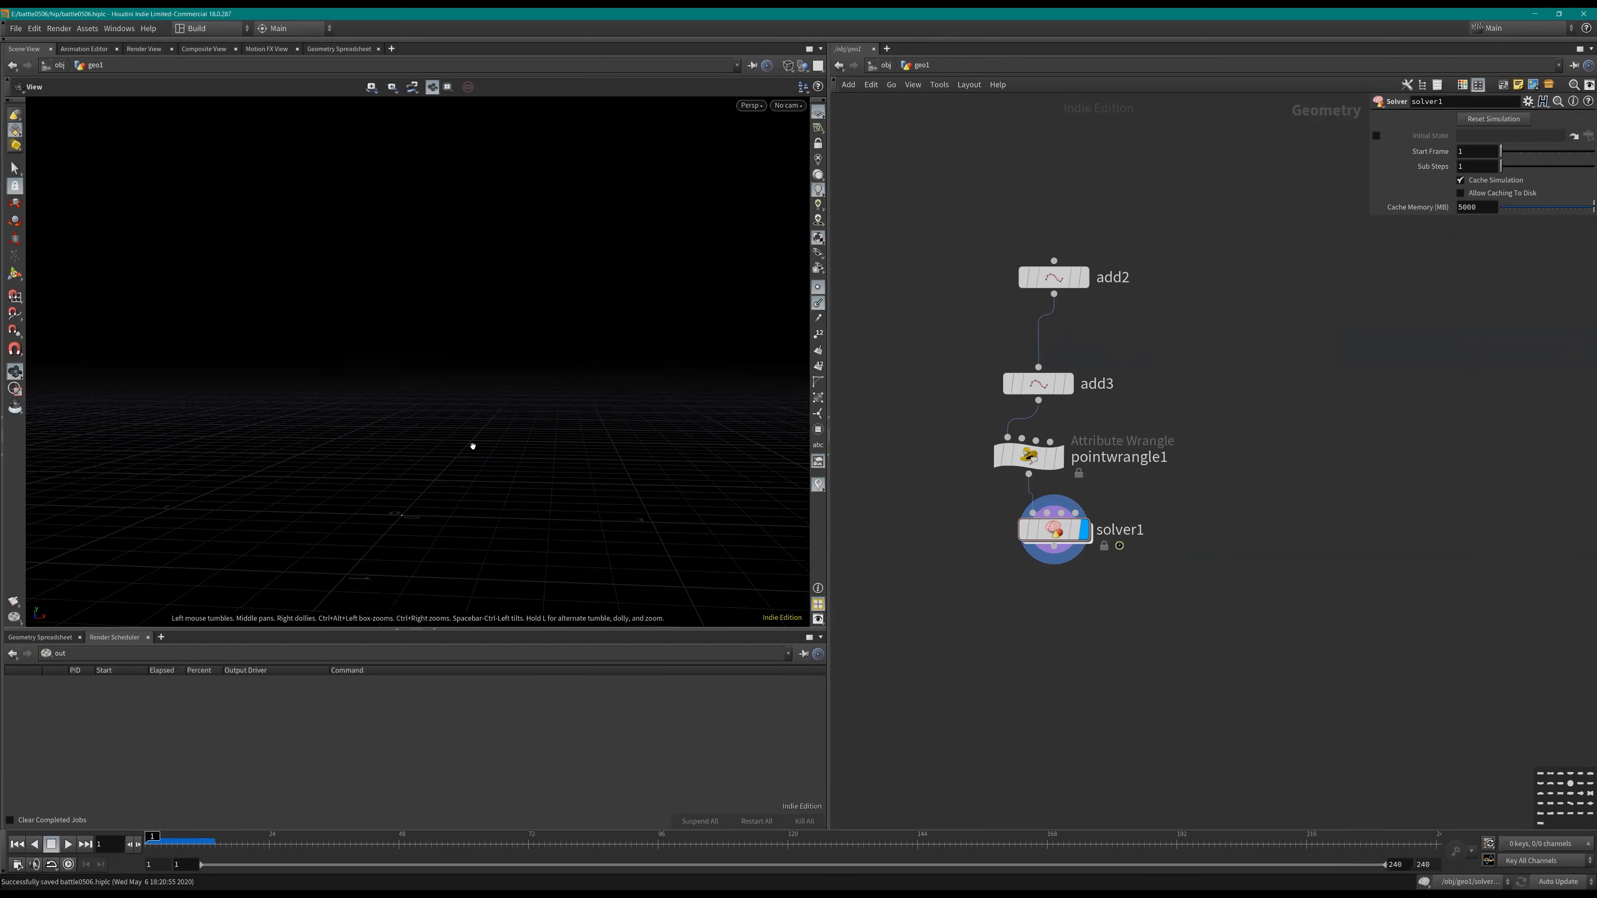
key("space+g")
left_click_drag(485, 368, 749, 339)
Step: Duplicate the point1 Attribute Expression node and insert the copy between add2 and add3
middle_click_drag(1228, 444, 1190, 449)
scroll(1189, 448, "down", 2)
scroll(1177, 419, "down", 1)
middle_click_drag(1379, 407, 1191, 370)
left_click_drag(1344, 522, 928, 403, "alt")
middle_click_drag(929, 402, 1108, 421)
left_click_drag(1114, 431, 937, 412)
key("a")
Step: Play the simulation to examine the growth, rewind to the first frame, and step forward two frames
key("space+h")
left_click_drag(461, 305, 418, 261)
key("Up")
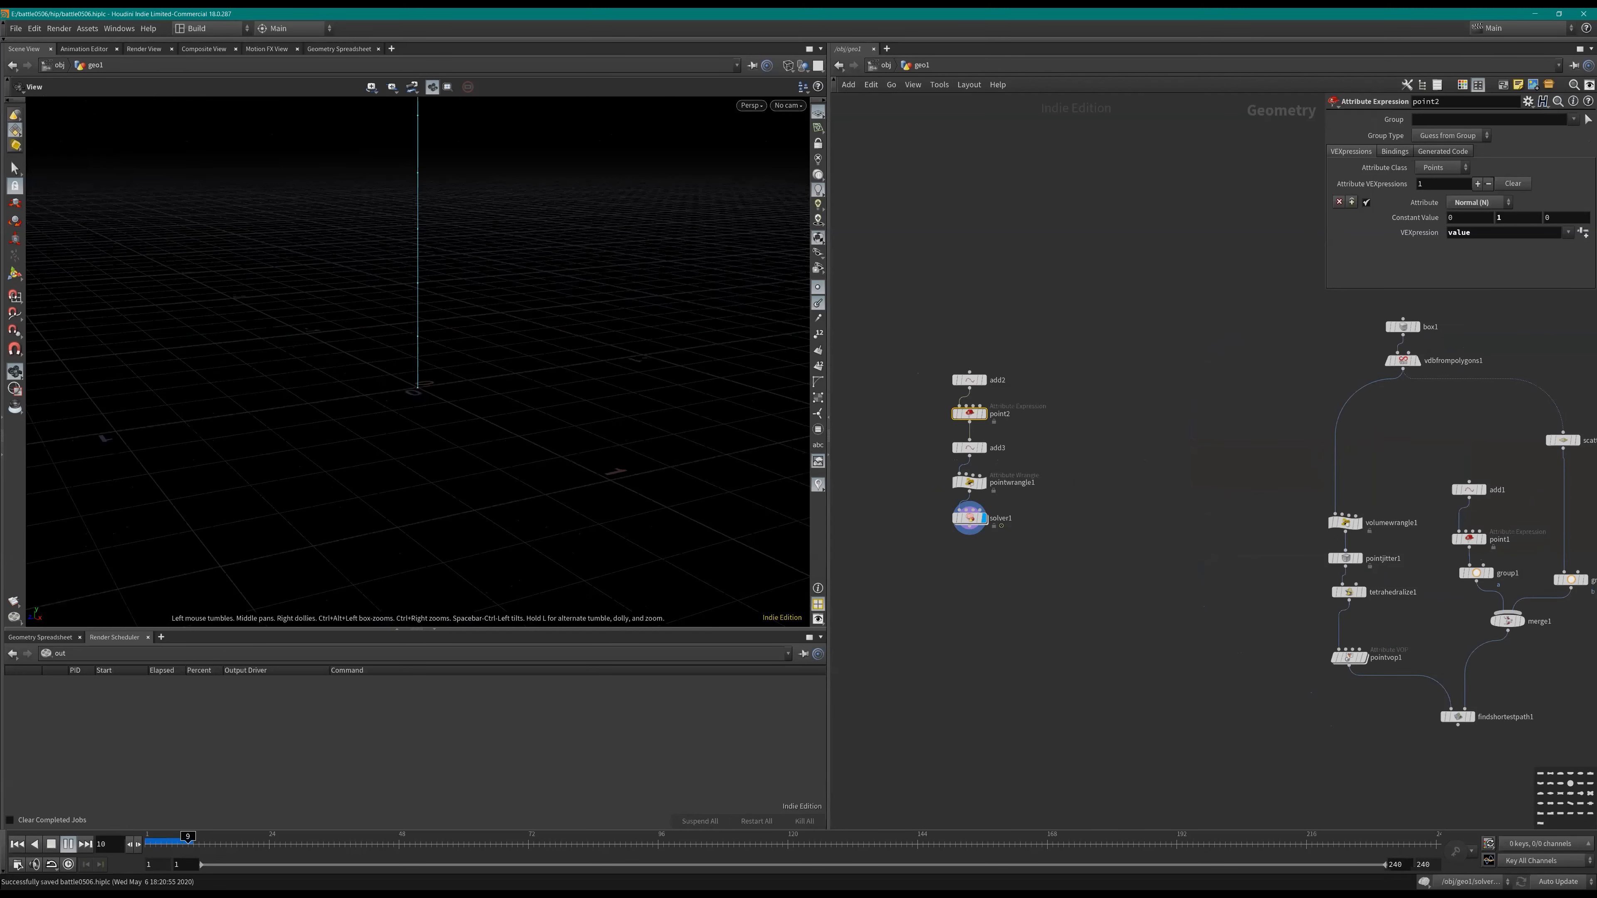
key("Up")
left_click_drag(622, 468, 592, 406)
key("Up")
key("ctrl+Up")
key("Right")
key("Right")
Step: Hide point normals and show point numbers in the viewport to examine the grown line's points
middle_click_drag(592, 405, 554, 358)
left_click_drag(554, 358, 603, 352)
middle_click_drag(603, 440, 645, 352)
left_click_drag(644, 352, 610, 365)
left_click(817, 303)
left_click_drag(515, 418, 399, 447)
right_click_drag(583, 372, 546, 370)
middle_click_drag(546, 370, 566, 250)
middle_click_drag(592, 433, 590, 373)
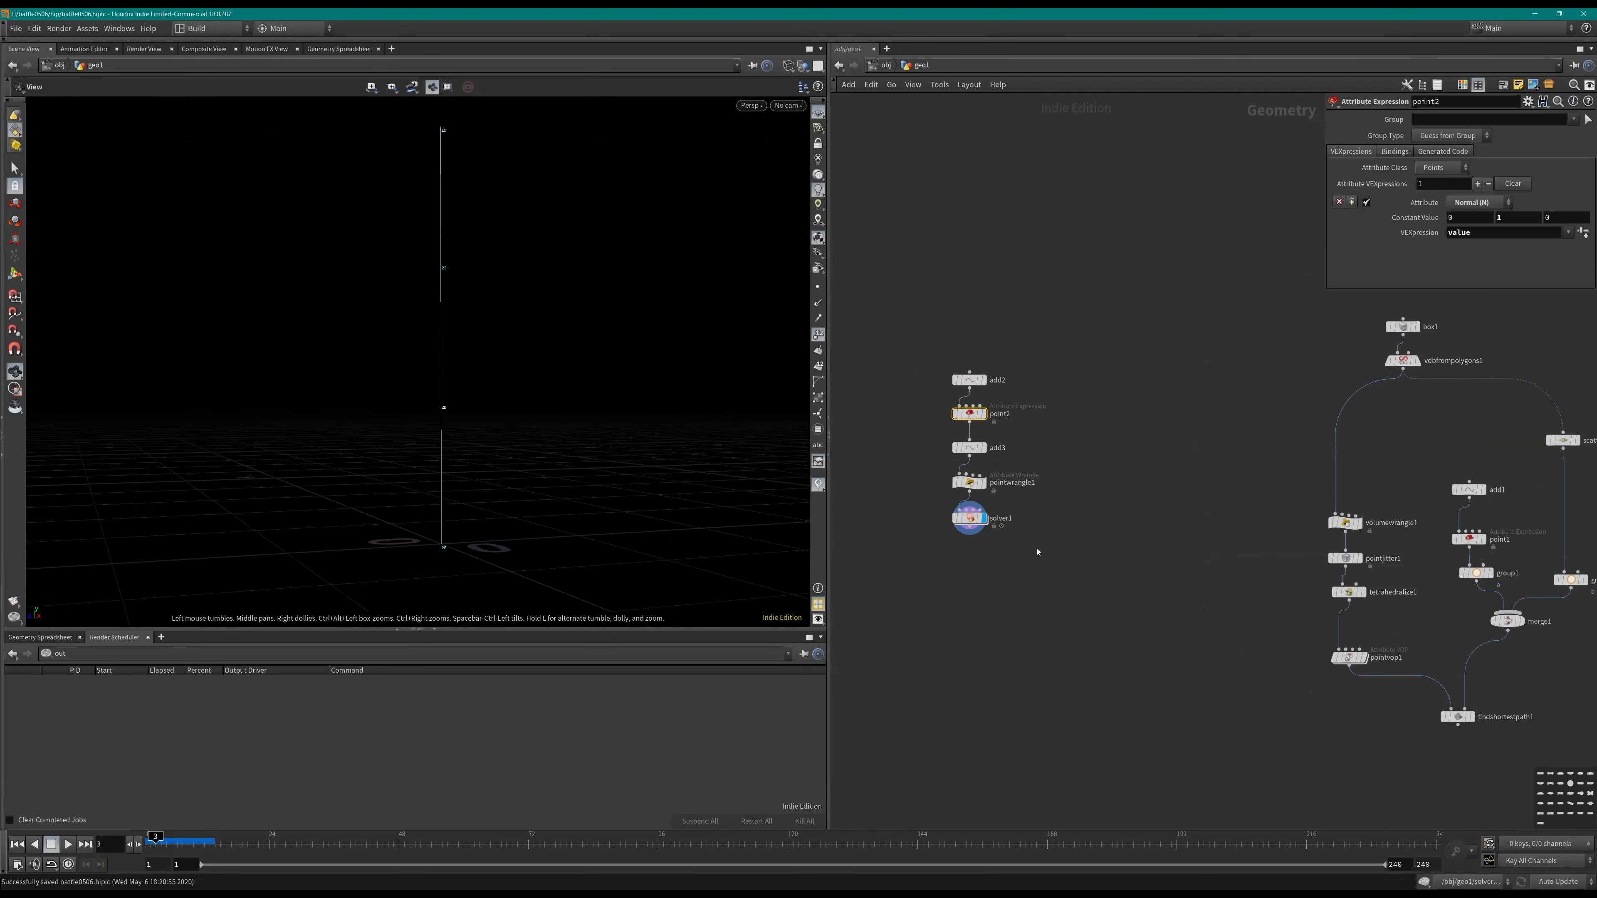
scroll(1049, 547, "up", 1)
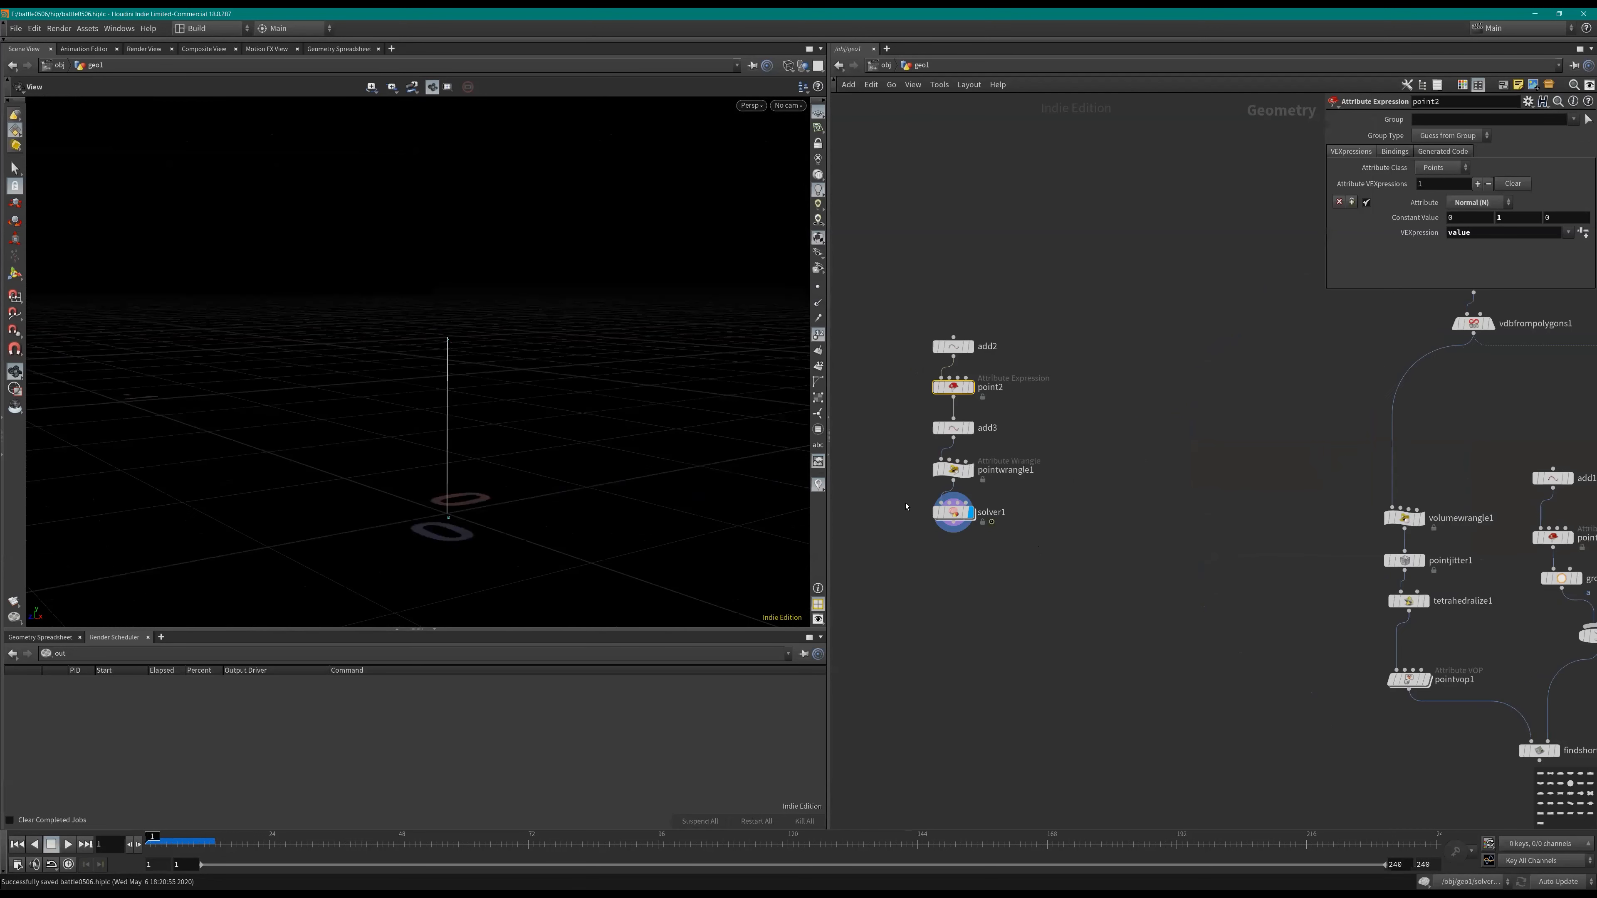
Step: Inside solver1, disable resample1's curve number attribute, enable its Curve U Attribute output, and return to geo1
left_click(951, 512)
left_click(934, 508)
left_click(934, 508)
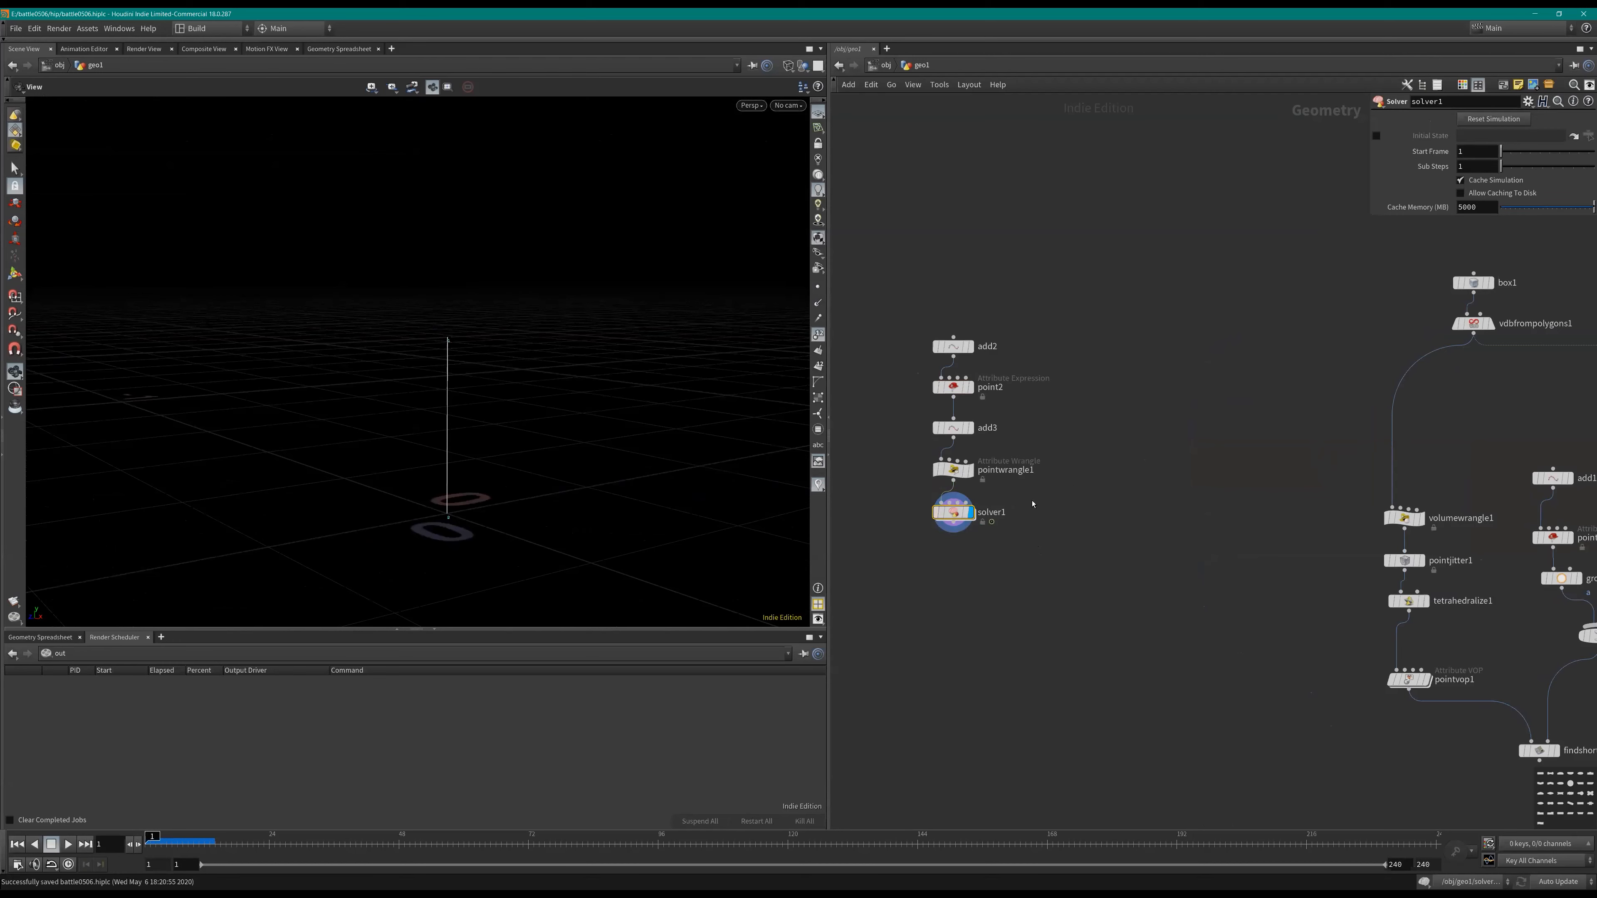
key("Return")
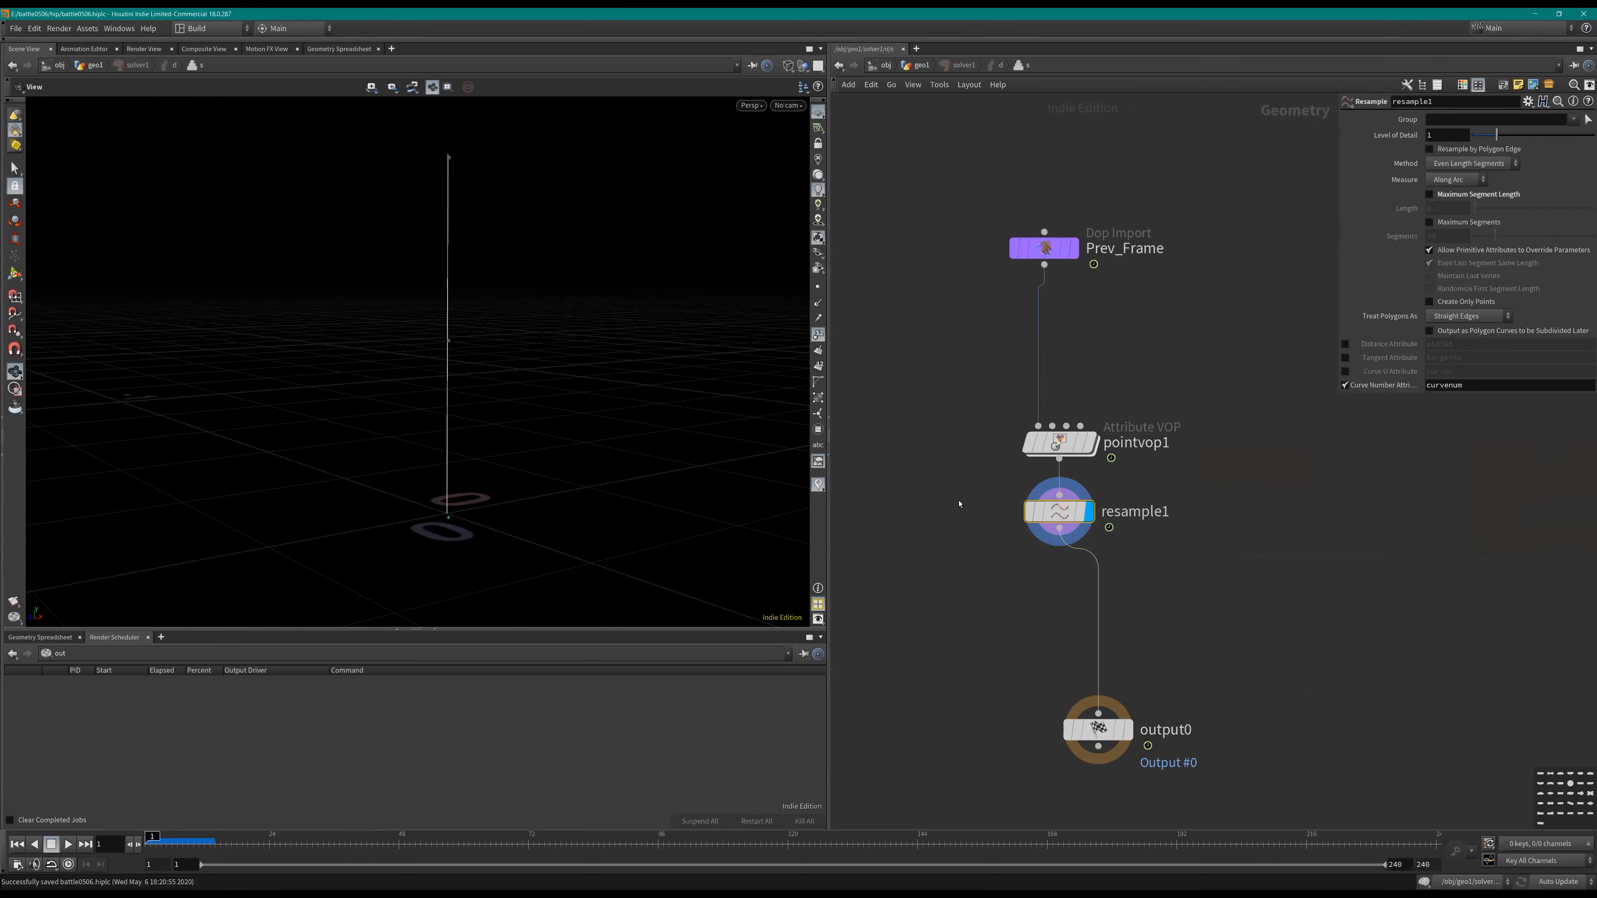
left_click(1345, 386)
left_click(1345, 371)
key("h")
key("u")
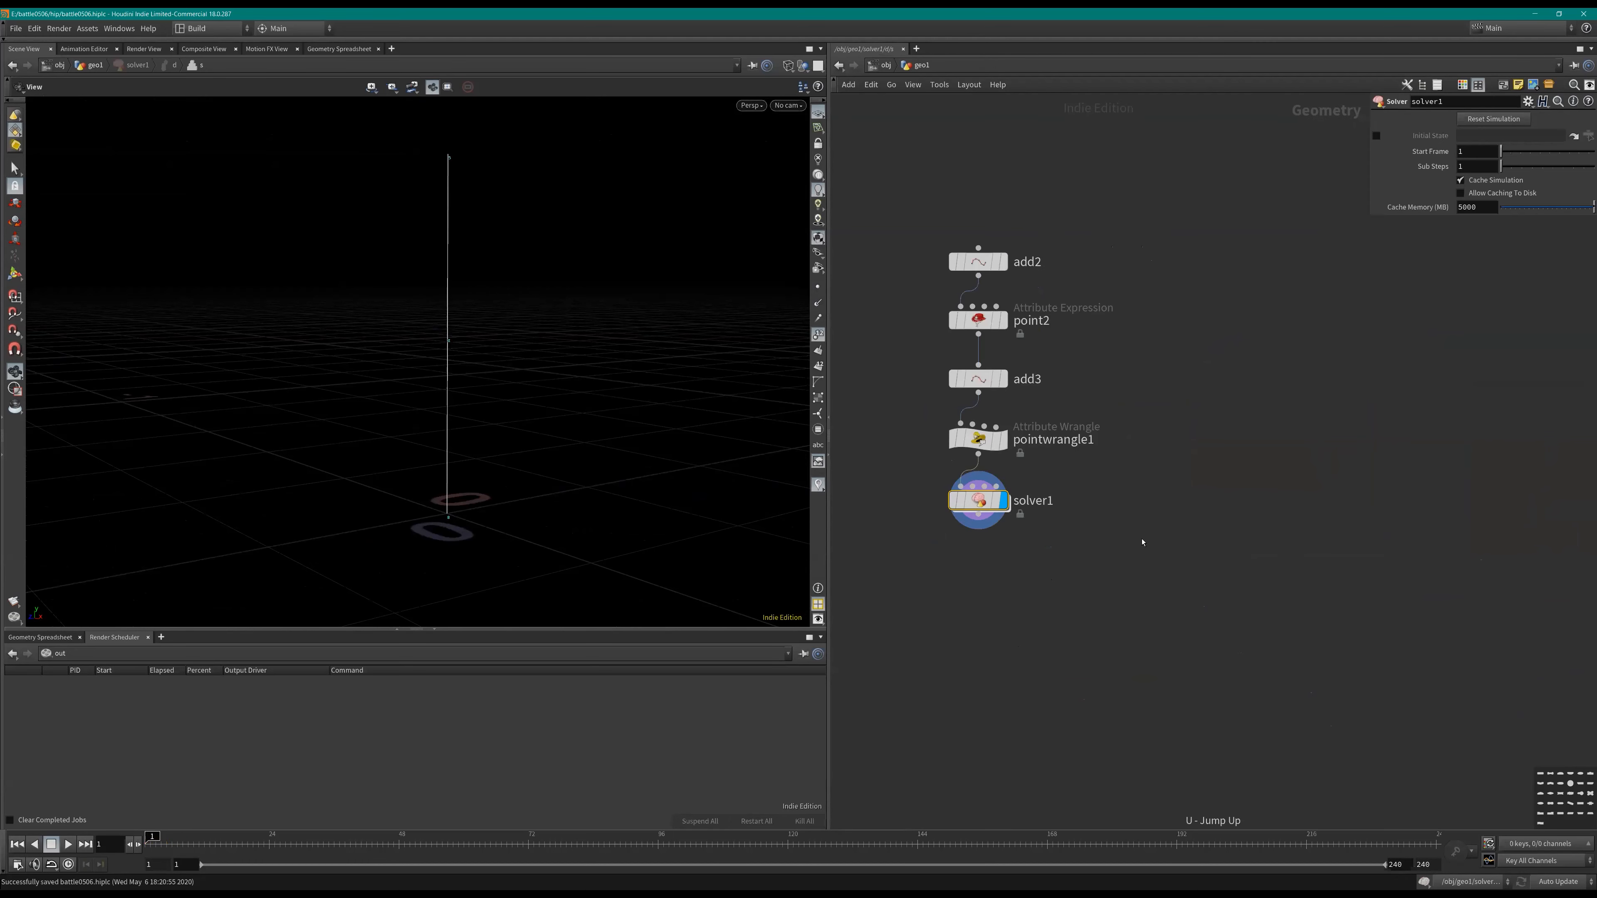
Step: Play the simulation to examine the line's growth from a wider view, and rewind to the first frame
scroll(1141, 542, "down", 1)
right_click_drag(395, 410, 503, 421)
middle_click_drag(505, 346, 497, 437)
key("Up")
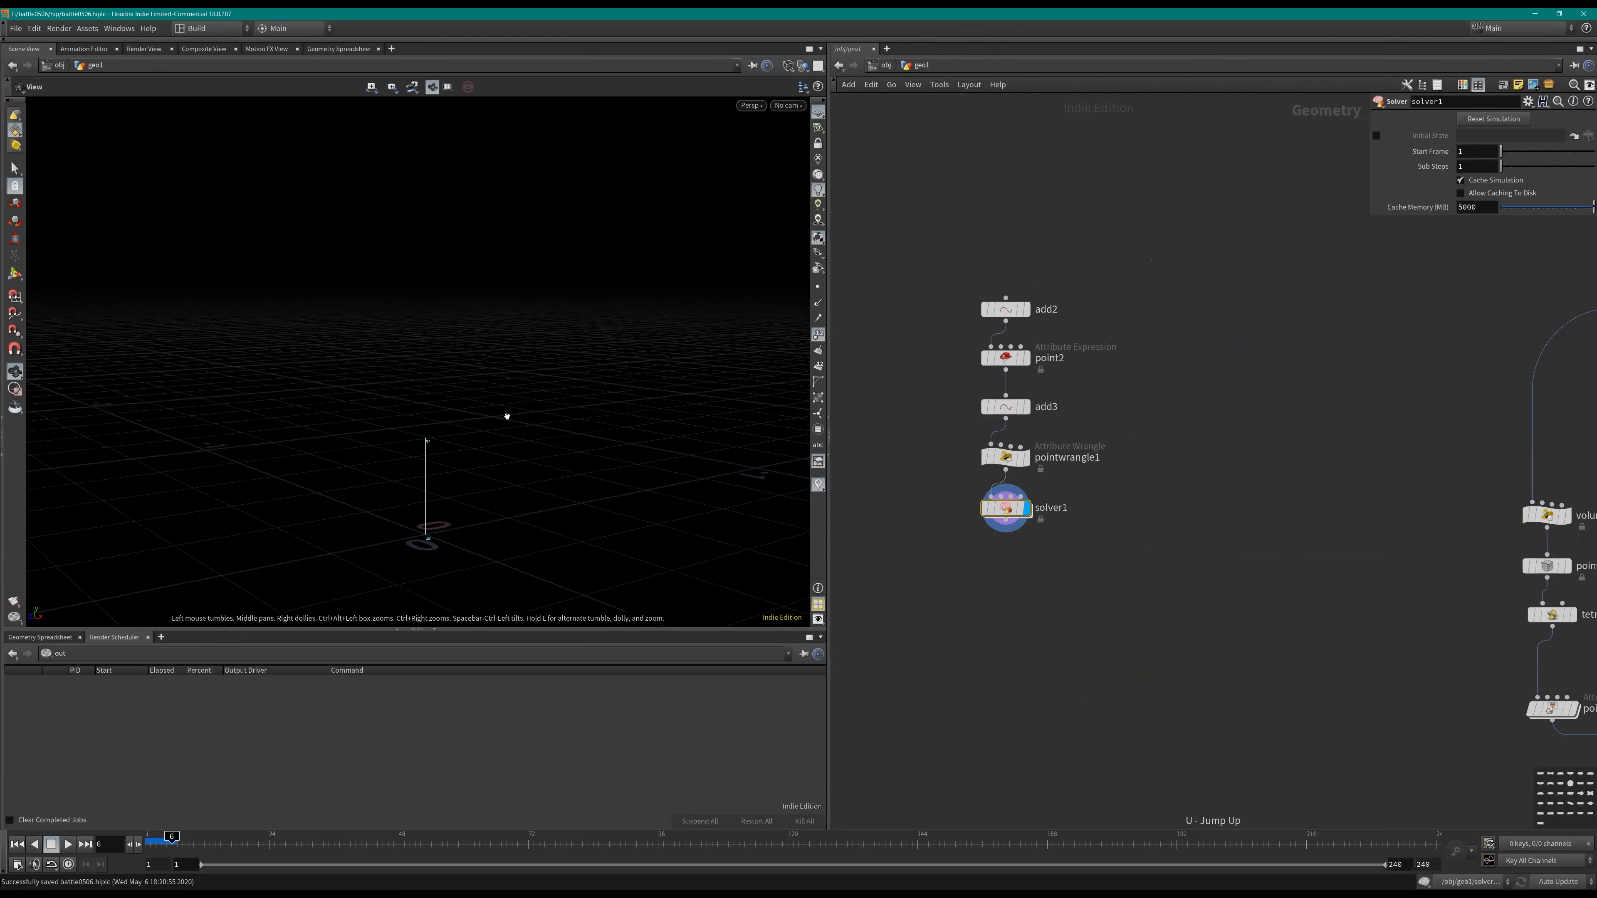
Step: Reopen solver1's network, show point normals in the viewport, and enter the pointvop1 network
key("Return")
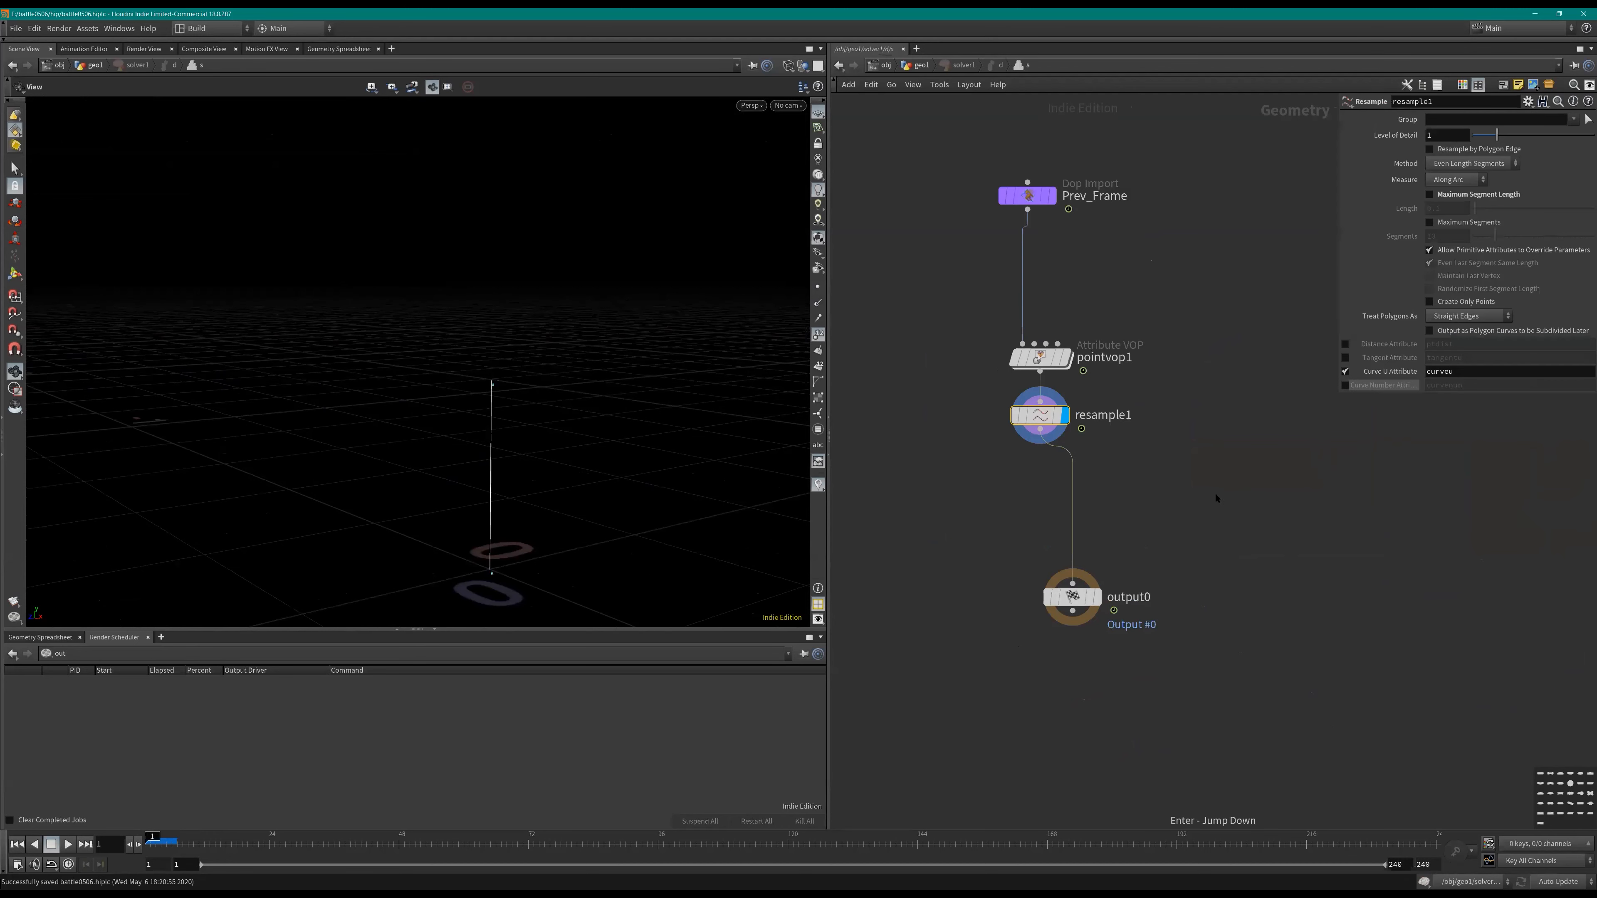
scroll(1090, 429, "up", 1)
left_click(1034, 343)
left_click(1060, 344)
left_click(818, 302)
middle_click_drag(682, 388, 633, 419)
scroll(1130, 493, "up", 1)
middle_click_drag(1199, 524, 1166, 489)
scroll(1167, 484, "down", 2)
key("Return")
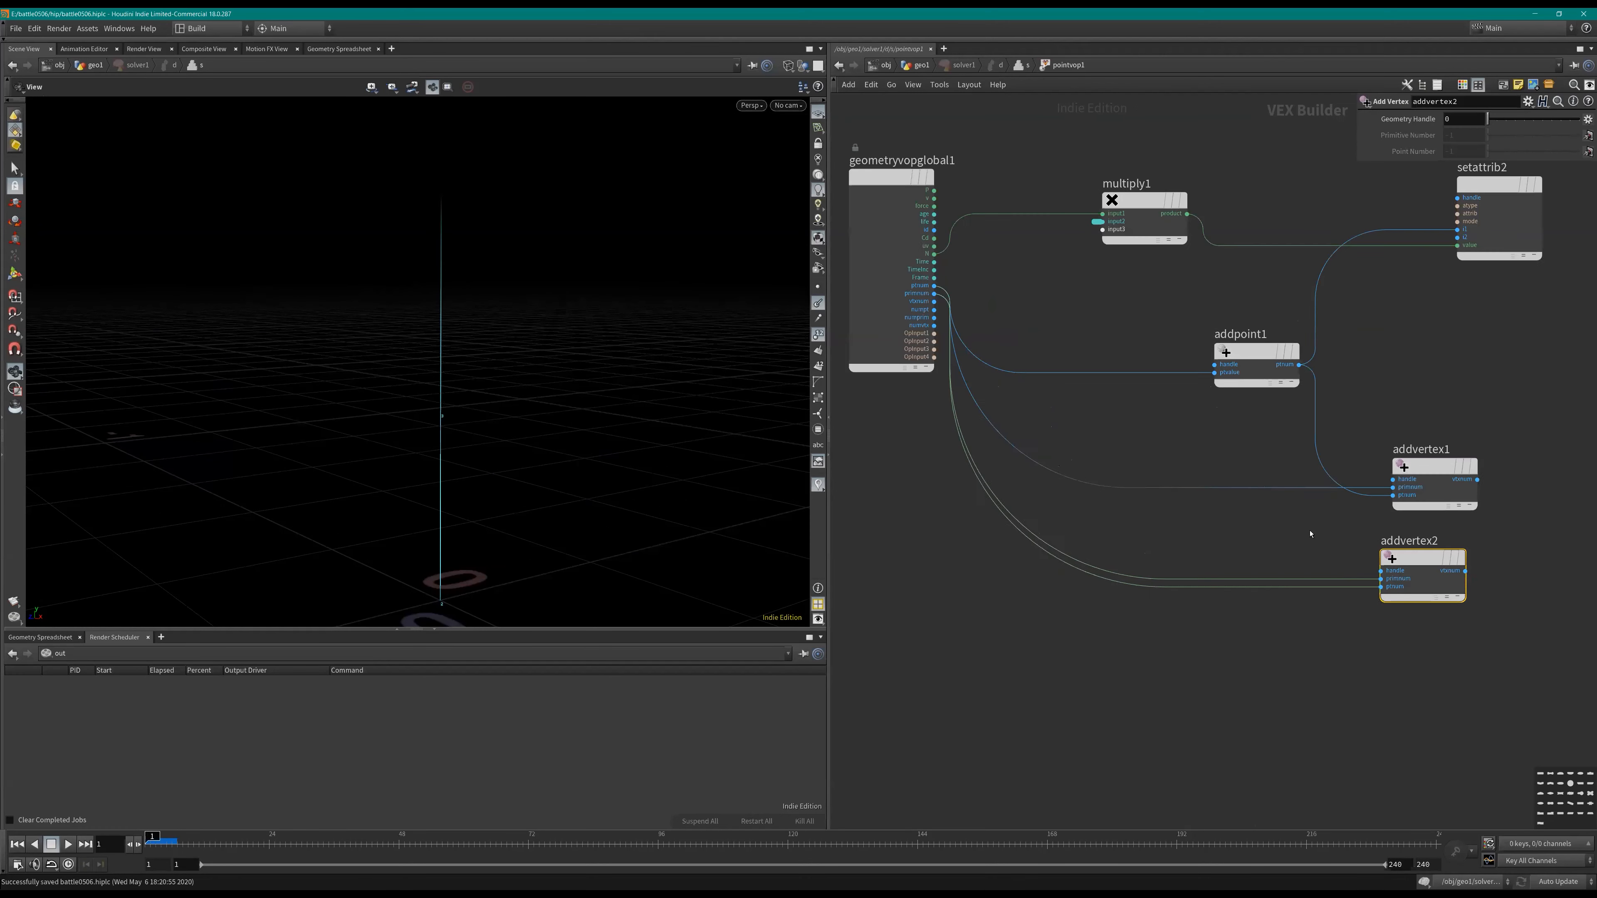
Step: Lower the geometryvopglobal1 node and add routing dots to its primnum and ptnum wires
middle_click_drag(1225, 526, 1149, 524)
scroll(1226, 507, "up", 1)
middle_click_drag(1181, 436, 1241, 463)
scroll(1241, 464, "down", 1)
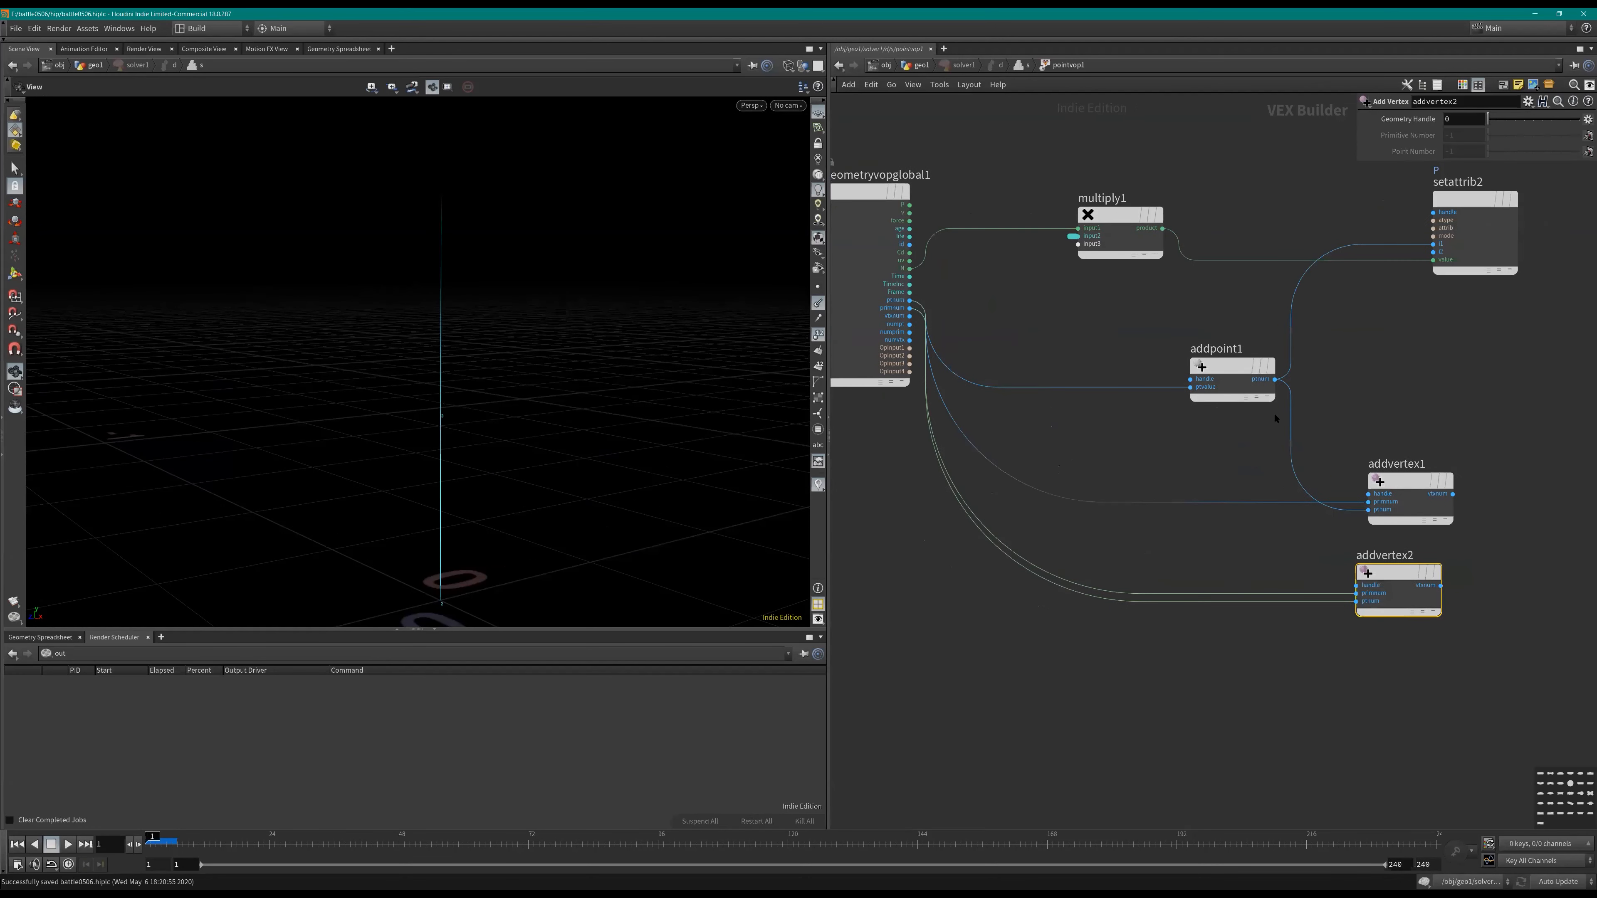
middle_click_drag(1462, 375, 1426, 385)
middle_click_drag(1086, 342, 1195, 336)
left_click_drag(923, 273, 900, 459)
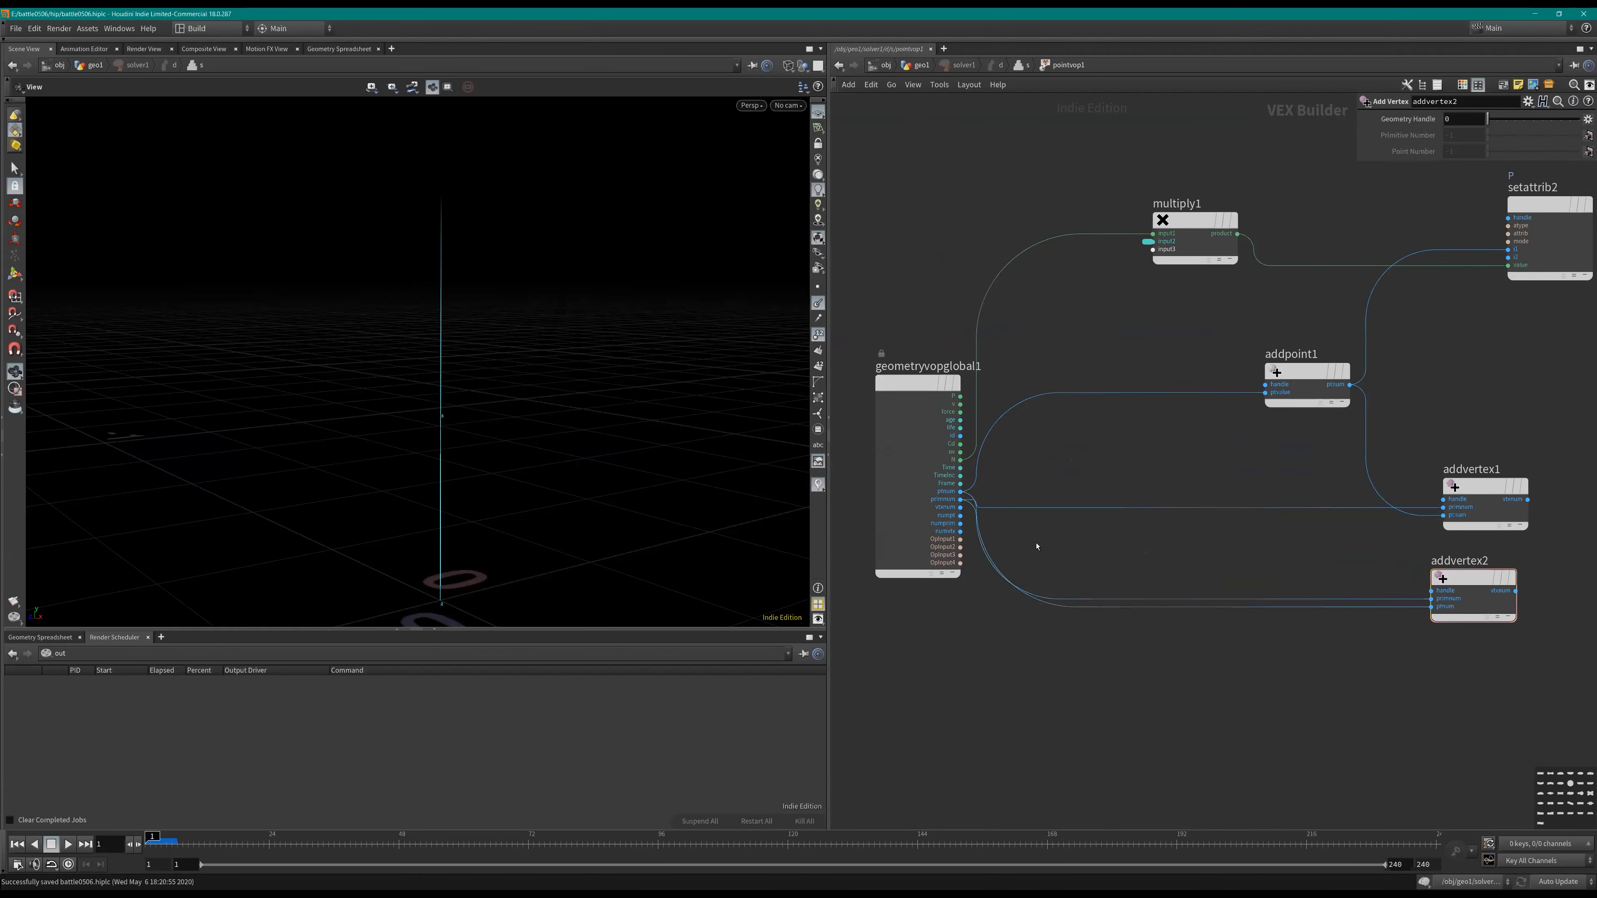
scroll(1019, 551, "up", 2)
scroll(1129, 416, "down", 2)
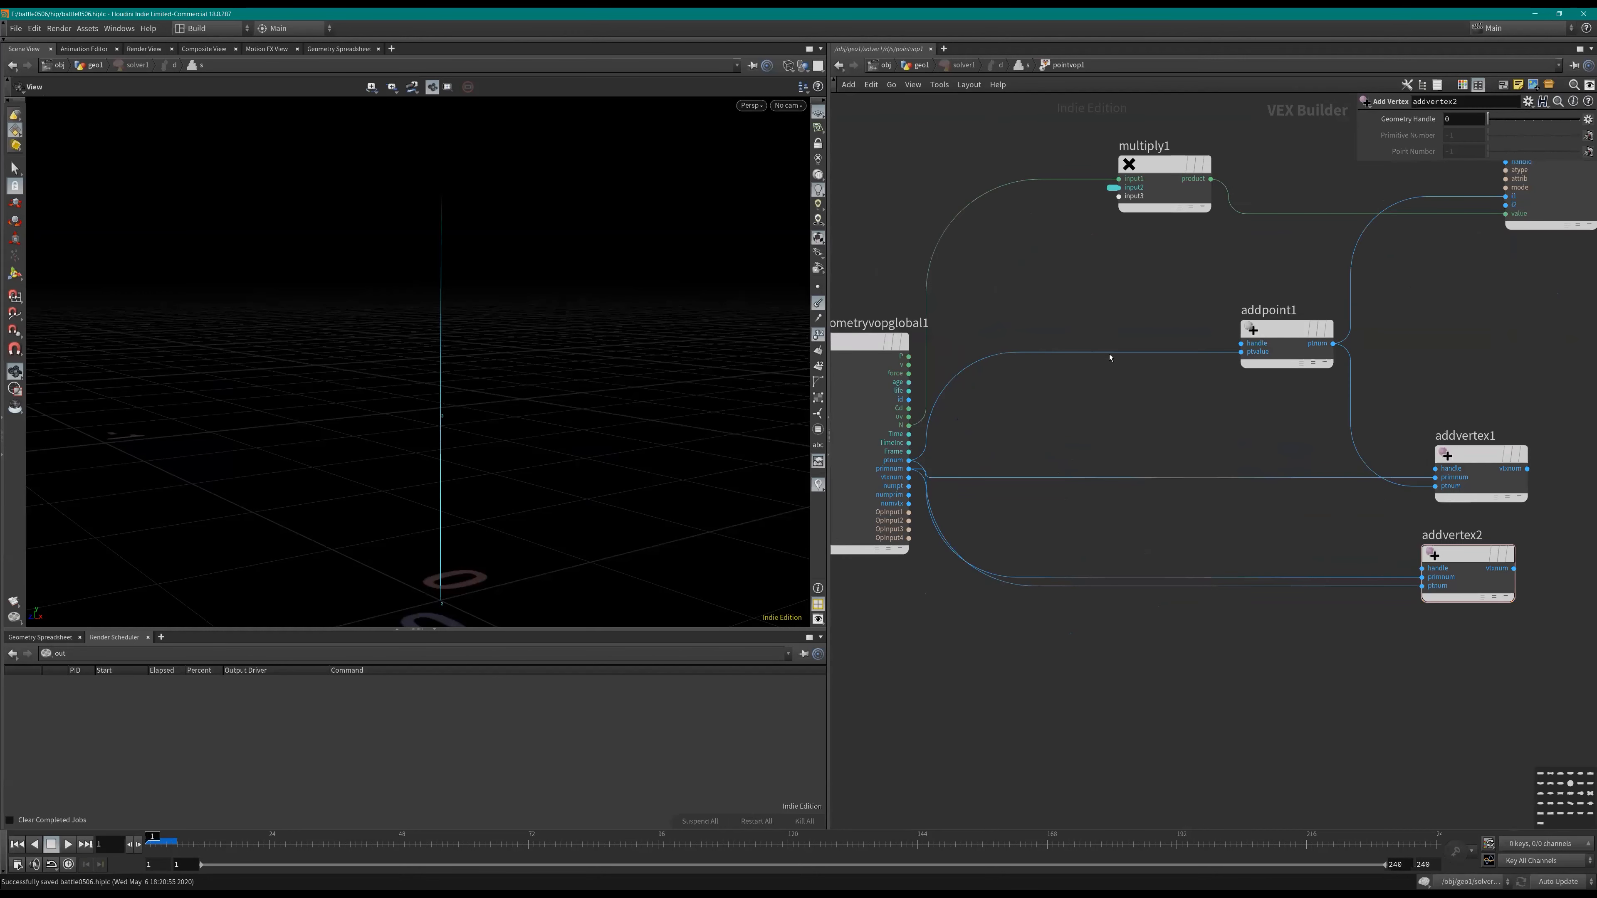
scroll(962, 452, "up", 1)
left_click_drag(971, 479, 1408, 539, "alt")
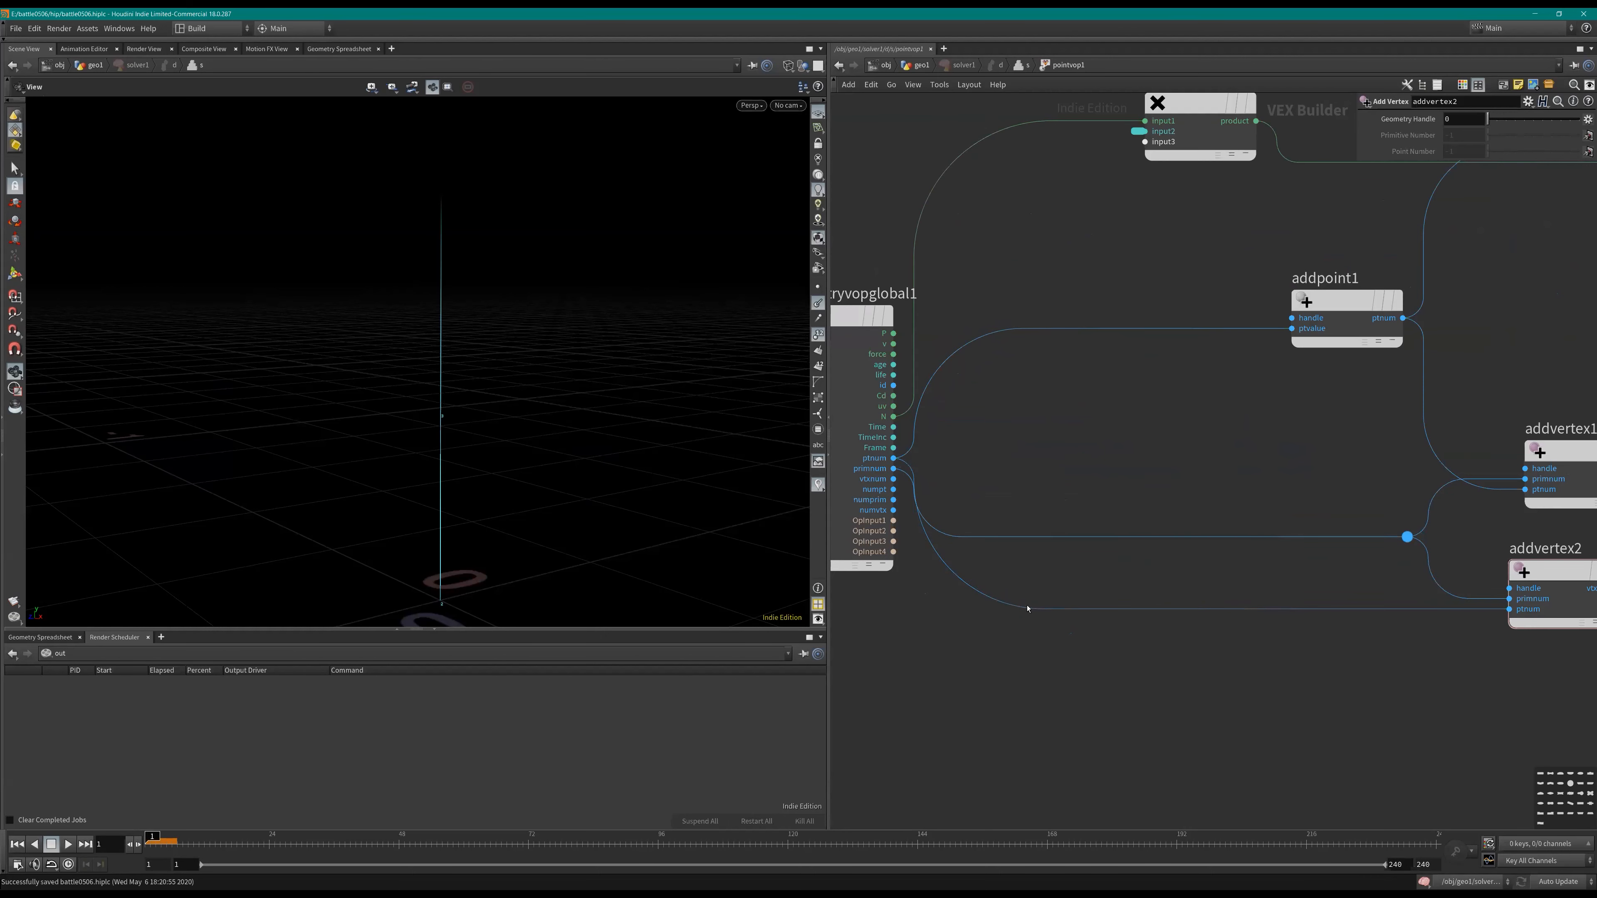
left_click_drag(1020, 610, 1094, 465, "alt")
Step: Reposition addvertex2 slightly farther below addvertex1 and review the wiring from addpoint1
middle_click_drag(1308, 446, 969, 497)
scroll(969, 497, "down", 1)
left_click(1060, 385)
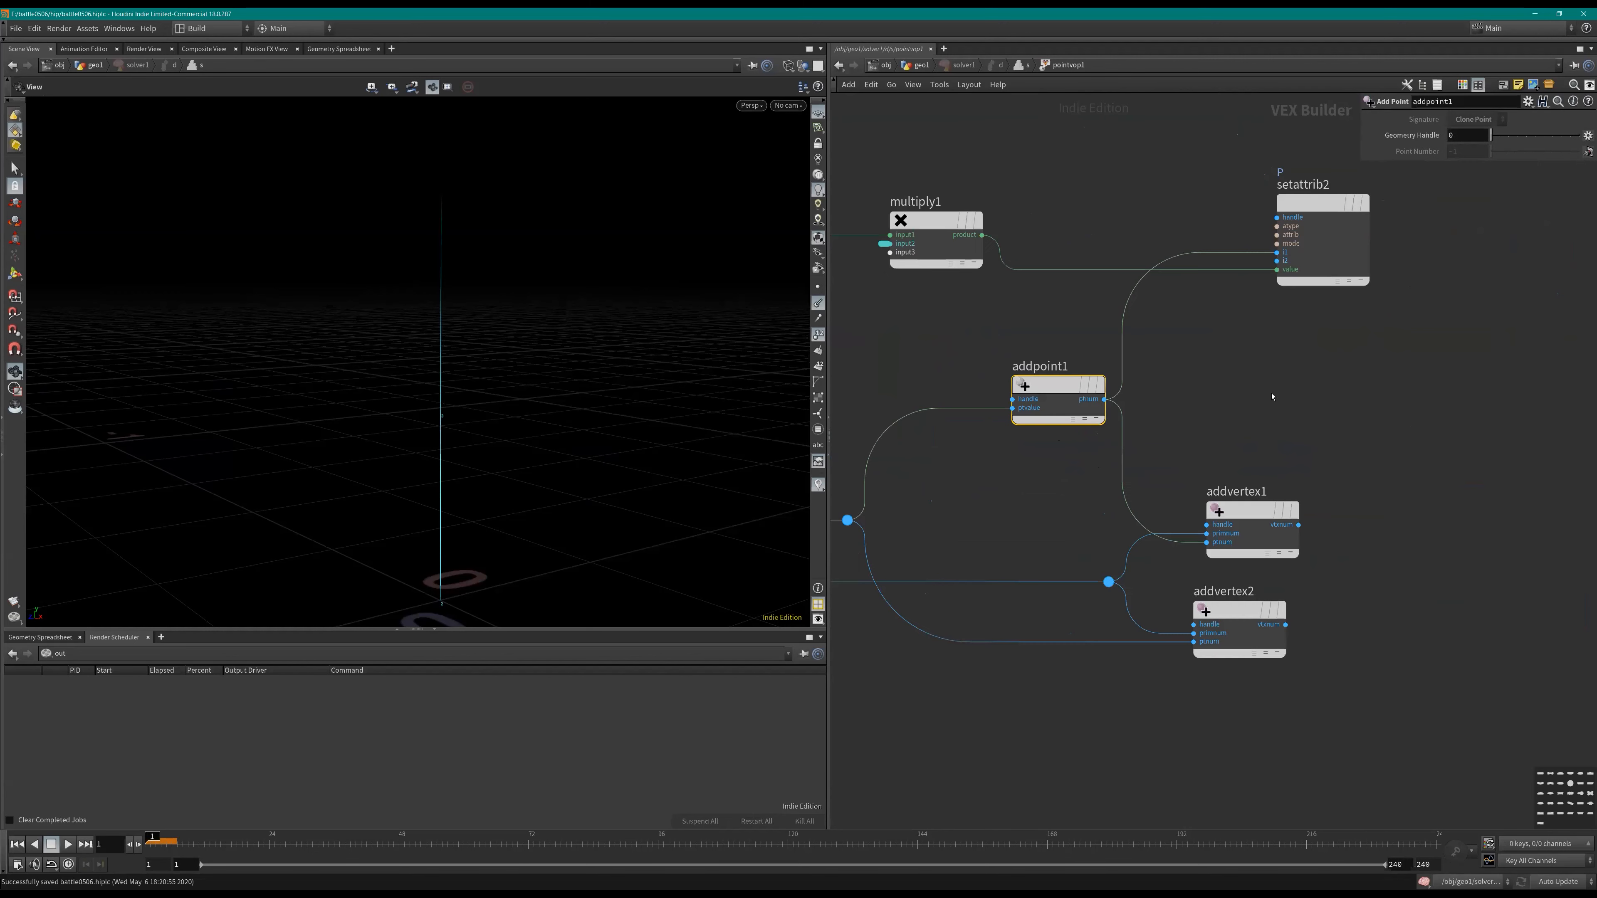
left_click_drag(1348, 625, 1146, 690)
scroll(1146, 690, "up", 1)
middle_click_drag(1146, 690, 1155, 671)
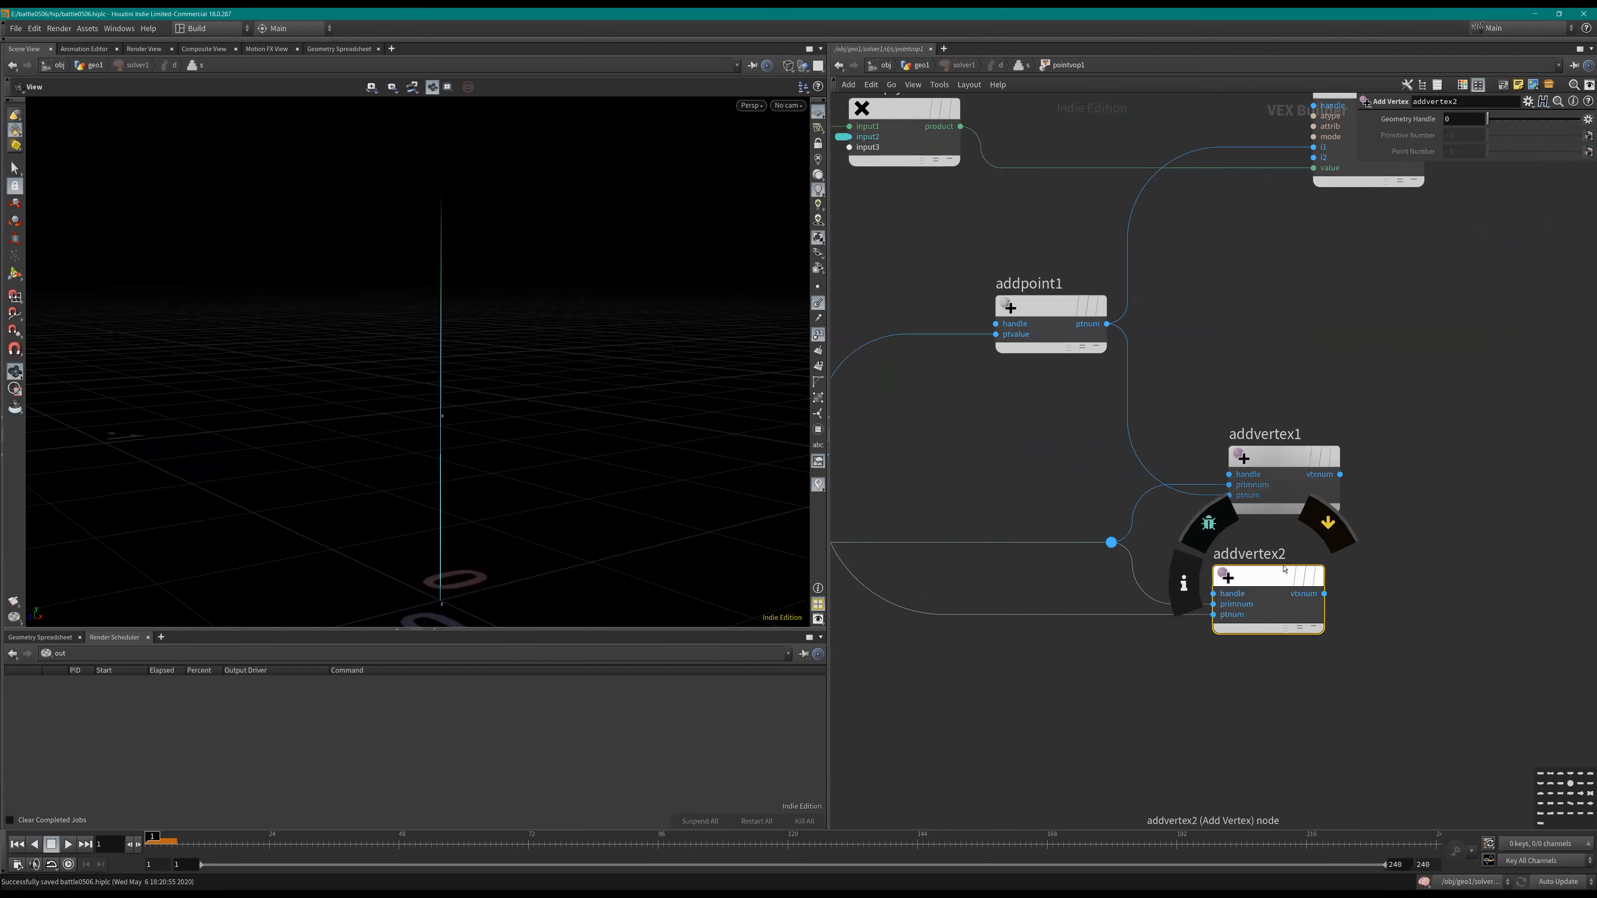
left_click_drag(1287, 575, 1313, 600)
scroll(1140, 549, "down", 1)
middle_click_drag(1139, 550, 1306, 607)
middle_click_drag(1154, 594, 1073, 586)
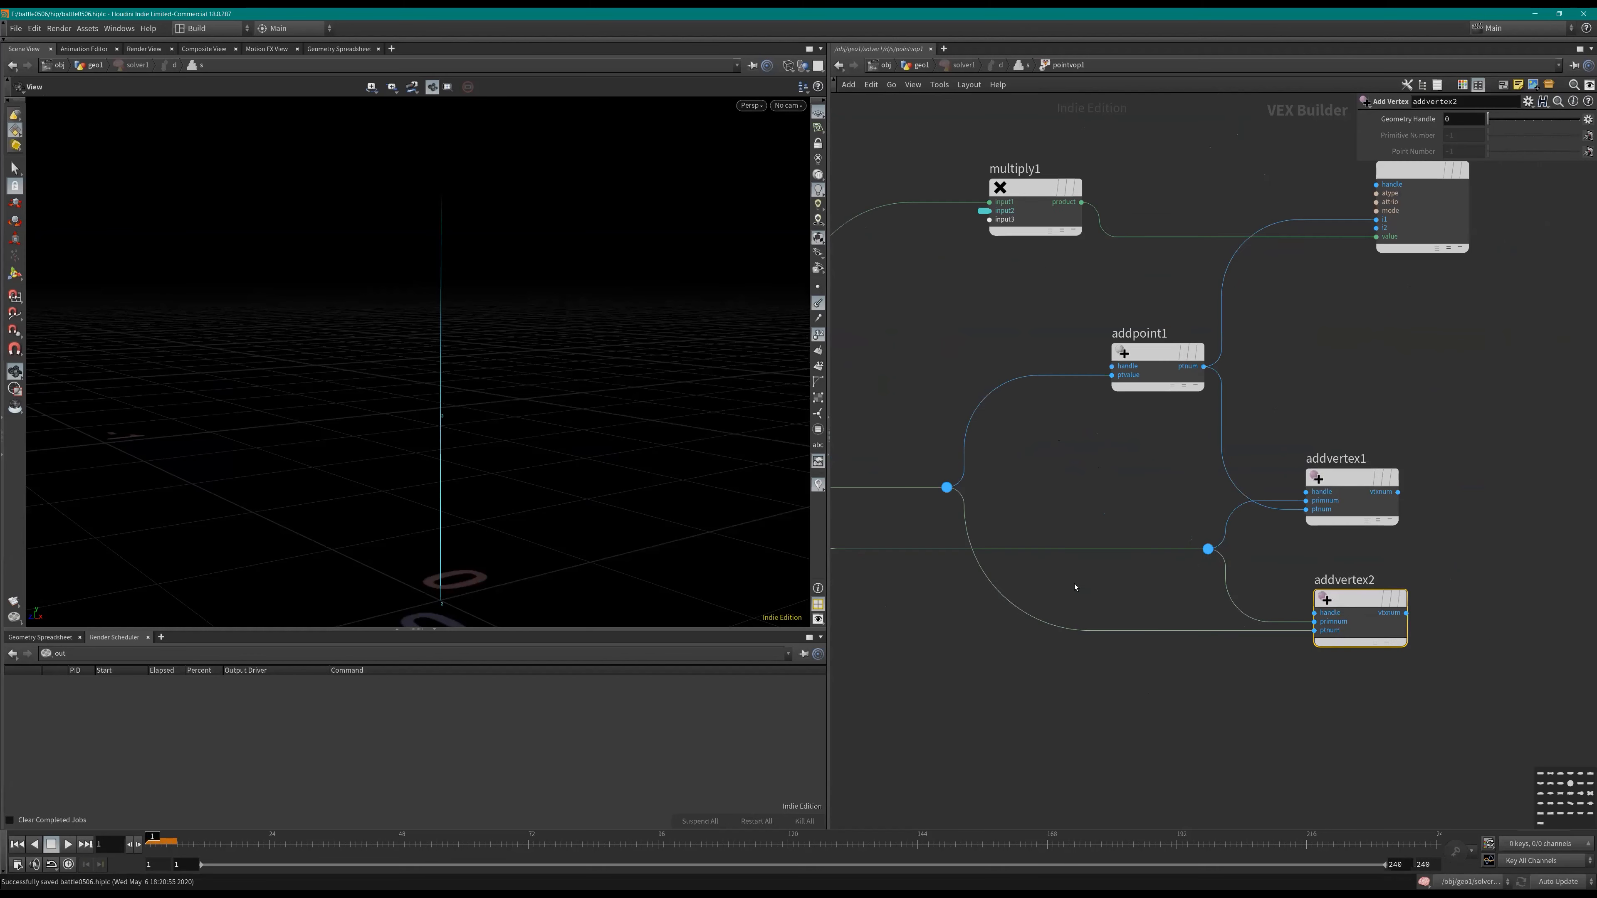
Step: Leave pointvop1 and examine resample1's point attributes in the Geometry Spreadsheet
key("u")
left_click(1084, 404)
scroll(1084, 404, "up", 1)
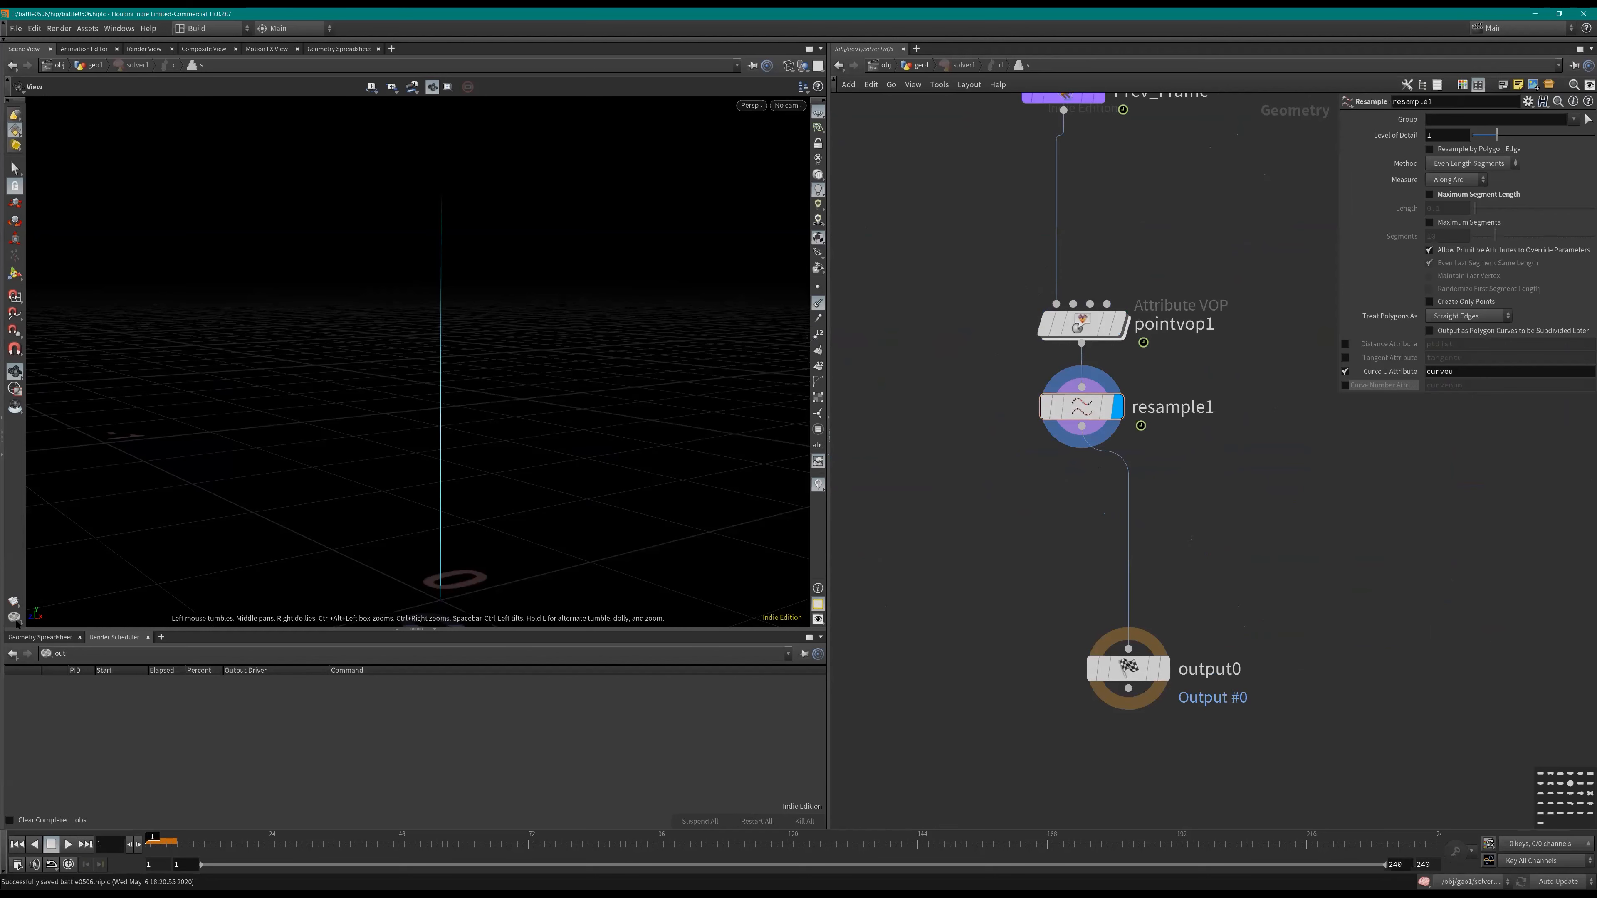
left_click(39, 638)
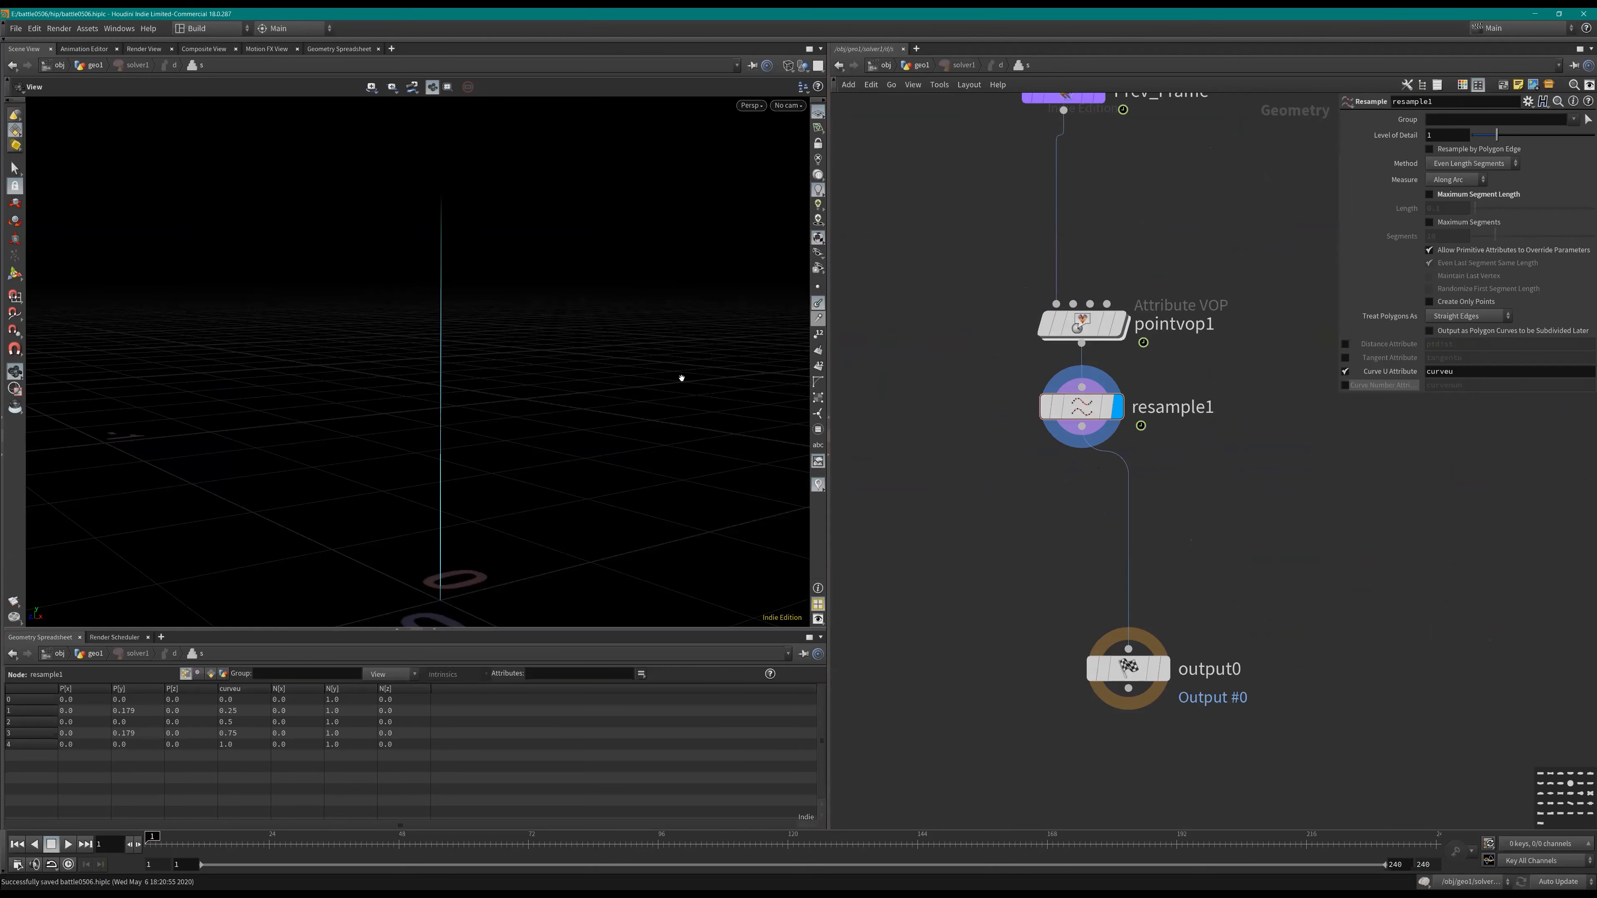
left_click_drag(578, 325, 597, 377)
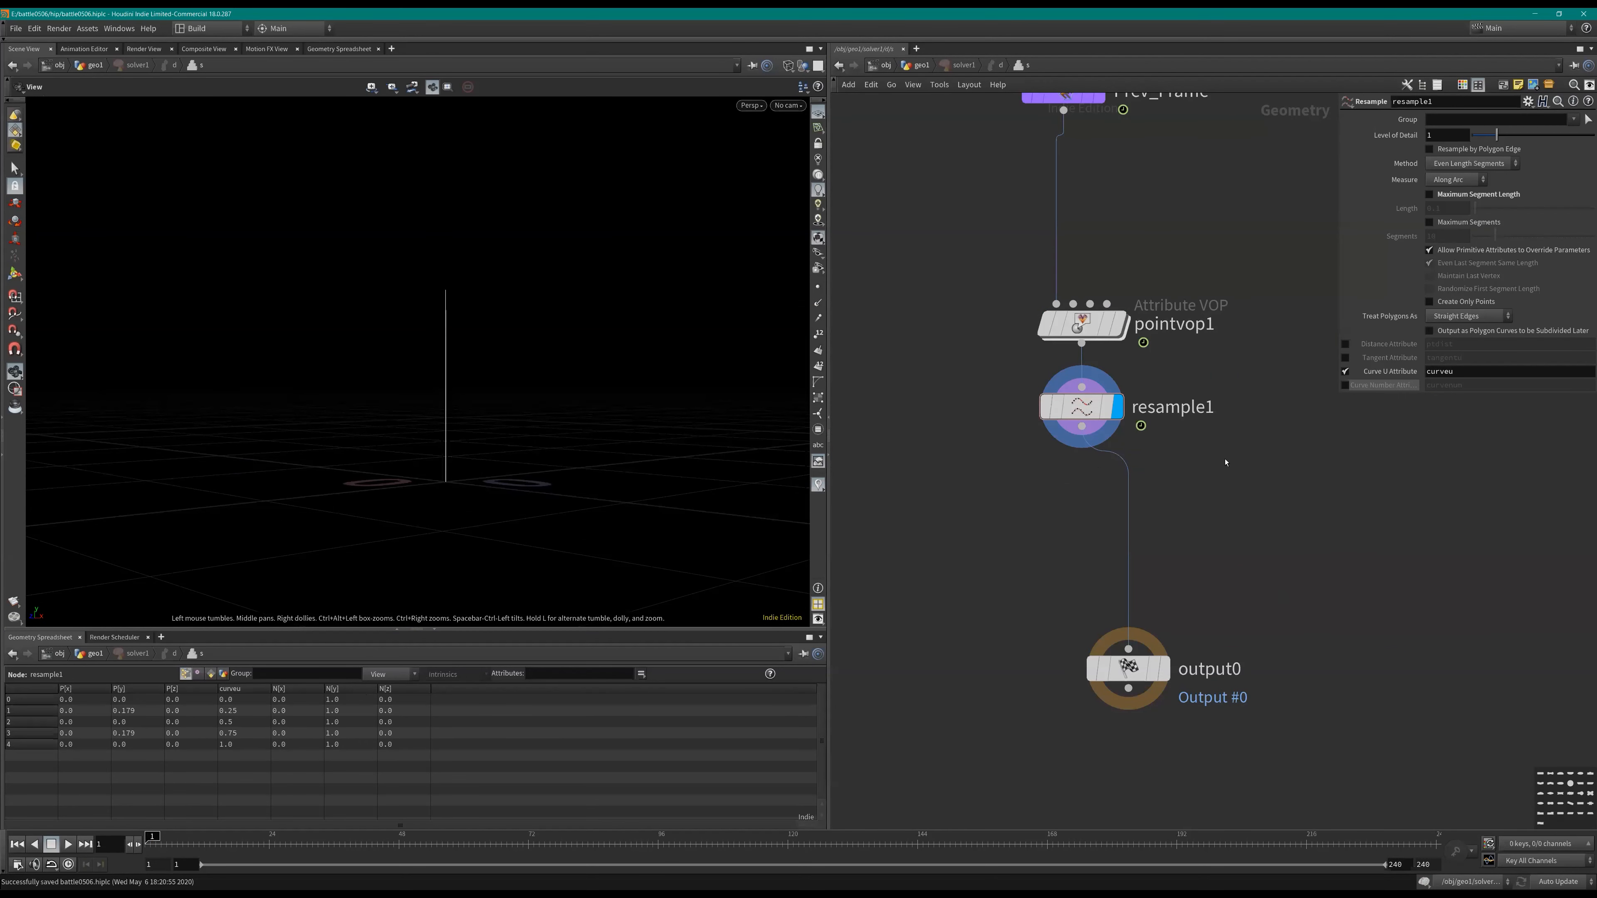
scroll(999, 445, "down", 3)
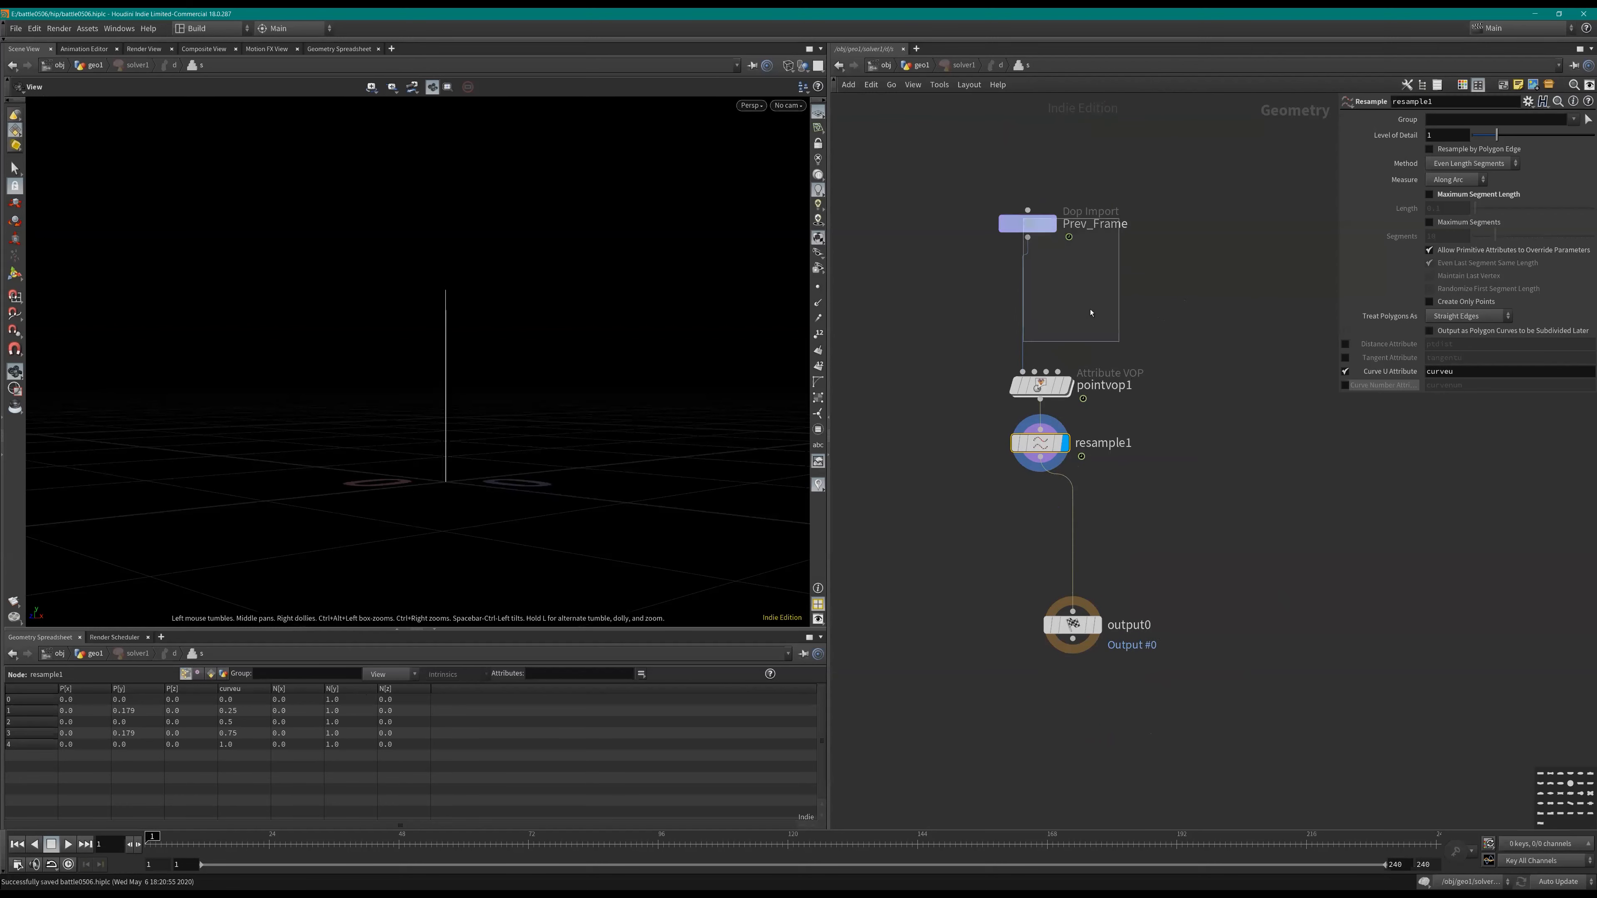
Step: Display Prev_Frame with point numbers shown to examine its points, and return to geo1
left_click(1030, 226)
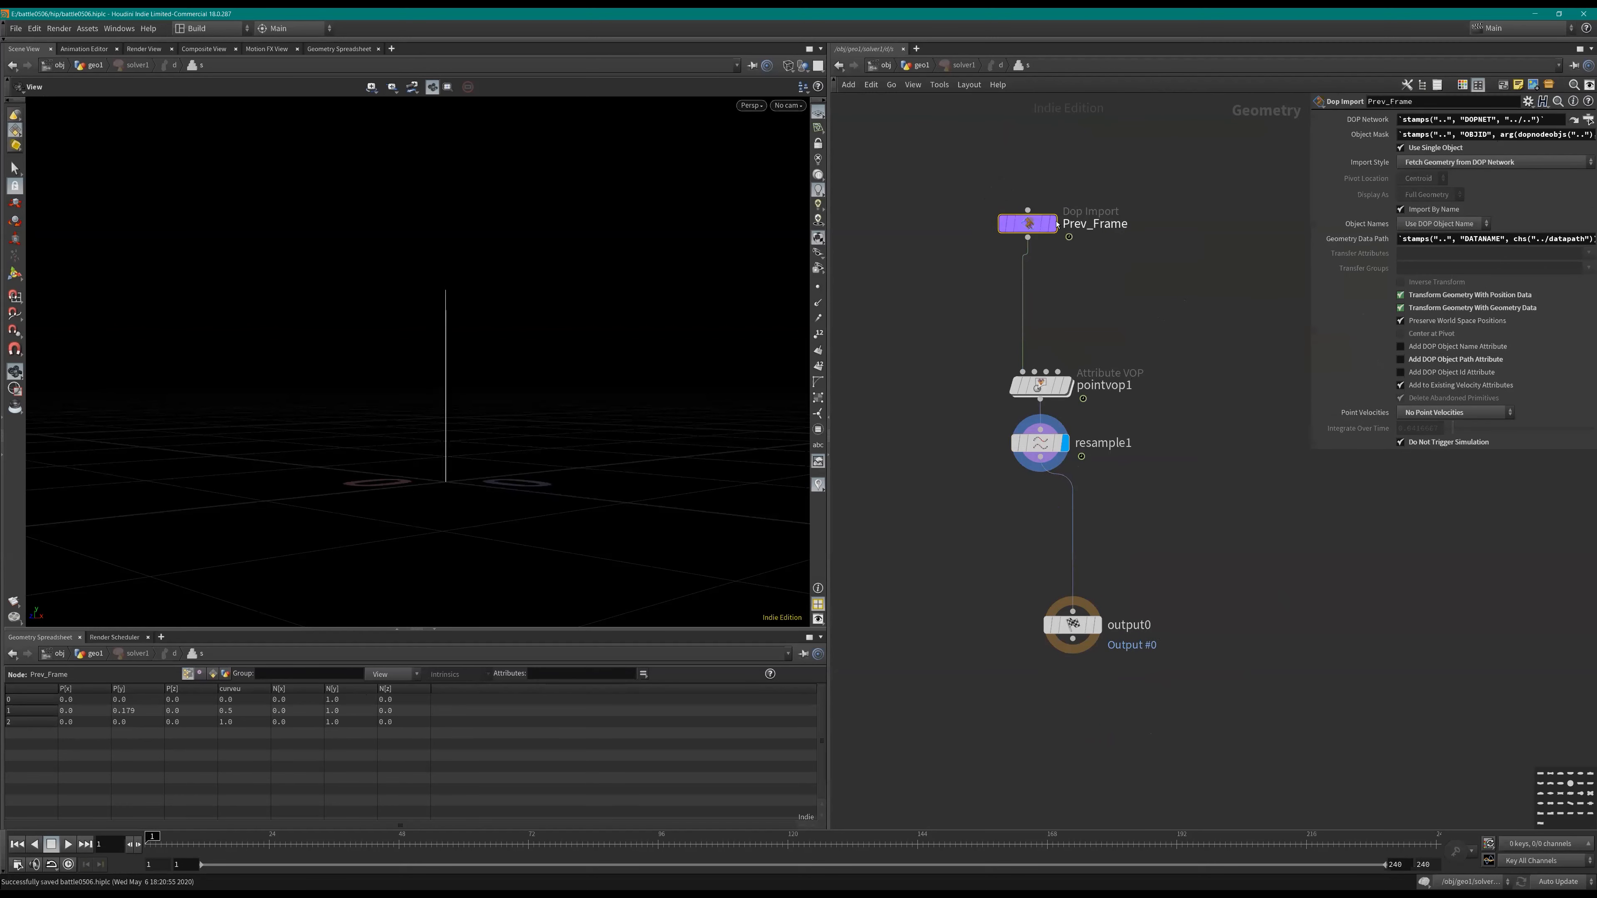
key("r")
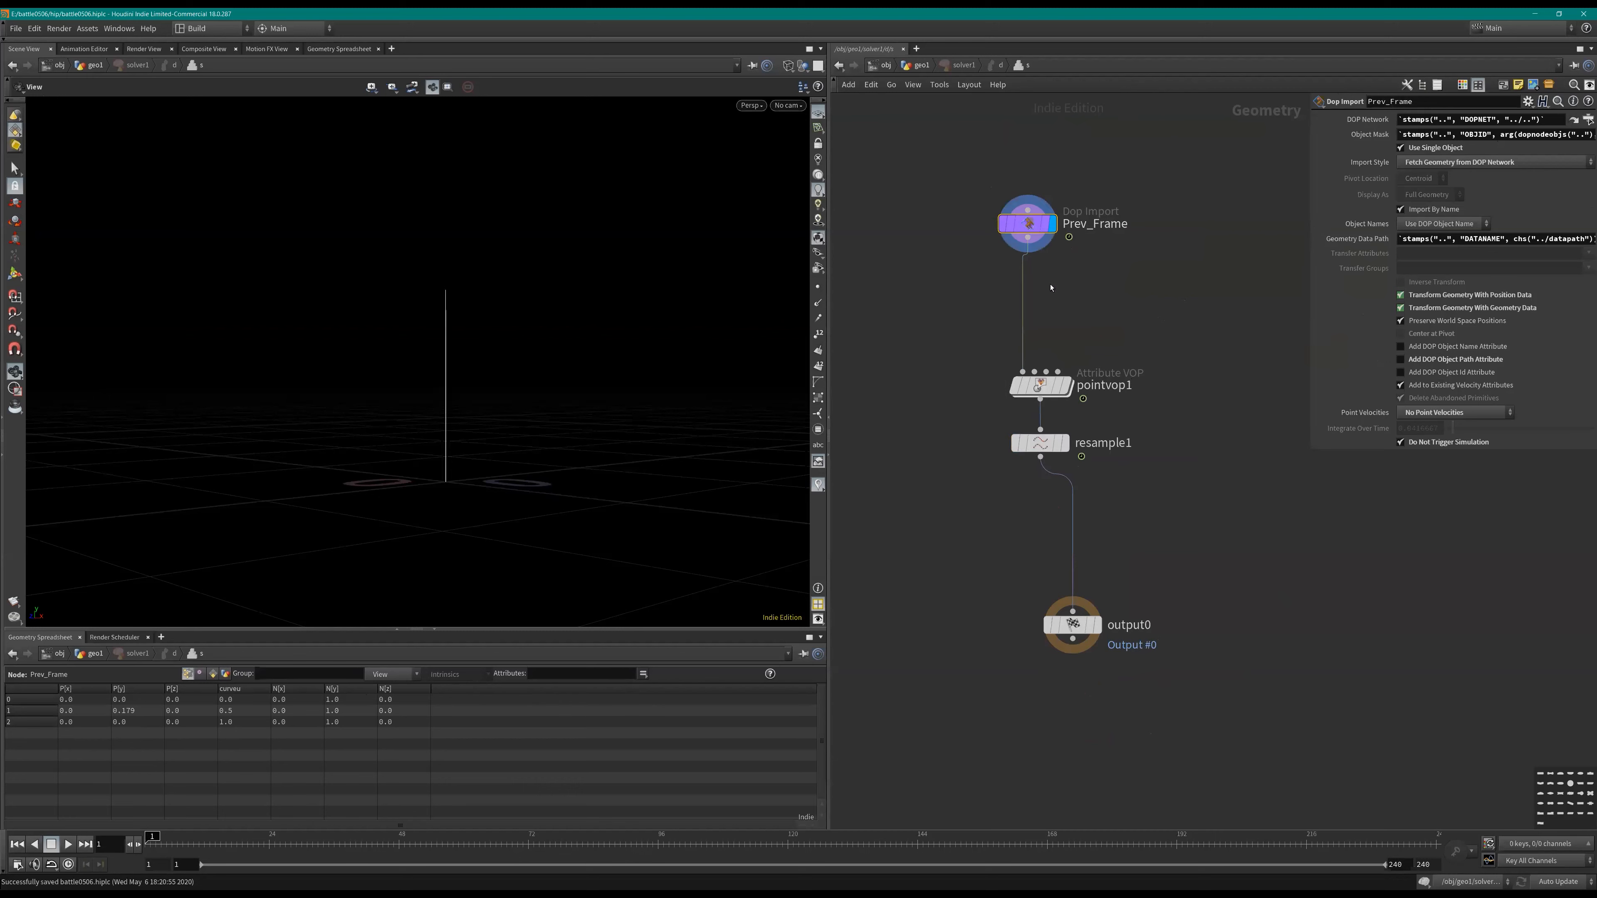
left_click(817, 337)
key("u")
key("u")
key("u")
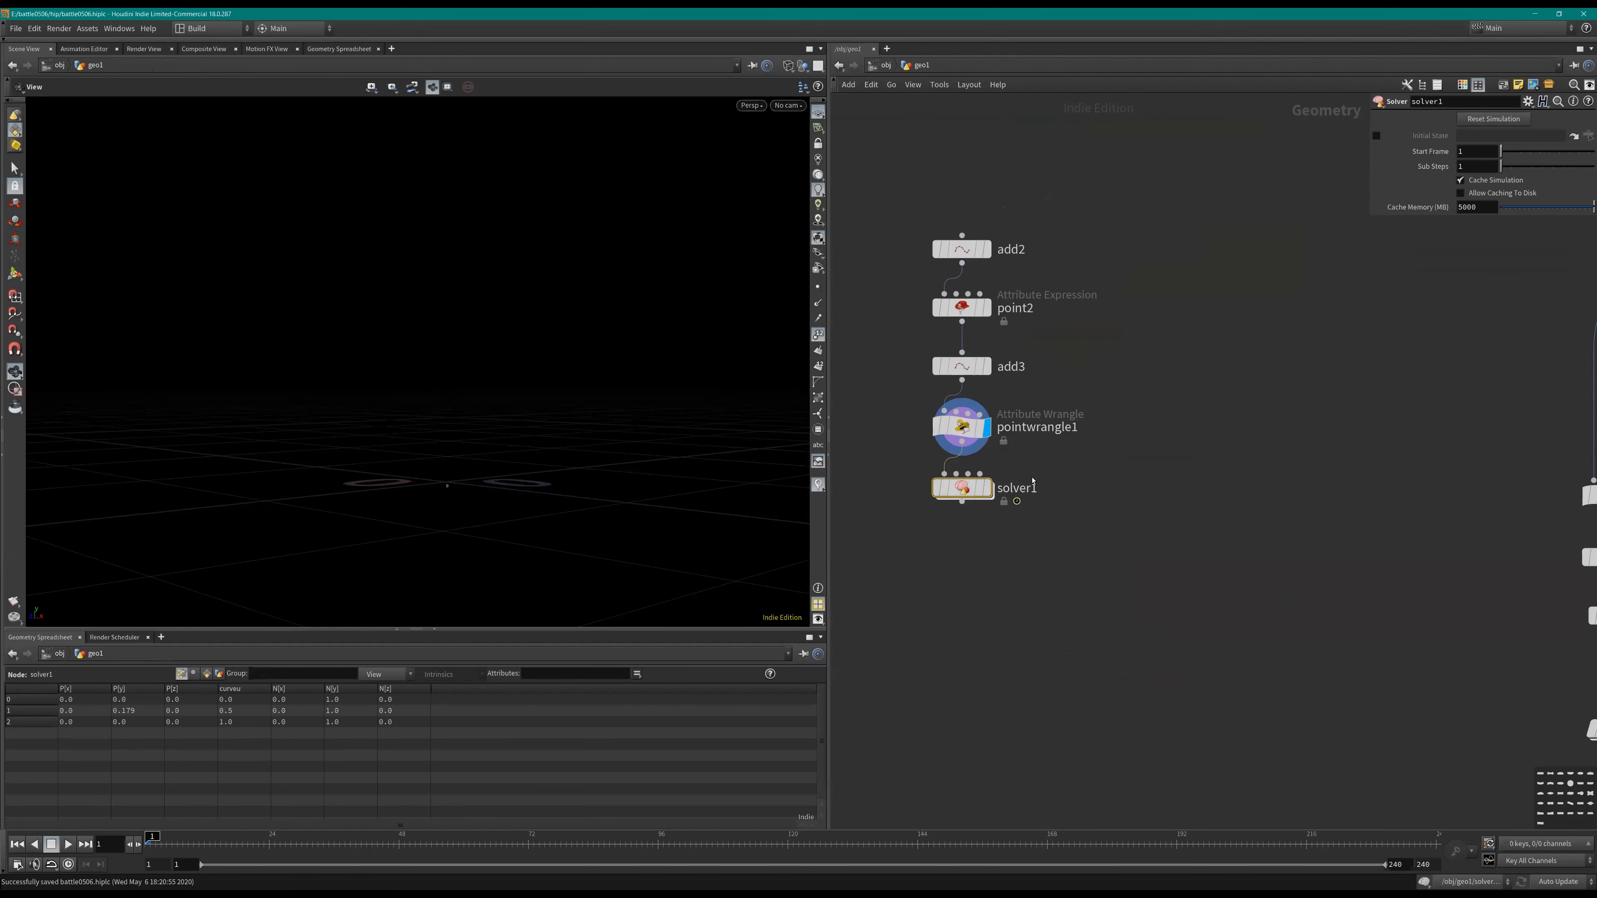
Step: Display solver1 in geo1 and reopen its internal network
scroll(1031, 481, "up", 2)
left_click(981, 491)
mouse_move(925, 485)
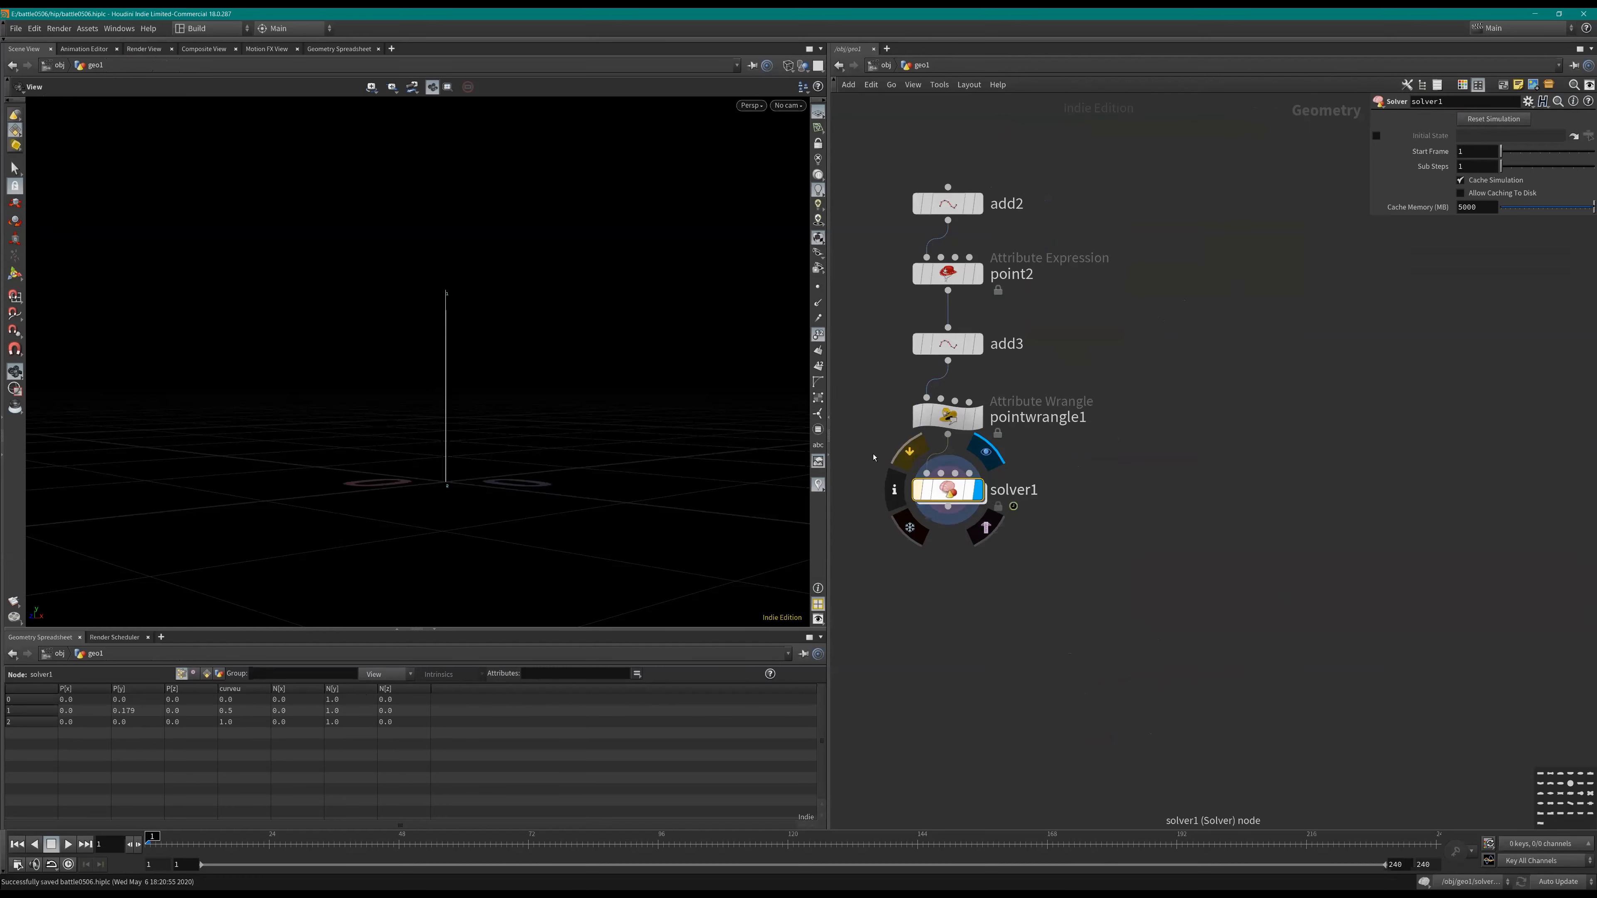
double_click(968, 494)
key("u")
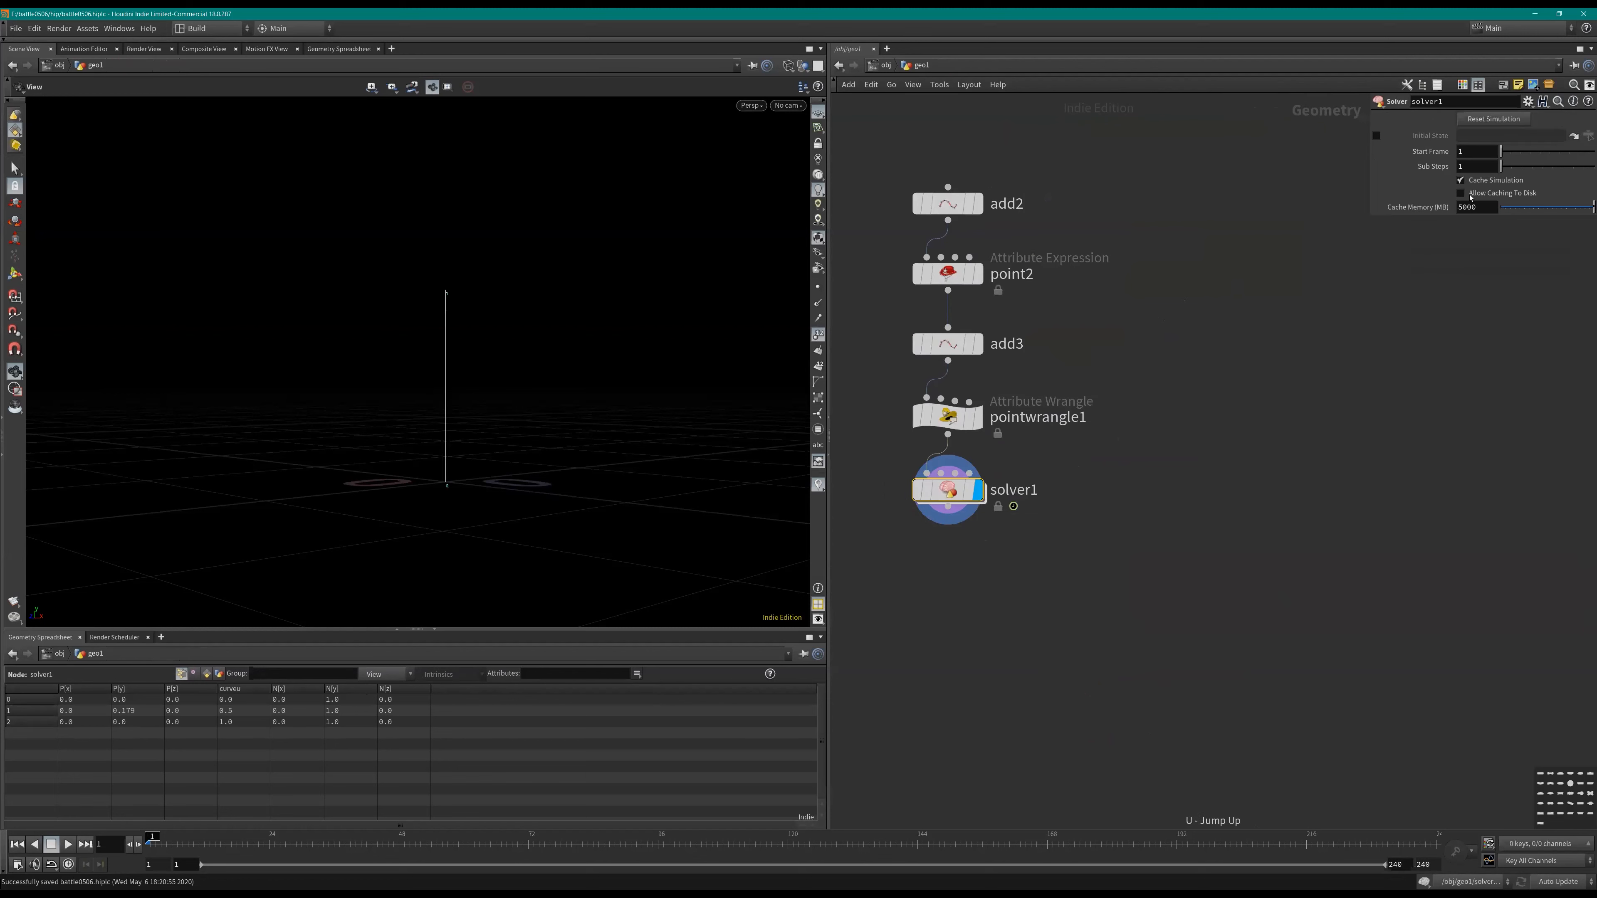
key("i")
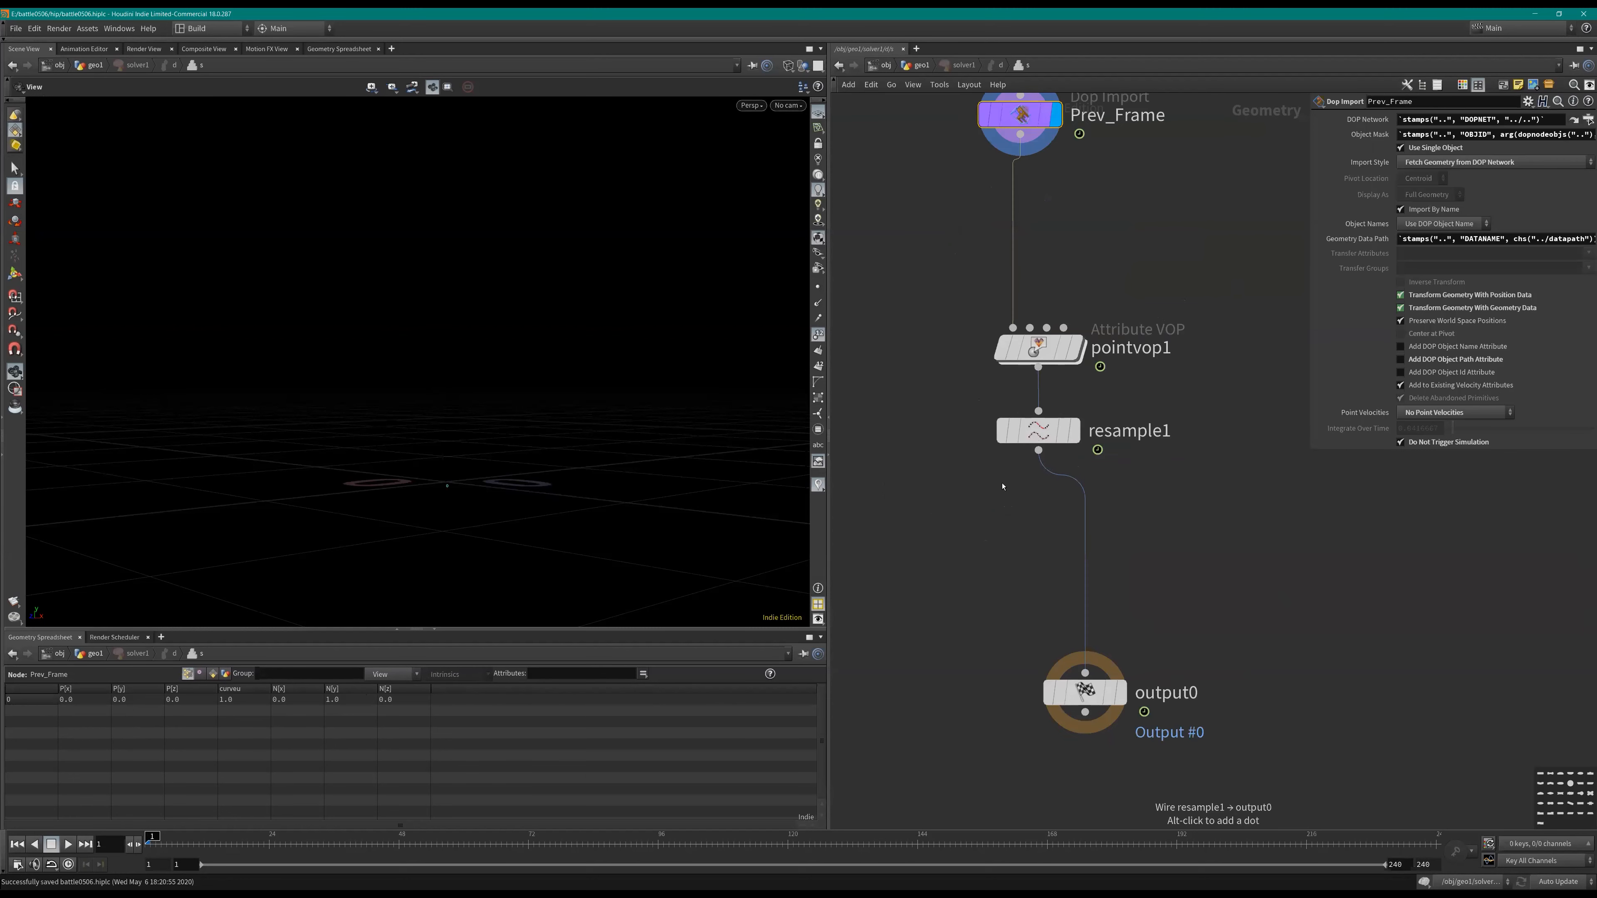
Step: Examine the point attributes of pointvop1 and resample1, and set the display flag on output0
left_click_drag(956, 364, 1170, 297)
scroll(1104, 351, "down", 3)
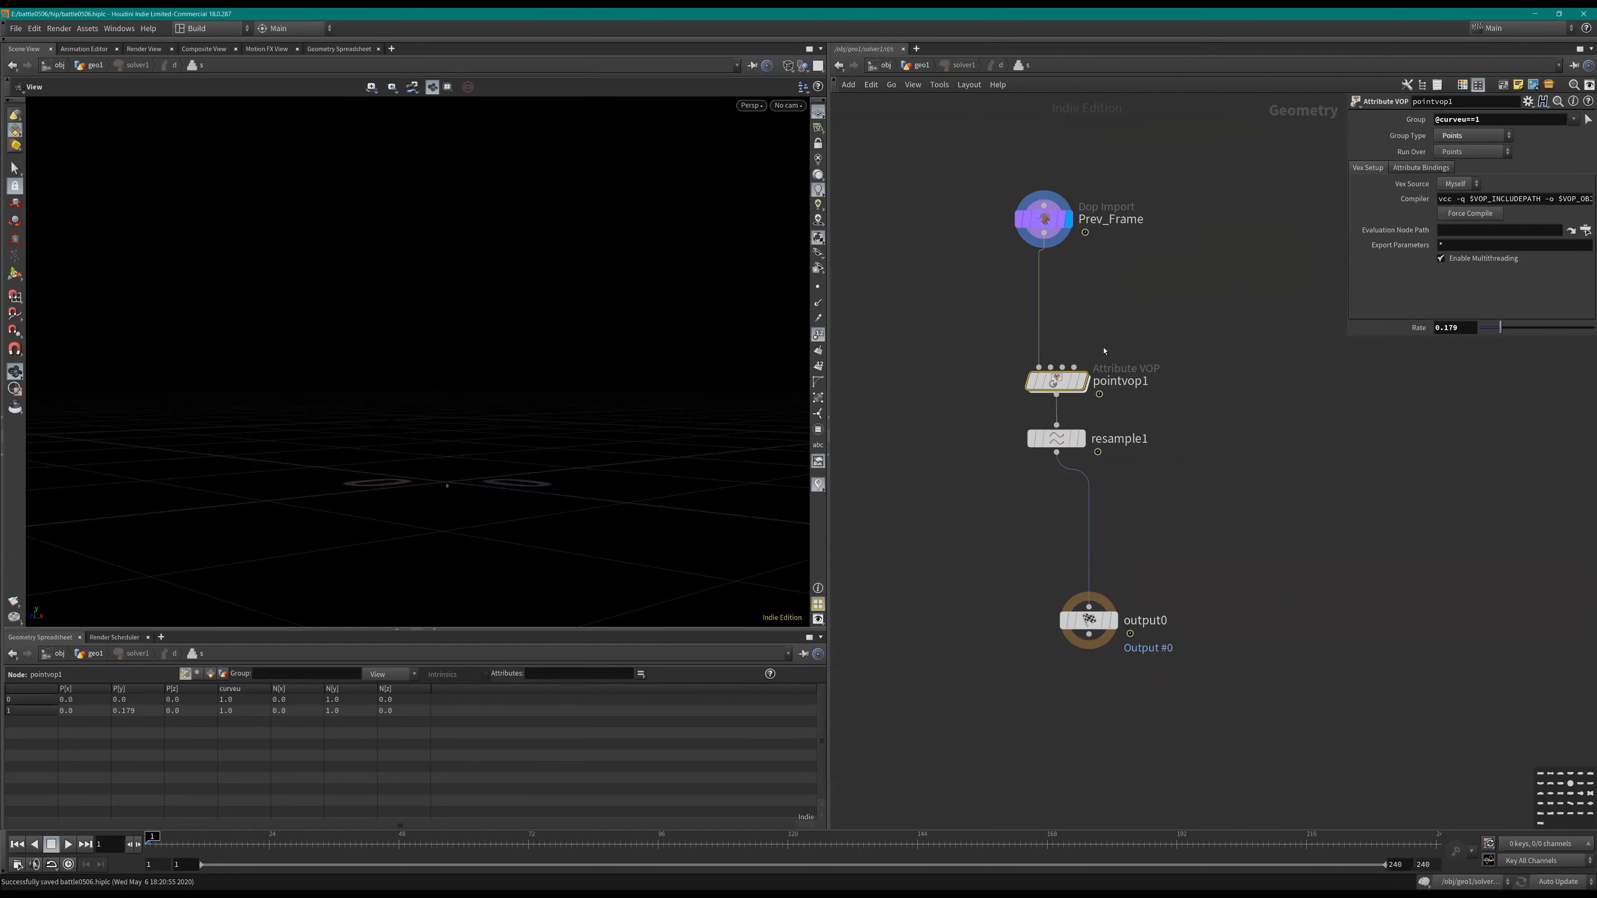
left_click(1081, 438)
left_click(1056, 438)
middle_click_drag(1034, 504, 1020, 481)
left_click(1098, 597)
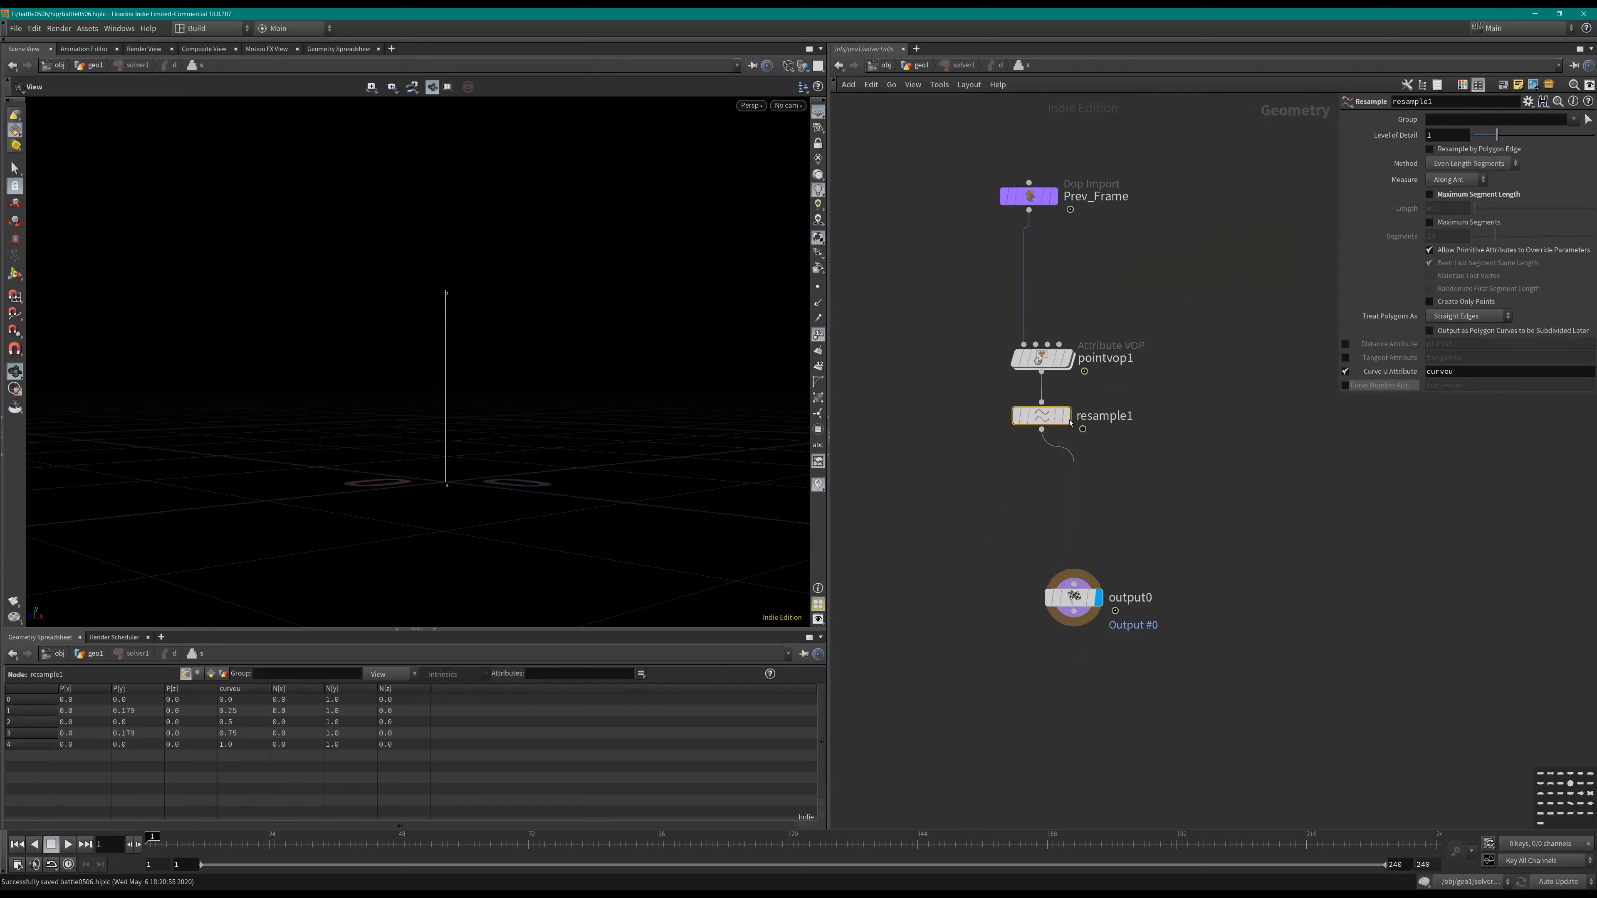
Step: Try bypassing resample1 inside solver1 and compare the solver's output points in geo1
key("u")
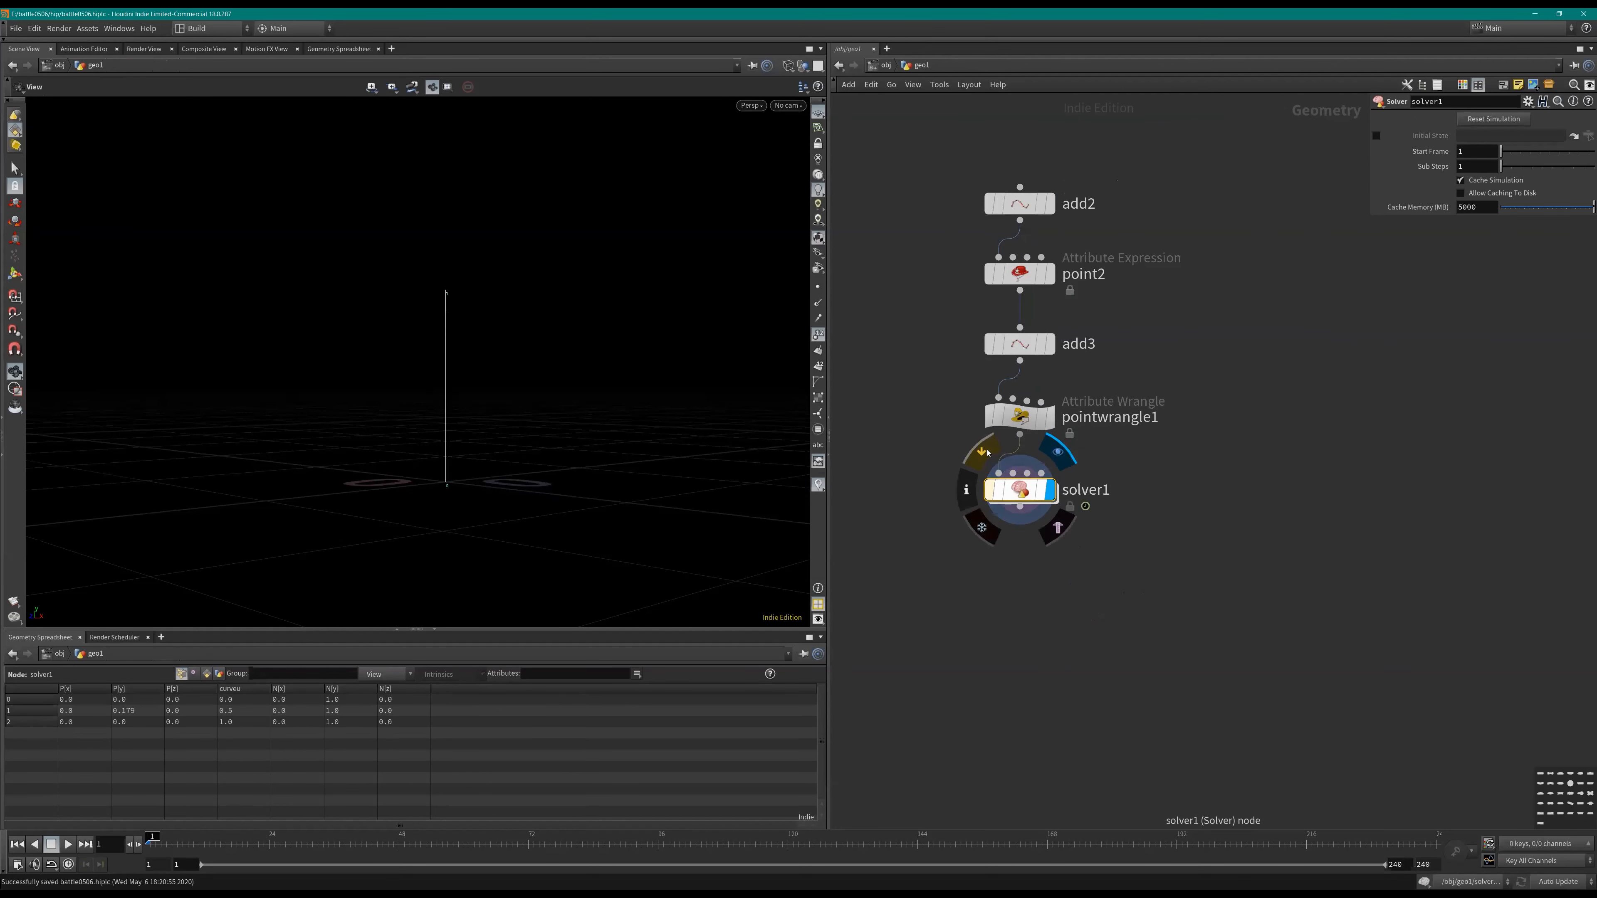
double_click(1021, 490)
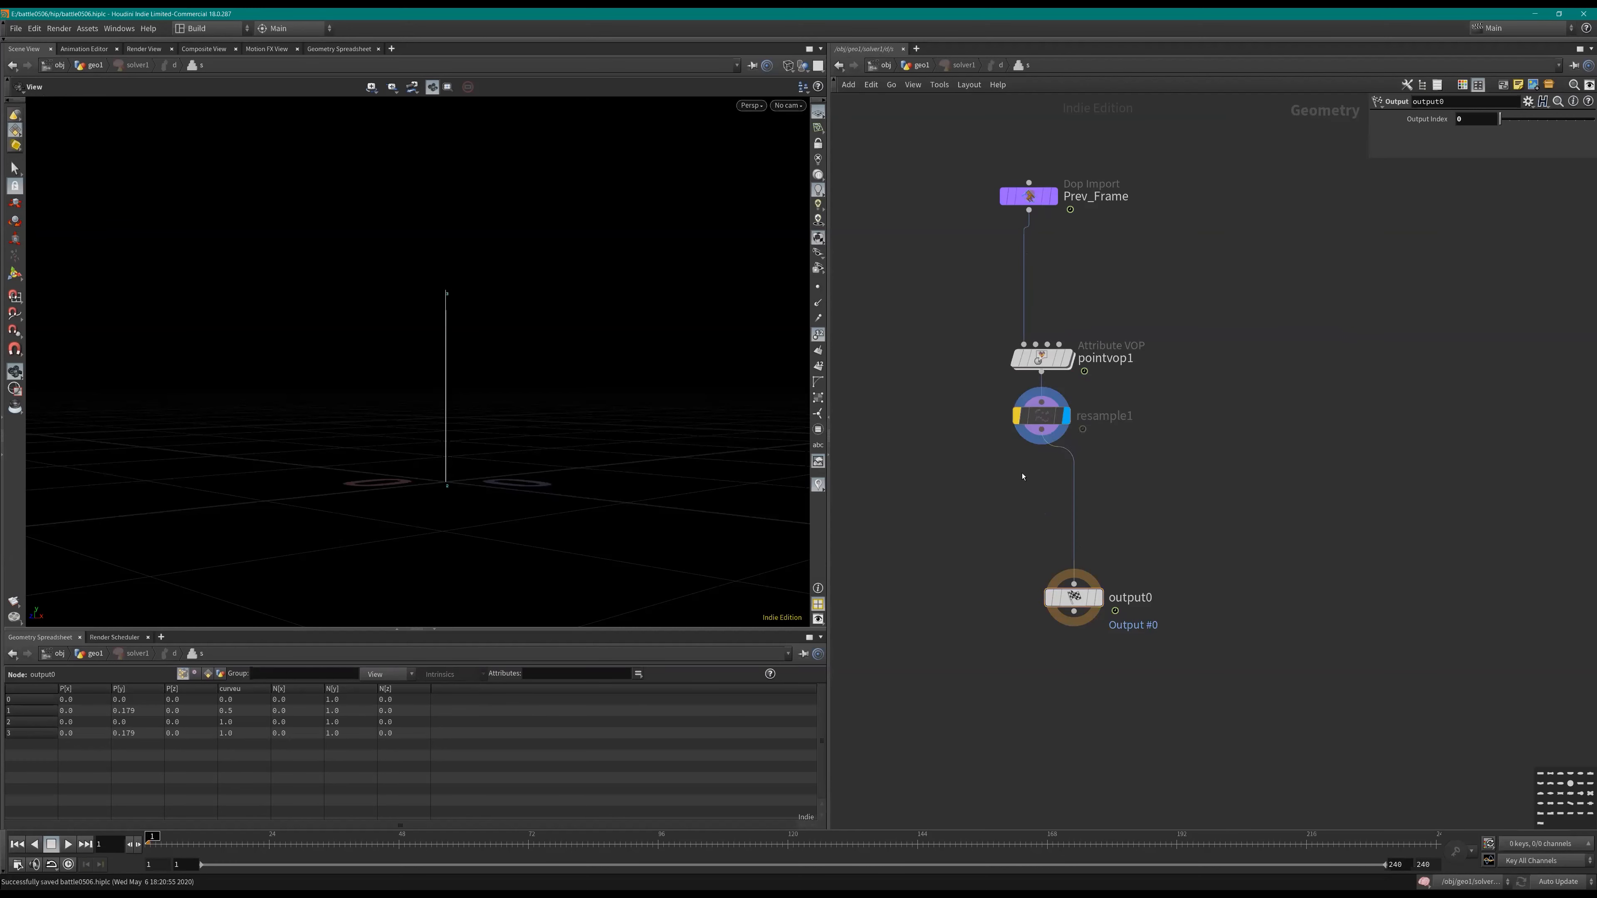
key("u")
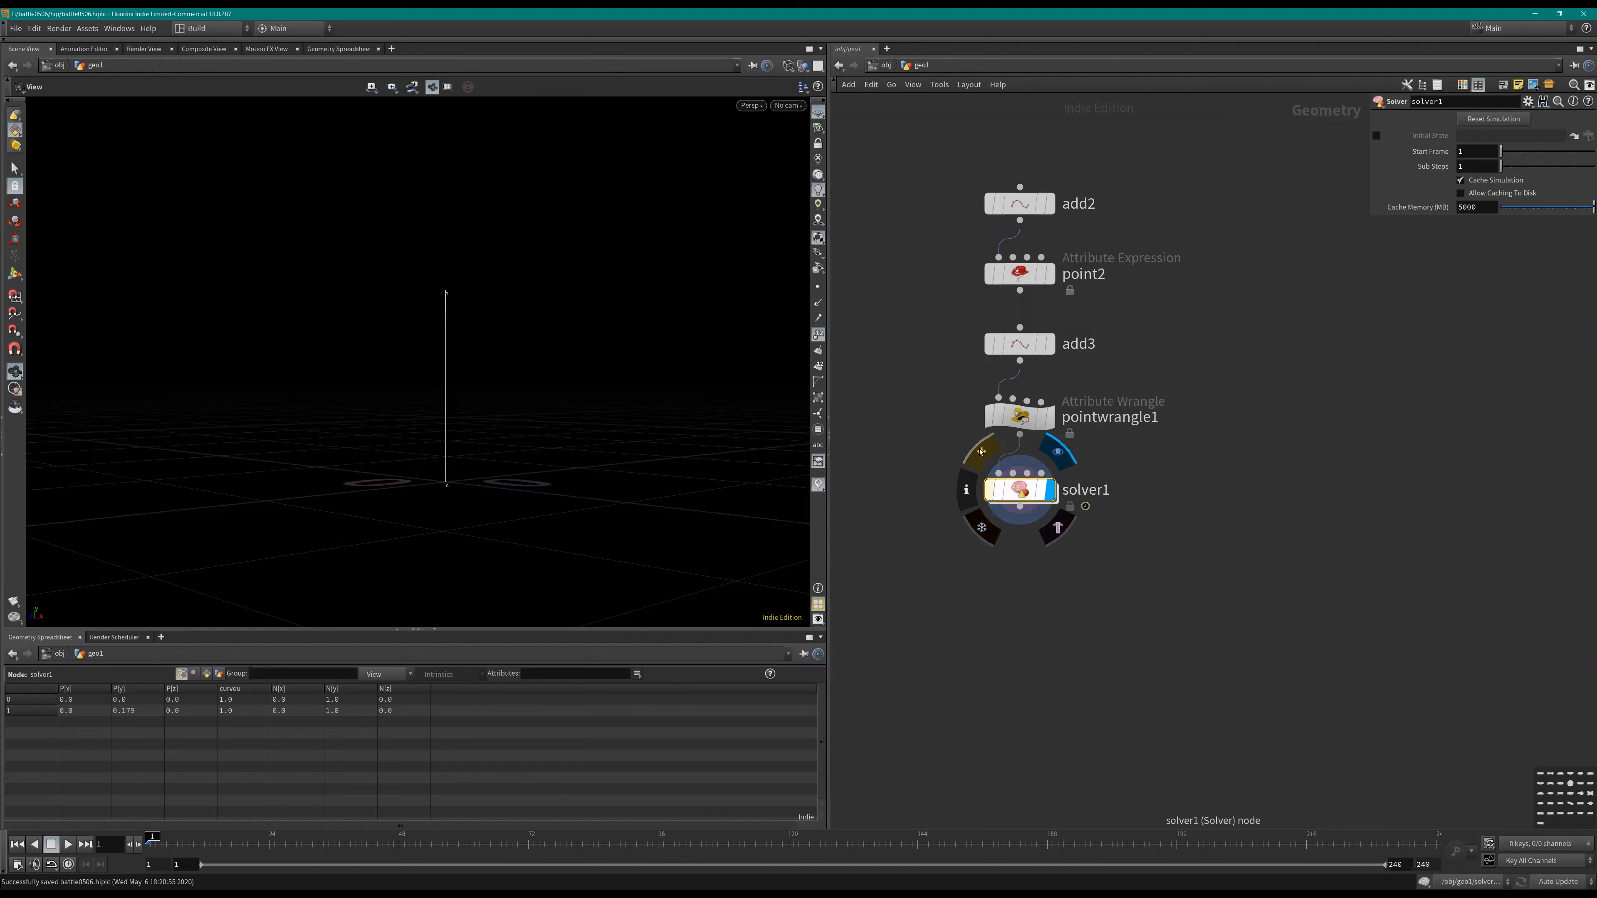
key("Return")
Step: Examine the grown line in the viewport and resample1's point attributes with the node active
key("Right")
right_click_drag(383, 353, 584, 389)
left_click_drag(584, 389, 506, 419)
key("Left")
left_click(1013, 388)
middle_click_drag(988, 461, 998, 463)
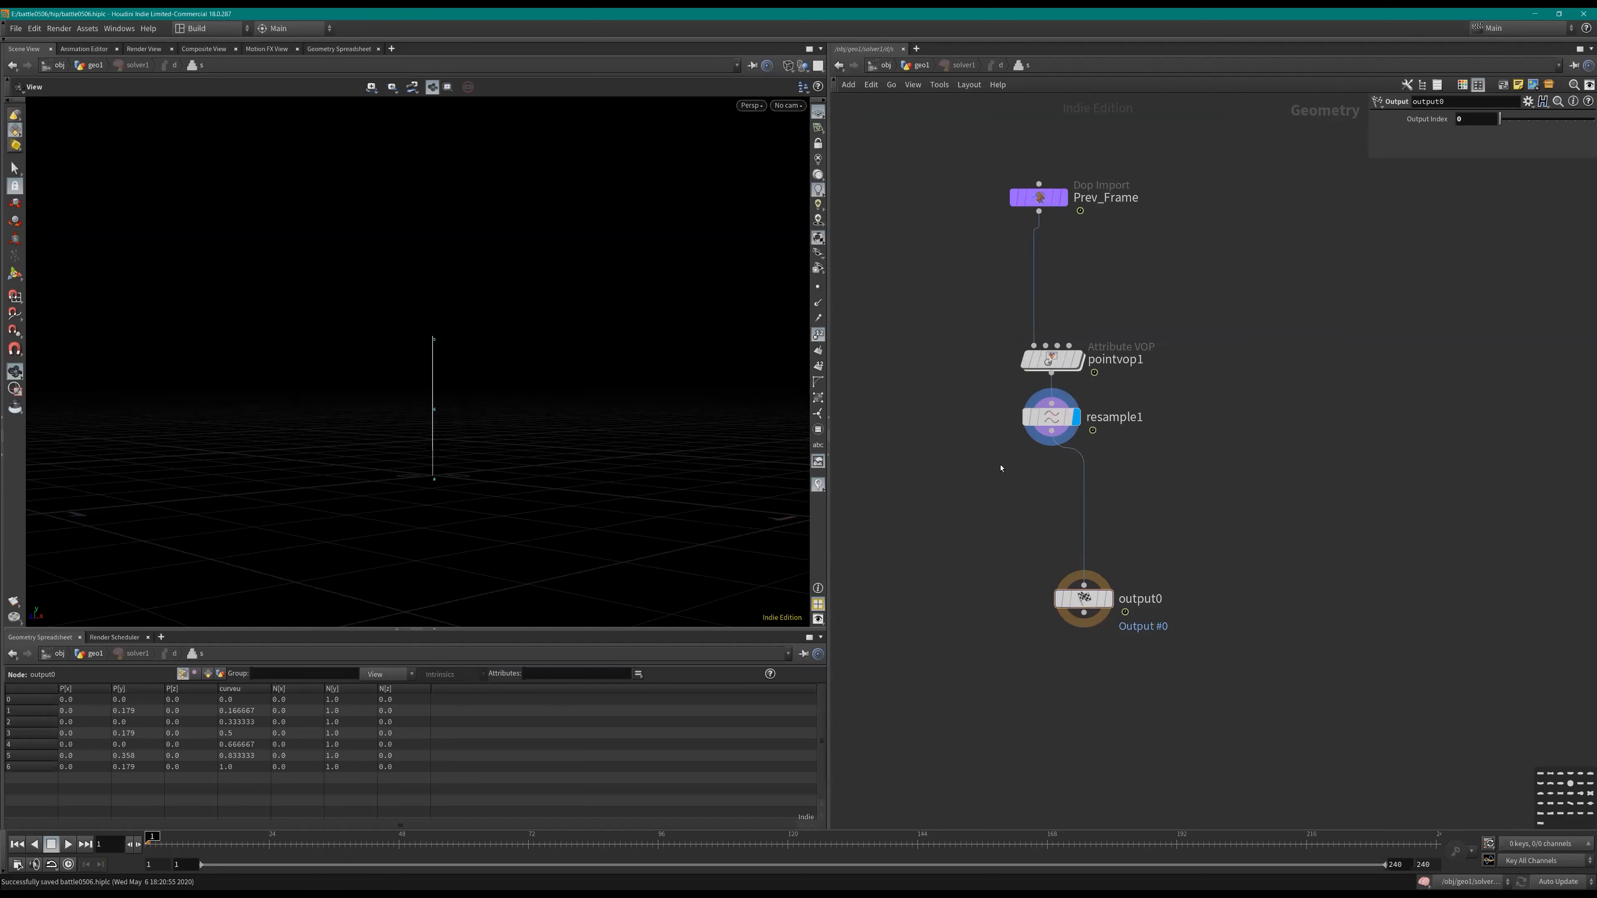
scroll(998, 463, "down", 1)
left_click(1048, 420)
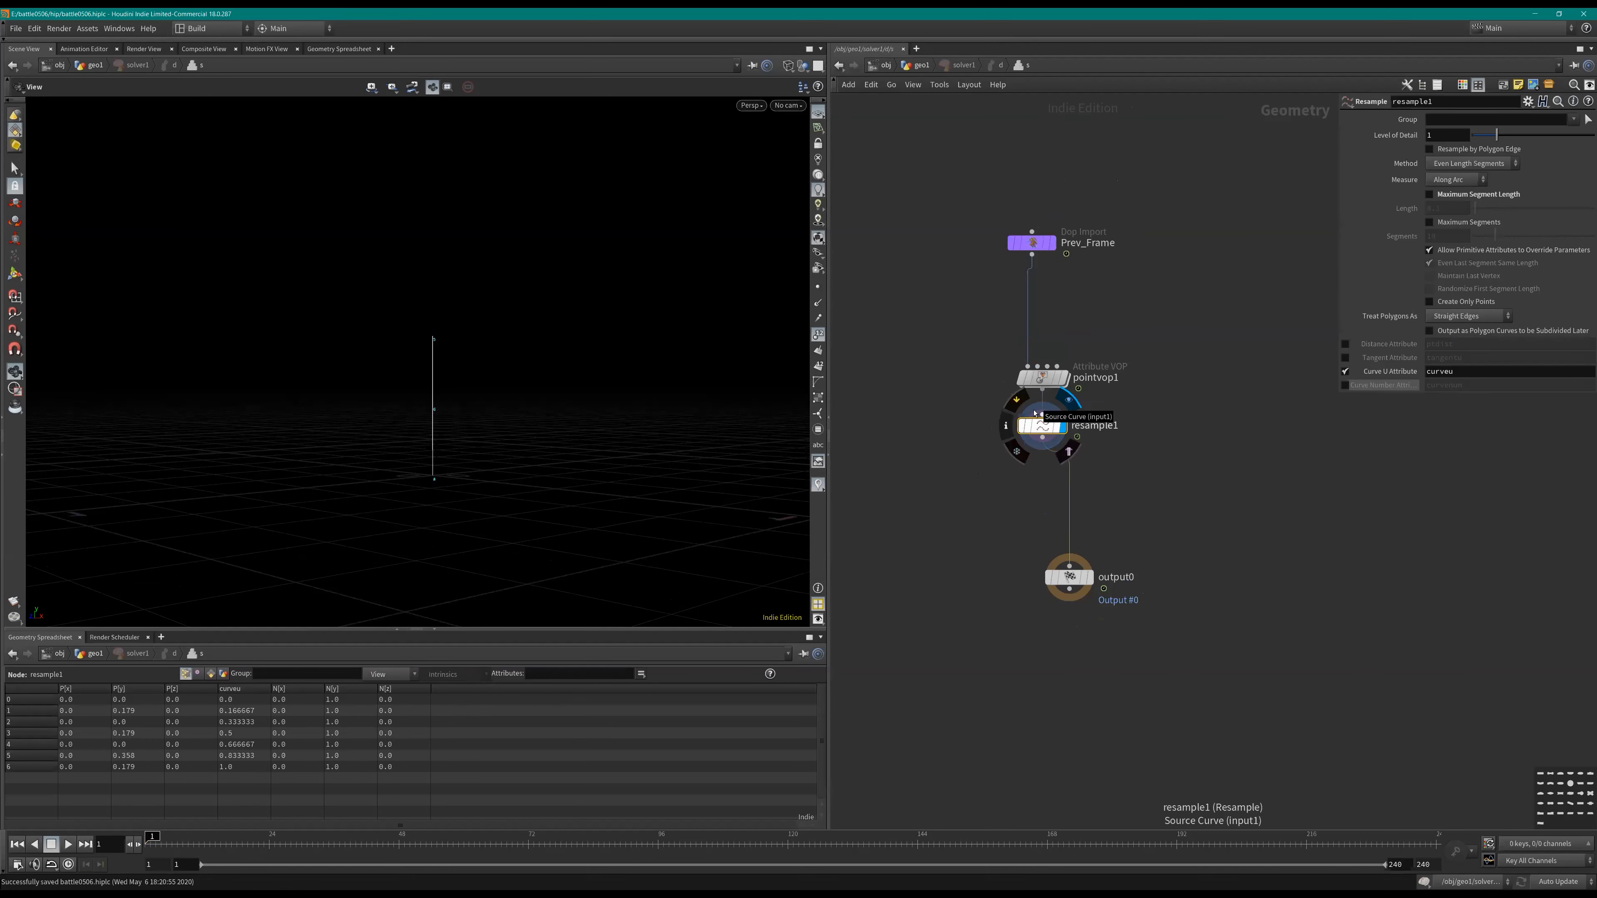
Step: Save the scene and return to geo1
key("u")
key("u")
key("u")
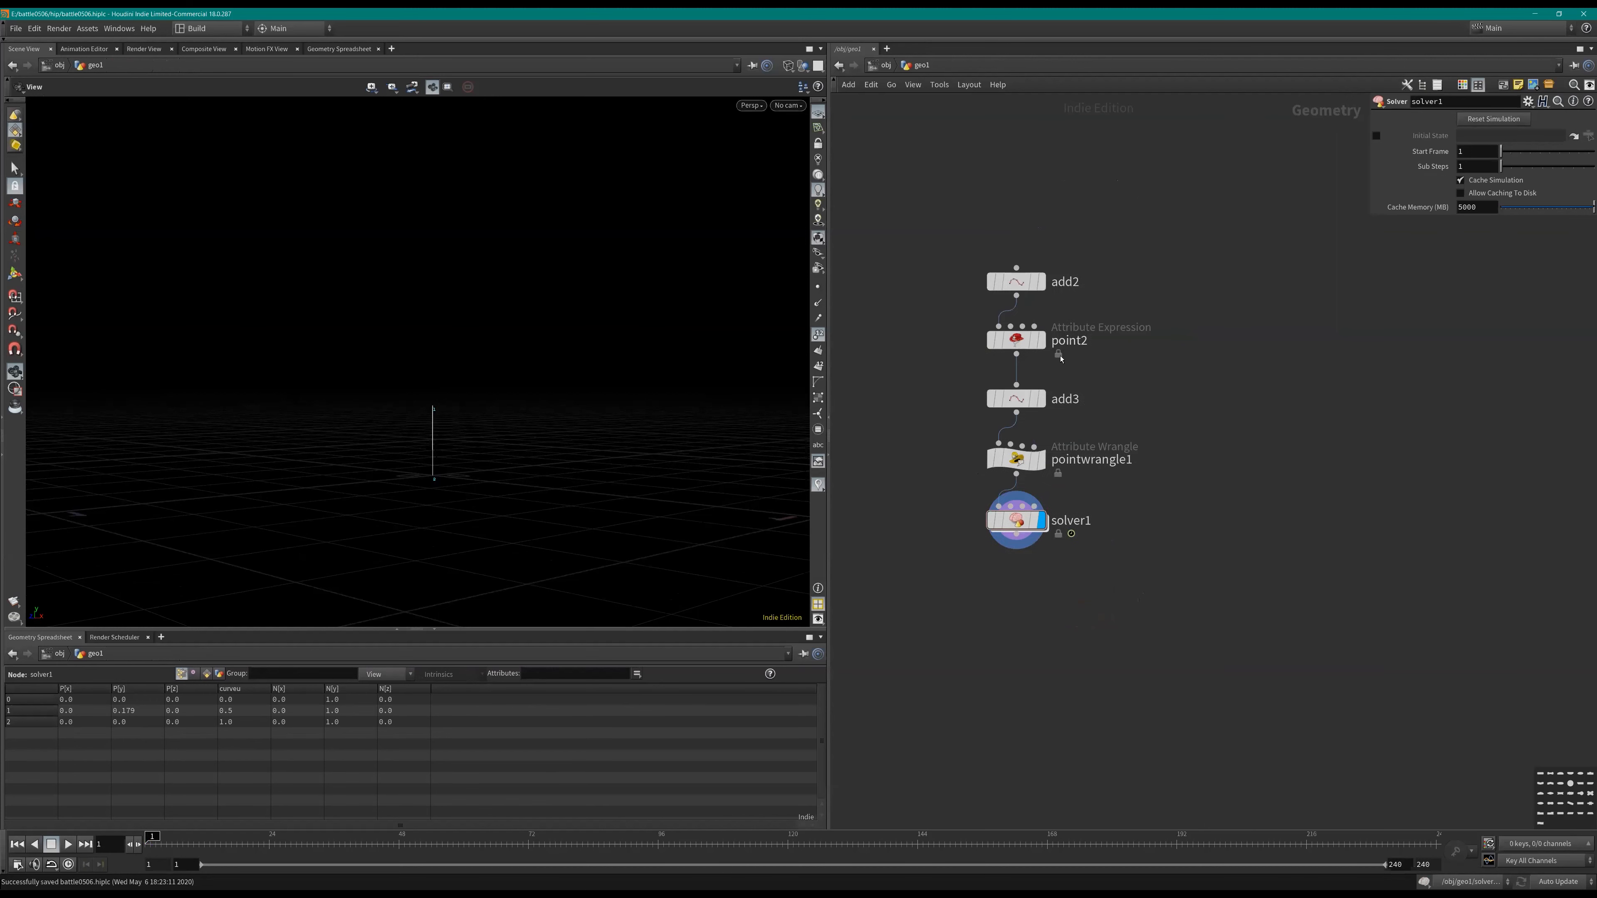
Step: Examine add3's Points and Polygons settings and its node information, and display solver1 again
left_click(1061, 360)
scroll(1126, 371, "up", 1)
key("Down")
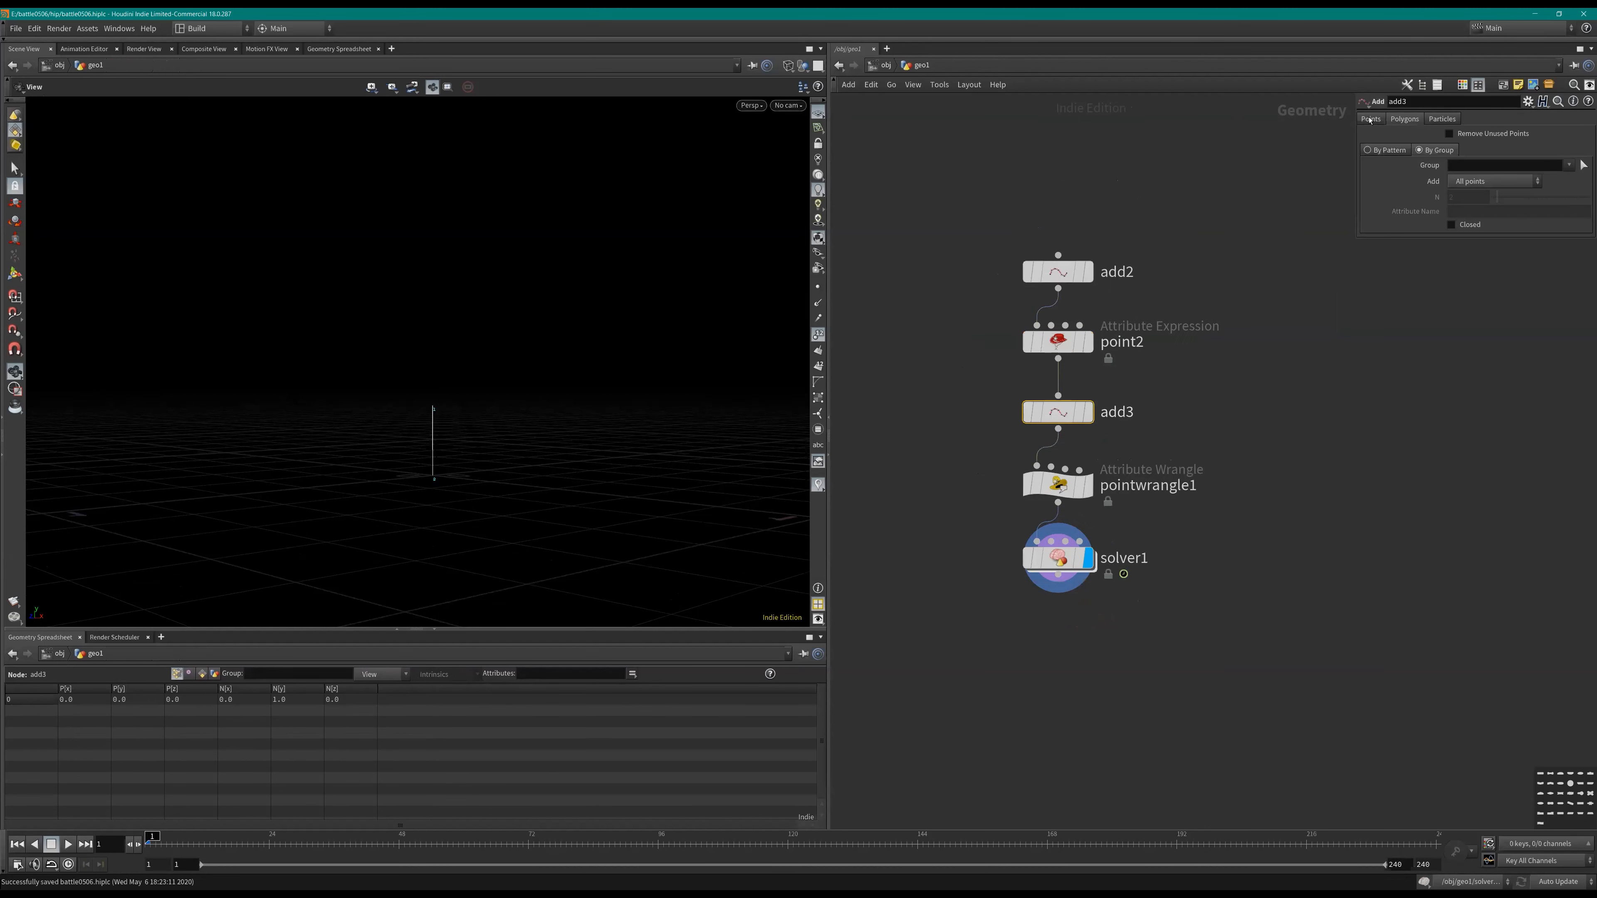
left_click(1371, 121)
left_click(1404, 118)
middle_click(1046, 420)
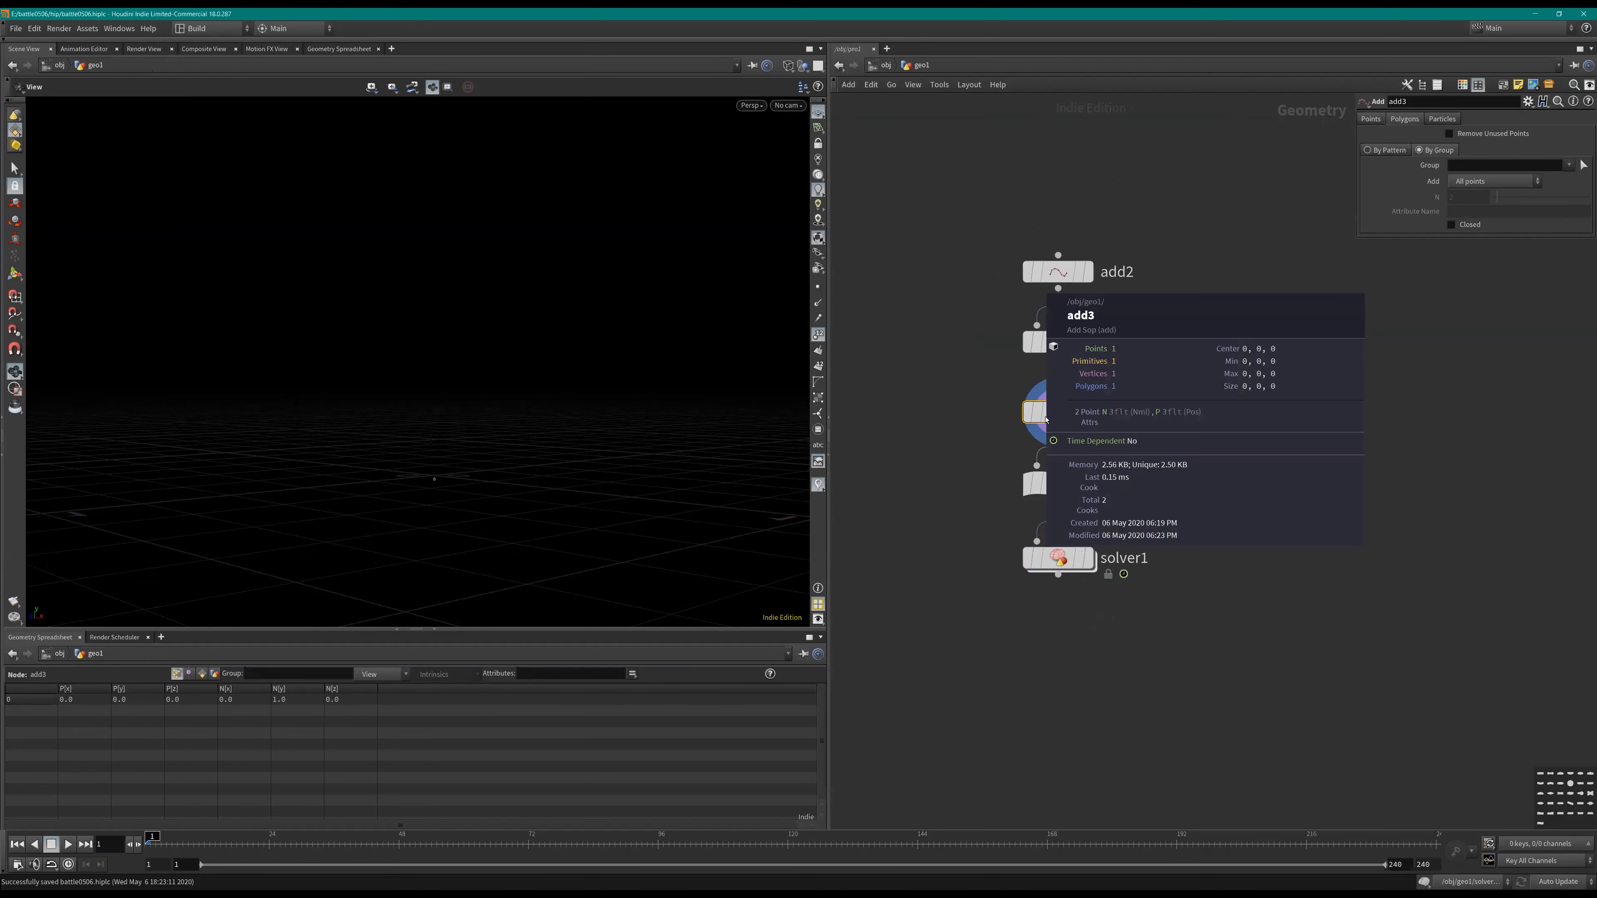
middle_click(1064, 490)
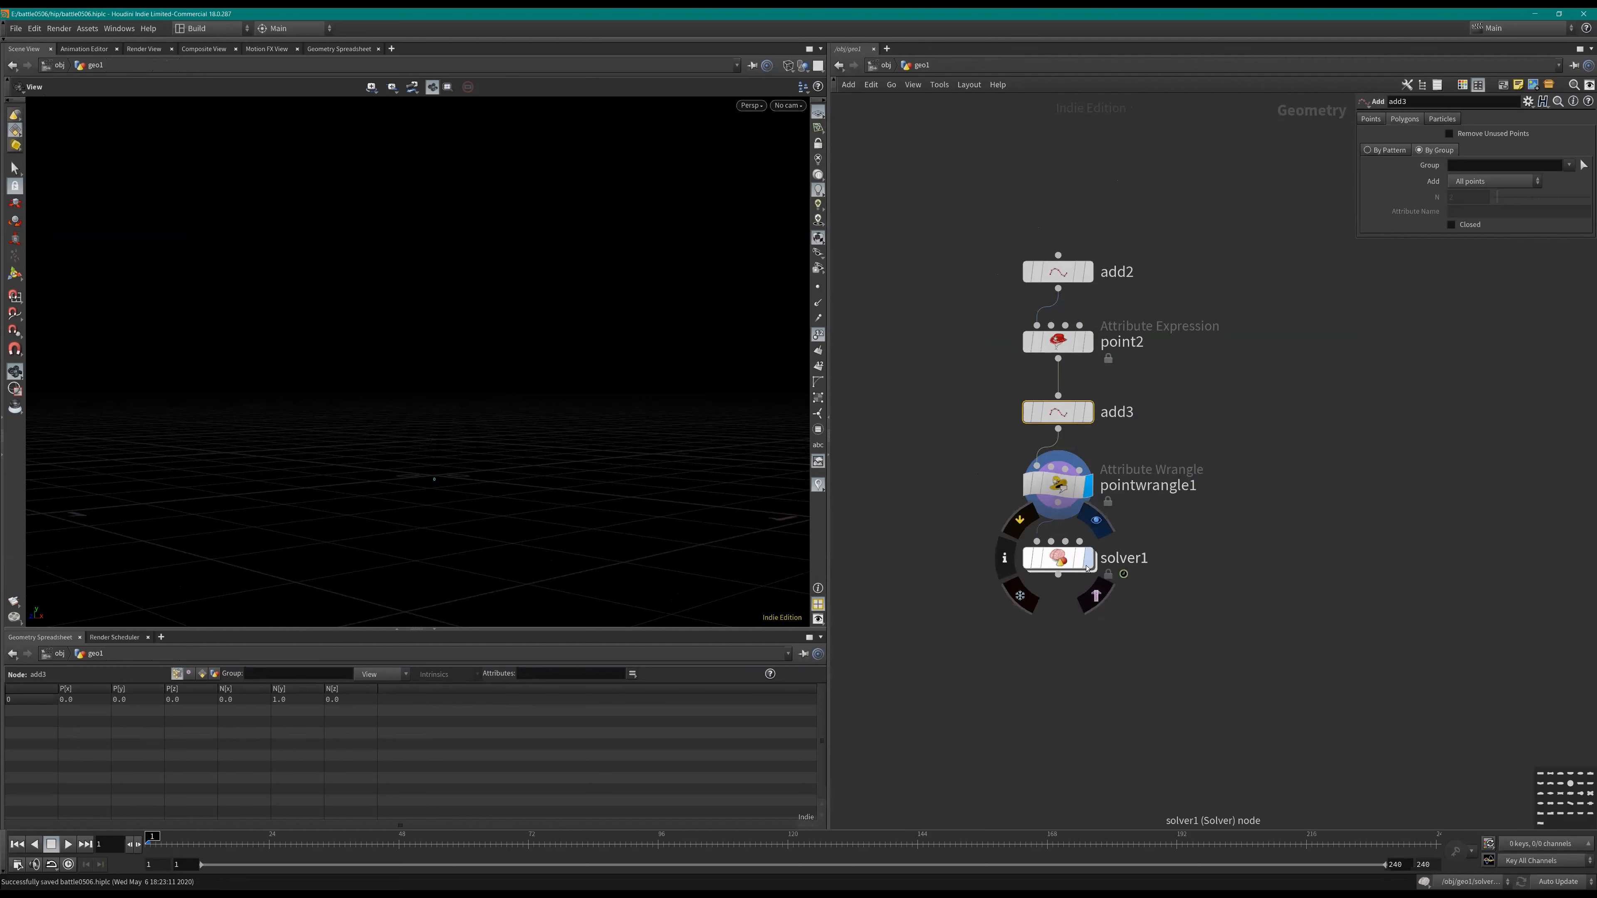
left_click(1087, 568)
scroll(949, 478, "down", 3)
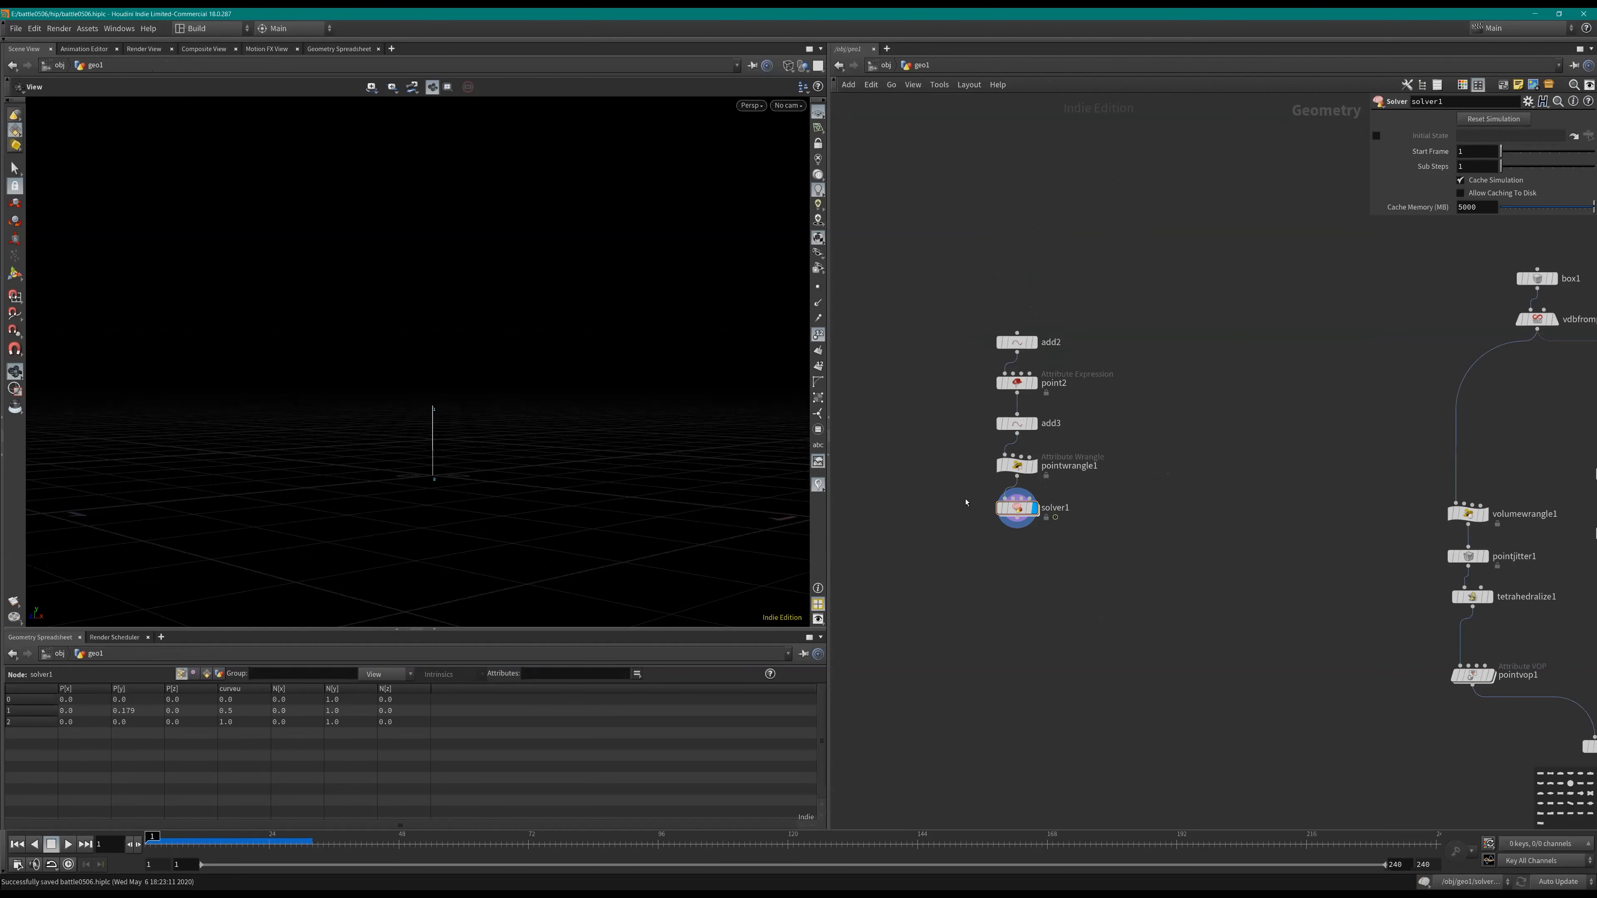
Step: Inside solver1, set pointvop1's Rate to 0.193 and open pointvop1's VEX network
scroll(988, 522, "up", 2)
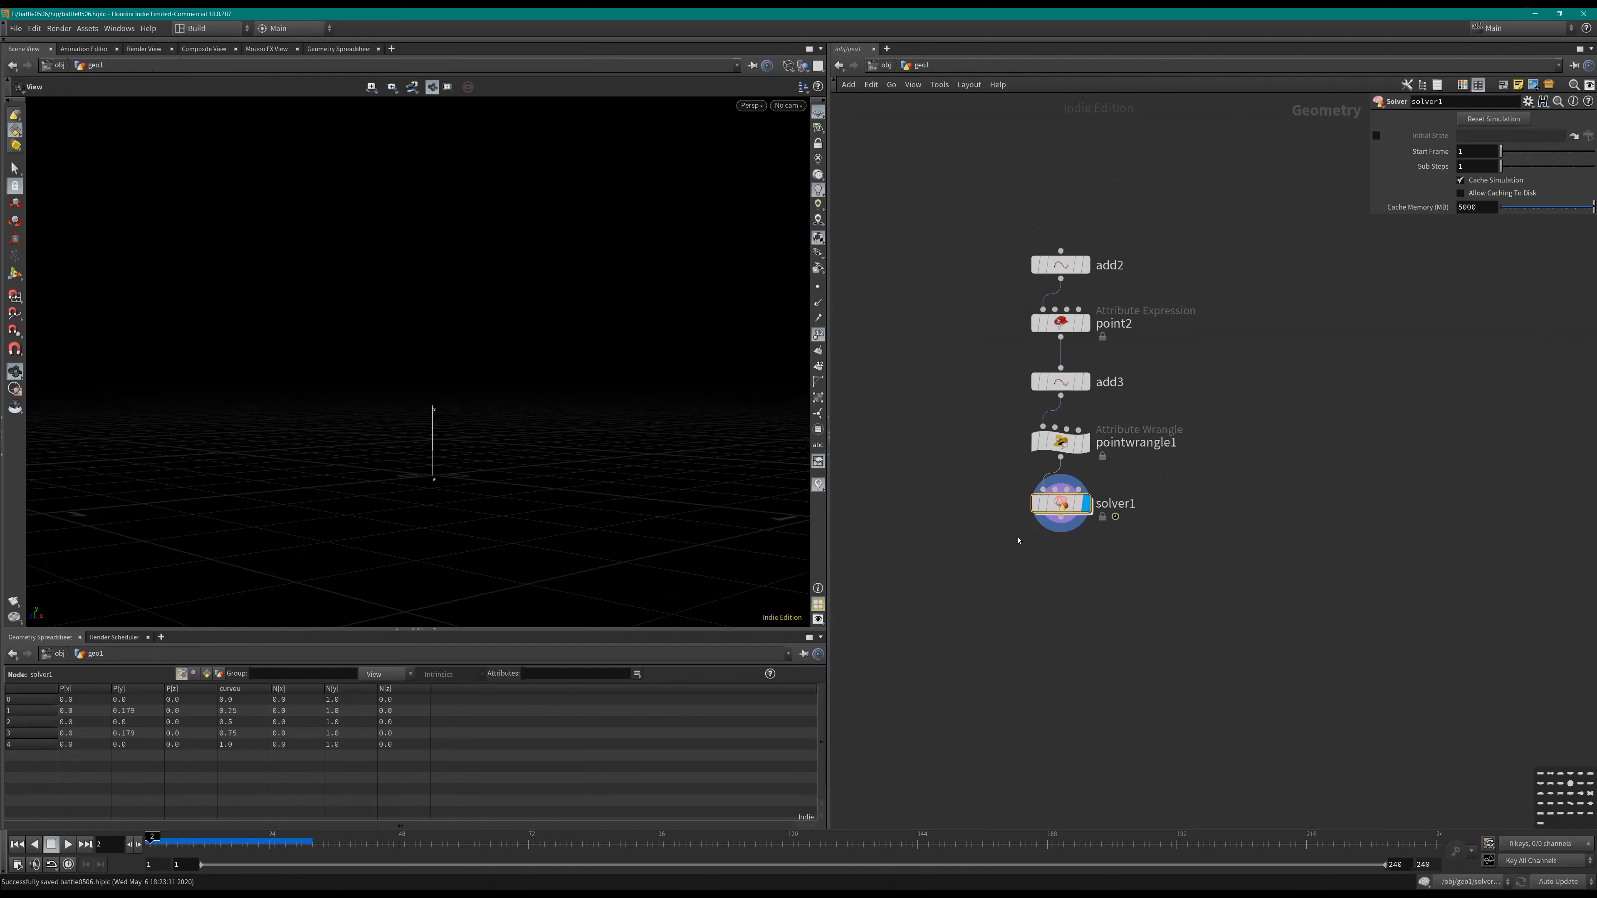
mouse_move(990, 514)
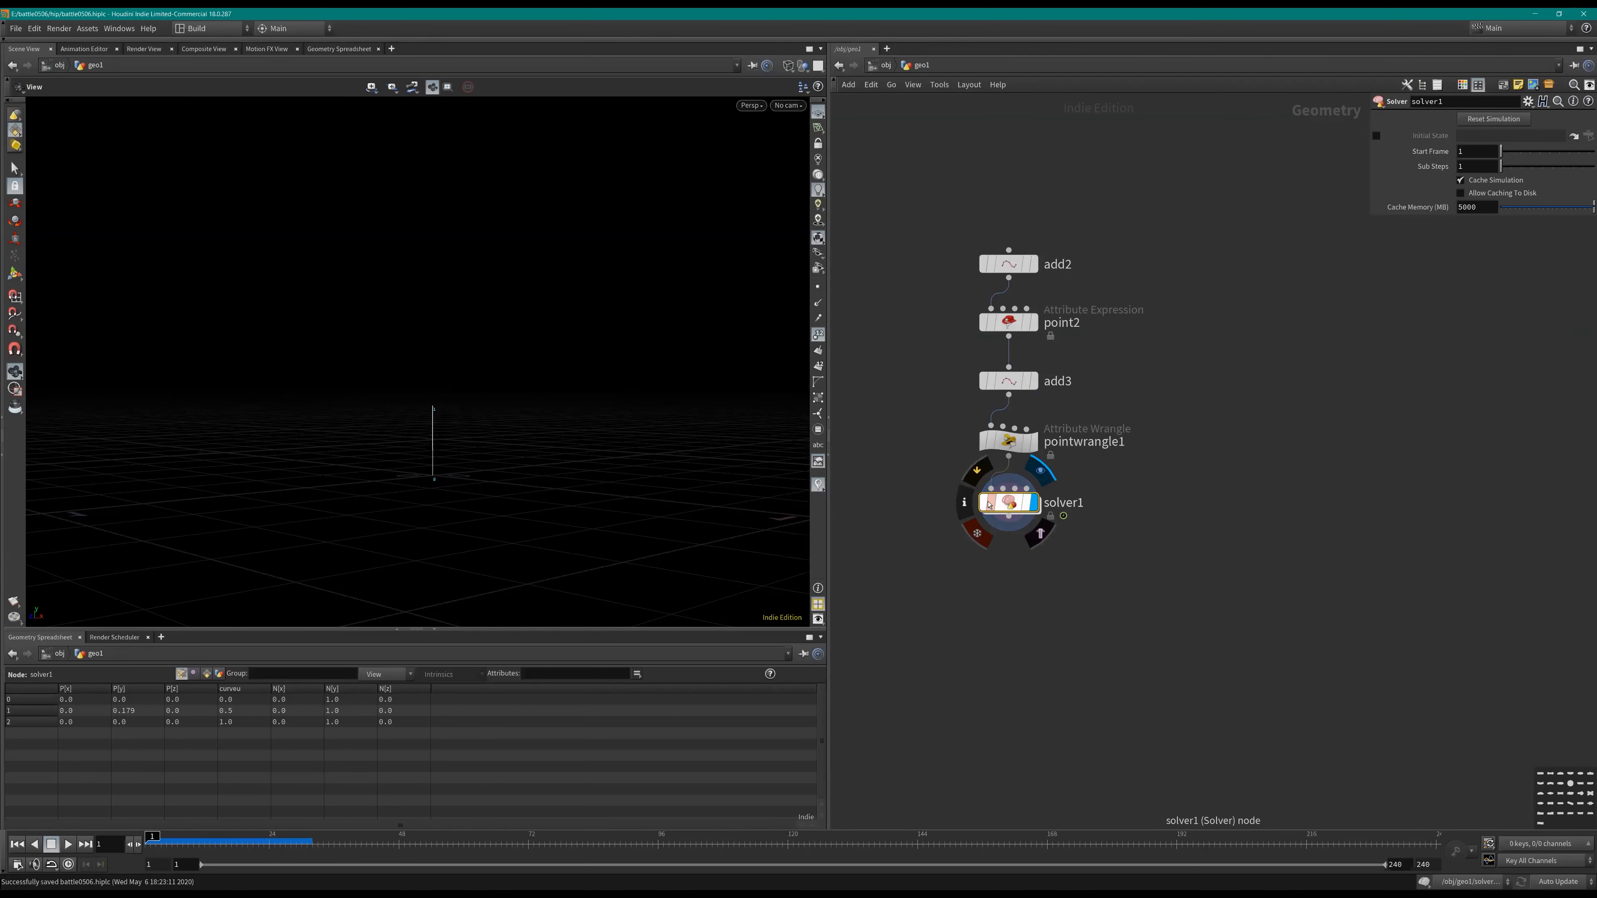
key("Return")
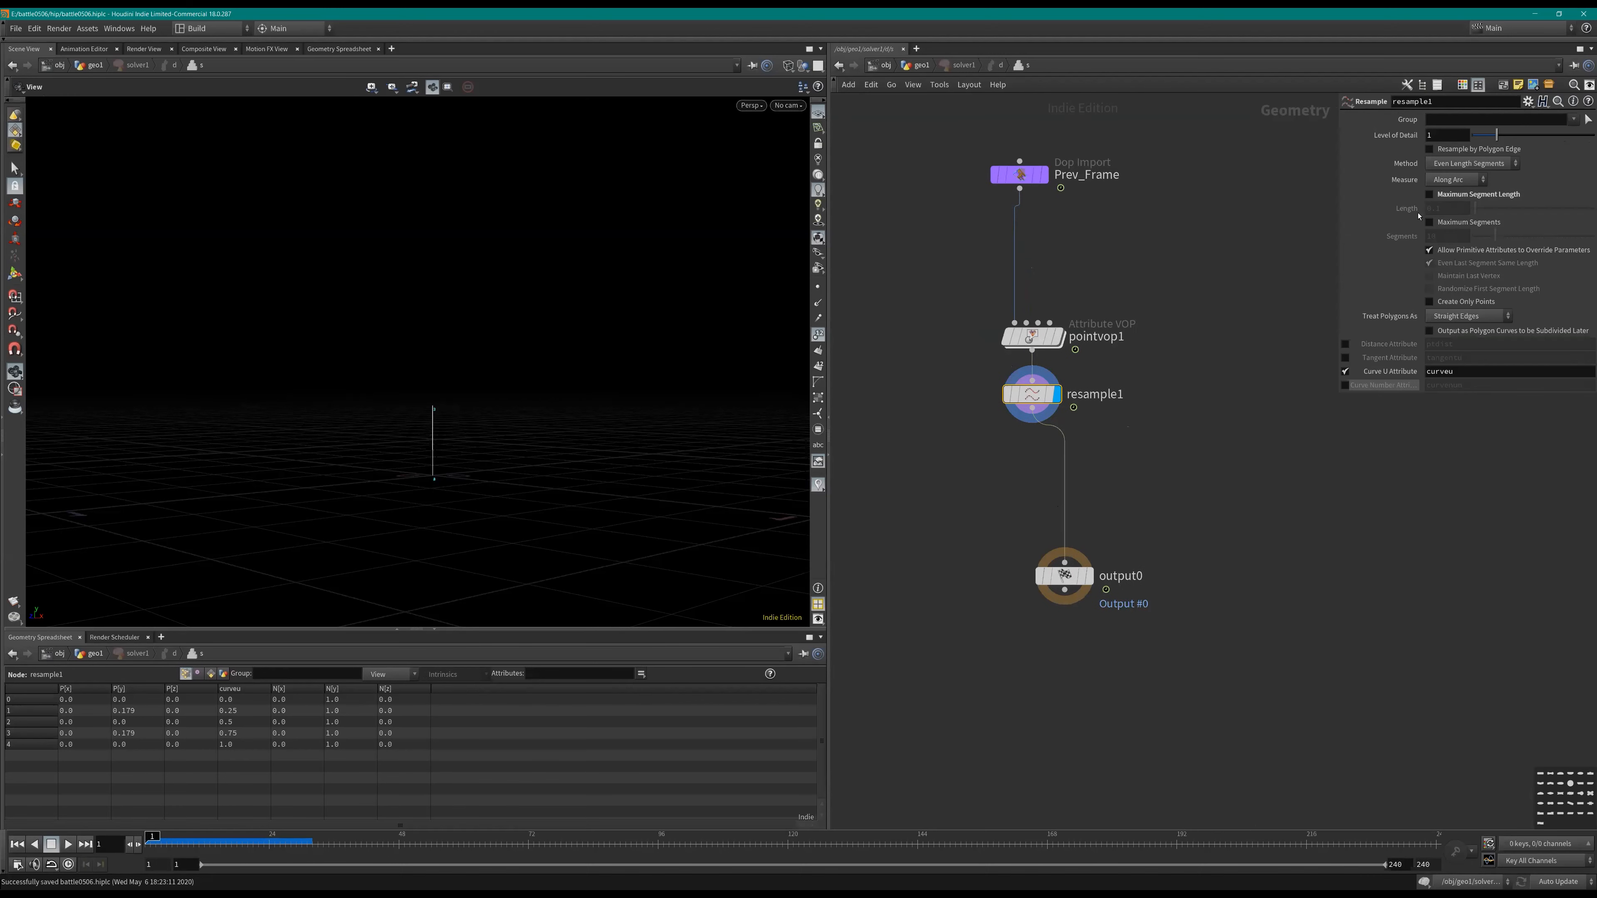
key("Up")
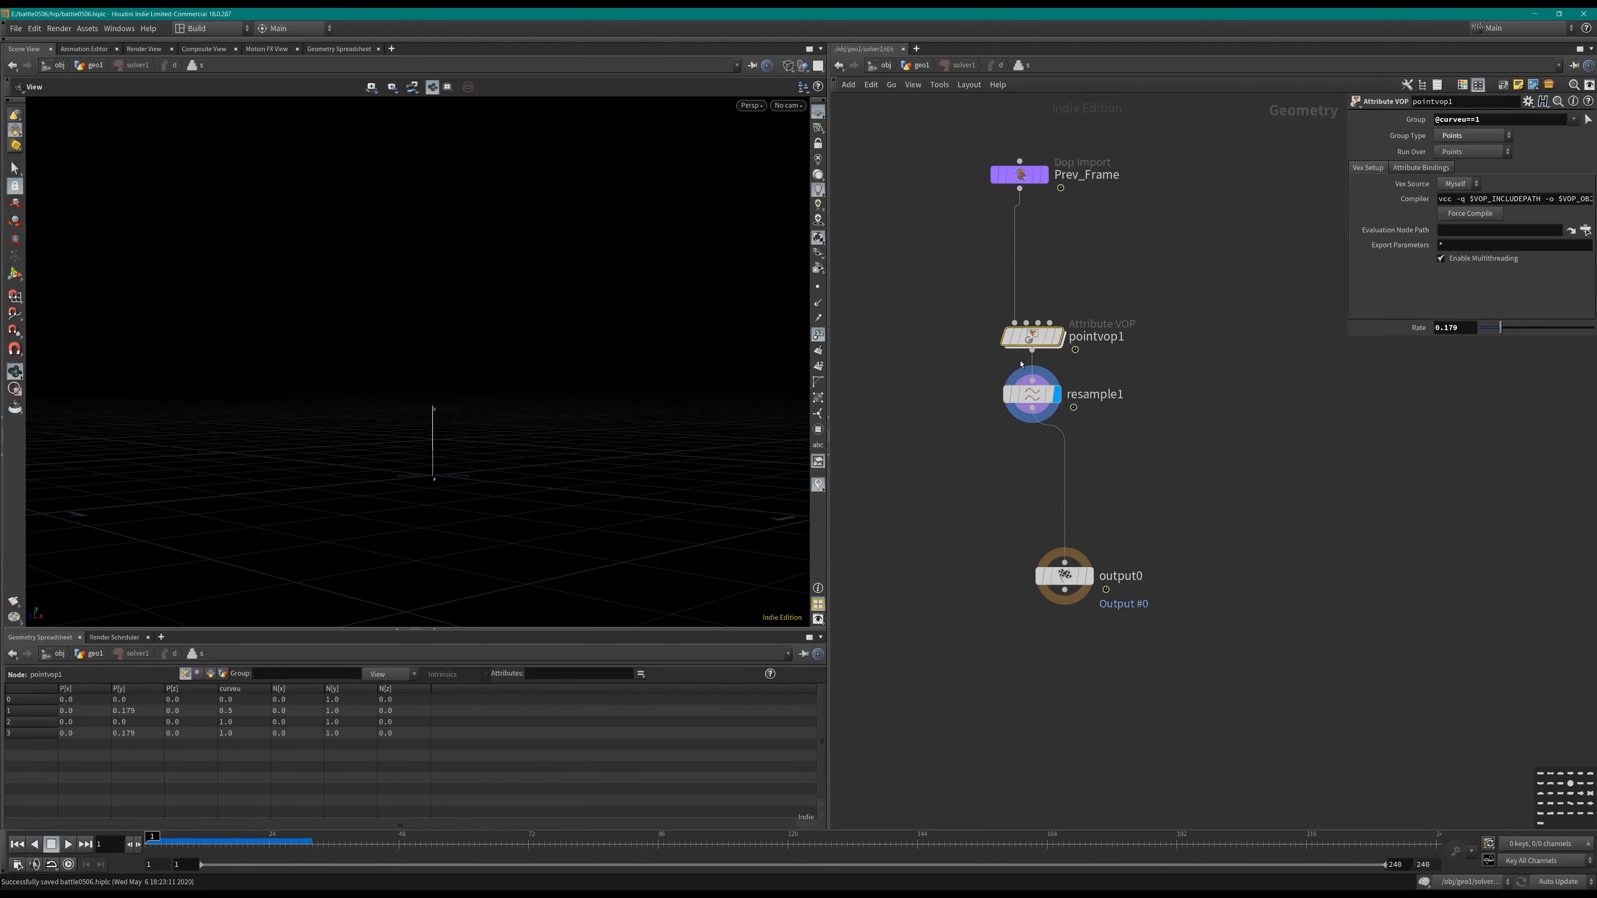
left_click_drag(1495, 329, 1518, 327)
key("Down")
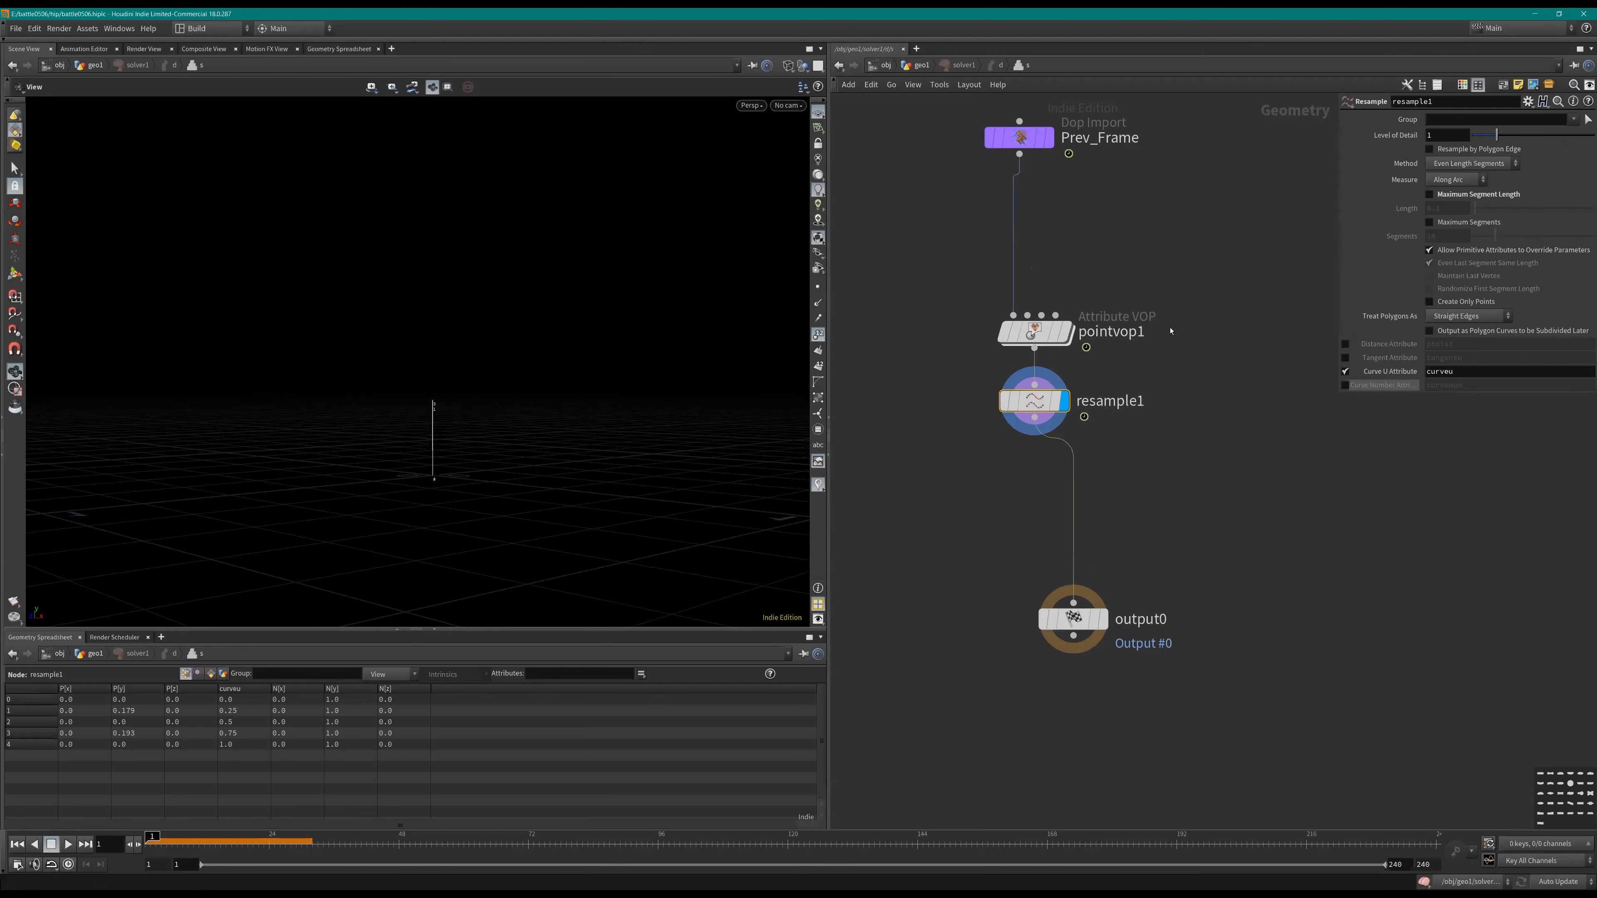
double_click(1037, 334)
Step: Try deleting addpoint1, addvertex1, addvertex2 and setattrib2 from pointvop1 and moving multiply1 closer to the global parameters
scroll(1174, 469, "down", 3)
left_click_drag(1377, 610, 1046, 375)
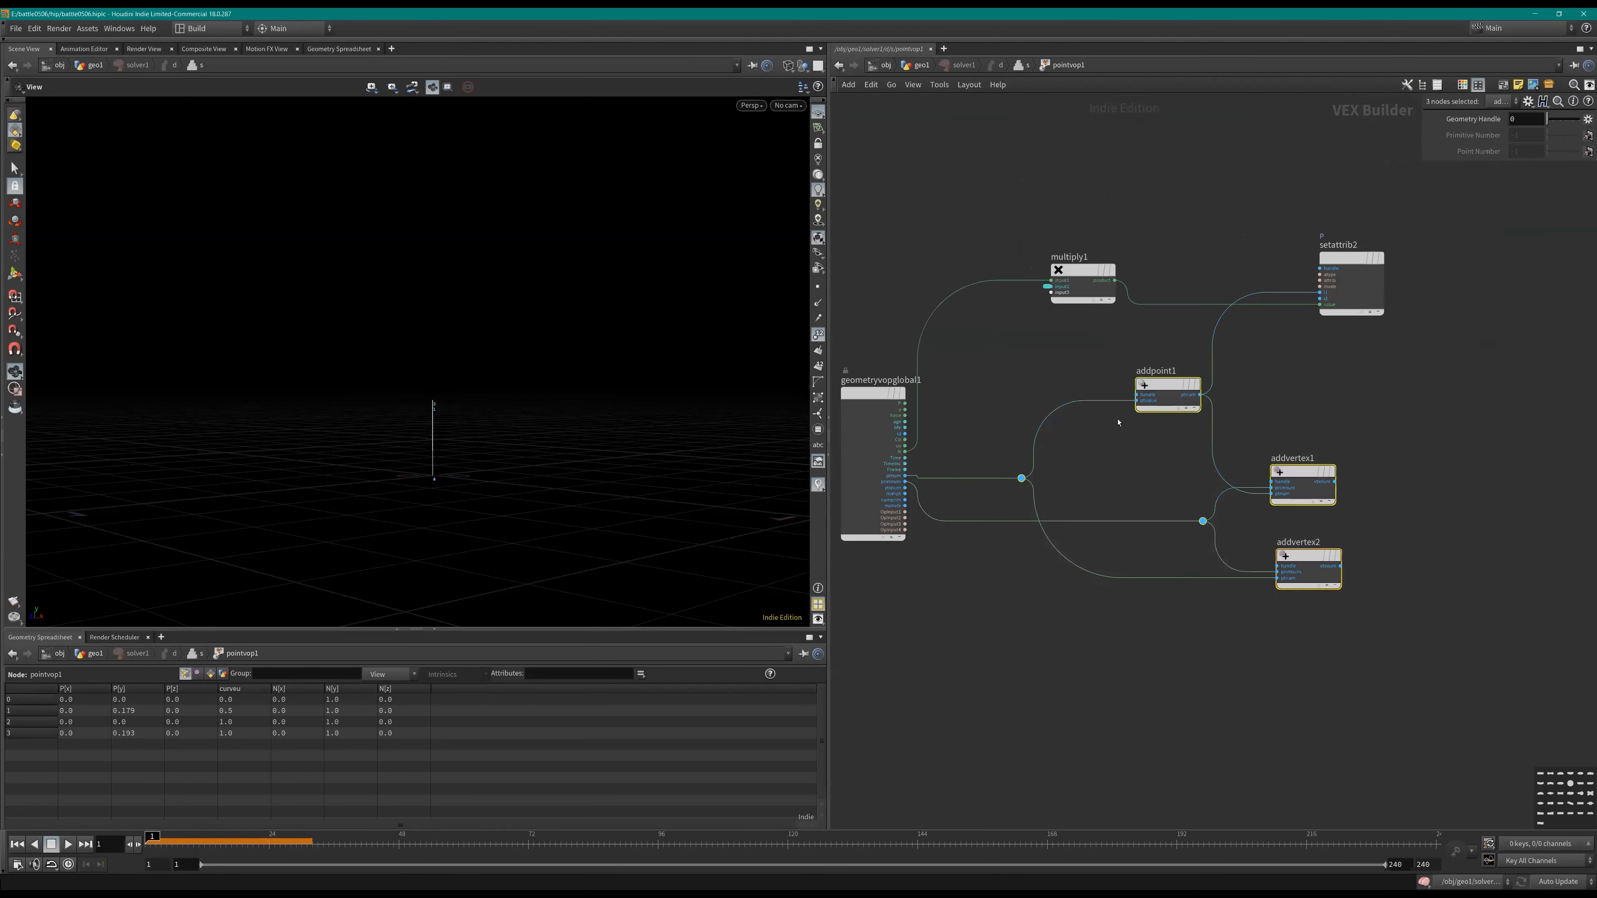
key("Delete")
scroll(1152, 391, "up", 2)
scroll(1282, 402, "down", 2)
left_click(1390, 283)
key("Delete")
scroll(1117, 321, "up", 2)
middle_click_drag(1117, 321, 1245, 289)
left_click_drag(1251, 222, 1231, 340)
middle_click_drag(1379, 459, 1287, 467)
scroll(1285, 467, "down", 1)
Step: Undo the move of multiply1 and the deletion of setattrib2, addpoint1 and both Add Vertex nodes
key("Tab")
type("aed")
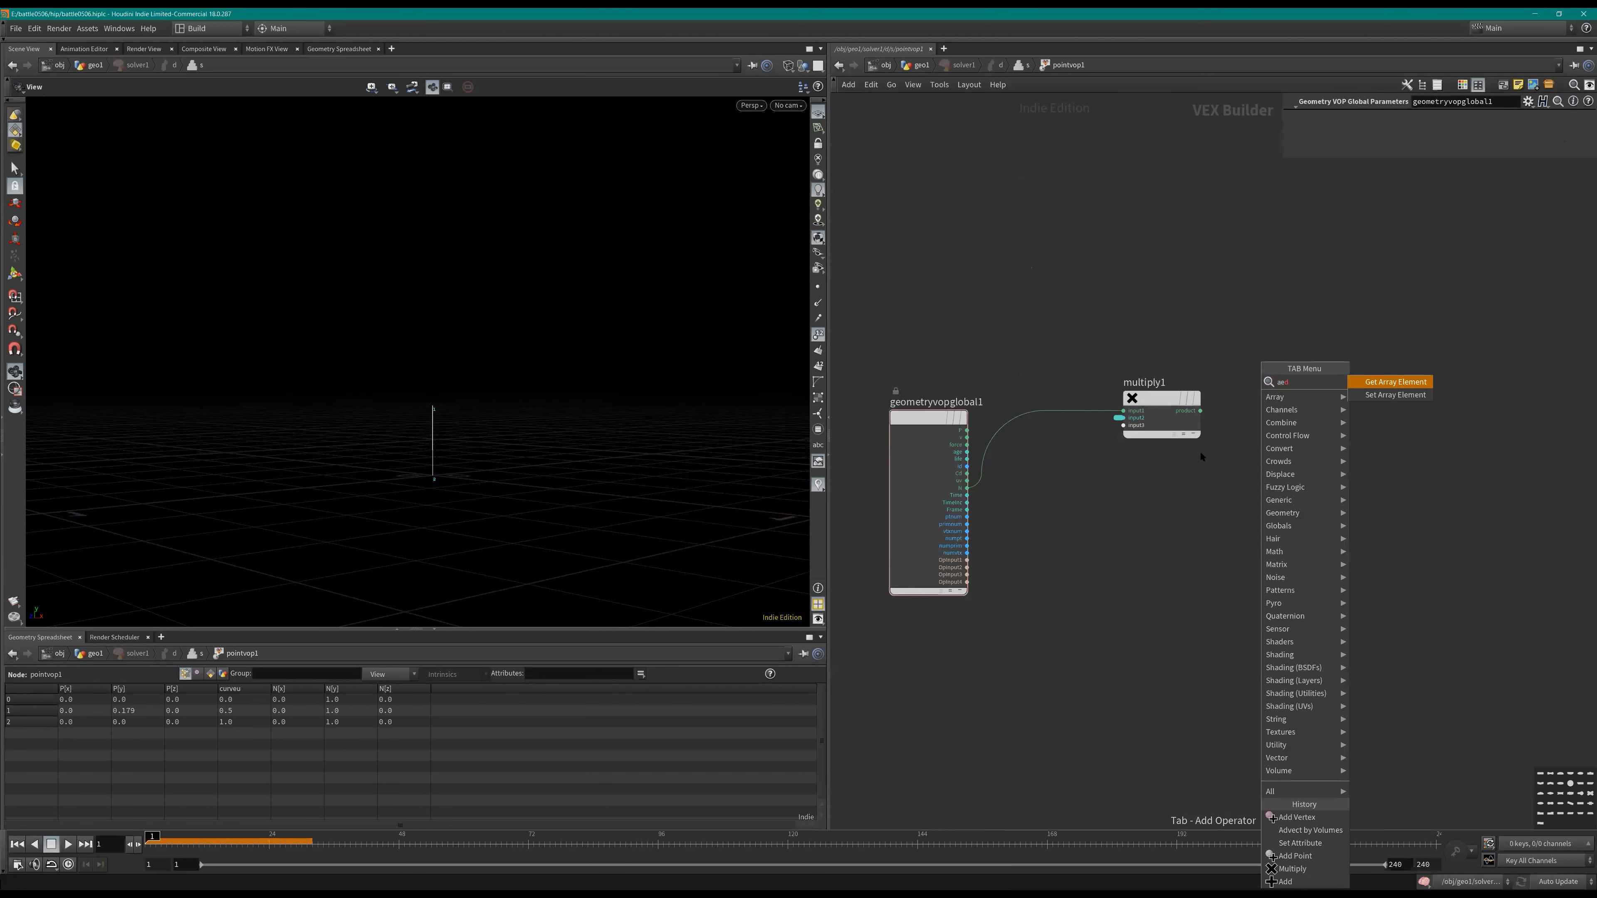
key("Escape")
key("ctrl+z")
key("ctrl+z")
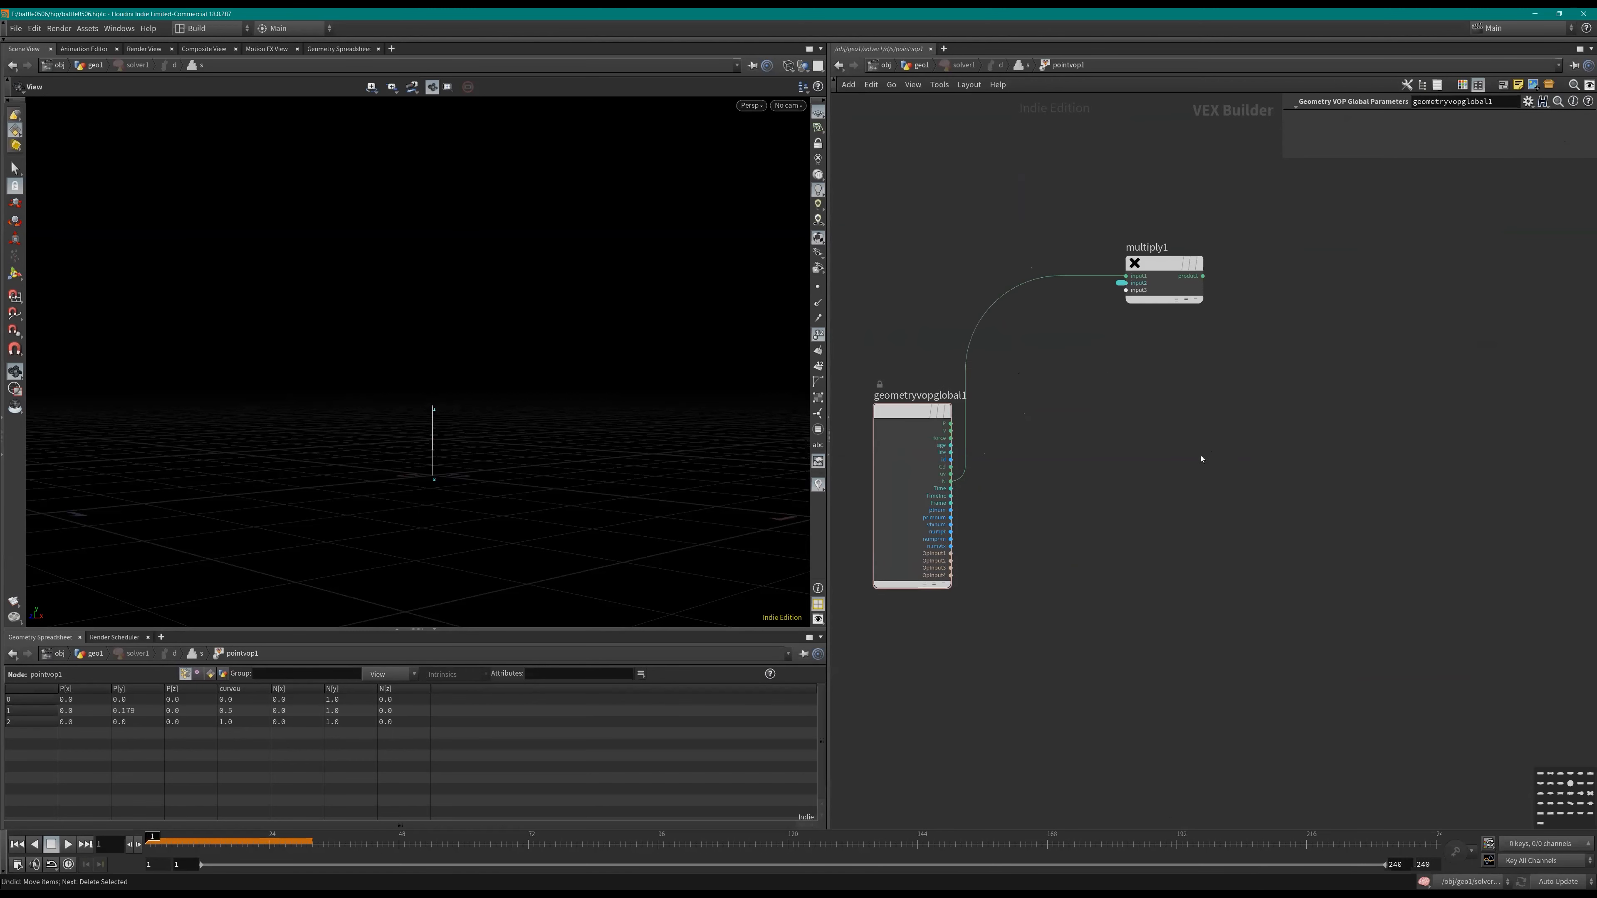
key("ctrl+z")
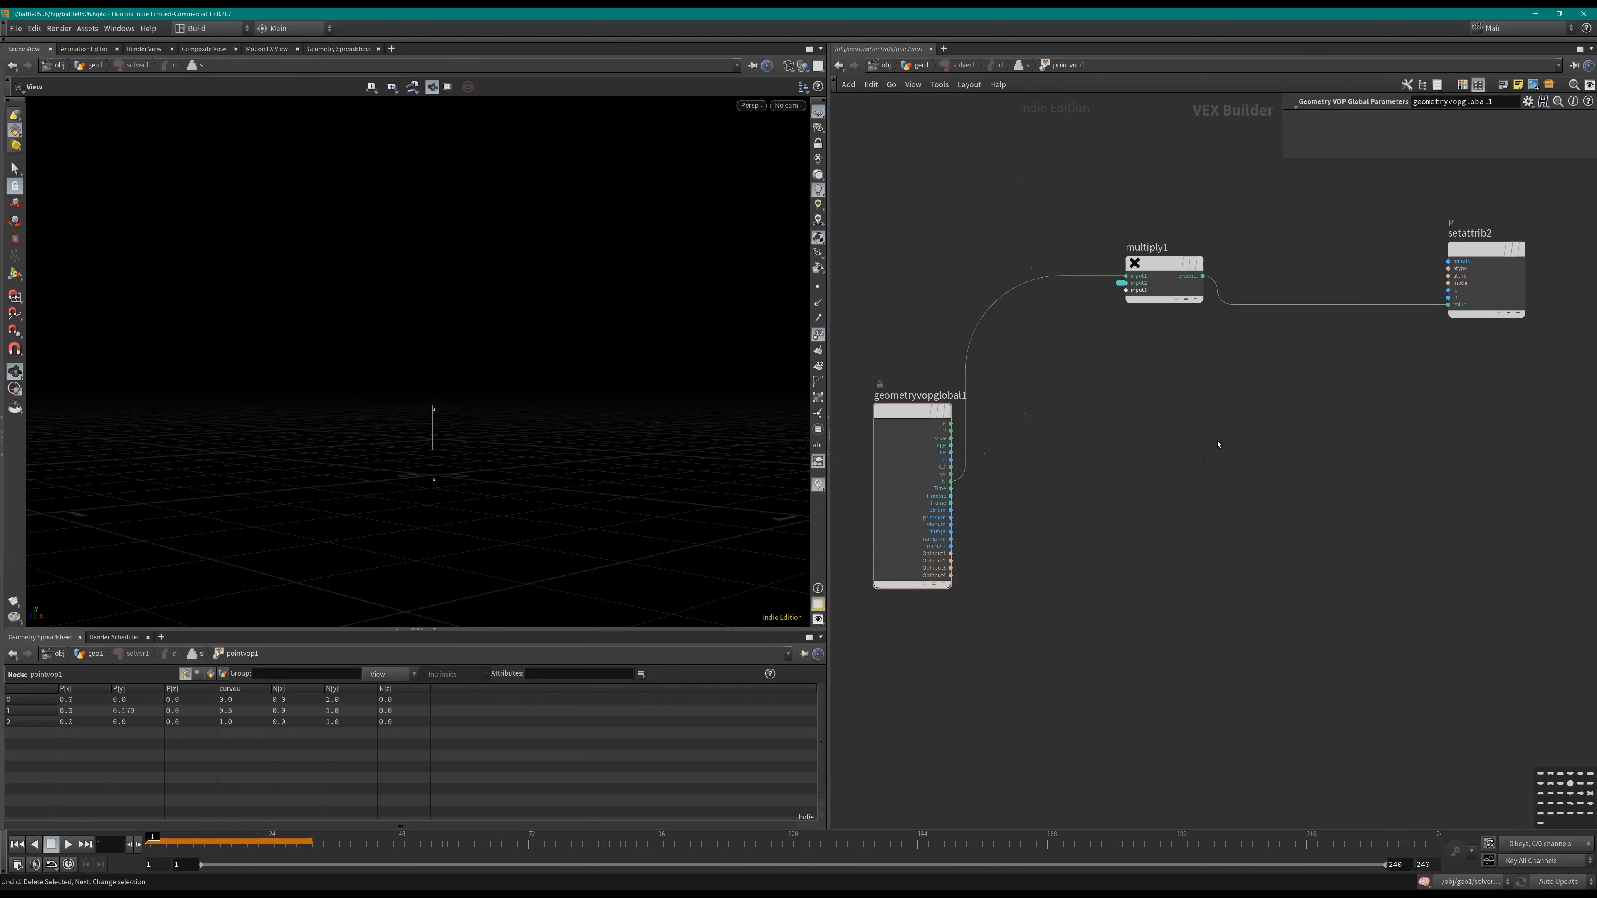
key("ctrl+z")
key("ctrl+z")
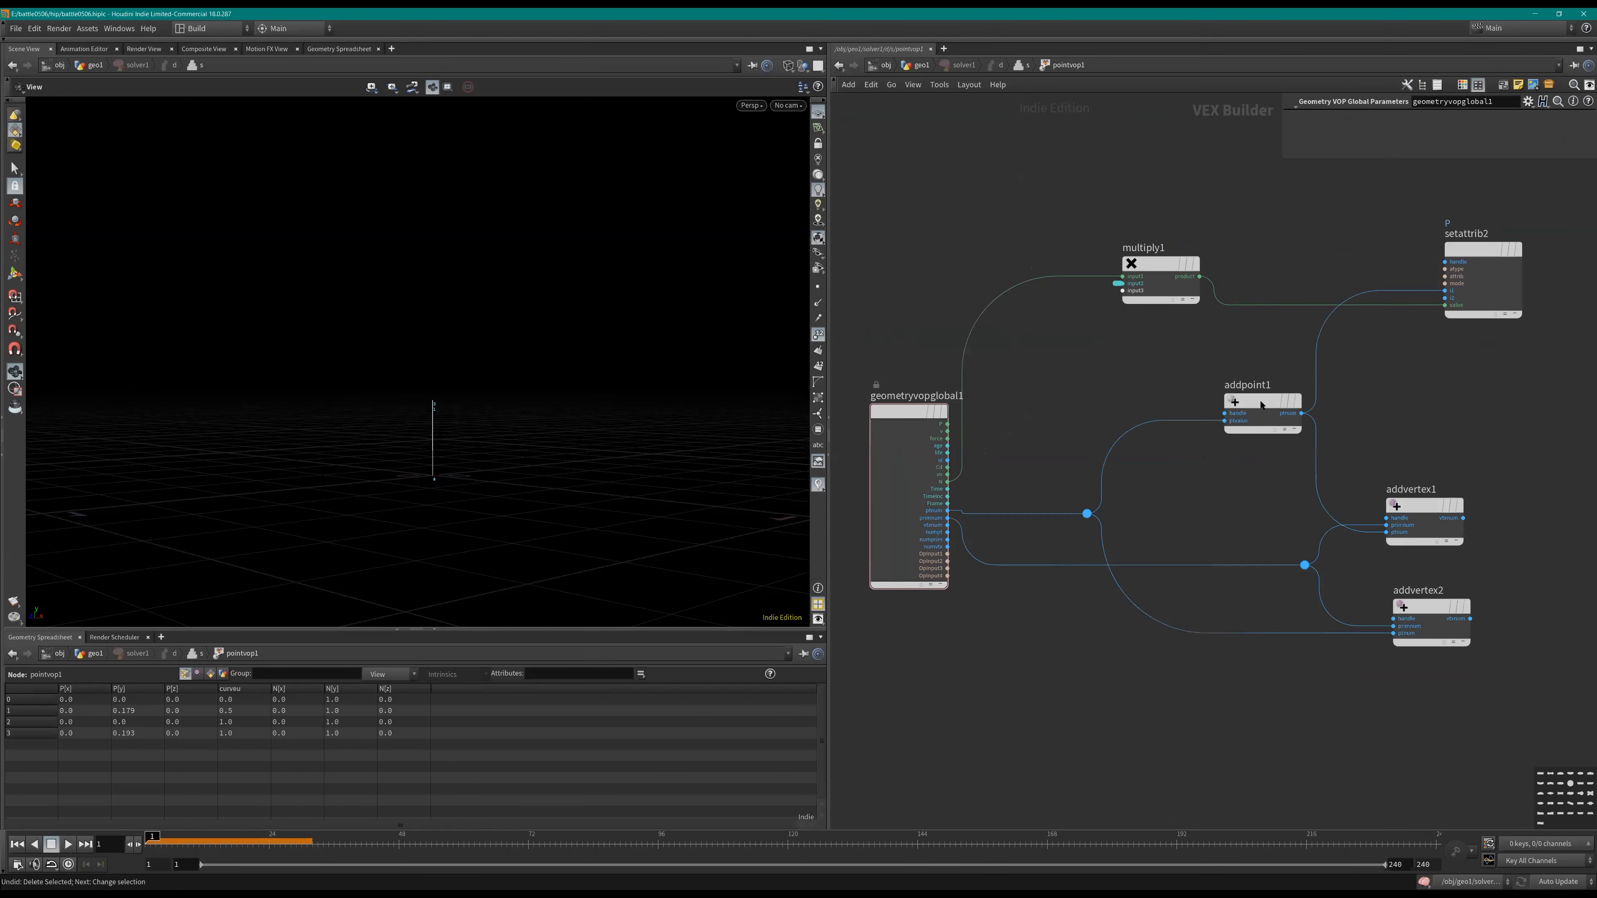
Step: Try removing addvertex1 and addvertex2 and moving addpoint1 lower in pointvop1's network
scroll(1342, 470, "up", 1)
middle_click_drag(1343, 470, 1316, 462)
left_click_drag(1328, 456, 1335, 660)
key("Delete")
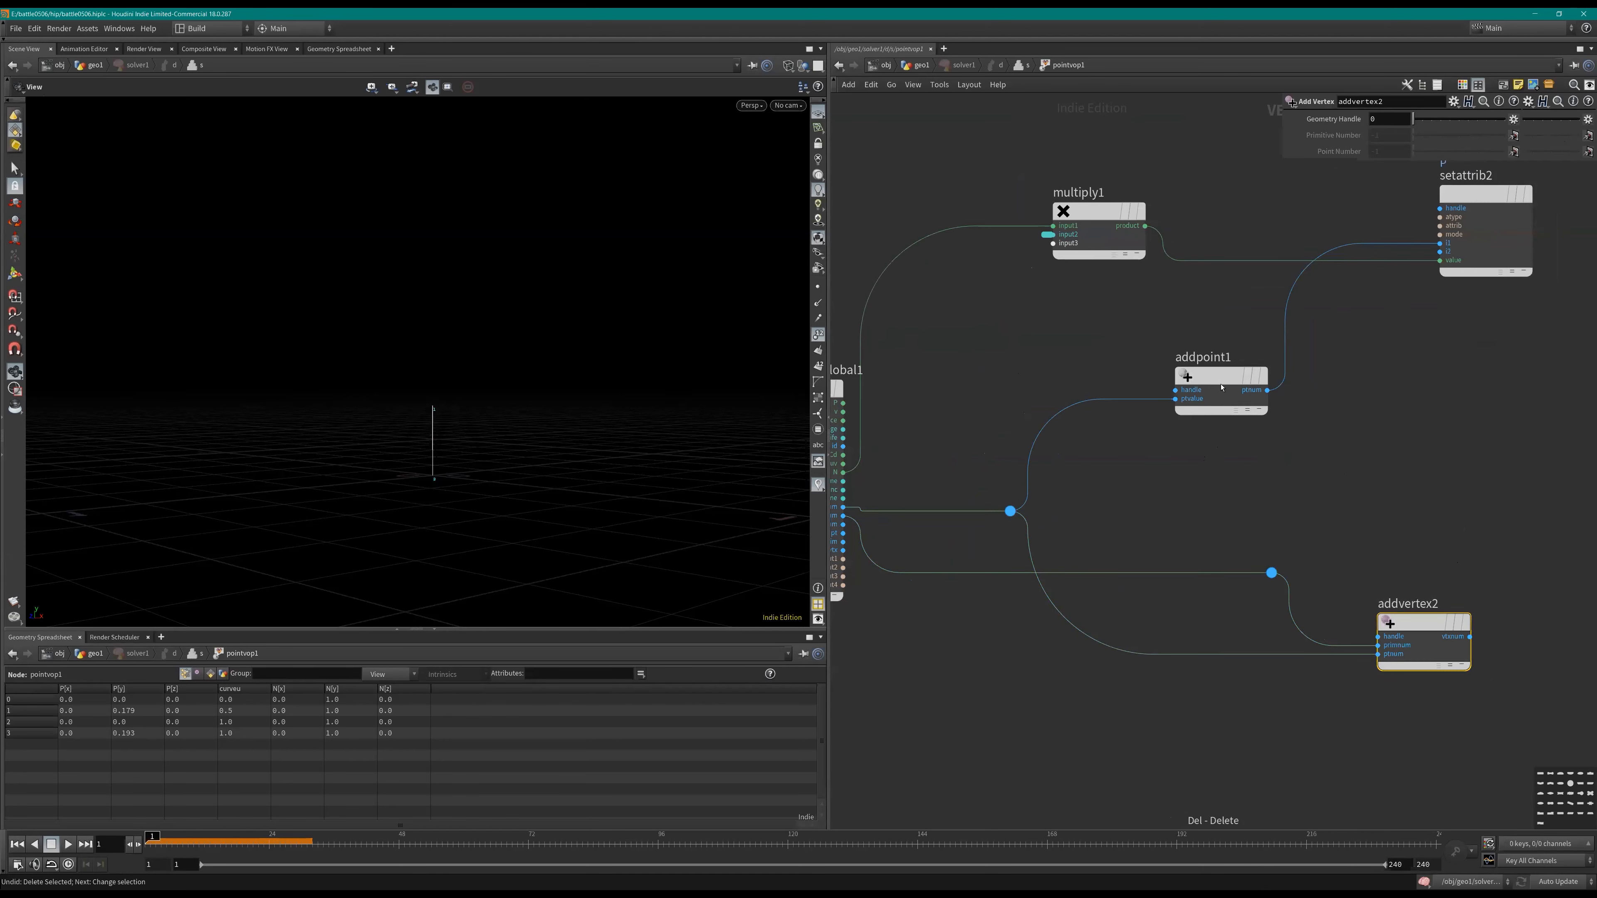
key("Delete")
key("h")
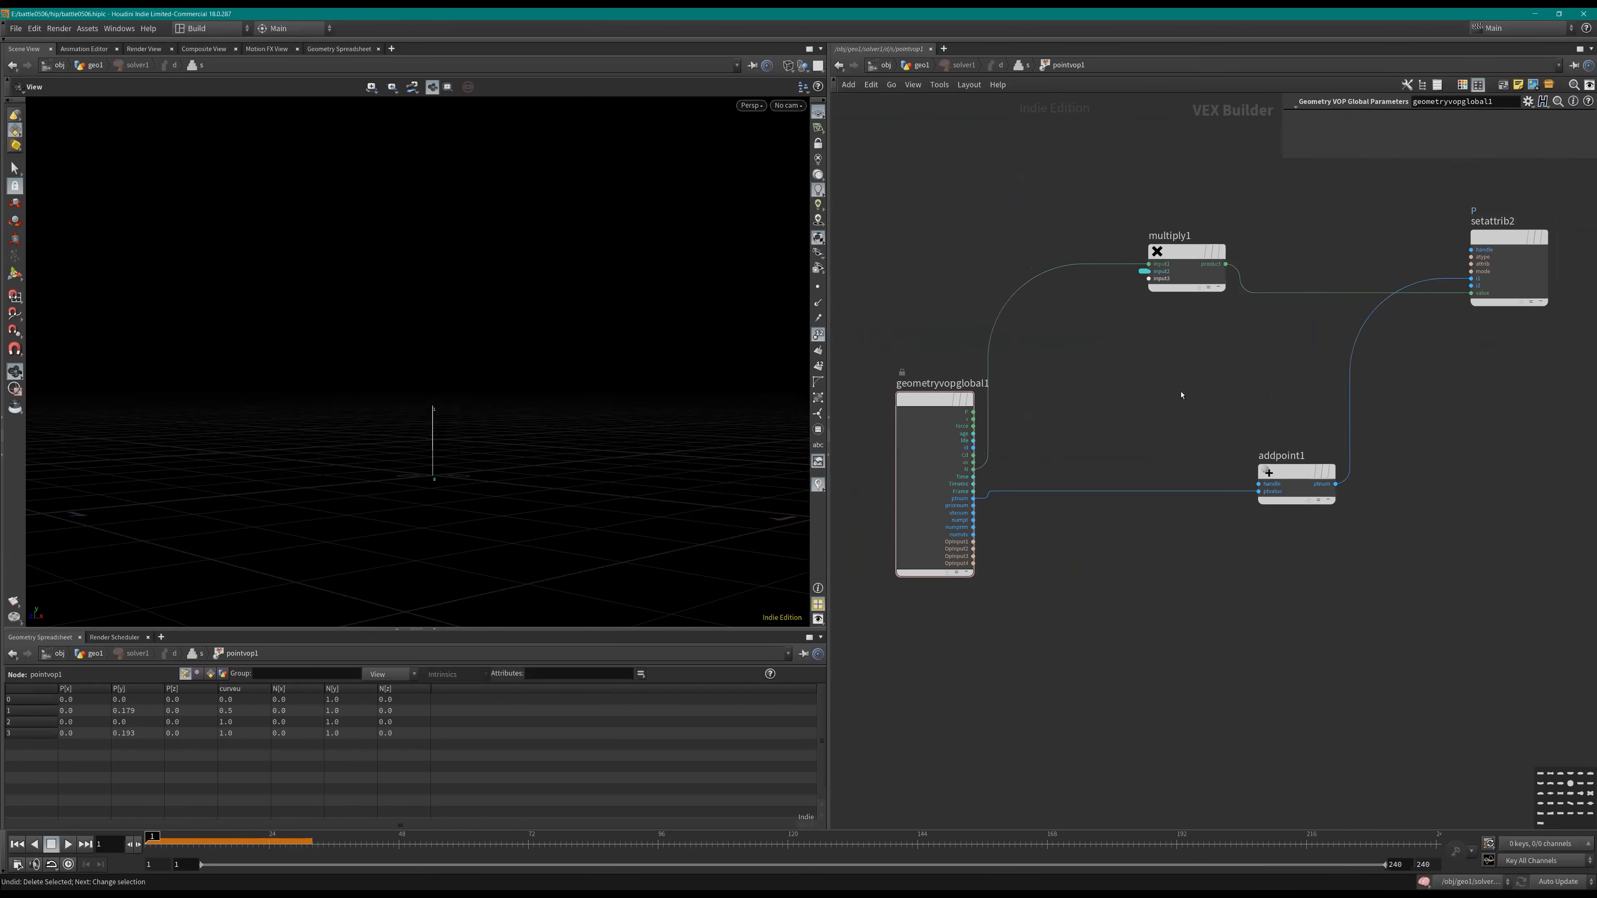
scroll(1182, 395, "up", 1)
scroll(1182, 395, "down", 2)
middle_click_drag(1182, 392, 1134, 395)
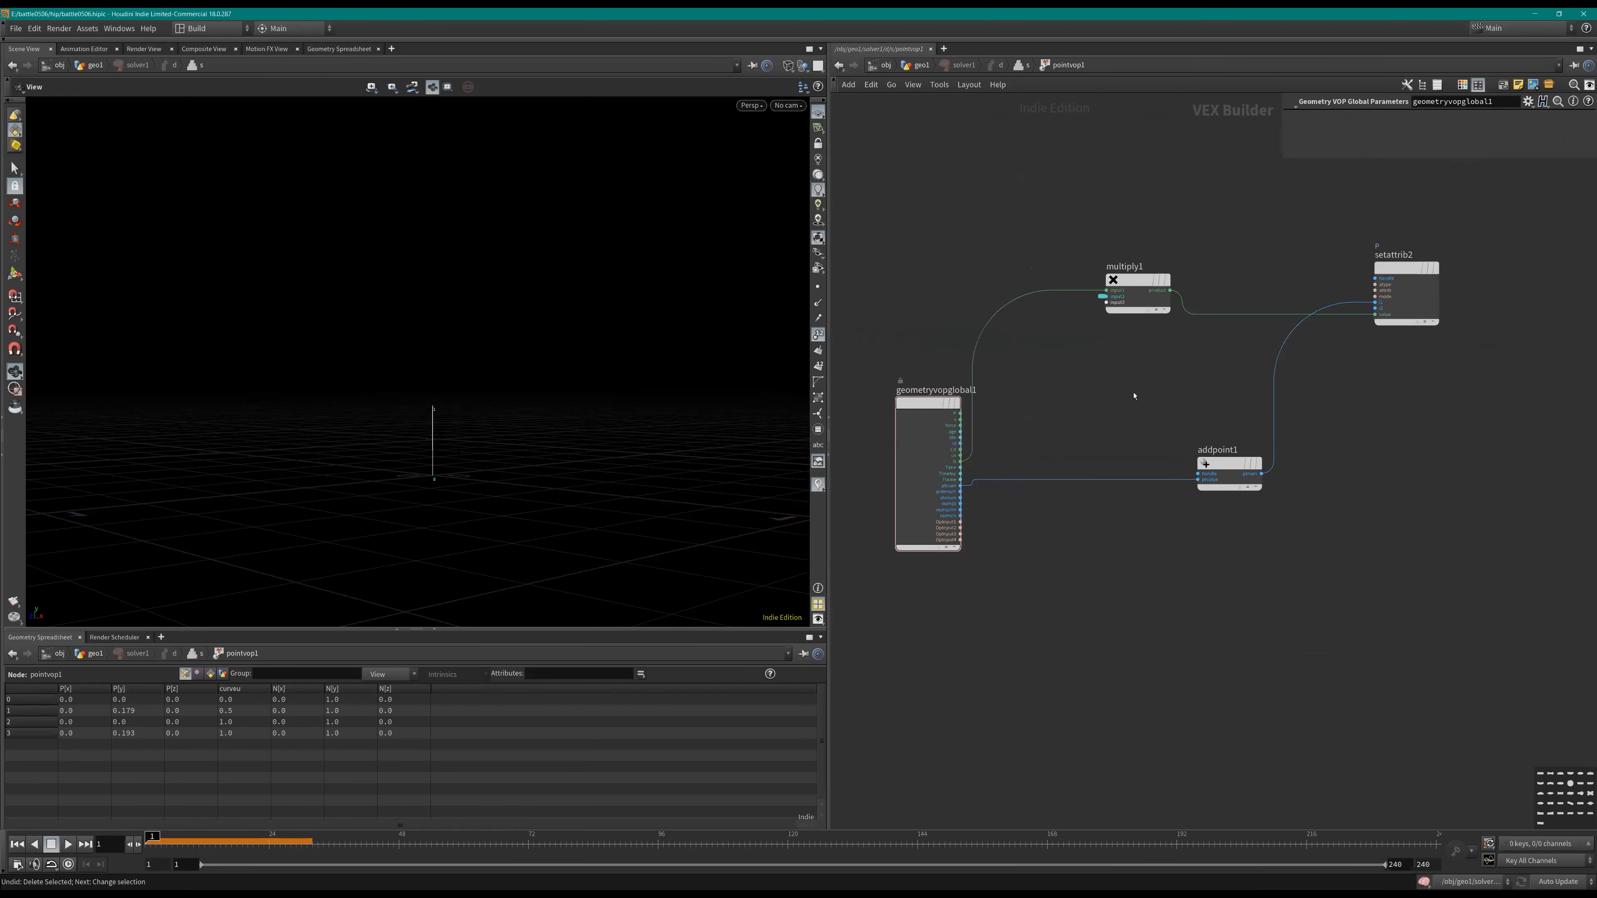
Step: Undo the move of addpoint1 and the removal of the two Add Vertex nodes
key("ctrl+z")
key("ctrl+z")
key("ctrl+z")
key("ctrl+z")
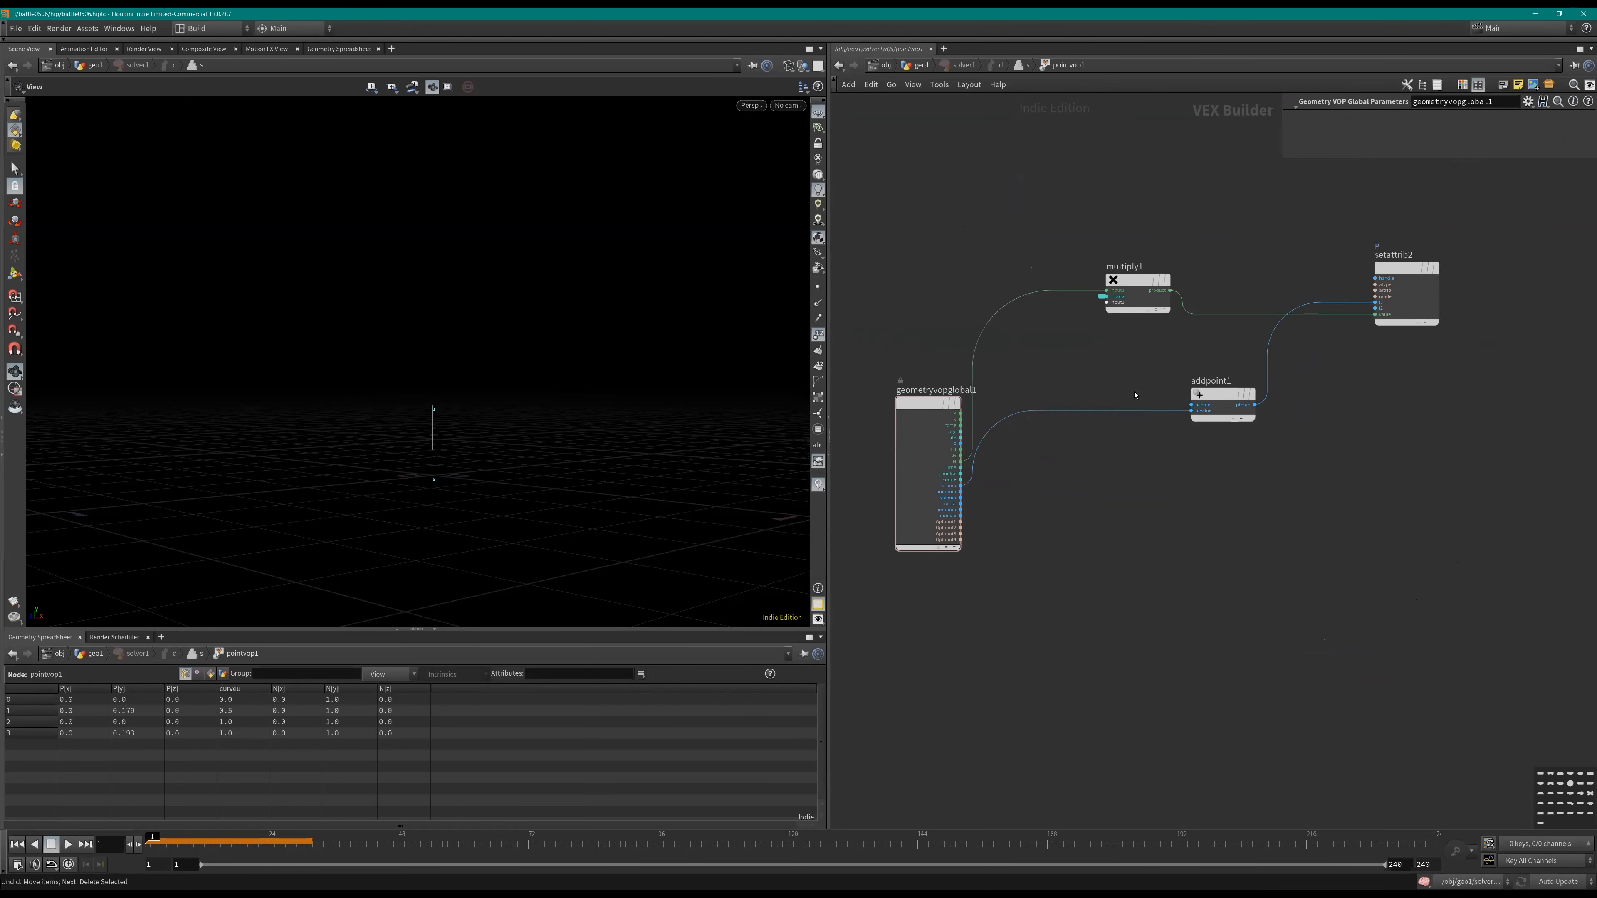
Step: Delete addvertex2 from pointvop1's network, keeping addvertex1 wired to addpoint1
scroll(1228, 479, "up", 2)
middle_click_drag(1228, 479, 1141, 445)
middle_click_drag(1280, 536, 1323, 543)
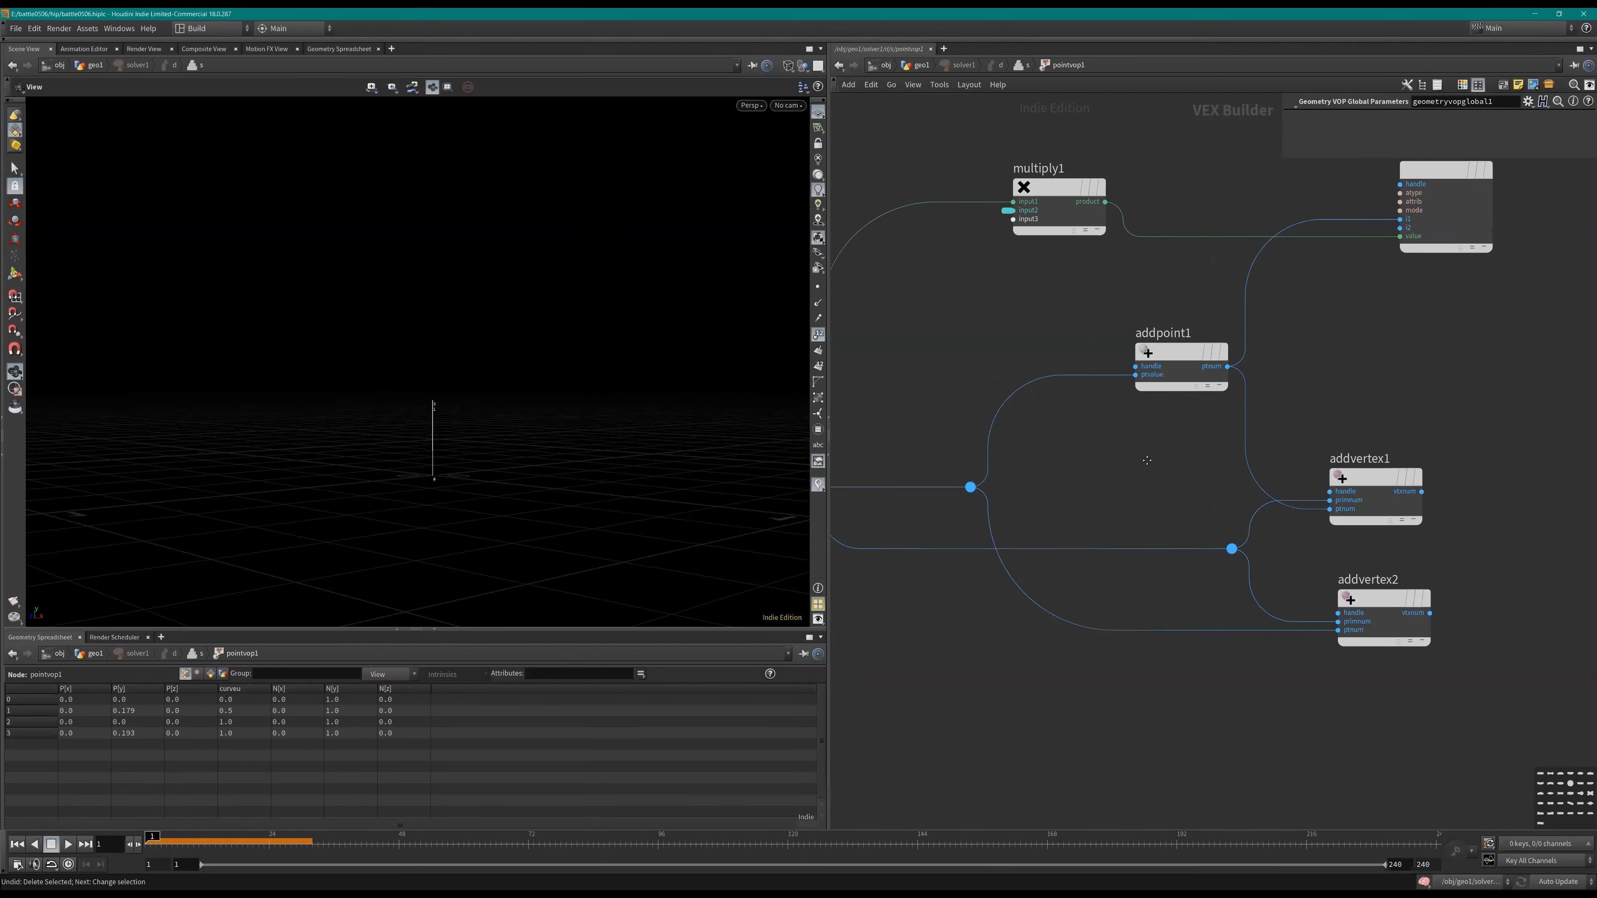
middle_click_drag(1147, 460, 1271, 452)
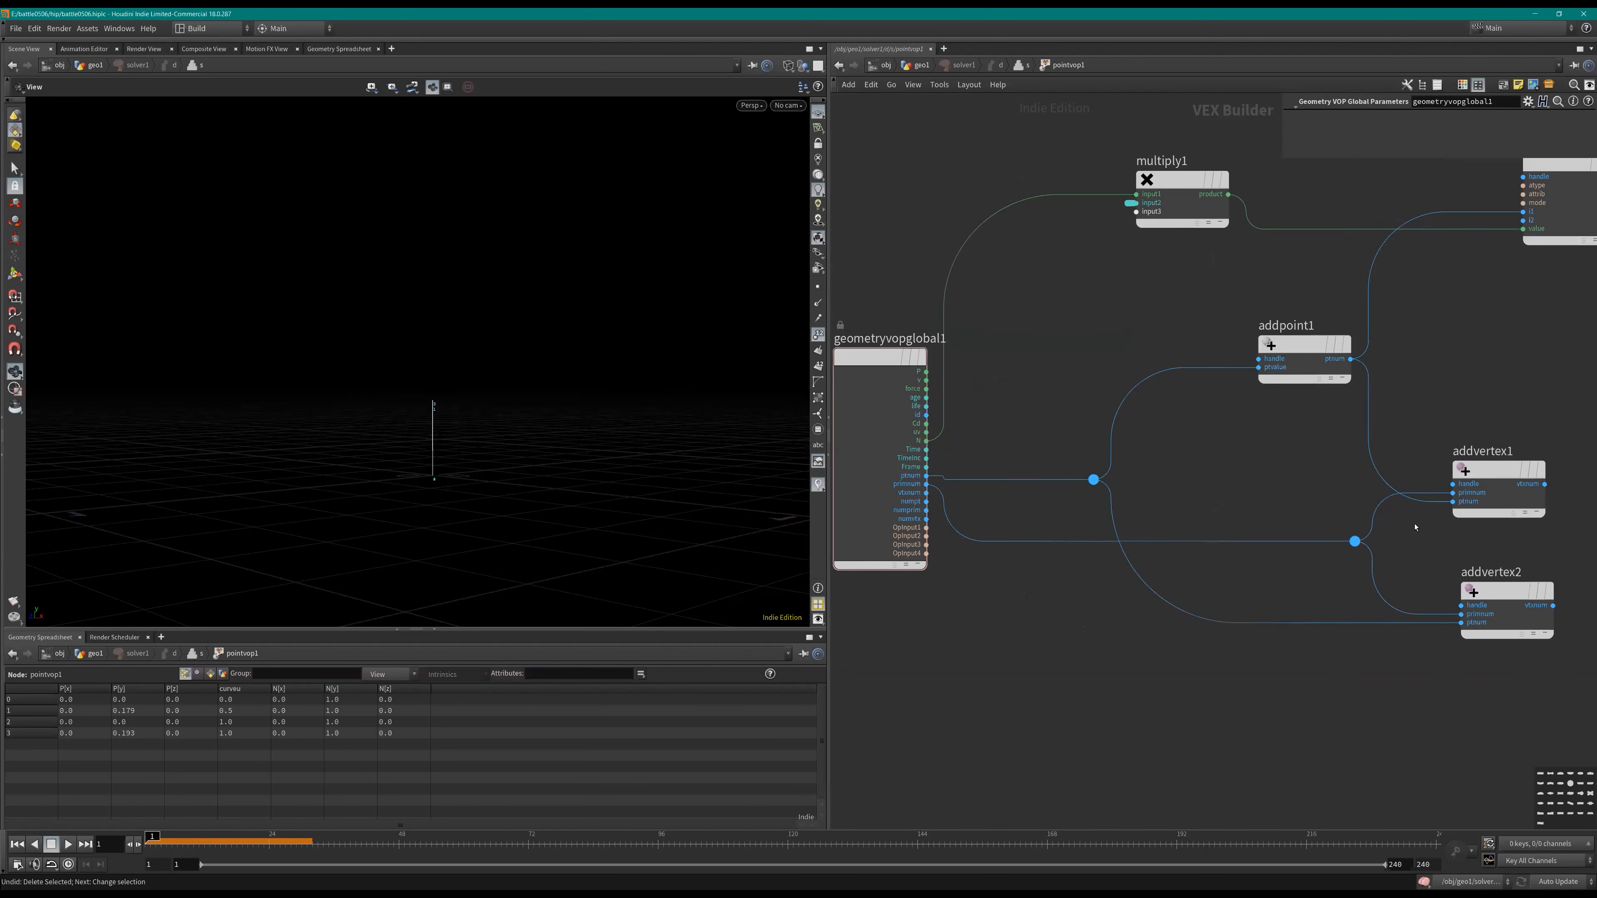
left_click(1489, 594)
key("Delete")
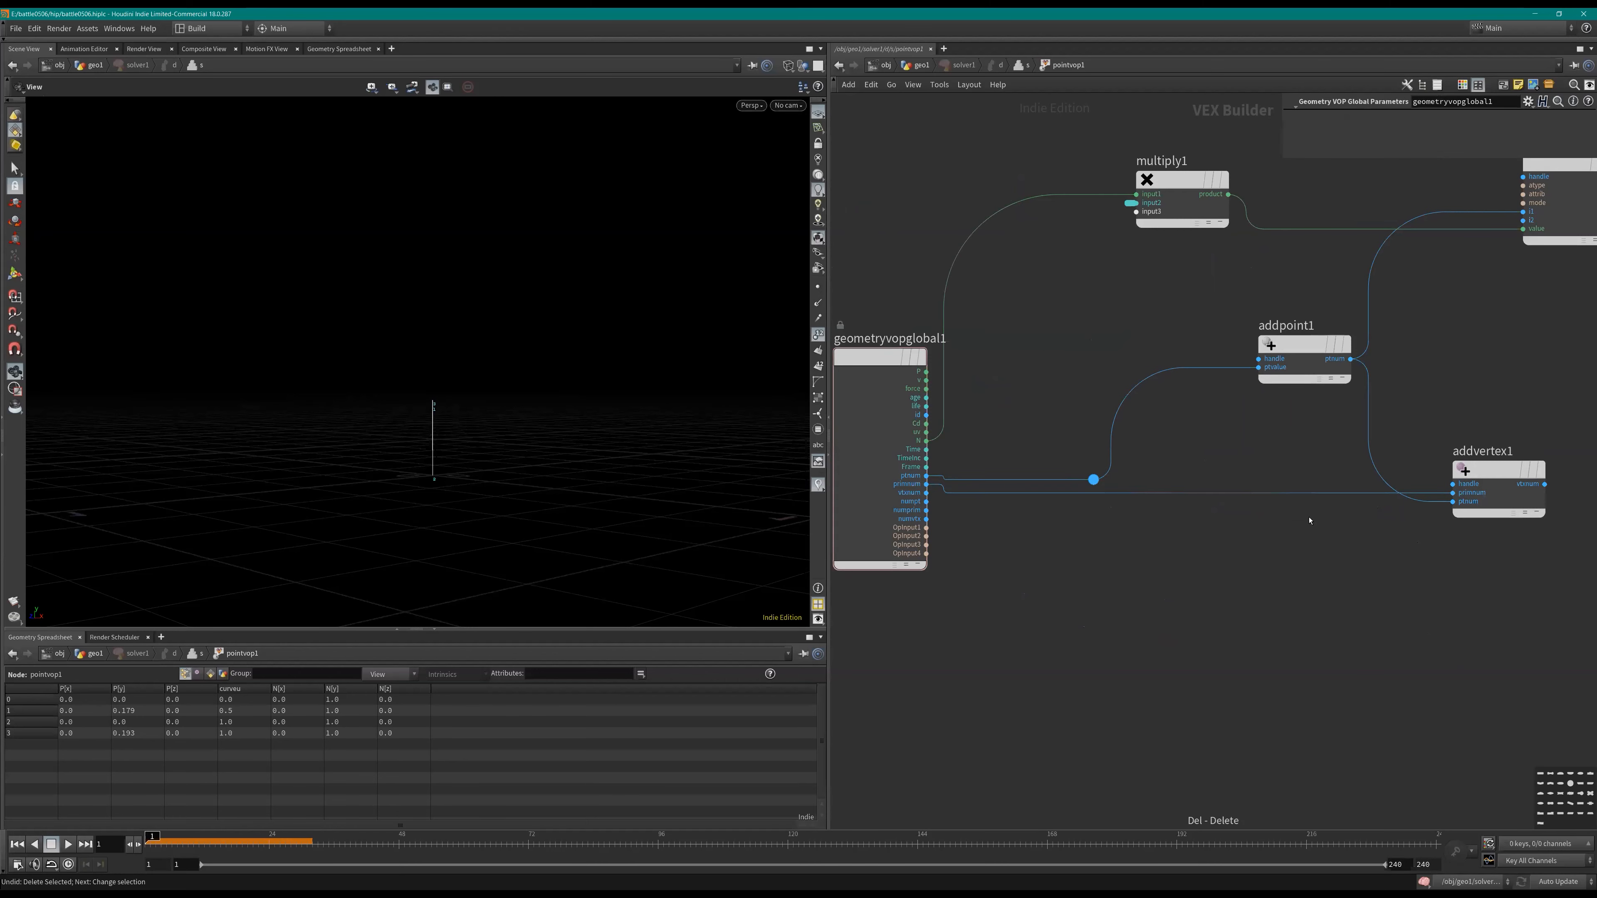
Step: Return to geo1, examine solver1's grown line in the viewport and save the scene
middle_click_drag(1246, 467, 1172, 489)
scroll(1098, 470, "down", 3)
key("u")
key("u")
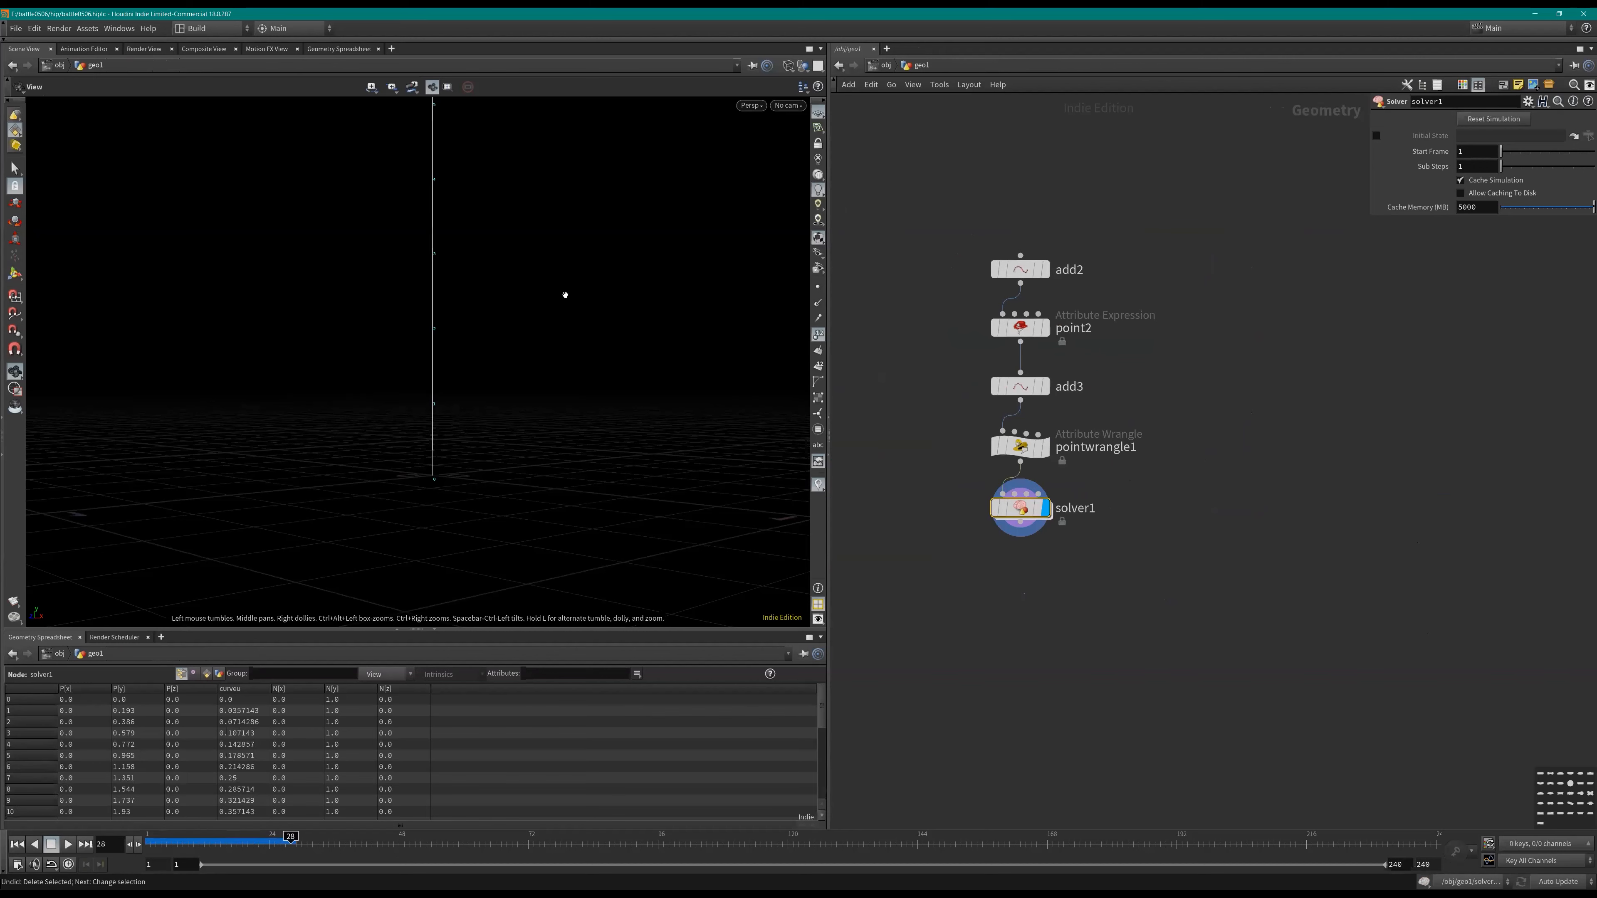
middle_click_drag(509, 144, 524, 255)
right_click_drag(525, 254, 562, 355)
mouse_move(495, 305)
middle_mouse_down()
mouse_move(521, 389)
mouse_move(533, 382)
middle_mouse_up()
key("ctrl+s")
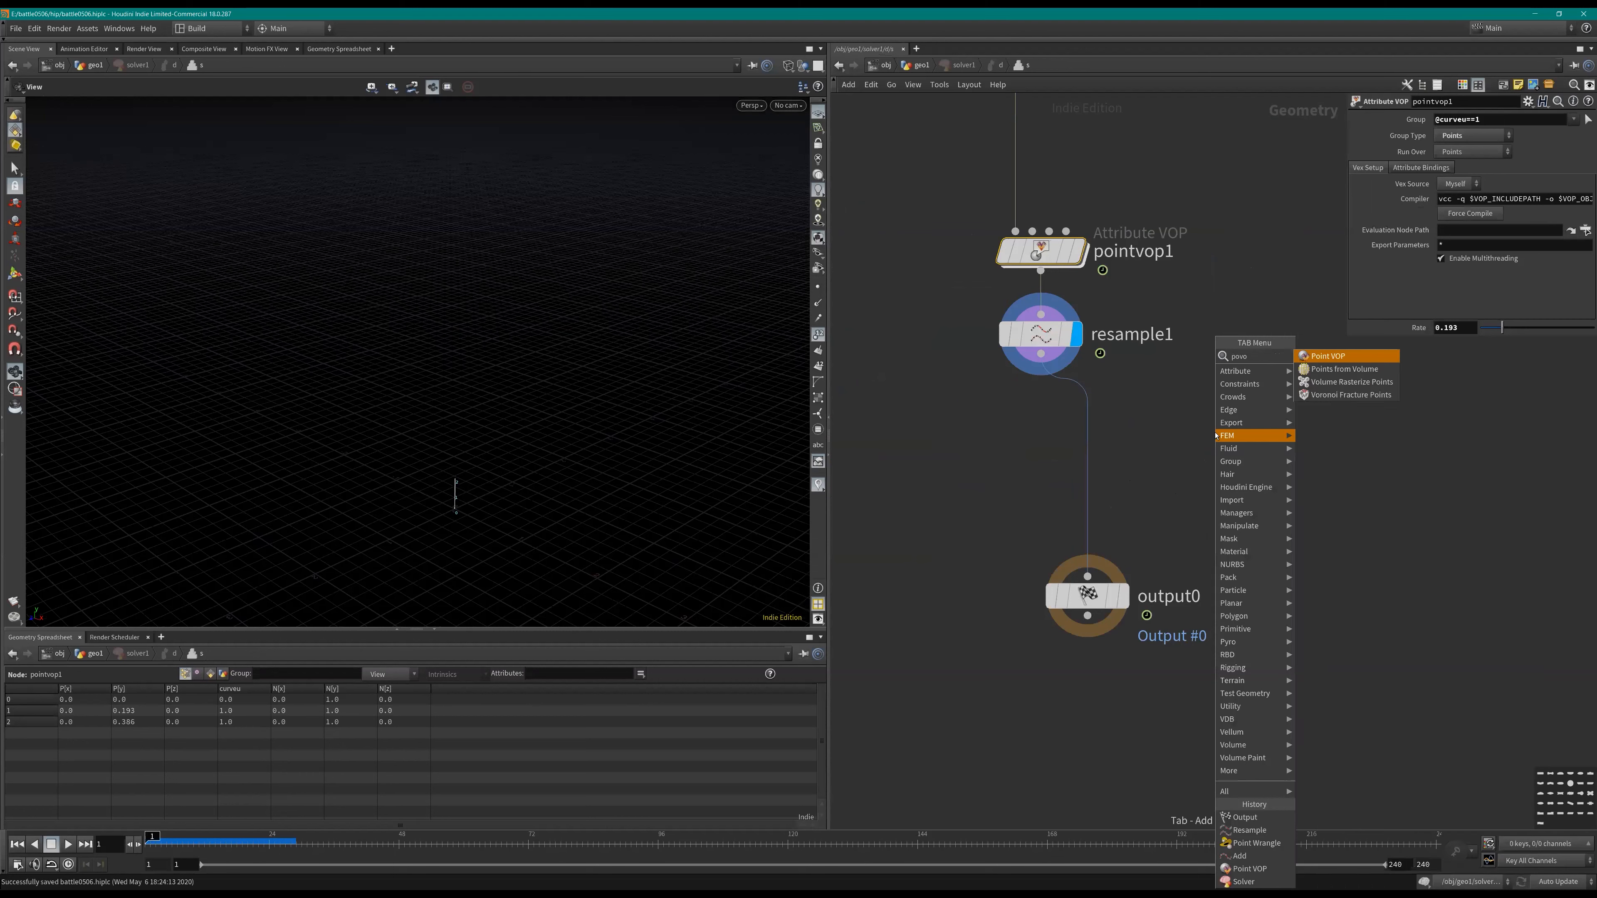
Step: Insert a Point VOP between Prev_Frame and pointvop1 inside solver1
left_click(1311, 360)
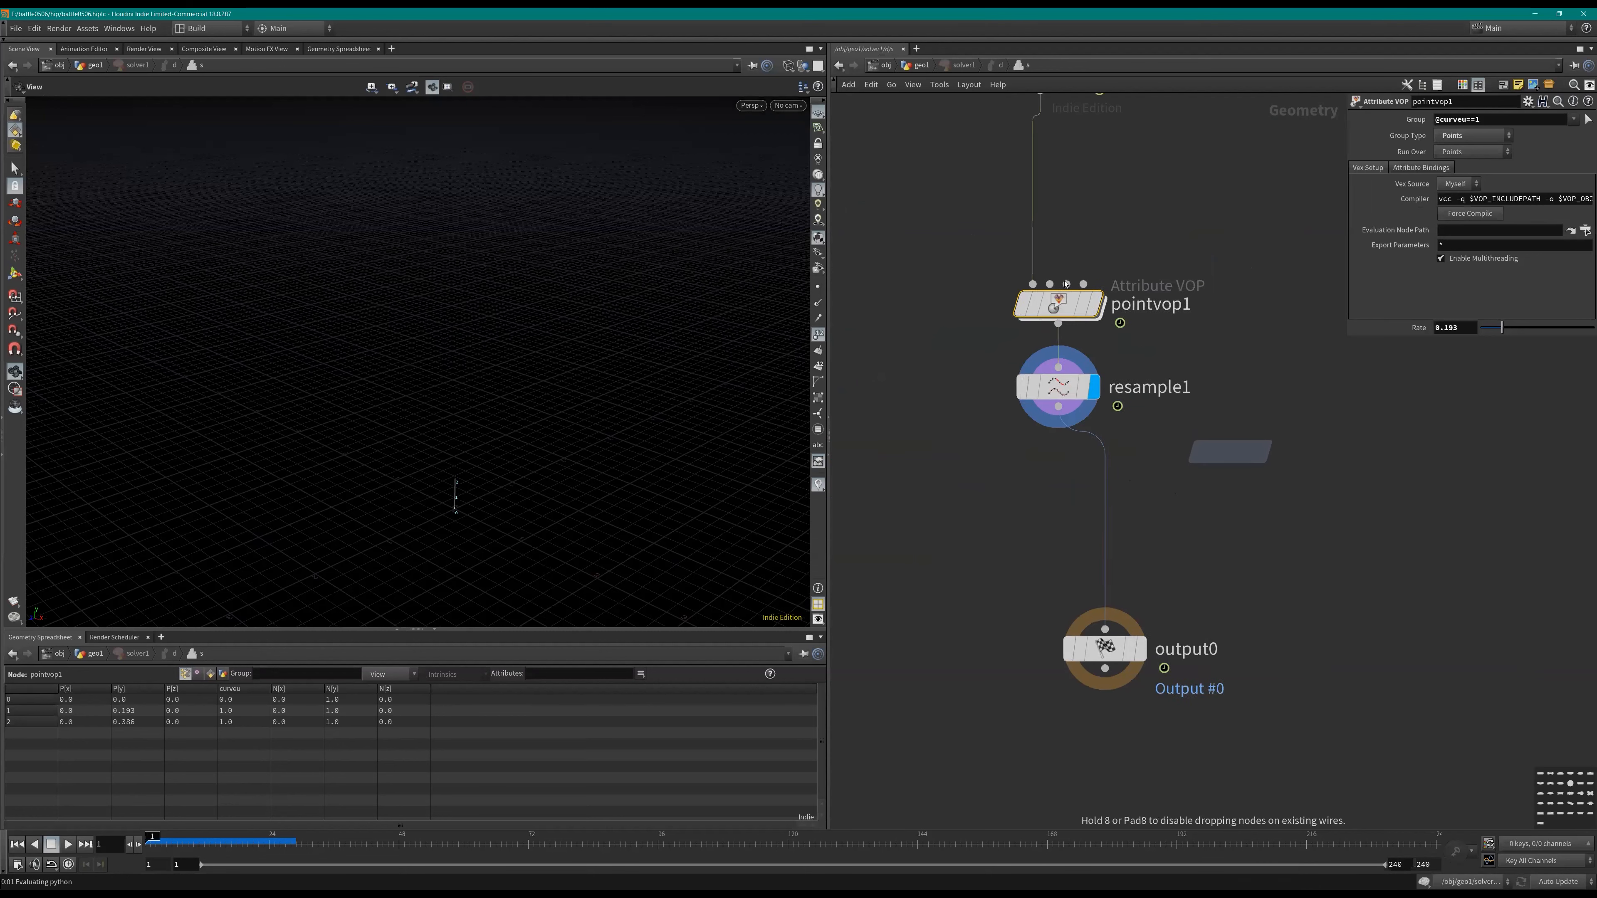
left_click(1090, 276)
left_click_drag(1090, 276, 1102, 266)
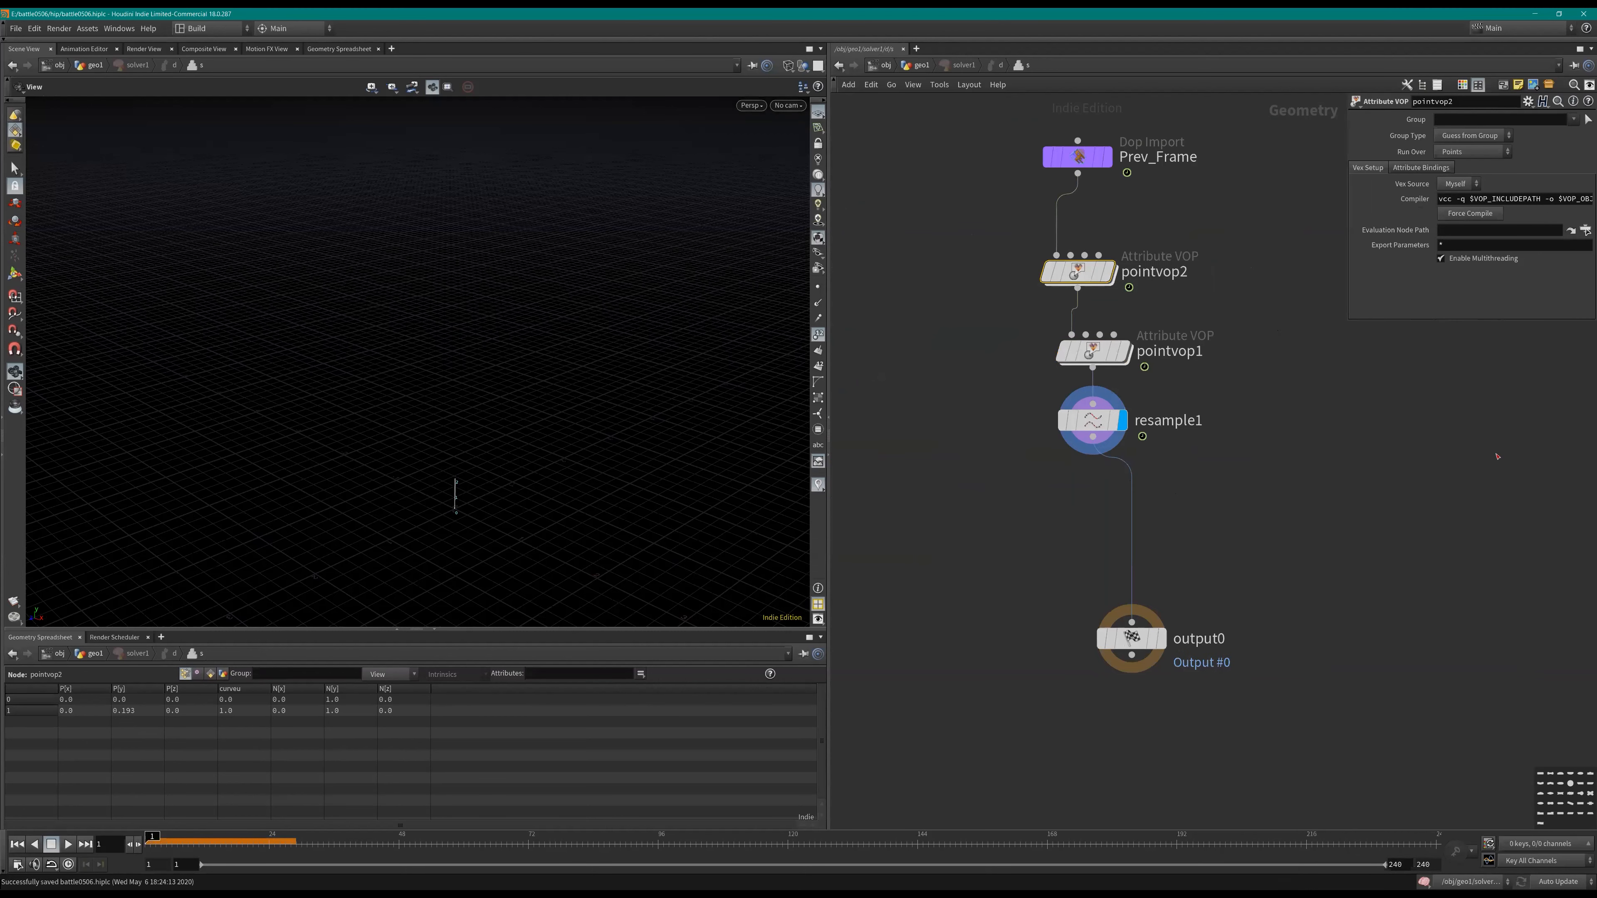
Step: Inside pointvop2, add a Turbulent Noise node, connect the global N to the output's N and space the output node farther away
double_click(1080, 273)
key("Tab")
type("turb")
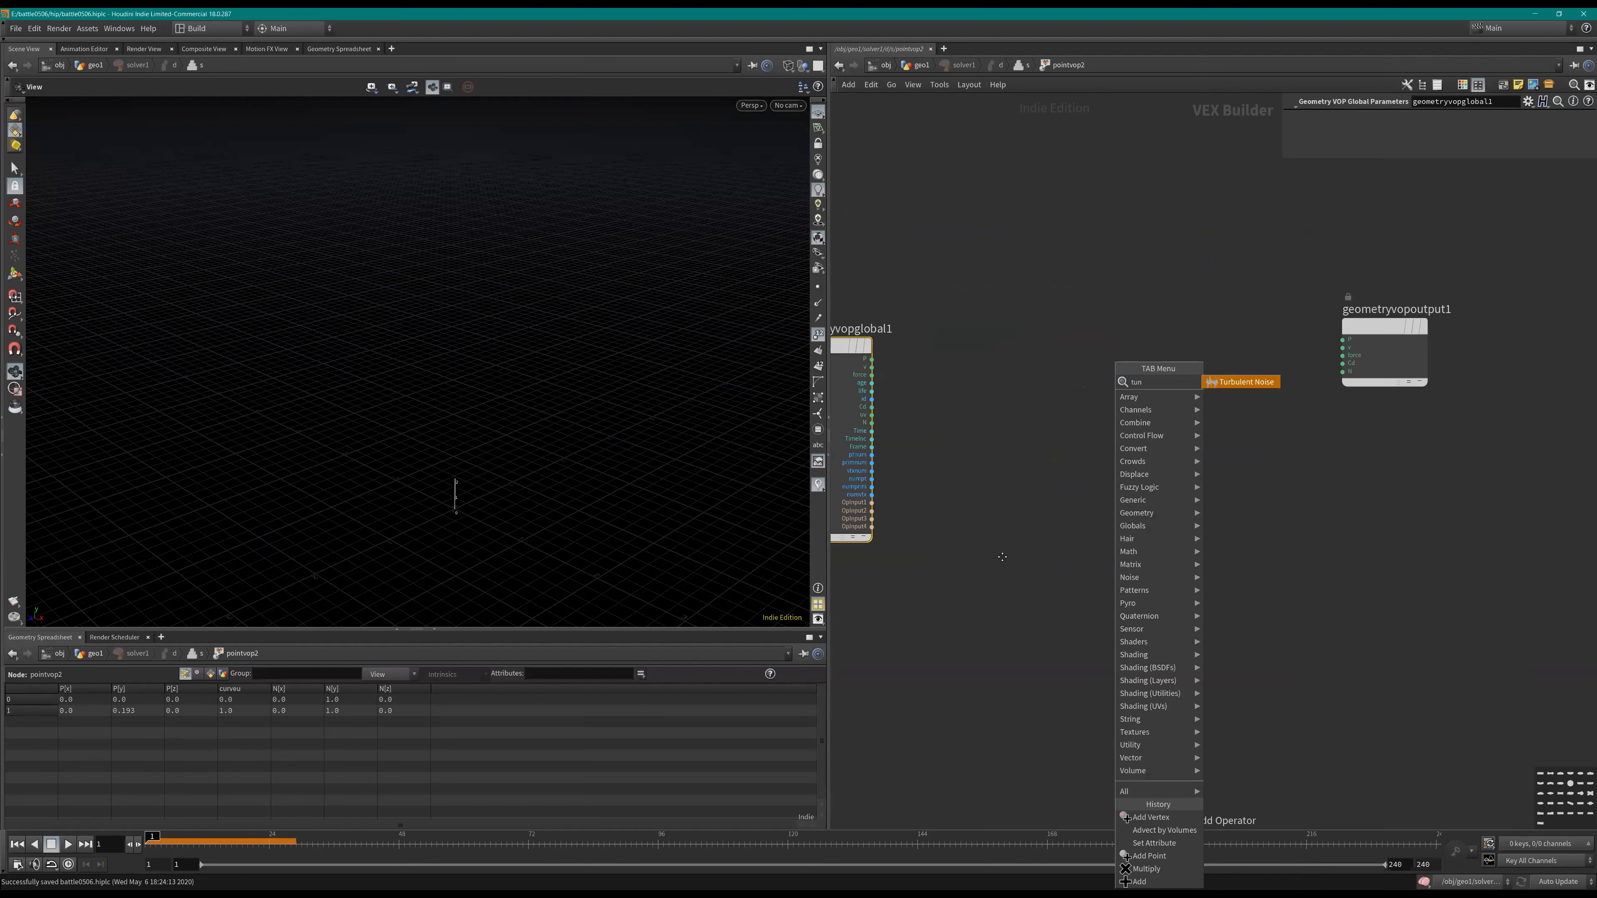
key("Return")
left_click(1091, 545)
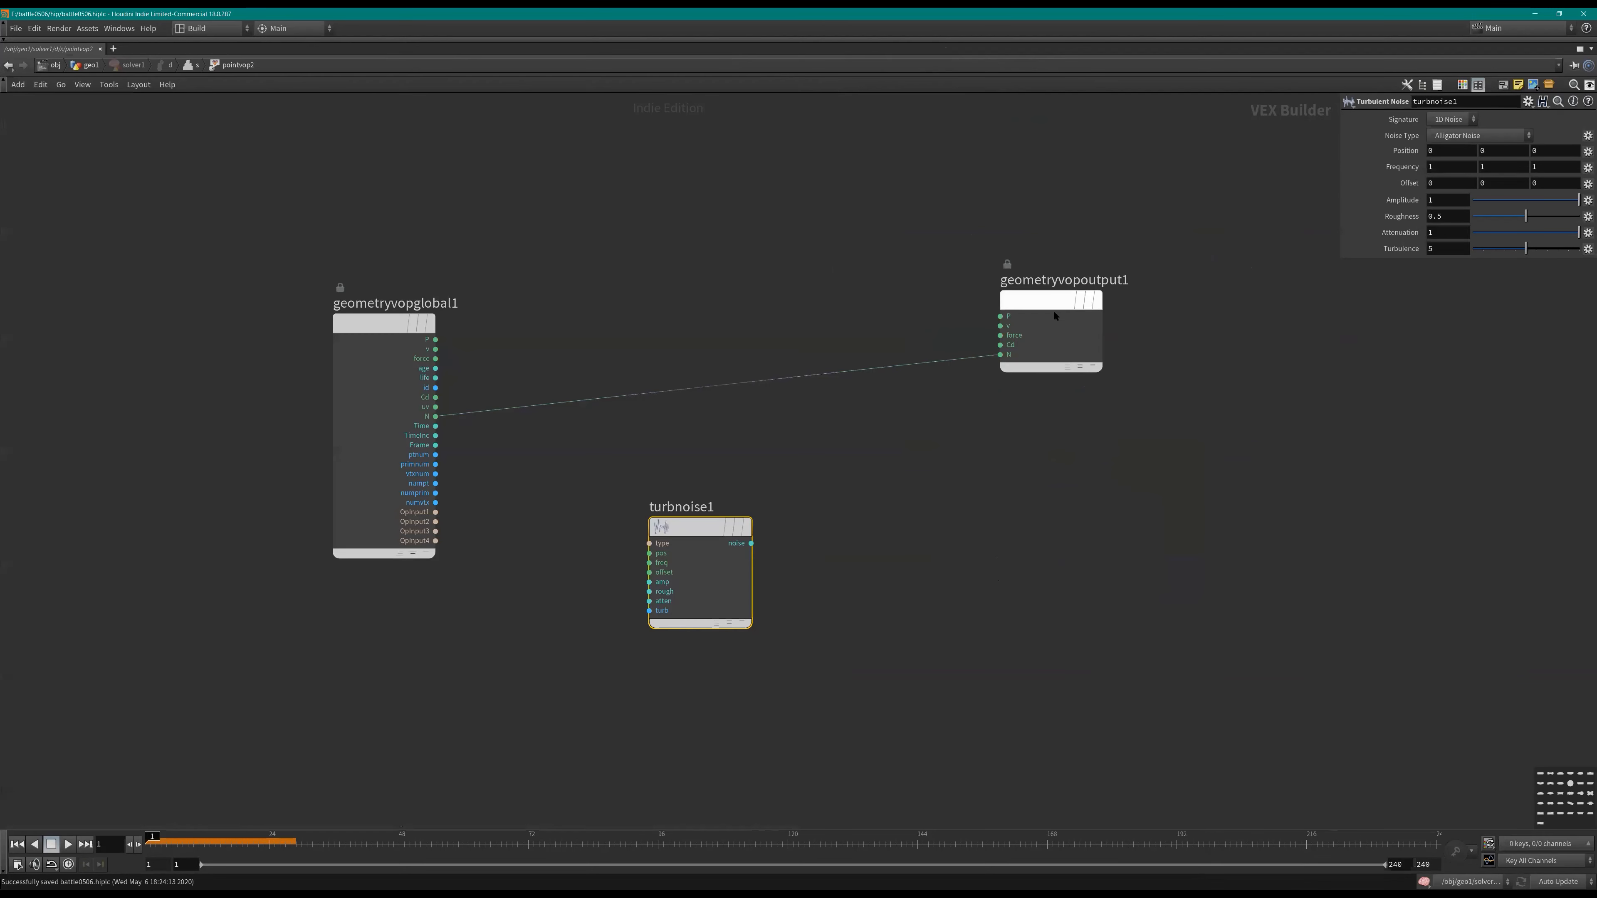
left_click_drag(1036, 282, 1164, 315)
middle_click_drag(1019, 546, 1059, 507)
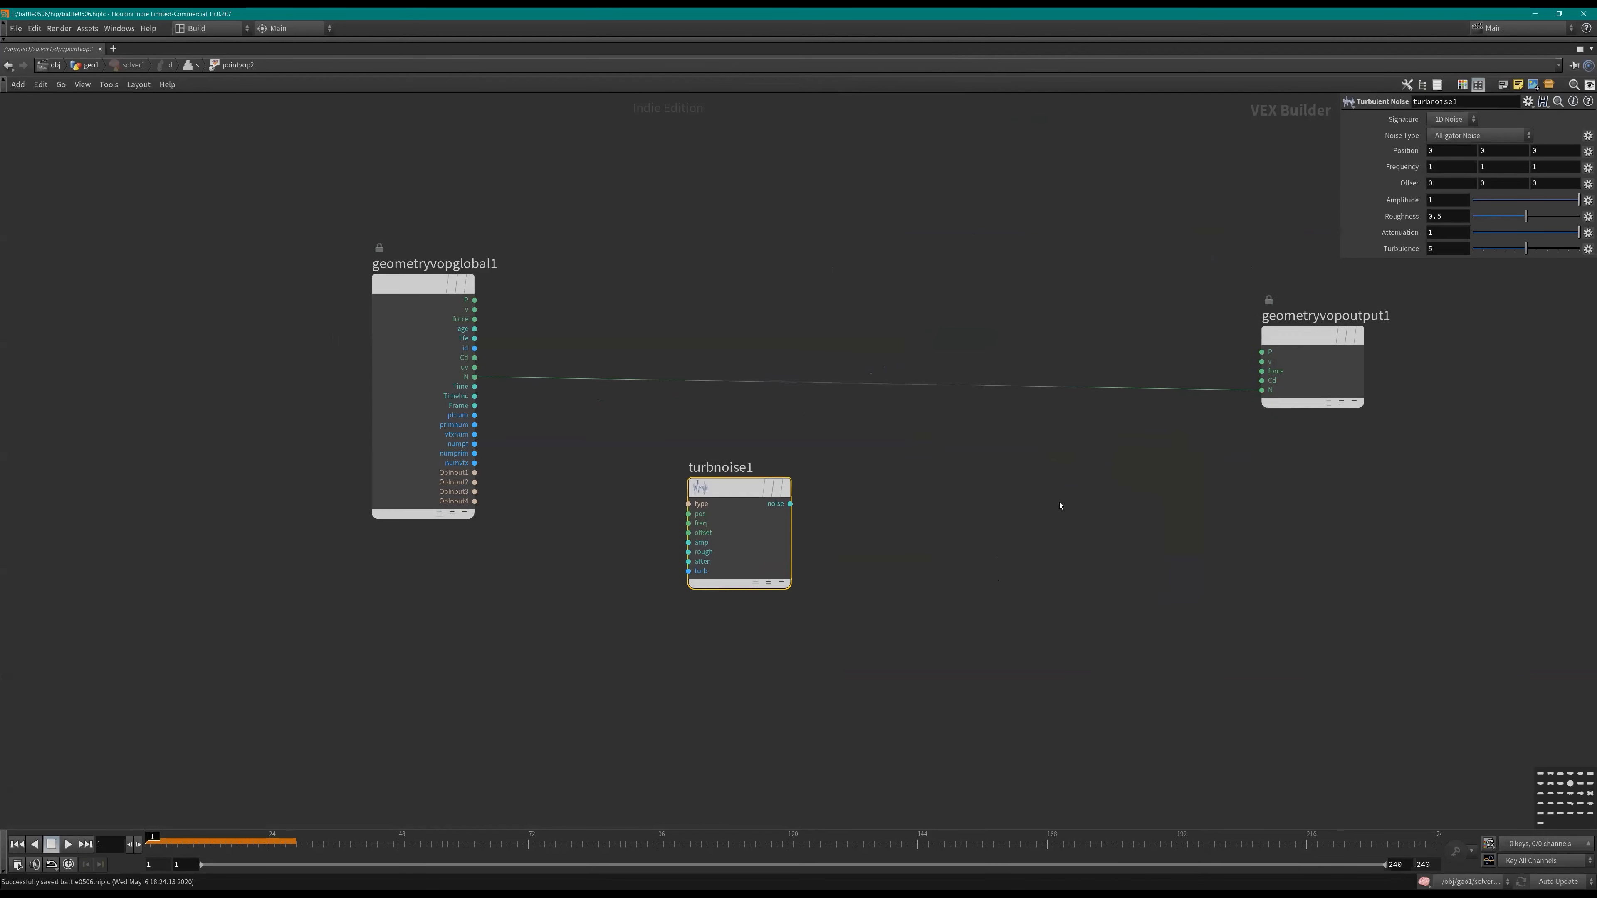
Step: Add a Rotate node beside turbnoise1 in pointvop2
key("Tab")
type("rpo")
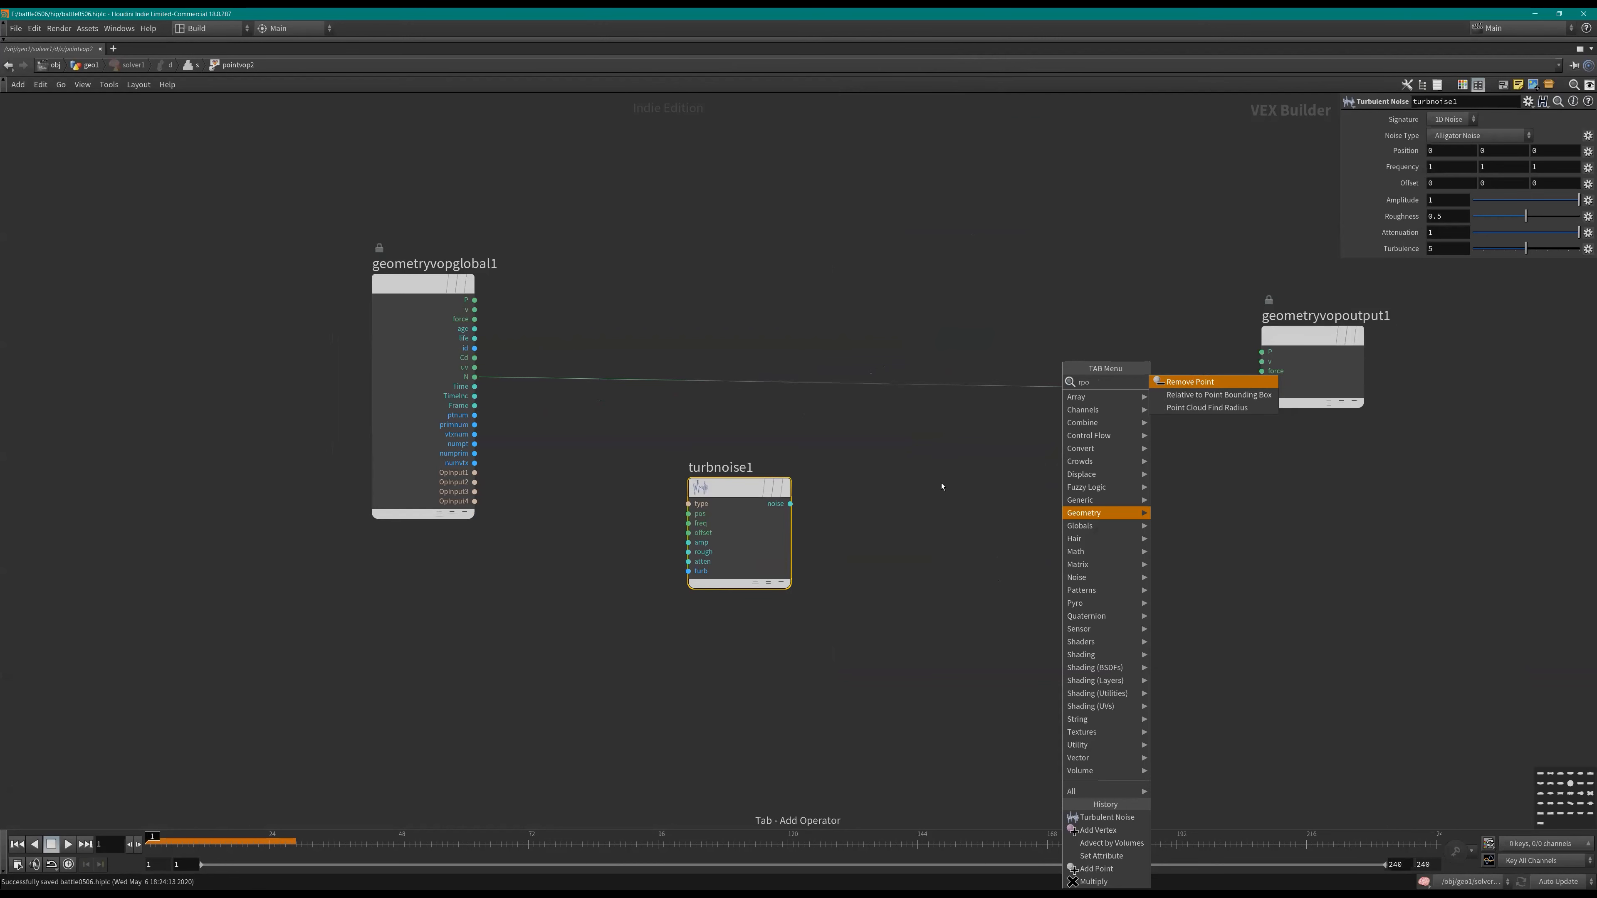
key("BackSpace")
key("BackSpace")
type("ot")
key("Return")
left_click(933, 481)
scroll(825, 534, "up", 2)
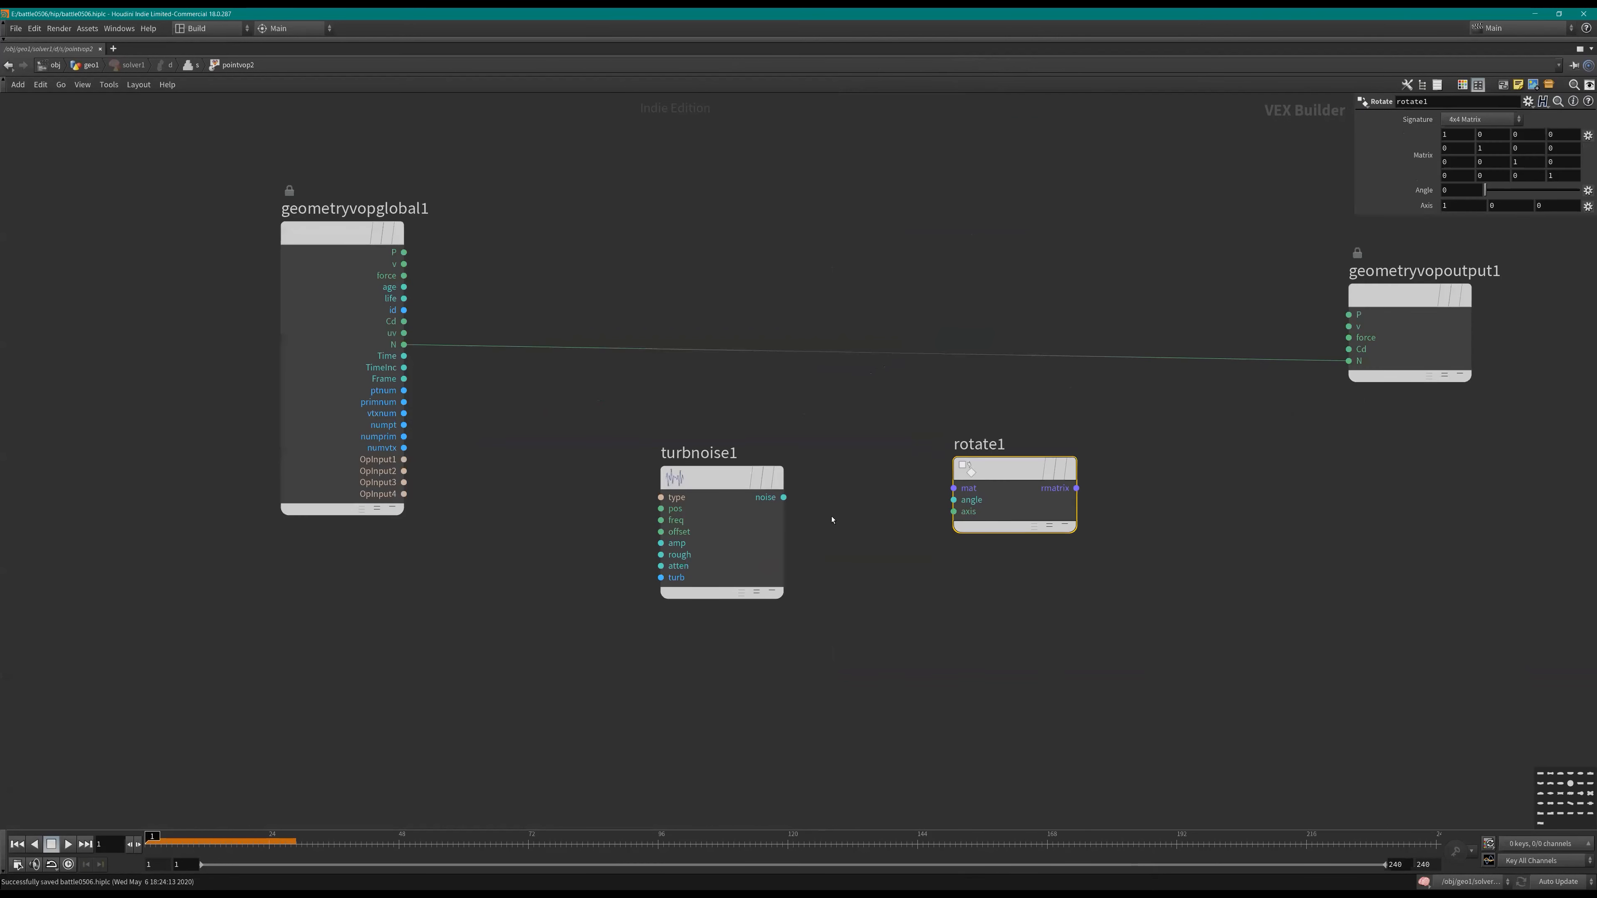
Step: Add a Multiply node on the N connection, with rotate1's matrix feeding its second input
key("Tab")
type("mul")
key("Return")
left_click(1159, 382)
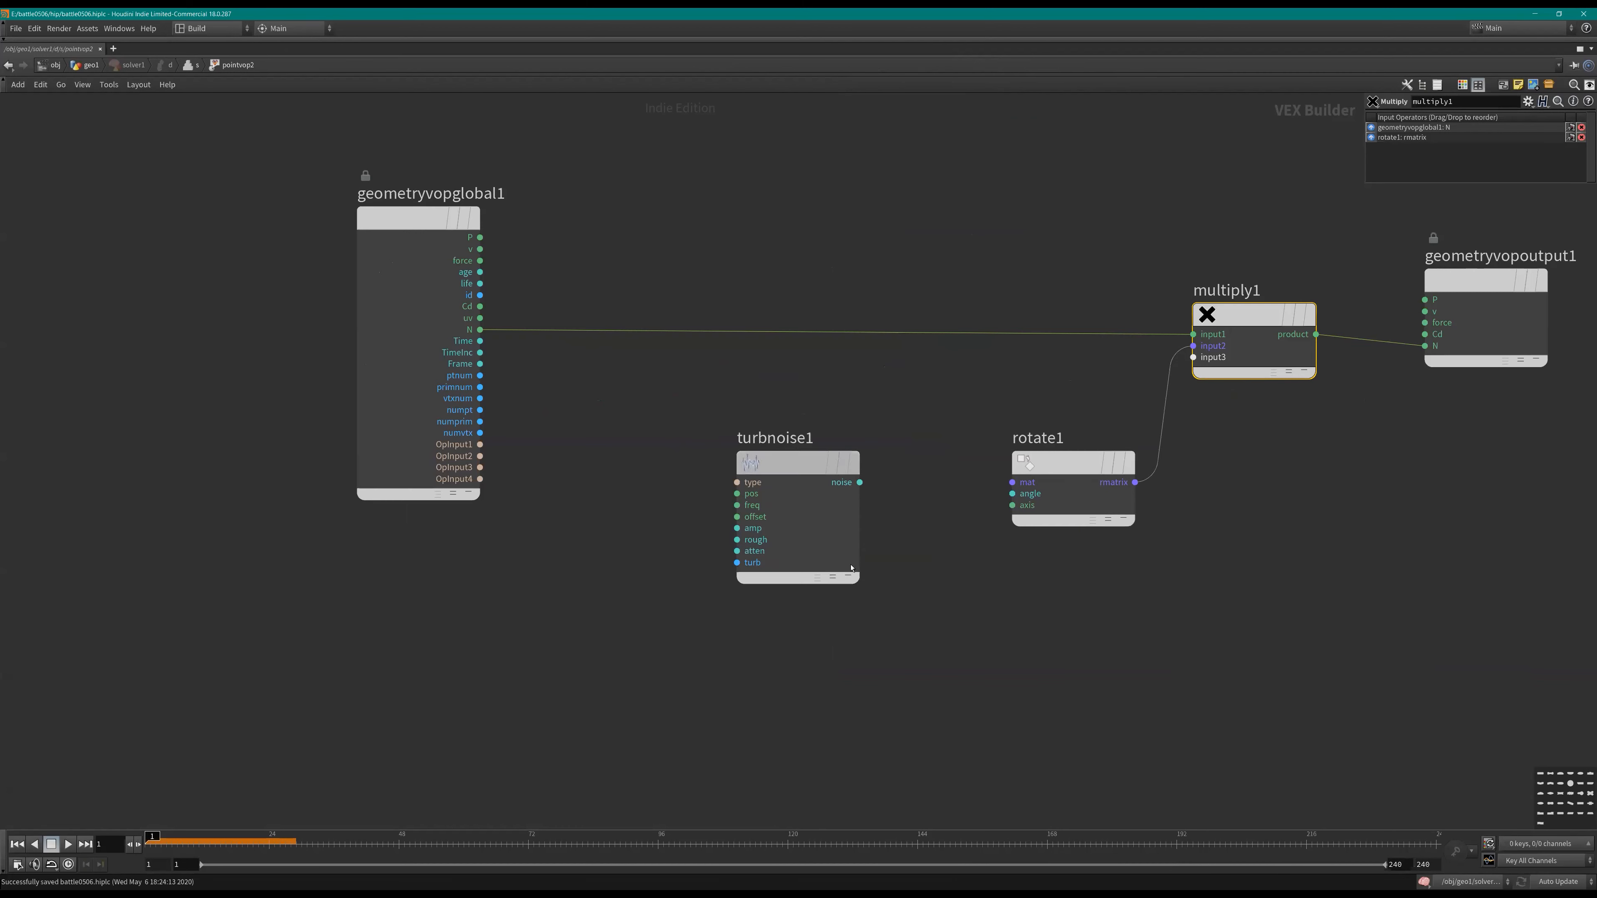
Step: Connect turbnoise1's noise output to rotate1's angle and set the noise signature to 3D Noise
left_click_drag(859, 475, 860, 551)
middle_click_drag(920, 575, 997, 559)
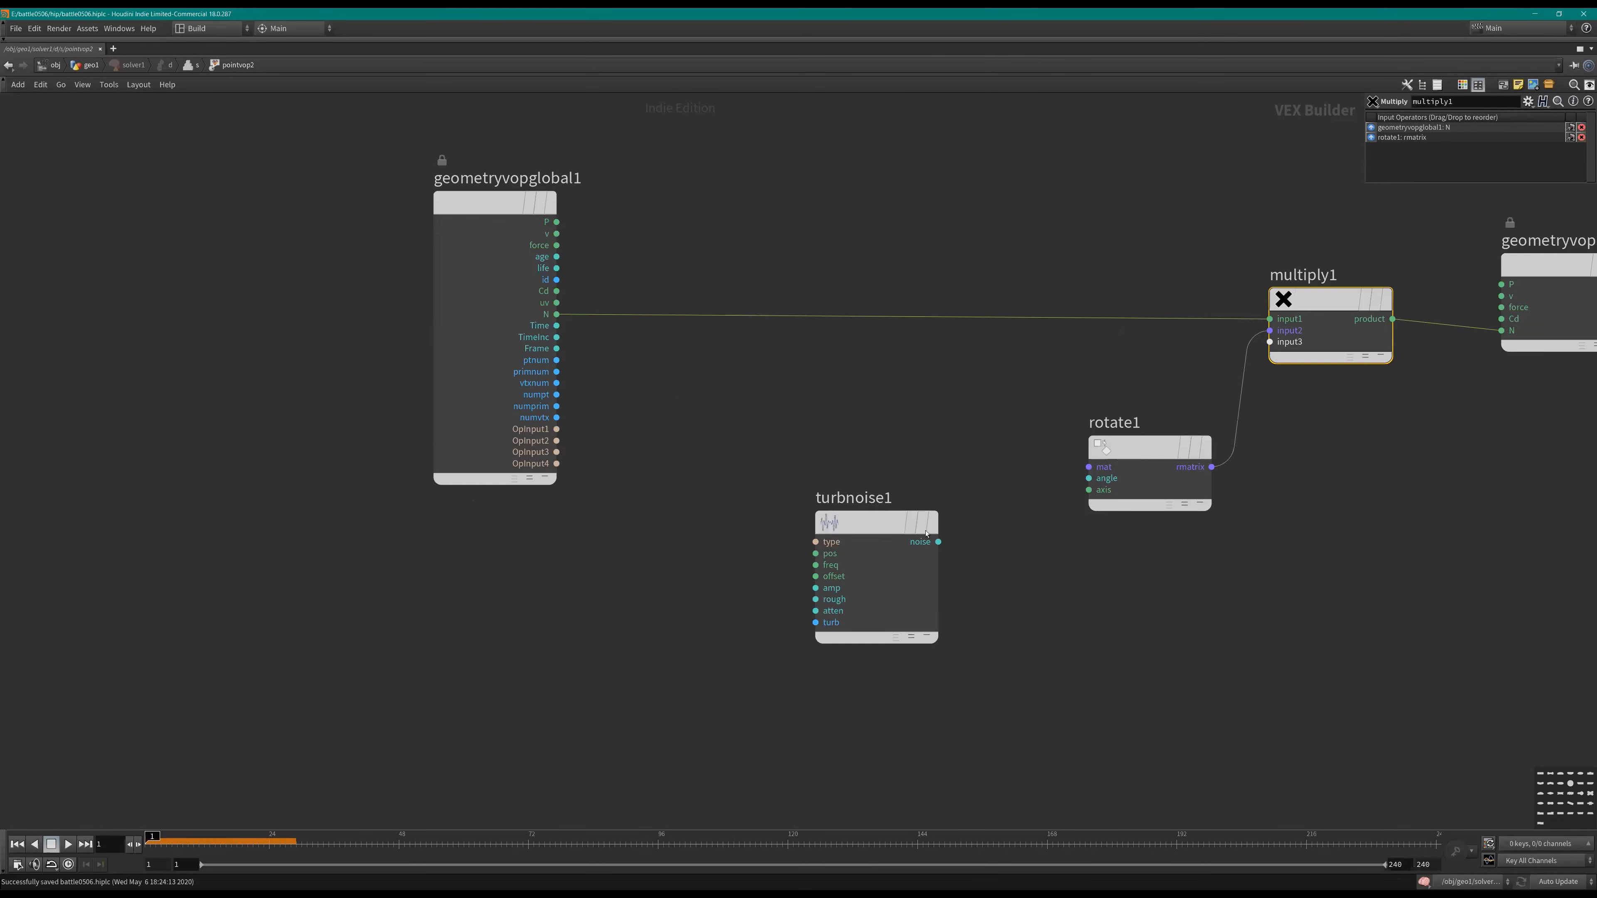
left_click(937, 543)
left_click(1089, 478)
scroll(1118, 579, "down", 1)
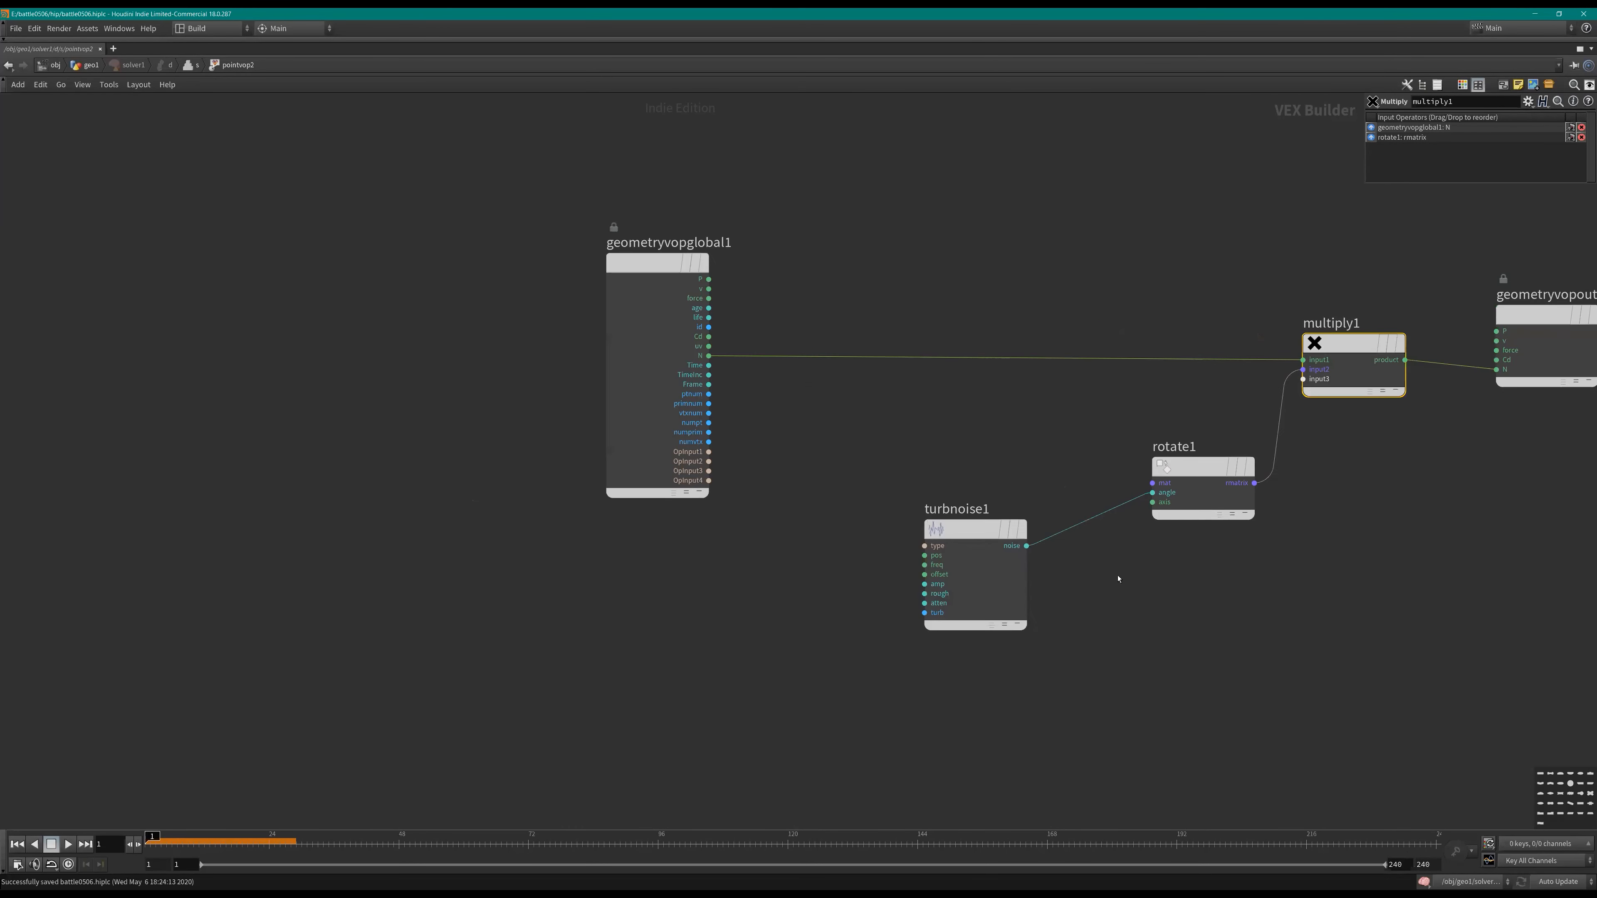
left_click(975, 529)
left_click(1450, 119)
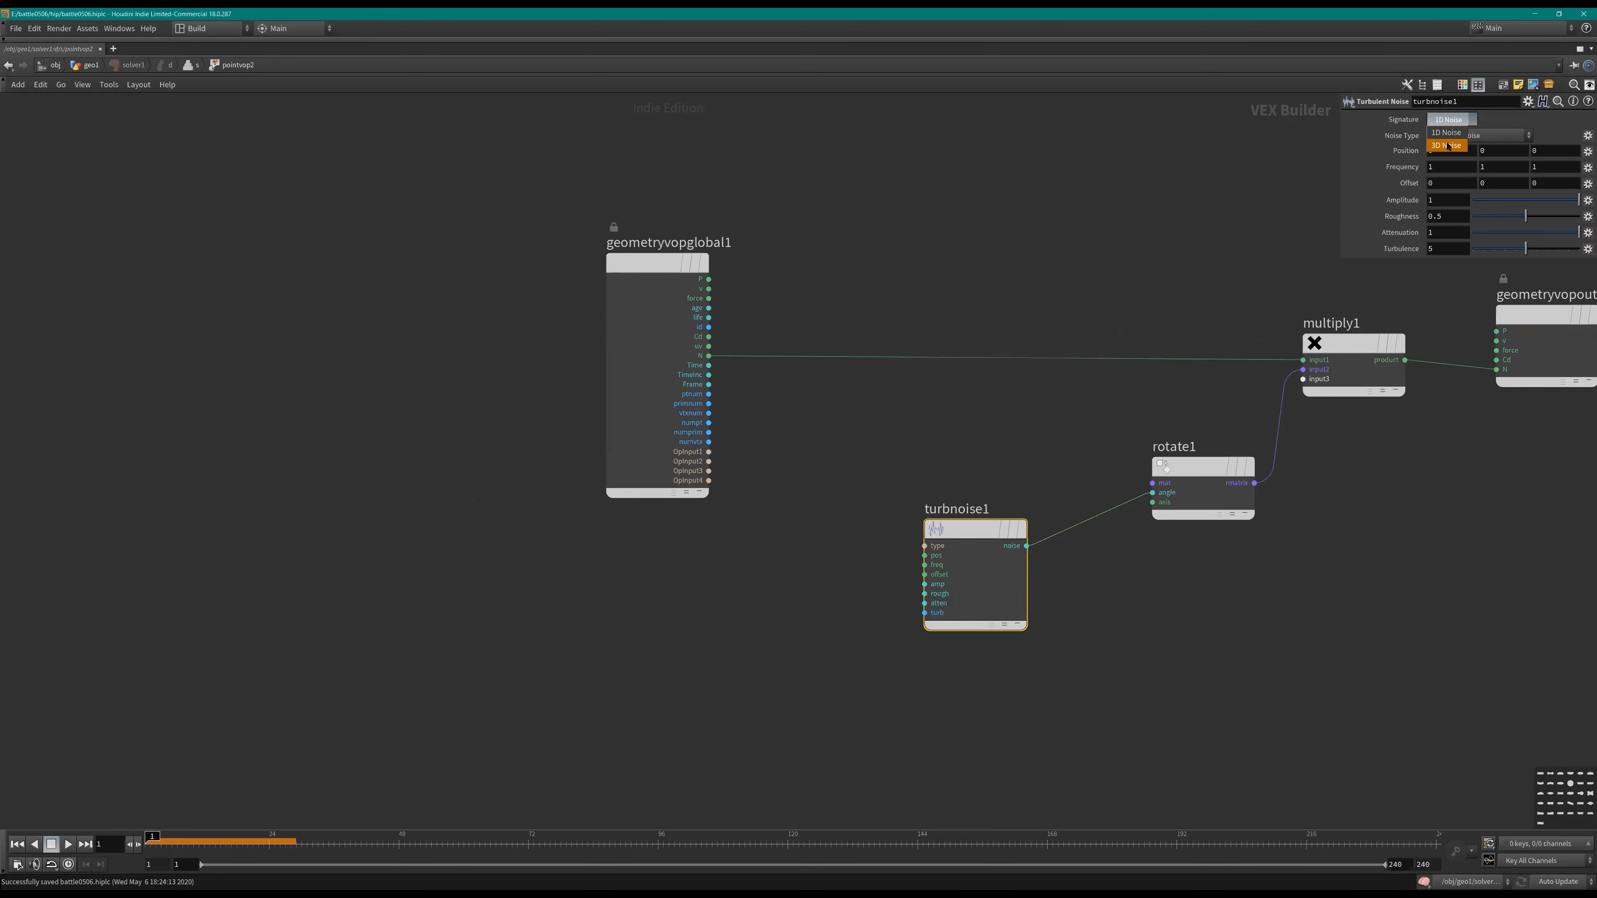
left_click(1447, 146)
Step: Add a Normalize node and wire turbnoise1's noise through it into rotate1's axis
scroll(1072, 584, "up", 1)
key("Tab")
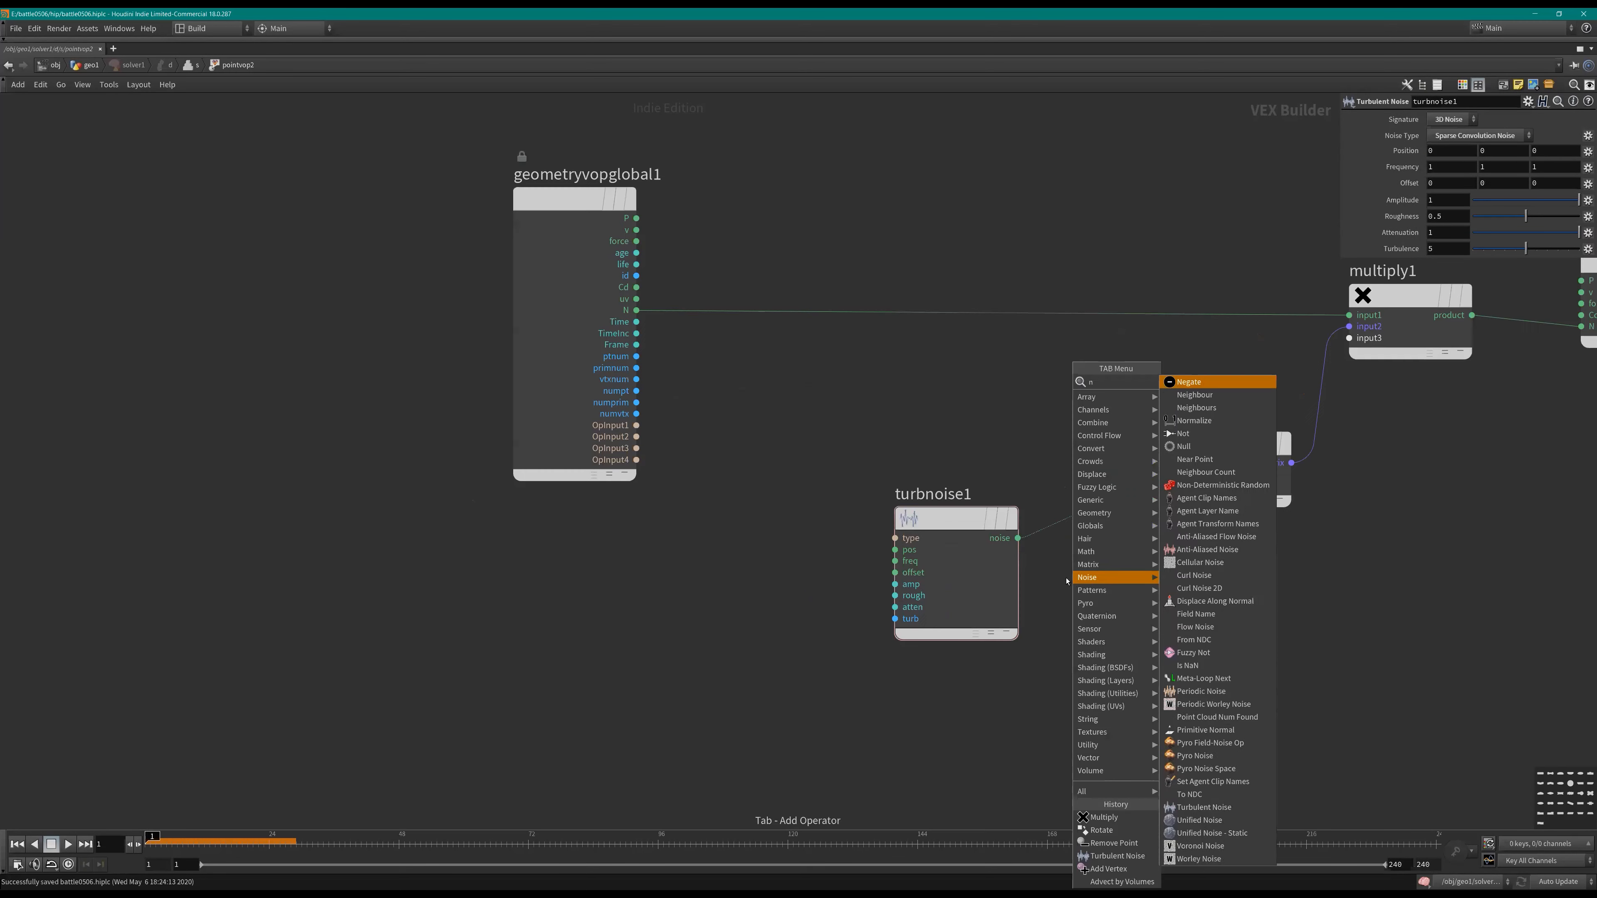
type("norm")
key("Return")
left_click(1122, 601)
left_click(1018, 539)
left_click(1061, 605)
left_click(1169, 608)
left_click(1171, 487)
Step: Insert a Length node between turbnoise1's noise output and rotate1's angle input
key("Tab")
type("len")
key("Return")
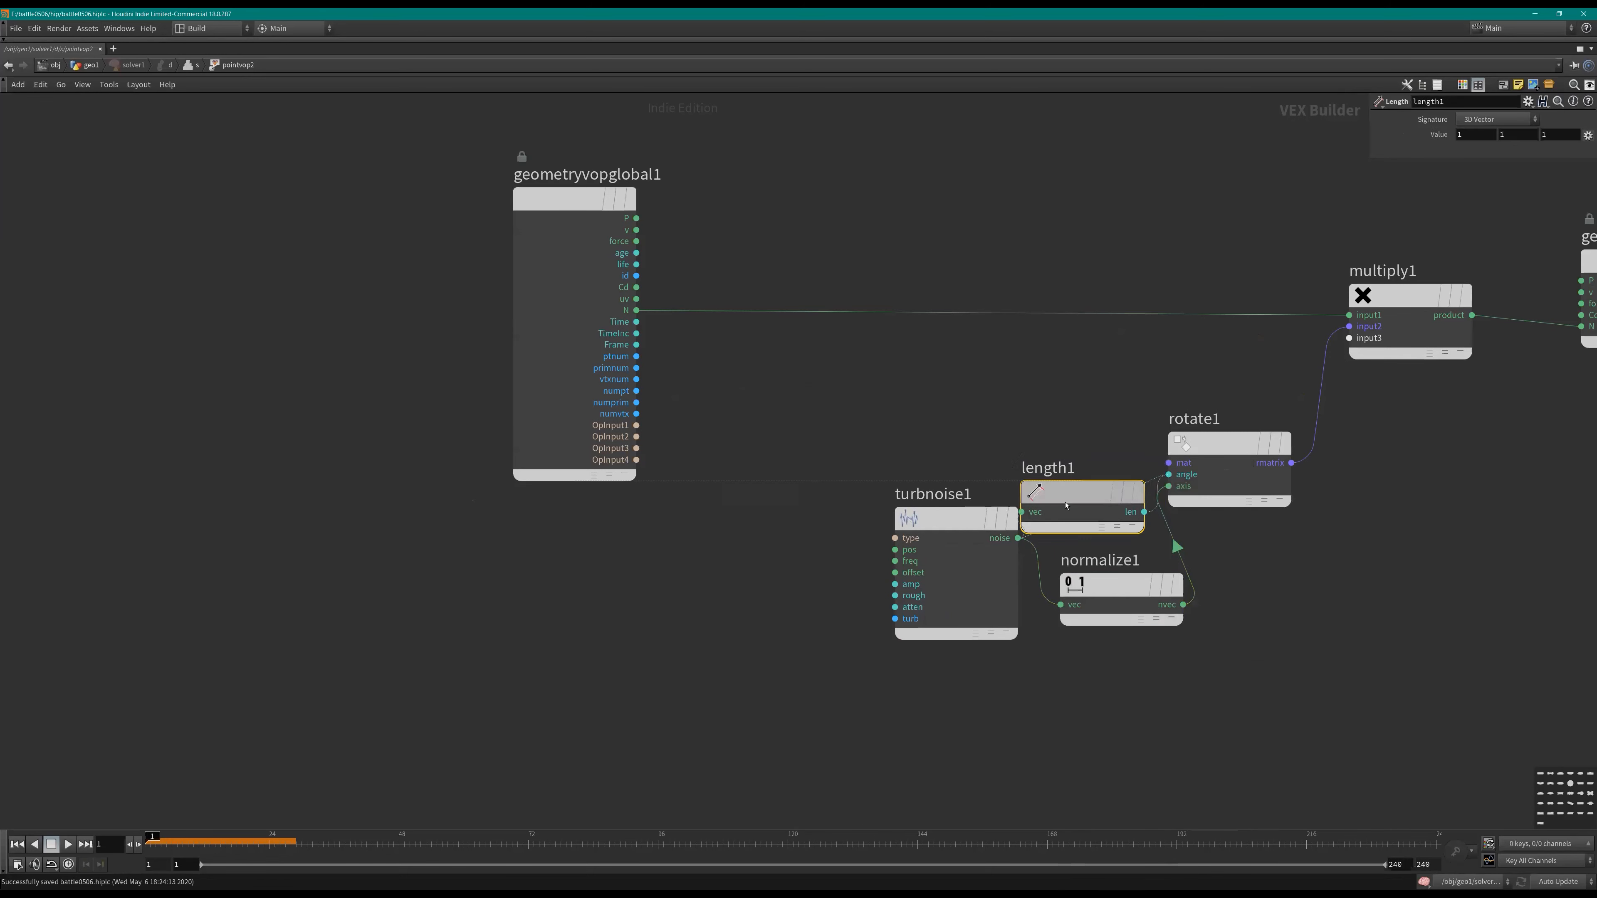
left_click(1066, 505)
Step: Connect the global P output to turbnoise1's pos input
left_click(895, 550)
scroll(817, 531, "down", 2)
left_click(694, 317)
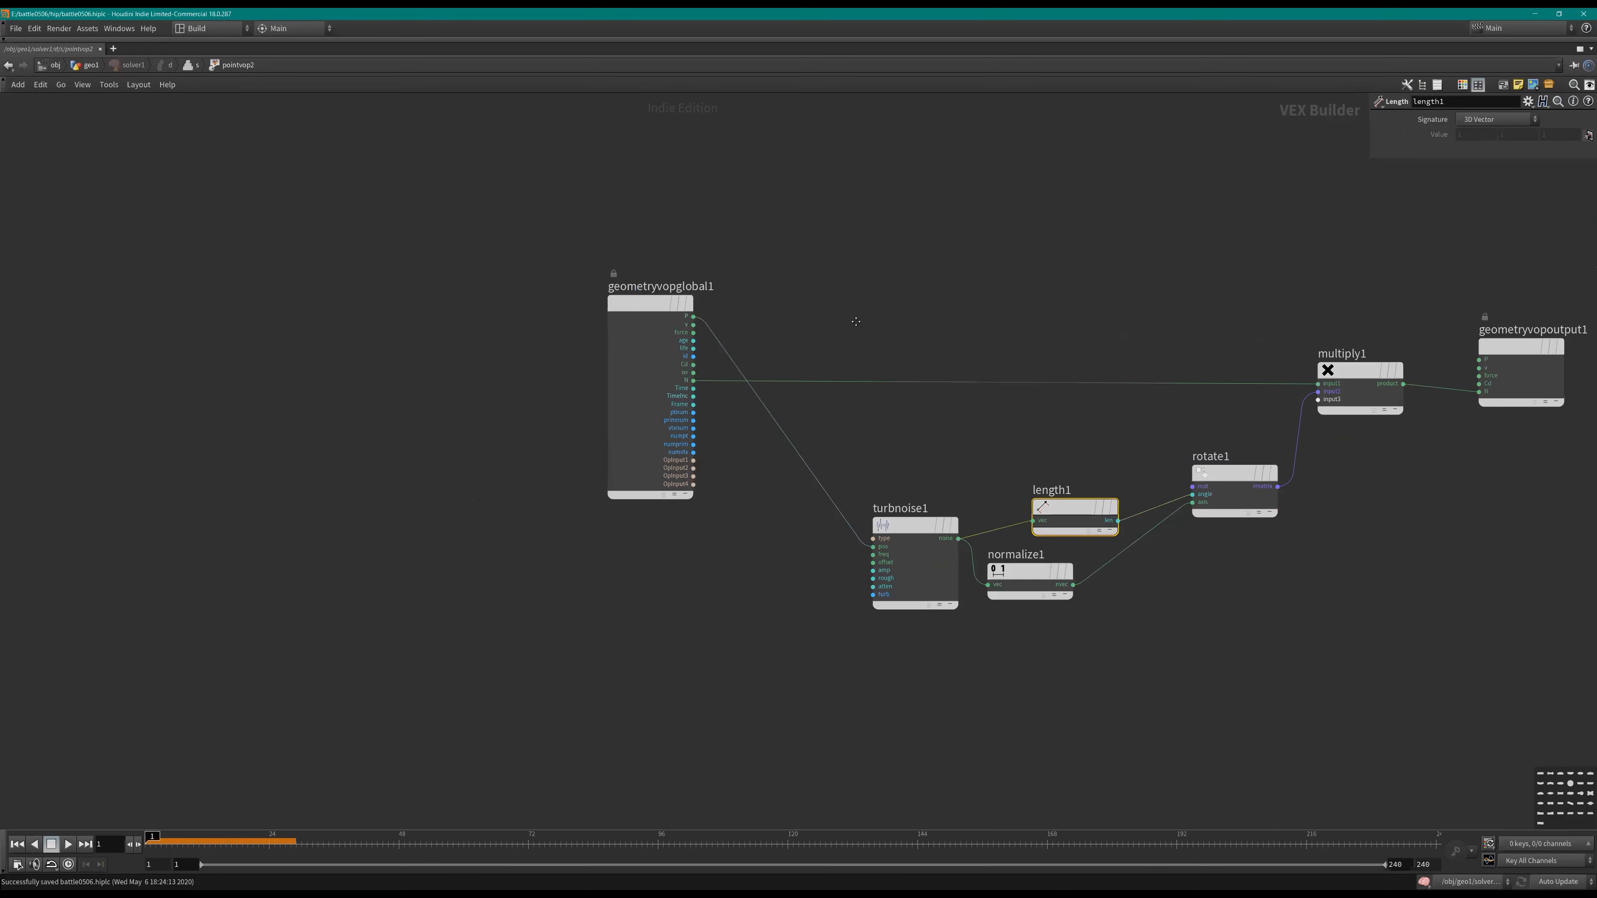
Step: Create input parameters for turbnoise1's unconnected inputs
scroll(818, 521, "up", 1)
right_click(856, 536)
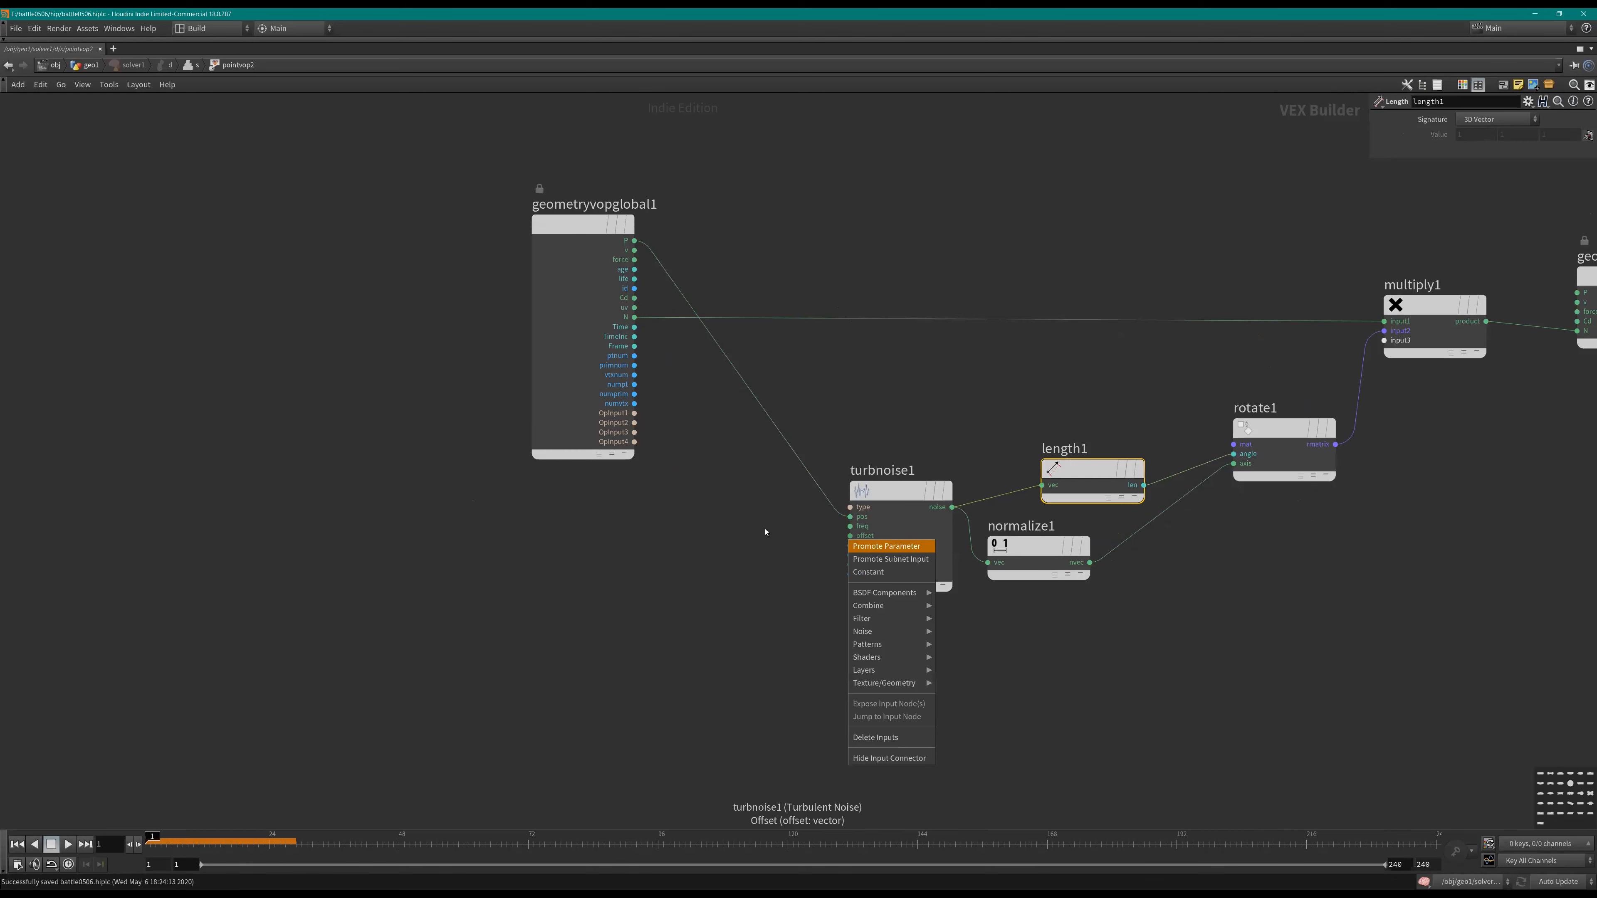
left_click(893, 494)
right_click(887, 493)
mouse_move(905, 511)
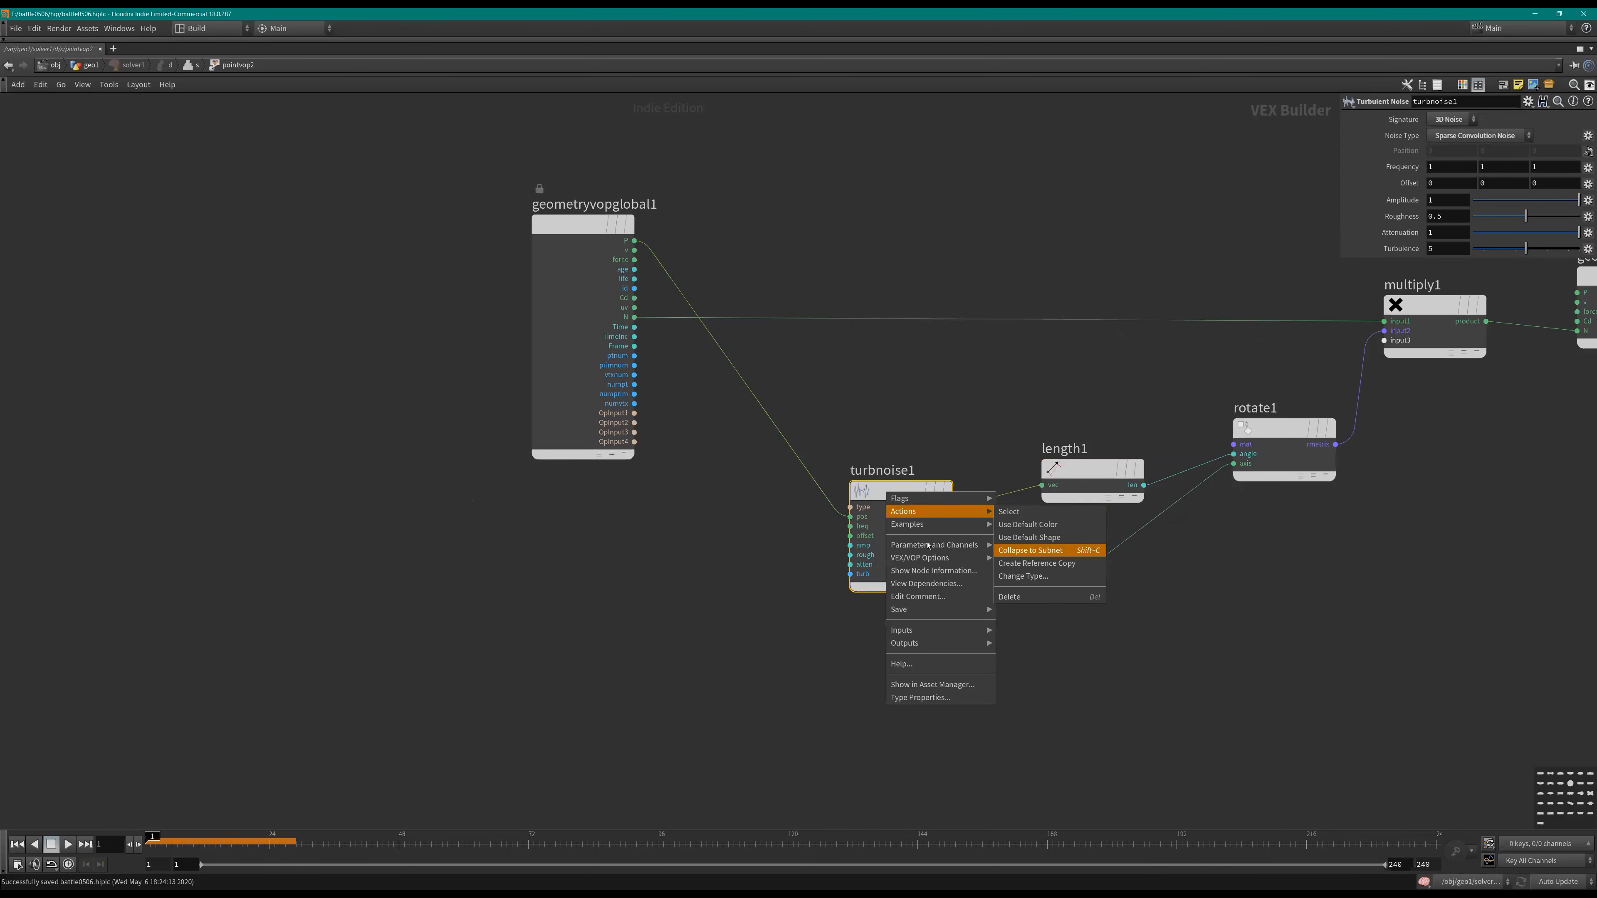
mouse_move(925, 558)
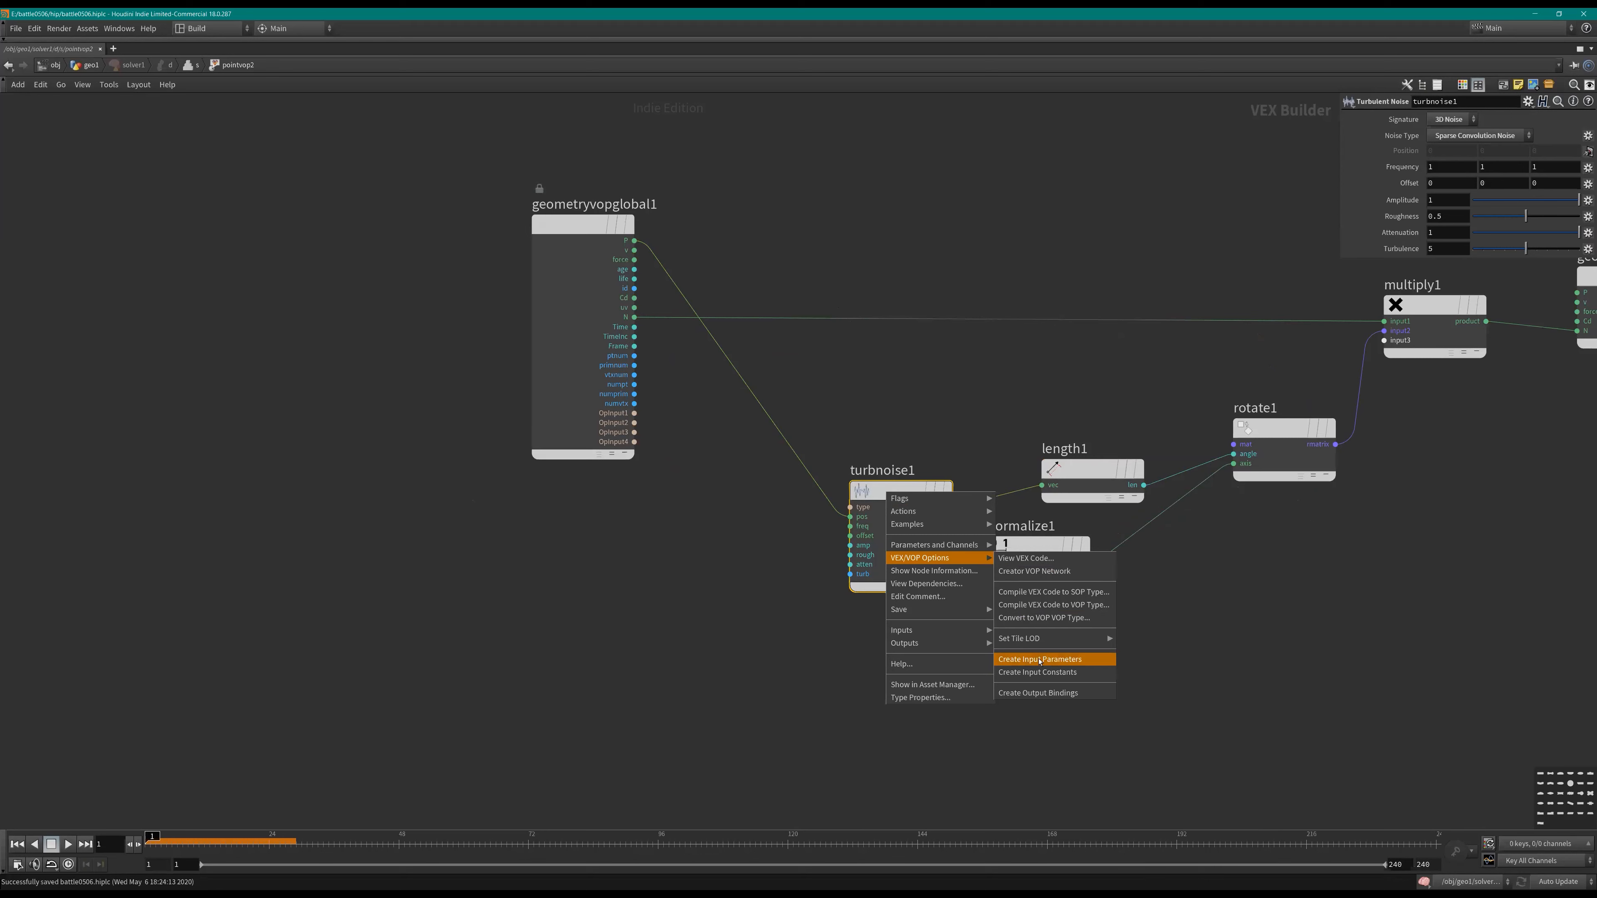
left_click(1039, 661)
Step: Add a Degrees to Radians node to the noise-driven rotation network
left_click_drag(853, 483, 813, 457)
key("Tab")
type("deg")
key("Return")
left_click(902, 471)
Step: Return to the solver's inner network, keep the scene view pinned on geo1, and play the simulation before rewinding to the first frame
key("u")
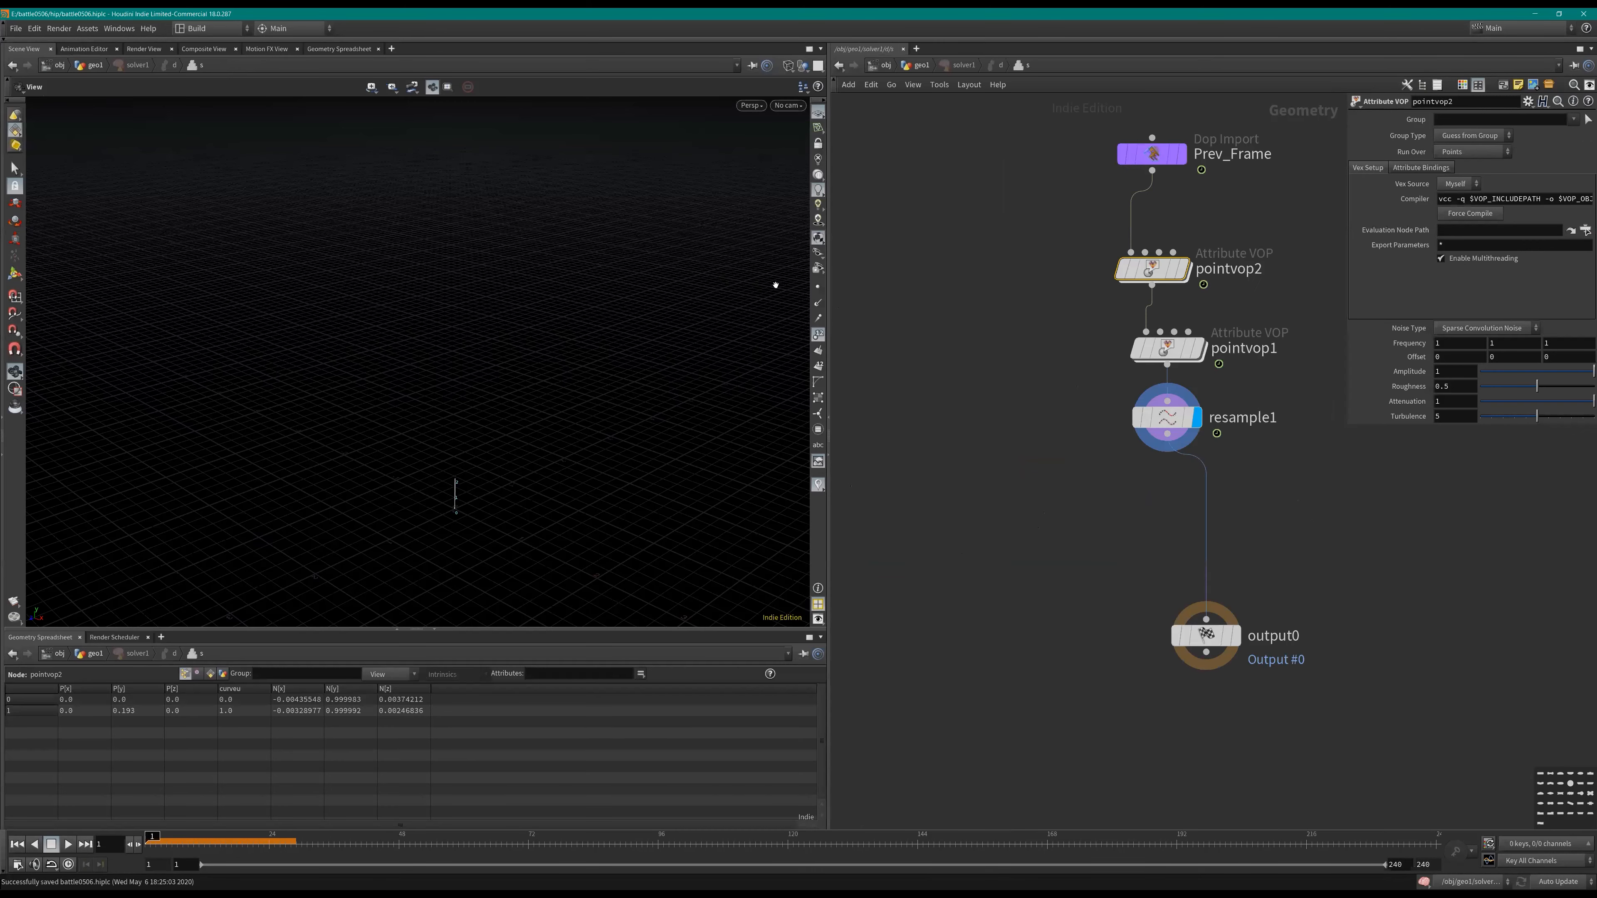
scroll(1119, 327, "down", 1)
middle_click_drag(1120, 327, 913, 327)
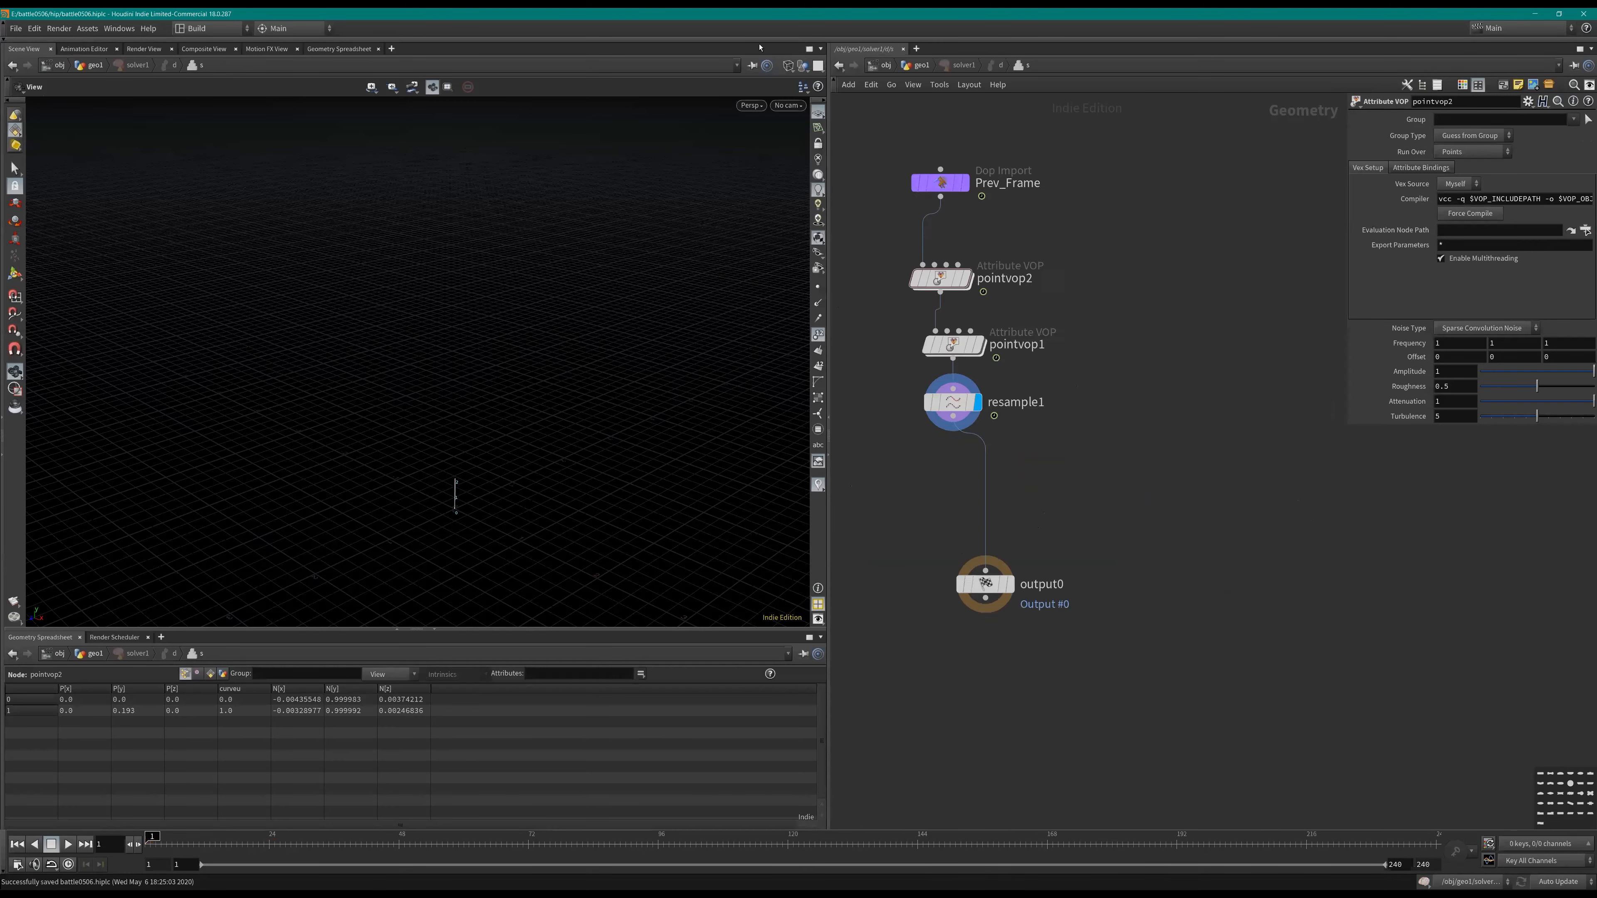
key("u")
left_click(752, 65)
key("Return")
key("Up")
key("ctrl+Up")
left_click_drag(499, 371, 443, 373)
Step: Set pointvop2's noise amplitude to 2 and its Y offset to $T*10, and replay the simulation from the first frame
left_click_drag(1457, 368, 1432, 588)
type("2")
key("Return")
left_click_drag(1510, 357, 1502, 370)
type("$")
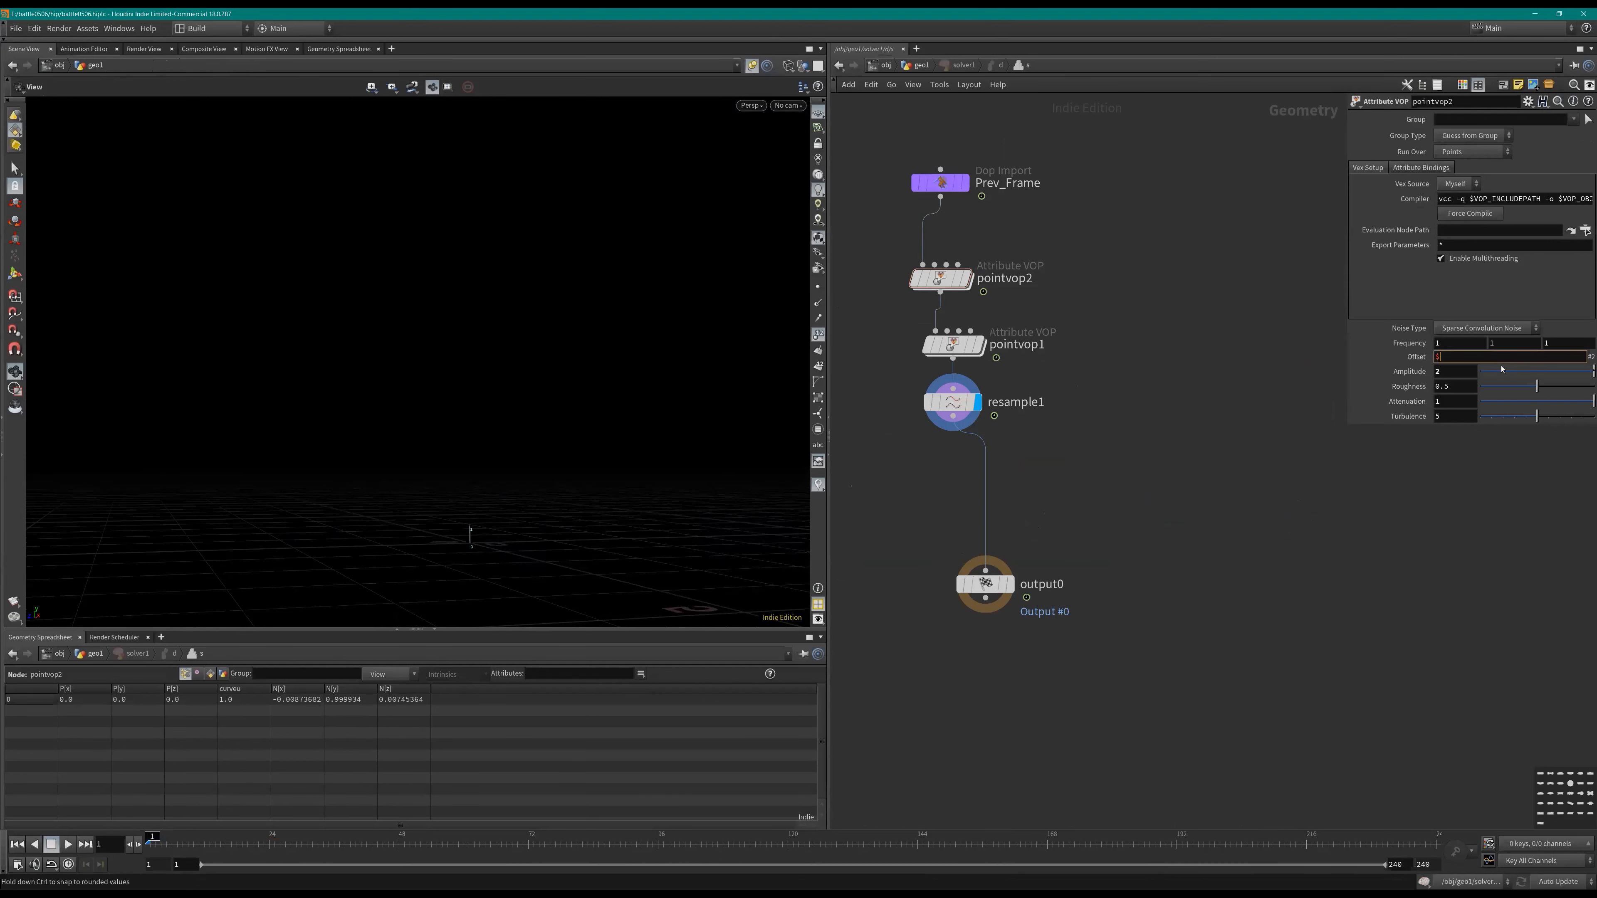
type("T*10")
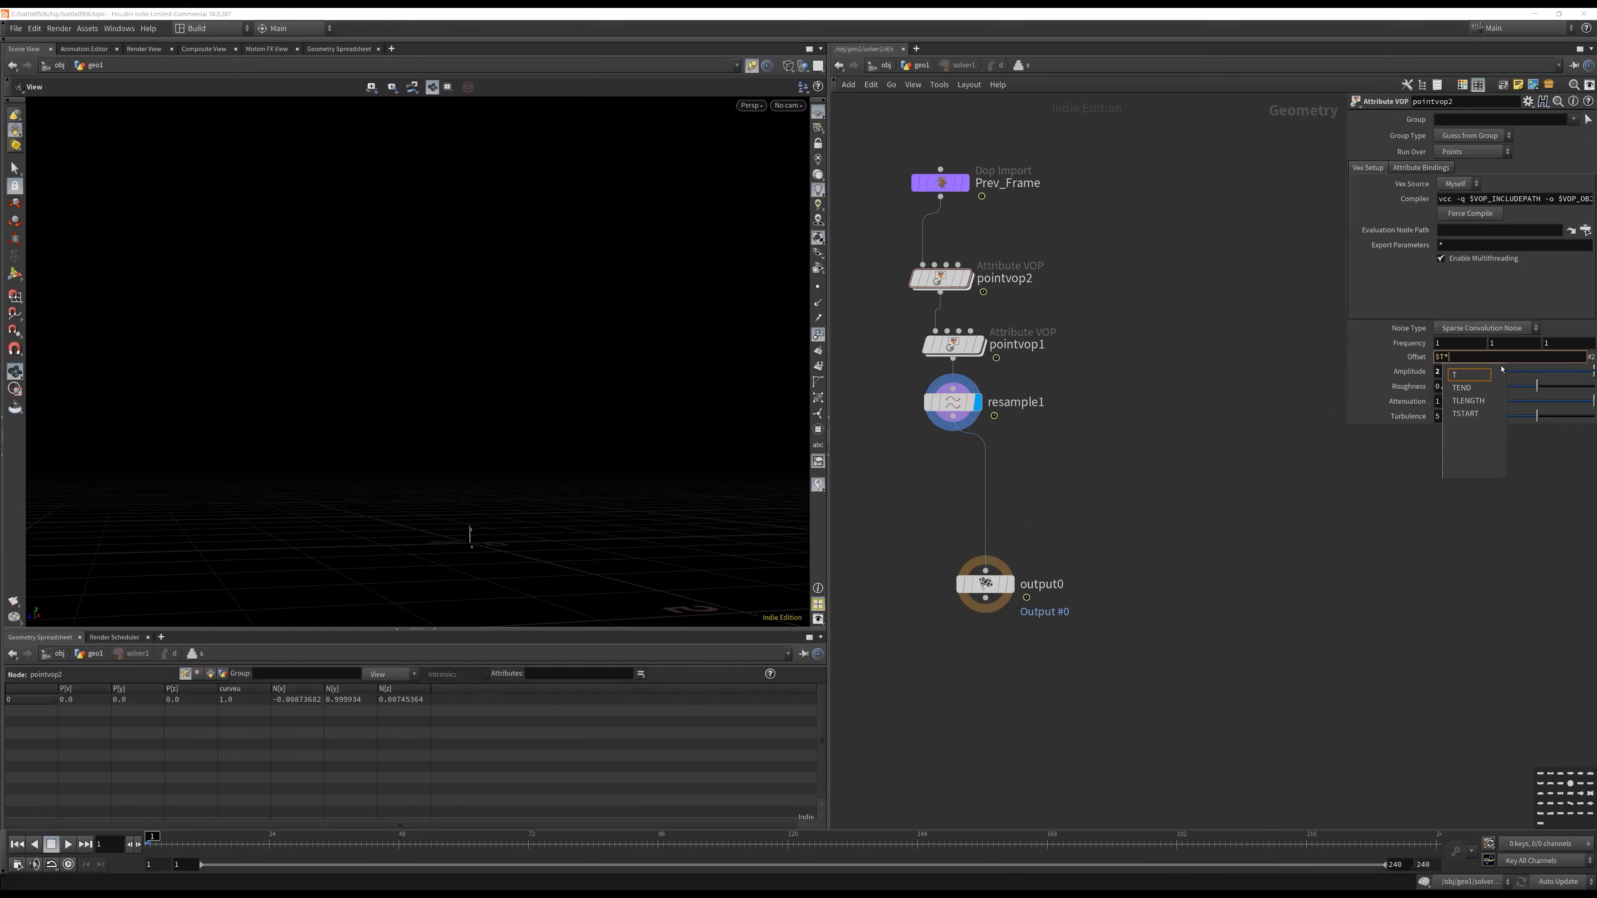
key("Return")
key("Up")
key("Up")
mouse_move(431, 224)
right_mouse_down()
mouse_move(286, 346)
mouse_move(502, 239)
right_mouse_up()
key("ctrl+Up")
Step: Set pointvop1's Rate to .058 and replay the simulation
mouse_move(944, 363)
left_mouse_down()
mouse_move(1004, 419)
mouse_move(909, 347)
left_mouse_up()
left_click(888, 278)
left_click(900, 345)
double_click(1466, 326)
type(".0593")
key("BackSpace")
key("BackSpace")
type("8")
key("Return")
middle_click_drag(1124, 410, 1231, 399)
key("Up")
key("ctrl+Up")
Step: Replay the growth simulation and examine the curve's shape in the viewport, finishing on the first frame
scroll(1105, 444, "up", 3)
left_click(937, 219)
middle_click_drag(1019, 270, 1059, 341)
left_click(1282, 370)
left_click(1190, 497)
middle_click_drag(1084, 452, 1152, 455)
key("Up")
left_click(817, 340)
left_click_drag(566, 403, 466, 364)
key("ctrl+Up")
Step: Expand the network editor and move Prev_Frame and pointvop2 up to open a gap above pointvop1
left_click(1041, 390)
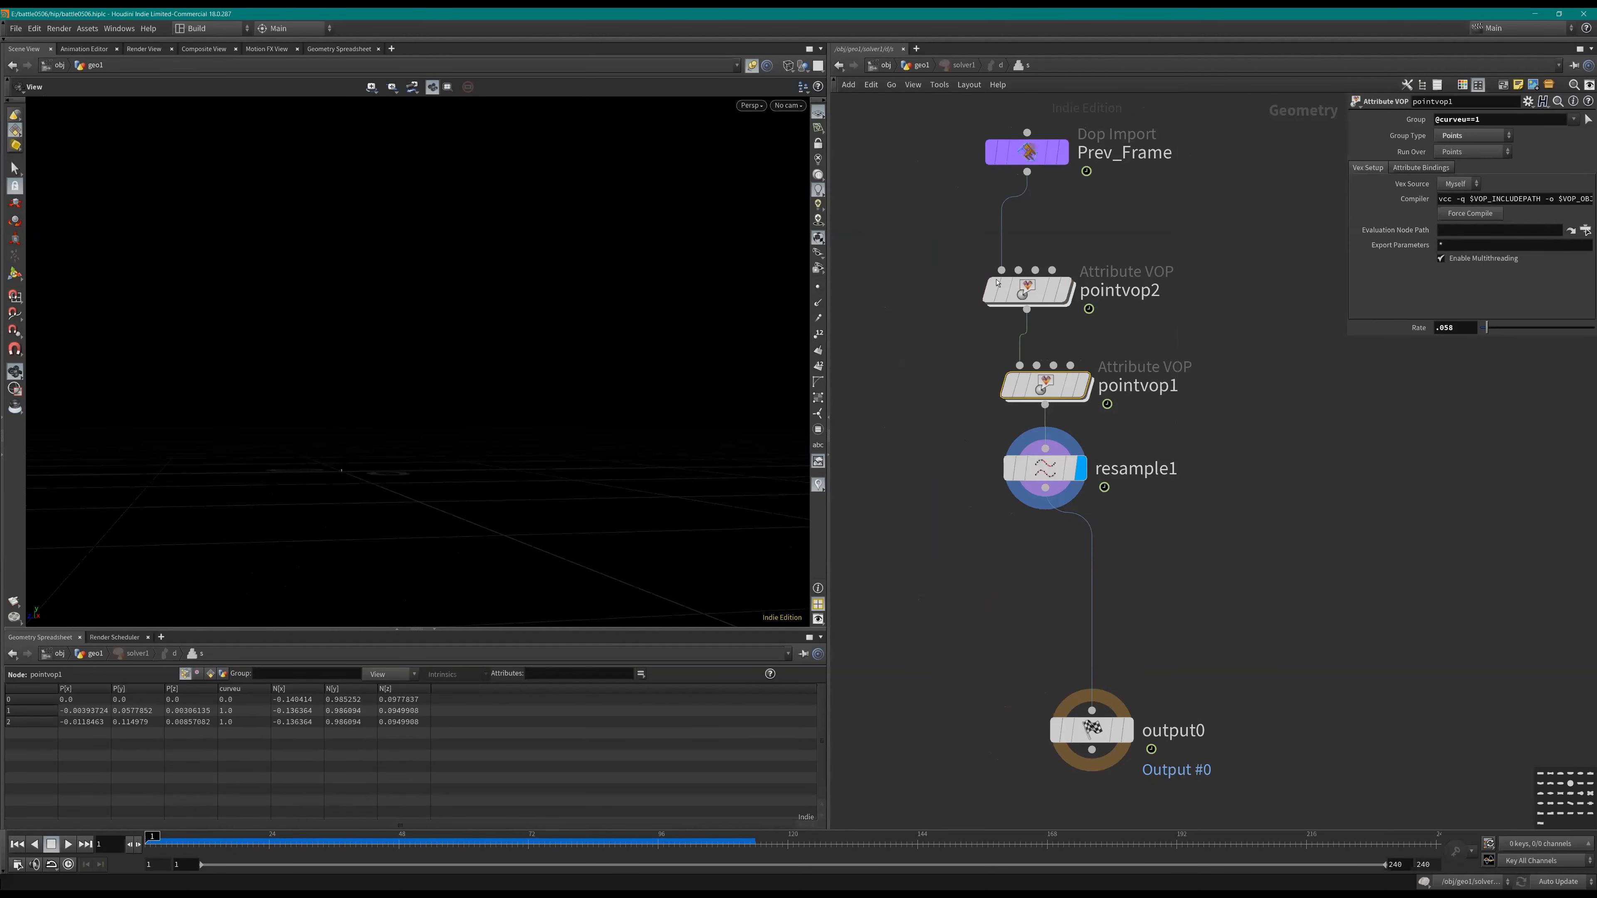
key("Return")
key("u")
key("ctrl+b")
middle_click_drag(750, 321, 901, 314)
left_click_drag(773, 283, 776, 164, "shift")
middle_click_drag(916, 394, 897, 632)
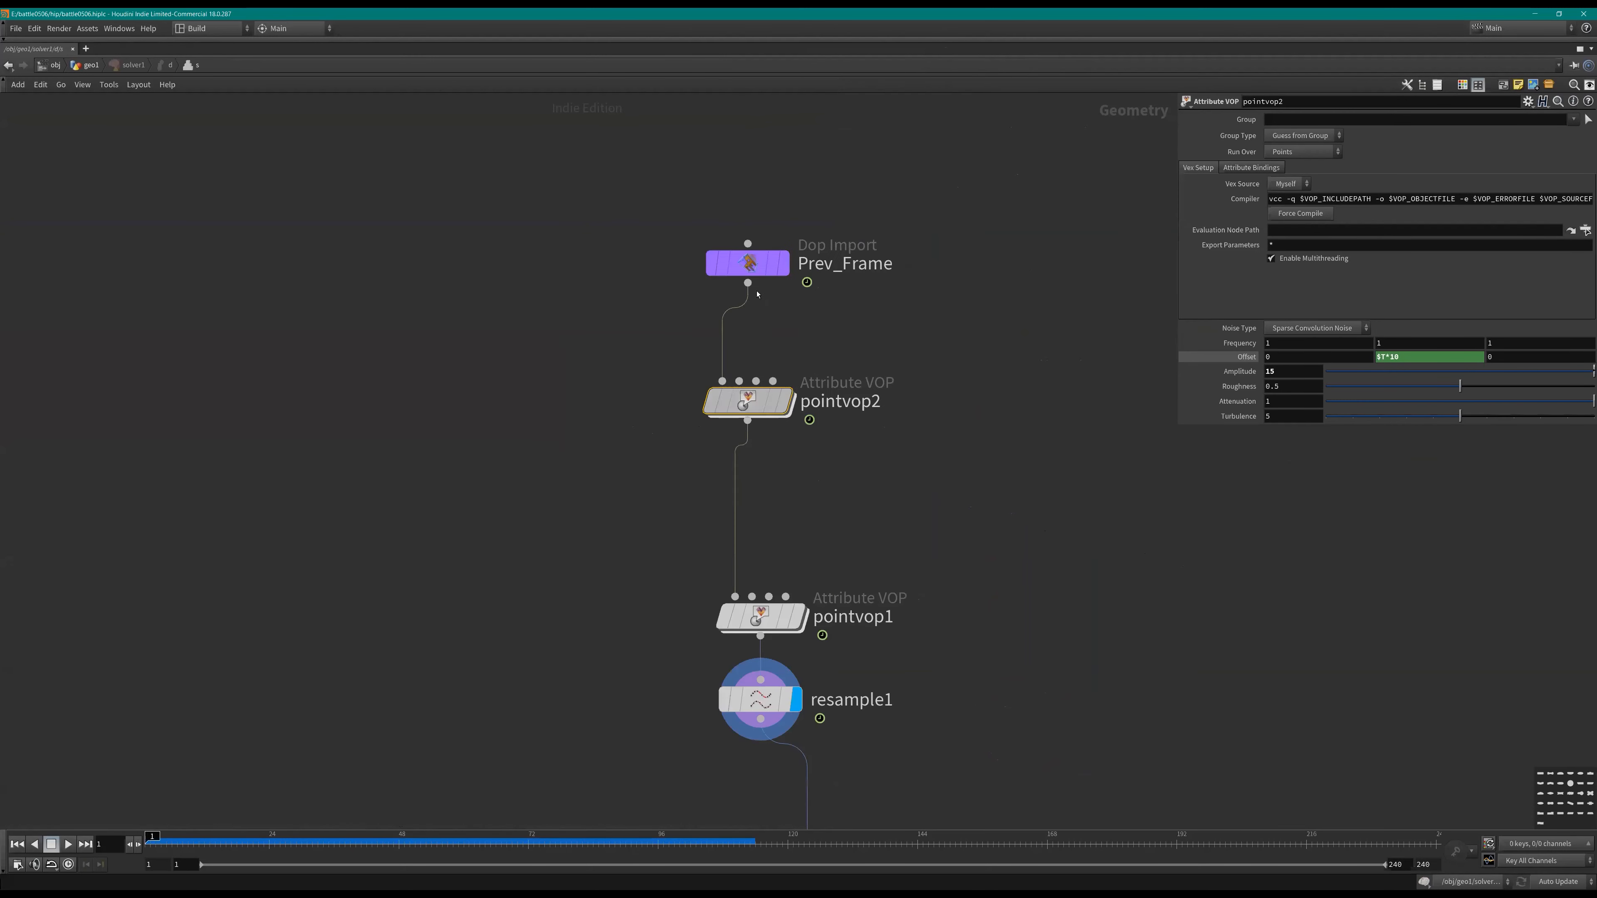
left_click_drag(755, 400, 754, 328, "shift")
Step: Rename pointvop2 to wander and pointvop1 to grow
double_click(847, 328)
type("Wander")
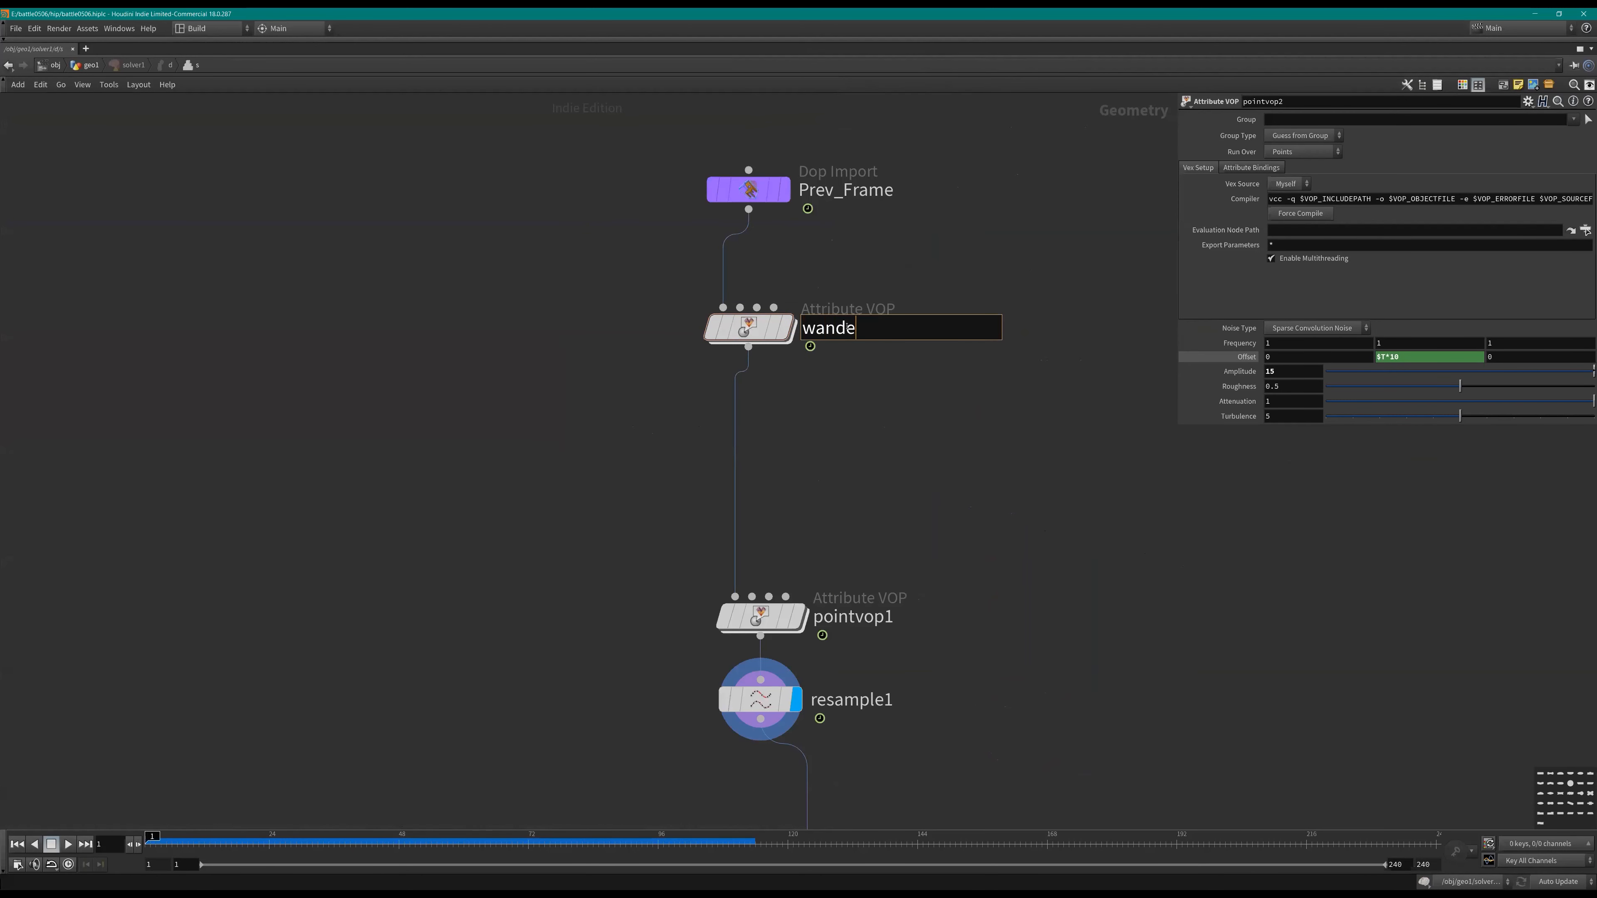
key("Return")
double_click(865, 617)
type("grow")
key("Return")
Step: Insert a new Point VOP between the wander and grow nodes
key("Tab")
type("pv")
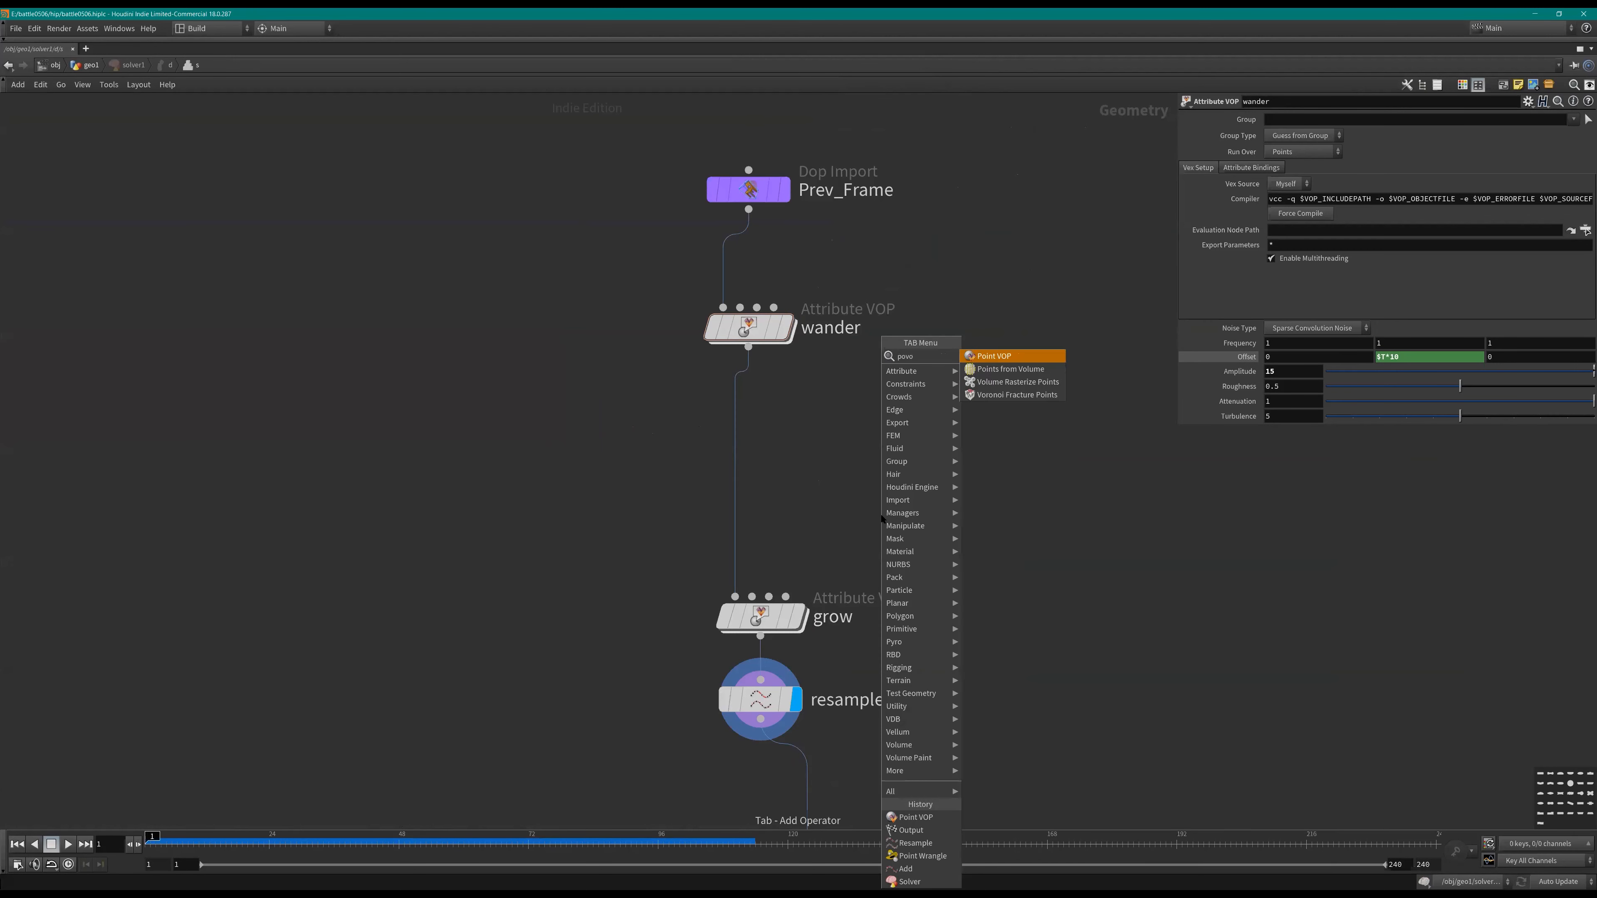
key("Return")
left_click(873, 511)
left_click_drag(882, 516, 721, 456)
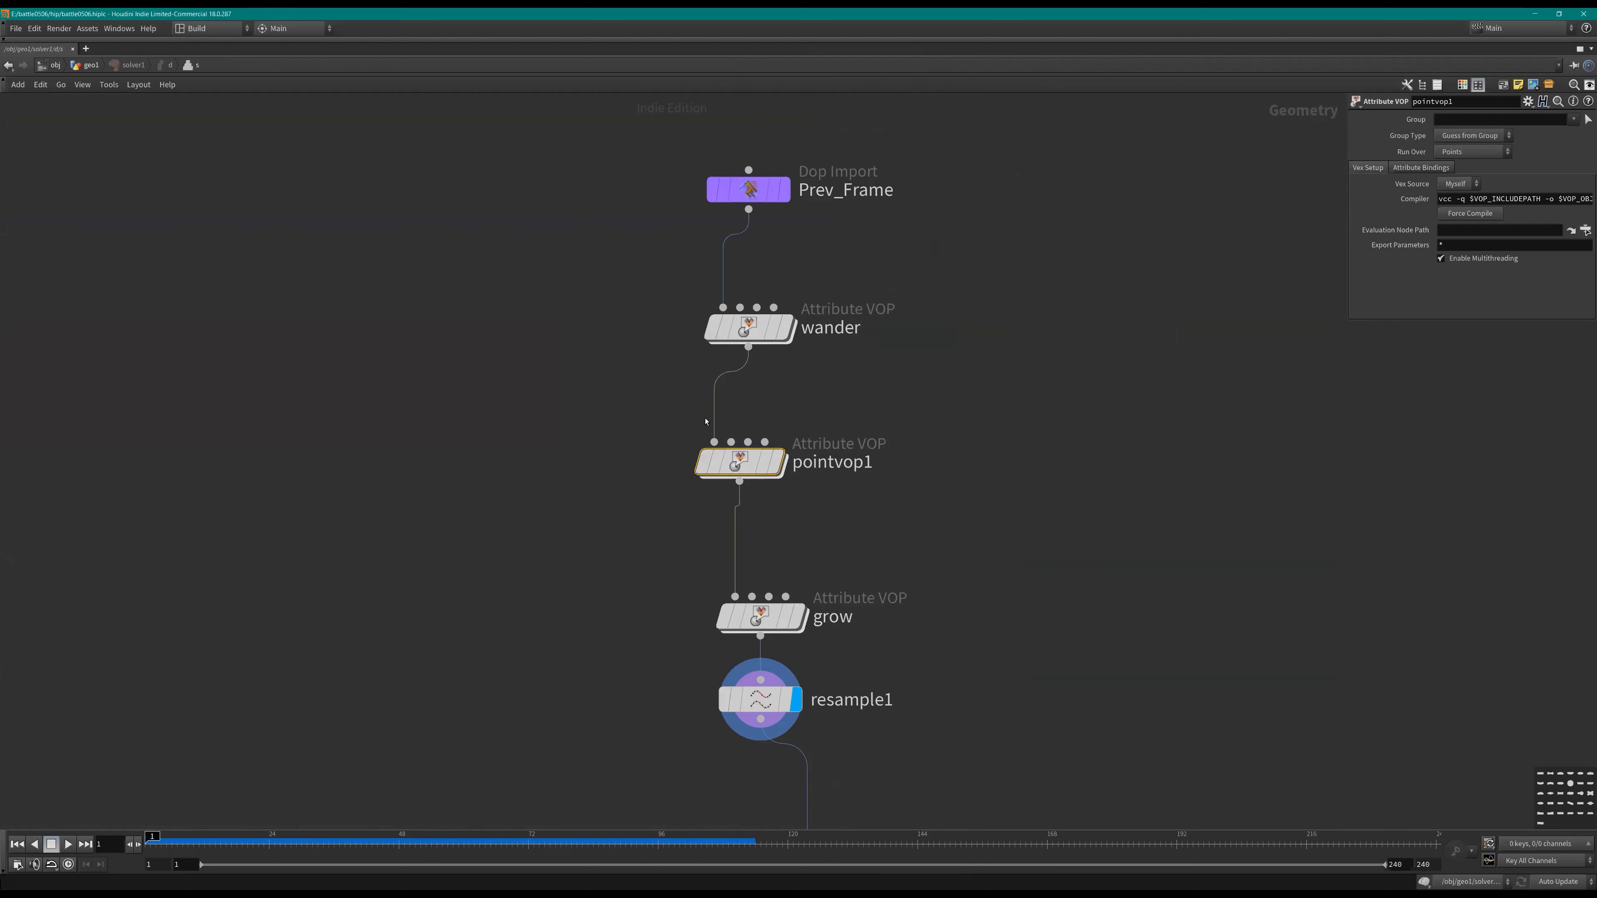
Step: Inside the new Point VOP, add a Mix node, wire global N through input1 to the N output, and arrange the nodes in a row
key("Return")
key("Tab")
type("mix")
key("Return")
scroll(877, 451, "up", 3)
left_click(813, 475)
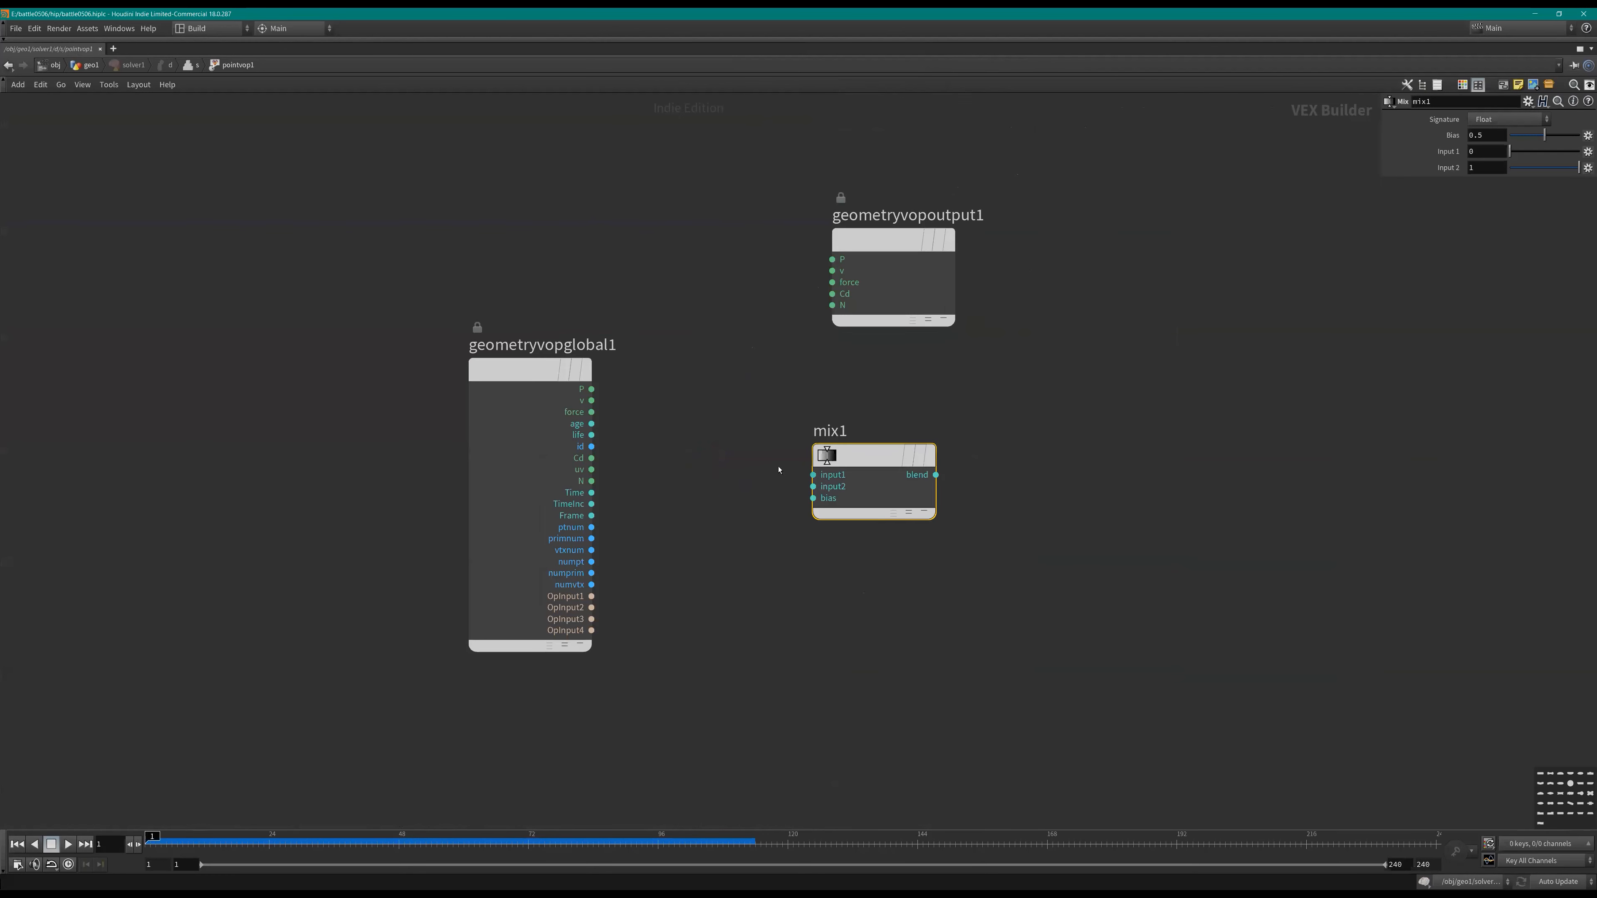
left_click(592, 482)
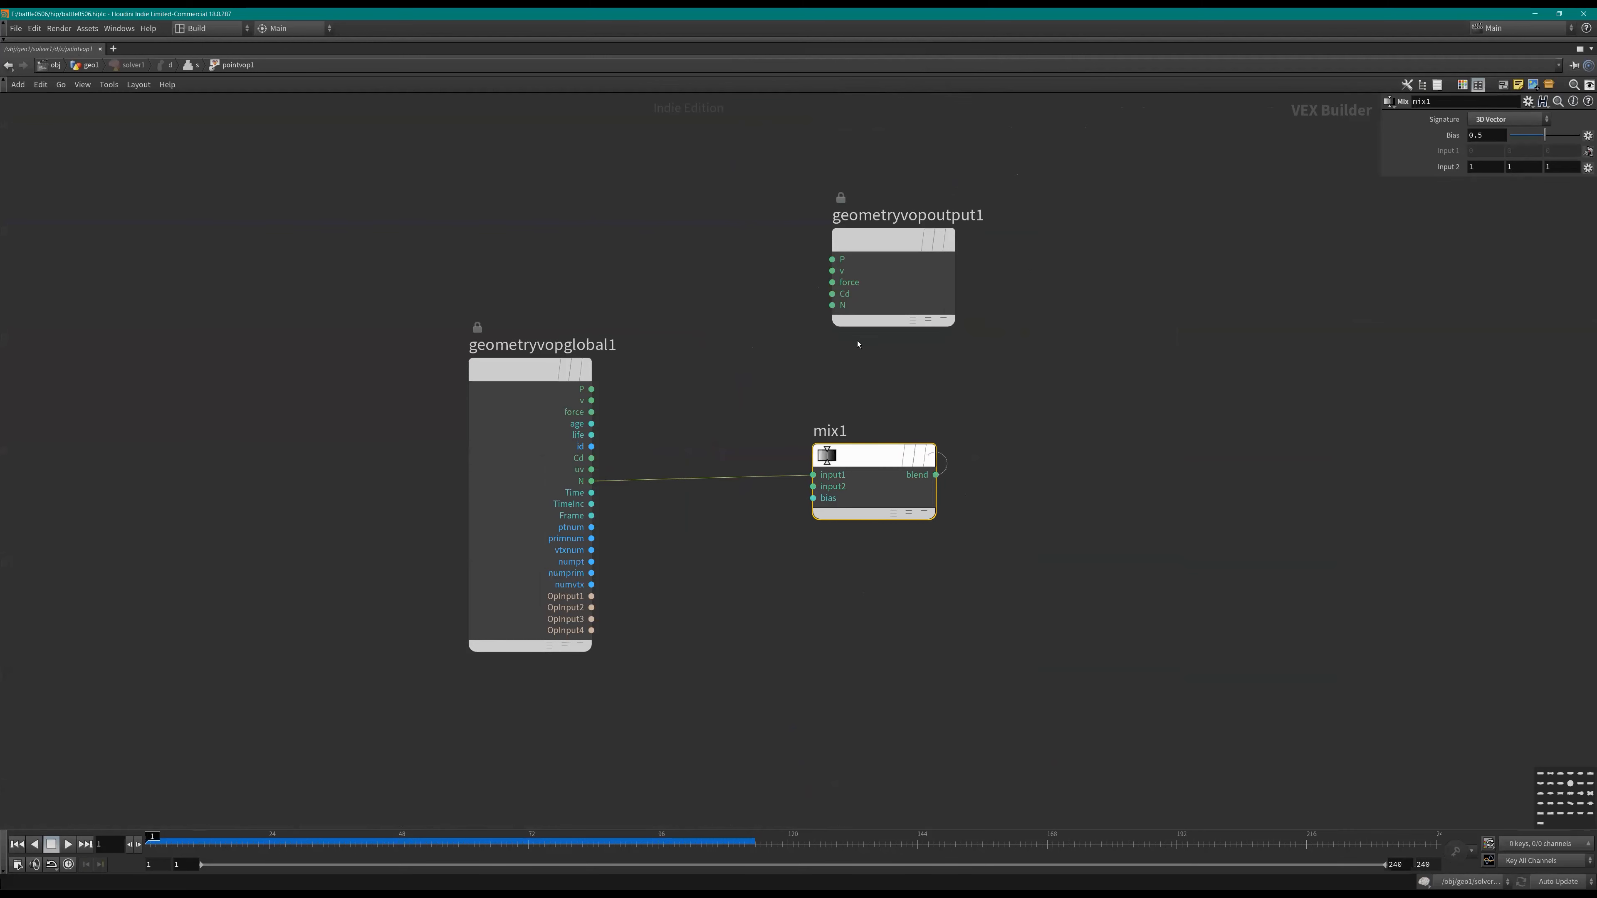
left_click(832, 305)
left_click_drag(903, 239, 1273, 432)
left_click_drag(859, 453, 1001, 477)
left_click(838, 528)
middle_click_drag(838, 527, 807, 480)
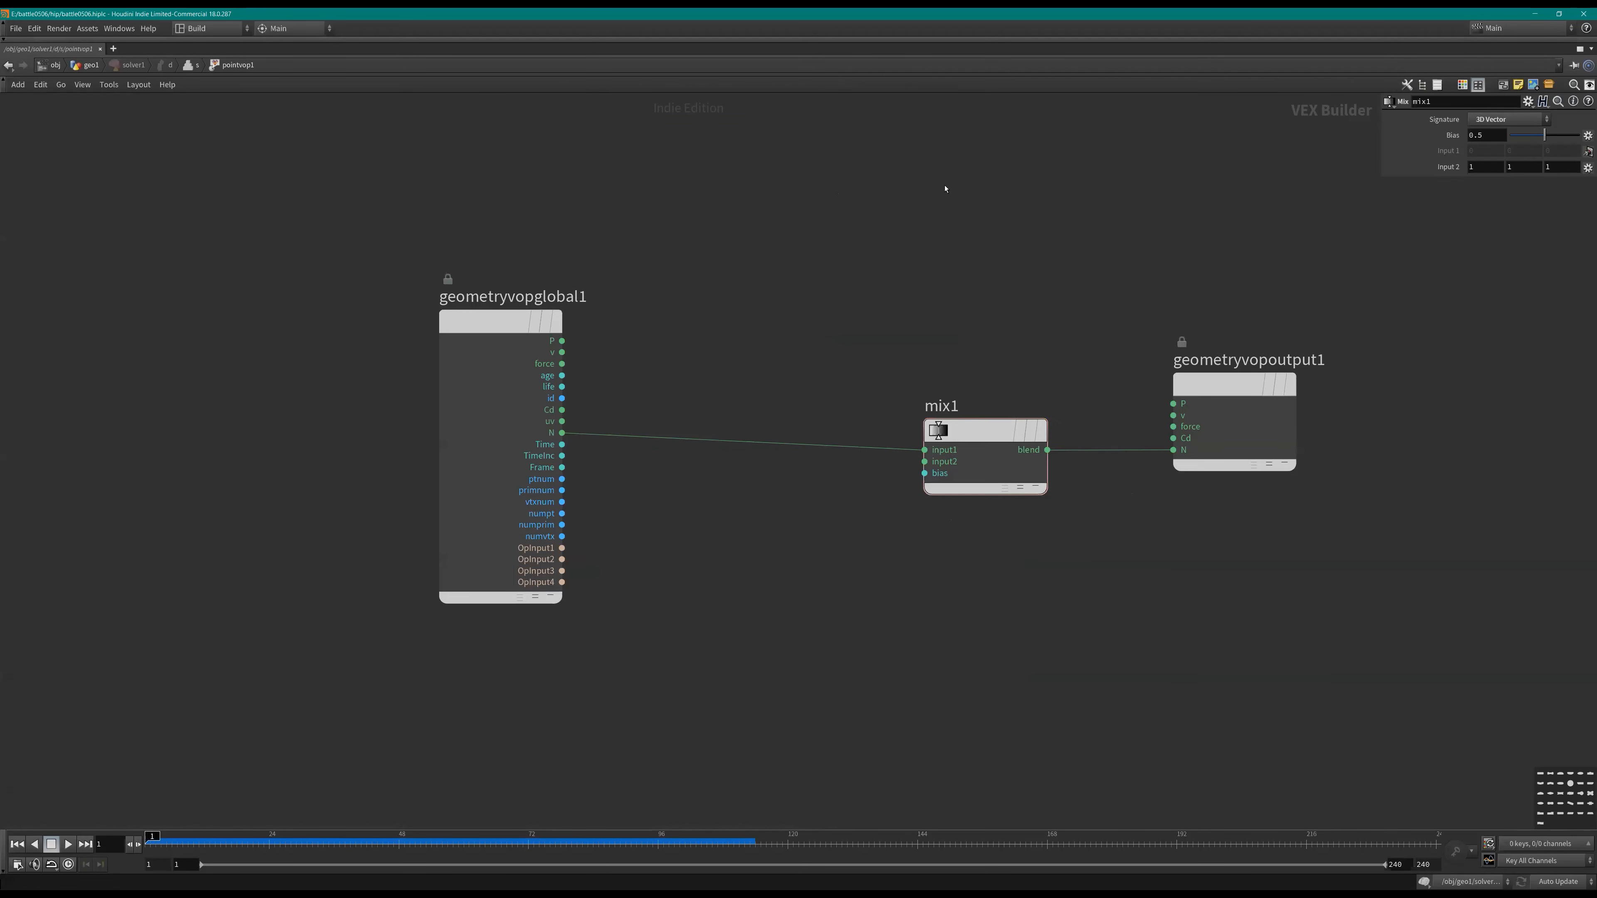
Step: Promote mix1's input2 to a parameter and set its X and Z components to 0 on the Point VOP
scroll(943, 453, "up", 1)
middle_click(953, 432)
left_click(987, 442)
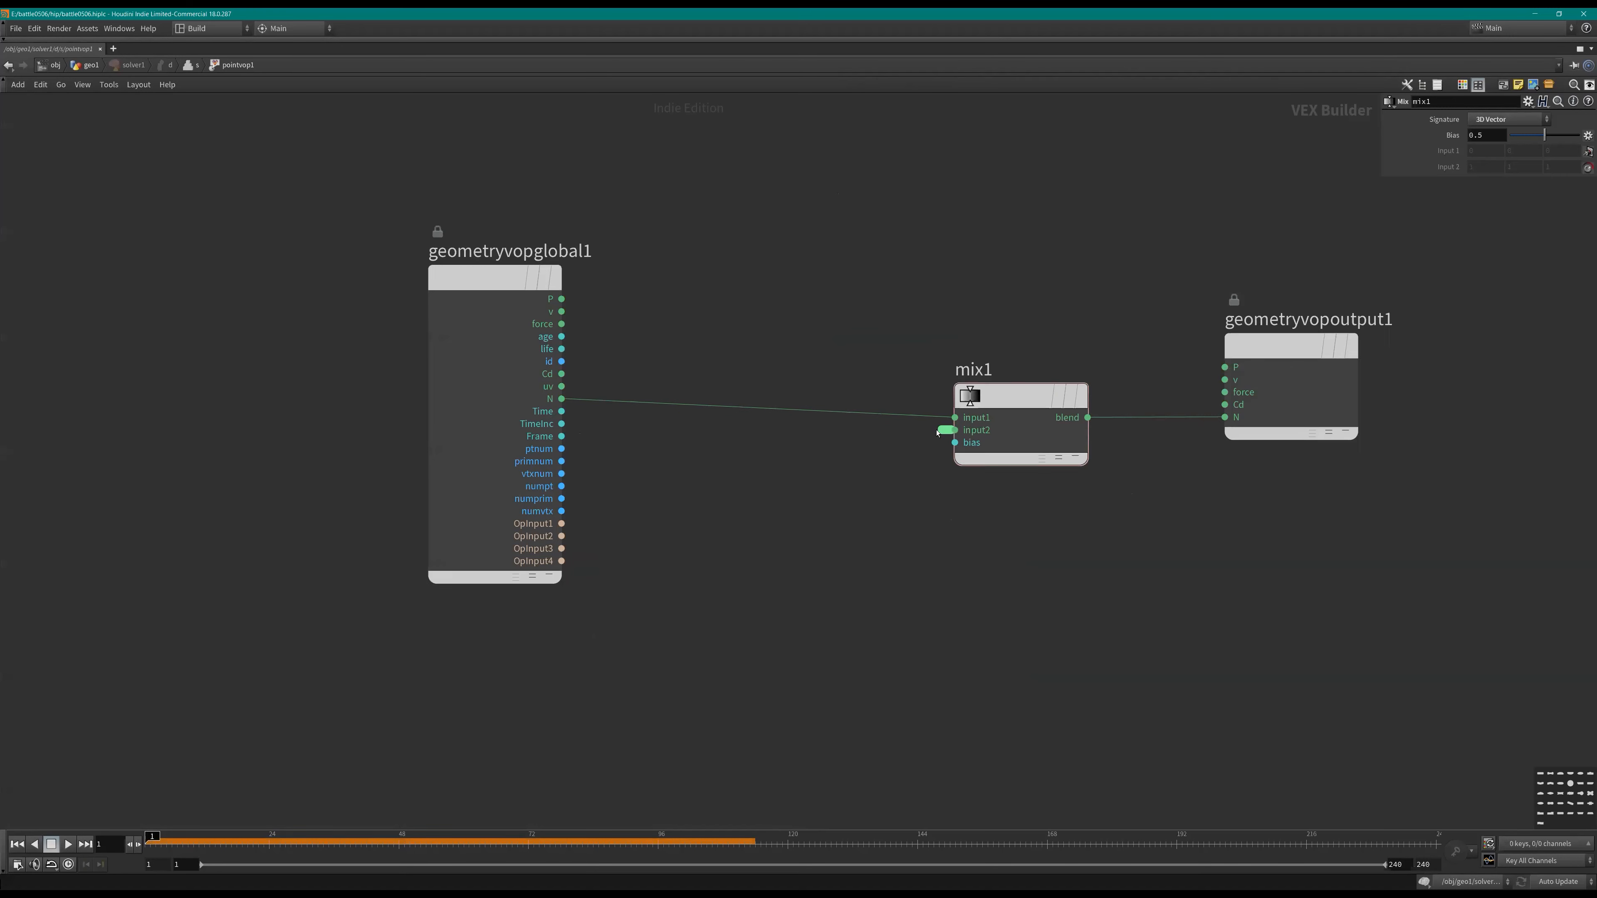
left_click(945, 431)
key("u")
double_click(1458, 327)
type("0")
double_click(1563, 329)
type("0")
left_click(950, 513)
middle_click_drag(948, 513, 1030, 514)
Step: Expand the input2 parameter node inside the Point VOP and insert a Normalize node between it and mix1
key("Return")
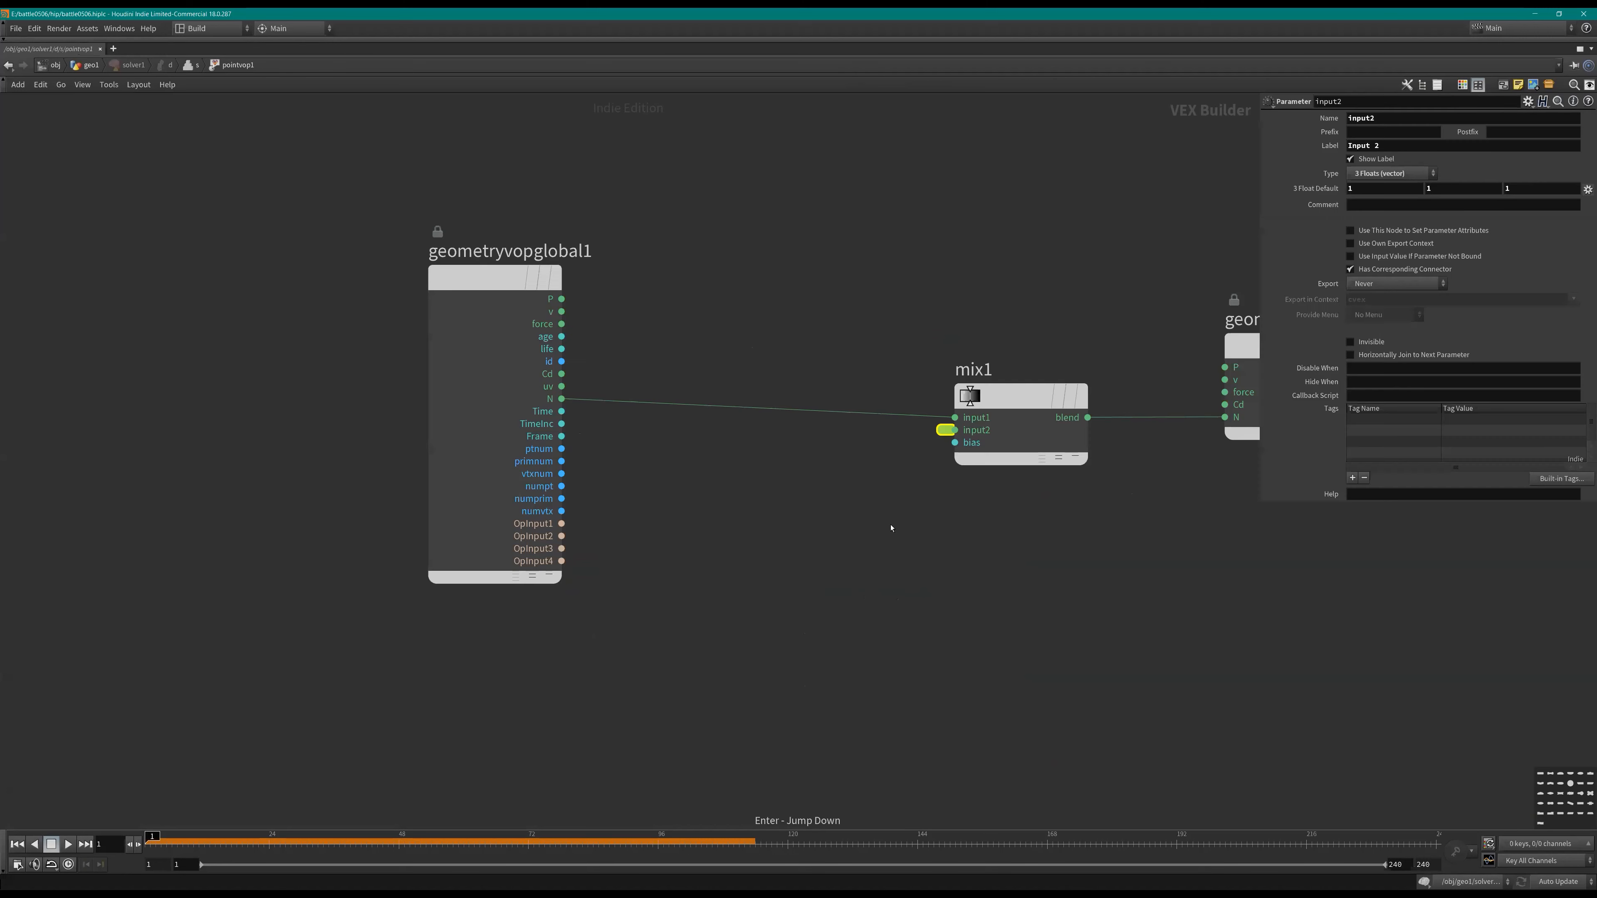
double_click(945, 431)
left_click_drag(789, 344, 583, 678)
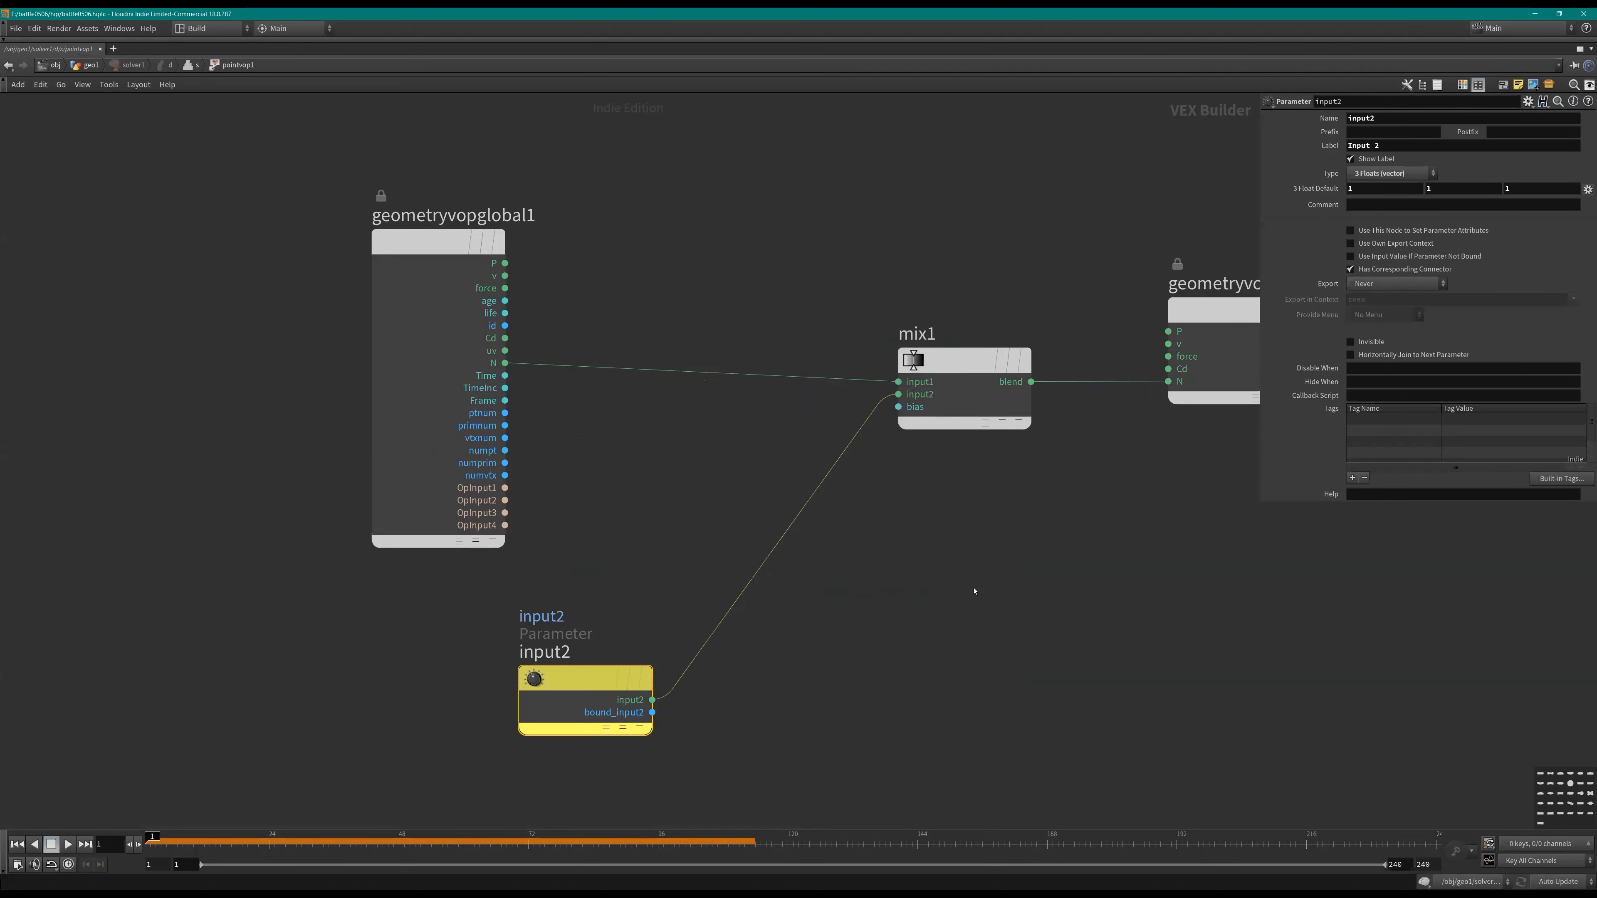
key("Tab")
type("no")
key("Return")
left_click(754, 552)
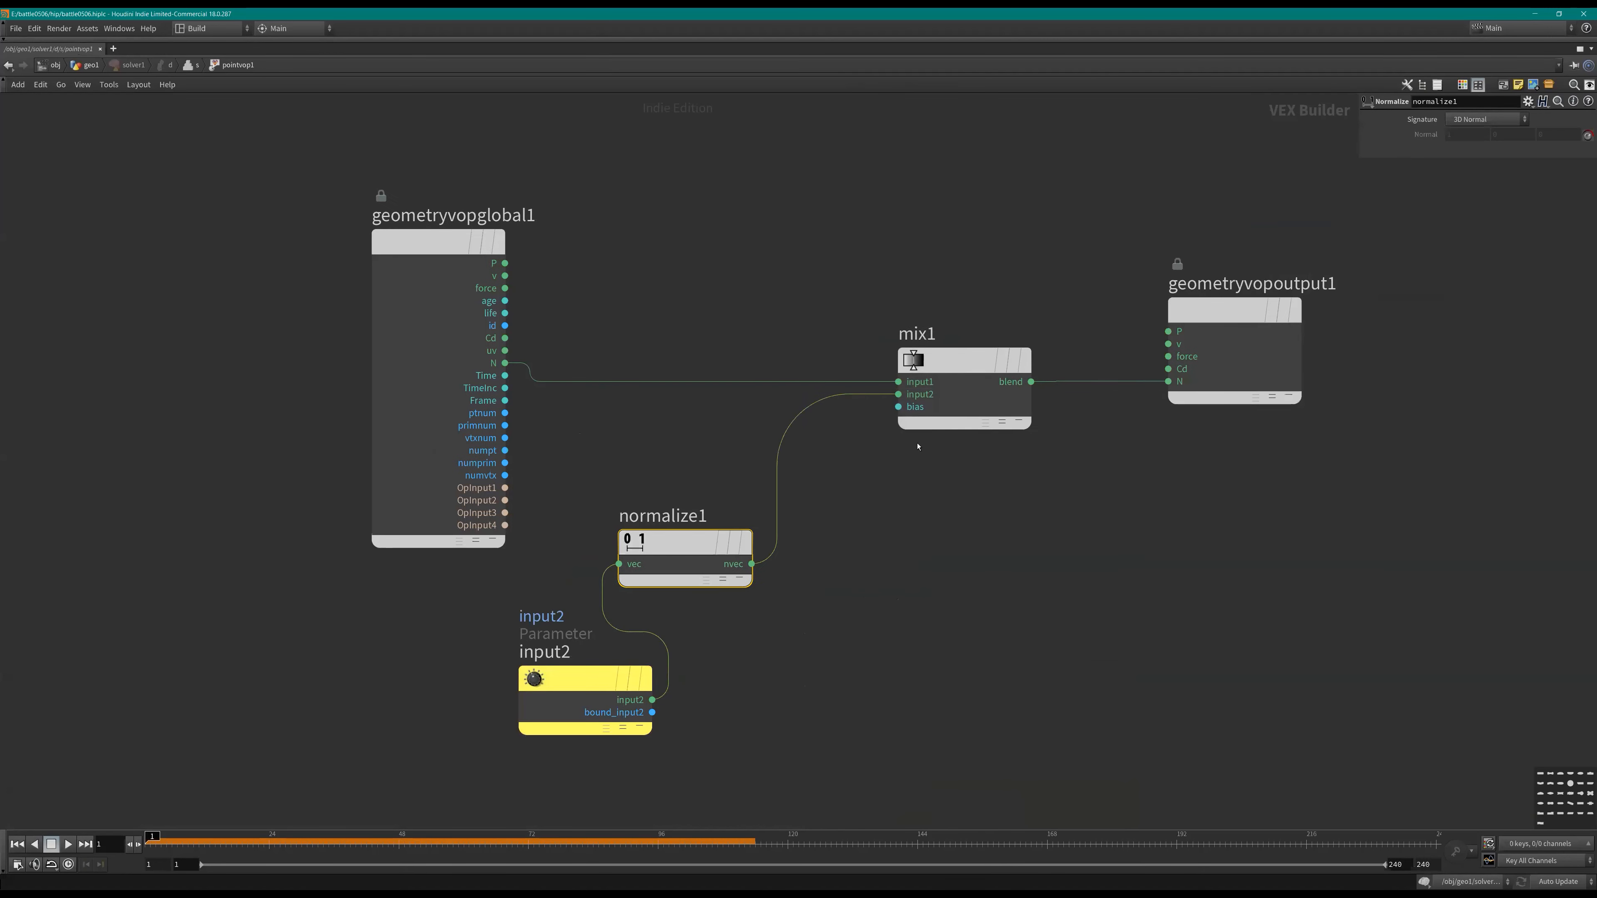
Step: Undo the last automatic input creation and promote mix1's bias to a parameter
middle_click_drag(1059, 489, 1224, 453)
key("ctrl+z")
right_click(1060, 369)
left_click(1080, 402)
middle_click_drag(993, 555, 1105, 560)
scroll(1105, 560, "down", 3)
left_click_drag(918, 639, 849, 642)
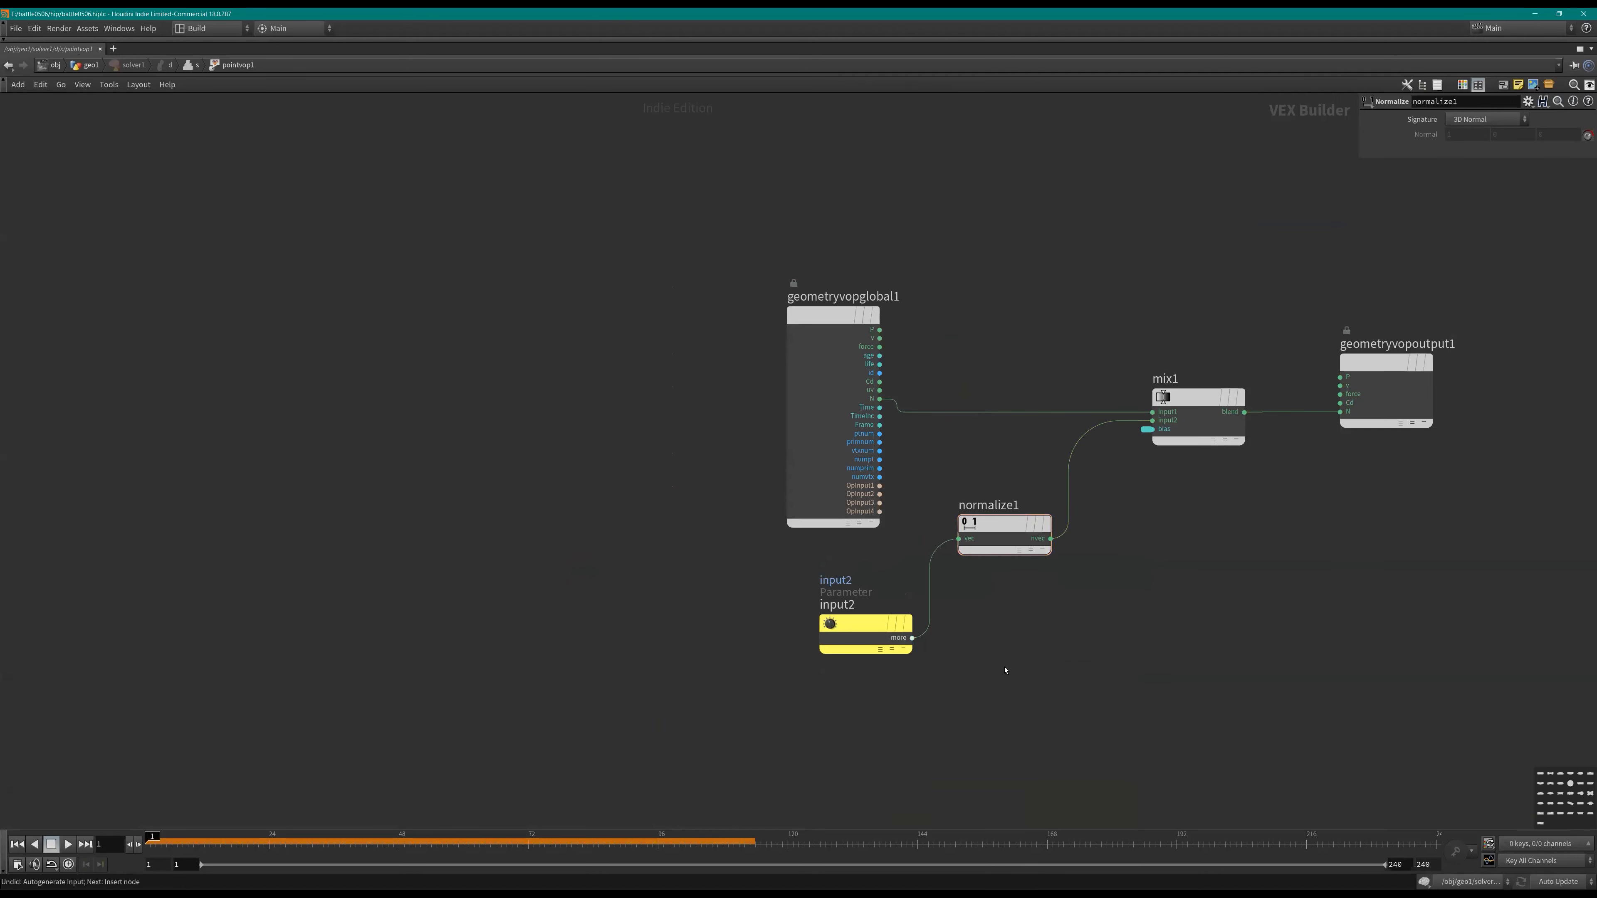
Step: Go back to the solver's inner network, replay the simulation, and set pointvop1's Interpolation Bias to .1
key("u")
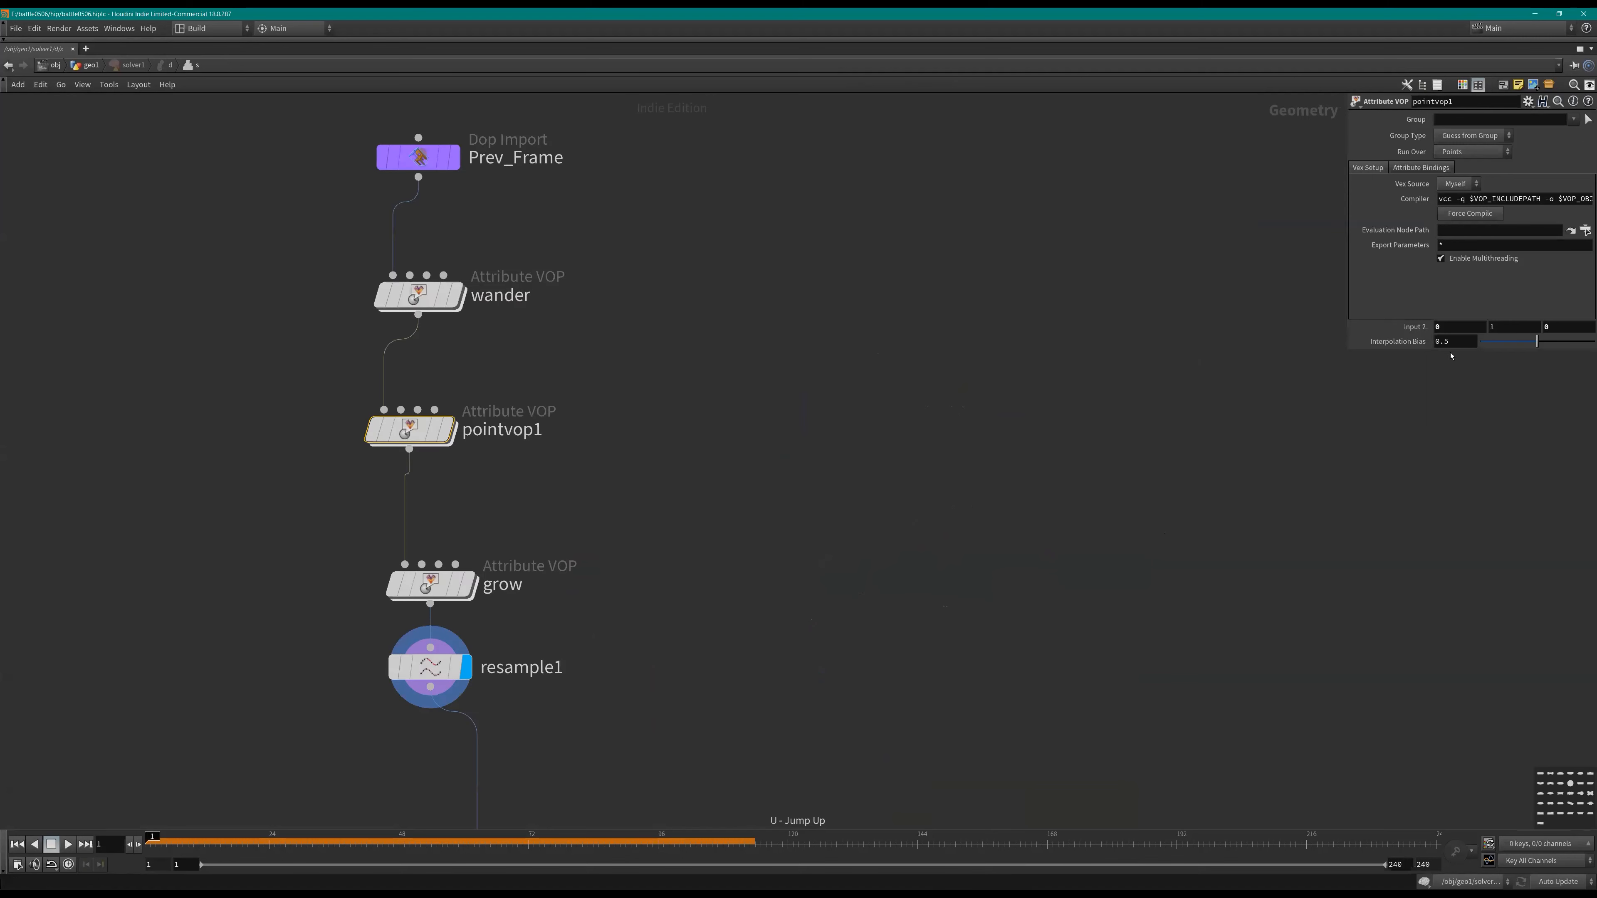
middle_click_drag(1118, 439, 1183, 407)
middle_click_drag(888, 481, 996, 445)
key("ctrl+b")
middle_click_drag(1327, 493, 1114, 557)
scroll(1115, 557, "down", 3)
key("Up")
middle_click_drag(384, 363, 511, 386)
scroll(553, 417, "up", 4)
key("ctrl+Up")
left_click_drag(1461, 342, 1217, 457)
type(".1")
key("Return")
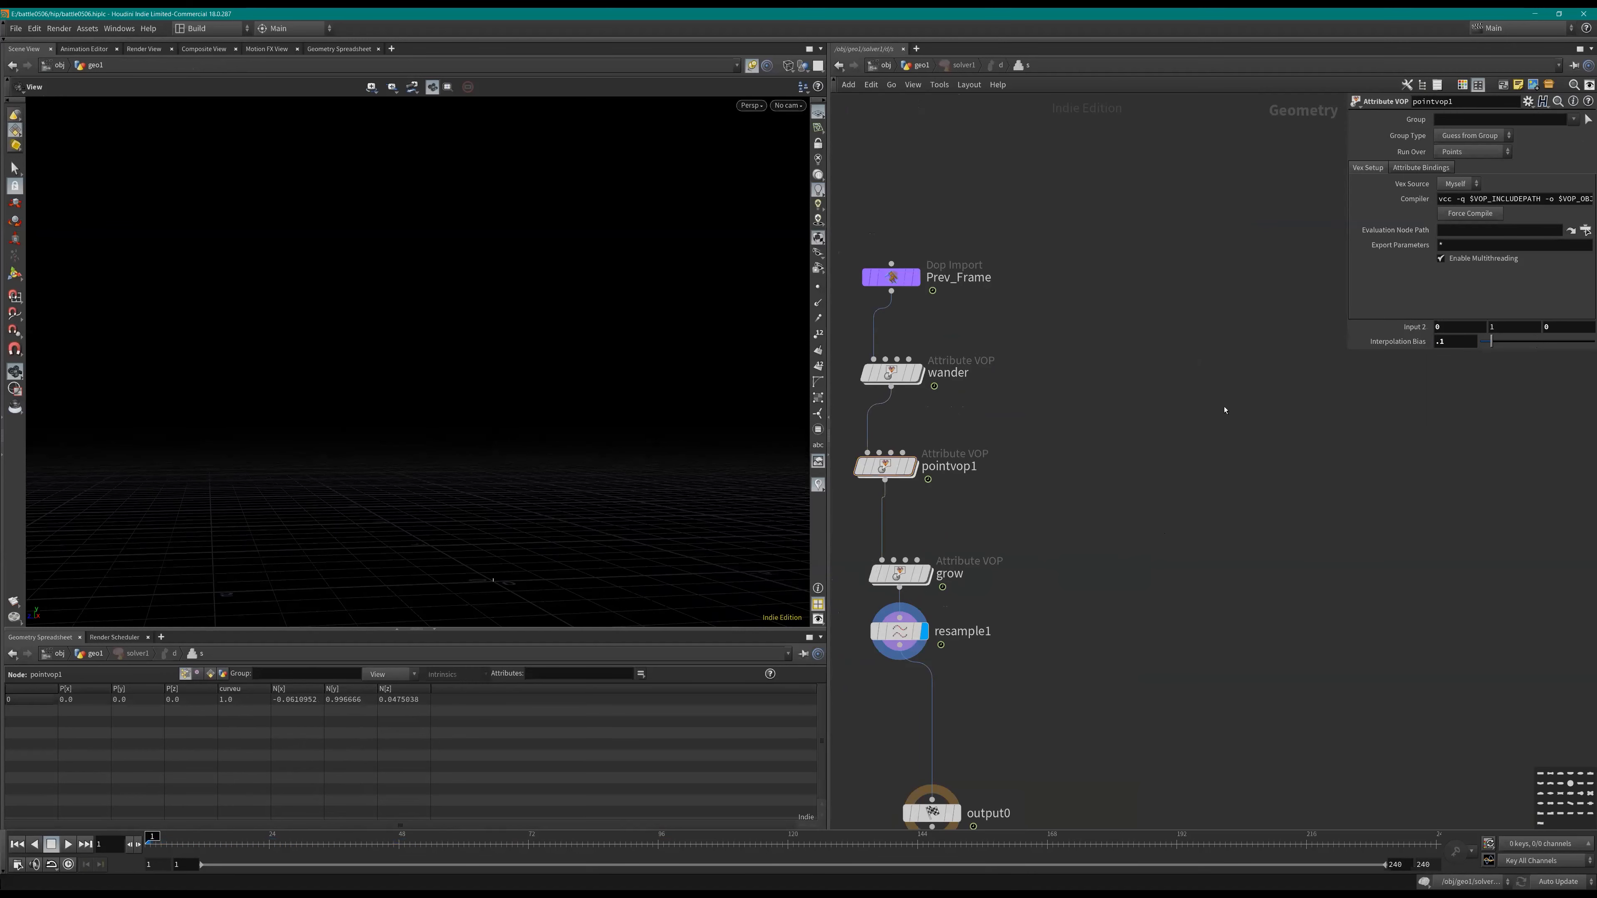
Step: Save the scene file and expand the network editor to full size
key("h")
key("ctrl+s")
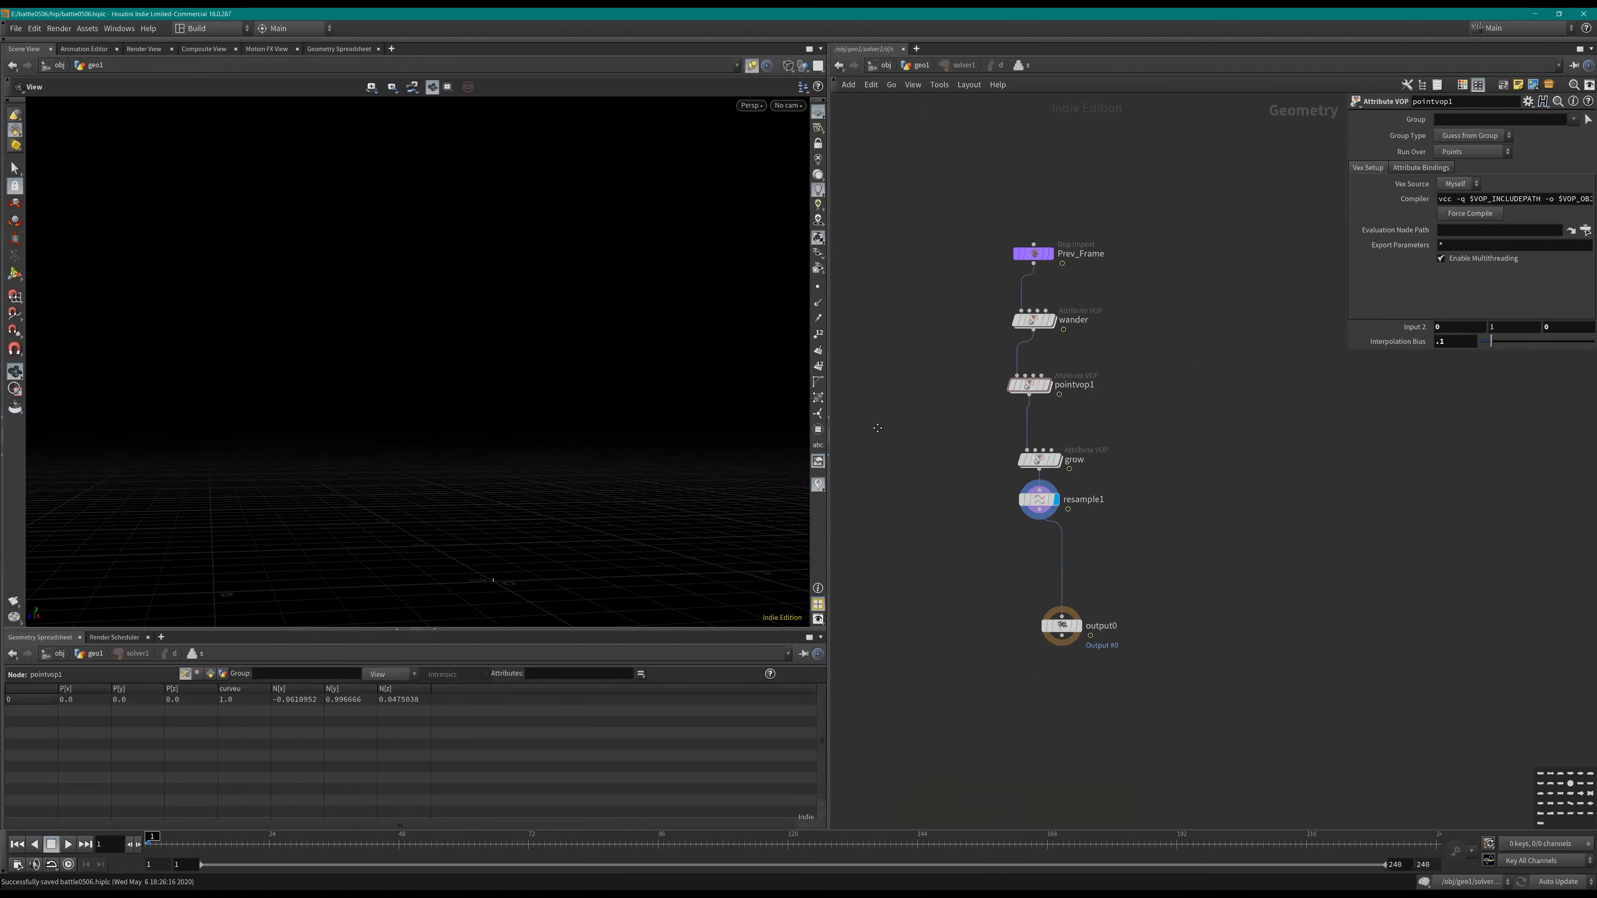
key("ctrl+b")
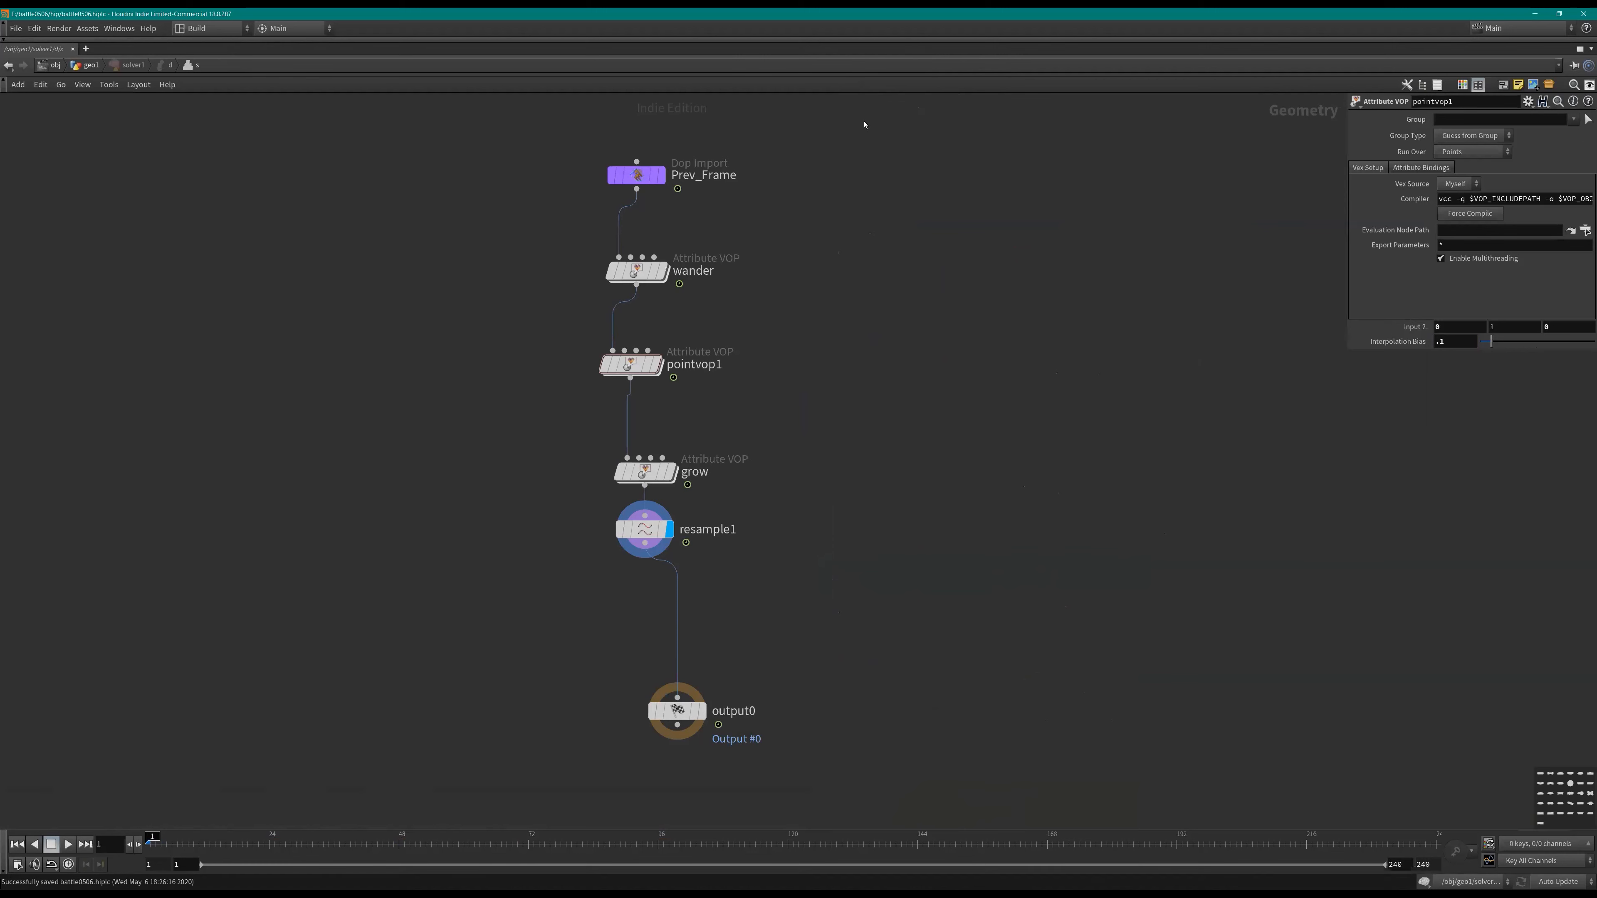
key("u")
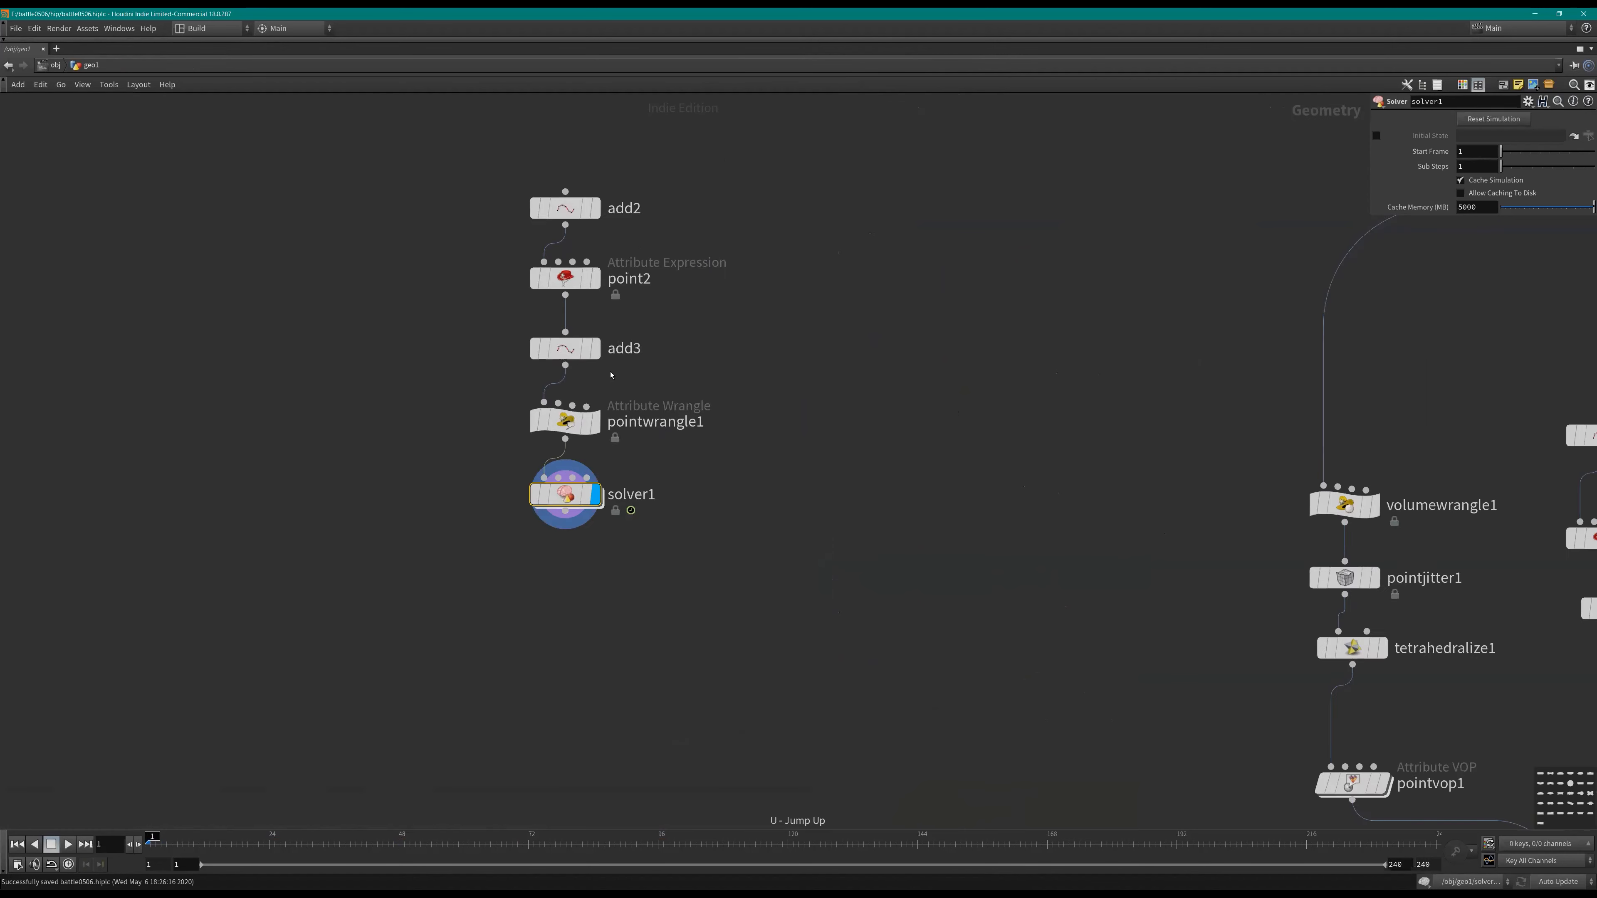
left_click(582, 428)
middle_click_drag(783, 362, 920, 346)
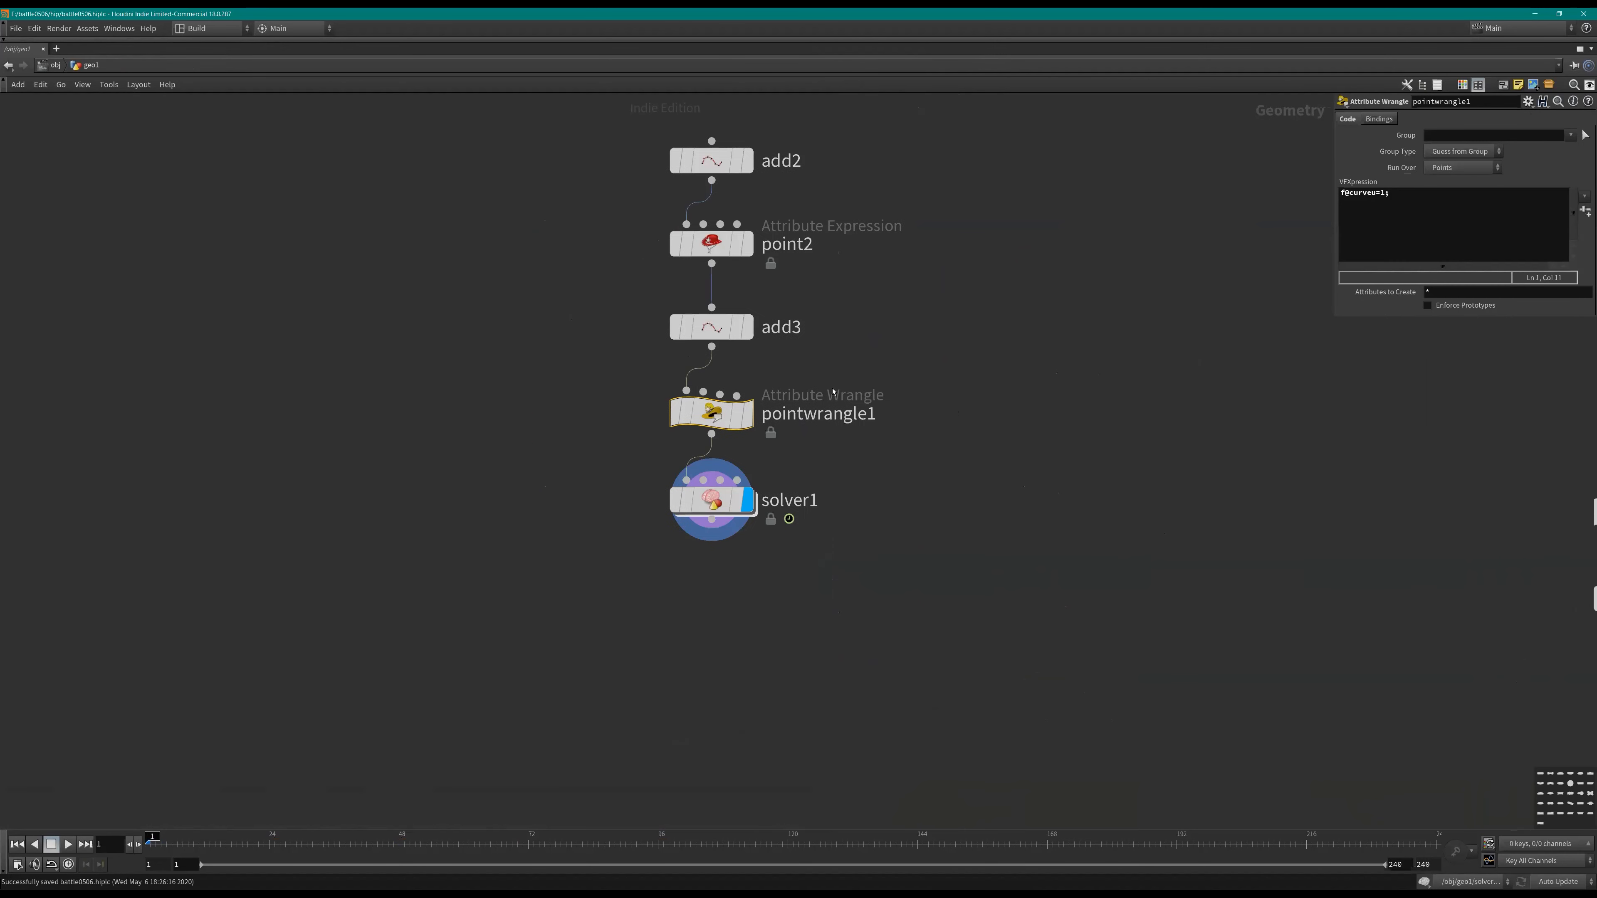
left_click(833, 391)
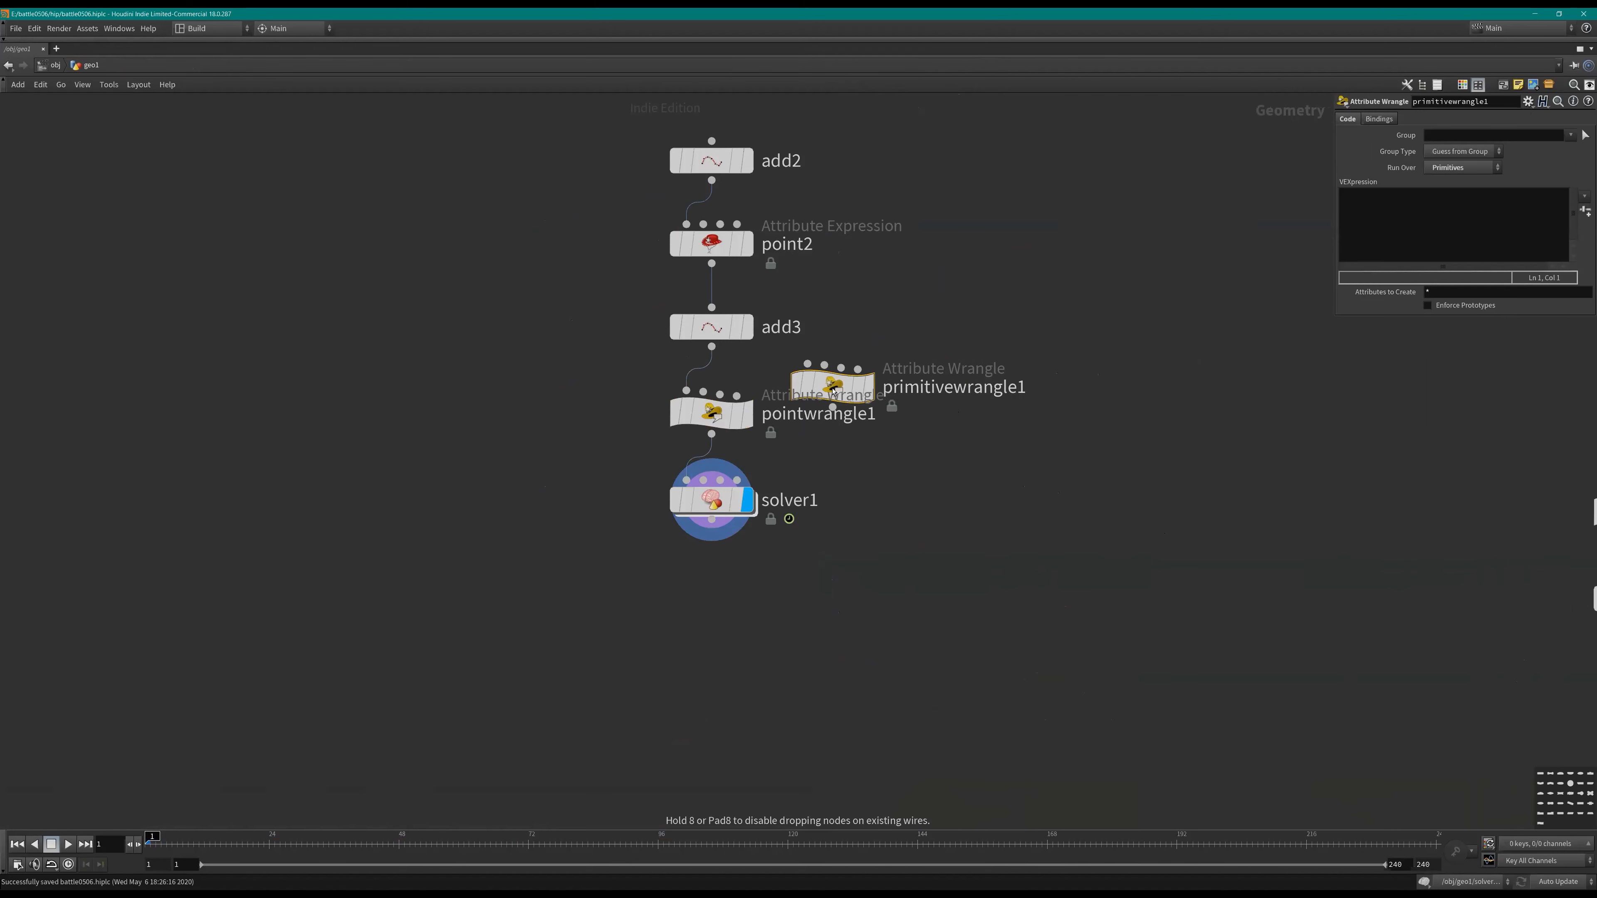
key("l")
left_click(1469, 223)
type("@")
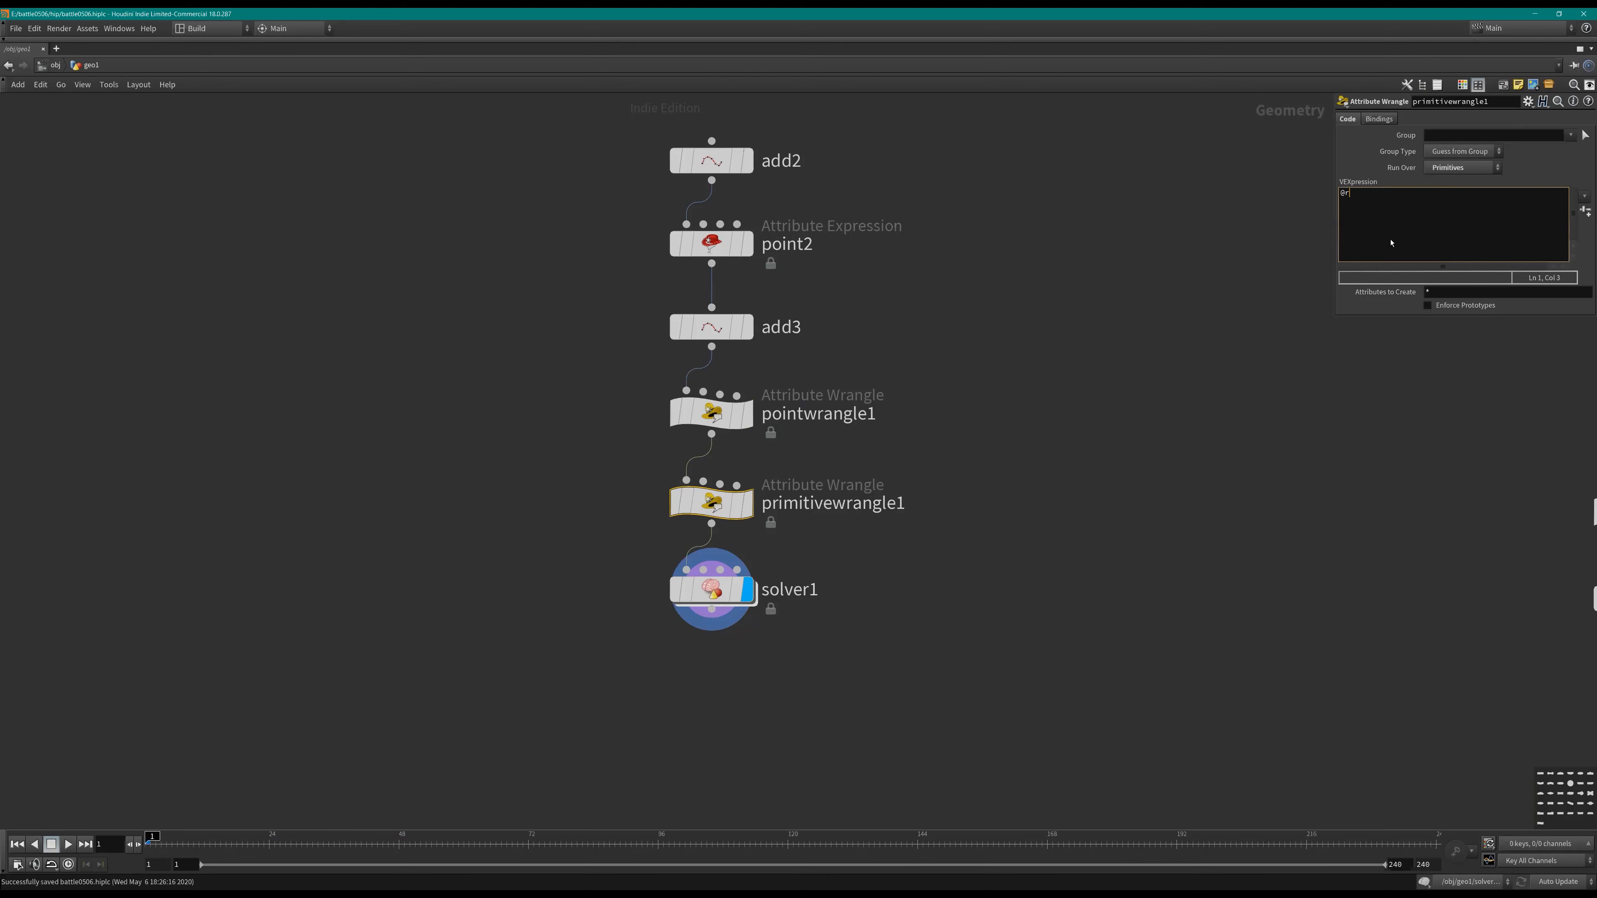
type("root = 0")
left_click(711, 413)
left_click(1460, 218)
type("@id = 0;")
left_click(999, 559)
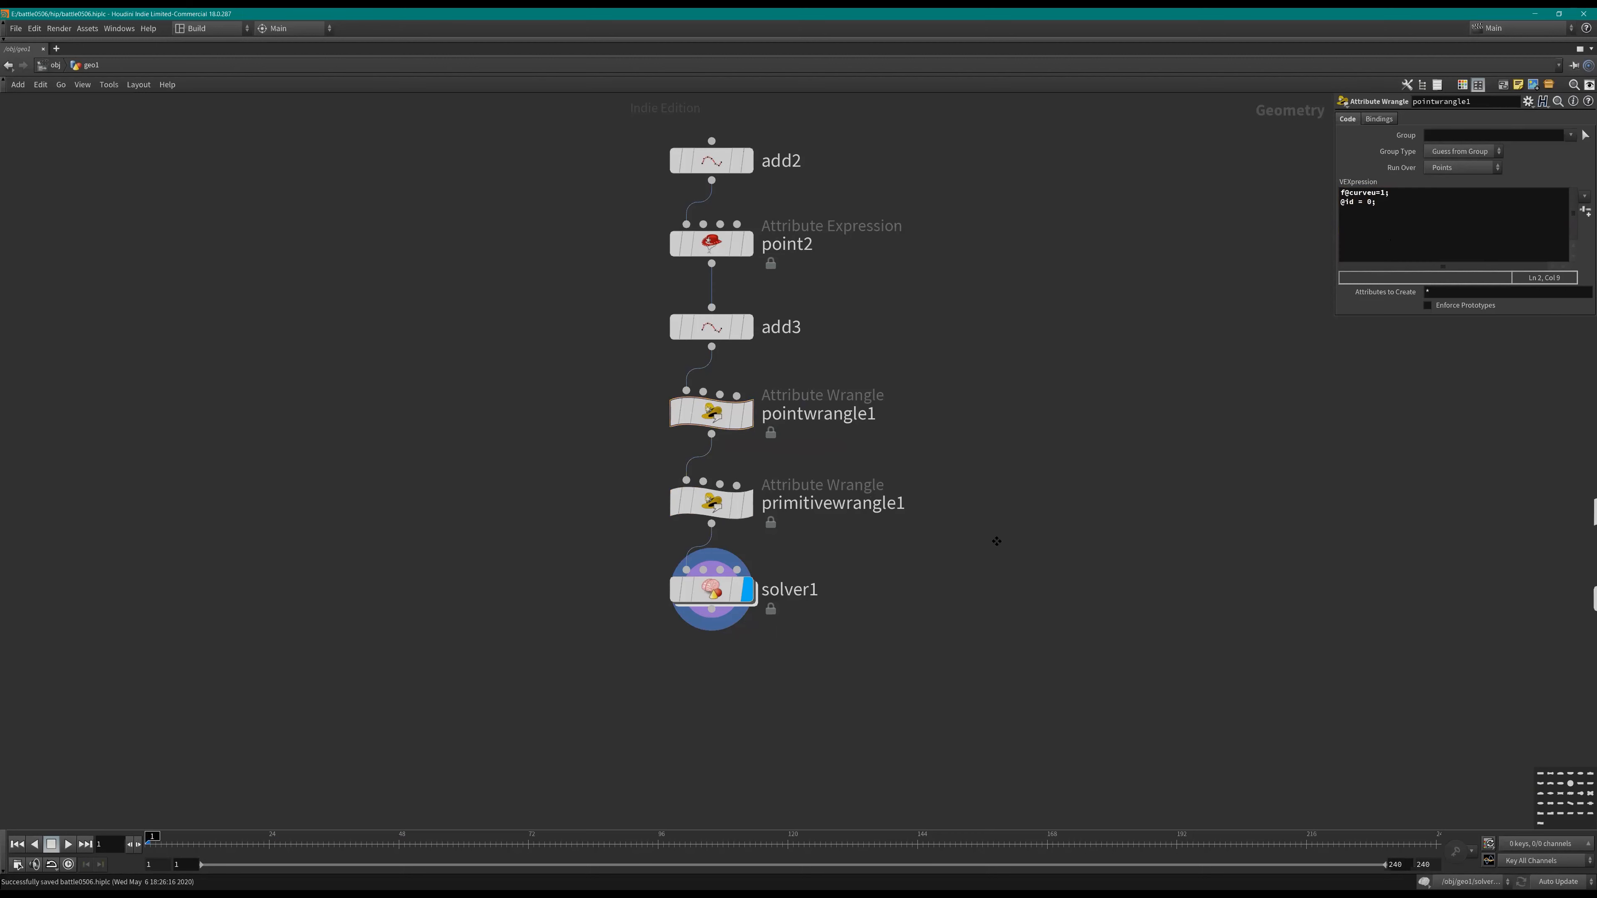
middle_click_drag(994, 540, 1020, 516)
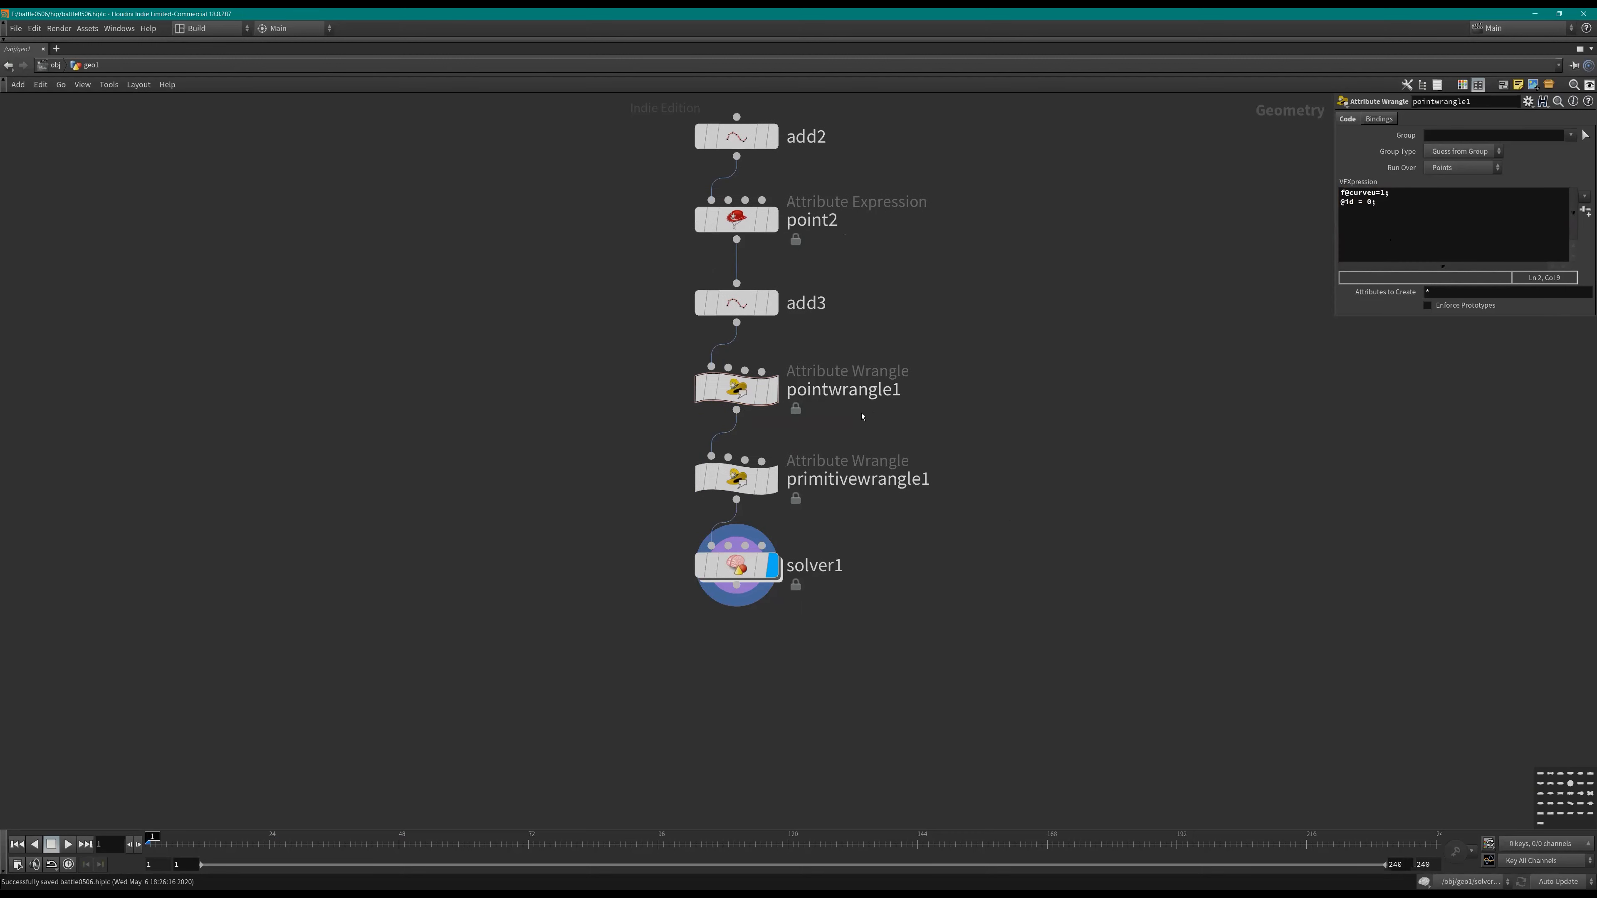
Step: Make pointwrangle1's id attribute an integer as i@id and add the line i@branched = 0; below it
key("Return")
type("@")
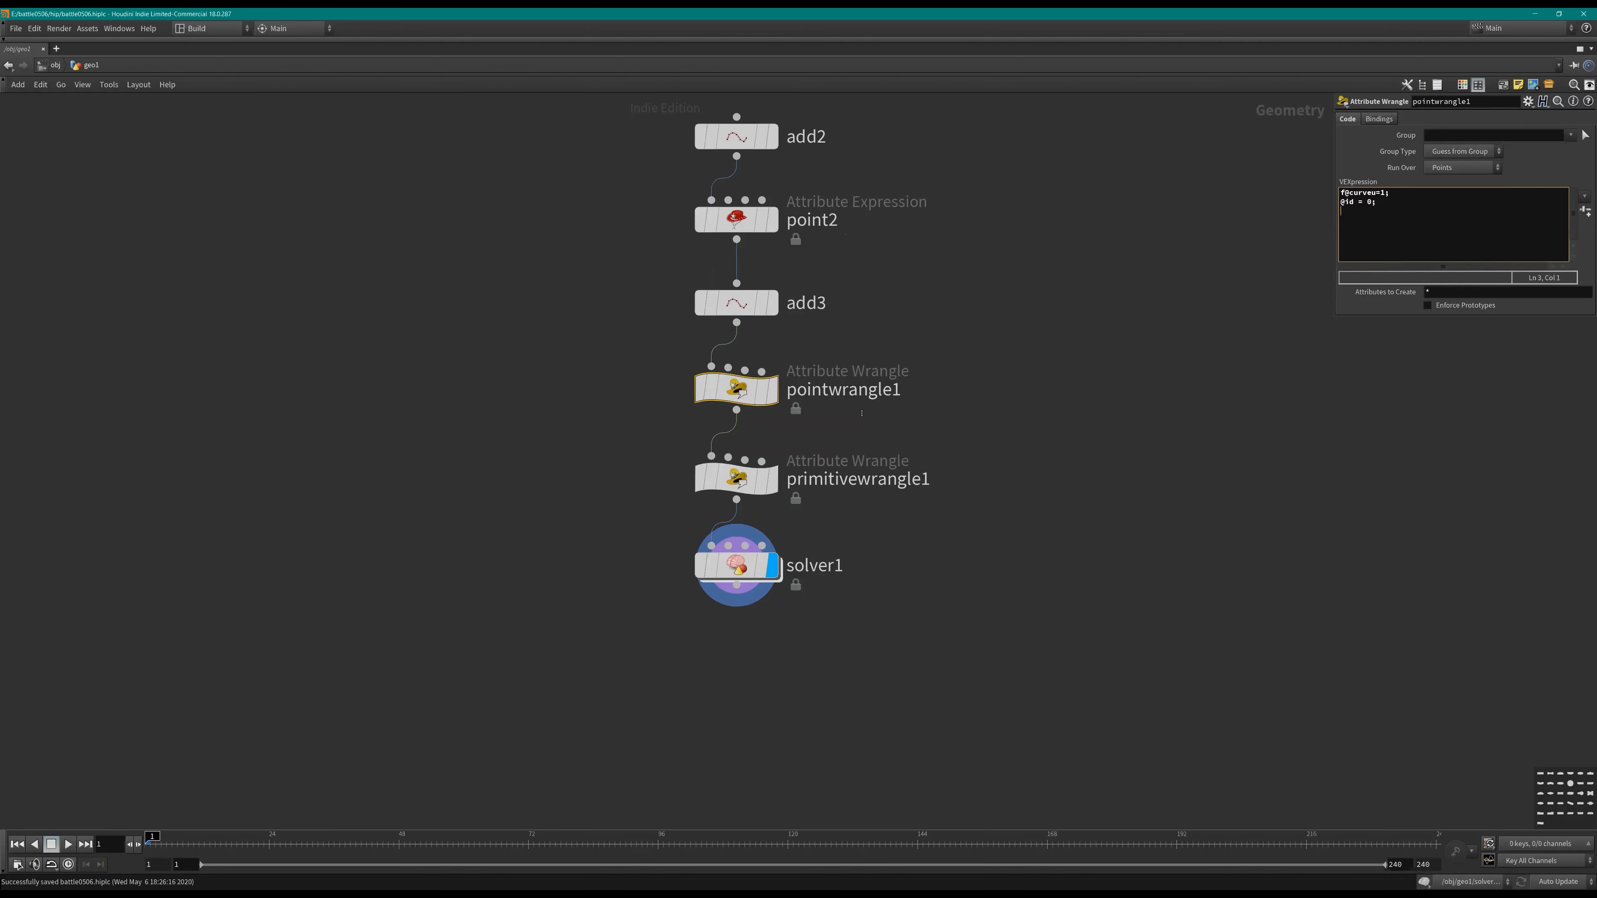
type("i")
key("Down")
key("Down")
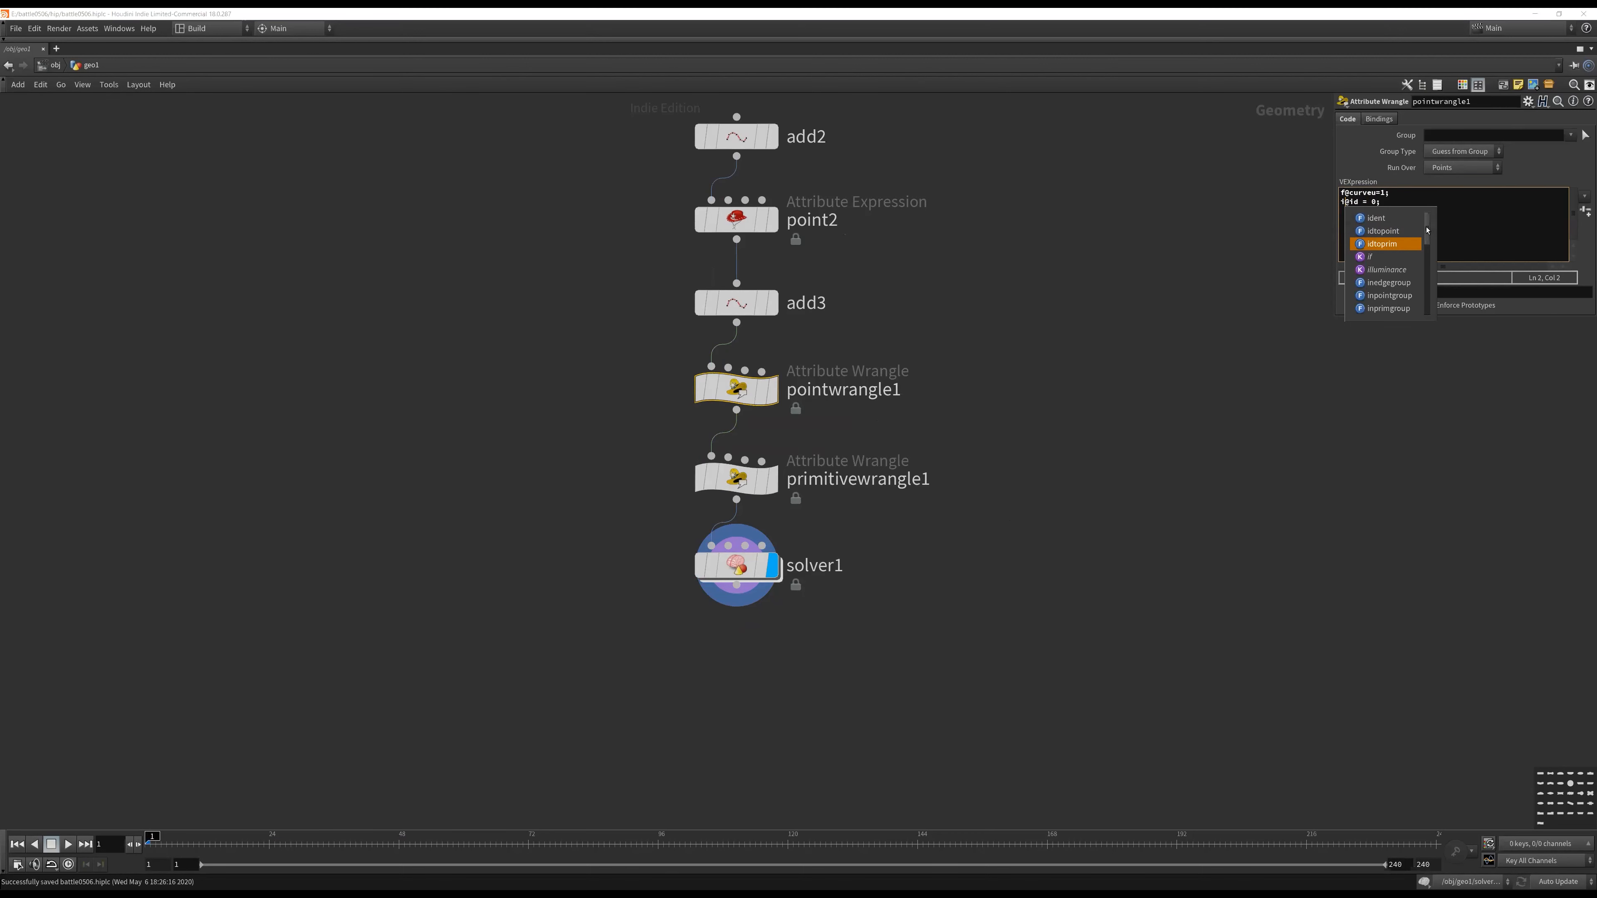
key("Escape")
key("Down")
type("i@branched = 0;")
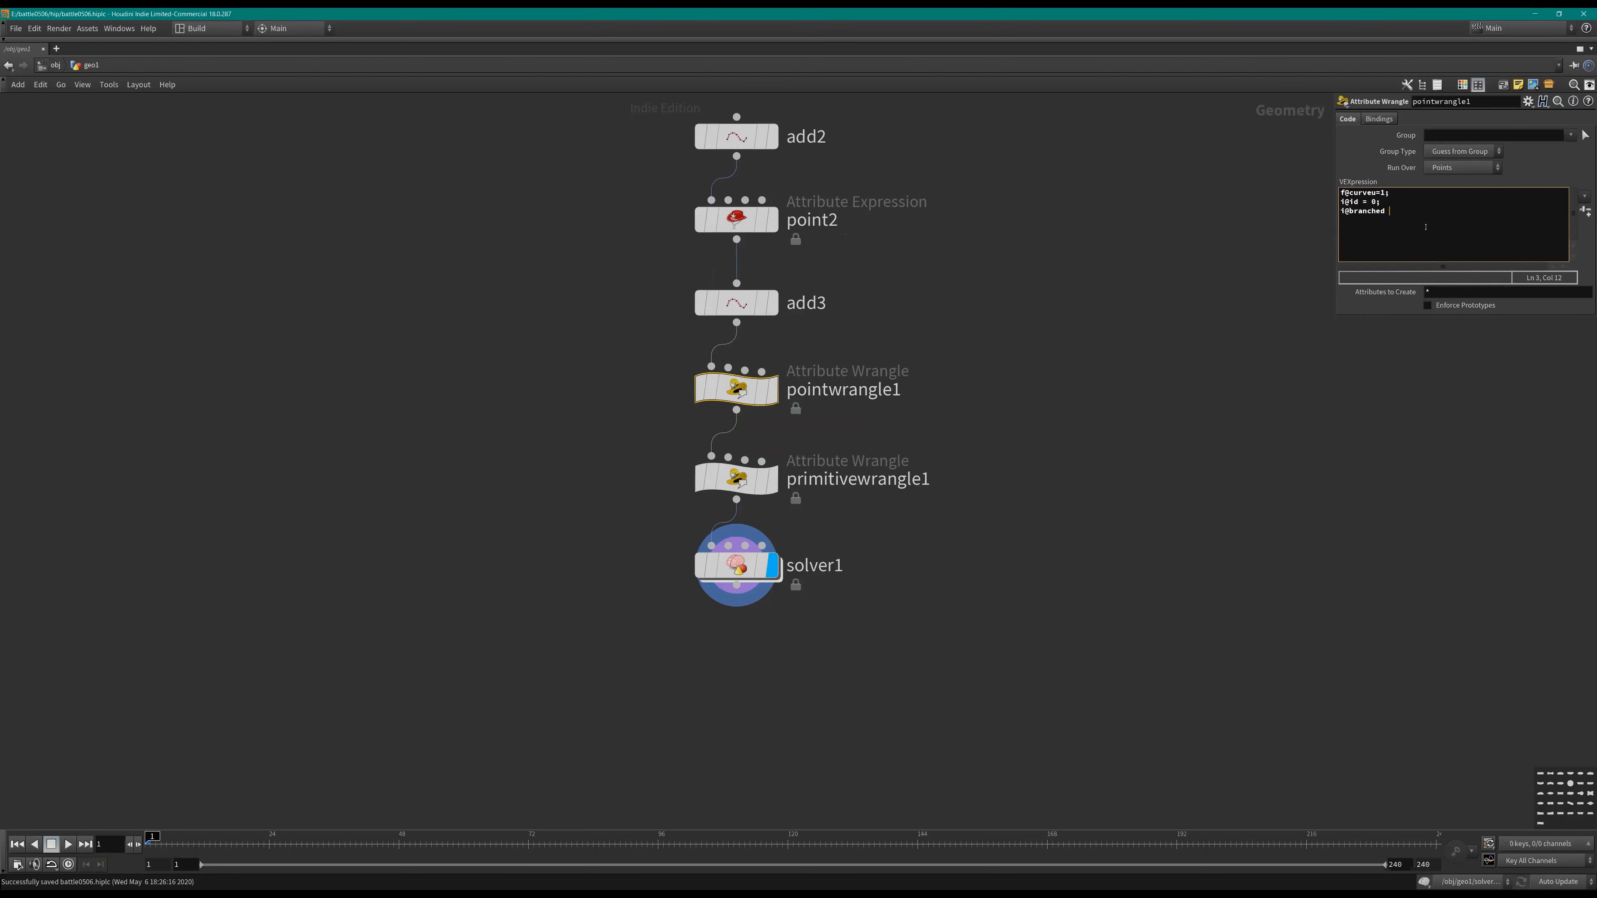
left_click(866, 525)
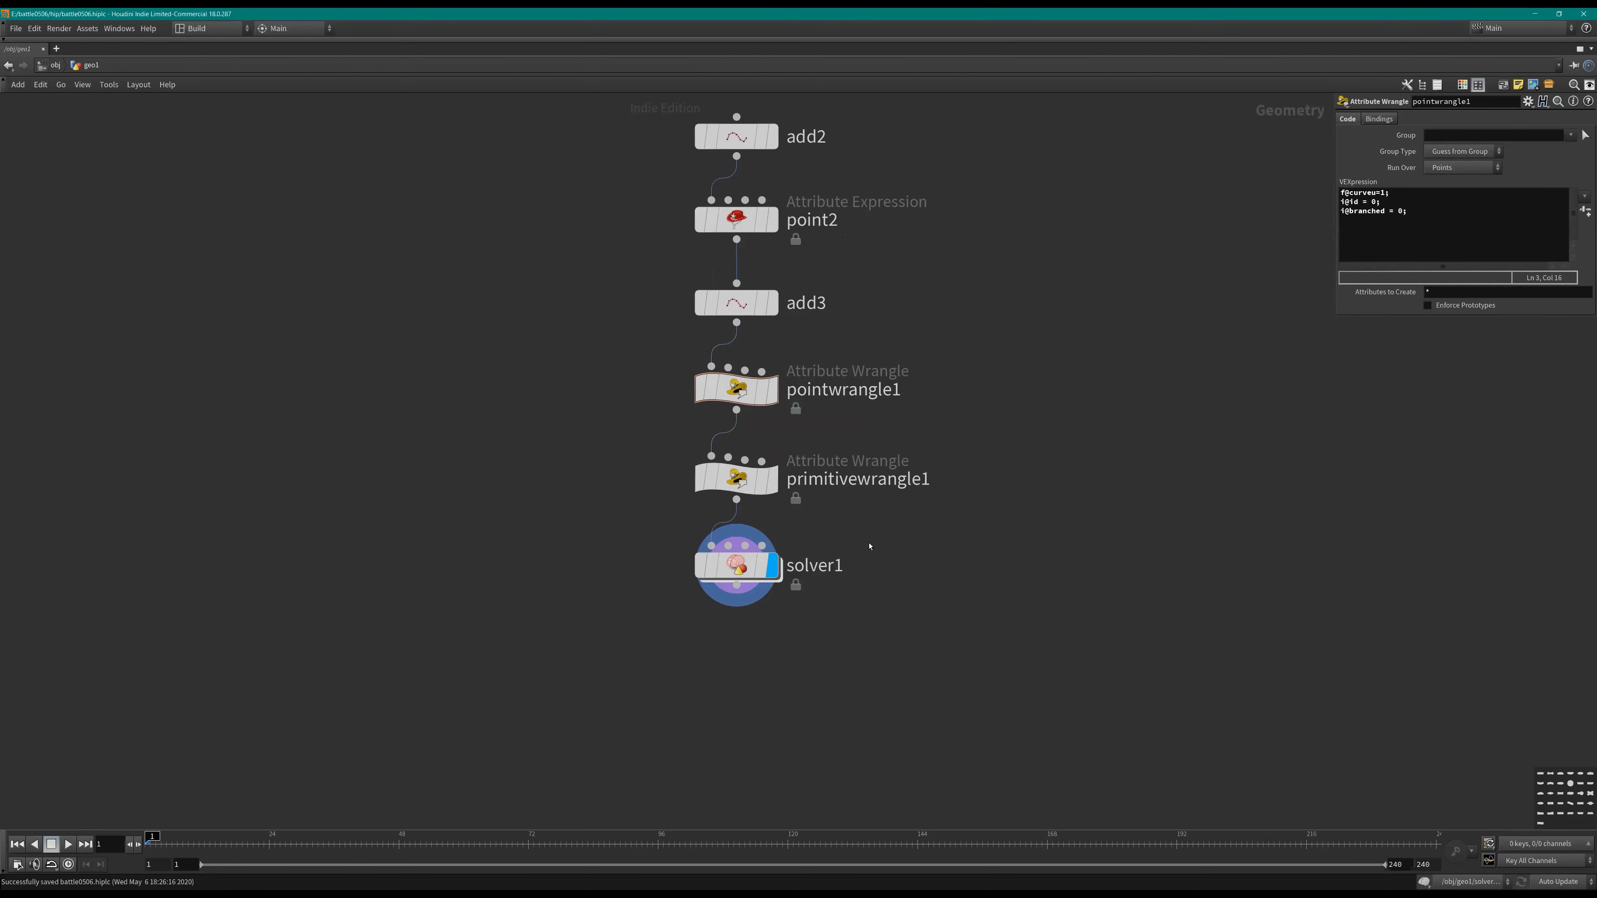
Step: Enter solver1's inner network, restore the split pane layout and open a Scene View tab in the lower pane
key("Return")
middle_click_drag(935, 449, 948, 490)
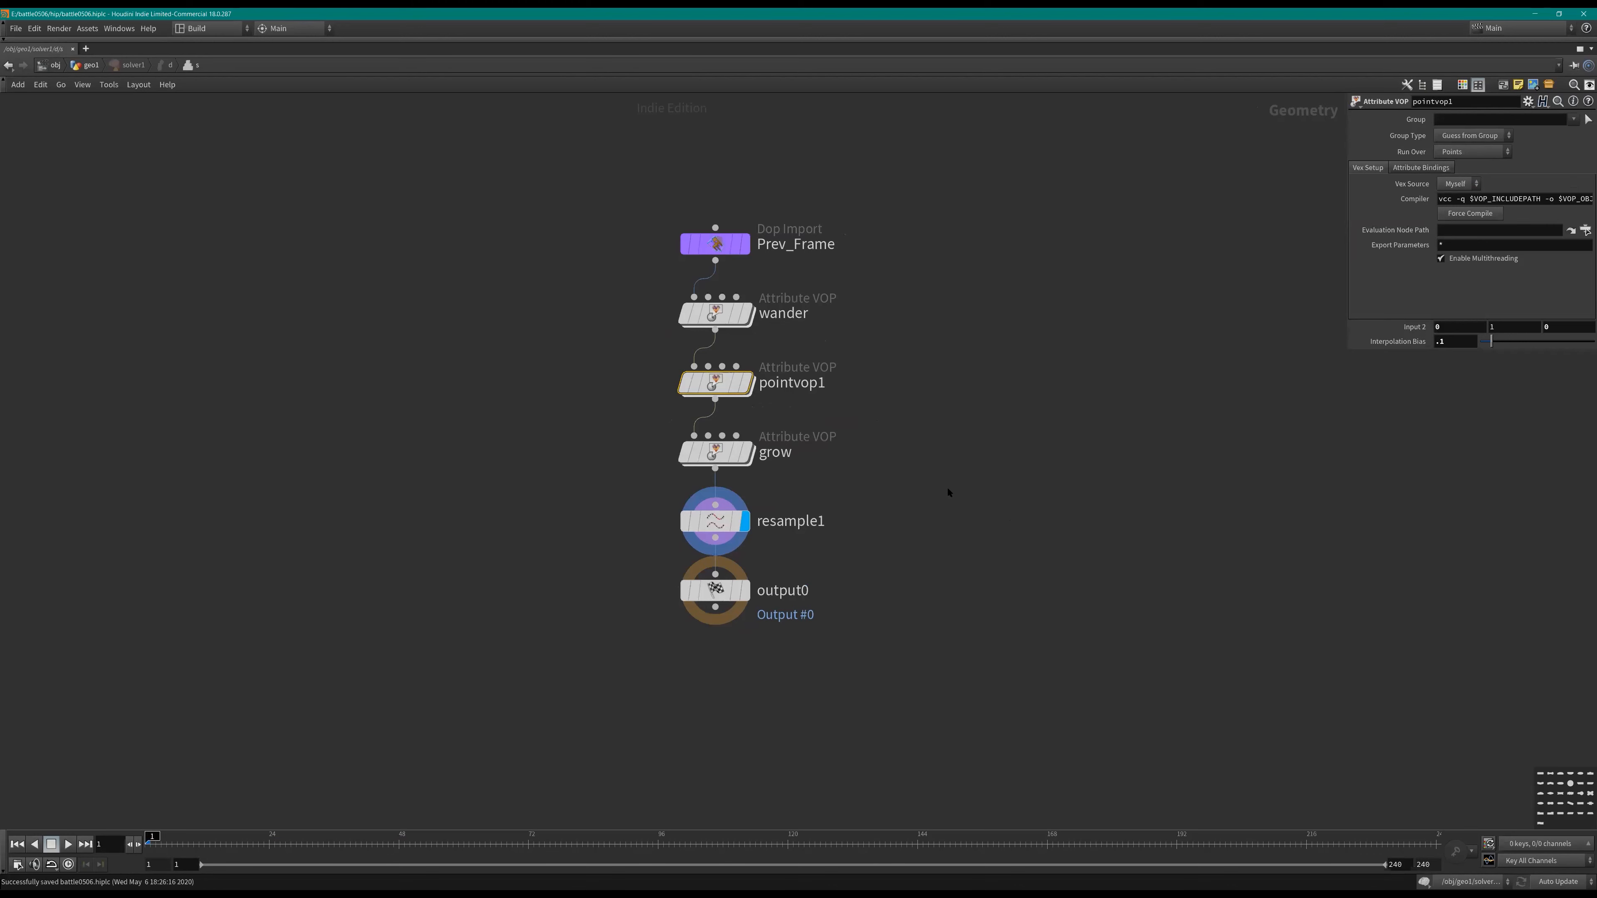
key("ctrl+b")
key("ctrl+t")
key("alt+1")
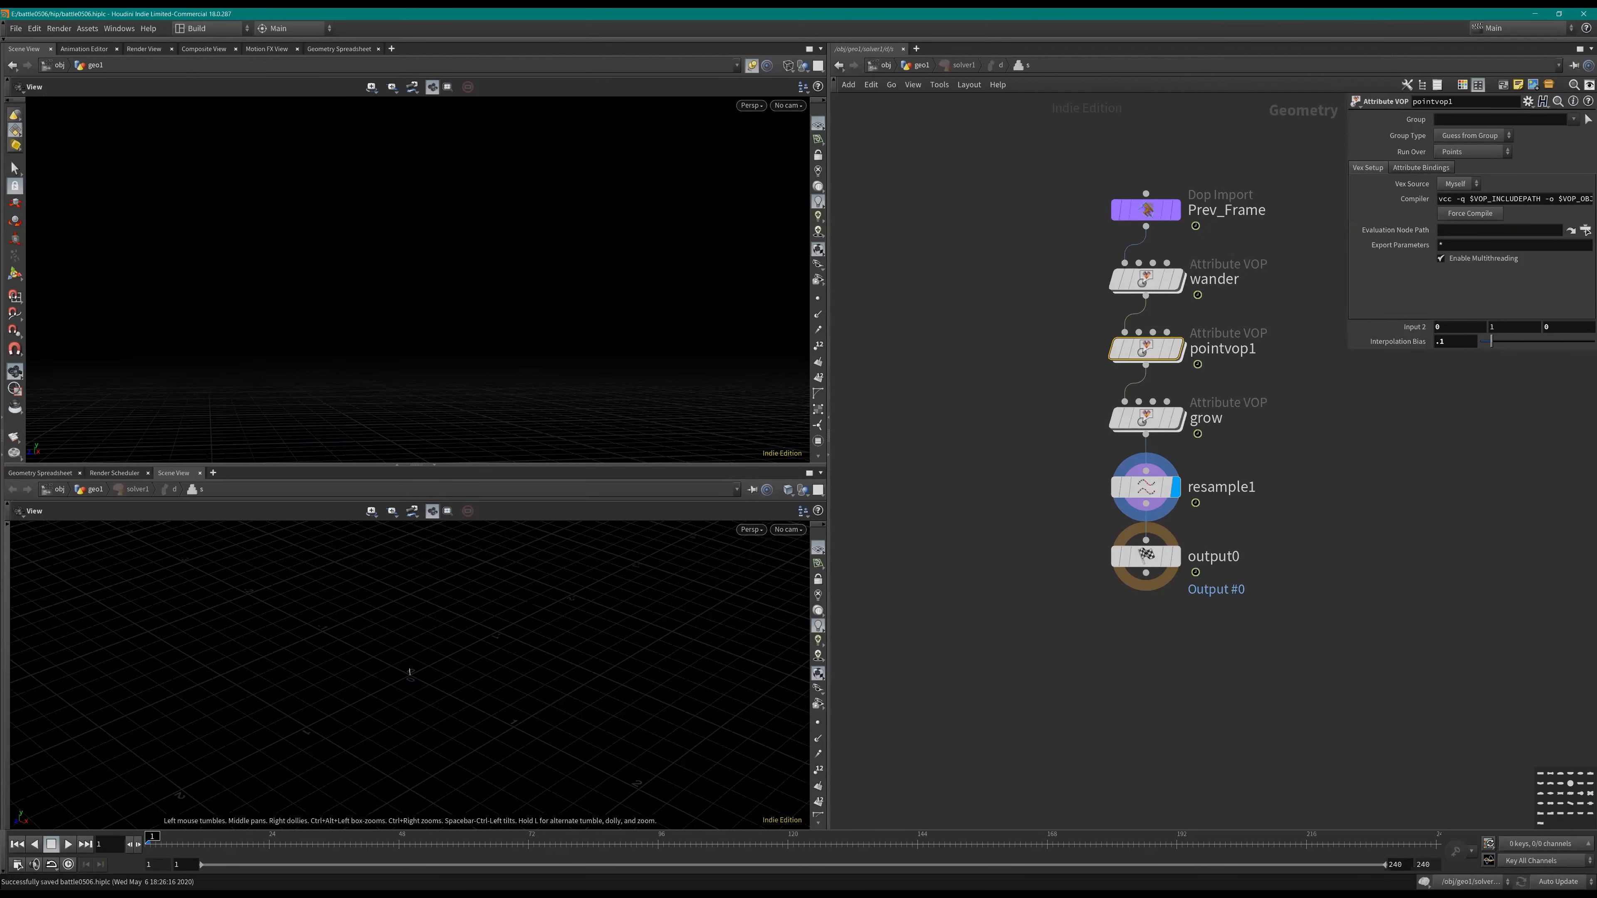
Step: Frame the line in both the upper and lower Scene Views and examine it from farther away
key("g")
key("g")
left_click_drag(616, 378, 523, 271)
left_click_drag(510, 663, 459, 683)
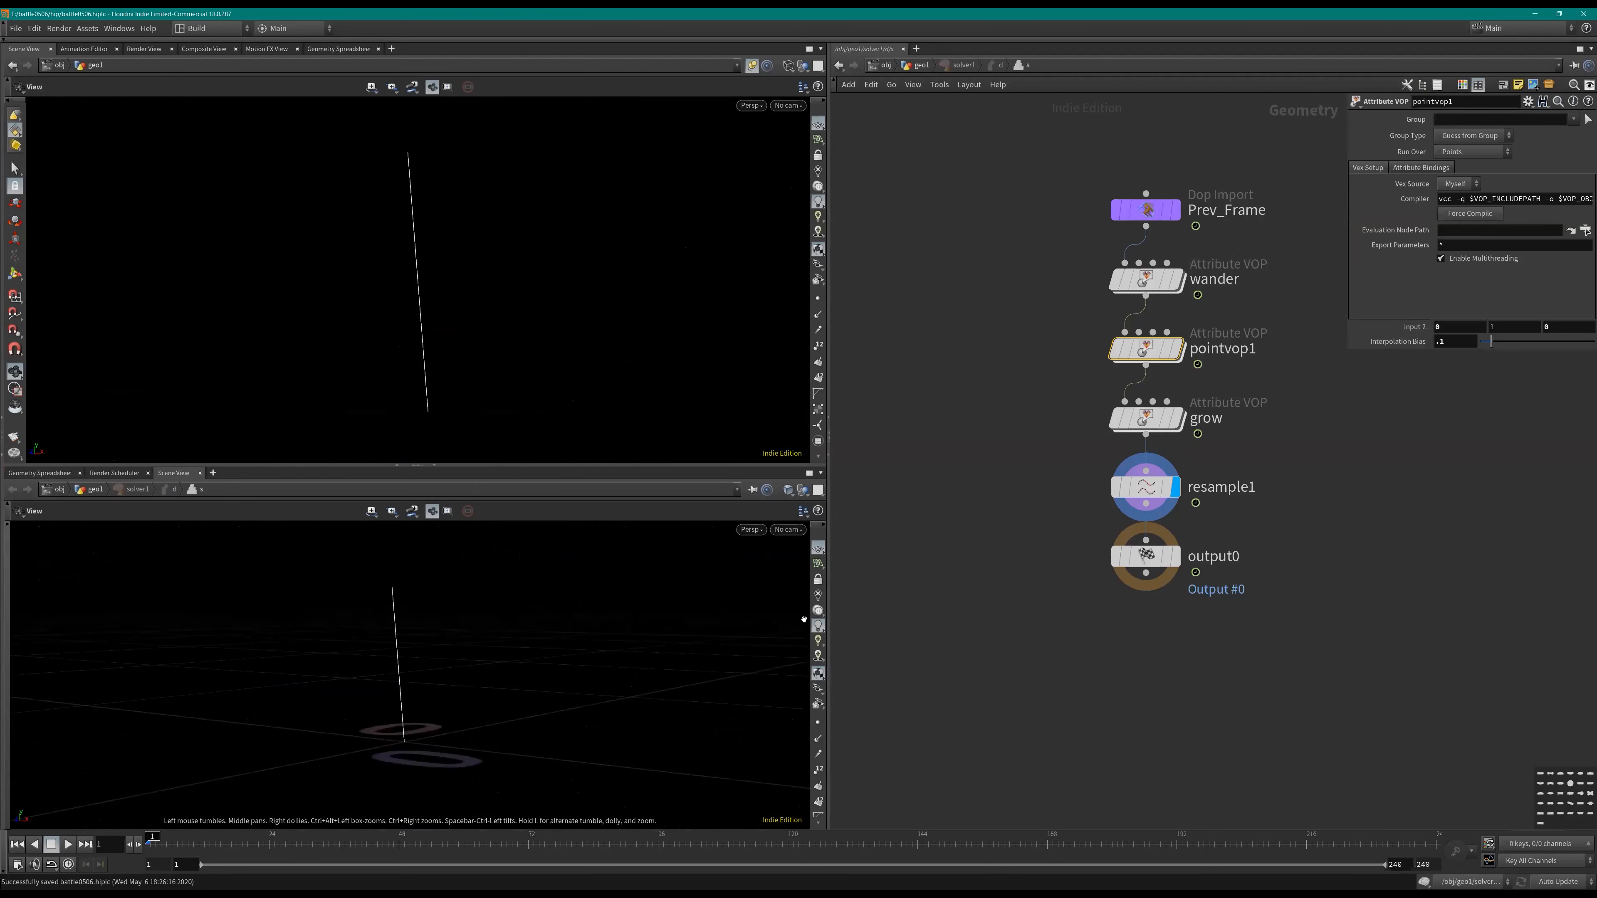
middle_click_drag(1071, 614, 1068, 627)
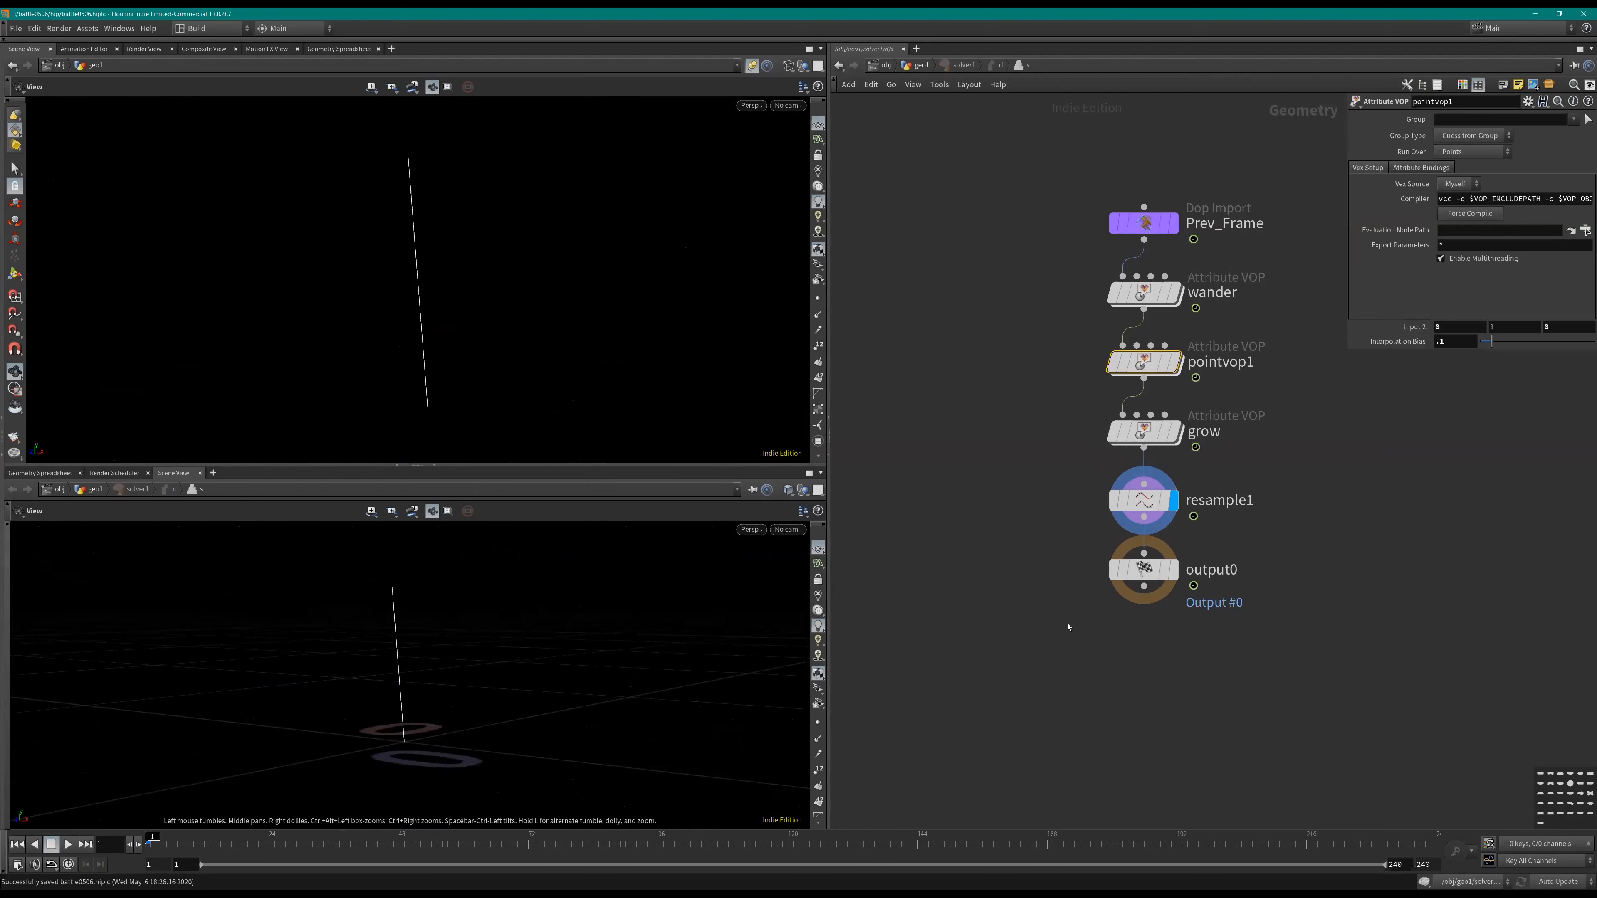
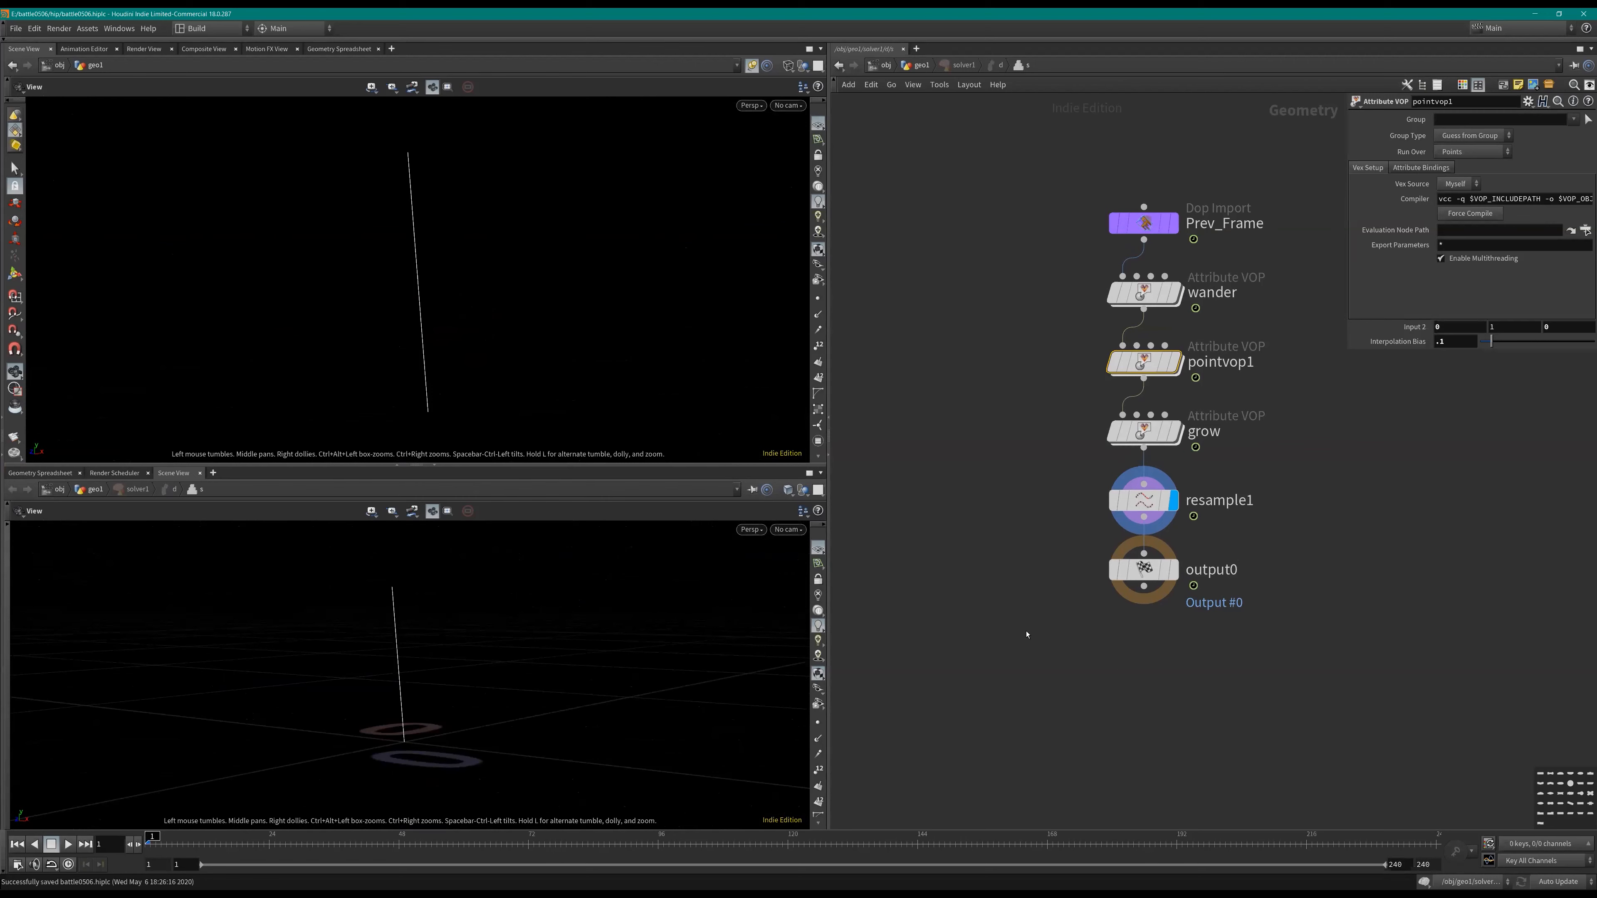
right_click_drag(619, 344, 434, 371)
right_click_drag(210, 673, 157, 597)
right_click_drag(428, 378, 353, 404)
left_click_drag(503, 390, 491, 350)
scroll(1244, 523, "up", 2)
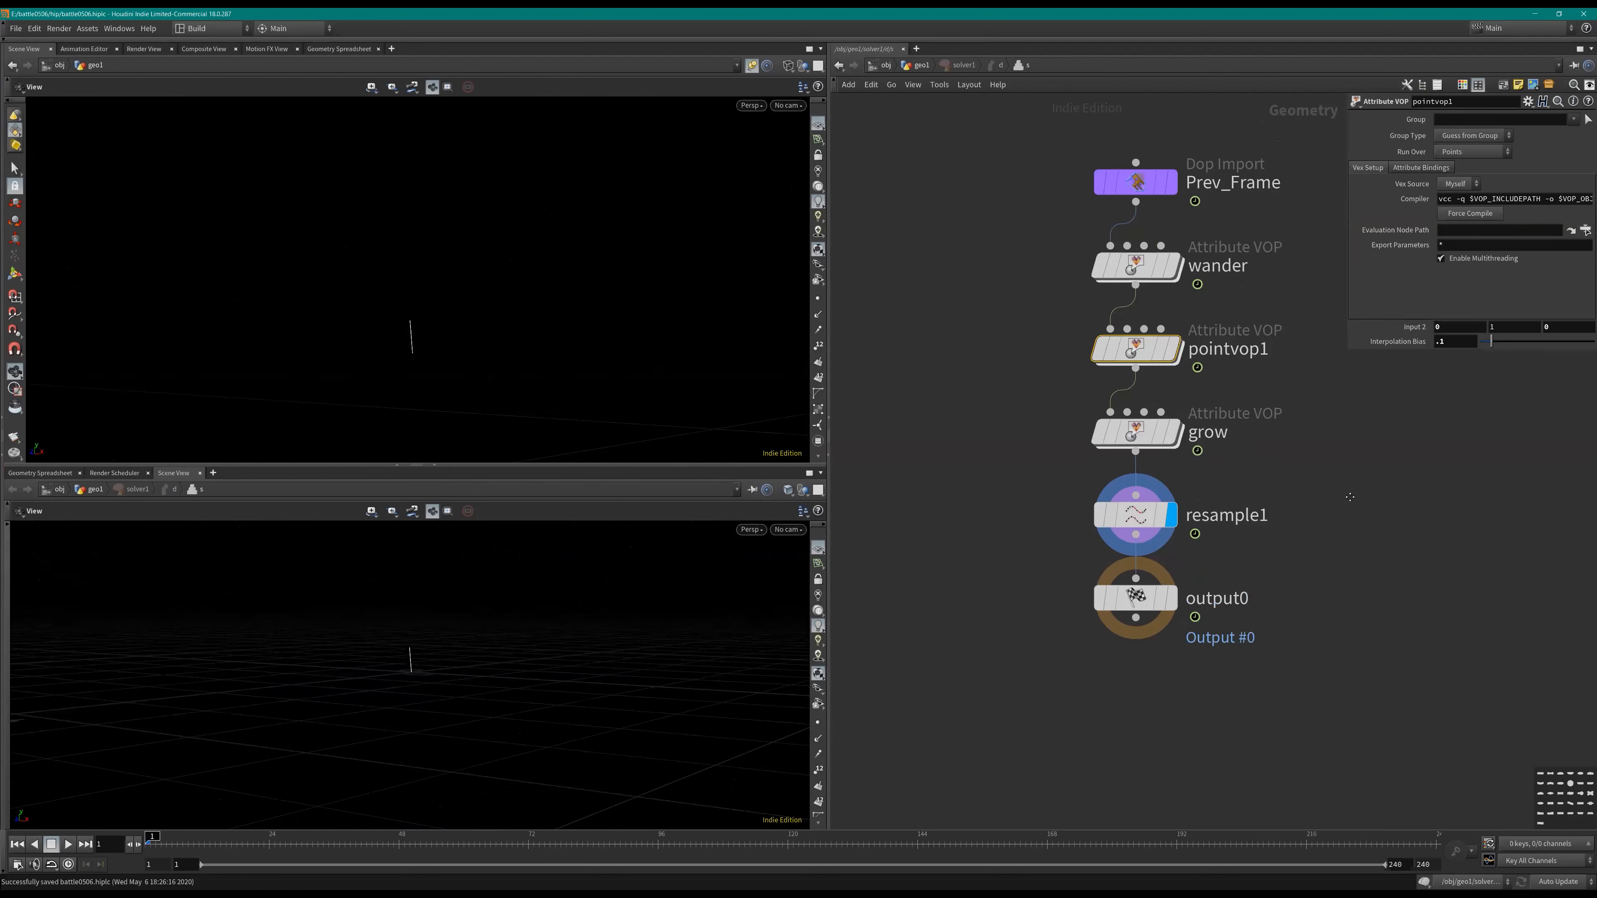
Step: Add a Point VOP node to the solver network
key("Tab")
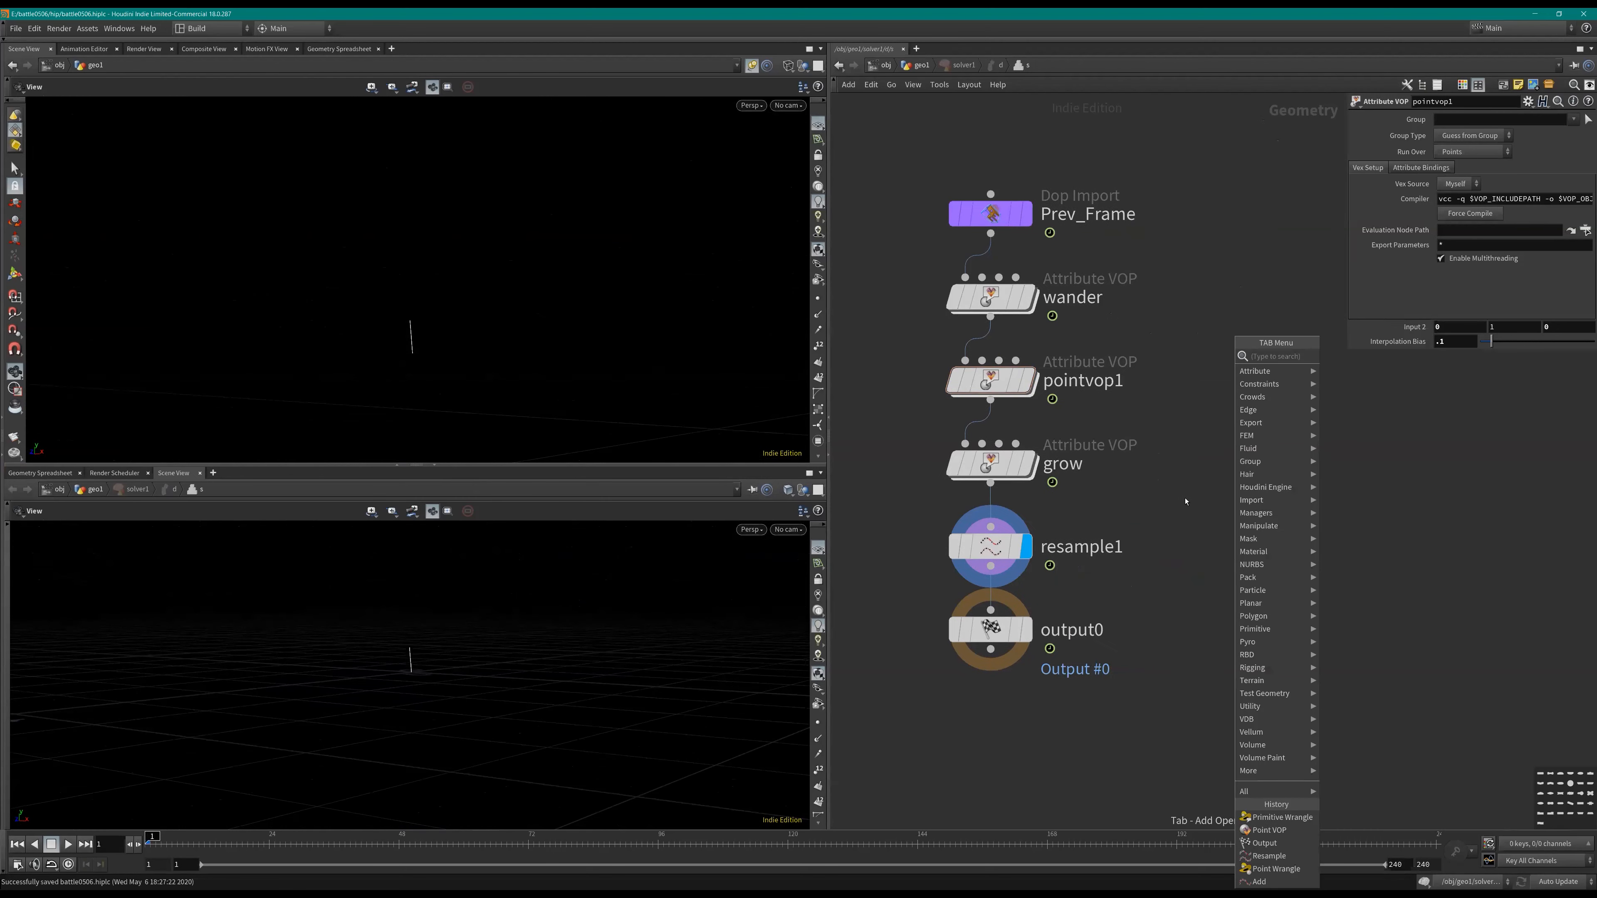
type("vop")
key("Down")
key("Return")
key("Return")
Step: Move Prev_Frame farther above wander, connect it to pointvop2, place pointvop2 beside it and make pointvop2 the displayed node
scroll(929, 242, "down", 2)
middle_click_drag(930, 242, 1000, 470)
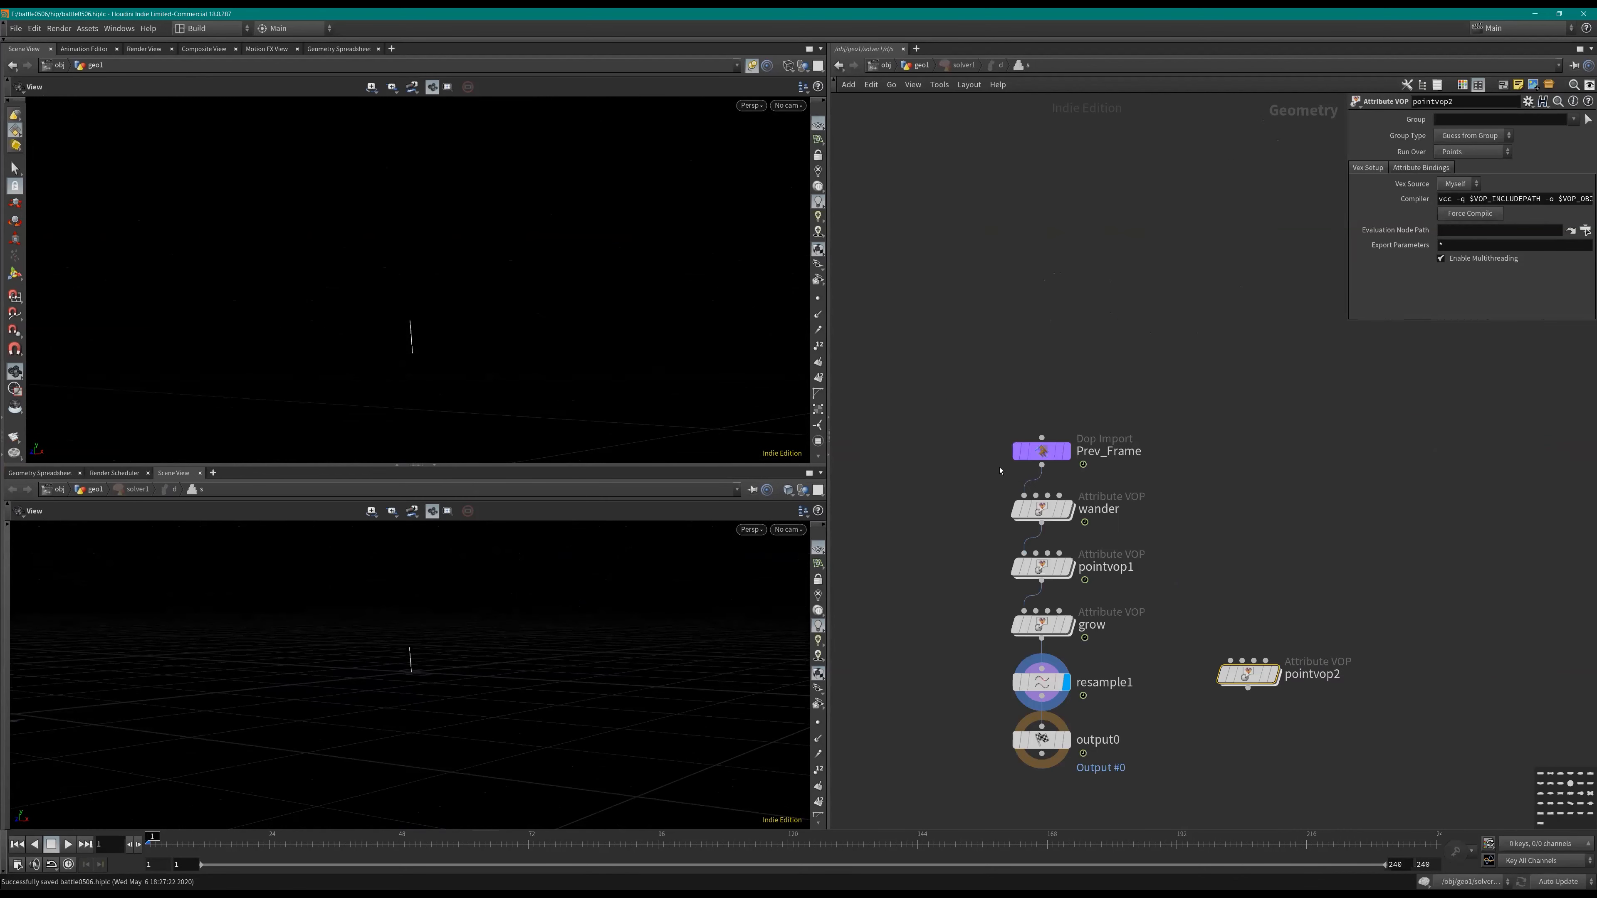
left_click_drag(1031, 164, 1026, 131)
left_click(1026, 149)
left_click(1231, 661)
left_click_drag(1248, 675, 1199, 185)
middle_click_drag(1203, 272, 1150, 479)
left_click_drag(1150, 394, 1104, 410)
scroll(1150, 443, "up", 2)
left_click(1172, 364)
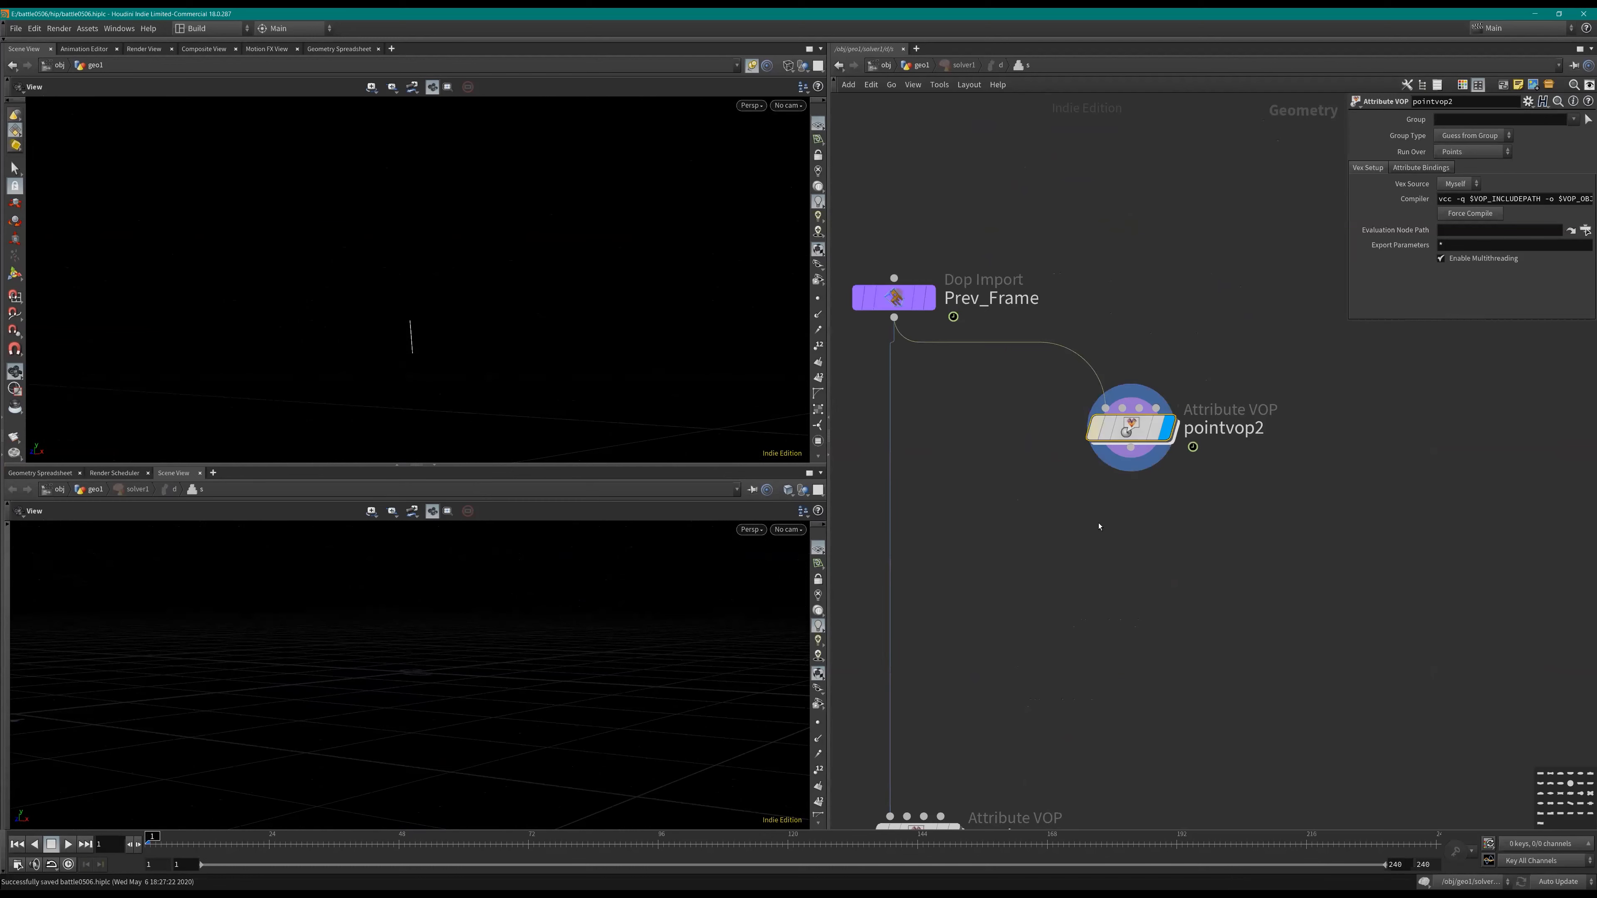
Step: Show point normals and point numbers in the lower Scene View and frame the line
middle_click_drag(1100, 527, 1083, 506)
left_click(818, 738)
left_click(818, 770)
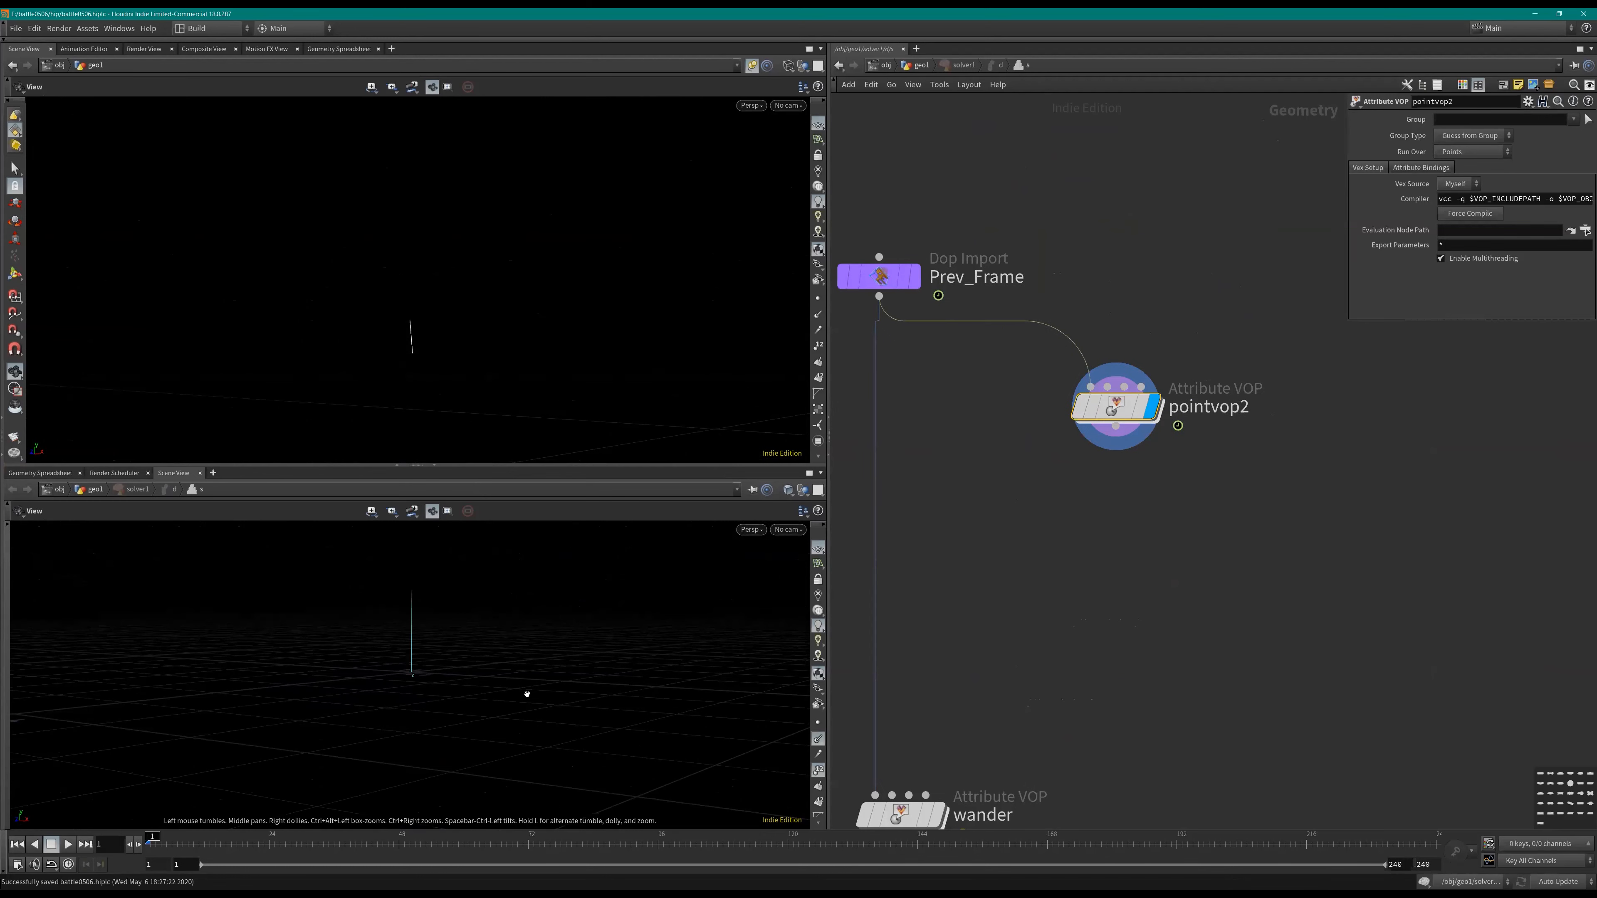
scroll(504, 656, "up", 5)
left_click_drag(504, 655, 417, 717)
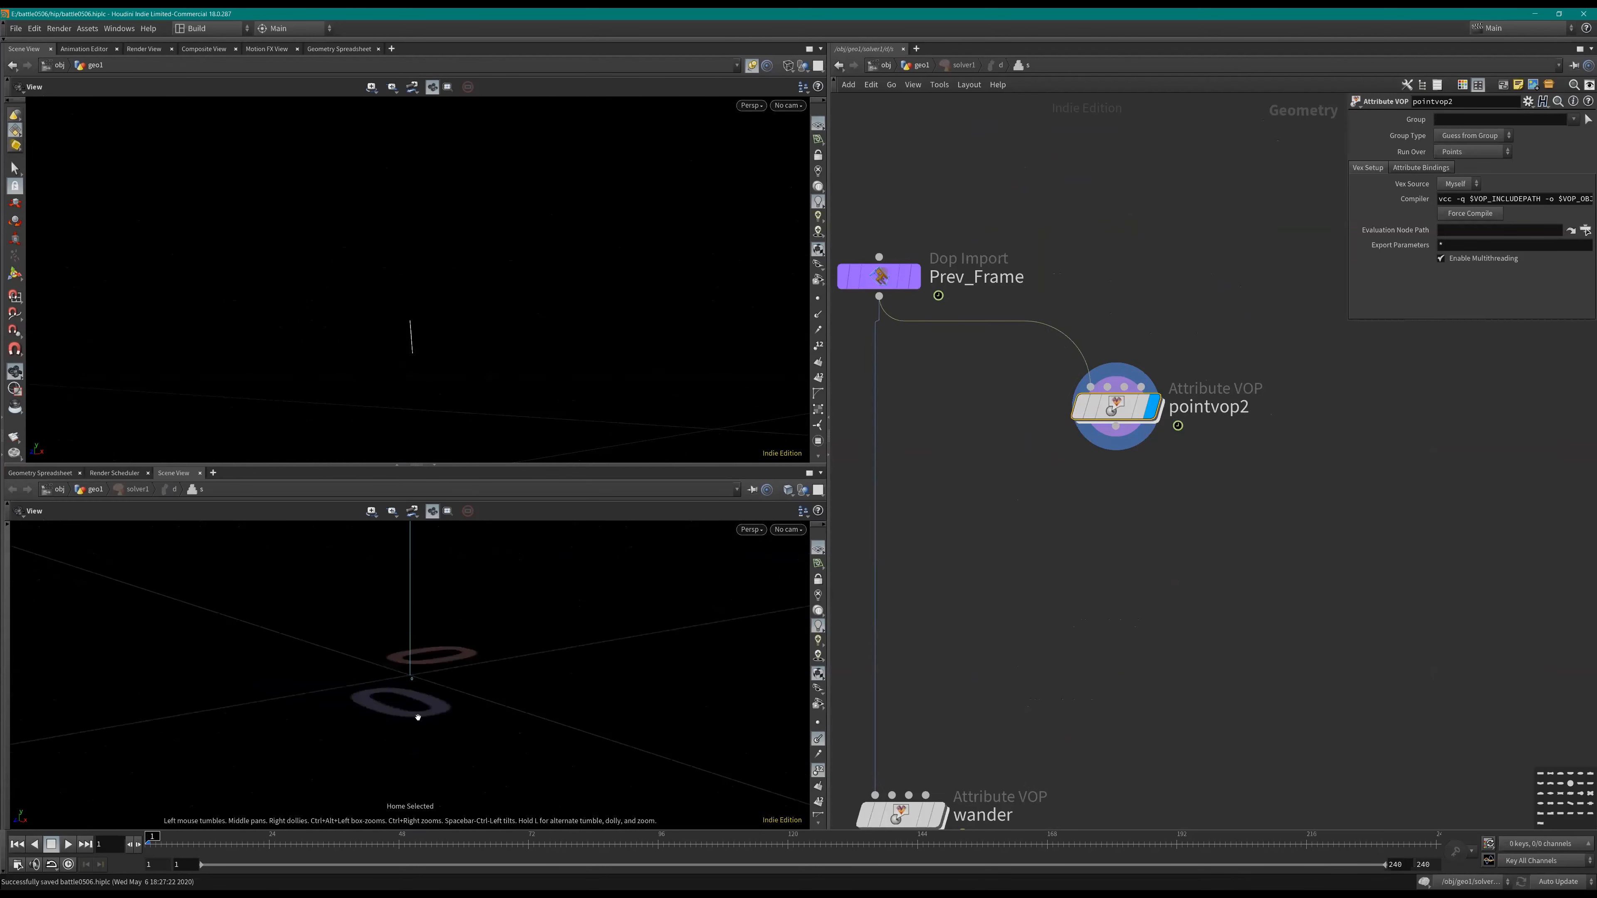
Step: Step the timeline forward to frame 11 and examine the growing line's points in the lower Scene View
middle_click_drag(417, 717, 399, 798)
key("Right")
key("Right")
key("Right")
key("Right")
left_click_drag(463, 613, 469, 609)
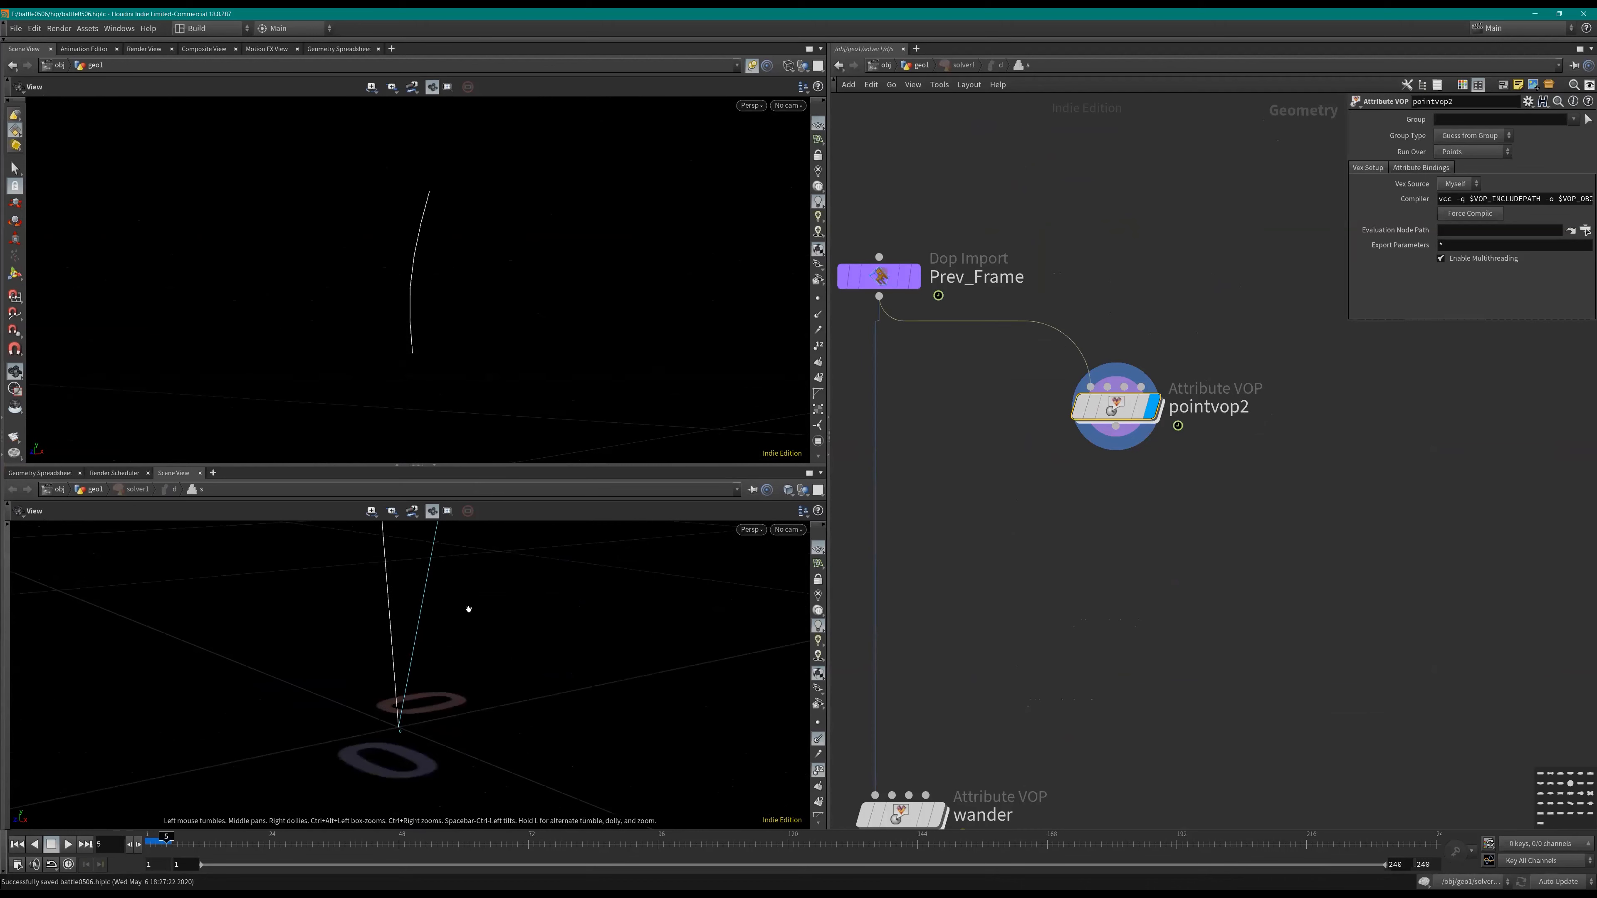
scroll(460, 615, "down", 6)
key("Right")
key("Right")
key("Right")
key("Right")
key("Right")
key("Right")
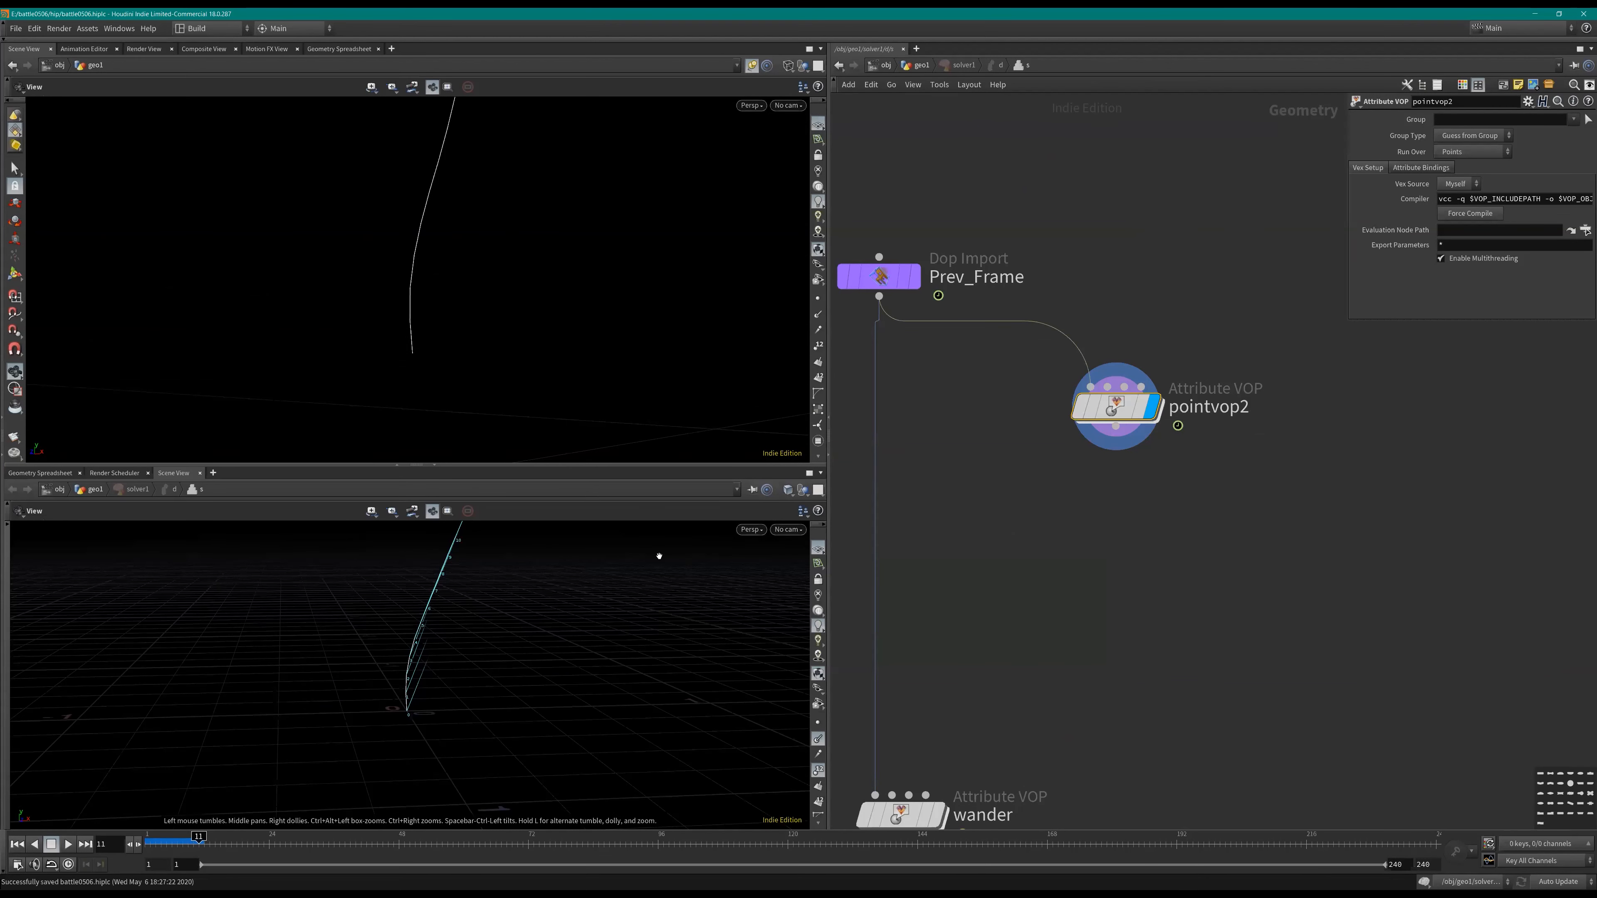
left_click_drag(660, 556, 635, 582)
left_click_drag(453, 656, 535, 598)
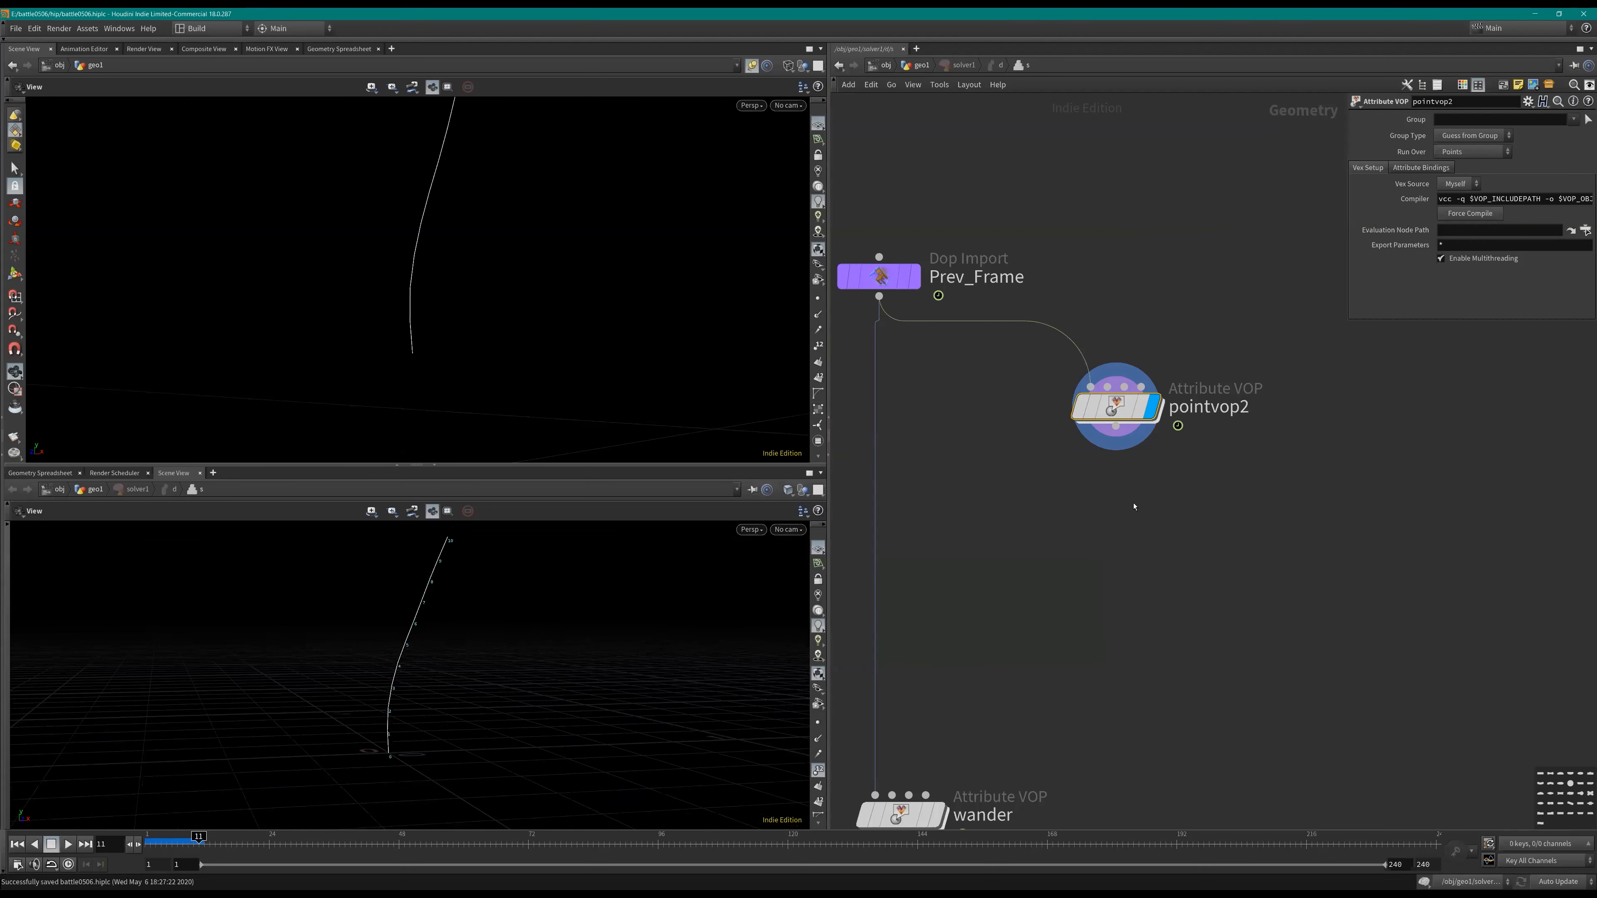
Step: Select the wander and pointvop1 nodes together and set their Group Type to Points
middle_click_drag(1051, 607, 1165, 439)
scroll(1164, 439, "down", 1)
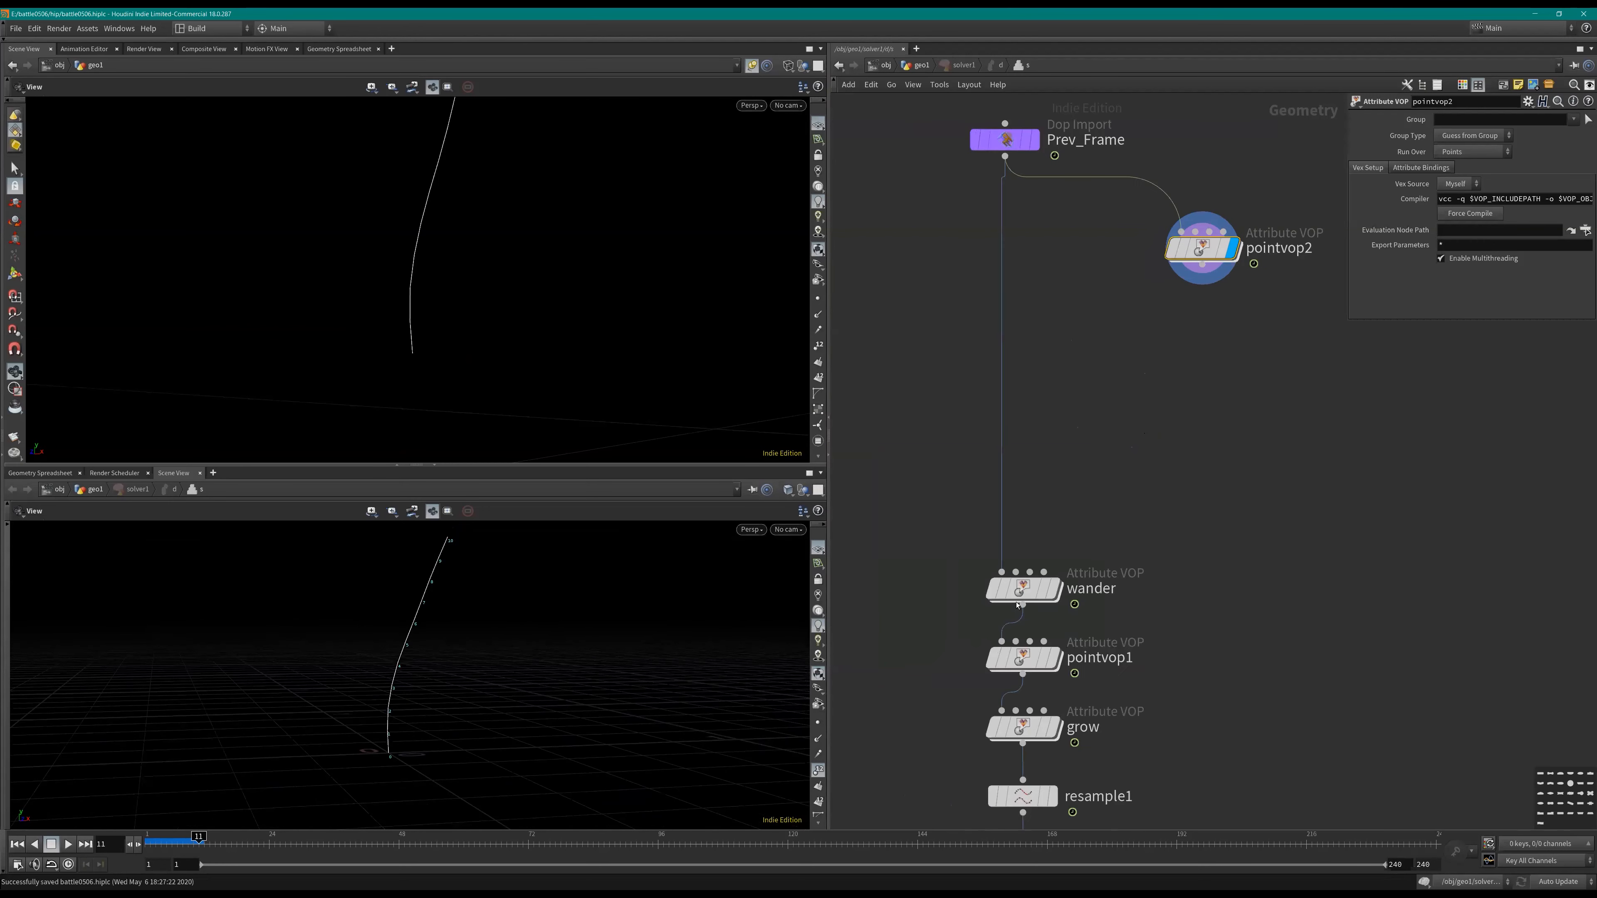
left_click(1023, 589)
scroll(856, 692, "down", 1)
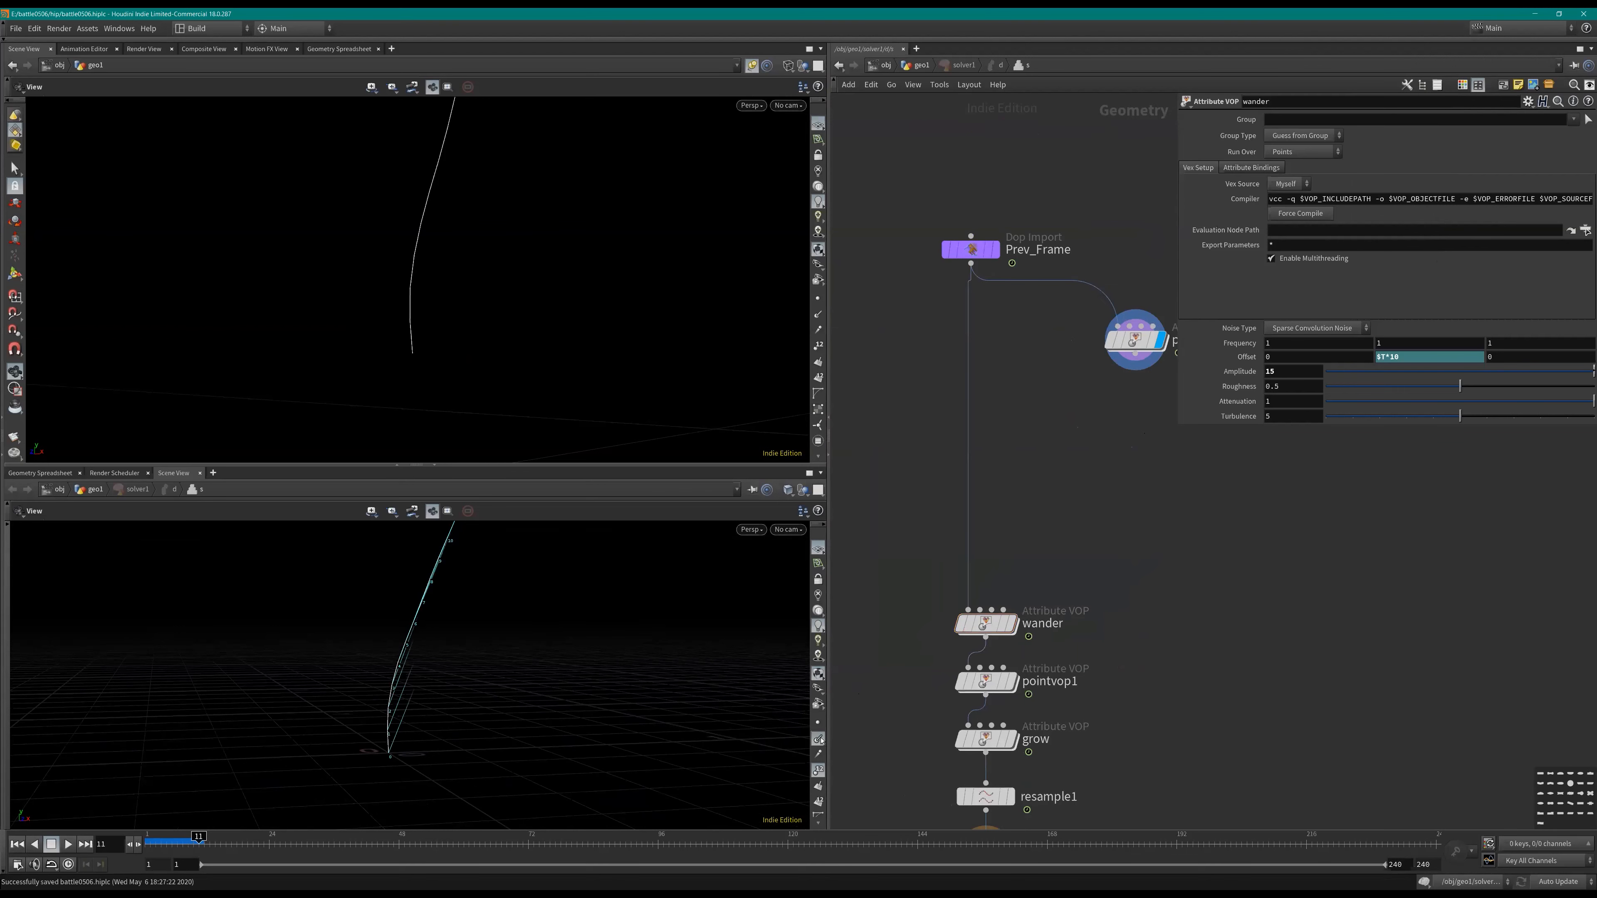
scroll(1123, 560, "down", 1)
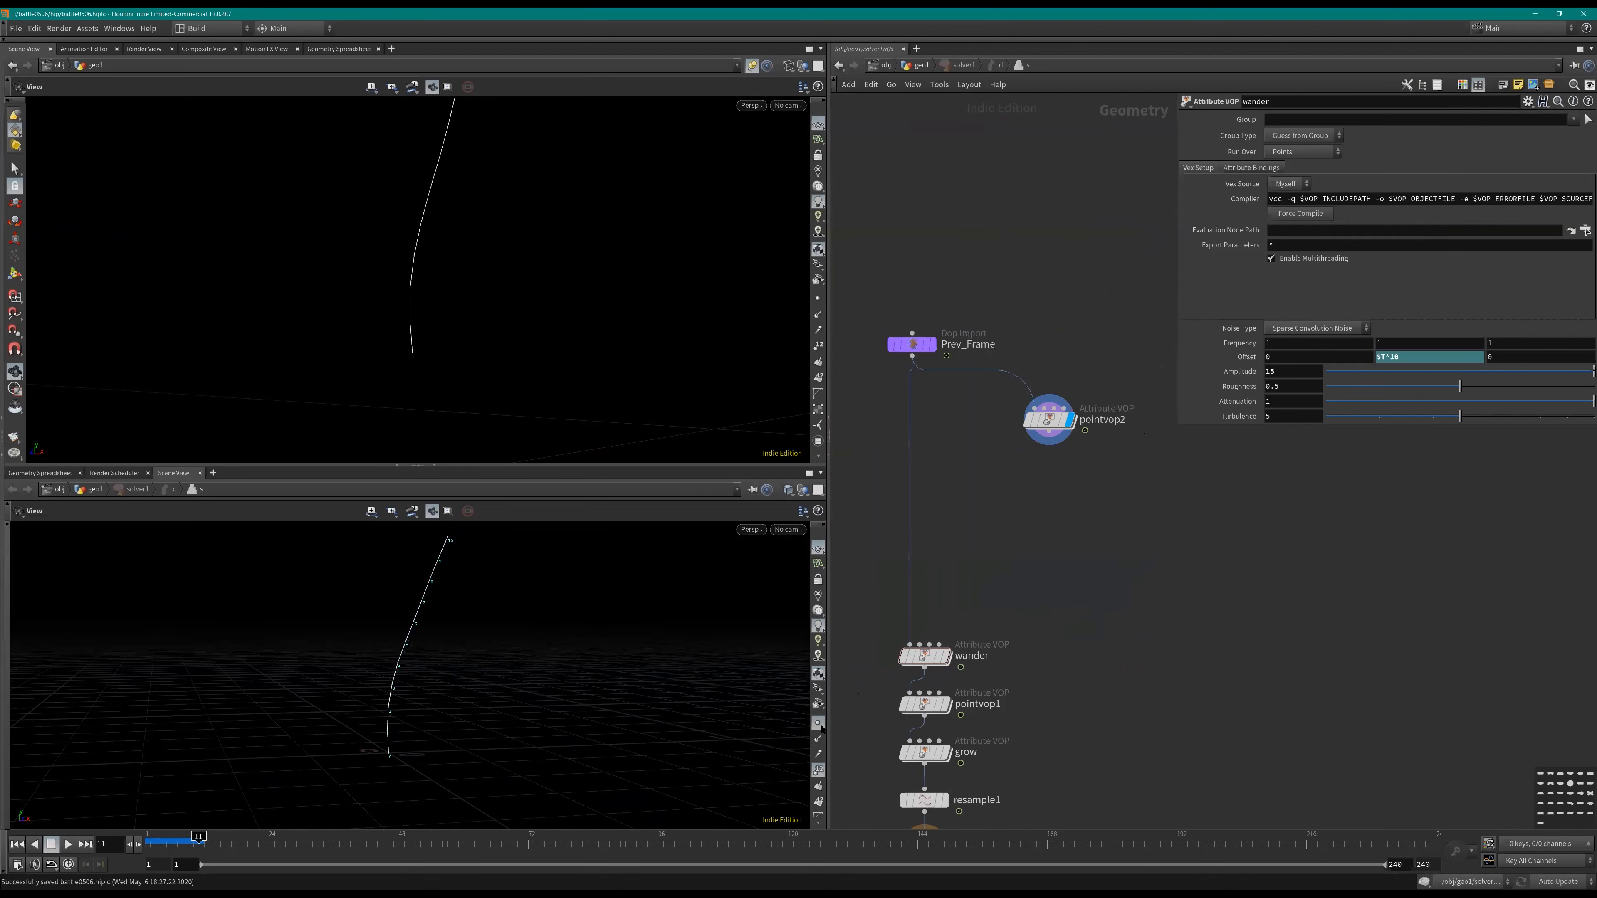
middle_click_drag(1082, 655, 1156, 567)
left_click(998, 665)
left_click_drag(1495, 120, 1429, 179)
left_click_drag(1167, 625, 884, 518)
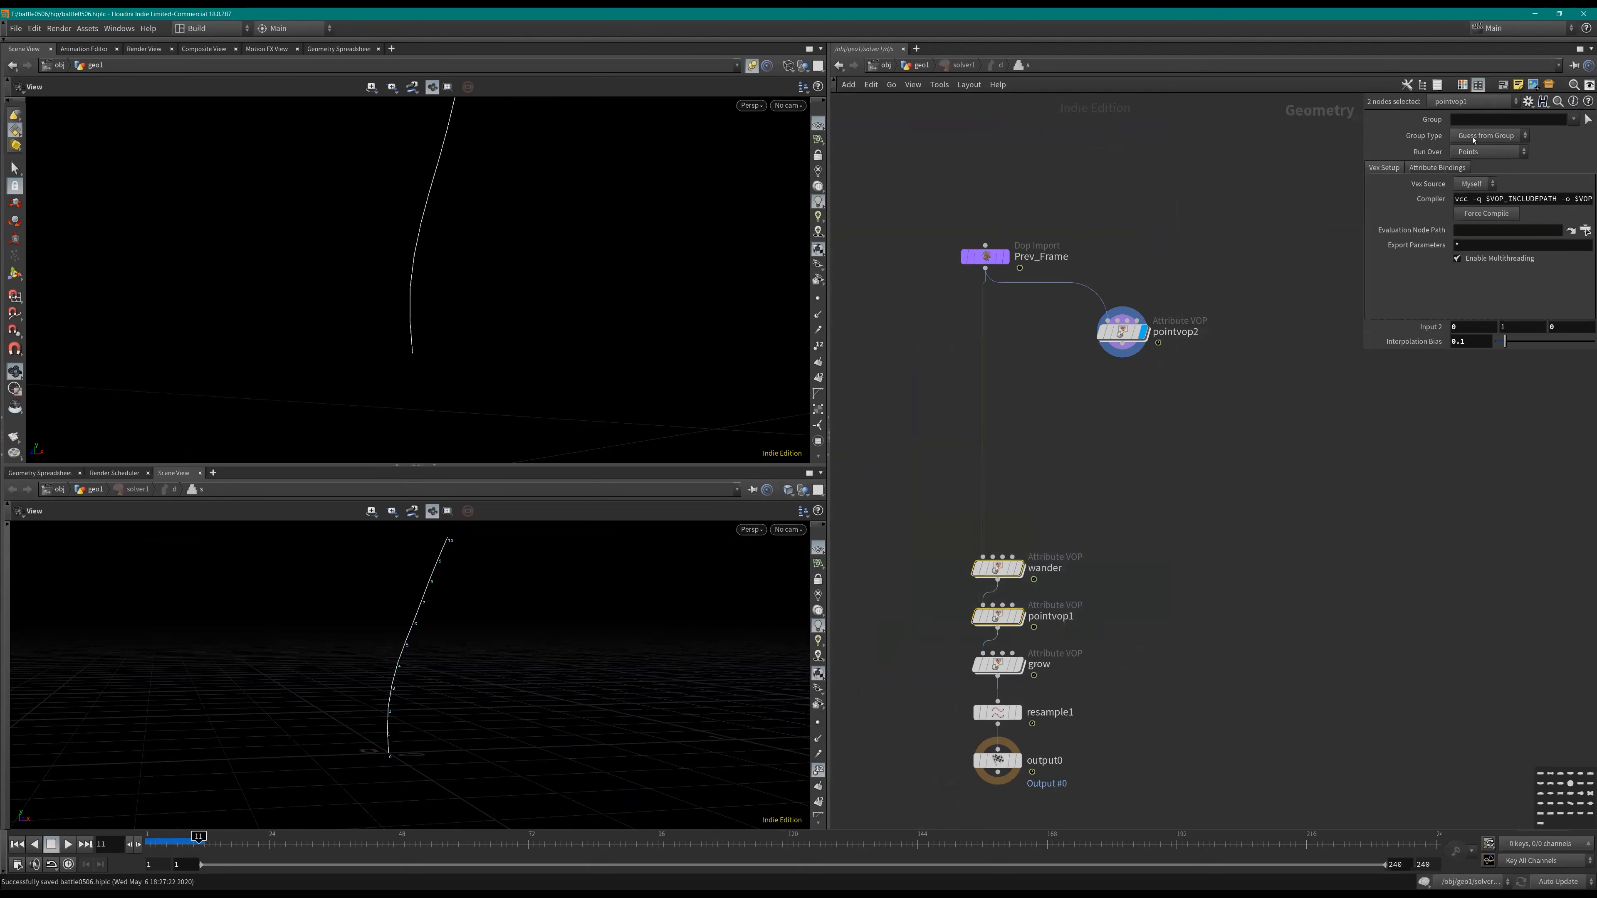
left_click(1489, 135)
left_click(1484, 189)
left_click(1482, 120)
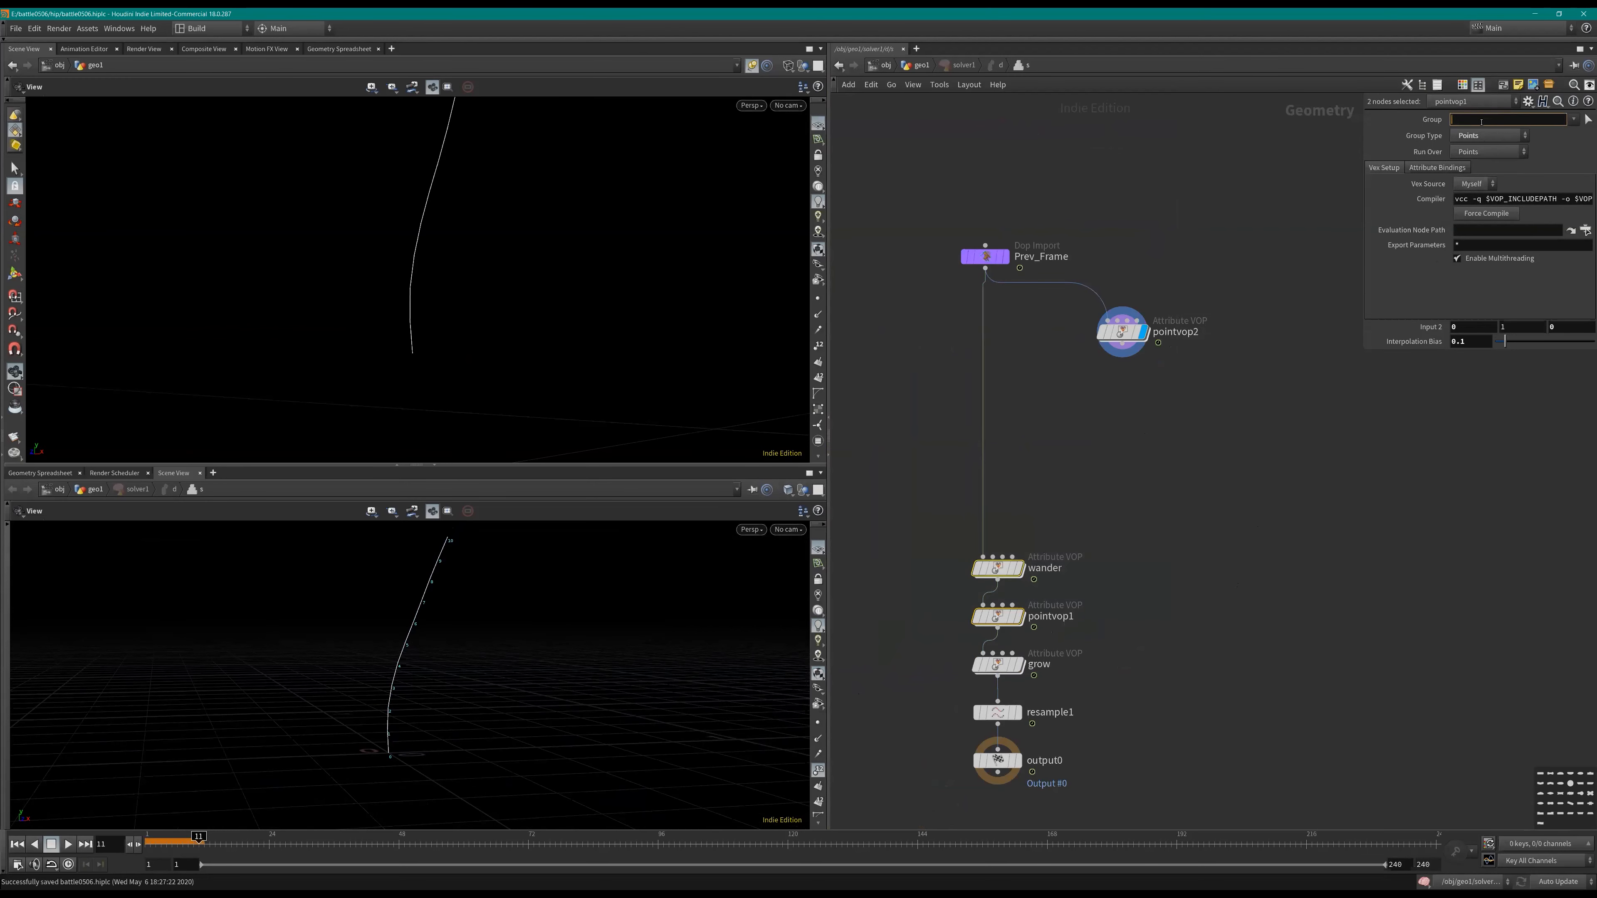
left_click(1306, 415)
Step: Inside pointvop2, add a Random node, rewind to frame 1 and wire ptnum into the Random node's position input
middle_click_drag(1264, 377, 1227, 422)
left_click(1086, 377)
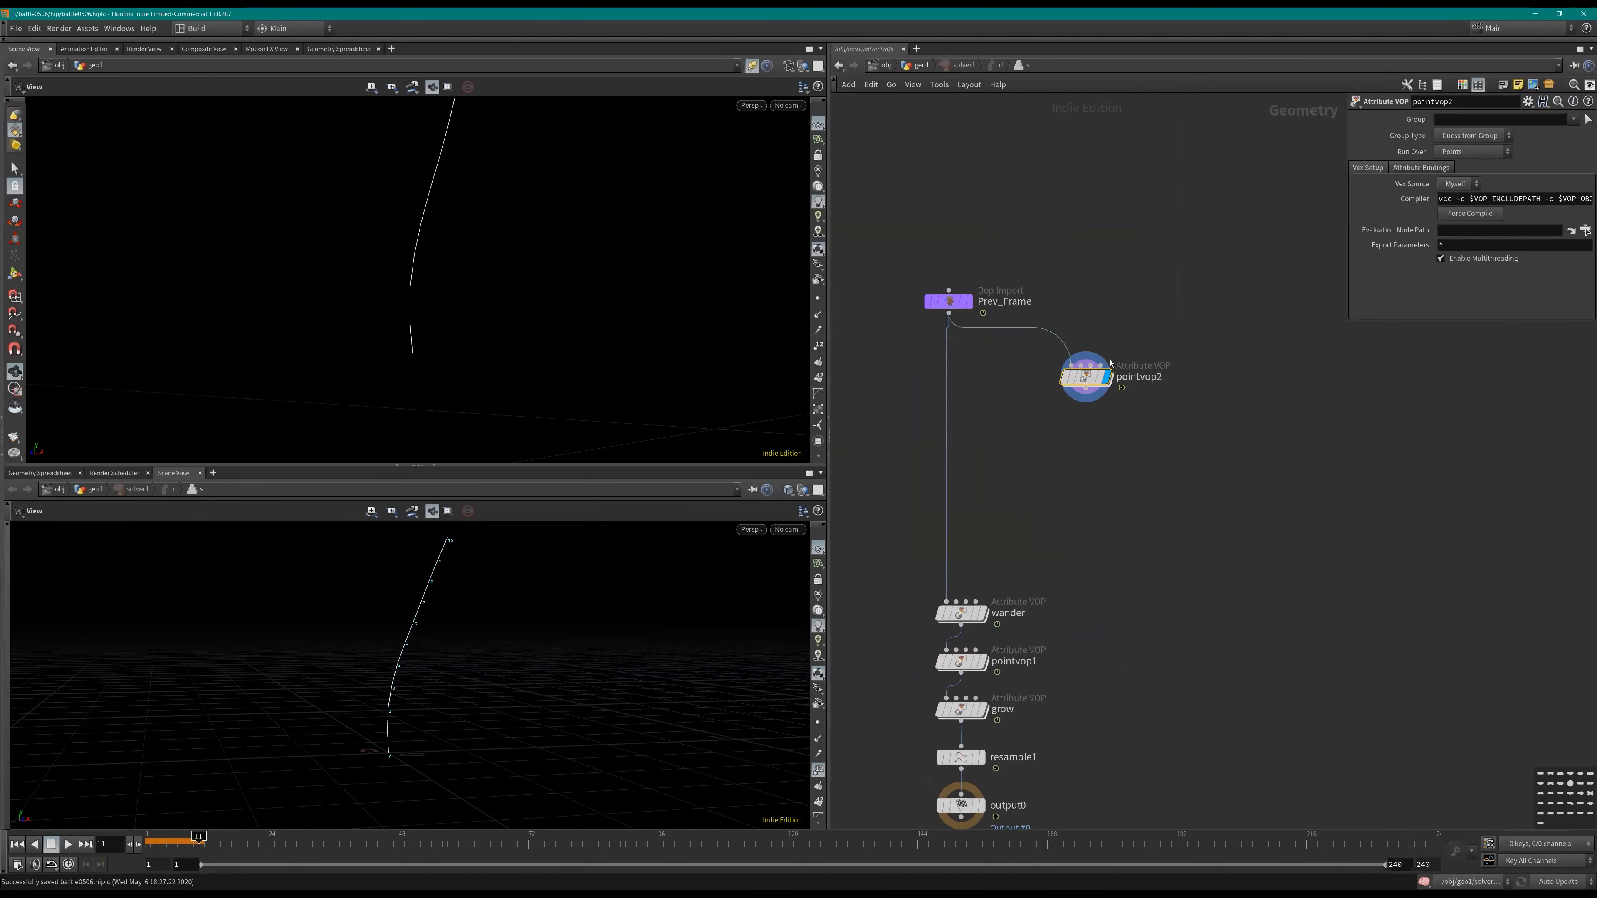
double_click(1097, 375)
key("Tab")
type("ran")
key("Return")
key("Return")
key("ctrl+Up")
scroll(974, 379, "up", 1)
middle_click_drag(984, 372, 1011, 365)
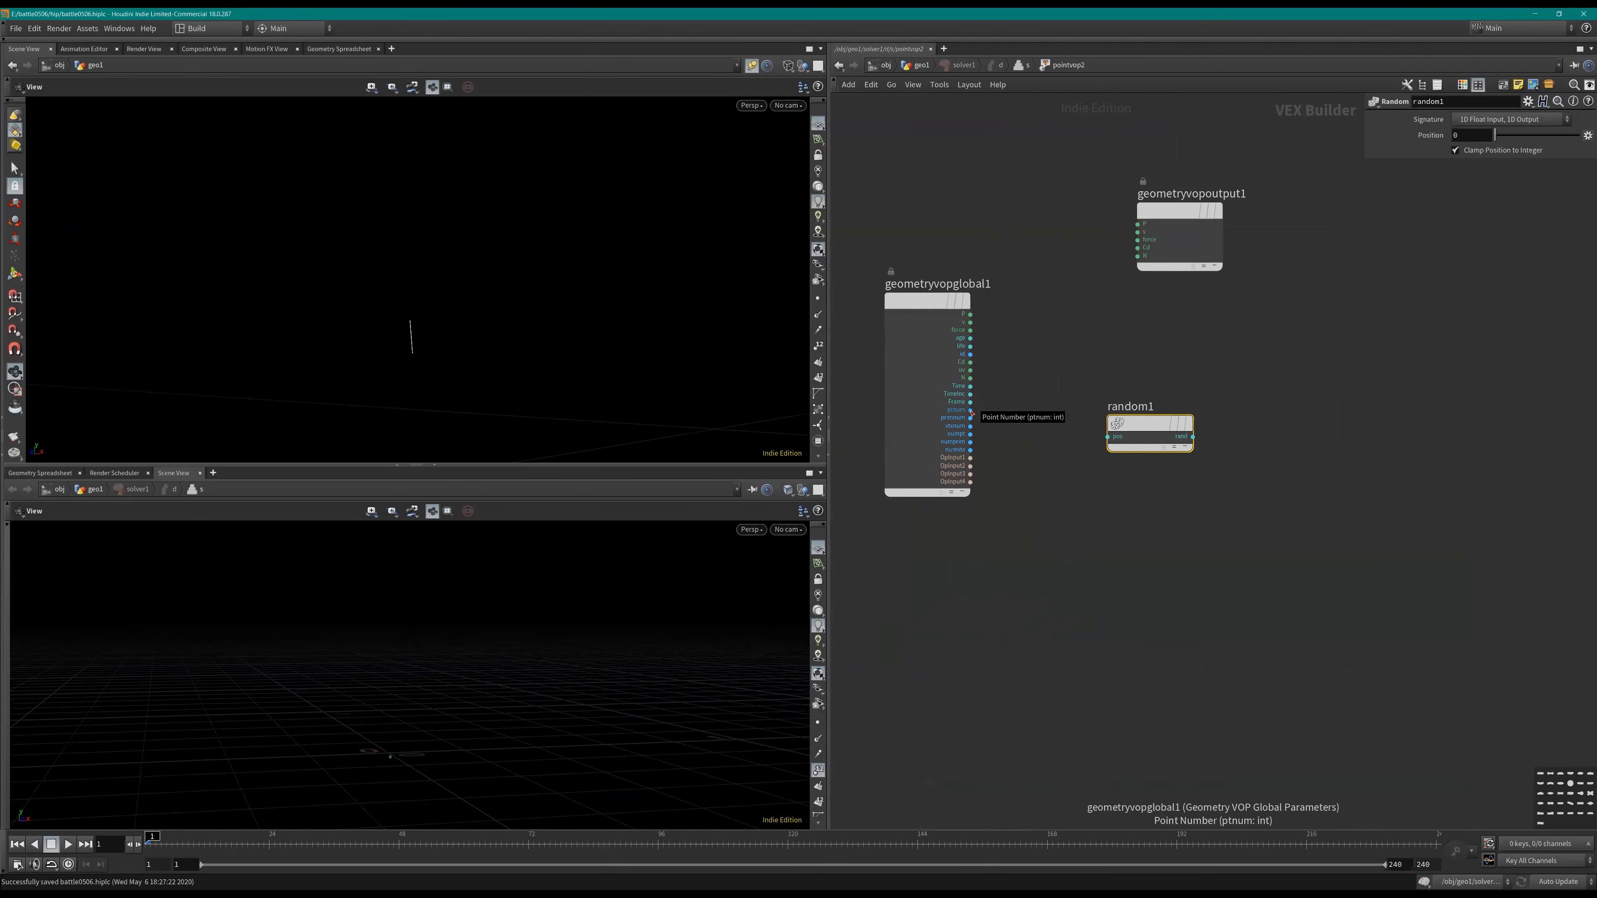
left_click_drag(970, 410, 1107, 437)
Step: Insert an Add node between ptnum and random1, with Frame as its first input and ptnum as its second
scroll(1156, 452, "down", 1)
middle_click_drag(1156, 451, 1094, 449)
left_click_drag(1083, 427, 1125, 464)
key("Tab")
type("add")
key("Return")
left_click(1030, 472)
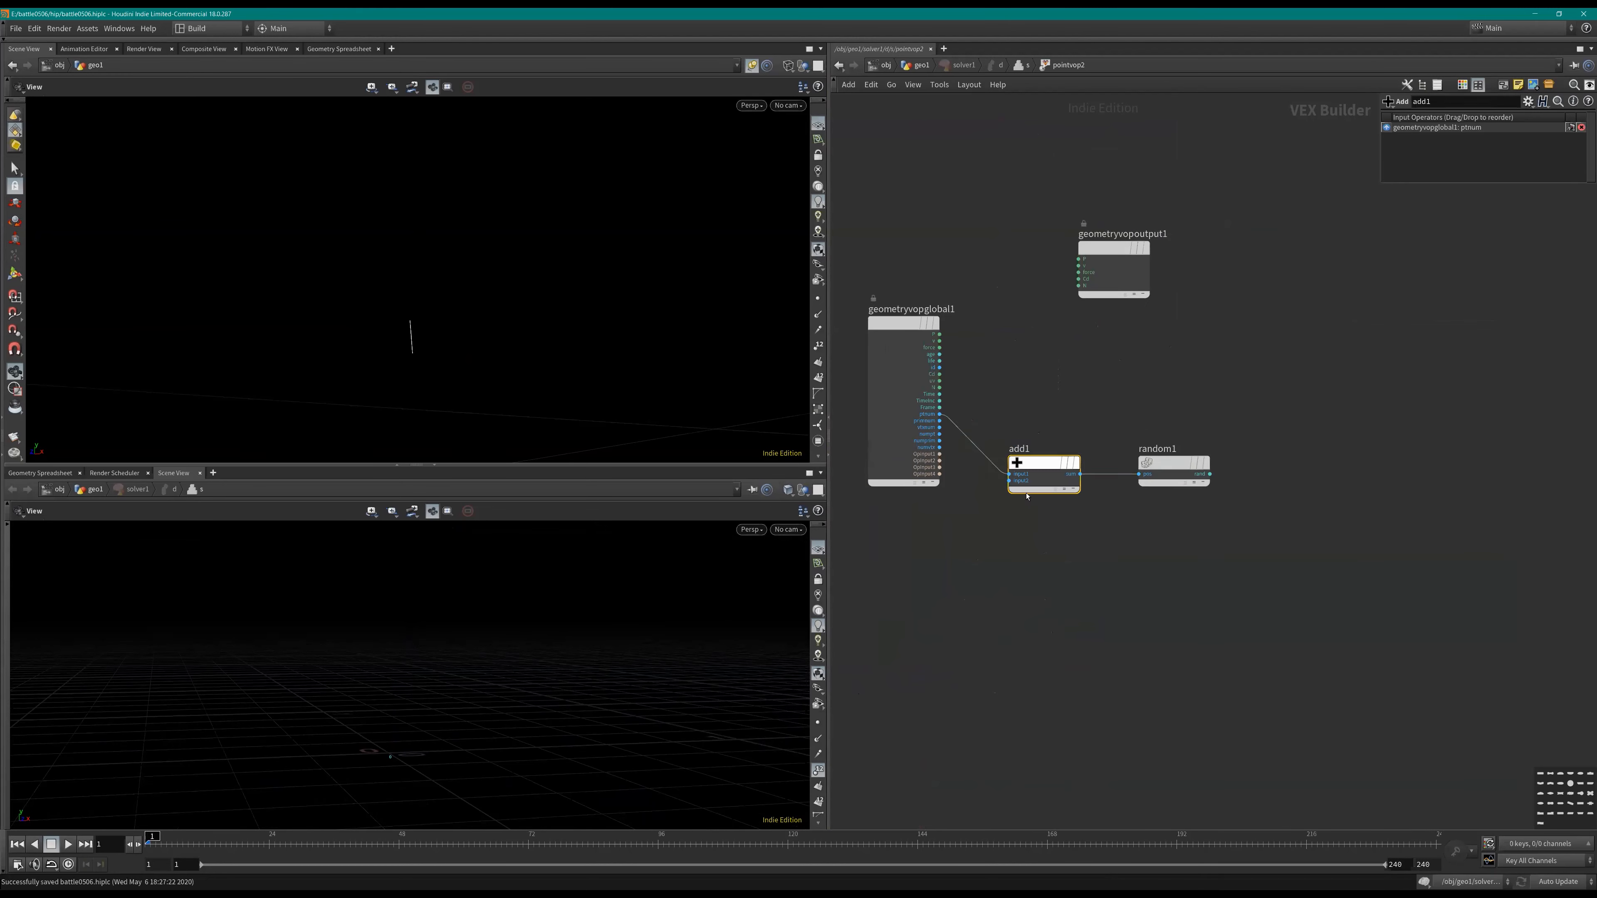
scroll(1022, 469, "up", 2)
left_click(1005, 472)
left_click(1109, 369)
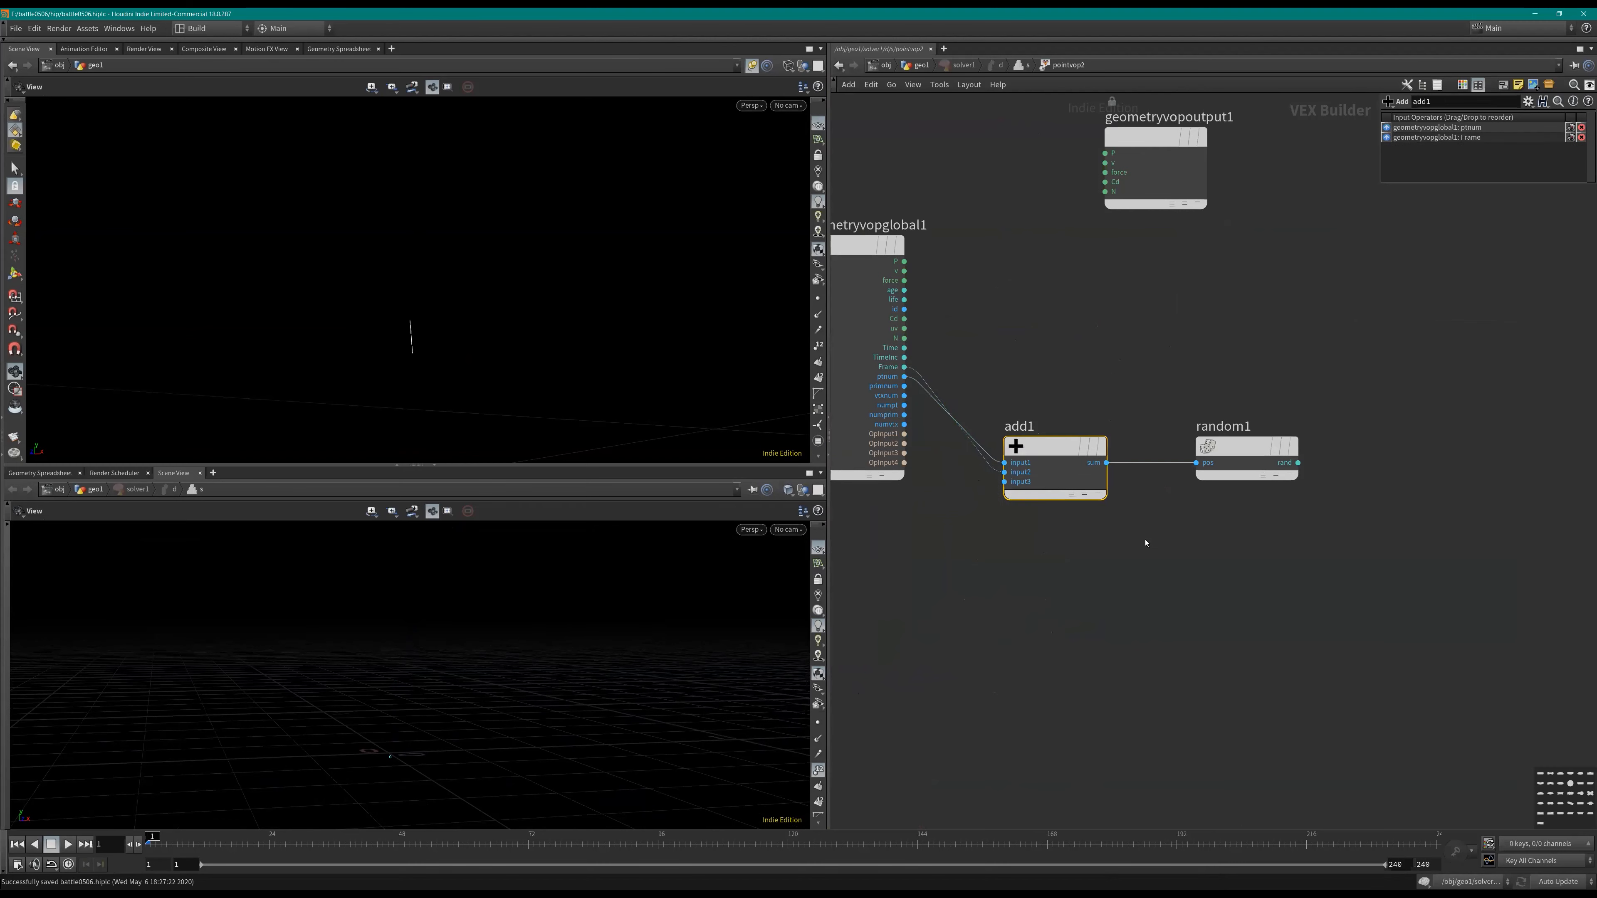
Step: Promote add1's third input to a float parameter labelled Seed
middle_click_drag(1144, 546, 1189, 537)
right_click(1051, 477)
left_click(1054, 482)
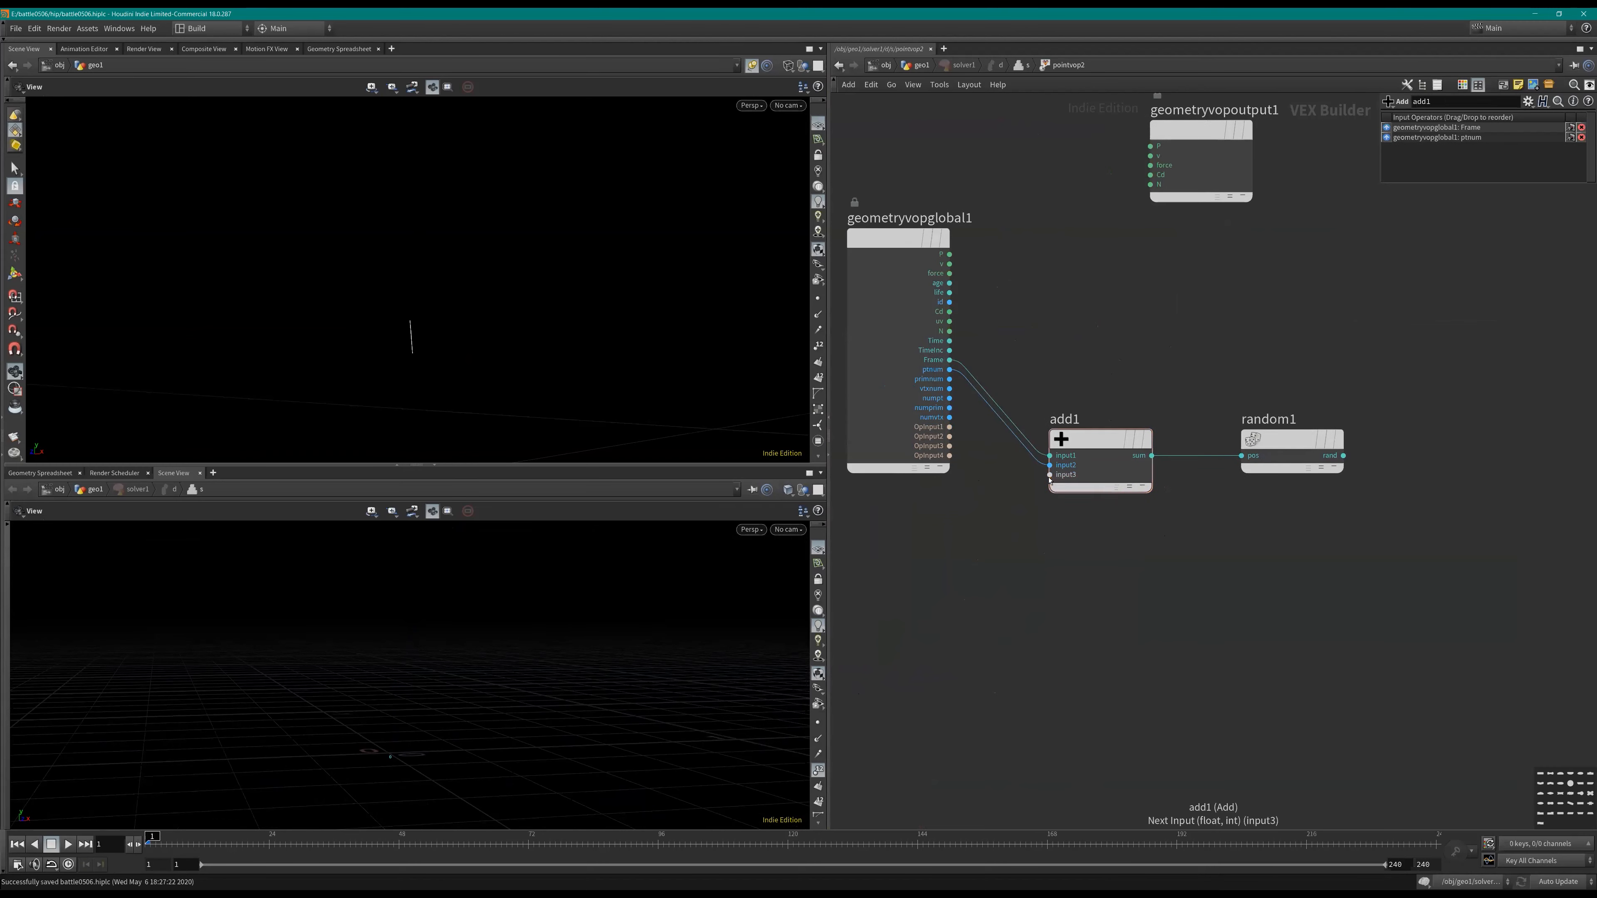
left_click(1383, 175)
left_click(1384, 185)
left_click_drag(1418, 146, 1337, 146)
type("Seed")
key("Return")
Step: Save the scene file, expand the network editor to full size and leave more room before the geometry output node
left_click(1102, 631)
scroll(1102, 631, "down", 2)
middle_click_drag(1102, 631, 968, 628)
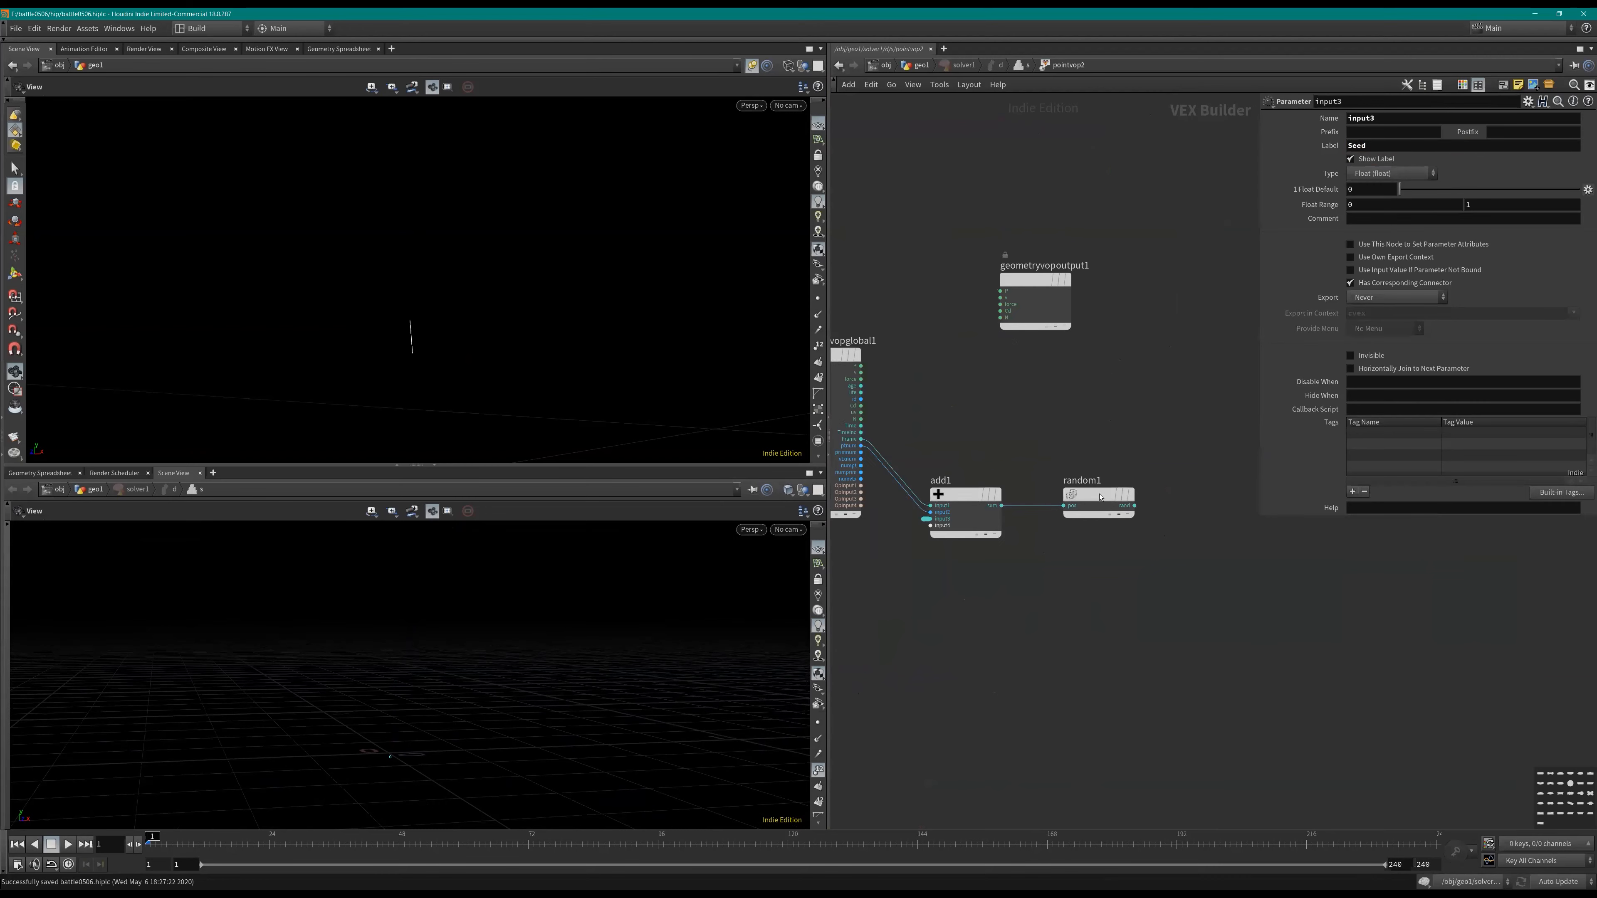
middle_click_drag(1119, 495, 1103, 494)
key("ctrl+b")
scroll(838, 475, "up", 2)
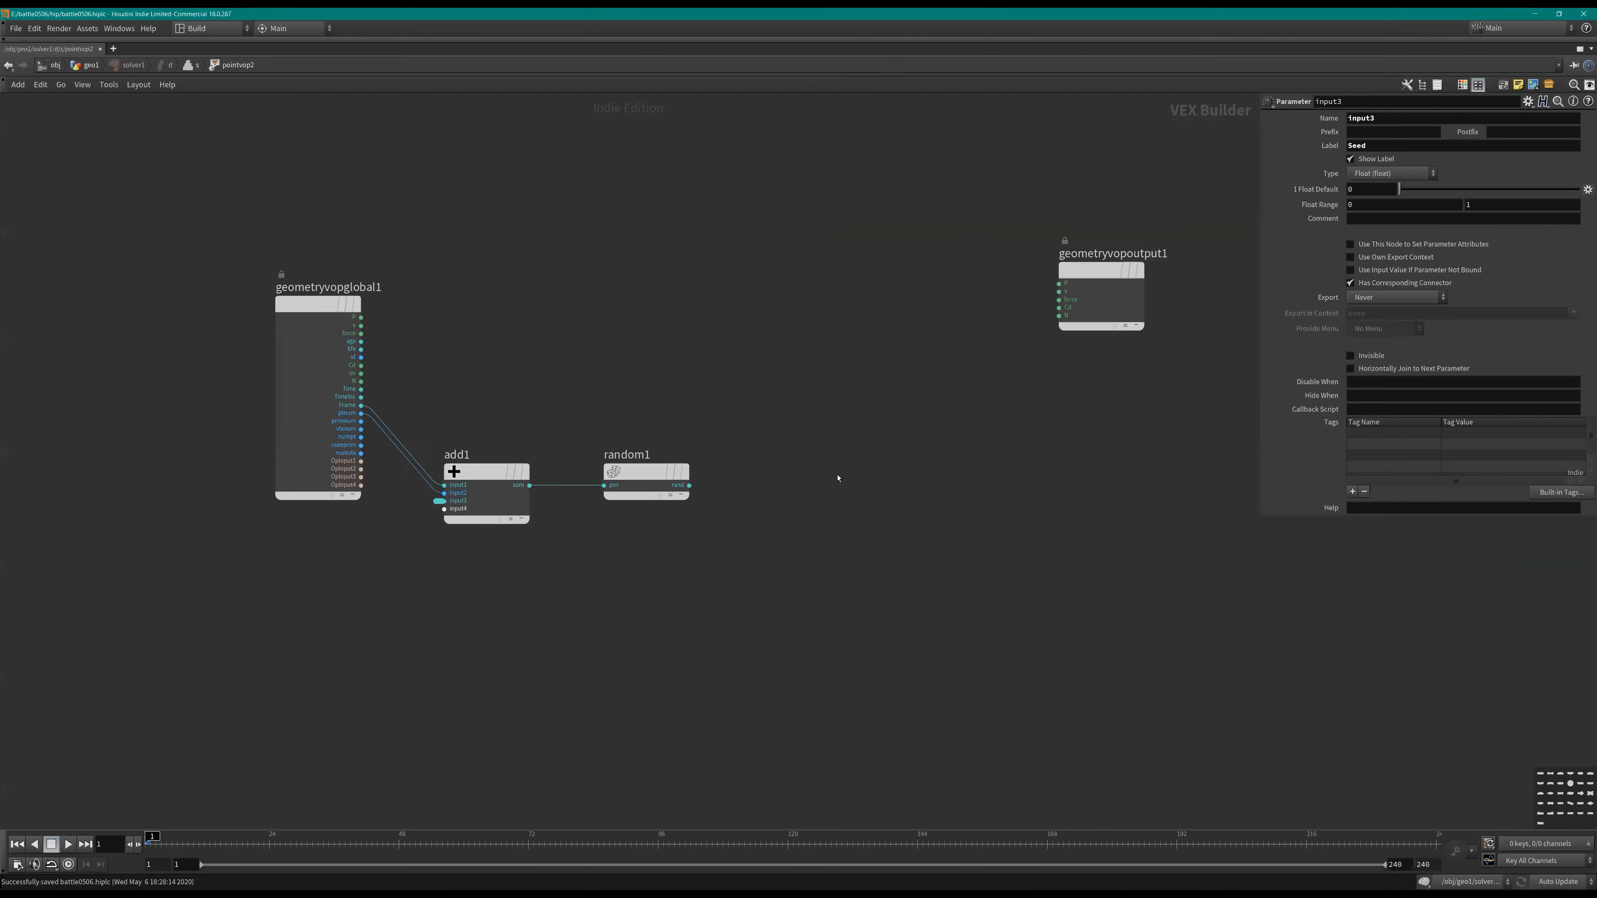
Step: Add a Compare node fed by random1's output and set its test to Less Than
key("Tab")
type("com")
key("Return")
left_click(733, 533)
scroll(734, 533, "up", 2)
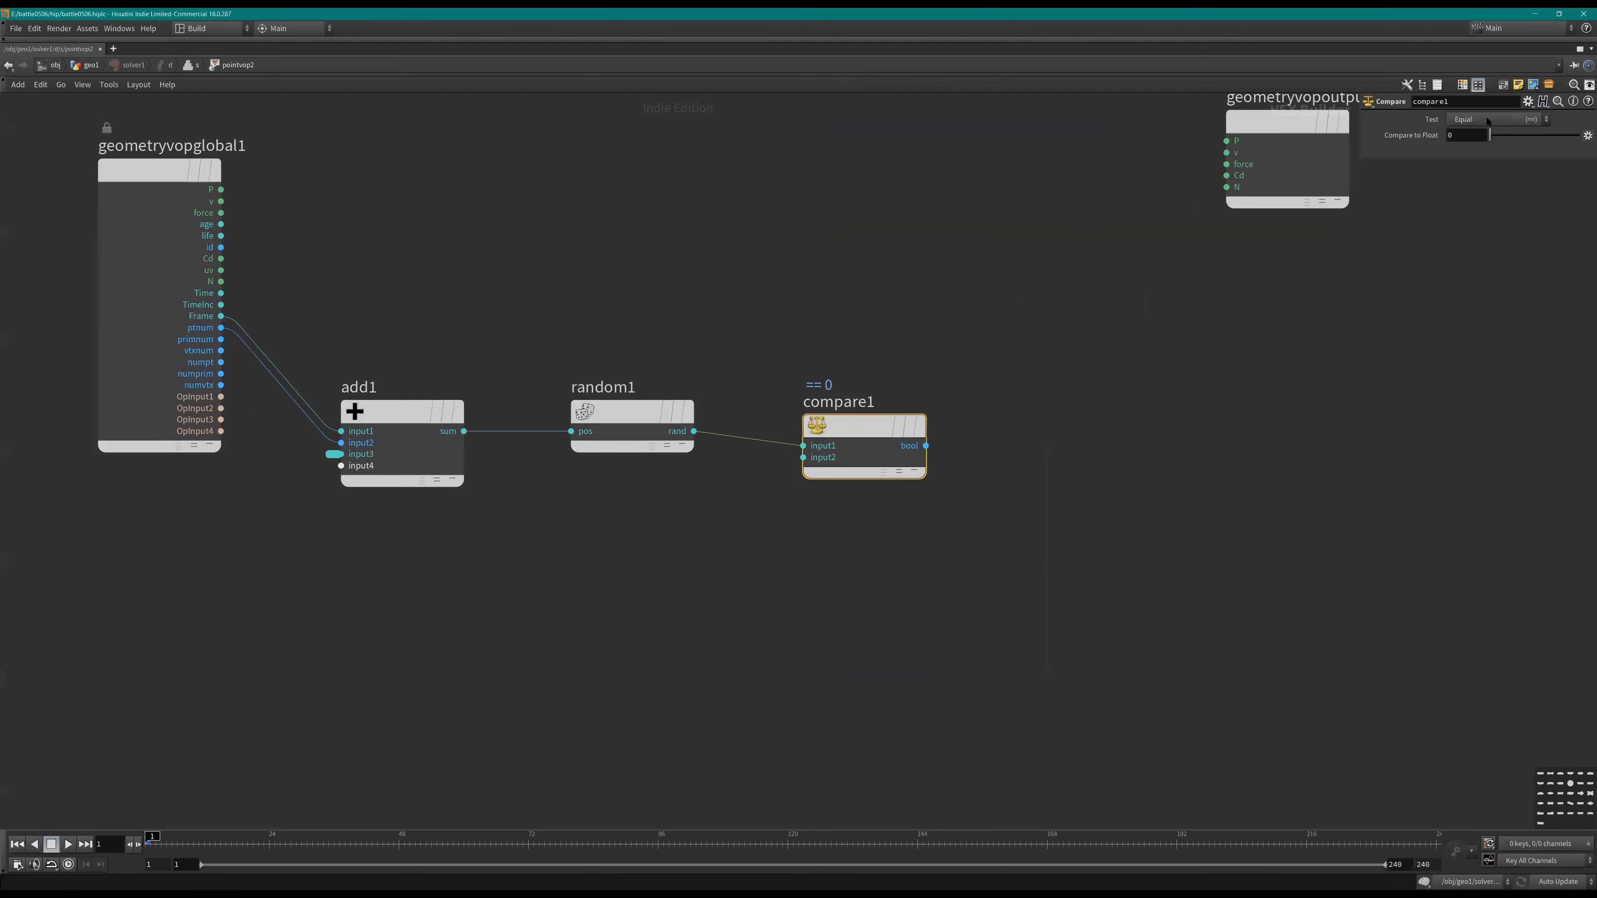
left_click(1488, 121)
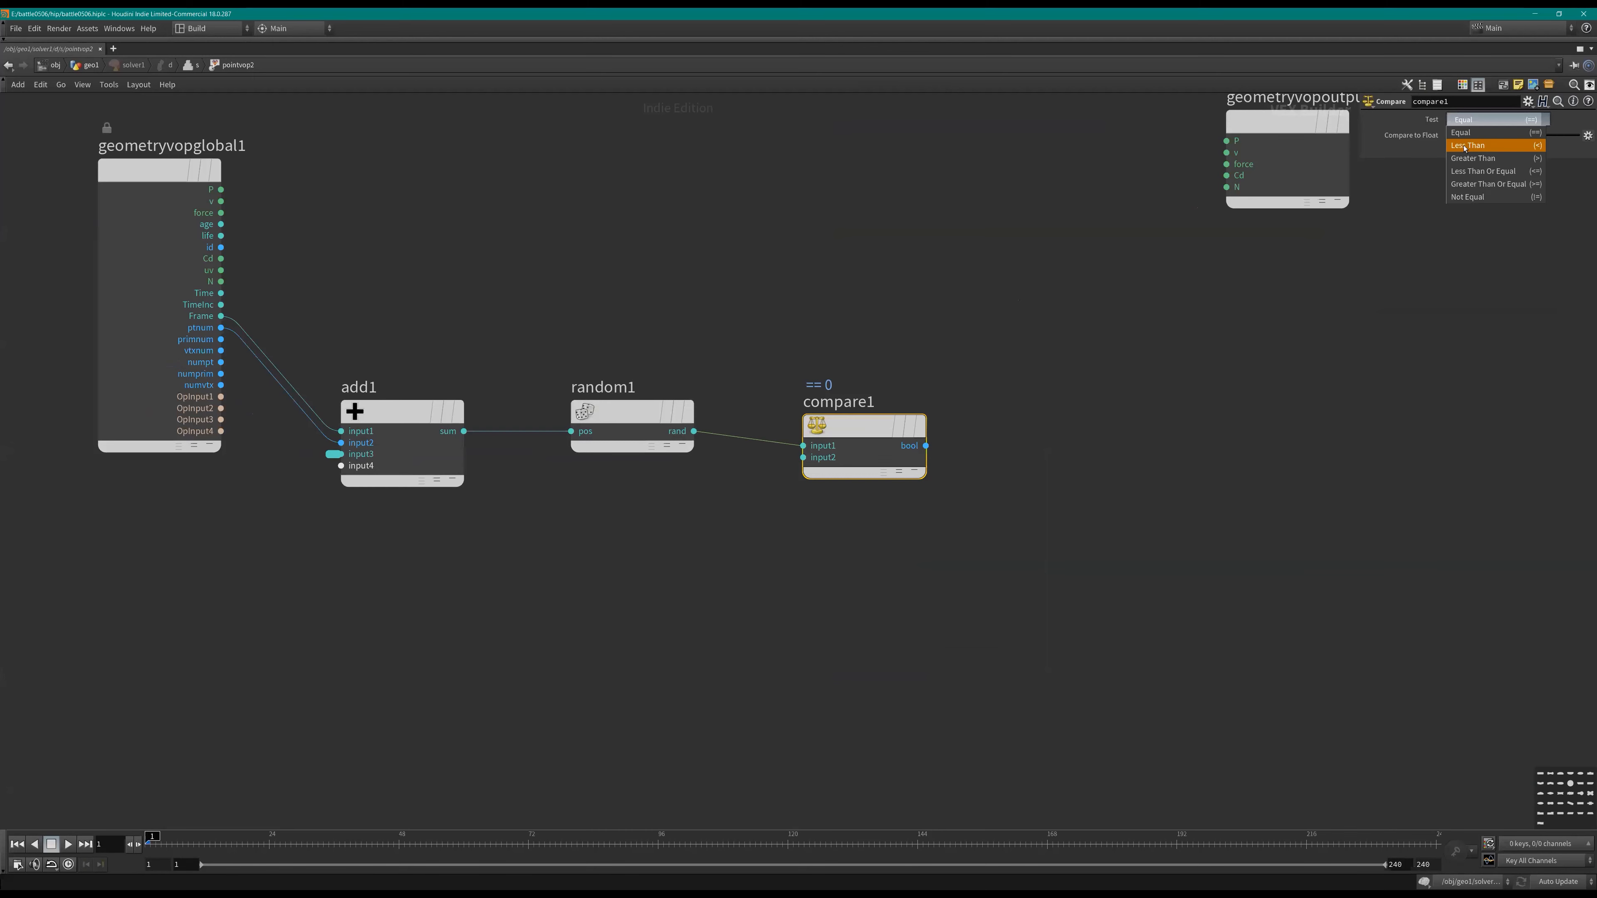
left_click(1465, 146)
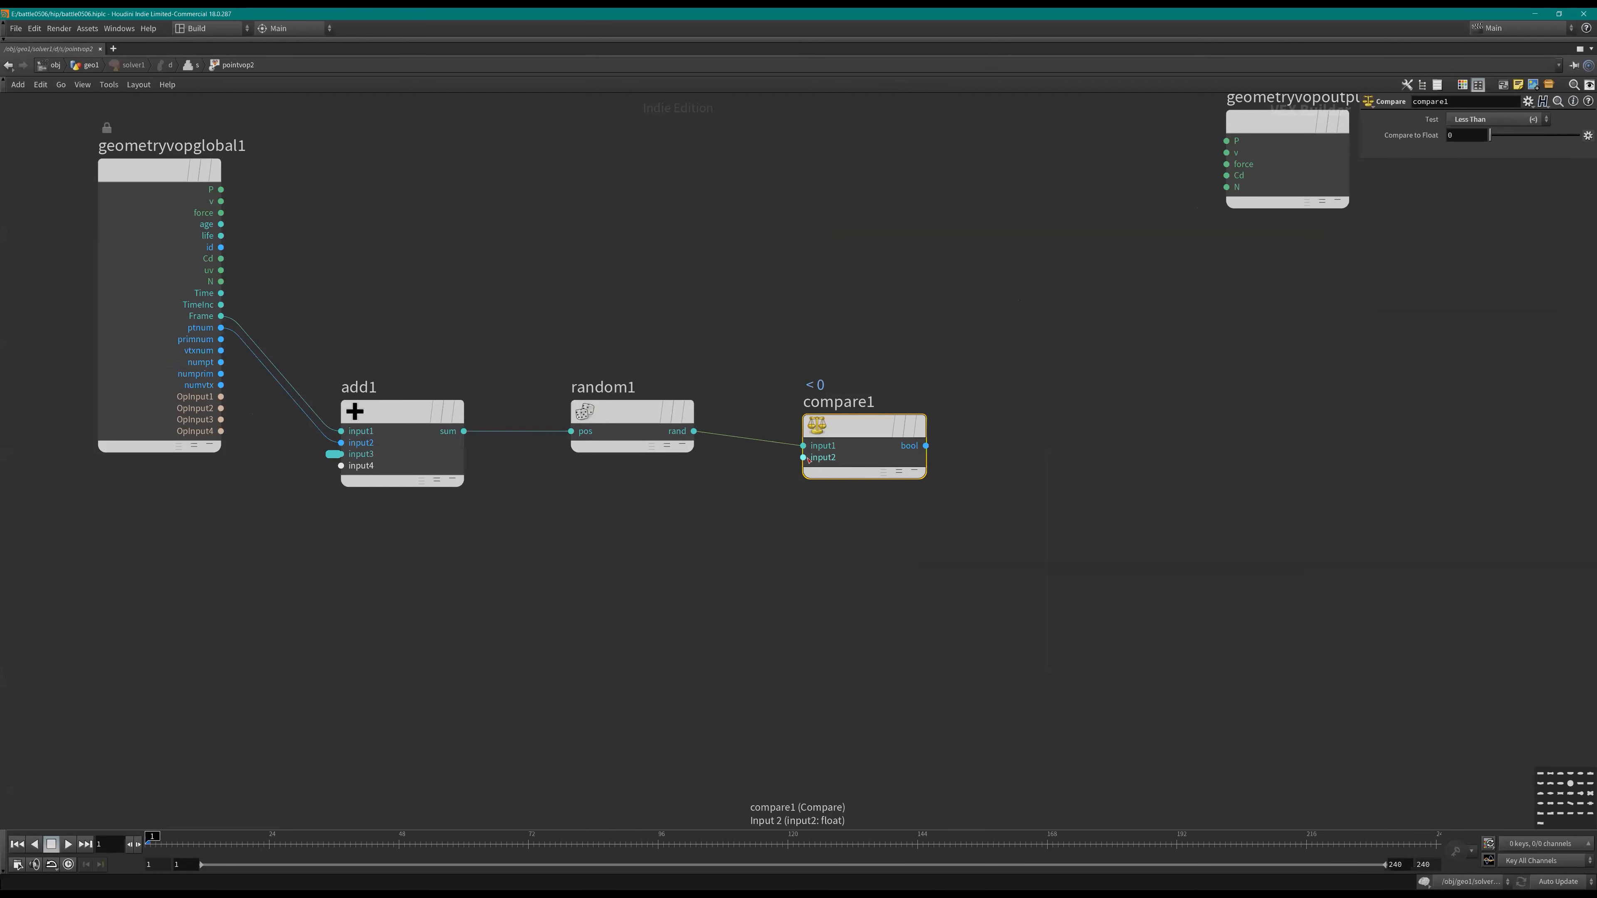
Step: Promote compare1's second input to a parameter labelled Chance and save the scene file
left_click(1402, 146)
type("Chance")
key("Return")
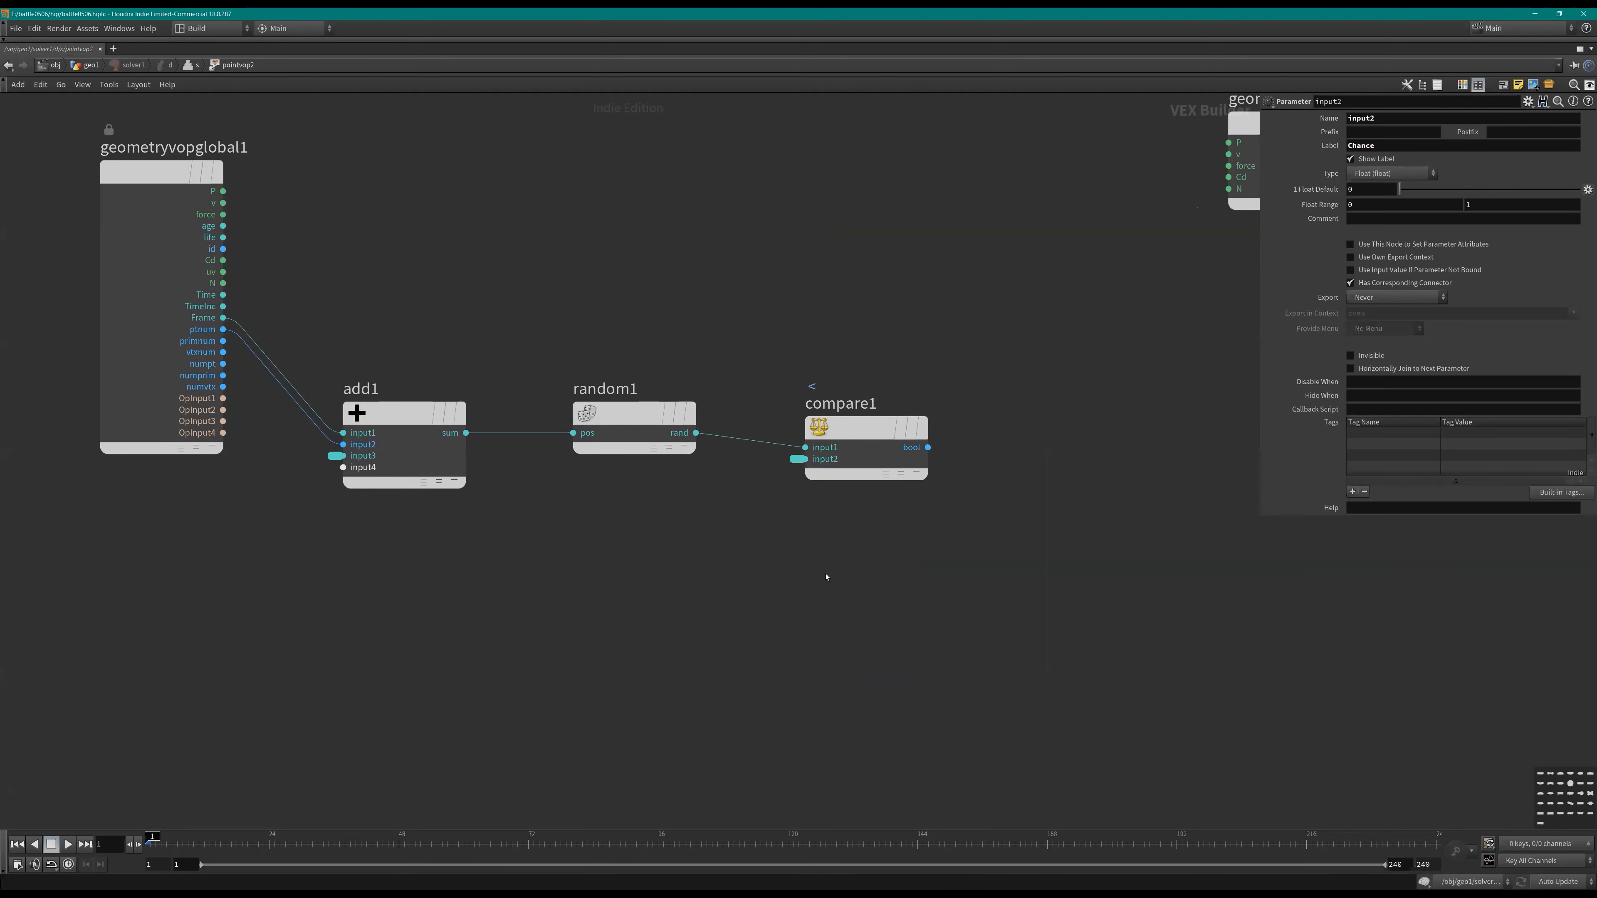
key("ctrl+s")
Step: Wire compare1's result through a Float to Vector node's first component into the Cd output, setting Component 3 to 1
key("h")
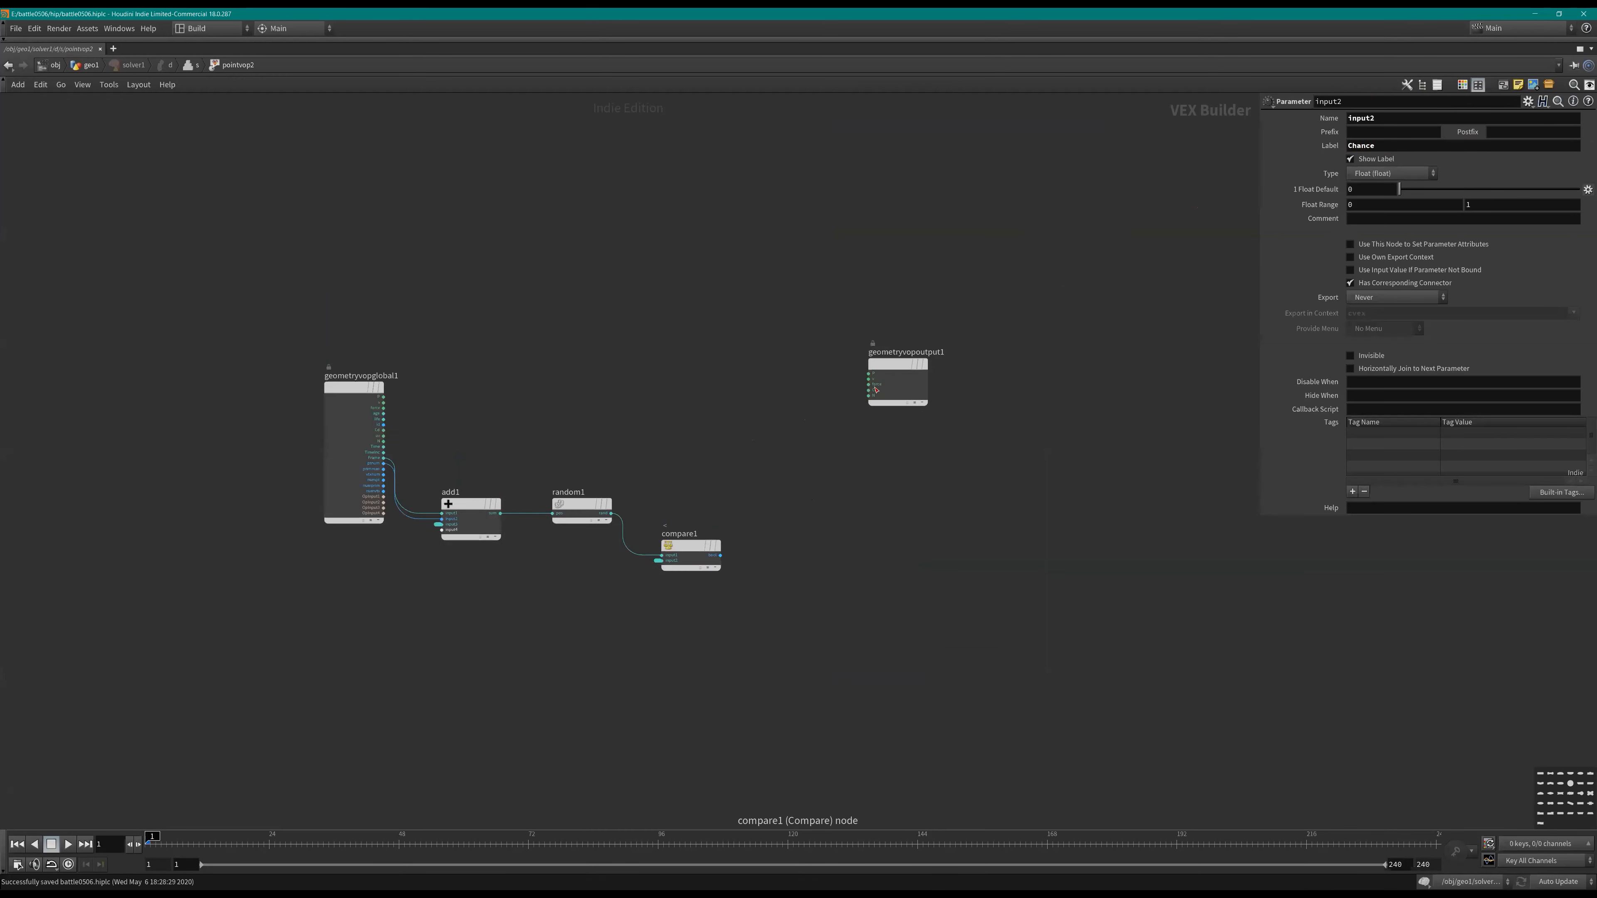
left_click(742, 621)
key("Tab")
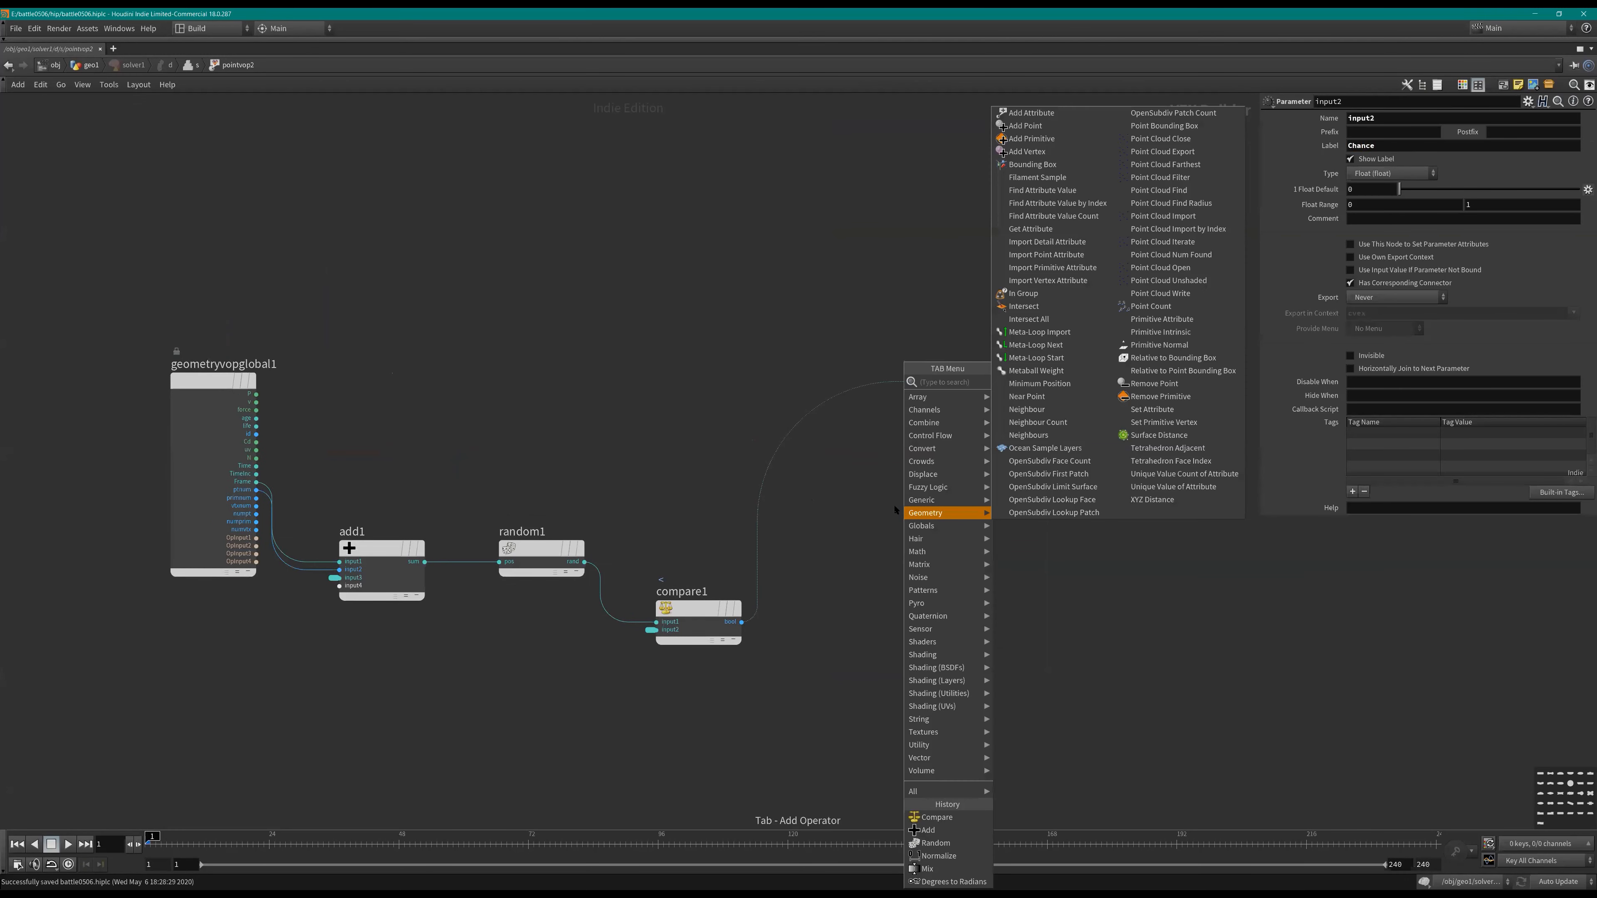
left_click(895, 511)
right_click(848, 386)
type("float")
left_click(940, 421)
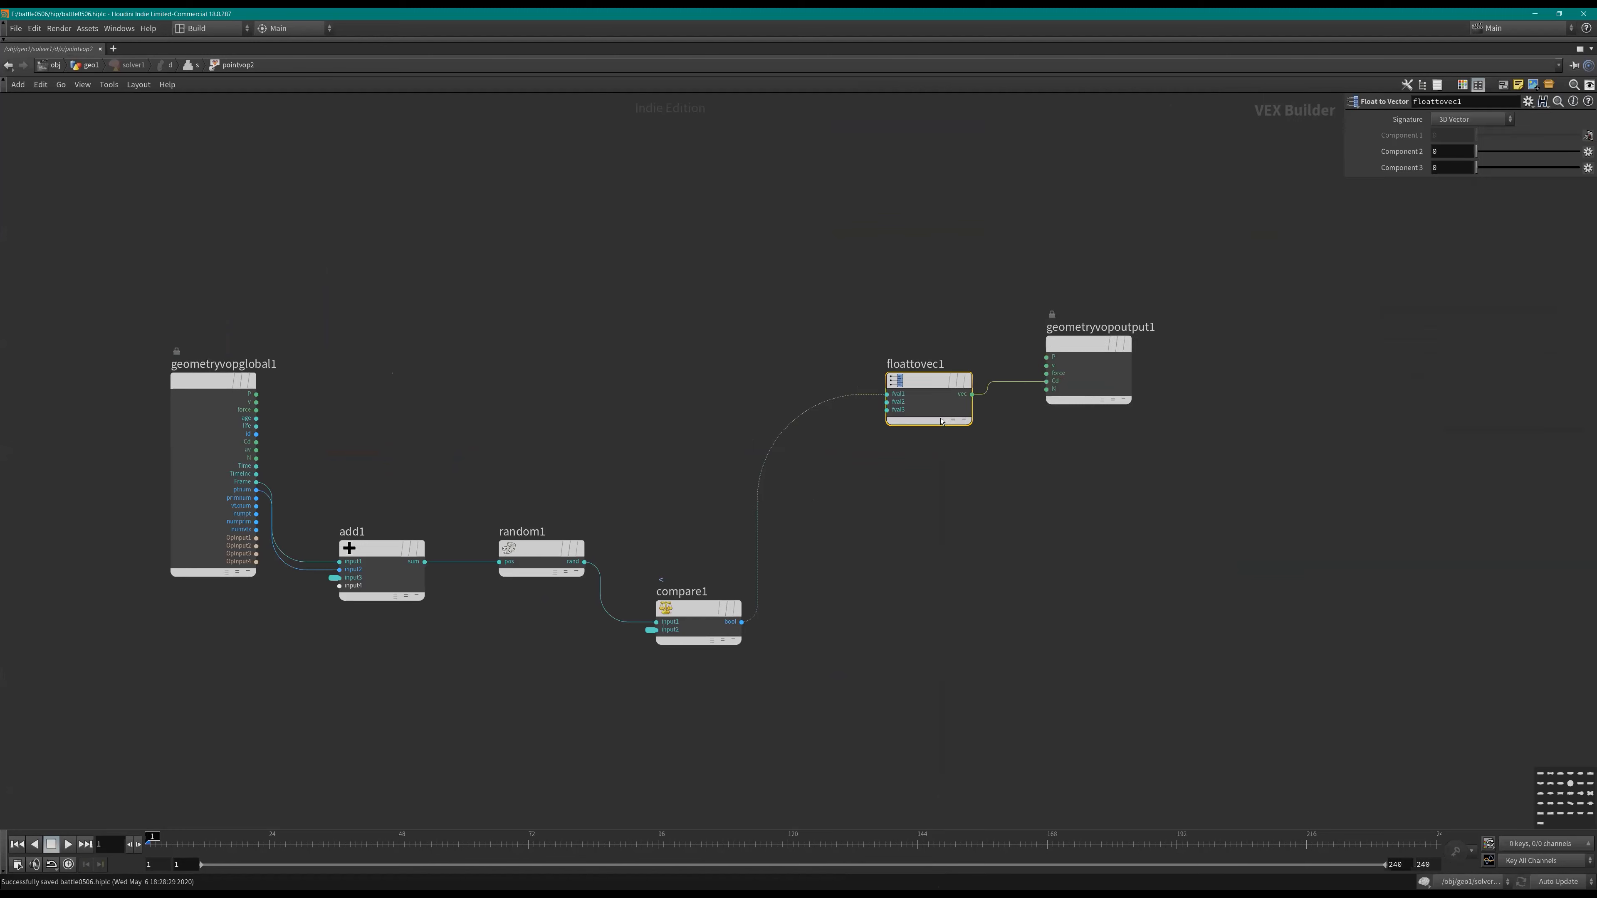
left_click(1450, 168)
type("1")
key("Return")
Step: Restore the split pane layout and step the timeline forward to frame 9 to check the point colours
middle_click_drag(947, 539, 1050, 492)
key("ctrl+b")
middle_click_drag(988, 649, 1051, 606)
key("Right")
key("Right")
key("Right")
key("Right")
key("Right")
key("Right")
Step: Return to the solver network, rewind to frame 1 and set pointvop2's Chance to 0.2
key("ctrl+Up")
key("u")
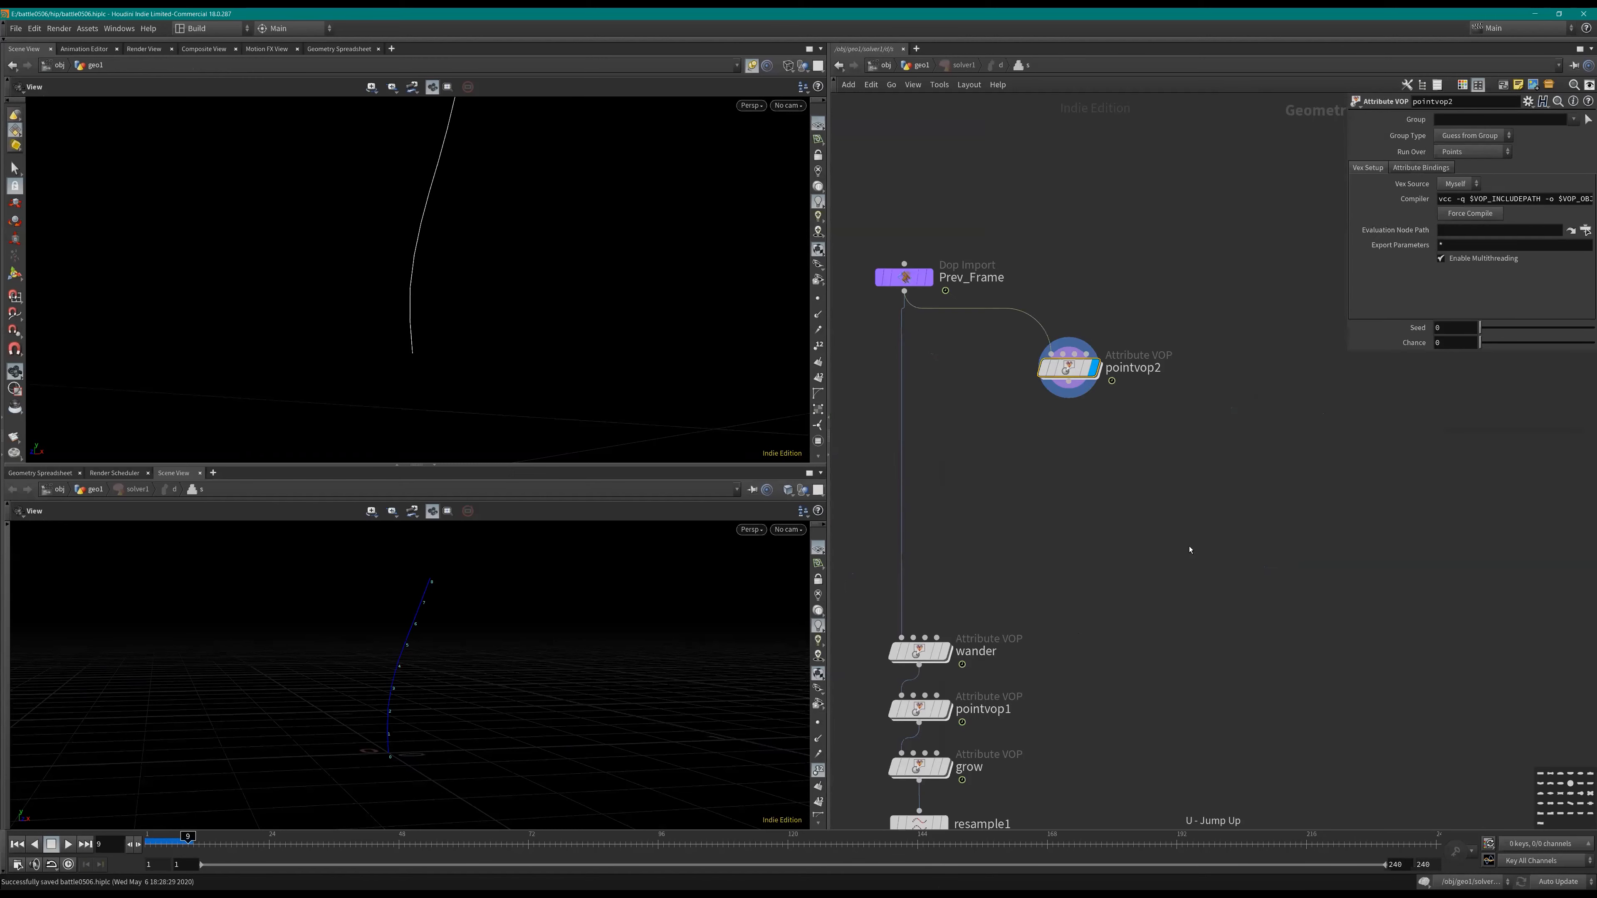
left_click(1454, 342)
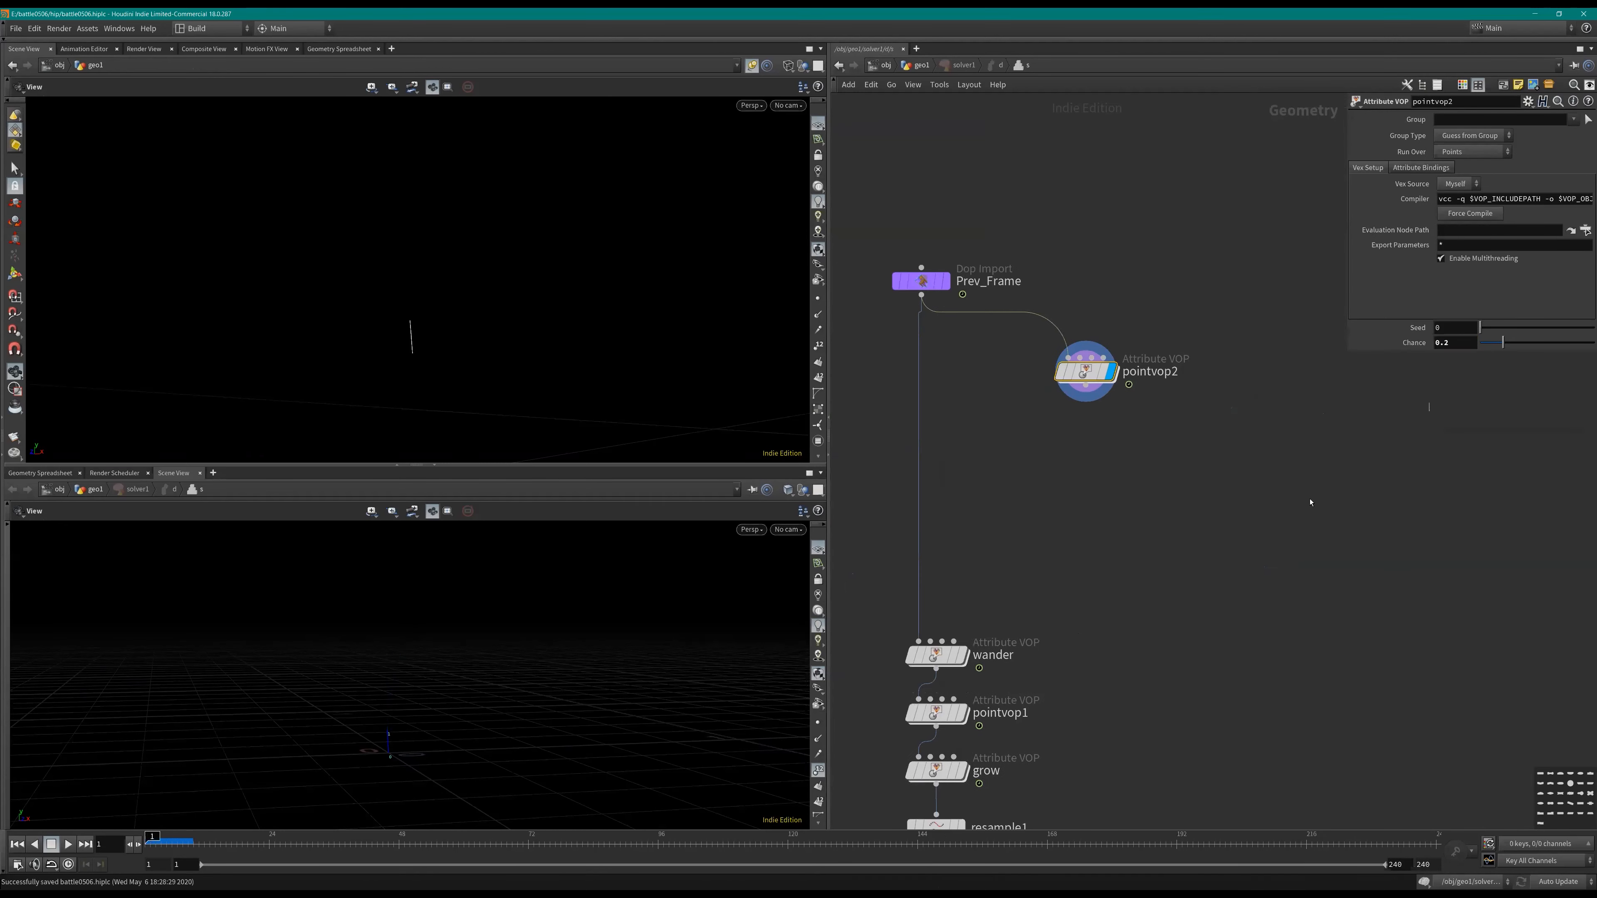
Step: Play the simulation to check the point colours, and rewind the timeline to frame 1
key("Up")
key("Up")
scroll(485, 686, "down", 3)
middle_click_drag(485, 686, 460, 742)
key("Up")
key("ctrl+Up")
Step: Inside pointvop2, add a Bind node with type Integer and the attribute name branched
left_click(1086, 372)
middle_click_drag(1090, 518, 1139, 492)
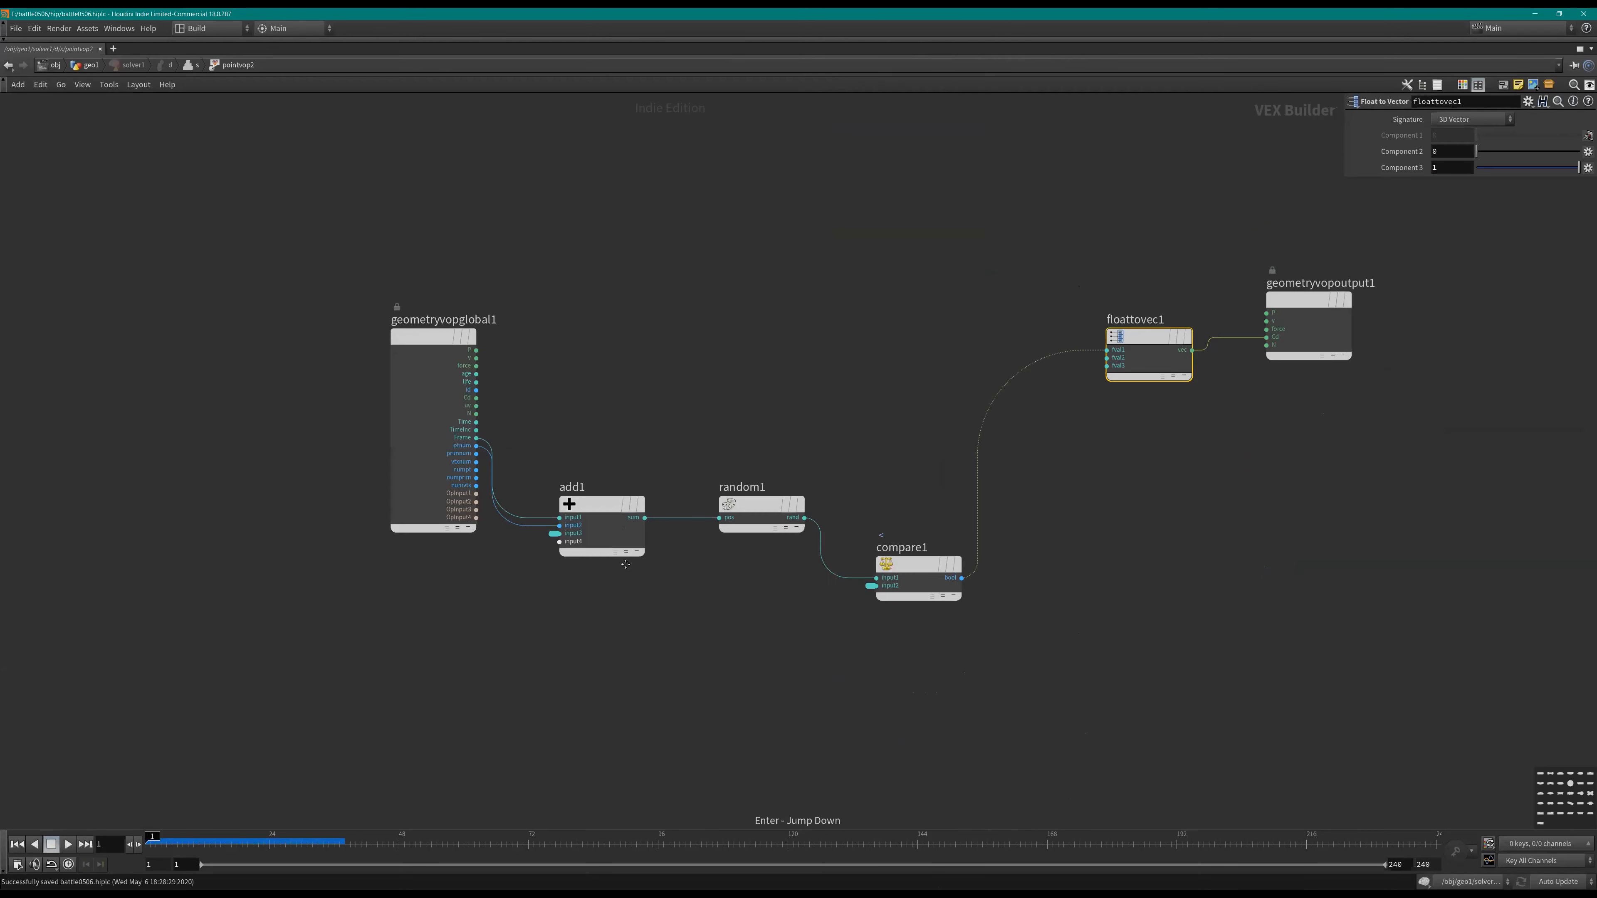
mouse_move(508, 306)
left_click_drag(508, 305, 457, 387)
left_click(968, 462)
left_click(980, 250)
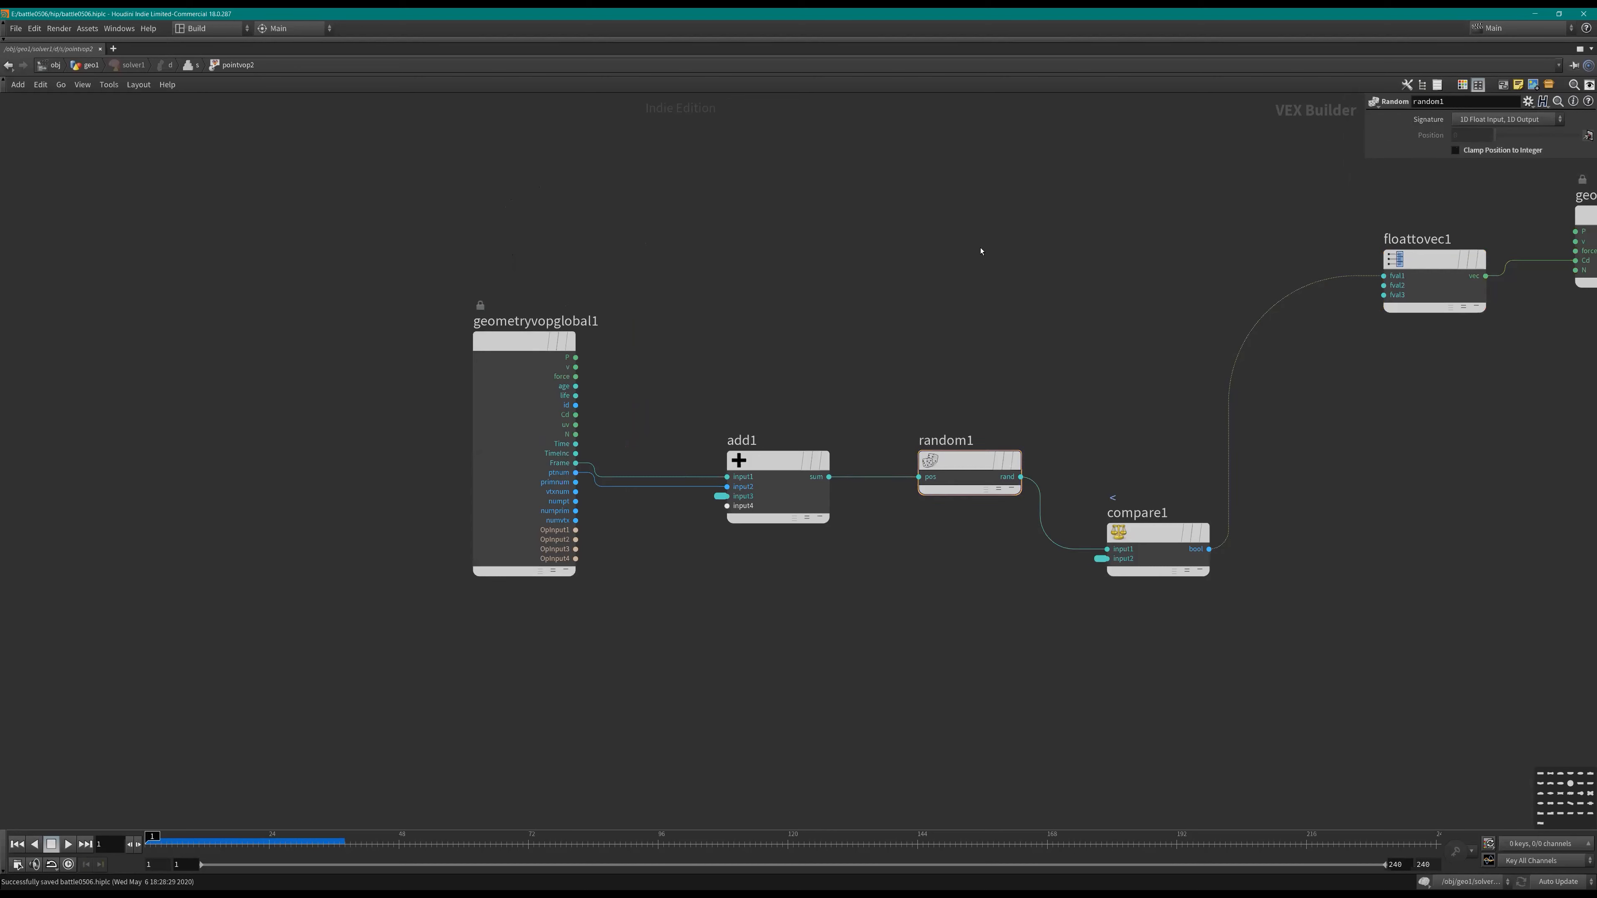
middle_click_drag(980, 250, 879, 260)
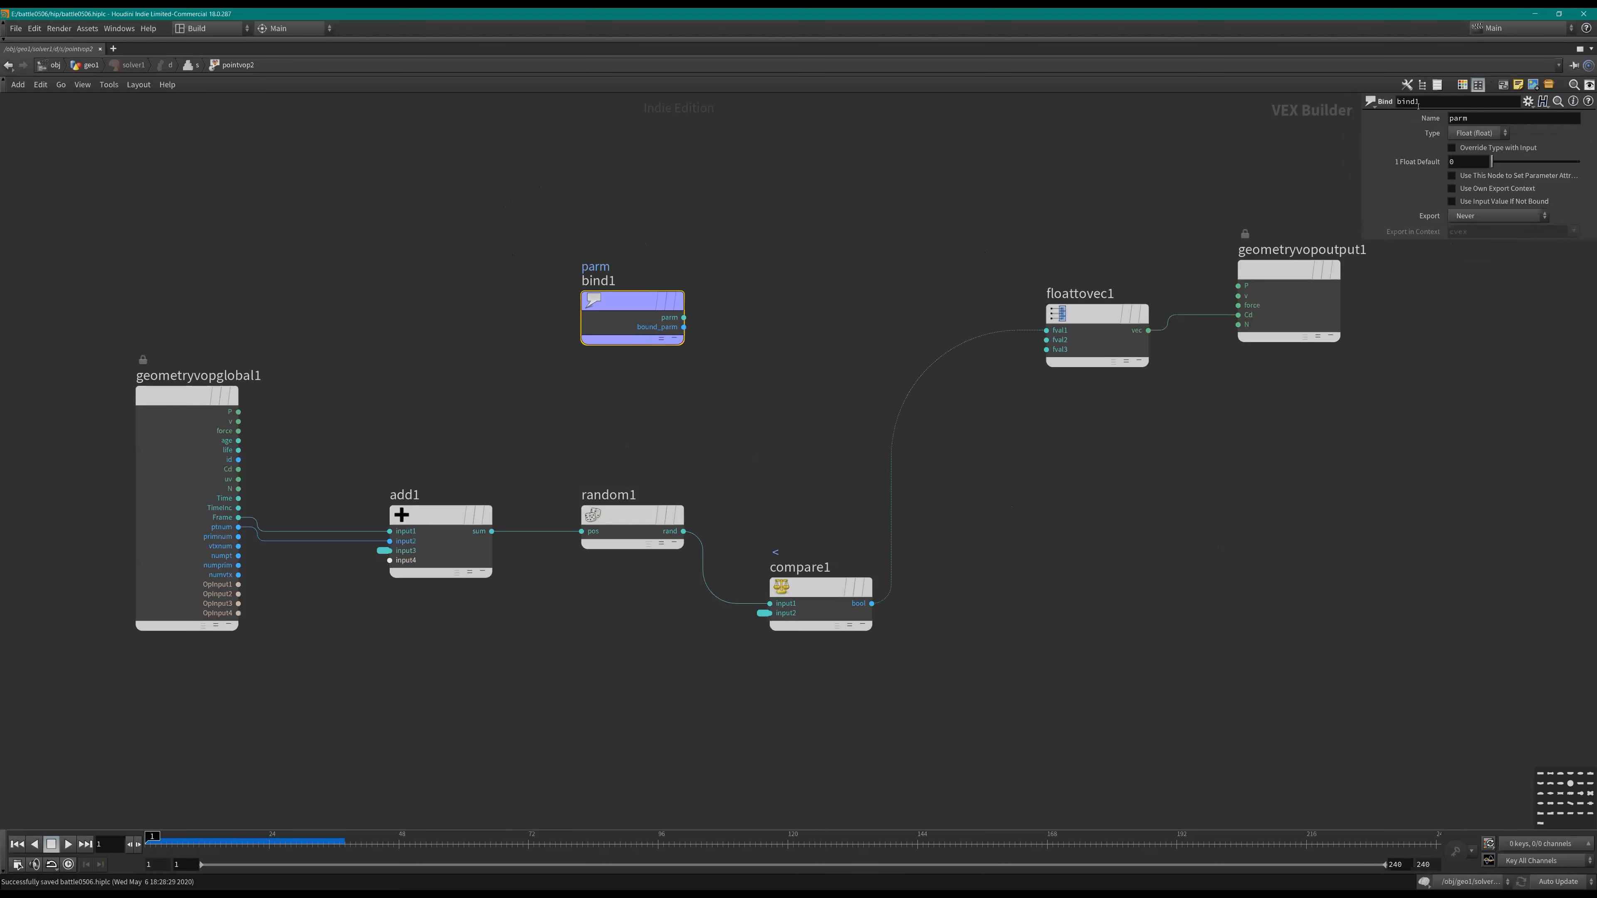
left_click(1476, 132)
left_click(1476, 155)
double_click(1475, 119)
type("branched")
key("Return")
Step: Add a second Compare node and wire the branched attribute into its first input to test for equality with 0
middle_click_drag(677, 353, 688, 344)
key("Tab")
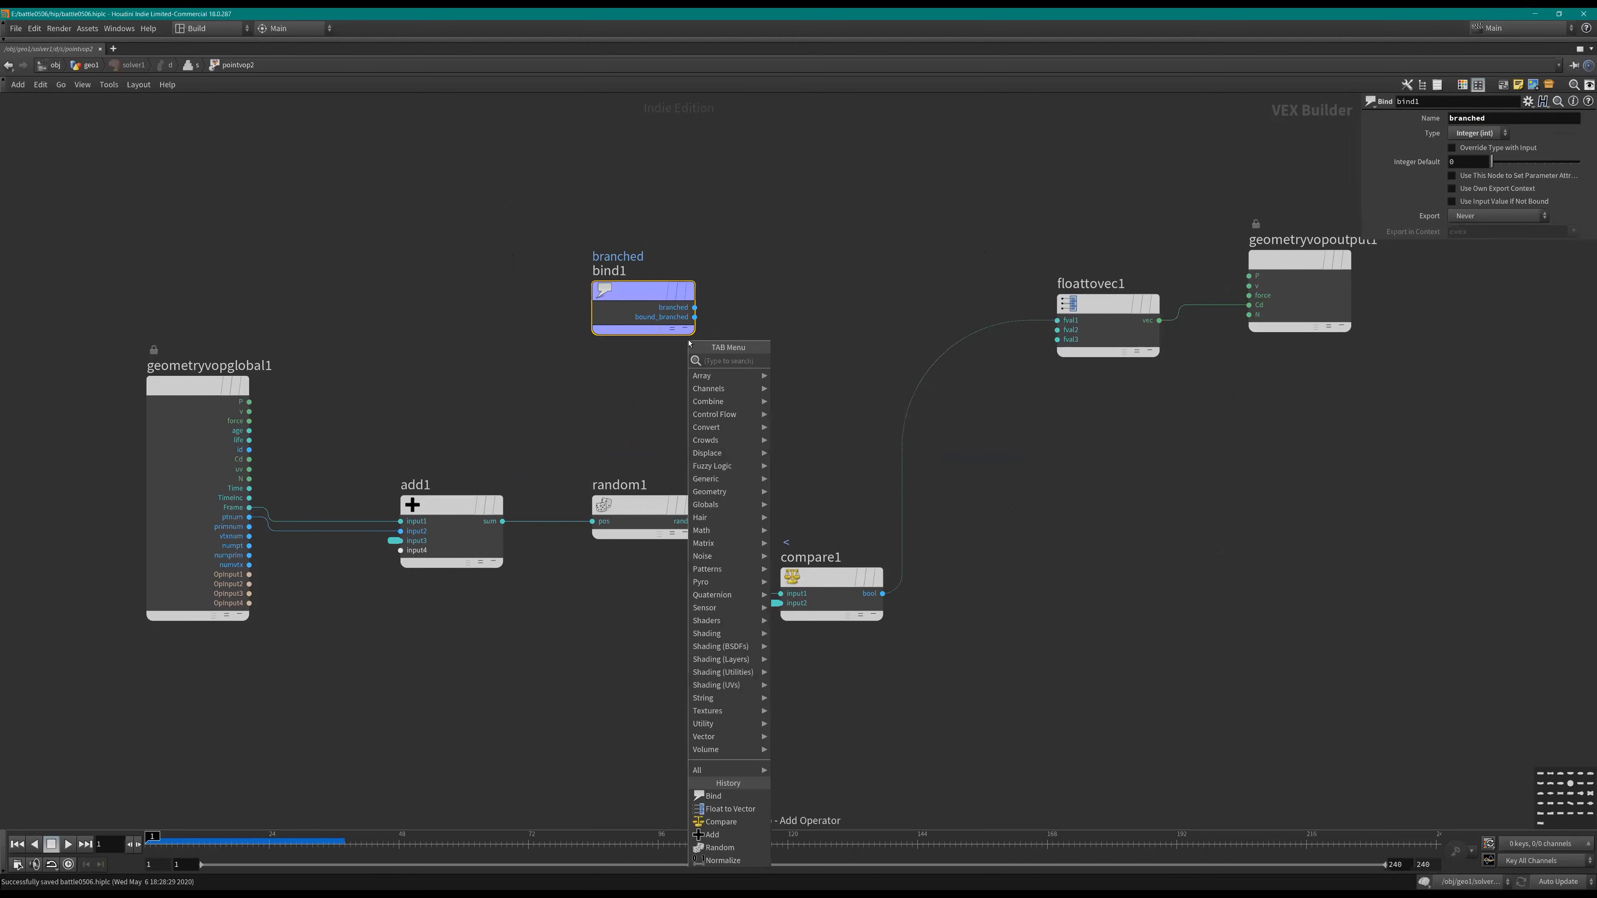
type("compa")
key("Return")
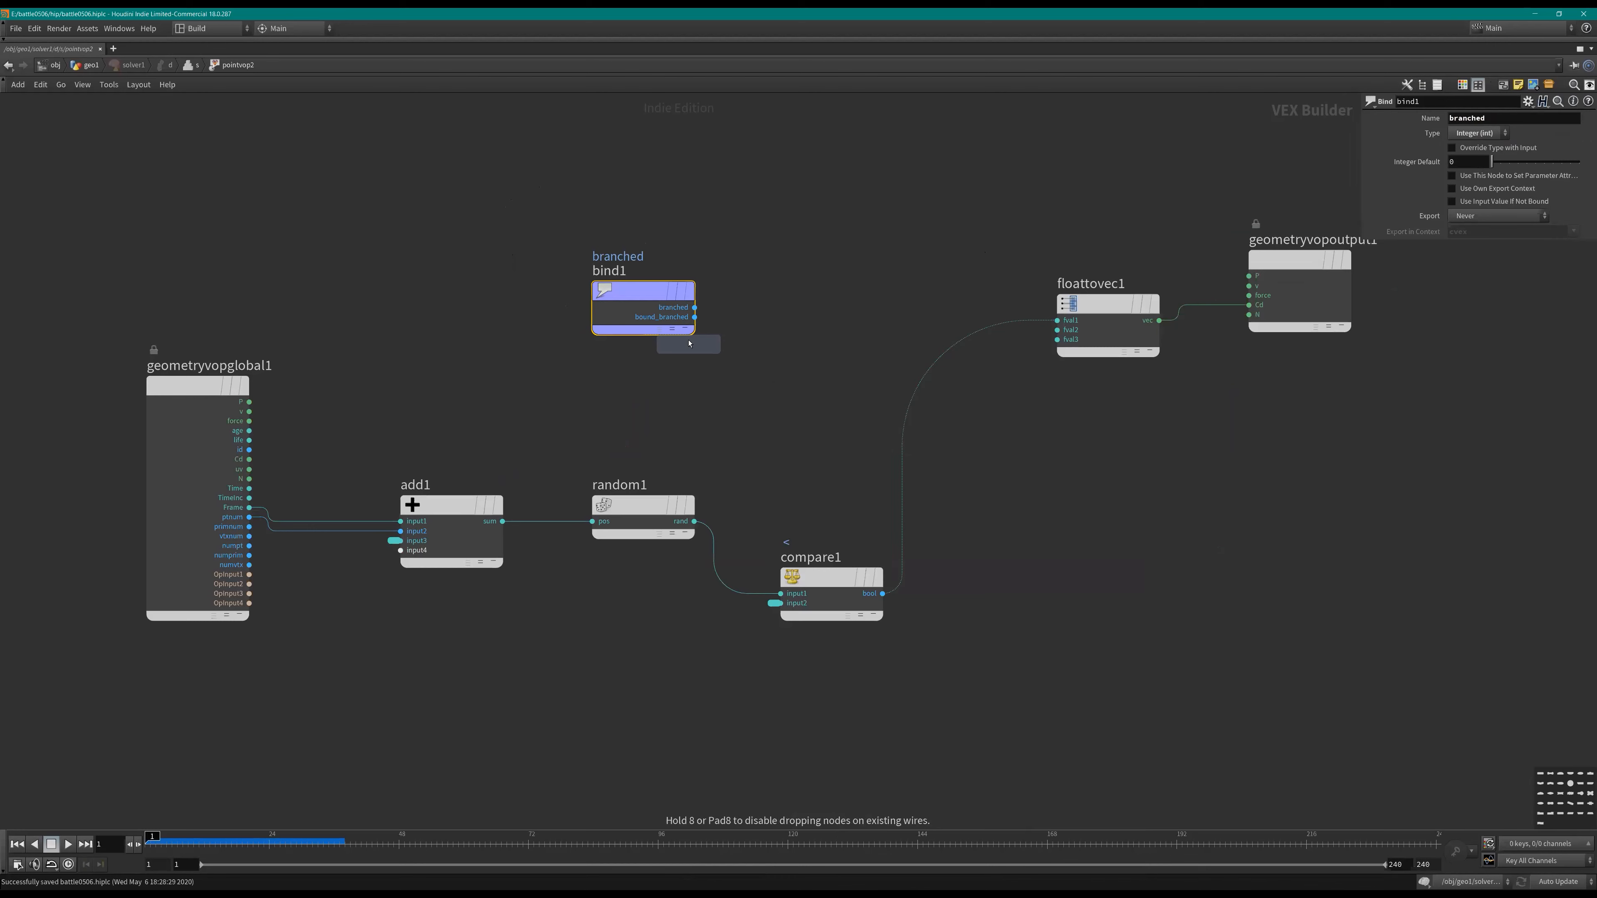
left_click(816, 326)
left_click_drag(694, 307, 759, 340)
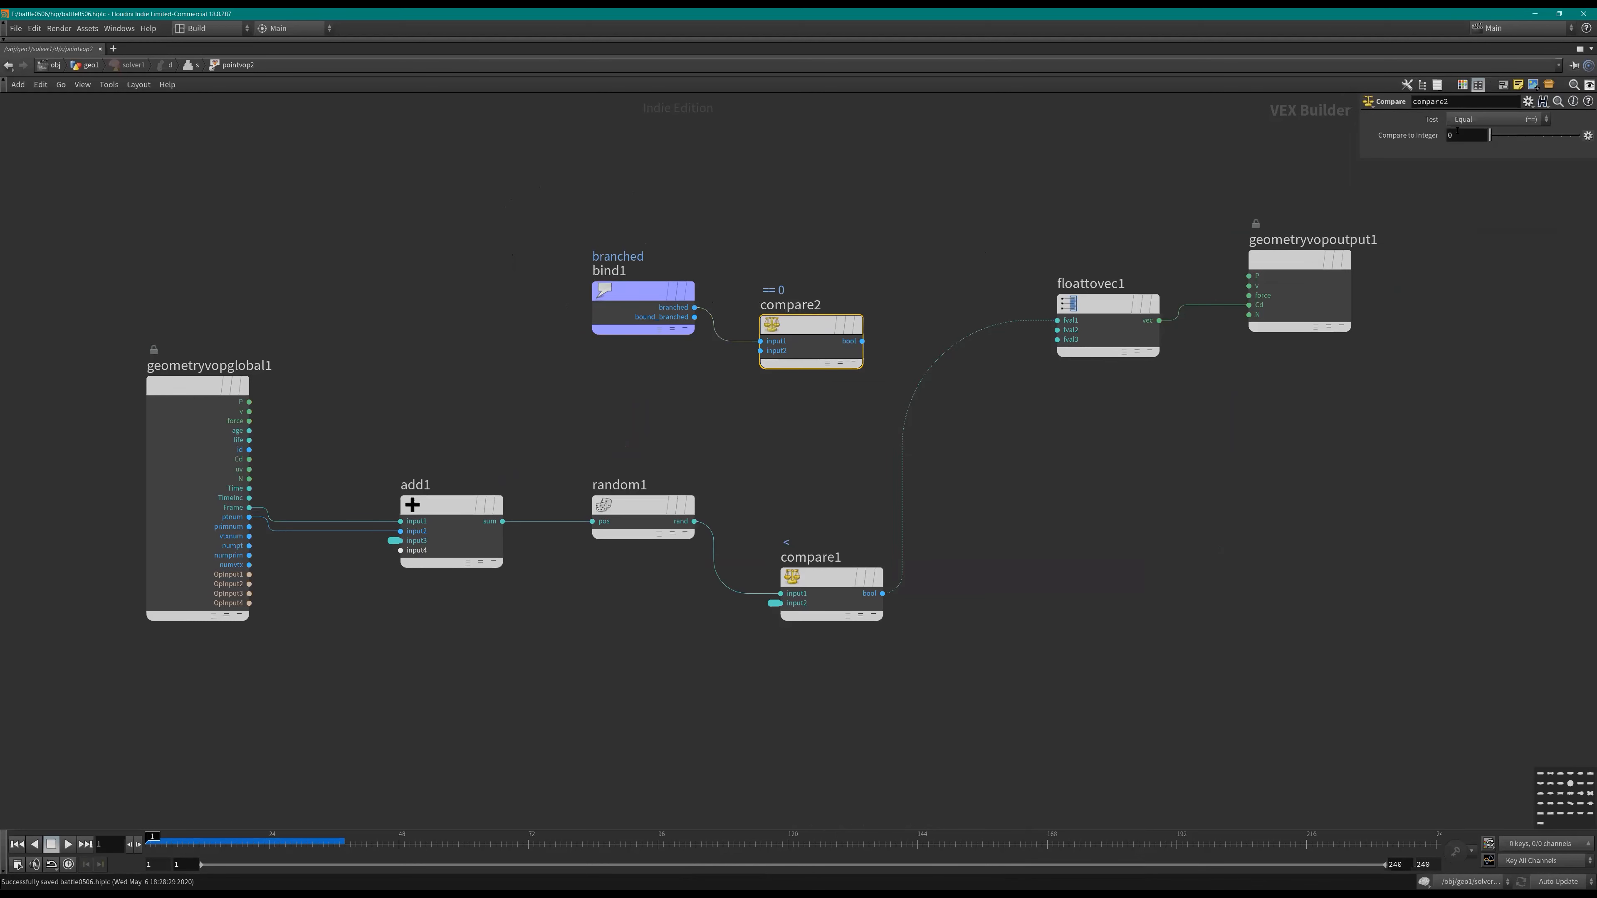
Step: Combine both Compare results with an And node feeding the Float to Vector node's first component, and align the network's nodes
middle_click_drag(844, 412, 853, 411)
key("Tab")
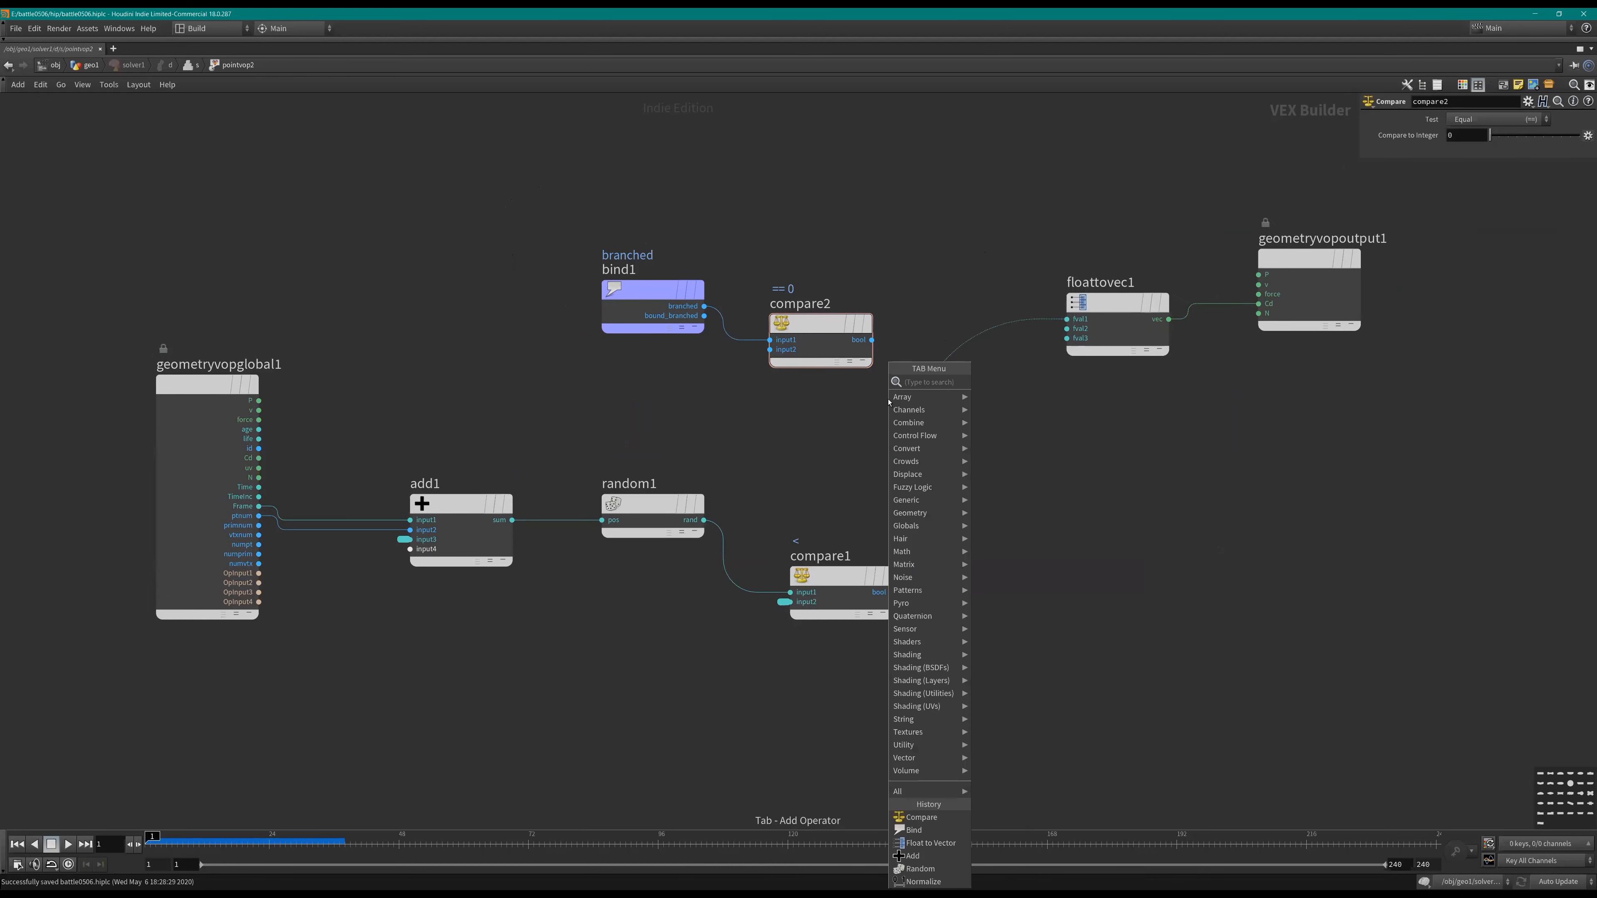
type("and")
key("Return")
left_click(926, 410)
left_click_drag(1036, 438, 1013, 469)
key("a")
key("a")
left_click_drag(1093, 590, 1177, 590)
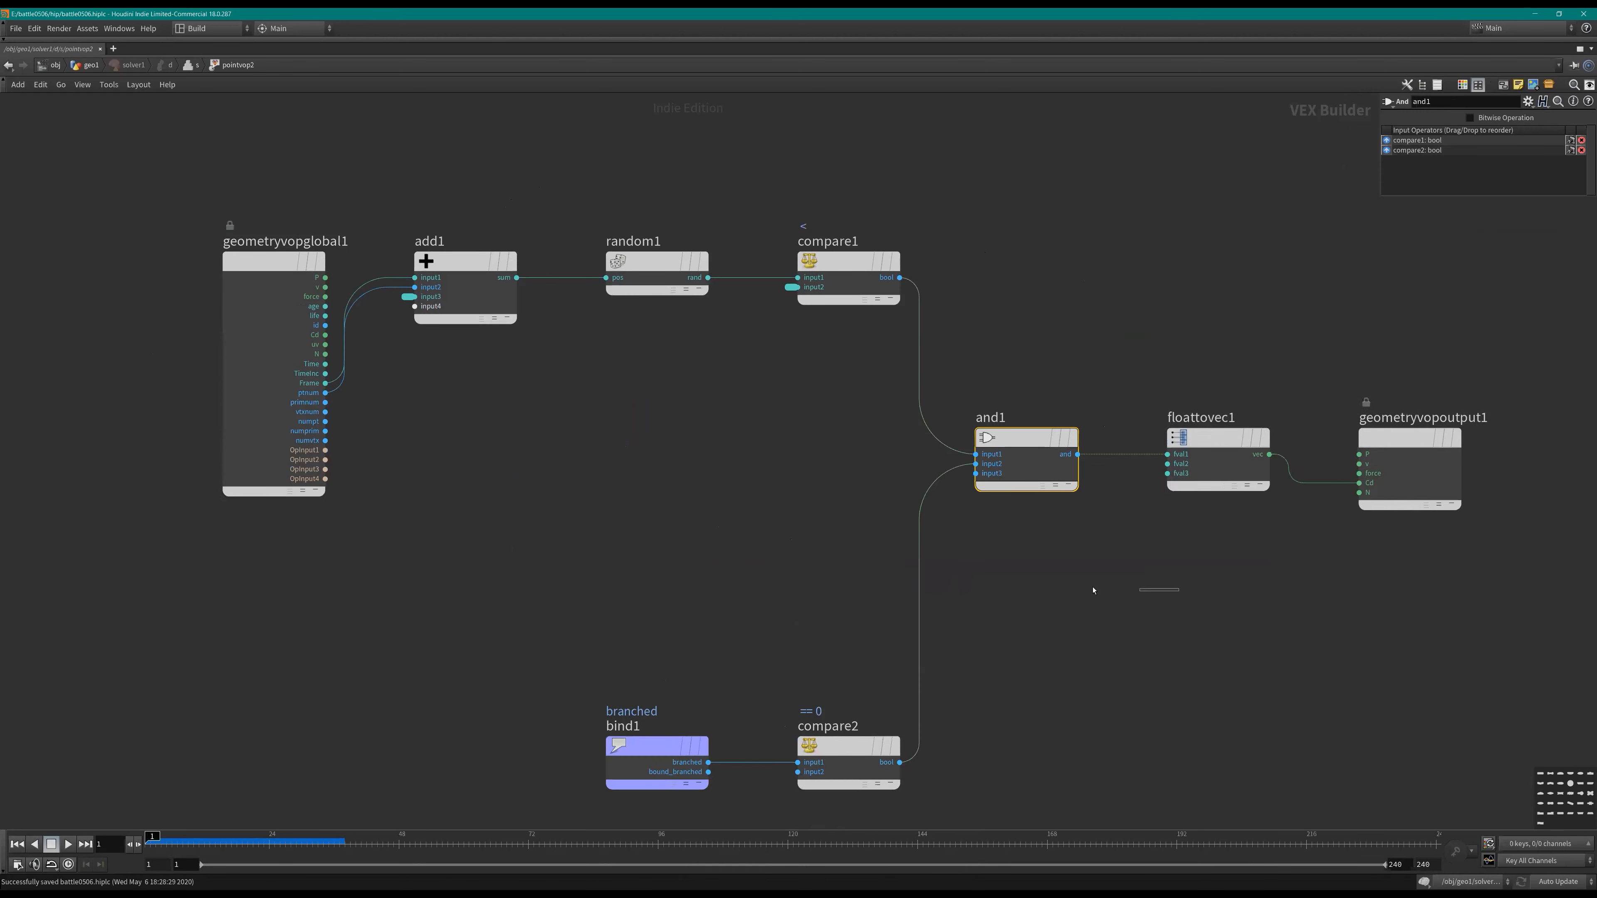
middle_click_drag(1067, 591, 1045, 507)
scroll(1045, 507, "down", 1)
Step: Return to the solver network, append a Blast node to pointvop2 and display its output
key("u")
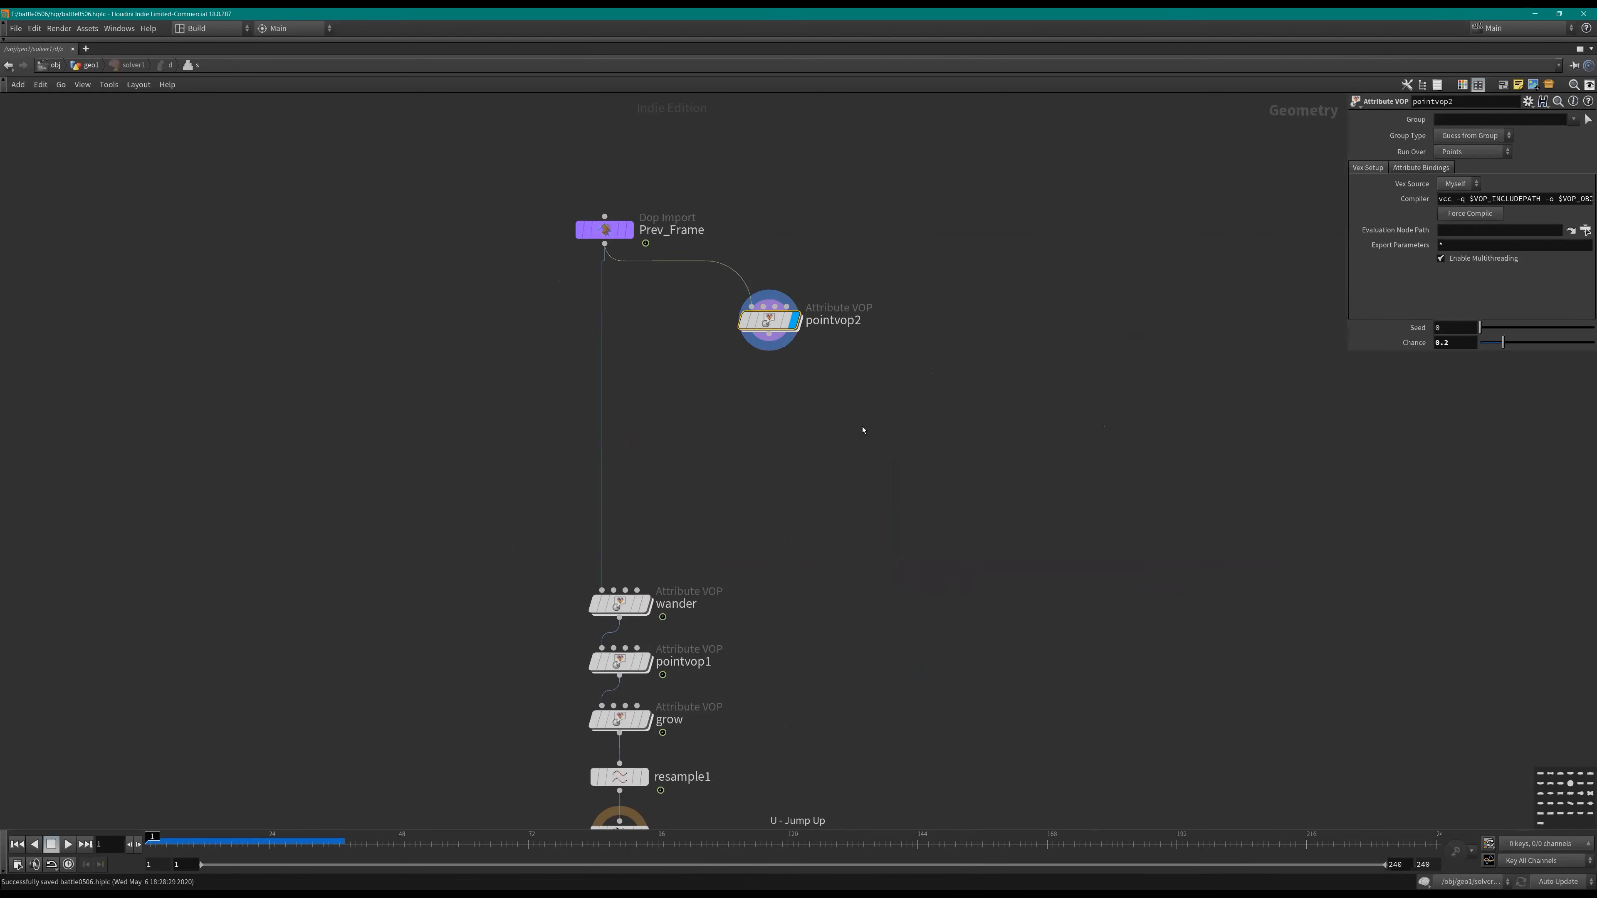
key("Tab")
type("blast")
key("Return")
left_click(978, 420)
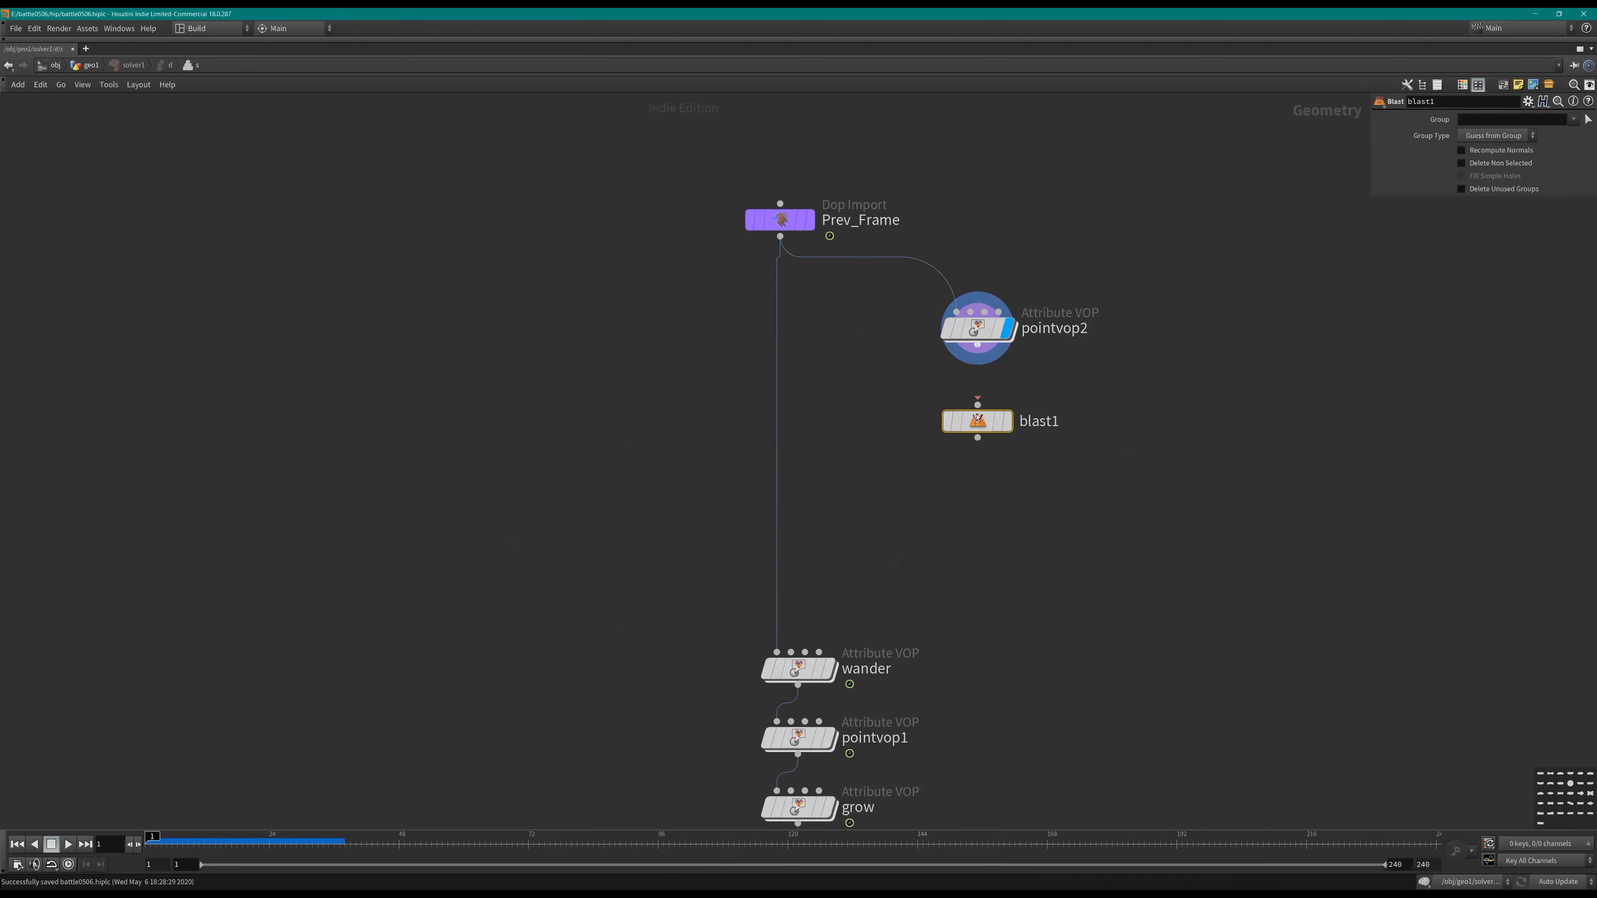
left_click(1011, 420)
left_click(1496, 135)
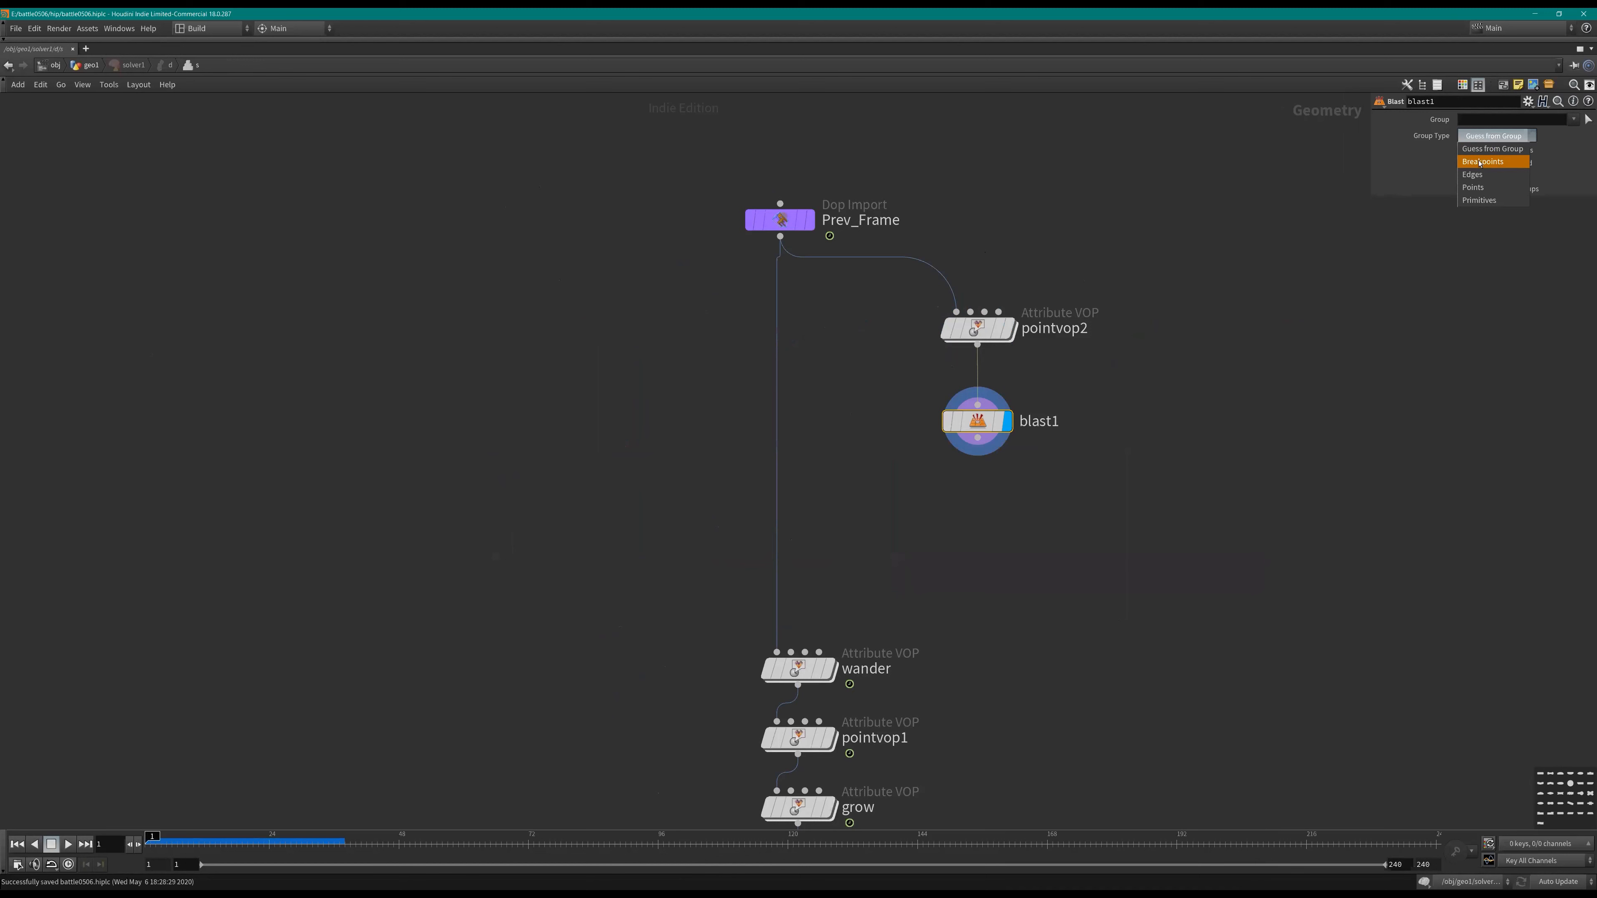
left_click(1479, 187)
left_click(1480, 119)
type("@")
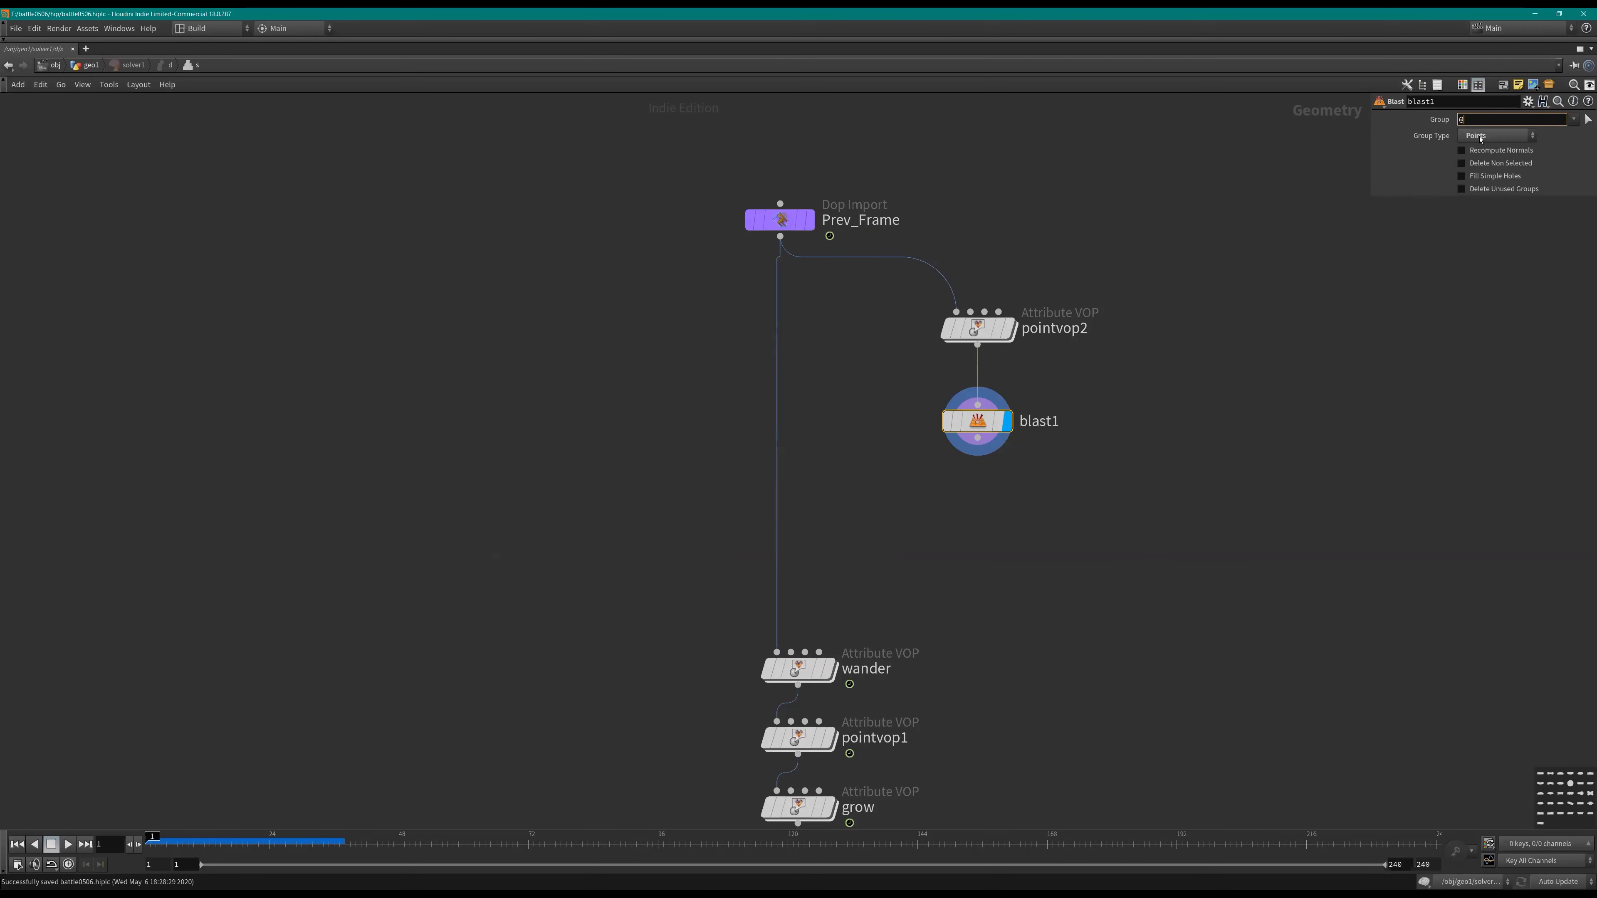
key("Return")
Step: Insert an Attribute Promote node and an Add node between pointvop2 and the Blast node
key("Tab")
type("add")
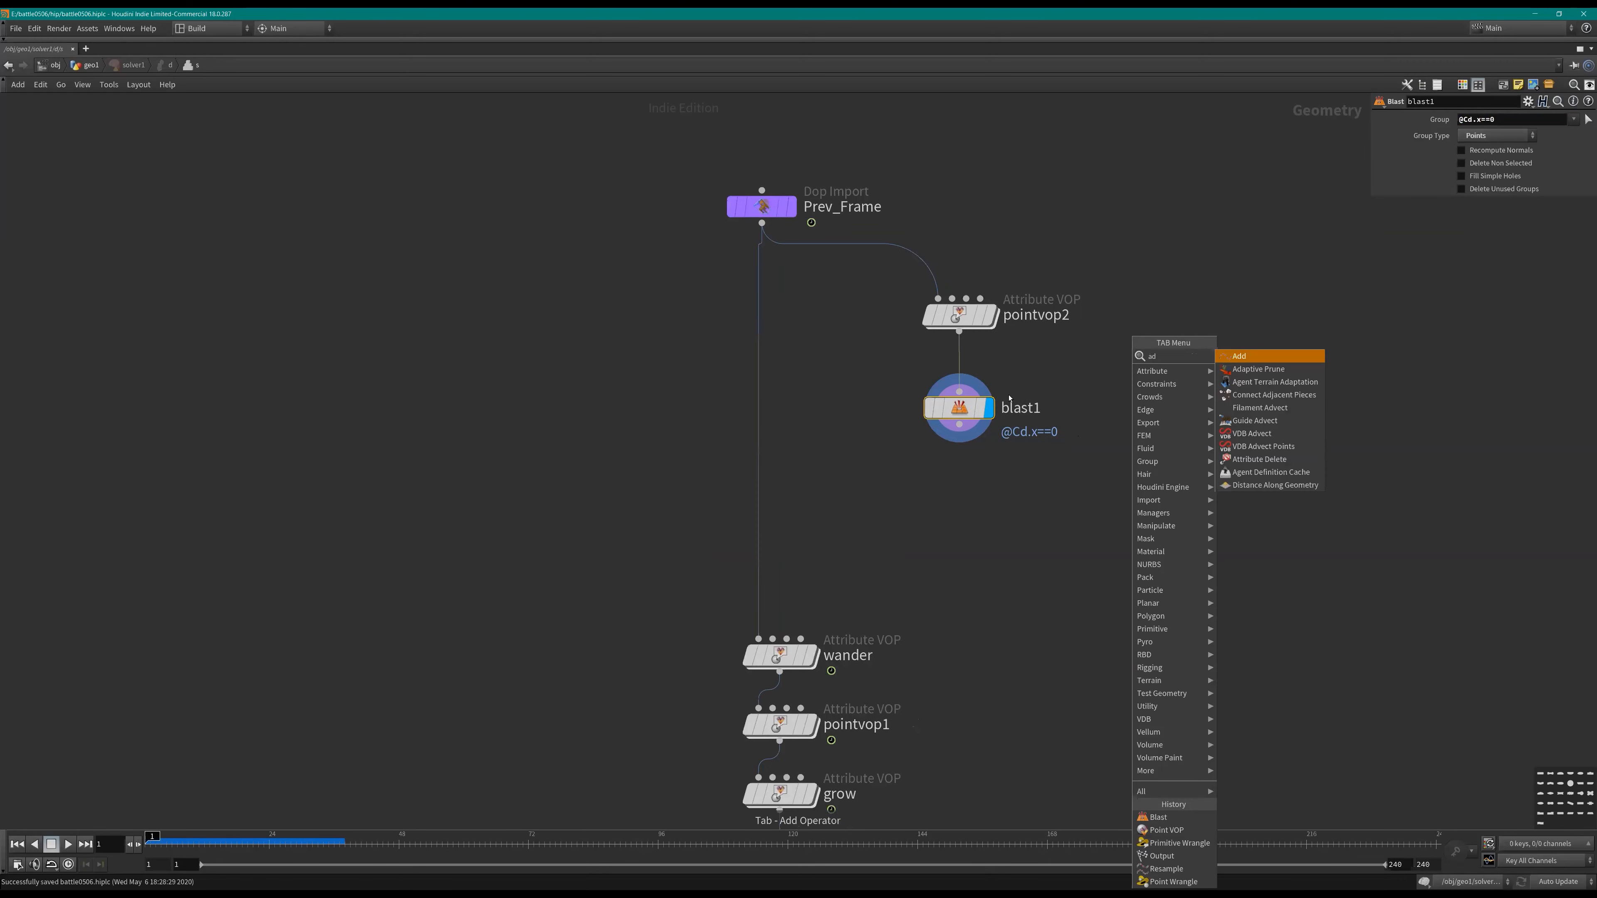
key("Return")
left_click(978, 374)
key("Tab")
type("atpr")
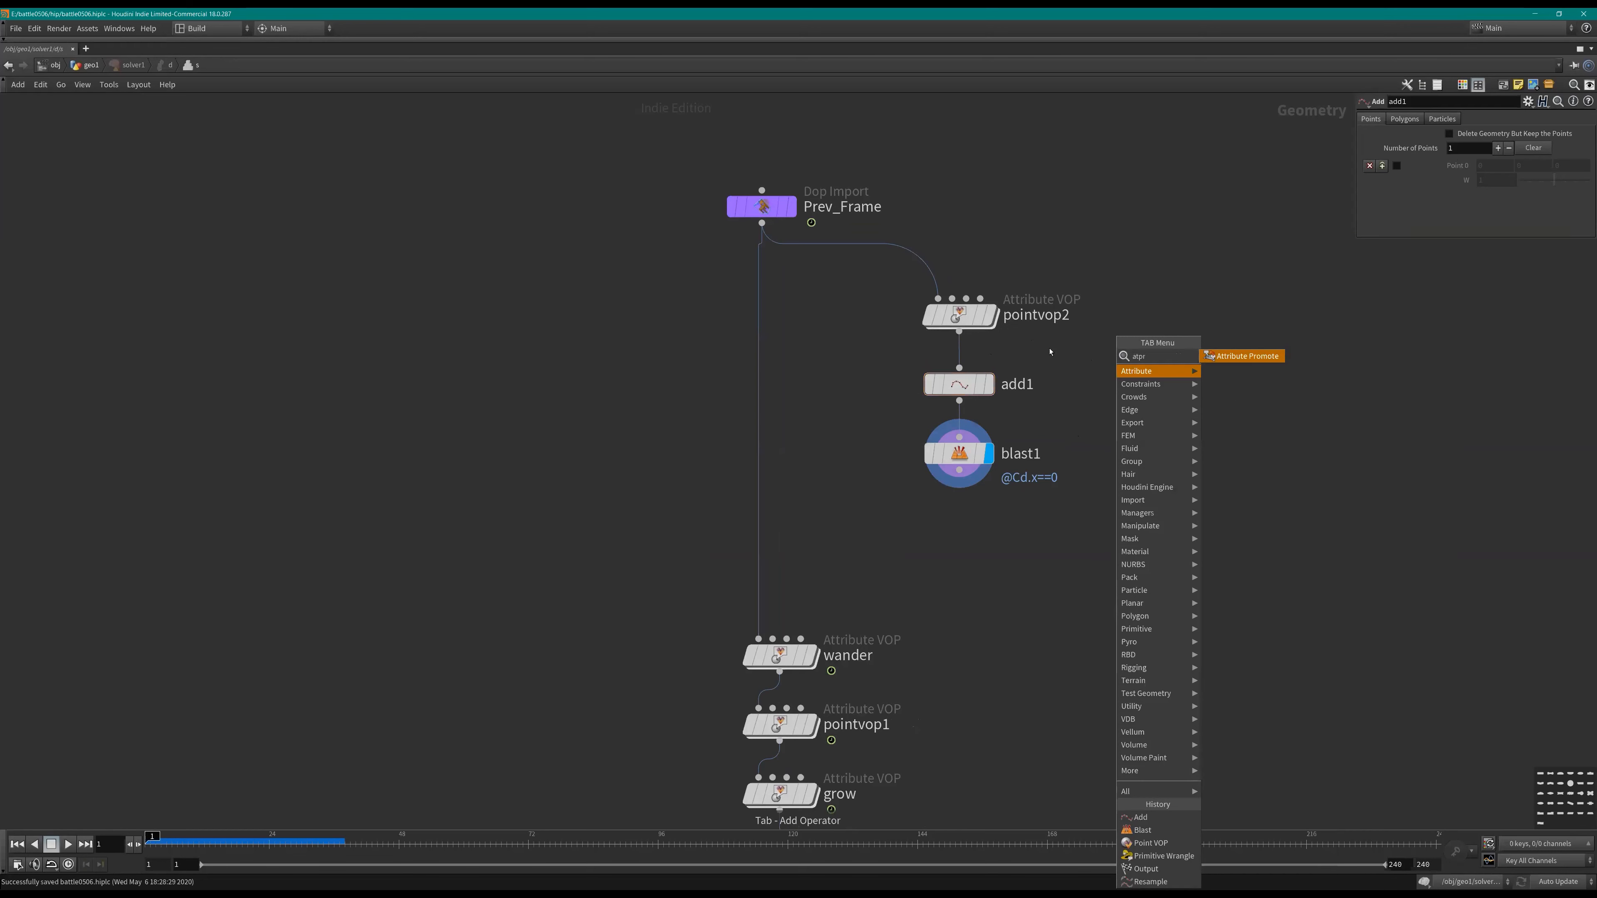
key("Return")
left_click(961, 380)
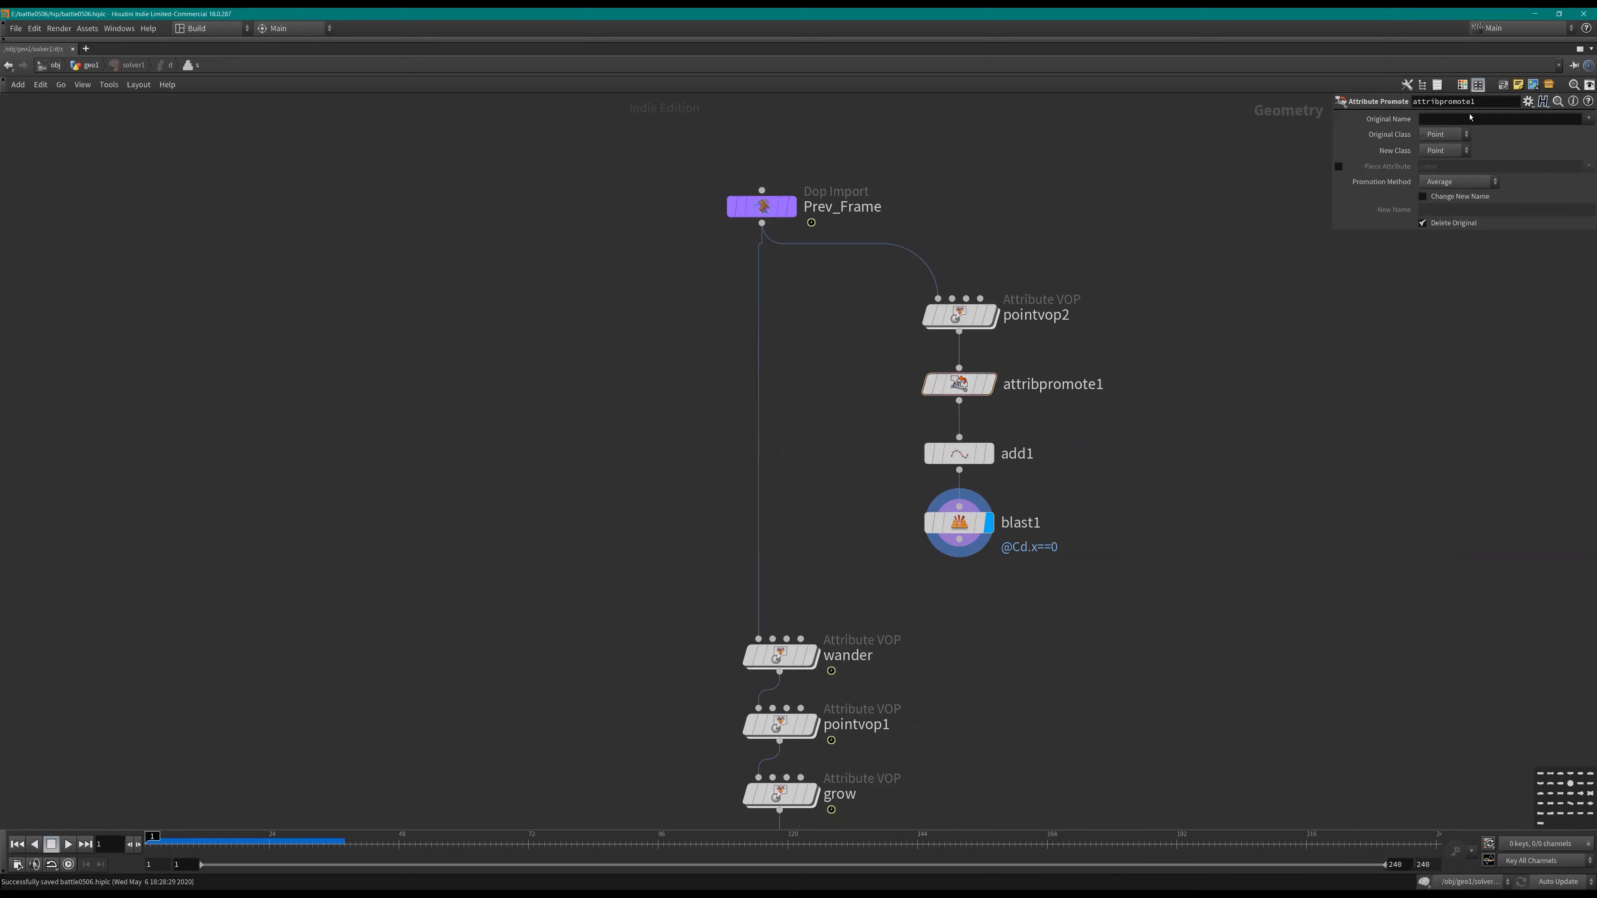
Step: Set the Attribute Promote node to promote the root attribute from Primitive to Point
left_click(1445, 134)
left_click(1440, 160)
middle_click(962, 317)
left_click(1493, 122)
type("root")
key("Return")
left_click_drag(979, 530, 975, 382, "shift")
scroll(933, 556, "up", 1)
middle_click_drag(955, 471, 952, 609)
scroll(957, 581, "down", 2)
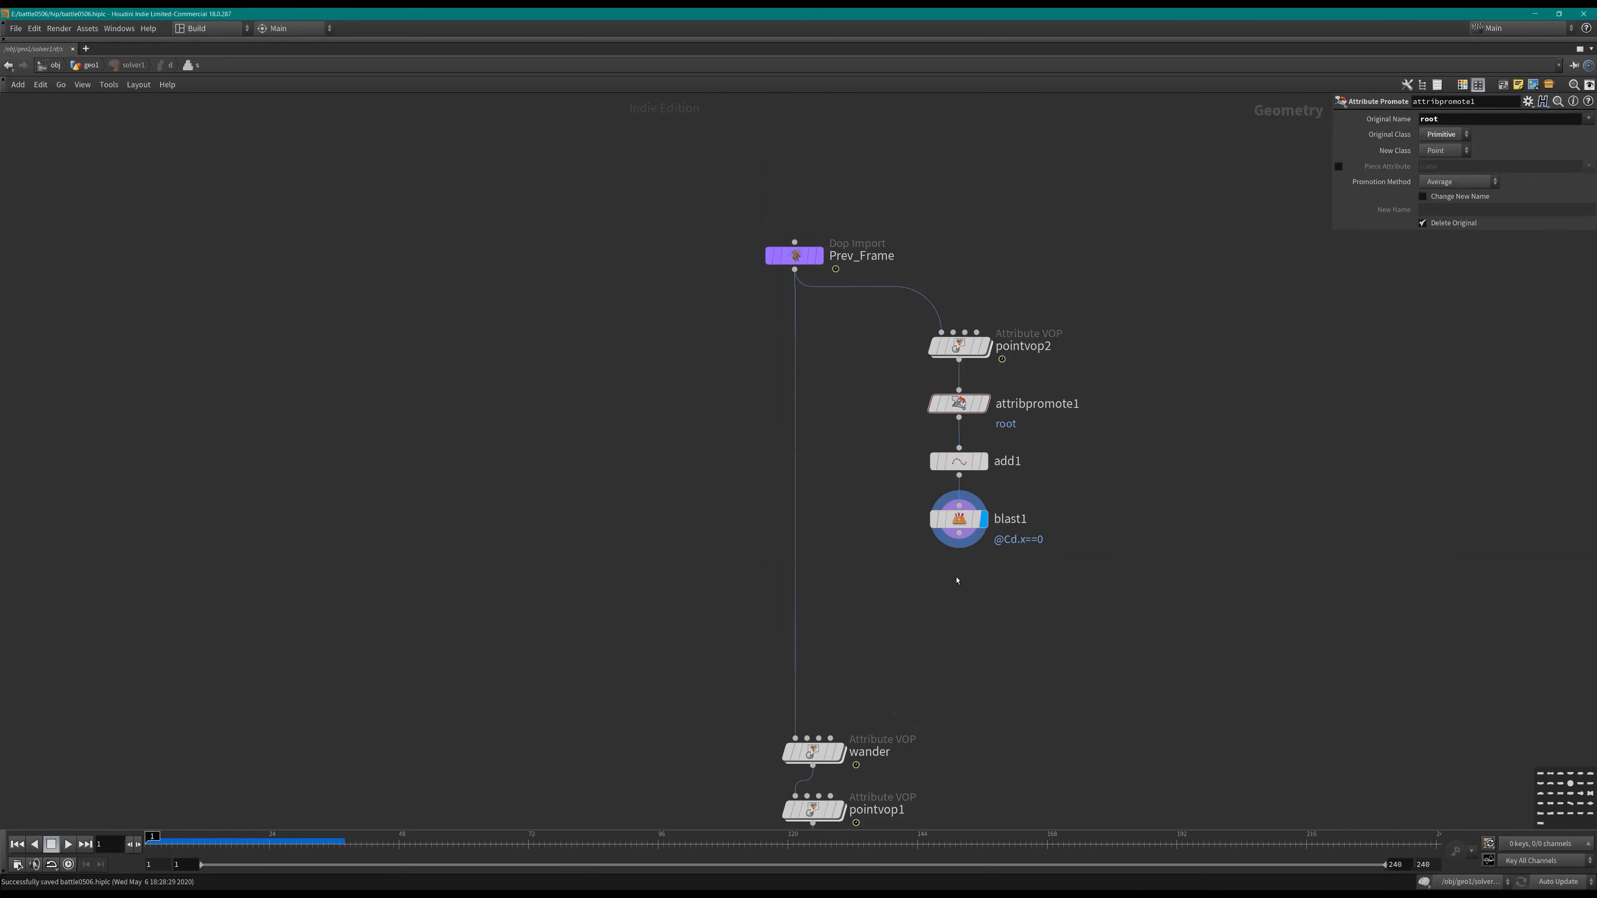
scroll(947, 594, "up", 1)
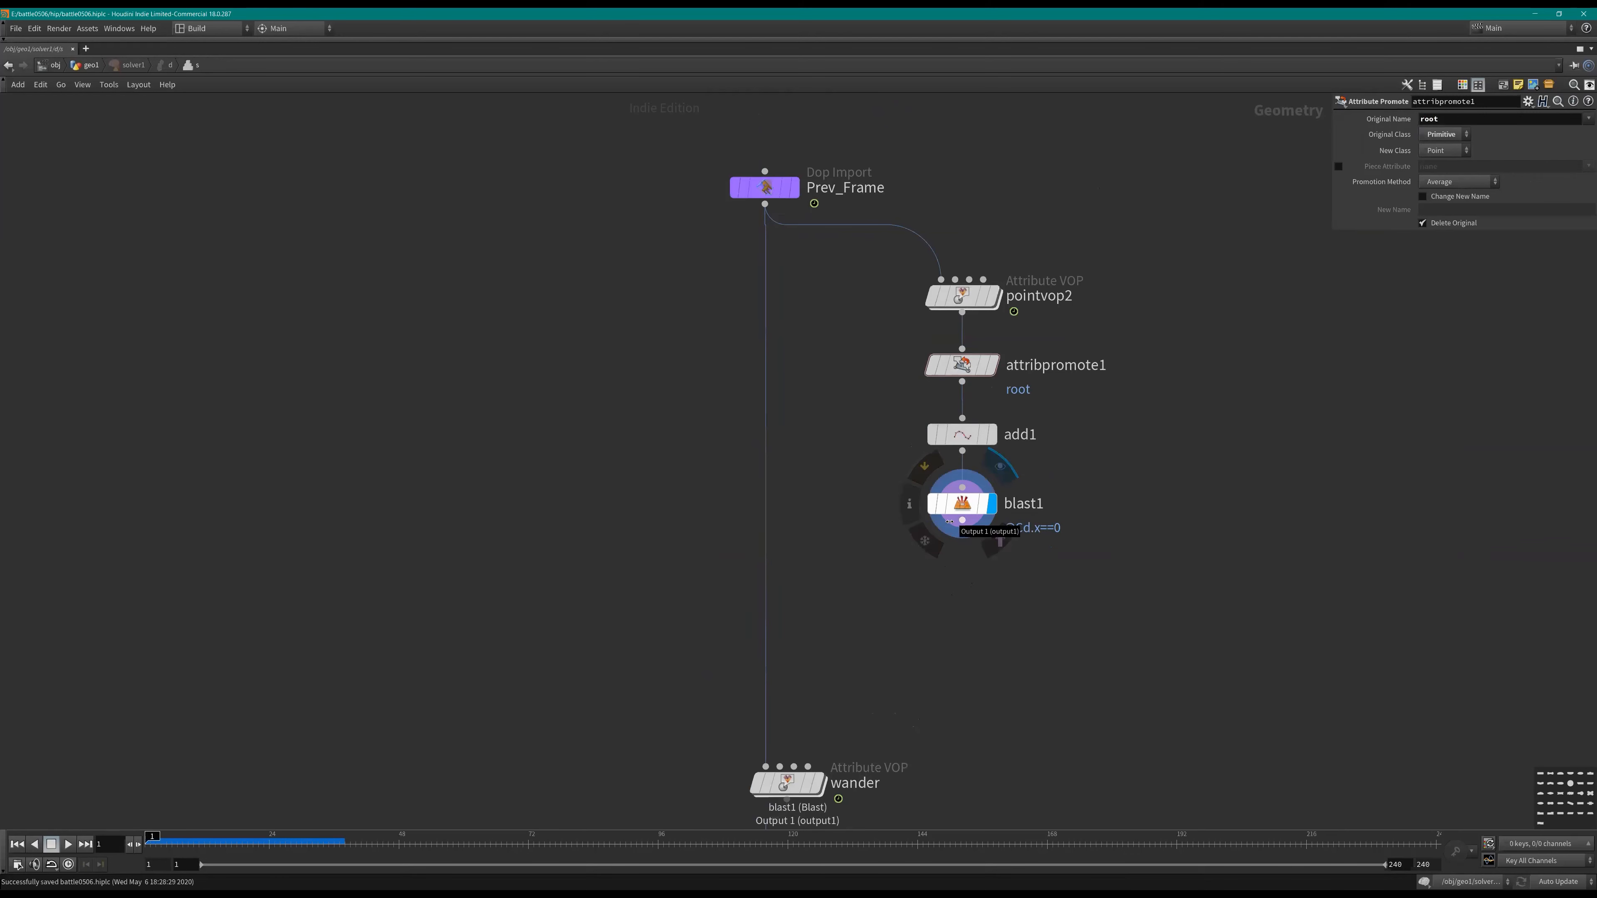
Step: Restore the split pane layout, display add1 and step the timeline forward to frame 9 to examine the coloured points
key("ctrl+b")
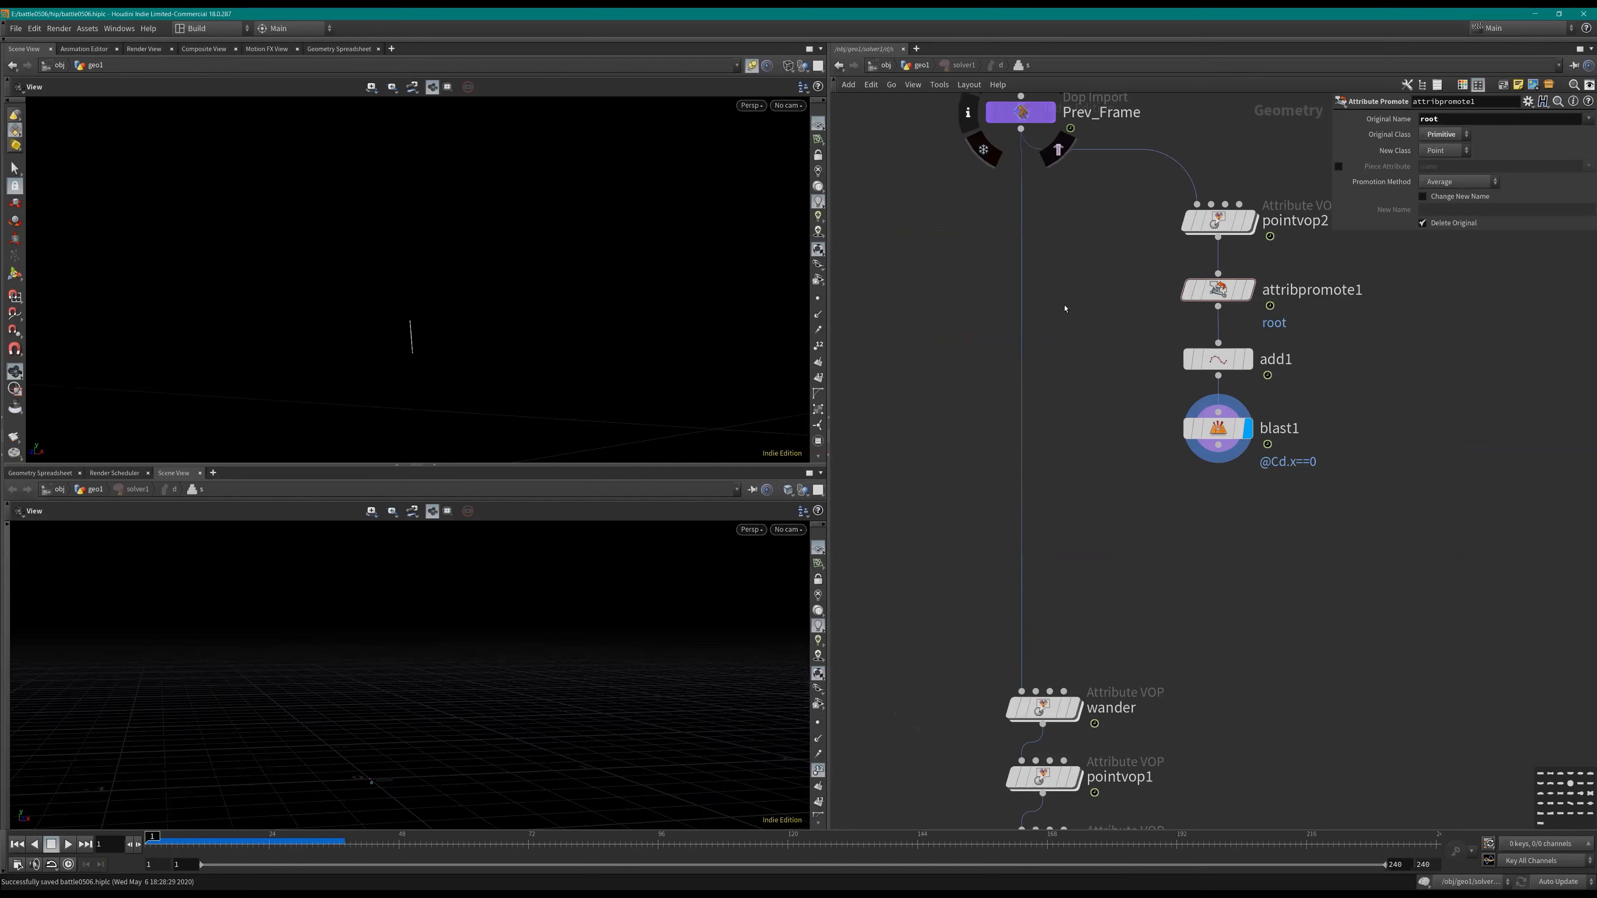
left_click(1247, 361)
middle_click_drag(1064, 520, 1053, 472)
key("Right")
key("Right")
key("Right")
key("Right")
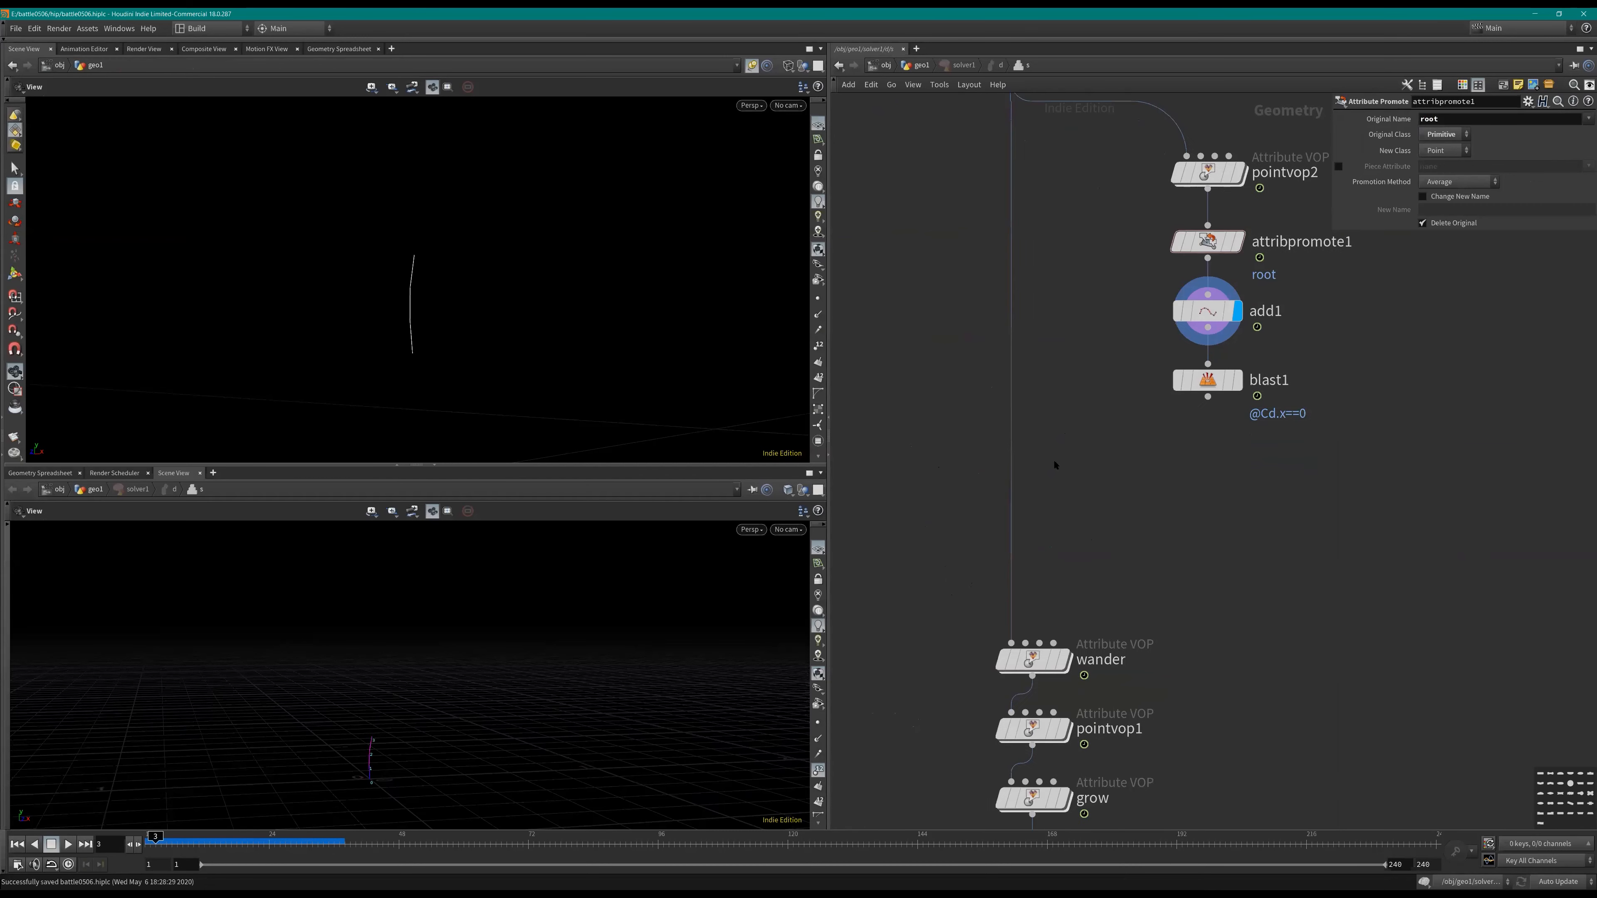
key("Right")
key("Right")
key("Right")
middle_click_drag(1077, 346, 1063, 405)
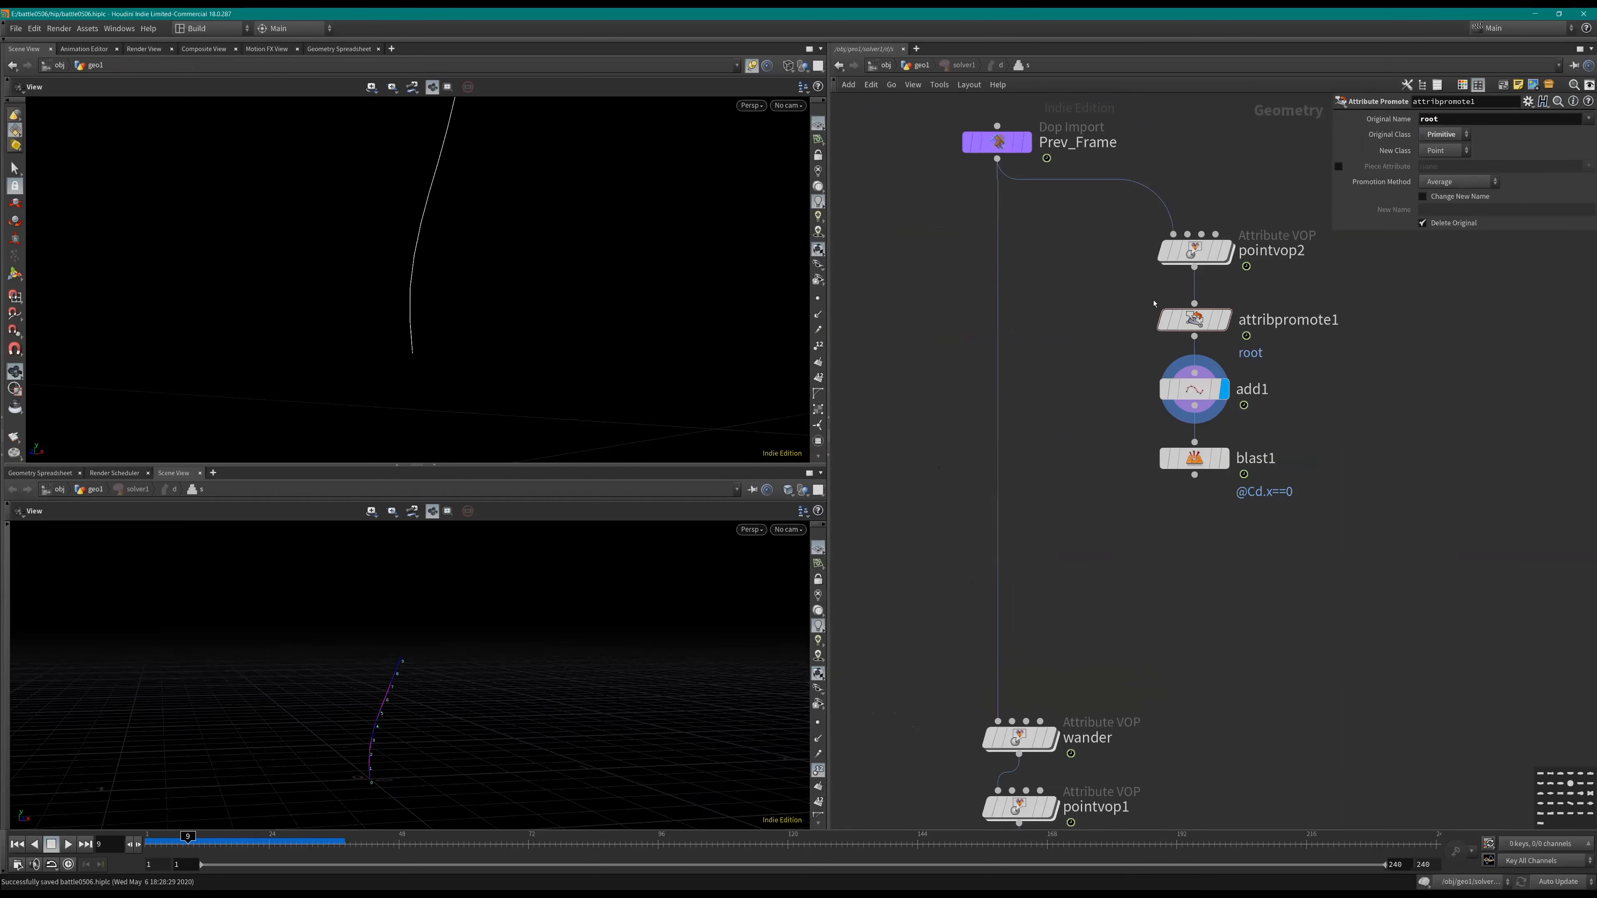
Step: Lower pointvop2's Chance to 0.034 and step the timeline forward to frame 12
left_click(1196, 252)
double_click(1455, 345)
type(".01")
key("Return")
key("Right")
middle_click_drag(1430, 393, 1468, 392)
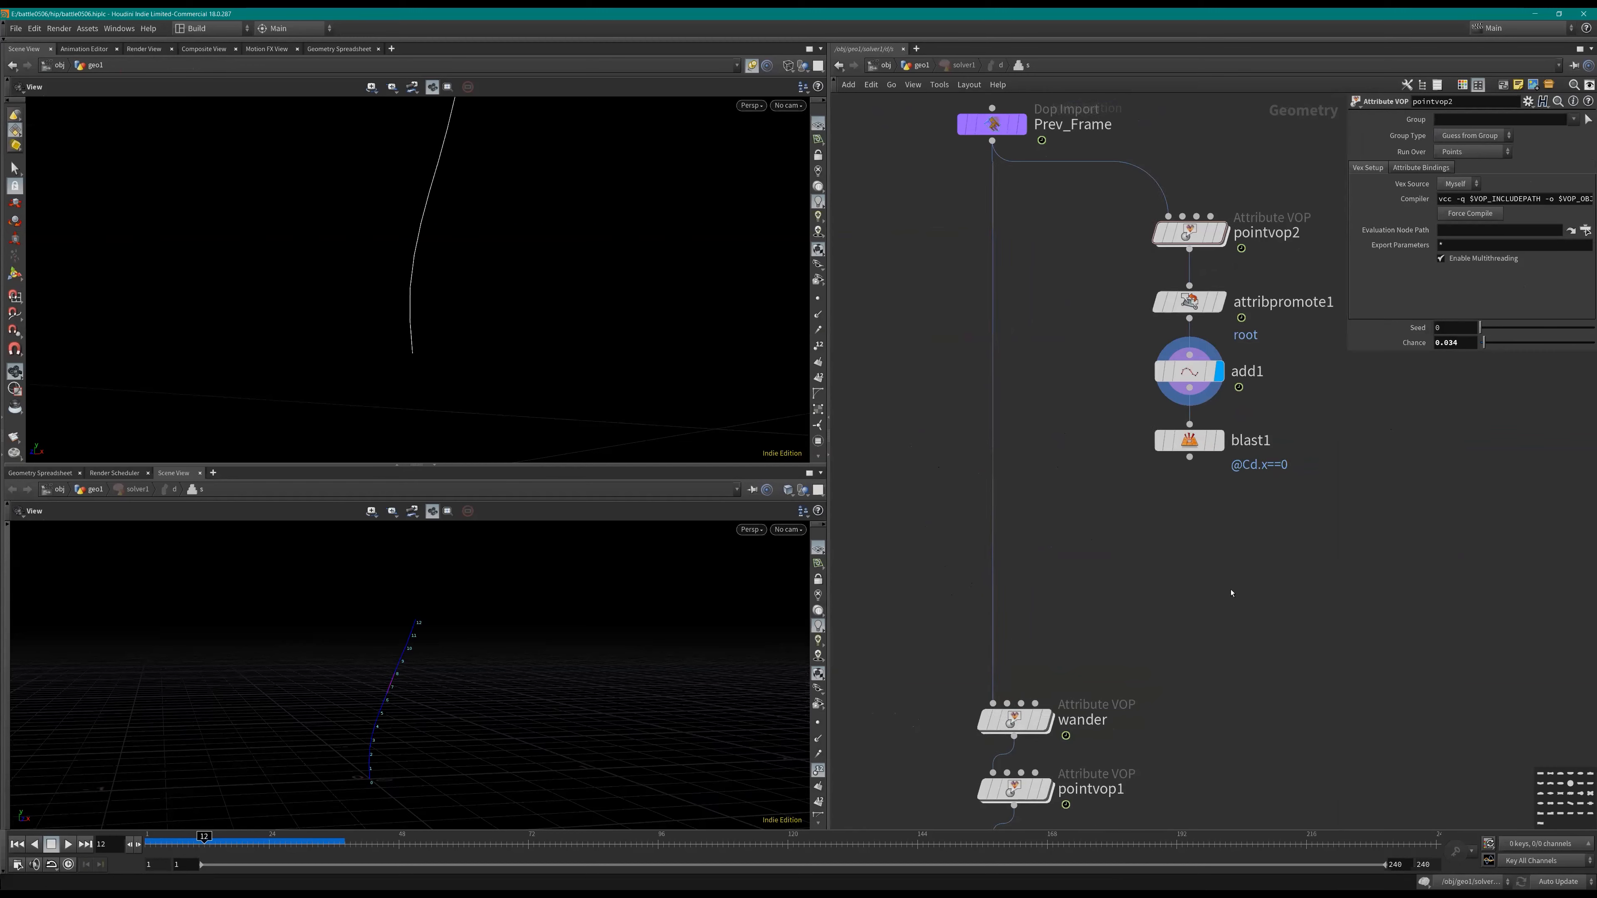
Step: Display the Blast node's result in the viewport and save the scene file
middle_click_drag(1230, 592, 1235, 556)
middle_click_drag(591, 678, 610, 635)
right_click_drag(609, 635, 491, 642)
middle_click_drag(492, 642, 493, 667)
right_click_drag(493, 667, 523, 657)
middle_click_drag(1289, 454, 1108, 485)
scroll(1219, 533, "down", 1)
left_click(1162, 491)
left_click(1137, 491)
scroll(1170, 541, "down", 1)
key("ctrl+s")
scroll(1144, 495, "up", 1)
key("Tab")
type("add")
key("Return")
left_click(1126, 483)
key("Delete")
Step: Set add1 to delete geometry but keep the points, and move the Blast node further down to leave space below add1
left_click(1078, 376)
middle_click_drag(1095, 646, 1141, 607)
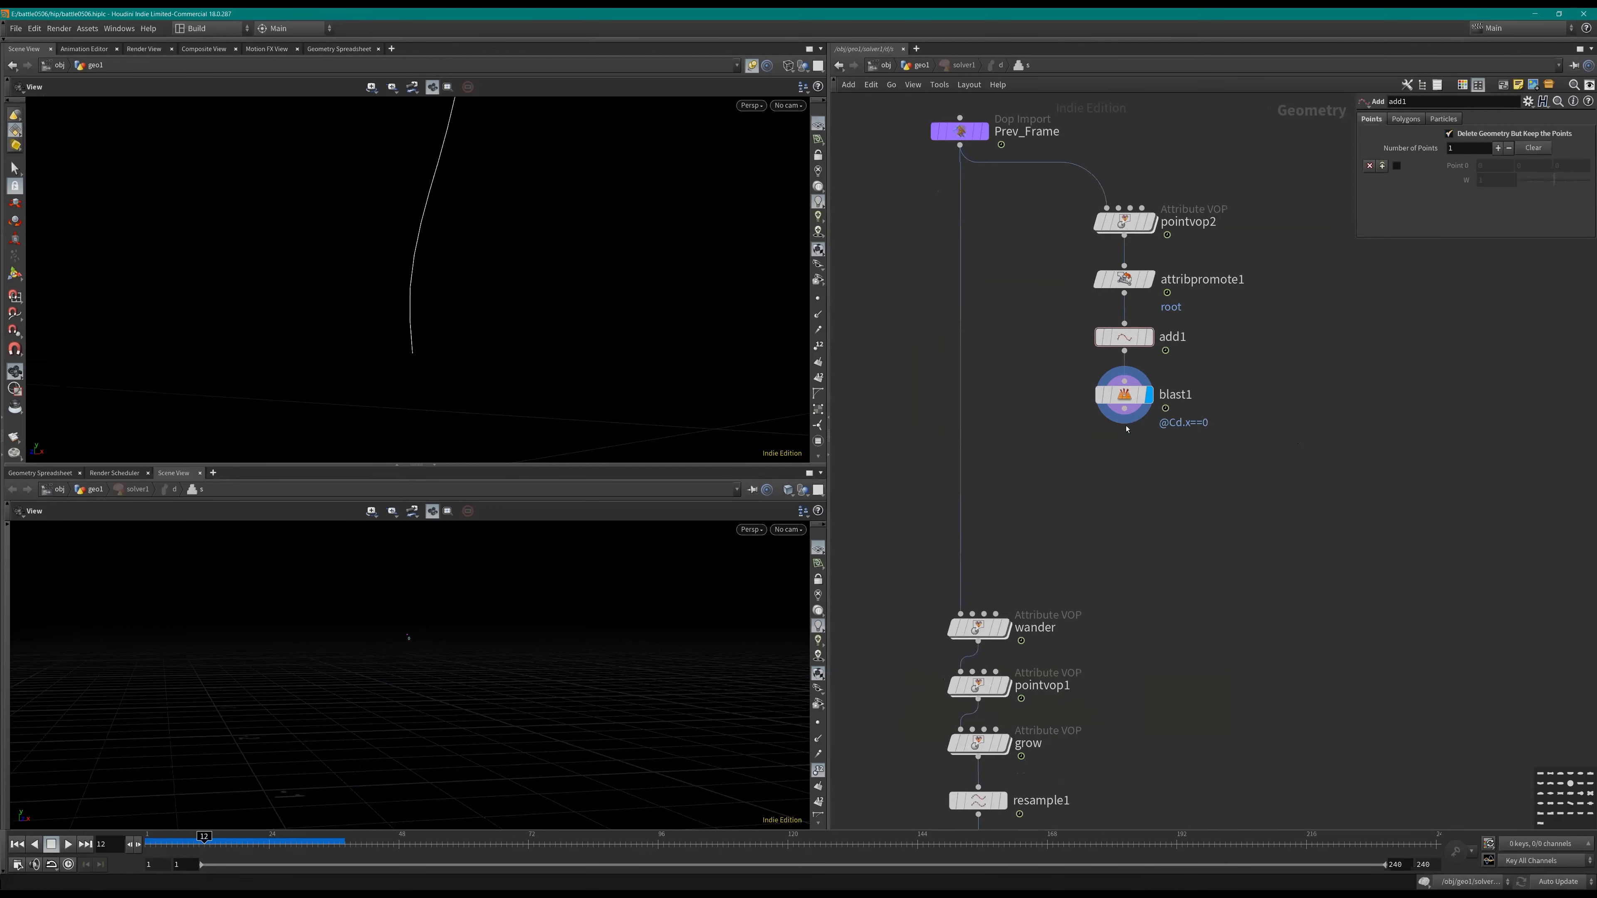
middle_click_drag(1110, 484, 1081, 461)
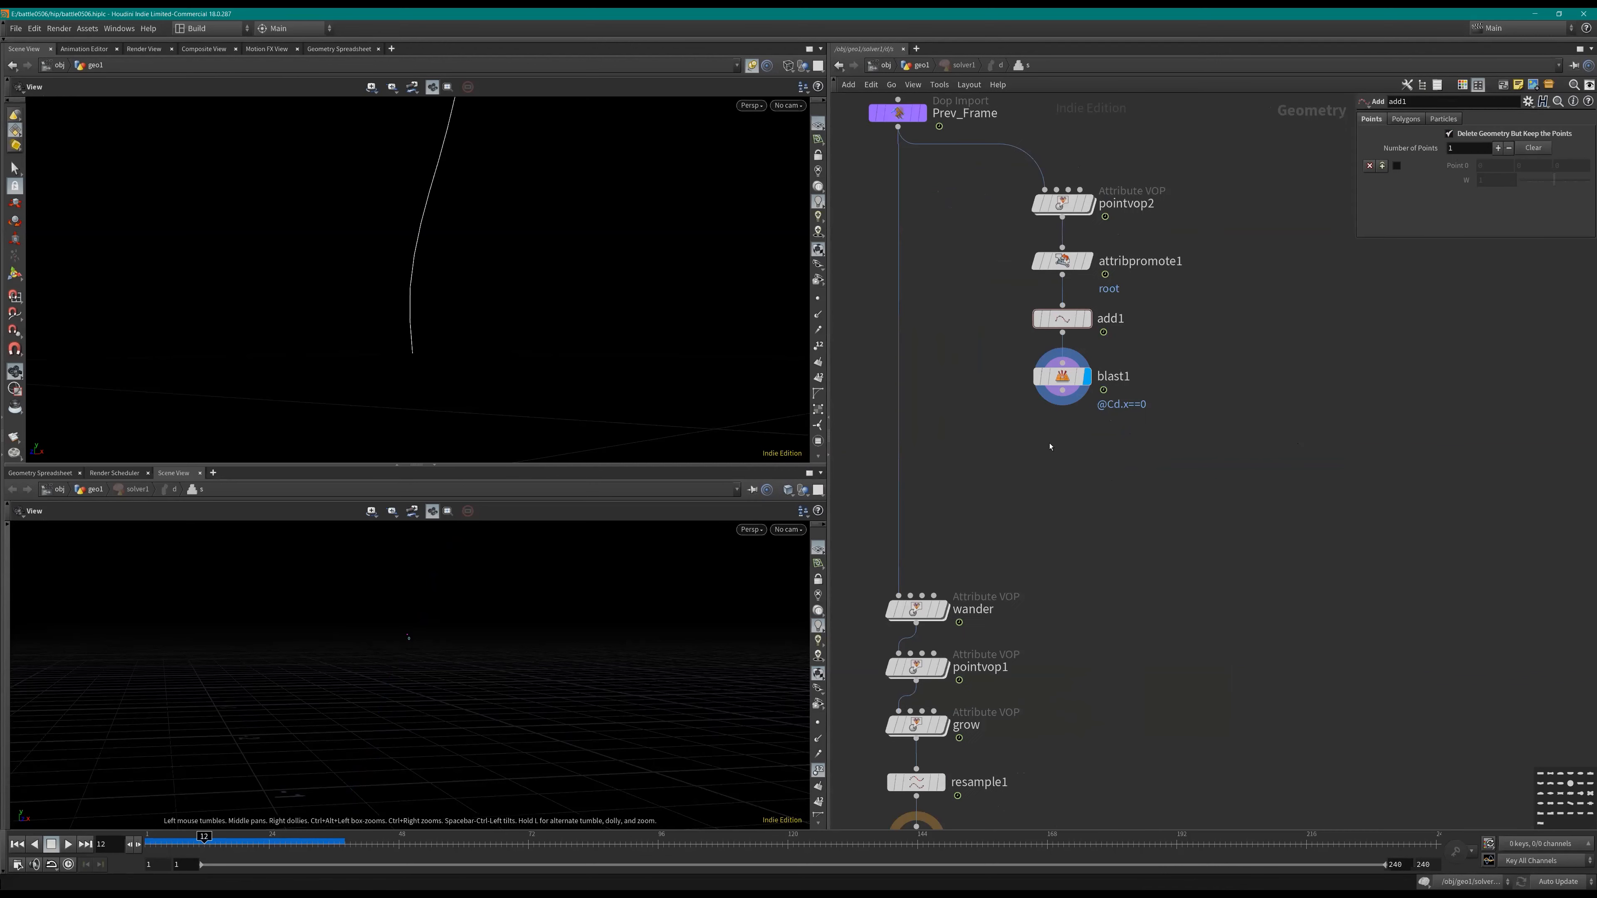
key("Tab")
left_click(1017, 438)
middle_click_drag(1071, 464, 1128, 528)
middle_click(1122, 444)
middle_click(1114, 385)
left_click_drag(1118, 441, 1118, 509)
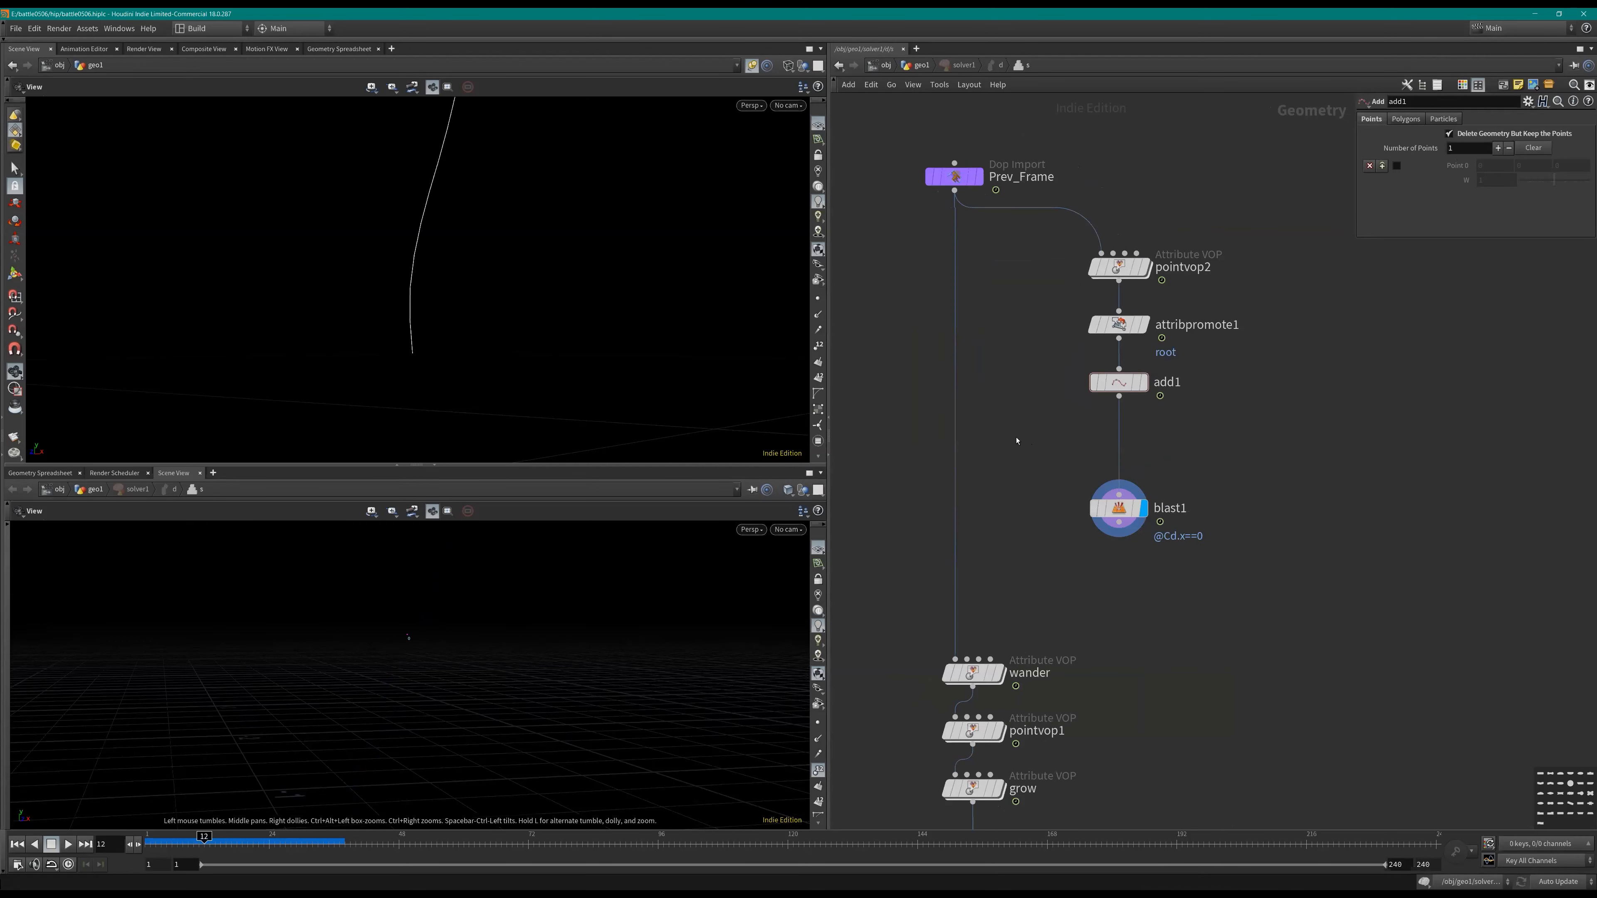
Step: Place a Point VOP on the wire between Prev_Frame and wander, connect add1's output to it and go inside it
key("Tab")
type("poiv")
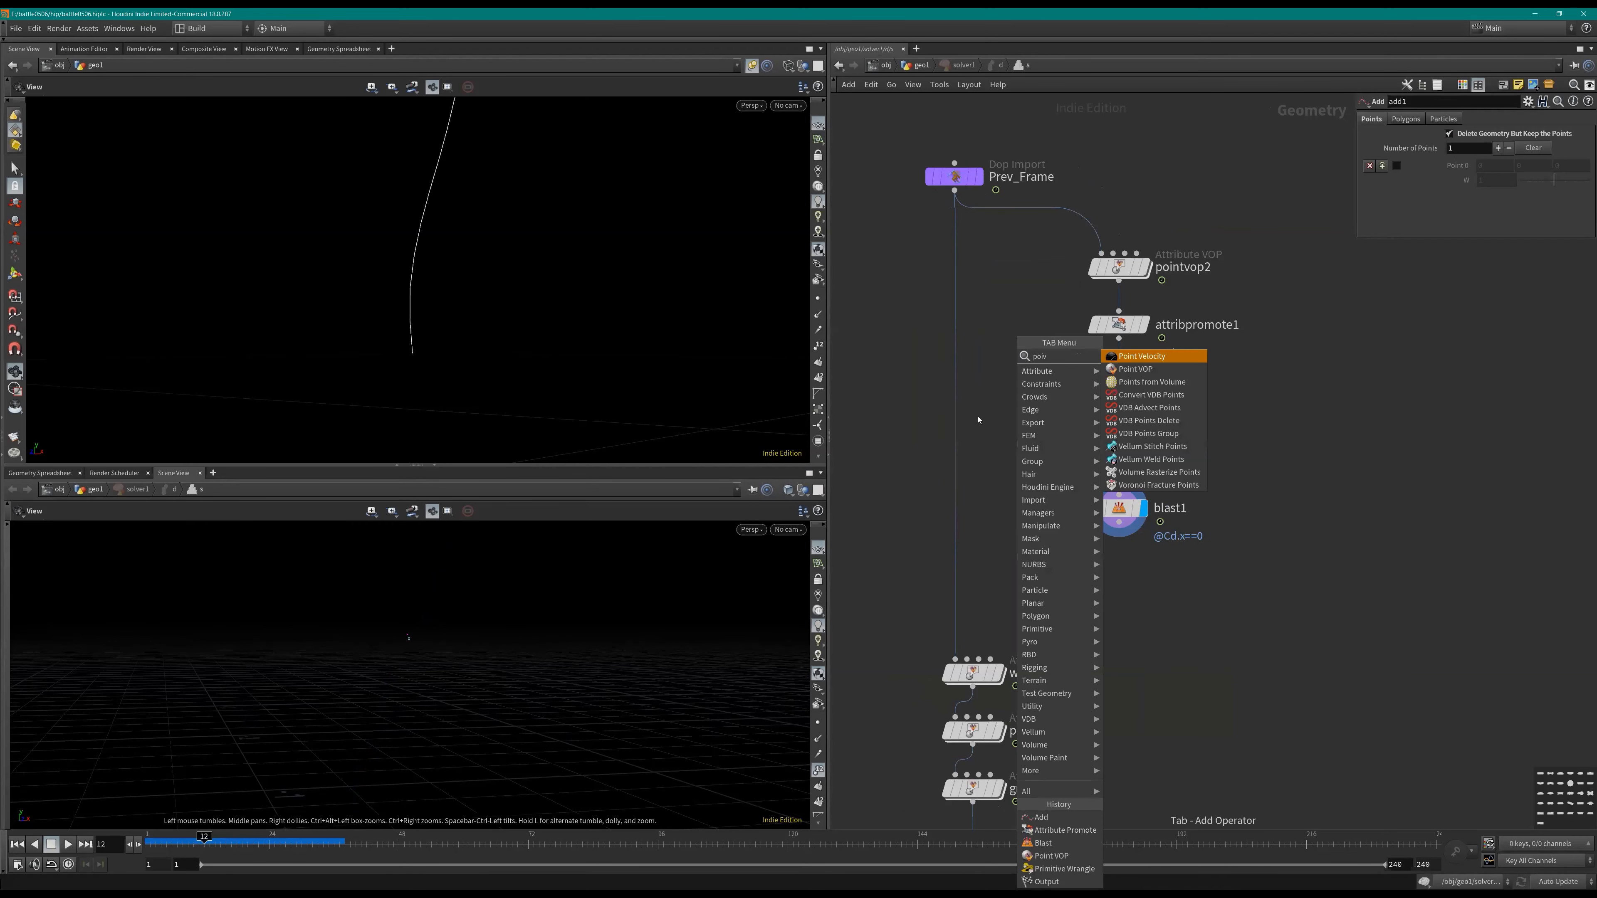
key("Down")
key("Return")
left_click(944, 443)
left_click_drag(952, 444, 962, 447)
left_click_drag(1119, 396, 948, 432)
double_click(969, 450)
key("Return")
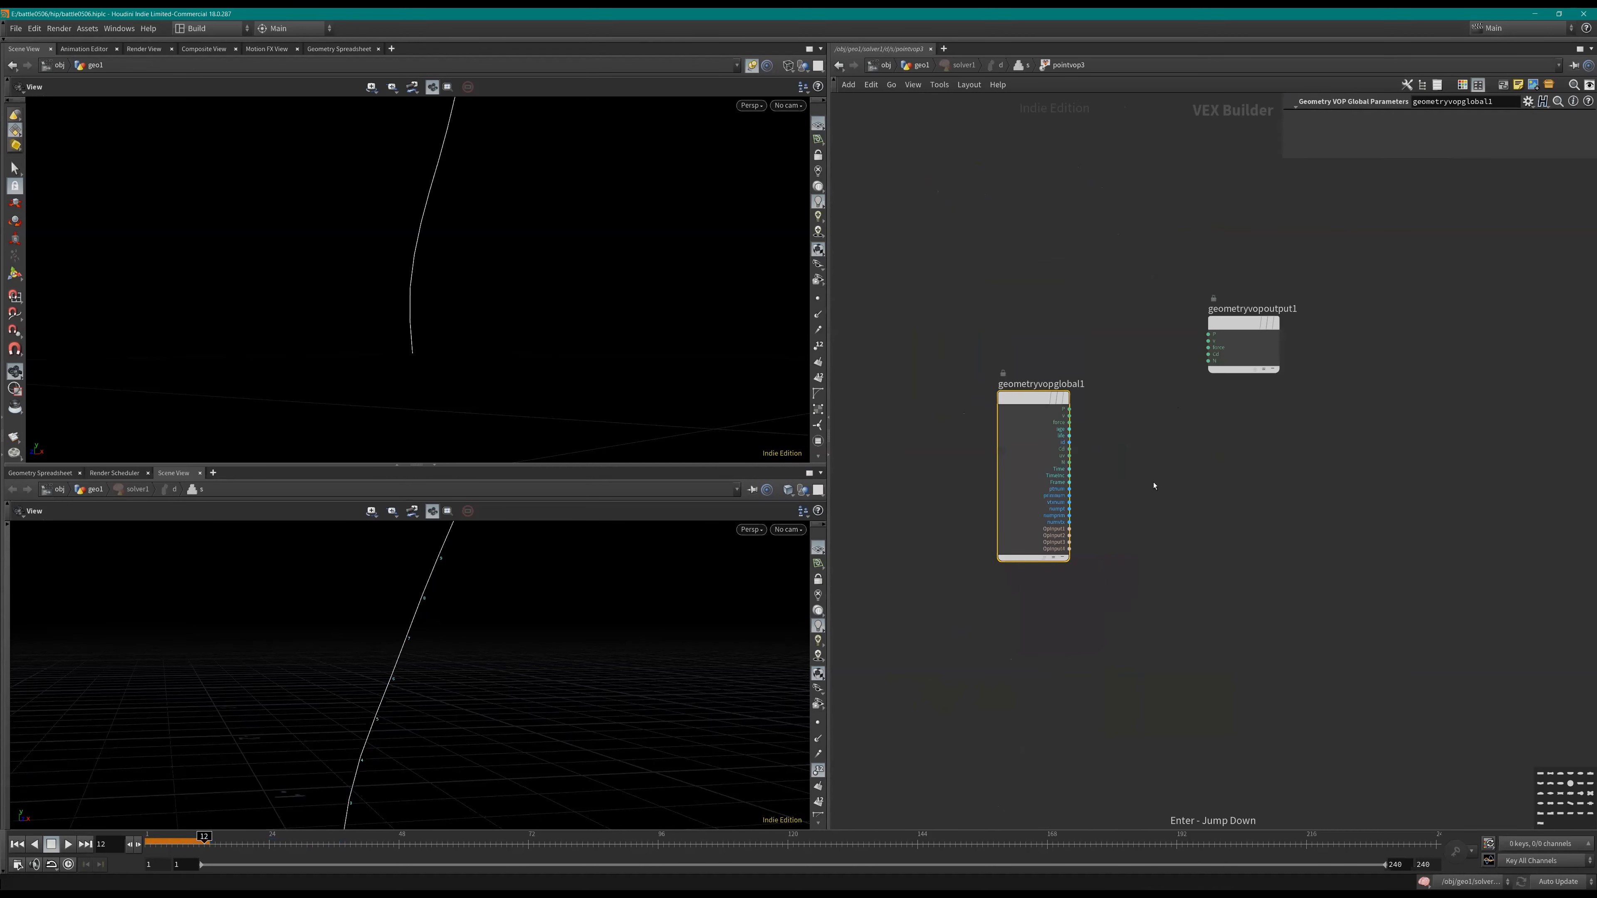
Step: Add an Import Point Attribute node that reads the Cd attribute from the Second Input
key("Tab")
type("impp")
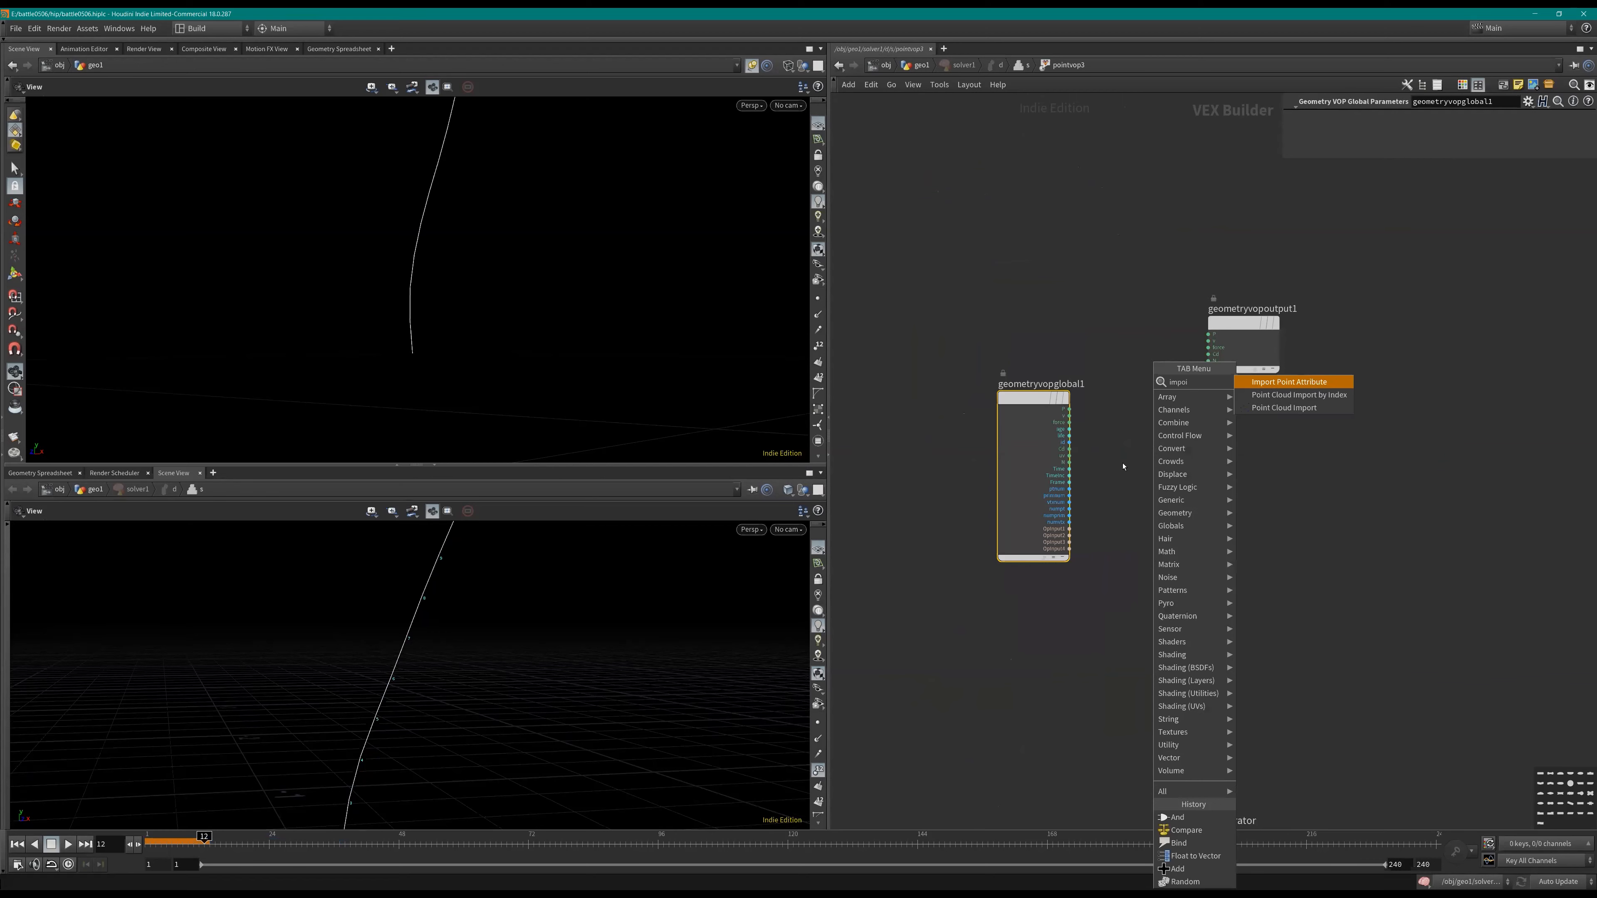
key("Return")
left_click(1163, 484)
scroll(1125, 522, "up", 1)
middle_click_drag(1104, 517, 1030, 499)
left_click(1448, 134)
left_click(1443, 167)
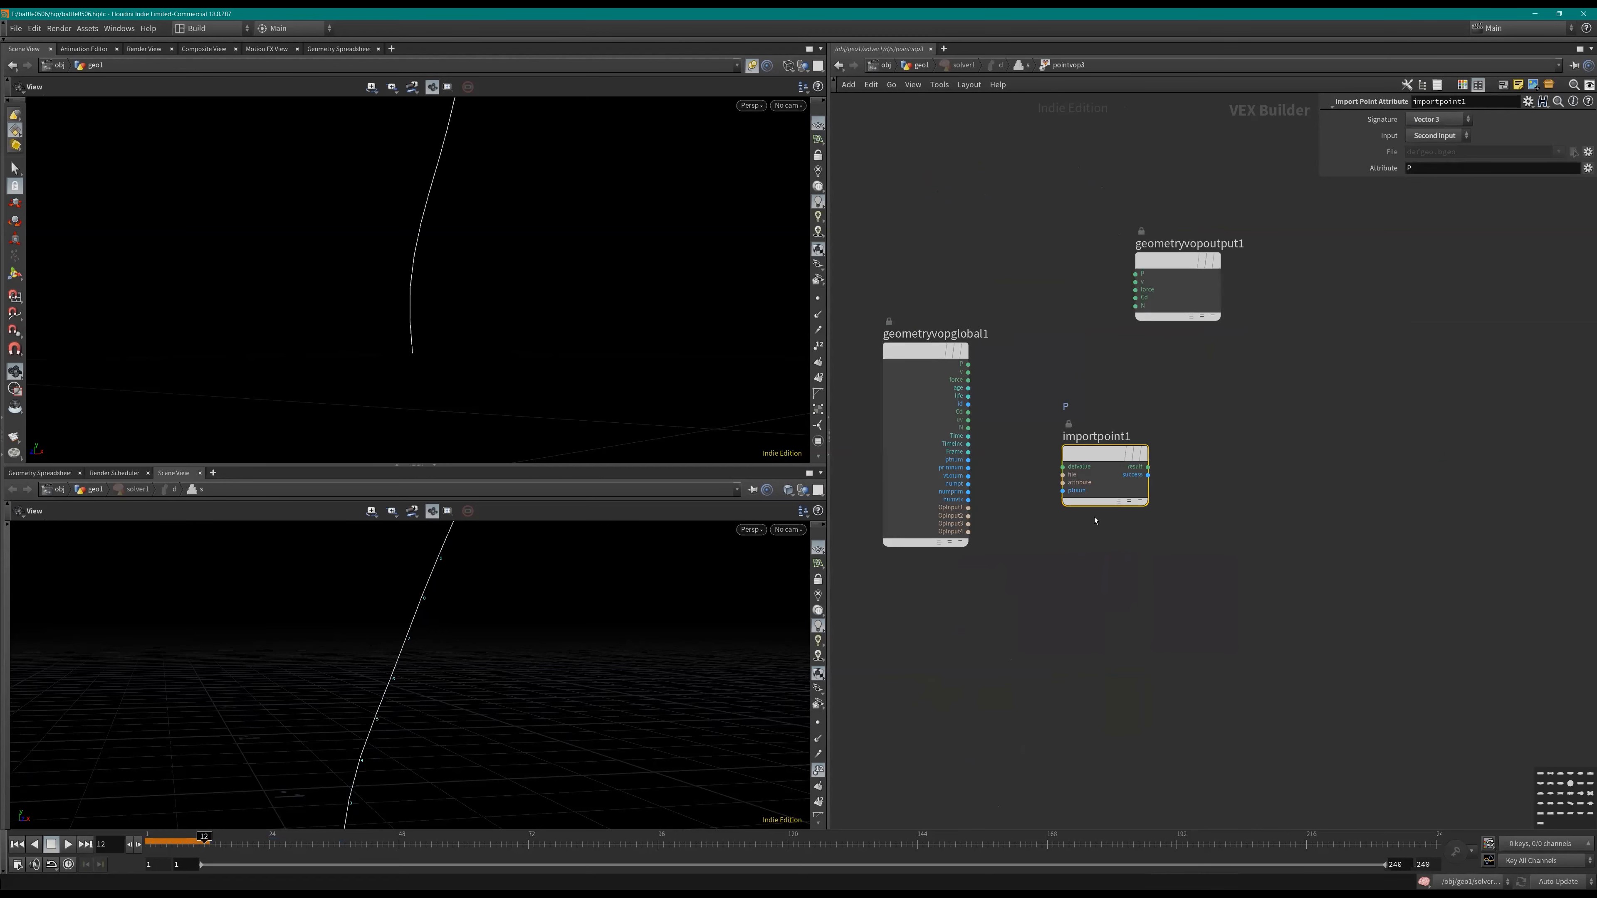
scroll(915, 529, "up", 2)
type("Cd")
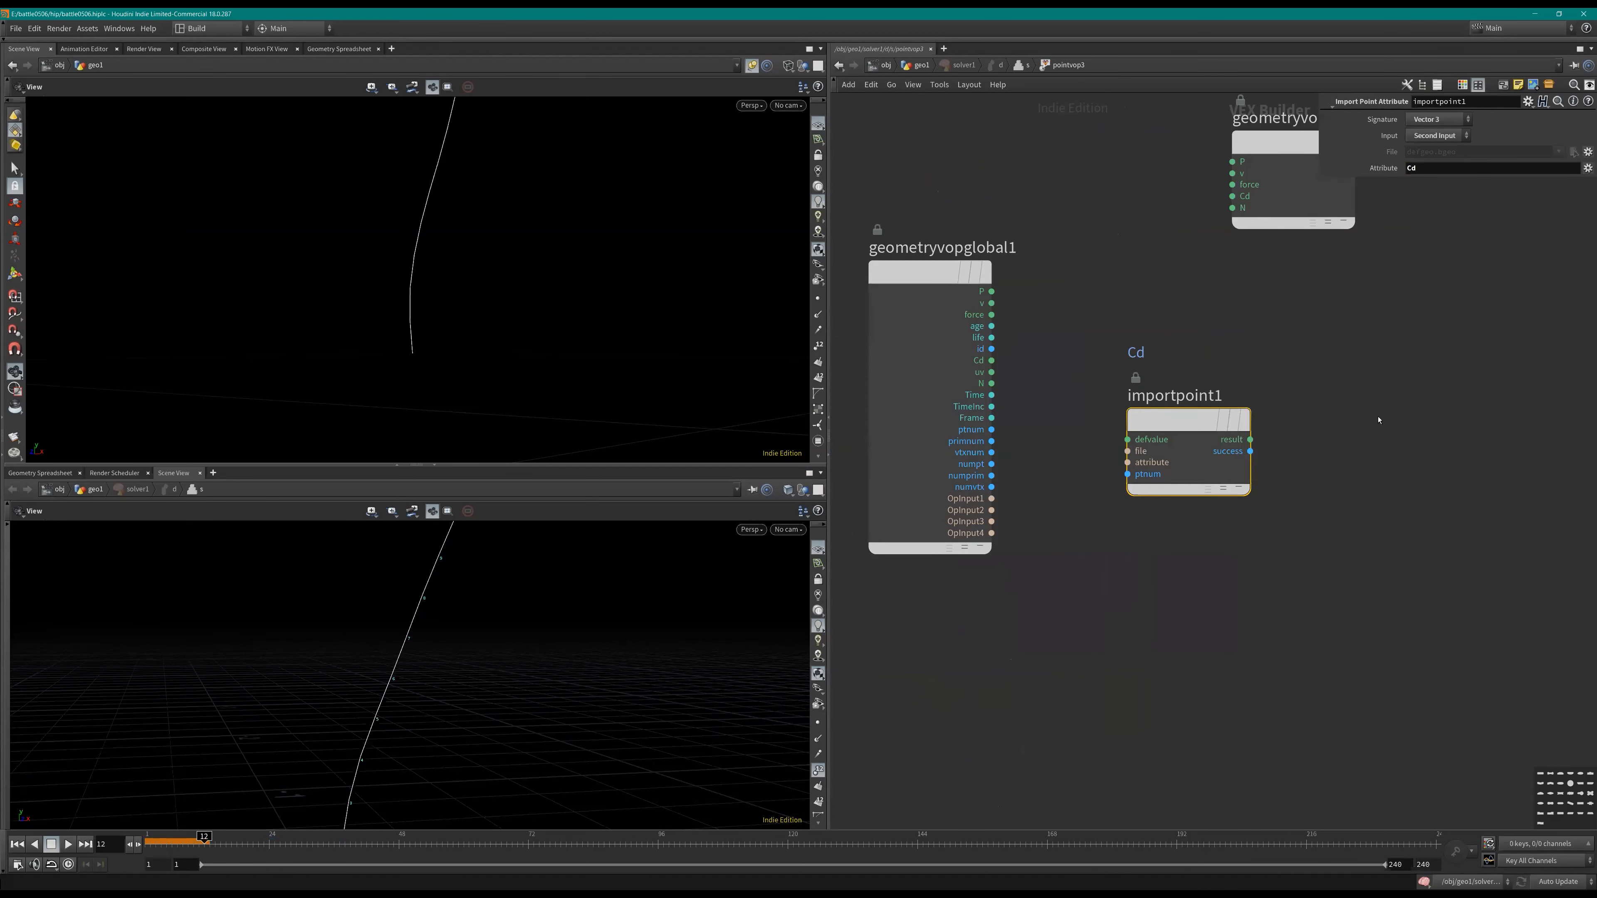
key("Return")
key("Tab")
type("co")
key("Return")
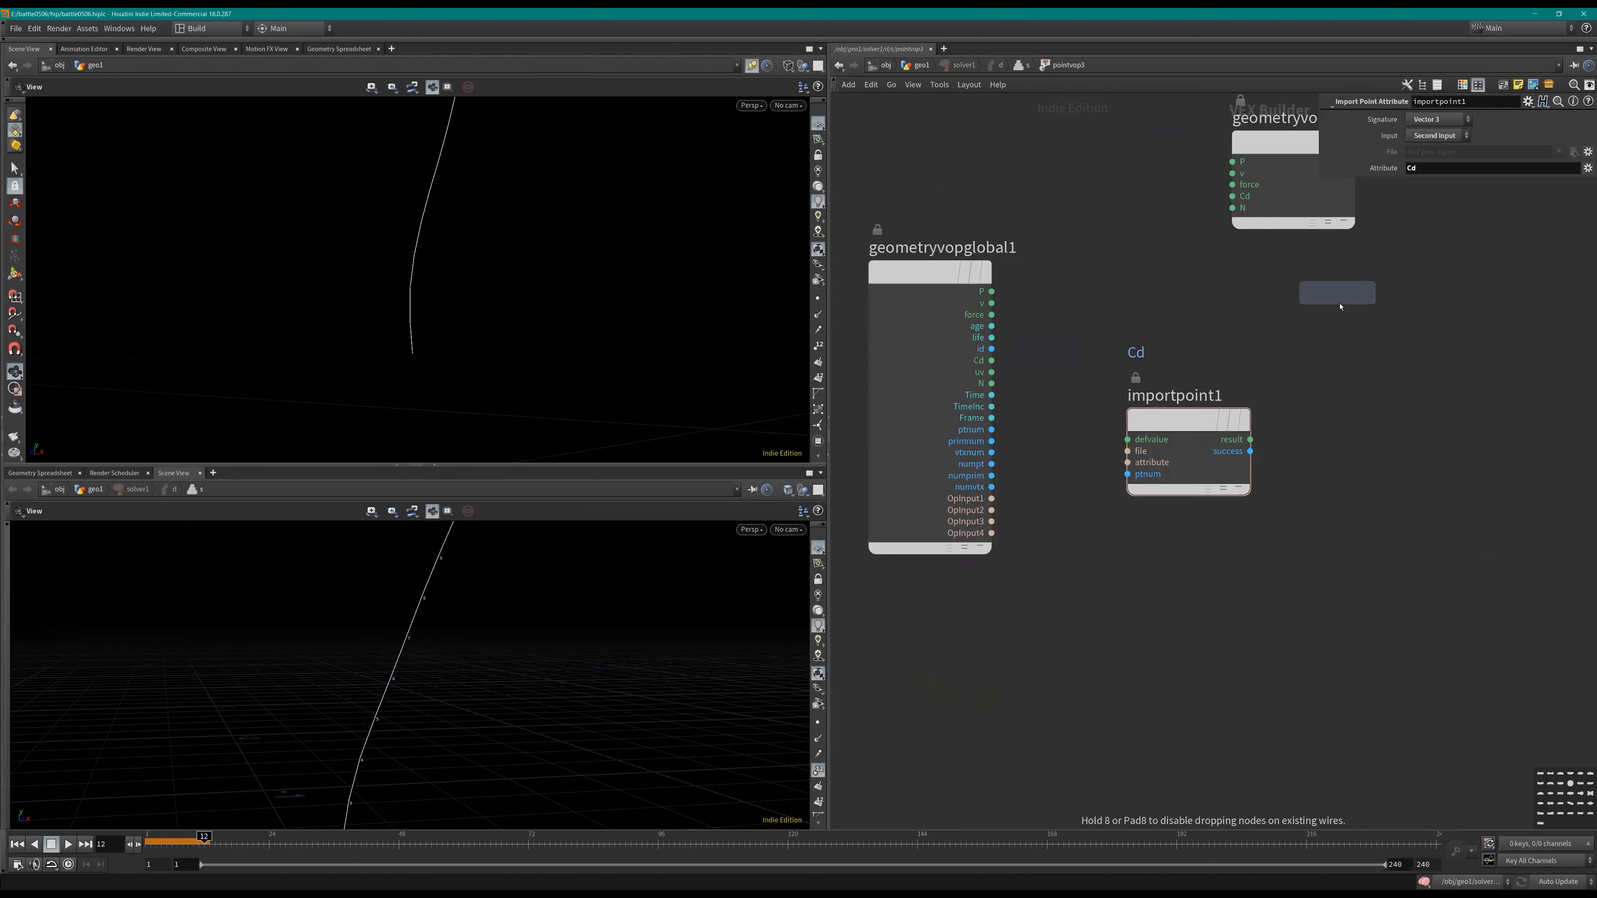
Step: Add a Compare node beside the Import Point Attribute node
key("Tab")
type("cpo")
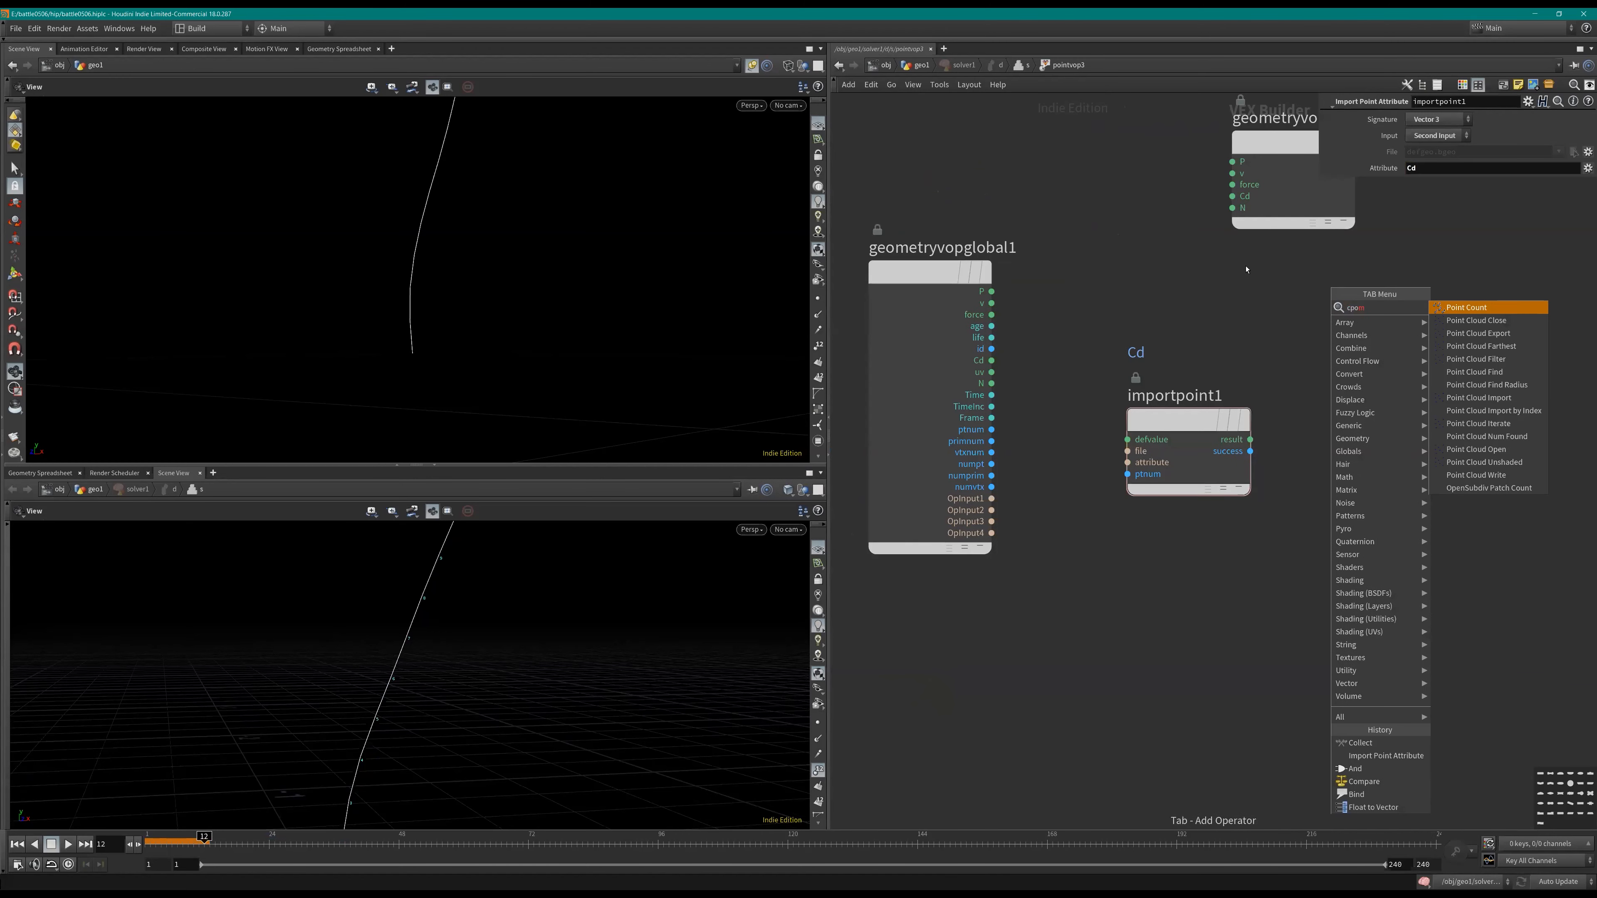
key("BackSpace")
key("BackSpace")
type("om")
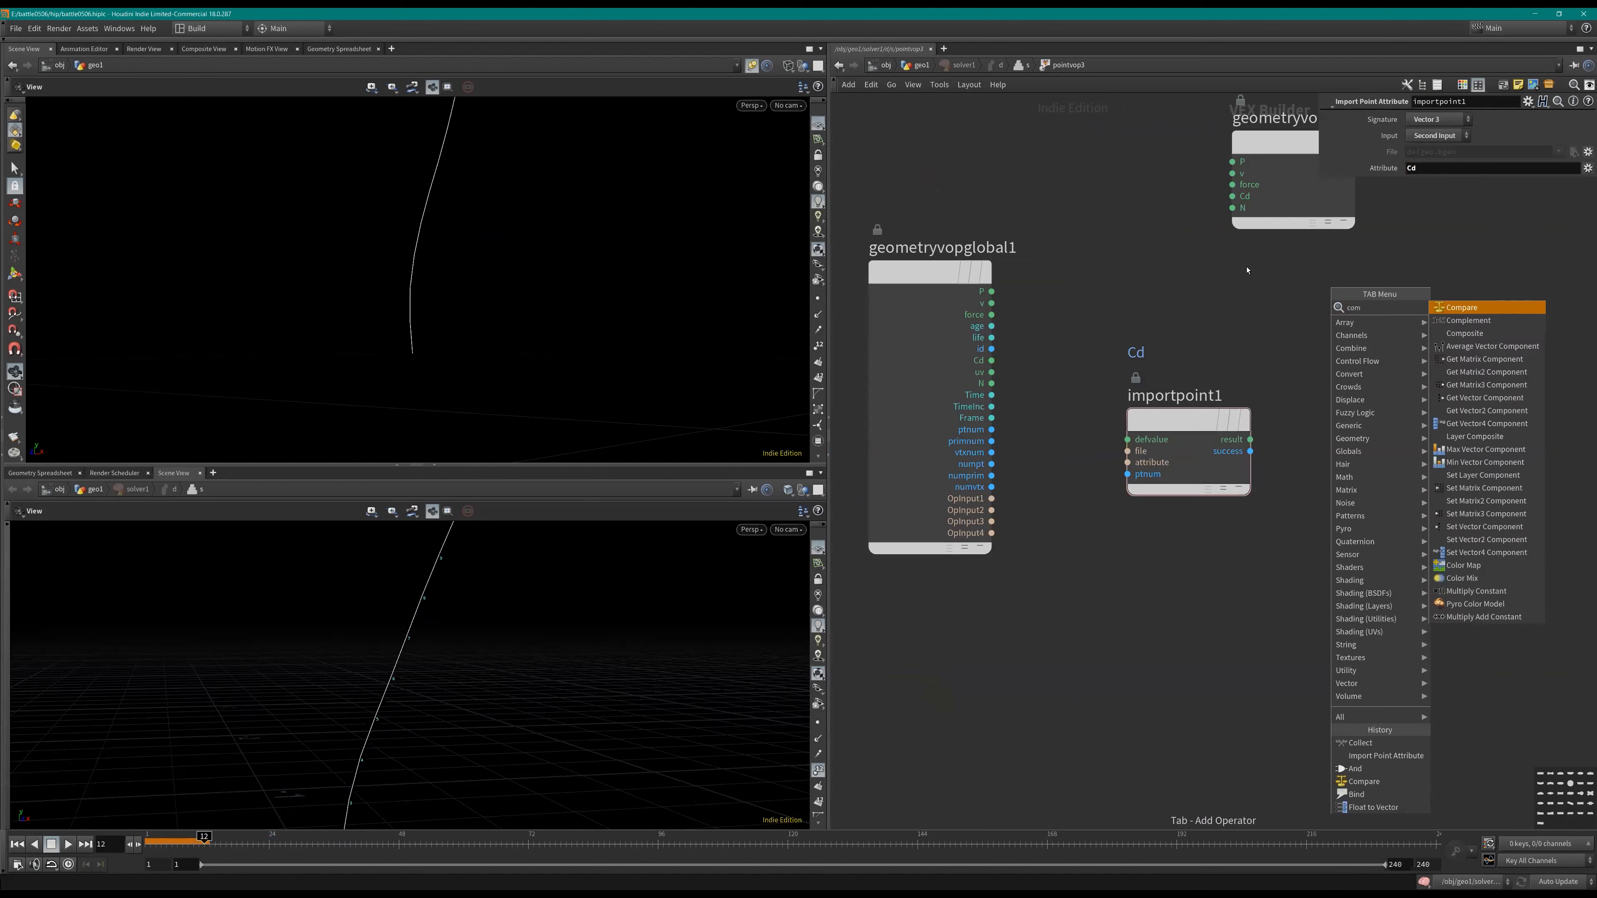
key("Return")
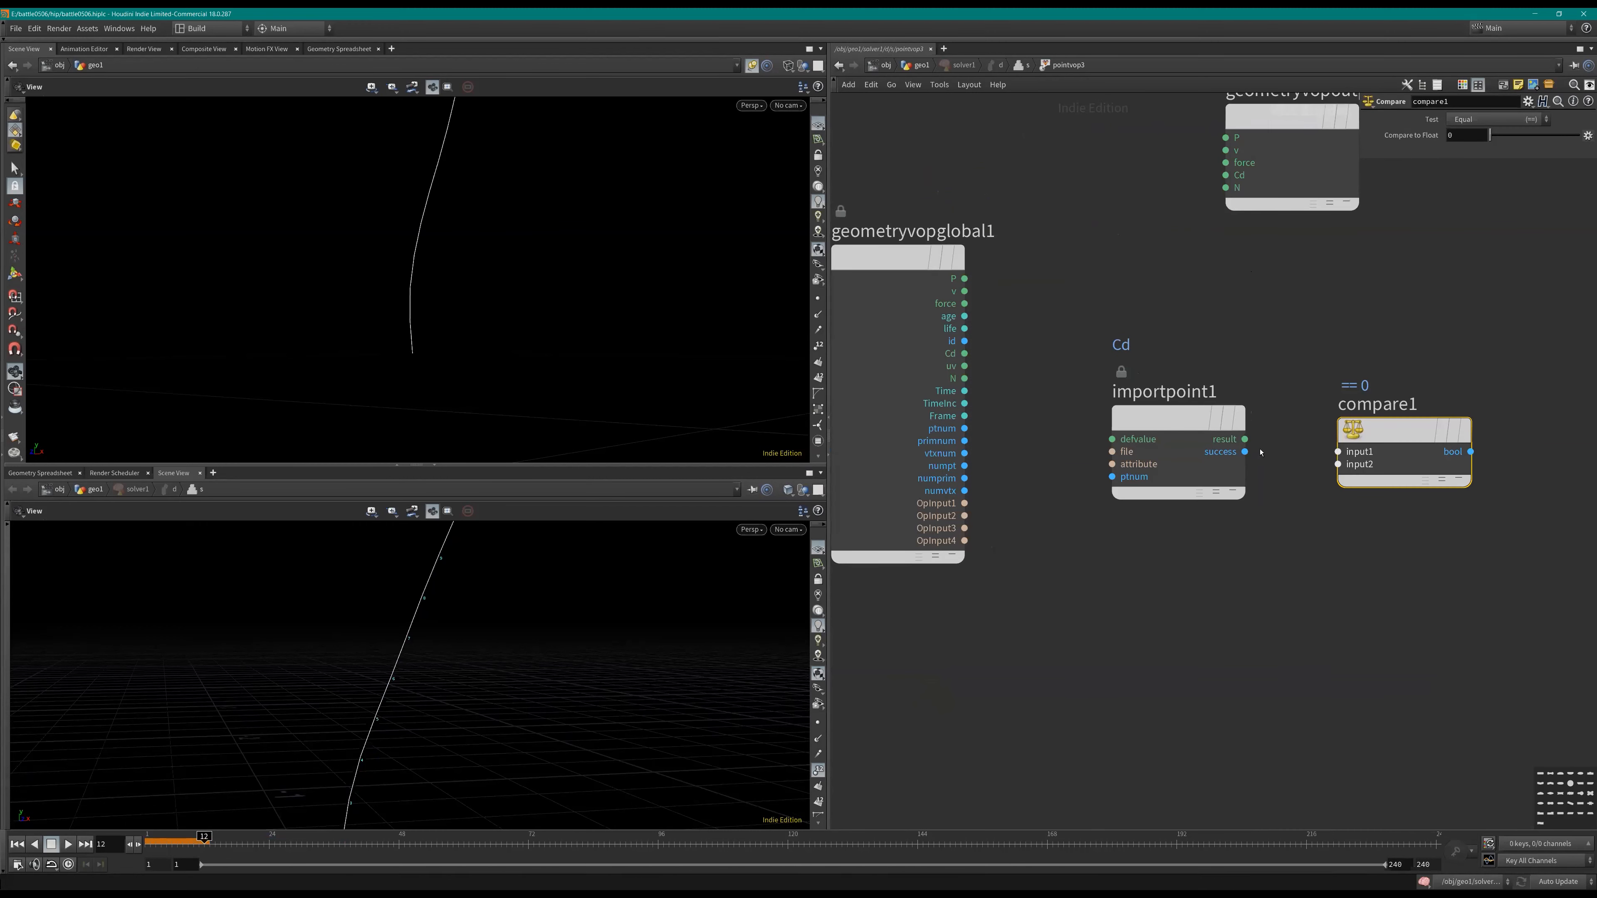
Step: Insert a Get Vector Component node between the imported Cd result and the Compare node, and align the chain below the global parameters
left_click(1245, 440)
key("Tab")
type("getv")
key("Return")
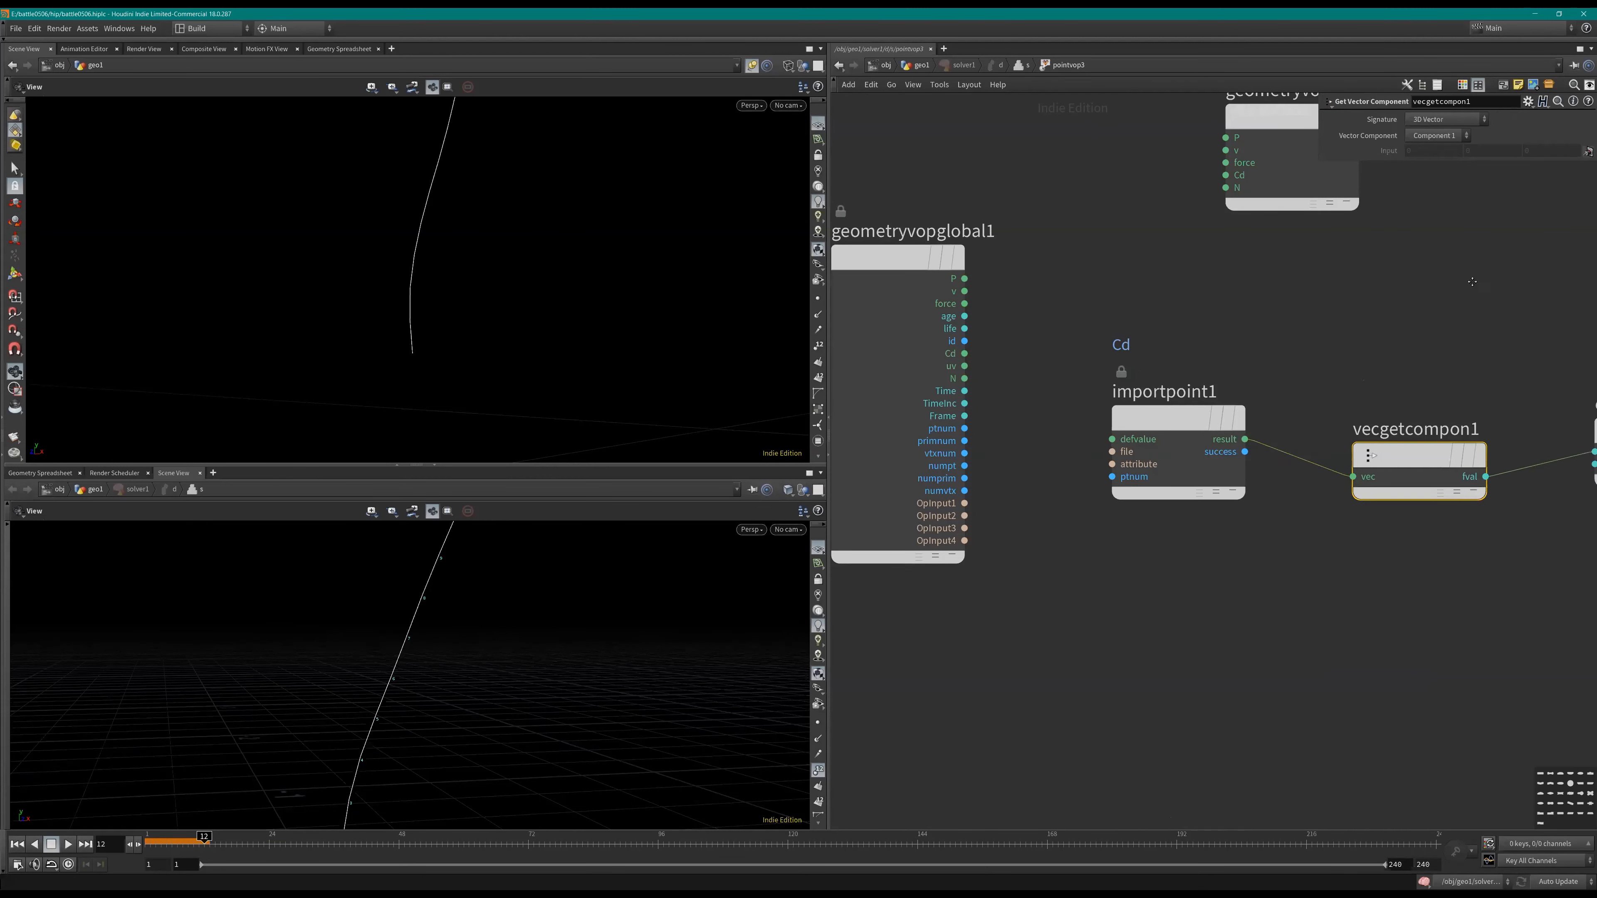
middle_click_drag(1473, 282, 1235, 303)
scroll(1223, 308, "down", 2)
key("a")
left_click_drag(1380, 410, 1339, 410)
middle_click_drag(1349, 408, 1520, 380)
left_click_drag(1515, 380, 1214, 569, "shift")
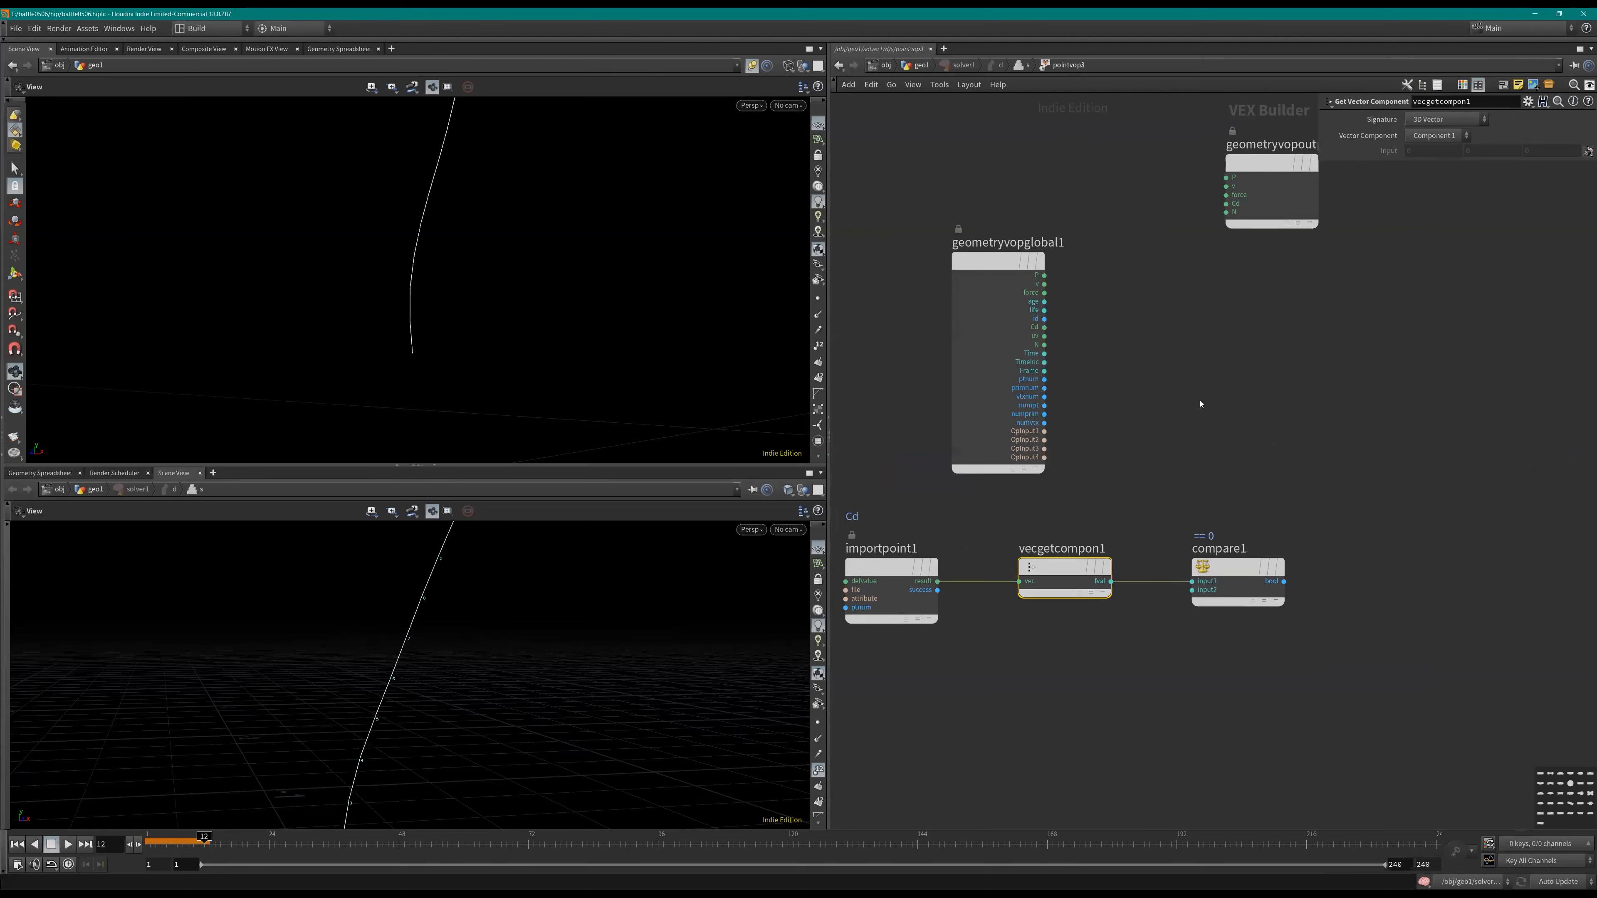
Step: Move the geometry output node farther away from the Cd comparison chain to make room beside the Compare node
middle_click_drag(1200, 404, 1113, 403)
scroll(1116, 403, "down", 2)
left_click_drag(1173, 243, 1383, 387)
scroll(1233, 444, "up", 1)
middle_click_drag(1193, 437, 1243, 416)
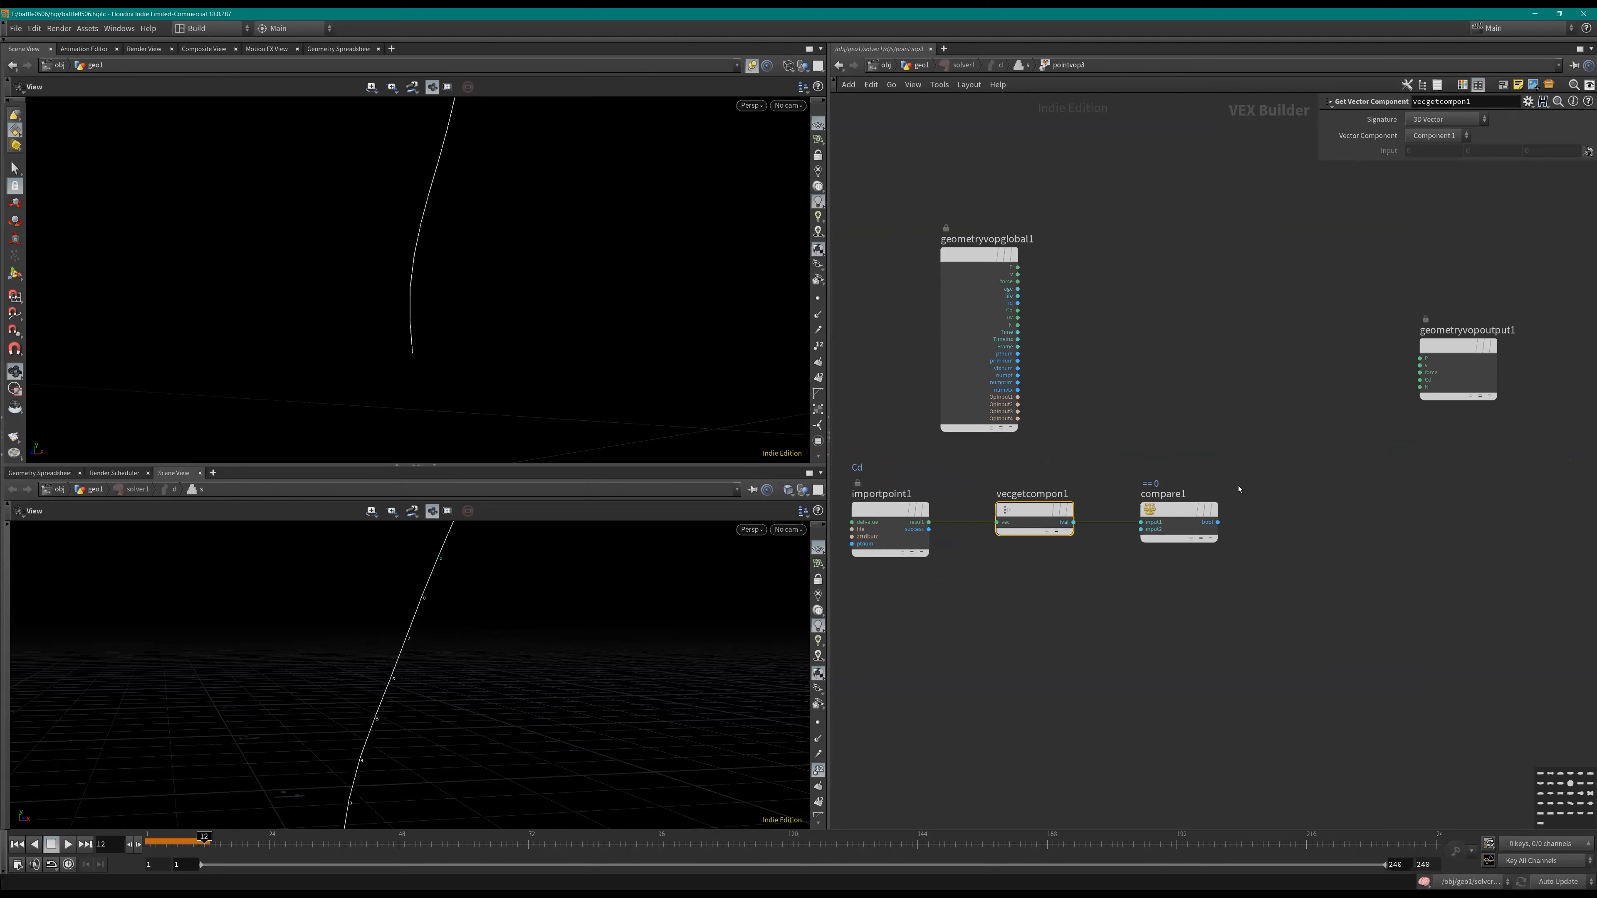
Step: Set the Compare node to test whether the extracted Cd component equals 1
middle_click_drag(1248, 423, 1237, 422)
left_click(1207, 521)
key("Escape")
middle_click_drag(1293, 457, 1304, 449)
key("Tab")
left_click(1201, 403)
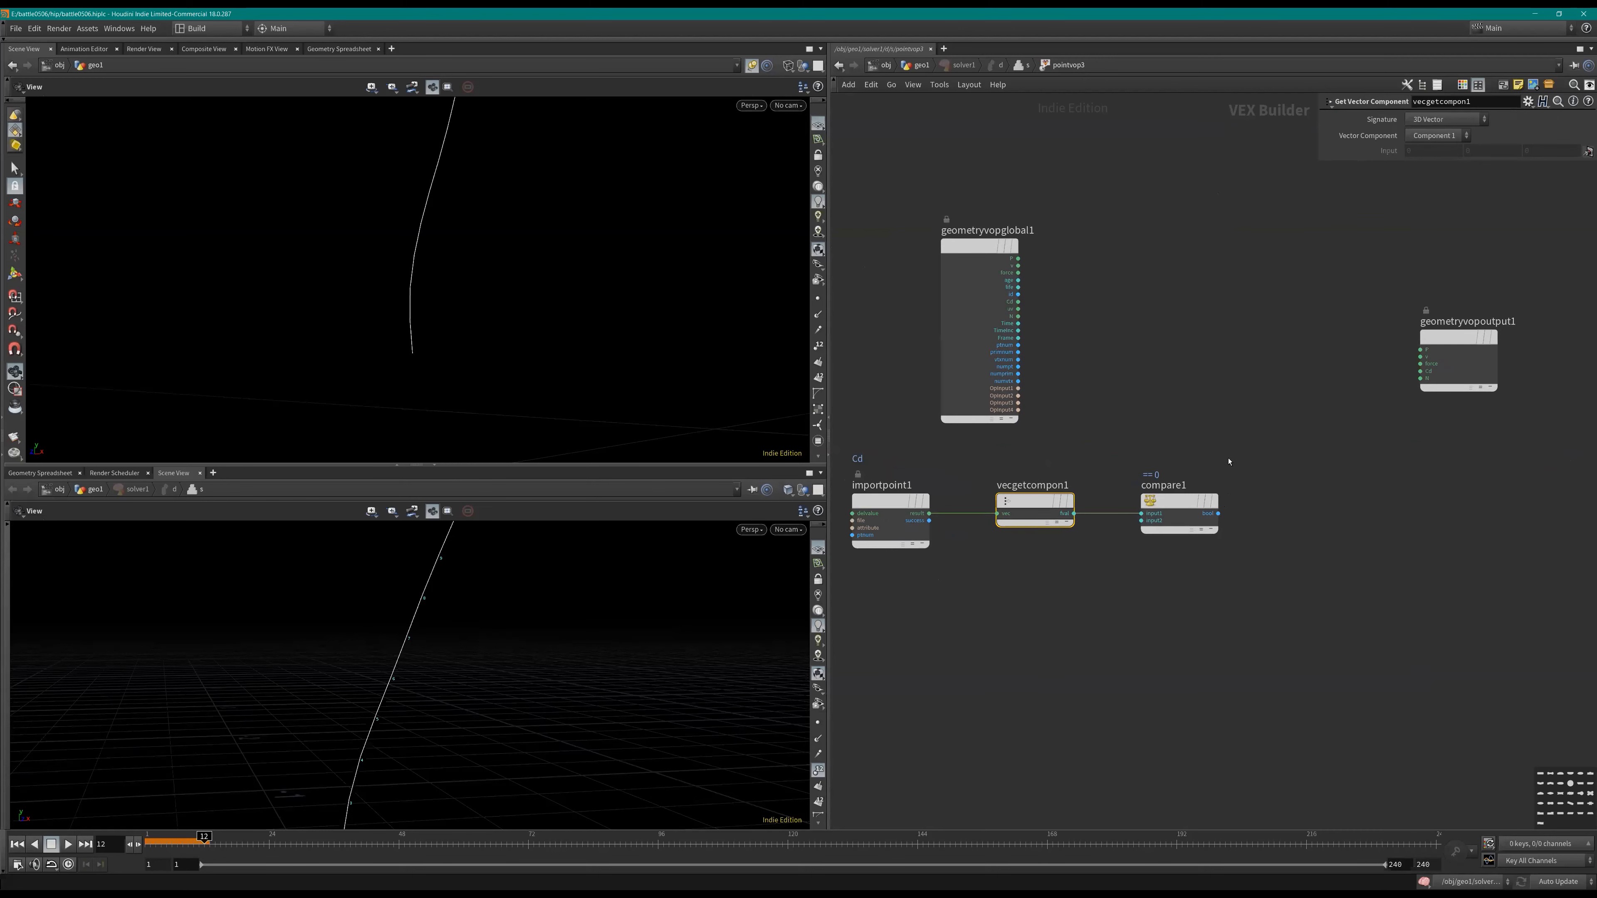
left_click(1179, 501)
double_click(1463, 135)
type("1")
key("Return")
Step: Add a Bind Export node, feed it the Compare node's boolean result and name the exported attribute "branched"
key("Tab")
type("bex")
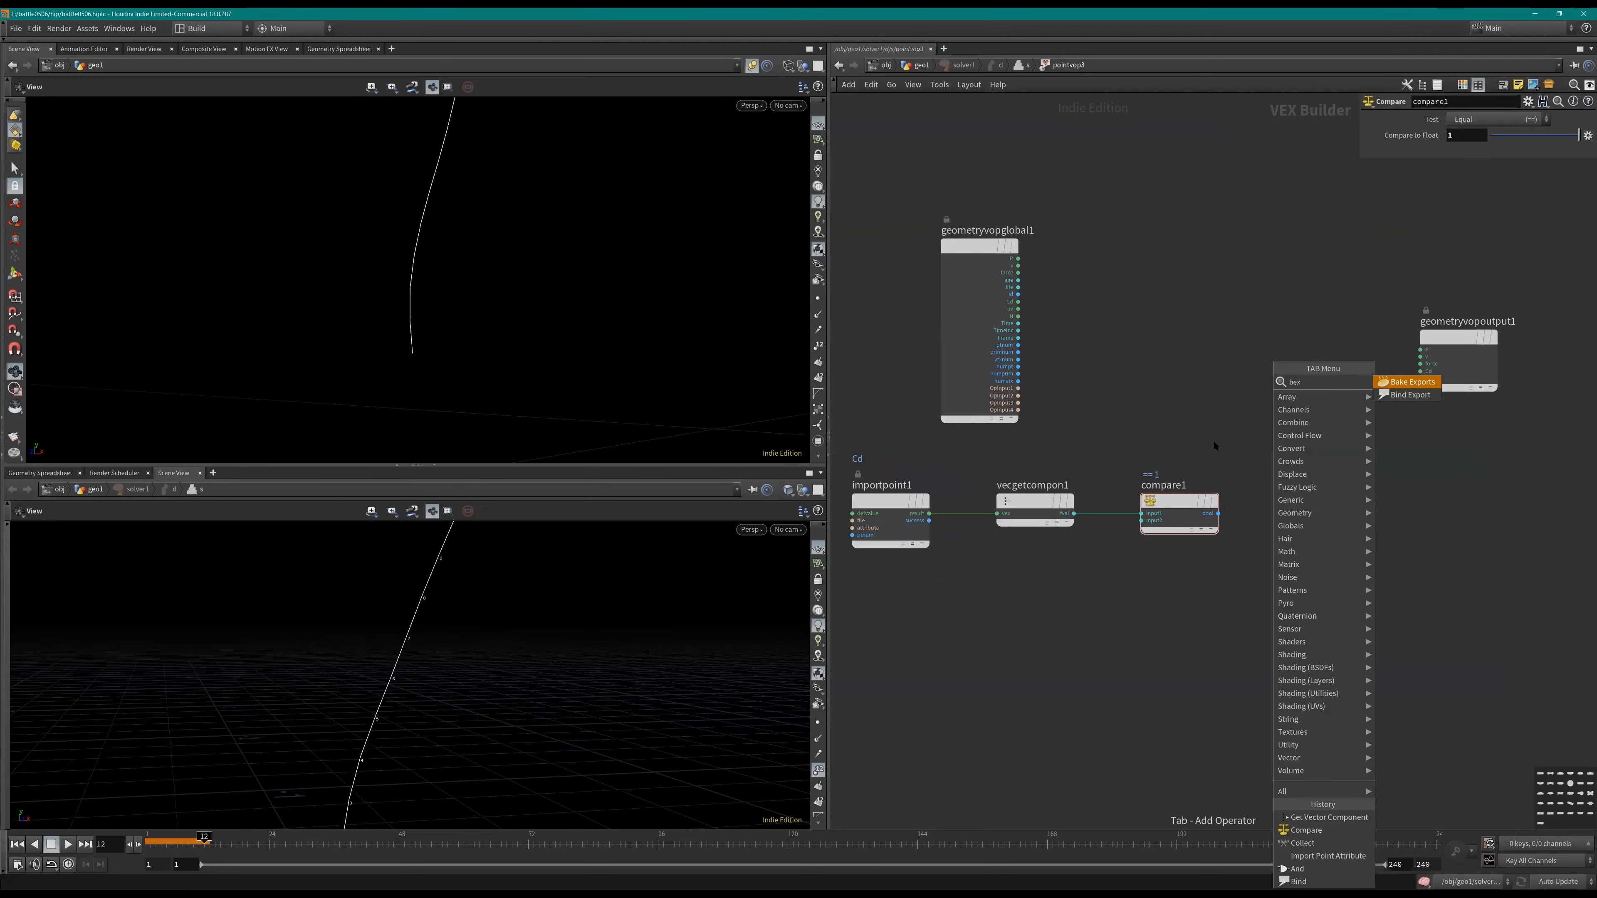
key("Down")
key("Return")
key("Return")
left_click(1219, 513)
left_click(1291, 539)
double_click(1479, 120)
type("branched")
key("Return")
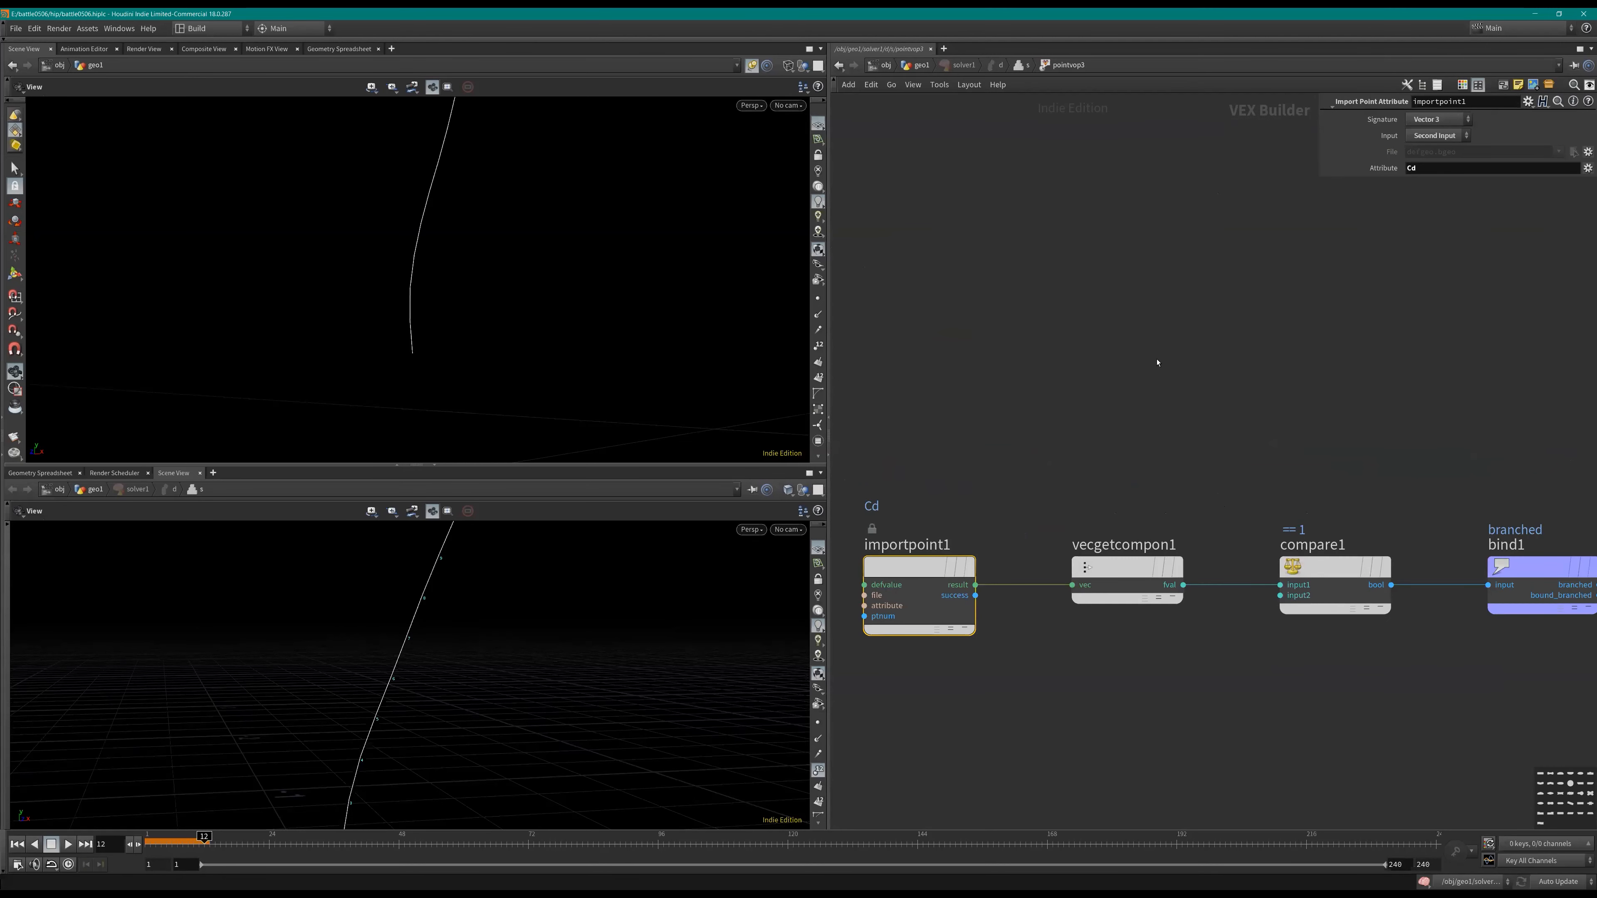
Step: Return to the solver network and sort pointvop3's points in the Geometry Spreadsheet by the branched attribute
middle_click_drag(1166, 385, 1125, 365)
scroll(1121, 365, "down", 1)
left_click_drag(1120, 382, 1155, 560)
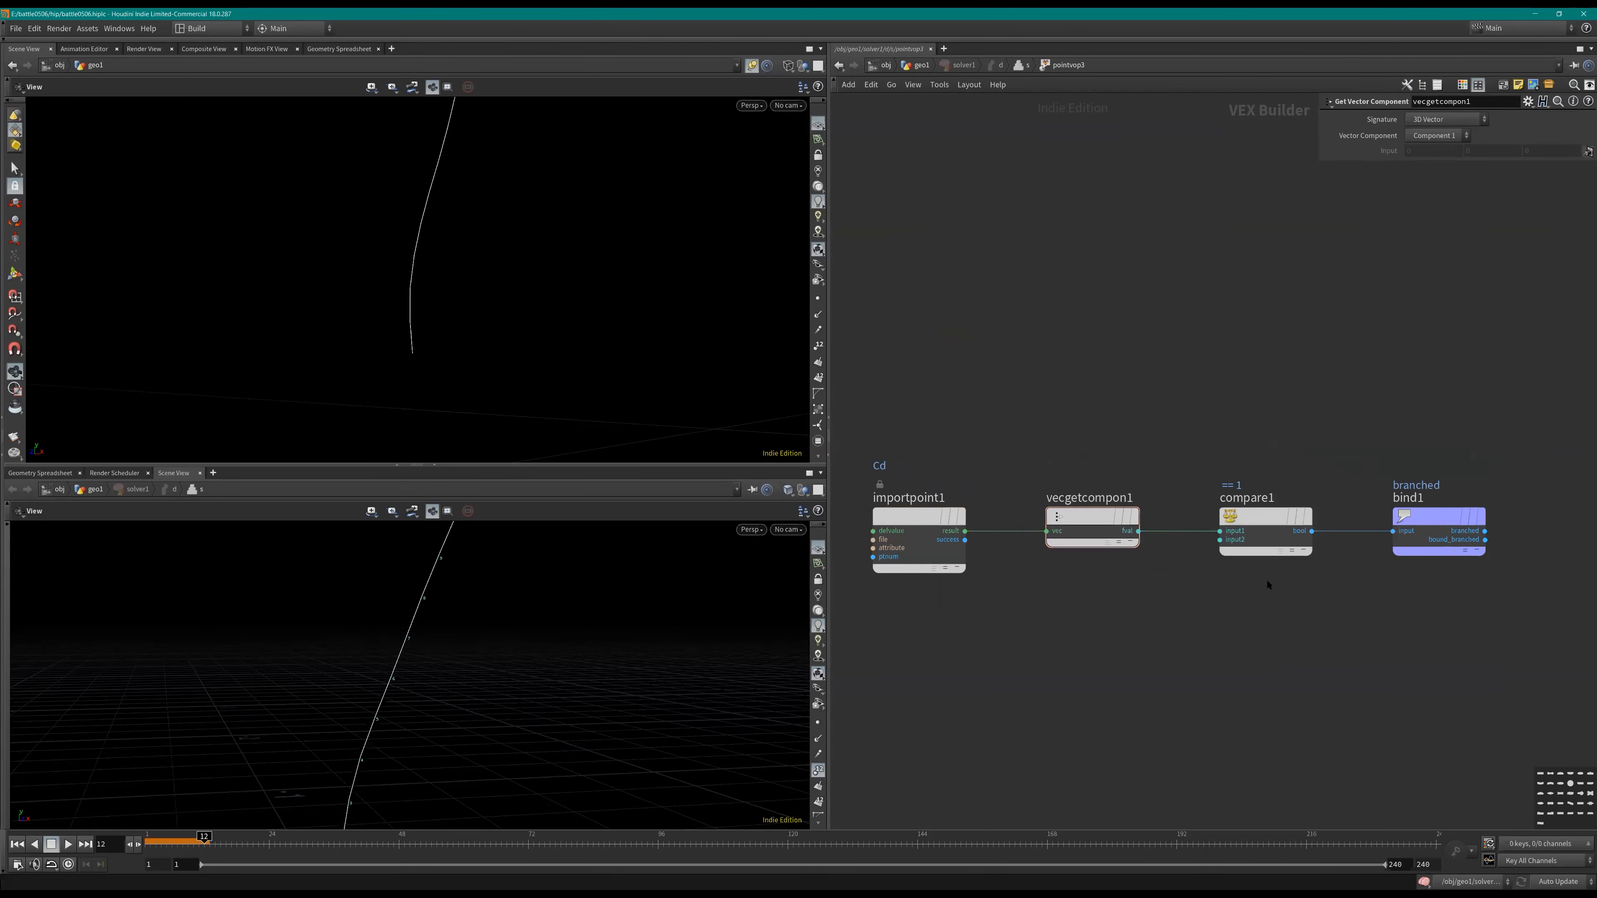
key("u")
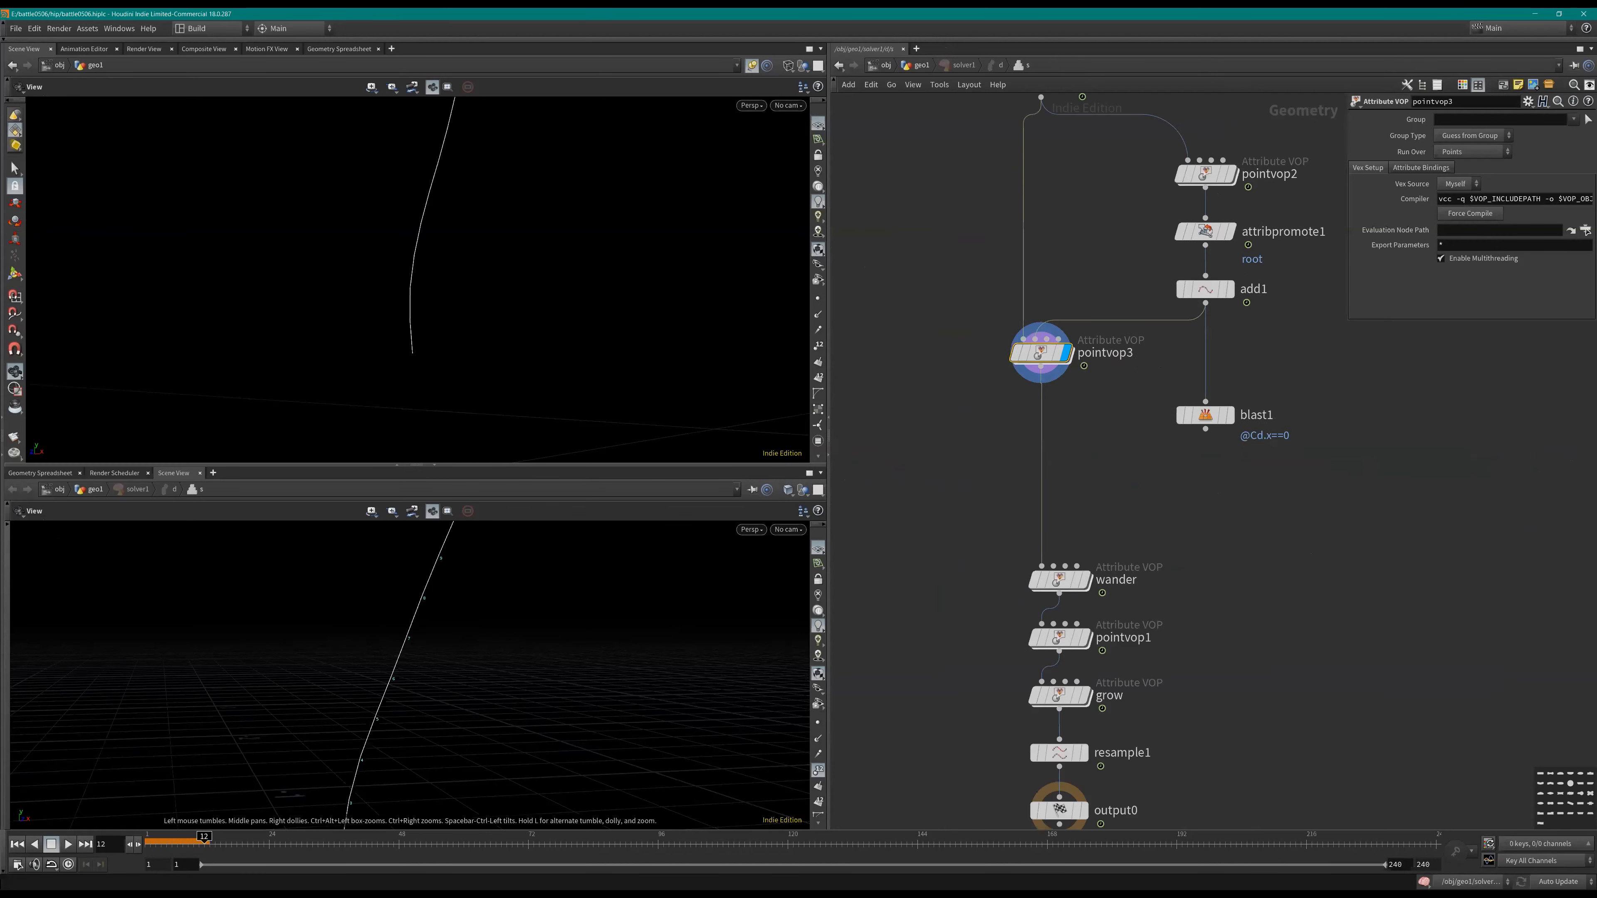
left_click(39, 475)
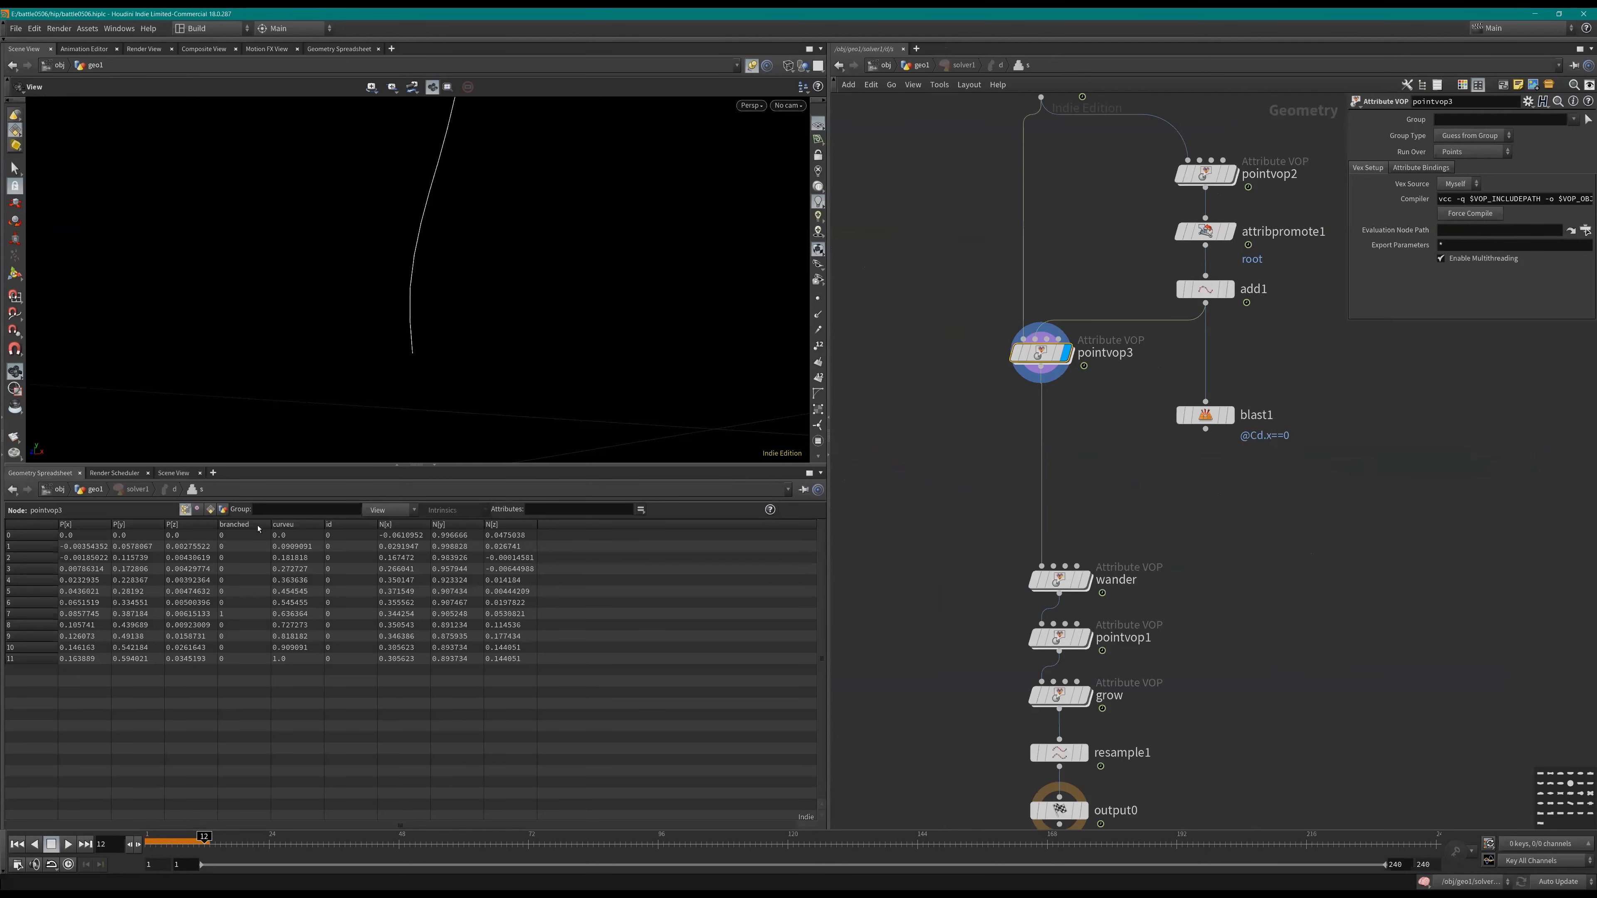
left_click(254, 525)
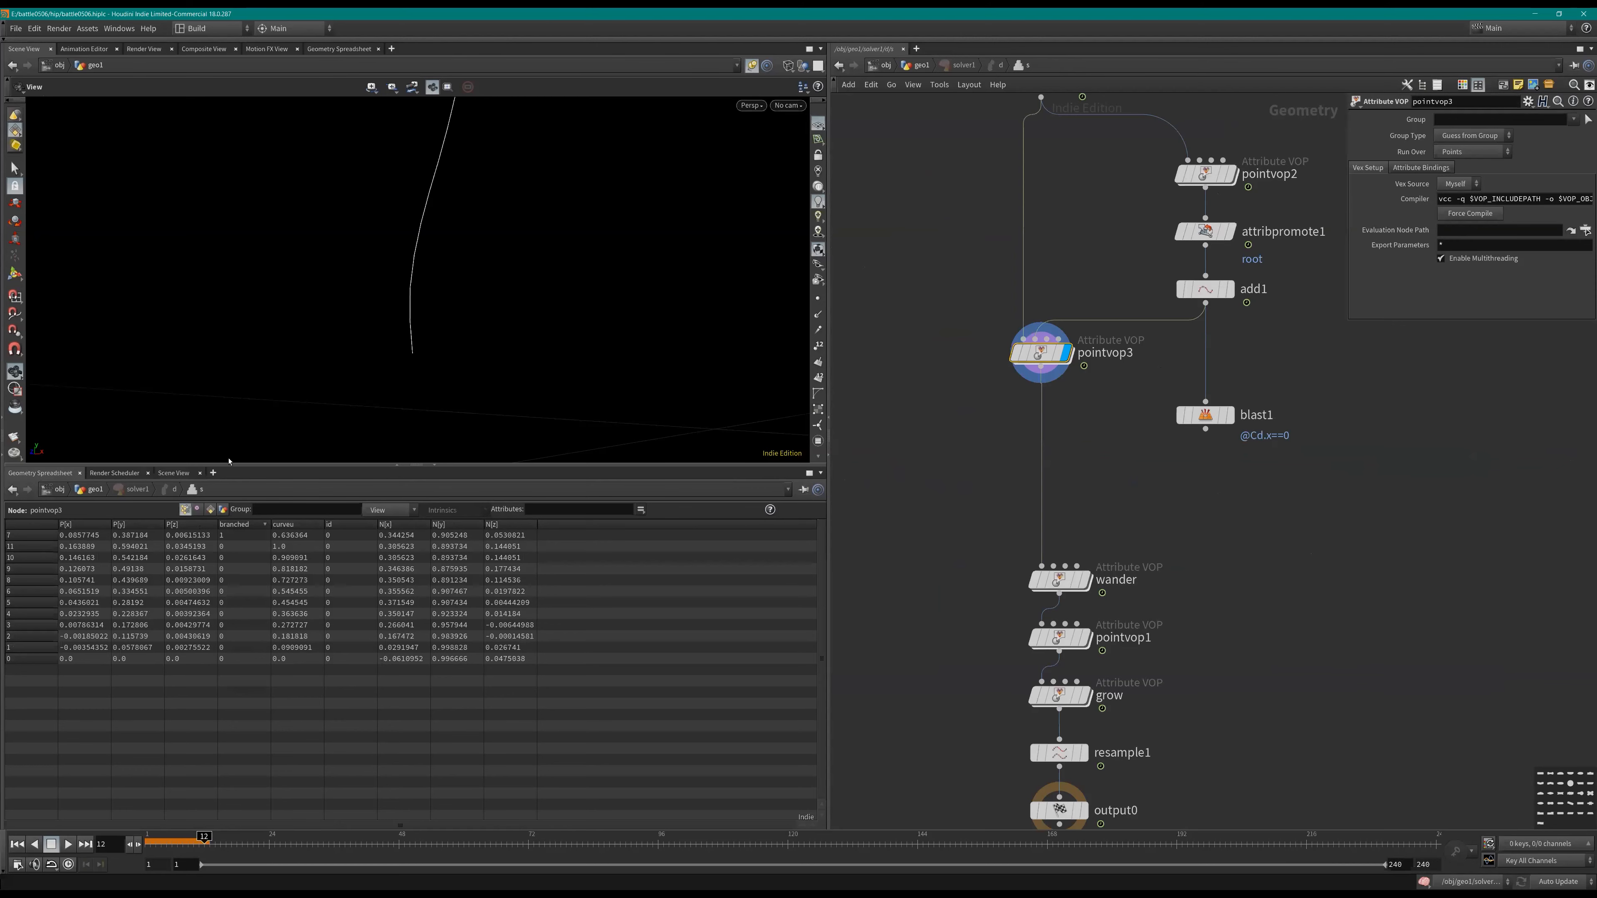
Step: Examine the random selection and branched check inside pointvop2 in an enlarged network view and return to the solver network
scroll(1298, 411, "down", 2)
middle_click_drag(1298, 411, 1277, 496)
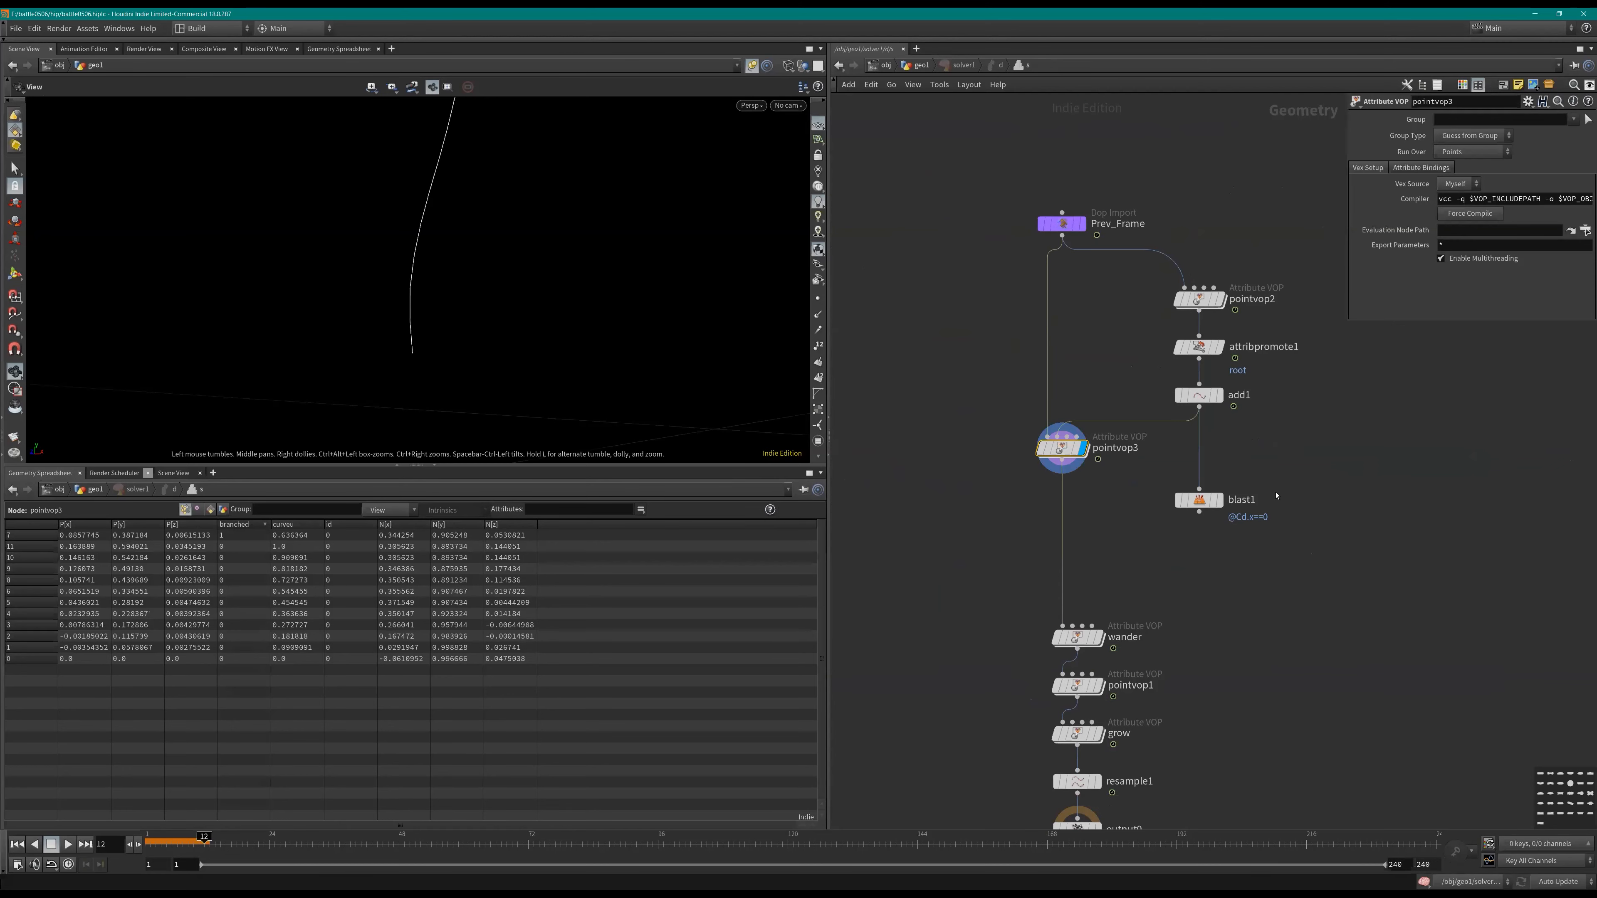
left_click(1200, 299)
key("Return")
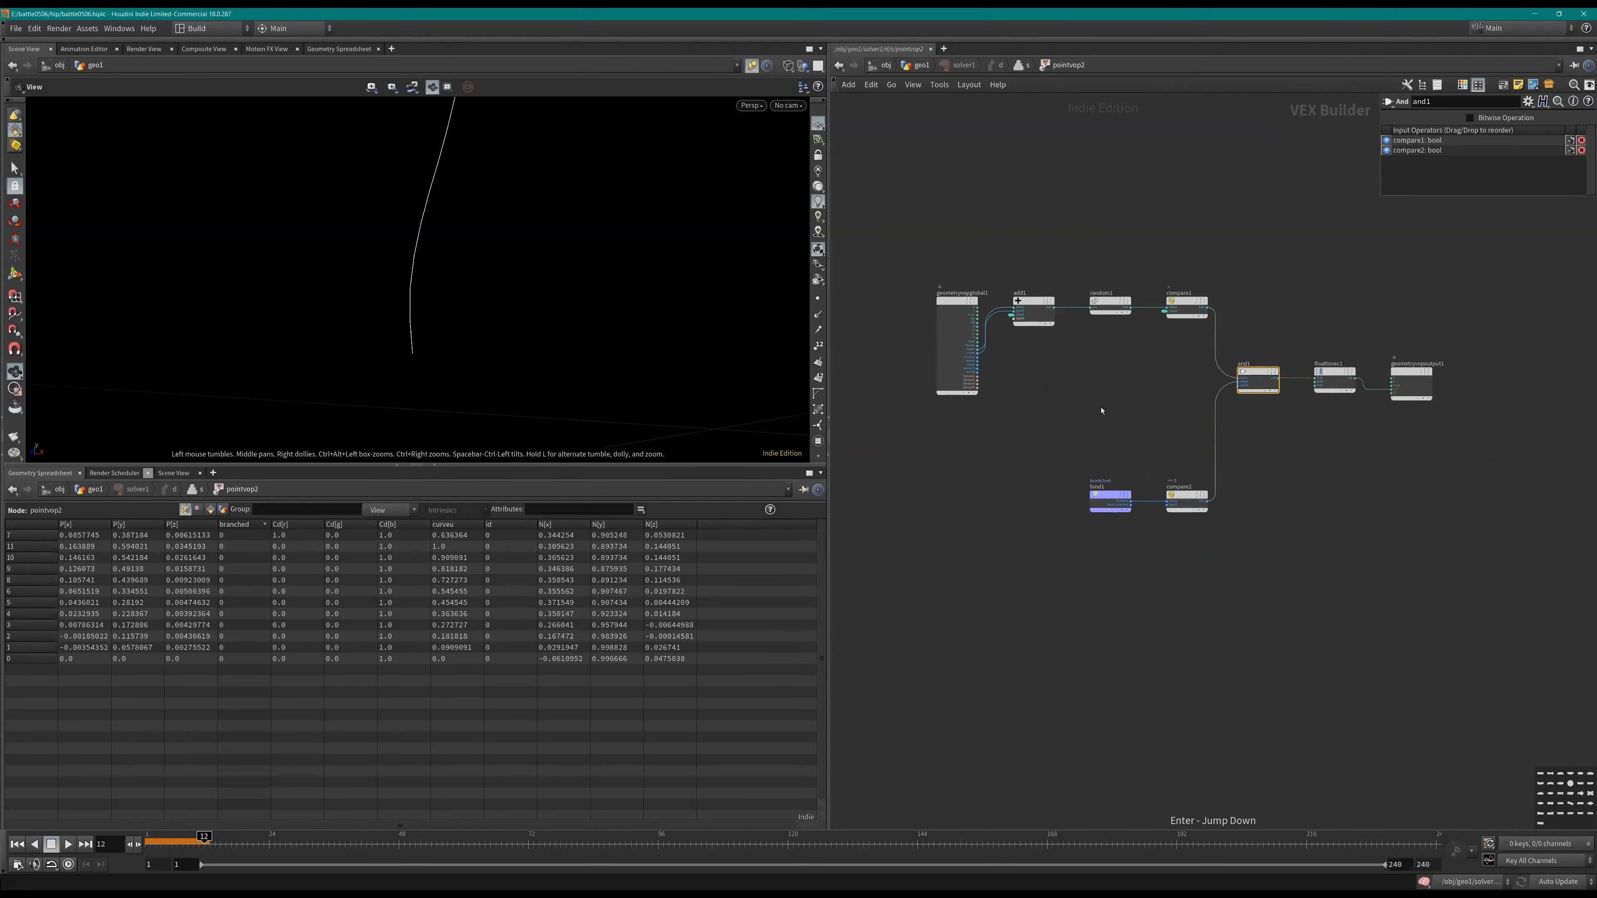
key("ctrl+b")
scroll(853, 421, "up", 2)
scroll(845, 426, "down", 1)
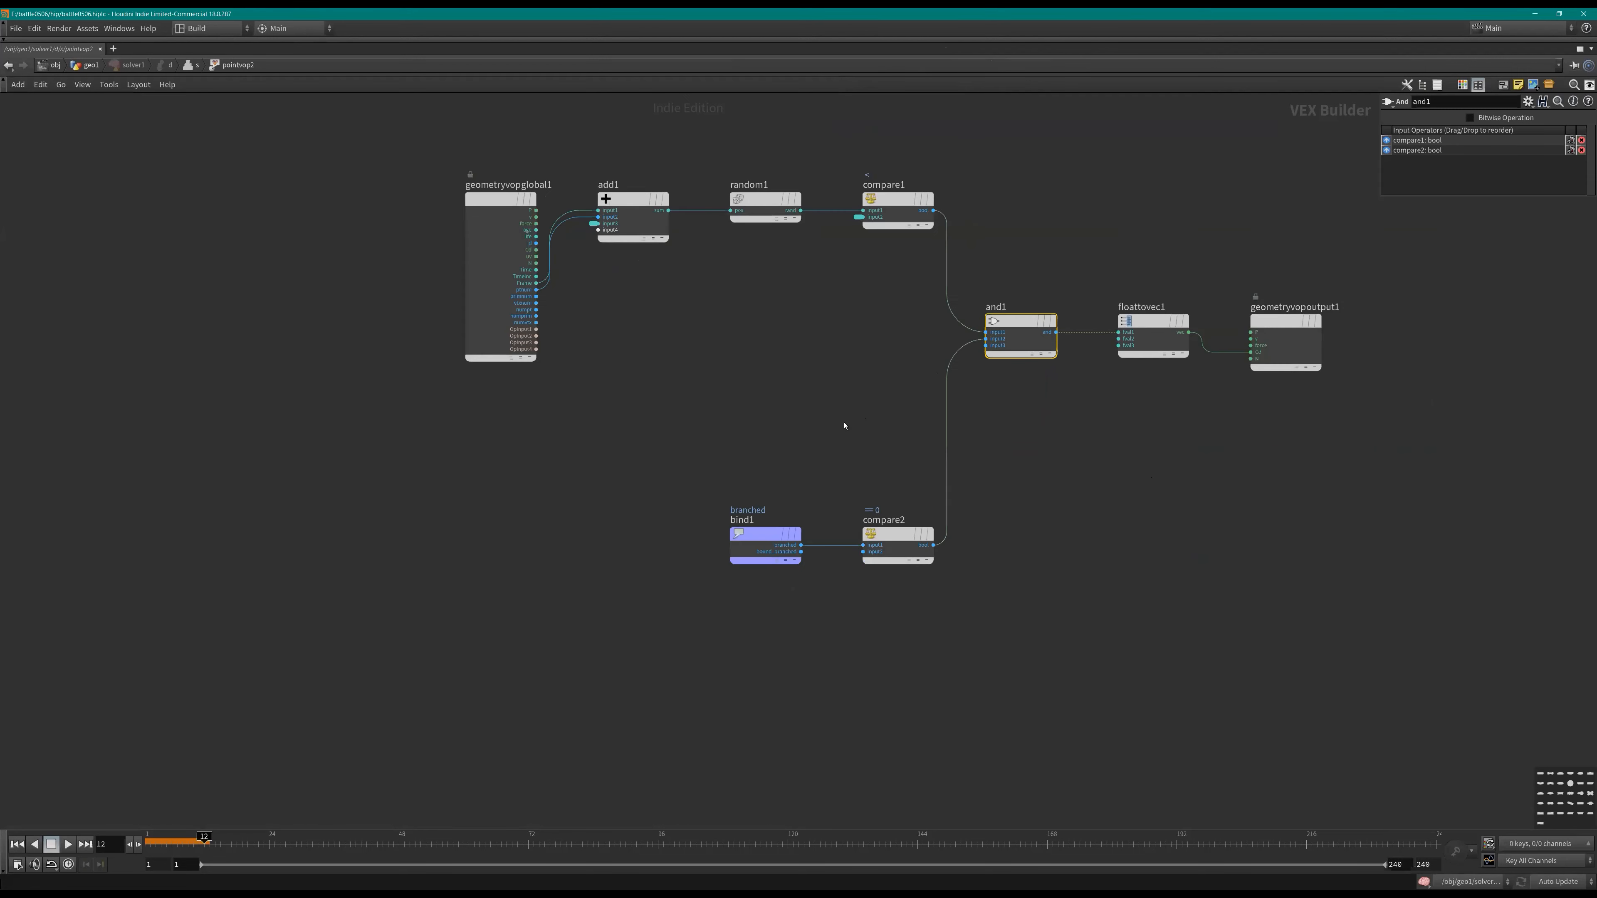
key("u")
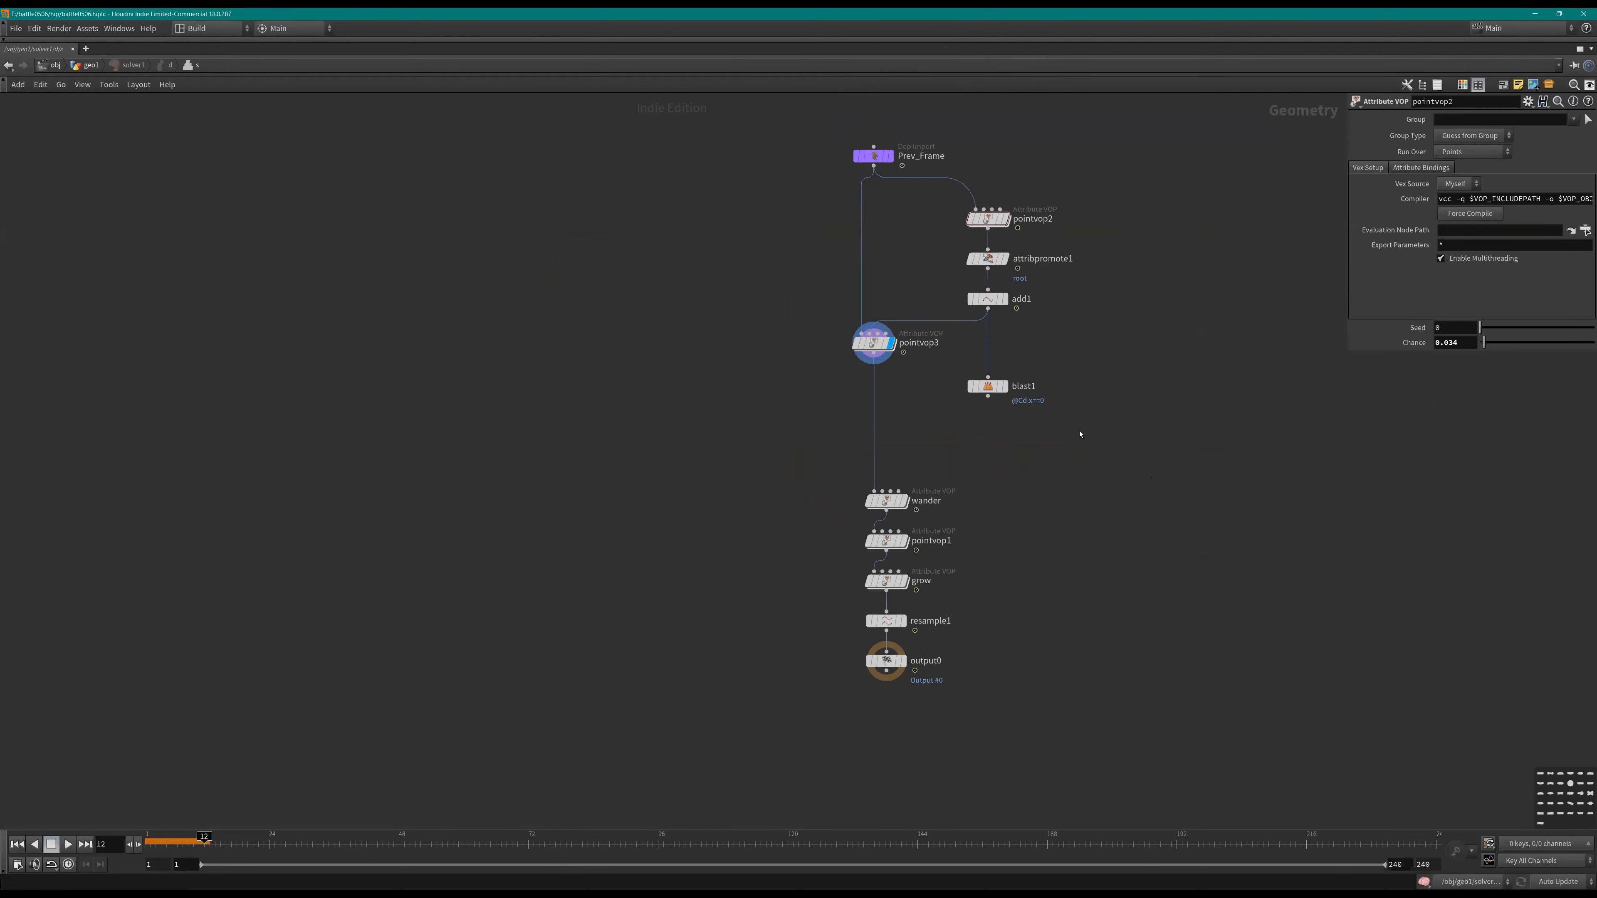
Step: Restore the scene views, display add1, play the growth simulation and rewind to frame 1
key("ctrl+b")
left_click(173, 473)
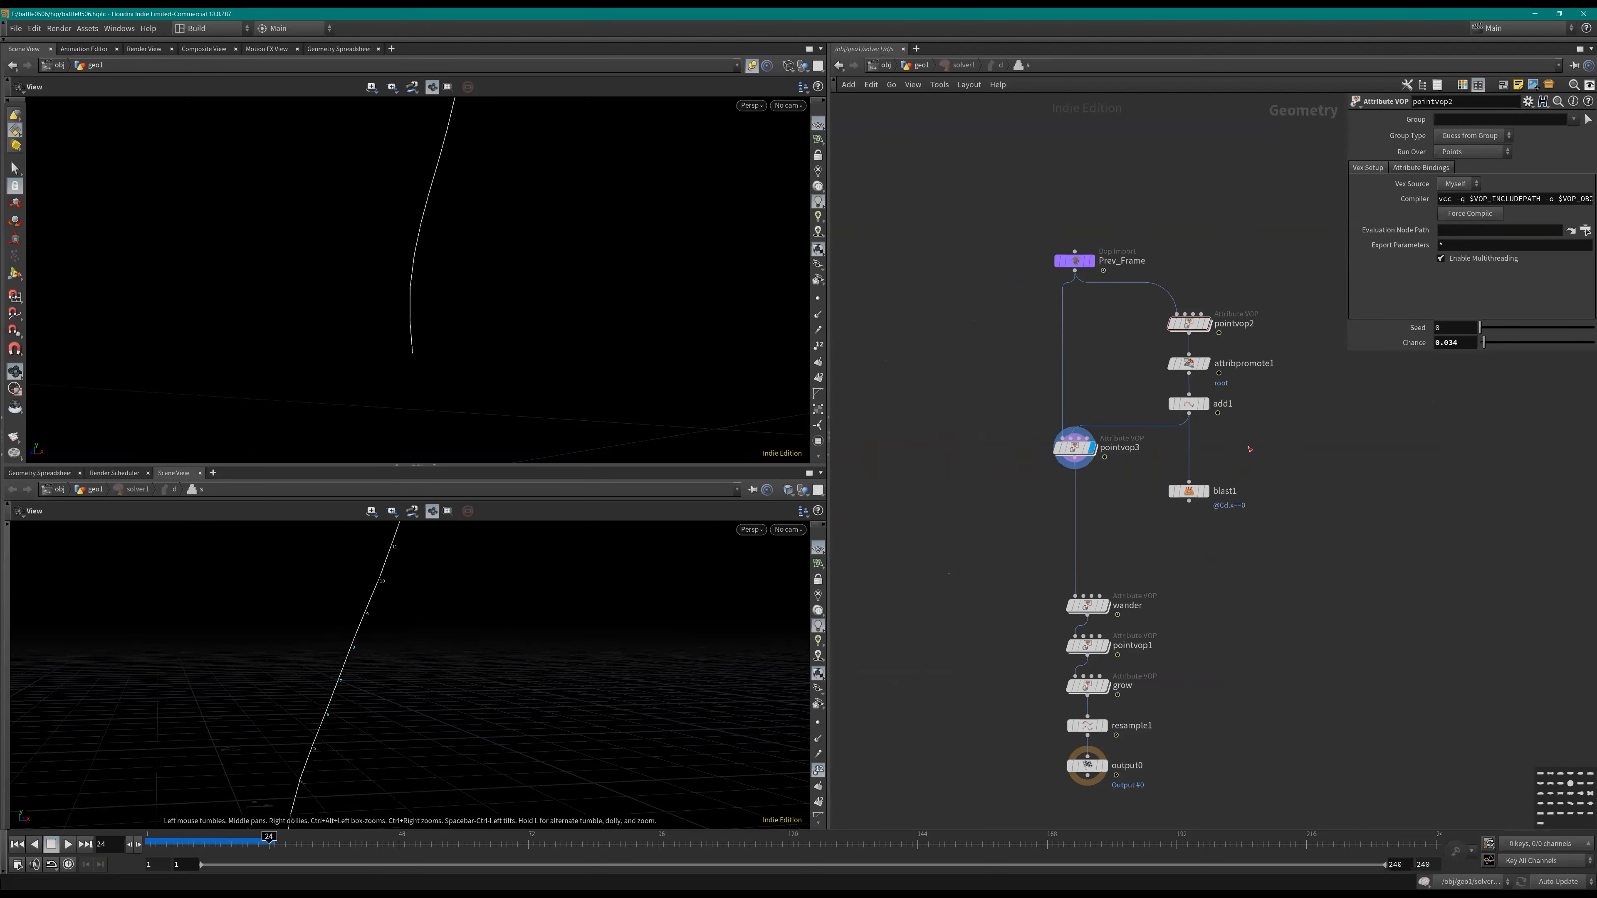
left_click(1205, 403)
key("Up")
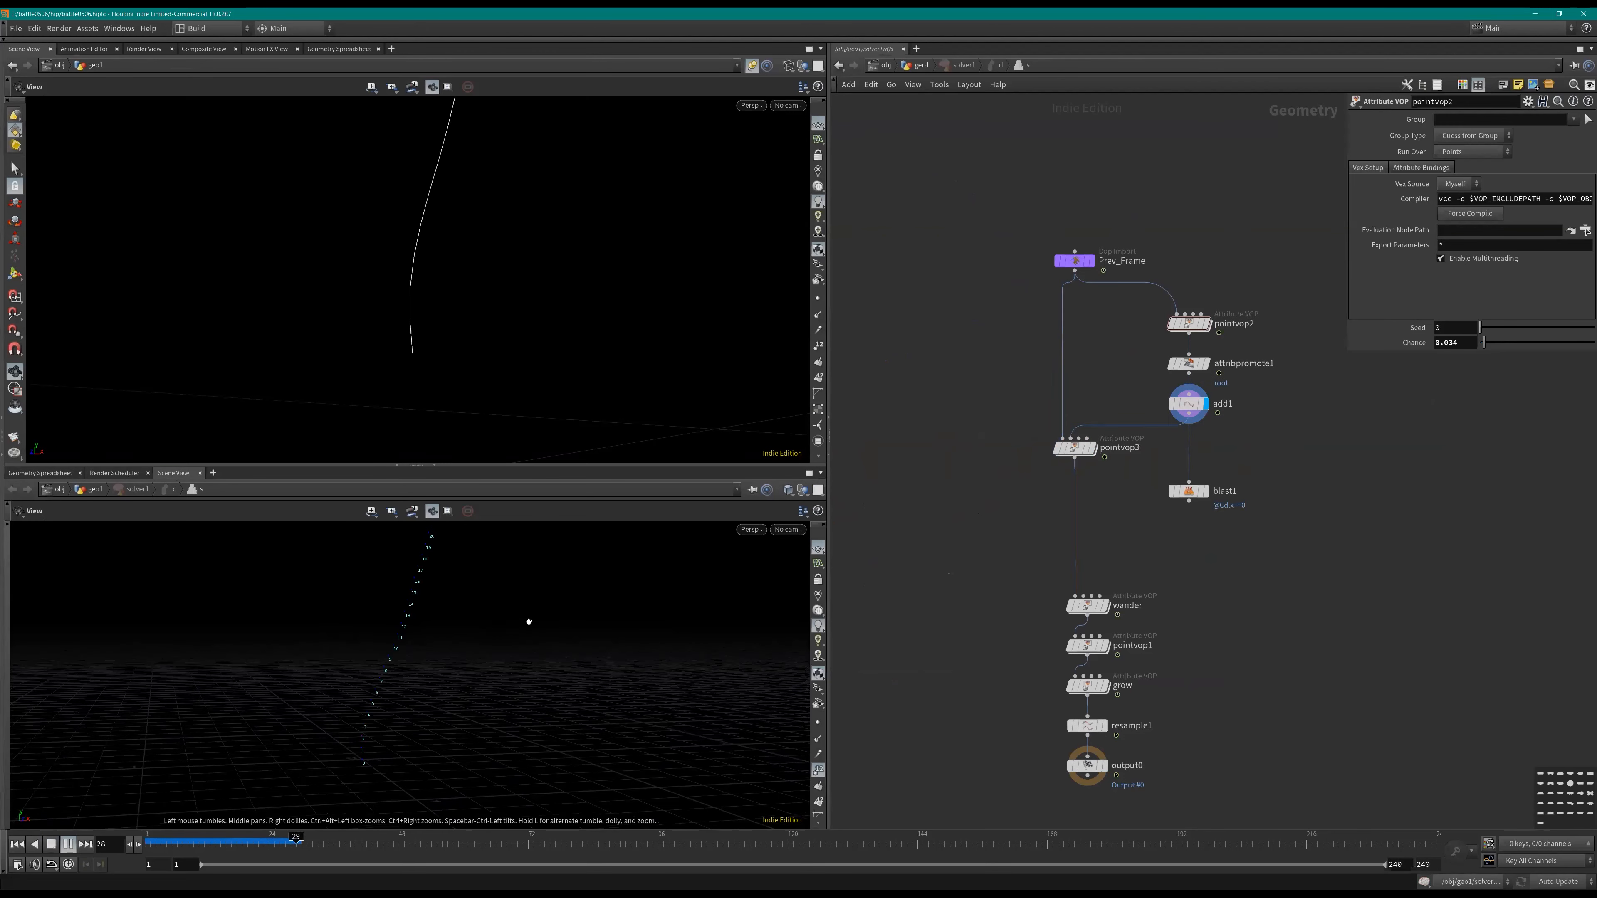
scroll(541, 653, "up", 2)
key("Up")
key("Up")
scroll(439, 677, "up", 2)
scroll(439, 678, "down", 4)
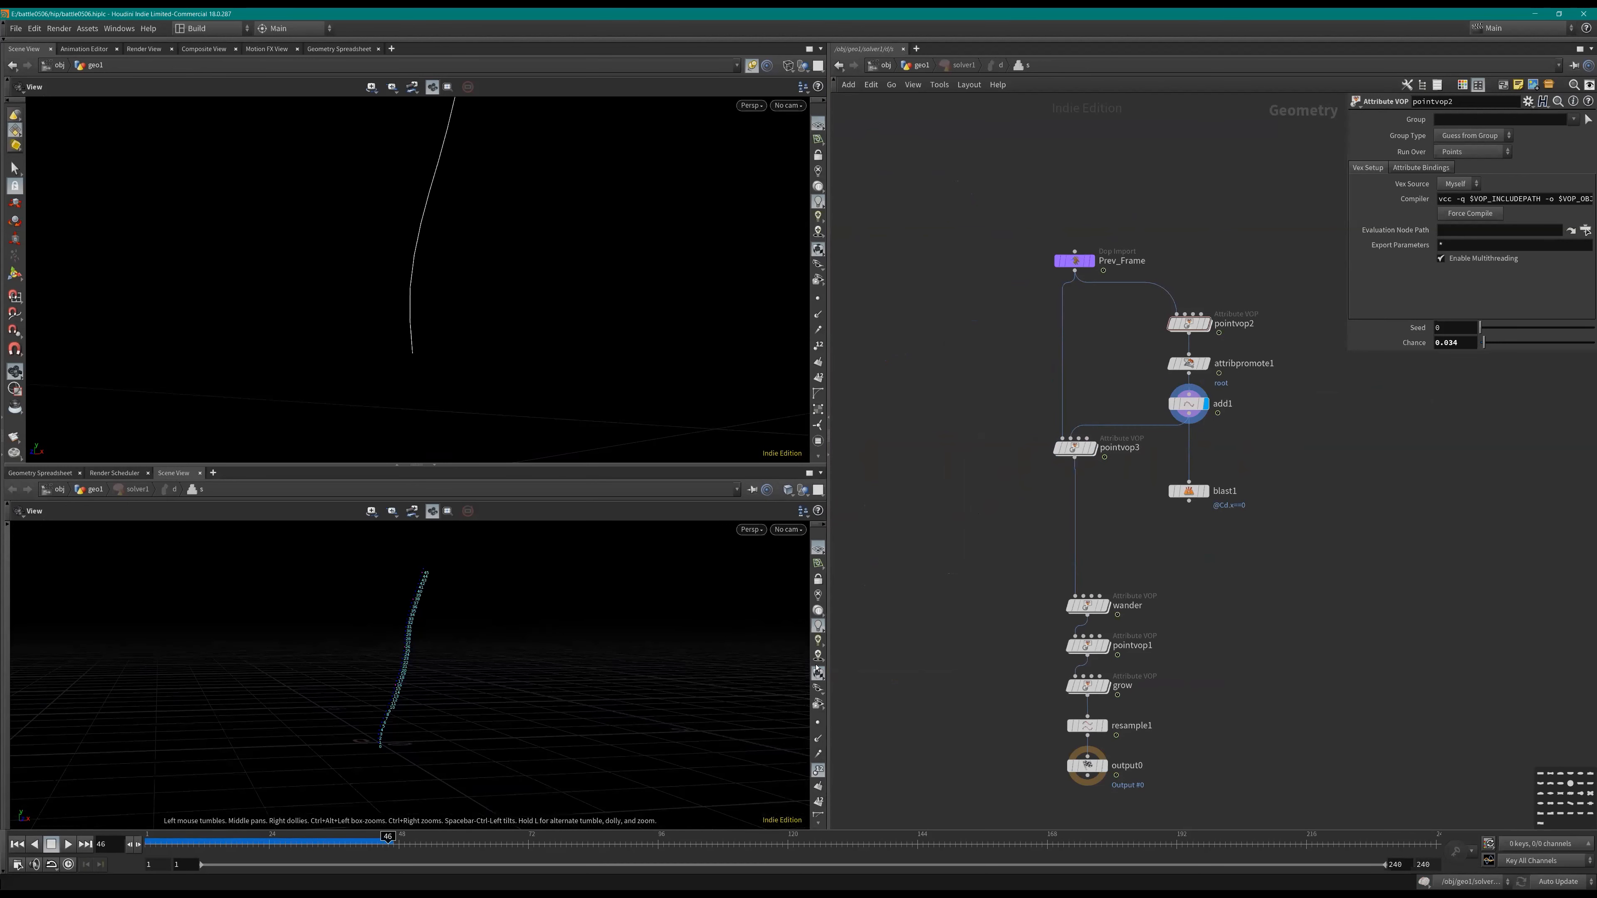
left_click(818, 770)
key("Up")
key("Up")
middle_click_drag(576, 689, 574, 668)
key("ctrl+Left")
Step: Nudge pointvop3 slightly sideways in the solver network and display its result
left_click(1092, 448)
scroll(1090, 445, "up", 1)
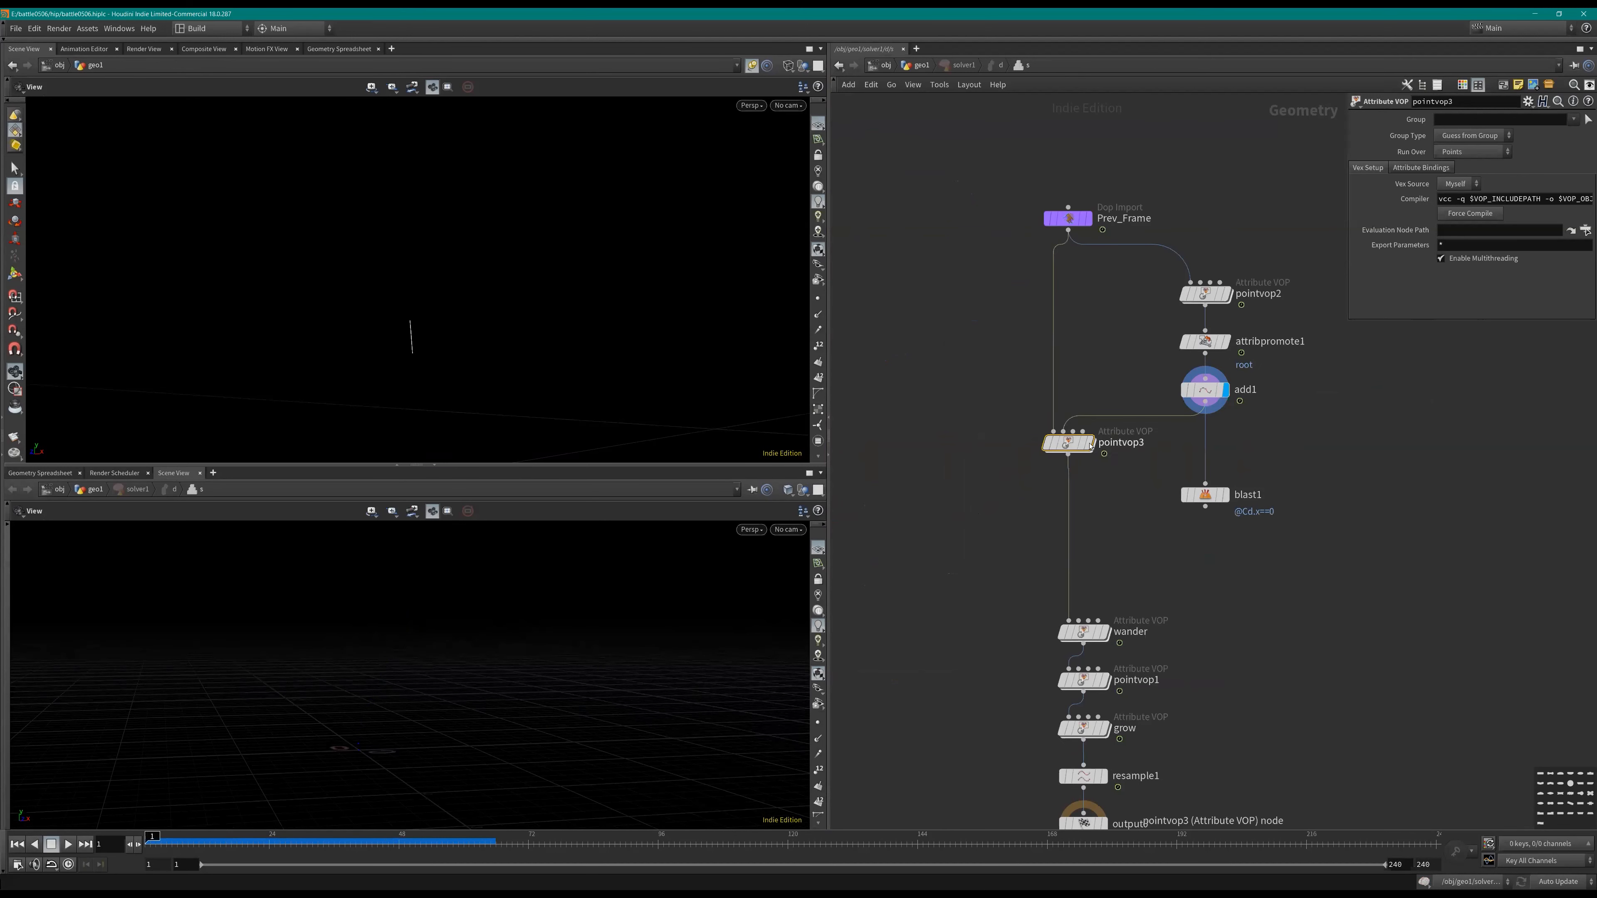
left_click_drag(1091, 445, 1100, 449)
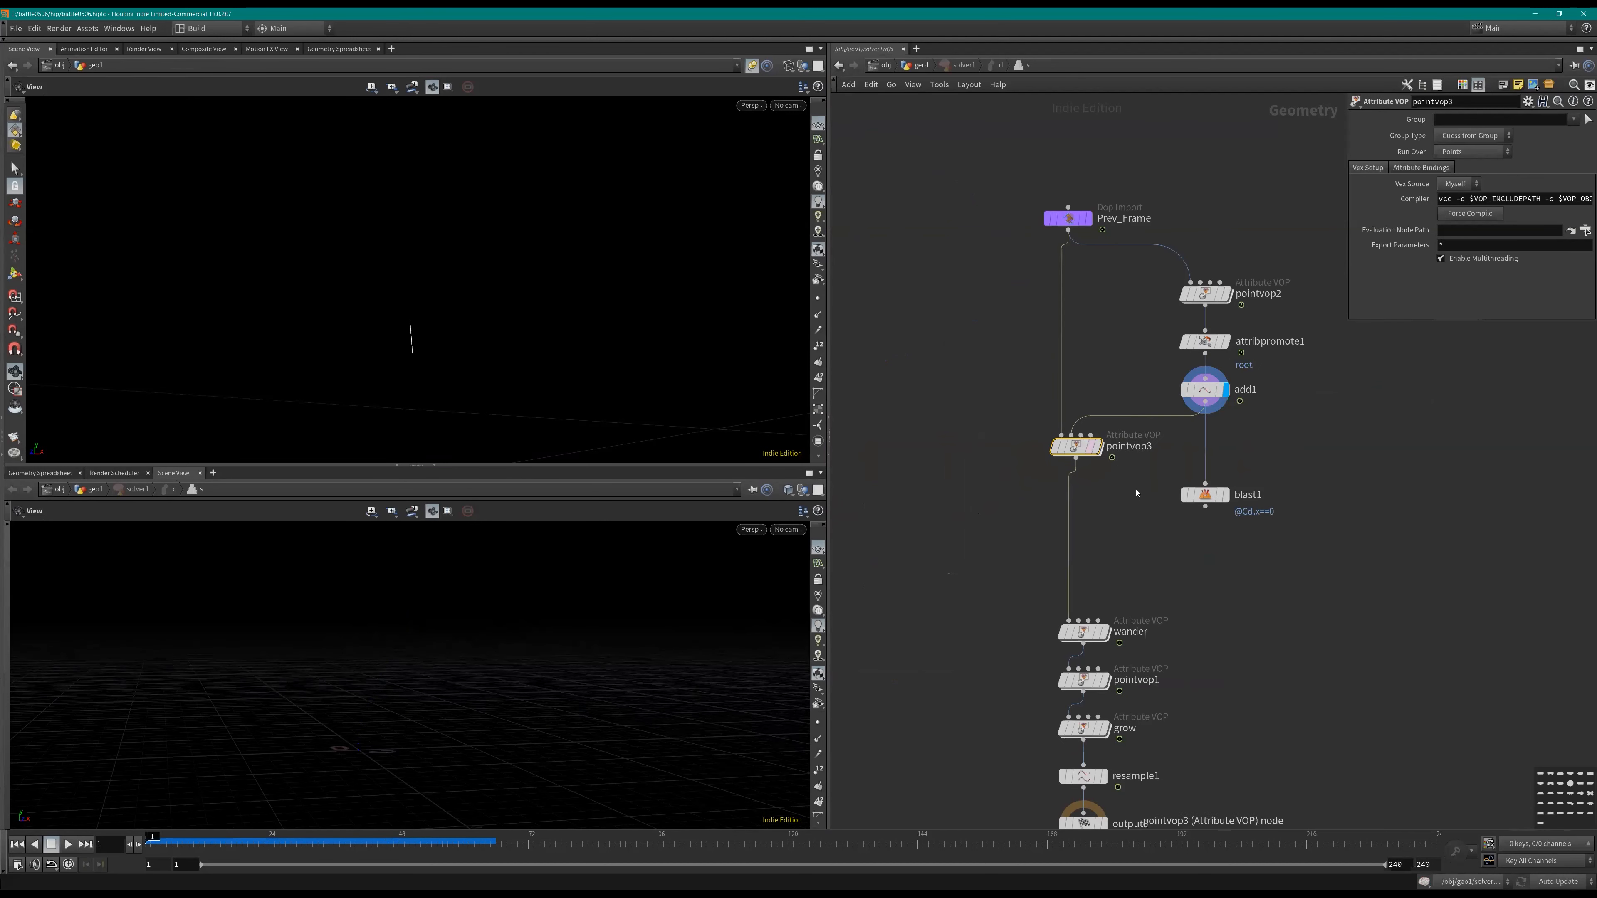
scroll(1101, 447, "up", 1)
left_click(1102, 437)
scroll(1102, 434, "down", 2)
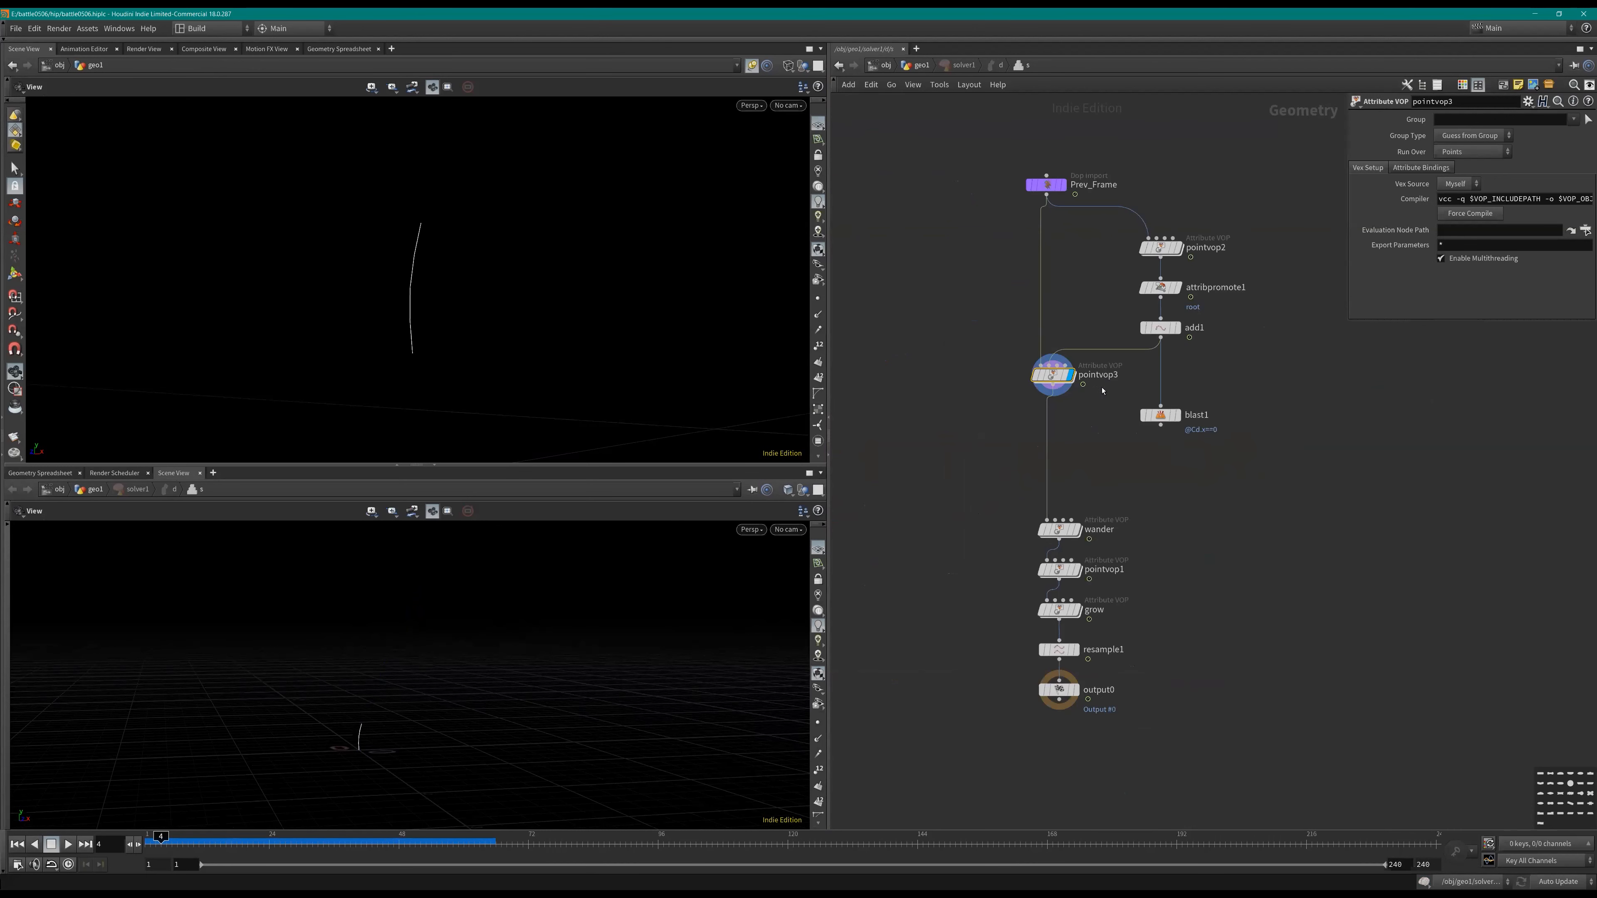
scroll(1100, 402, "up", 1)
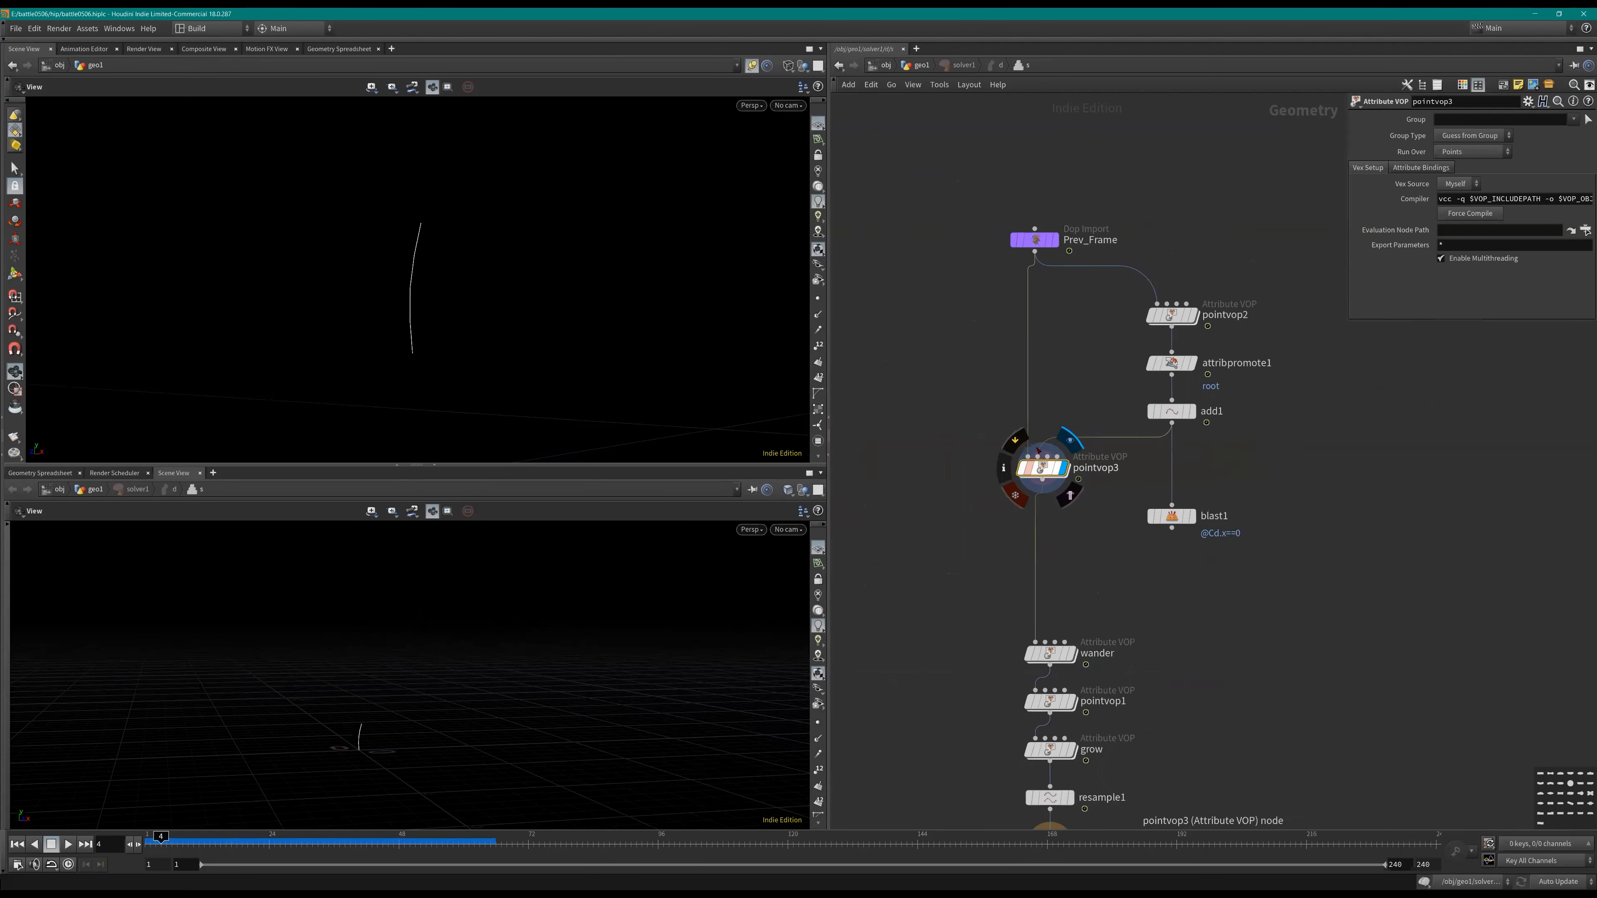
left_click(1172, 363)
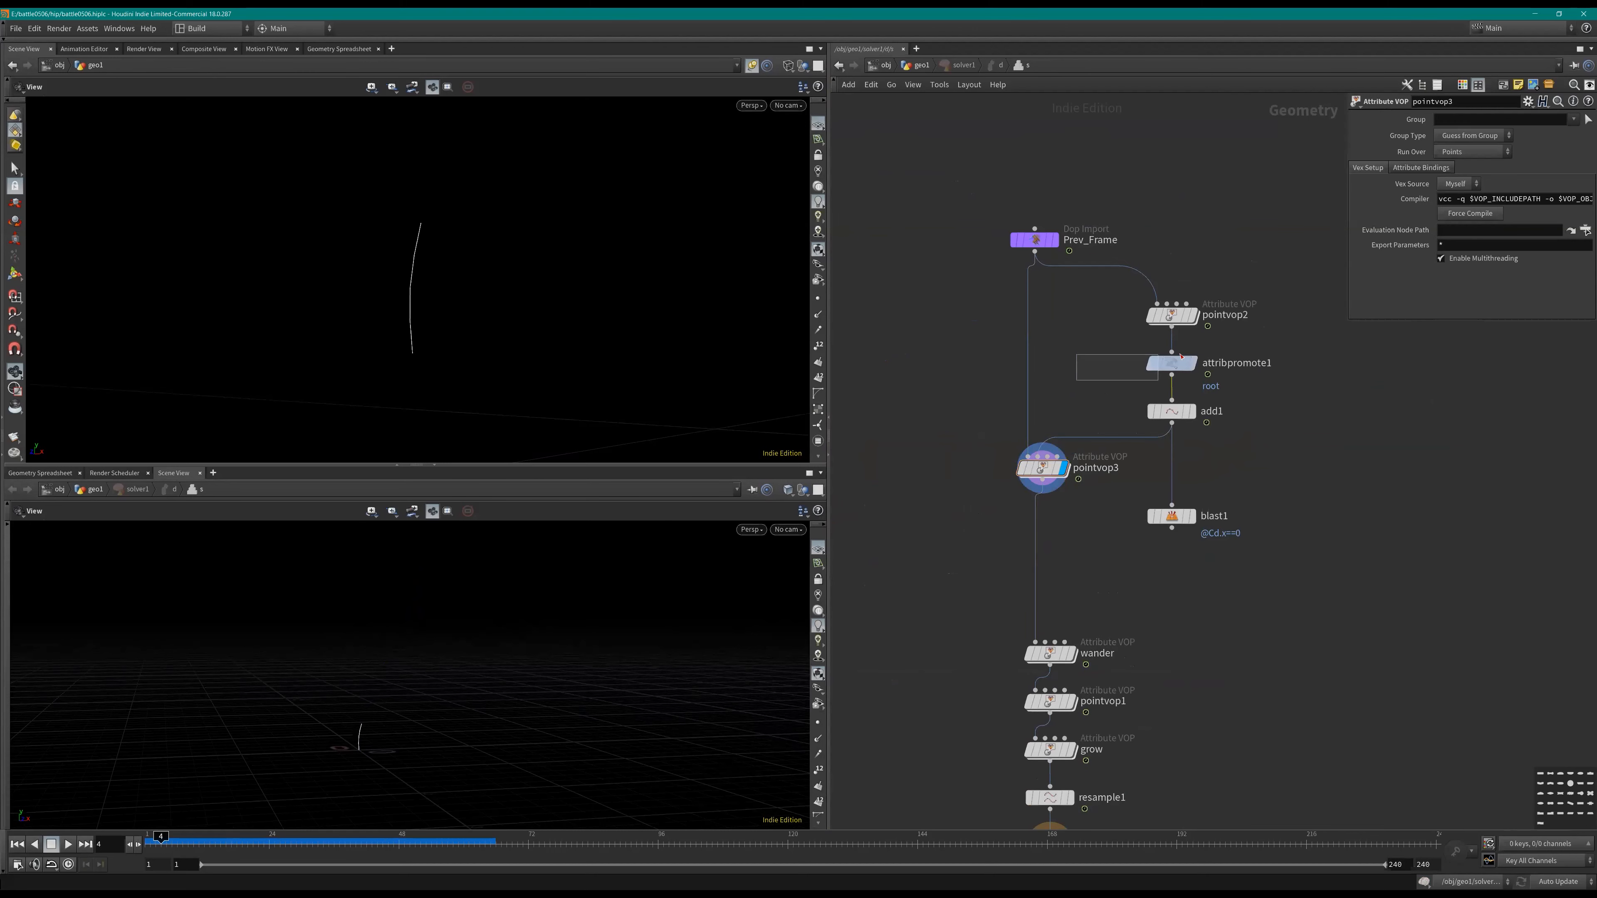
scroll(1116, 551, "up", 1)
left_click(991, 490)
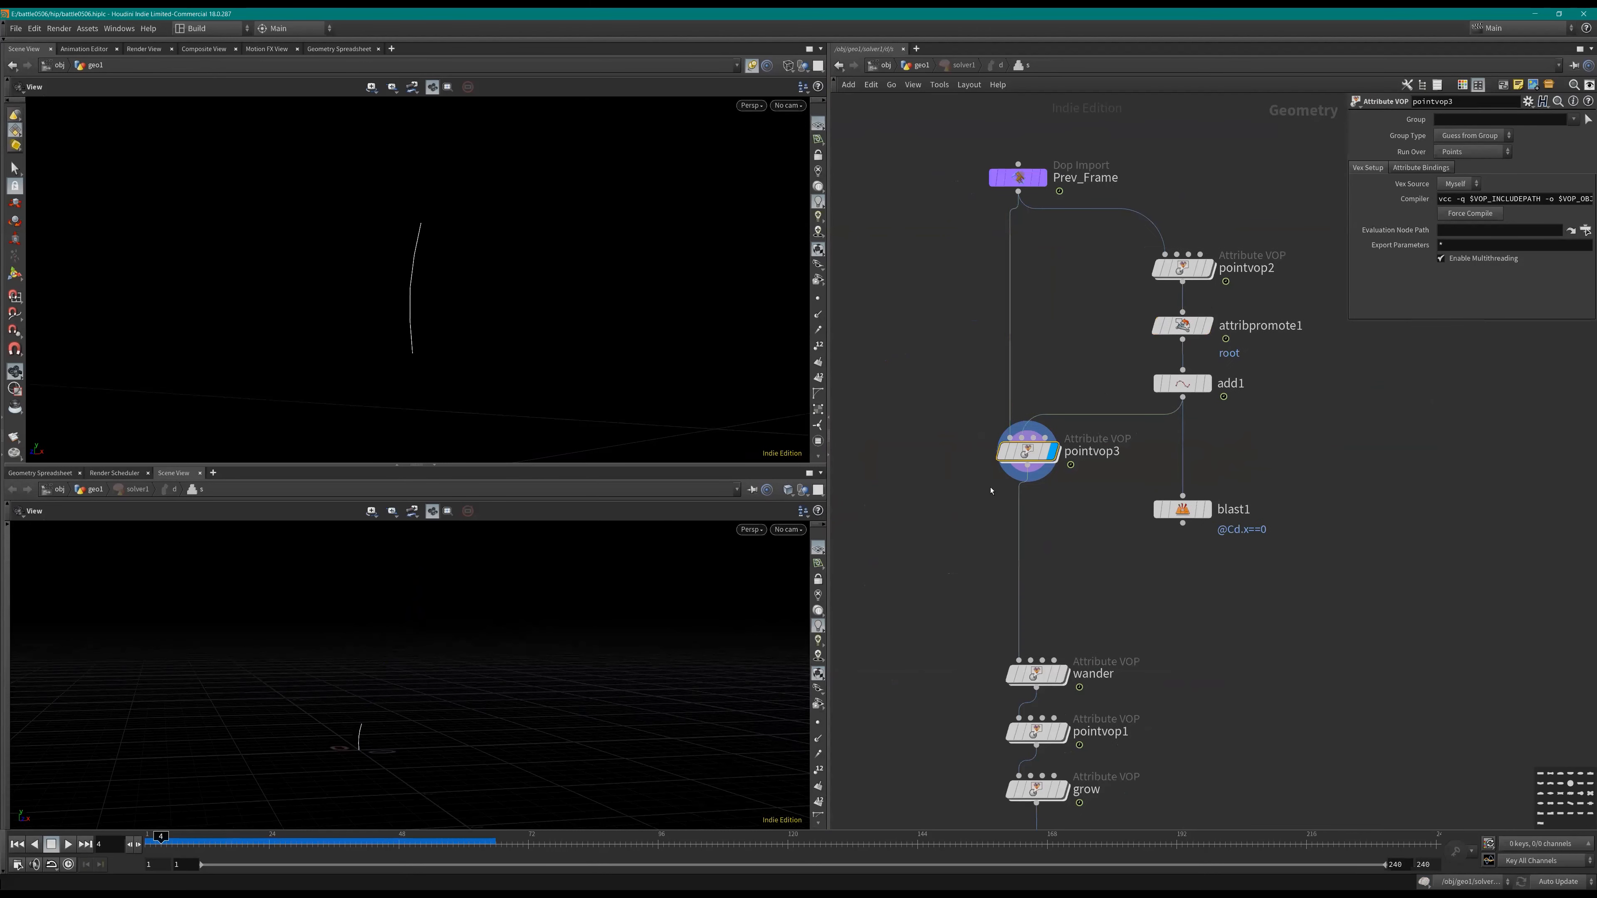
Step: Switch the display back to add1 and play the simulation to watch which points are chosen
middle_click_drag(991, 490, 990, 446)
left_click(1205, 340)
key("Up")
key("Up")
right_click_drag(639, 623, 525, 626)
key("ctrl+Up")
middle_click_drag(525, 626, 521, 660)
key("Up")
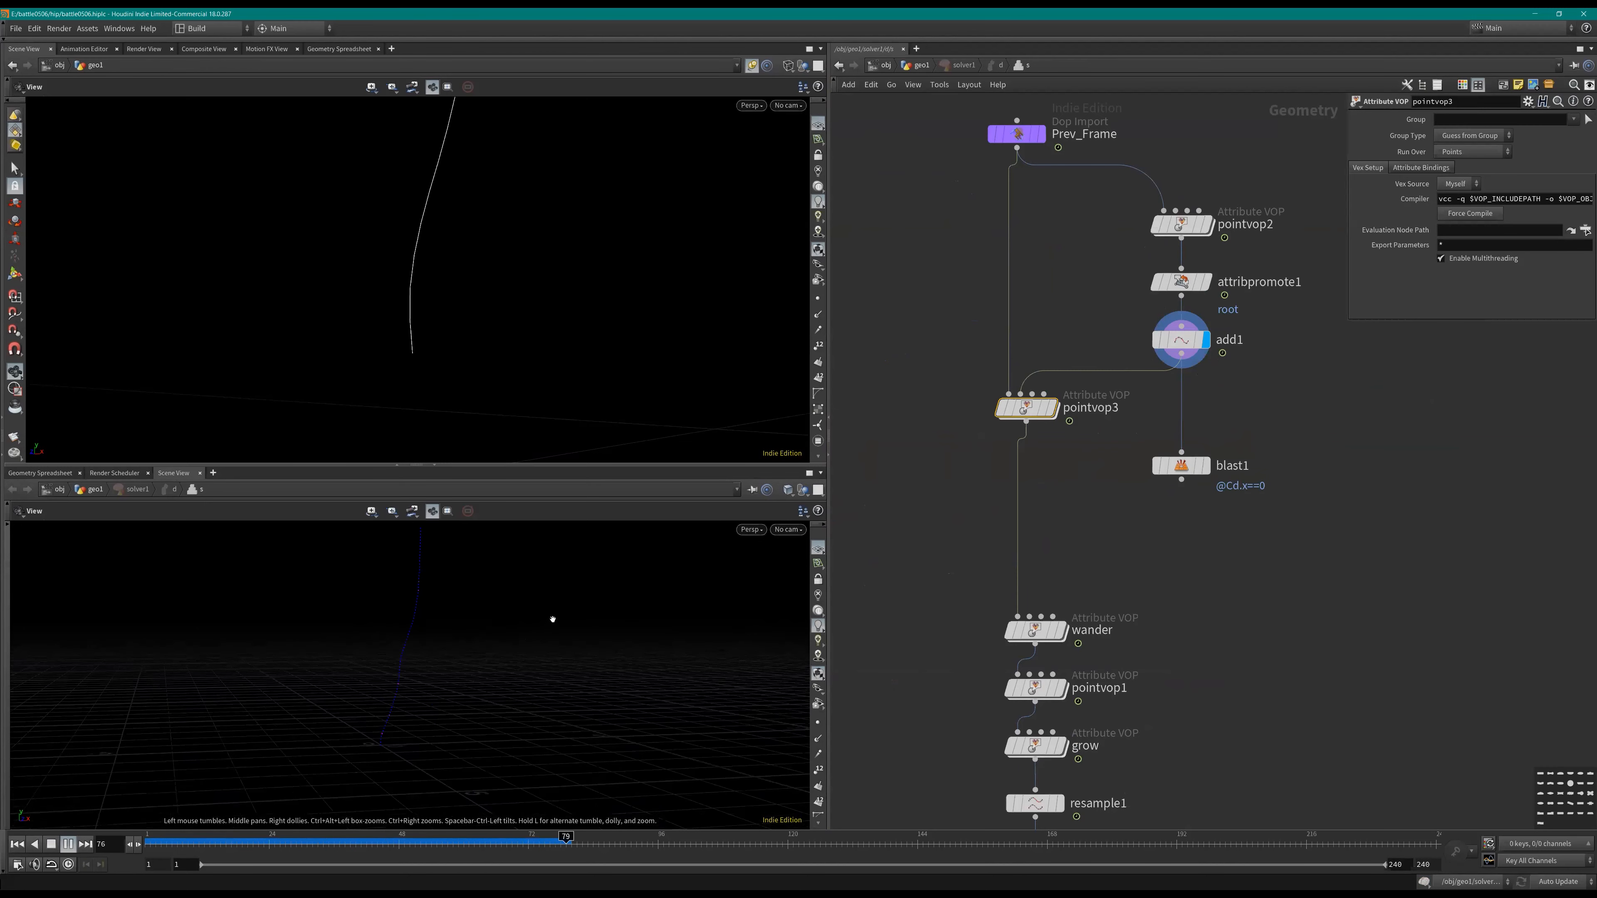
Step: Reset the simulation on solver1 and replay it from inside the solver network, rewinding to frame 1
key("u")
key("ctrl+Up")
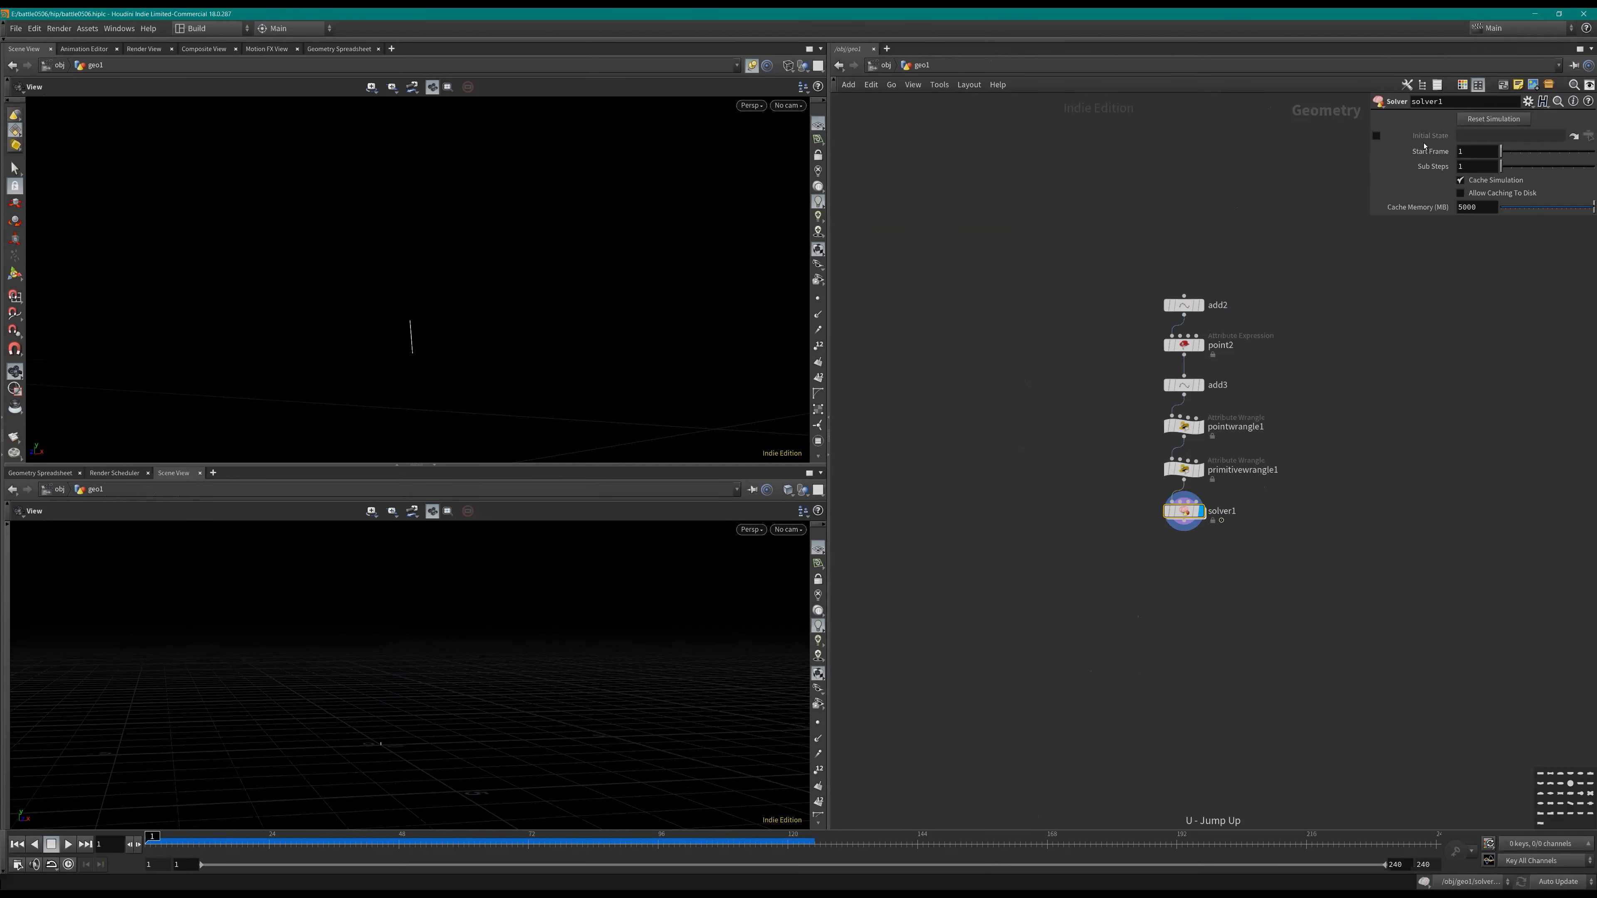
key("i")
key("Up")
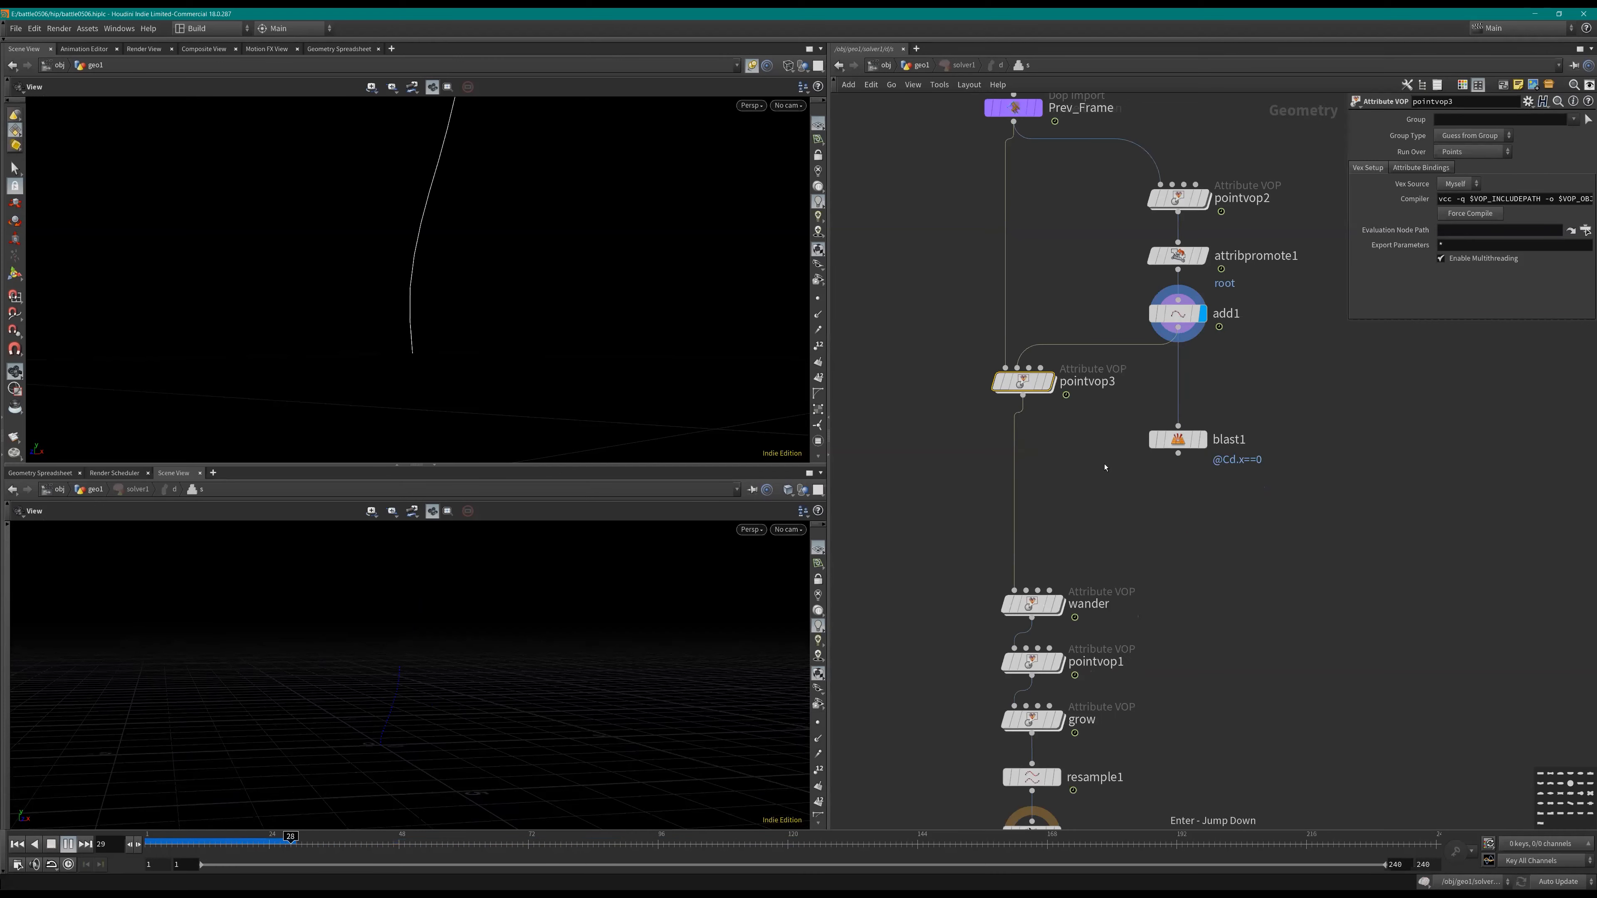
key("ctrl+Up")
Step: Examine the chain inside pointvop3 from the Cd import through the Compare node to the branched bind
middle_click_drag(1105, 467, 1084, 520)
key("i")
scroll(1123, 601, "up", 1)
middle_click_drag(1032, 606, 1144, 600)
left_click_drag(1123, 611, 1031, 552)
middle_click_drag(1130, 598, 1013, 593)
scroll(1036, 592, "up", 1)
scroll(1013, 593, "down", 2)
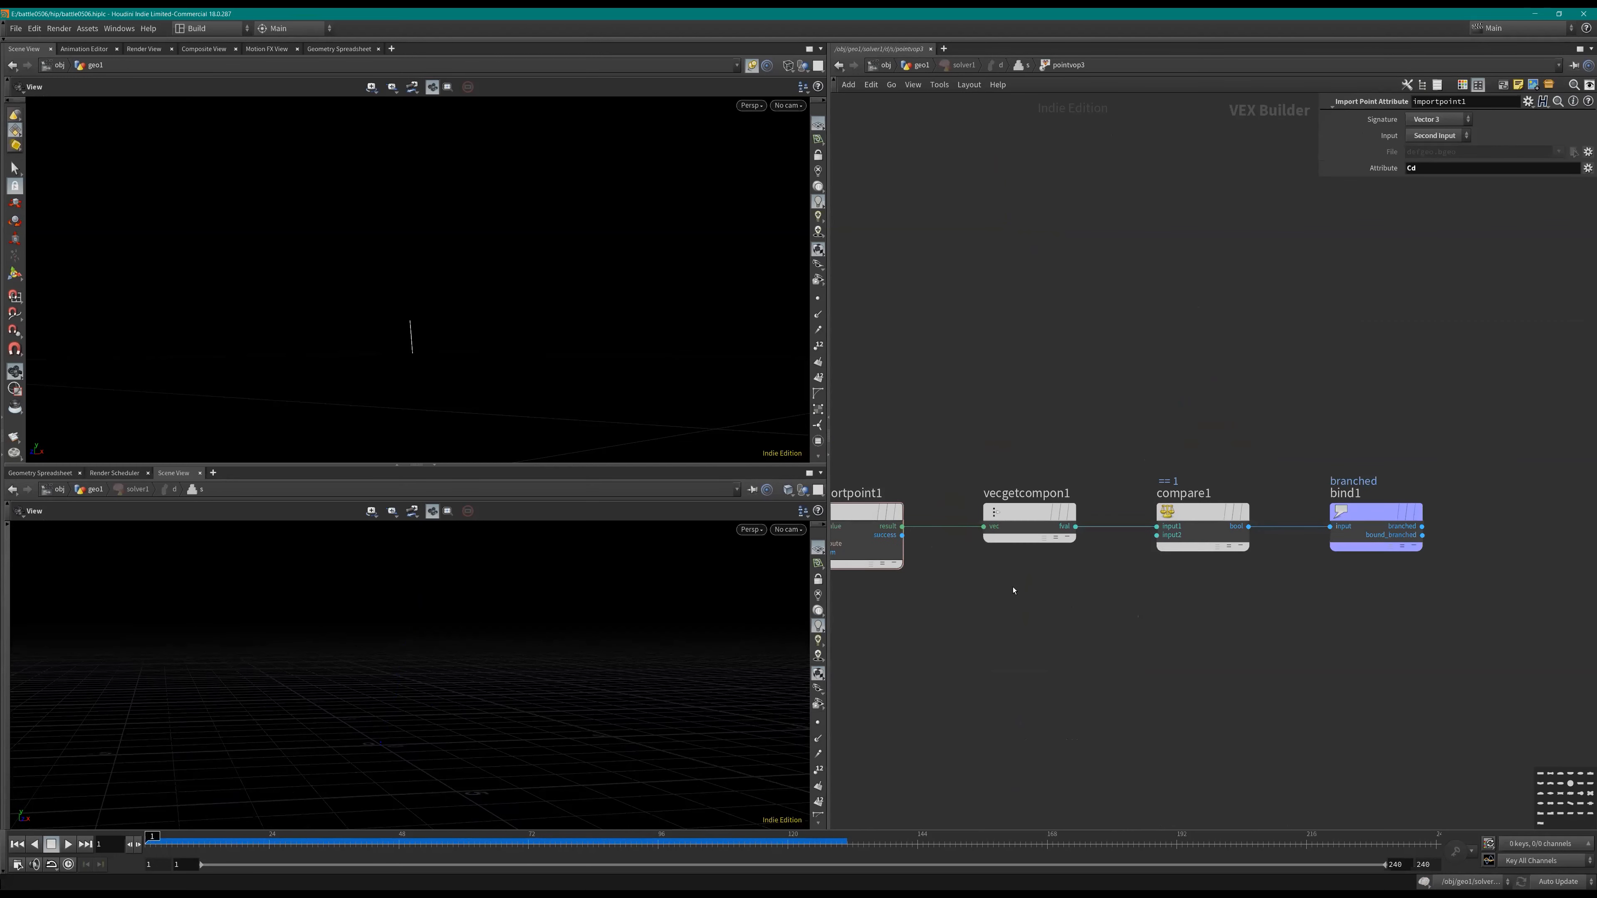
Step: Check how pointvop2 and add1 feed pointvop3 in the solver network and reopen pointvop3
key("u")
scroll(1129, 466, "up", 2)
middle_click_drag(1127, 245, 1137, 374)
left_click_drag(1112, 375, 1190, 346)
left_click_drag(1057, 323, 1198, 269)
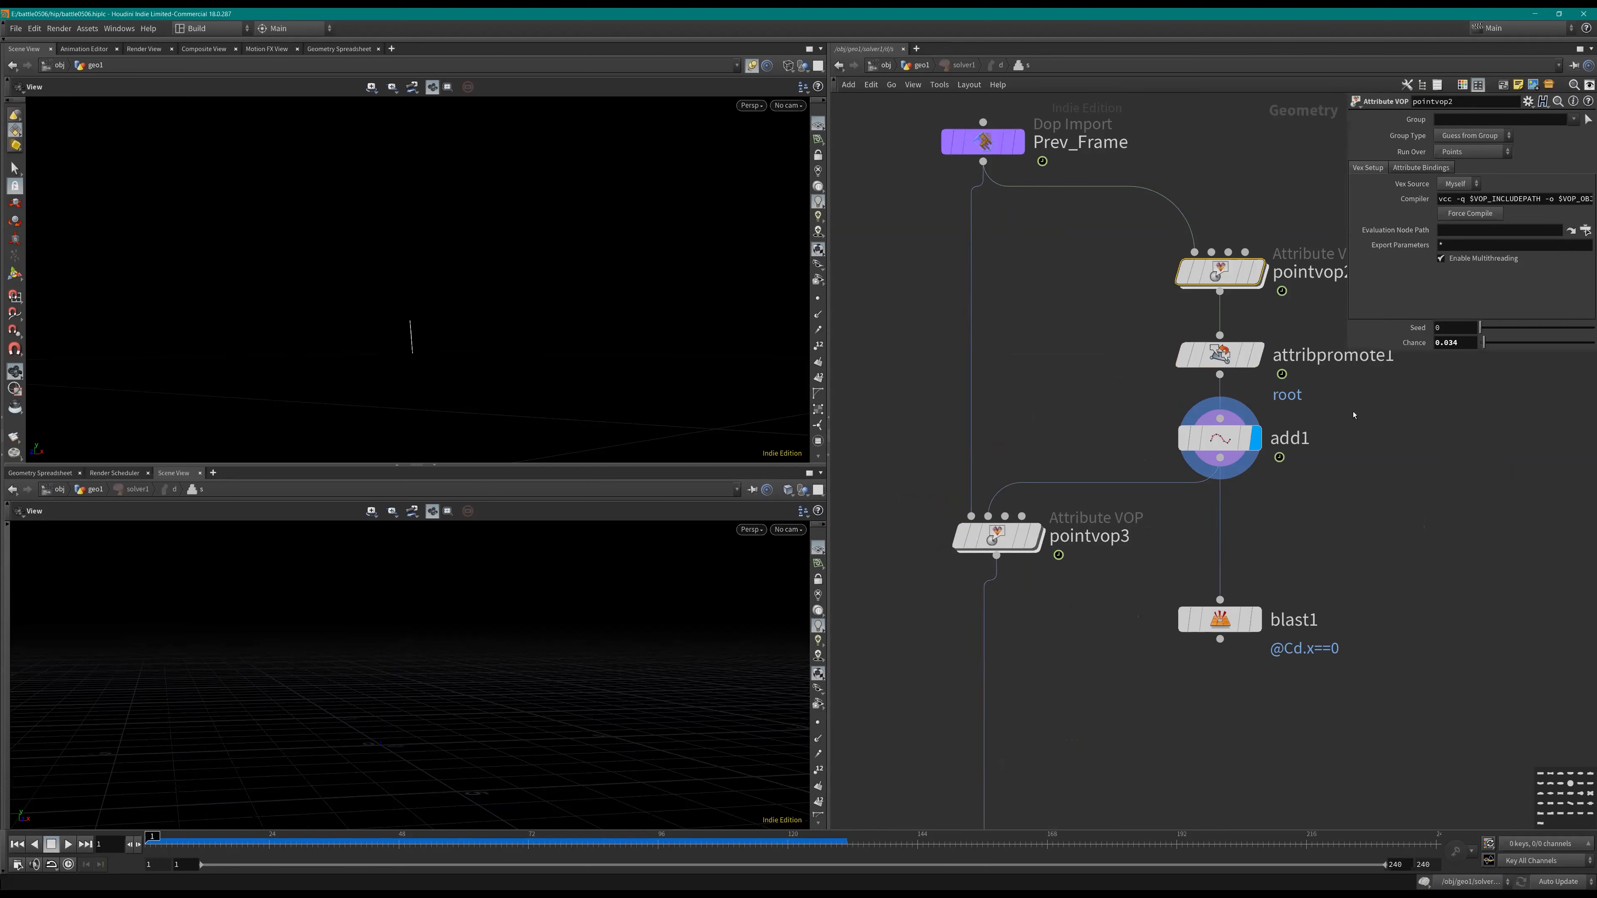
left_click_drag(1094, 409, 1023, 532)
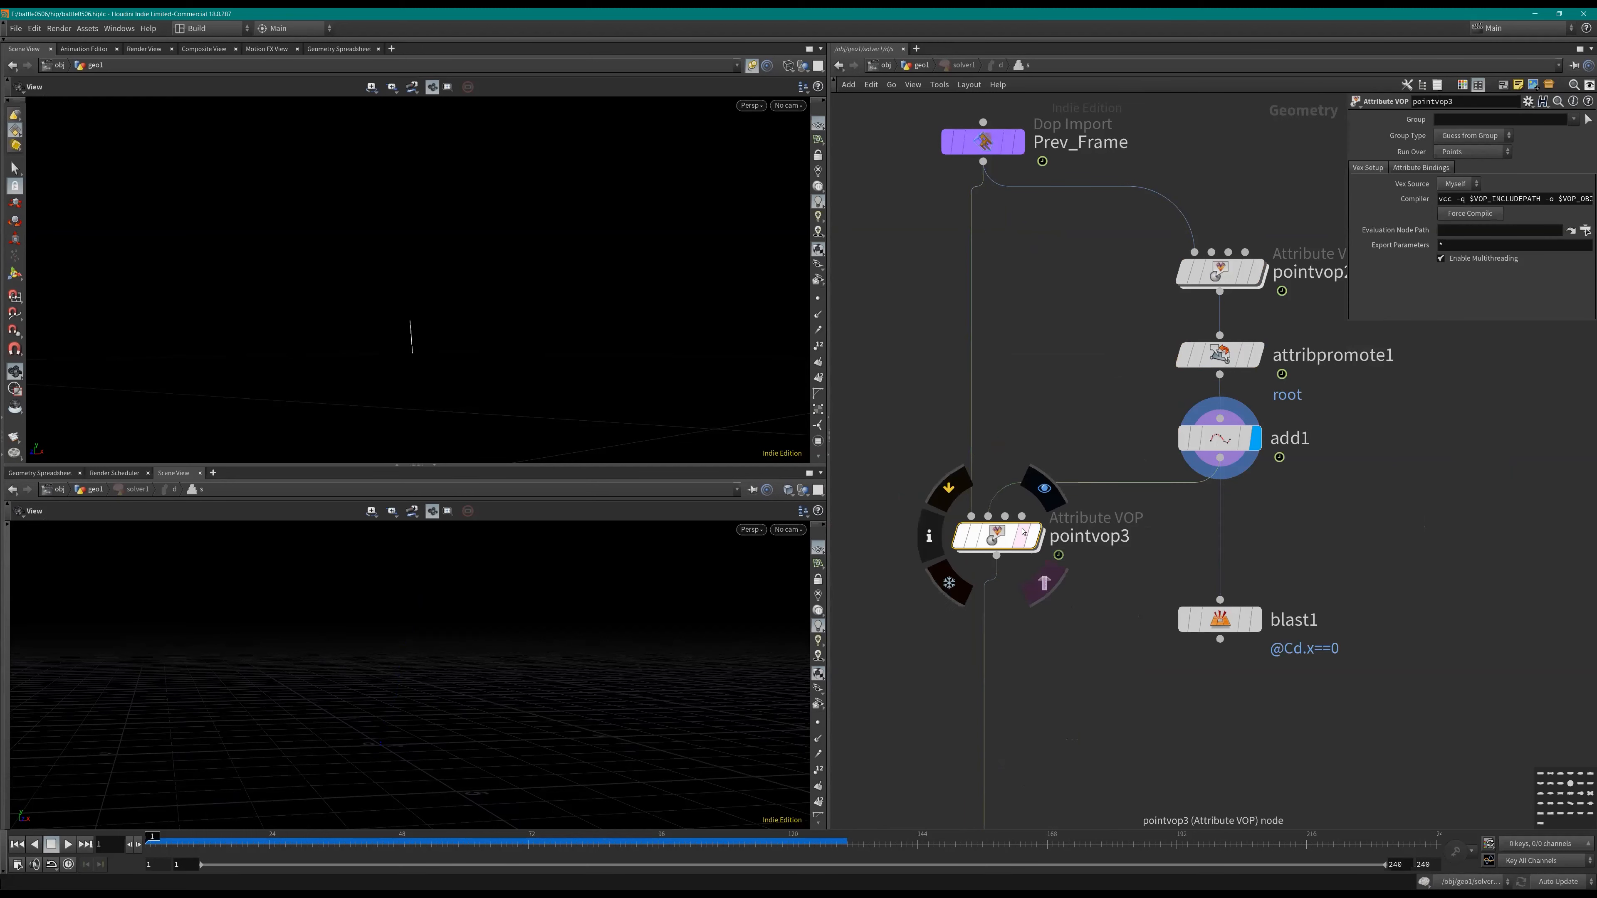
double_click(1023, 532)
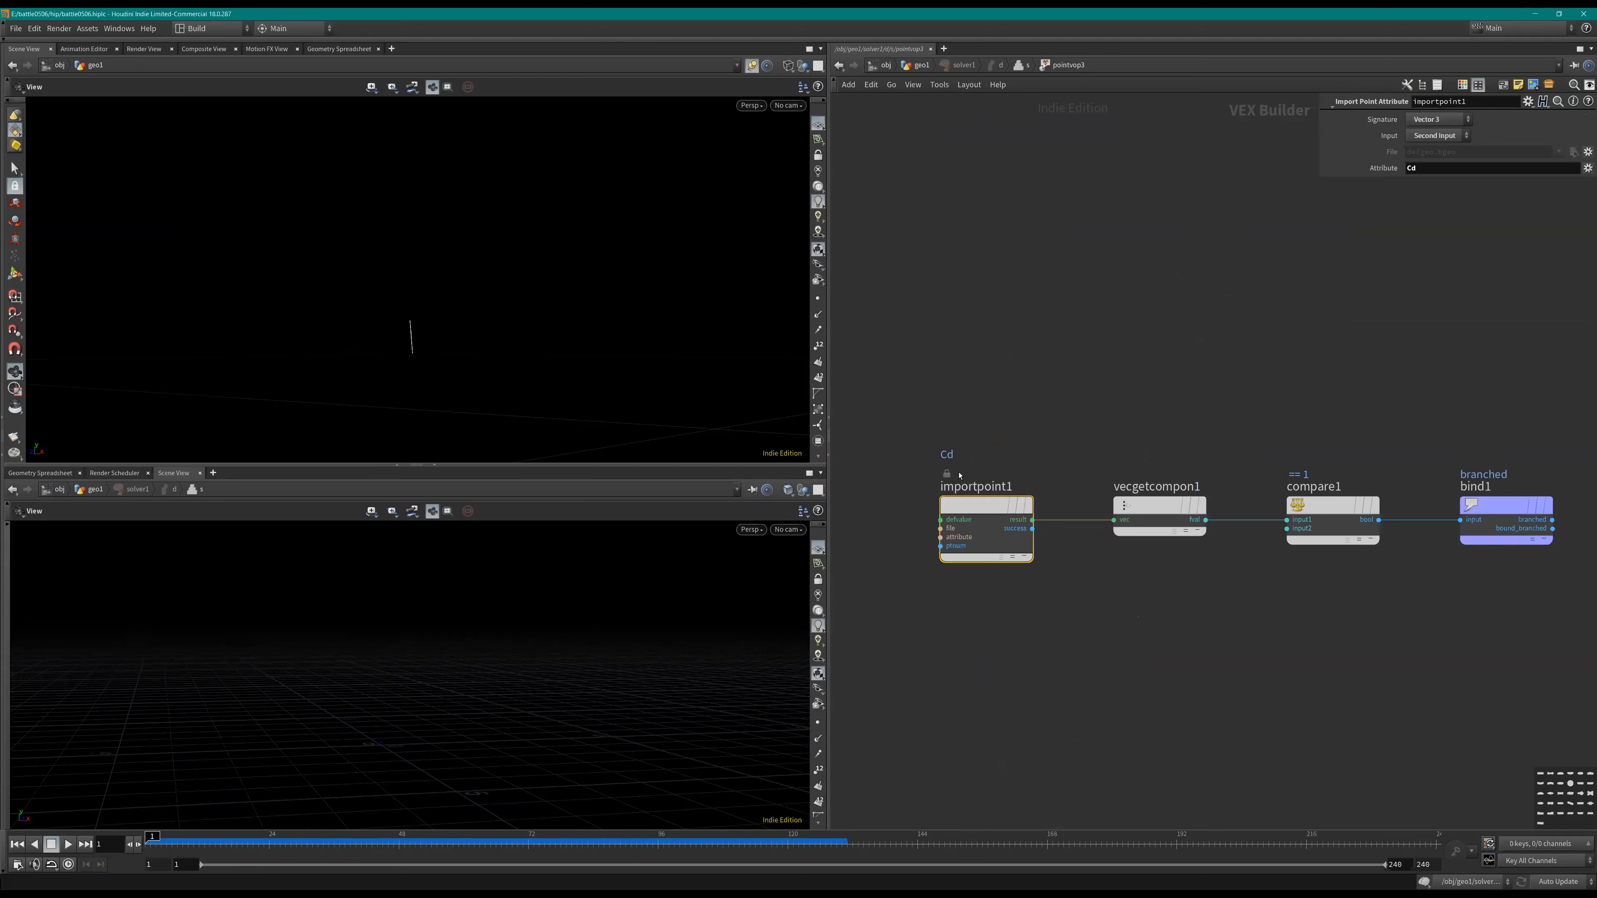
Step: Return to the solver network, step frame by frame to frame 17 and play onward to examine add1's points
key("u")
key("Right")
key("Right")
key("Right")
key("Right")
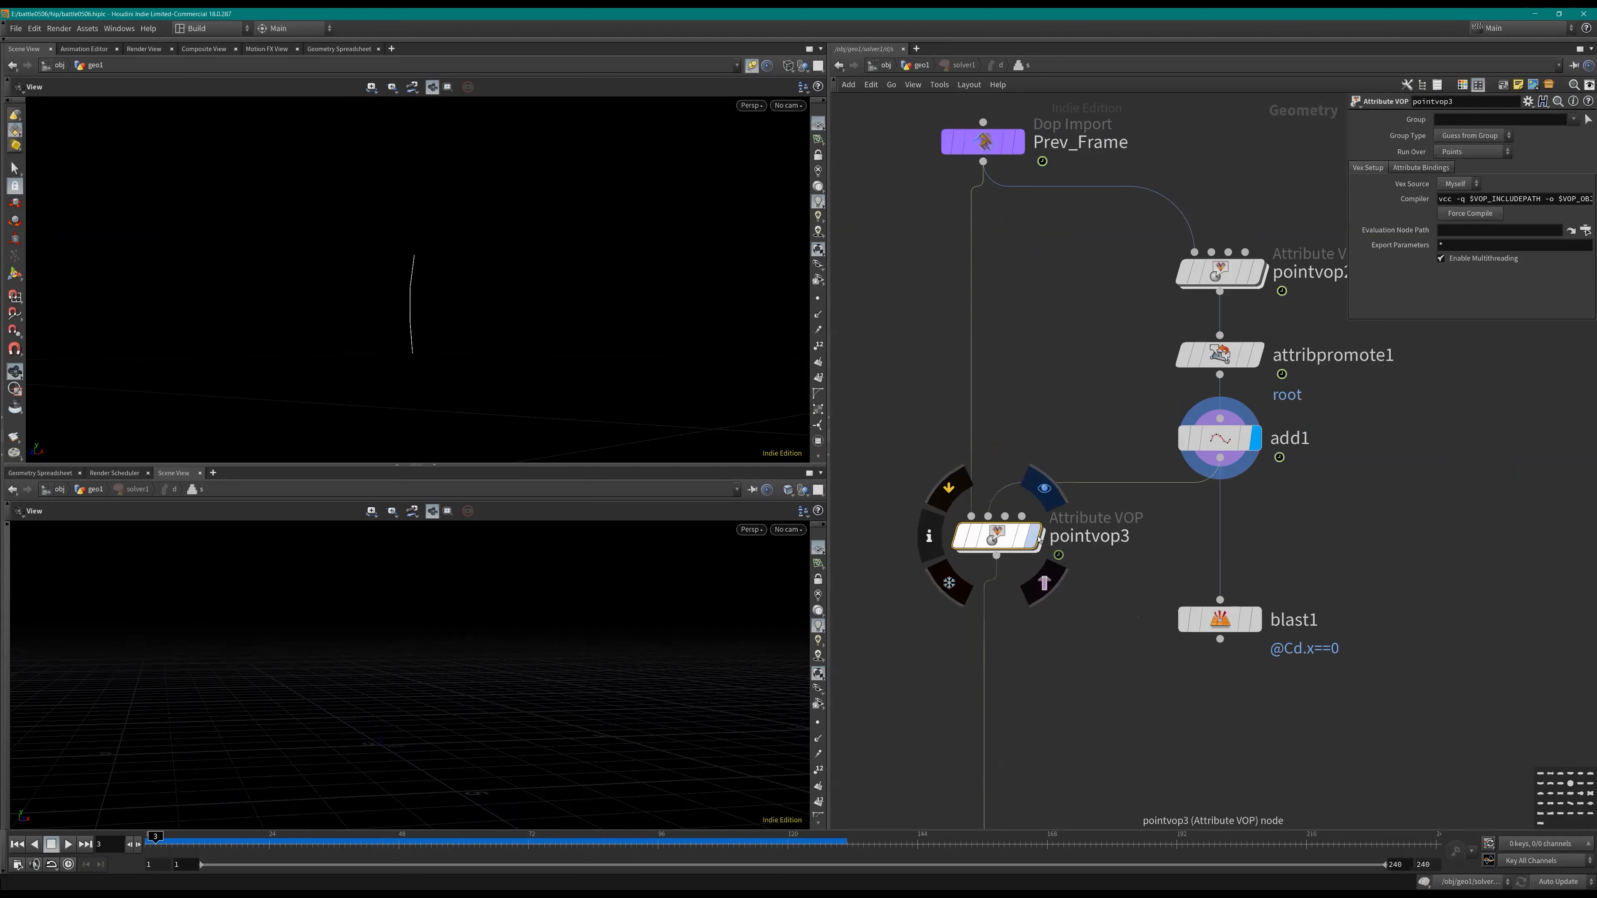
middle_click_drag(429, 708, 467, 657)
key("Right")
key("Right")
key("Right")
key("Right")
key("Right")
key("Right")
key("Right")
key("Right")
key("Right")
middle_click_drag(689, 657, 613, 631)
key("Right")
key("Right")
key("Right")
key("Right")
key("Right")
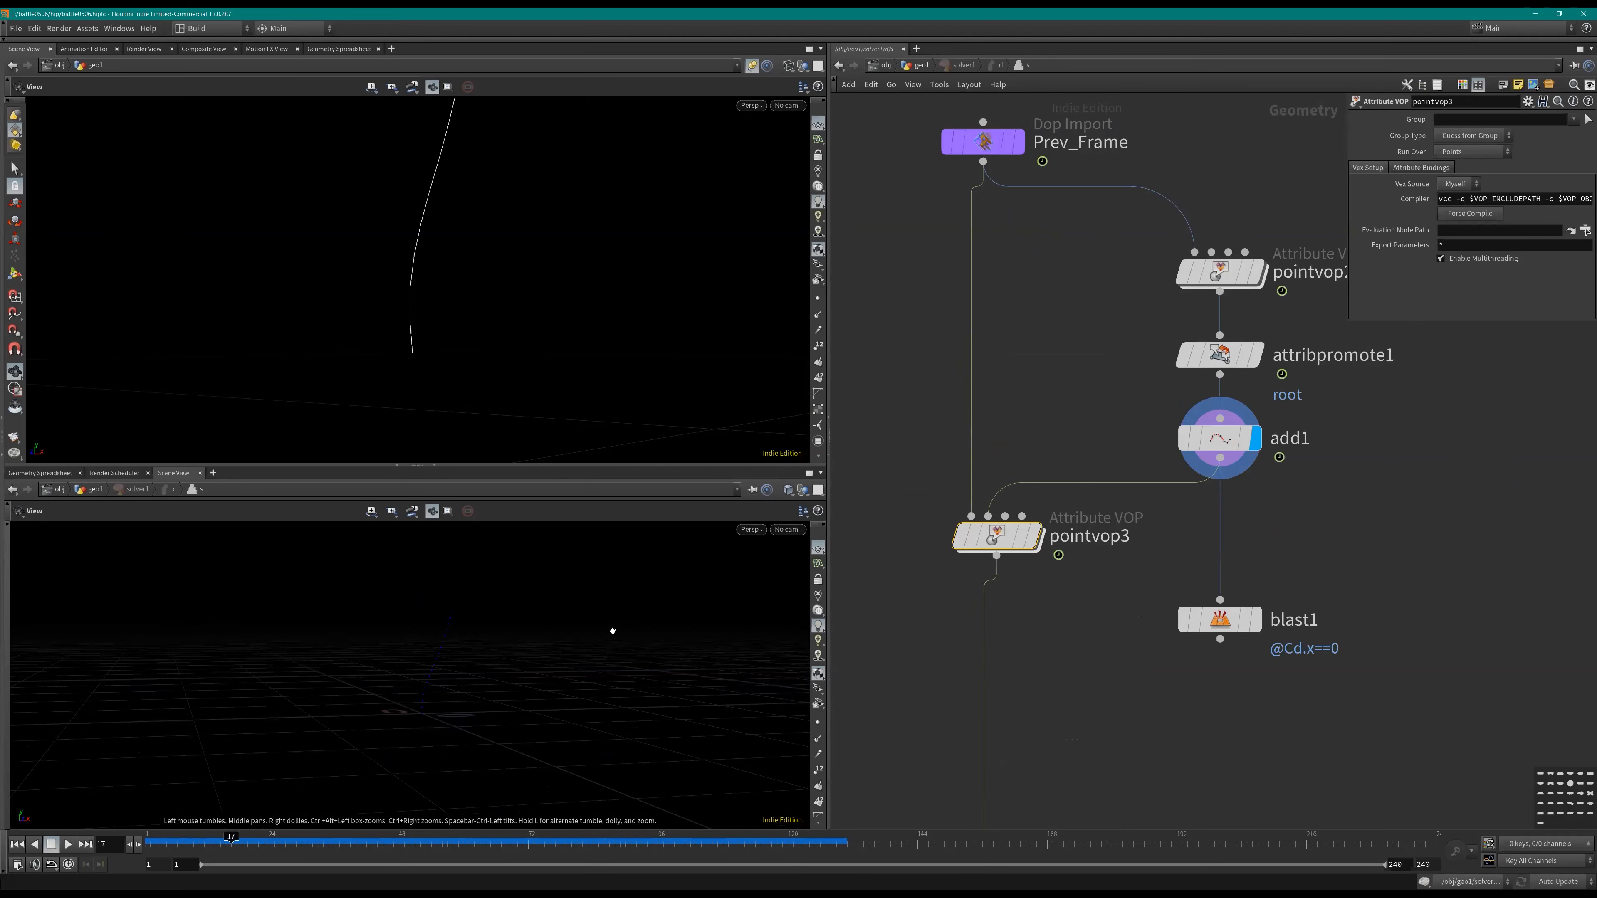
key("Up")
key("Up")
middle_click_drag(589, 721, 455, 680)
key("Right")
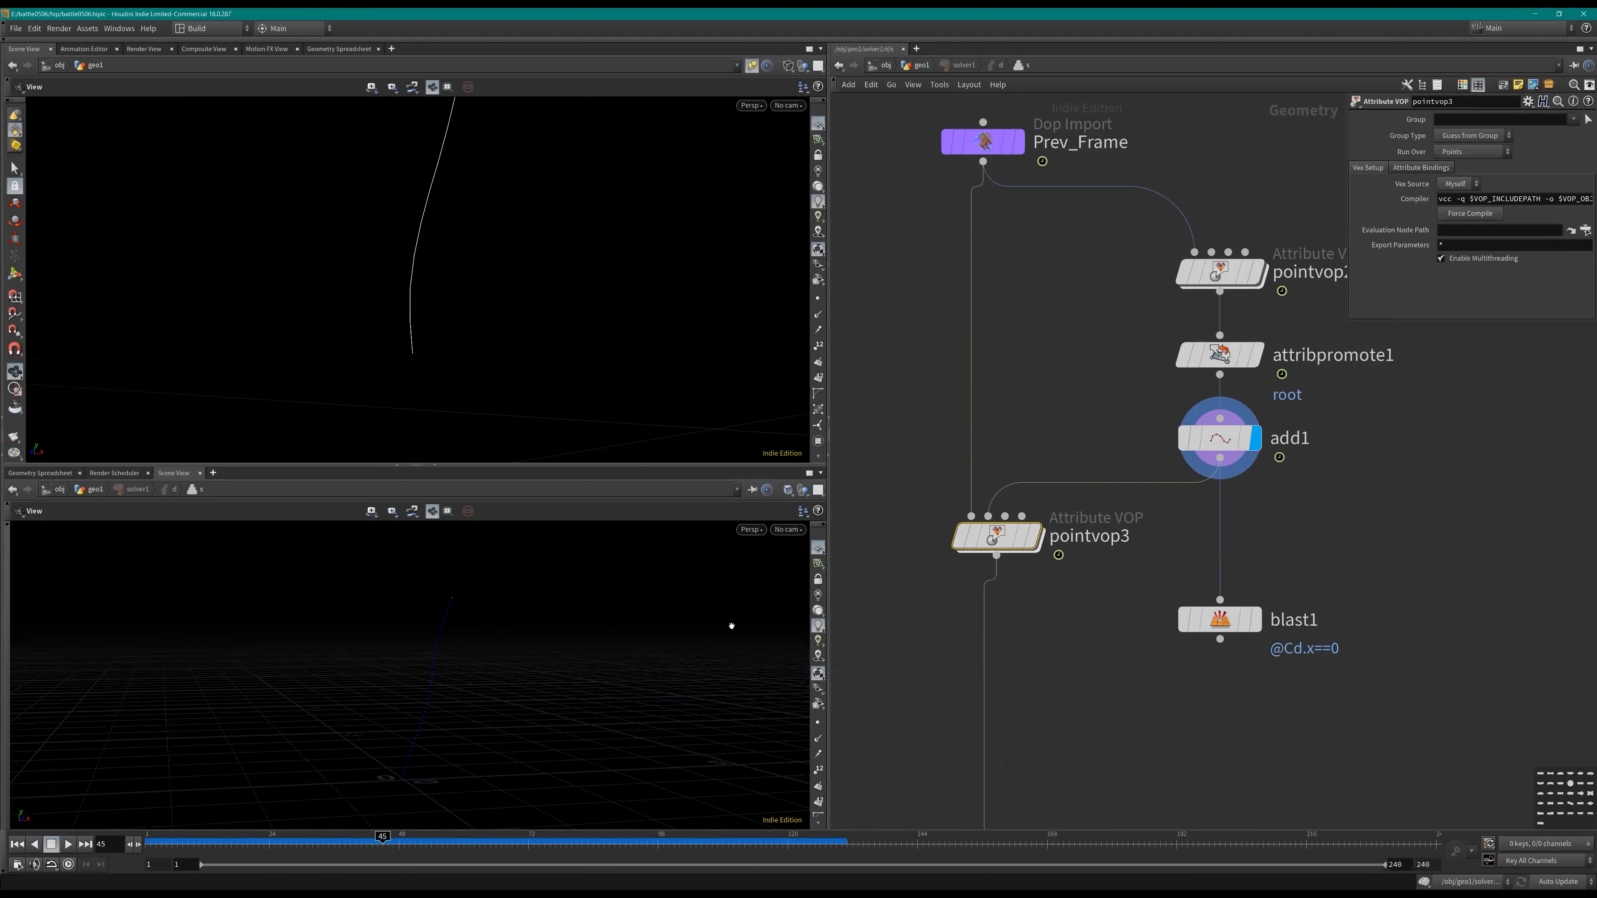
Step: Reset solver1's simulation from frame 1 and play it again with add1 displayed inside the solver
key("u")
key("ctrl+Up")
left_click(1474, 120)
key("Return")
key("Up")
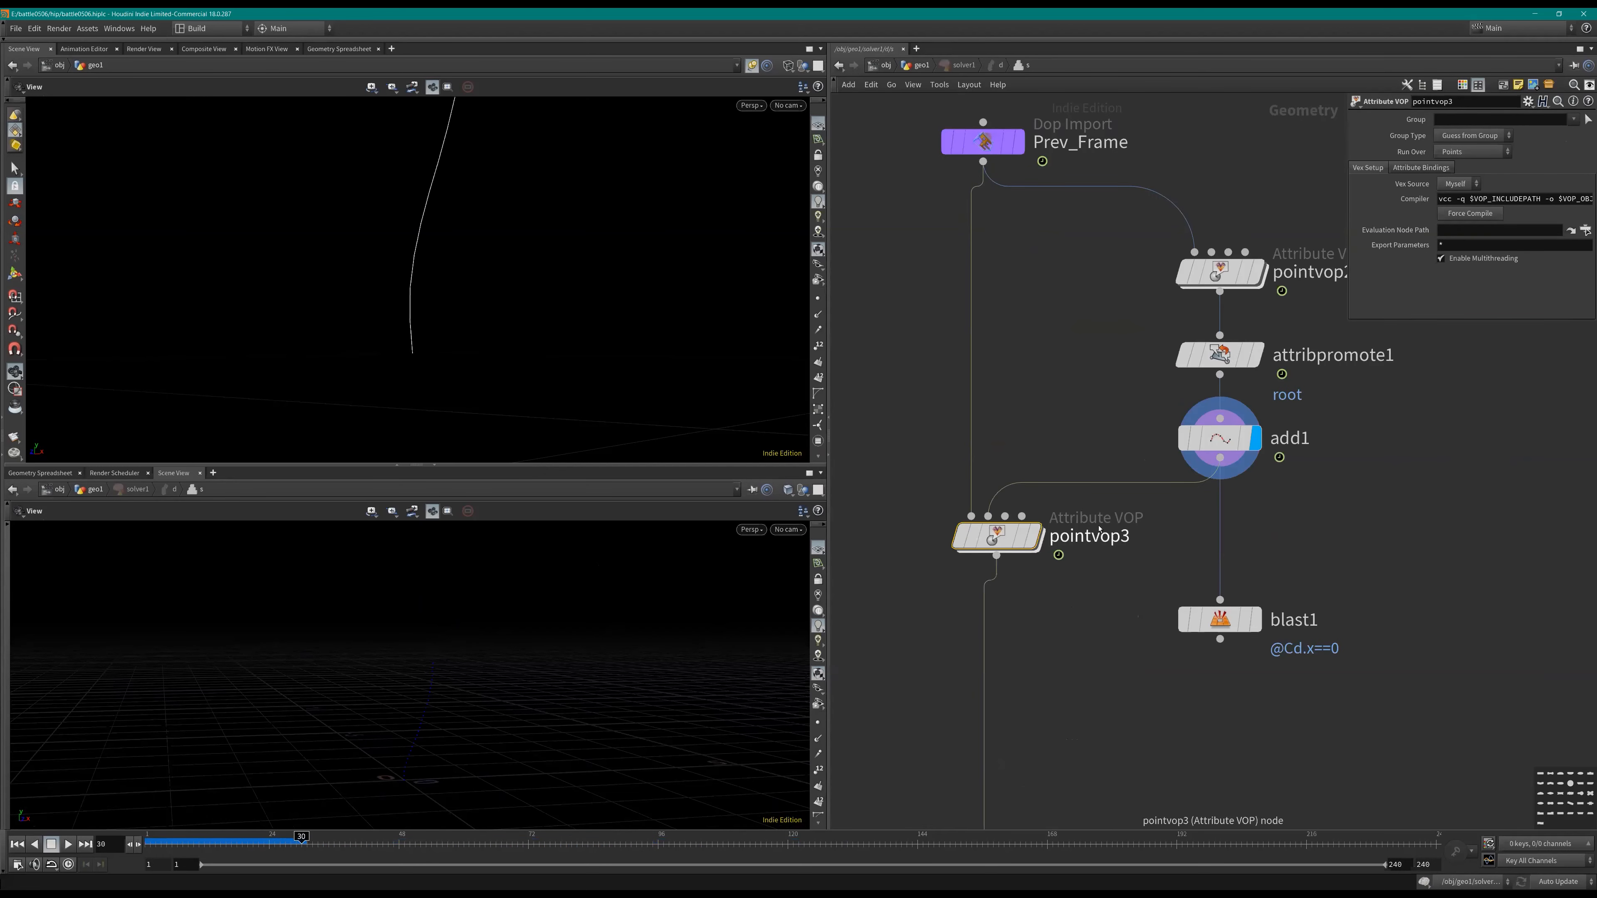
right_click_drag(416, 642, 638, 624)
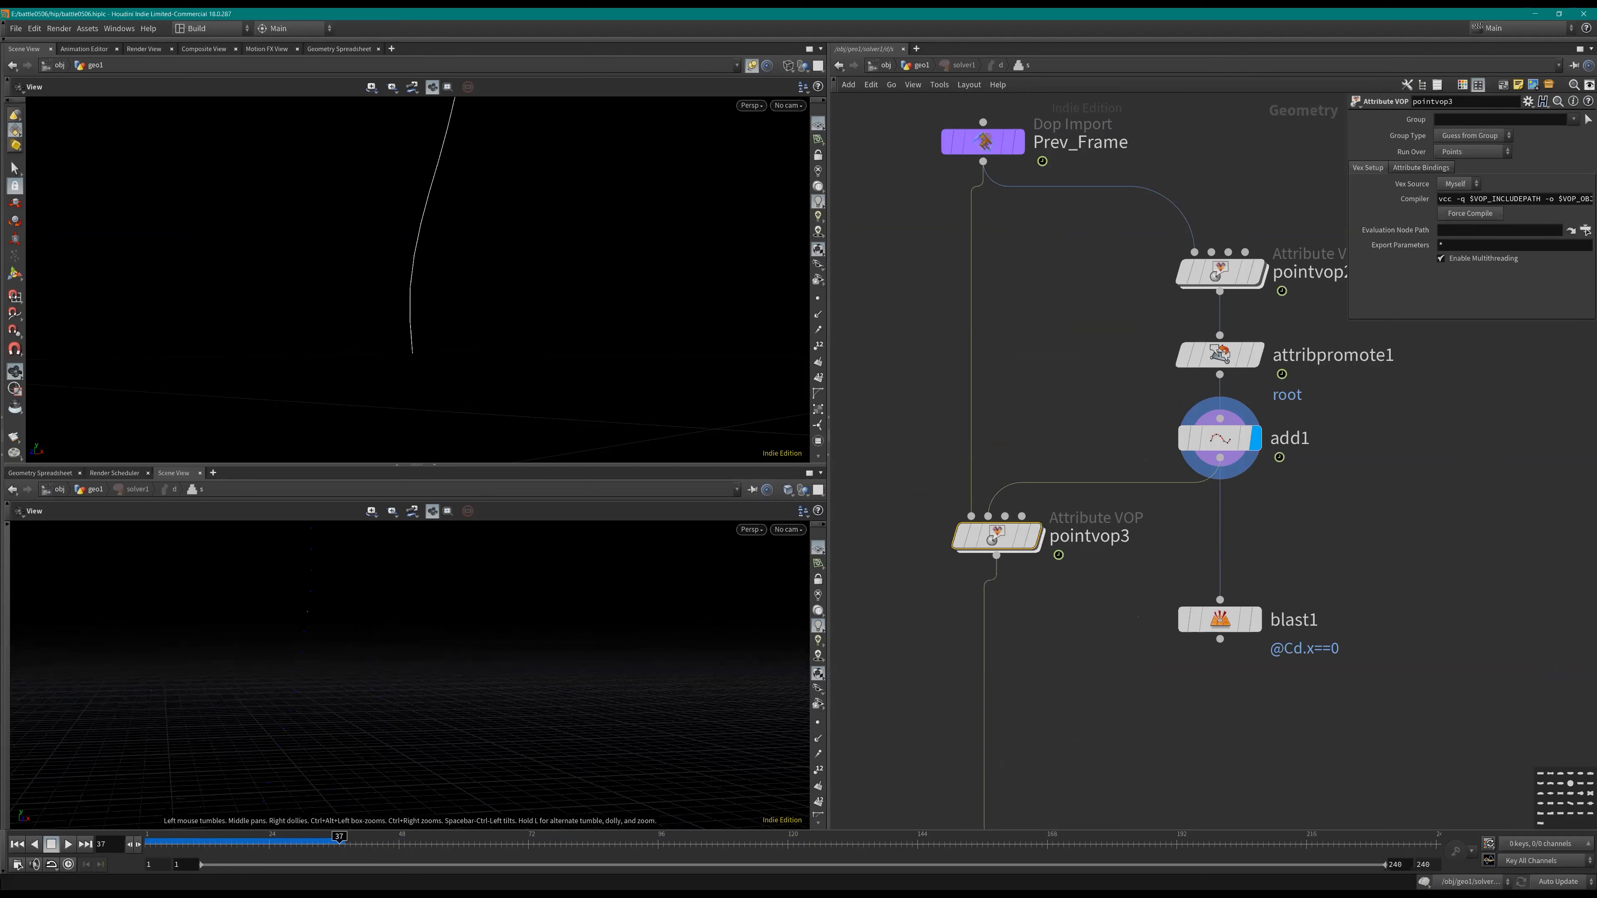
Step: Examine add1's point attributes in the geometry spreadsheet, sorting by Cd[r] and advancing to frame 38
left_click(52, 475)
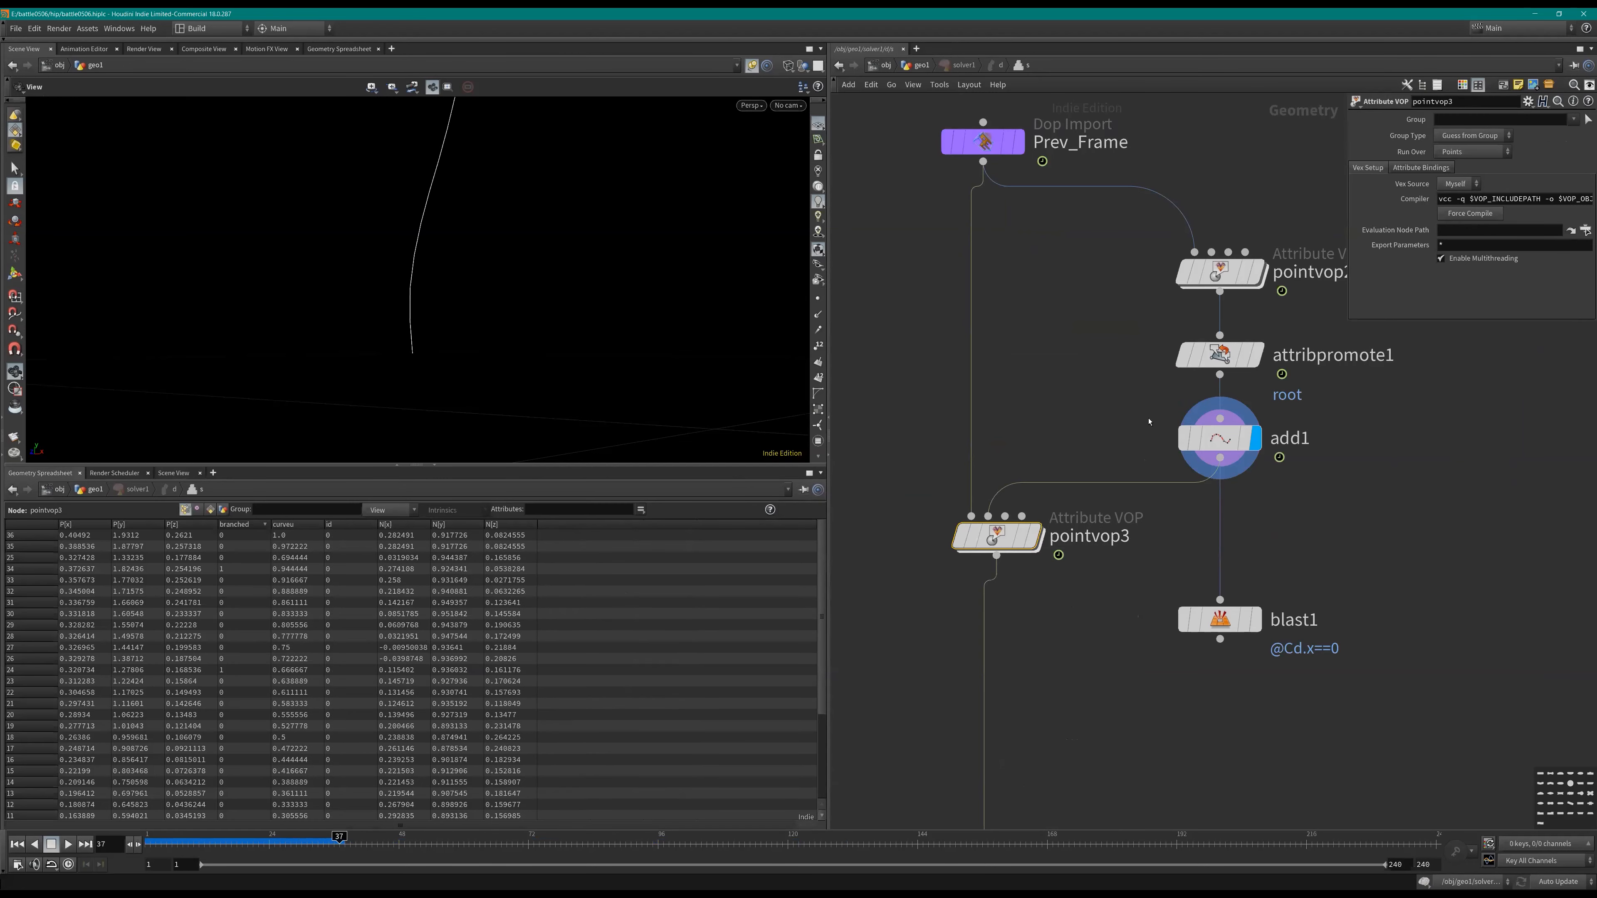
left_click(1204, 438)
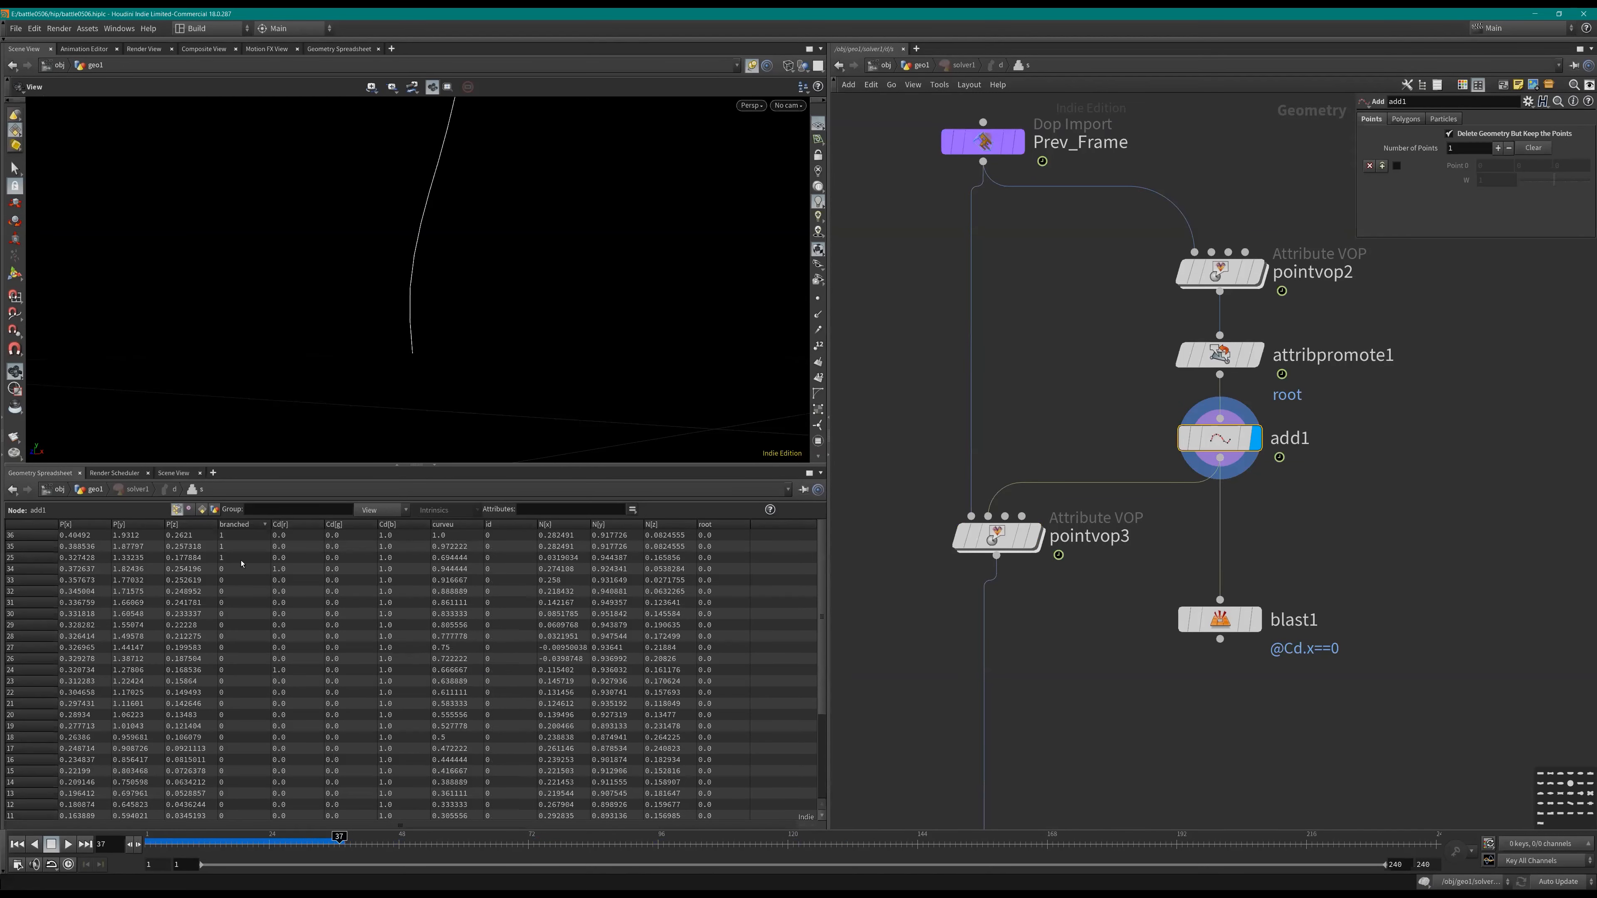
left_click(292, 526)
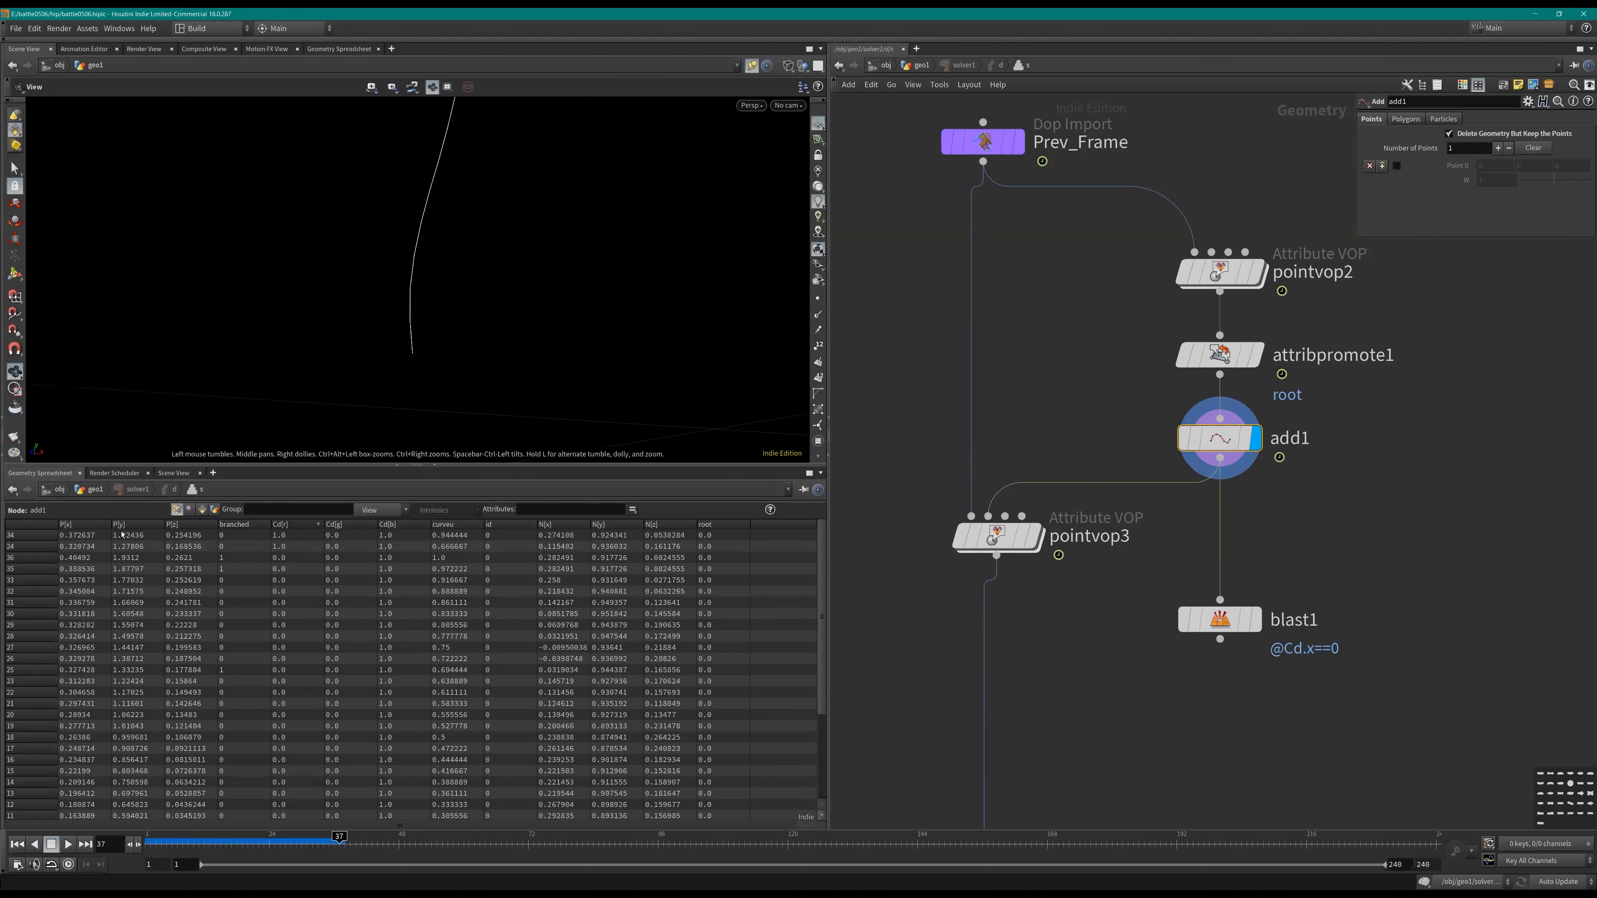
key("Right")
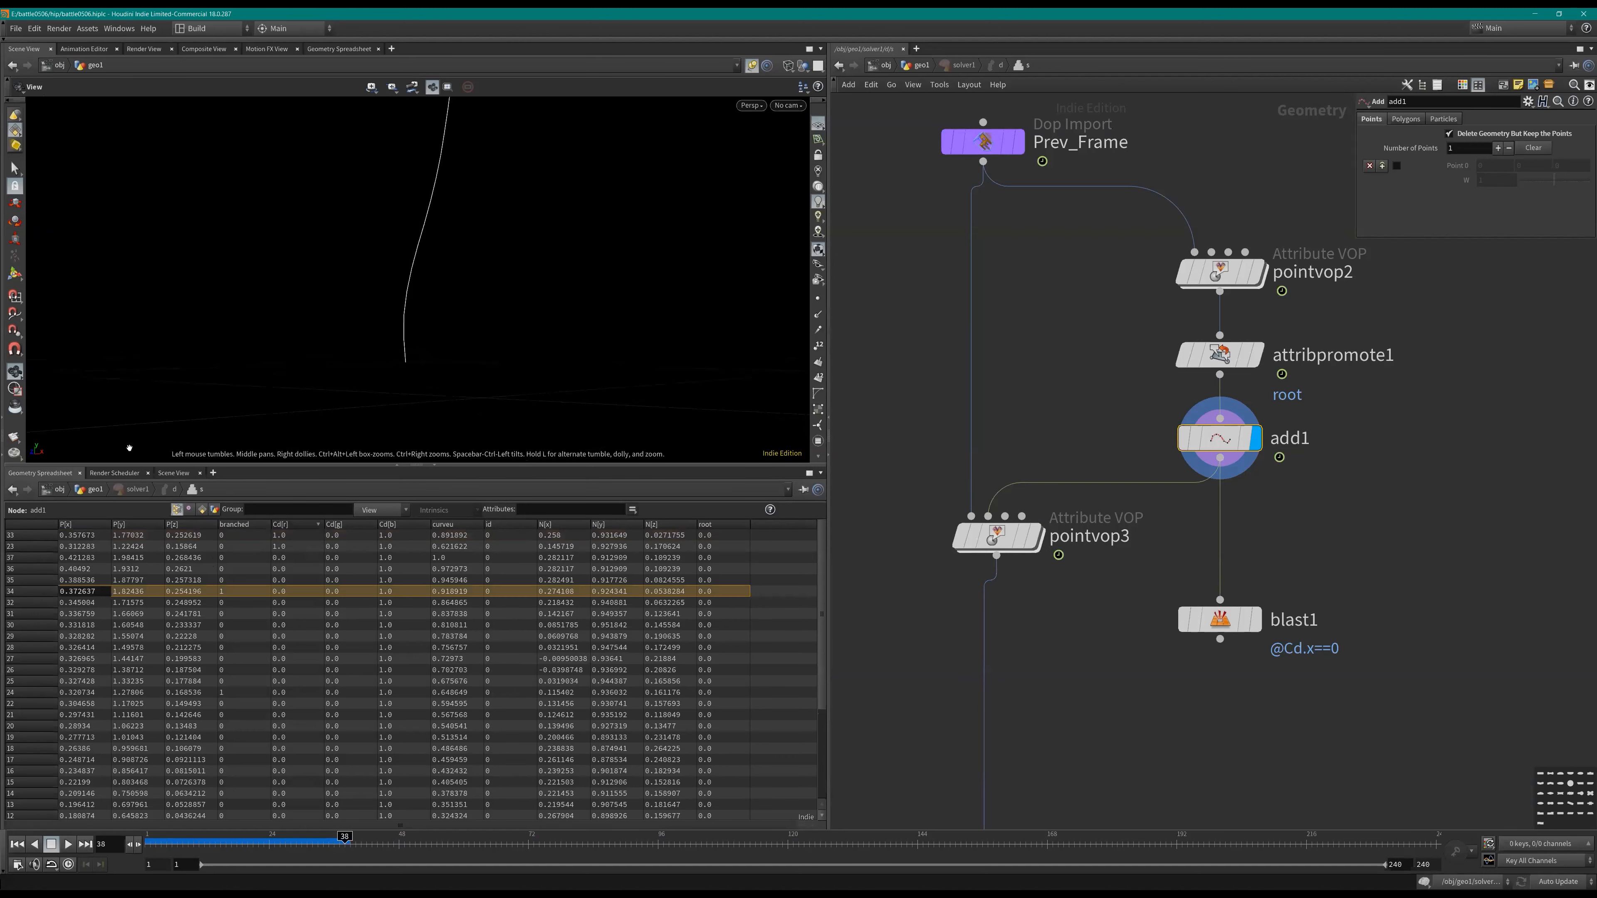
left_click(173, 472)
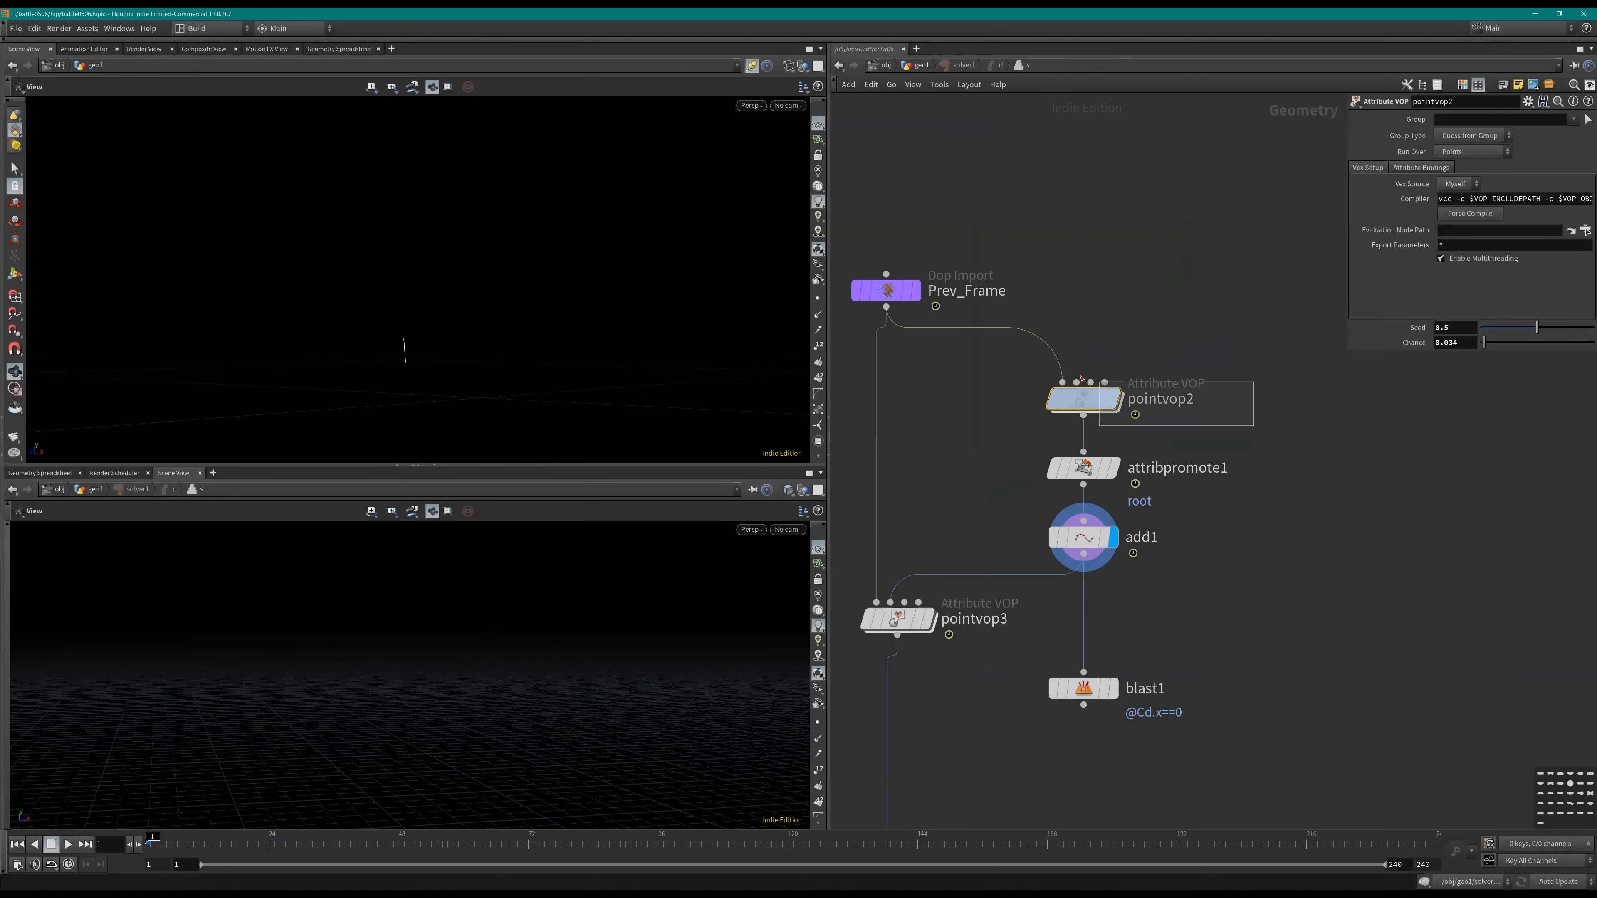
Step: Open the pointvop2 network and inspect the settings of bind1, random1, compare1 and compare2
key("Return")
scroll(1280, 413, "up", 5)
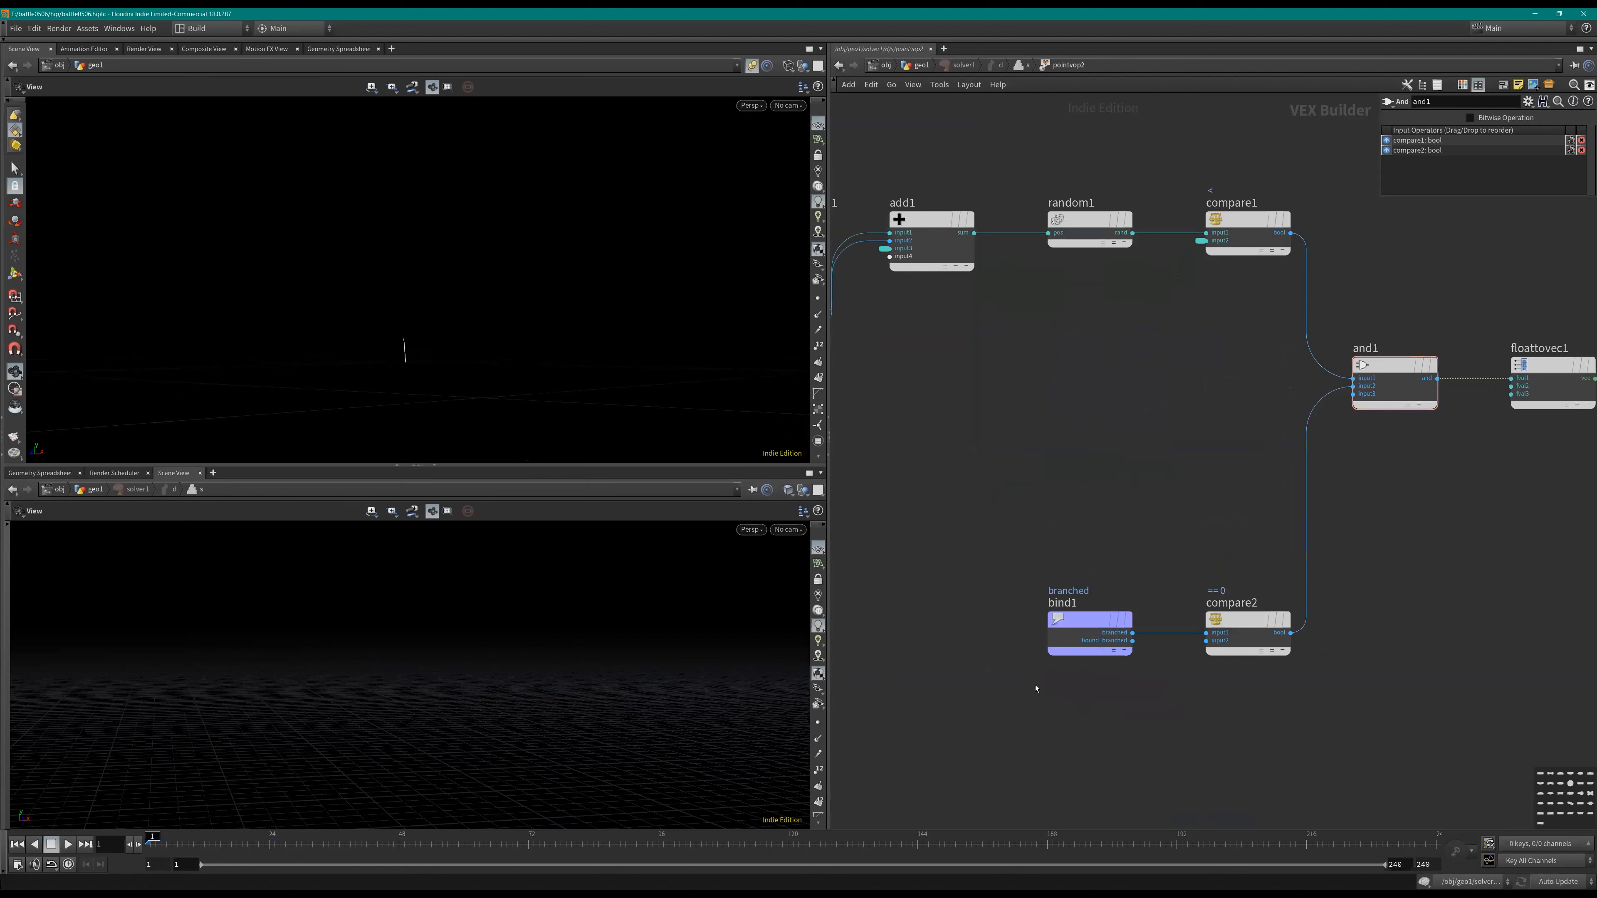
left_click(1085, 626)
middle_click_drag(1095, 399, 1211, 479)
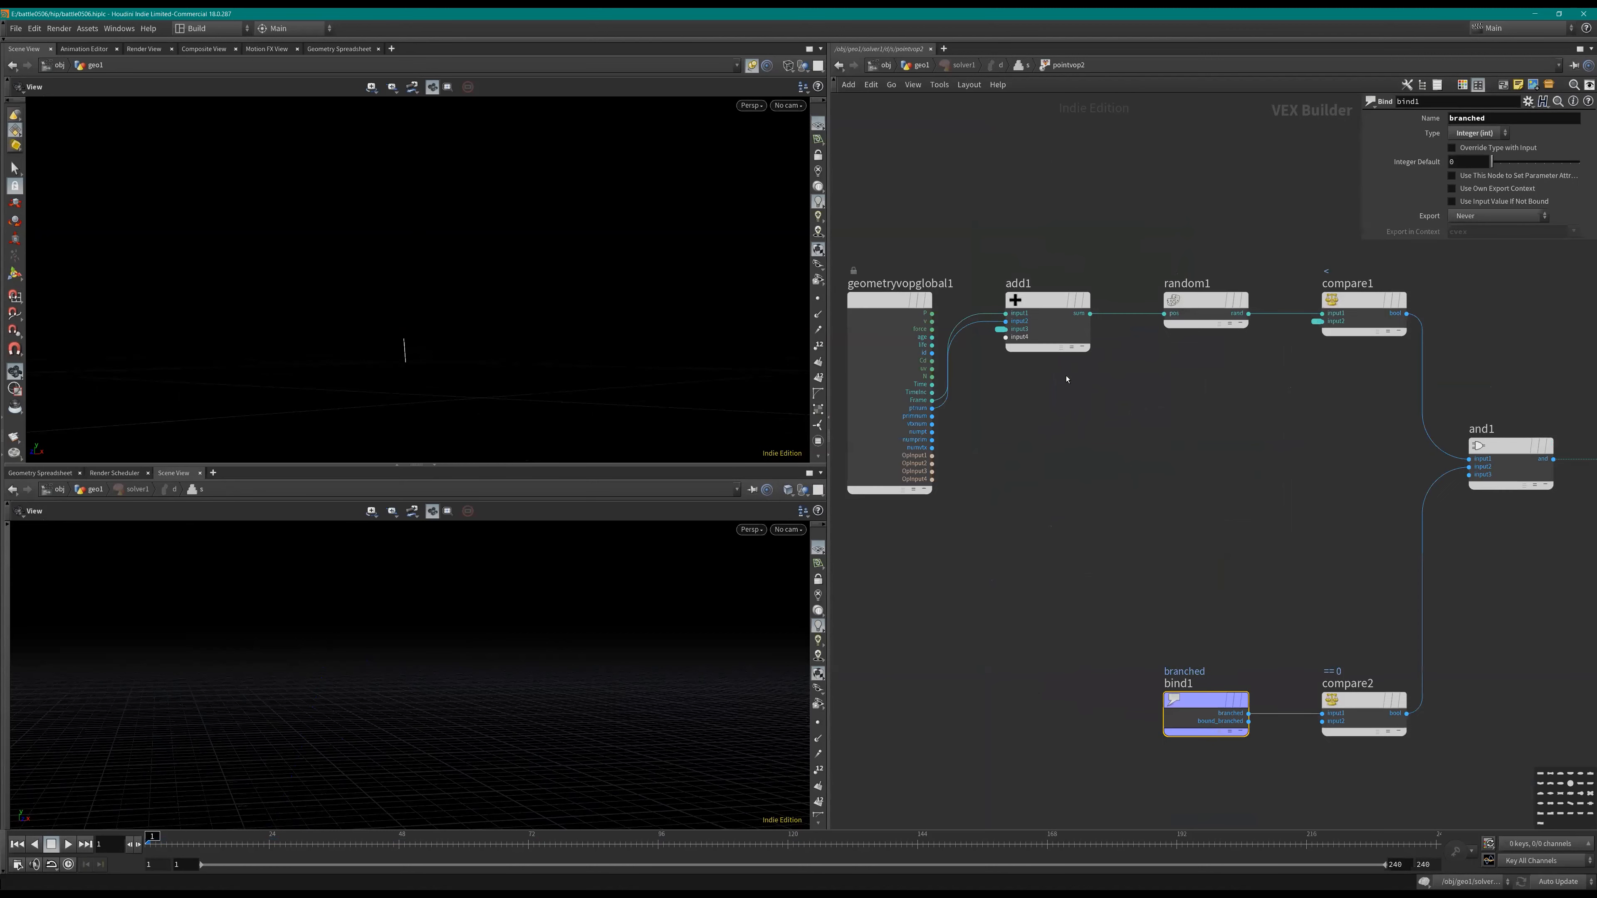
left_click_drag(887, 299, 868, 243)
middle_click_drag(1231, 467, 1133, 438)
left_click(1106, 272)
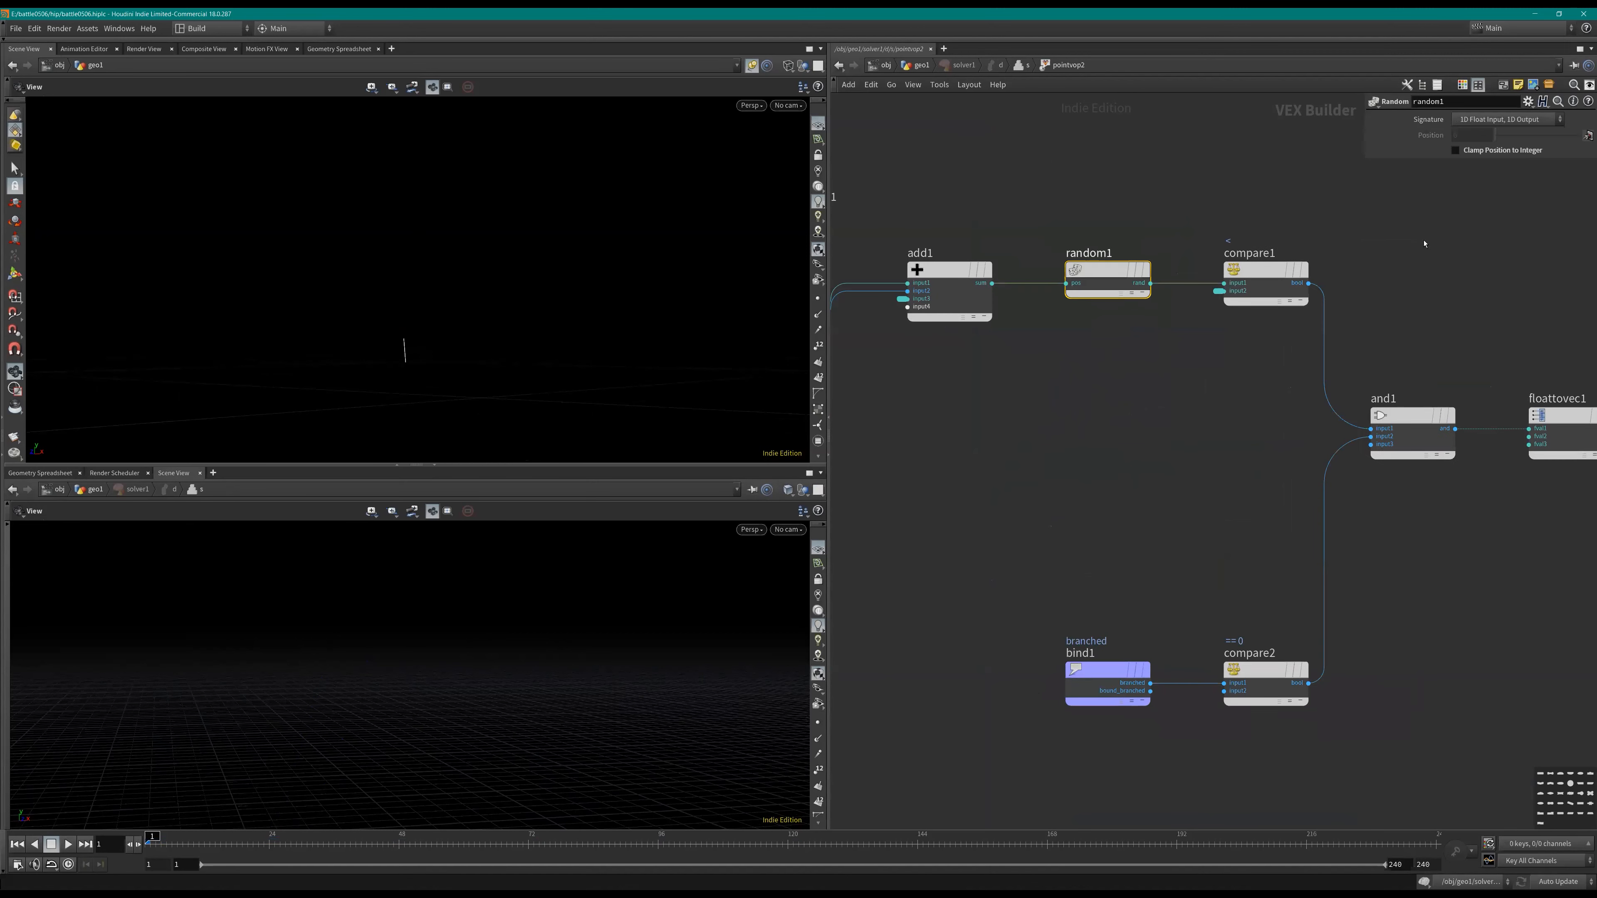
left_click(1261, 272)
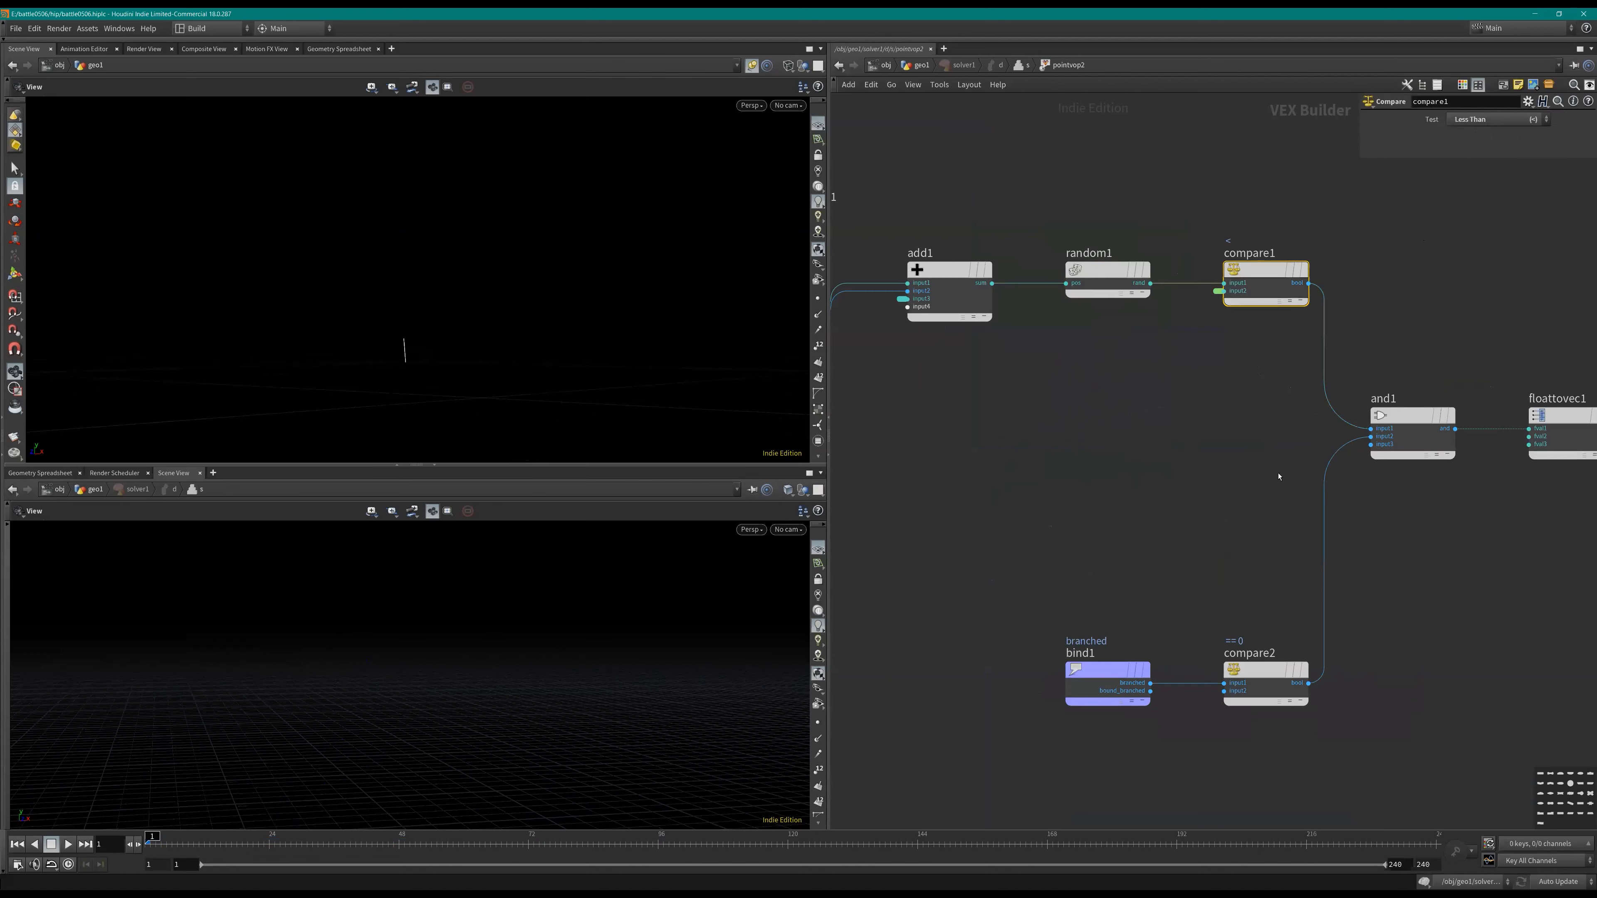
middle_click_drag(1138, 766, 1021, 745)
left_click(1147, 650)
Step: Review the pointvop2 network's wiring from geometryvopglobal1 through and1 and floattovec1 to the geometry output
middle_click_drag(1105, 609, 1414, 602)
scroll(1198, 467, "down", 1)
middle_click_drag(1183, 470, 1173, 496)
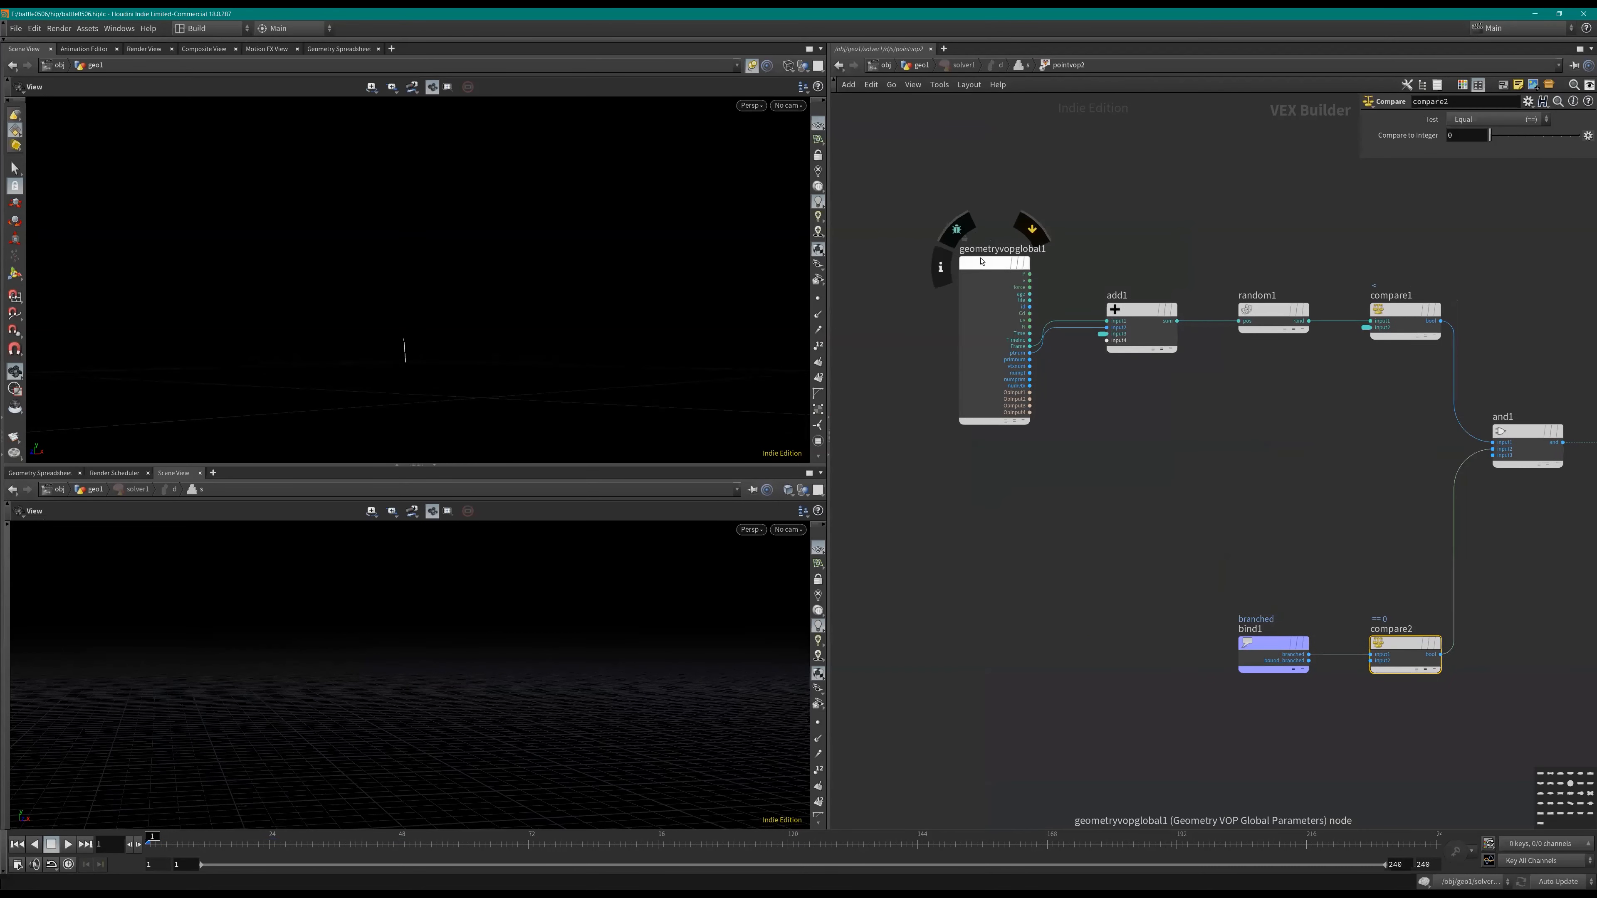
left_click_drag(979, 261, 975, 238)
middle_click_drag(1165, 514, 1069, 511)
scroll(1069, 511, "down", 1)
scroll(1002, 426, "up", 1)
middle_click_drag(989, 402, 1108, 453)
scroll(1094, 450, "up", 1)
scroll(1266, 477, "down", 1)
middle_click_drag(1265, 476, 960, 448)
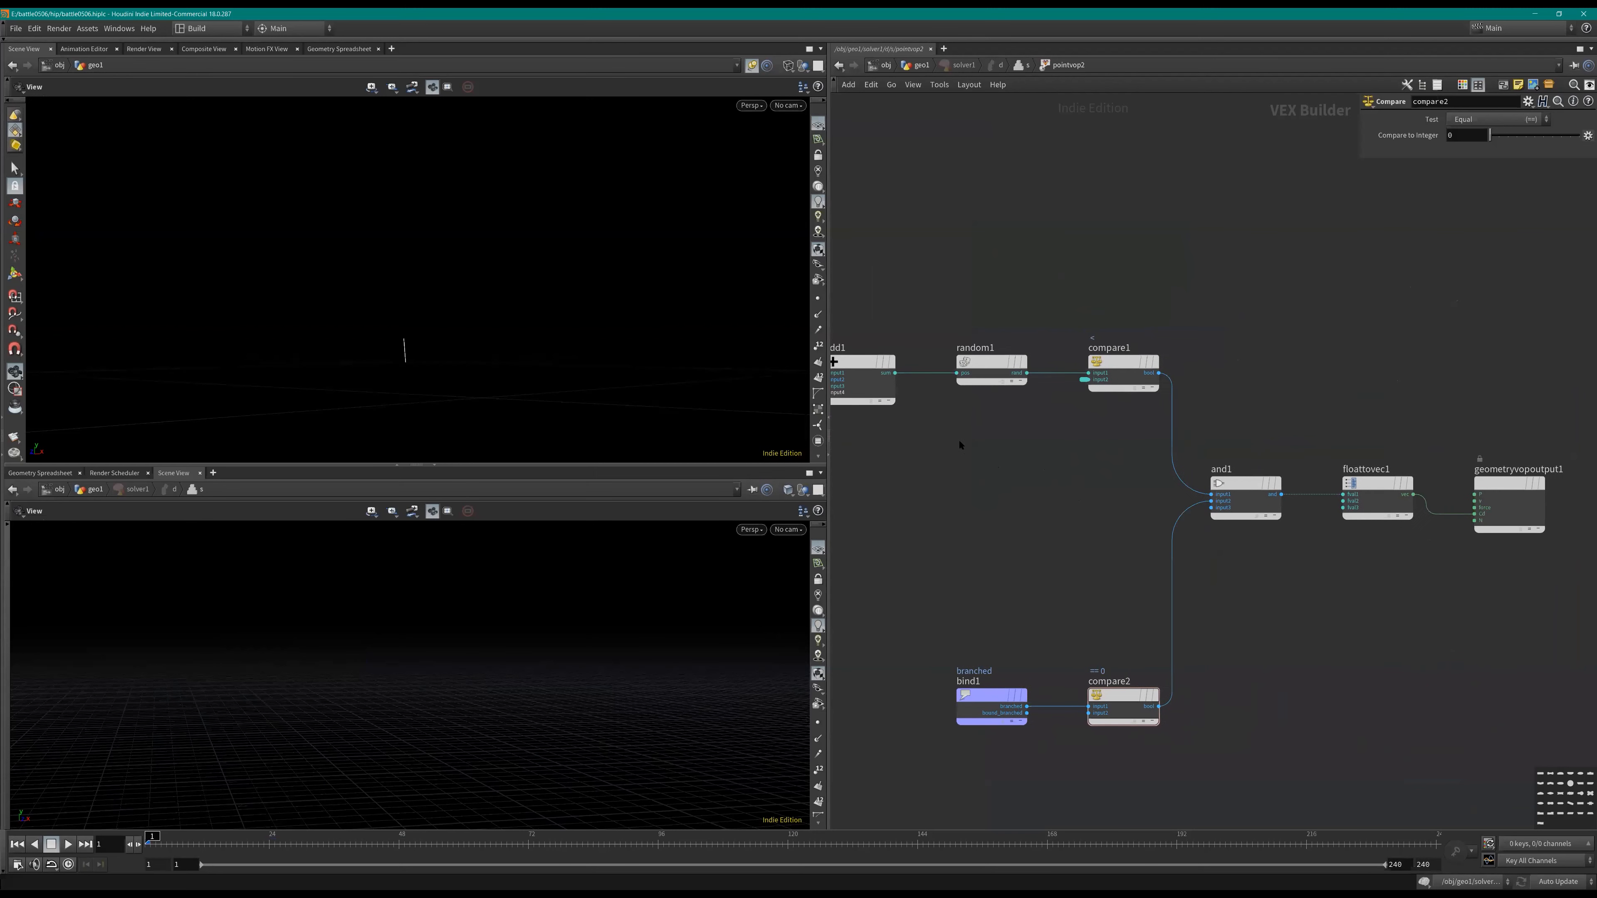
Step: Return to the solver network and play the simulation with add1 displayed, checking the growth in the viewports
key("u")
left_click(1034, 574)
middle_click_drag(1050, 603, 1109, 539)
key("Up")
key("Up")
scroll(516, 308, "down", 5)
scroll(434, 683, "down", 5)
middle_click_drag(449, 670, 534, 635)
scroll(405, 366, "down", 2)
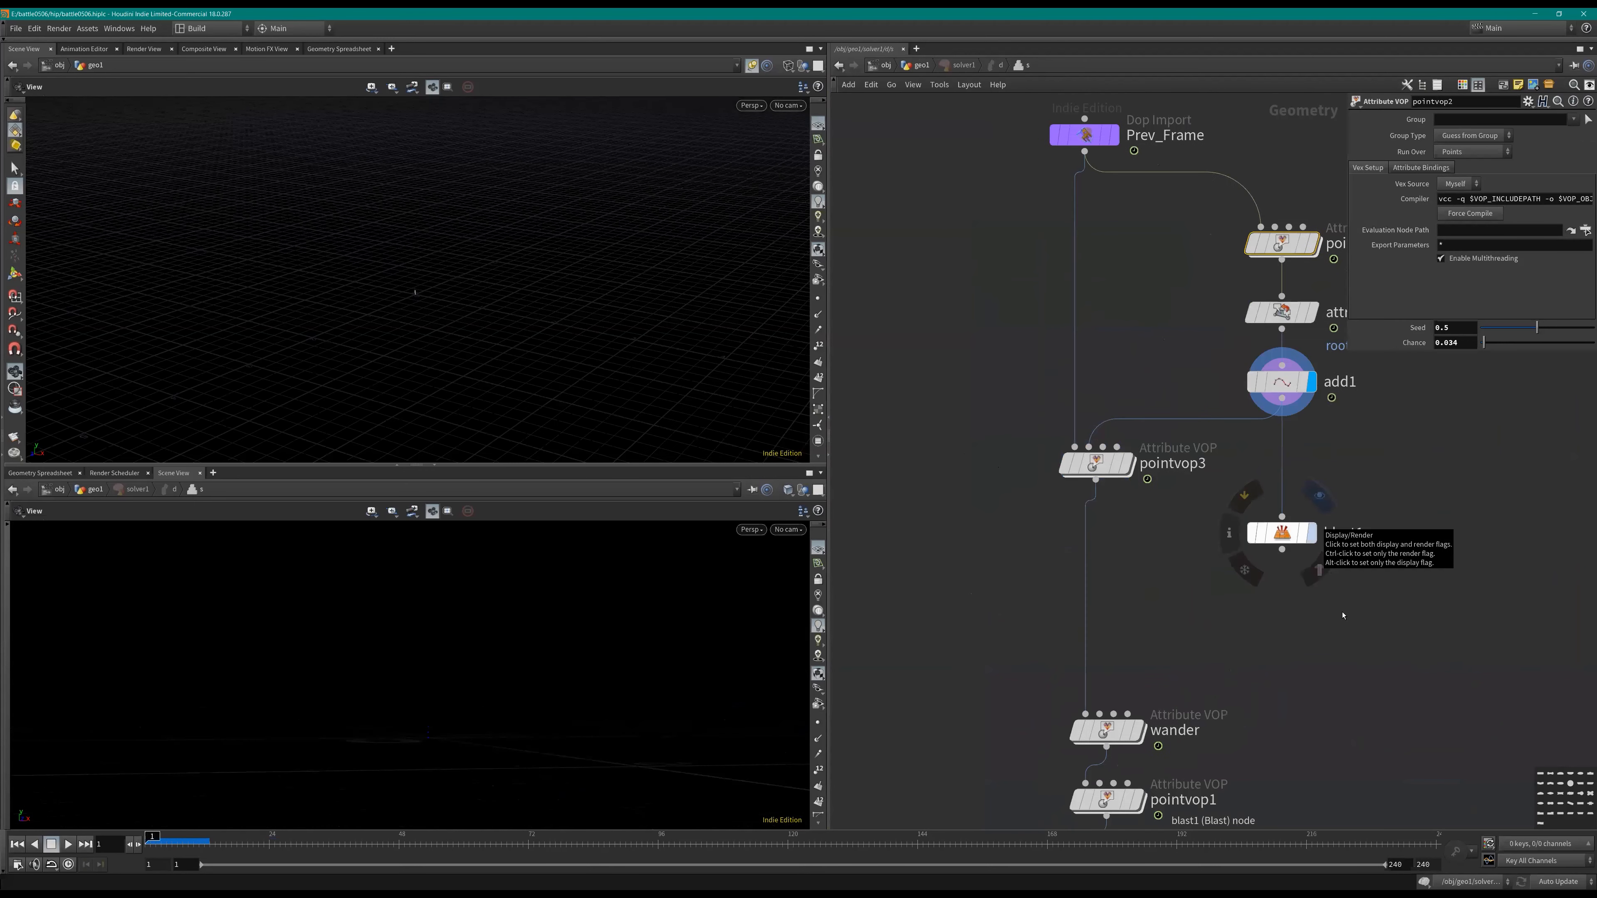
Step: Play the simulation with blast1 displayed, then rewind to frame 1 and display pointvop3 instead
left_click(1311, 533)
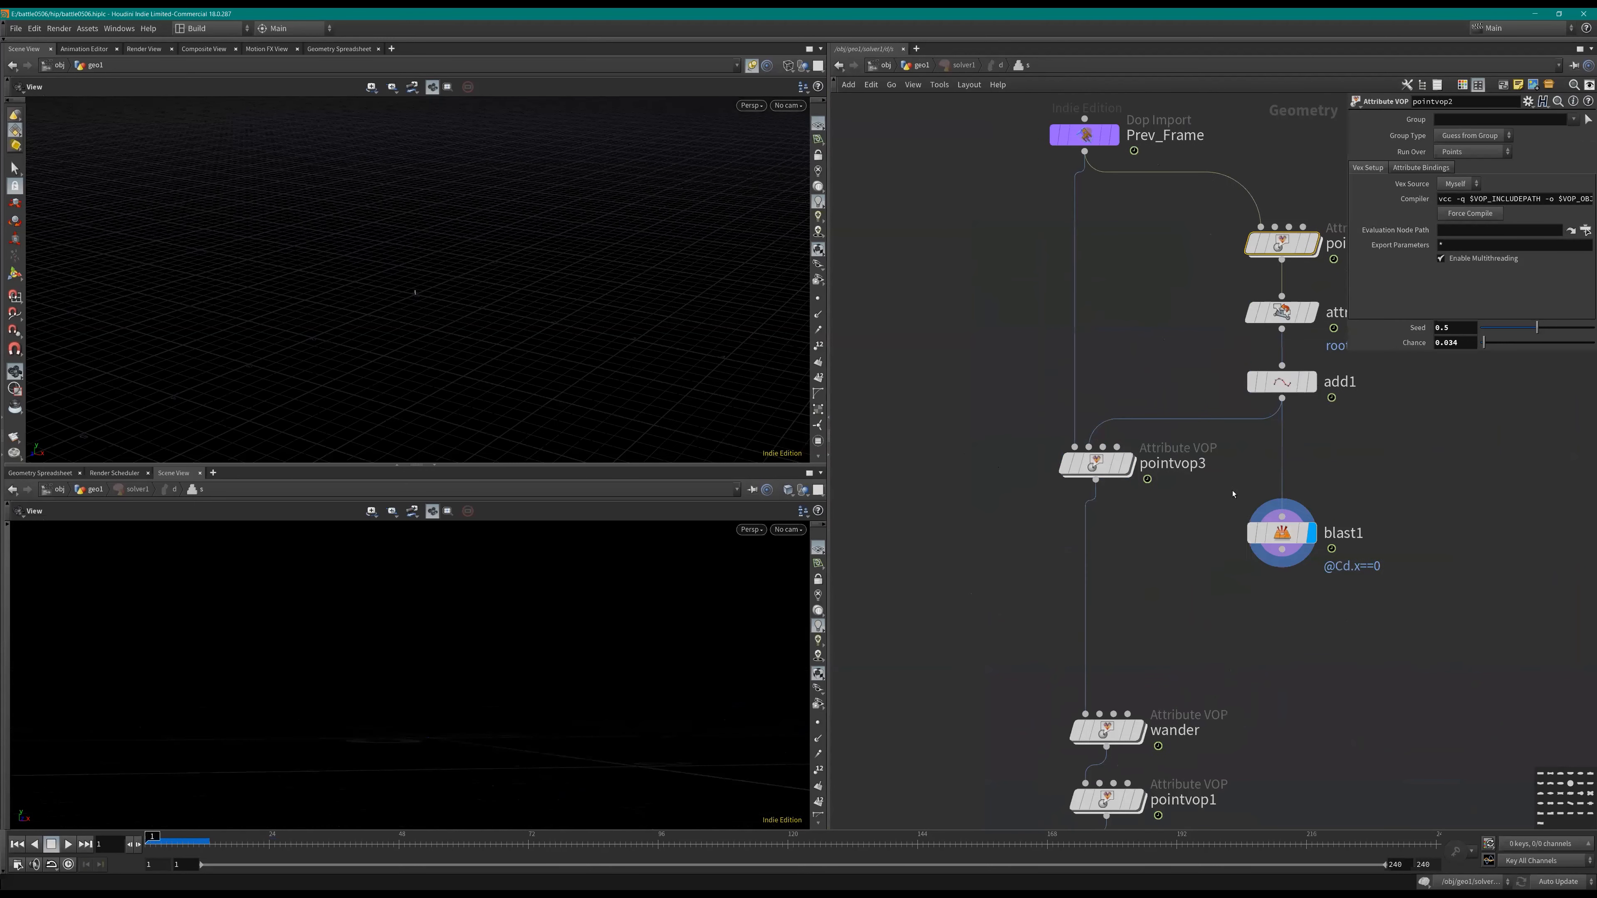
key("Up")
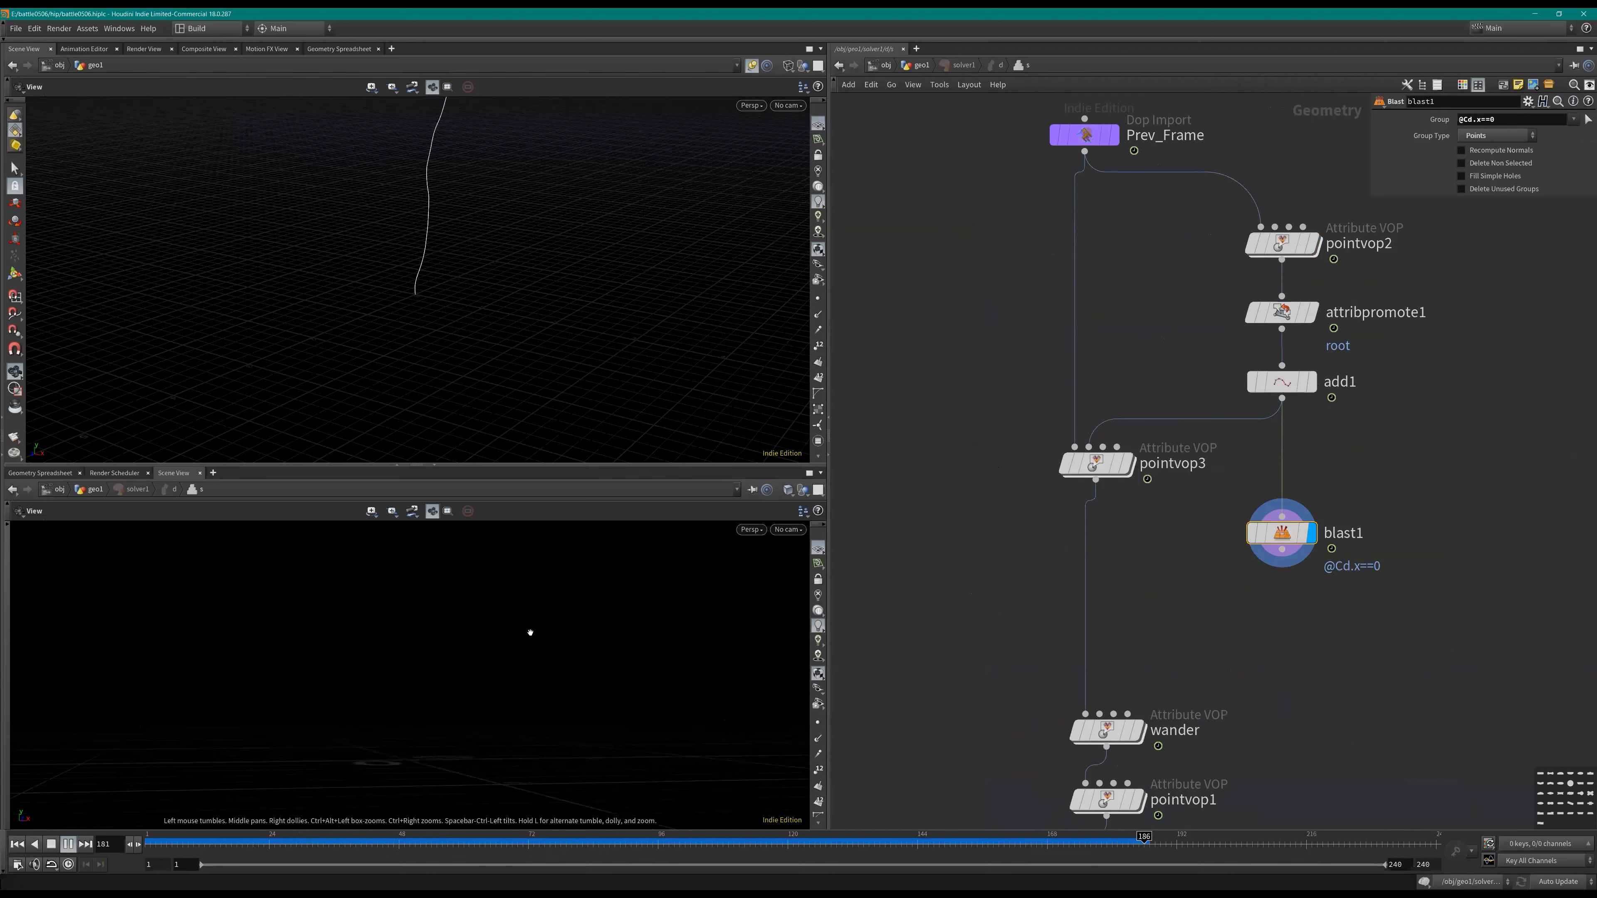
scroll(528, 632, "down", 5)
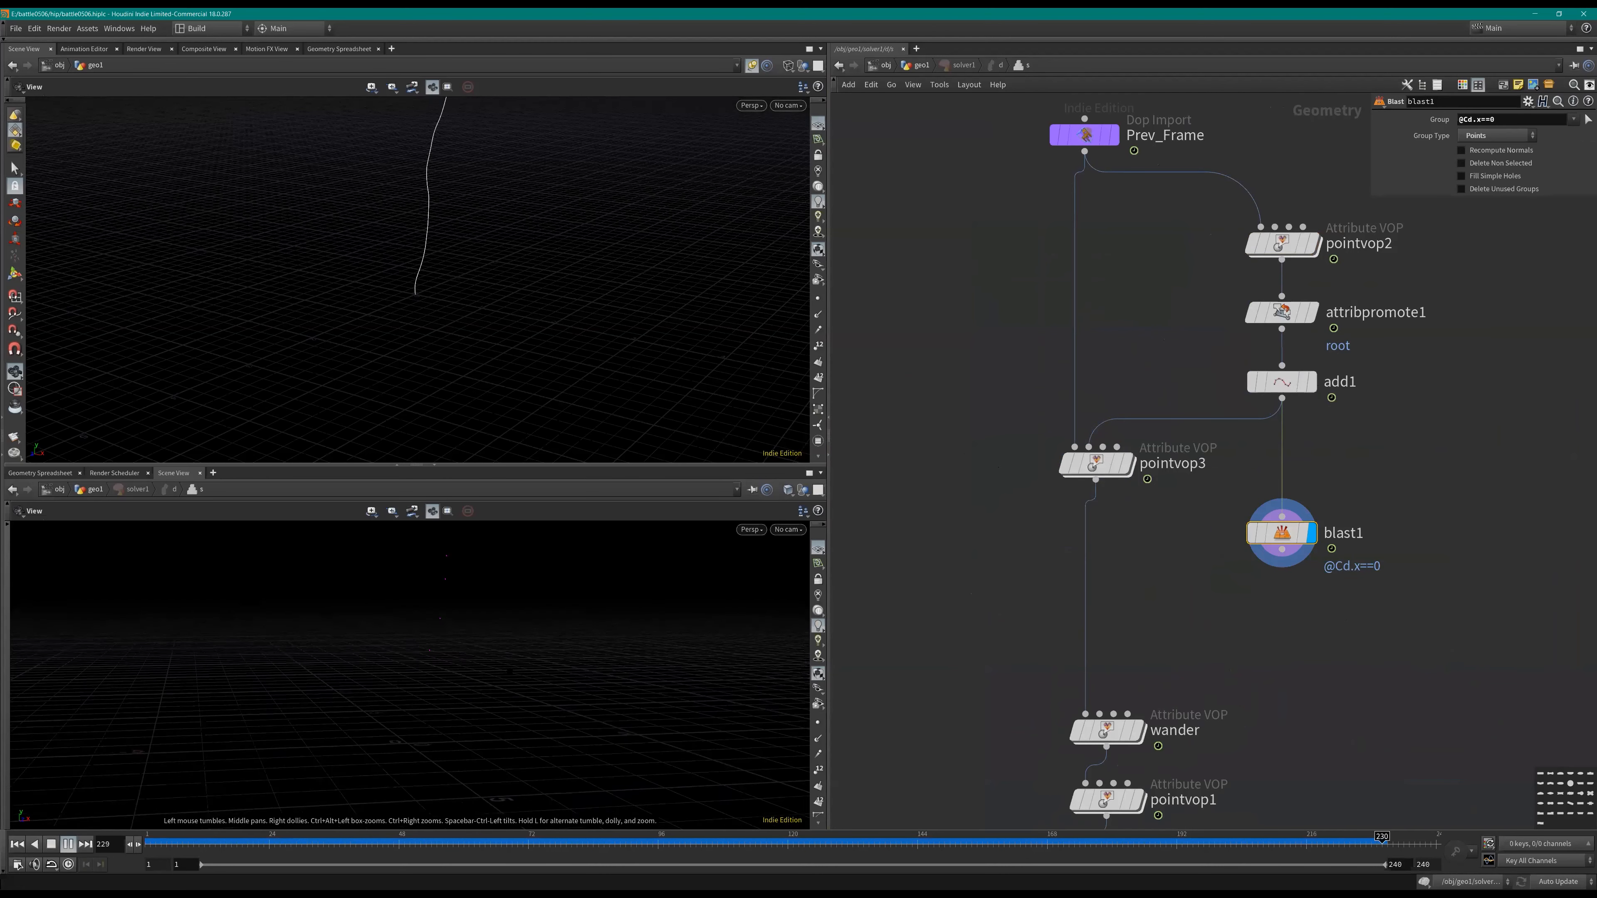
key("ctrl+Up")
scroll(1130, 513, "up", 2)
left_click(1129, 455)
middle_click_drag(1137, 387, 1070, 461)
Step: Reopen the pointvop2 network and check random1, and1, compare2 and the branched bind before returning to the solver network
double_click(1248, 267)
scroll(952, 437, "up", 2)
middle_click_drag(953, 438, 1100, 394)
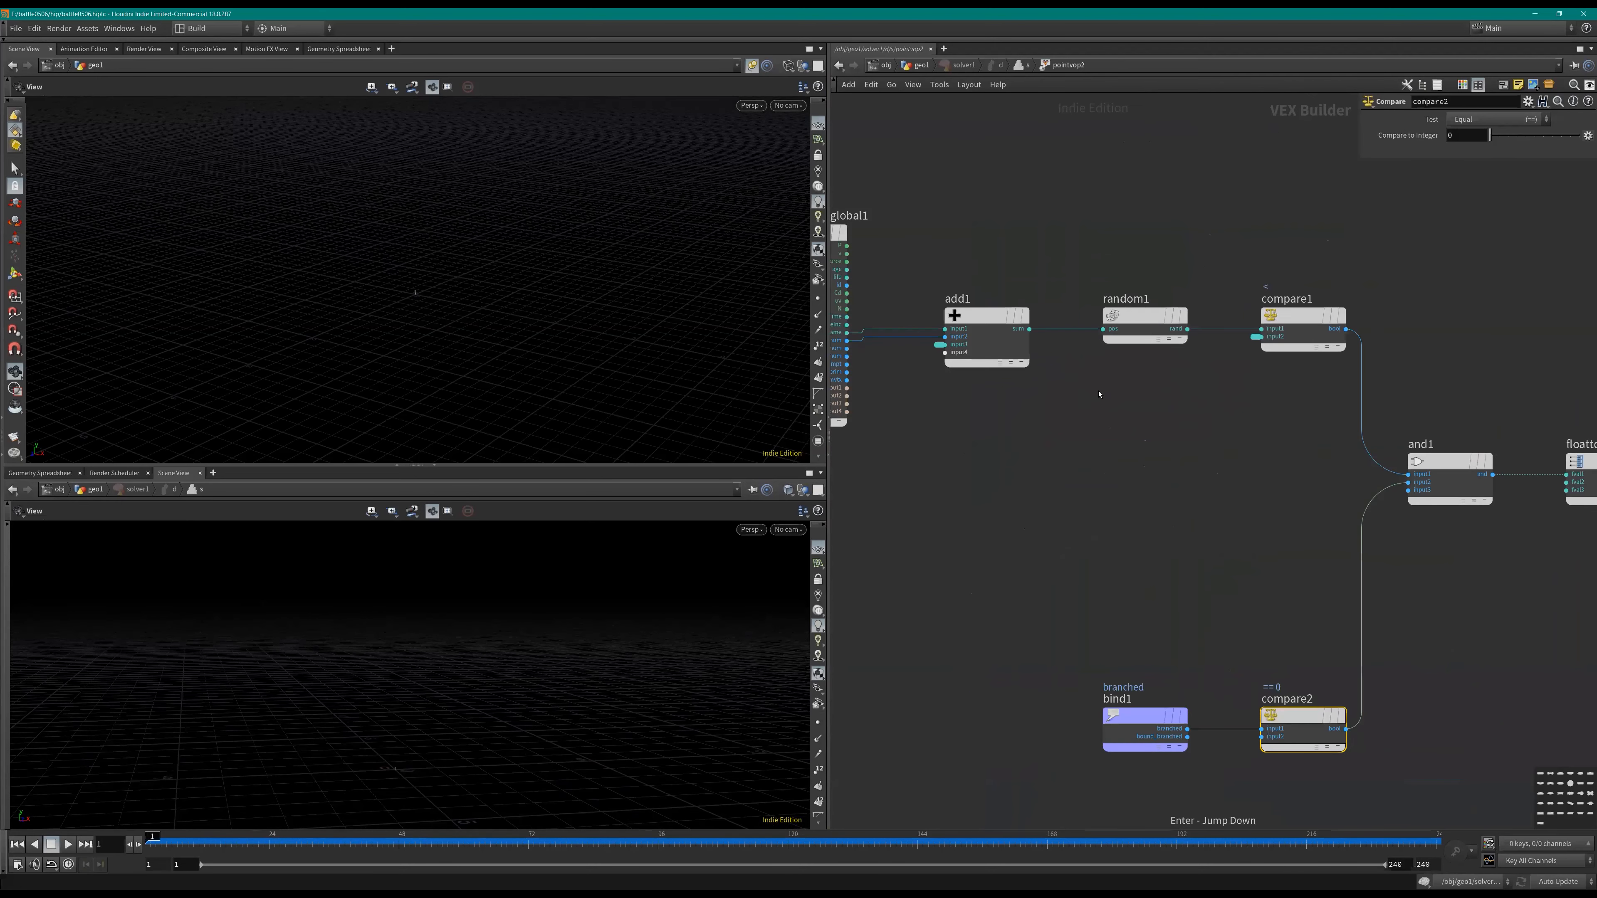
left_click(1146, 333)
middle_click_drag(938, 482, 1027, 519)
middle_click_drag(1509, 585, 1119, 560)
scroll(1119, 560, "up", 1)
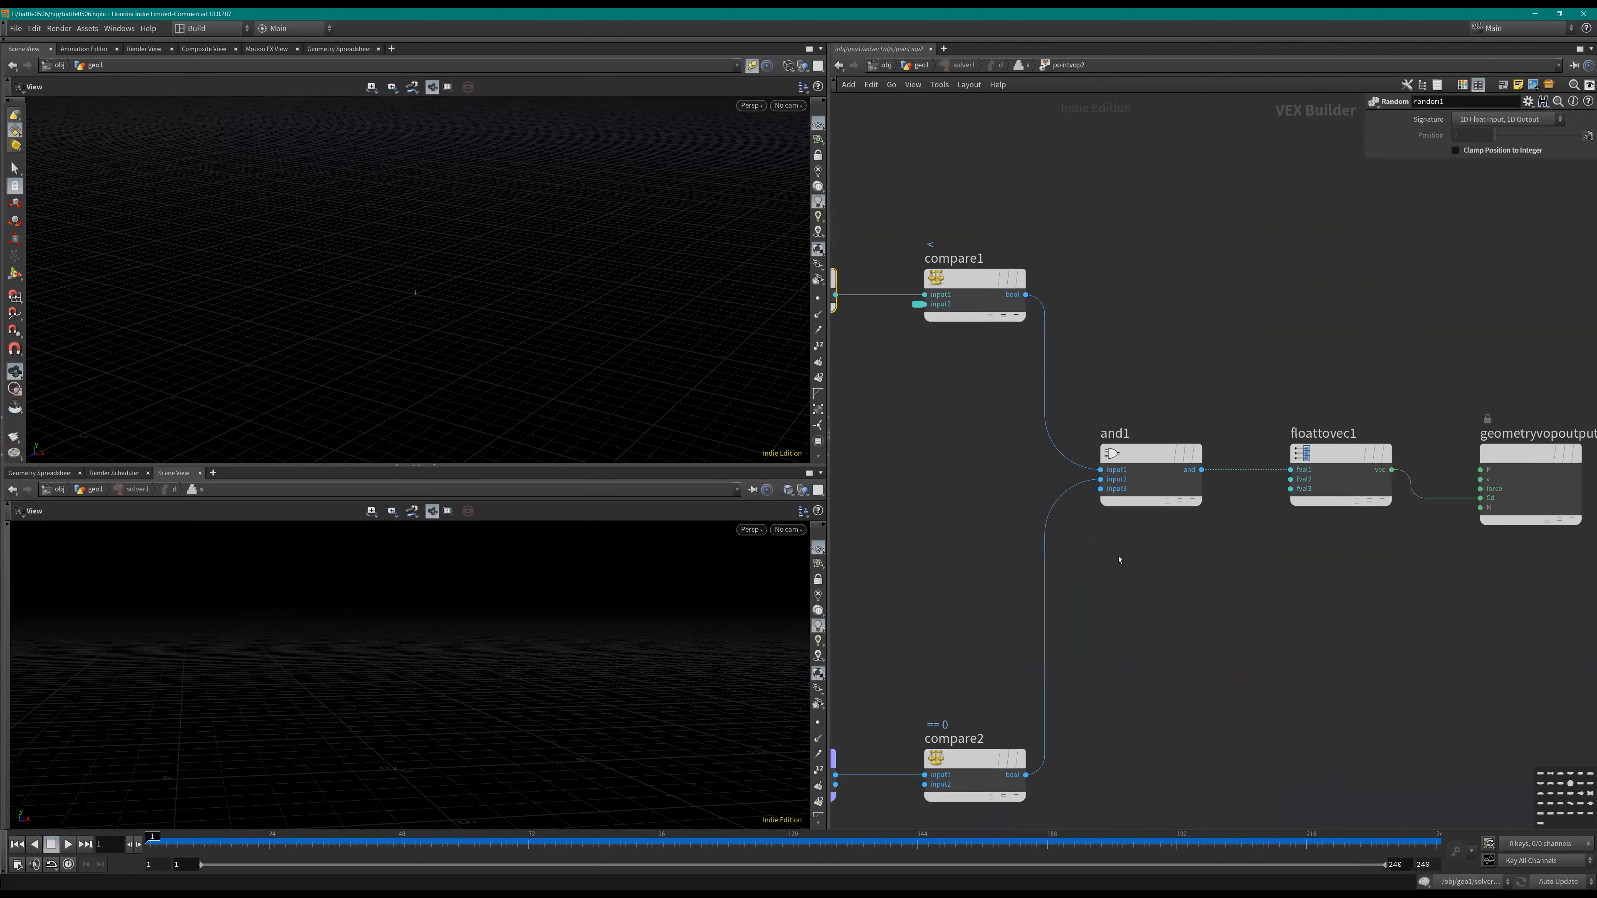
left_click(1156, 483)
middle_click_drag(1265, 546, 1445, 480)
scroll(1445, 480, "down", 1)
left_click(1199, 668)
left_click(1043, 679)
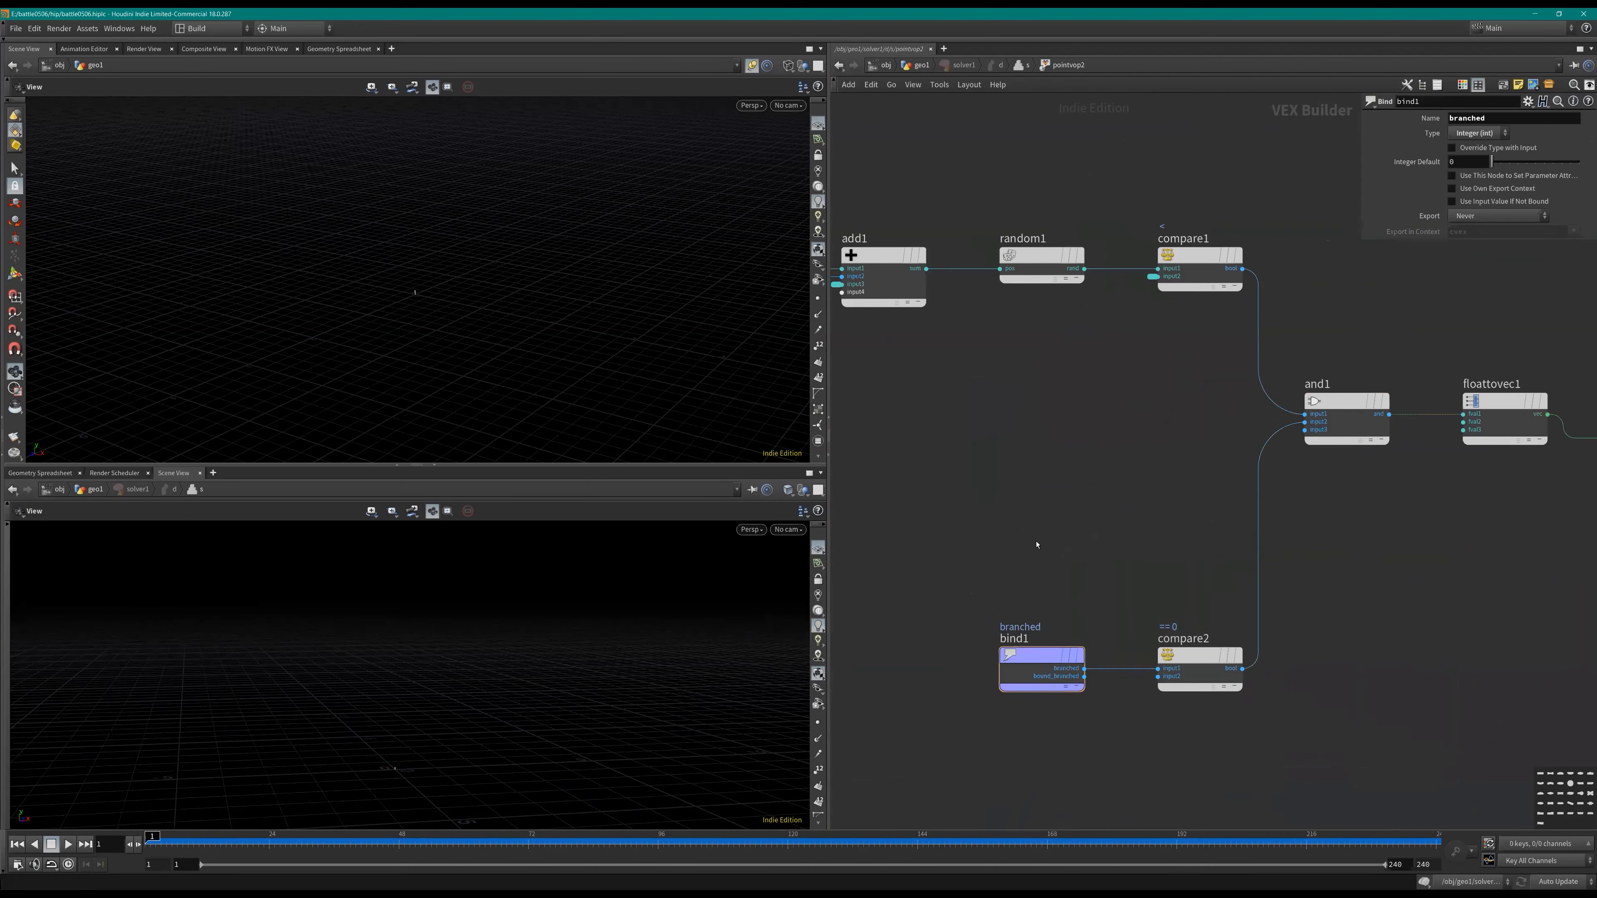
key("u")
Step: Inspect Prev_Frame and, in geo1, the pointwrangle1, primitivewrangle1 and solver1 settings, then go back inside solver1
left_click(1046, 144)
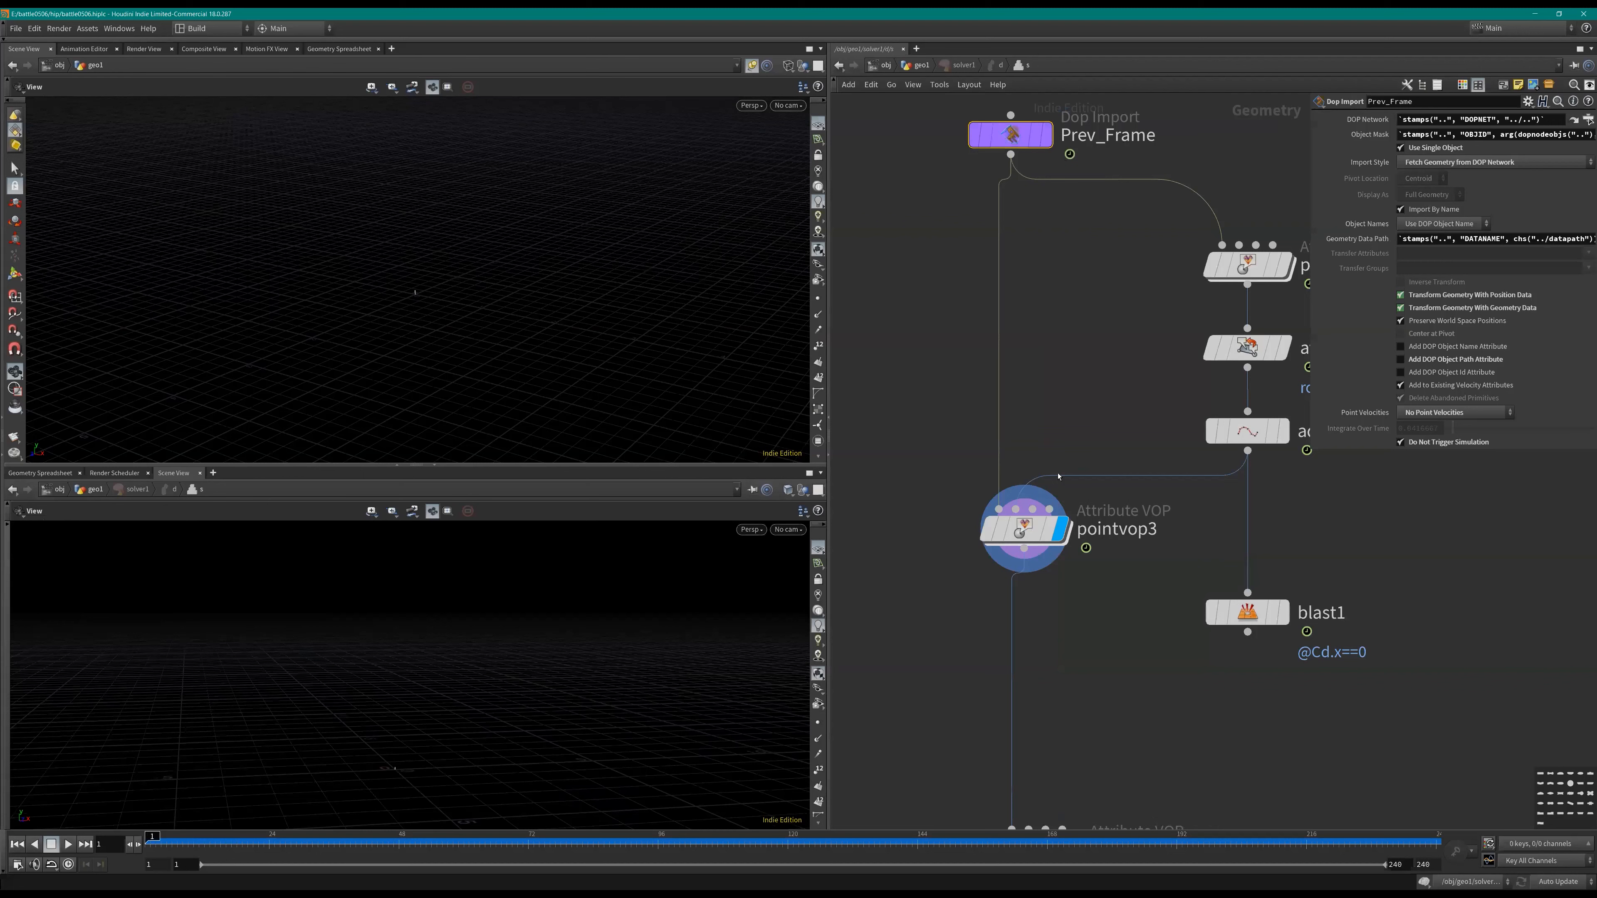
key("u")
left_click(1137, 441)
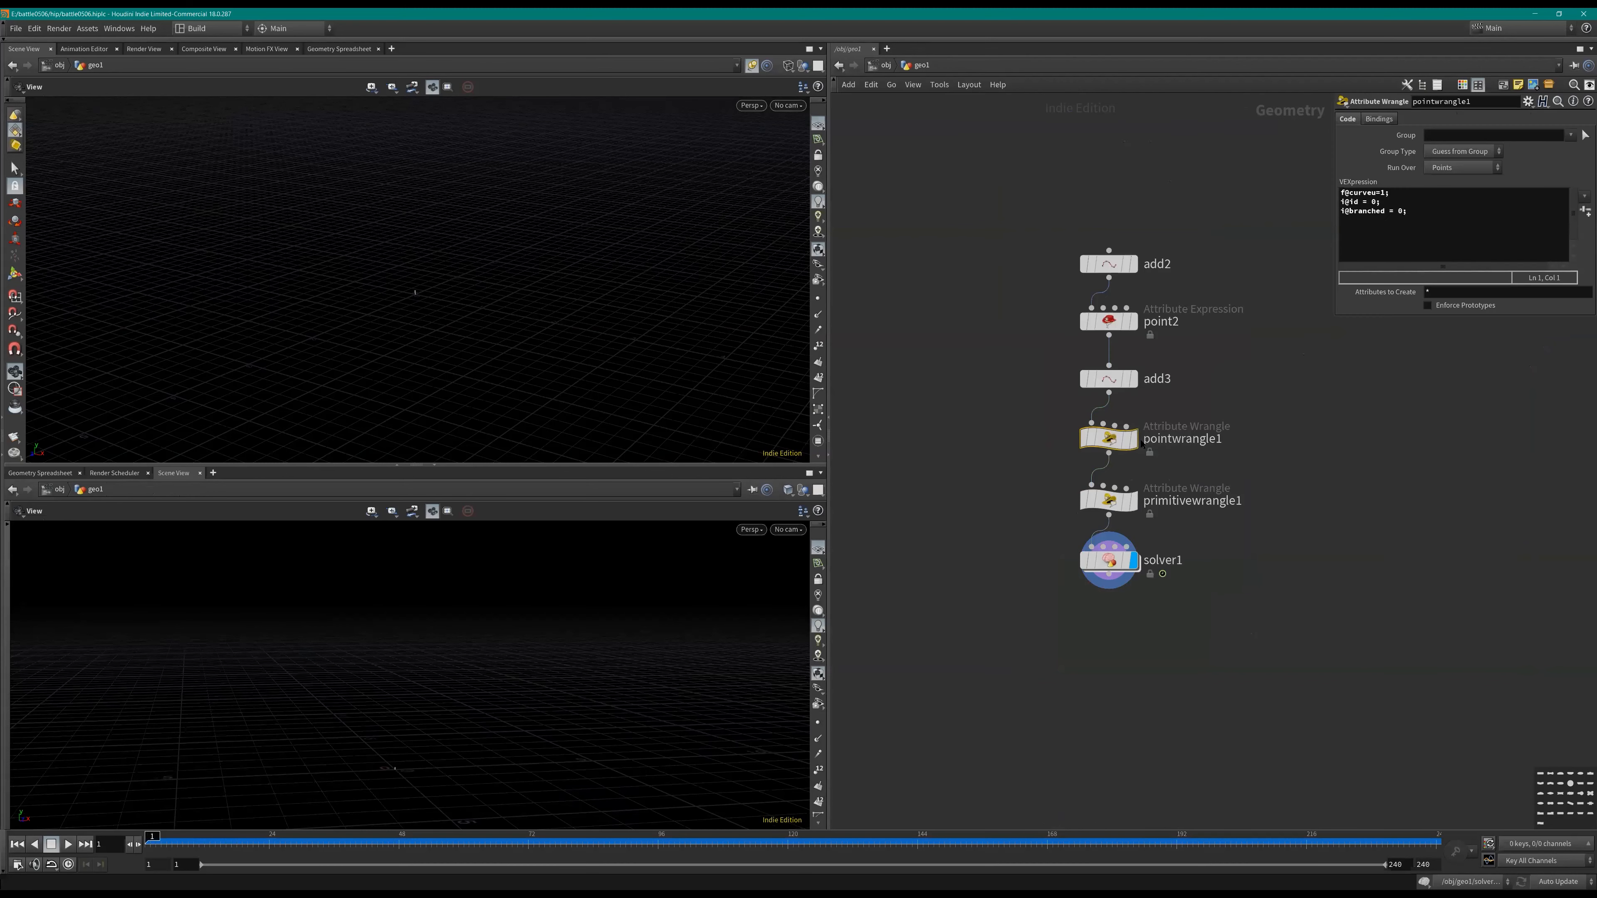
left_click(1108, 500)
left_click(1106, 561)
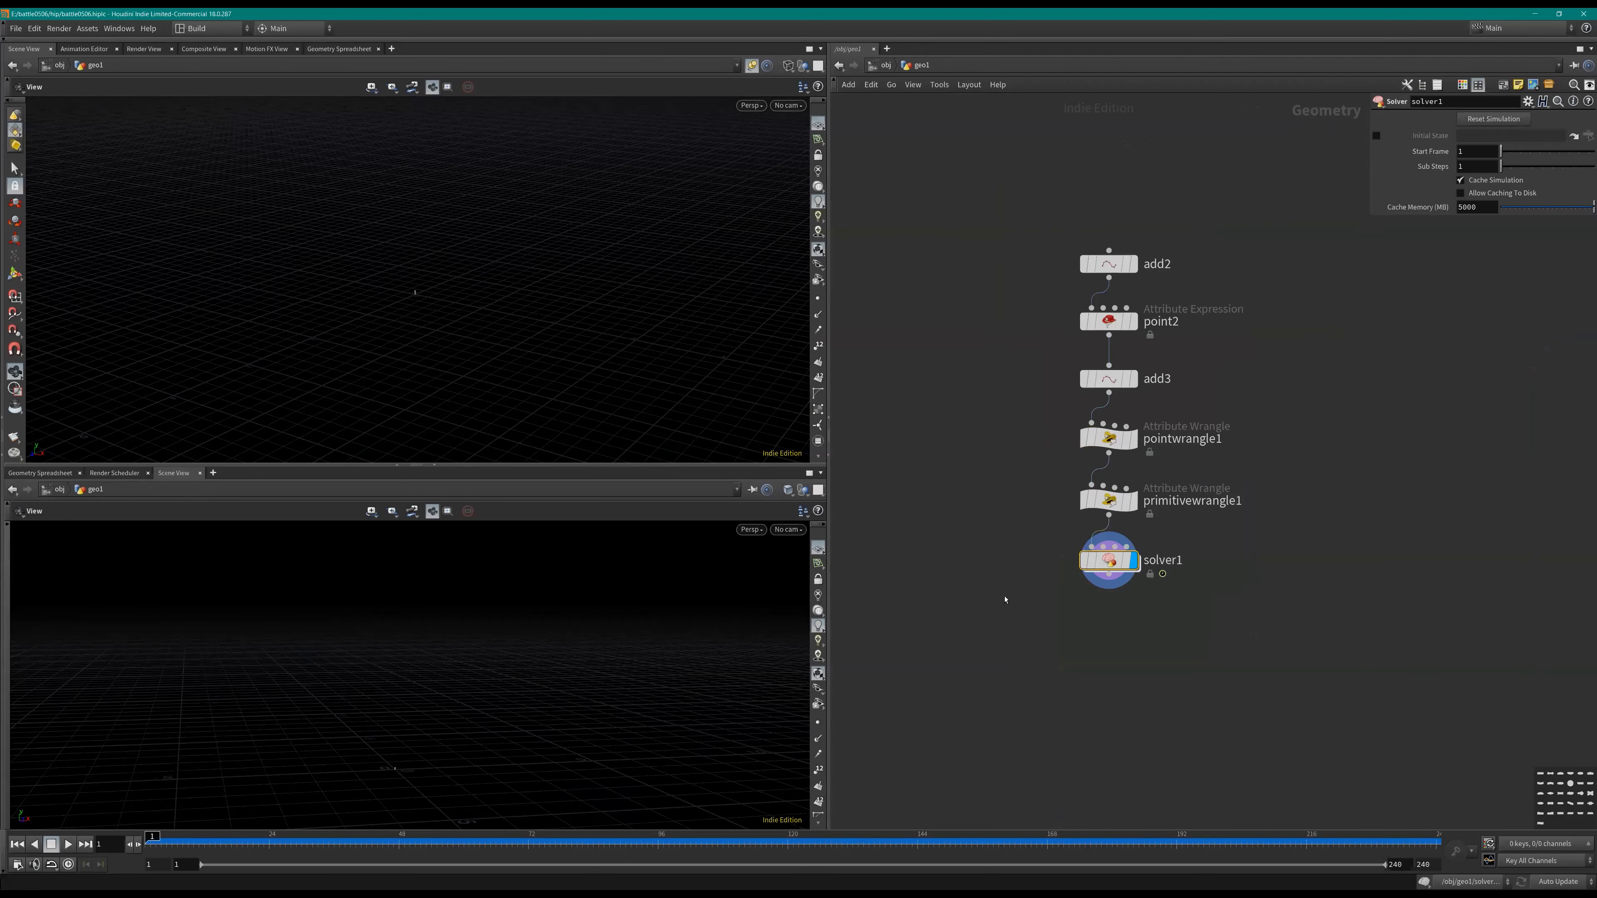
double_click(1101, 564)
left_click(1034, 529)
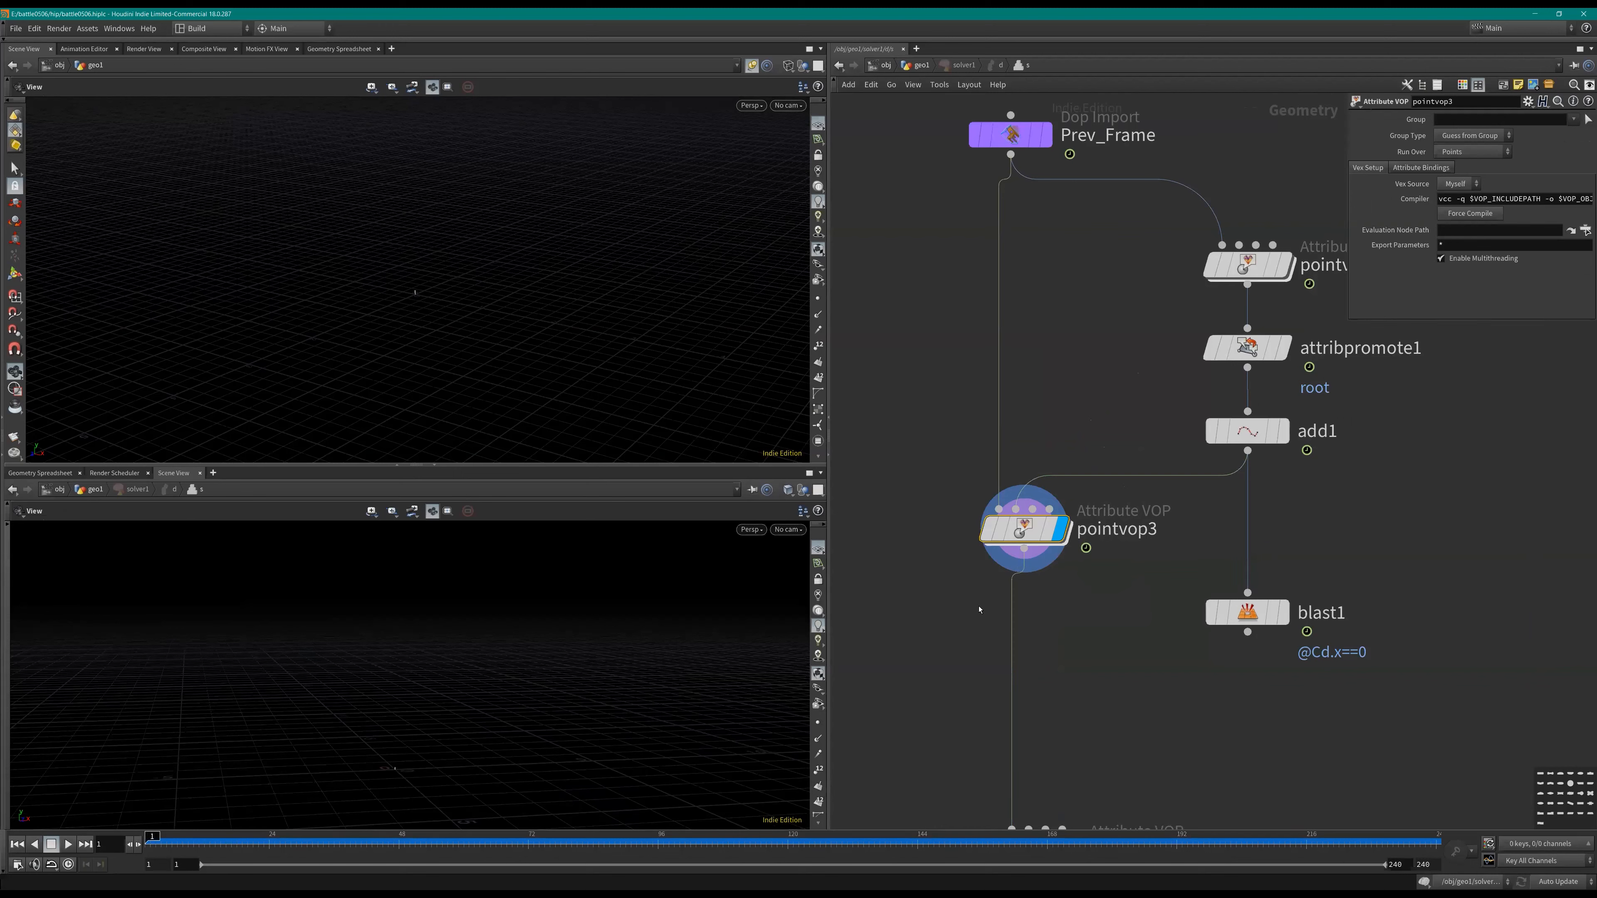
left_click_drag(1098, 420, 1258, 440)
left_click_drag(1377, 379, 1248, 264)
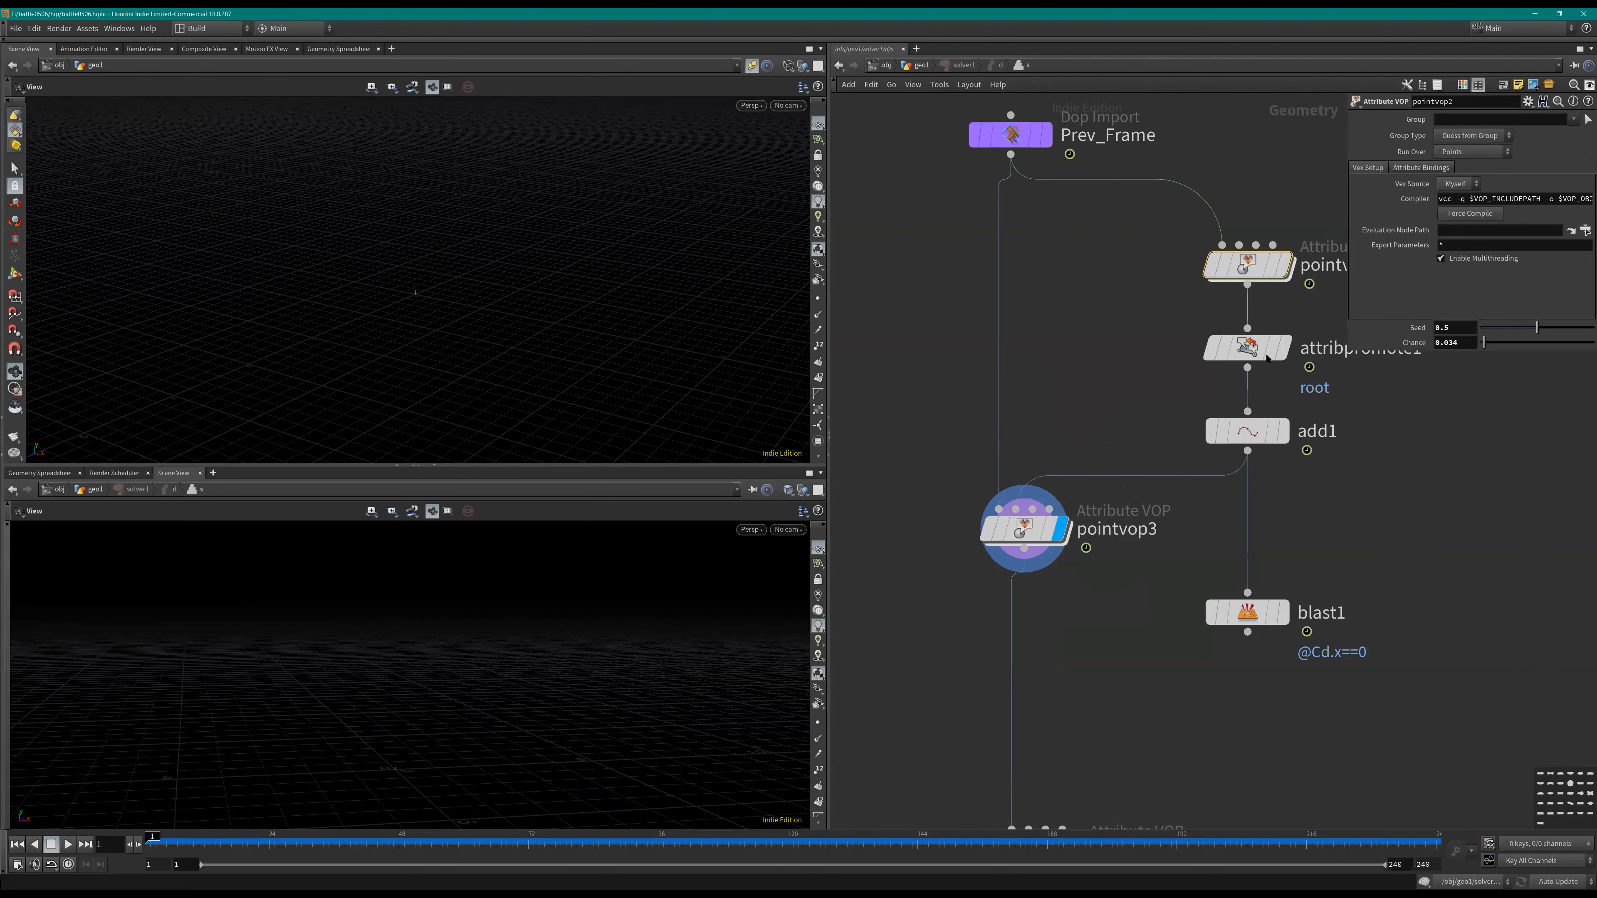
middle_click_drag(1141, 300, 1048, 300)
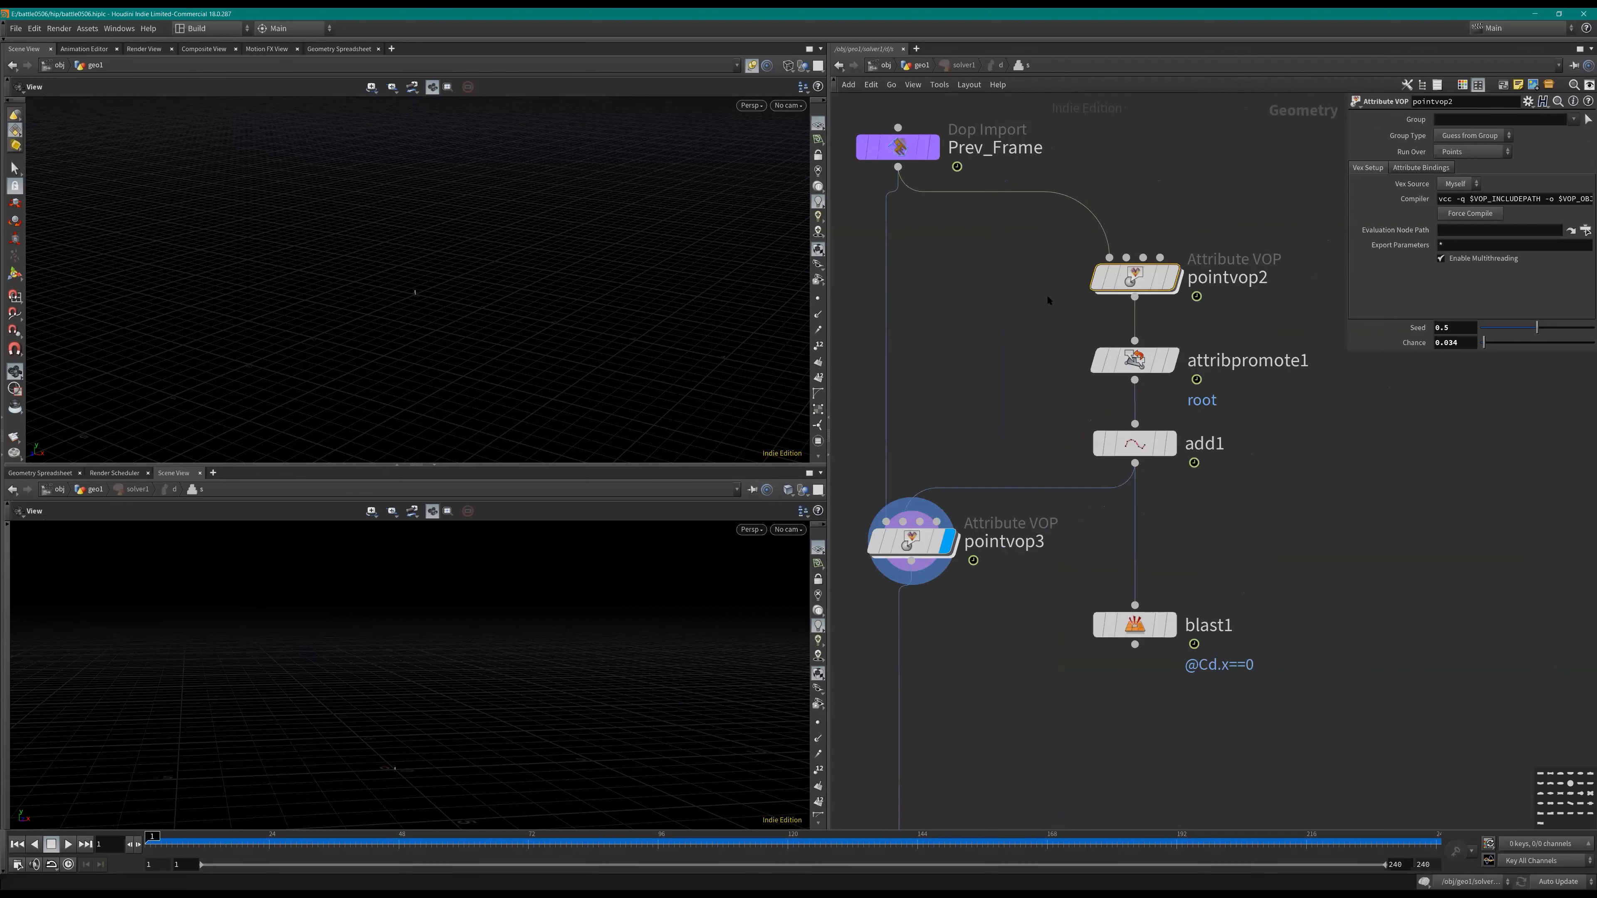
left_click(1466, 137)
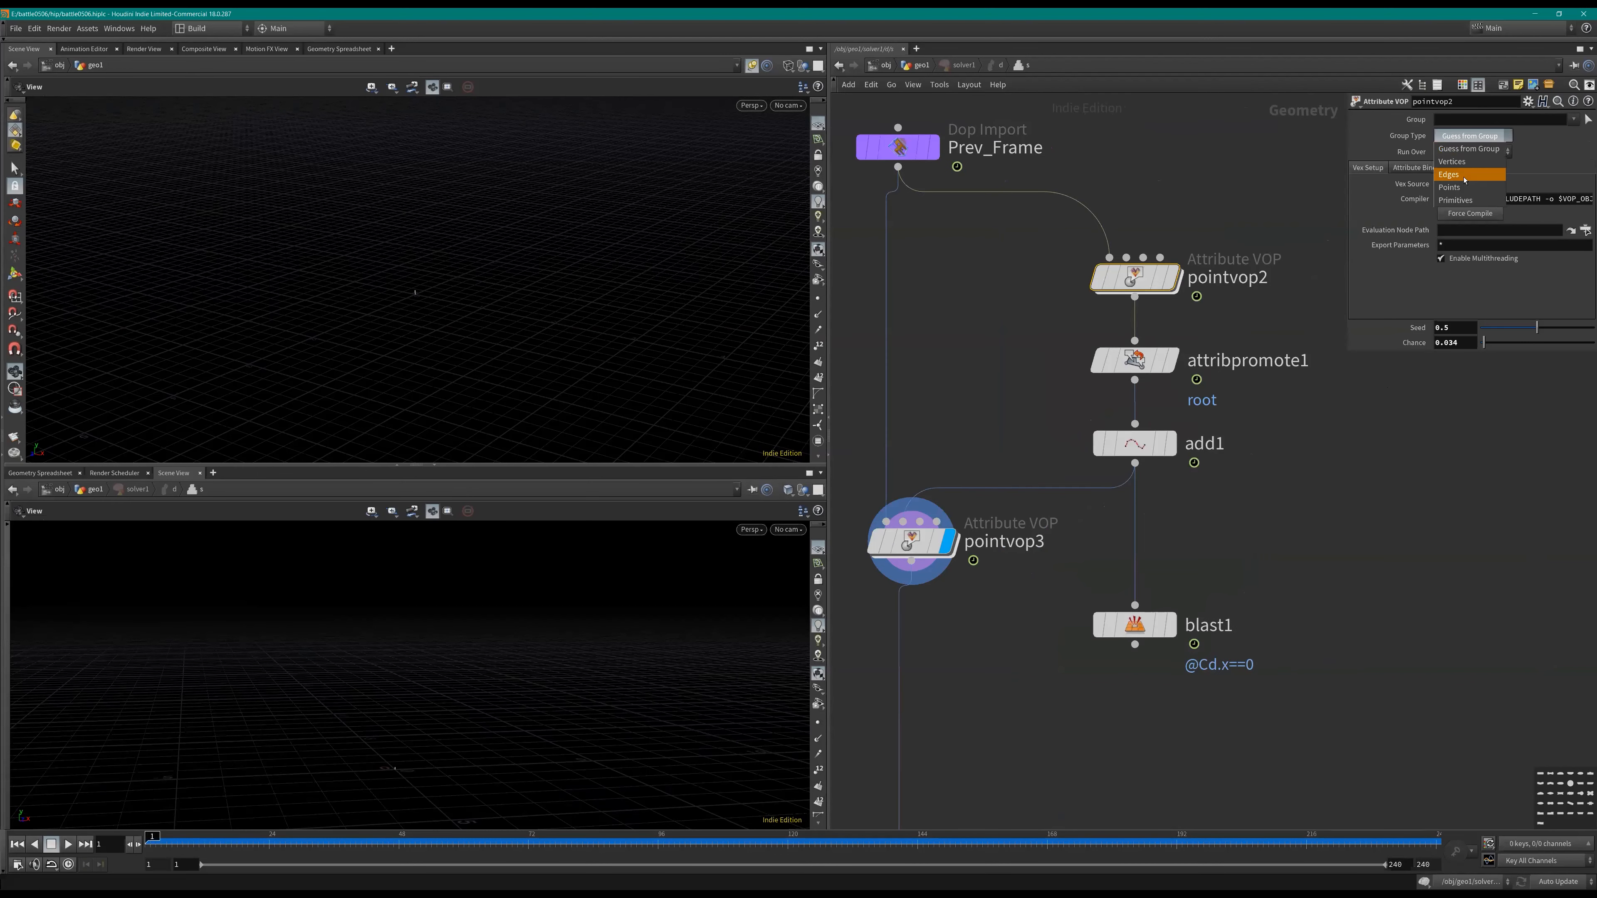
left_click(1466, 188)
type("@branched==")
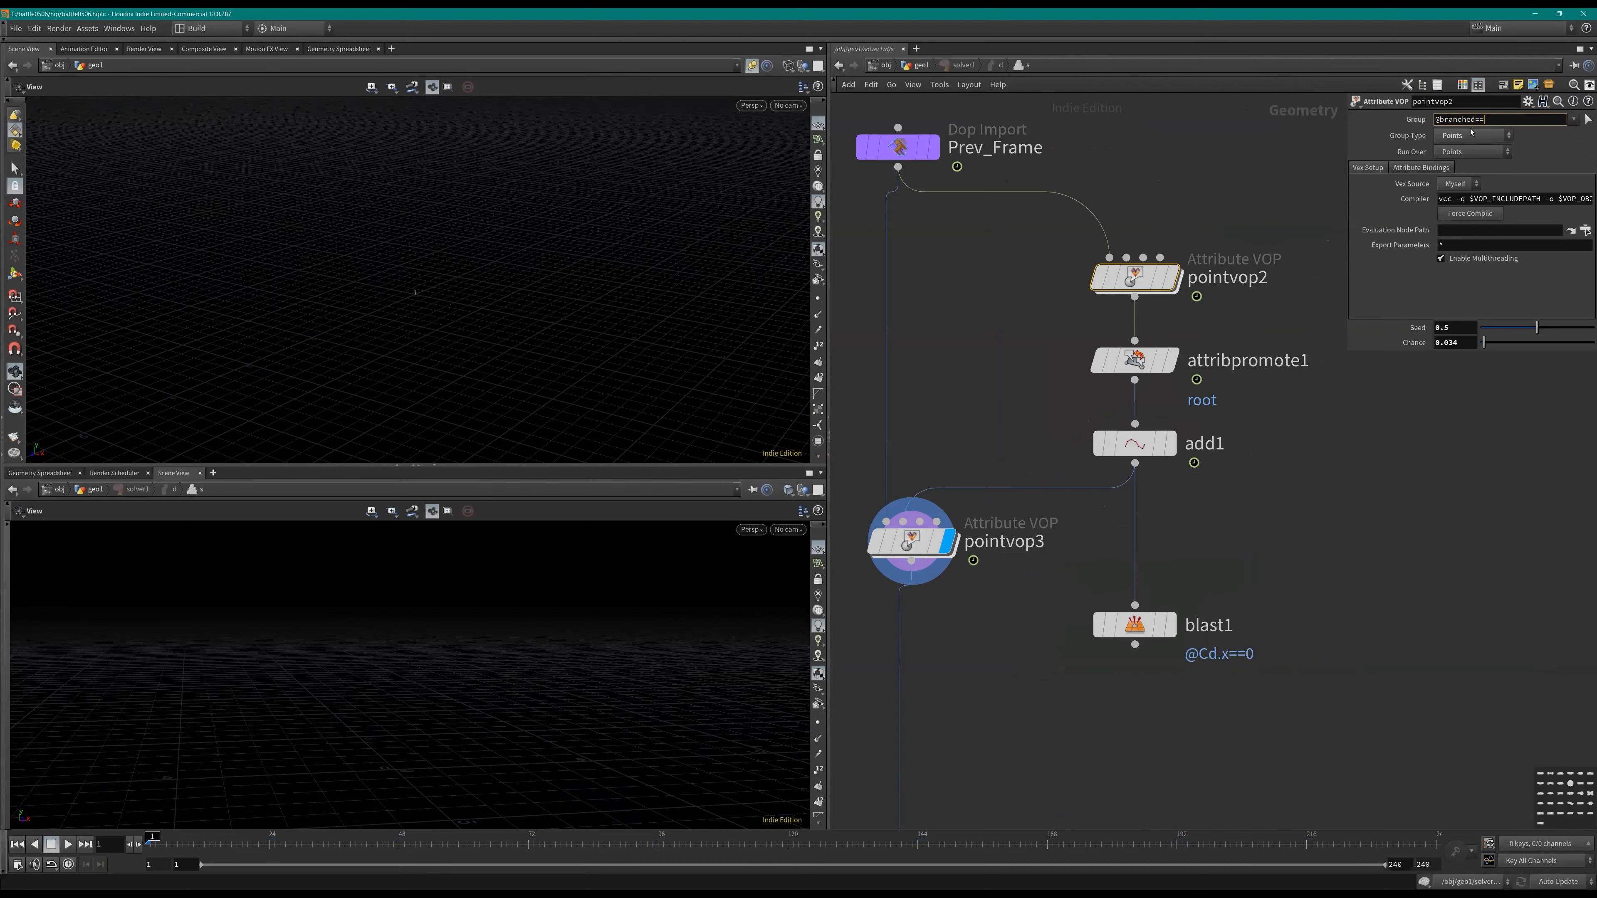
key("Return")
Step: Play the simulation from frame 1 to check the branch points, then rewind it and display pointvop3
middle_click_drag(1076, 560, 1170, 530)
key("Up")
key("Up")
key("ctrl+Up")
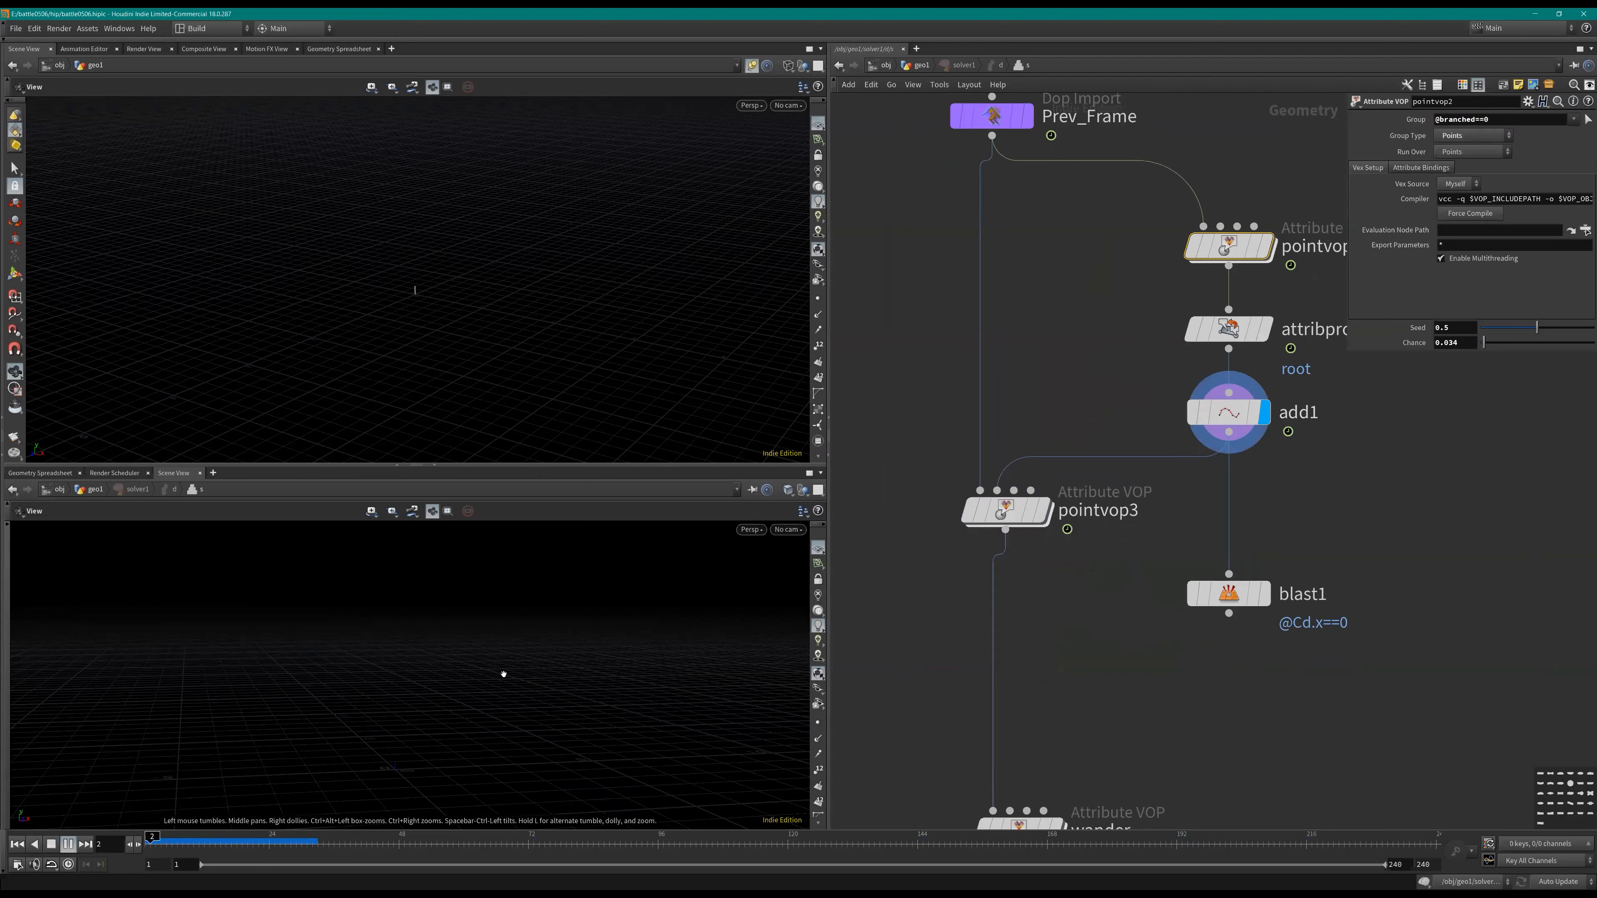
key("Up")
key("Up")
key("ctrl+Up")
key("Down")
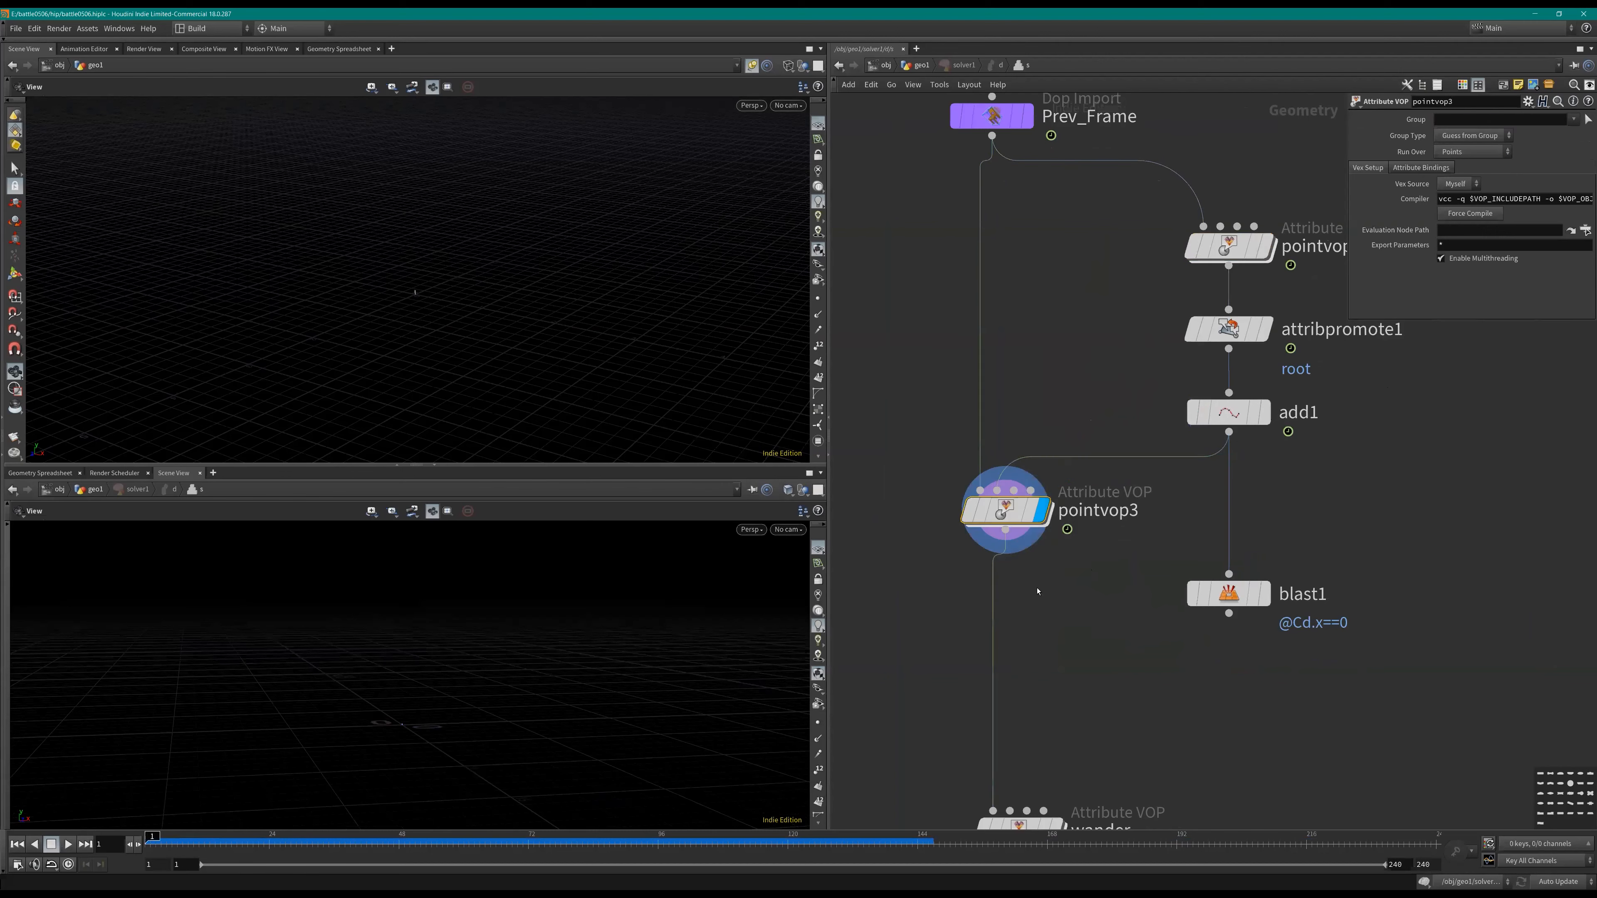
Step: Insert a Merge node into the wire between pointvop3 and wander
scroll(1059, 441, "down", 2)
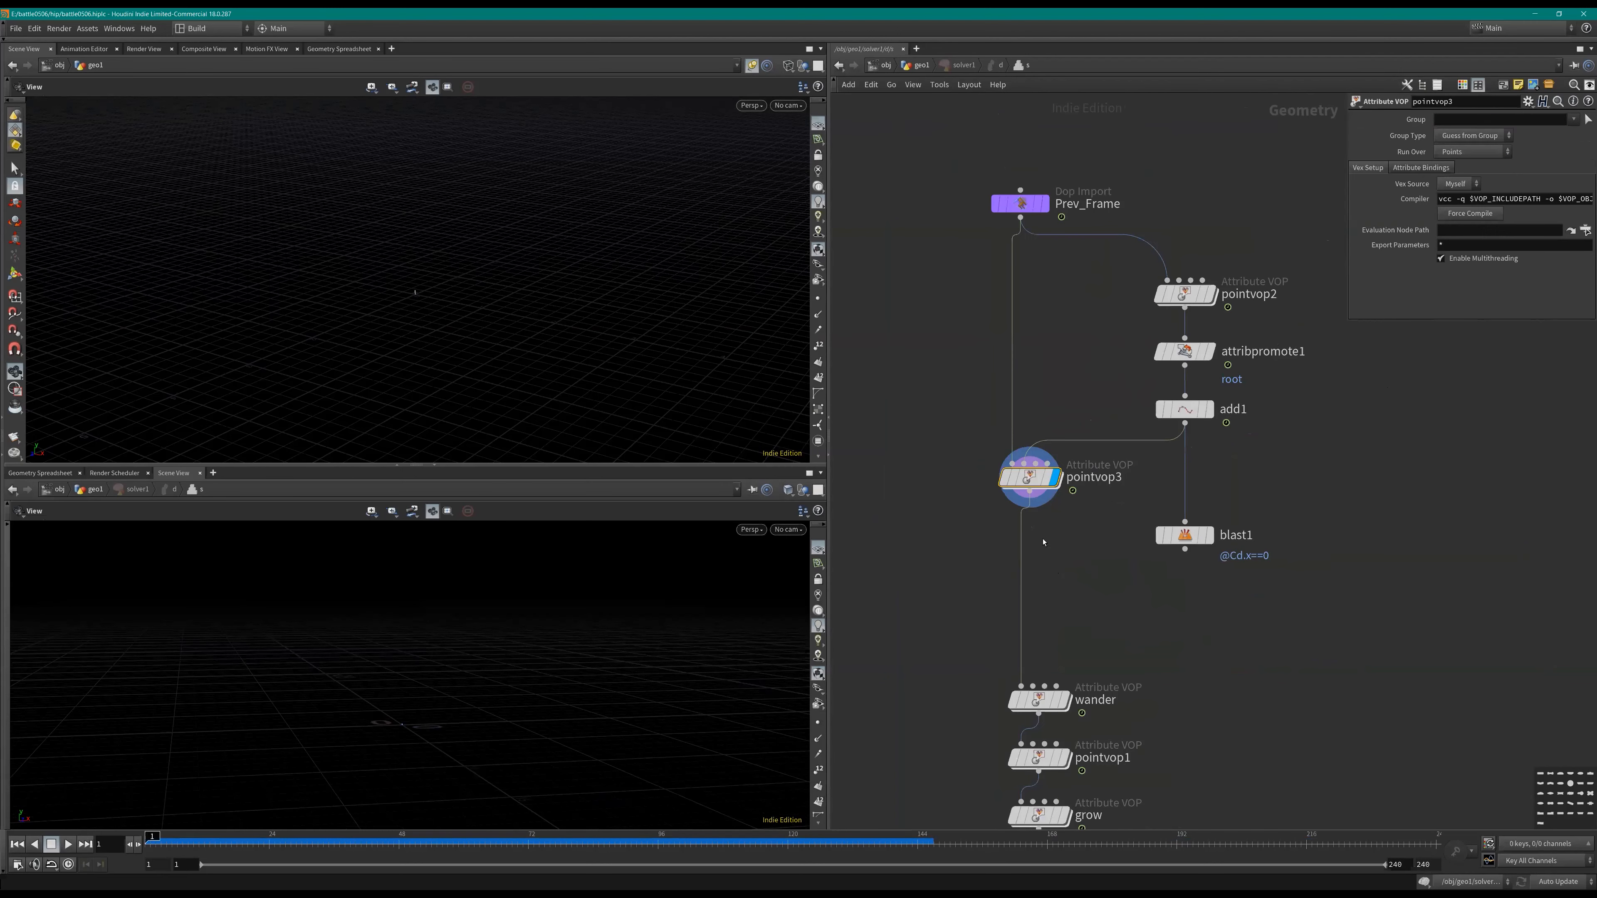
scroll(1043, 542, "up", 2)
left_click_drag(1001, 635, 1018, 532)
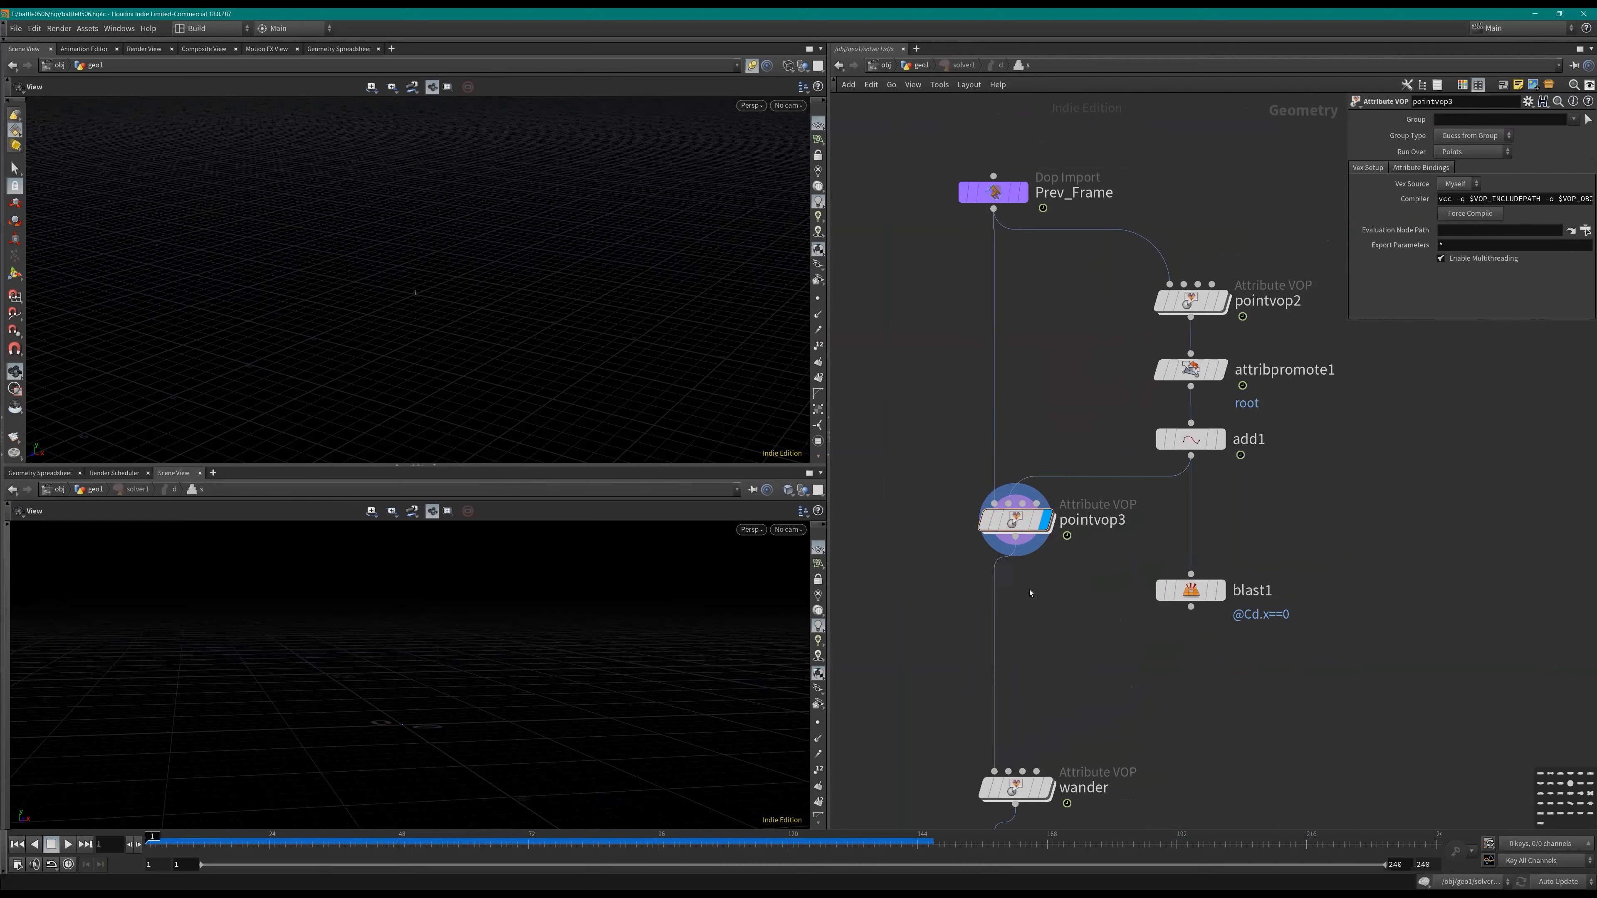
key("Tab")
type("merge")
key("Return")
left_click(1007, 652)
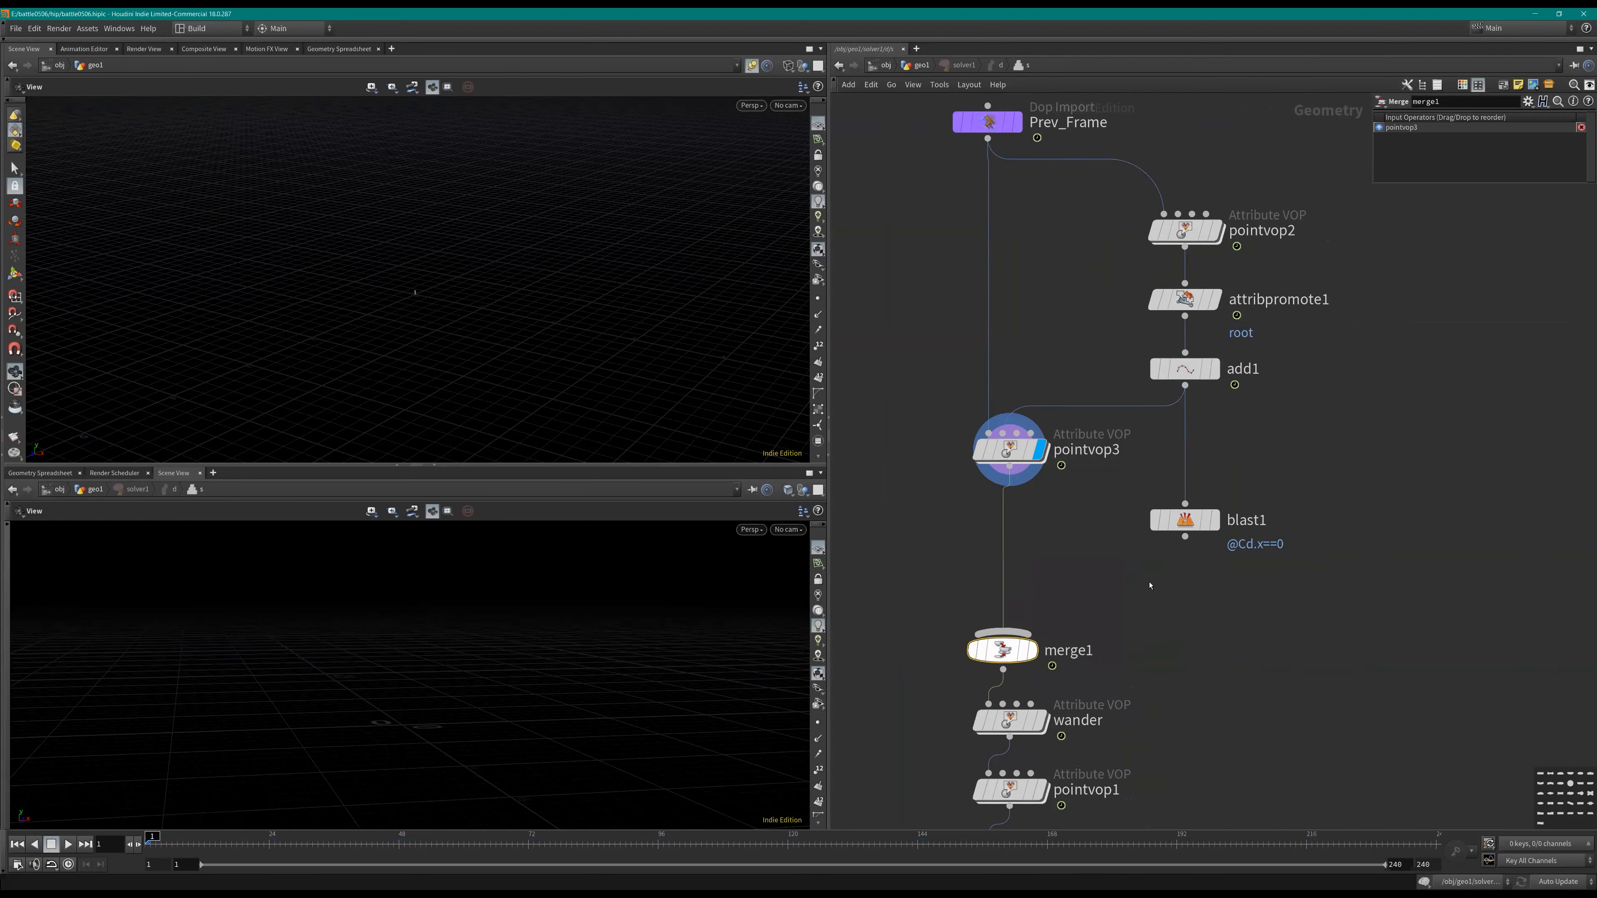
Step: Duplicate add1 below blast1 and connect blast1's output to the copy
scroll(1151, 586, "up", 2)
left_click_drag(1144, 293, 1144, 530, "alt")
left_click(1144, 547)
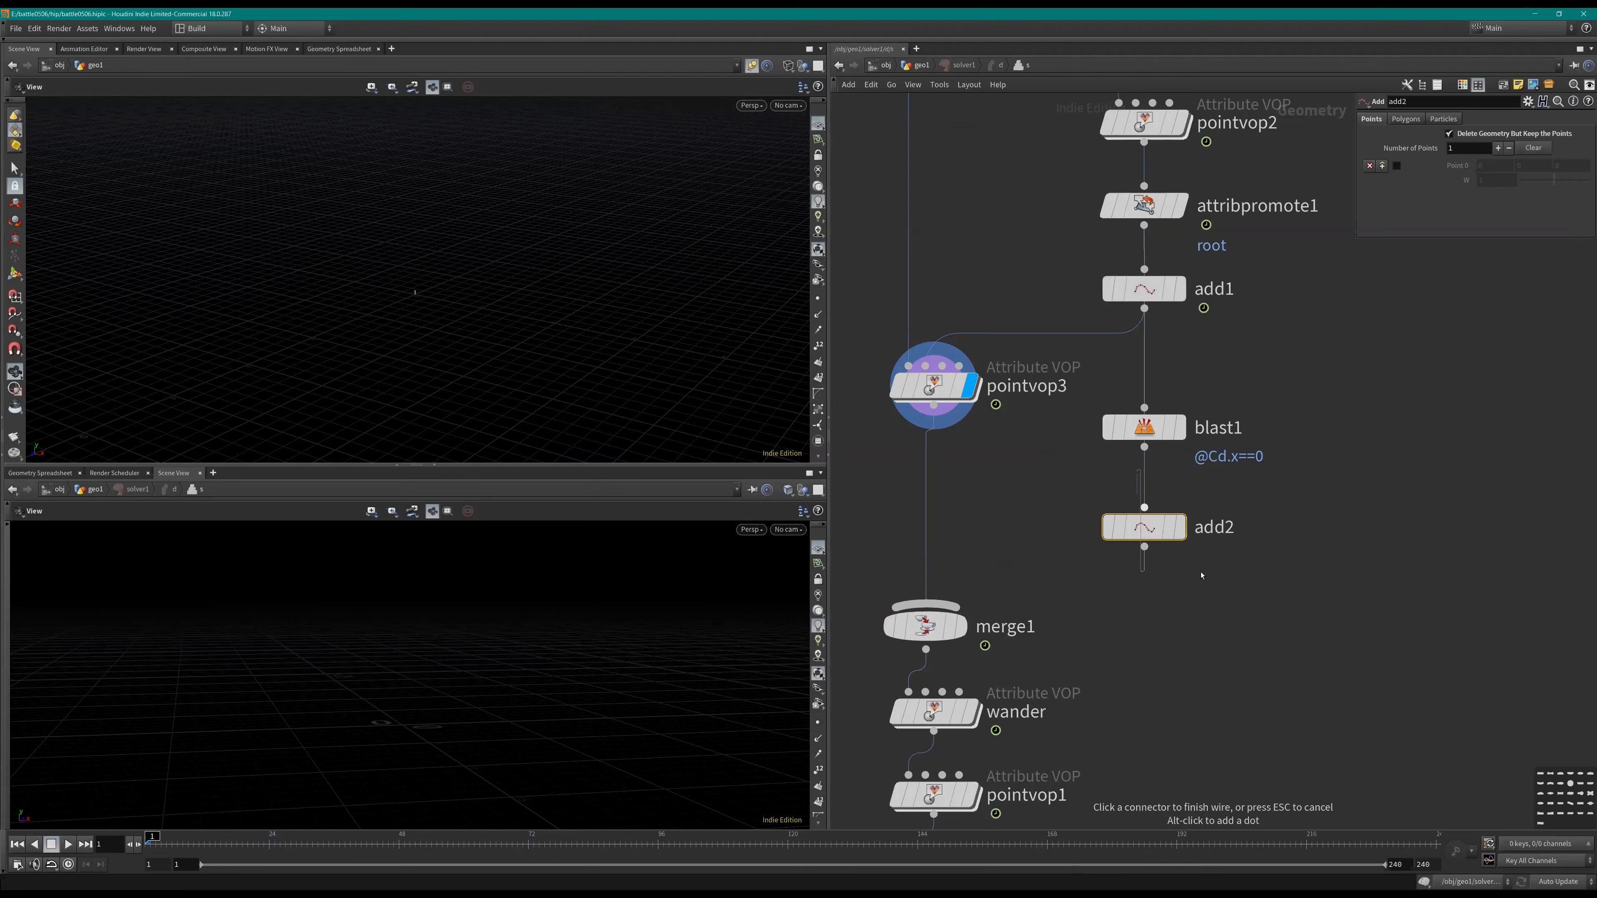
left_click(1143, 491)
mouse_move(1144, 428)
left_mouse_down()
mouse_move(1177, 421)
mouse_move(1132, 420)
left_mouse_up()
Step: Display the add2 node and switch its polygon creation to By Group
left_click(1180, 515)
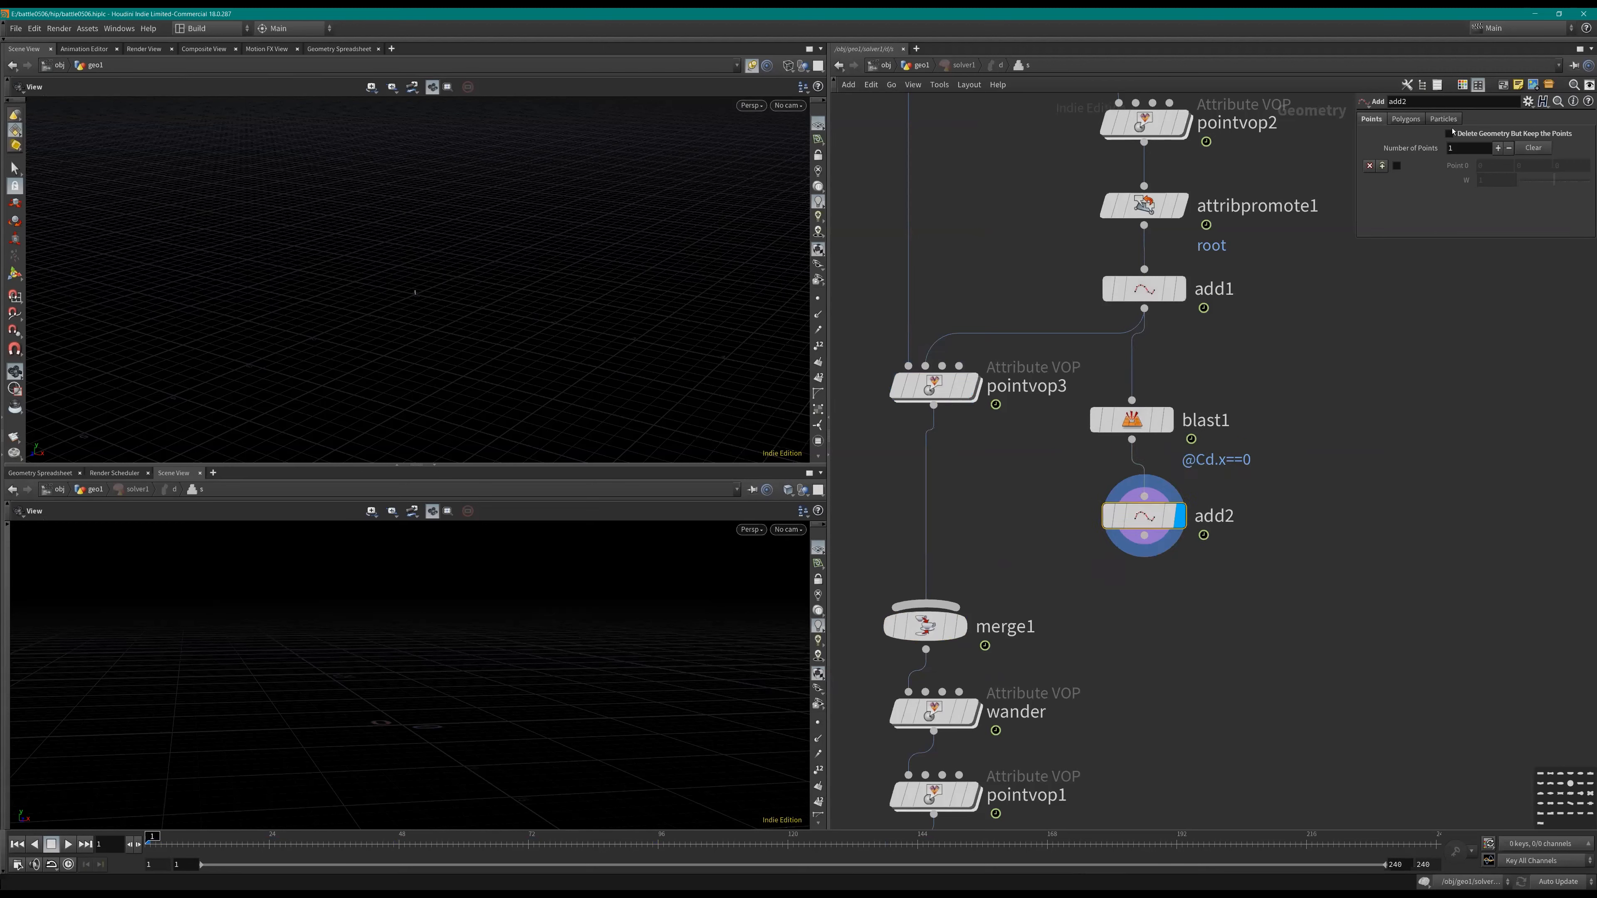
left_click(1406, 120)
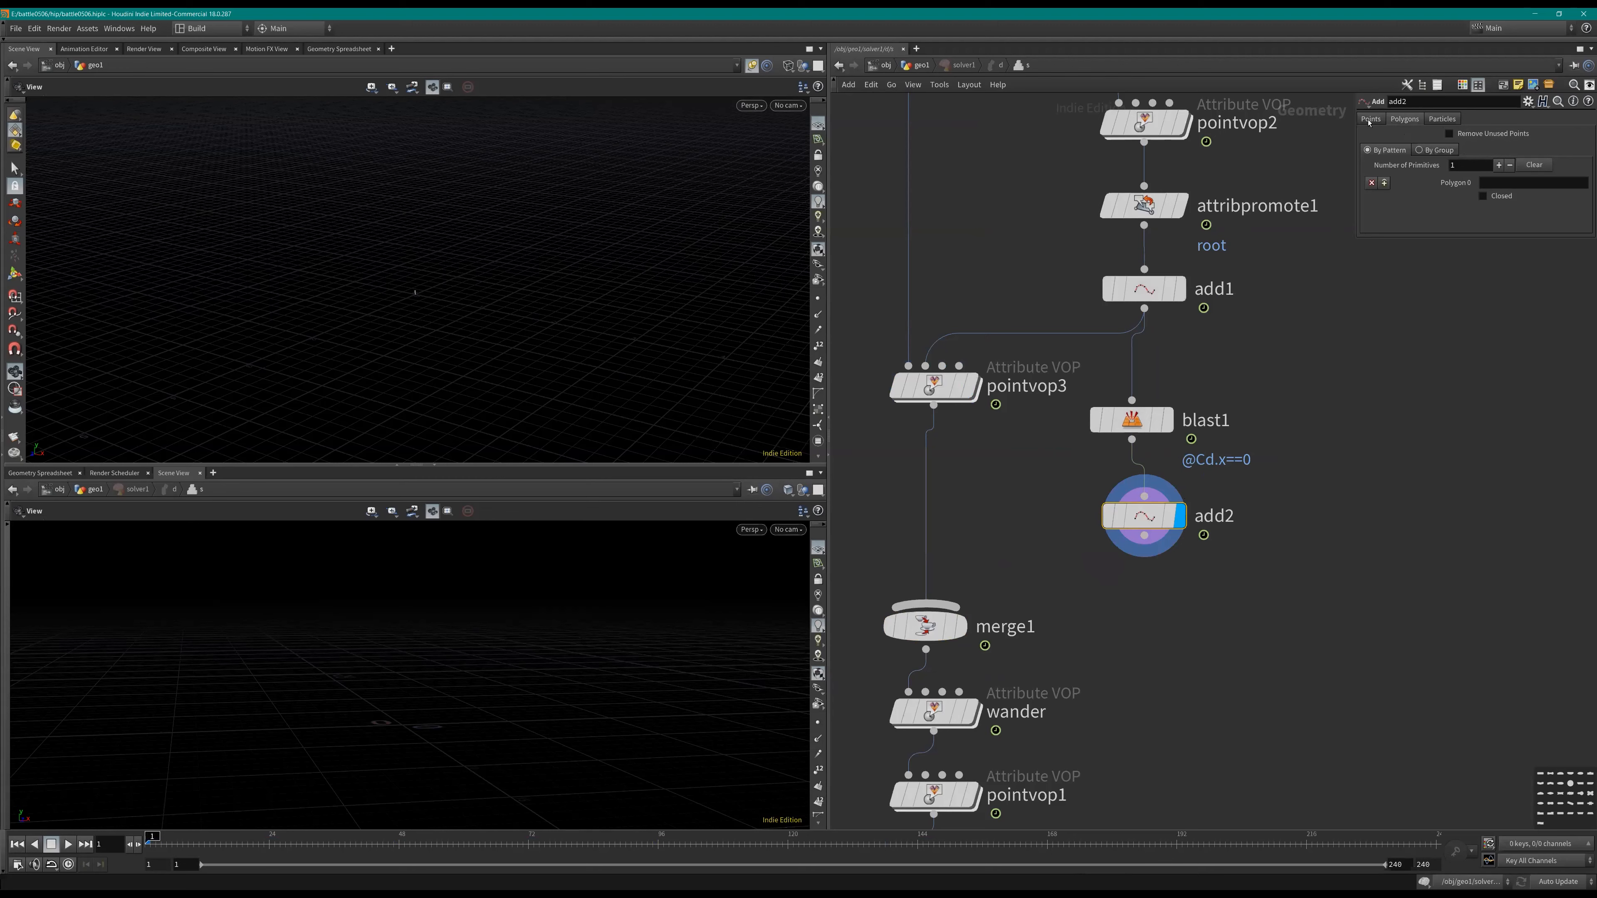
left_click(1421, 151)
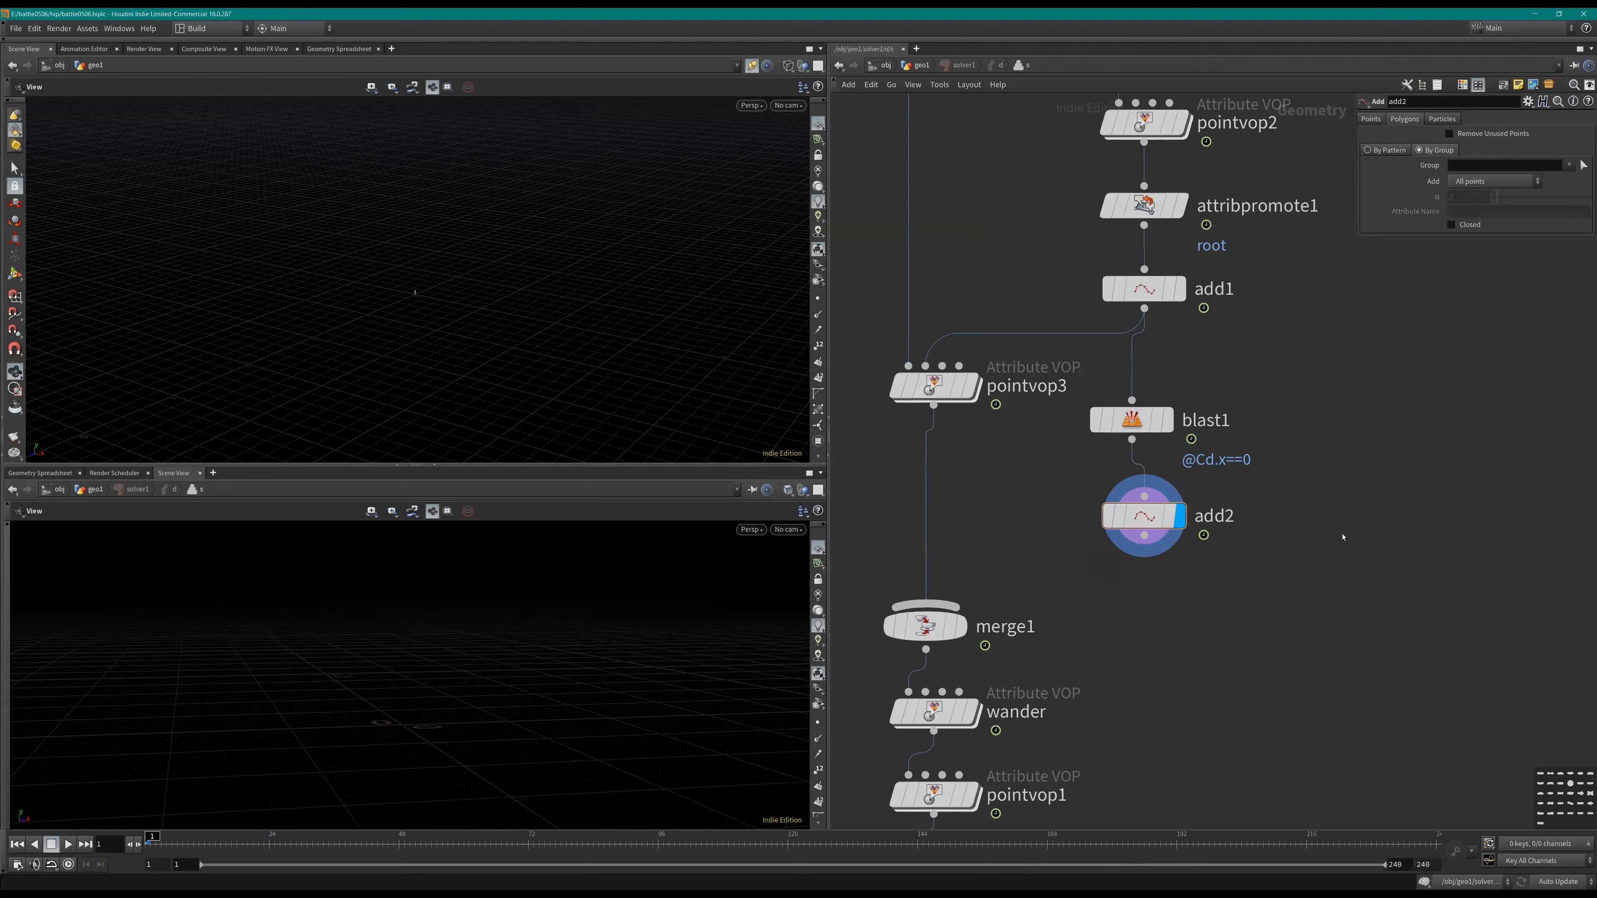
Step: Insert an Enumerate node between blast1 and add2 and line blast1 up above it
key("Tab")
type("enum")
key("Return")
left_click(1156, 466)
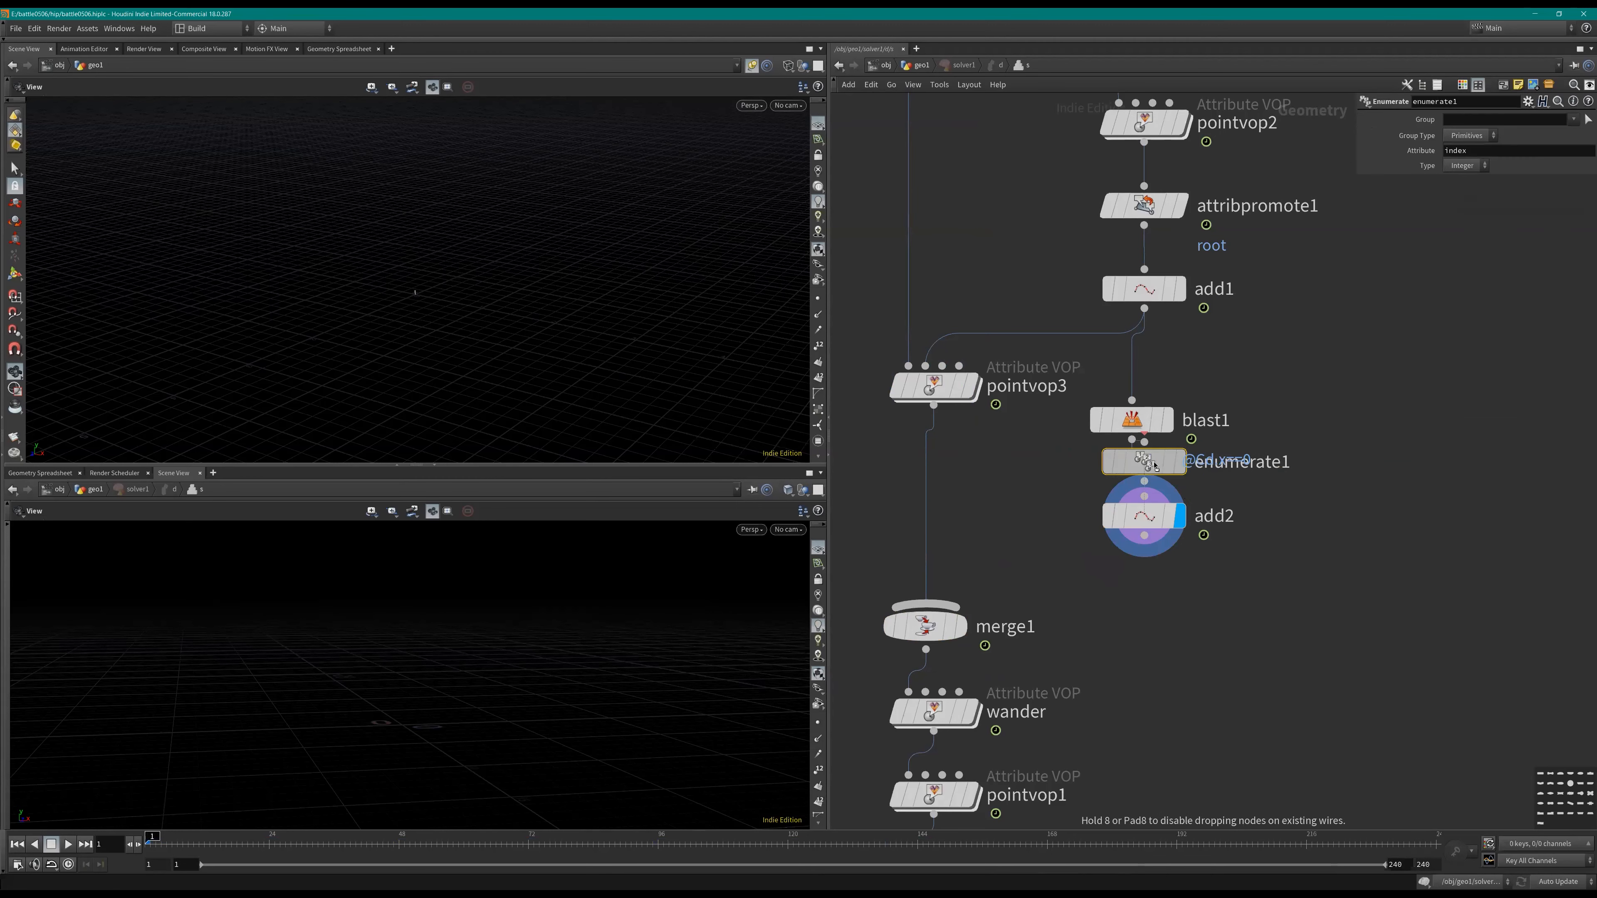
left_click_drag(1133, 422, 1191, 413)
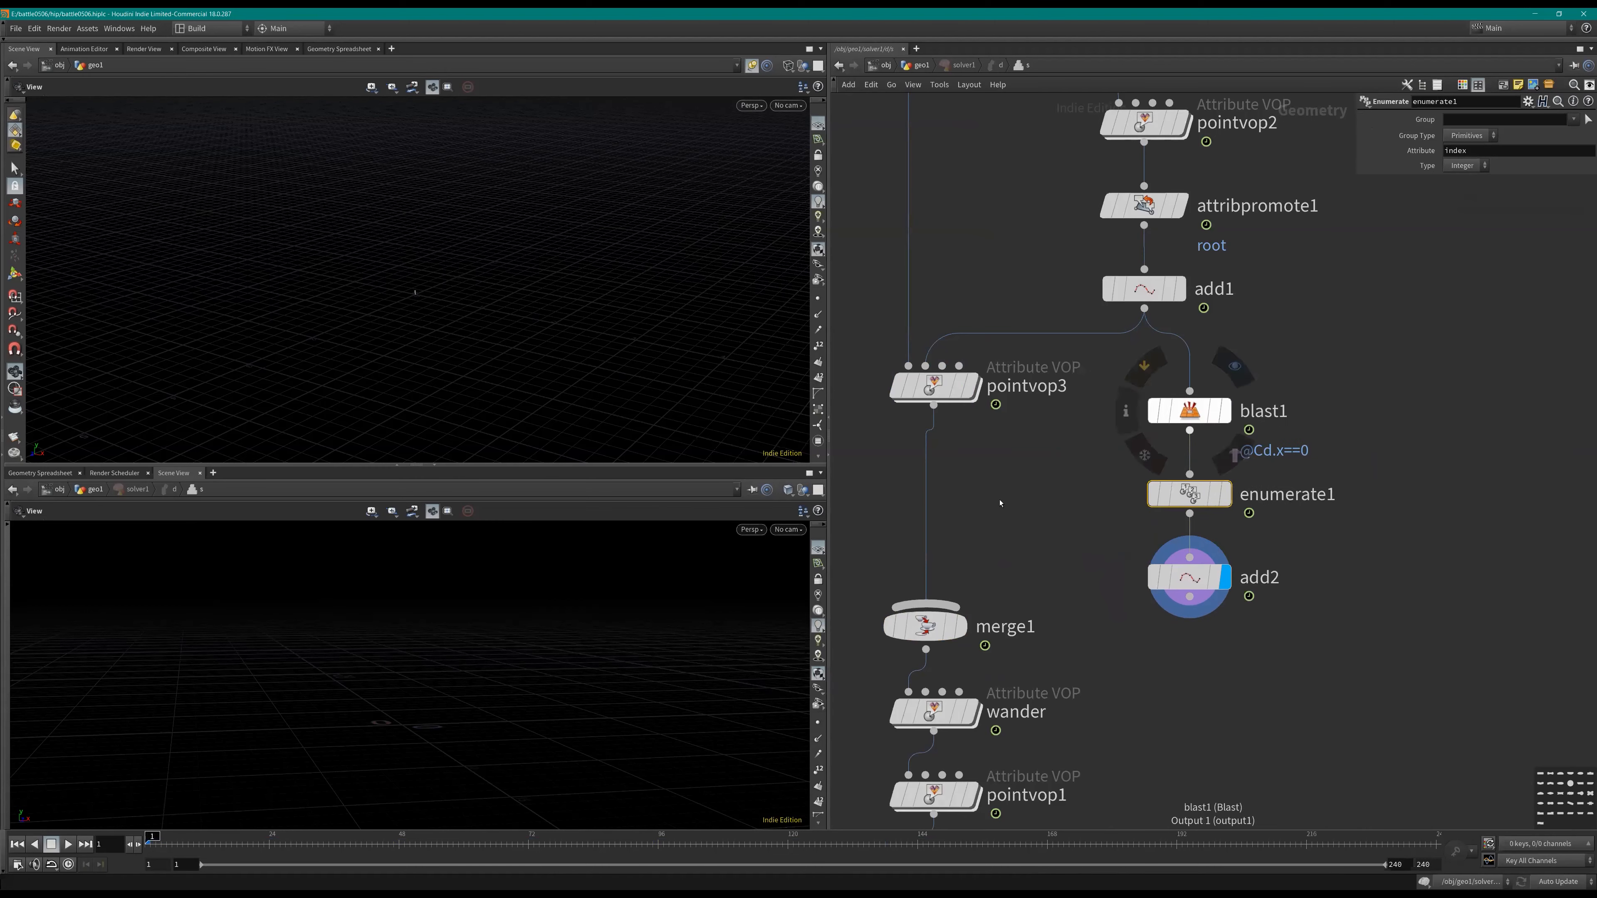
Step: Try adding a Point VOP below add2 with pointvop3's output wired into its second input
key("Tab")
type("poiv")
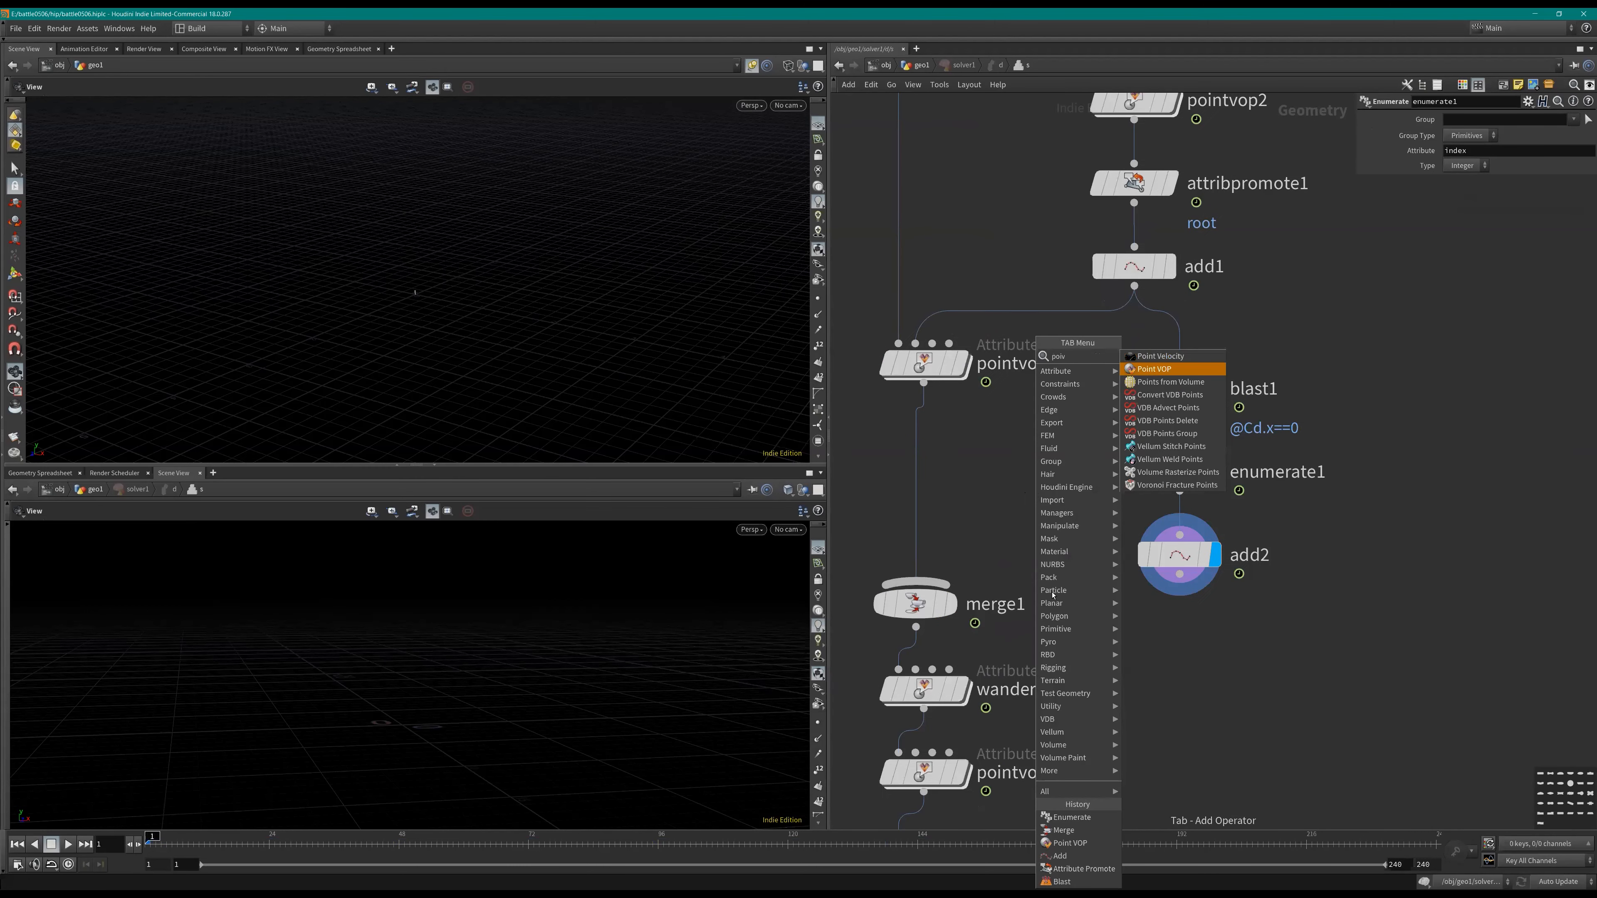
key("Return")
left_click(1179, 648)
left_click_drag(1179, 648, 1175, 501, "shift")
middle_click_drag(957, 560, 959, 590)
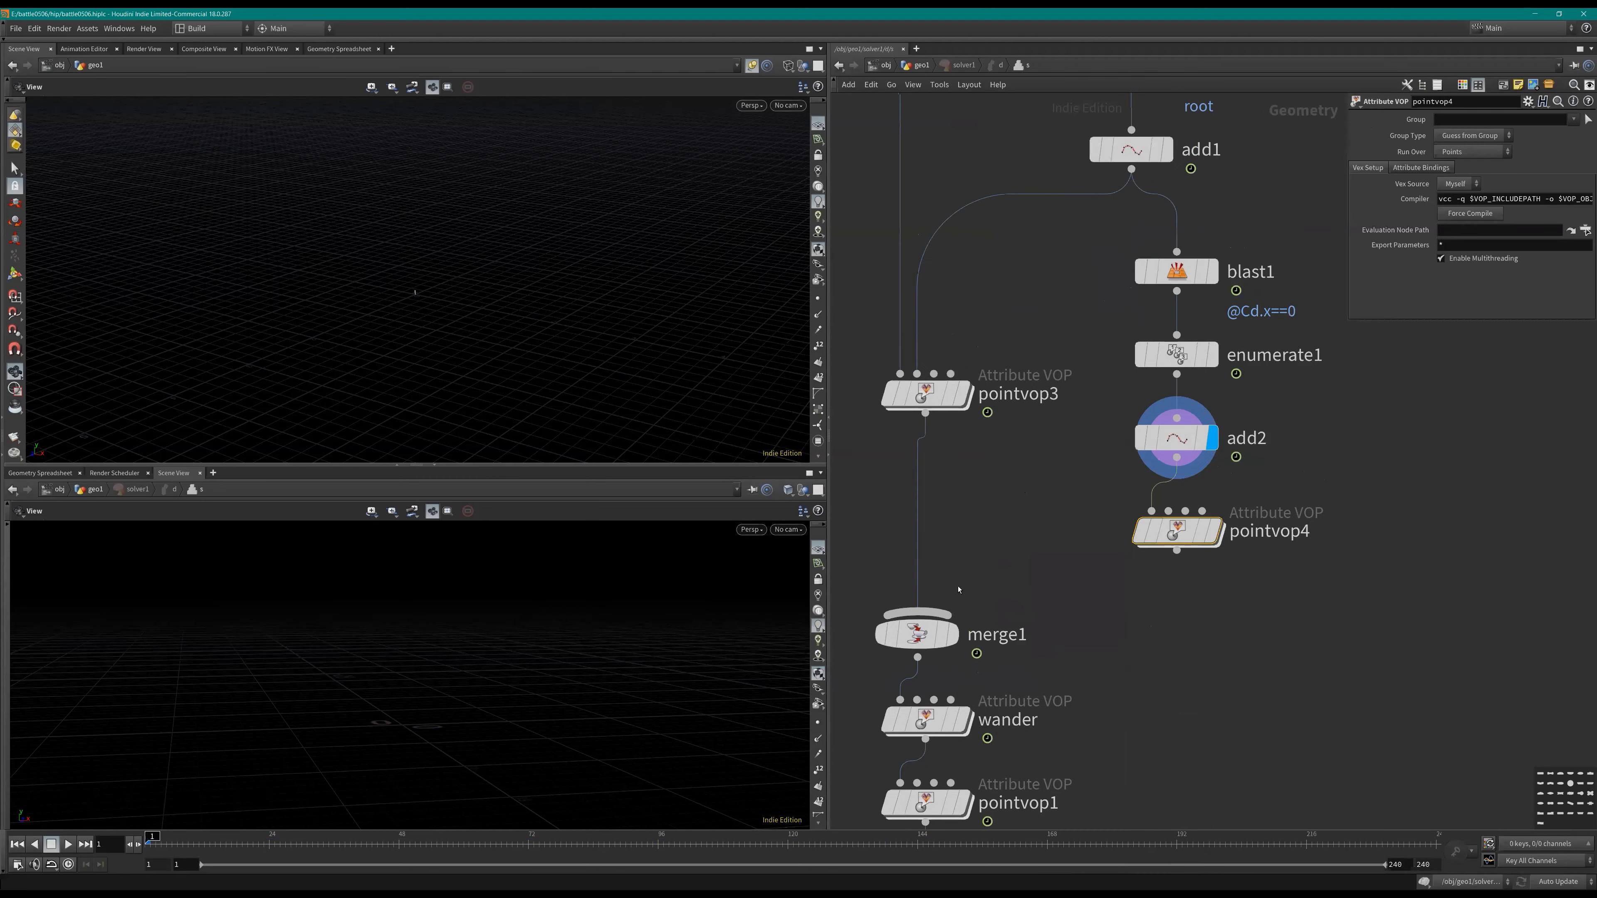
scroll(959, 591, "down", 3)
left_click_drag(927, 536, 923, 477)
left_click_drag(926, 491, 1060, 635)
scroll(1077, 643, "up", 2)
Step: Inside pointvop4, add a Unique Value Count of Attribute node and feed its filename from OpInput2
left_click(1070, 631)
key("Return")
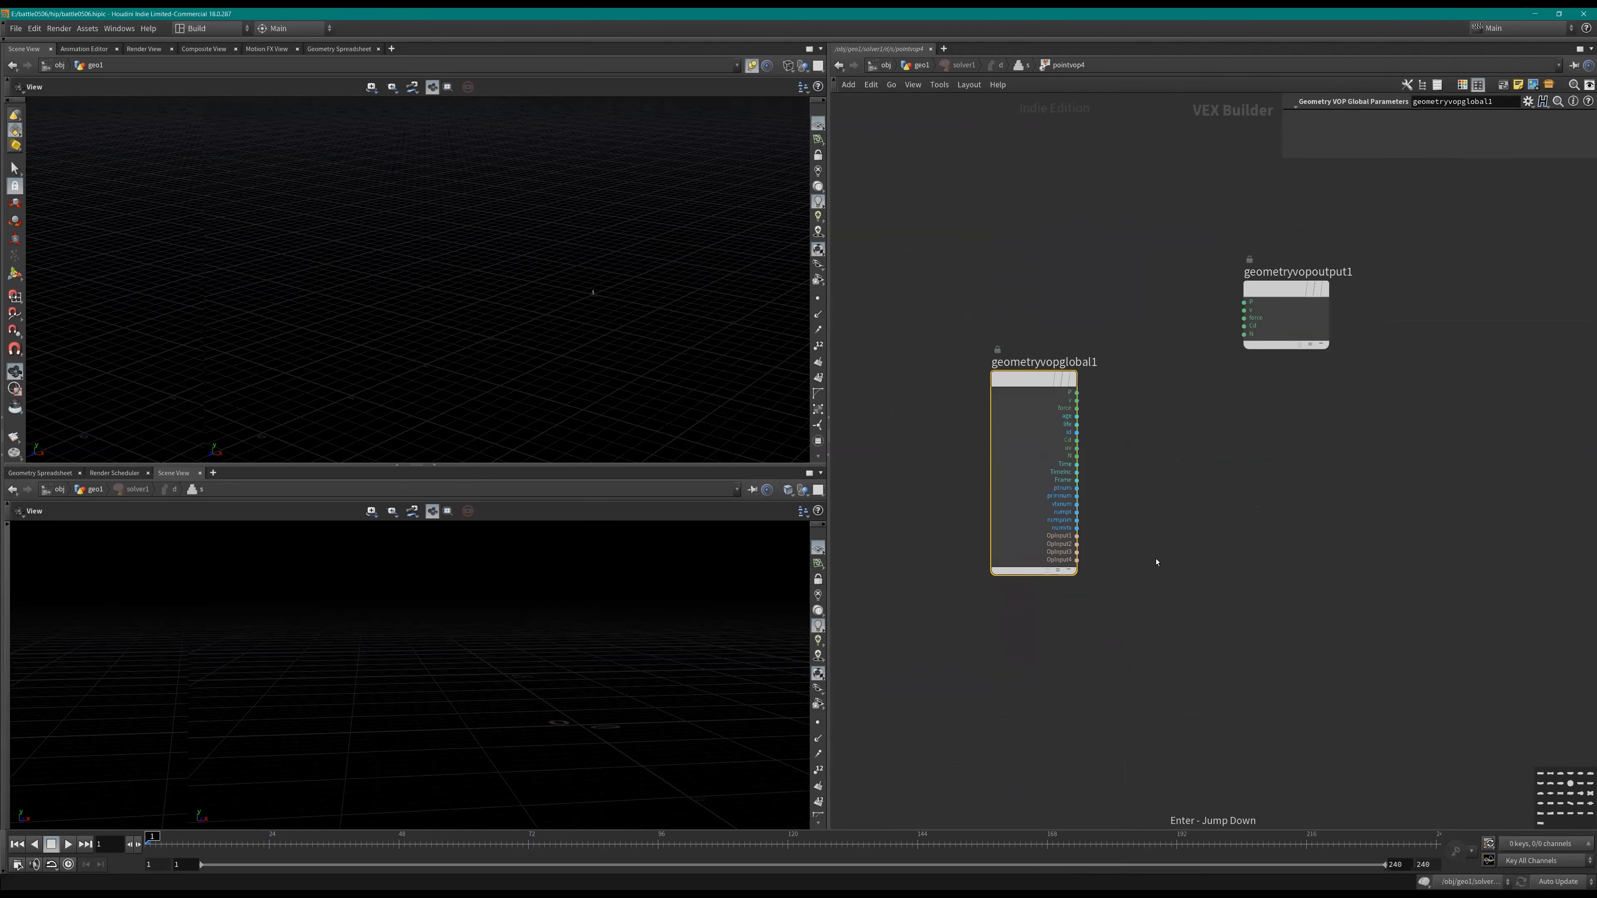
key("ctrl+b")
key("Tab")
type("u")
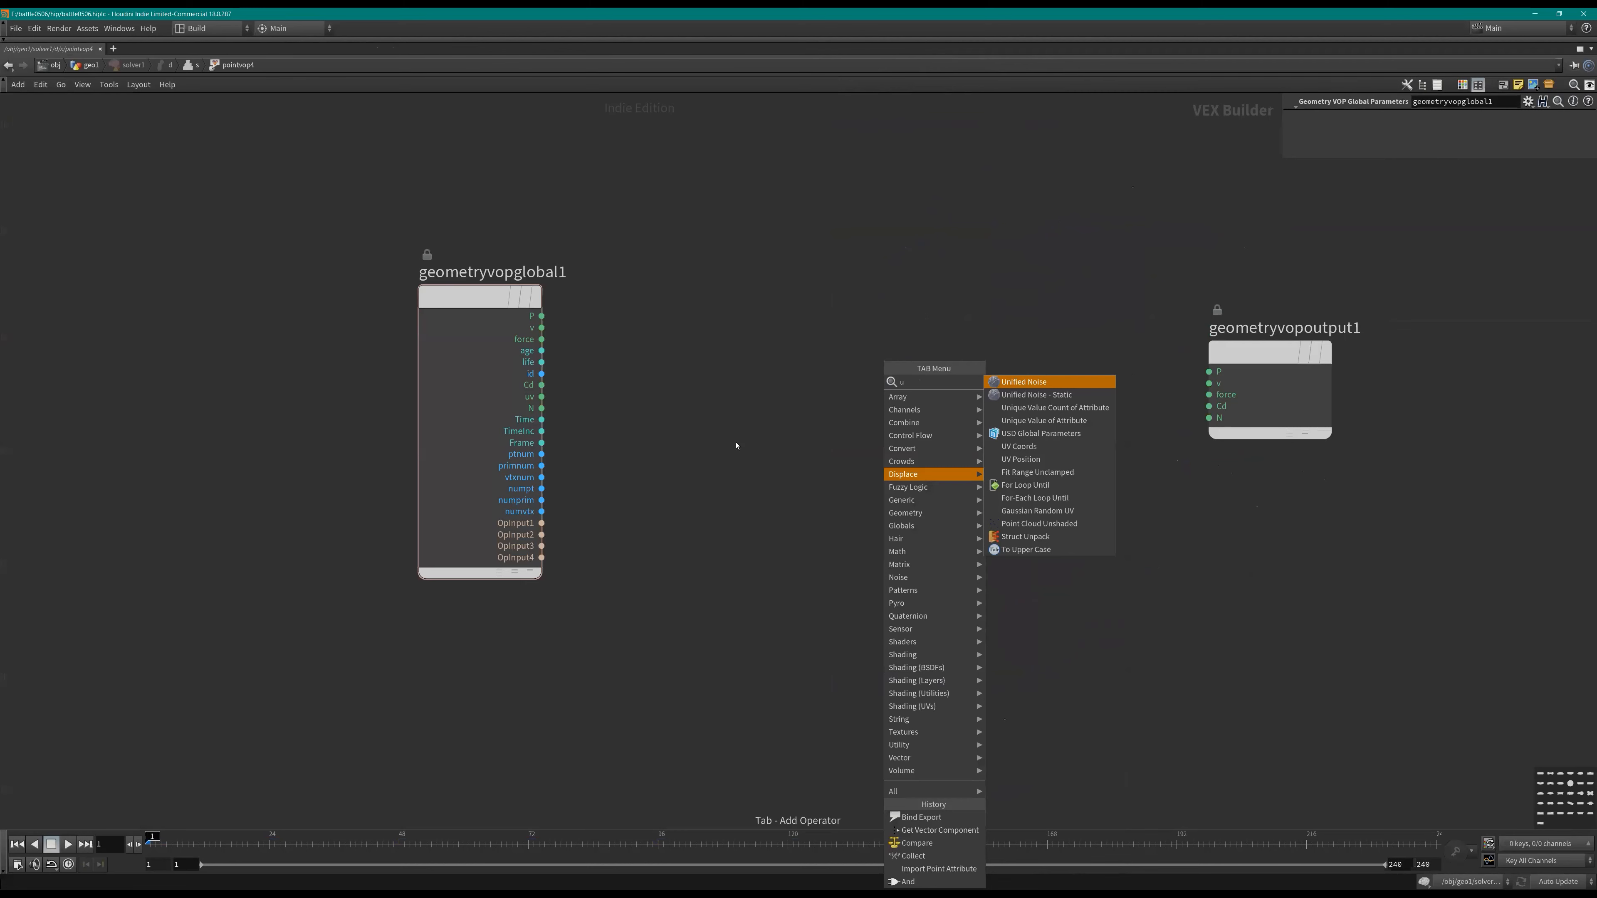
type("avc")
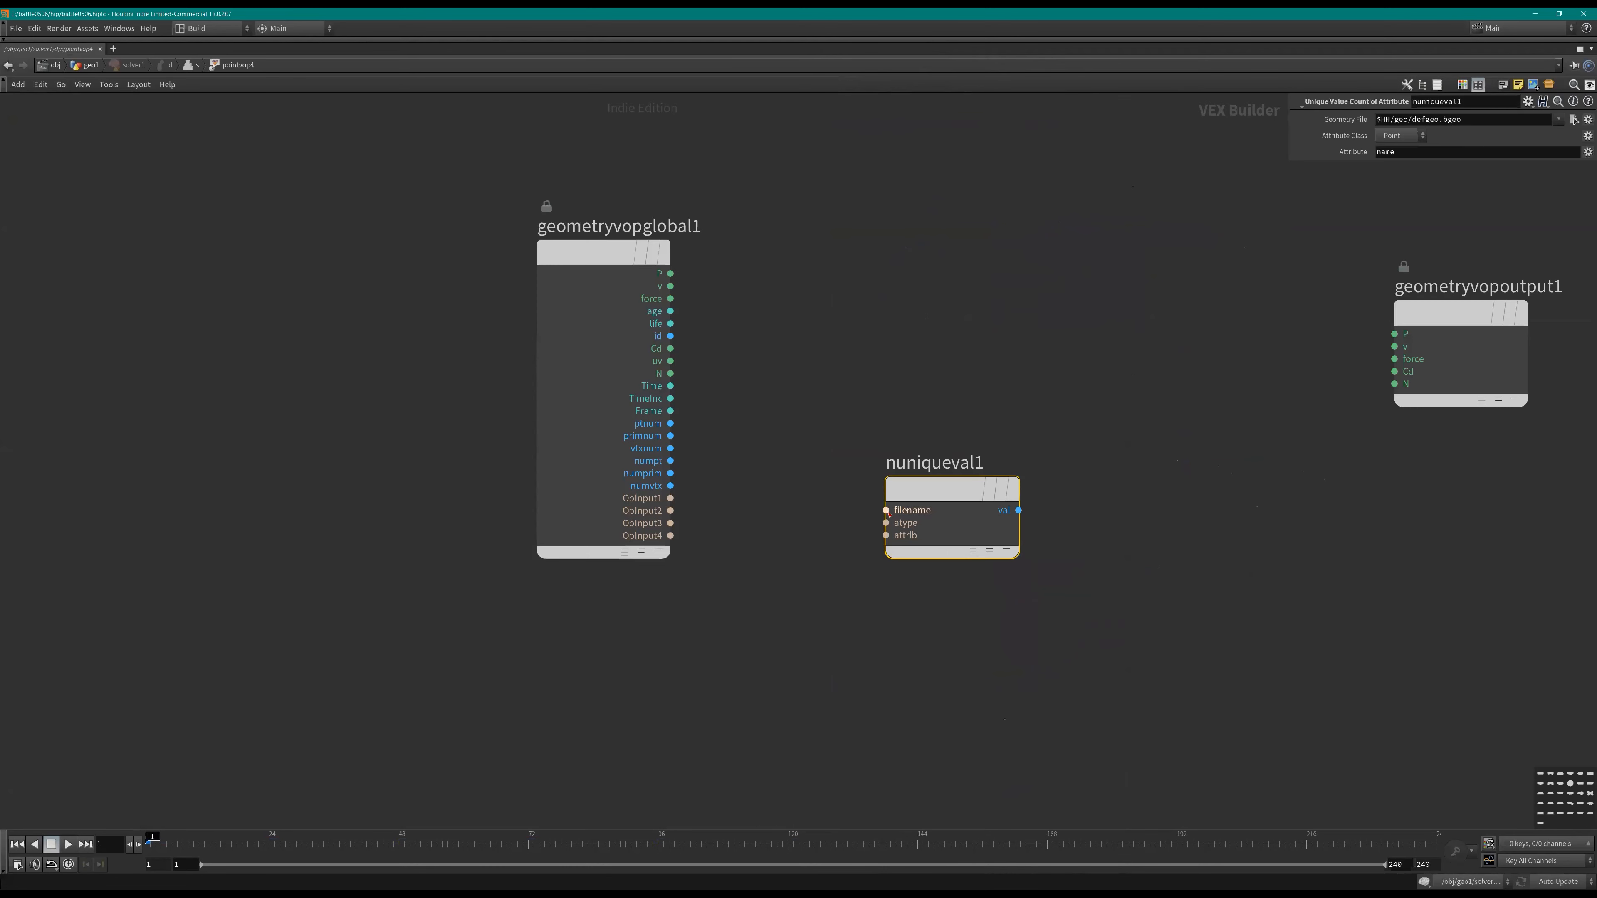
left_click_drag(886, 510, 670, 511)
left_click(1408, 152)
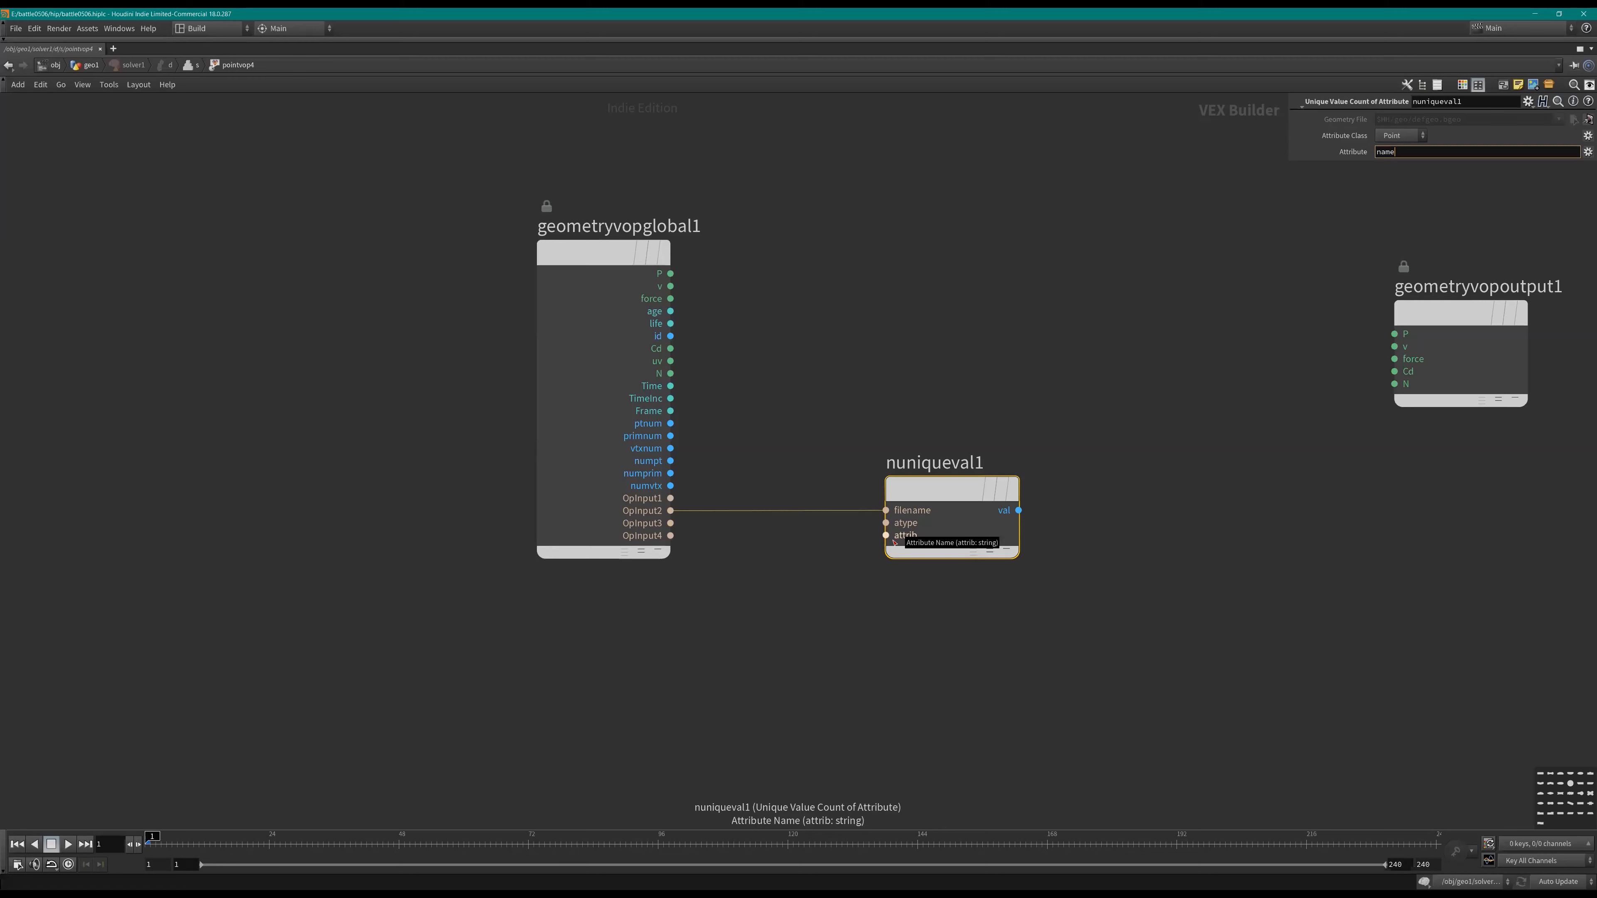
left_click(877, 567)
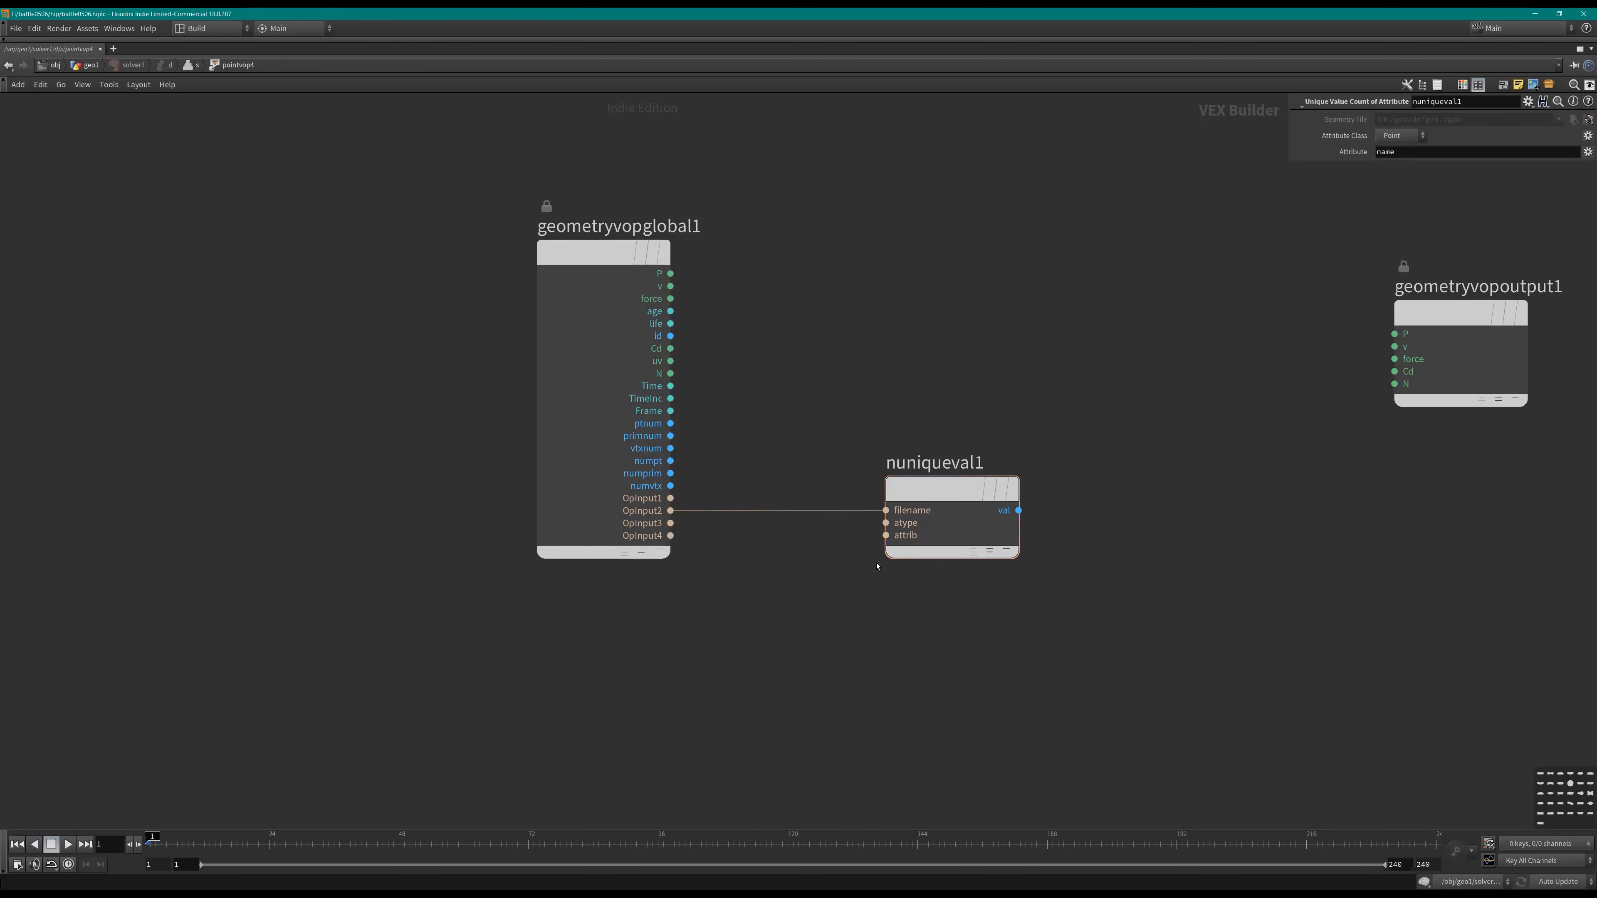
key("Tab")
type("atvc")
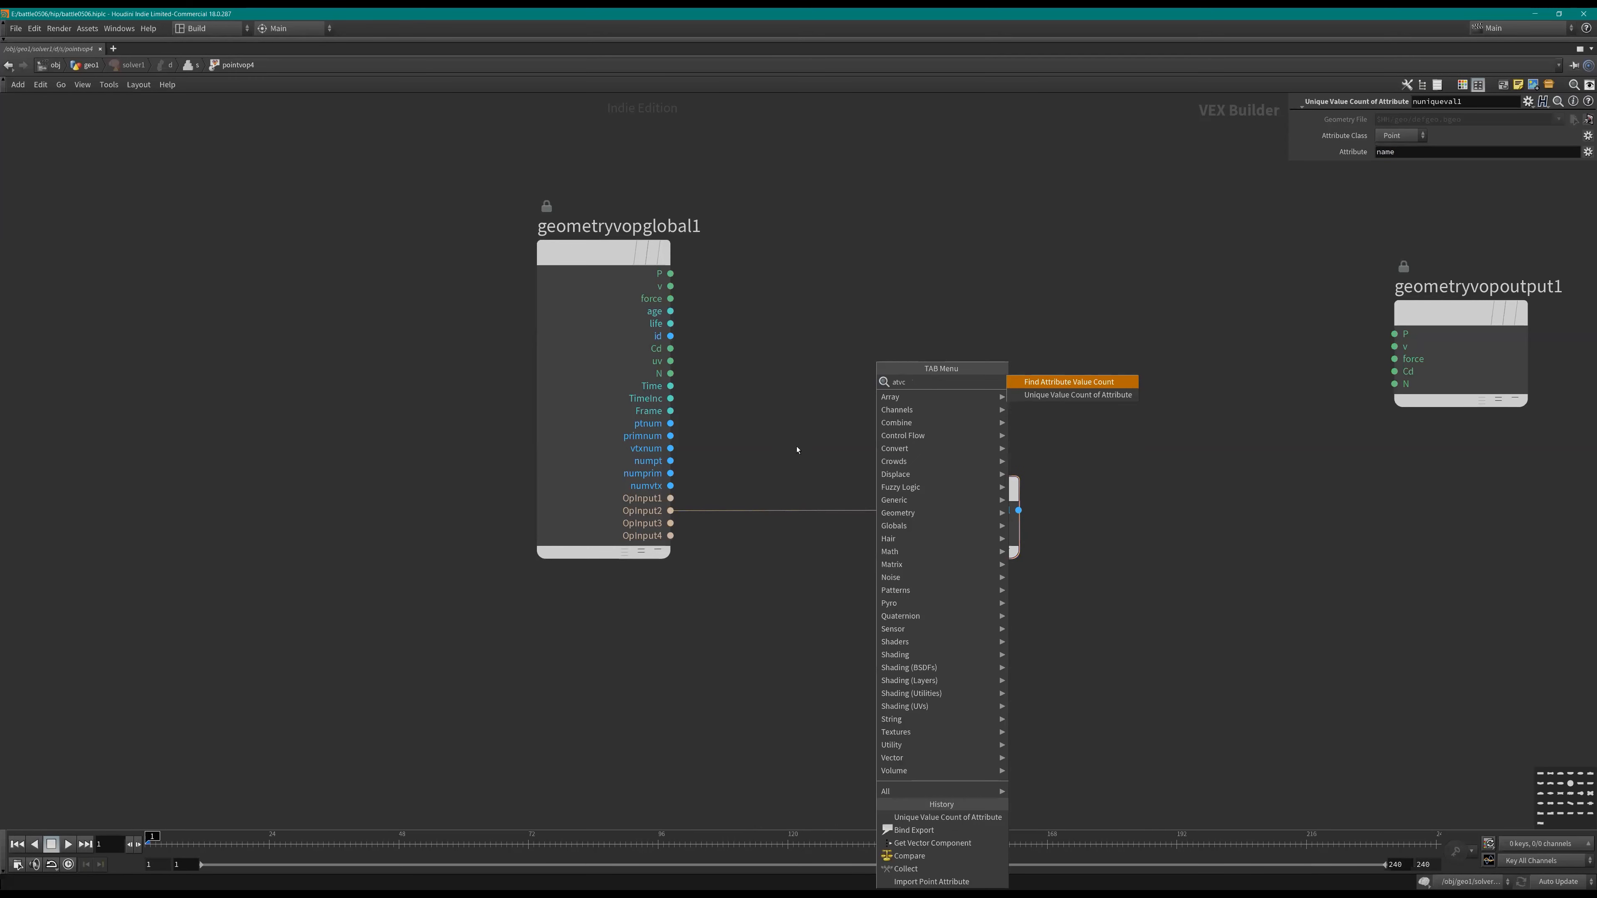
key("Down")
key("Return")
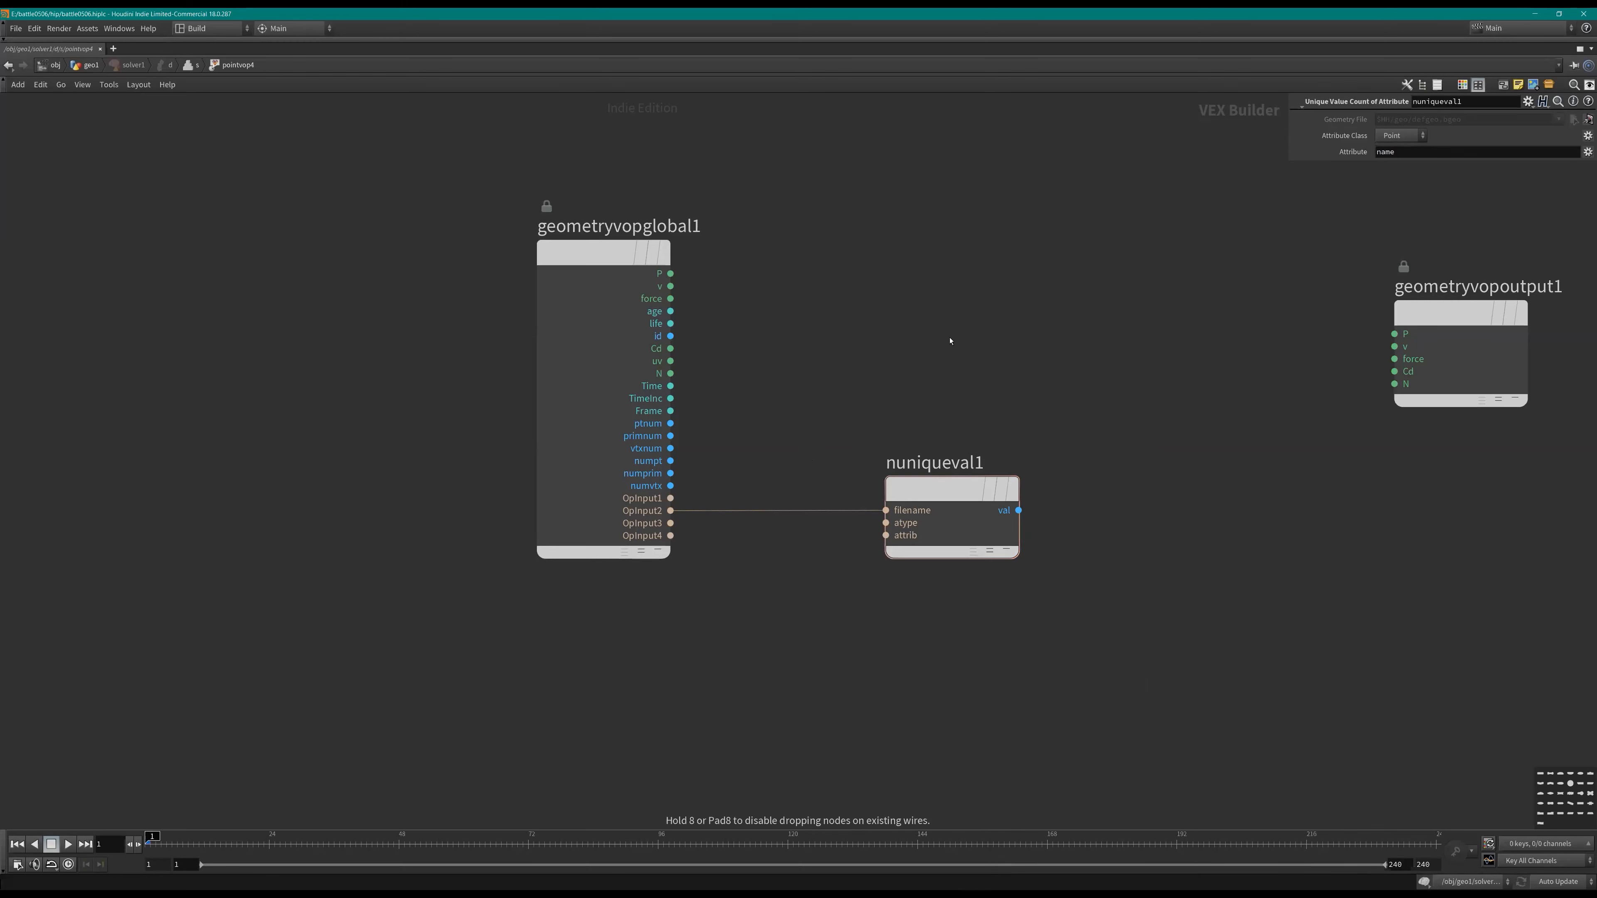
left_click(943, 341)
key("Delete")
Step: Add a Unique Value of Attribute node above nuniqueval1
key("Tab")
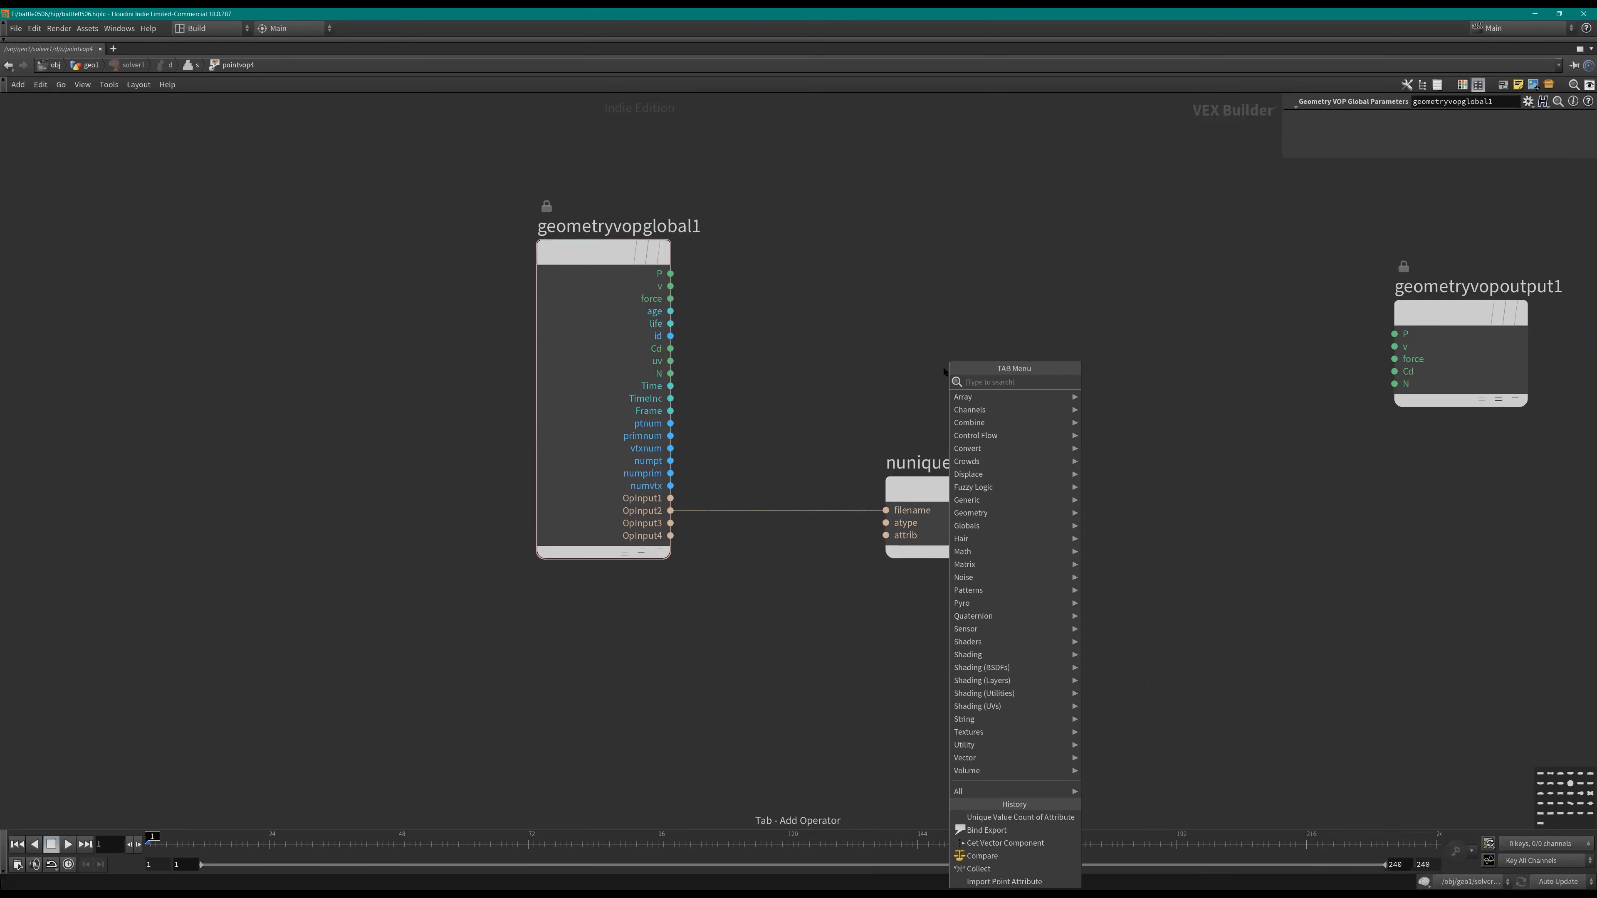
type("un")
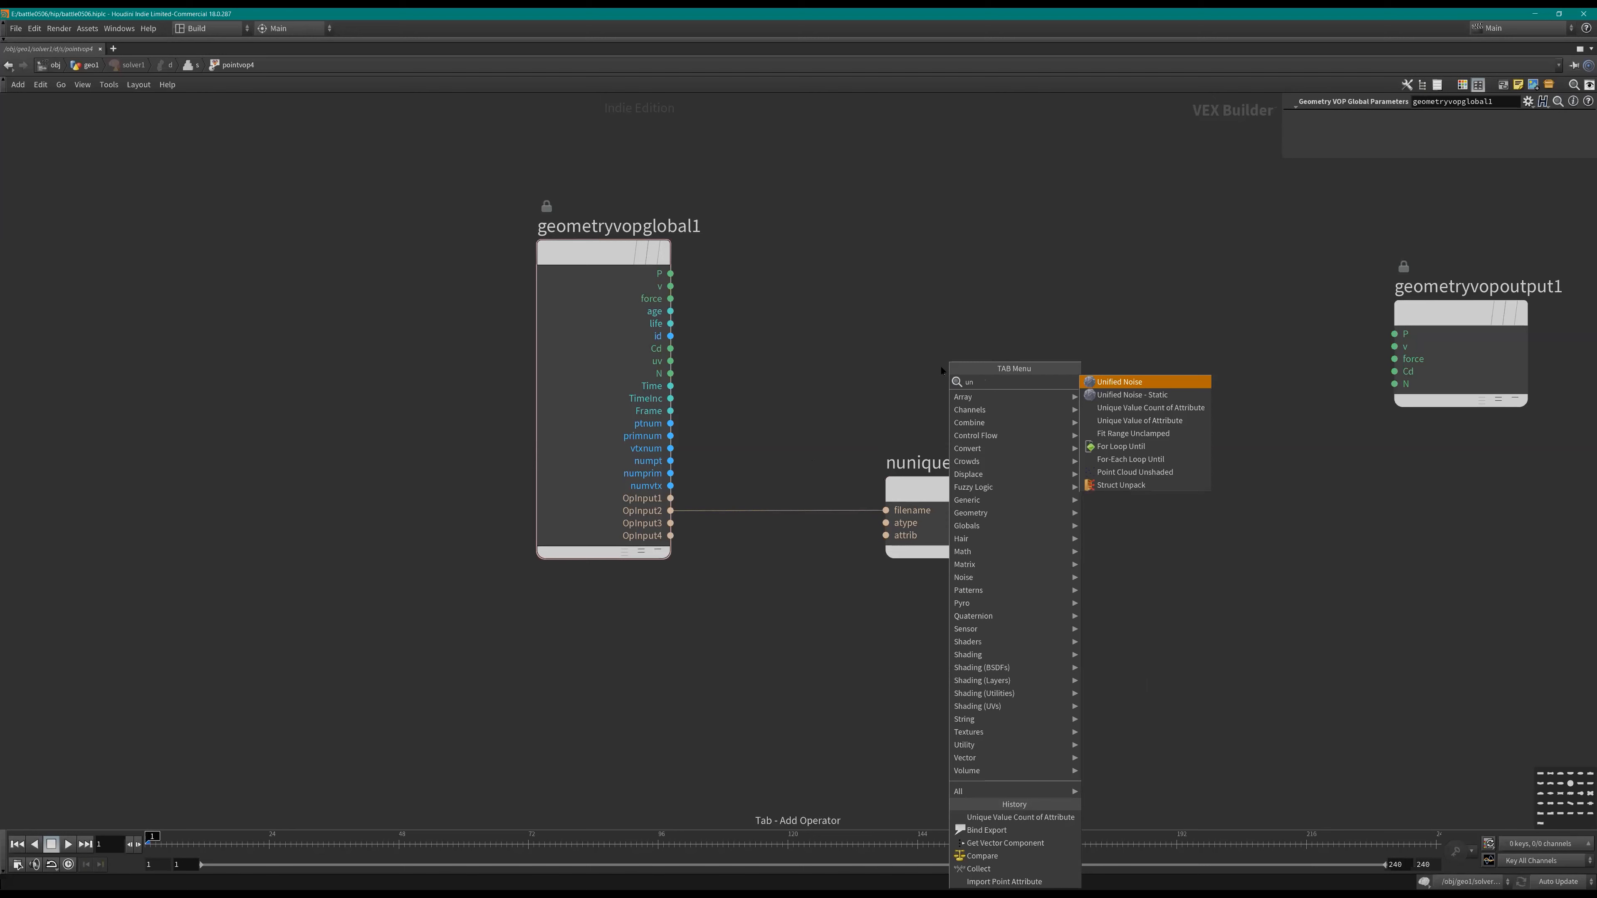
type("iq")
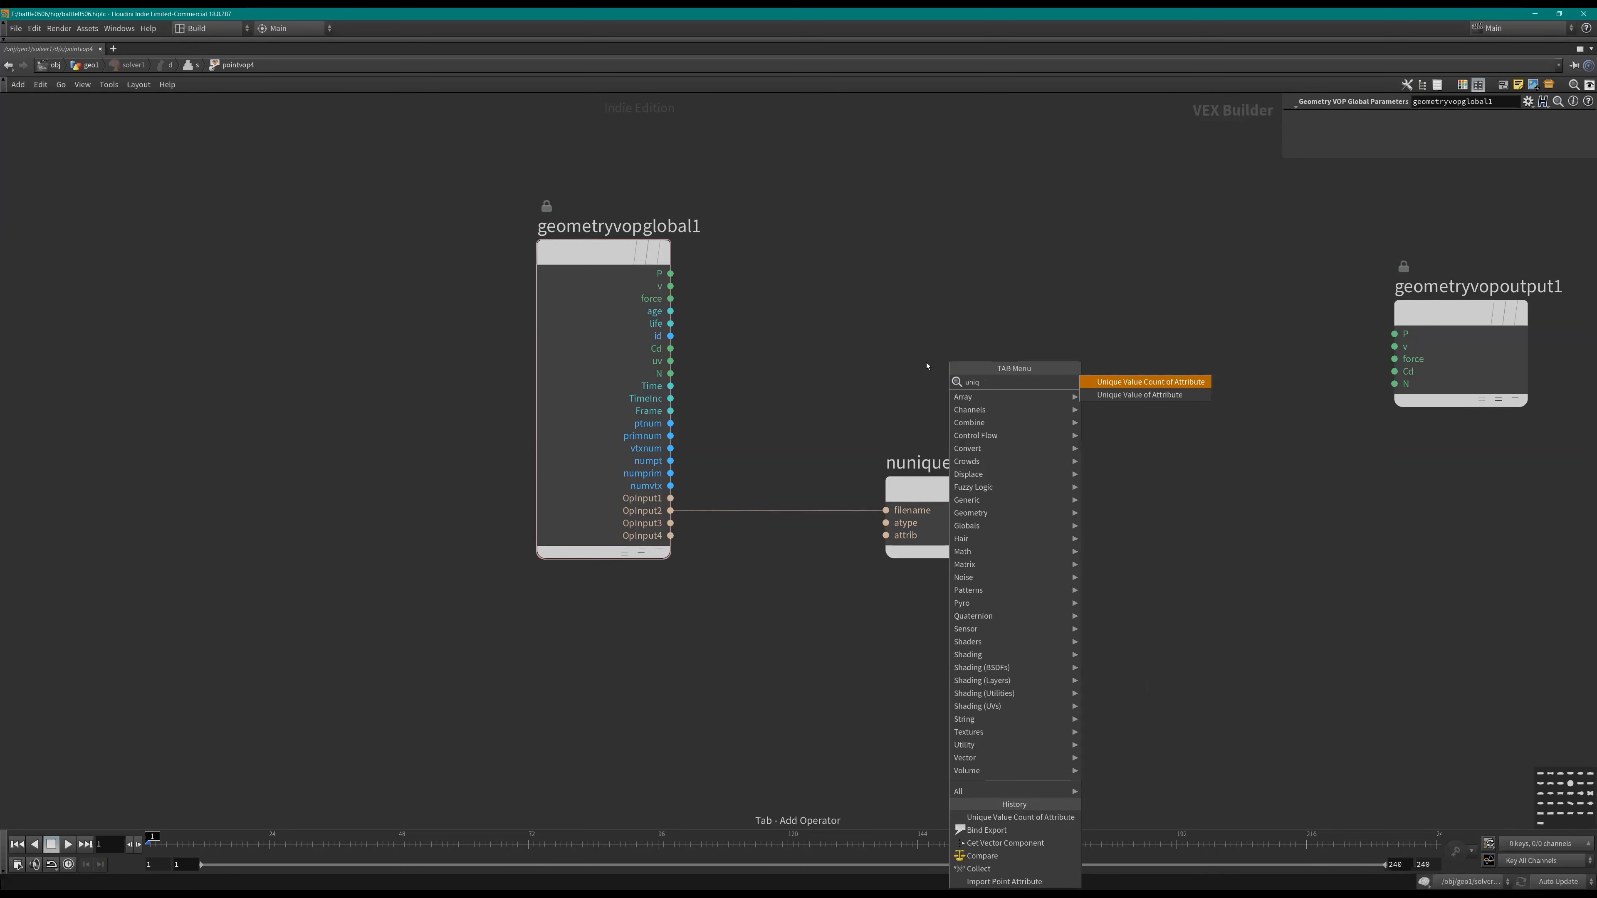
key("Down")
key("Return")
left_click(952, 381)
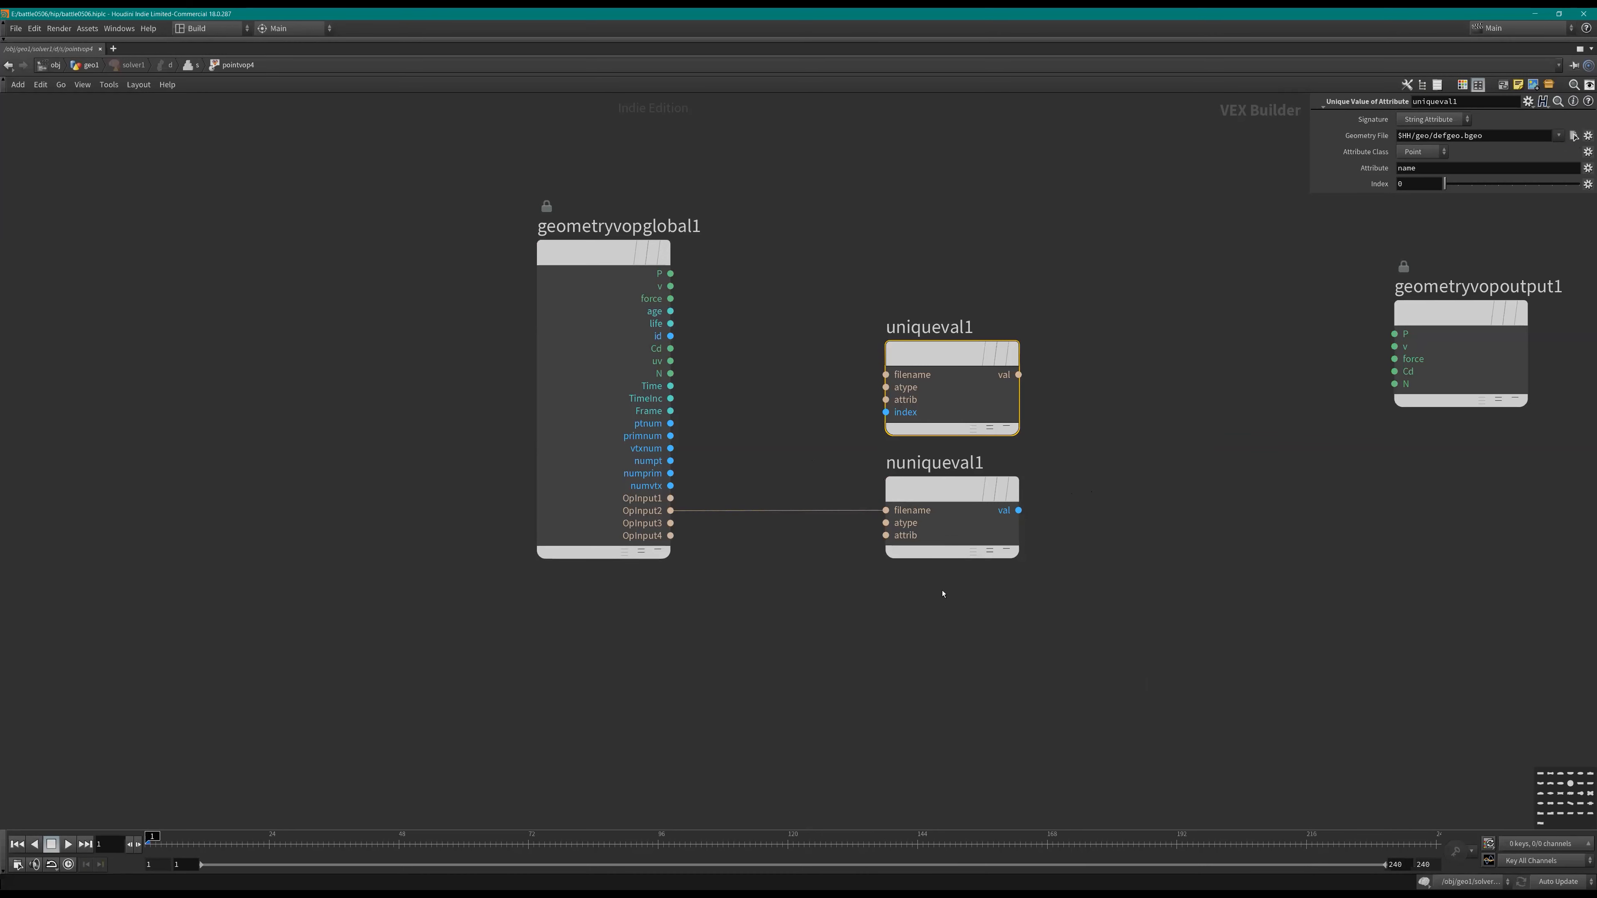
Step: Delete the uniqueval1 and nuniqueval1 nodes
key("Delete")
left_click_drag(929, 485, 901, 608)
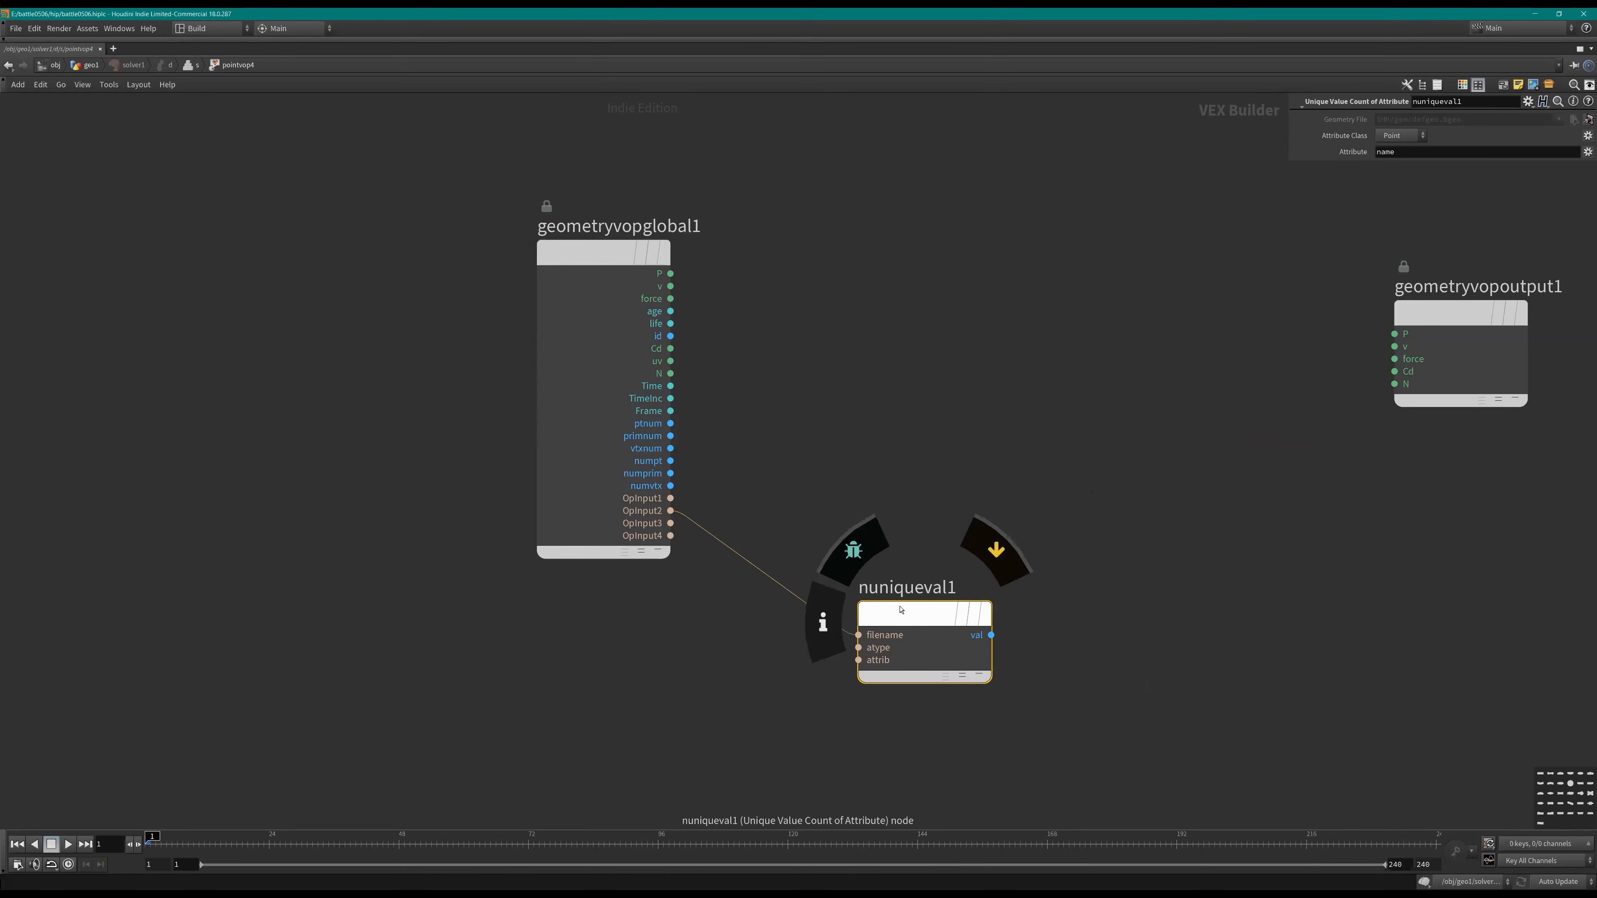
key("Delete")
key("Tab")
type("prims")
key("BackSpace")
key("BackSpace")
key("BackSpace")
key("BackSpace")
key("BackSpace")
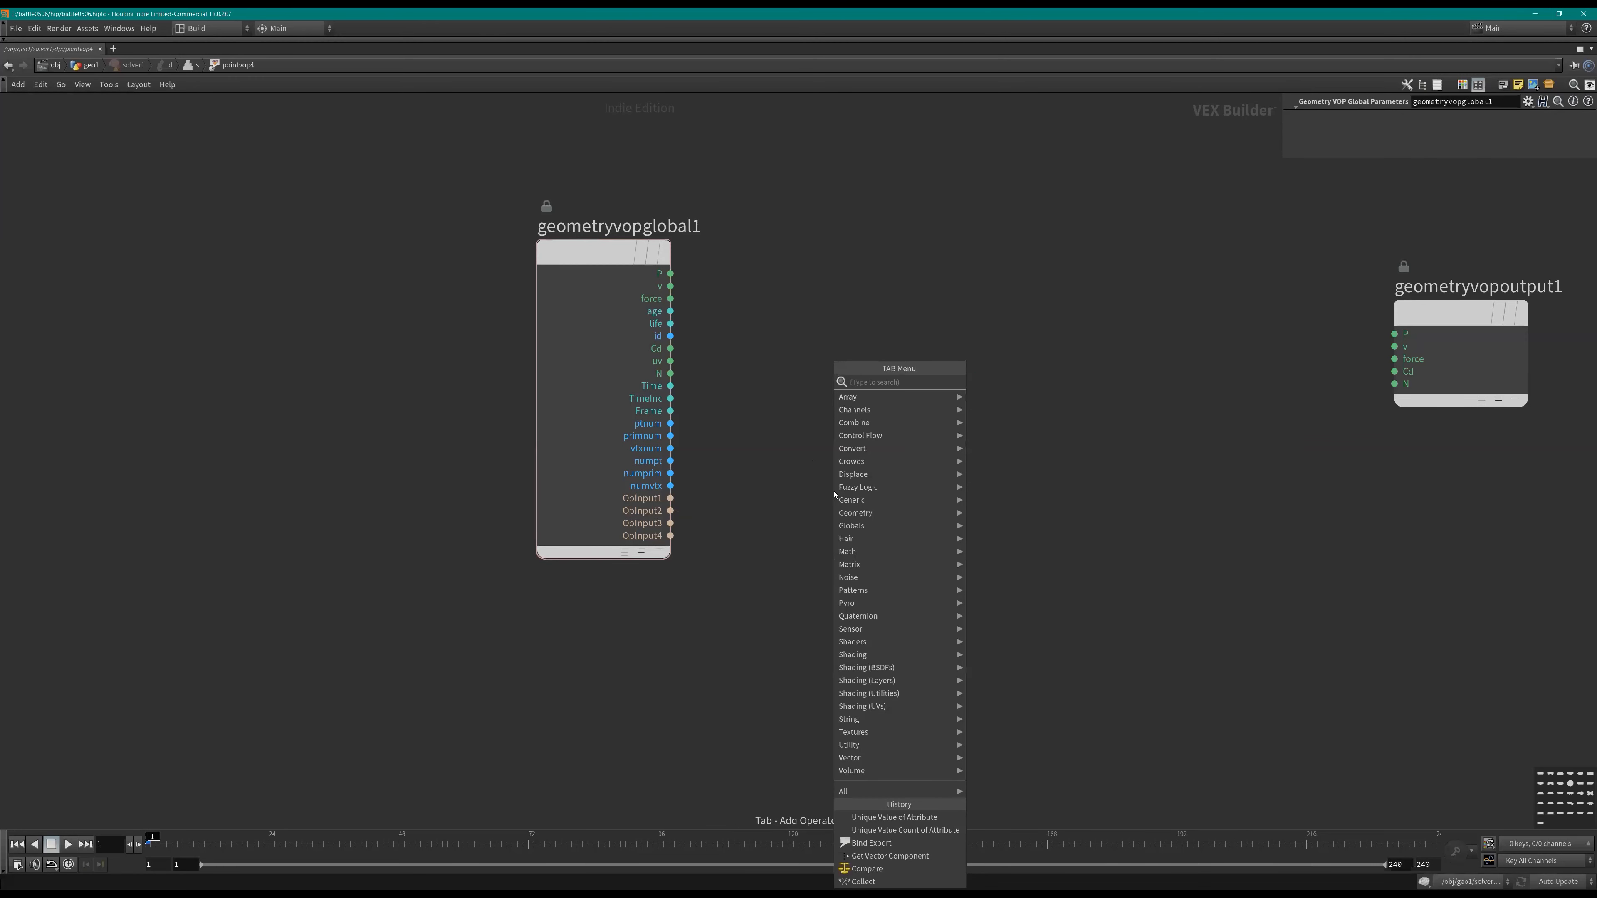
type("prim")
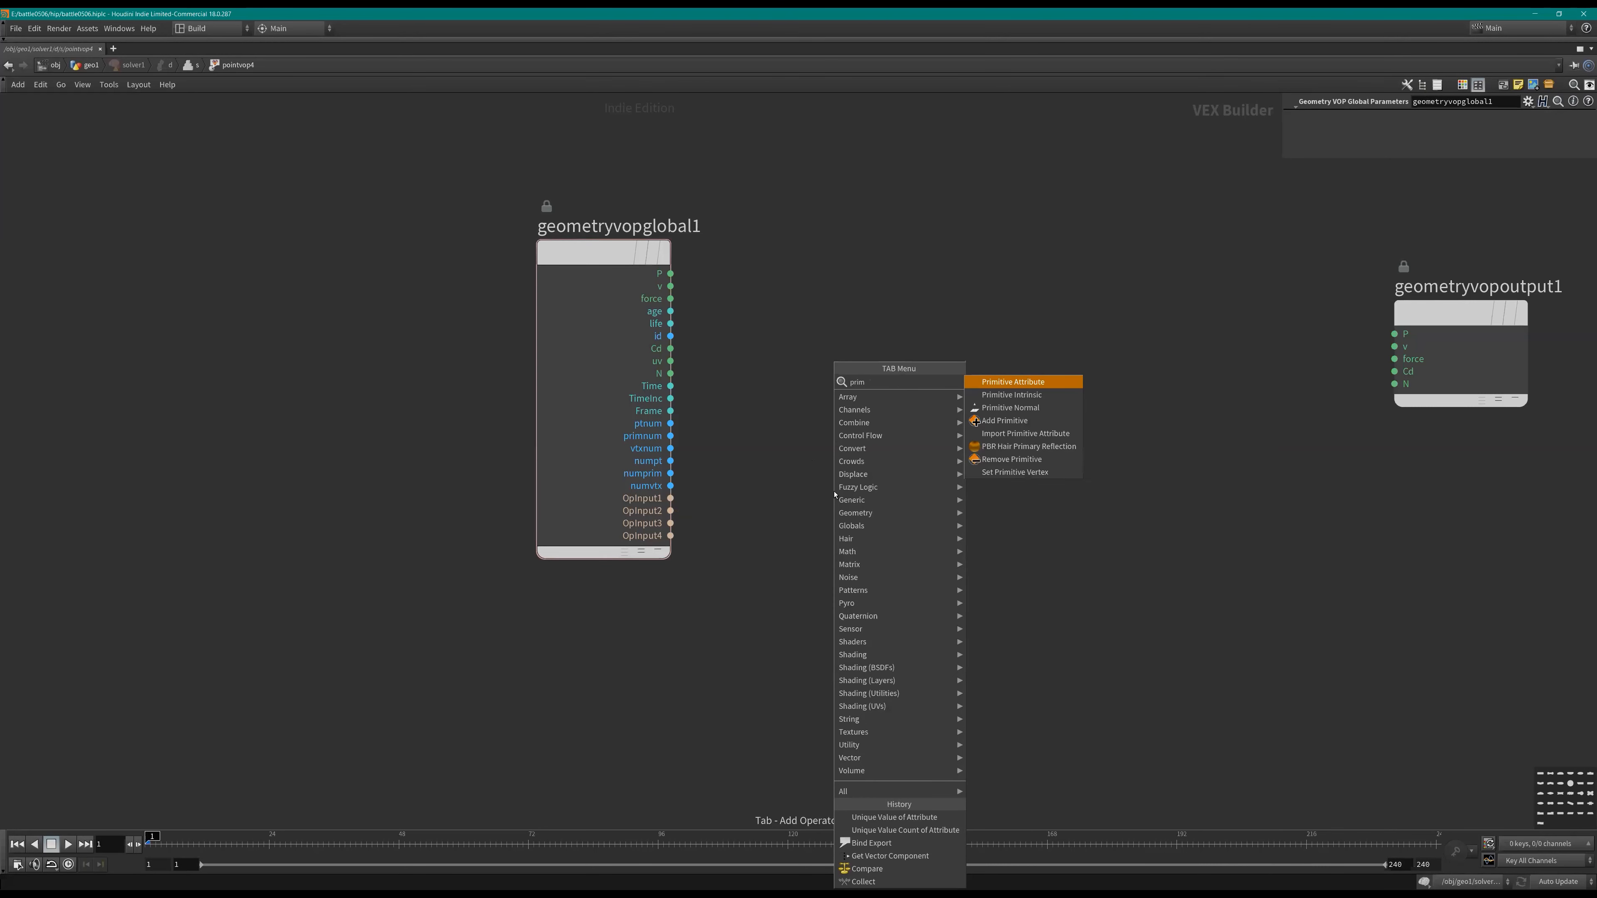
key("BackSpace")
key("BackSpace")
key("BackSpace")
key("BackSpace")
type("pointc")
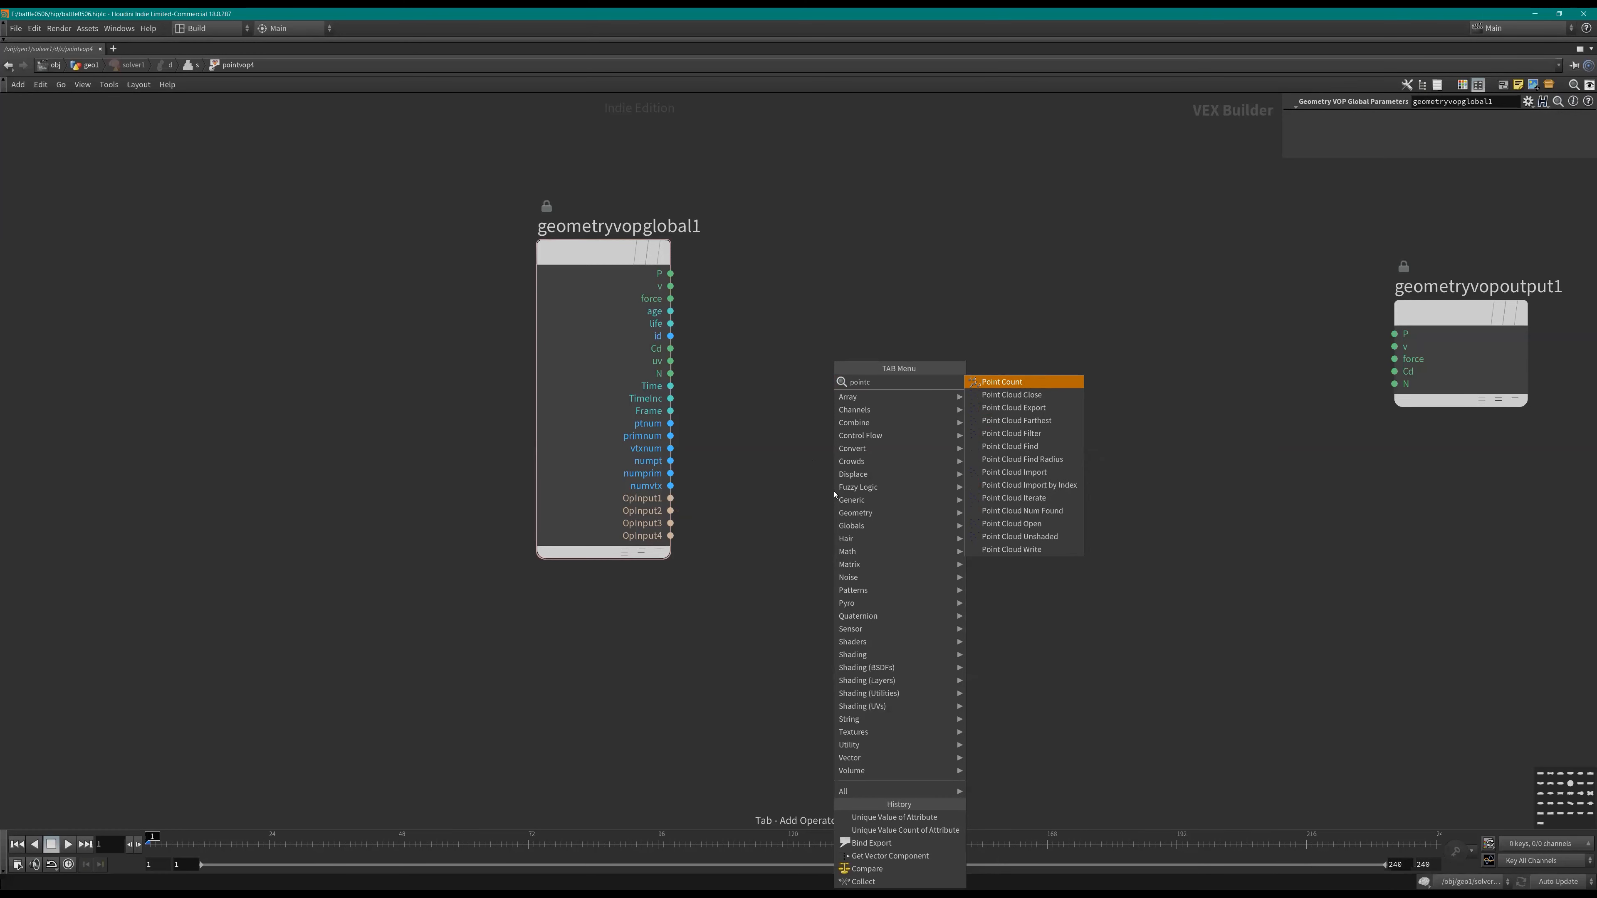
left_click(905, 210)
middle_click_drag(775, 445, 768, 417)
scroll(779, 443, "down", 2)
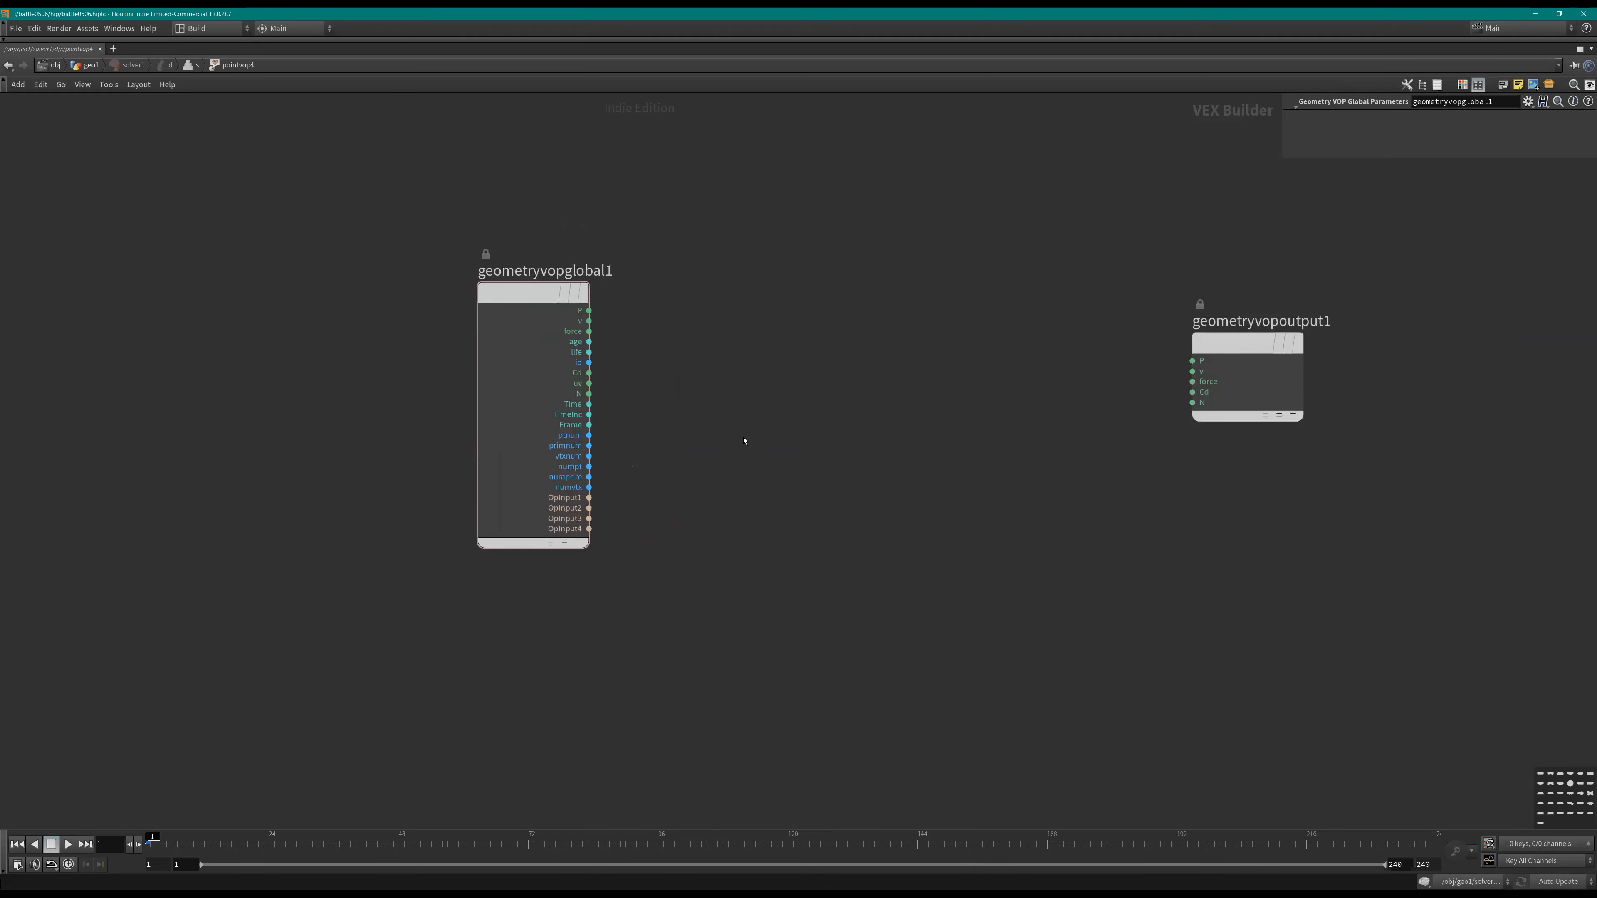
Step: Return to the solver network, play the simulation briefly, rewind it, and delete pointvop4
key("u")
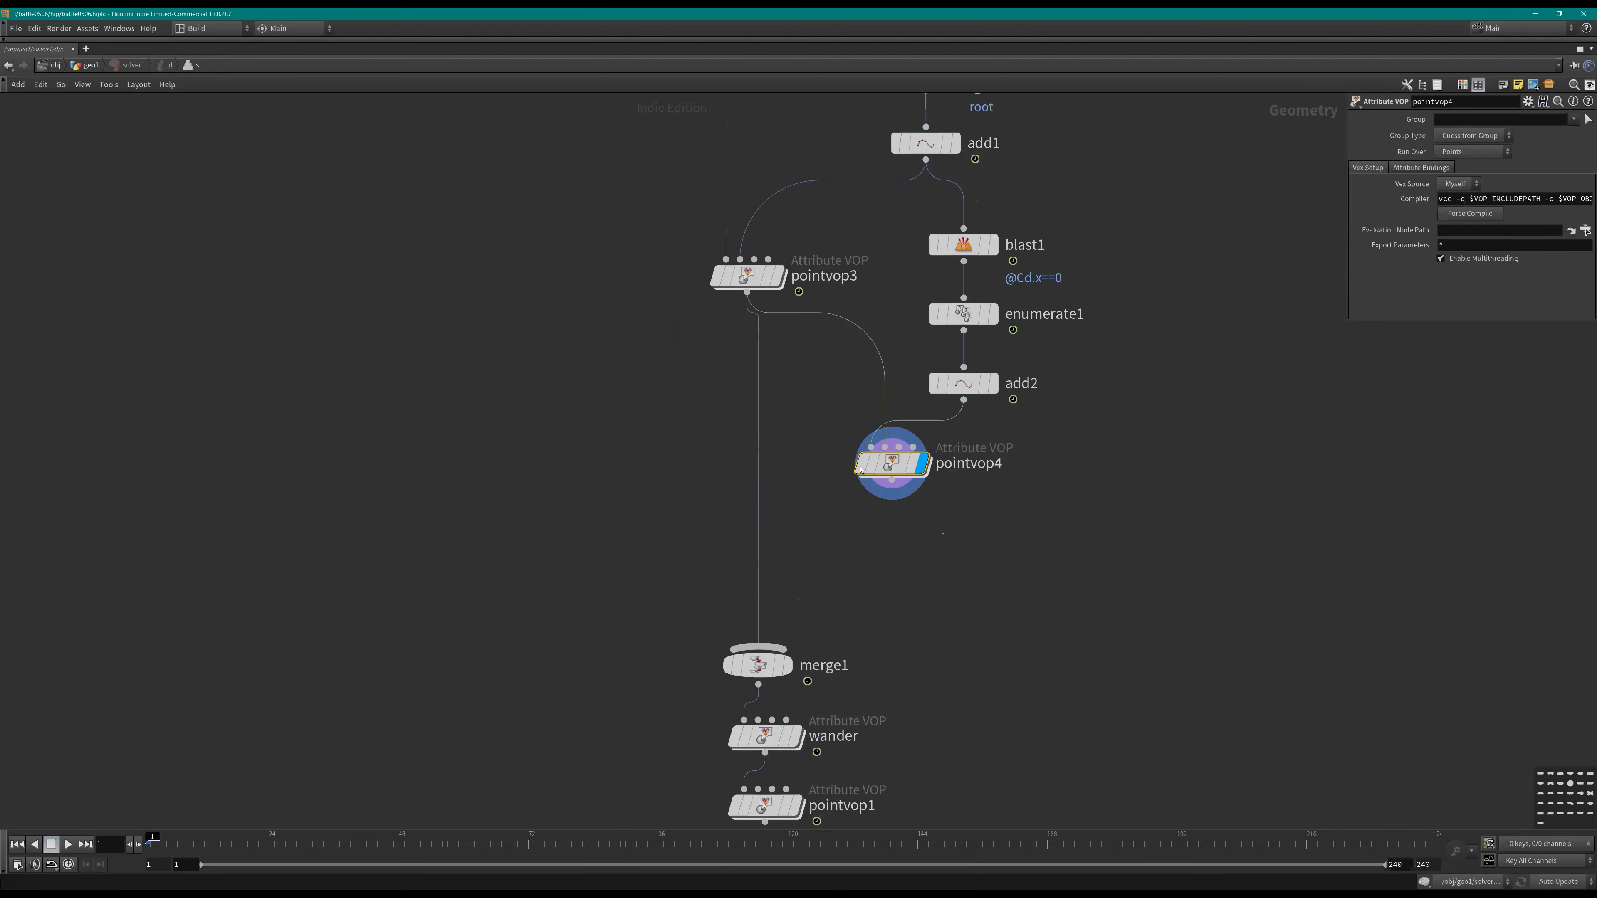
key("ctrl+b")
key("Up")
key("ctrl+Up")
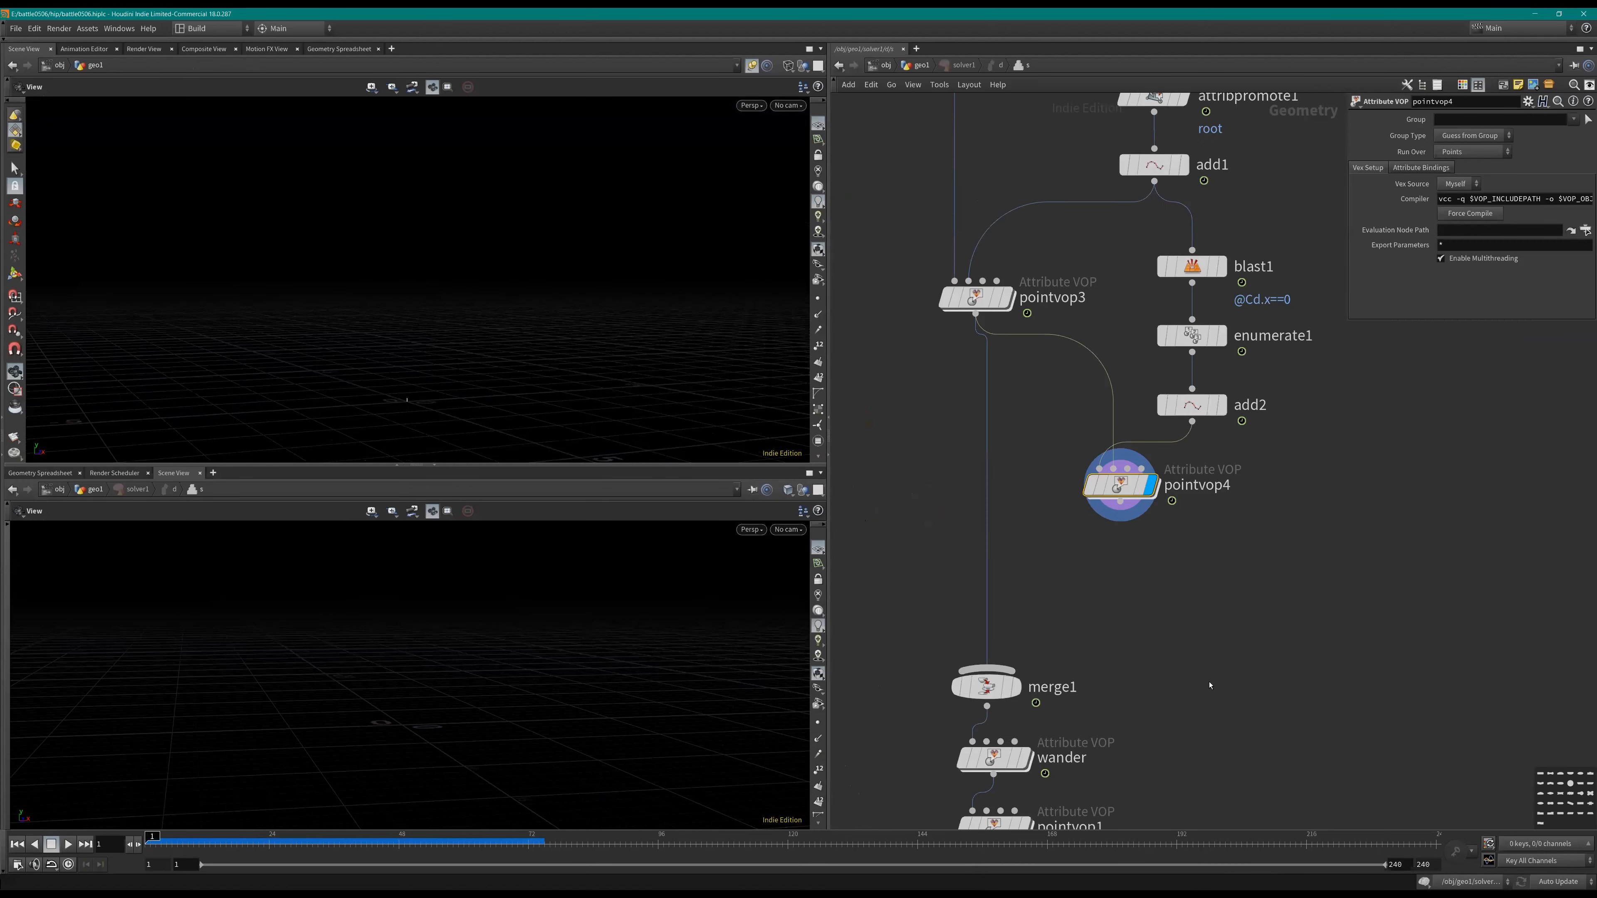
middle_click_drag(1209, 685, 1196, 745)
left_click_drag(1090, 545, 1103, 562)
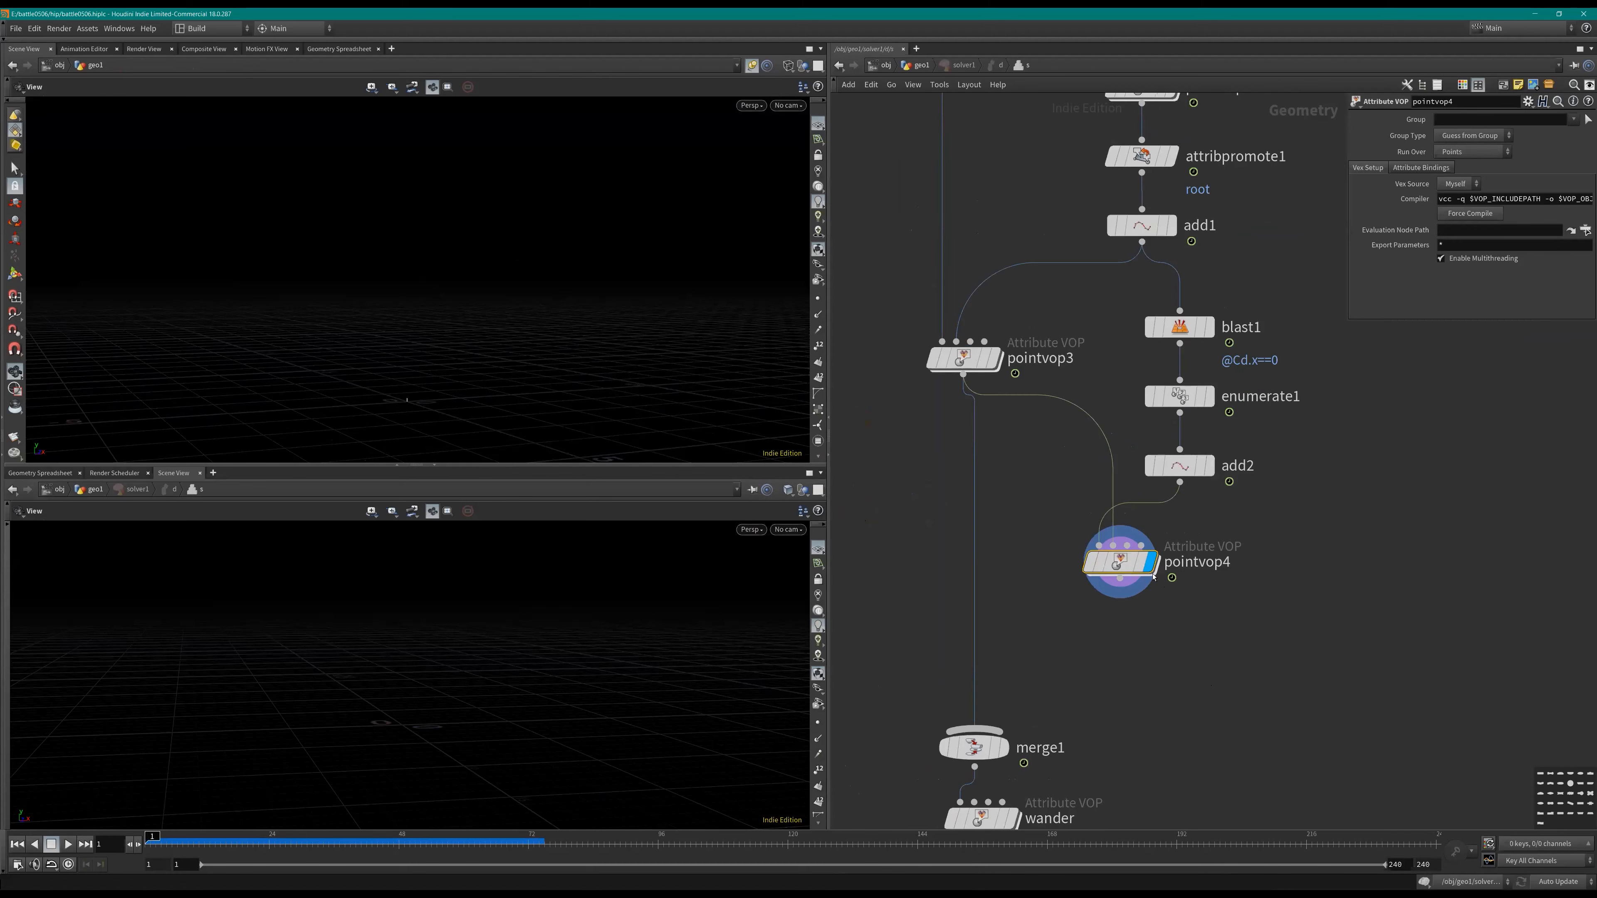
key("Delete")
Step: Connect add2's output to merge1 alongside the pointvop3 branch
key("Tab")
key("Escape")
left_click_drag(1003, 696, 977, 729)
left_click(1177, 467)
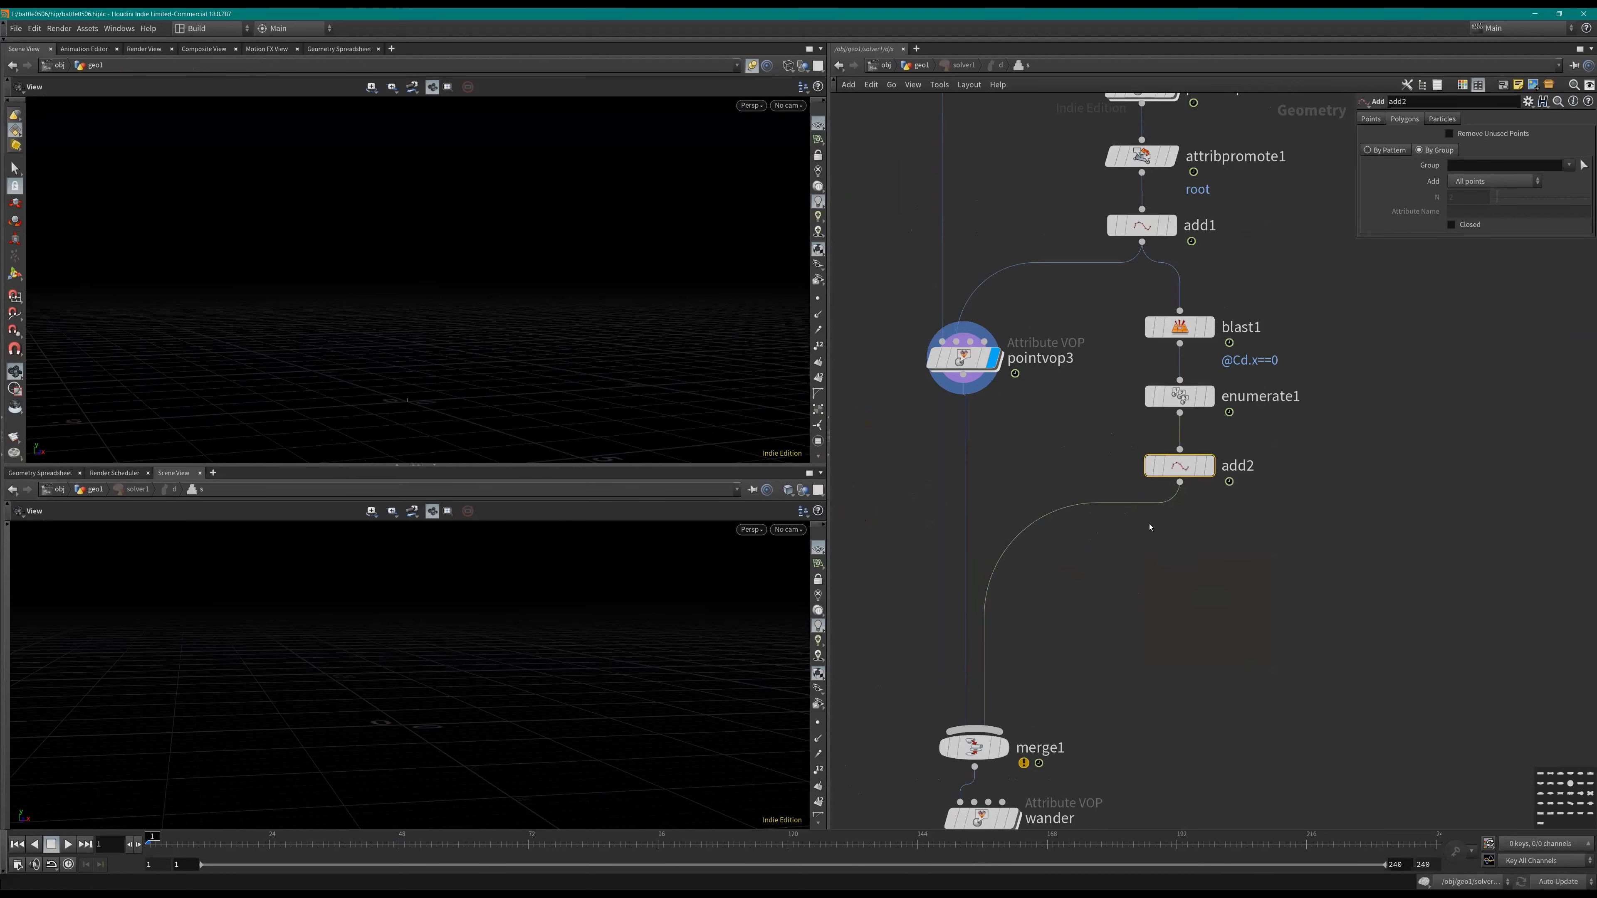
Step: Add an Attribute Promote node beside add2 and connect its input to pointvop3's output
key("Tab")
type("atp")
key("Return")
left_click(1056, 466)
left_click_drag(1055, 449, 963, 375)
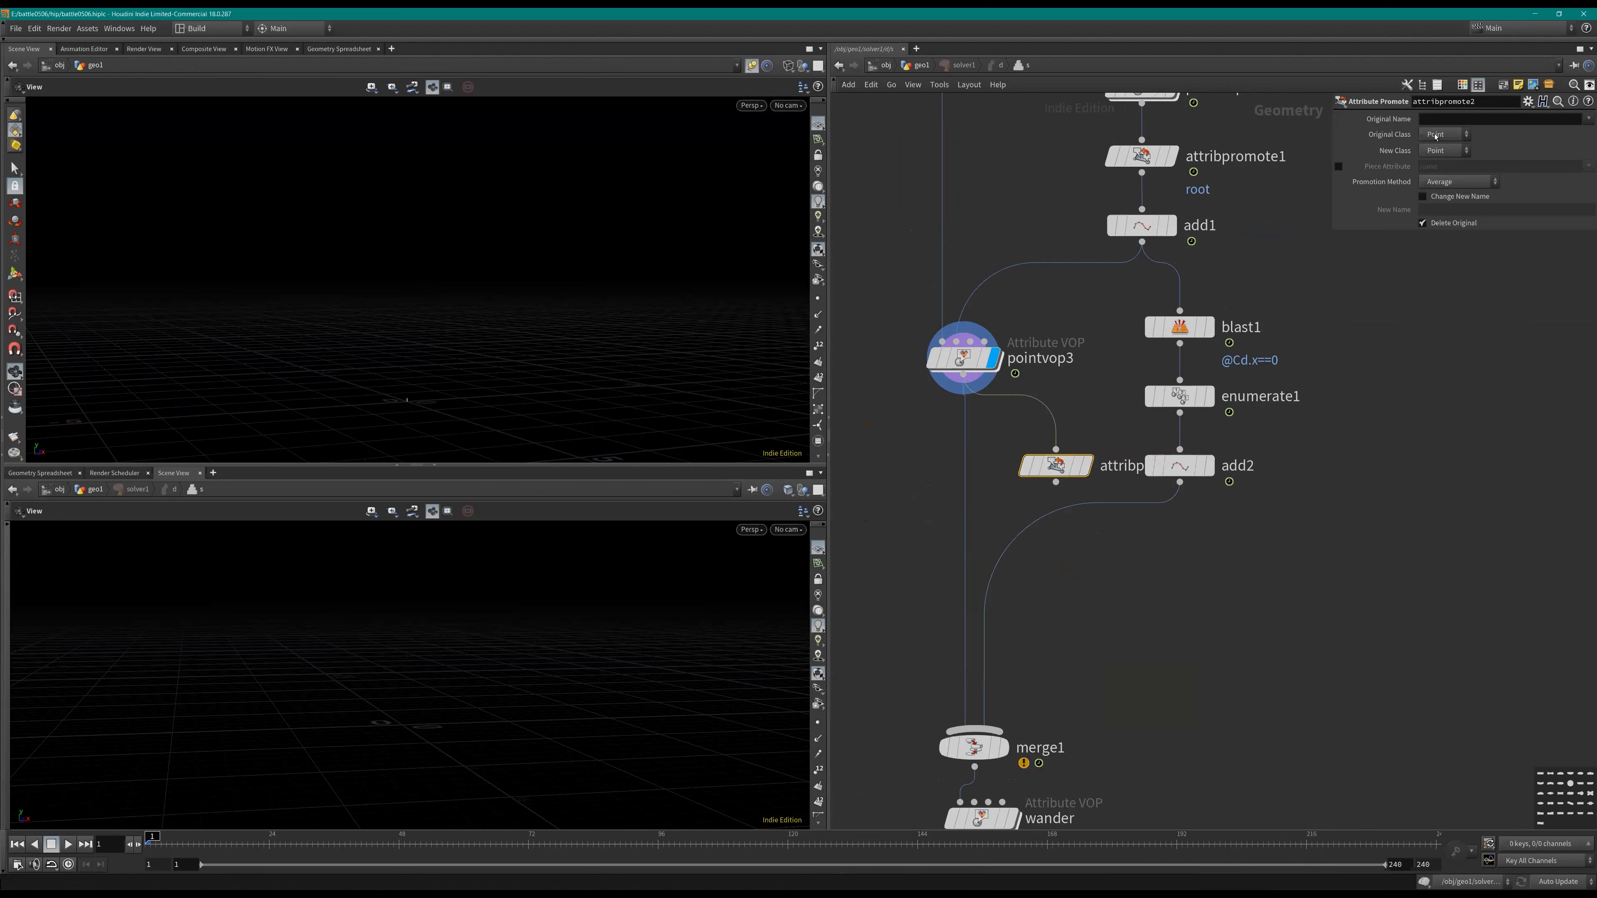
Step: Set attribpromote2 to promote root from Primitive to Detail using the Maximum promotion method
left_click(1436, 136)
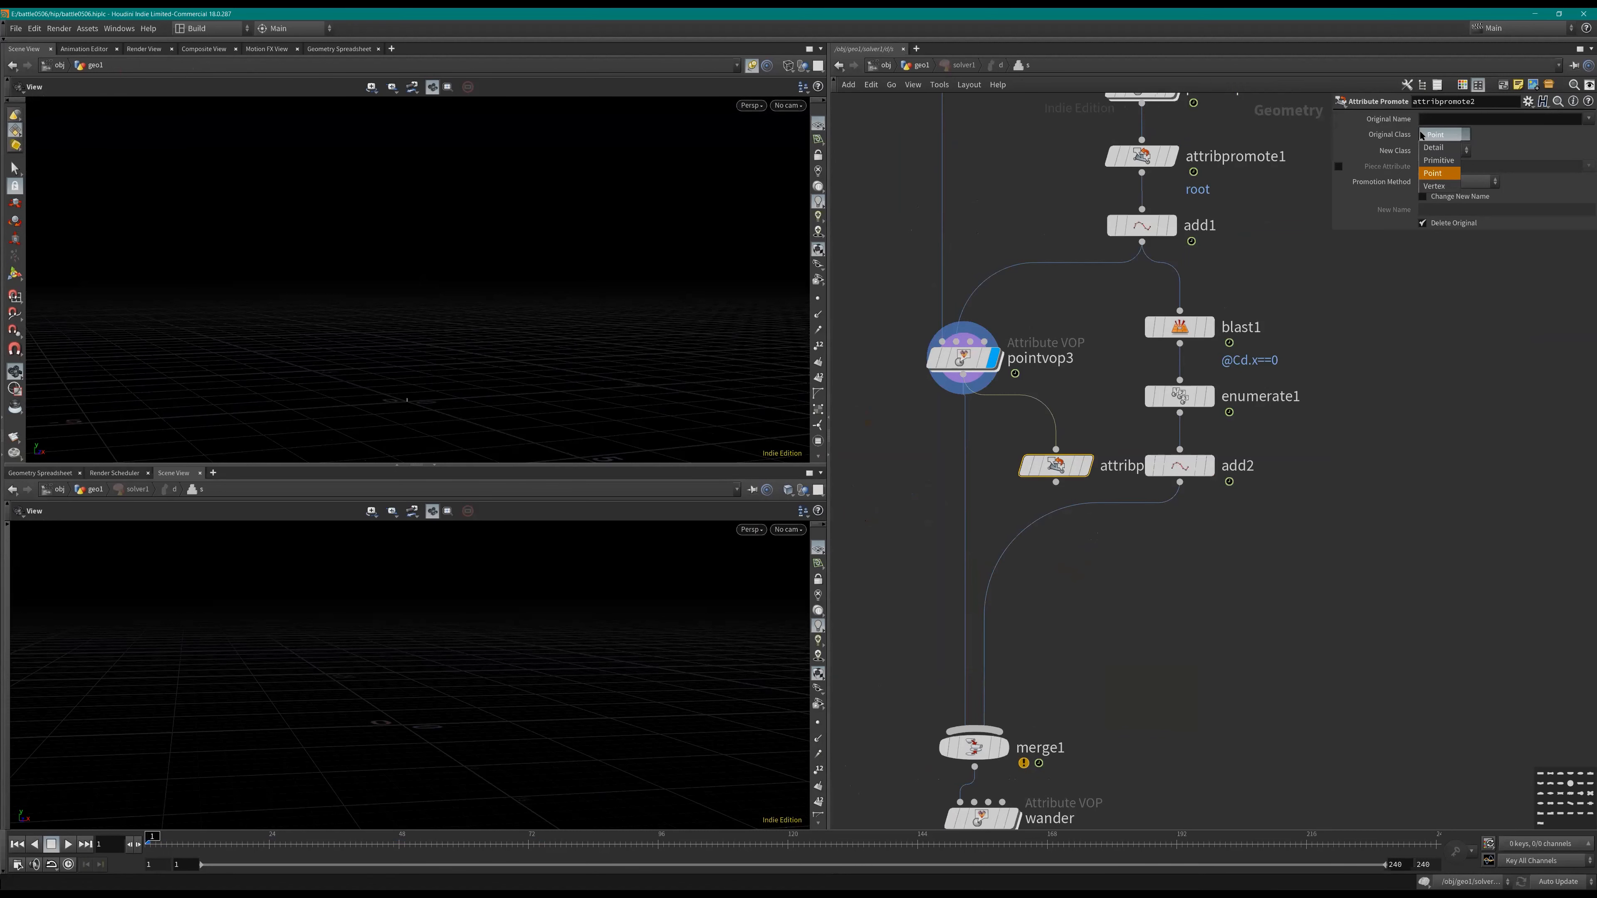
left_click(1422, 135)
left_click(1589, 119)
left_click(1445, 151)
left_click(1446, 150)
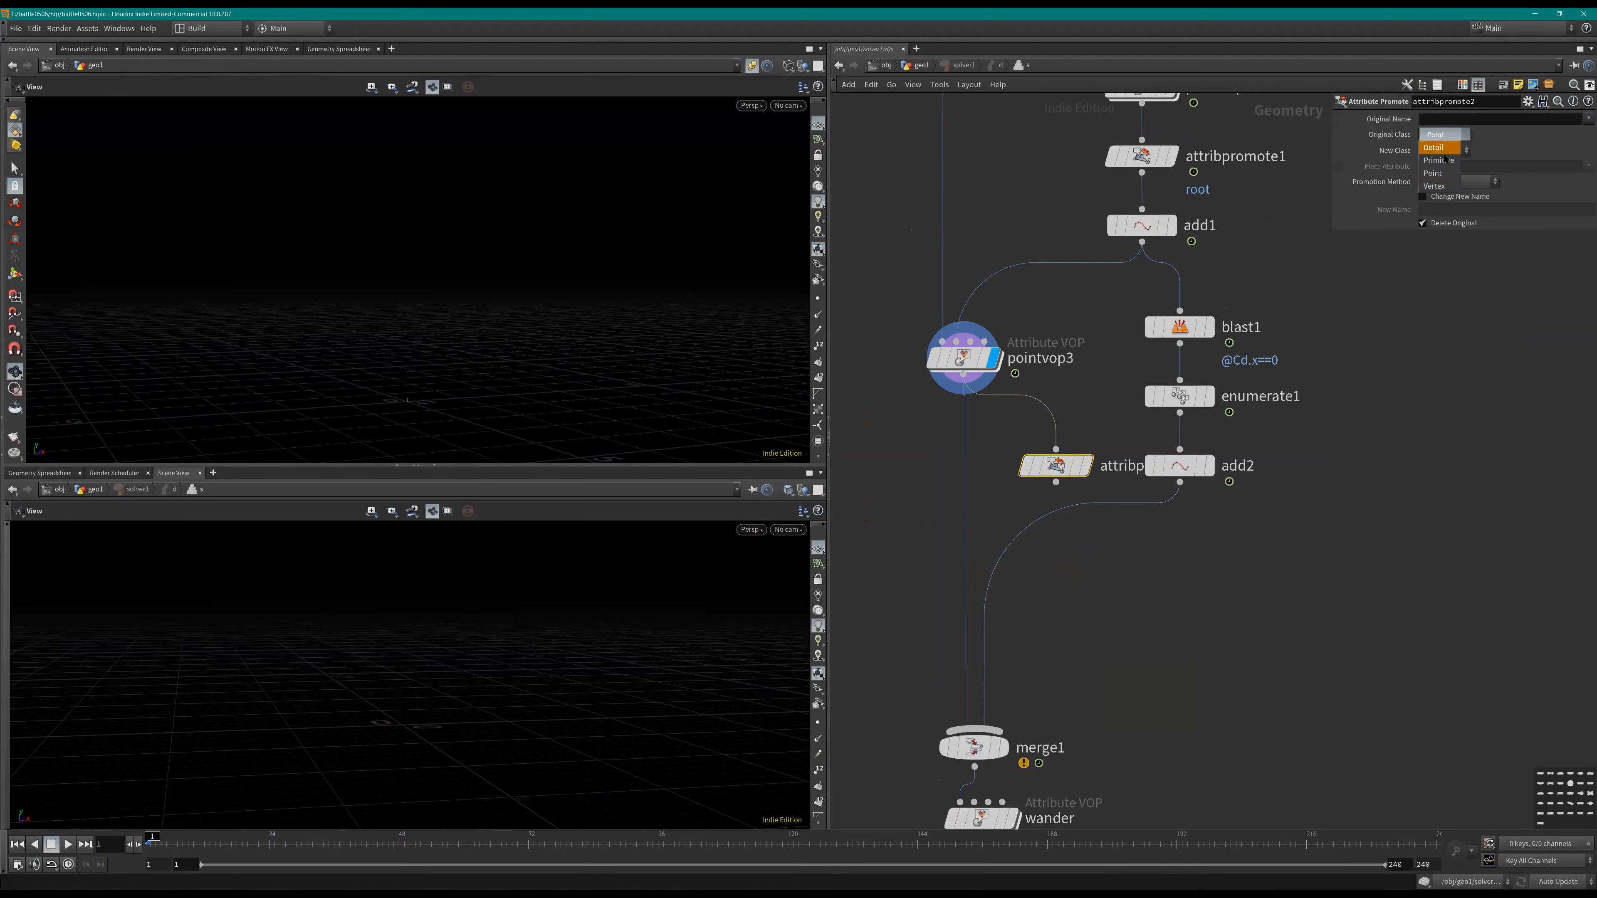
left_click(1587, 120)
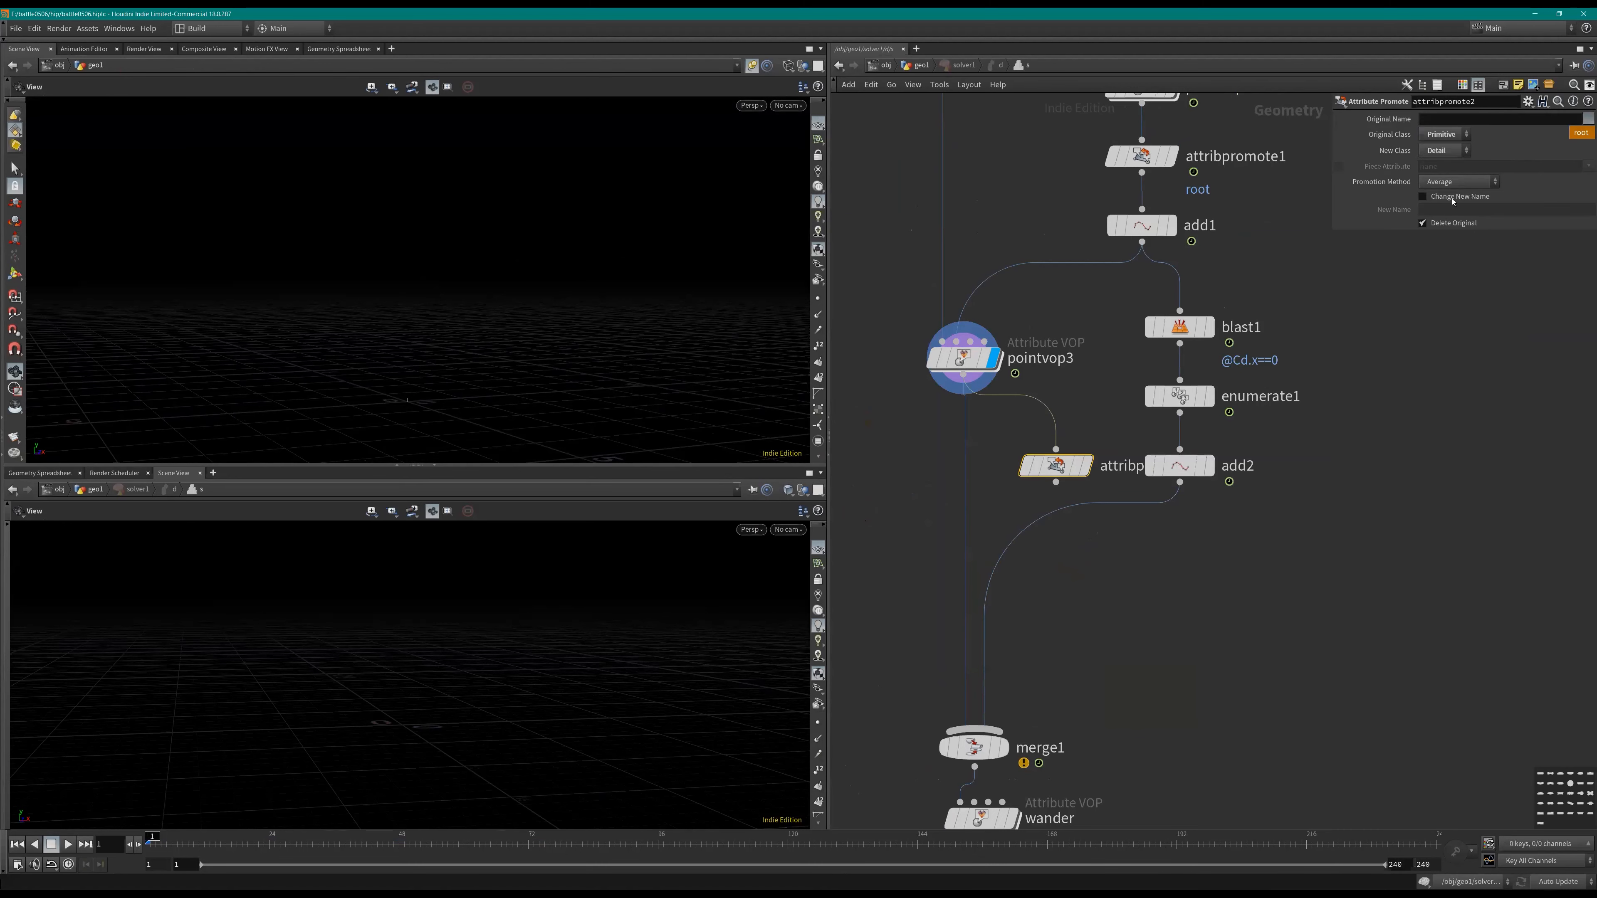
left_click(1458, 181)
left_click(1446, 183)
Step: Insert a Primitive VOP into the wire between add2 and merge1, positioned below add2
key("Tab")
mouse_move(1157, 553)
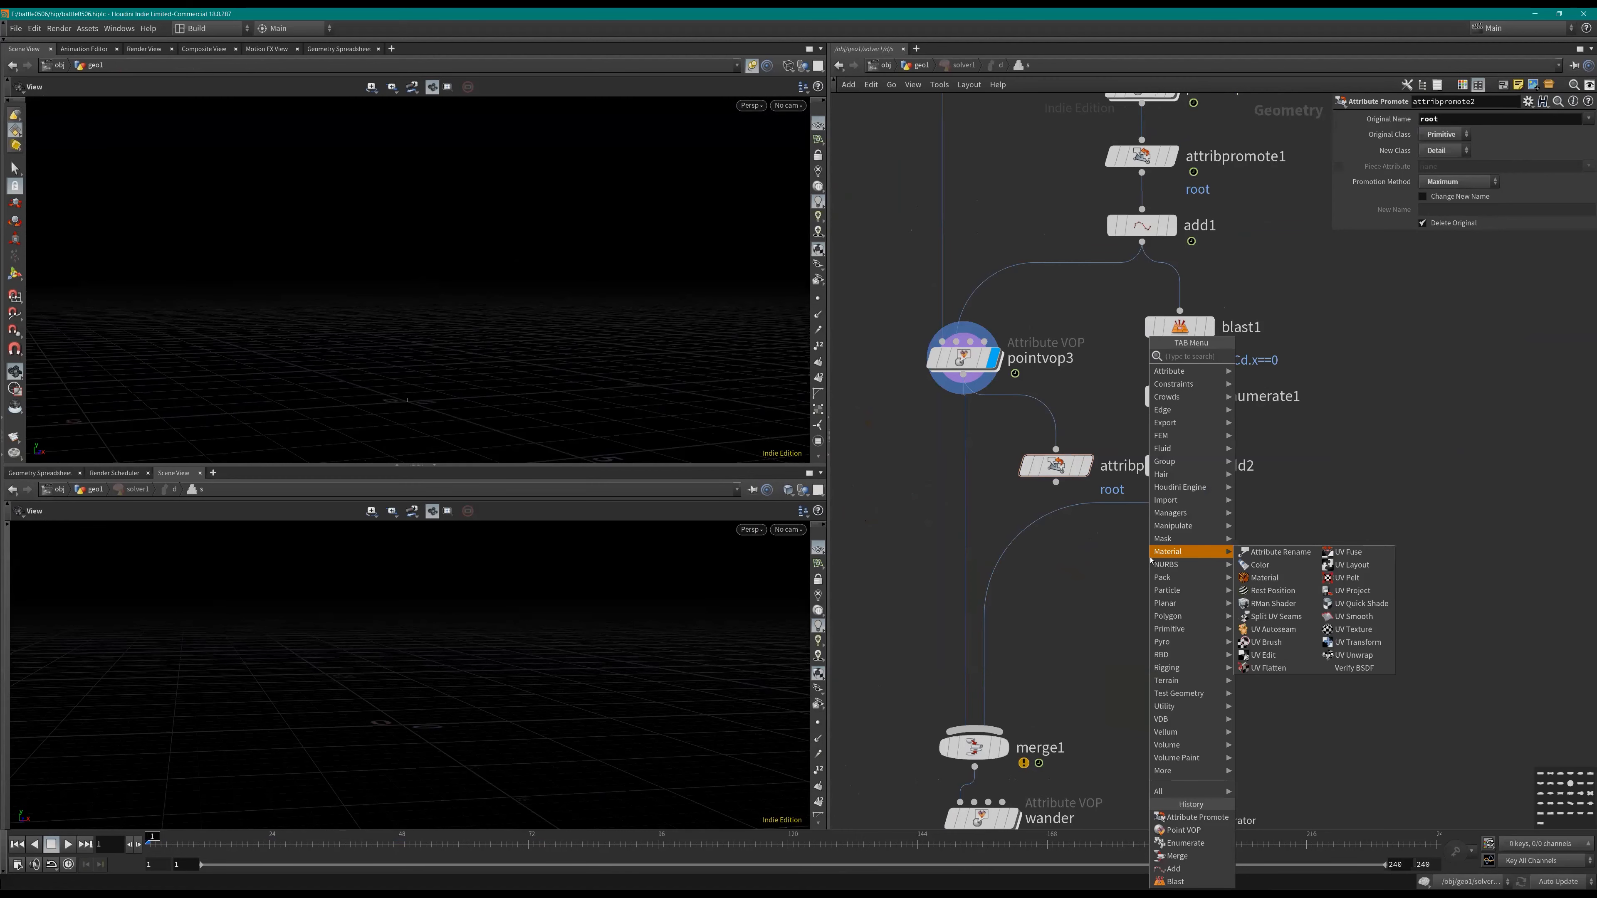
type("pv")
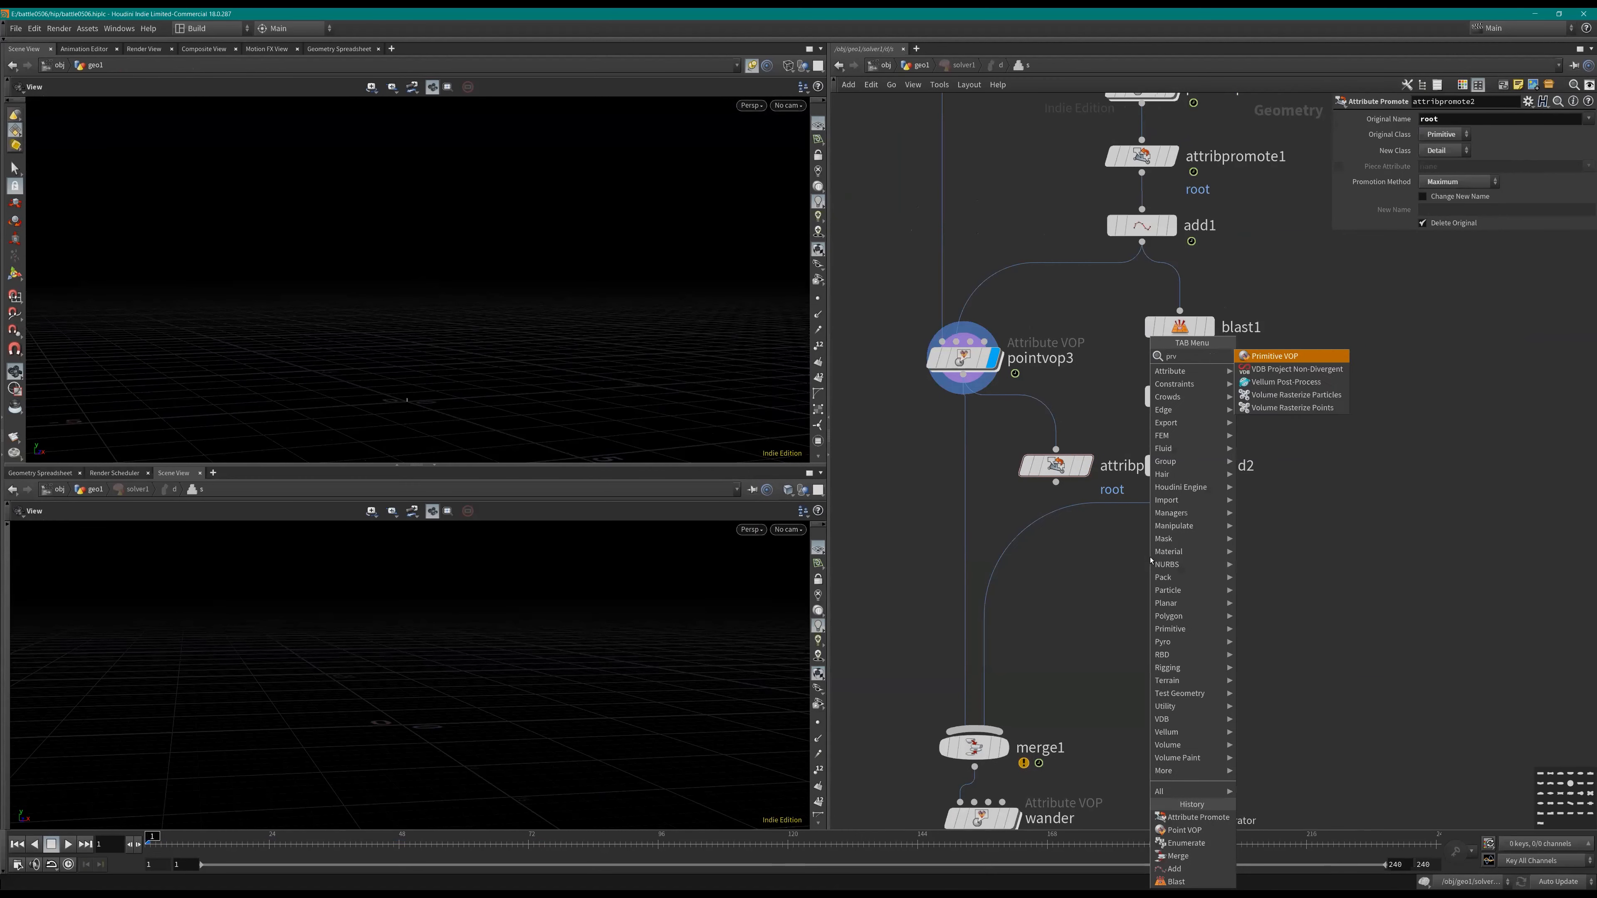
key("Return")
left_click(1159, 556)
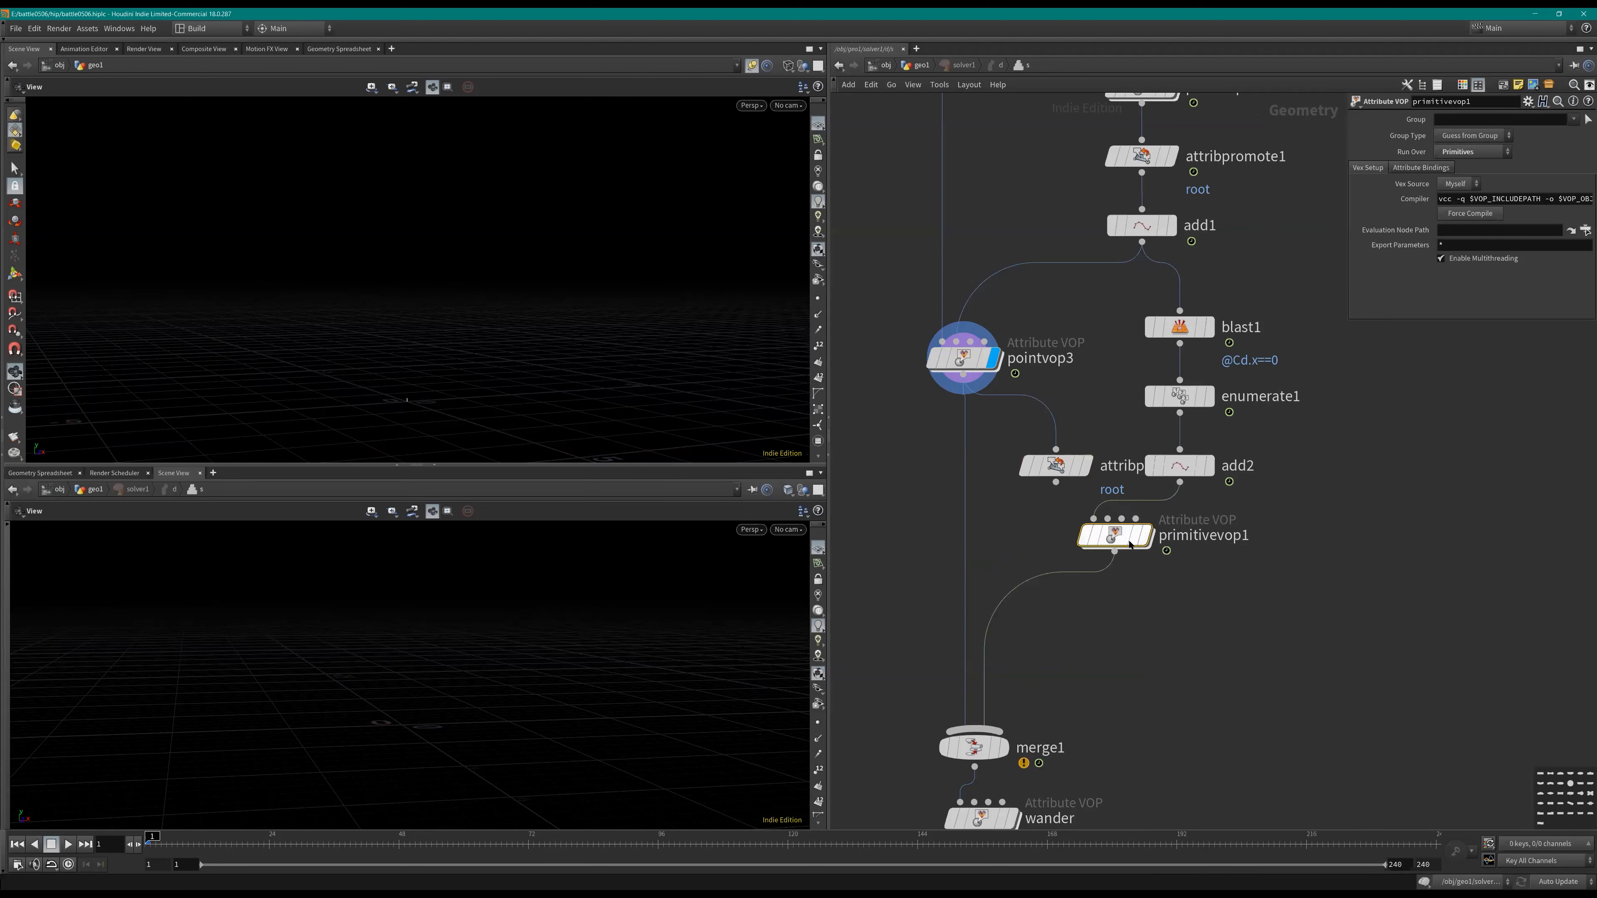
left_click_drag(1186, 575, 1216, 569)
Step: Insert an Enumerate node between add2 and primitivevop1 and set its attribute name to root
left_click(1188, 467)
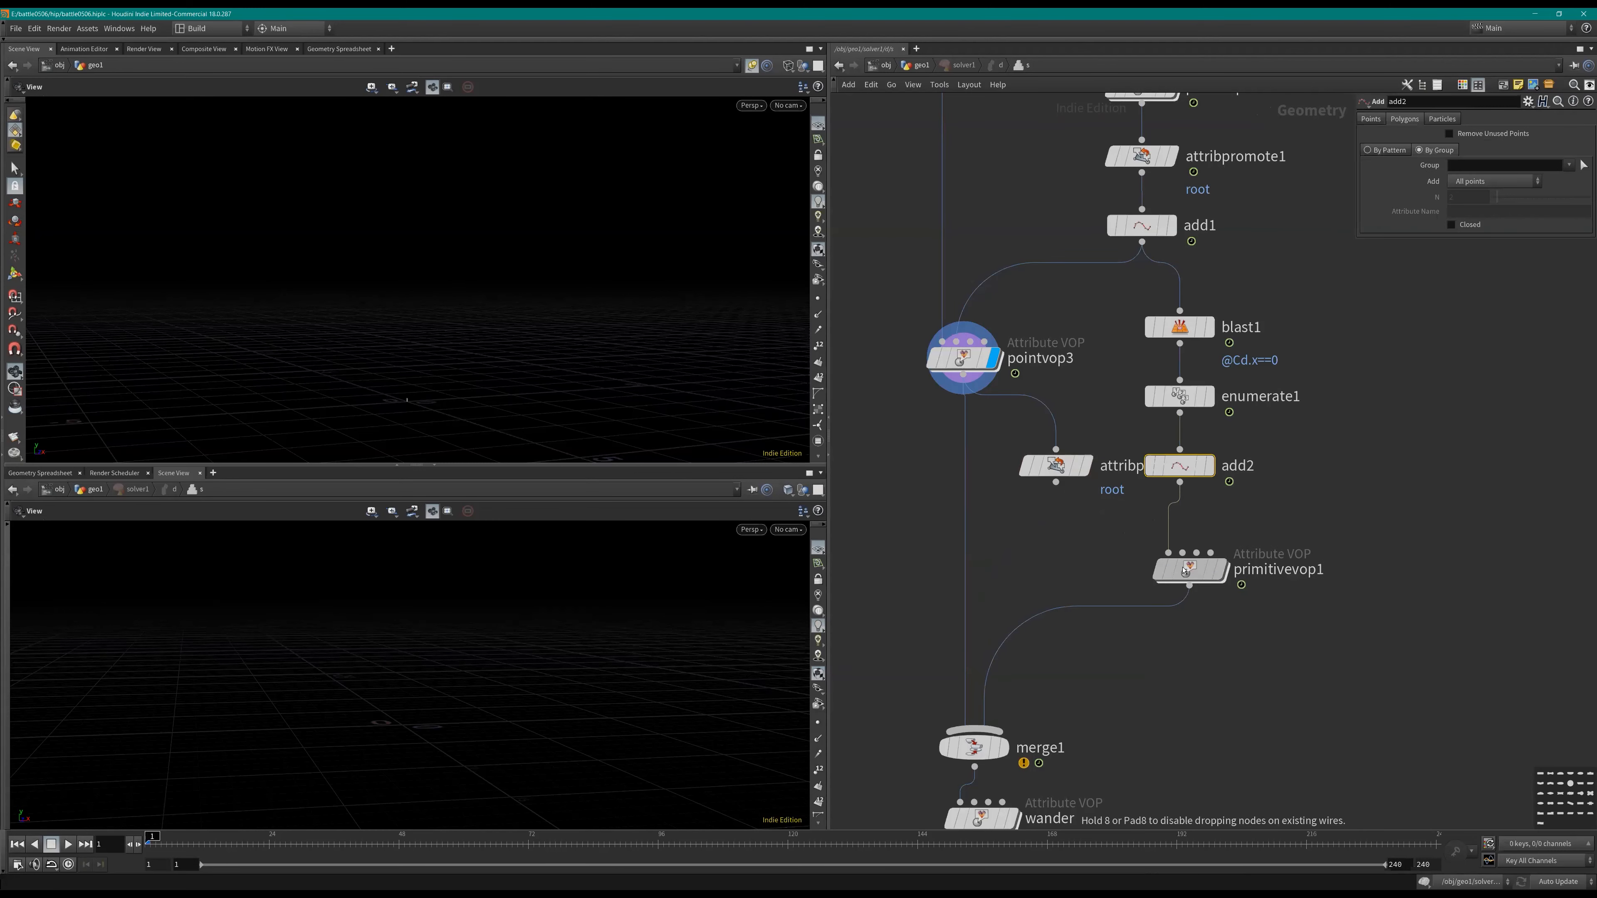
key("Tab")
type("er")
key("BackSpace")
type("n")
key("Down")
key("Return")
left_click(1167, 509)
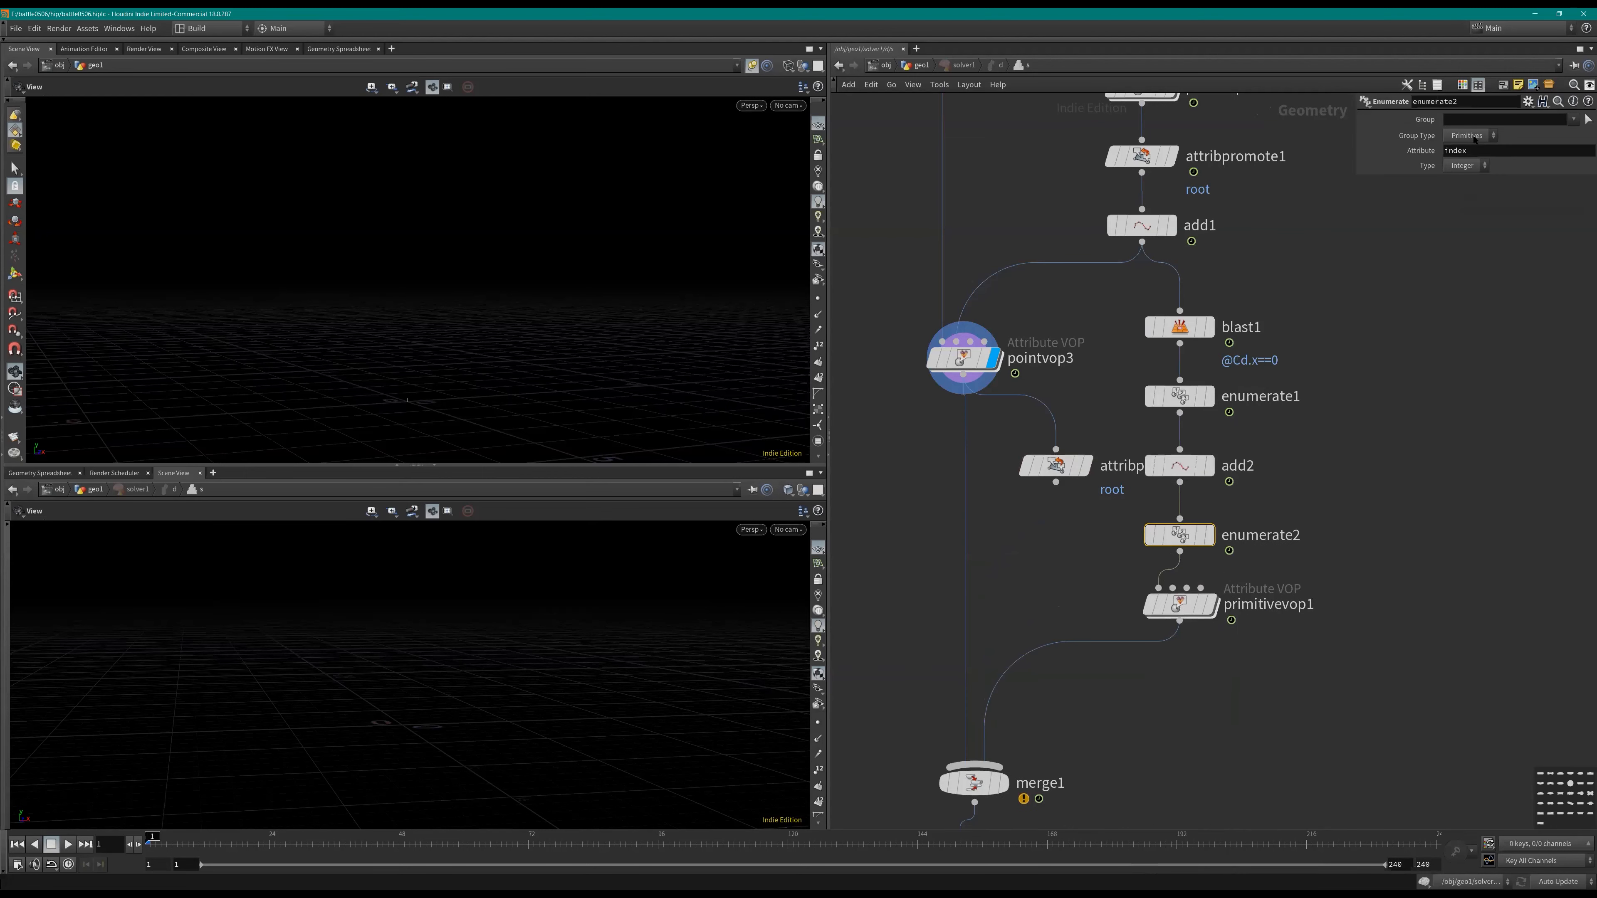
double_click(1470, 153)
type("root")
key("Return")
Step: Connect attribpromote2's output to primitivevop1's second input and display primitivevop1
left_click_drag(1055, 482, 1218, 637)
left_click(1209, 630)
Step: Step forward through the frames and play the simulation to examine the new branch curves at primitivevop1
key("Right")
key("Right")
key("Right")
key("Right")
key("Right")
key("Right")
key("Right")
key("Right")
key("Right")
middle_click_drag(958, 570, 1007, 496)
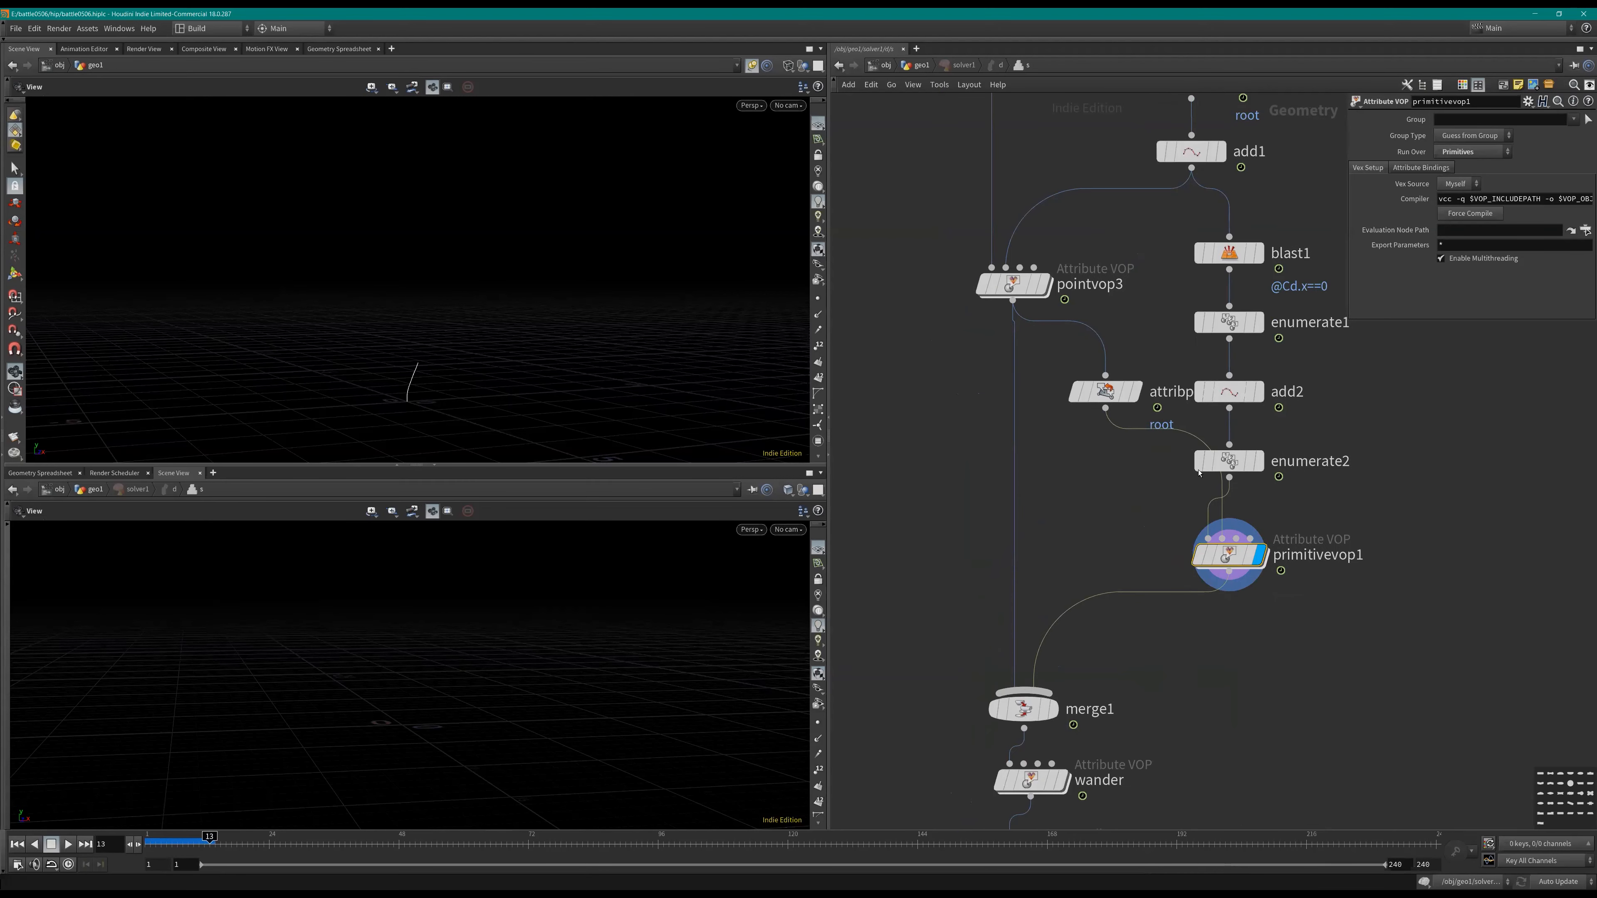
key("Right")
key("Right")
key("Right")
key("Right")
key("Right")
key("Right")
key("Right")
key("Up")
key("Up")
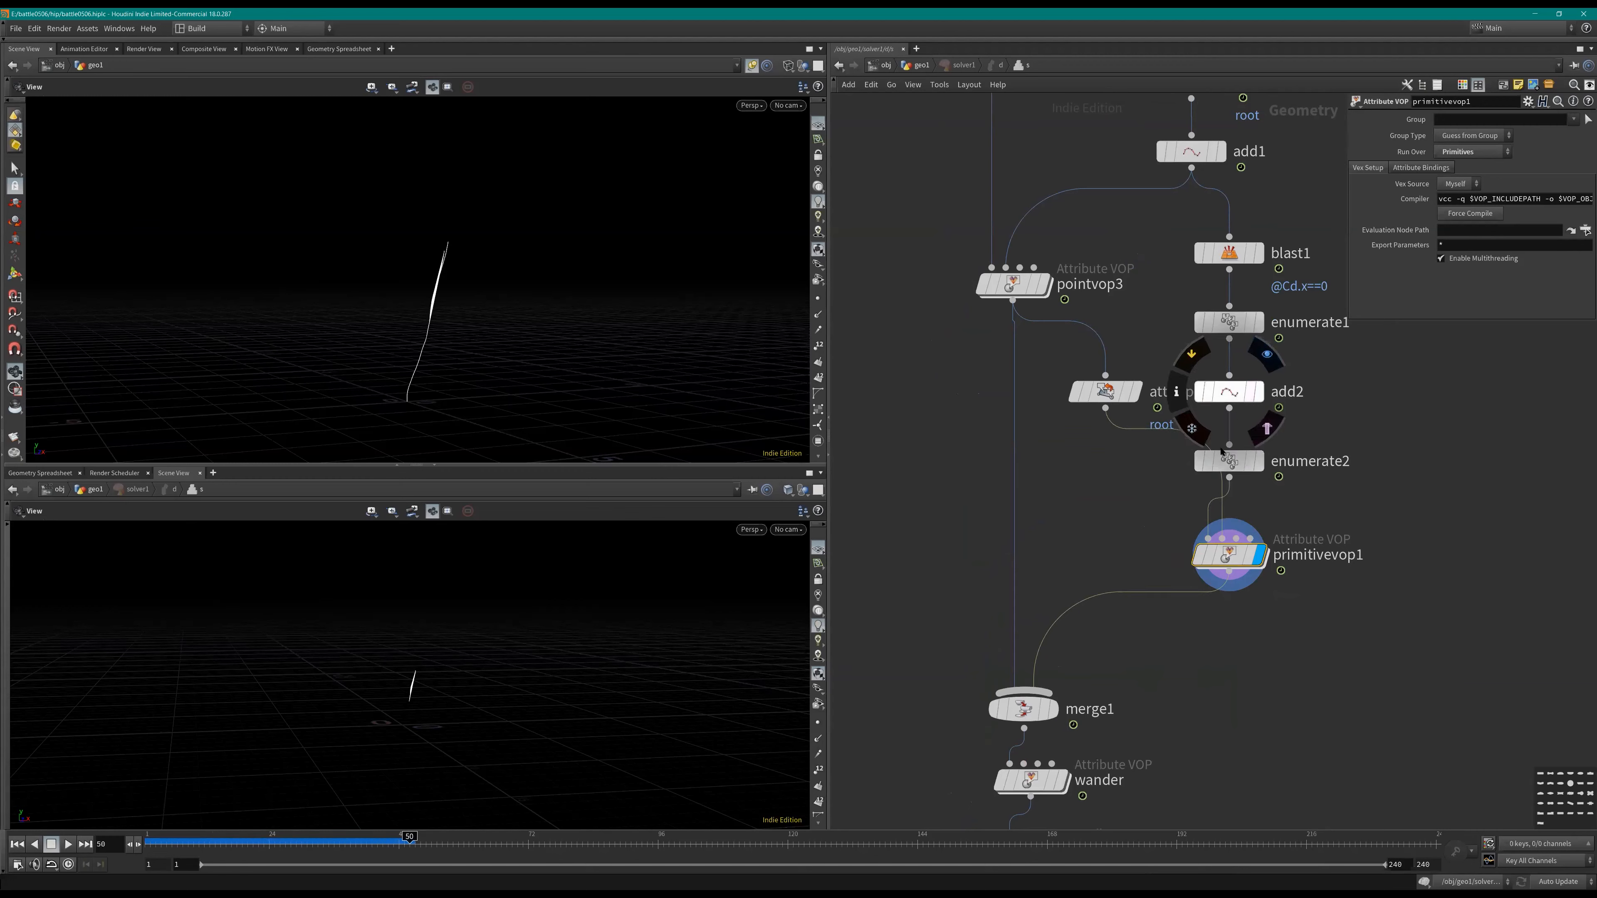
Step: Bypass merge1 and replay the simulation from the first frame to examine the branch curves without merged growth
key("Left")
key("Left")
key("space+g")
left_click_drag(471, 696, 437, 733)
mouse_move(1020, 705)
left_click(982, 671)
middle_click_drag(981, 670, 977, 655)
key("ctrl+Up")
key("Up")
key("Up")
left_click_drag(466, 711, 469, 673)
right_click_drag(388, 682, 478, 624)
left_click_drag(478, 624, 442, 653)
middle_click_drag(1104, 459, 1082, 599)
scroll(1082, 599, "down", 2)
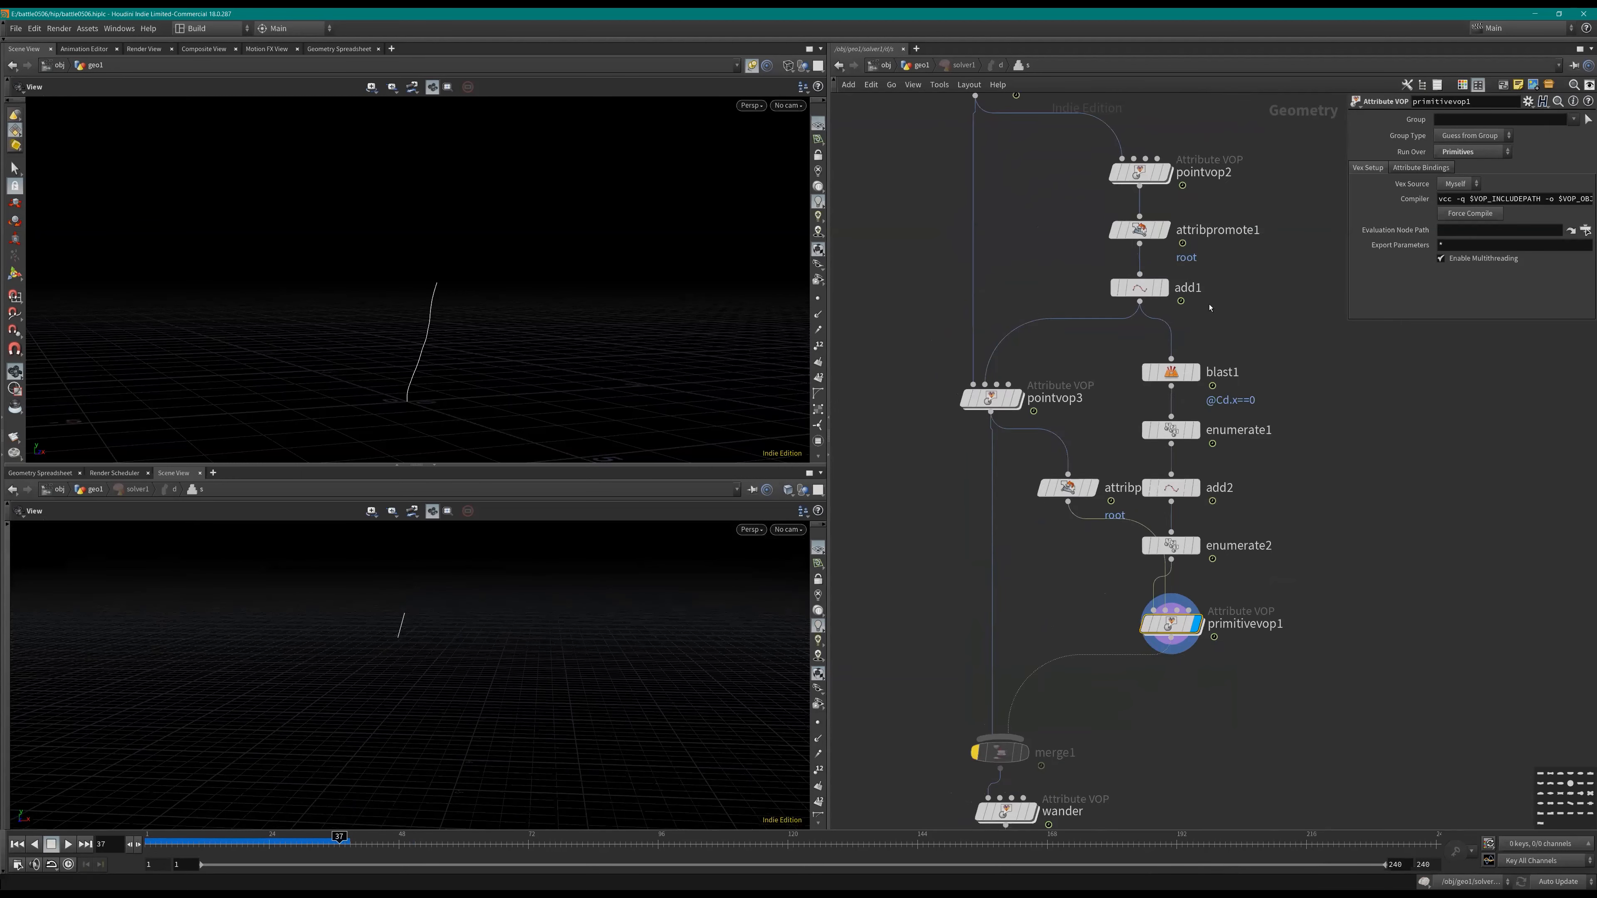
Step: Open pointvop2 and review its random point selection network, returning to the solver network
double_click(1127, 242)
scroll(1013, 464, "up", 1)
middle_click_drag(1249, 497, 1509, 551)
scroll(1182, 506, "down", 1)
scroll(1409, 428, "up", 1)
middle_click_drag(1409, 428, 1262, 509)
scroll(1262, 509, "down", 1)
left_click_drag(1309, 407, 1130, 343, "alt")
scroll(1108, 353, "up", 1)
left_click_drag(943, 321, 881, 282)
left_click_drag(1132, 347, 1020, 544)
scroll(1113, 616, "down", 1)
key("u")
middle_click_drag(1353, 637, 1216, 613)
Step: Replay the simulation and examine the new curve at primitivevop1 alongside the solver's branching nodes
key("ctrl+Up")
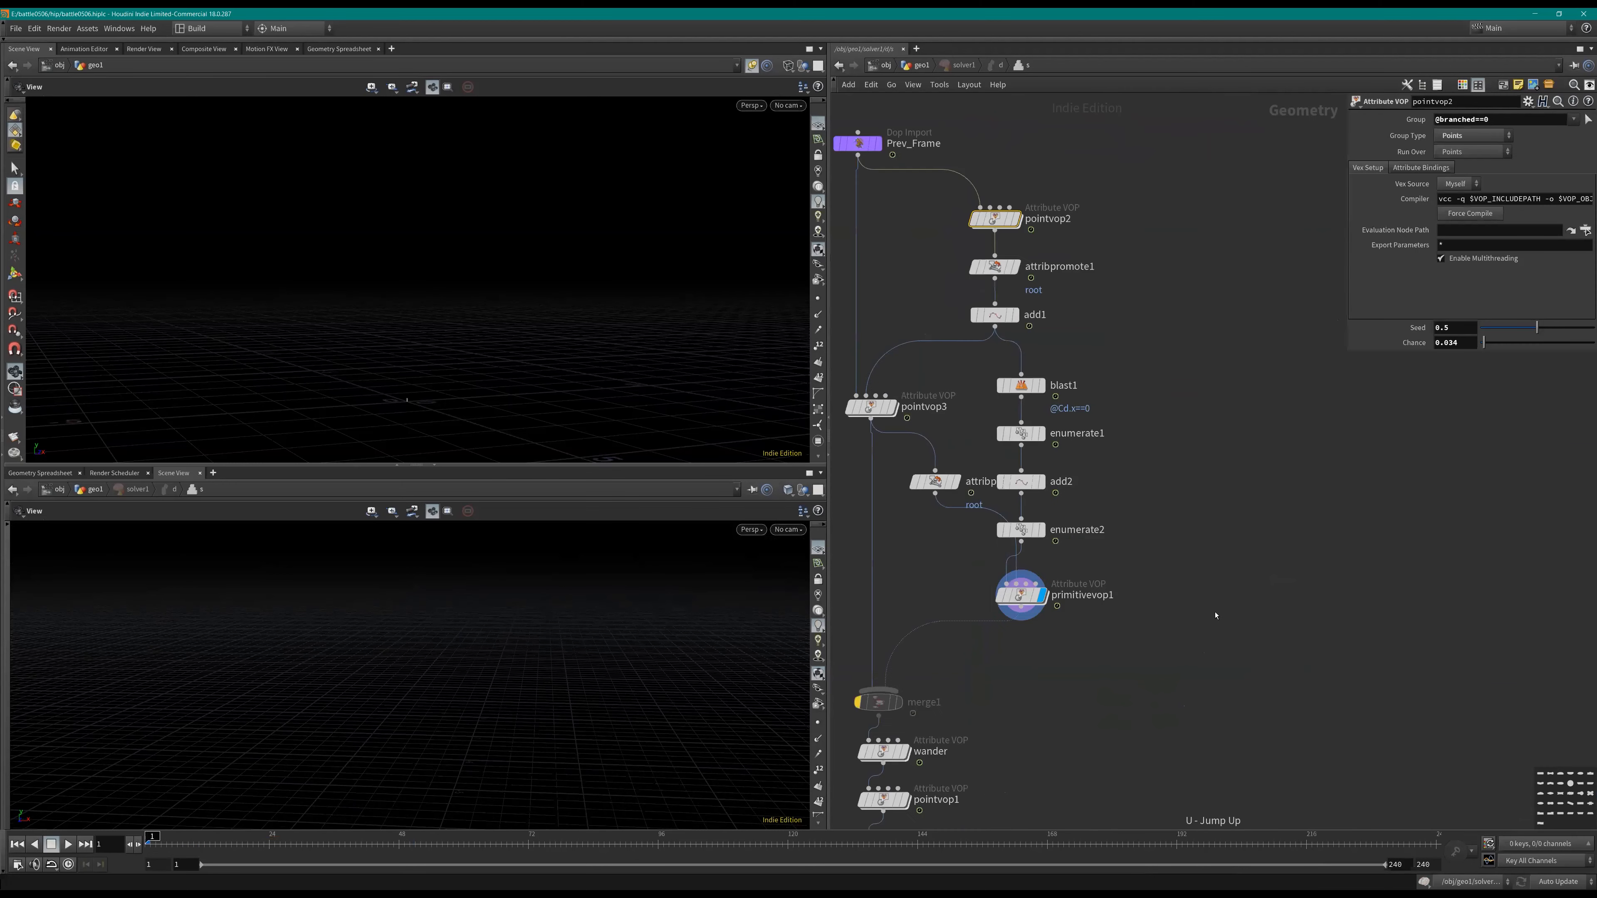
middle_click_drag(1103, 609, 1201, 596)
key("Up")
key("Up")
right_click_drag(314, 707, 485, 649)
middle_click_drag(528, 684, 545, 649)
right_click_drag(546, 649, 622, 630)
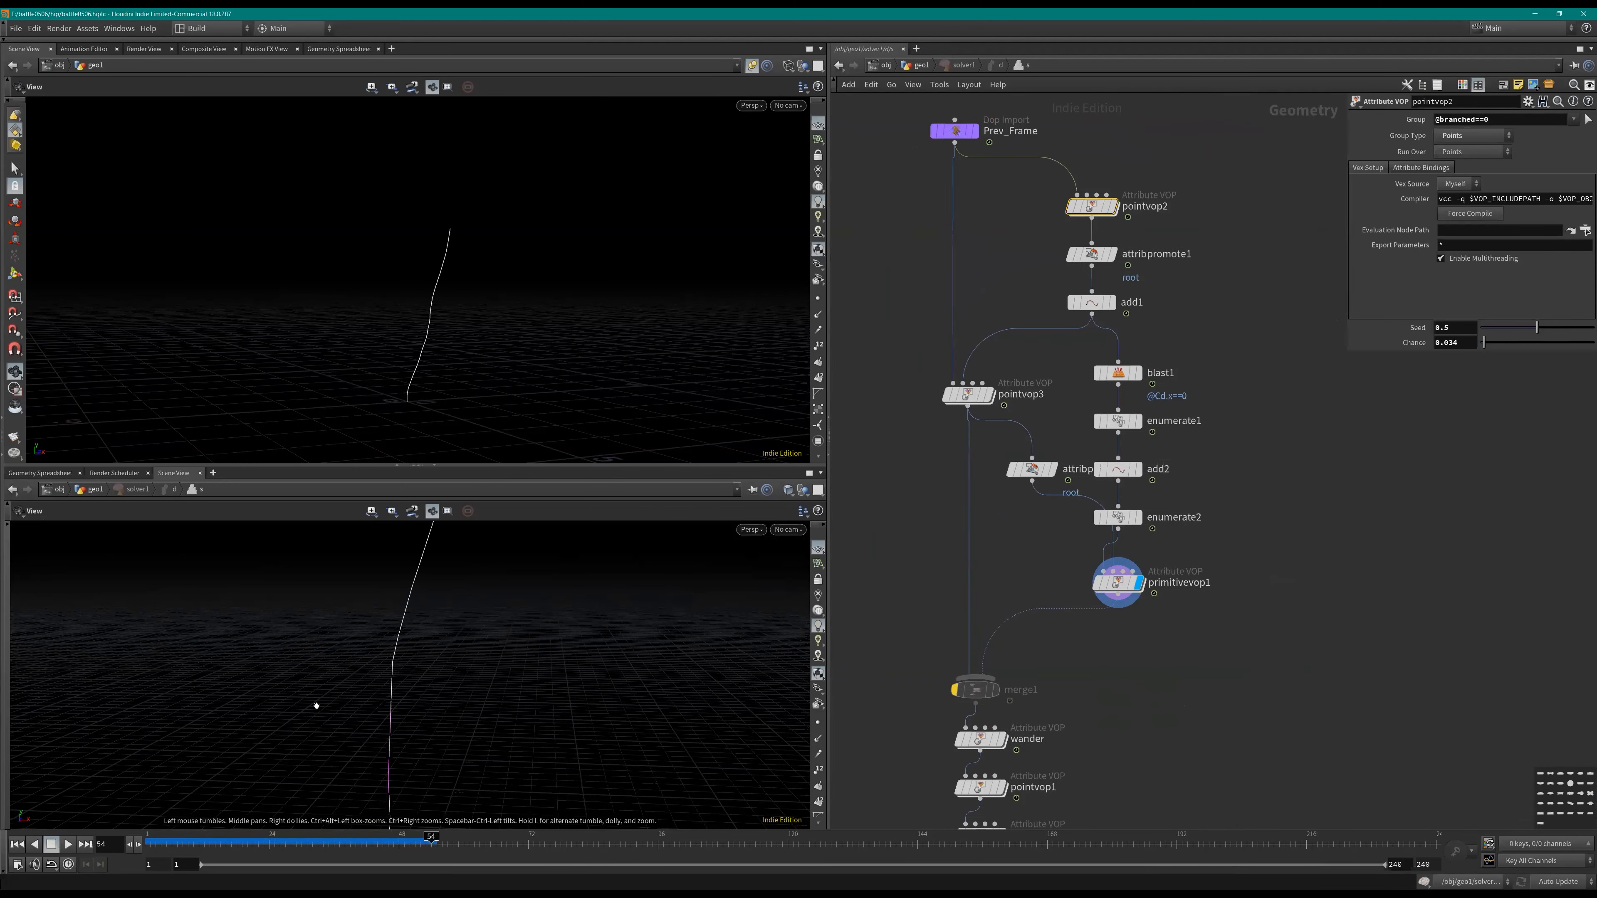
scroll(1148, 642, "up", 1)
middle_click_drag(1165, 572, 1191, 588)
scroll(1190, 588, "up", 1)
middle_click_drag(1267, 515, 1262, 557)
scroll(1263, 557, "down", 1)
middle_click_drag(1221, 287, 1204, 361)
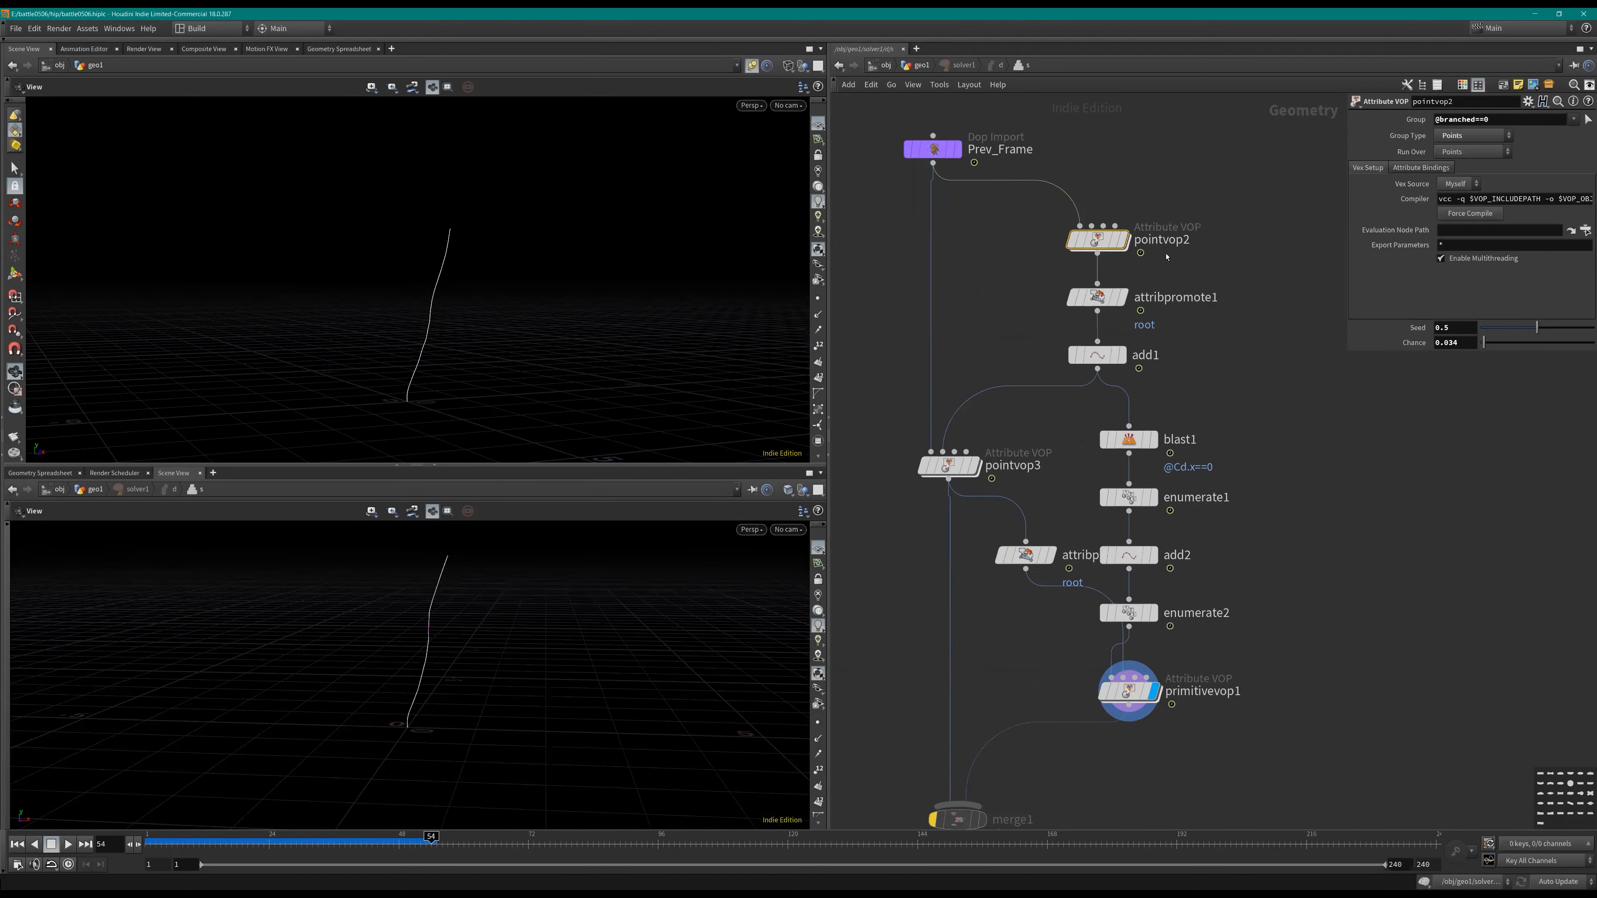
middle_click_drag(1167, 257, 1182, 324)
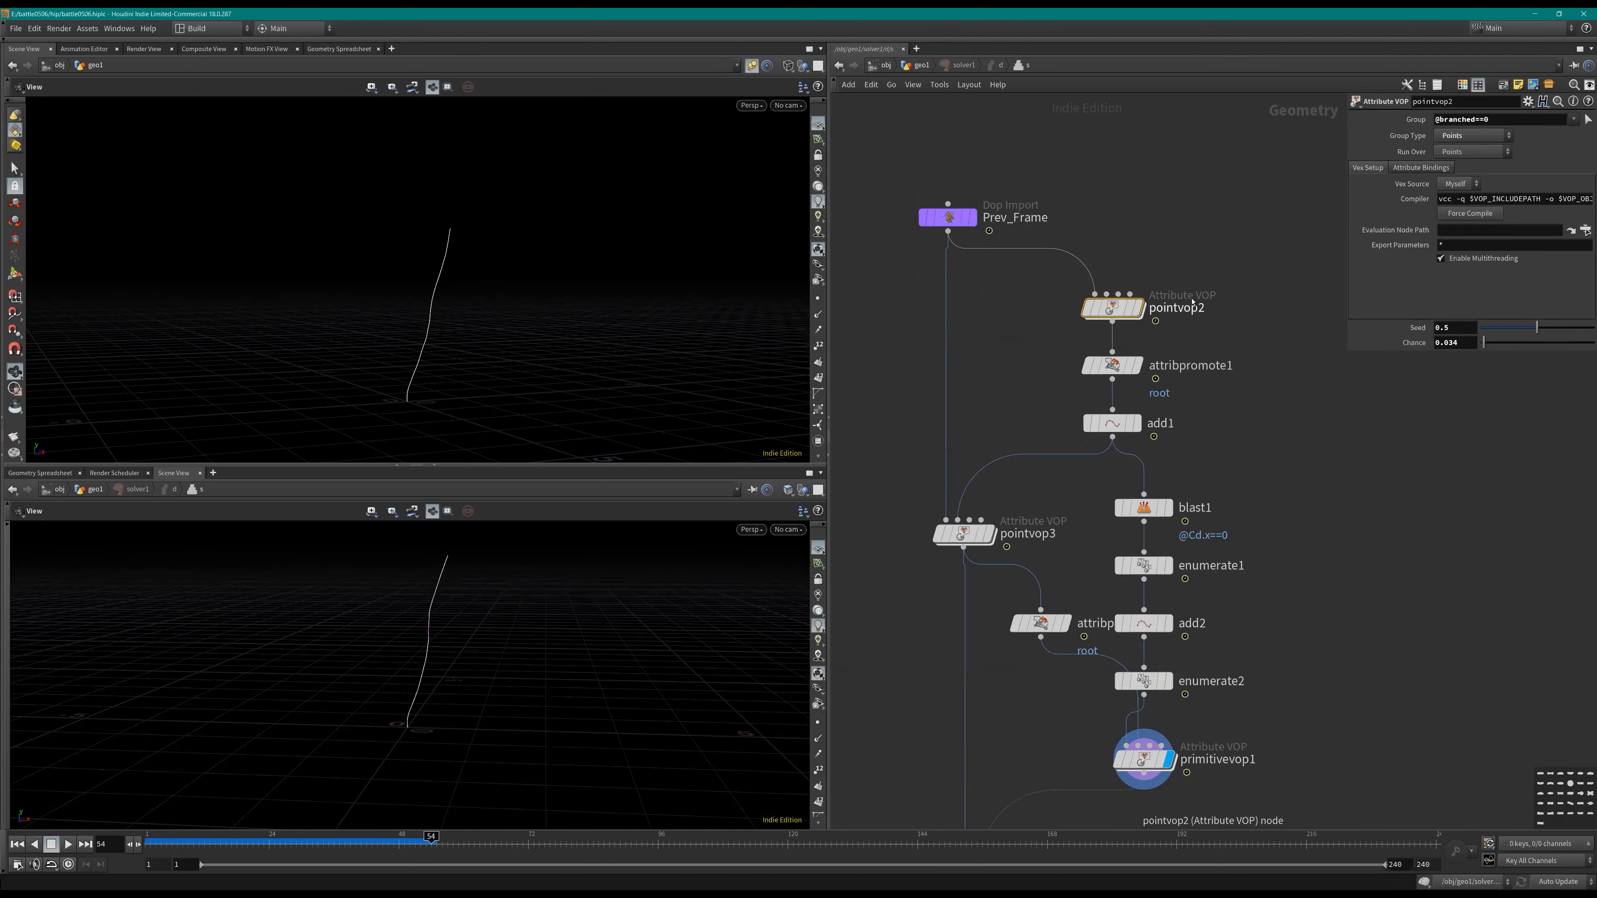
Step: Insert a blue Color node into the wire between Prev_Frame and pointvop2
key("Tab")
type("color")
key("Return")
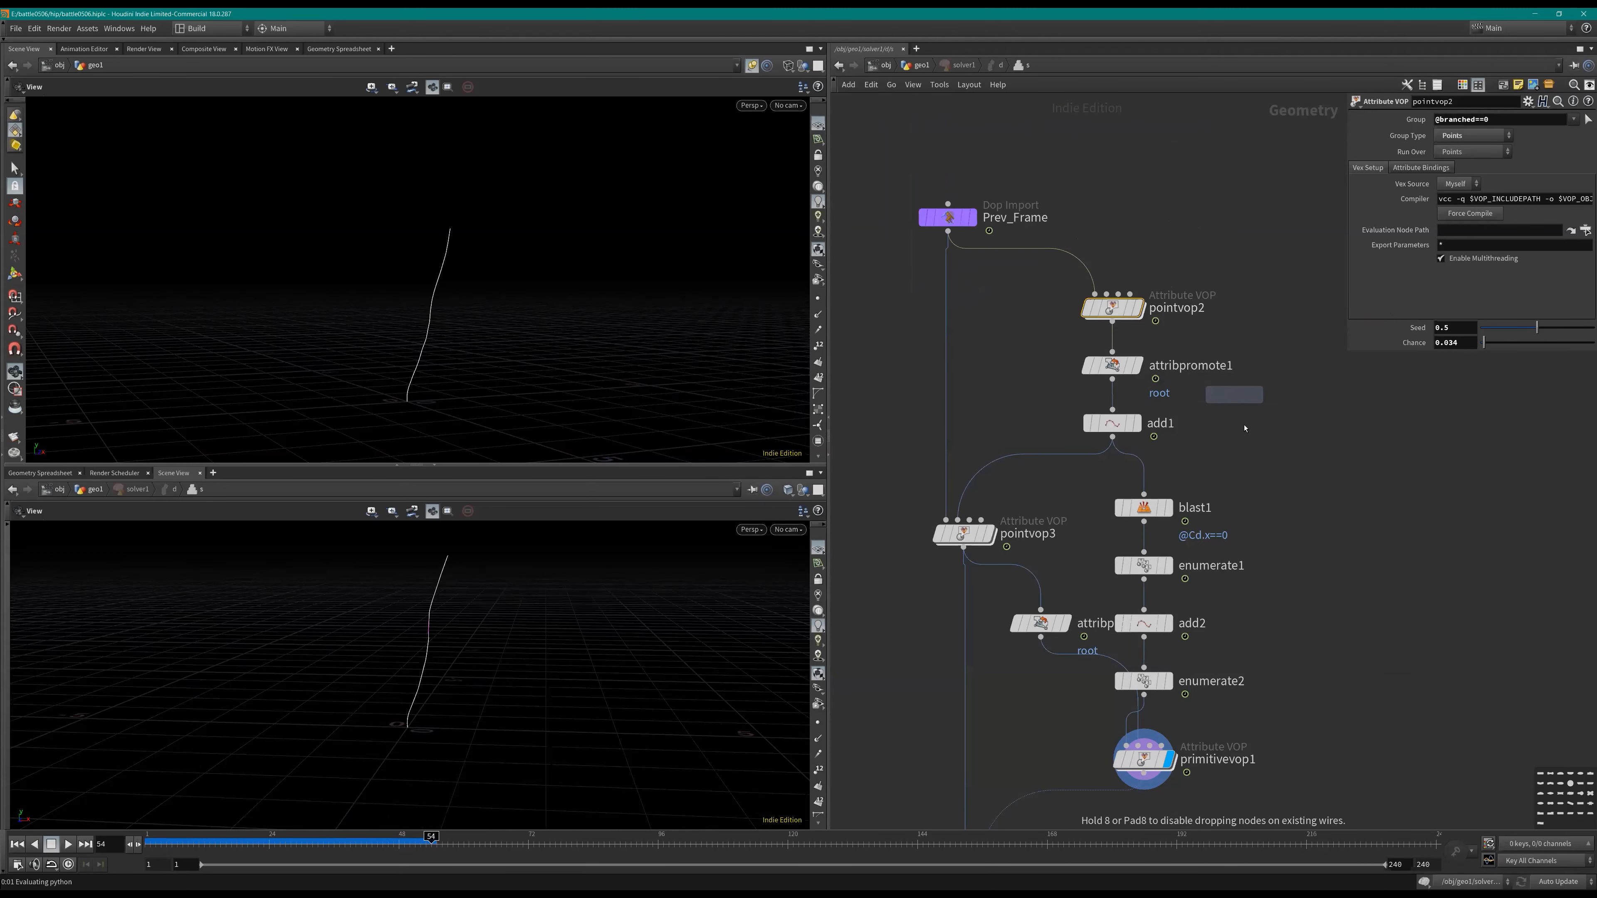
middle_click_drag(1213, 417, 1203, 321)
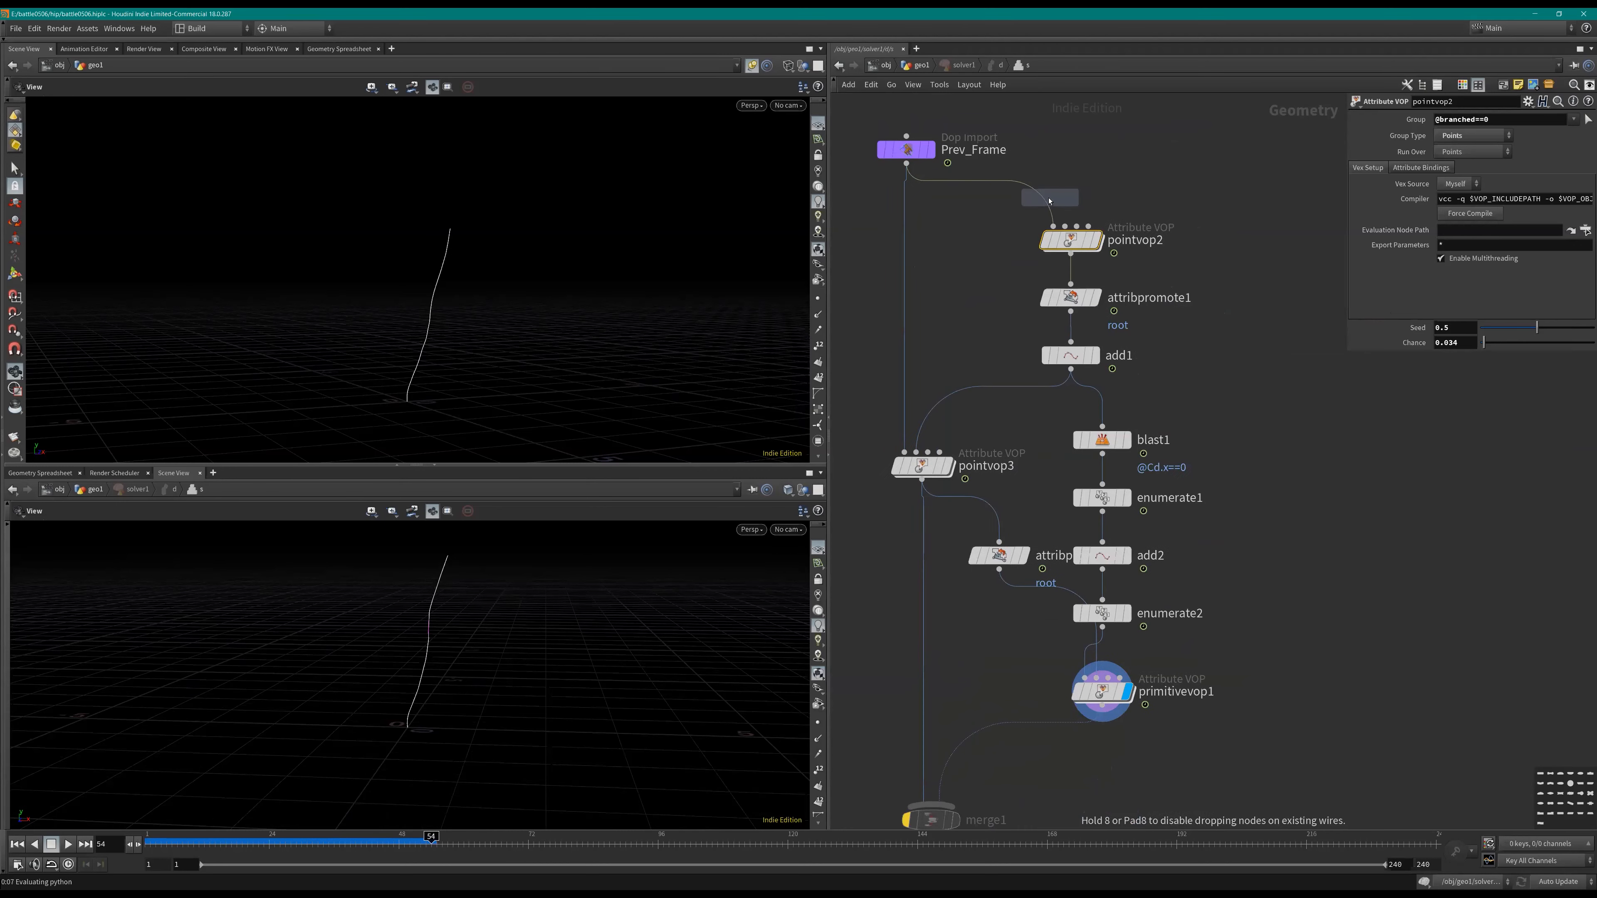
left_click(1050, 201)
middle_click_drag(1360, 497, 1324, 361)
Step: Replay the simulation and display add2 to examine where the branch curves are created
key("ctrl+Up")
key("Up")
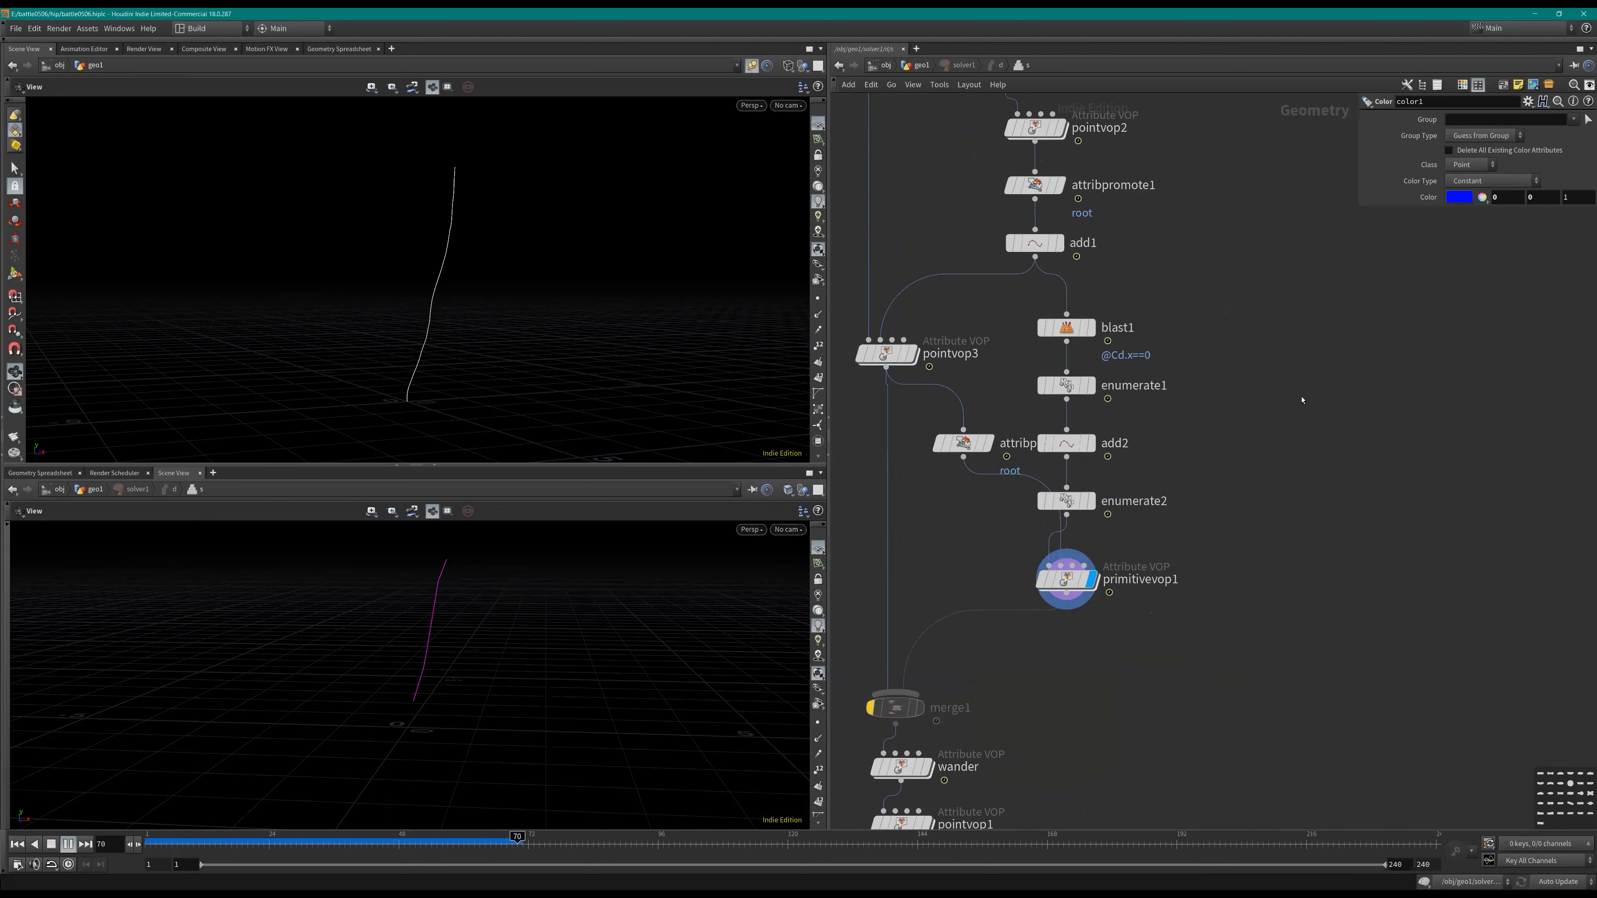
left_click(1092, 444)
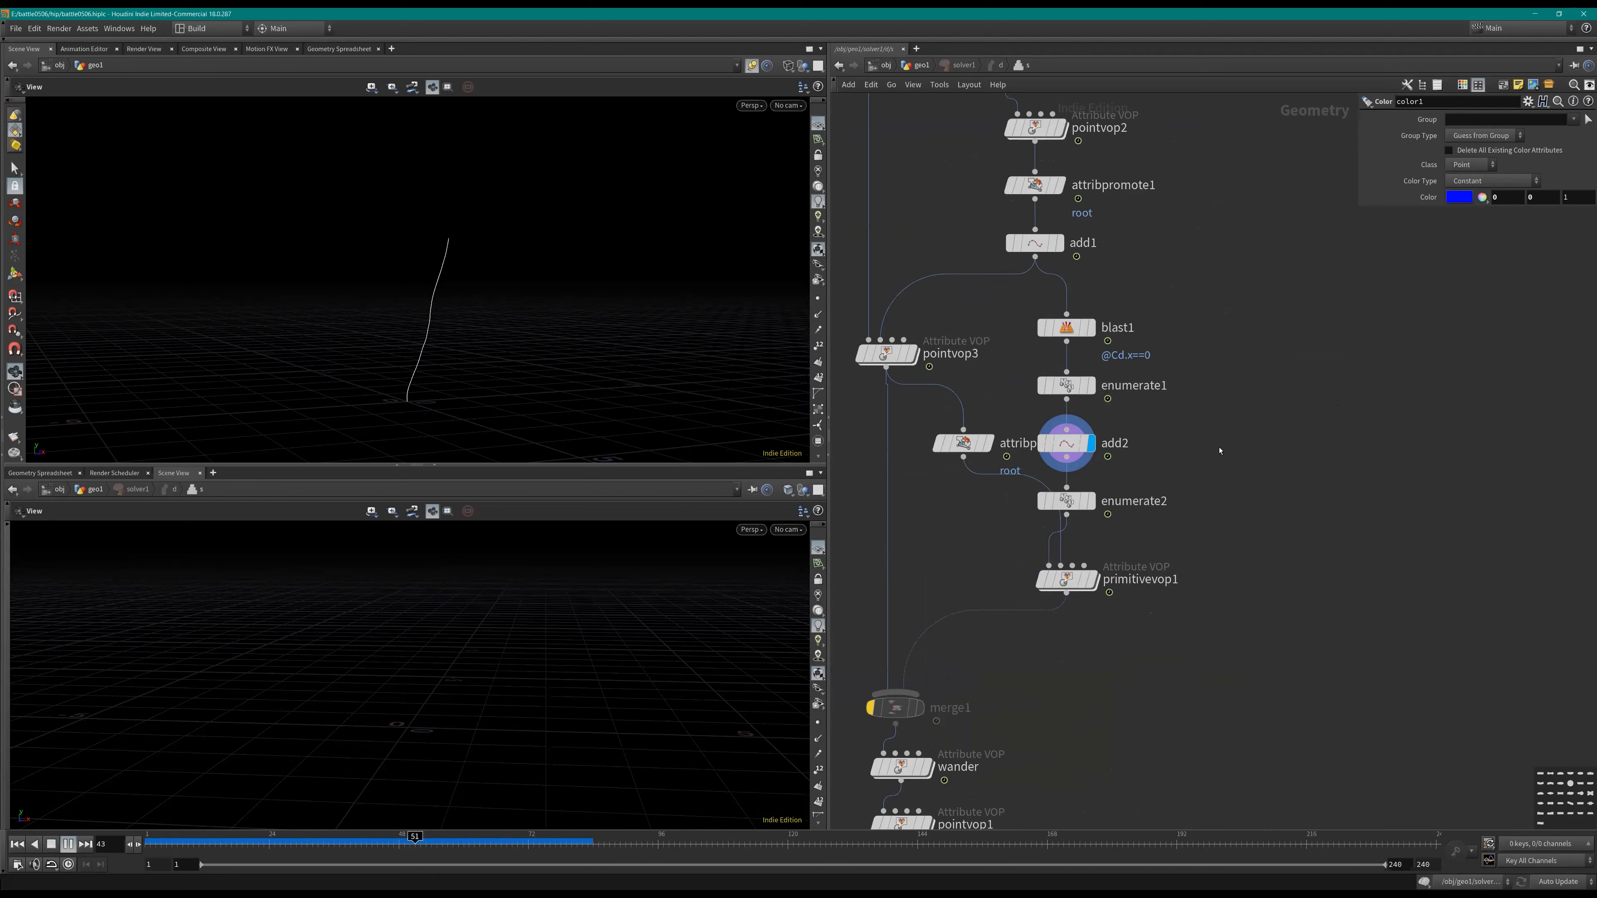
key("Up")
left_click(1115, 443)
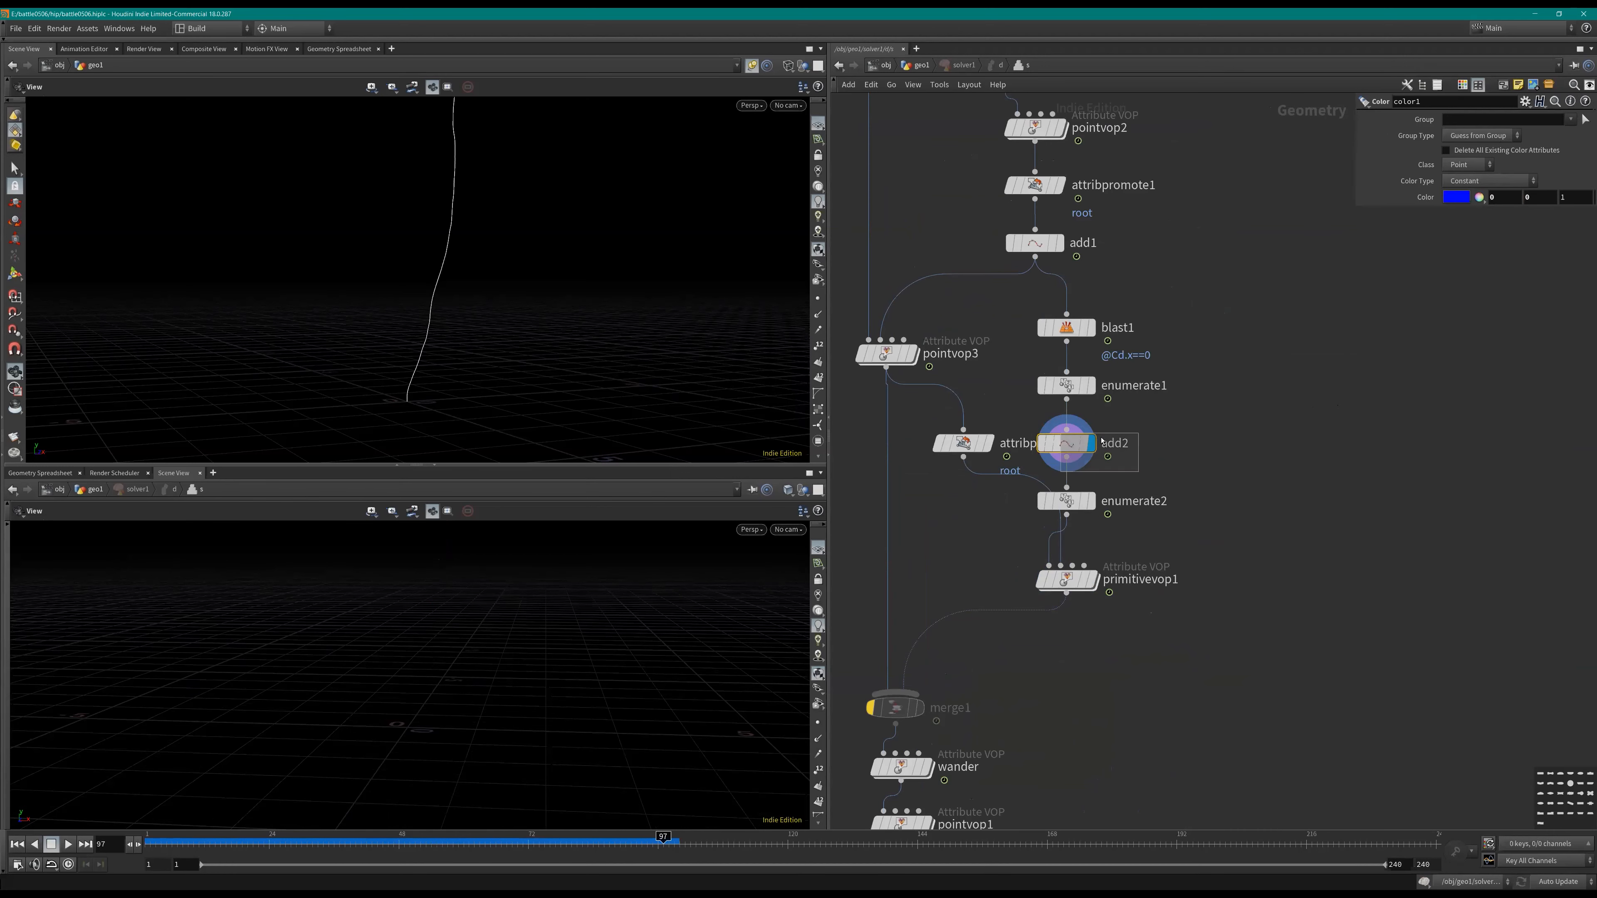
Step: Insert another Add node between enumerate2 and primitivevop1, display it, and set its polygons to By Group
left_click(1380, 121)
left_click(1450, 134)
left_click_drag(1071, 448, 1094, 472, "alt")
left_click(1405, 119)
left_click(1453, 150)
left_click_drag(1100, 489, 1069, 602)
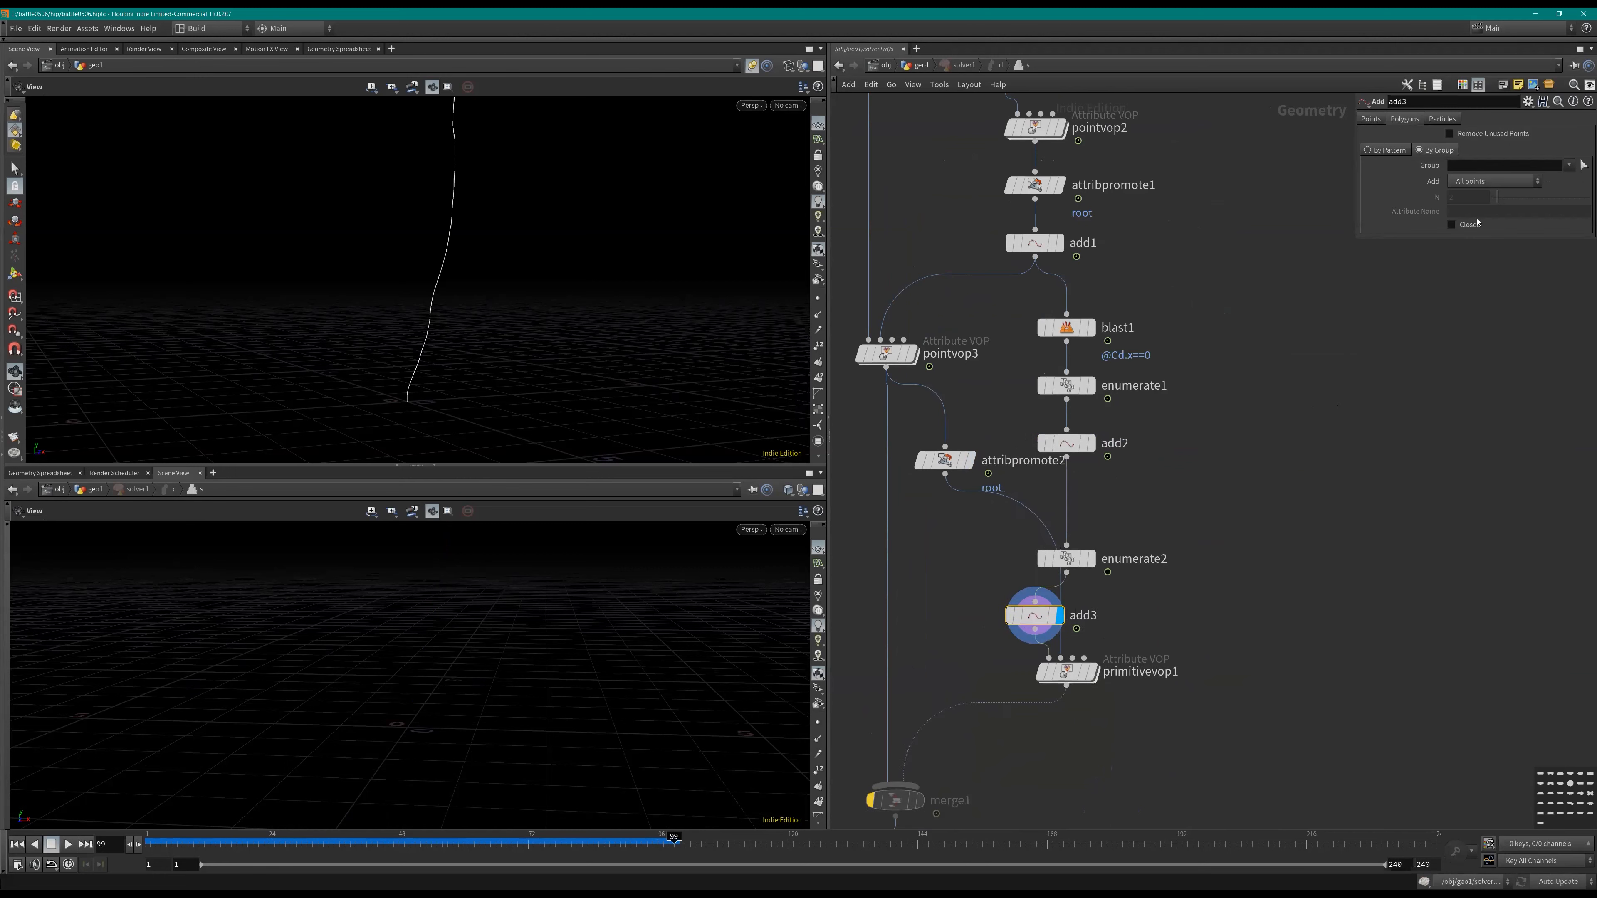
Step: Set add3 to add polygons By Attribute using root, and space out enumerate2 and primitivevop1
left_click(1471, 181)
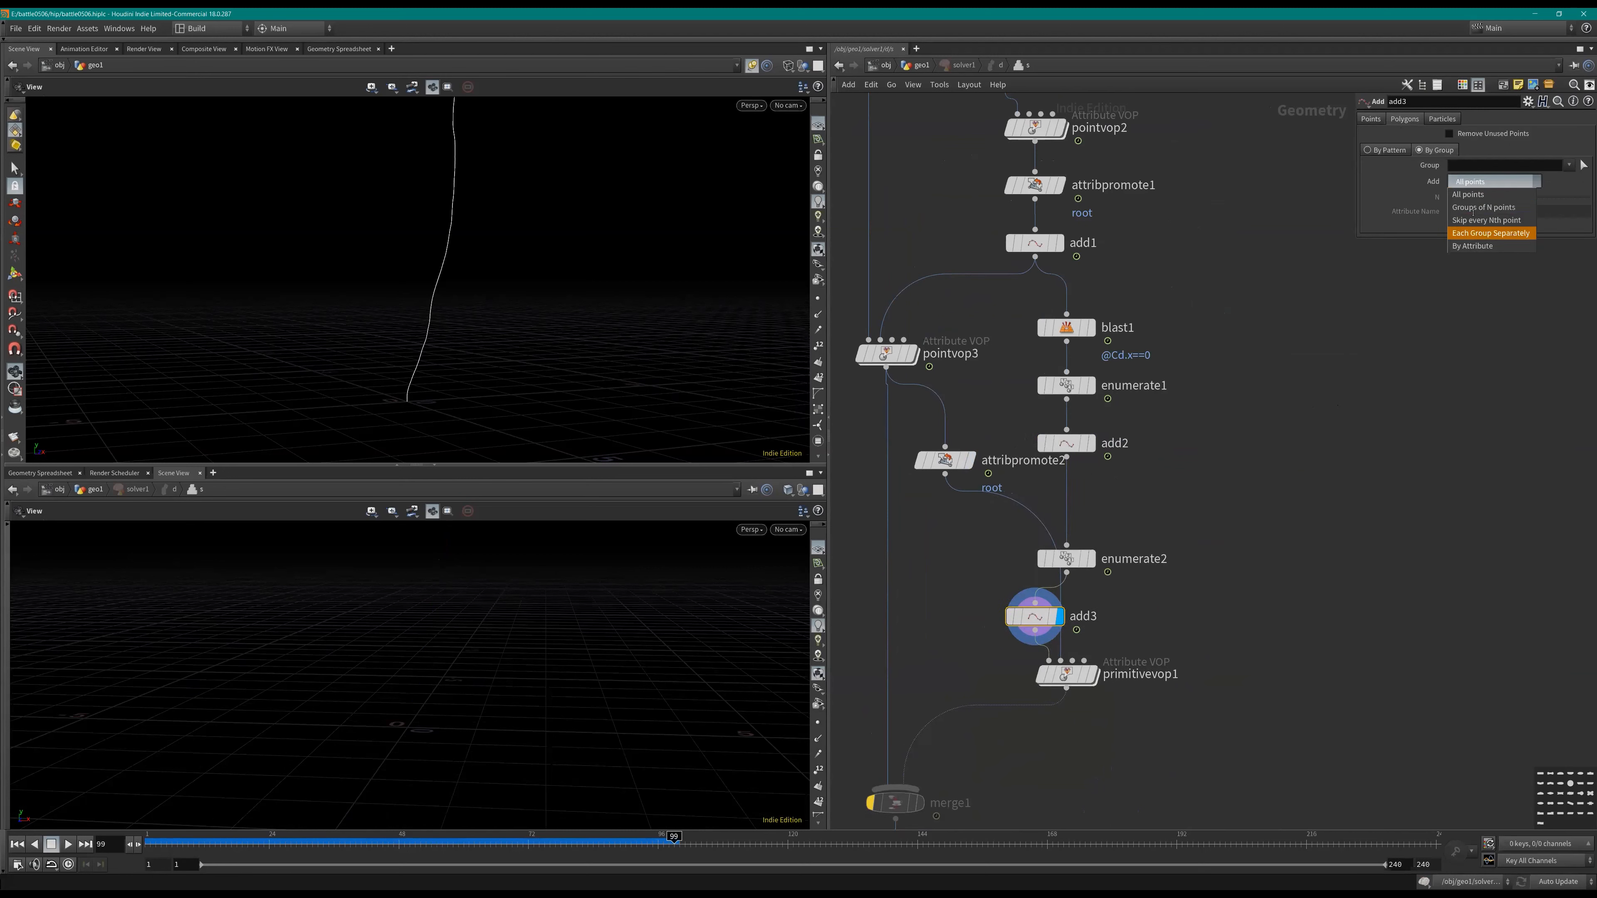
left_click(1473, 246)
left_click(1473, 212)
type("root")
key("Return")
left_click_drag(1063, 559, 1031, 561)
left_click_drag(1070, 674, 1125, 671)
middle_click_drag(1069, 659, 1063, 629)
Step: Compare the geometry information of add3, blast1, enumerate1, add2 and enumerate2
middle_click(1035, 593)
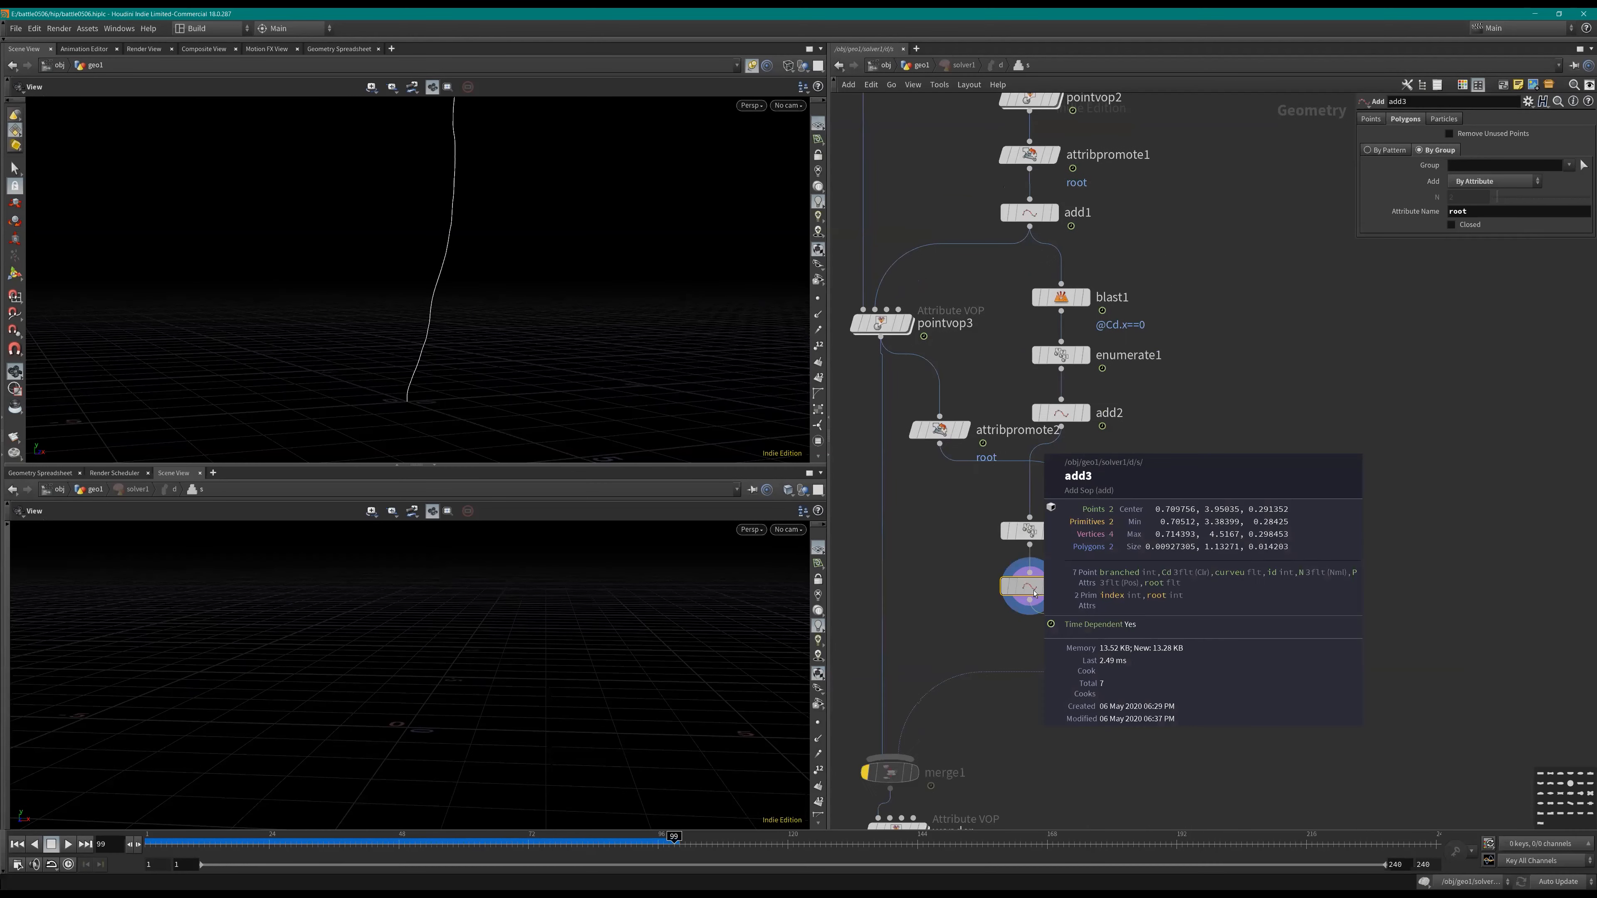
middle_click(1061, 302)
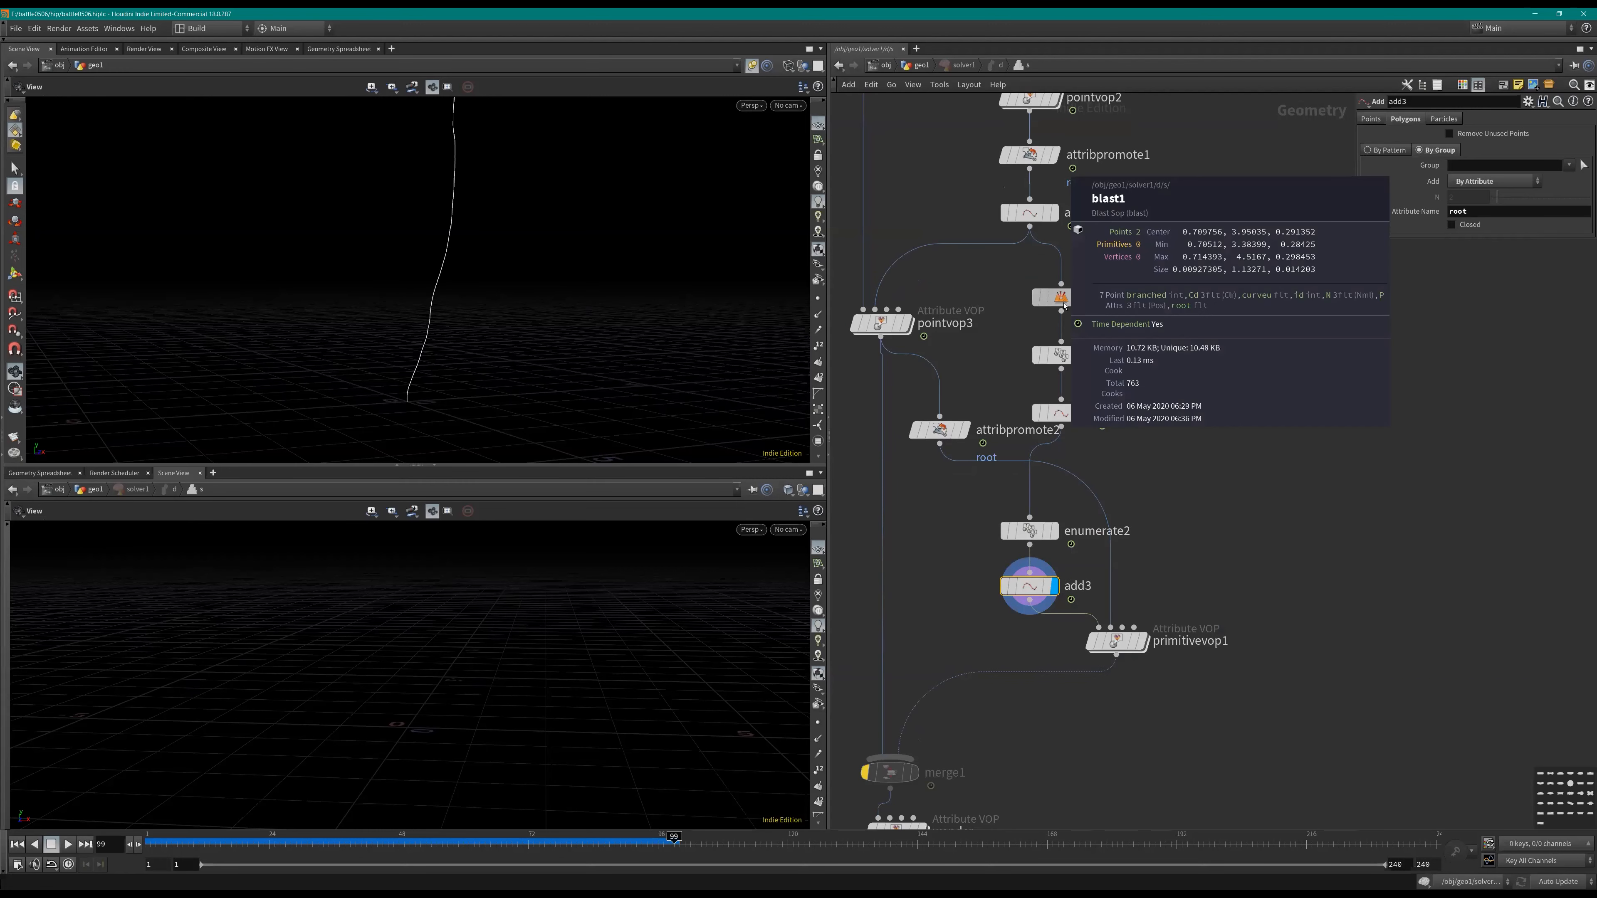
middle_click(1062, 359)
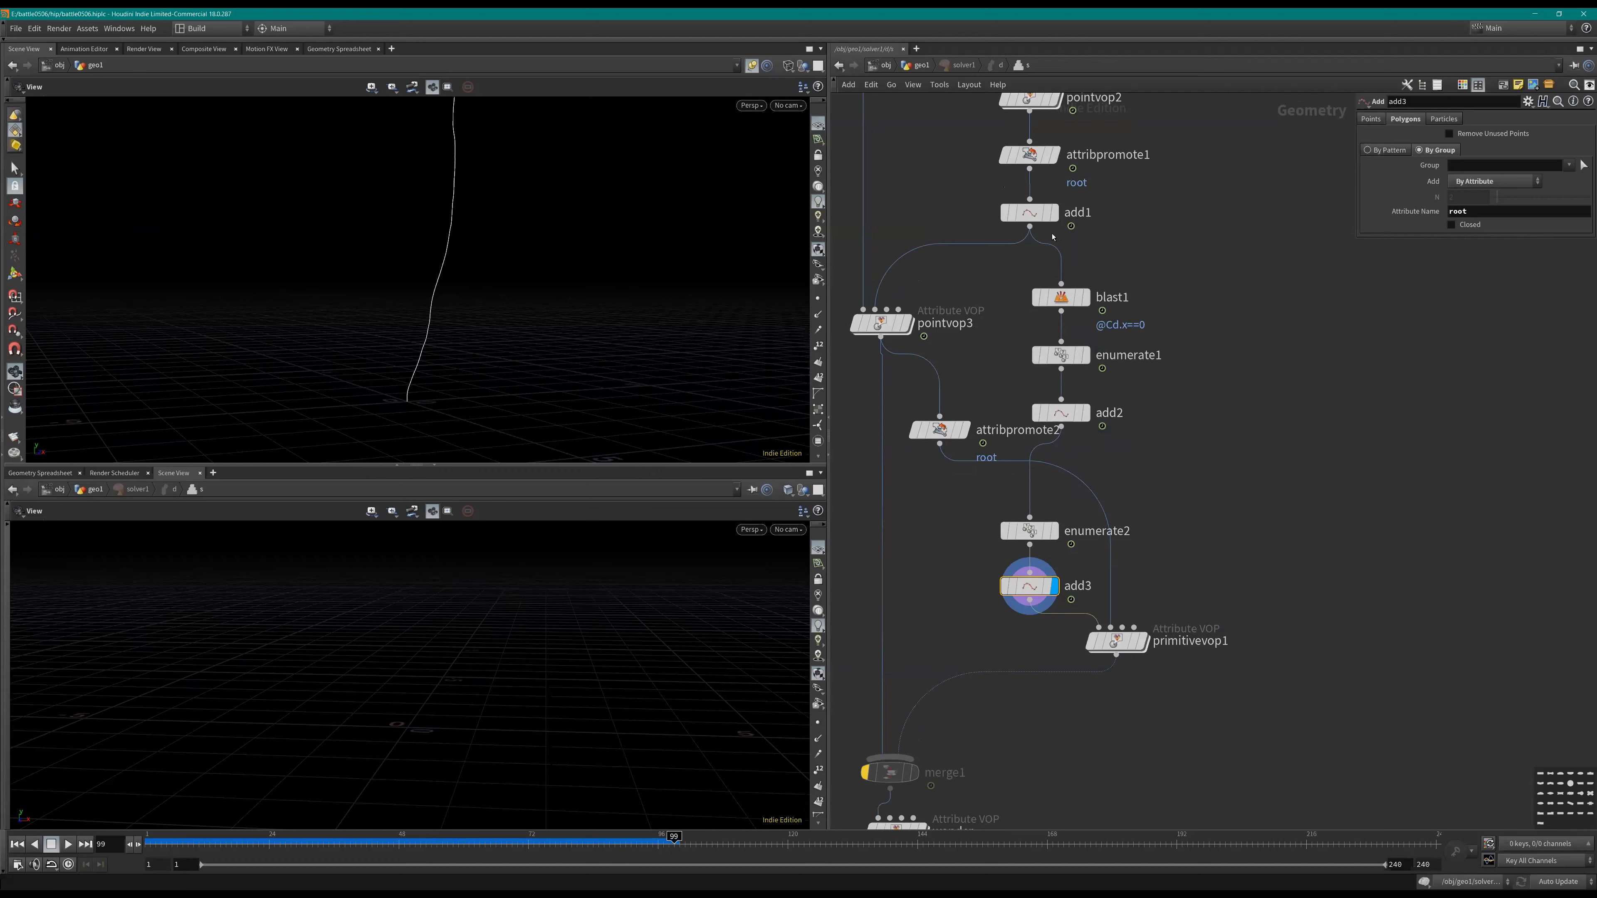
middle_click_drag(1078, 526, 1091, 554)
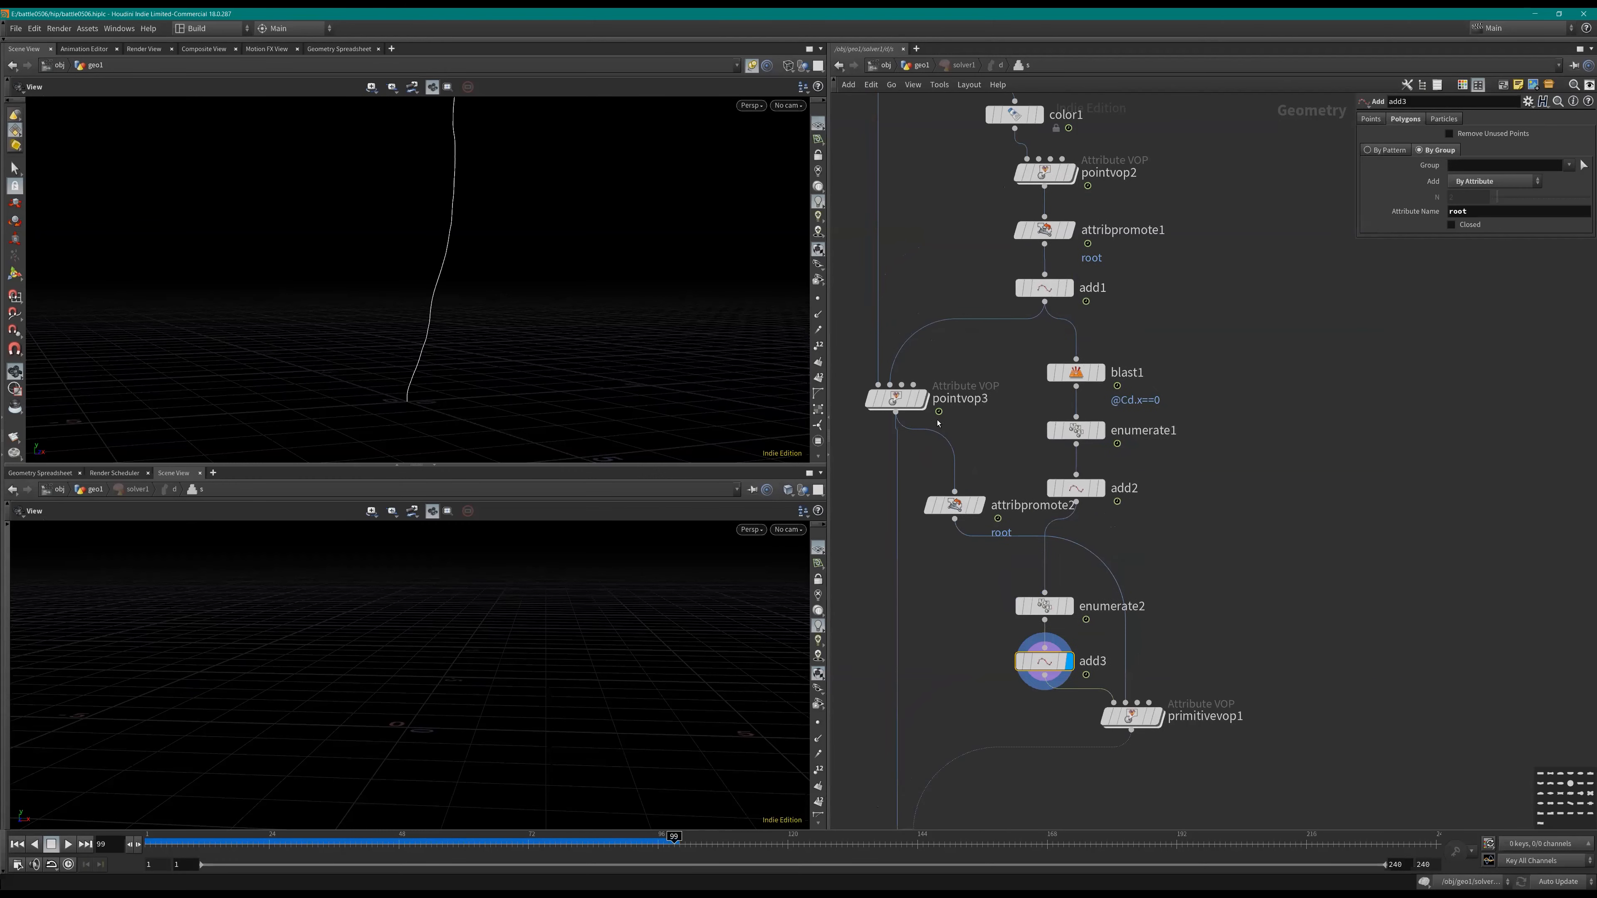
middle_click_drag(939, 421, 921, 335)
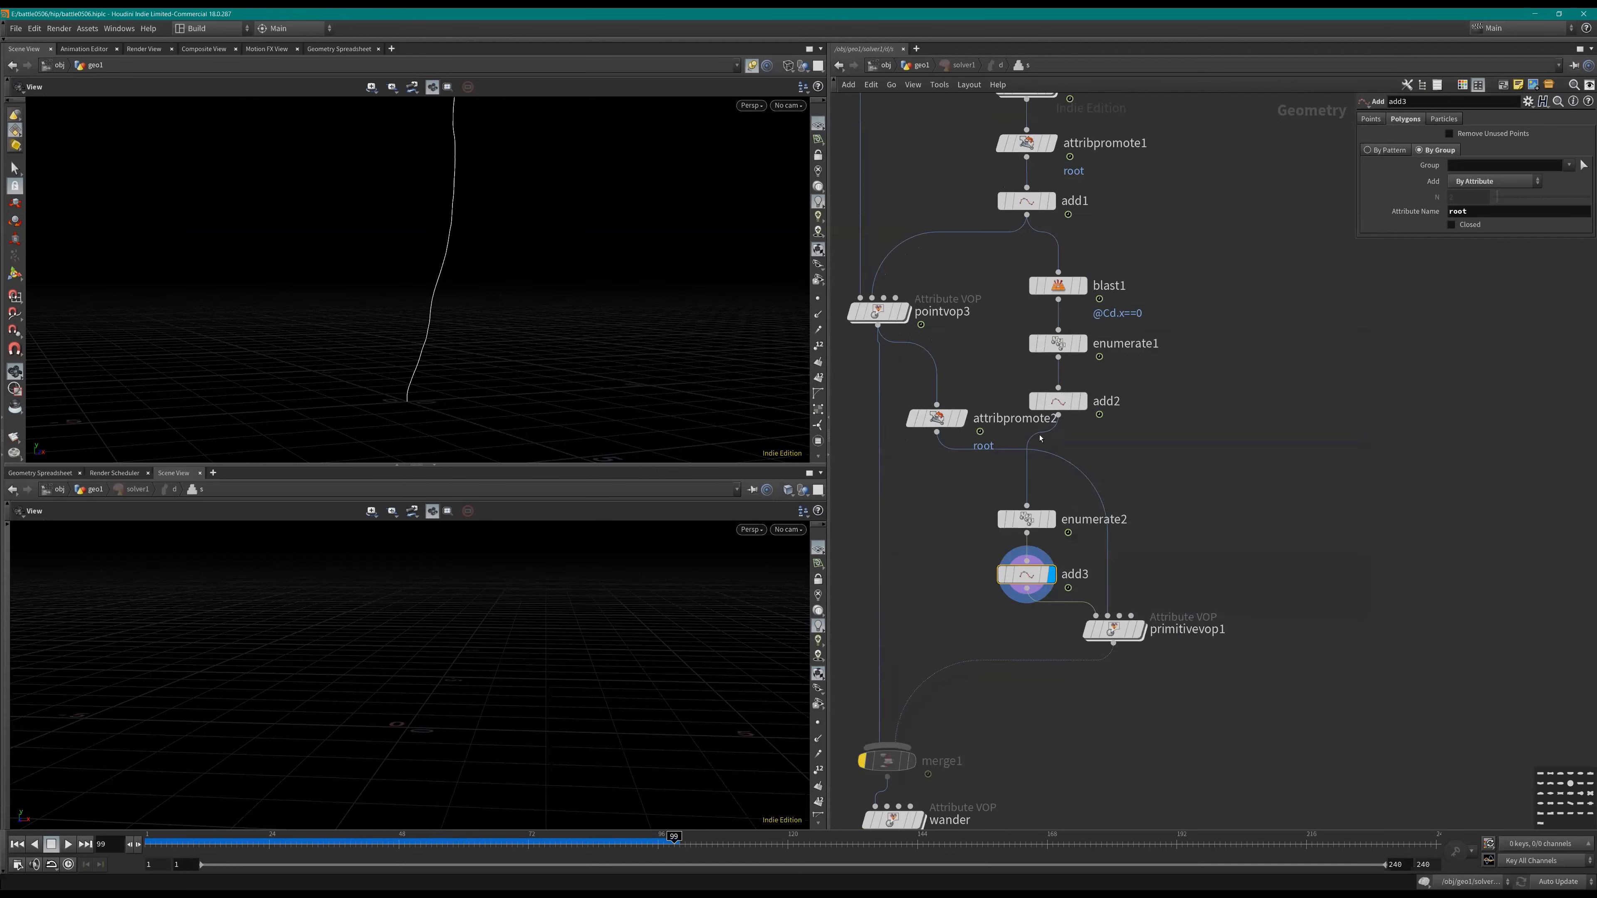
middle_click(1060, 406)
middle_click(1028, 519)
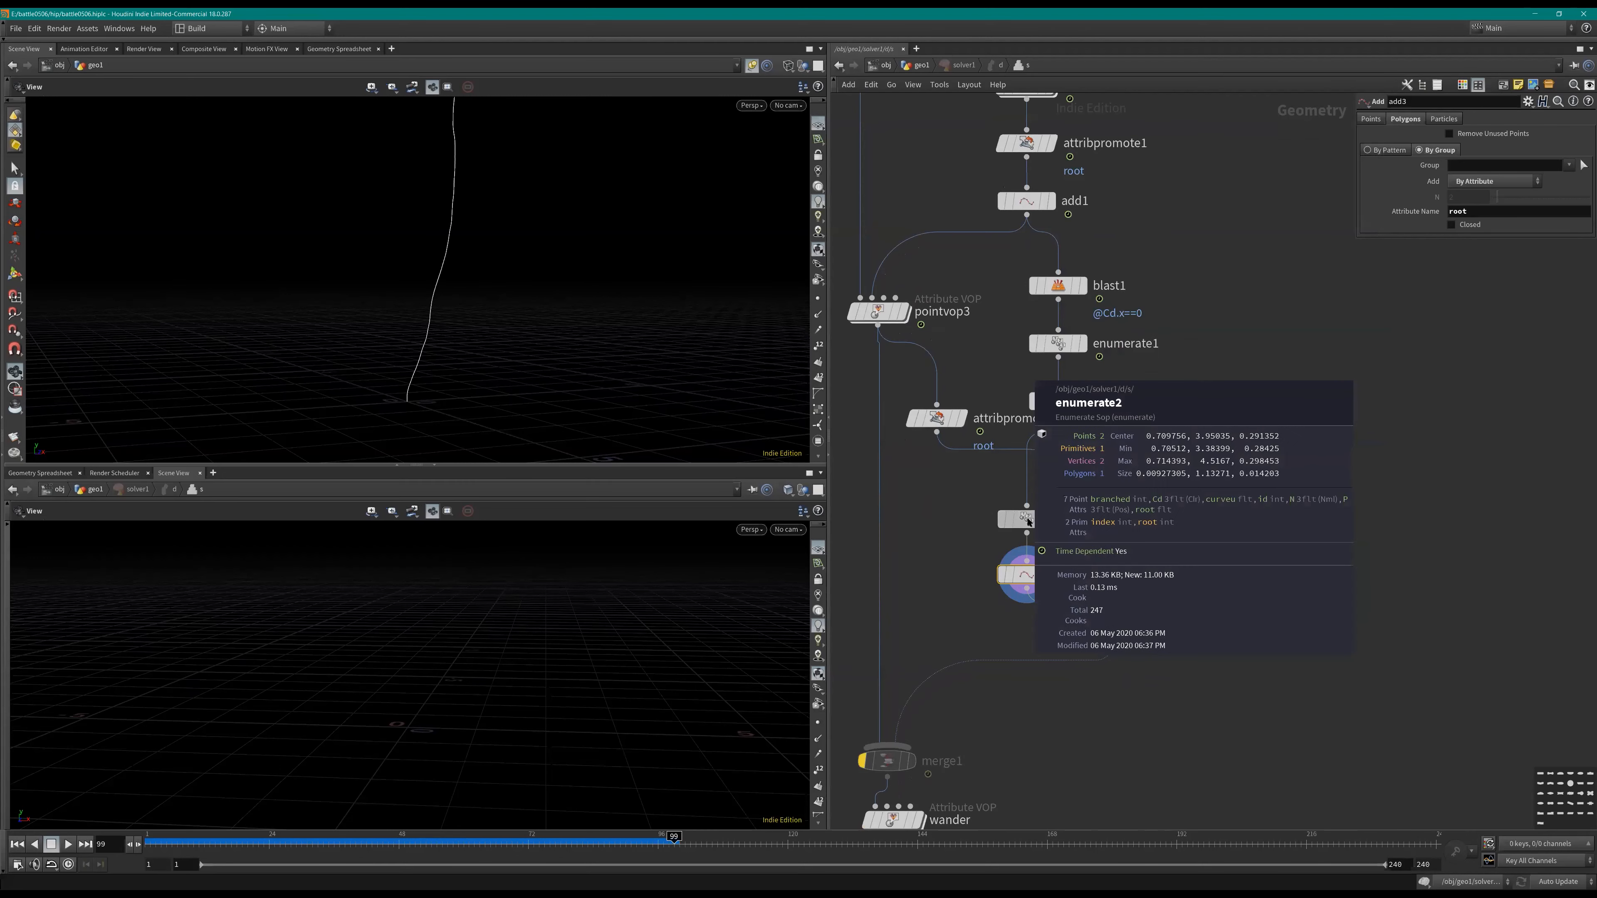
left_click(1029, 521)
middle_click(1032, 525)
Step: Delete enumerate1 from between blast1 and add2 and check enumerate2's attributes
left_click_drag(1130, 340, 1059, 363)
middle_click_drag(1059, 363, 1062, 304)
key("Delete")
middle_click(1032, 461)
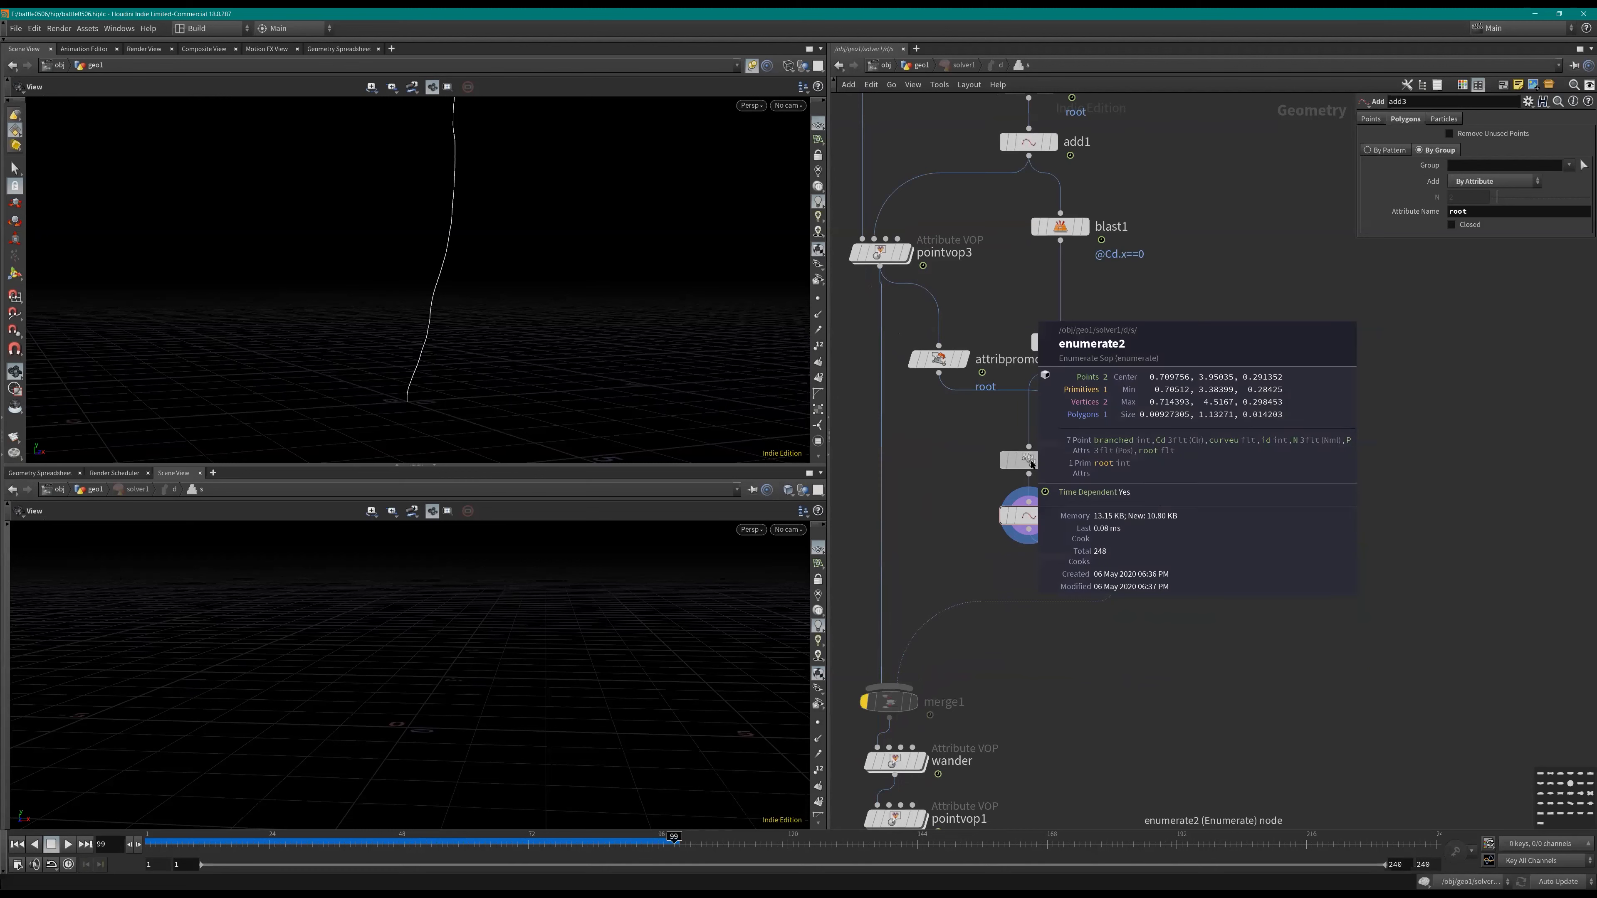
Step: Lay out the branch nodes below blast1 and place add3 between enumerate2 and primitivevop1
left_click_drag(1194, 505, 1031, 217)
key("l")
left_click_drag(1030, 525, 1133, 393)
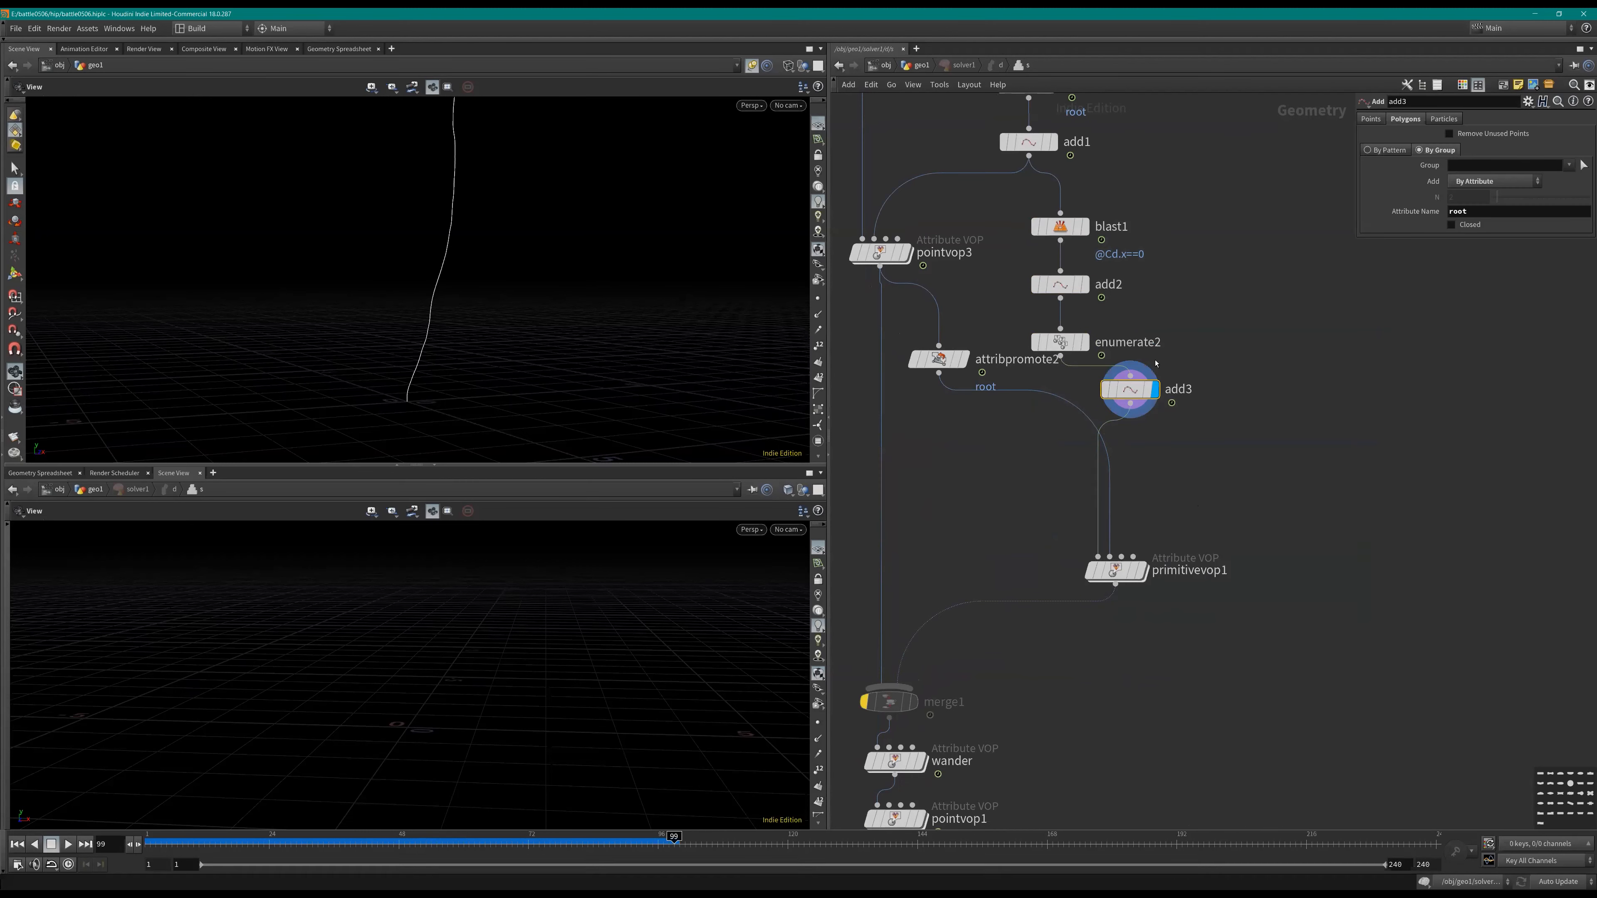
middle_click(1133, 393)
left_click_drag(1133, 398, 1040, 466)
Step: Open primitivevop1 and place a Bind node named root beside the global parameters
left_click(1116, 569)
key("i")
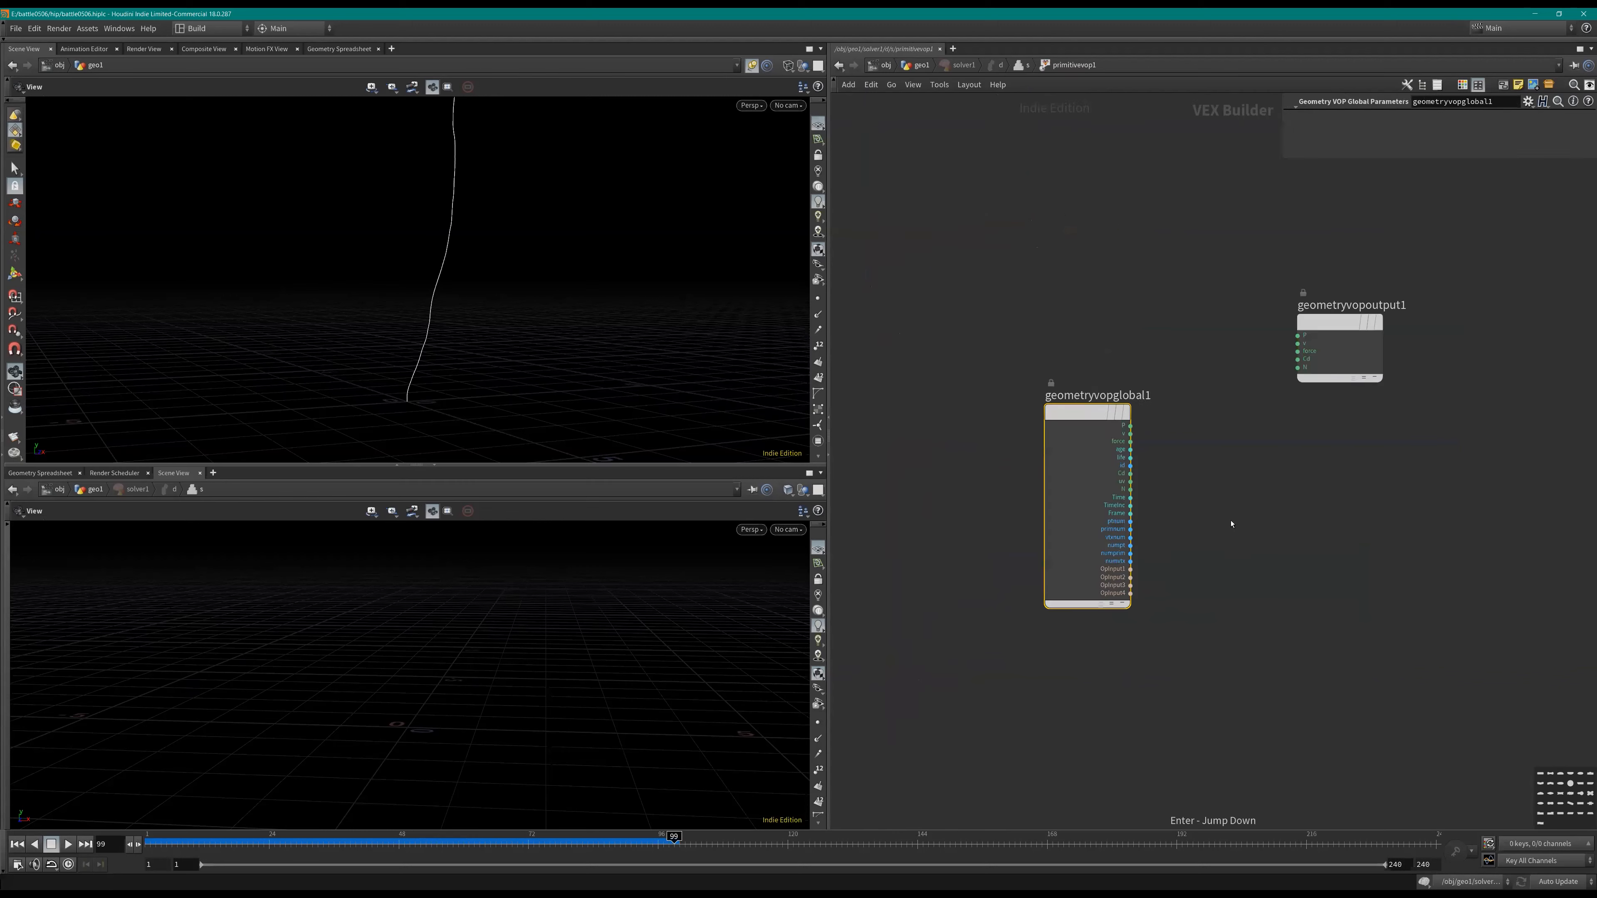
key("Tab")
type("bi")
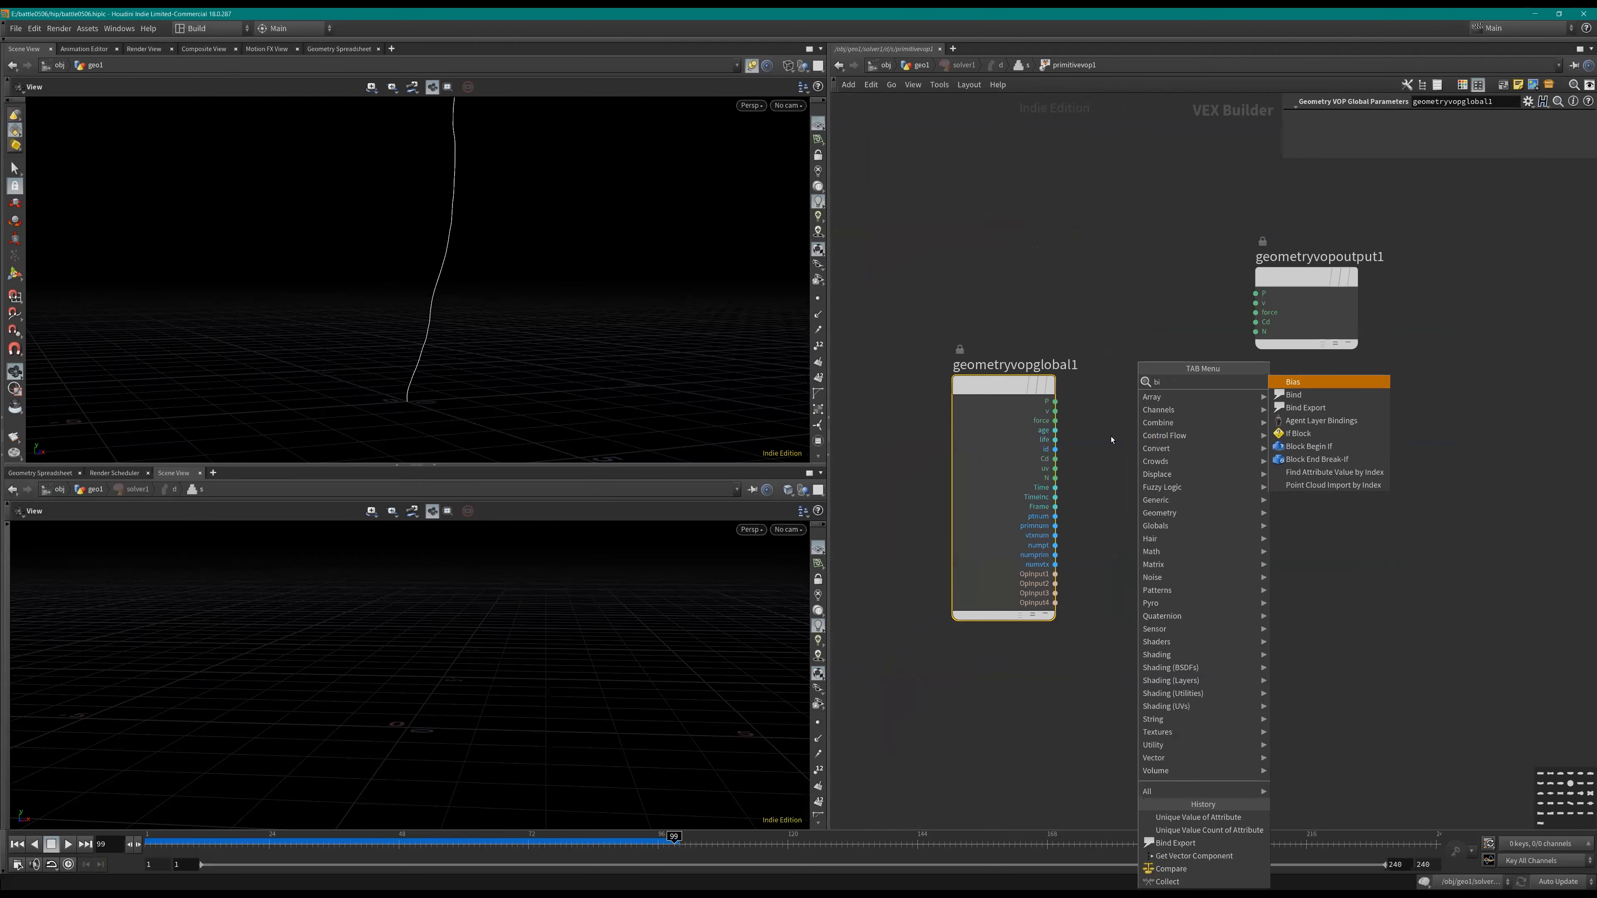
left_click(1293, 394)
left_click(1179, 582)
double_click(1468, 119)
type("root")
key("Return")
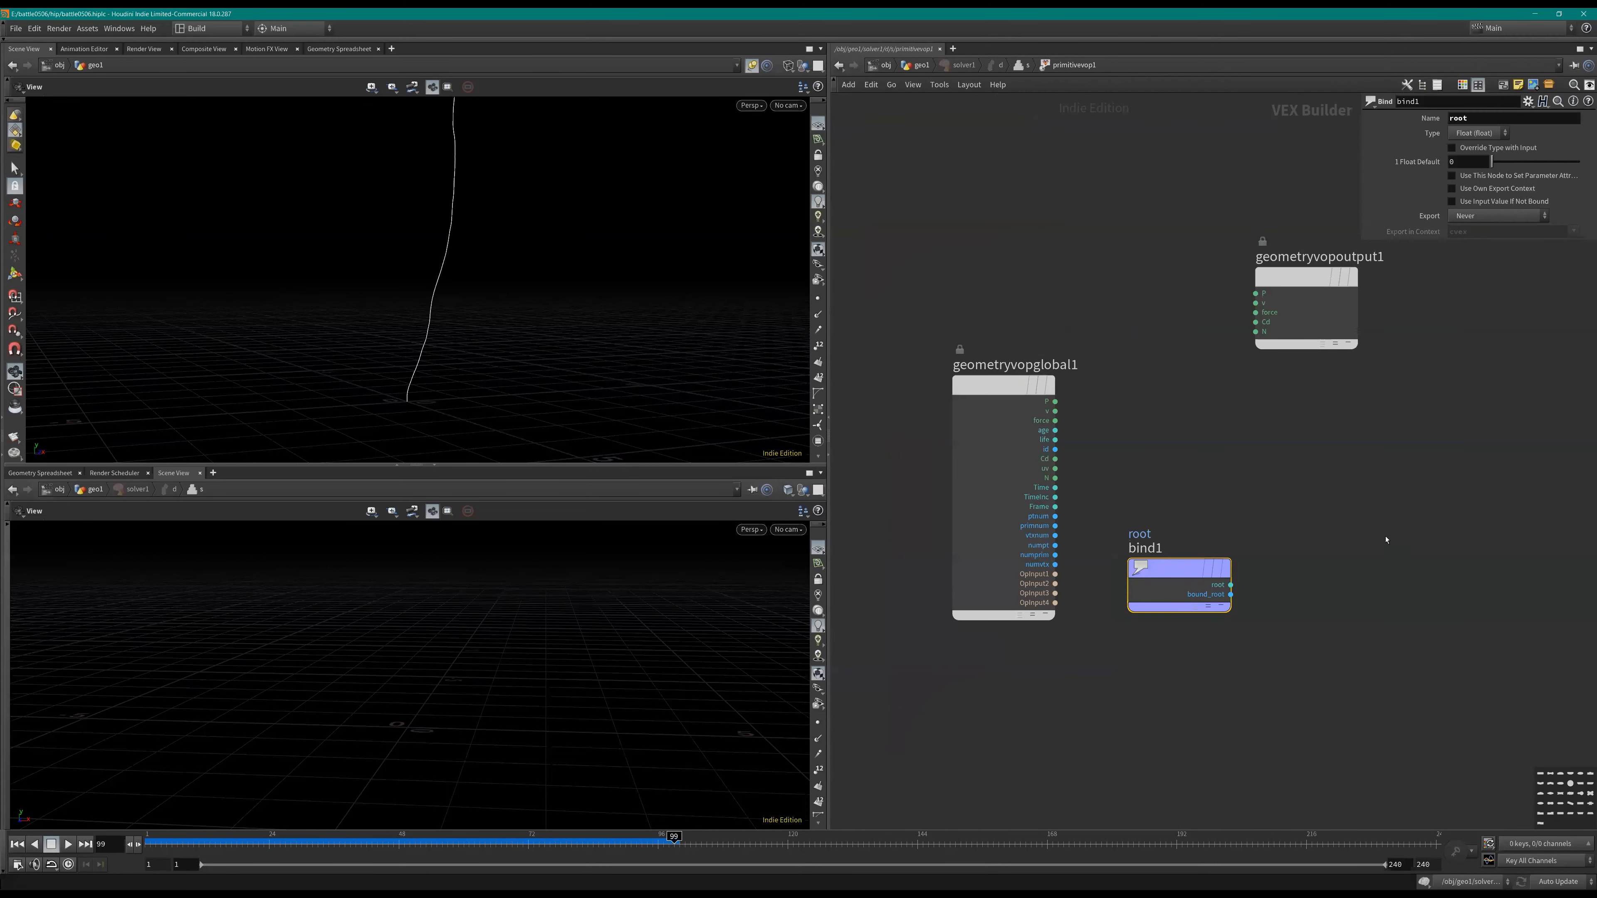
Step: Place an Add node to the right of bind1 and connect bind1's root output to its first input
middle_click_drag(1386, 540, 1287, 476)
key("Tab")
type("add")
key("Return")
scroll(1135, 517, "up", 1)
left_click(1285, 534)
left_click_drag(1133, 526, 1224, 534)
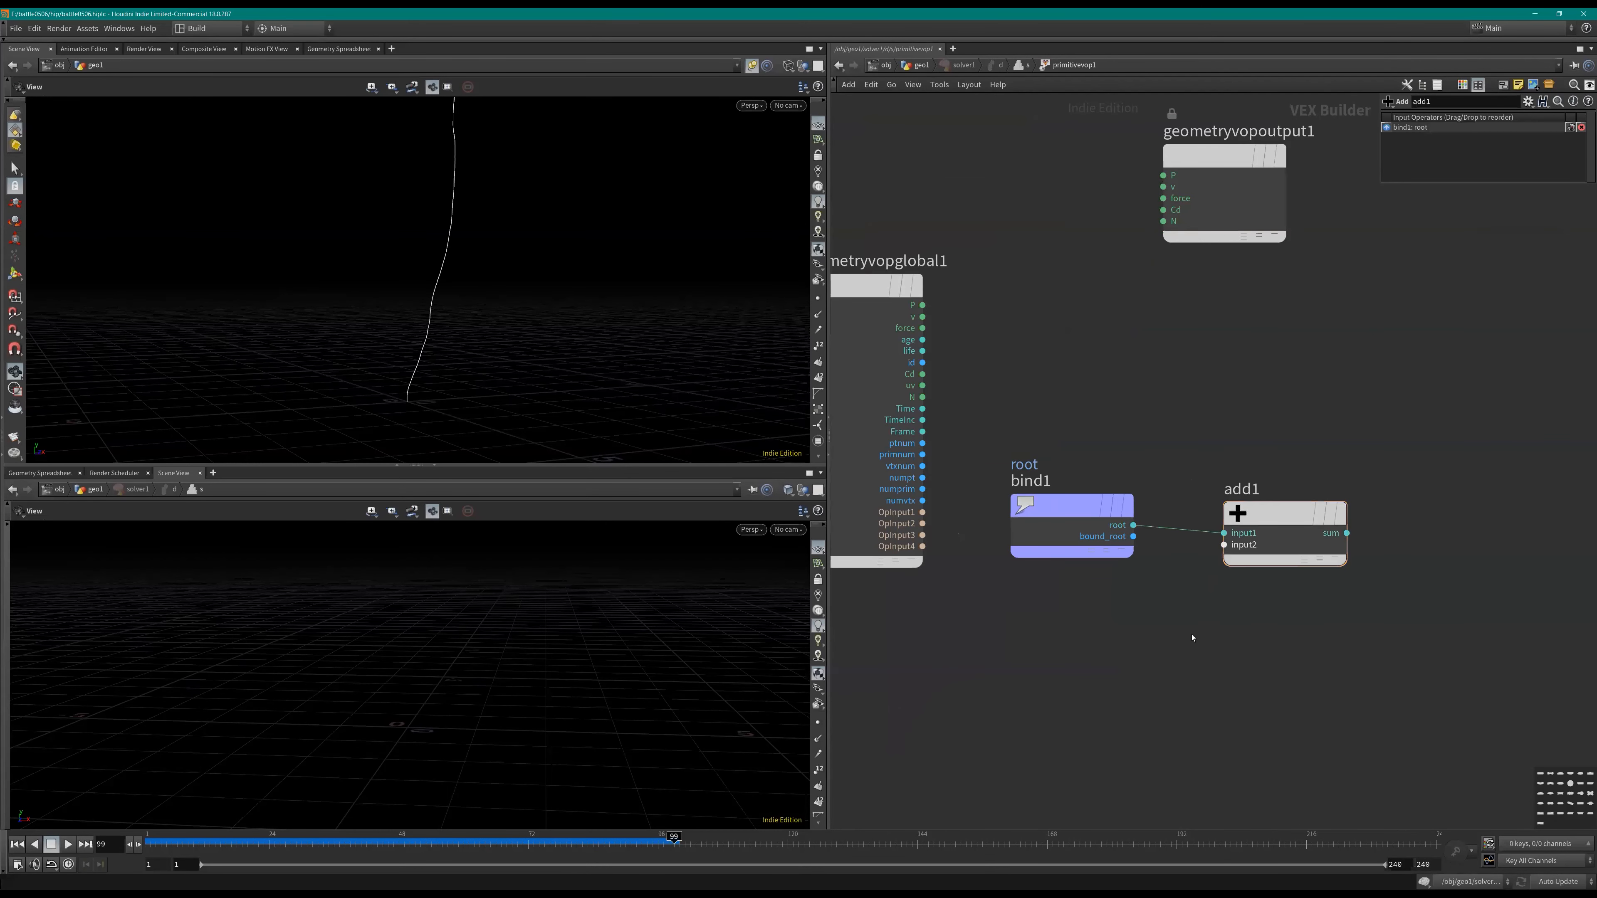
Step: Place an Import Detail Attribute node below bind1
key("Tab")
type("dte")
key("BackSpace")
left_click(1187, 621)
key("Tab")
type("det")
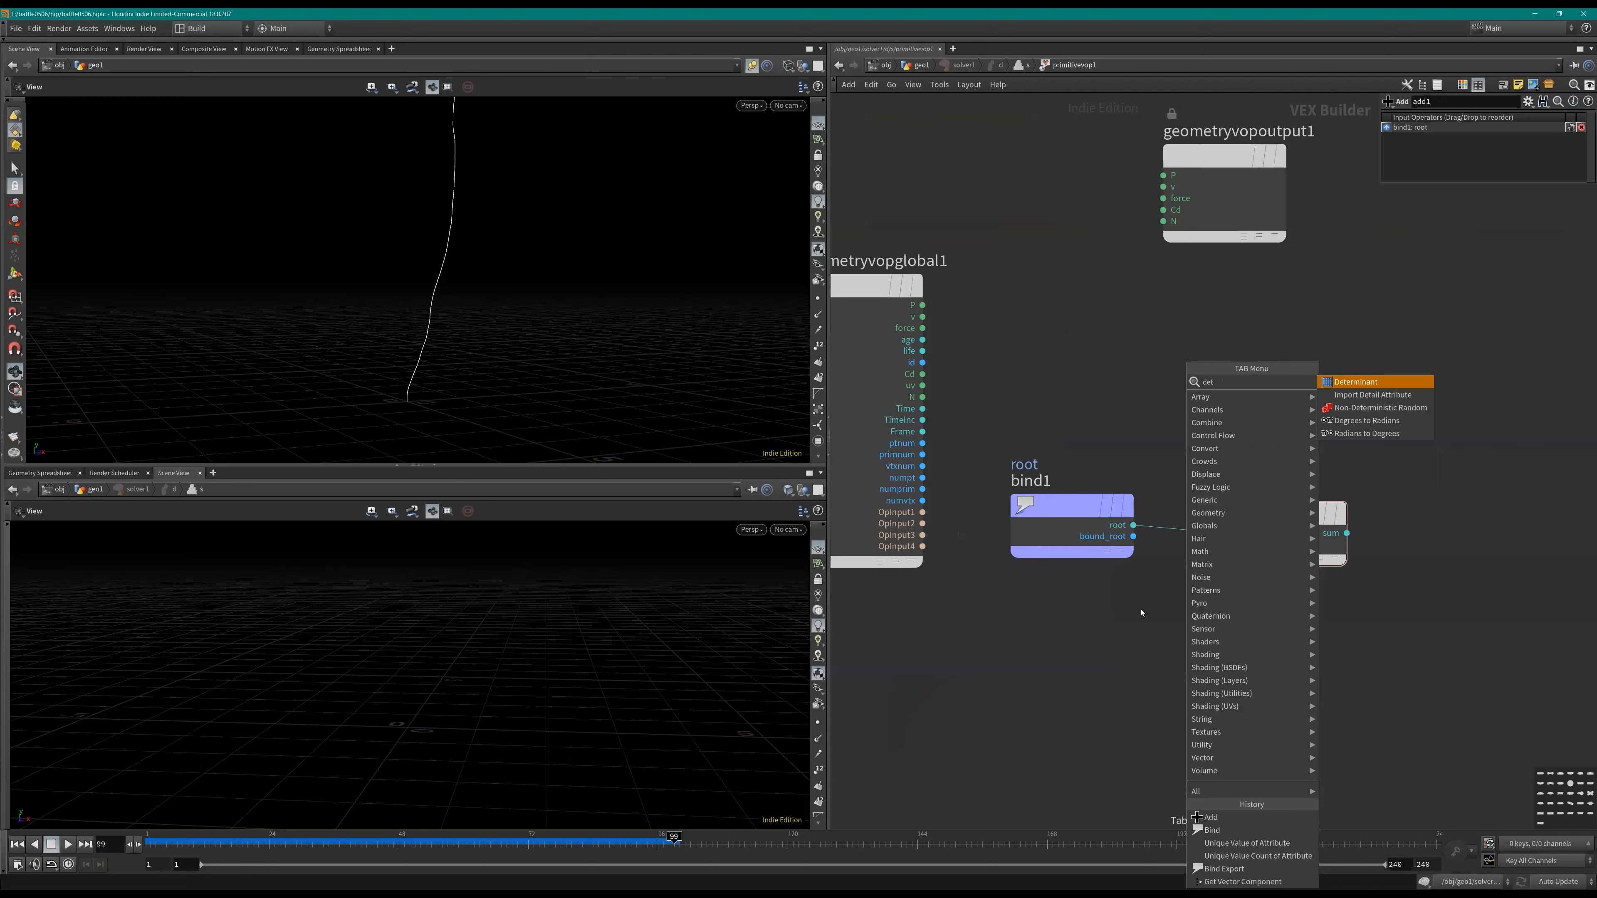
key("Down")
key("Return")
left_click(1102, 686)
Step: Configure importdetail1 to read the root attribute from the Second Input with an Integer signature
left_click(1428, 136)
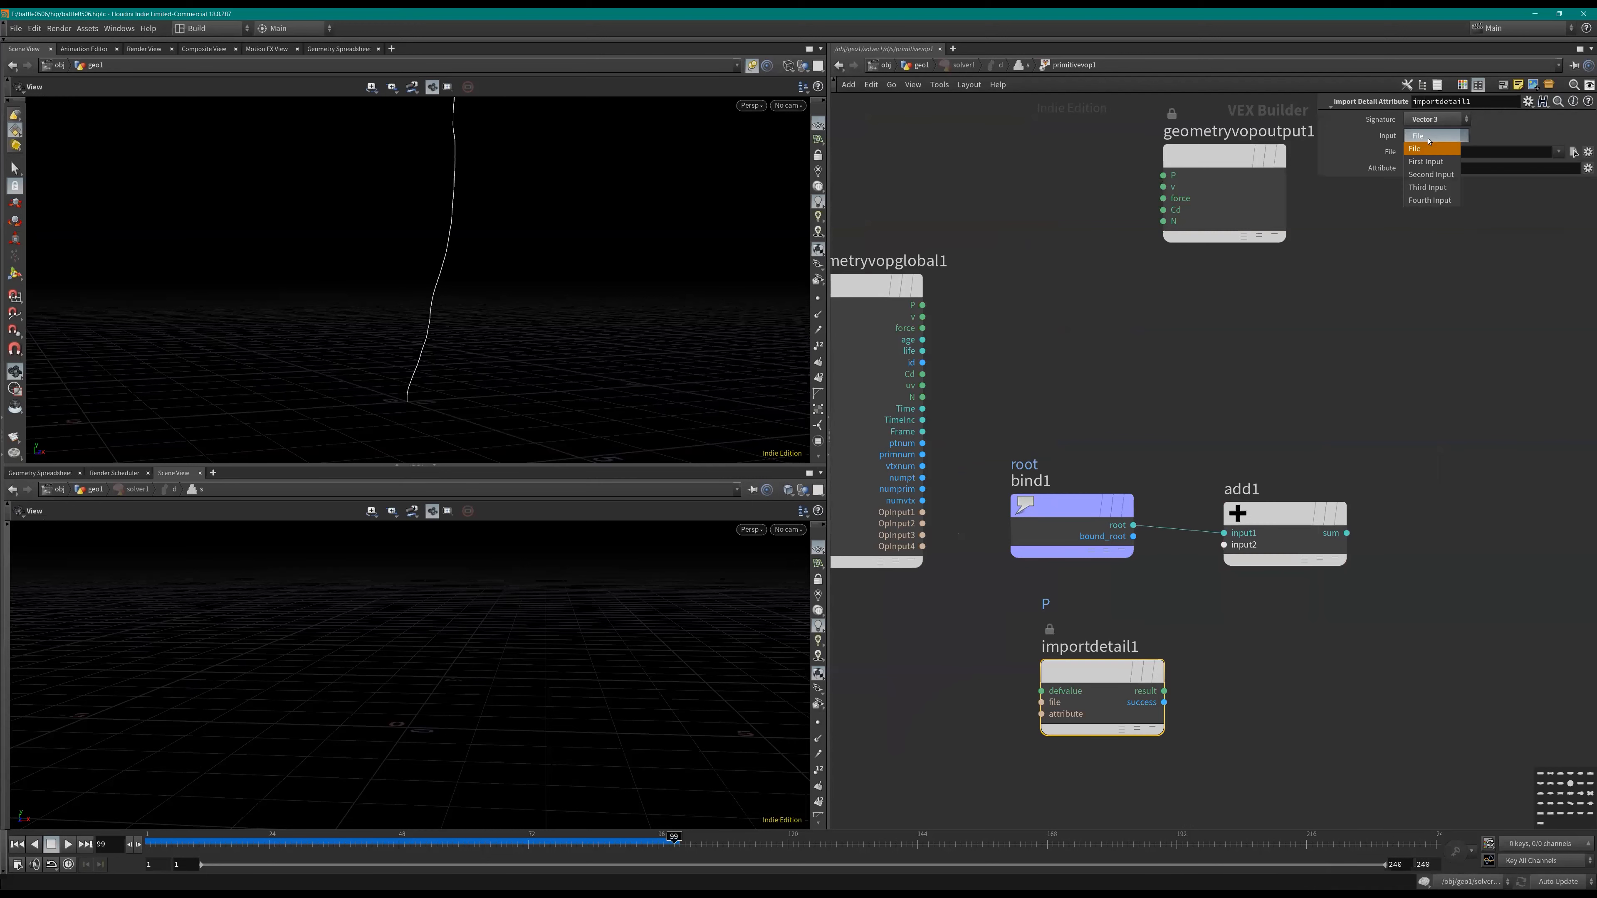
left_click(1431, 174)
left_click(1437, 119)
left_click(1425, 145)
left_click_drag(1415, 168, 1406, 138)
type("root")
key("Return")
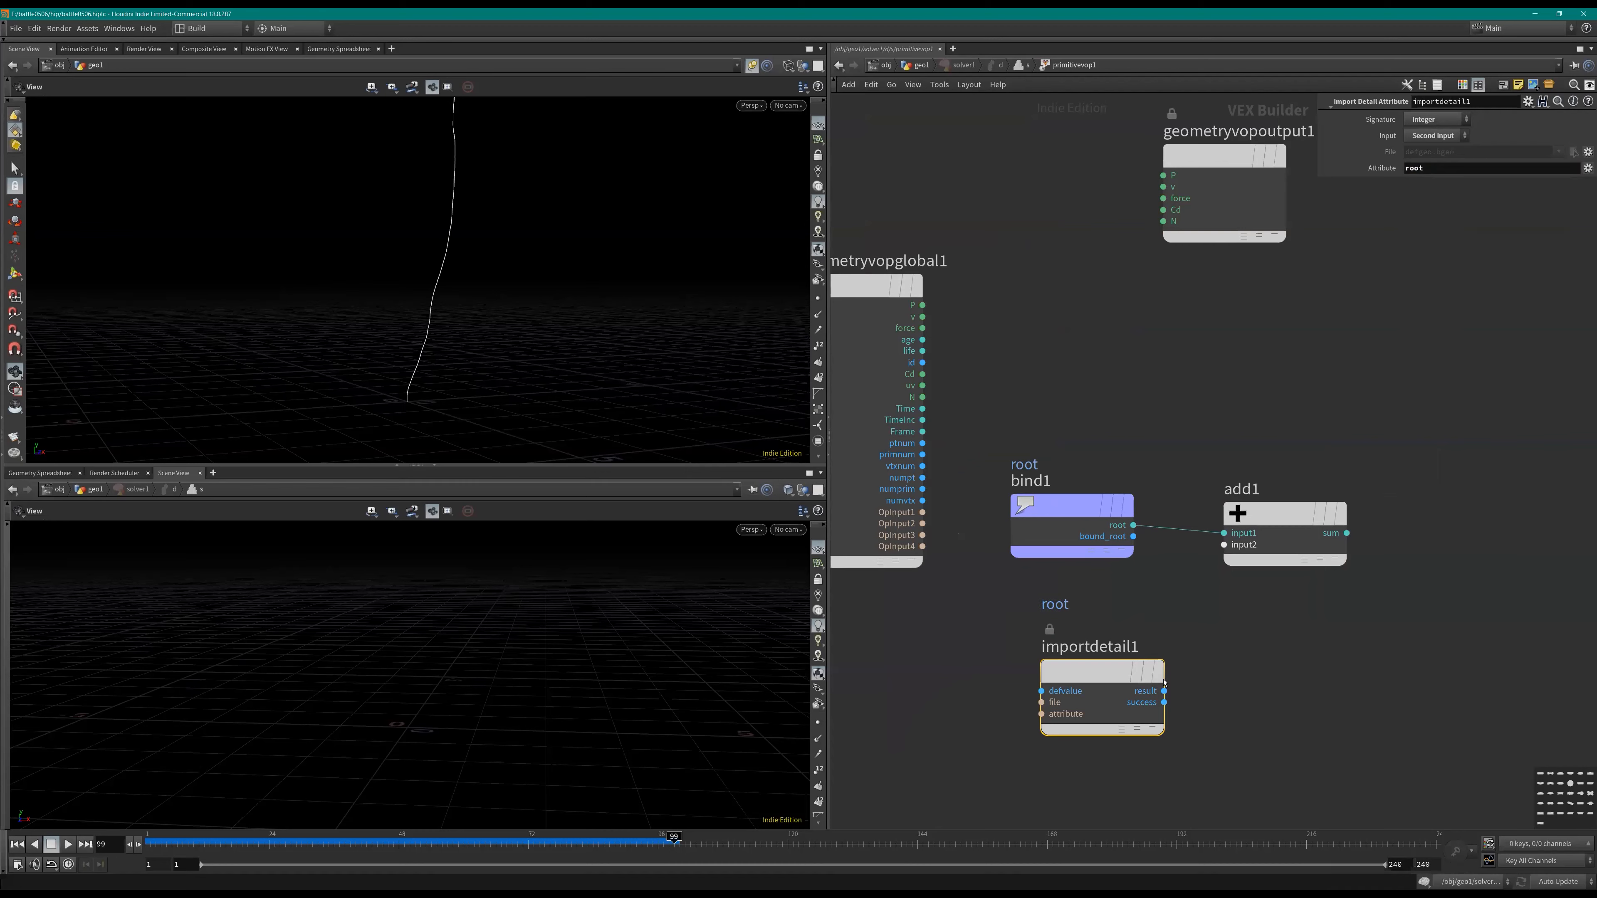
Step: Connect importdetail1's result to add1's second input and set bind1's type to Integer
scroll(1164, 683, "down", 2)
left_click_drag(1164, 691, 1223, 545)
left_click(1072, 516)
left_click(1478, 133)
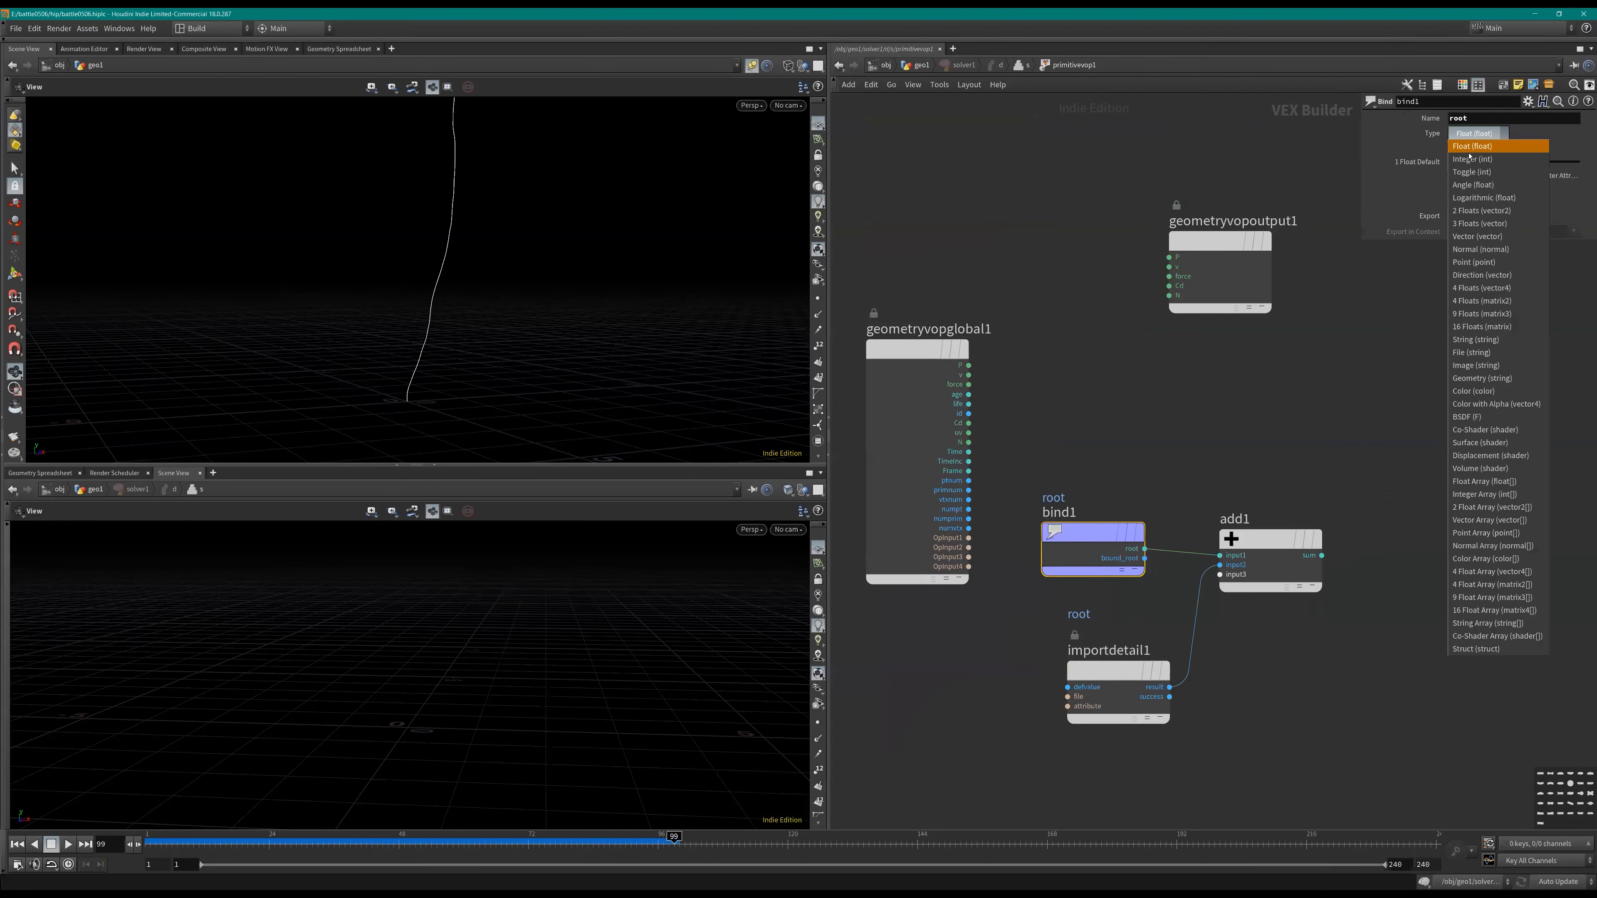
left_click(1473, 159)
Step: Place a Bind Export node, feed it add1's sum, and name it root
key("Tab")
type("bex")
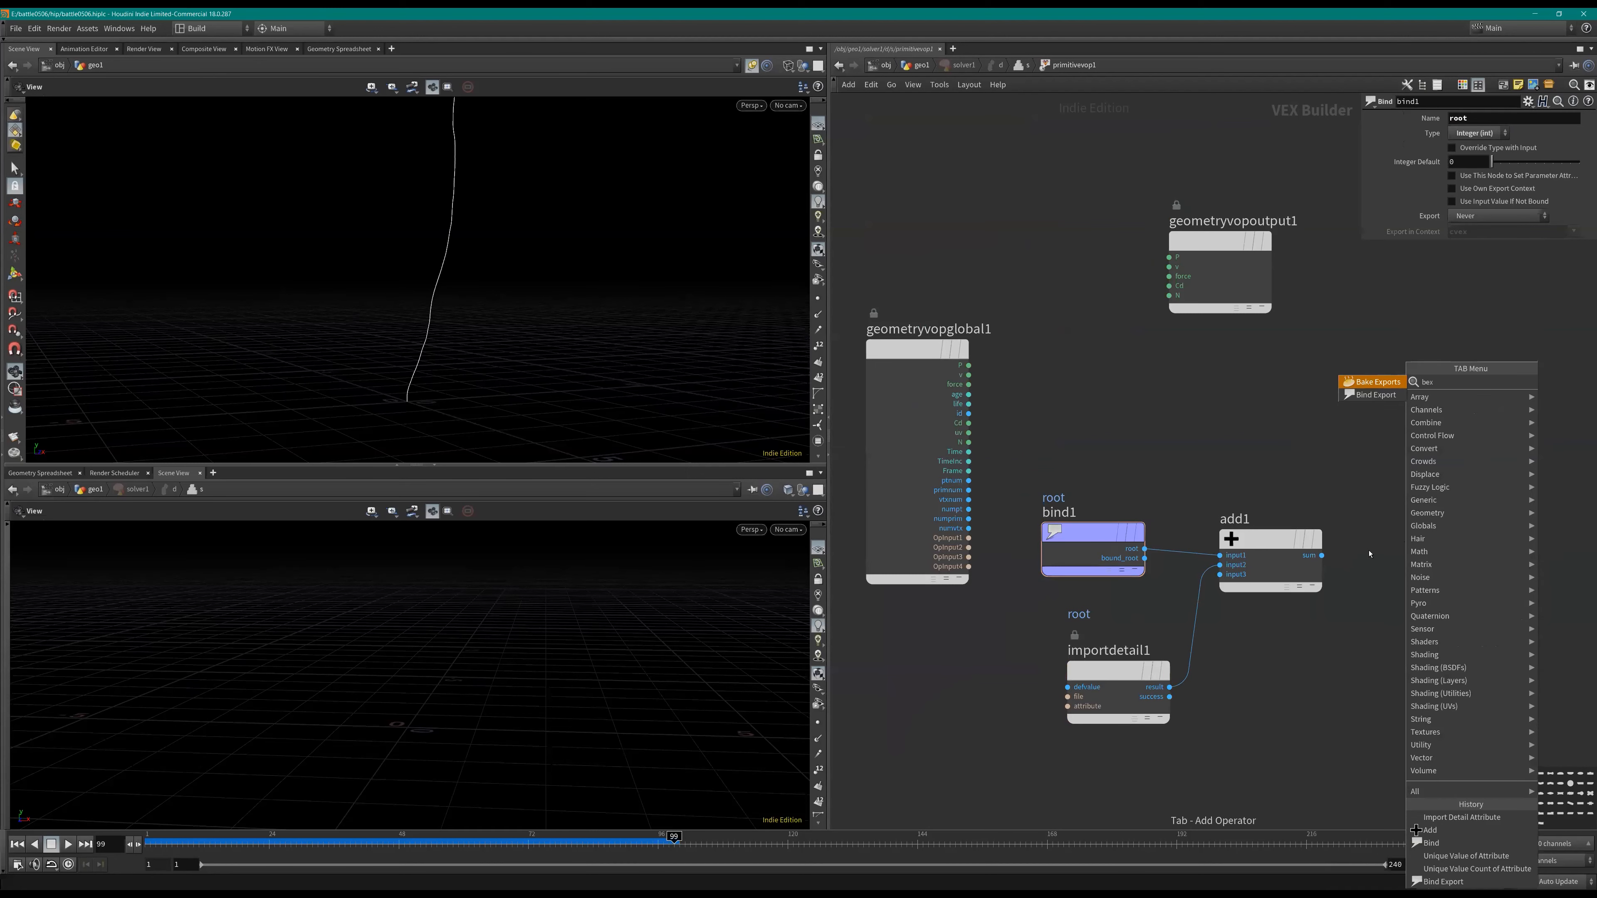
key("Down")
key("Return")
key("Return")
left_click_drag(1322, 556, 1397, 554)
double_click(1484, 123)
type("root")
key("Return")
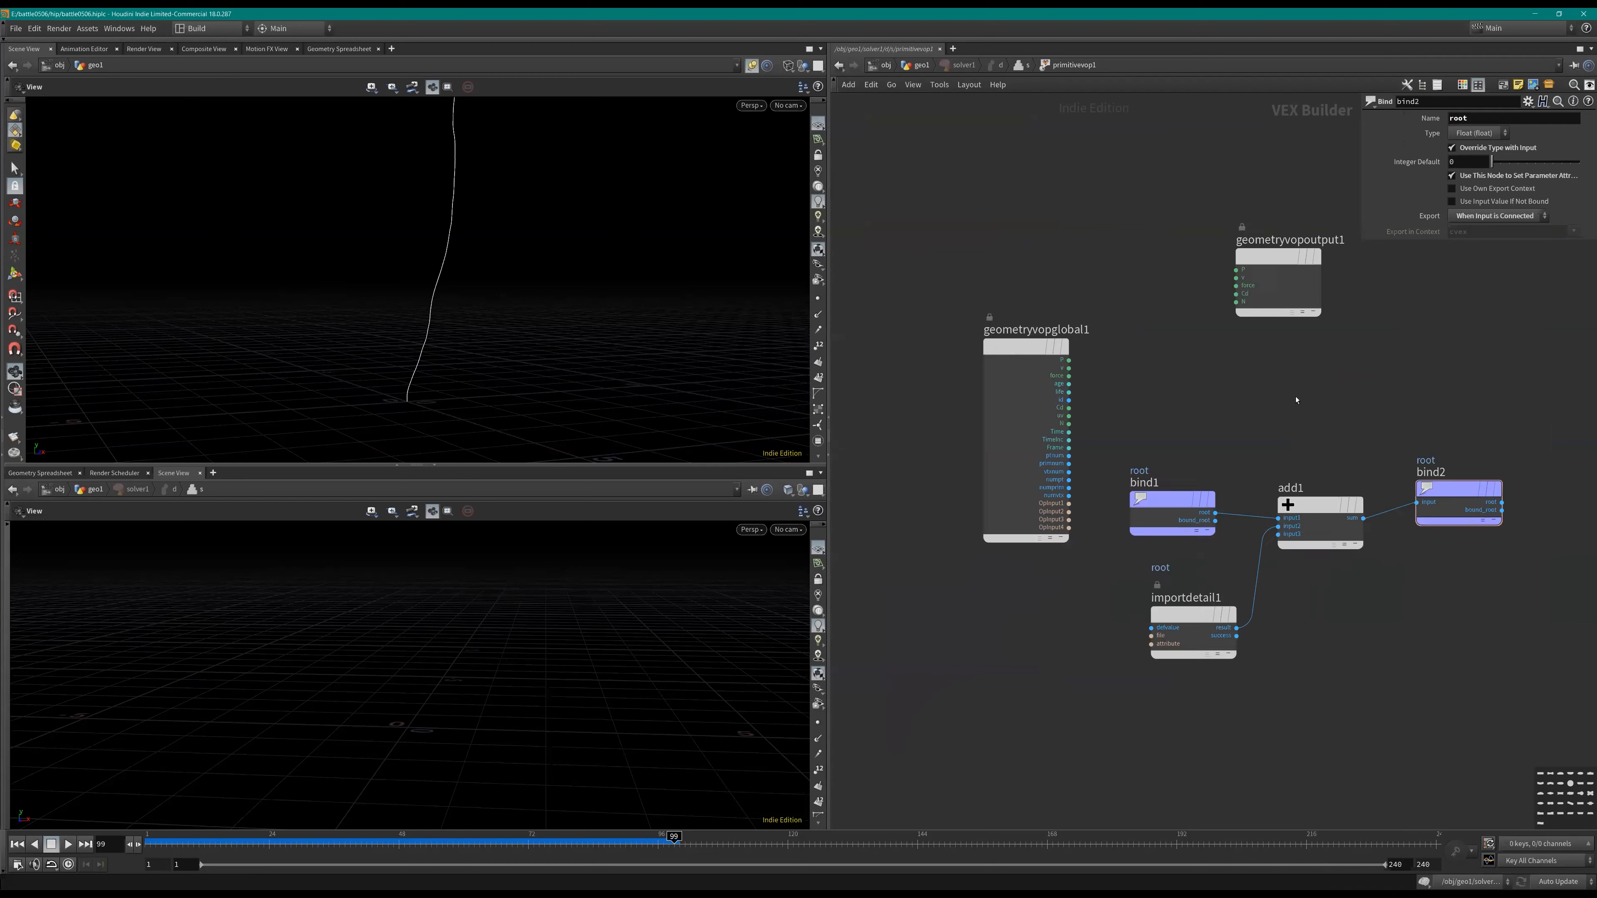
Step: Return to the solver network, save the scene, and inspect primitivevop1's point attributes in the geometry spreadsheet
key("u")
key("ctrl+s")
scroll(1075, 597, "down", 2)
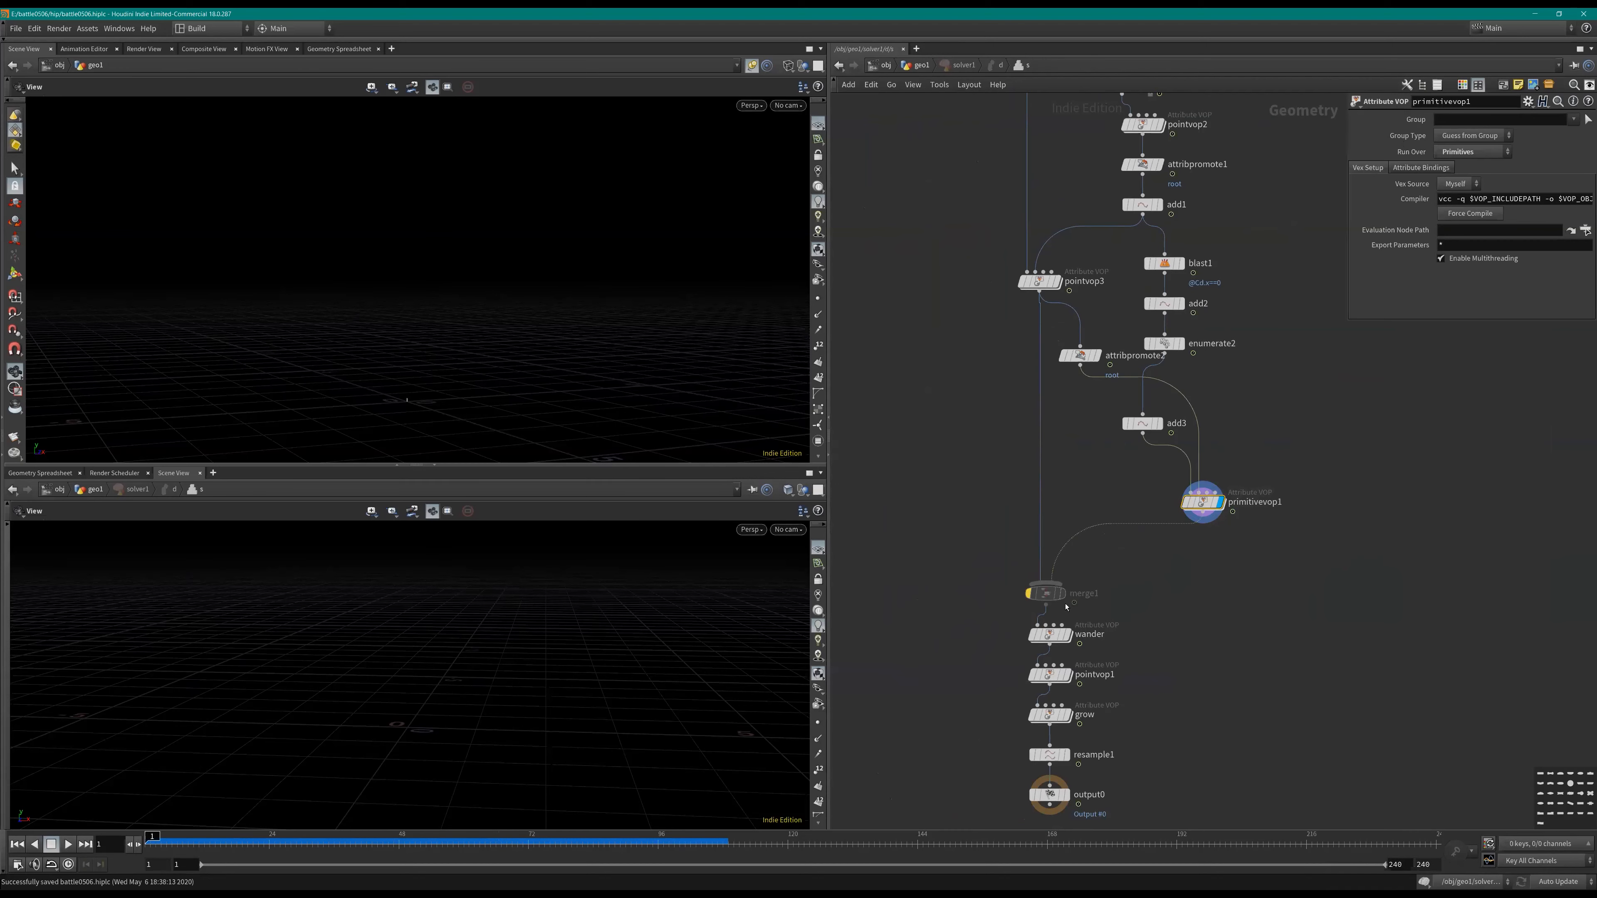
mouse_move(1068, 576)
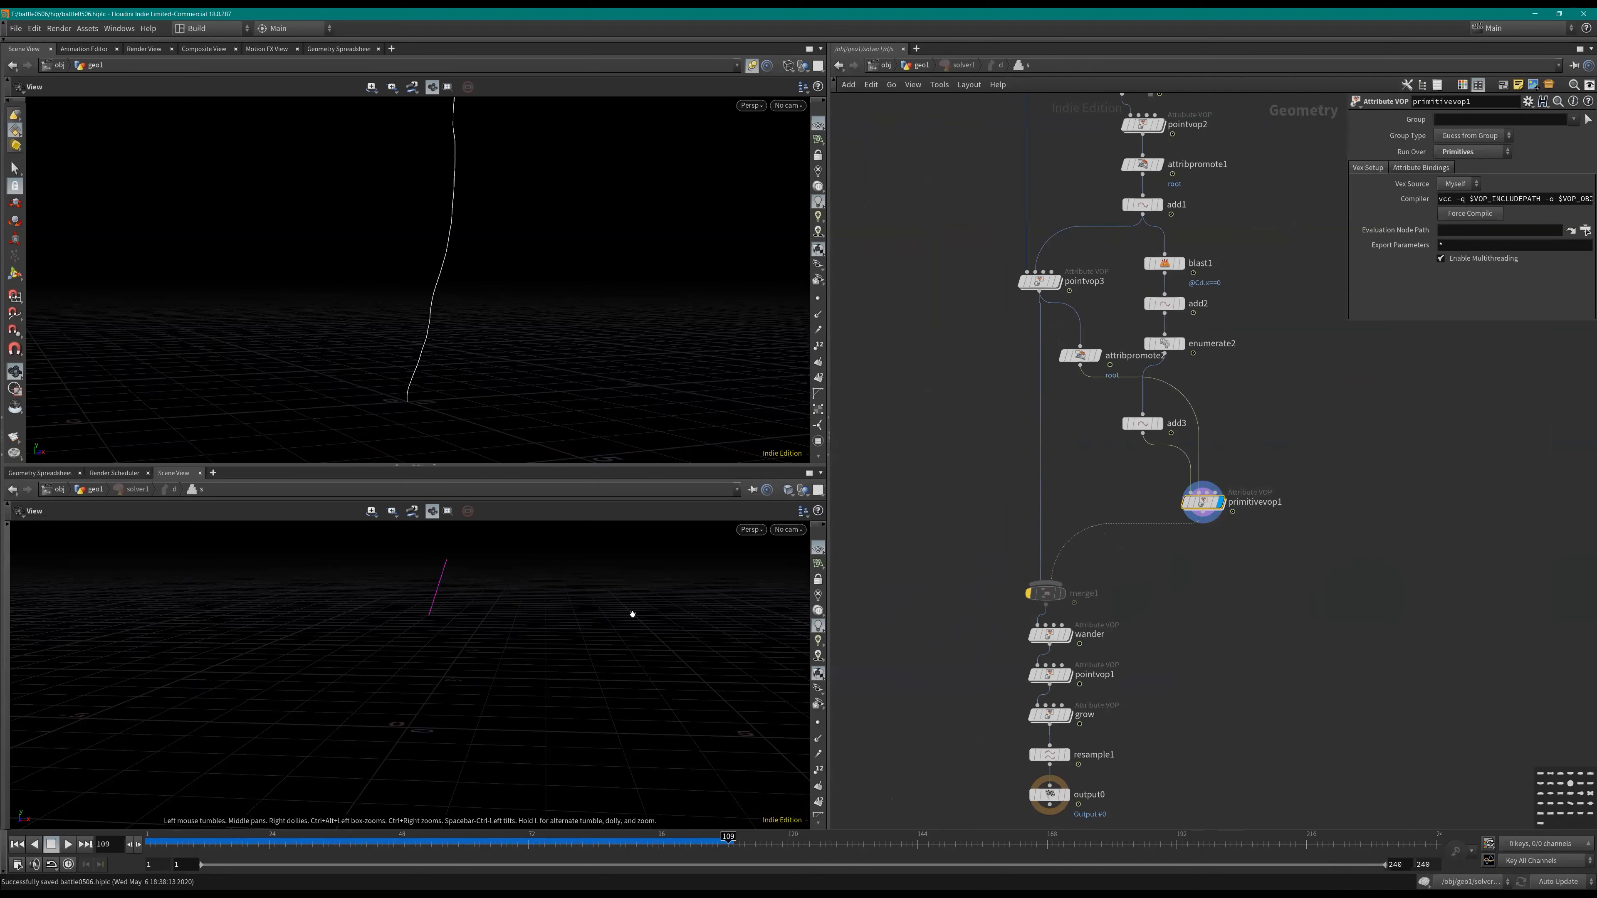
left_click(39, 473)
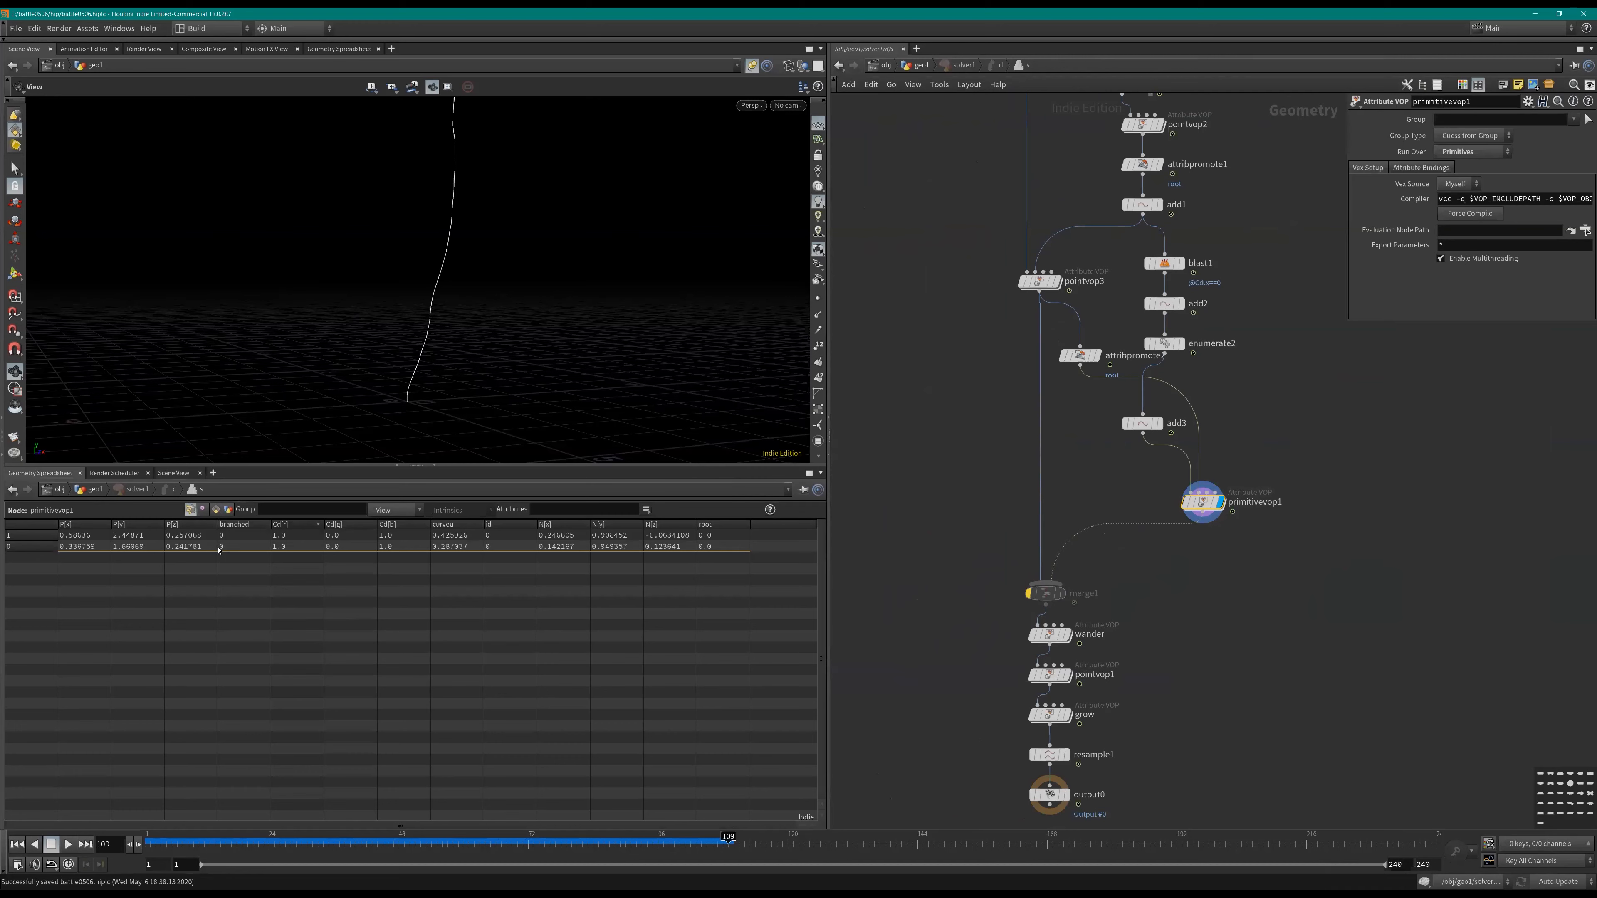
Step: Reset to the first frame, re-enable merge1, and recheck the node network inside primitivevop1
key("ctrl+Up")
left_click(1025, 580)
left_click_drag(1209, 539, 1242, 577)
key("i")
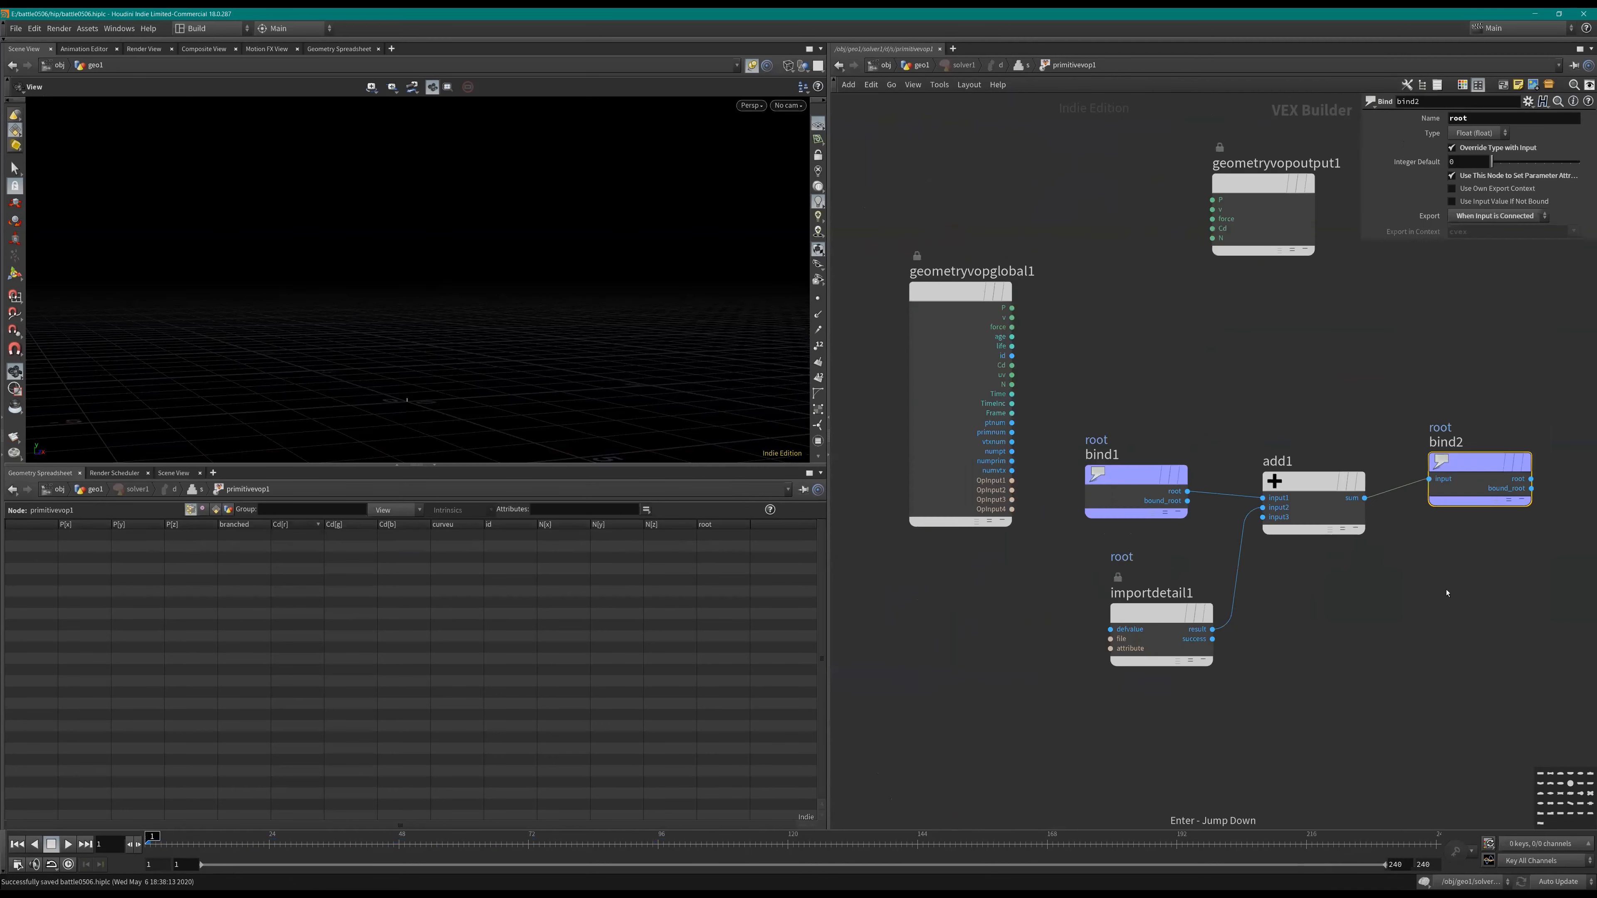
key("u")
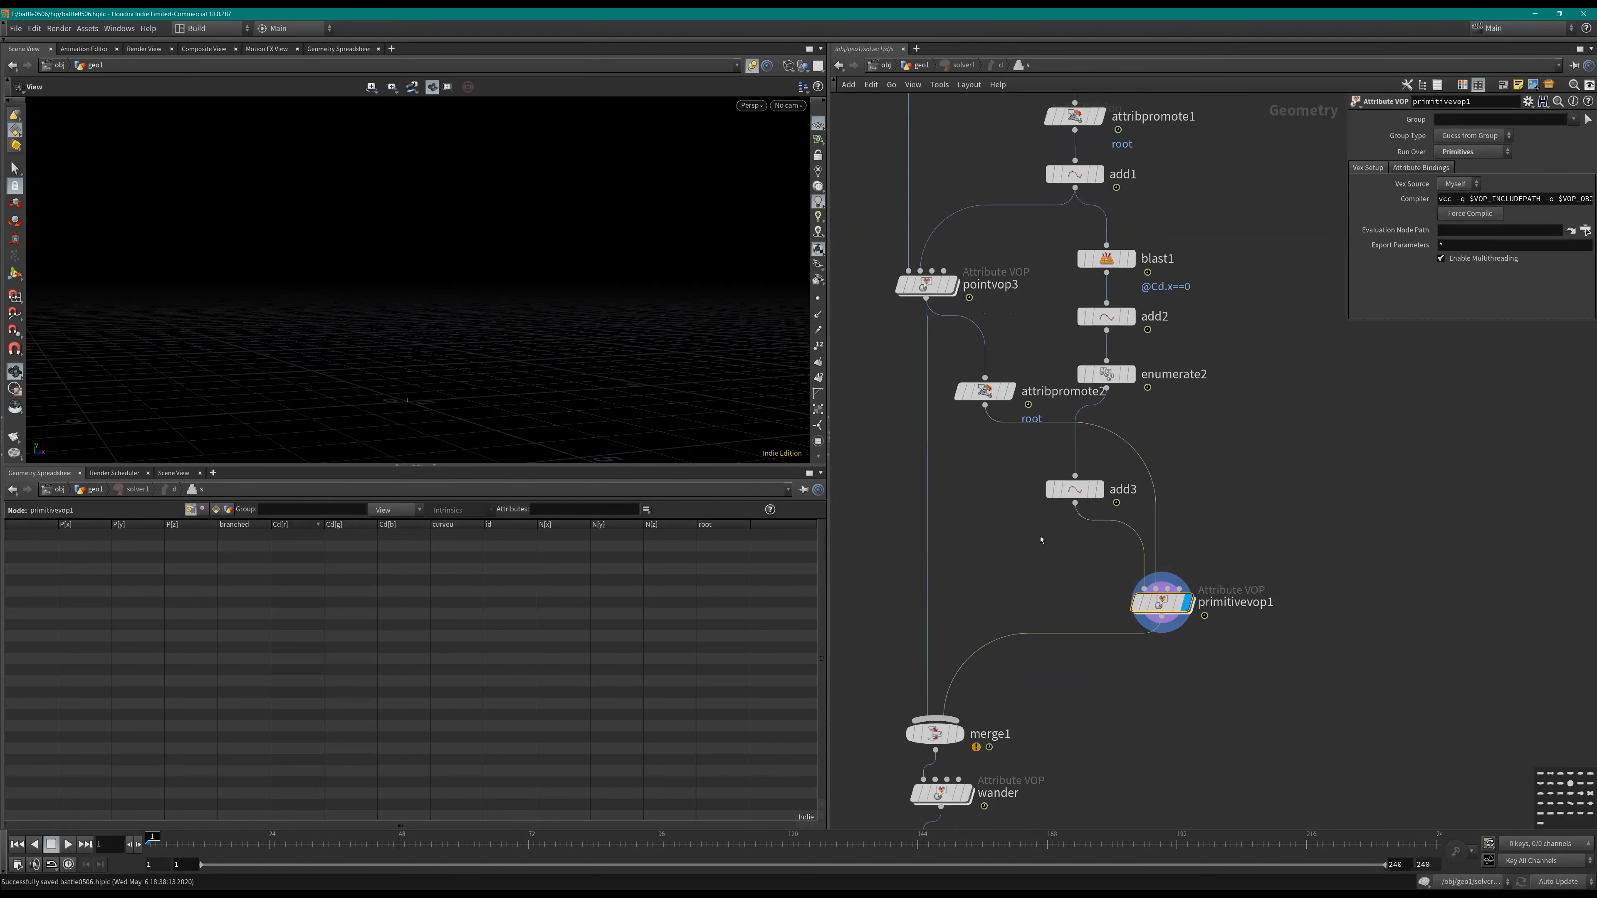
Step: Run the simulation forward and inspect add3's point attributes and geometry info
left_click(1078, 493)
key("Up")
middle_click(1078, 494)
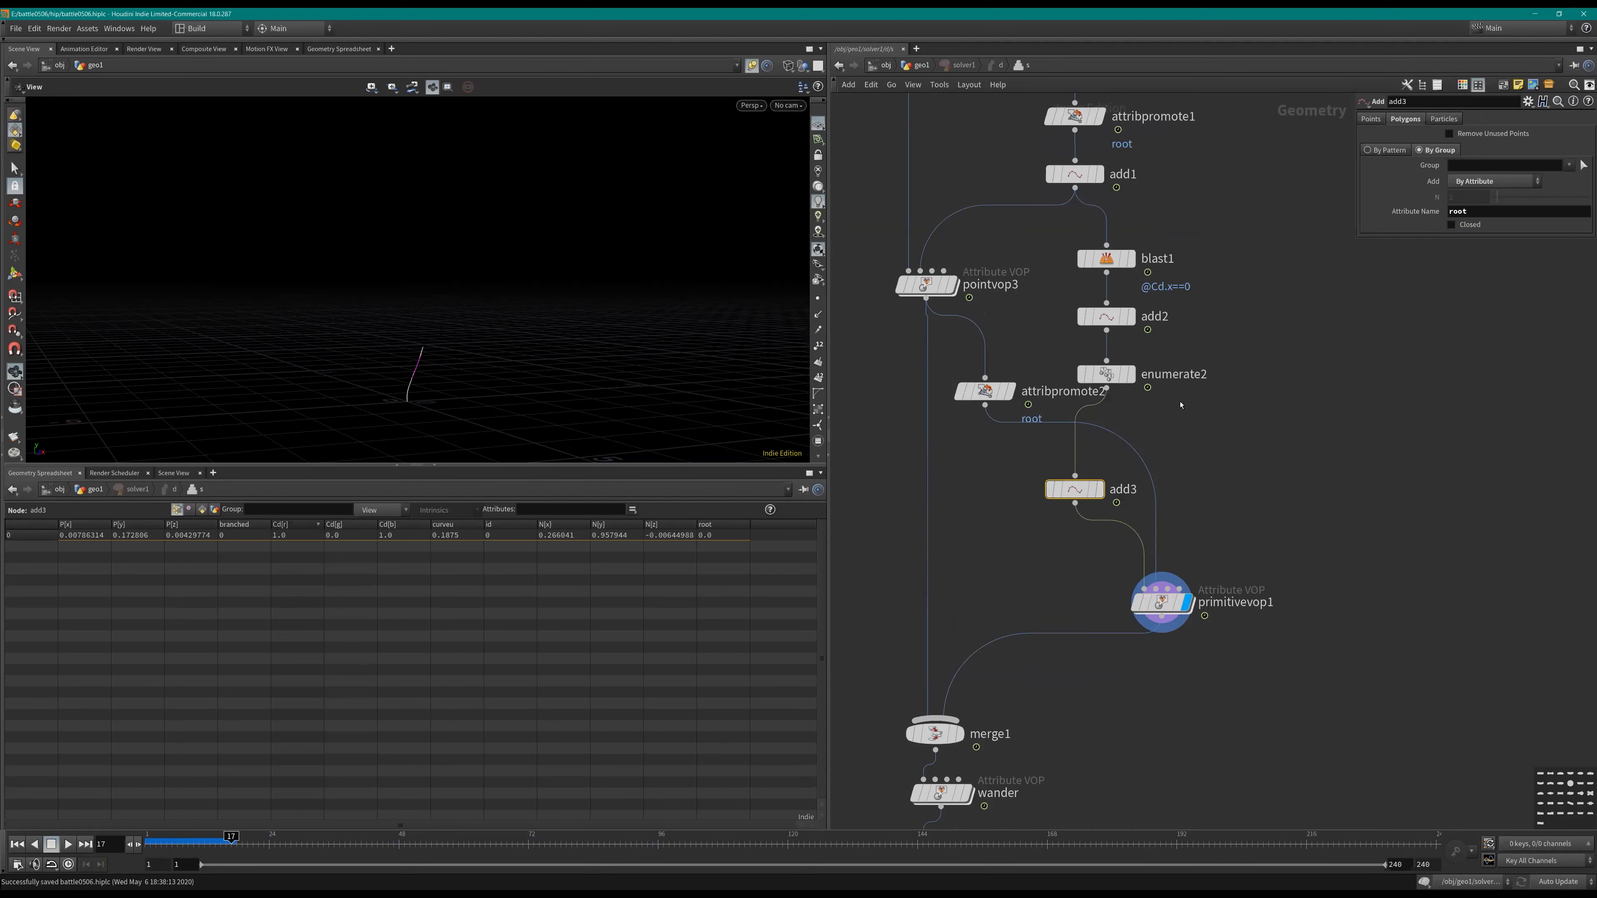
Step: Insert an Attribute Promote node between enumerate2 and add3
middle_click_drag(1244, 318, 1225, 370)
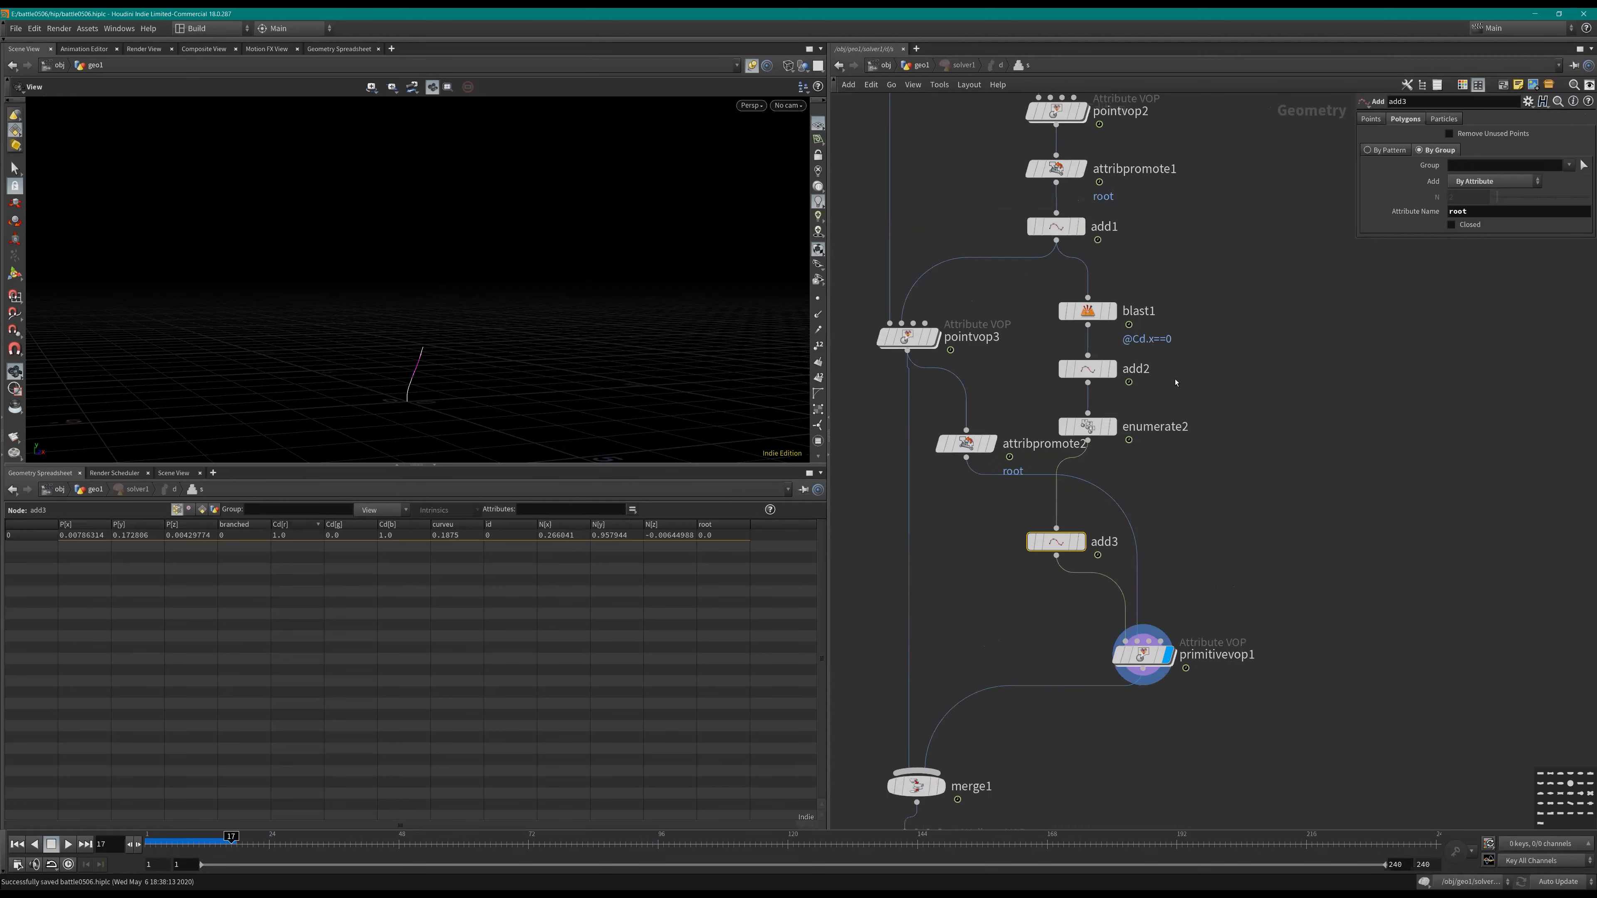
key("Tab")
type("ap")
key("Down")
key("Return")
left_click(1187, 497)
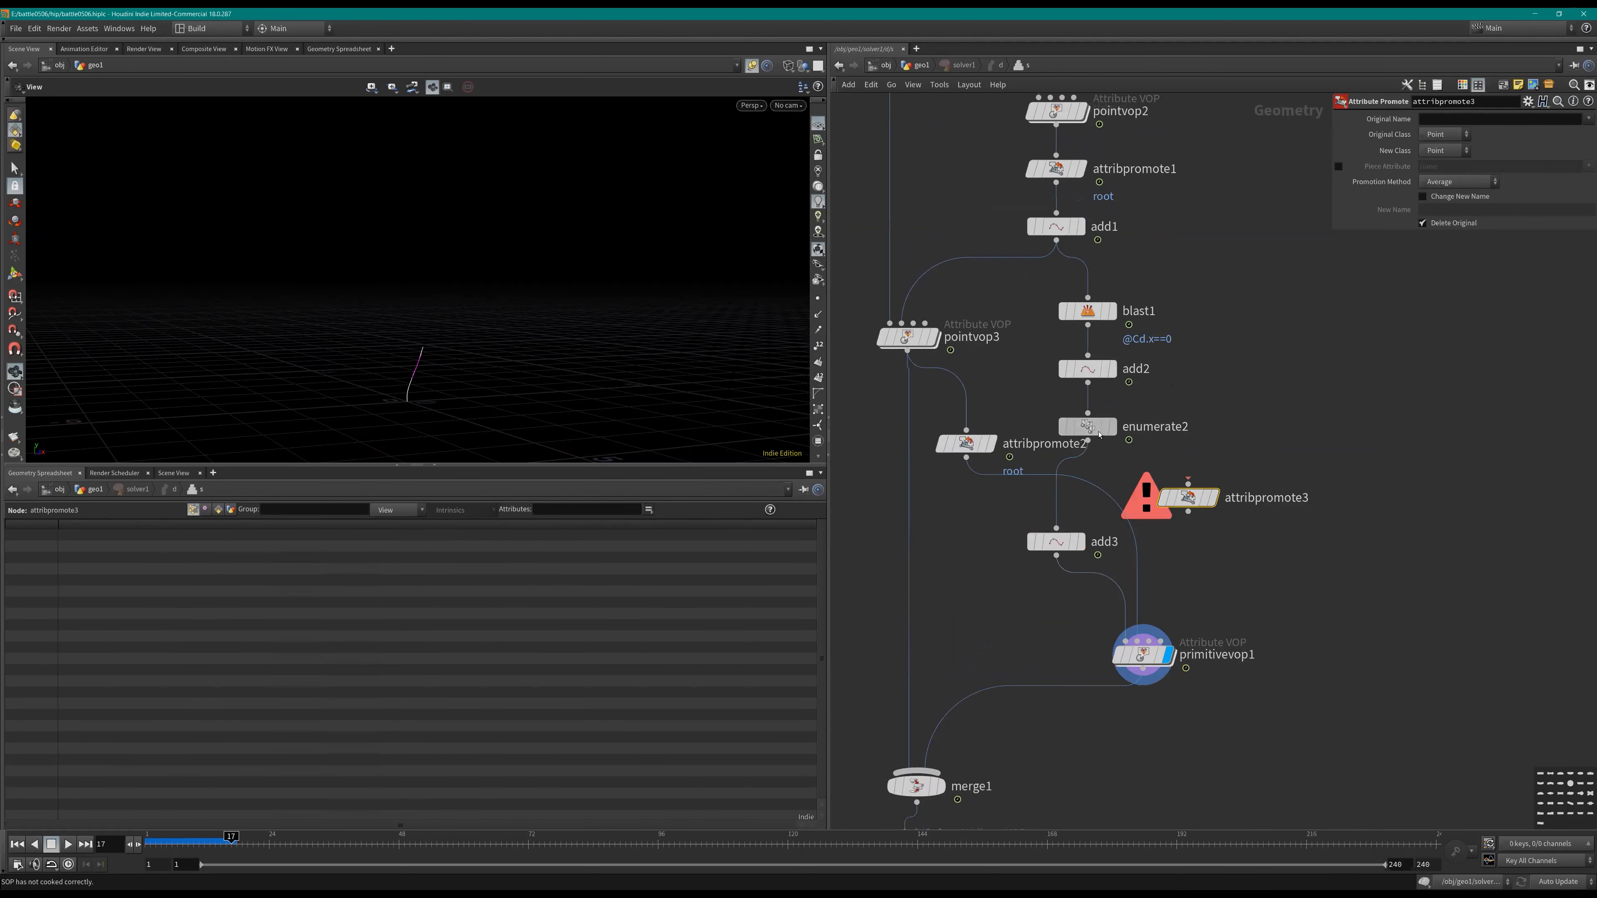
left_click_drag(1192, 508, 1062, 513)
Step: Set attribpromote3's original name to root and its original class to Primitive
left_click(1445, 134)
left_click(1444, 152)
left_click(1588, 119)
left_click(1523, 119)
double_click(1524, 119)
key("Return")
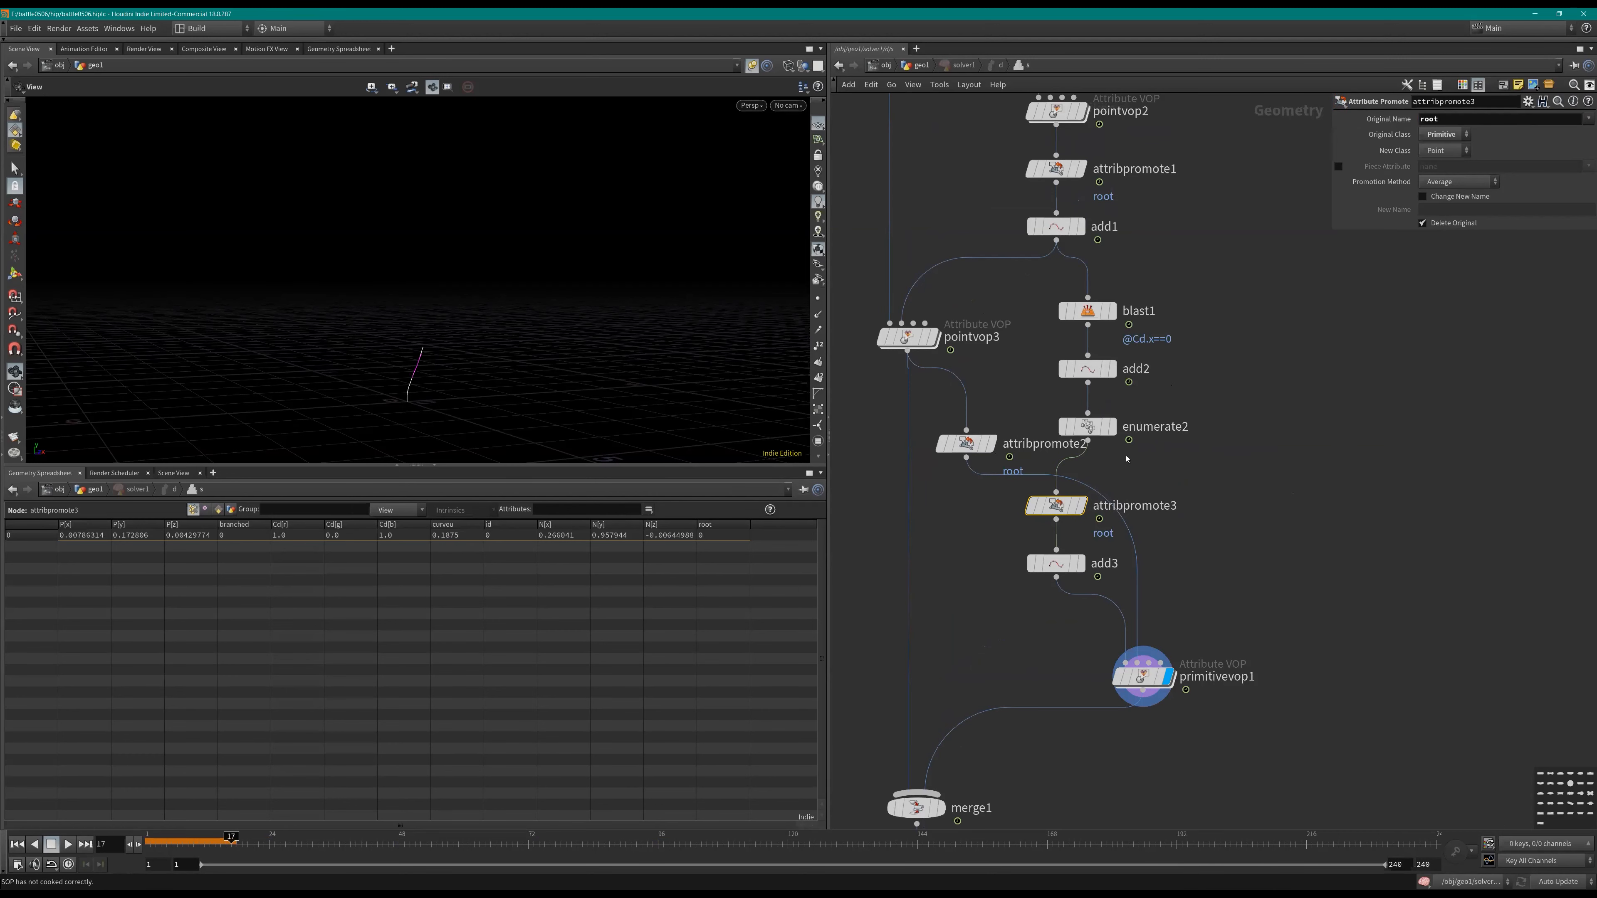
Step: Move attribpromote3 between add3 and primitivevop1, and set it to promote root from Point to Primitive
left_click_drag(1065, 518, 1097, 633)
left_click(1443, 134)
left_click(1446, 174)
left_click(1446, 137)
left_click(1447, 137)
left_click(1446, 151)
left_click(1445, 177)
left_click_drag(1144, 680, 1193, 684)
left_click_drag(1089, 622, 1065, 622)
Step: Delete attribpromote1 and move add1 up closer to pointvop2
scroll(1035, 194, "down", 1)
middle_click_drag(1034, 193, 1071, 334)
left_click(1089, 312)
middle_click_drag(1170, 433, 1135, 356)
key("Delete")
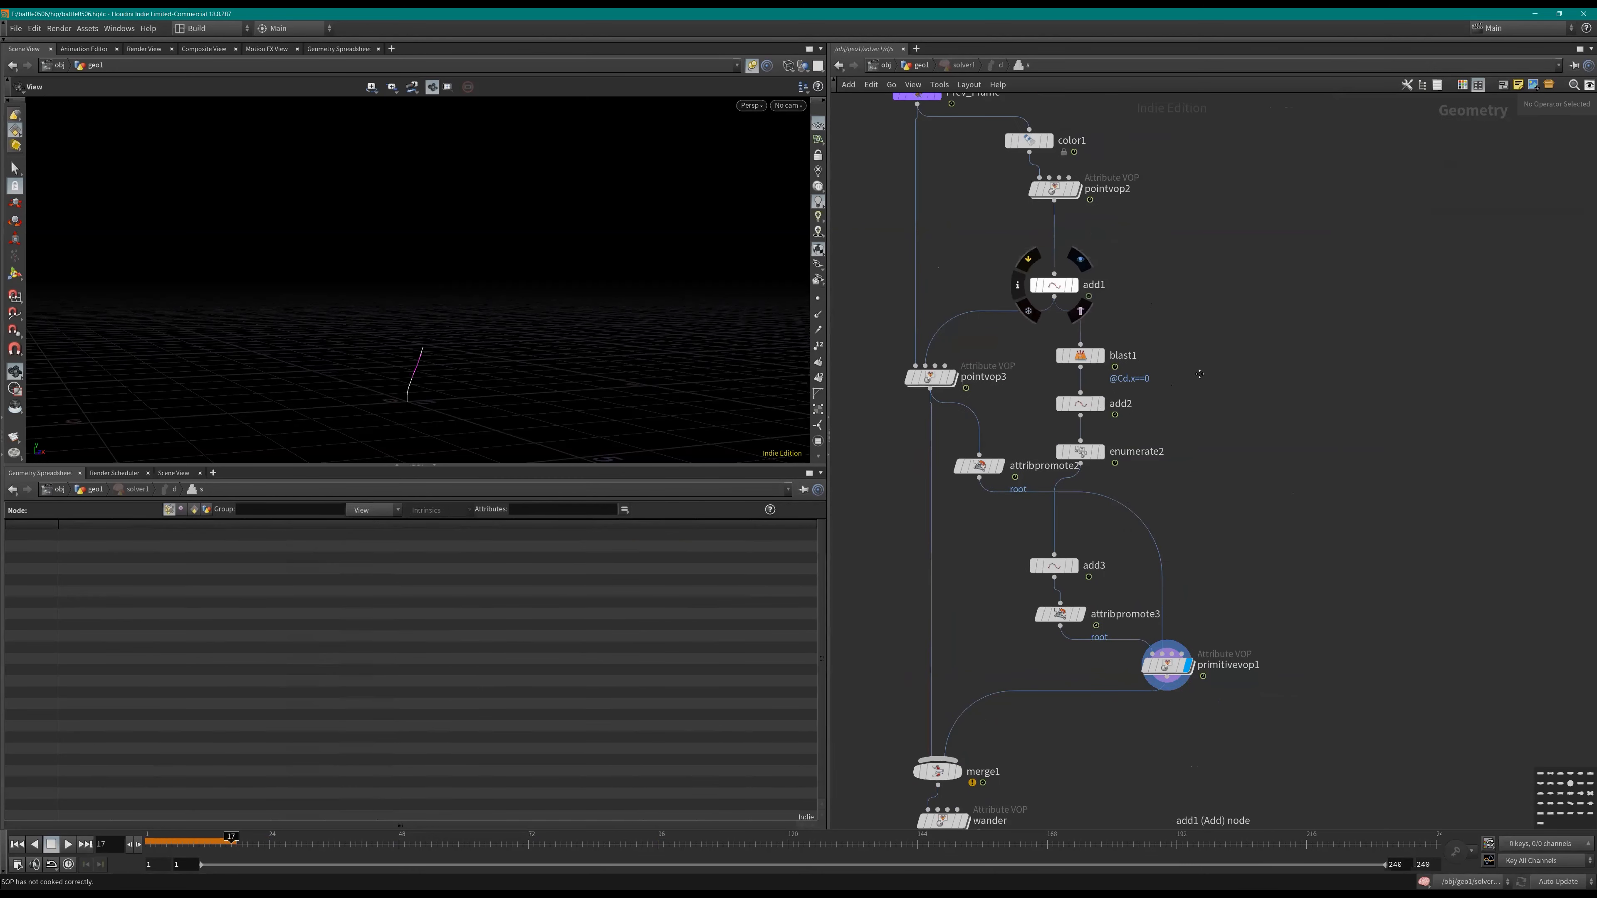
left_click_drag(1061, 288, 1061, 256)
scroll(1108, 512, "up", 1)
middle_click_drag(1108, 512, 1094, 442)
middle_click_drag(1250, 382, 1243, 455)
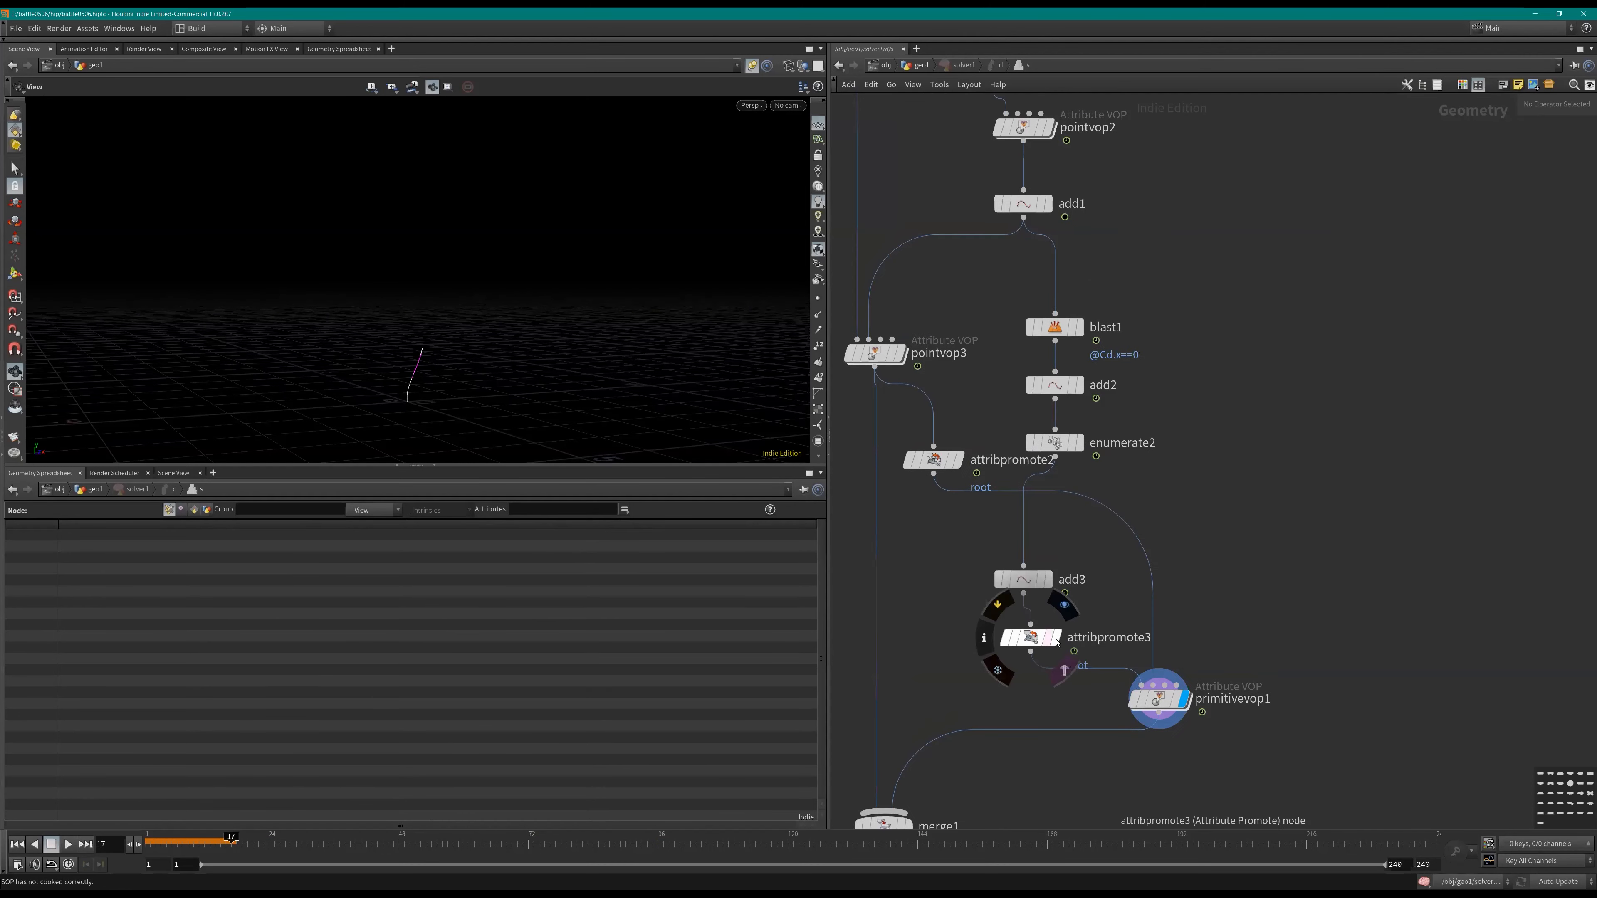
Step: Display attribpromote3's output and line up add3 vertically between enumerate2 and attribpromote3
left_click(1079, 627)
left_click_drag(1044, 574, 1082, 547)
scroll(1077, 628, "down", 1)
middle_click_drag(1085, 699, 1030, 553)
left_click(1049, 569)
scroll(1014, 595, "up", 1)
scroll(1020, 548, "up", 1)
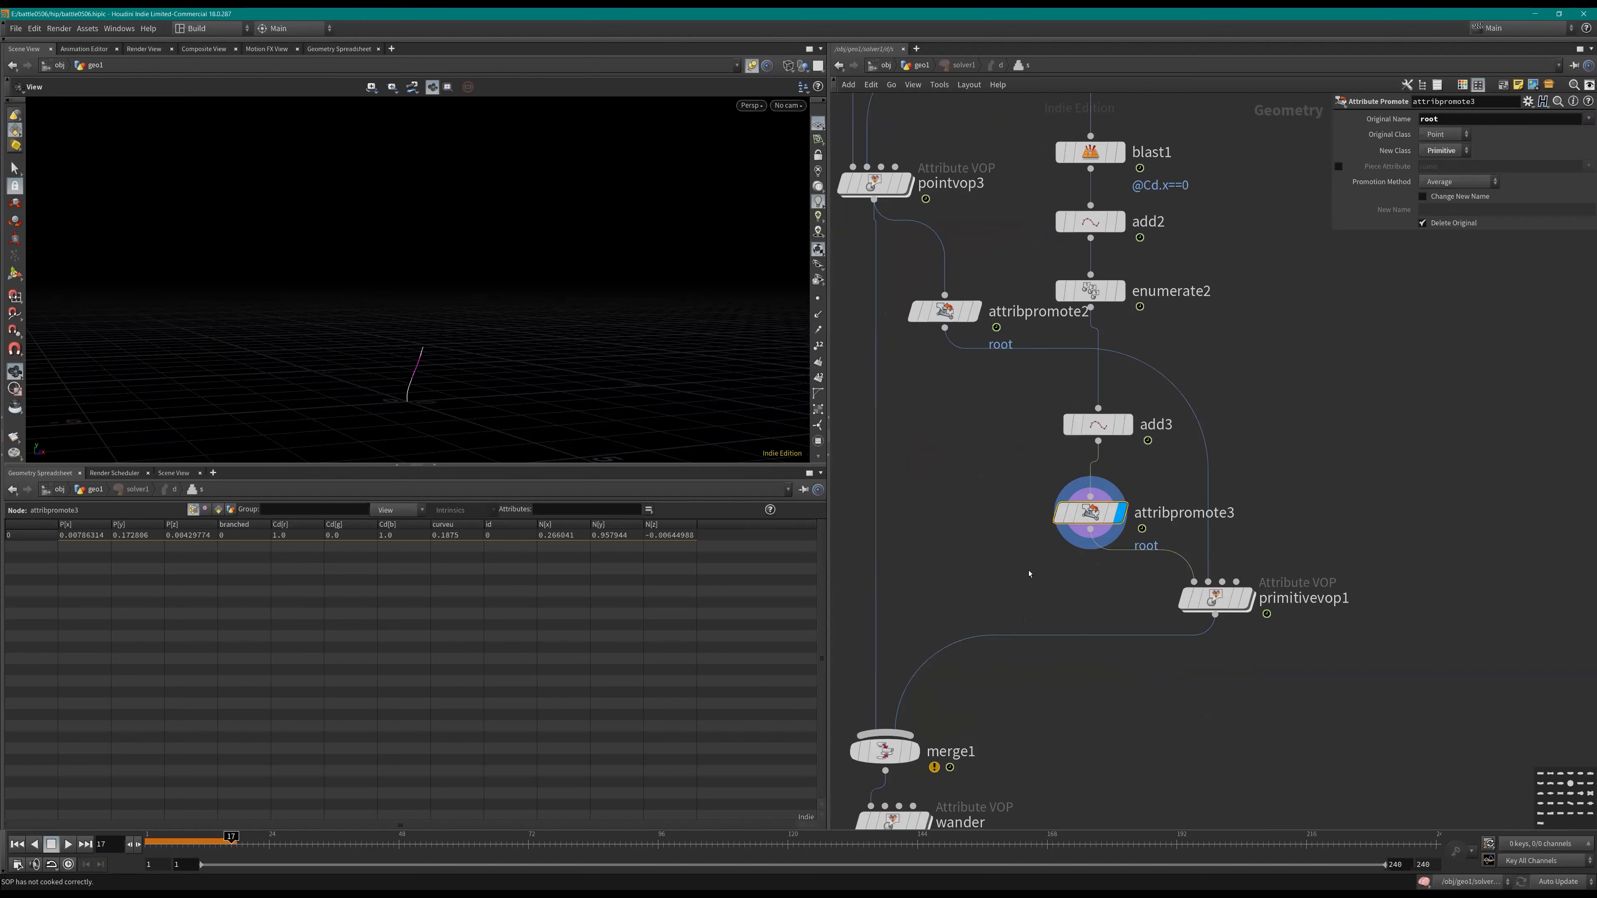
left_click(1109, 434)
left_click_drag(1111, 439, 1103, 437)
mouse_move(1095, 515)
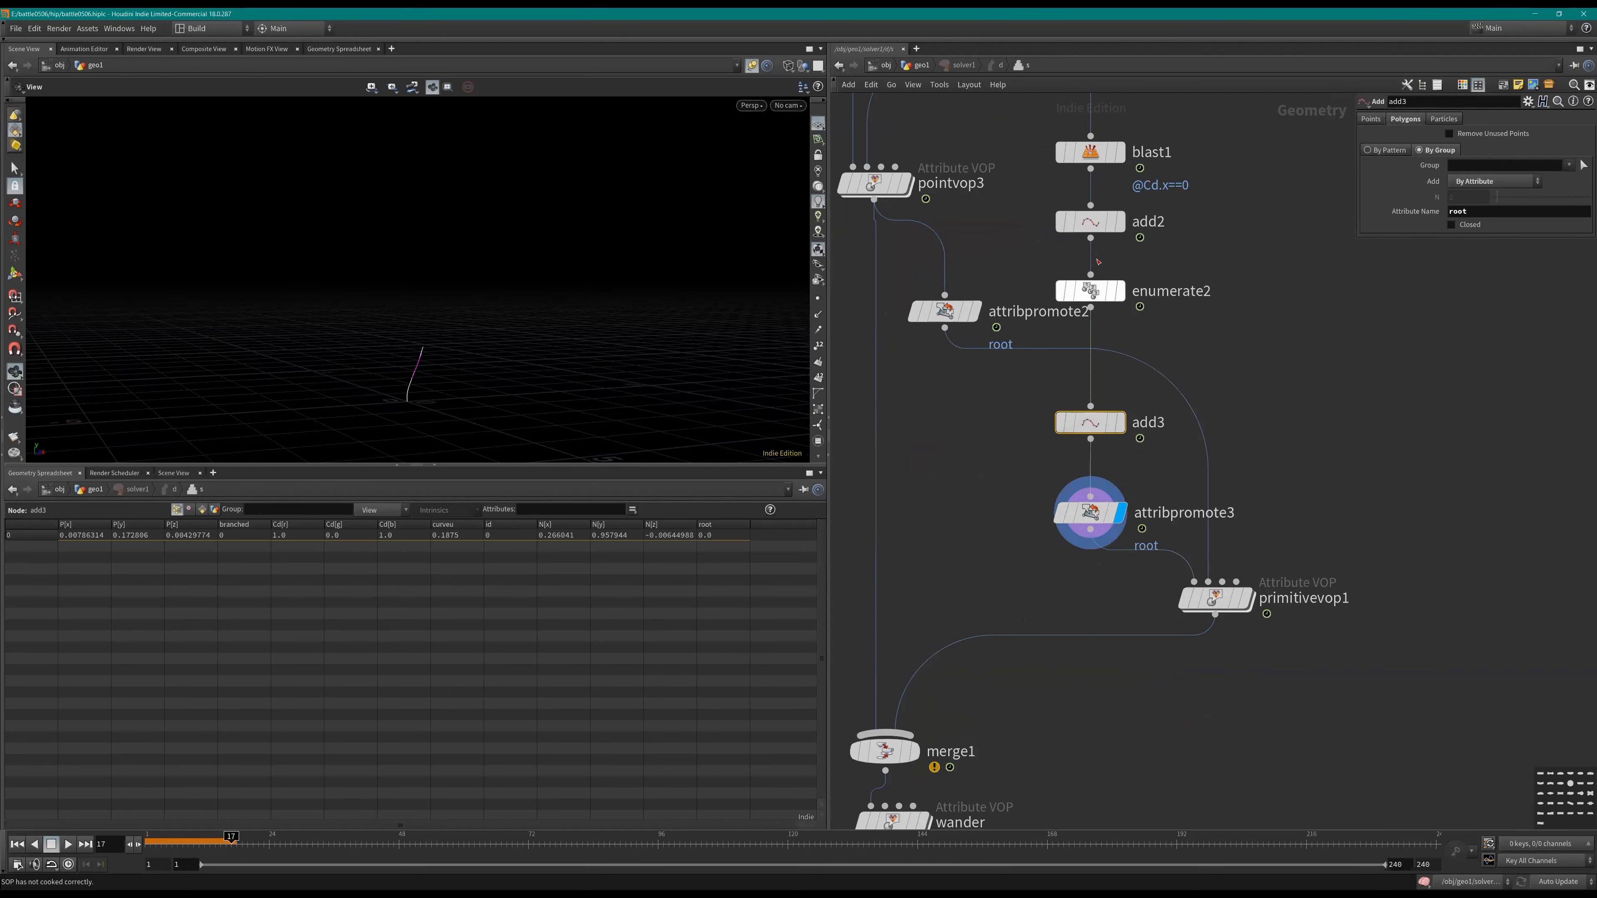
Step: Check enumerate2, then display primitivevop1 and inspect its root values per primitive in the geometry spreadsheet
left_click(1090, 291)
middle_click_drag(1256, 438, 1265, 404)
scroll(1266, 403, "down", 3)
left_click(1250, 518)
scroll(1255, 526, "up", 3)
middle_click_drag(1255, 525, 1258, 492)
mouse_move(1258, 492)
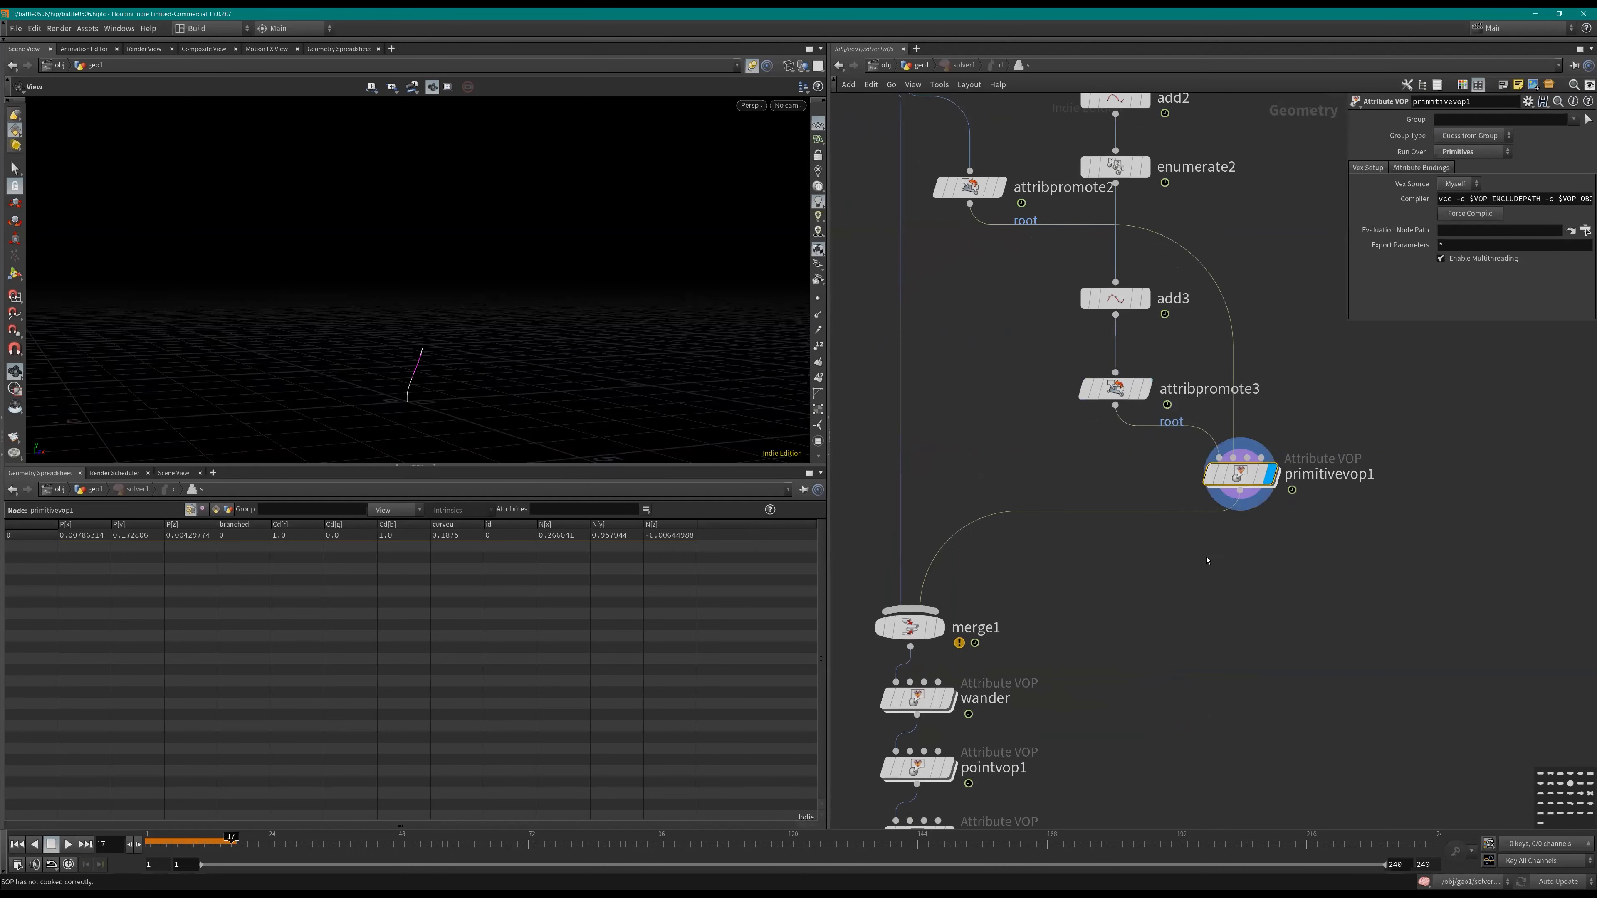
scroll(1286, 472, "down", 2)
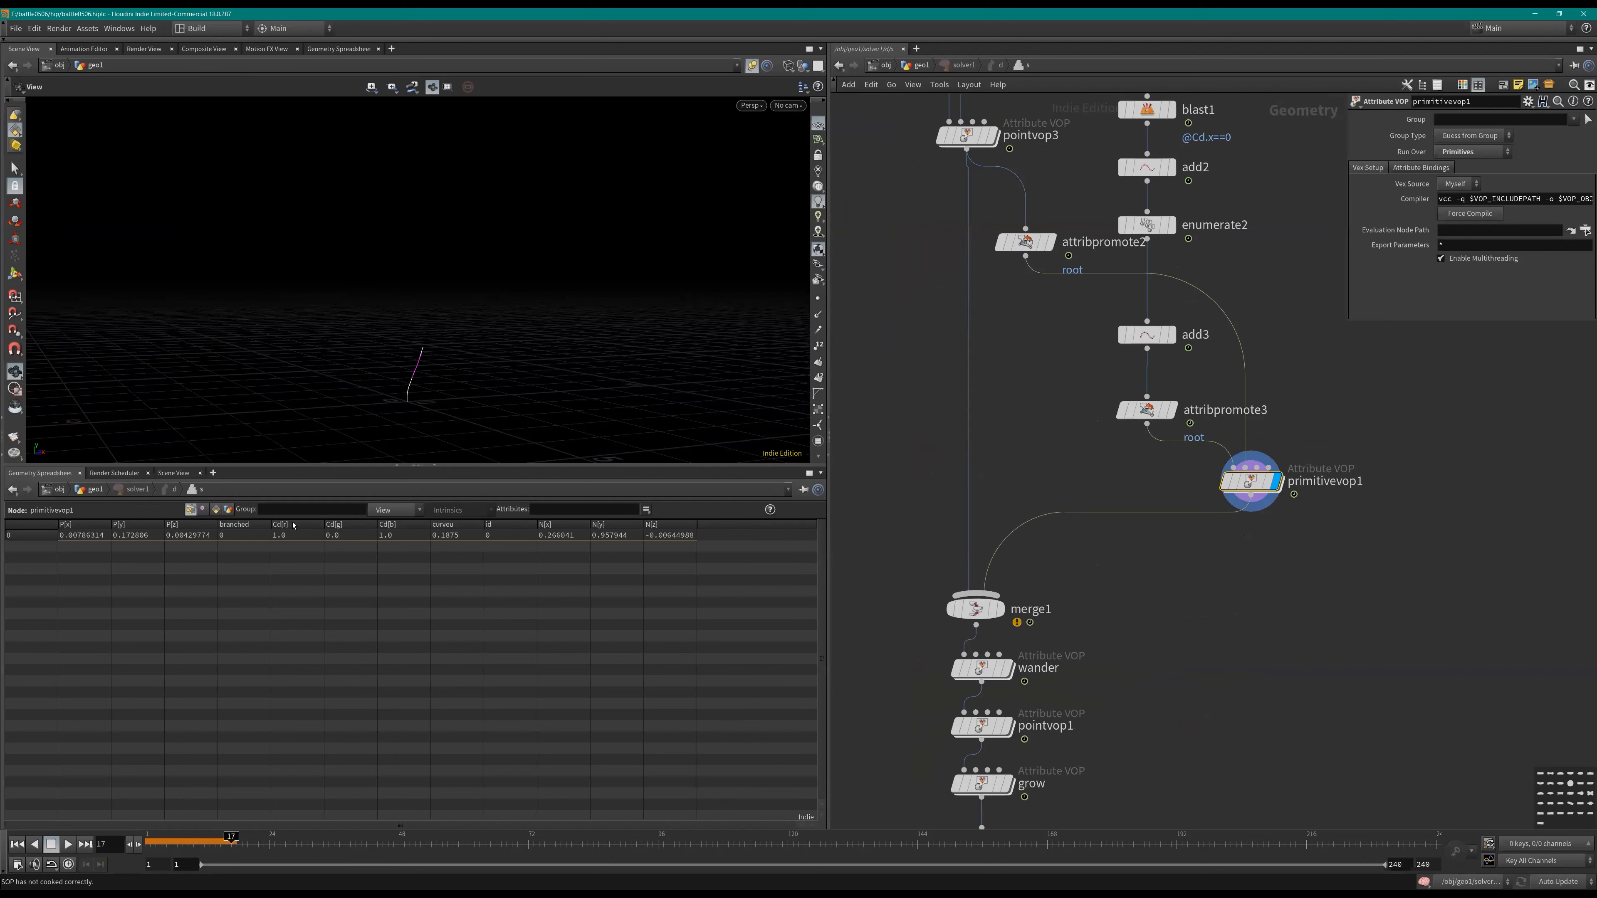
left_click(216, 509)
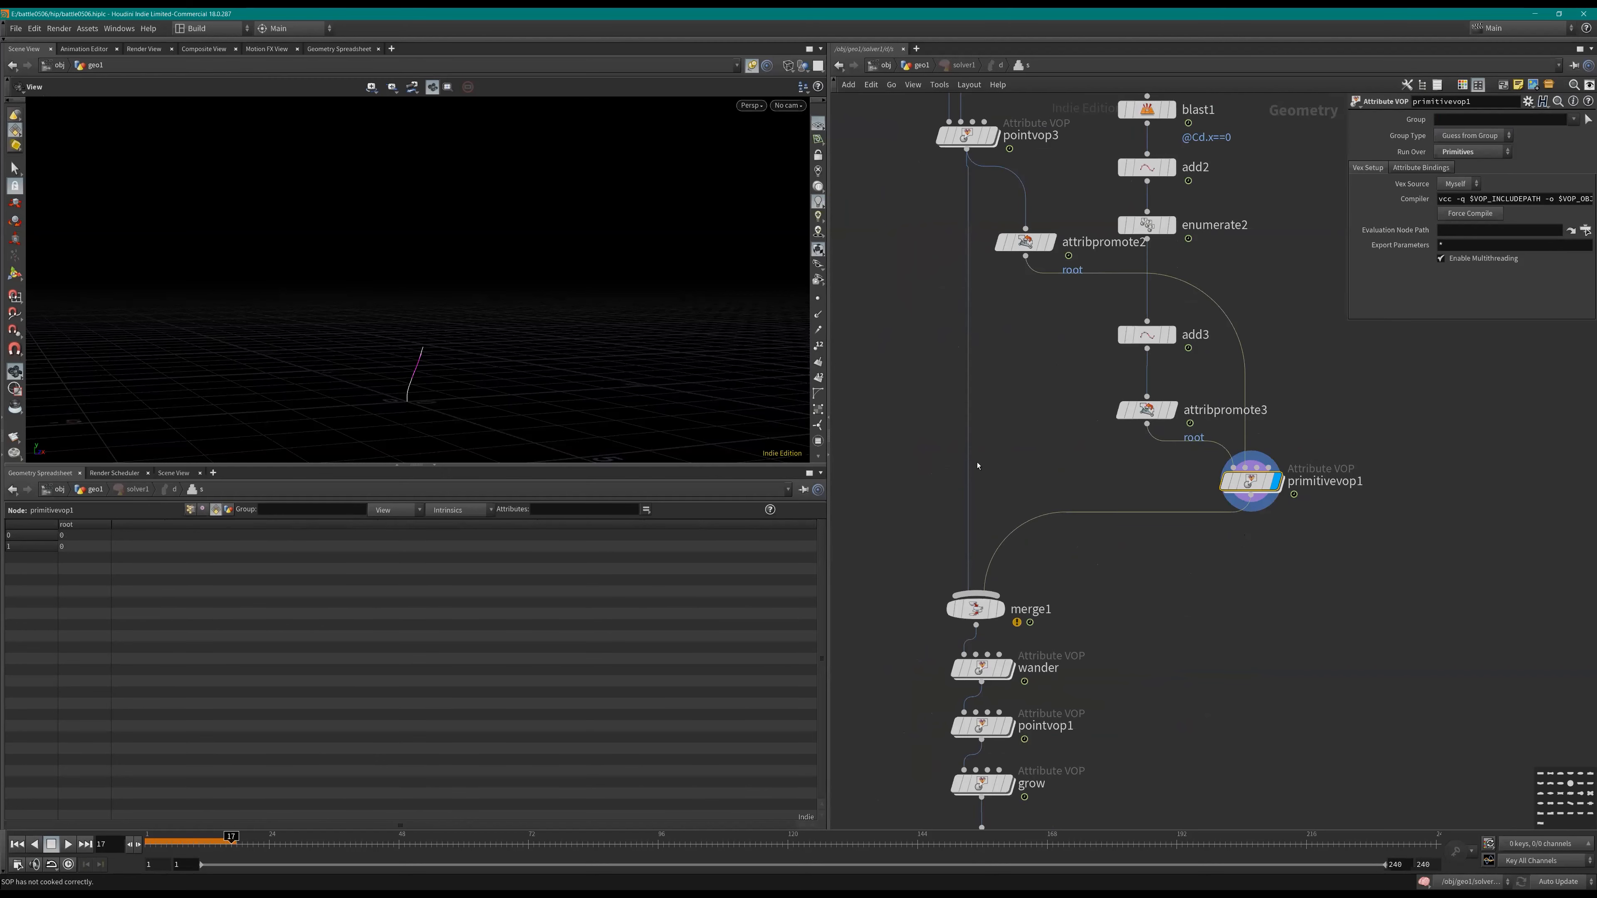
Step: Rerun the simulation from the first frame and inspect pointvop3's primitive root values and geometry info
key("ctrl+Up")
scroll(1041, 440, "down", 2)
middle_click_drag(1040, 440, 1034, 487)
key("Up")
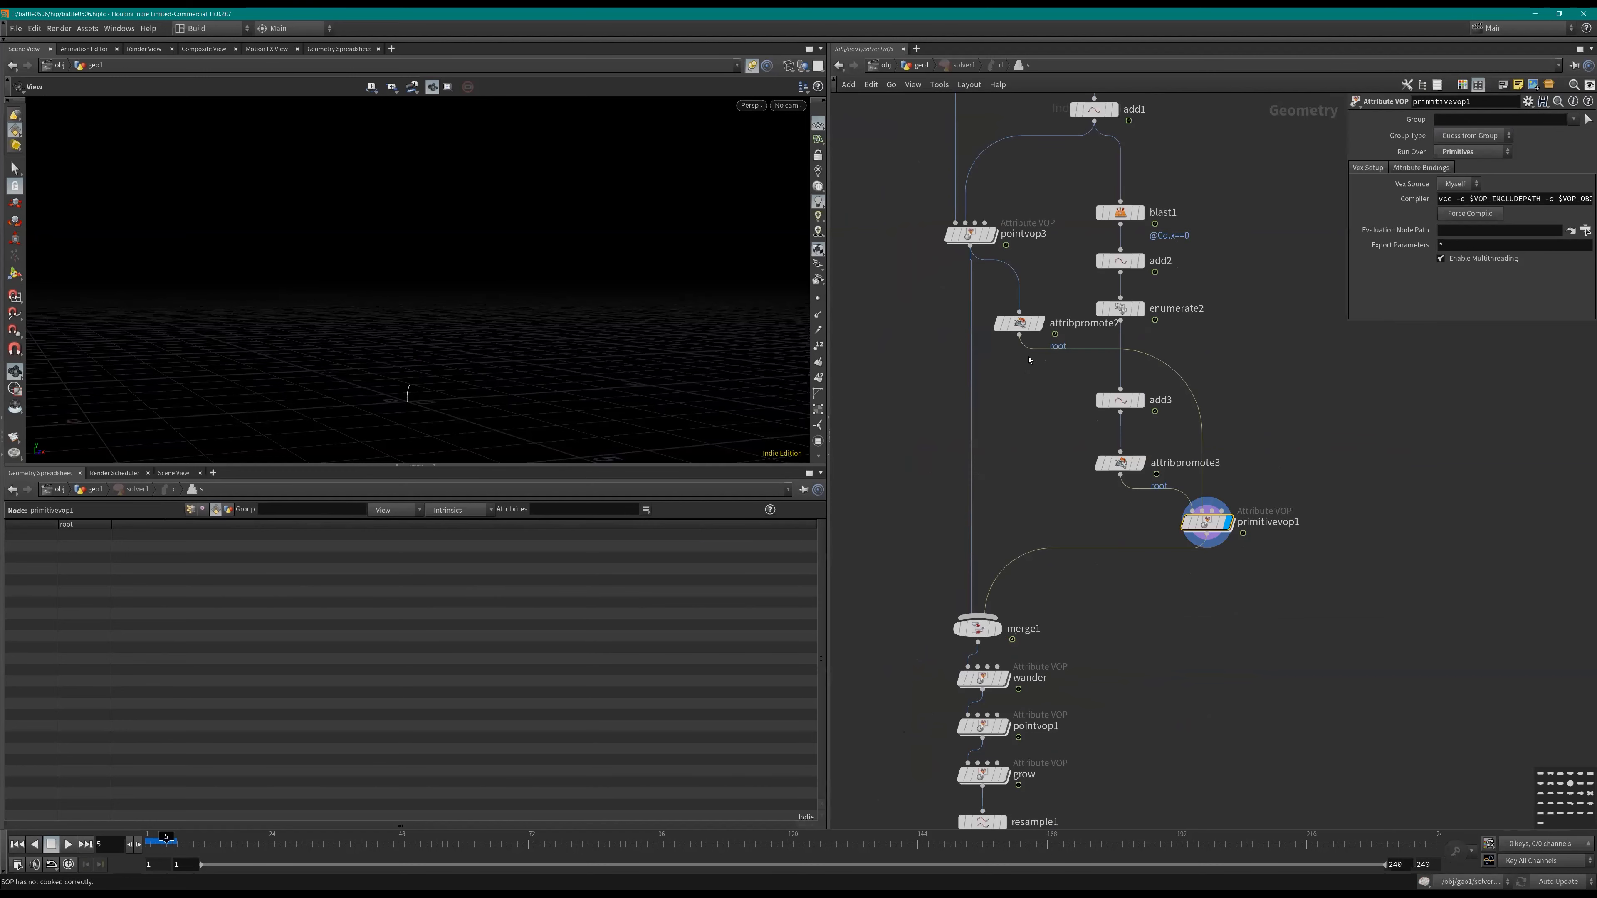
scroll(1037, 277, "up", 2)
middle_click(957, 263)
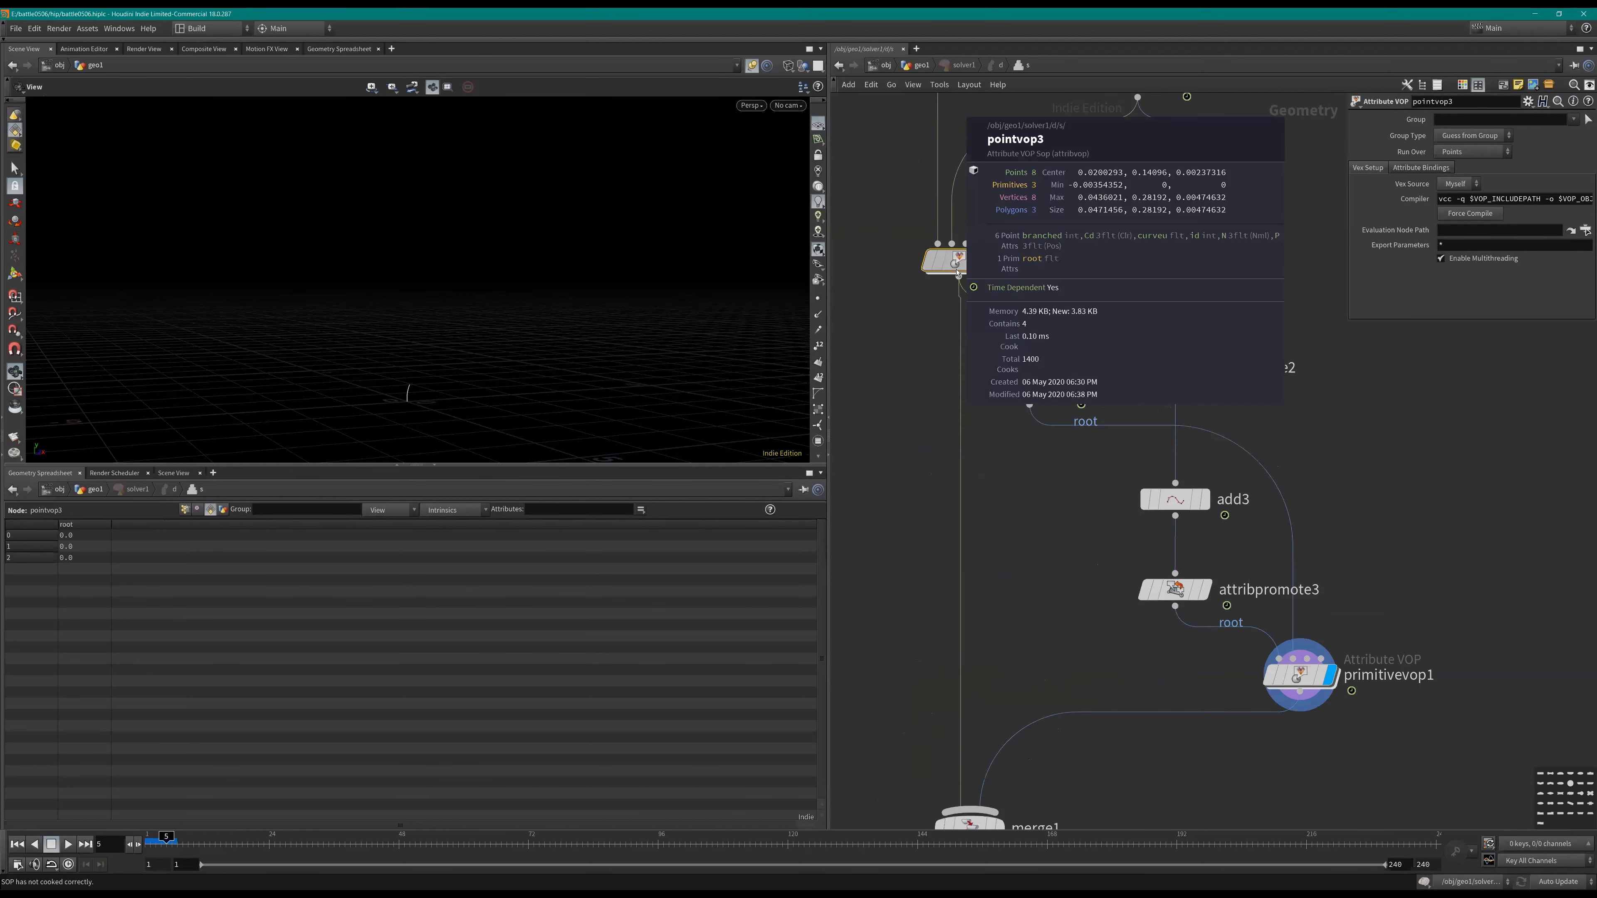
scroll(1019, 467, "down", 1)
middle_click_drag(1019, 468, 974, 425)
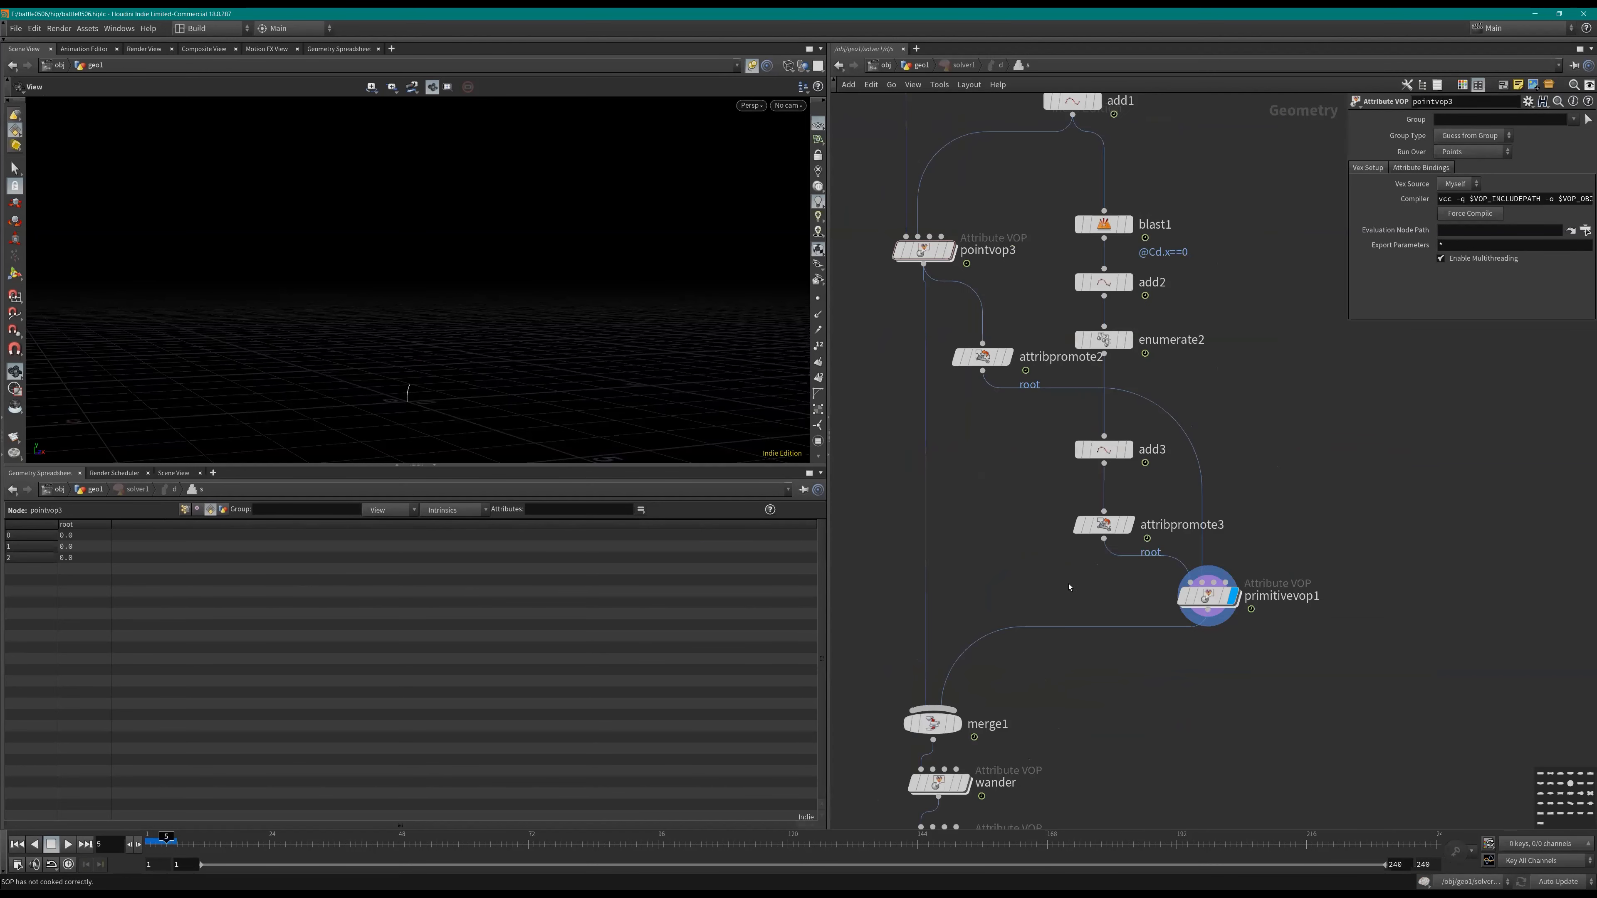
key("ctrl+Up")
double_click(1206, 602)
scroll(1204, 645, "up", 2)
key("Tab")
type("ad")
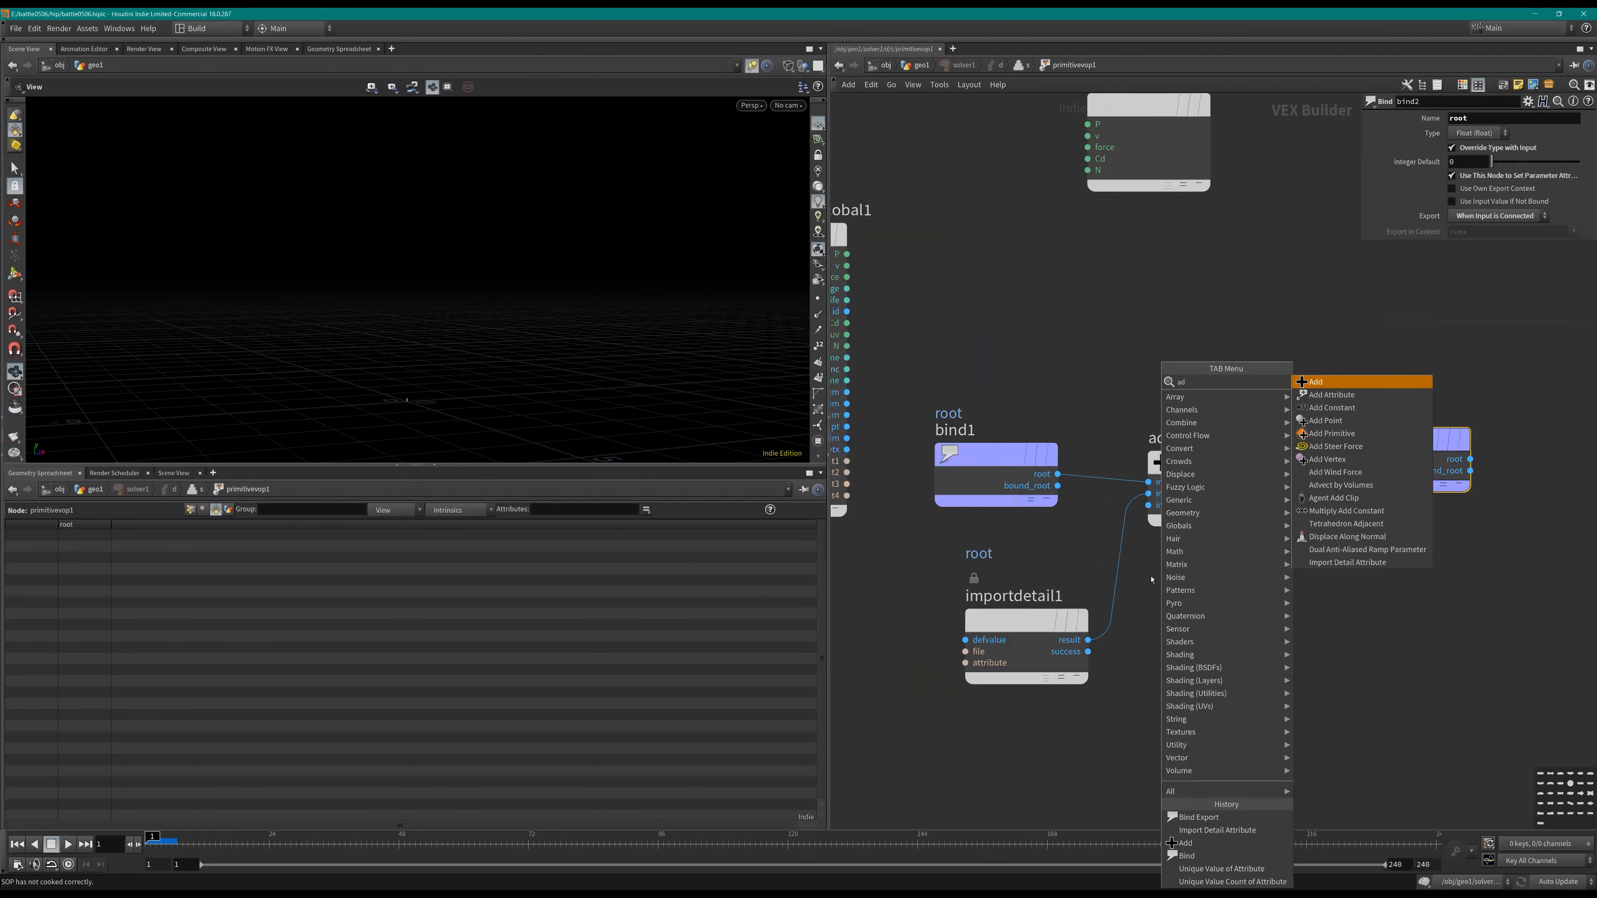
key("Return")
left_click(1178, 606)
key("Delete")
key("Tab")
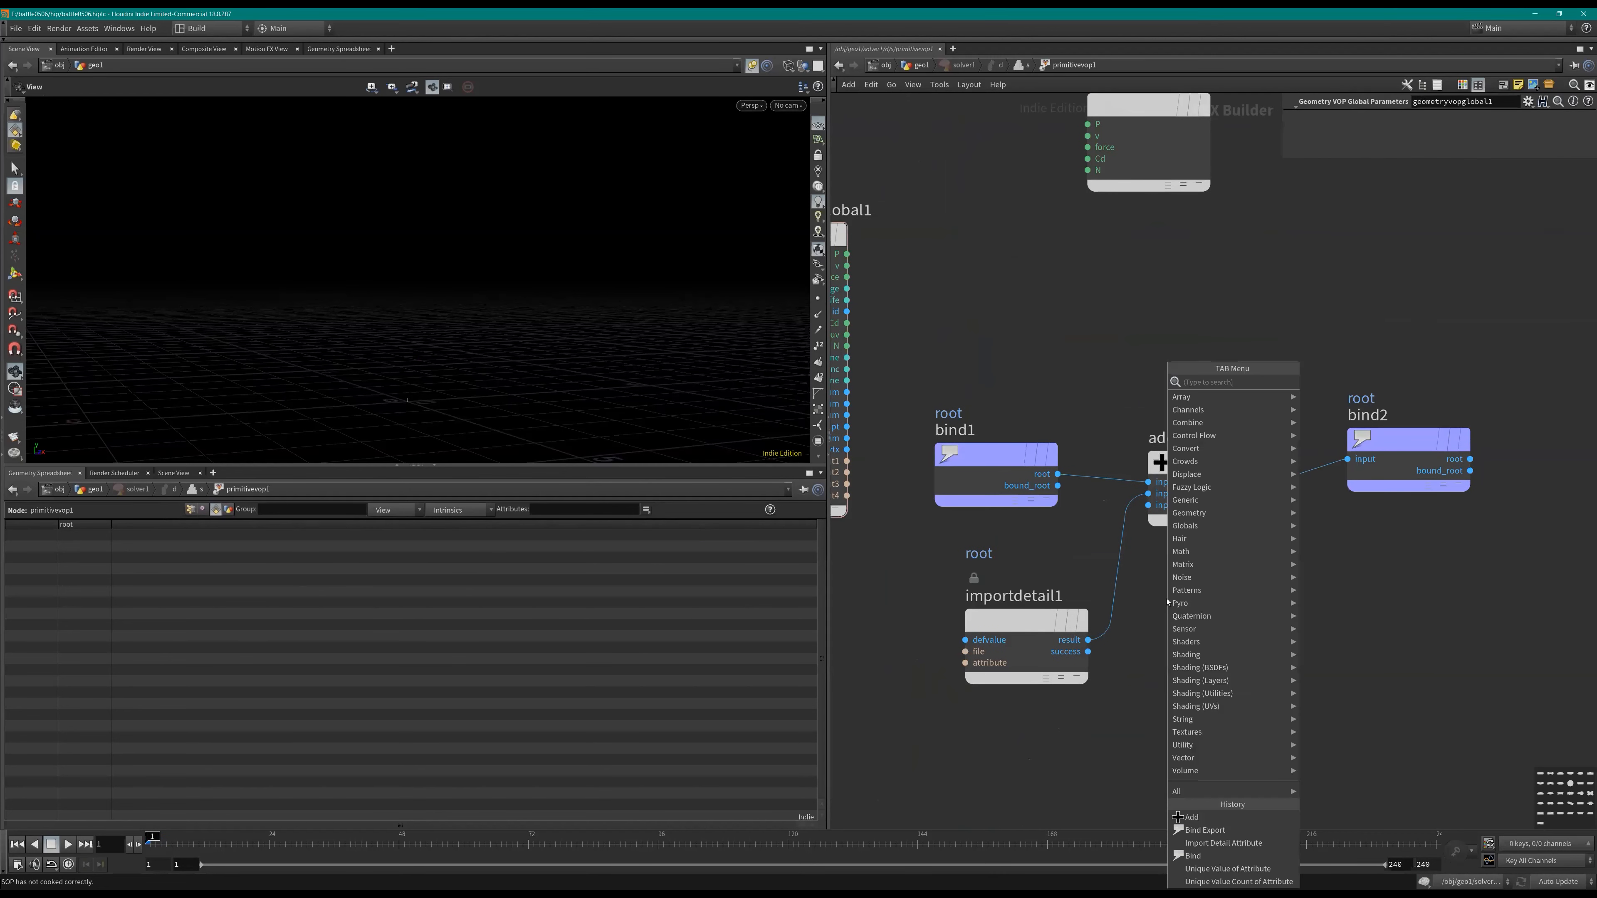
type("adc")
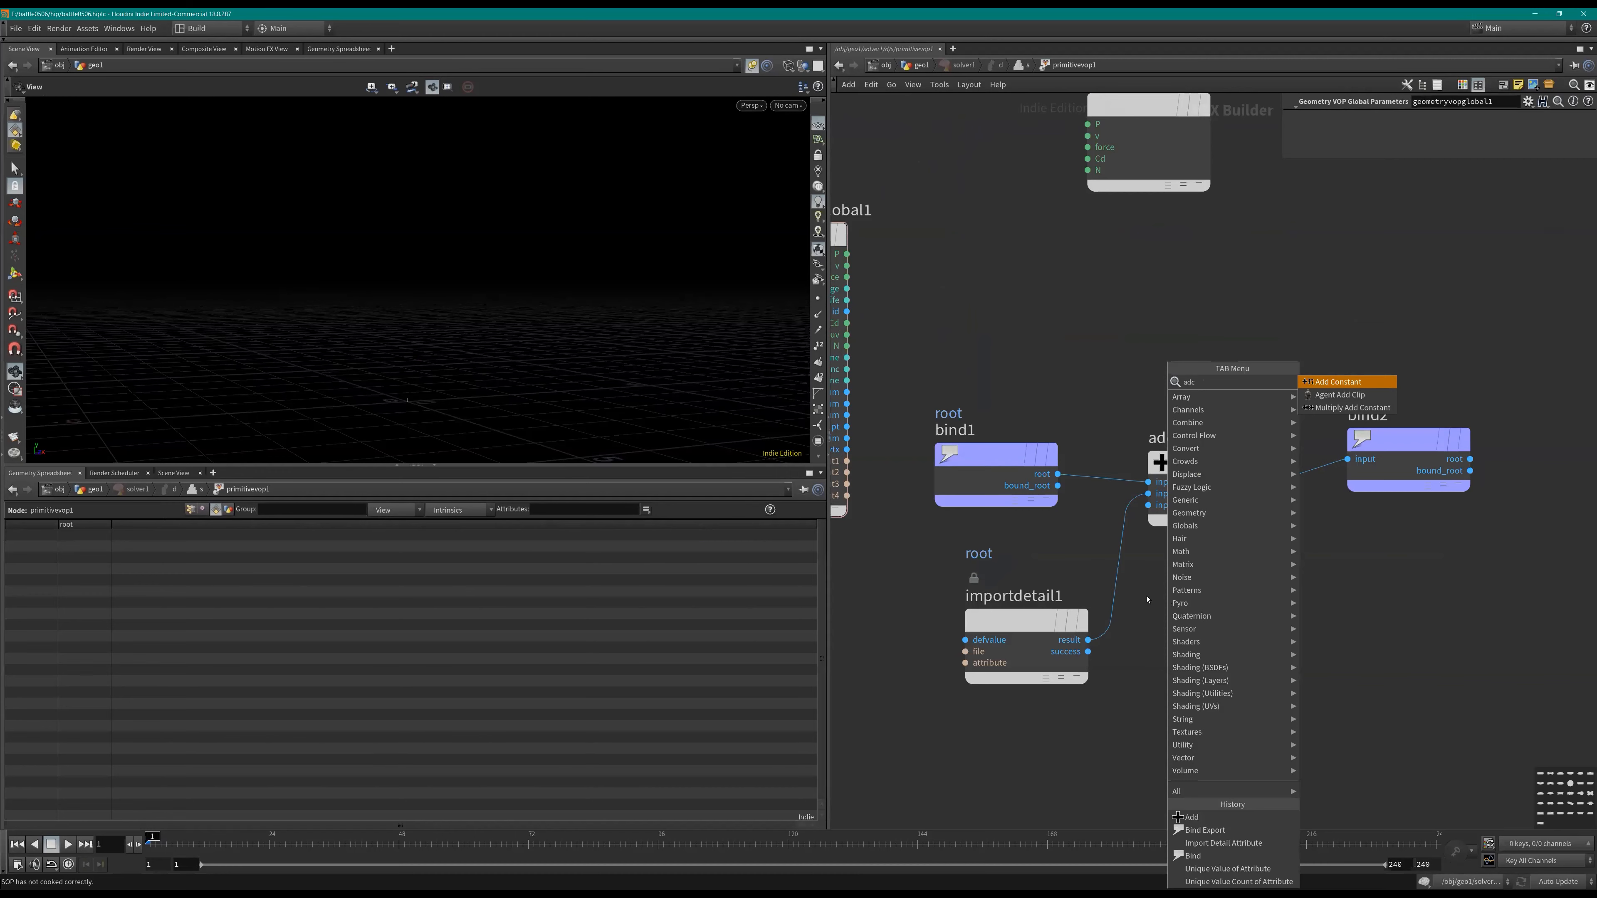
key("Escape")
key("u")
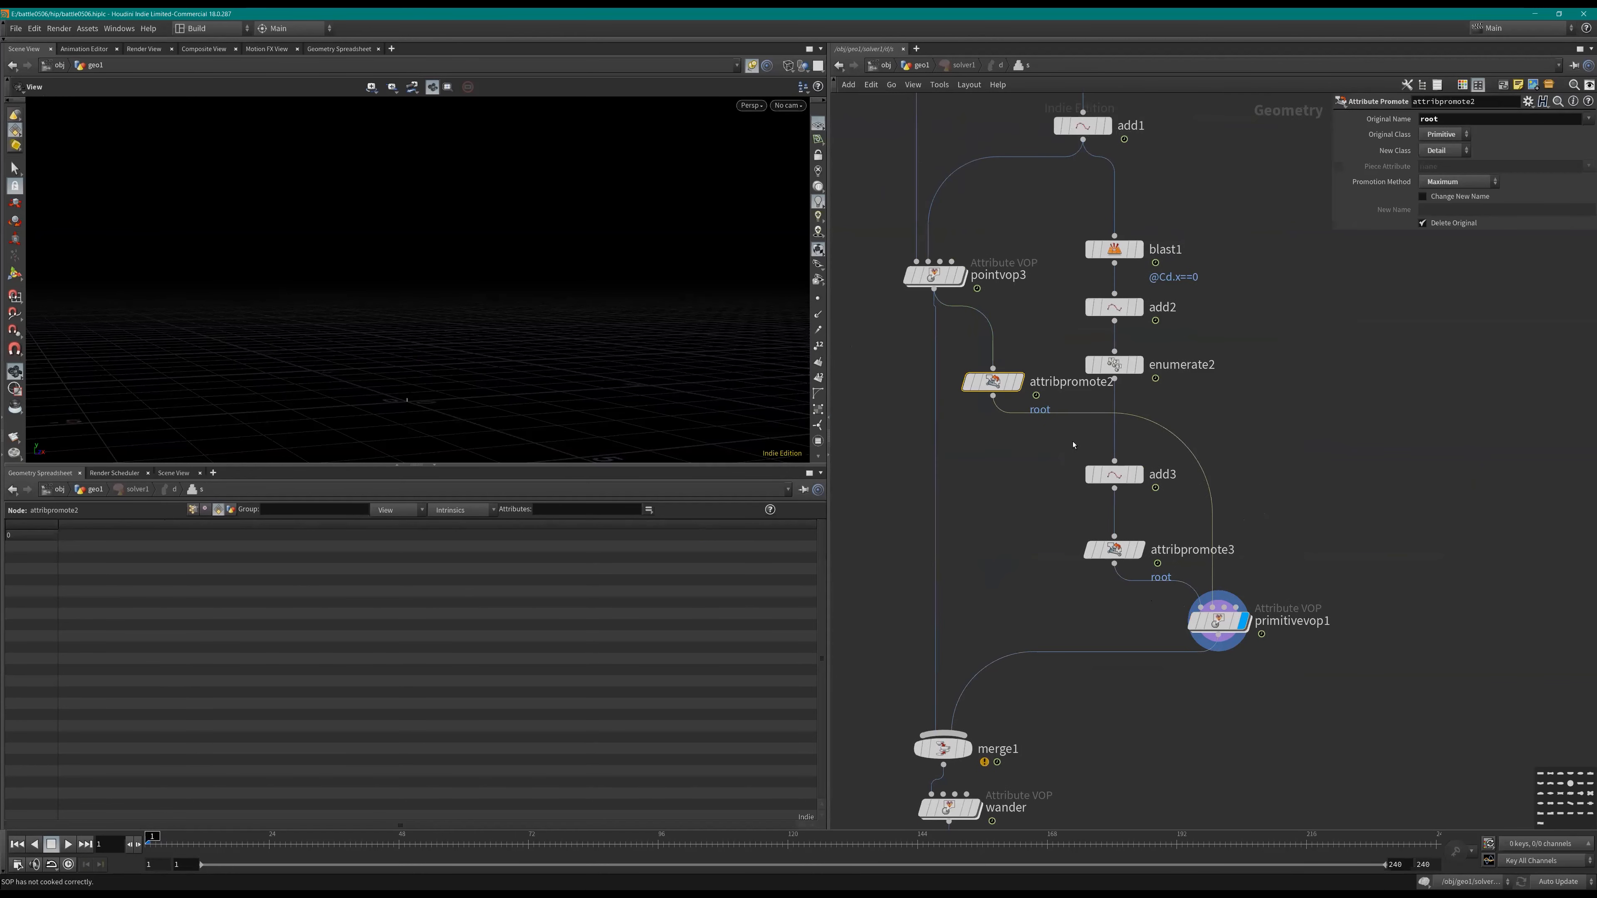
Step: Inspect attribpromote3's promotion settings and geometry info at the first frame
left_click(1219, 623)
scroll(1219, 666, "up", 1)
middle_click_drag(1219, 666, 1162, 652)
left_click(1031, 519)
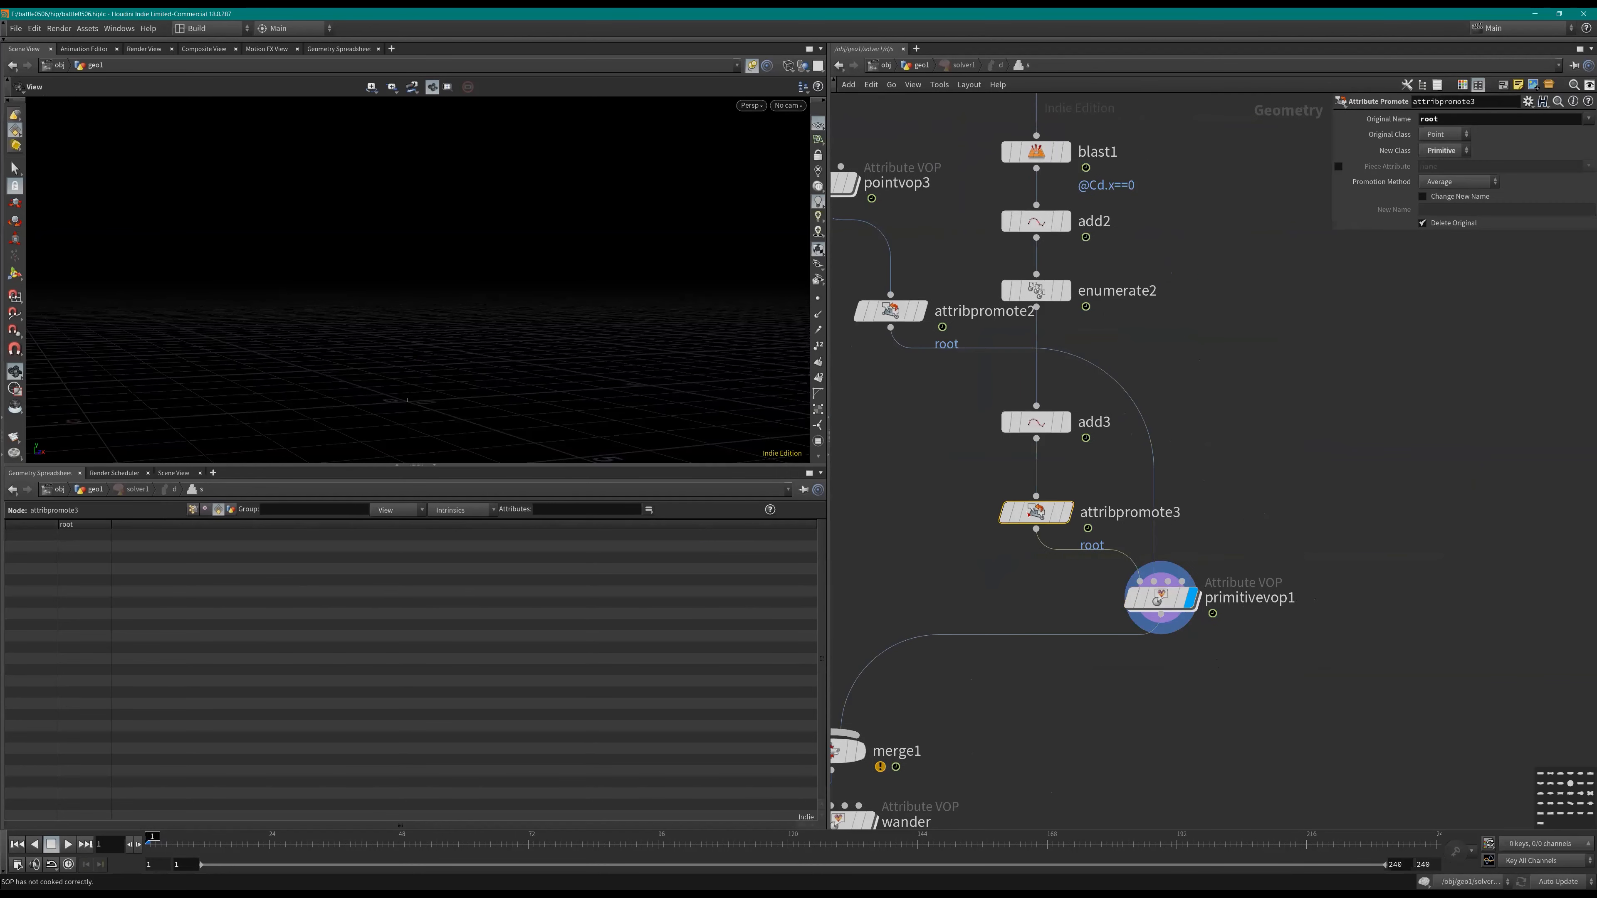
middle_click(1031, 520)
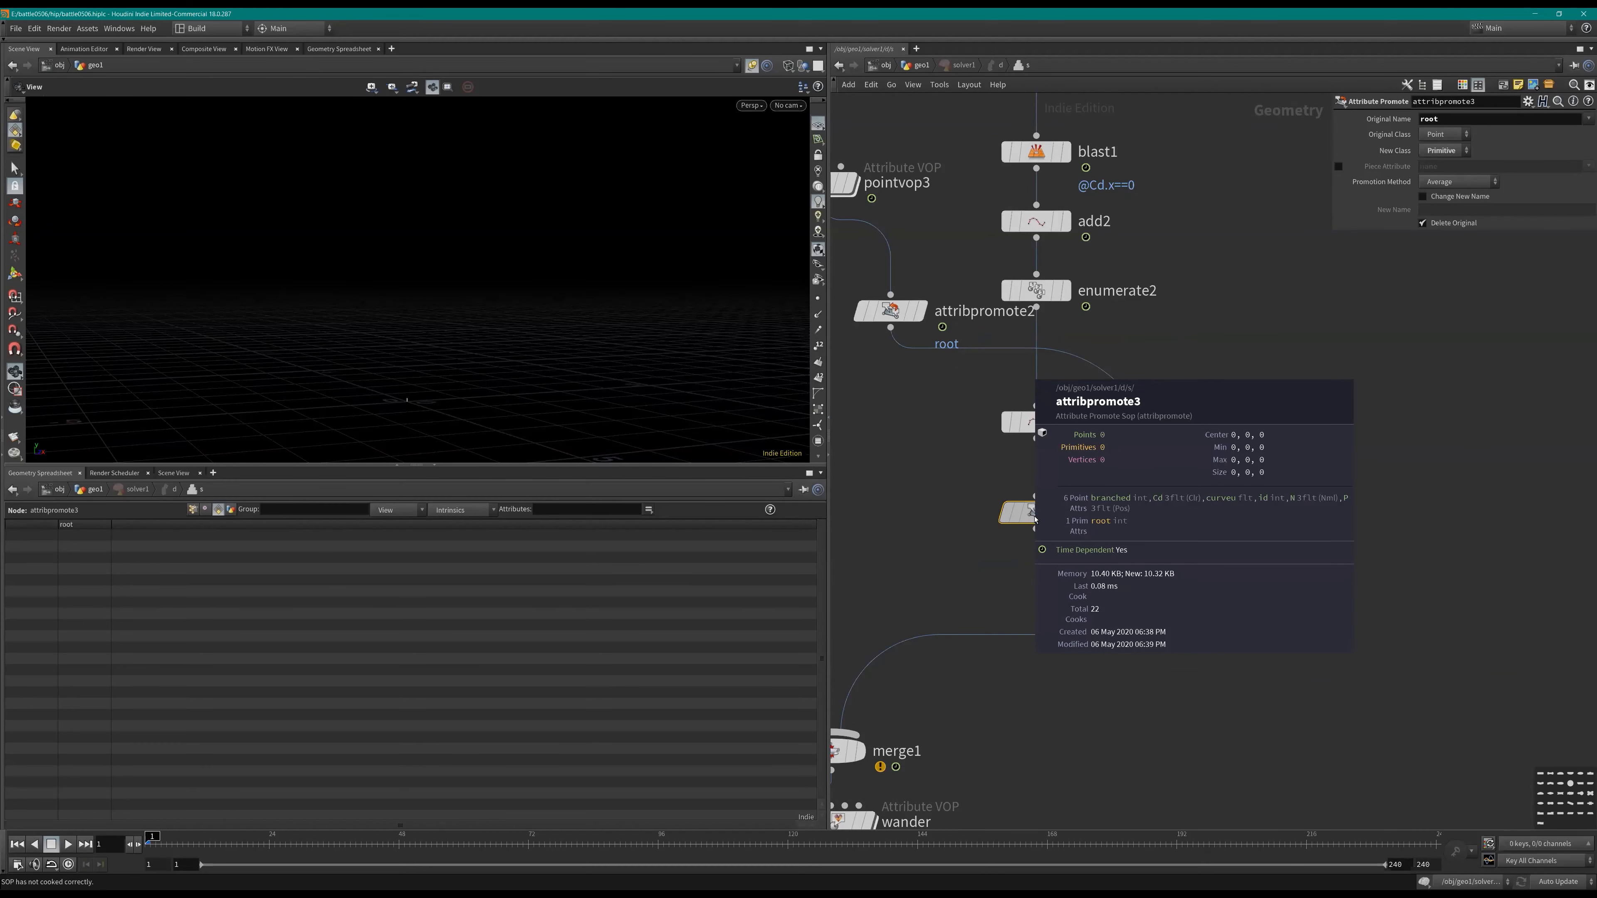
Step: Step the timeline forward to frame 10 and recheck attribpromote3's geometry info
key("Right")
key("Right")
key("Right")
key("Right")
key("Right")
key("Right")
key("Left")
key("Left")
key("Right")
key("Right")
key("Right")
key("Right")
key("Right")
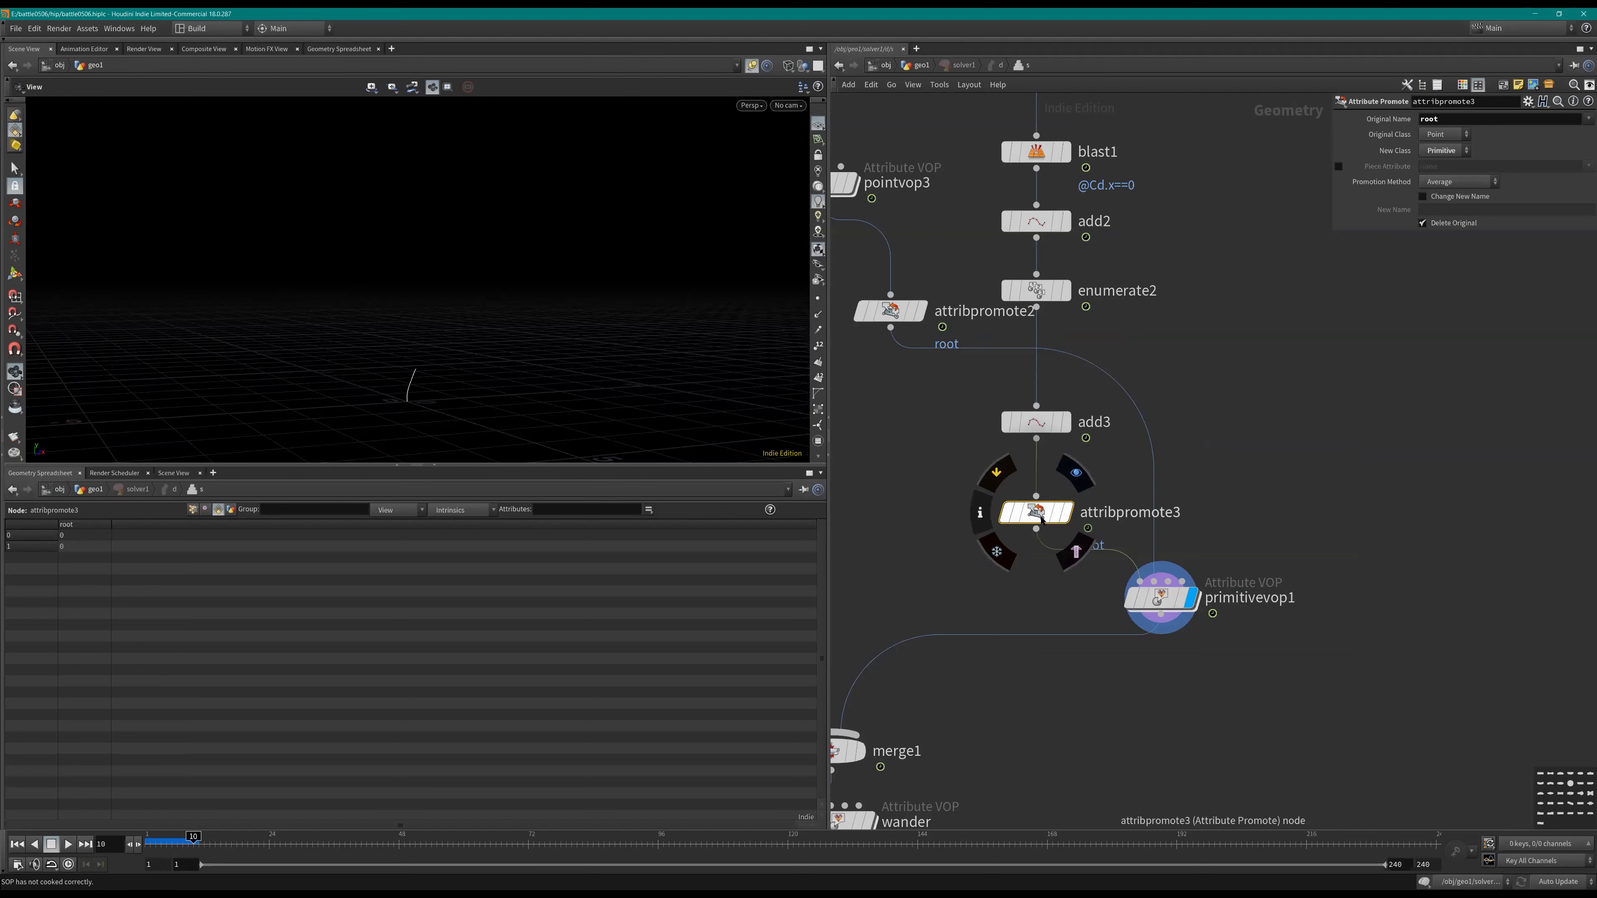
middle_click(1041, 519)
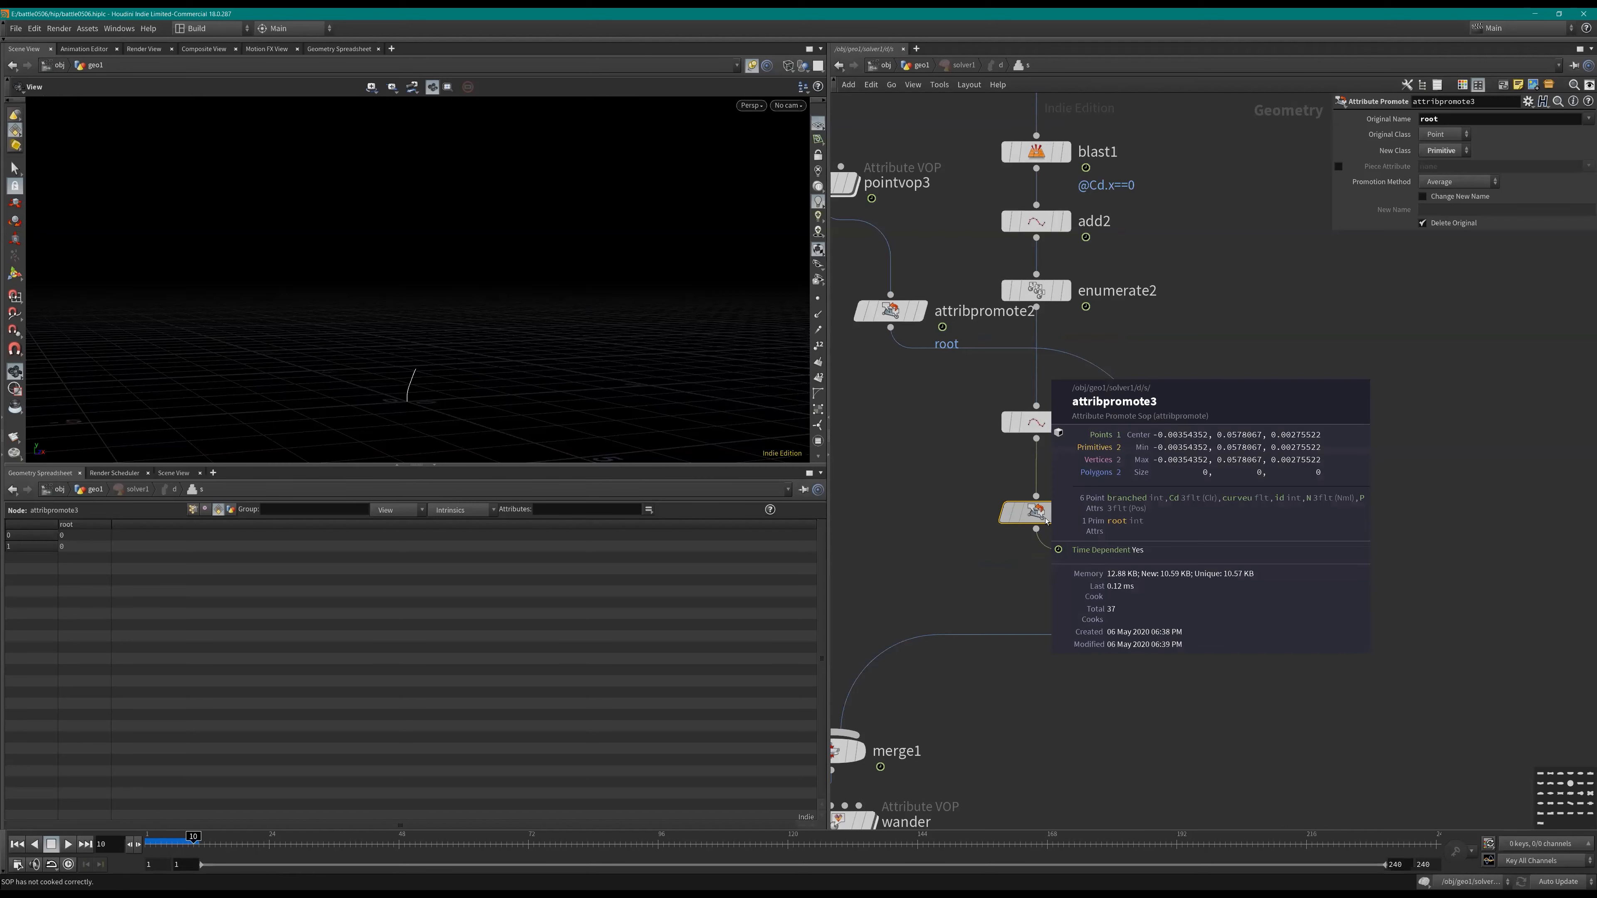
Step: Compare the root attribute on enumerate2's points and primitives with the primitive root values on add3
middle_click_drag(968, 436, 1022, 507)
left_click(1086, 361)
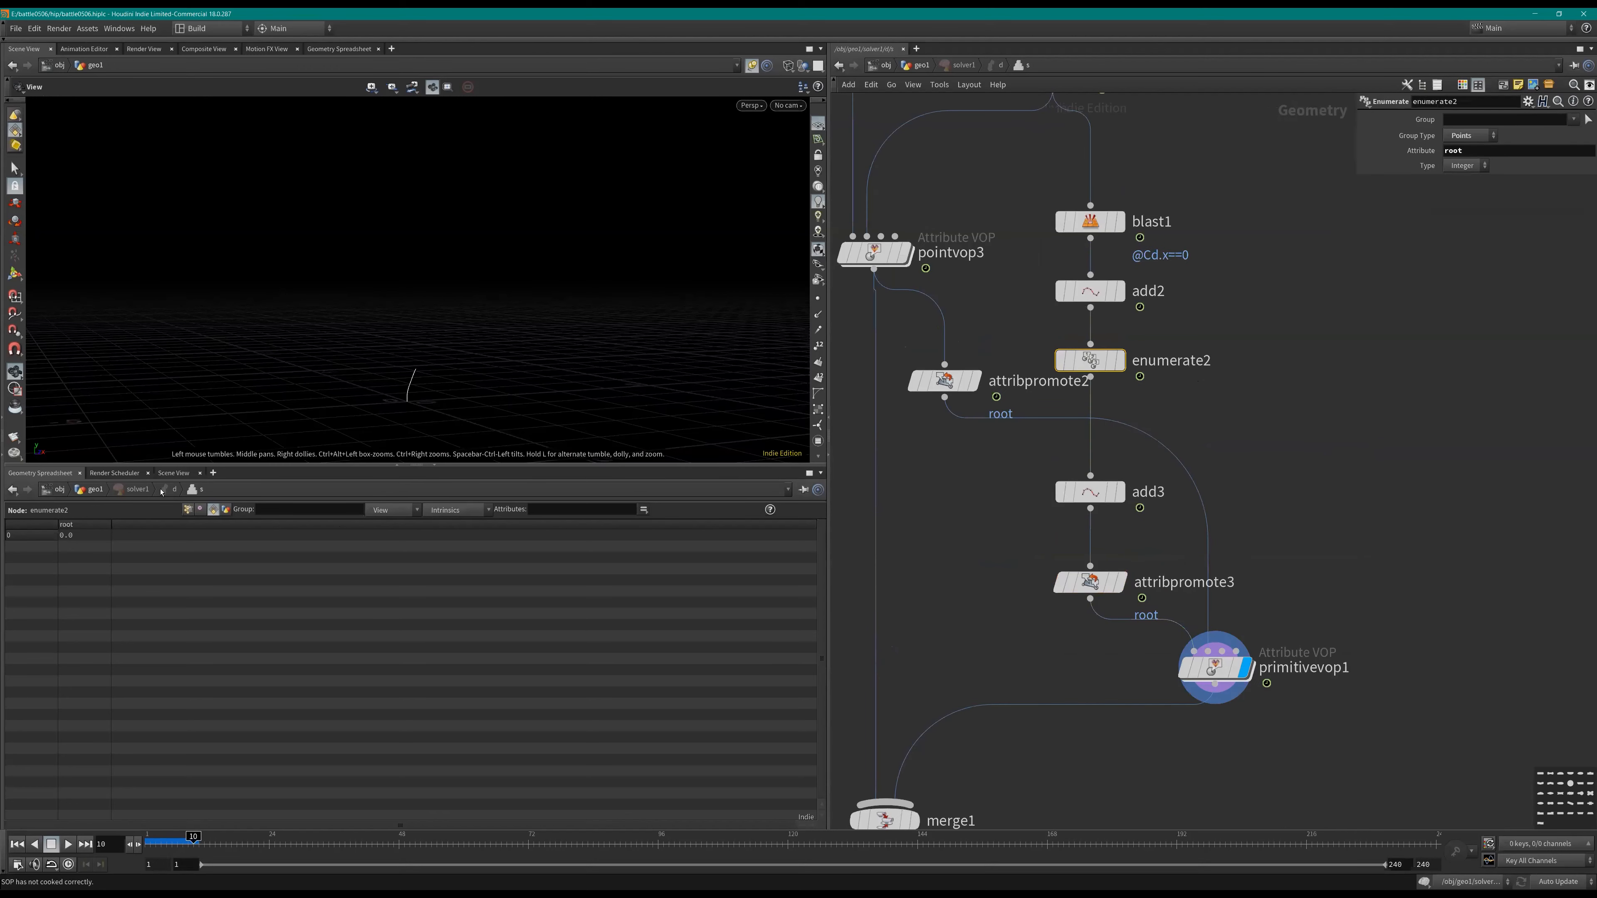
left_click(185, 509)
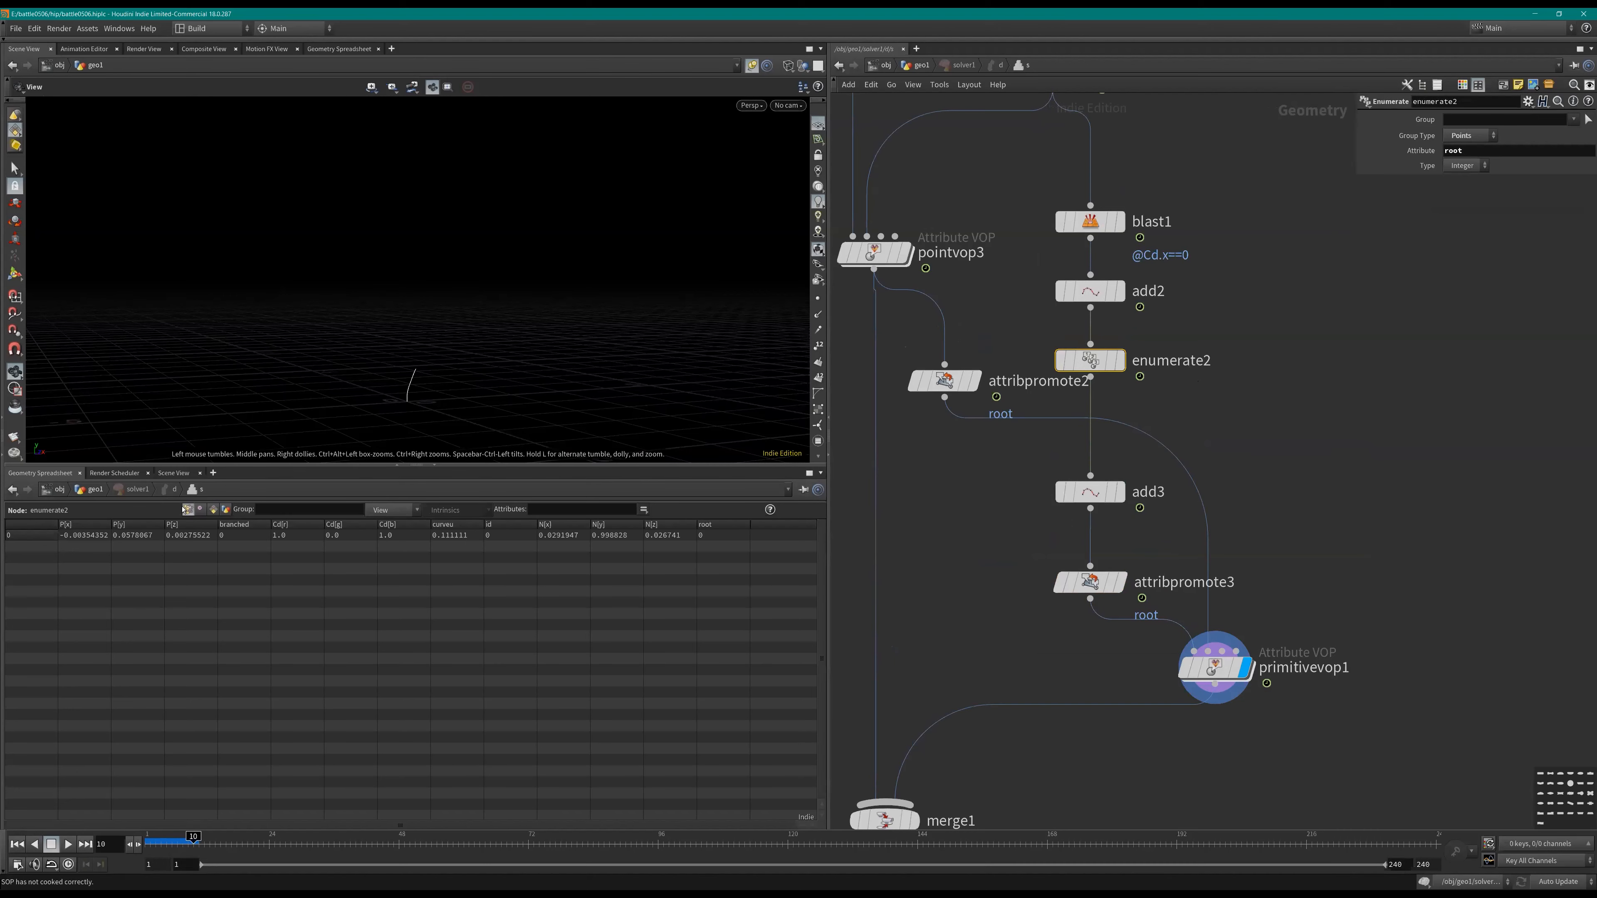
left_click(213, 509)
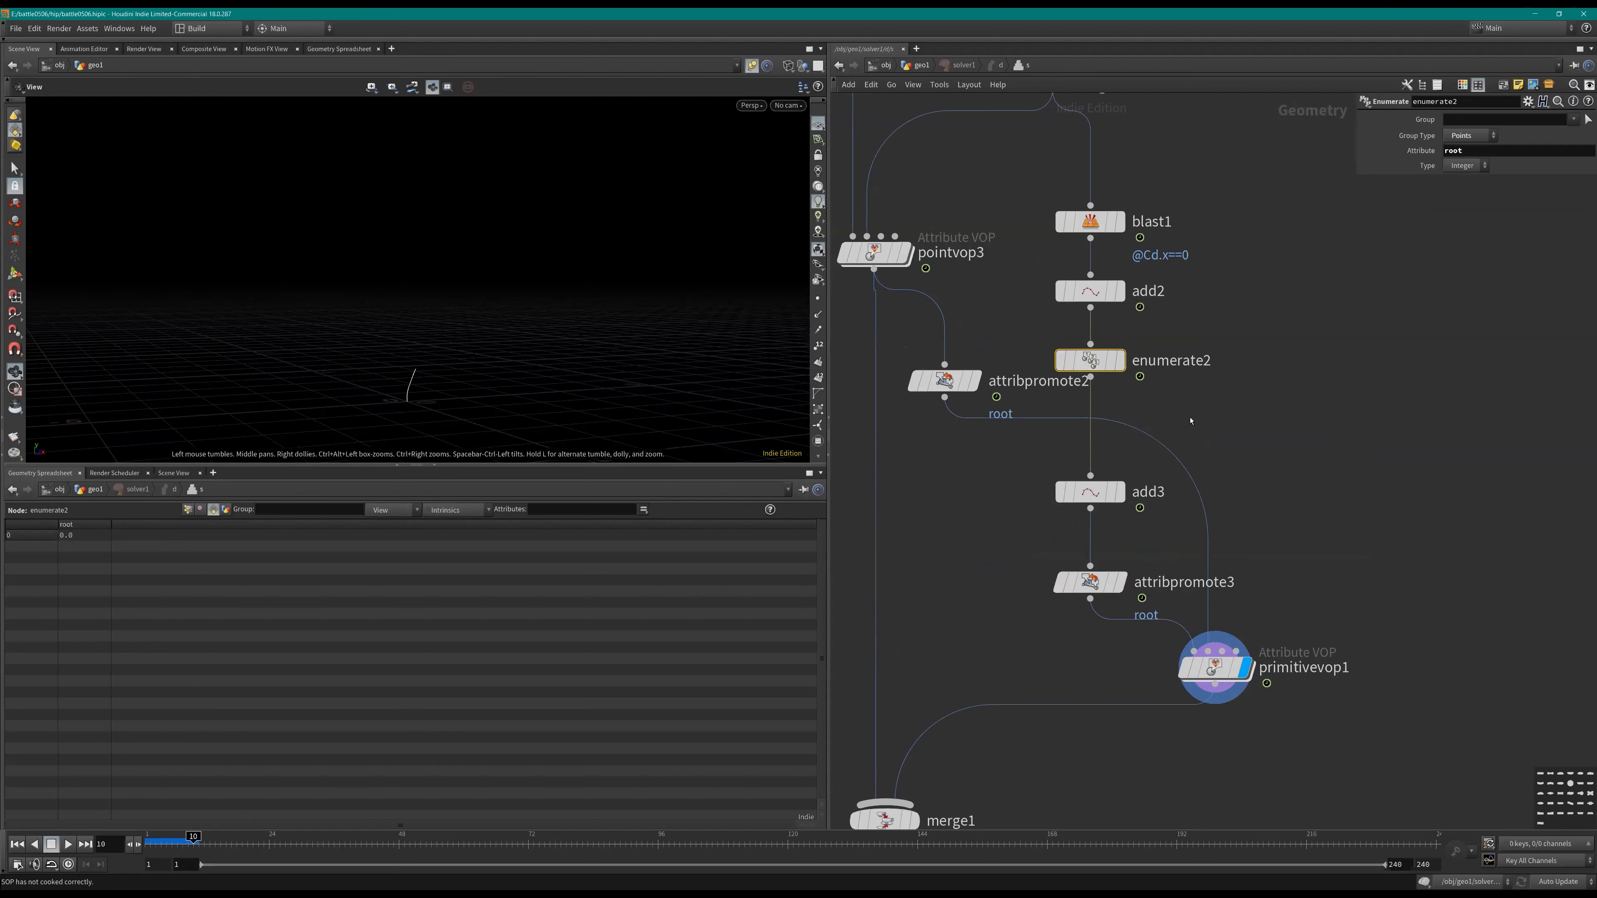
left_click(1092, 491)
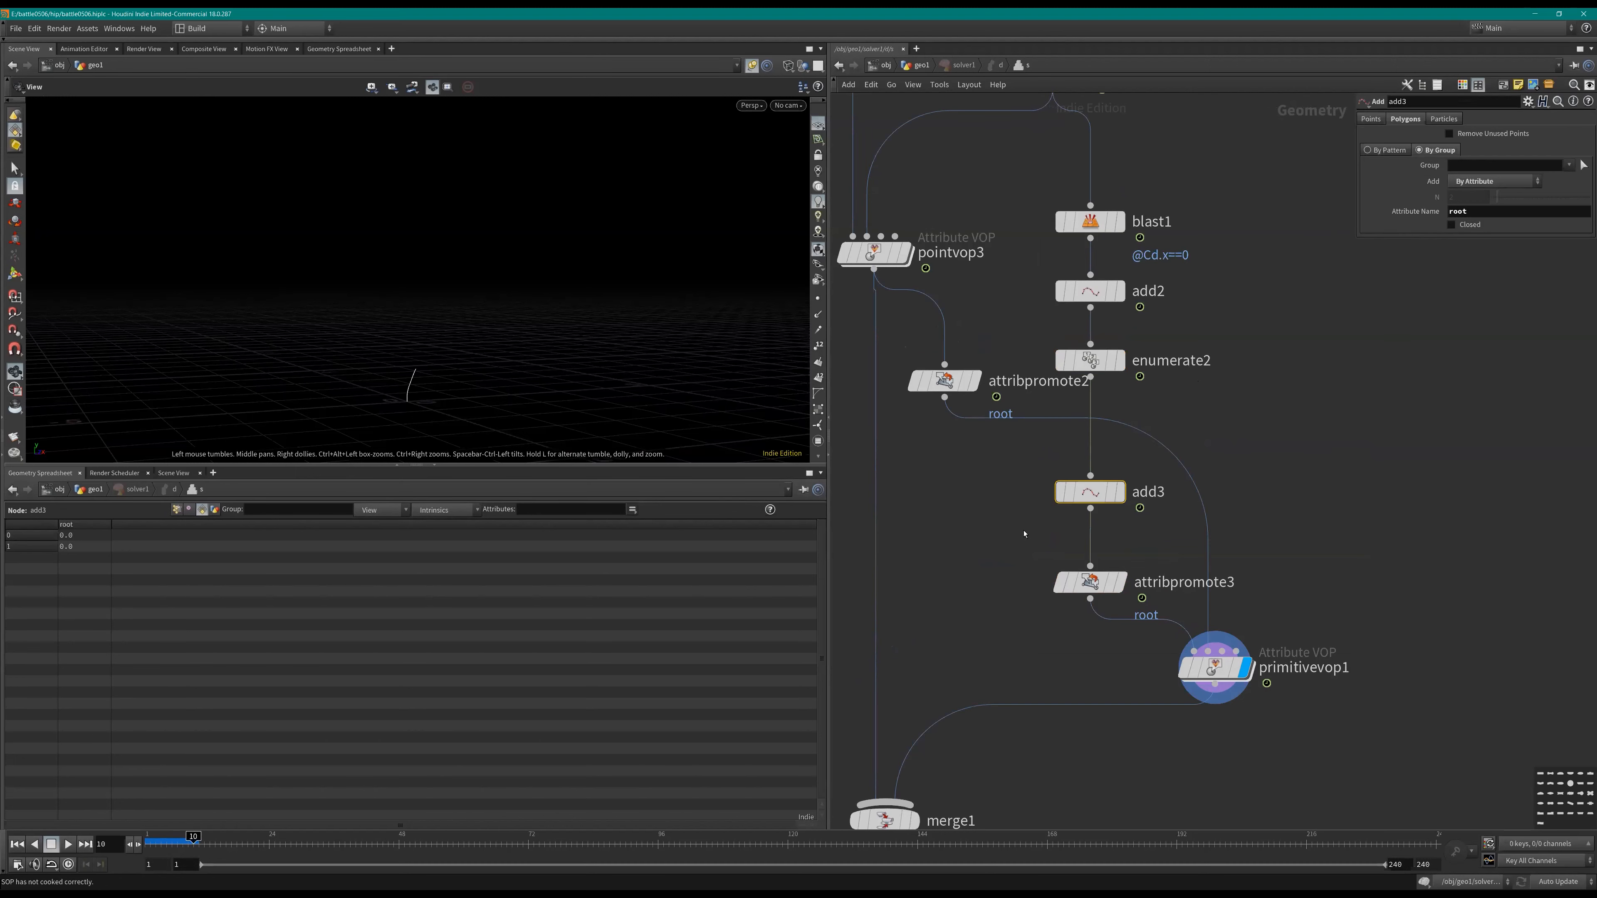
key("Up")
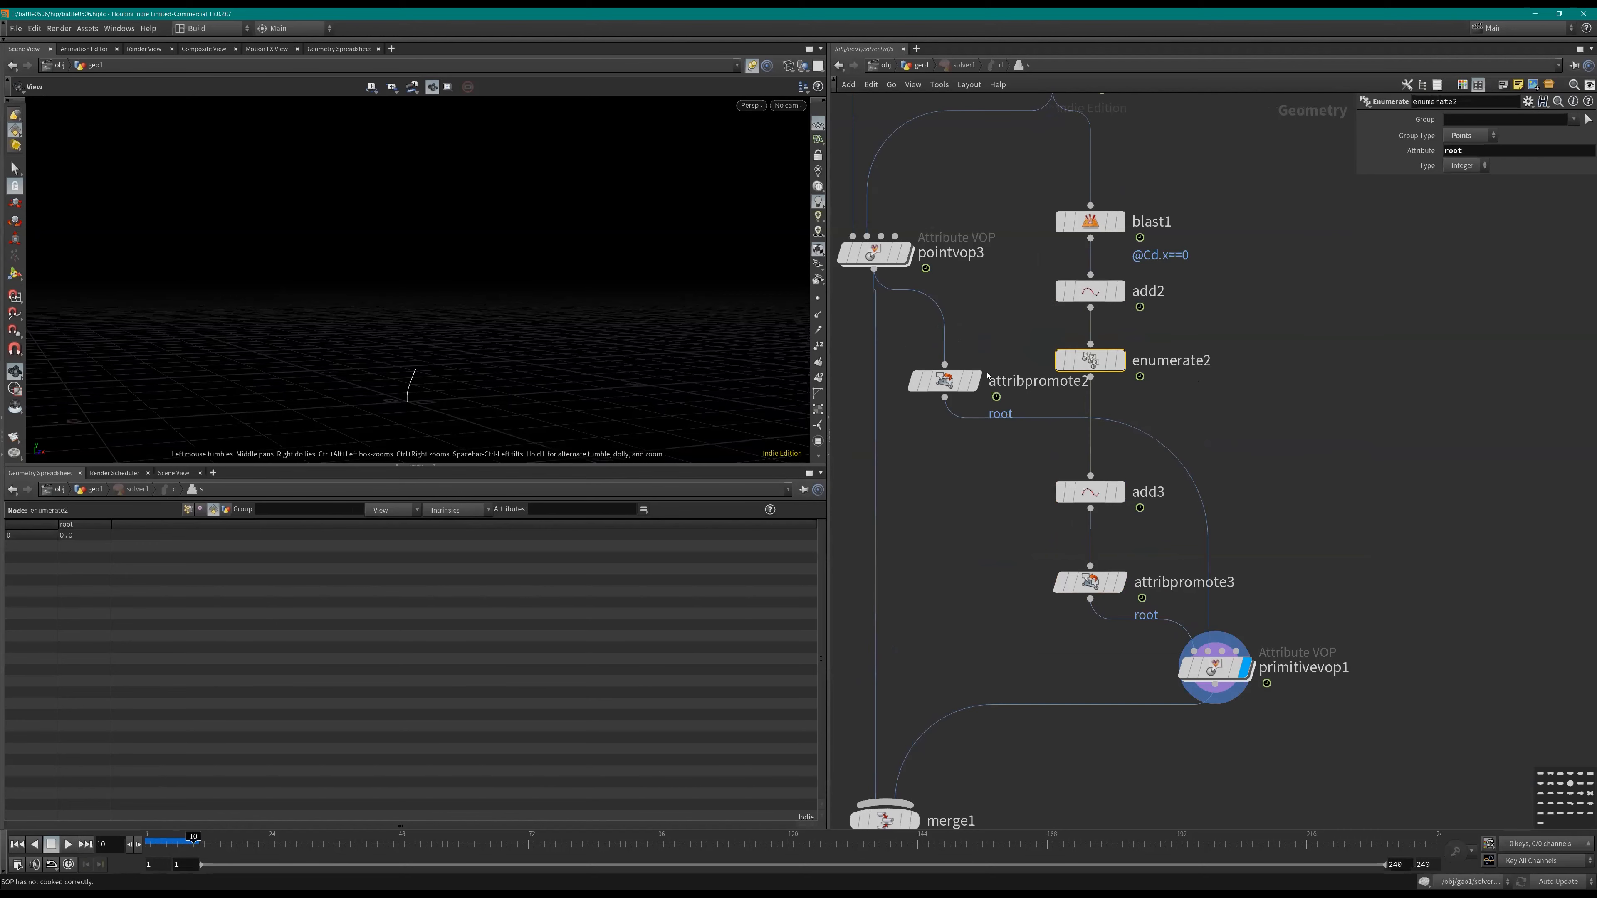
Step: Examine add2's primitive attributes along with its point and polygon settings
left_click(1082, 292)
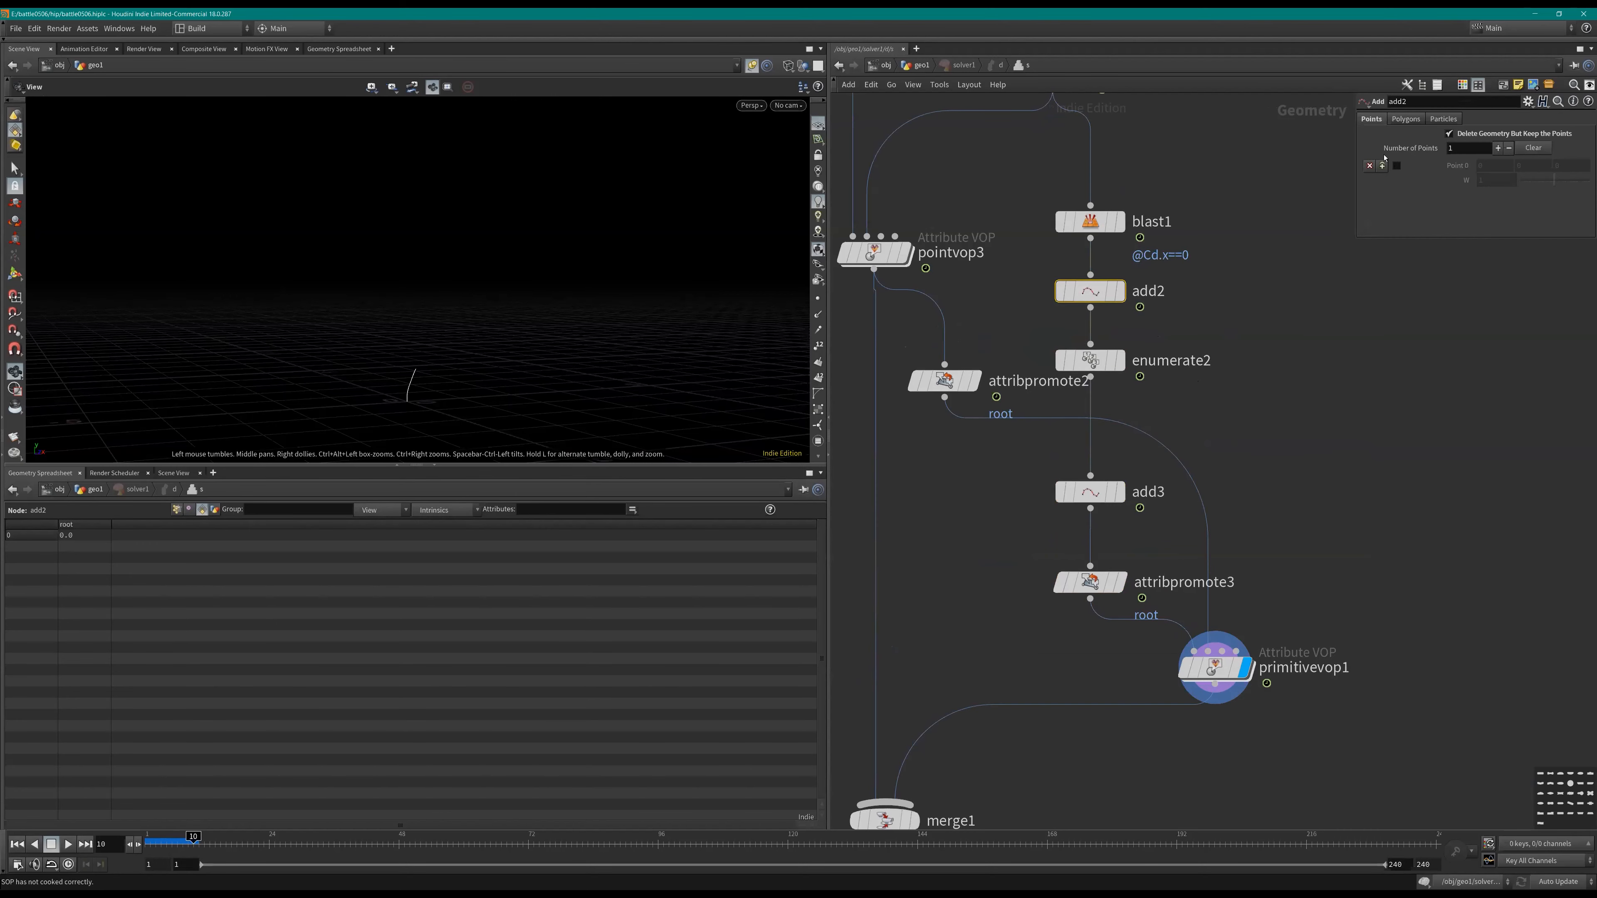
middle_click_drag(1236, 237, 1246, 381)
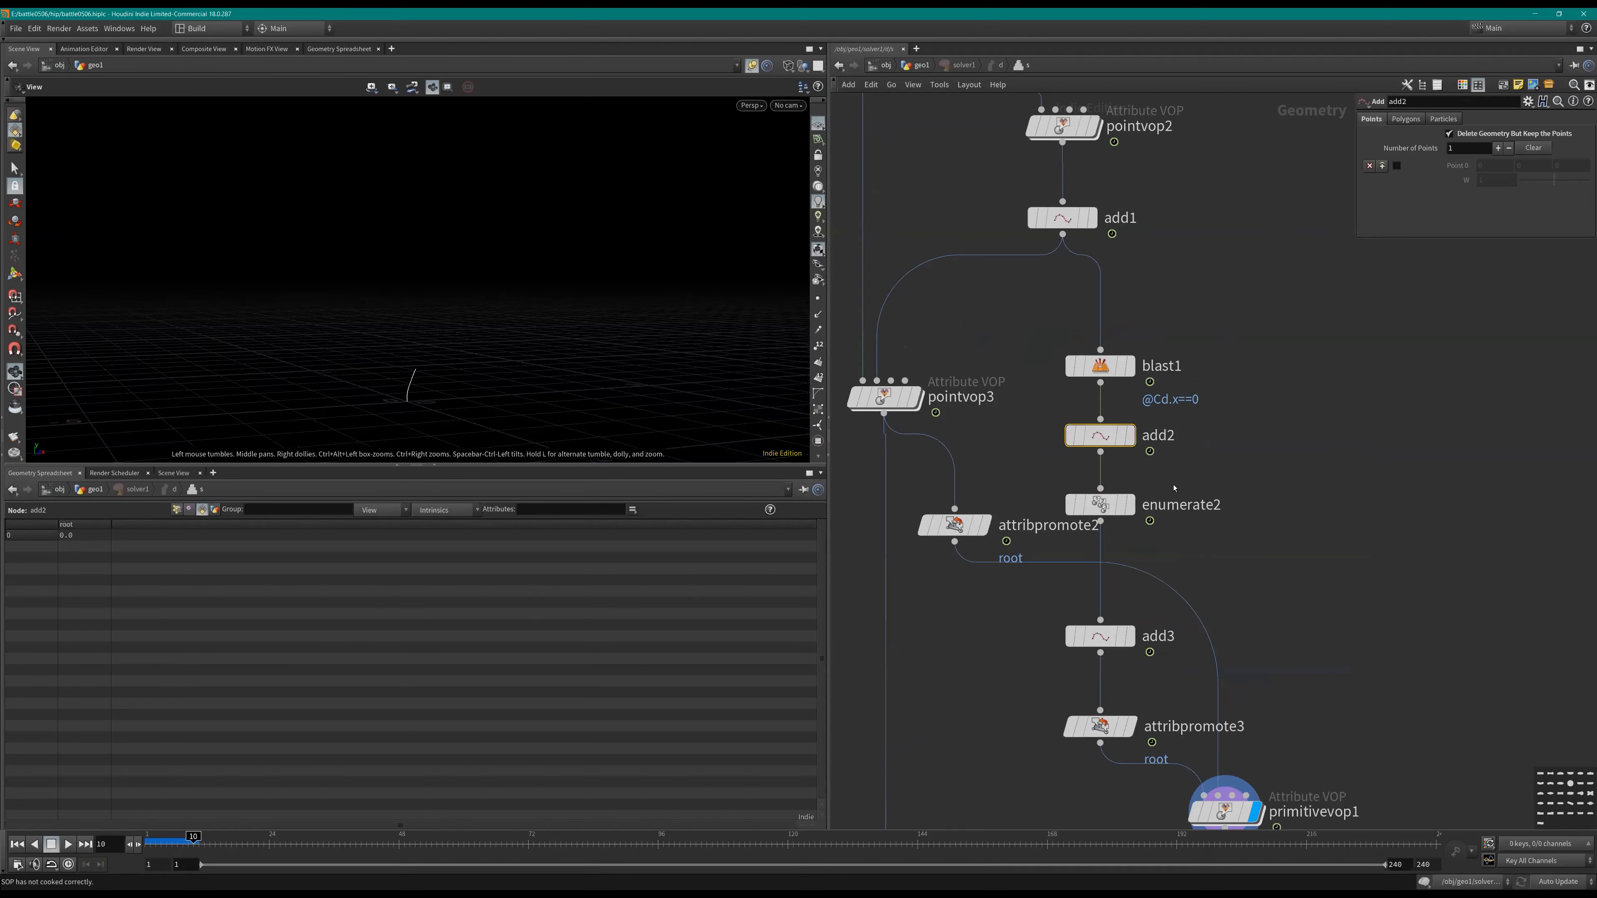
mouse_move(1078, 435)
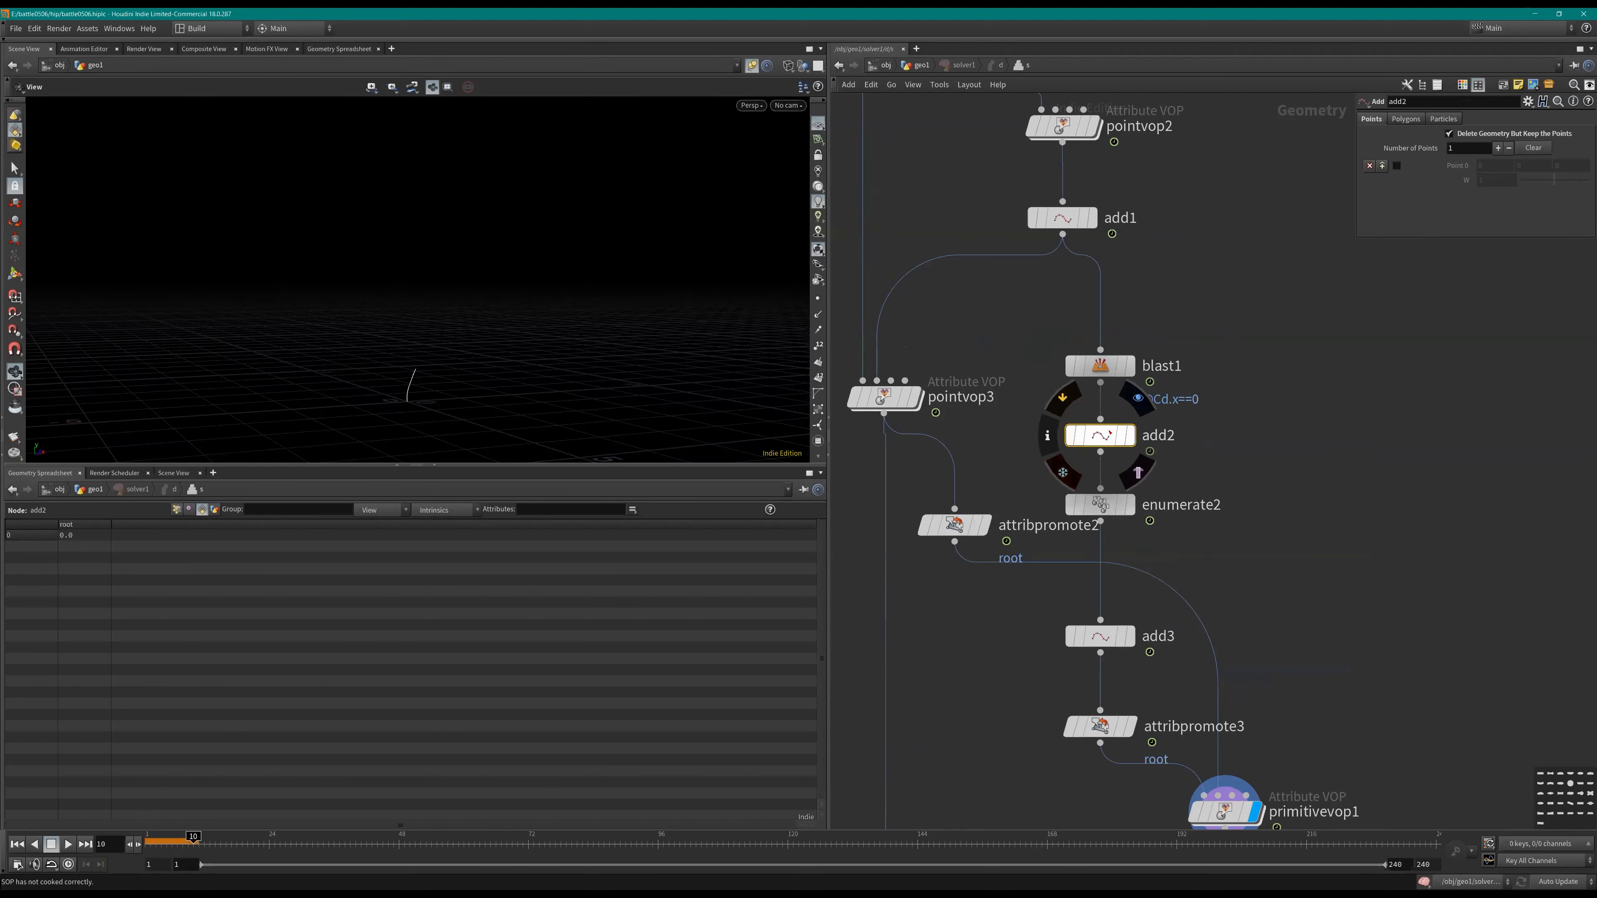
left_click(1402, 120)
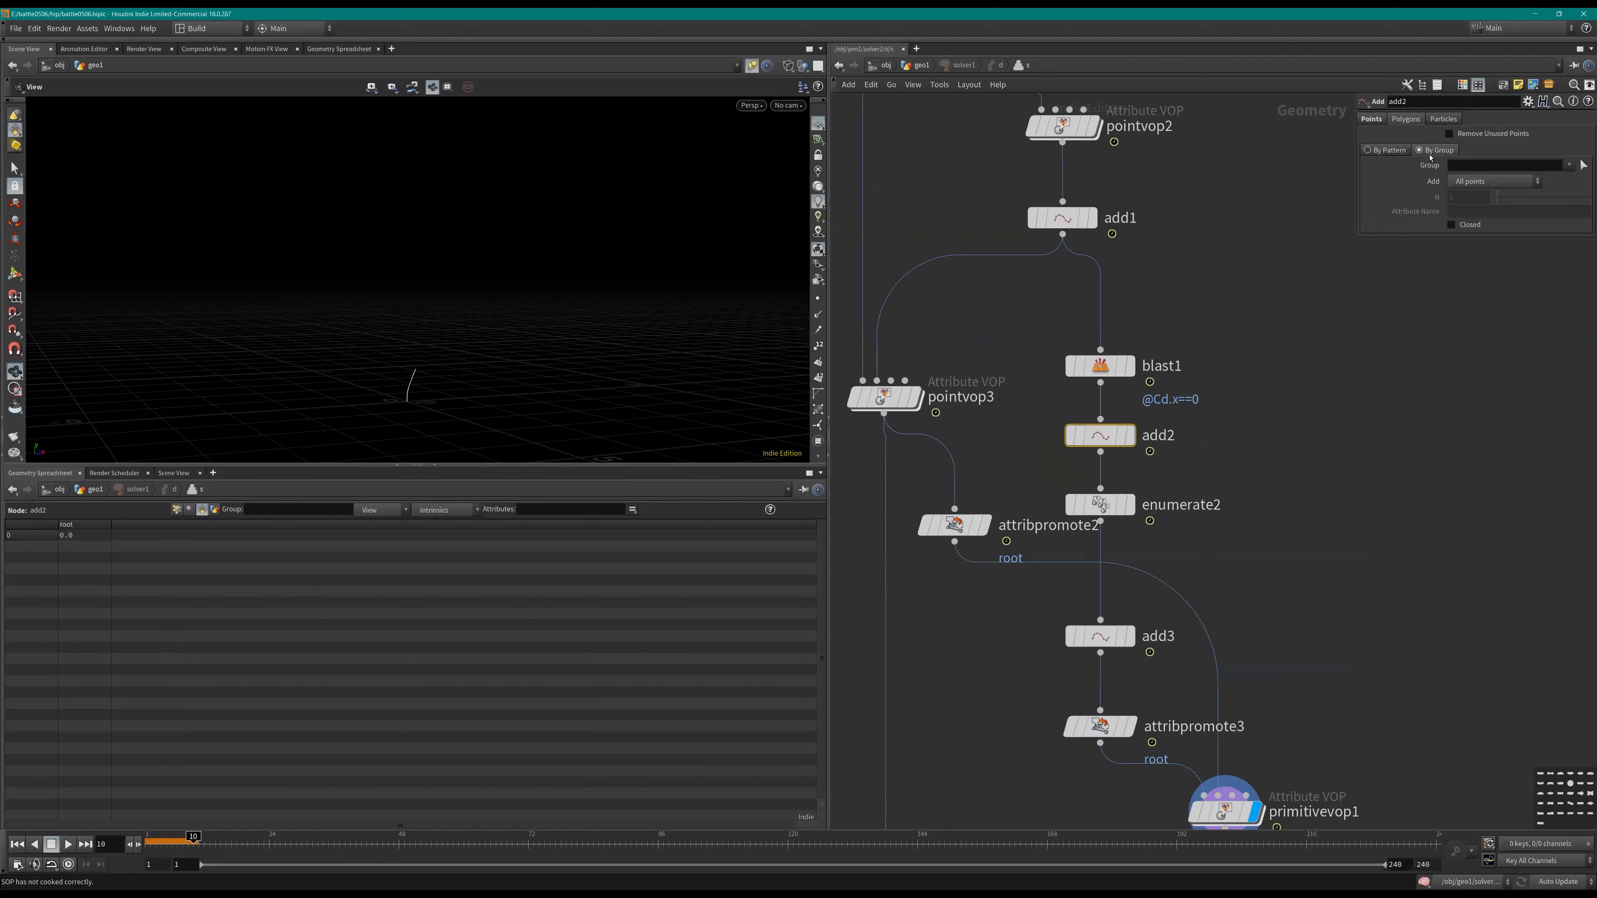
left_click(1371, 119)
Step: Display add3's output and examine its point settings, polygon settings and geometry info
mouse_move(1180, 538)
middle_click_drag(1200, 554, 1185, 493)
left_click(1116, 576)
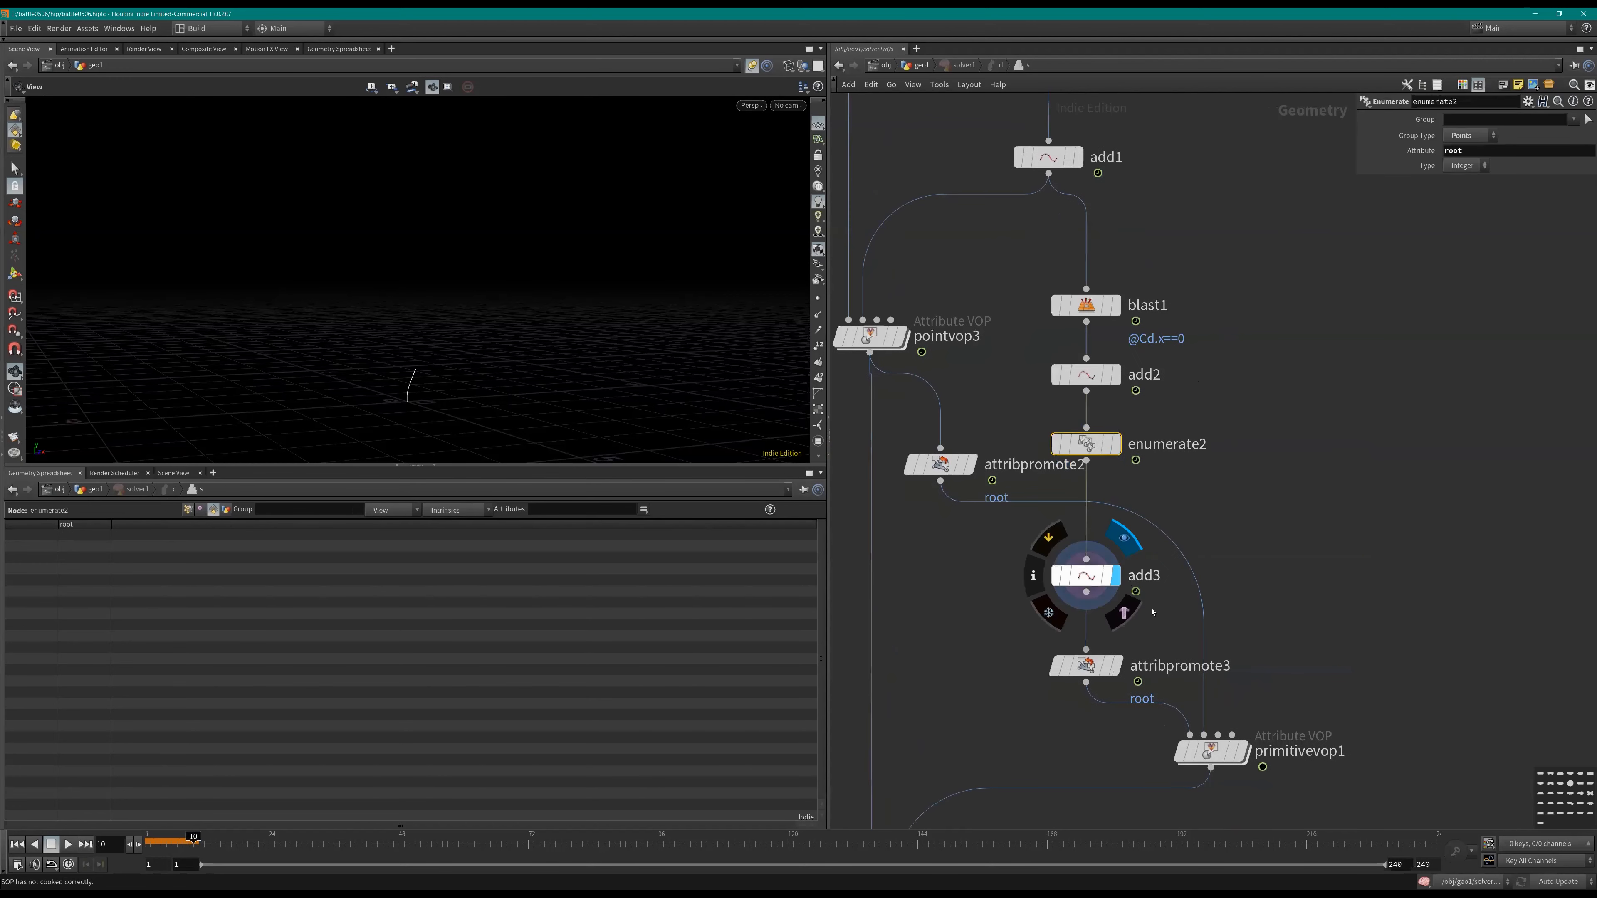
middle_click_drag(999, 590, 1012, 510)
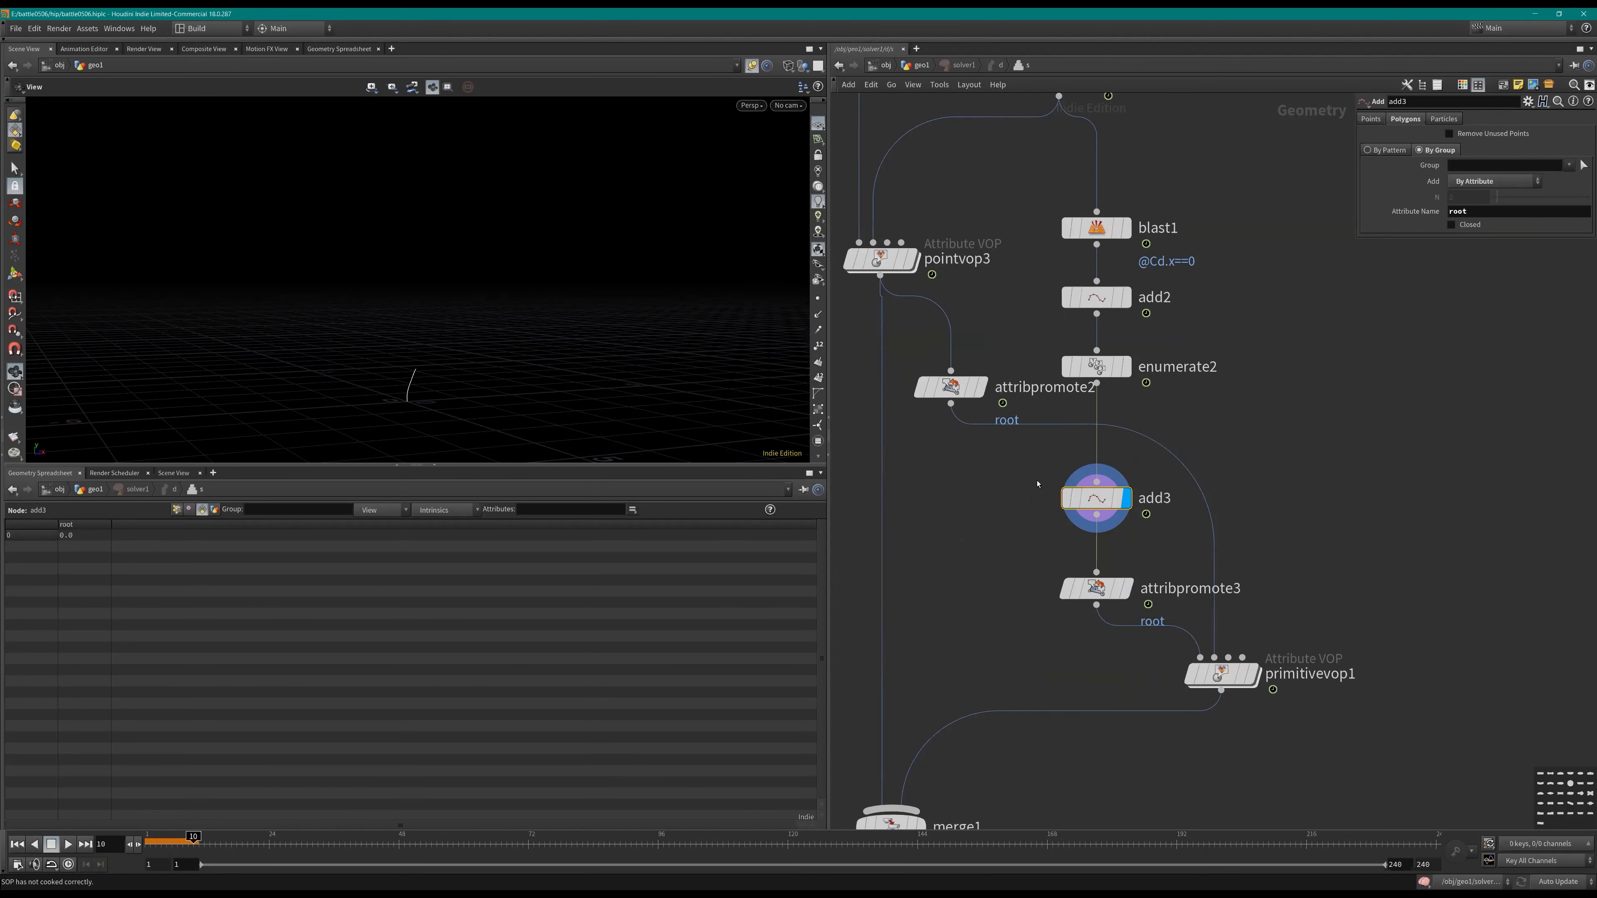
left_click(1375, 119)
left_click(1401, 120)
middle_click(1101, 503)
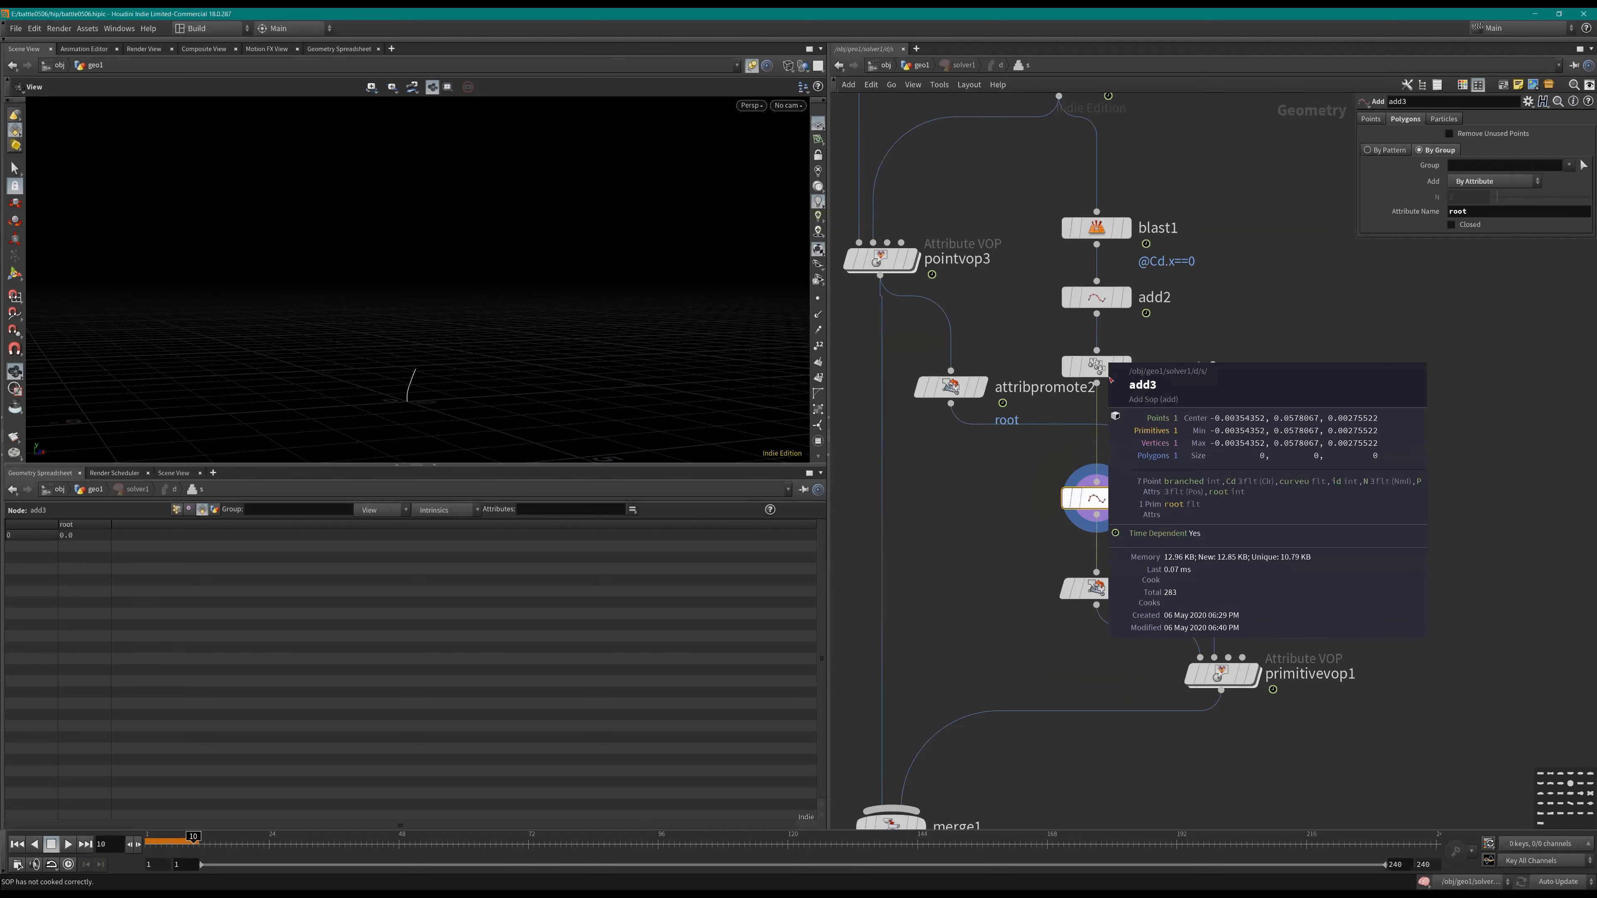
Step: Inspect the geometry info of enumerate2 and add1 to trace the root attribute upstream
middle_click(1108, 375)
left_click(1116, 370)
middle_click_drag(1268, 278, 1282, 459)
left_click(1070, 262)
middle_click(1070, 261)
middle_click_drag(1253, 314, 1238, 129)
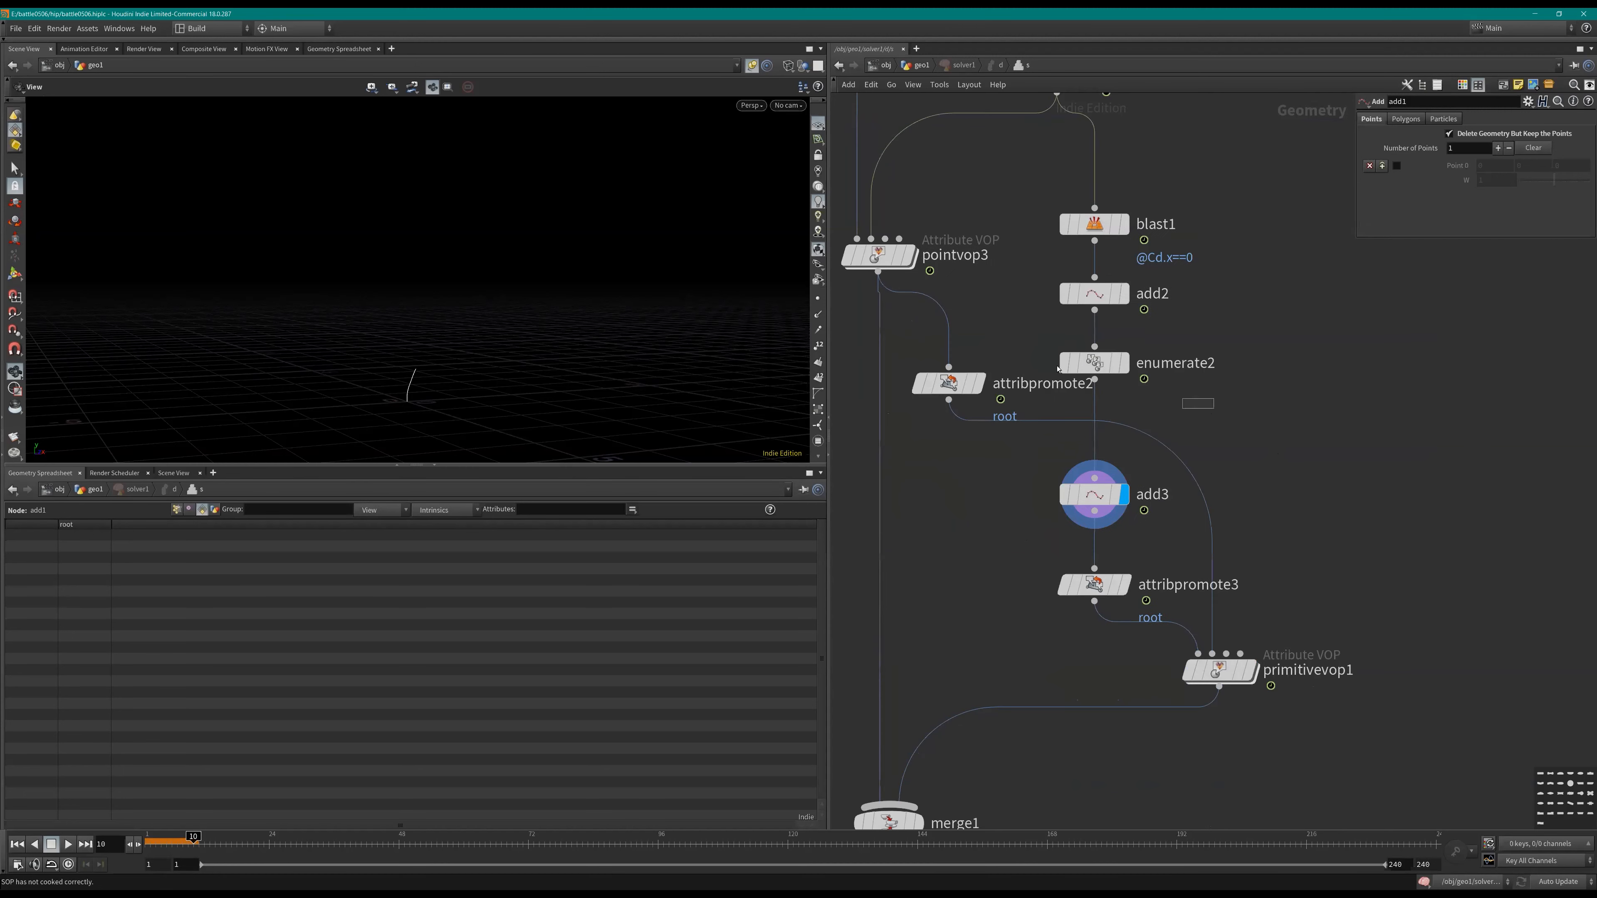
Step: Inspect the geometry info of enumerate2, attribpromote3 and primitivevop1 to follow the root attribute downstream
left_click(1093, 366)
middle_click(1092, 368)
left_click(1087, 584)
middle_click(1087, 584)
middle_click_drag(1026, 588, 1029, 536)
left_click(1220, 623)
middle_click(1220, 622)
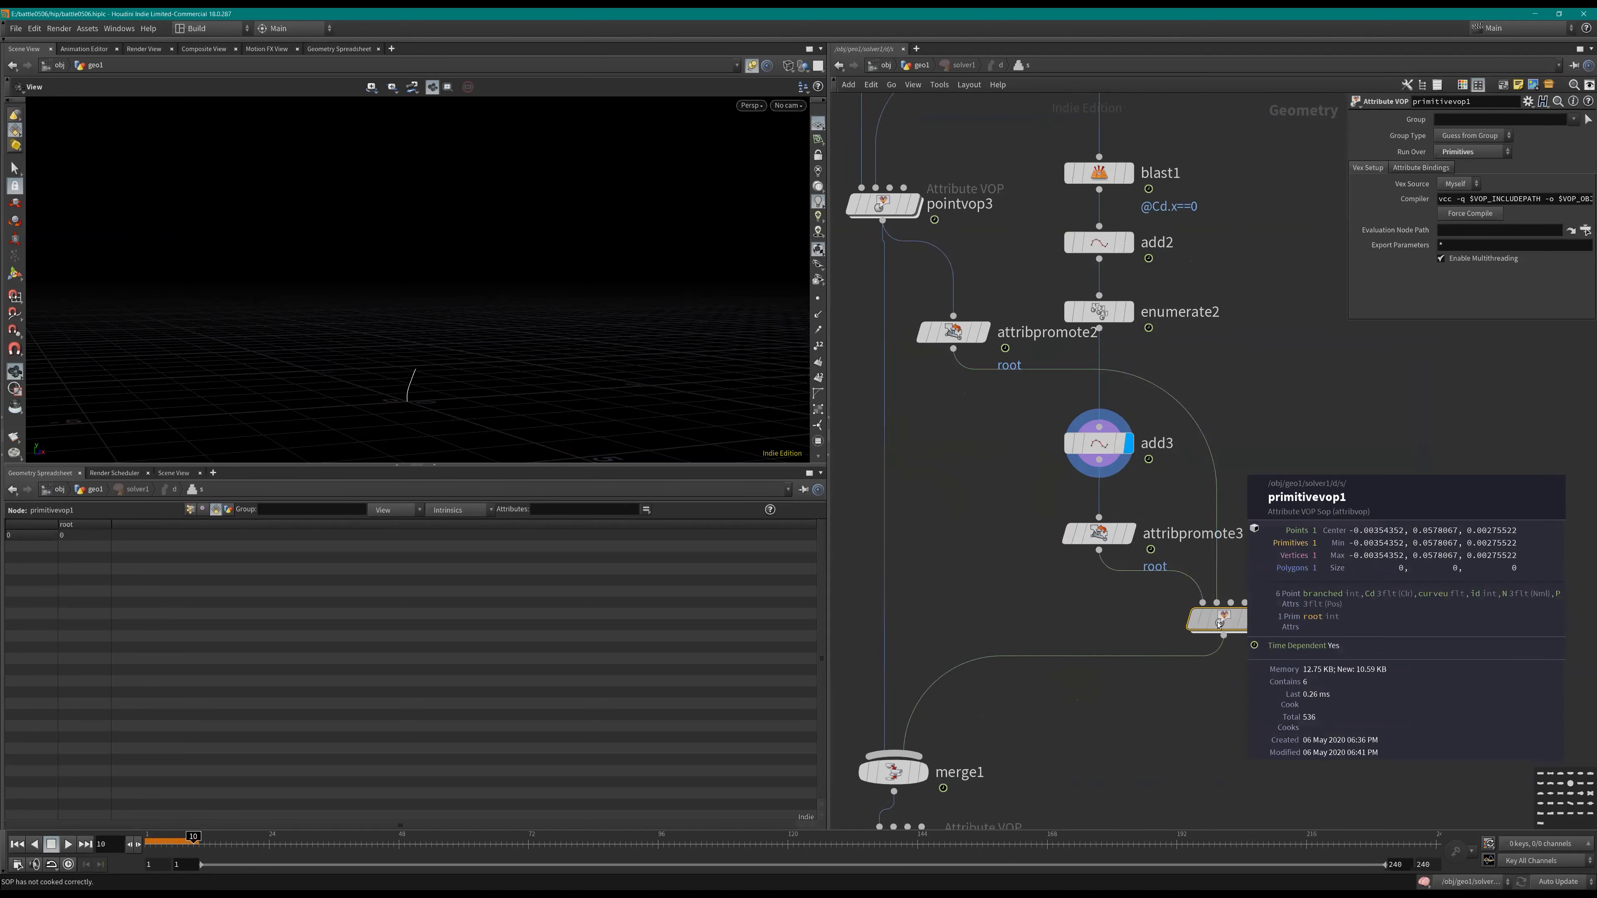
Step: Look inside primitivevop1 at how the bound root and the imported detail root are added together
key("i")
left_click(1056, 619)
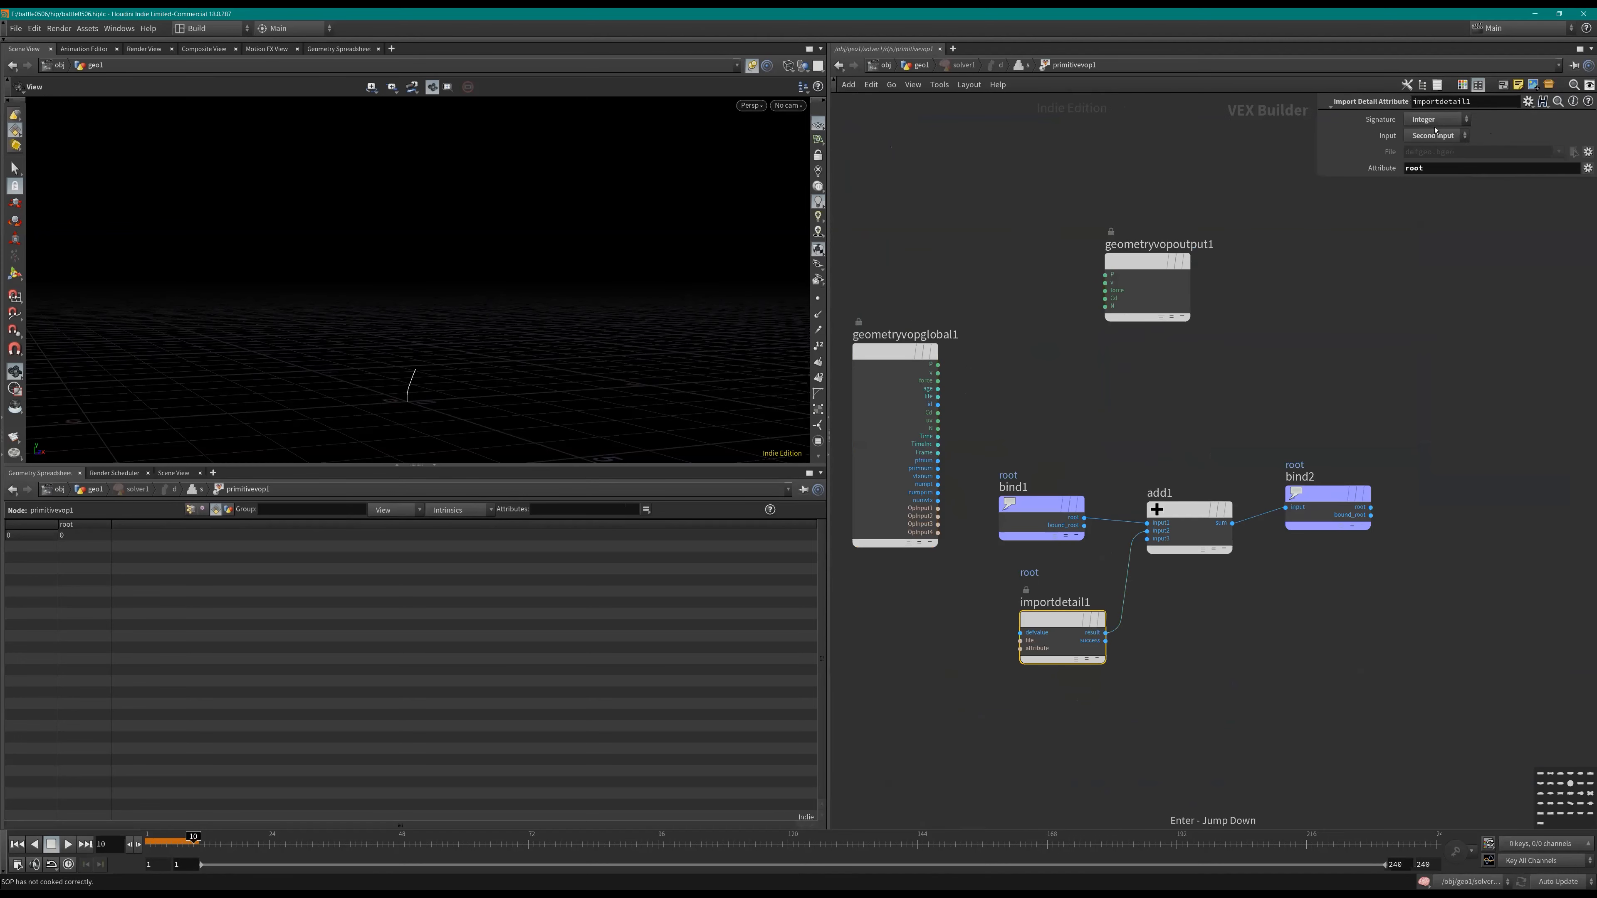
left_click_drag(1022, 483, 1022, 430)
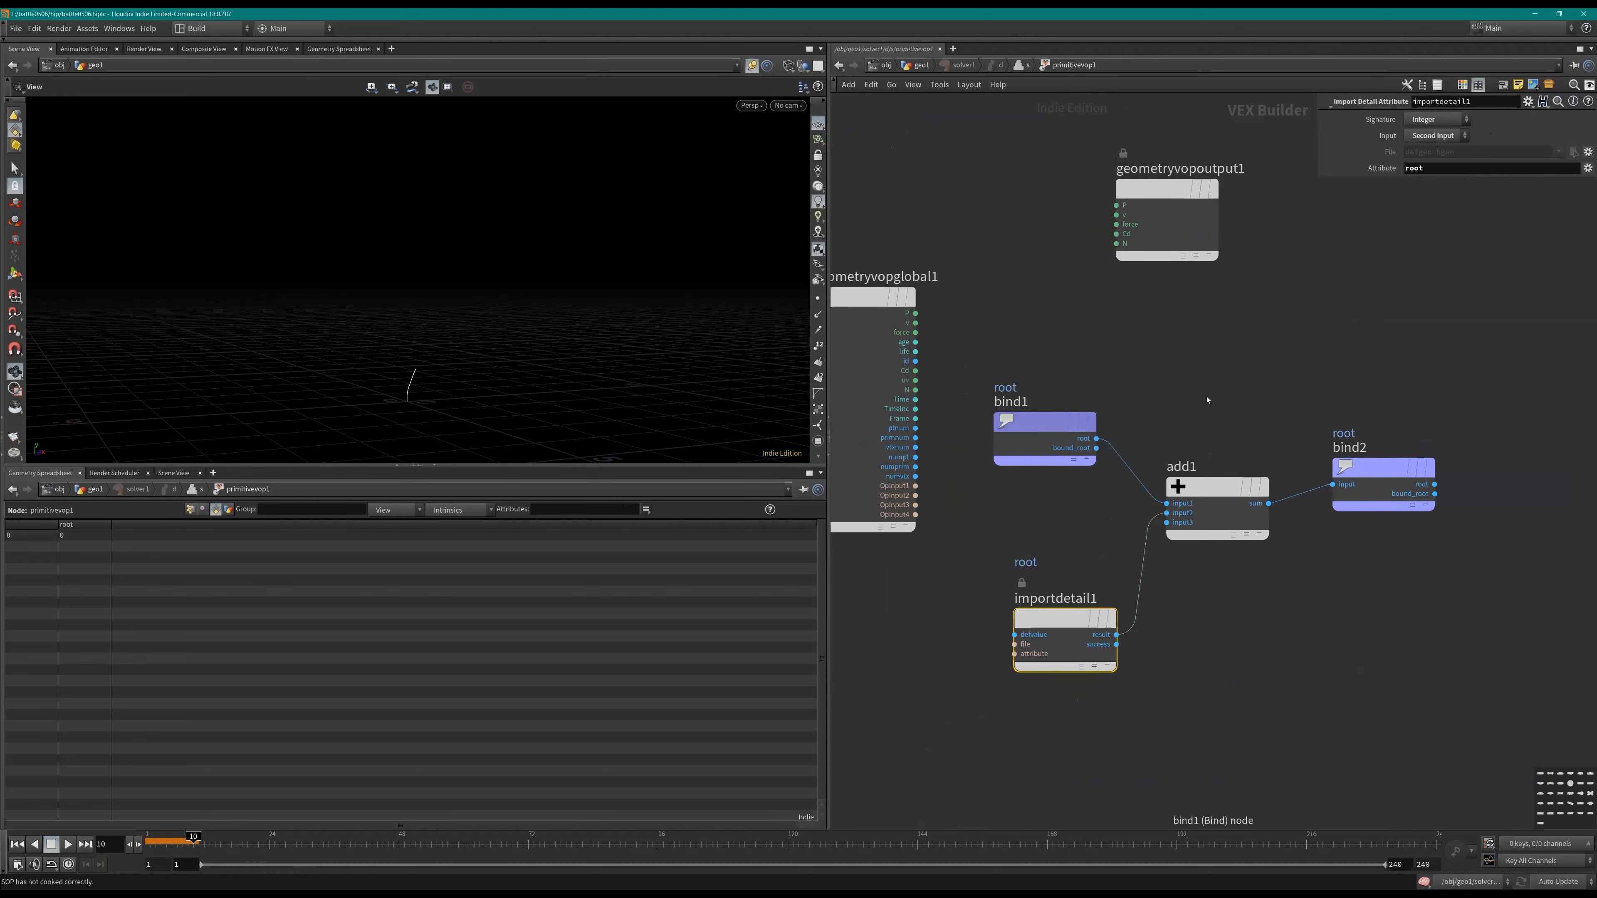
key("u")
Step: Examine attribpromote2's settings and the point and primitive attributes of pointvop3 to find where root originates
left_click(948, 326)
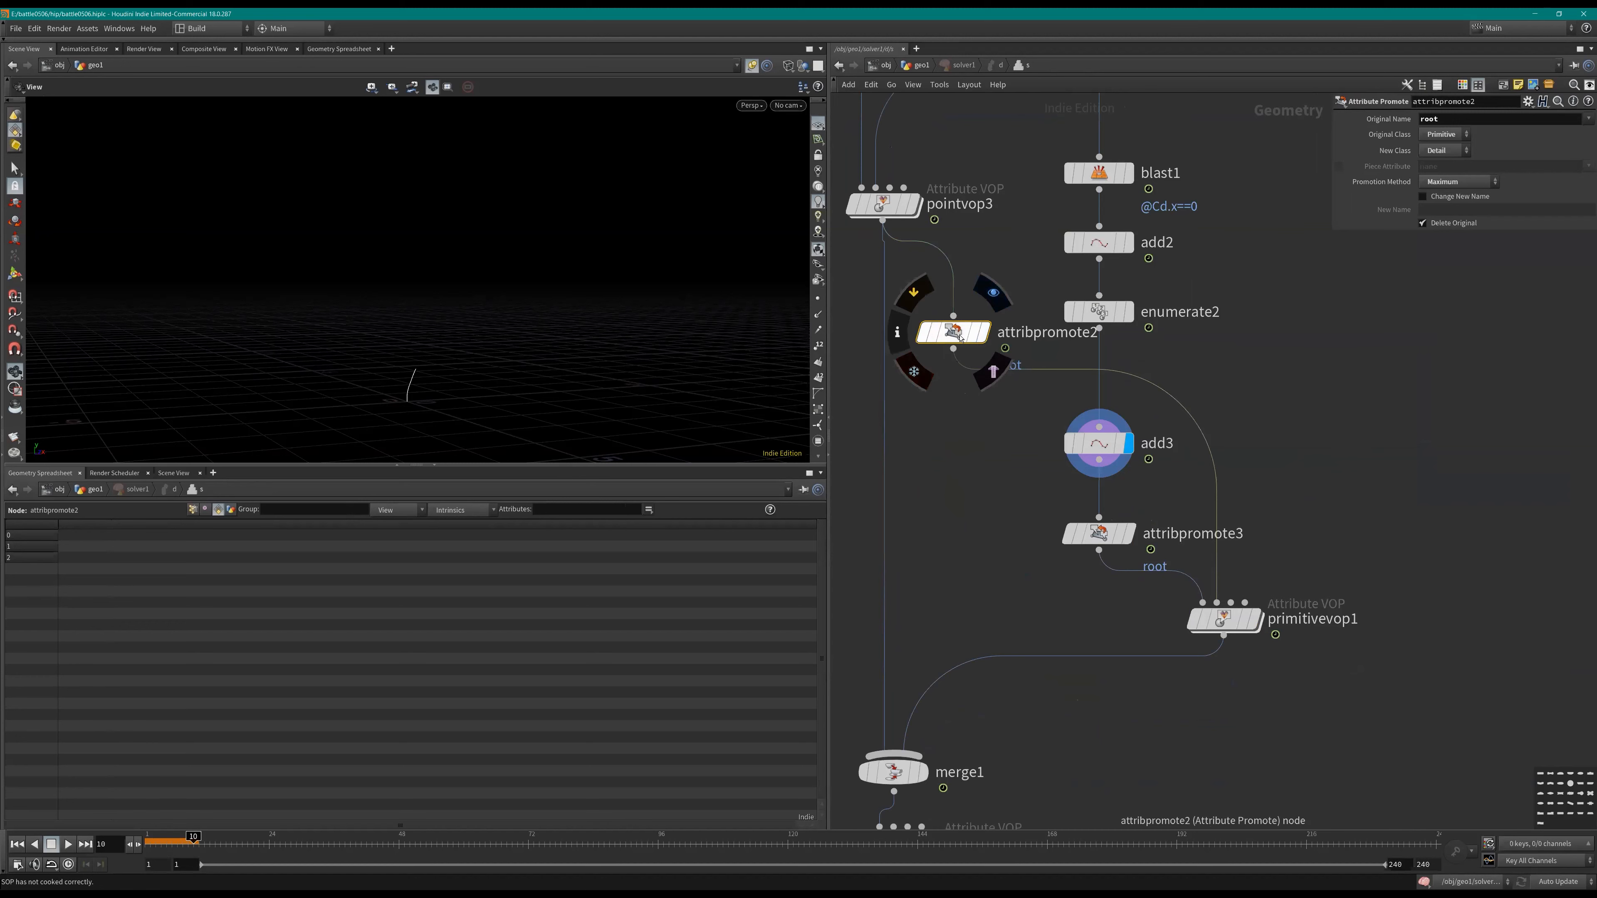
left_click(231, 509)
left_click(193, 510)
middle_click_drag(985, 242, 1047, 302)
left_click(951, 266)
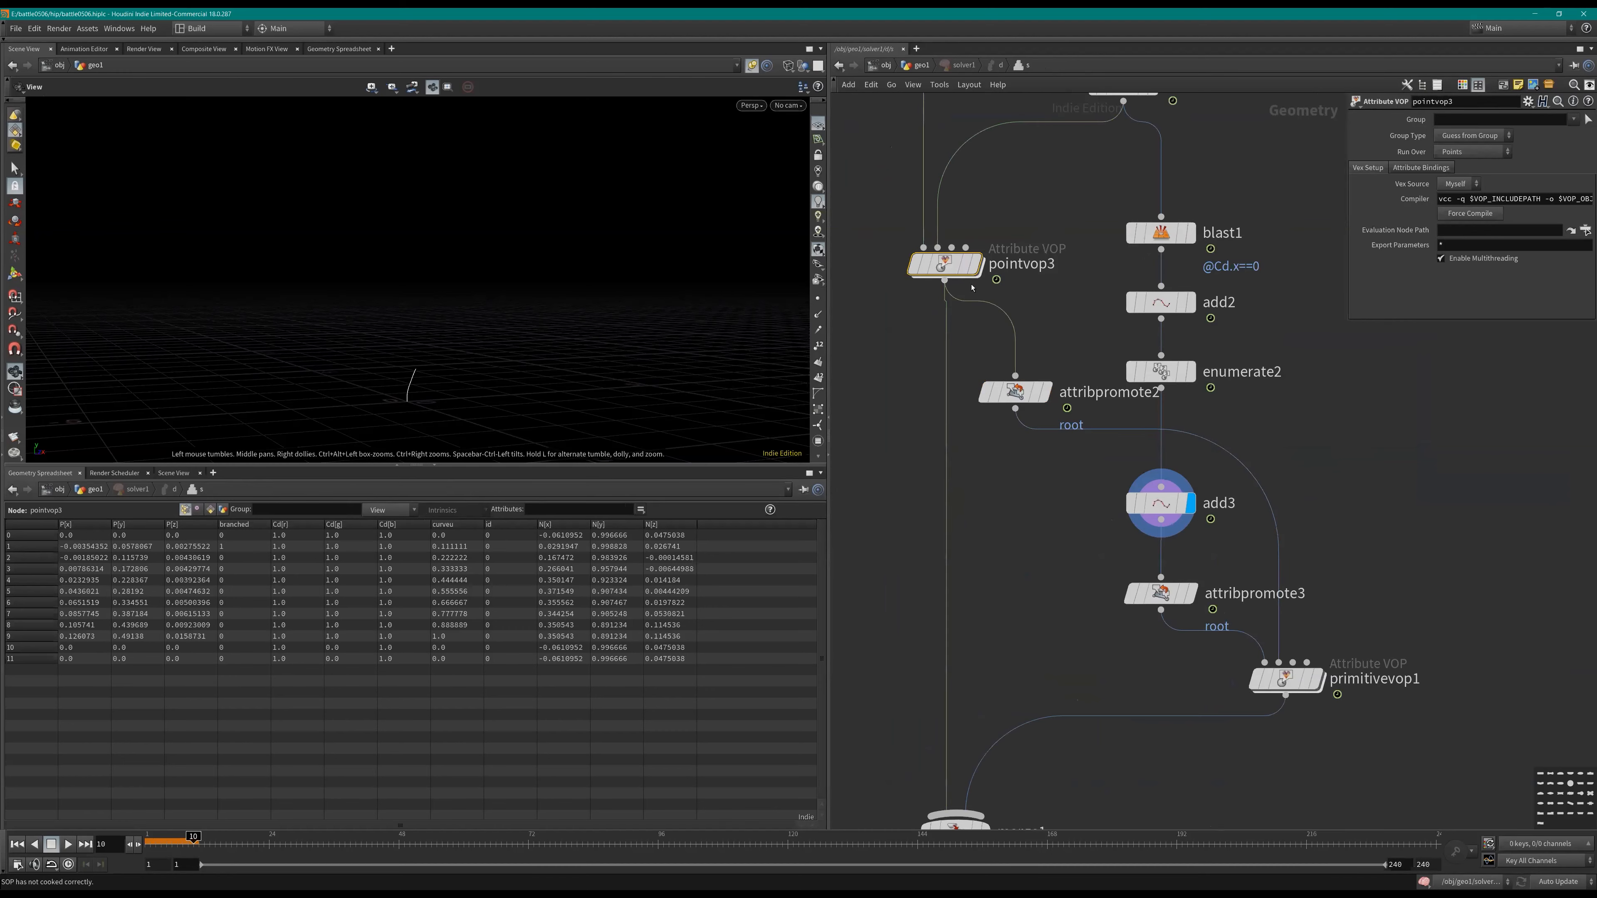
middle_click_drag(1008, 287, 1036, 339)
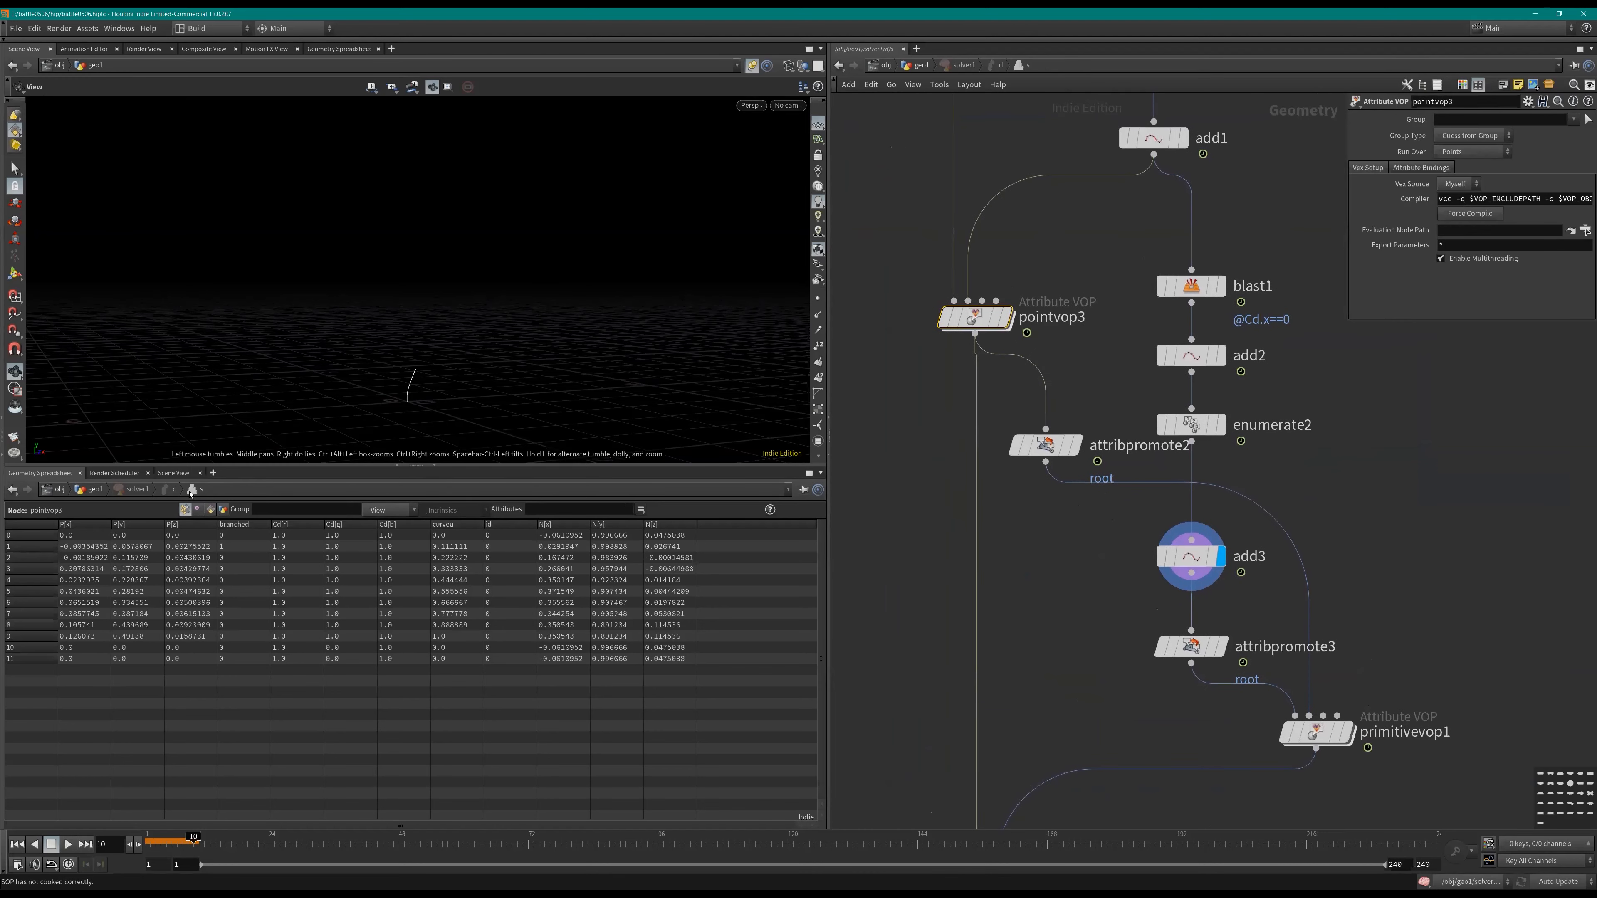
left_click(211, 510)
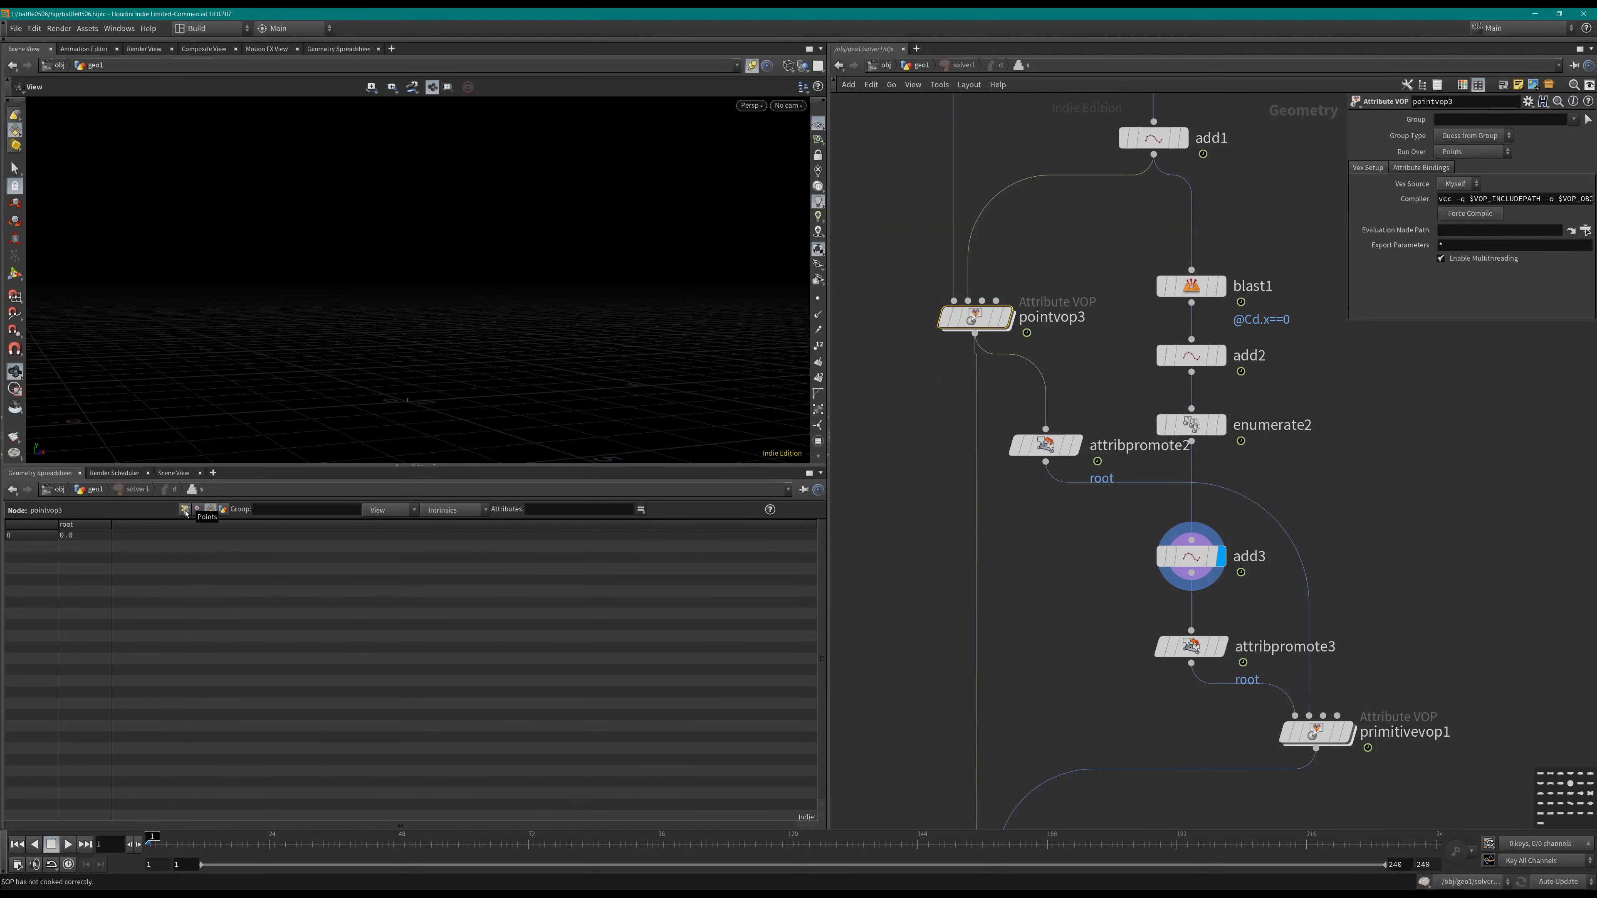
Step: In geo1, change primitivewrangle1's expression to i@root = 0; so root is created as an integer
key("u")
key("u")
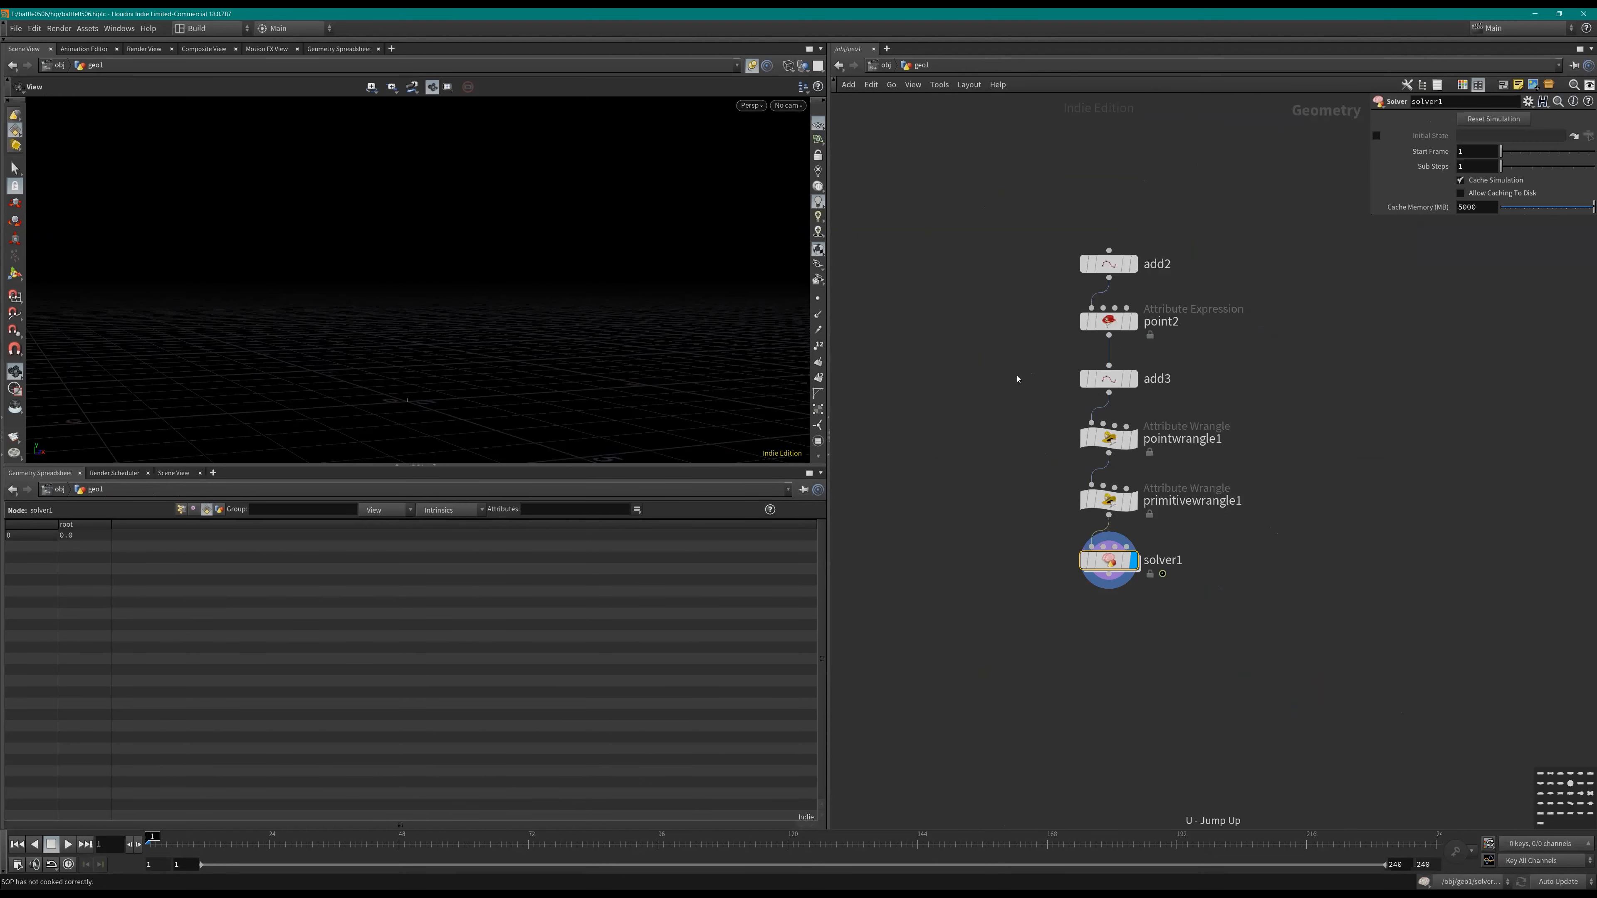
left_click(1109, 500)
type("i@root = 0;")
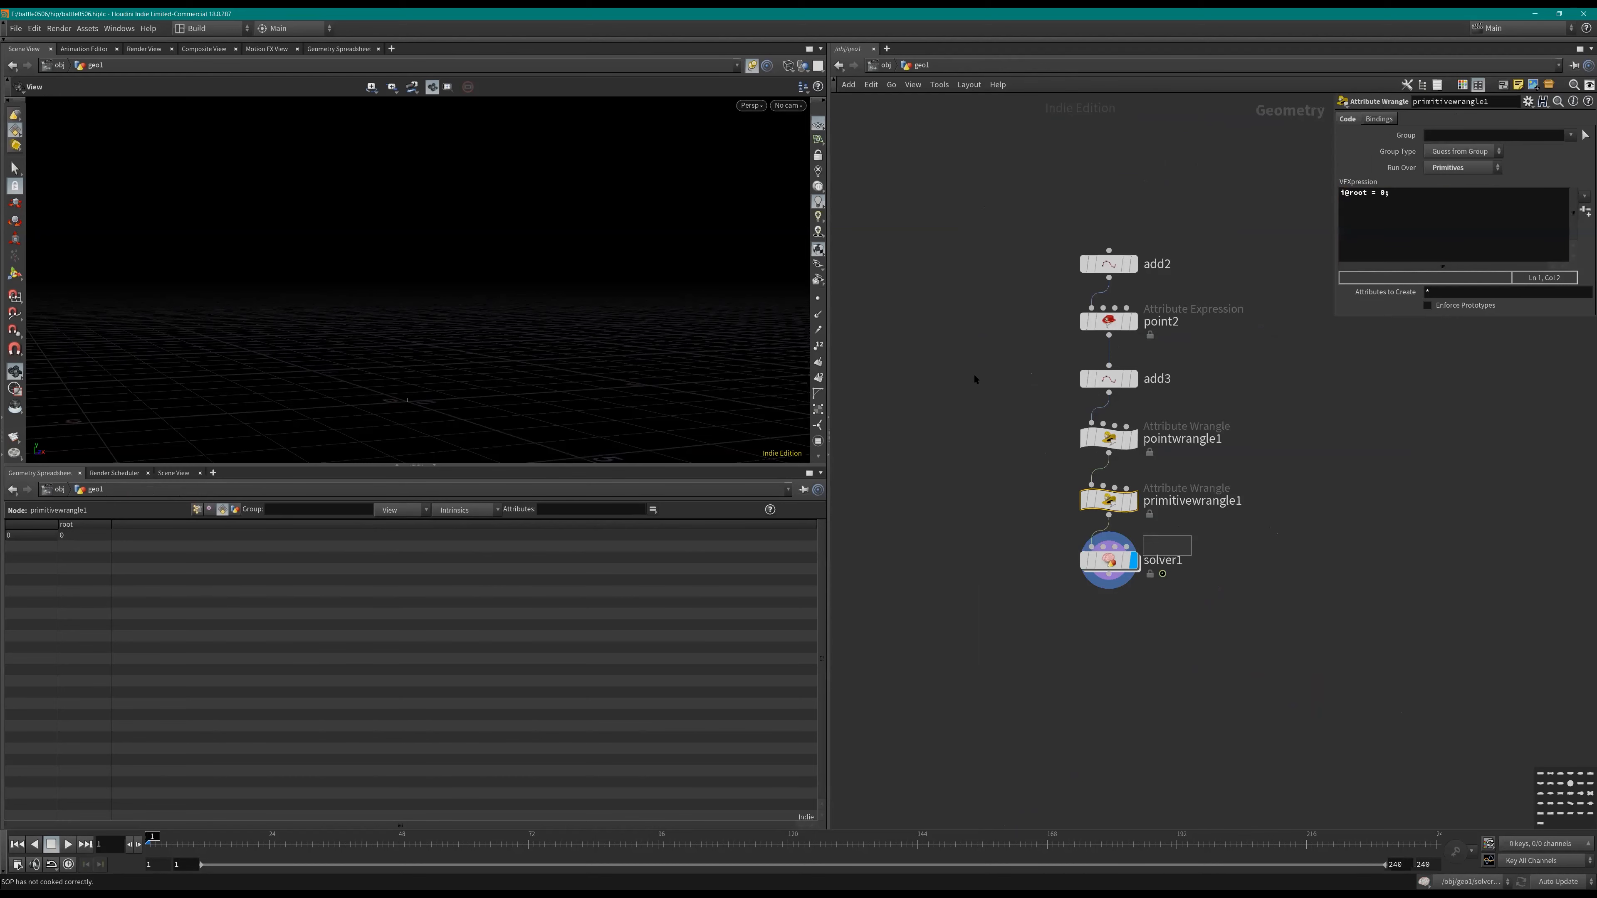
Step: Go back inside solver1, display primitivevop1's output and play the simulation
double_click(1109, 560)
left_click(1250, 515)
key("Up")
key("Up")
middle_click_drag(1031, 497, 1088, 527)
key("Up")
key("ctrl+Up")
scroll(1063, 491, "down", 1)
left_click(1162, 507)
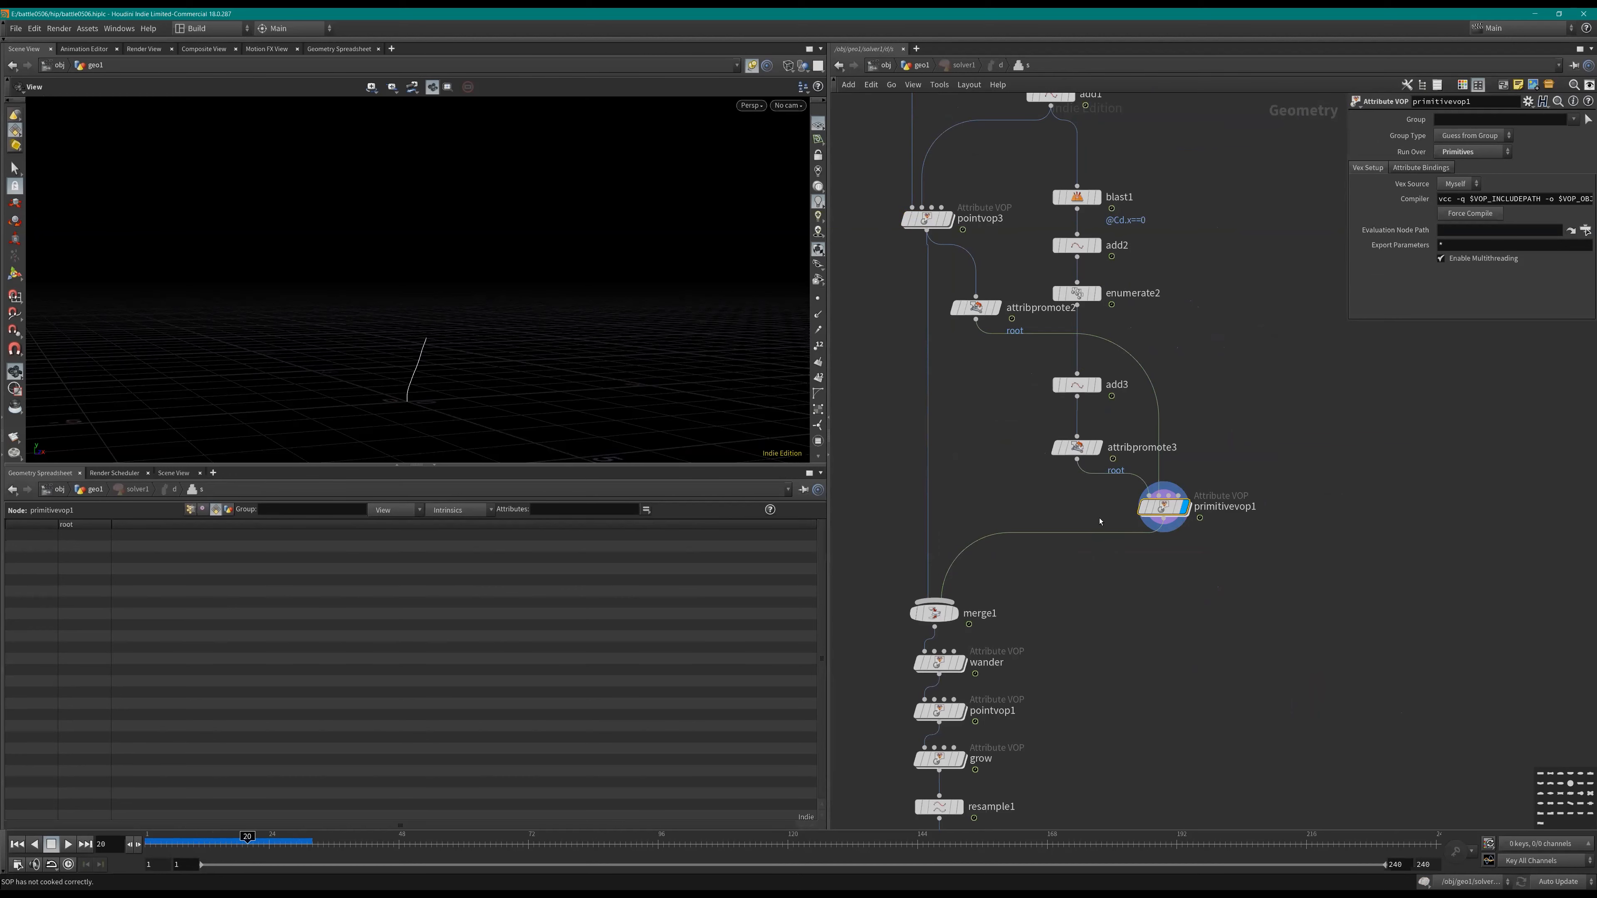
Step: Step through frames with primitivevop1 selected, rewind to the first frame and return to geo1
middle_click_drag(1101, 521, 1106, 475)
key("Left")
key("Left")
key("Right")
middle_click_drag(1057, 542, 1064, 470)
key("Left")
key("Left")
key("ctrl+Up")
key("u")
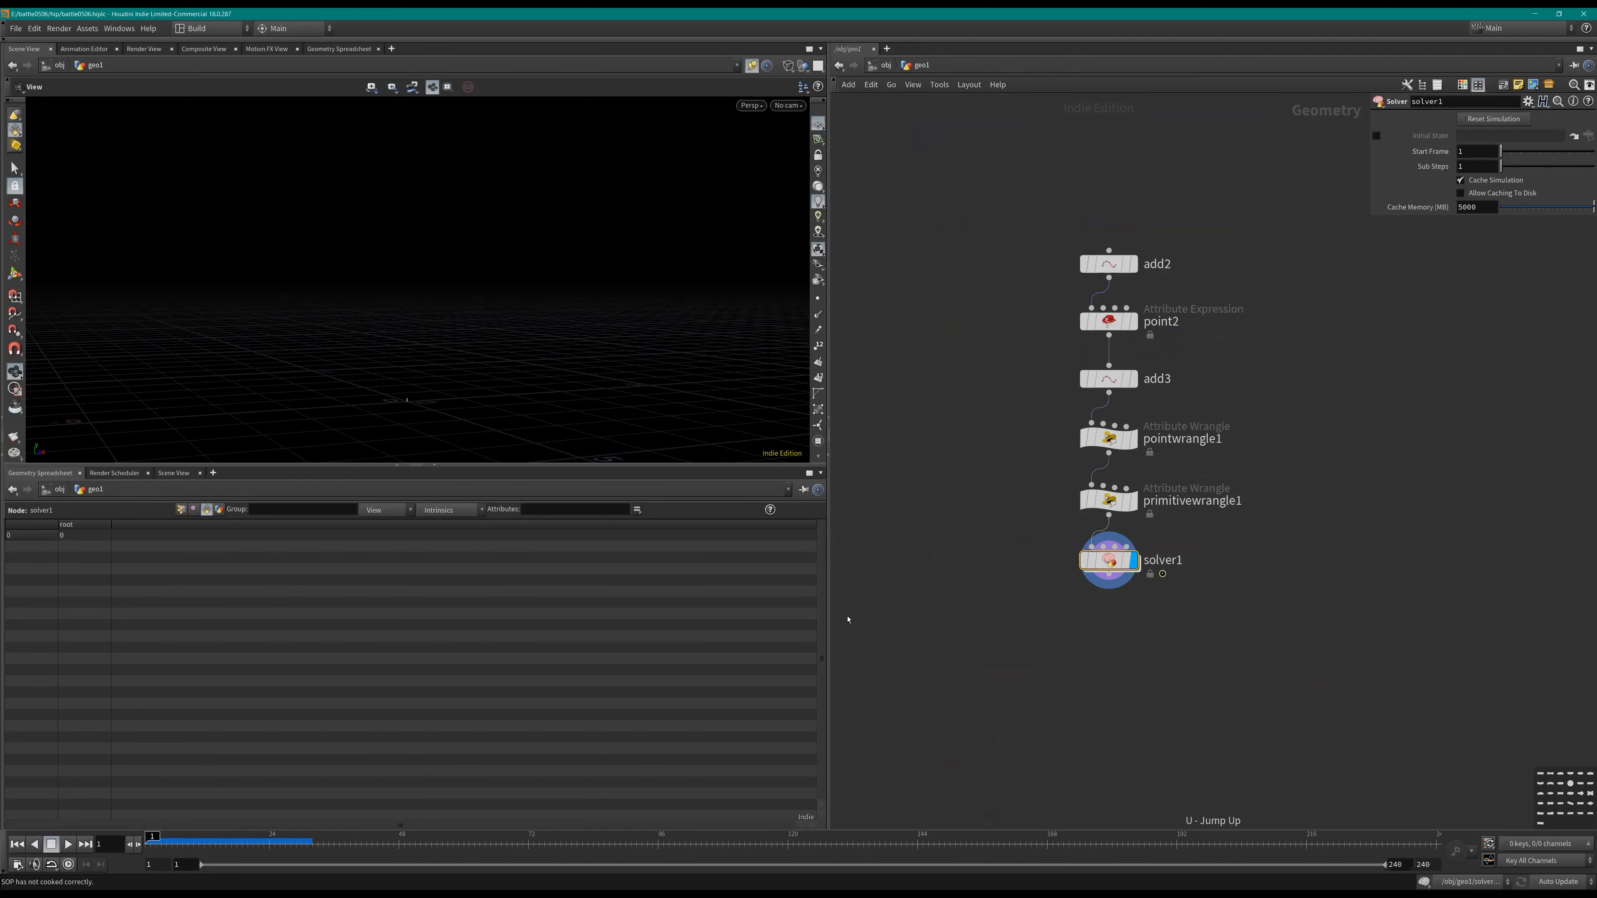
Step: Step solver1's output forward frame by frame at the geo1 level to check its growth
key("Right")
key("Right")
key("Right")
key("Right")
key("Right")
key("Right")
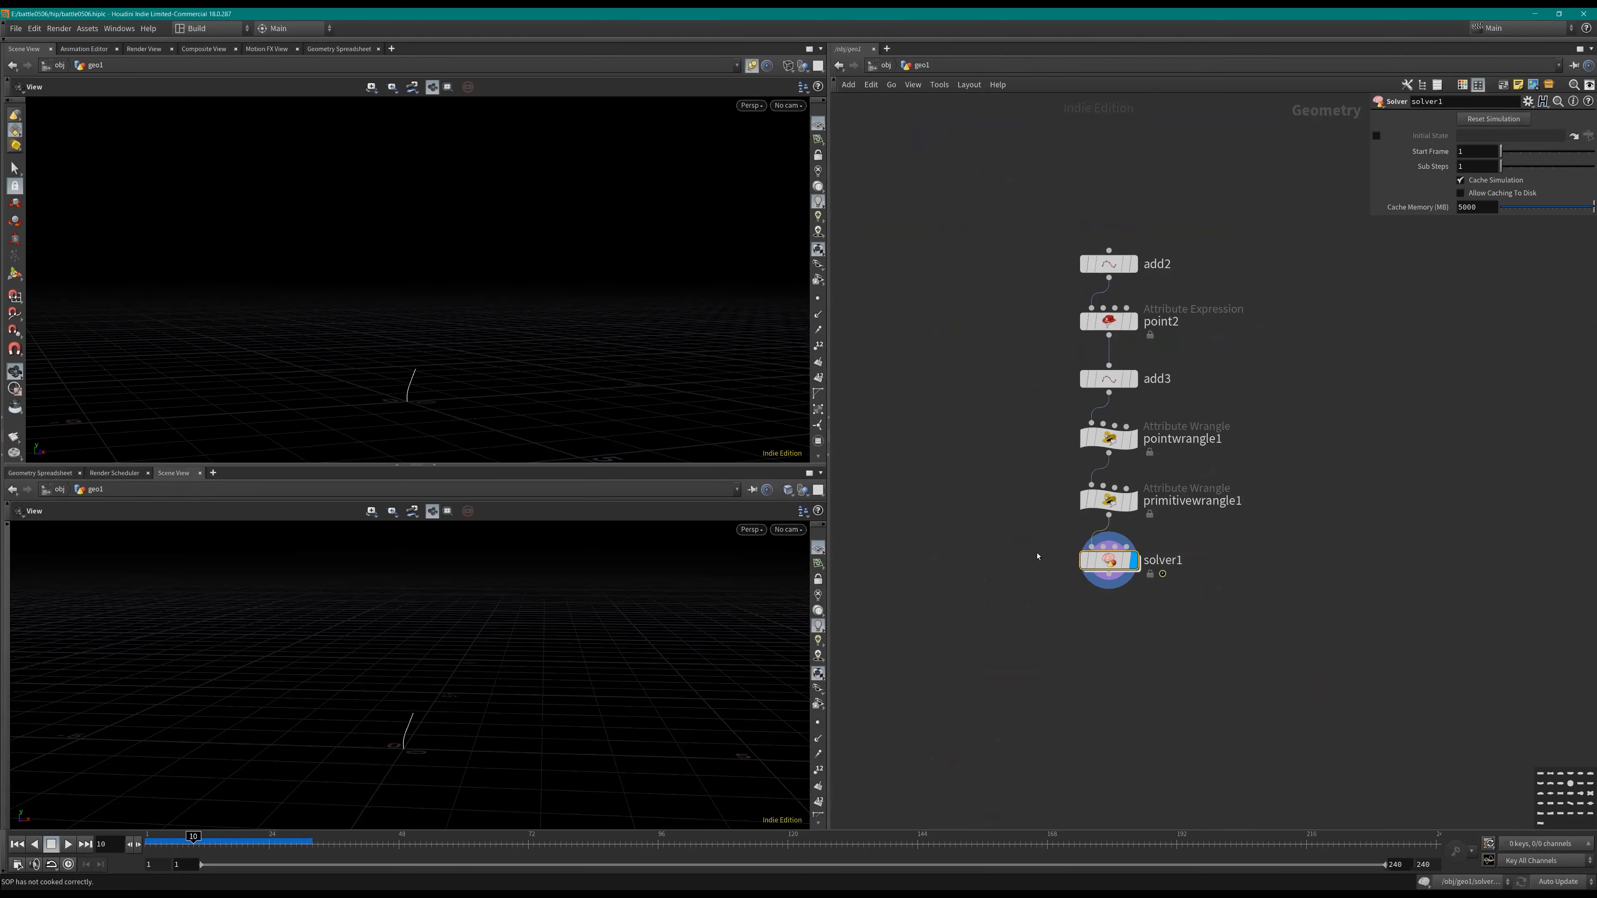
Step: Replay the simulation inside the solver and display blast1's output
key("Return")
key("ctrl+Up")
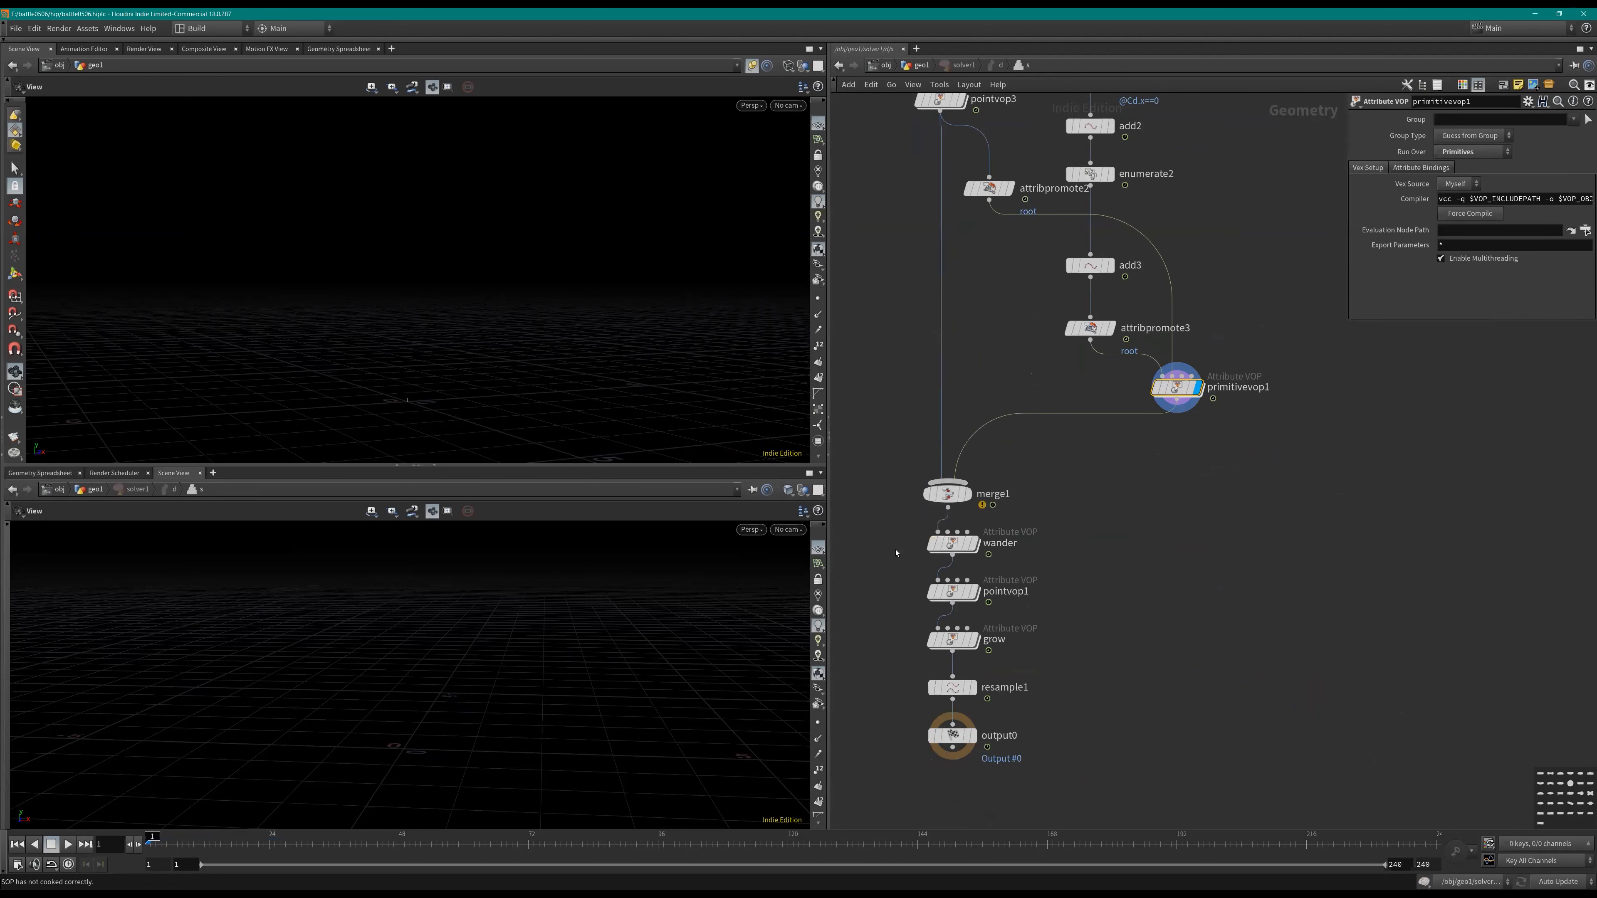
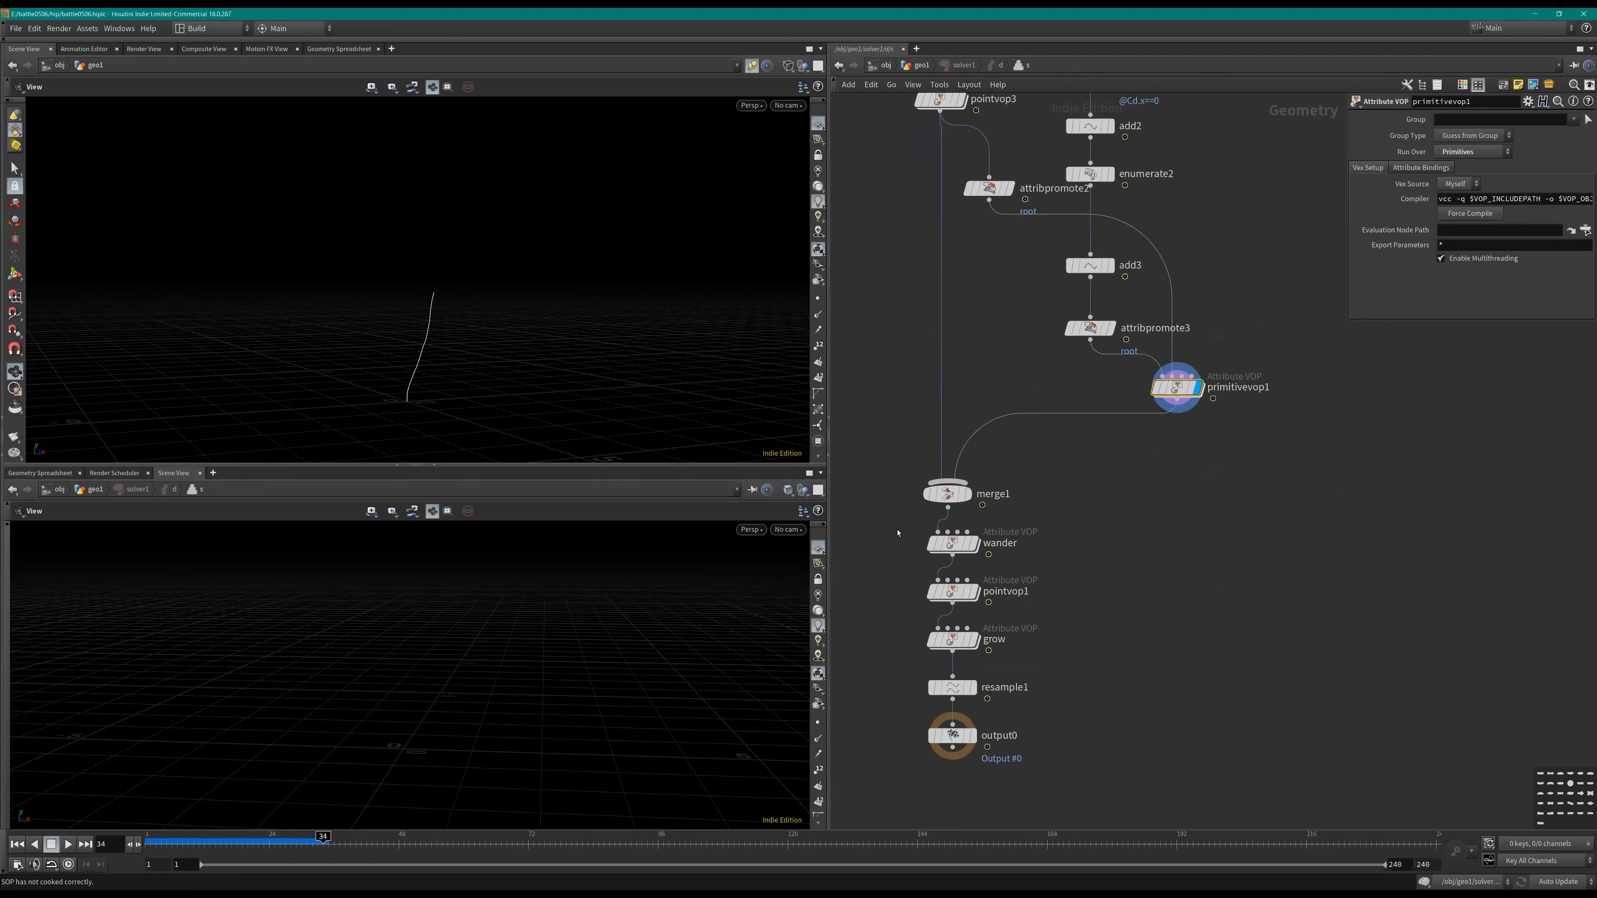
scroll(568, 364, "down", 3)
key("ctrl+Up")
middle_click_drag(1110, 435, 1141, 478)
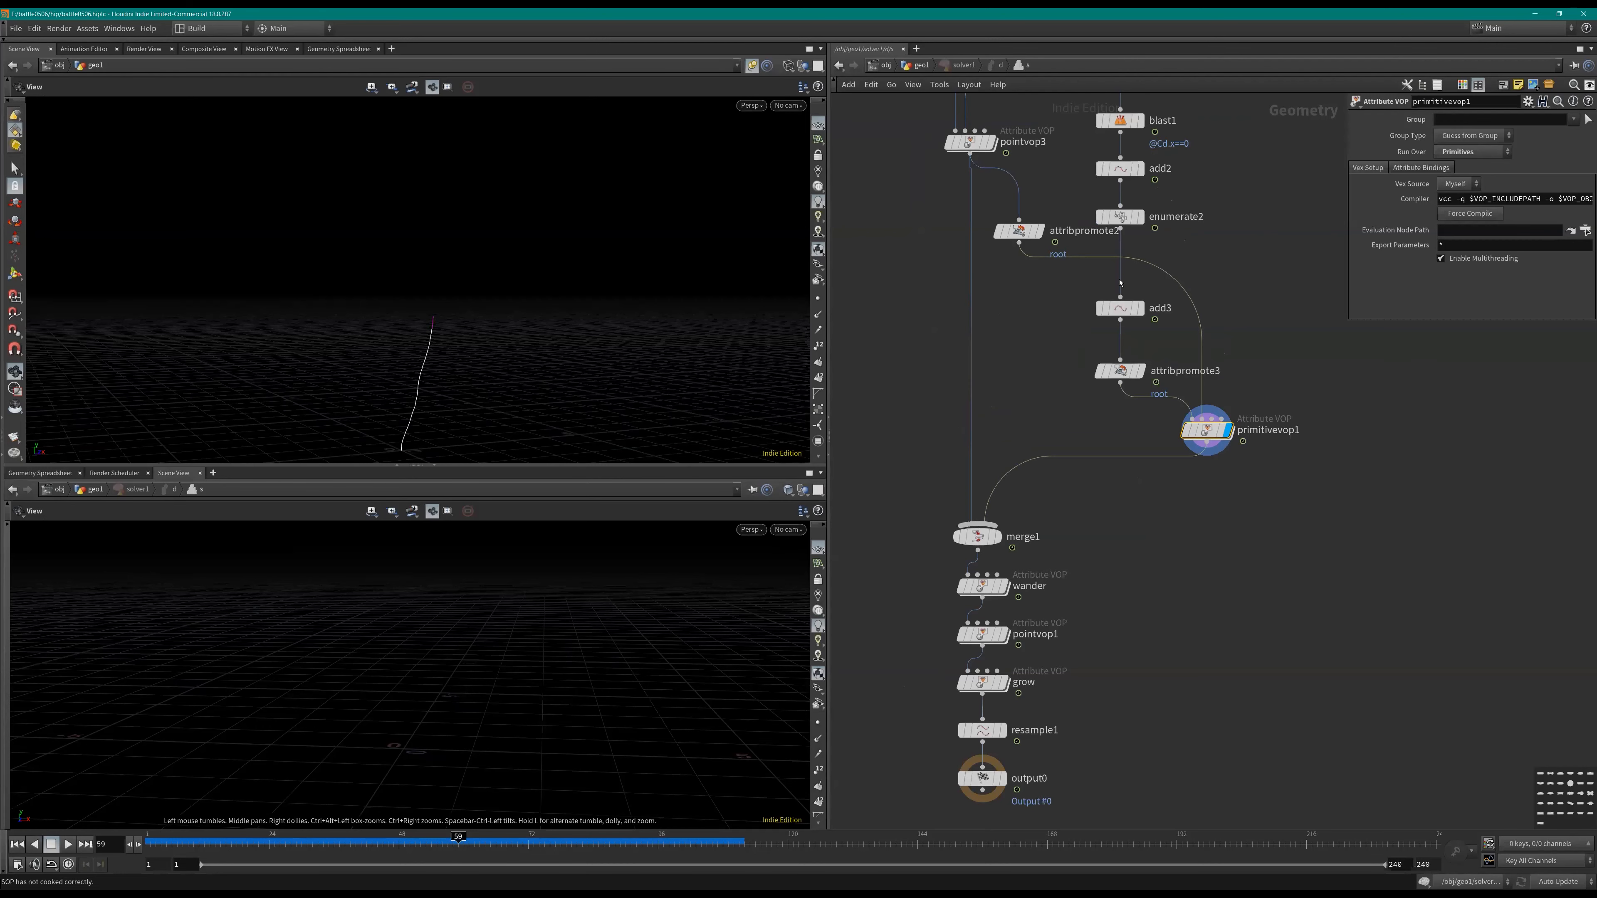
middle_click_drag(1120, 284, 1093, 441)
left_click(1114, 279)
key("ctrl+Up")
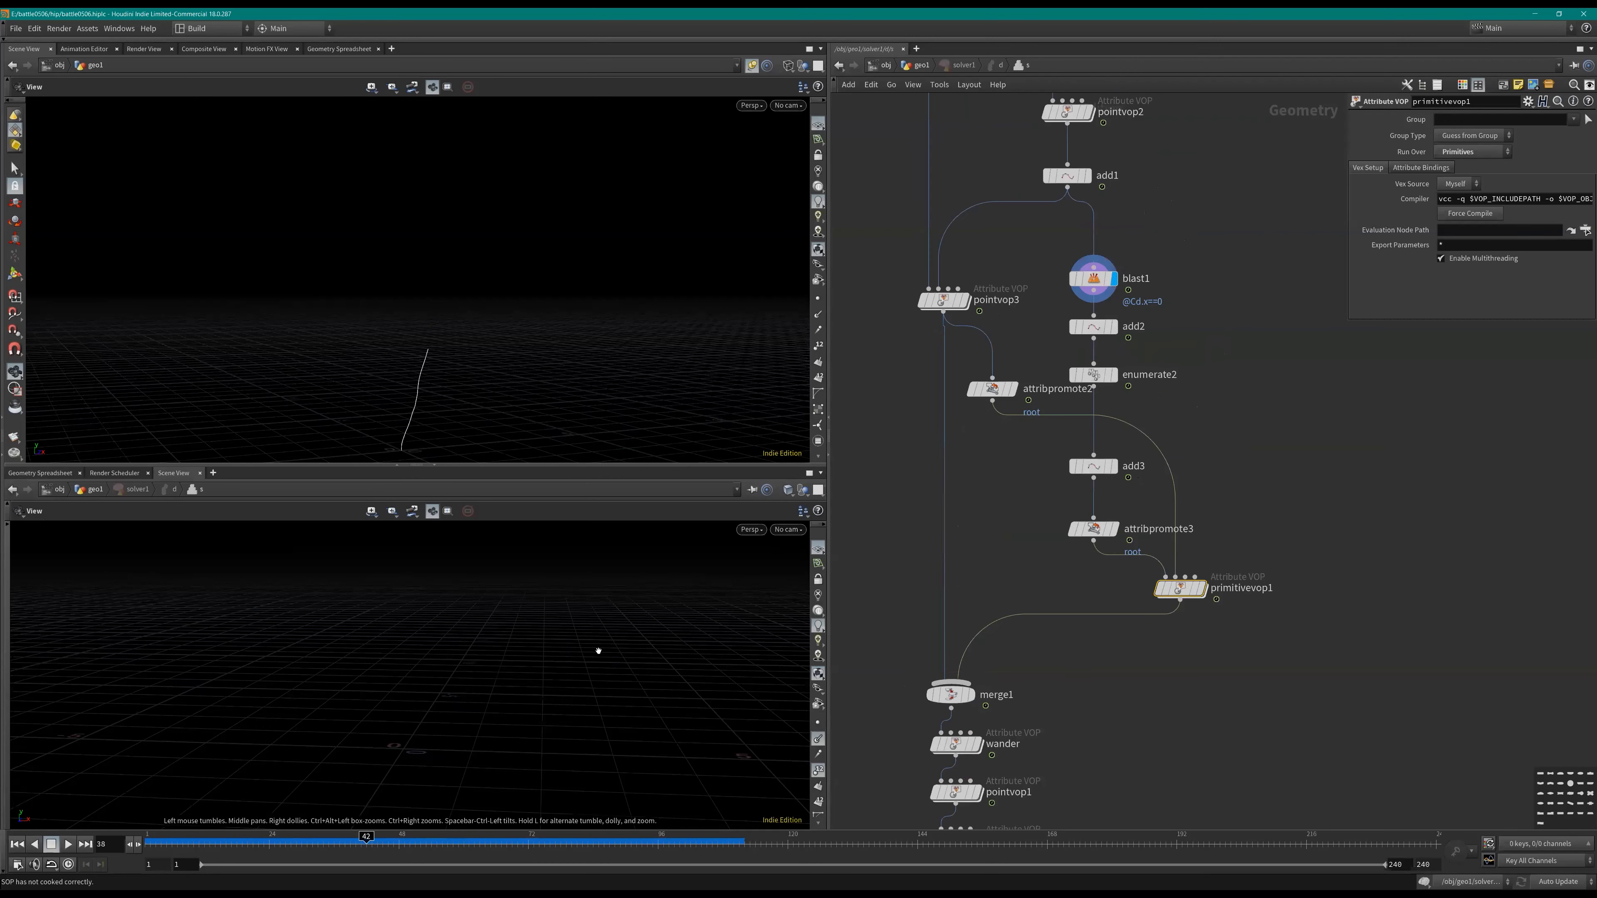
Step: Display add2, enumerate2, add3, attribpromote3 and primitivevop1 one after another and inspect primitivevop1's geometry info
left_click(1114, 326)
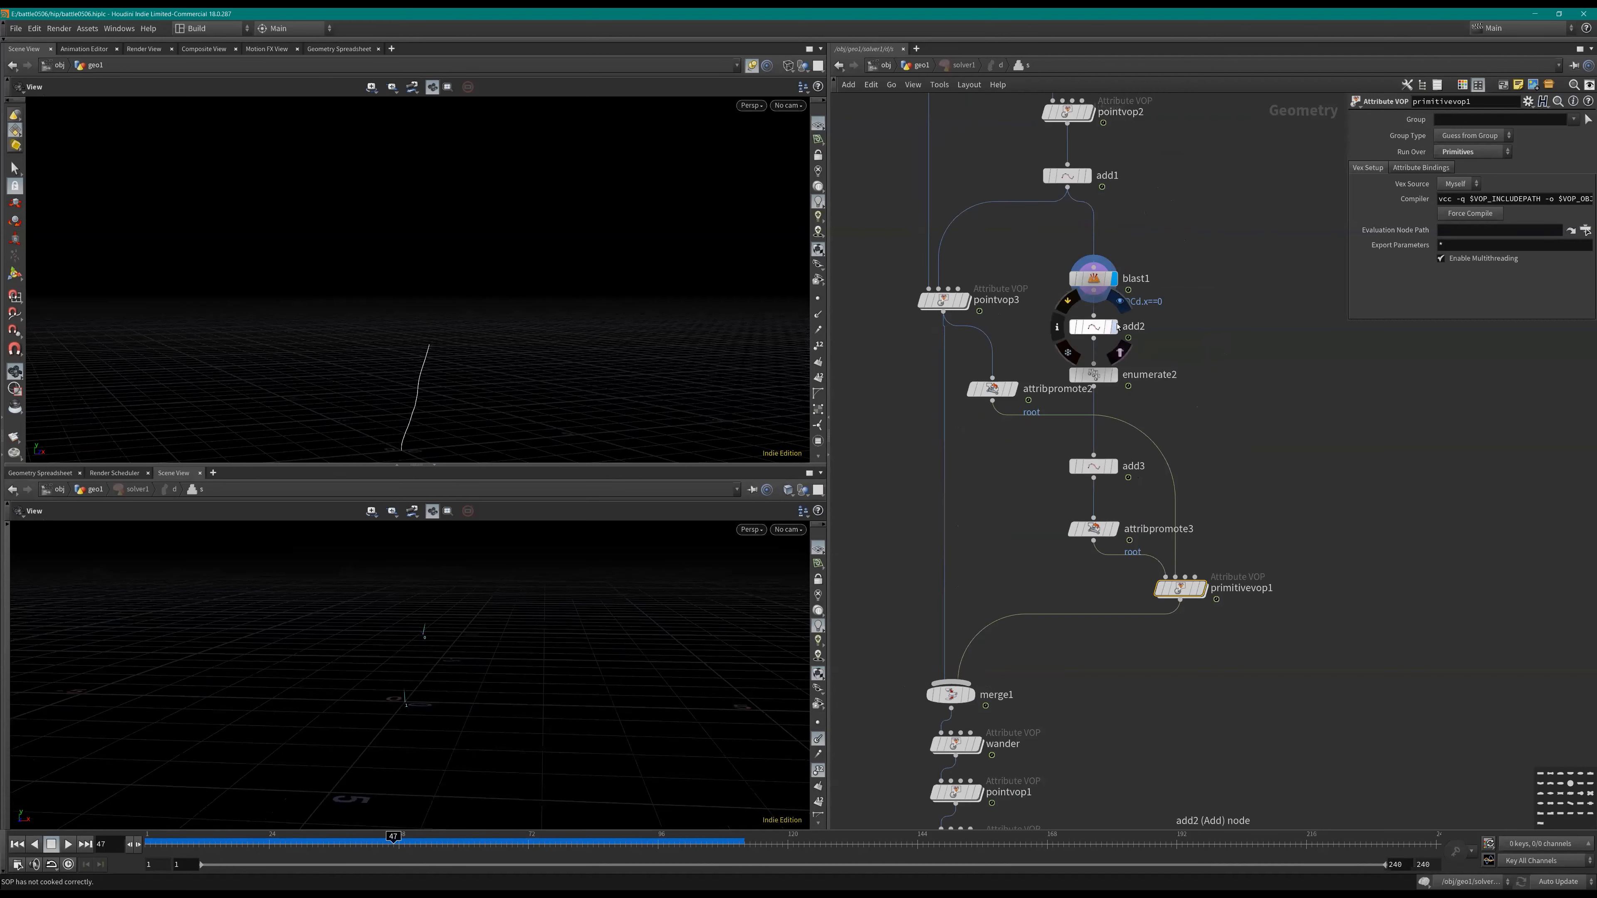
left_click(1114, 376)
left_click(1115, 467)
left_click(1114, 529)
left_click(1208, 560)
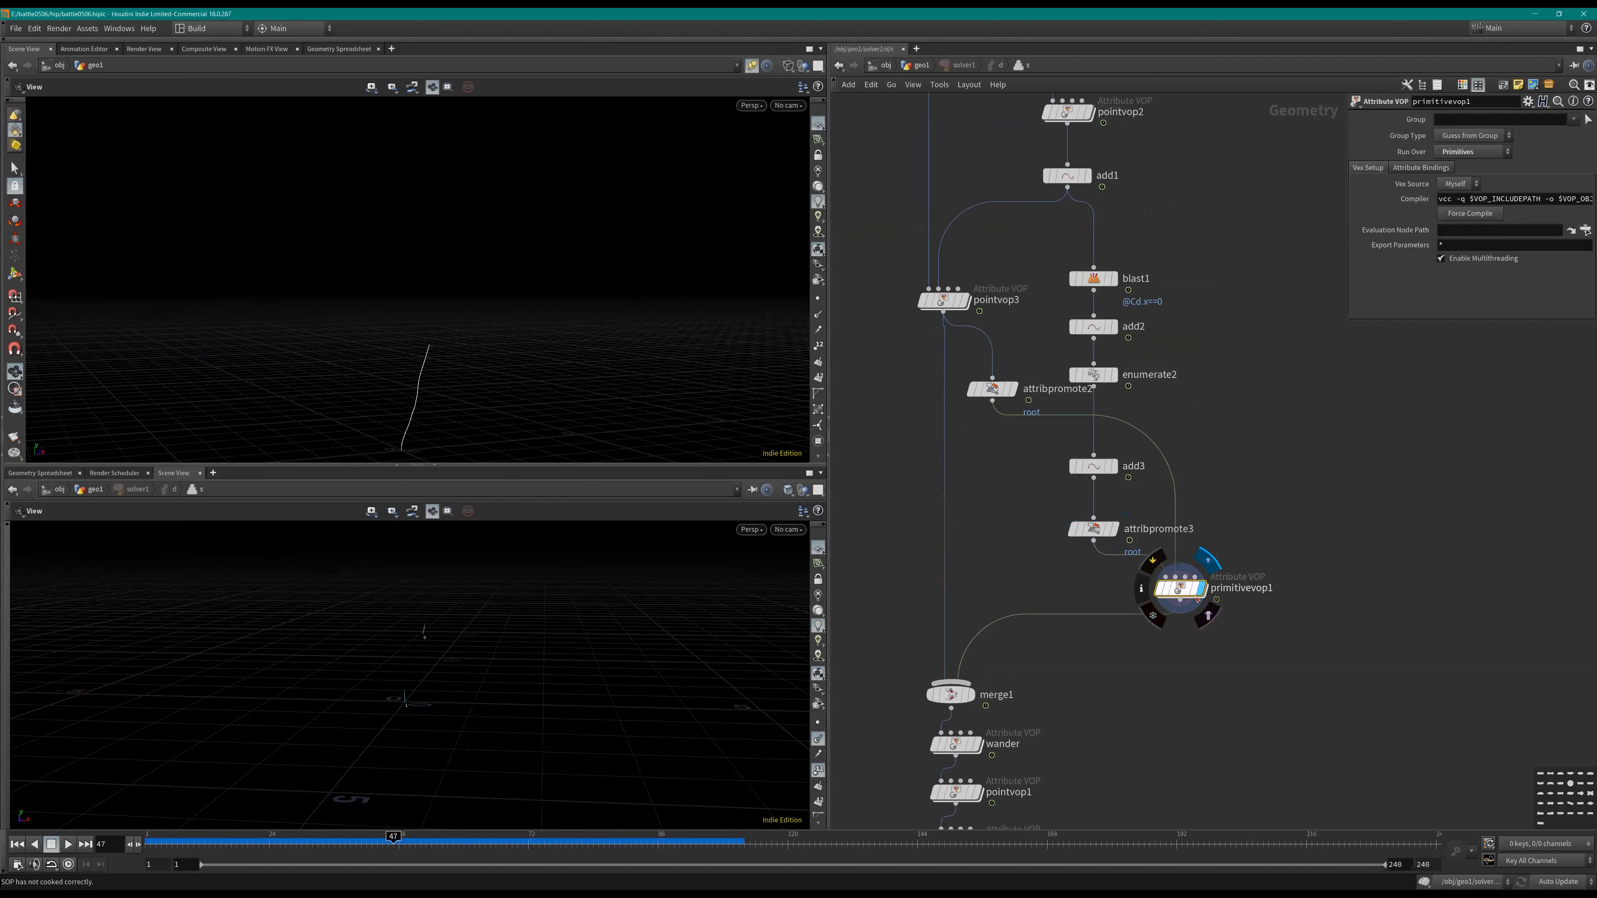
middle_click(1182, 593)
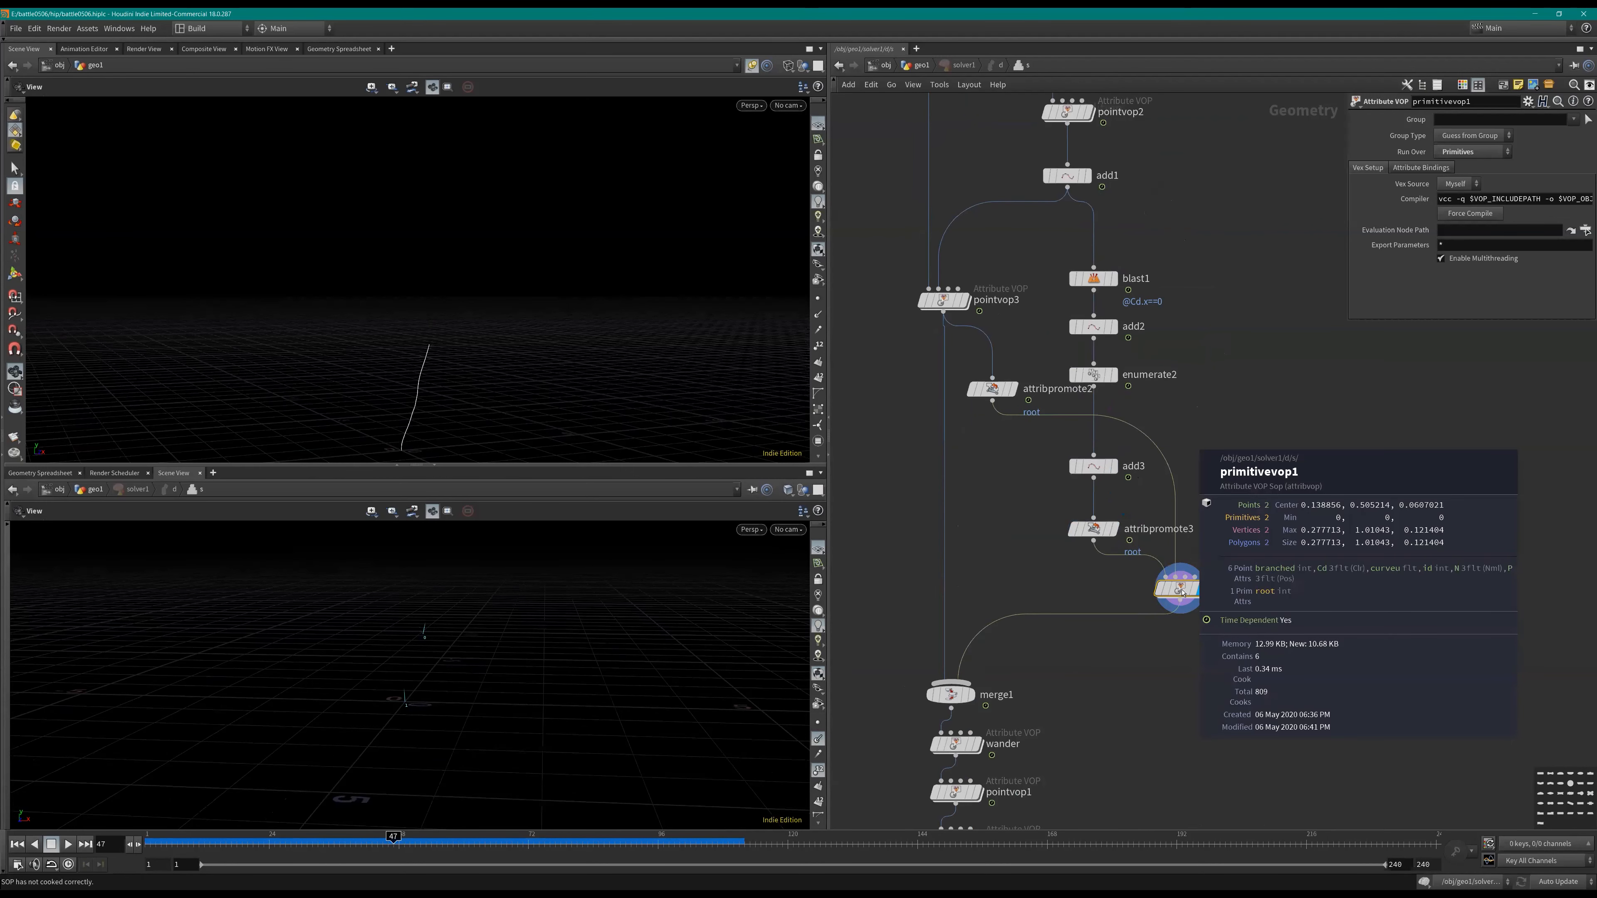
Step: Examine primitivevop1's point attributes in the spreadsheet along with merge1's geometry info
left_click(49, 473)
left_click(189, 509)
middle_click_drag(515, 222, 513, 196)
middle_click(952, 695)
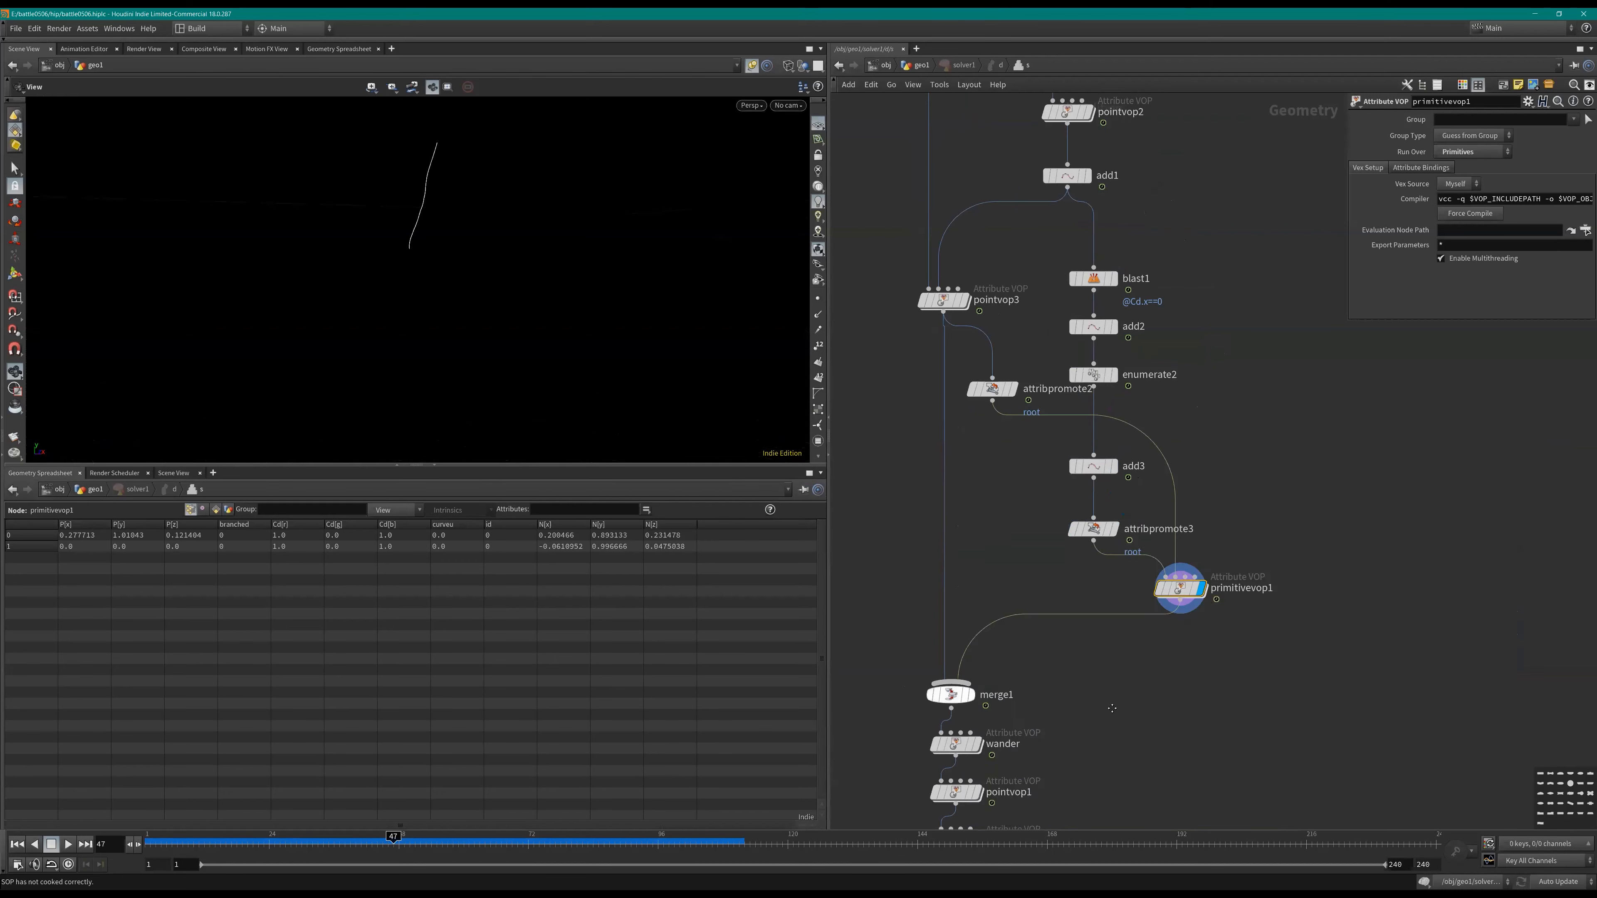
Step: Insert an Attribute Randomize node on the connection between primitivevop1 and merge1
middle_click_drag(1113, 706, 1115, 573)
scroll(1115, 574, "down", 1)
key("ctrl+Up")
key("Tab")
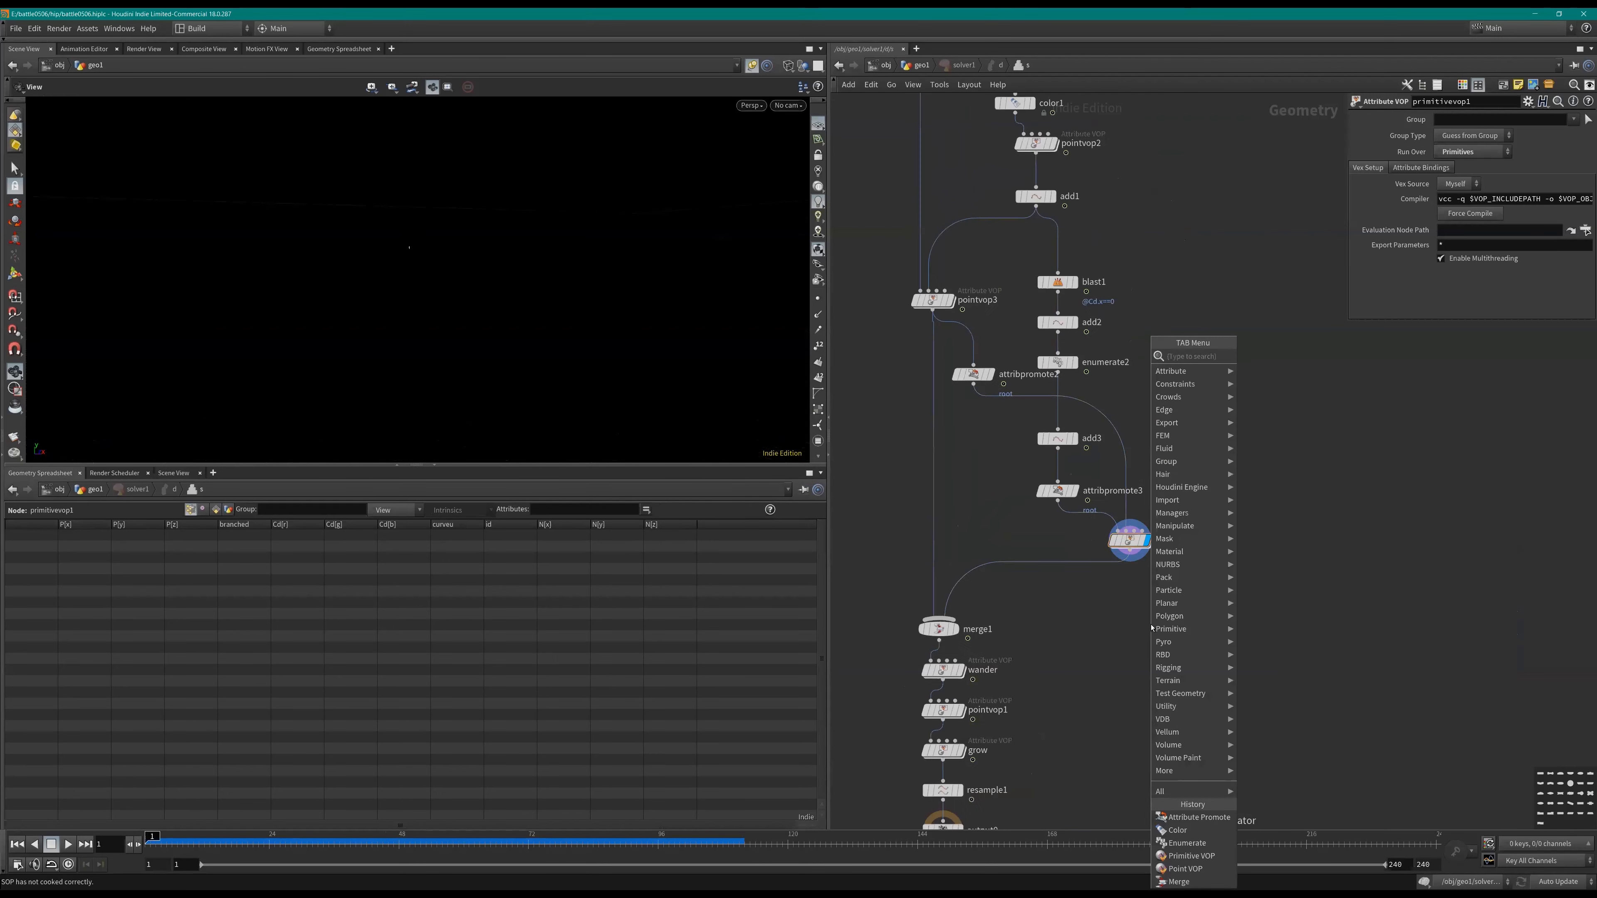
type("atra")
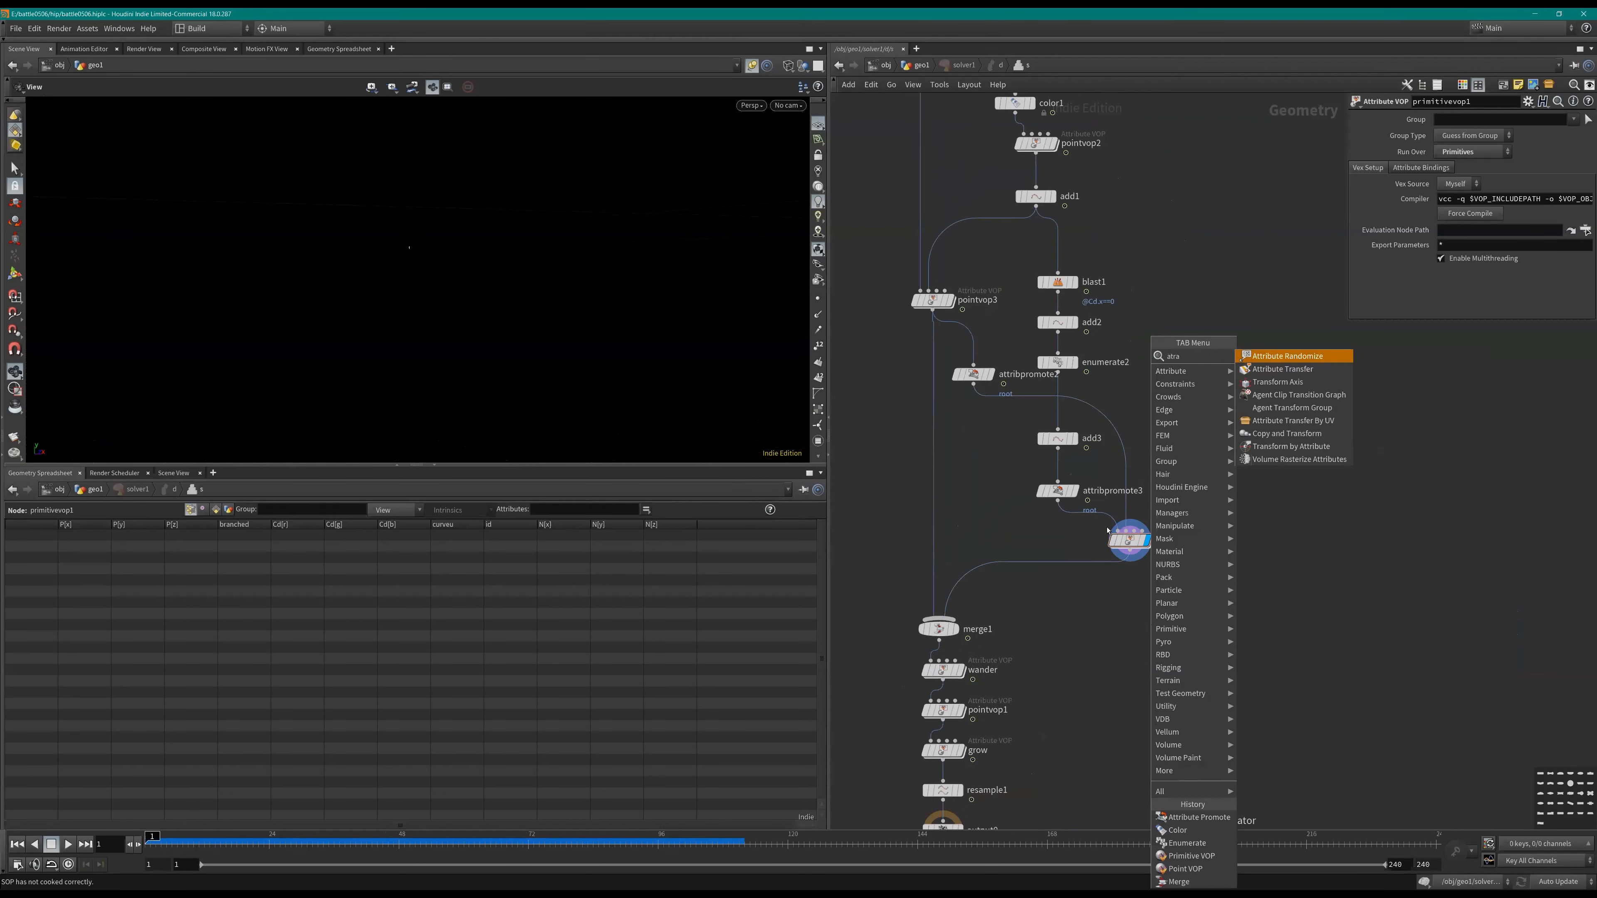
key("Return")
left_click(1083, 579)
left_click(1236, 511)
Step: Set the Attribute Randomize node to randomize N with an Inside Sphere distribution
left_click_drag(1439, 167, 1266, 246)
type("N")
key("Return")
middle_click_drag(1387, 426, 1429, 397)
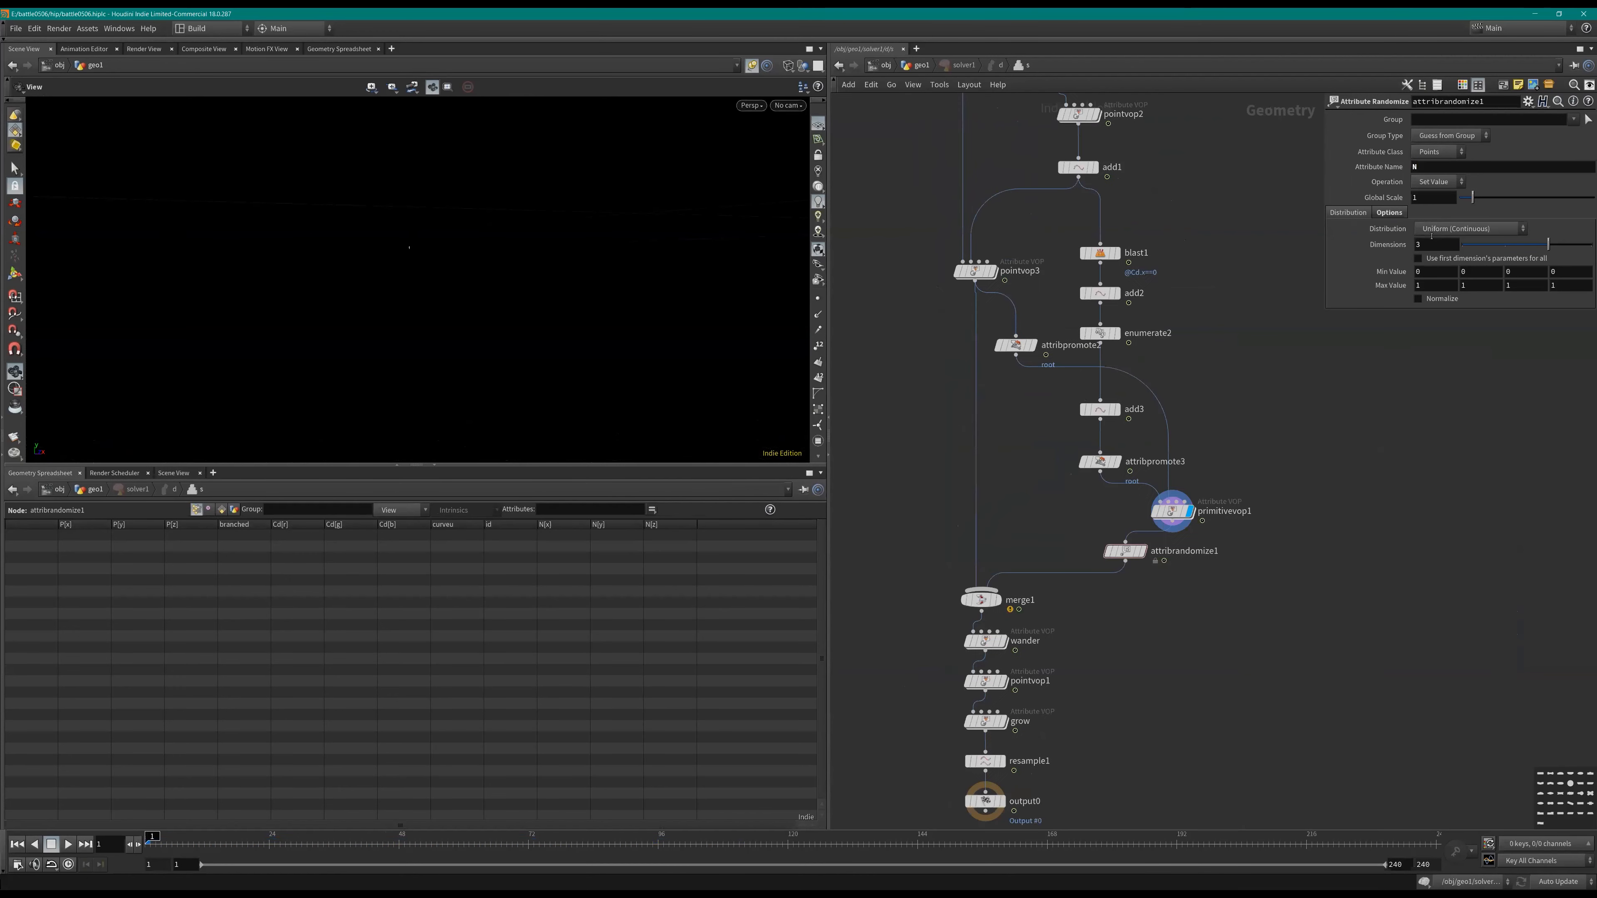
left_click(1466, 229)
left_click(1431, 303)
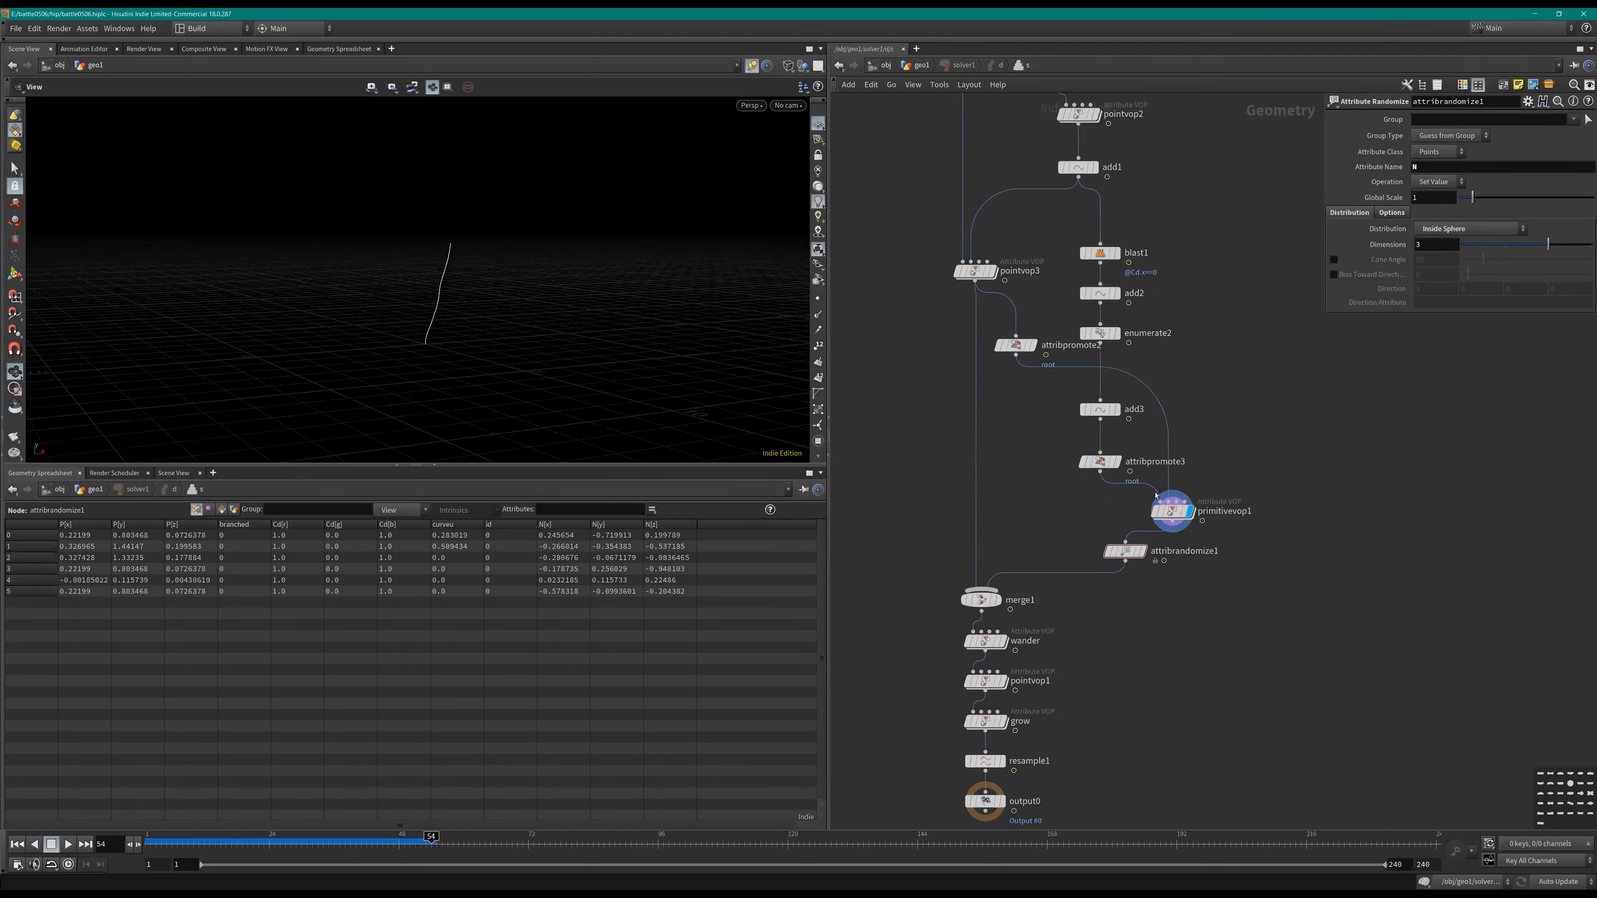
Step: Rewind to the first frame and play the simulation to check the branch growth
key("ctrl+Up")
left_click(1157, 512)
left_click(1157, 512)
key("Up")
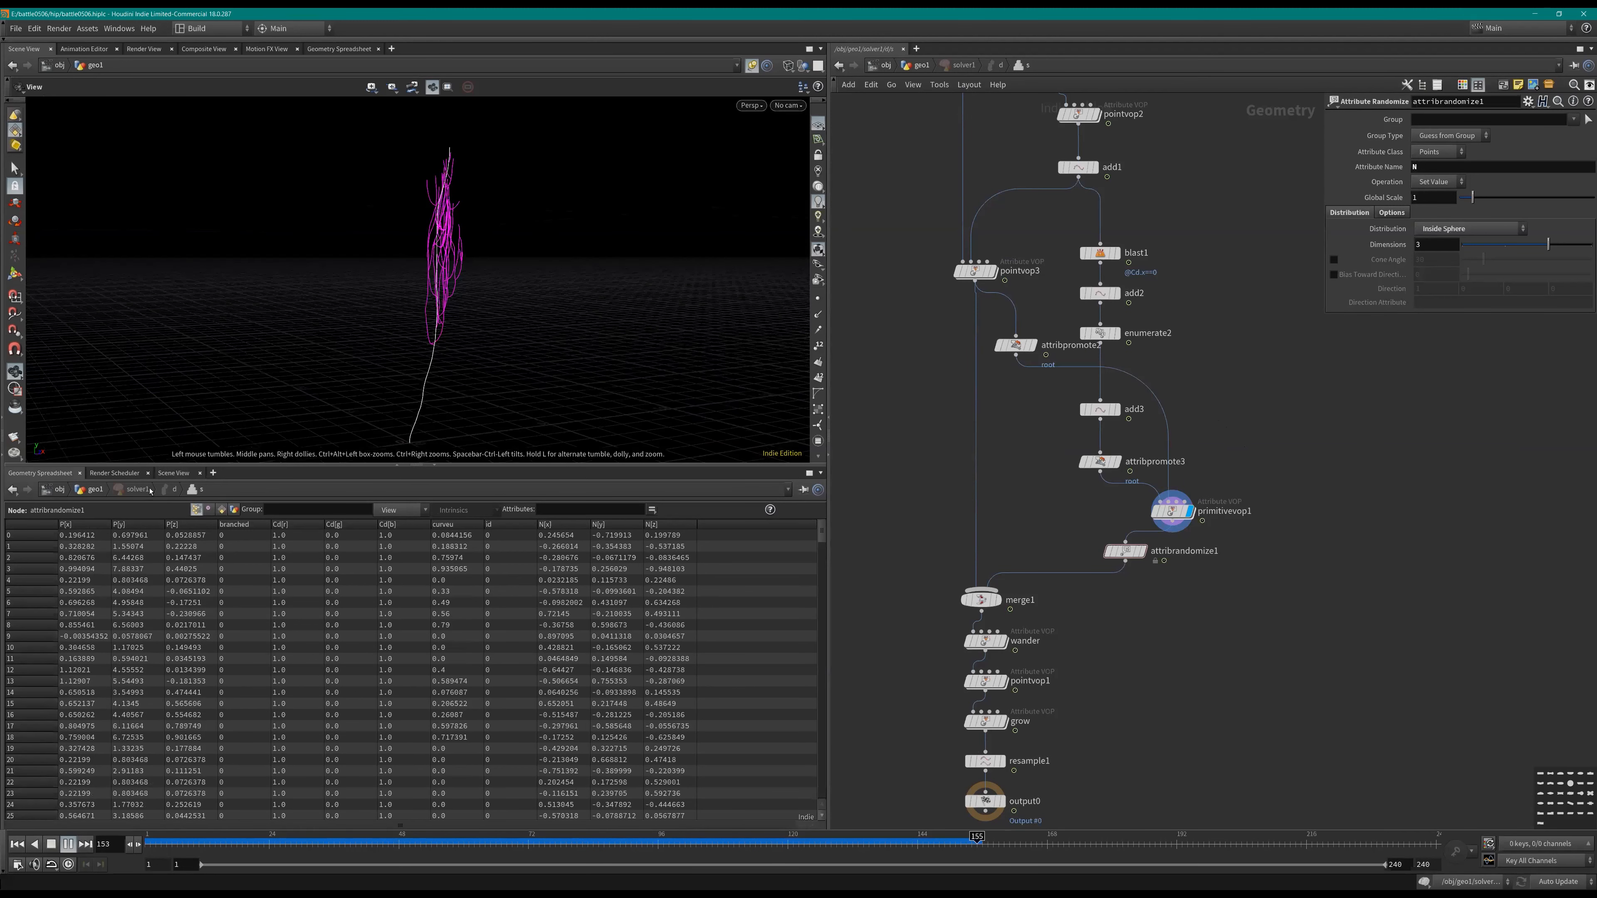
Step: Show the Render Scheduler in the lower pane, enlarge the viewport above it and rewind to the first frame
left_click(114, 473)
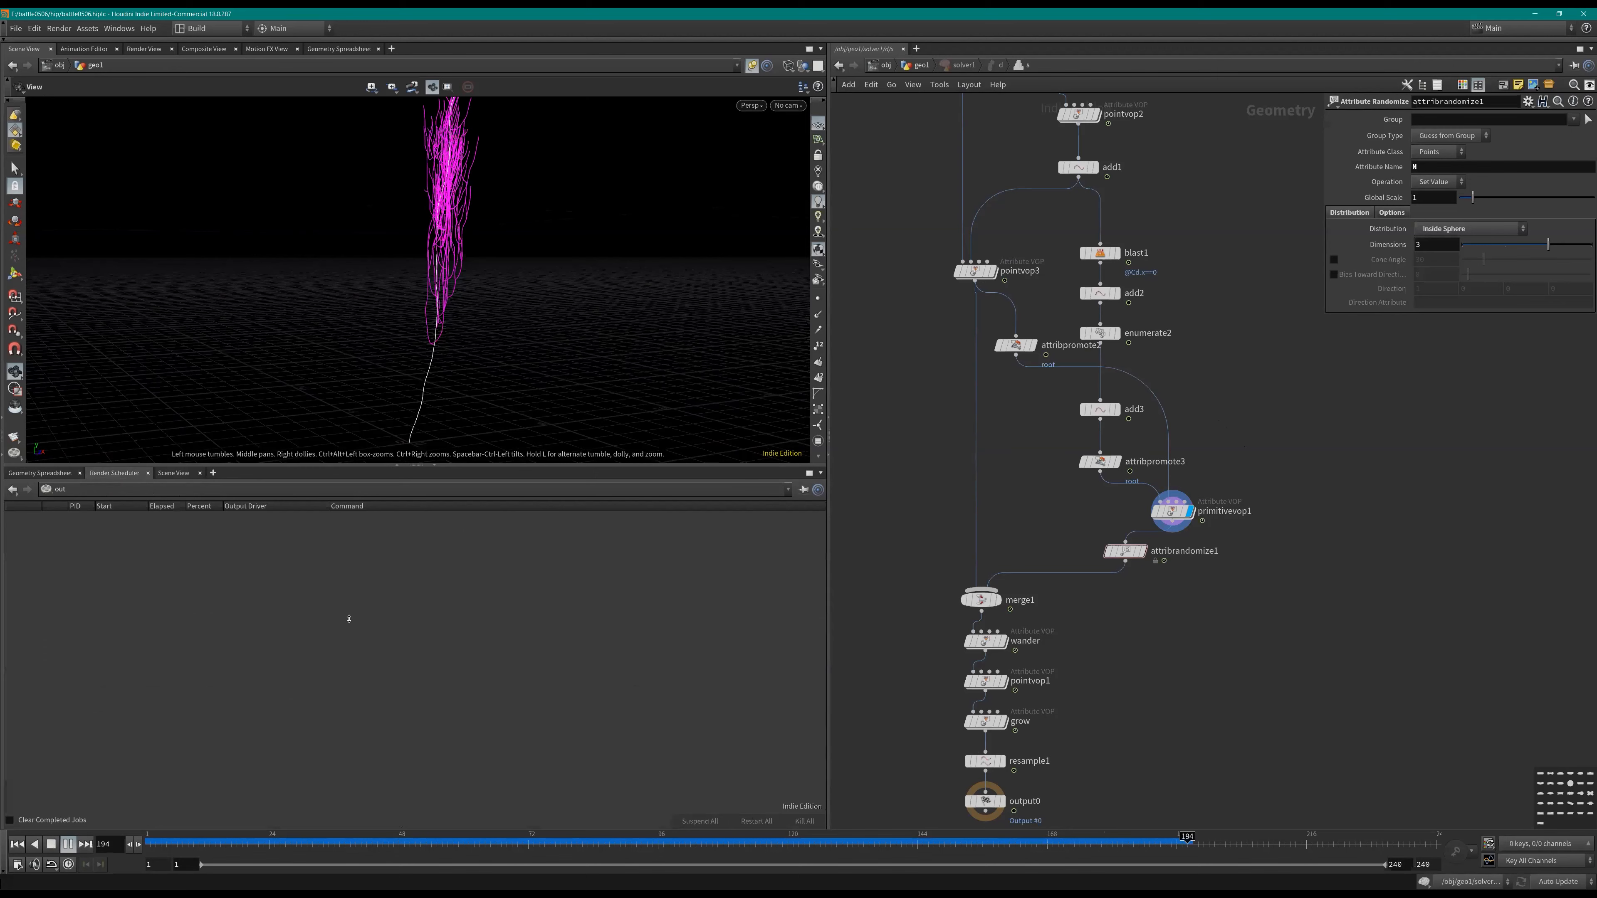
left_click_drag(661, 465, 728, 431)
key("ctrl+Up")
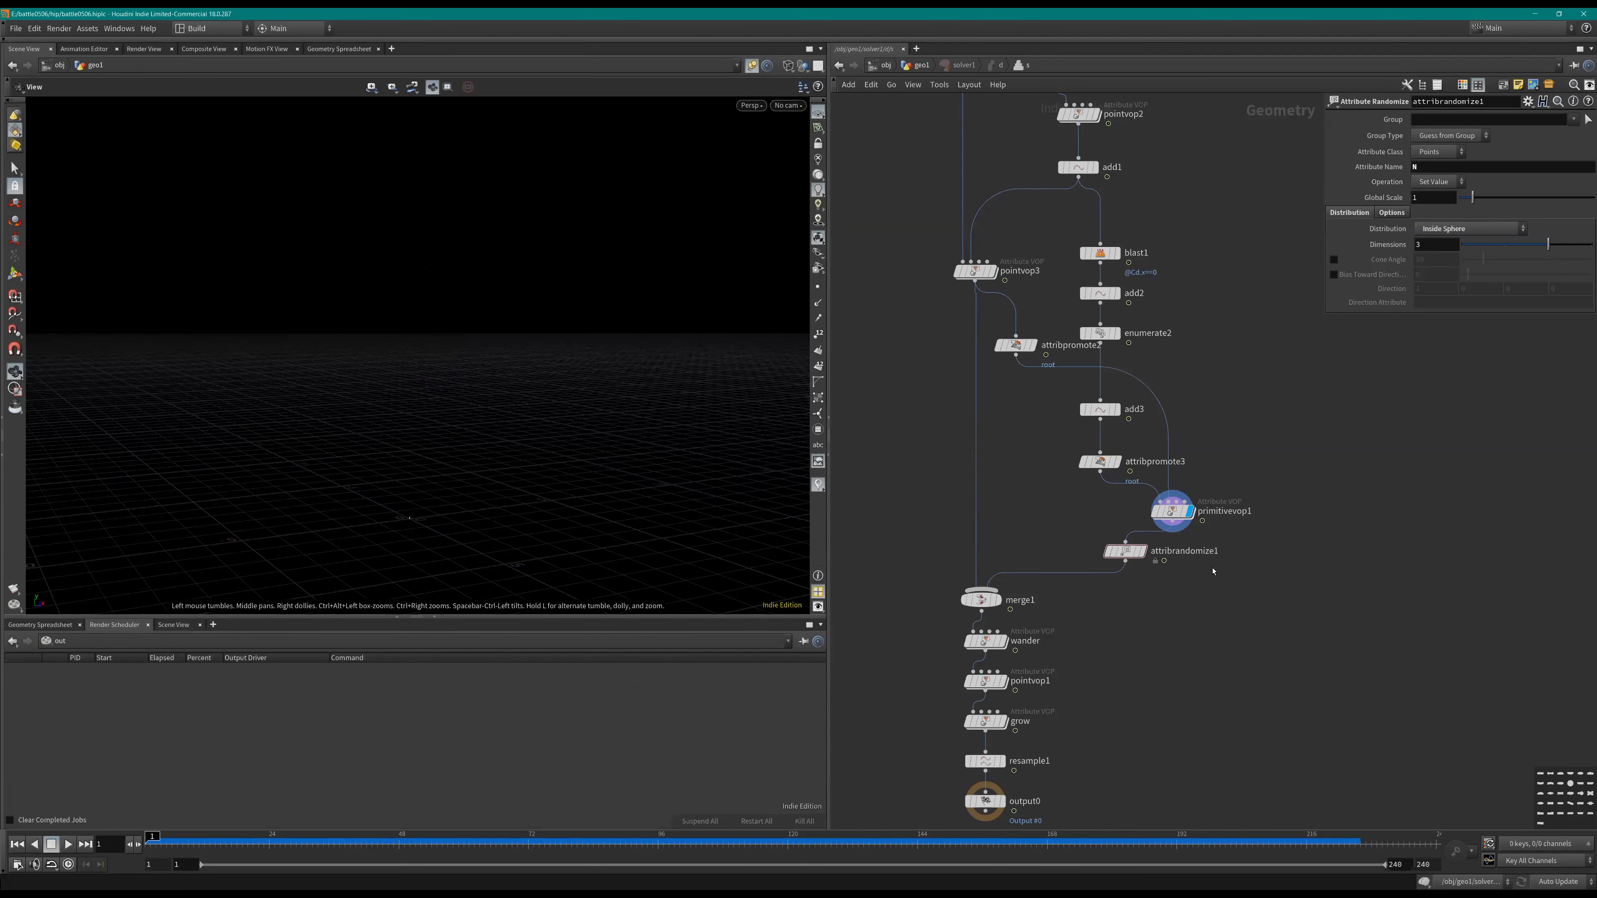
Step: Align attribrandomize1 directly beneath primitivevop1 and save the scene
left_click_drag(1133, 552, 1180, 554)
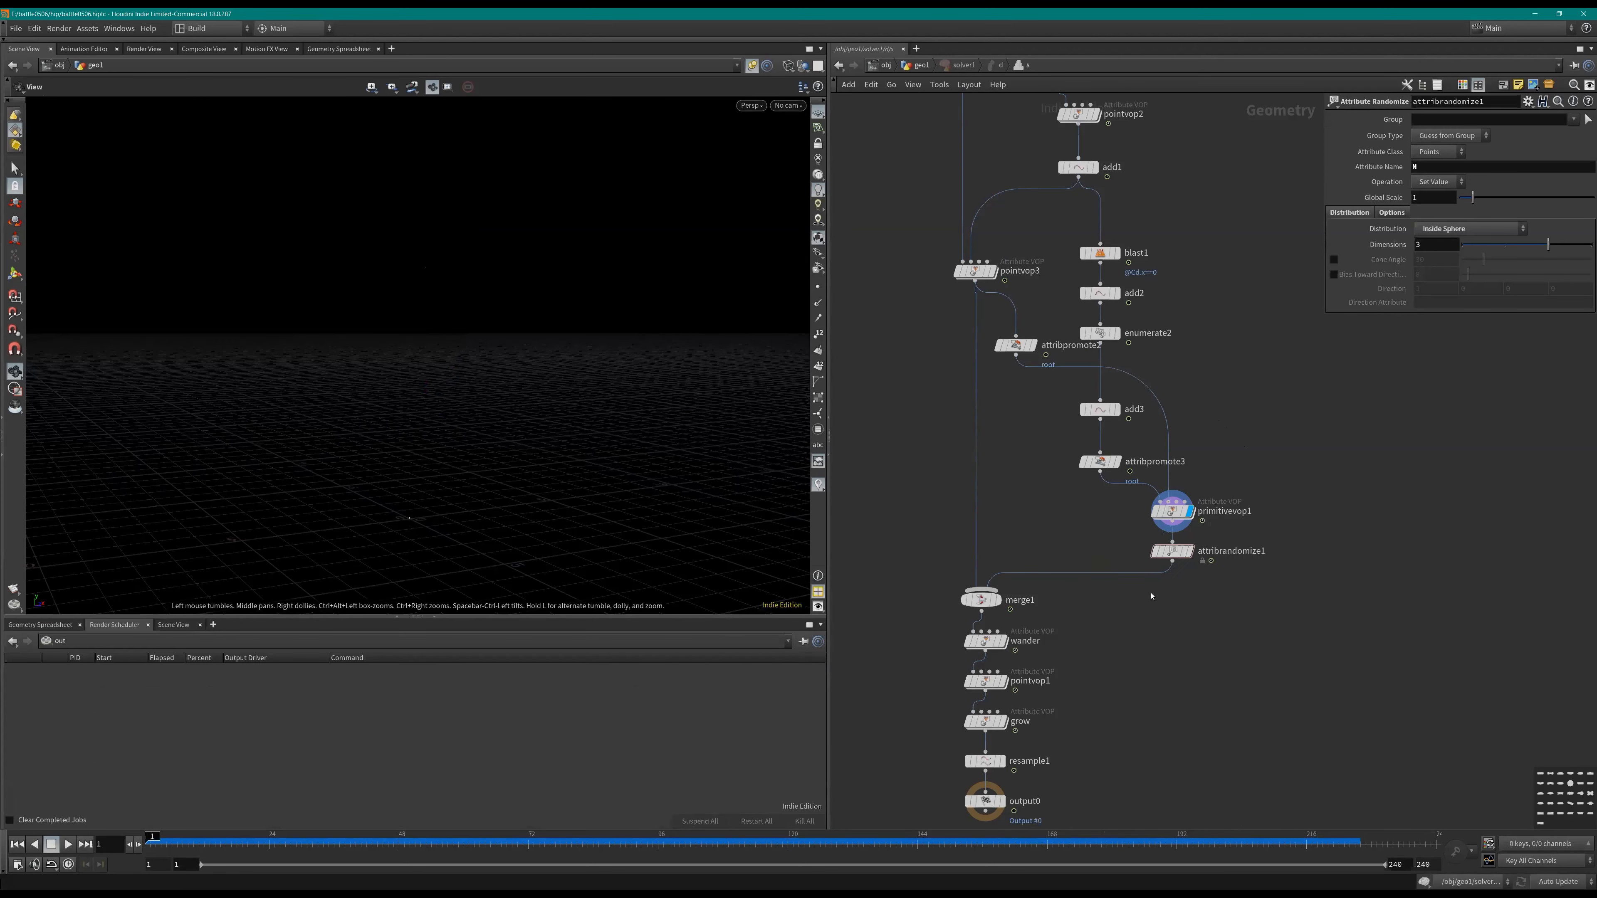
key("ctrl+s")
middle_click_drag(1102, 654, 1093, 595)
scroll(1093, 596, "up", 1)
middle_click_drag(1026, 543, 1125, 427)
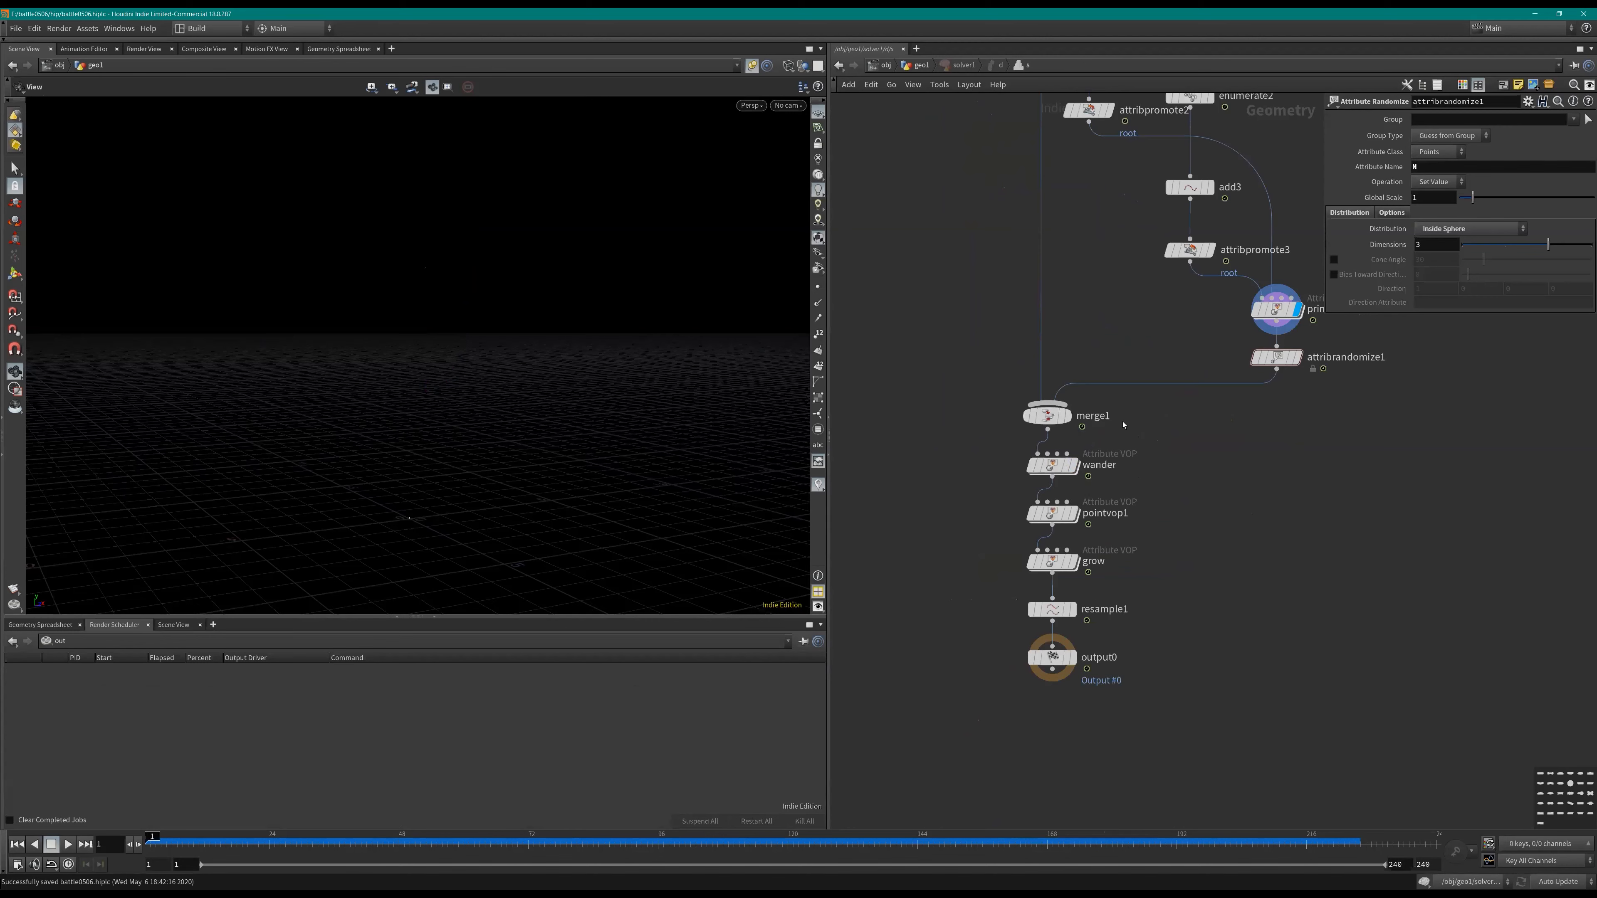
Step: Save the scene as a new version named battle0506_1.hiplc
key("ctrl+shift+s")
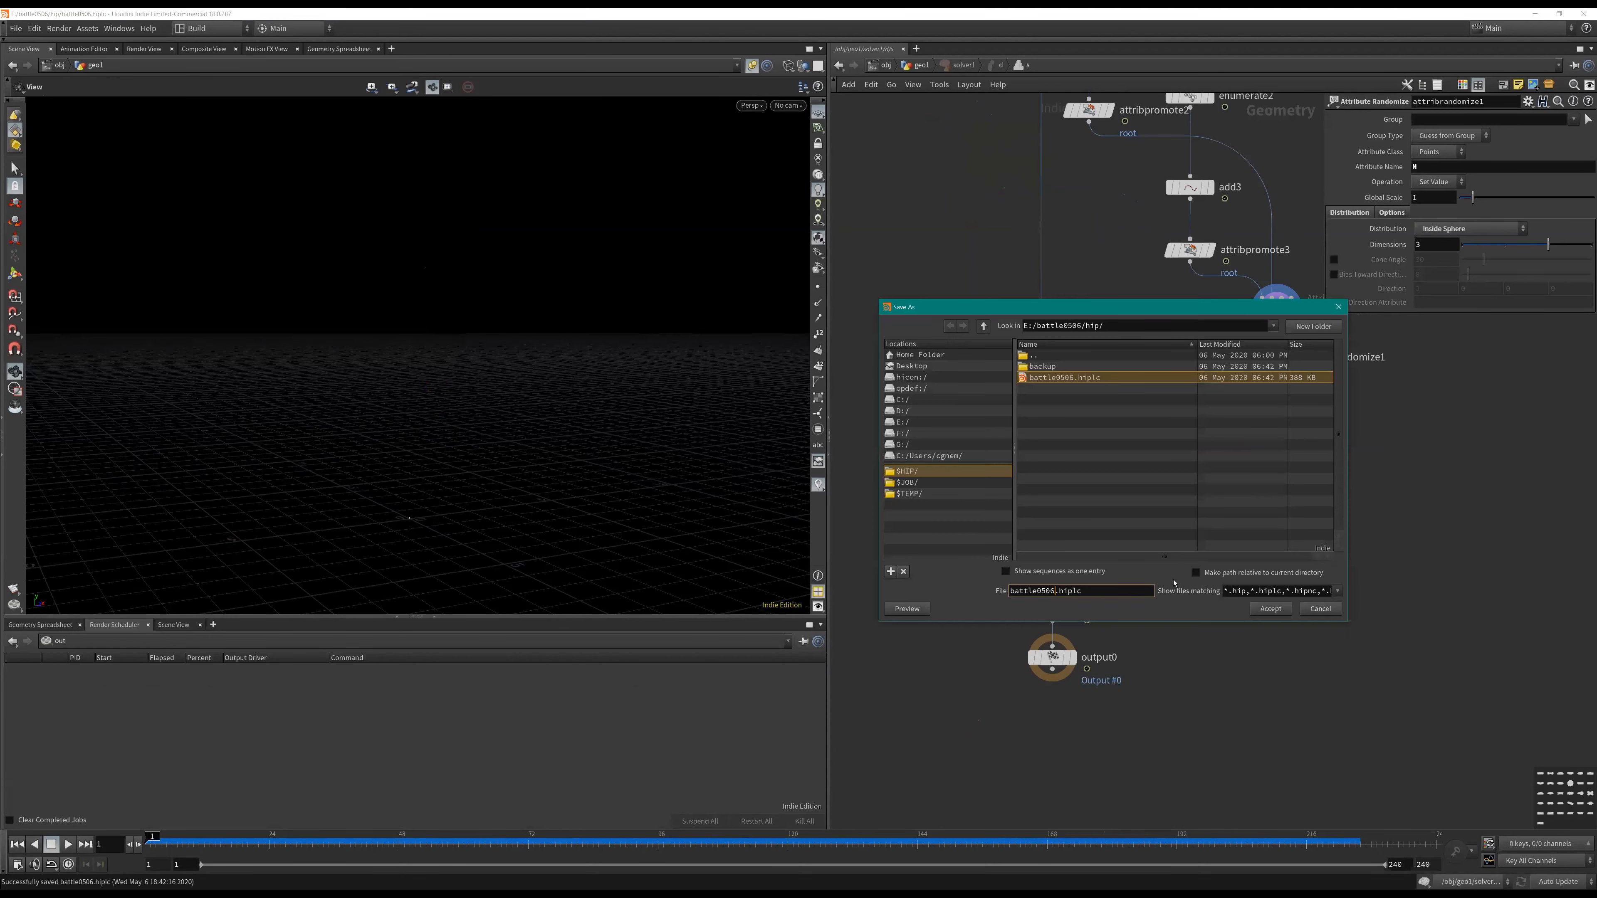
type("_1")
key("Return")
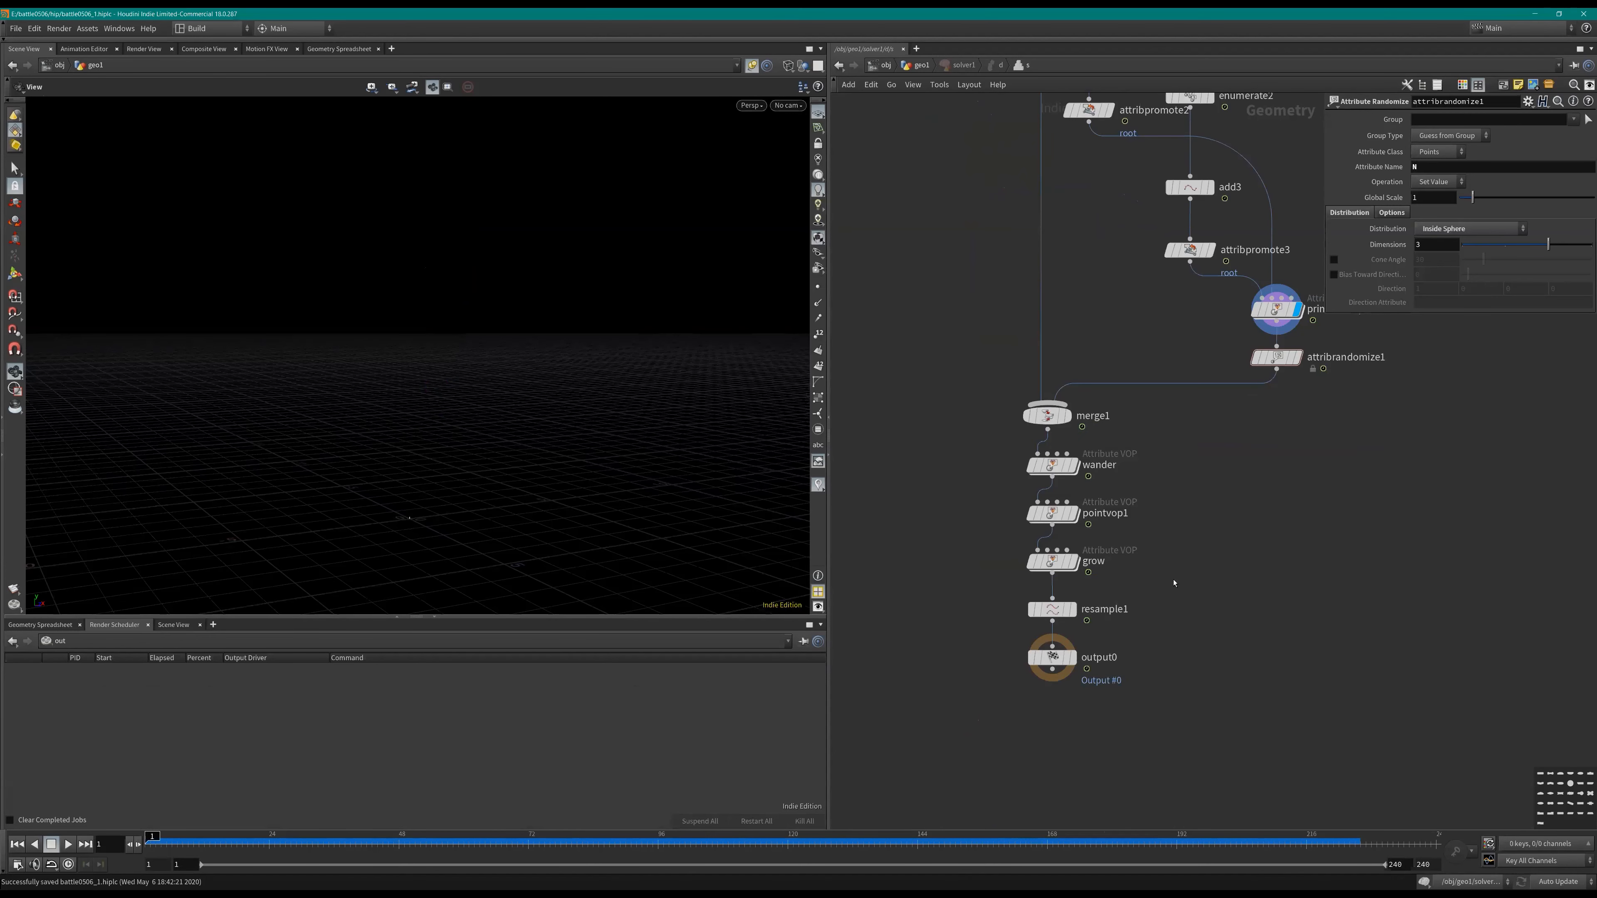
Step: Move merge1 and its downstream nodes farther below attribrandomize1, and play the simulation from the first frame
scroll(1073, 519, "up", 1)
mouse_move(1102, 420)
middle_mouse_down()
mouse_move(1074, 520)
mouse_move(1107, 437)
middle_mouse_up()
left_click_drag(1034, 469, 1035, 524, "ctrl")
middle_click_drag(1280, 478, 1261, 425)
key("Up")
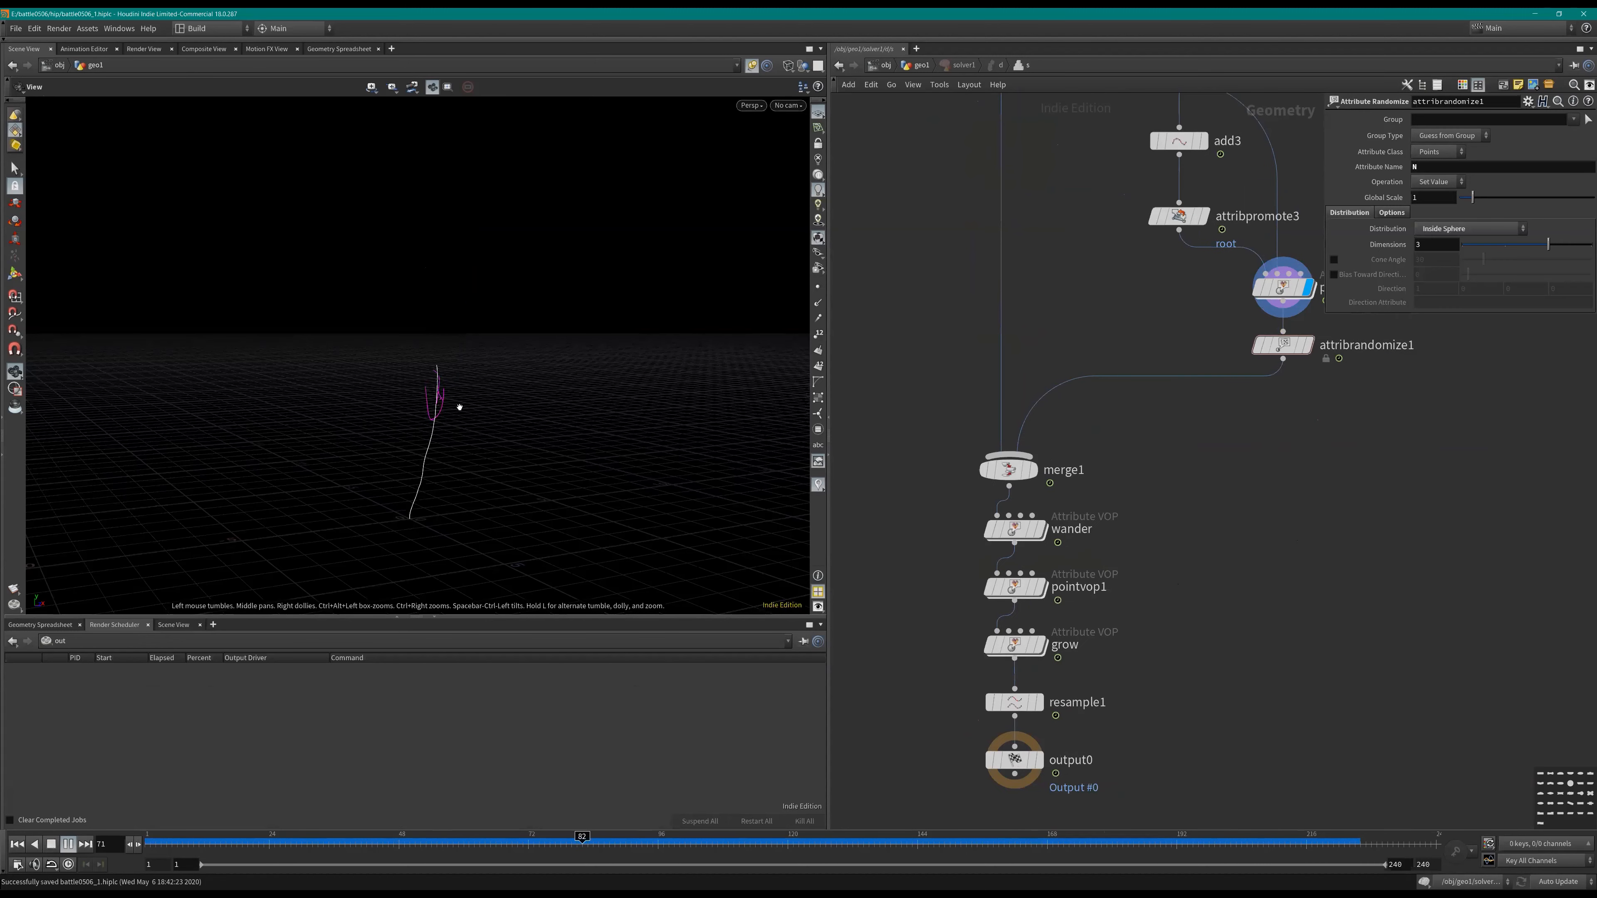
key("ctrl+Up")
Step: Rename the pointvop1 node to dir_bias
middle_click_drag(1198, 552, 1256, 476)
left_click_drag(1226, 524, 956, 482)
middle_click_drag(1116, 511, 1091, 441)
left_click(1093, 441)
left_click_drag(1088, 440, 1115, 433)
double_click(1115, 440)
type("bia")
type("r_")
key("Return")
Step: Check inside dir_bias, set its Interpolation Bias to .05 and replay the simulation
key("i")
key("u")
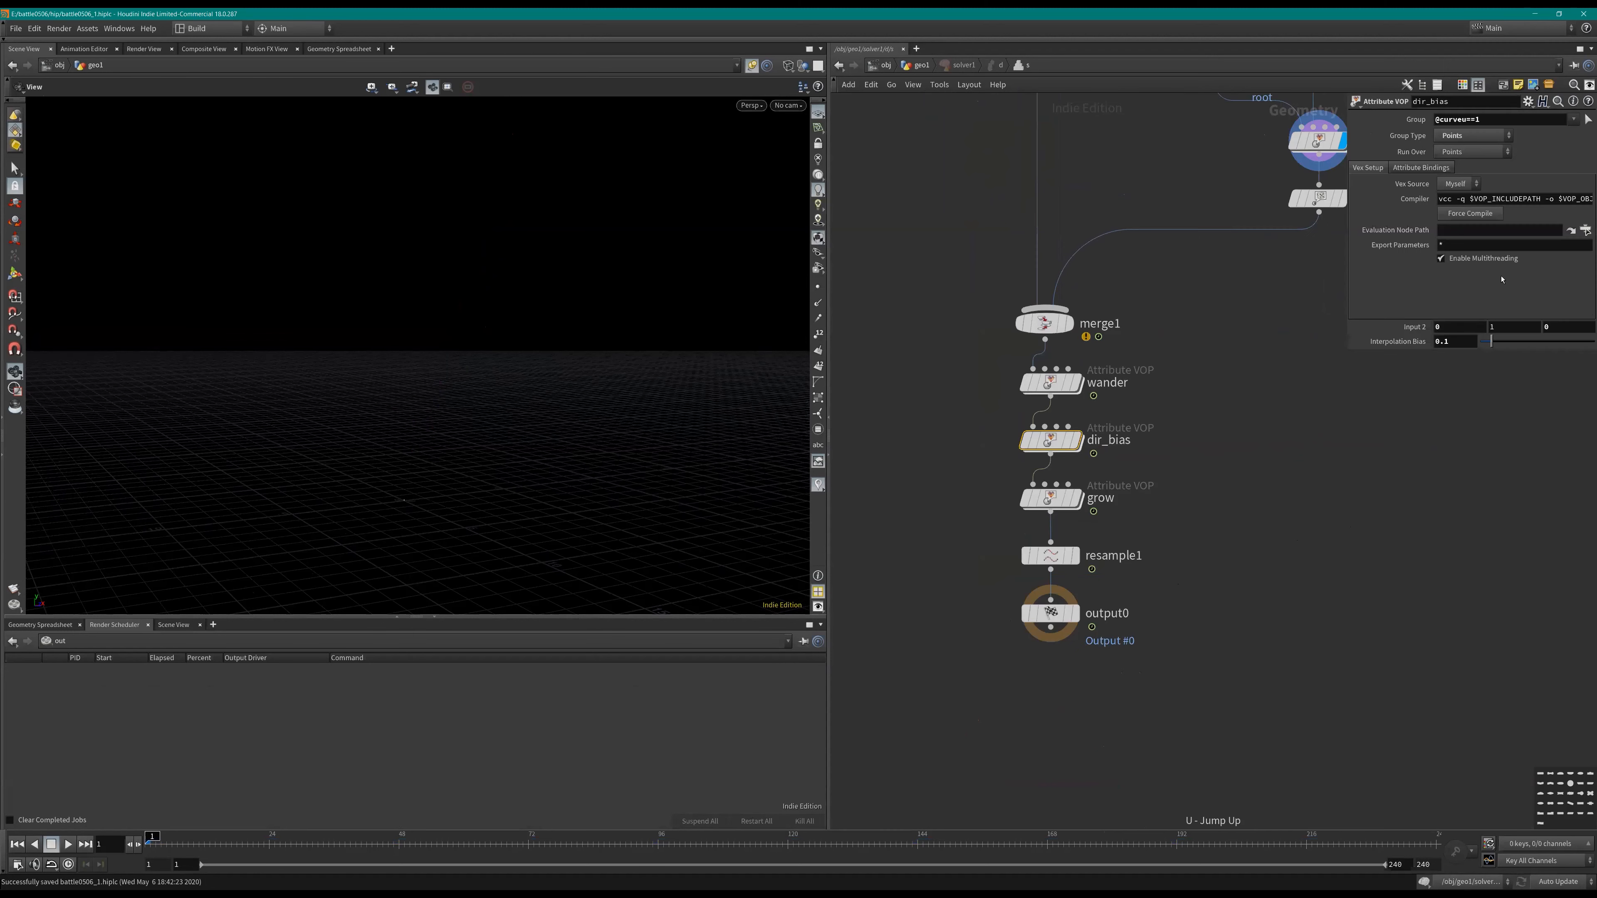
double_click(1453, 343)
type(".05")
left_click(1251, 529)
middle_click_drag(1246, 528, 1166, 532)
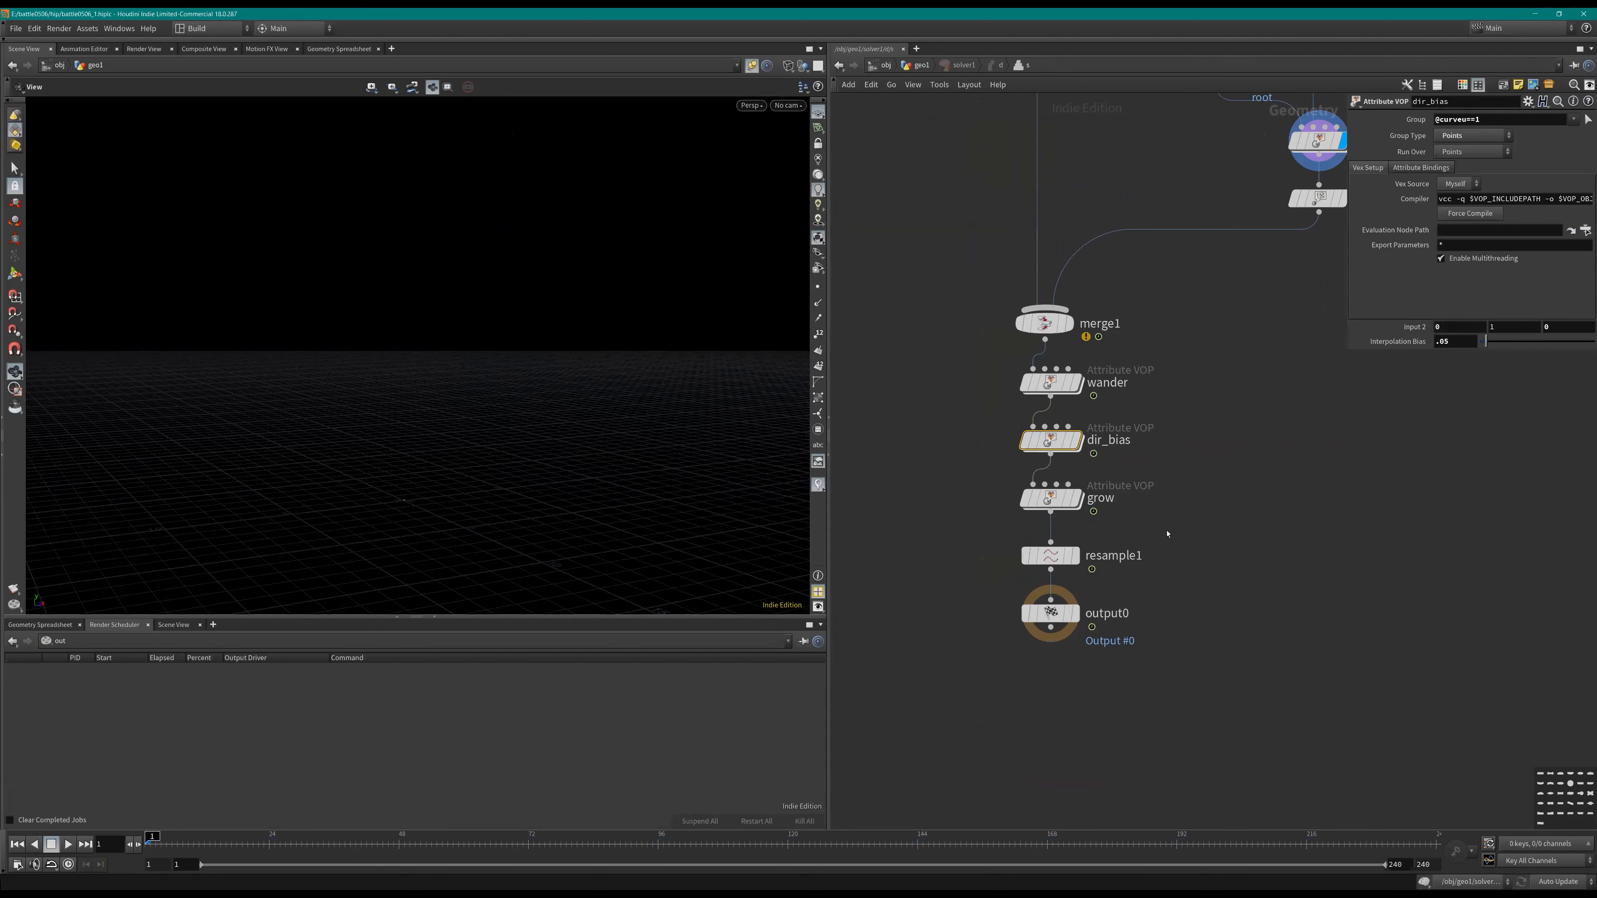
key("Up")
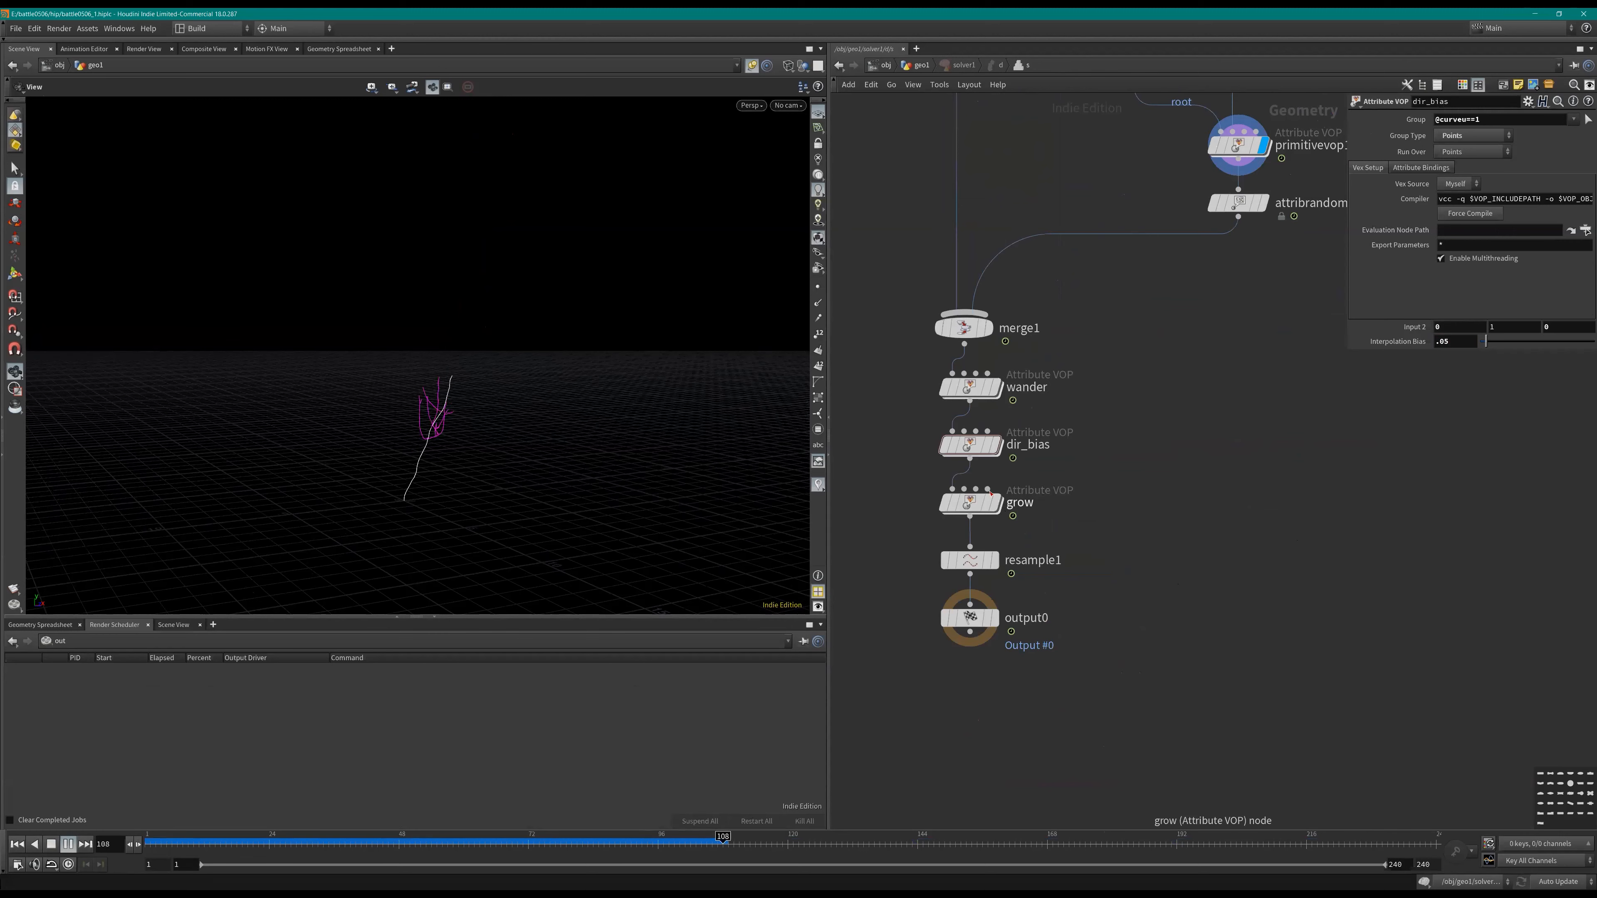
Step: Play the growth simulation, examine the branches from several angles and return to the first frame
key("Up")
left_click_drag(561, 395, 460, 410)
right_click_drag(460, 410, 567, 414)
key("Up")
left_click_drag(569, 414, 581, 350)
key("Up")
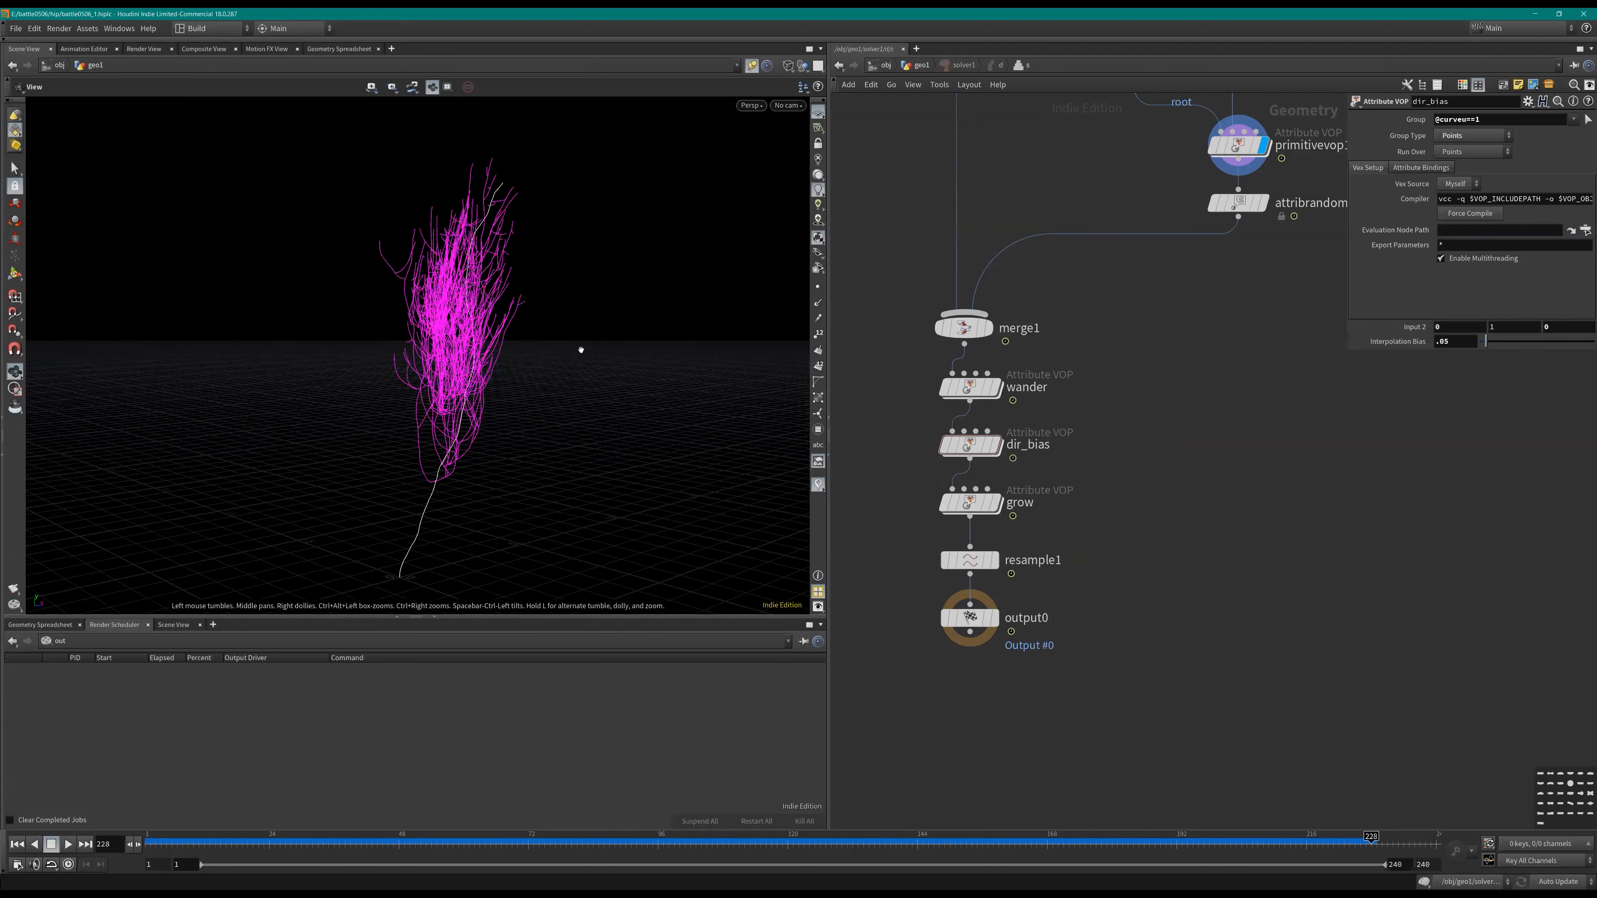
middle_click_drag(1126, 412, 1119, 535)
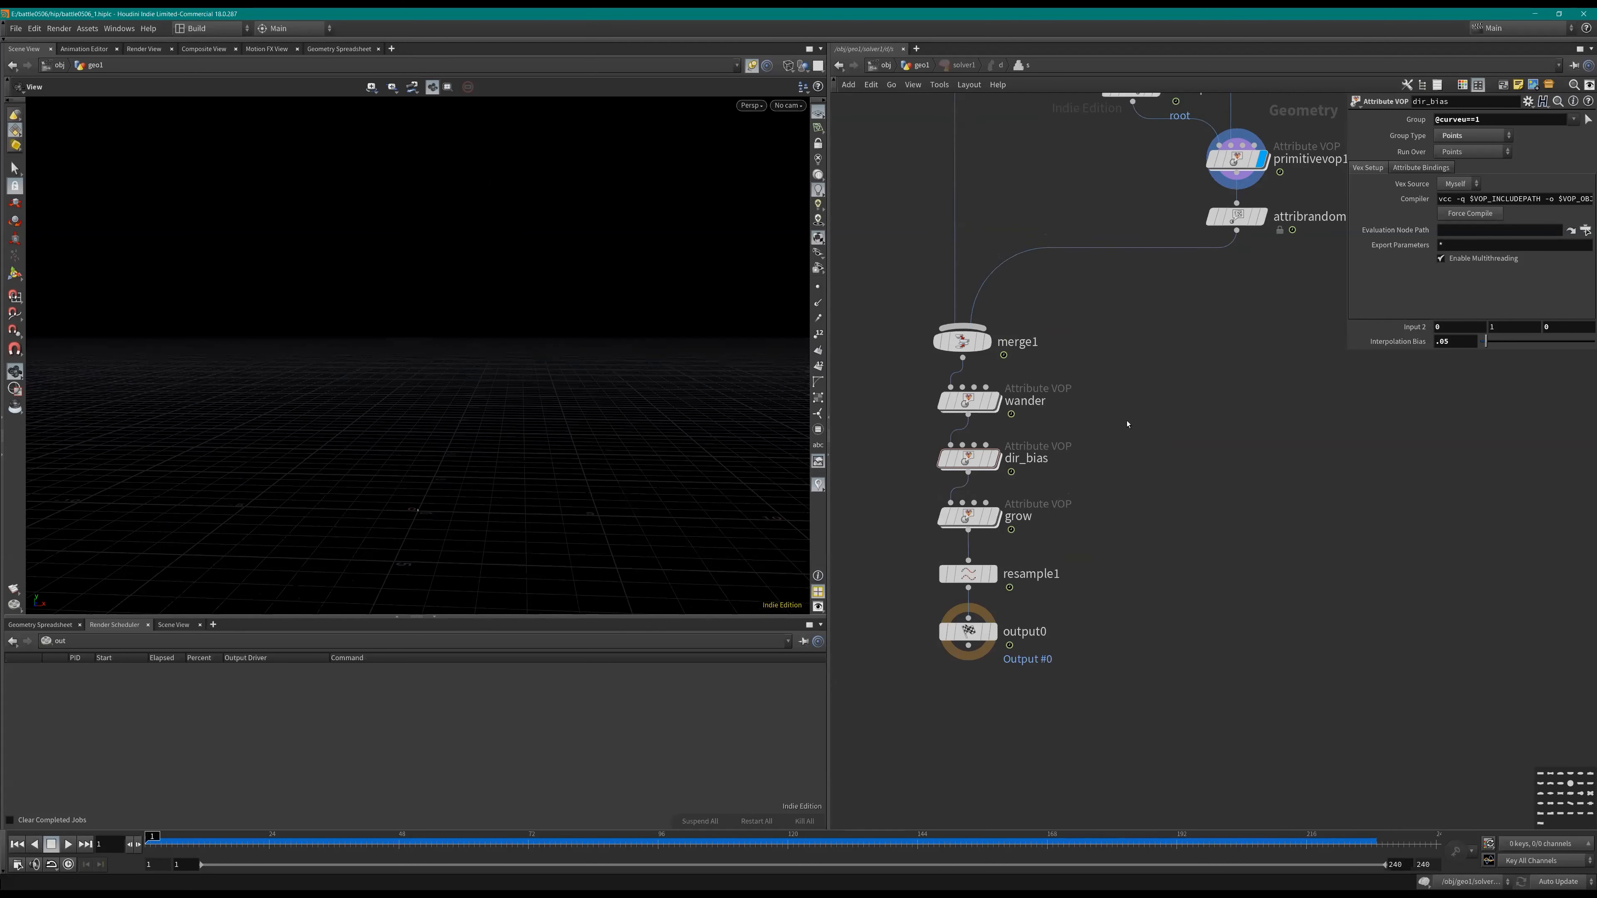
key("Up")
scroll(1155, 389, "down", 2)
middle_click_drag(1157, 389, 1153, 603)
key("ctrl+Up")
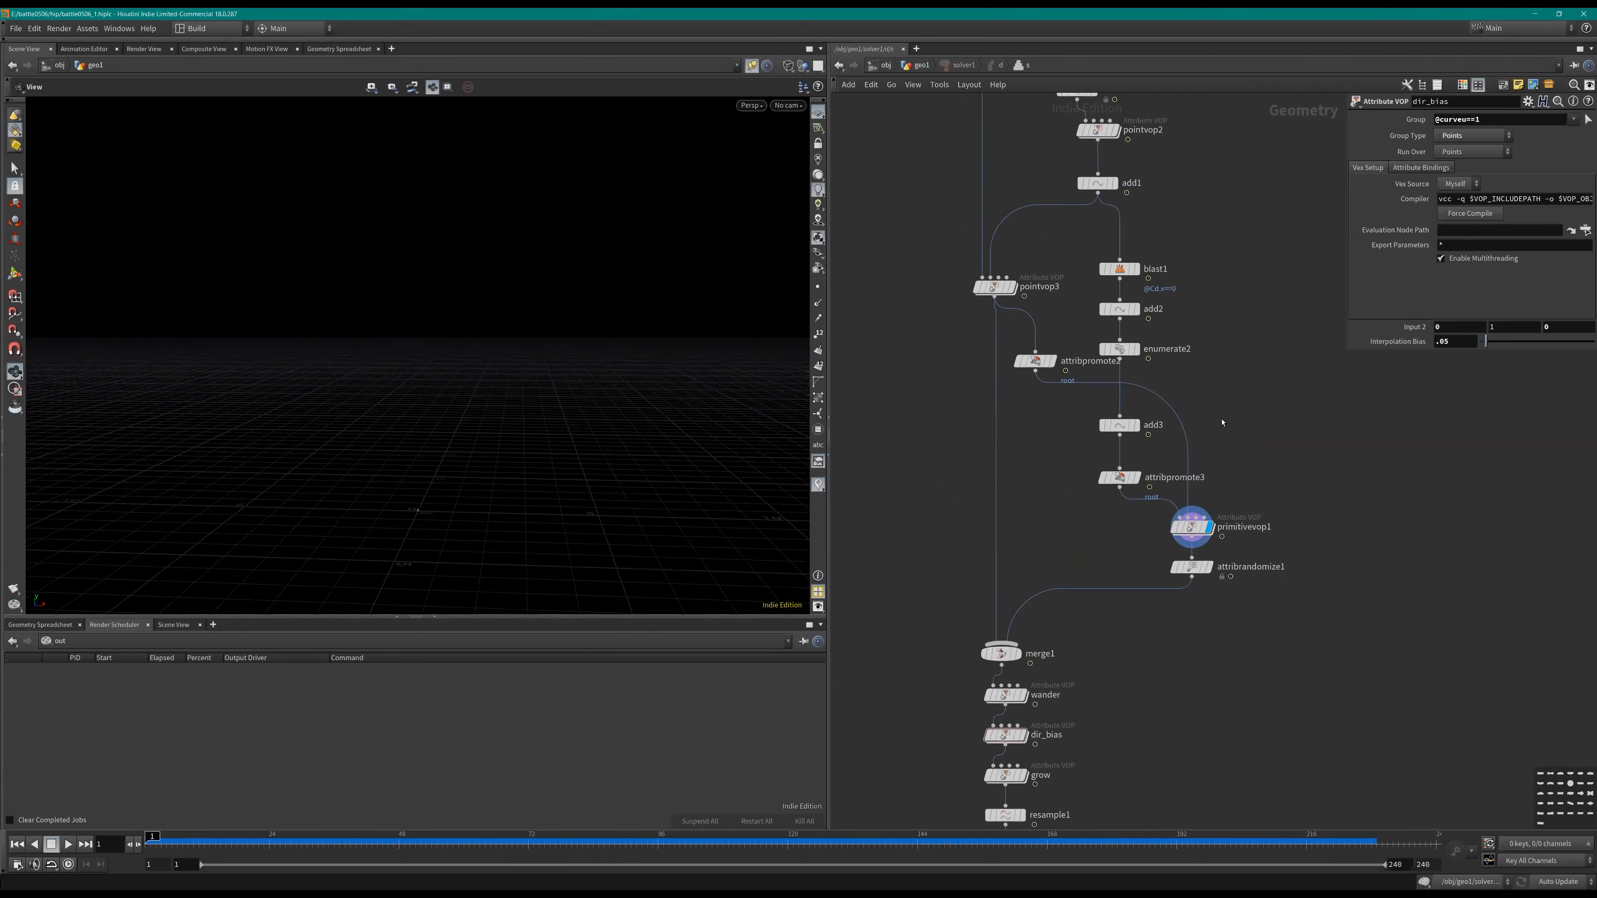
Step: Inside pointvop2, remove random2 so that ptnum feeds add1 directly
middle_click_drag(1027, 180, 1022, 417)
scroll(1022, 418, "up", 1)
left_click_drag(1041, 342, 1173, 378)
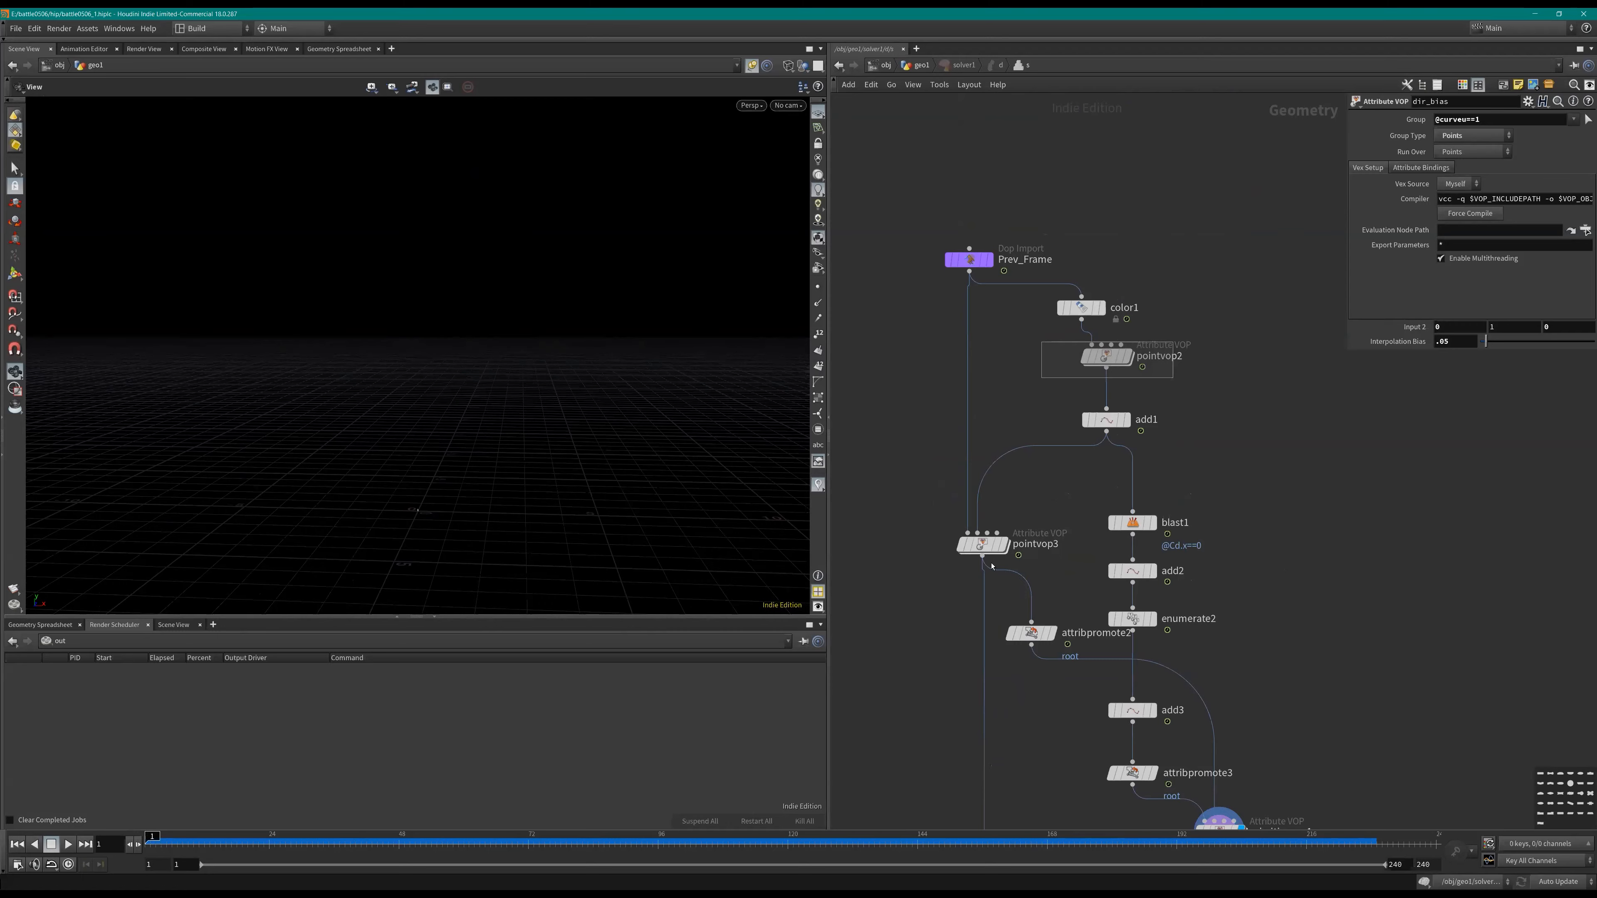
key("ctrl+b")
left_click_drag(545, 203, 481, 296)
scroll(1069, 459, "down", 1)
middle_click_drag(1081, 466, 758, 351)
middle_click_drag(575, 390, 667, 406)
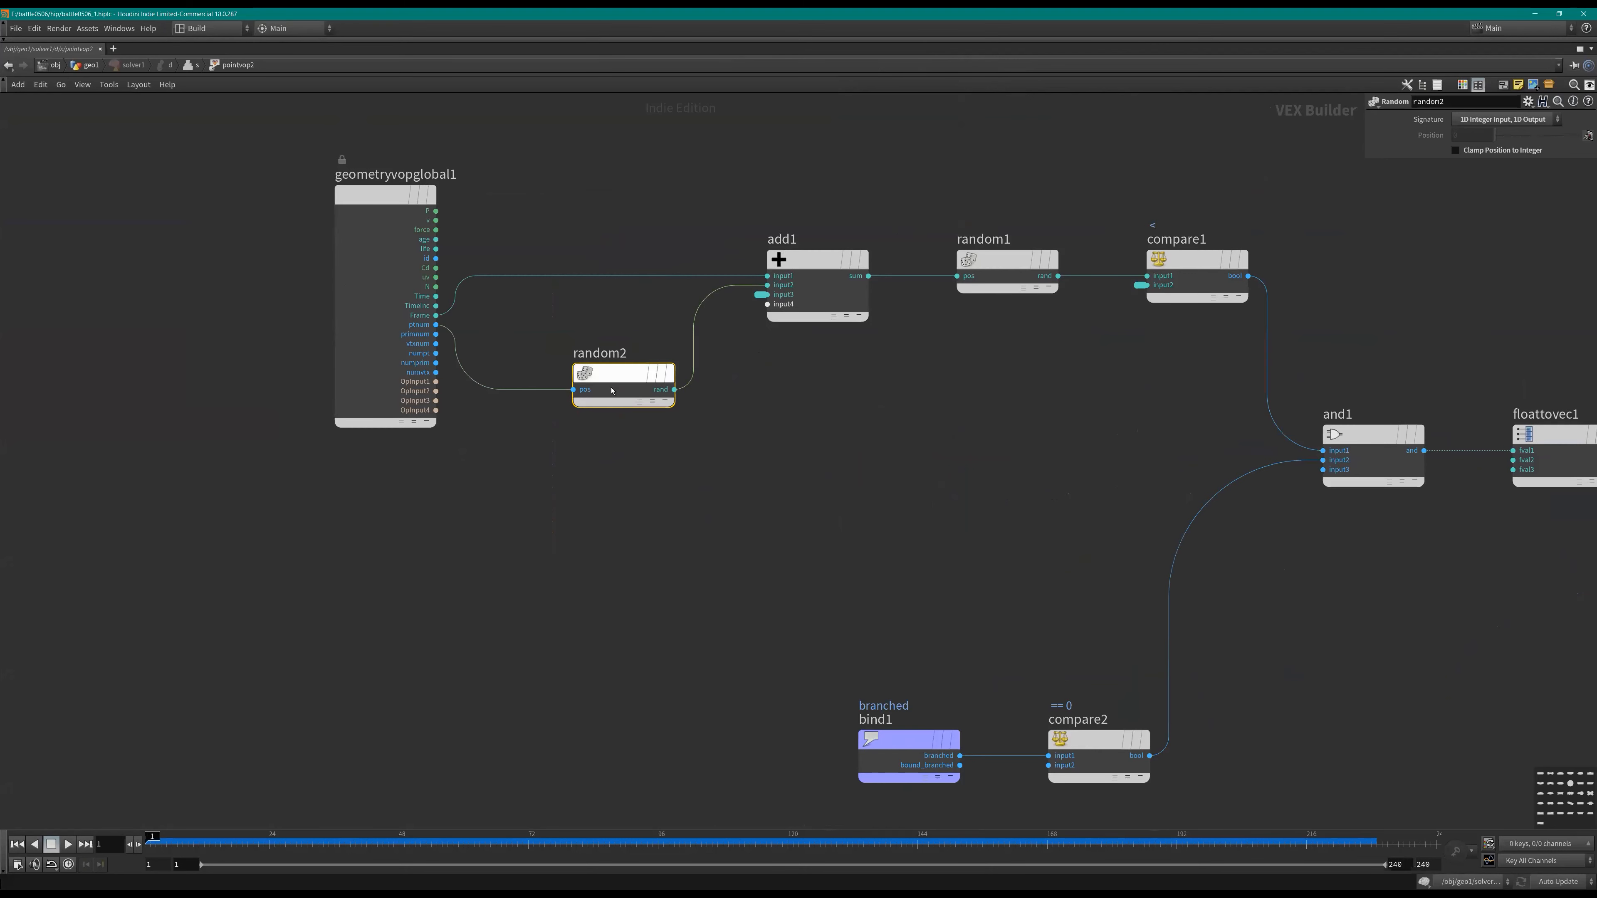
left_click_drag(626, 373, 582, 395)
mouse_move(584, 246)
left_mouse_down()
mouse_move(576, 304)
mouse_move(652, 340)
mouse_move(684, 489)
left_mouse_up()
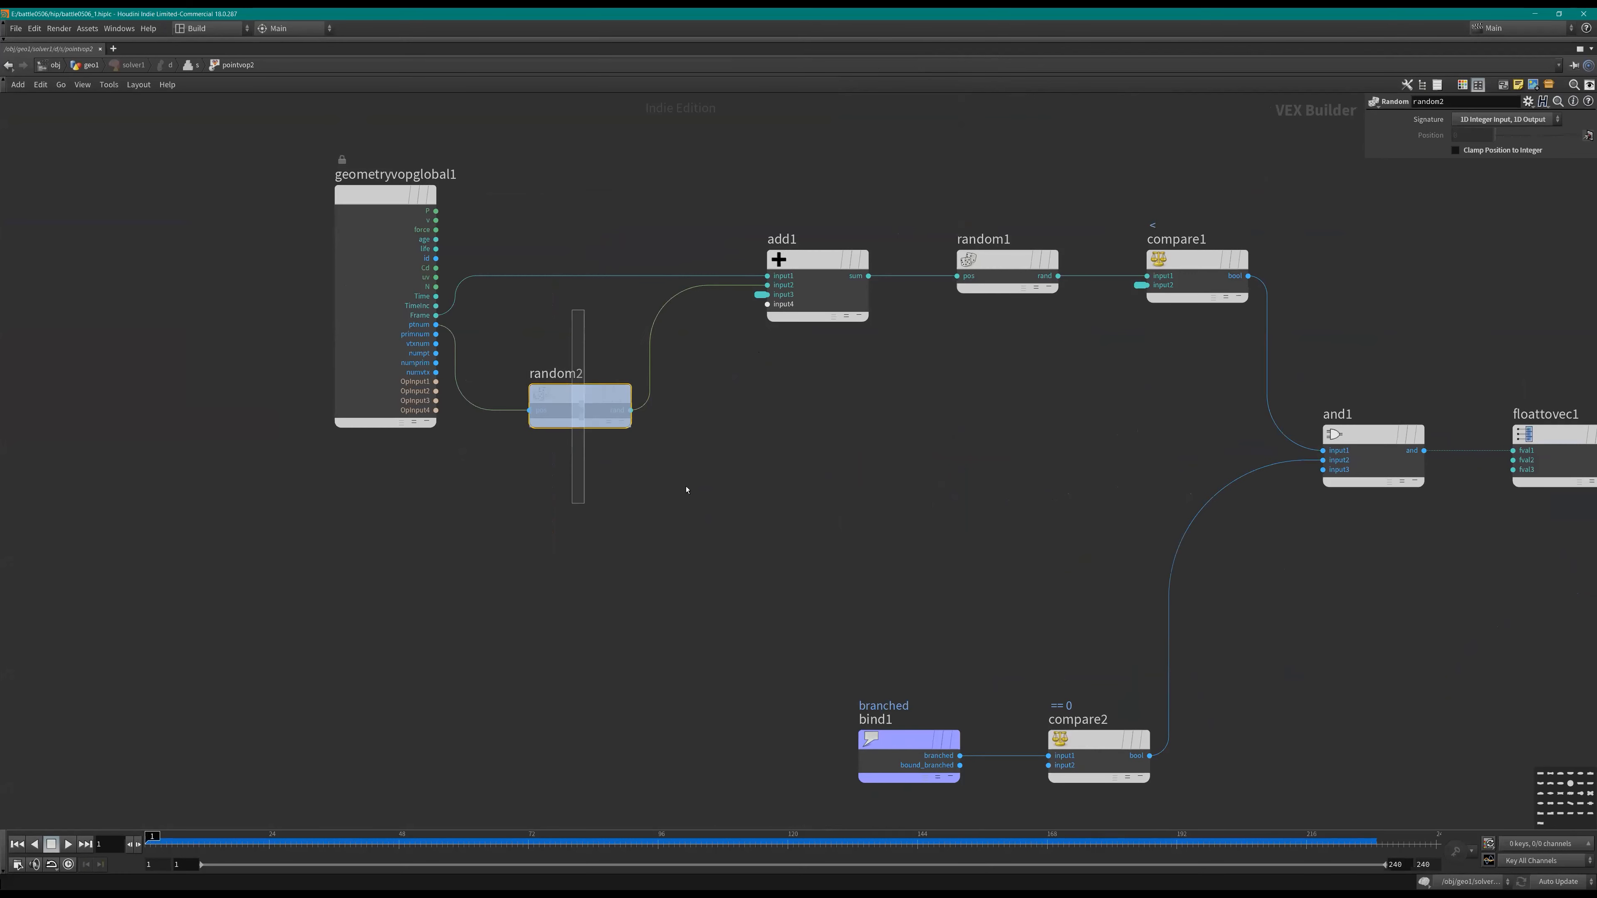
key("Delete")
key("h")
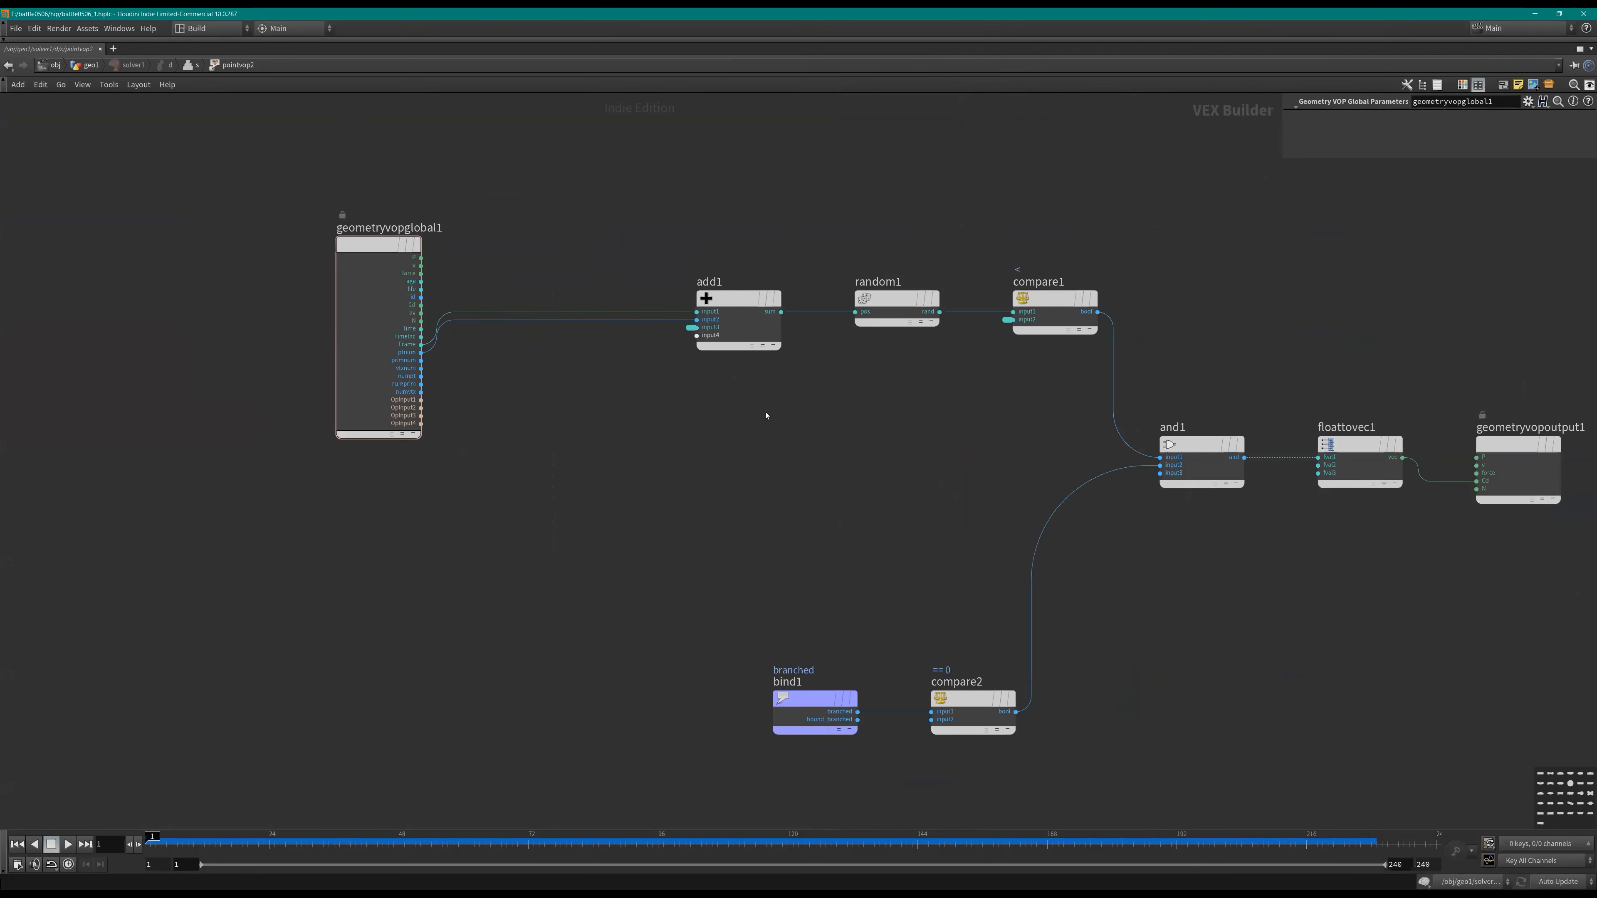
Step: Add an Import Primitive Attribute node inside pointvop2, with Integer signature and First Input as its source
key("ctrl+b")
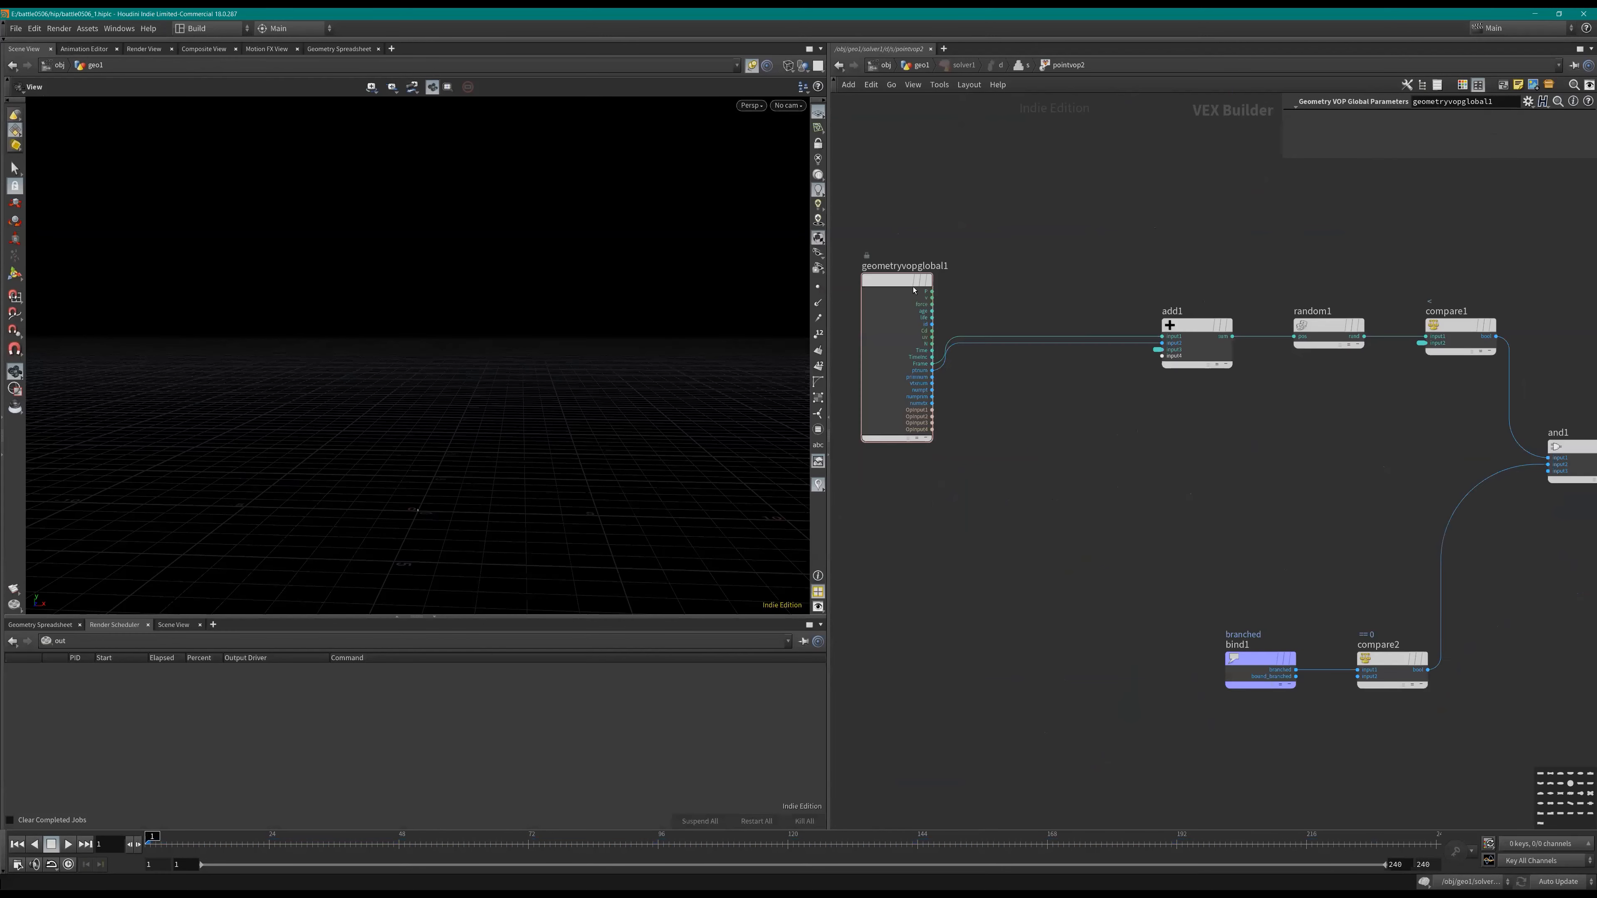
key("Tab")
type("impr")
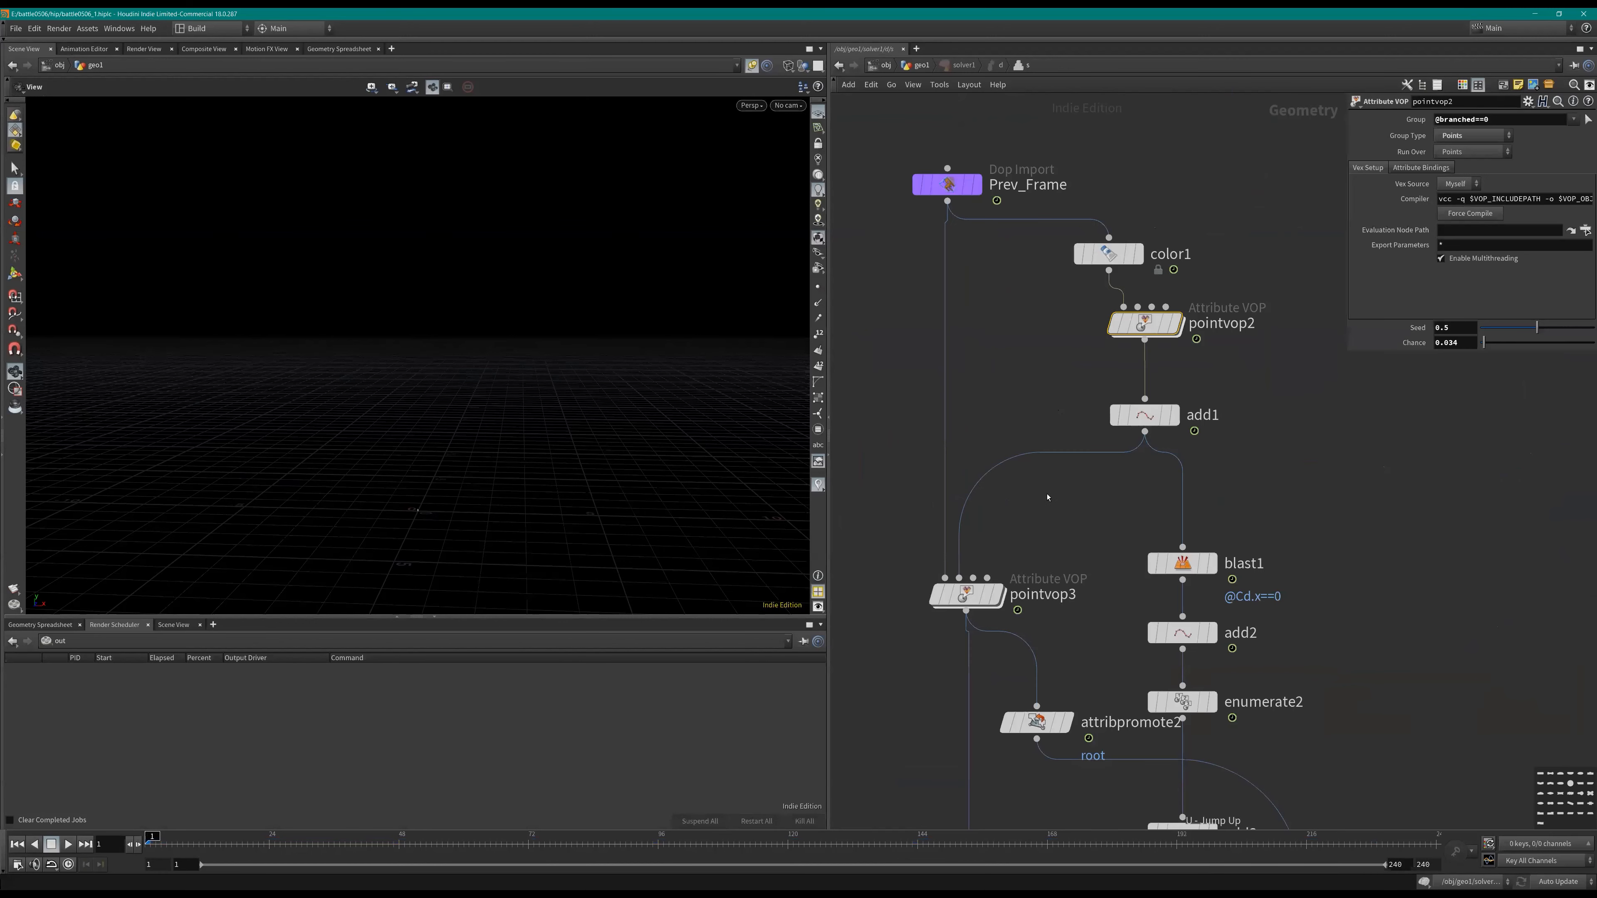
key("i")
scroll(1003, 559, "up", 2)
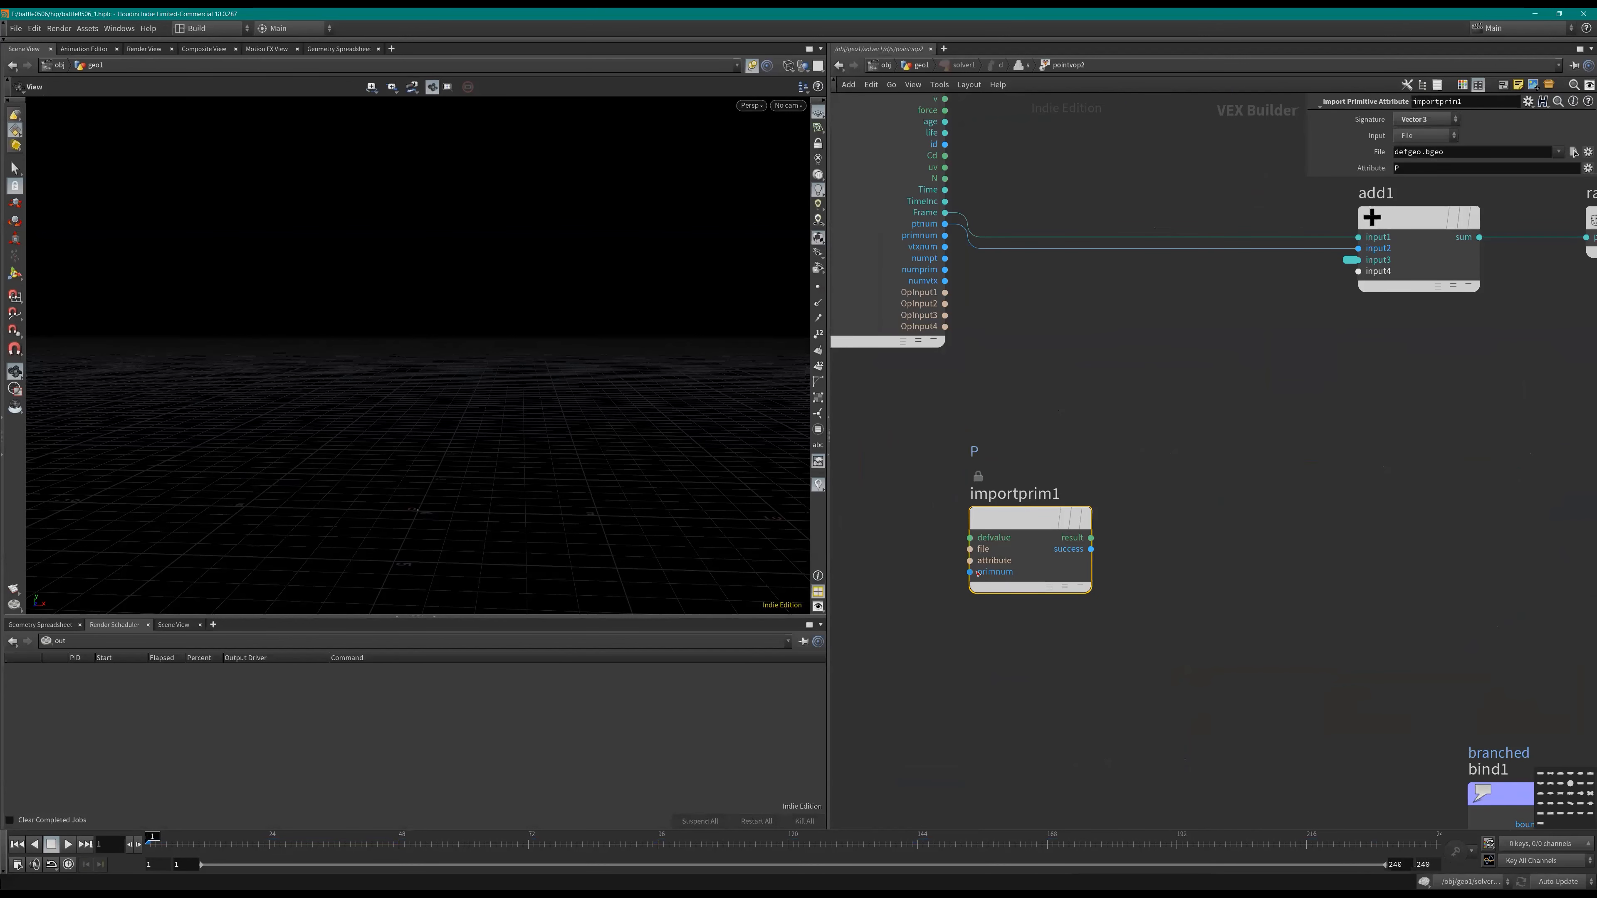
left_click(1426, 119)
left_click(1415, 129)
left_click(1426, 135)
left_click(1418, 144)
Step: Set importprim1's attribute to root and connect its result to the next free input of add1
double_click(1416, 165)
type("root")
left_click_drag(1092, 538, 1358, 271)
key("u")
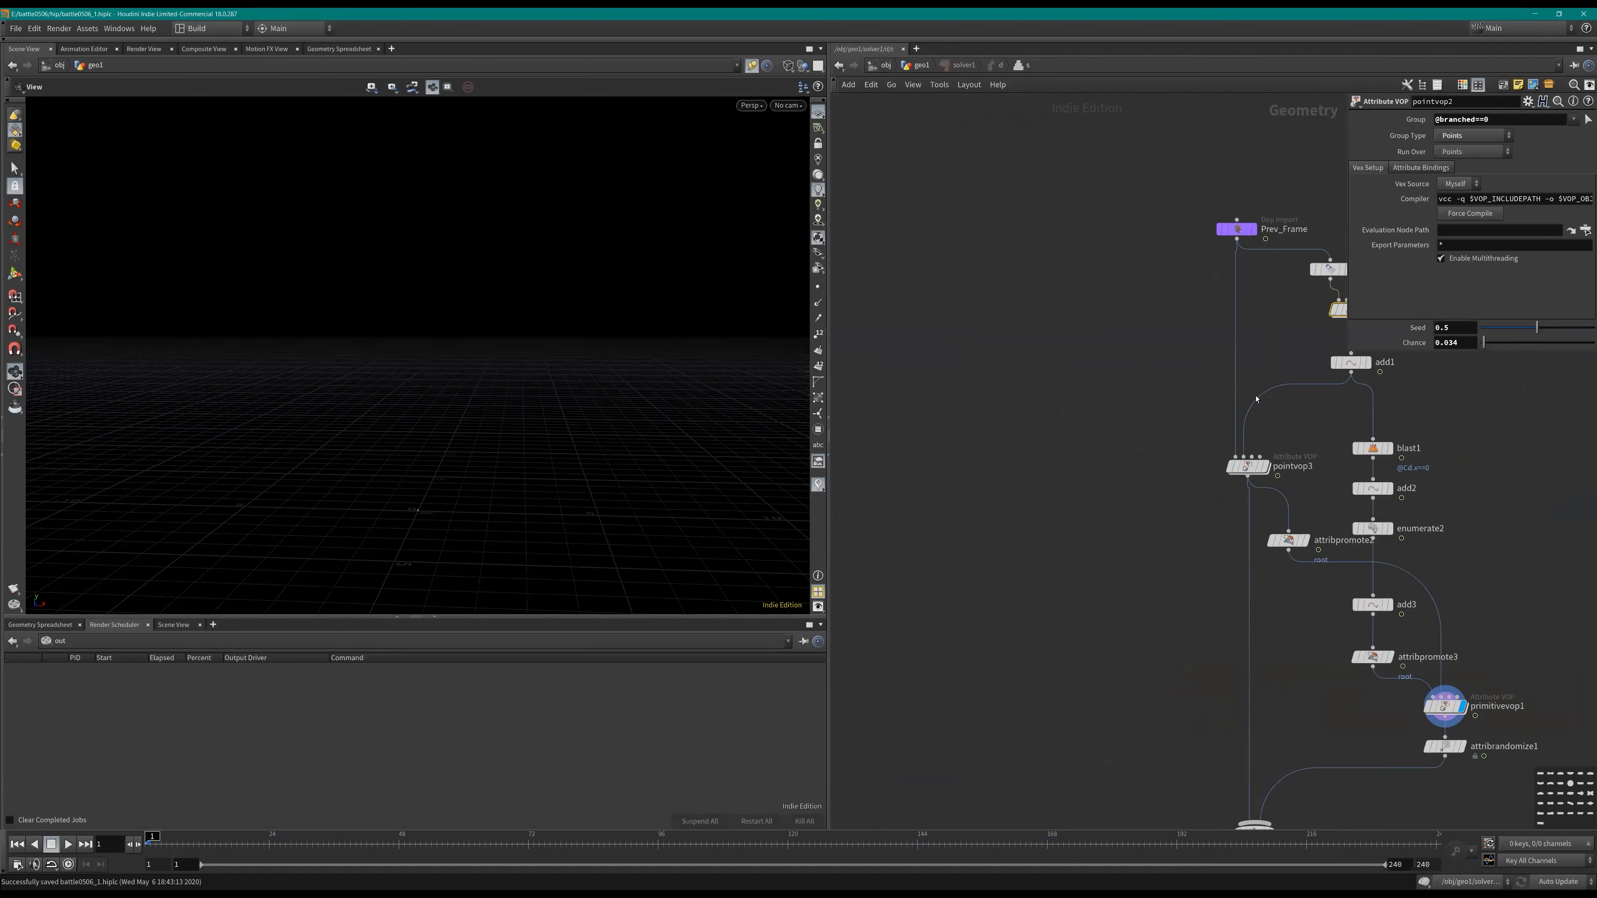
Step: Save the scene, replay the simulation and return to the first frame
middle_click_drag(1076, 357, 909, 363)
key("ctrl+s")
key("Up")
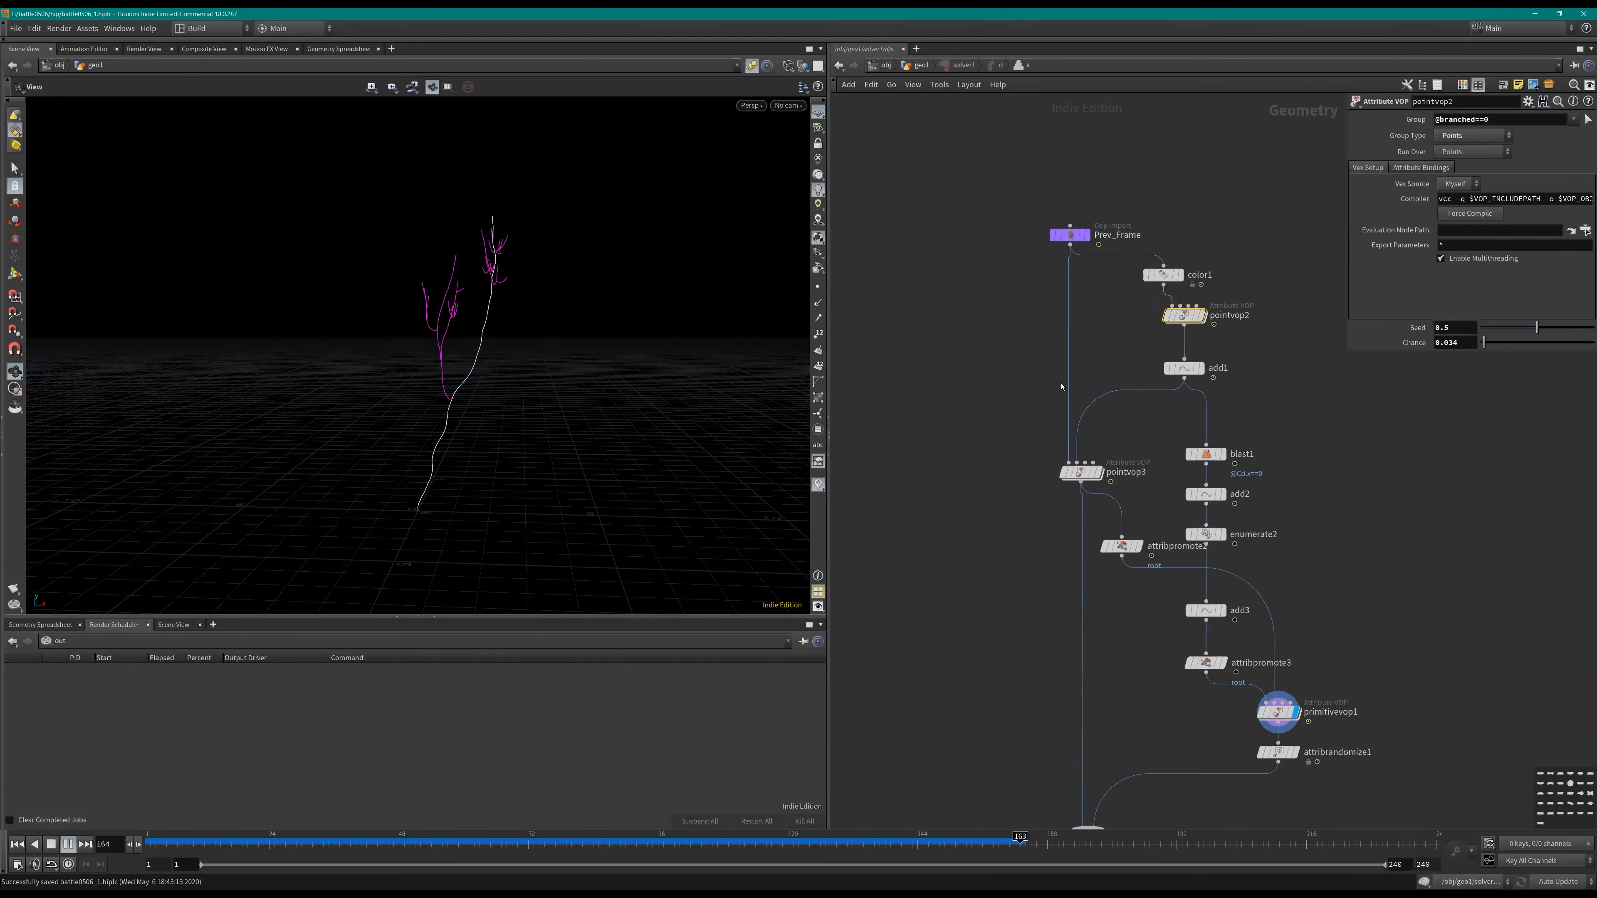
key("ctrl+Up")
Step: Set pointvop2's Chance to 0.263 and test the growth simulation
scroll(1282, 306, "up", 3)
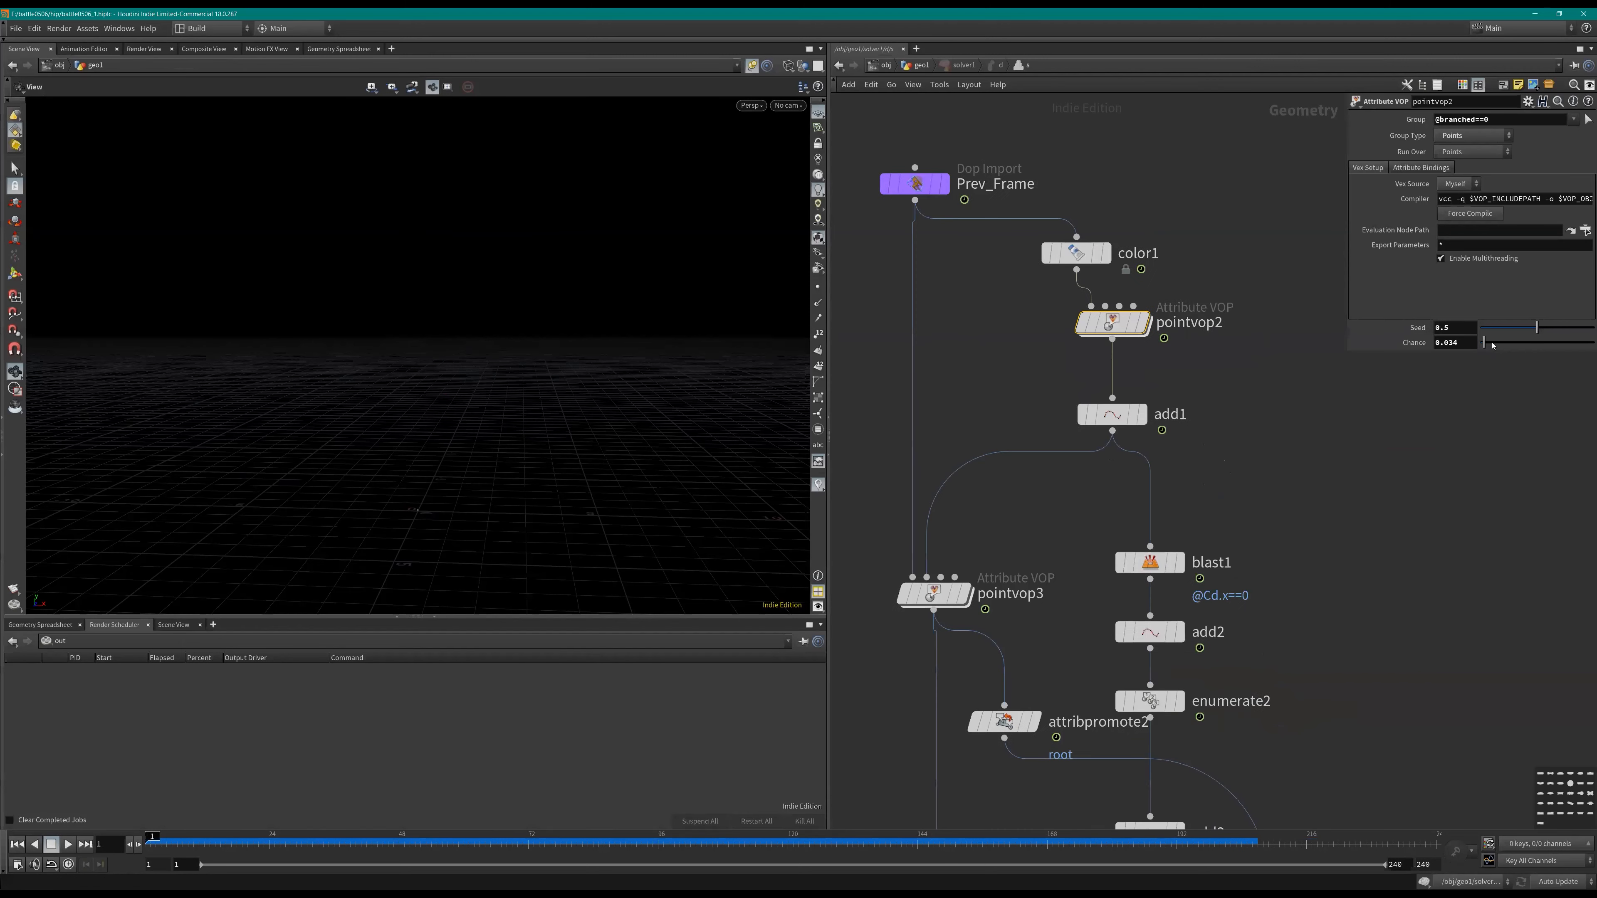
left_click_drag(1484, 344, 1510, 343)
key("Up")
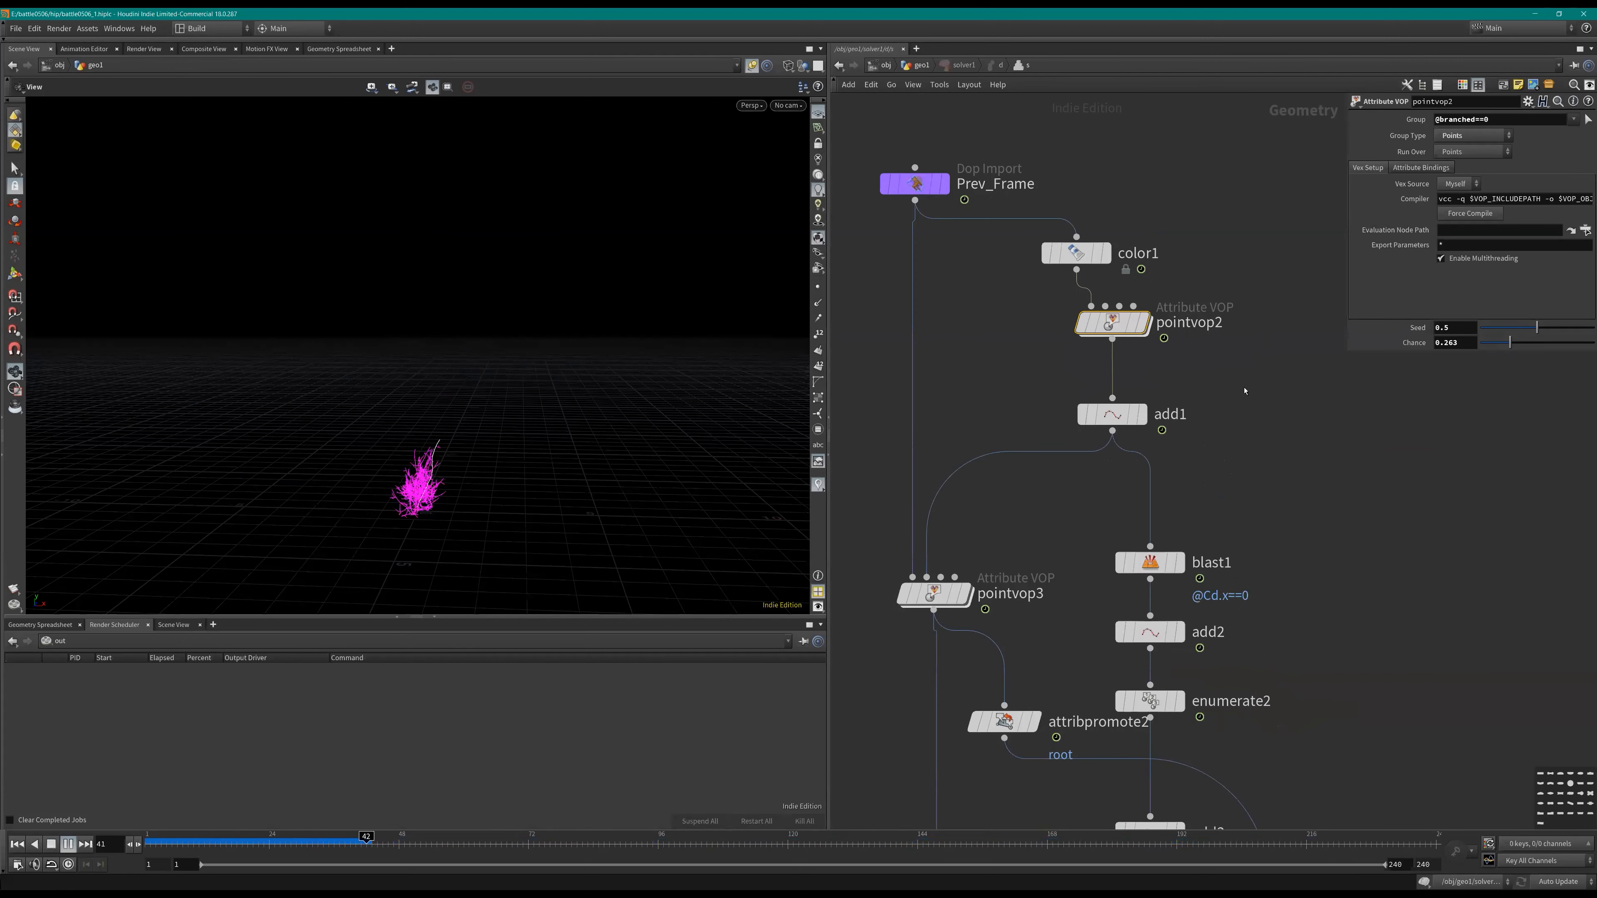
key("ctrl+Up")
Step: Check the values feeding add1 and random1 inside pointvop2, saving the scene along the way
scroll(1240, 391, "up", 2)
middle_click_drag(1233, 400, 1285, 420)
double_click(1142, 330)
middle_click_drag(1197, 362, 1159, 440)
key("ctrl+s")
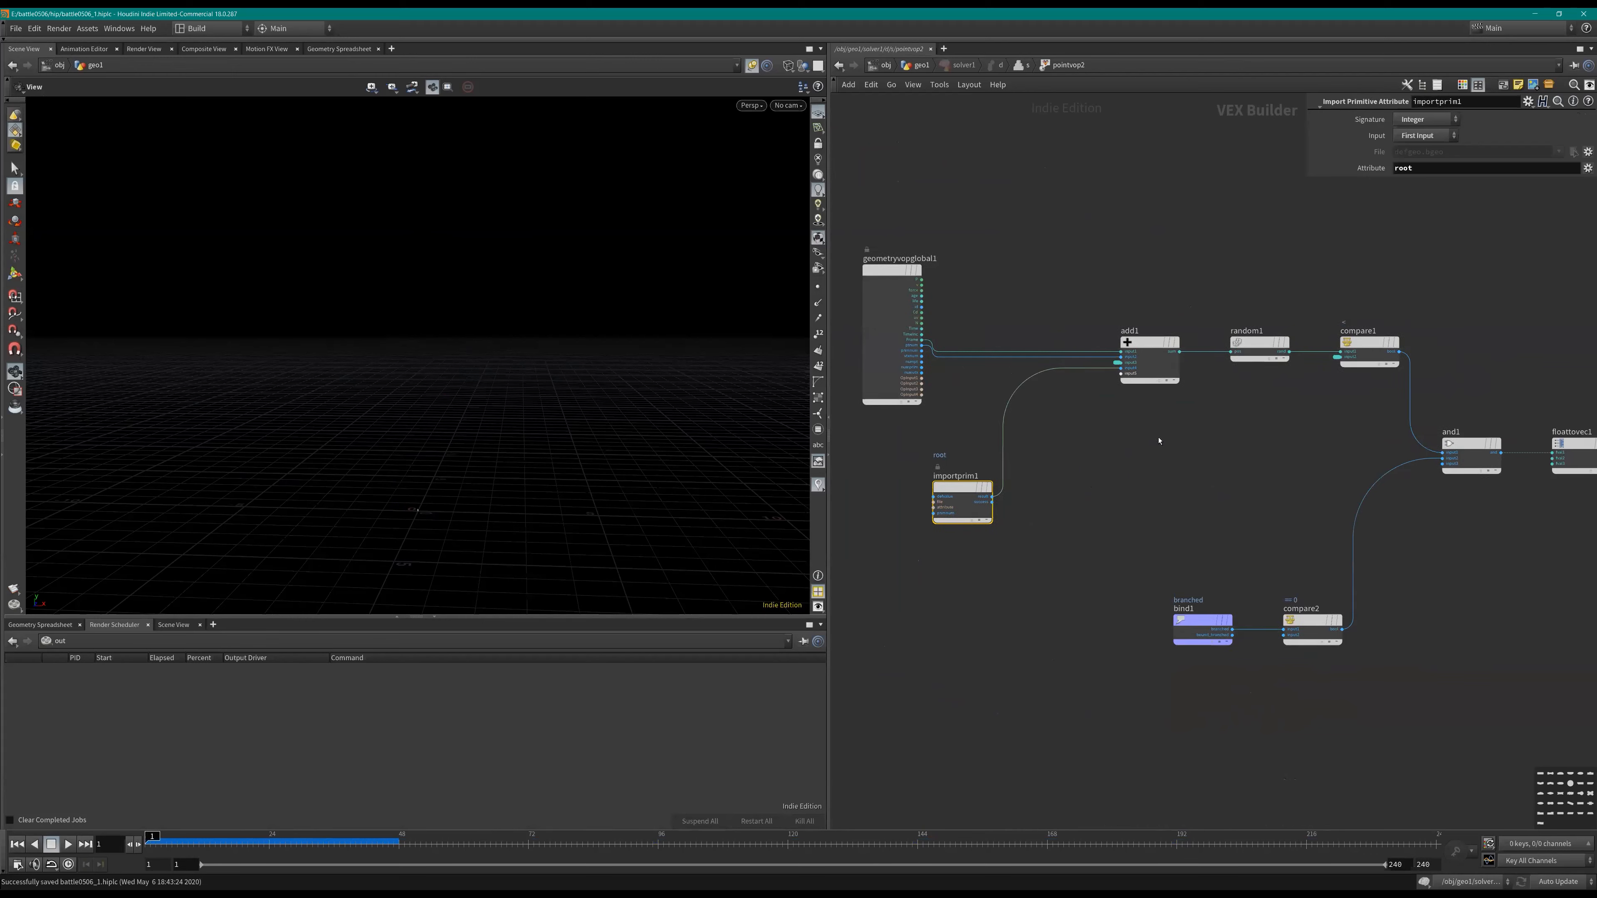
key("ctrl+b")
left_click_drag(428, 178, 422, 198)
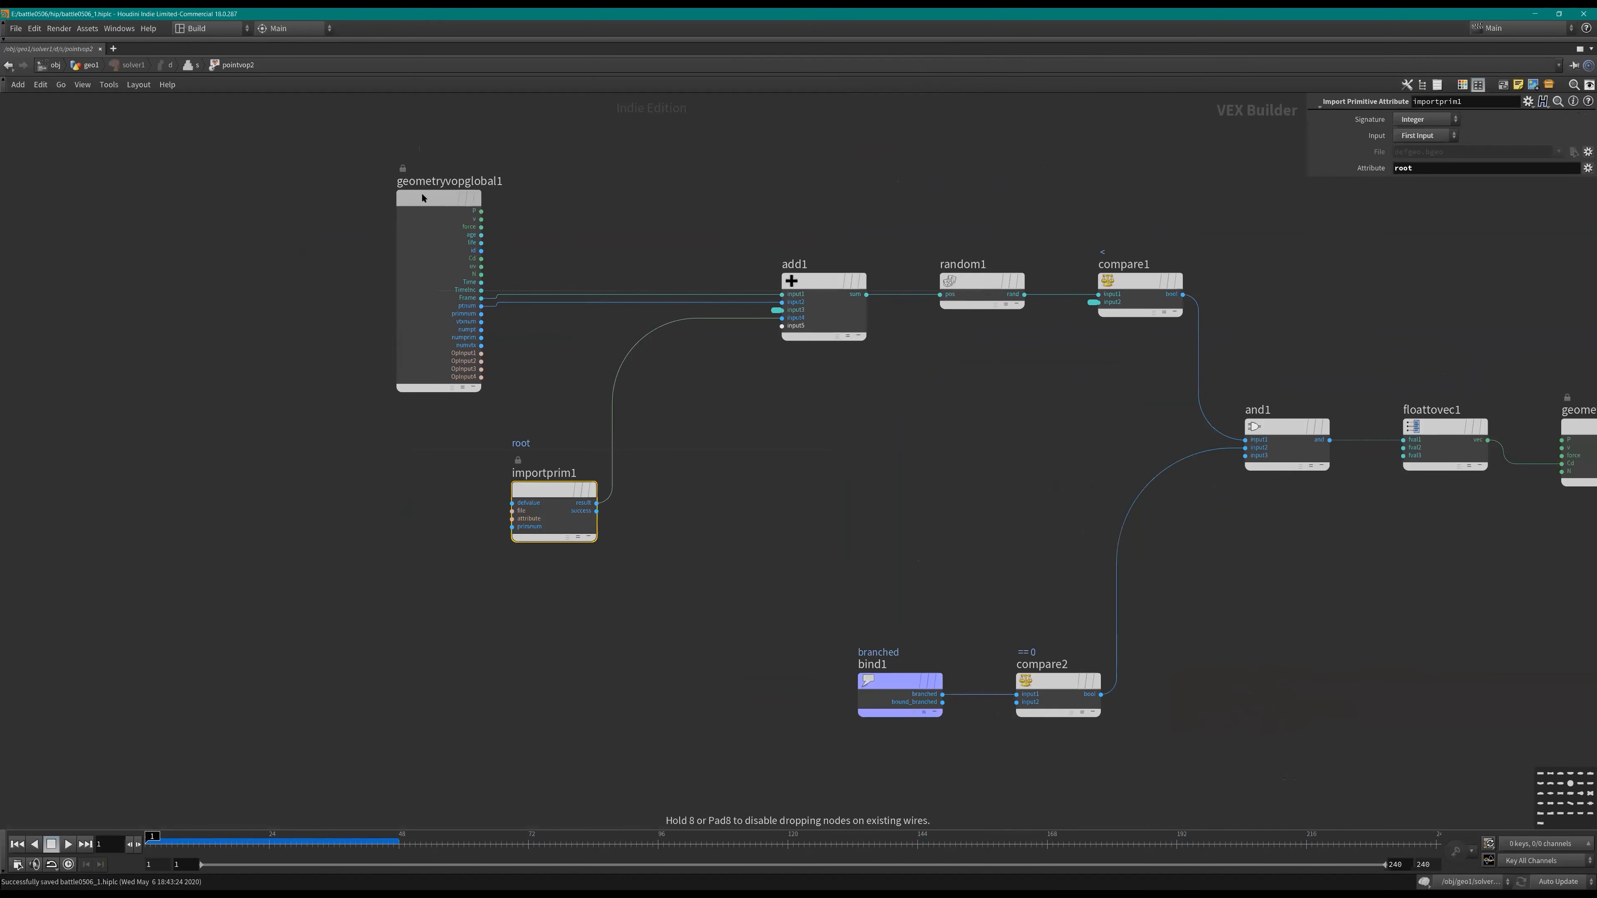
mouse_move(428, 197)
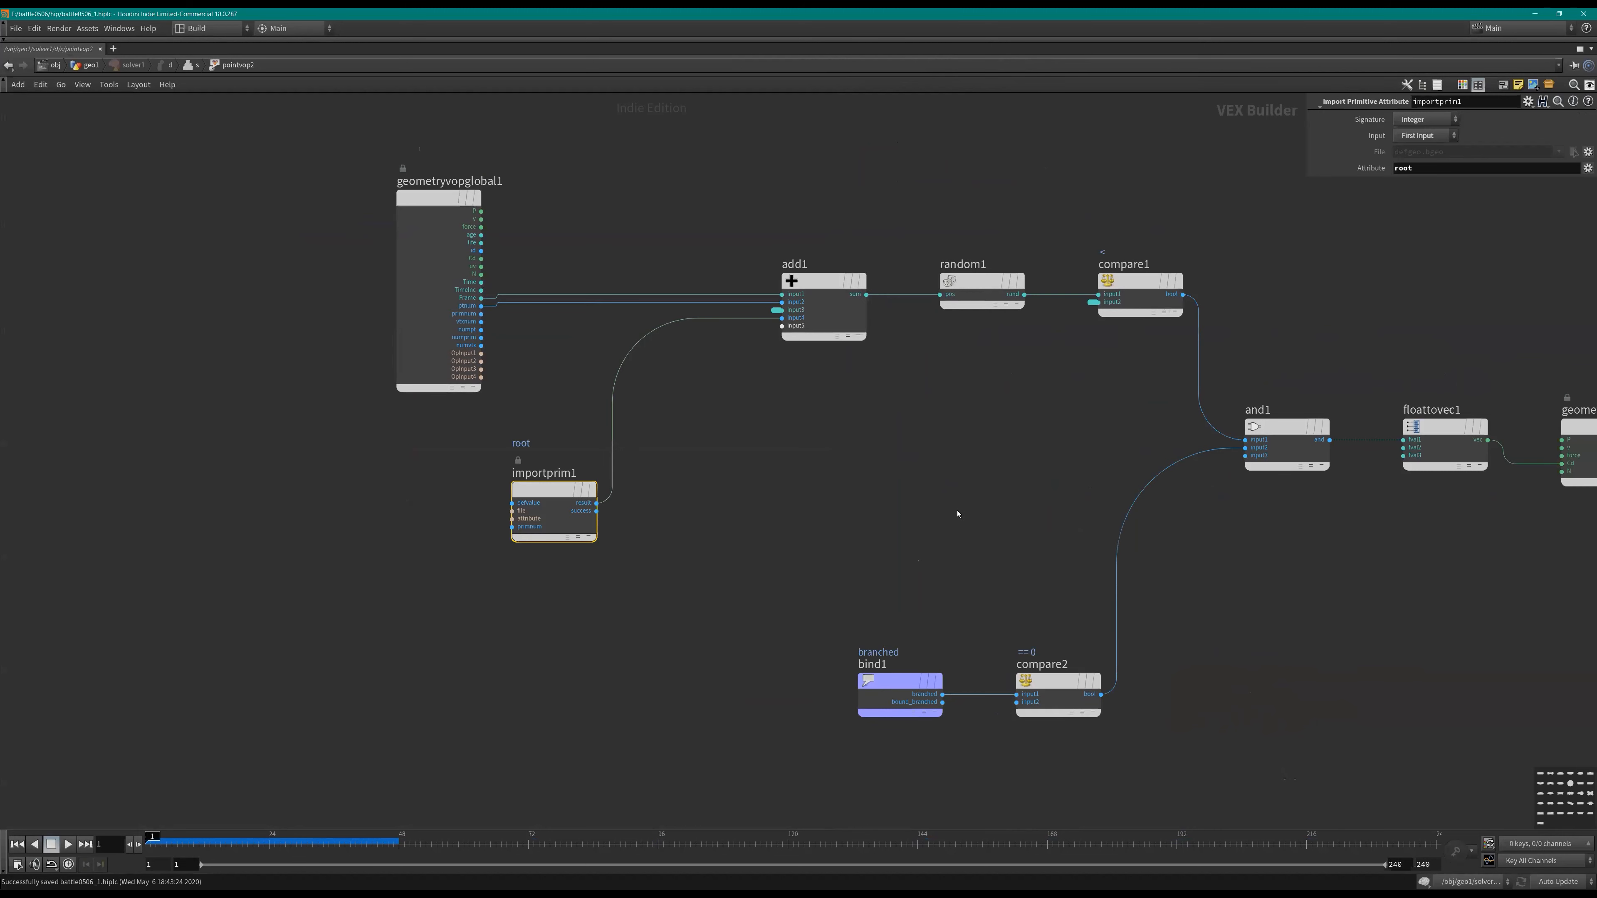
key("u")
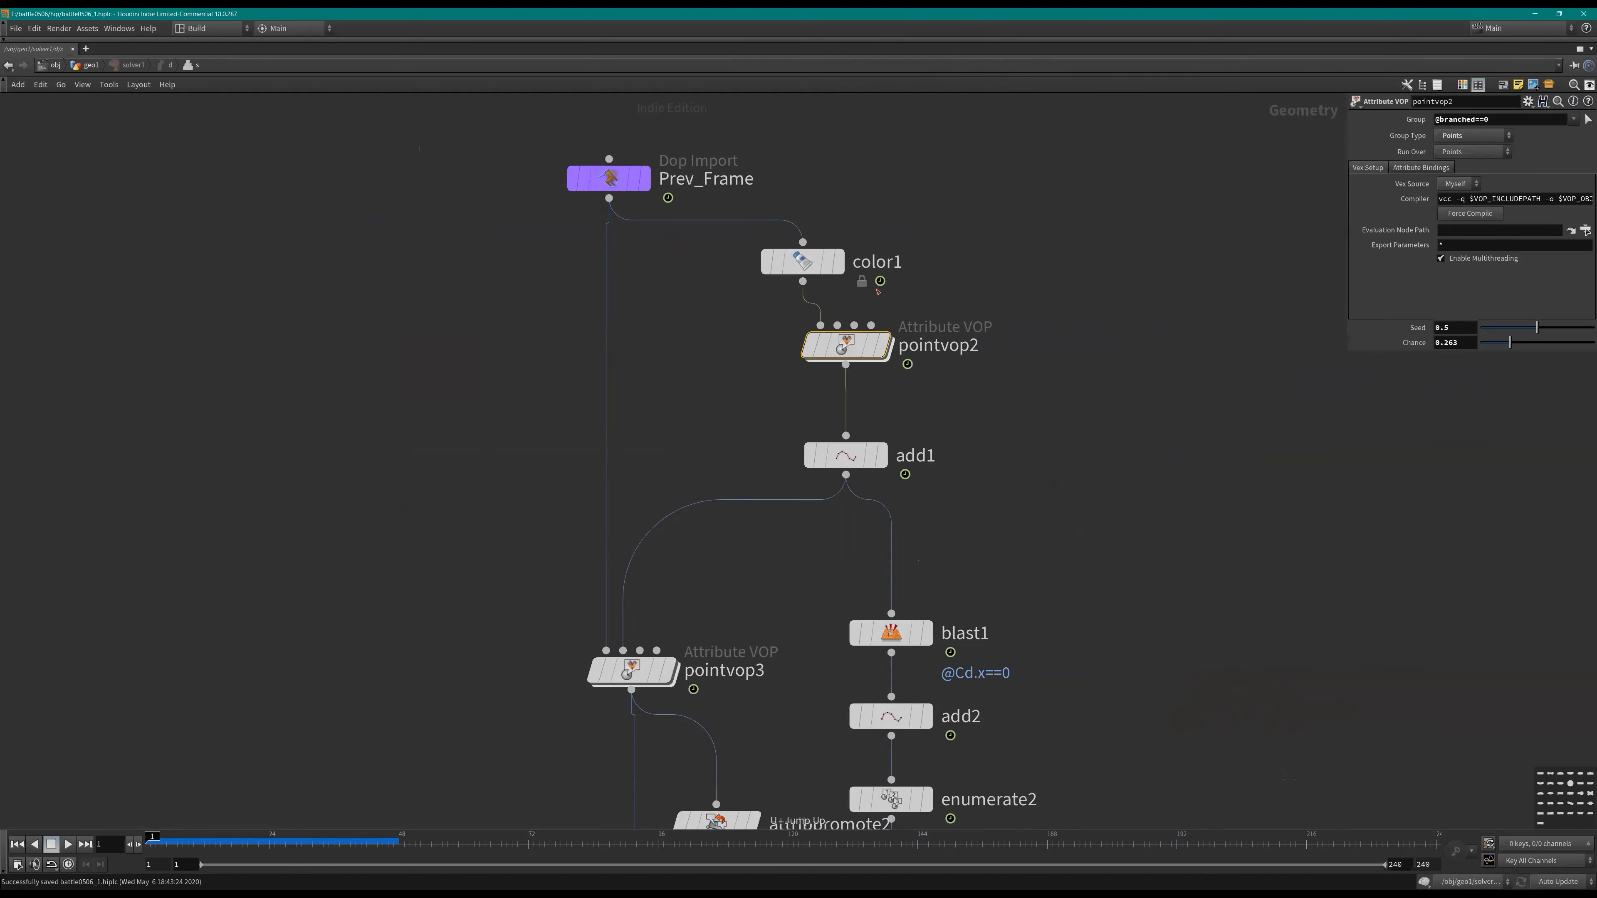
Step: Save the scene from the solver network and run the simulation again with the current Chance
scroll(1006, 271, "down", 2)
key("ctrl+s")
middle_click_drag(1104, 470, 1067, 403)
key("ctrl+b")
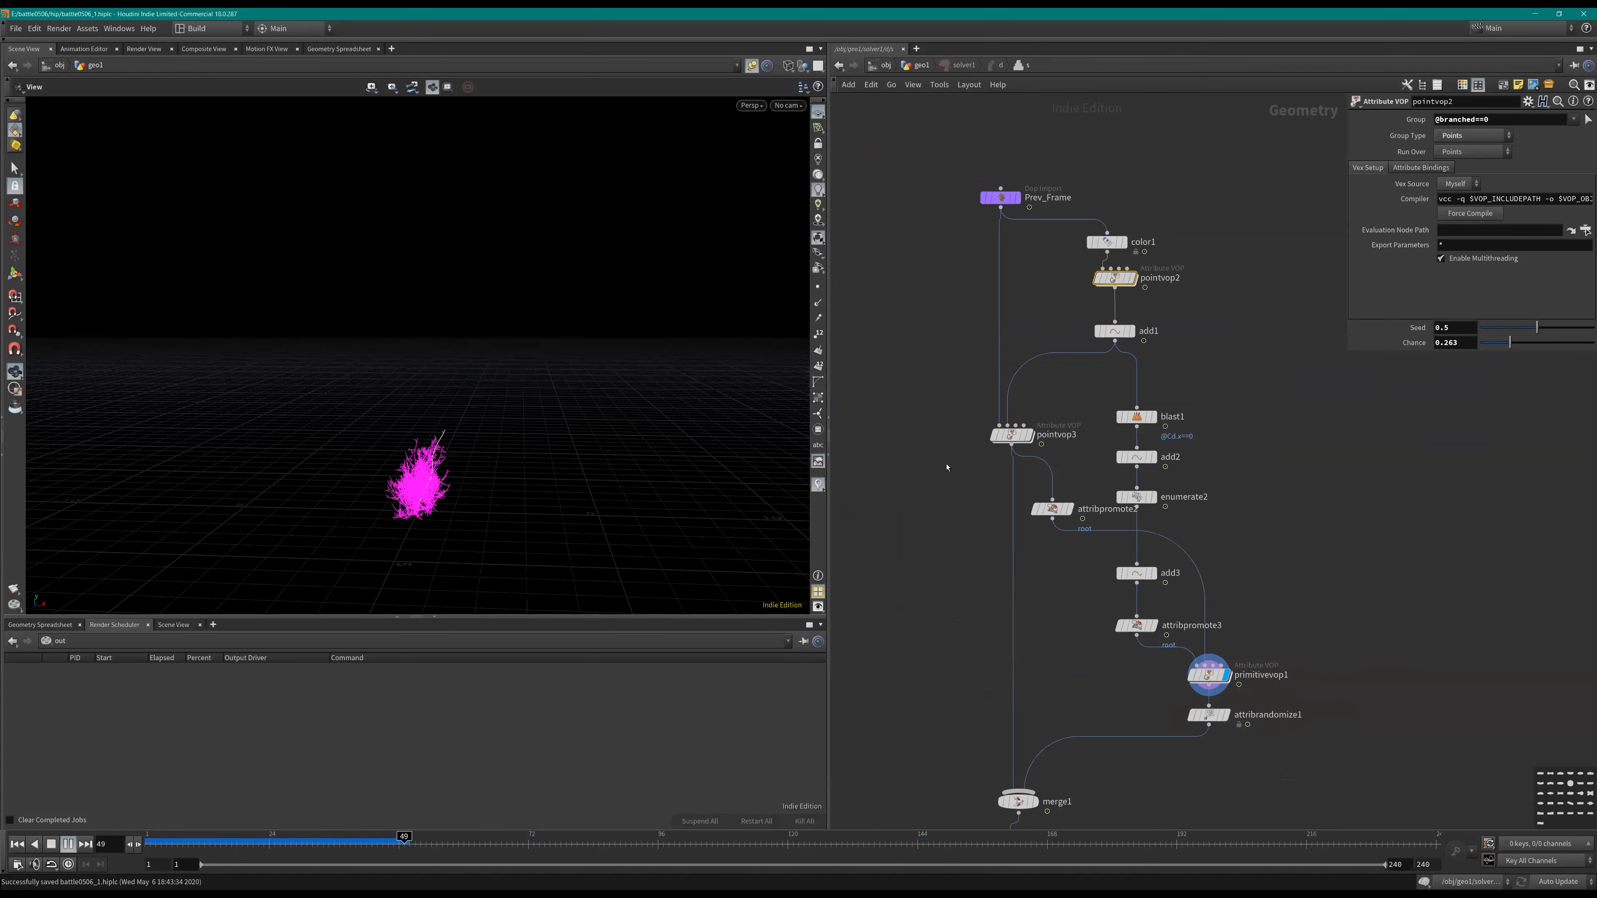
scroll(1386, 404, "up", 2)
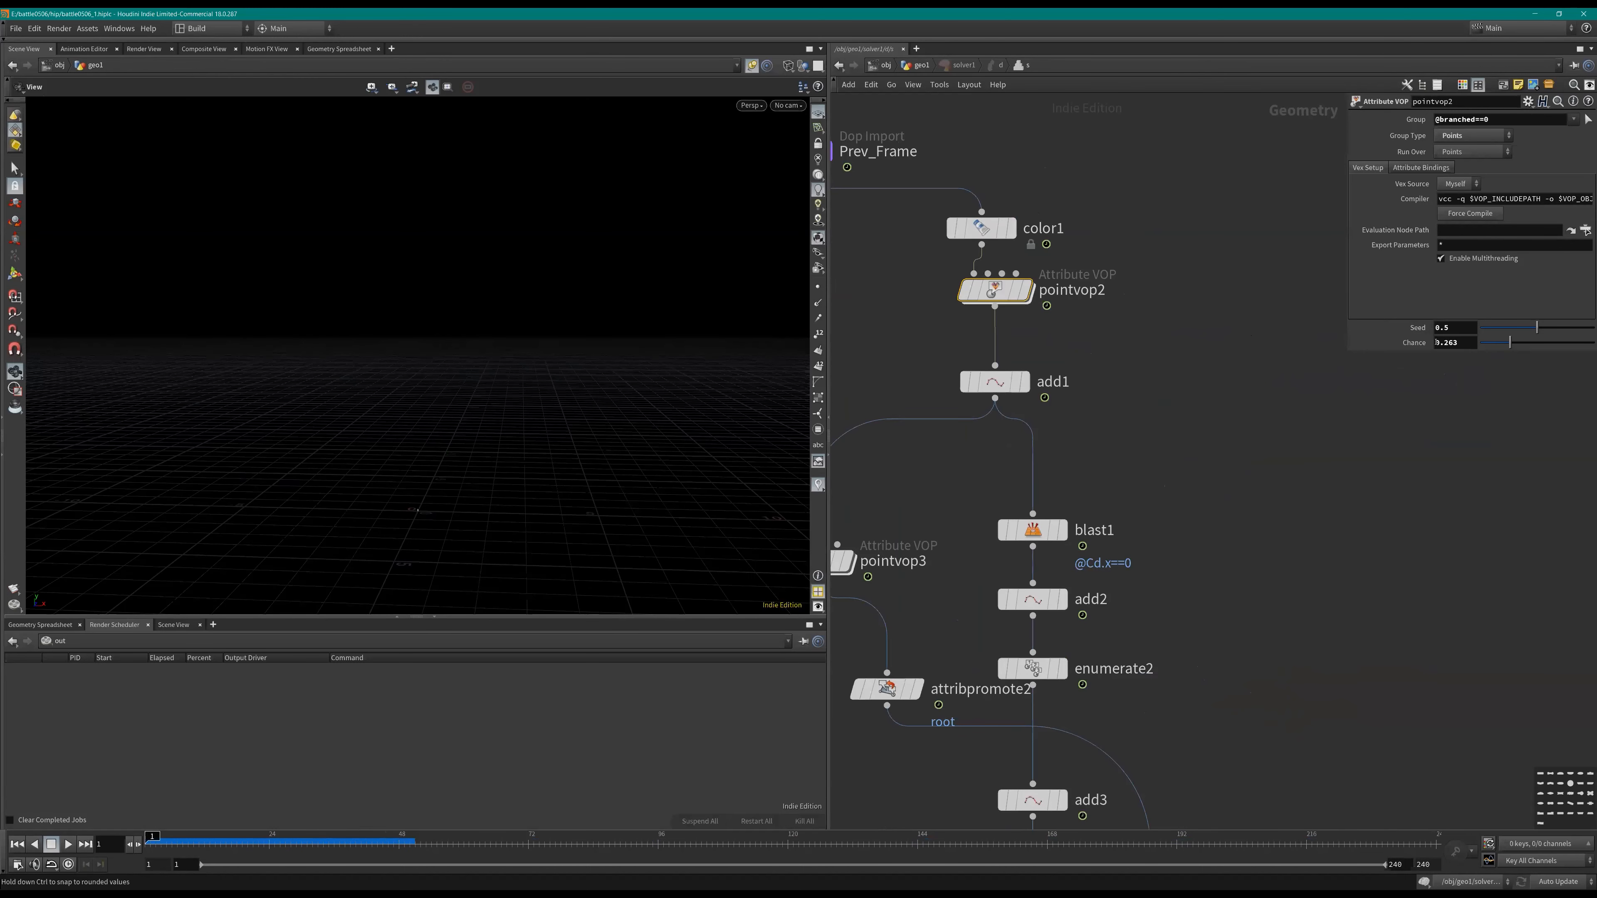
Step: Route both of Prev_Frame's outgoing wires through one dot and move Prev_Frame farther above it
scroll(1095, 333, "down", 2)
middle_click_drag(1095, 333, 1153, 448)
left_click_drag(1075, 376, 1089, 363)
left_click_drag(946, 322, 960, 263)
scroll(960, 185, "down", 1)
middle_click_drag(960, 186, 1054, 440)
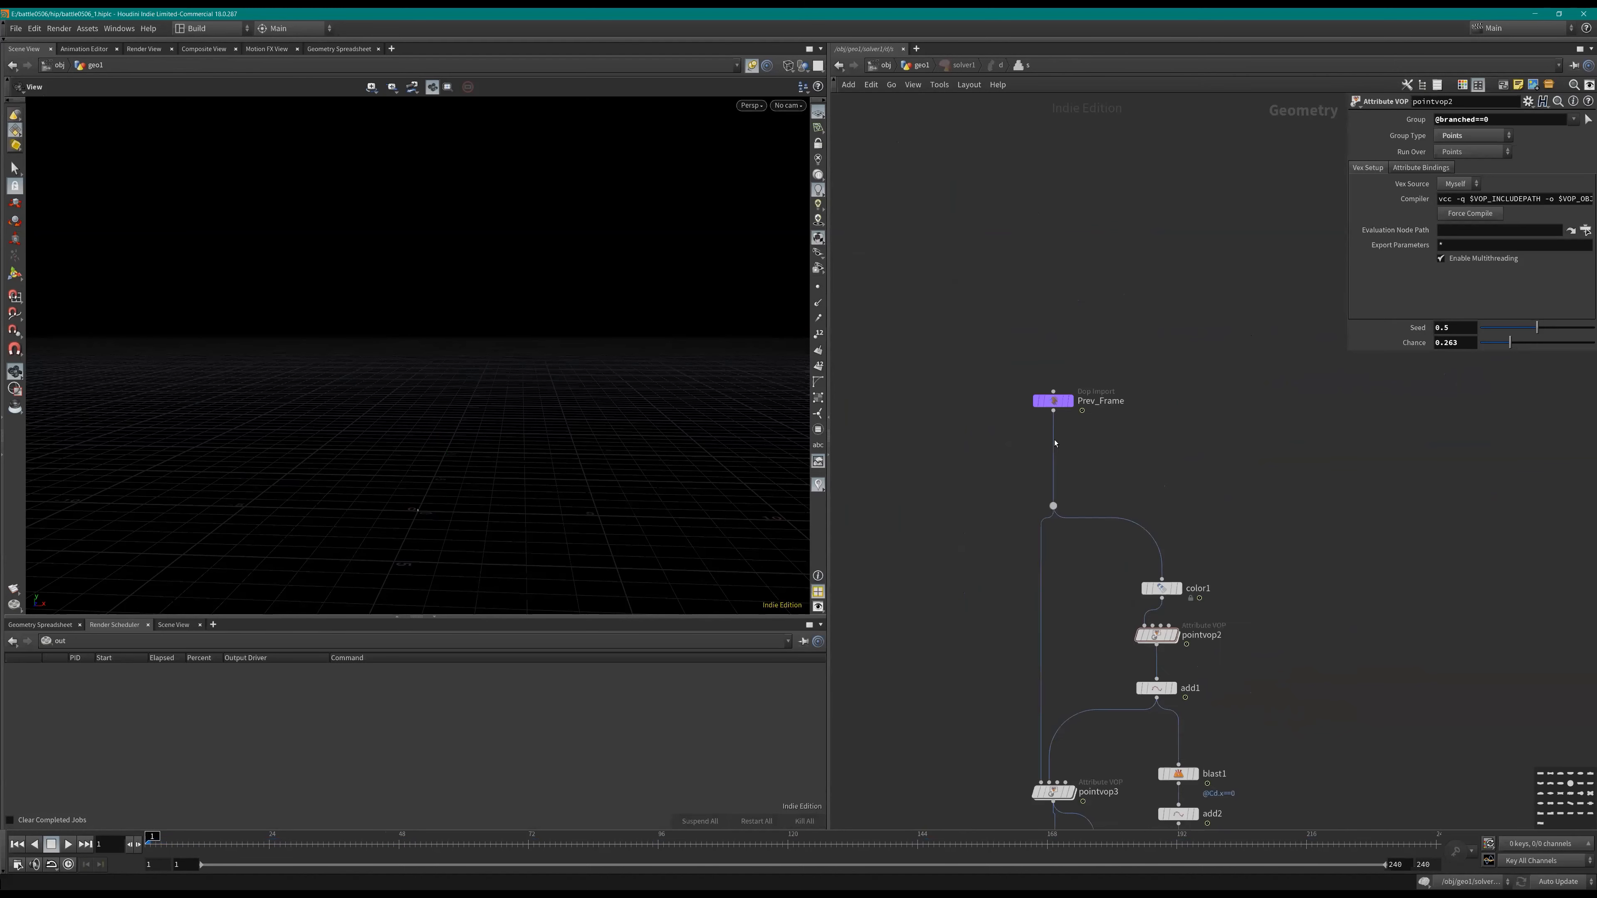
scroll(1055, 443, "down", 1)
left_click_drag(1054, 408, 1038, 308)
scroll(1066, 346, "up", 2)
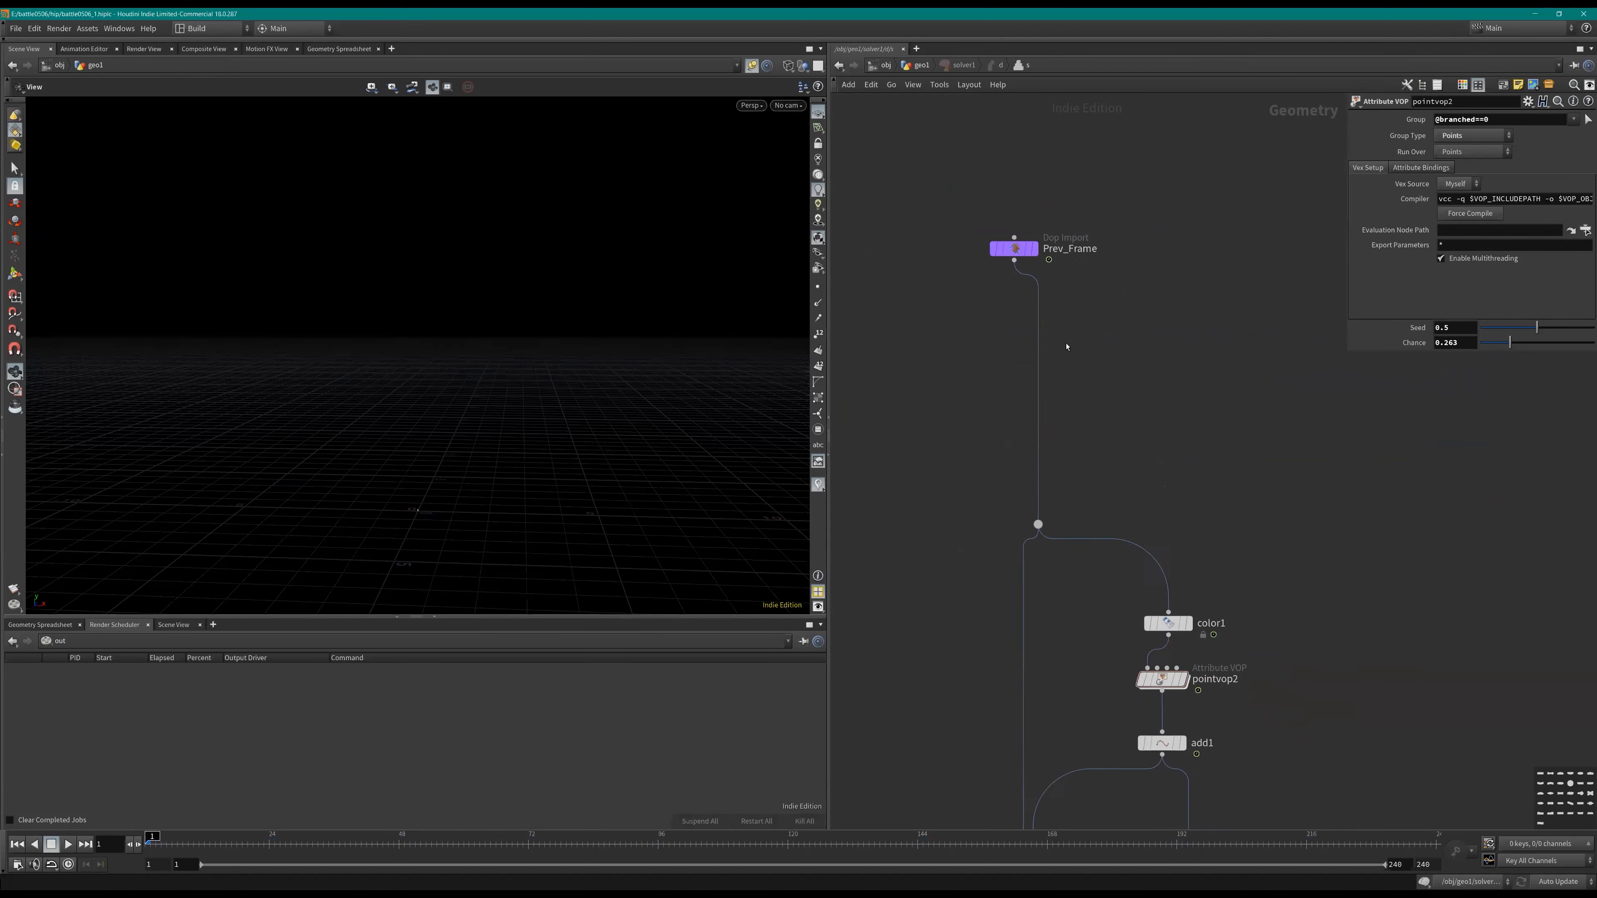
Step: Insert a point Attribute VOP between Prev_Frame and the wire dot
key("Tab")
type("poi")
key("Down")
key("Return")
left_click(1038, 373)
scroll(1137, 423, "up", 1)
middle_click_drag(1138, 423, 1263, 359)
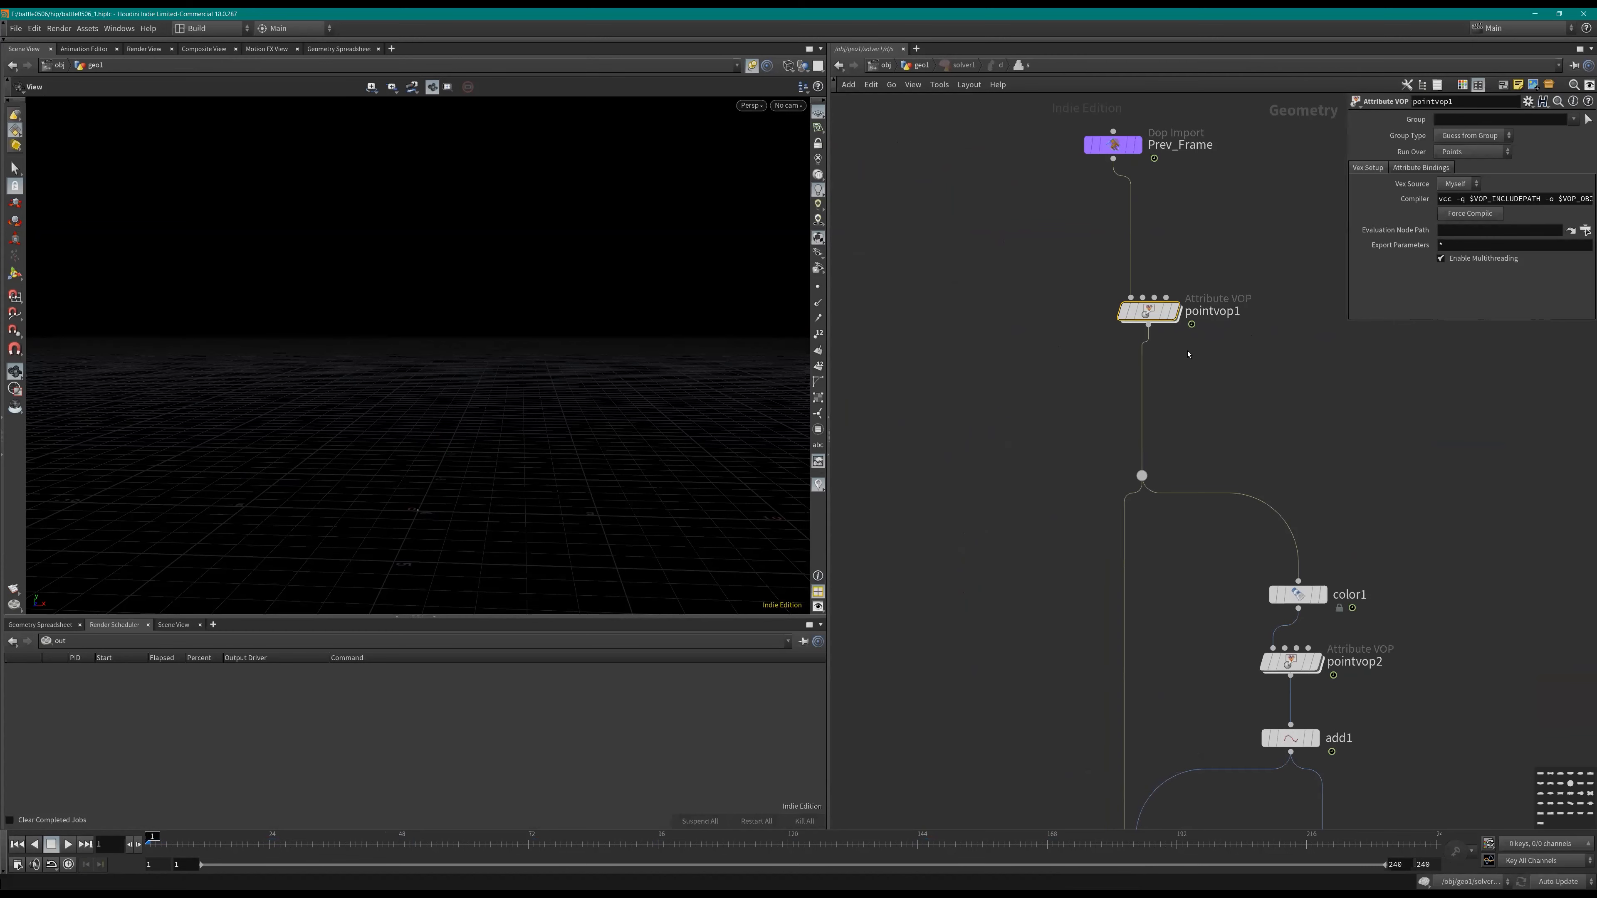
Step: Inside pointvop1, add a Point Cloud Open node, restore the deleted geometryvopoutput1 and move it away from the other nodes
key("ctrl+b")
double_click(828, 511)
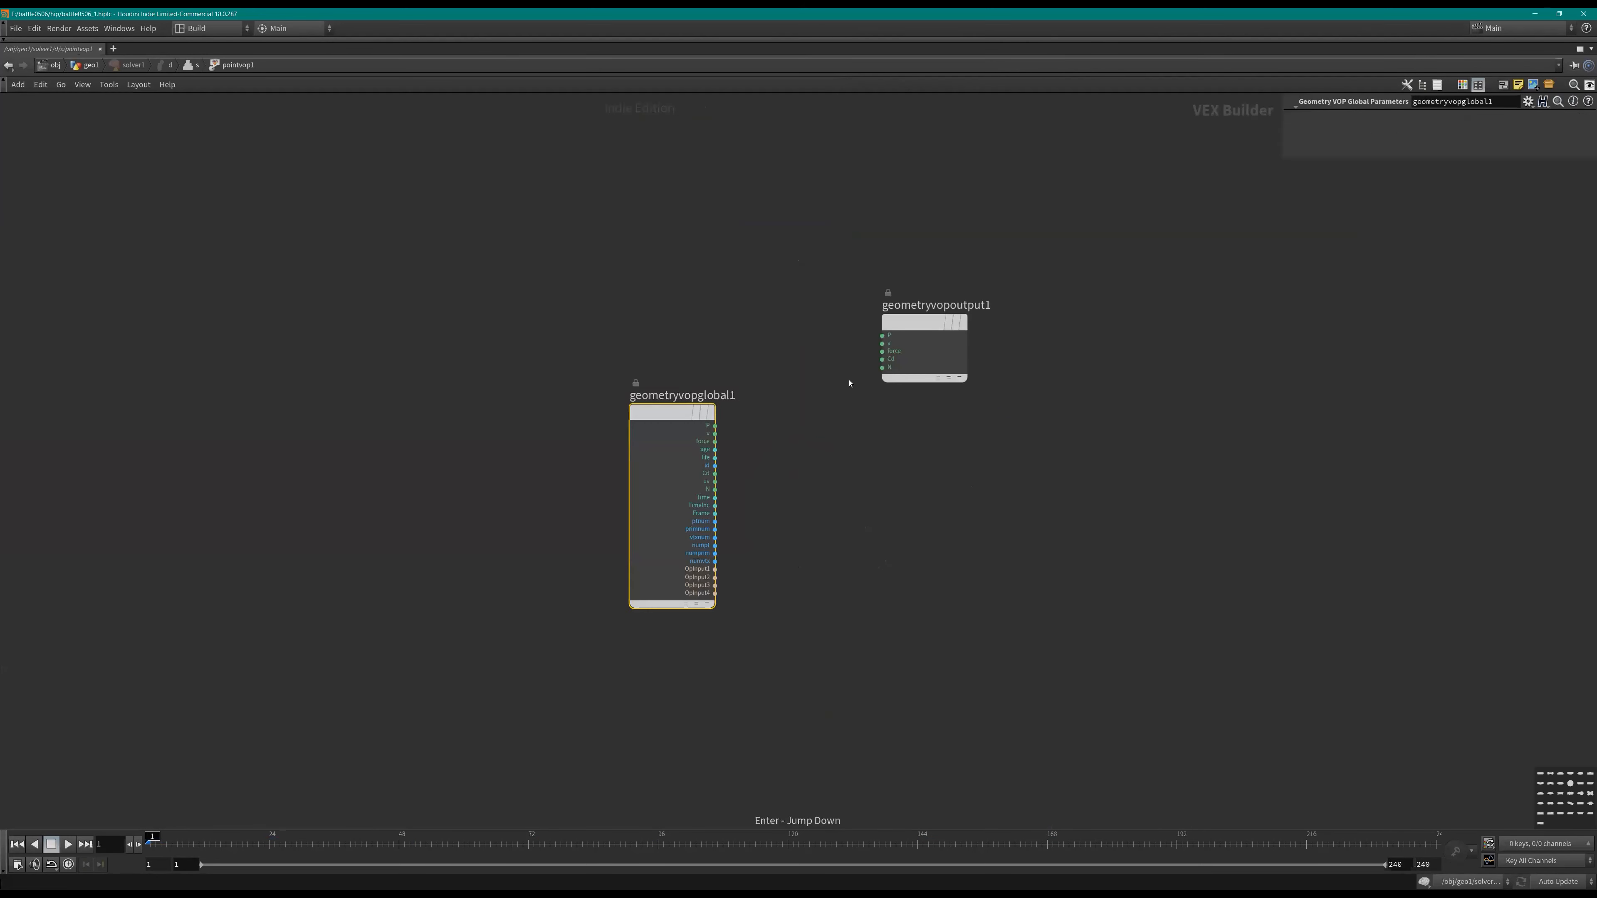
key("Tab")
type("pco")
key("Return")
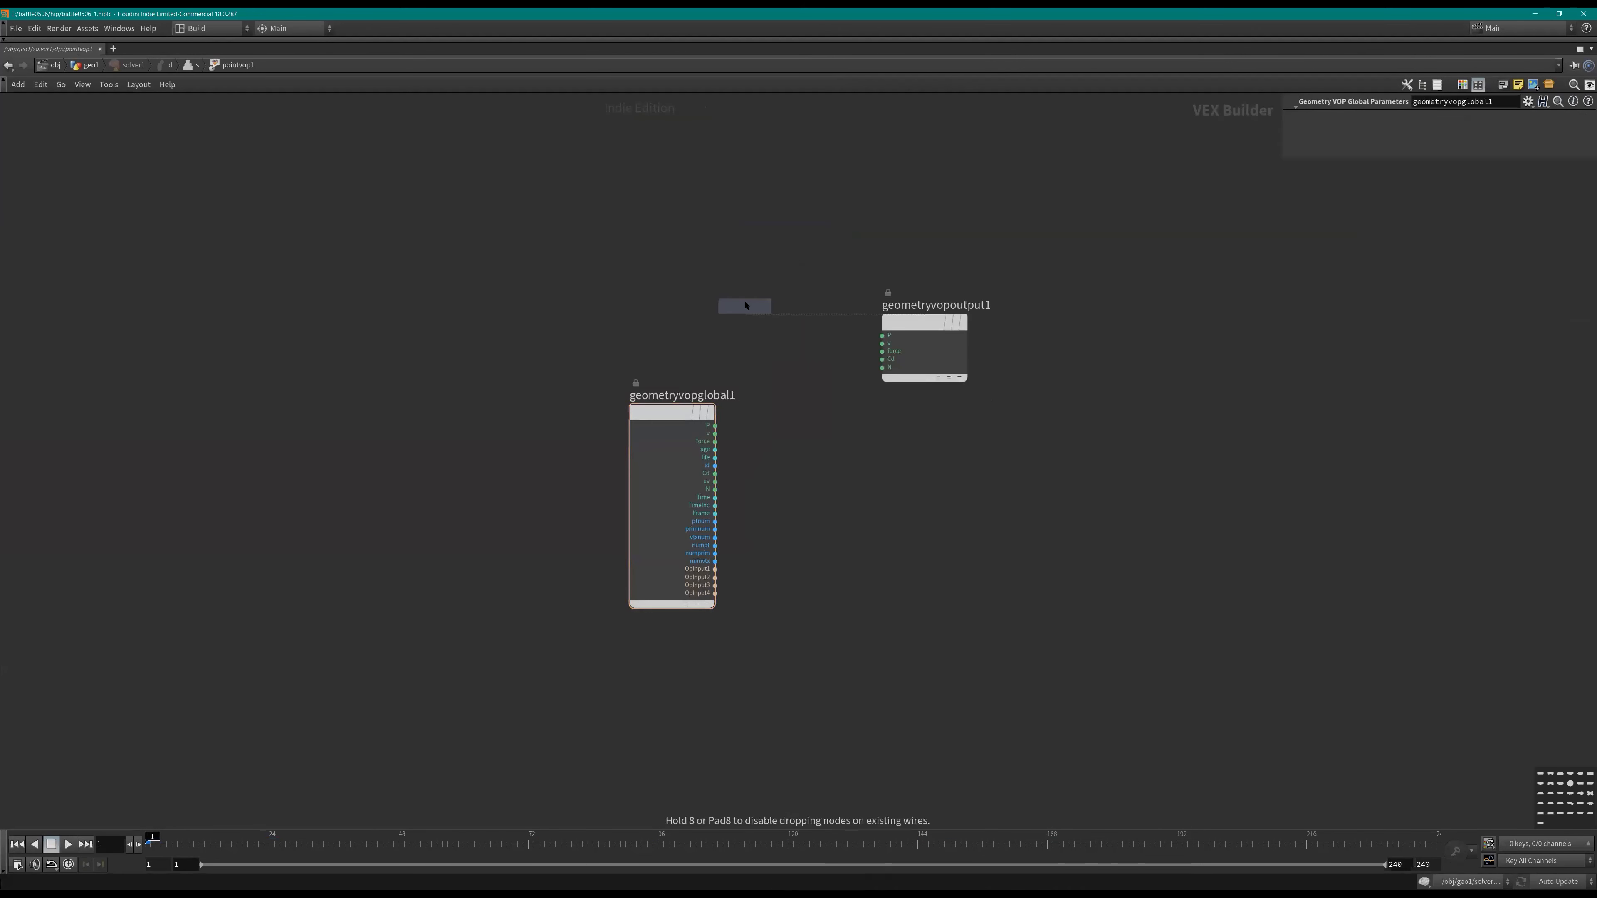
left_click(855, 522)
scroll(873, 491, "up", 2)
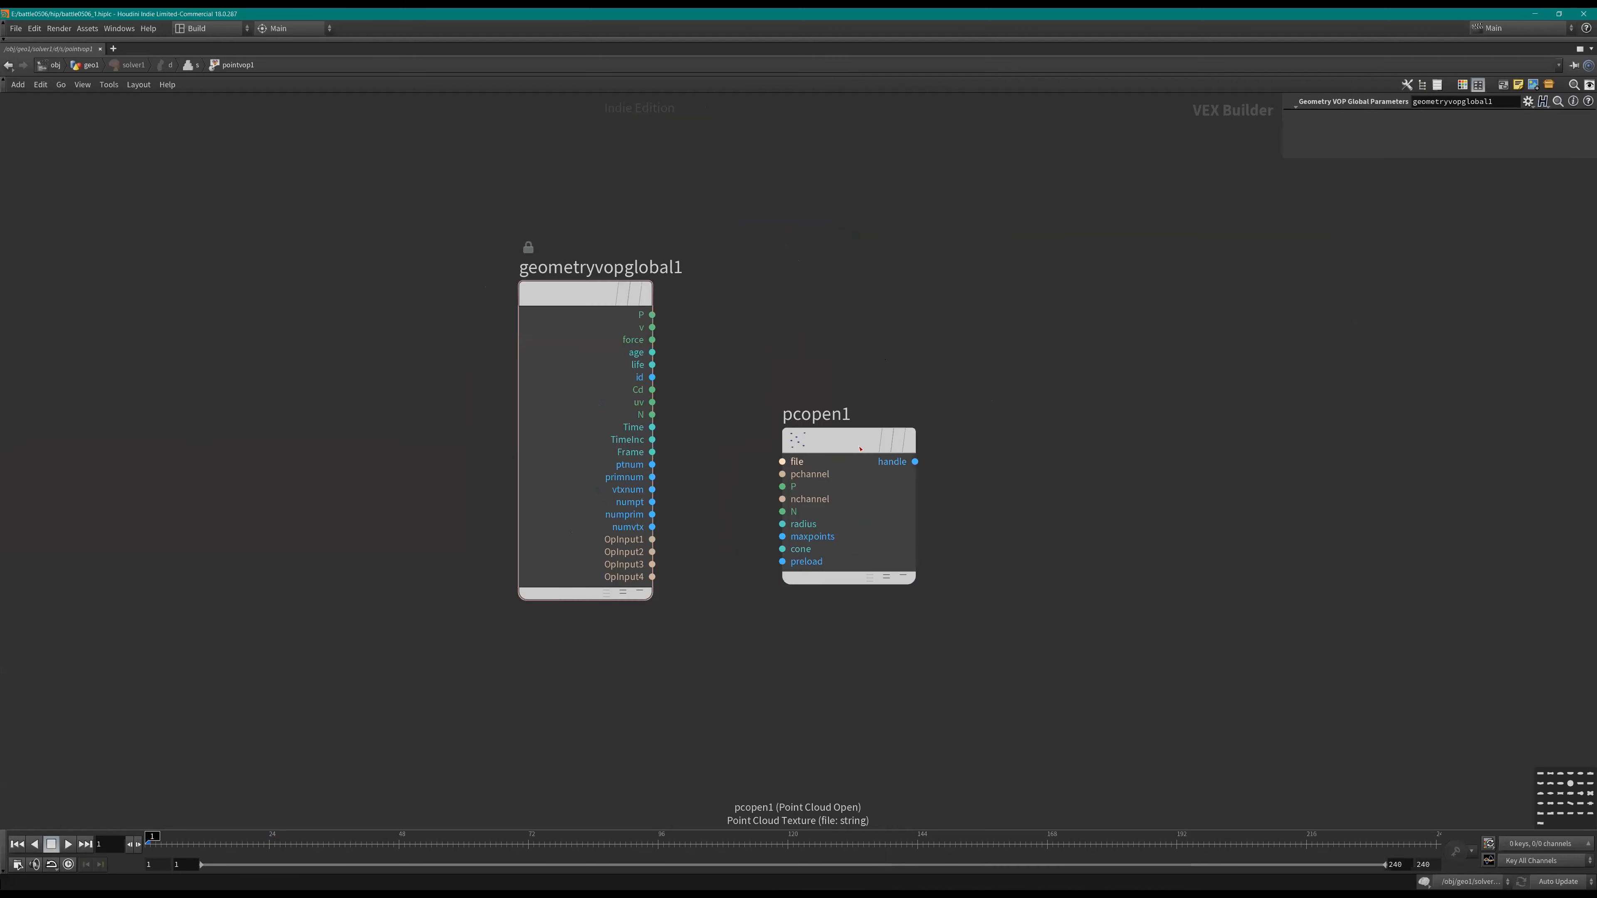
key("ctrl+z")
left_click_drag(1041, 191, 1454, 312)
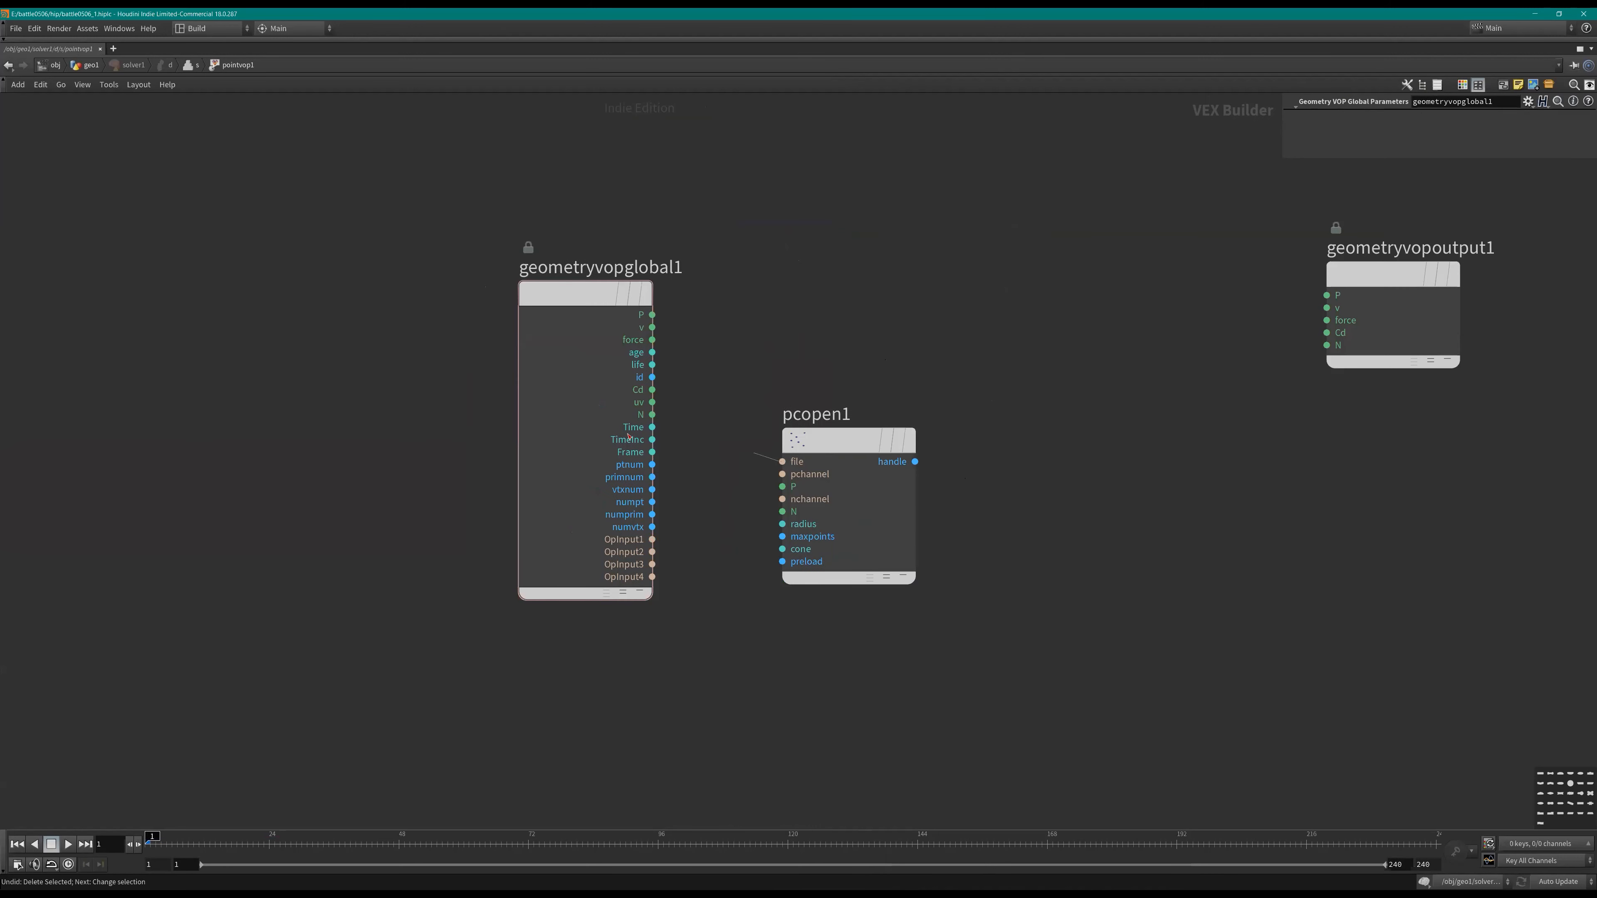
Step: Connect OpInput1 to pcopen1's file input and P to its P input, and move pcopen1 away from the globals
left_click(652, 540)
left_click(783, 487)
left_click(652, 315)
left_click_drag(818, 445, 968, 508)
Step: Promote the radius and maxpoints inputs of pcopen1 to parameters
middle_click_drag(816, 631, 671, 616)
middle_click(787, 575)
left_click(791, 582)
middle_click(788, 586)
left_click(796, 593)
Step: Add a Point Cloud Num Found node fed by pcopen1's handle, and expand the maxpoints parameter node below pcopen1
scroll(650, 567, "down", 2)
key("Tab")
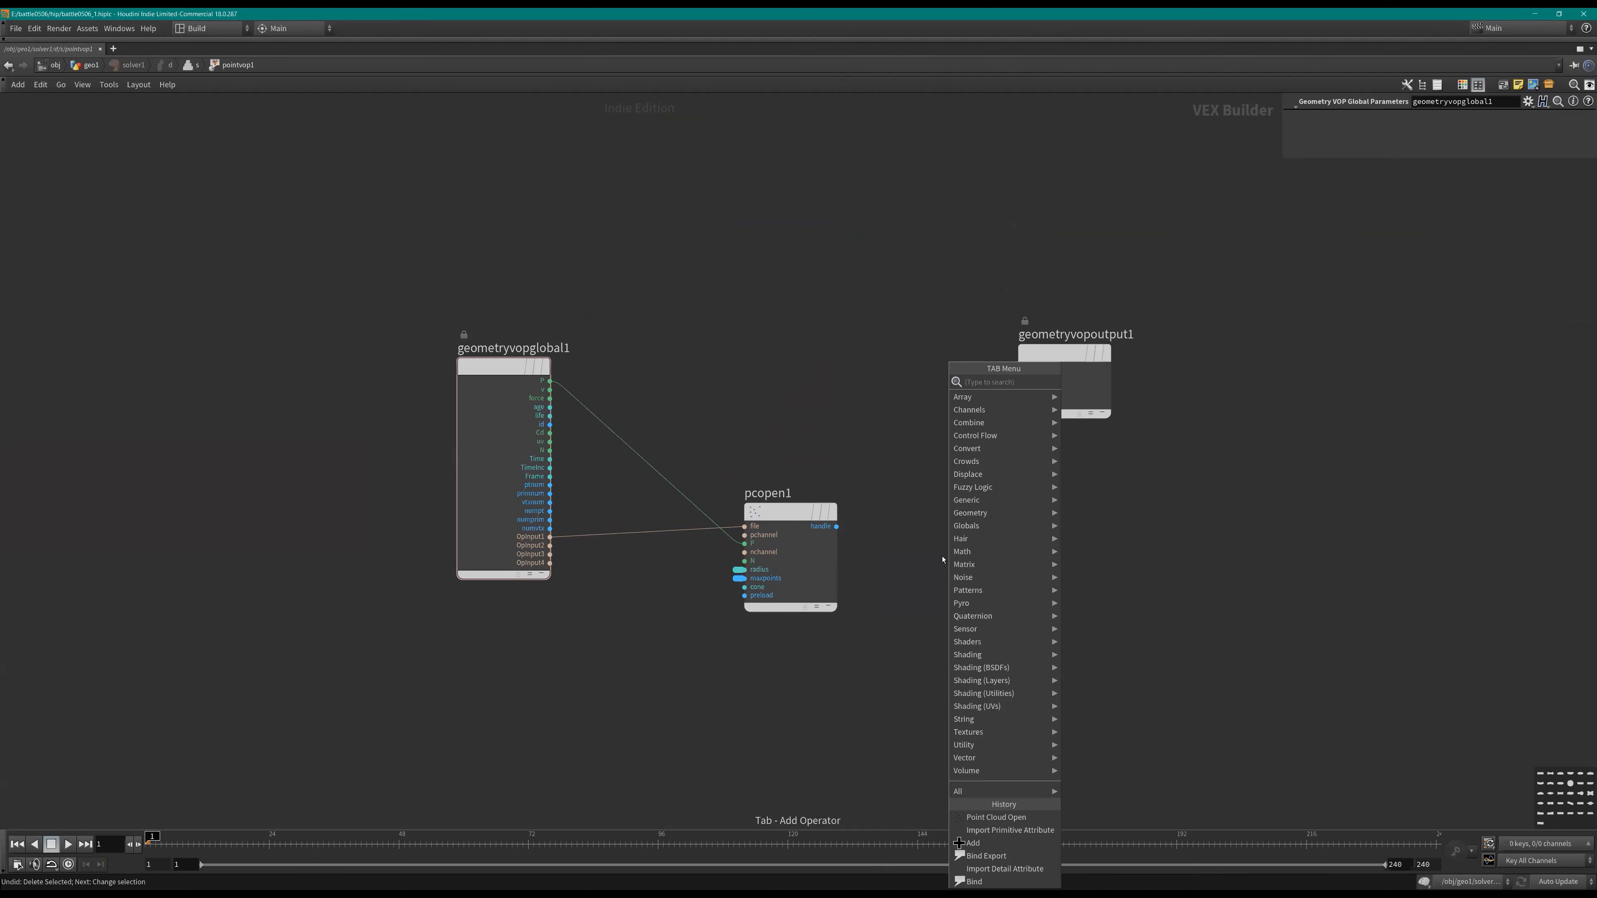
type("pcnm")
key("Return")
left_click(936, 542)
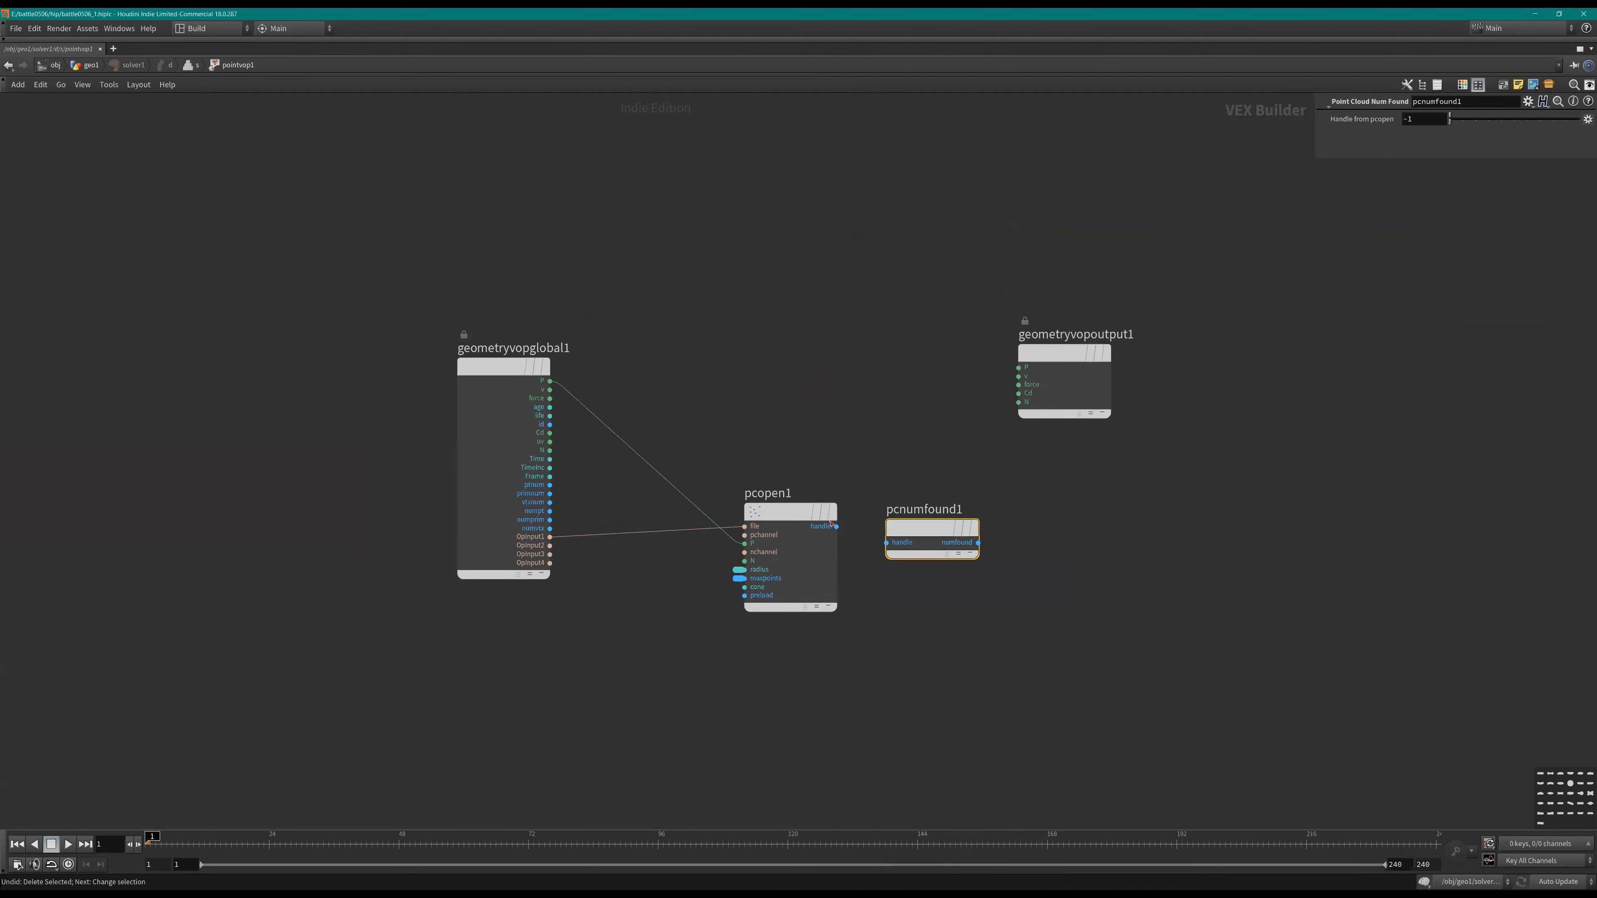
left_click(740, 578)
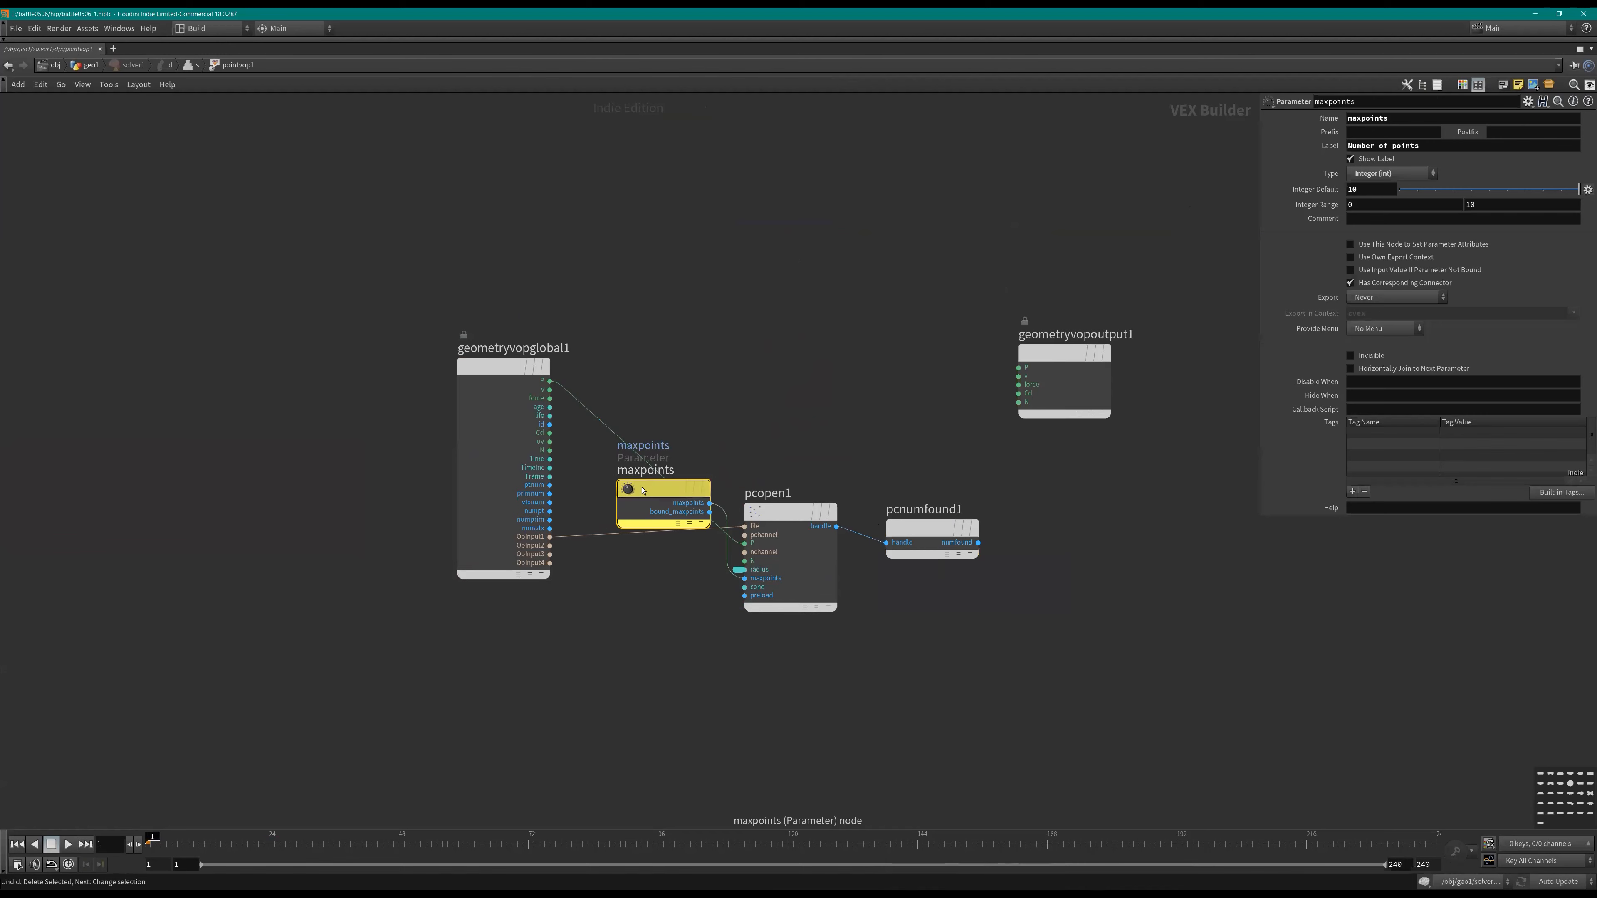
left_click_drag(660, 490, 638, 724)
Step: Add a Subtract Constant node that subtracts 1 from pcnumfound1's output
key("Tab")
type("sc")
key("Down")
key("Down")
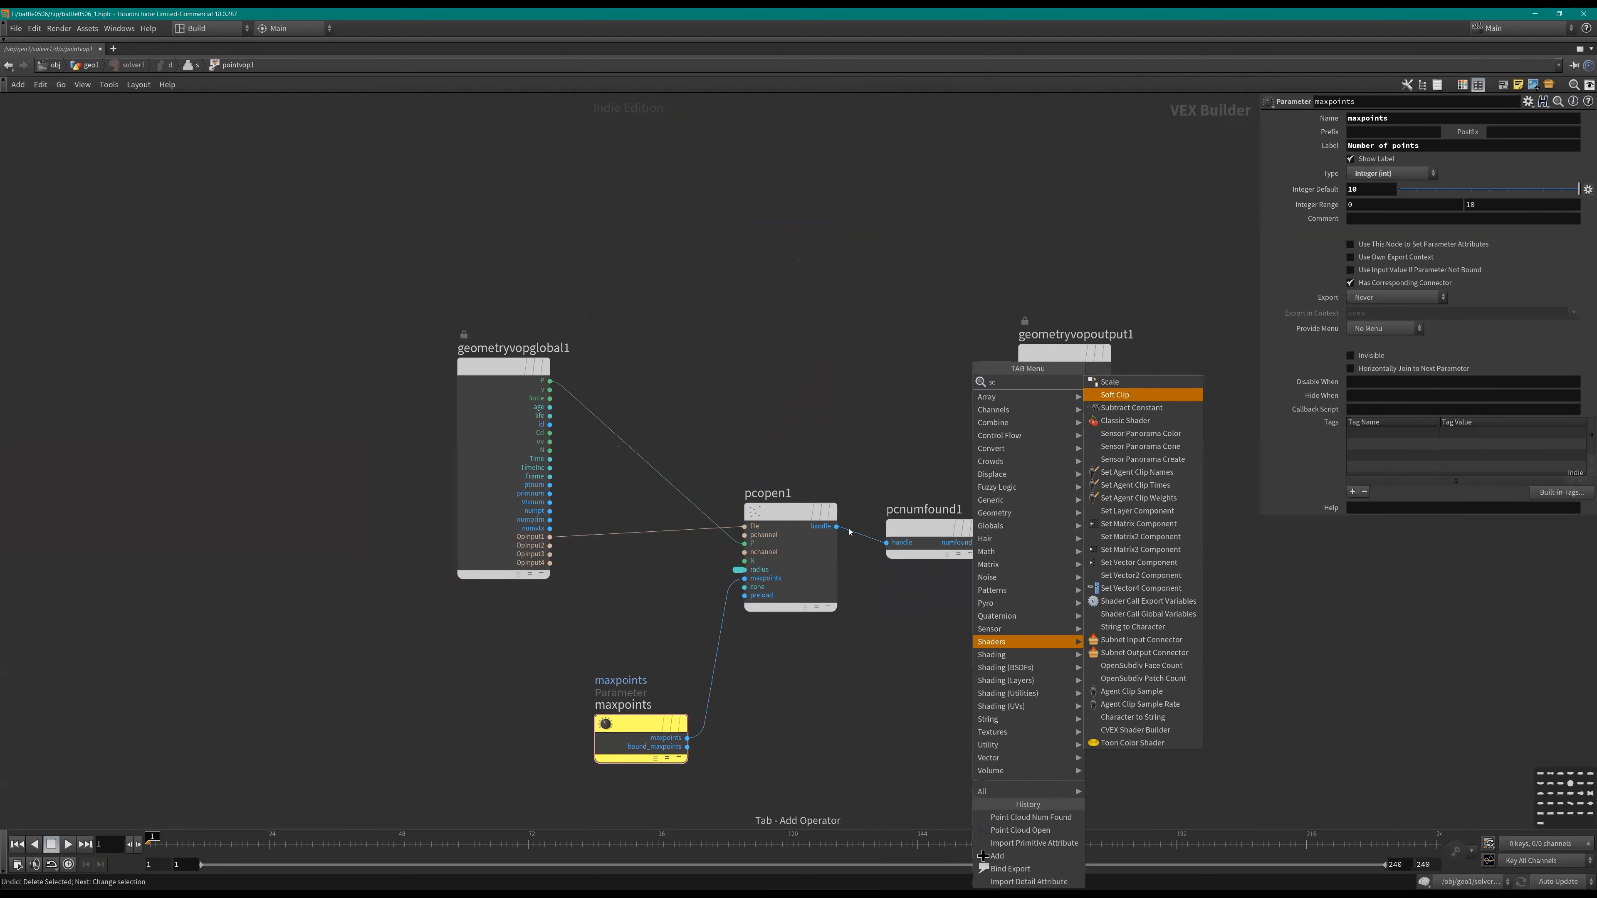
key("Return")
left_click(1067, 542)
left_click_drag(1067, 540, 1069, 556)
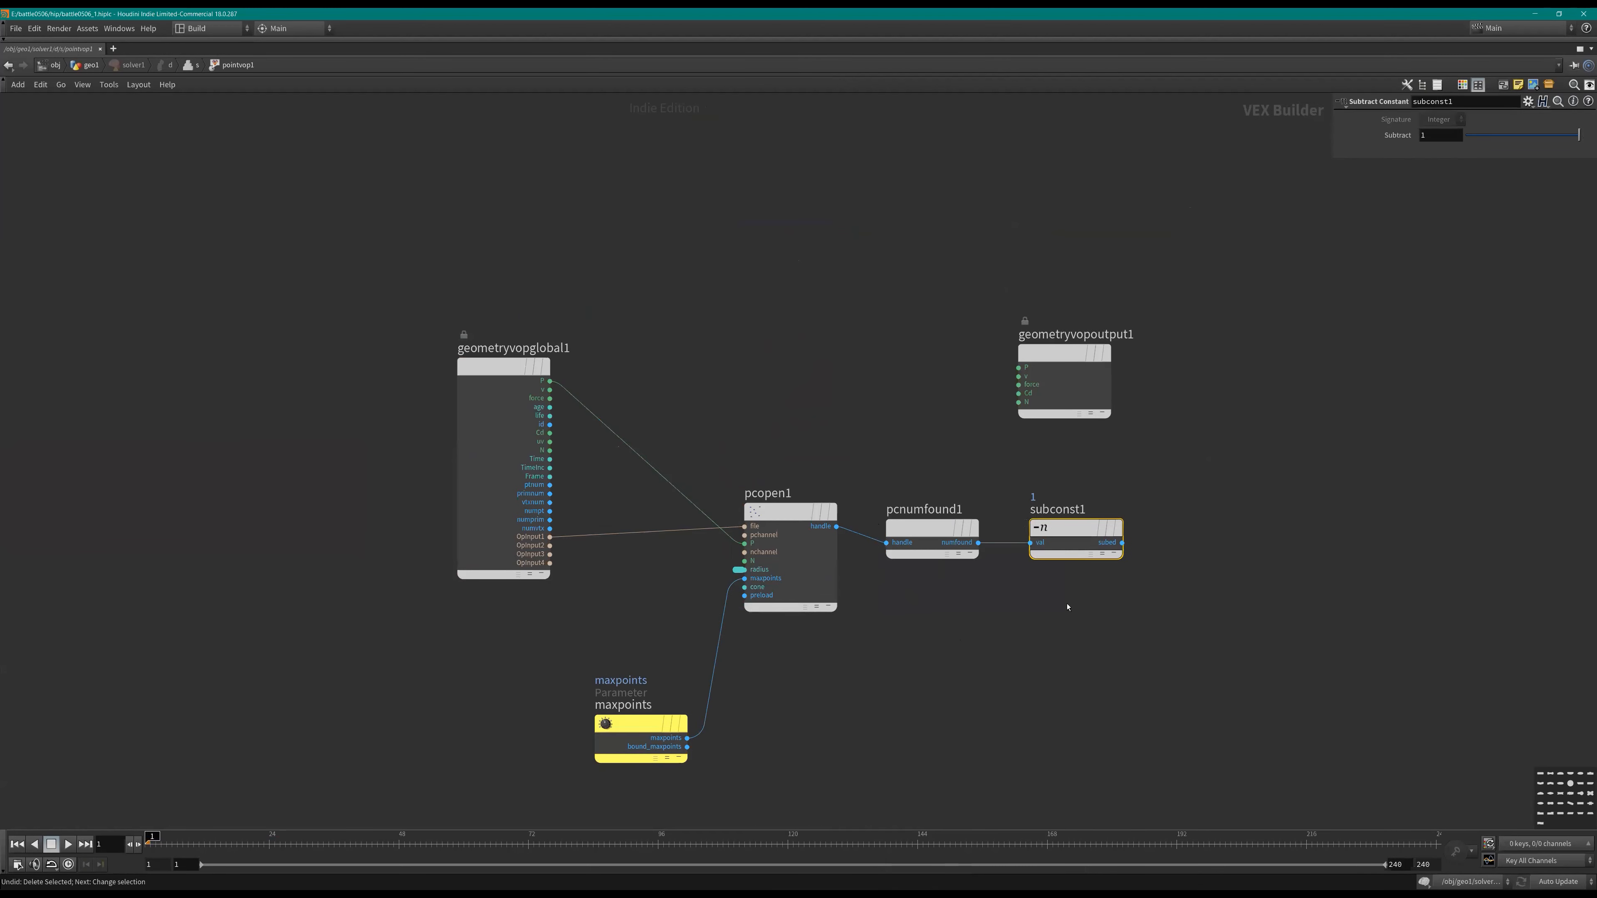
Step: Add a Maximum node and connect subconst1's result to its first input
middle_click_drag(1069, 587, 1005, 569)
key("Tab")
type("max")
key("Return")
left_click(1115, 516)
left_click_drag(1058, 527, 1168, 535)
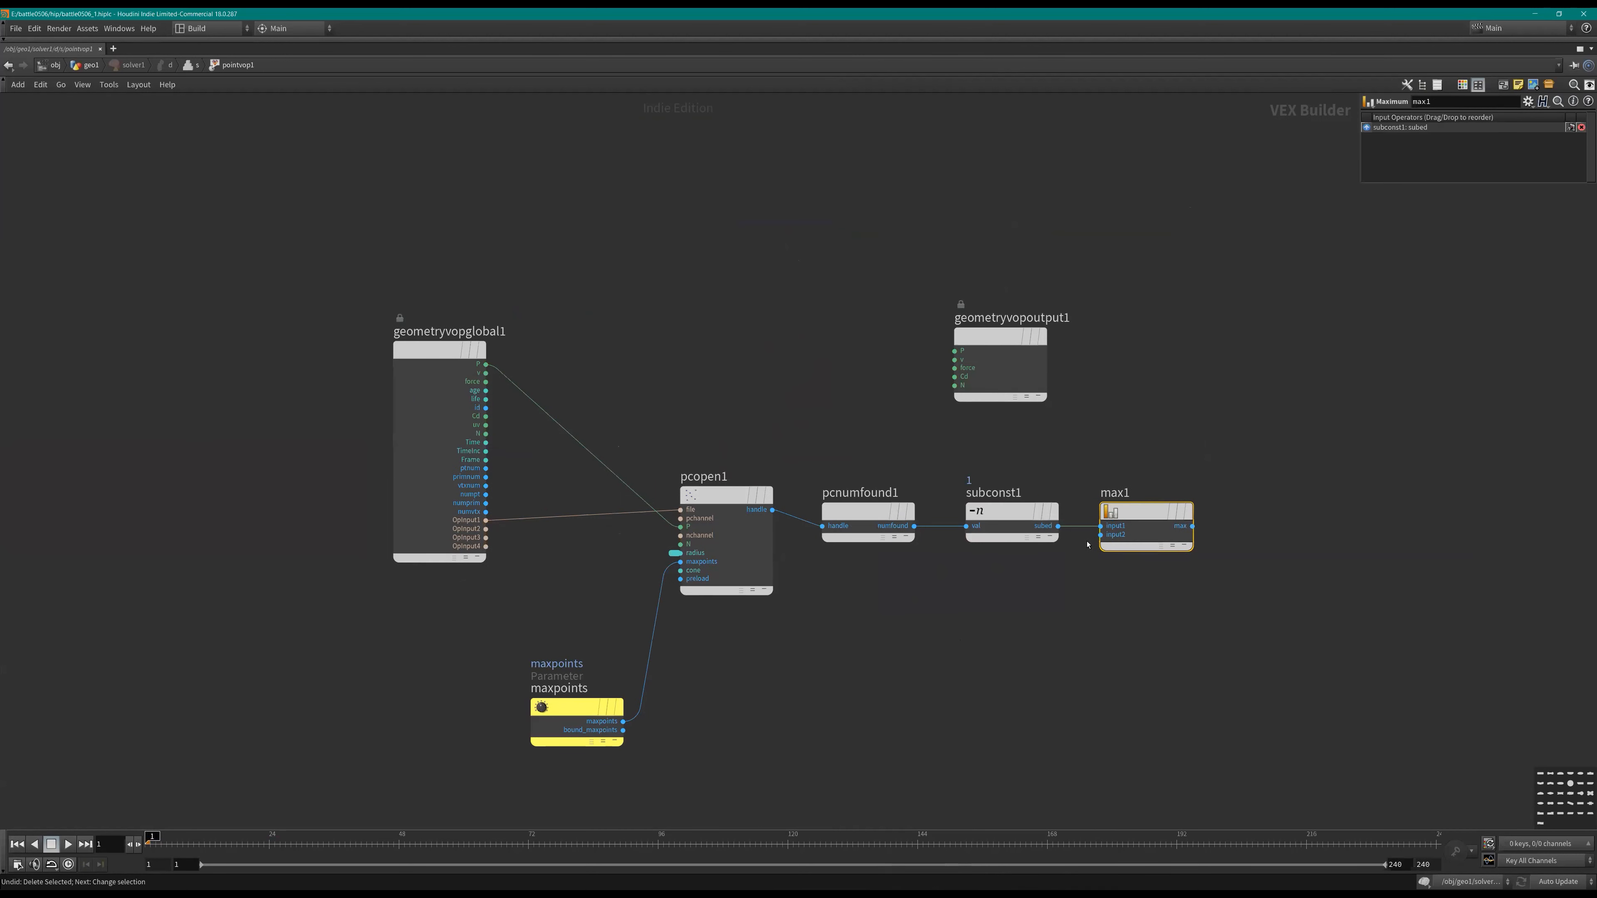
Step: Create a constant of 0 for max1's second input, place it below the node chain and switch the wire style
middle_click(1100, 535)
left_click(1122, 551)
middle_click_drag(1094, 604, 999, 553)
left_click_drag(937, 462, 953, 579)
key("shift+s")
middle_click_drag(1084, 656, 1021, 603)
Step: Add a Fit Range node, feeding max1's result into its value and maxpoints into its Source Max
scroll(1021, 602, "down", 1)
key("Tab")
type("fra")
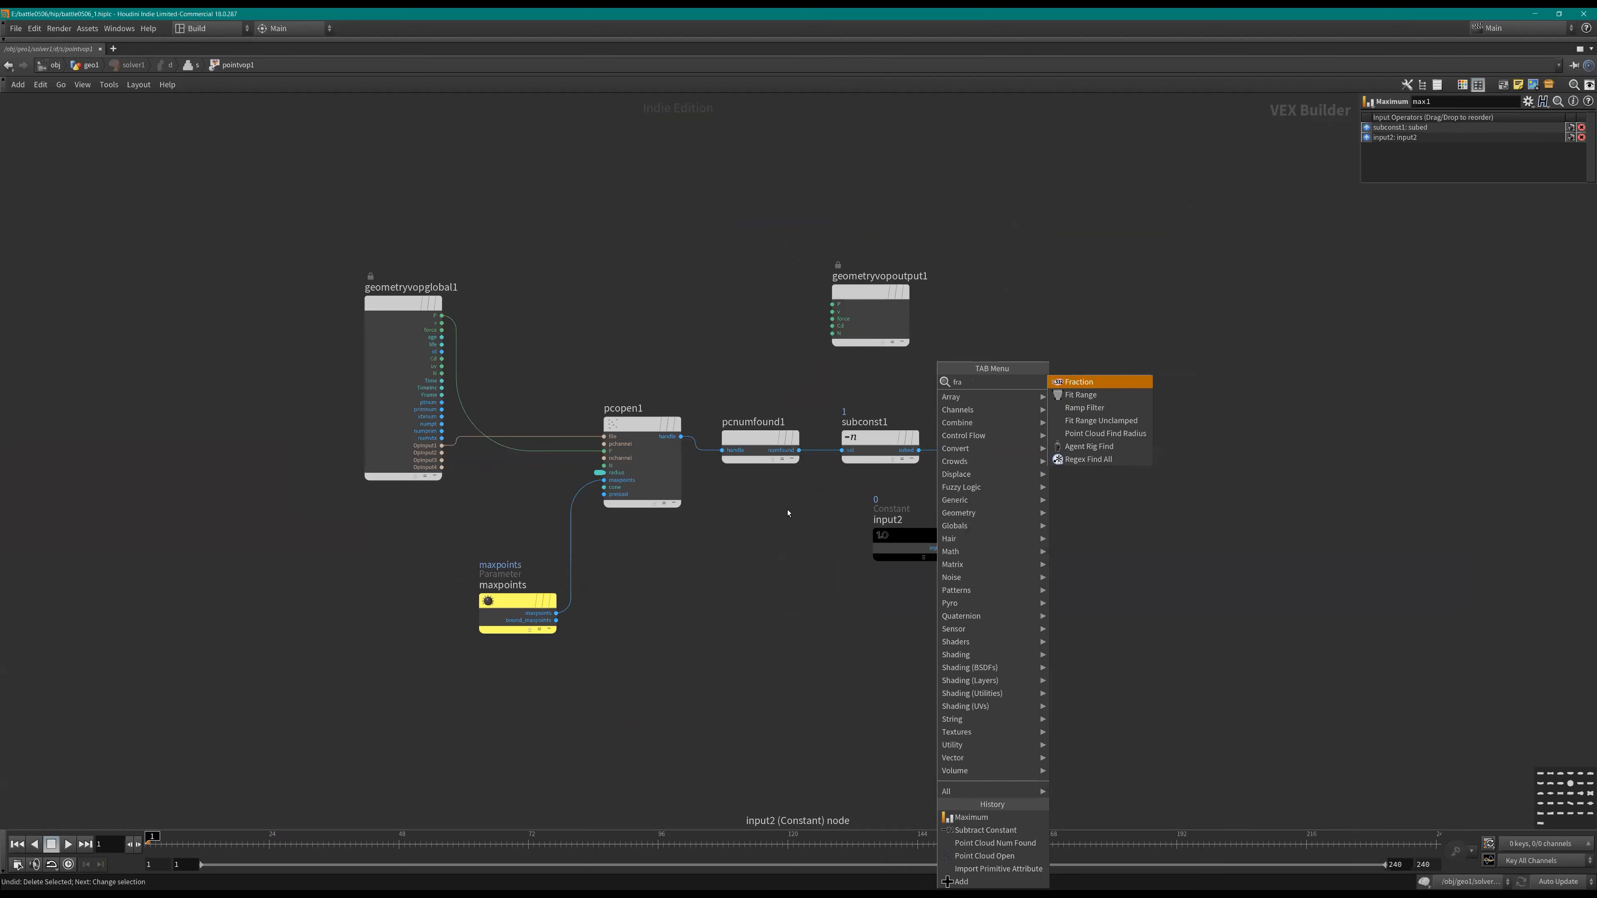
key("Down")
key("Return")
left_click(1208, 578)
scroll(1052, 480, "up", 1)
left_click_drag(1193, 584, 1024, 444)
left_click_drag(1194, 601, 457, 640)
scroll(924, 574, "down", 2)
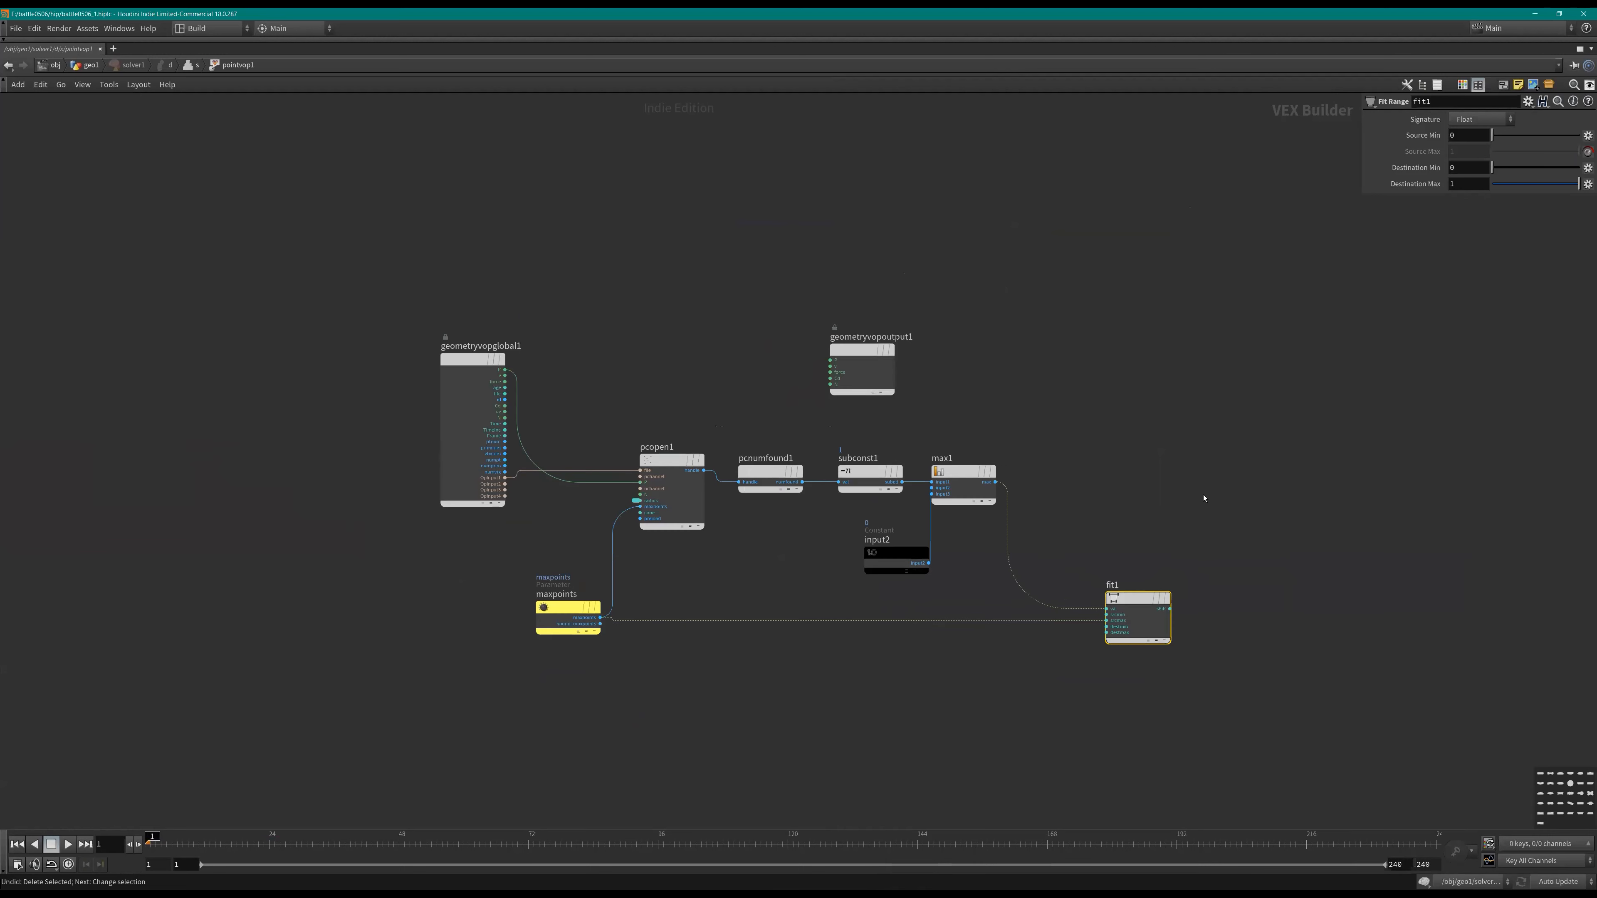
Step: Add a Bind Export node to the network near the Fit Range node
key("Tab")
type("be")
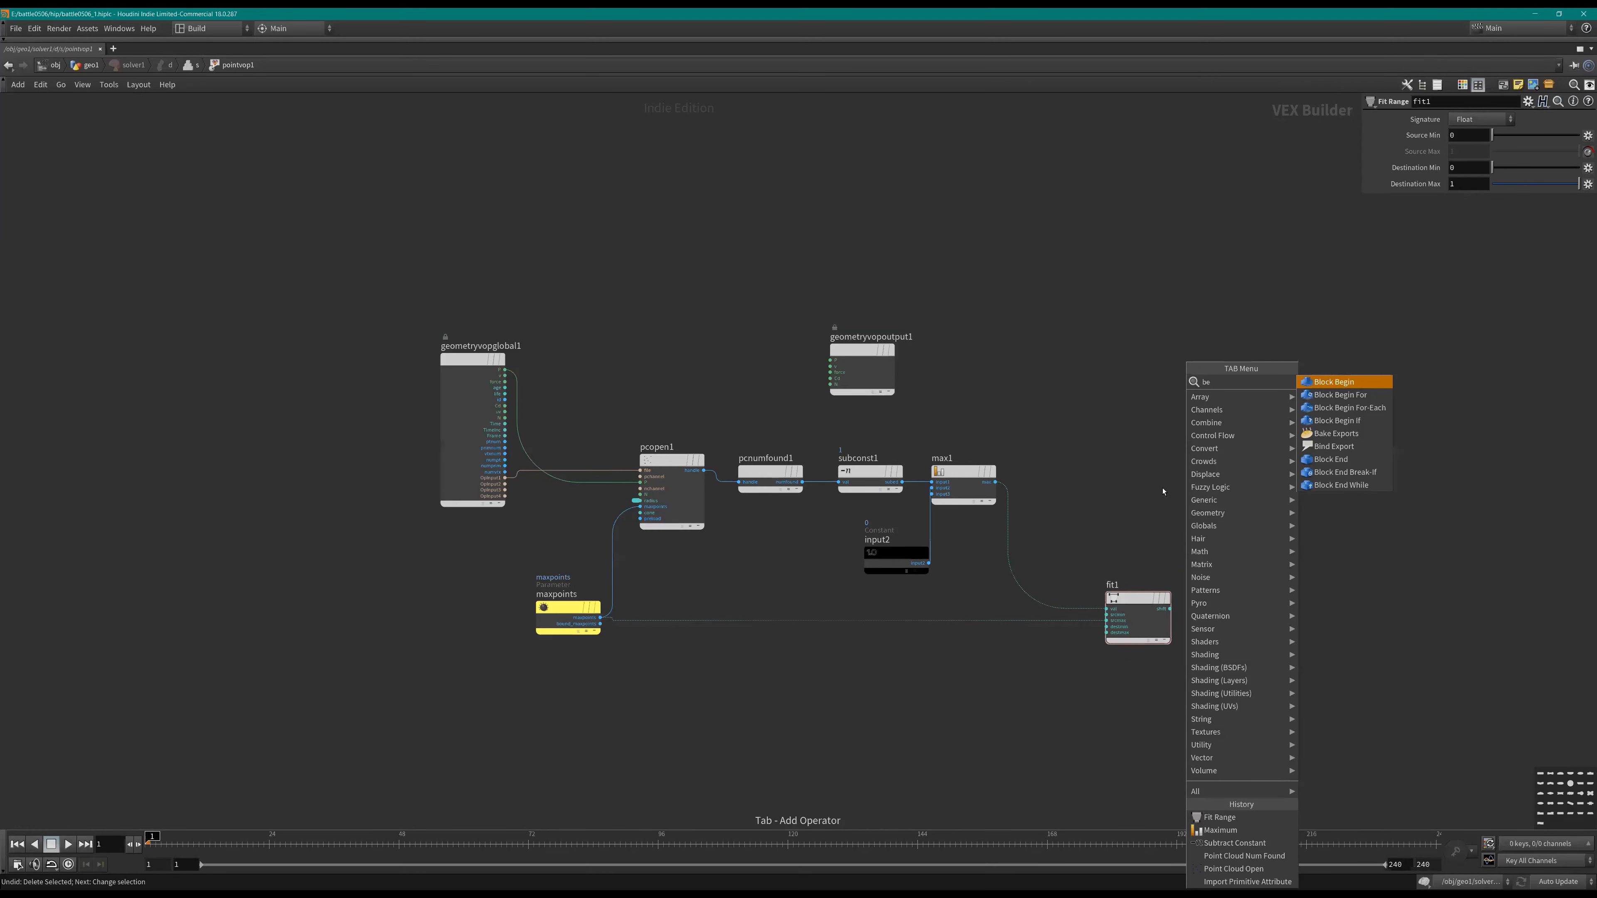
left_click(1334, 445)
left_click(1209, 510)
scroll(919, 560, "up", 2)
middle_click_drag(919, 560, 1058, 571)
Step: Delete the subconst1 node from between pcnumfound1 and max1
left_click(973, 454)
middle_click_drag(917, 536, 959, 496)
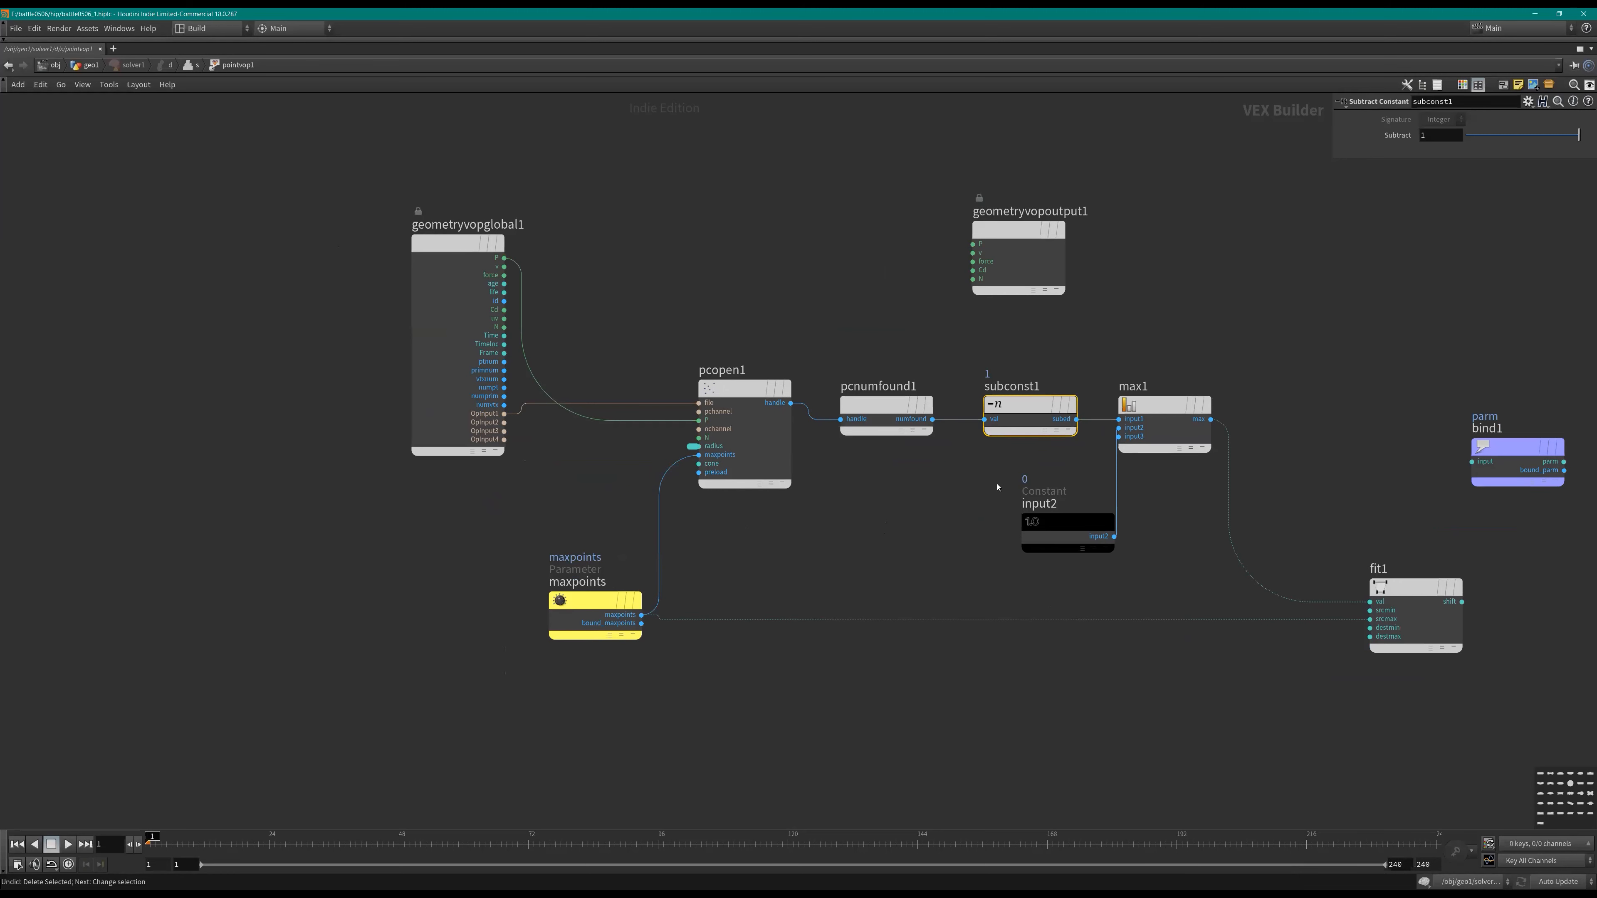
key("Delete")
Step: Set fit1's Source Min to 1
left_click(1415, 588)
middle_click_drag(1337, 507, 1210, 480)
double_click(1465, 135)
type("1")
key("Return")
middle_click_drag(1162, 401, 1070, 417)
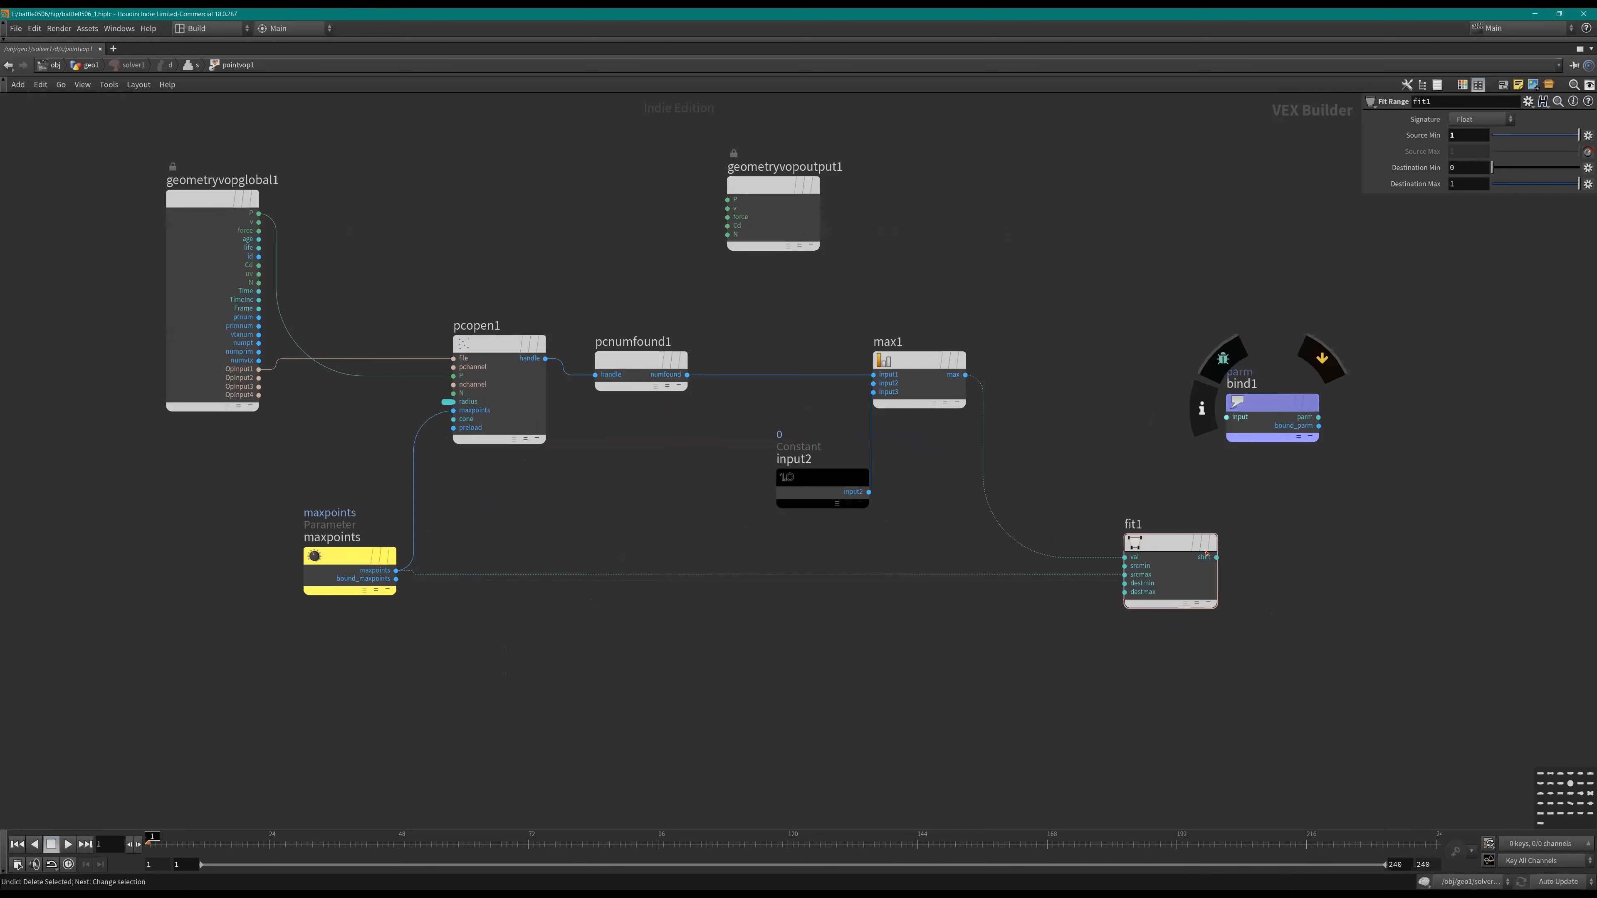
Step: Connect fit1's result to bind1's input and name the exported attribute density
left_click_drag(1207, 555, 1226, 417)
left_click(1270, 403)
double_click(1477, 118)
type("densitu")
key("Return")
left_click(1502, 117)
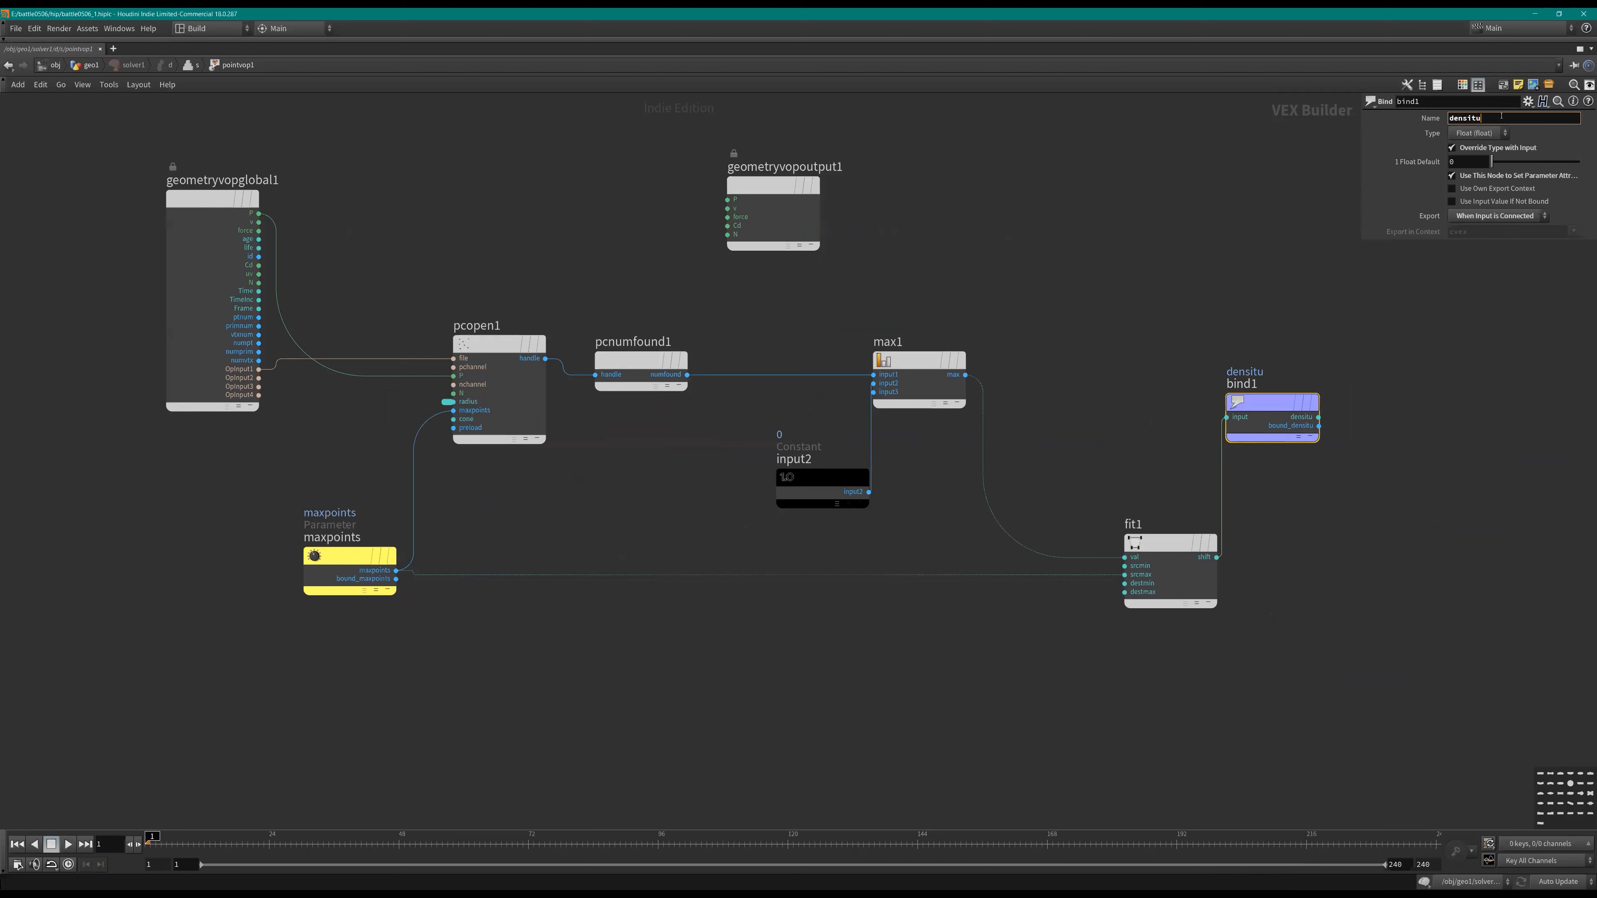
key("BackSpace")
type("y")
key("Return")
Step: Feed fit1's result into the geometry output's Cd through a Float to Vector node, moving the output node beside fit1
left_click(1226, 417)
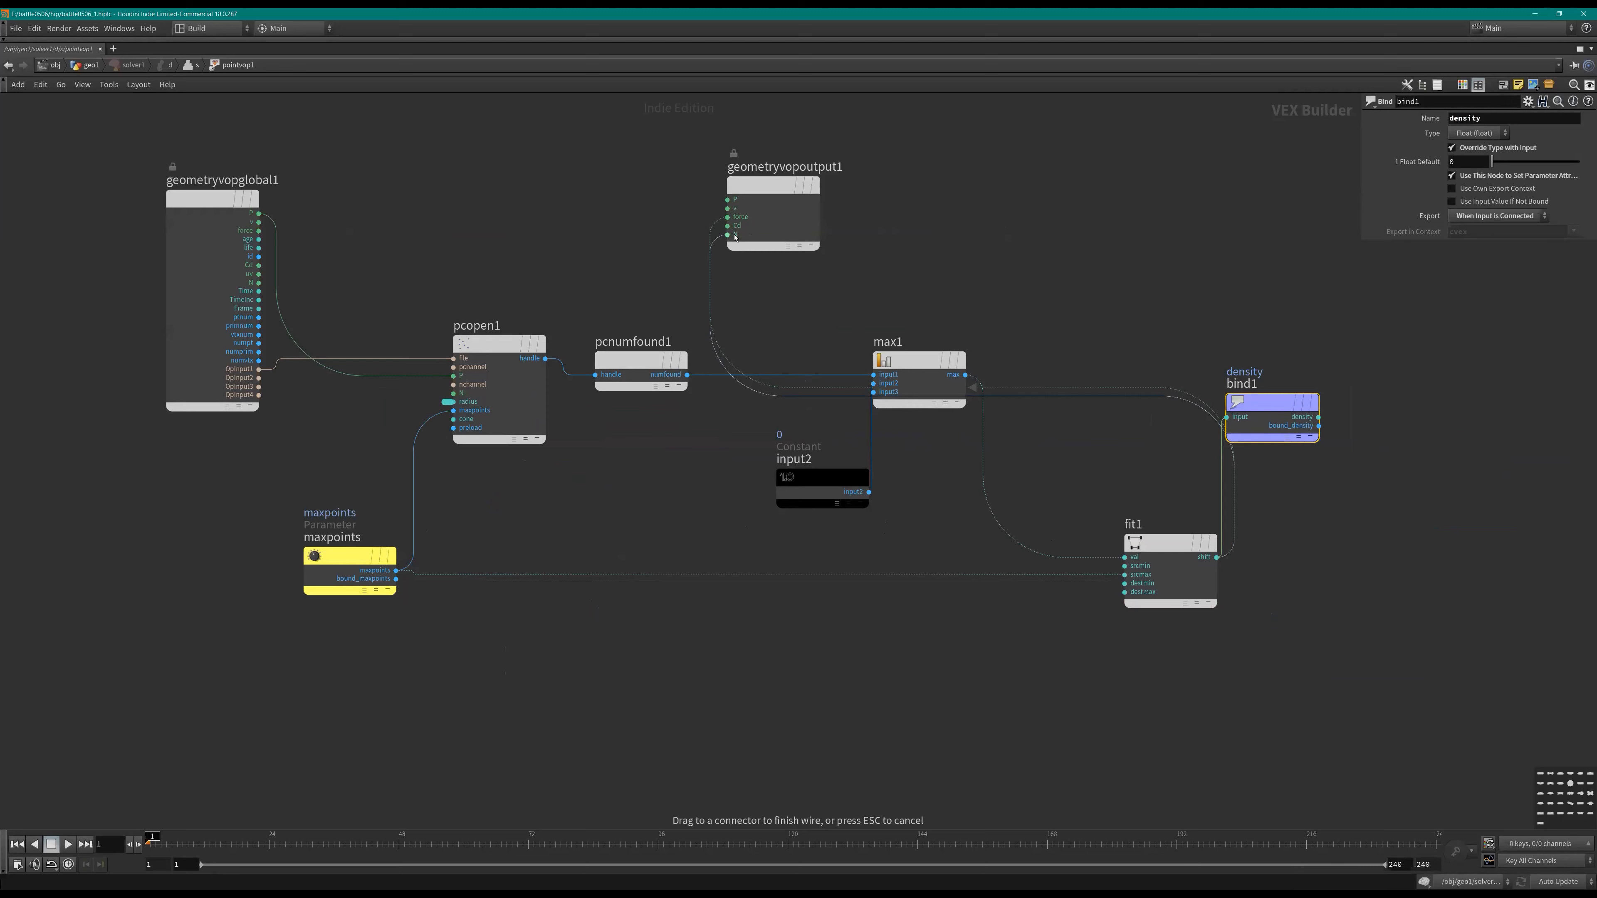
left_click(728, 227)
left_click_drag(772, 186, 1436, 557)
key("Tab")
type("ftv")
key("Return")
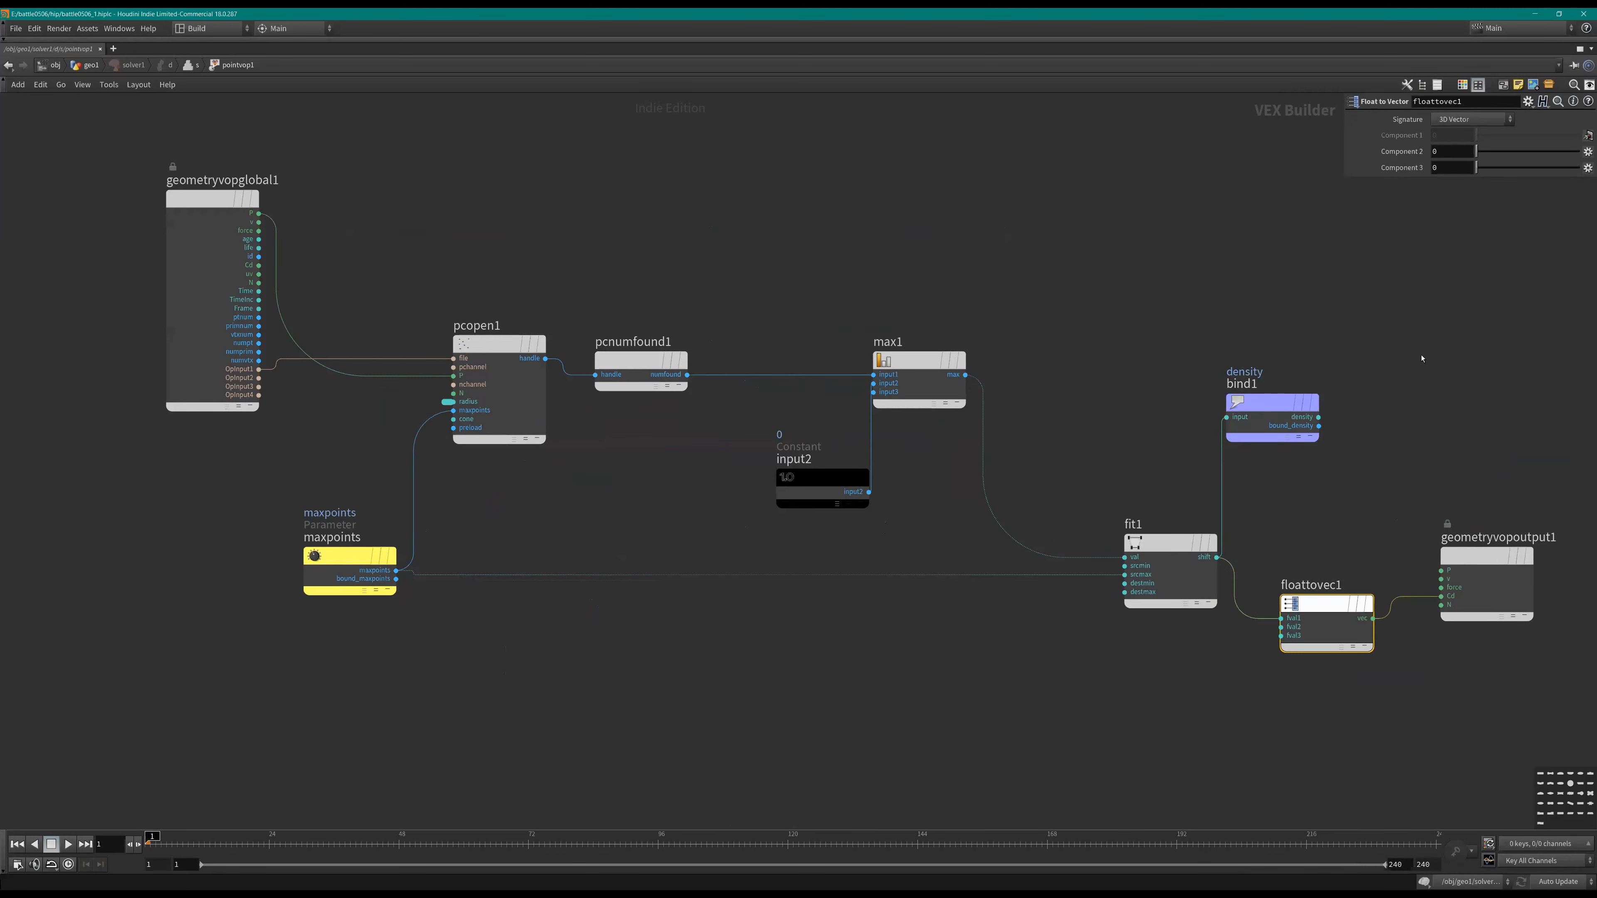
Step: Return to the solver network, set pointvop1's Number of points to 100 and play the growth from the first frame
middle_click_drag(1033, 298, 1088, 281)
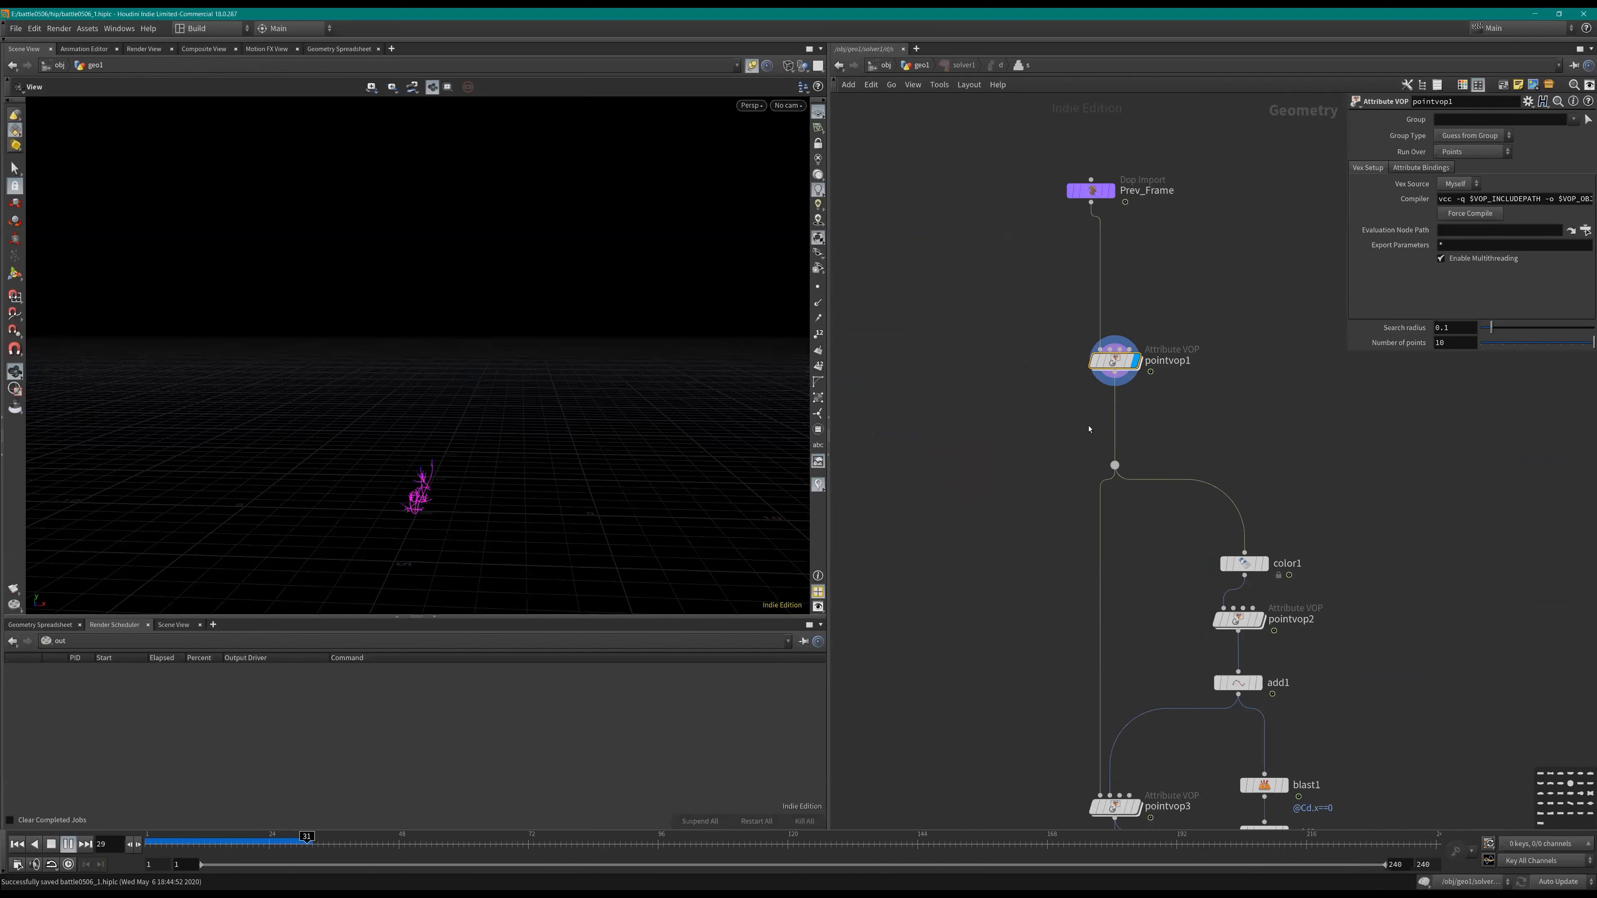
key("ctrl+Up")
scroll(1125, 397, "up", 1)
middle_click_drag(1125, 397, 1003, 356)
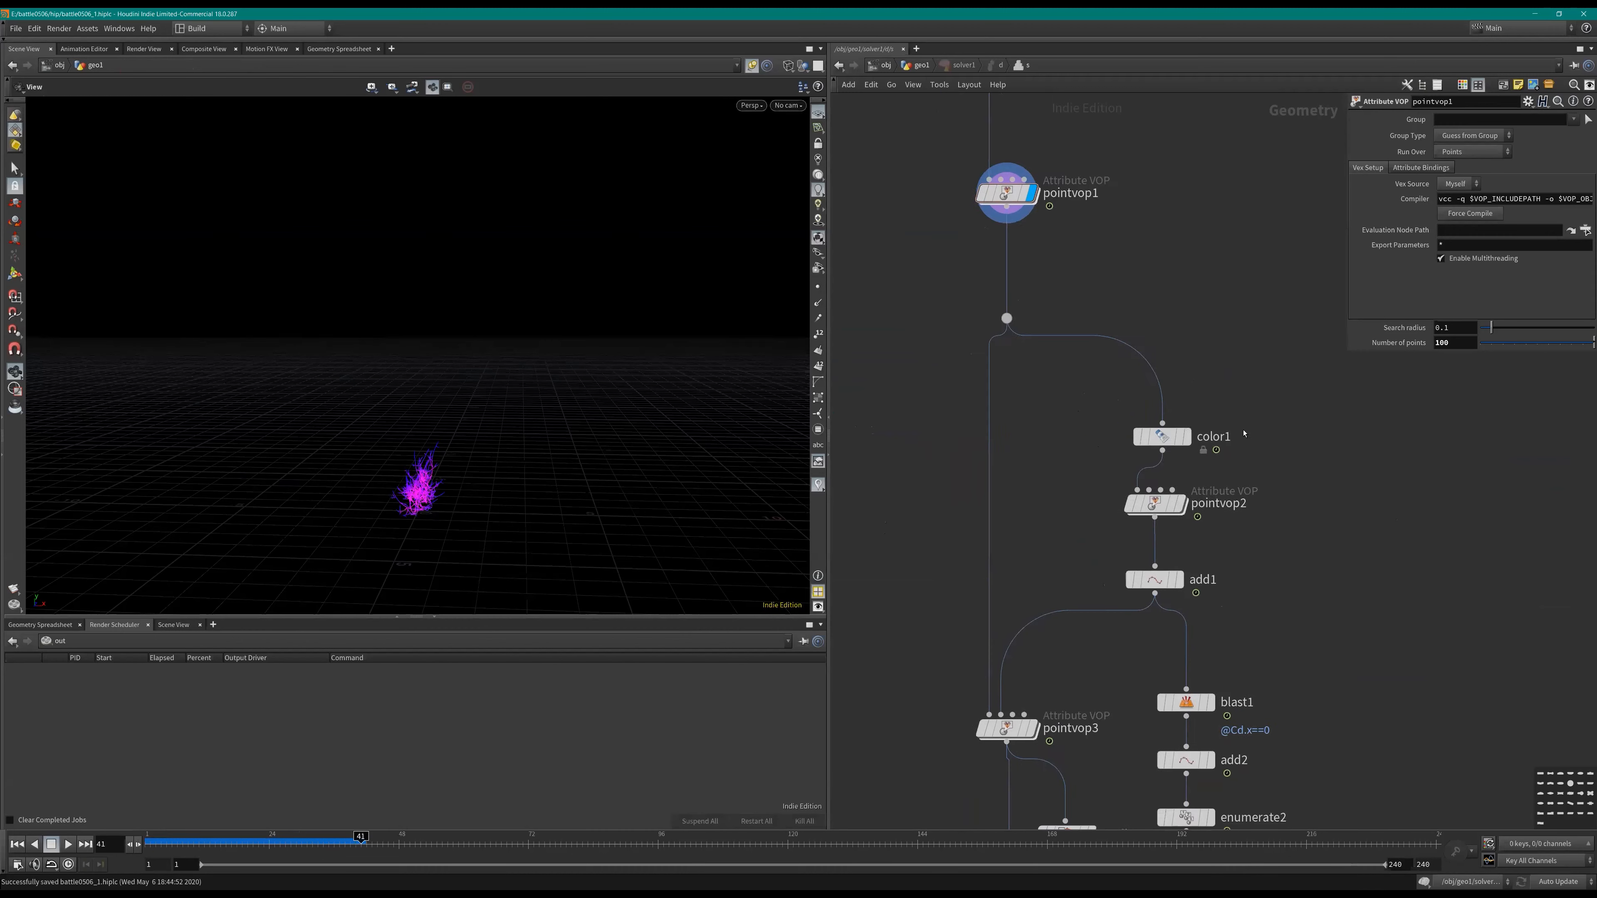
middle_click_drag(1030, 599, 1011, 414)
key("ctrl+Up")
Step: Inside pointvop2, duplicate the branched bind node, name the copy density and set its type to Float
double_click(1130, 310)
key("ctrl+b")
left_click_drag(859, 645, 907, 508, "alt")
scroll(919, 521, "up", 2)
left_click_drag(1482, 118, 1149, 159)
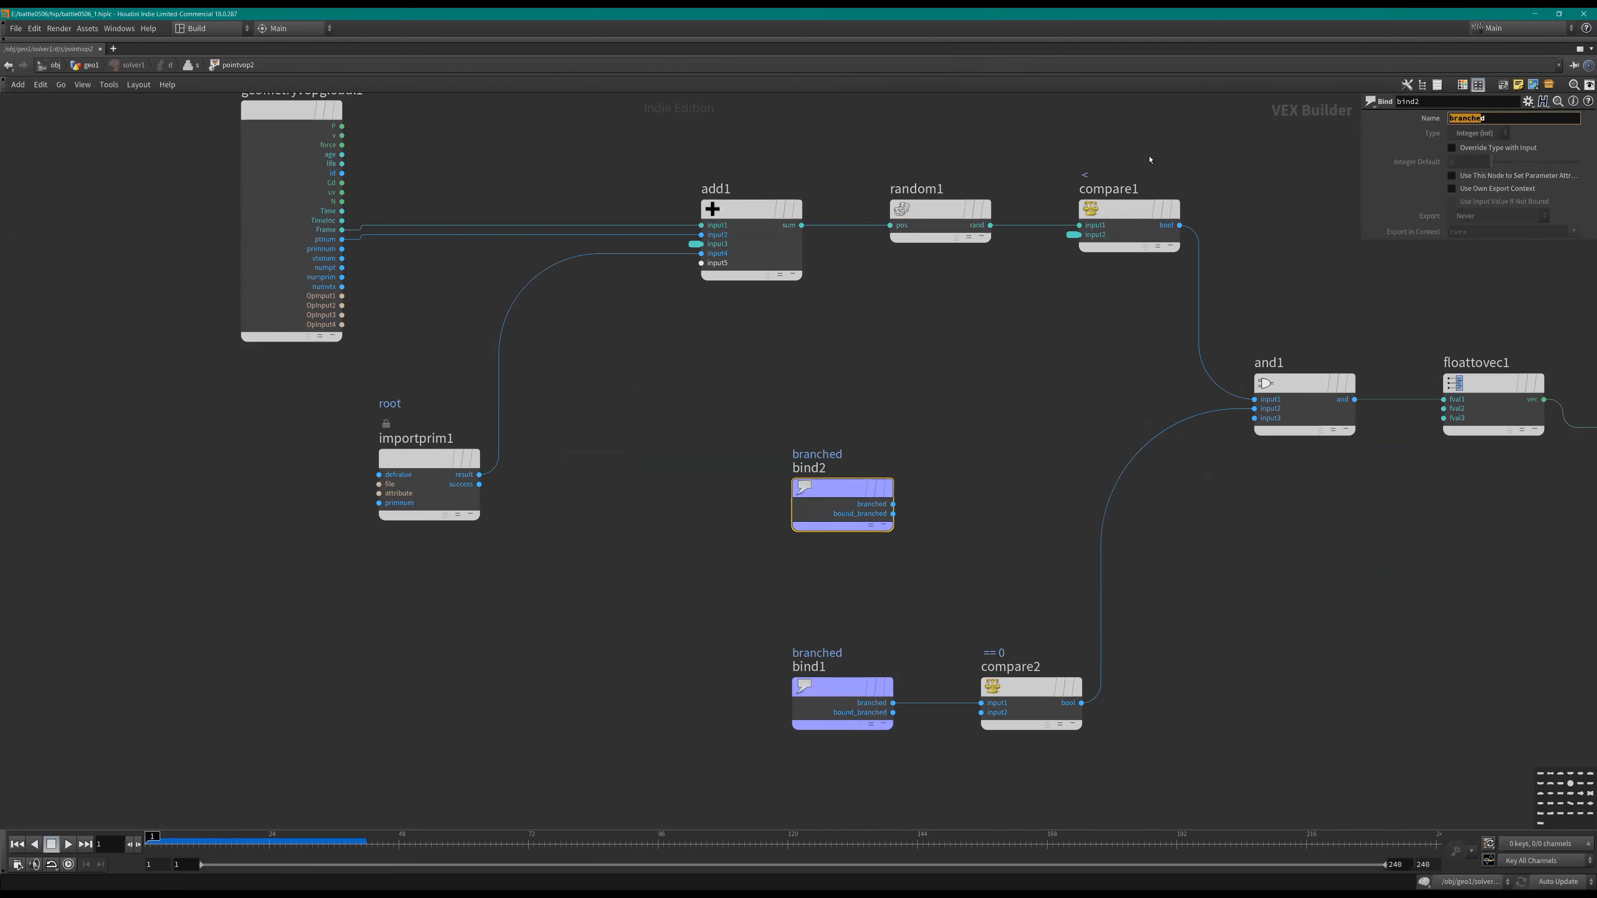
type("density")
key("Return")
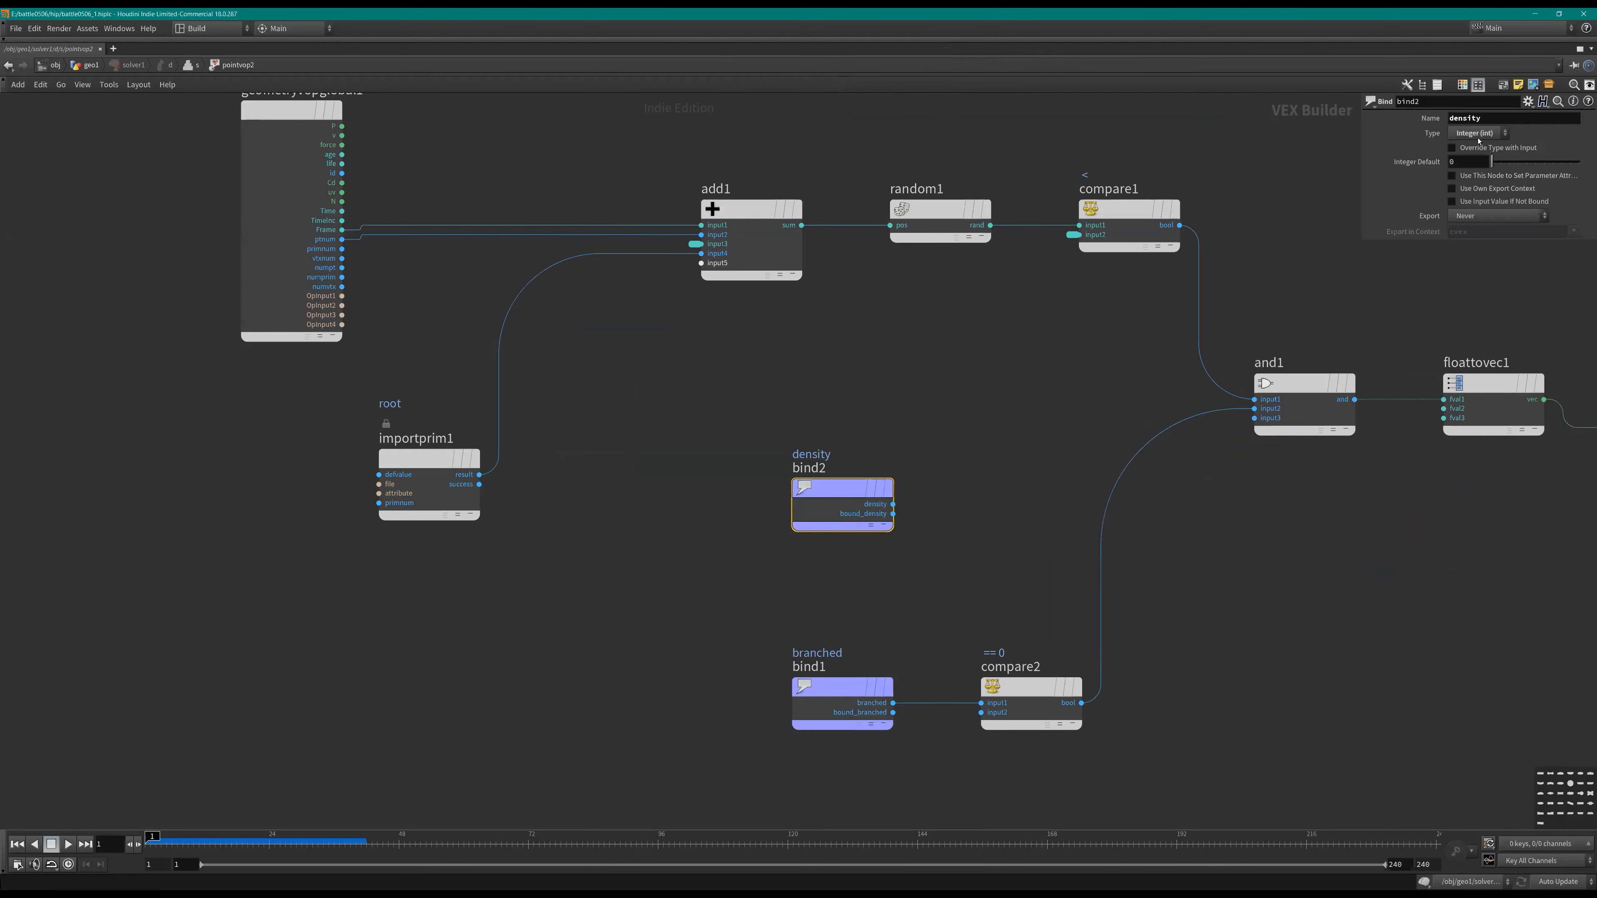
left_click(1478, 134)
middle_click_drag(1031, 629, 1021, 592)
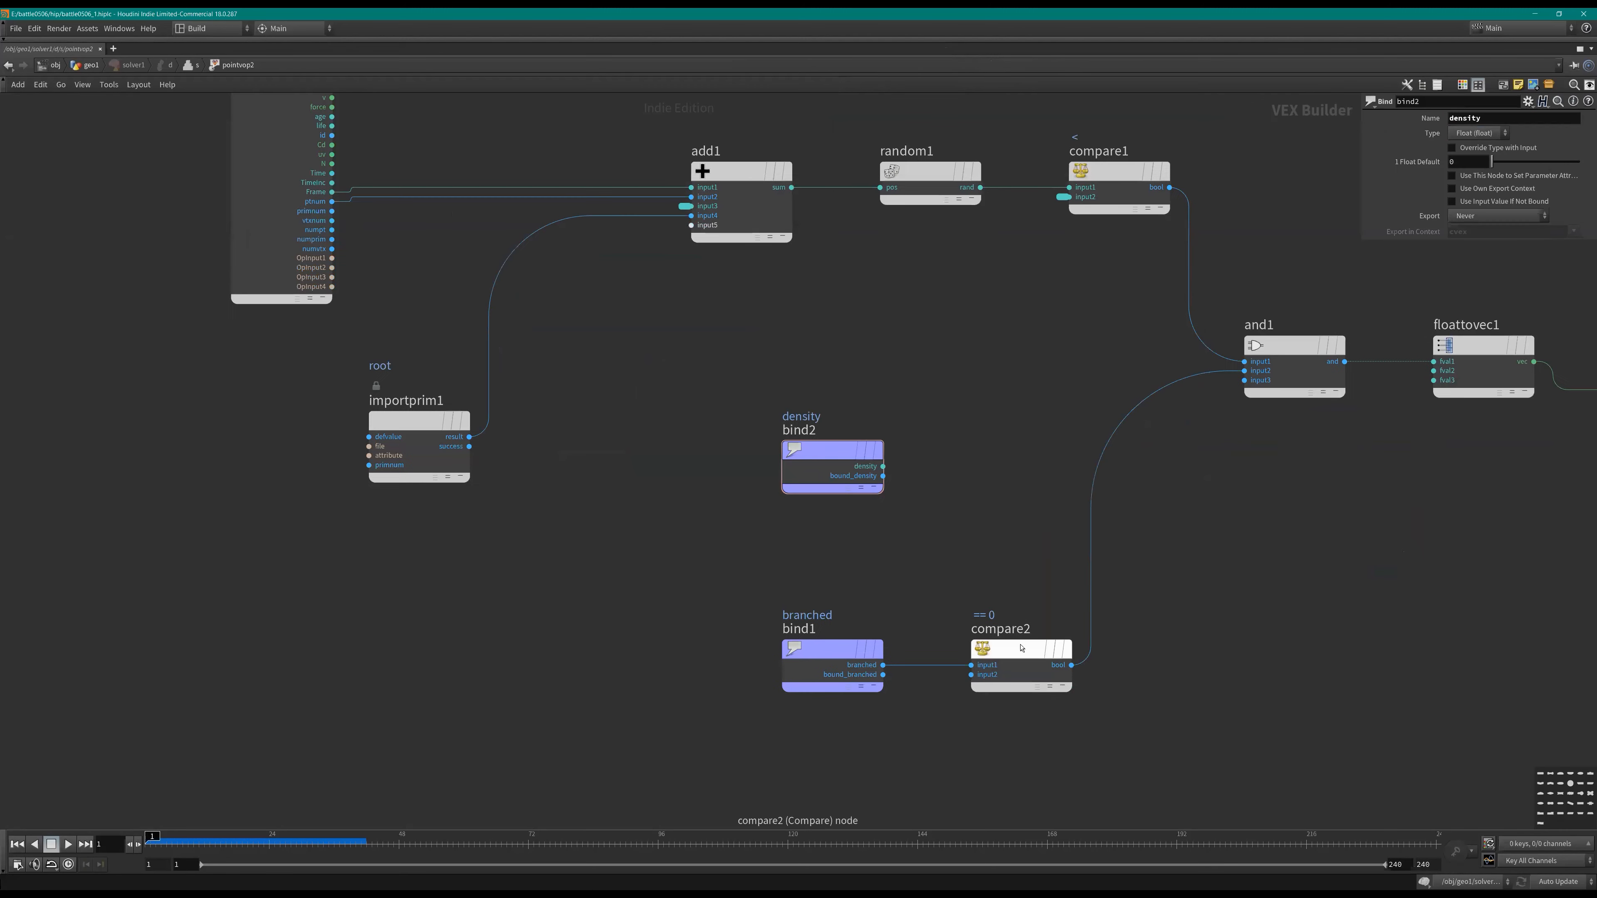
Step: Add a Less Than Compare node for density, promote its second input as a parameter, and wire its result into and1
left_click_drag(1023, 650, 1032, 503, "alt")
left_click_drag(883, 466, 979, 519)
left_click(1490, 121)
left_click(1478, 132)
right_click(986, 529)
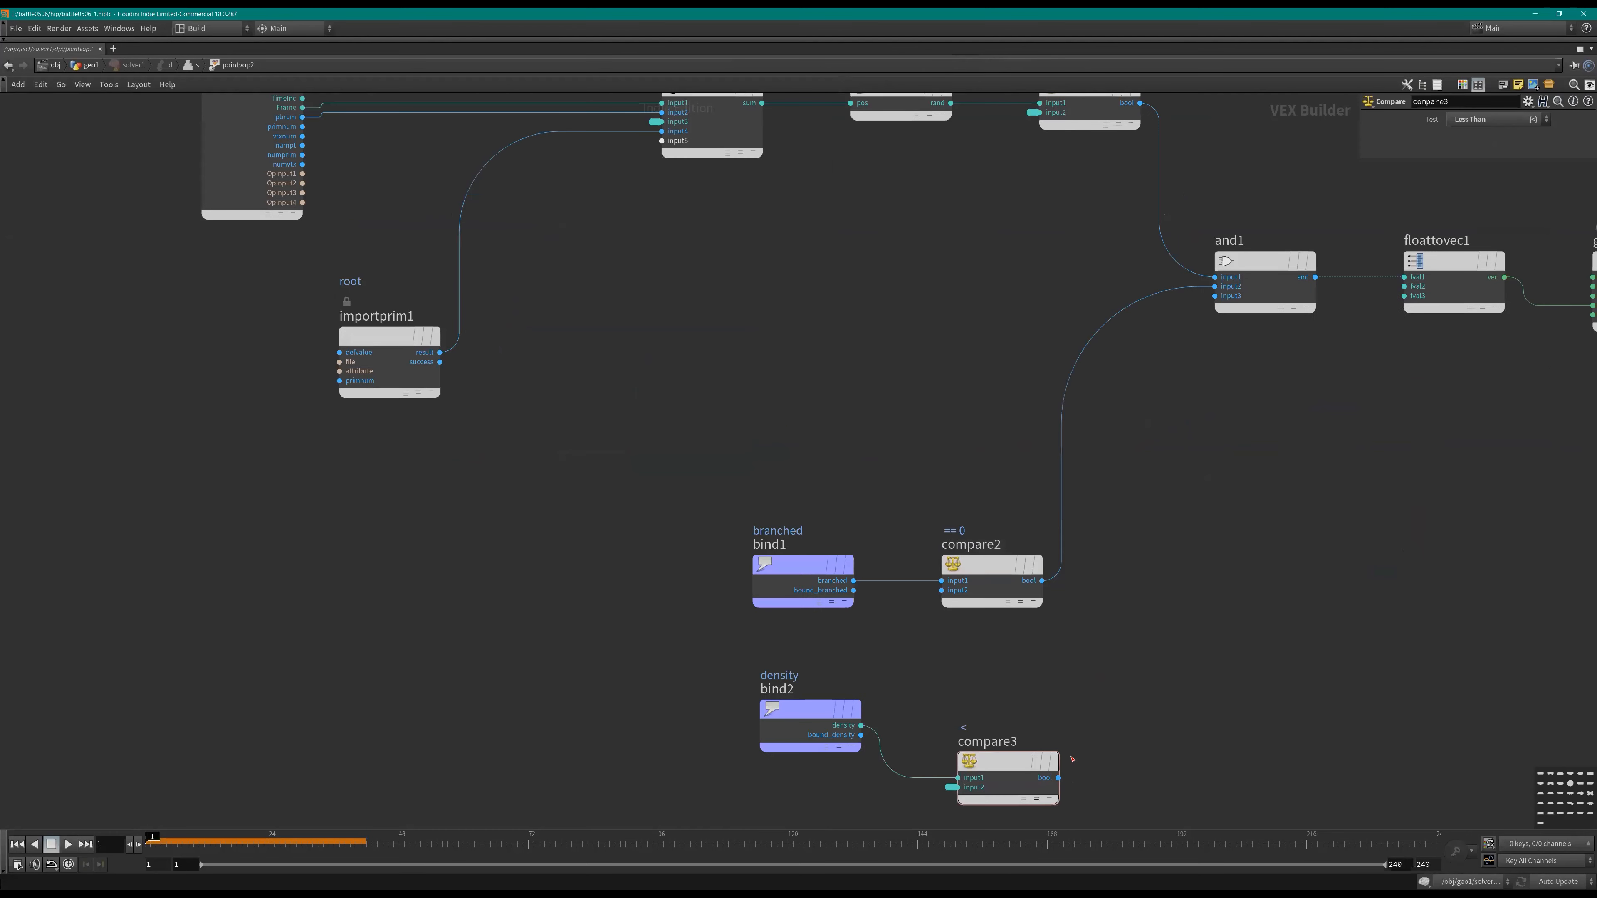
left_click_drag(1059, 759, 1216, 295)
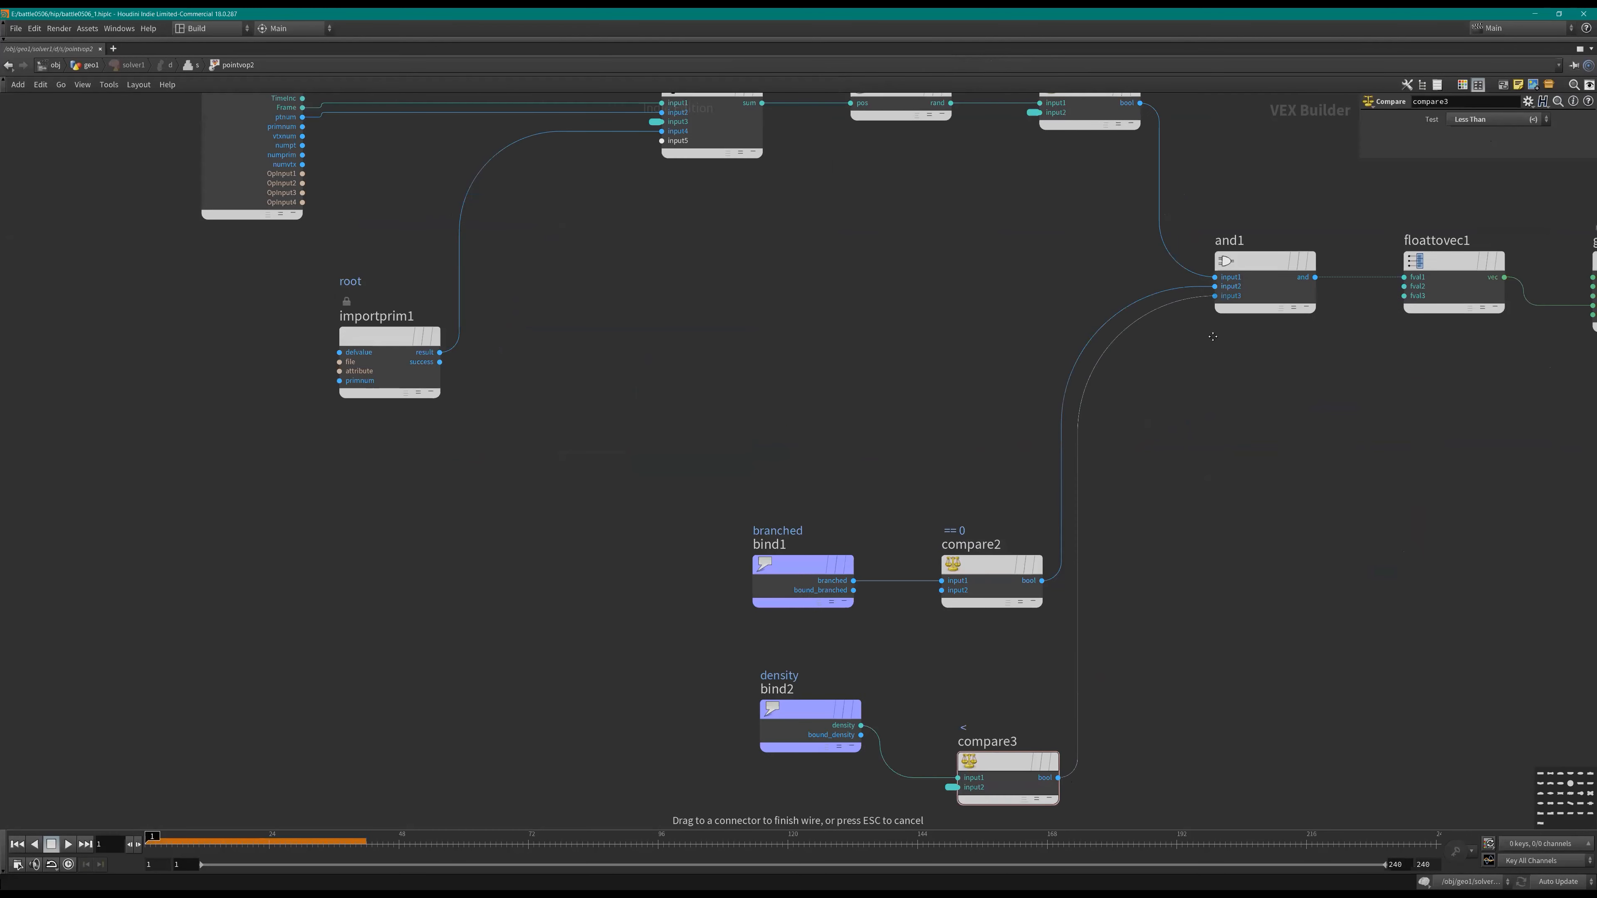
Step: Label compare3's promoted second input "Max Density" and save the scene
scroll(964, 598, "down", 2)
left_click(955, 597)
left_click_drag(1393, 146, 1163, 166)
type("Max Density")
key("Return")
key("ctrl+s")
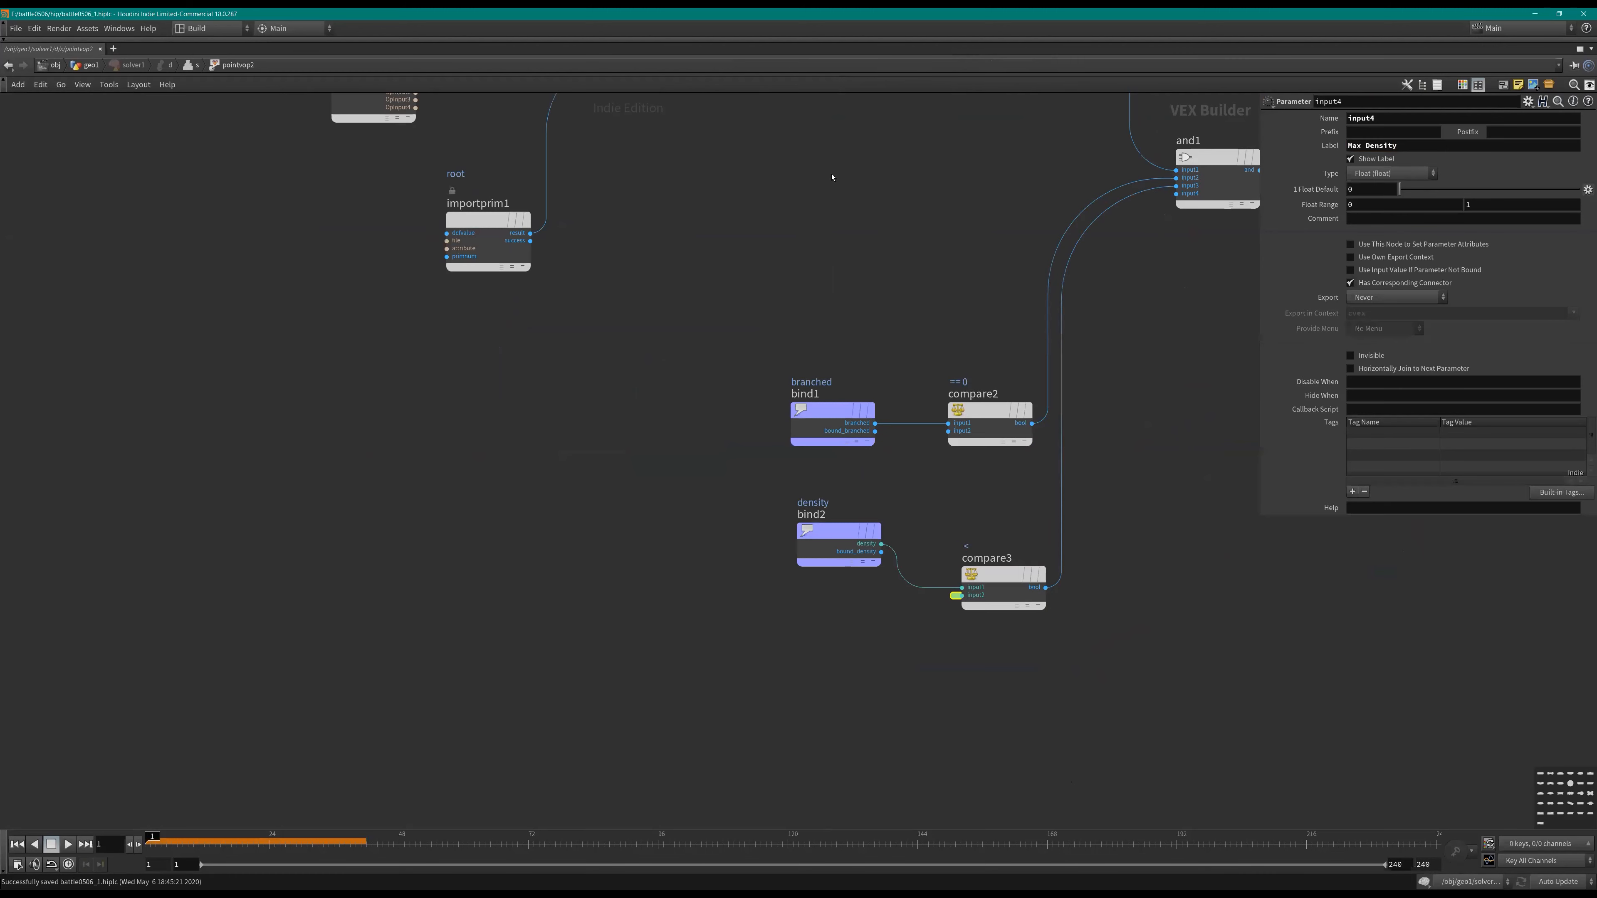
Step: Return to the solver network, play the growth and set pointvop2's Max Density to 0.135
key("ctrl+b")
key("u")
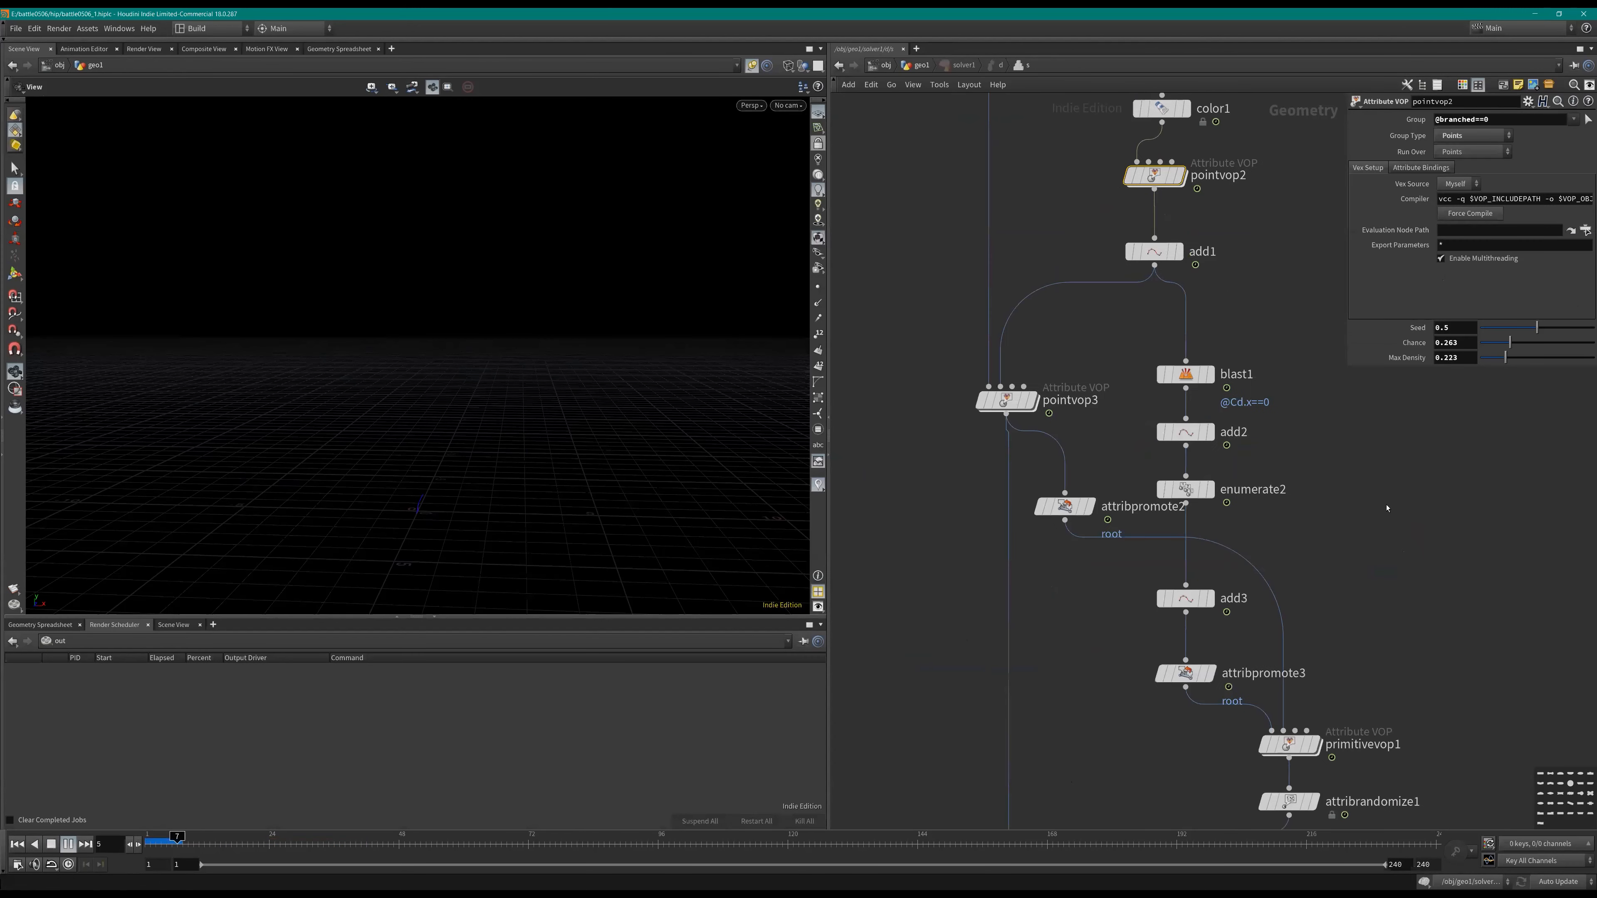
key("Up")
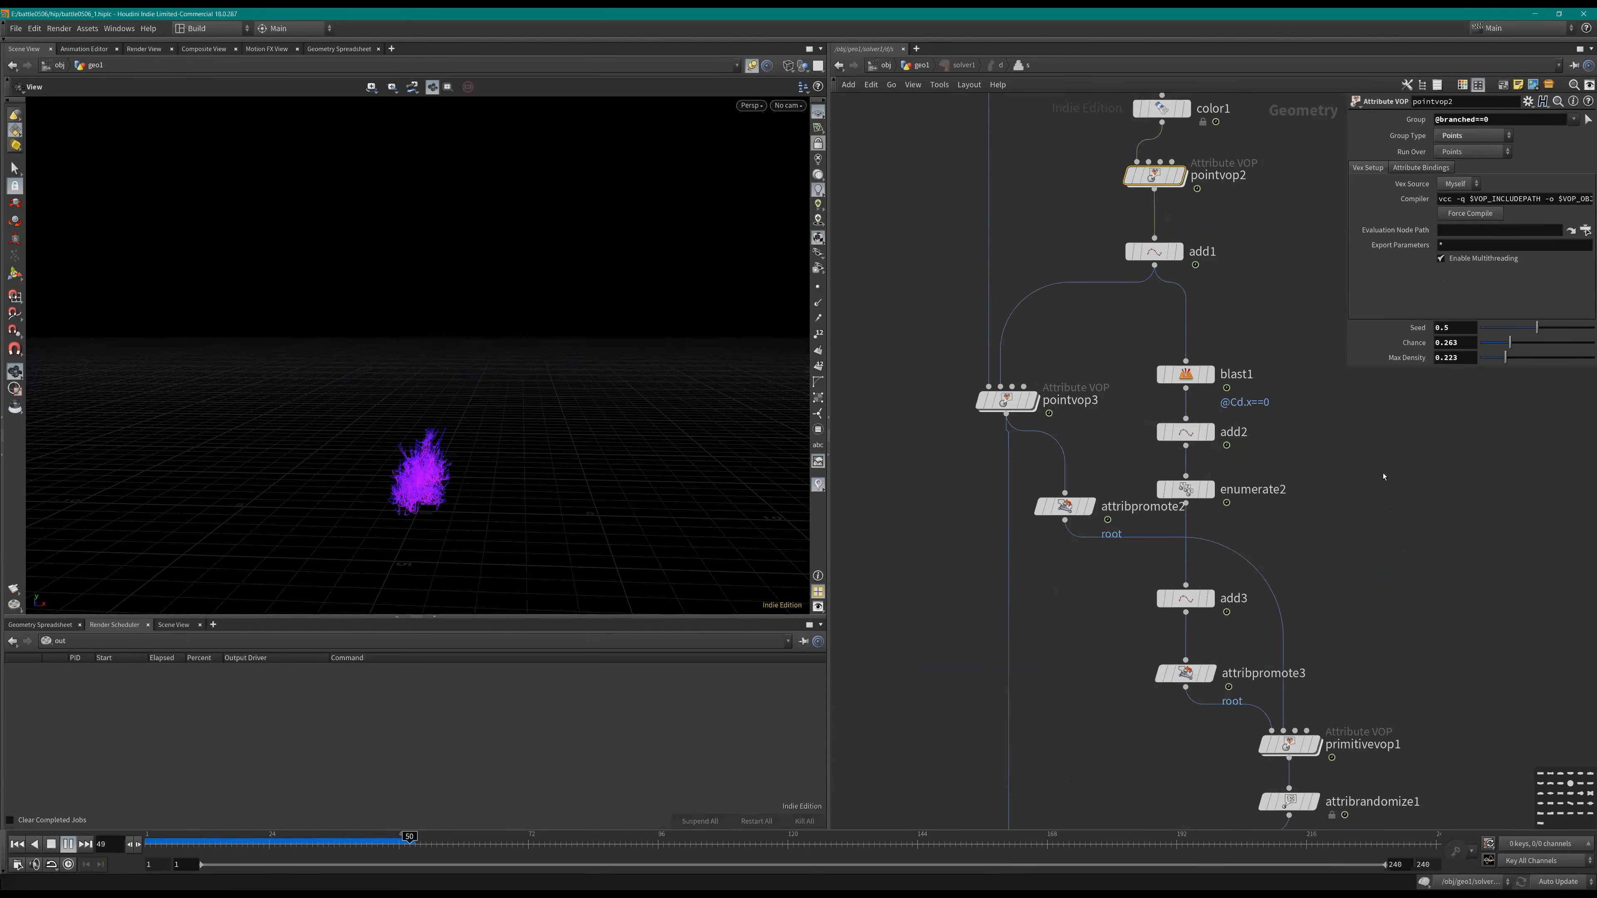
key("Up")
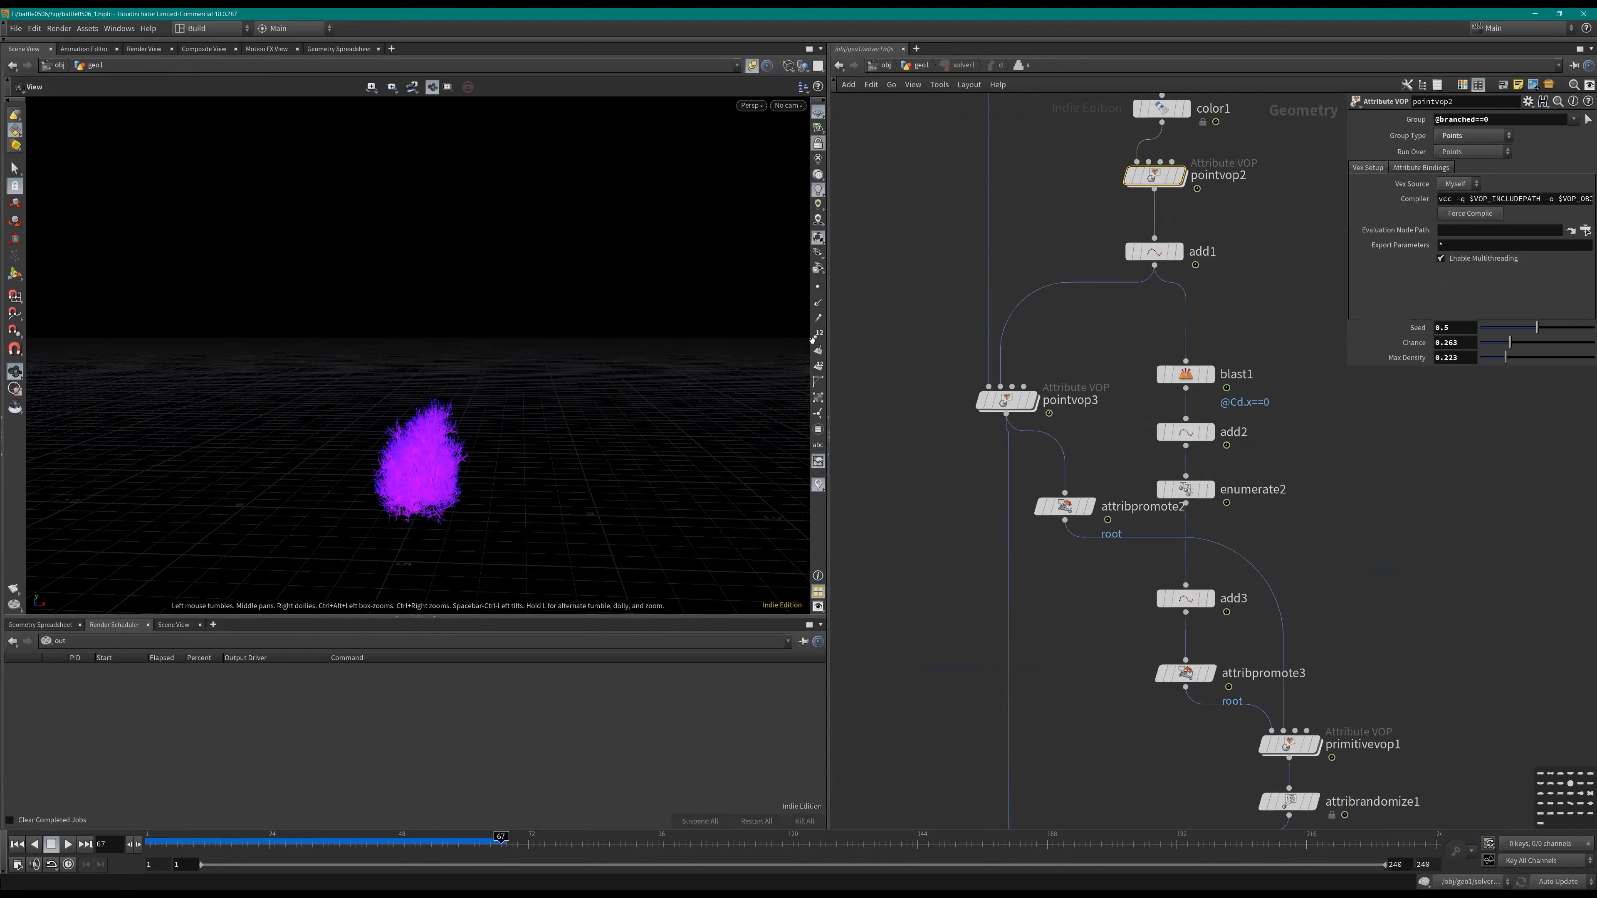
middle_click_drag(647, 502, 650, 438, "alt")
scroll(649, 438, "up", 3)
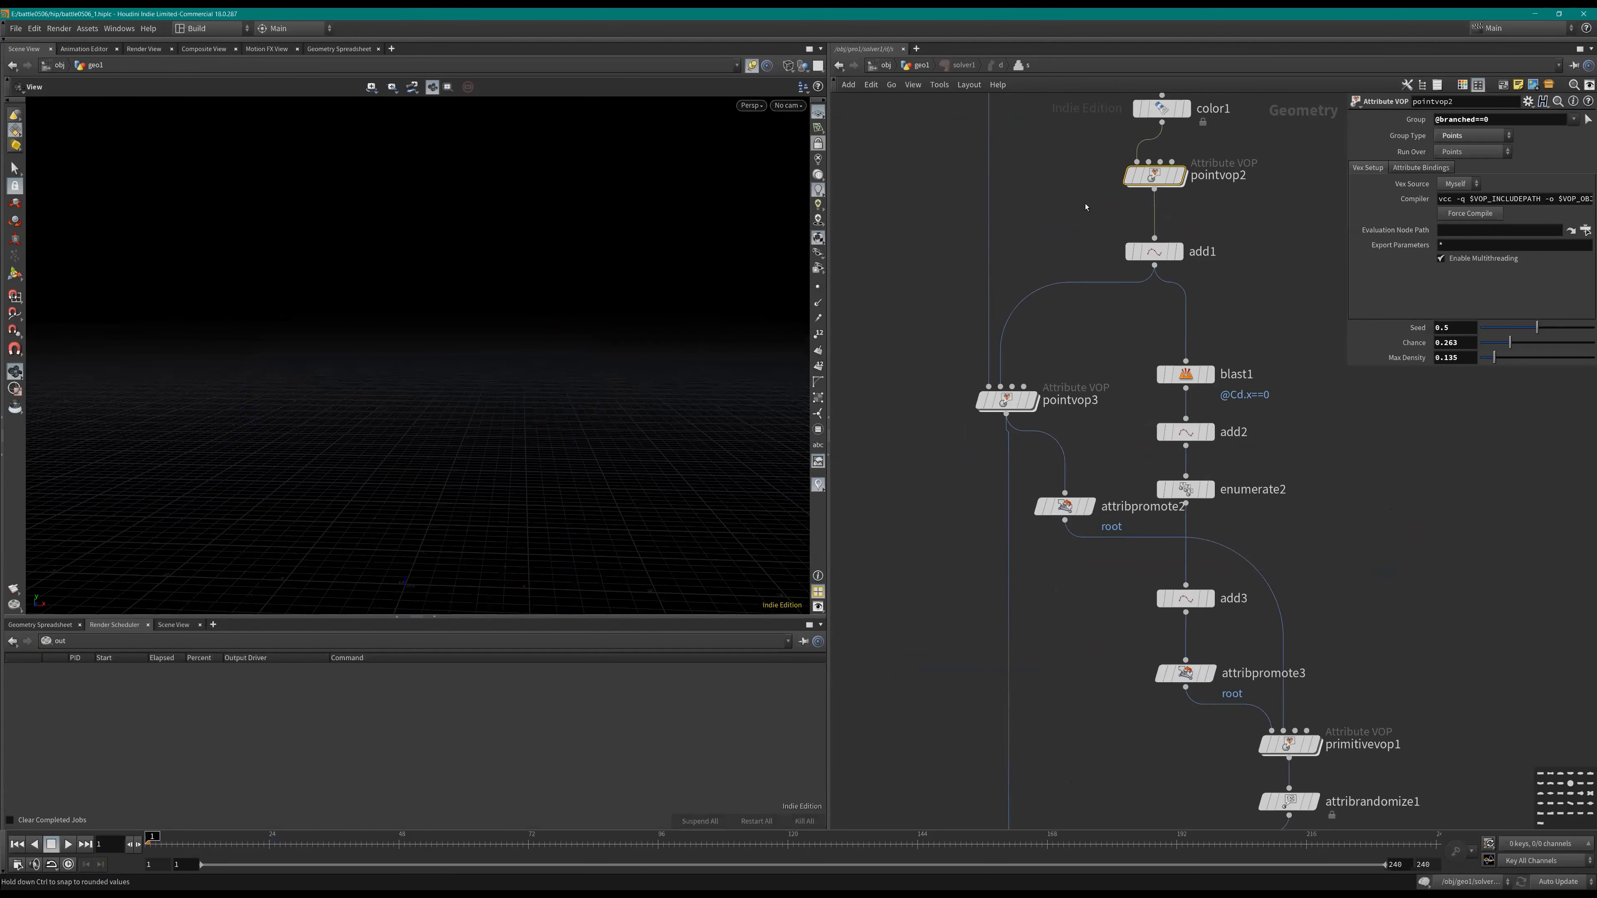
Step: Set pointvop1's Number of points to 20 and play the growth while viewing it from another angle
middle_click_drag(1087, 154, 1080, 484)
left_click(998, 194)
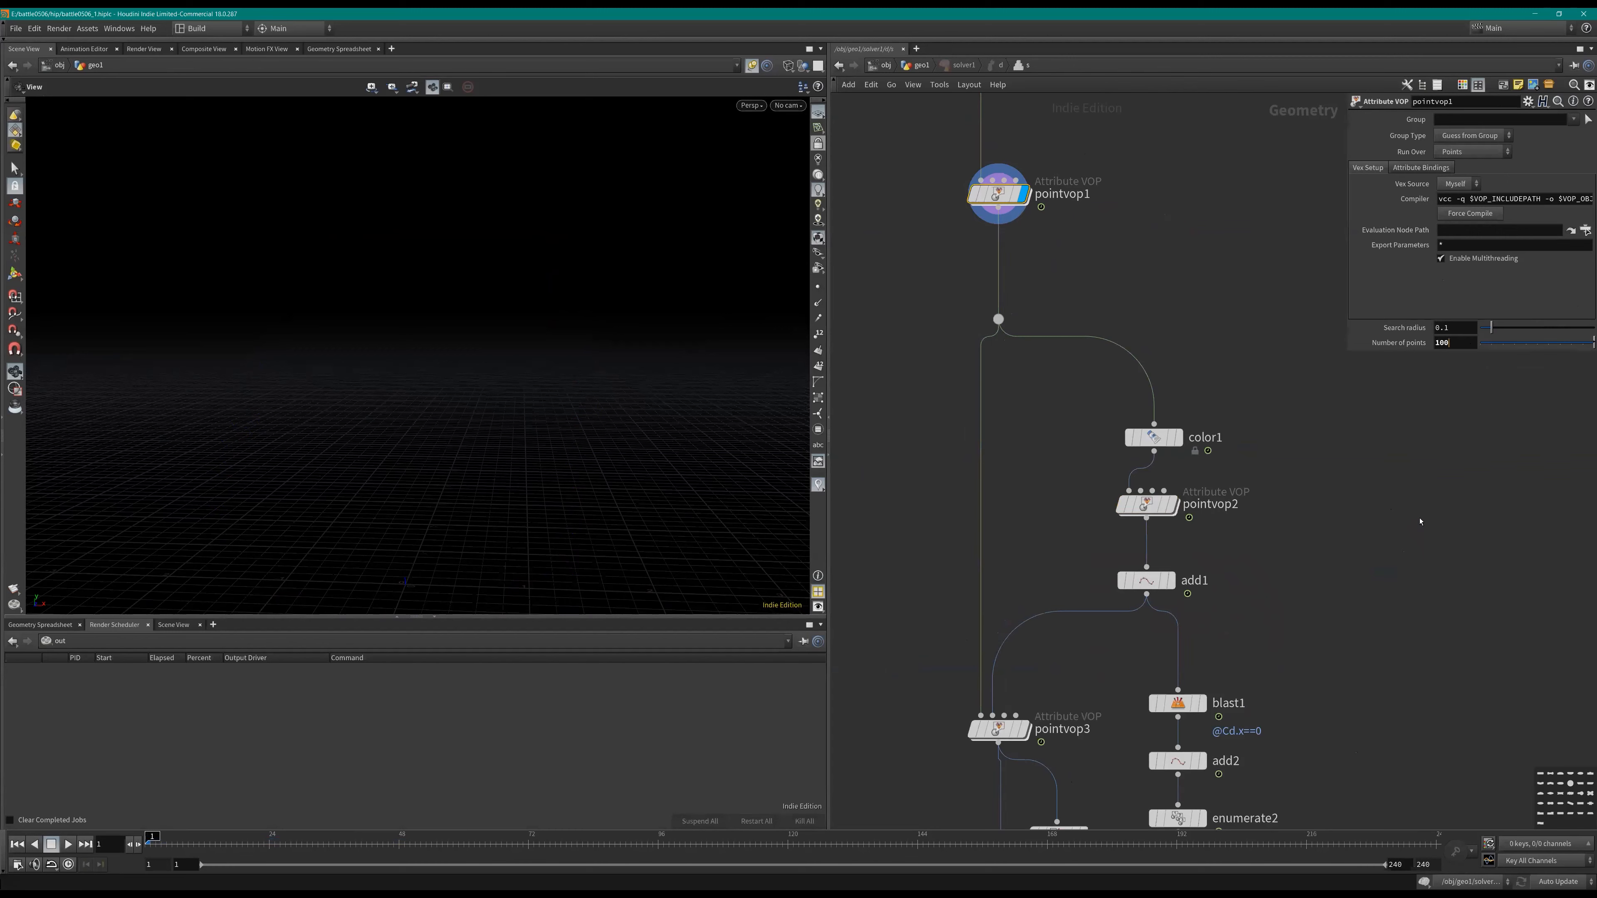
type("20")
scroll(1094, 506, "down", 3)
left_click(68, 844)
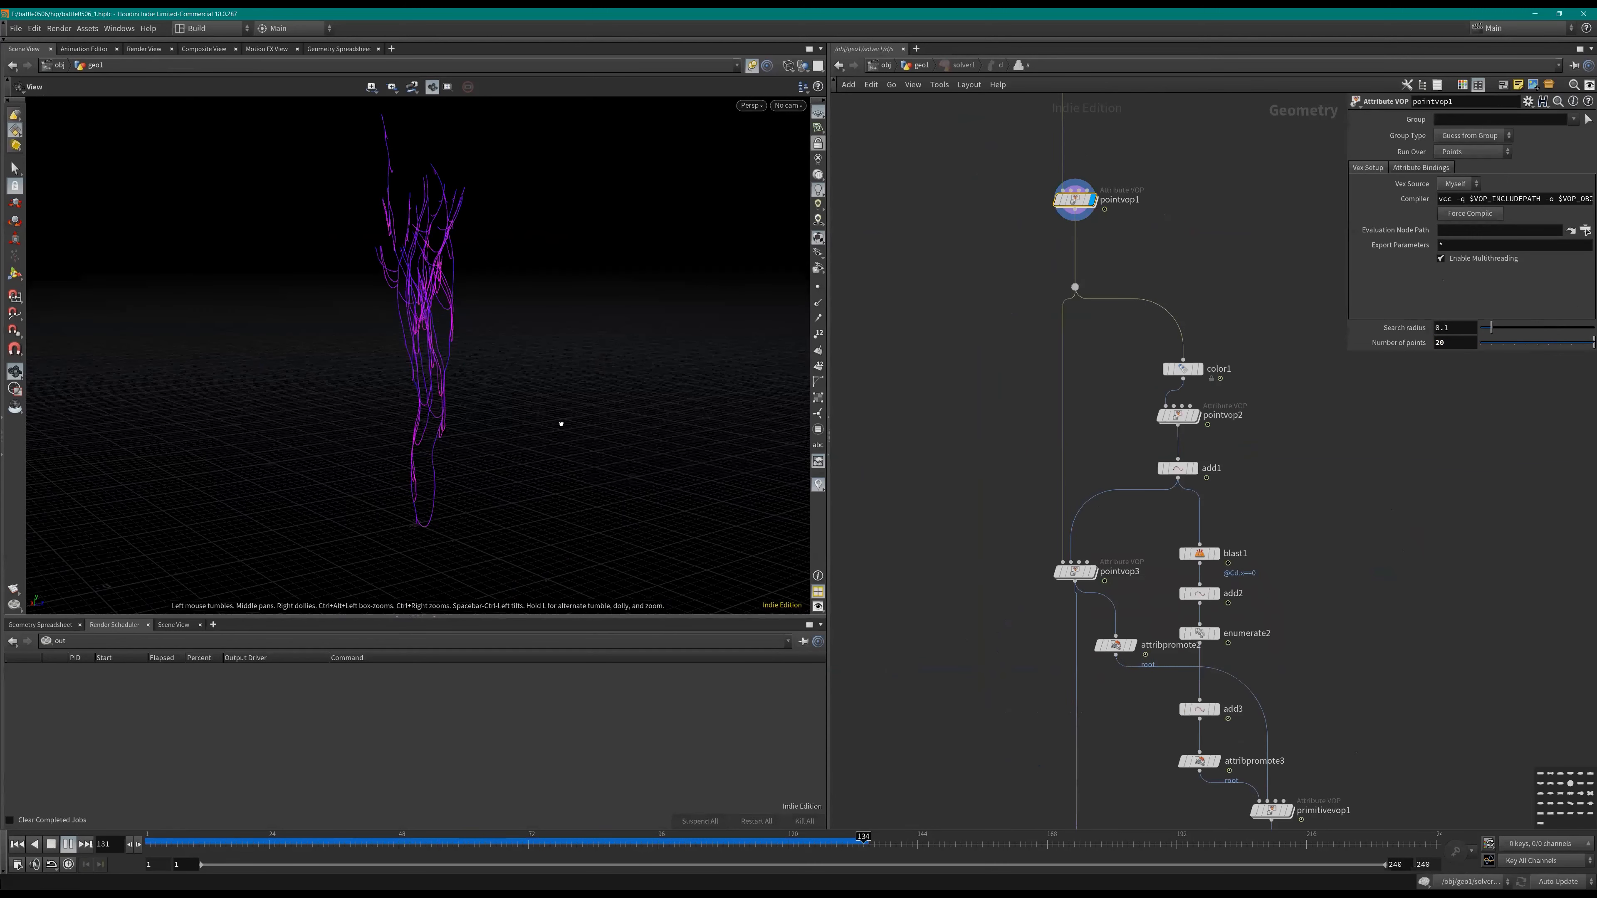
scroll(561, 422, "down", 4)
left_click_drag(561, 422, 479, 443)
middle_click_drag(478, 443, 496, 502)
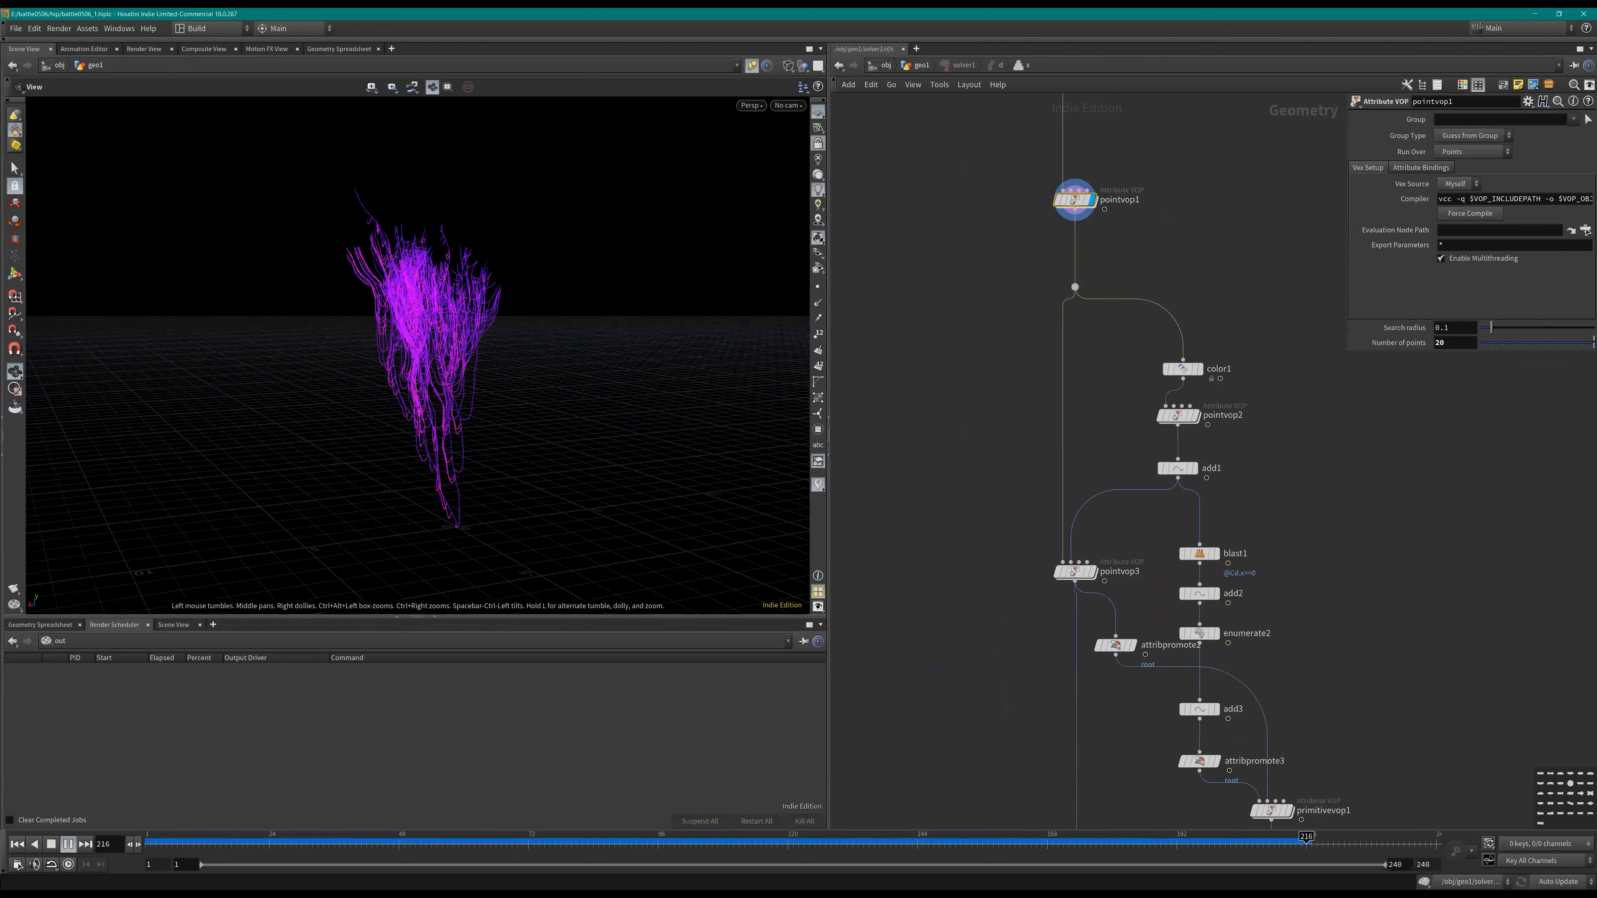
key("Escape")
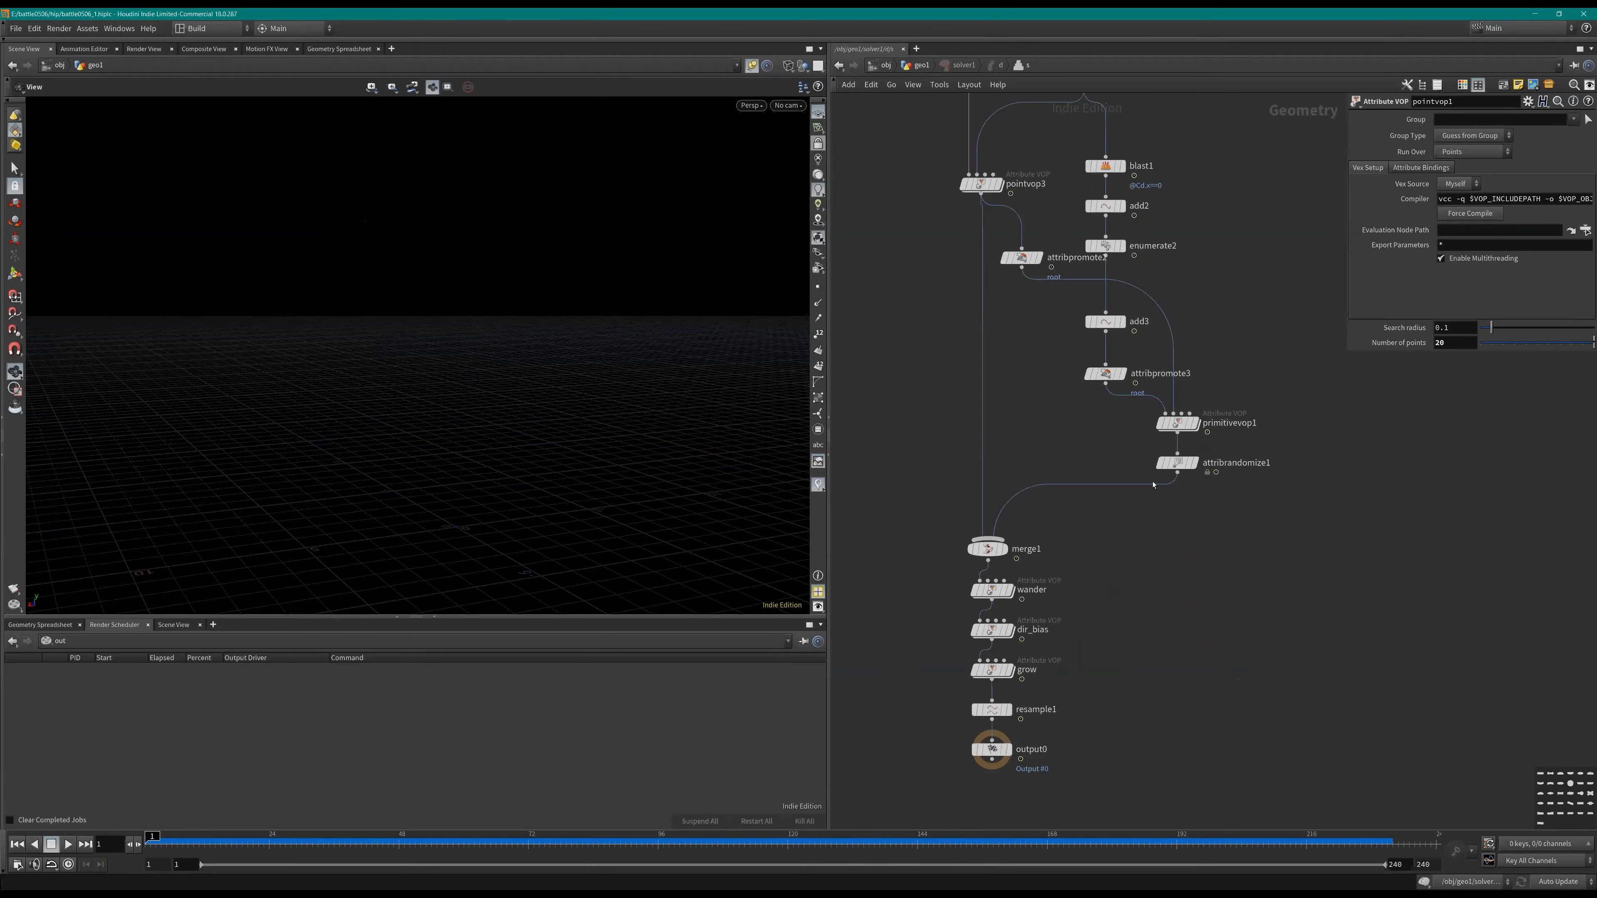
Step: Open the wander VOP and create a parameter node for turbnoise1's offset input
left_click(1097, 543)
key("Return")
key("ctrl+b")
scroll(1085, 544, "up", 4)
middle_click_drag(909, 736, 996, 612)
key("Tab")
type("a")
key("Escape")
scroll(732, 520, "up", 1)
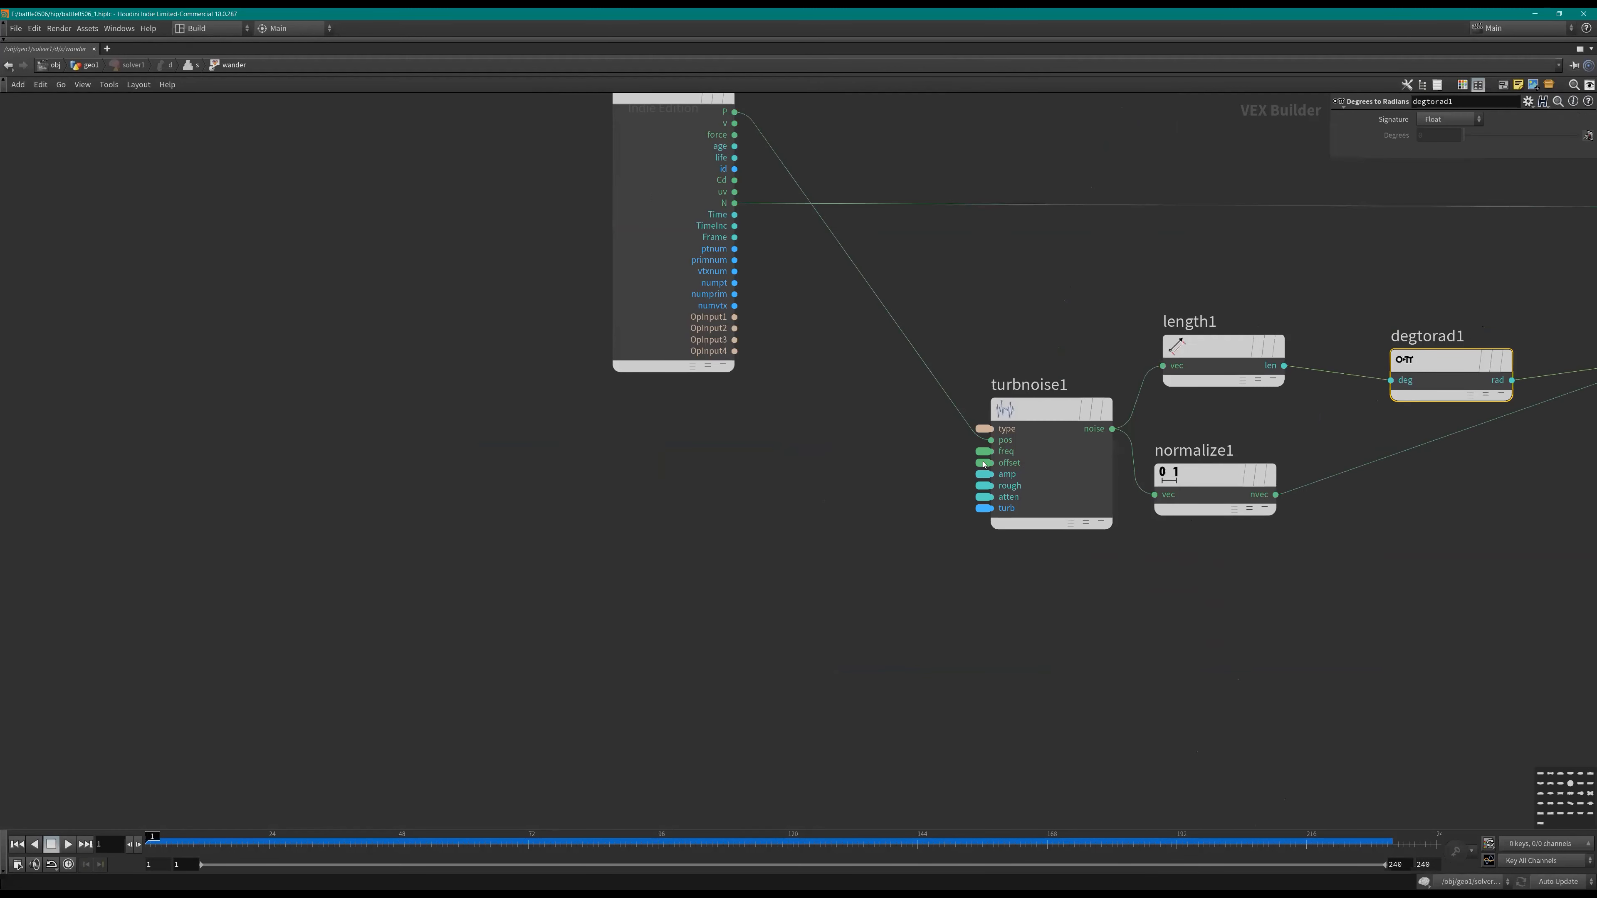
double_click(983, 464)
left_click_drag(858, 347, 501, 672)
Step: Insert an Add node between the offset parameter and turbnoise1's offset input, then switch the wire style
key("Tab")
type("add")
key("Return")
left_click(843, 622)
middle_click_drag(850, 681, 902, 767)
scroll(901, 767, "down", 1)
left_click_drag(877, 711, 832, 672)
key("shift+s")
Step: Move the global parameters node aside and connect its primnum output to add1's second input
left_click_drag(744, 477, 556, 447)
scroll(556, 447, "up", 1)
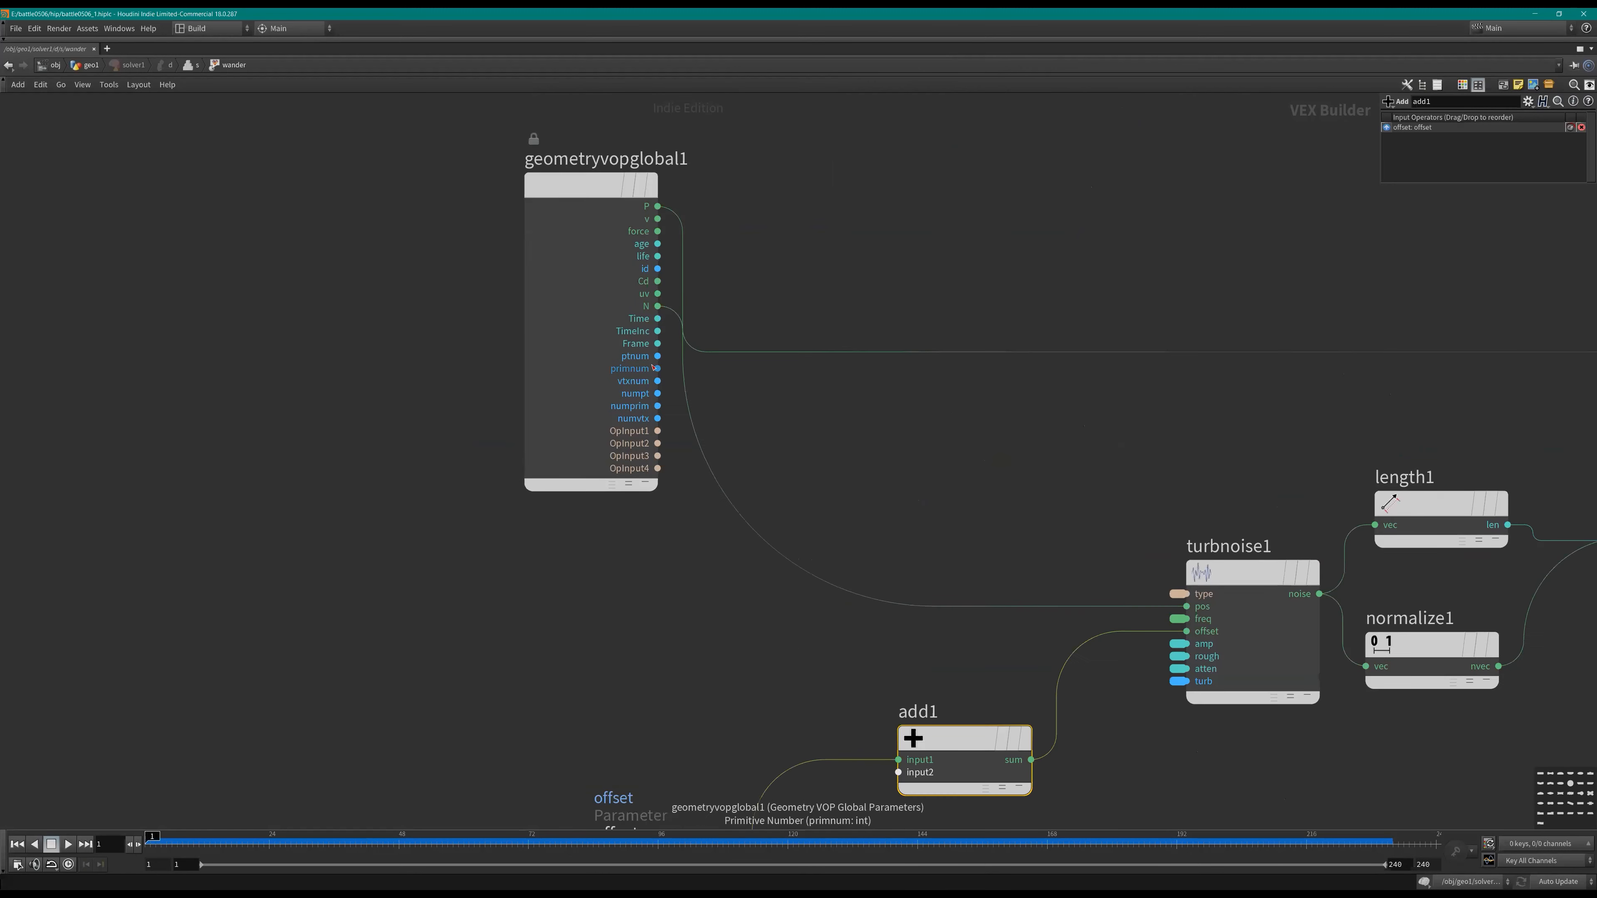
left_click_drag(867, 616, 898, 773)
Step: Insert a Multiply node between primnum and add1's second input
middle_click_drag(838, 738, 884, 559)
scroll(828, 568, "down", 2)
key("Tab")
left_click(990, 753)
scroll(850, 594, "up", 2)
key("Tab")
type("mul")
key("Return")
left_click(816, 540)
left_click_drag(819, 541, 840, 525)
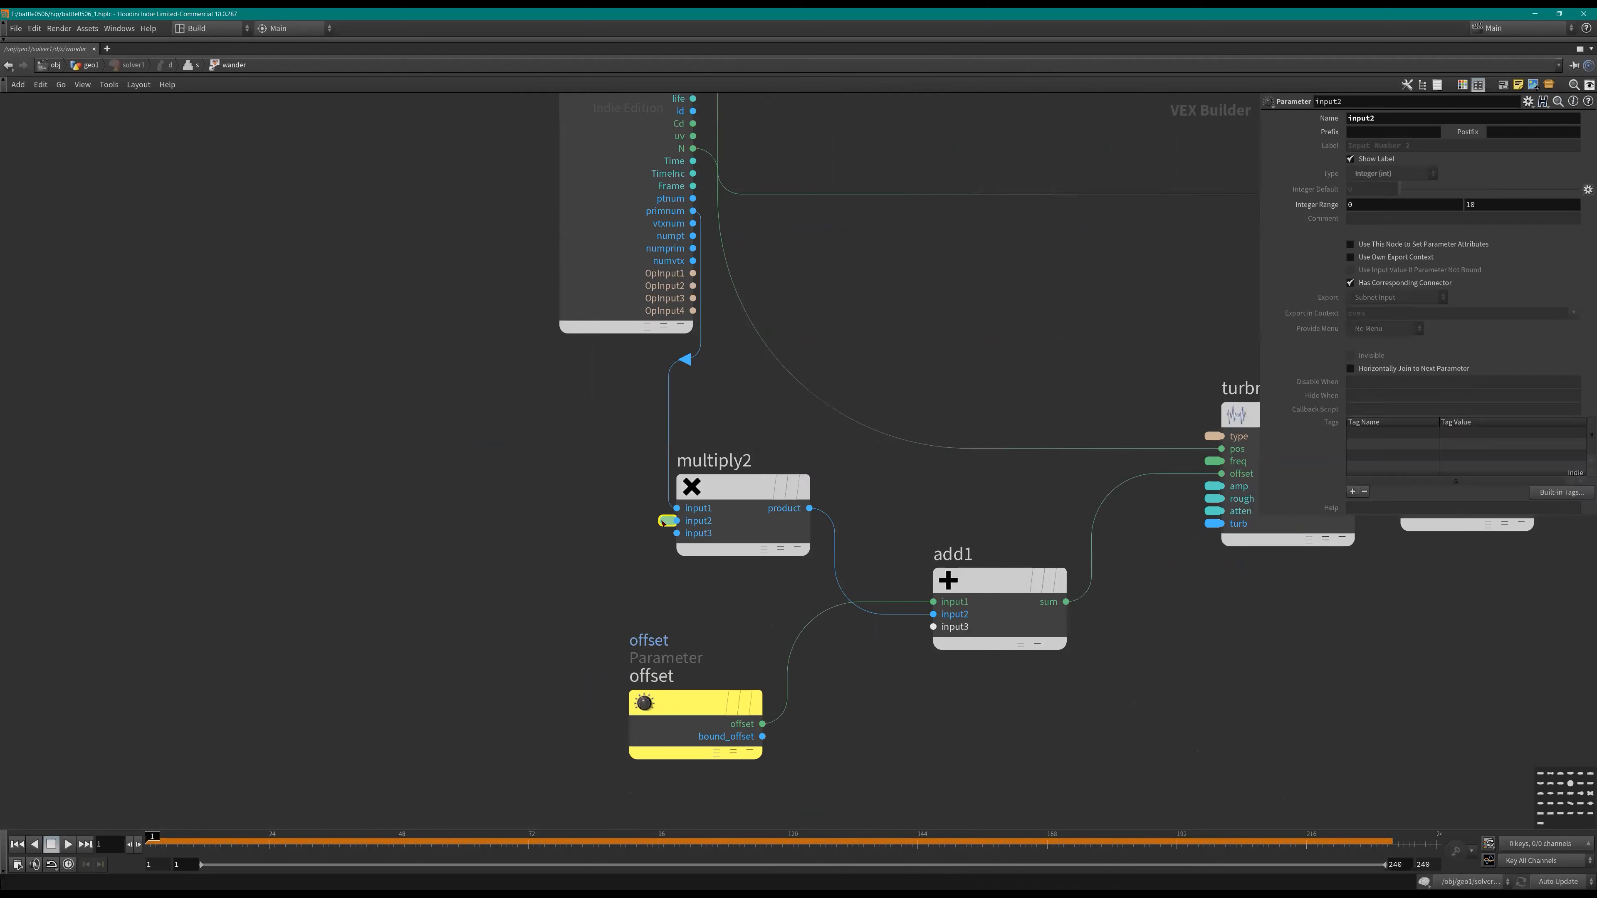
Step: Undo the mistaken change on multiply2's second input and promote it as a parameter labelled "root offset"
key("ctrl+z")
key("ctrl+z")
right_click(680, 527)
left_click(698, 528)
left_click(1432, 149)
type("root offset")
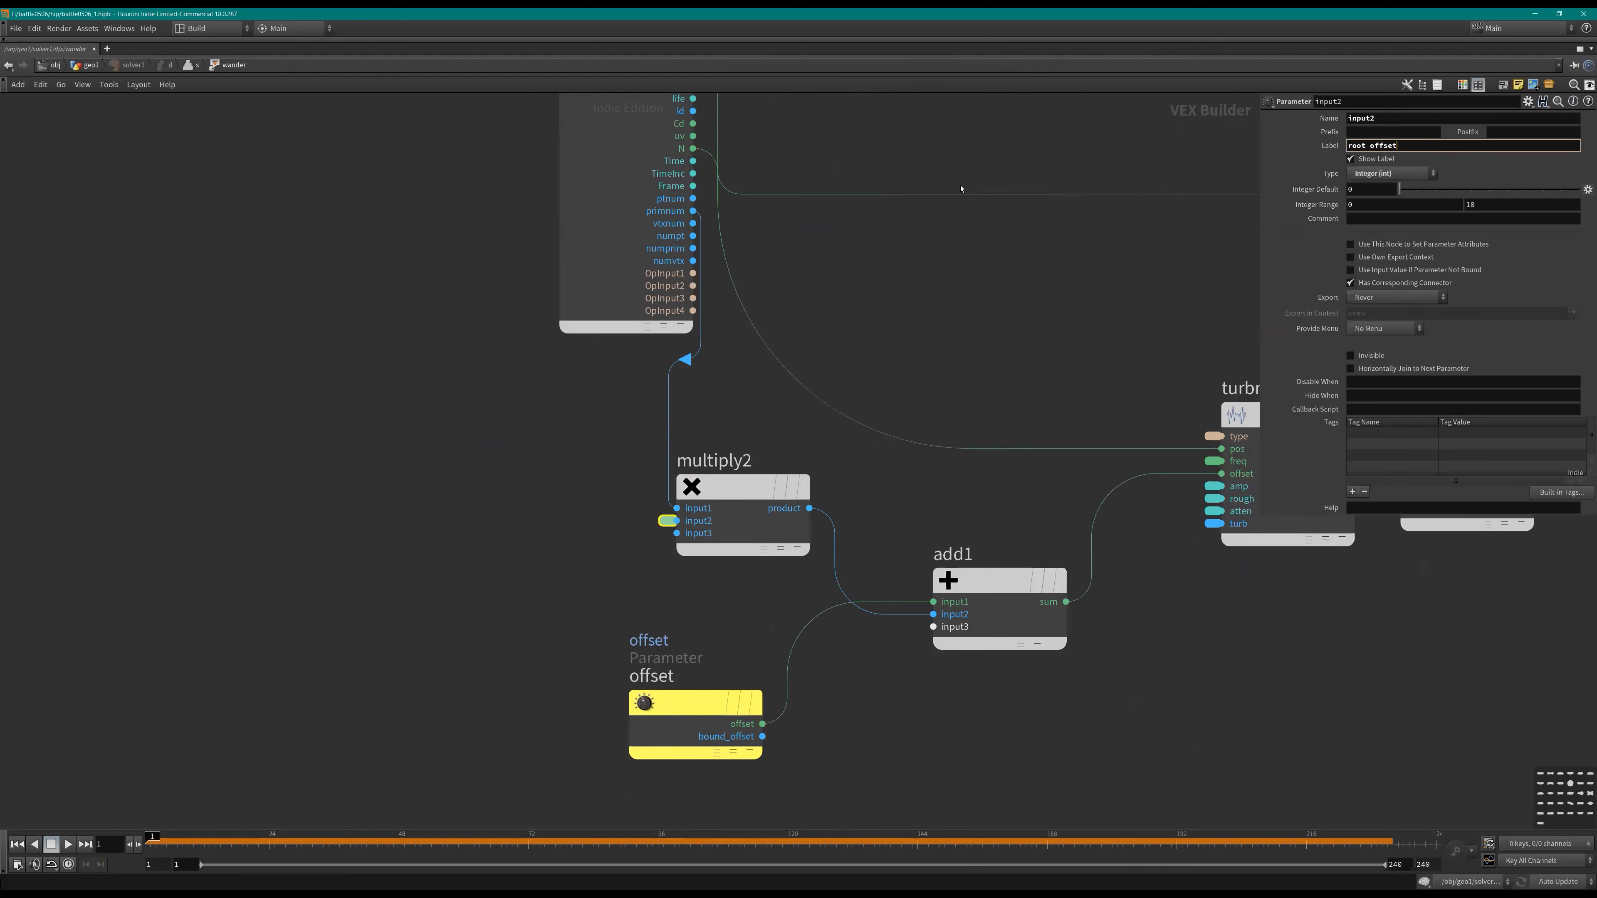
key("Return")
Step: Return to the solver network, set wander's root offset to 1000 and play the growth
key("ctrl+b")
key("u")
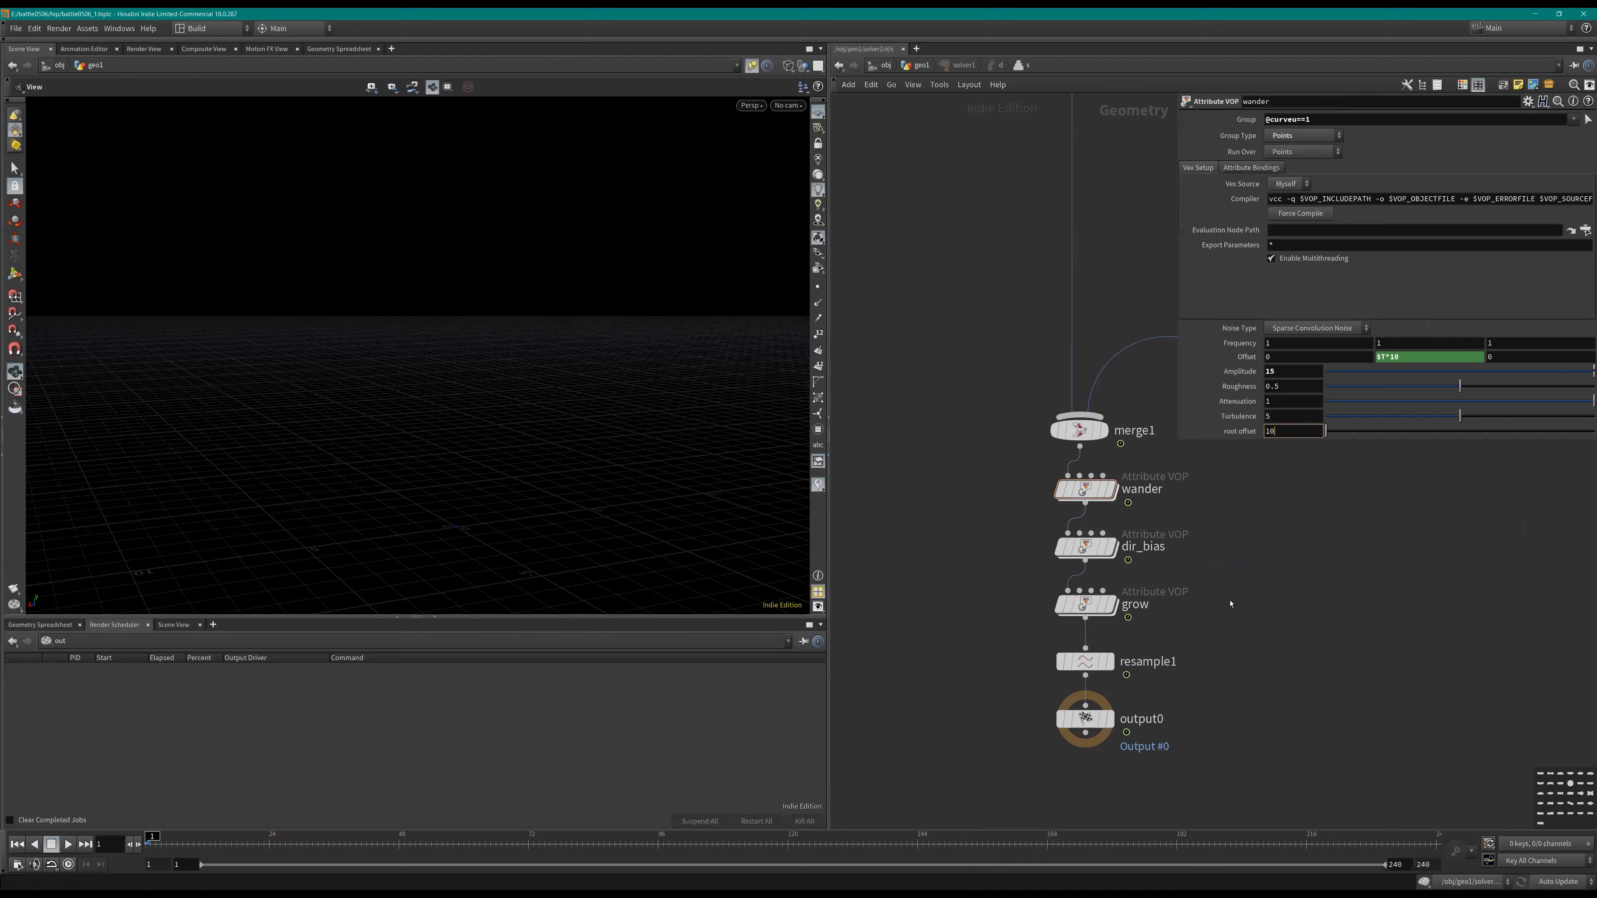
type("00")
key("Return")
scroll(1231, 604, "down", 4)
key("Up")
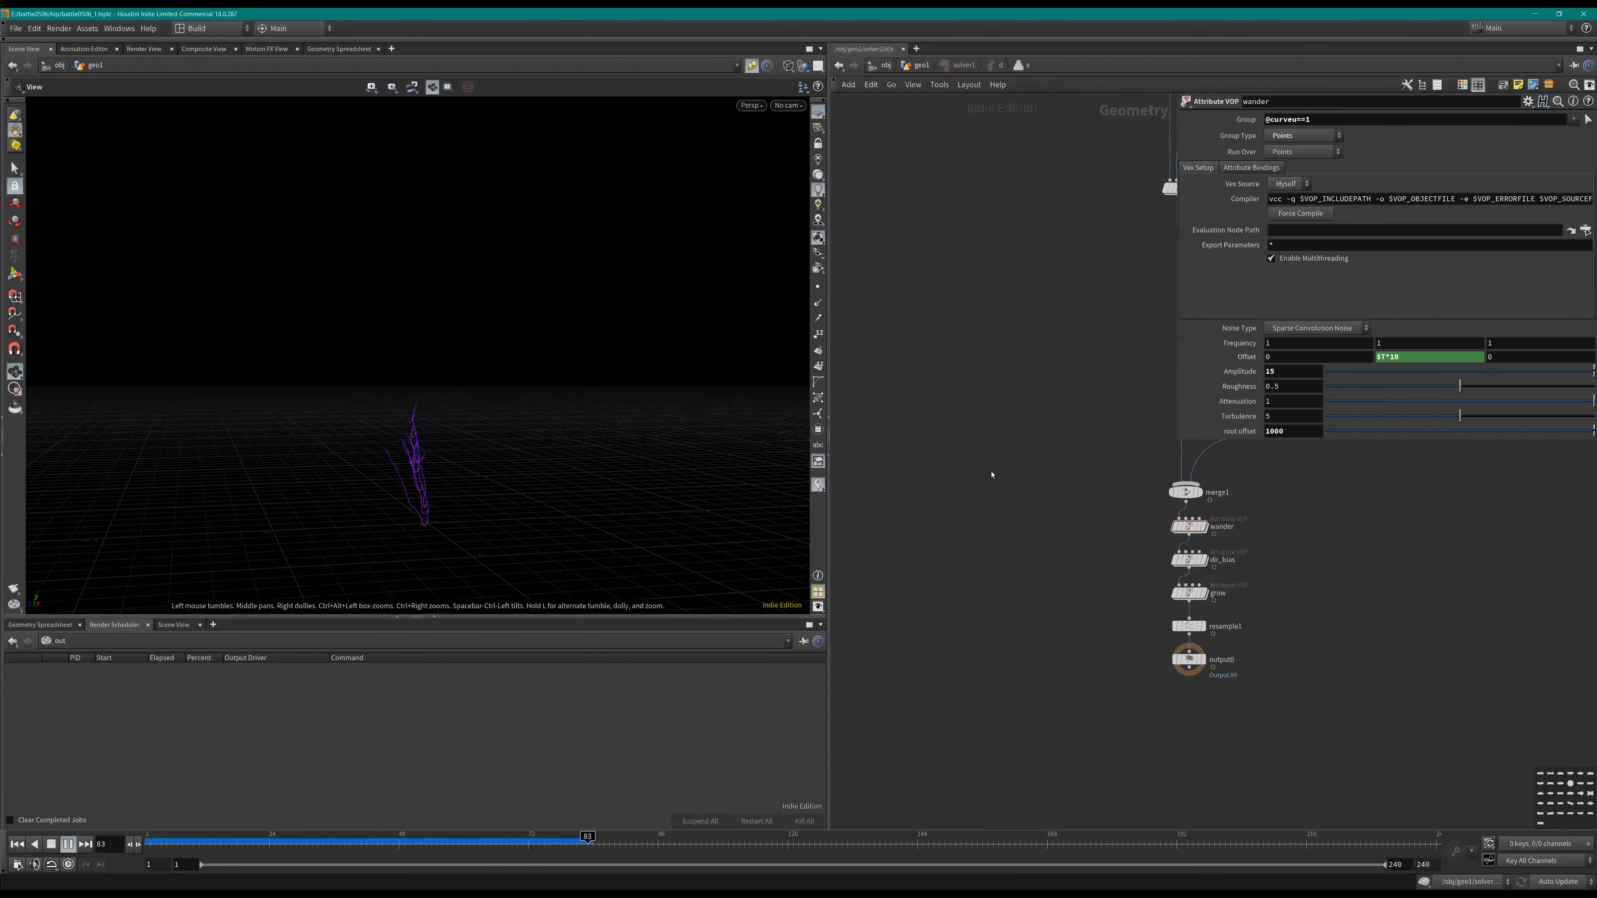
left_click_drag(953, 681, 987, 688)
Step: Make attribrandomize1's Global Seed vary per frame with 9000+$F and save the scene
middle_click_drag(1365, 483, 1294, 724)
scroll(1294, 724, "up", 5)
middle_click_drag(1258, 631, 1136, 658)
key("ctrl+Up")
left_click(1111, 604)
left_click(1392, 212)
left_click(1435, 257)
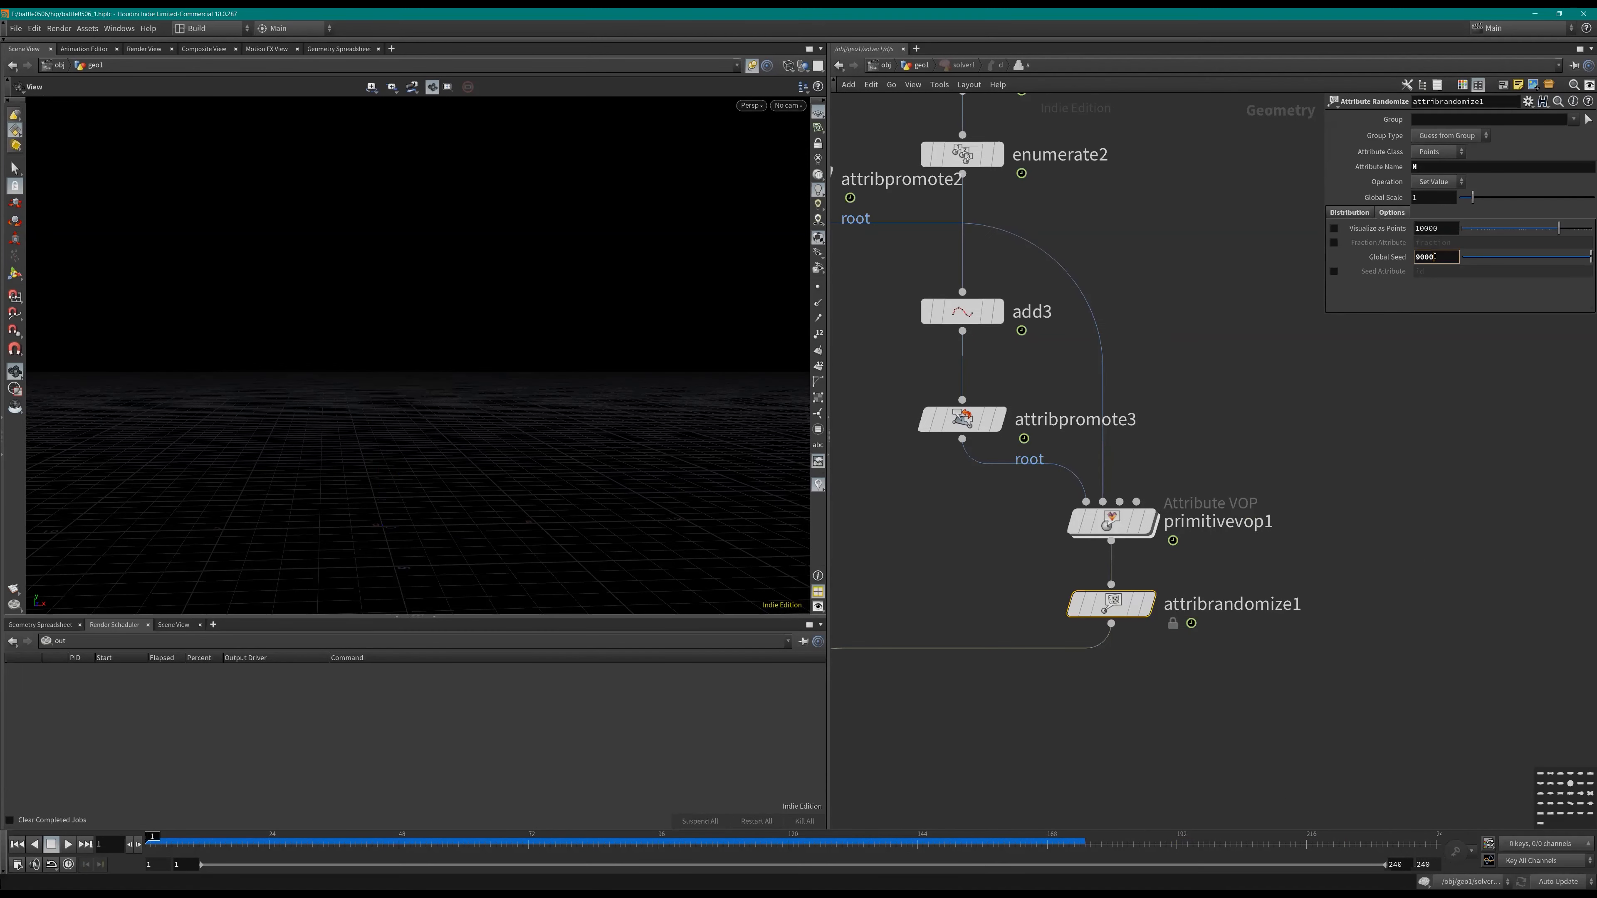
type("+$F")
left_click(1522, 471)
scroll(1560, 494, "down", 1)
middle_click_drag(1579, 502, 1591, 417)
key("ctrl+s")
Step: Set attribrandomize1's distribution to Uniform (Continuous) with Min Value -1 in the first and third components
left_click(1350, 213)
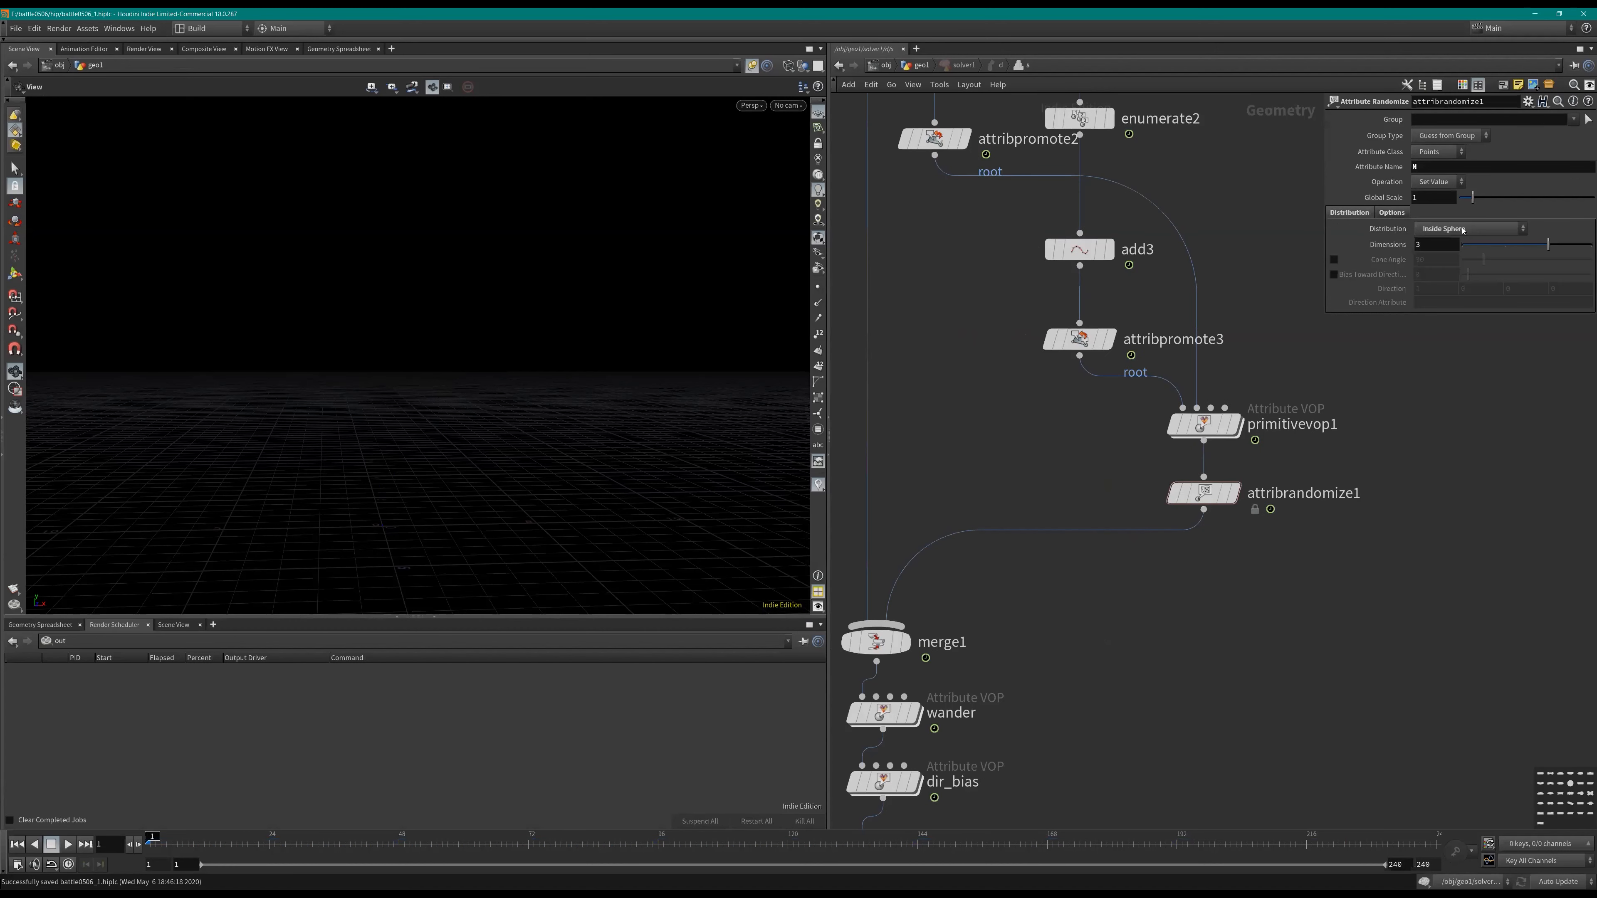
left_click(1463, 231)
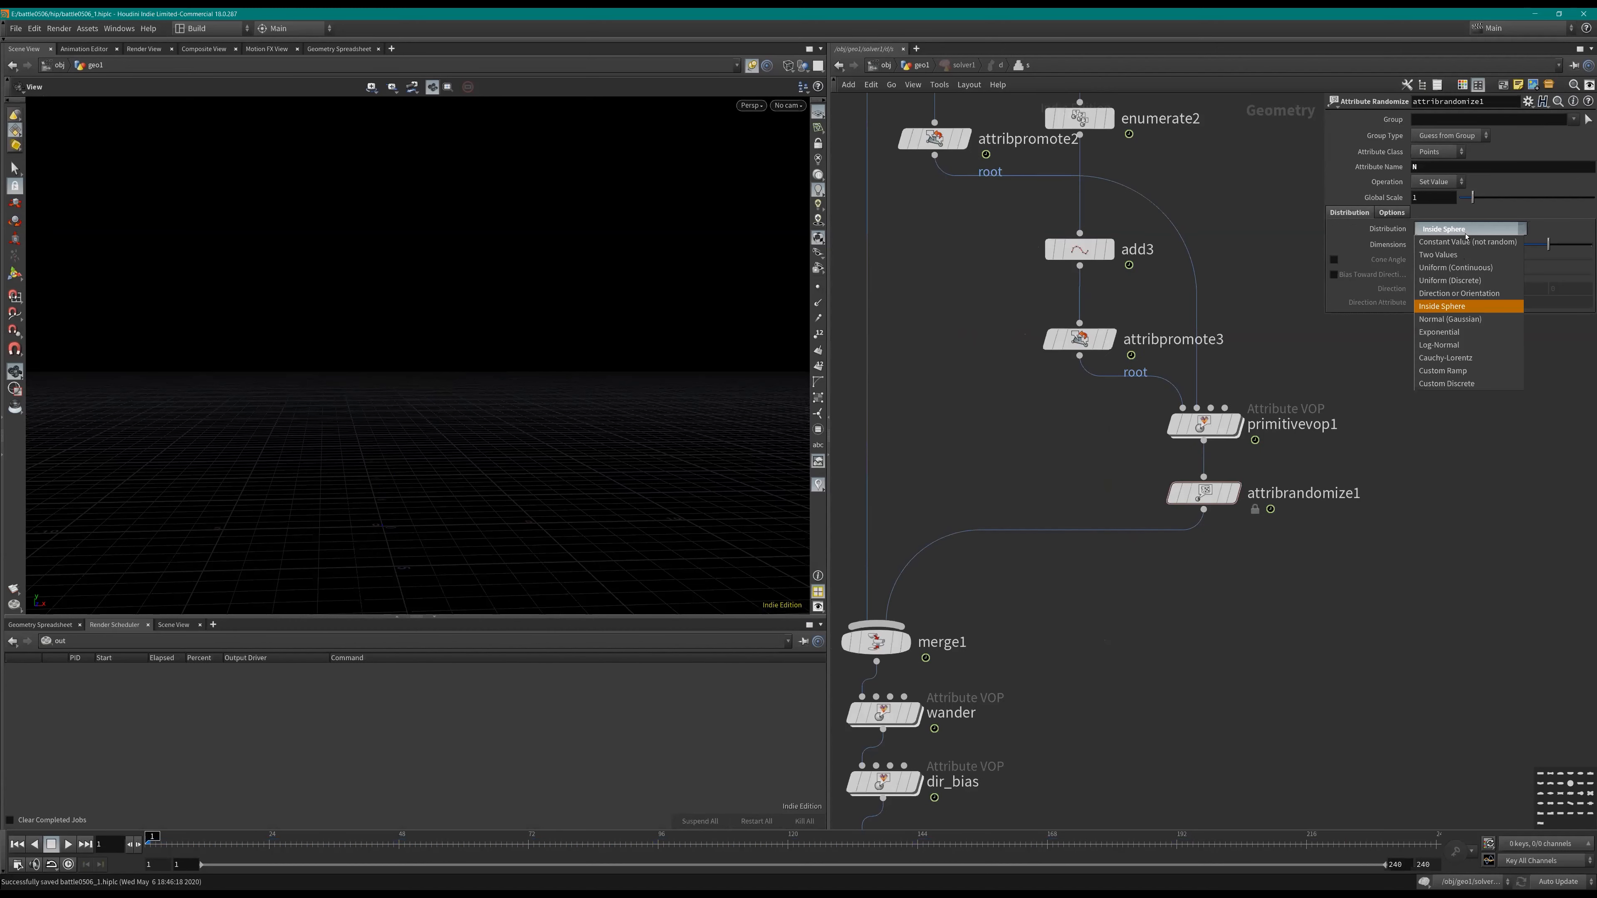
left_click(1456, 268)
left_click_drag(1471, 273, 1510, 271)
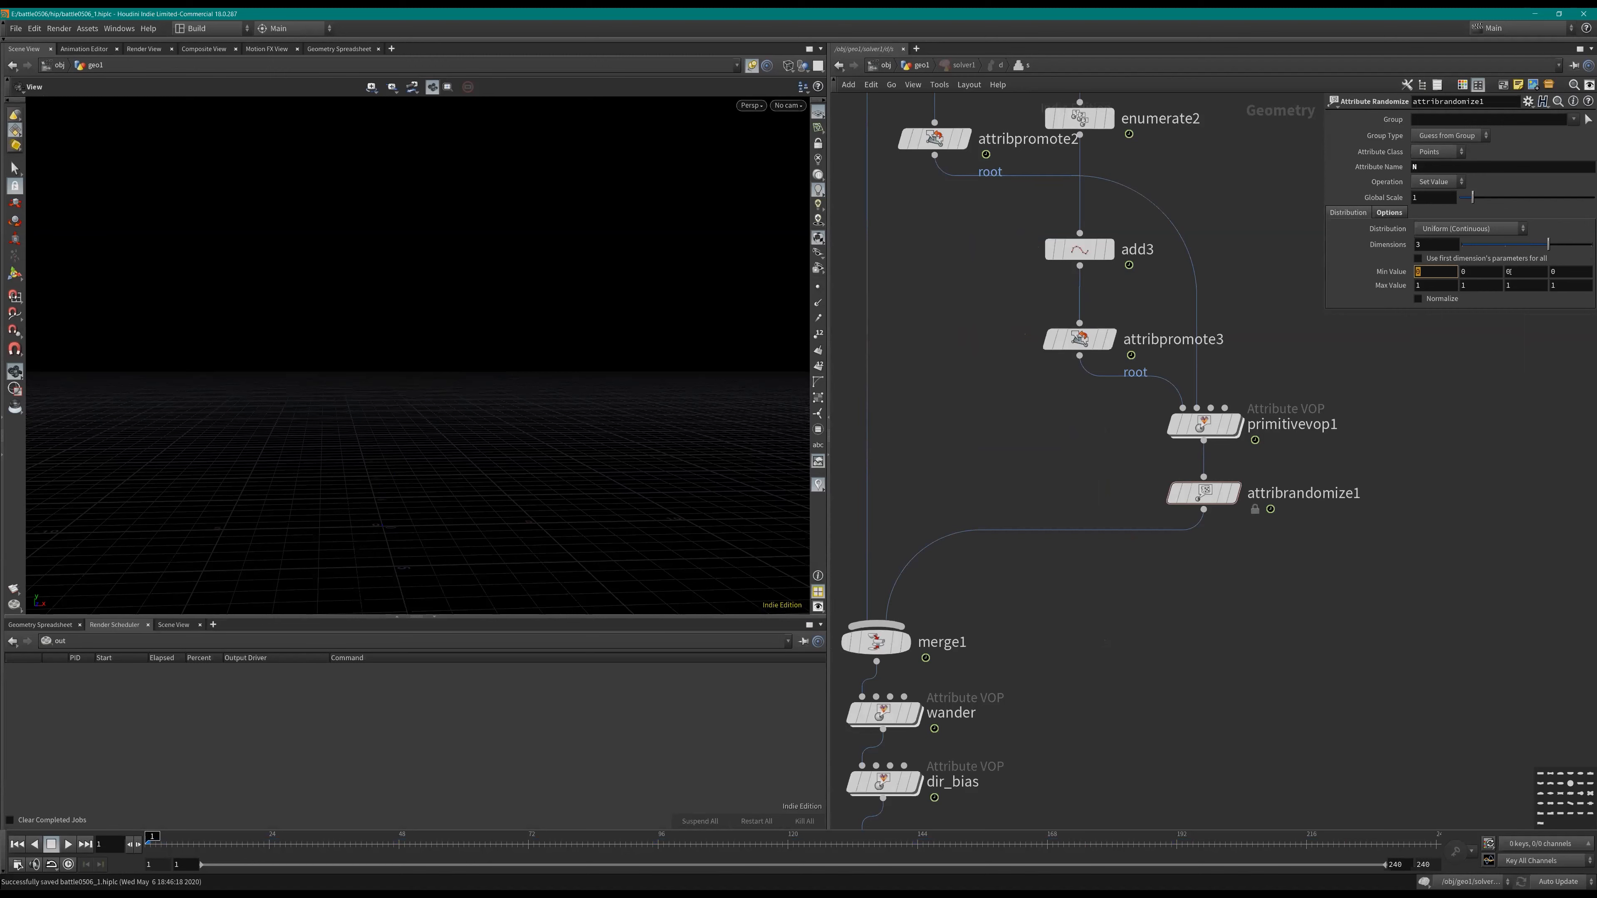
type("-1")
key("Tab")
key("Tab")
type("-1")
key("Return")
Step: Play the growth from the first frame and examine the branch directions from different angles
key("Up")
key("ctrl+Up")
key("Up")
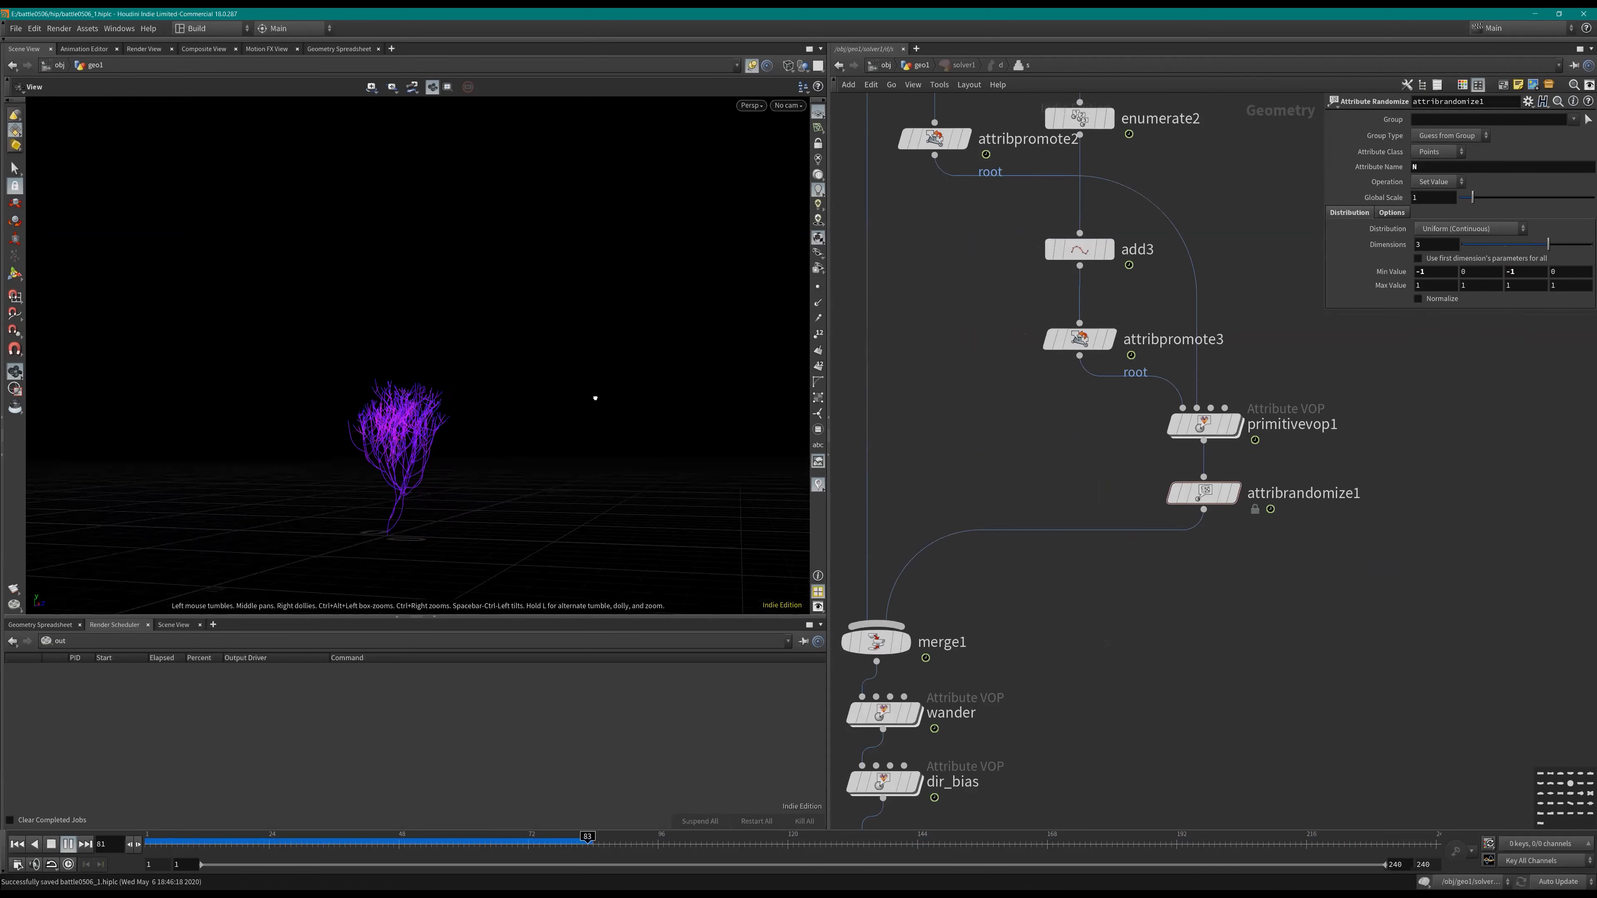
left_click_drag(571, 418, 377, 409)
key("Up")
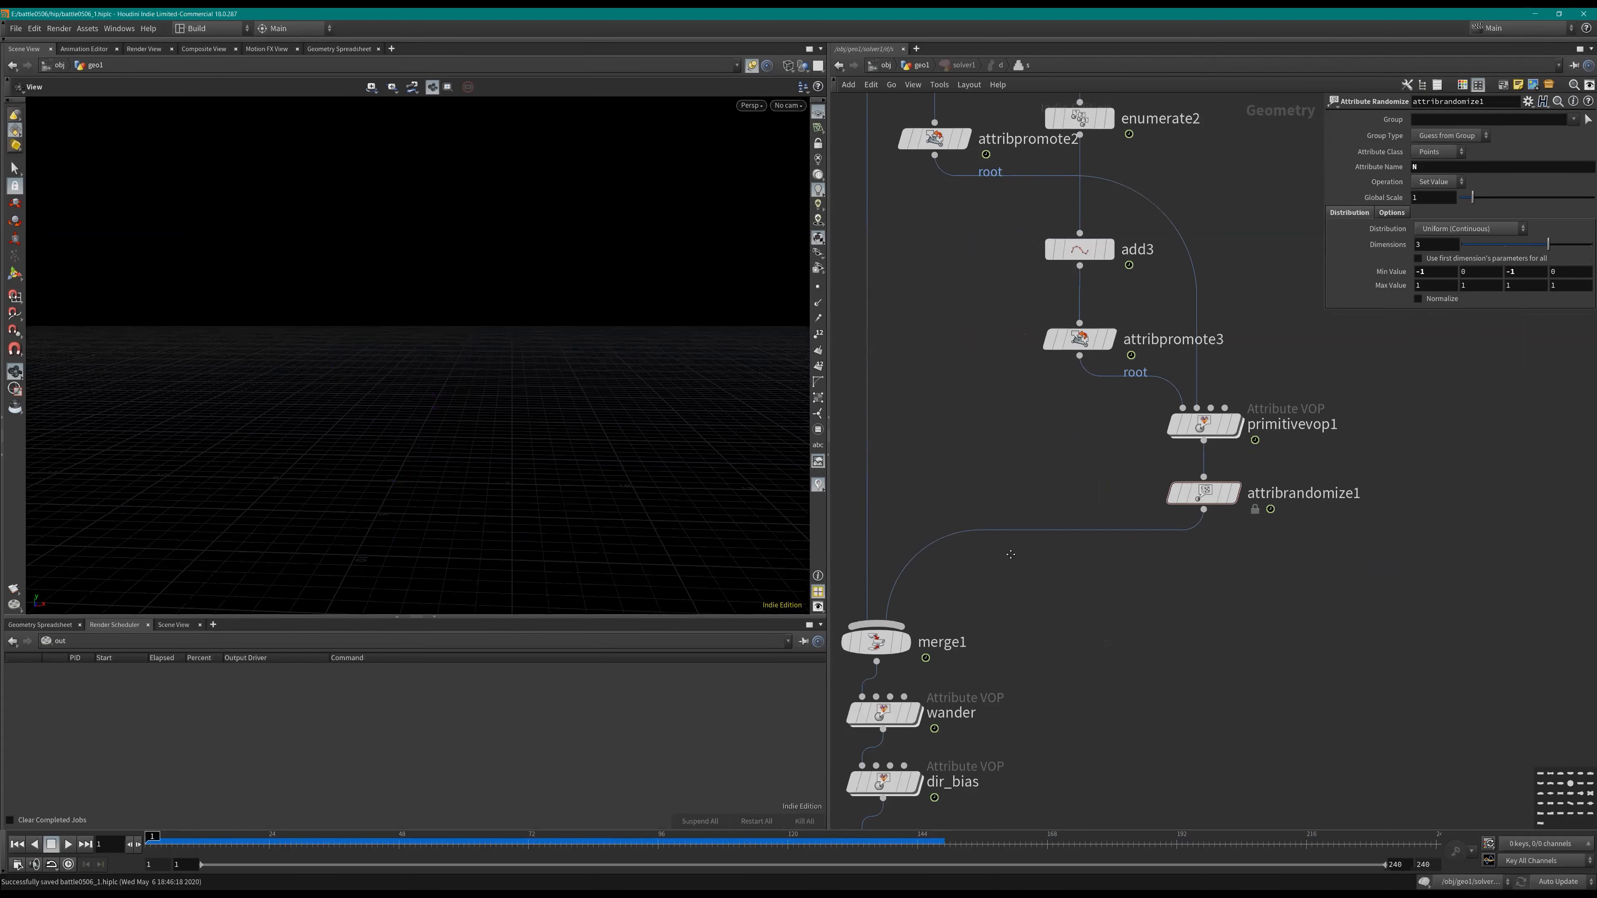
middle_click_drag(1013, 363, 1013, 542)
scroll(1066, 560, "down", 2)
scroll(1013, 541, "up", 1)
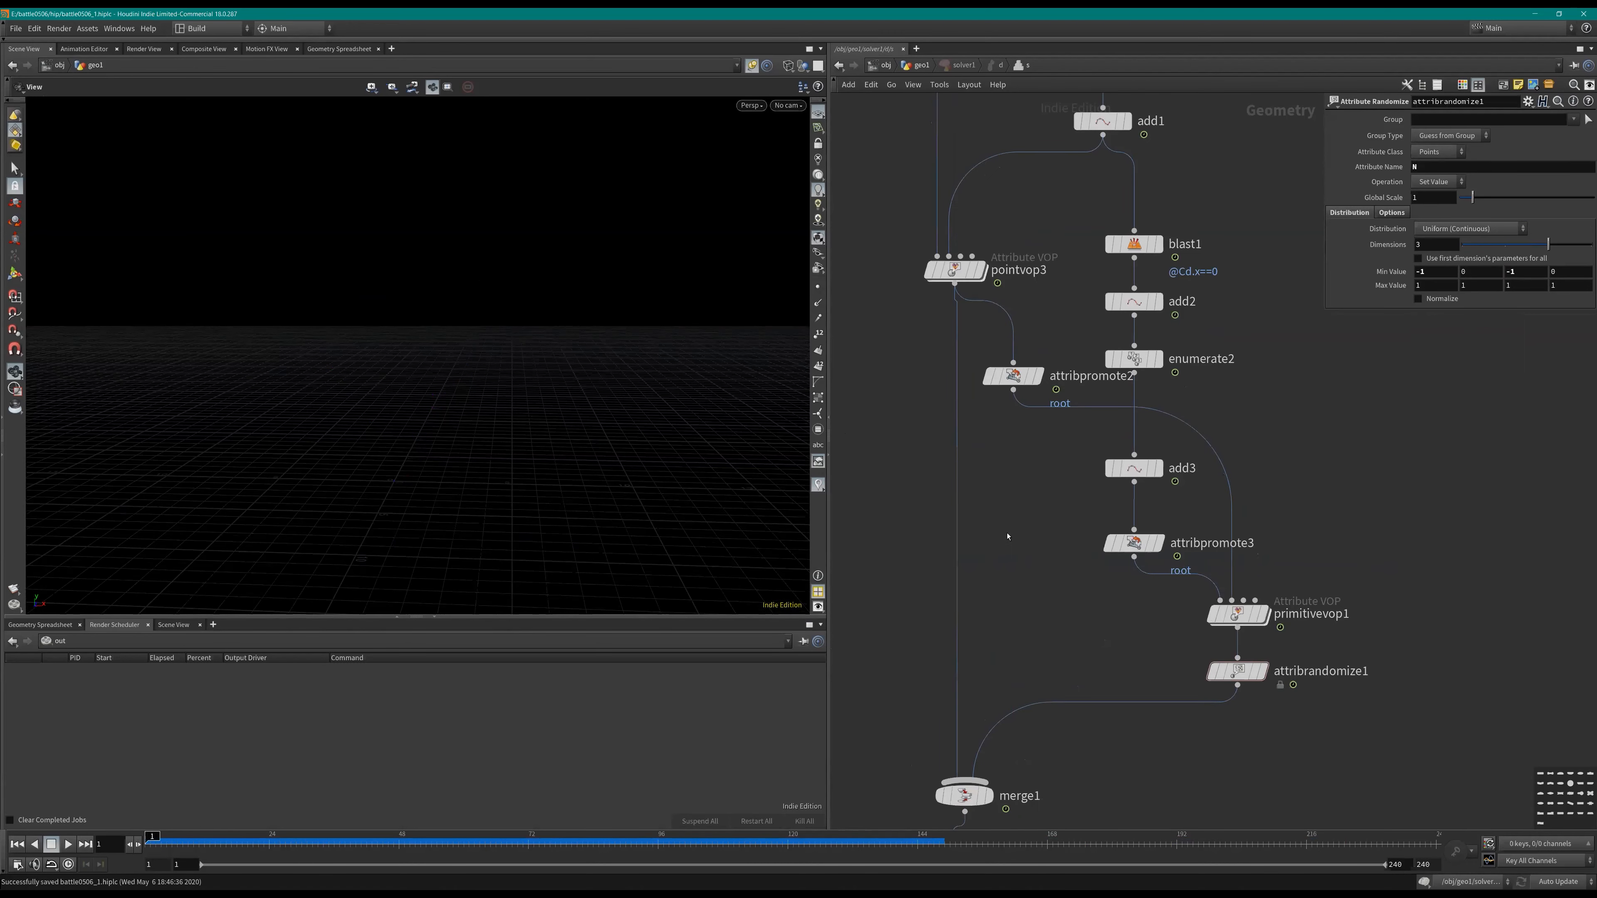
Step: Insert a Primitive Wrangle between Prev_Frame and pointvop1 in the solver network
middle_click_drag(1145, 303, 1207, 705)
left_click_drag(1171, 384, 1038, 591)
middle_click_drag(1098, 212, 1134, 457)
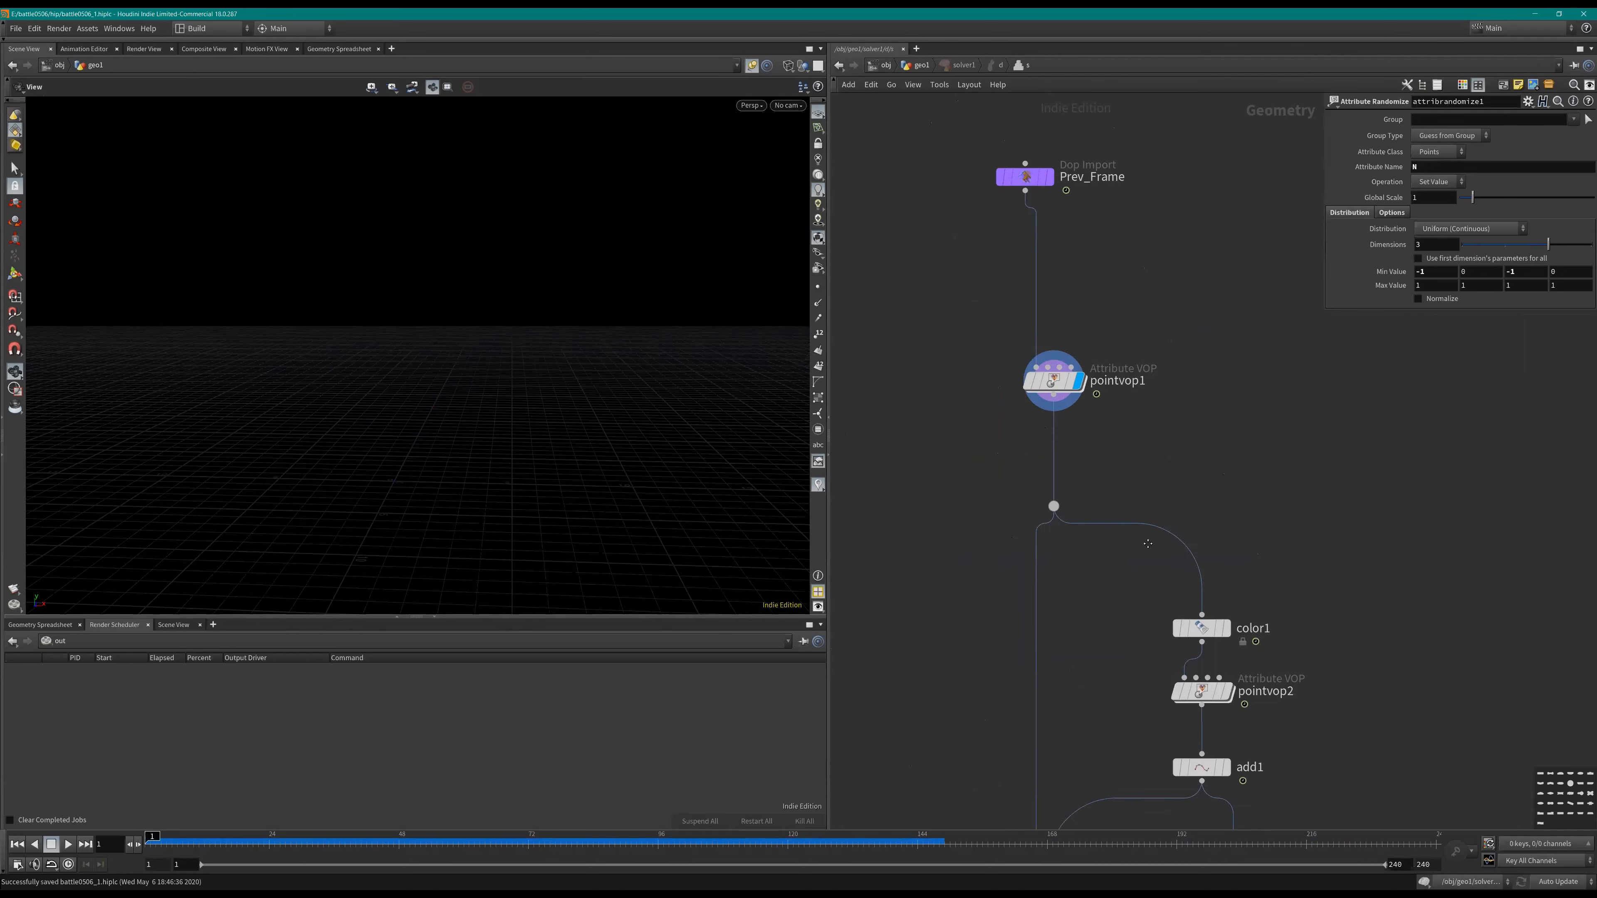
middle_click_drag(1118, 386, 1134, 454)
key("Tab")
type("pwra")
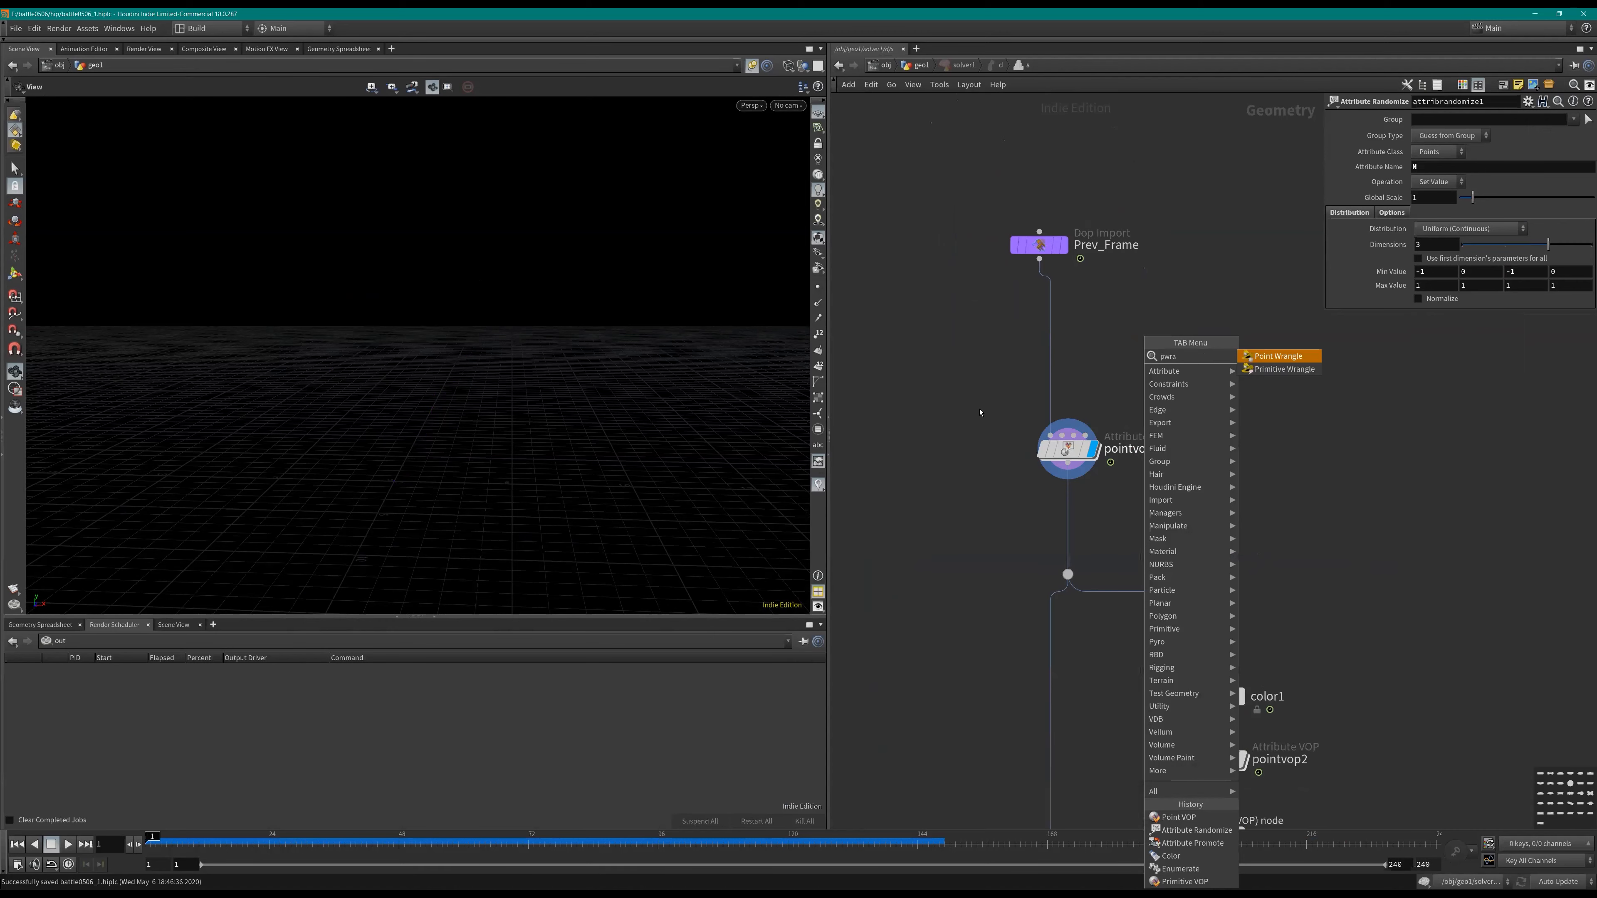
key("Escape")
key("Tab")
type("prw")
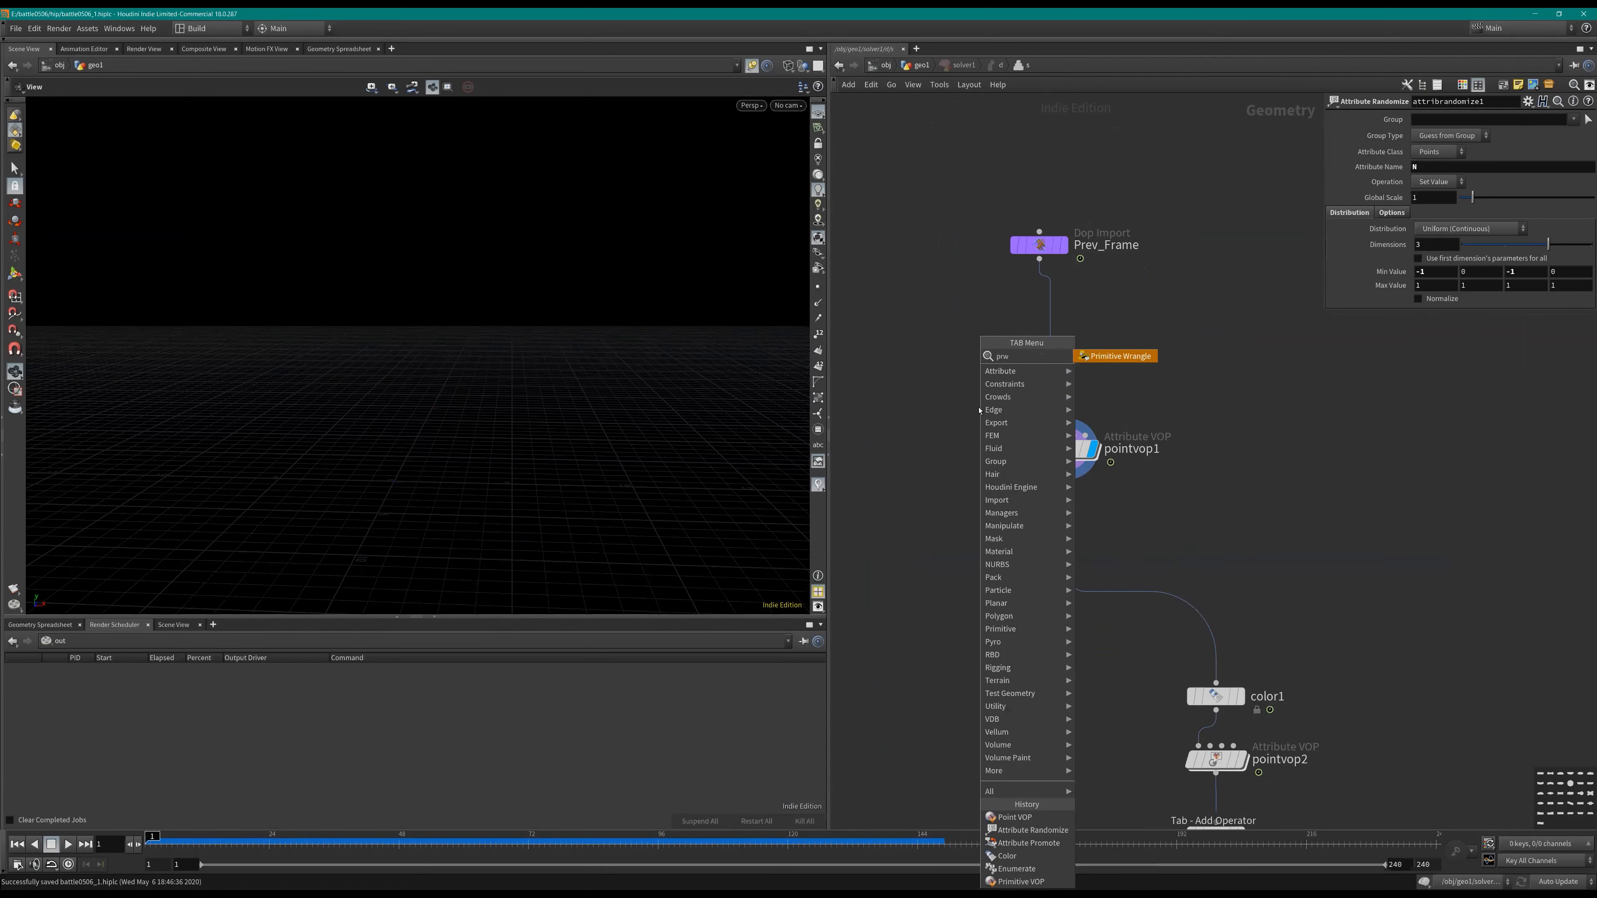
key("Return")
left_click(1047, 349)
left_click(1410, 235)
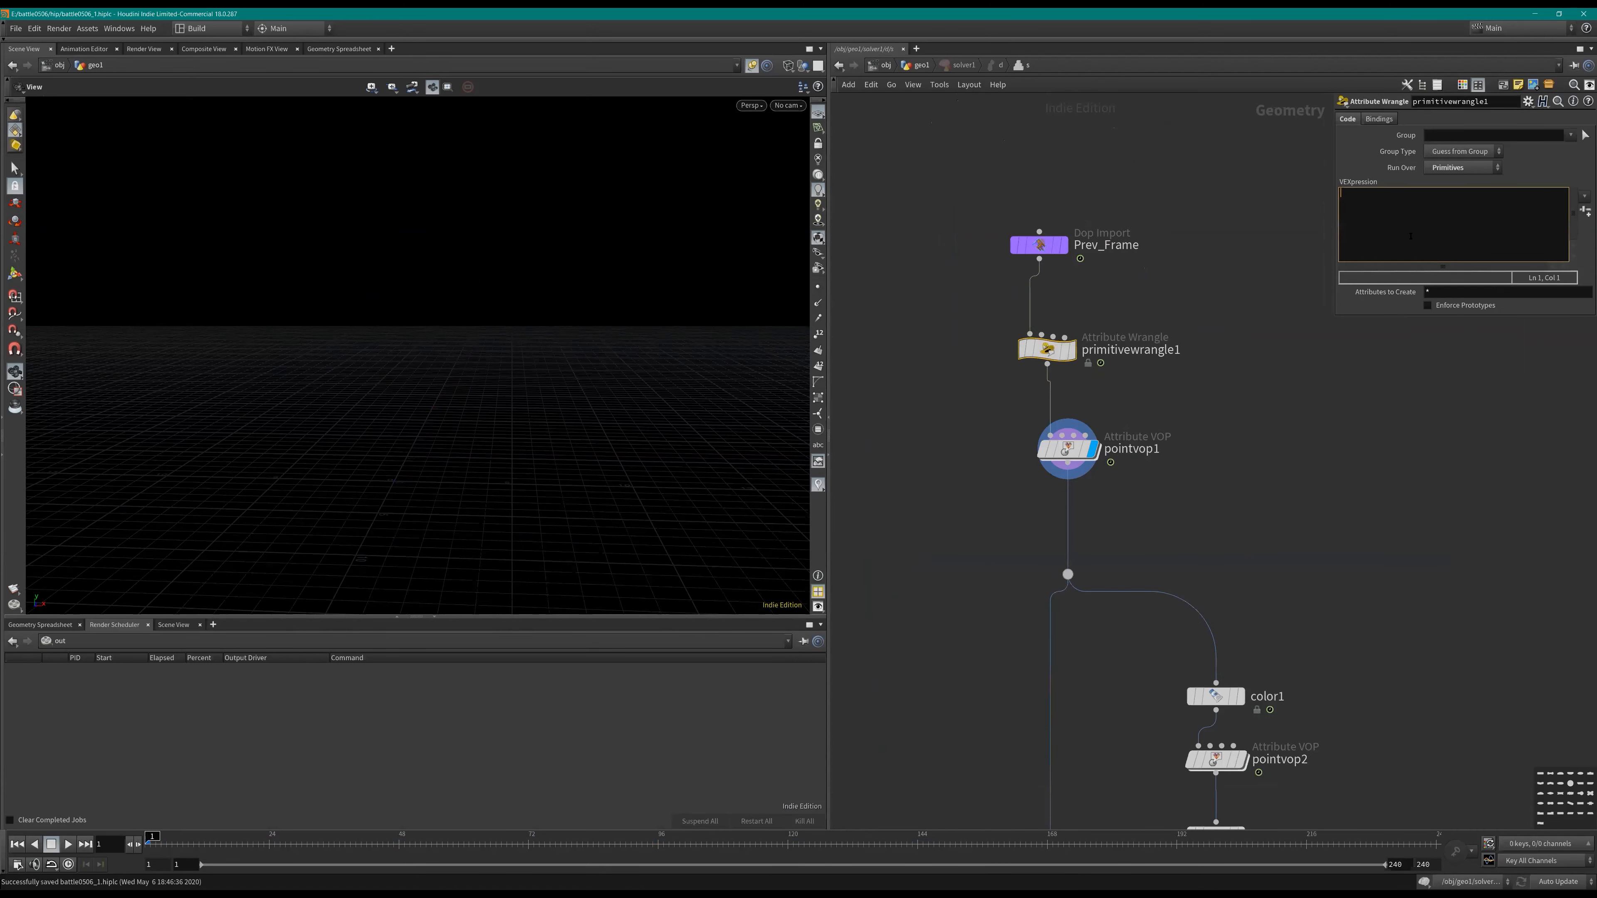
type("f@age += @timeInc")
key("Delete")
type("T")
left_click(1195, 389)
key("ctrl+s")
Step: Return to the geo1 network and initialise age in primitivewrangle1 by adding the line f@age = 0;
middle_click_drag(1061, 574, 1085, 552)
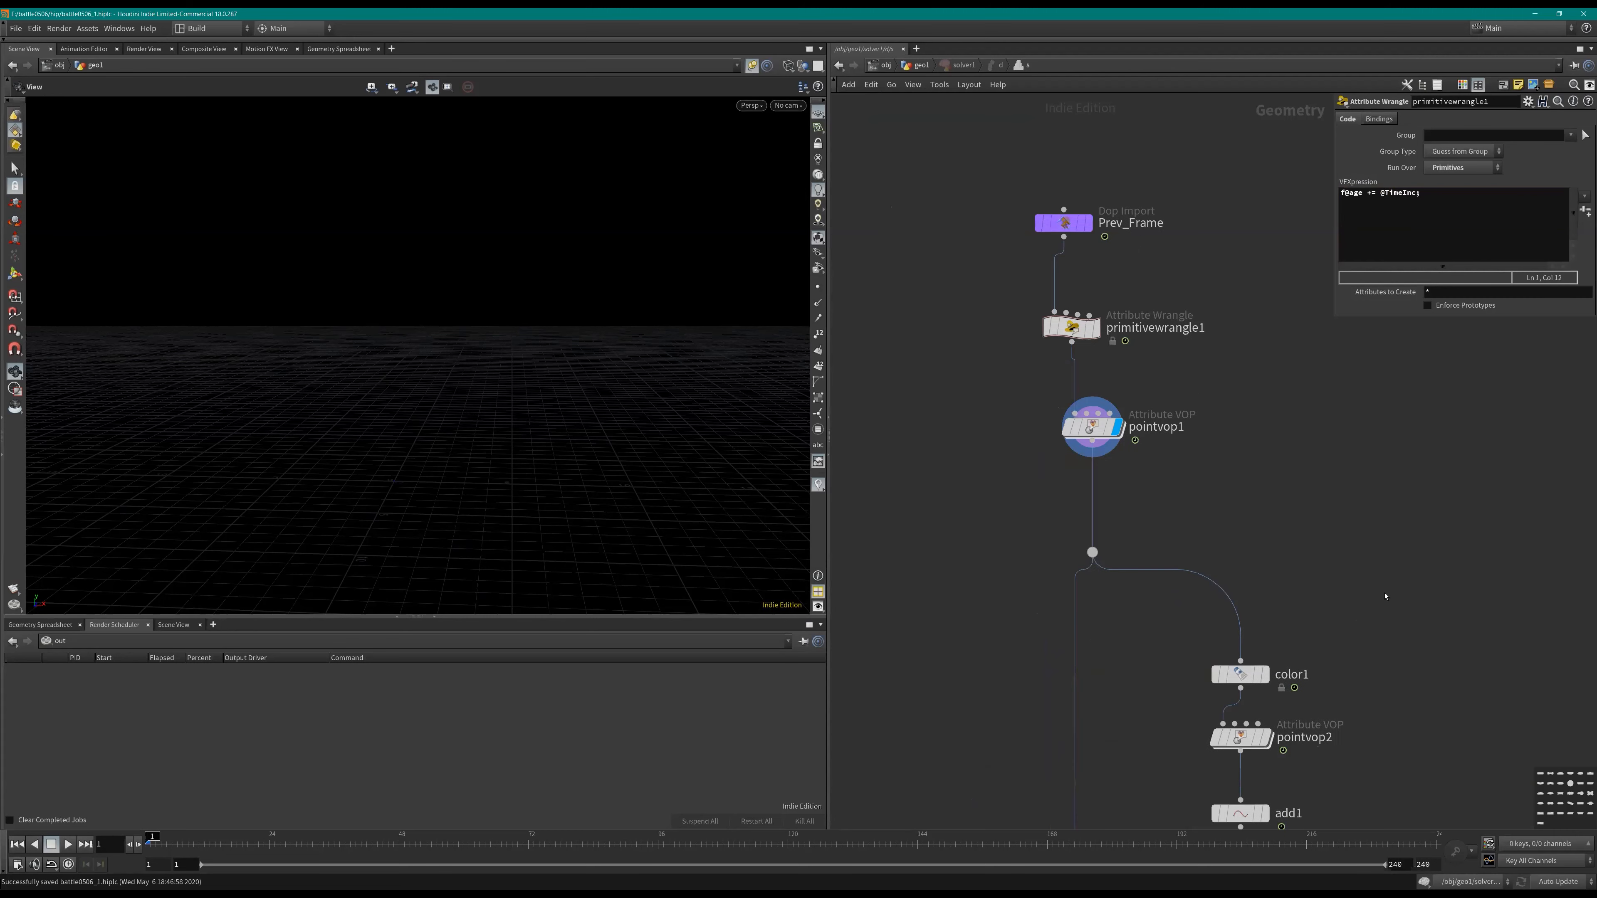
left_click_drag(1096, 551, 1096, 484)
middle_click_drag(1465, 699, 1346, 441)
scroll(1343, 441, "down", 3)
middle_click_drag(1330, 584, 1237, 530)
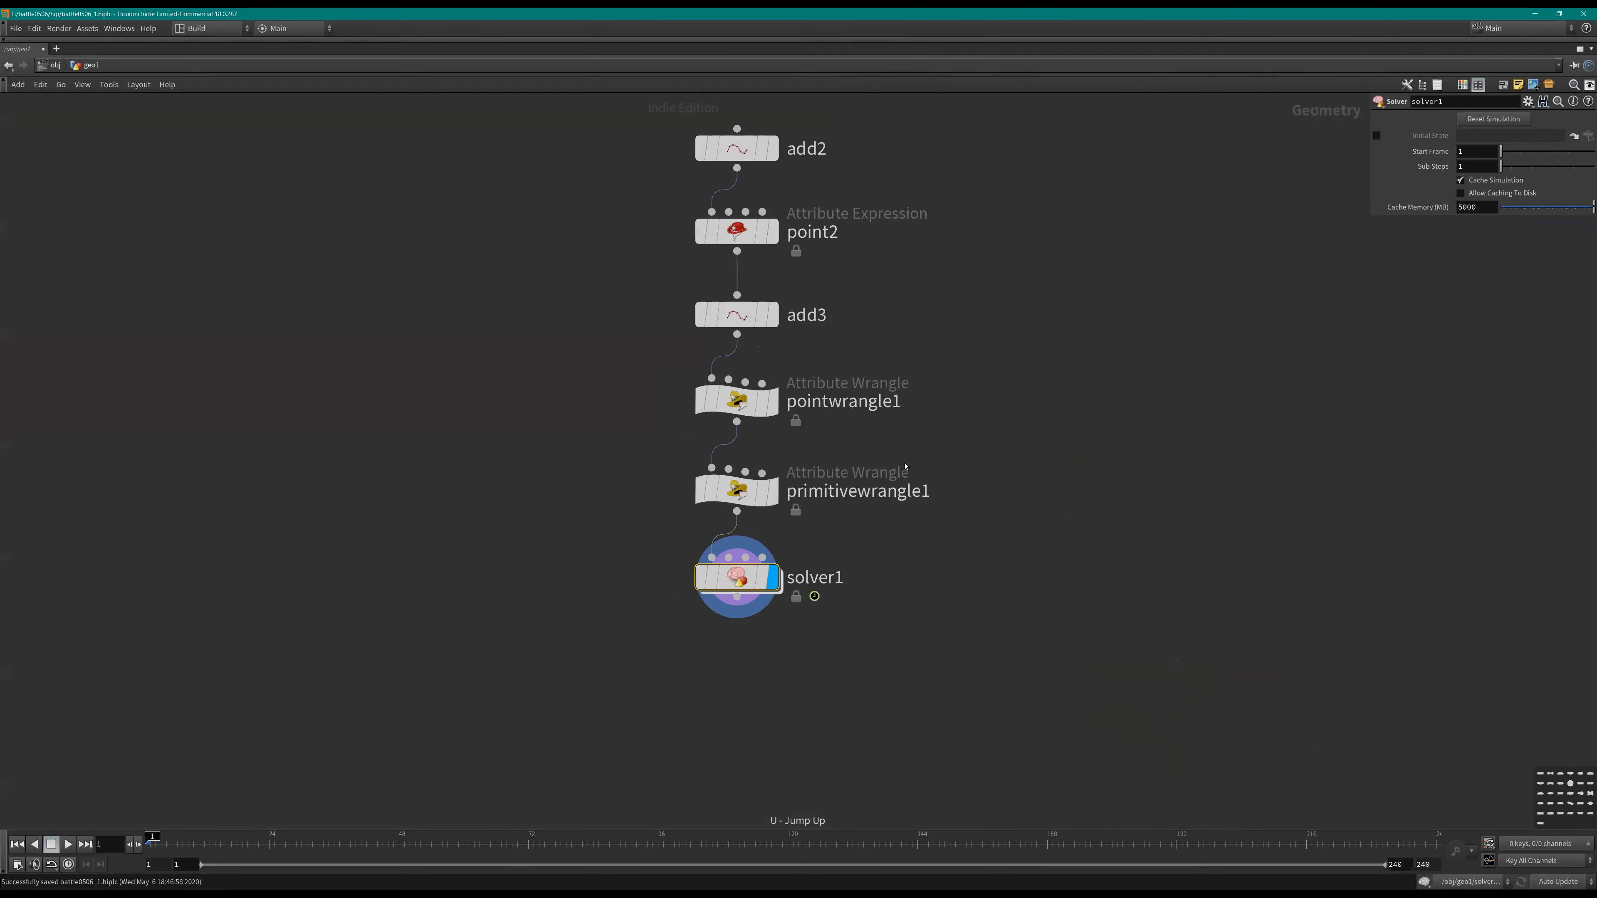
left_click(737, 490)
left_click(1438, 220)
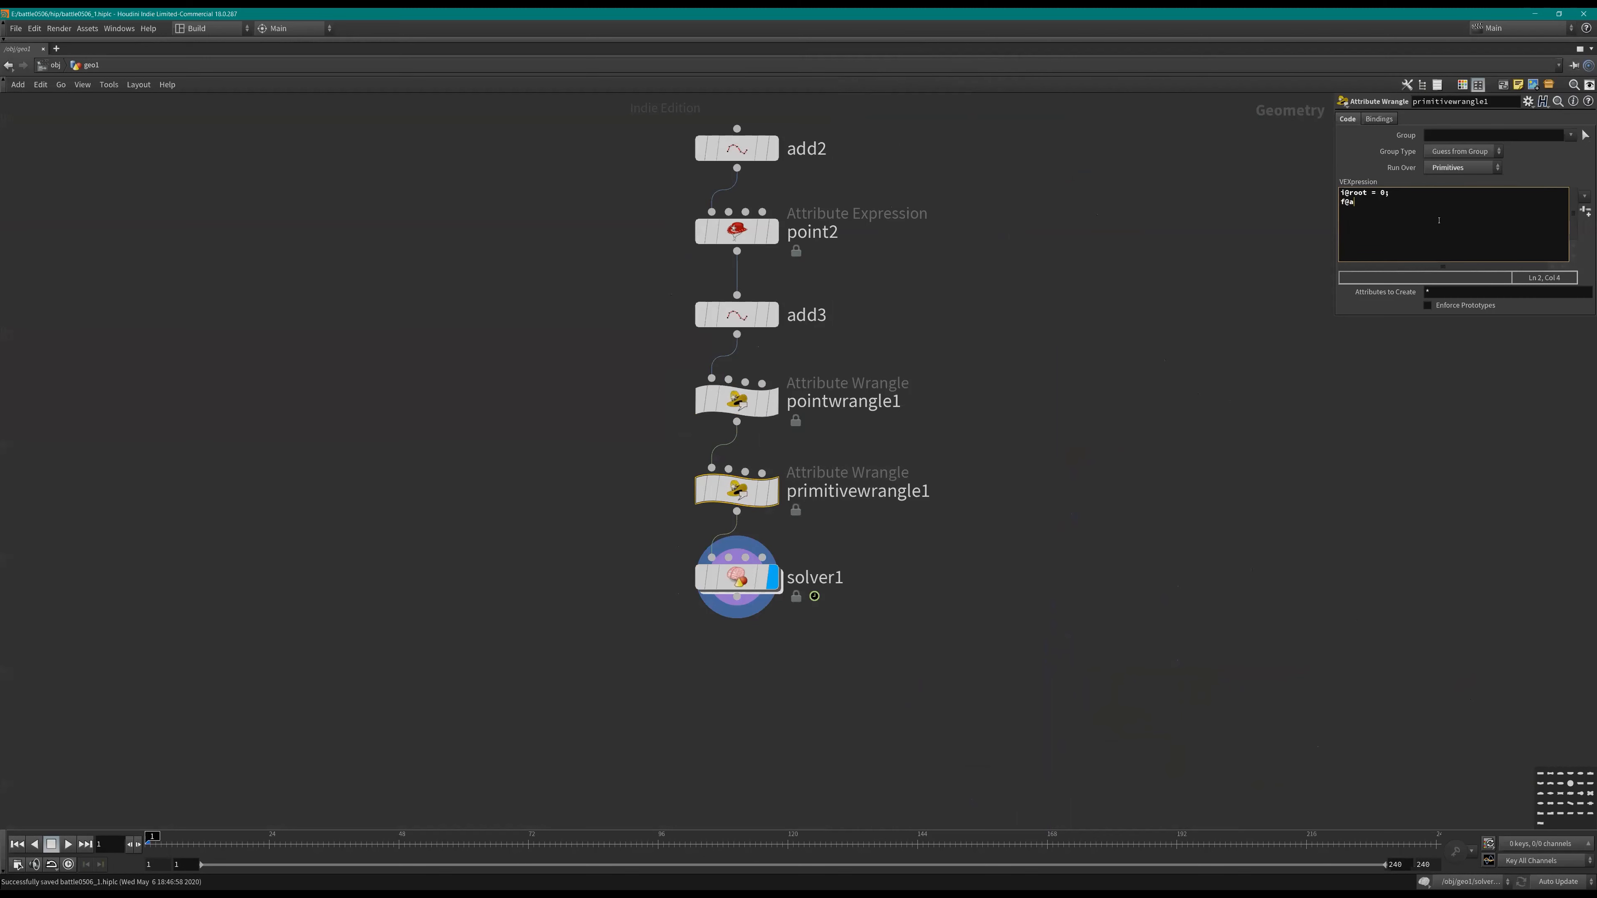
type("f@age =0;")
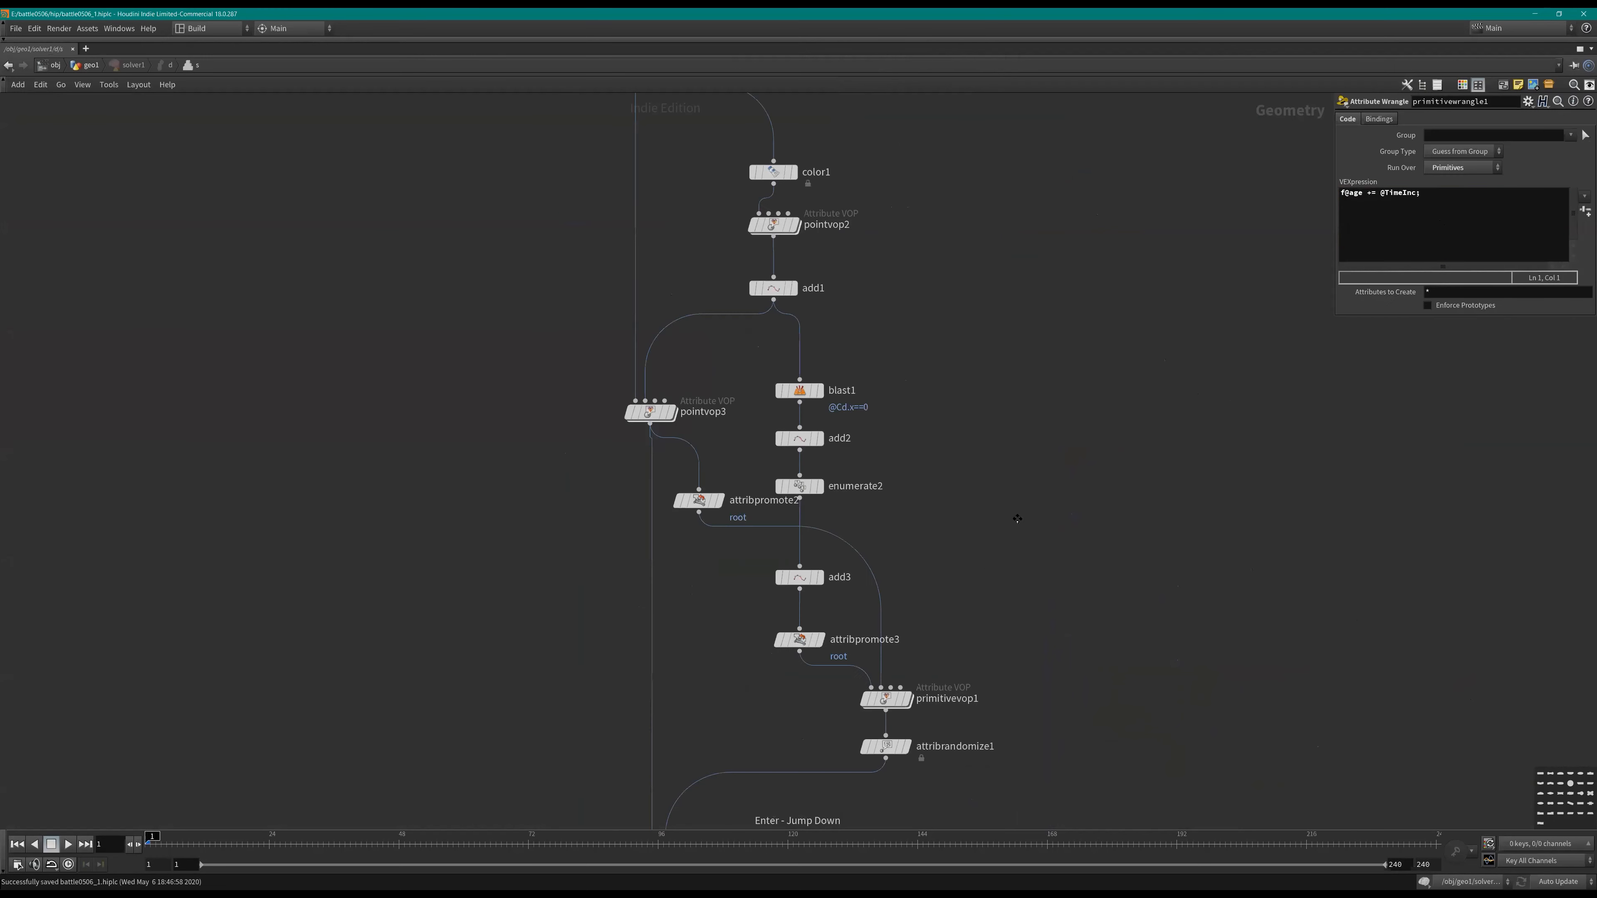
key("ctrl+v")
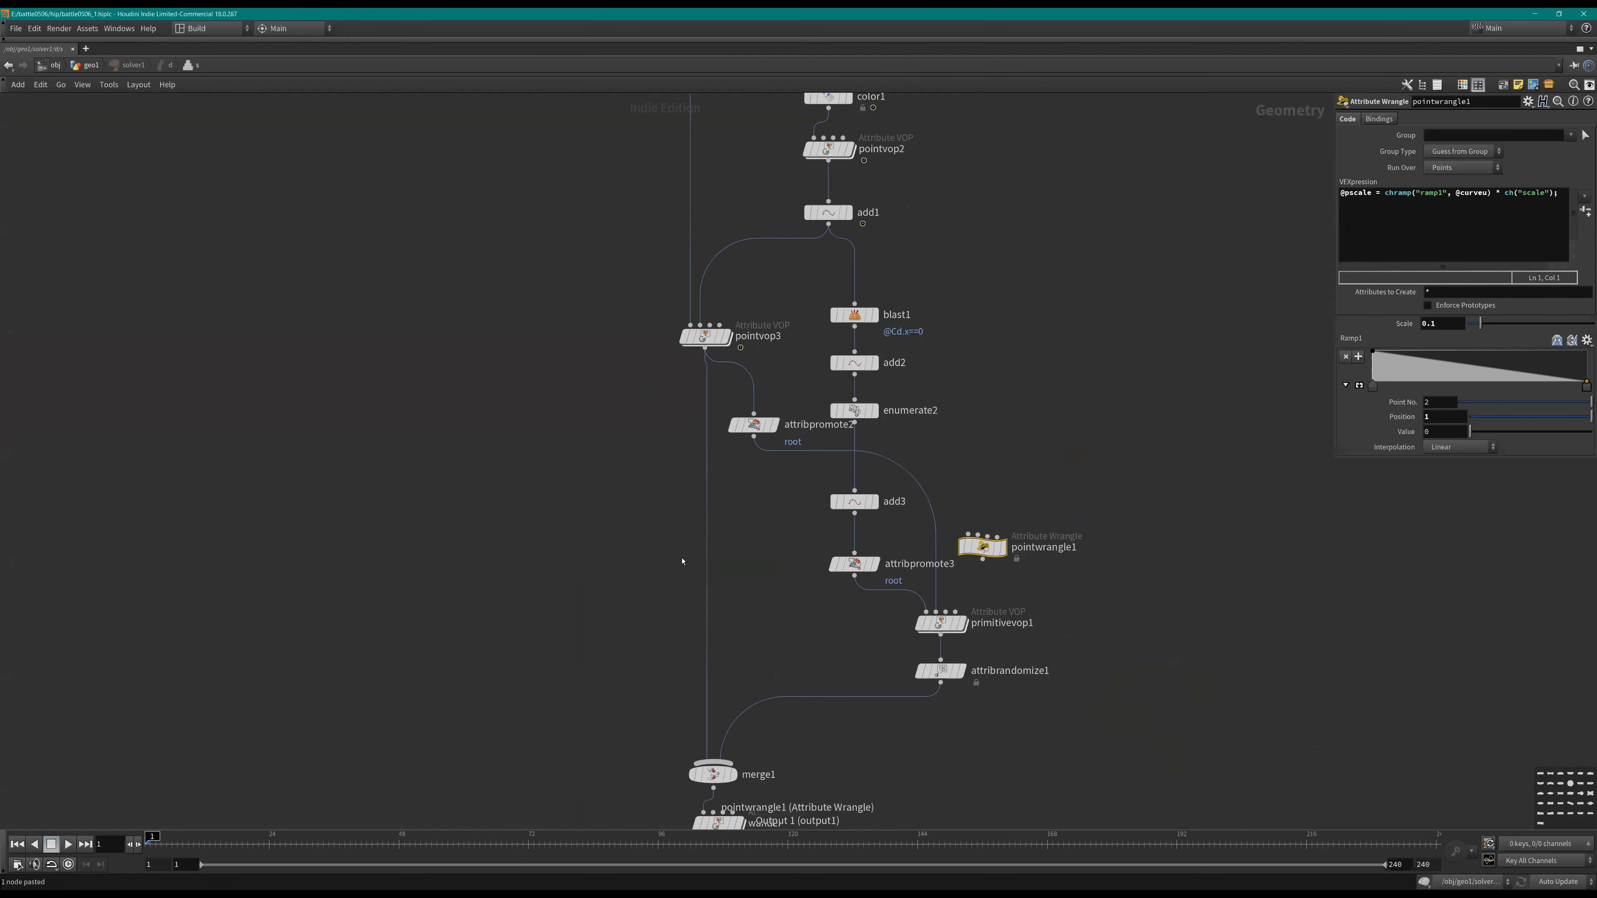
middle_click_drag(706, 570, 716, 517)
key("ctrl+z")
Step: Save the scene and review the solver network from Prev_Frame downward
scroll(703, 541, "down", 3)
key("ctrl+s")
scroll(654, 198, "up", 2)
middle_click_drag(654, 197, 622, 354)
scroll(629, 365, "up", 2)
middle_click_drag(660, 546, 659, 450)
scroll(659, 478, "down", 3)
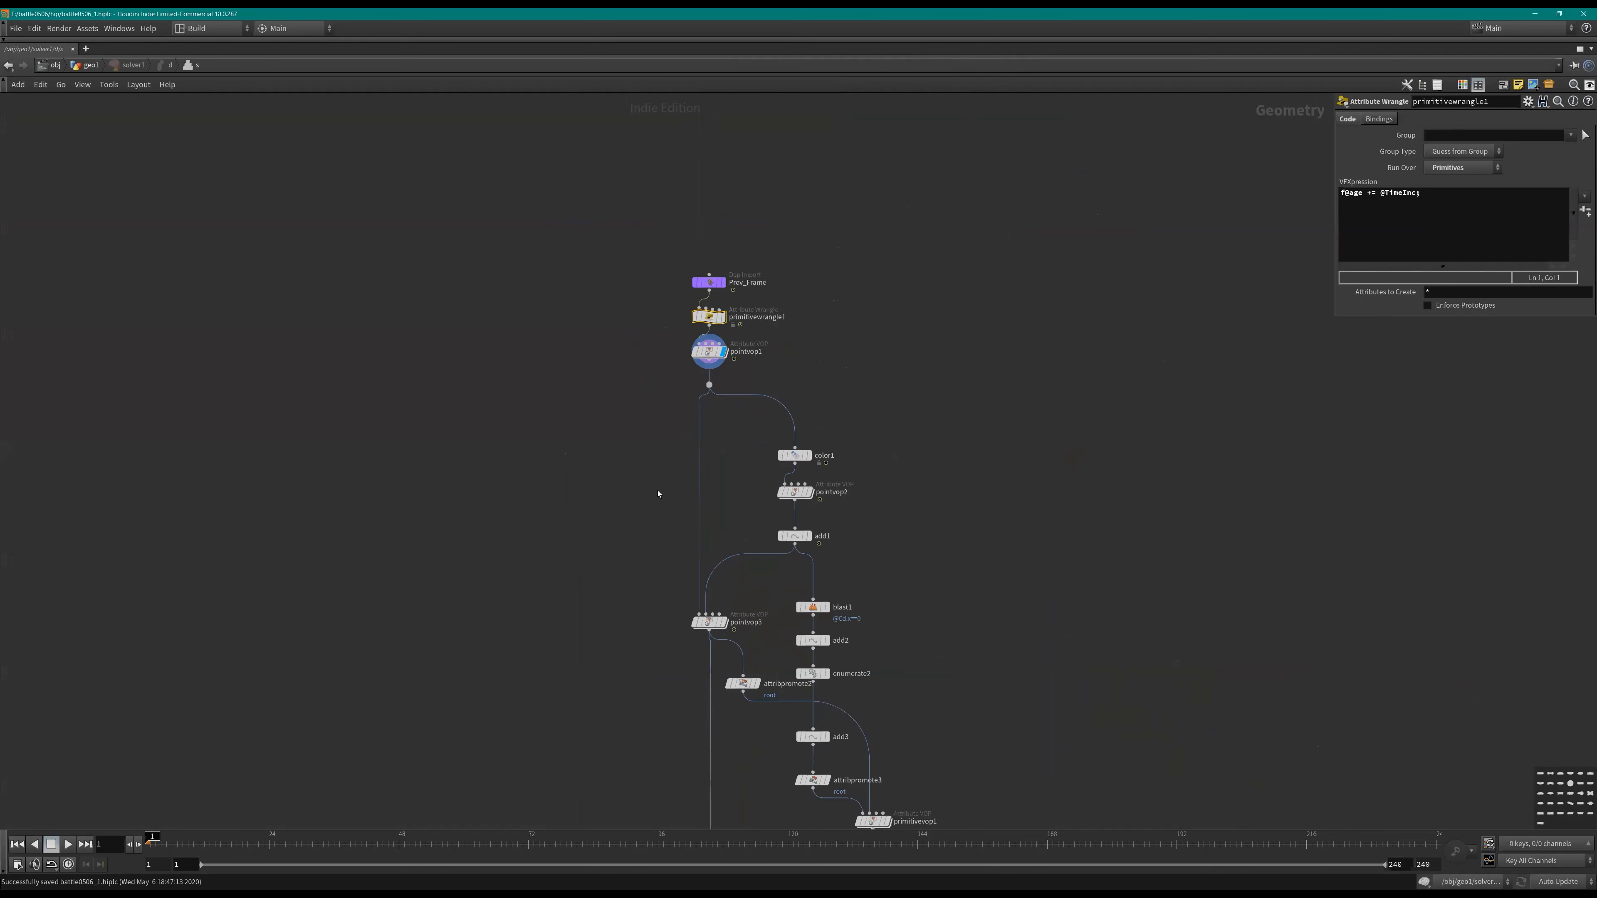
Step: Add a Color node in geo1, connect it to solver1's output and make it the displayed node
key("u")
key("Tab")
type("color")
key("Return")
left_click(450, 631)
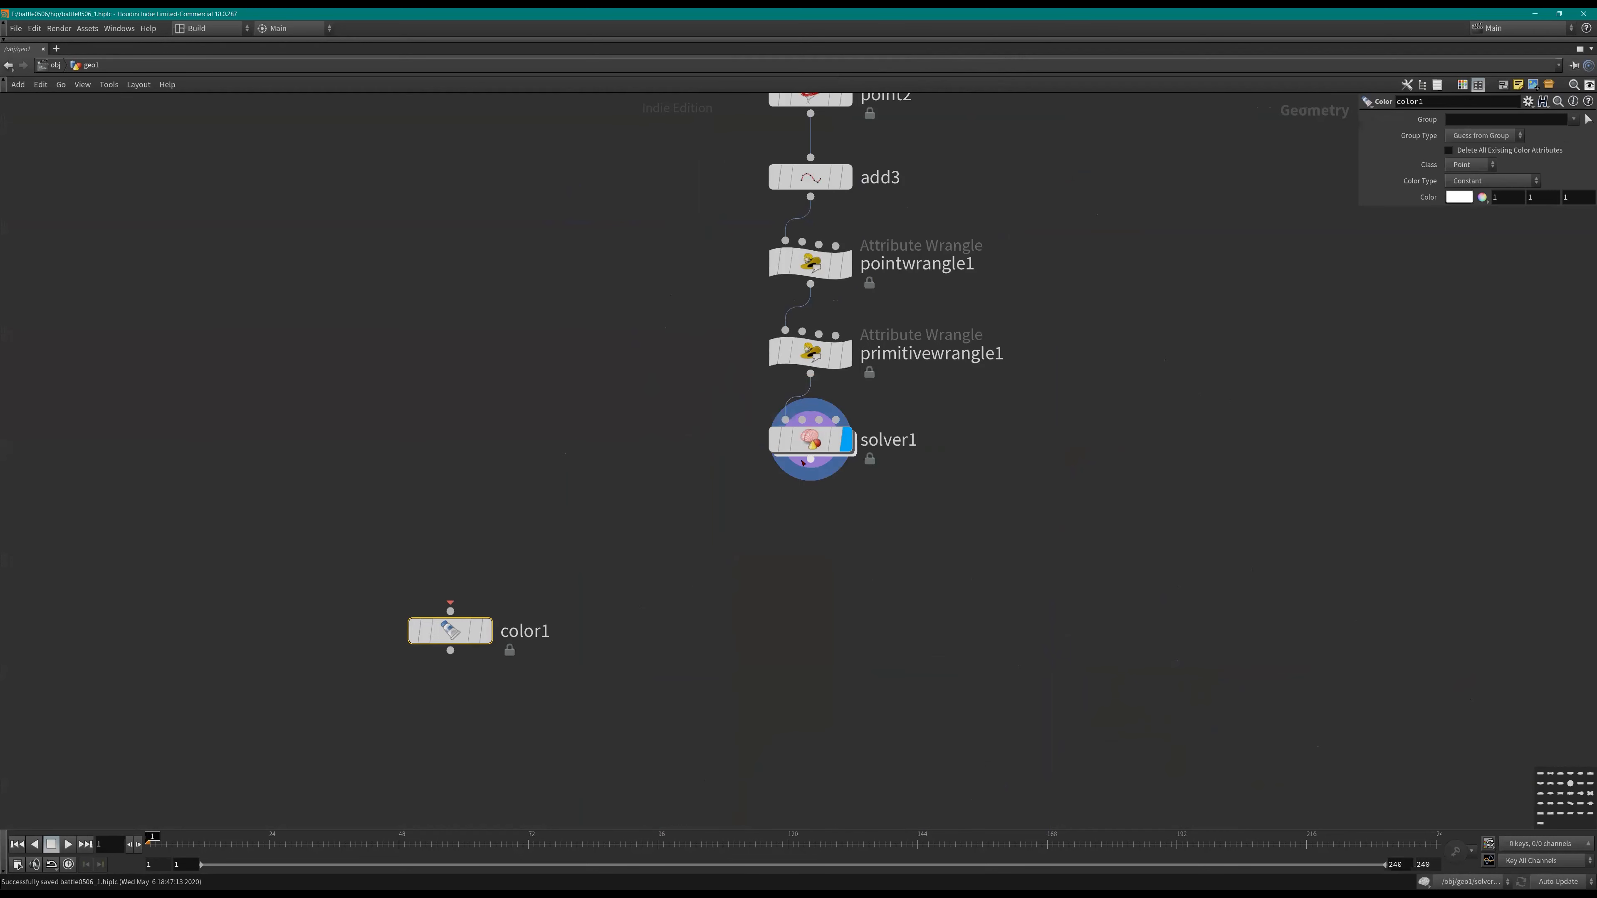
left_click_drag(810, 459, 450, 611)
left_click(487, 631)
middle_click_drag(704, 651, 797, 545)
scroll(796, 545, "down", 3)
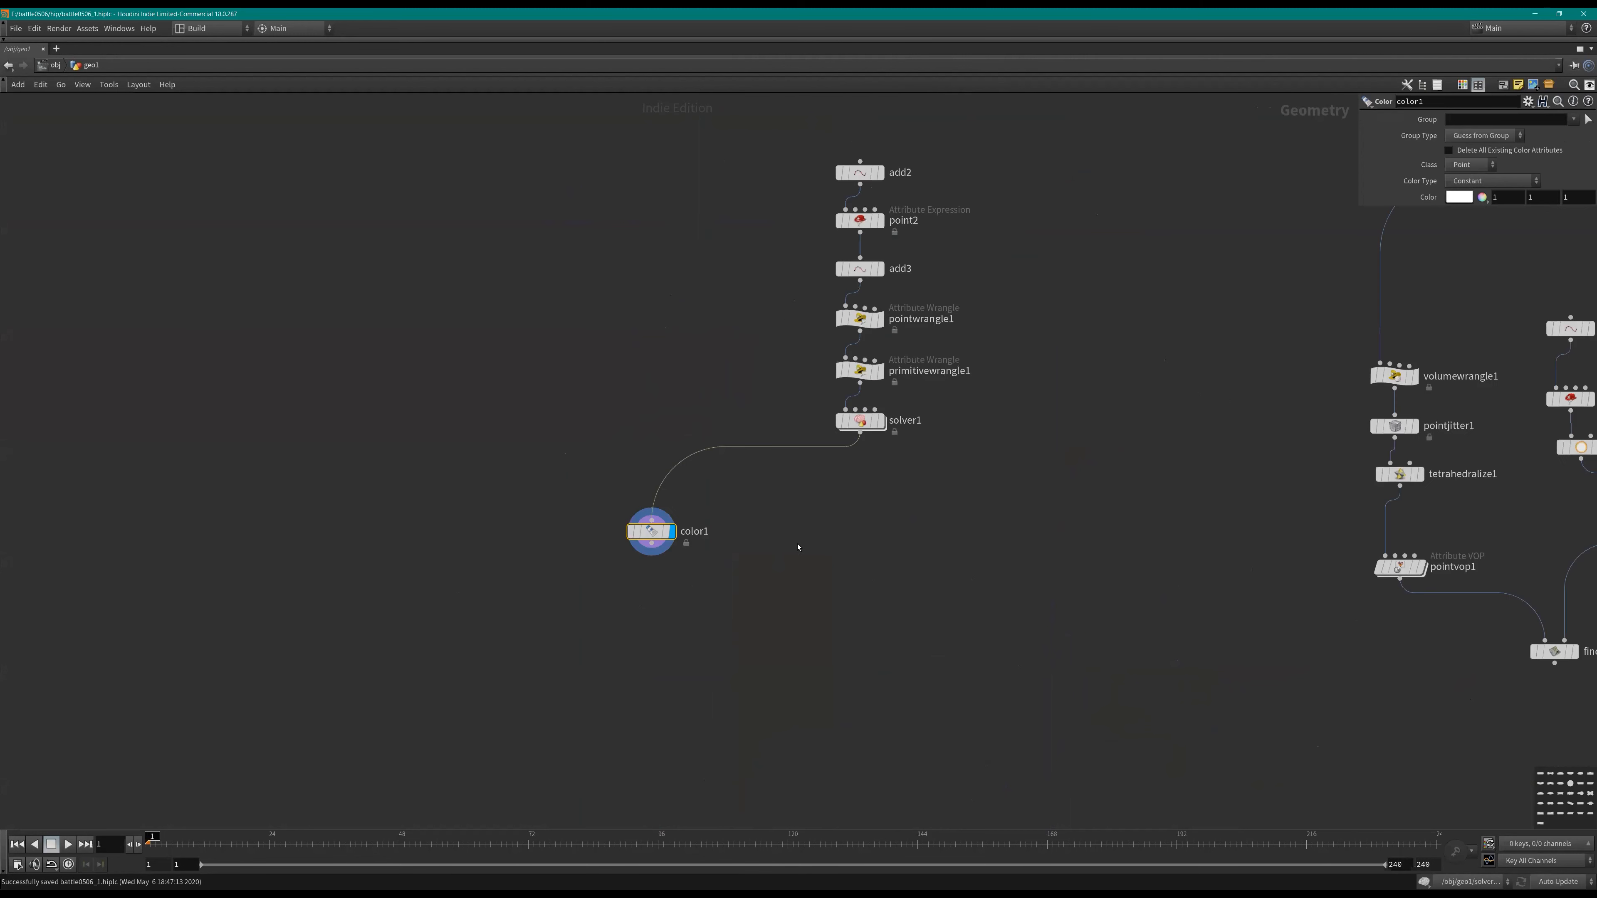
key("ctrl+n")
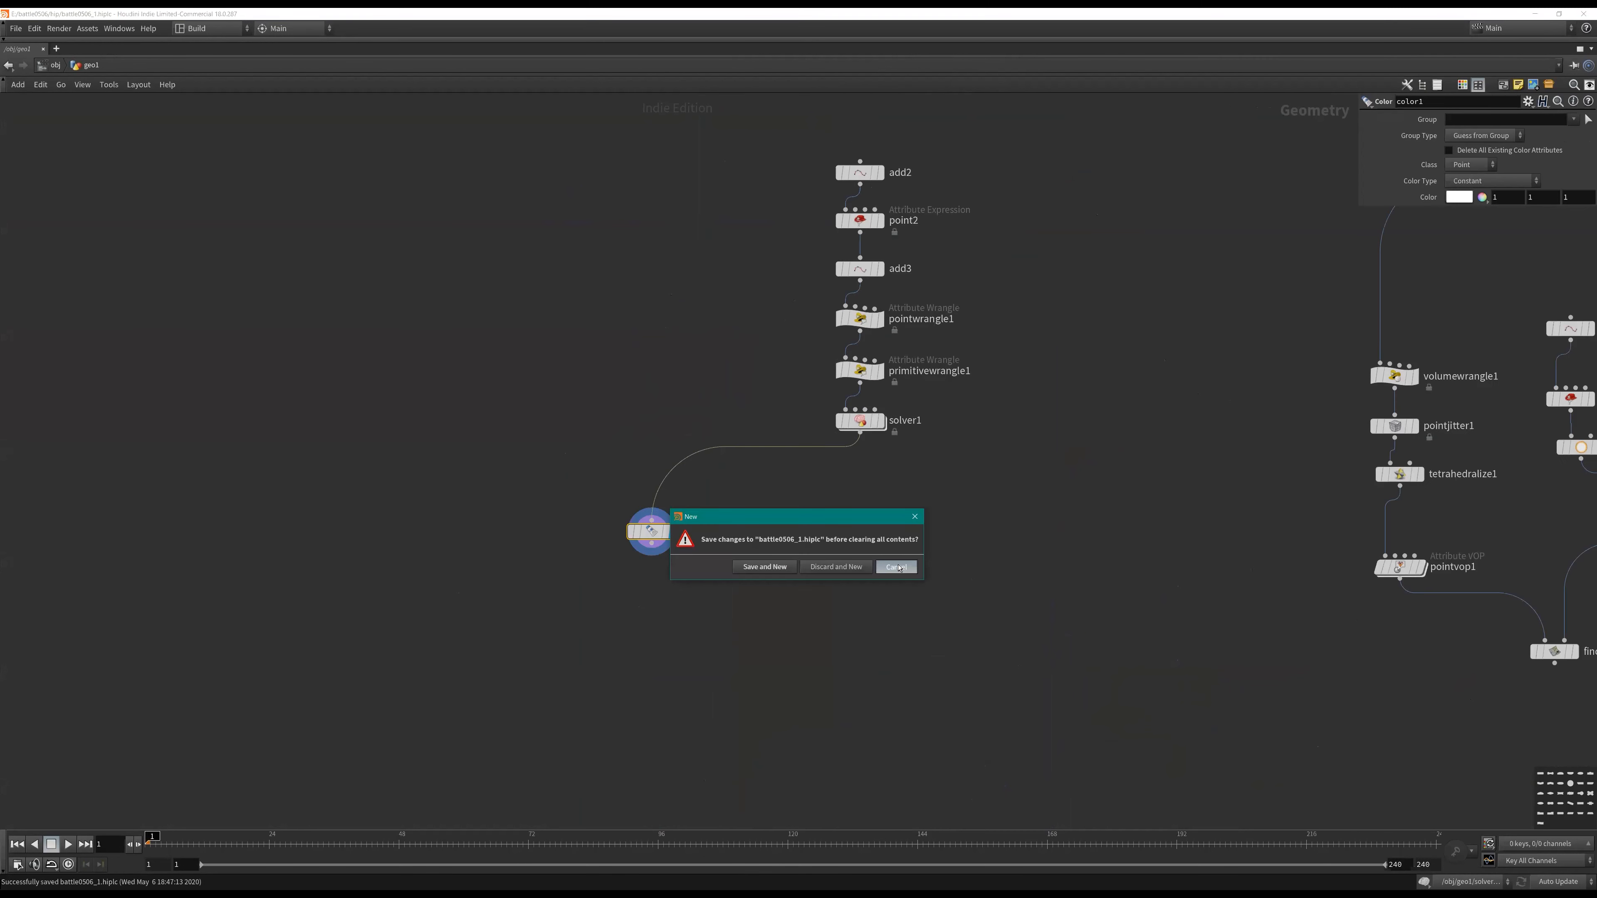
left_click(899, 568)
Step: Restore the split layout with the viewport beside the network and save the scene
middle_click_drag(822, 586, 934, 588)
key("ctrl+b")
key("ctrl+s")
scroll(1515, 566, "up", 3)
Step: Set color1's Color Type to Ramp from Attribute and use age as the attribute
middle_click_drag(1516, 566, 1038, 603)
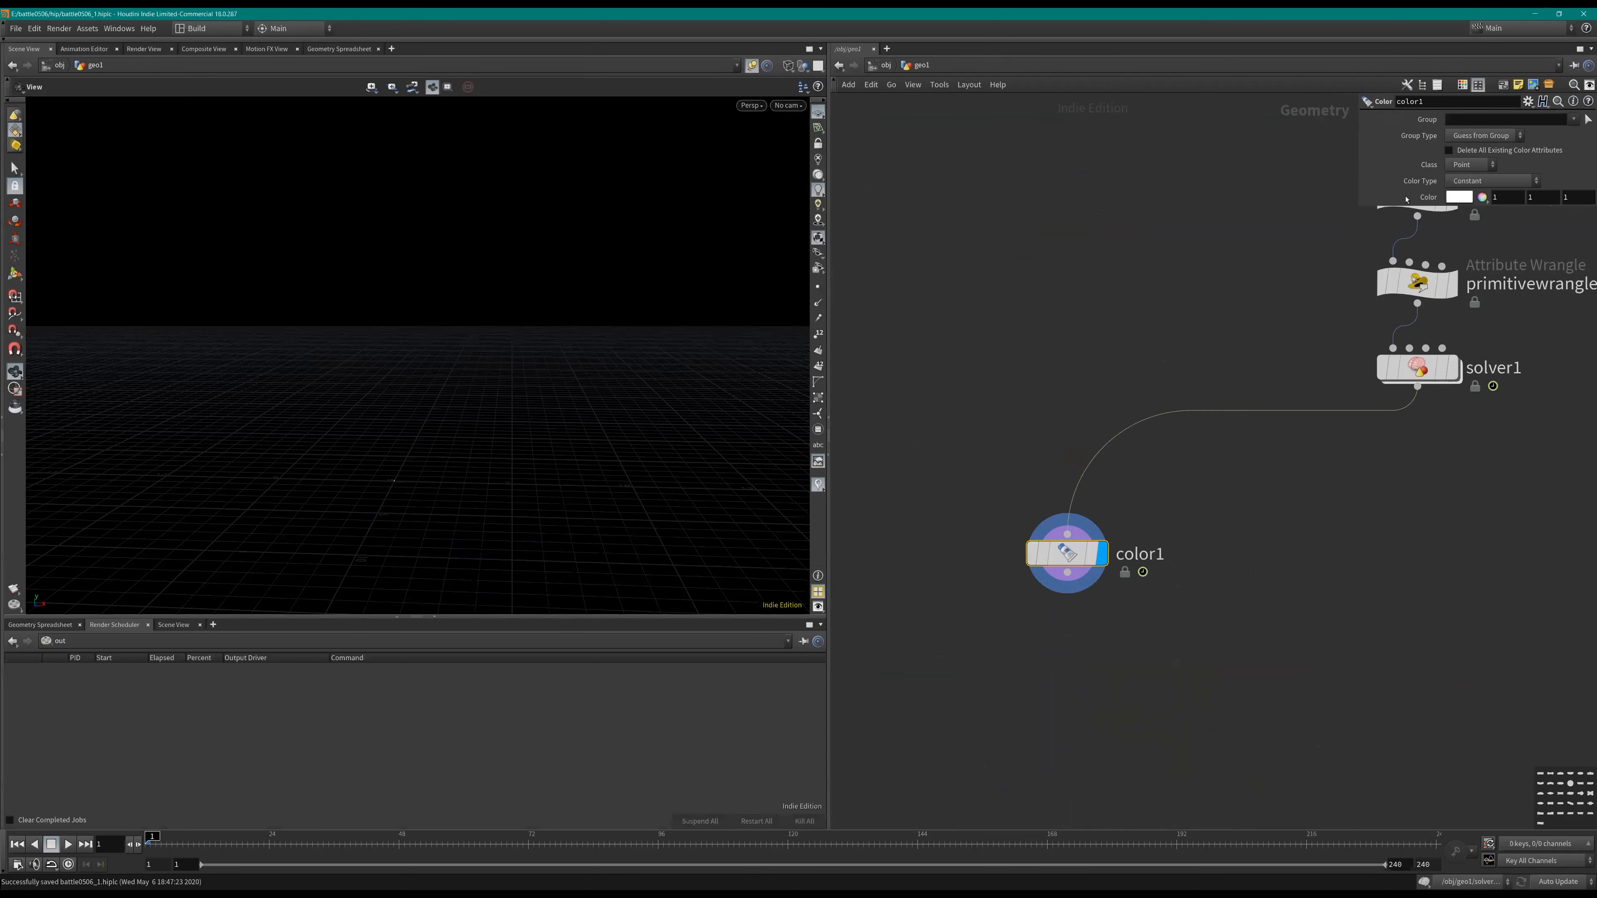
left_click(1470, 183)
left_click(1484, 232)
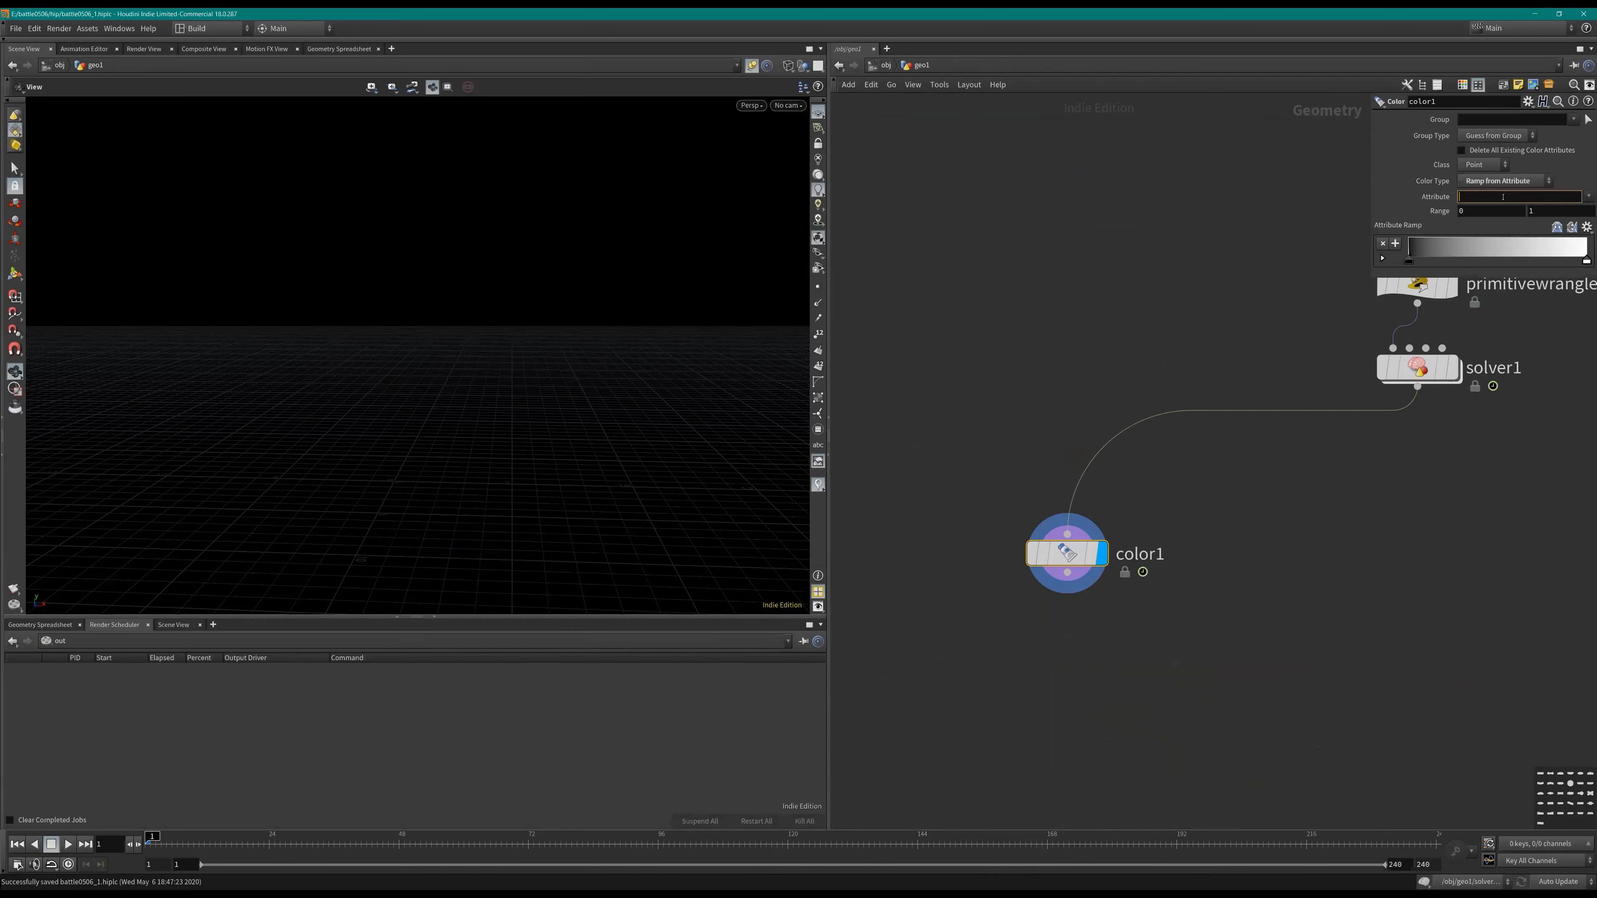
scroll(971, 521, "down", 4)
Step: Play the growth and set color1's Class to Primitive
key("Up")
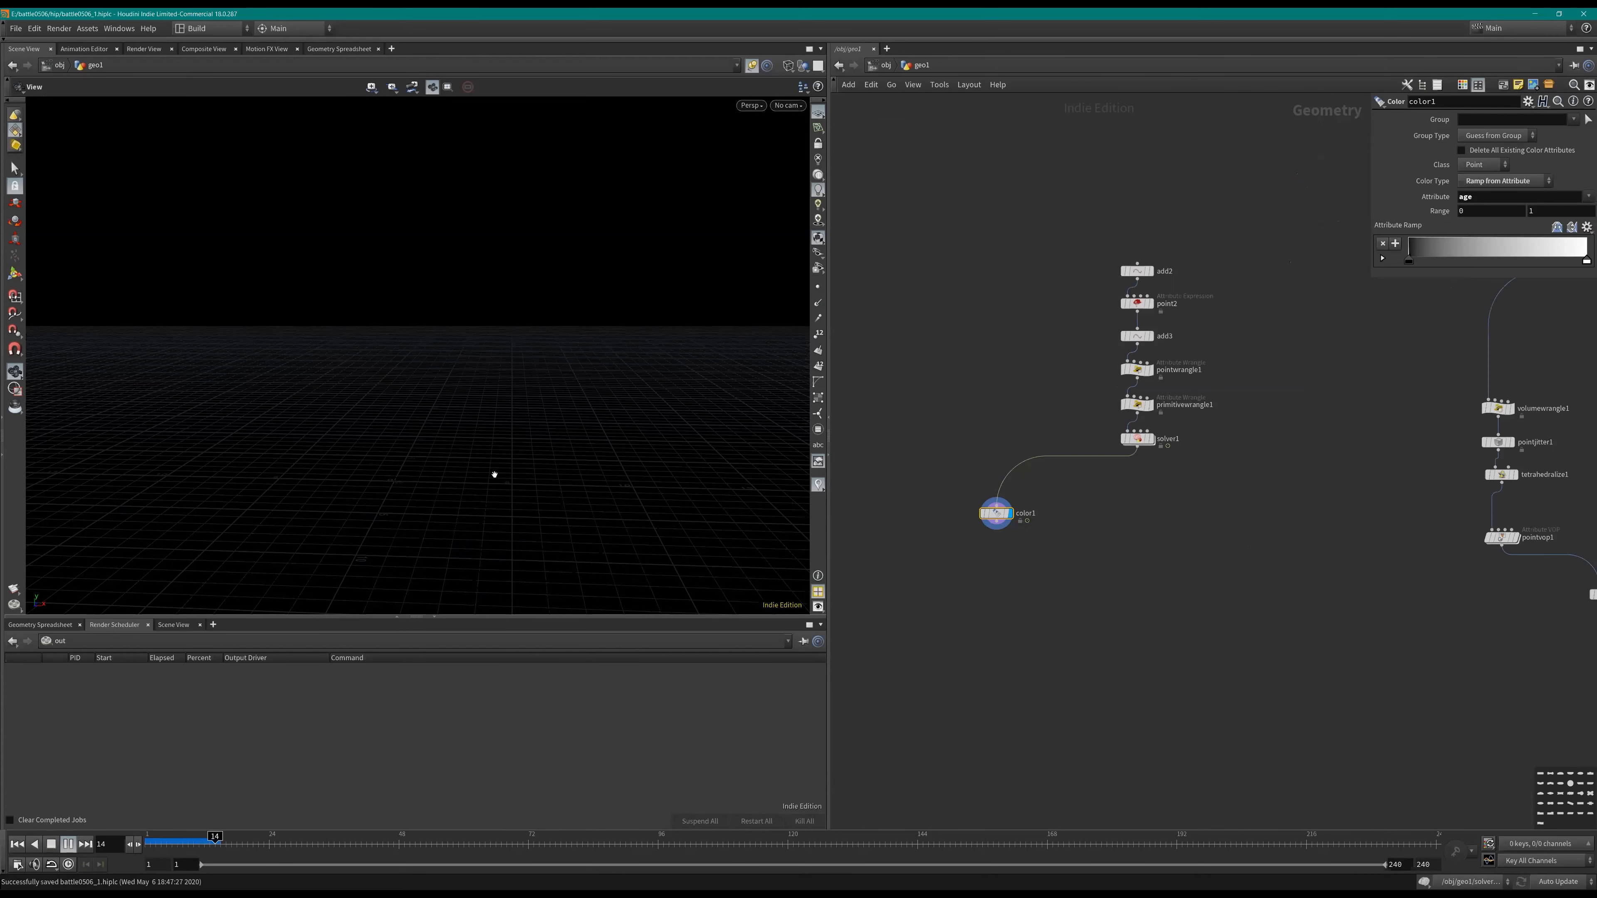
key("Up")
scroll(1046, 568, "up", 3)
middle_click_drag(1046, 570, 1145, 571)
left_click_drag(390, 402, 440, 428)
left_click(1488, 168)
left_click(1484, 197)
Step: Enable Delete All Existing Color Attributes on color1, set its range maximum to 10 and replay the growth
key("Up")
left_click_drag(571, 383, 496, 362)
key("ctrl+Up")
left_click(1461, 151)
left_click_drag(345, 388, 350, 365)
scroll(349, 365, "up", 3)
key("ctrl+Up")
left_click(1567, 212)
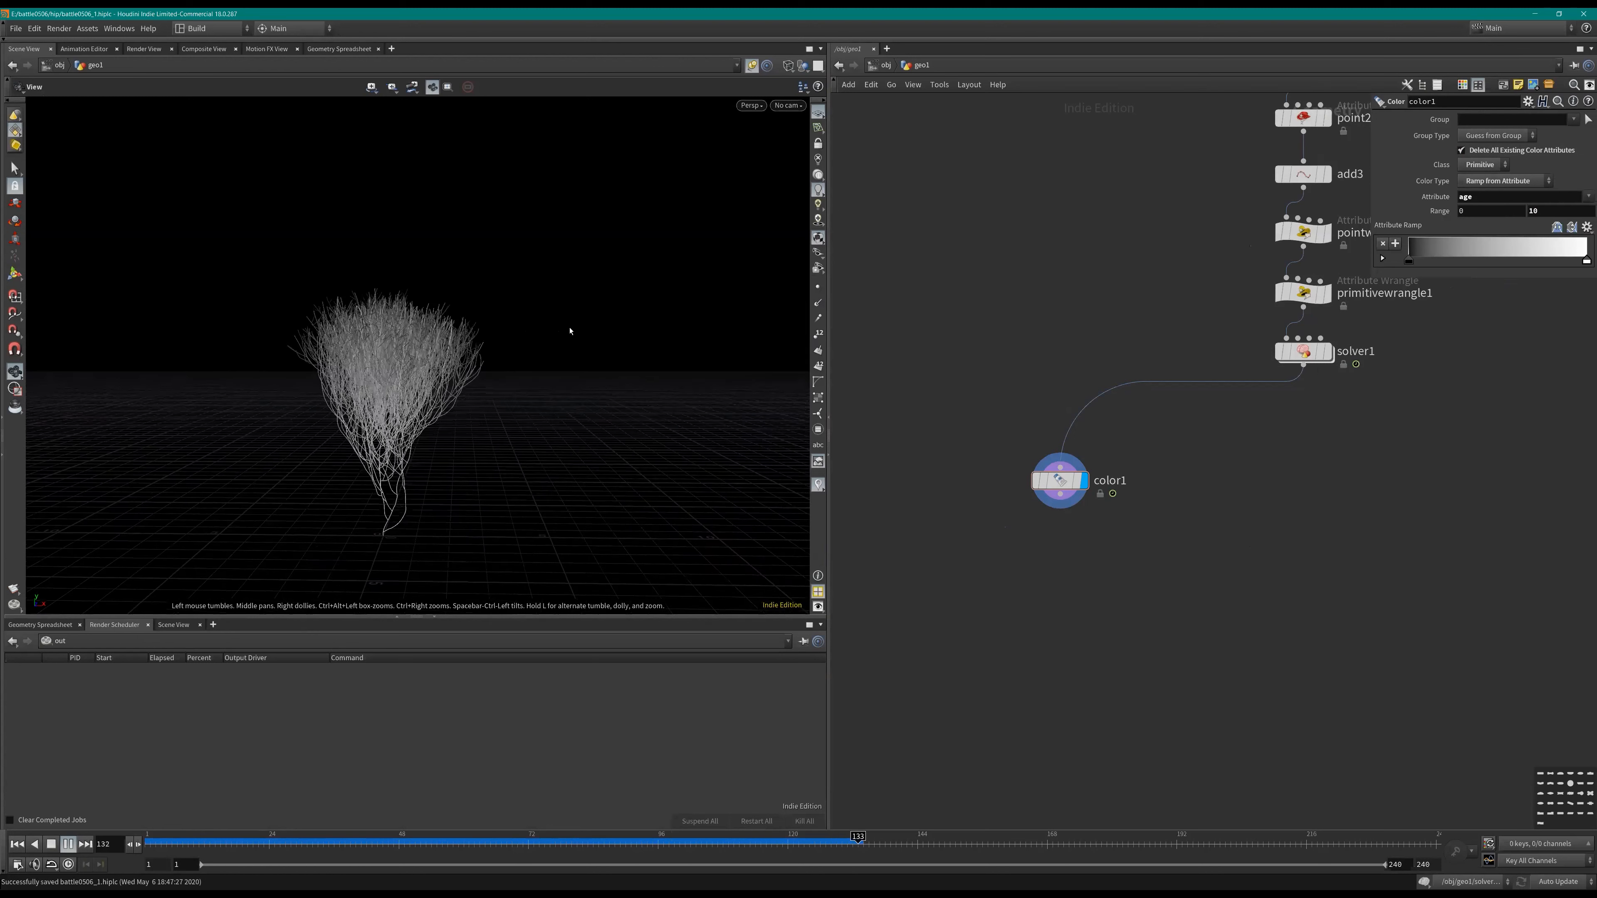
key("Up")
Step: Enter solver1, save the scene and open the grow VOP network at full window size
double_click(1300, 352)
scroll(1036, 417, "up", 3)
key("ctrl+Up")
scroll(1036, 417, "up", 1)
middle_click_drag(1031, 705, 1053, 344)
key("ctrl+s")
key("ctrl+b")
scroll(1012, 463, "up", 2)
left_click_drag(1046, 466, 759, 416)
key("i")
Step: Make room beside geometryvopglobal1 and add an If block below the addpoint1 and addvertex1 nodes
middle_click_drag(759, 413, 920, 421)
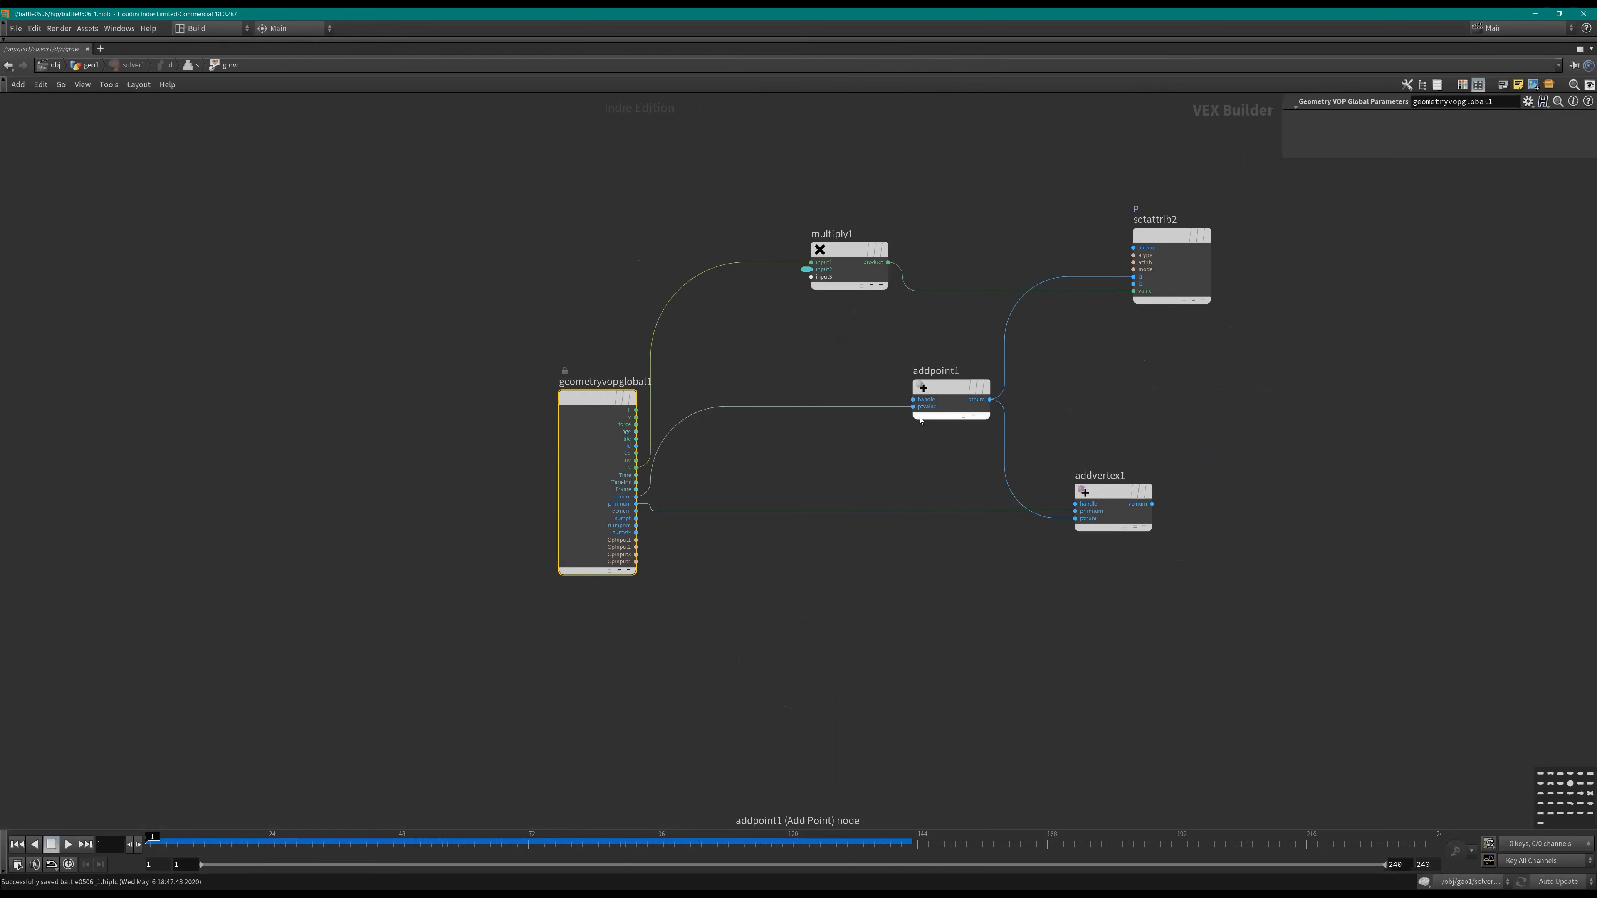
middle_click_drag(861, 486, 960, 473)
left_click_drag(668, 390, 571, 346)
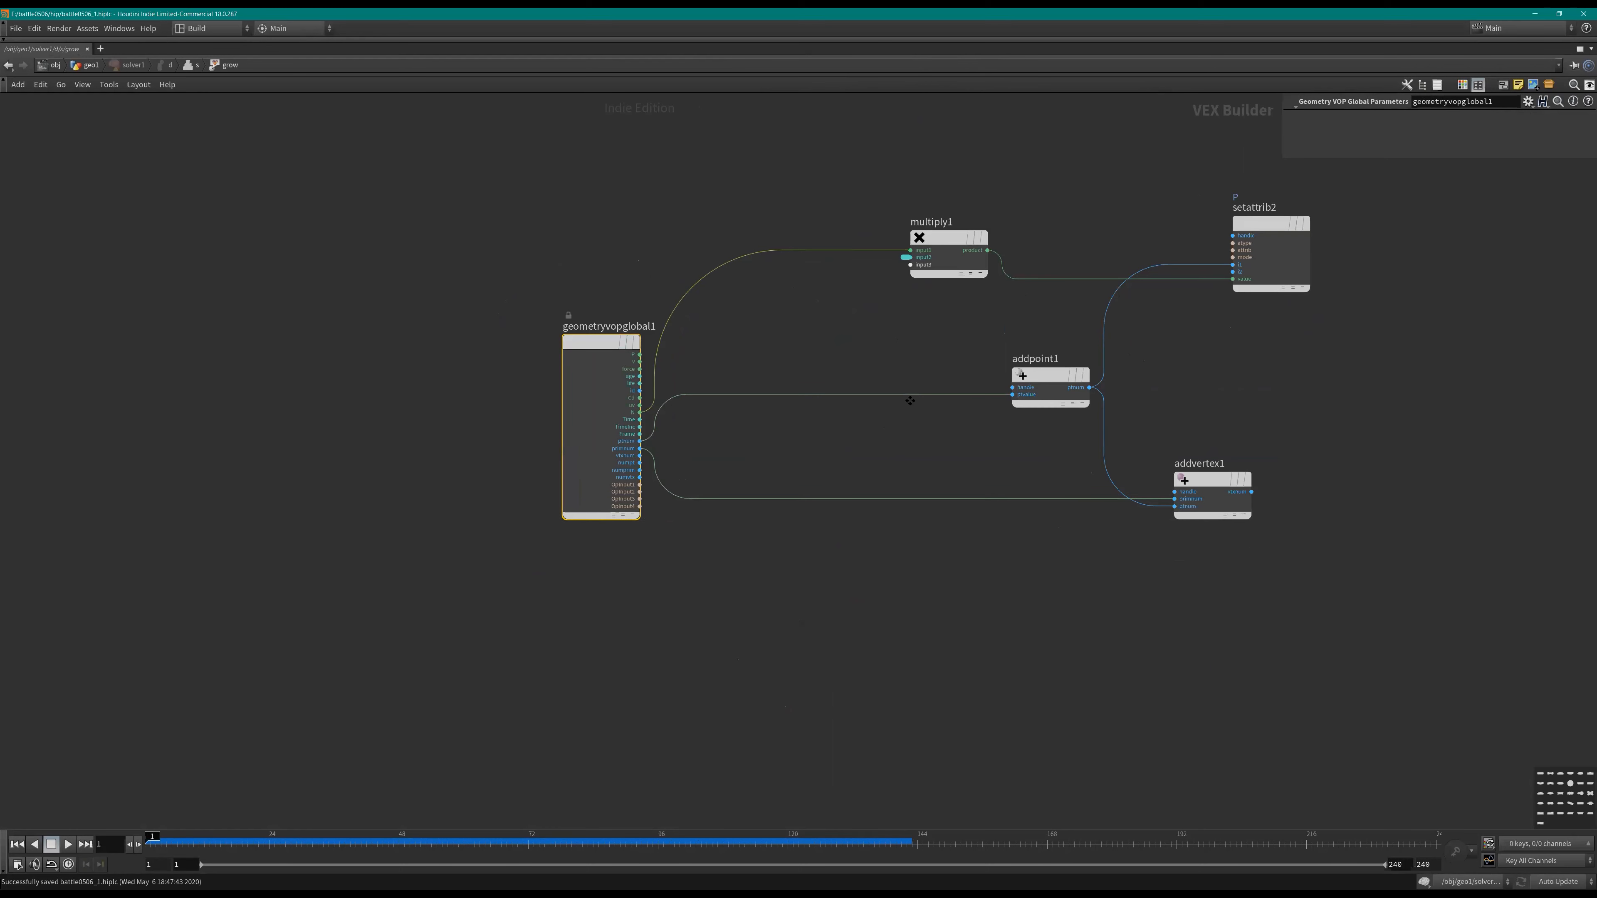
middle_click_drag(910, 401, 829, 426)
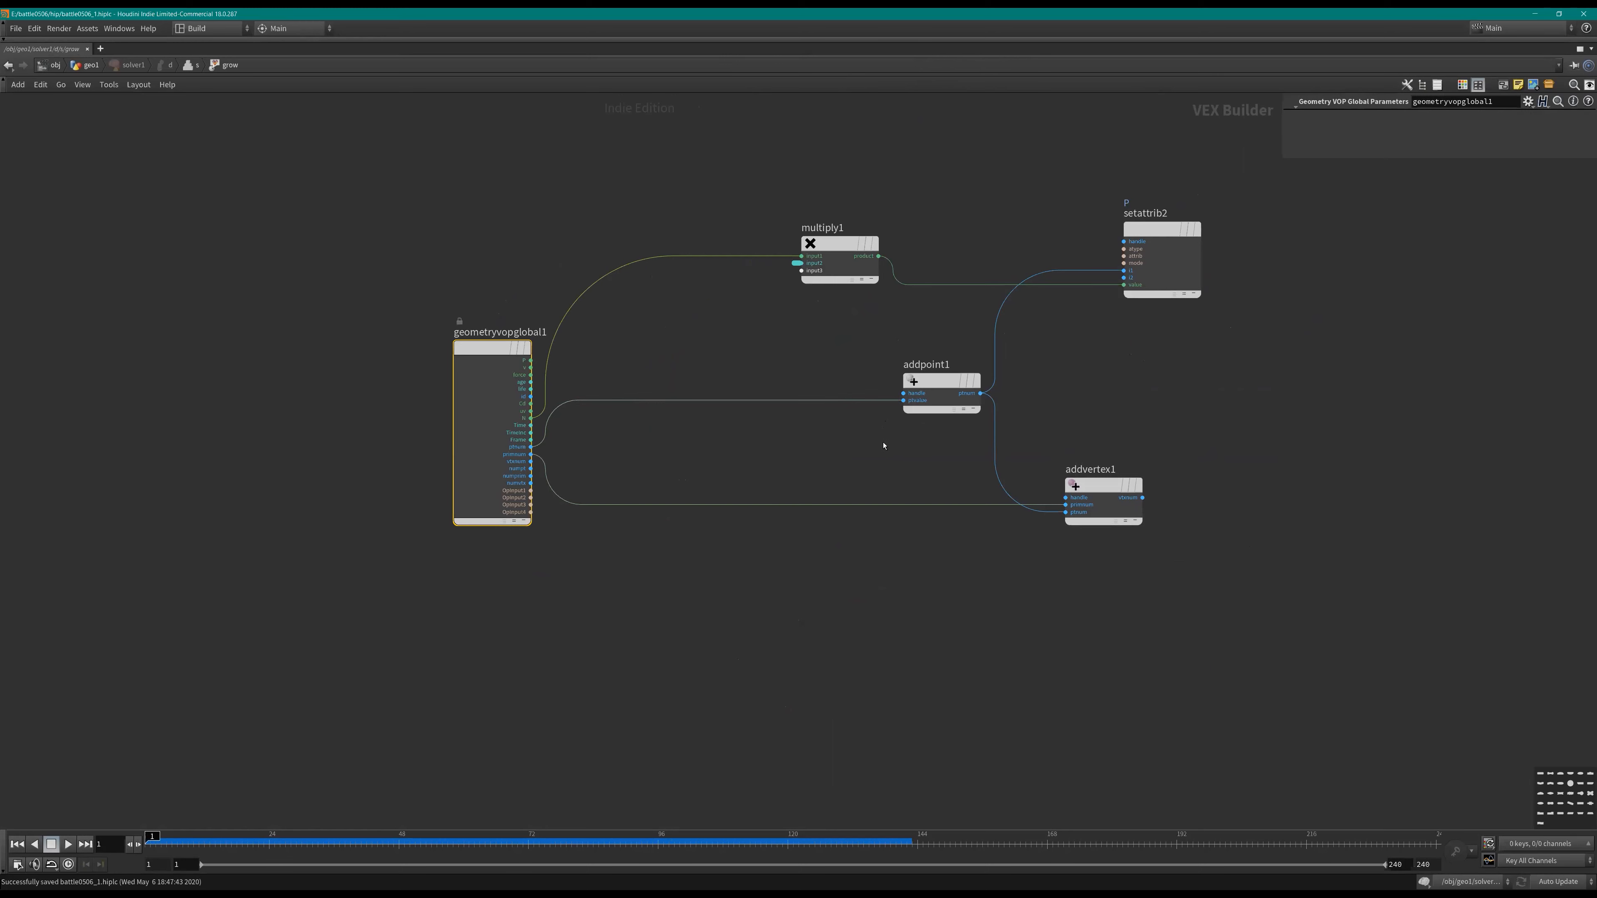
middle_click_drag(884, 445, 813, 443)
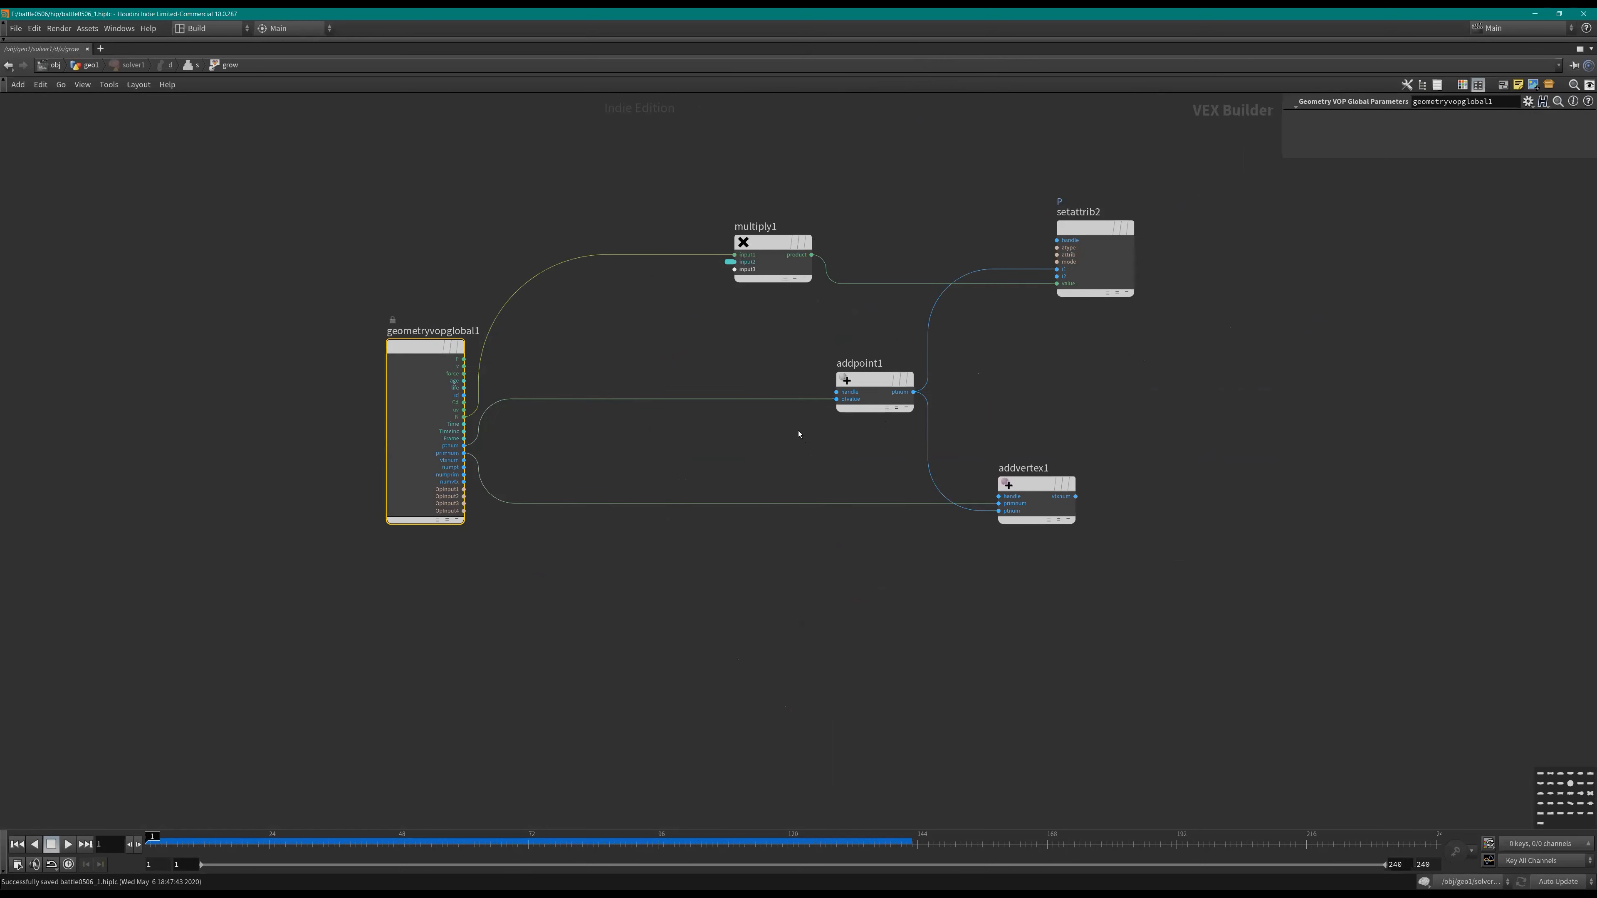
key("Tab")
type("rand")
key("Return")
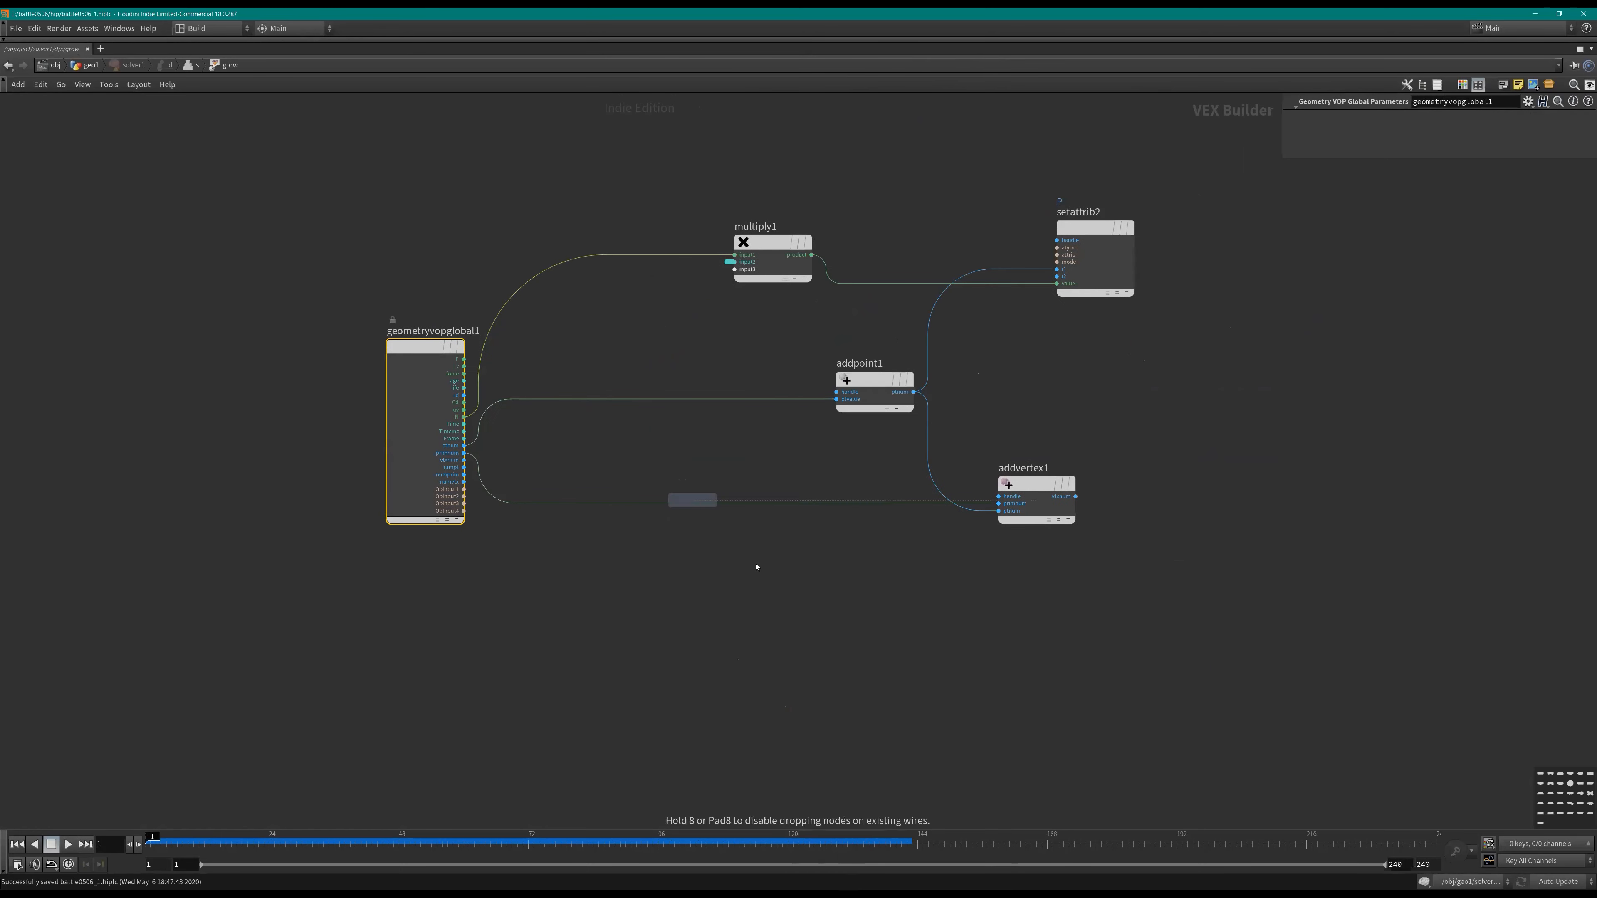
left_click(756, 567)
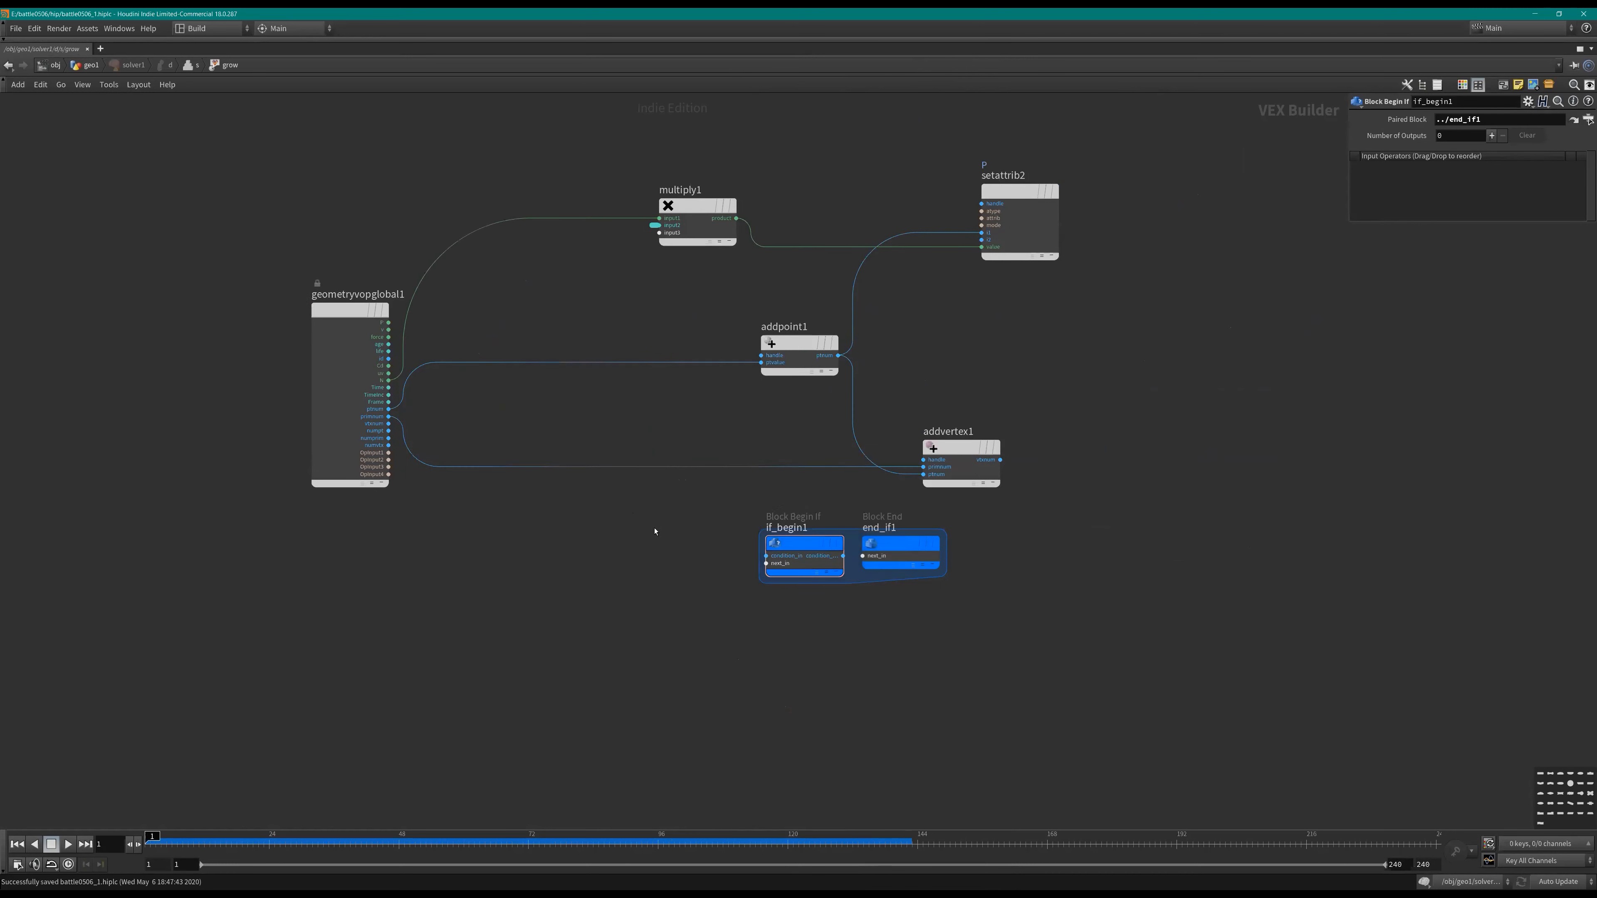
middle_click_drag(682, 531, 839, 541)
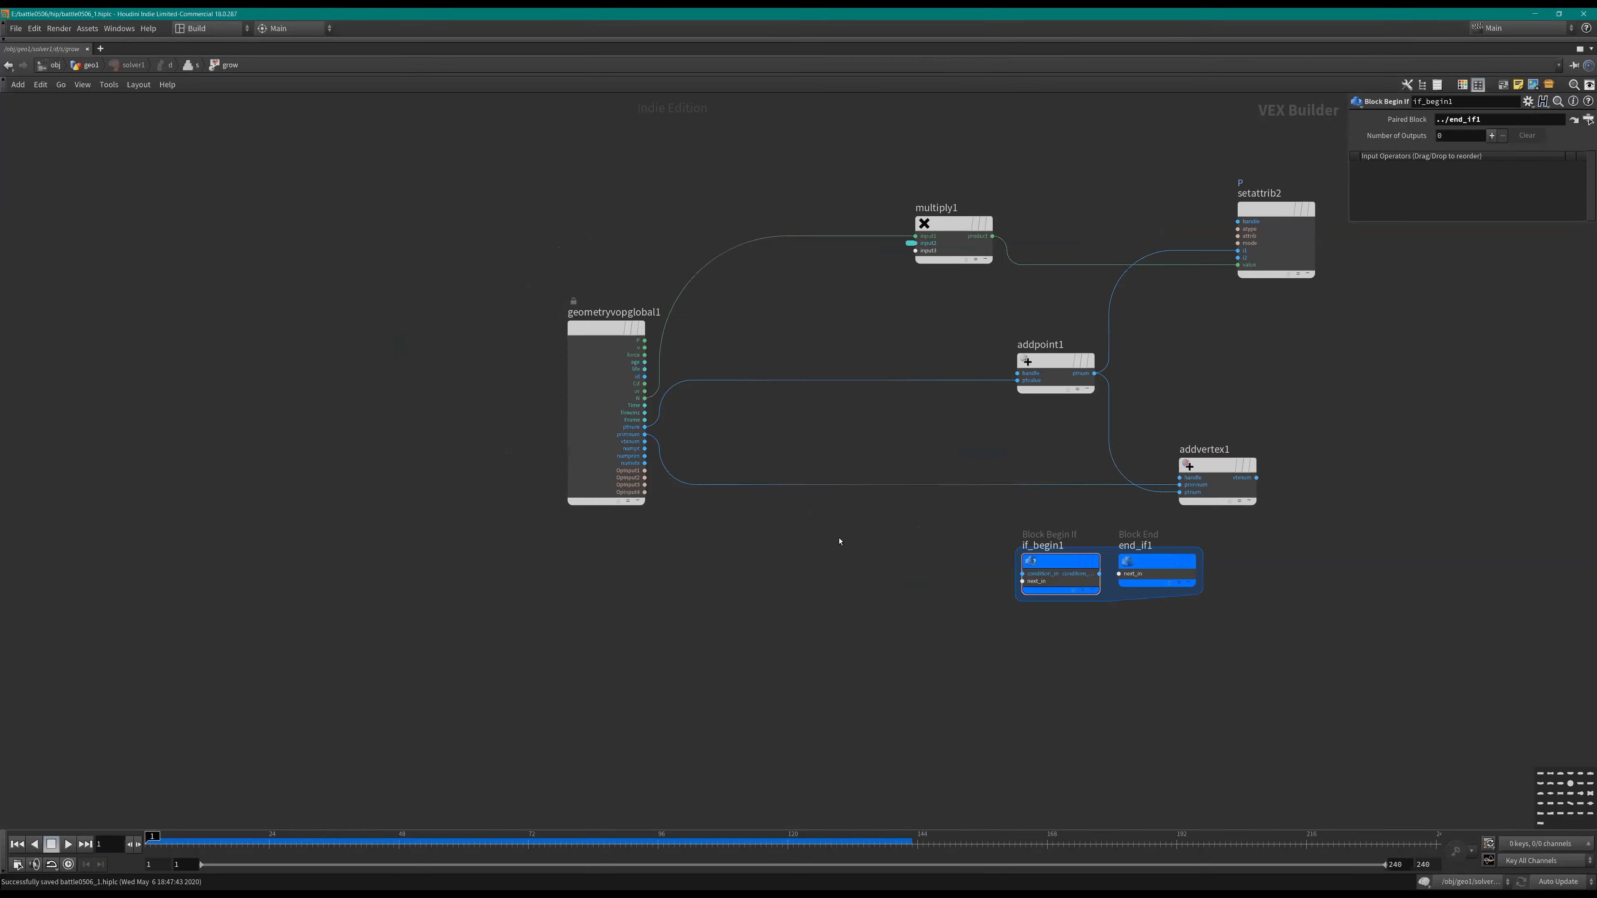
Step: Move geometryvopglobal1 further from the other nodes and add a Fit Range node near multiply1
left_click_drag(585, 333, 392, 325)
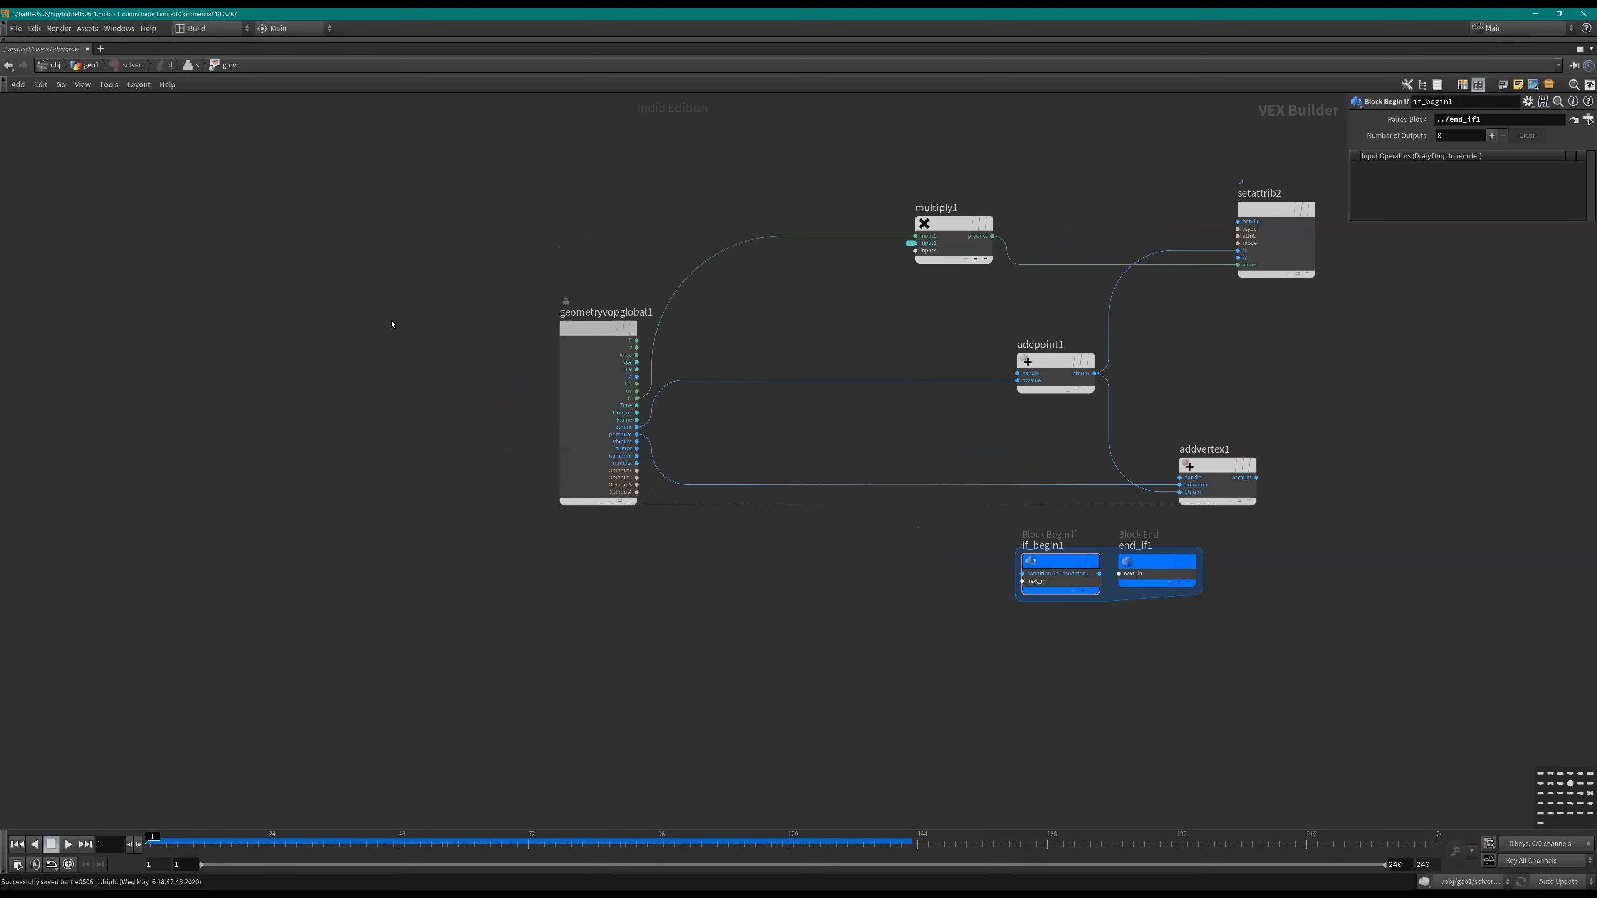
key("Tab")
type("fra")
key("Down")
key("Return")
left_click(724, 281)
scroll(551, 369, "up", 3)
middle_click_drag(552, 369, 809, 443)
Step: Add an Import Primitive Attribute node reading the Float attribute age from the First Input
key("Tab")
type("impr")
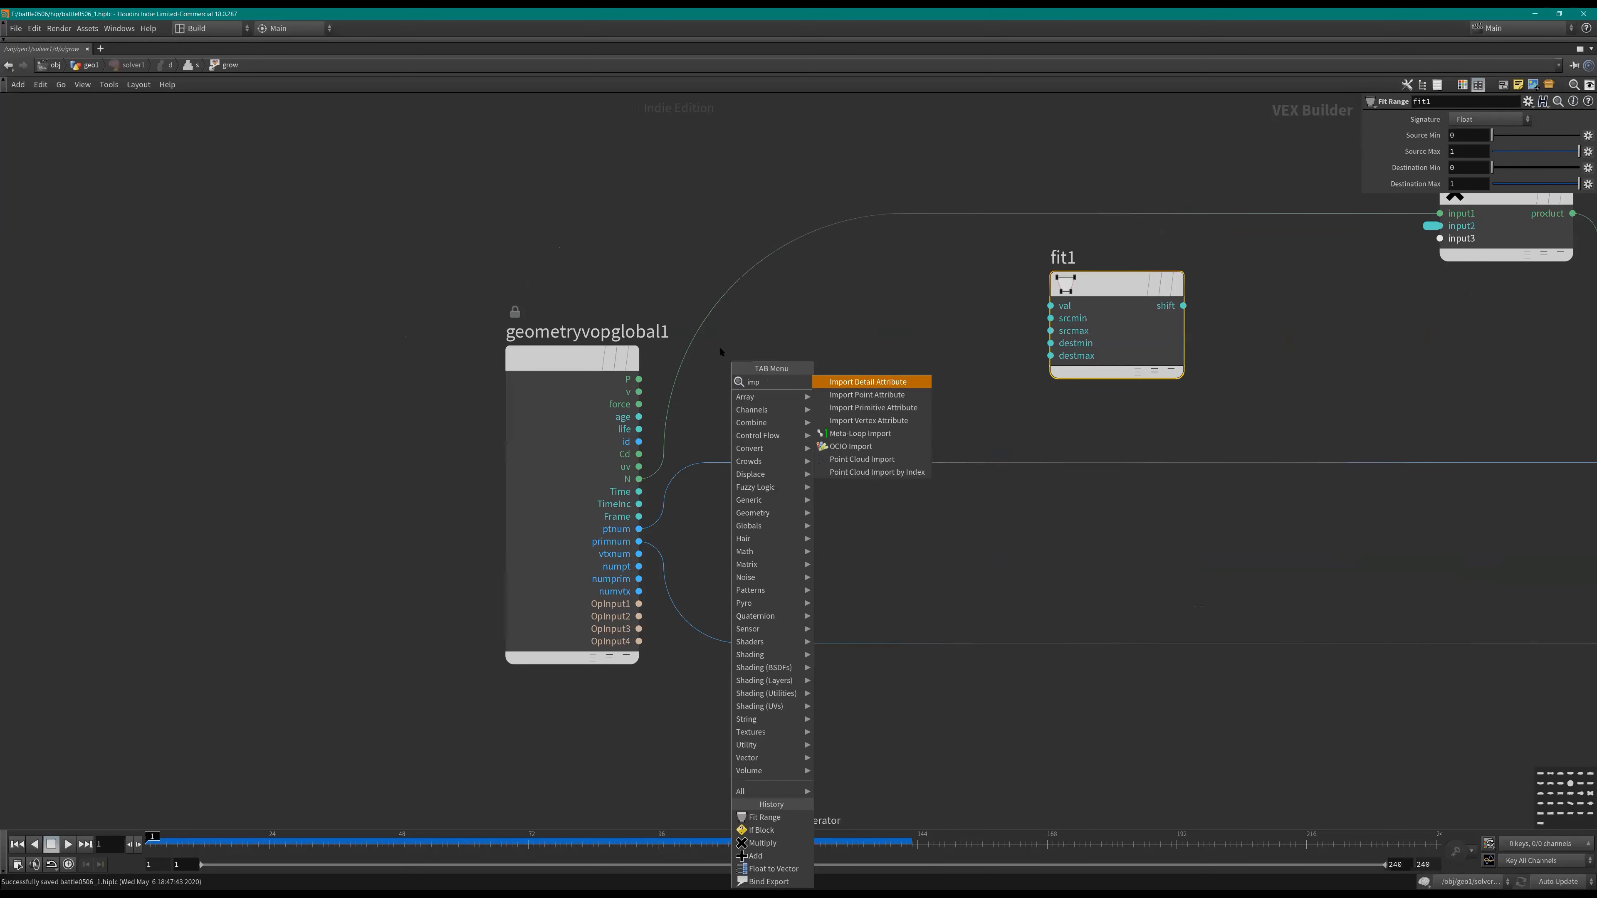
key("Return")
left_click(653, 226)
left_click(1422, 135)
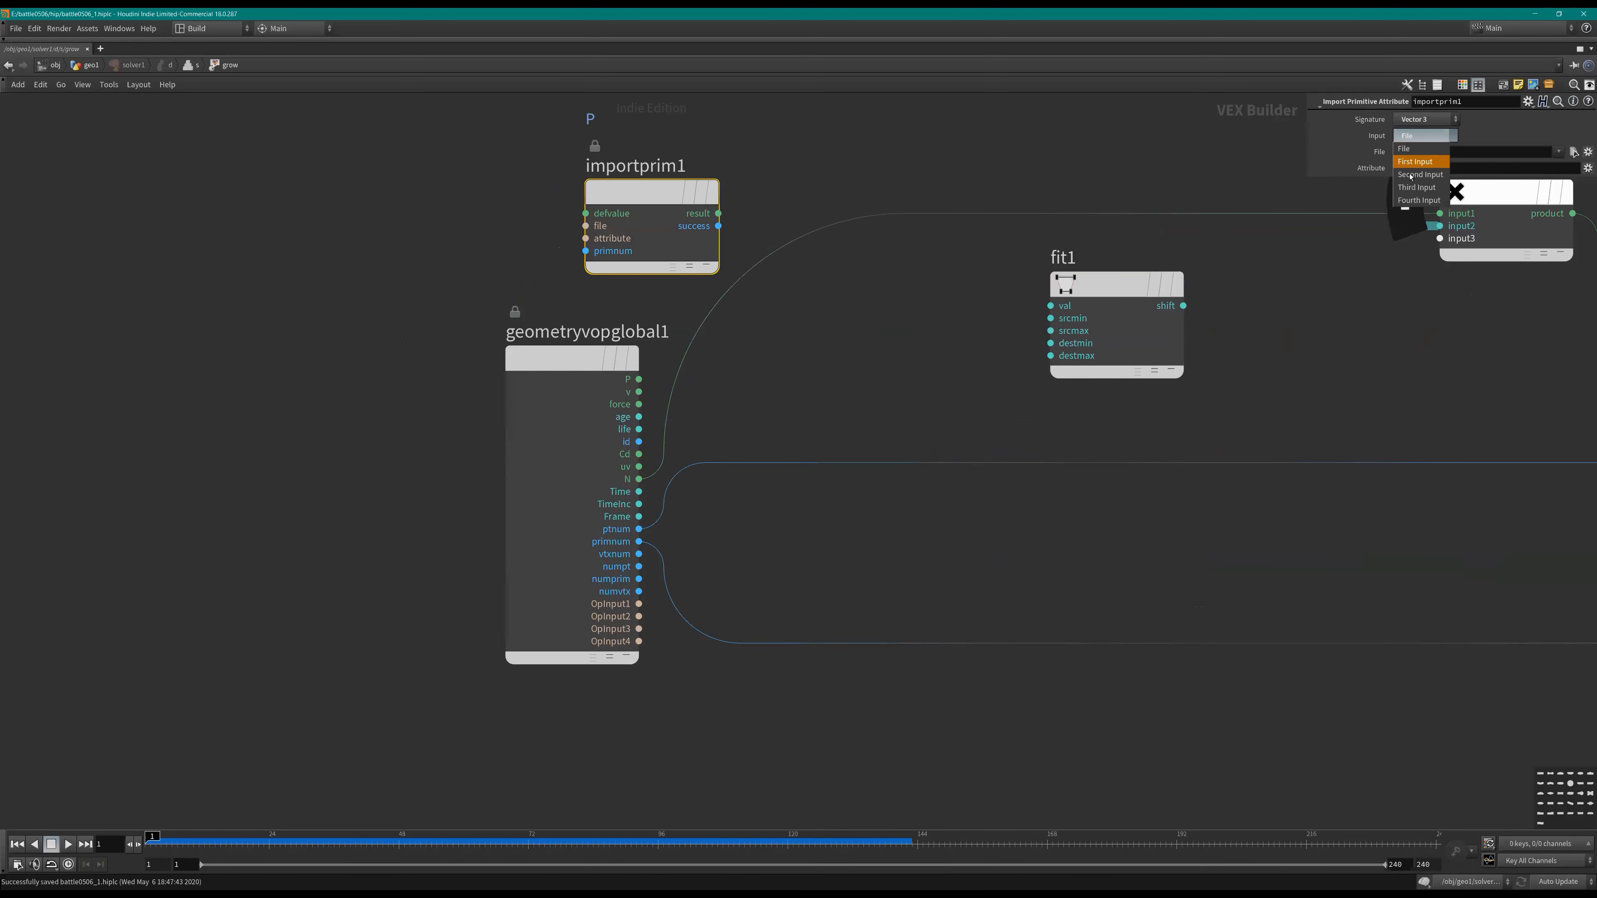
left_click(1415, 174)
left_click(1418, 121)
left_click(1414, 133)
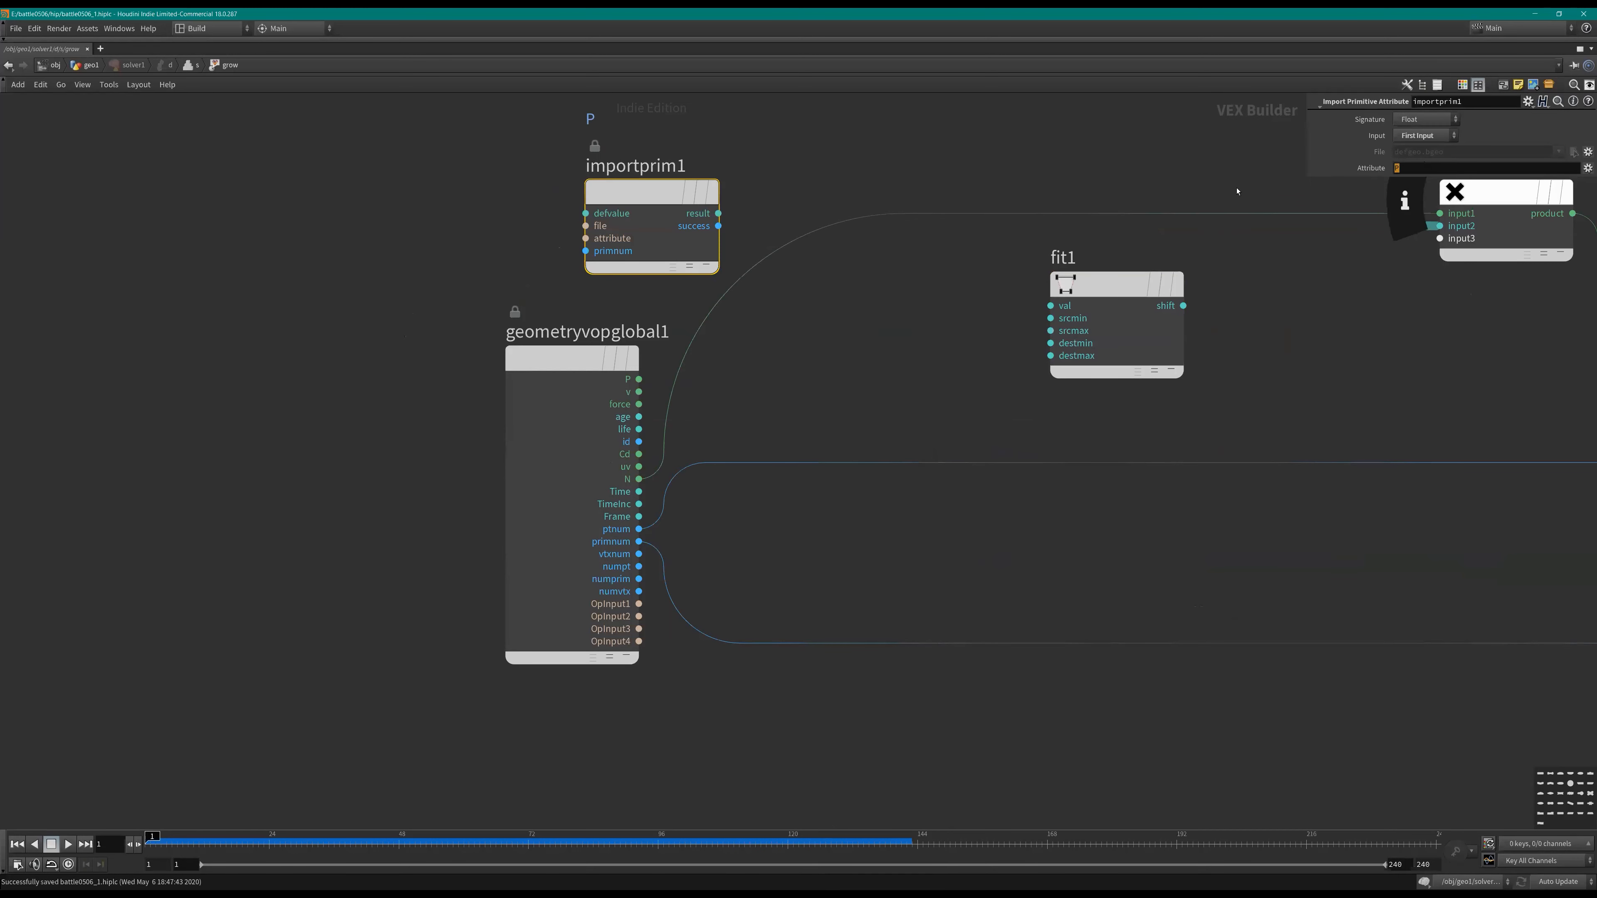
type("age")
key("Return")
Step: Wire the imported age result into fit1's val and promote fit1's source maximum as a parameter
left_click(718, 213)
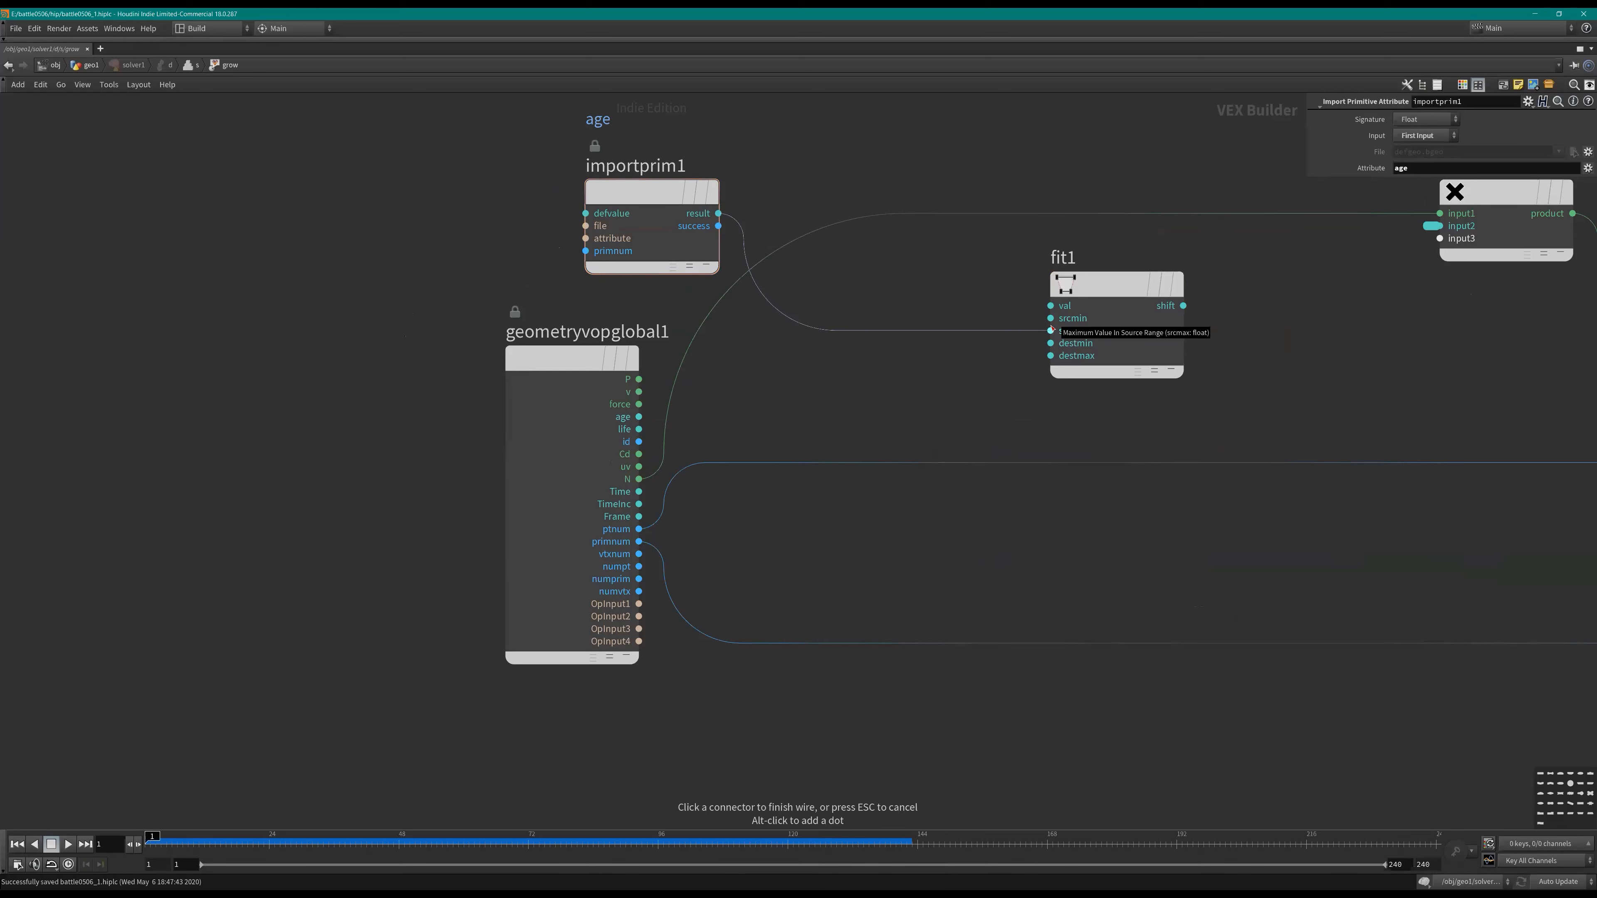
left_click(1050, 305)
left_click(1109, 340)
middle_click(1050, 331)
left_click(1074, 336)
middle_click_drag(963, 384, 916, 387)
key("Tab")
type("0")
left_click(1247, 360)
middle_click_drag(1247, 360, 1058, 349)
Step: Add a Compare node fed by fit1's shift output and set its test to Greater Than
scroll(1058, 349, "down", 2)
key("Tab")
type("co")
key("Down")
key("Return")
left_click(1097, 340)
left_click(978, 312)
left_click(1051, 340)
left_click(1490, 119)
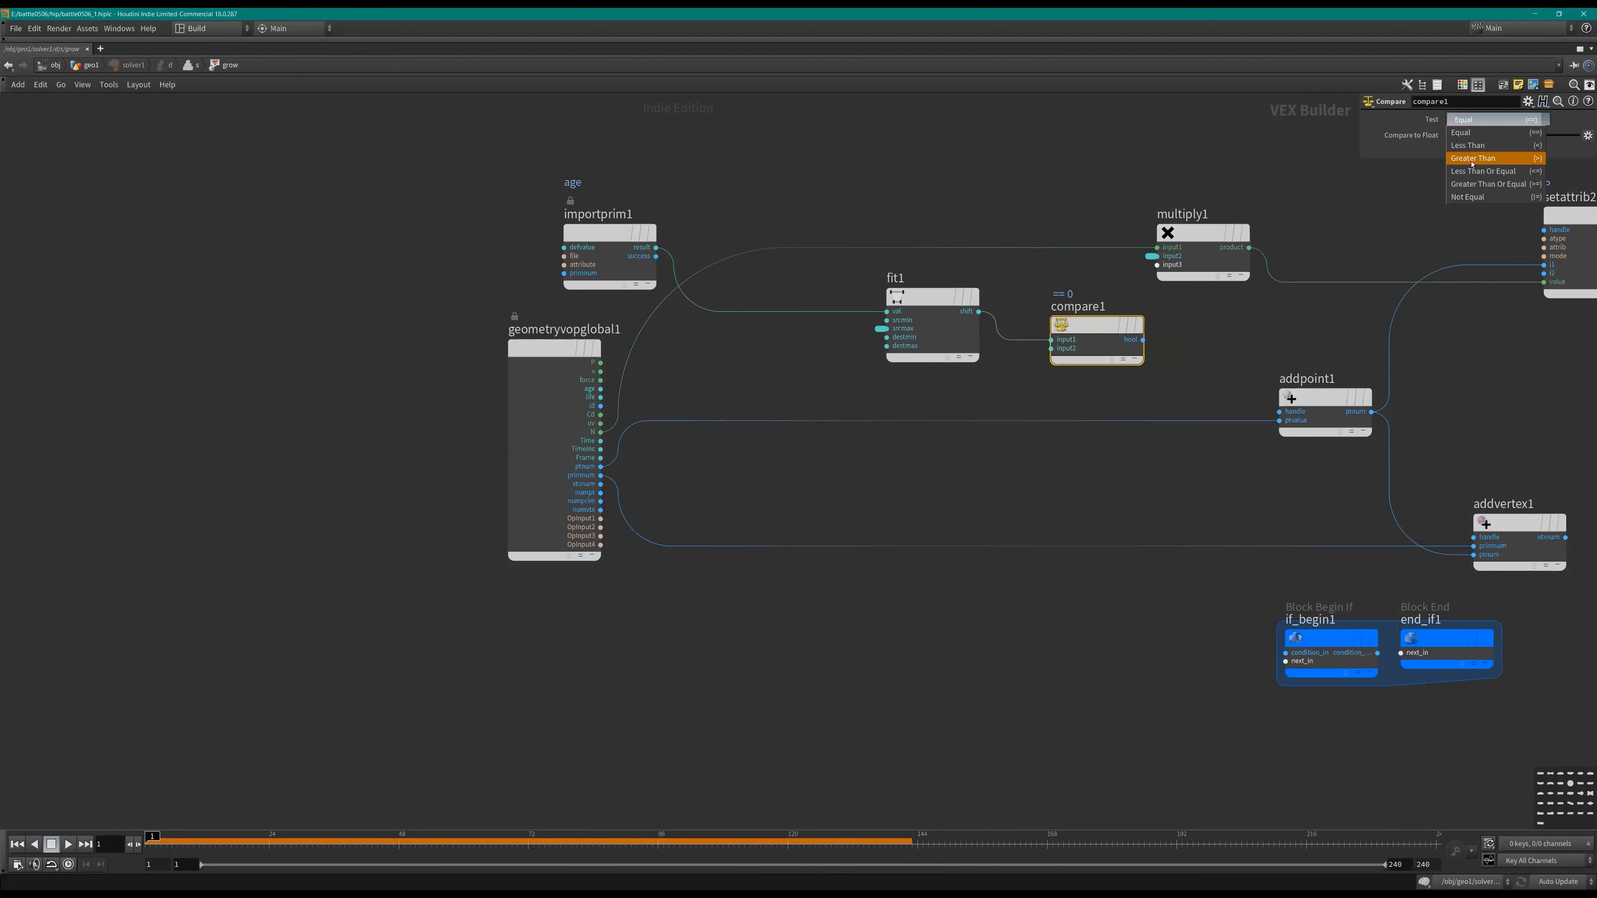
left_click(1490, 160)
Step: Connect compare1's result to if_begin1's condition and route ptnum through the If block into addpoint1
left_click(1144, 340)
left_click(1286, 653)
left_click(601, 467)
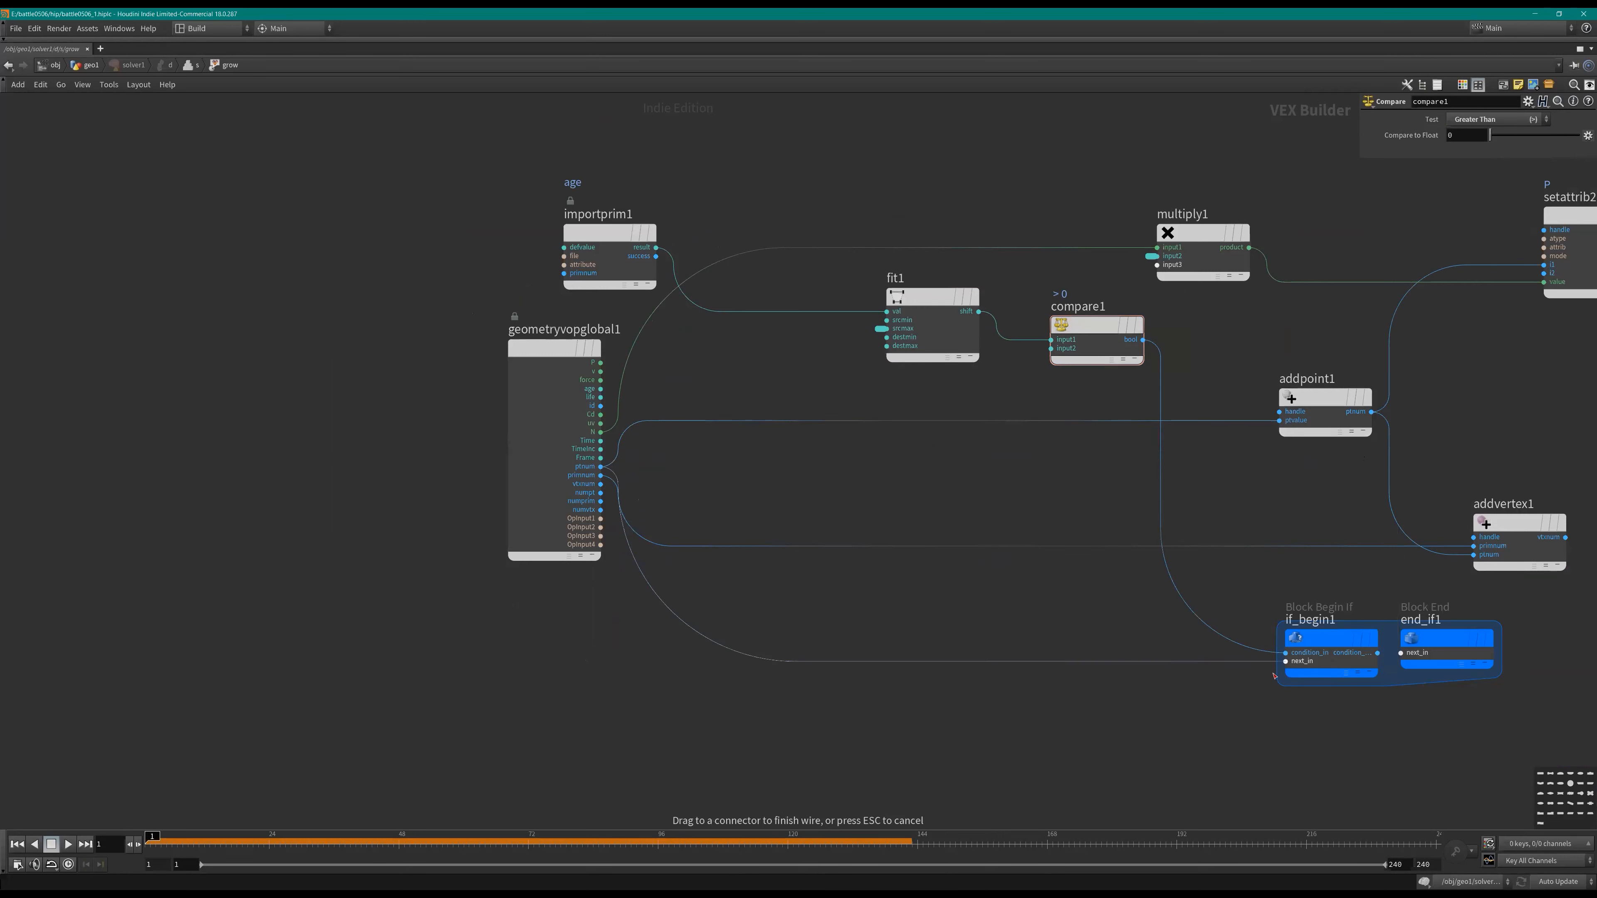
left_click(1285, 662)
left_click(1279, 421)
left_click(1377, 662)
Step: Rearrange if_begin1, setattrib2, addpoint1, fit1 and compare1 to tidy the grow network around the If block
left_click_drag(1331, 638, 1202, 437)
middle_click_drag(1588, 421, 1259, 452)
scroll(1259, 452, "down", 1)
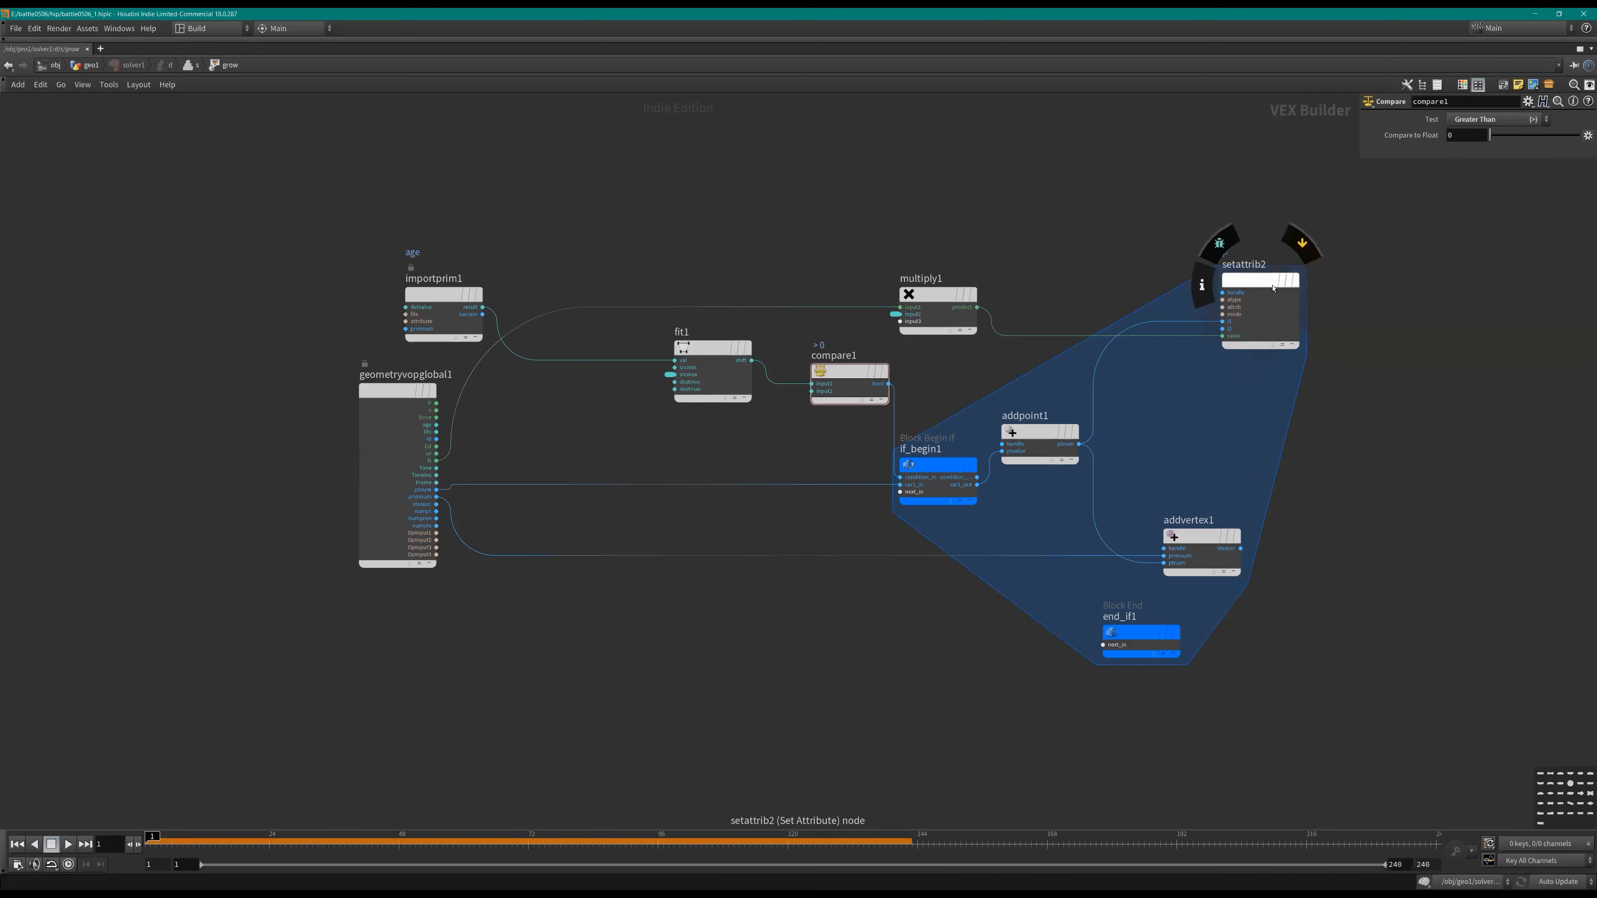
left_click_drag(1275, 286, 1307, 347)
left_click_drag(1036, 442, 1051, 476)
middle_click_drag(927, 418, 1079, 406)
left_click_drag(1077, 404, 785, 357)
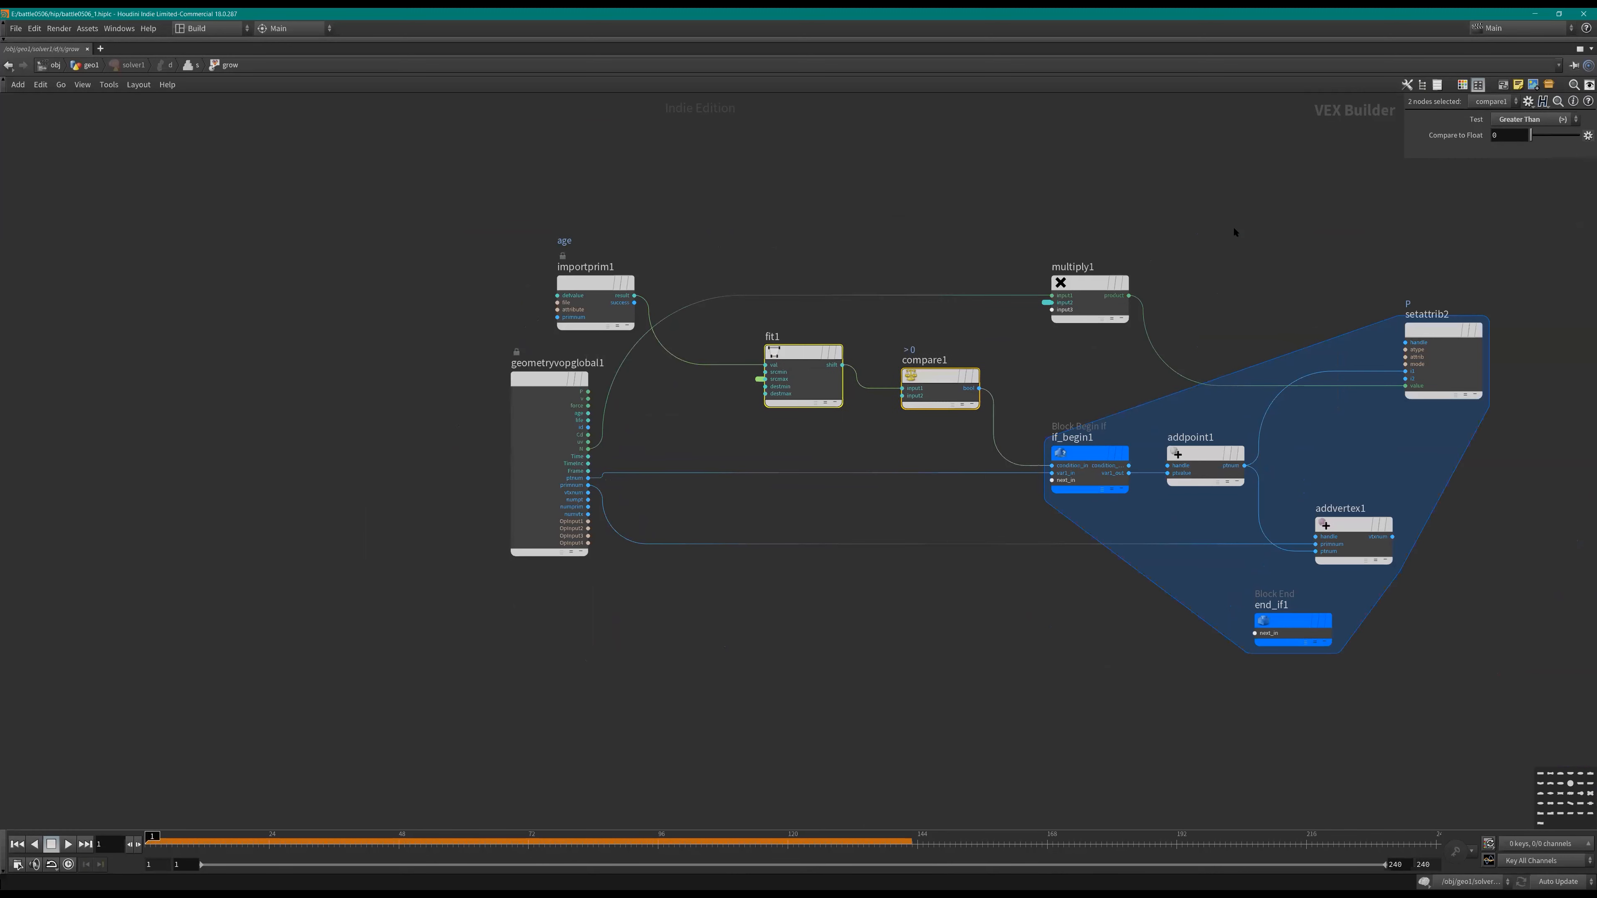
Step: Save the scene, return to the solver network with the viewport restored and play the growth
key("ctrl+s")
key("ctrl+b")
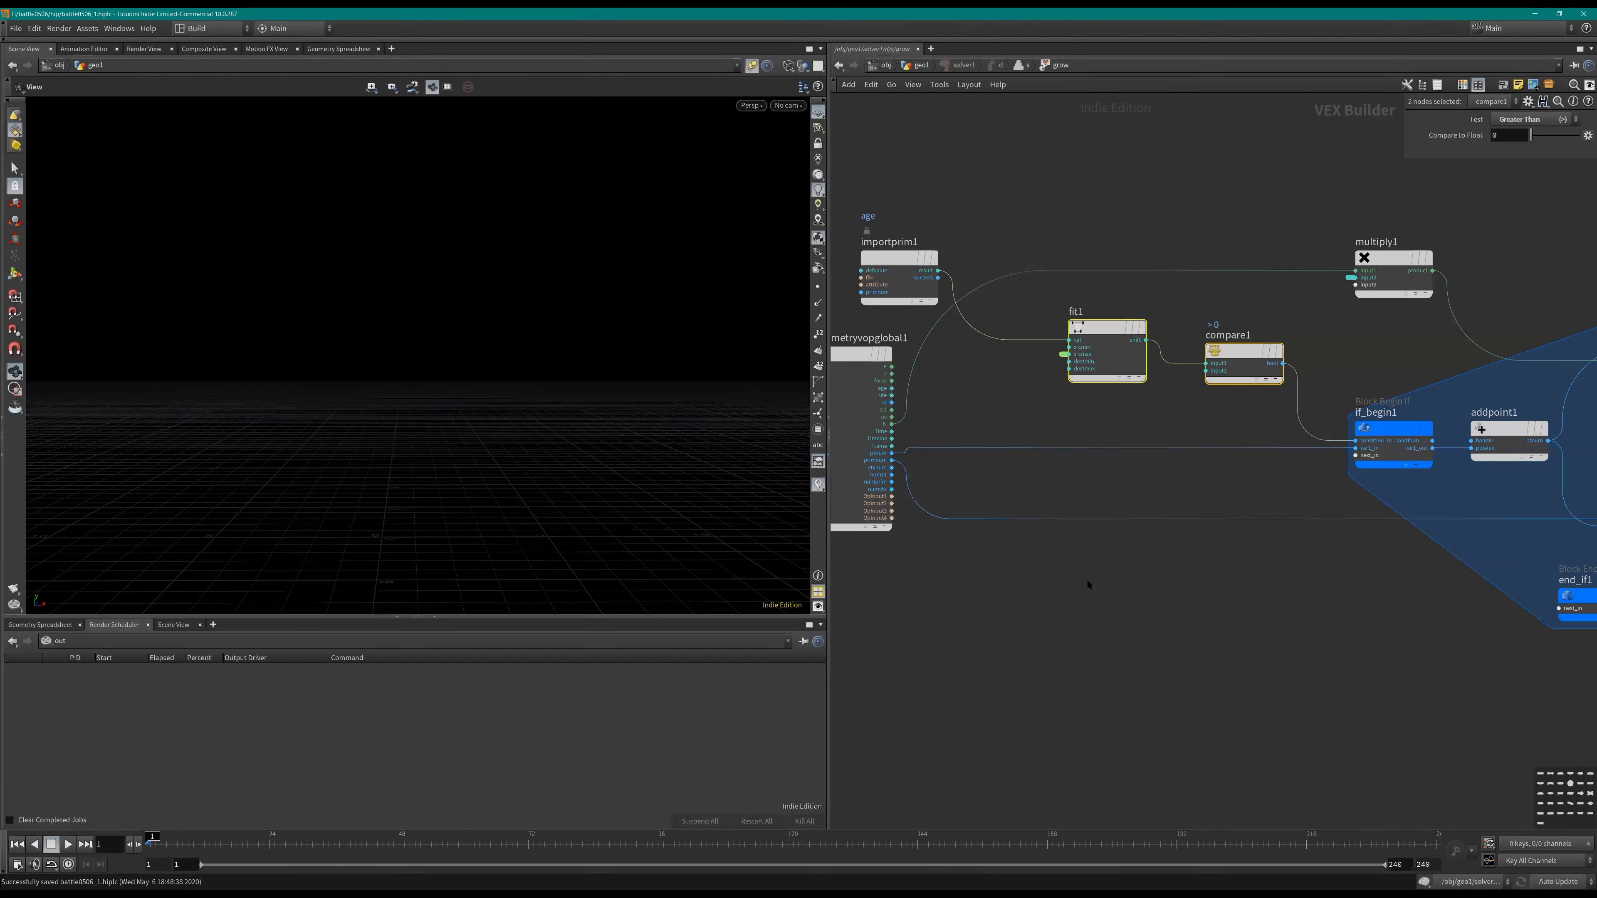
key("u")
key("Up")
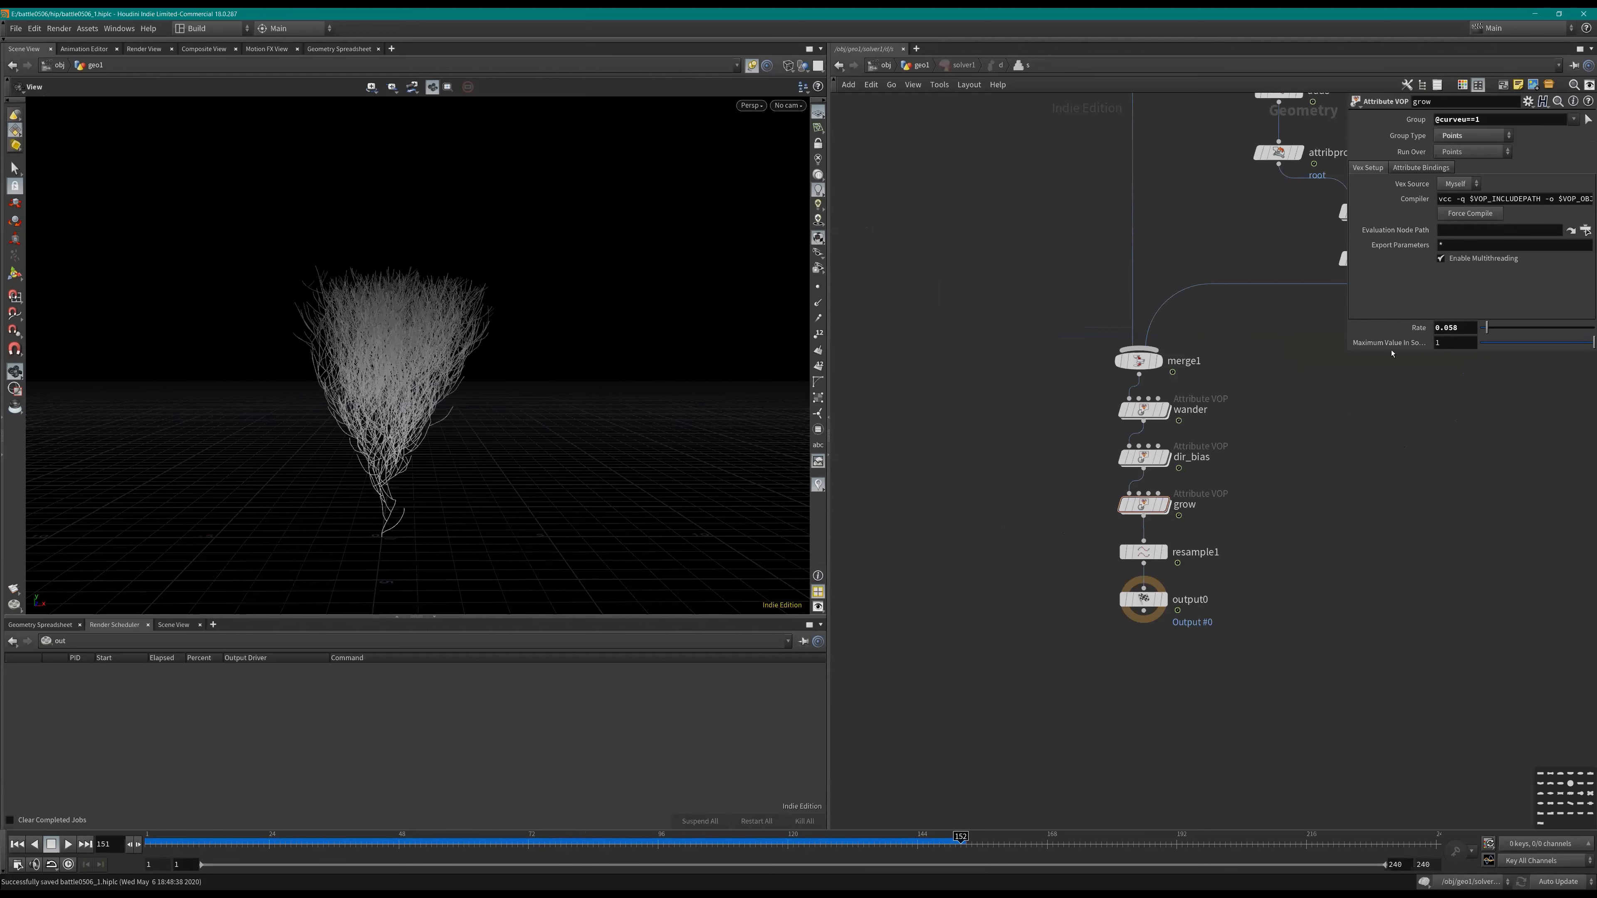
Step: Set the grow node's maximum value in source to 10 and replay the growth from the first frame
key("ctrl+Up")
left_click(1453, 343)
type("0")
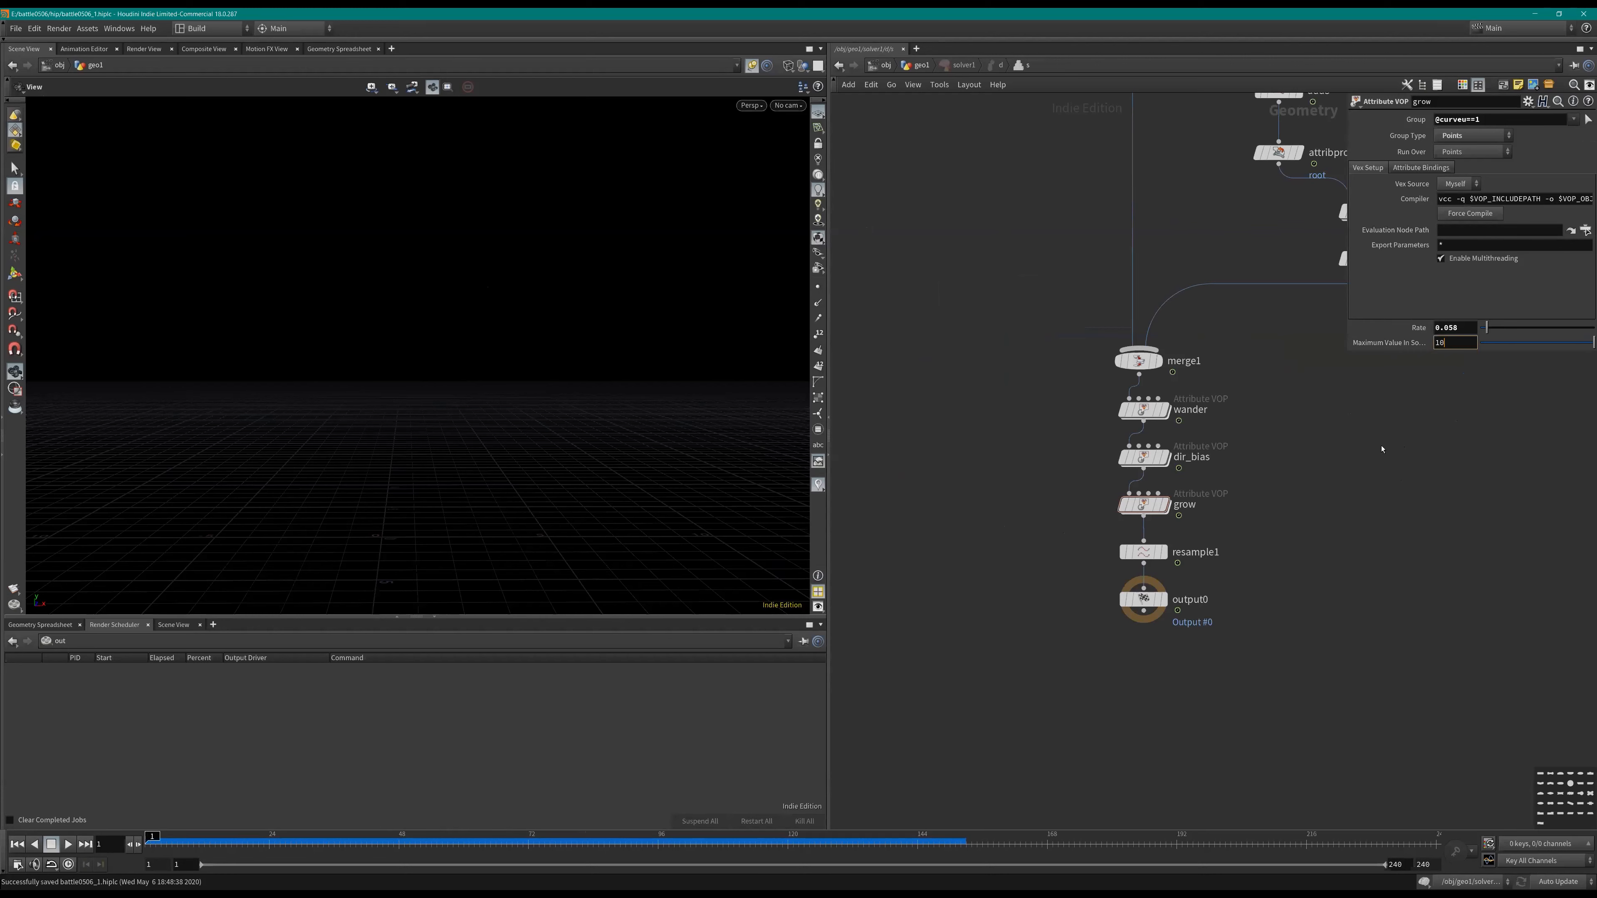
key("Return")
middle_click_drag(1381, 435, 1282, 391)
key("Up")
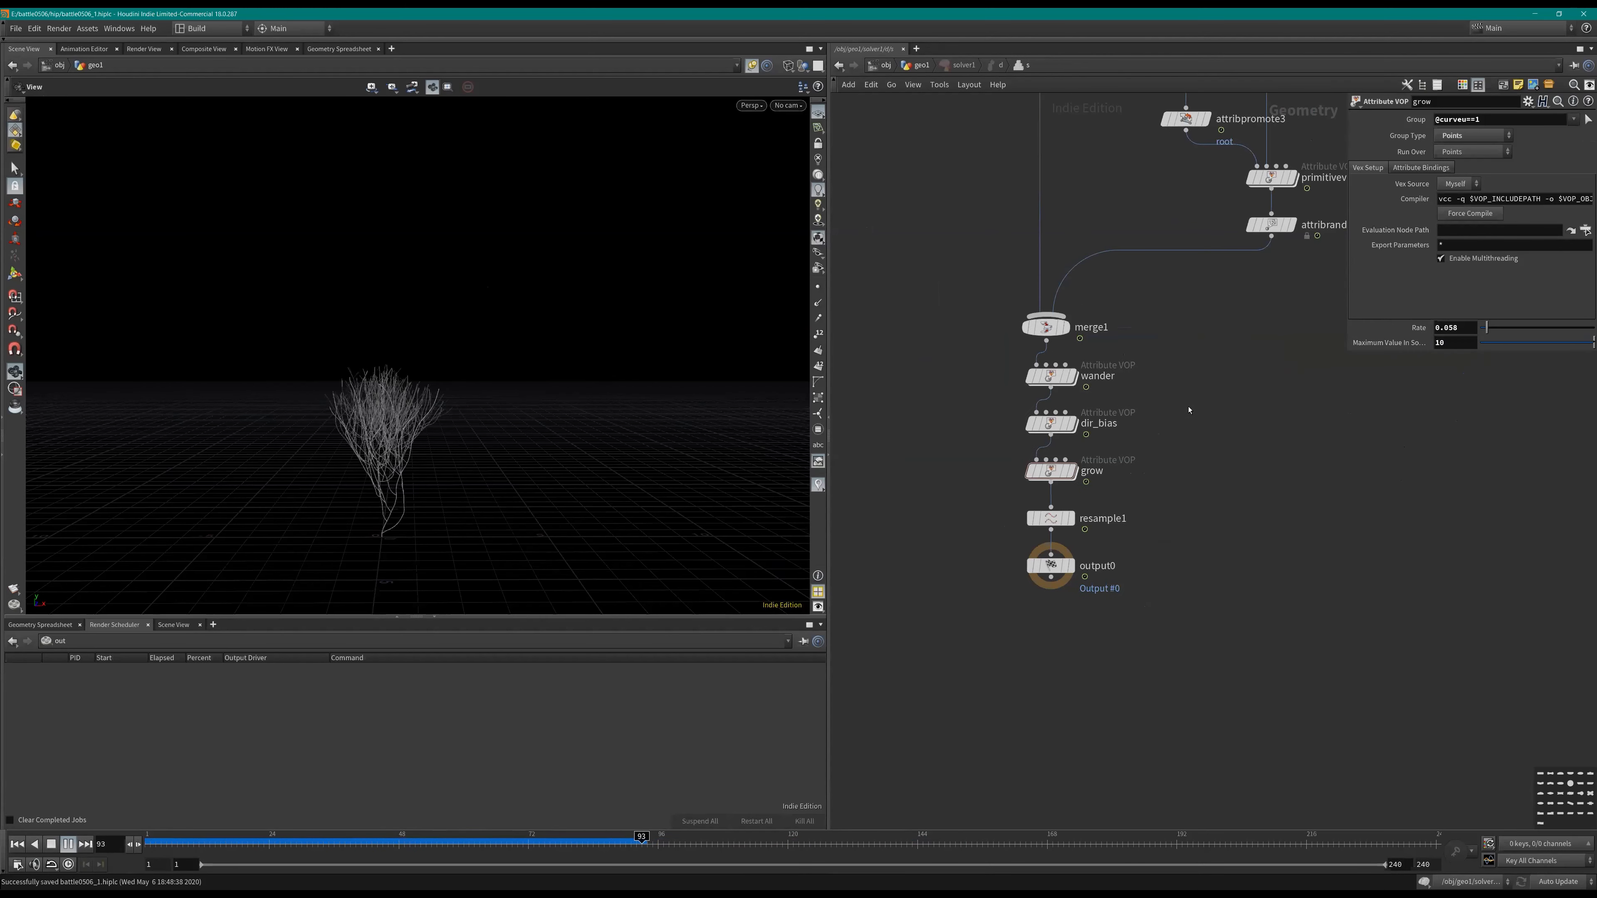
Step: Set dir_bias's Interpolation Bias to 0.01 and replay the growth from the first frame
key("ctrl+Up")
left_click(1050, 424)
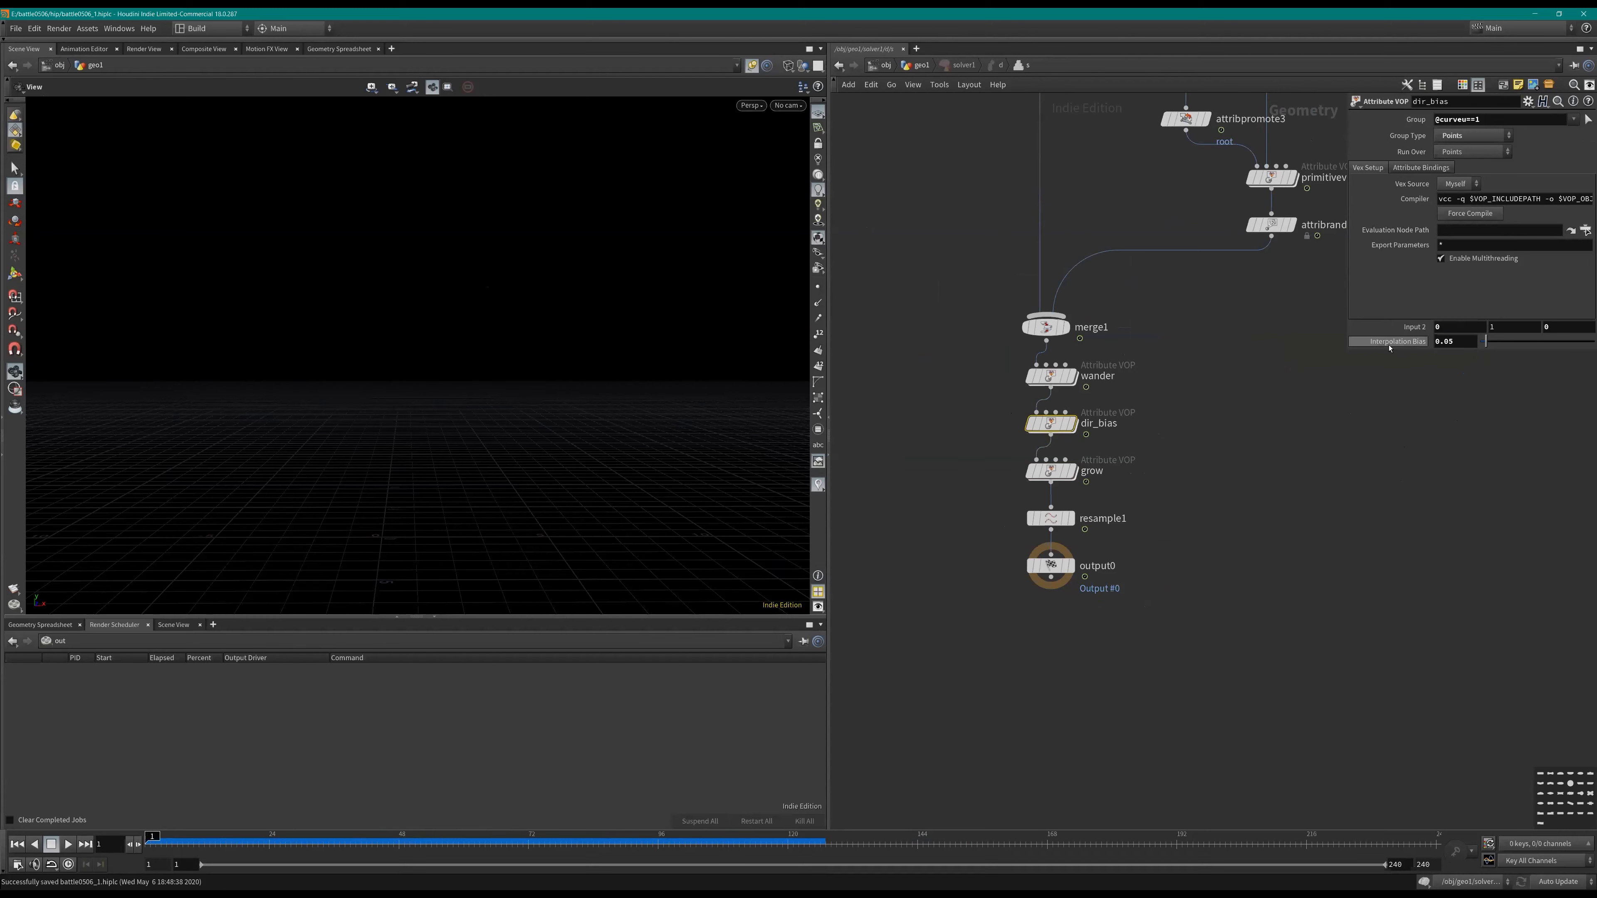
left_click(1482, 342)
left_click(1211, 443)
middle_click_drag(1209, 443, 1237, 445)
key("Up")
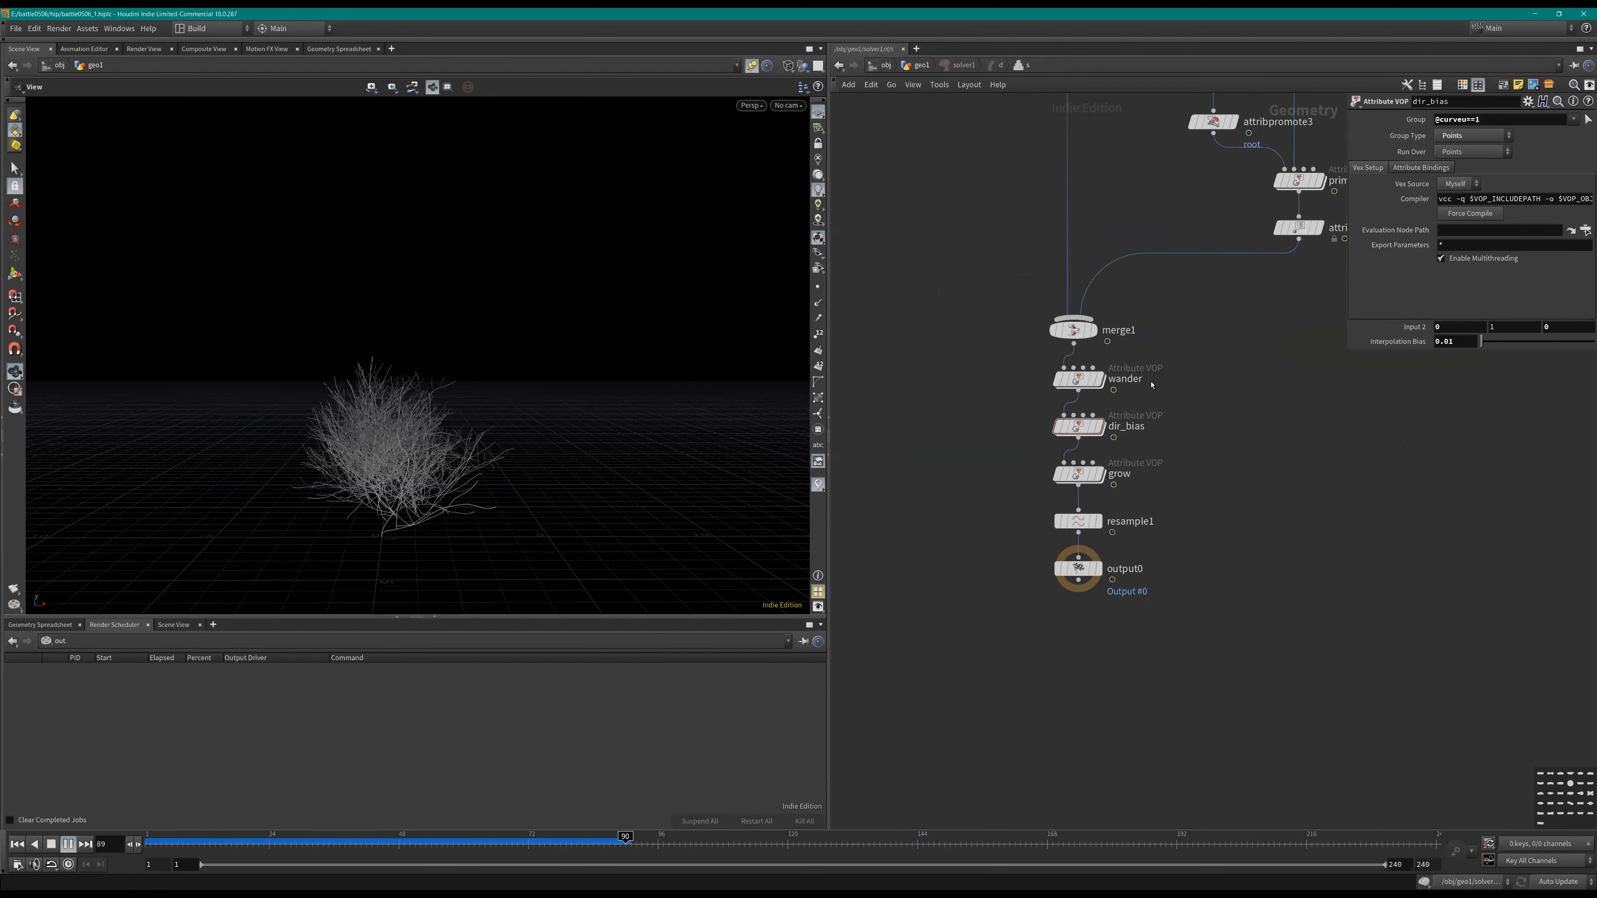
Step: Set the wander node's noise Frequency to 3.2 on all axes and play the growth, returning to frame 1
key("ctrl+Up")
left_click(1078, 379)
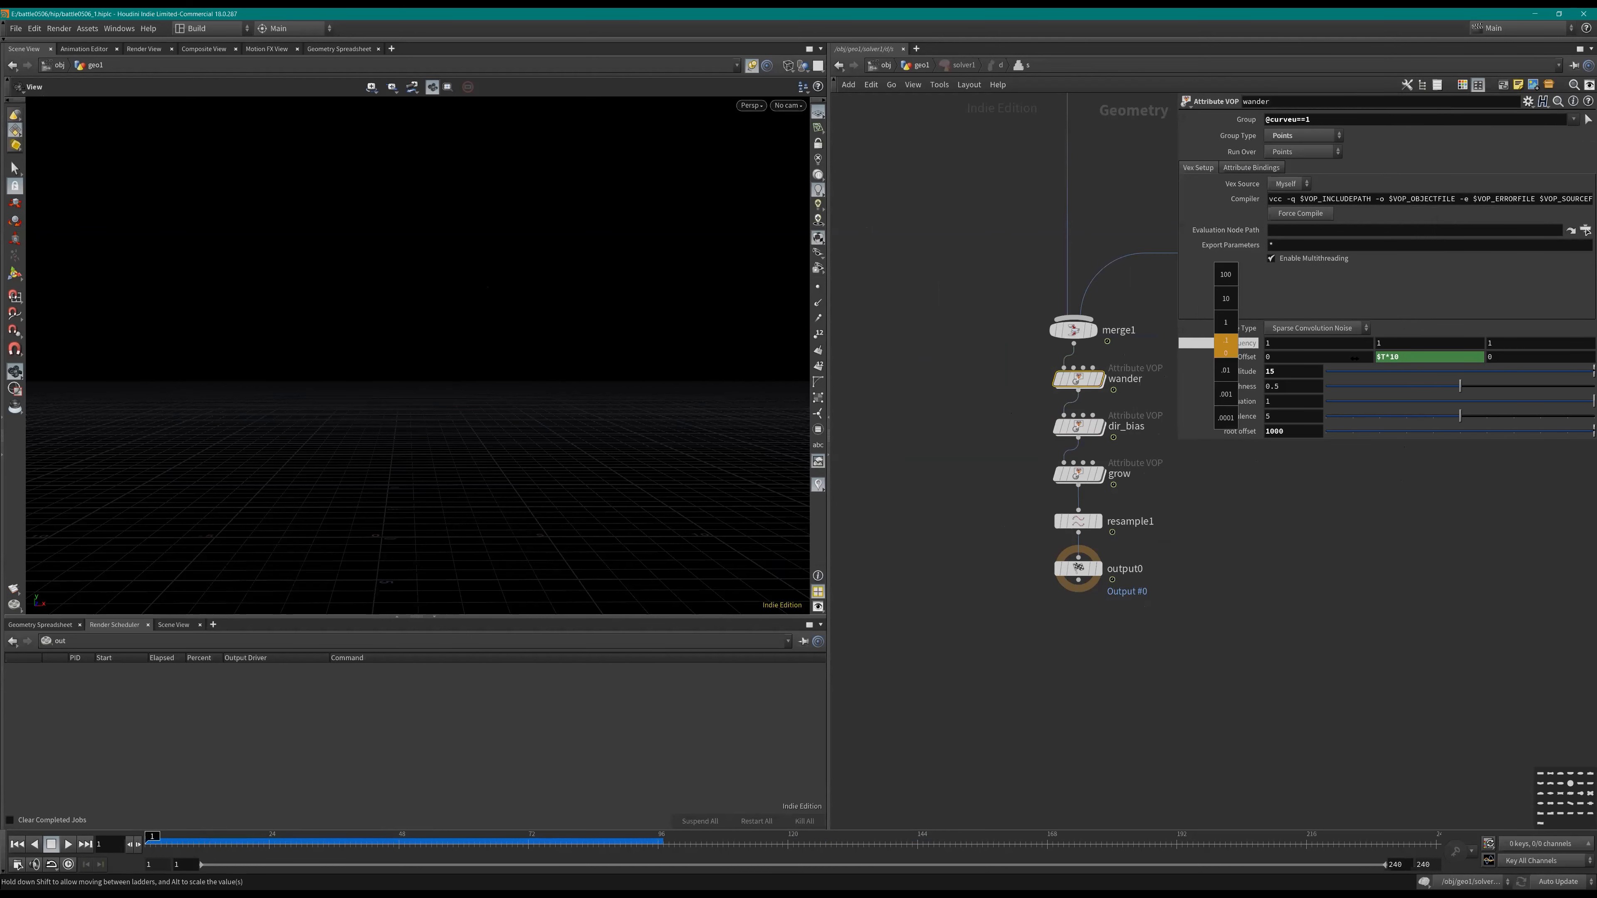
key("Up")
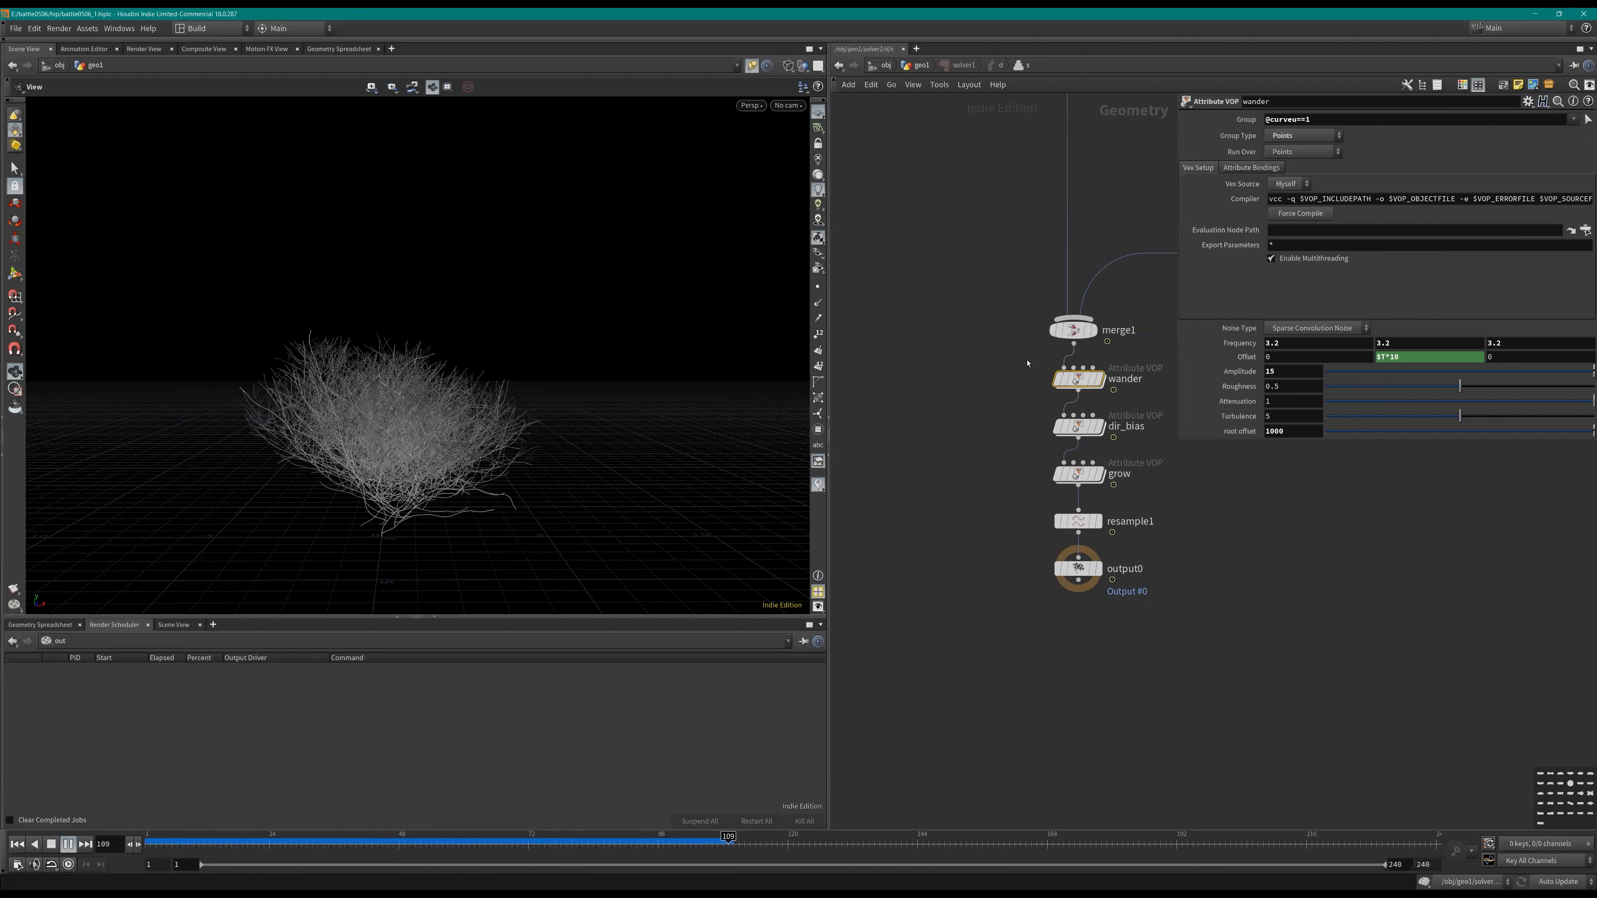
key("Up")
key("ctrl+Up")
Step: Set pointvop1's Number of points to 50 in the solver network and play the growth
middle_click_drag(1013, 239, 998, 492)
scroll(997, 440, "down", 2)
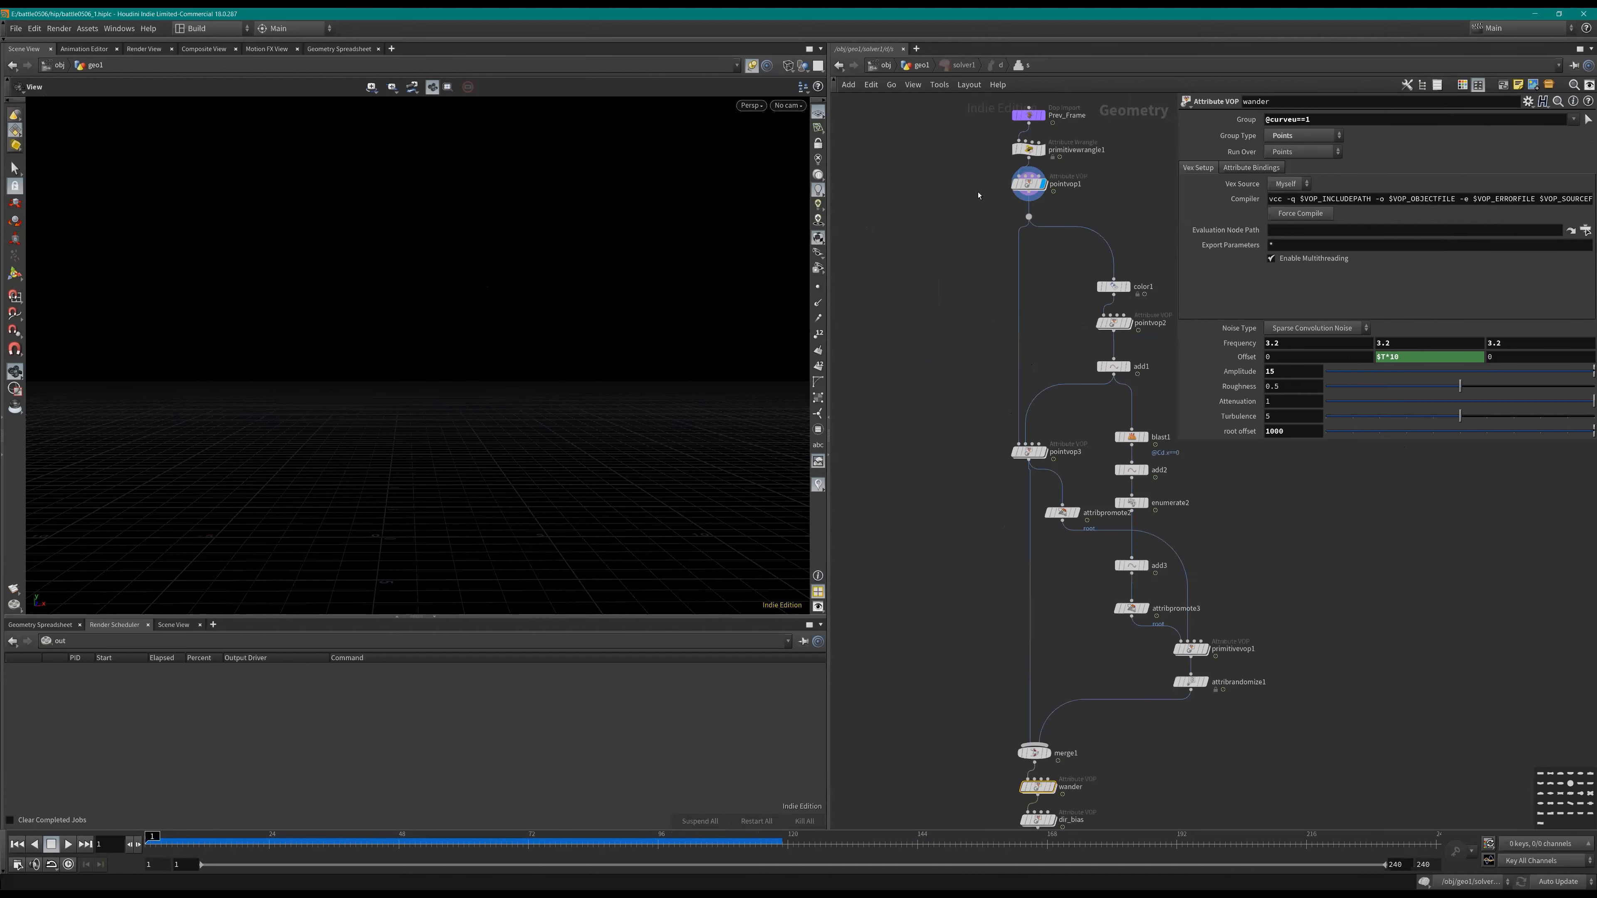
left_click(1027, 182)
scroll(1126, 211, "up", 1)
middle_click_drag(1126, 210, 1179, 183)
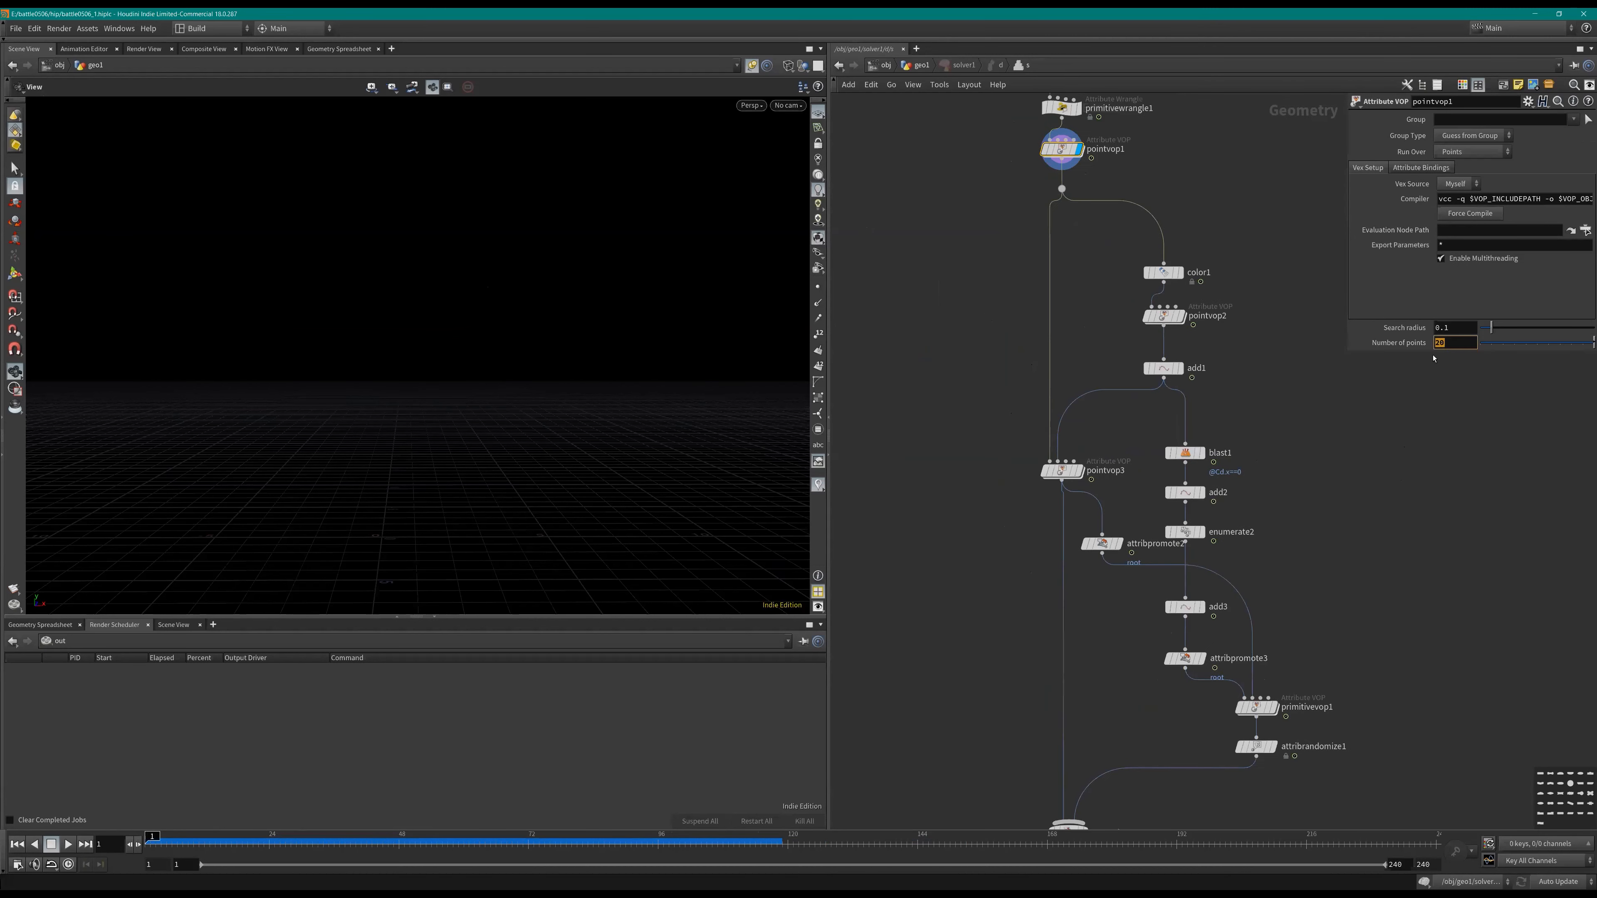
left_click(1393, 437)
key("Up")
key("Up")
Step: Set pointvop1's Search radius to 0.2, play the growth and return to the first frame
left_click(1455, 333)
key("Up")
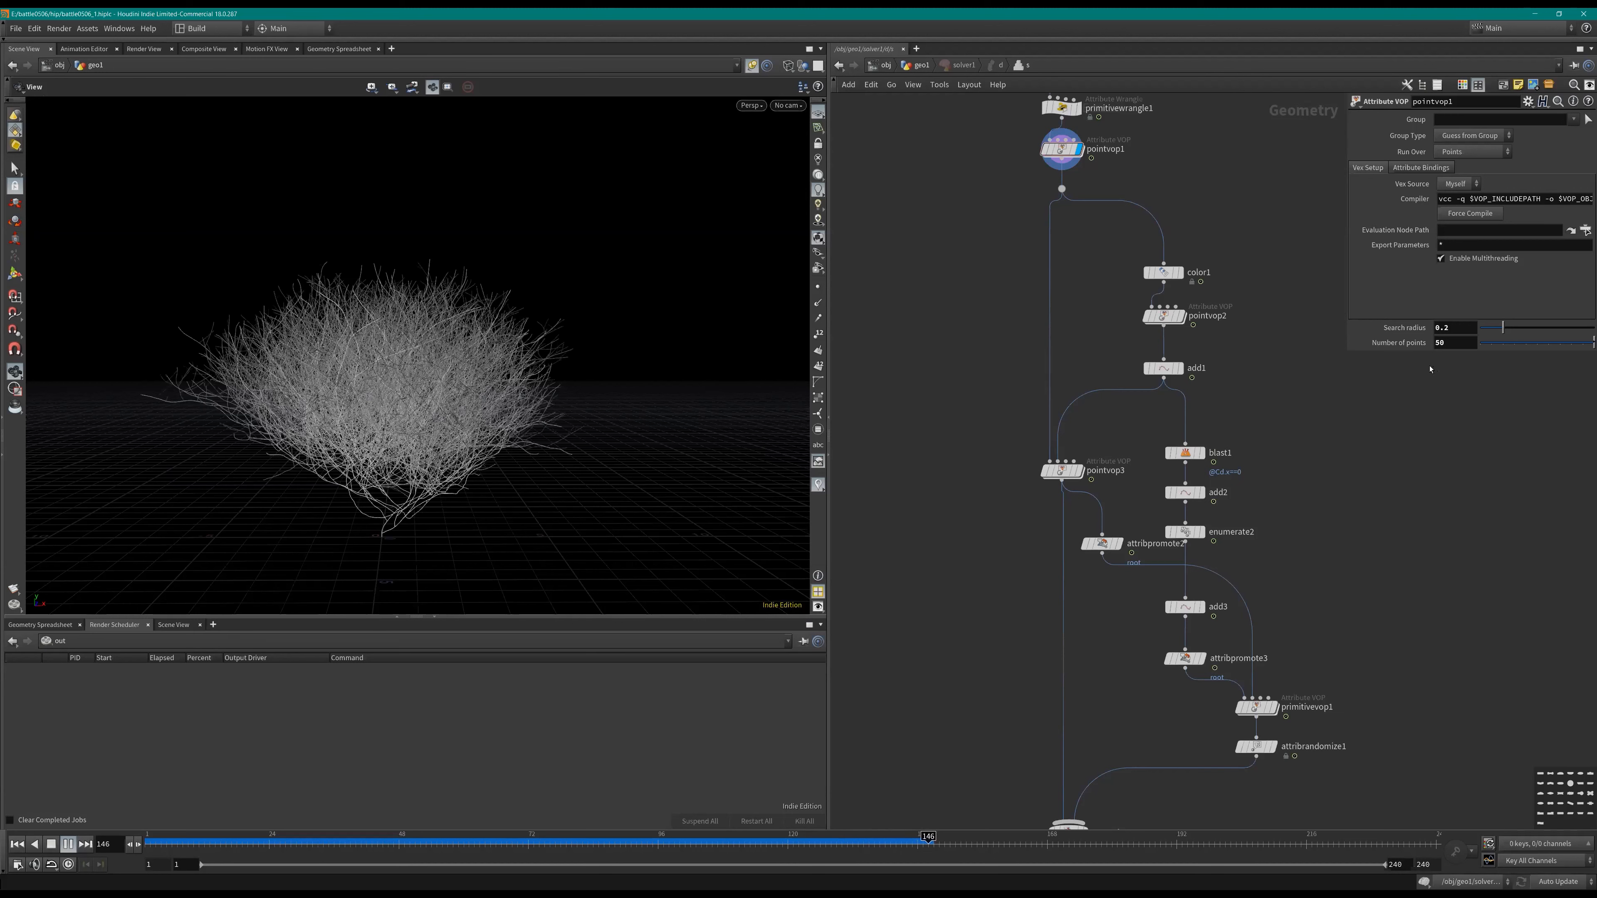
key("ctrl+Up")
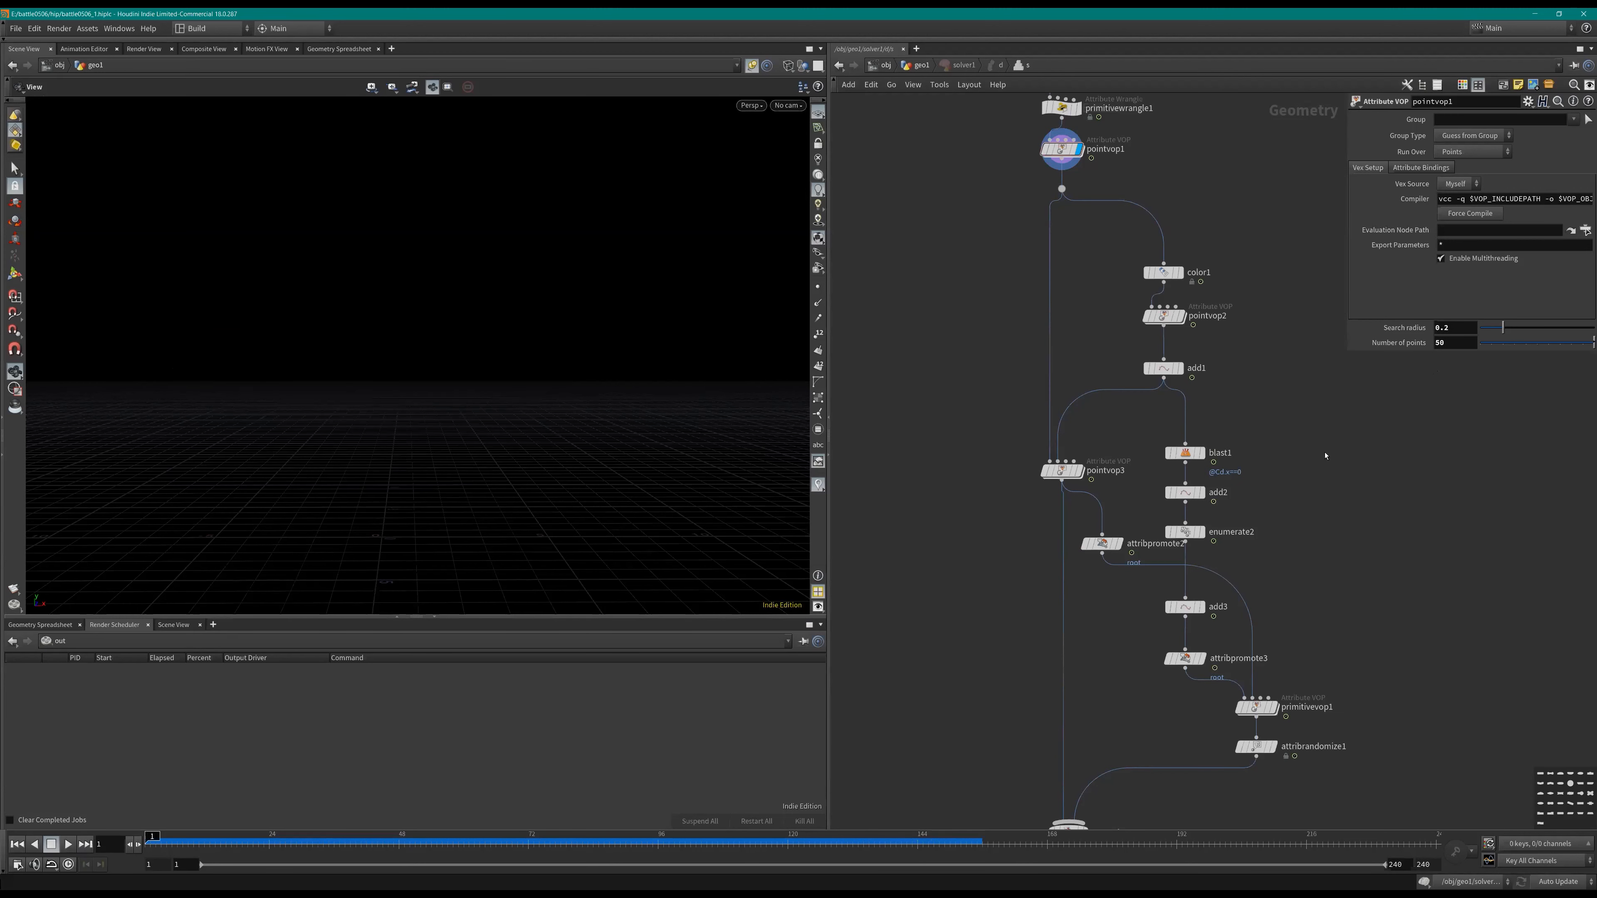
Step: Save the scene and go up from the solver network to geo1
middle_click_drag(1326, 453, 1281, 467)
key("ctrl+s")
middle_click_drag(1277, 405, 1251, 353)
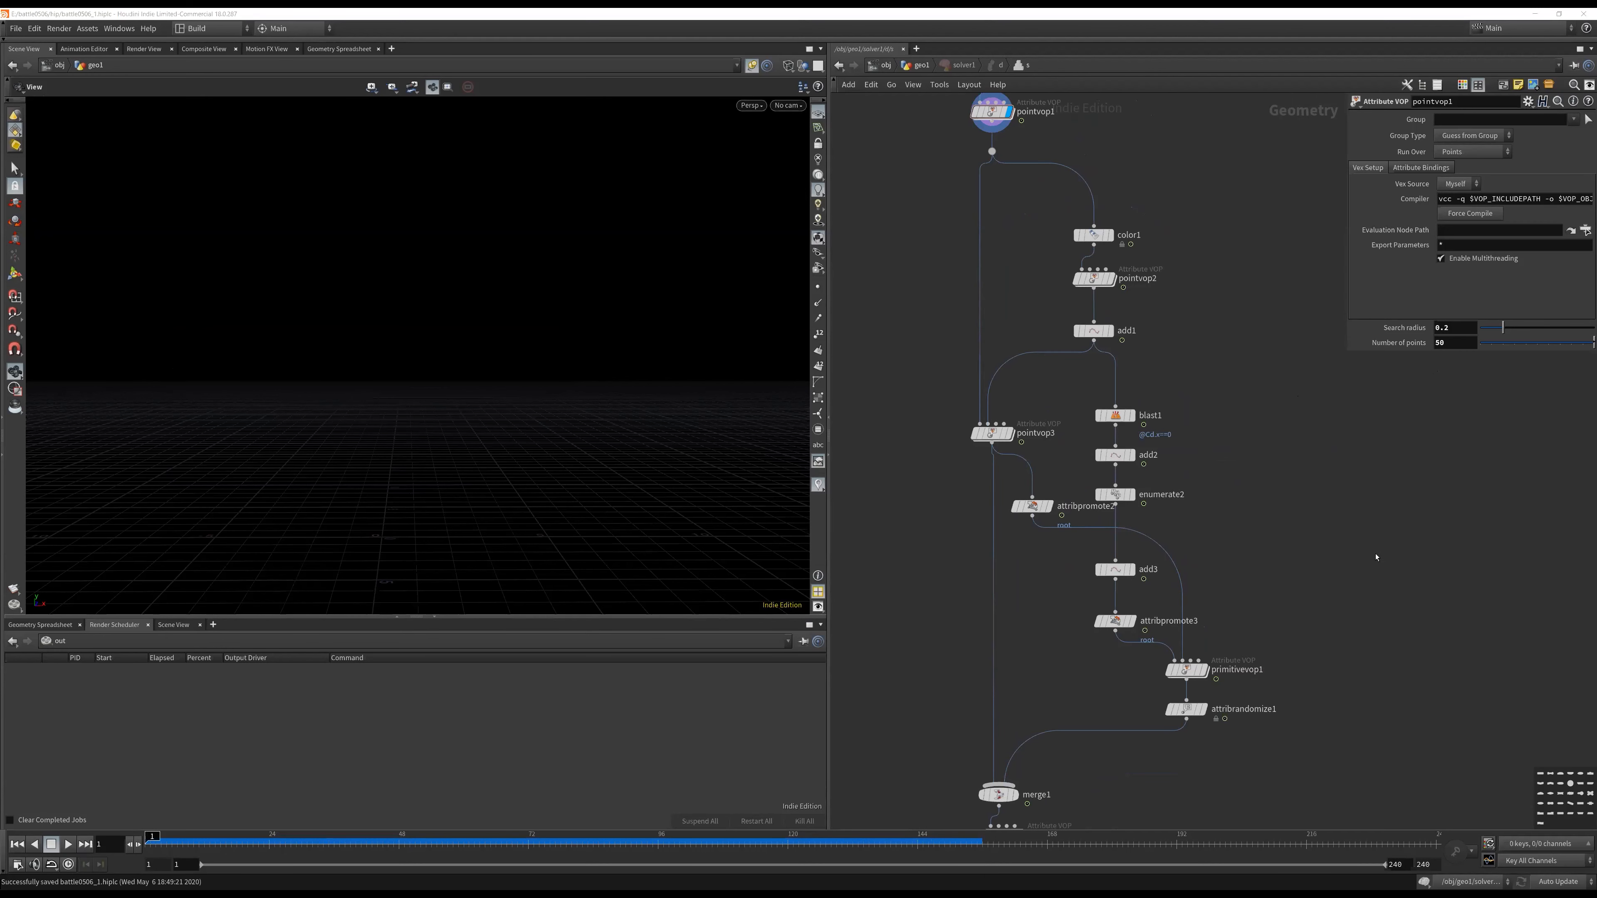
left_click(1376, 557)
key("ctrl+s")
middle_click_drag(1396, 558, 1428, 500)
middle_click_drag(1209, 825, 1240, 560)
key("u")
Step: Replay the branch growth from the first frame at geometry level and inspect it in the viewport
key("Up")
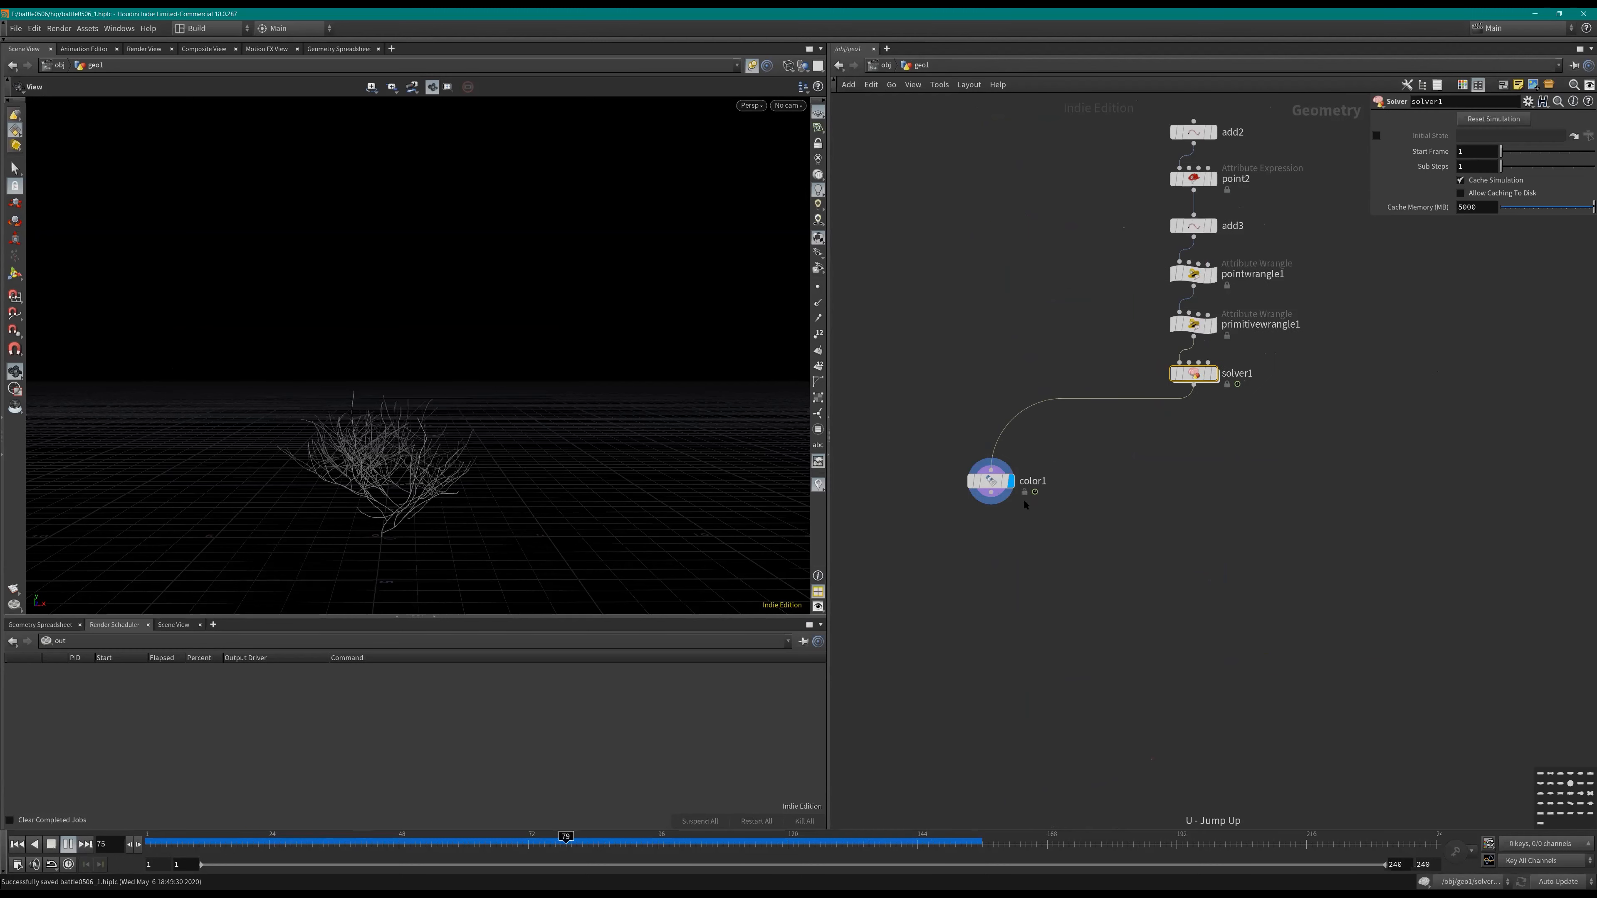
middle_click_drag(1025, 505, 1084, 477)
key("ctrl+Up")
key("Up")
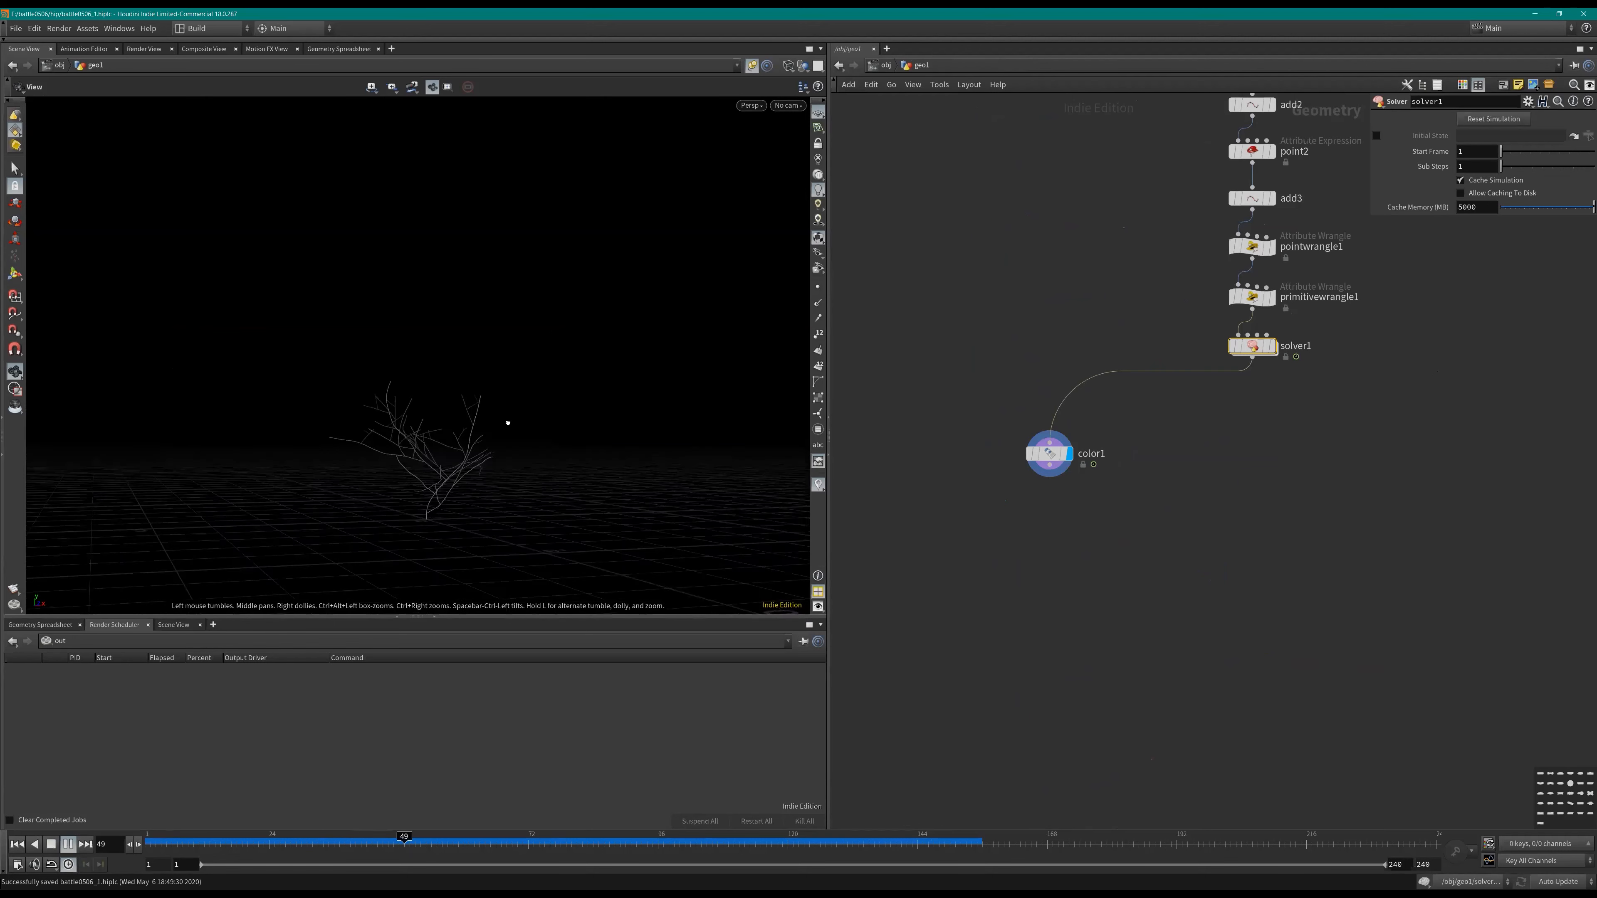
middle_click_drag(954, 548, 1016, 537)
key("Tab")
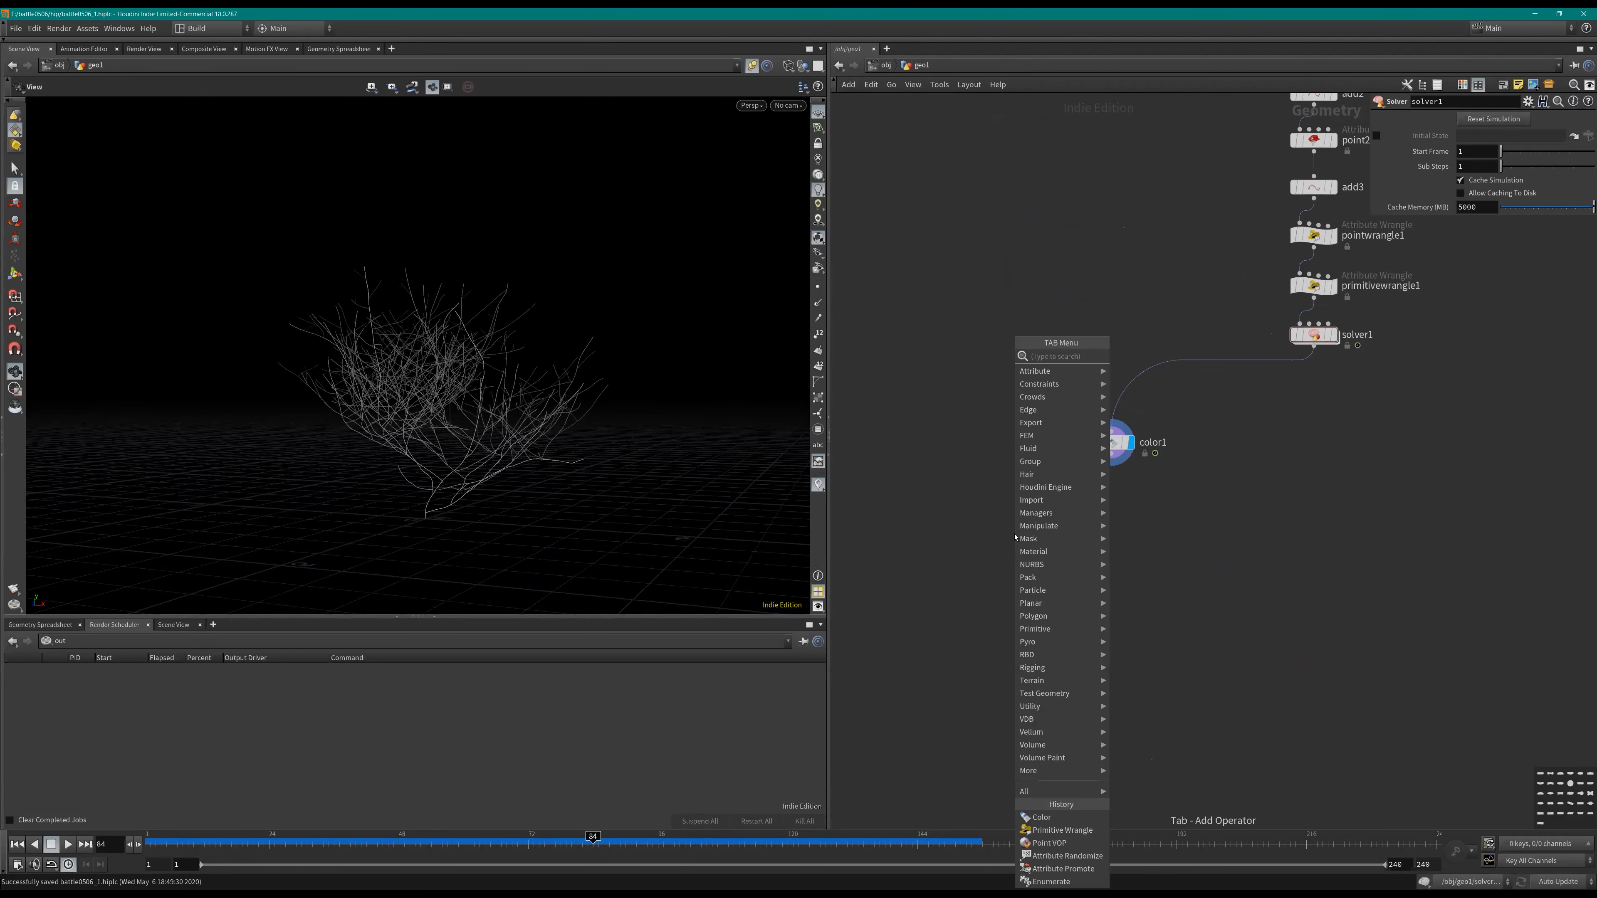
type("polyex")
key("Return")
key("Escape")
key("Tab")
type("pp")
key("Escape")
Step: Add a Compiled Block below color1
key("Tab")
type("comp")
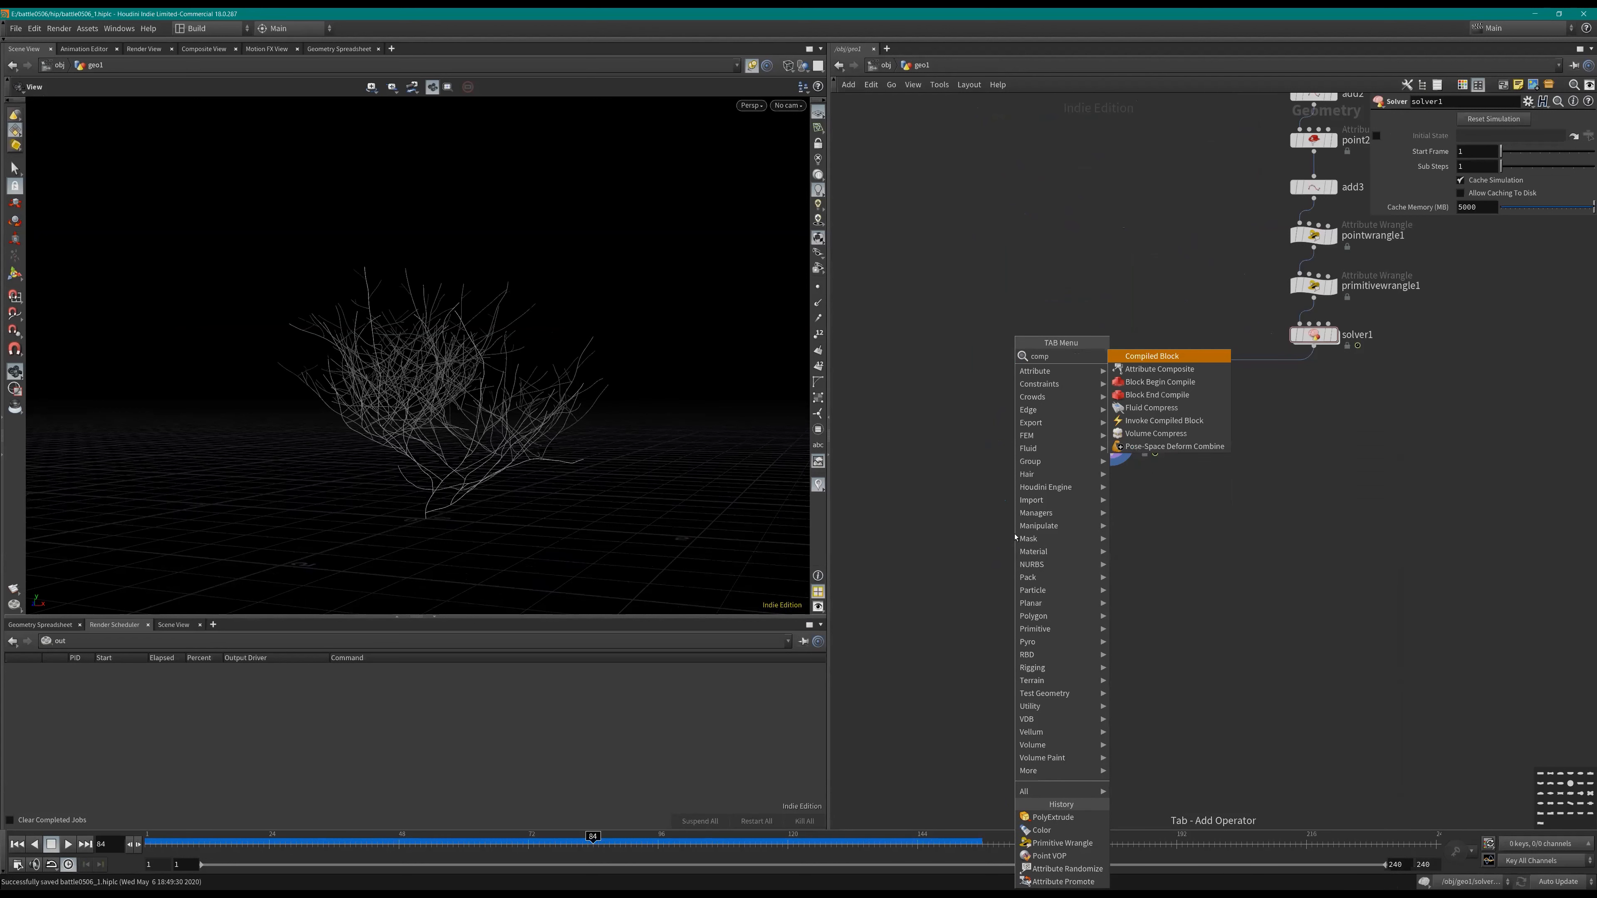
key("Return")
left_click(1014, 537)
Step: Add a For-Each Connected Piece block and delete the connectivity node that comes with it
key("Tab")
type("for")
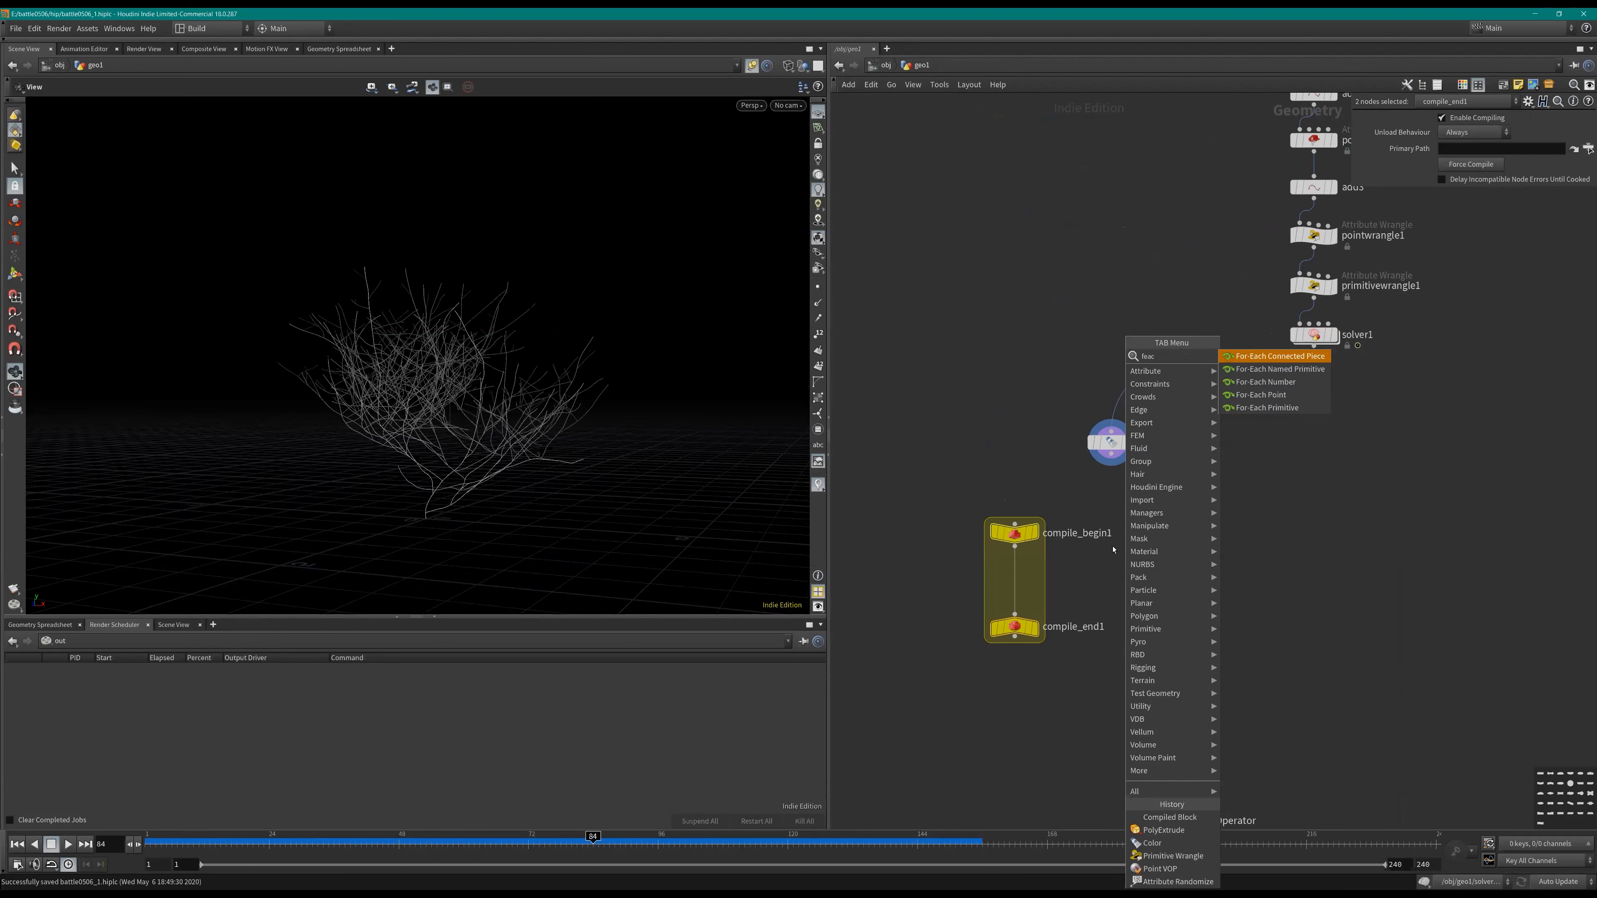
key("Return")
left_click(1155, 604)
middle_click_drag(1286, 575, 1276, 522)
left_click(1130, 506)
key("Delete")
Step: Nest the for-each block inside the compiled block, wired between compile_begin1 and compile_end1
scroll(1126, 506, "up", 2)
middle_click_drag(1126, 506, 1069, 464)
left_click_drag(1070, 463, 1138, 686)
left_click_drag(1110, 539, 926, 481)
middle_click_drag(1186, 578, 1409, 543)
Step: Turn off foreach_end1's piece attribute and feed color1 into compile_begin1, displaying foreach_begin1's piece
left_click(1126, 600)
left_click(1366, 167)
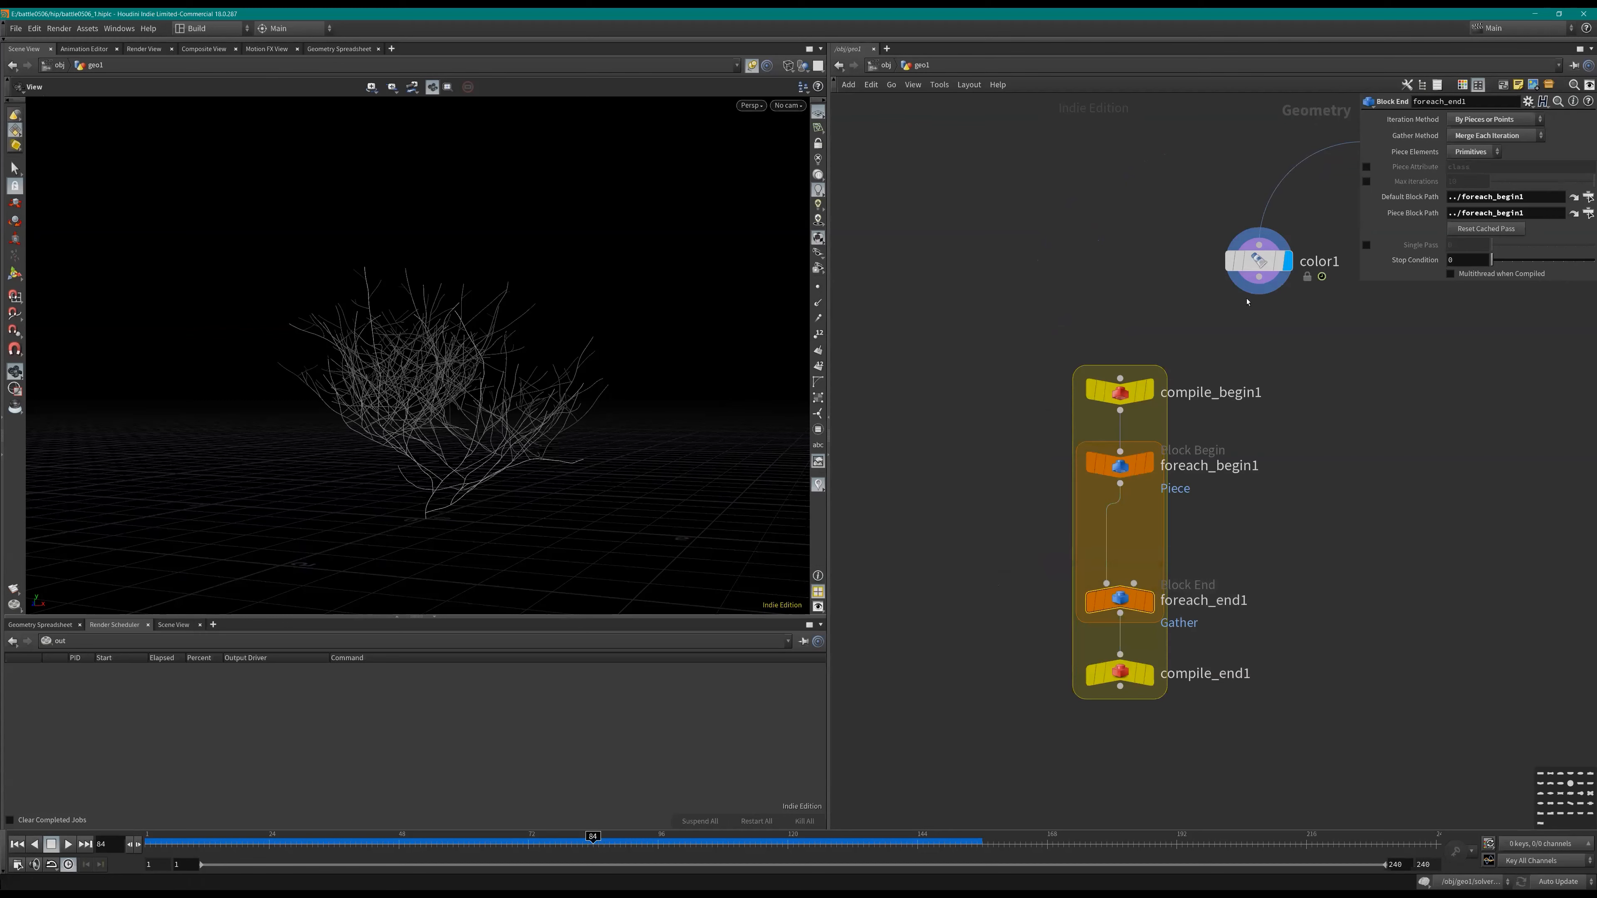
left_click_drag(1248, 281, 1122, 380)
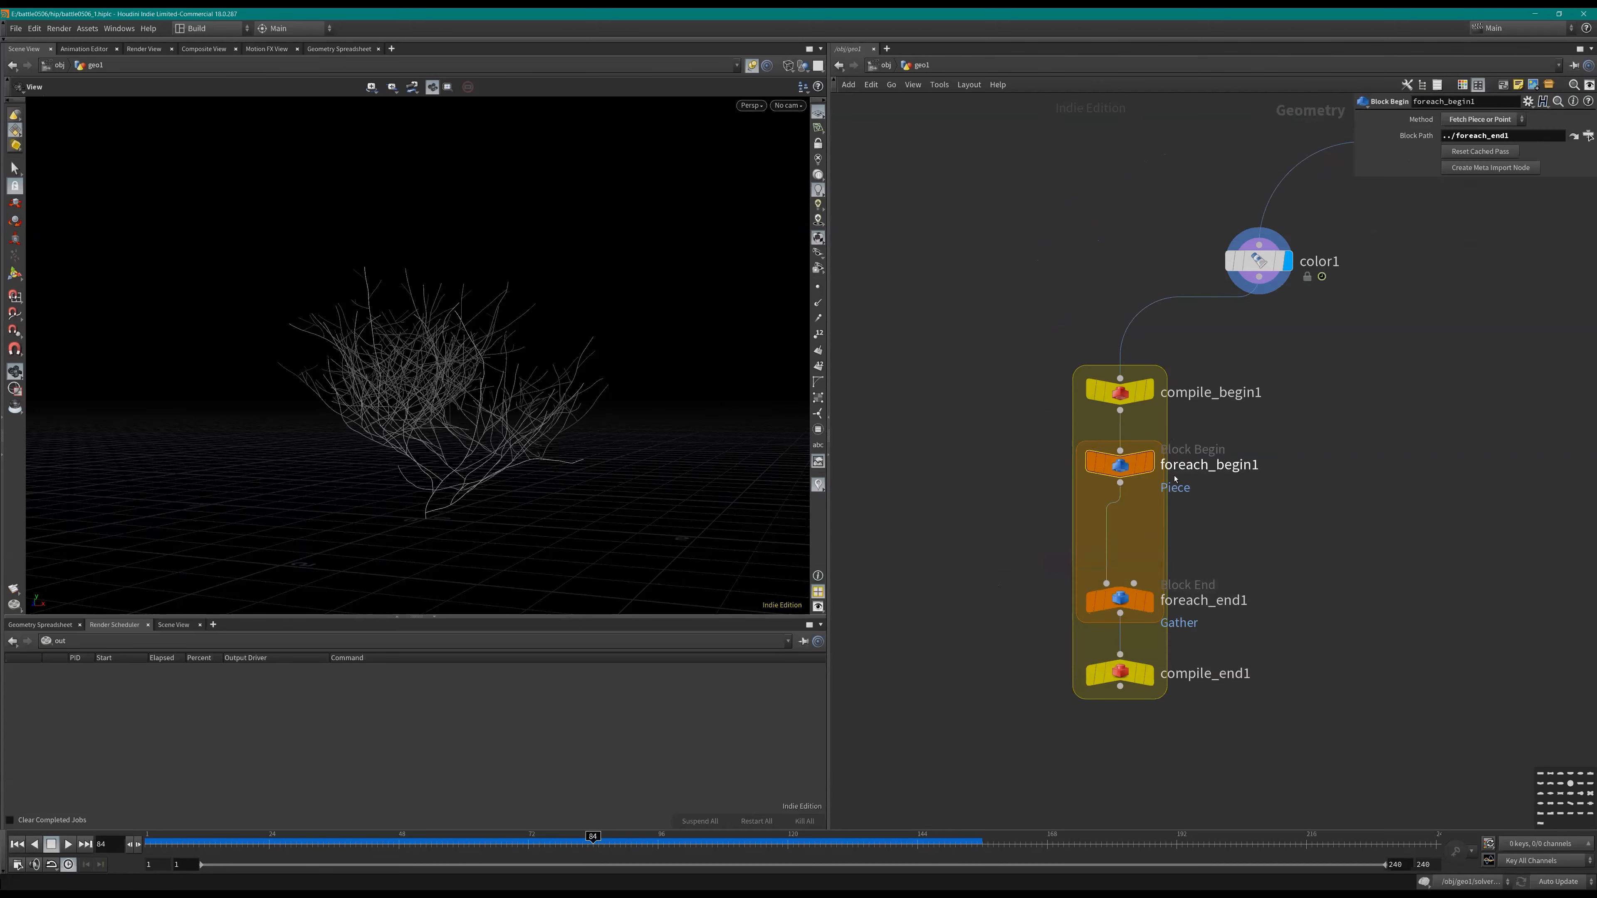
left_click(1149, 465)
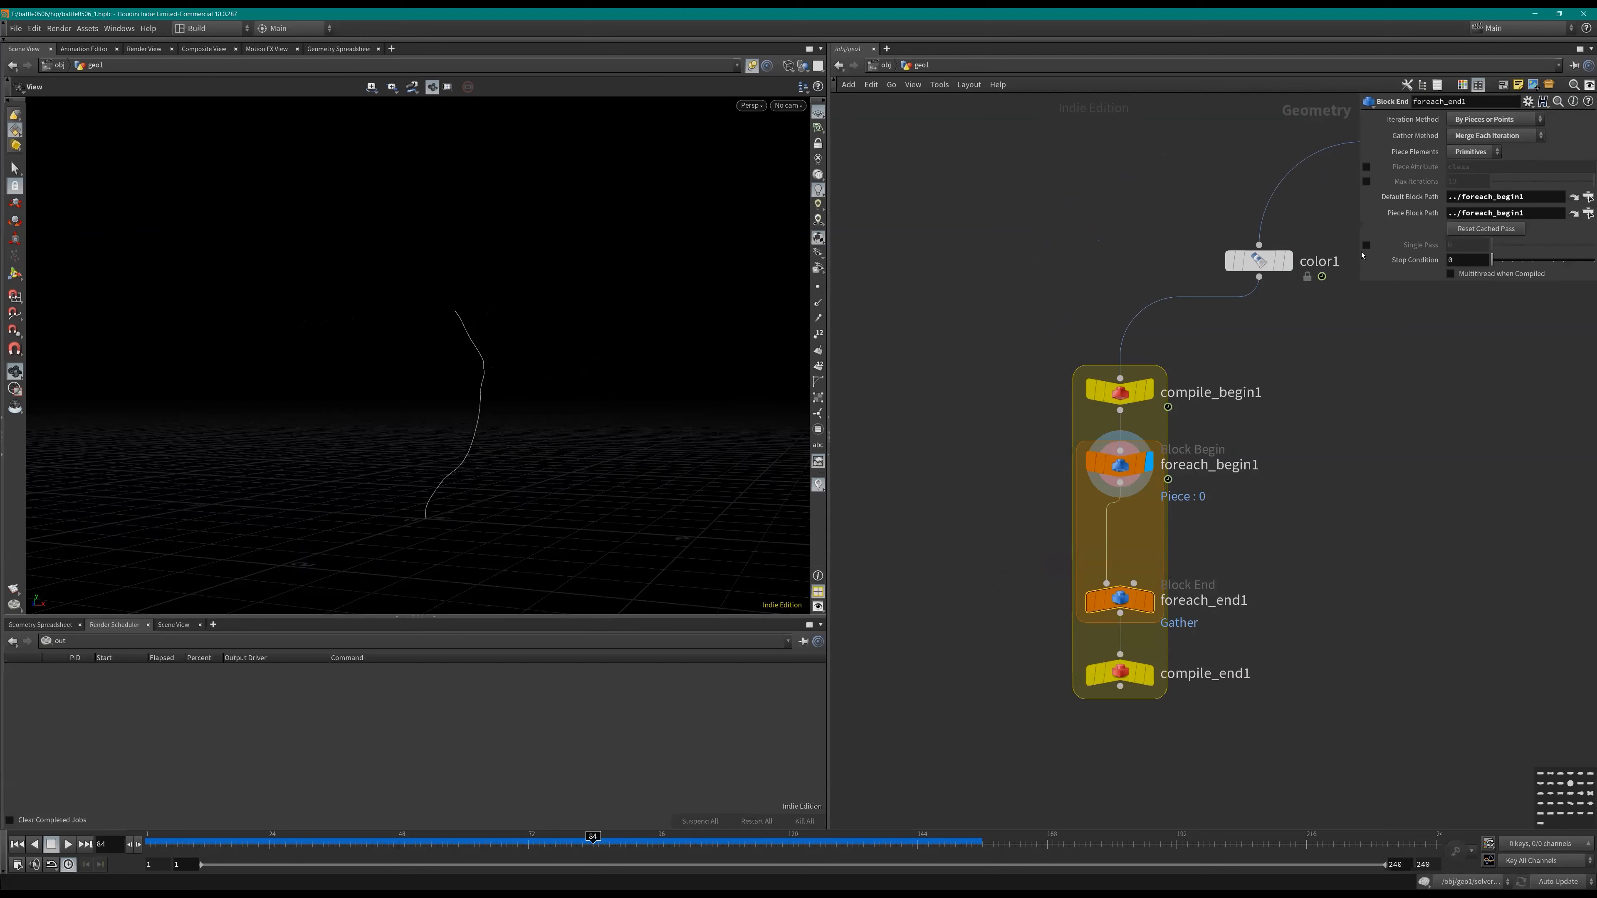
Step: Enable multithreading when compiled on foreach_end1 and add a Circle node beside the for-each block
key("Tab")
type("cir")
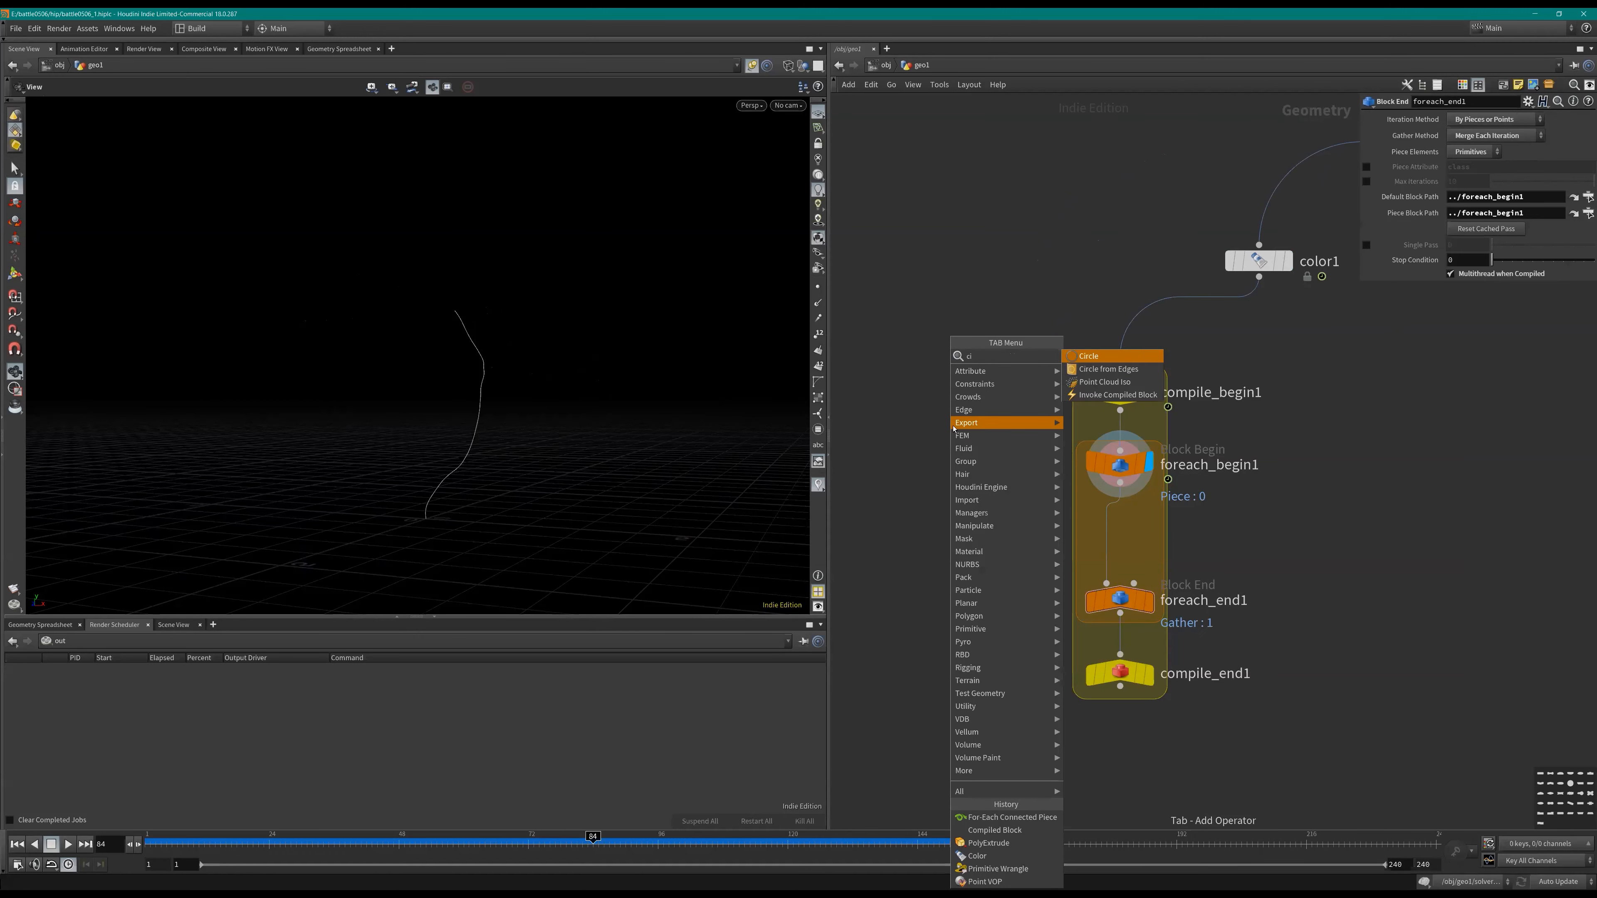
key("Return")
left_click(952, 425)
Step: Add a Copy to Points node below circle1
key("Tab")
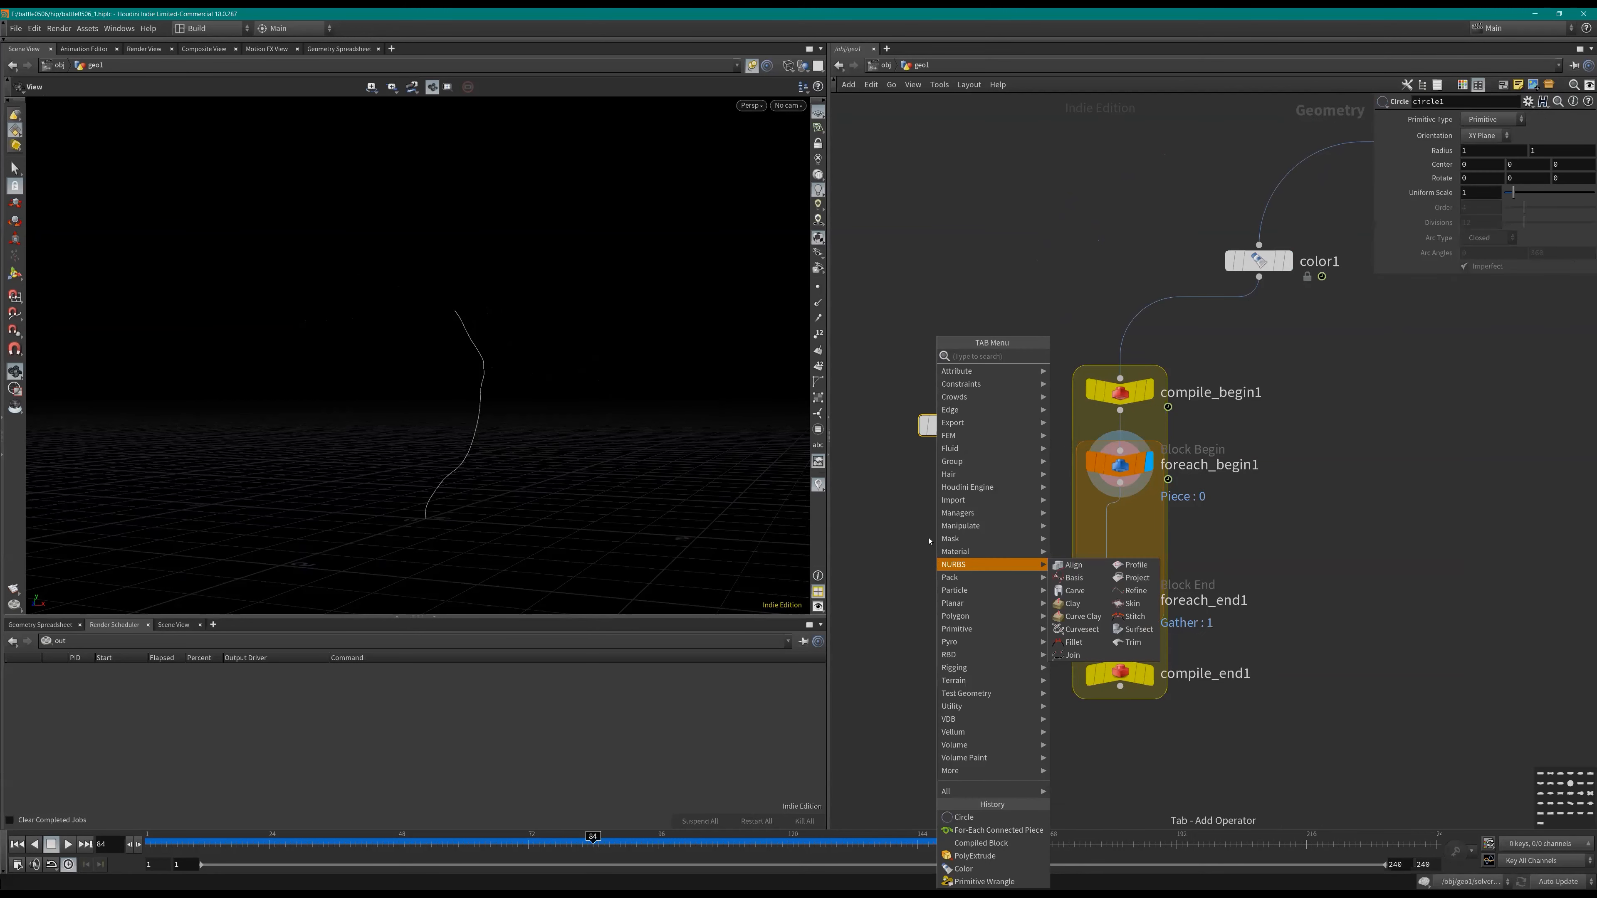
type("mer")
key("Escape")
key("Tab")
type("c")
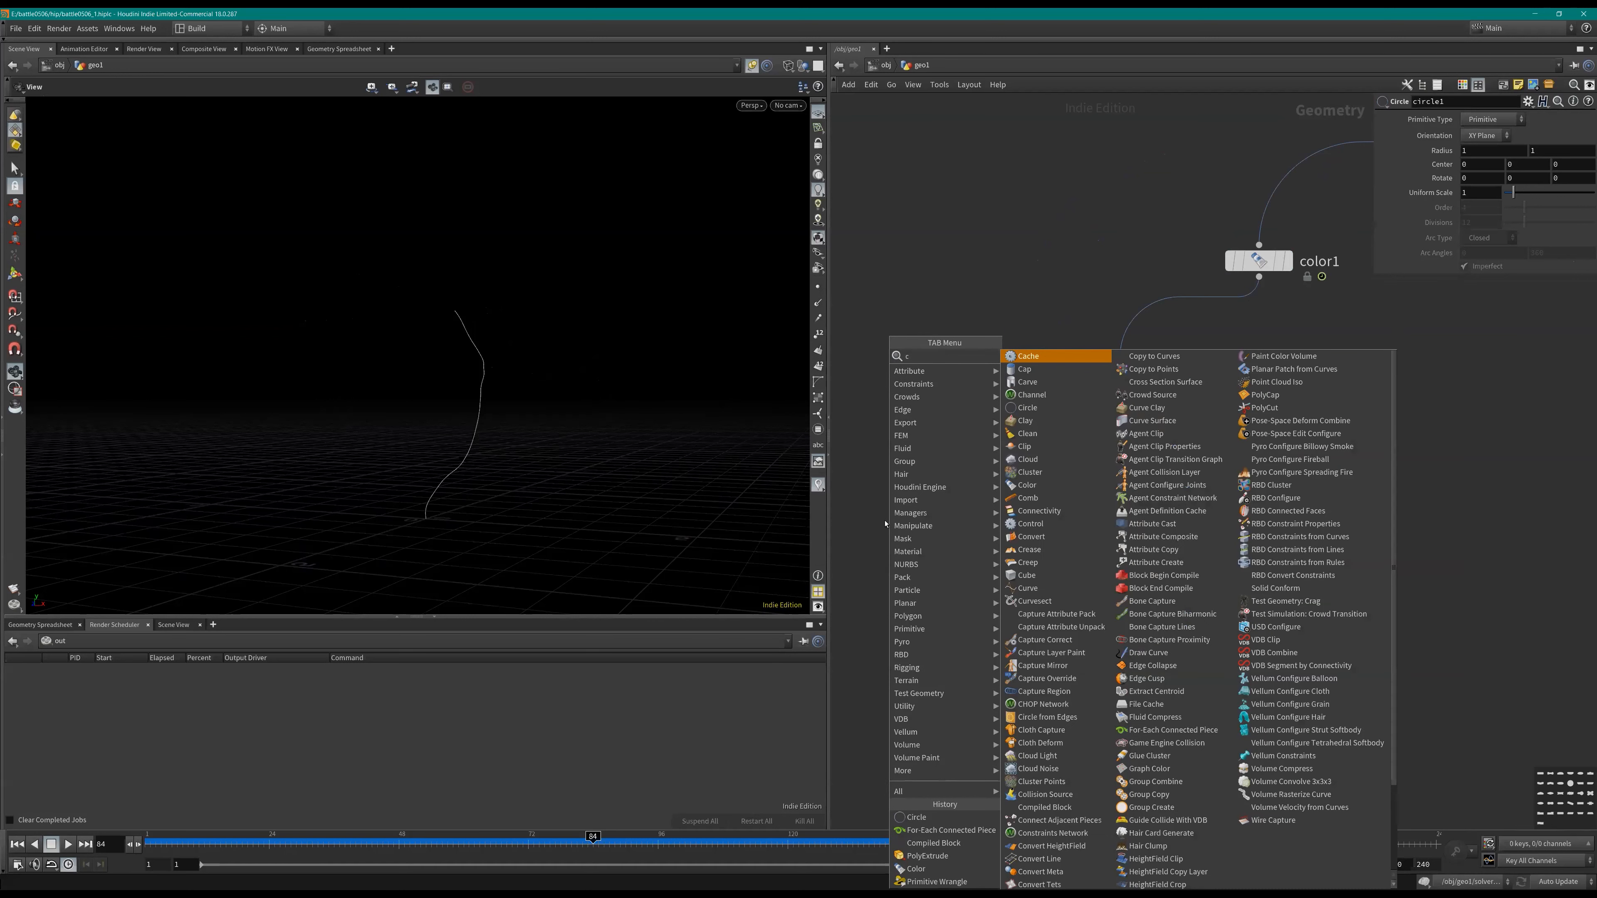
type("tp")
key("Return")
left_click(983, 546)
Step: Connect circle1 and foreach_begin1 to copytopoints1 and display the circles copied along the branch
left_click_drag(952, 442, 1120, 483)
left_click(1012, 546)
middle_click_drag(1005, 638, 1066, 621)
left_click_drag(567, 378, 792, 421)
left_click(1011, 407)
Step: Add a Skin node fed by copytopoints1 and display it
scroll(1115, 579, "up", 2)
key("Tab")
type("skin")
key("Return")
left_click(1010, 618)
left_click_drag(1025, 536, 993, 599)
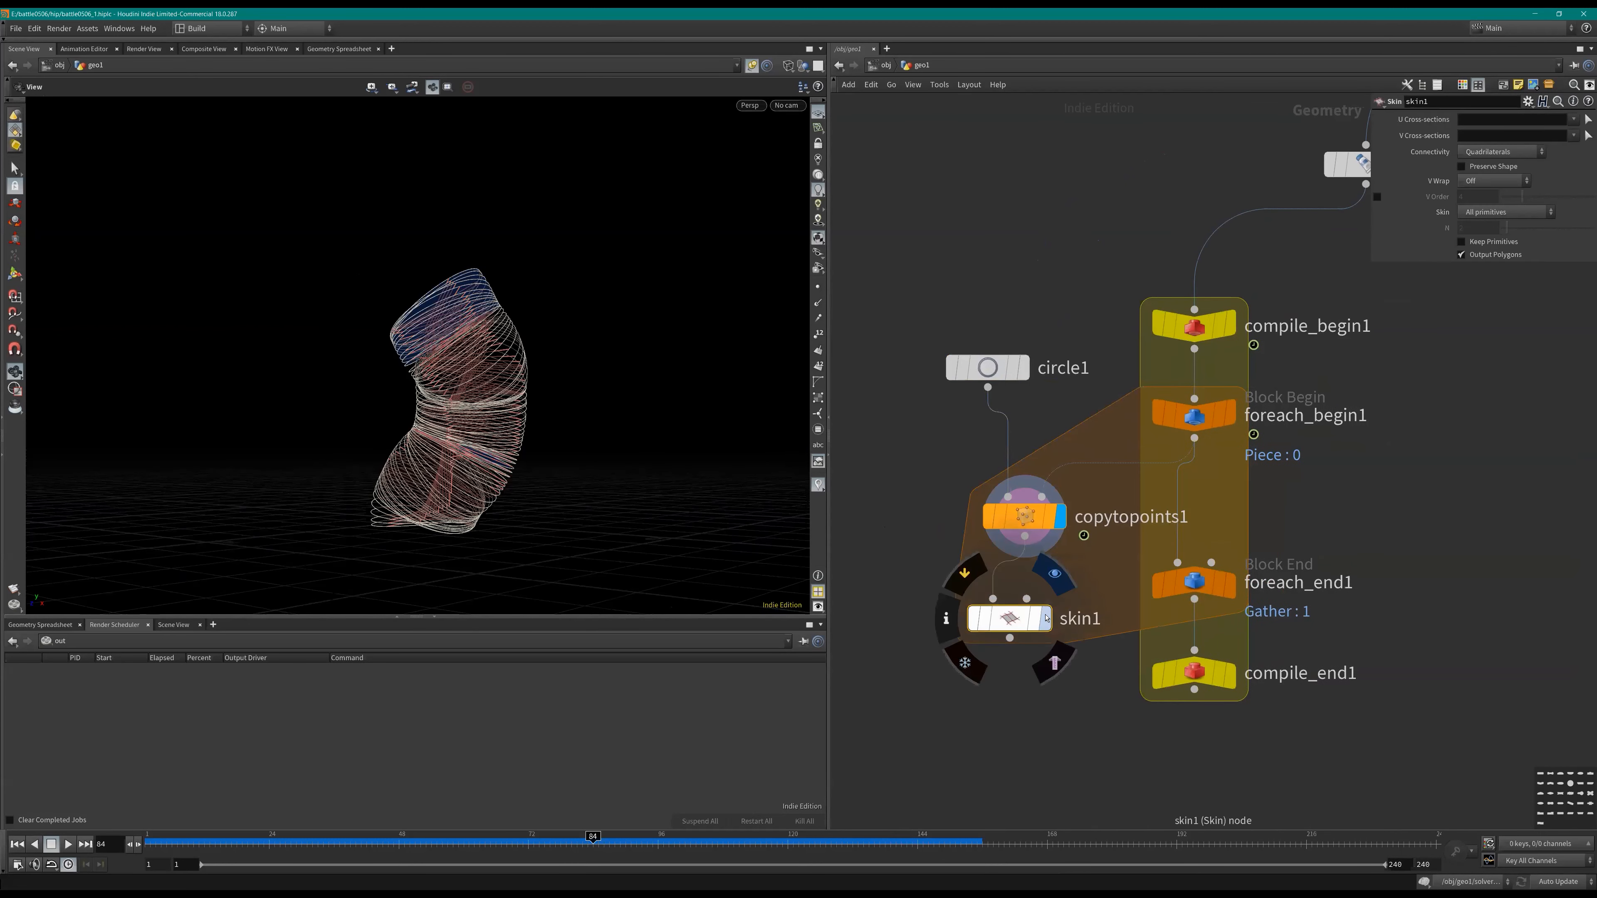
left_click(1045, 618)
Step: Change circle1's primitive type to Polygon with 4 divisions
left_click(988, 367)
left_click(1487, 119)
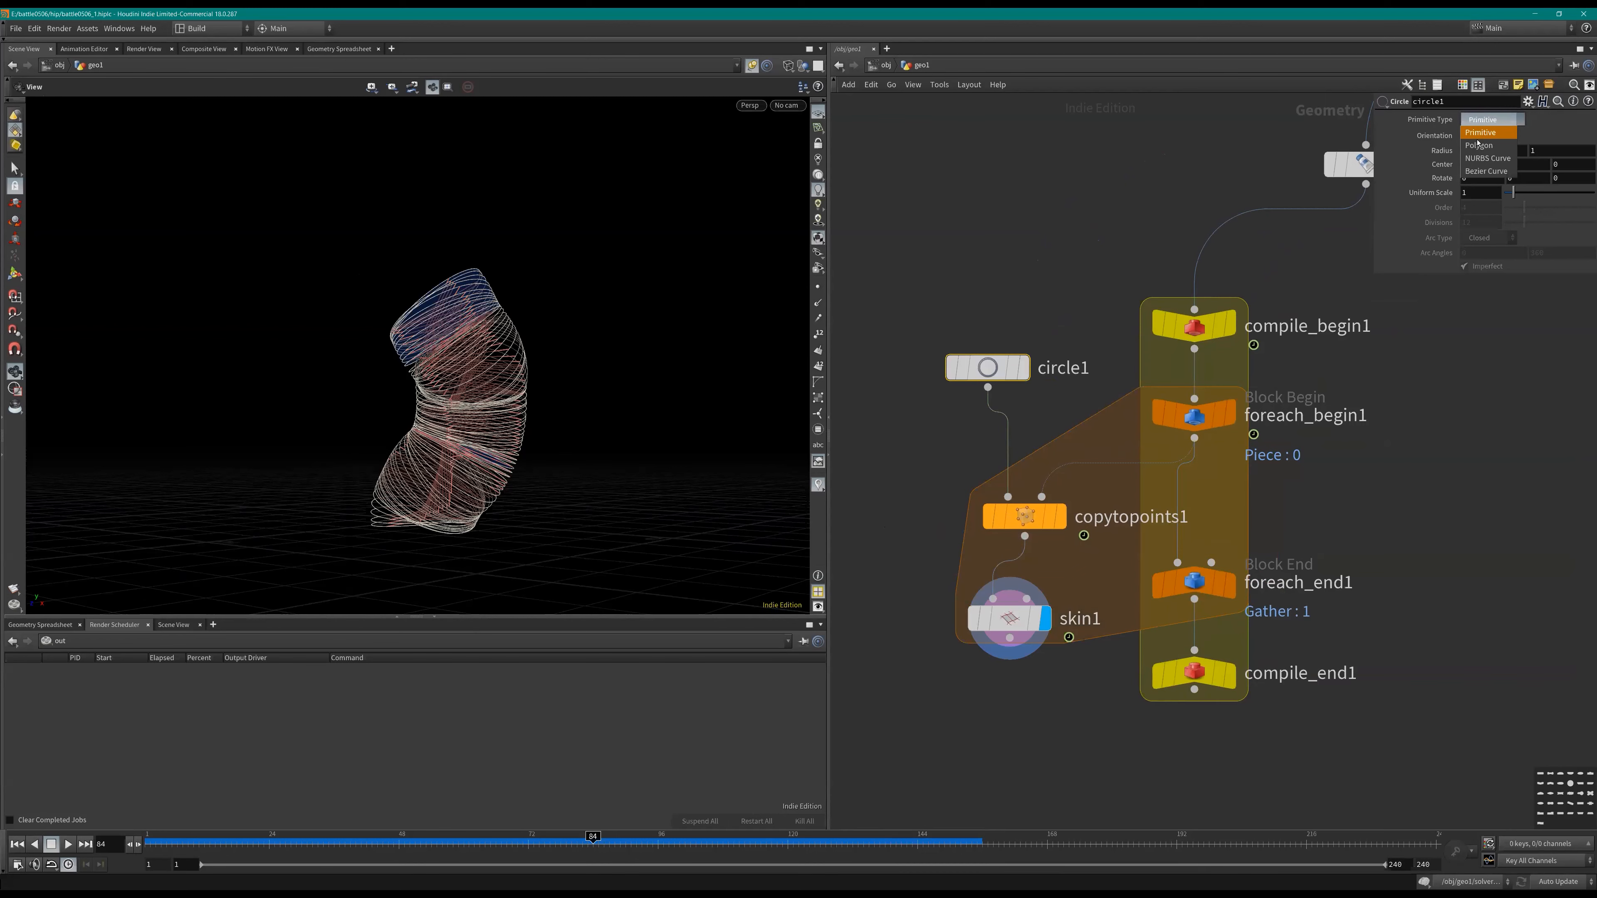
left_click(1478, 145)
double_click(1471, 223)
type("4")
key("Return")
Step: Connect skin1 to foreach_end1 and lay out the nodes of the block
middle_click_drag(1392, 656, 1386, 578)
left_click_drag(1005, 559, 1173, 484)
key("l")
left_click_drag(1328, 638, 1248, 576)
middle_click_drag(1372, 566, 1319, 539)
scroll(1321, 538, "down", 3)
Step: Display compile_end1, lay out its network and save the scene
left_click(1220, 619)
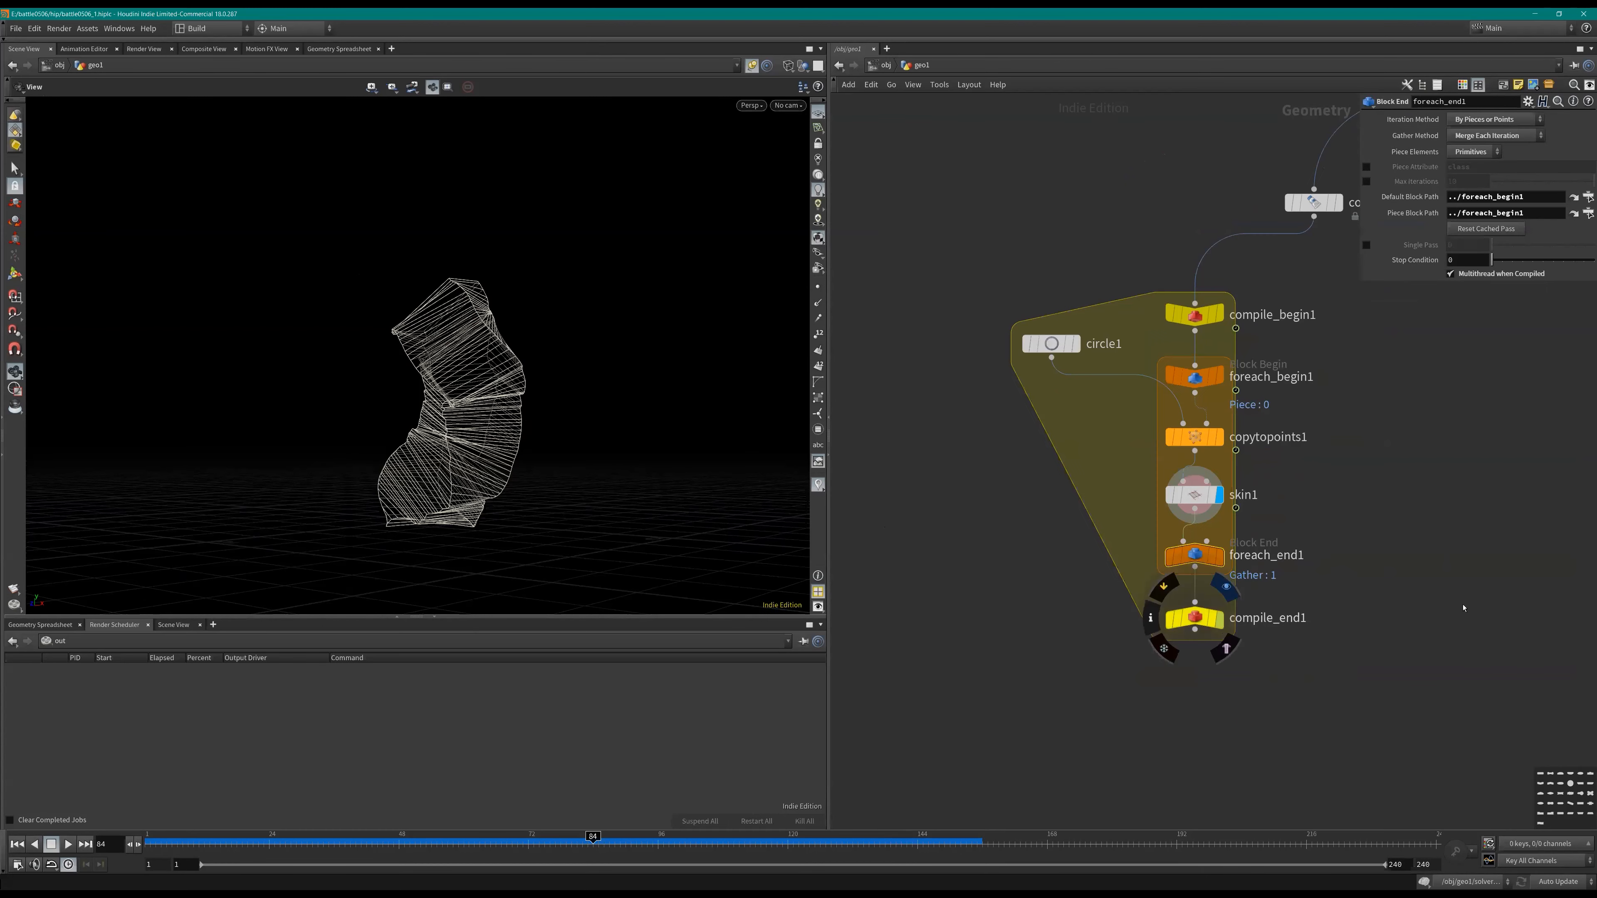
key("l")
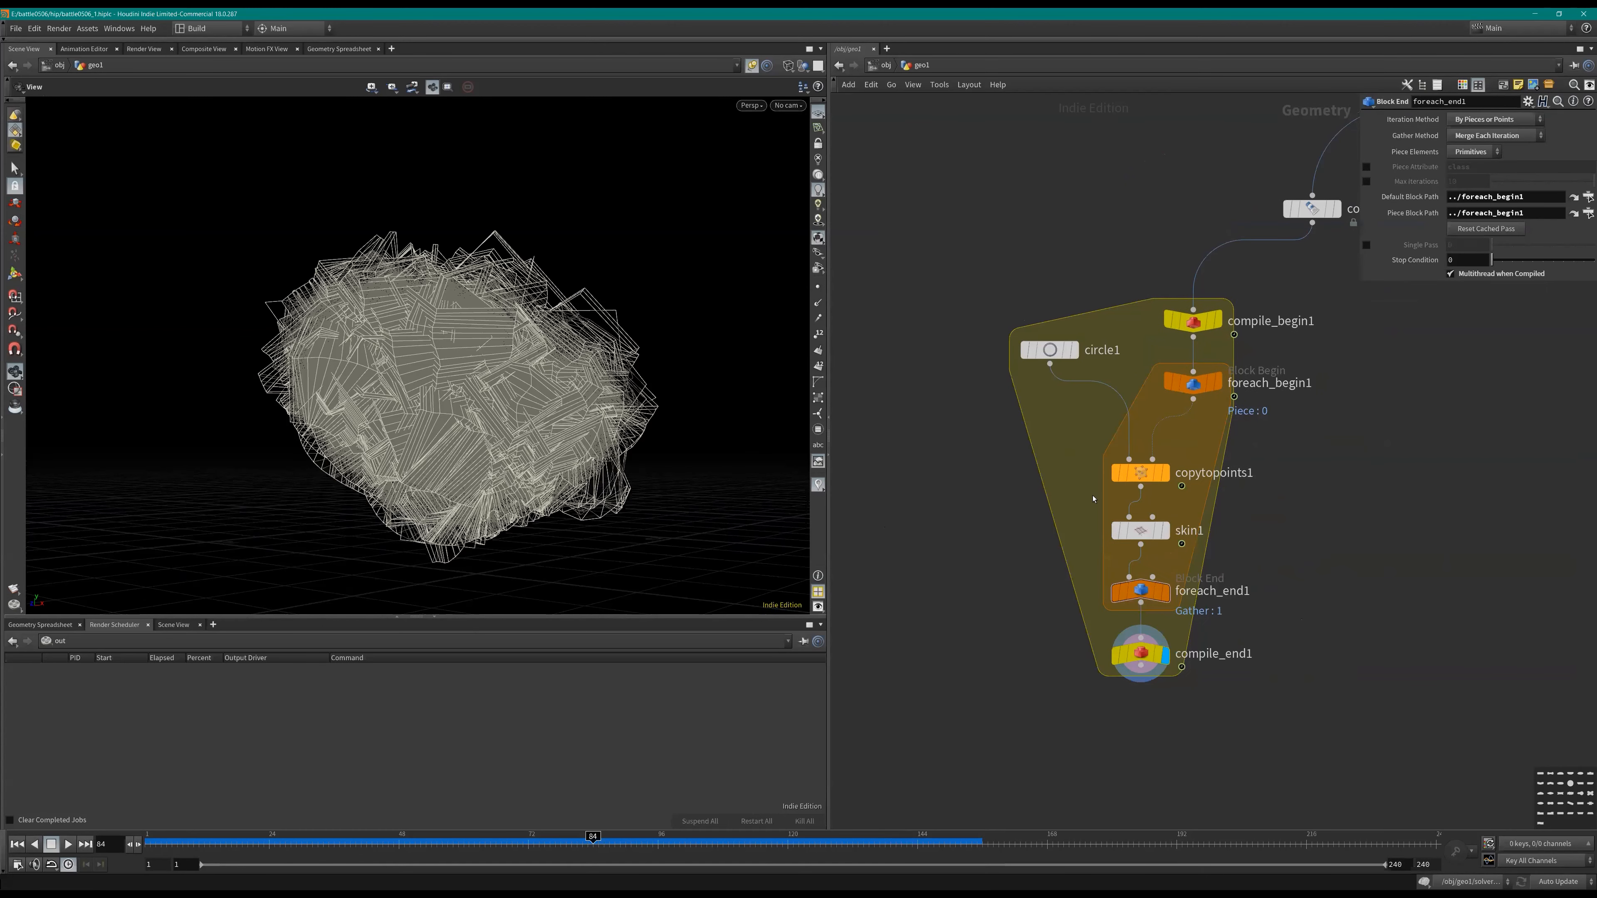
key("ctrl+s")
Step: Insert a Point VOP between color1 and compile_begin1 and open its network
key("Tab")
type("pw")
key("Return")
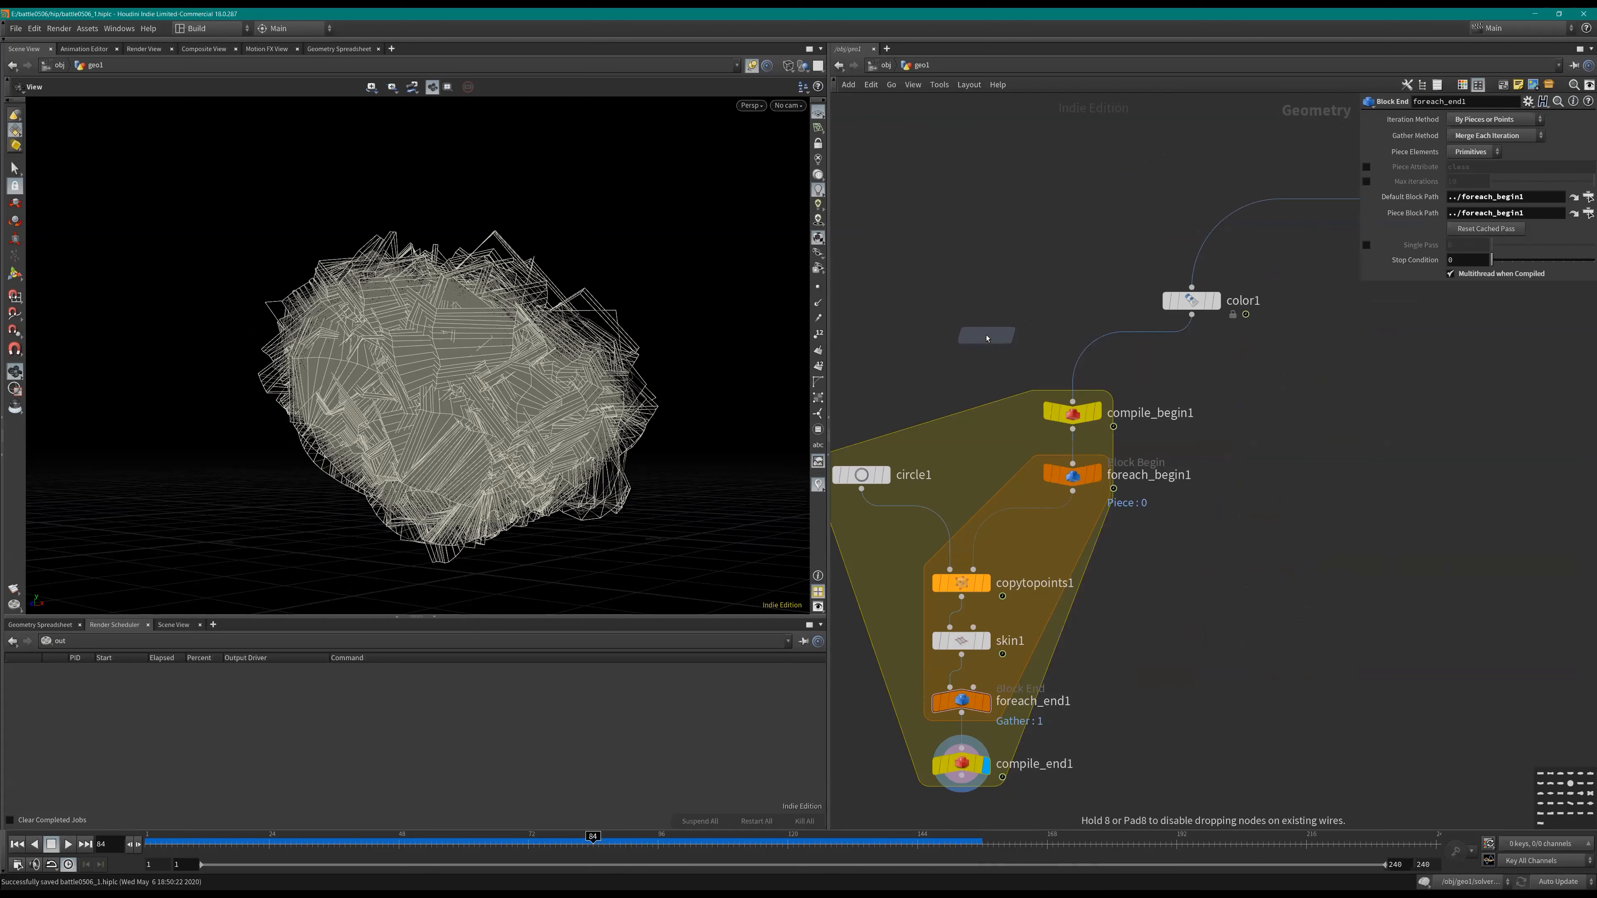
left_click(1135, 365)
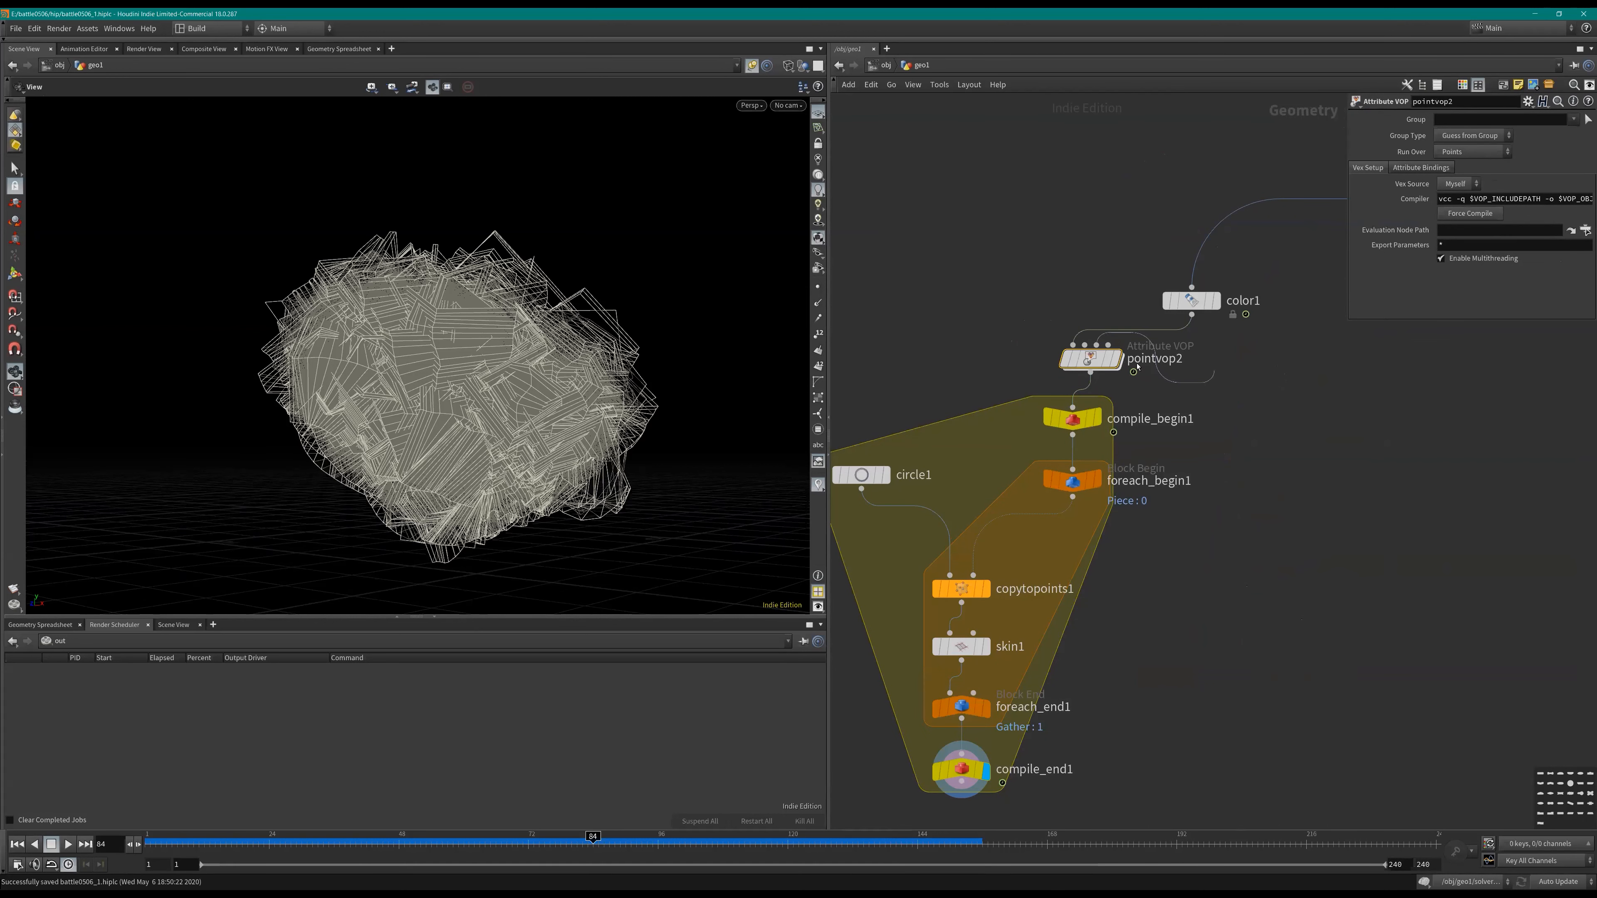
double_click(1117, 359)
key("Tab")
type("bex")
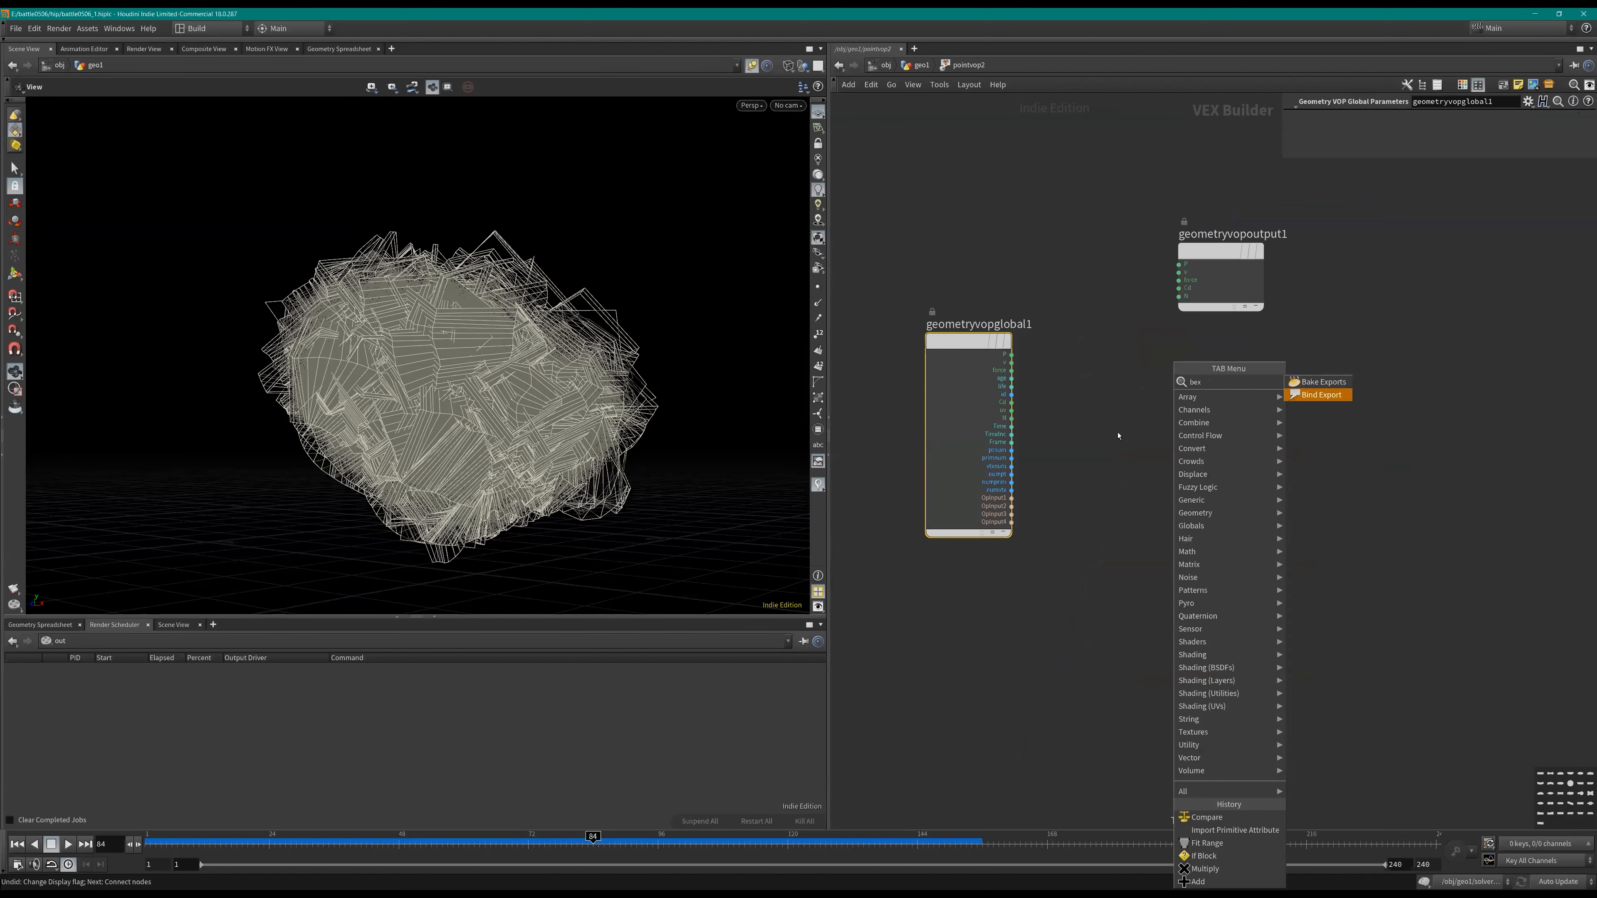
key("Down")
key("Return")
key("Escape")
Step: Add a Bind Export node and name its attribute pscale
key("Tab")
type("bex")
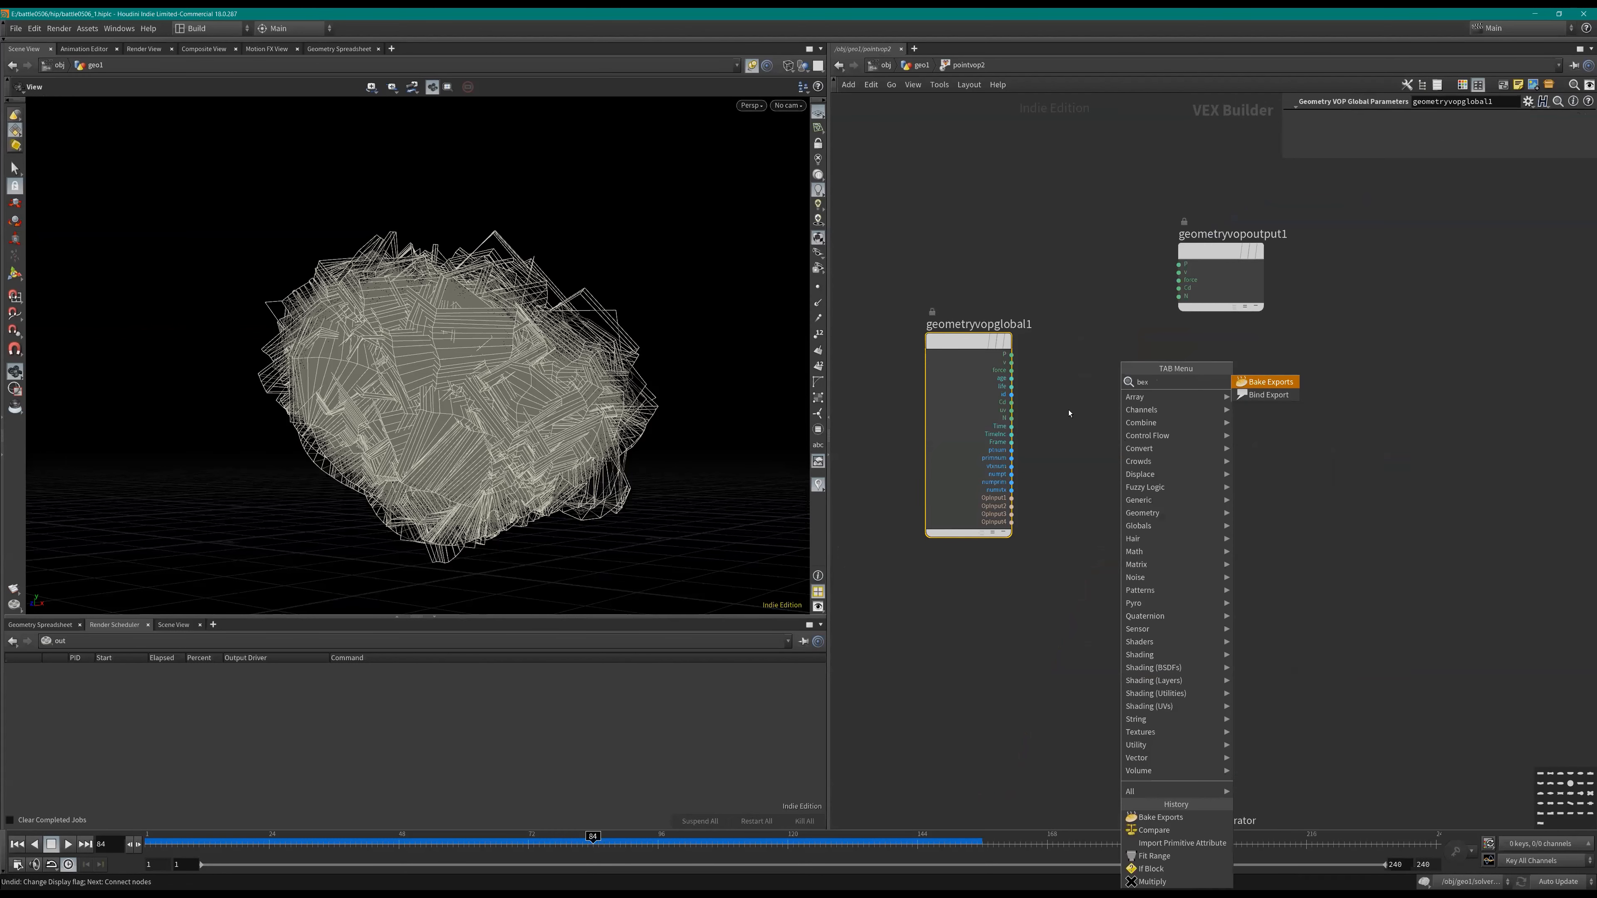
key("Down")
key("Return")
left_click(1322, 500)
left_click_drag(1477, 118, 1198, 123)
type("pscale")
key("Return")
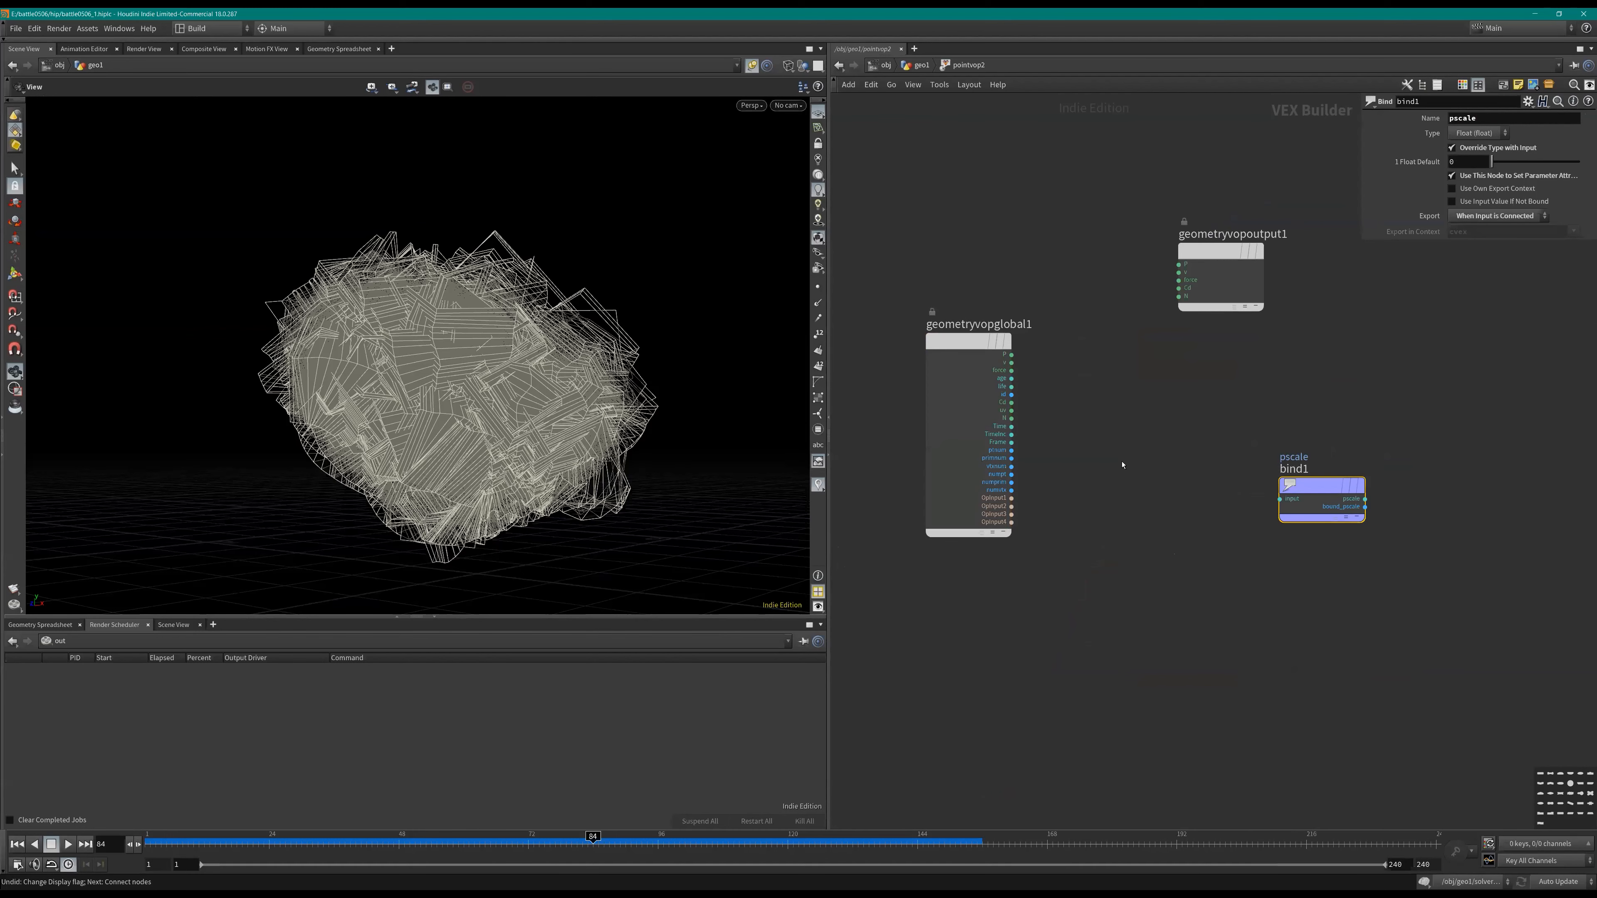
key("Tab")
type("ipr")
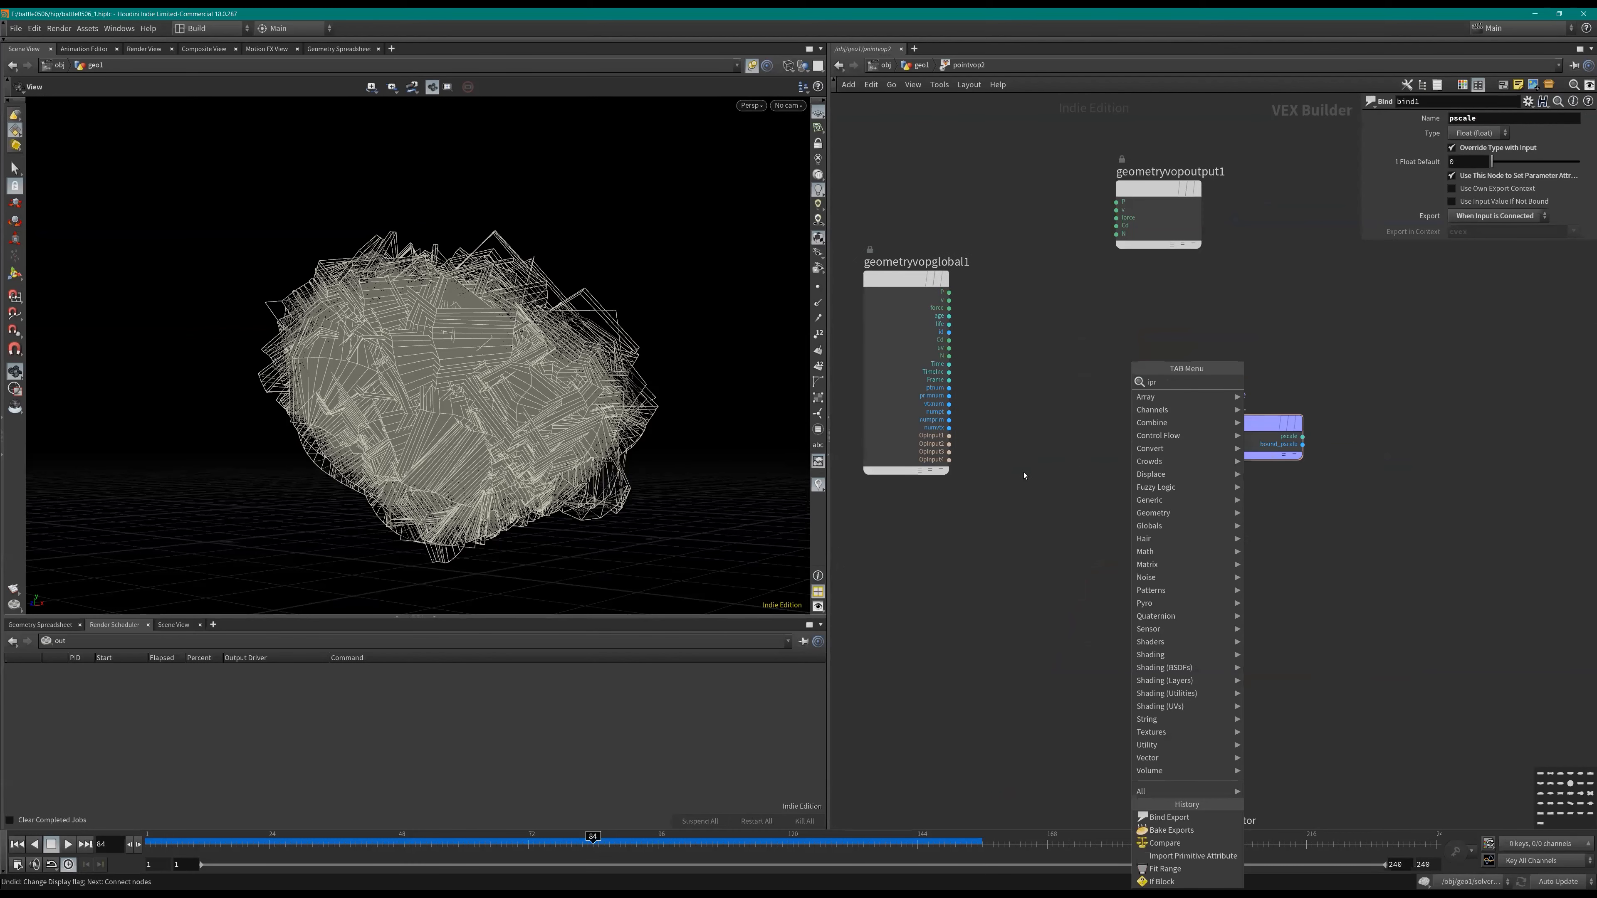
left_click(987, 482)
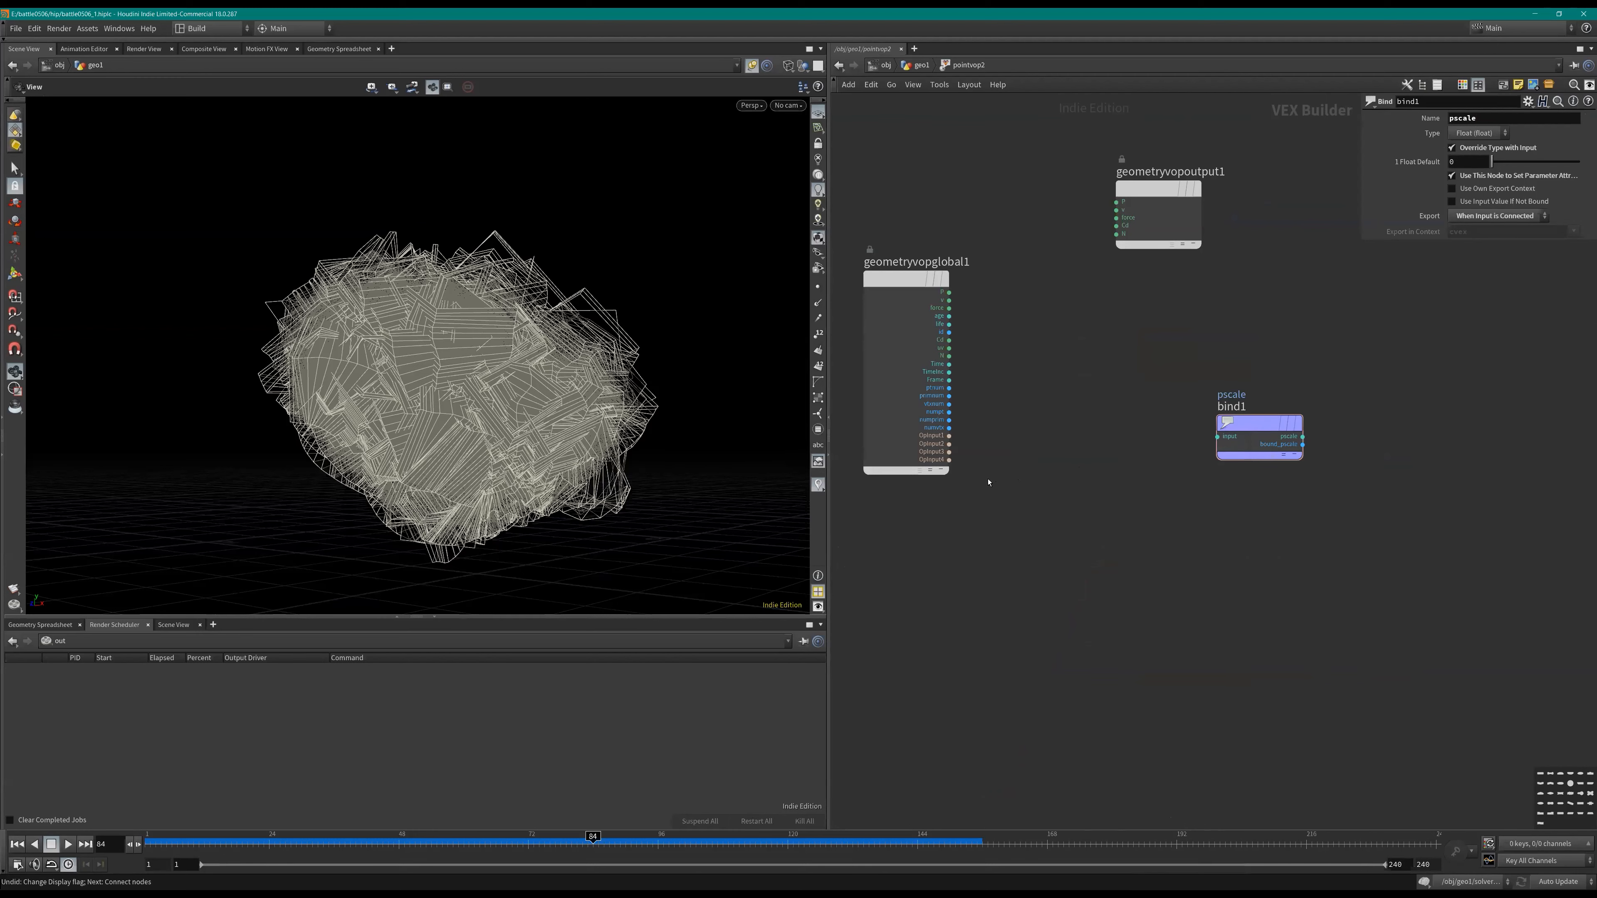
Step: Add an Import Primitive Attribute node that reads the float attribute age from the first input
key("Tab")
type("ipro")
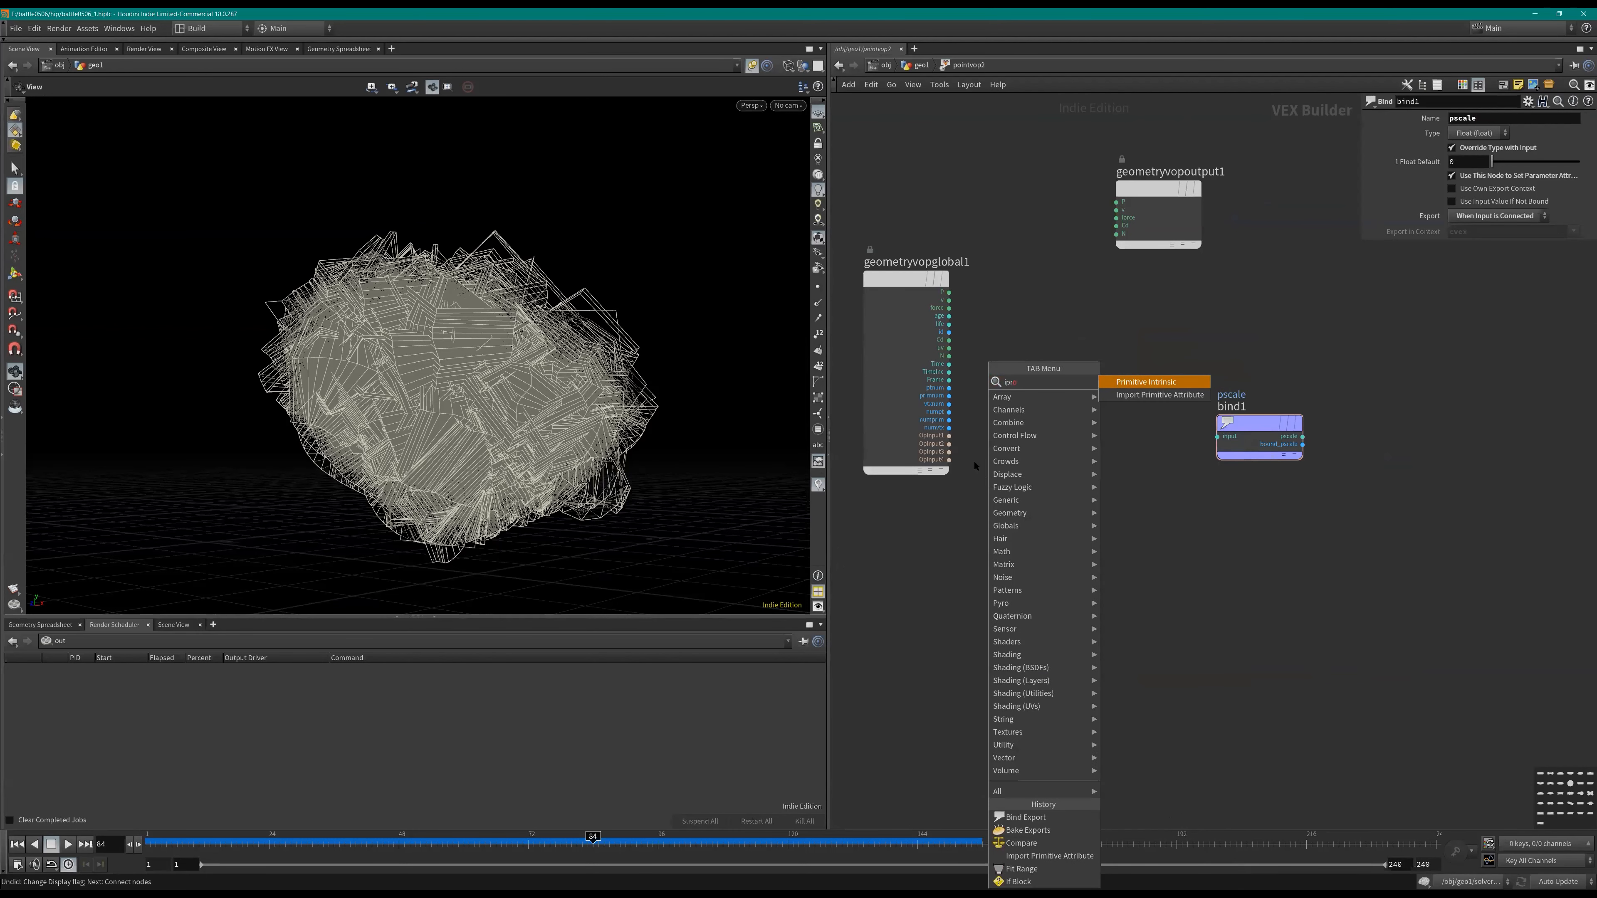
left_click(1418, 136)
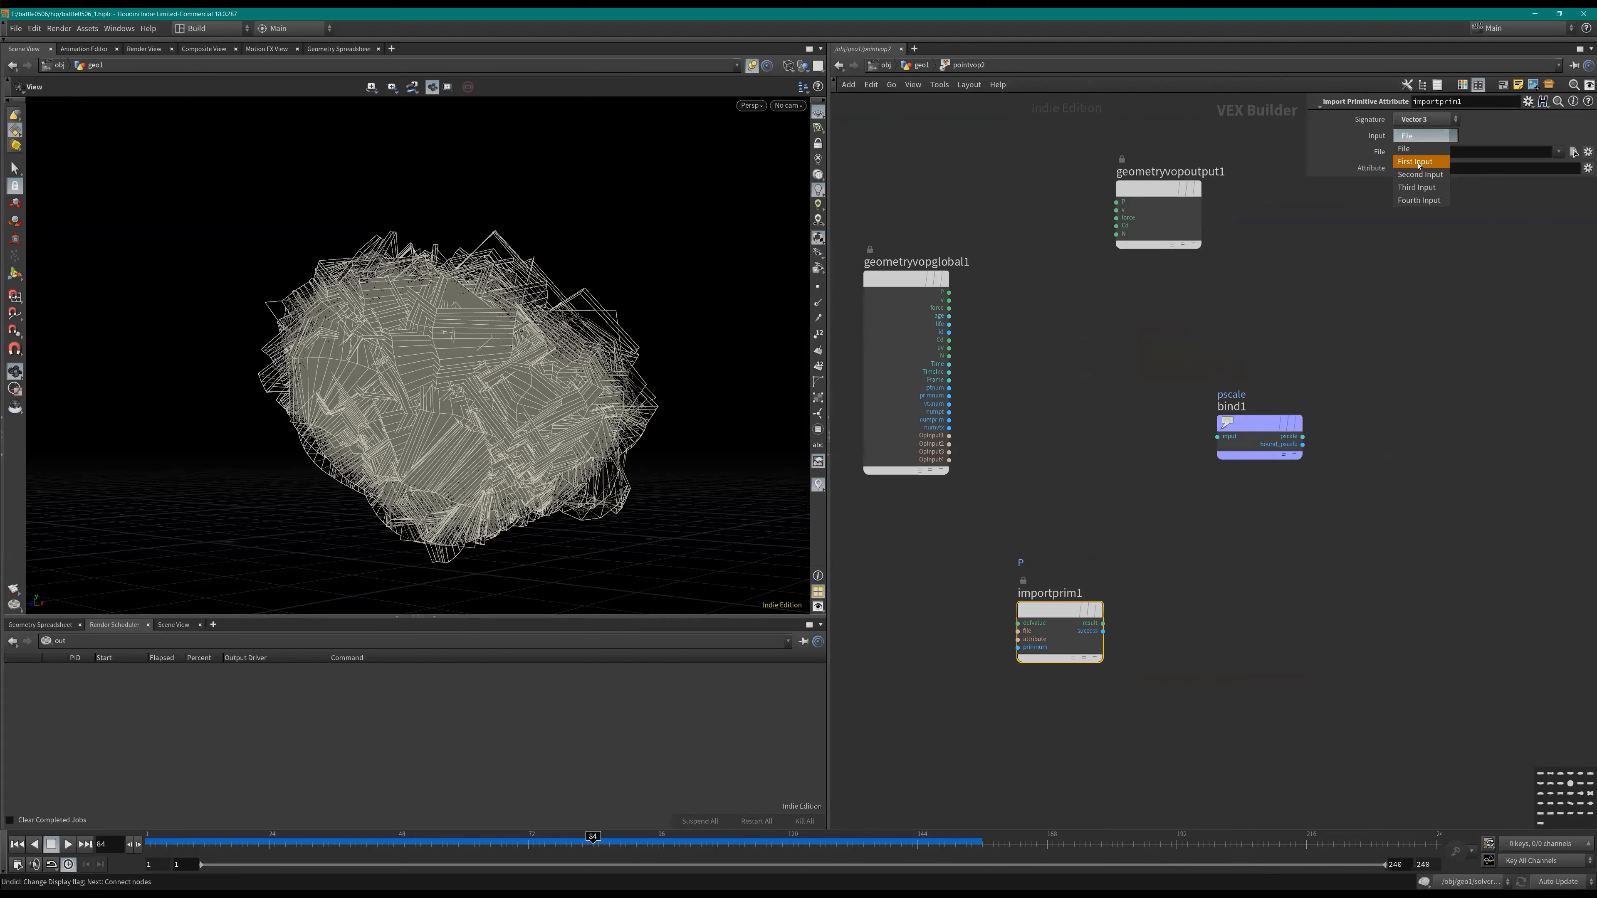
left_click(1418, 162)
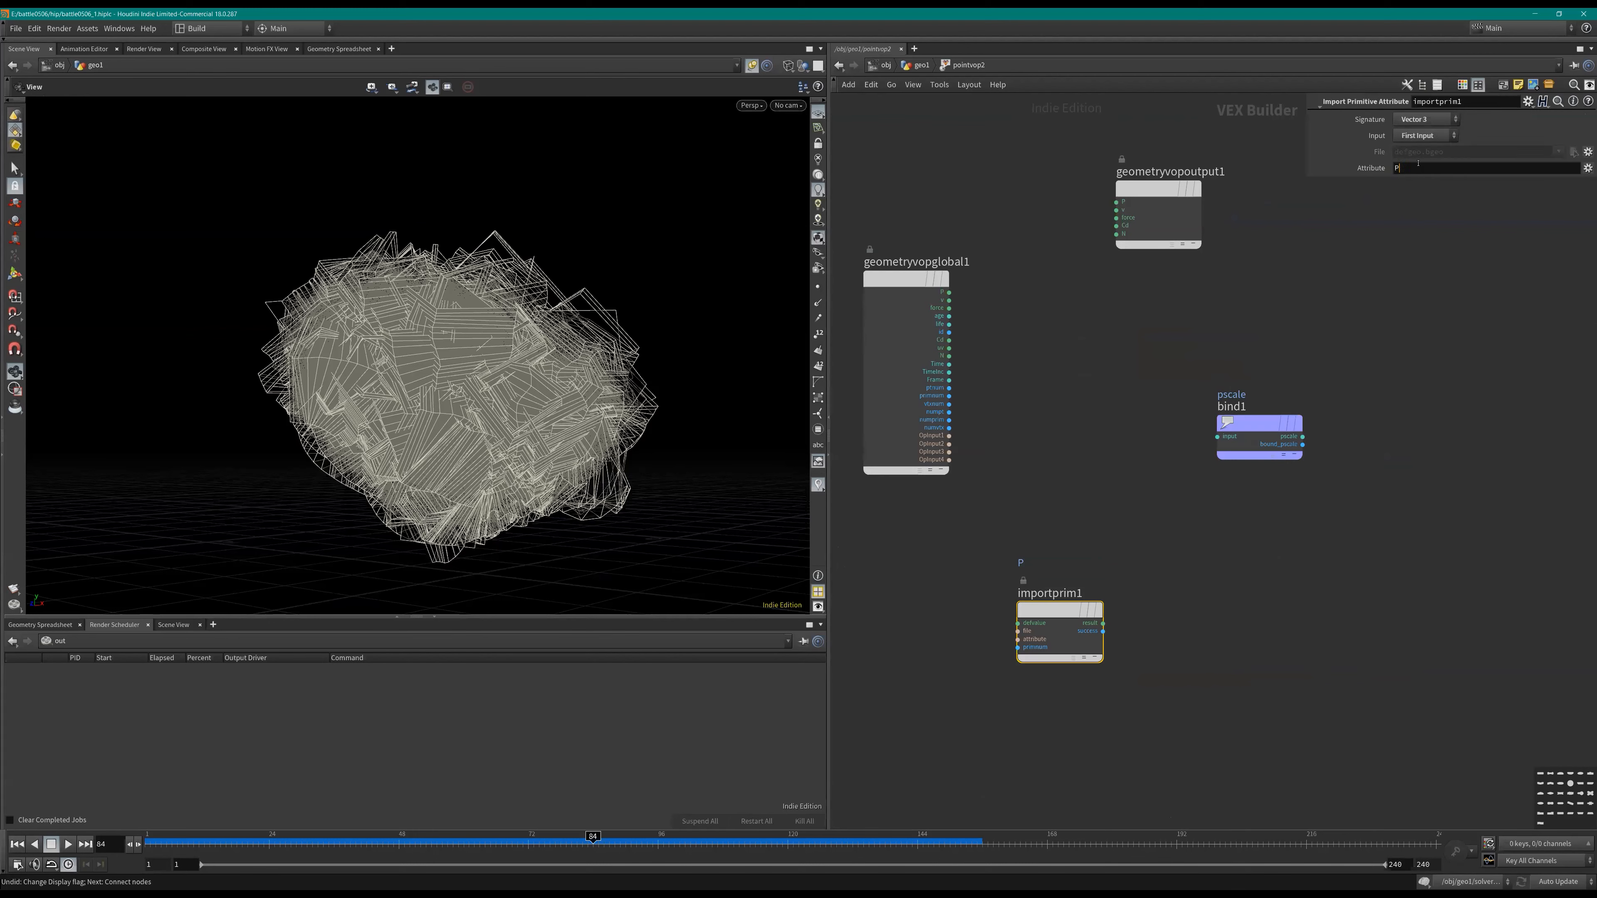
key("Return")
scroll(1056, 590, "up", 2)
left_click(1419, 128)
left_click(1415, 119)
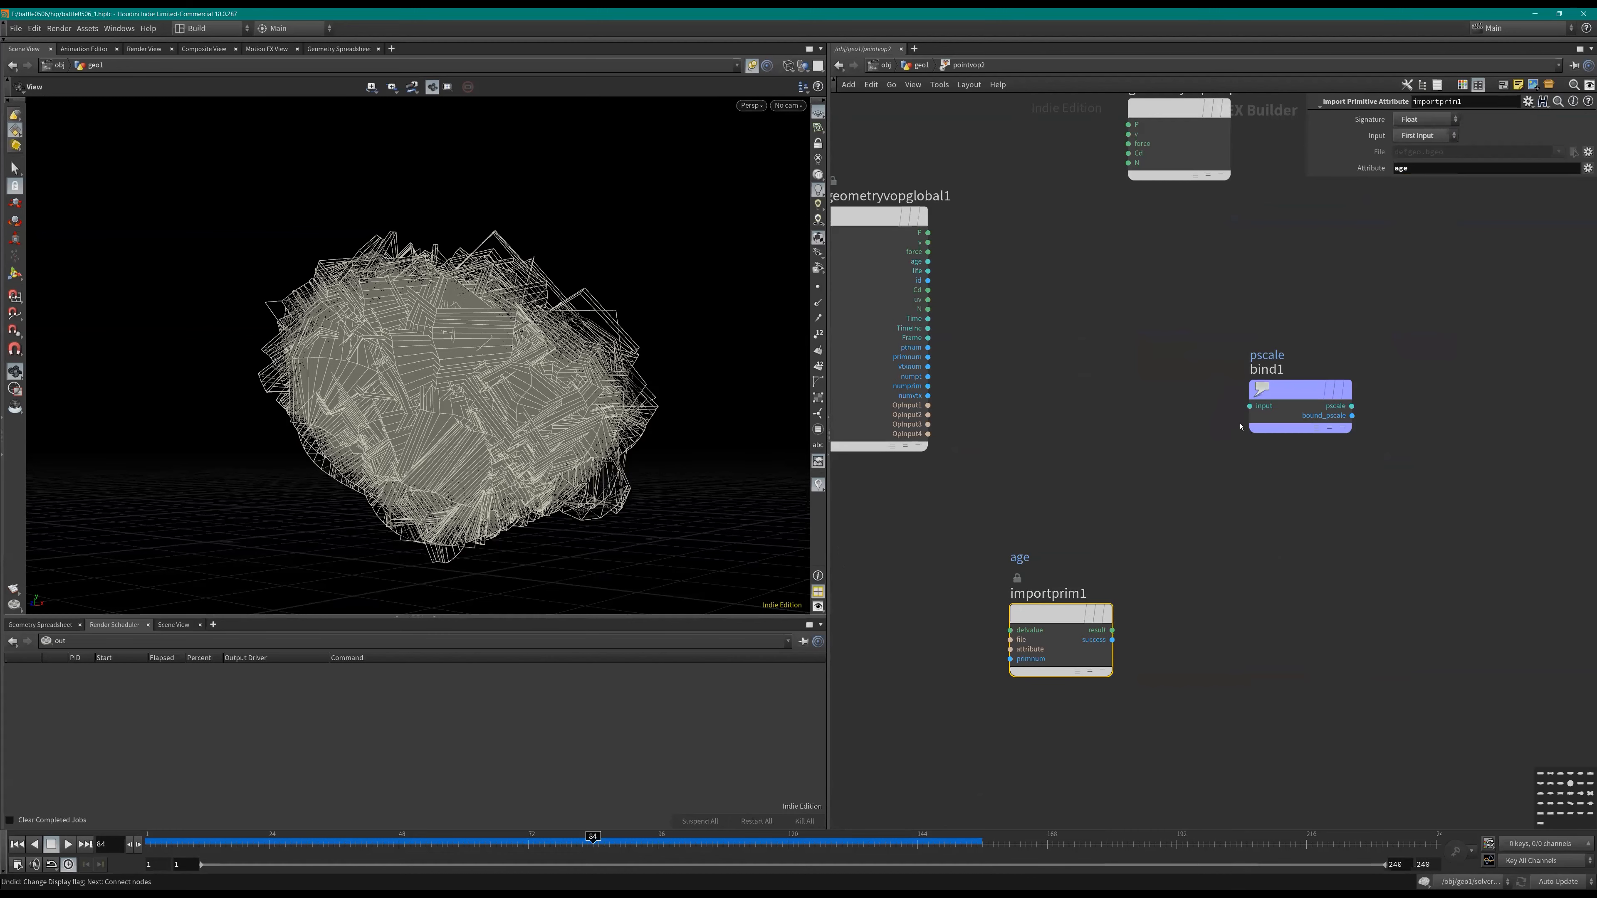
Step: Connect importprim1's result to the pscale export and insert a Fit Range node between them
left_click(1253, 430)
left_click(1281, 392)
middle_click_drag(1251, 556, 1282, 527)
left_click_drag(1093, 588, 949, 597)
key("Tab")
type("fit")
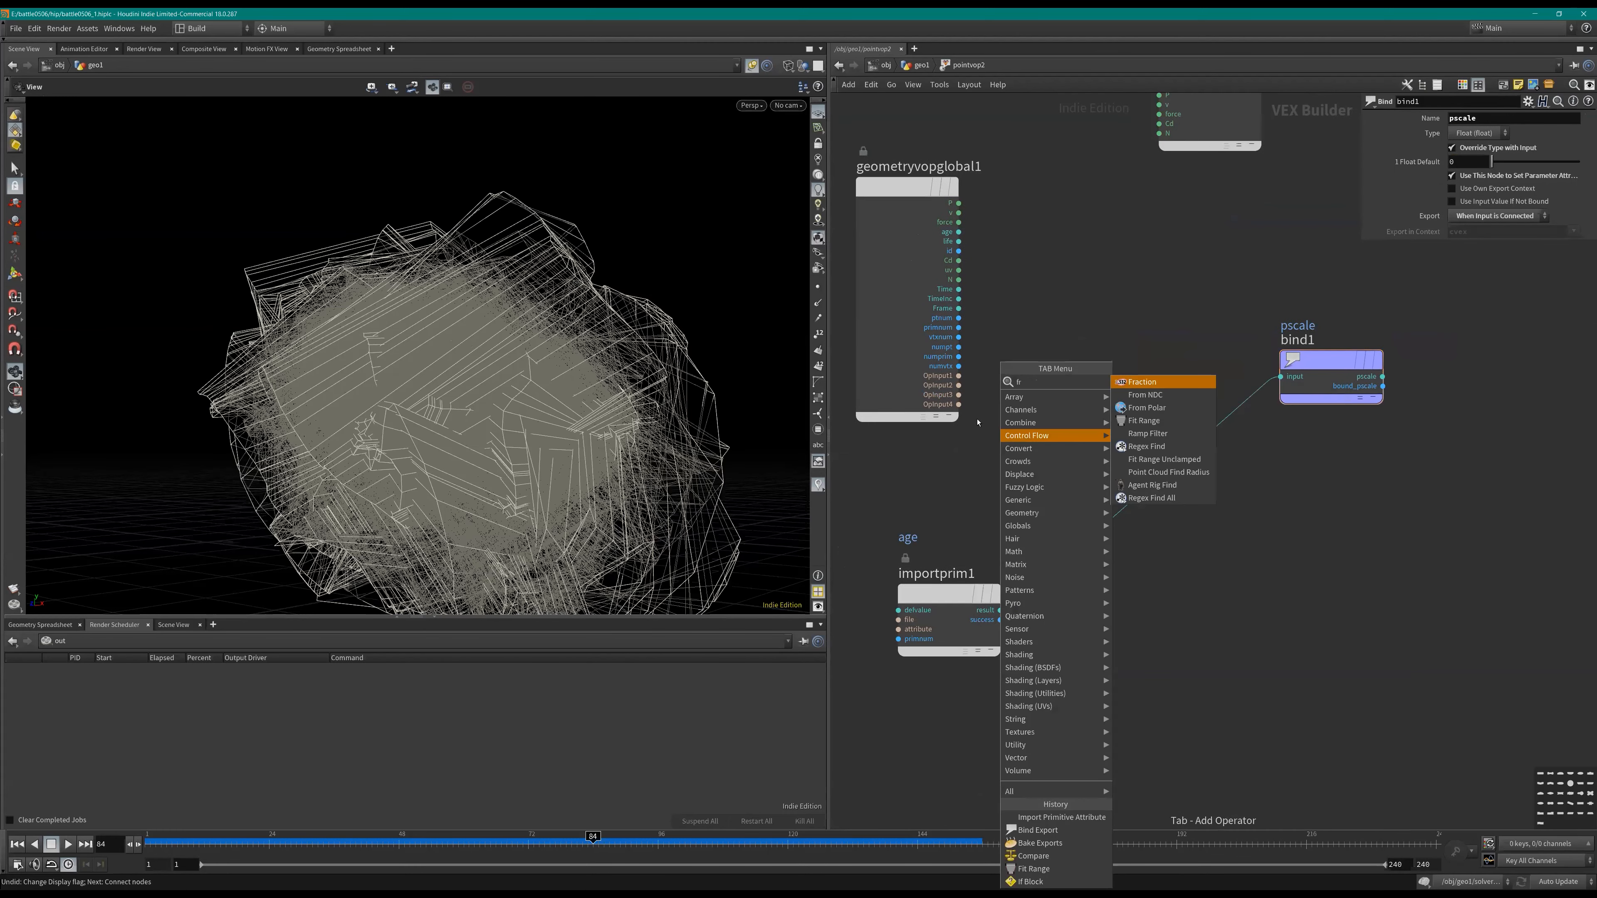
key("Return")
left_click(1110, 534)
left_click_drag(1109, 533, 1130, 533)
Step: Promote the Fit Range node's source maximum to a parameter and label it Maximumage
middle_click(1091, 565)
left_click(1107, 608)
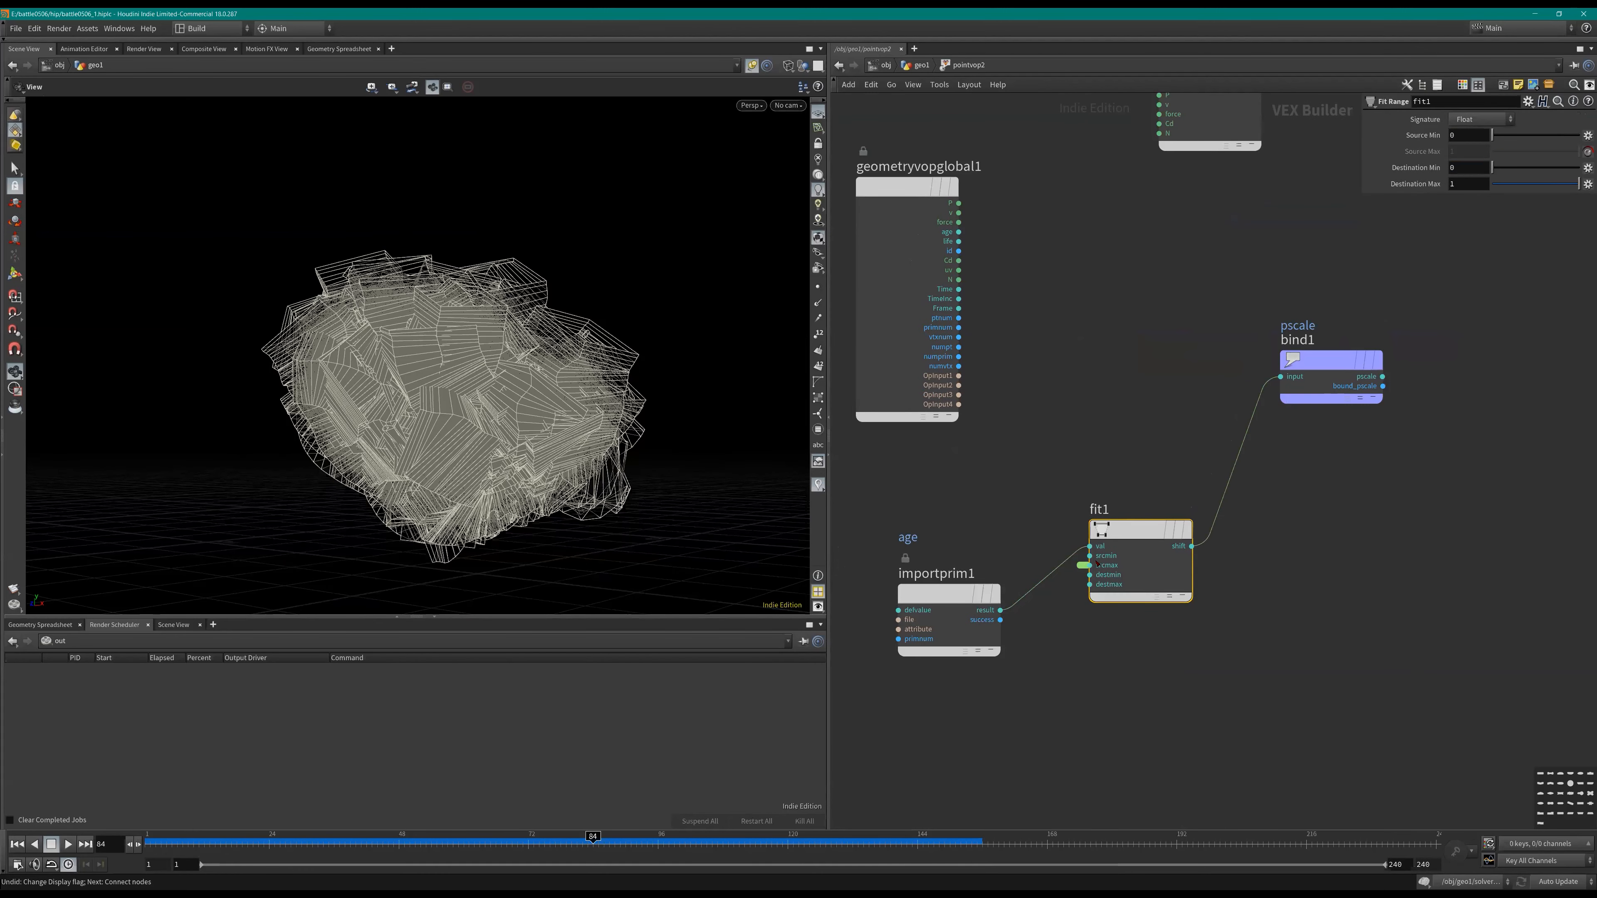
left_click(1082, 567)
left_click_drag(1379, 146, 1498, 164)
type("age")
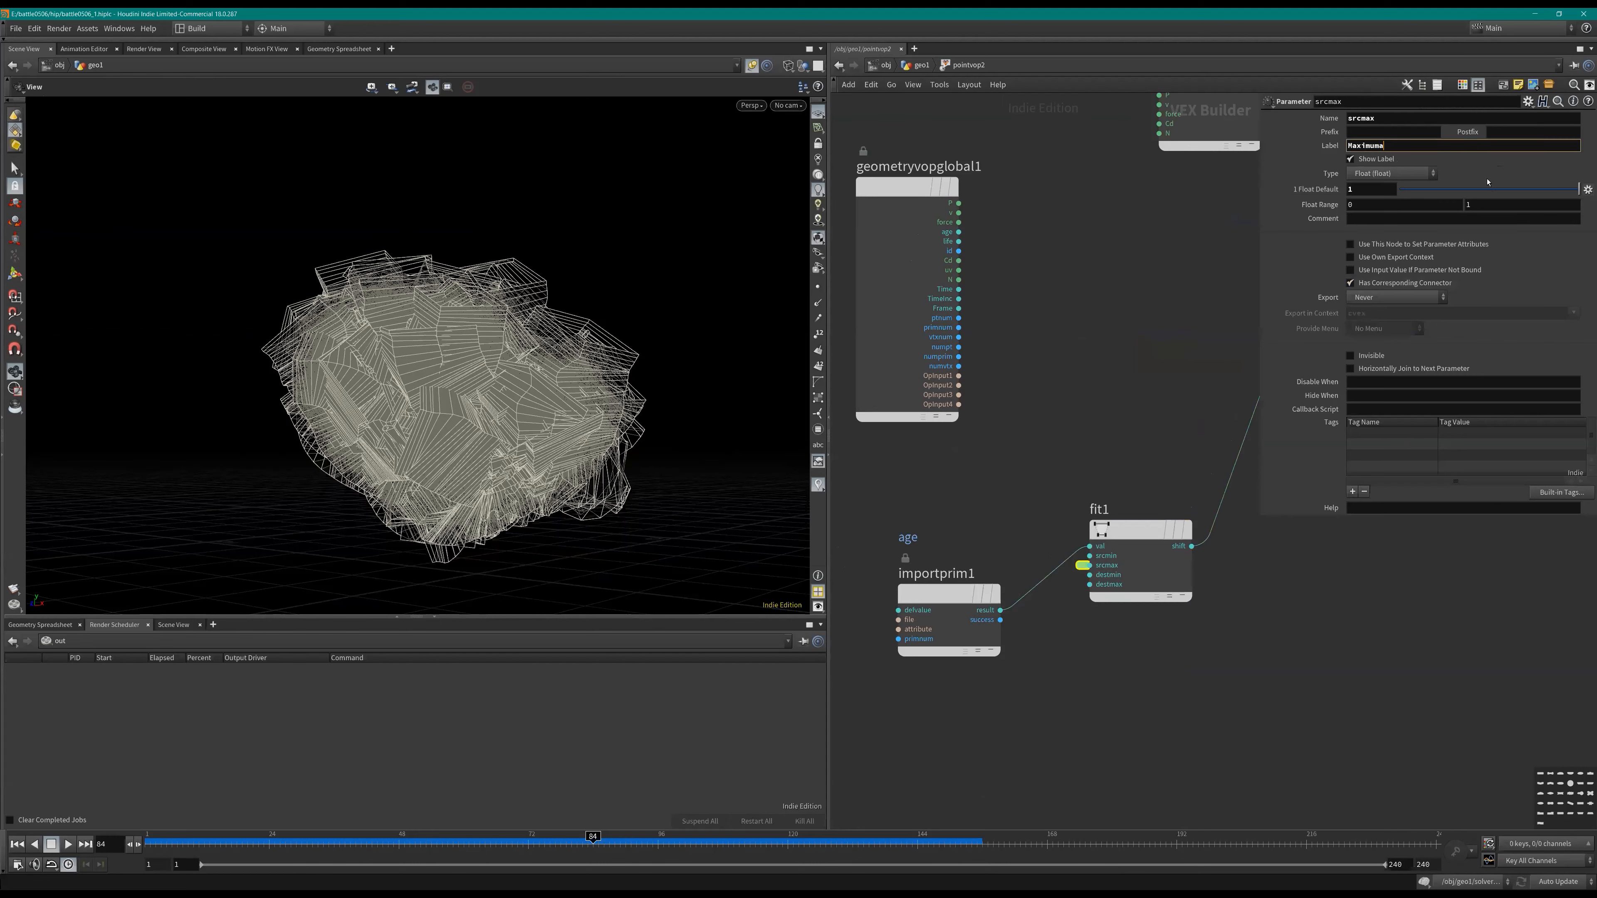
key("Return")
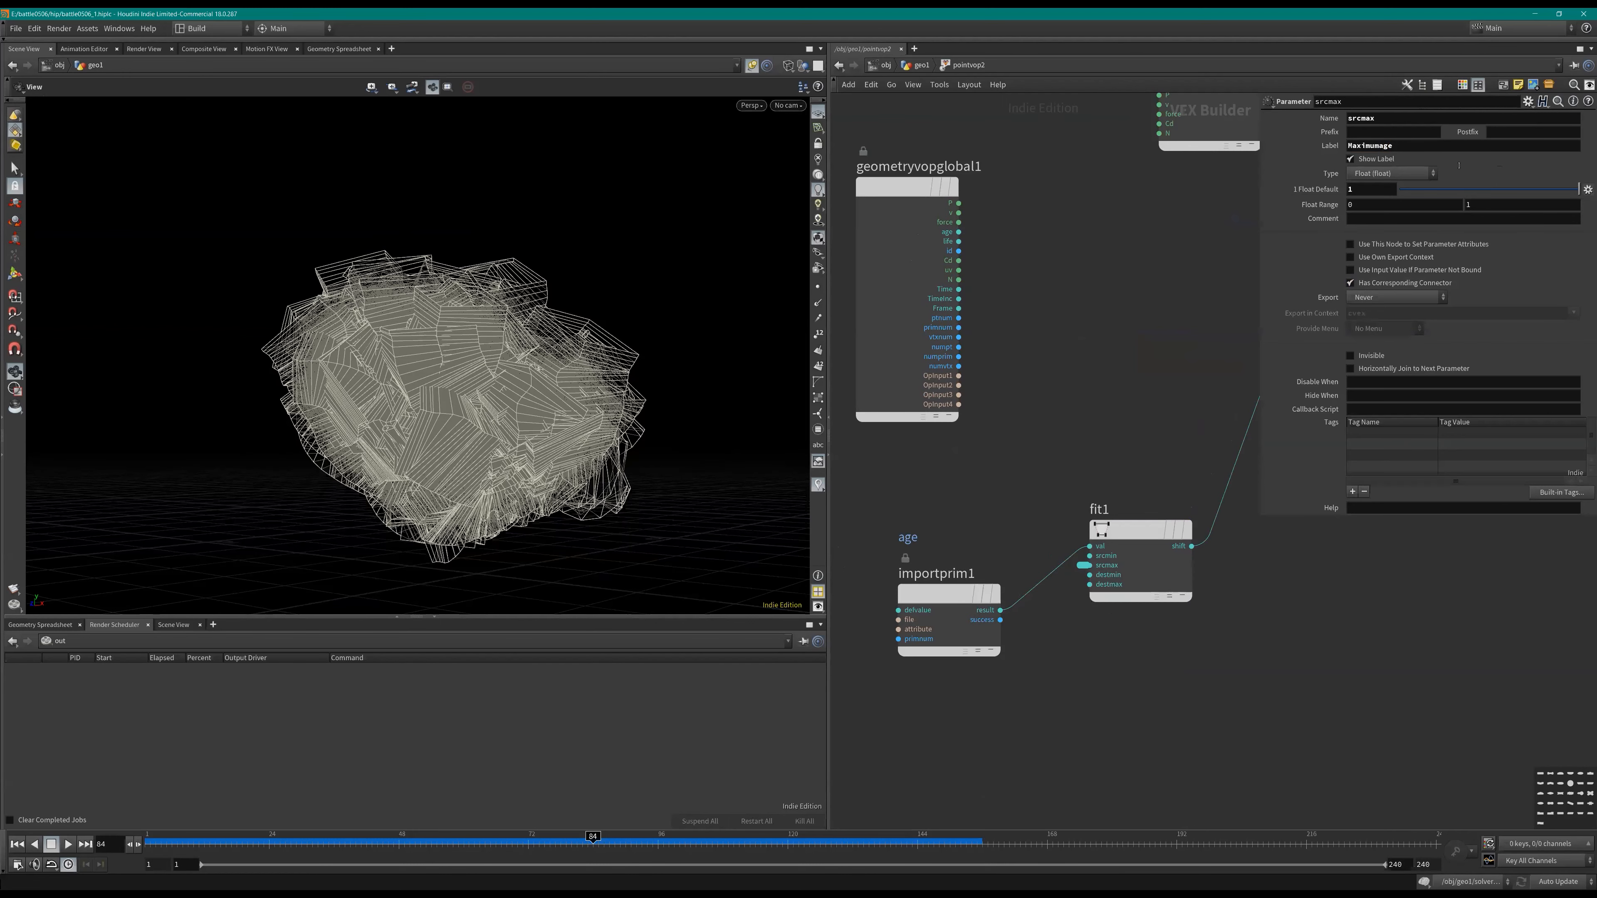
Step: Insert a Multiply node between fit1 and the pscale export and promote its second input to a parameter
left_click(1146, 532)
middle_click_drag(1276, 526, 1251, 525)
left_click(1252, 523)
key("Tab")
type("mu")
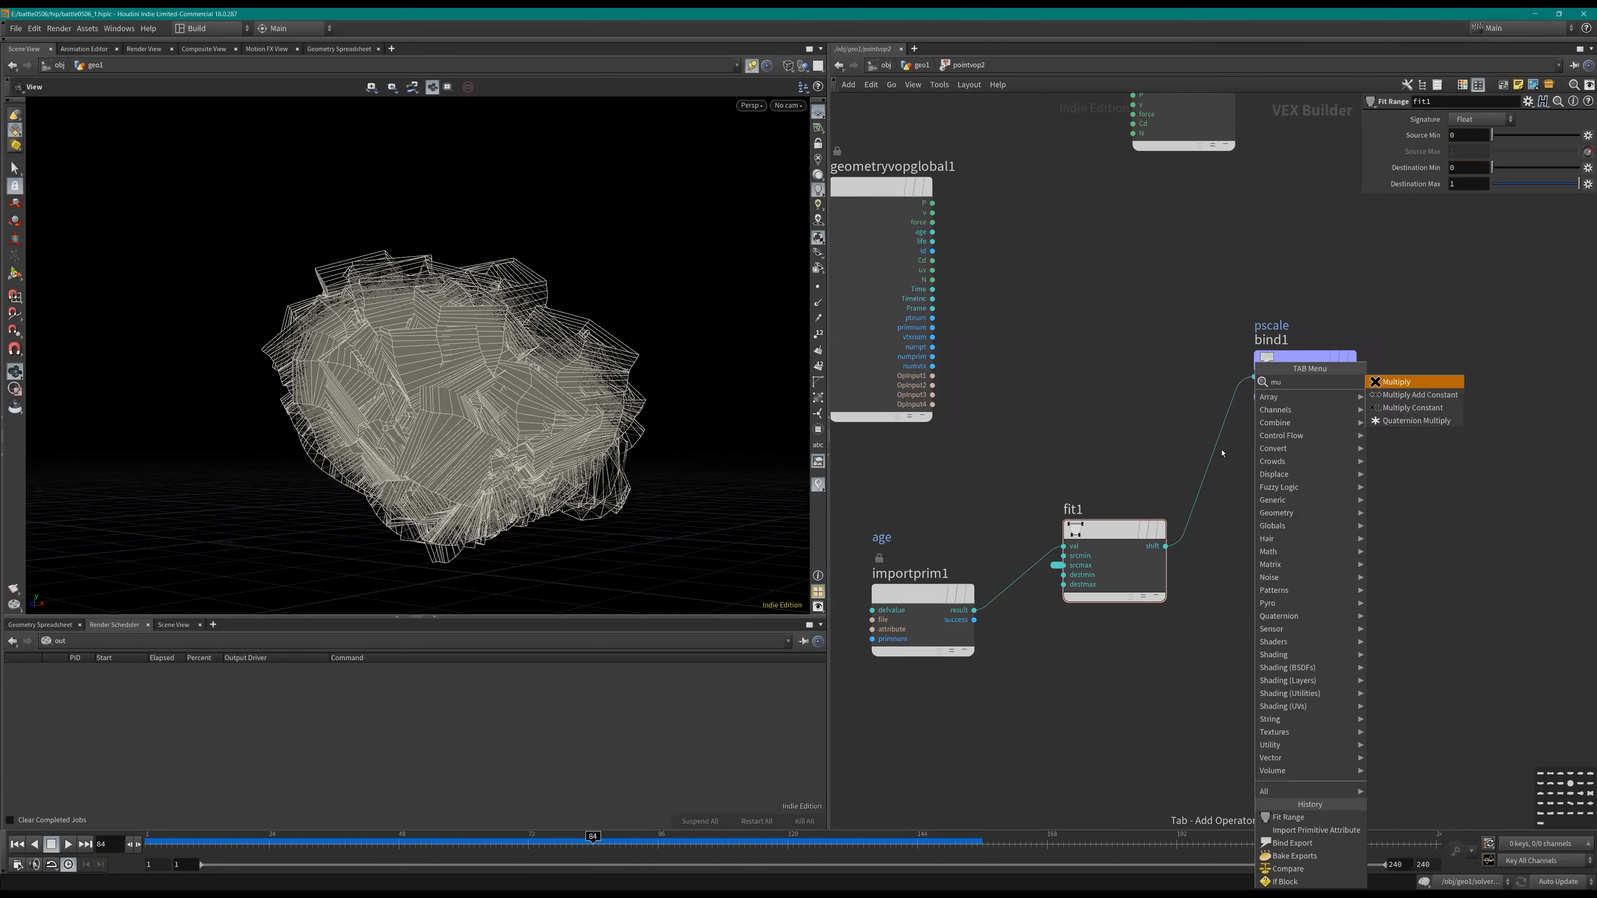
key("Return")
left_click(1304, 469)
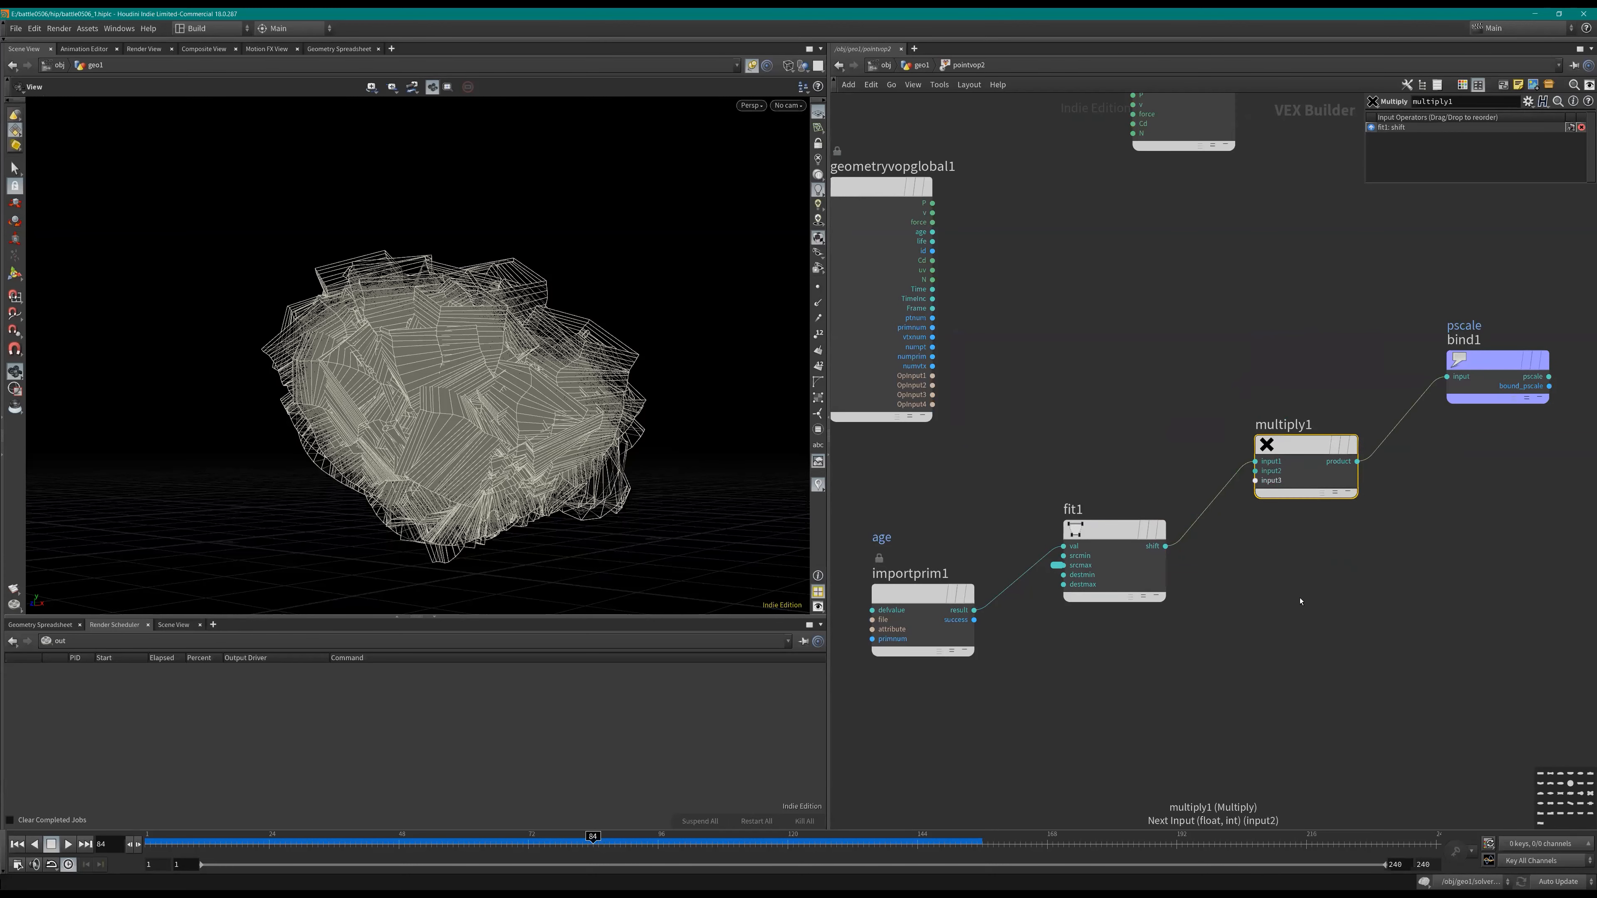
middle_click_drag(1300, 601, 1329, 608)
left_click(1329, 608)
Step: Add a Bind node named curveu and connect its output to multiply1
key("Tab")
type("bi")
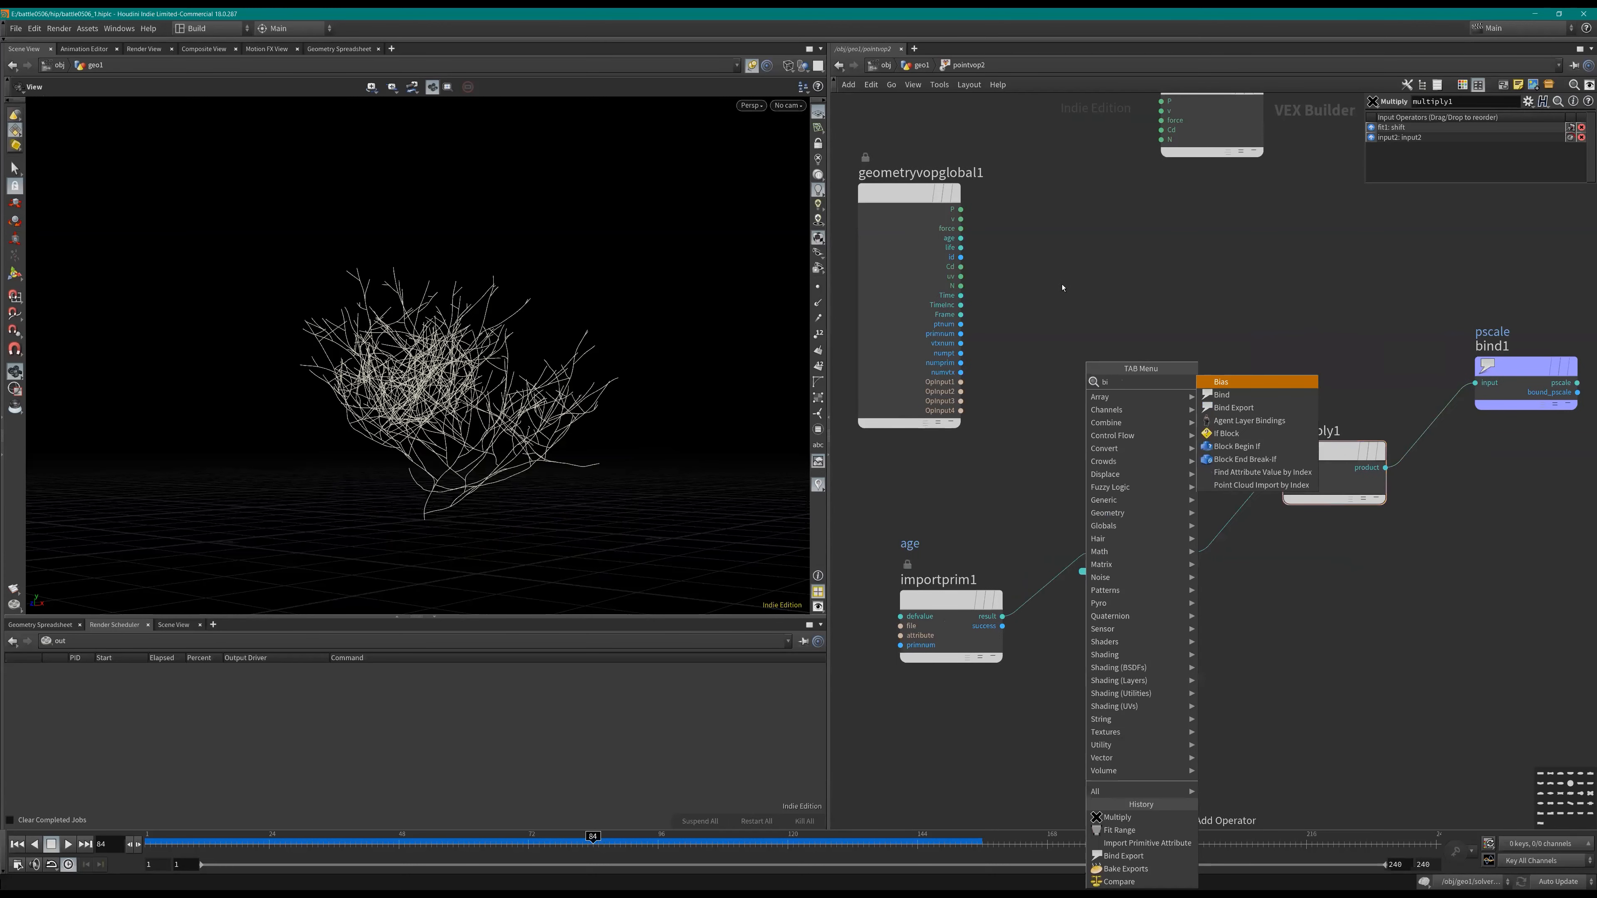
key("Down")
key("Return")
left_click(1063, 288)
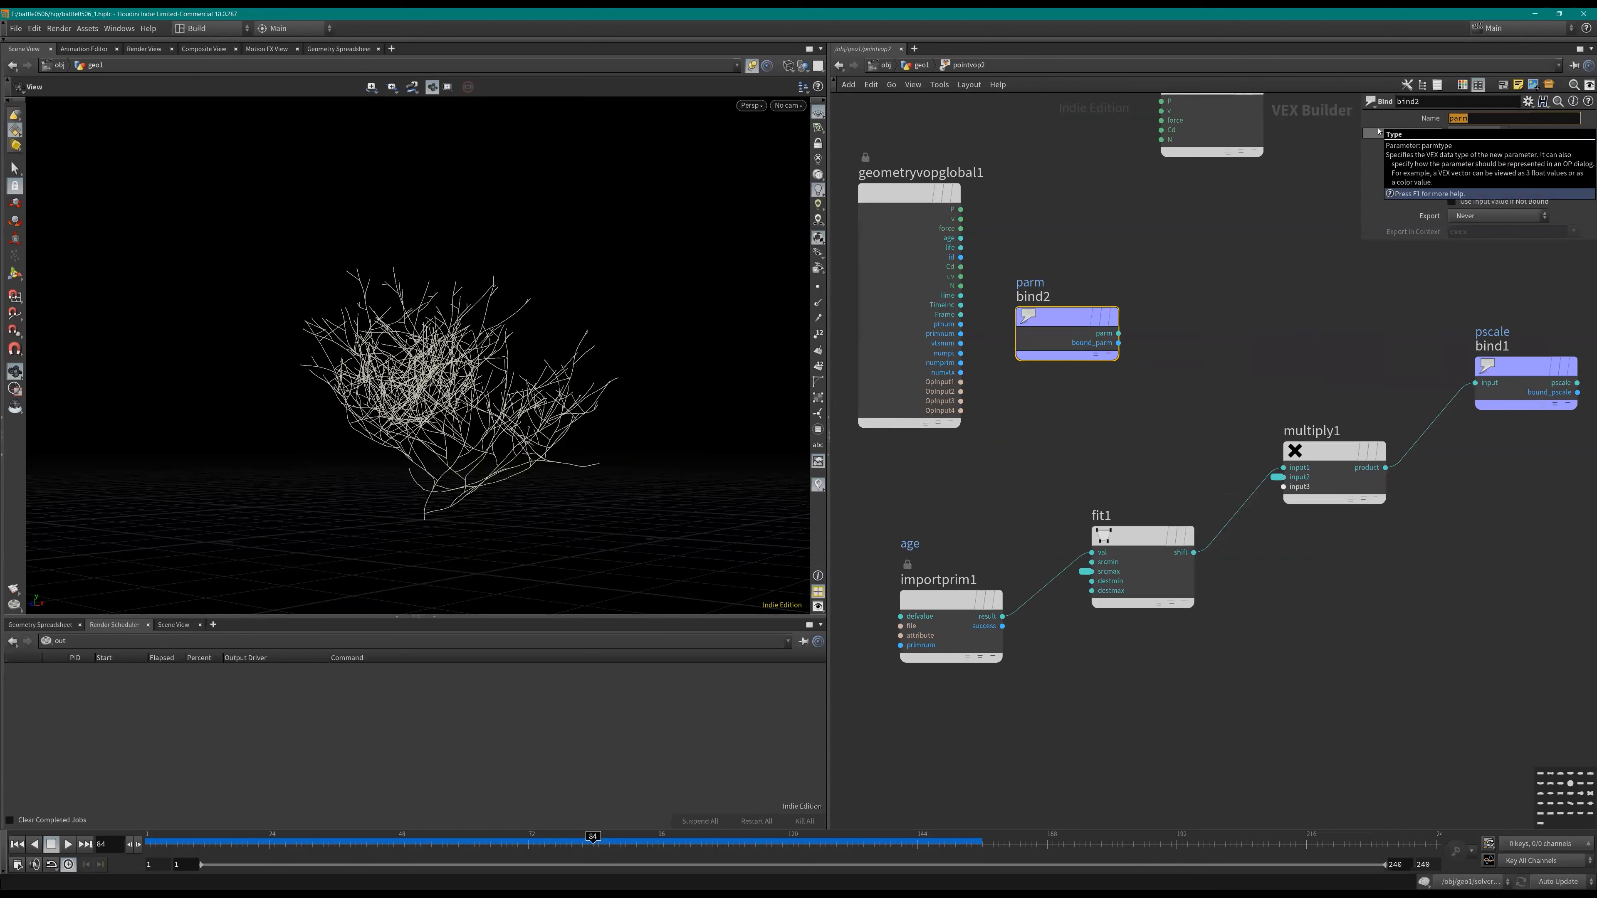
type("curvei")
key("BackSpace")
type("u")
key("Return")
middle_click_drag(1227, 374, 1172, 372)
left_click(1171, 371)
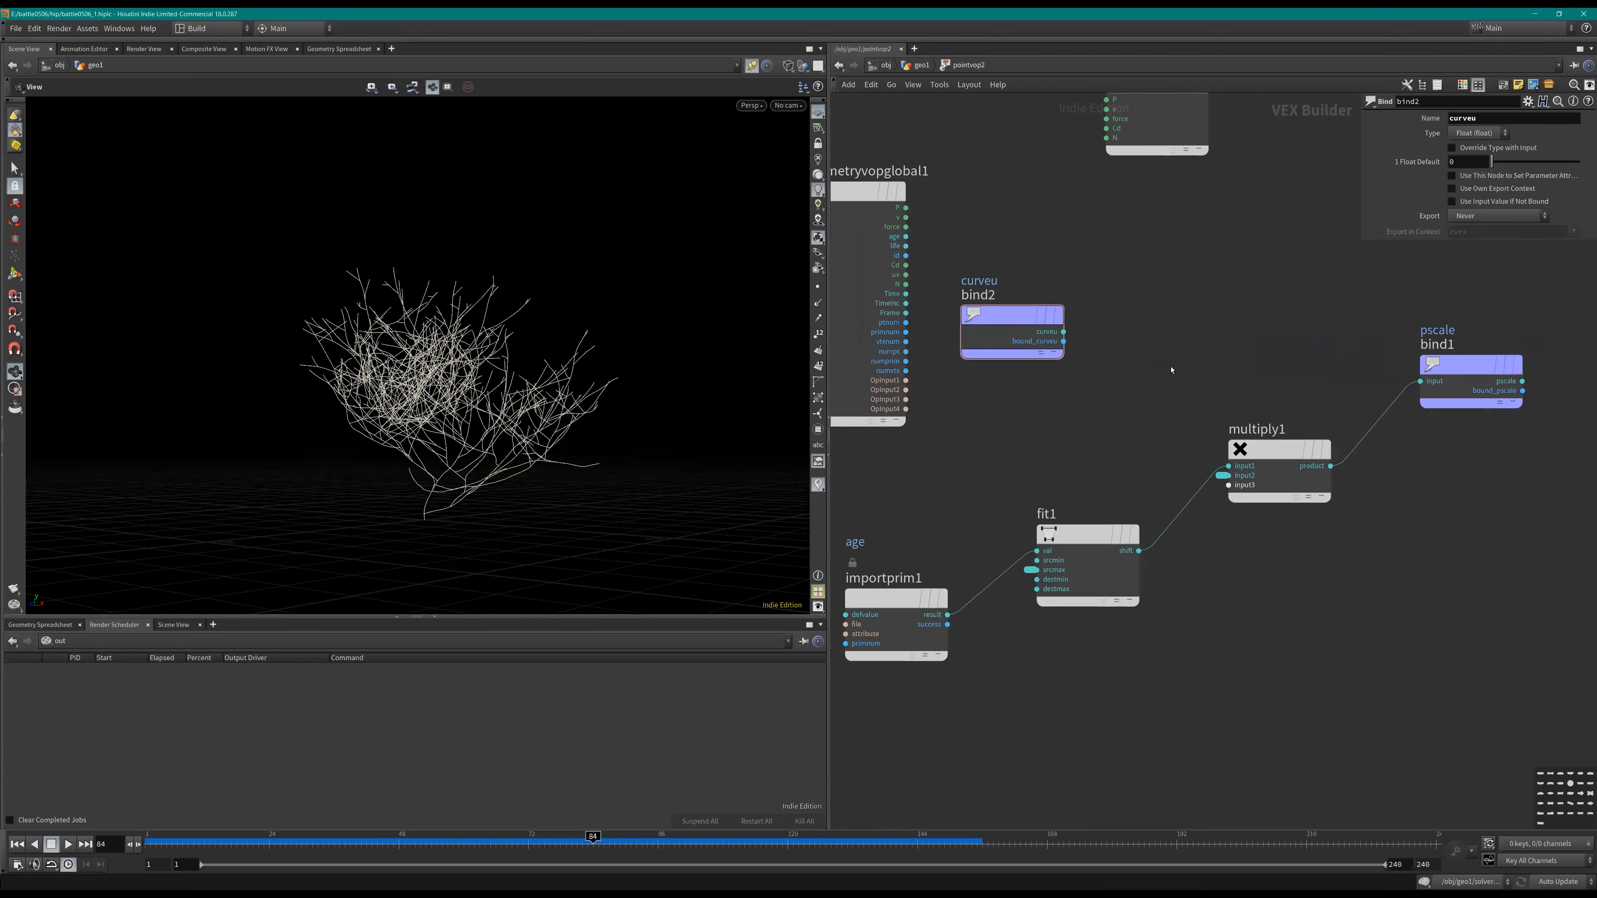
left_click(1063, 332)
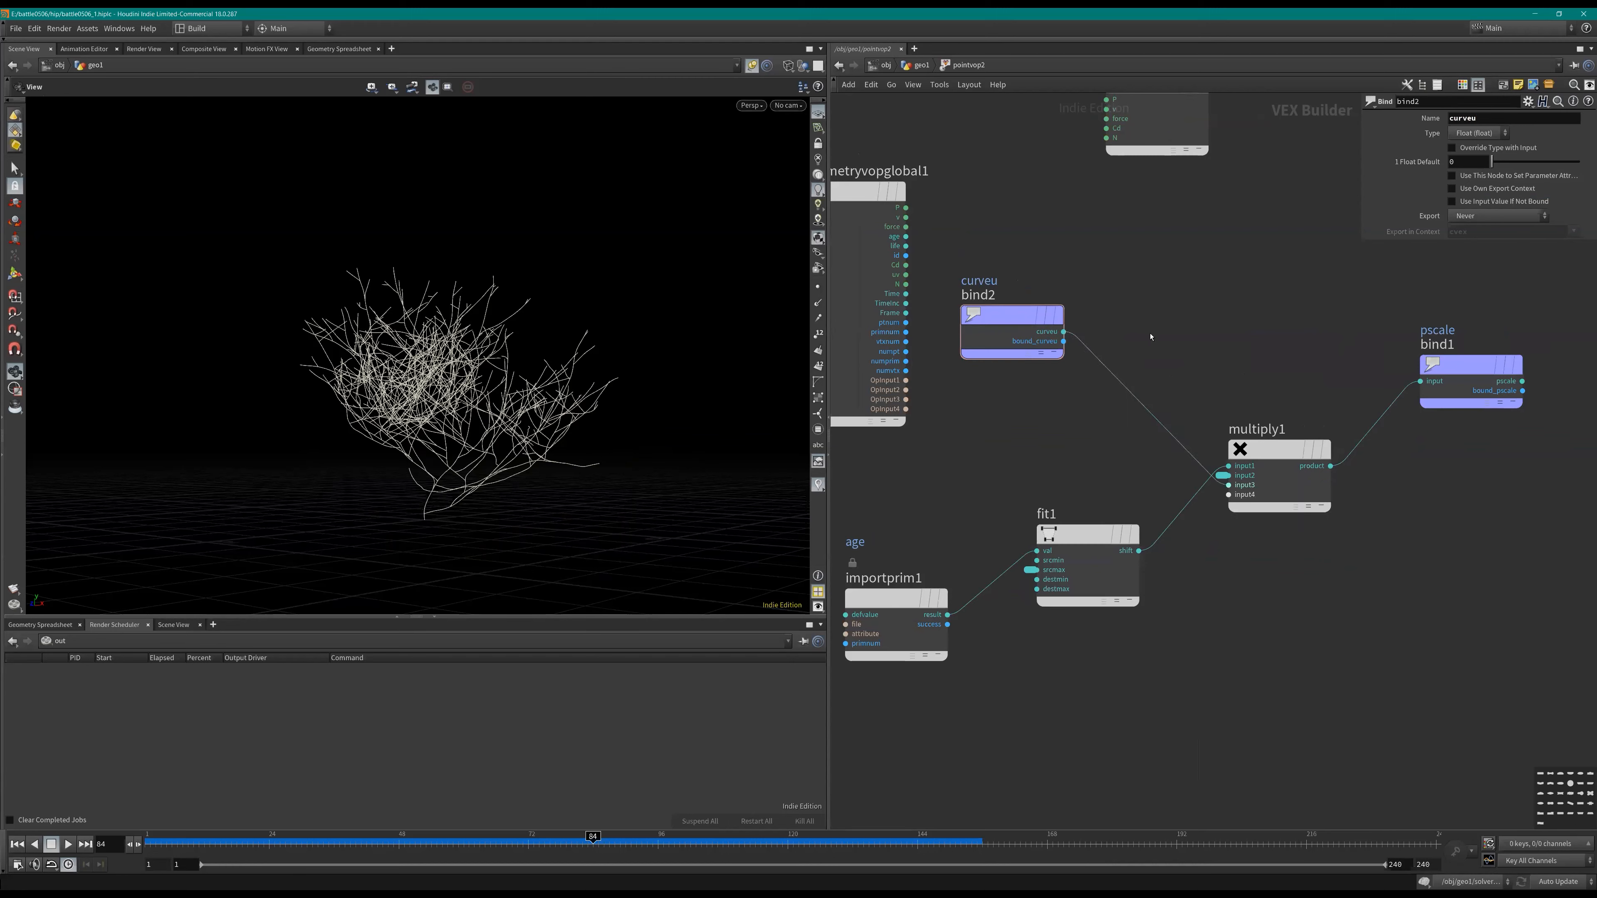
Step: Insert a Ramp Parameter node between the curveu bind and multiply1 and make it a Spline Ramp (float)
key("Tab")
type("ramp")
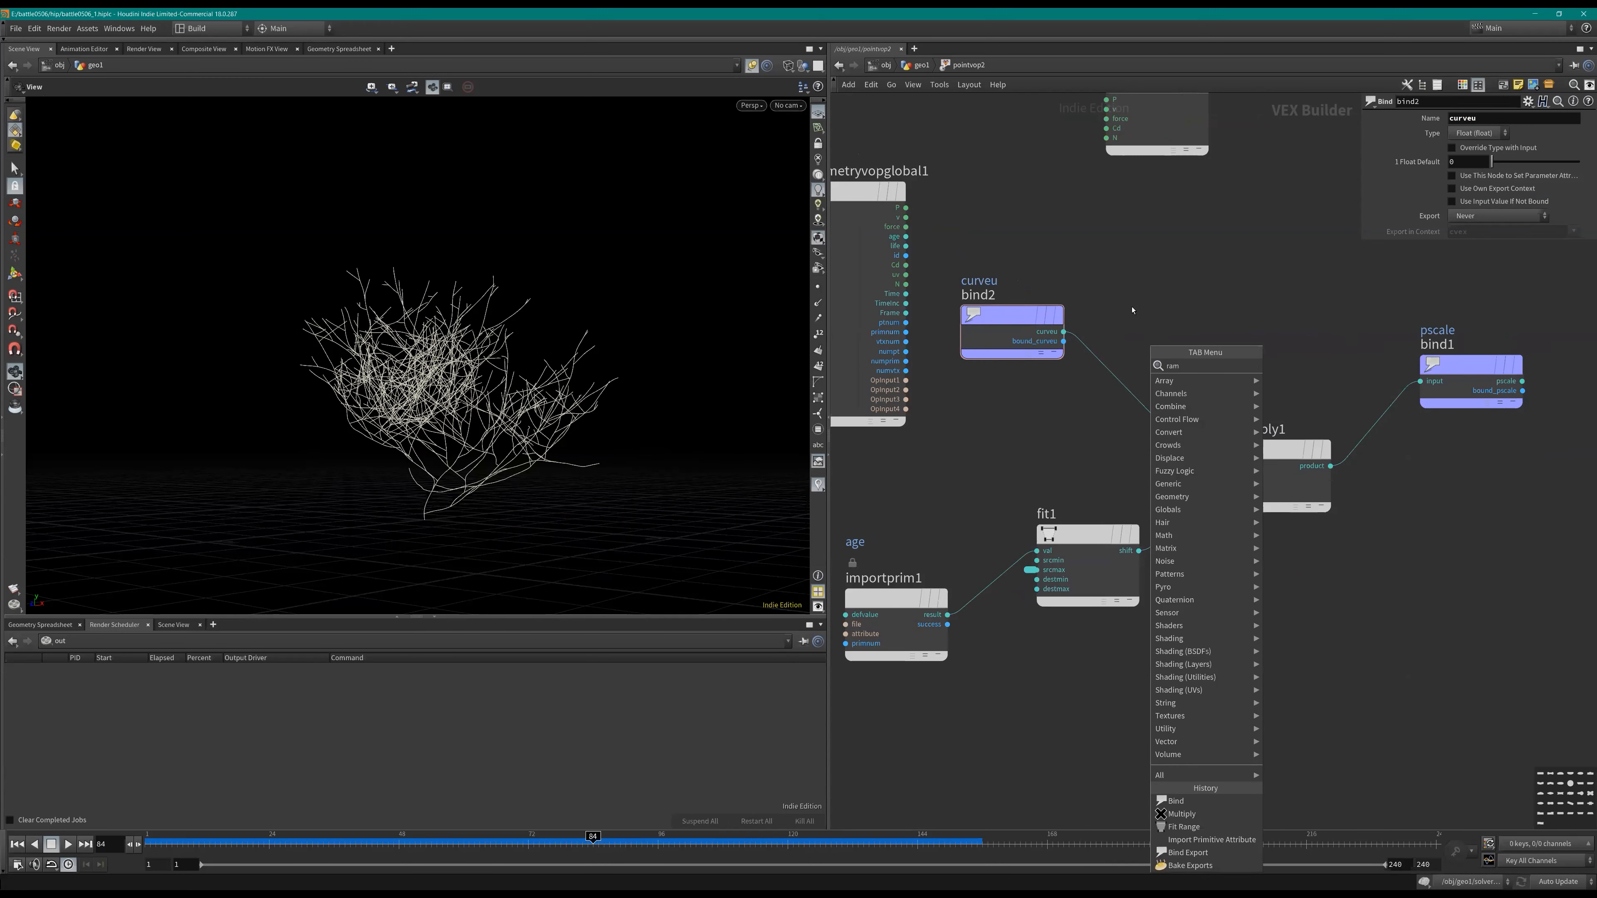
key("Return")
left_click(1118, 369)
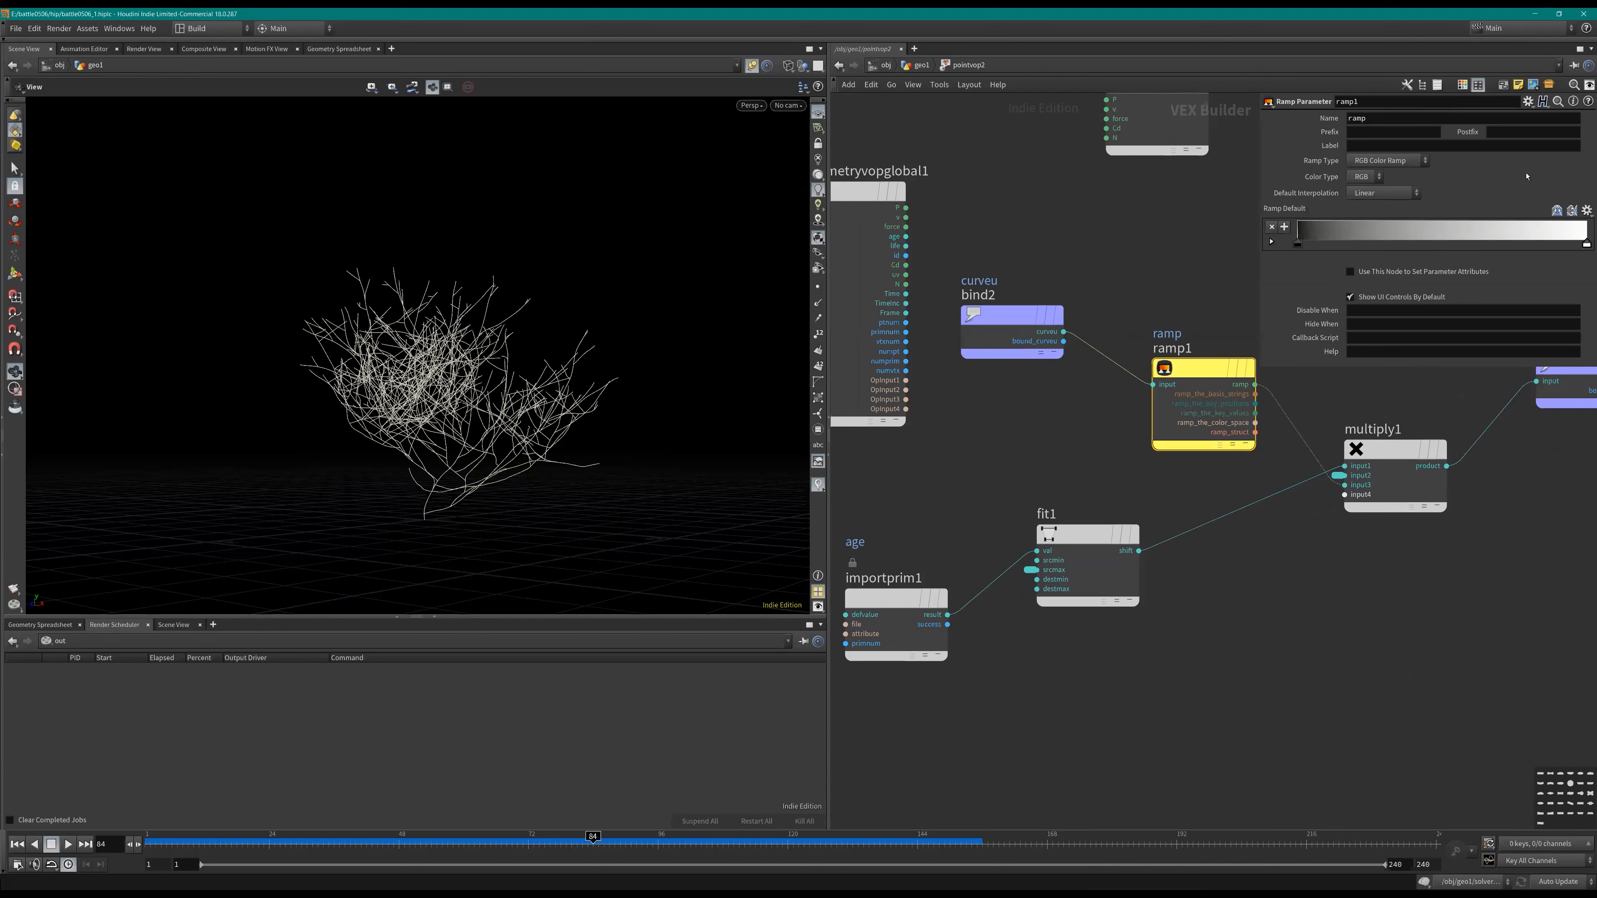
left_click(1386, 161)
left_click(1374, 186)
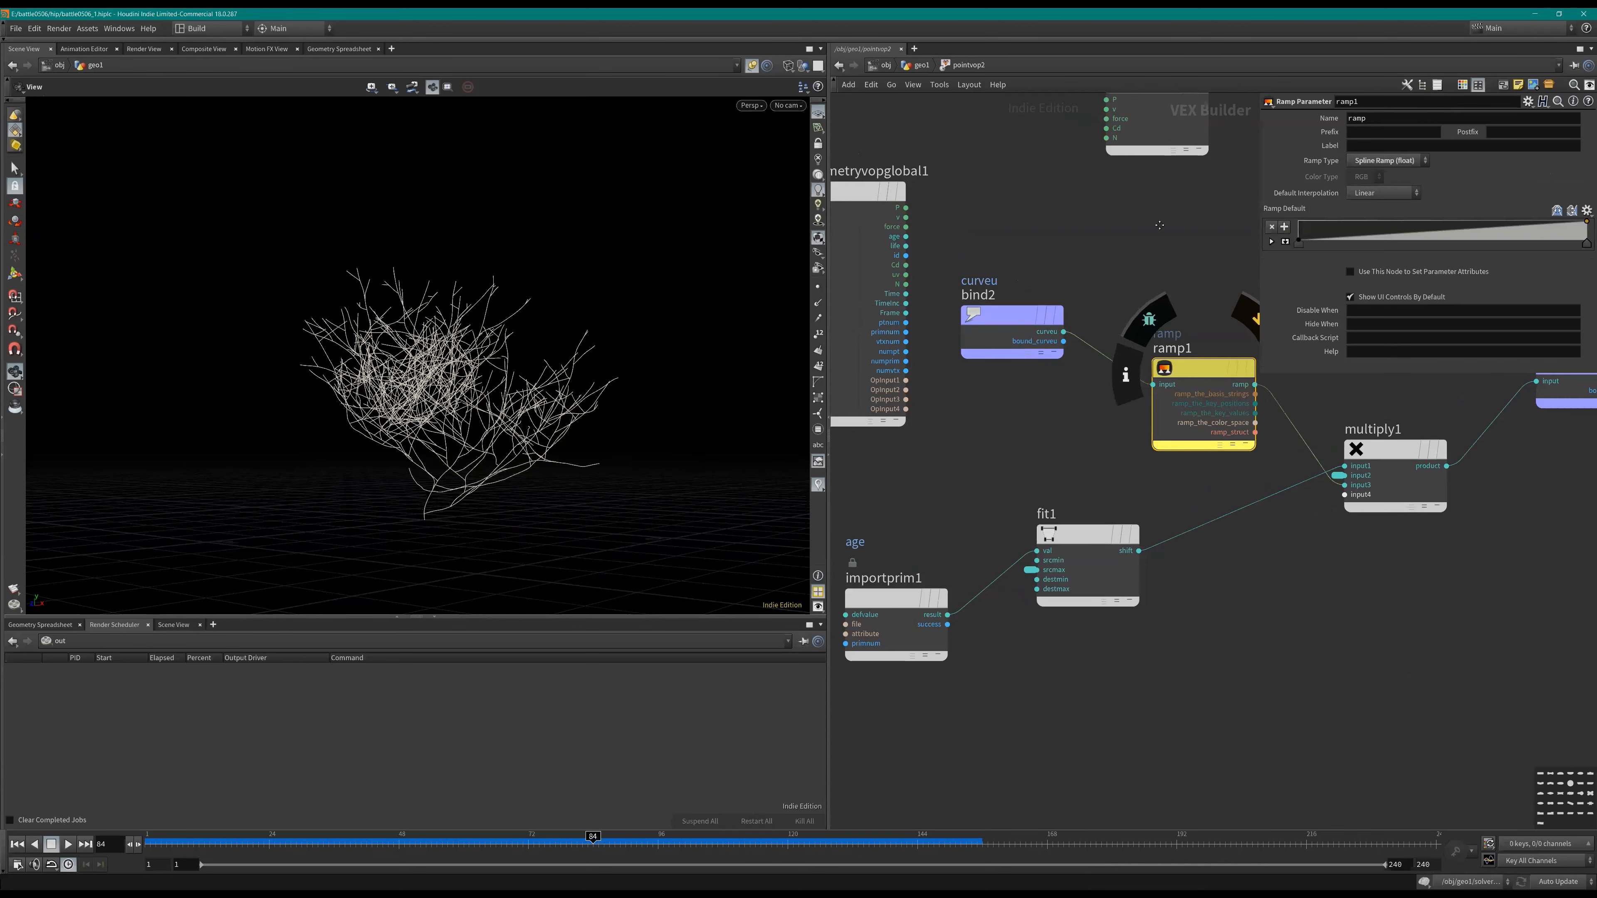
Step: Back in the geometry network, make pointvop2's ramp fall from 1 at position 0 to 0 and set Input Number 2 to about 0.084
key("u")
left_click_drag(1479, 344, 1524, 352)
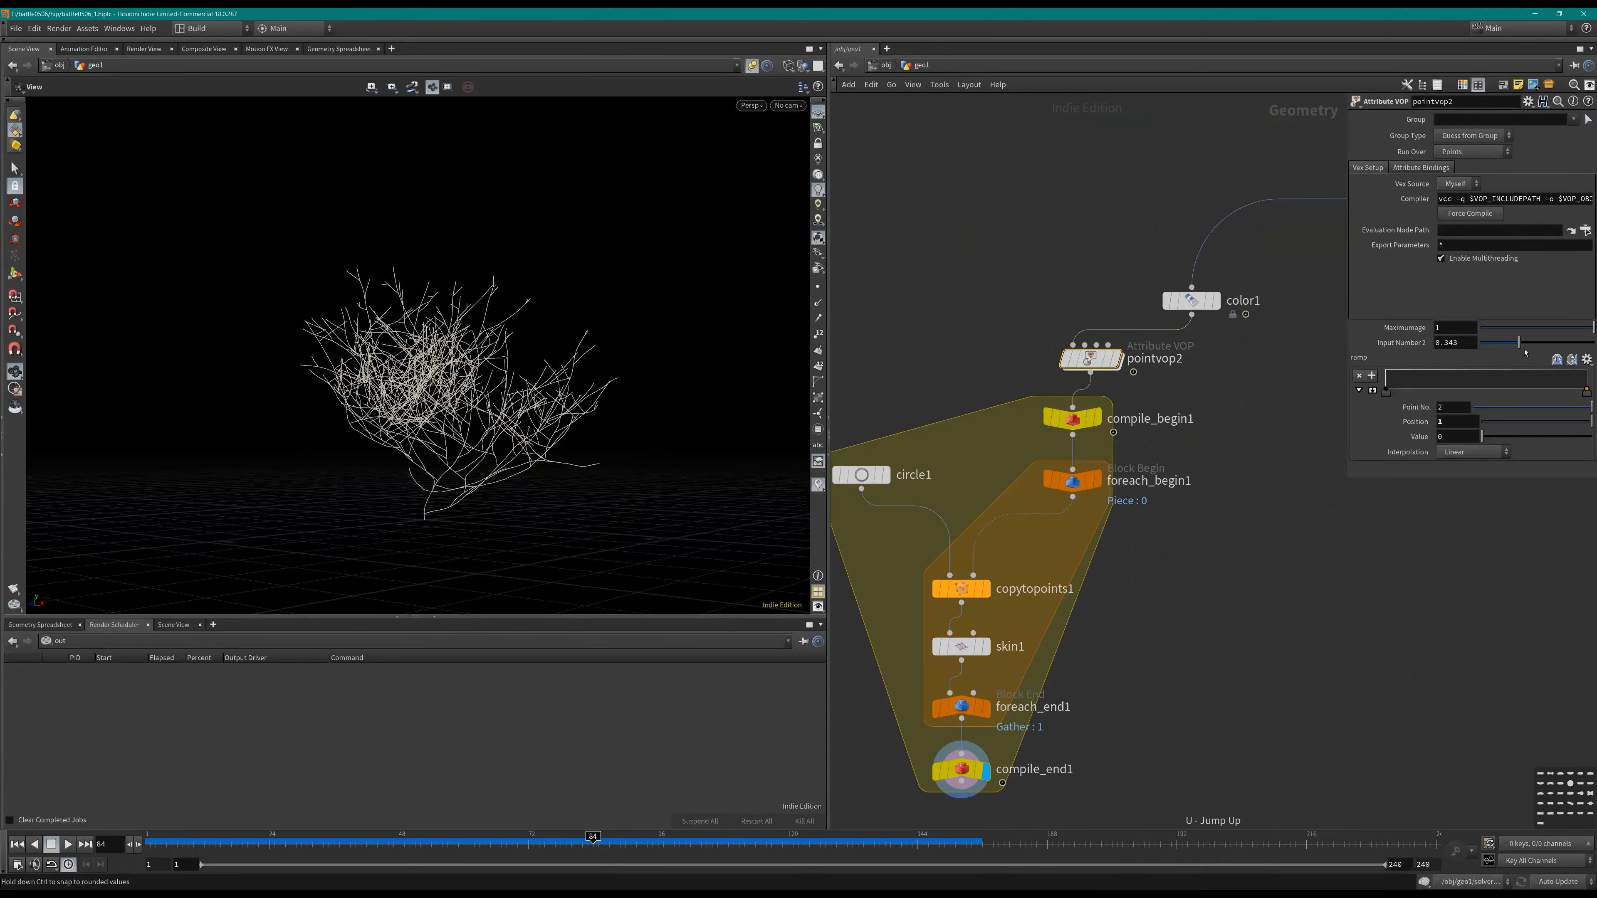
left_click(1386, 386)
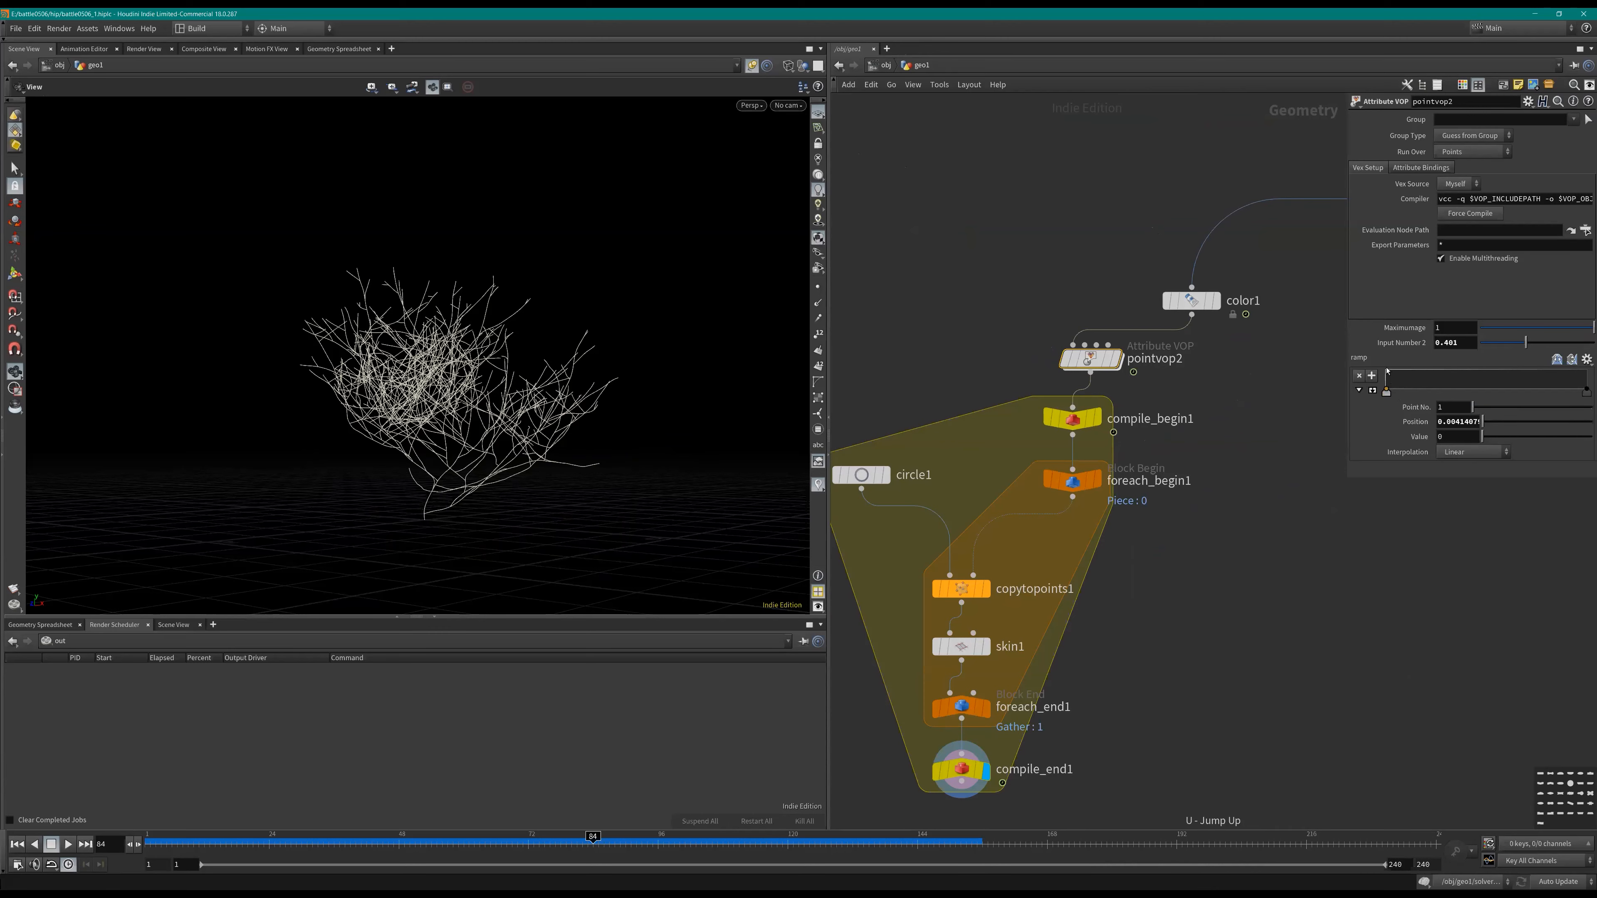
left_click_drag(1385, 382, 1386, 370)
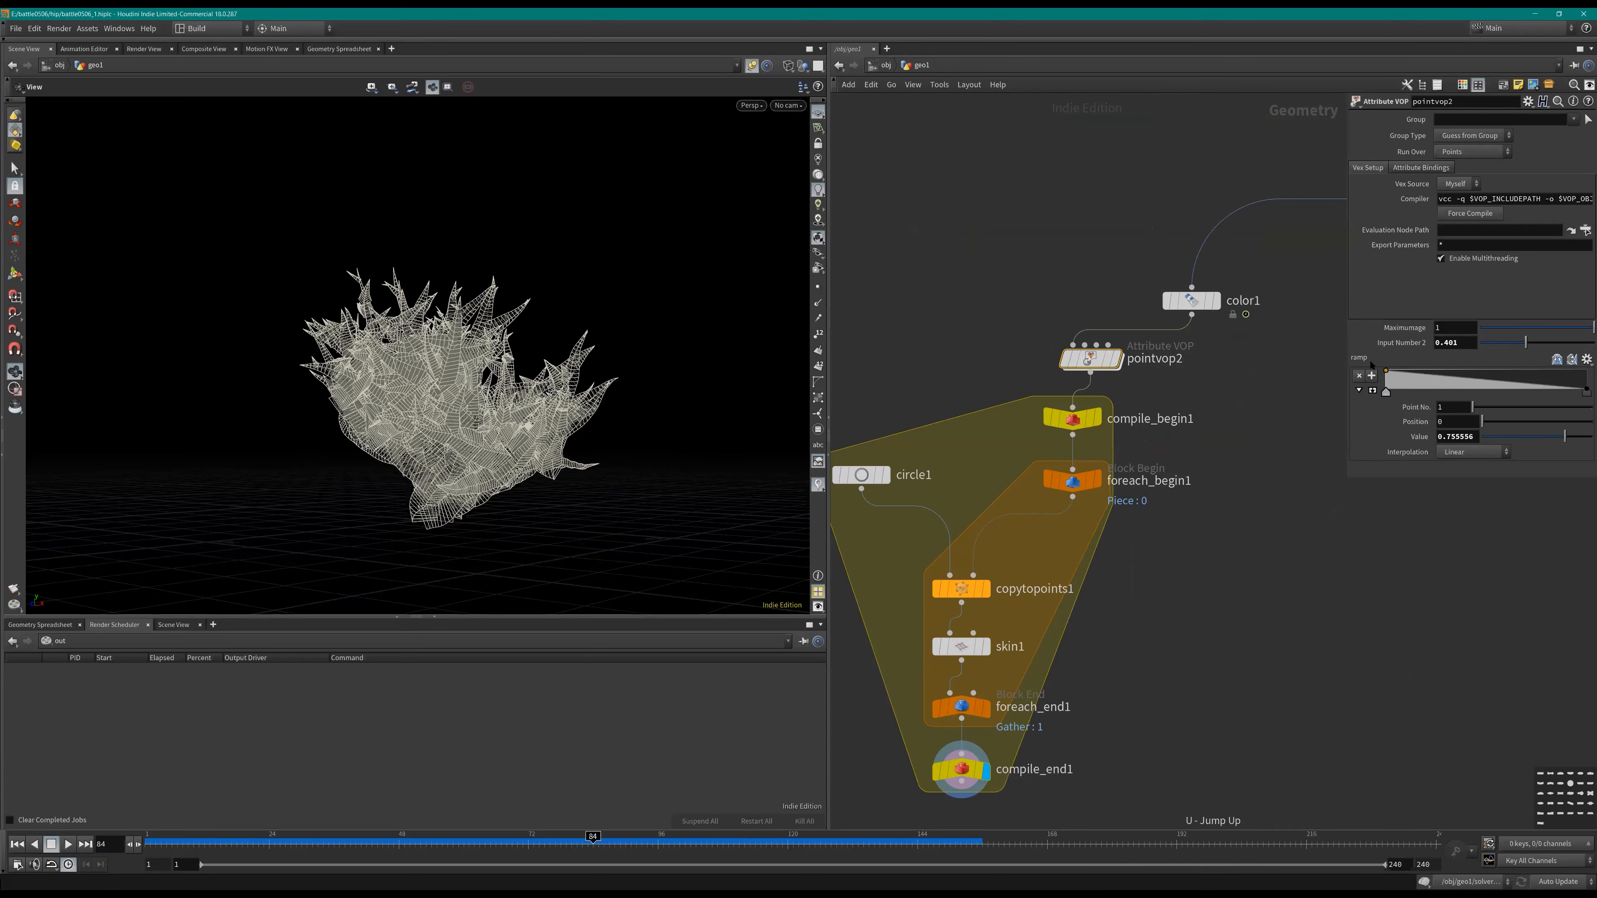
left_click_drag(1501, 346, 1490, 349)
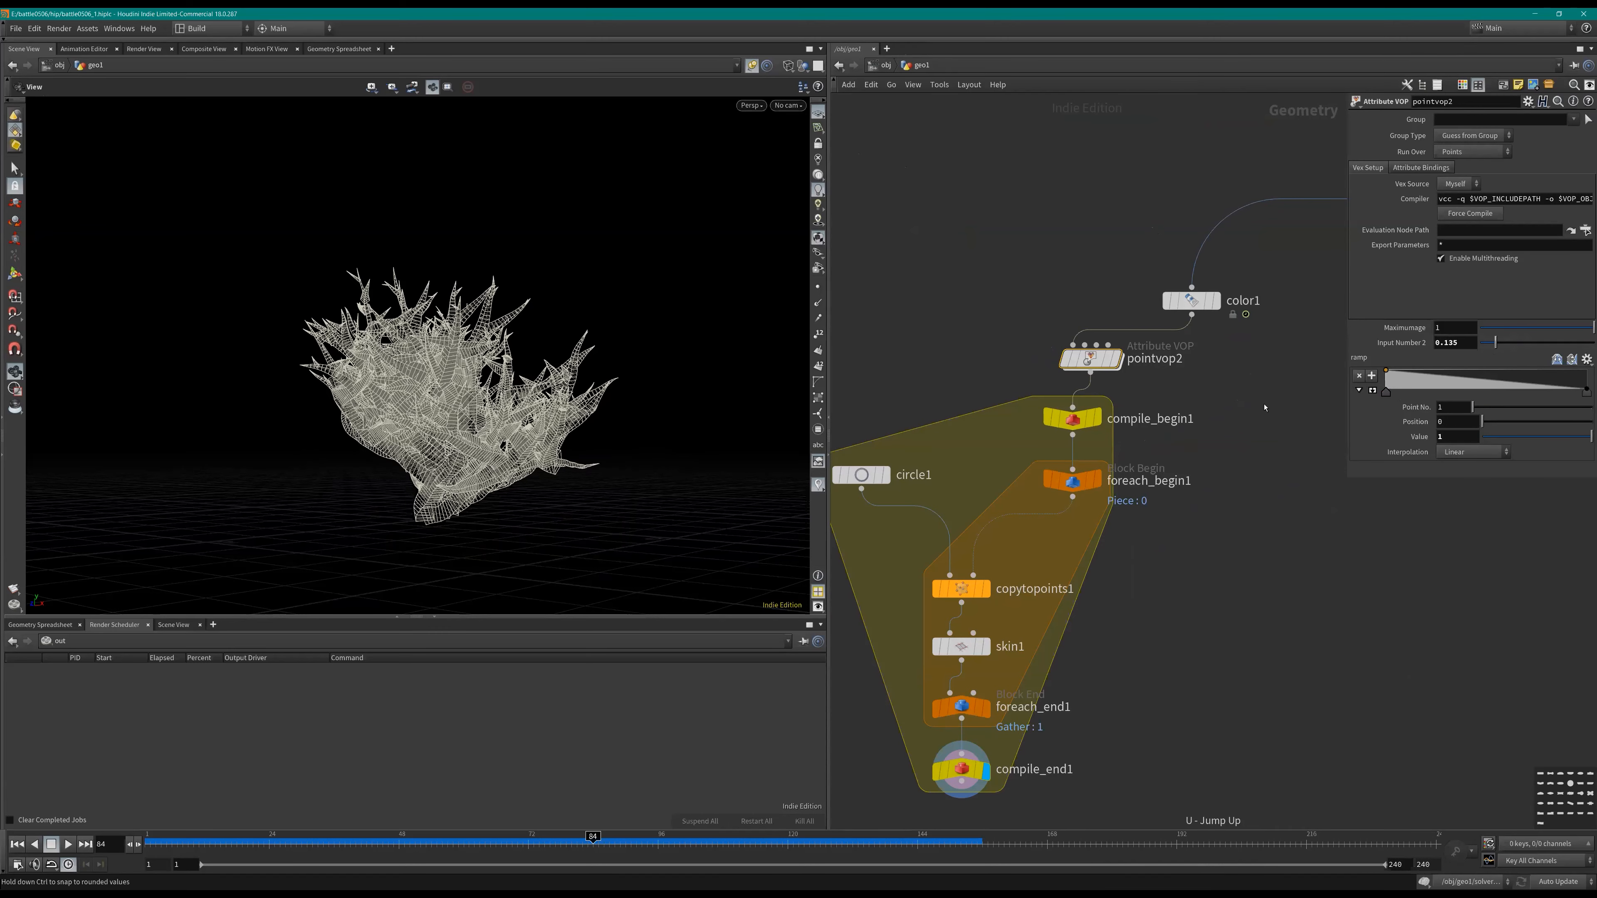
Step: Play the growth to frame 94 to check the tube thickness, and save the scene
scroll(766, 313, "up", 3)
key("Up")
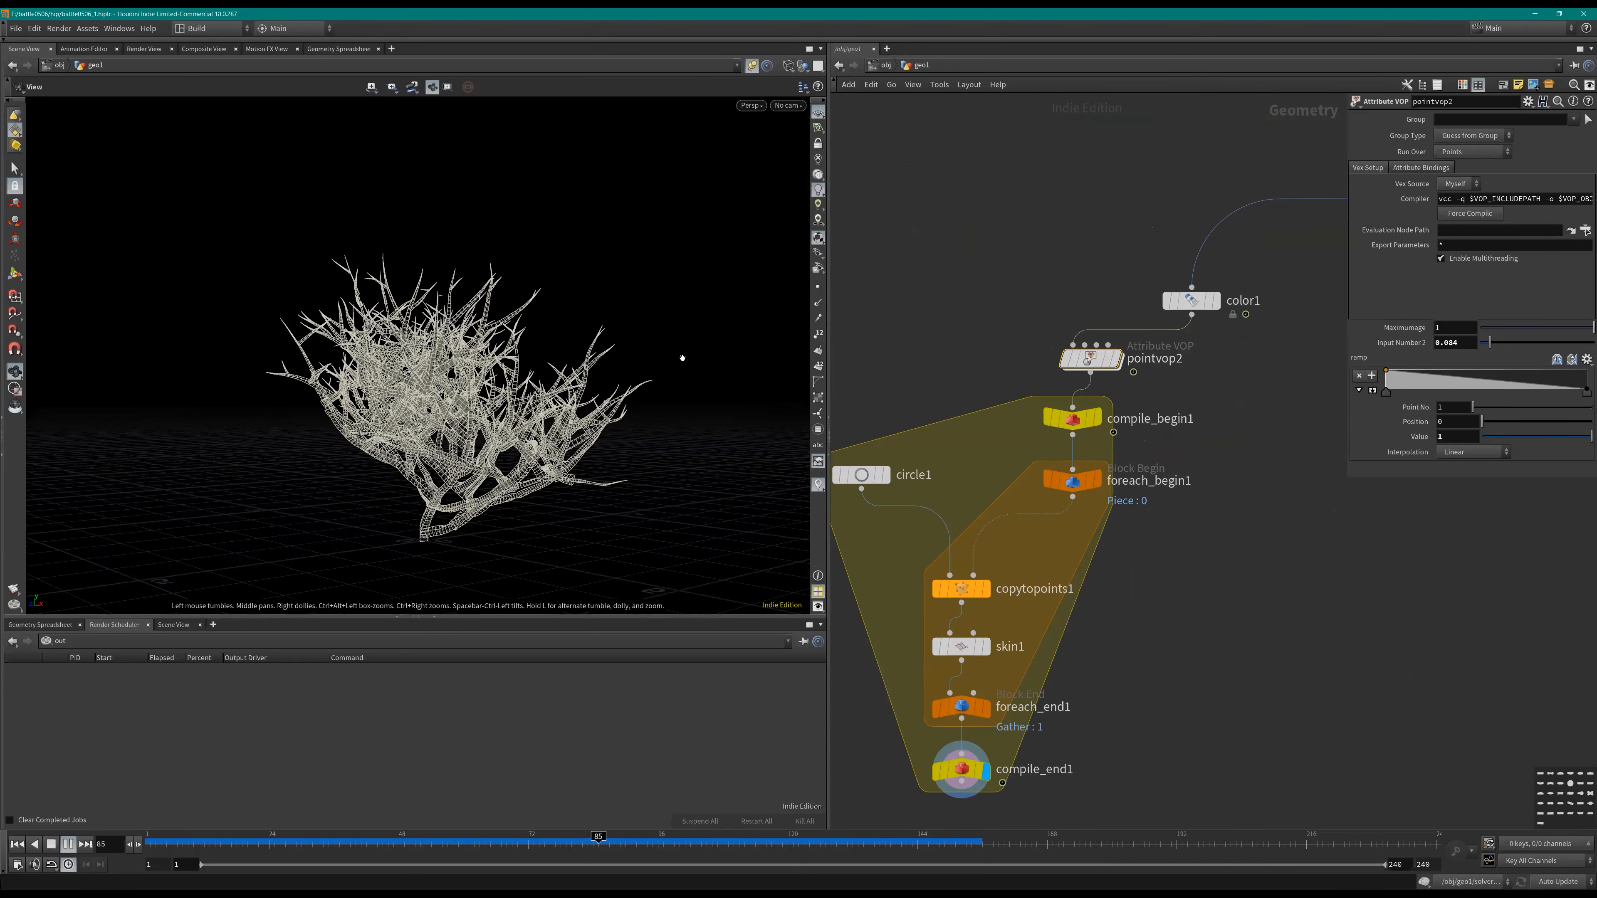
key("Up")
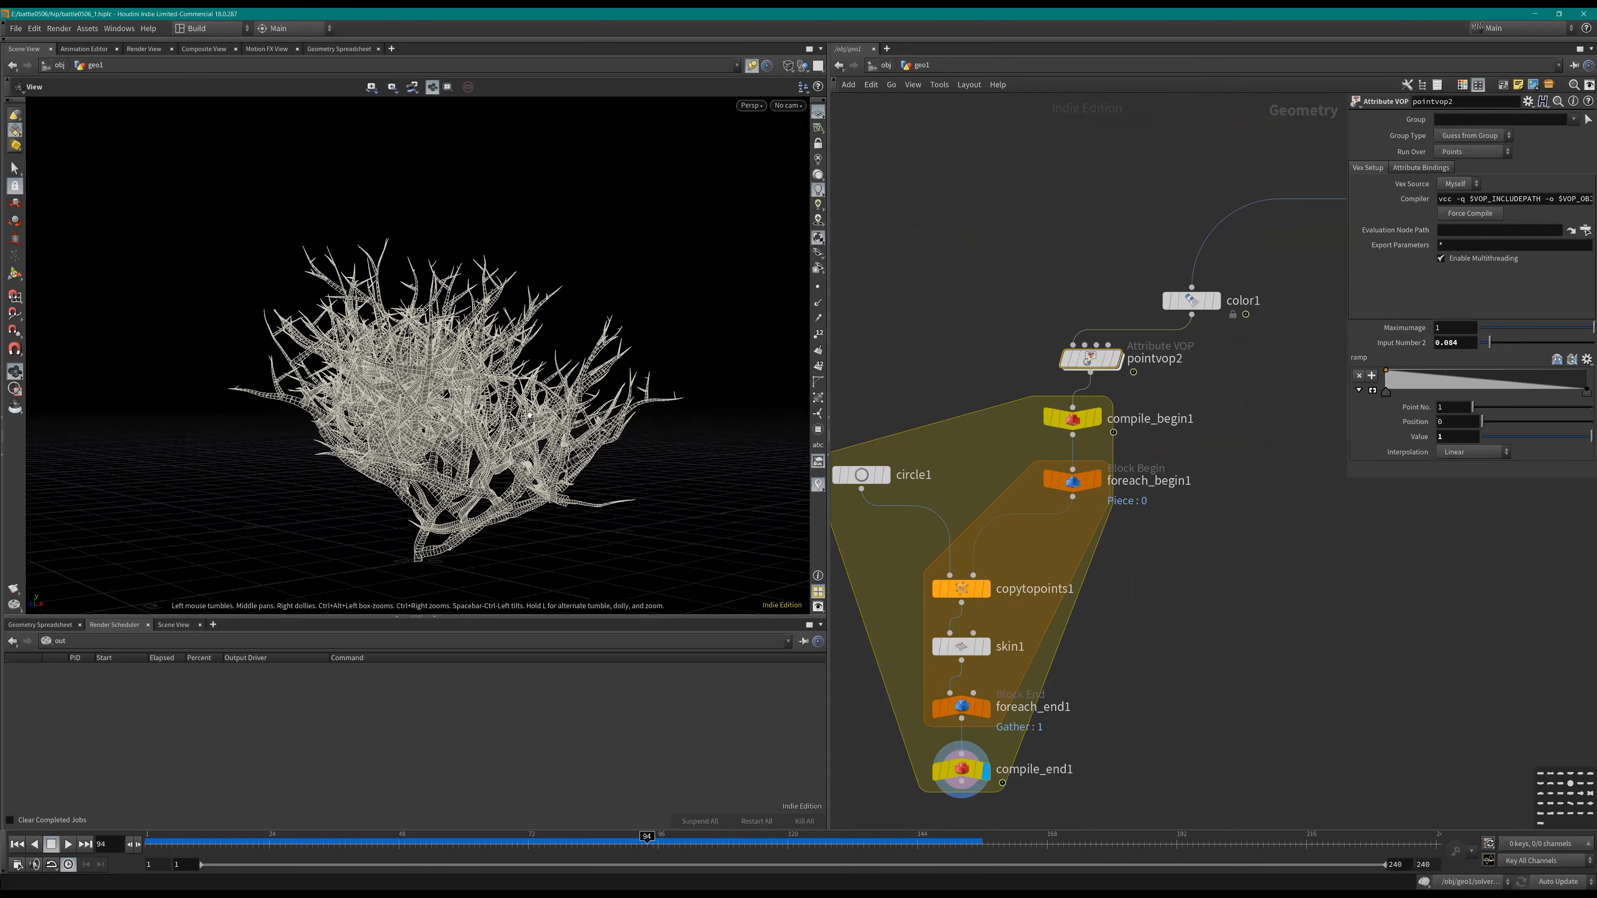
key("ctrl+s")
Step: Set circle1's divisions to 8
left_click(861, 475)
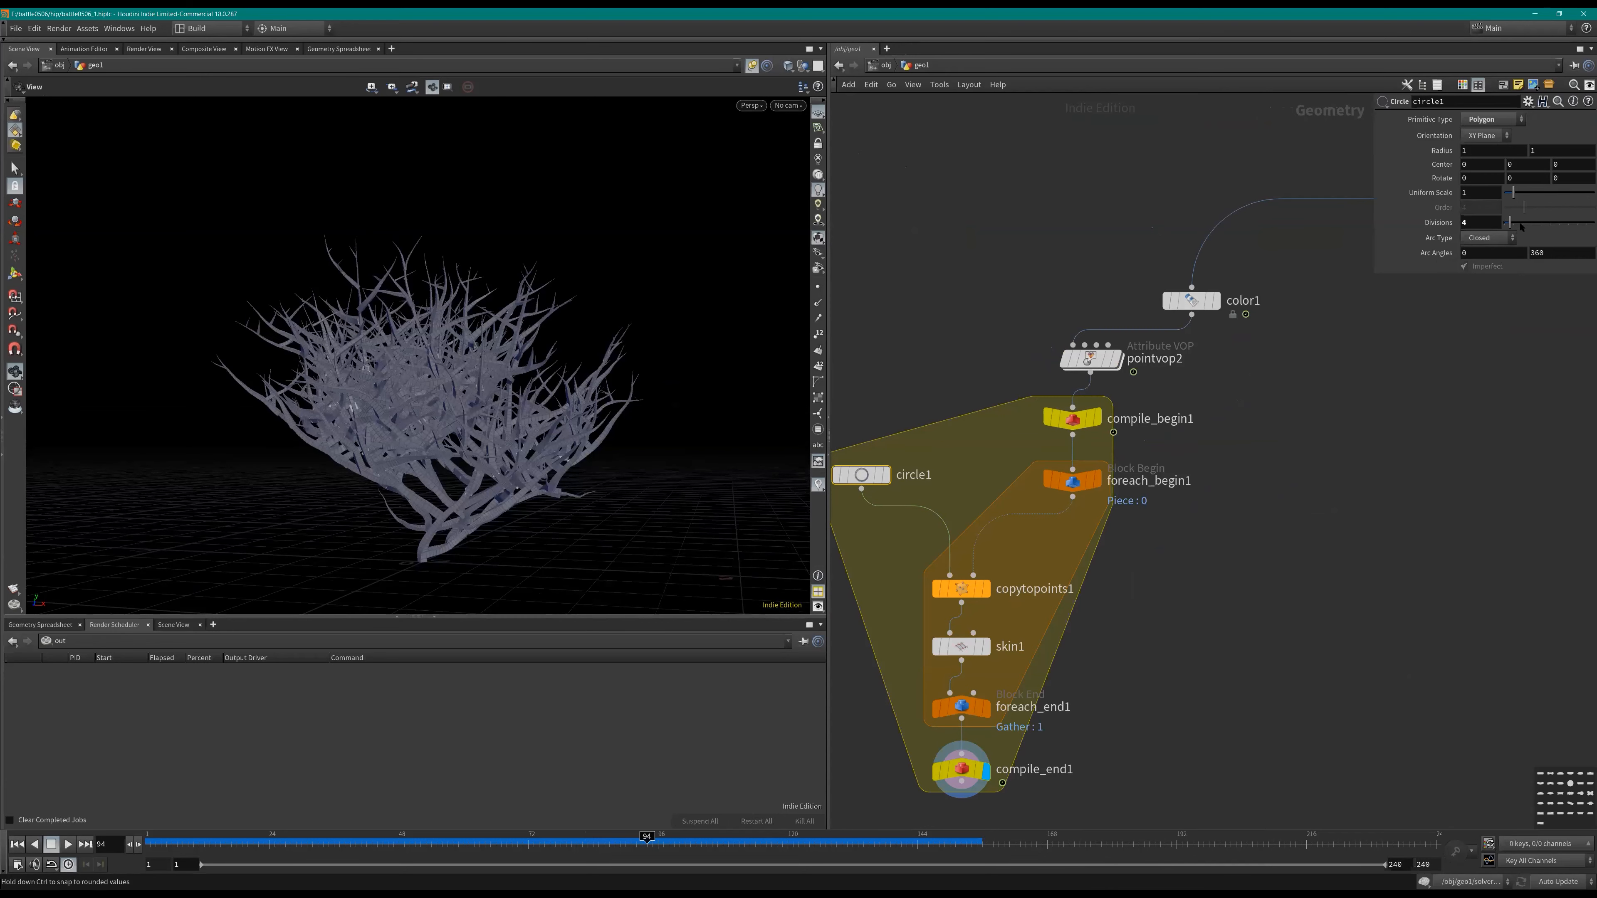
left_click(1536, 229)
left_click(1479, 223)
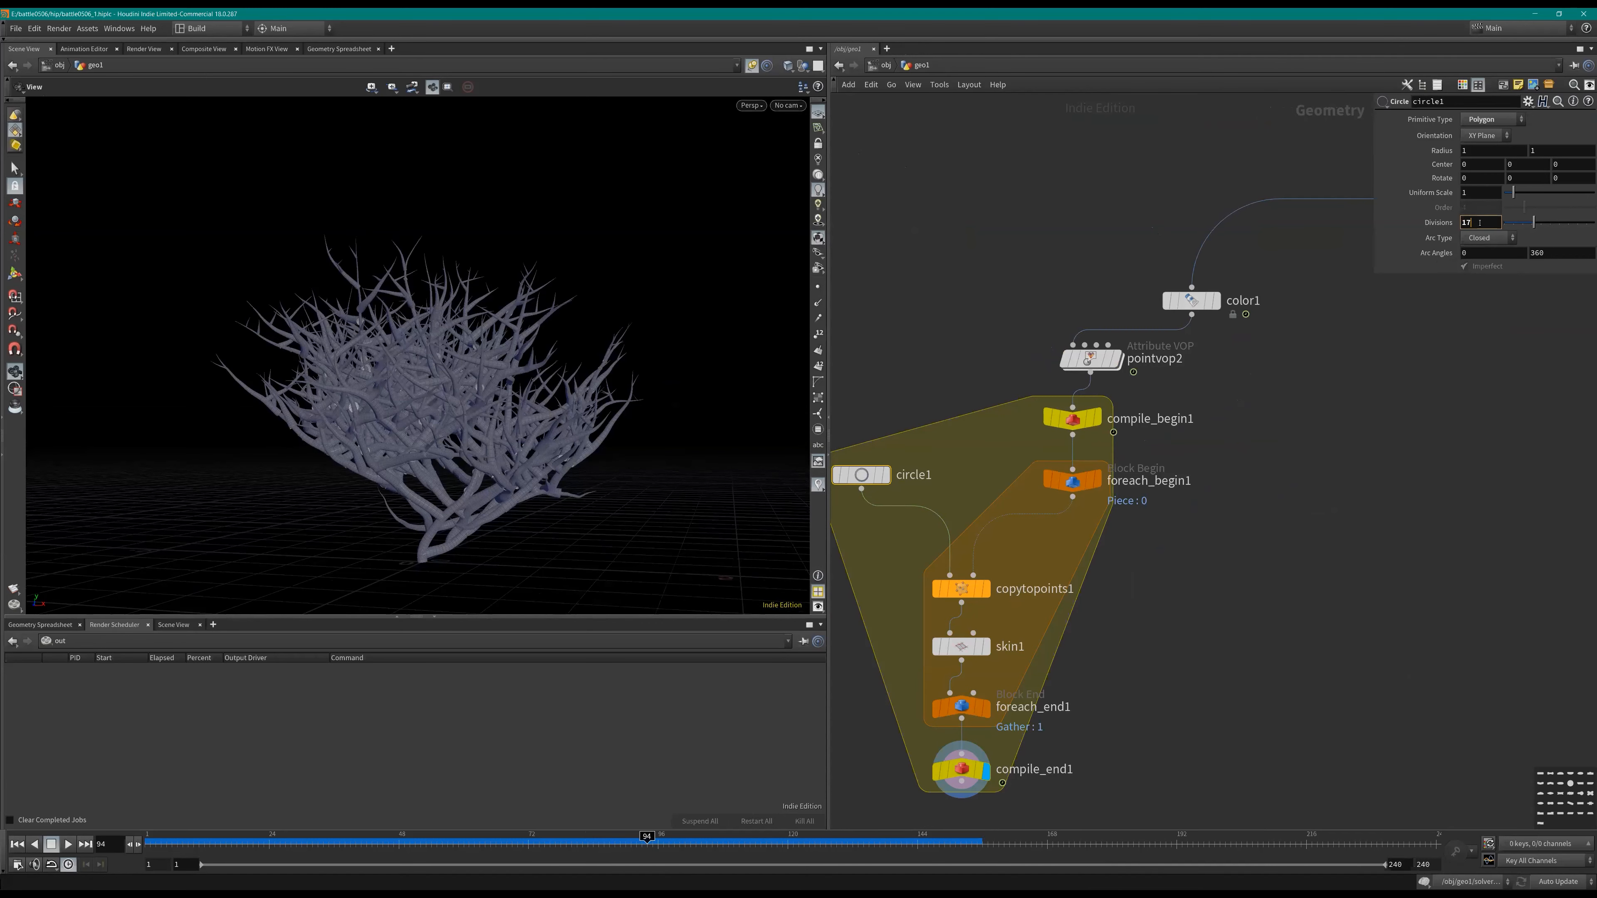
Step: Insert a Reverse node between circle1 and copytopoints1, check the shaded tubes without wireframe and save the scene
middle_click_drag(1108, 530, 1254, 432)
key("Tab")
type("rev")
key("Down")
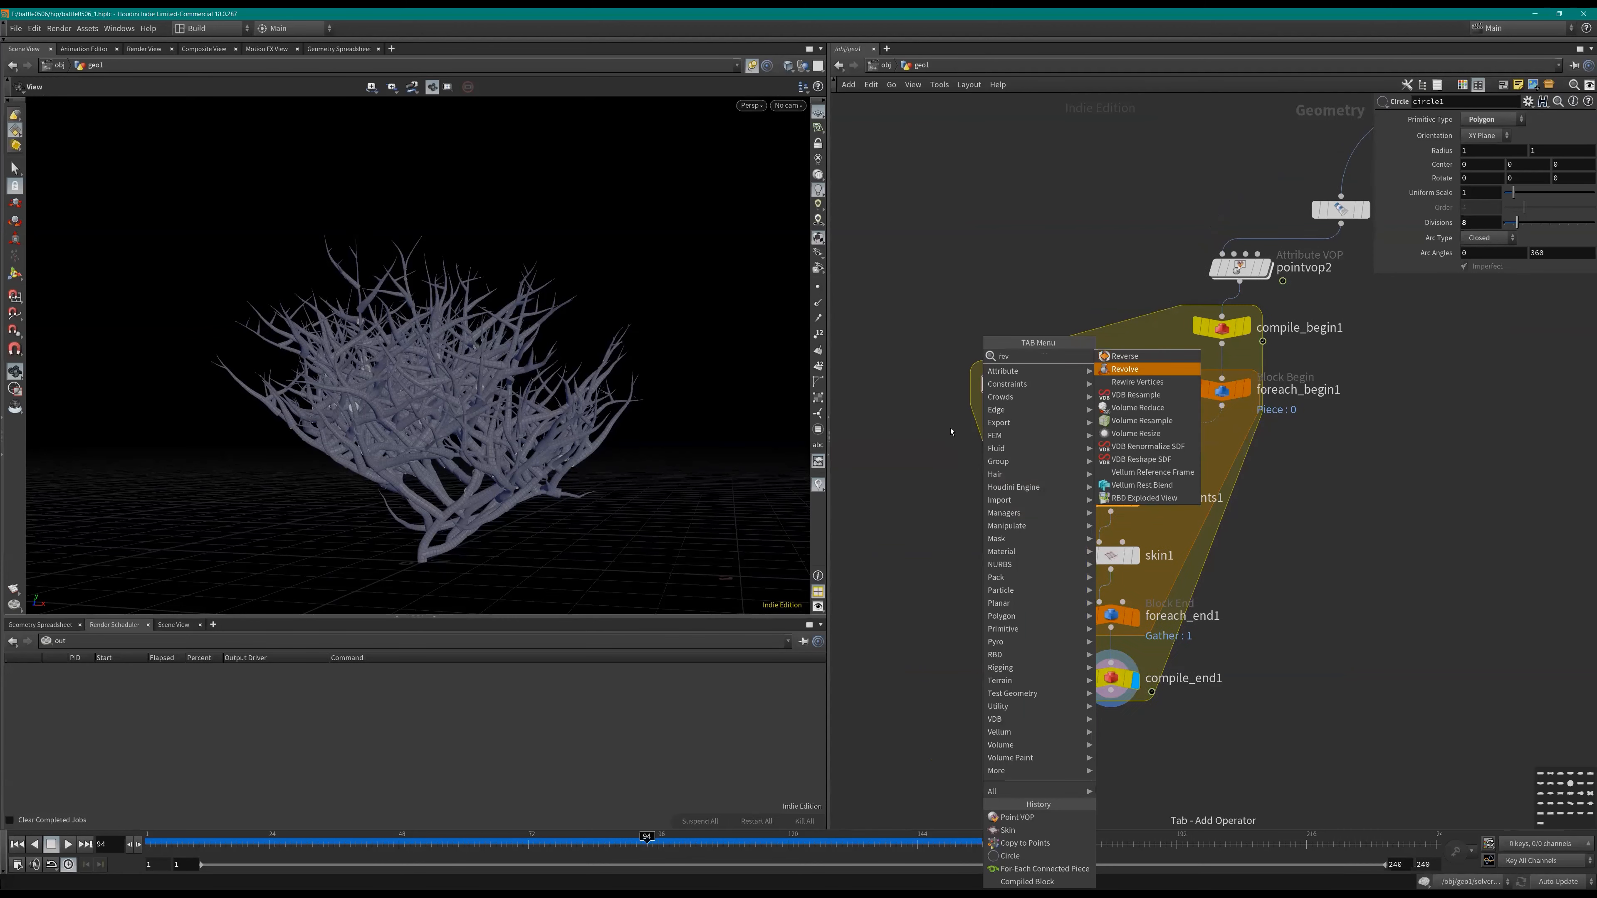
key("Return")
key("Return")
left_click_drag(1006, 422, 1029, 433)
key("shift+w")
mouse_move(677, 400)
left_mouse_down()
mouse_move(381, 433)
mouse_move(585, 462)
left_mouse_up()
key("ctrl+s")
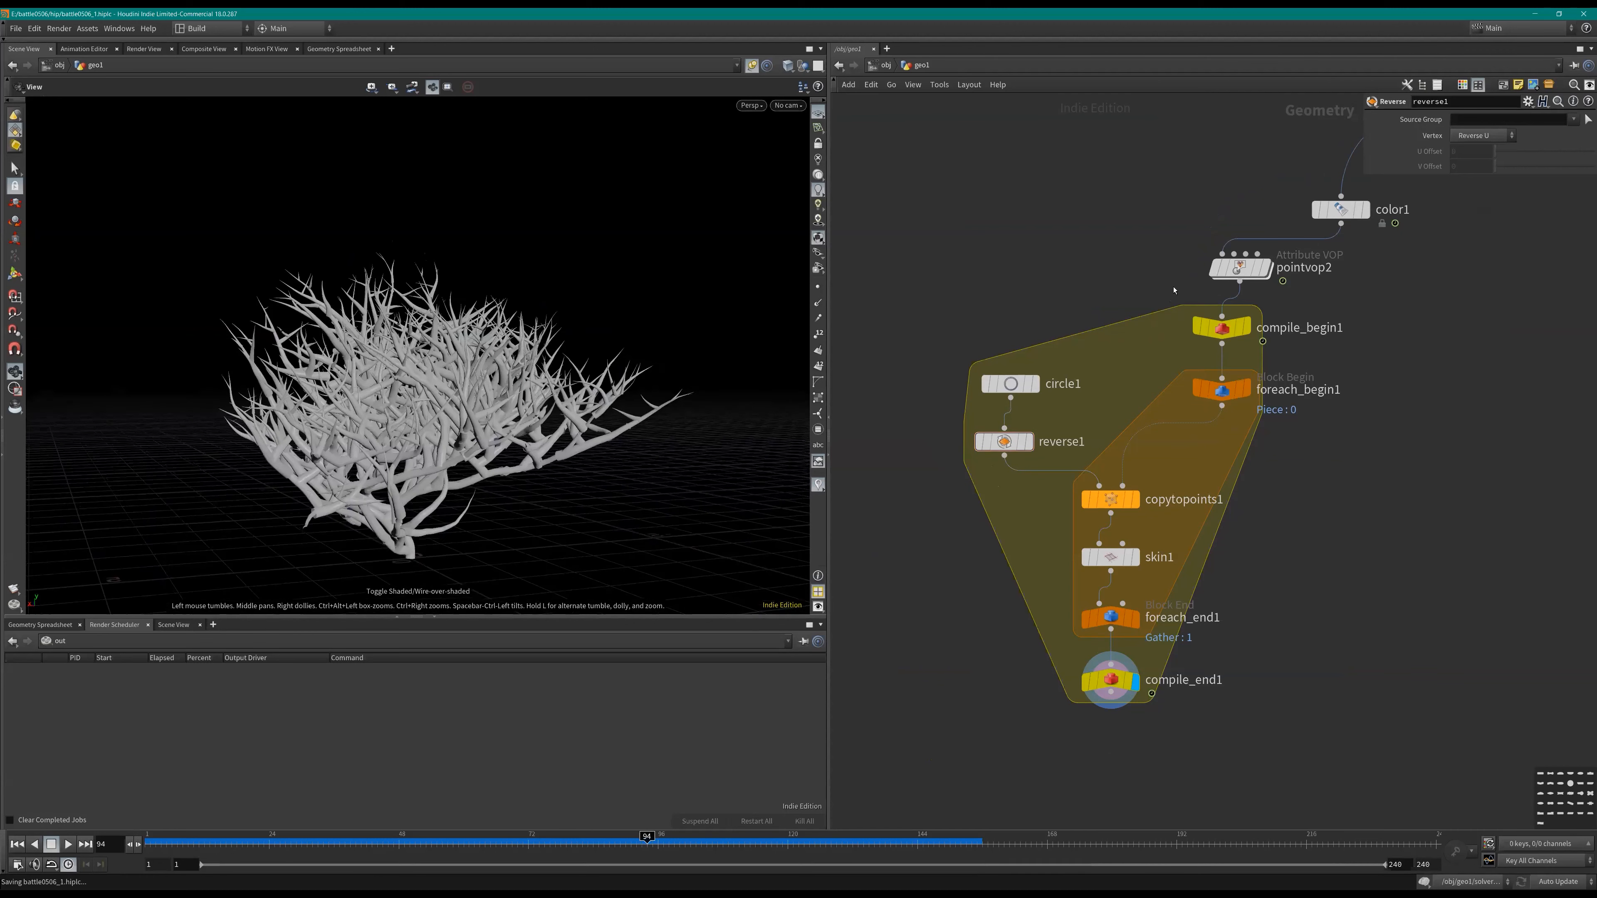
Step: Set pointvop2's Maximumage to 5, play the growth to check the thickness and save the scene
middle_click_drag(1171, 472, 1104, 454)
left_click(1173, 248)
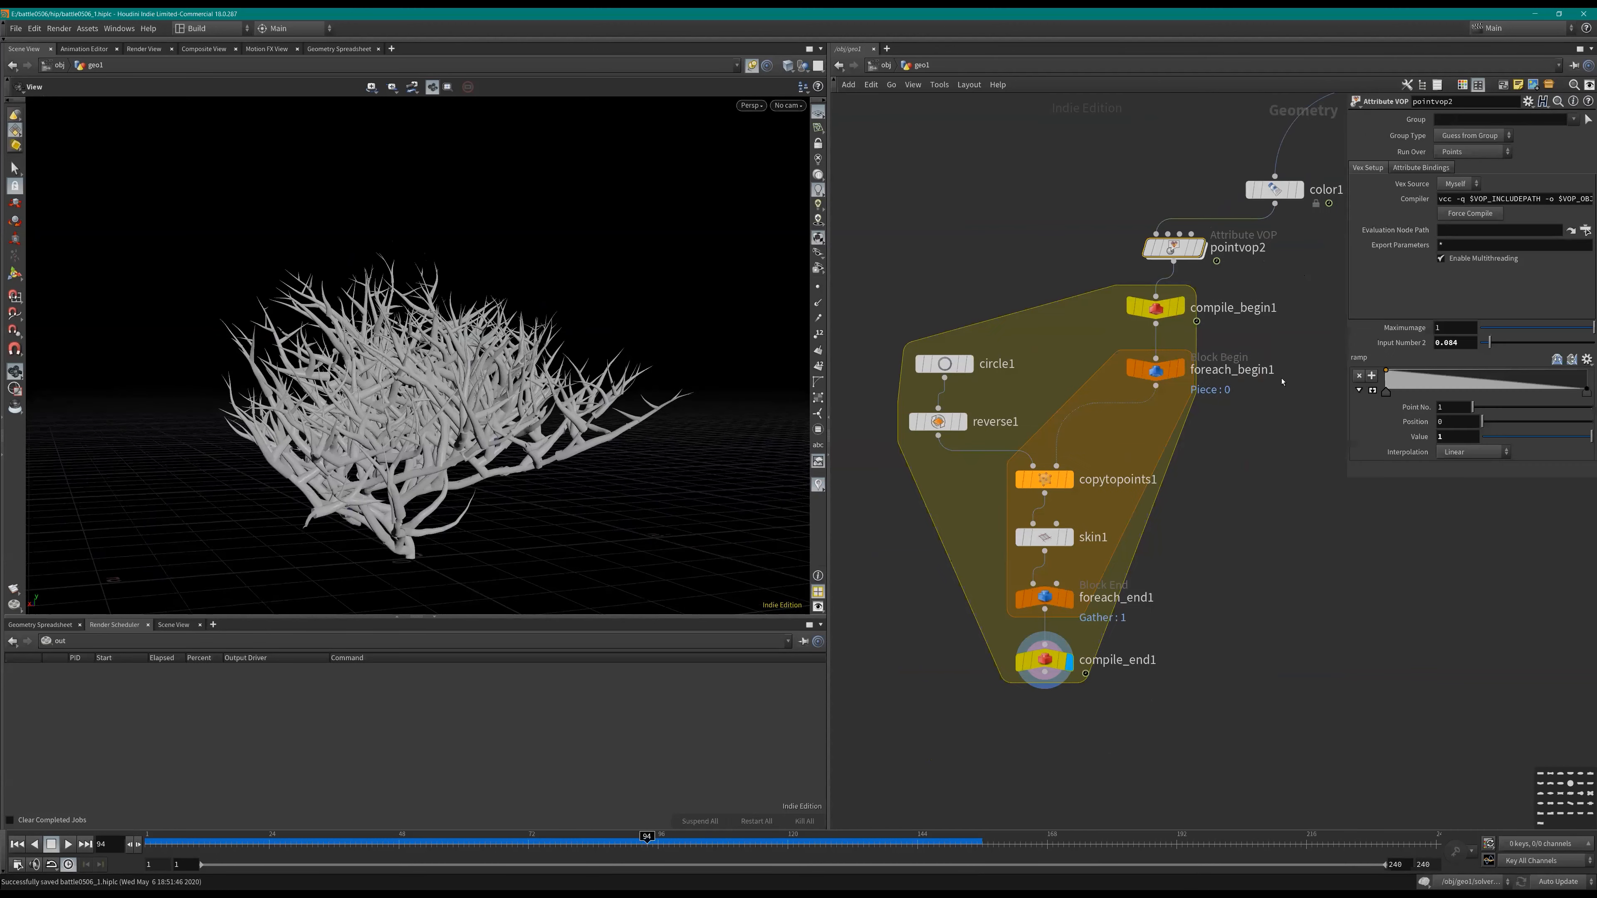
left_click(1281, 335)
middle_click_drag(1281, 335, 1266, 336)
key("Return")
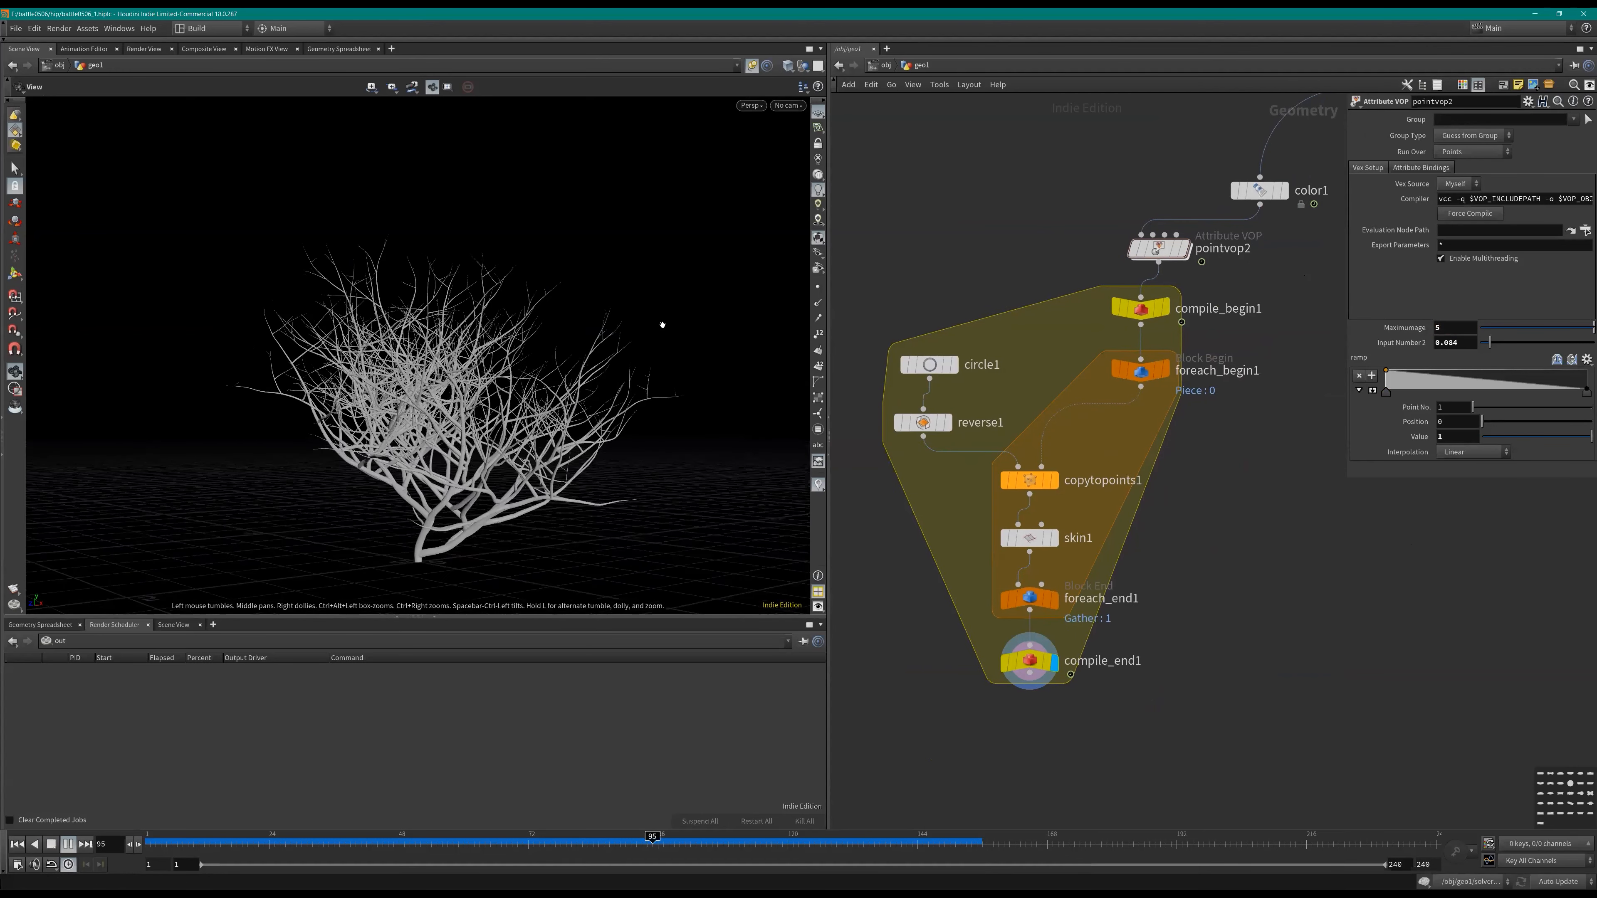
scroll(1164, 569, "down", 2)
key("ctrl+s")
Step: Add a Point VOP below compile_end1 and open its network
key("Tab")
type("pointvop")
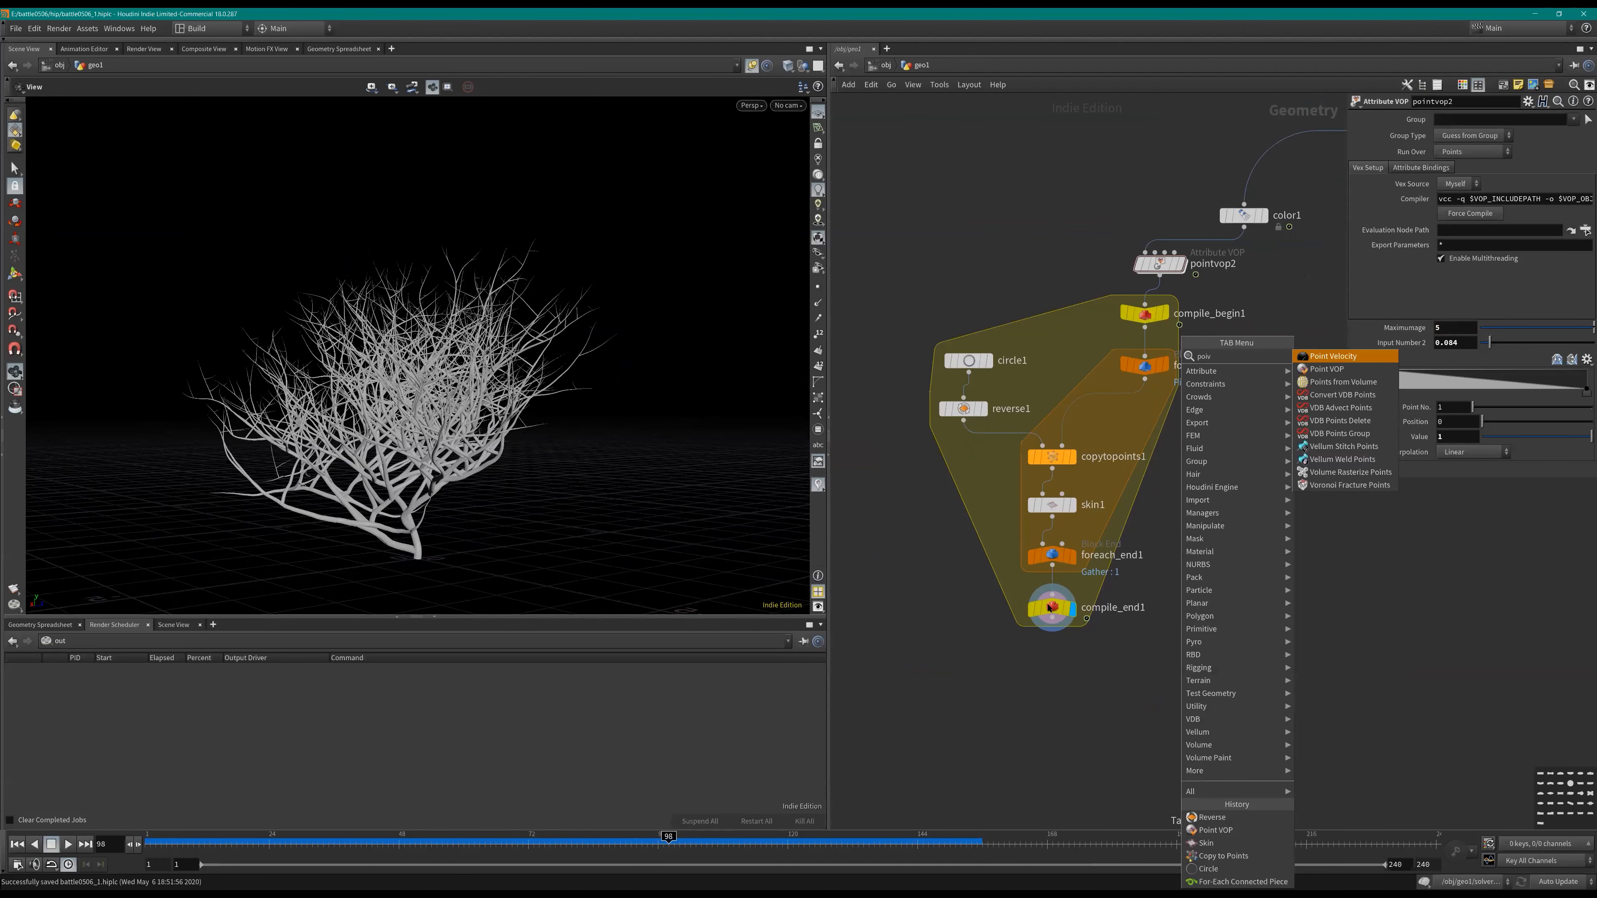
key("Return")
left_click(1063, 659)
scroll(1064, 660, "up", 3)
left_click_drag(1050, 660, 1050, 692)
left_click(1047, 598)
left_click(1025, 673)
left_click(1081, 656)
key("i")
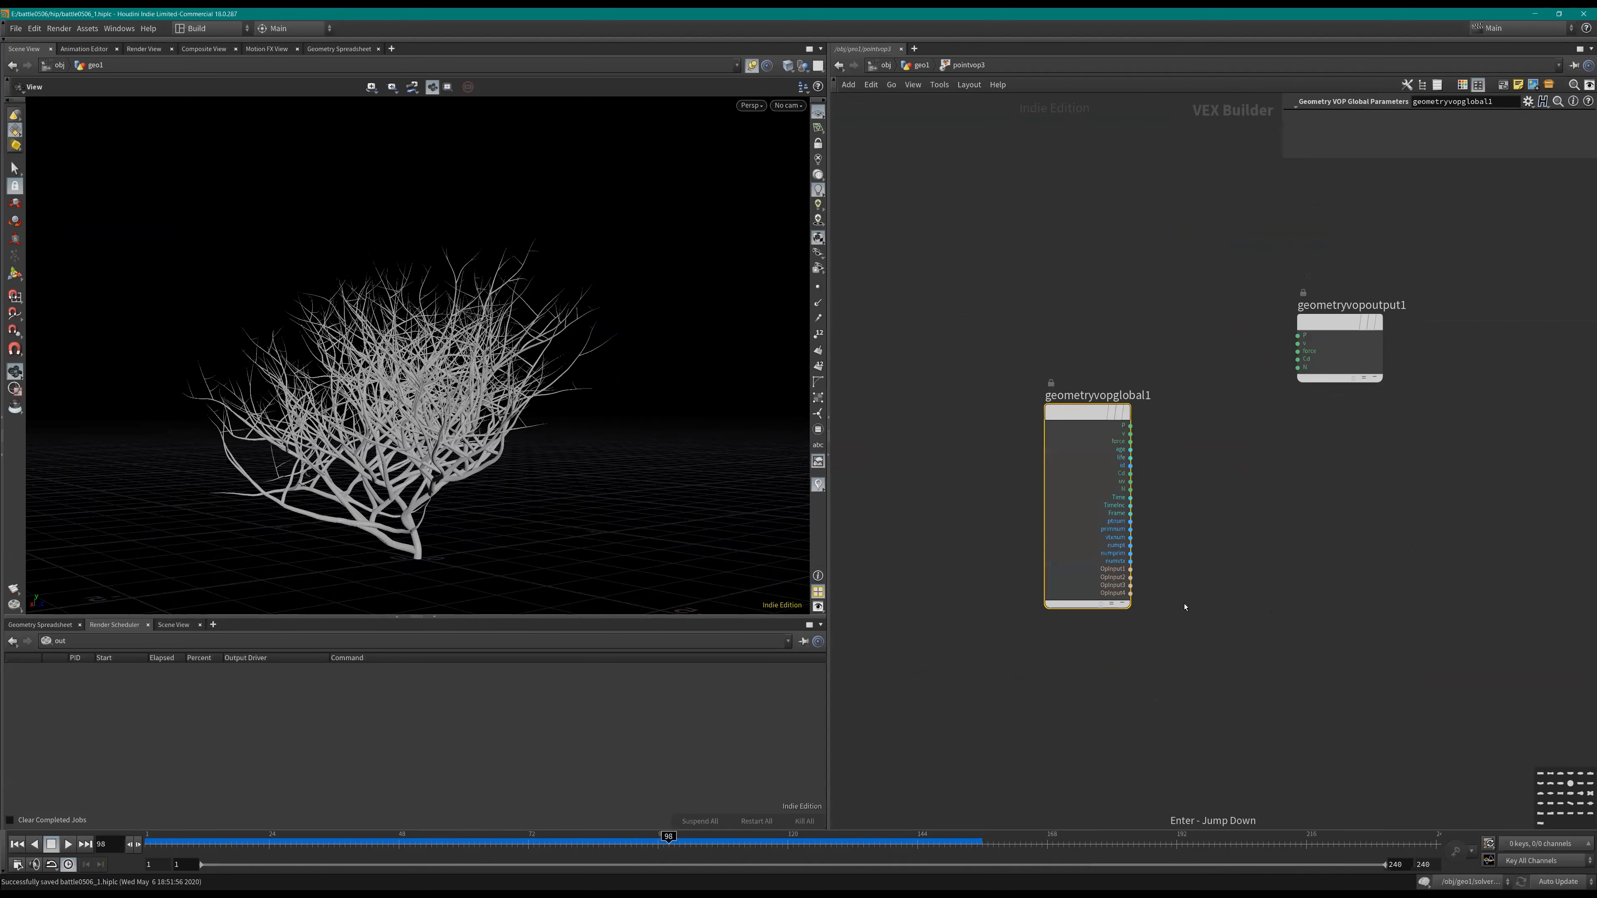
key("Tab")
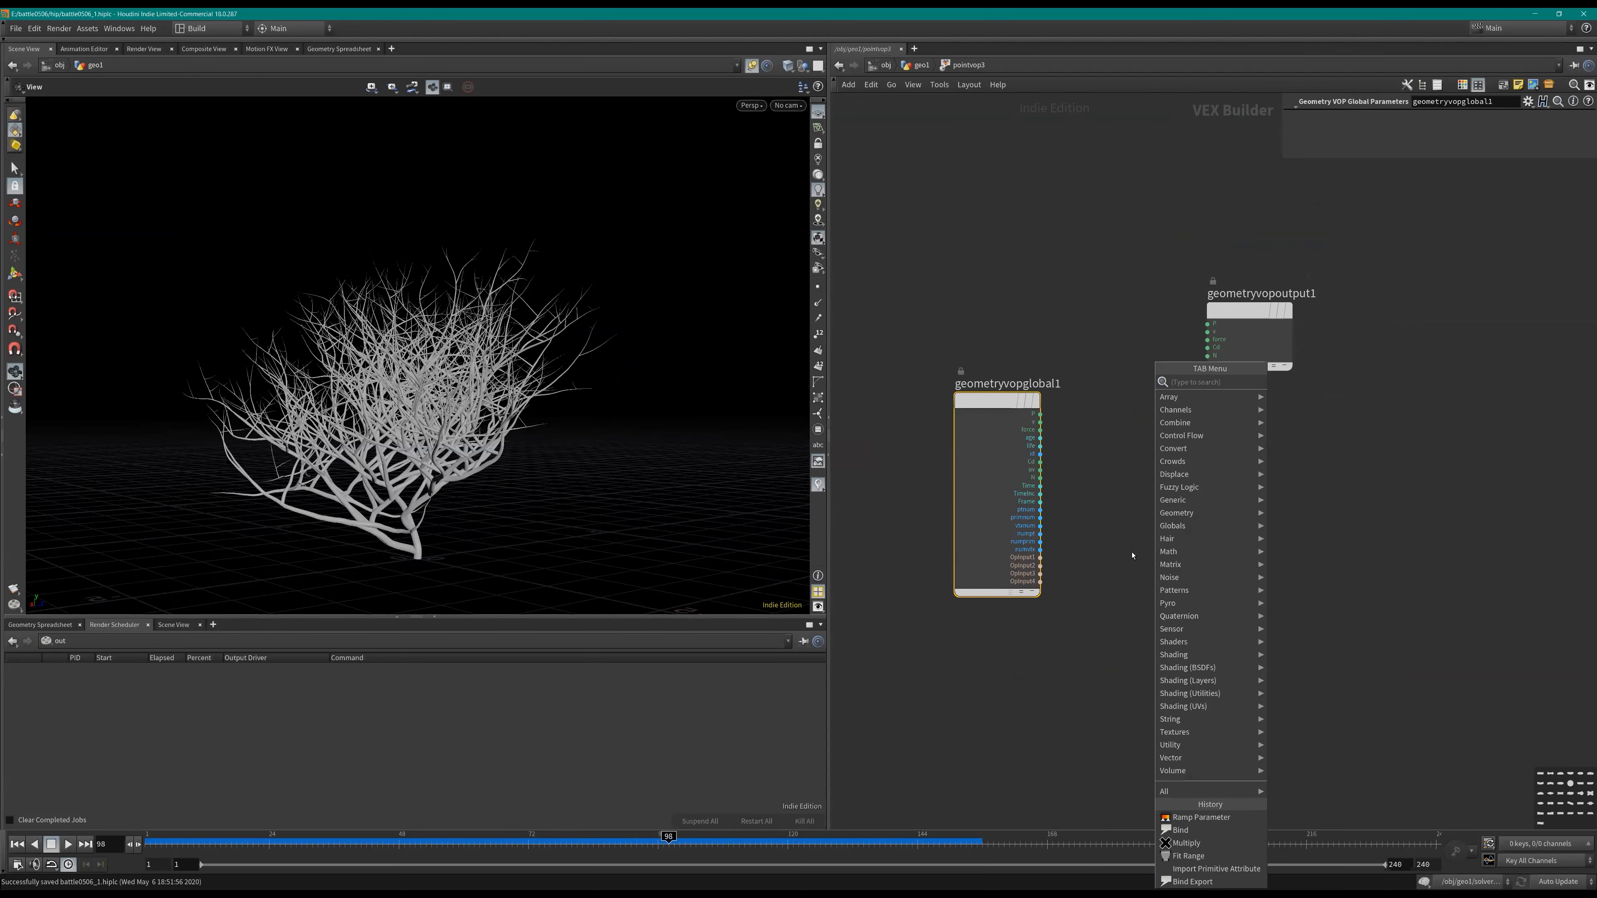
type("bex")
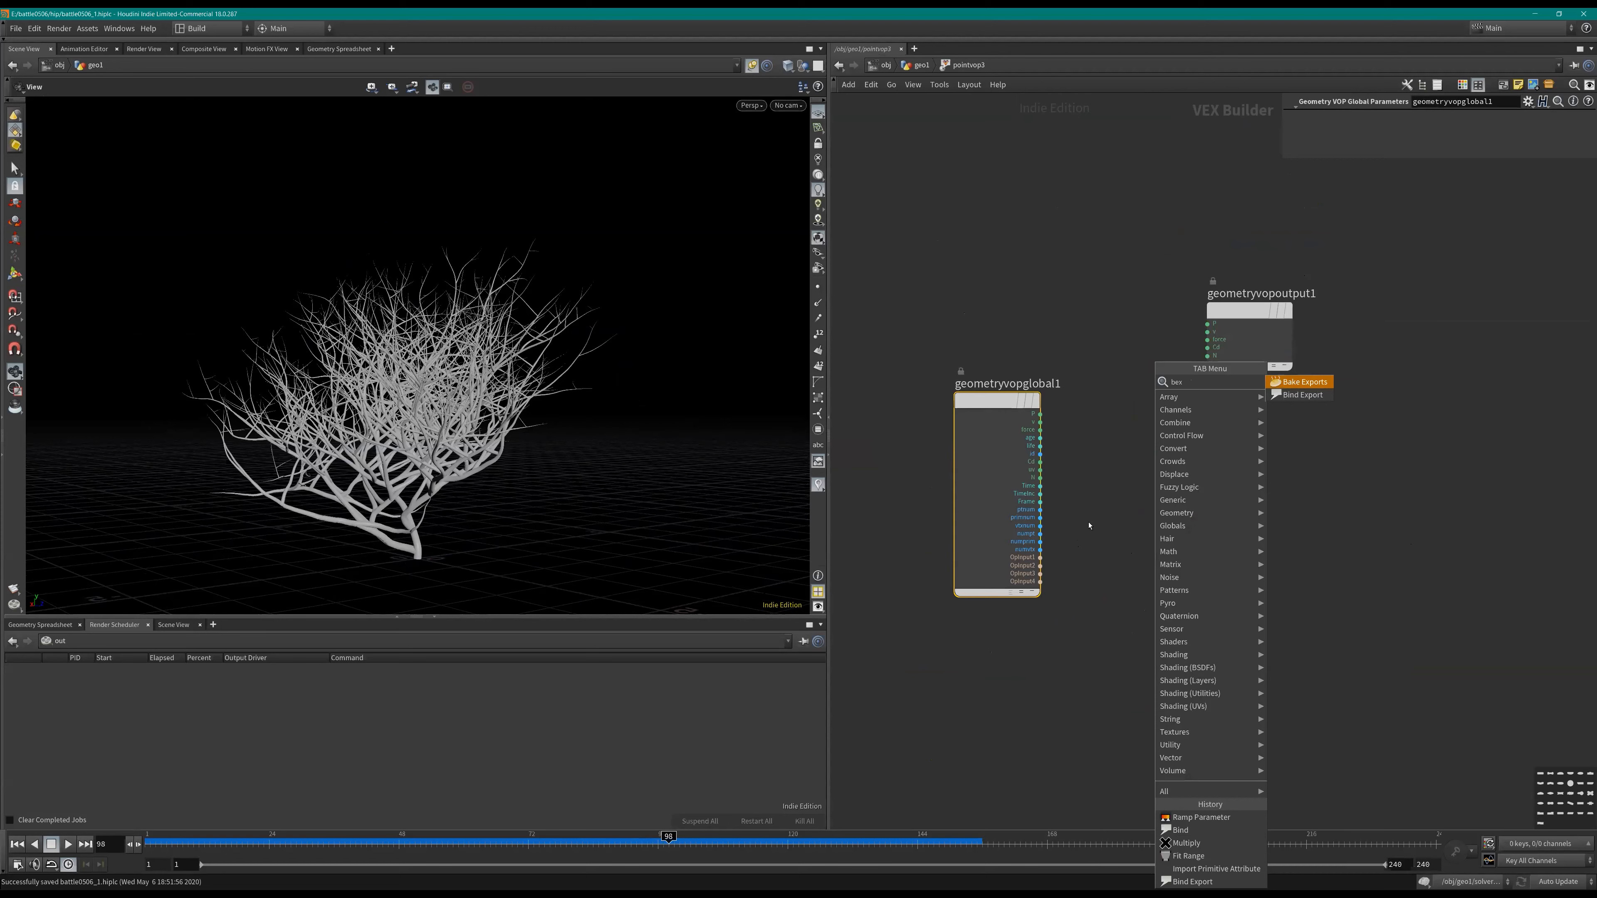
key("Escape")
middle_click_drag(1091, 535, 1077, 507)
key("Tab")
key("Escape")
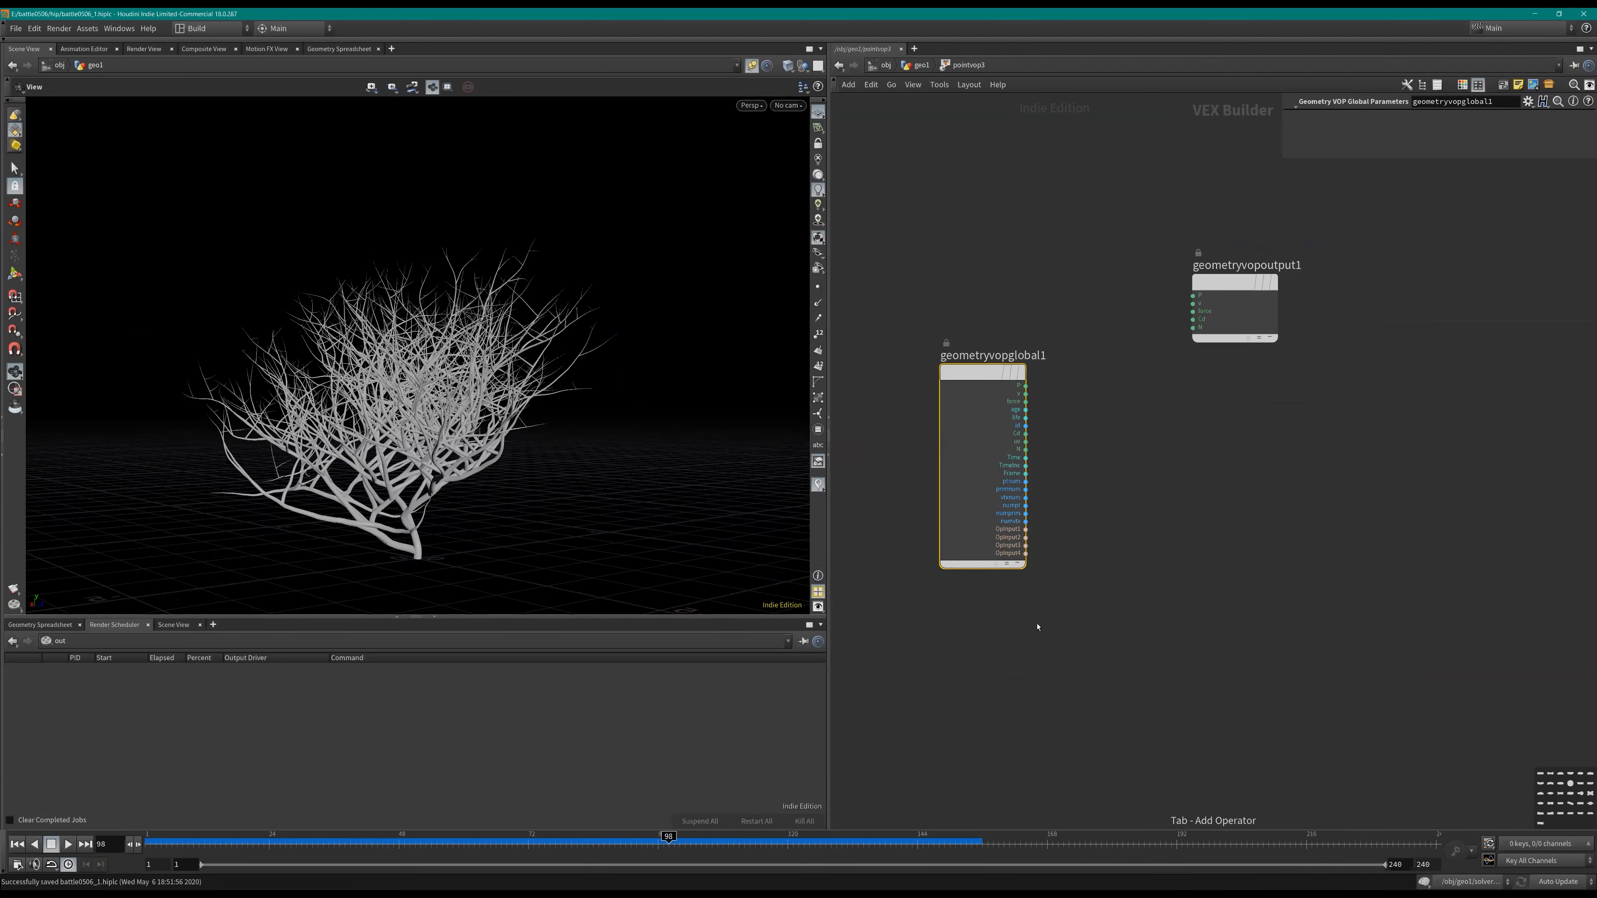
Step: Maximize the network editor, return to the geometry network and open pointvop2
key("ctrl+b")
key("u")
double_click(759, 233)
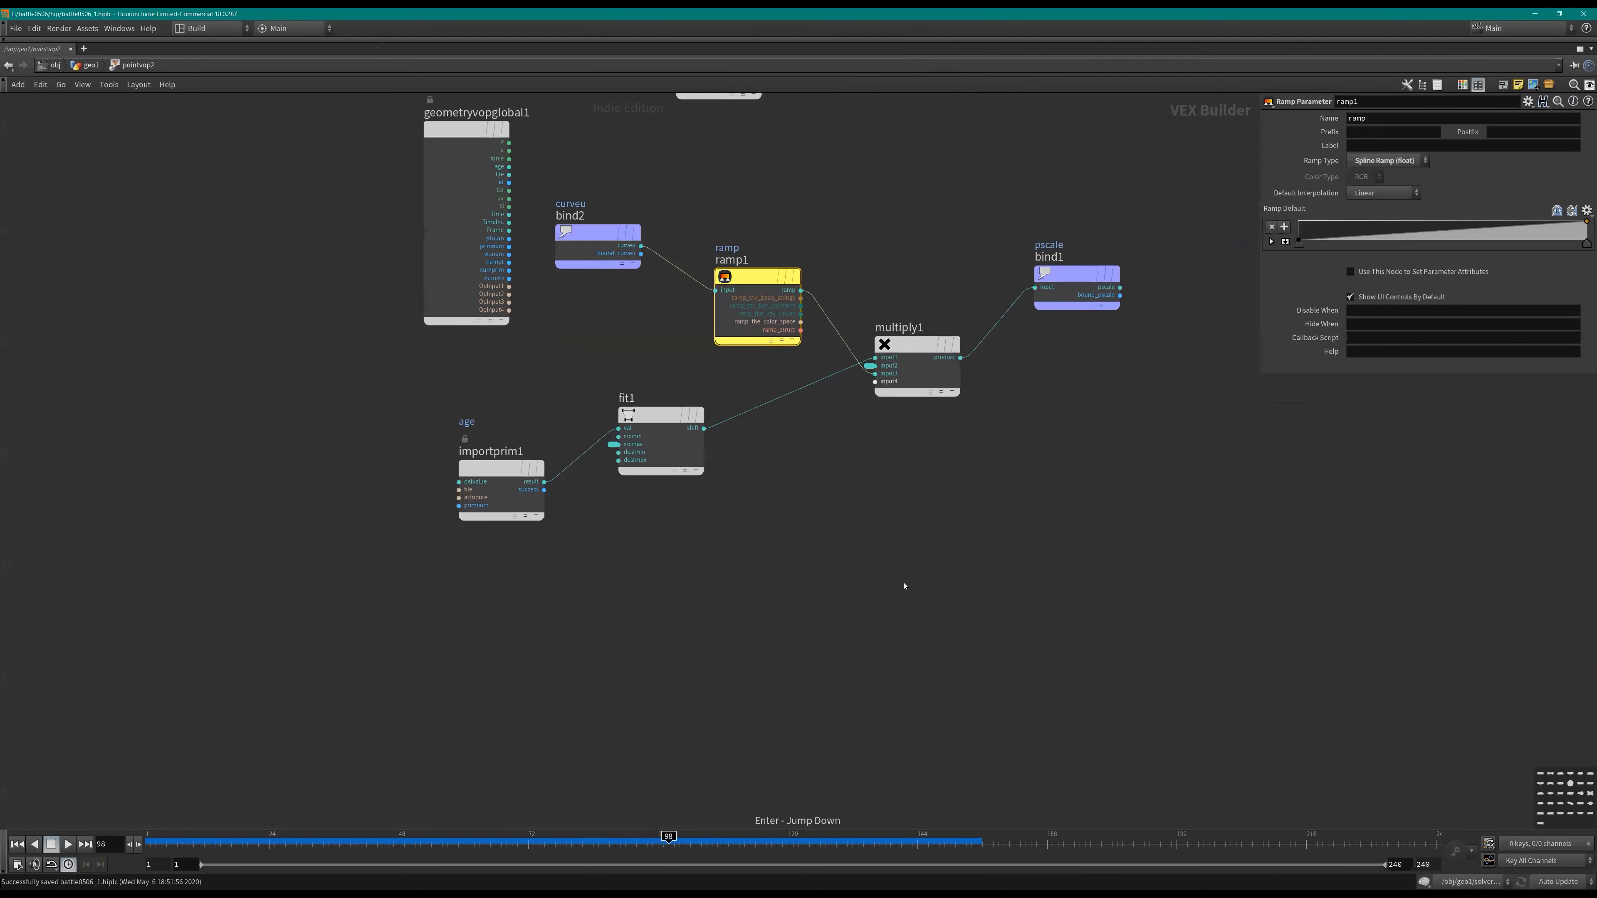
Step: Copy the age Import Primitive Attribute node from pointvop2 into the pointvop3 network
left_click(539, 540)
key("ctrl+c")
key("u")
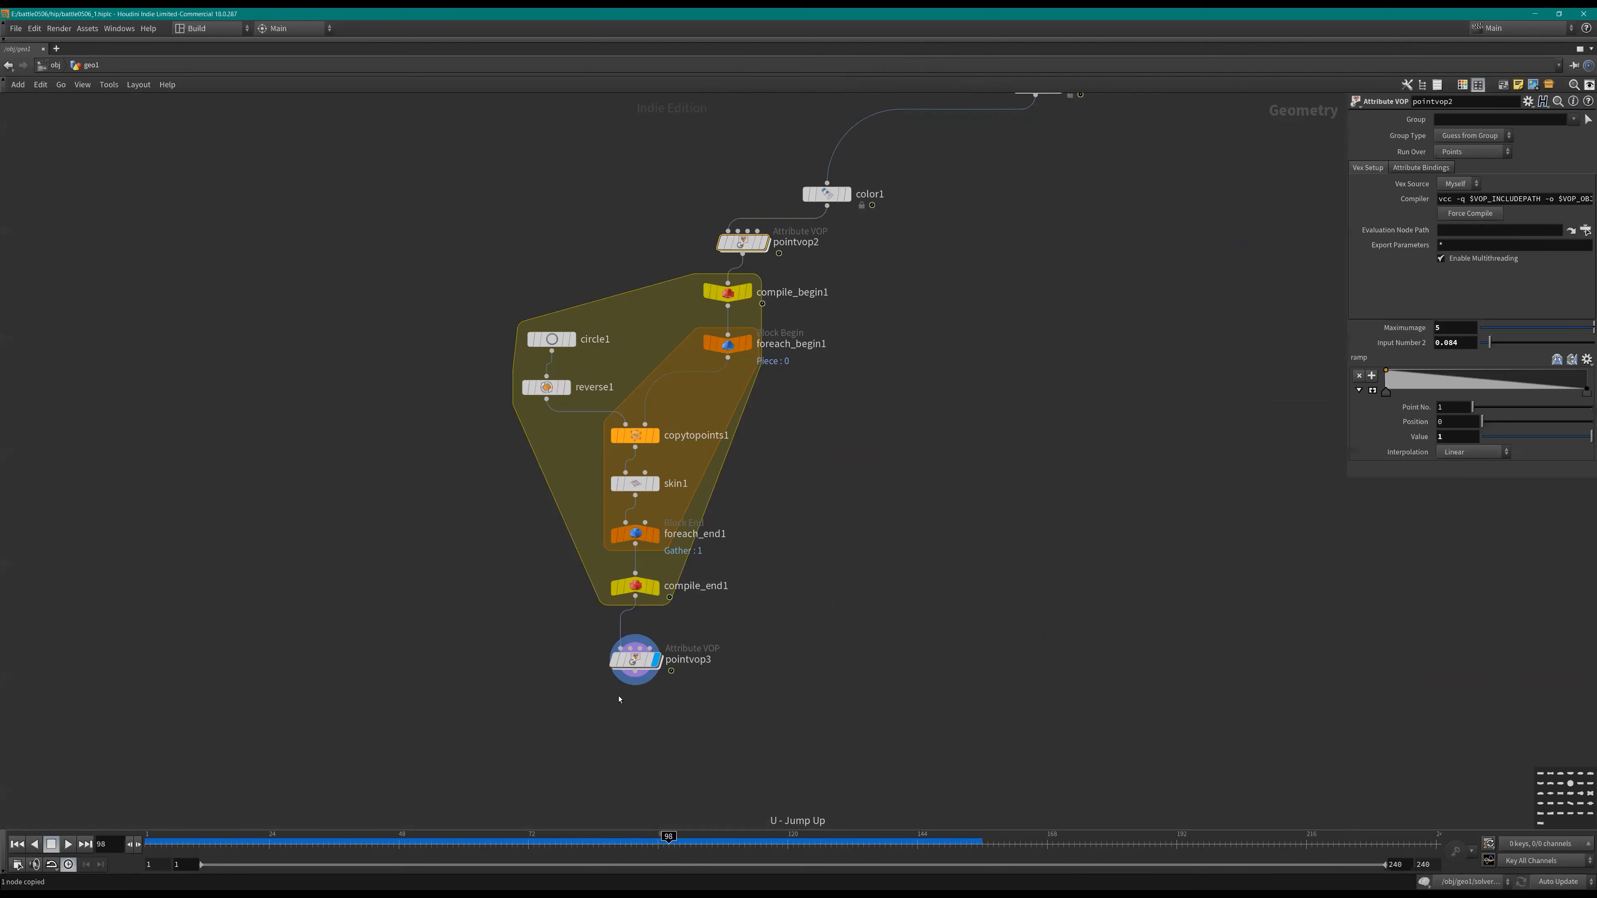
key("Return")
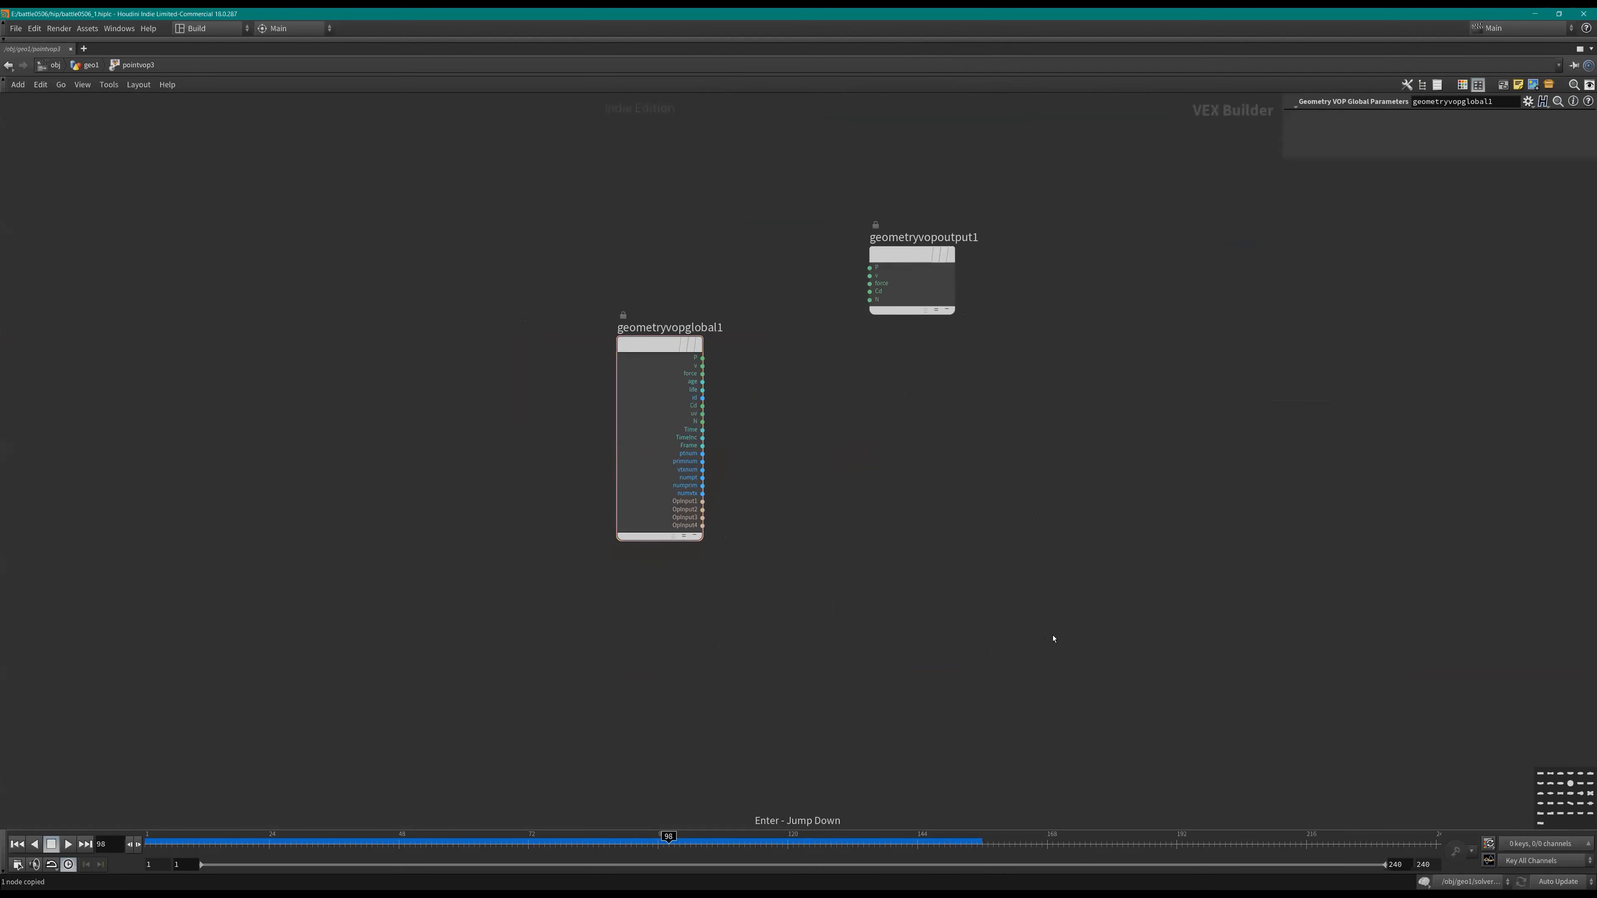
key("ctrl+b")
key("ctrl+v")
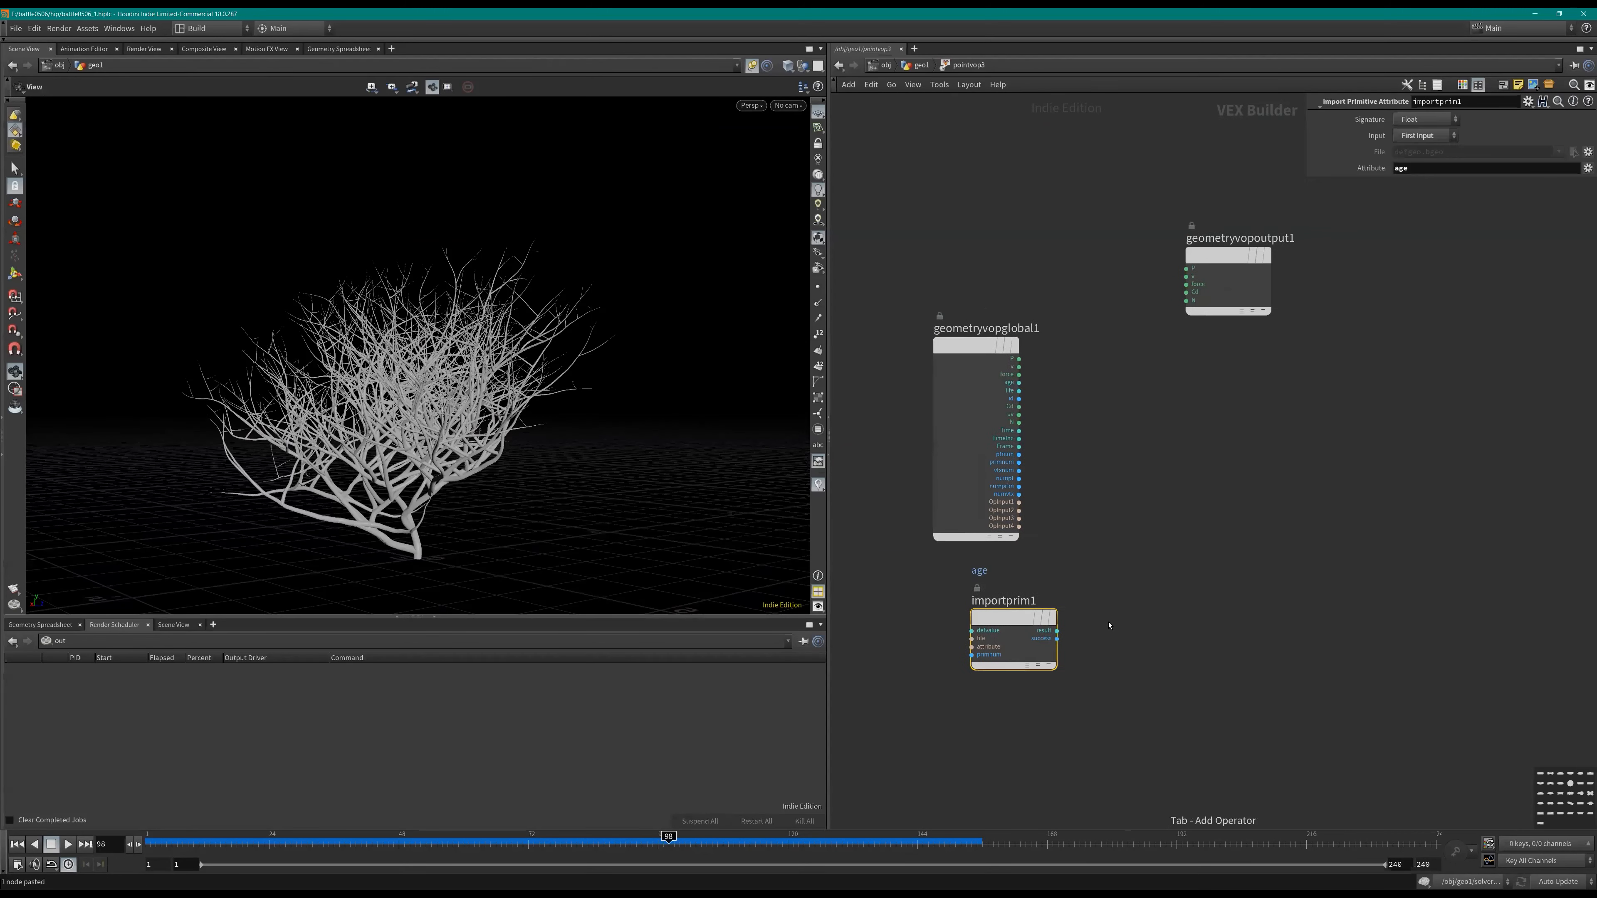
Step: Add a Ramp Parameter fed by importprim1's result and insert a Fit Range node between them
key("Tab")
type("ramp")
key("Return")
left_click_drag(1057, 631, 1120, 640)
key("Tab")
type("fra")
key("Down")
key("Return")
left_click(1089, 679)
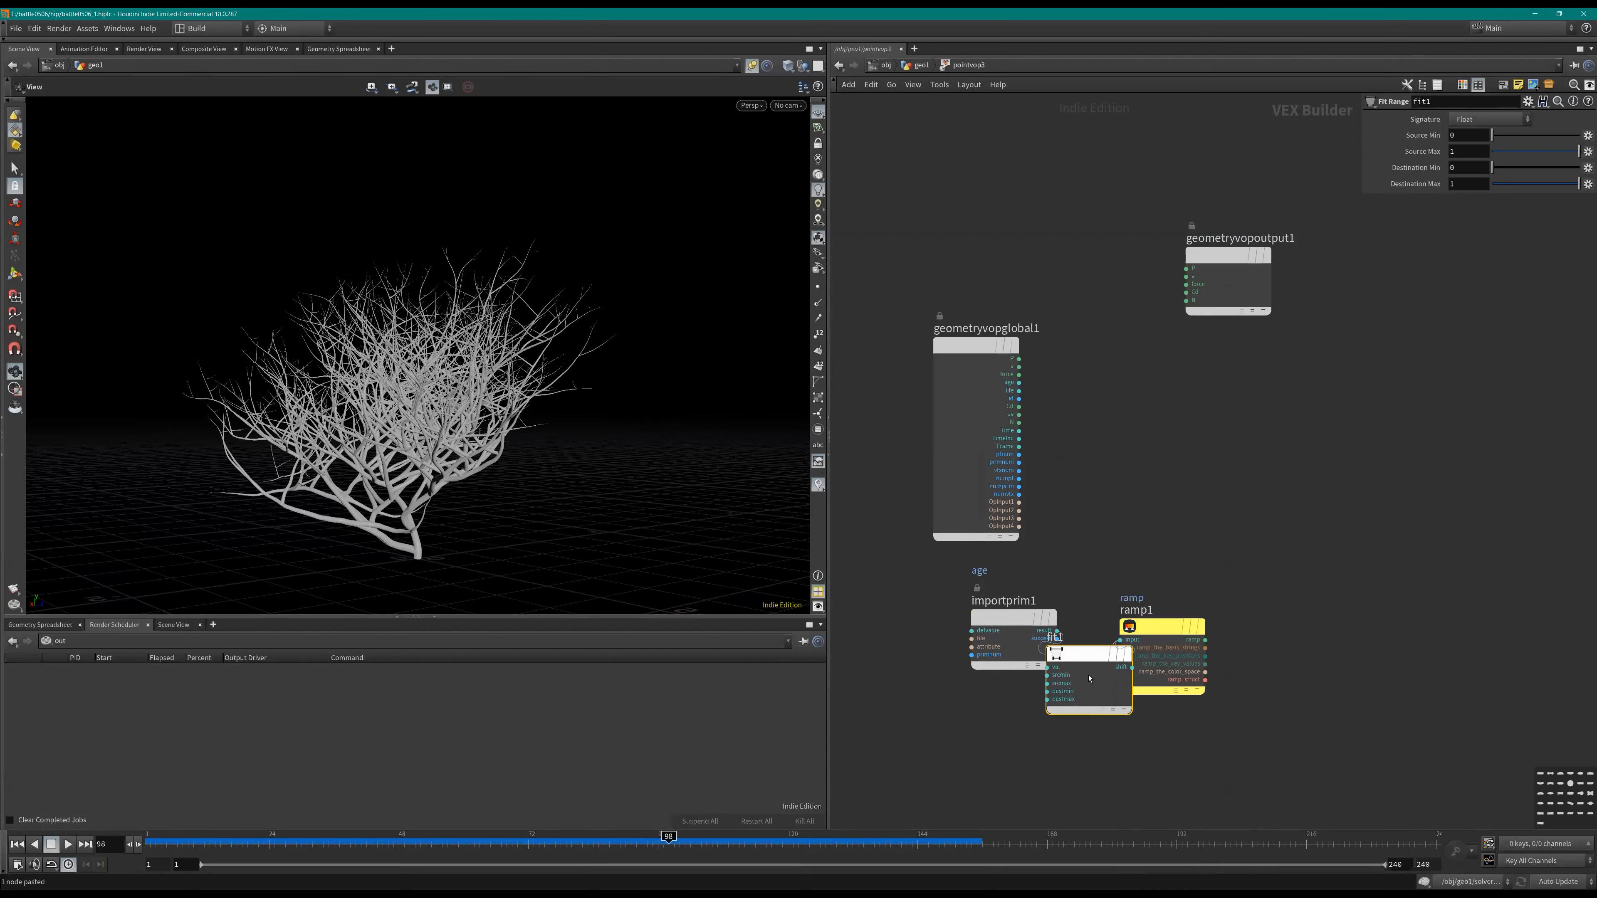
scroll(1046, 729, "up", 2)
middle_click(1147, 676)
Step: Promote fit1's source maximum to a parameter and connect ramp1's output to the Cd output
left_click(1185, 679)
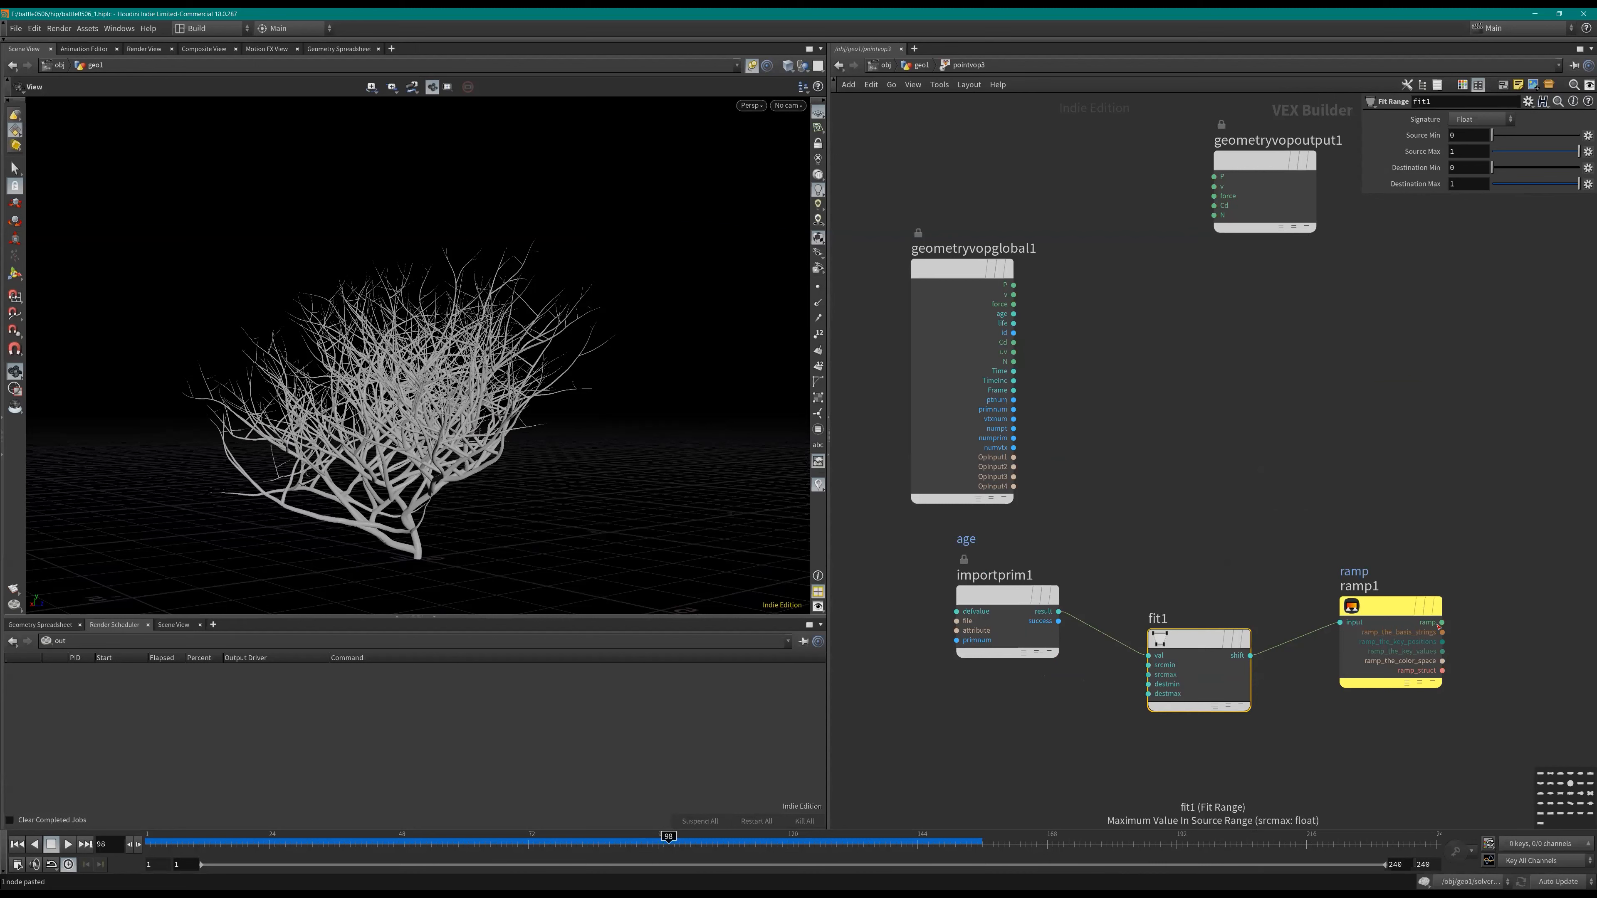
left_click(1442, 623)
left_click(1214, 206)
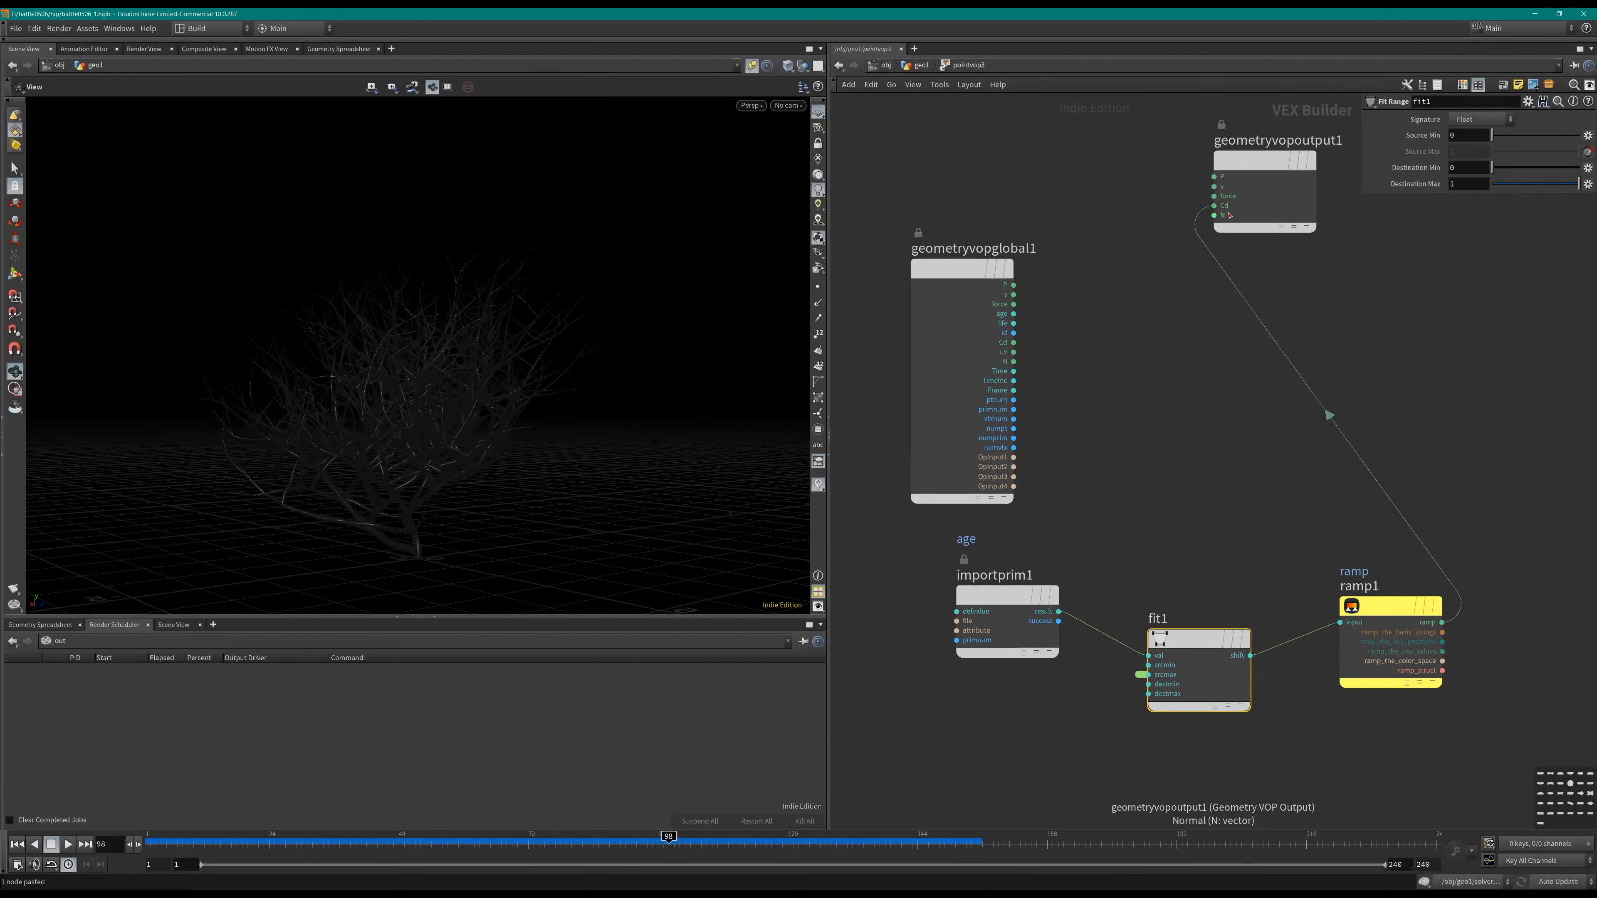
scroll(1237, 463, "down", 1)
middle_click_drag(1237, 464, 1139, 454)
left_click(1272, 634)
middle_click_drag(1337, 515, 1220, 511)
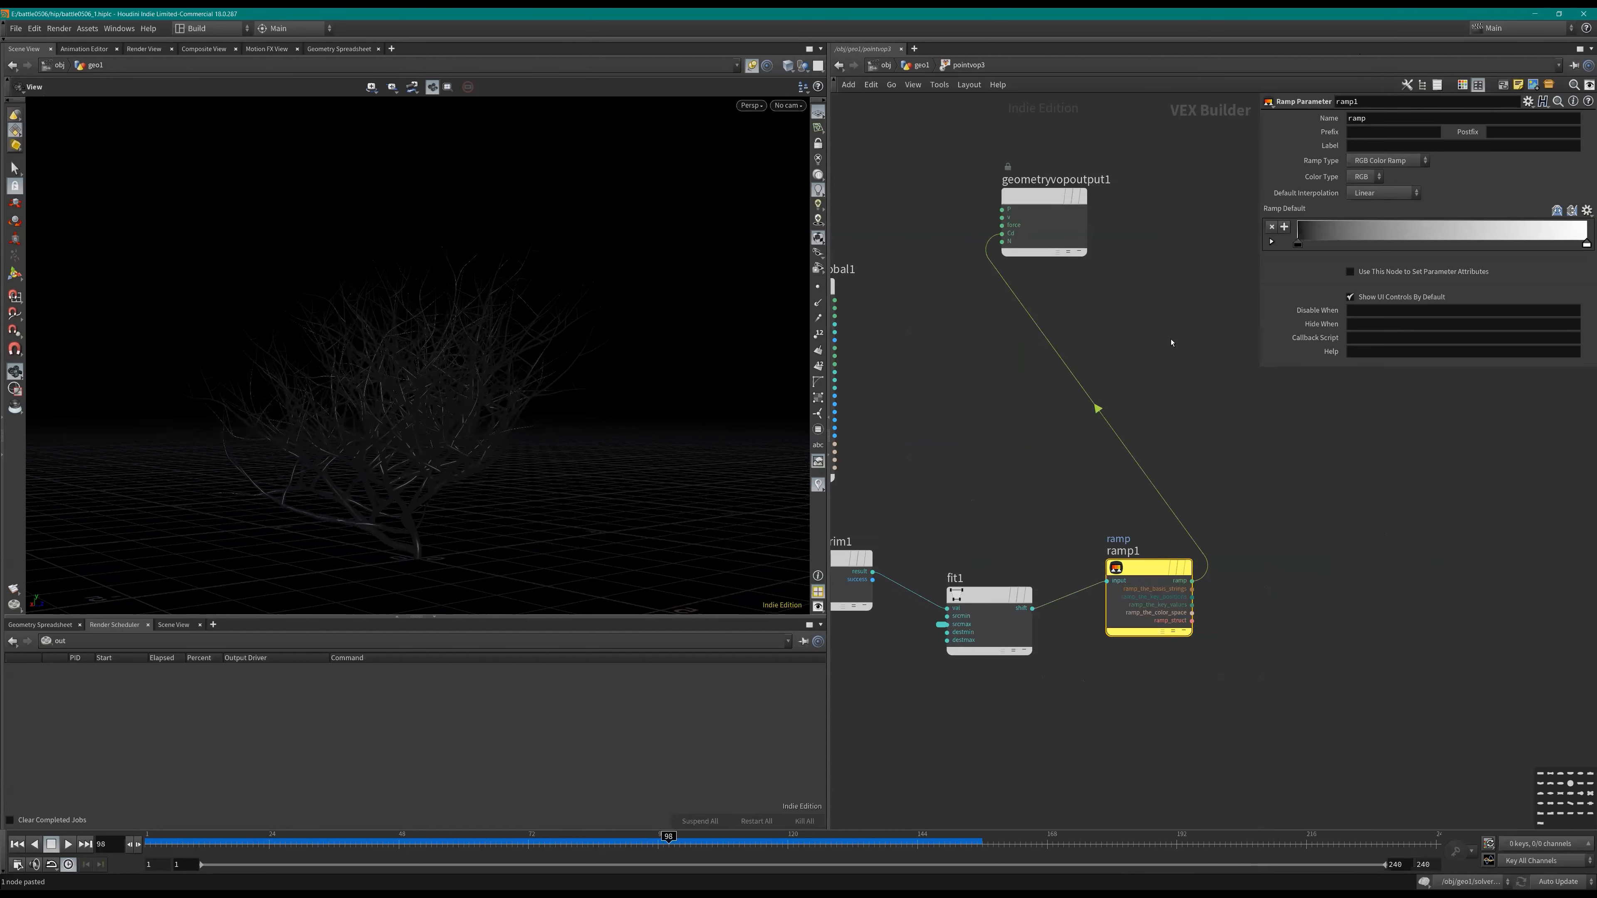
Step: Back in geo1, colour pointvop3's ramp from blue to green and set its source maximum value to 10
key("u")
left_click(1386, 363)
left_click(1473, 407)
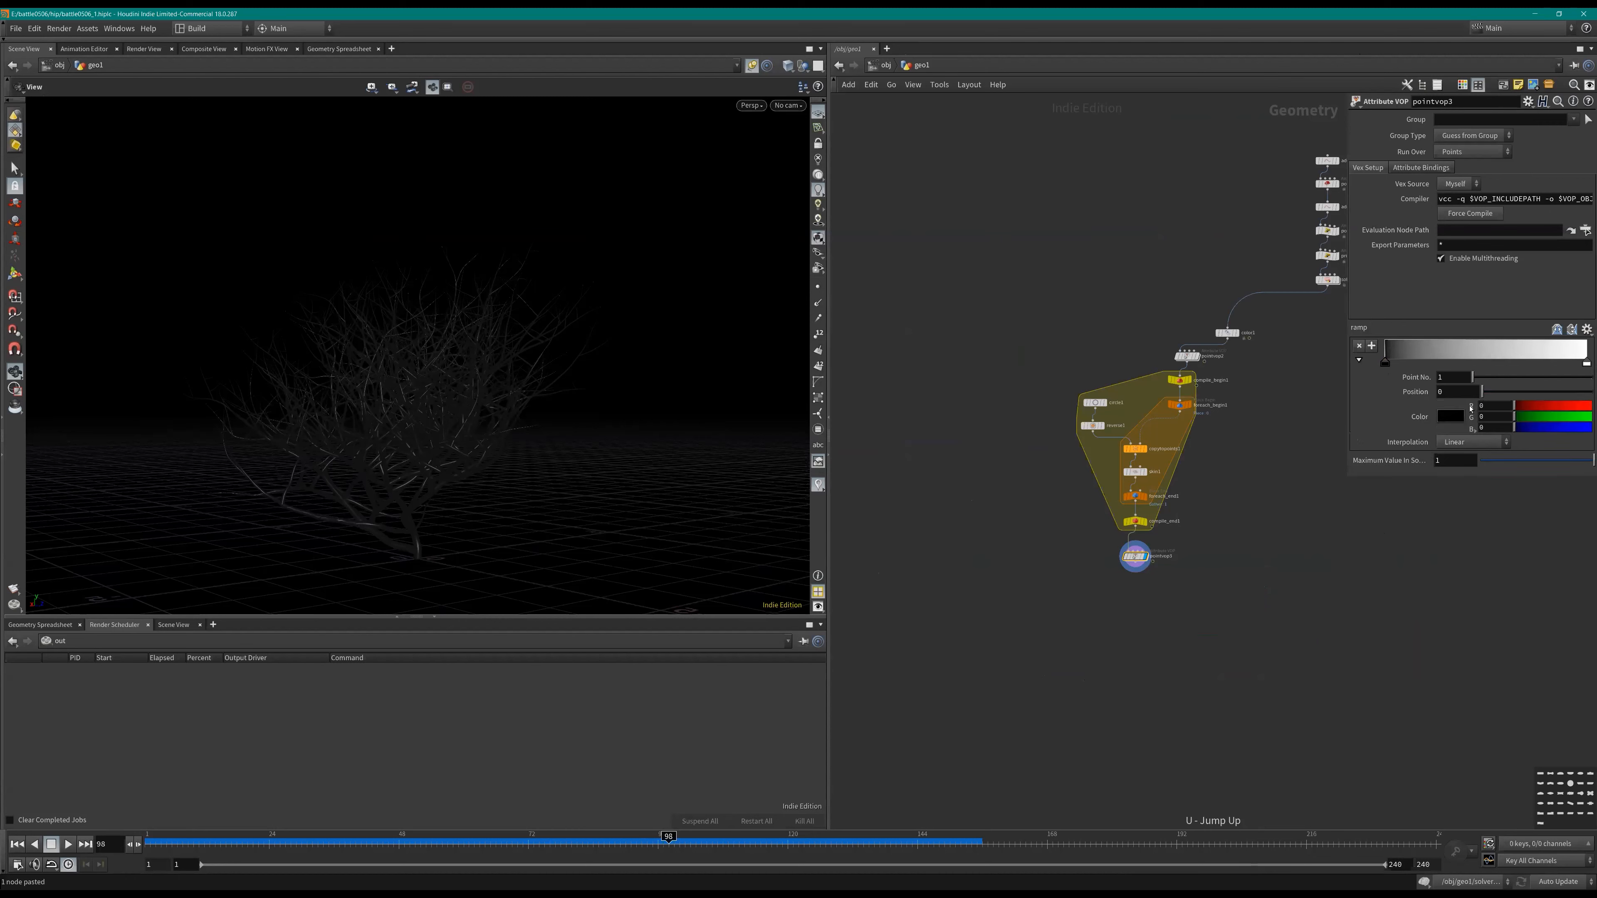
mouse_move(1528, 407)
left_mouse_down()
mouse_move(1554, 408)
mouse_move(1514, 407)
mouse_move(1554, 430)
mouse_move(1512, 407)
mouse_move(1518, 431)
left_mouse_up()
left_click(1586, 363)
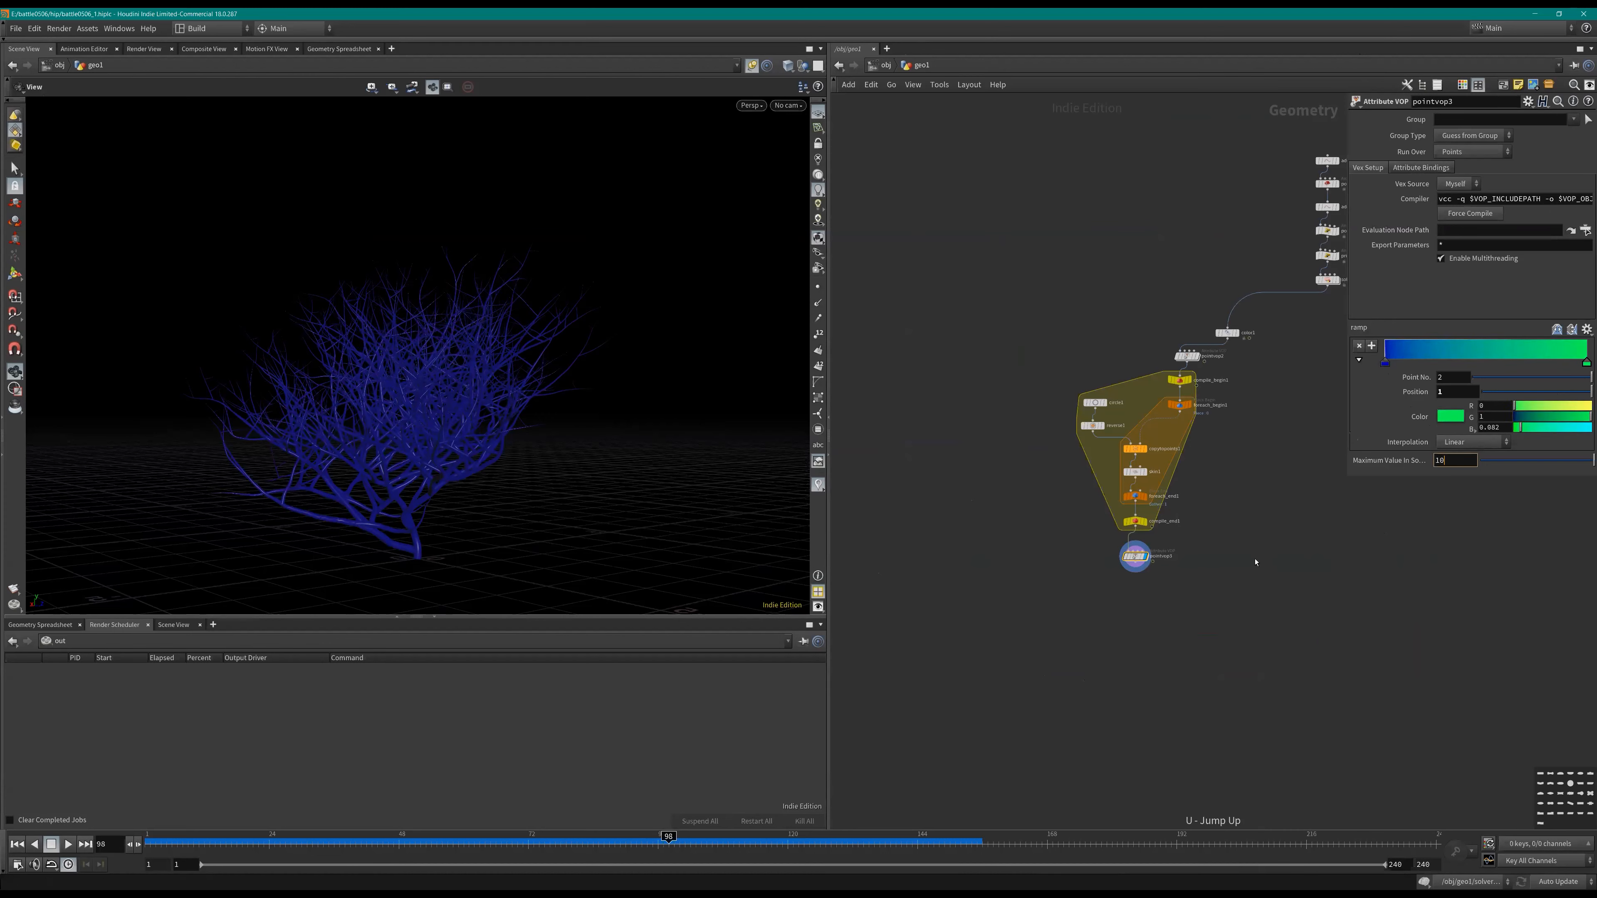
Step: Play the growth from the first frame to check the age colouring, and rewind to frame 1
scroll(1256, 562, "up", 2)
left_click(1140, 524)
key("ctrl+Up")
key("Up")
mouse_move(1191, 503)
middle_mouse_down()
mouse_move(1138, 471)
mouse_move(1191, 508)
middle_mouse_up()
scroll(1141, 524, "up", 2)
scroll(1112, 467, "up", 1)
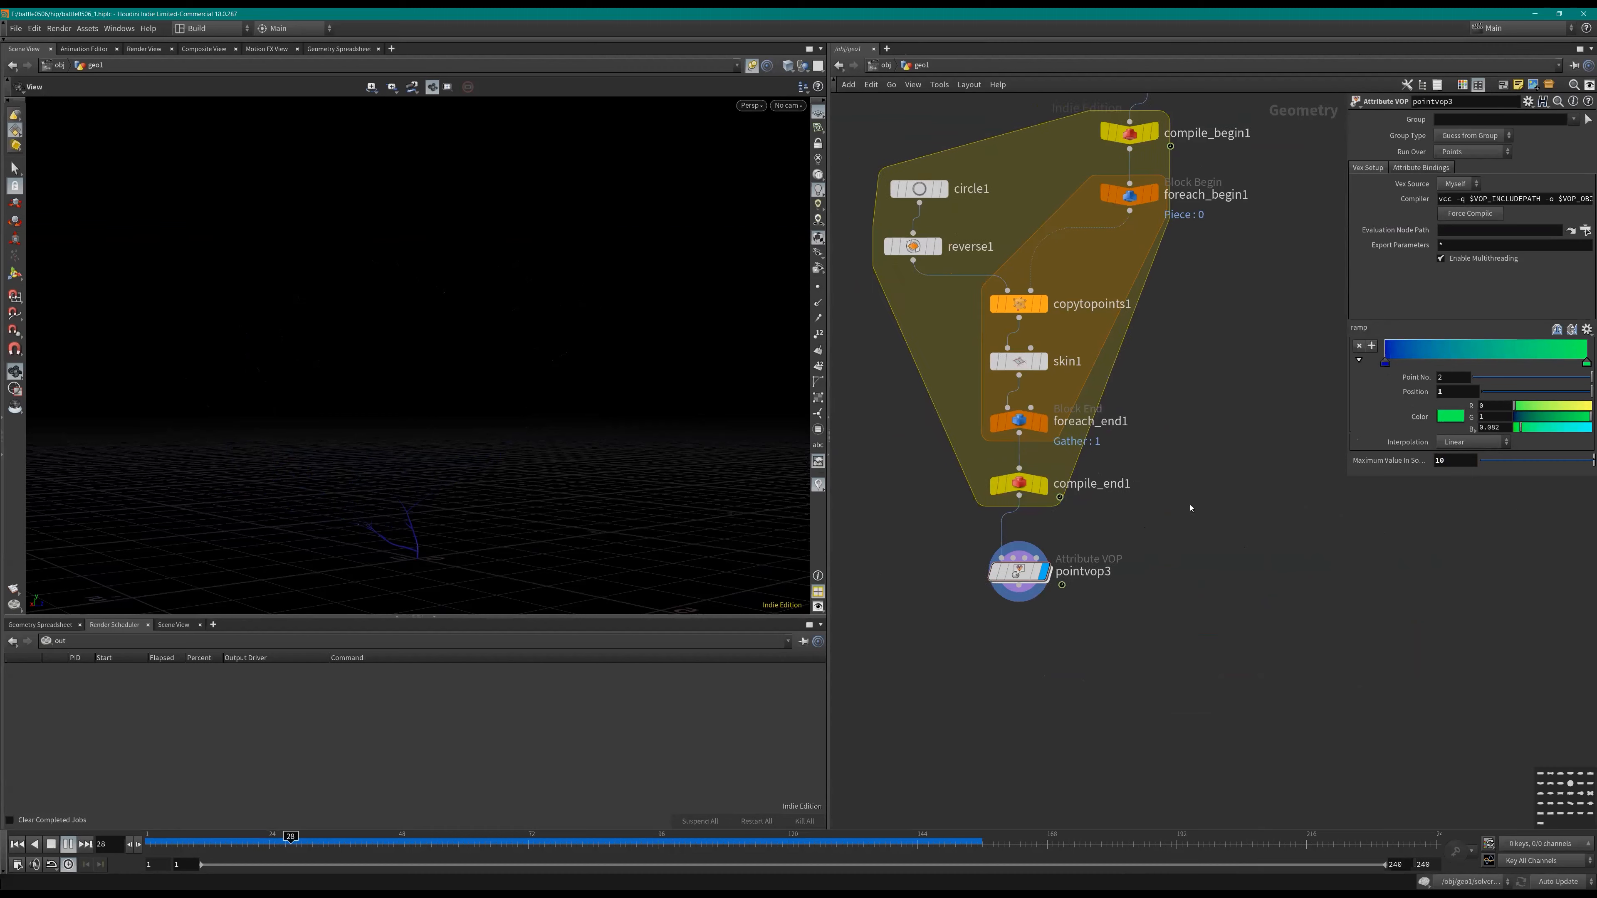
scroll(1120, 518, "down", 1)
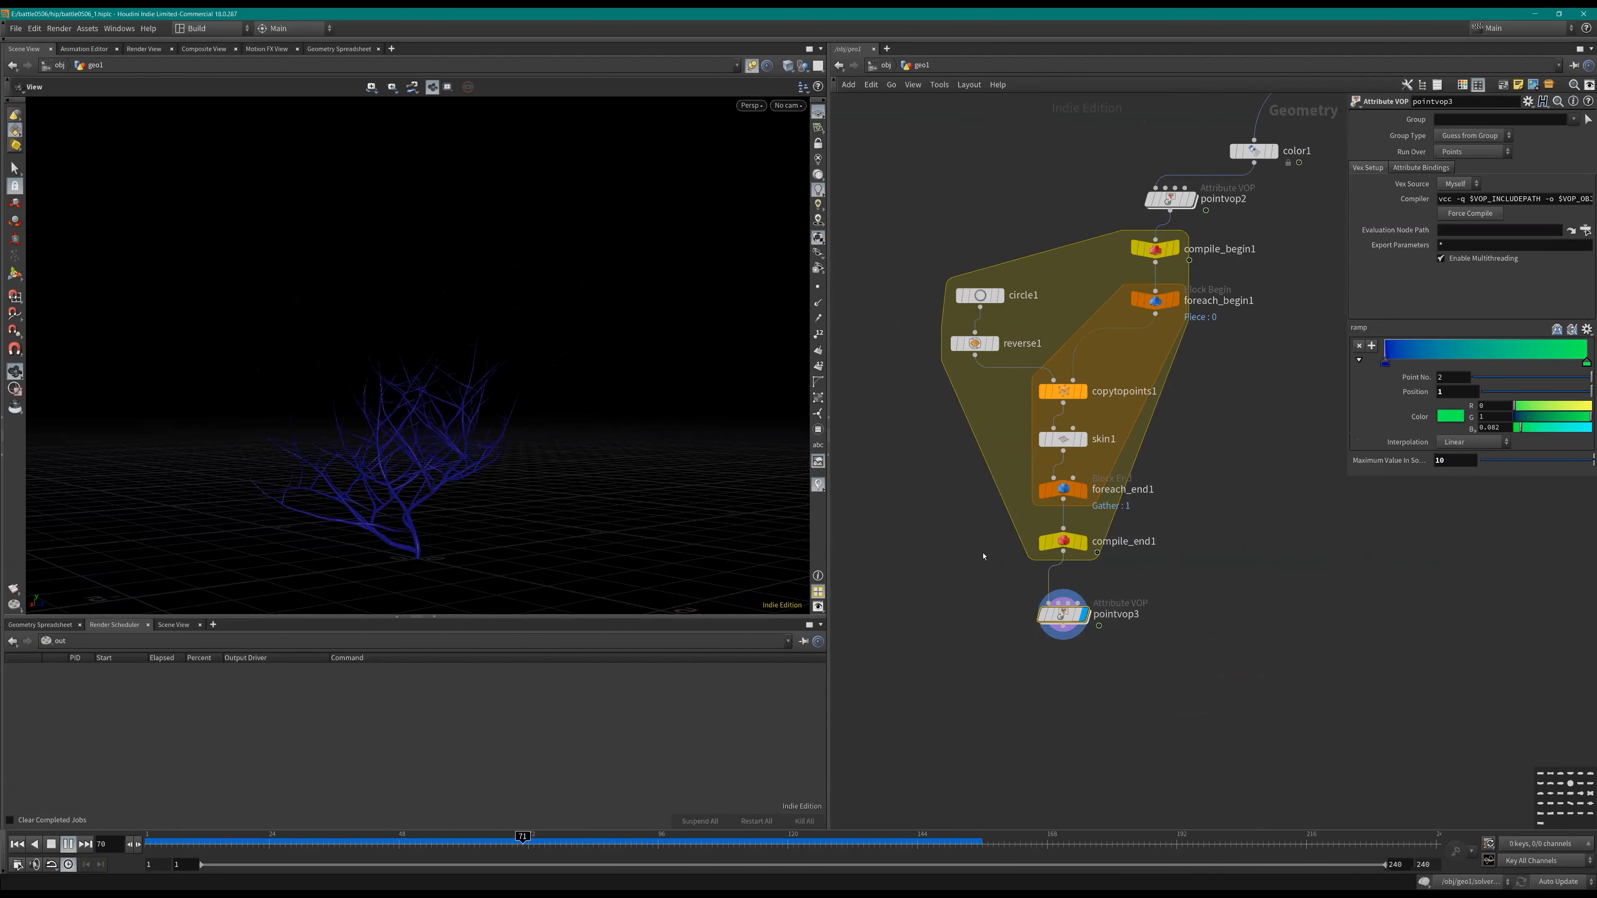
key("Up")
scroll(984, 549, "down", 2)
key("ctrl+Up")
Step: Open solver1 and insert a Point Wrangle between Prev_Frame and primitivewrangle1
middle_click_drag(1312, 302, 1147, 514)
left_click(1151, 407)
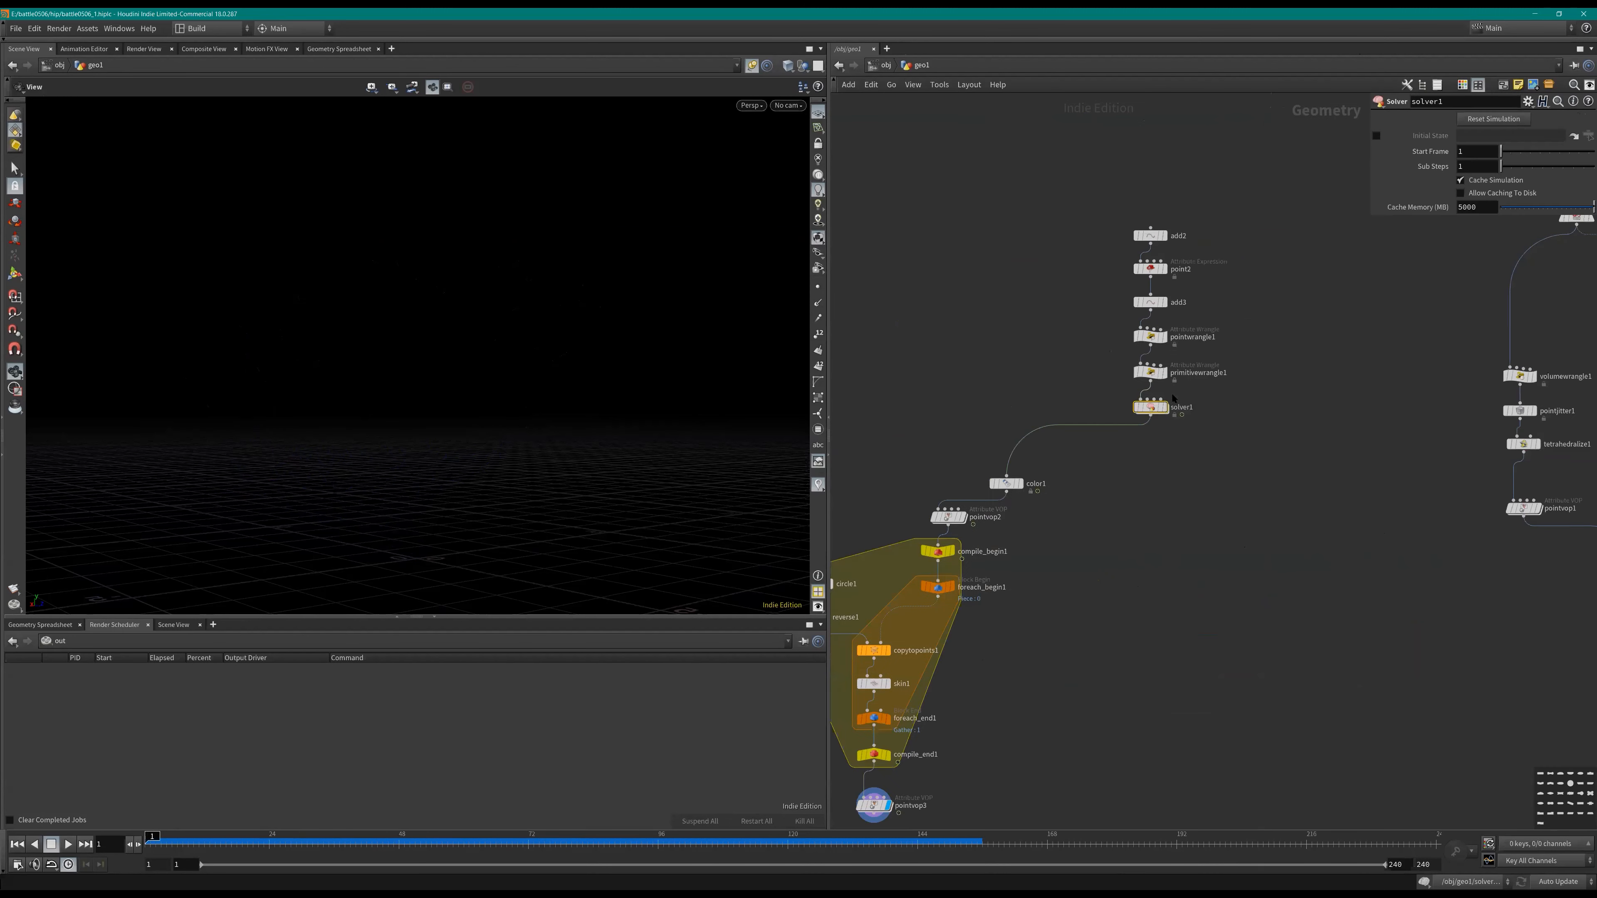
key("Return")
key("Tab")
type("poiwra")
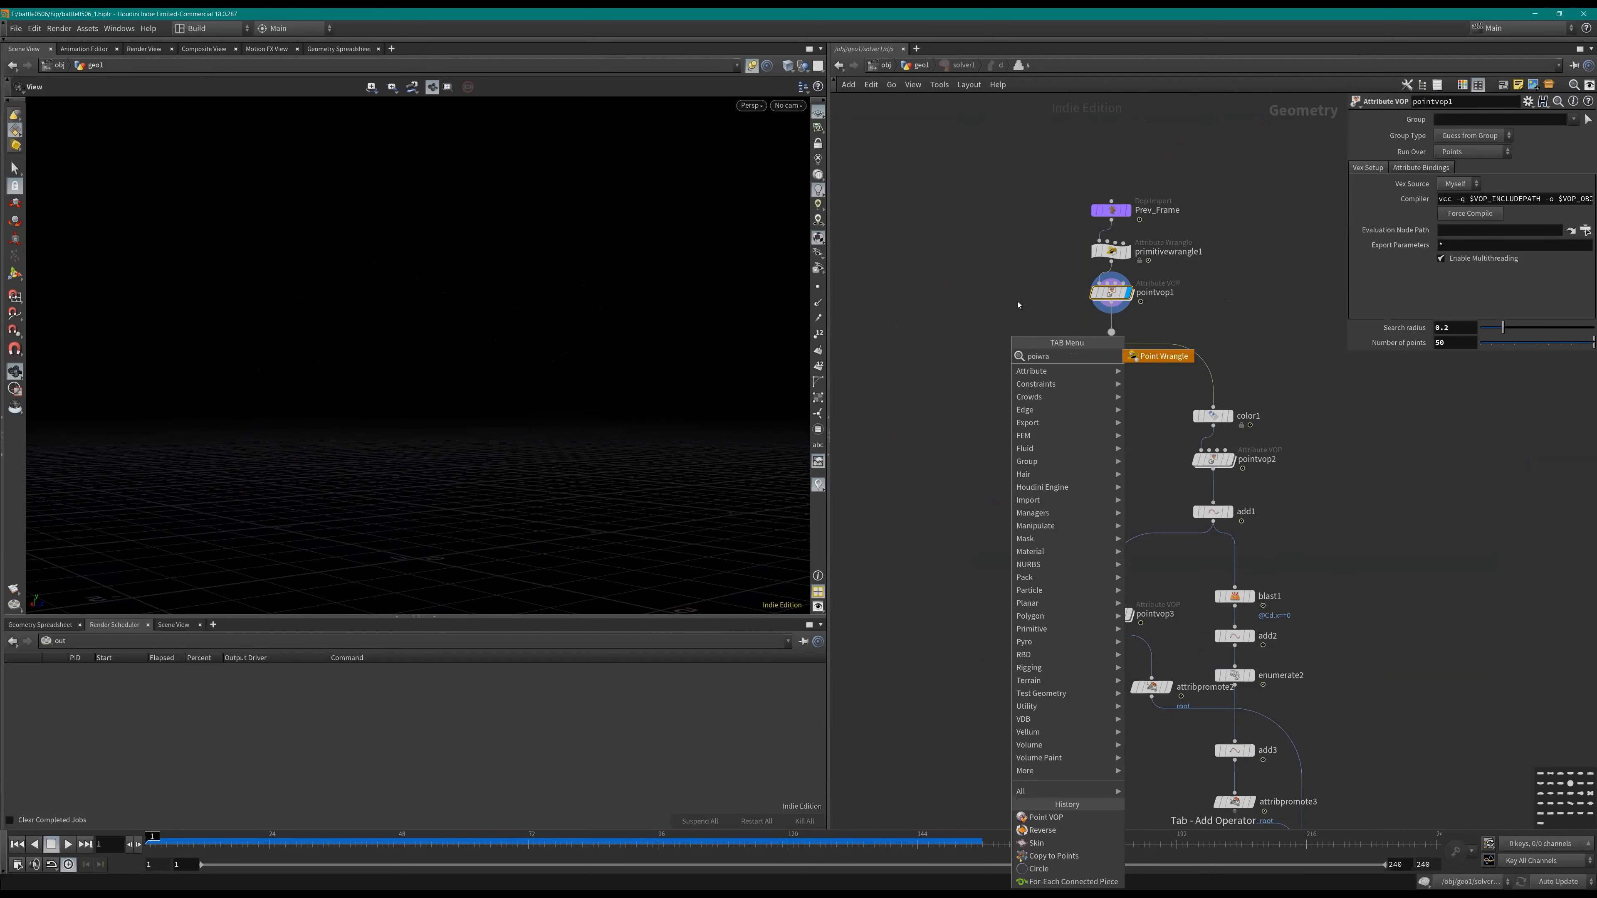
key("Return")
left_click(1123, 282)
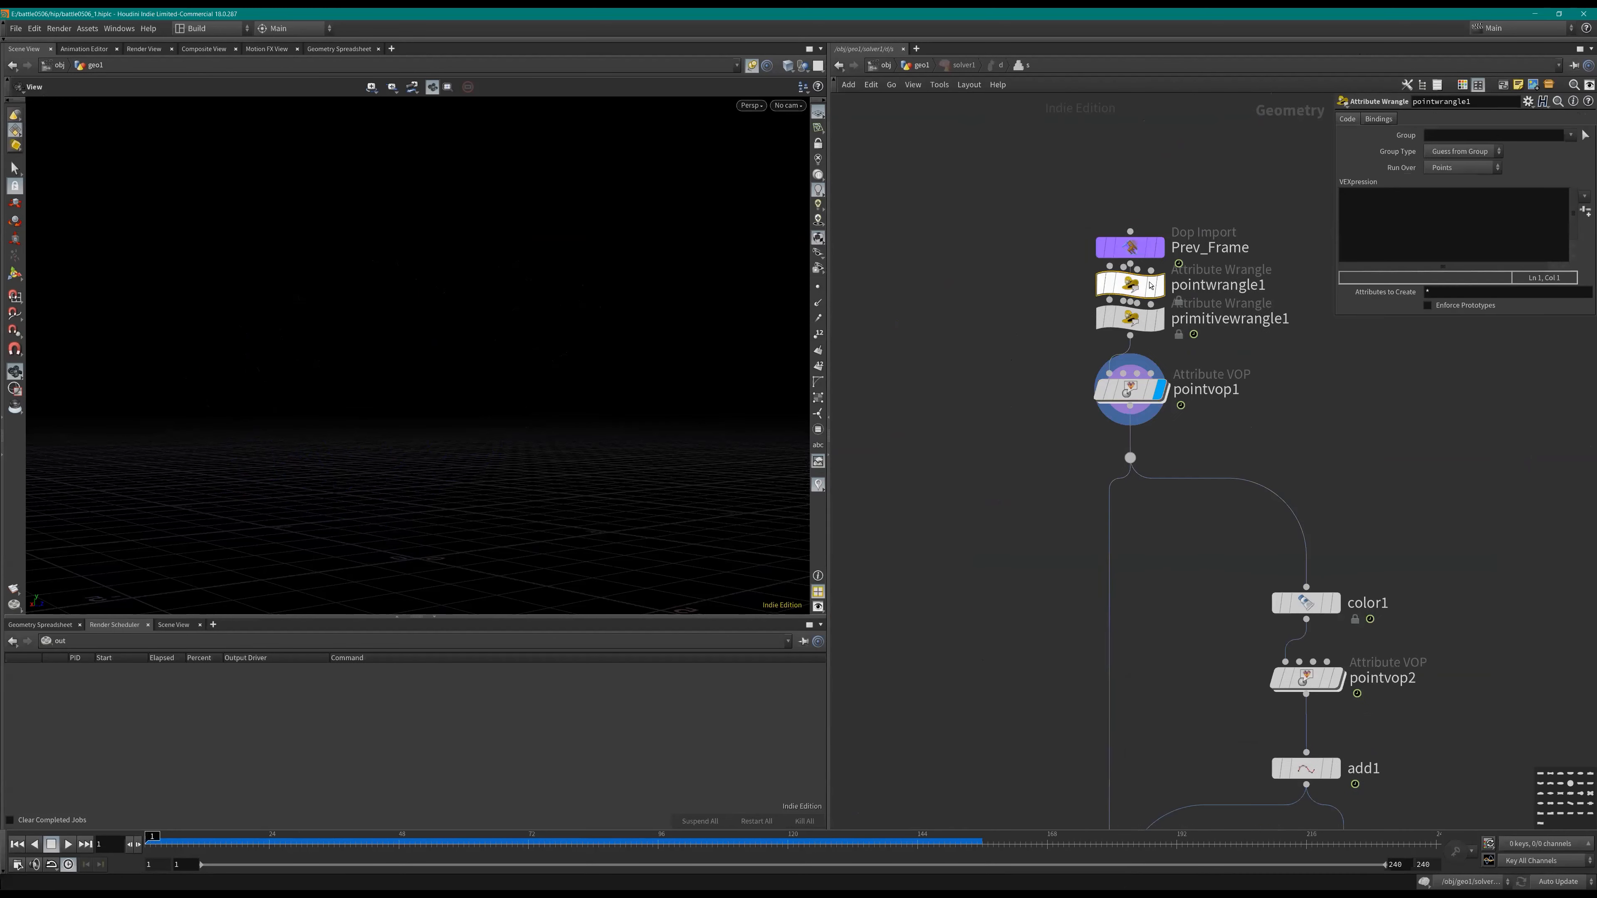
left_click(1418, 237)
left_click(1142, 393)
left_click_drag(1465, 209, 1260, 294)
left_click_drag(1260, 352, 1133, 316)
key("ctrl+v")
key("ctrl+z")
left_click(1373, 238)
key("ctrl+v")
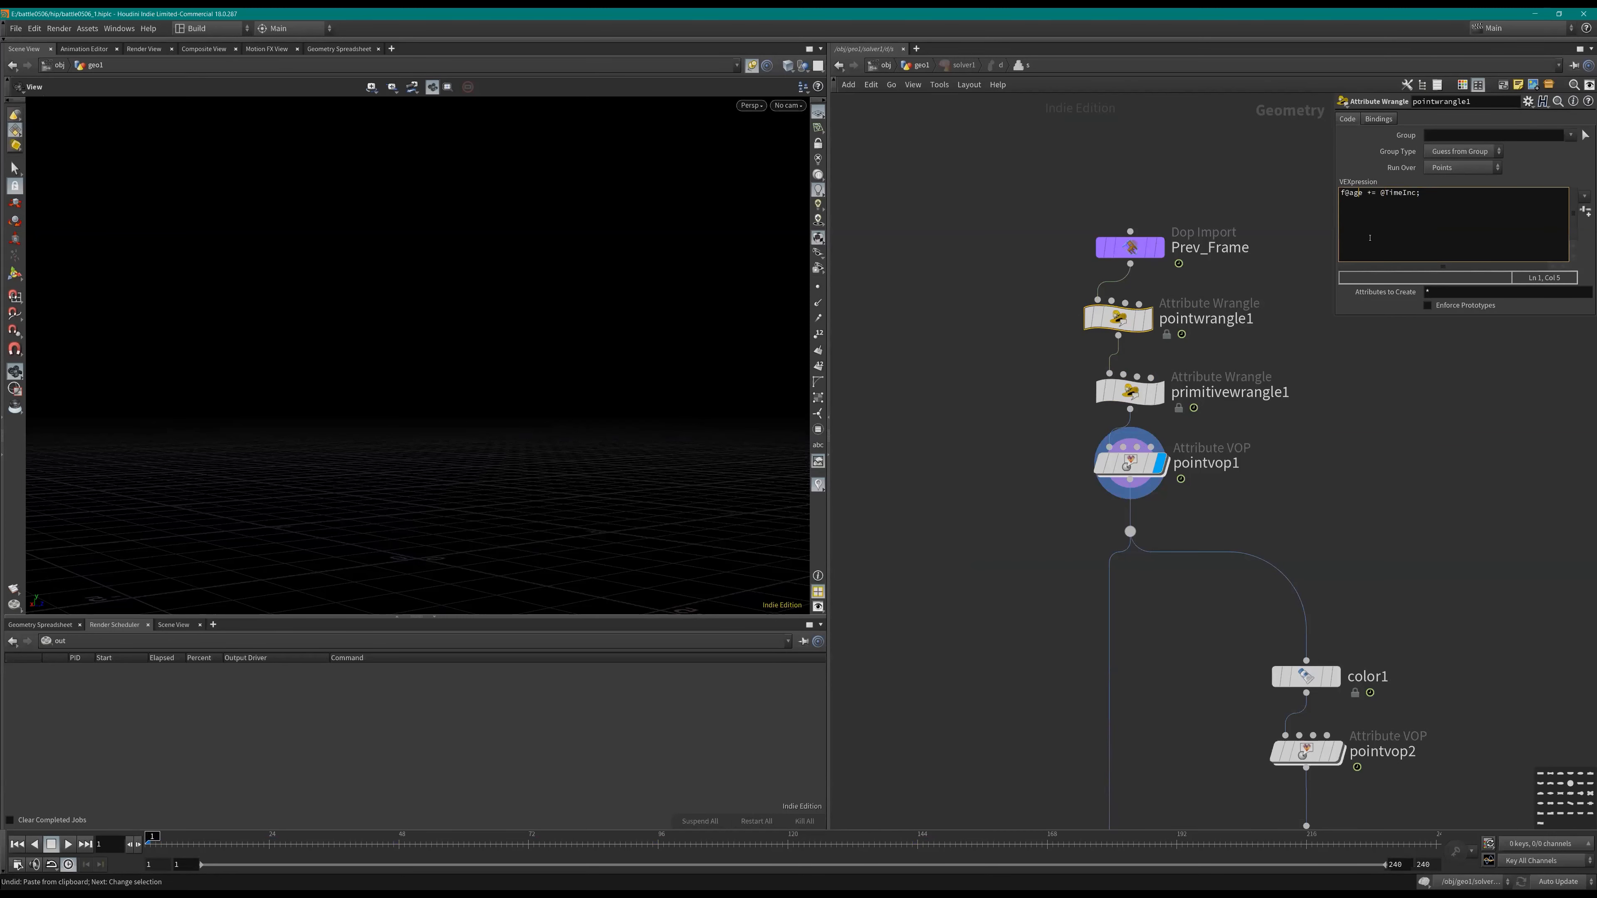
Step: Return to the geometry network, play the growth to rebuild the simulation and open pointvop3
key("u")
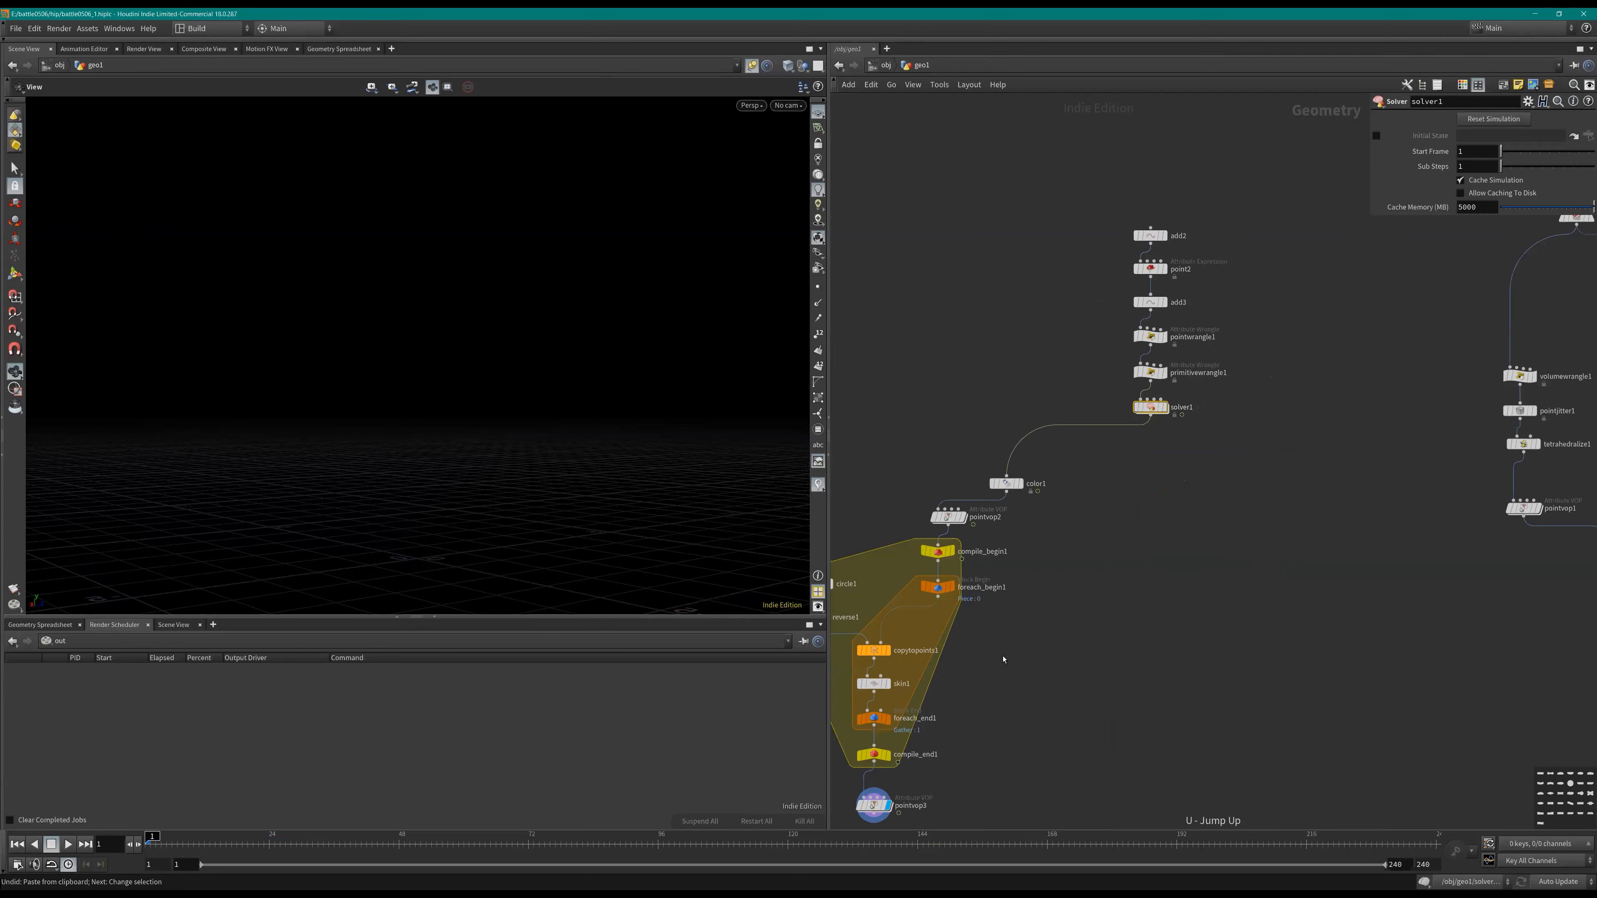
key("Up")
left_click_drag(1097, 582, 984, 527)
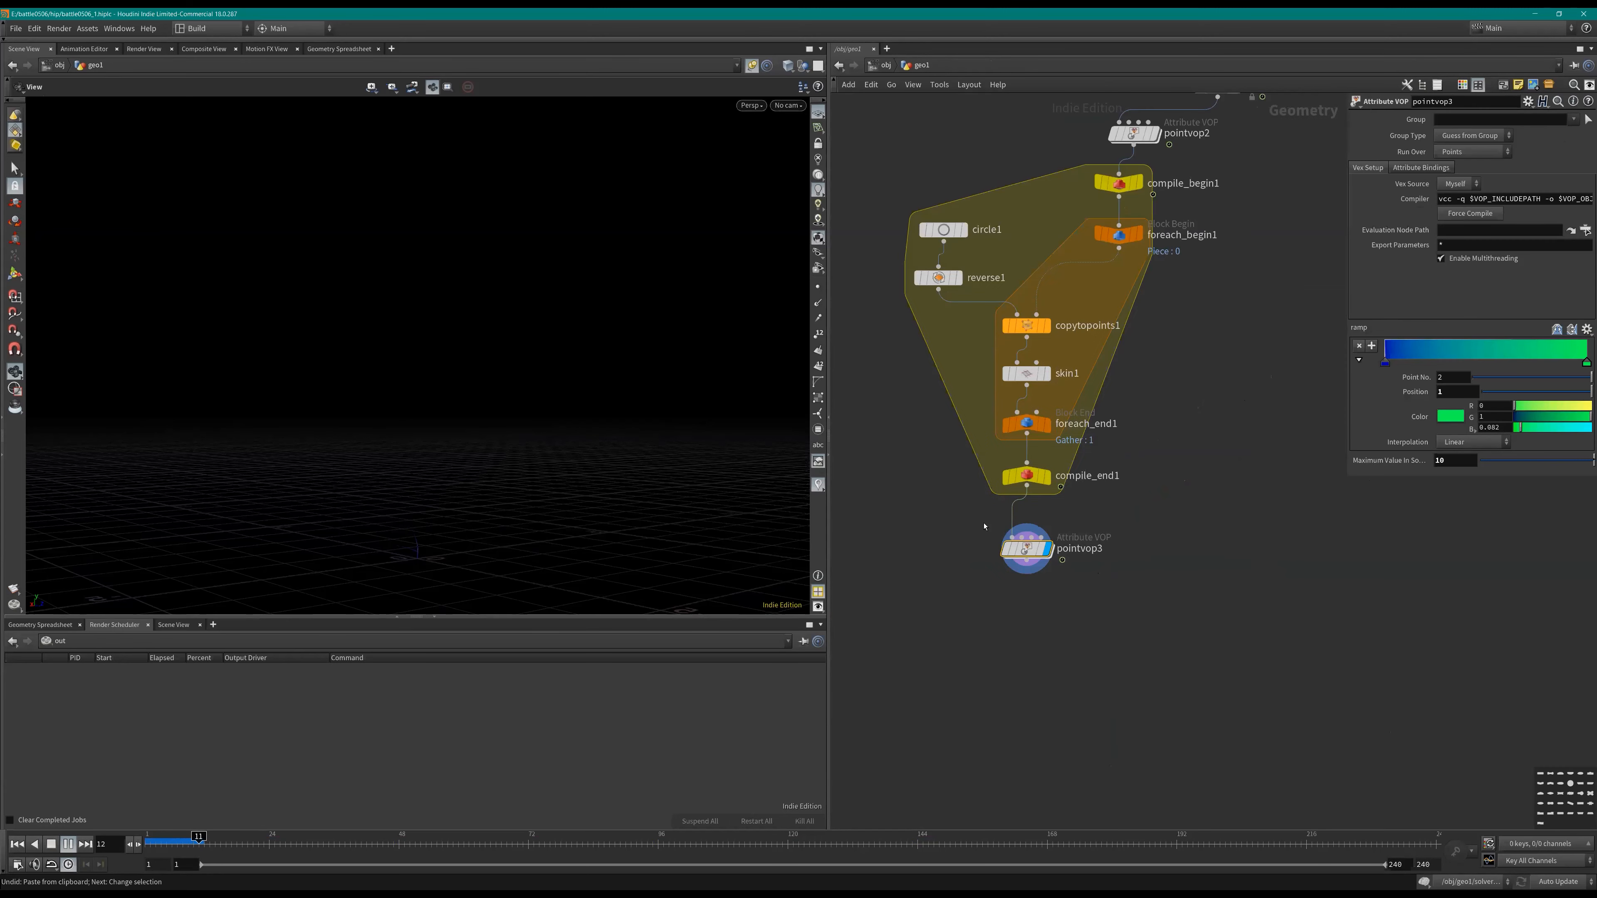
key("Return")
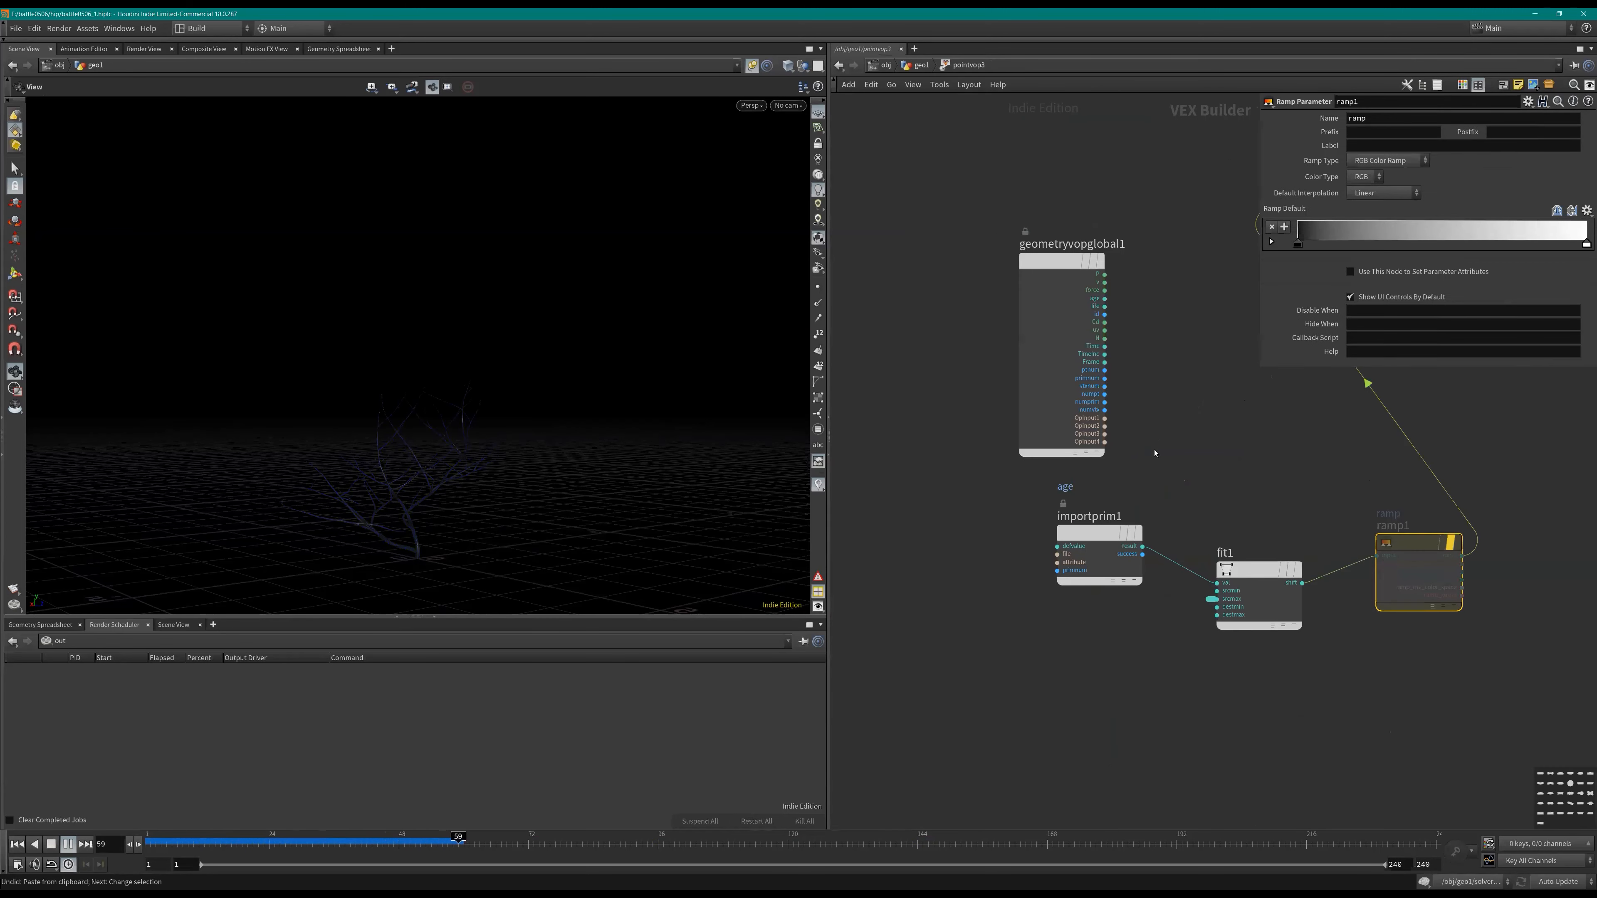
Step: Add a Bind node beside importprim1, stop the playback and name the bound attribute page
key("Tab")
type("bin")
key("Return")
key("Return")
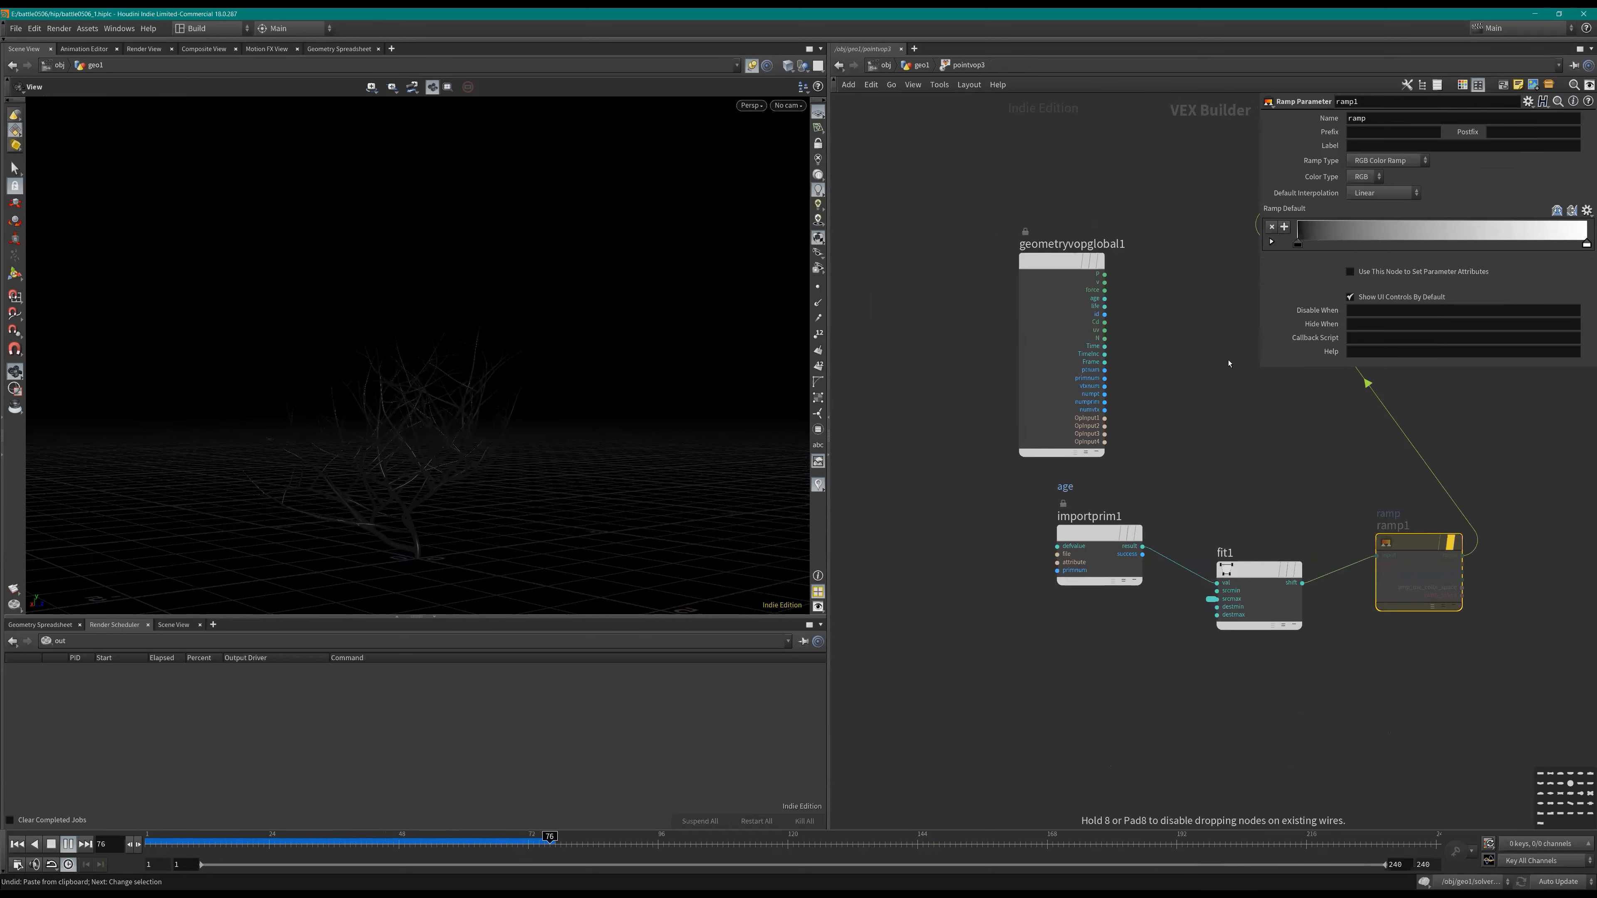
middle_click_drag(1399, 549, 1337, 565)
key("Up")
left_click(1337, 565)
key("1")
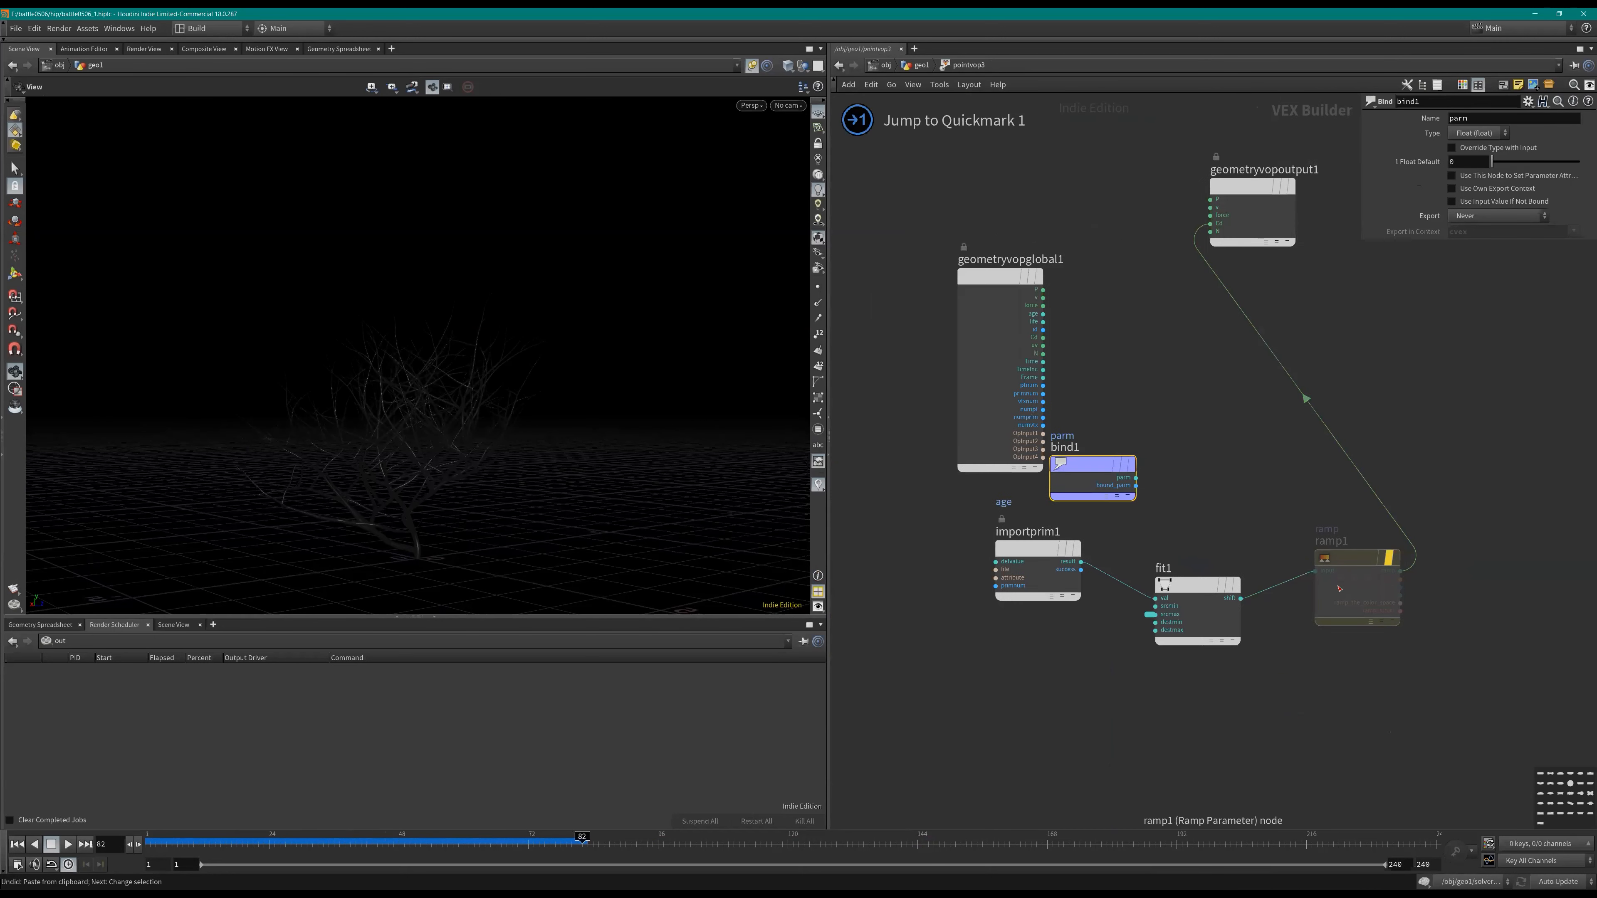
left_click(1360, 559)
key("1")
left_click(1102, 466)
left_click(1484, 121)
type("page")
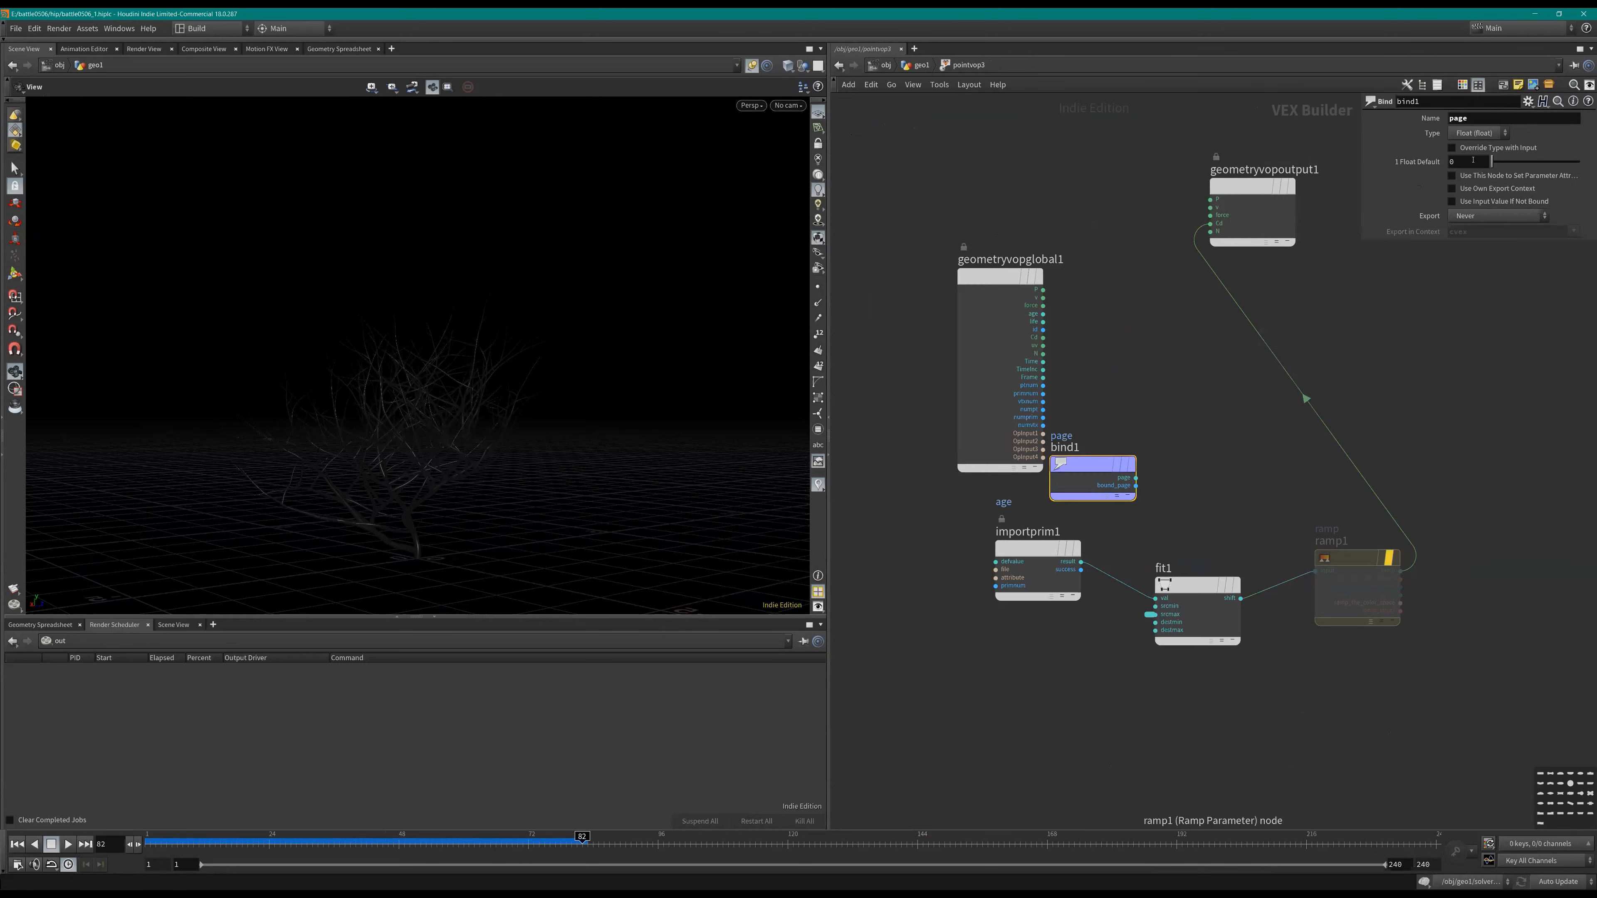
Step: Connect the page bind to fit1's value input in place of importprim1 and turn off ramp1's bypass
left_click_drag(1136, 478, 1155, 598)
left_click(1389, 558)
middle_click_drag(1272, 470, 1255, 479)
scroll(1256, 478, "down", 1)
scroll(1183, 506, "up", 2)
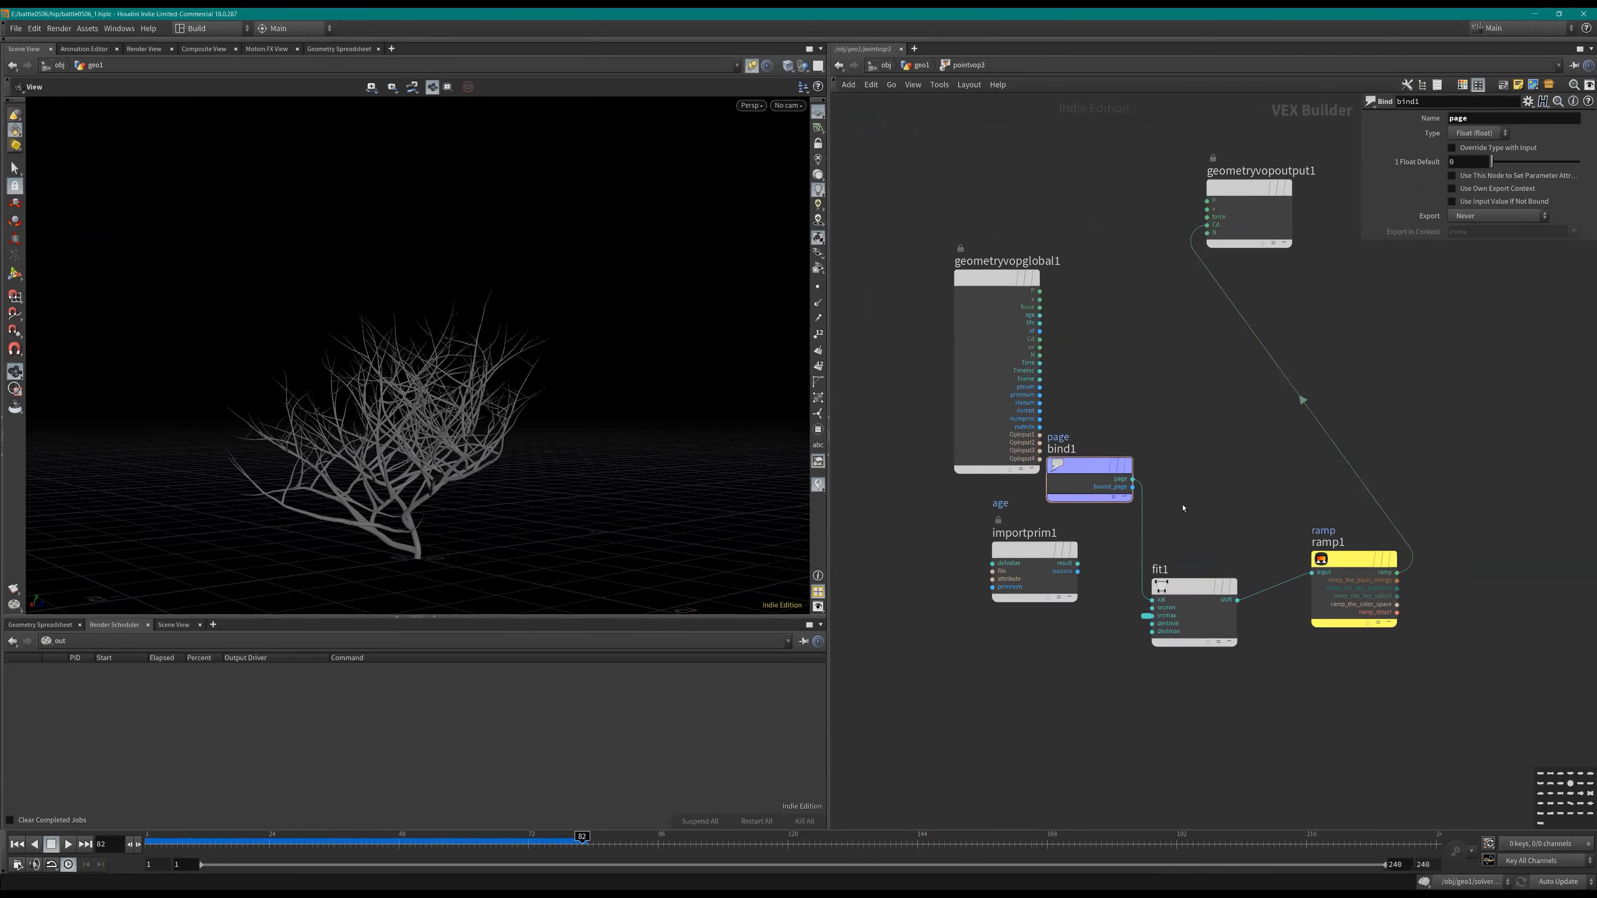
scroll(1215, 437, "down", 1)
Step: Back in geo1, set pointvop3's ramp start colour to blue and its end colour to red
key("u")
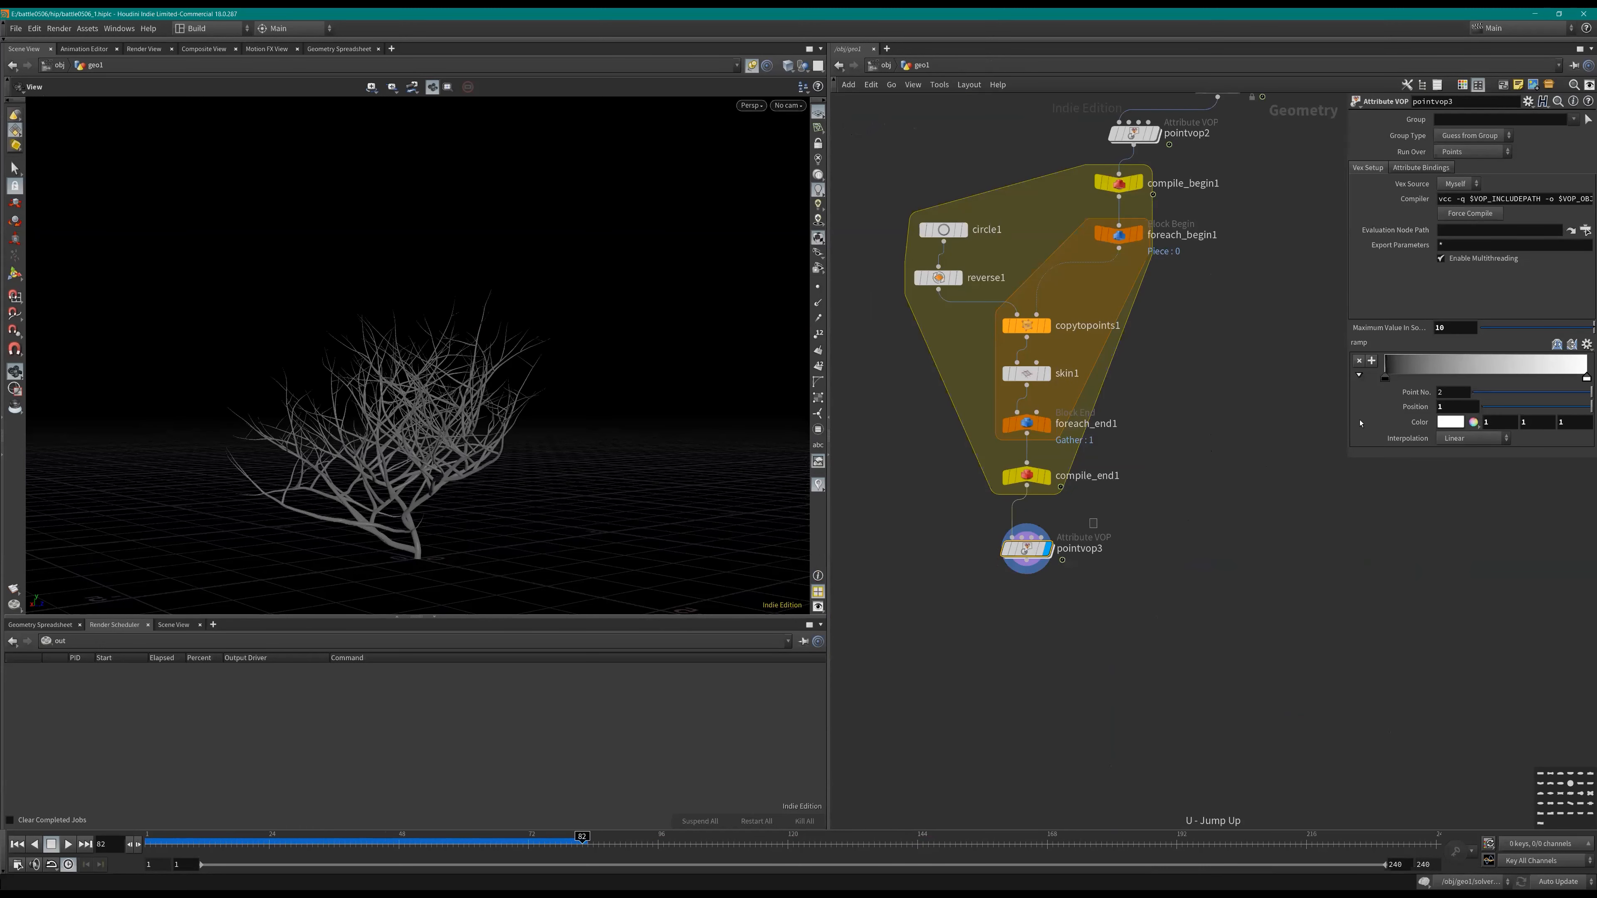
left_click(1384, 378)
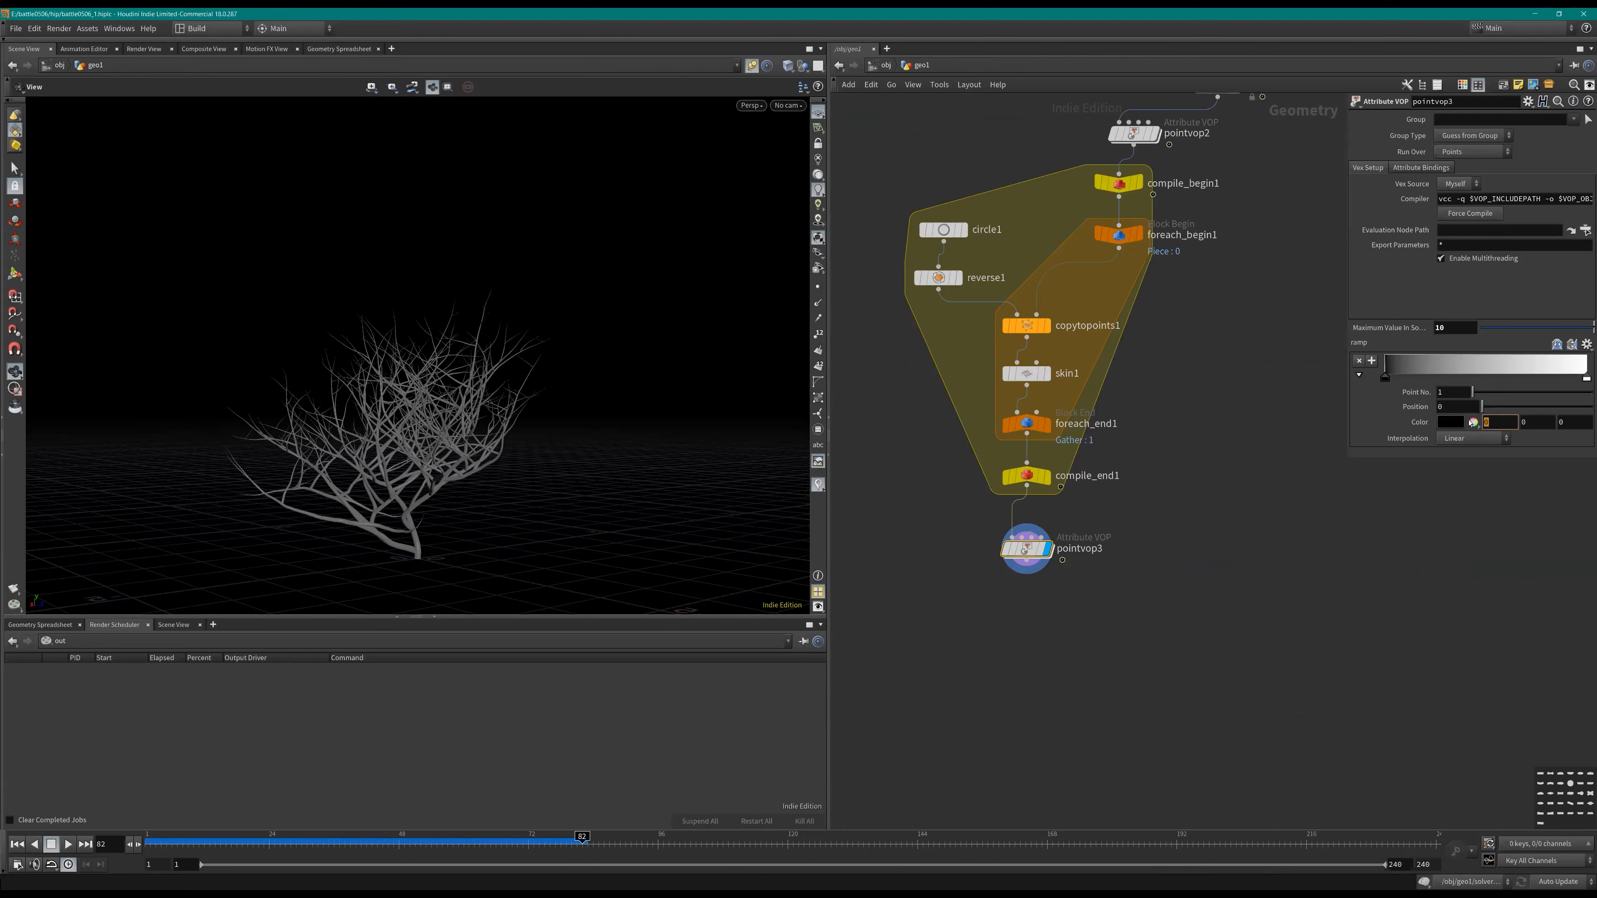
left_click(1472, 423)
left_click_drag(1517, 443, 1592, 443)
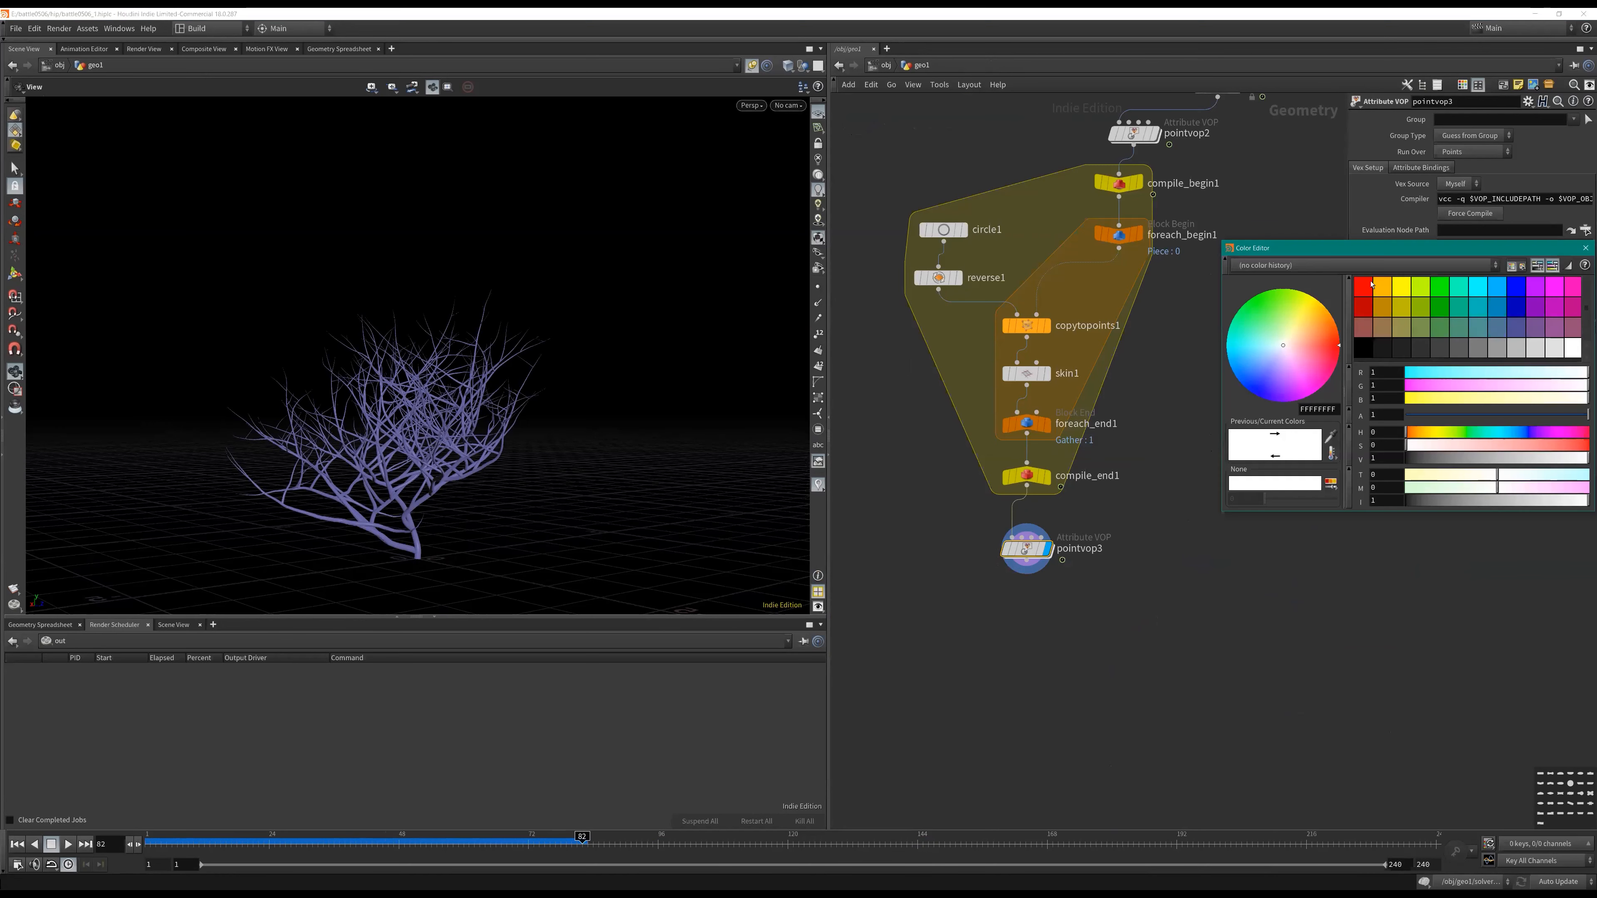
left_click(1363, 287)
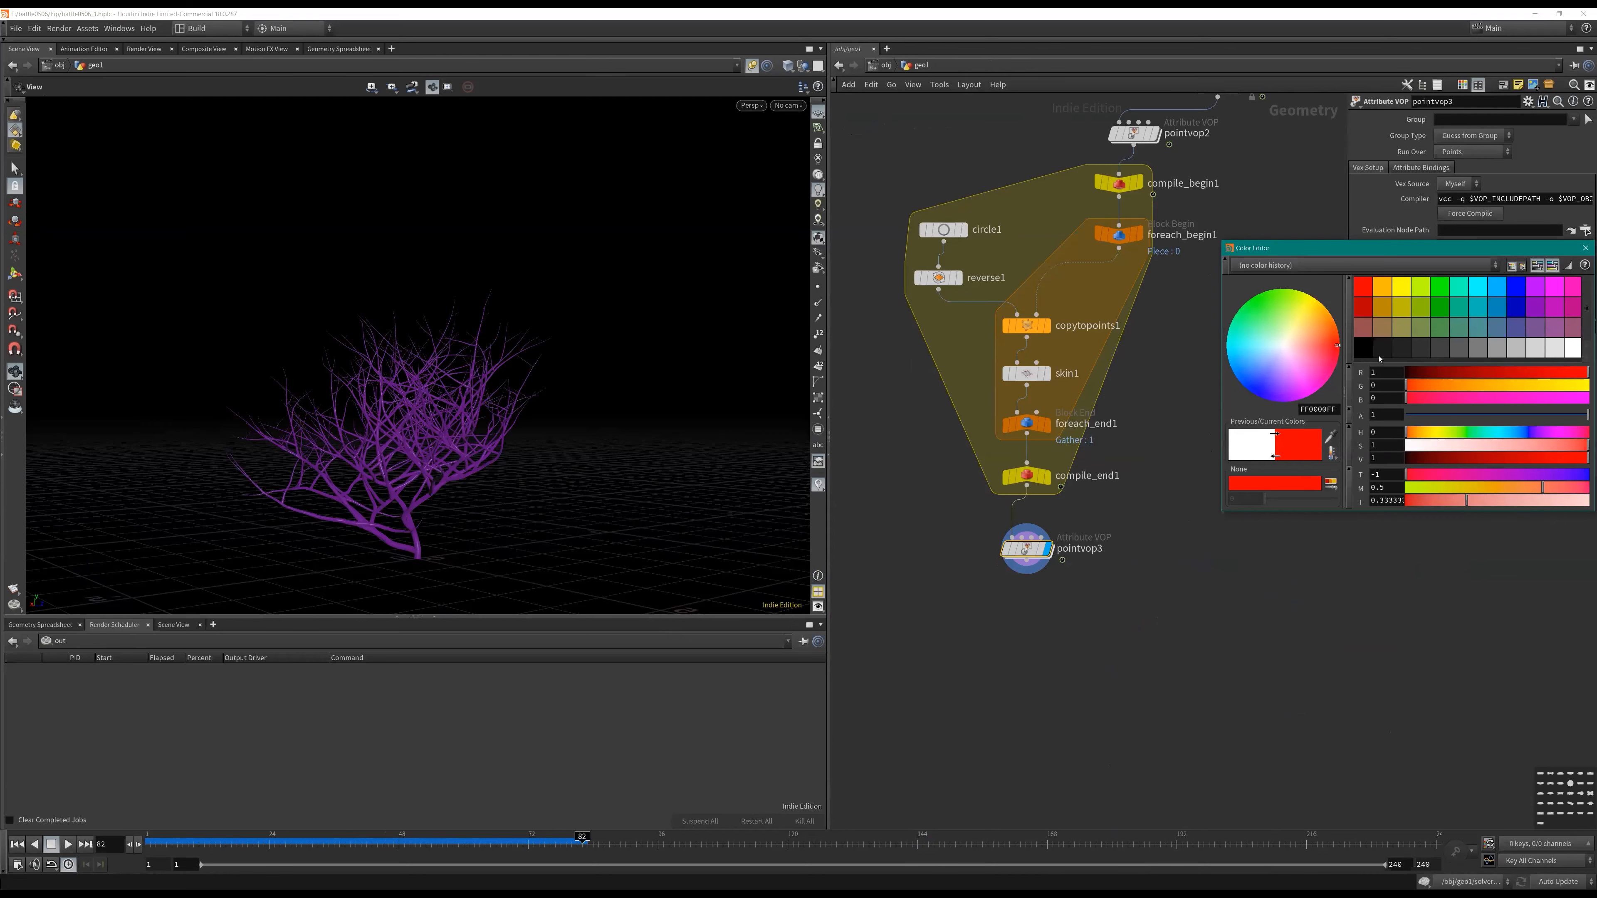
left_click(1585, 248)
Step: Set pointvop3's source maximum value to 1 and play the growth from the first frame
left_click_drag(1592, 327, 1486, 329)
key("ctrl+Up")
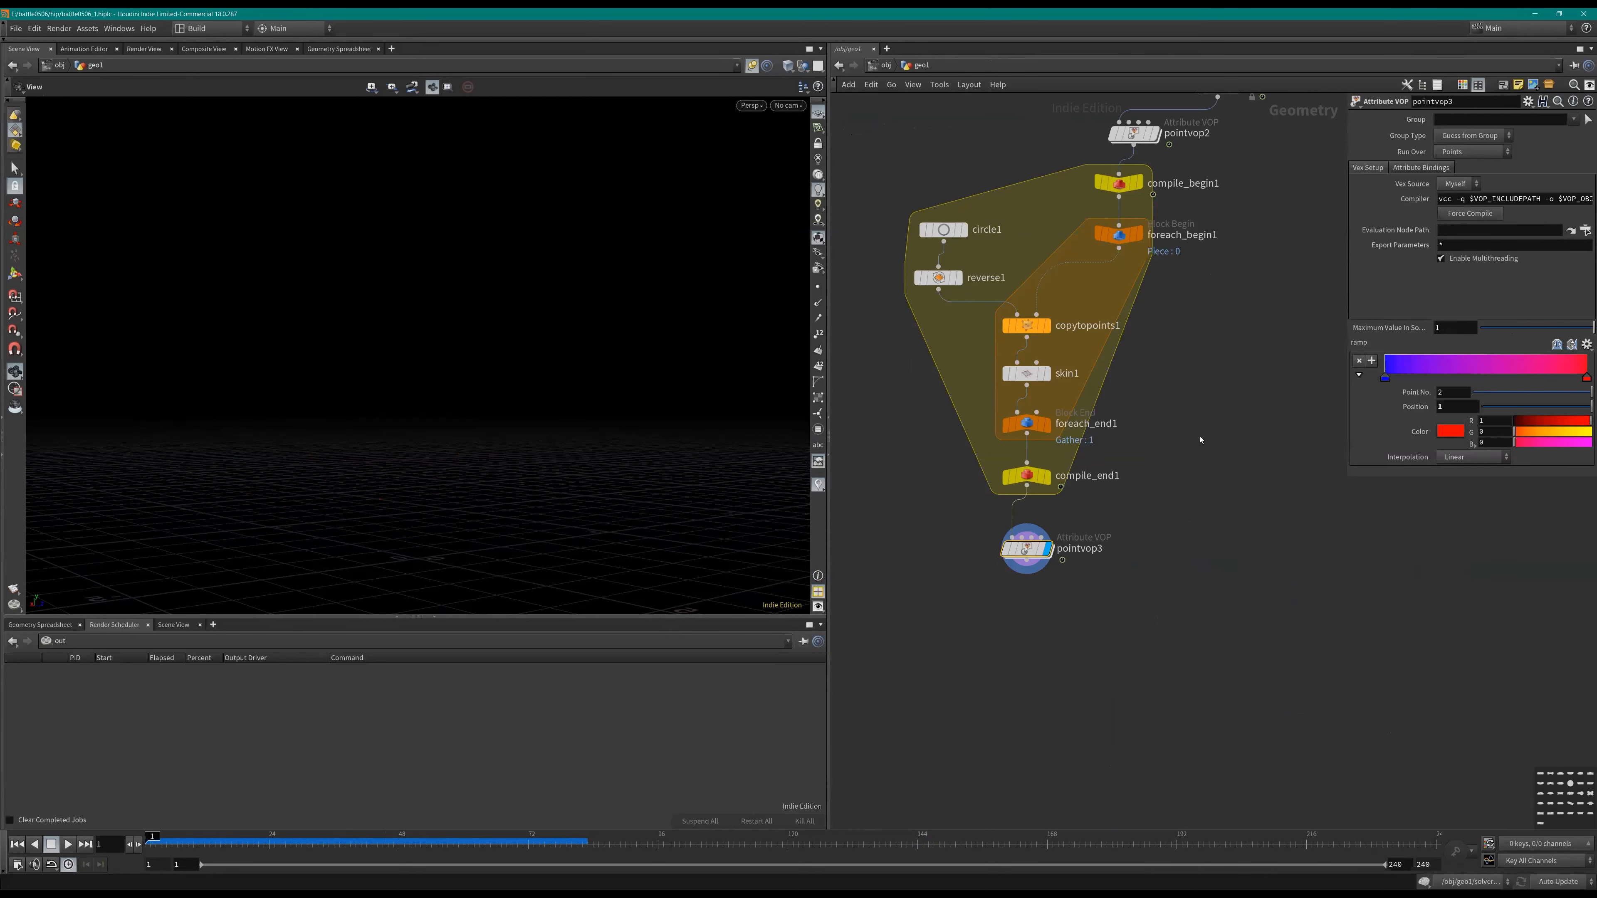
middle_click_drag(1201, 439, 1174, 460)
key("Up")
key("Up")
Step: Rewind and have copytopoints1 transfer all target attributes (*) to points by Copying
left_click(1006, 347)
key("ctrl+Up")
left_click(1189, 256)
left_click(1189, 273)
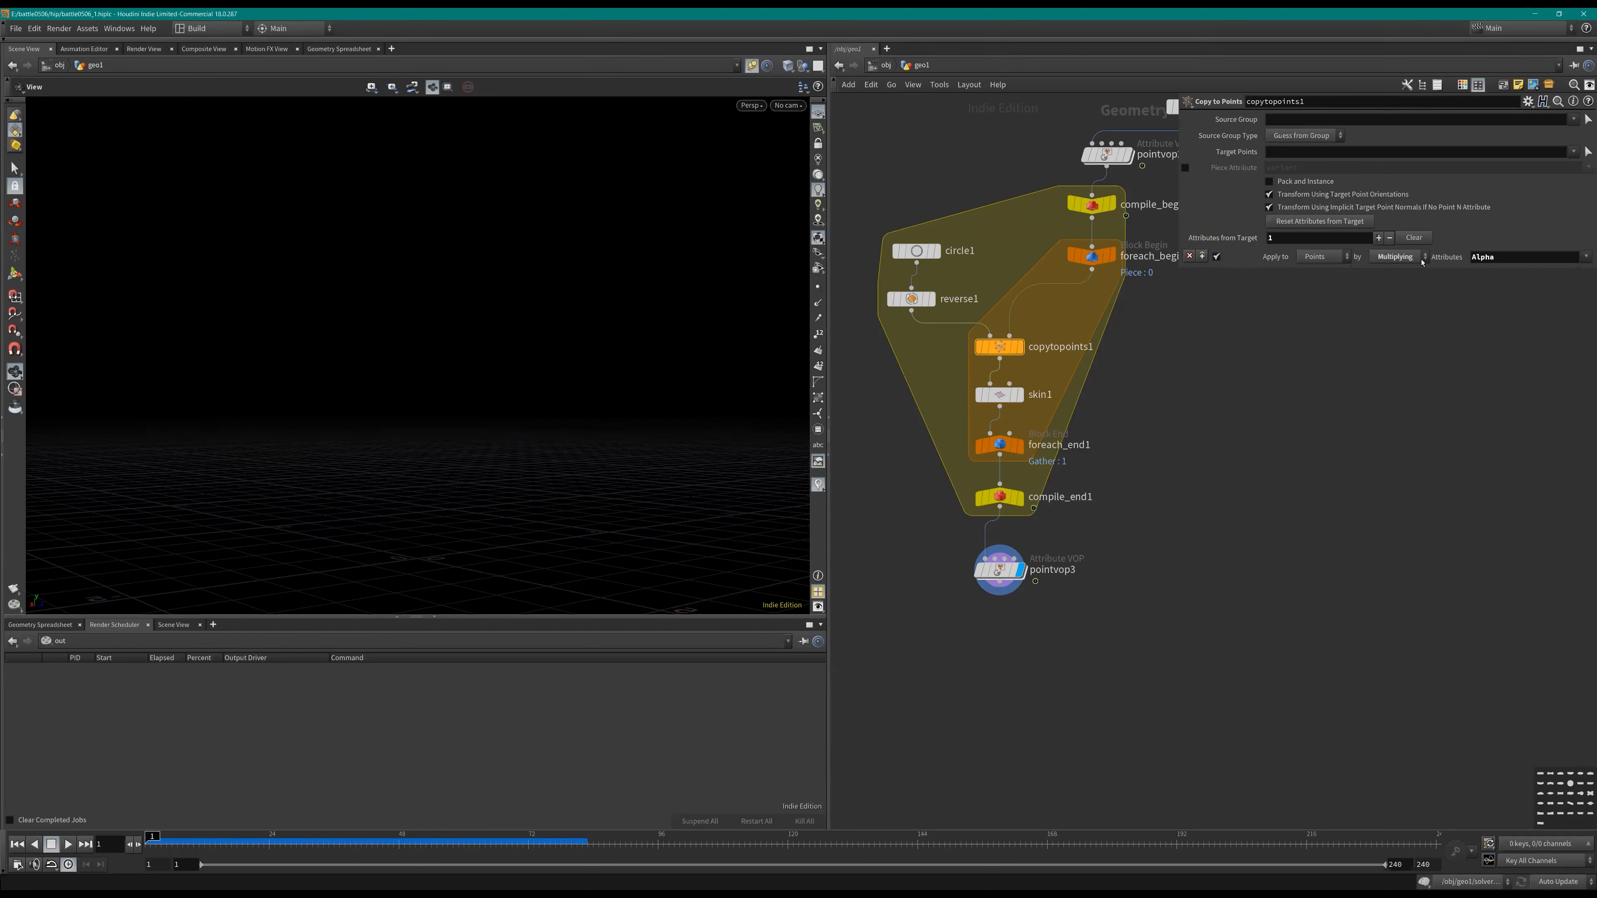
left_click(1507, 254)
left_click(1399, 258)
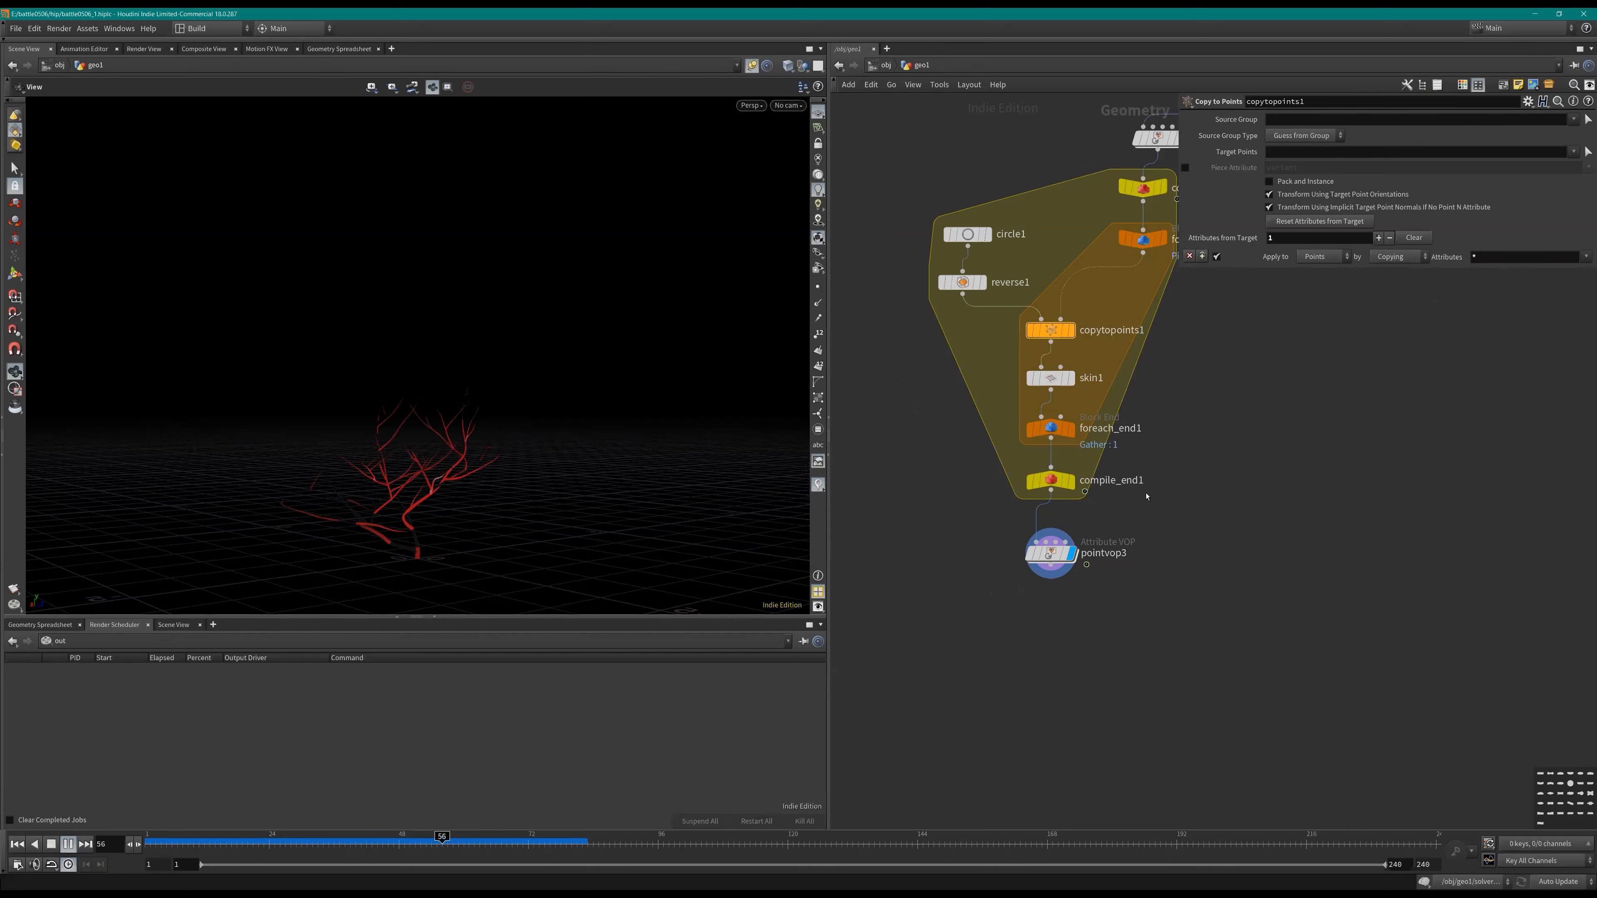
Step: Inside solver1, duplicate pointwrangle1 and insert the copy between attribrandomize1 and merge1
middle_click_drag(1148, 497, 1071, 691)
scroll(1072, 691, "down", 3)
middle_click_drag(1322, 372, 1267, 456)
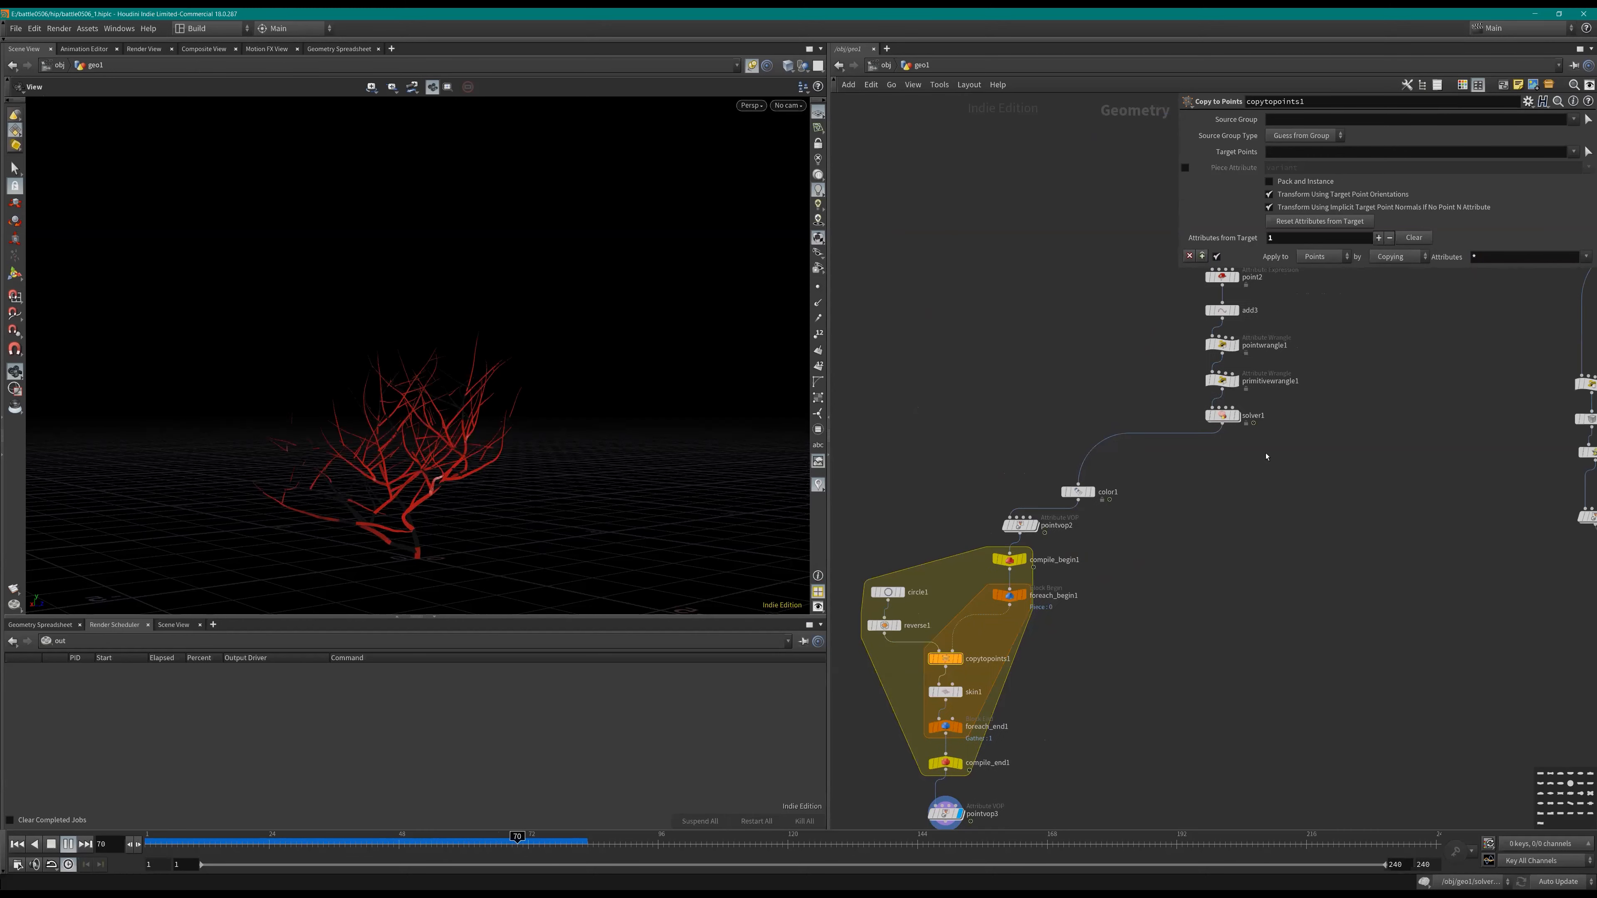
key("Return")
left_click_drag(1119, 292, 1411, 673, "alt")
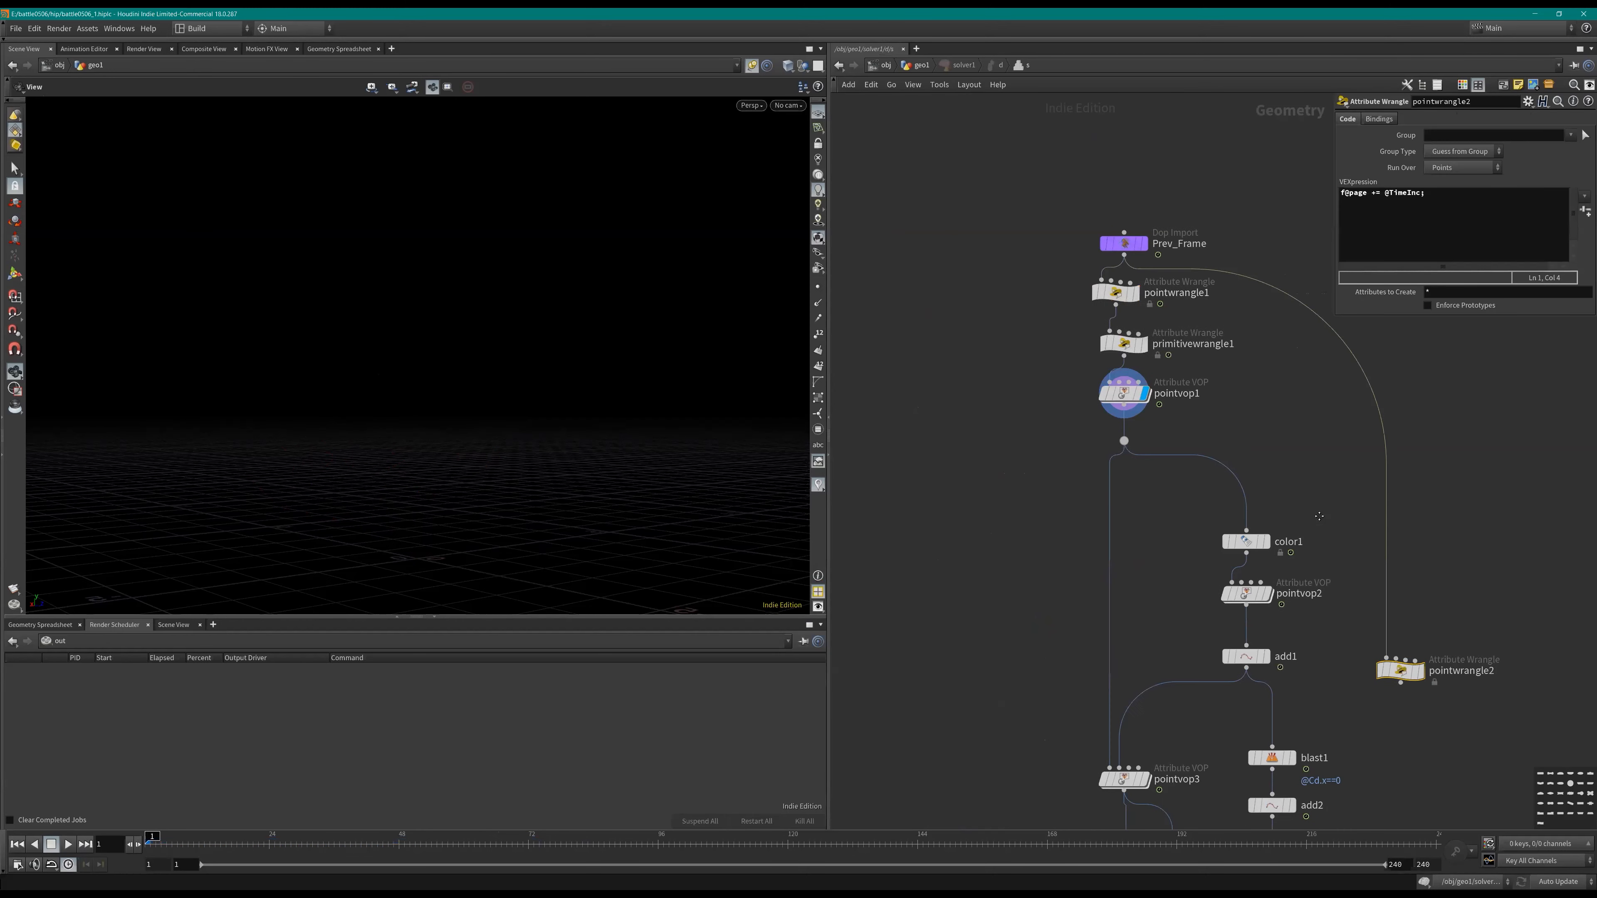
middle_click_drag(1411, 673, 1354, 384)
left_click_drag(1201, 553, 1146, 641)
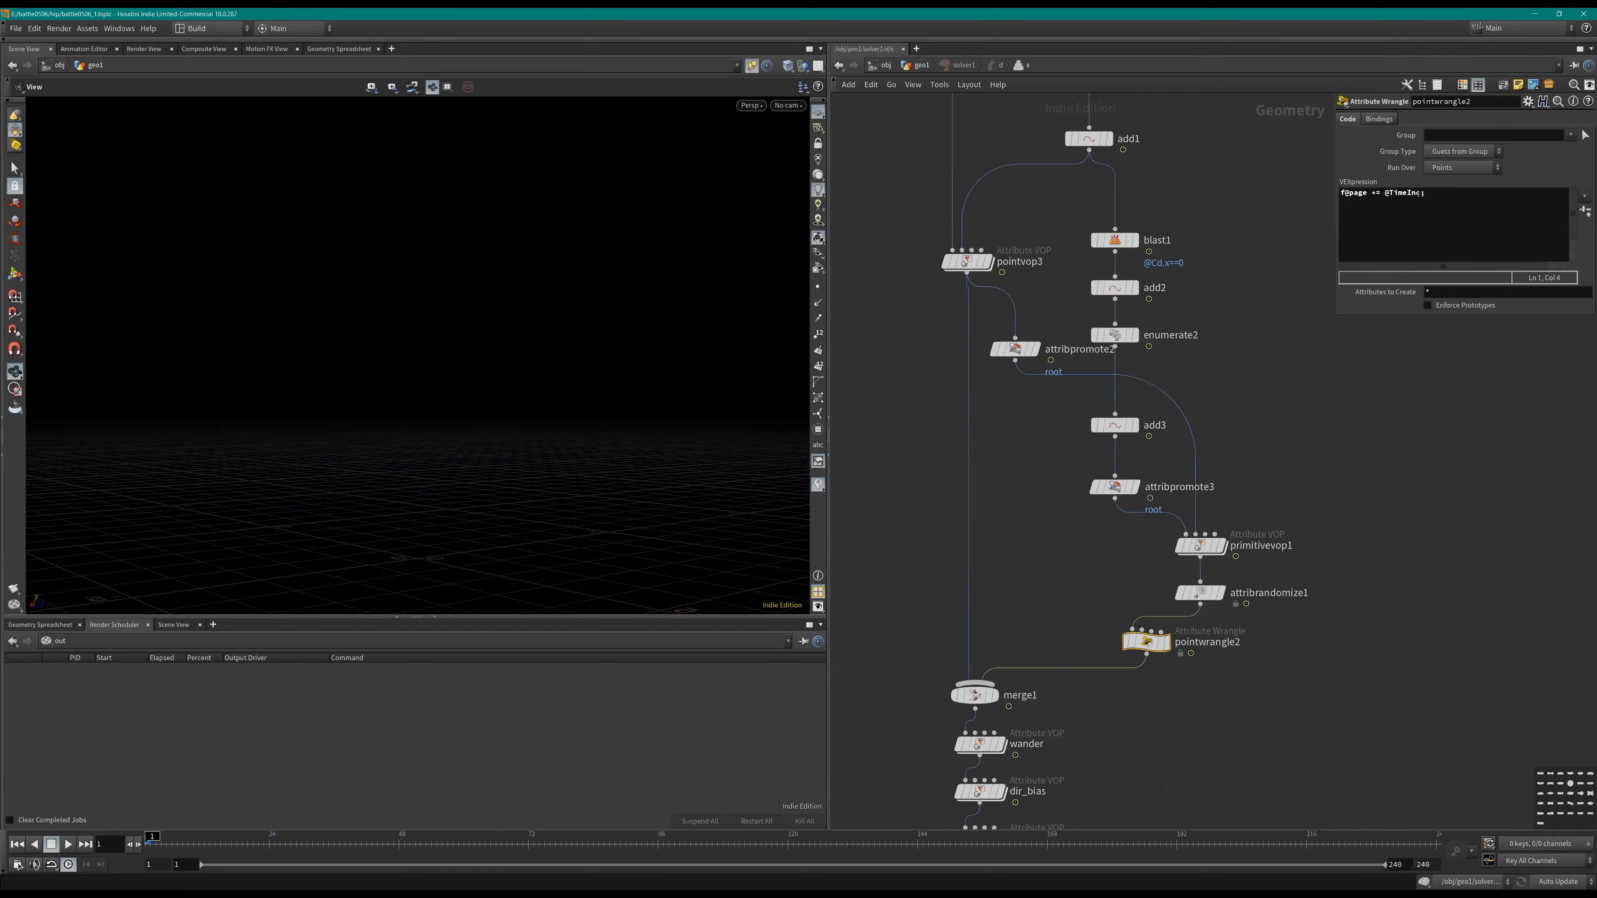
Step: Edit the VEX expression of pointwrangle2, return to geo1 and play the branch growth from the start
double_click(1419, 193)
left_click(1397, 476)
key("u")
key("Up")
middle_click_drag(1098, 736, 1173, 537)
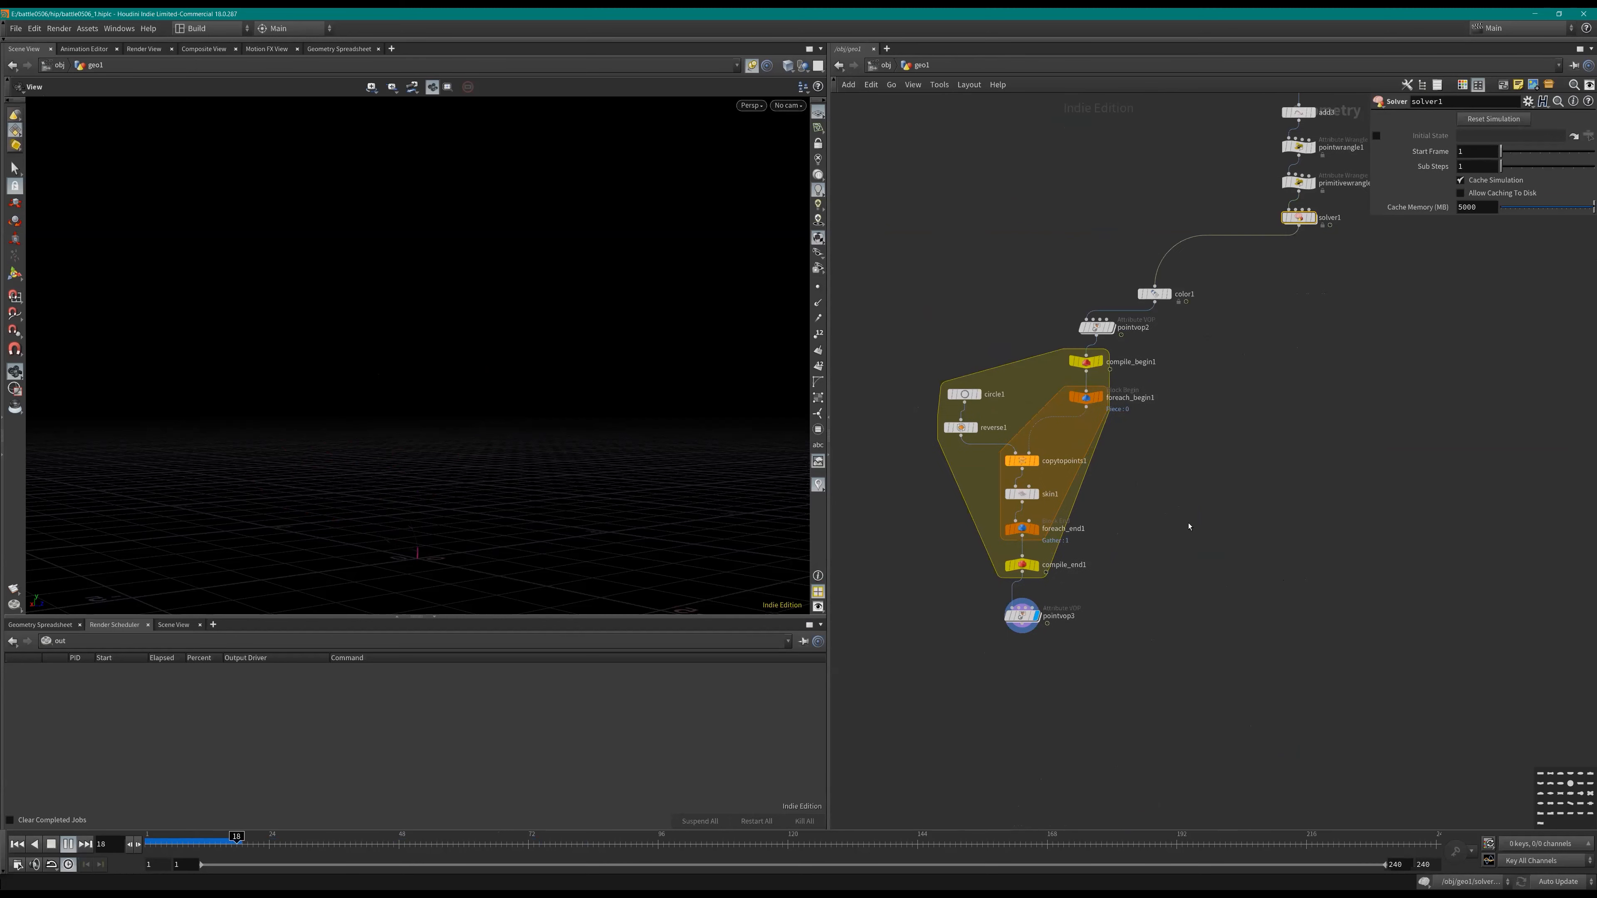
key("Up")
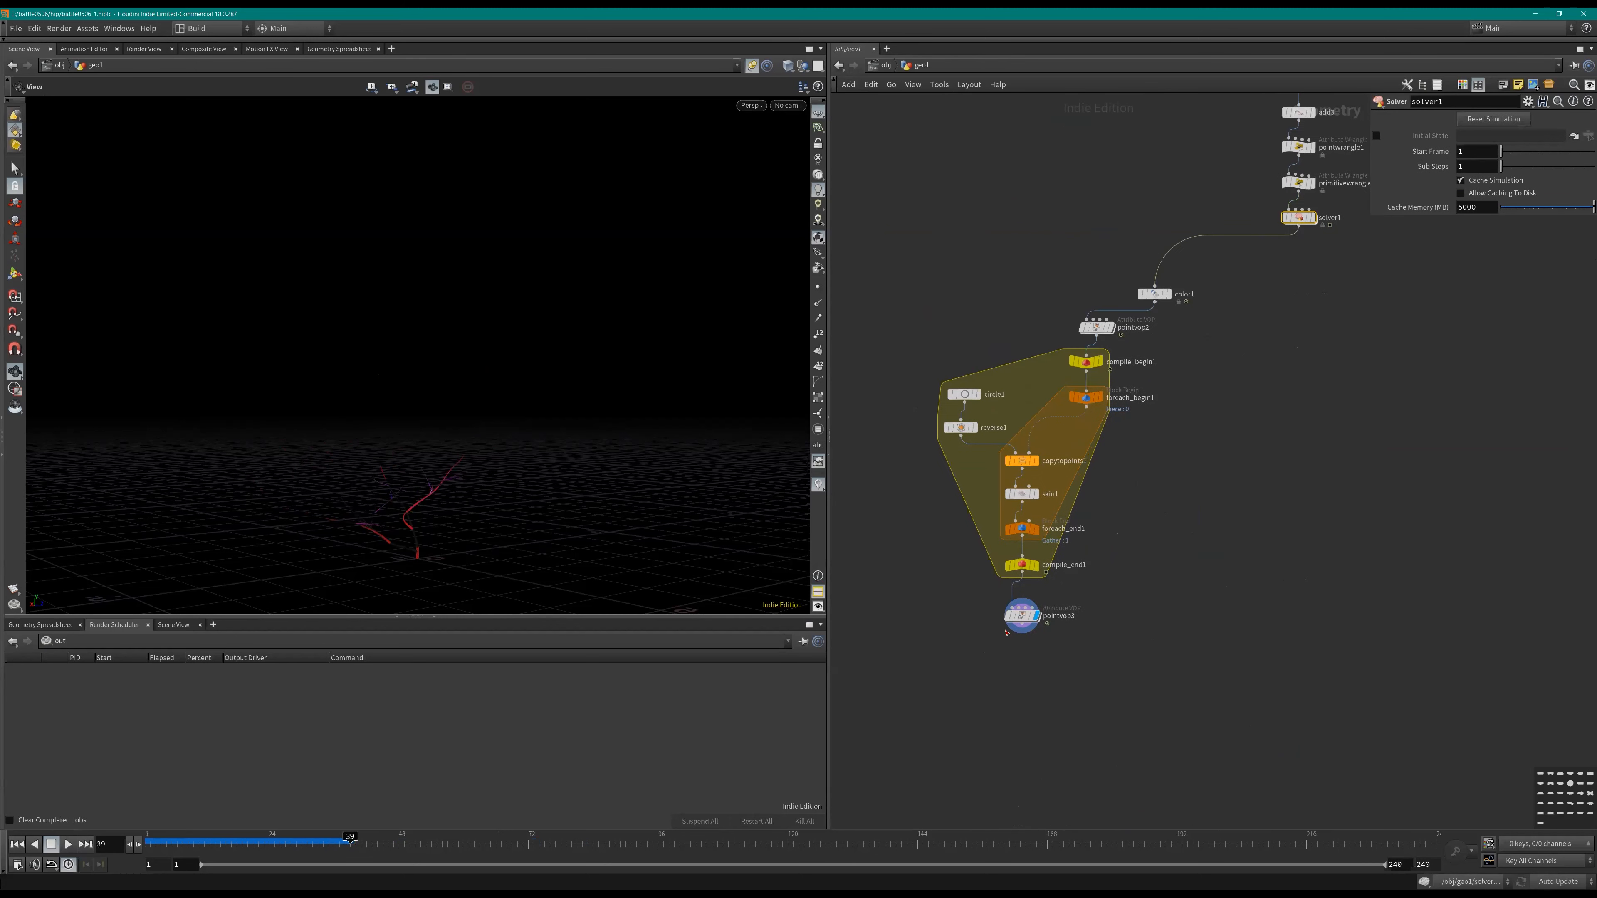
key("ctrl+Up")
Step: Display compile_end1 and play the simulation to examine the skinned branches up close
left_click(1016, 618)
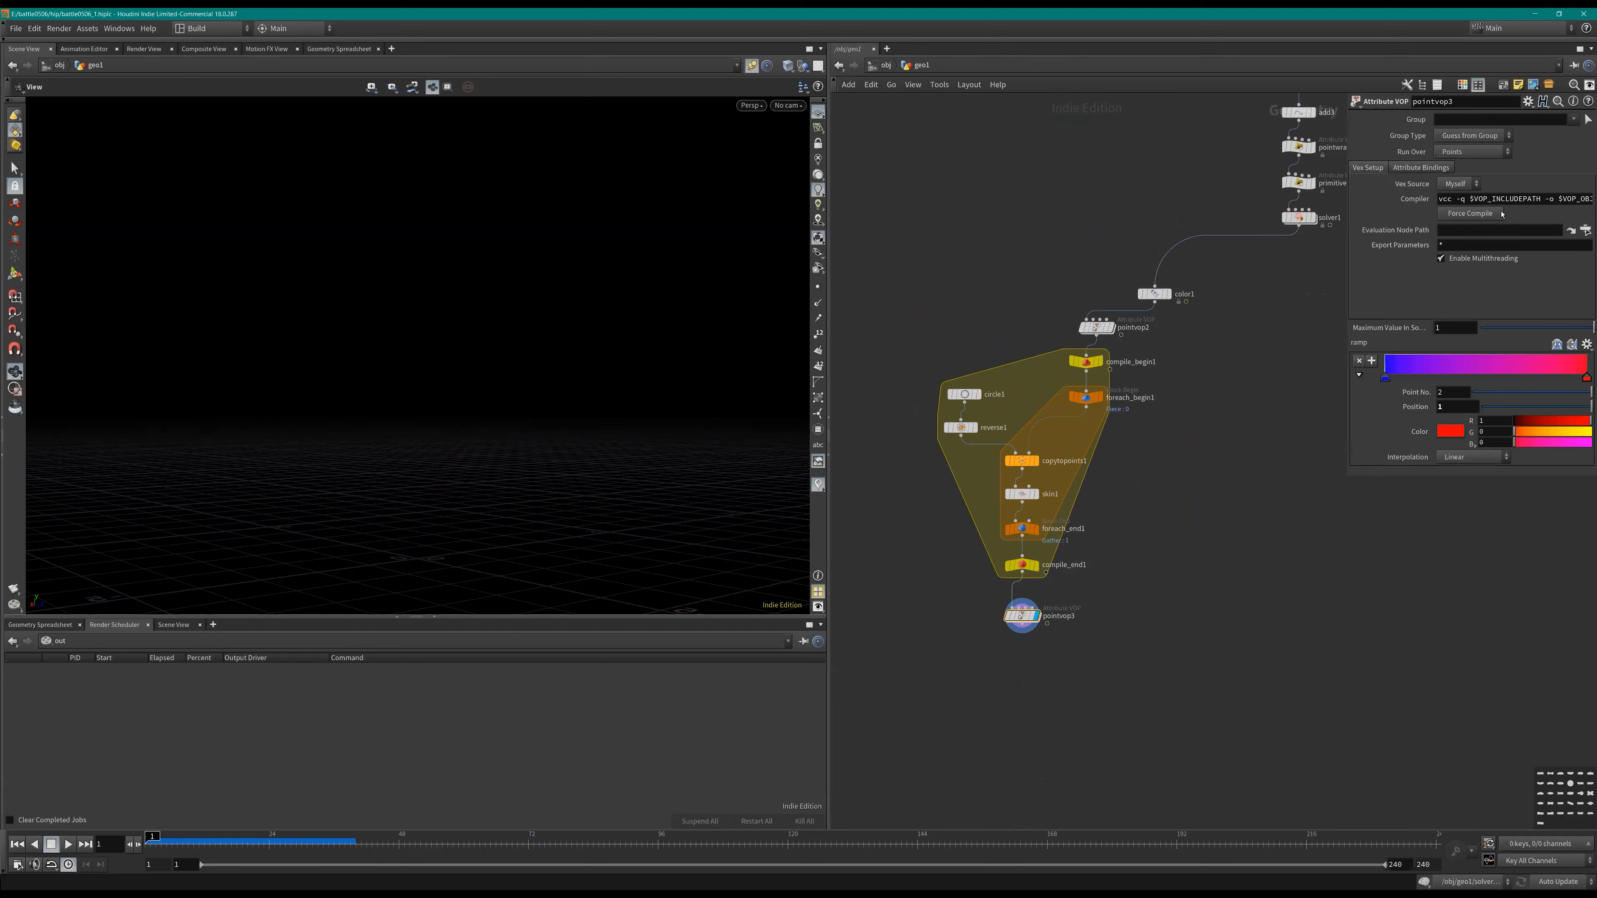
key("Up")
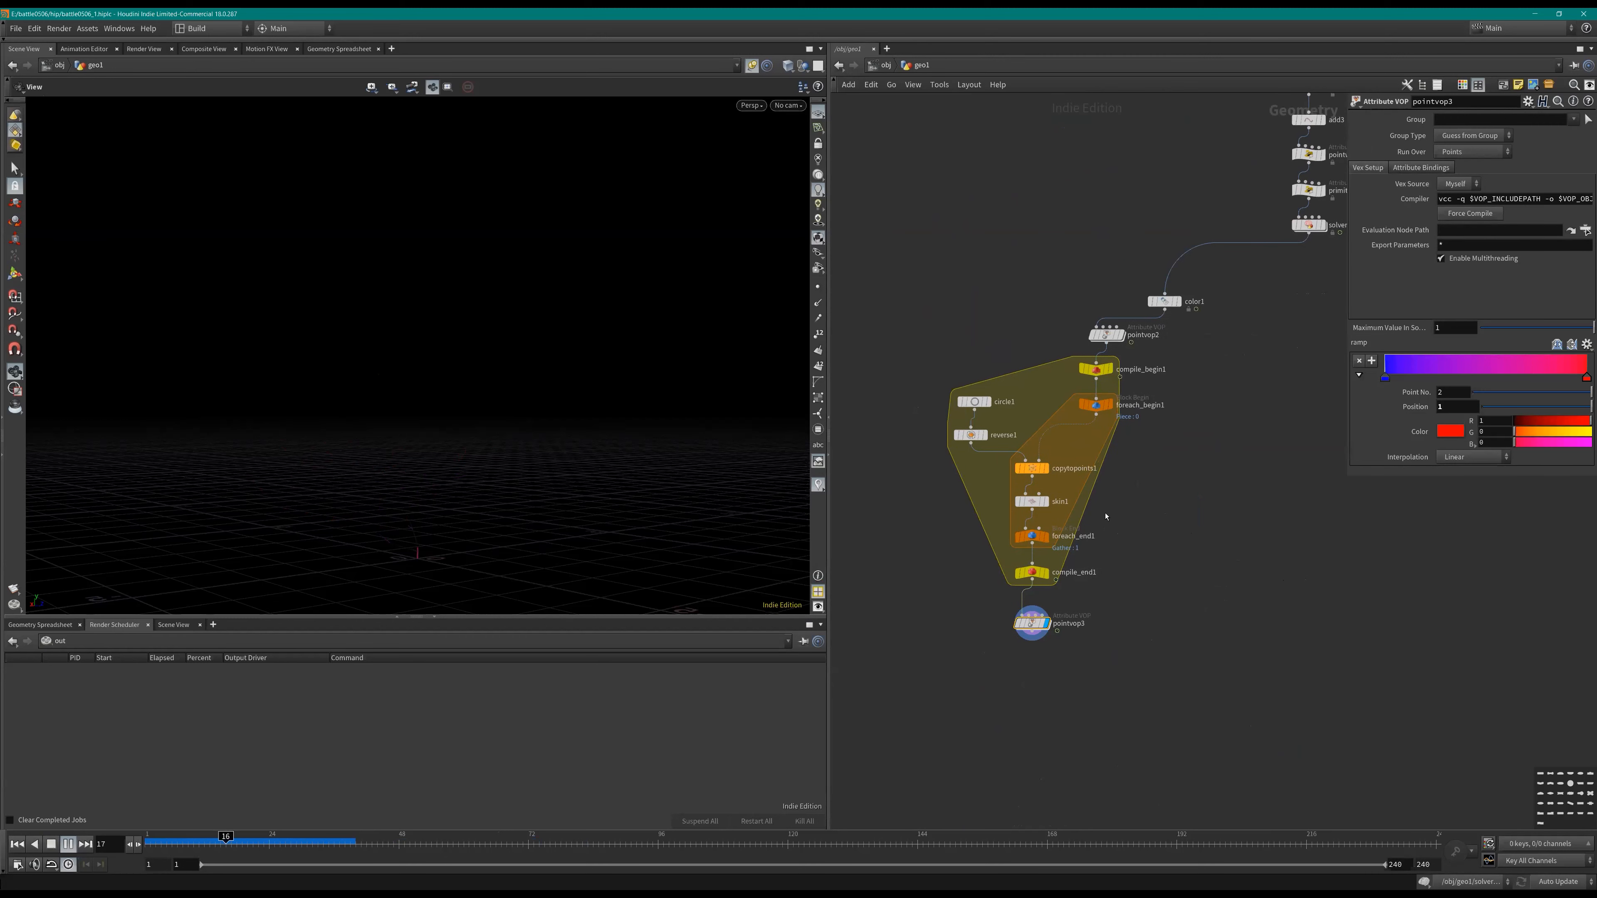
scroll(1031, 589, "up", 3)
left_click(1045, 573)
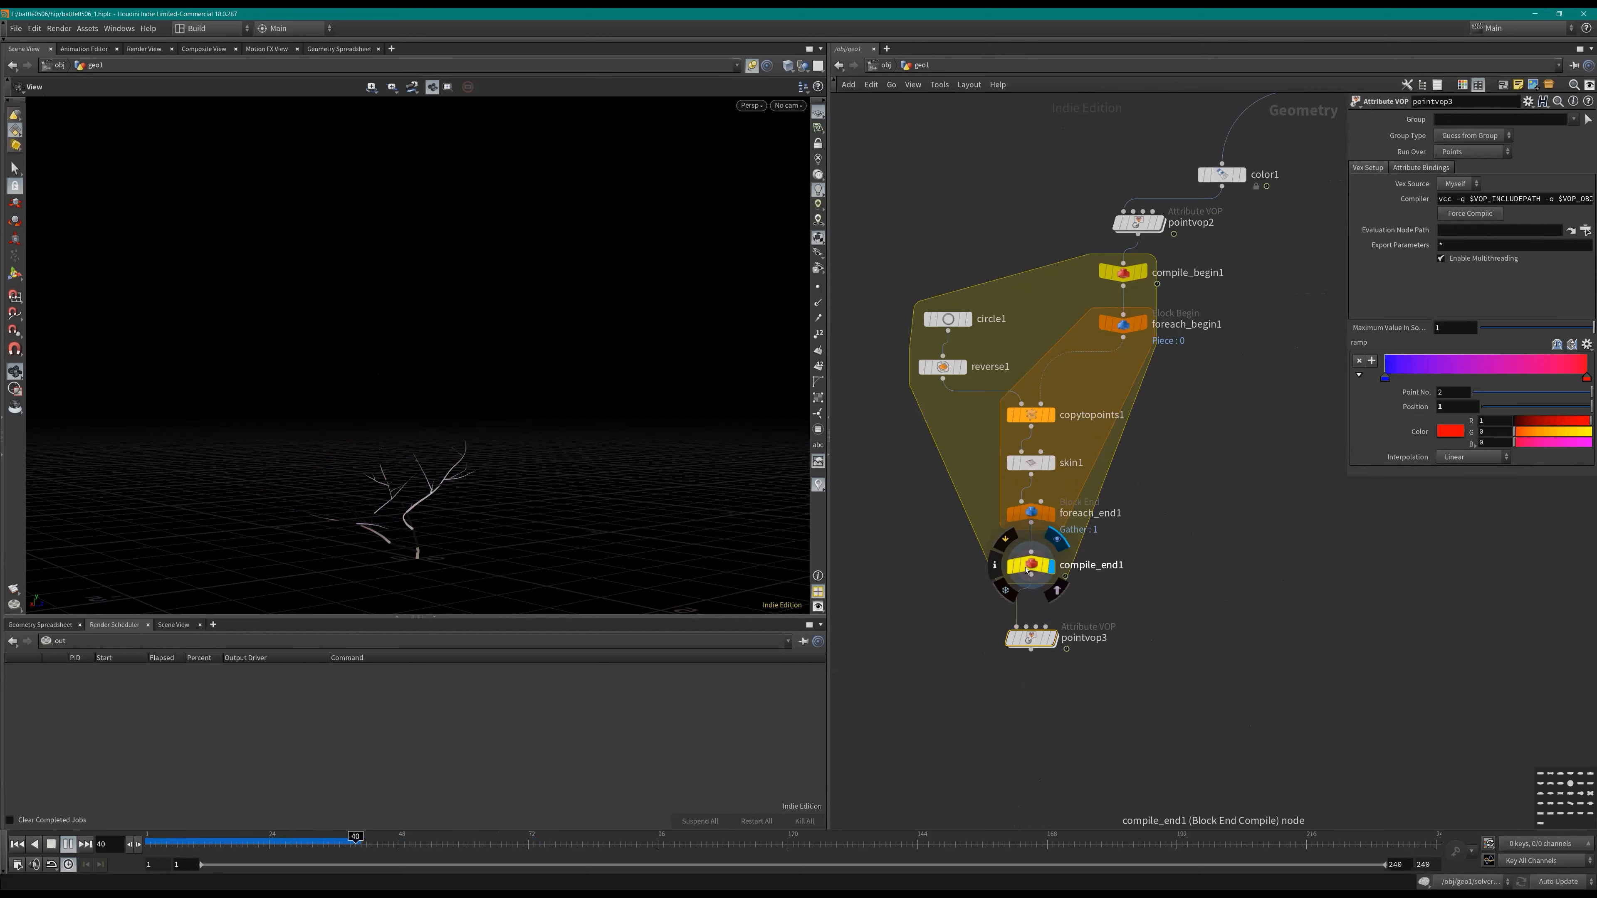
middle_click_drag(409, 478, 430, 419)
scroll(430, 419, "up", 5)
key("Up")
Step: Insert an Attribute Delete node between compile_end1 and pointvop3 and set the point attribute it removes
key("Tab")
key("Escape")
key("Tab")
key("Escape")
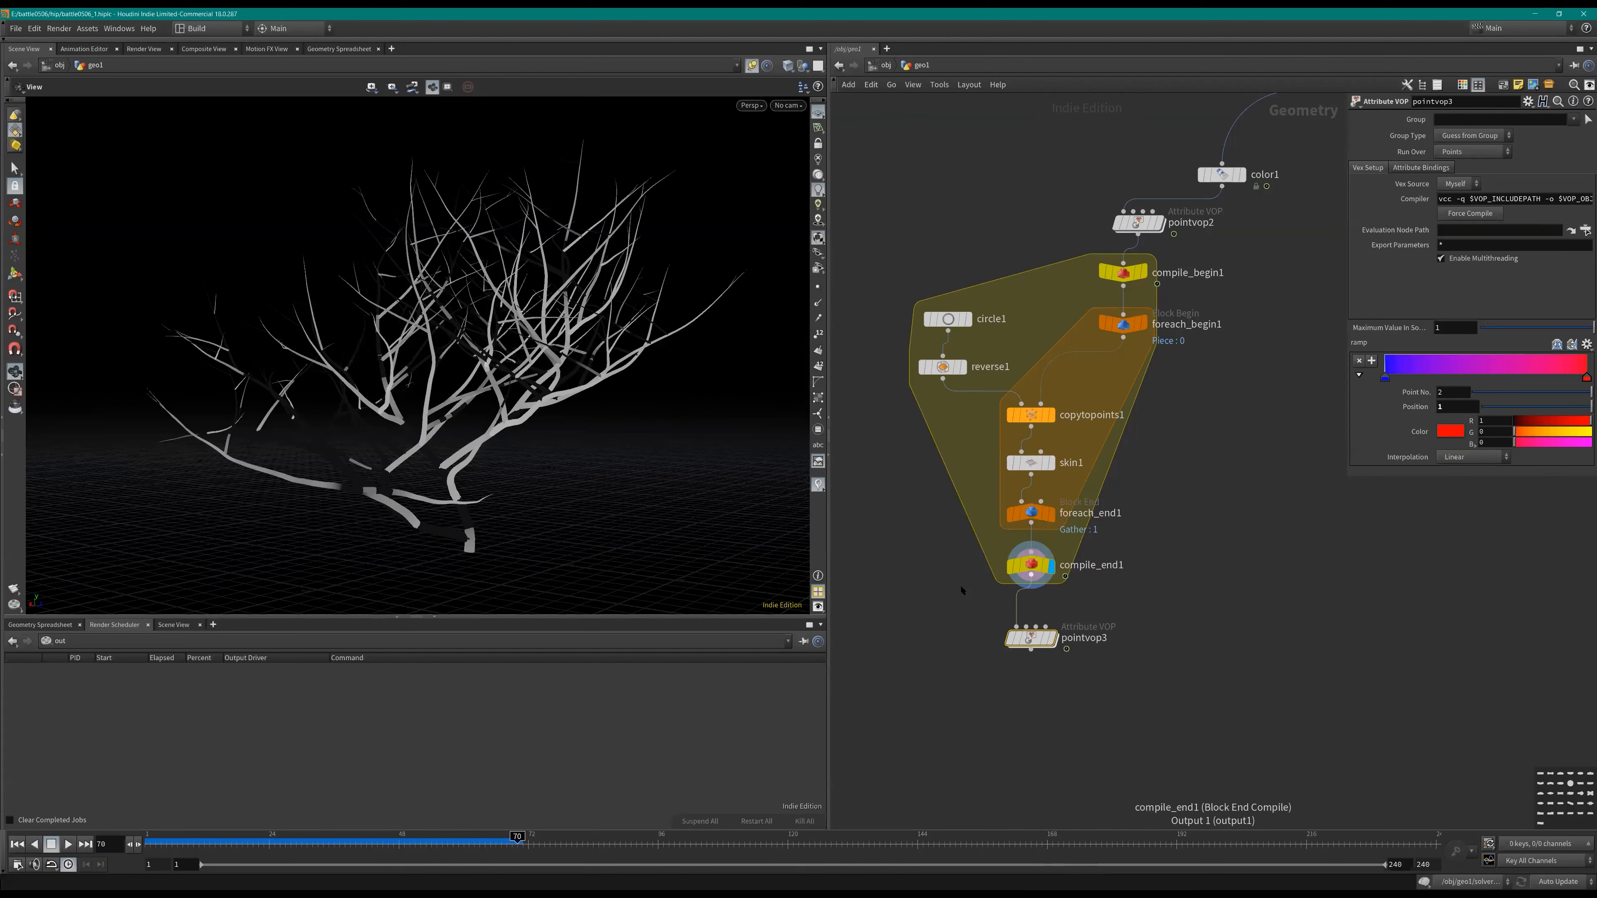
key("Tab")
type("ade")
key("Return")
left_click(1018, 601)
left_click(1453, 119)
left_click(1397, 453)
middle_click_drag(1396, 451, 1417, 410)
left_click(1447, 121)
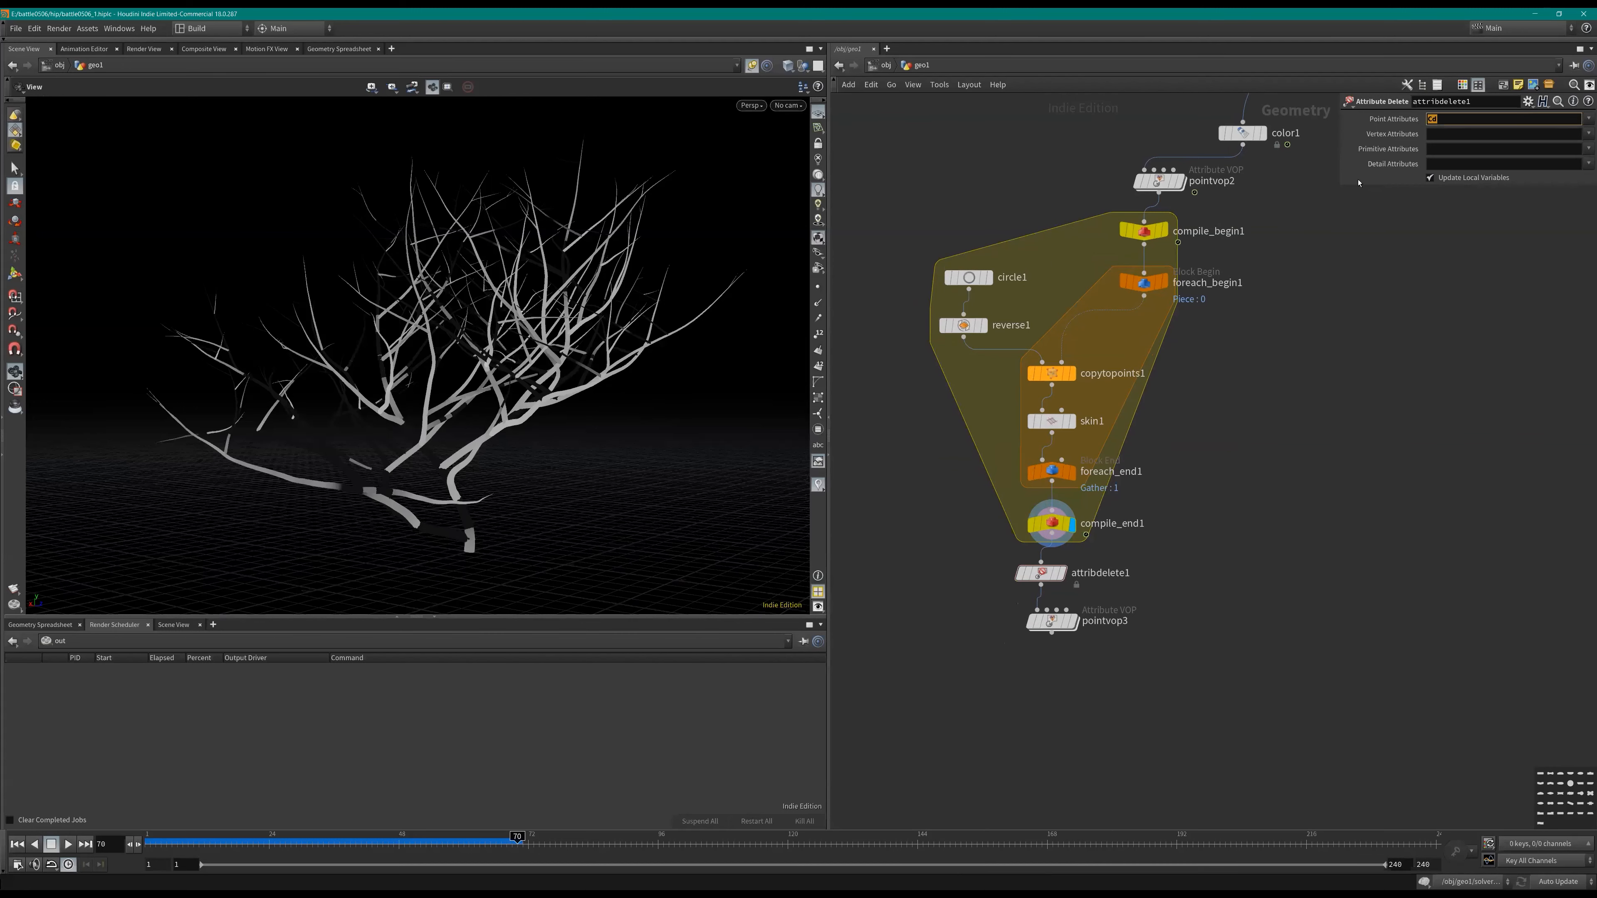
key("Return")
Step: Line attribdelete1 up with the node chain and display pointvop3 while the growth plays
left_click(1075, 622)
scroll(1073, 558, "up", 1)
left_click_drag(1036, 575, 1049, 575)
left_click(1048, 634)
key("Up")
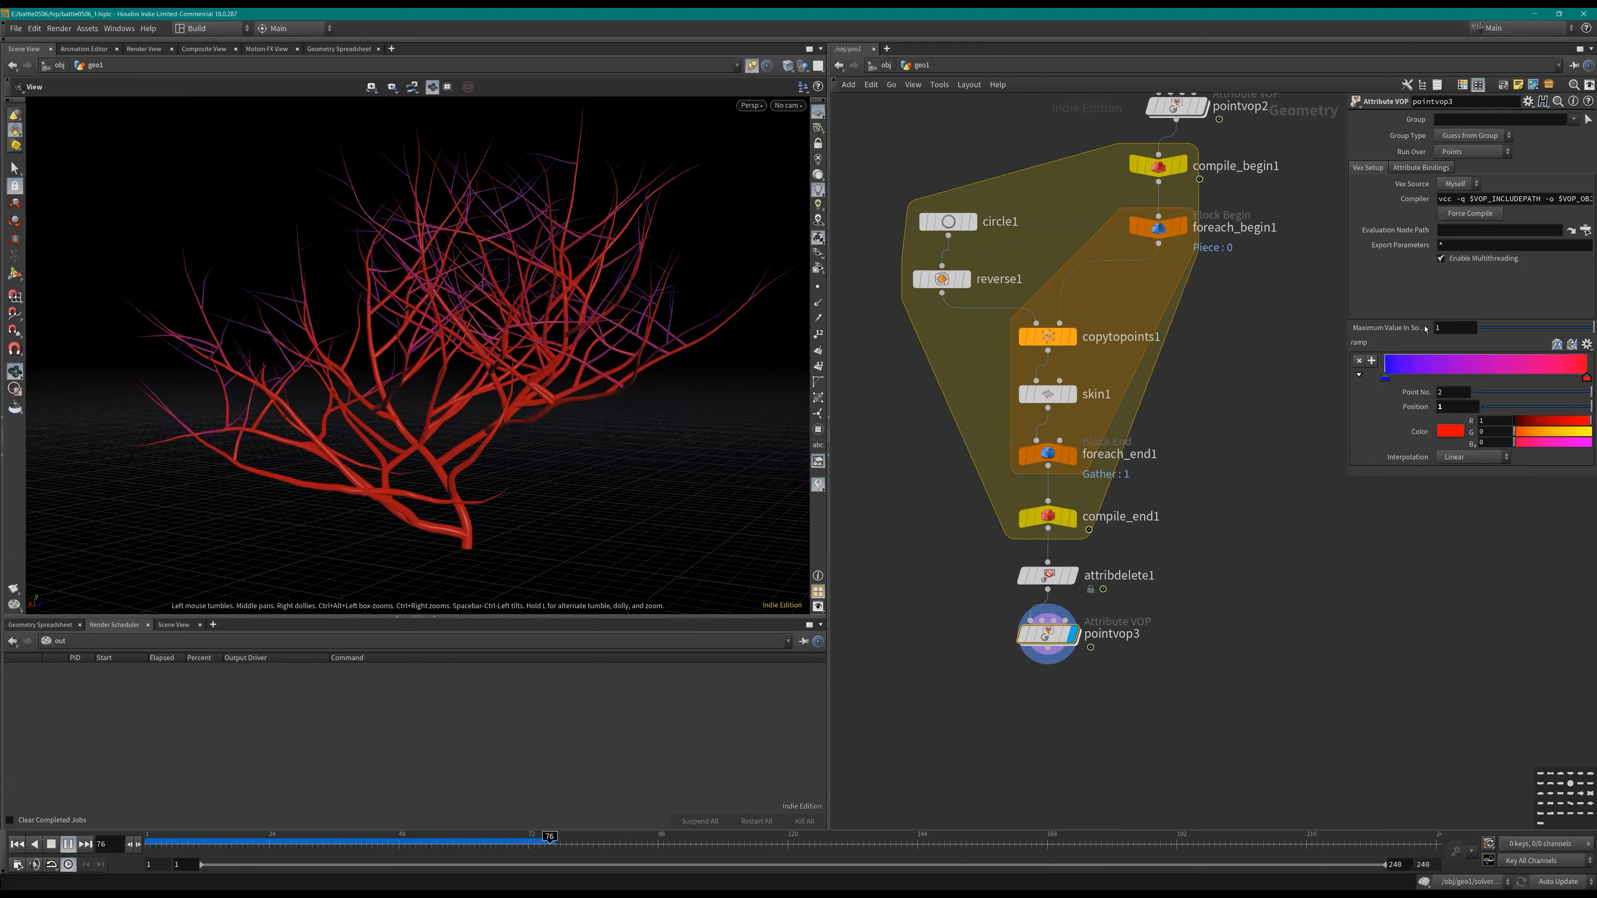
left_click_drag(478, 327, 453, 364)
key("Up")
Step: Set the maximum source value of pointvop3's colour ramp to 5
left_click(1452, 328)
type("5")
key("Return")
middle_click_drag(1226, 553, 1204, 596)
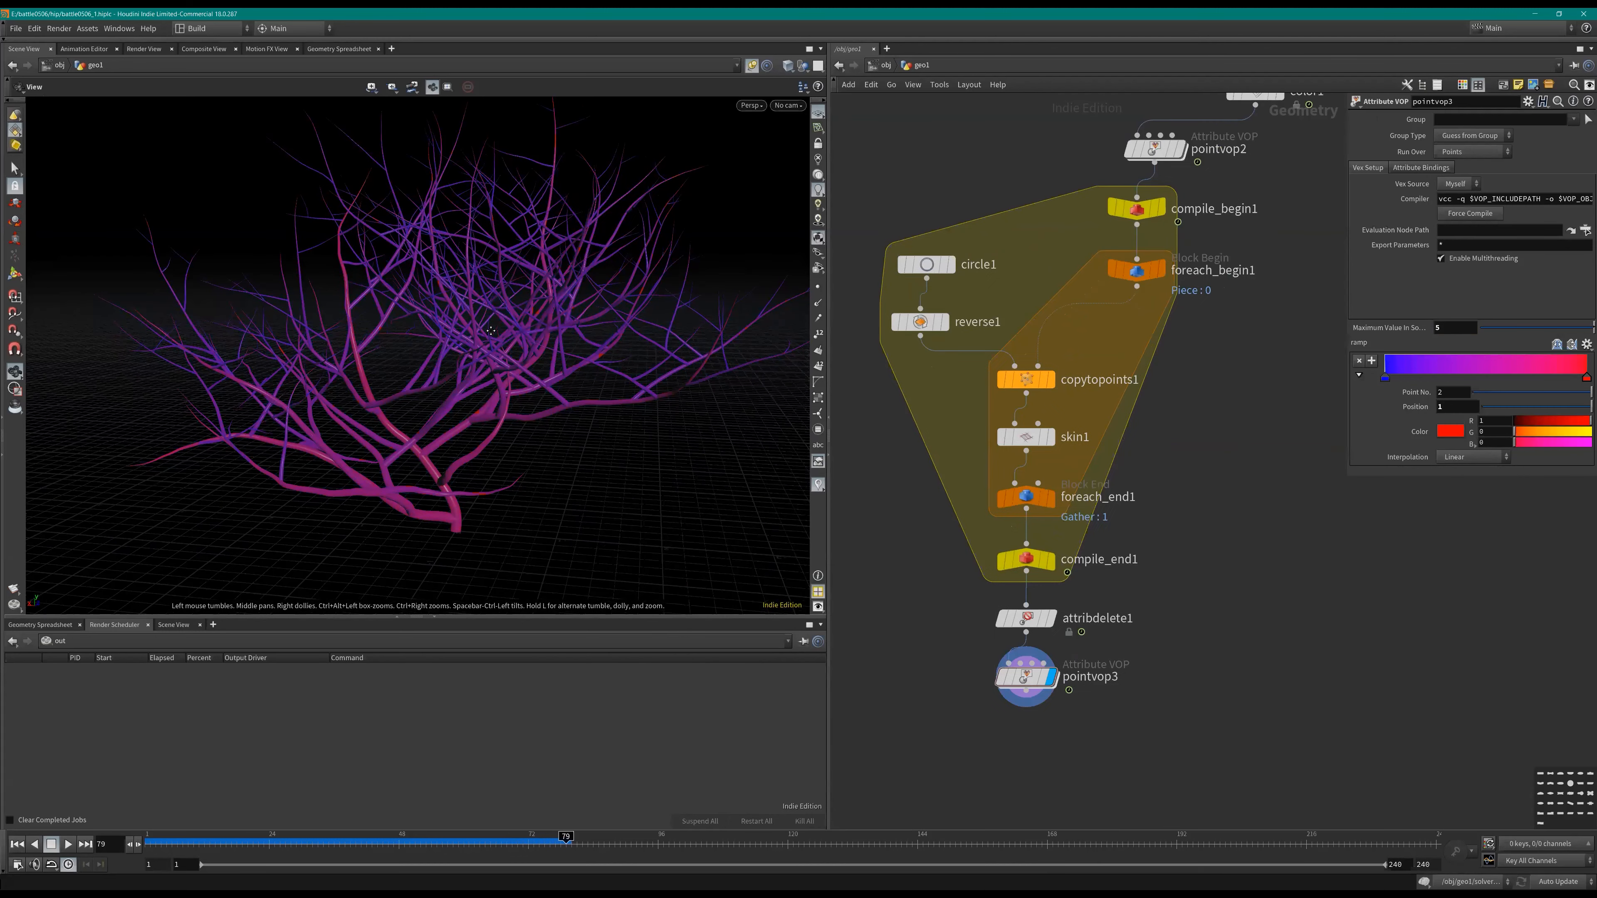
scroll(491, 330, "down", 3)
left_click_drag(408, 393, 407, 392)
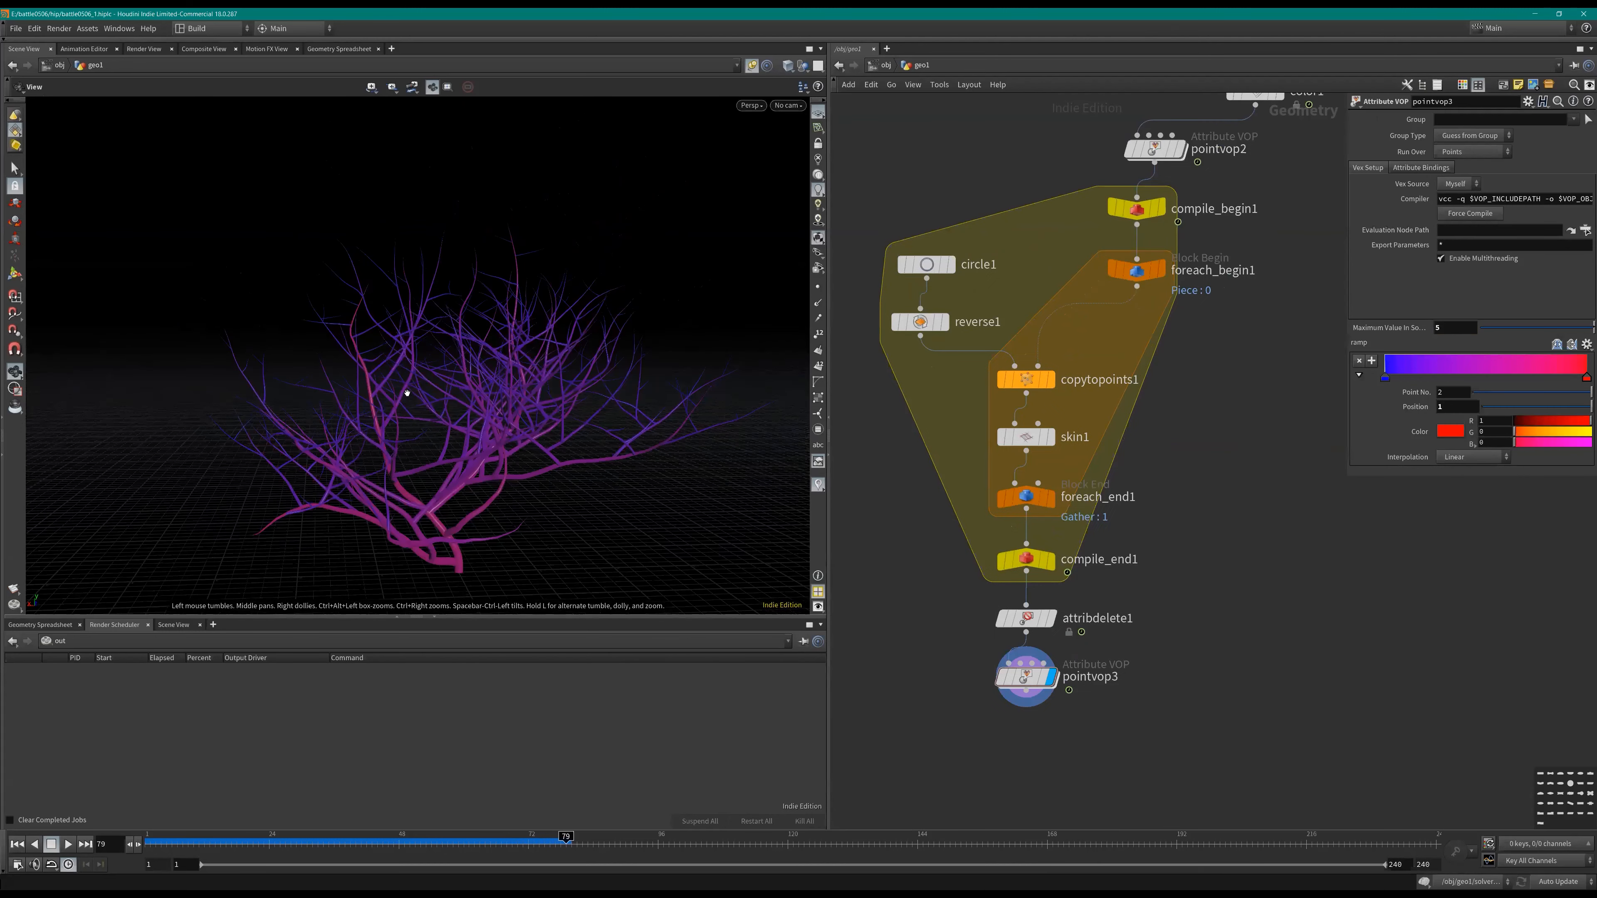
Step: Replay the simulation from the first frame and examine the recoloured tree's growth
key("ctrl+Up")
key("Up")
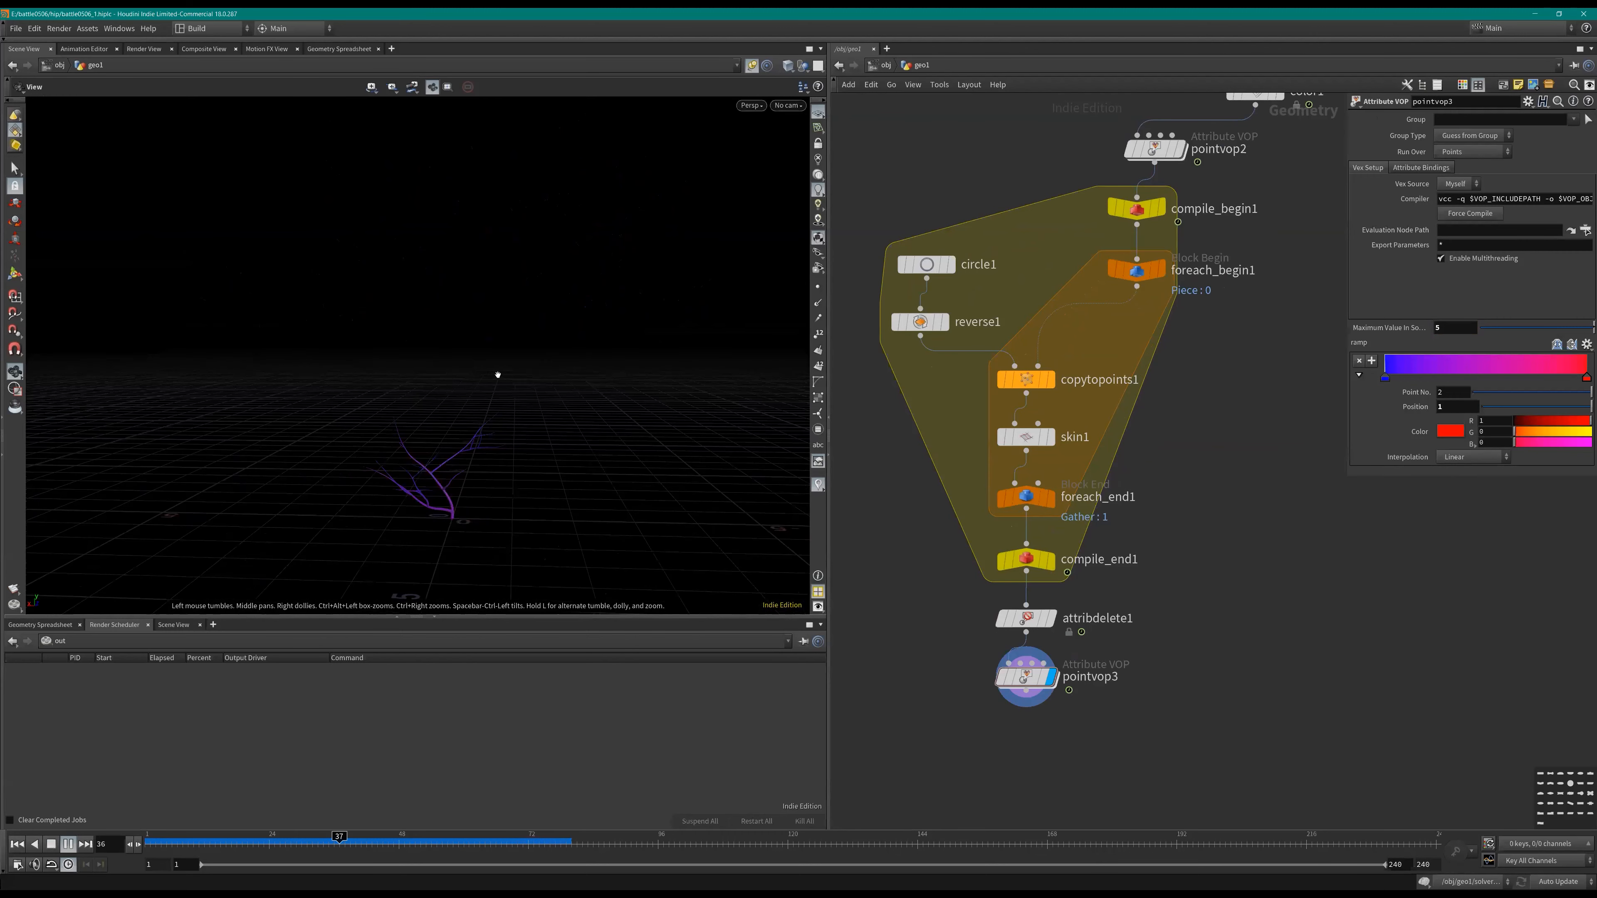
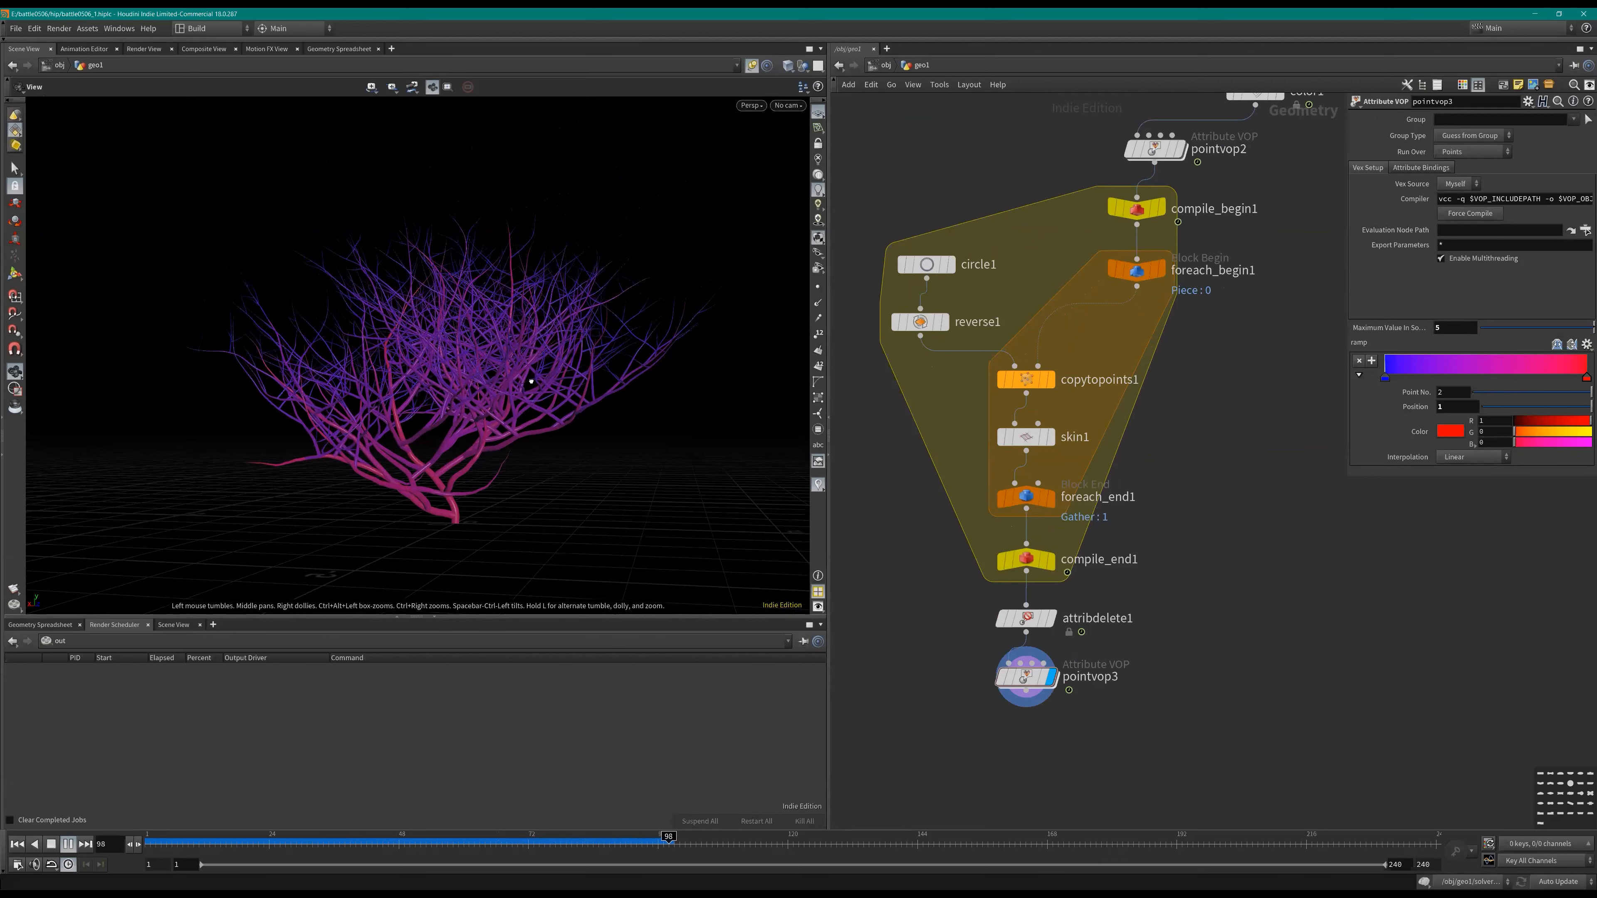
key("Up")
scroll(425, 389, "down", 3)
left_click_drag(425, 389, 1187, 581)
scroll(1150, 456, "down", 3)
middle_click_drag(1151, 456, 1078, 552)
scroll(1132, 522, "down", 1)
key("Tab")
type("c")
key("Escape")
key("Tab")
type("line")
key("Return")
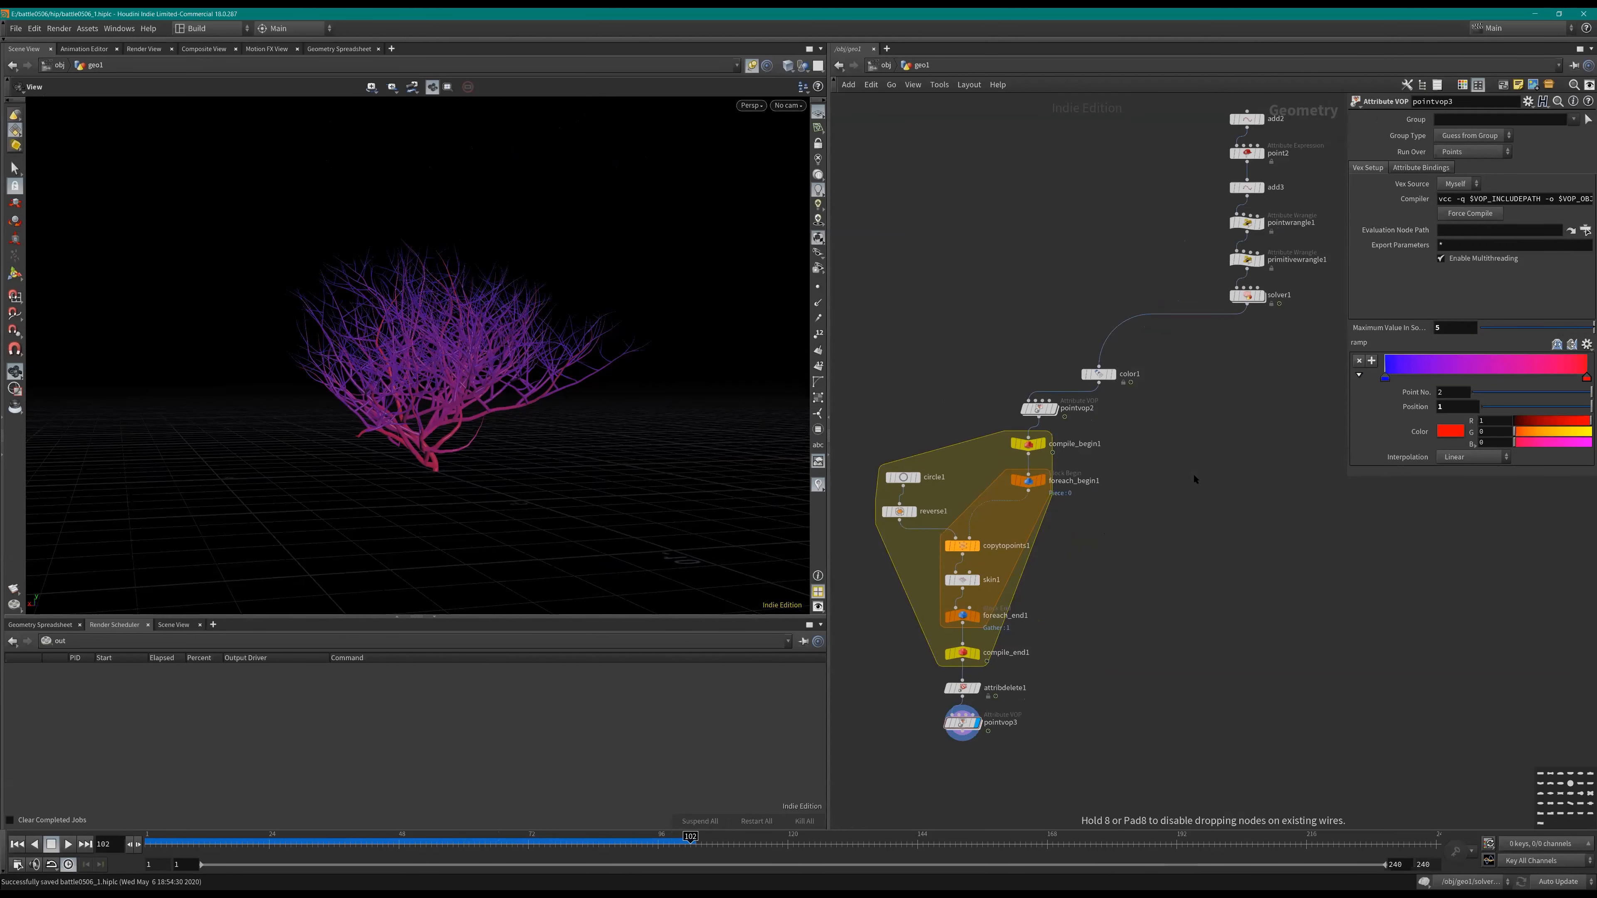
left_click(1213, 502)
scroll(1245, 539, "up", 2)
middle_click_drag(1245, 539, 1208, 525)
left_click(1191, 499)
left_click(1190, 500)
left_click(1148, 516)
left_click(1167, 480)
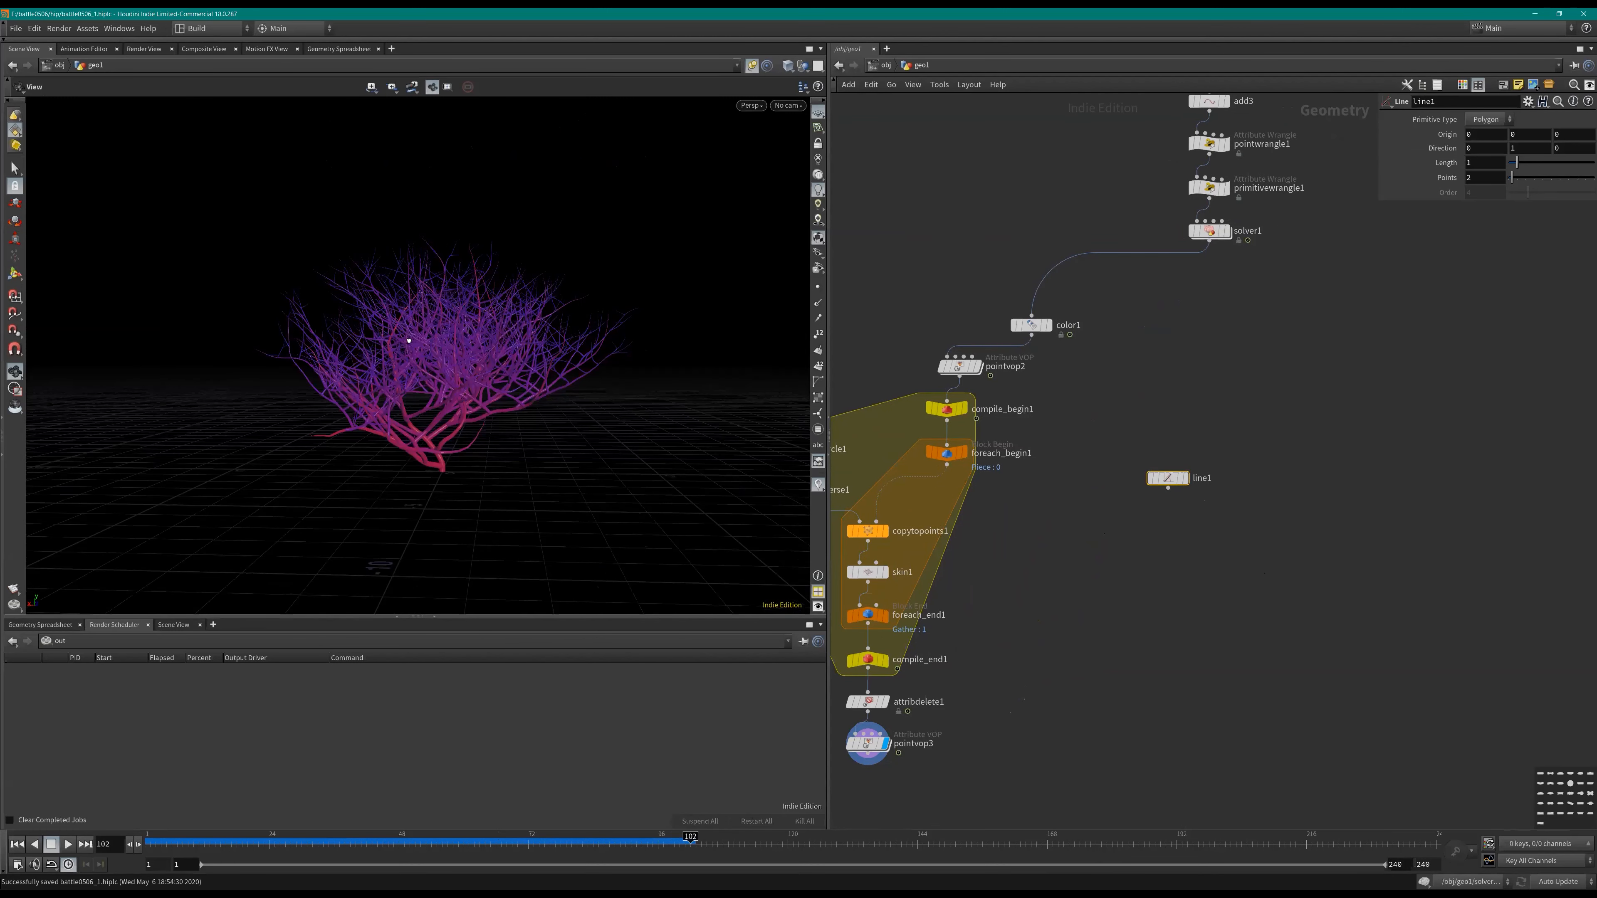
key("Delete")
Step: Examine the grown tree, rewind to the first frame and check pointvop2's parameters
middle_click_drag(924, 636, 1037, 597)
scroll(921, 607, "up", 1)
left_click_drag(578, 346, 1134, 513)
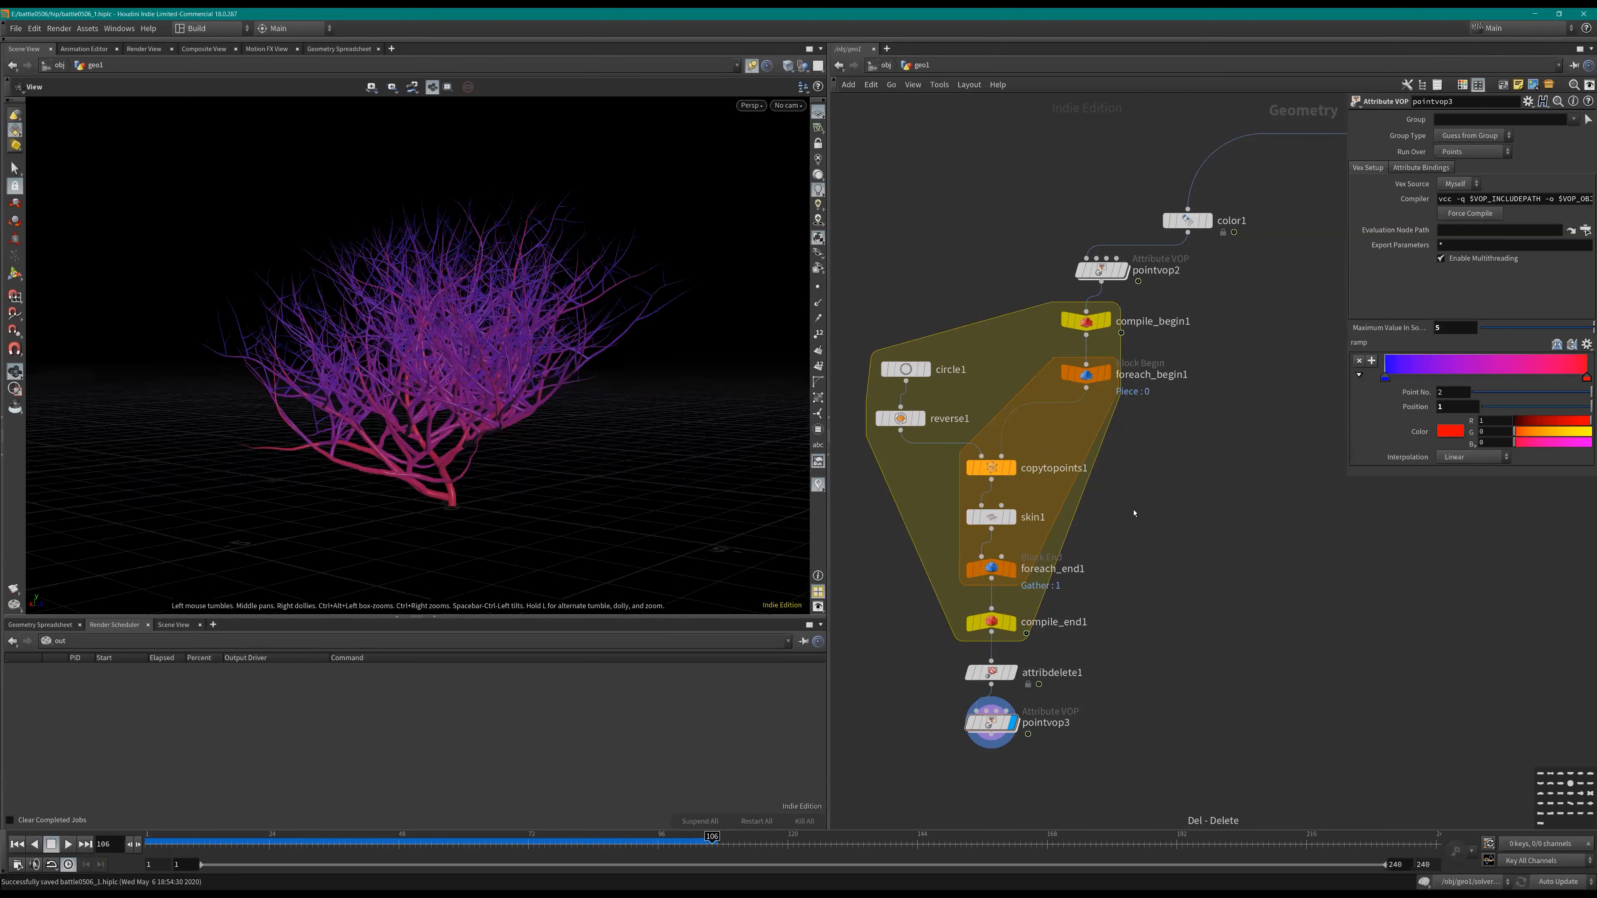
left_click_drag(1130, 353, 1132, 520)
right_click_drag(1161, 518, 1251, 657)
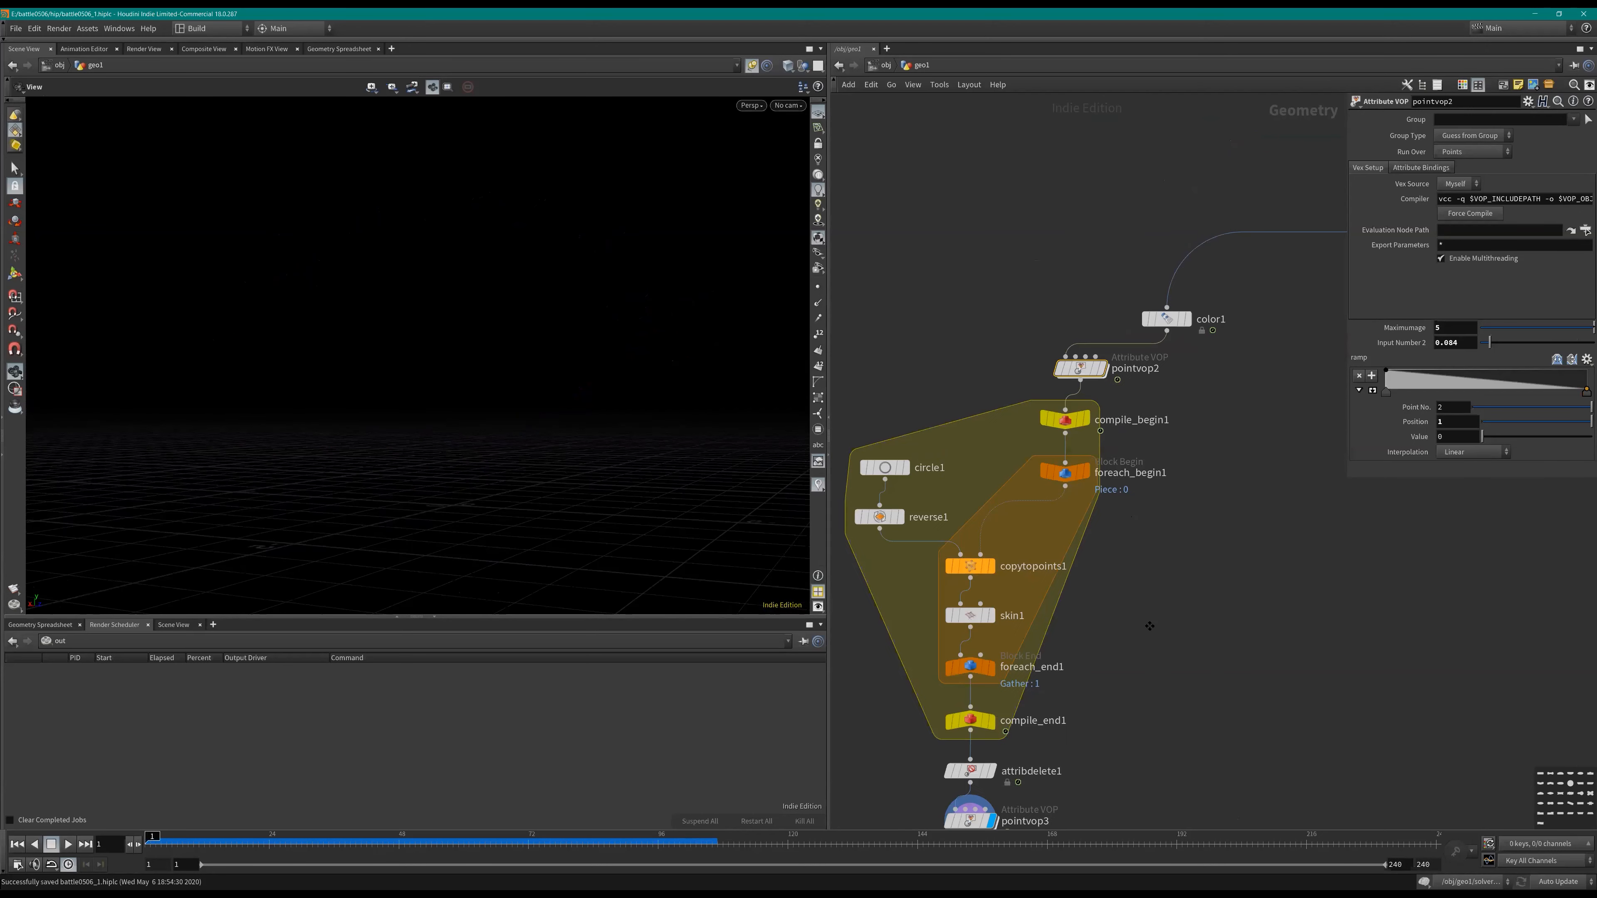
middle_click_drag(1333, 193, 1079, 557)
Step: Look through the node chain inside solver1 that drives the branch growth
left_click_drag(1051, 545, 1165, 621)
key("Return")
mouse_move(1239, 604)
middle_mouse_down()
mouse_move(1309, 632)
mouse_move(1252, 620)
middle_mouse_up()
scroll(1251, 620, "up", 1)
left_click_drag(1116, 571, 1180, 579)
middle_click_drag(1182, 516, 1177, 657)
scroll(1177, 657, "down", 1)
left_click(1176, 610)
scroll(1216, 508, "up", 1)
middle_click_drag(1216, 508, 1144, 464)
middle_click_drag(1102, 234, 1134, 457)
middle_click_drag(1086, 620, 1116, 524)
Step: Return to geo1 and replay the branch growth
key("u")
key("Up")
middle_click_drag(1031, 707, 1132, 457)
middle_click_drag(1175, 609, 1371, 261)
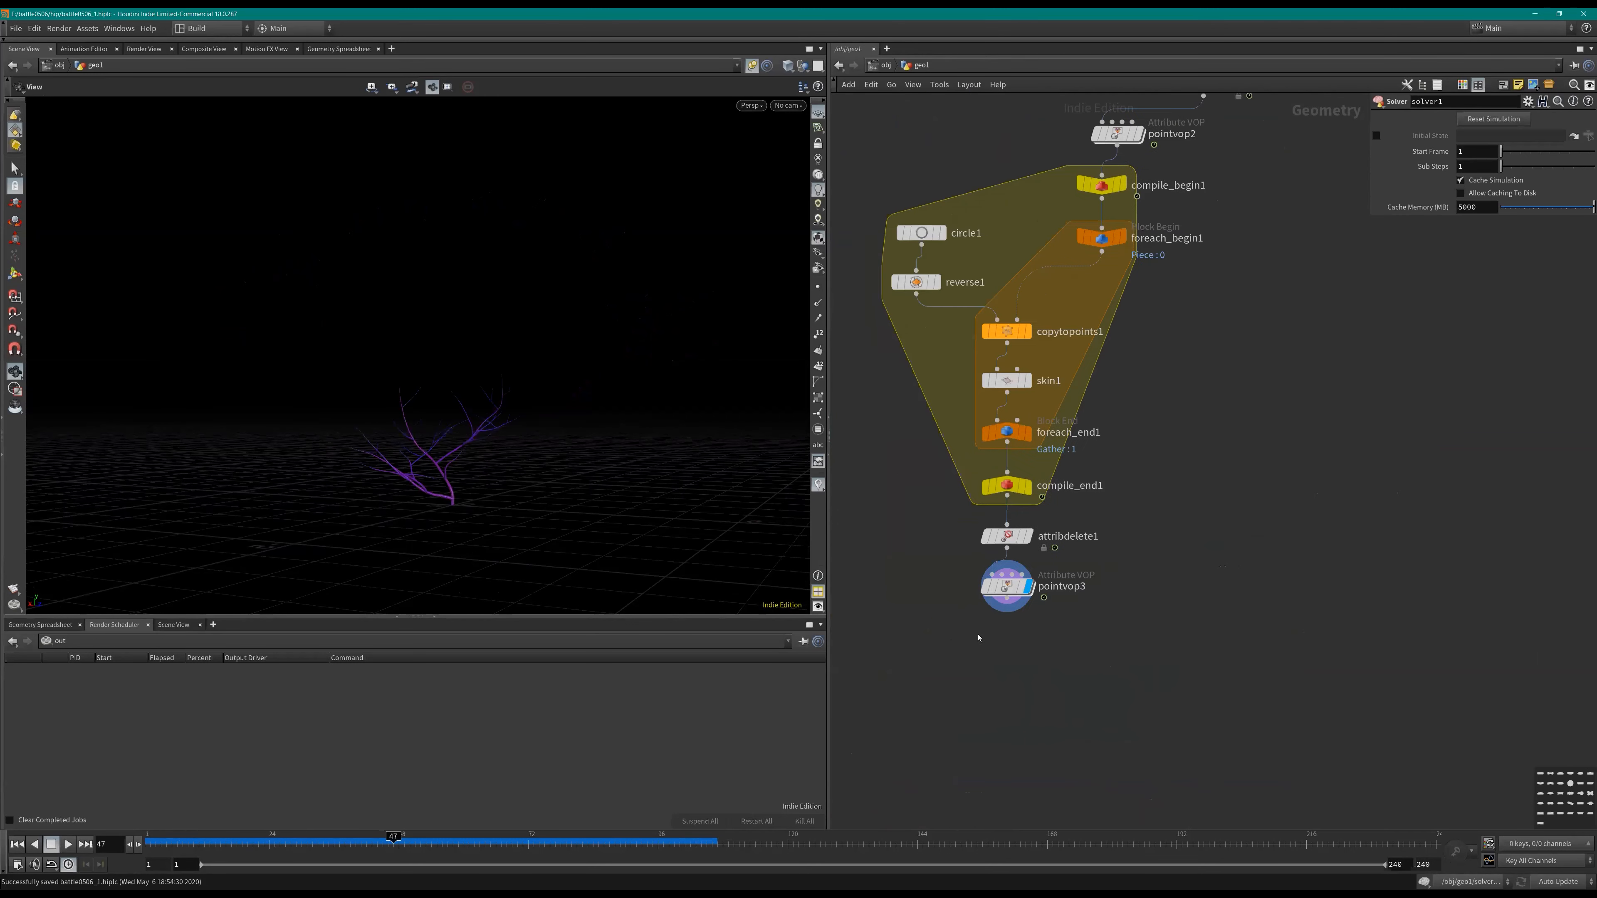
middle_click_drag(966, 619, 1064, 606)
key("Tab")
type("nu")
key("Return")
mouse_move(967, 592)
middle_mouse_down()
mouse_move(1050, 536)
mouse_move(988, 603)
middle_mouse_up()
scroll(1017, 570, "down", 1)
middle_click_drag(1365, 249, 1157, 321)
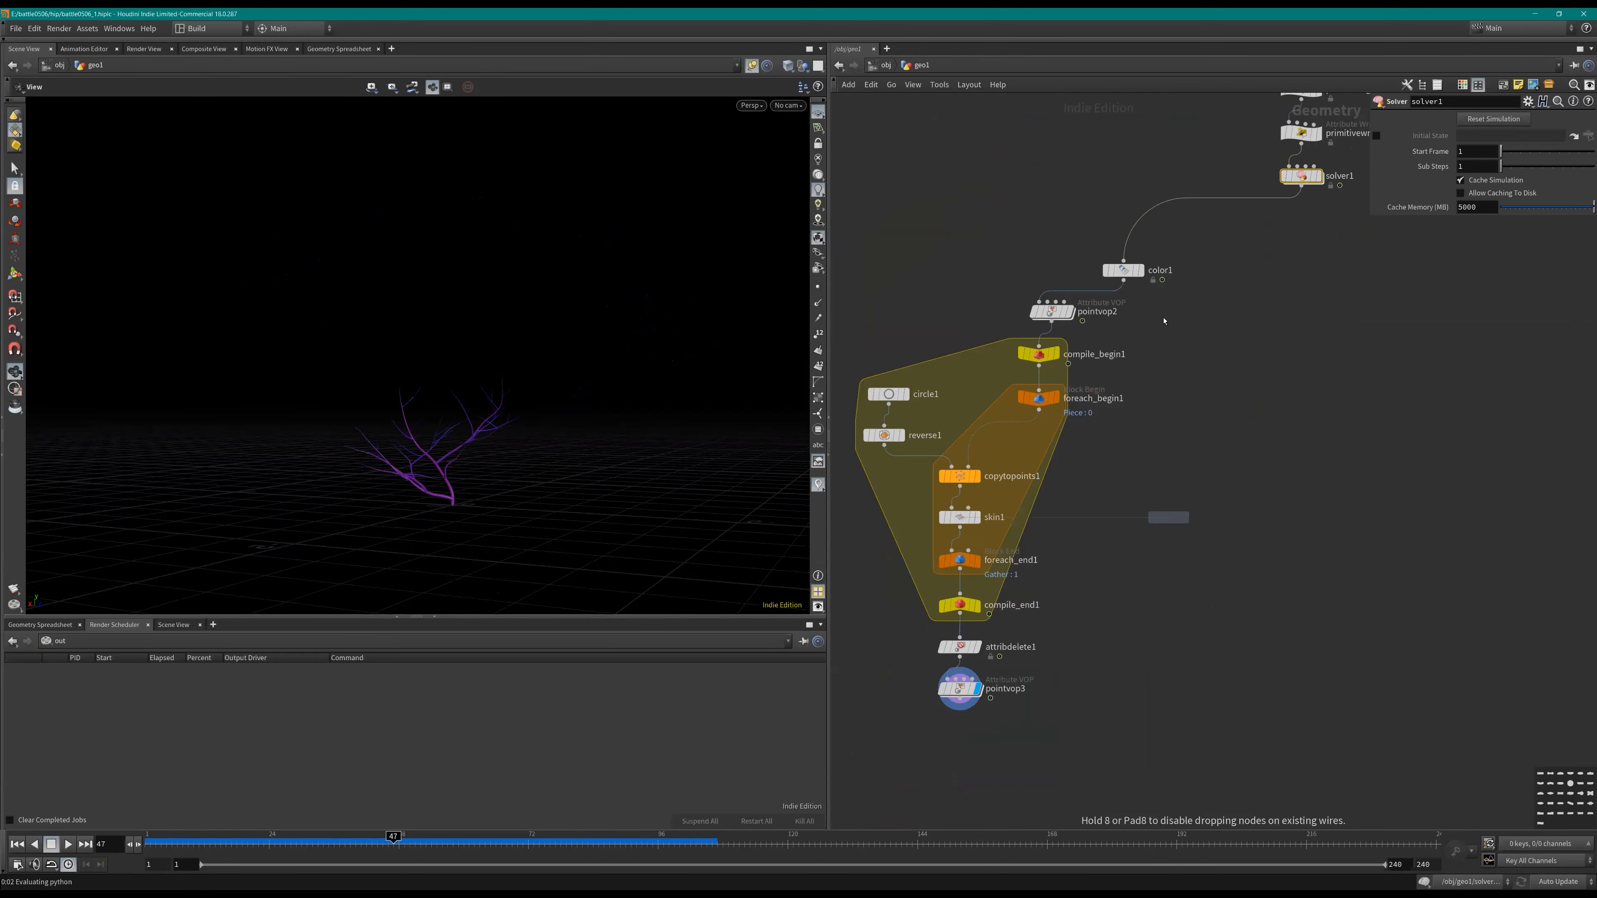
left_click(1183, 502)
Step: Move color1 above pointvop2 and delete the unconnected Scatter node
left_click_drag(1126, 272, 1055, 260)
middle_click_drag(1146, 401, 1104, 471)
scroll(1119, 440, "down", 1)
key("Up")
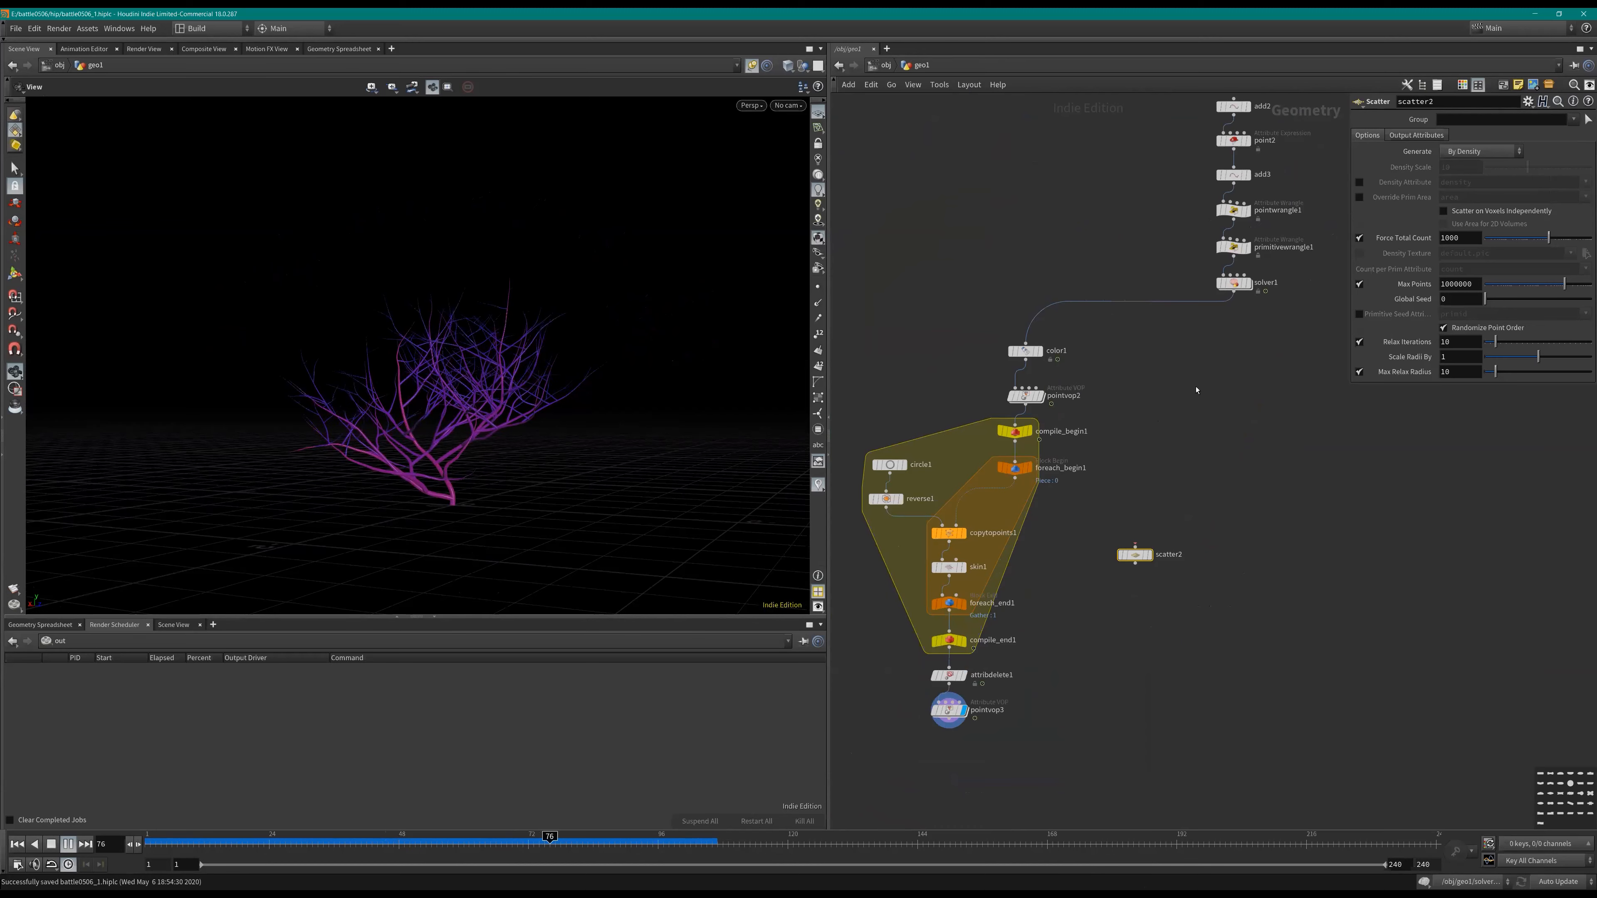
key("Up")
key("Delete")
Step: Rewind the simulation and, inside solver1, insert a Point VOP between dir_bias and grow
middle_click_drag(1183, 538, 1167, 402)
scroll(1217, 390, "up", 2)
key("ctrl+Up")
double_click(1155, 539)
middle_click_drag(1108, 620, 1140, 489)
scroll(1144, 504, "down", 2)
scroll(1132, 566, "up", 1)
middle_click_drag(1109, 579, 1176, 531)
key("Tab")
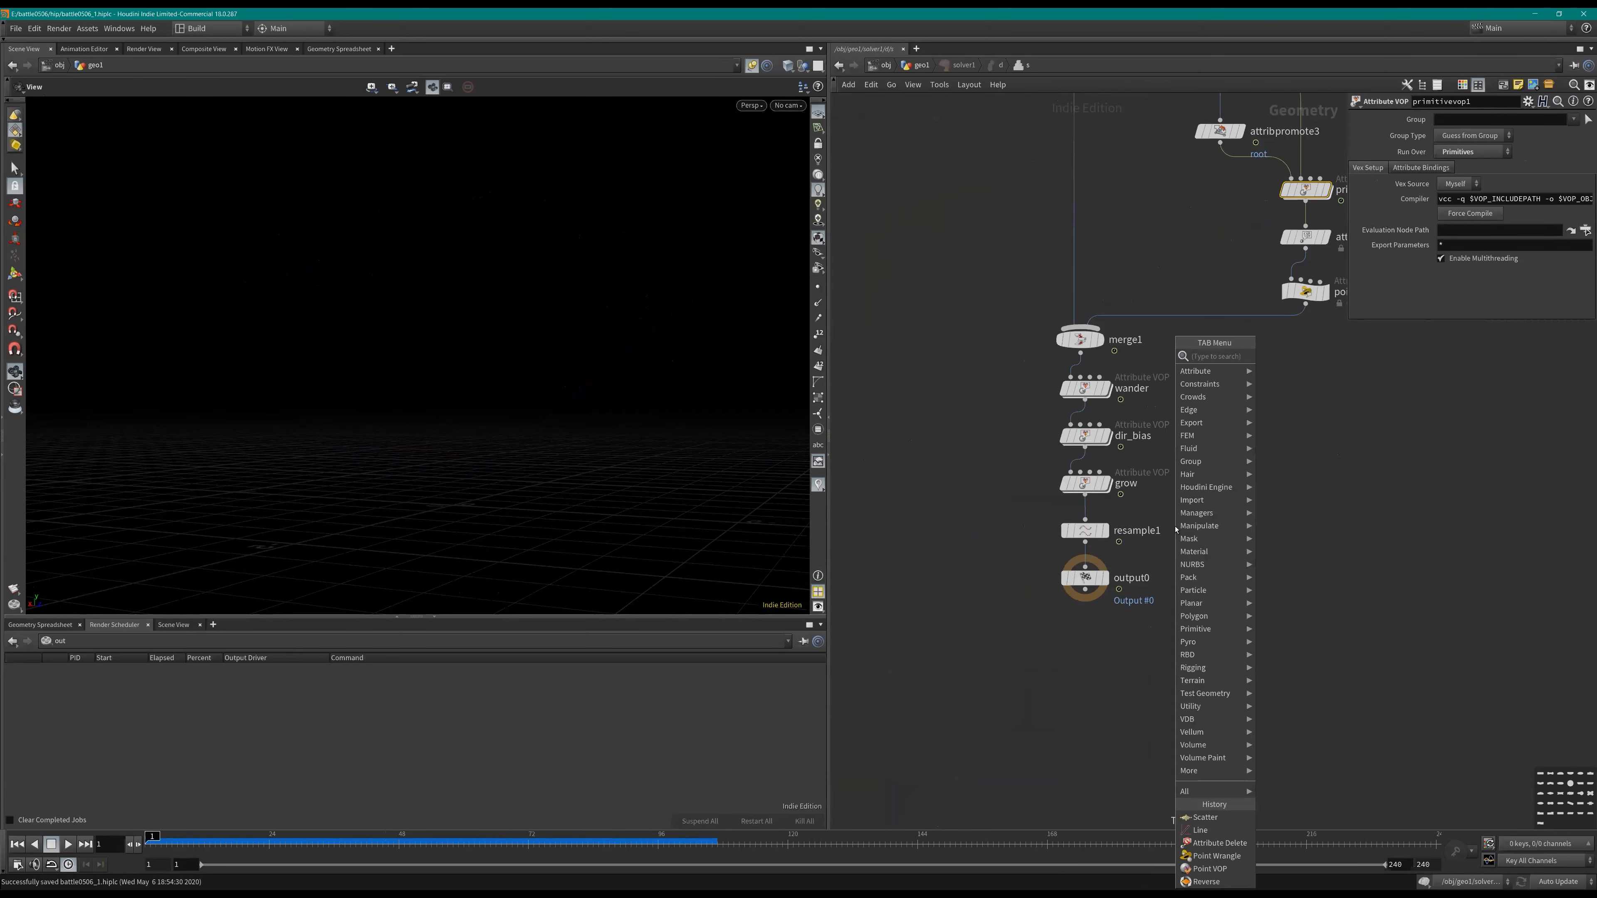
type("pointvop")
key("Return")
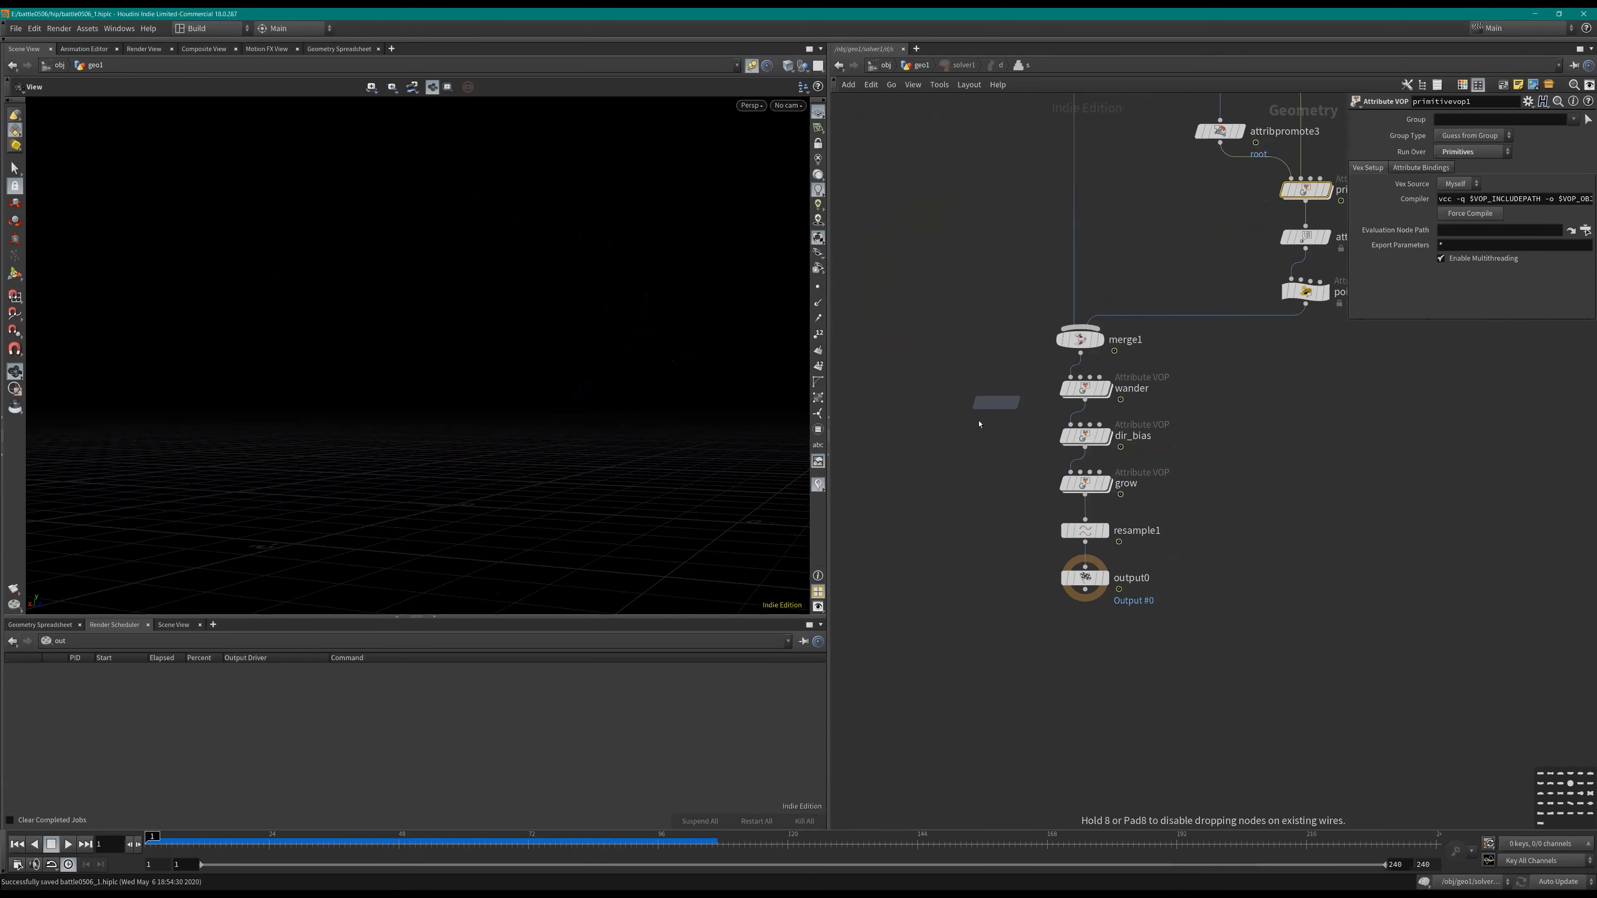
scroll(979, 423, "up", 2)
left_click(979, 423)
left_click_drag(1090, 365, 1130, 528)
Step: Enter pointvop4 and wire the global N to the N input of the geometry output
mouse_move(1173, 559)
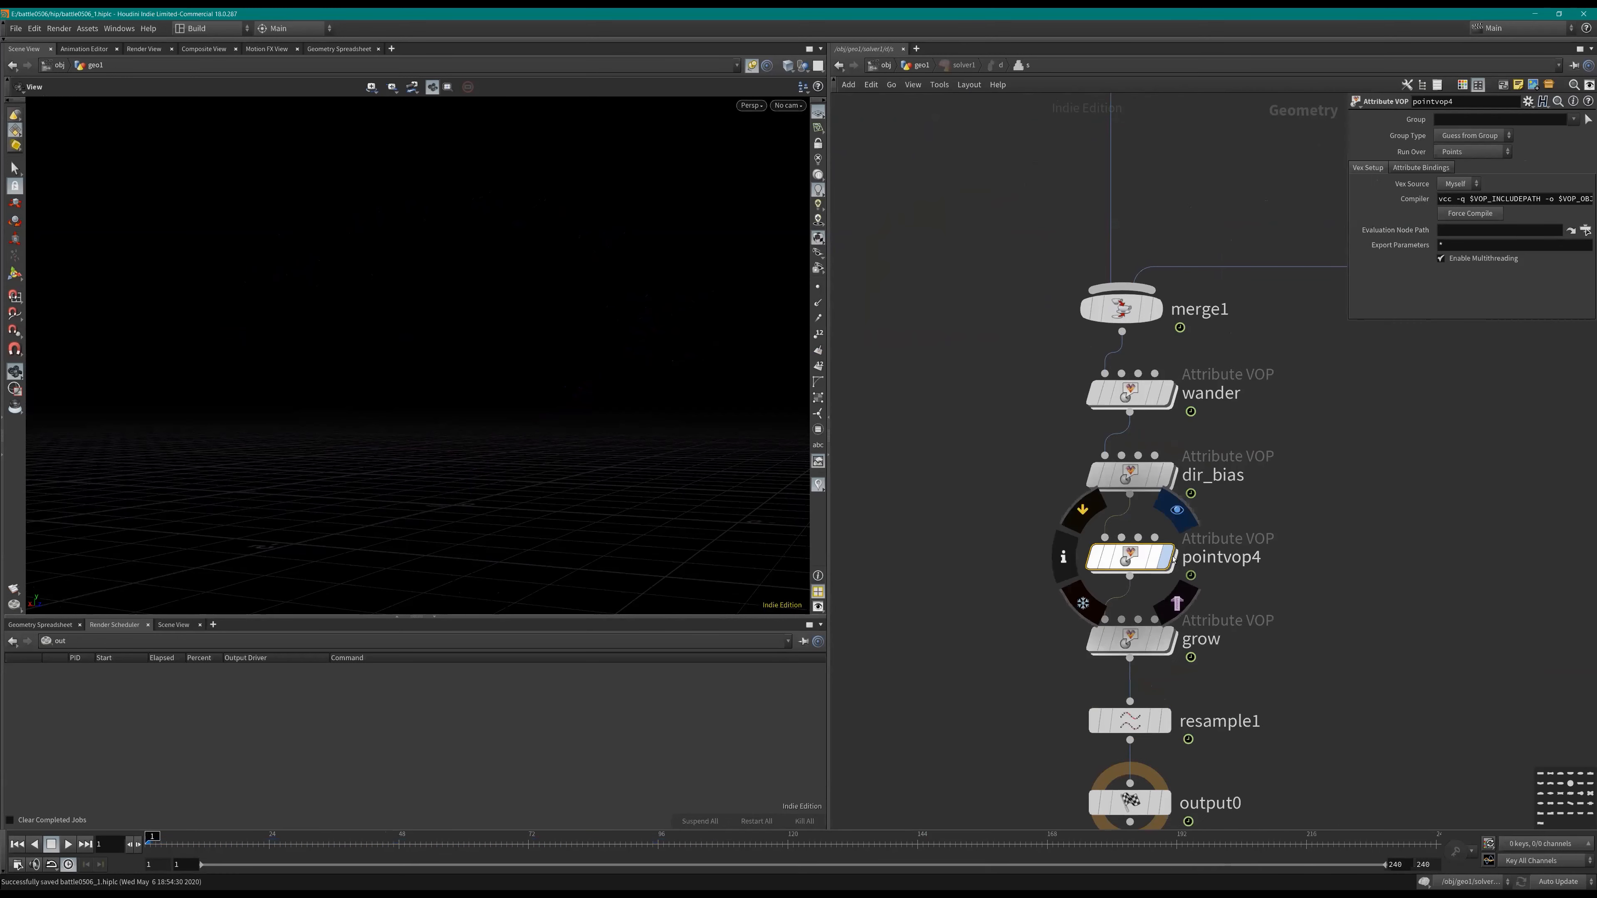
key("i")
key("l")
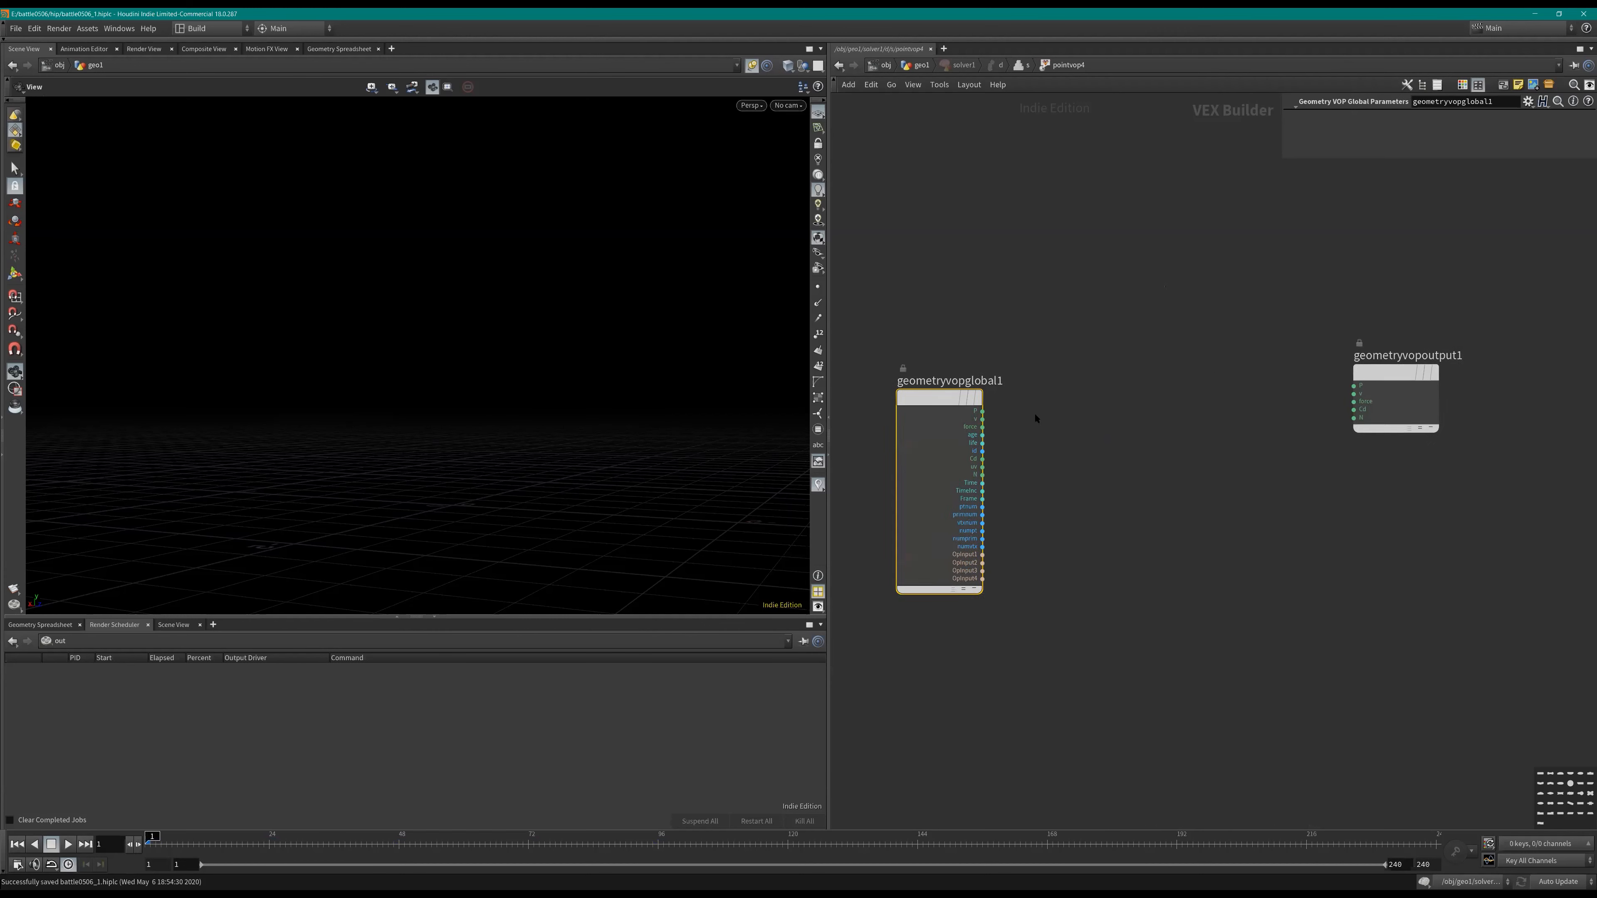
middle_click_drag(1033, 417, 990, 369)
scroll(937, 422, "up", 2)
left_click(937, 433)
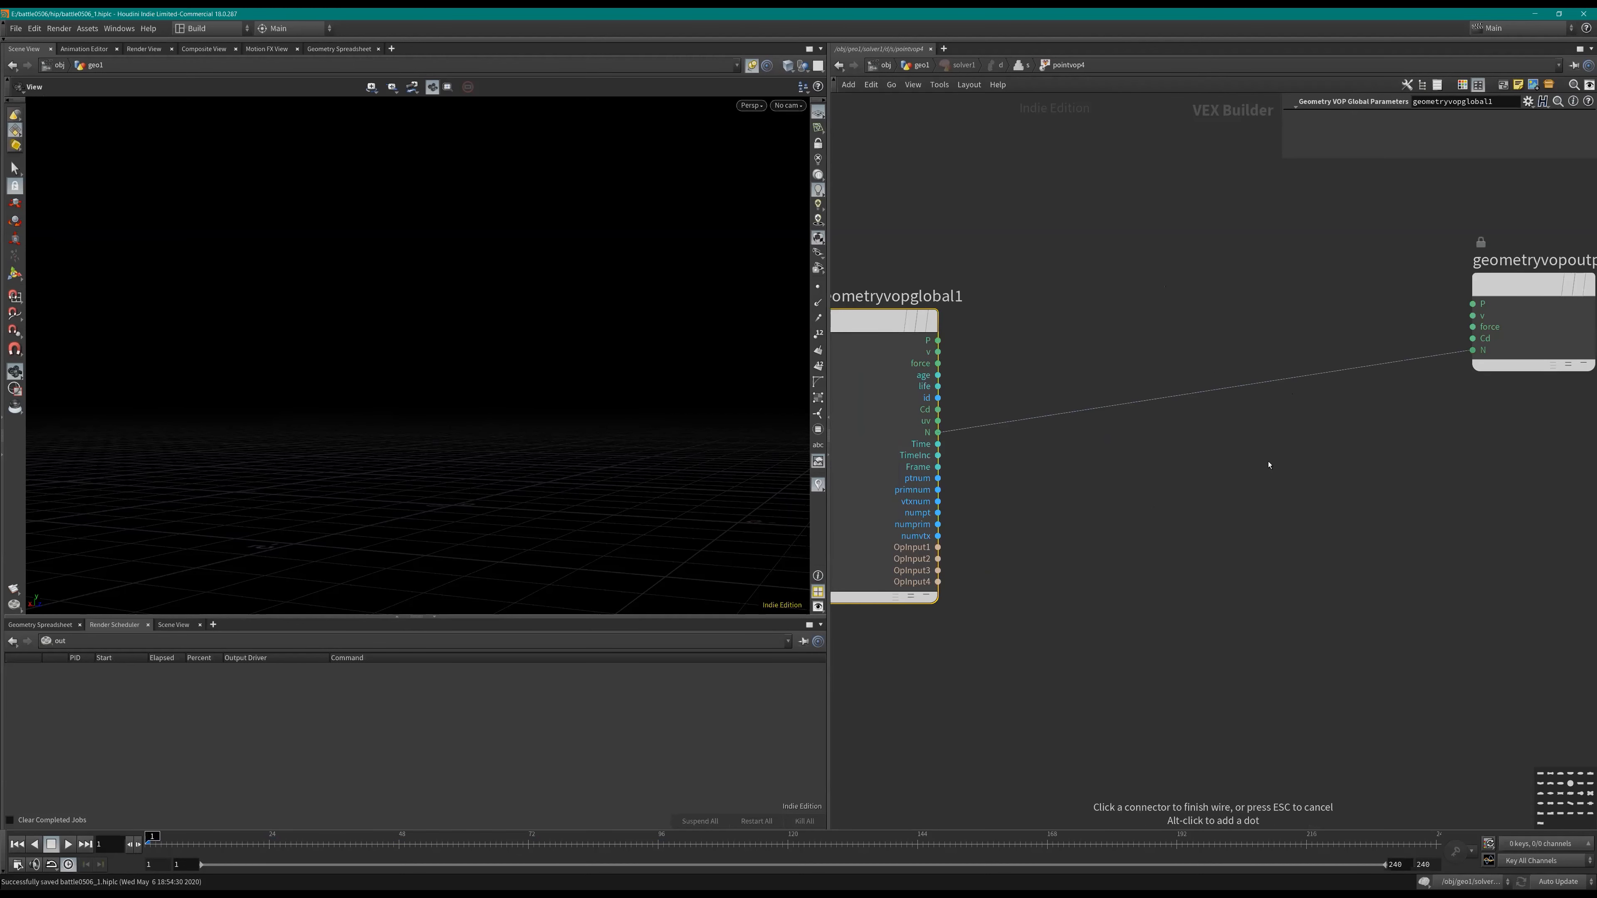
scroll(1268, 465, "down", 1)
key("Tab")
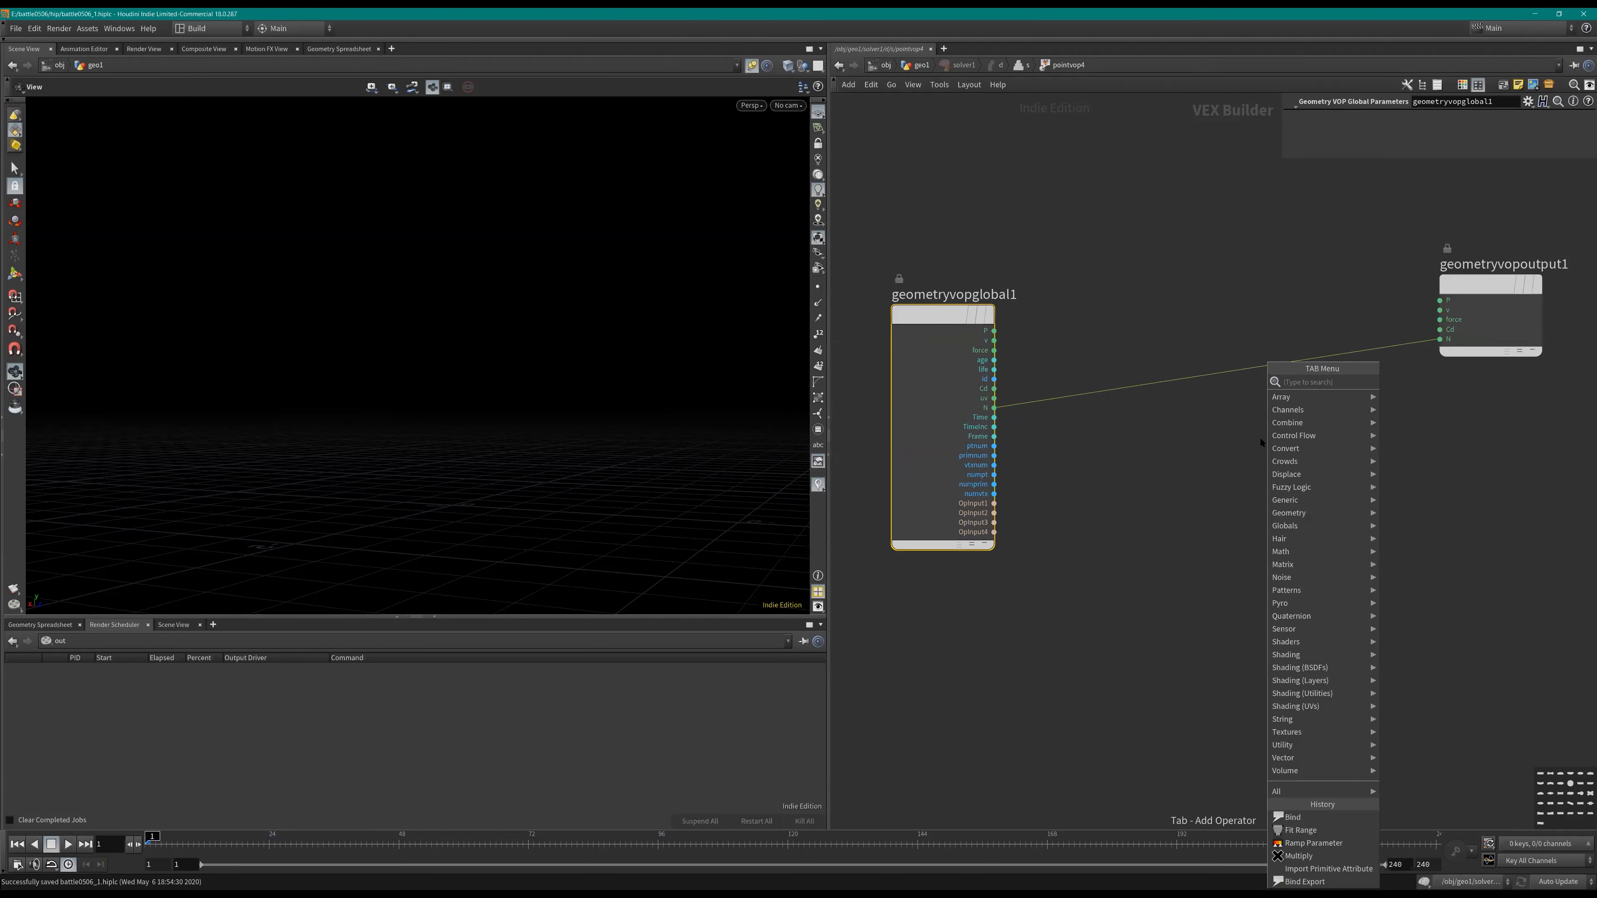
type("sub")
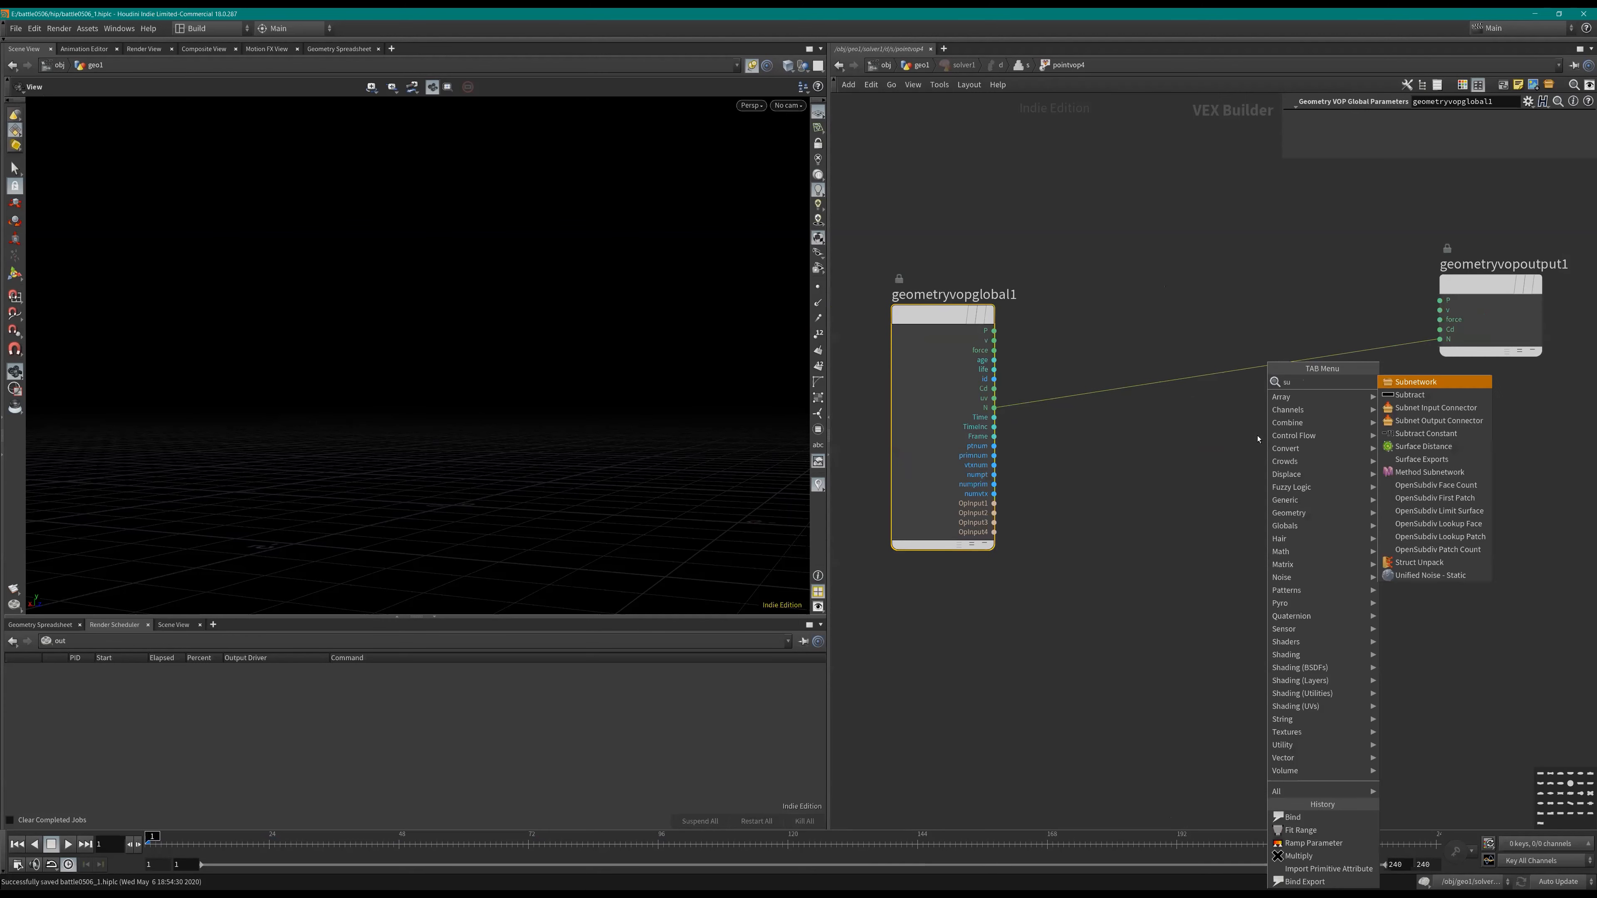
key("Down")
key("Return")
left_click(1182, 527)
left_click(1151, 539)
left_click(994, 331)
middle_click_drag(1198, 459, 1153, 436)
key("Delete")
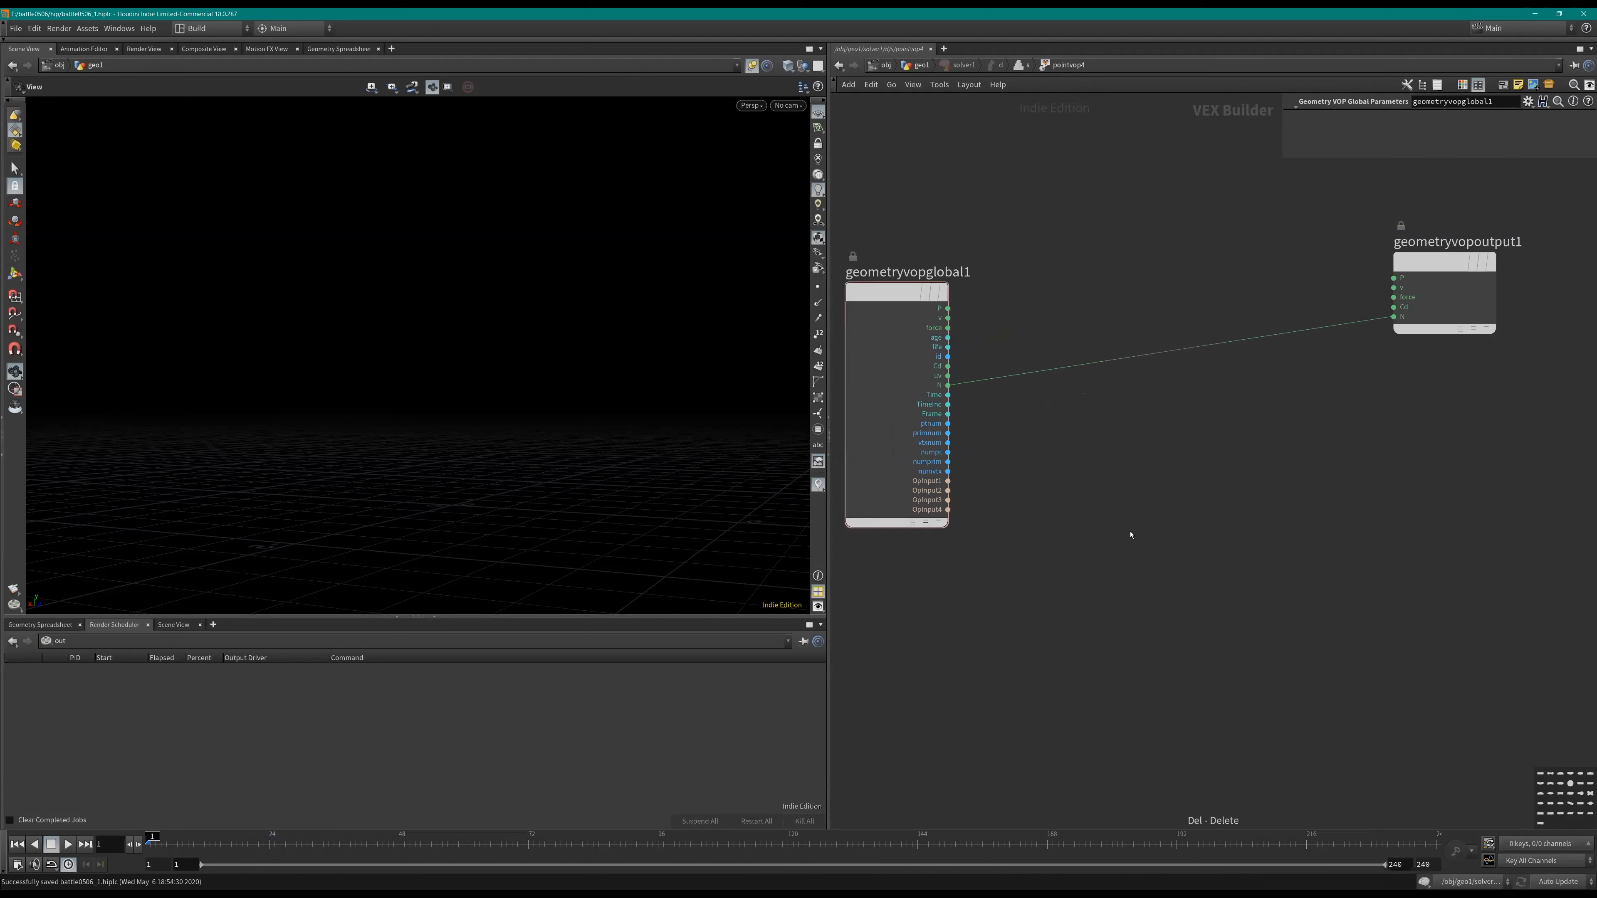
Step: Add a Normalize node below the N wire and feed it the global P
key("Tab")
type("nor")
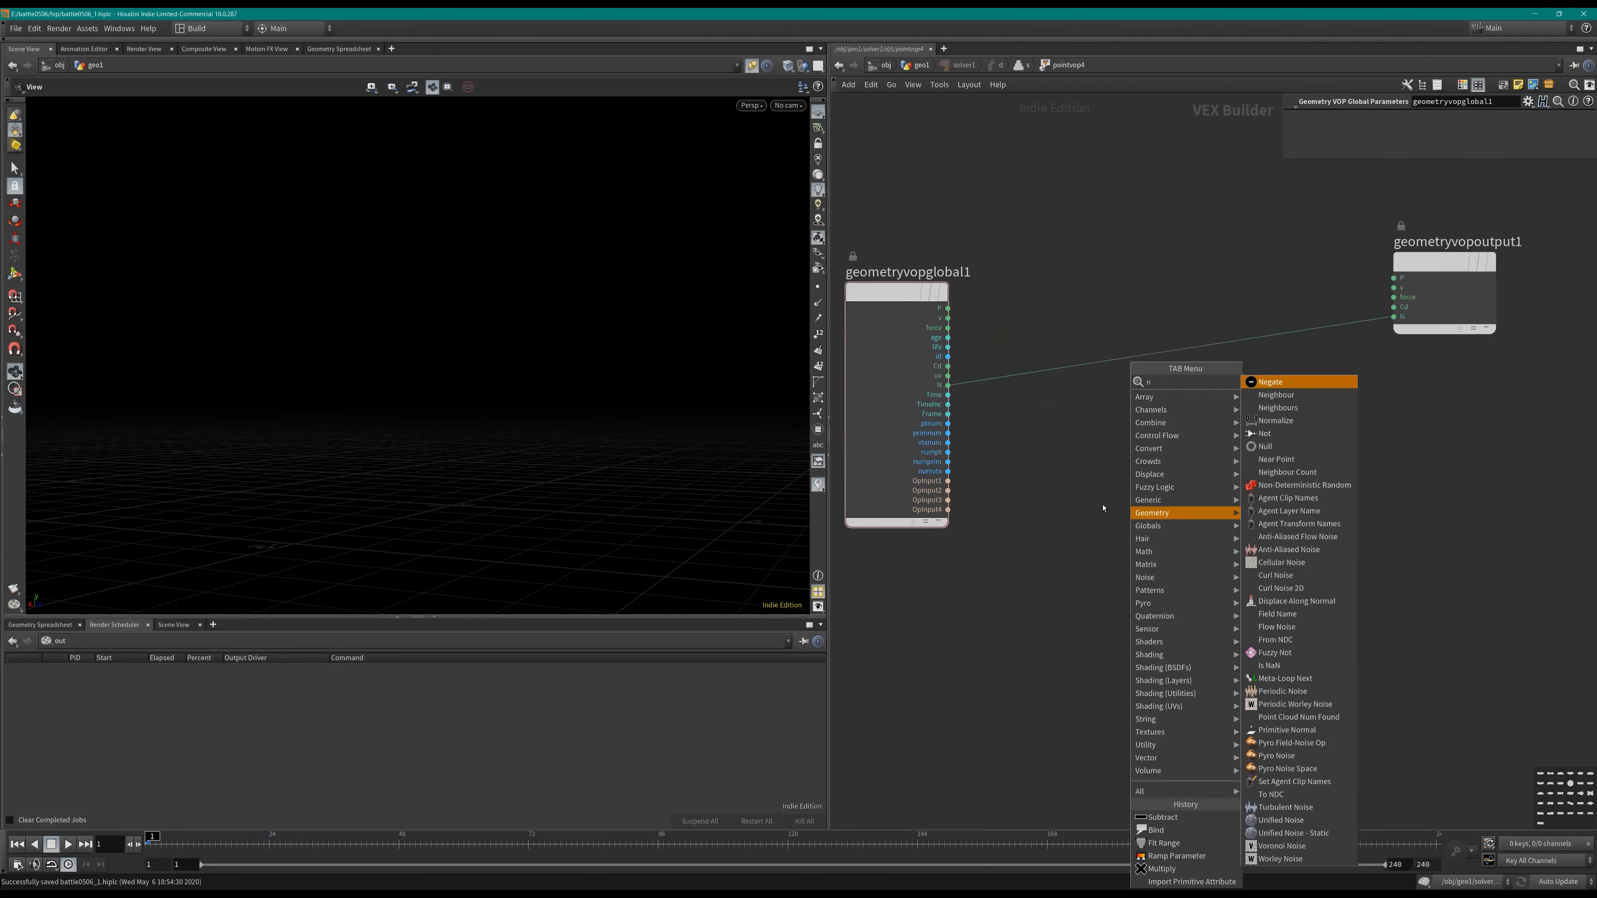
key("Return")
left_click(1170, 547)
left_click(947, 308)
left_click(1138, 566)
middle_click_drag(1187, 614, 1090, 553)
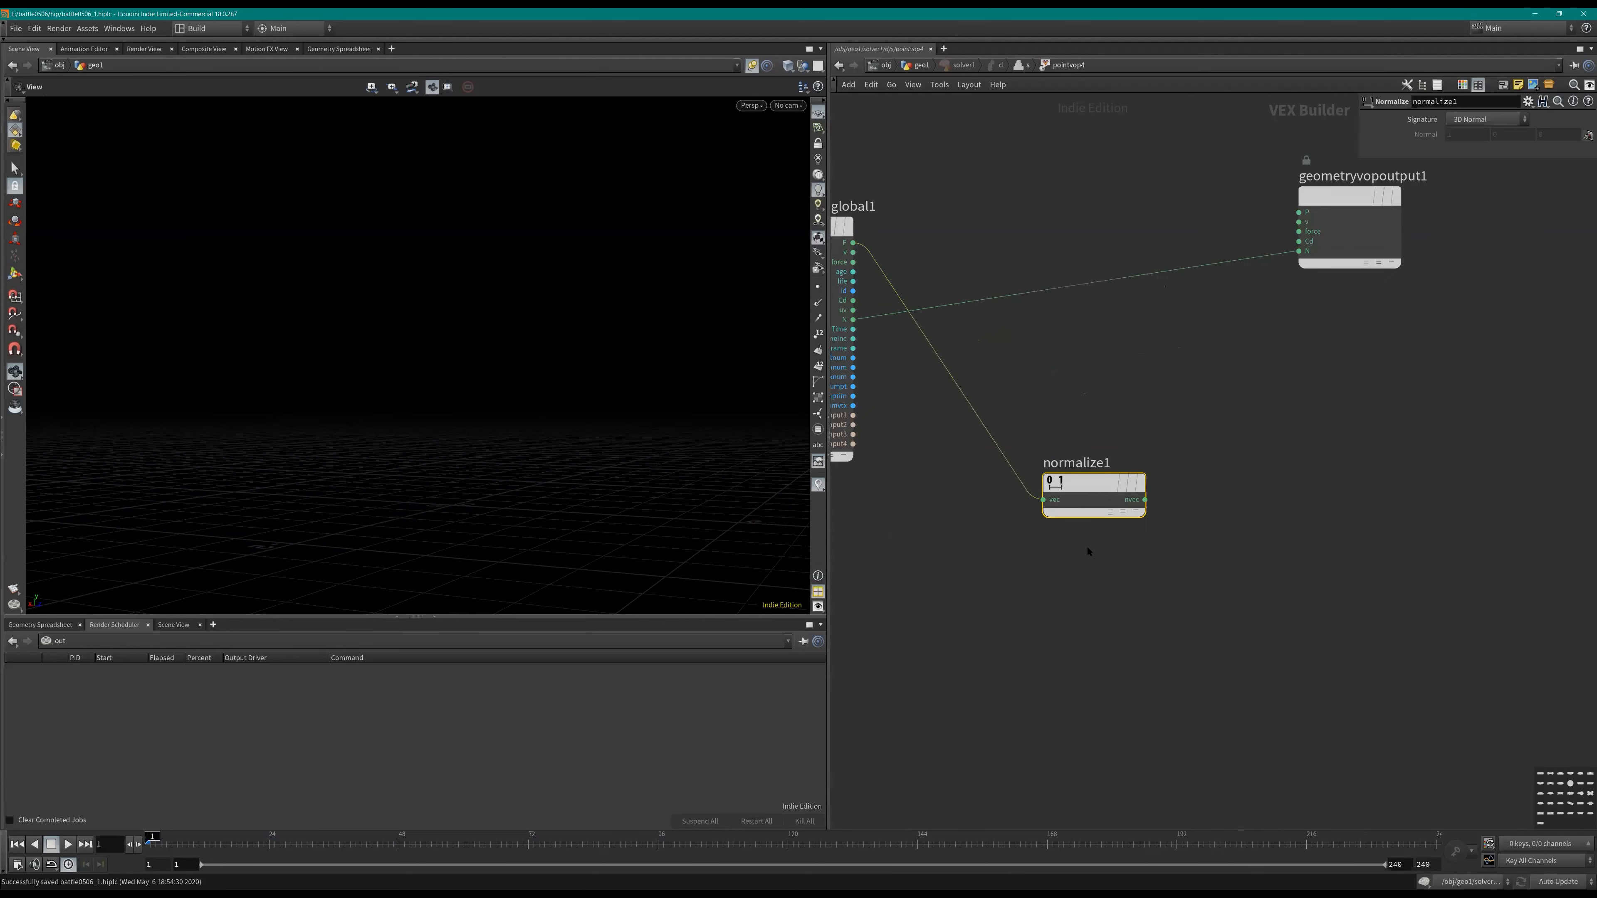
Step: Add a Cross Product node below normalize1
scroll(1090, 551, "down", 1)
key("Tab")
type("cr")
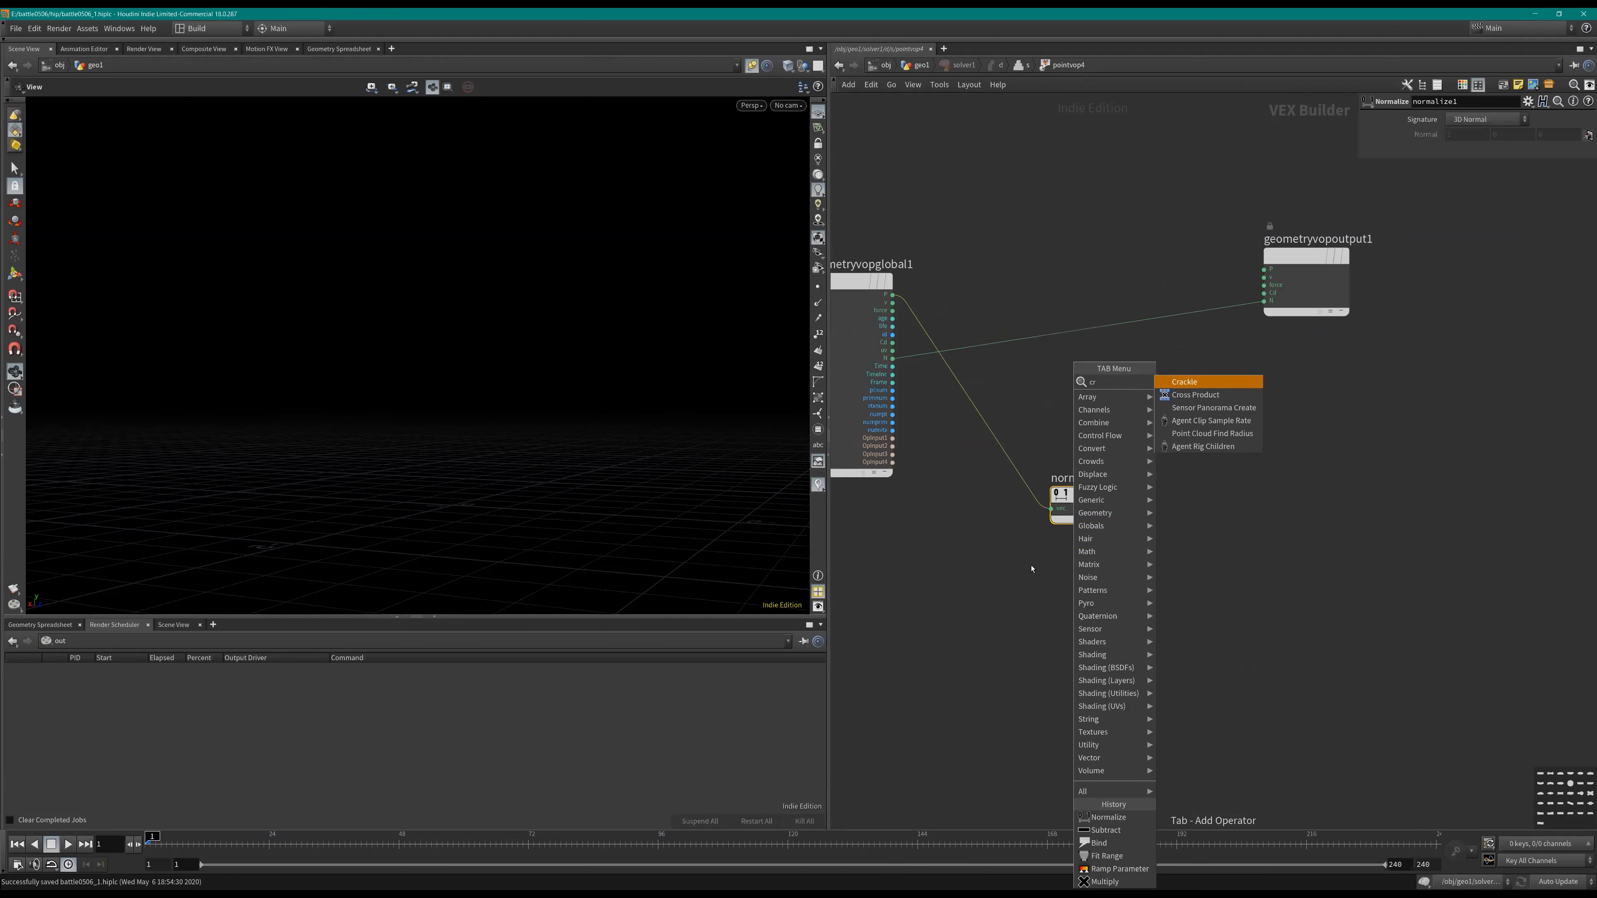
type("p")
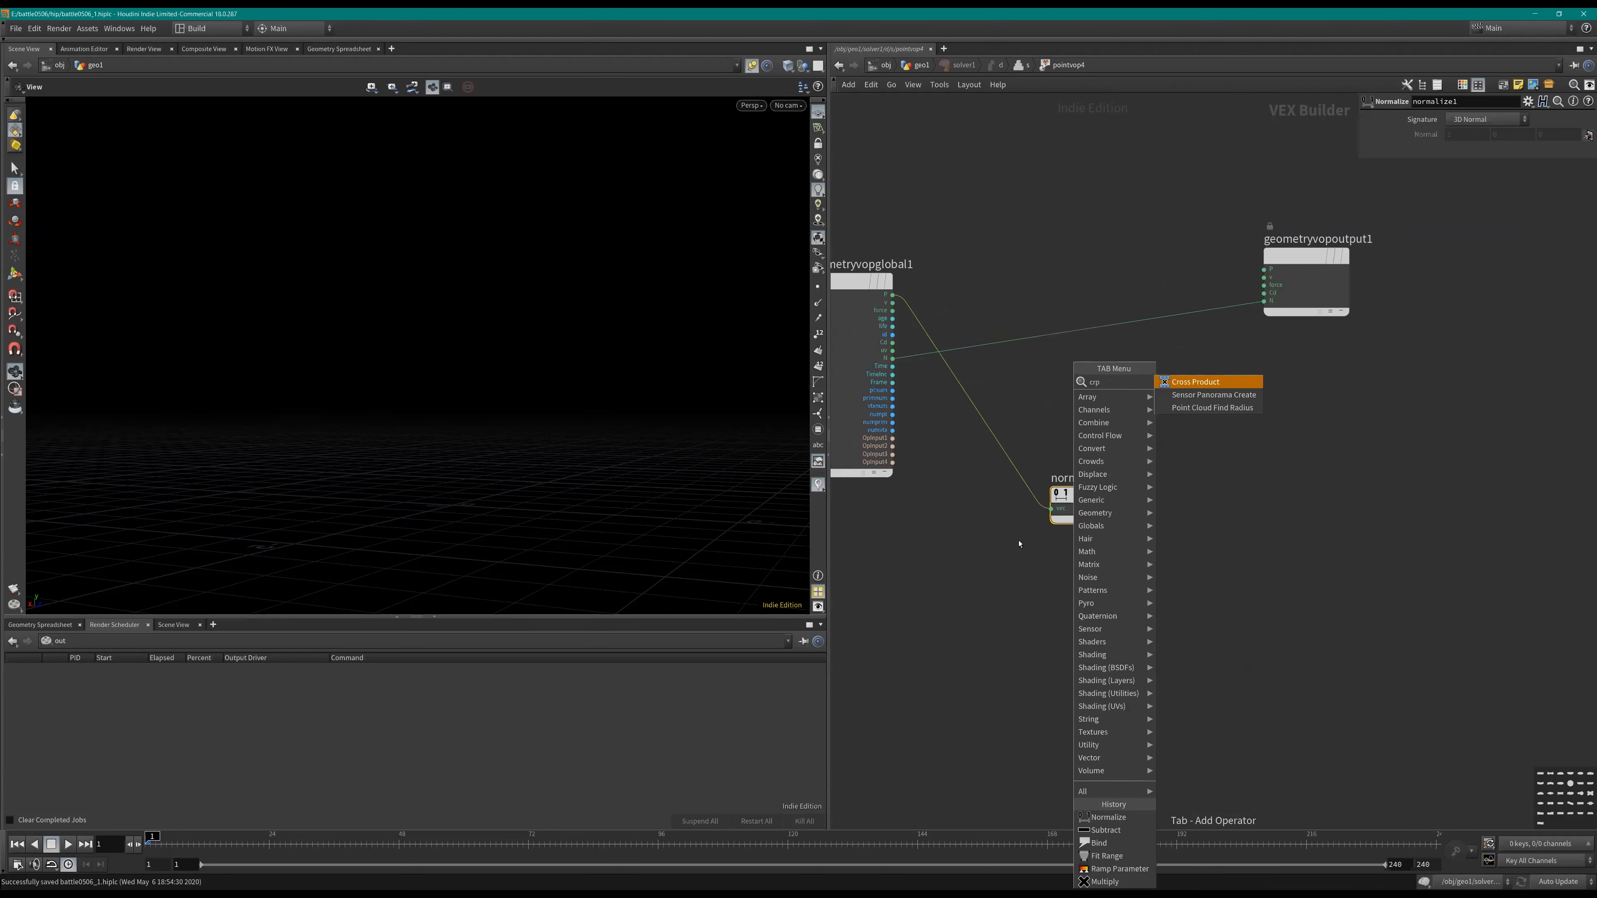
key("Return")
left_click(1111, 586)
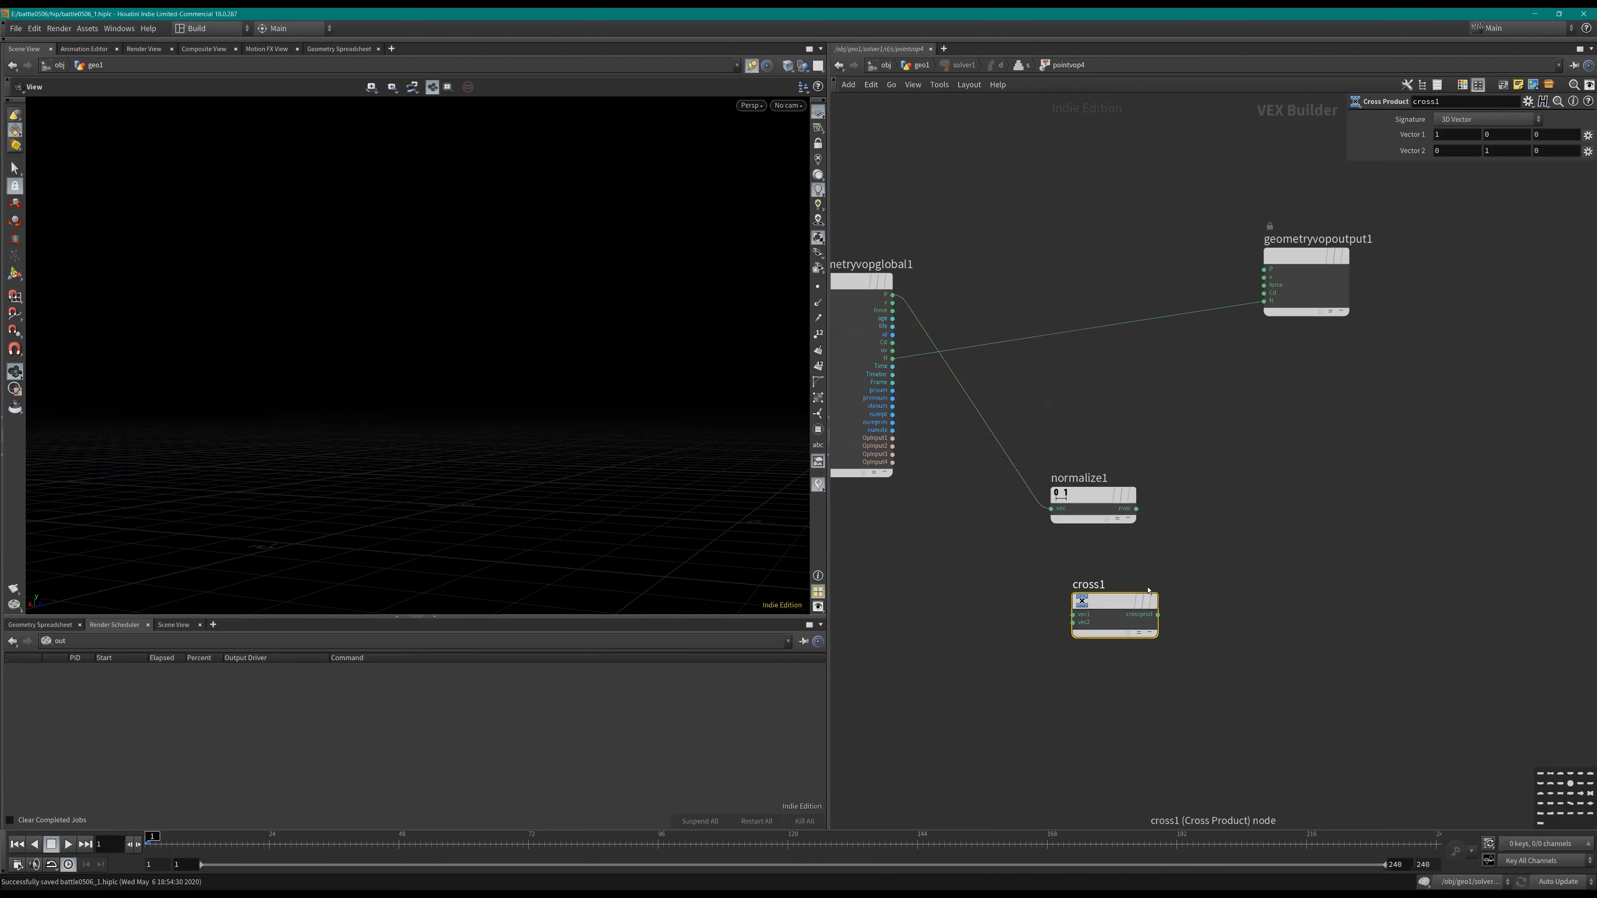
Step: Return to the geo1 network, play the growth simulation and examine the branching tree from several angles
key("u")
key("u")
key("Up")
middle_click_drag(1071, 685, 1254, 354)
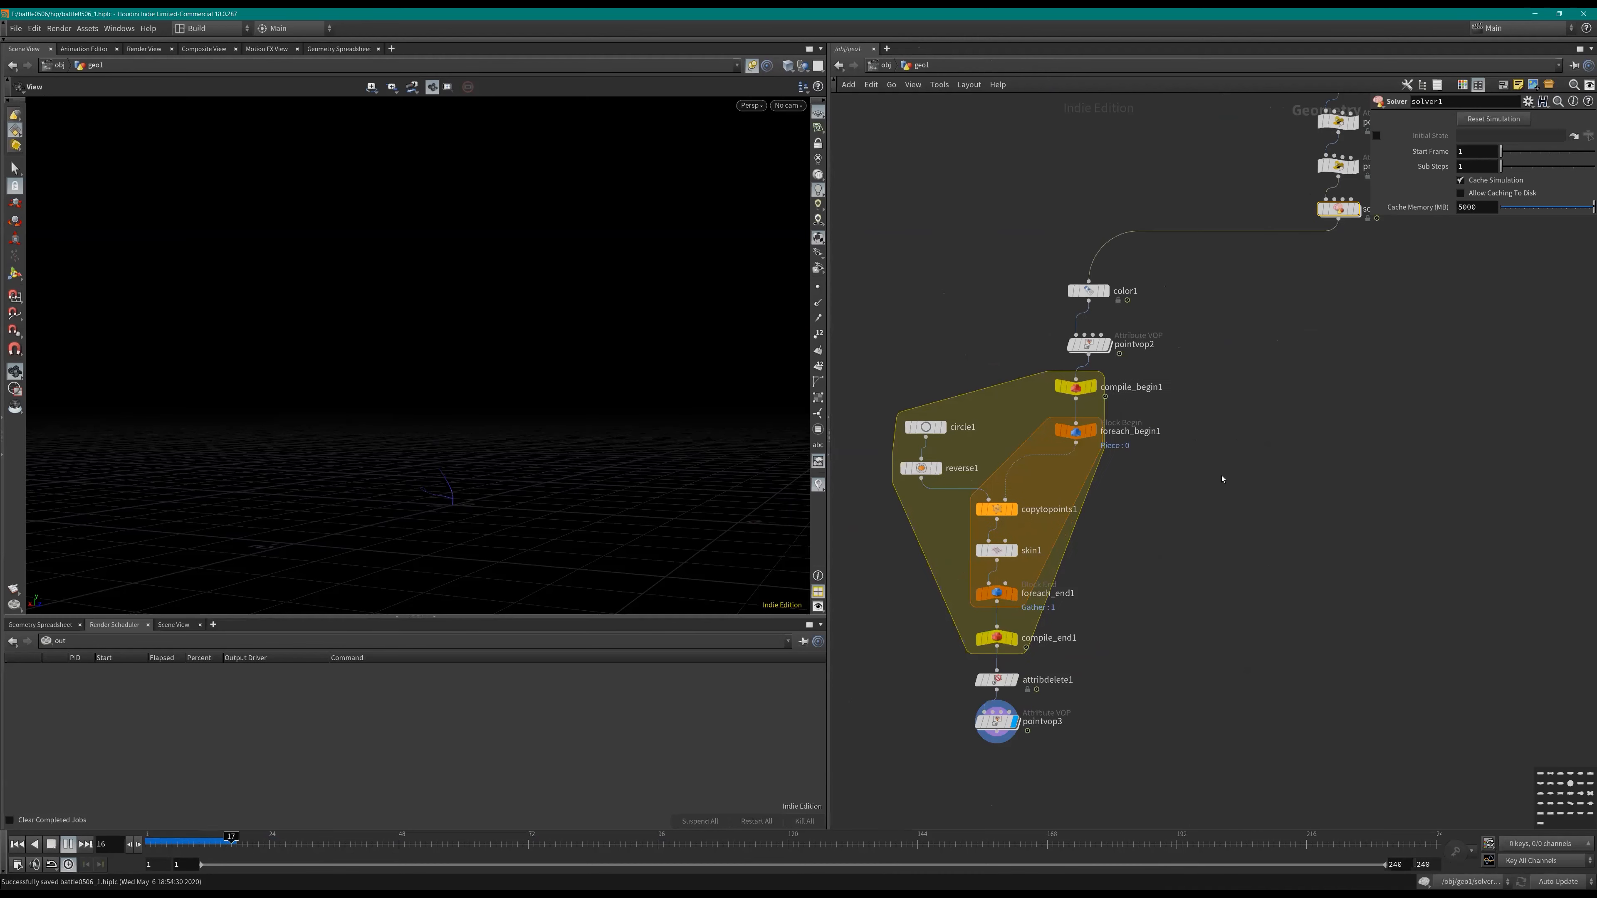
left_click_drag(645, 476, 636, 475)
right_click_drag(635, 475, 515, 472)
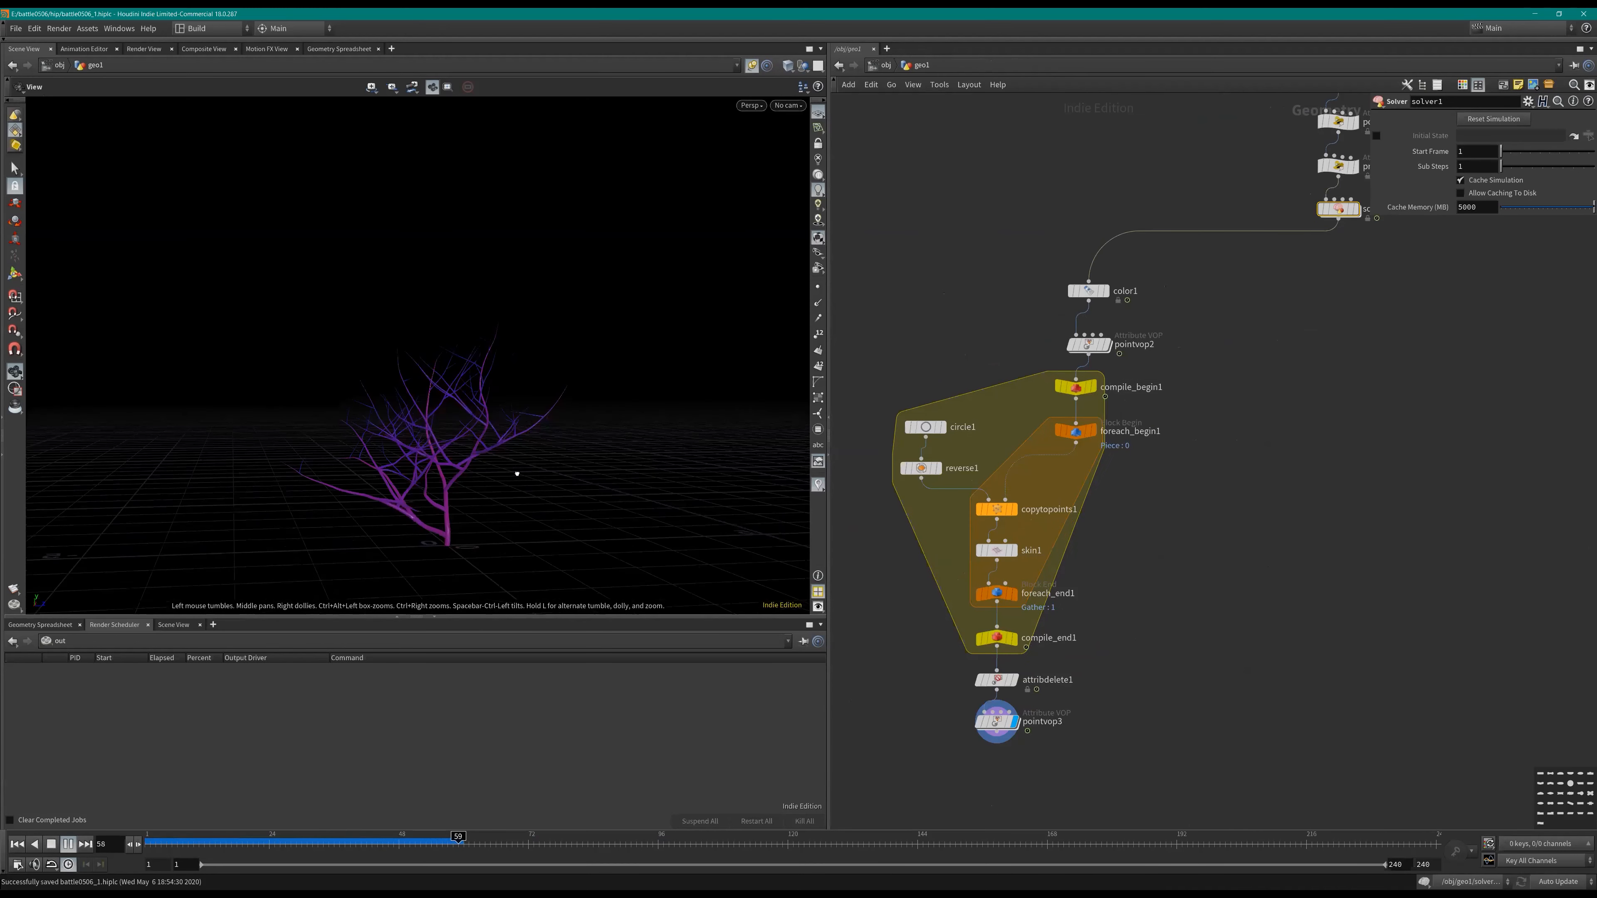
left_click_drag(530, 473, 629, 497)
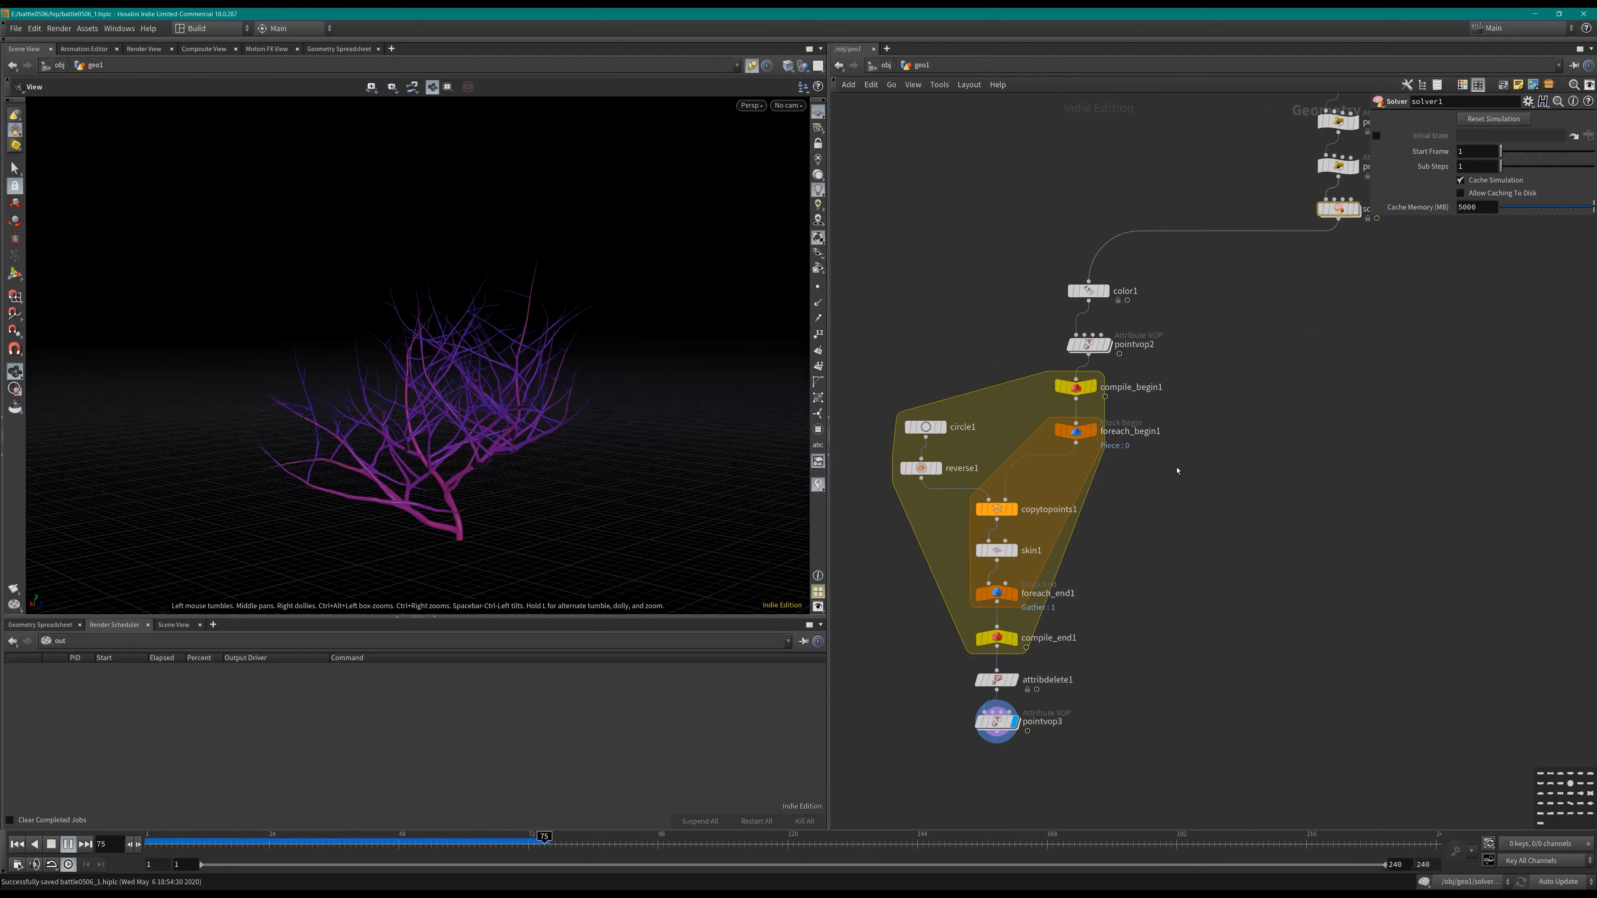
middle_click_drag(1264, 180, 1131, 467)
scroll(1131, 467, "down", 1)
scroll(1132, 468, "up", 1)
left_click_drag(446, 438, 617, 425)
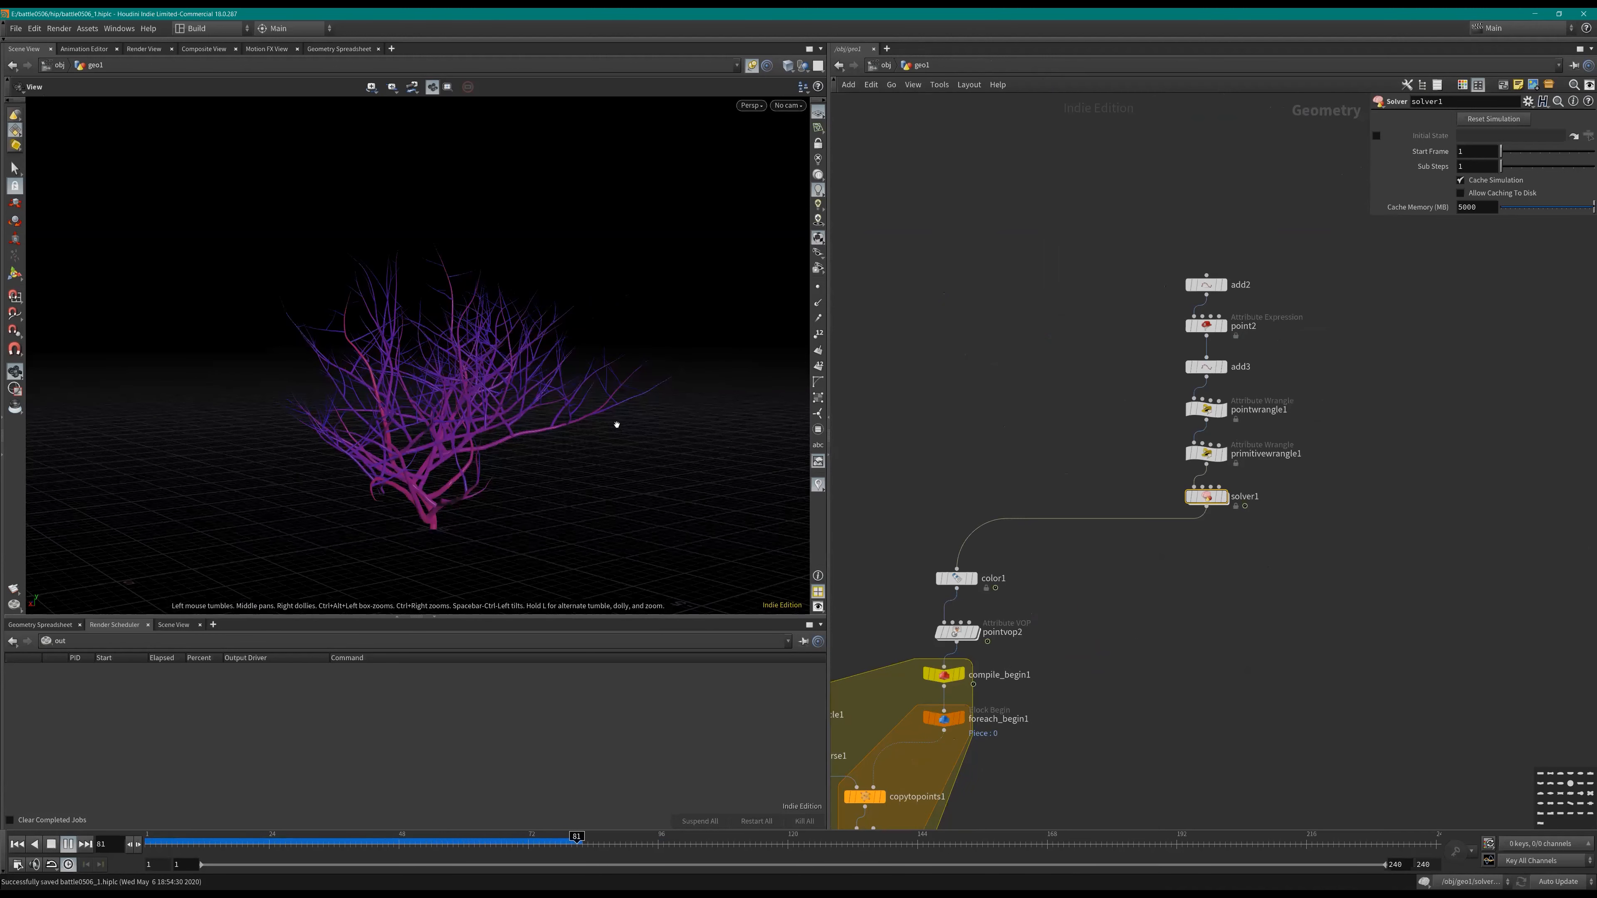
Step: Auto-arrange the geo1 network nodes and continue the growth playback while viewing the tree from another angle
key("Up")
middle_click_drag(927, 724, 1056, 588)
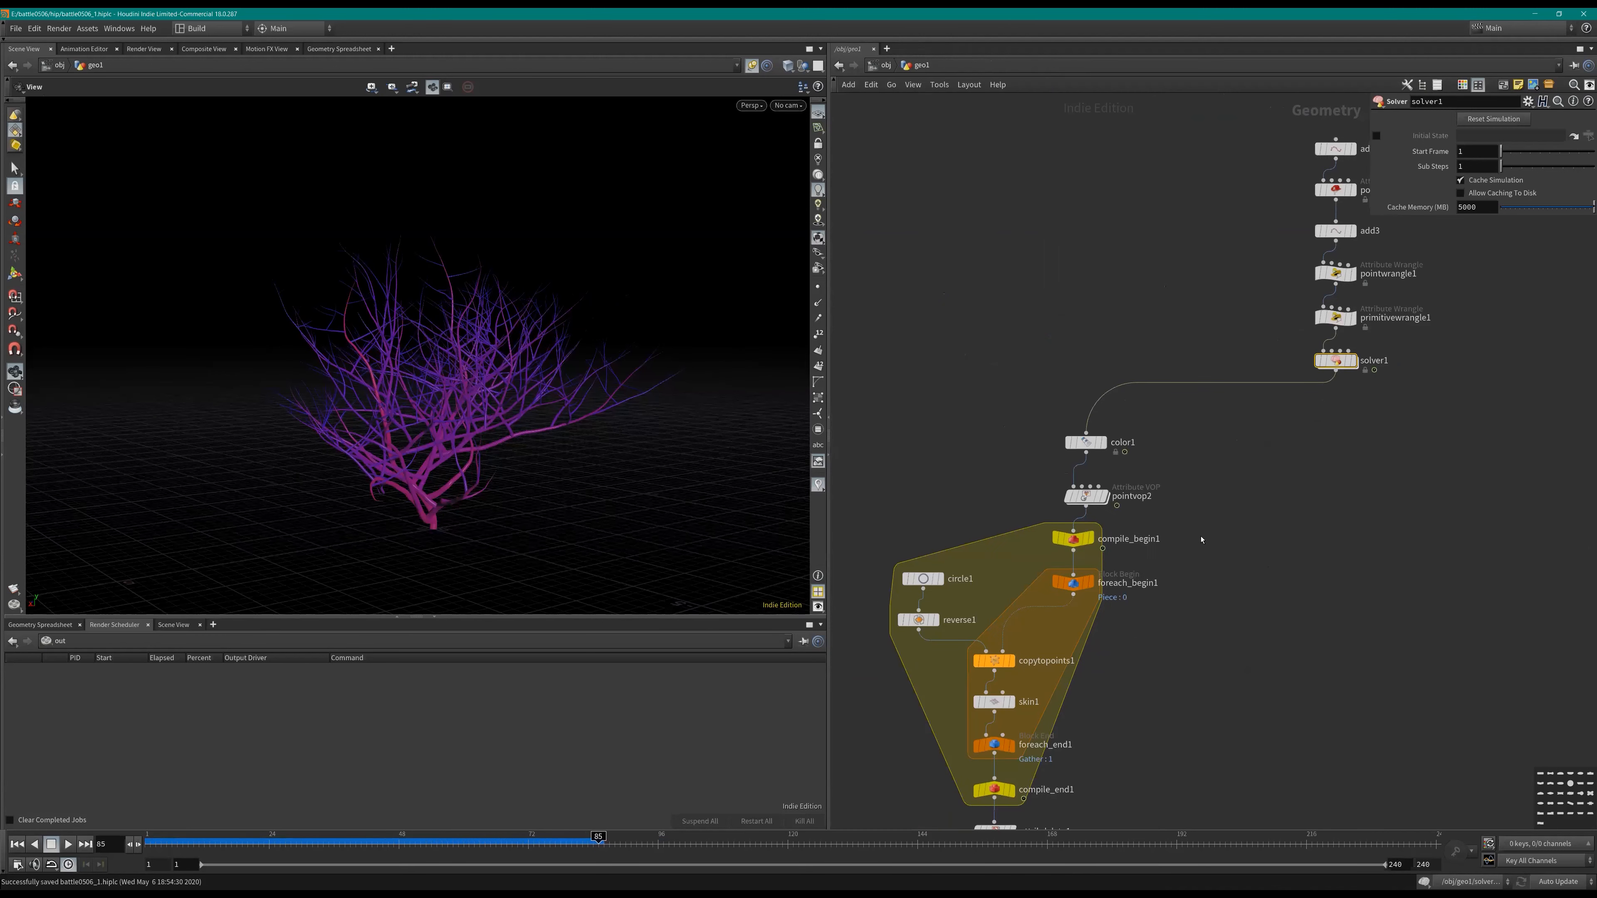
key("l")
left_click_drag(592, 441, 406, 409)
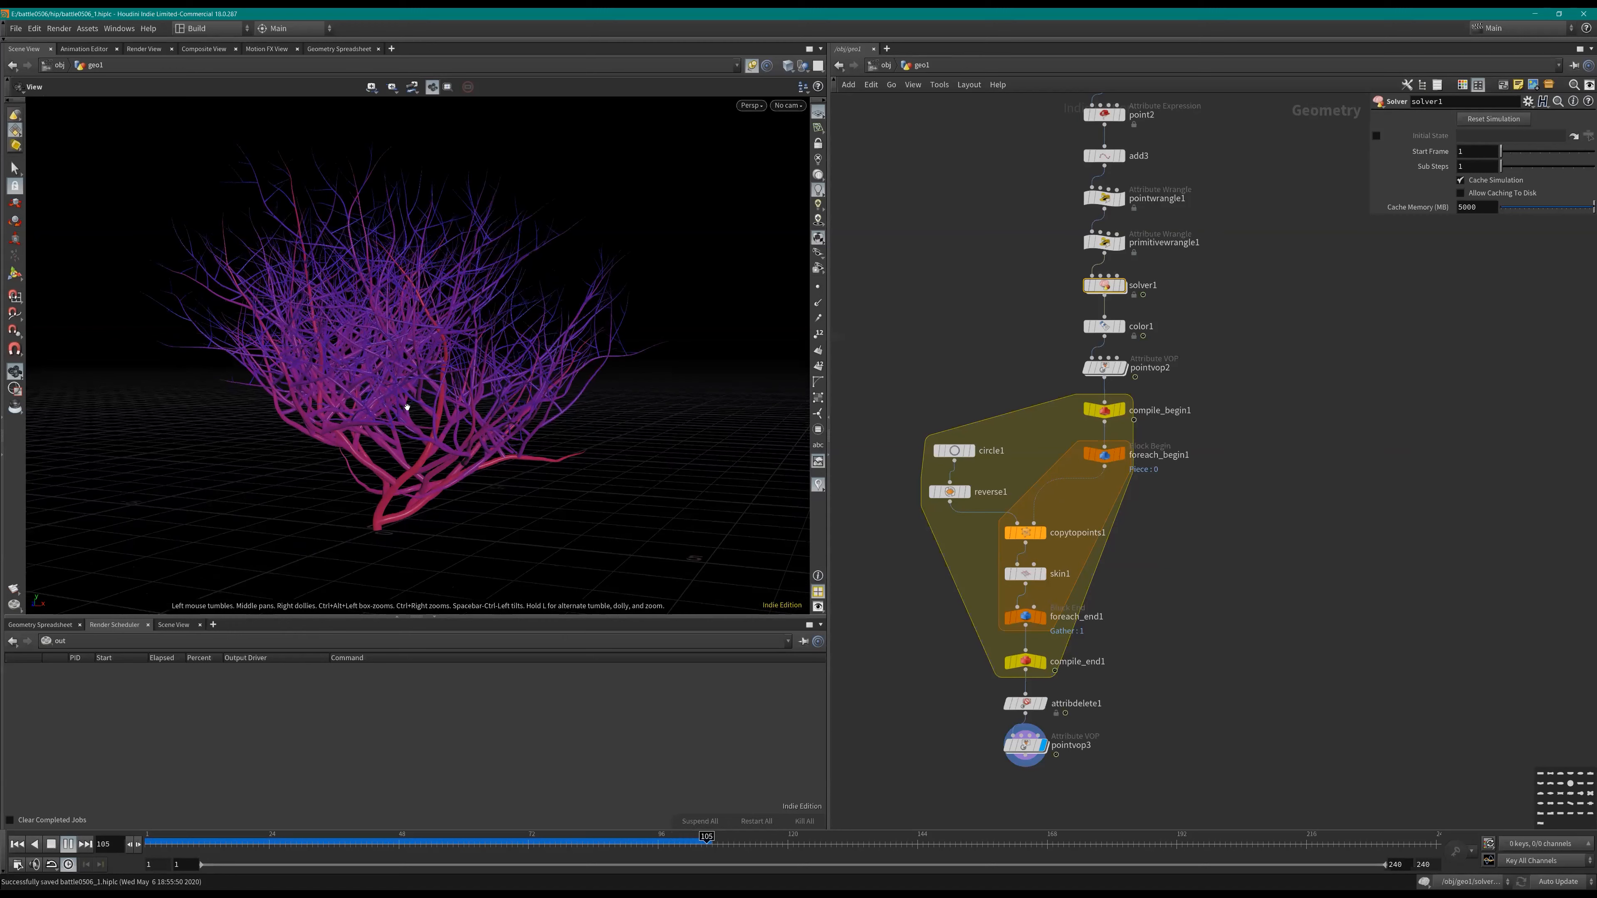
key("Escape")
Step: Set the Amplitude of the wander node in solver1 to 15 and replay the growth from geo1
left_click_drag(350, 413, 1003, 396)
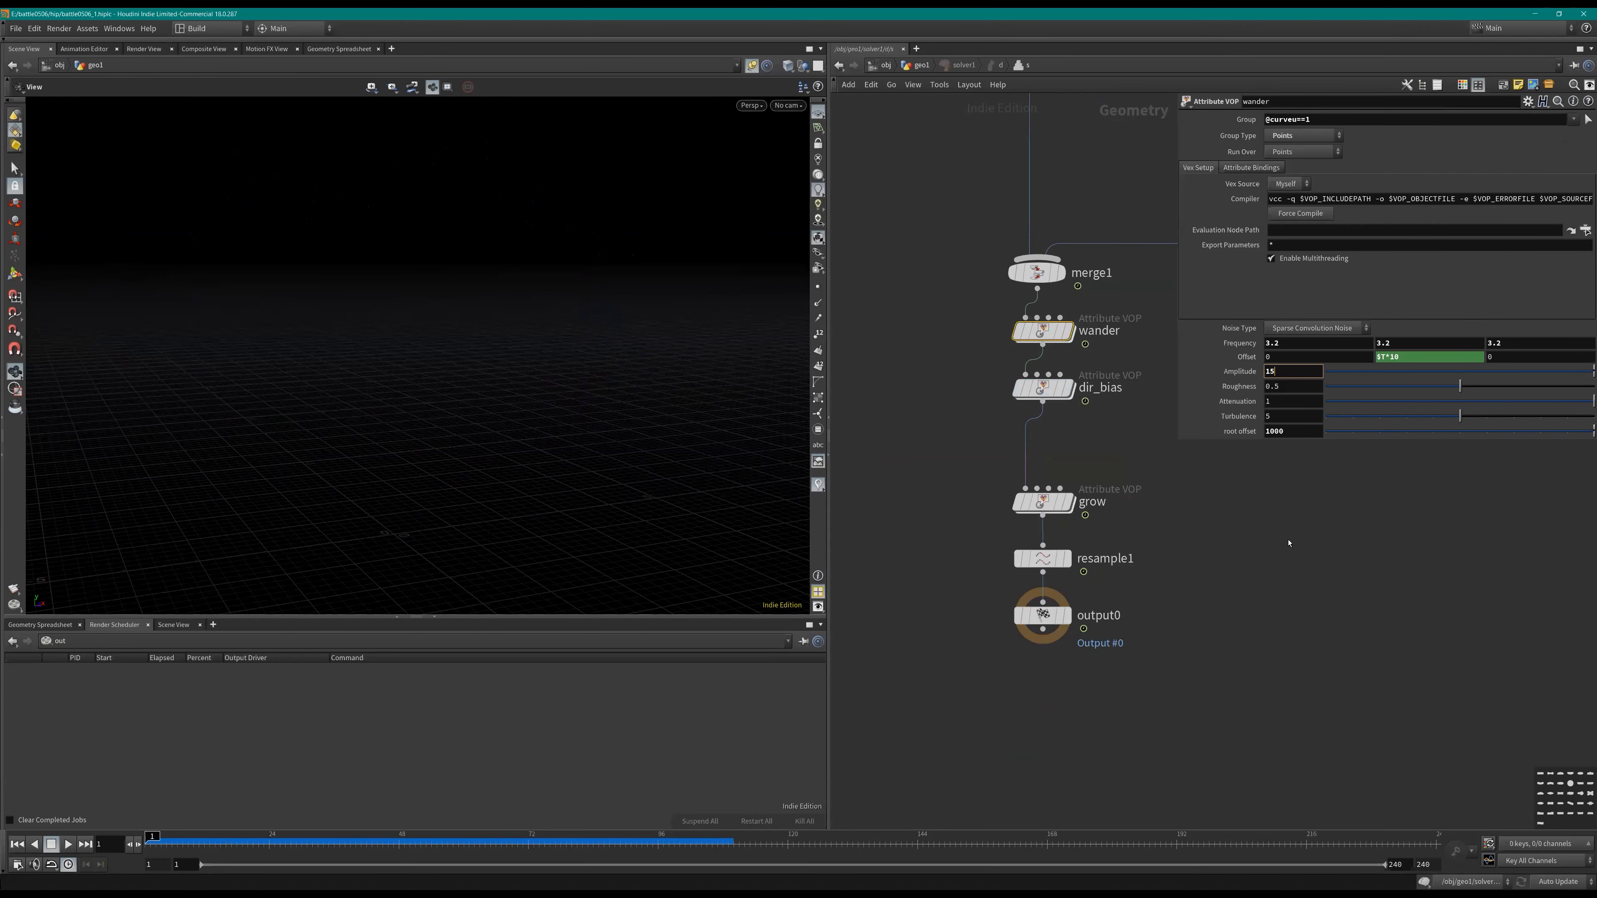
scroll(1216, 503, "down", 1)
middle_click_drag(1217, 497, 1170, 500)
key("u")
key("Up")
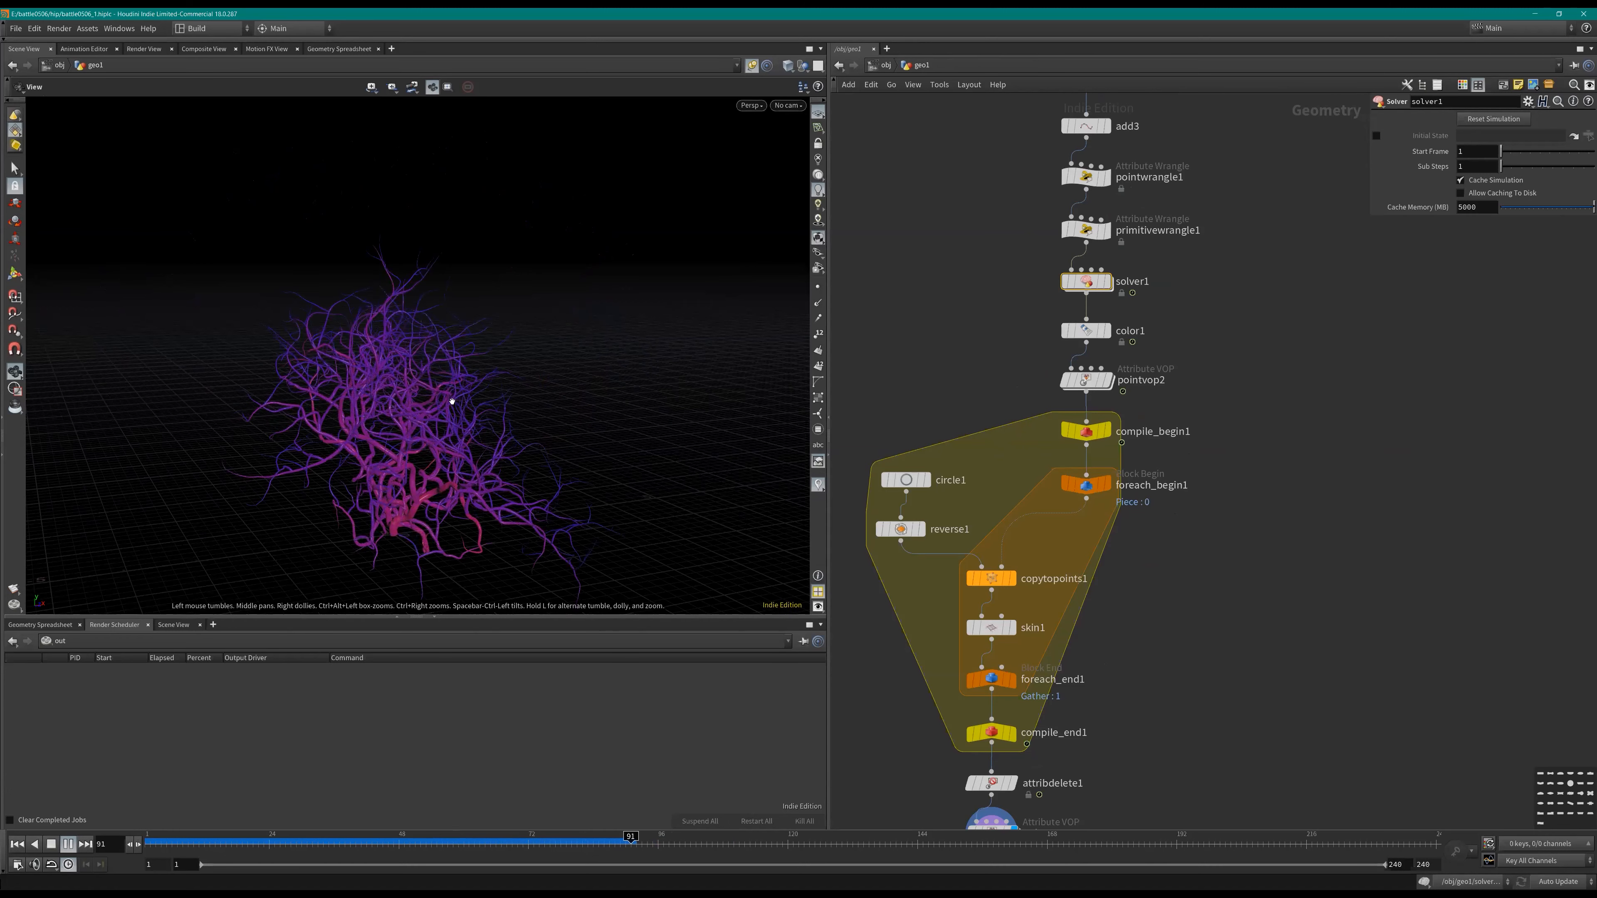
Step: Stop the playback, examine the wandering branches and rewind the simulation to the first frame
key("Up")
left_click_drag(449, 403, 489, 413)
scroll(488, 414, "down", 3)
left_click_drag(1152, 375, 1185, 363)
key("ctrl+Up")
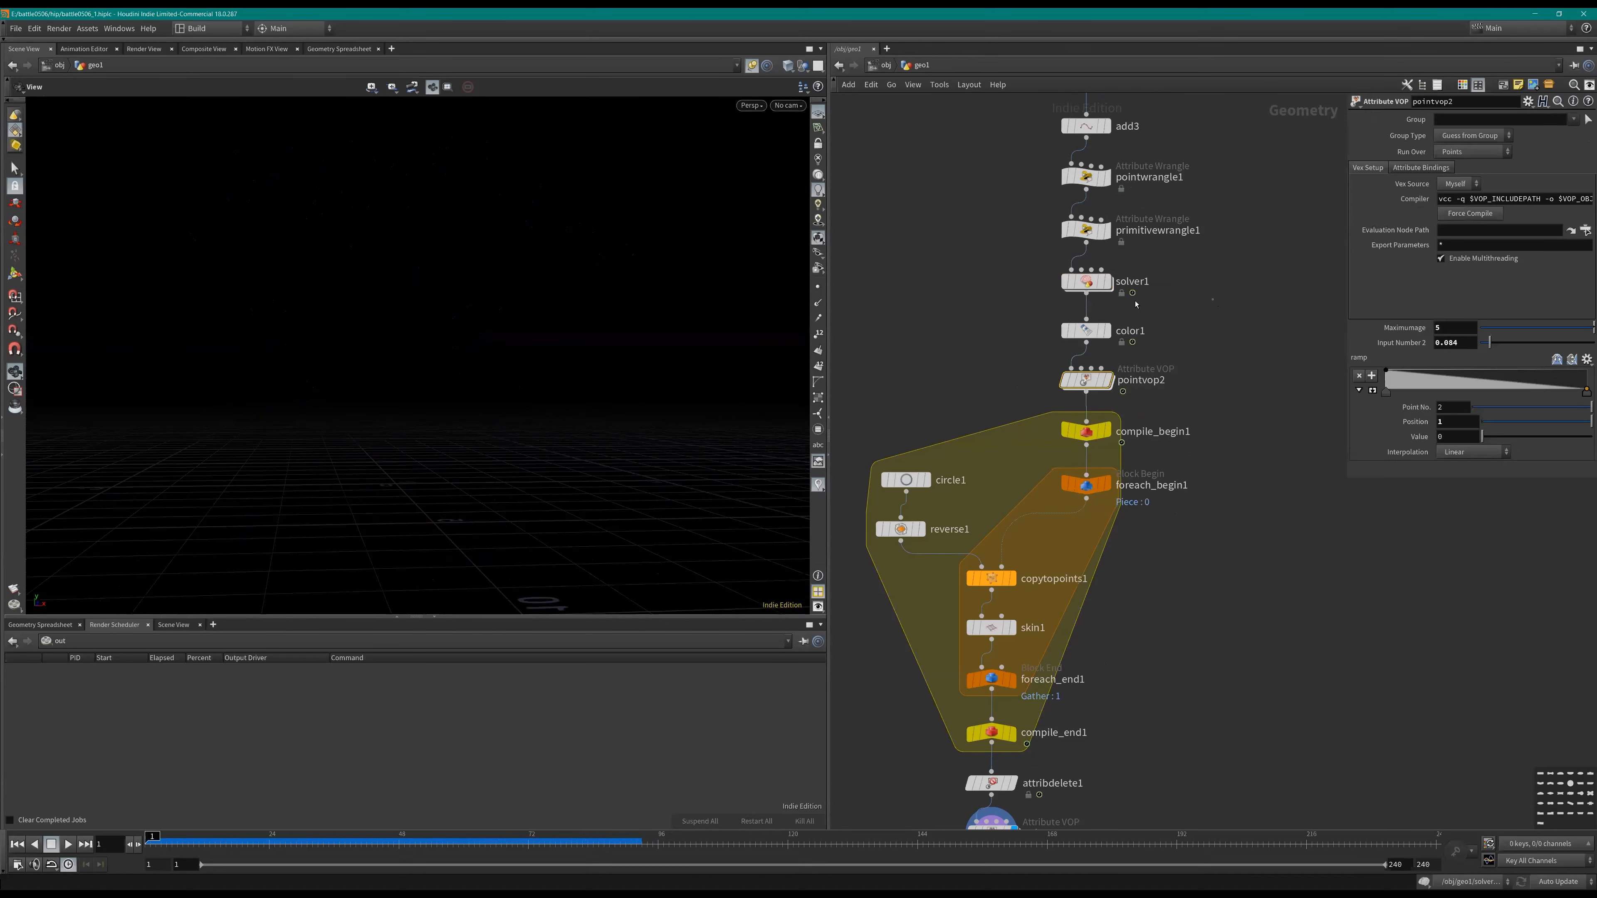
Step: Inside solver1, set the Interpolation Bias of dir_bias to .05 and replay the growth from geo1
double_click(1091, 282)
left_click(1029, 412)
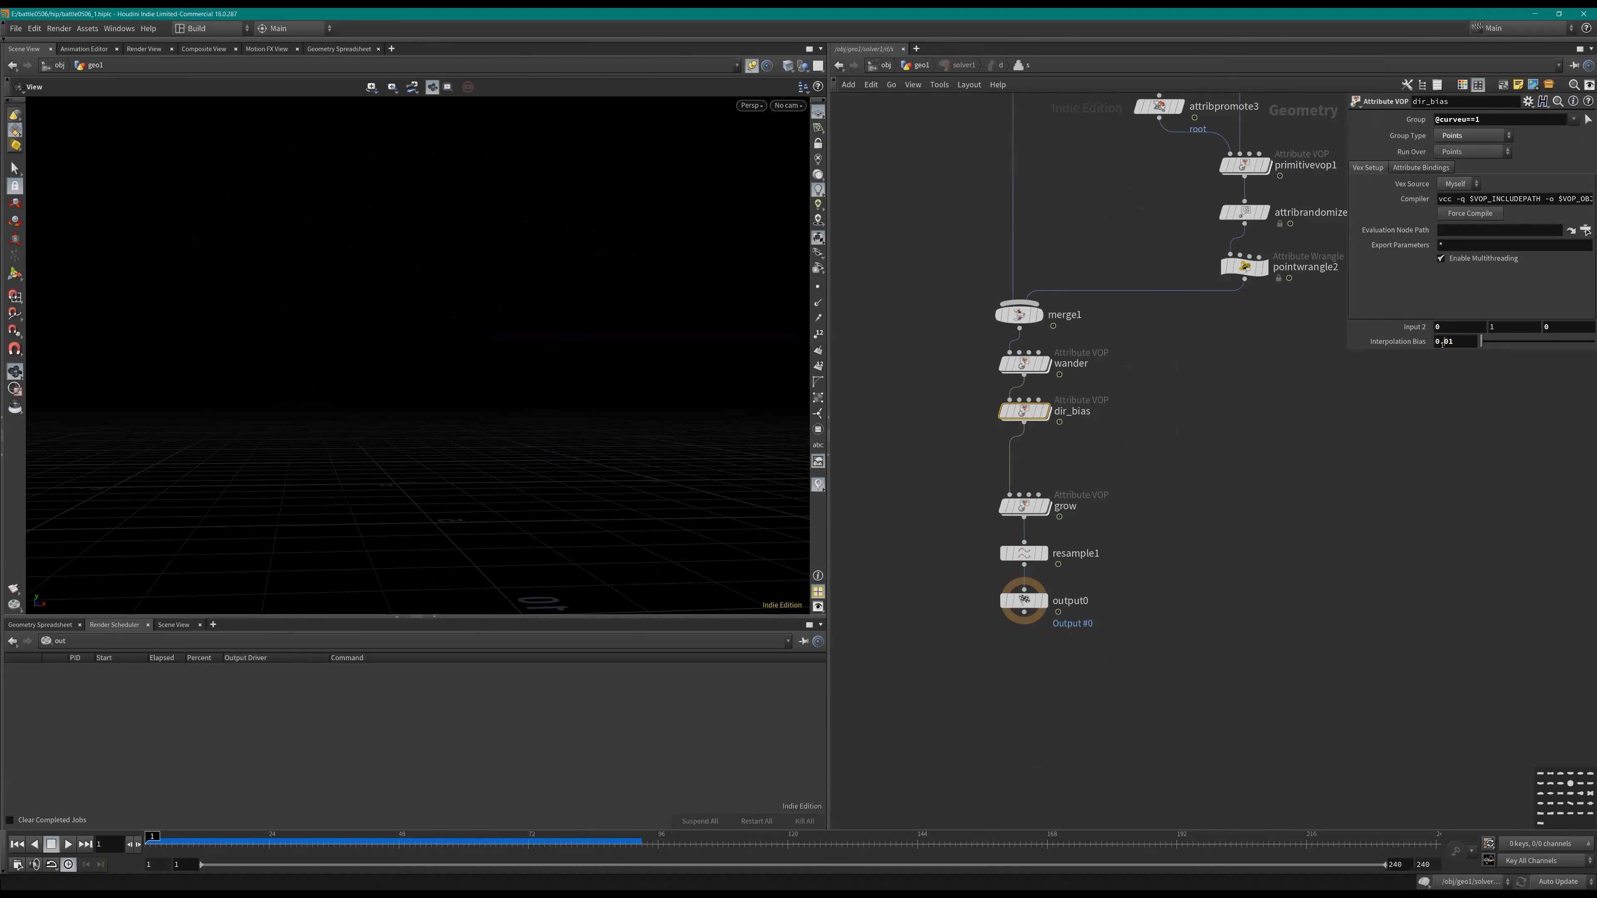
key("u")
key("Up")
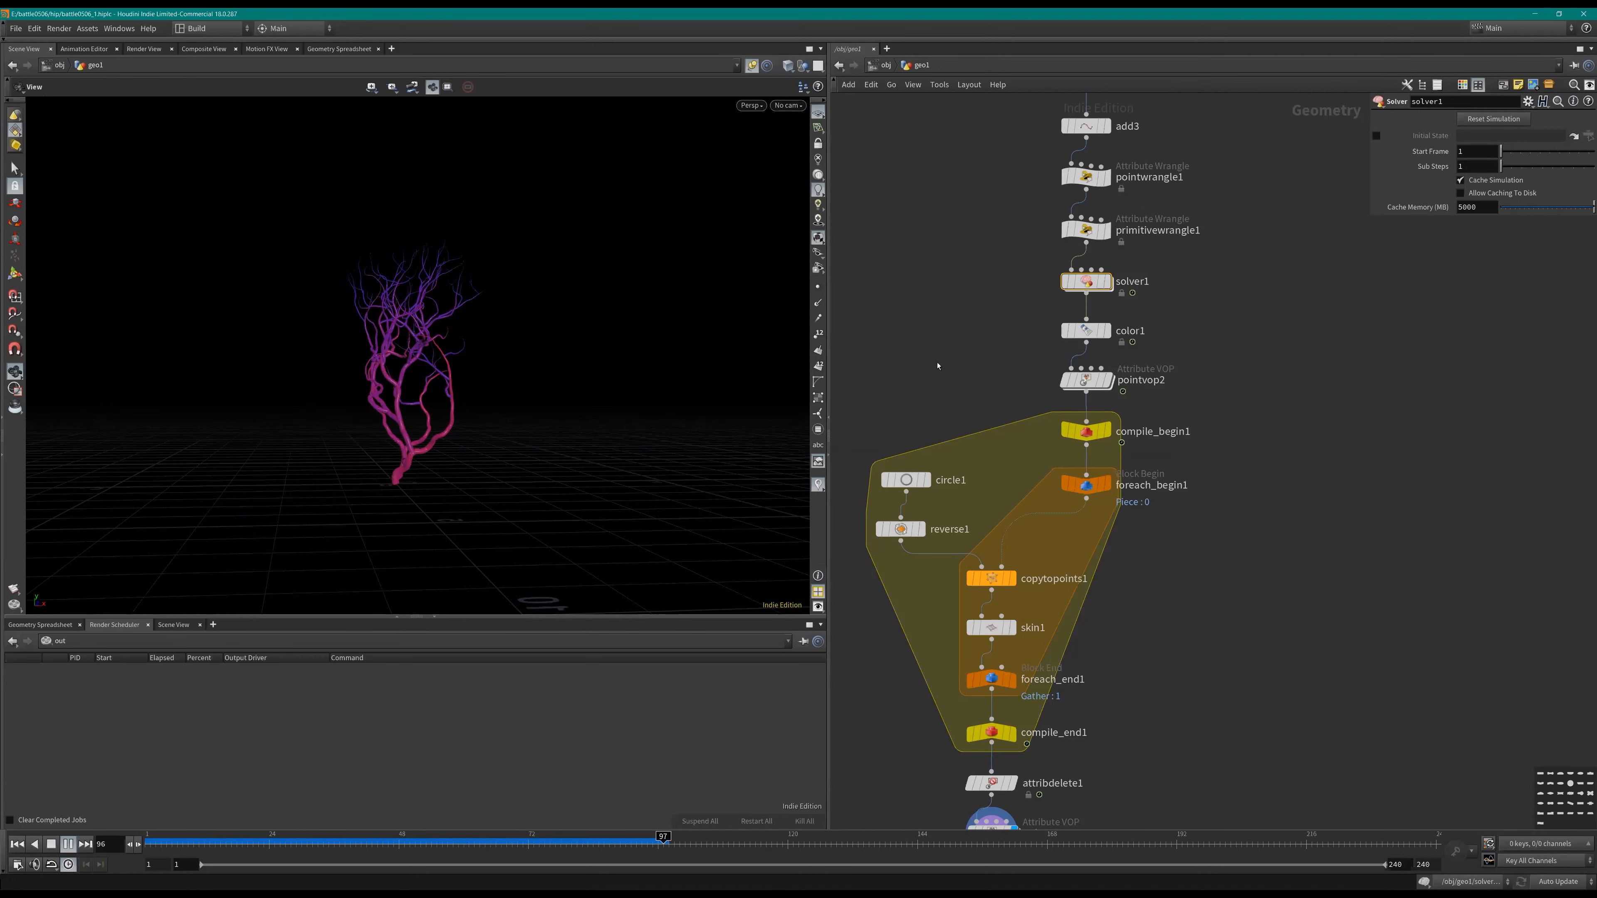
Step: Examine the upward-biased growth from several angles while pausing and resuming playback, and rewind to the first frame
left_click_drag(577, 345, 469, 333)
key("Escape")
key("Up")
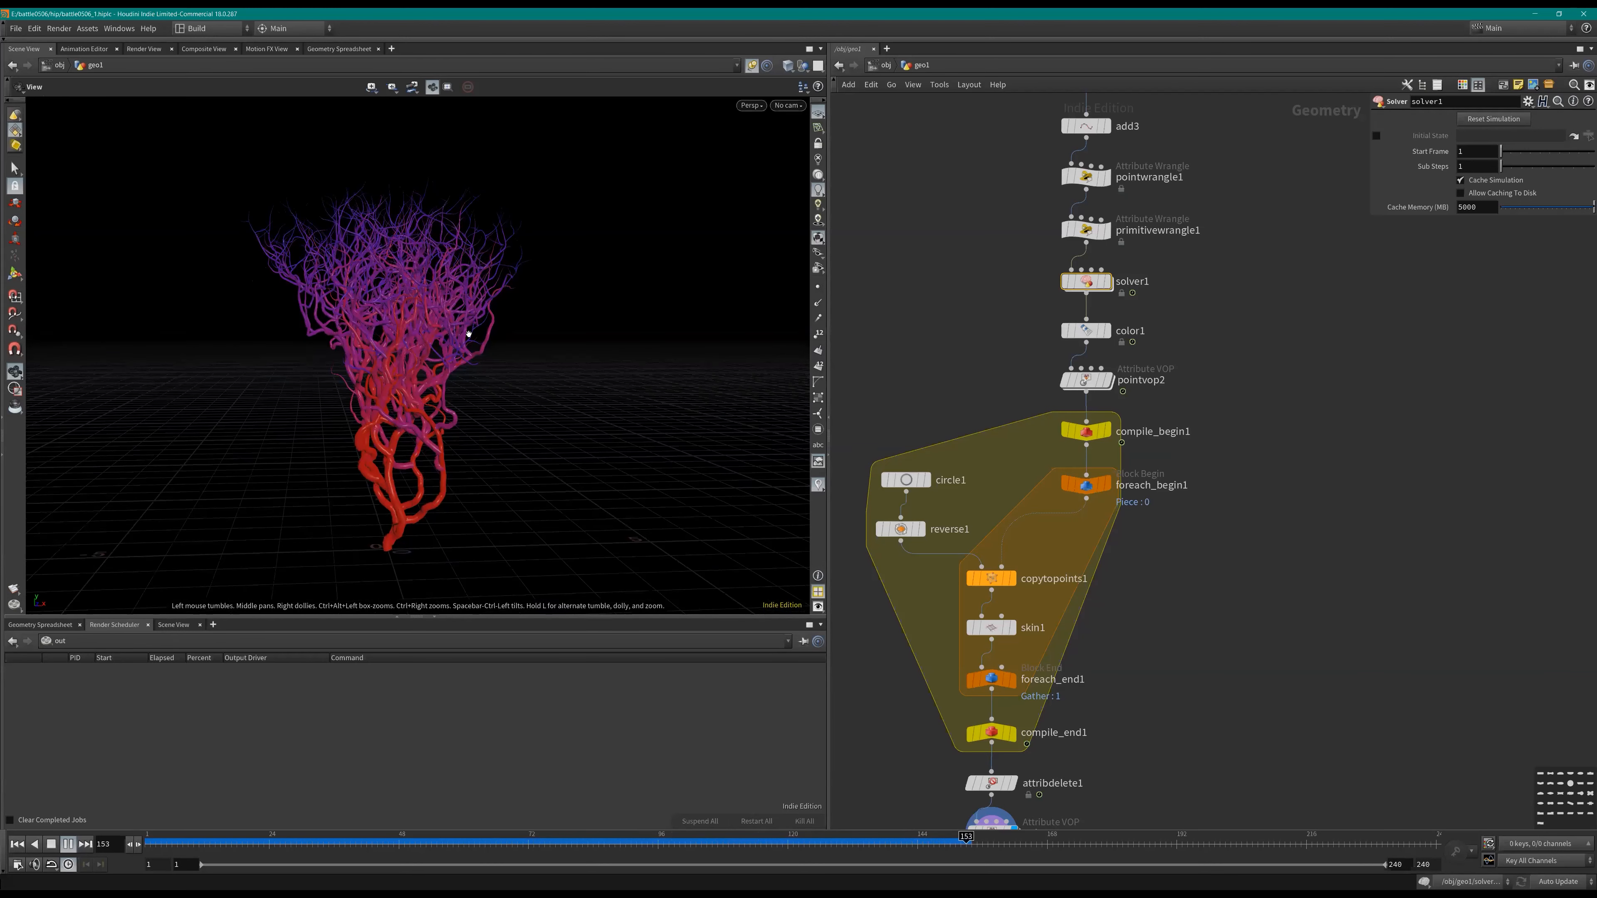
key("Escape")
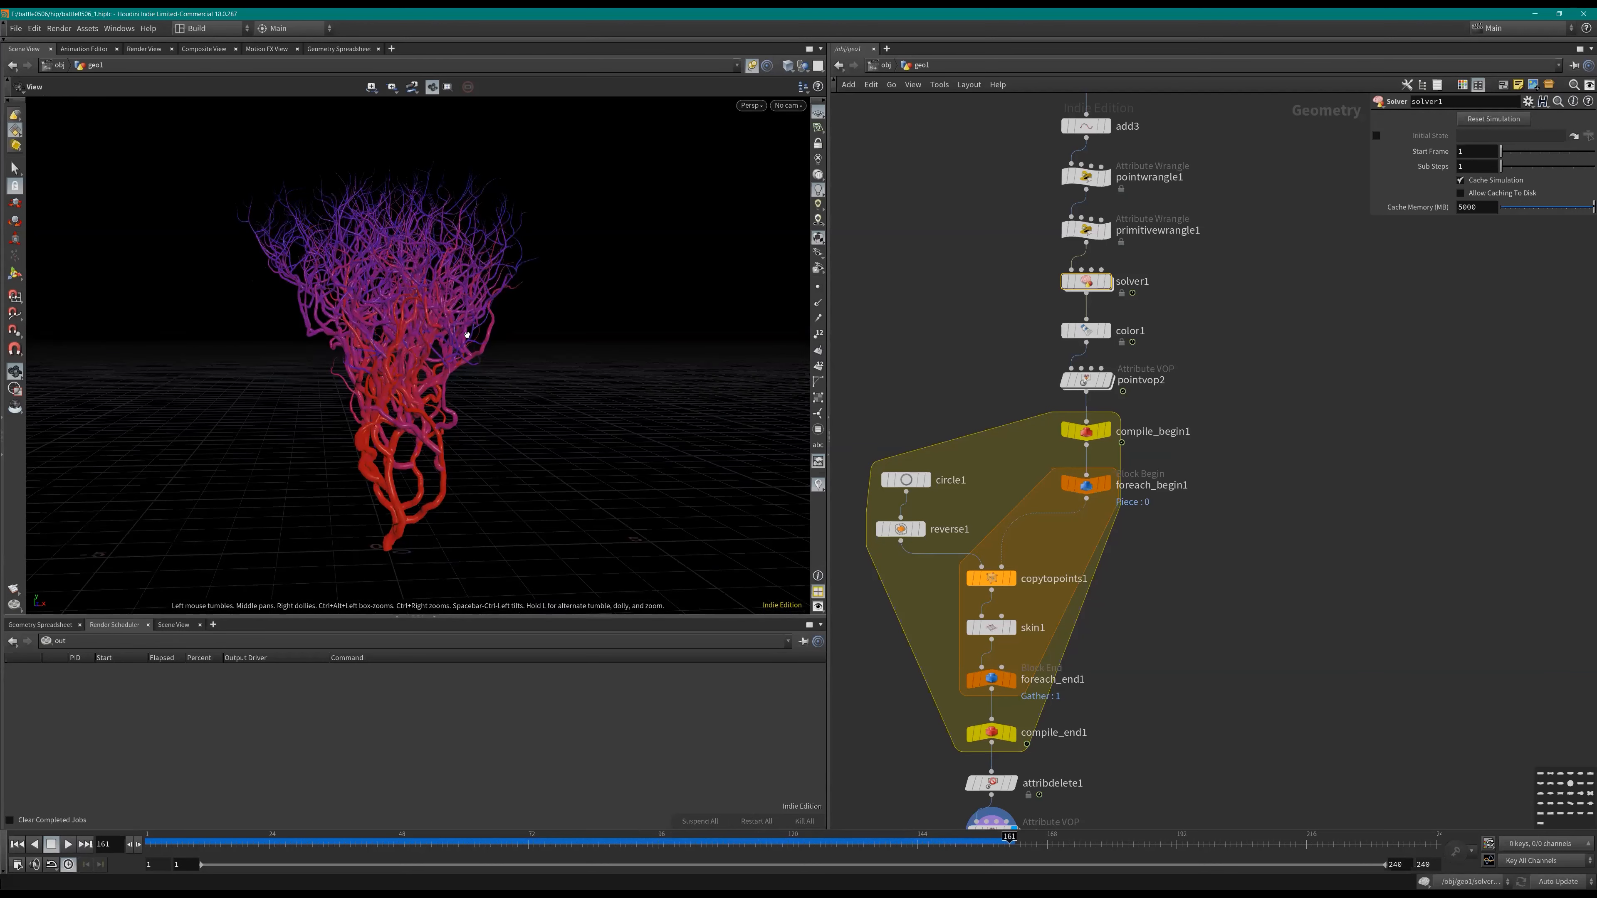
key("Up")
left_click_drag(594, 334, 667, 333)
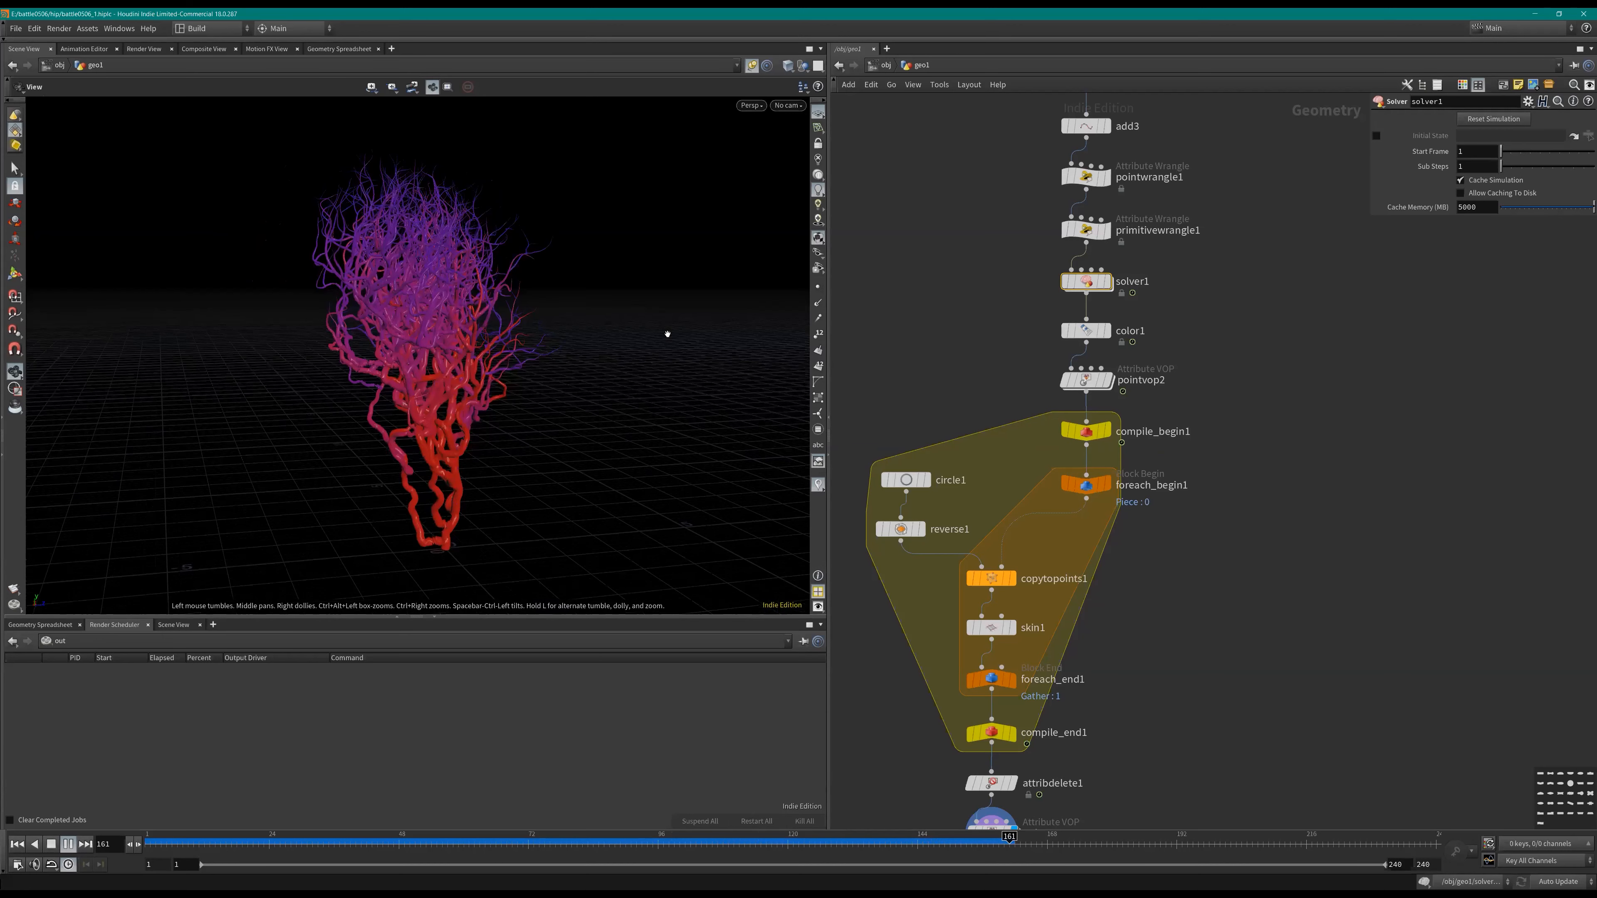
left_click_drag(462, 331, 512, 333)
key("Escape")
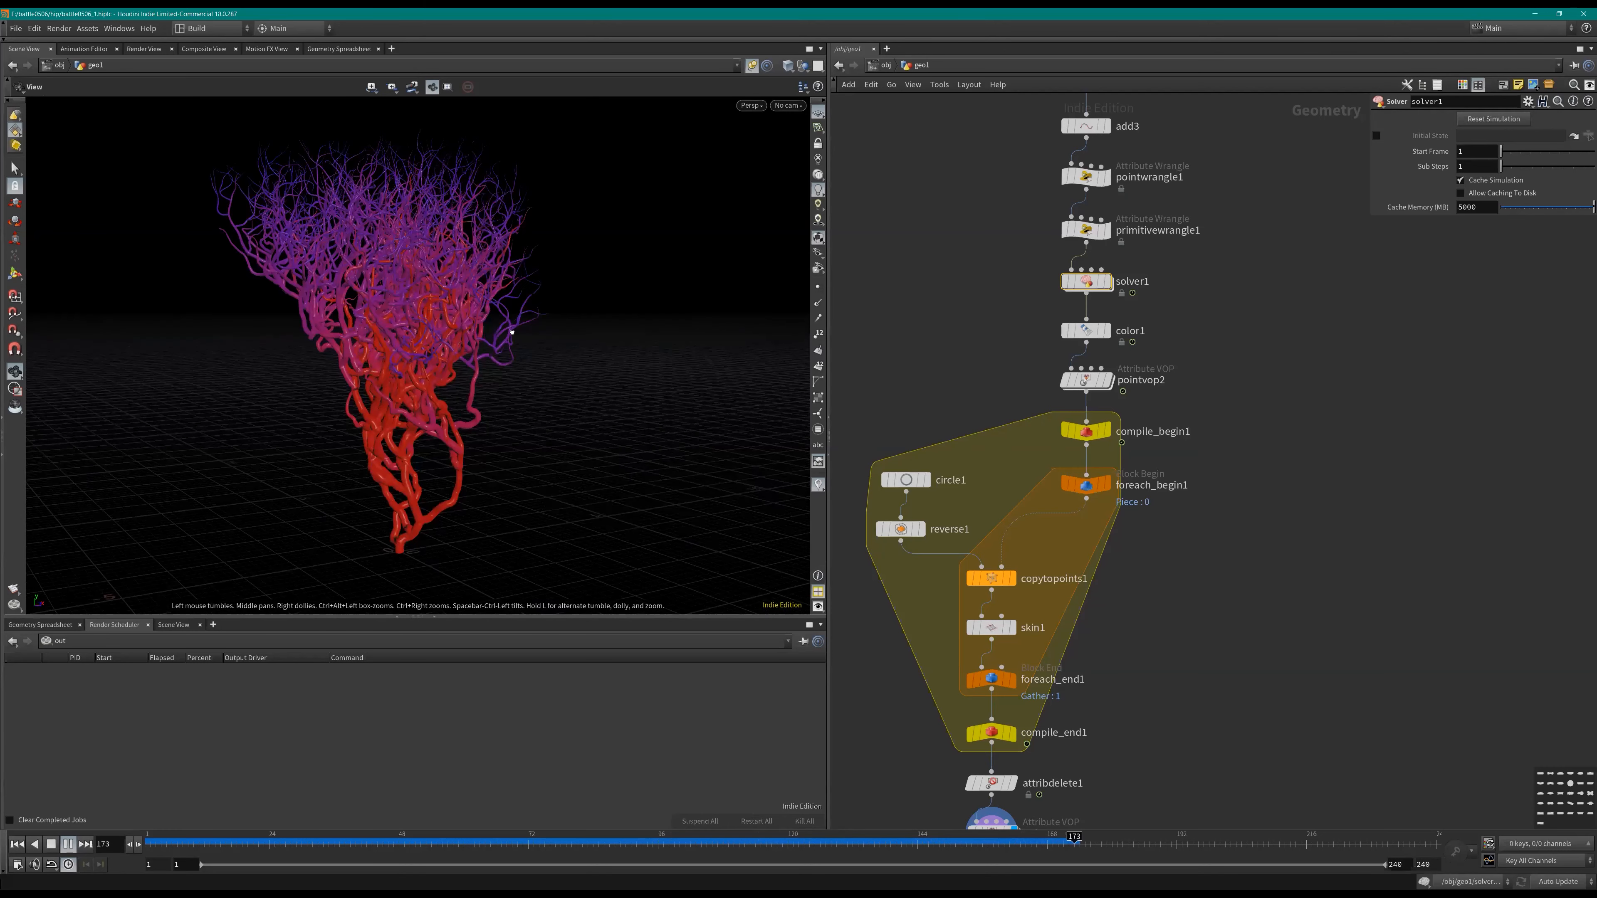
key("Up")
left_click_drag(372, 335, 377, 302)
key("ctrl+Up")
Step: Save the scene and insert a Transform node between dir_bias and grow inside solver1
key("i")
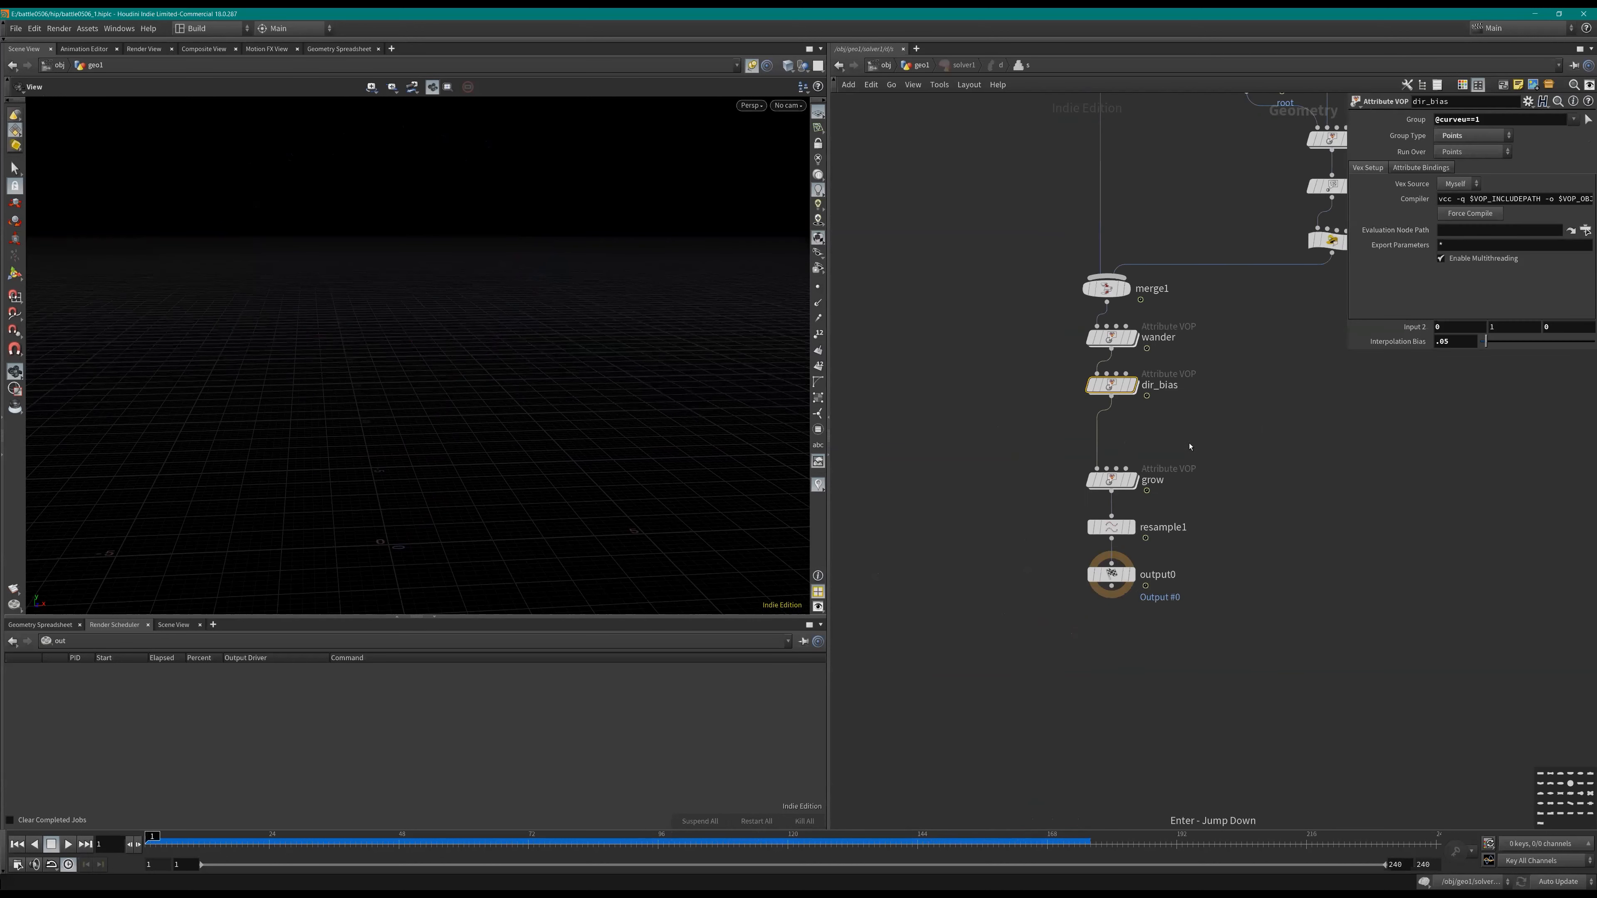
key("ctrl+s")
key("Tab")
type("tra")
key("Down")
key("Down")
key("Return")
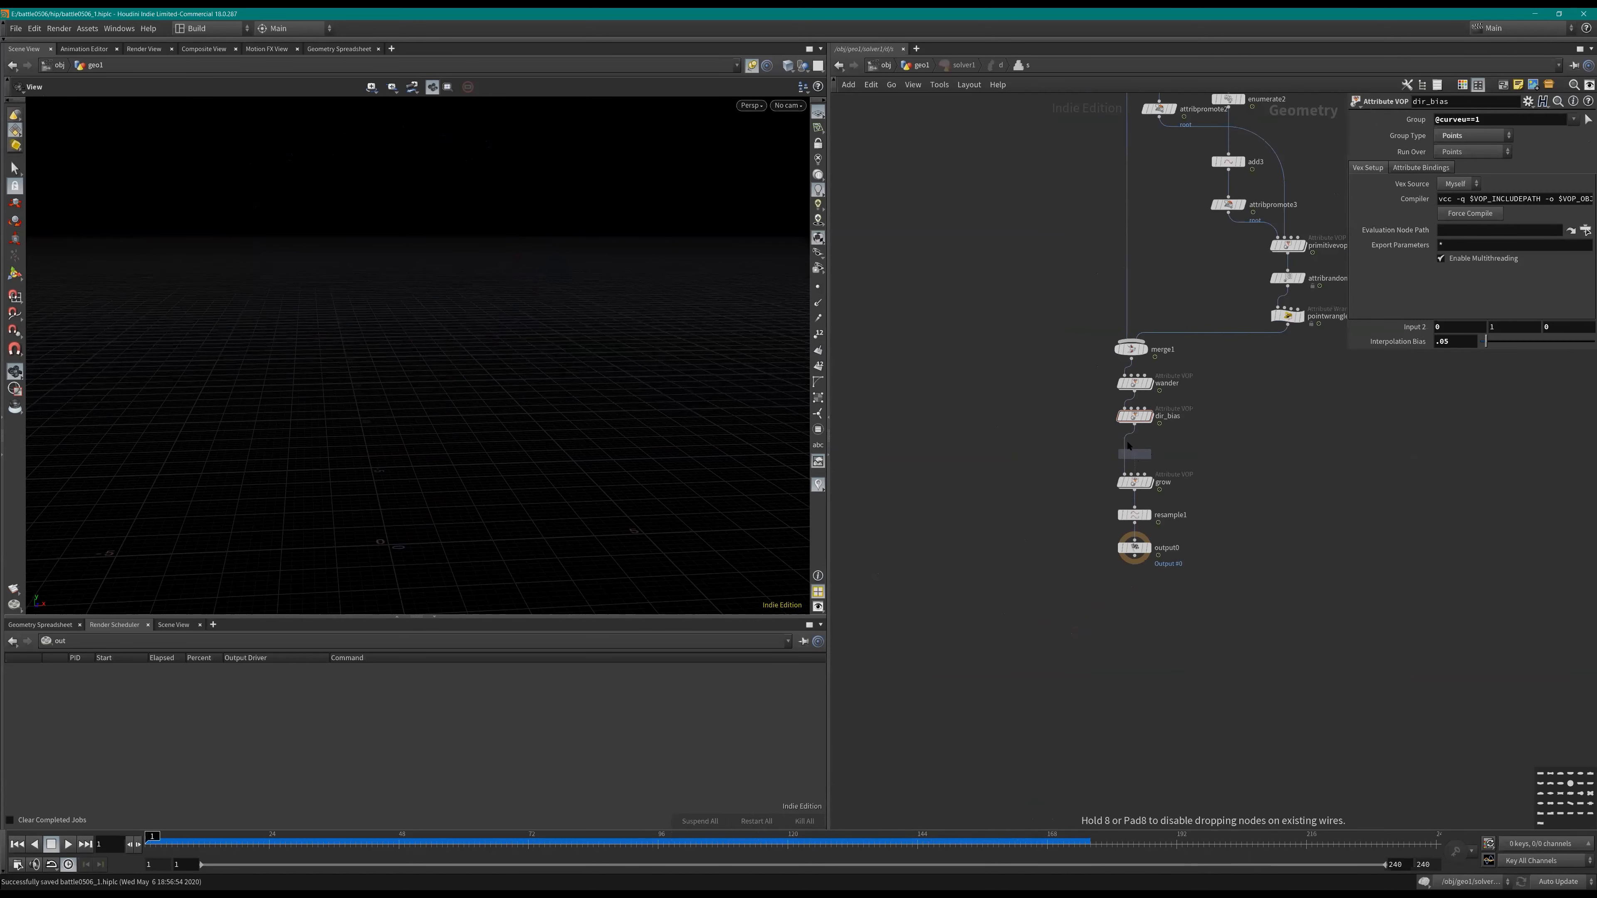
left_click(1128, 445)
scroll(1163, 456, "up", 2)
left_click_drag(1119, 445, 1126, 449)
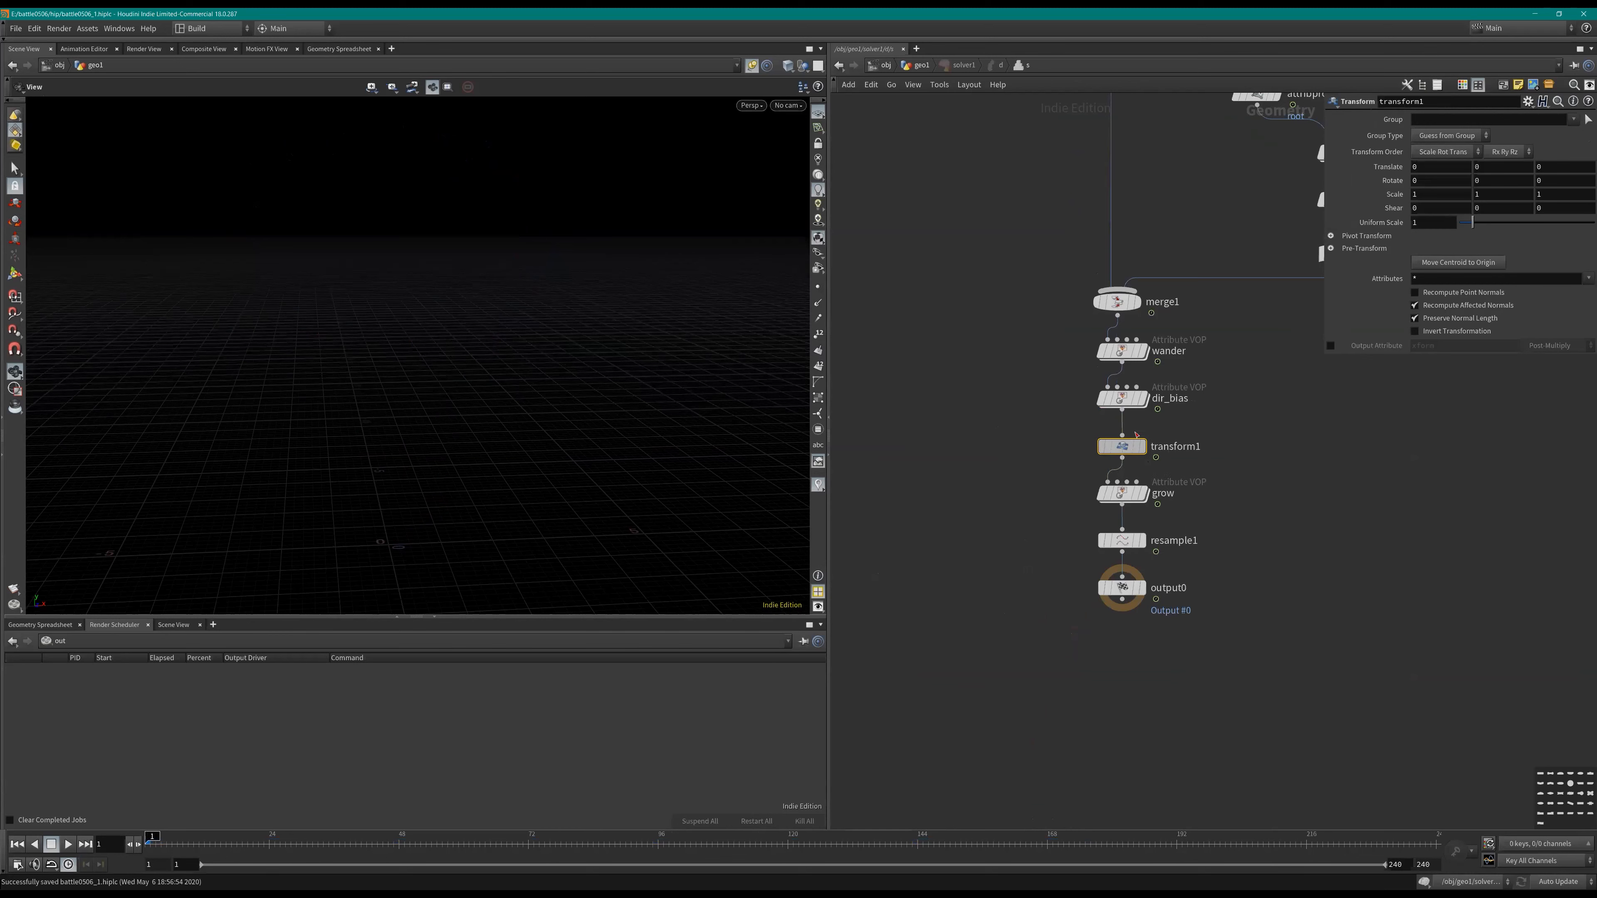
Step: Restrict transform1 to the N attribute and set its Y rotation to the expression $F
key("Return")
double_click(1485, 181)
type("$")
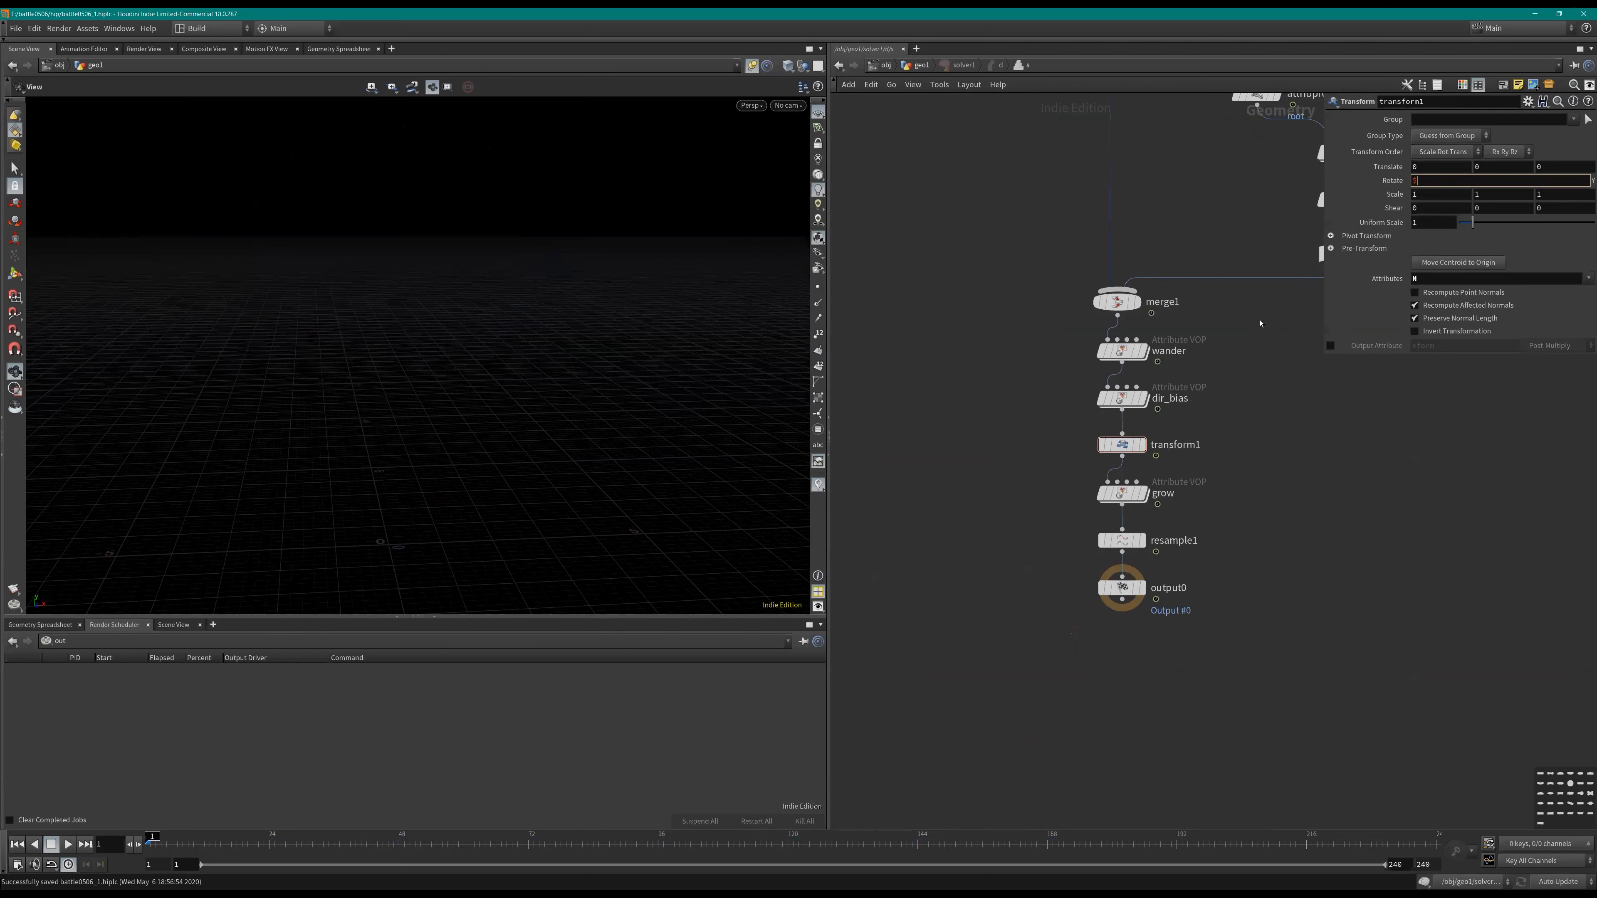
type("F")
key("Return")
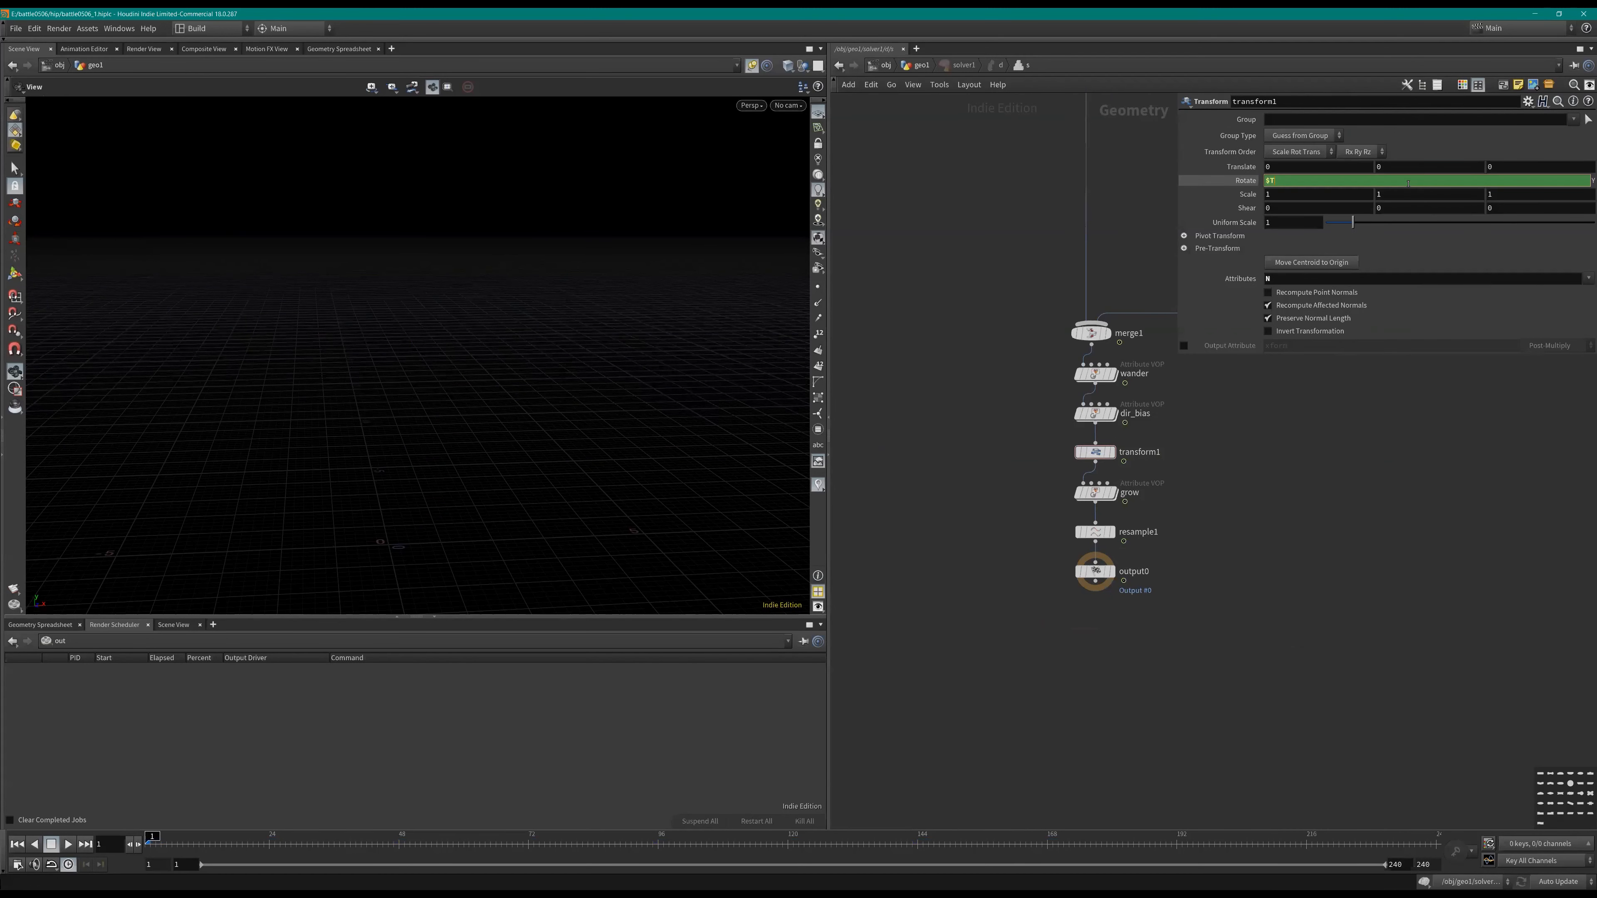
Step: Play the growth with the frame-driven rotation, examine it and rewind to the first frame
key("Up")
left_click_drag(641, 408, 638, 403)
key("Up")
key("ctrl+Up")
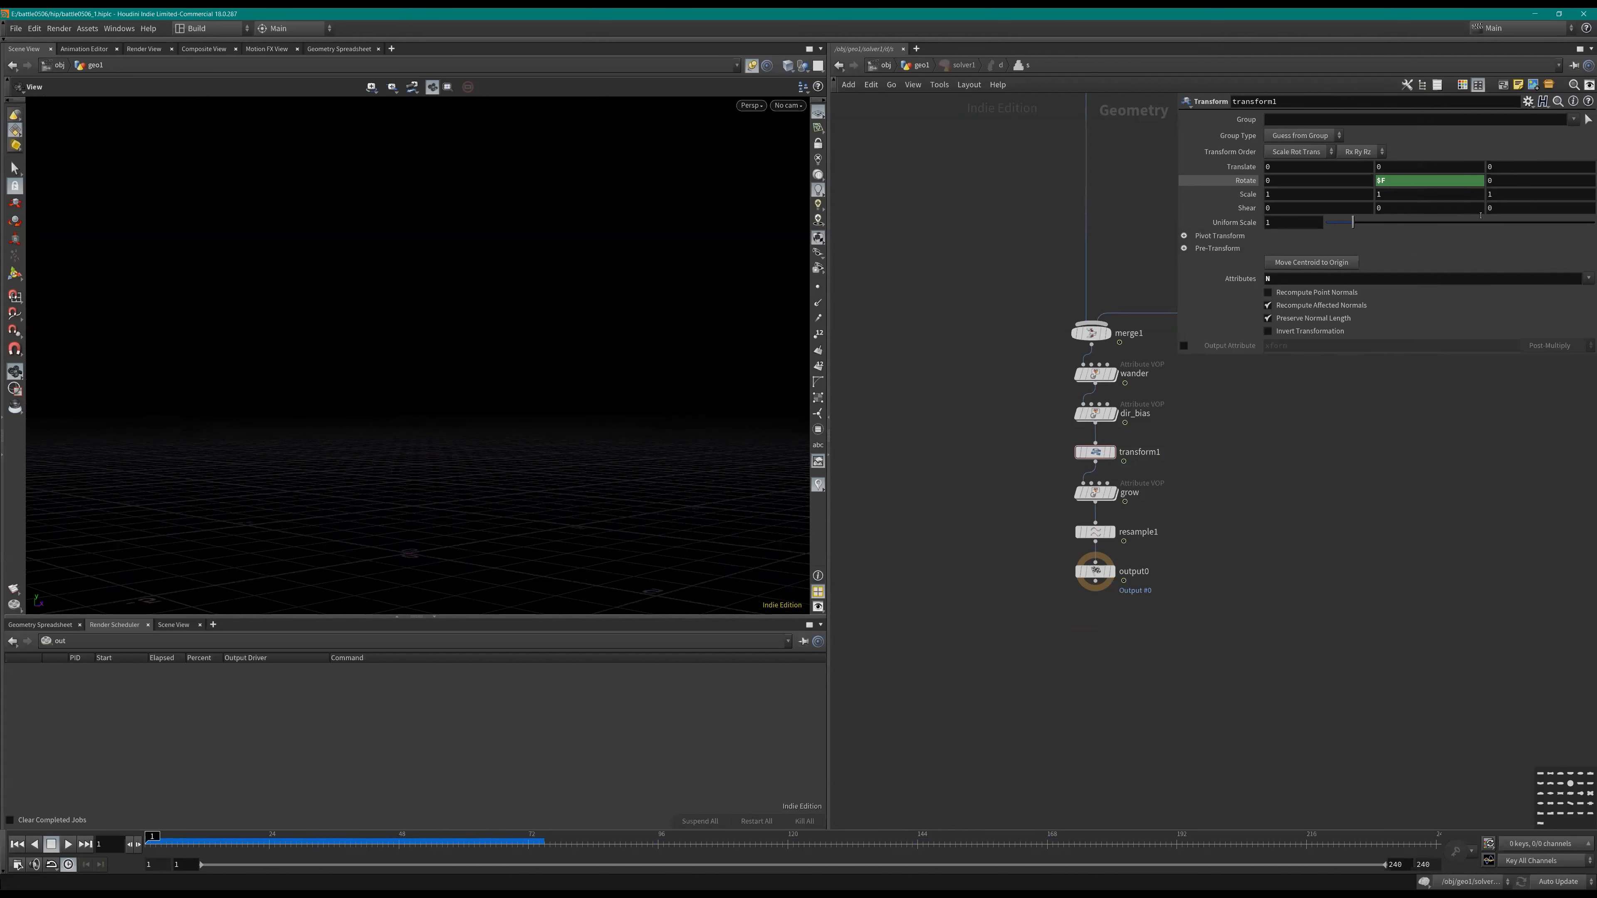
Step: Change transform1's Y rotation expression to $T and replay the growth from geo1
left_click(1435, 181)
key("BackSpace")
type("T")
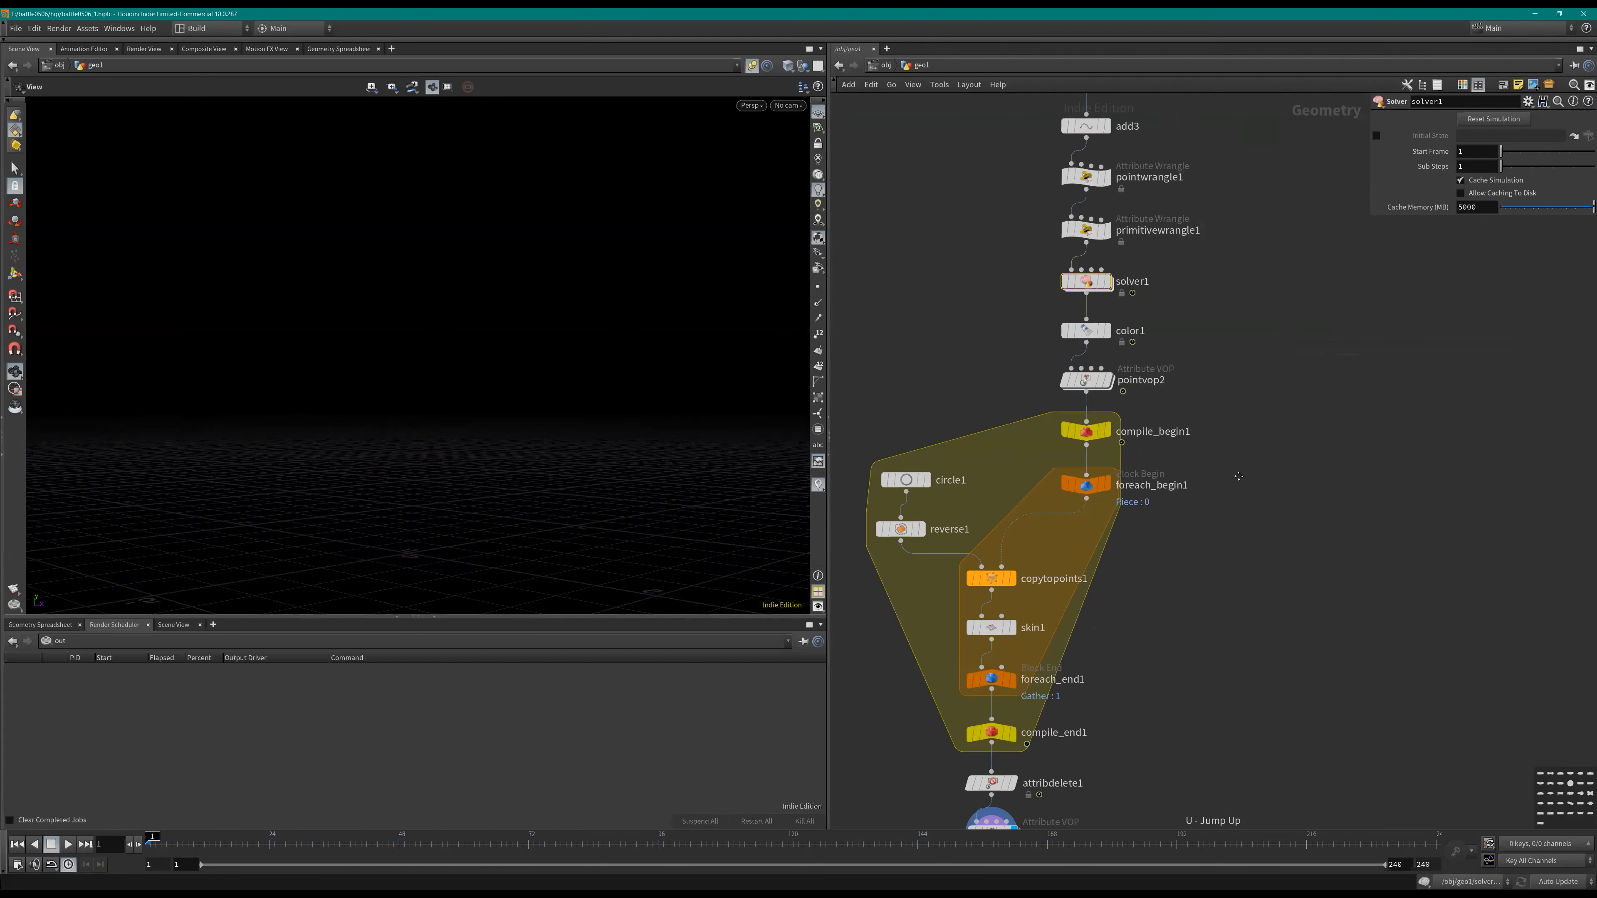
key("Up")
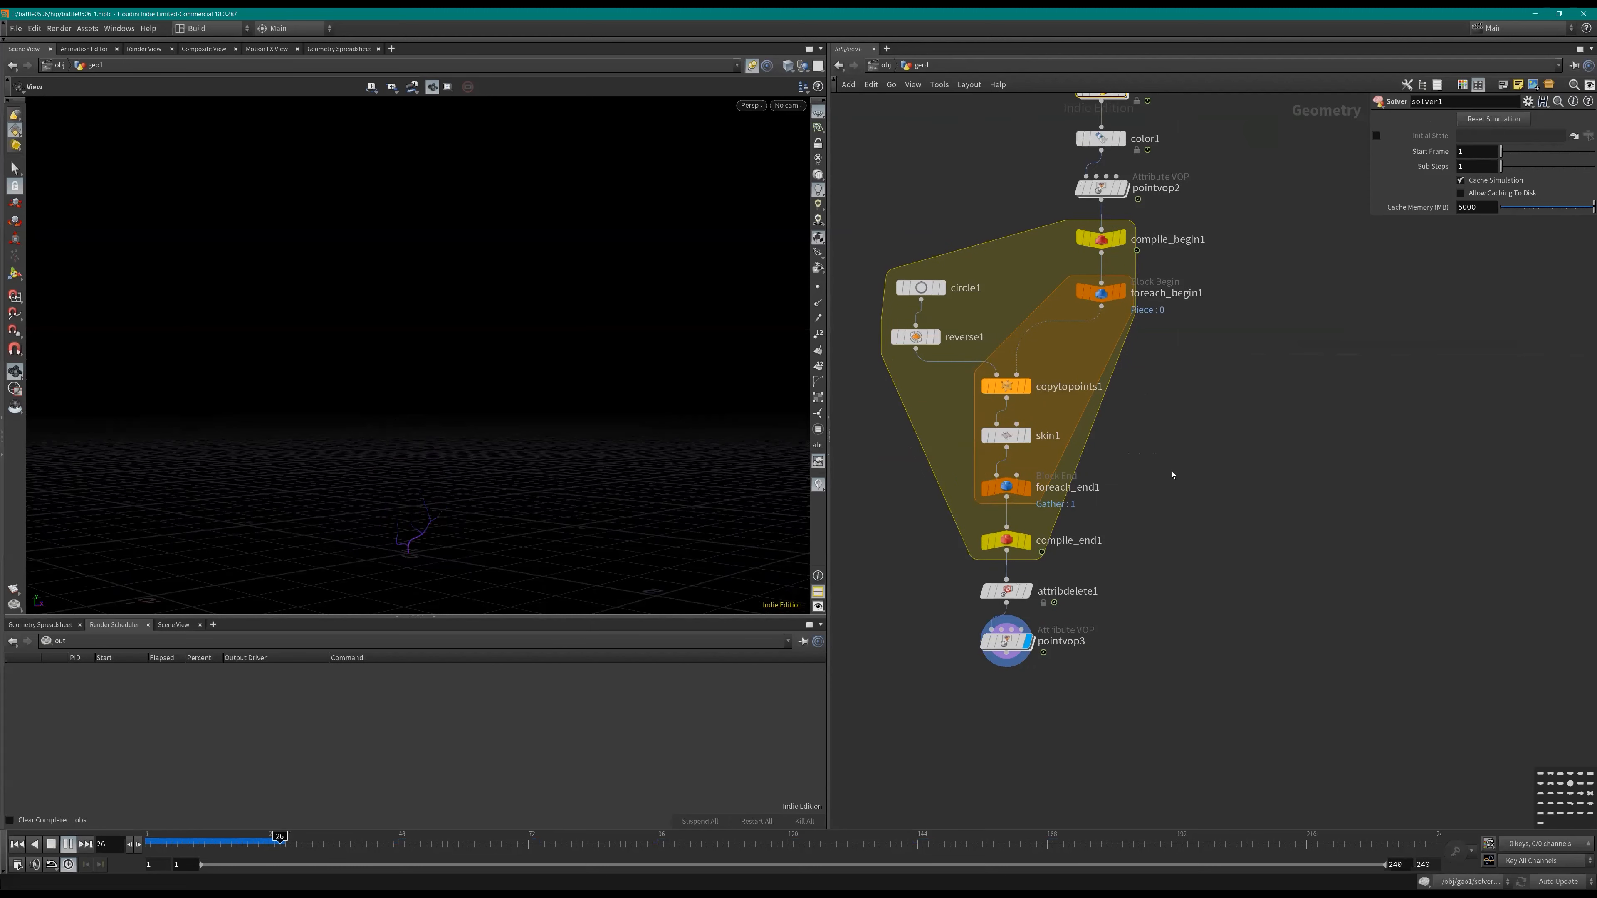
Step: Examine the time-rotated growth from several angles and distances, pausing and resuming the playback
key("Up")
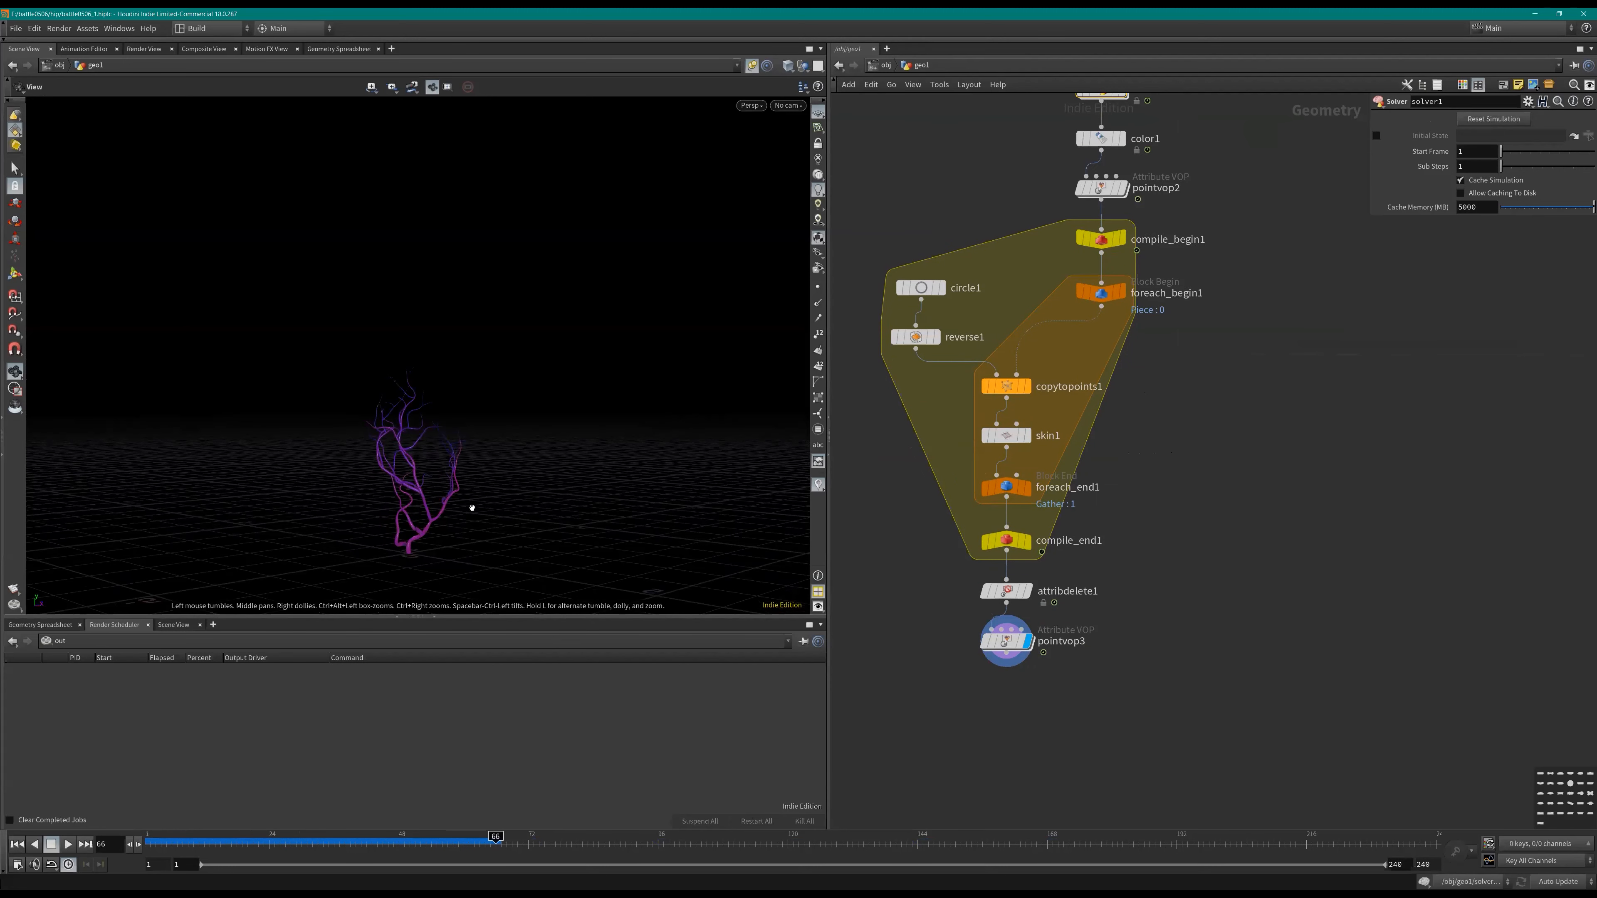
mouse_move(432, 453)
left_mouse_down()
mouse_move(428, 424)
mouse_move(442, 457)
left_mouse_up()
key("Up")
mouse_move(473, 412)
left_mouse_down()
mouse_move(474, 314)
mouse_move(495, 360)
mouse_move(485, 391)
left_mouse_up()
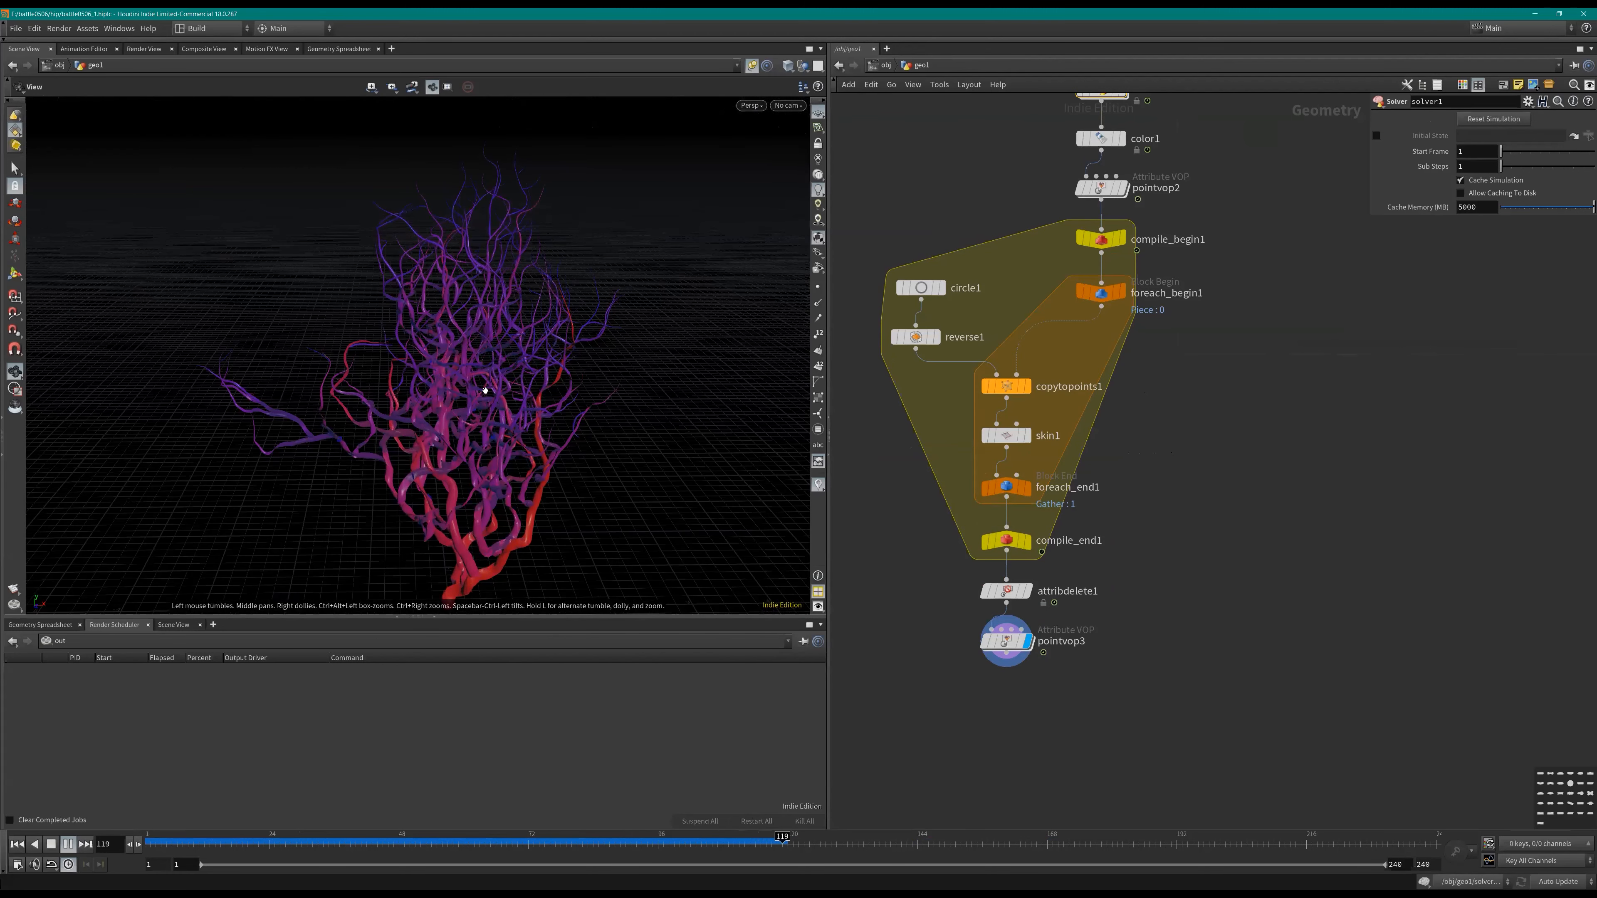
key("Up")
scroll(1042, 619, "up", 2)
left_click(1001, 586)
middle_click_drag(1006, 585, 1047, 538)
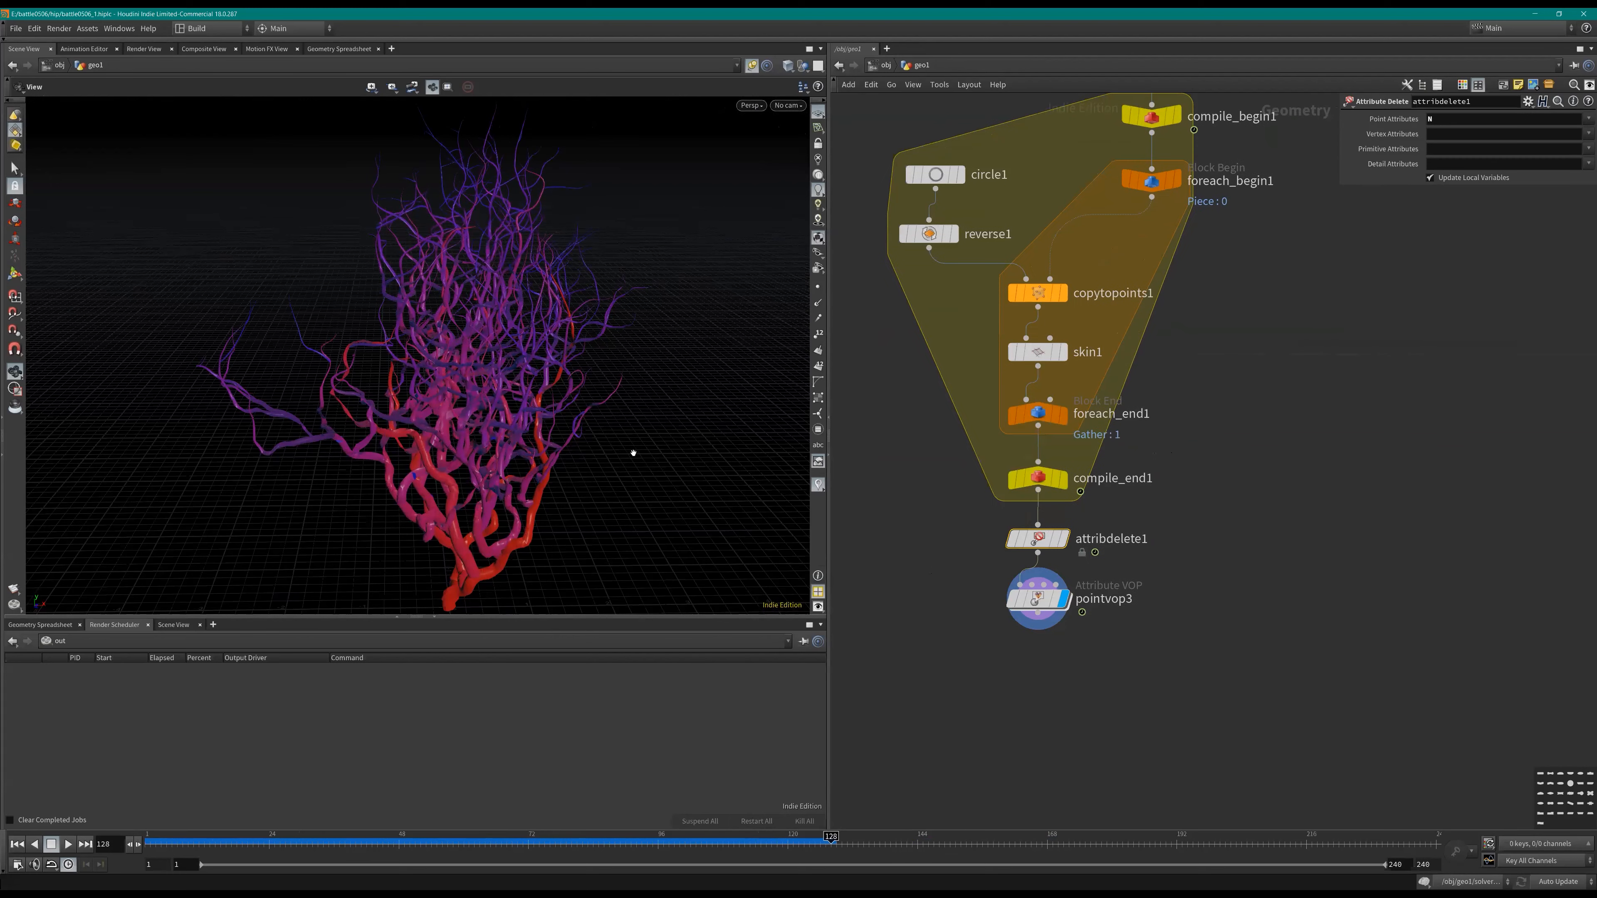
left_click_drag(606, 368, 608, 366)
key("Up")
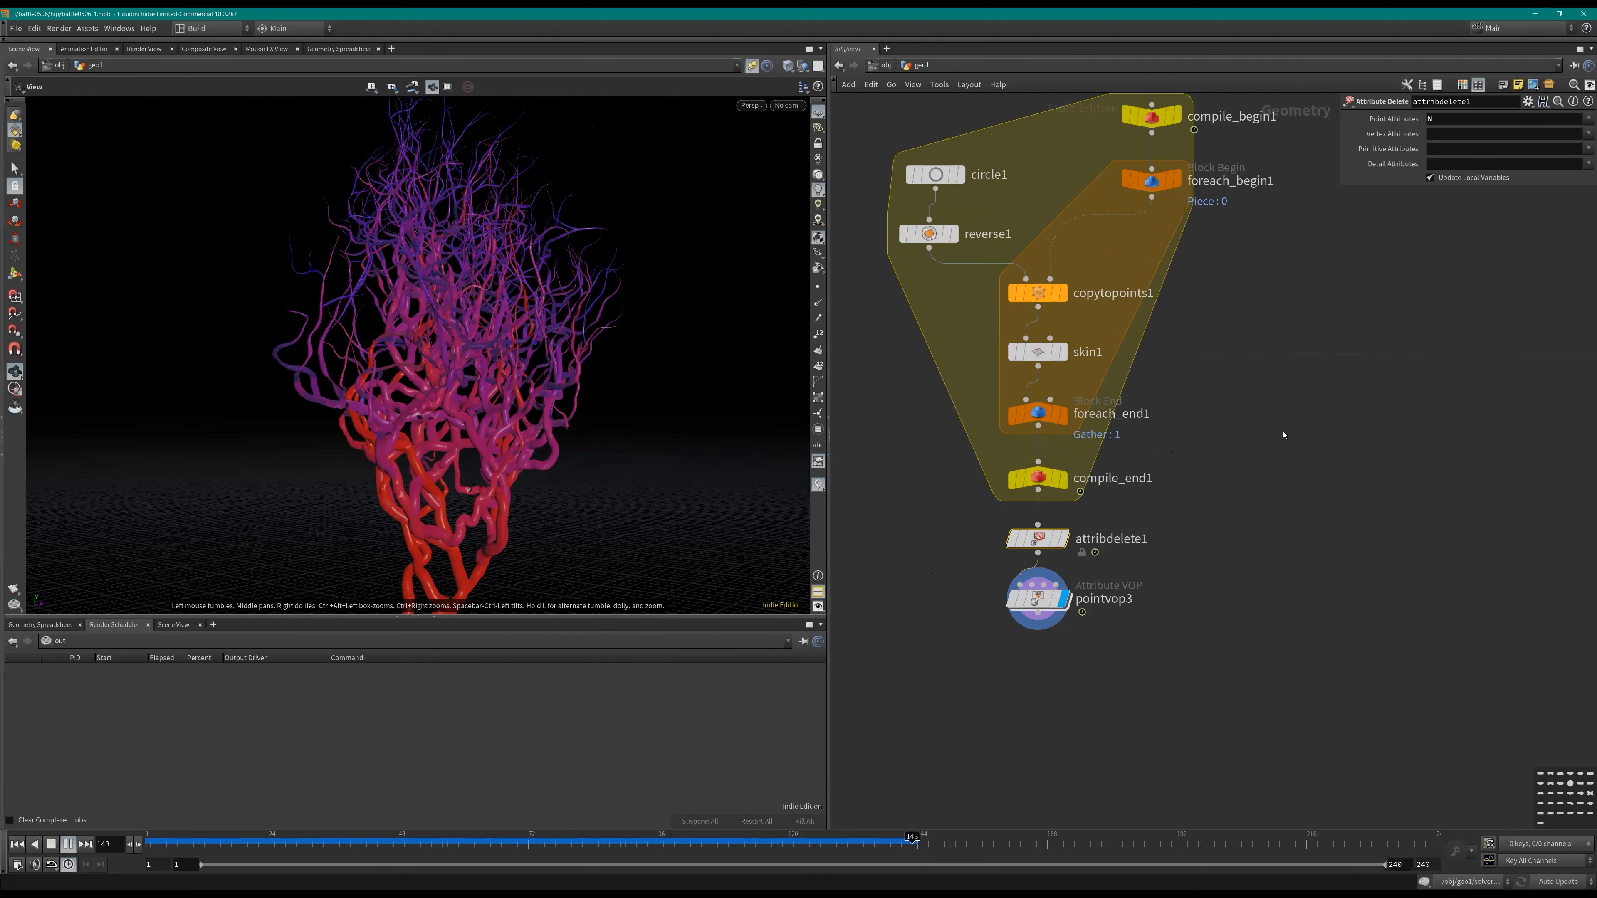
left_click(68, 844)
middle_click_drag(1283, 403, 1046, 498)
left_click_drag(457, 367, 528, 415)
left_click_drag(1267, 514, 1149, 492)
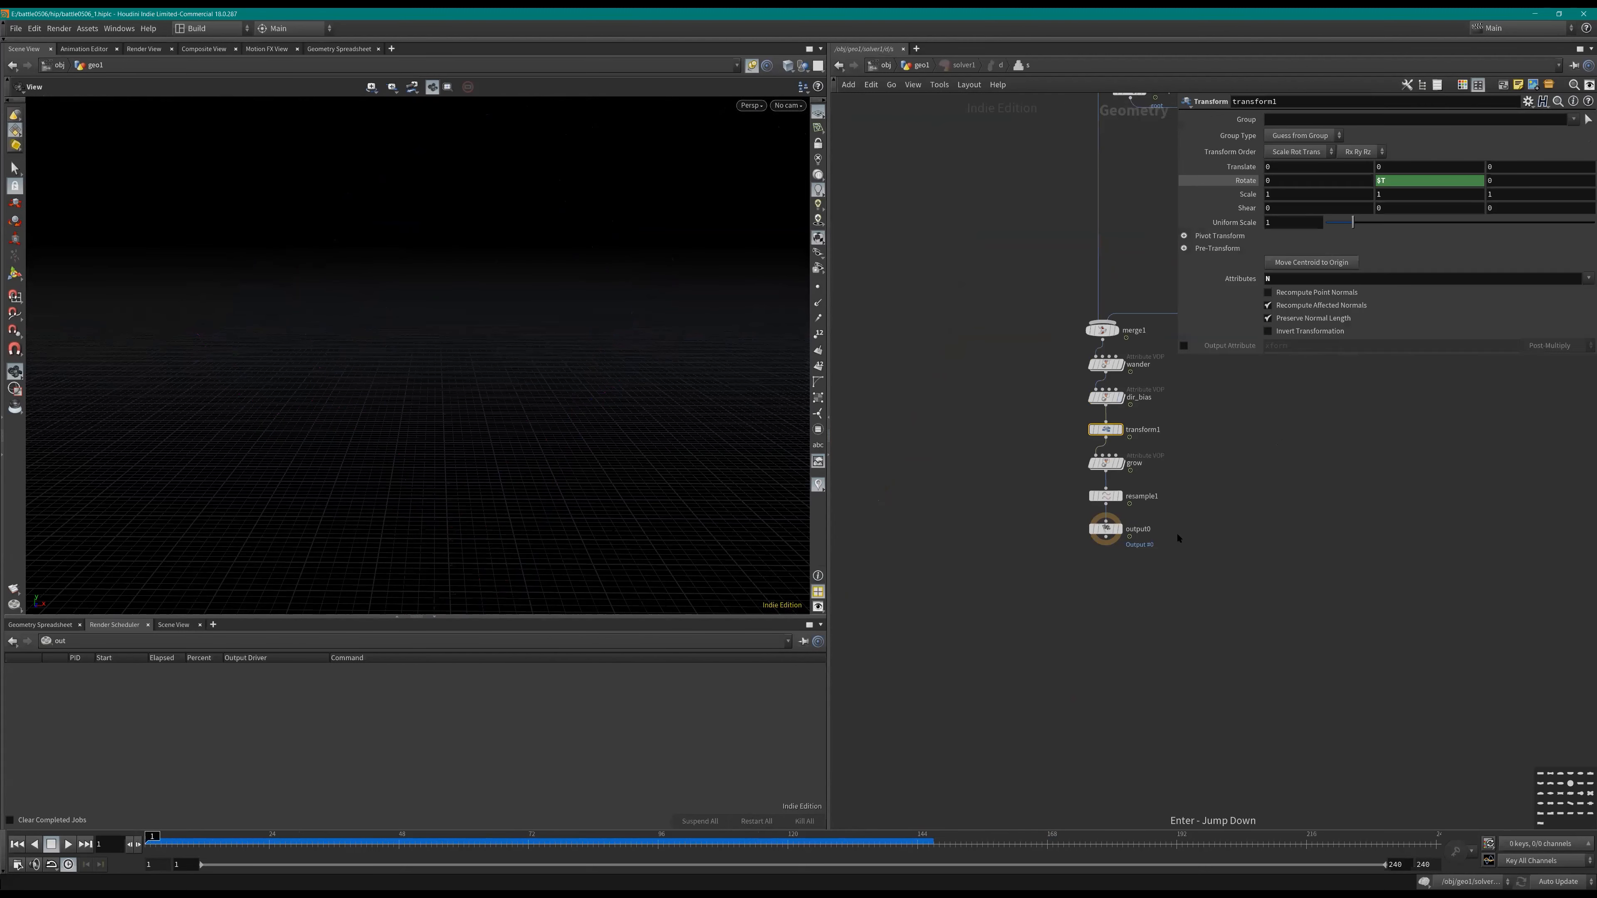
Step: Review the solver1 node chain from Prev_Frame down through the branching nodes to merge1, wander and grow
middle_click_drag(1176, 612, 1181, 761)
middle_click_drag(1028, 146, 979, 499)
scroll(980, 498, "up", 5)
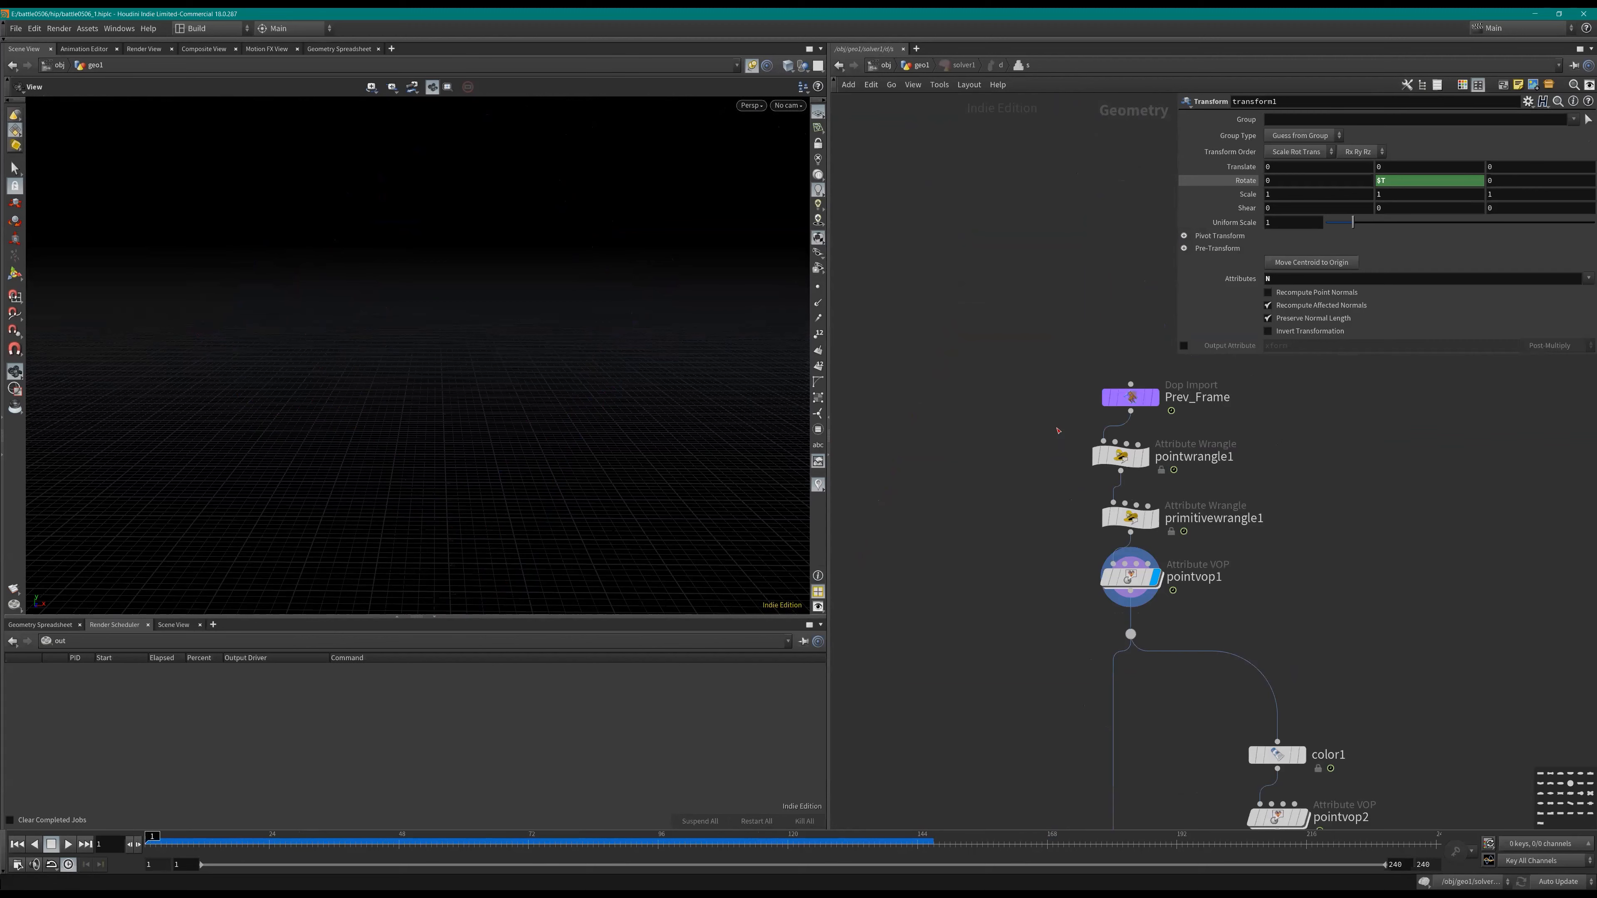
middle_click_drag(1088, 317, 1018, 361)
left_click_drag(1060, 438, 1050, 359)
middle_click_drag(1072, 390, 1065, 249)
left_click_drag(1043, 357, 1052, 354)
middle_click_drag(1062, 636, 990, 241)
middle_click_drag(1098, 801, 988, 412)
scroll(992, 439, "down", 1)
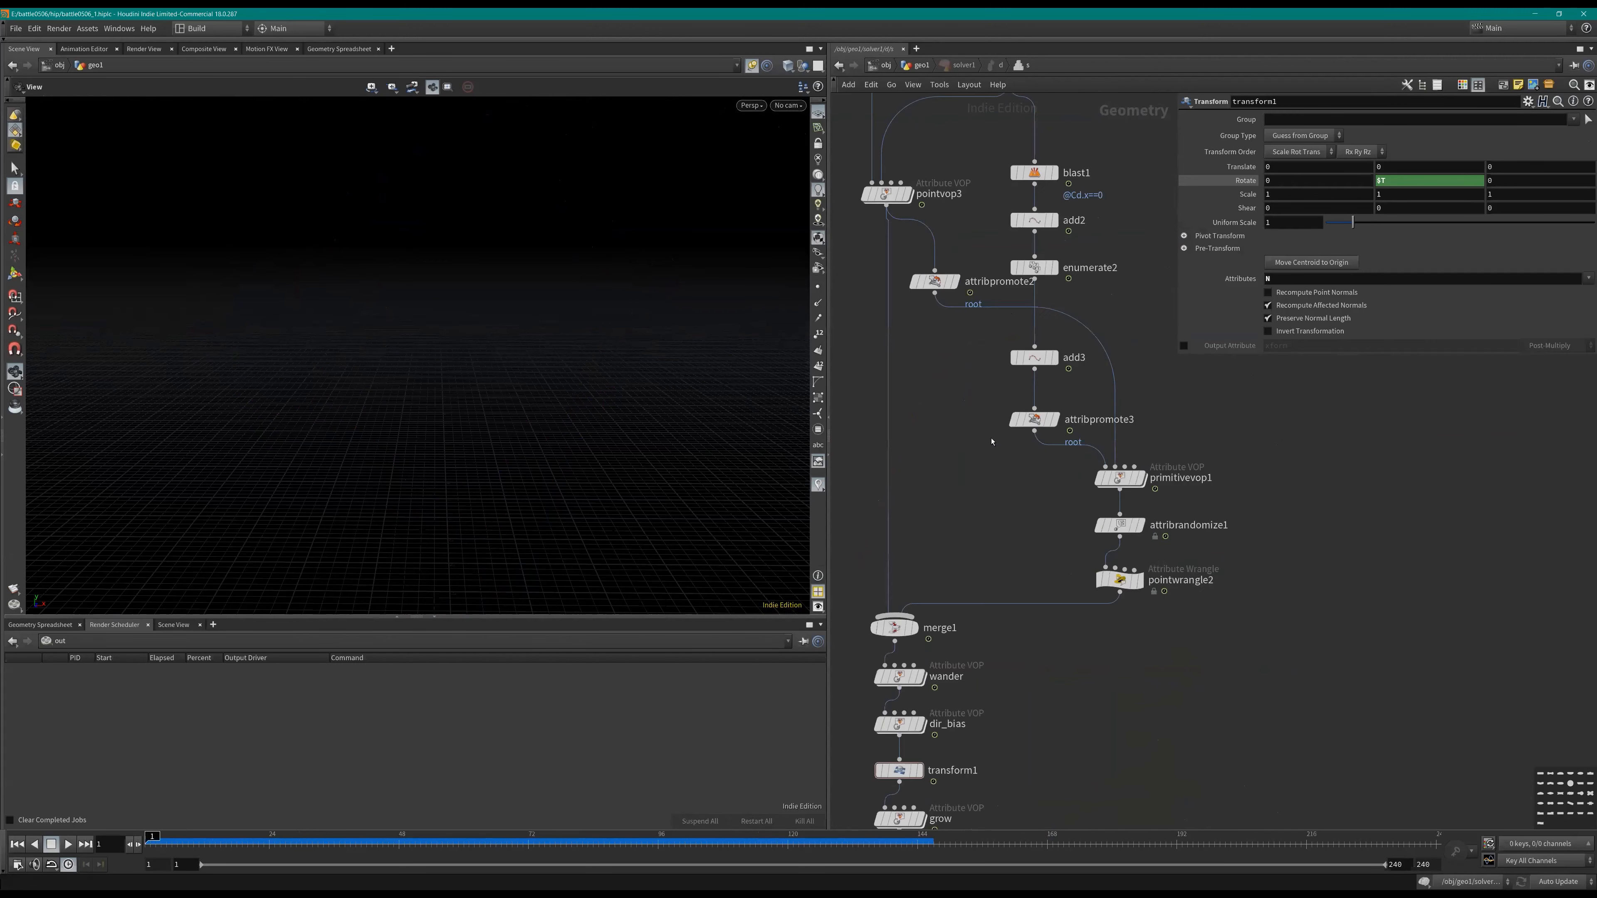
Step: Add a Point VOP between merge1 and wander in solver1 and open its network
key("Tab")
type("poi")
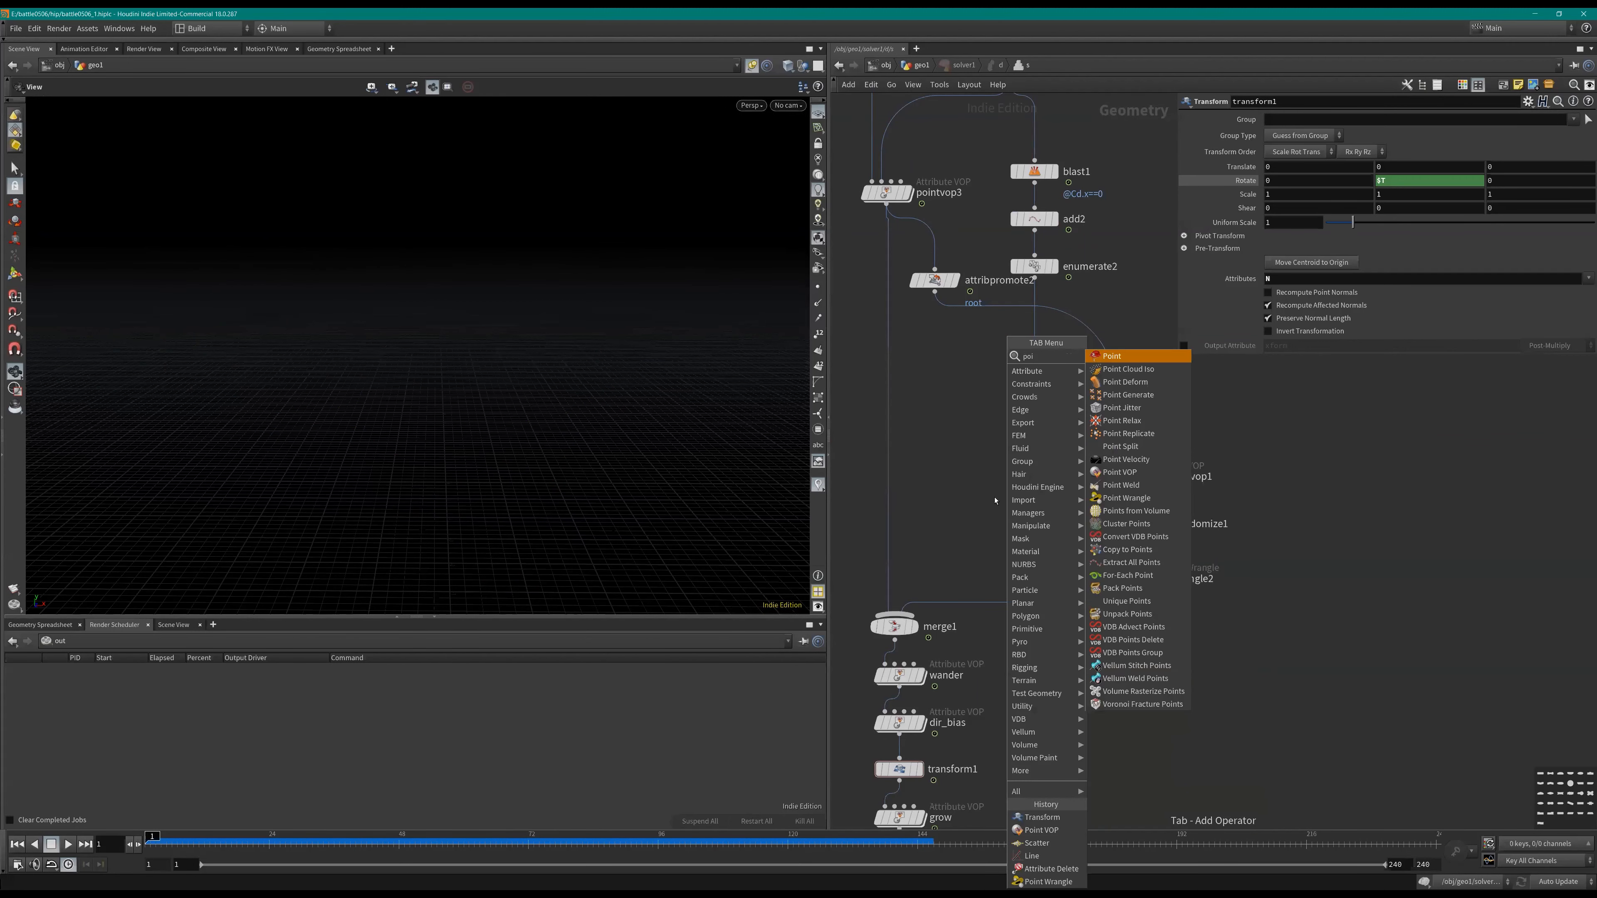
type("v")
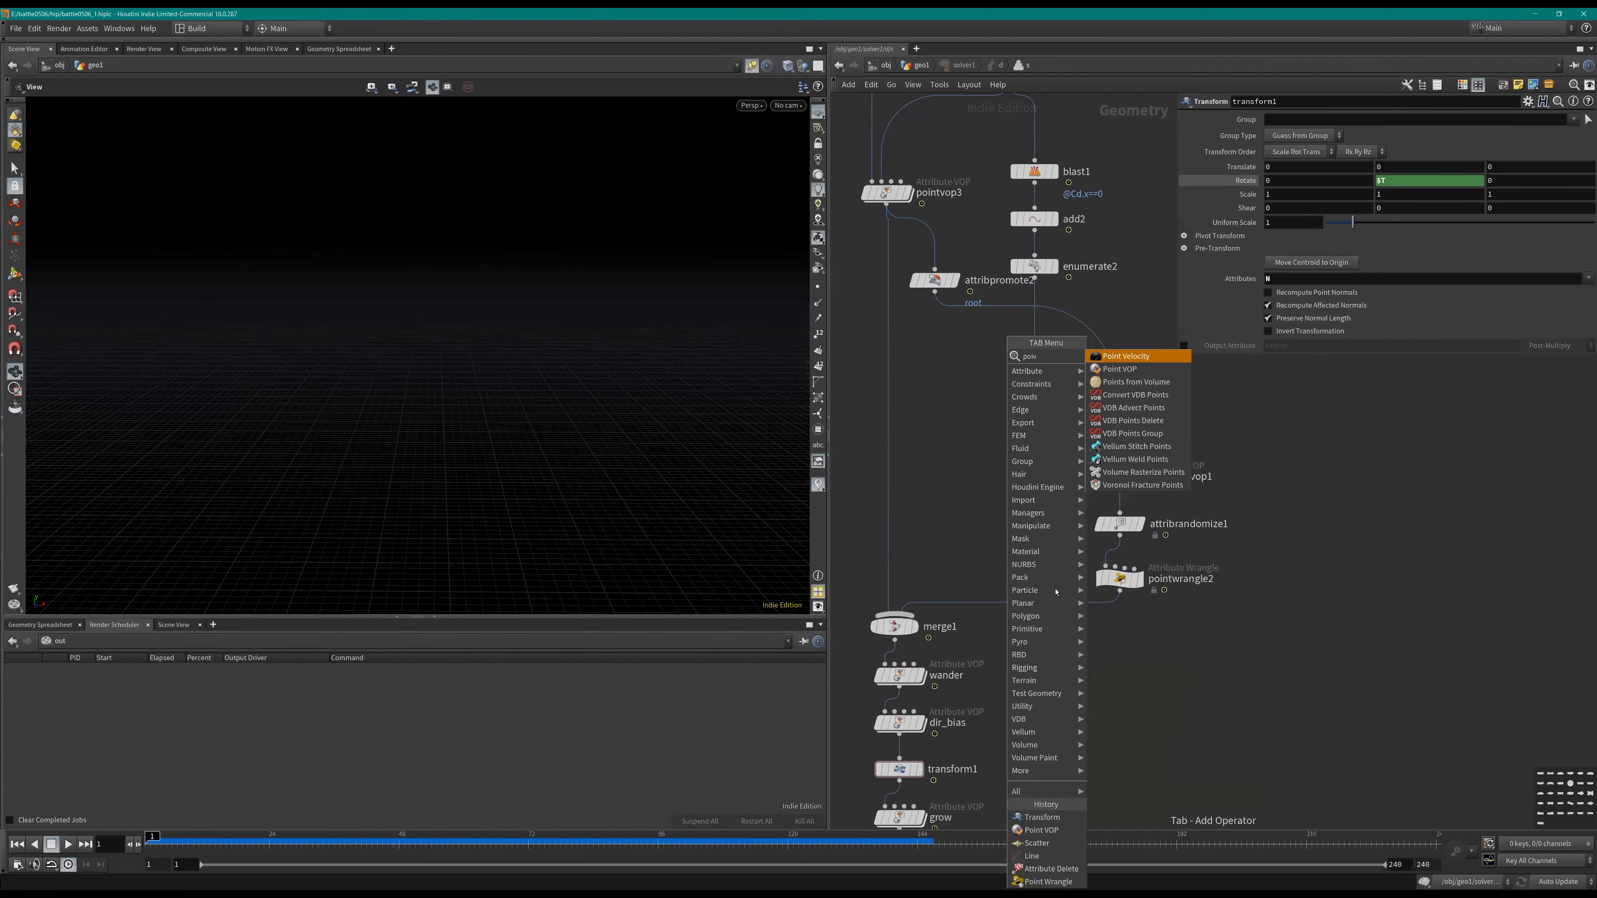
key("Down")
key("Return")
left_click(1079, 608)
left_click_drag(1073, 659, 909, 650)
key("Return")
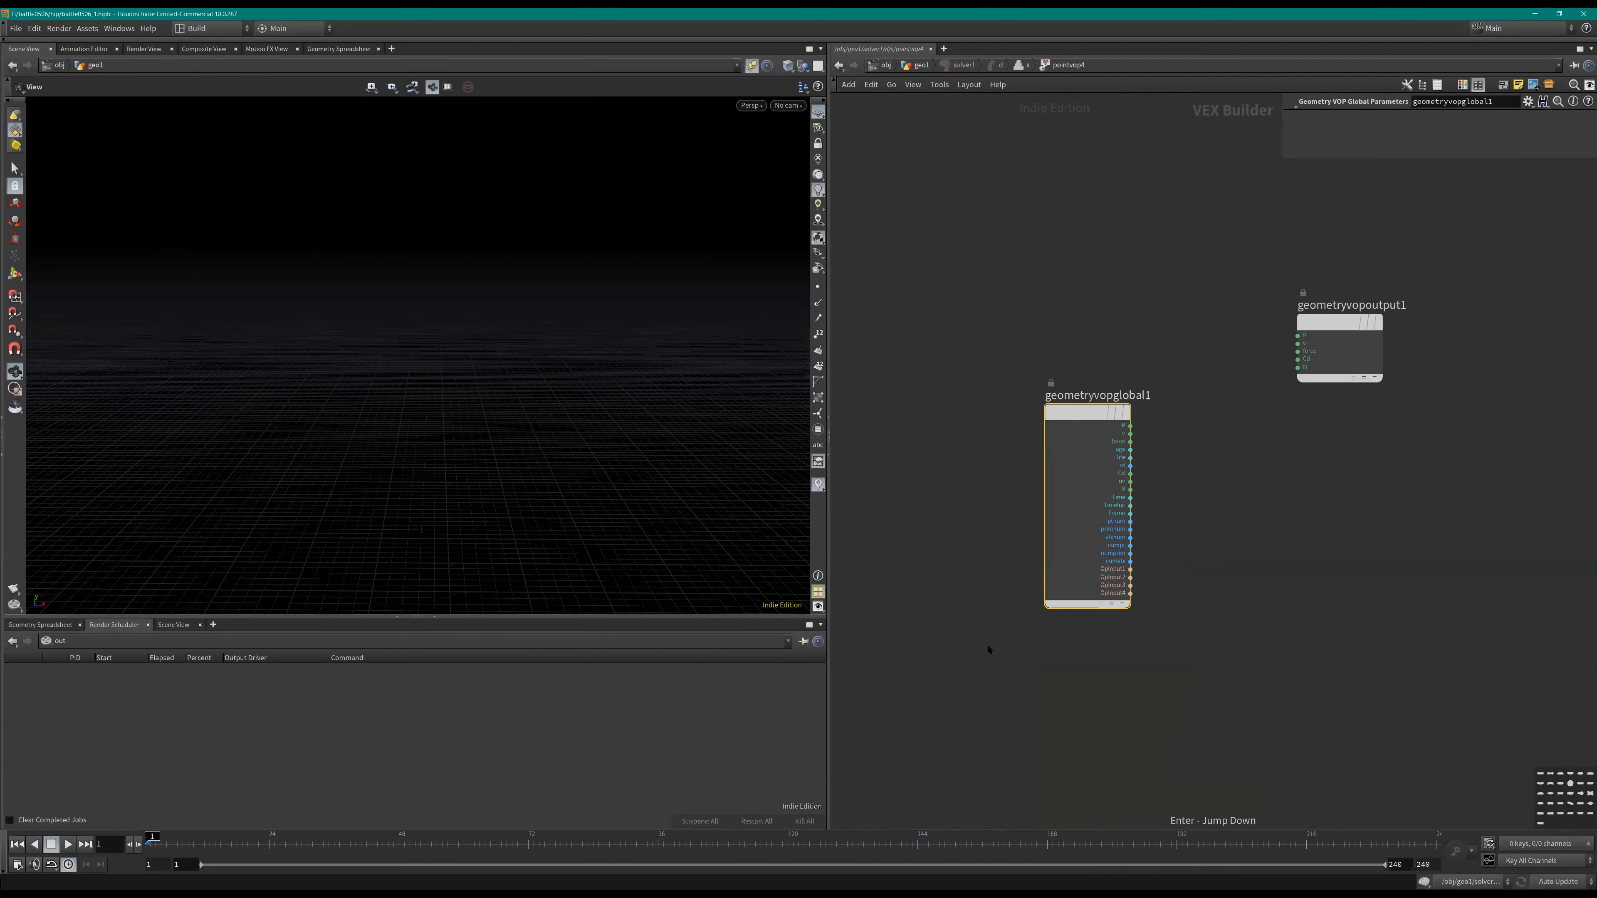
Step: Add a Cross Product node and wire the global N into its vec1 input
key("Tab")
type("cro")
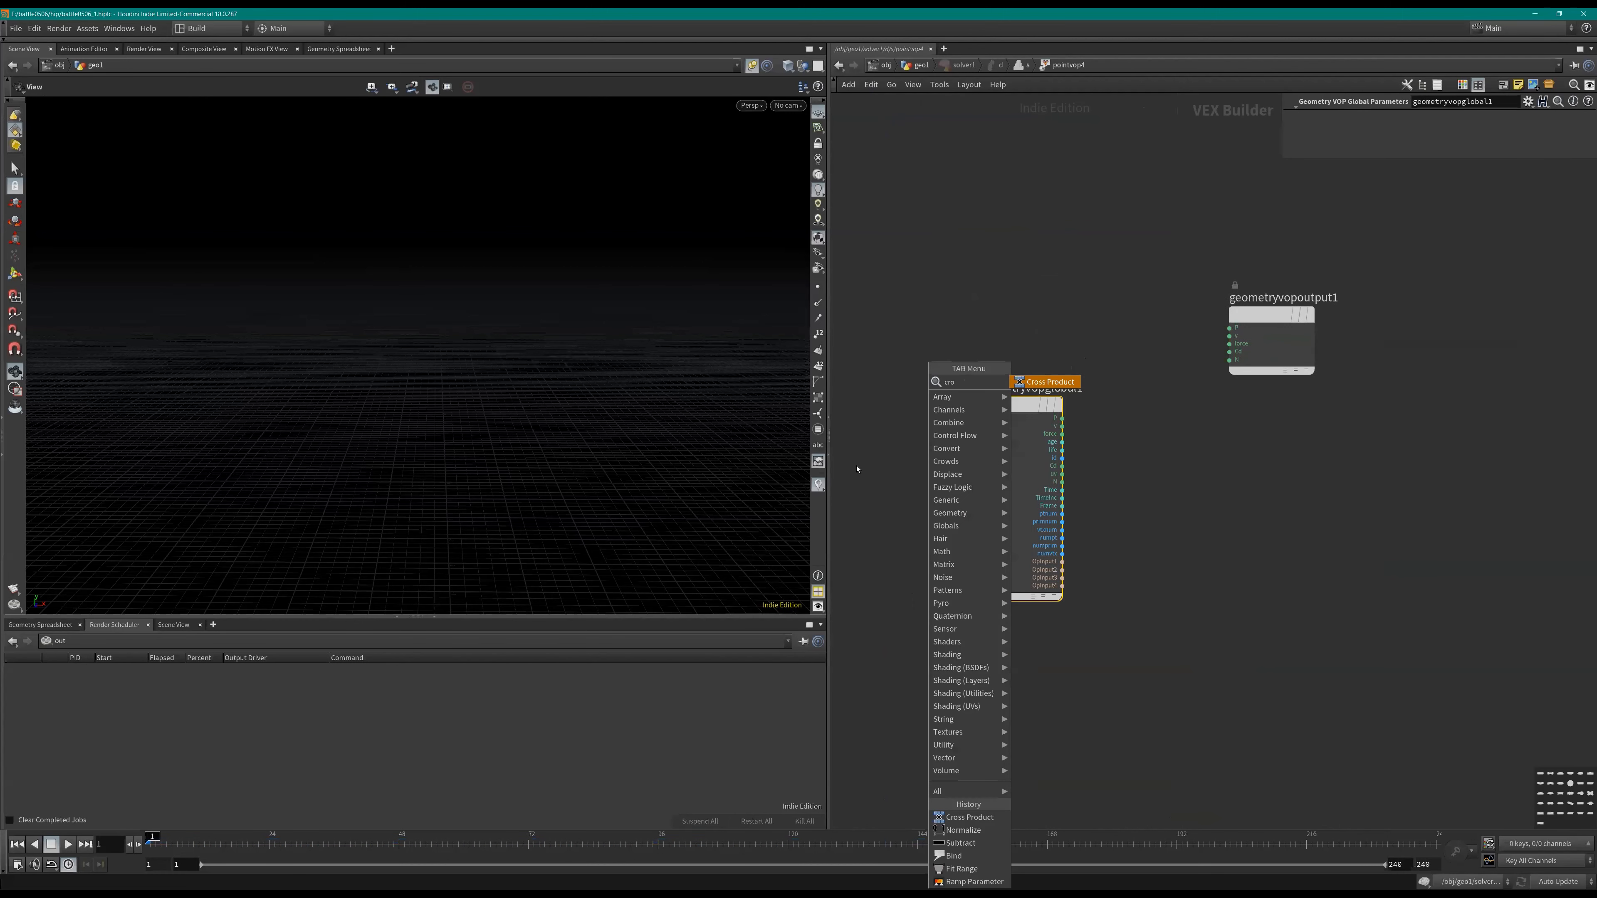
key("Return")
left_click(1202, 548)
scroll(1094, 506, "up", 1)
left_click(1055, 478)
left_click(1172, 557)
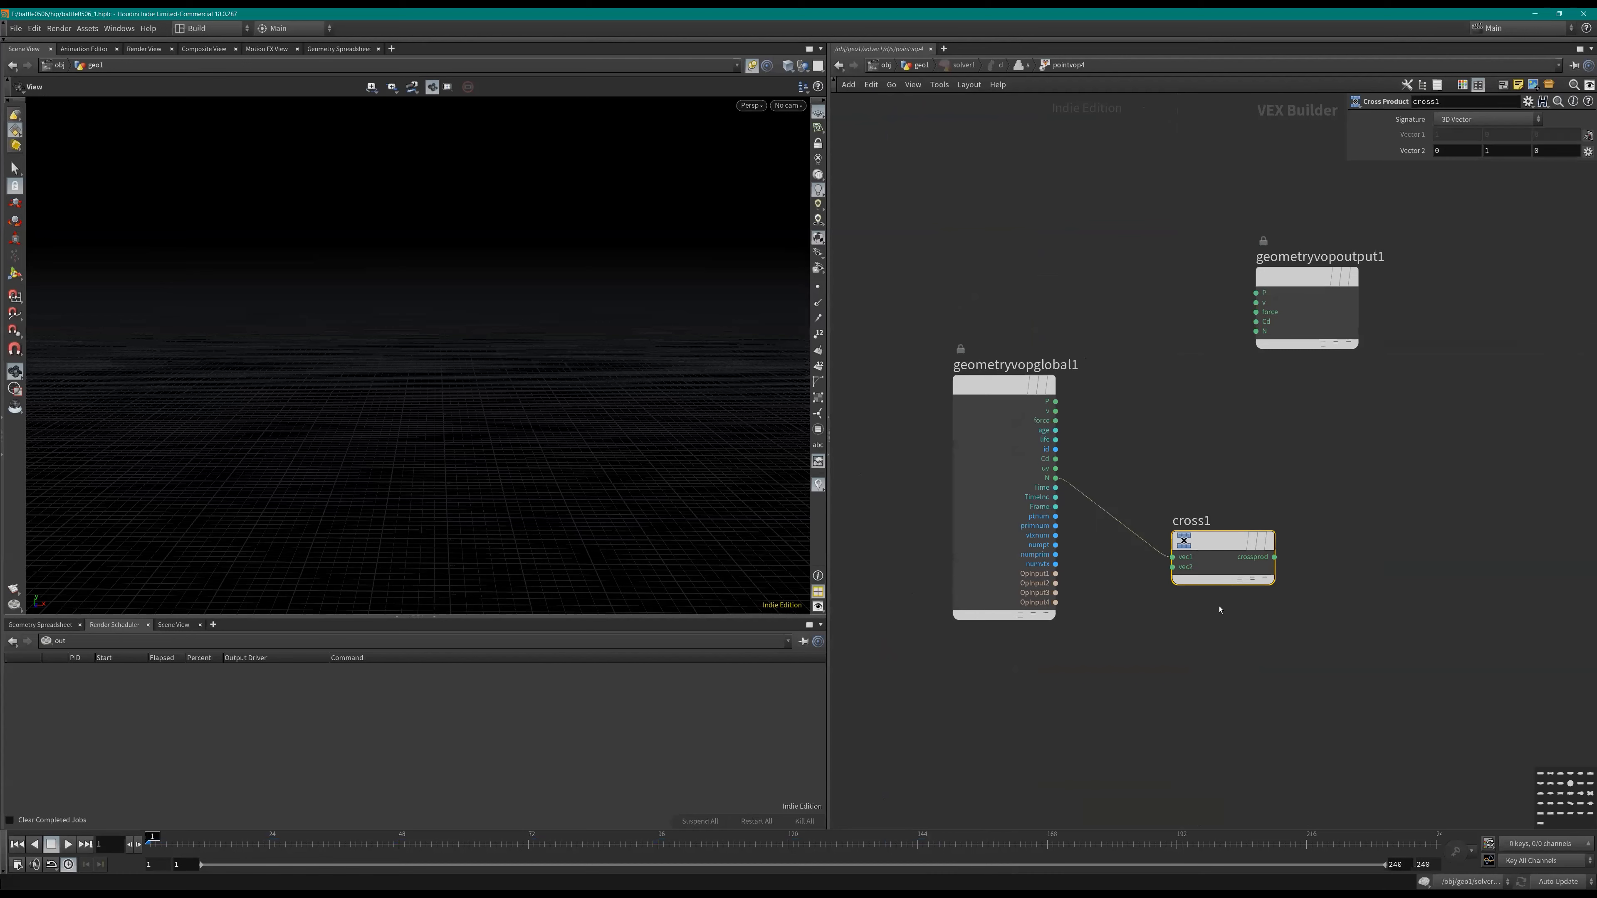
Step: Add a Normalize node that takes the Cross Product node's output
middle_click_drag(1220, 610, 1148, 597)
key("Tab")
type("no")
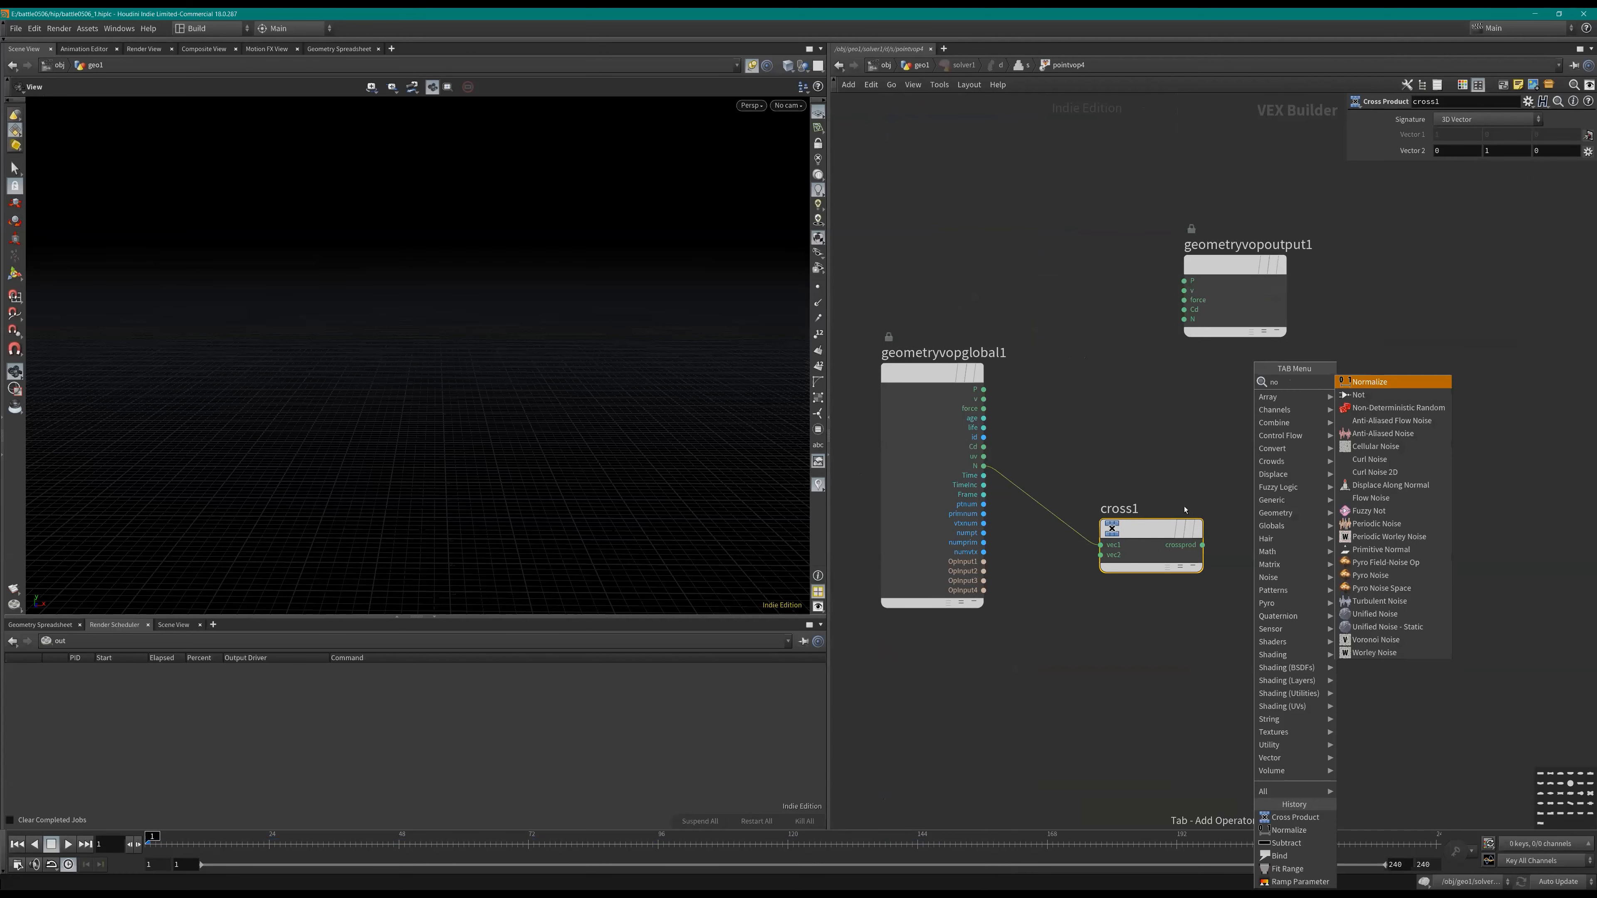
key("Return")
left_click(1229, 545)
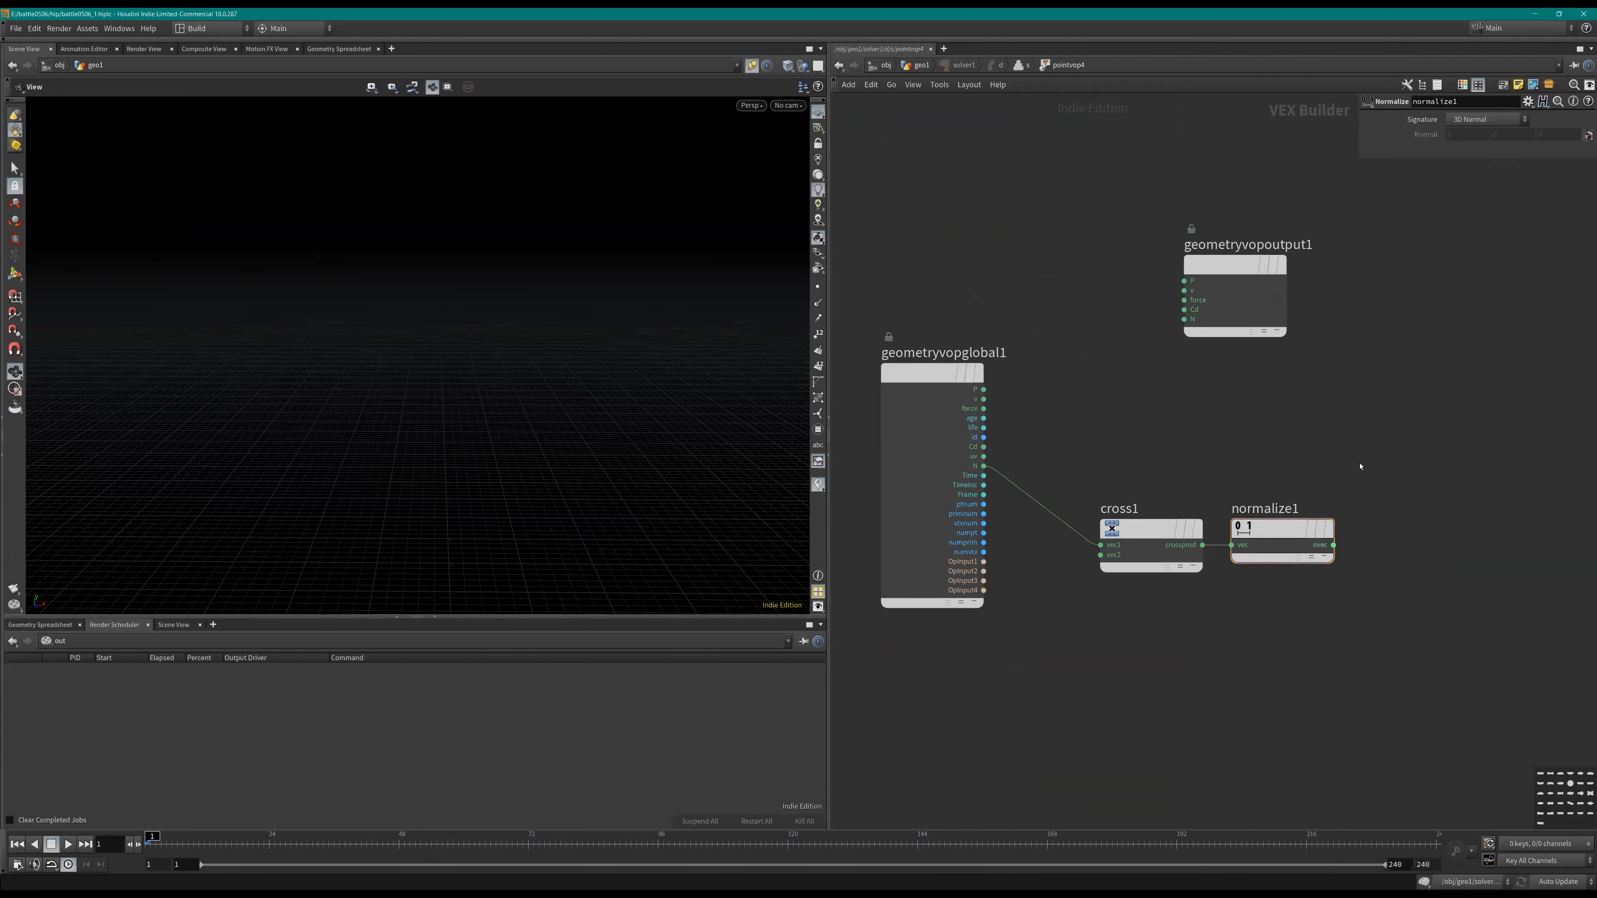
Step: Add a Bind Export named "up" fed by the normalized cross-product vector
middle_click_drag(1355, 444, 1208, 438)
key("Tab")
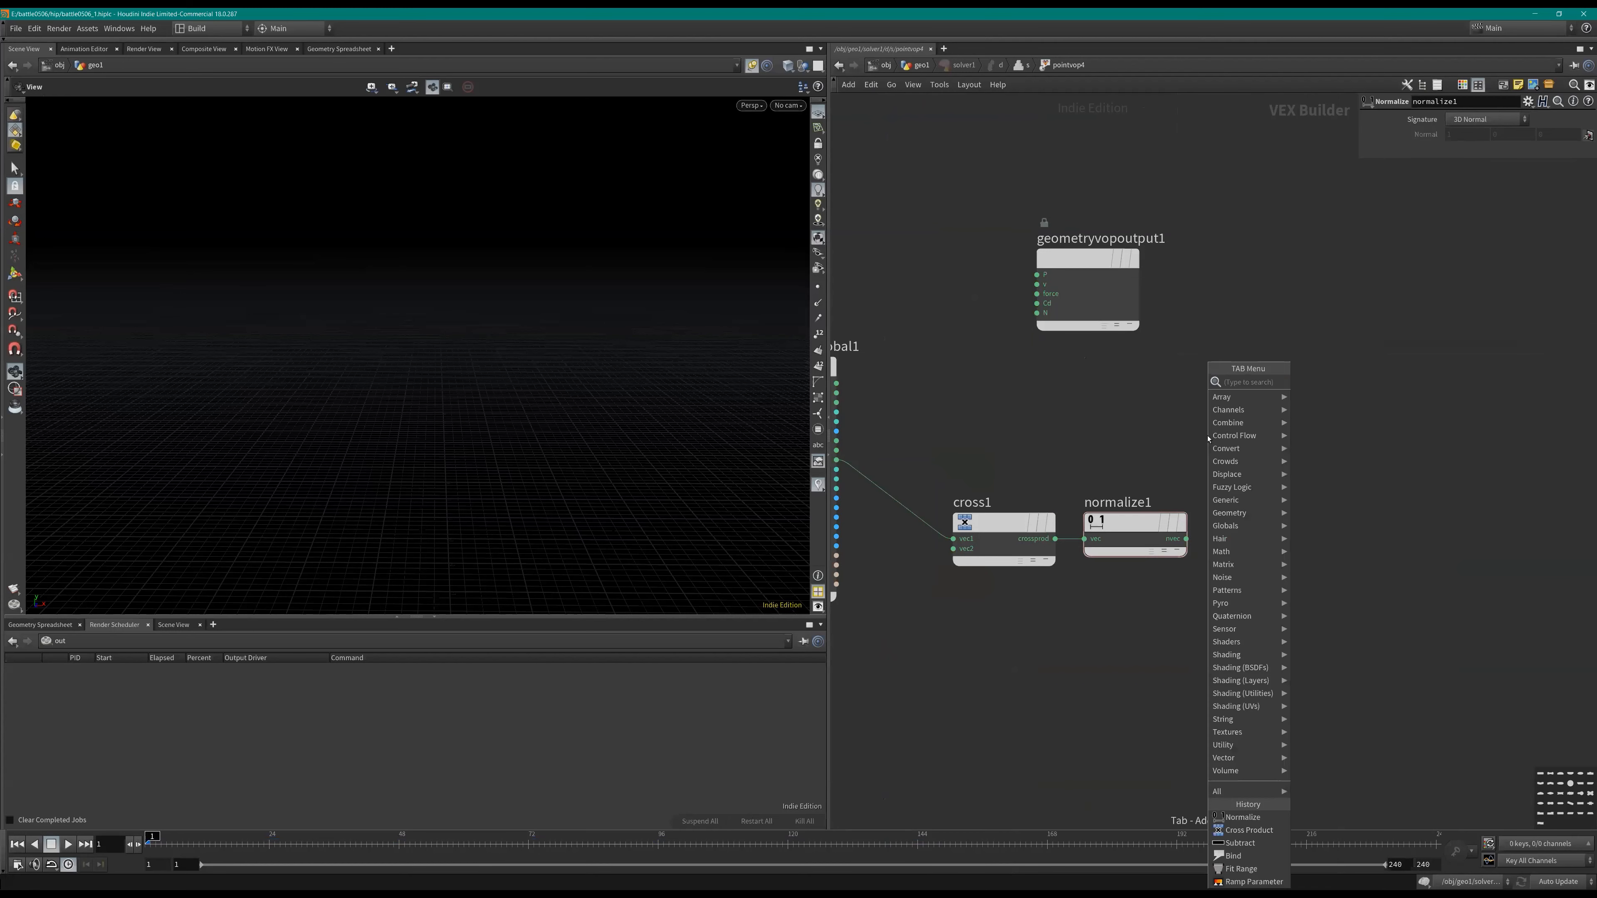
type("bex")
key("Down")
key("Return")
left_click(1301, 503)
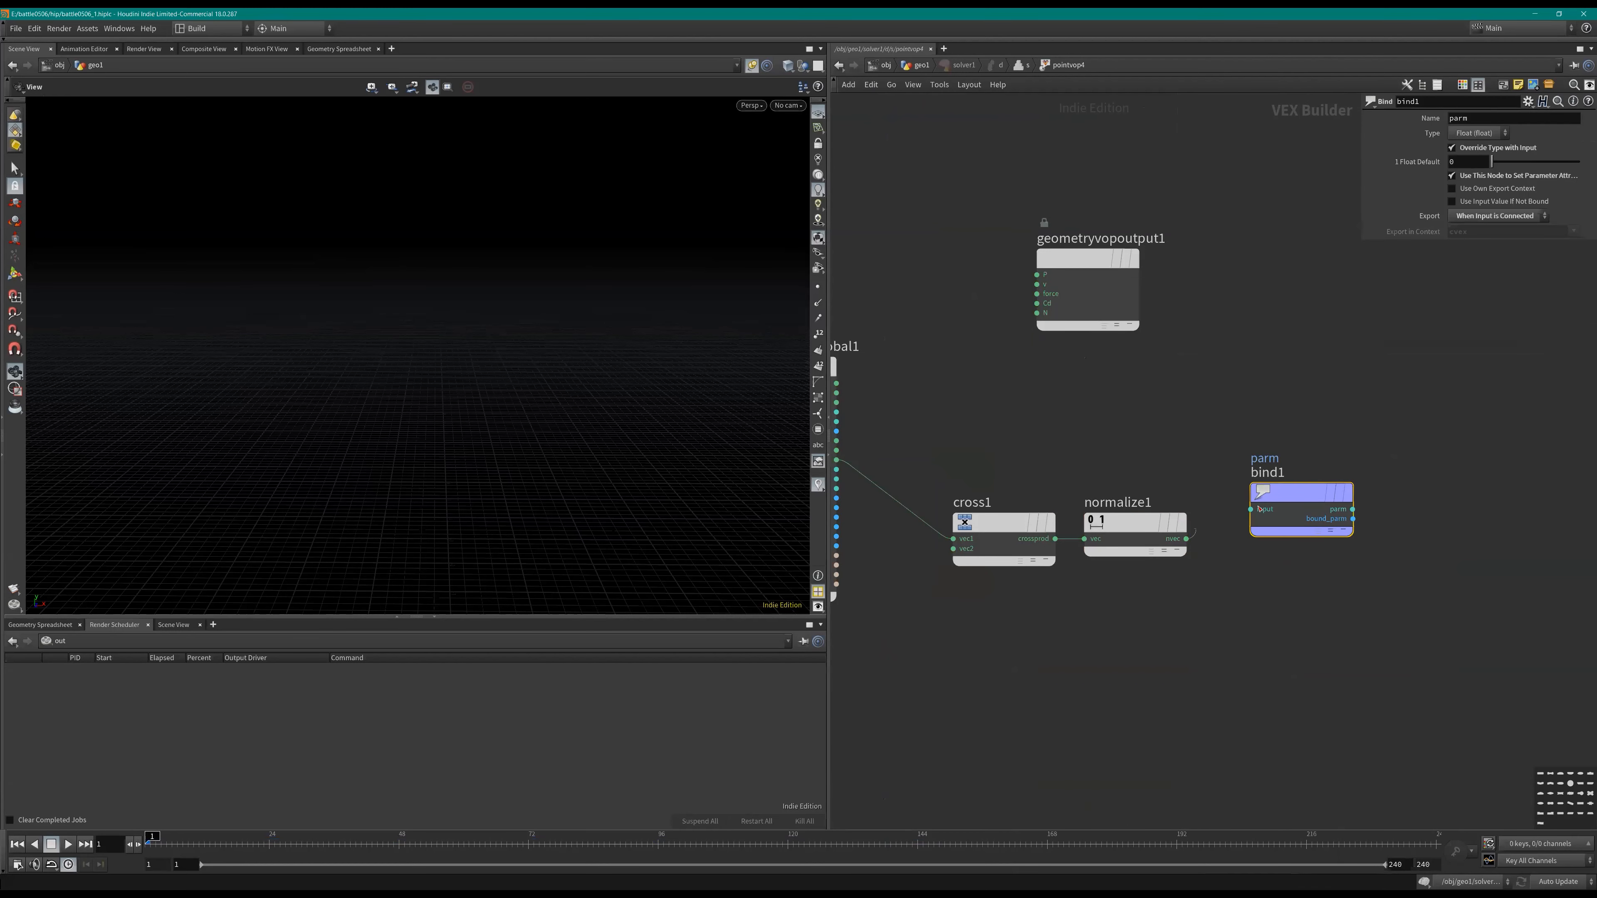
left_click_drag(1350, 120, 1233, 146)
type("up")
left_click(1127, 420)
middle_click_drag(1139, 418, 1151, 342)
Step: Return to the geo1 network and play the growth simulation, examining the first branches up close
key("u")
key("u")
left_click(1086, 326)
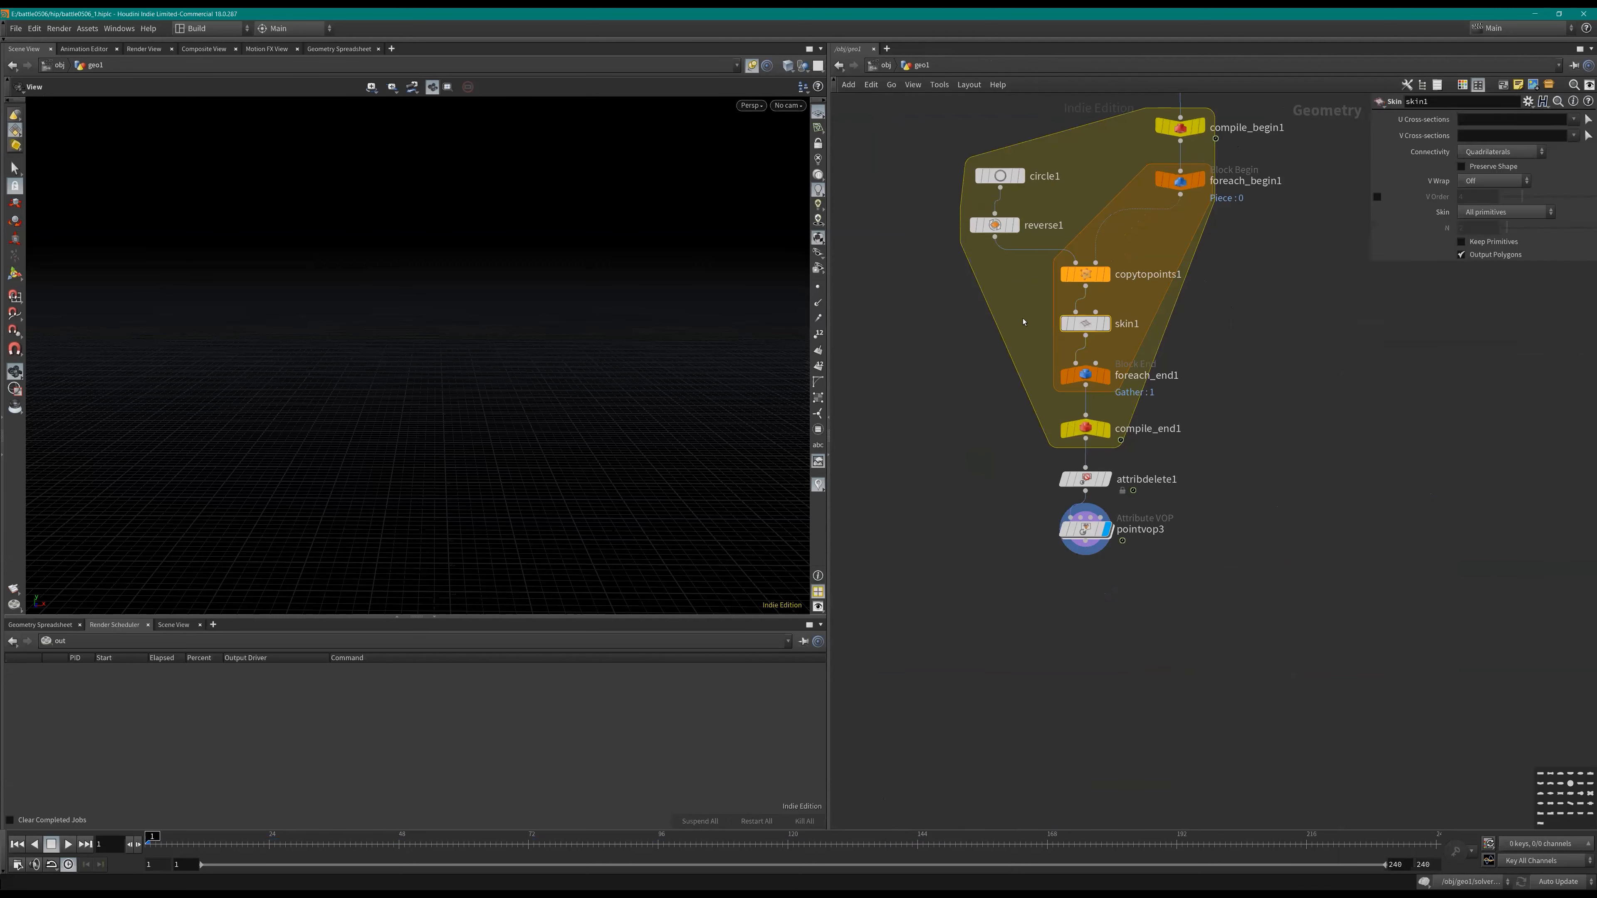
middle_click_drag(1020, 309, 1020, 369)
left_click_drag(995, 234, 989, 239)
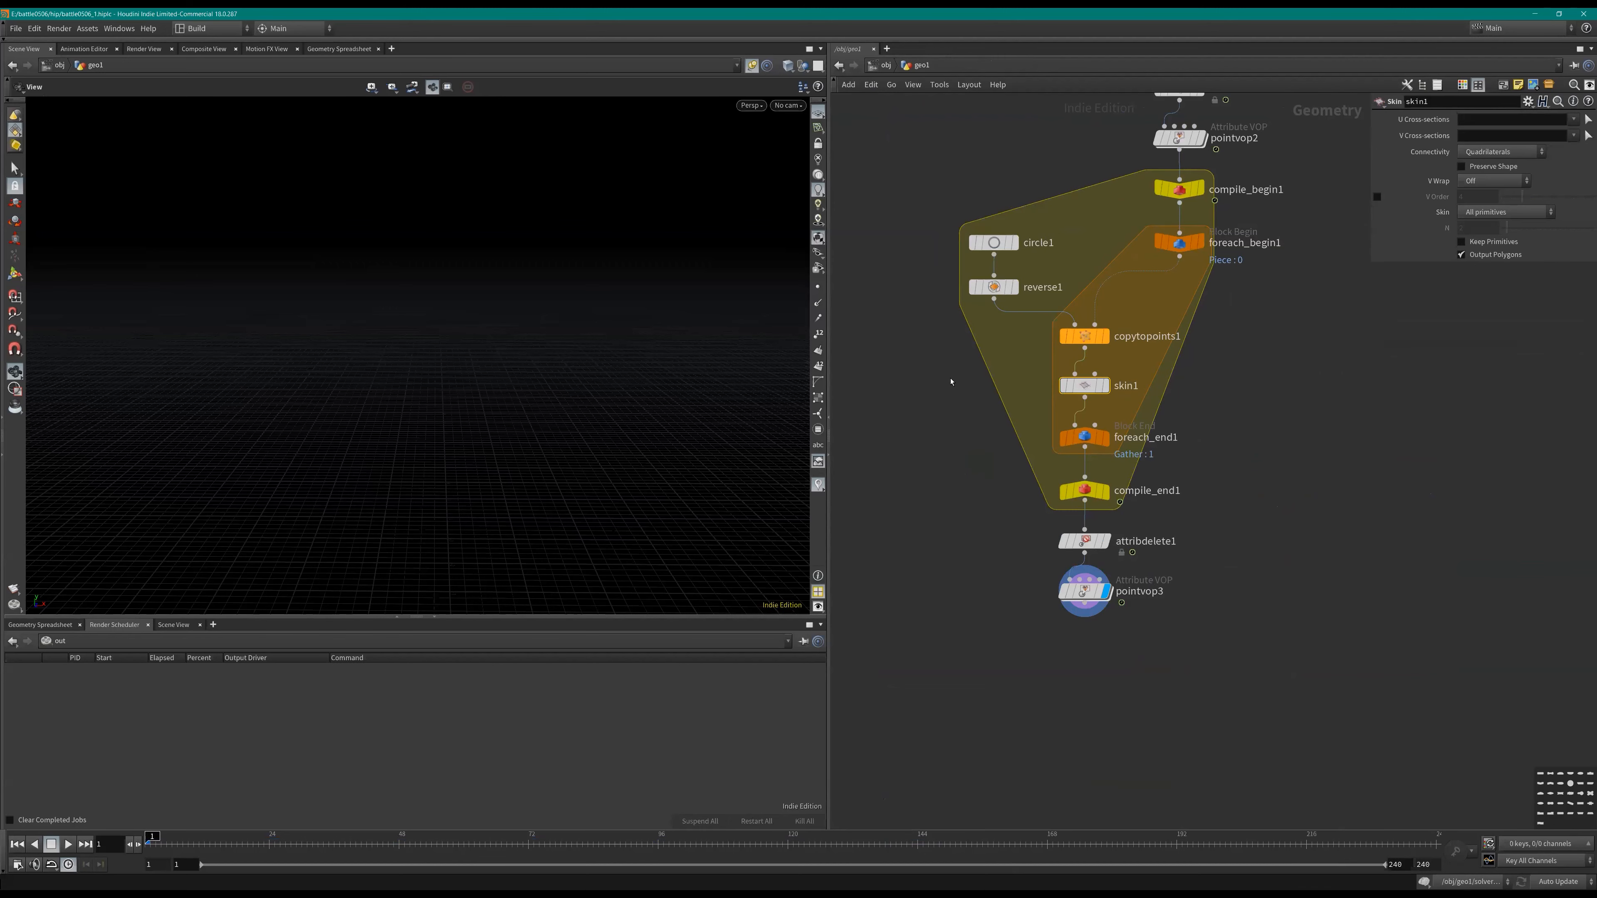
middle_click_drag(952, 382, 915, 311)
key("Up")
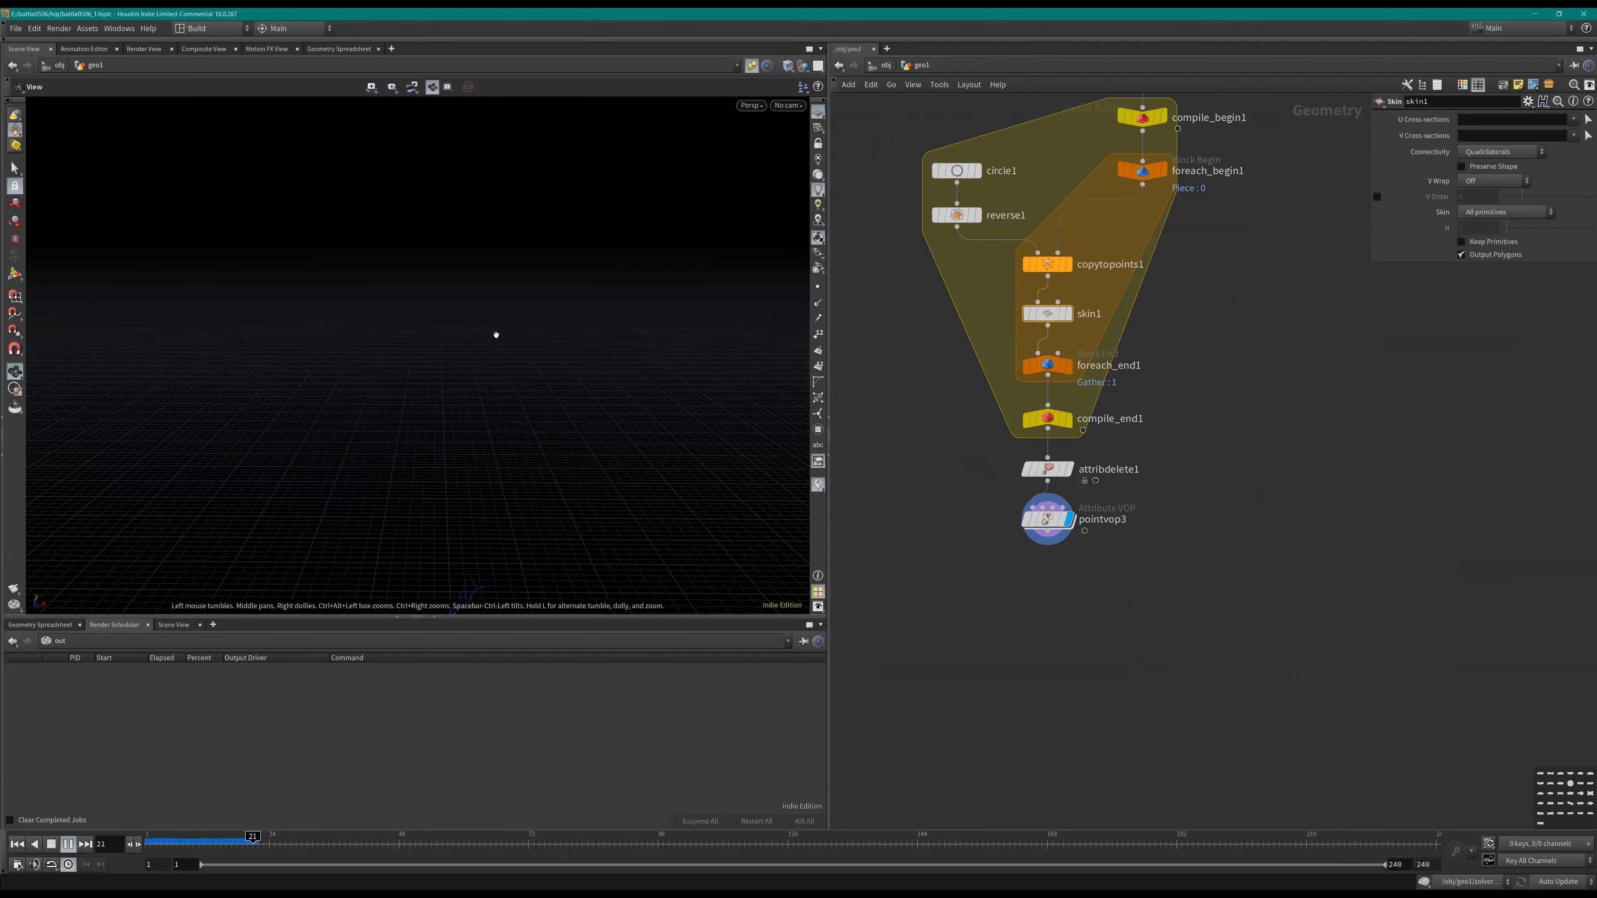
scroll(497, 334, "up", 8)
left_click_drag(516, 320, 594, 277)
scroll(594, 280, "up", 3)
middle_click_drag(539, 262, 522, 331)
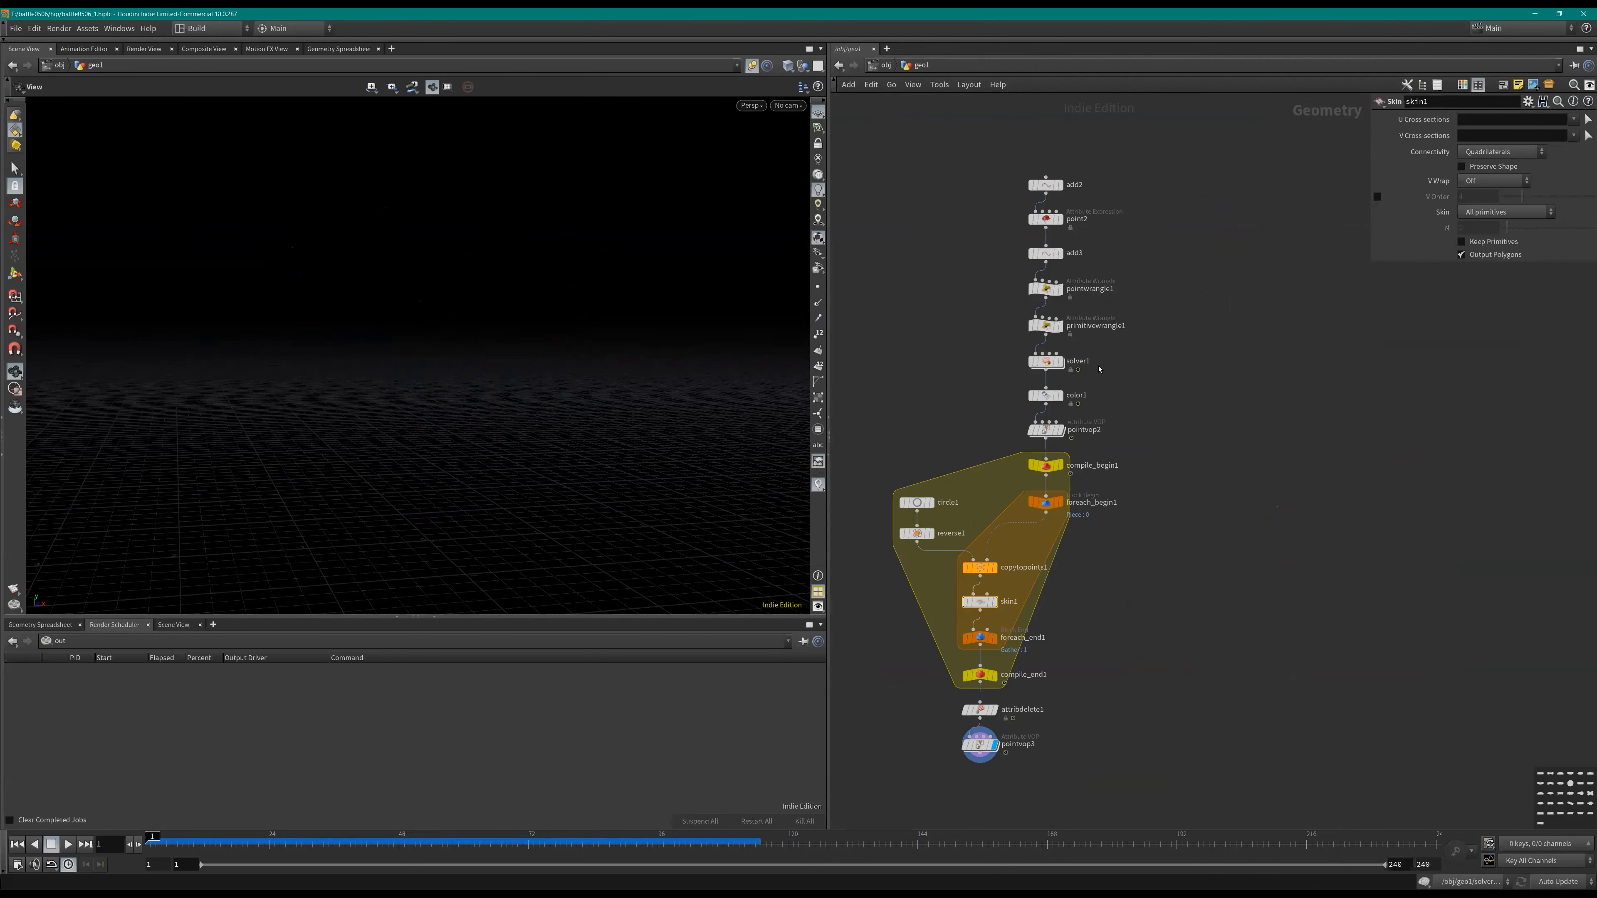
Step: Inside solver1, set pointvop4's Group Type to Points to match the wander node
key("Return")
middle_click_drag(1053, 456, 1161, 321)
scroll(1162, 534, "up", 1)
middle_click_drag(1095, 544, 1130, 381)
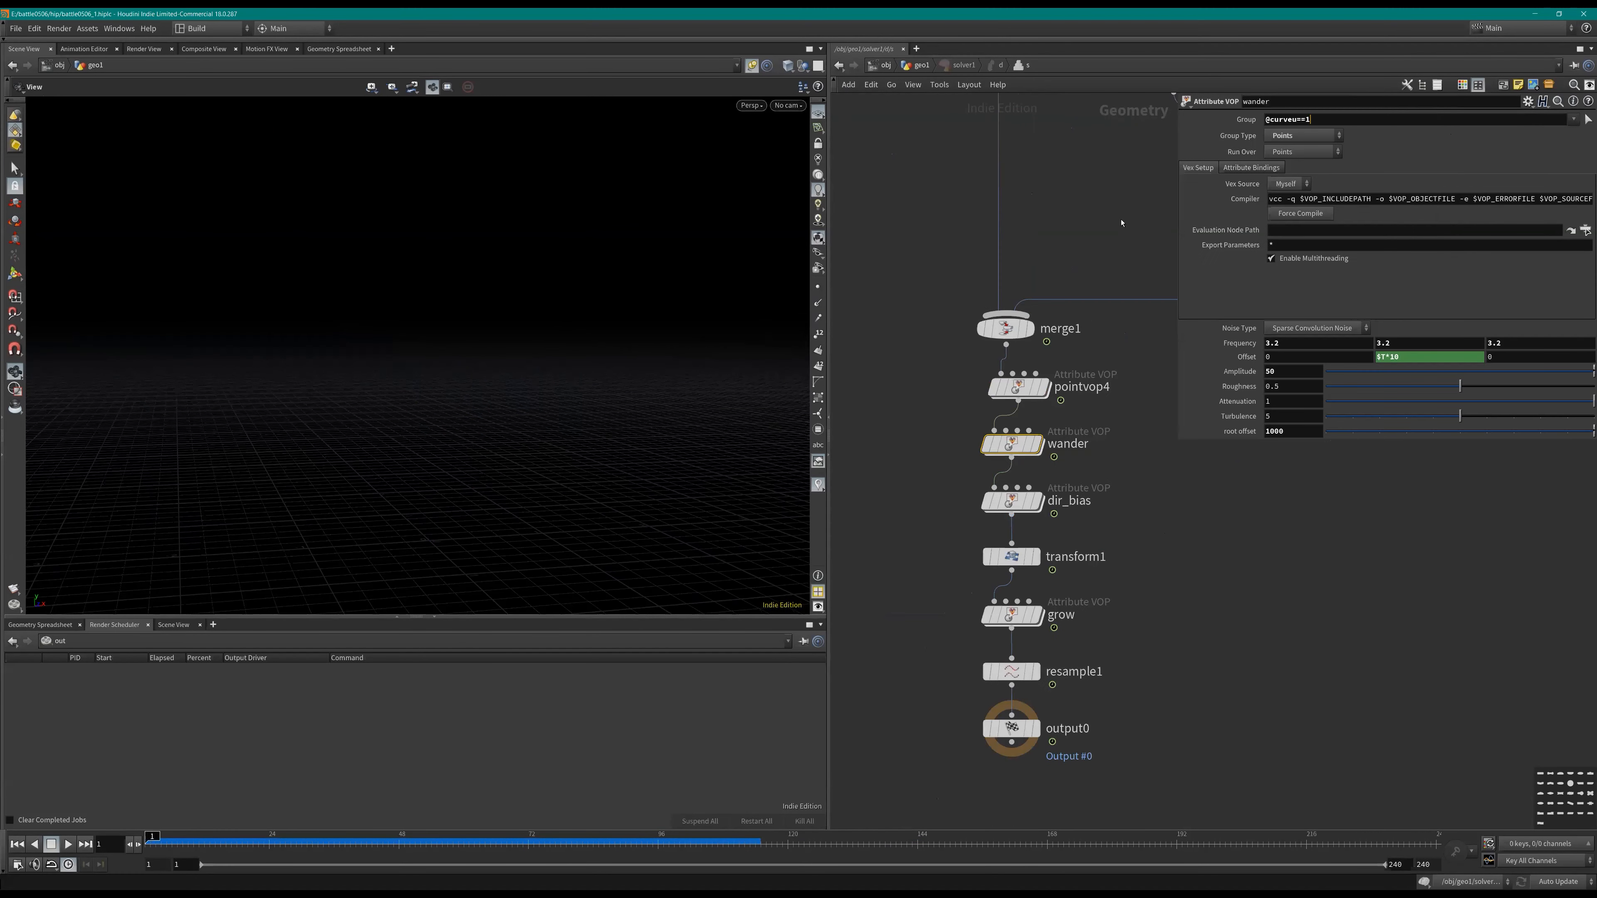
left_click(1019, 386)
left_click(1471, 136)
key("Down")
key("Down")
key("Down")
key("Return")
middle_click_drag(1189, 517, 1263, 358)
Step: Play the growth in geo1, and delete the transform1 node between dir_bias and grow in solver1
key("u")
key("Up")
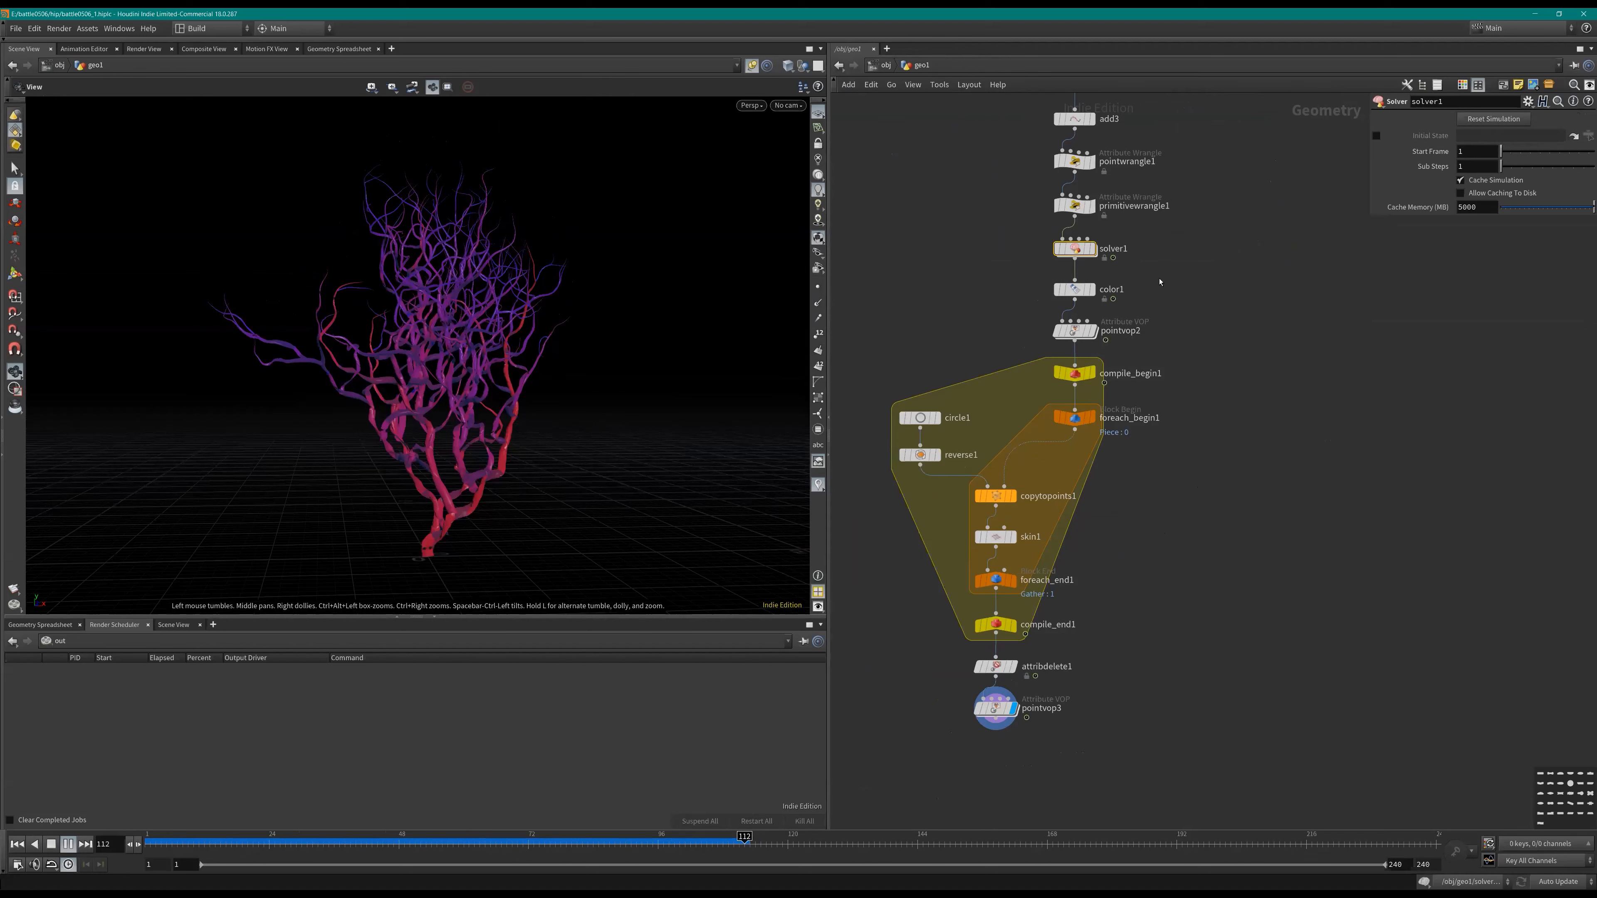
scroll(1171, 342, "up", 1)
key("i")
scroll(1074, 560, "up", 1)
left_click(945, 507)
key("Delete")
scroll(1223, 507, "down", 1)
middle_click_drag(1158, 615, 1226, 574)
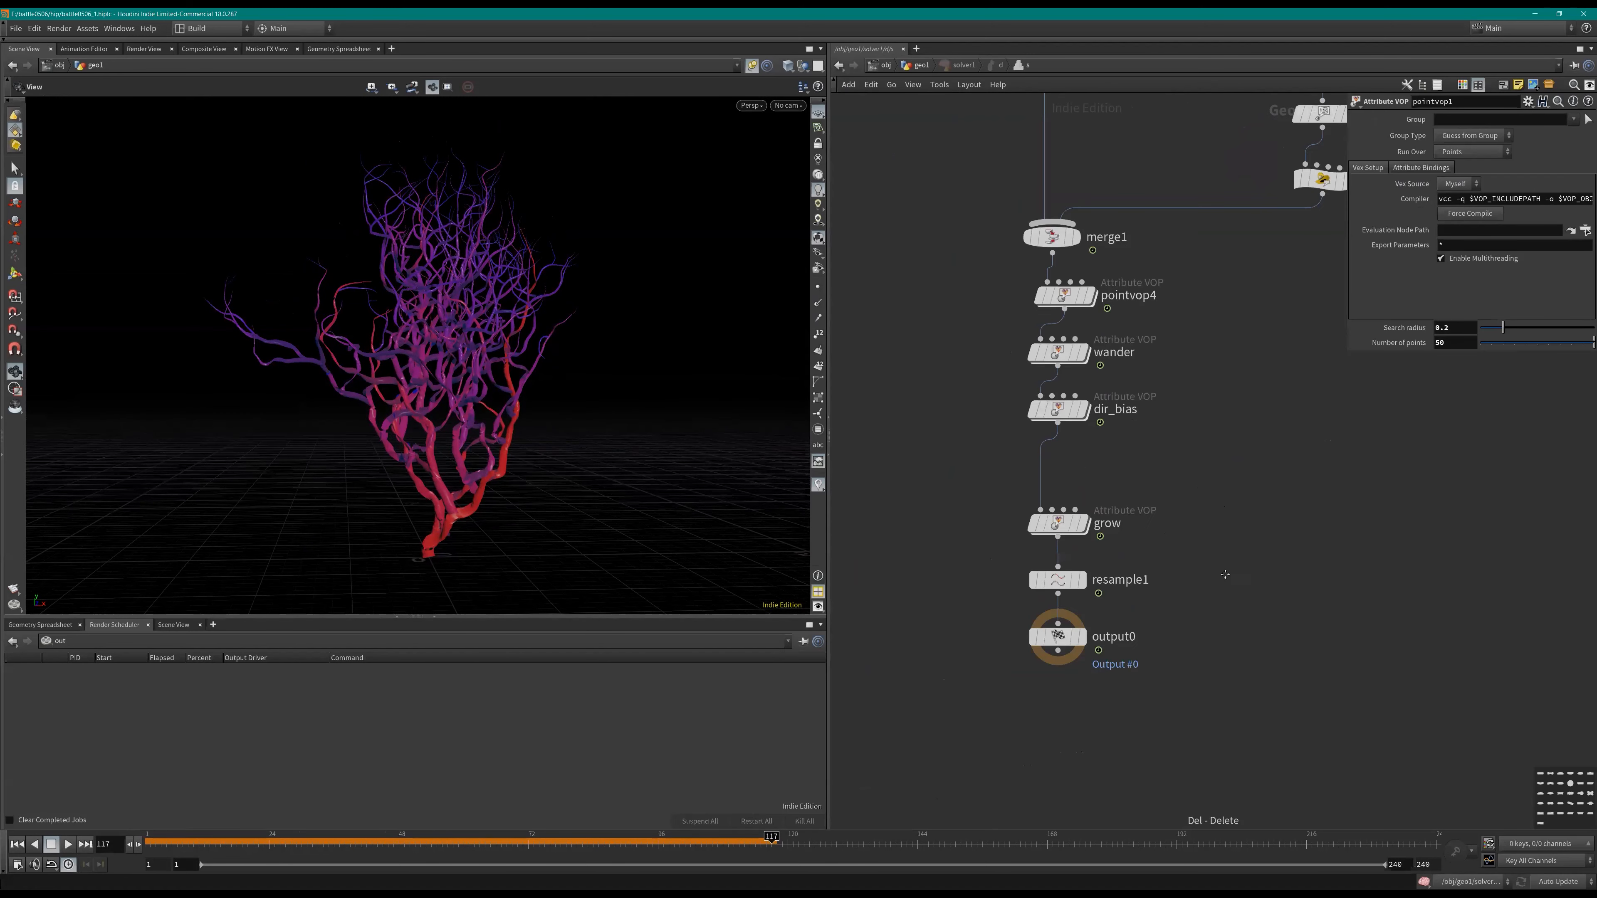
Step: Replay the simulation from the first frame in geo1 and watch the growth up to frame 150
key("u")
middle_click_drag(1184, 506, 1312, 453)
key("ctrl+Up")
key("Up")
middle_click_drag(578, 333, 576, 390)
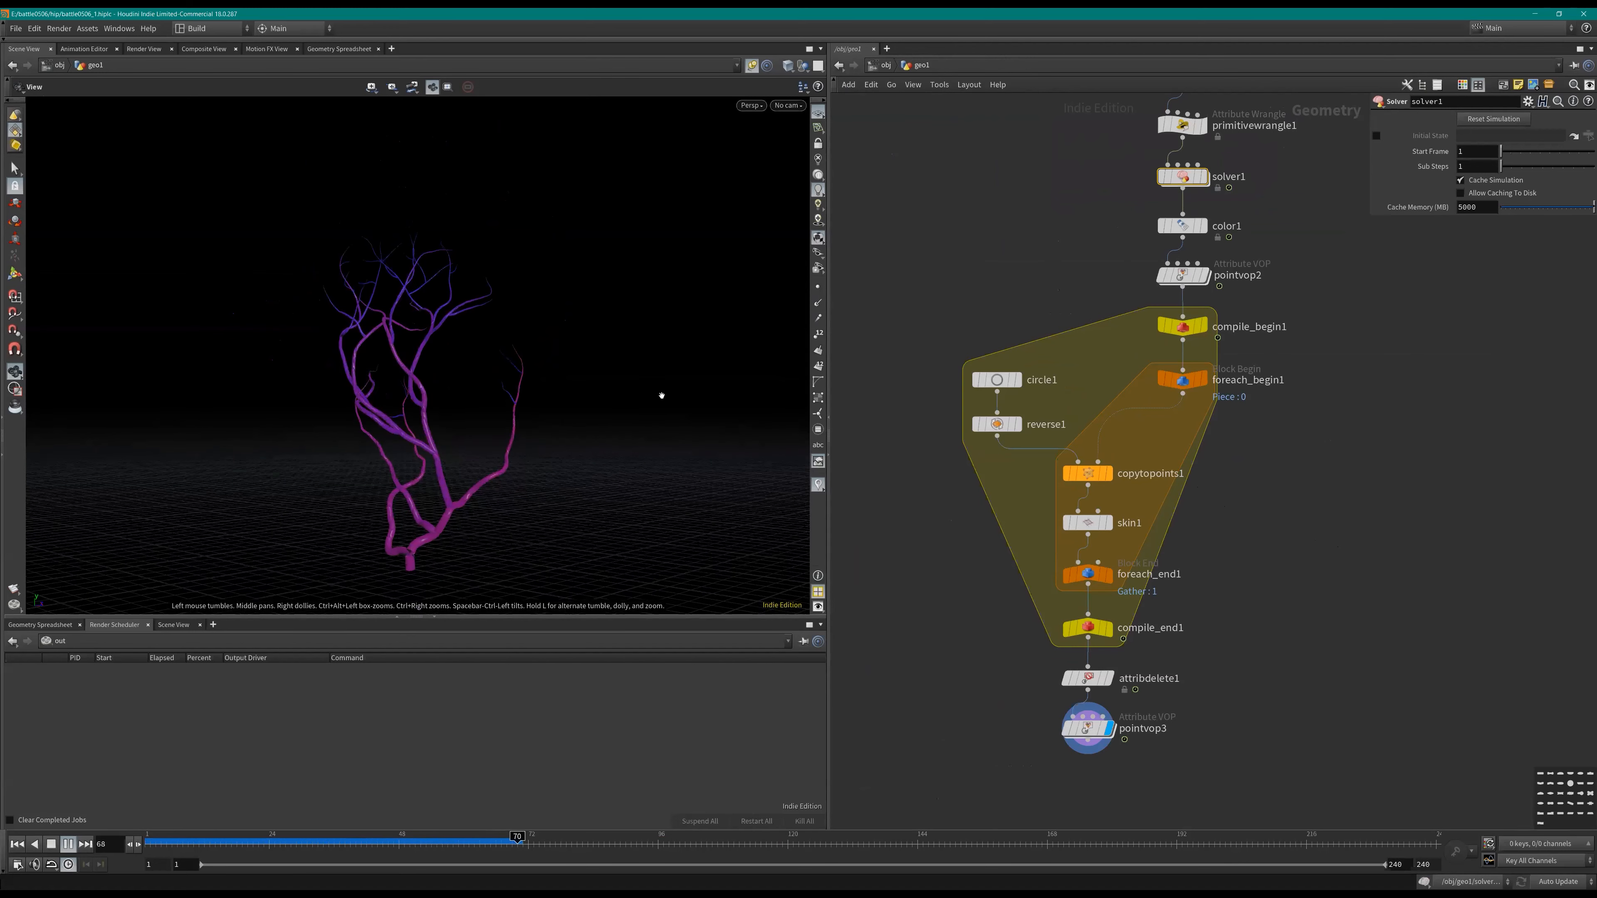
scroll(460, 451, "down", 2)
left_click_drag(467, 453, 542, 444)
left_click_drag(501, 505, 548, 482)
key("Up")
key("Up")
key("Up")
key("Up")
key("Up")
key("Up")
key("Up")
key("Up")
key("Up")
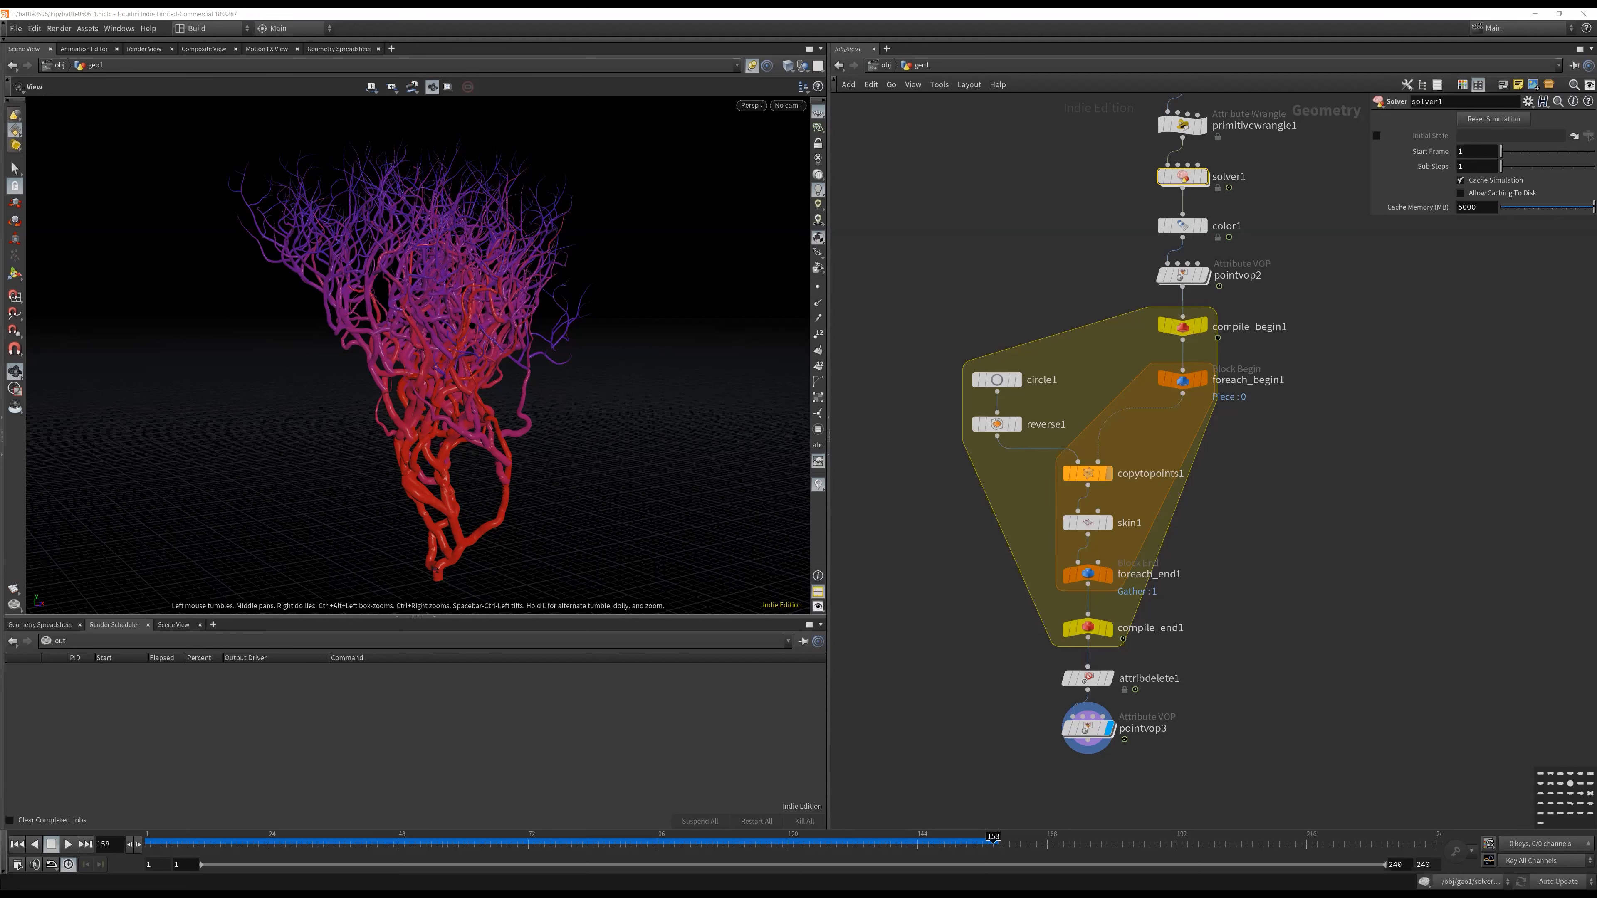
Step: Examine the grown tree at frame 150 from several angles and distances, and review the whole geo1 node chain
mouse_move(479, 330)
left_mouse_down()
mouse_move(417, 342)
mouse_move(407, 320)
mouse_move(507, 344)
left_mouse_up()
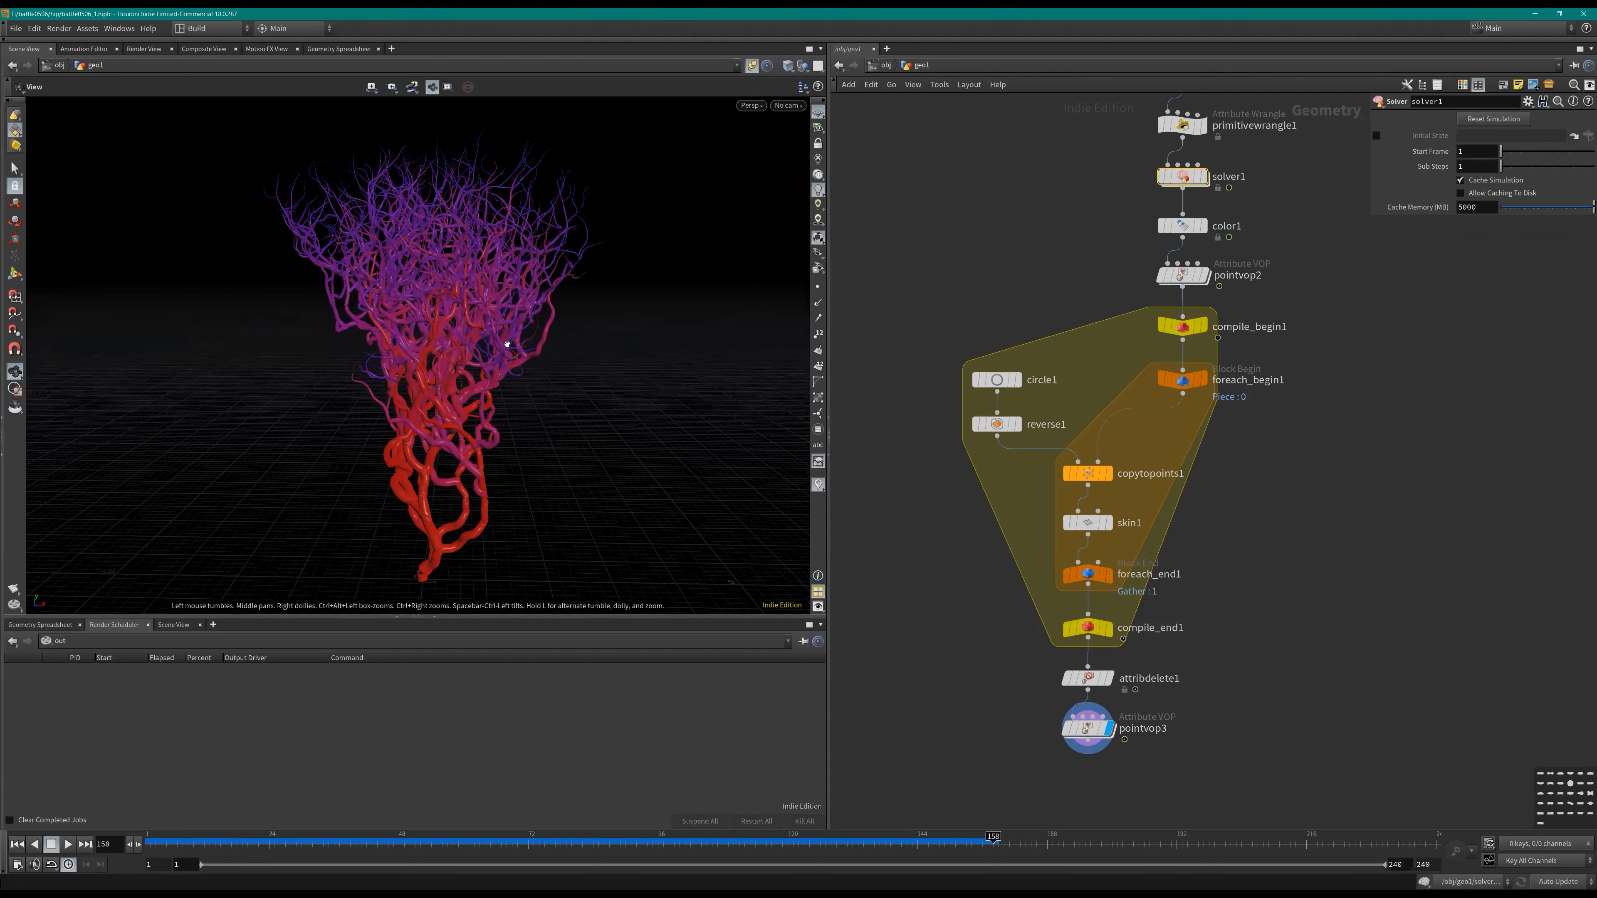
left_click_drag(227, 329, 629, 343)
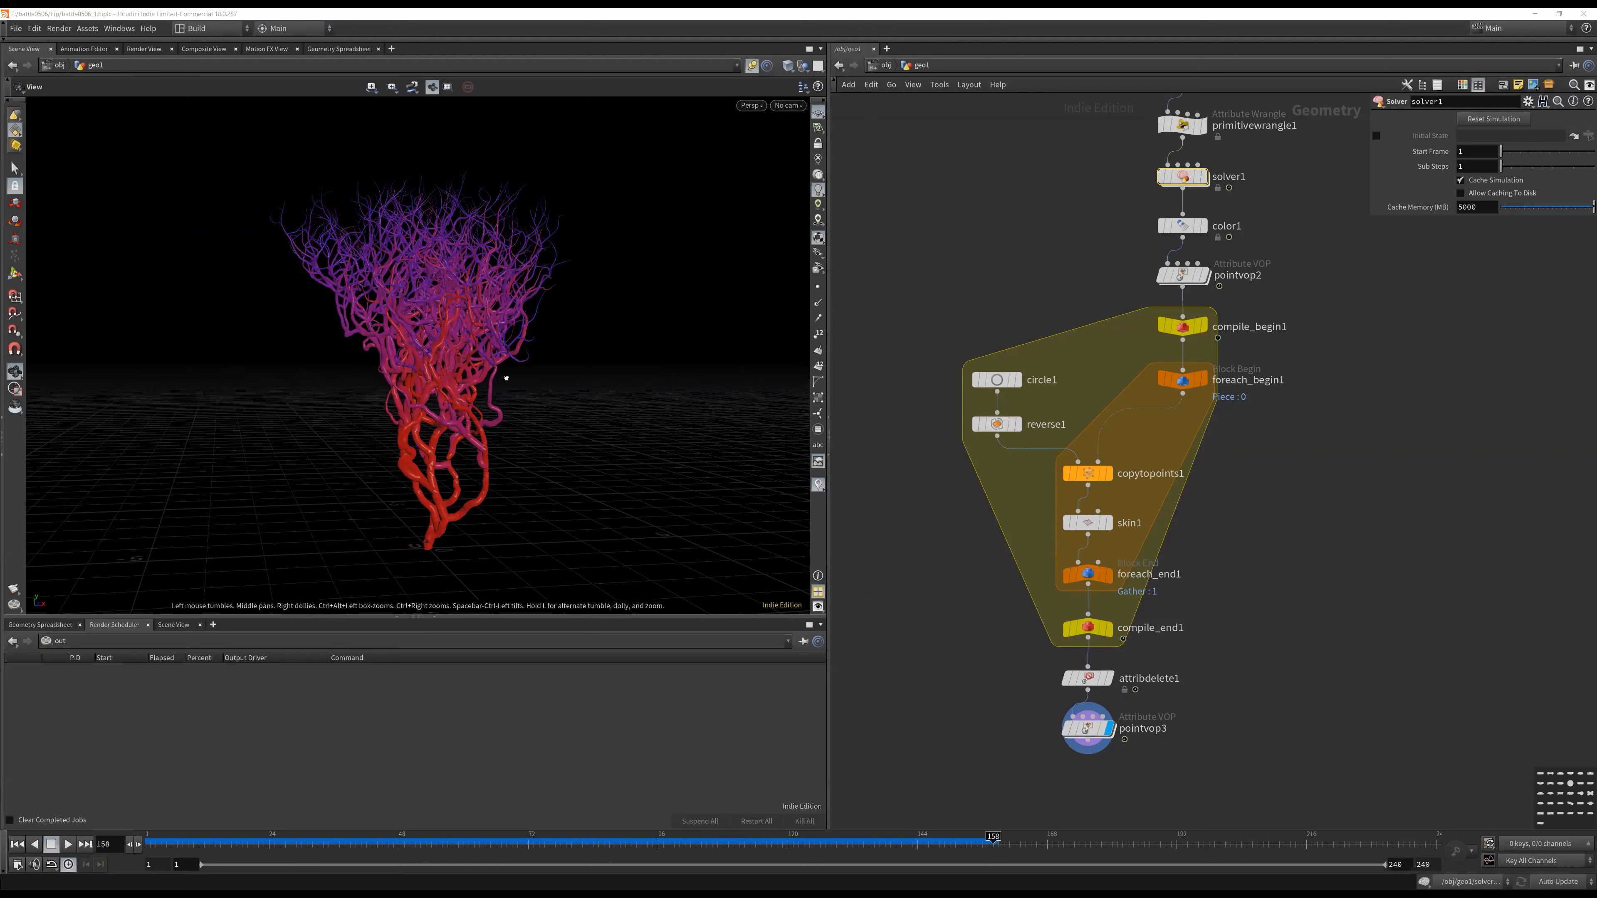
left_click_drag(506, 378, 509, 366)
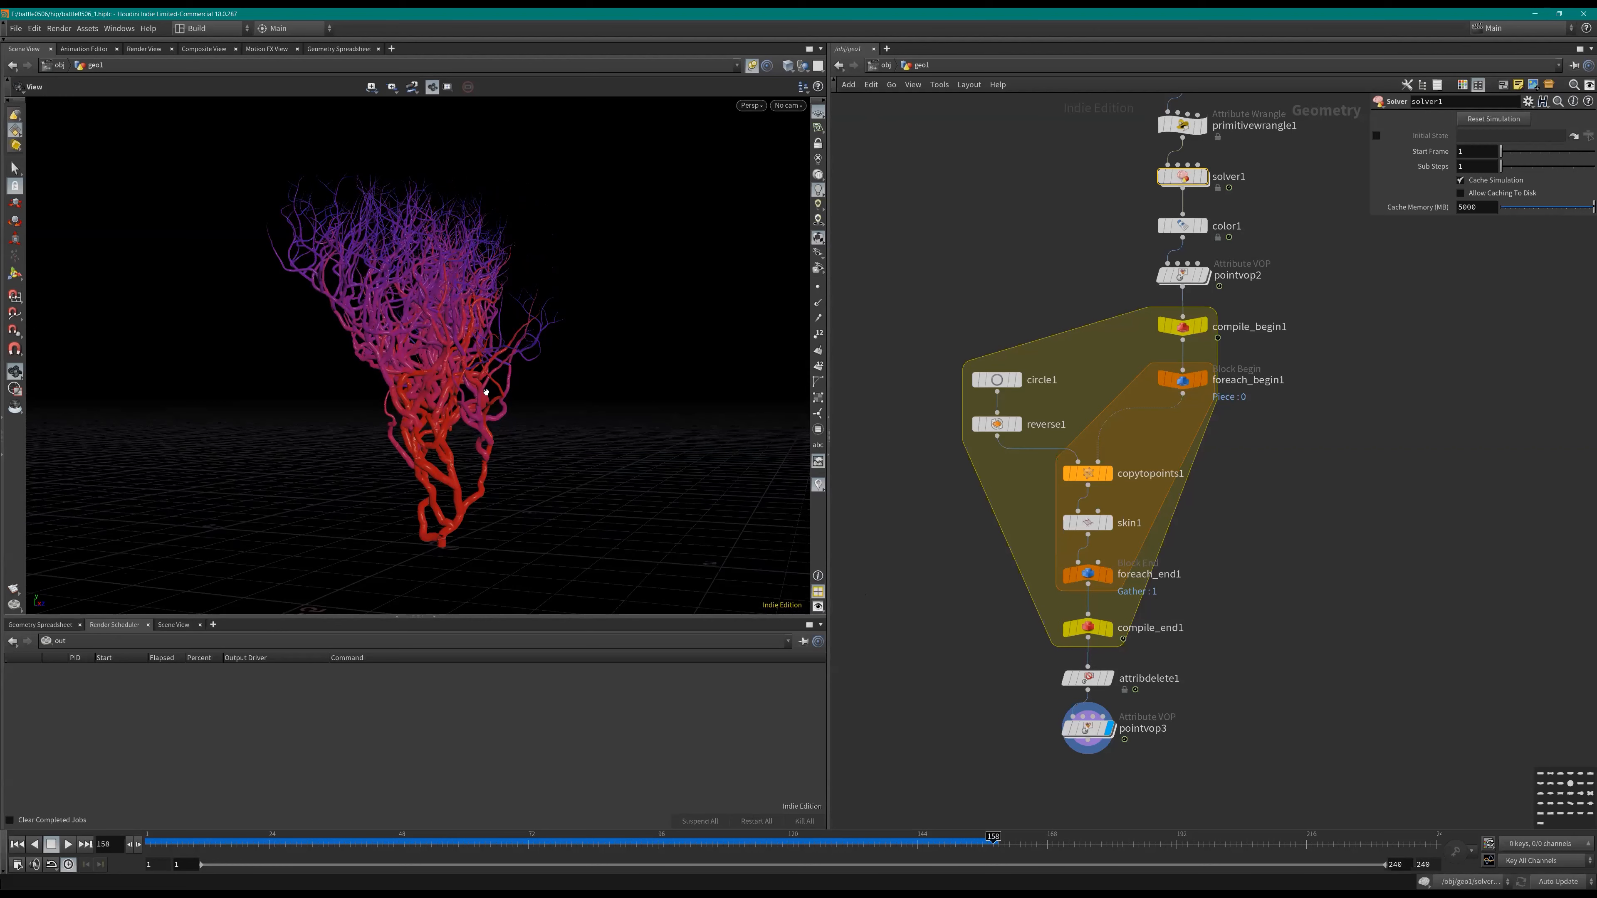
right_click_drag(667, 261, 464, 281)
left_click_drag(463, 280, 647, 385)
right_click_drag(768, 373, 411, 397)
left_click_drag(412, 396, 106, 380)
right_click_drag(107, 381, 151, 375)
left_click_drag(151, 375, 568, 391)
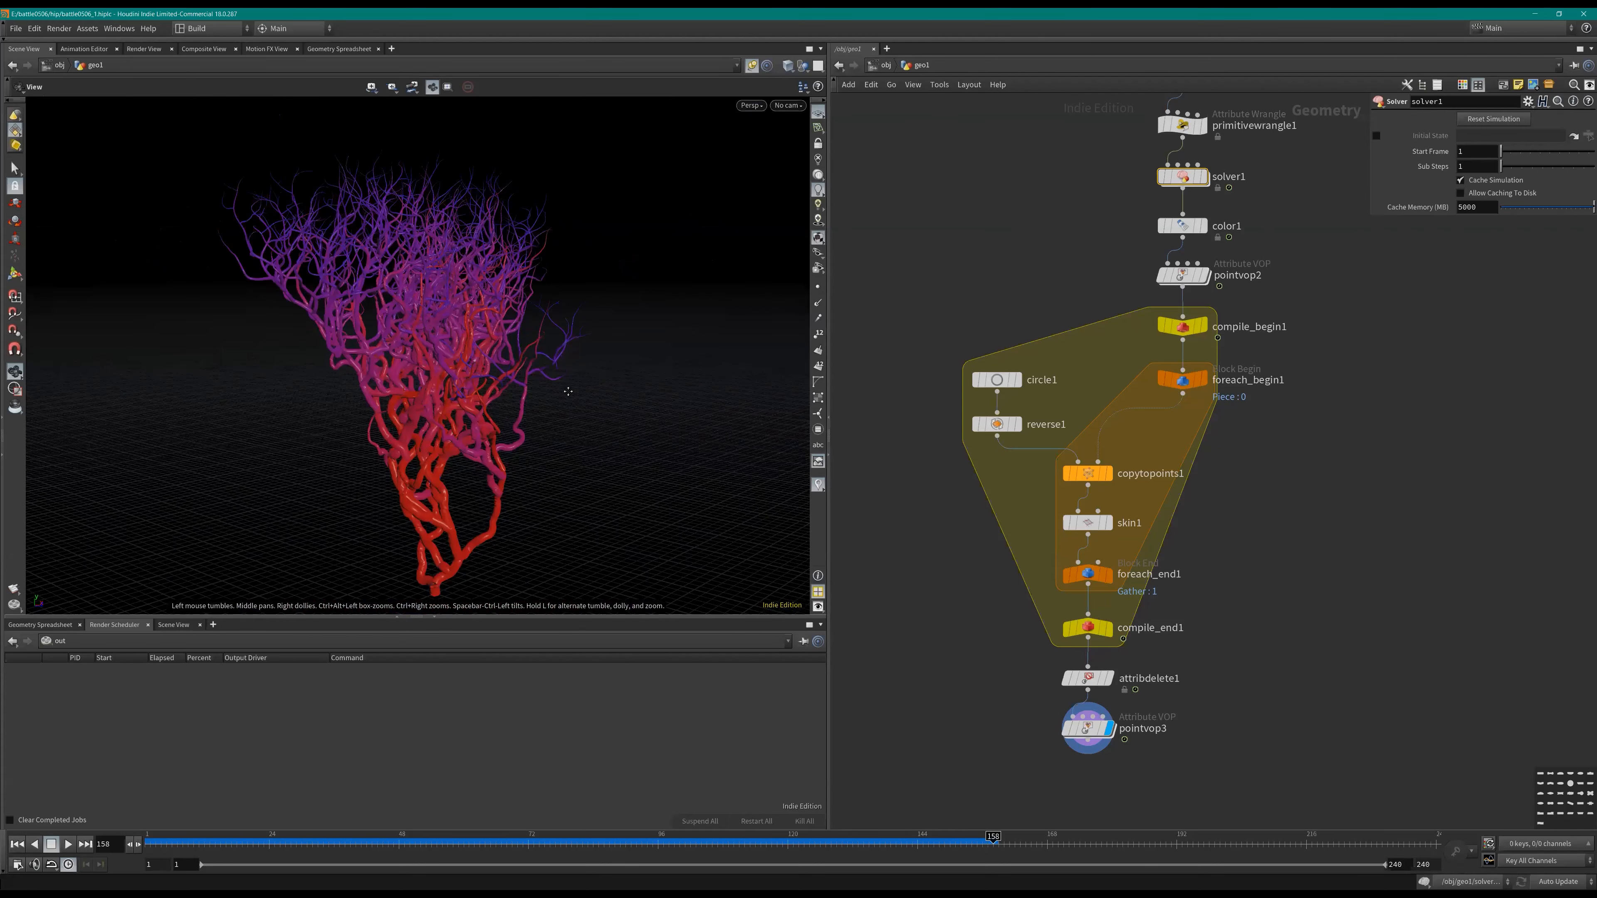
right_click_drag(567, 391, 528, 392)
left_click_drag(541, 402, 525, 386)
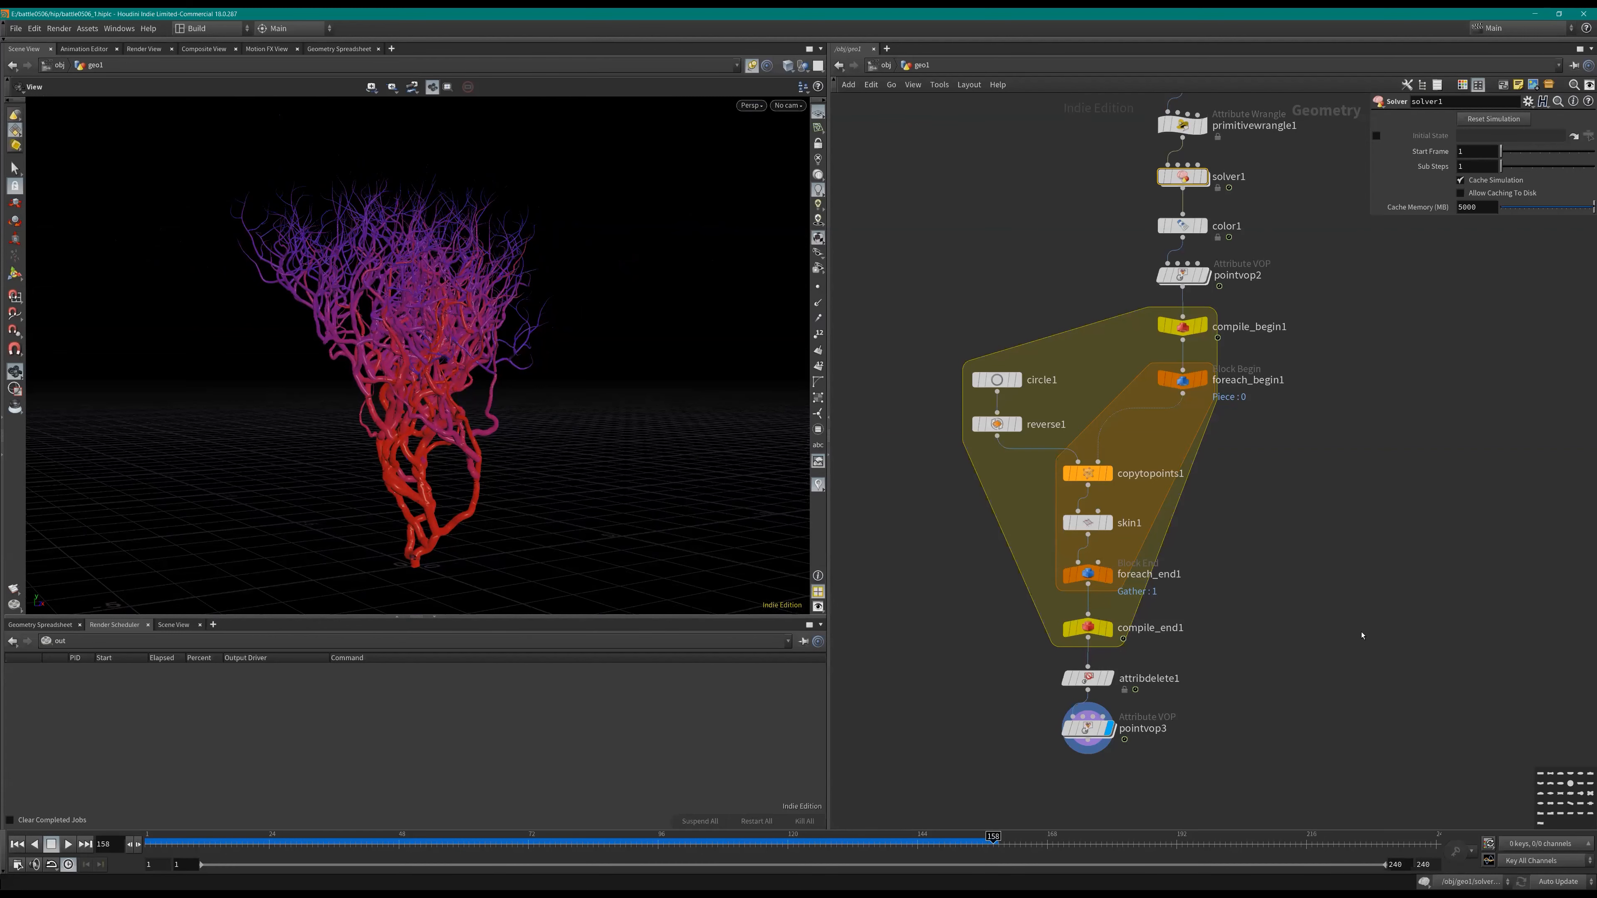
scroll(1362, 636, "down", 4)
scroll(1346, 654, "up", 2)
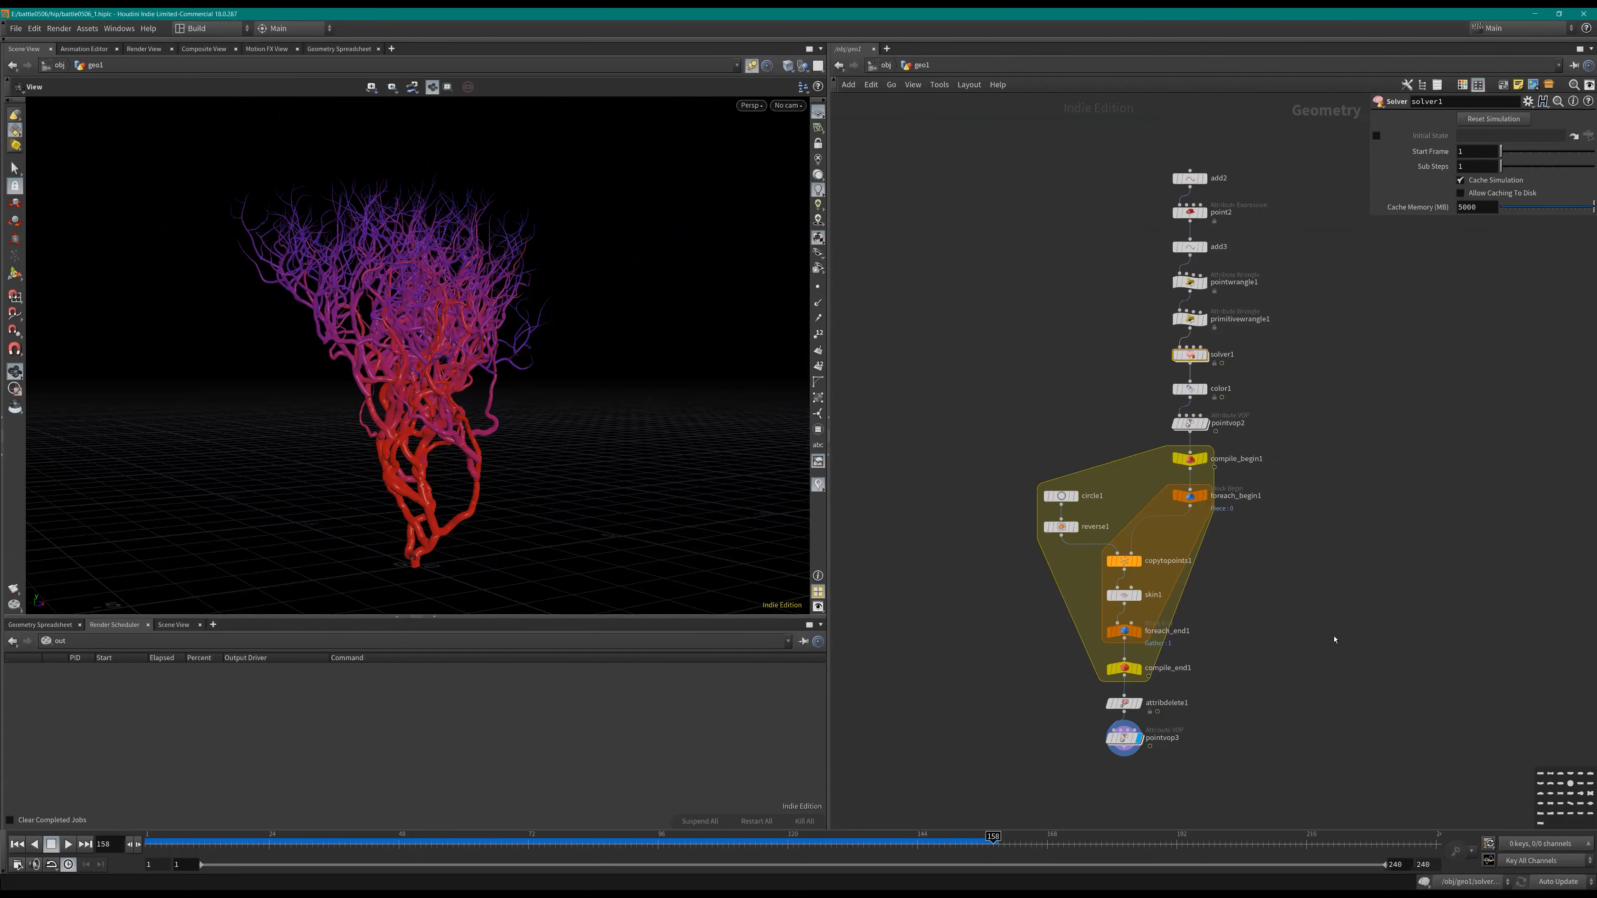
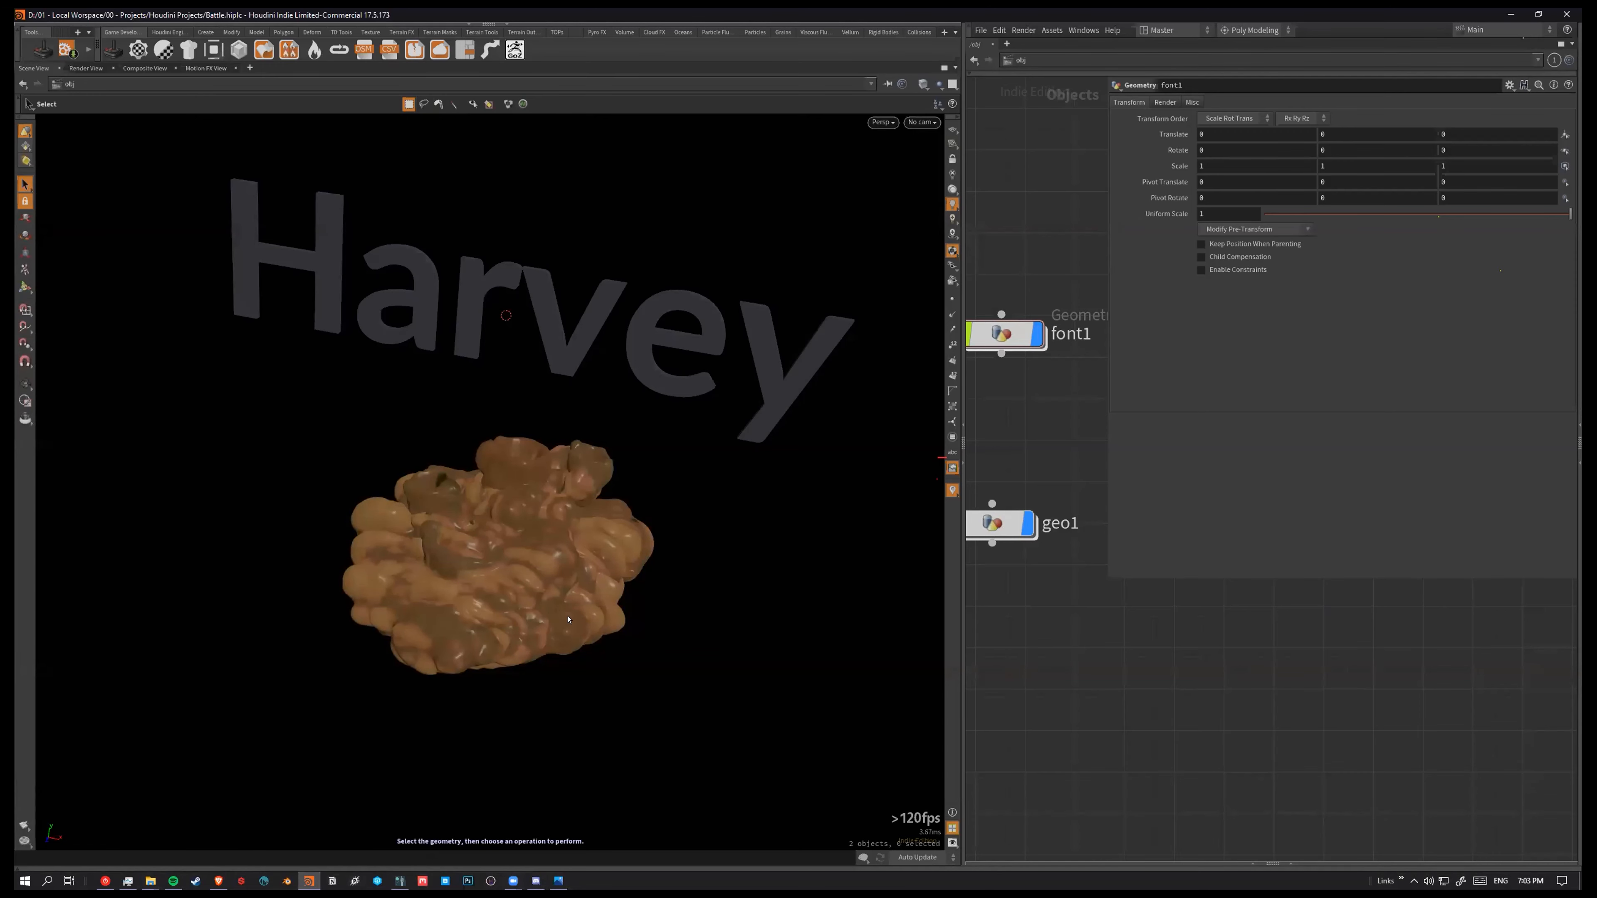
Step: Inspect the organic blob below the 3D text from several angles, and open the geo1 network
left_click_drag(568, 620, 453, 554, "alt")
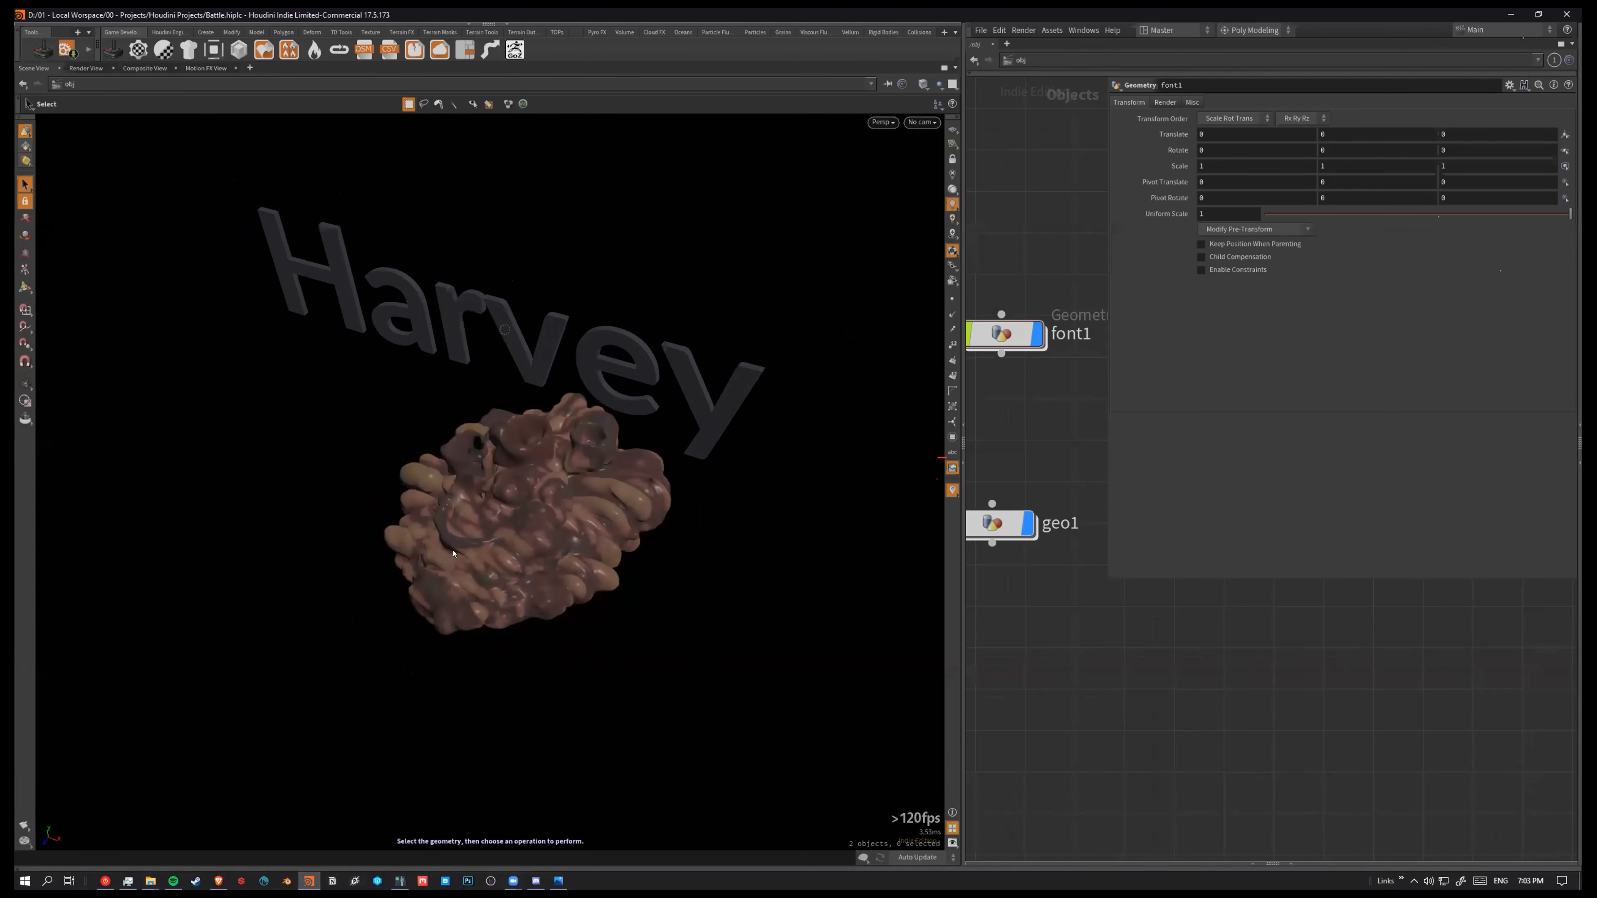
right_click_drag(531, 562, 630, 546, "alt")
left_click_drag(470, 495, 668, 443, "alt")
double_click(846, 524)
Step: Locate circle1 at the start of the node chain and display scatter1 with its parameters
right_click_drag(973, 533, 786, 525)
middle_click_drag(792, 353, 942, 734)
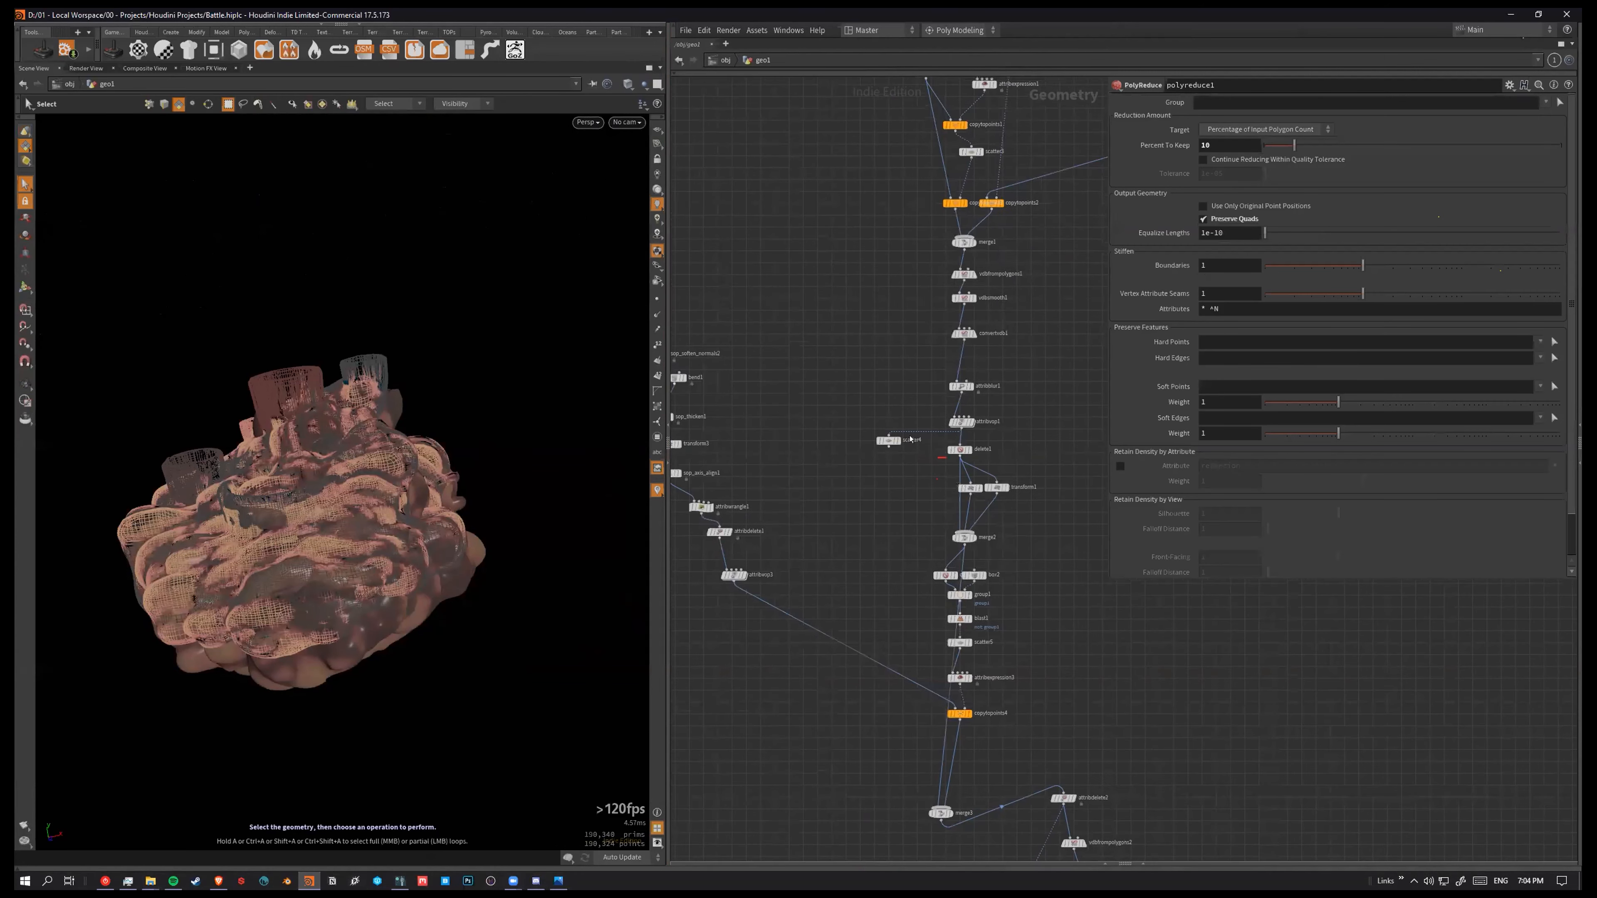
middle_click_drag(980, 302, 943, 689)
right_click_drag(960, 485, 986, 270)
middle_click_drag(990, 220, 981, 376)
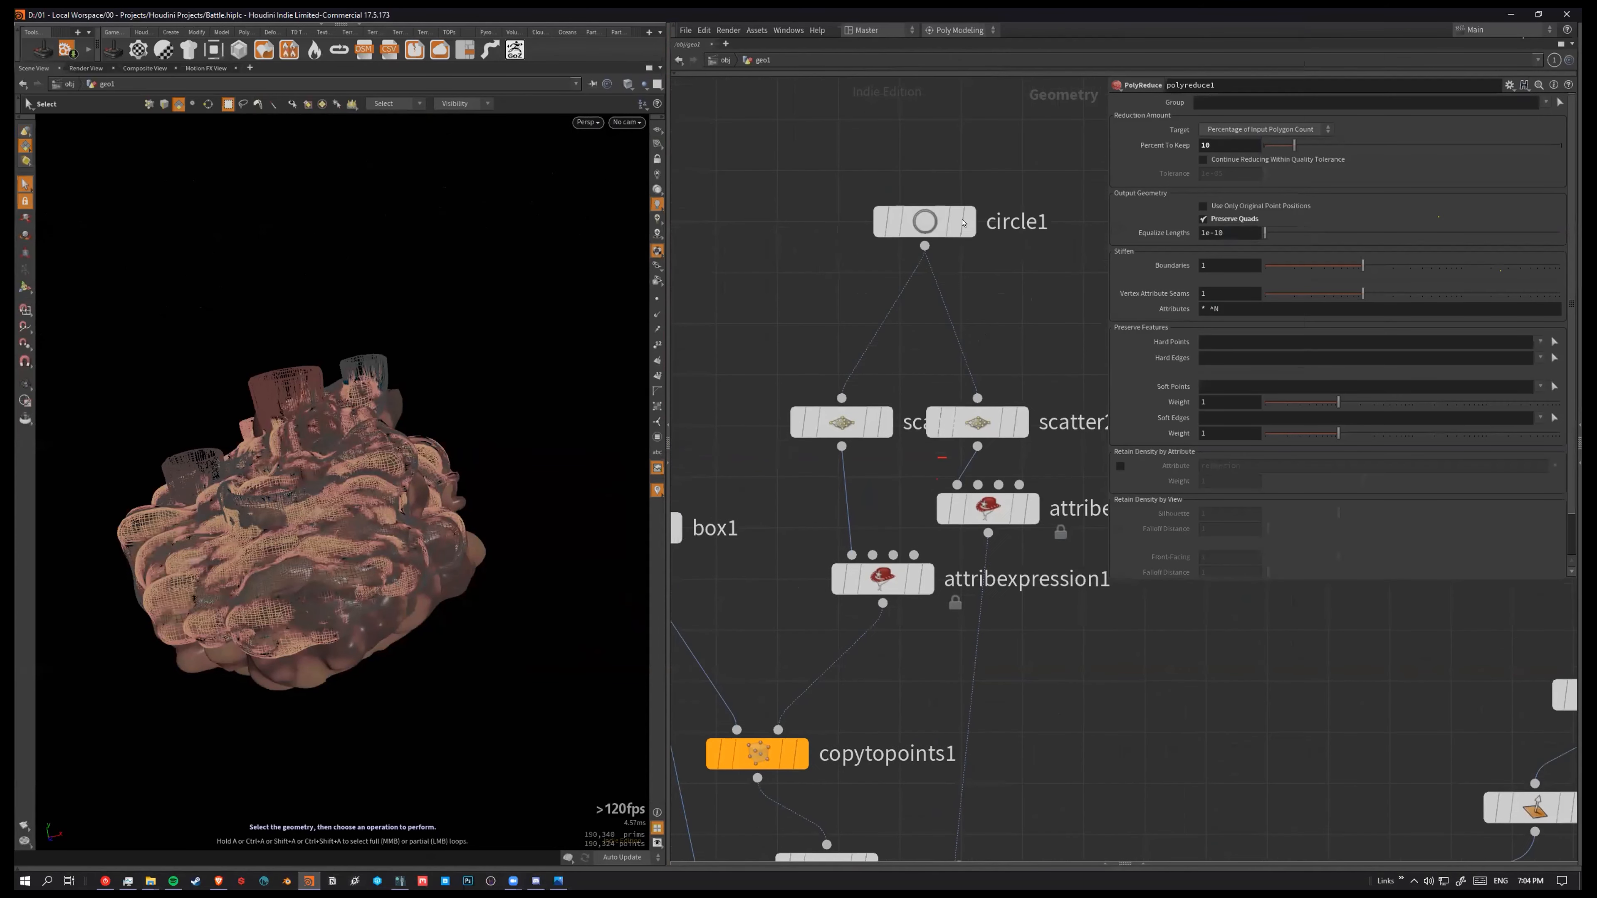
left_click(969, 222)
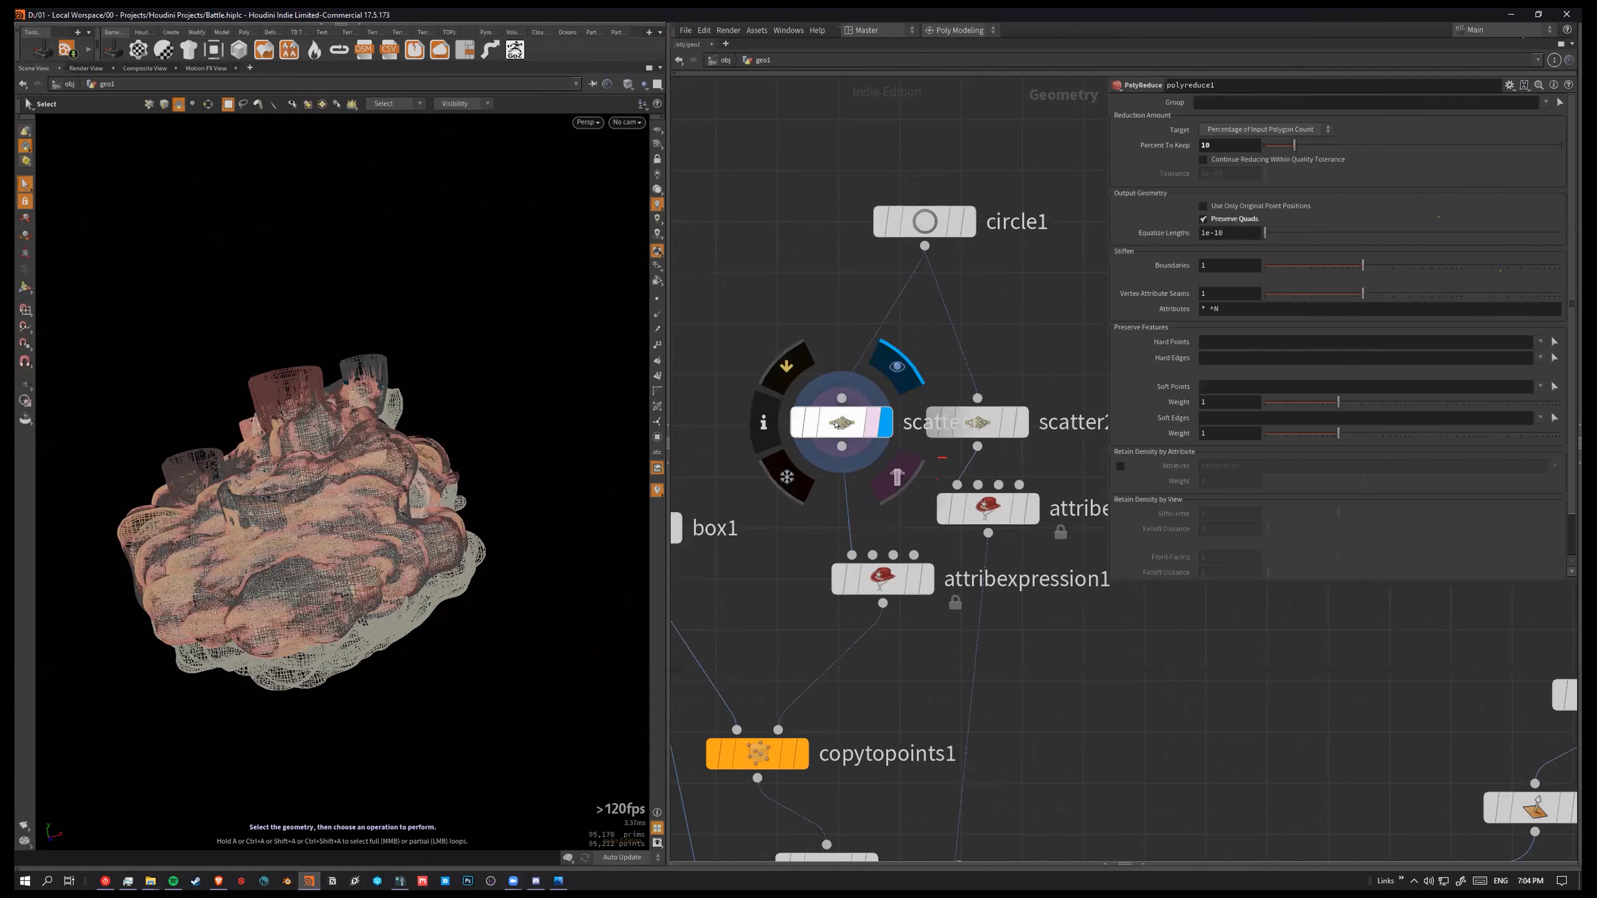
left_click(882, 425)
Step: Display the combined shapes at merge1, and inspect the scatter3 points and their settings
scroll(862, 709, "down", 4)
middle_click_drag(862, 709, 840, 370)
scroll(841, 369, "down", 3)
scroll(797, 512, "up", 4)
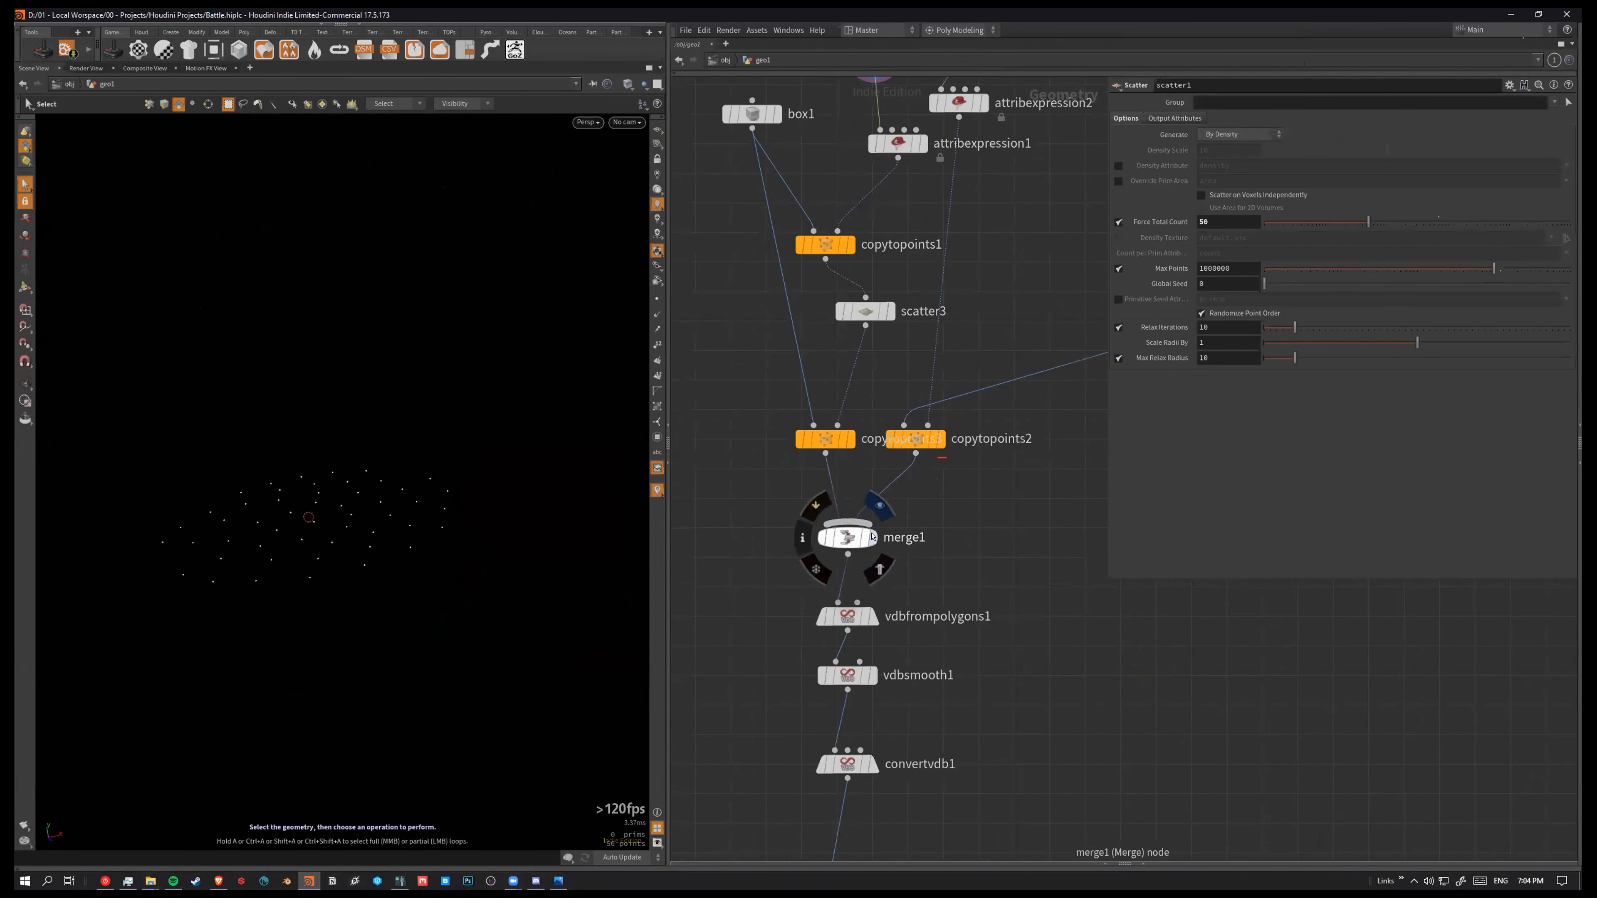
left_click(879, 506)
left_click(857, 538)
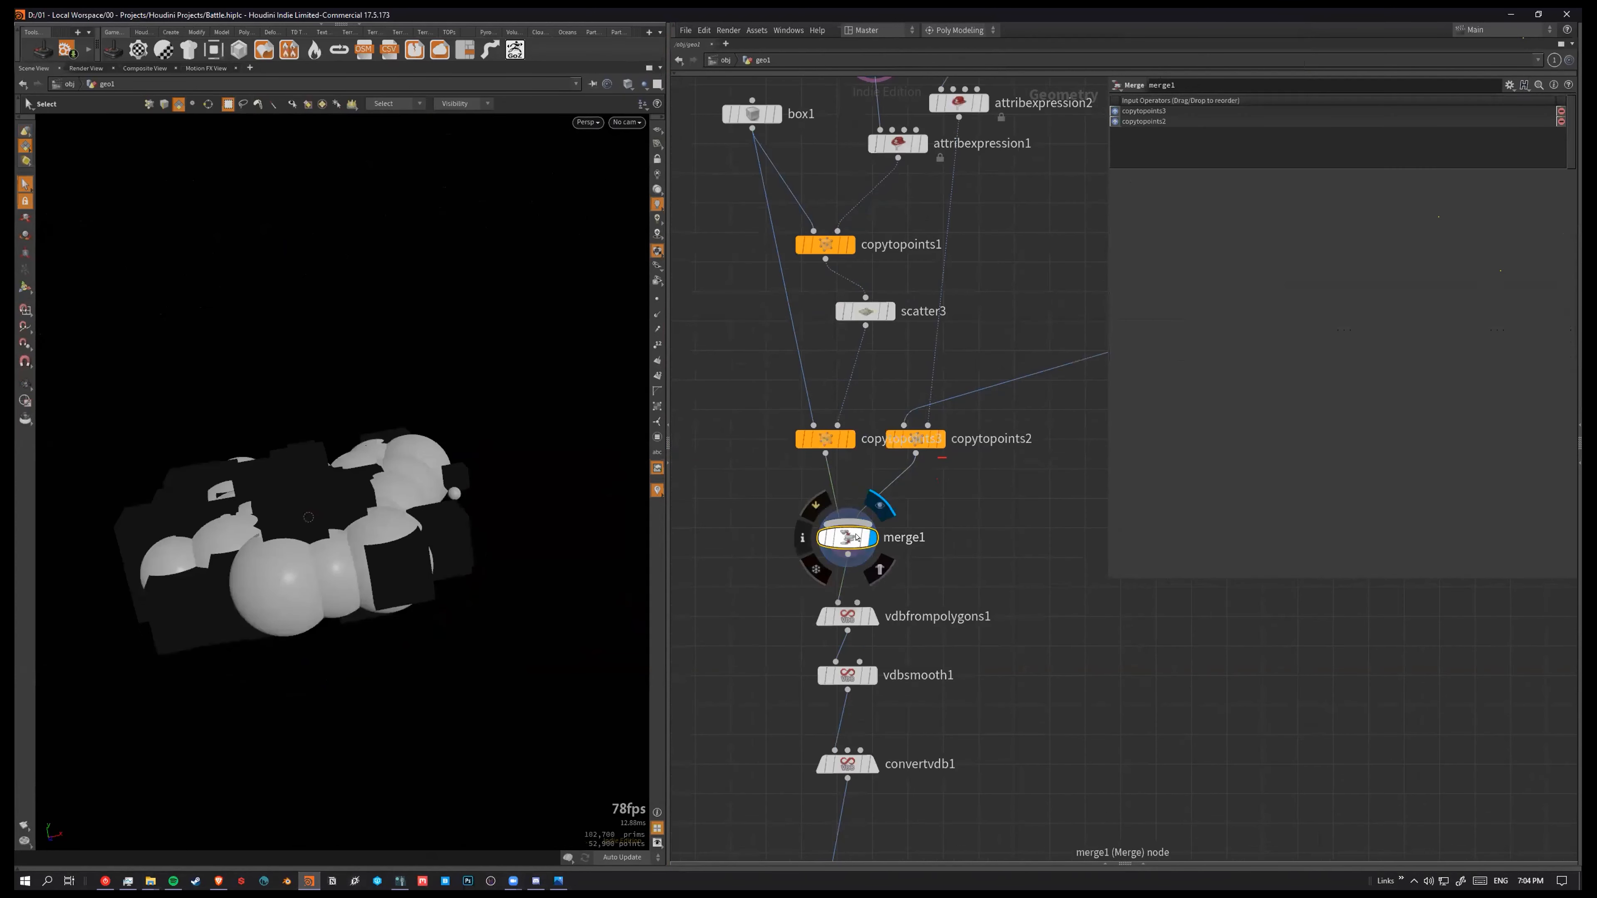
left_click(887, 311)
left_click(871, 313)
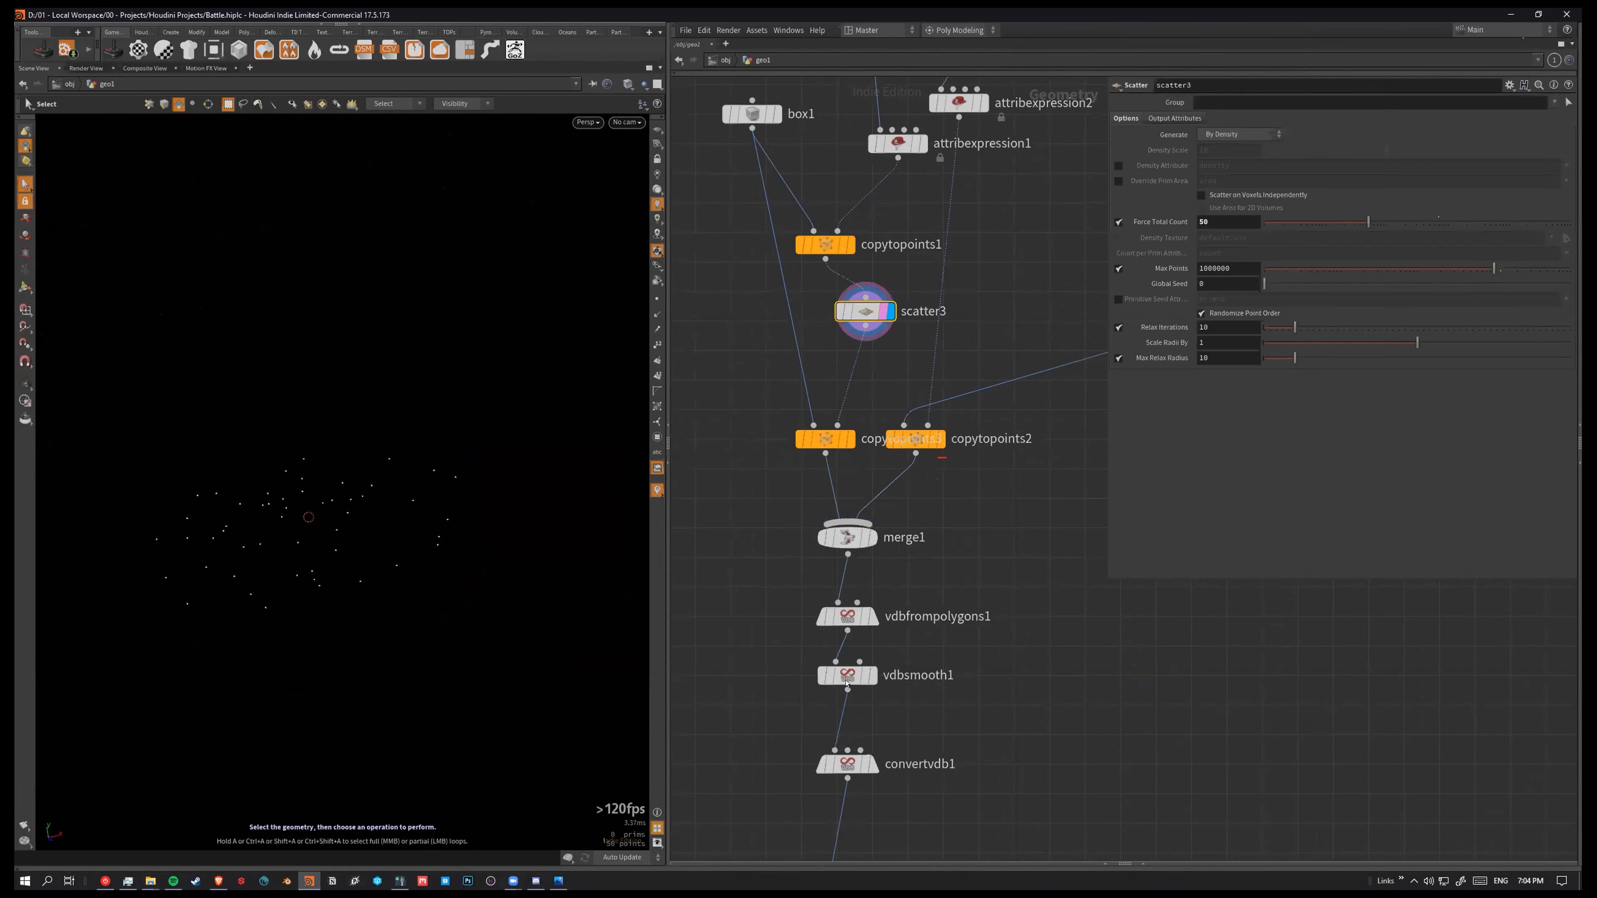
Step: Display the vdbfrompolygons1 and vdbsmooth1 results, and view the smoothed volume from another side
scroll(975, 648, "down", 2)
middle_click_drag(928, 651, 982, 474)
scroll(924, 437, "up", 3)
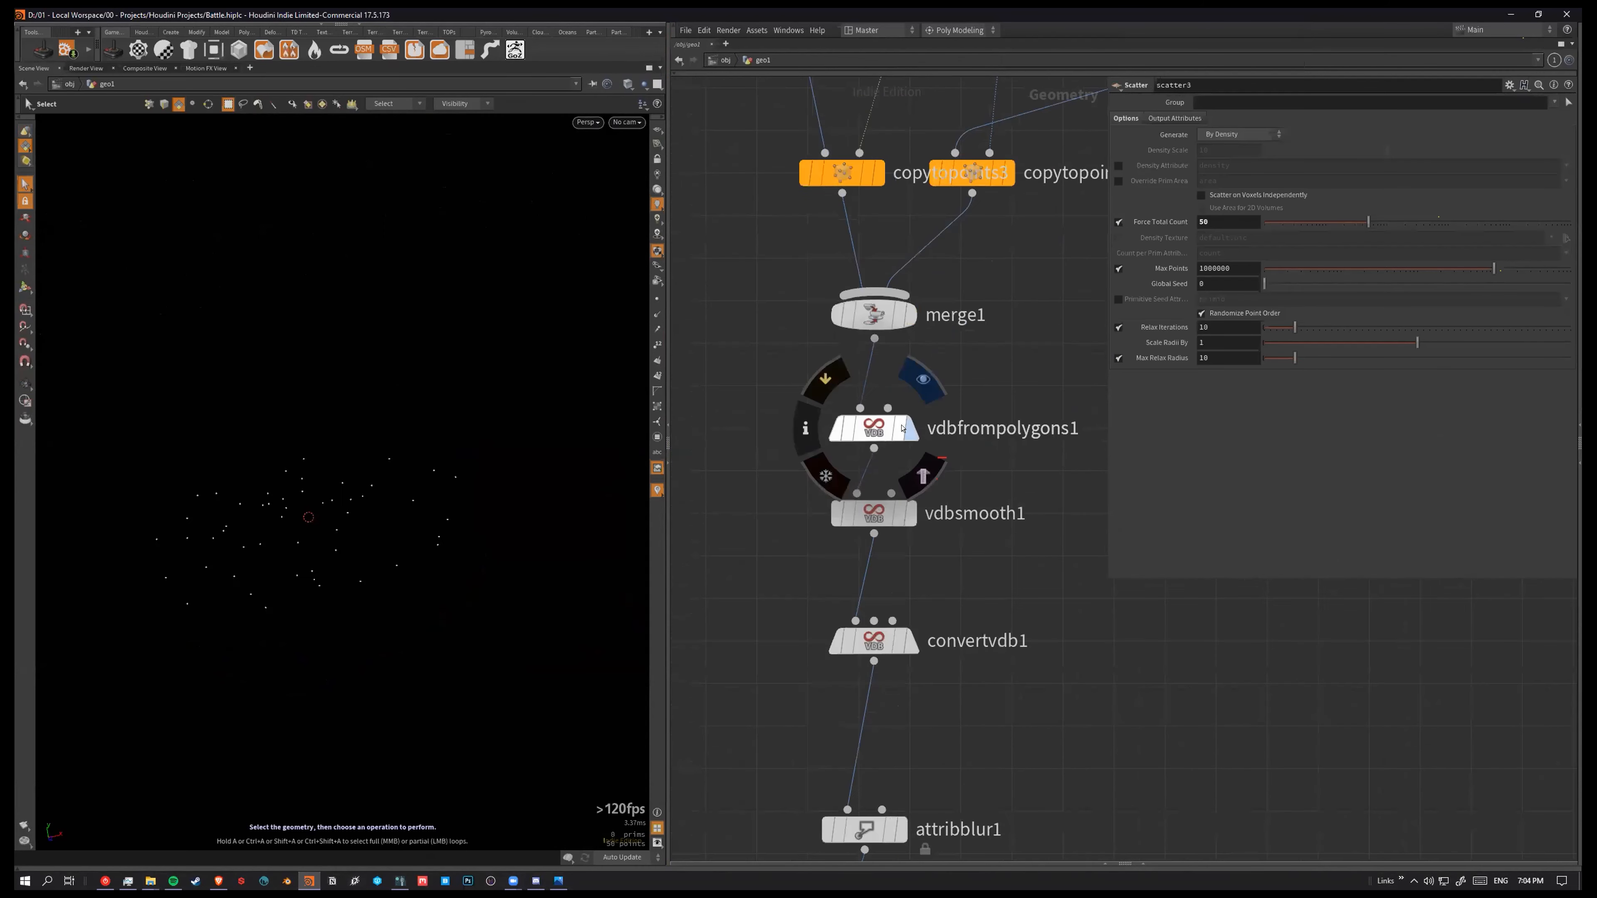
left_click(929, 441)
left_click(910, 513)
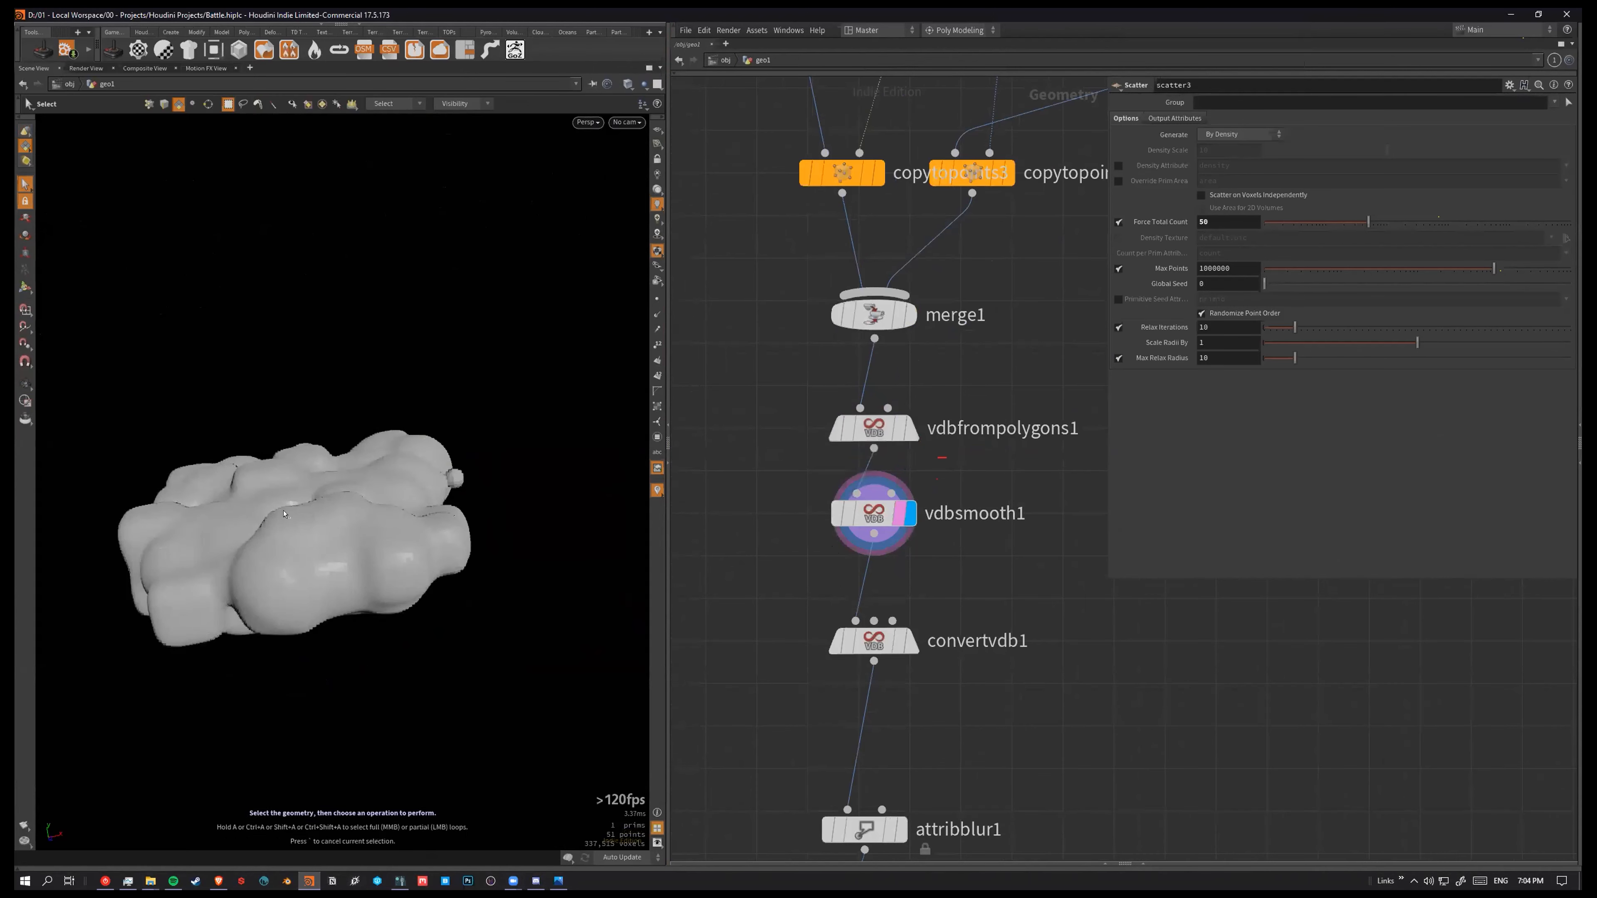
left_click_drag(288, 505, 390, 513, "alt")
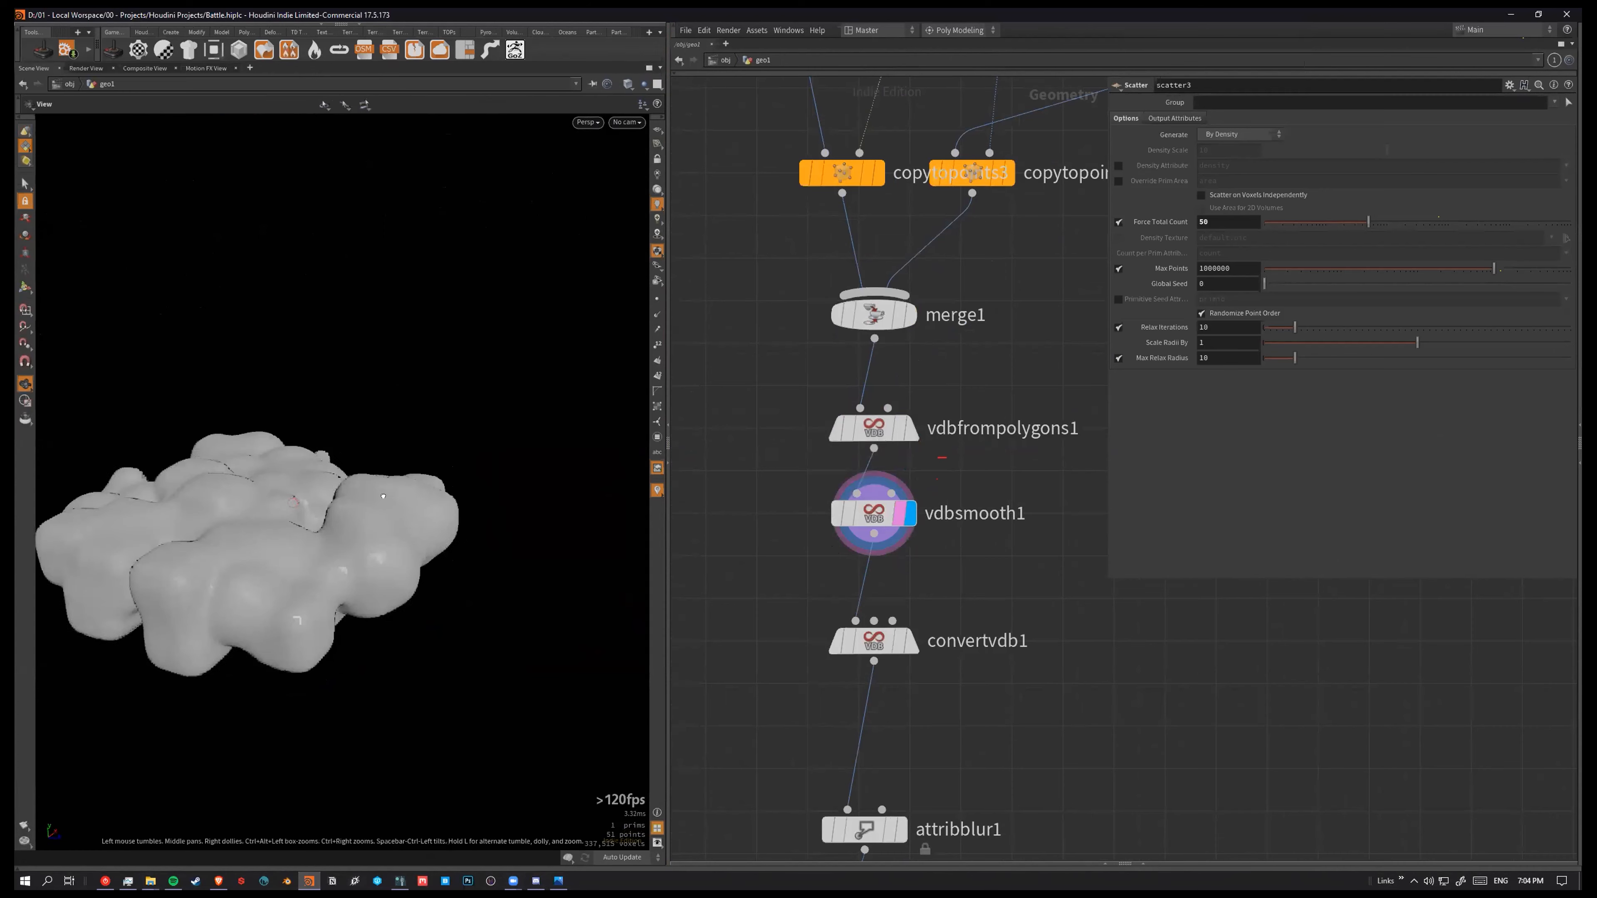
Step: Display the polygon mesh from convertvdb1 and show that node's parameters
scroll(895, 659, "down", 3)
middle_click_drag(895, 673, 927, 579)
scroll(928, 577, "up", 3)
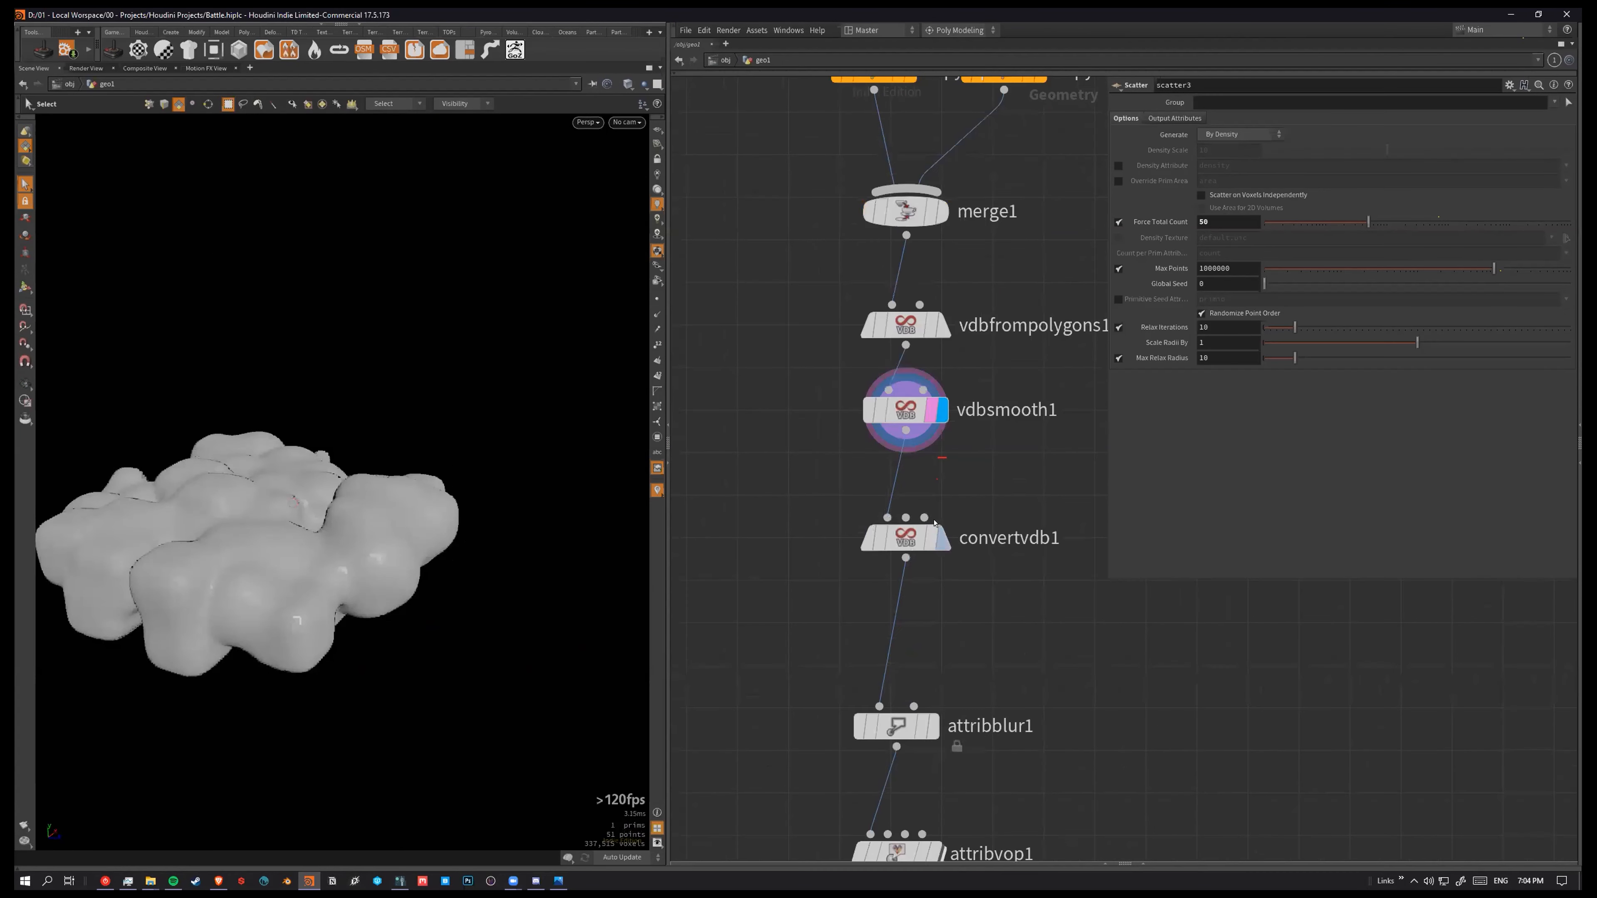
left_click(940, 540)
left_click(909, 540)
middle_click_drag(990, 424, 1044, 157)
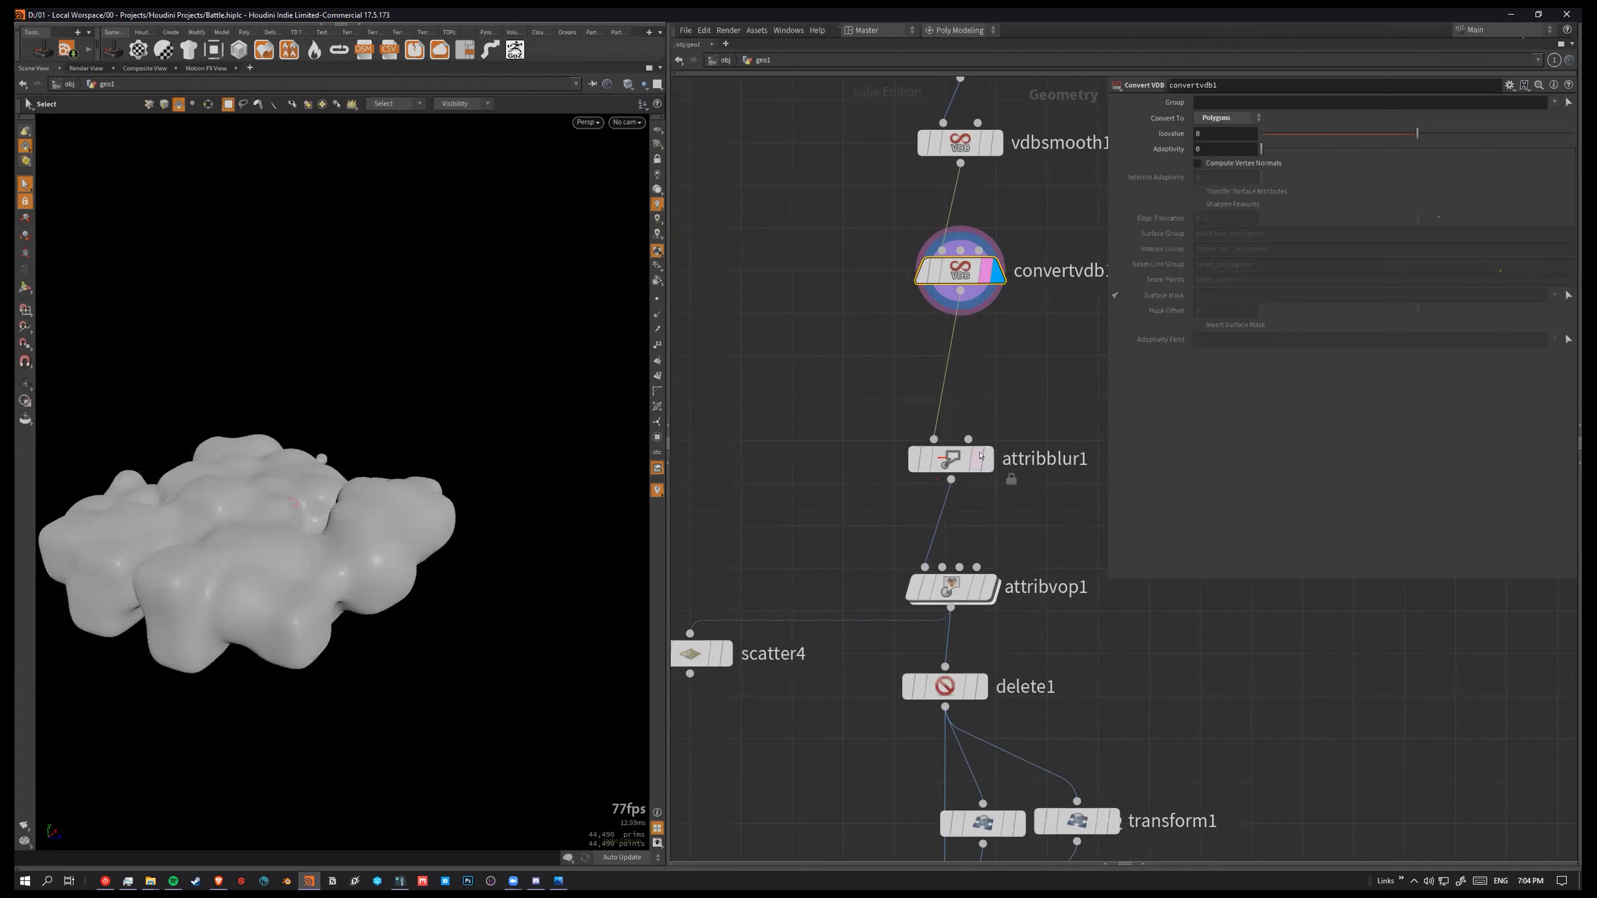
Step: Display the patterned mesh at delete1 and show that node's parameters
middle_click_drag(1037, 543, 1019, 369)
scroll(1019, 369, "down", 3)
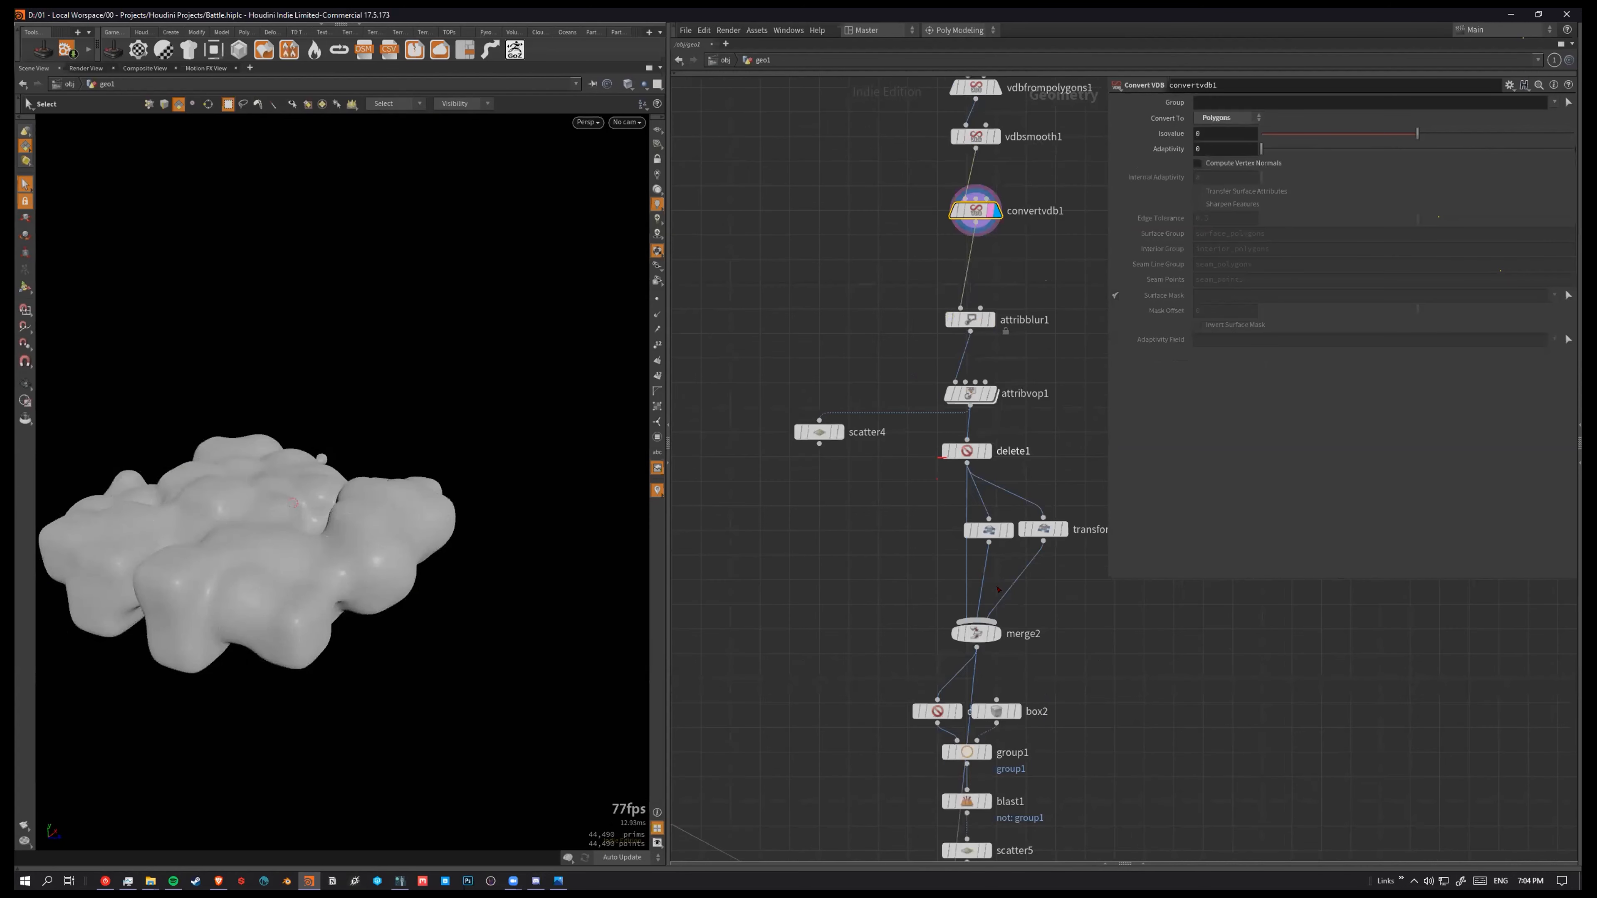
left_click(986, 452)
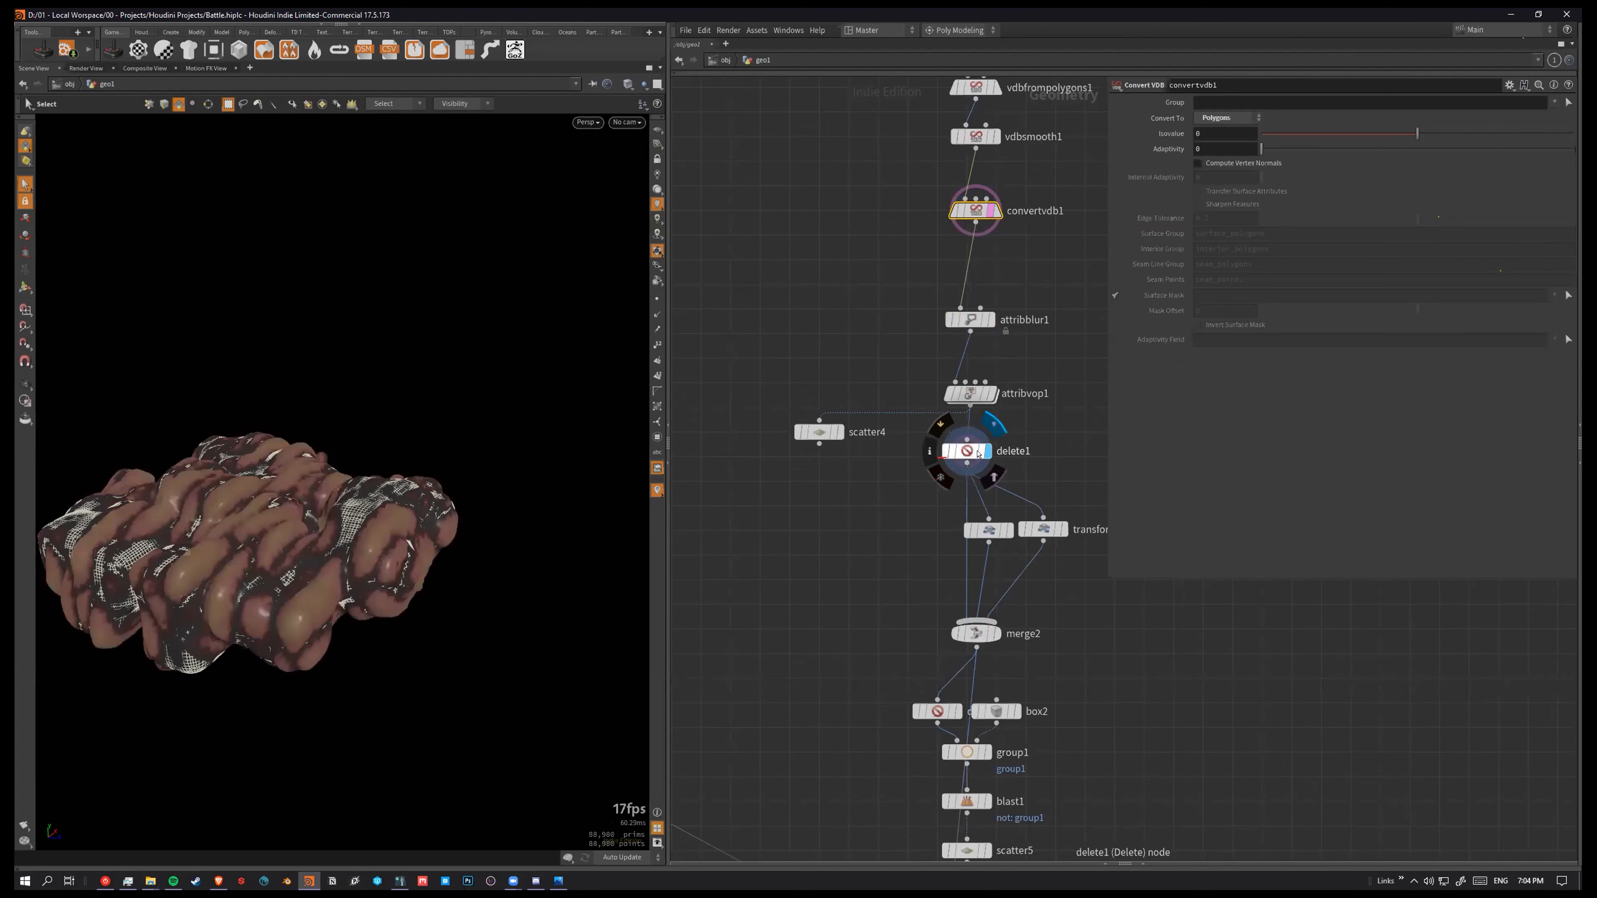
left_click(972, 454)
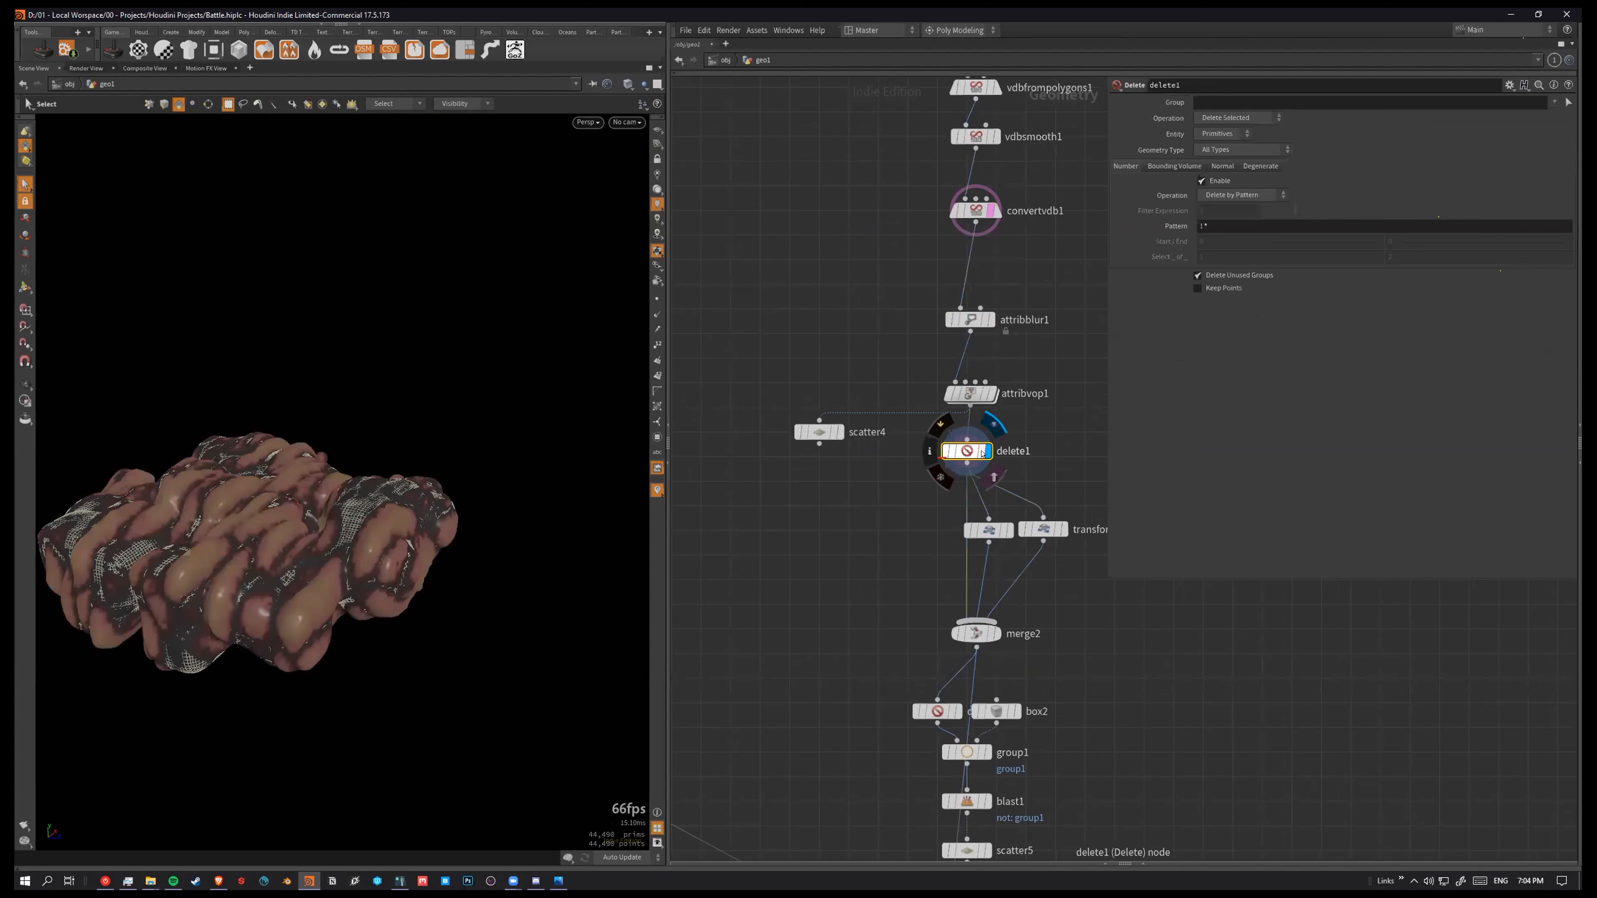
Step: Make delete1 the render node and examine its patterned mesh from other sides
left_click(994, 477)
left_click_drag(431, 577, 385, 438, "alt")
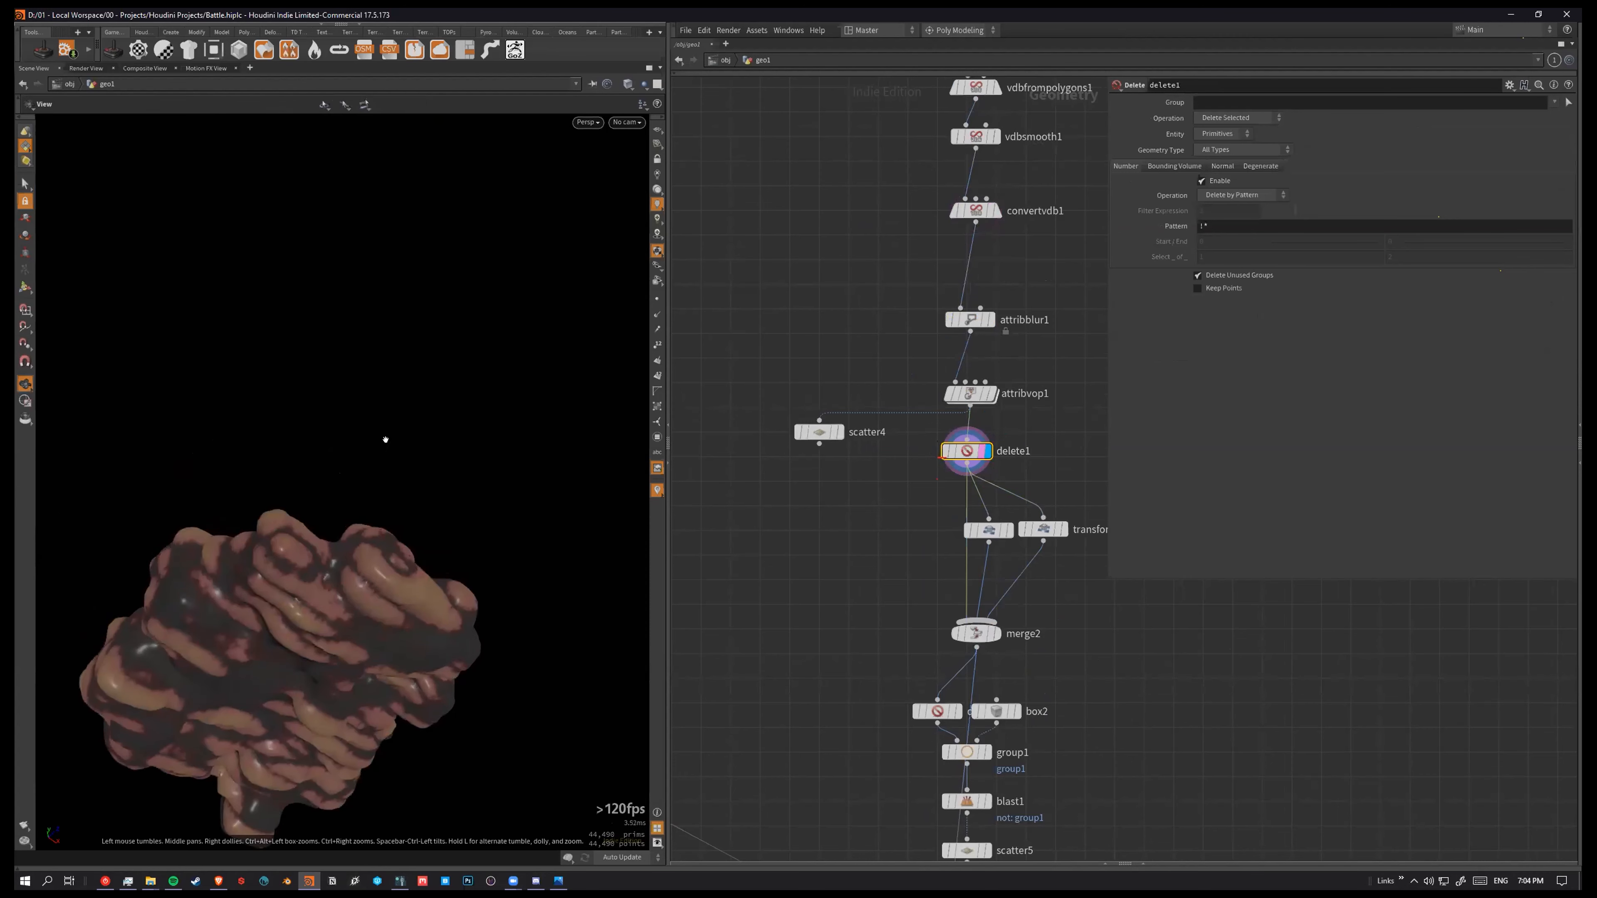
left_click_drag(367, 528, 372, 765, "alt")
Step: Display the scattered points at scatter5 and show that node's parameters
scroll(994, 707, "down", 1)
scroll(992, 709, "down", 1)
middle_click_drag(992, 708, 923, 514)
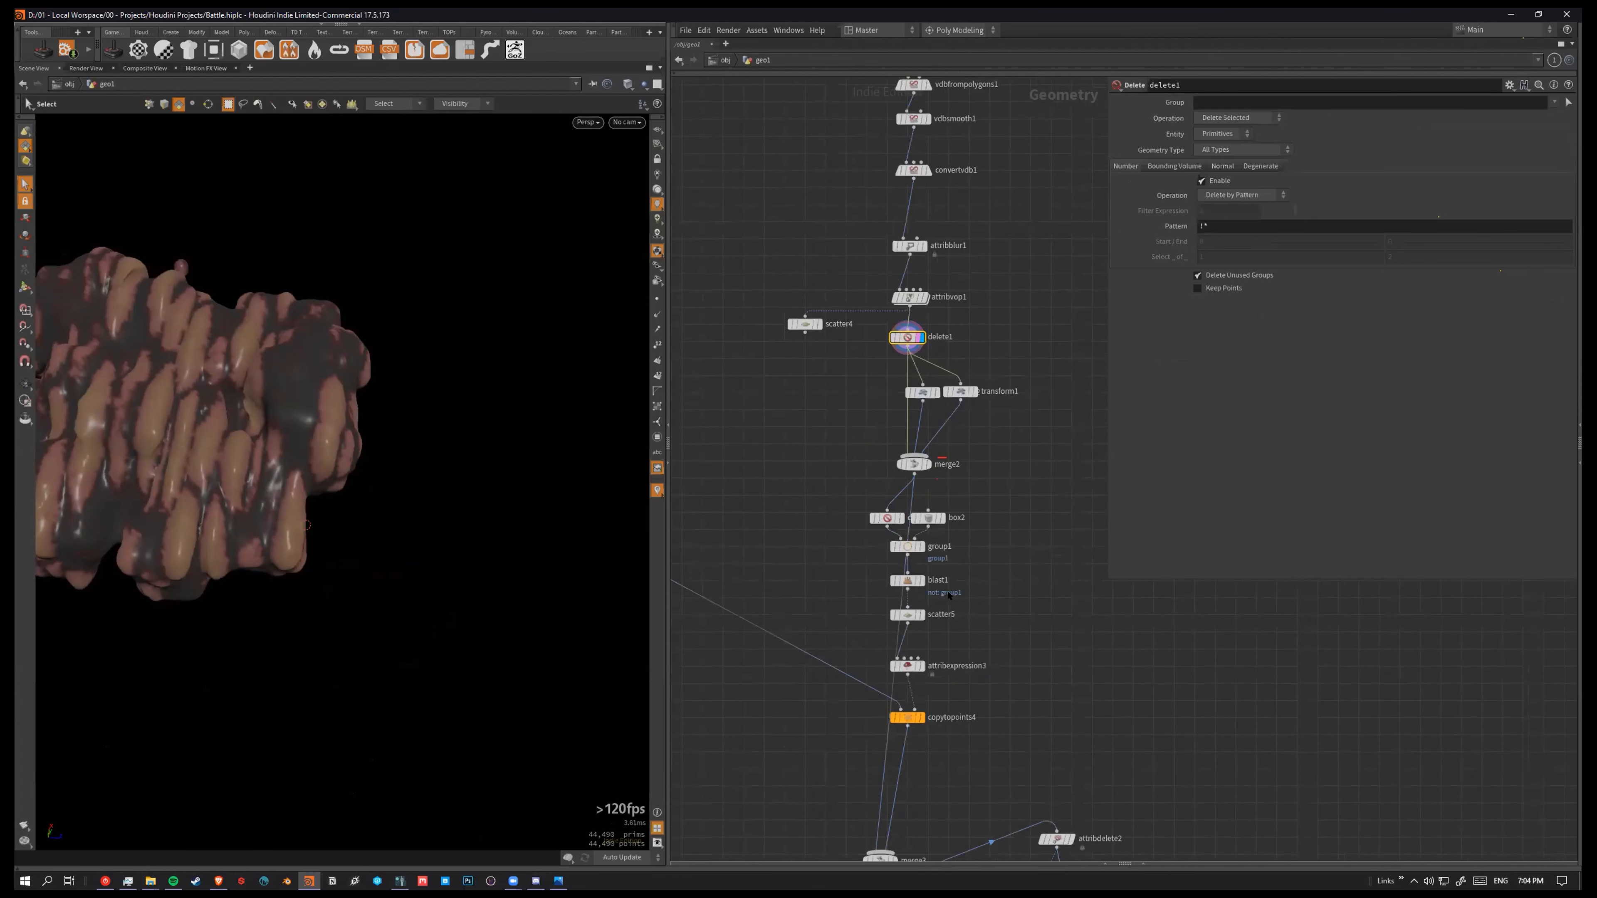
scroll(935, 595, "up", 4)
left_click(905, 635)
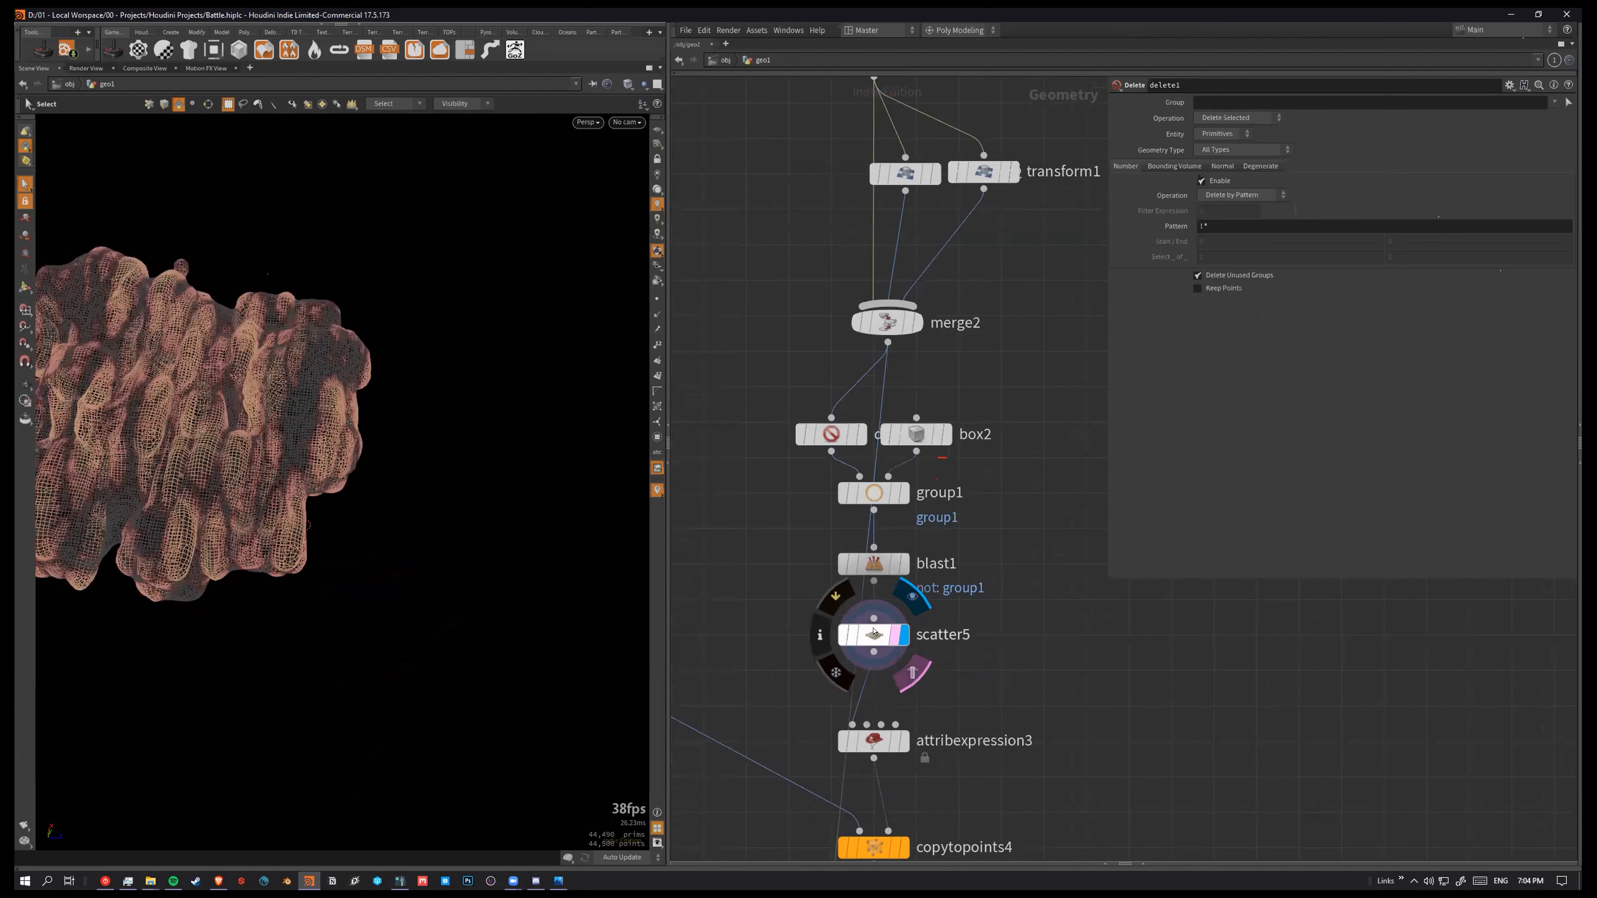
left_click(892, 636)
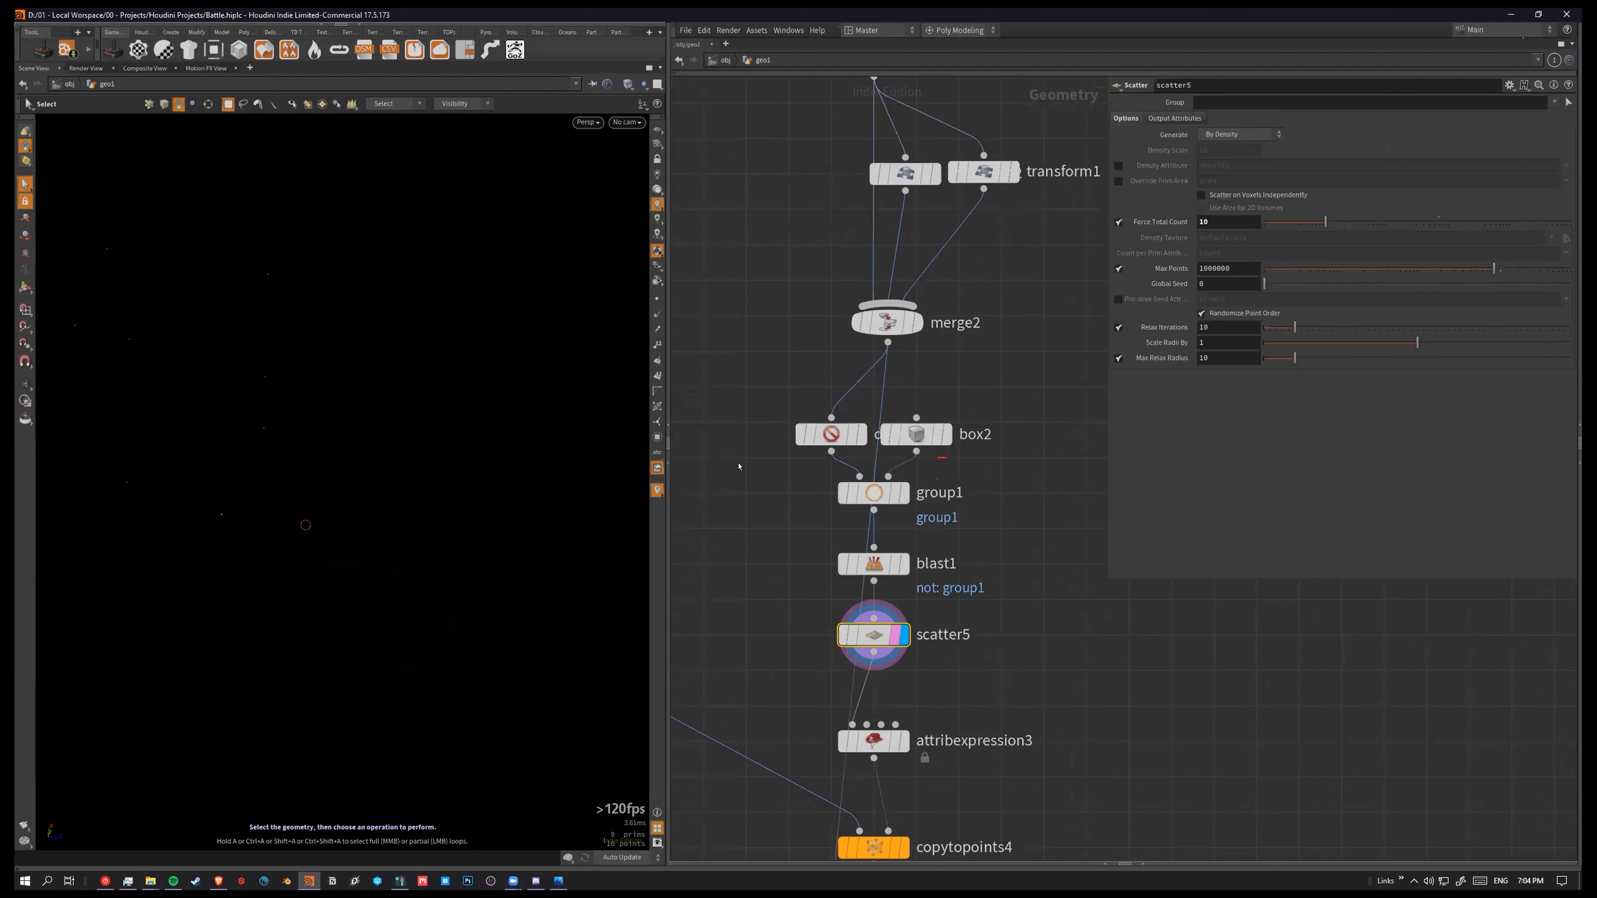
left_click_drag(874, 547, 873, 548)
Step: Display the coloured tube at attribvop3 and show that node's parameters
scroll(897, 565, "down", 5)
middle_click_drag(759, 504, 1075, 583)
scroll(953, 610, "up", 4)
left_click(928, 563)
left_click(927, 564)
left_click(934, 564)
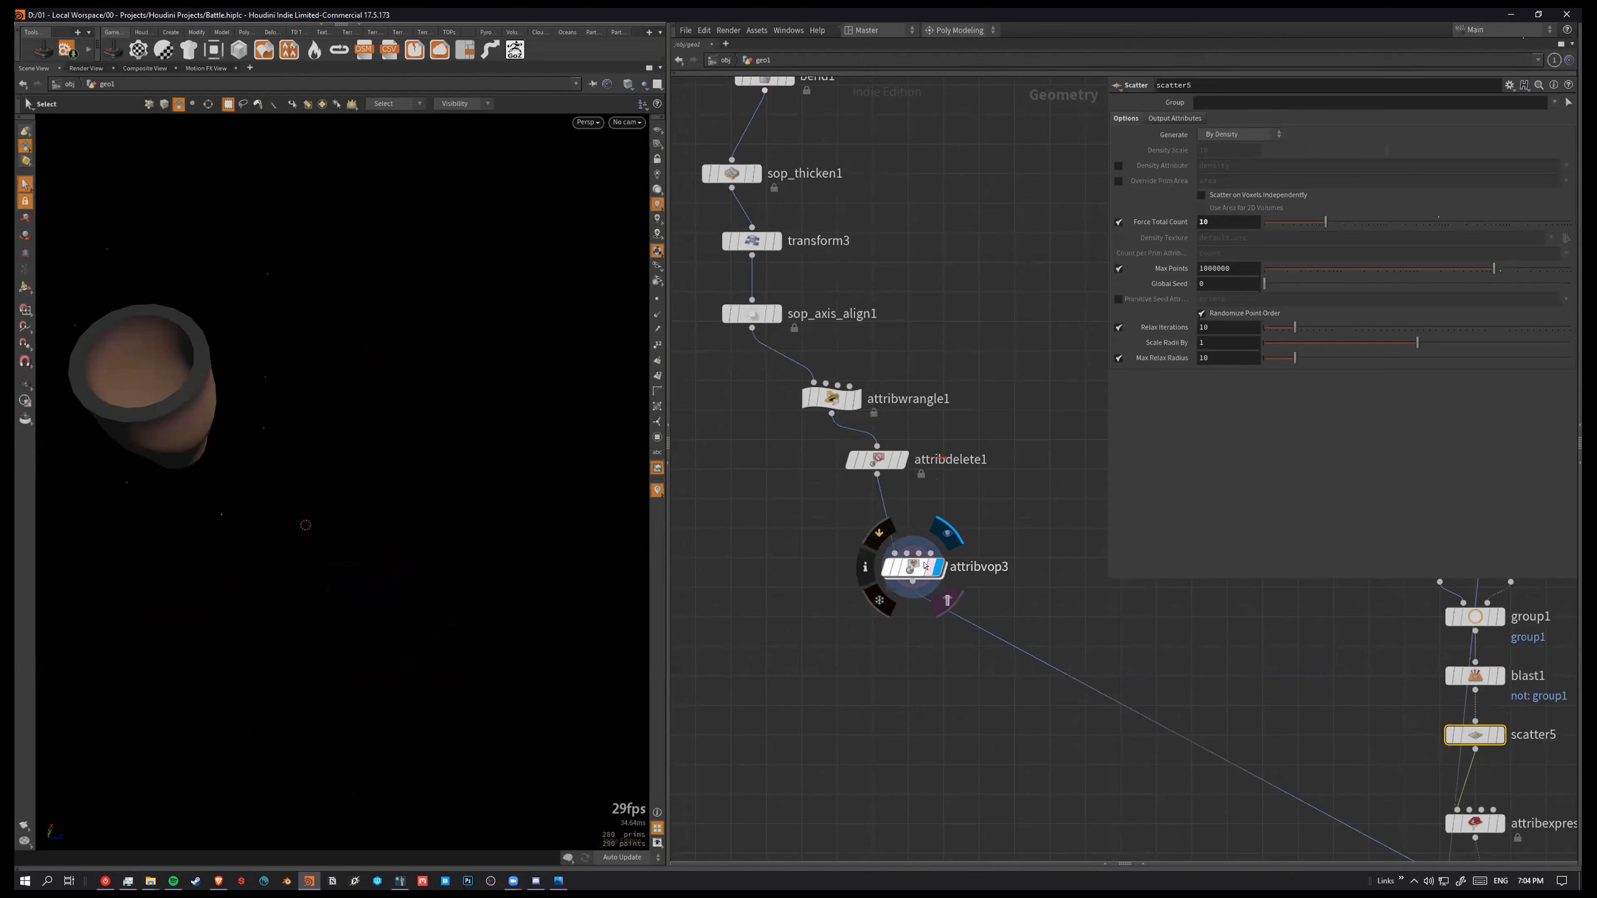
left_click(924, 565)
Step: Review the tube's node chain from tube1 to attribvop3, and follow the network past copytopoints4 to the final nodes
scroll(763, 417, "down", 1)
scroll(763, 418, "down", 2)
middle_click_drag(810, 206, 930, 317)
scroll(915, 331, "up", 2)
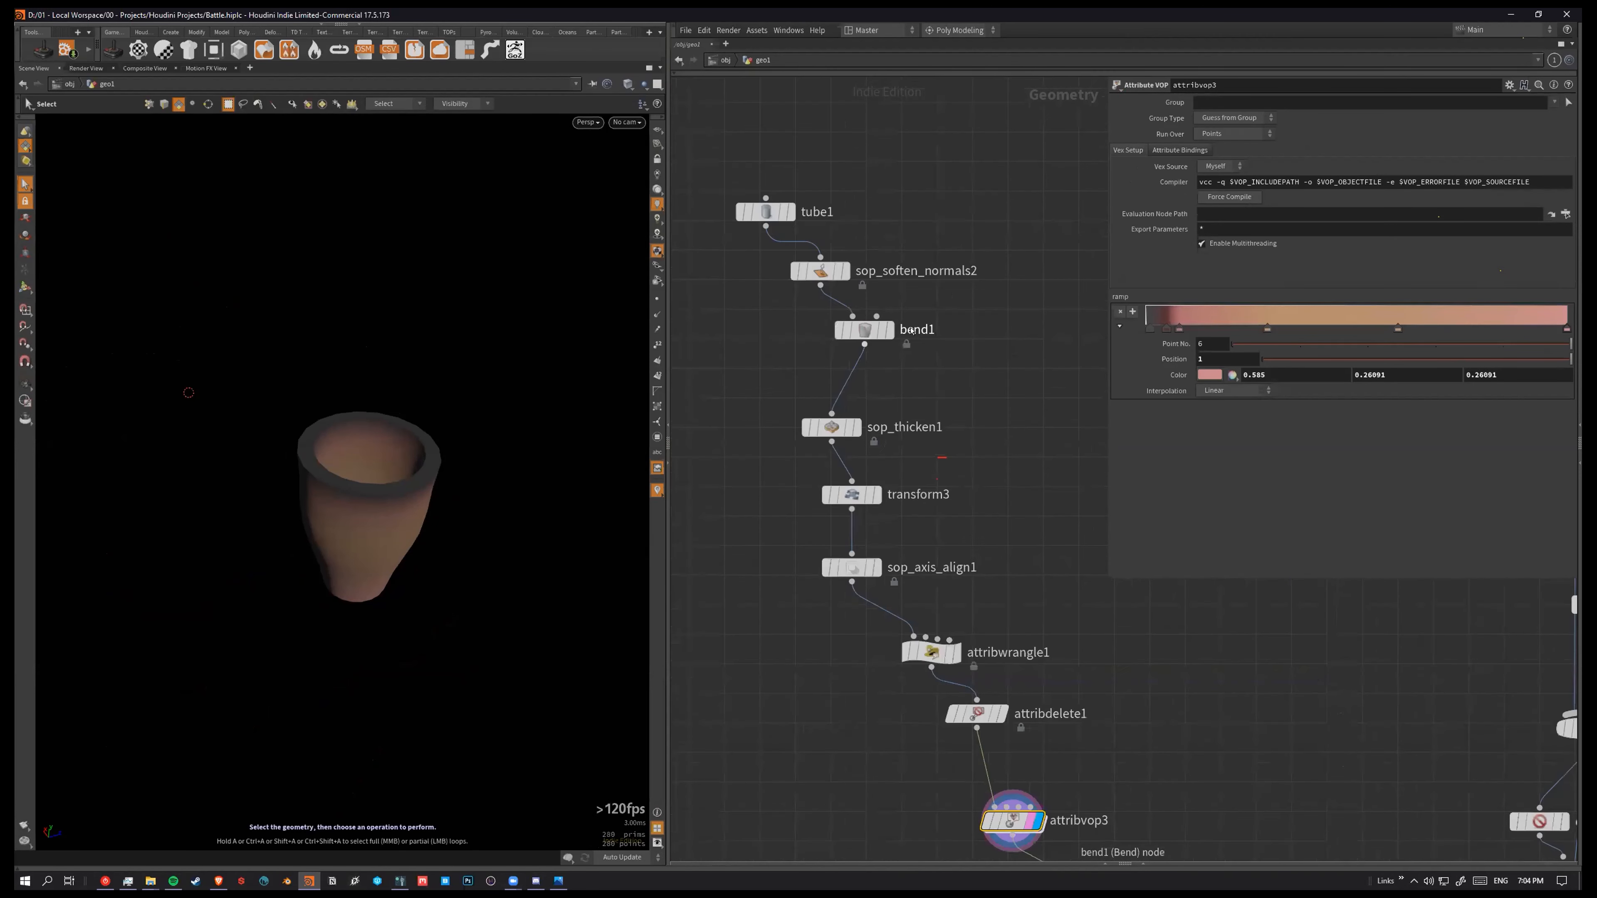
scroll(1002, 419, "down", 2)
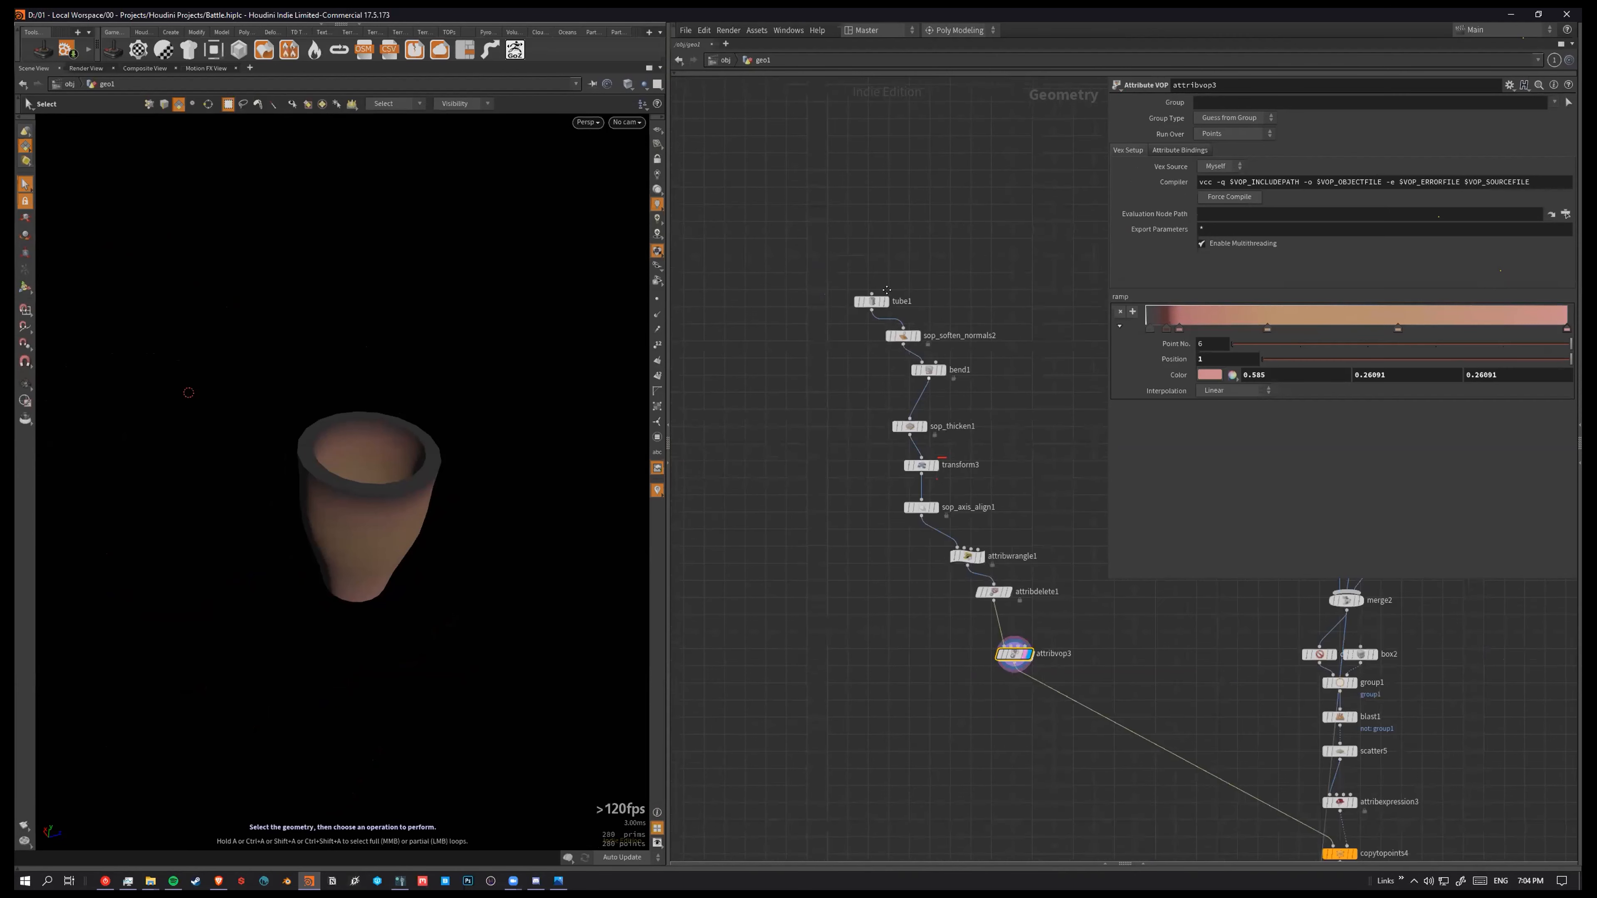
middle_click_drag(1275, 835, 1048, 474)
middle_click_drag(1052, 541, 741, 174)
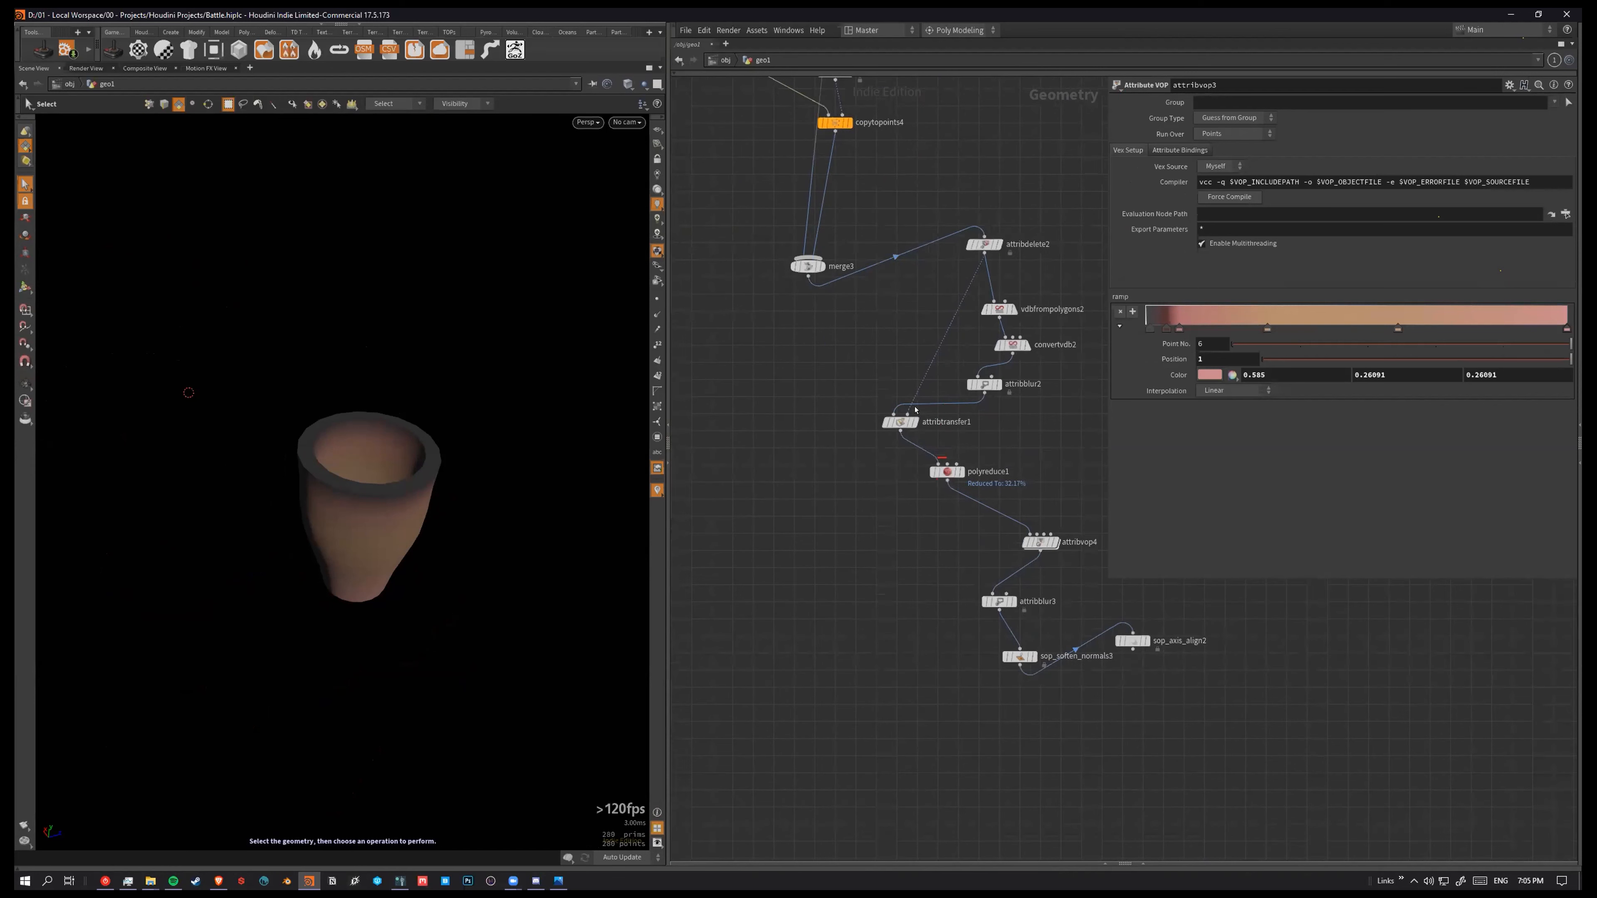
Step: Display the polyreduce1 mesh and the final sop_axis_align2 result, and show the parameters of sop_axis_align2
scroll(961, 474, "up", 3)
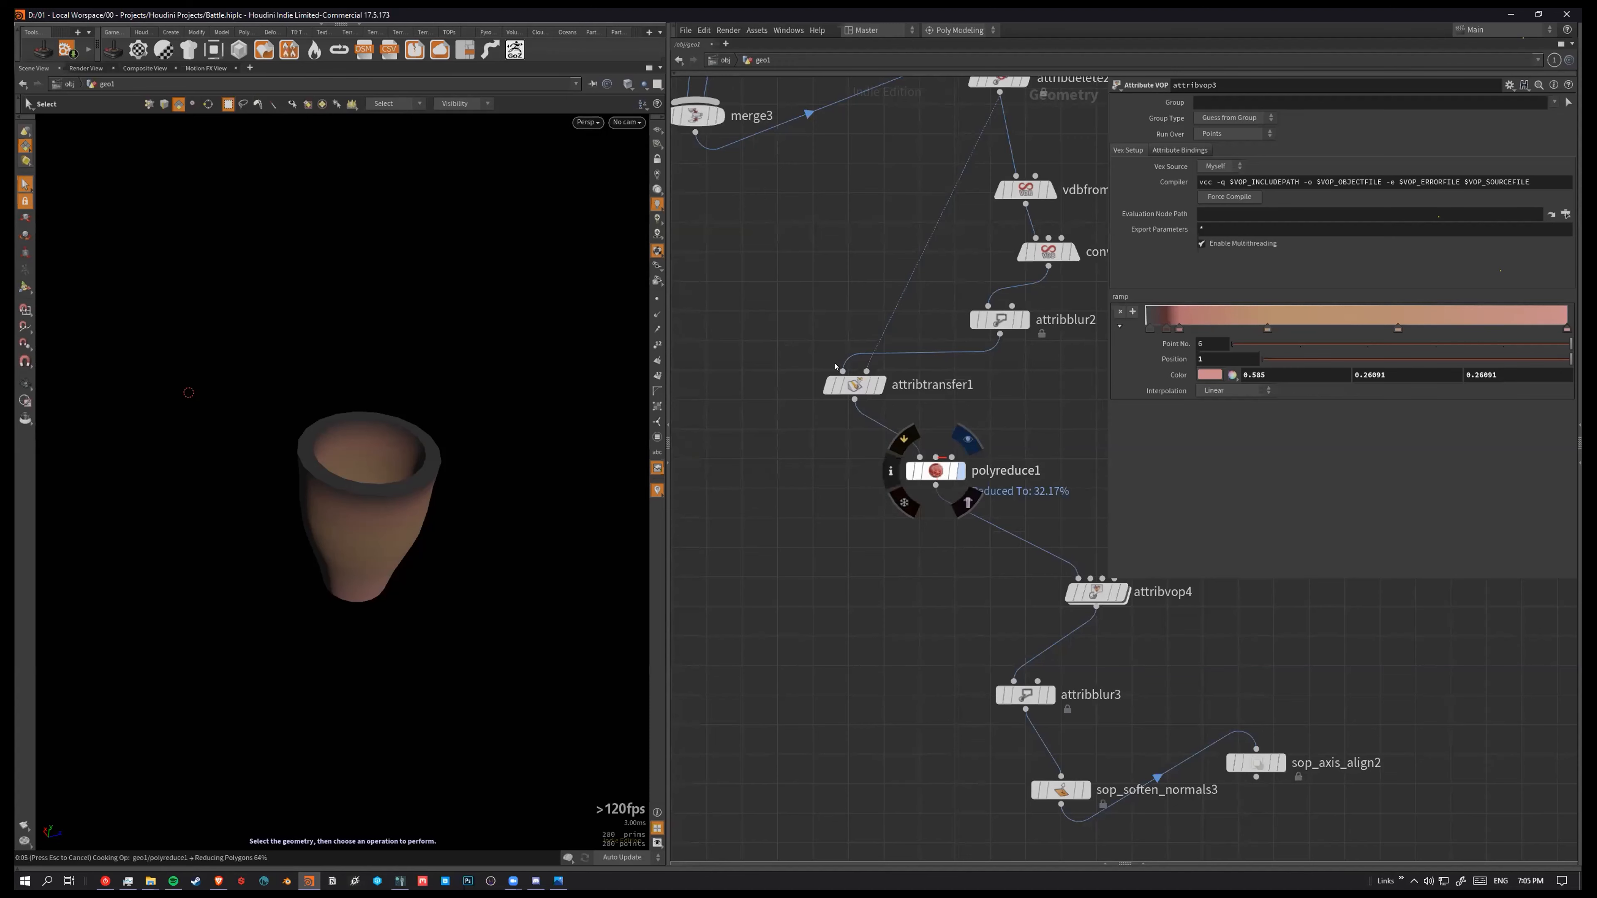
scroll(1127, 670, "up", 2)
middle_click_drag(1079, 849, 969, 641)
left_click(1242, 596)
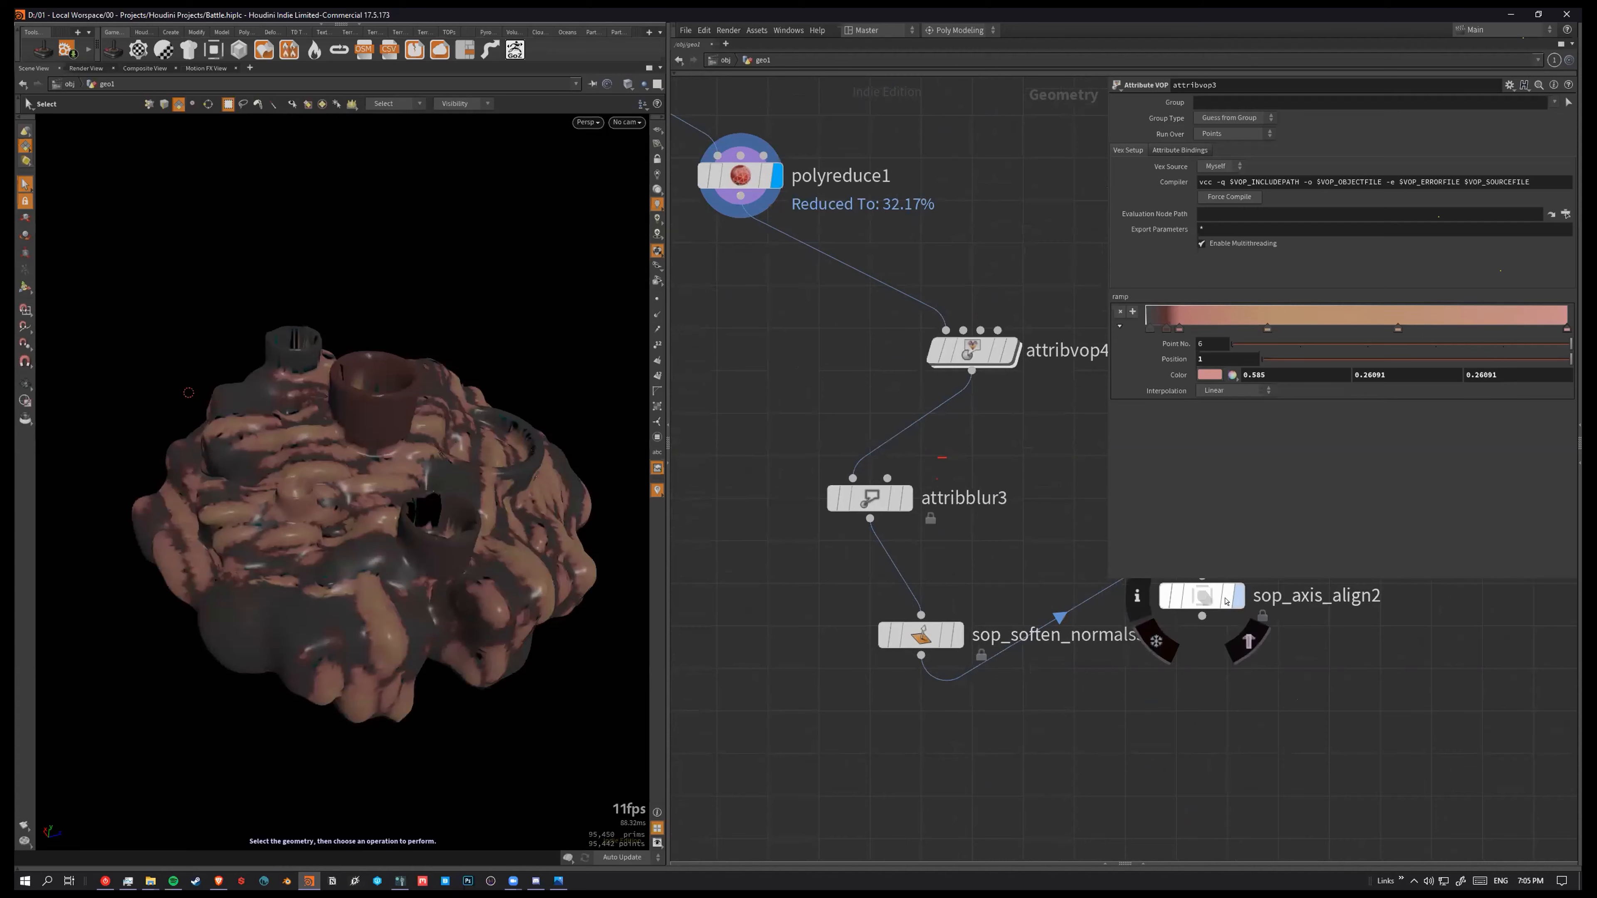
left_click(1210, 596)
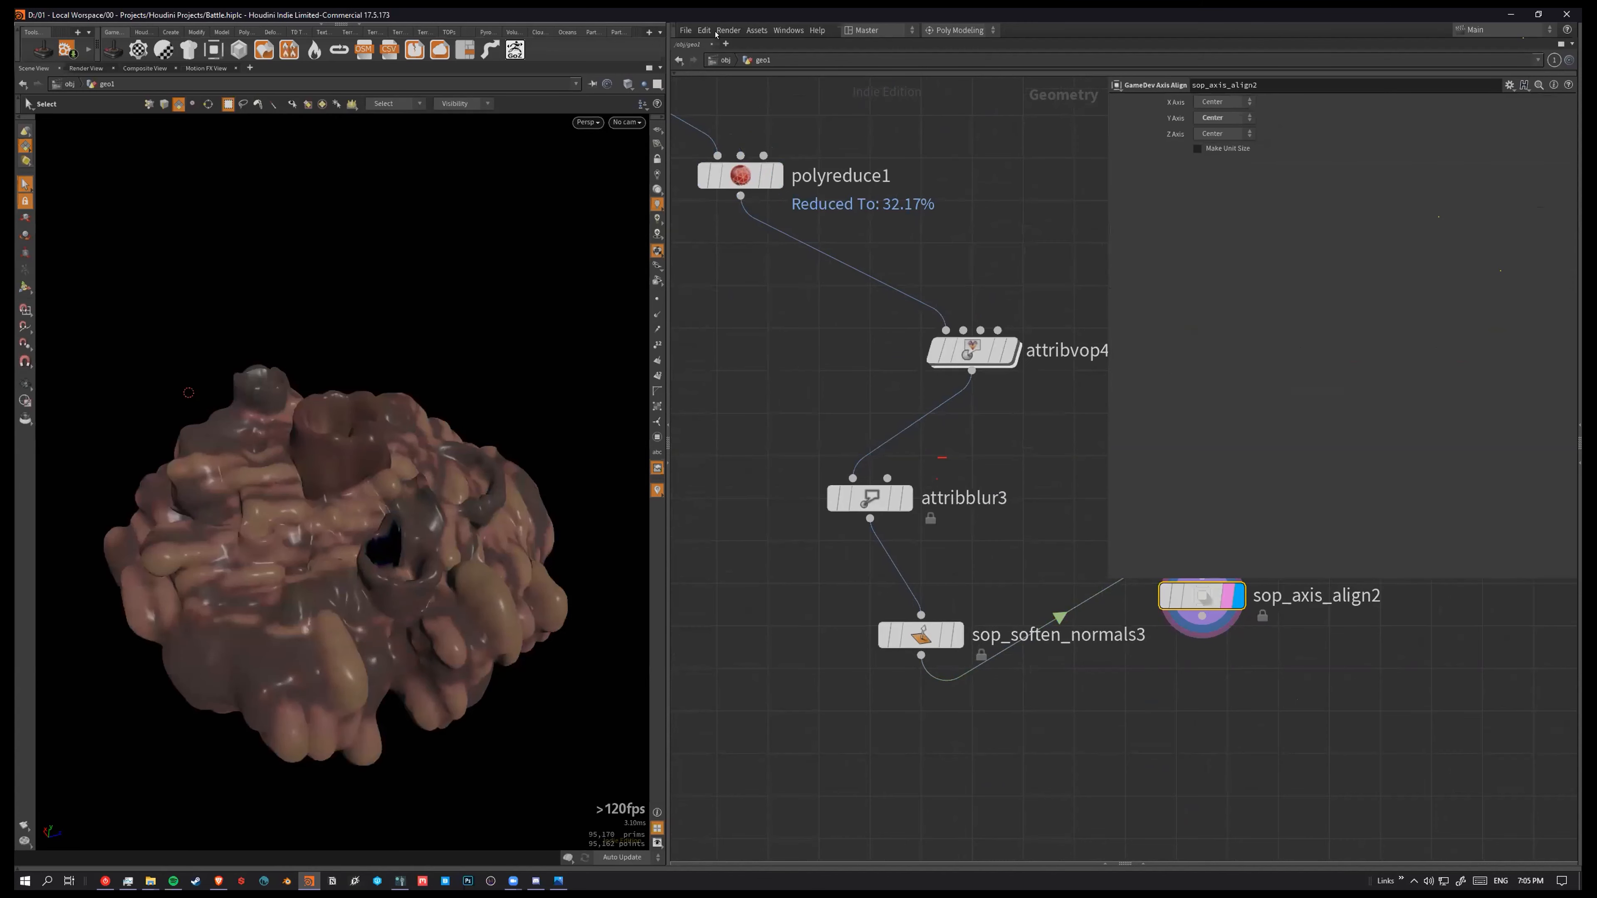
Step: Go up to the object level, re-enter geo1 and view the organic model from another angle
key("u")
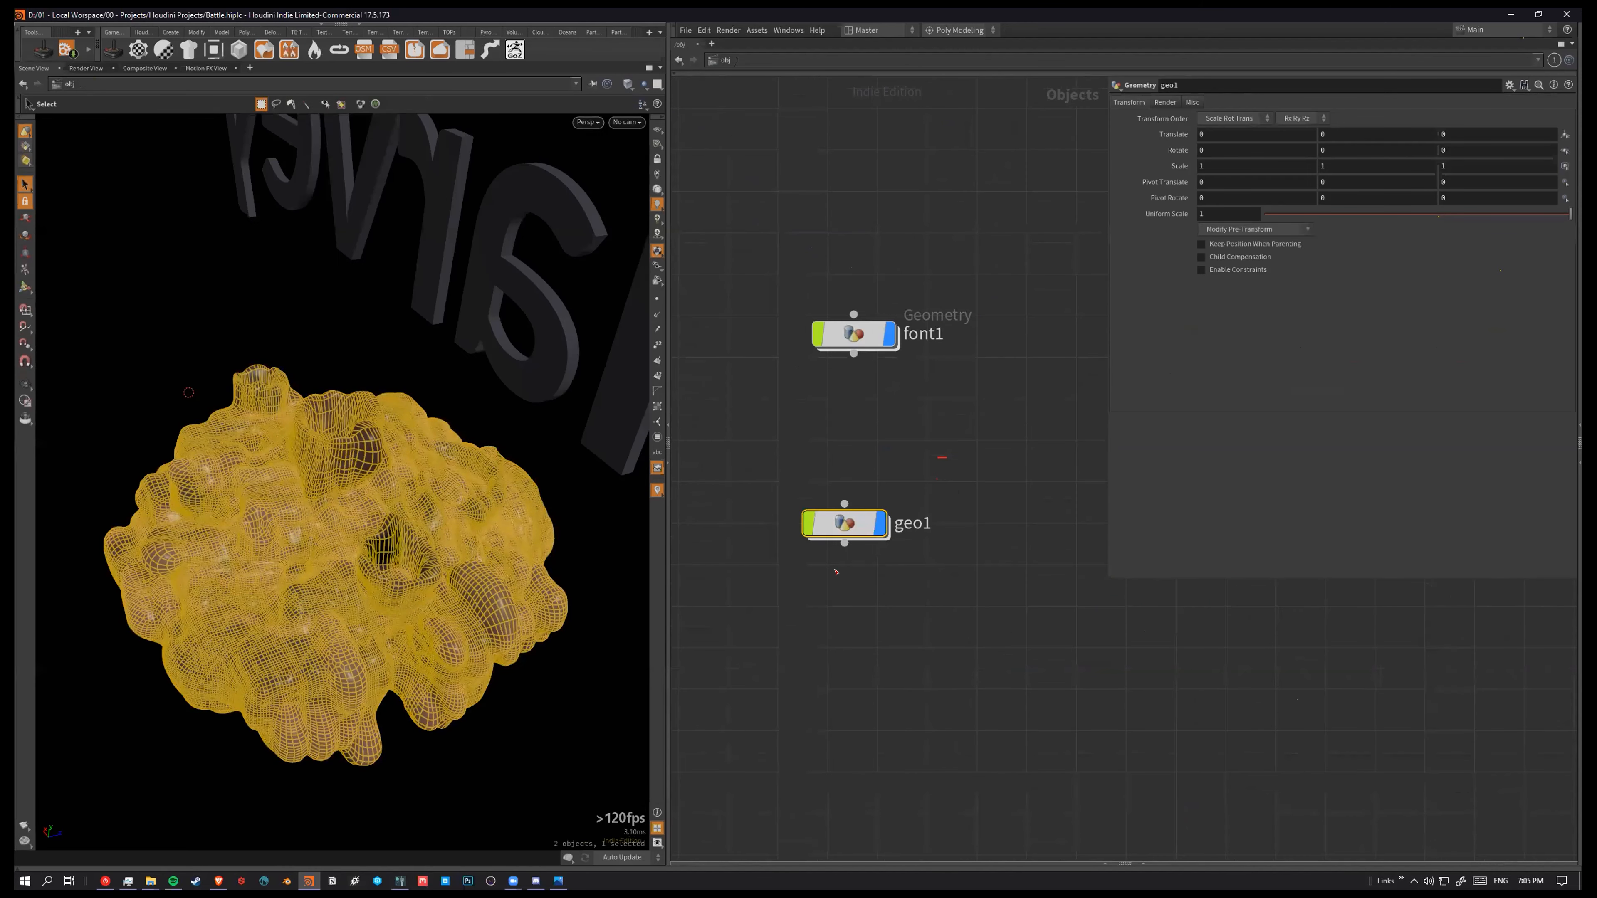
scroll(701, 619, "down", 2)
key("i")
left_click_drag(481, 495, 585, 412, "alt")
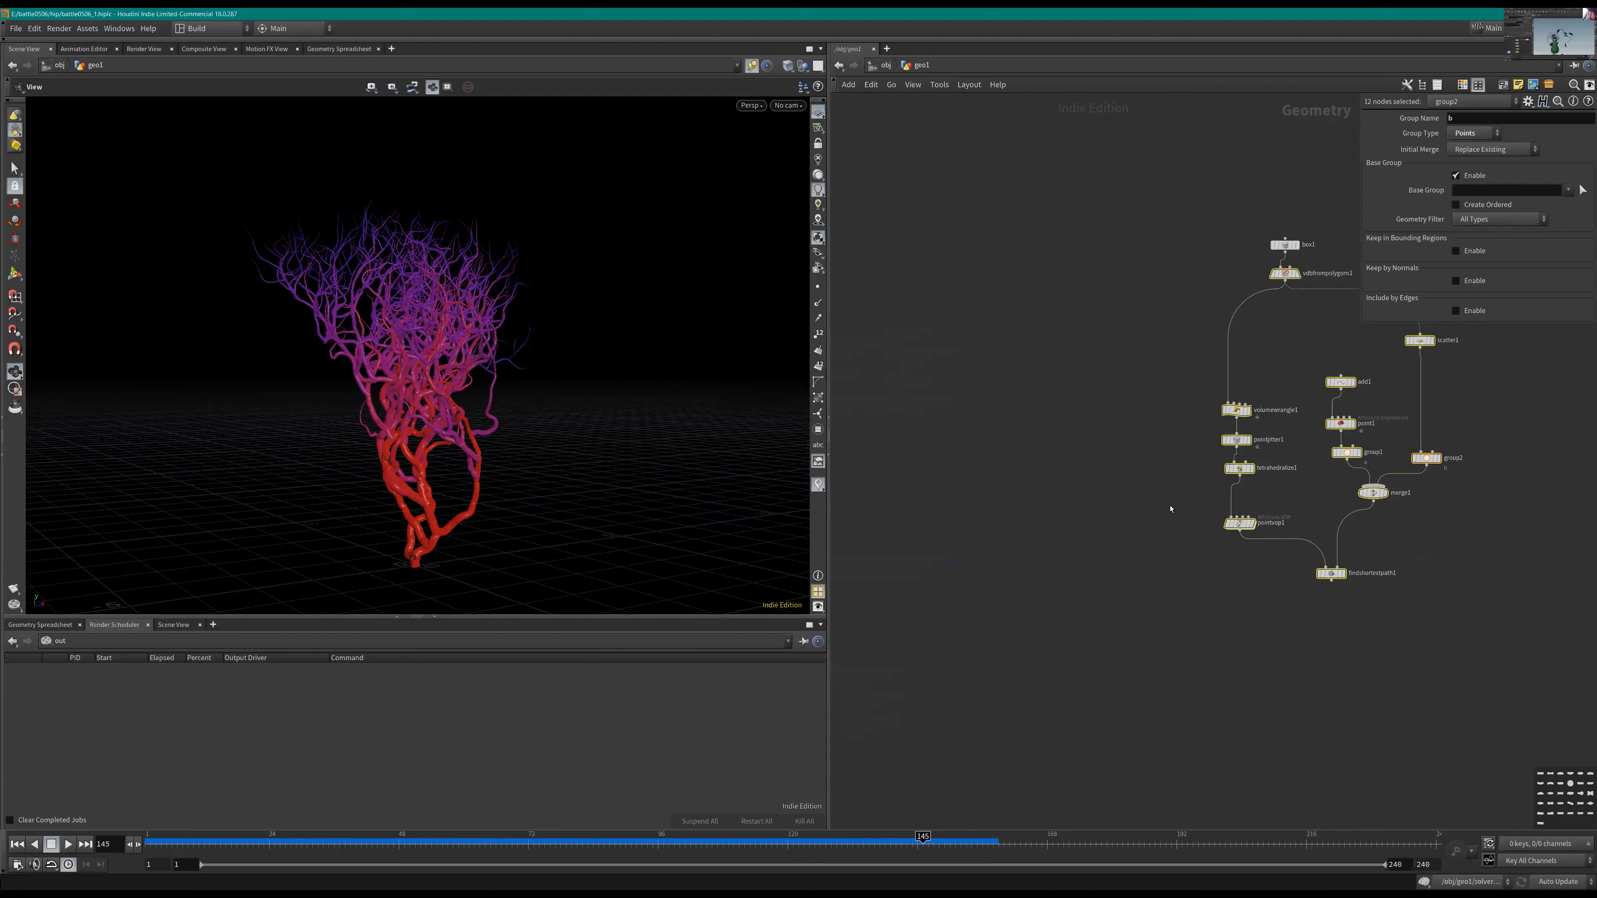
Step: Clear the node selection in the branching tree network and examine the chain from add2 to pointvop3
left_click(1332, 411)
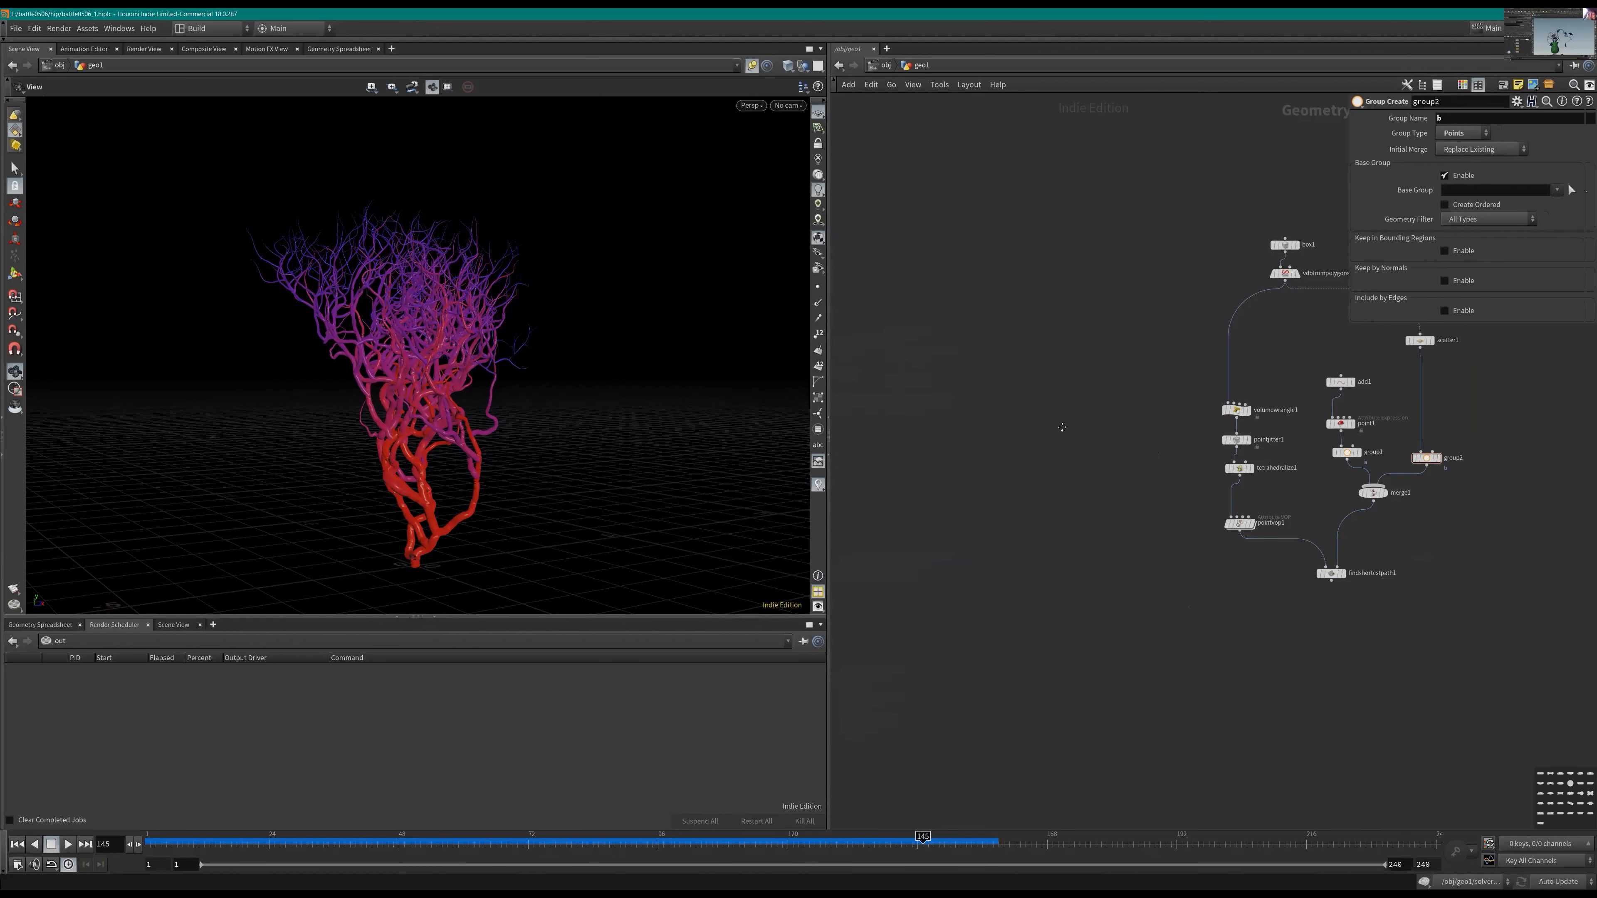
middle_click_drag(1033, 355, 1385, 378)
middle_click_drag(1107, 412, 1277, 386)
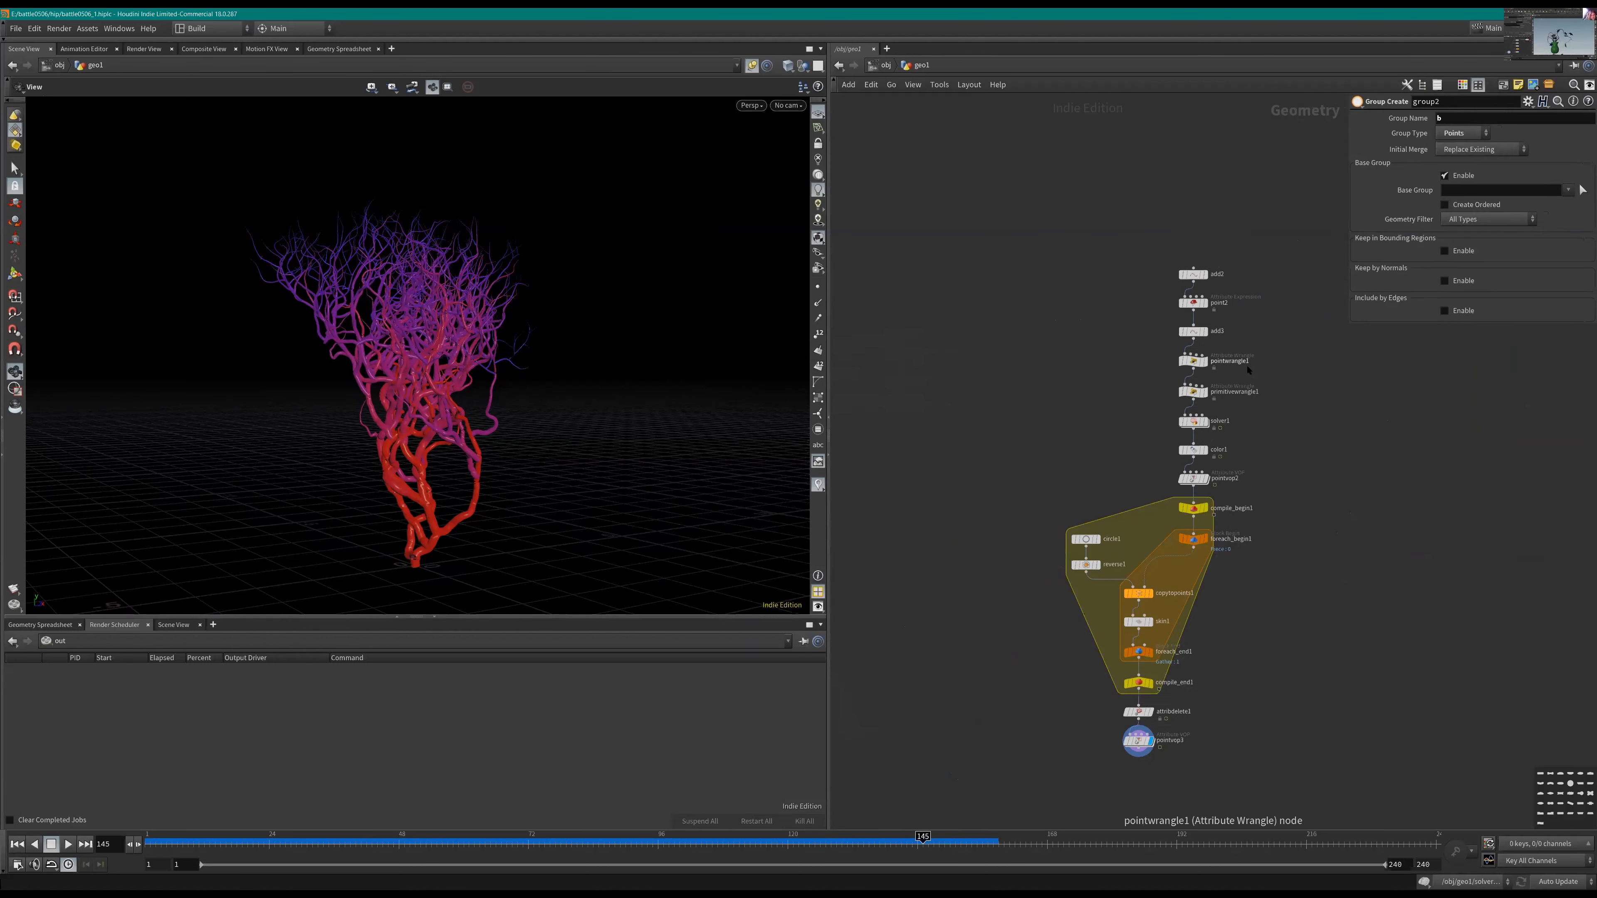
scroll(1237, 427, "up", 1)
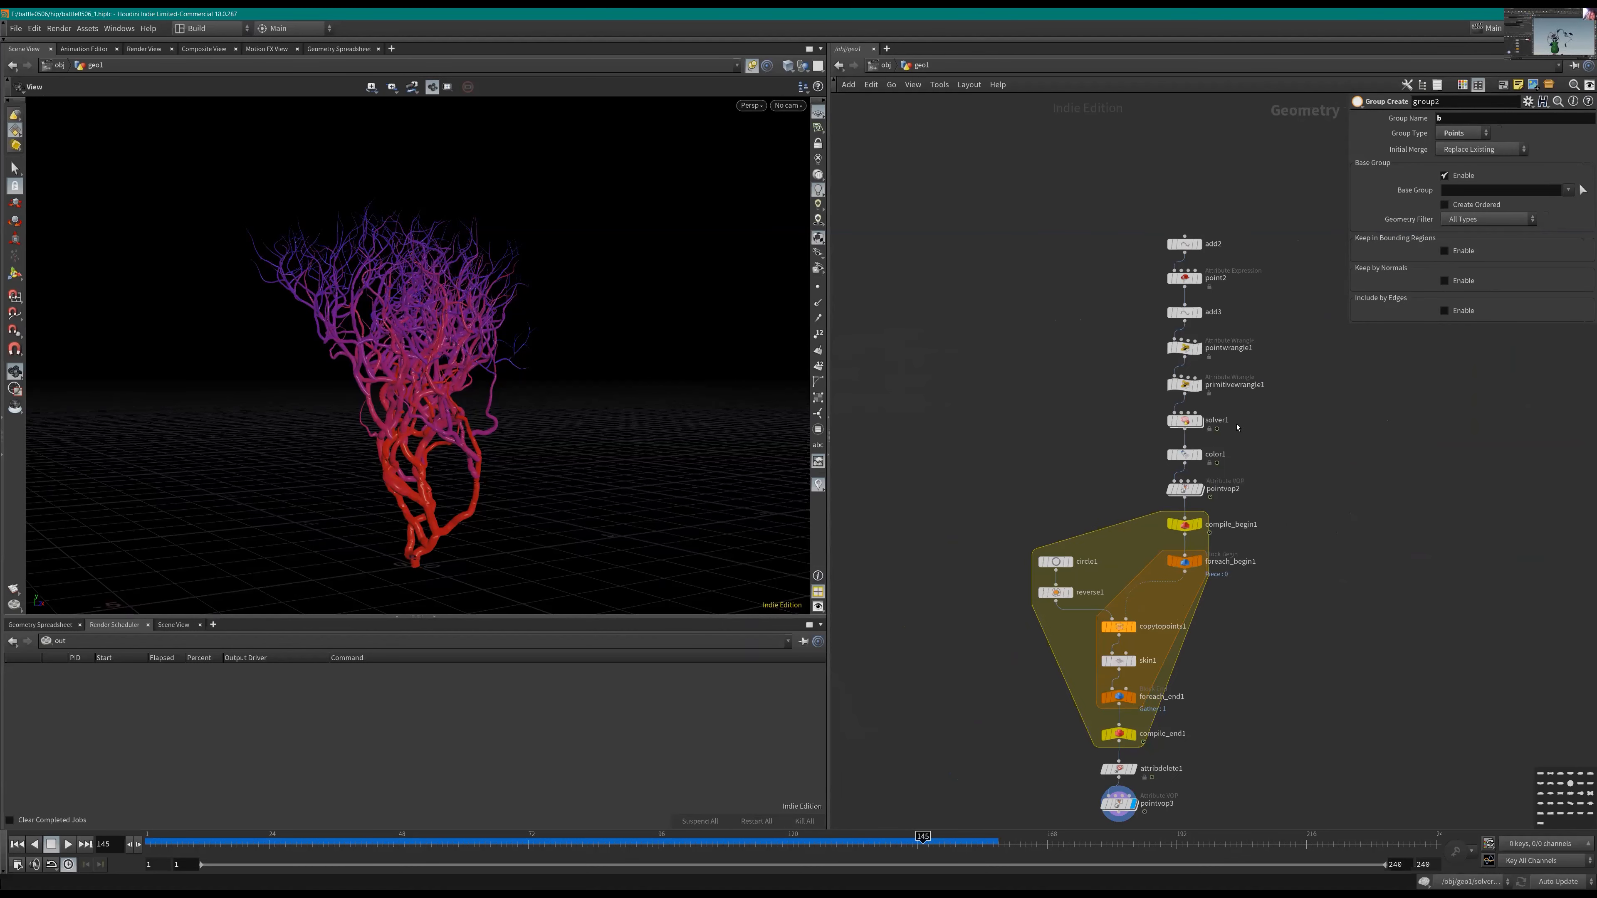
scroll(1242, 408, "up", 1)
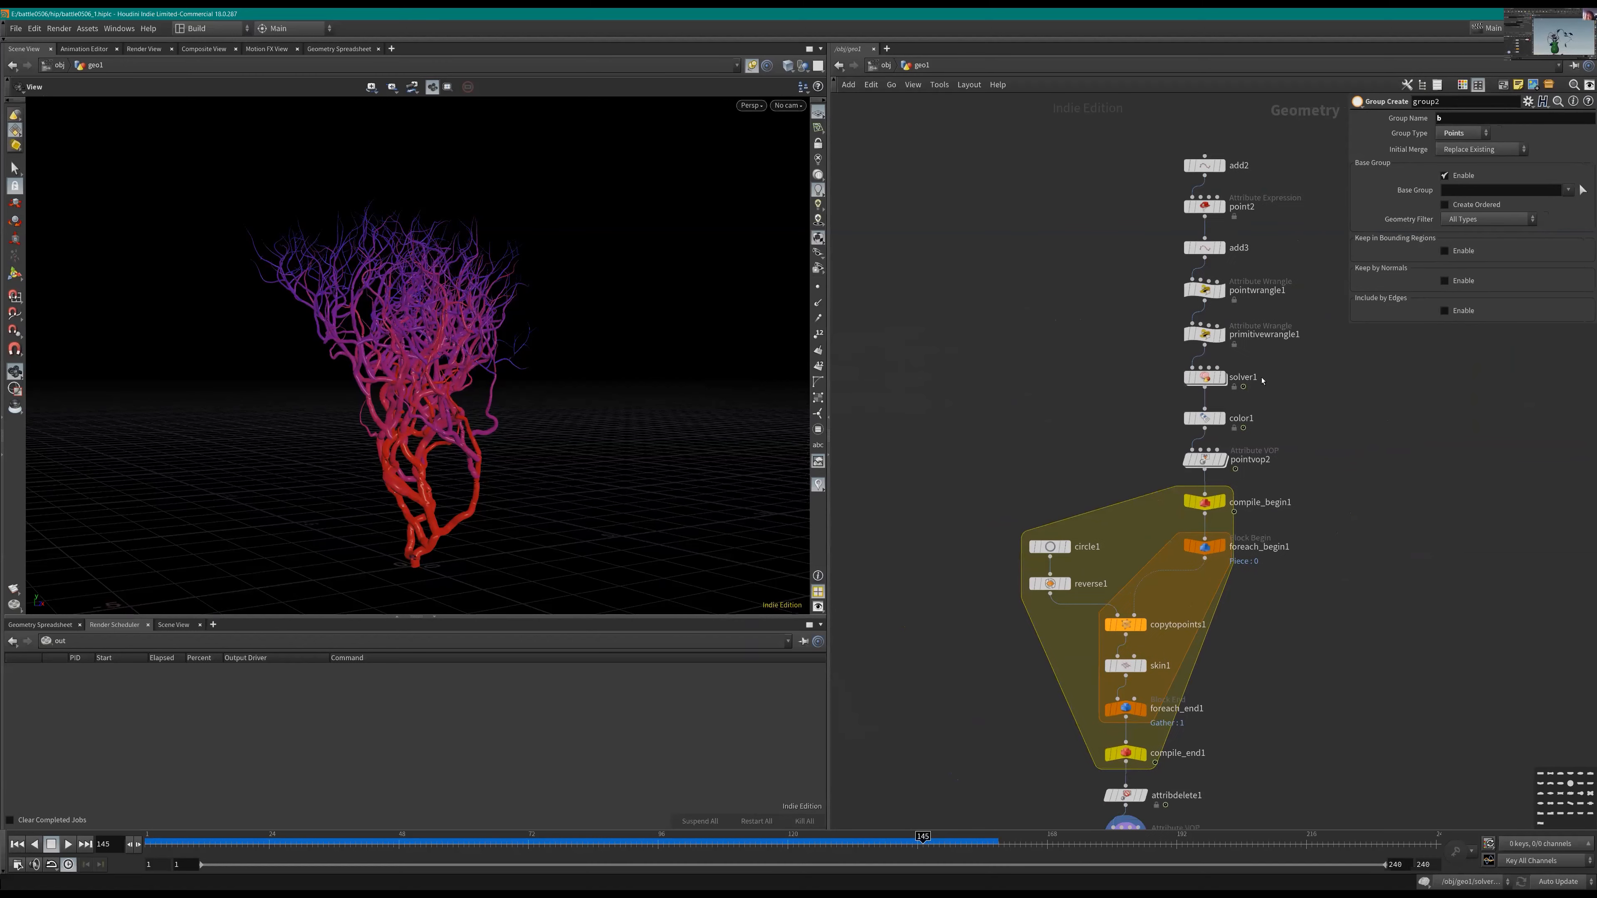
middle_click_drag(1271, 405, 1246, 351)
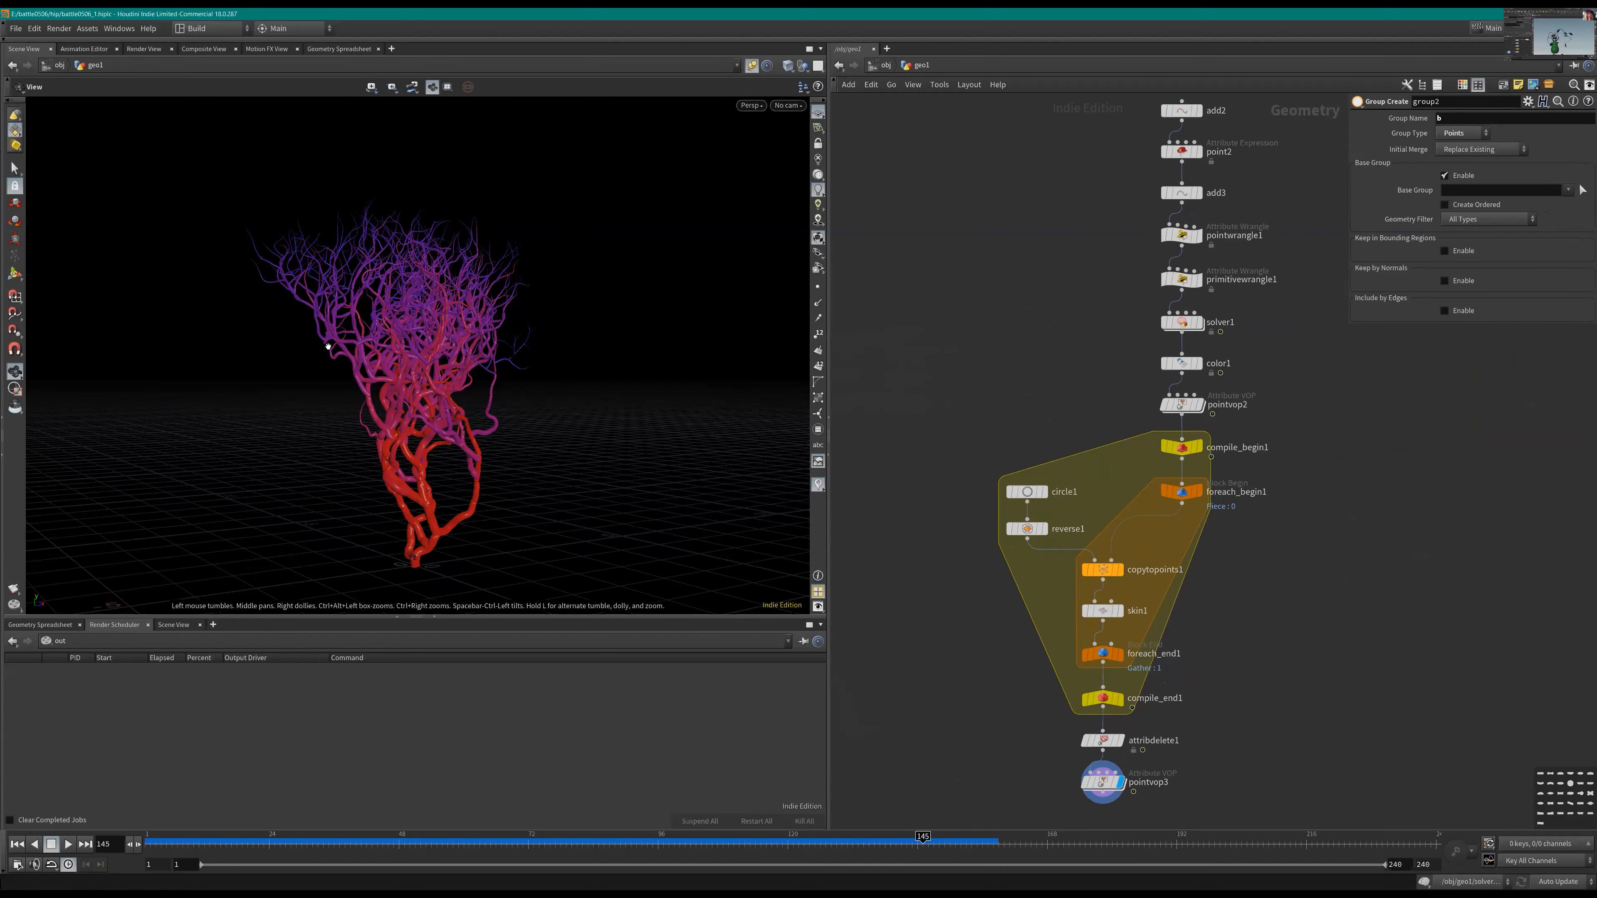
Step: Play the branch growth animation from the first frame up to frame 152 and watch it from several sides
left_click_drag(617, 346, 599, 292)
key("ctrl+Up")
key("Up")
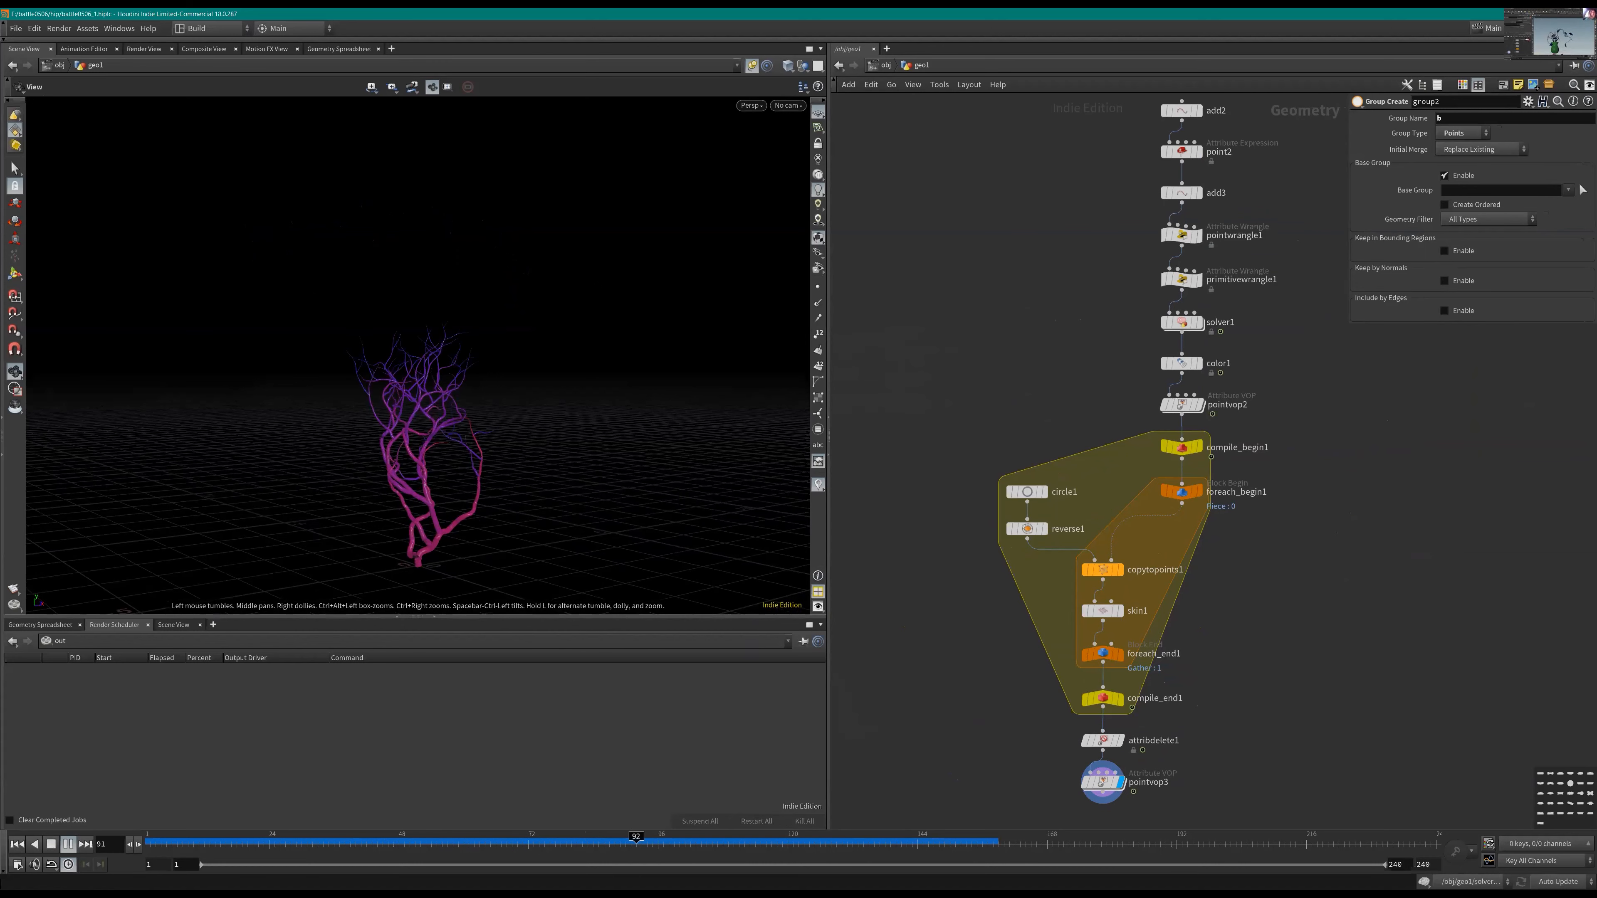
mouse_move(493, 277)
left_mouse_down()
mouse_move(643, 278)
mouse_move(546, 281)
mouse_move(584, 325)
mouse_move(482, 331)
mouse_move(492, 308)
left_mouse_up()
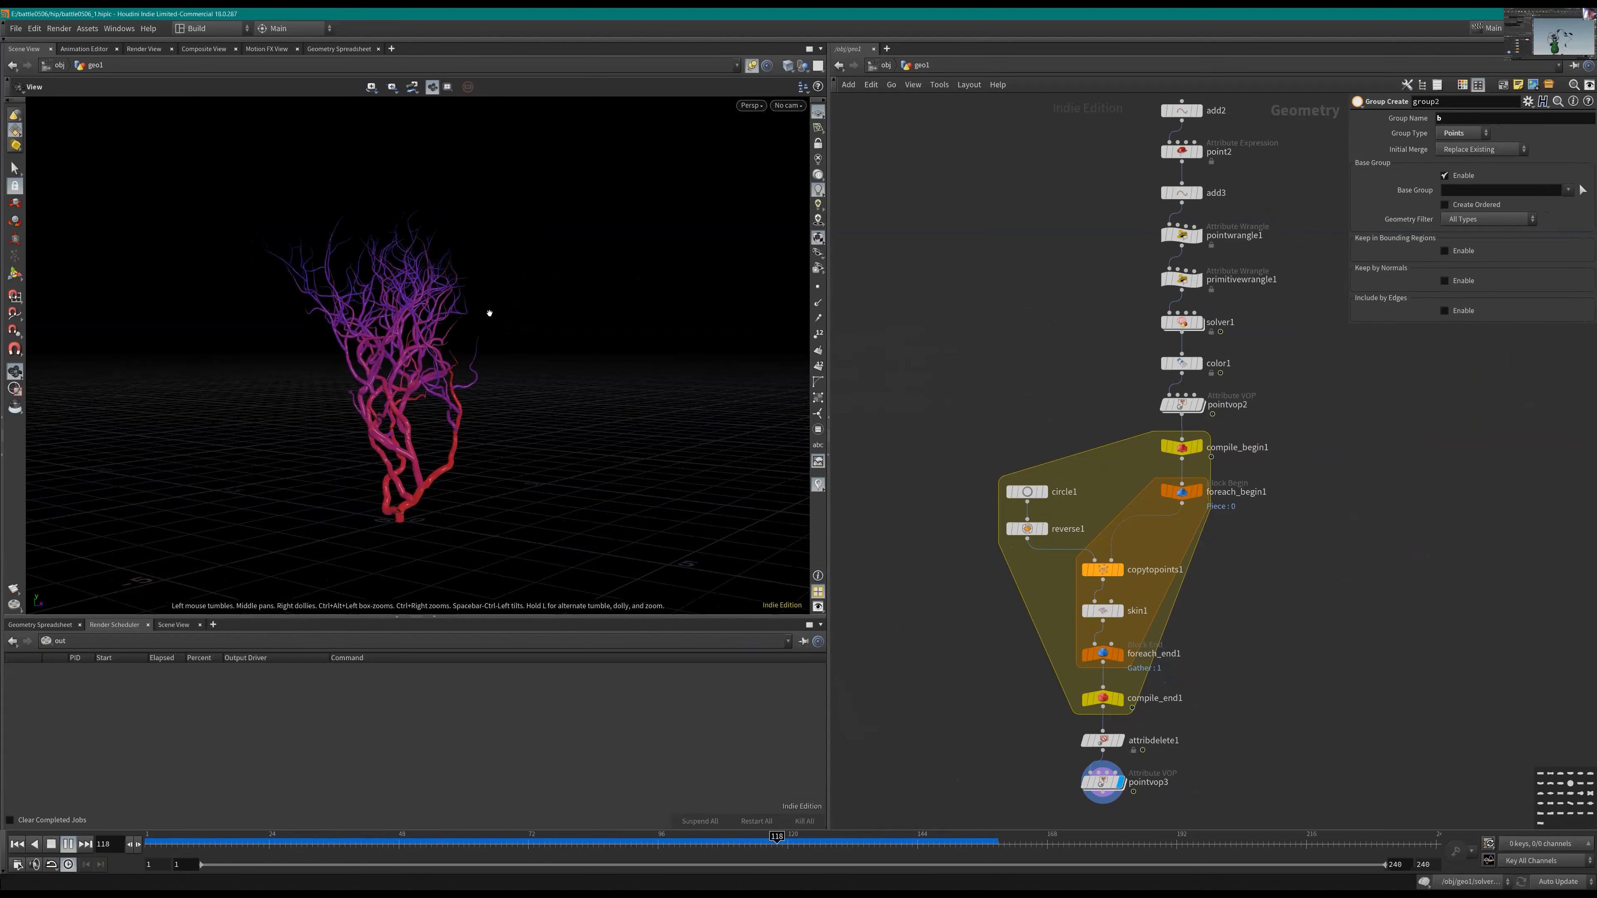
left_click_drag(489, 313, 402, 373)
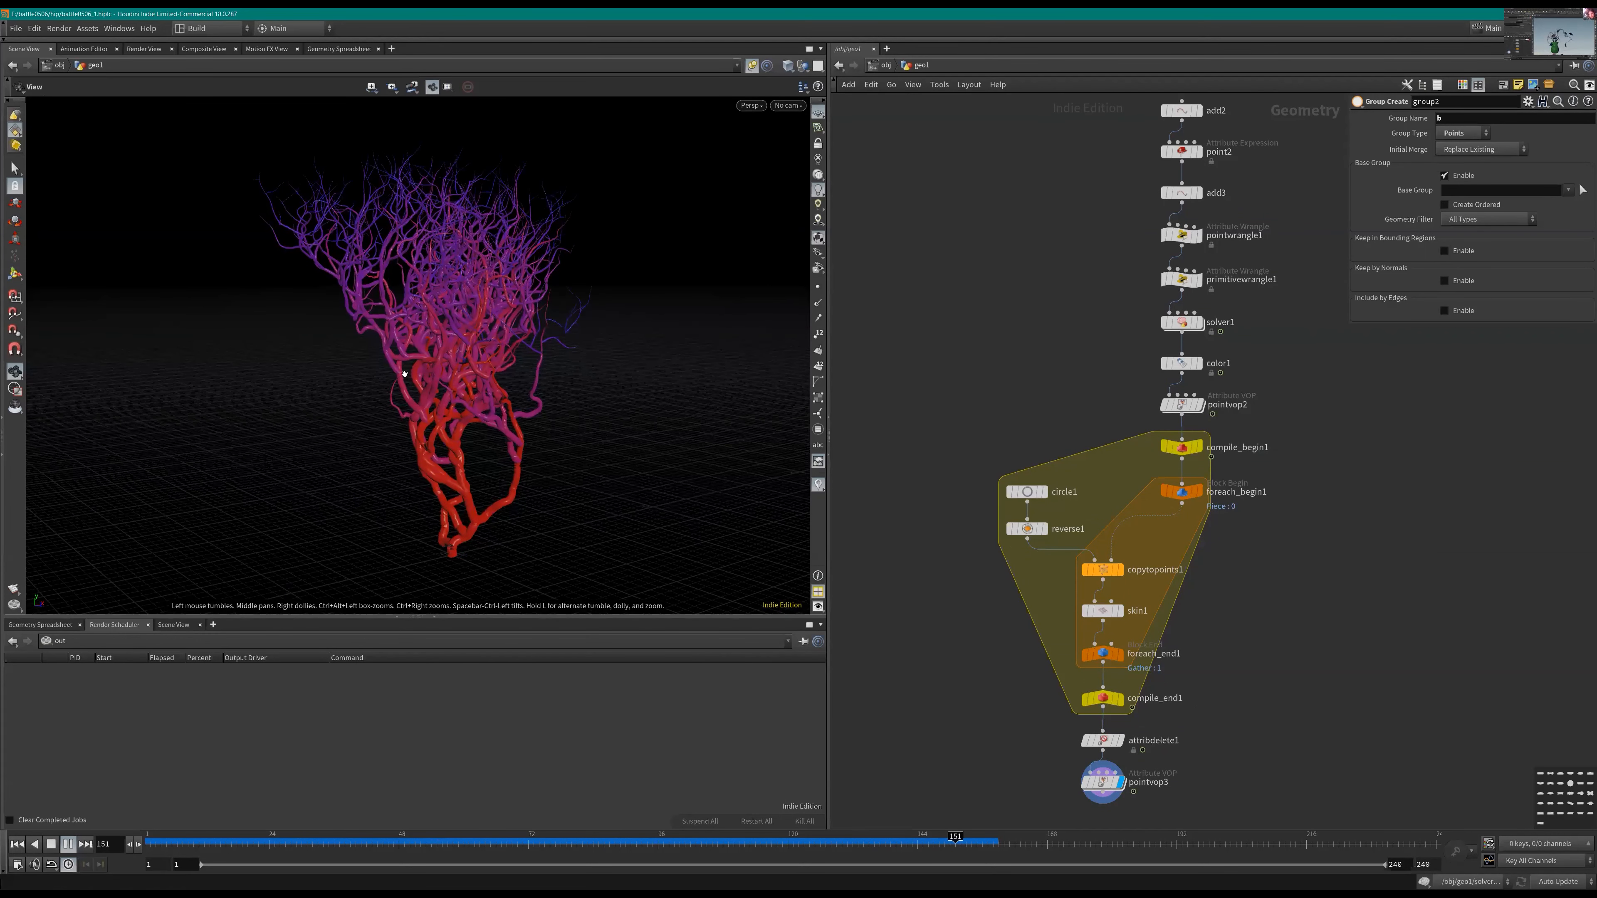
left_click_drag(404, 374, 496, 374)
left_click_drag(366, 376, 449, 378)
right_click_drag(450, 378, 449, 434)
left_click_drag(499, 354, 403, 414)
right_click_drag(399, 400, 748, 375)
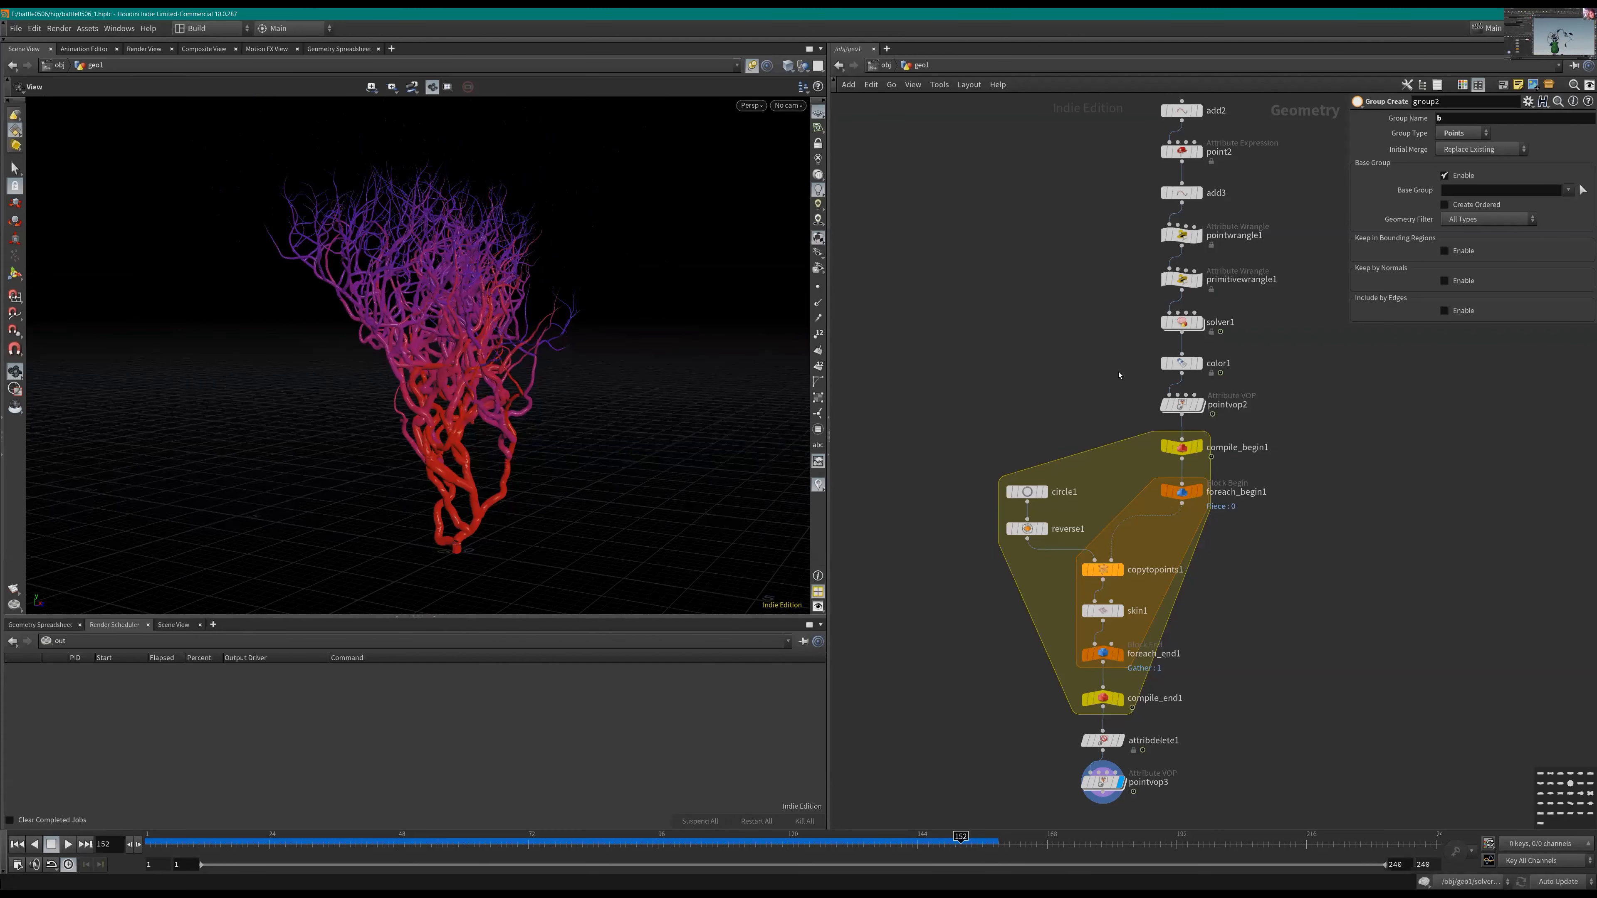
Step: Examine the coloured branching tree at frame 152 from around and close up
left_click_drag(356, 346, 527, 283)
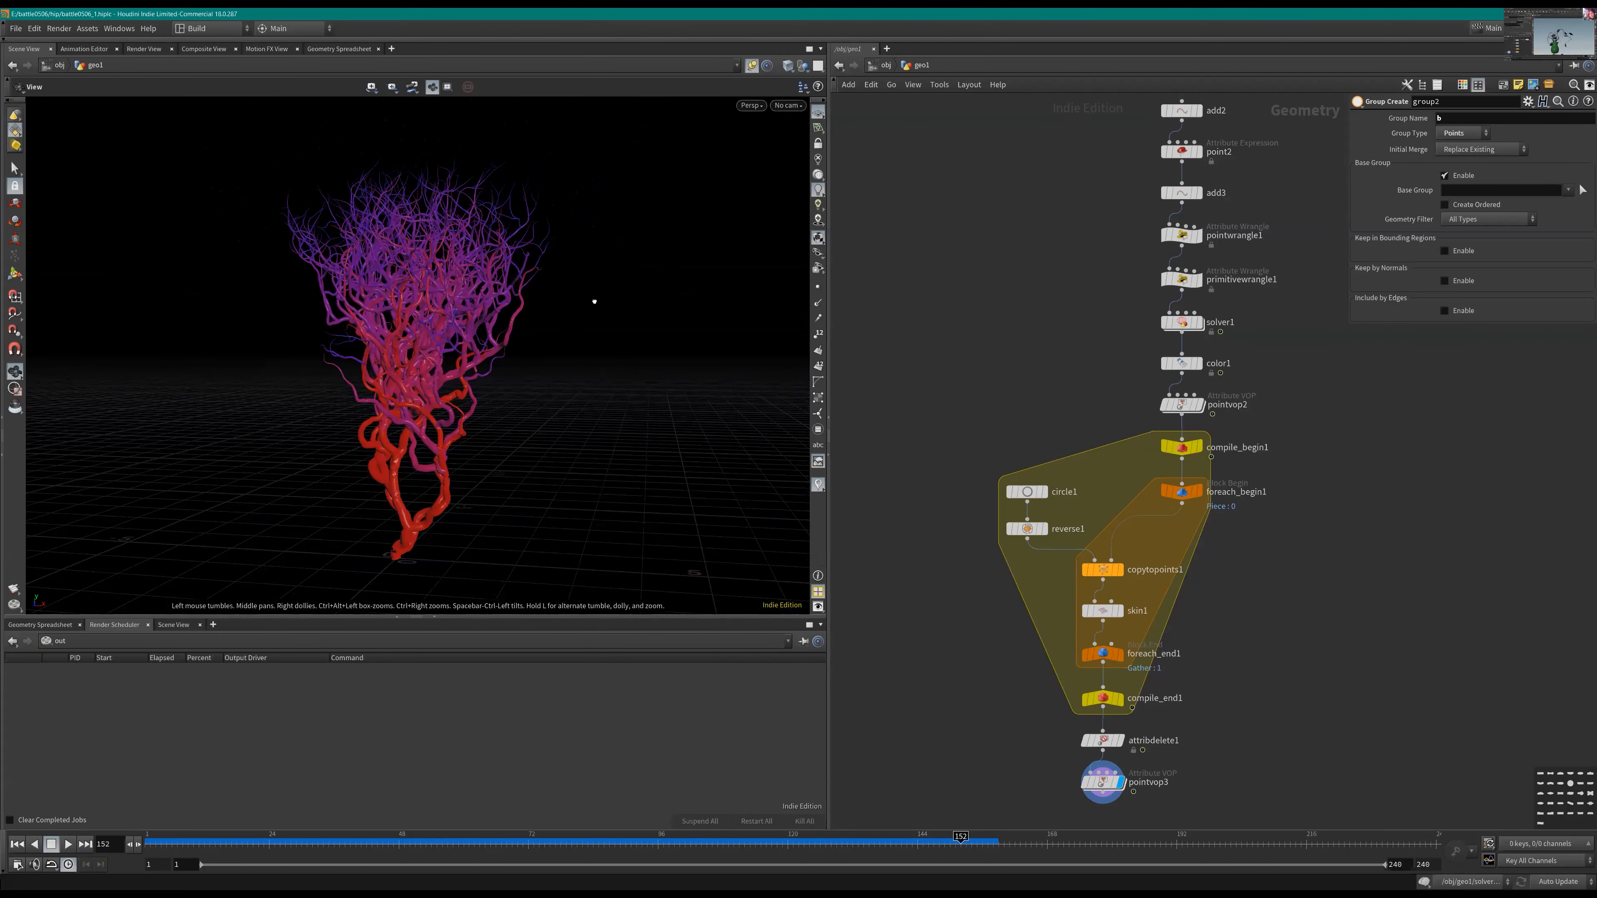
right_click_drag(594, 302, 403, 314)
left_click_drag(403, 314, 529, 398)
right_click_drag(314, 264, 446, 368)
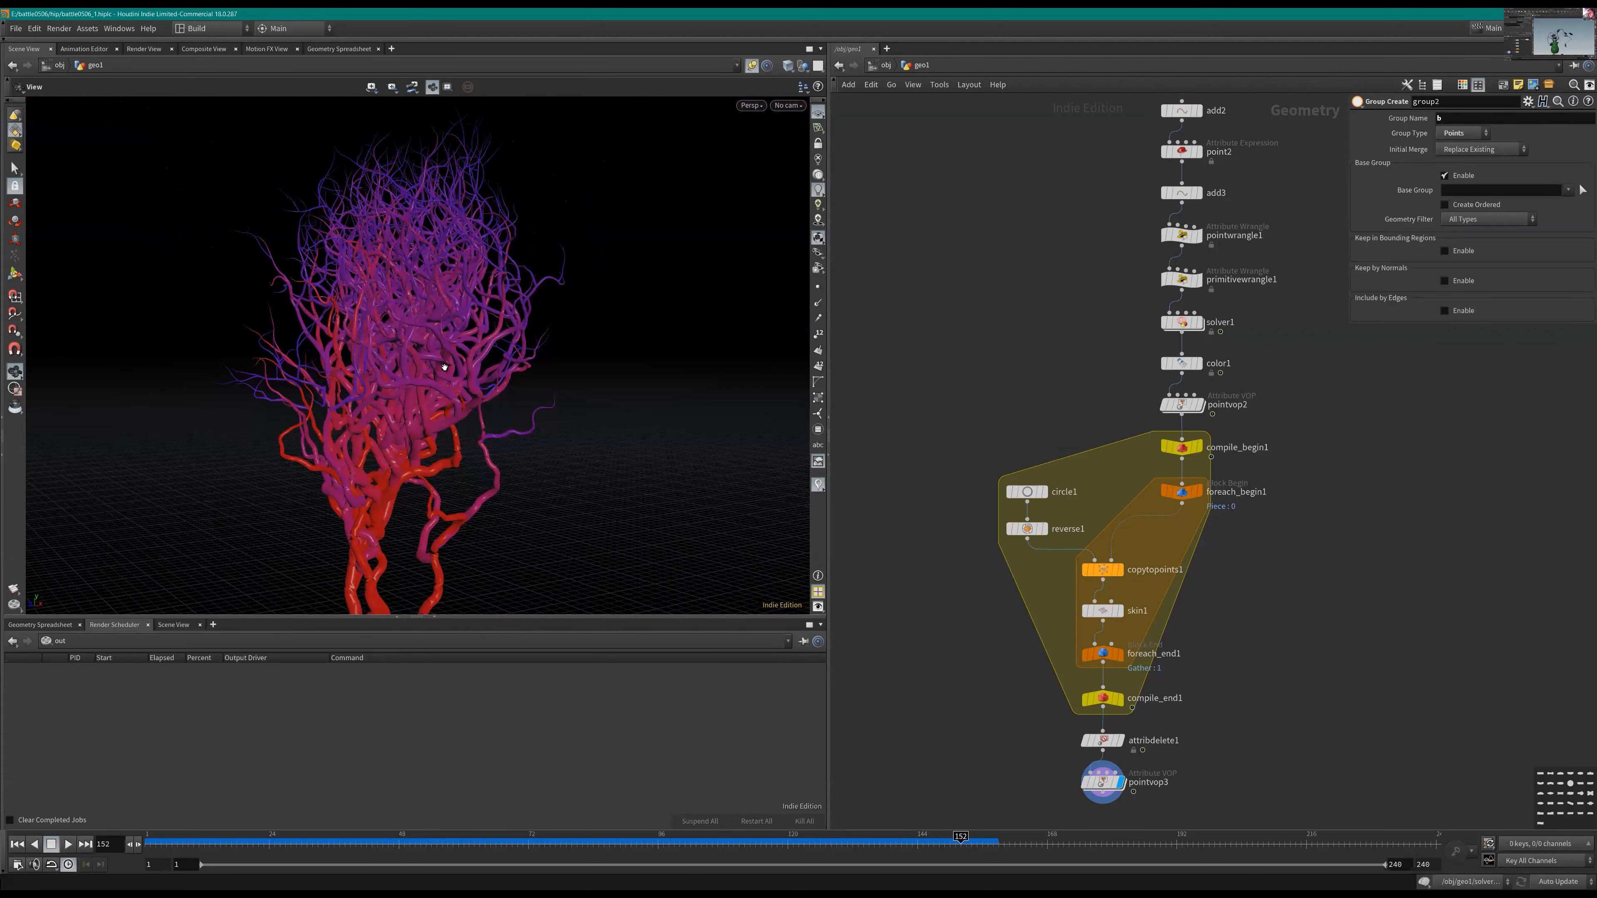
left_click_drag(507, 375, 708, 384)
middle_click_drag(942, 375, 1030, 353)
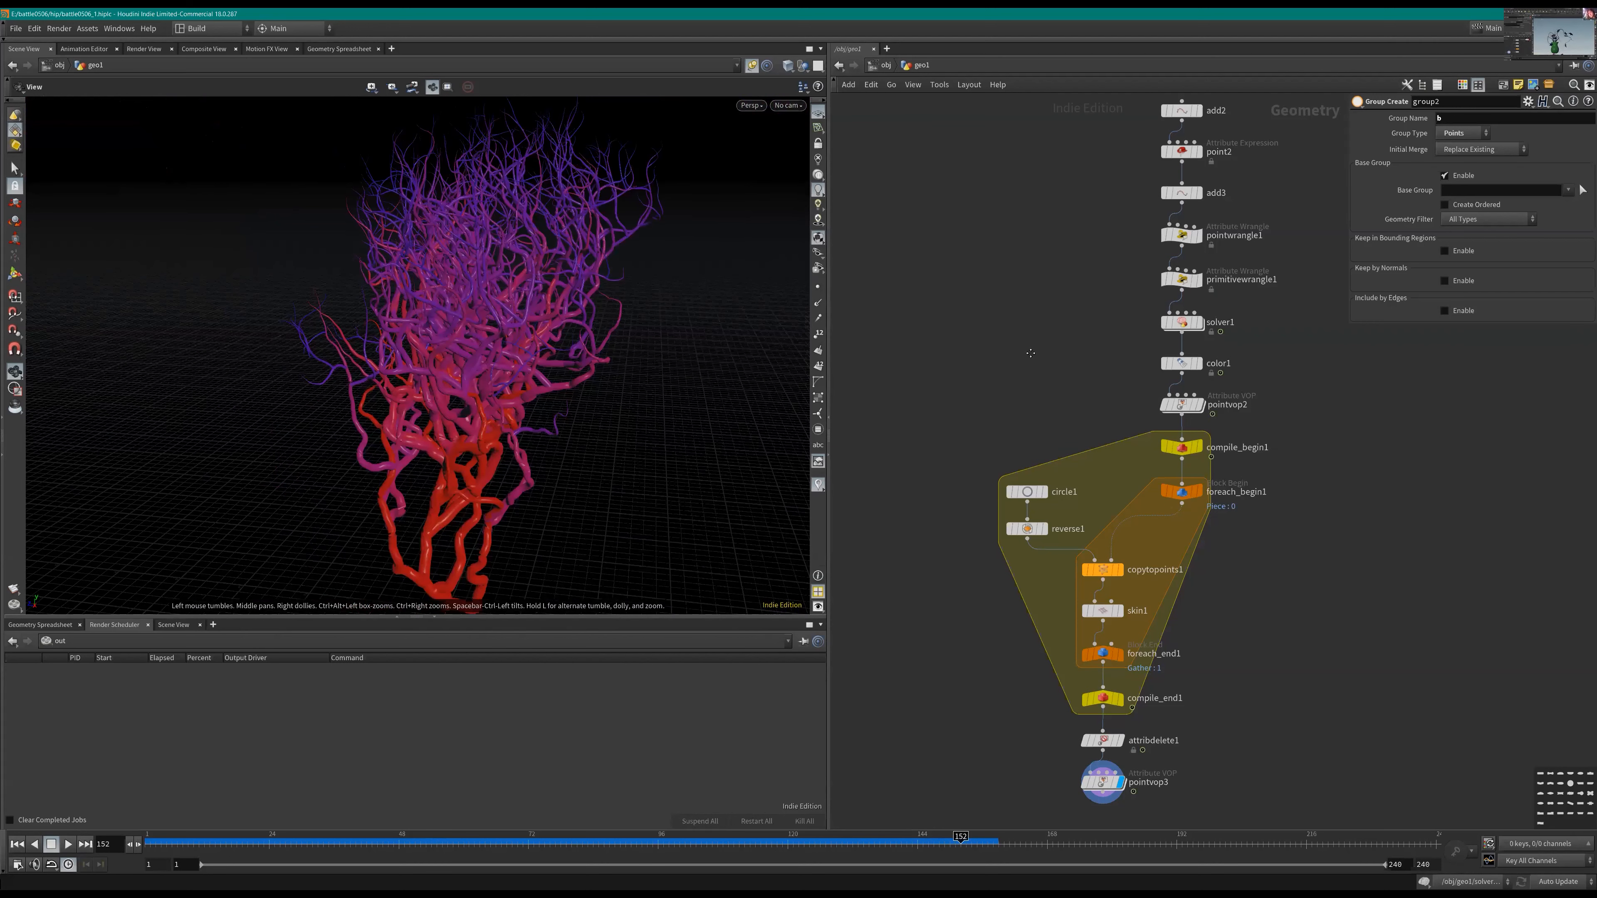
right_click_drag(1011, 355, 965, 423)
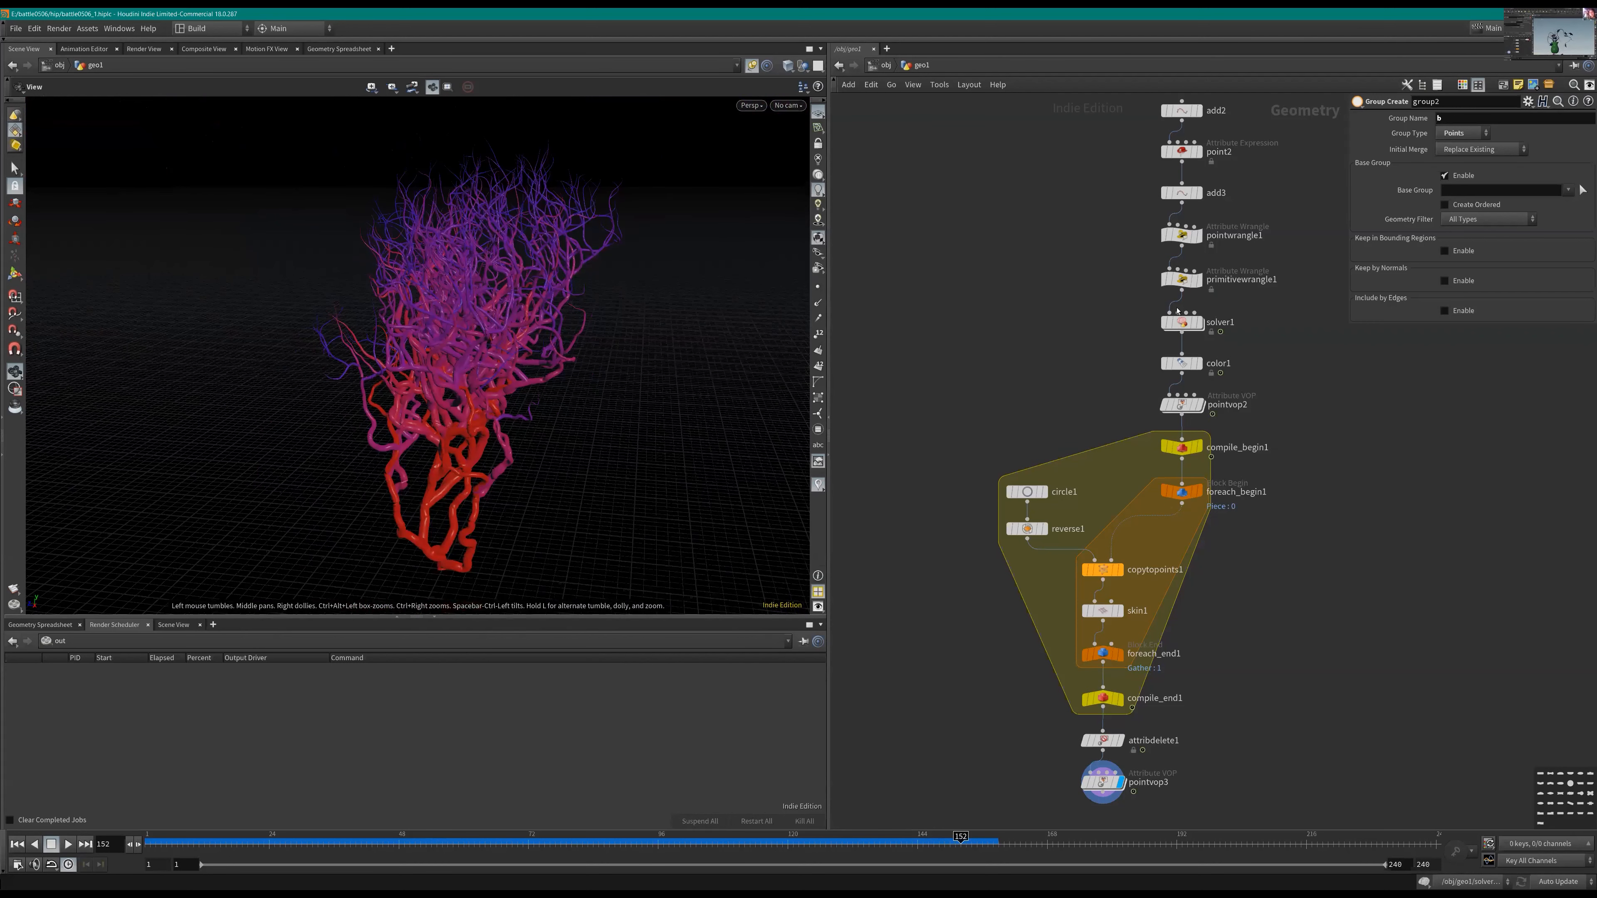
Step: Add a Color node beside the chain and connect its input to the solver1 output
middle_click_drag(1177, 311, 1194, 279)
key("Tab")
key("Return")
left_click(963, 421)
left_click(963, 411)
left_click(1200, 300)
left_click_drag(964, 422, 954, 410)
Step: Set color2 to Ramp from Attribute using density, feed it from pointvop3 and display its result
left_click(1479, 182)
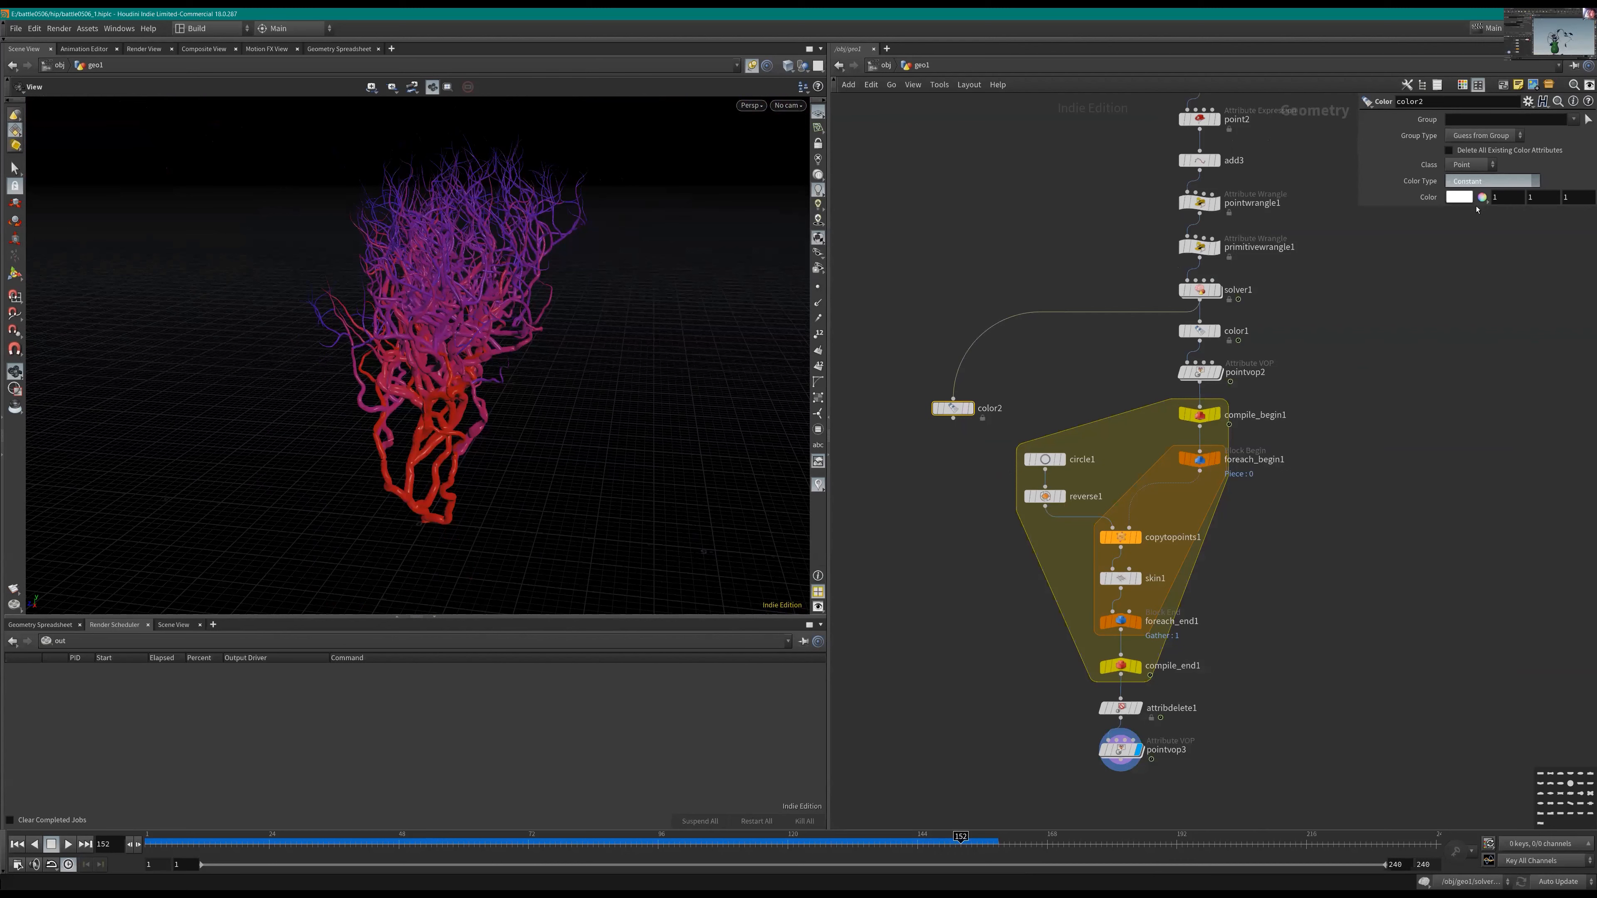
left_click(1490, 224)
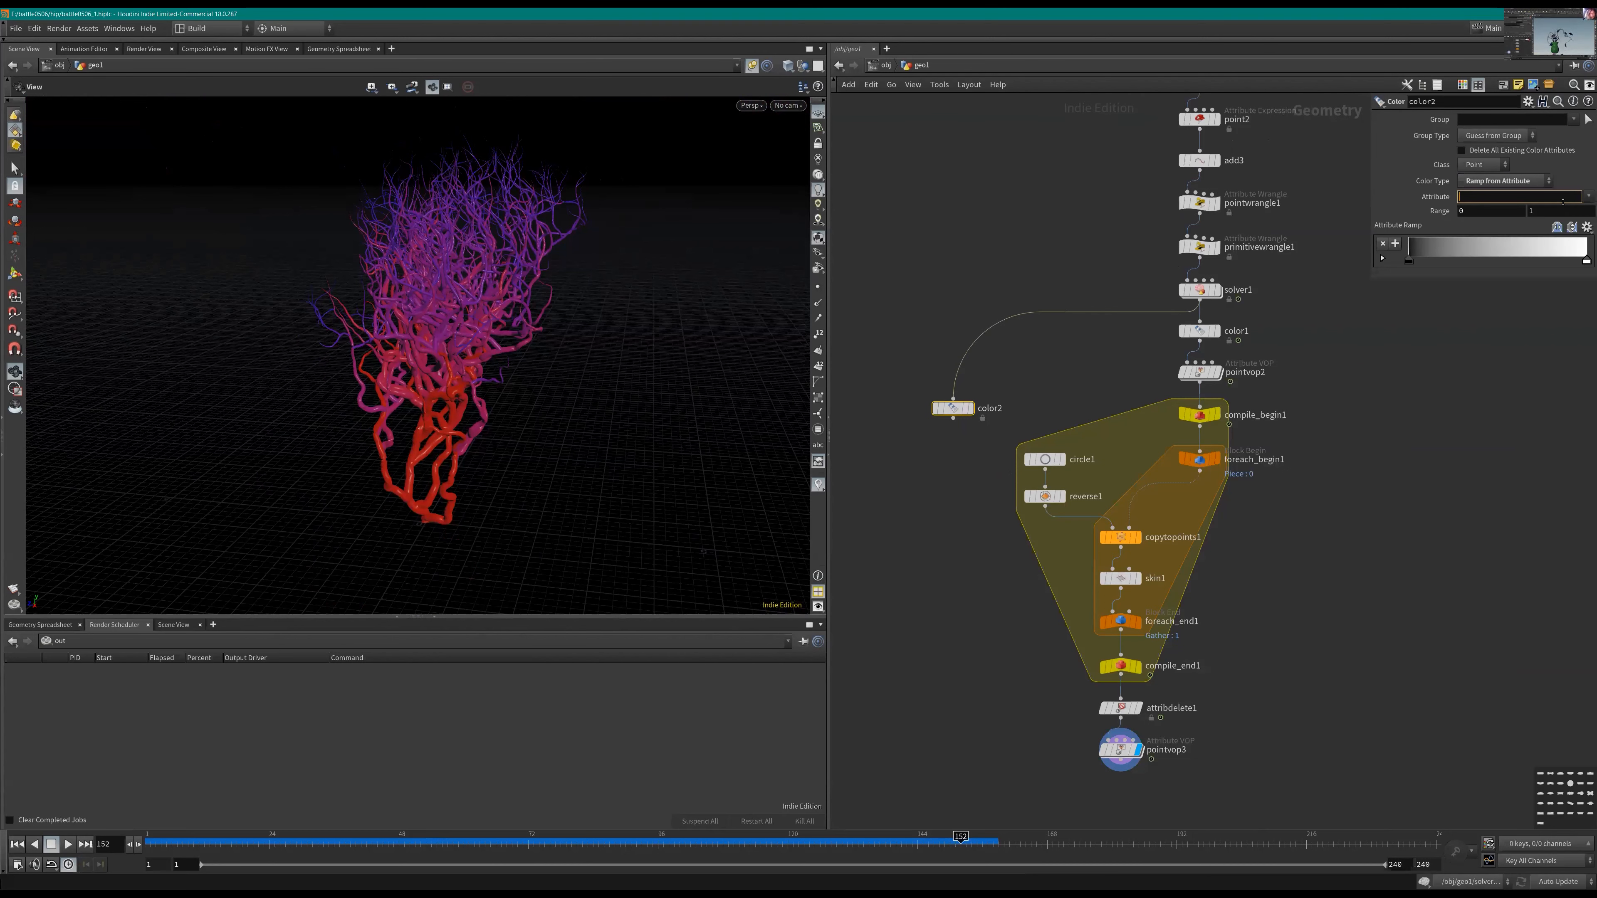
type("density")
key("Return")
key("r")
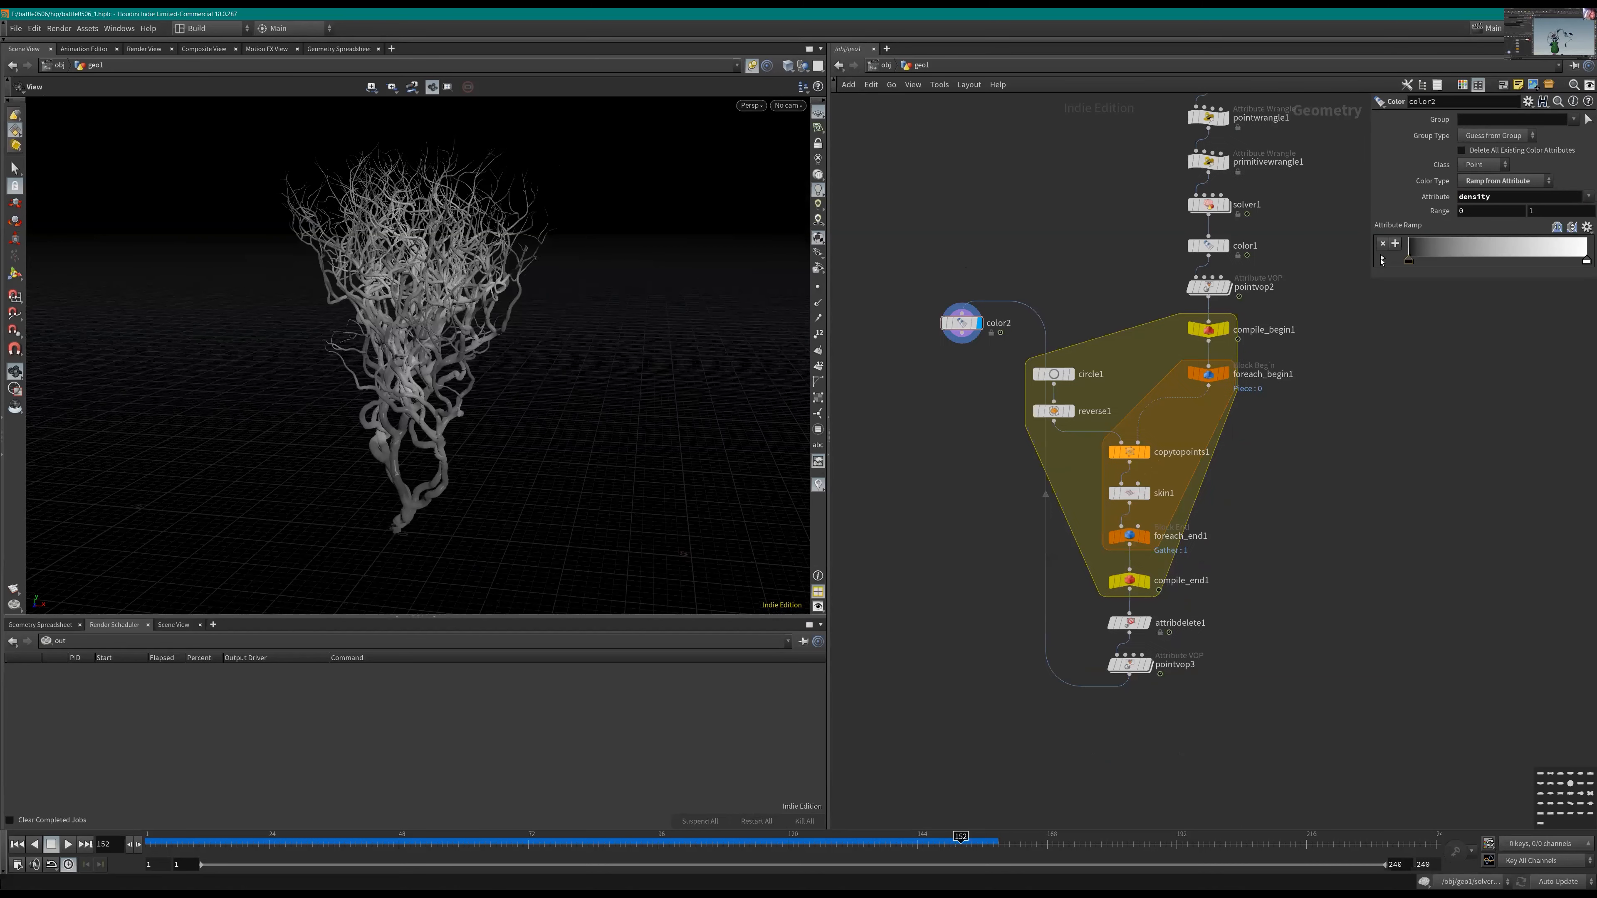
Step: Expand color2's attribute ramp settings and examine the density shading on the trunk and branches from several sides
left_click(1381, 259)
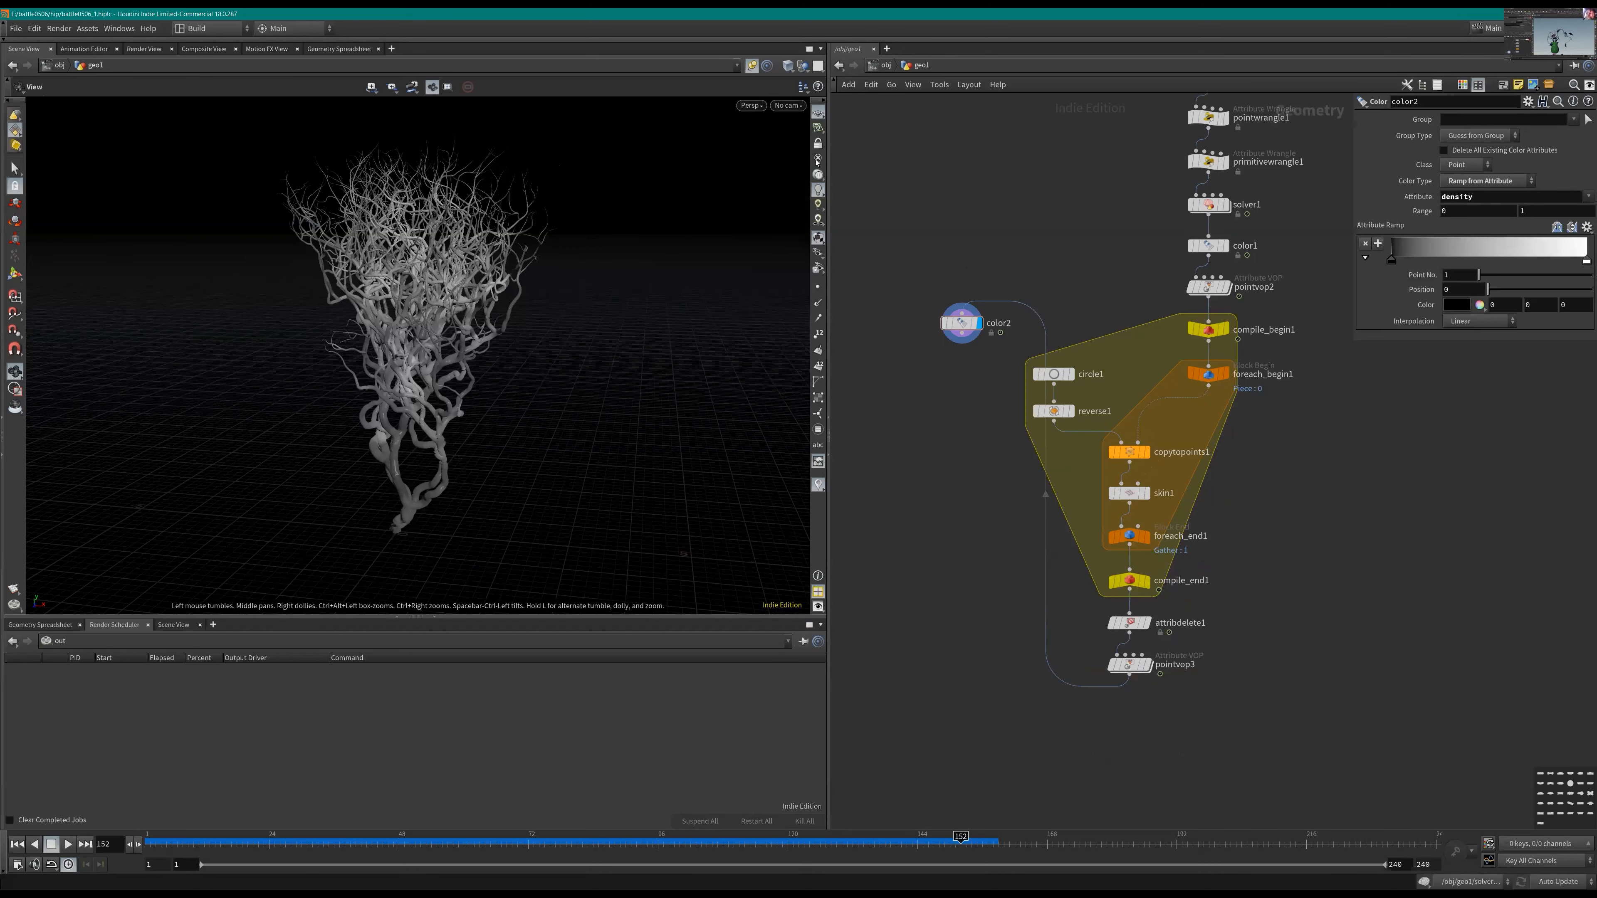
left_click_drag(369, 287, 370, 287)
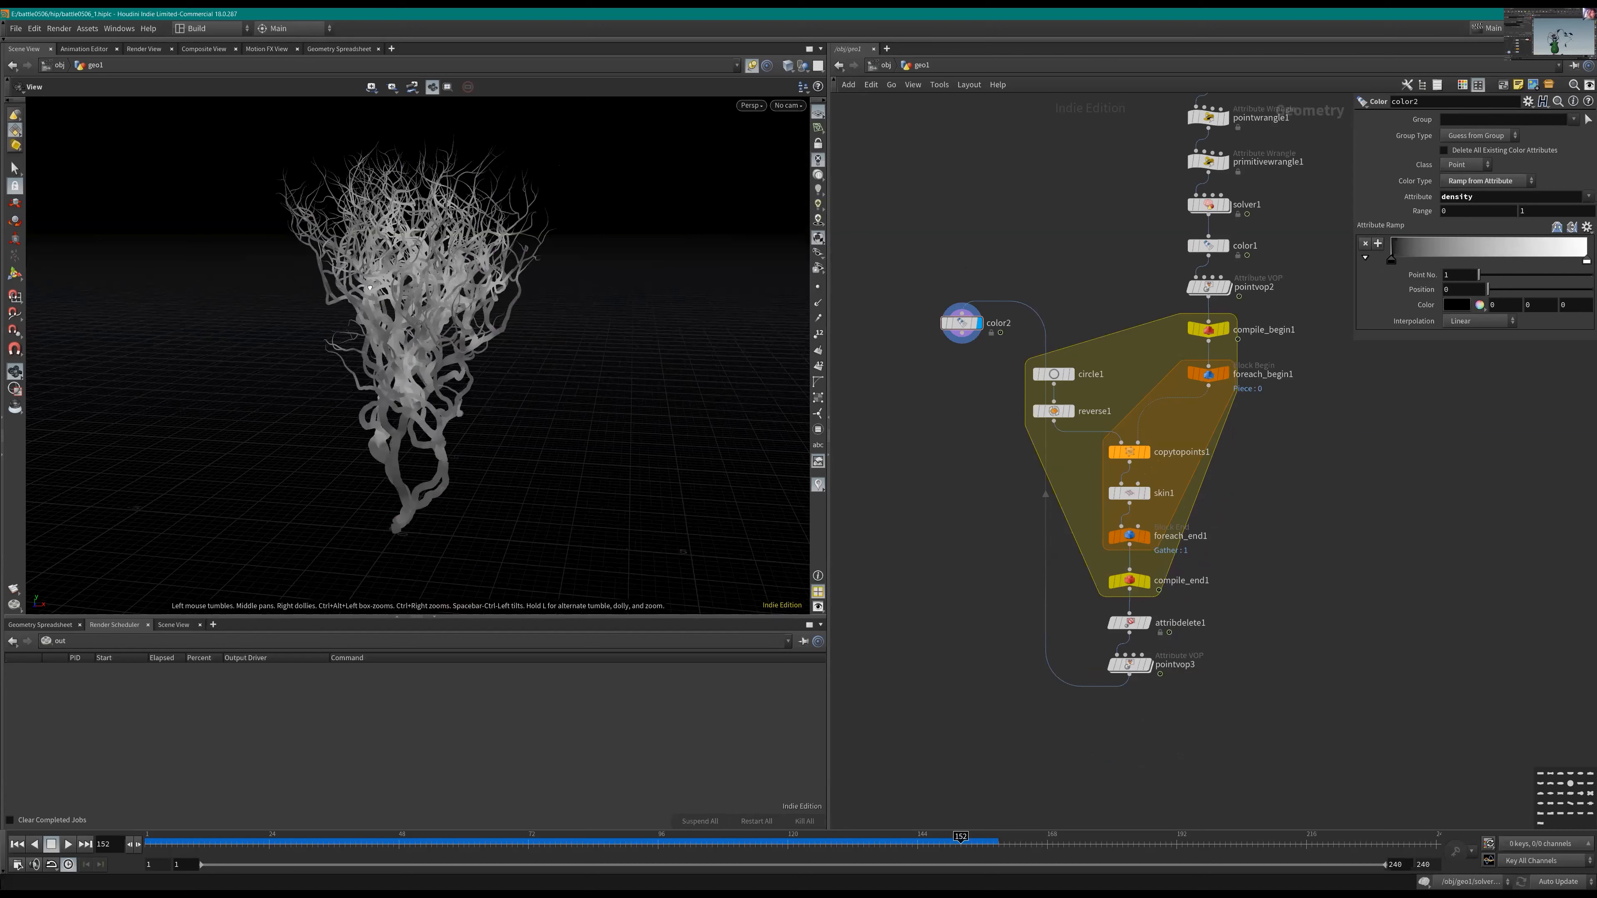
right_click_drag(442, 297, 454, 435)
mouse_move(478, 420)
left_mouse_down()
mouse_move(508, 439)
mouse_move(488, 413)
left_mouse_up()
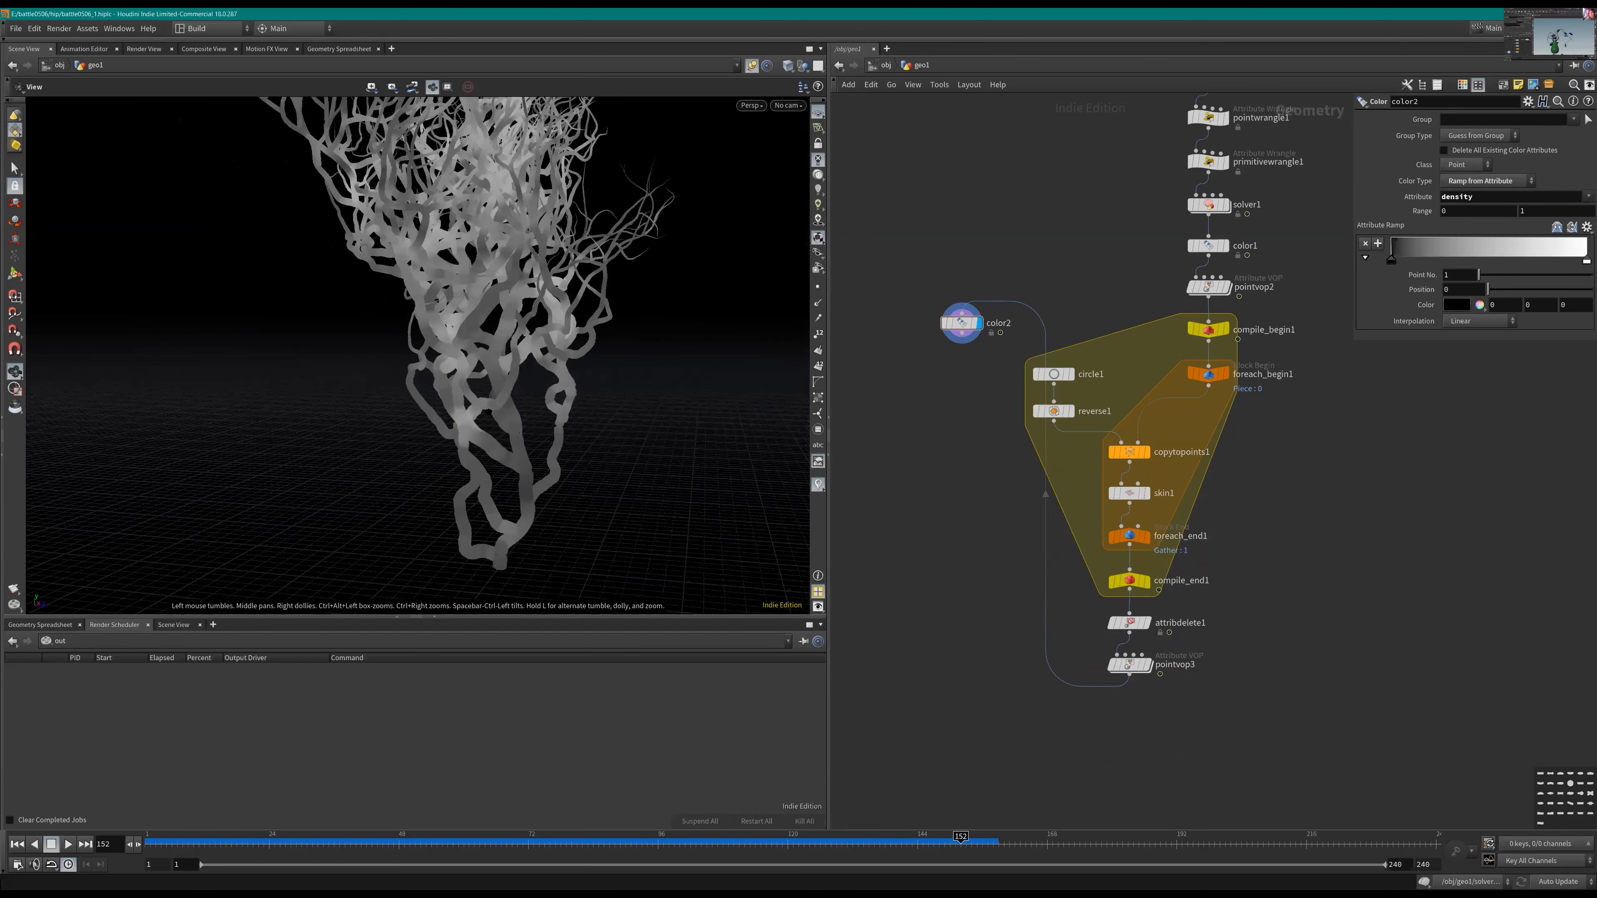
right_click_drag(504, 358, 458, 401)
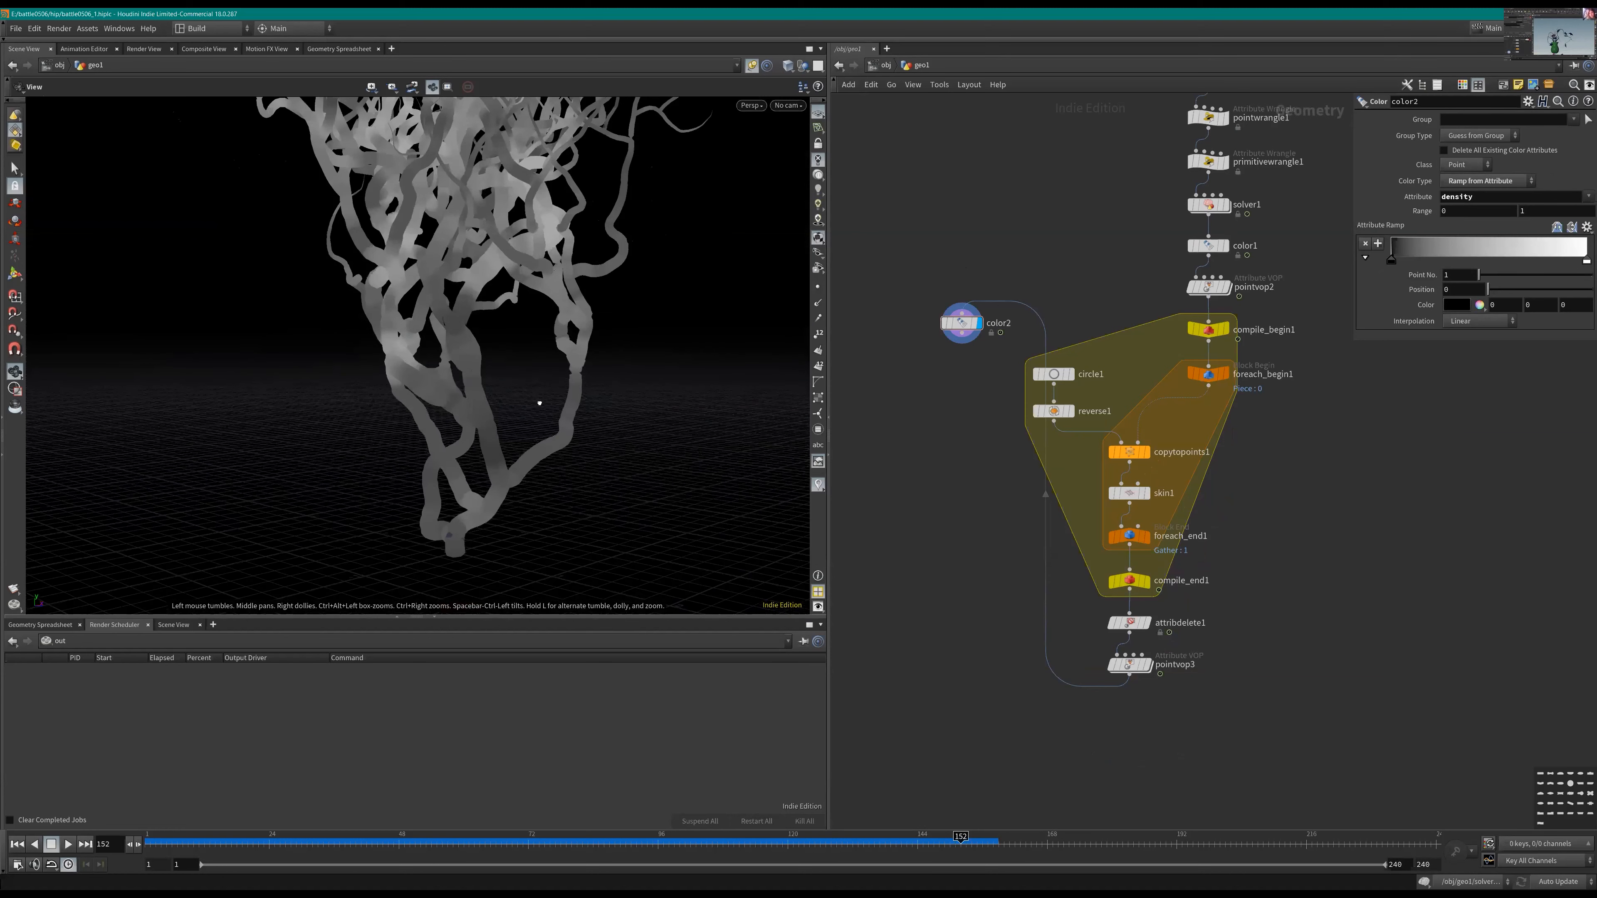
left_click_drag(514, 395, 489, 357)
left_click_drag(469, 461, 483, 415)
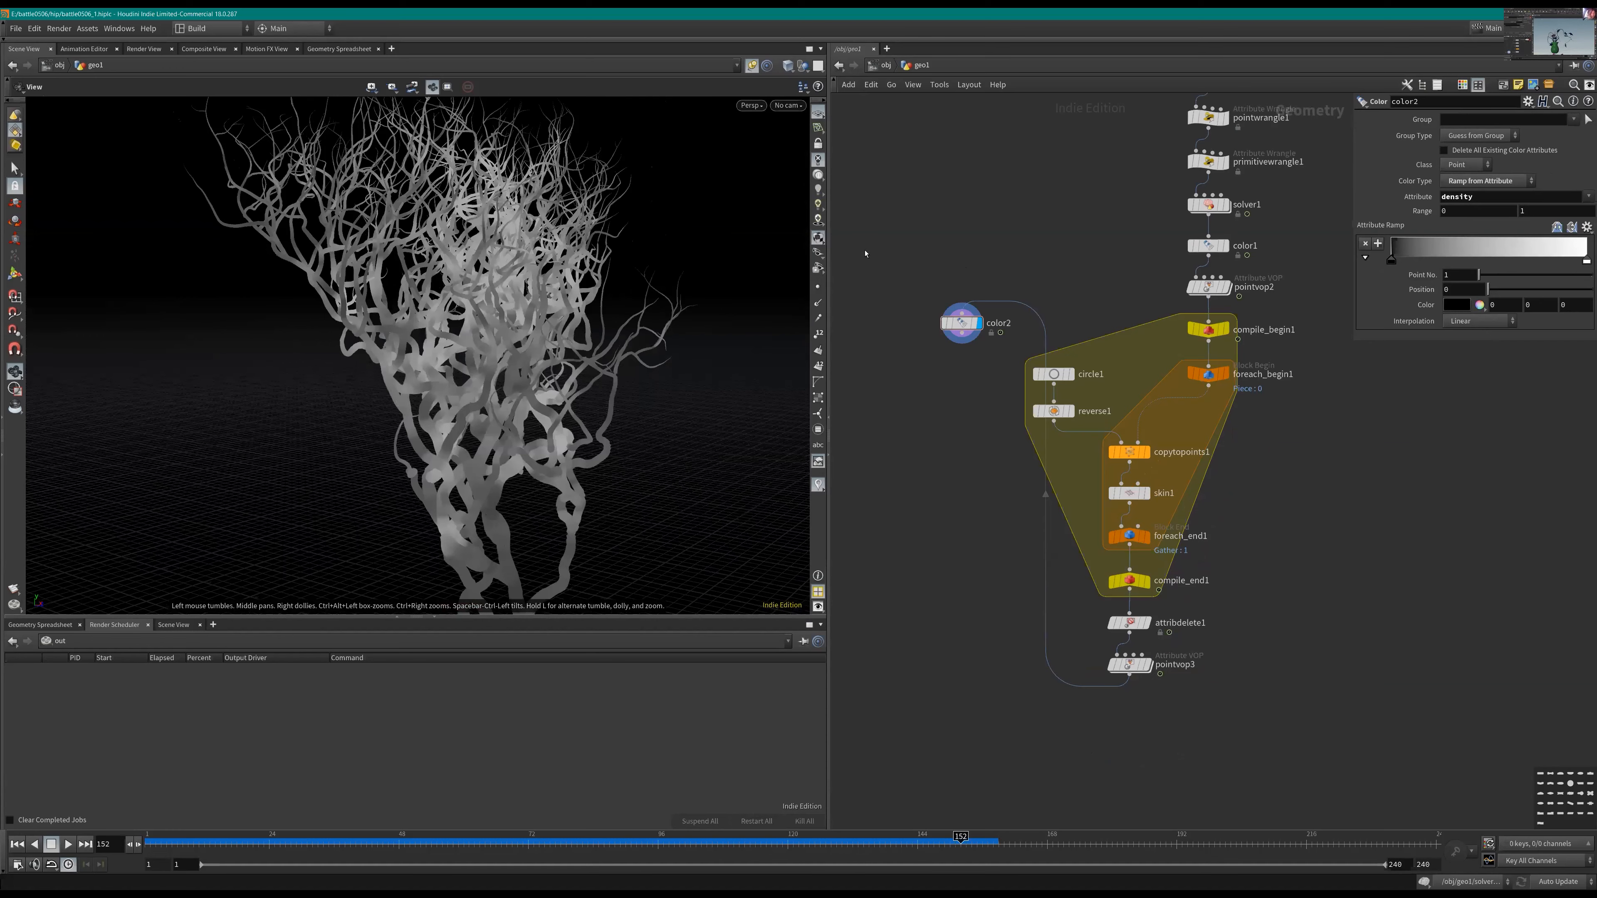
scroll(488, 317, "down", 5)
left_click_drag(553, 310, 649, 303)
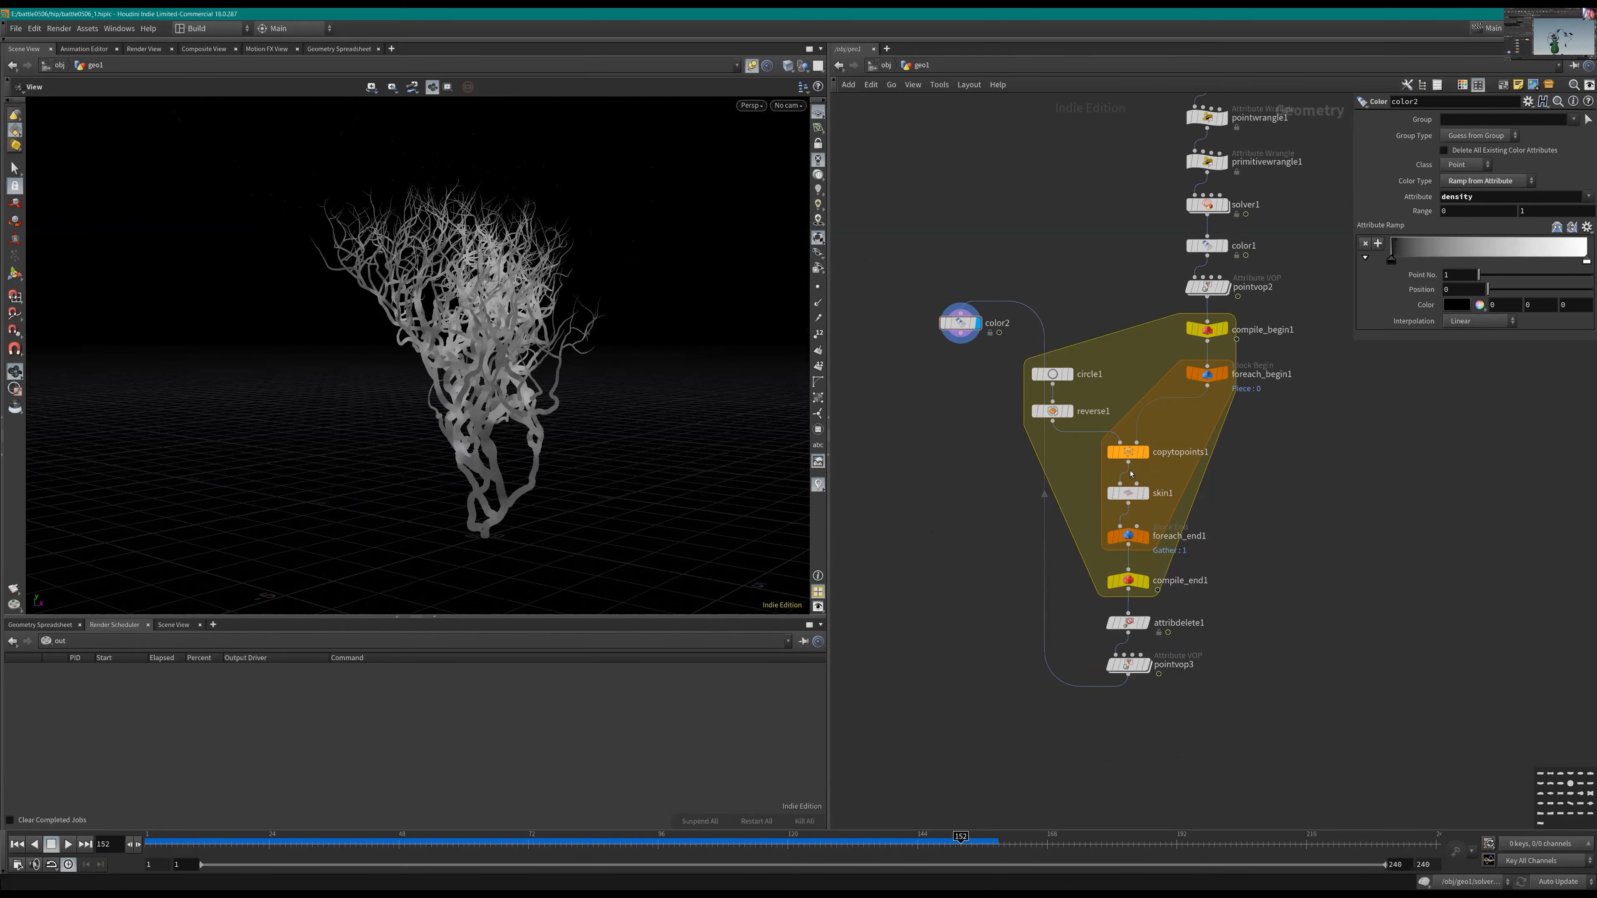
Step: Lay out the nodes automatically so color2 sits in line beneath pointvop3
scroll(1130, 475, "up", 1)
middle_click_drag(1130, 475, 1138, 411)
key("l")
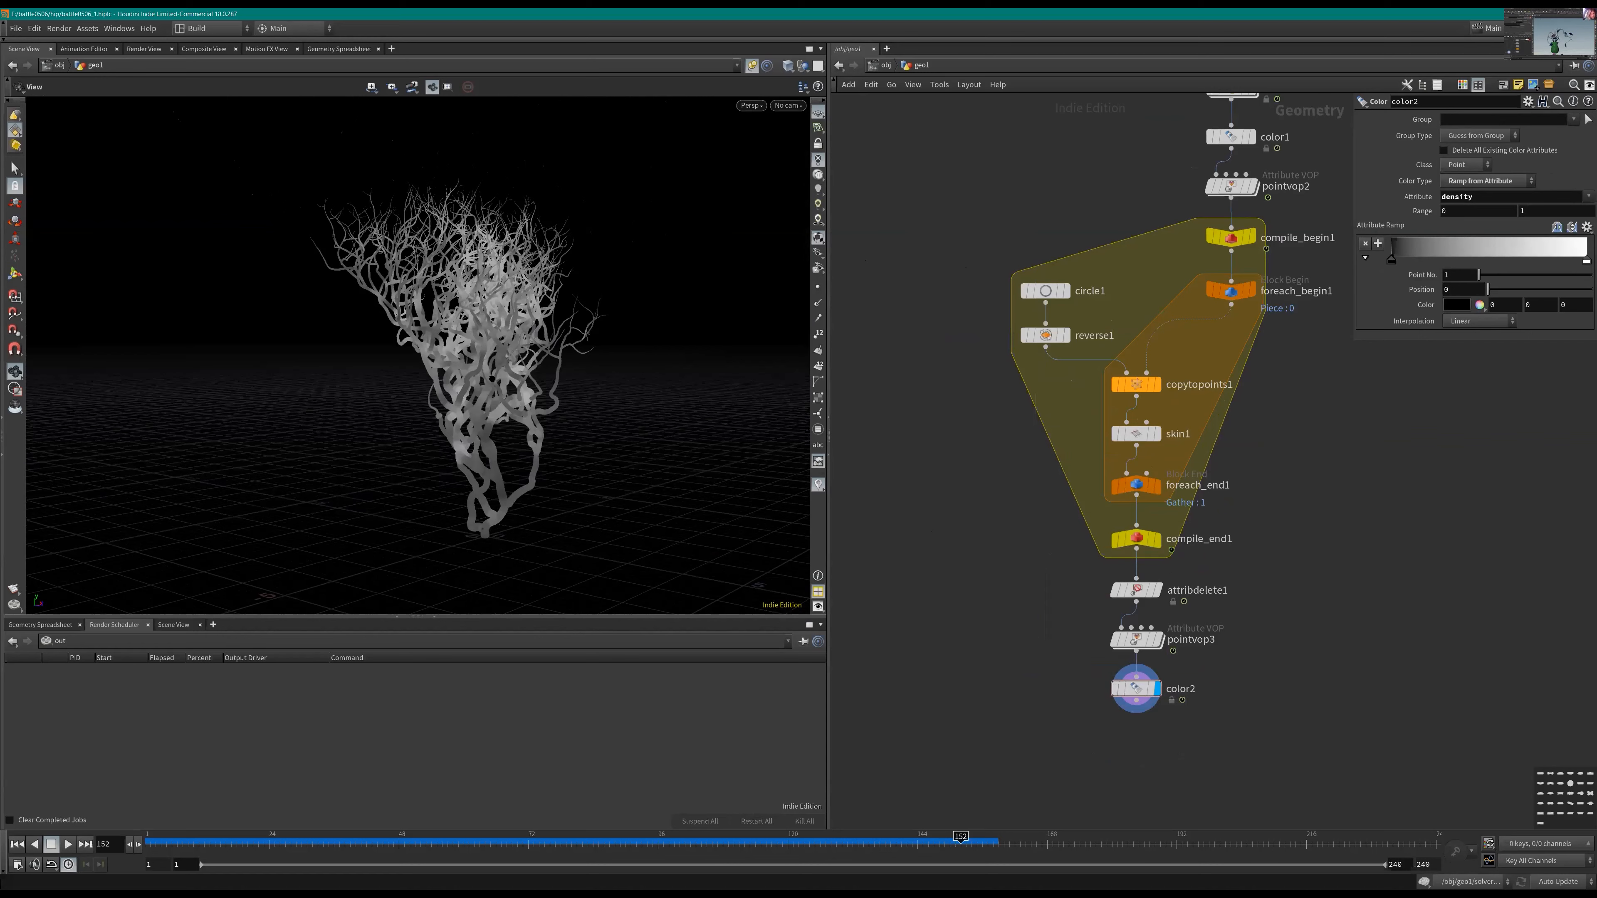
Step: Display attribdelete1 and pointvop3 in turn to compare the tree mesh without and with its colouring
left_click_drag(533, 371, 629, 400)
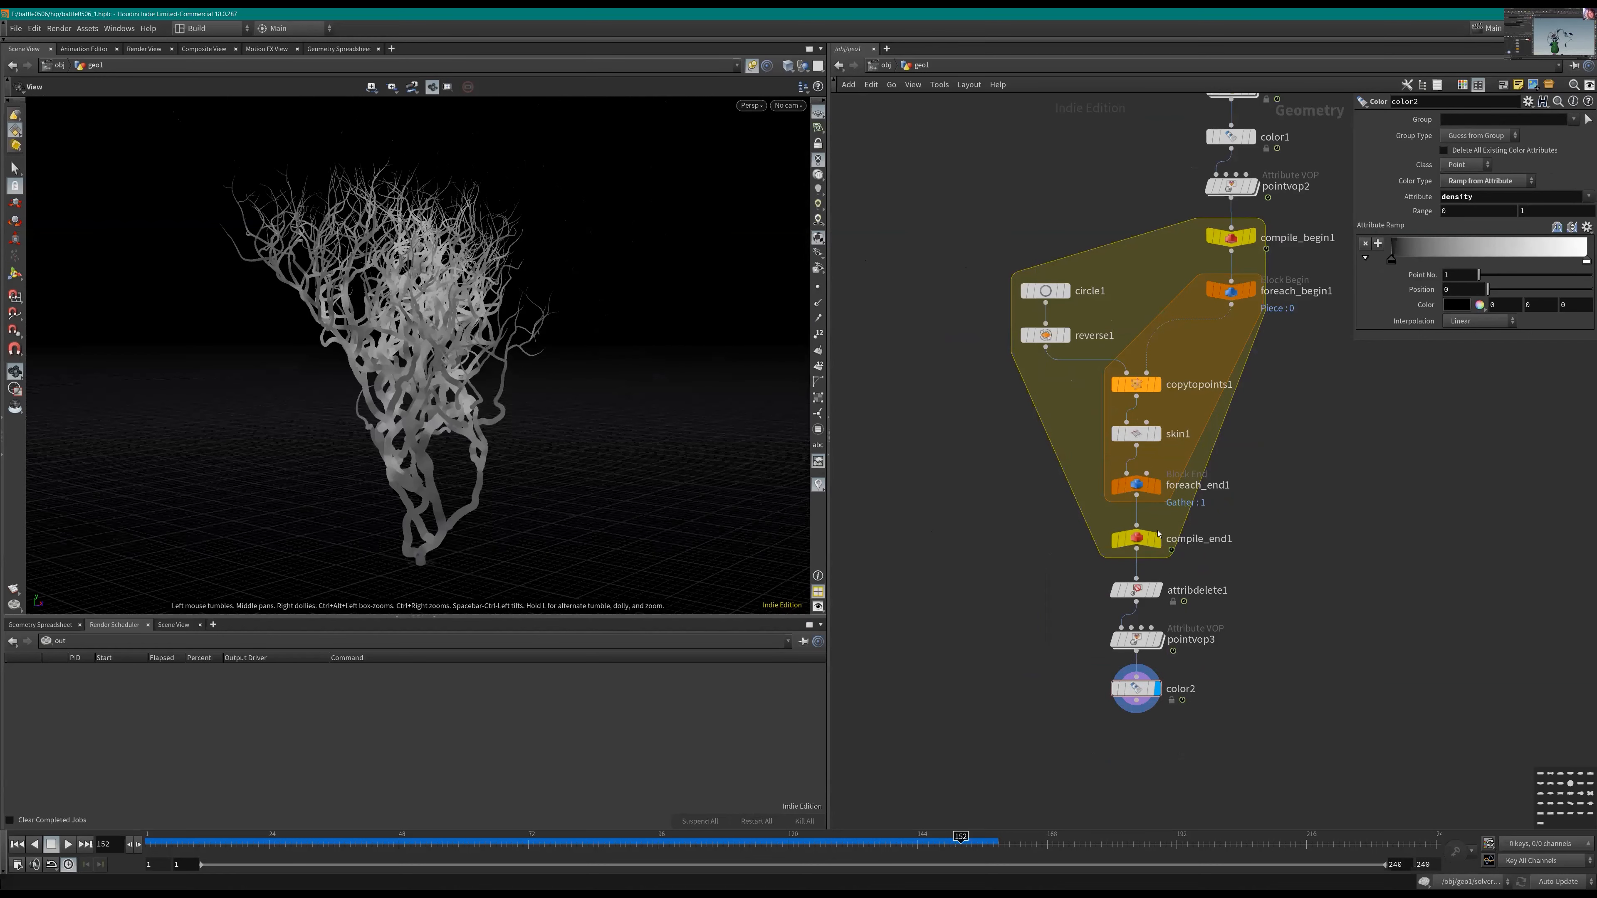
left_click(1159, 590)
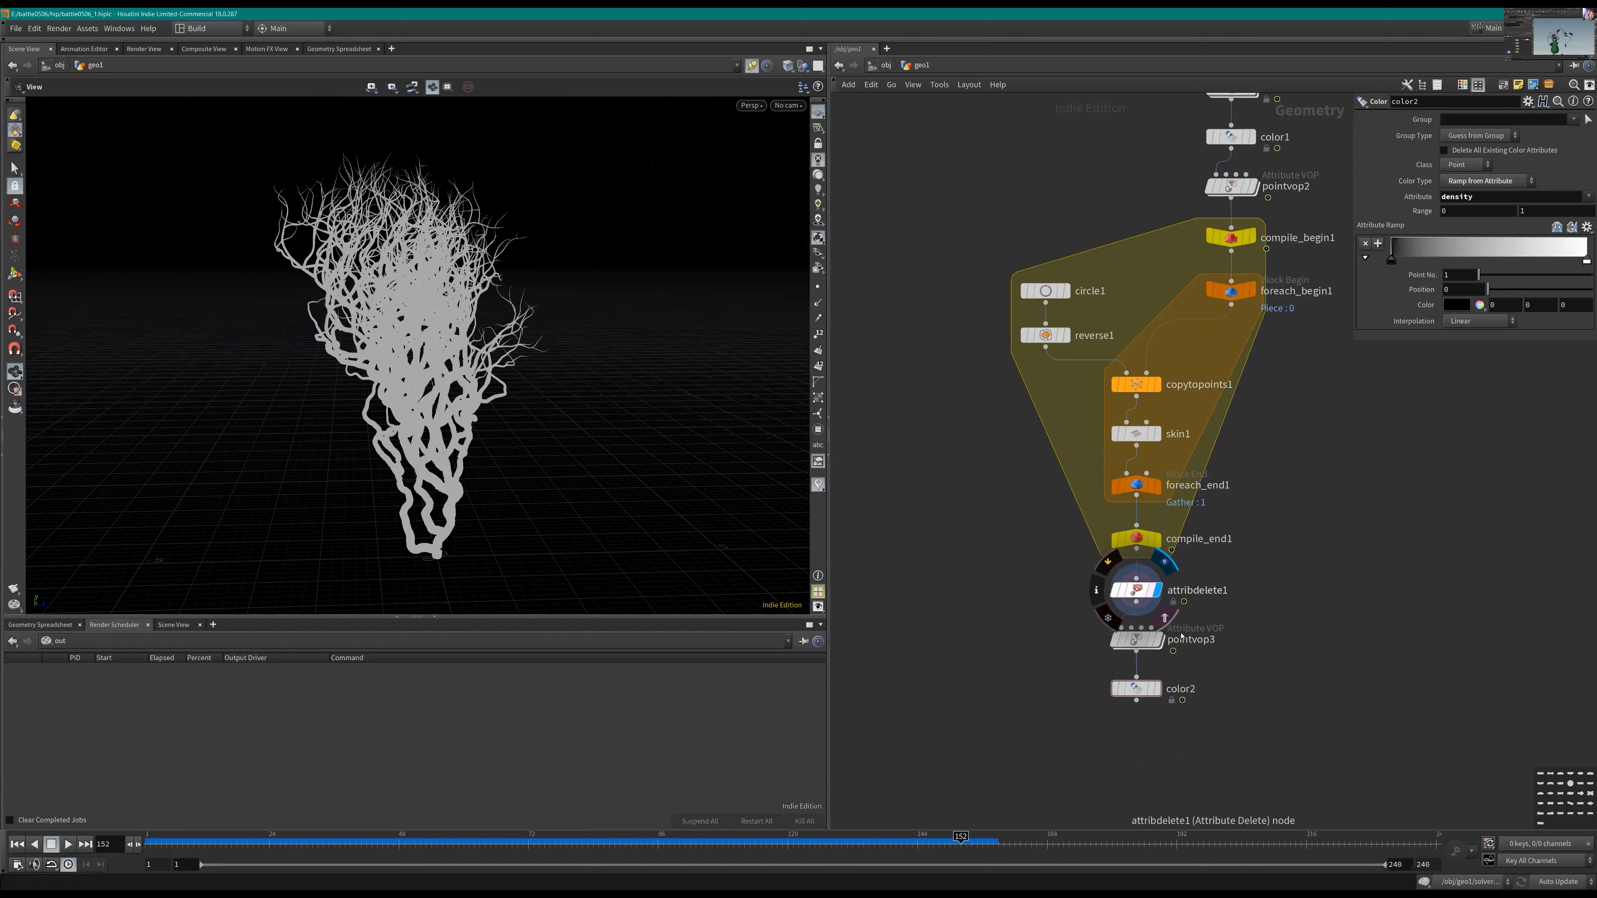
left_click(1159, 640)
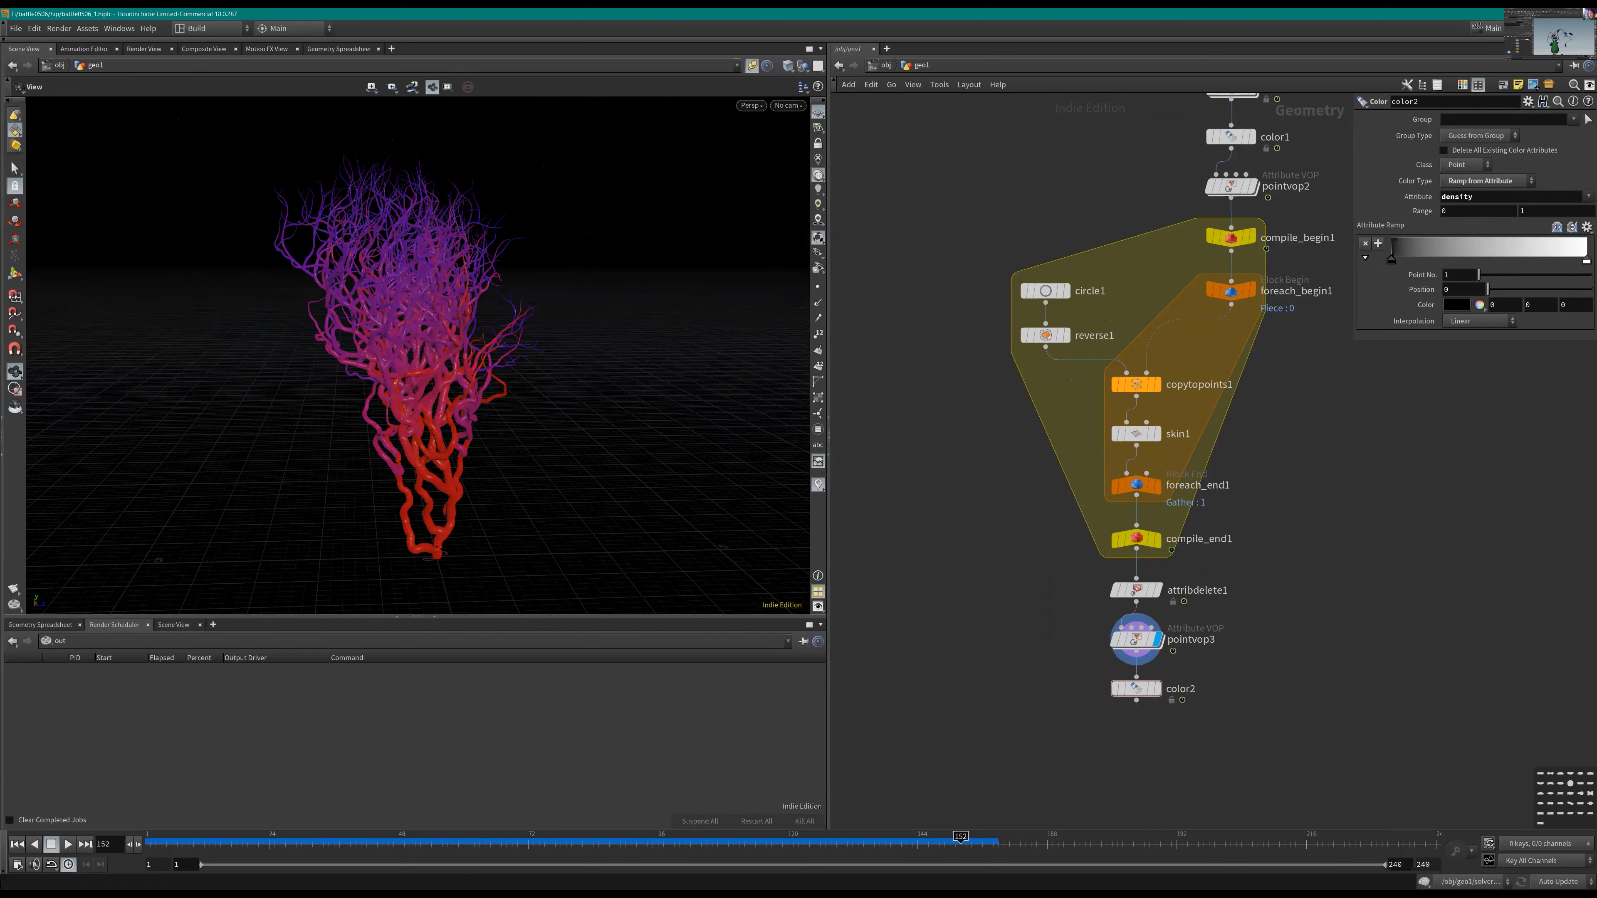
left_click_drag(929, 291, 905, 281)
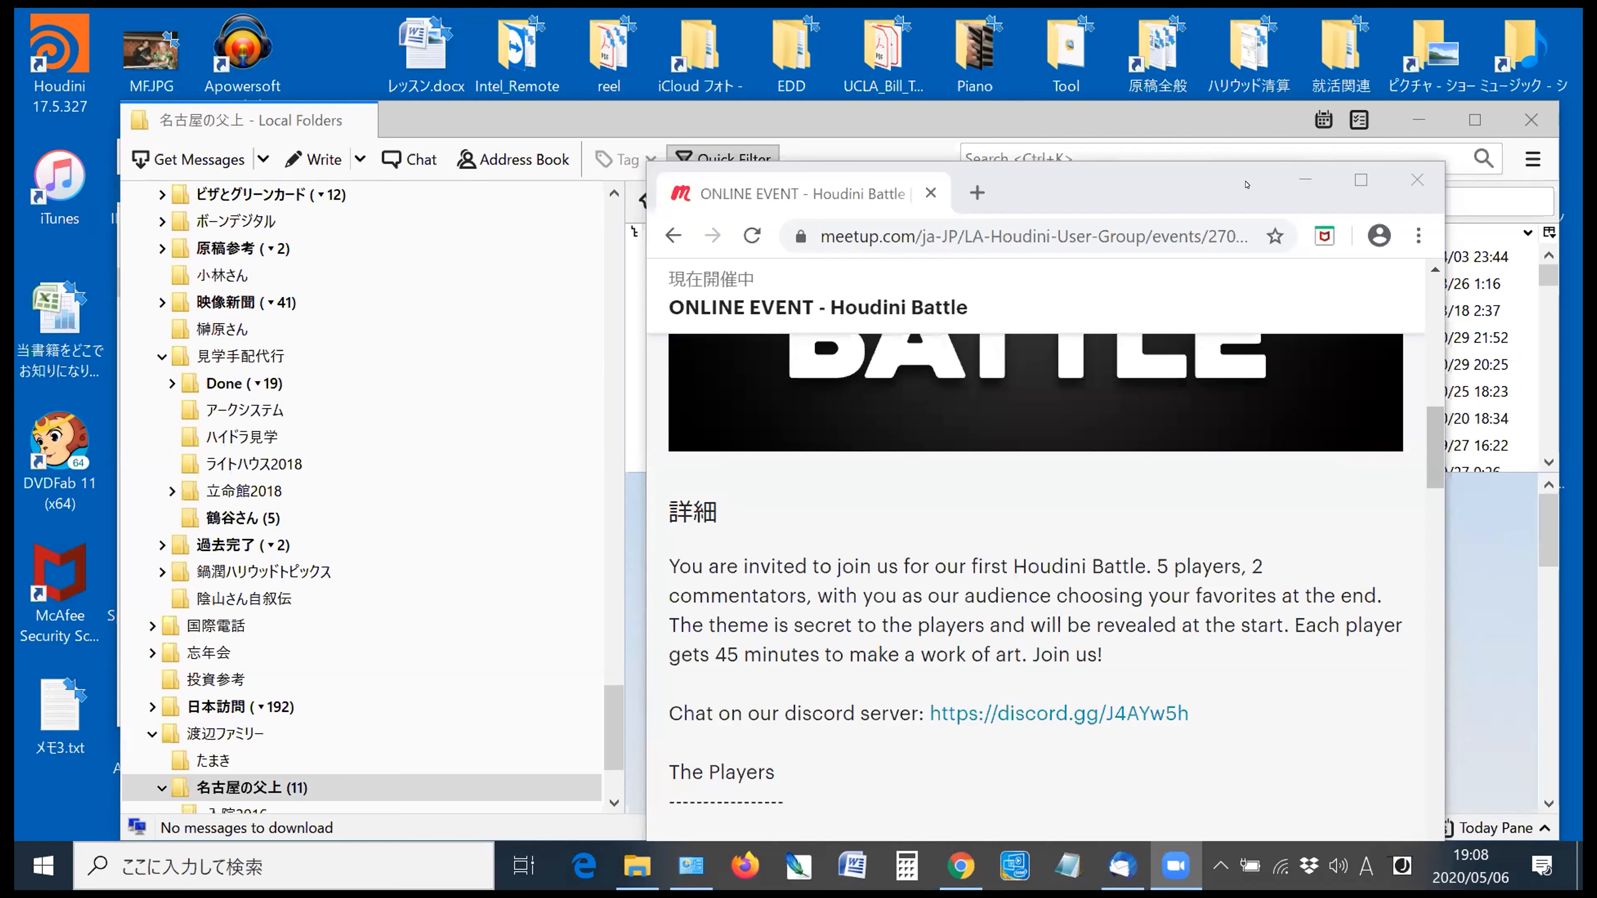
Step: Clear the Meetup browser, Thunderbird and Intel_Remote folder windows off the Windows desktop
left_click_drag(1255, 177, 1182, 161)
left_click(1236, 119)
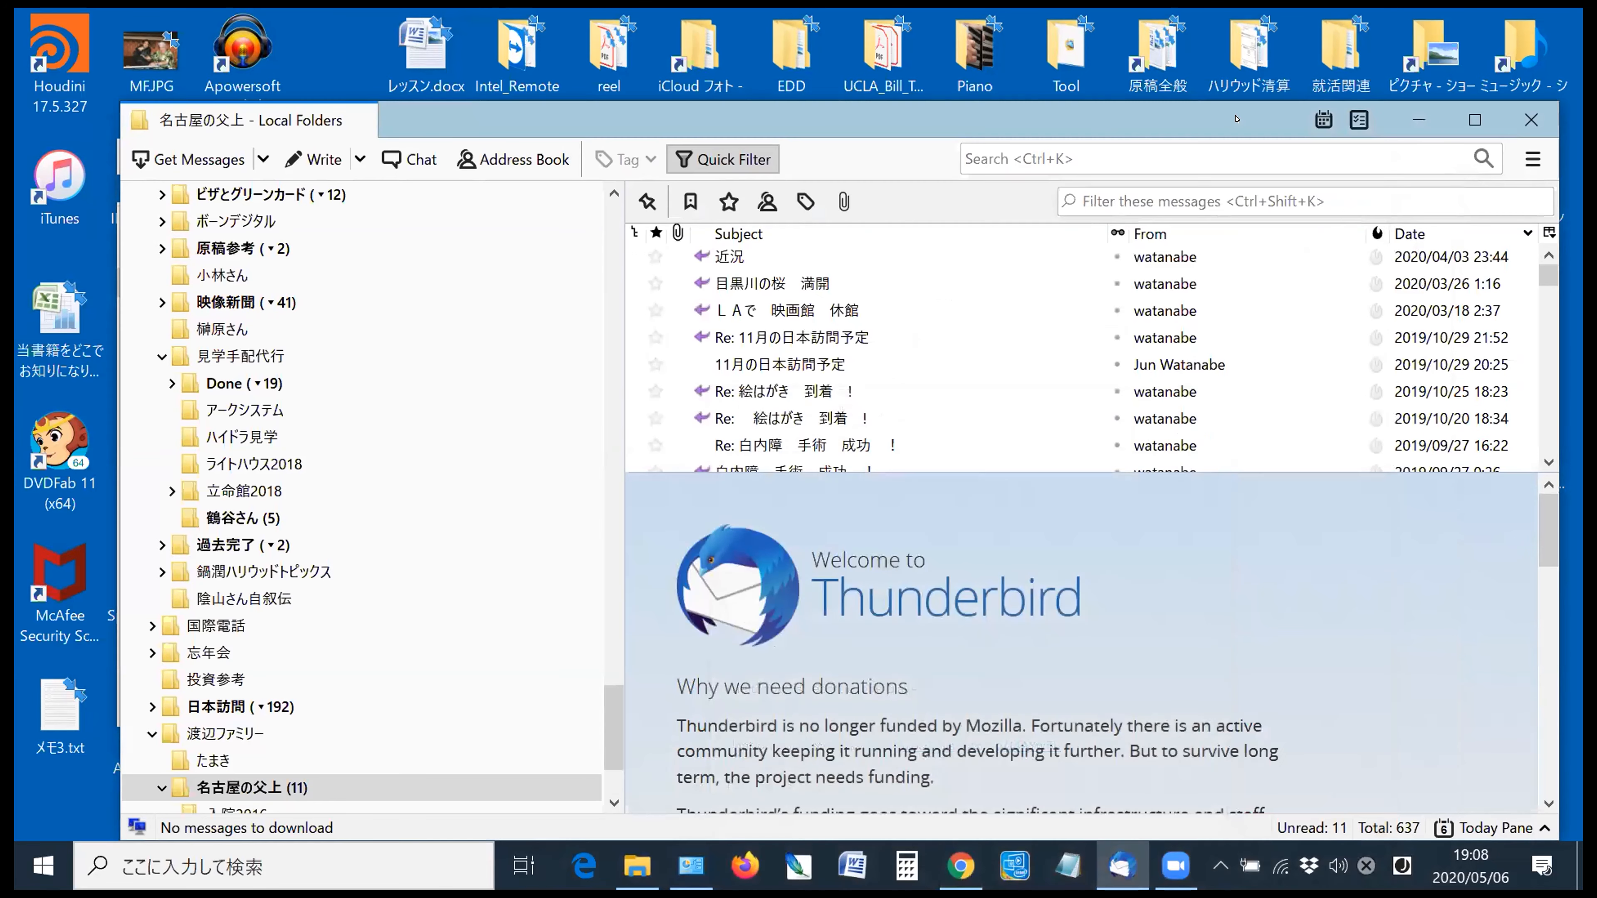
left_click_drag(1375, 134, 1232, 151)
left_click(1387, 136)
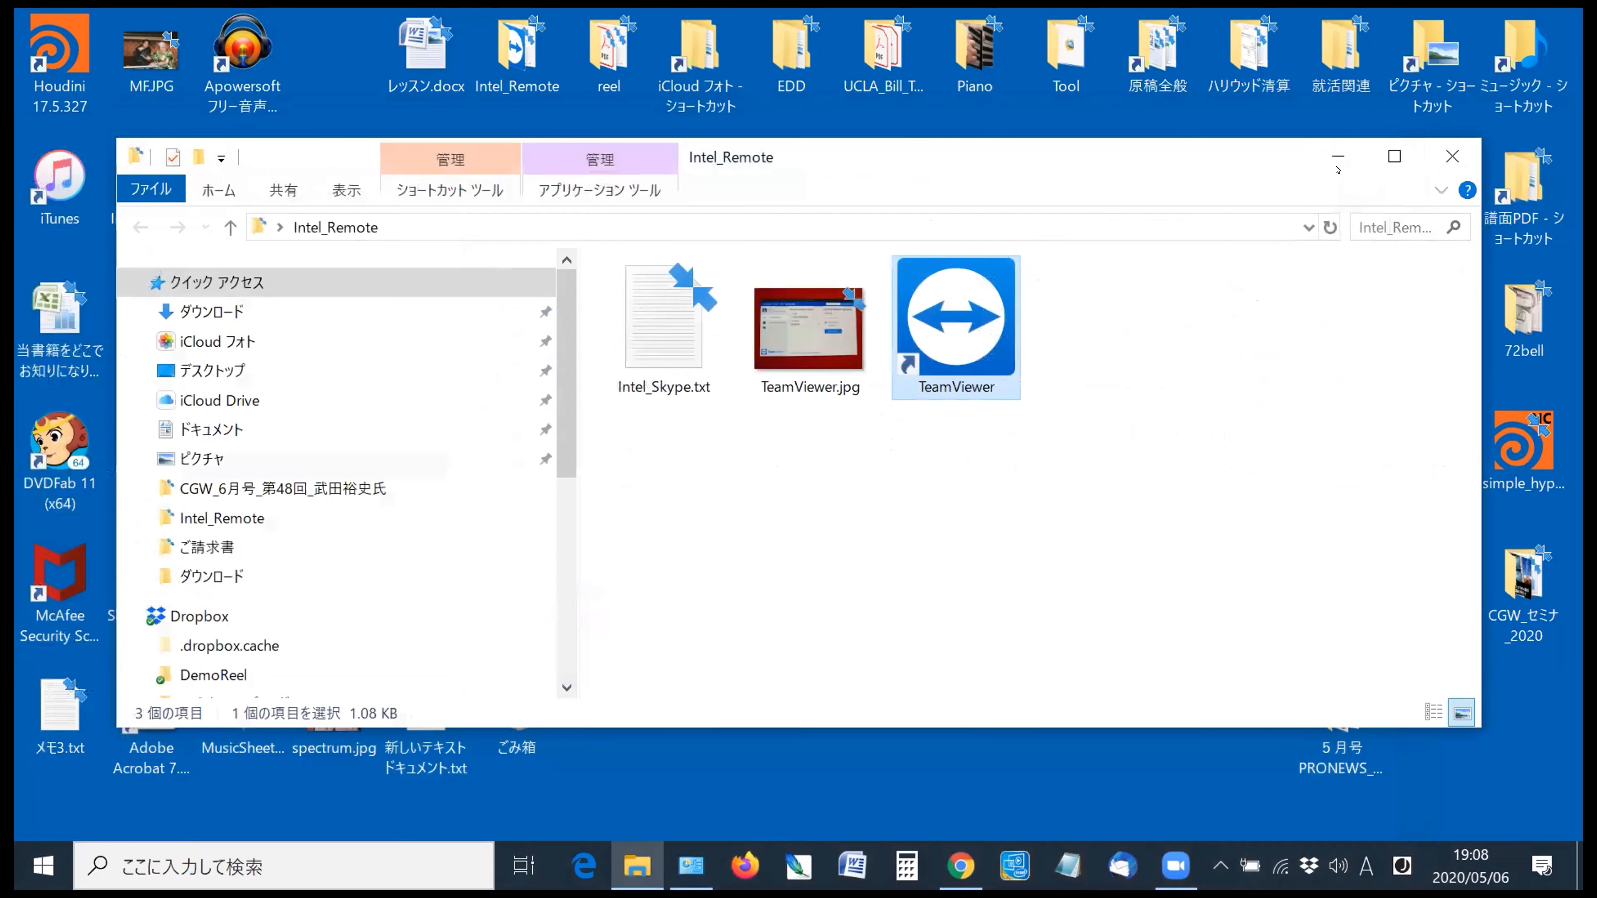
left_click(1452, 157)
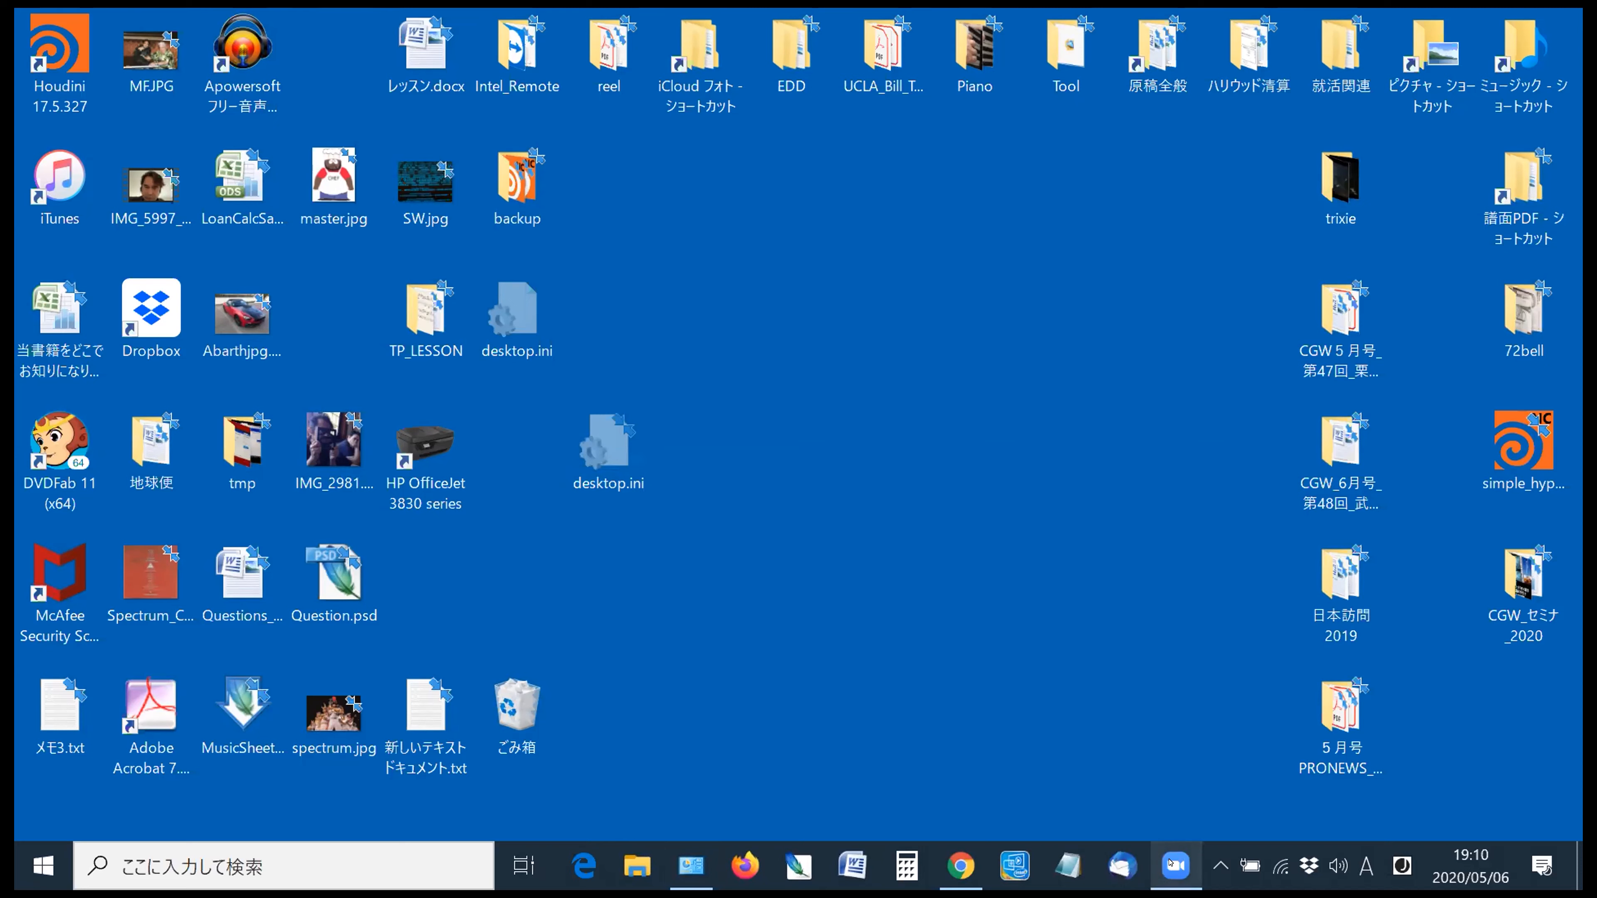
Step: Start Zoom from the desktop to bring up its cloud meeting window
right_click(1171, 863)
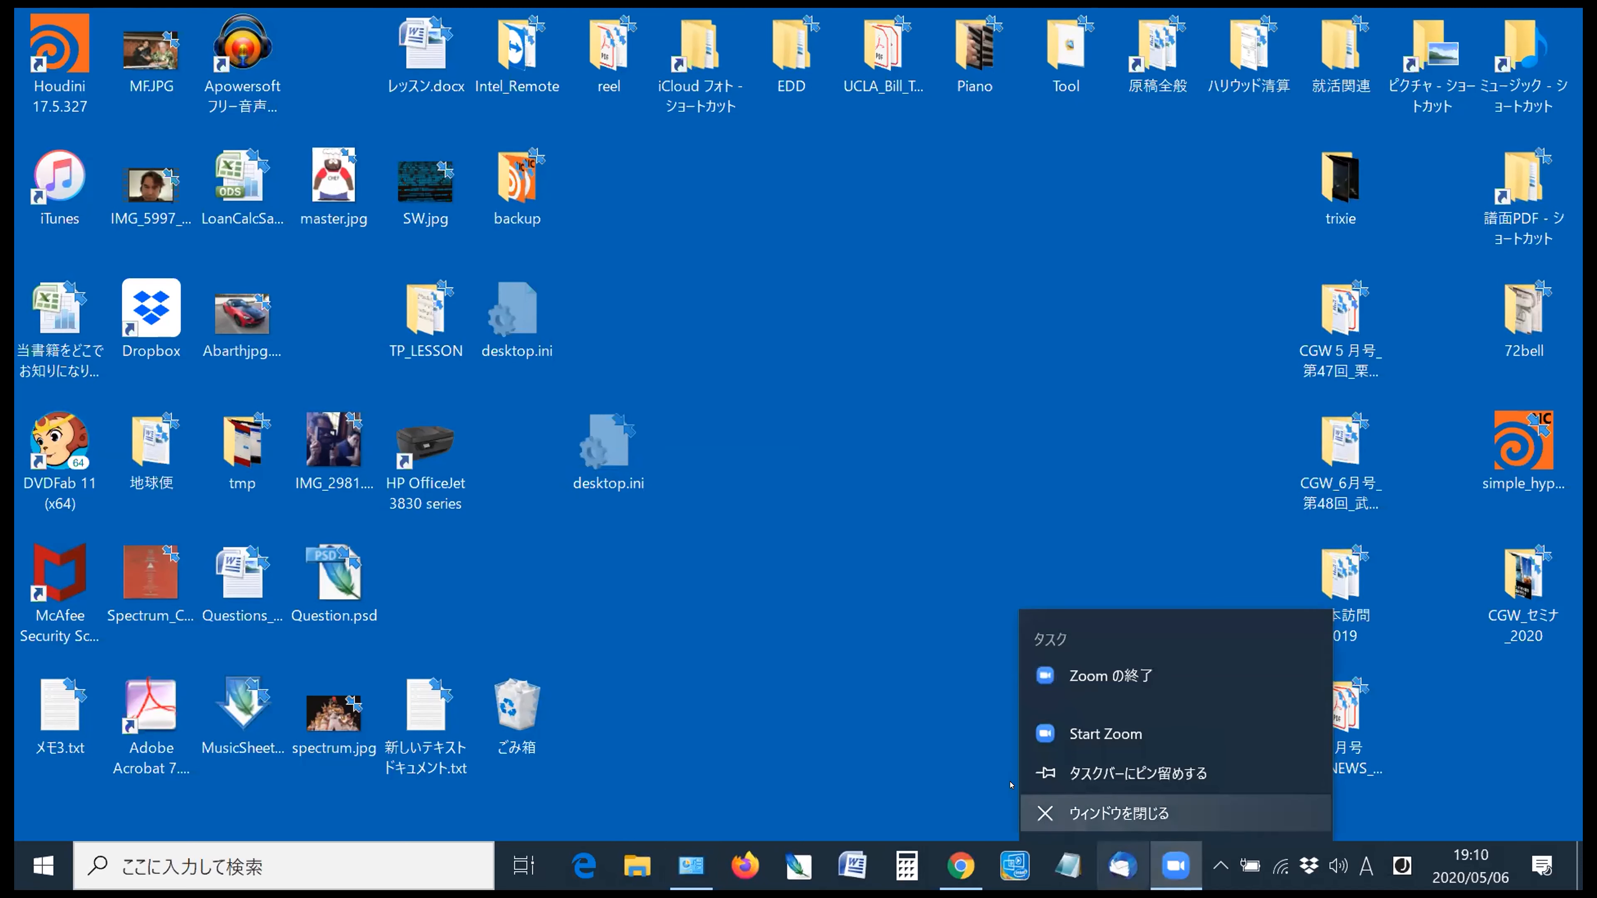
left_click(788, 749)
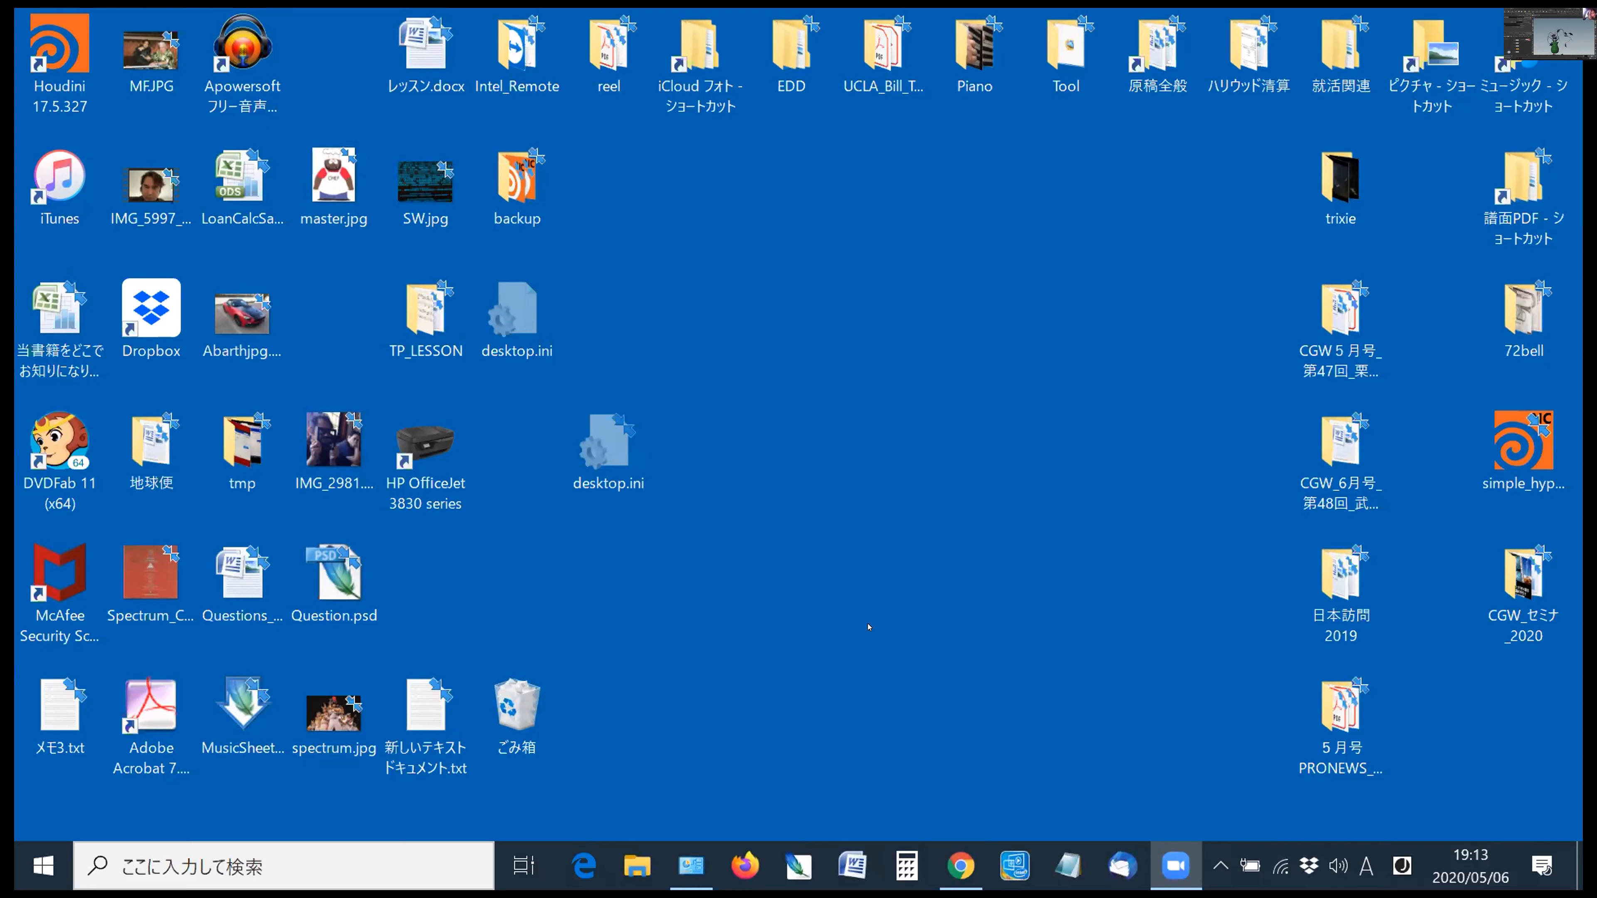
mouse_move(1156, 860)
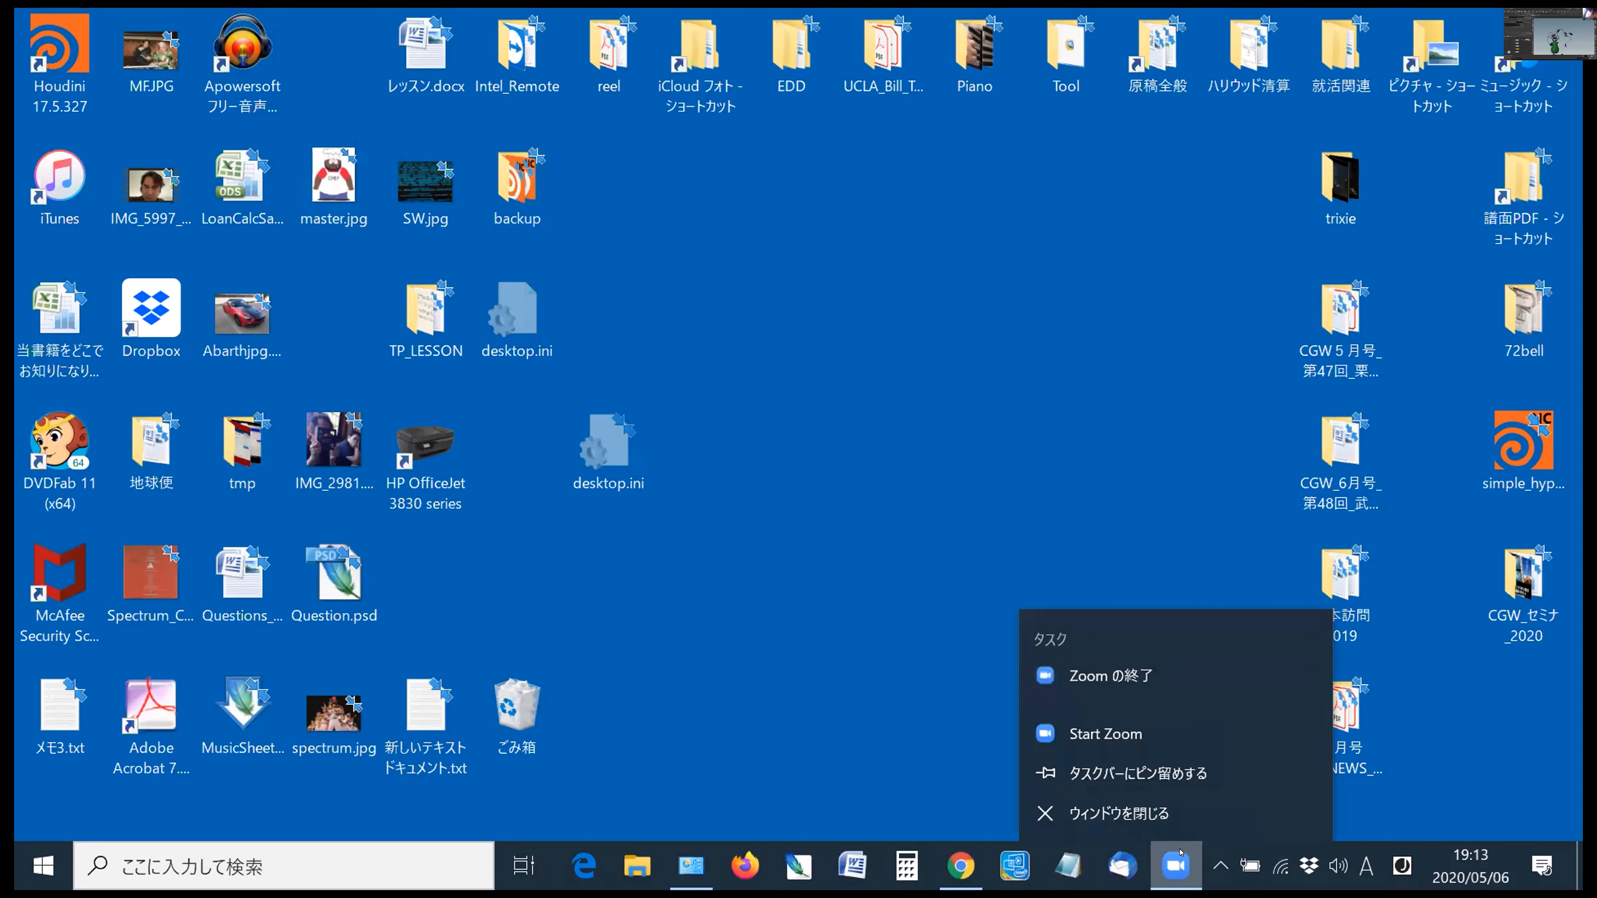
left_click(1152, 736)
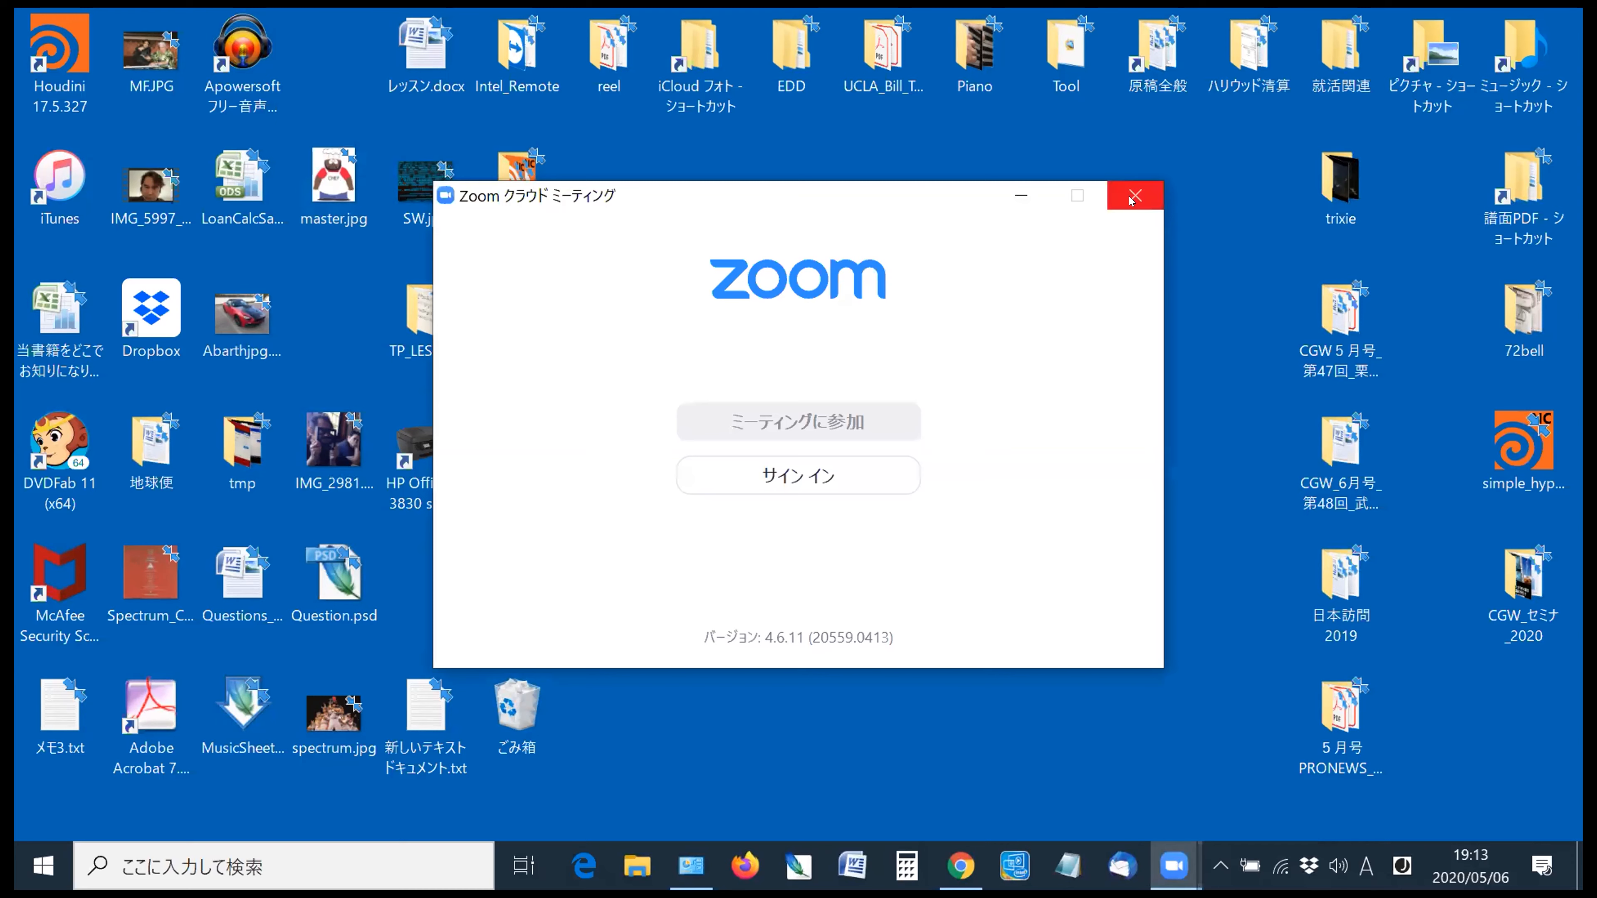
left_click(1134, 197)
left_click(1000, 523)
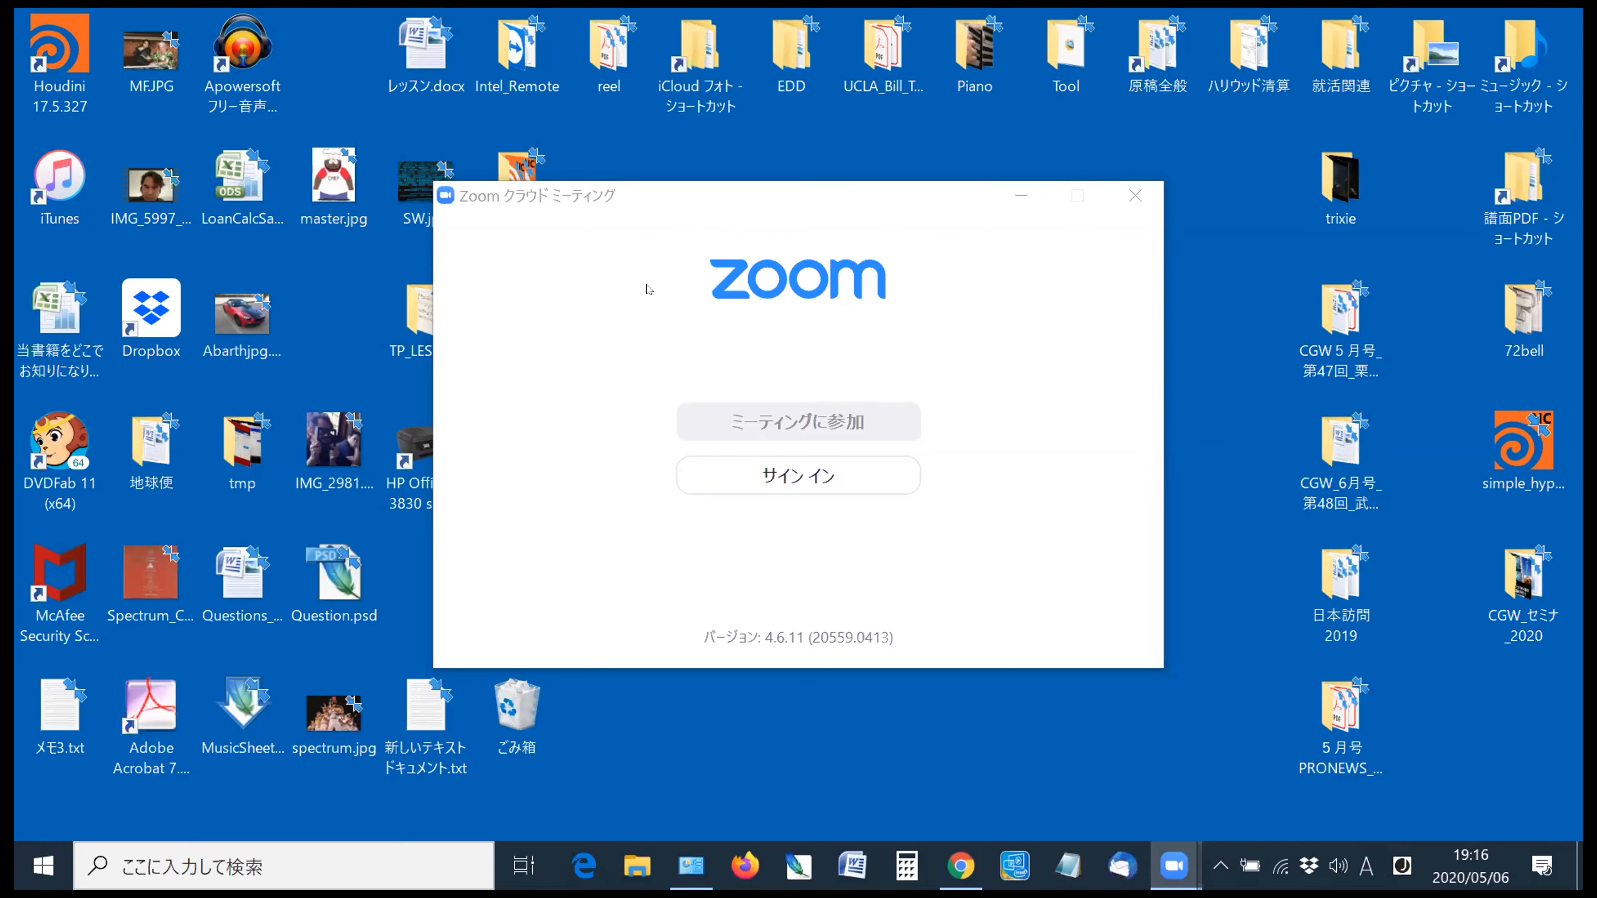
left_click(412, 314)
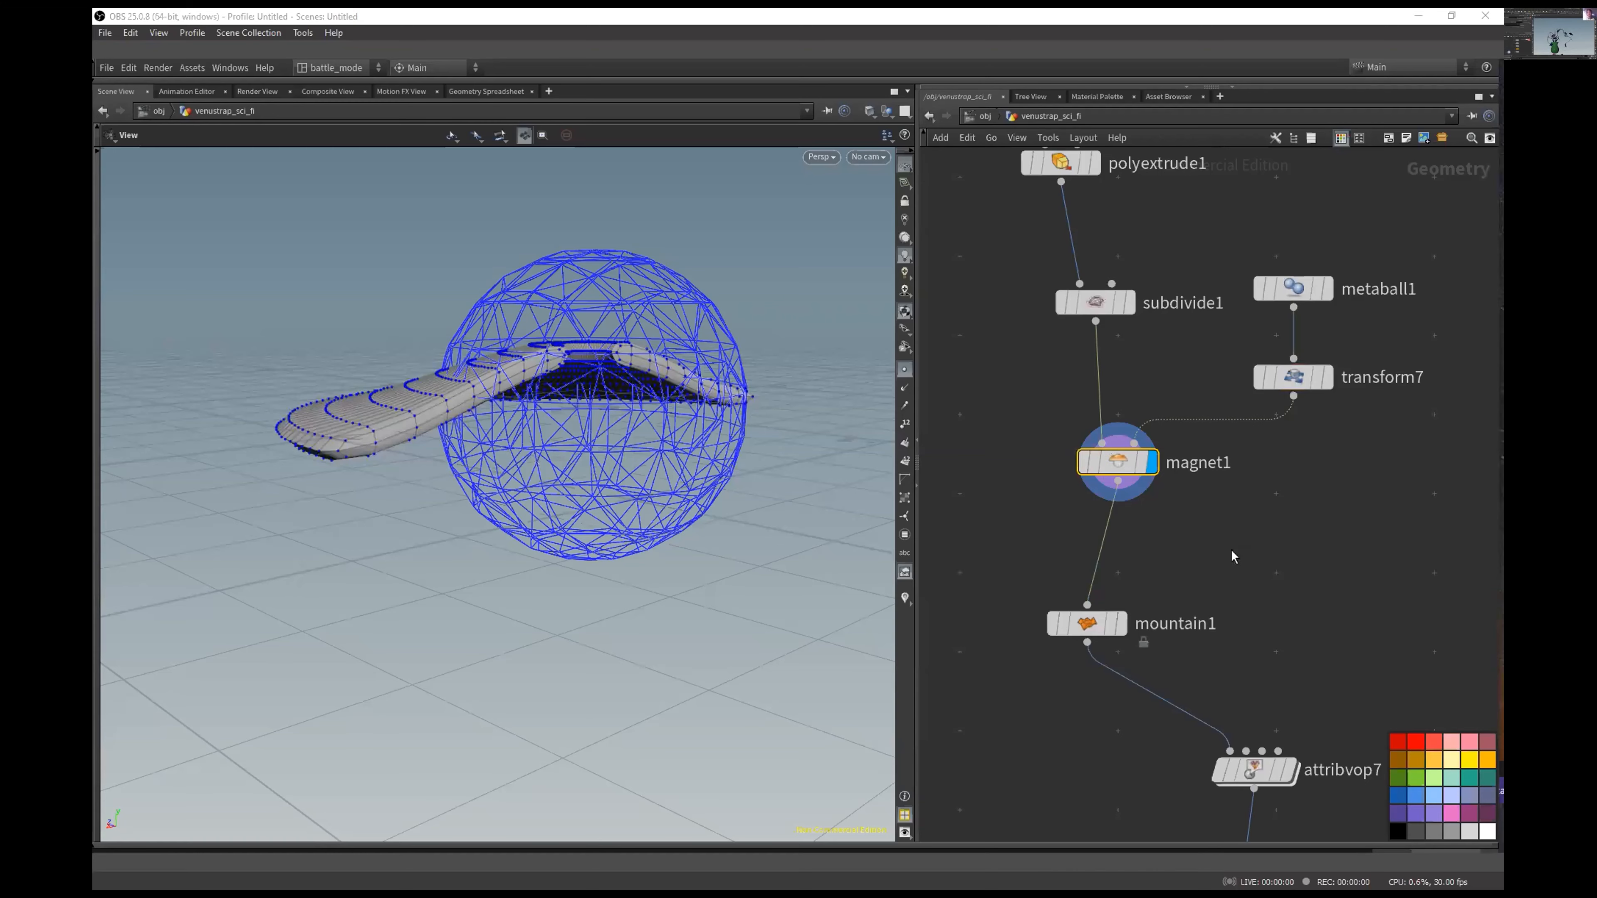
Step: In the venustrap_sci_fi network, show the node parameters, widen the network pane and display mountain1's result
key("p")
middle_click_drag(1163, 581, 1199, 615)
left_click_drag(916, 656, 739, 648)
middle_click_drag(1059, 639, 1046, 497)
left_click(973, 544)
left_click_drag(629, 497, 416, 430)
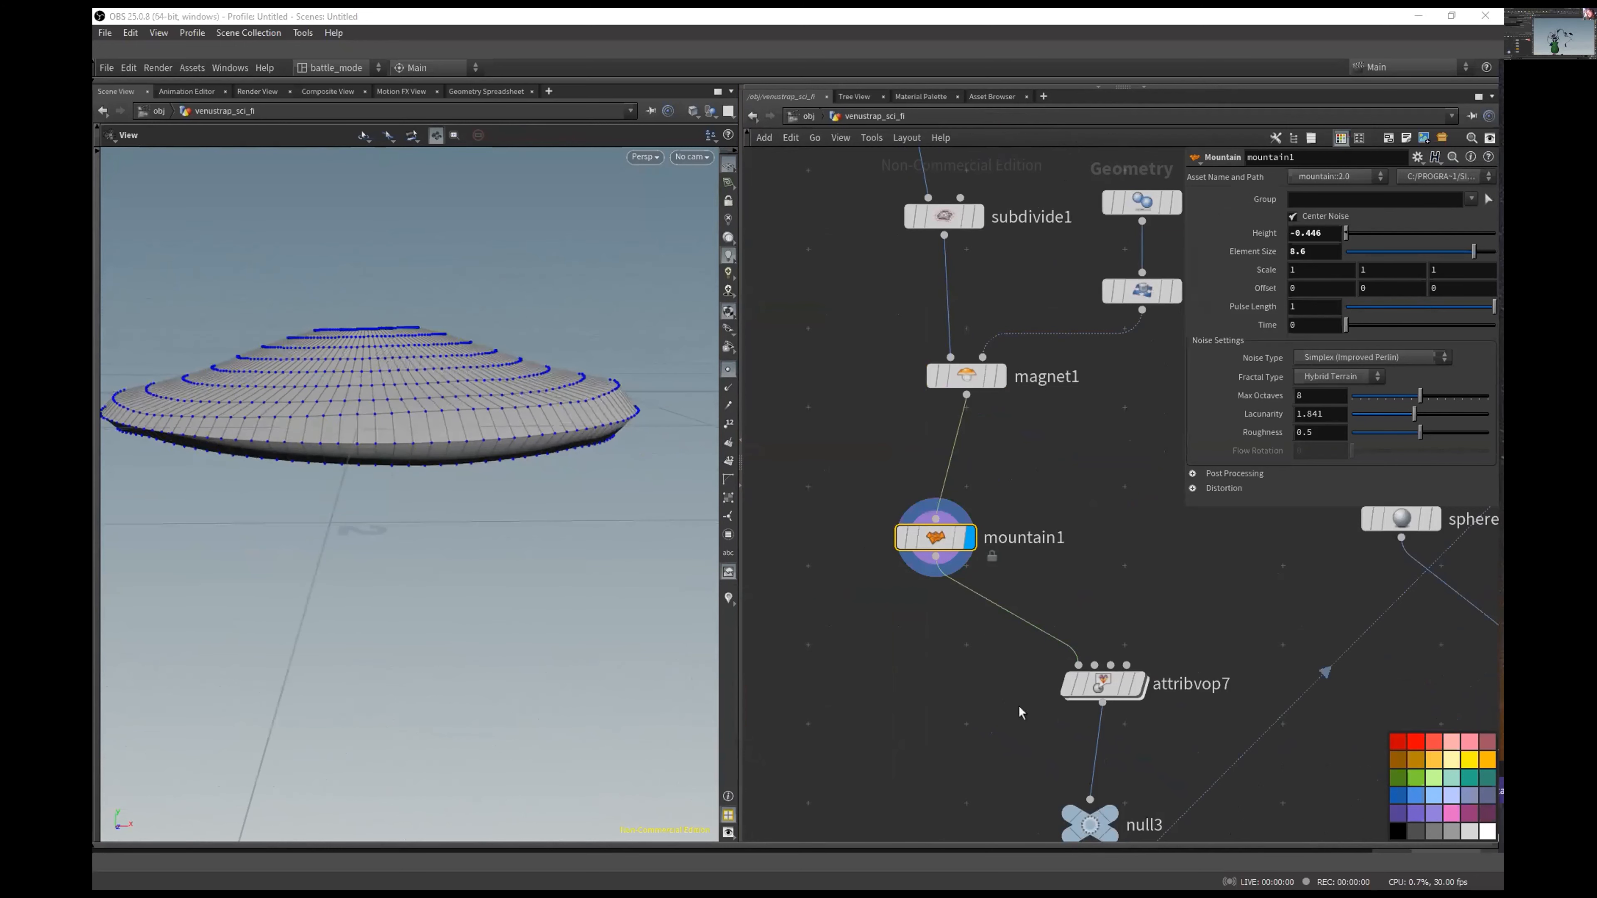
Step: Select attribvop7 below mountain1, display its colour ramp result and view the shell from above
middle_click_drag(1118, 633, 943, 362)
left_click(933, 411)
left_click_drag(1021, 351, 996, 374)
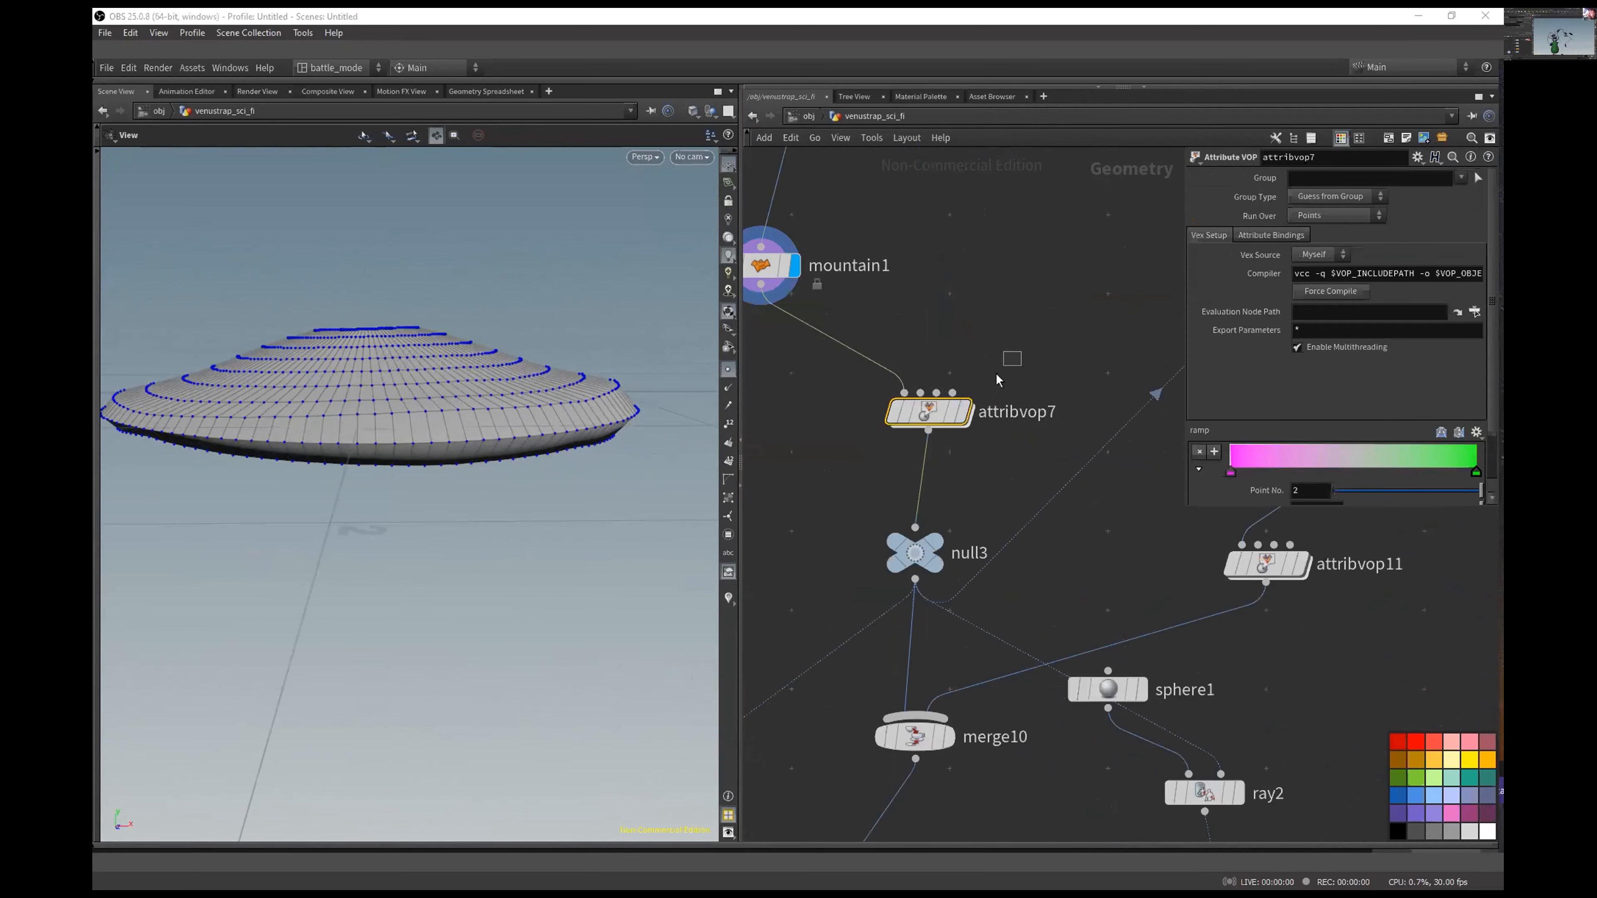
left_click(963, 413)
left_click_drag(385, 357, 481, 558)
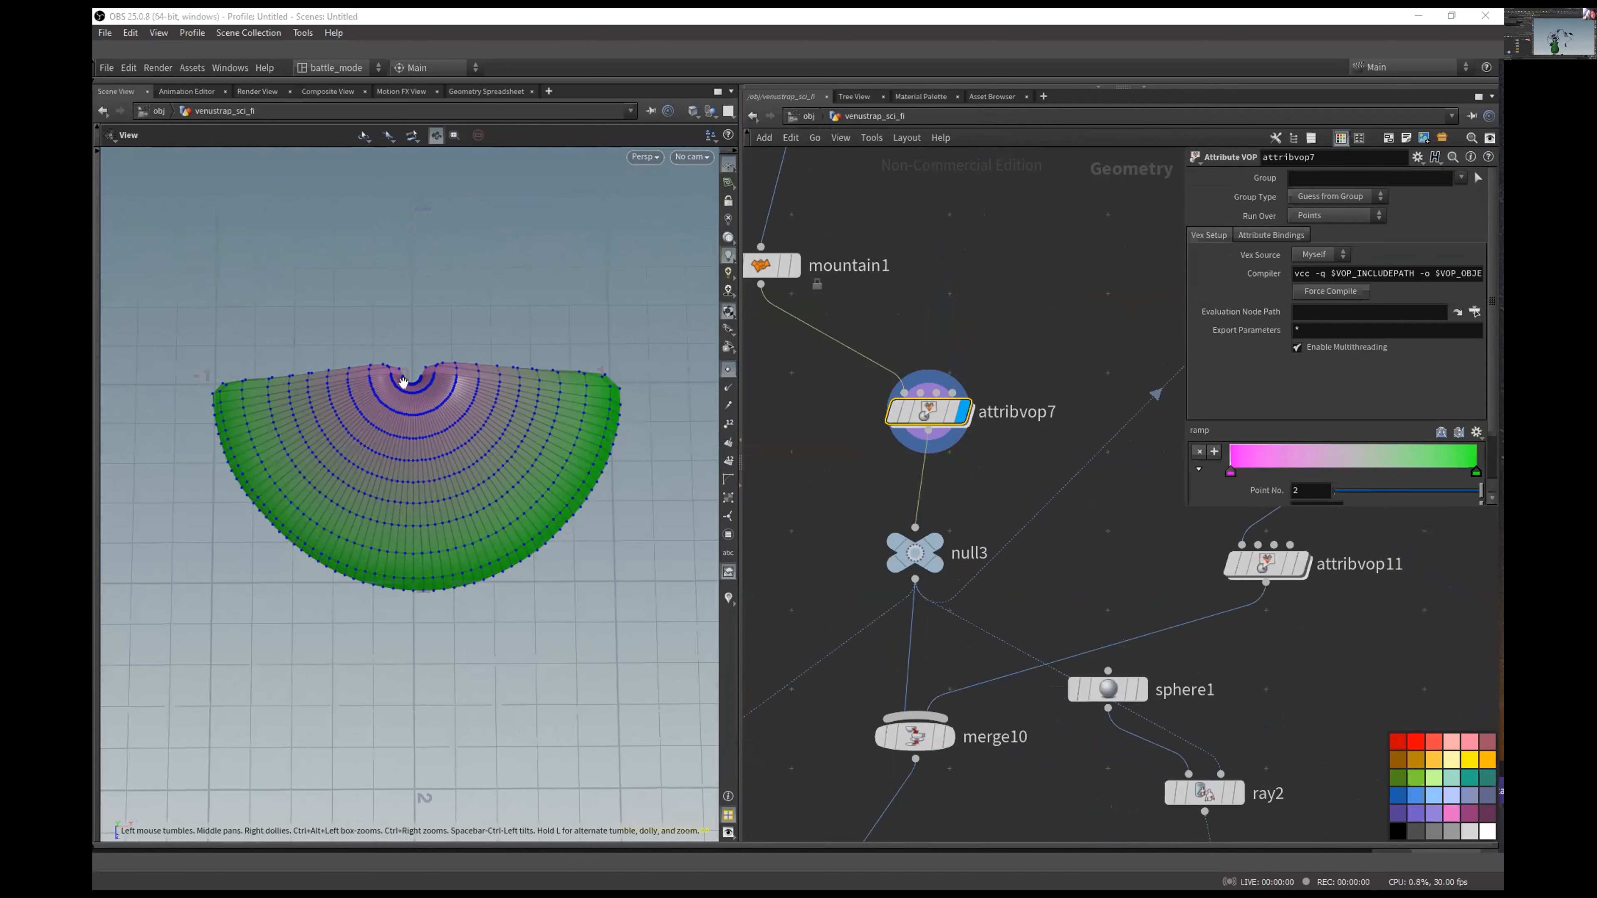
Step: Open attribvop7's inner VOP network, examine its nodes and return to the geometry network
key("Return")
scroll(1046, 565, "down", 3)
middle_click_drag(1020, 603, 999, 585)
left_click_drag(955, 344, 981, 491)
middle_click_drag(1311, 462, 1114, 480)
left_click_drag(1116, 474, 920, 628)
left_click_drag(904, 347, 1076, 368)
key("u")
left_click_drag(983, 499, 889, 575)
Step: Survey the network around null3 and locate the scatter5 and copytopoints10 branch
scroll(980, 473, "down", 3)
middle_click_drag(1083, 567, 1009, 373)
scroll(1047, 343, "down", 4)
middle_click_drag(1009, 157, 963, 329)
middle_click_drag(976, 250, 952, 378)
scroll(934, 389, "down", 2)
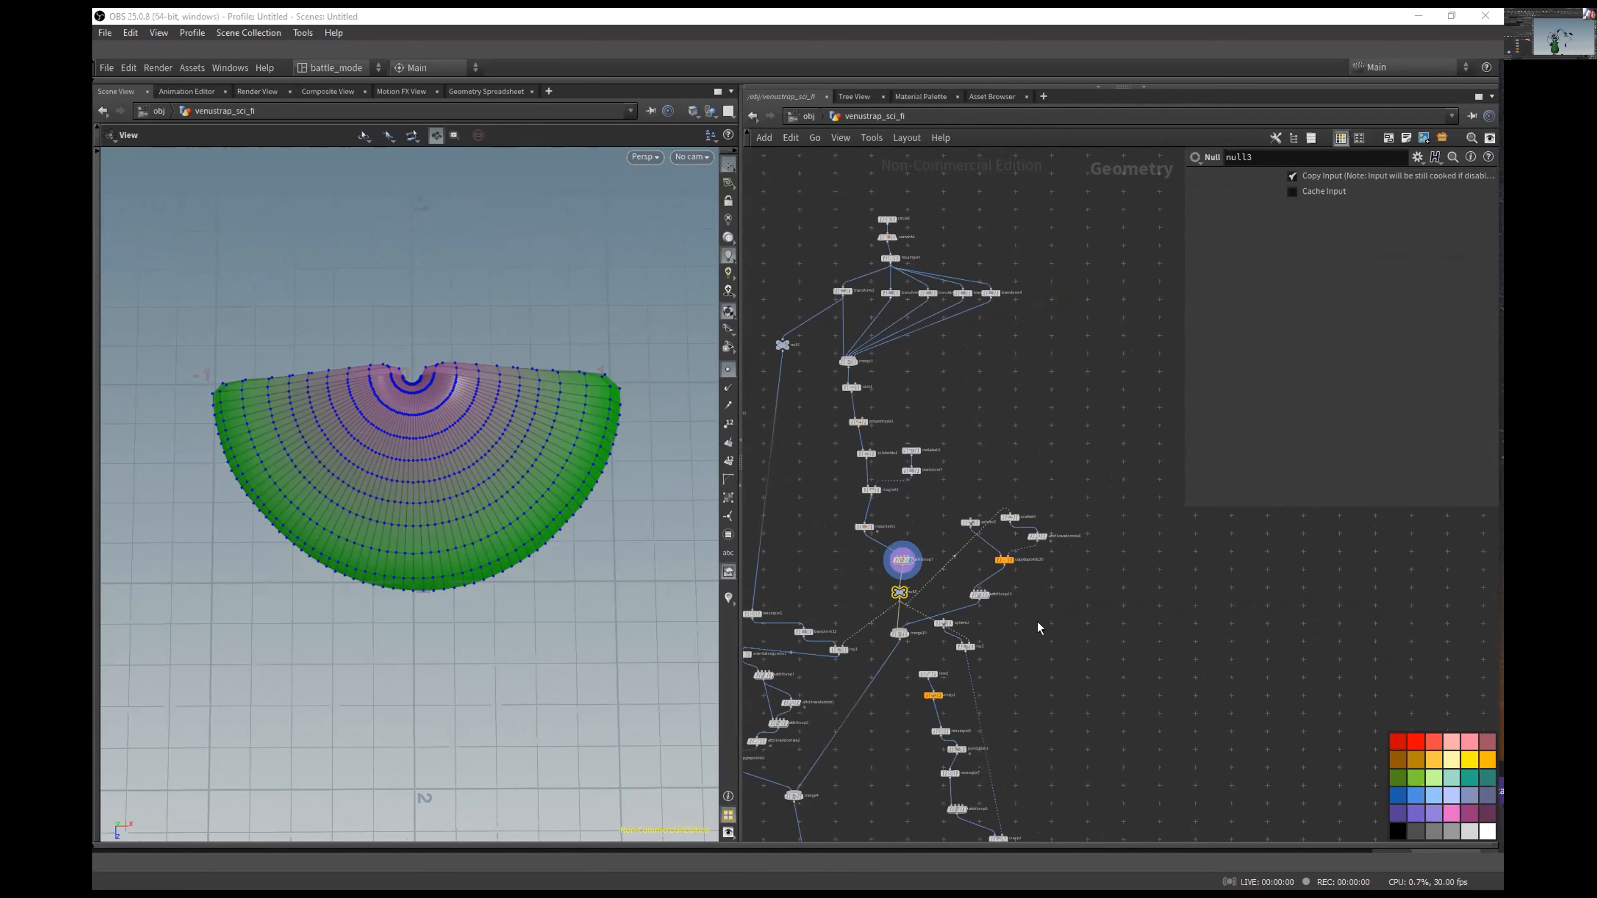
middle_click_drag(992, 615, 1055, 534)
scroll(1055, 535, "up", 5)
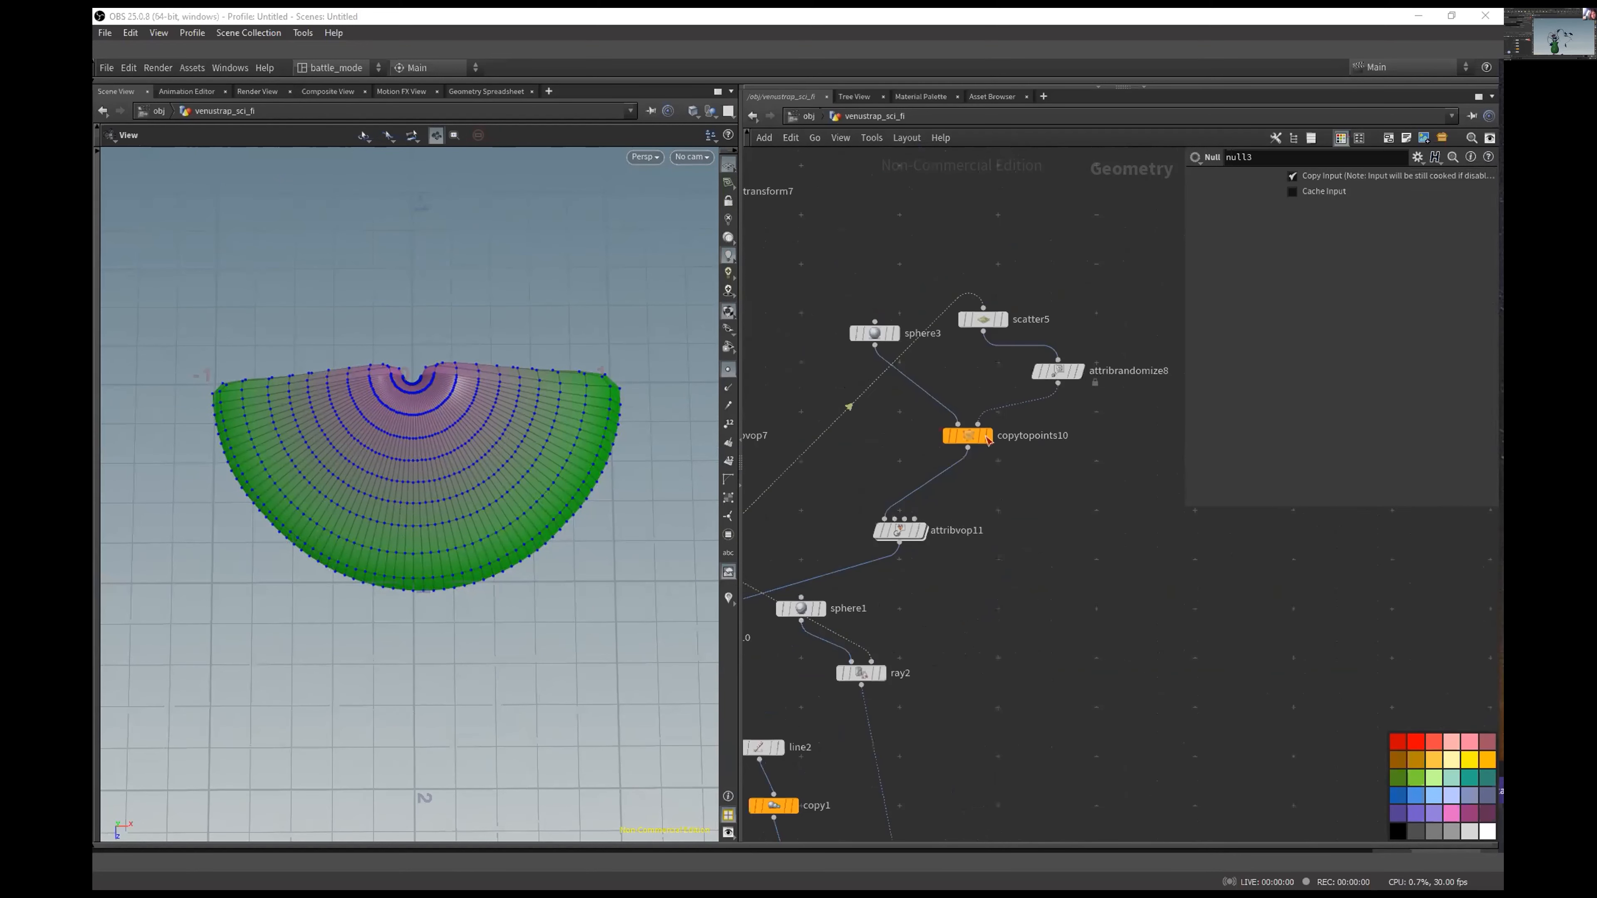
Step: Hide the point markers, display the shell merged with its scattered spheres in merge10, and show scatter5's parameters
mouse_move(927, 534)
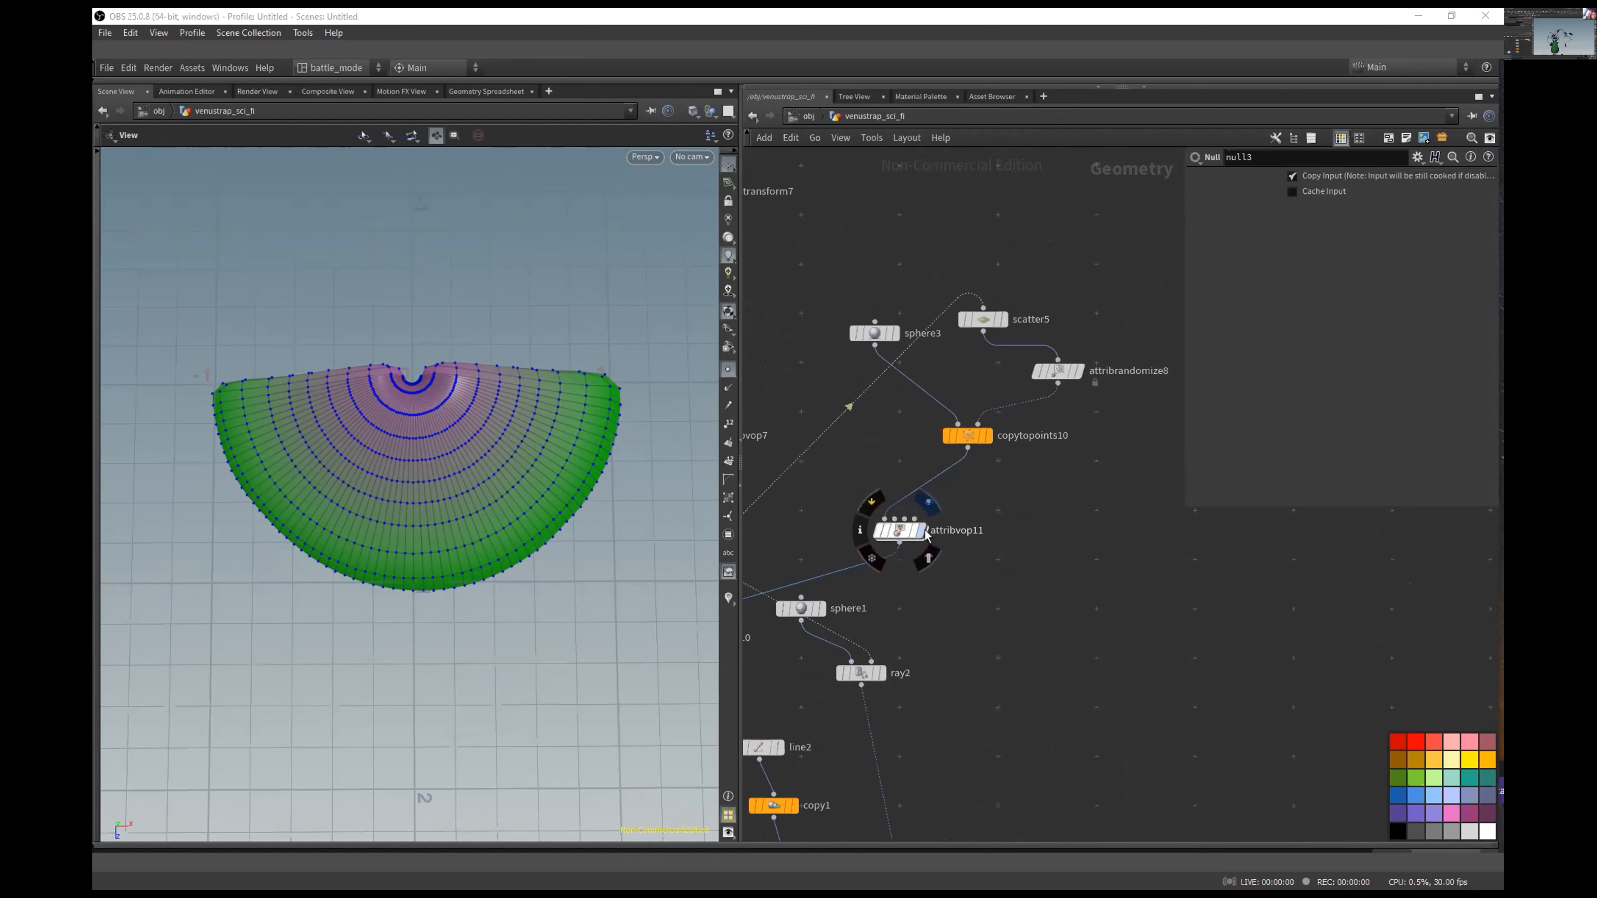
left_click(730, 371)
middle_click_drag(978, 618, 1324, 570)
left_click(1048, 589)
left_click_drag(1066, 640, 964, 571)
middle_click_drag(1179, 457, 843, 485)
scroll(969, 371, "up", 3)
left_click(1031, 264)
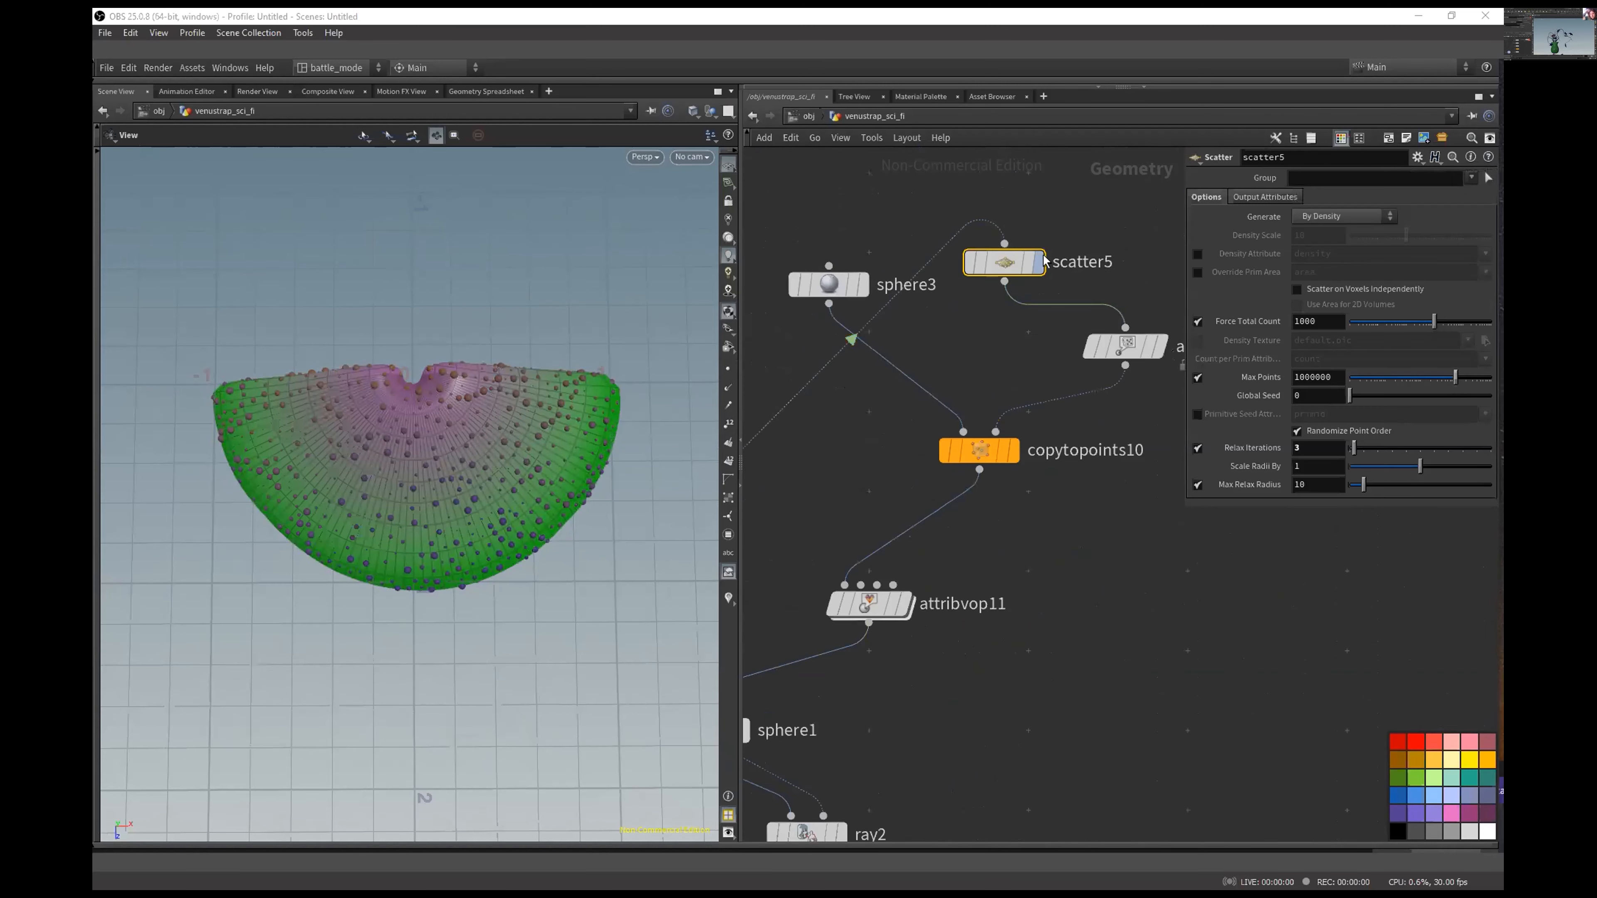
Step: Display the coloured shell without its scattered spheres and examine it from the side near the ray1 branch
scroll(1023, 613, "down", 6)
middle_click_drag(889, 666, 1012, 588)
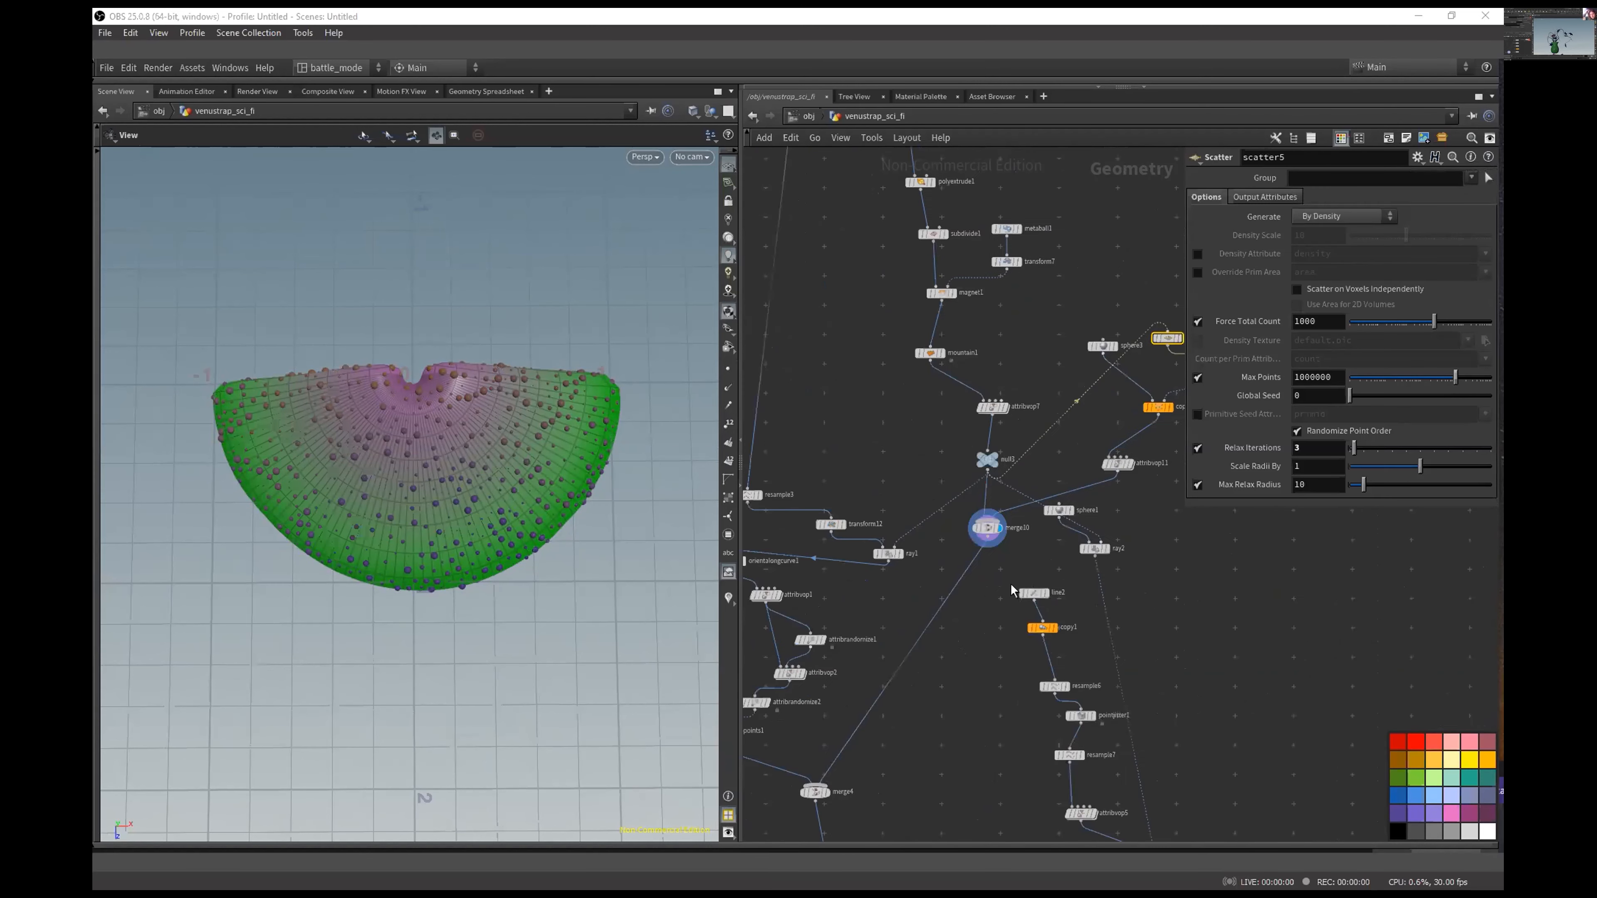
right_click(959, 569)
left_click(1010, 448)
right_click(1027, 432)
left_click(1002, 437)
scroll(955, 443, "up", 3)
left_click(1037, 467)
middle_click_drag(825, 466, 1171, 357)
left_click_drag(464, 545, 541, 509)
right_click_drag(541, 508, 608, 515)
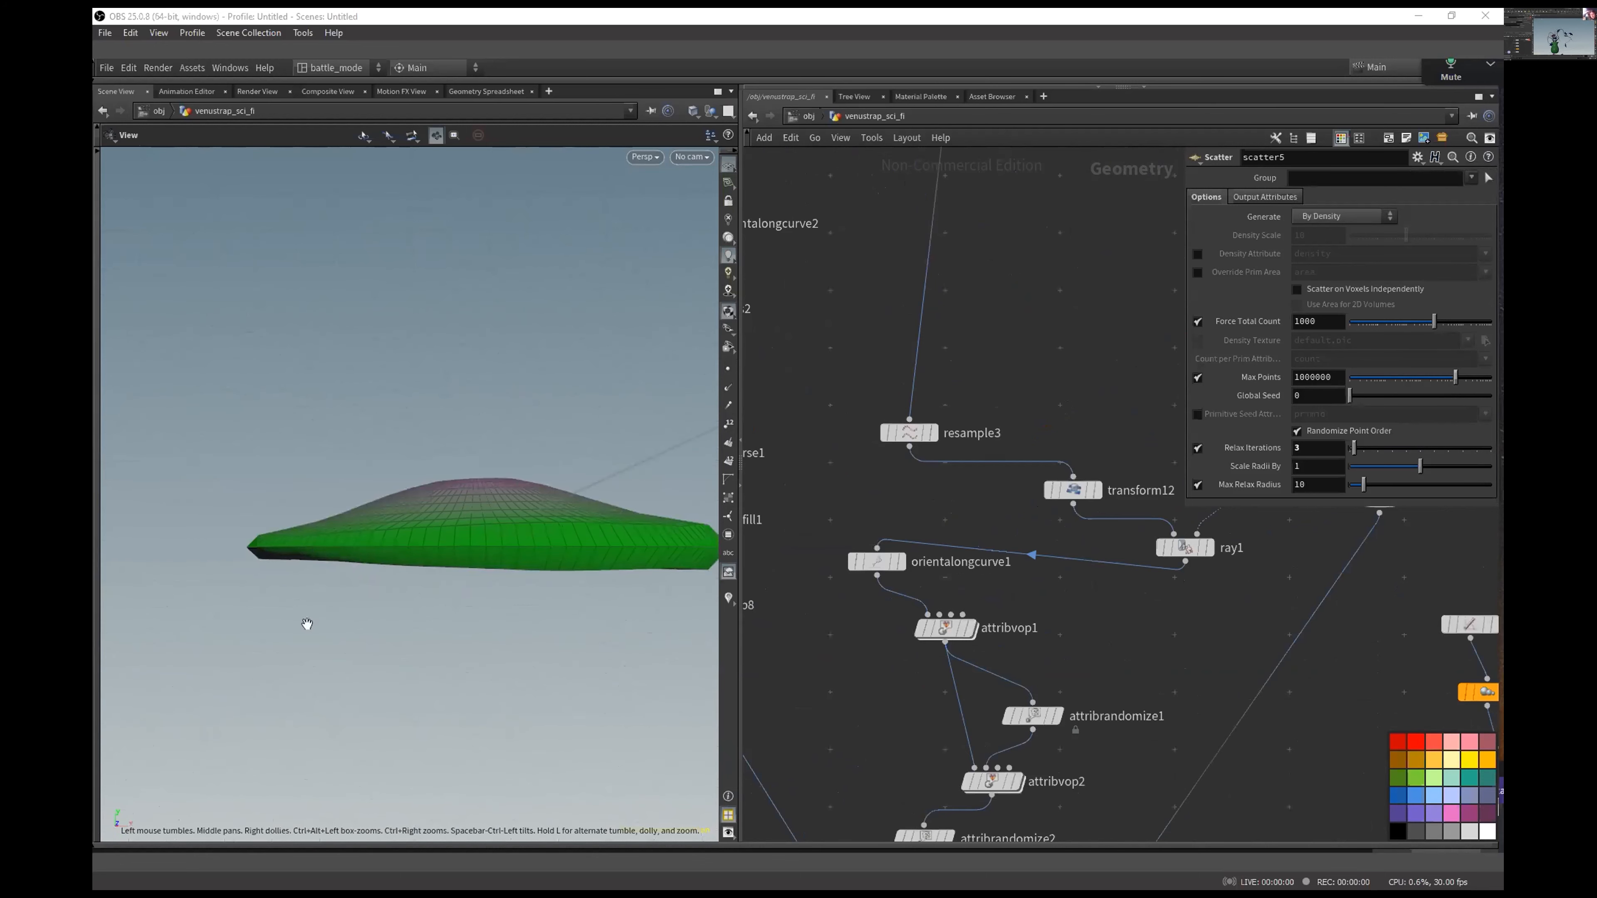
middle_click_drag(644, 599, 565, 610)
Step: Display merge3 in the branch starting at add1 and examine its points with point numbers shown
scroll(987, 329, "down", 4)
middle_click_drag(921, 288, 943, 588)
scroll(966, 464, "up", 3)
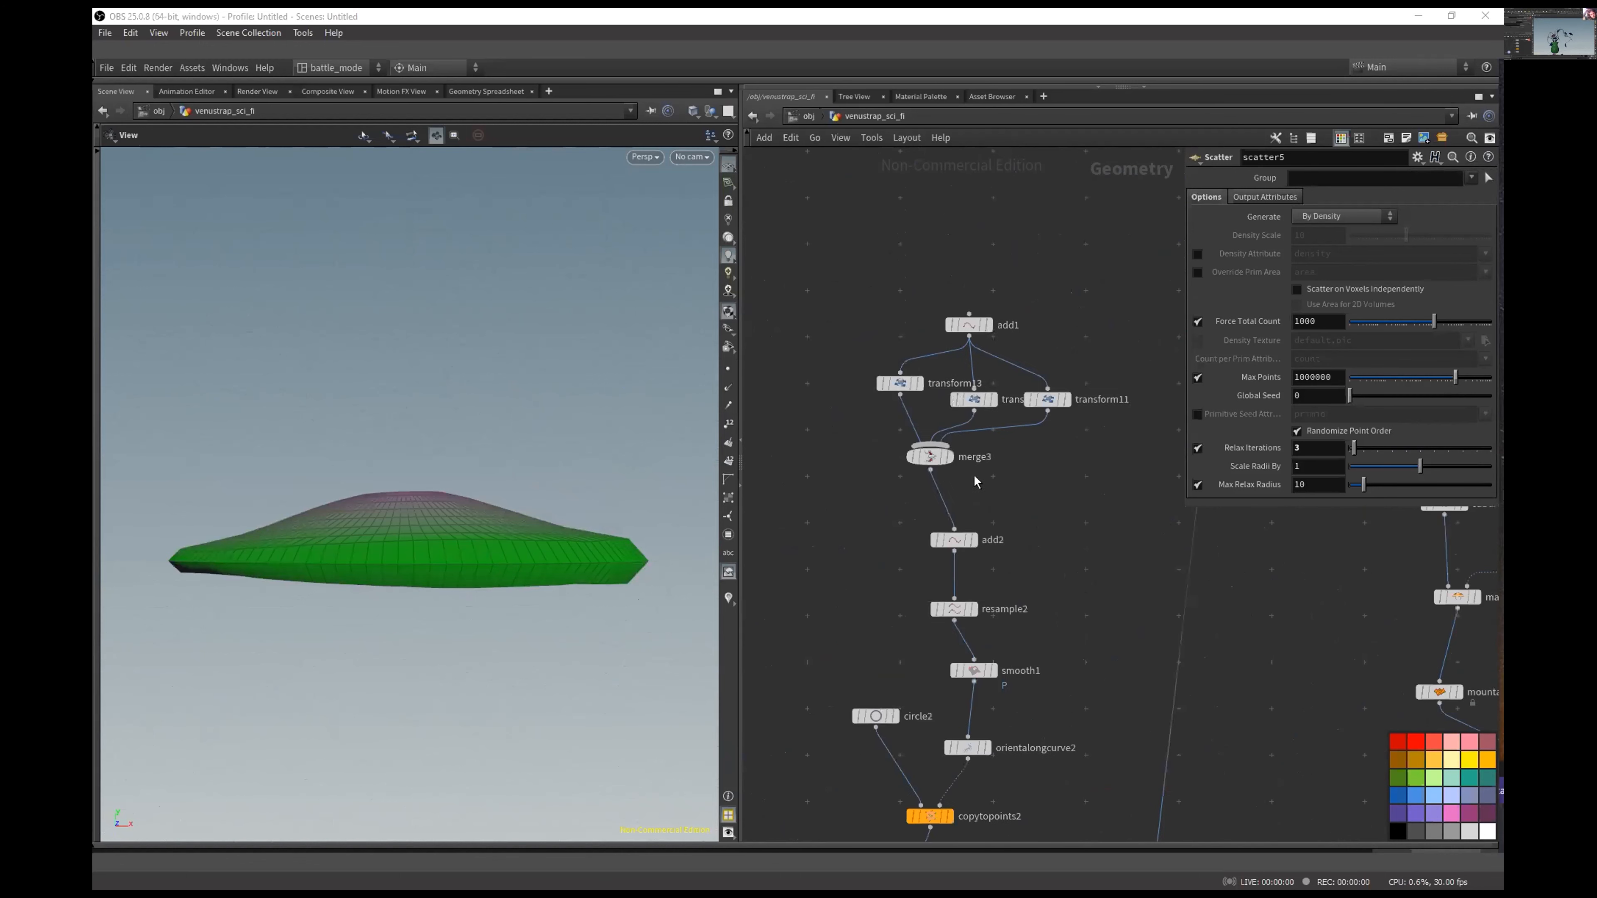
scroll(975, 482, "up", 2)
left_click(901, 450)
left_click_drag(412, 453, 451, 492)
left_click_drag(474, 275, 496, 512)
middle_click_drag(1046, 545, 1047, 601)
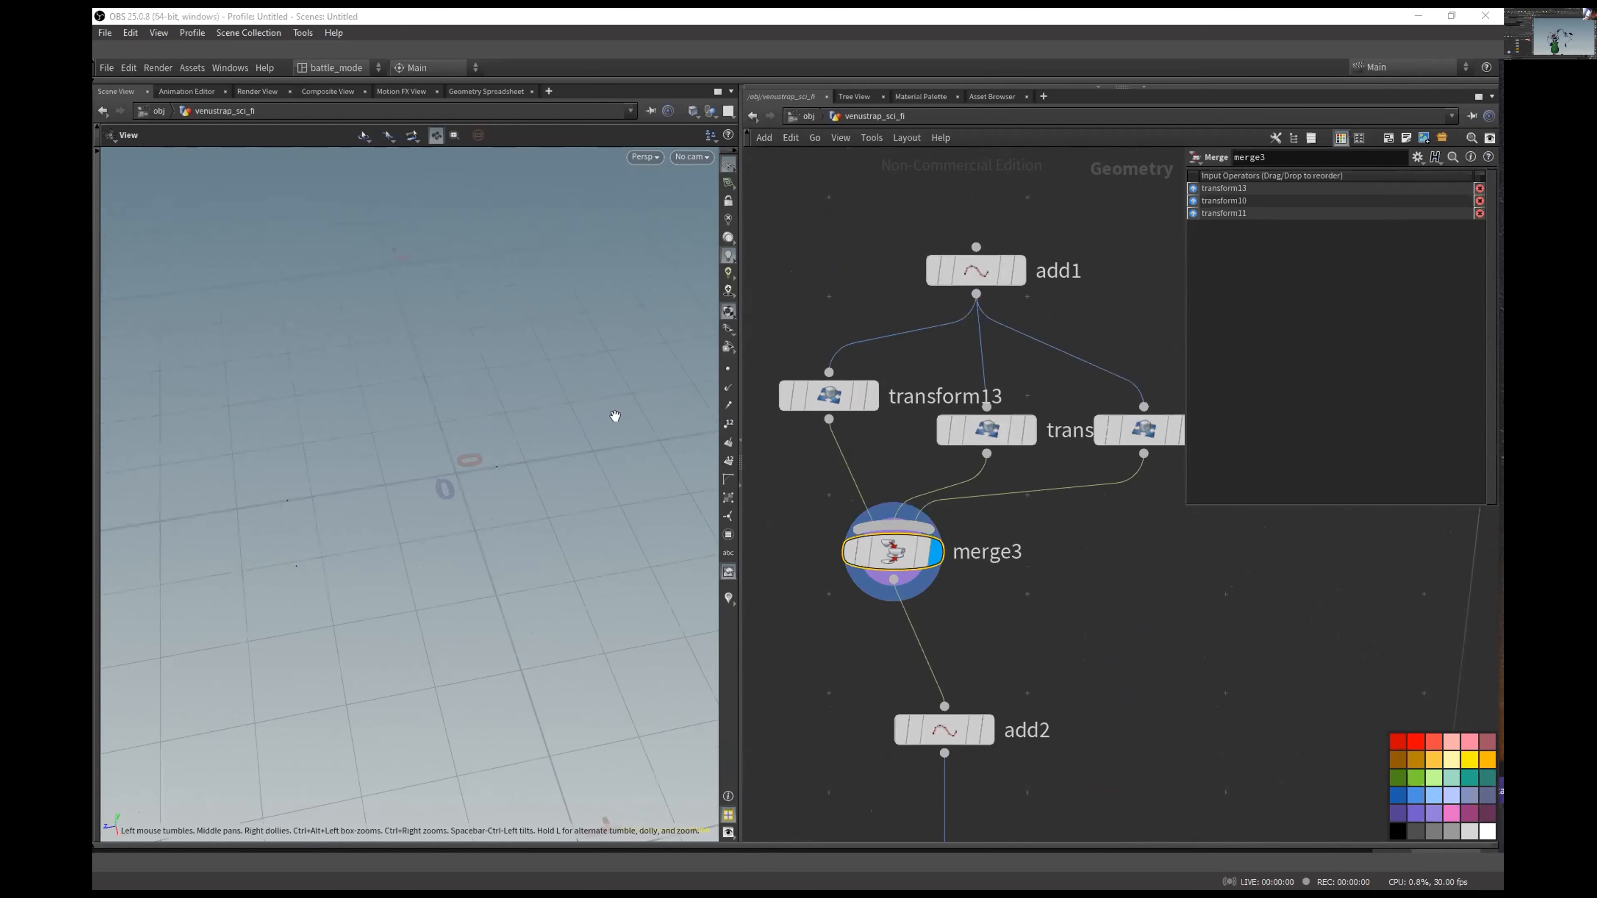
left_click_drag(396, 498, 528, 435)
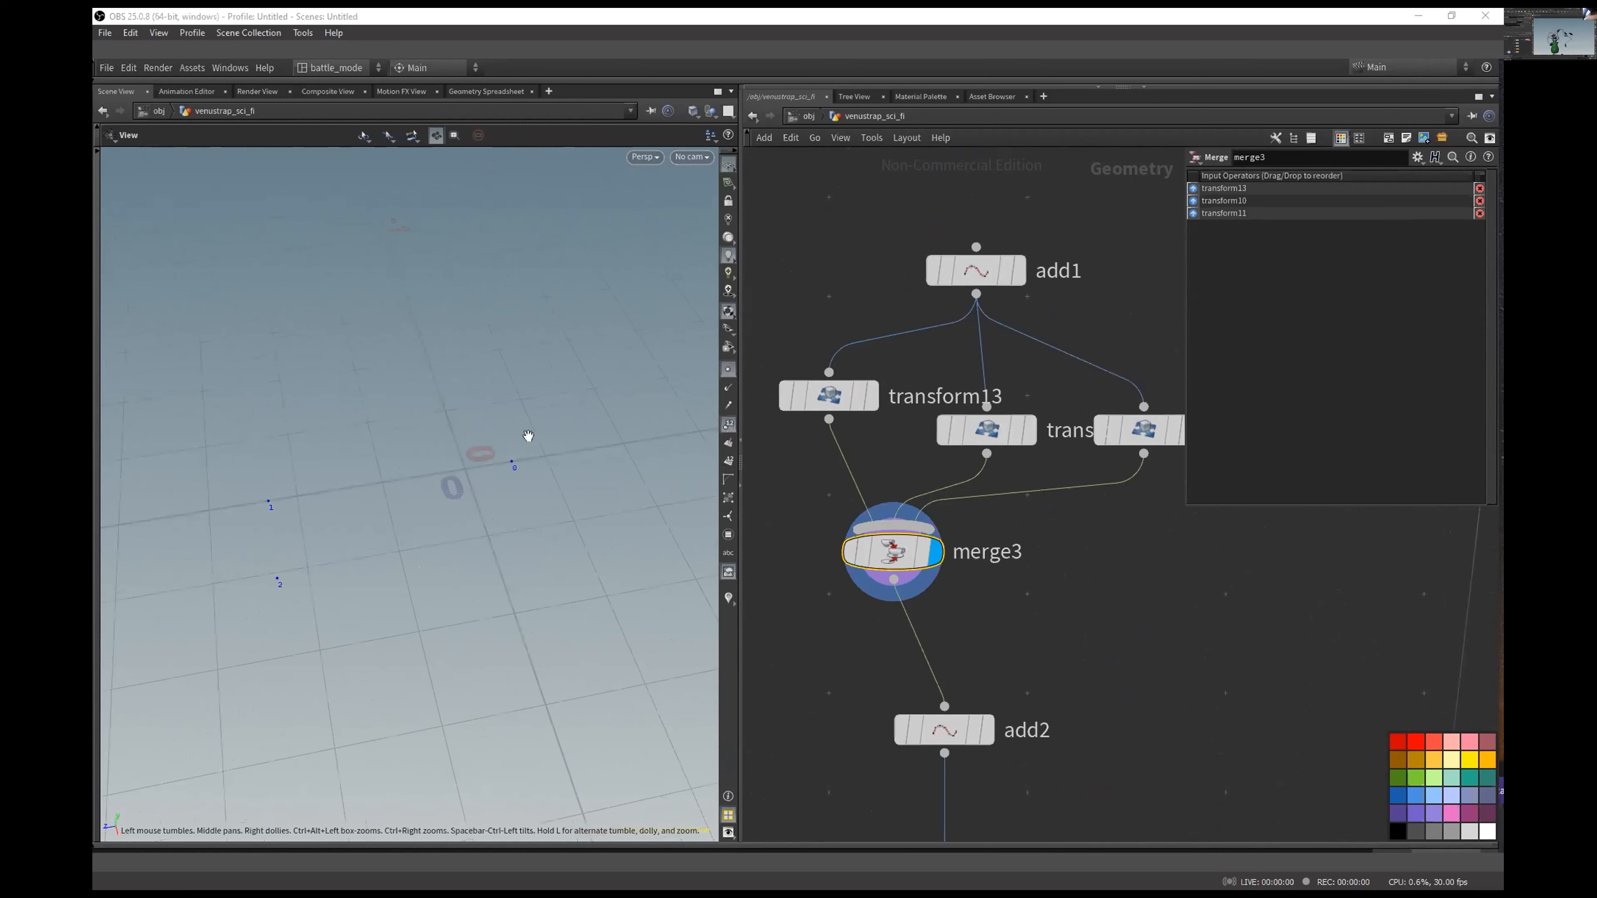
Step: Display add2 to examine the polyline joining the merged points, and show its polygon settings
middle_click_drag(1078, 654, 1022, 336)
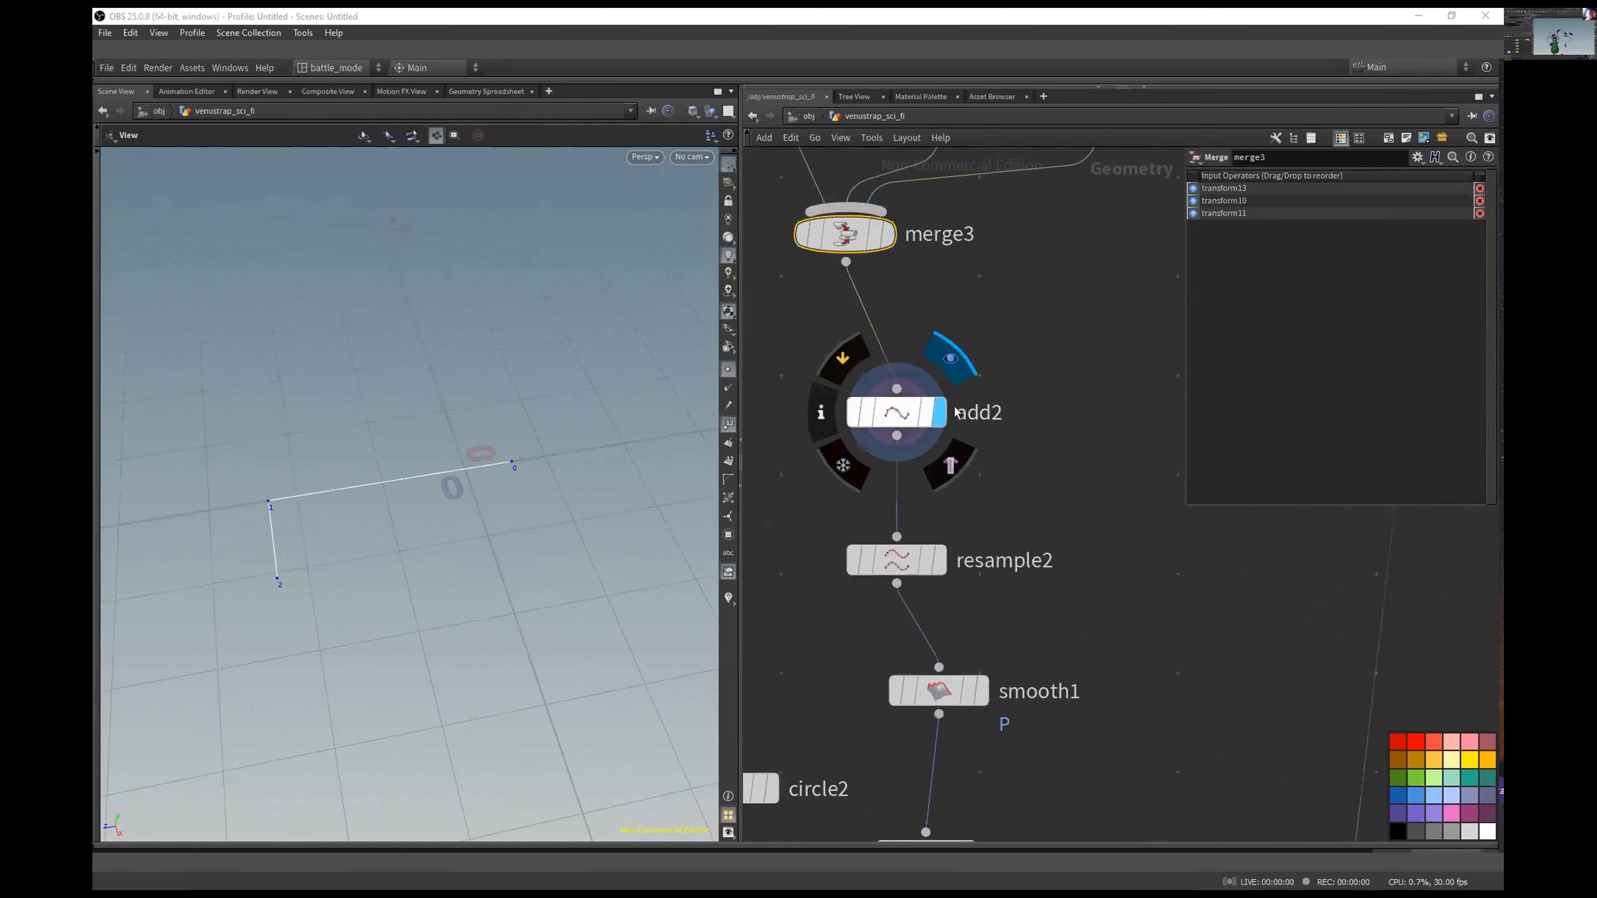
left_click(937, 413)
left_click_drag(472, 568, 177, 793)
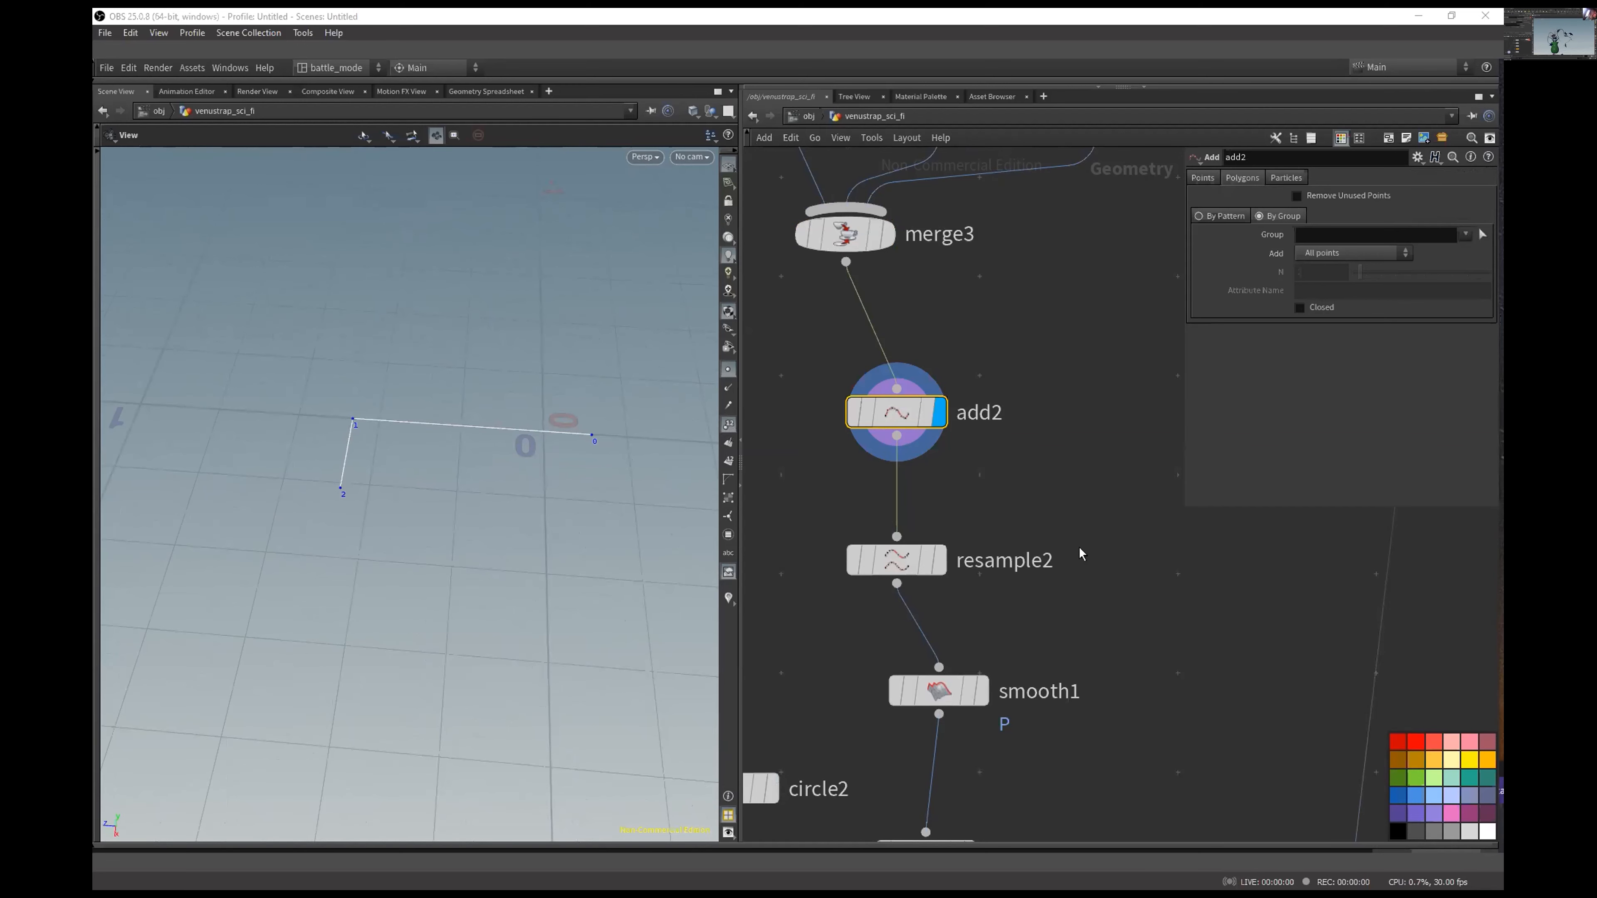
Step: Display resample2 and smooth1 in turn to examine the resampled curve, and hide the point markers
middle_click_drag(1081, 588, 1080, 295)
left_click(940, 270)
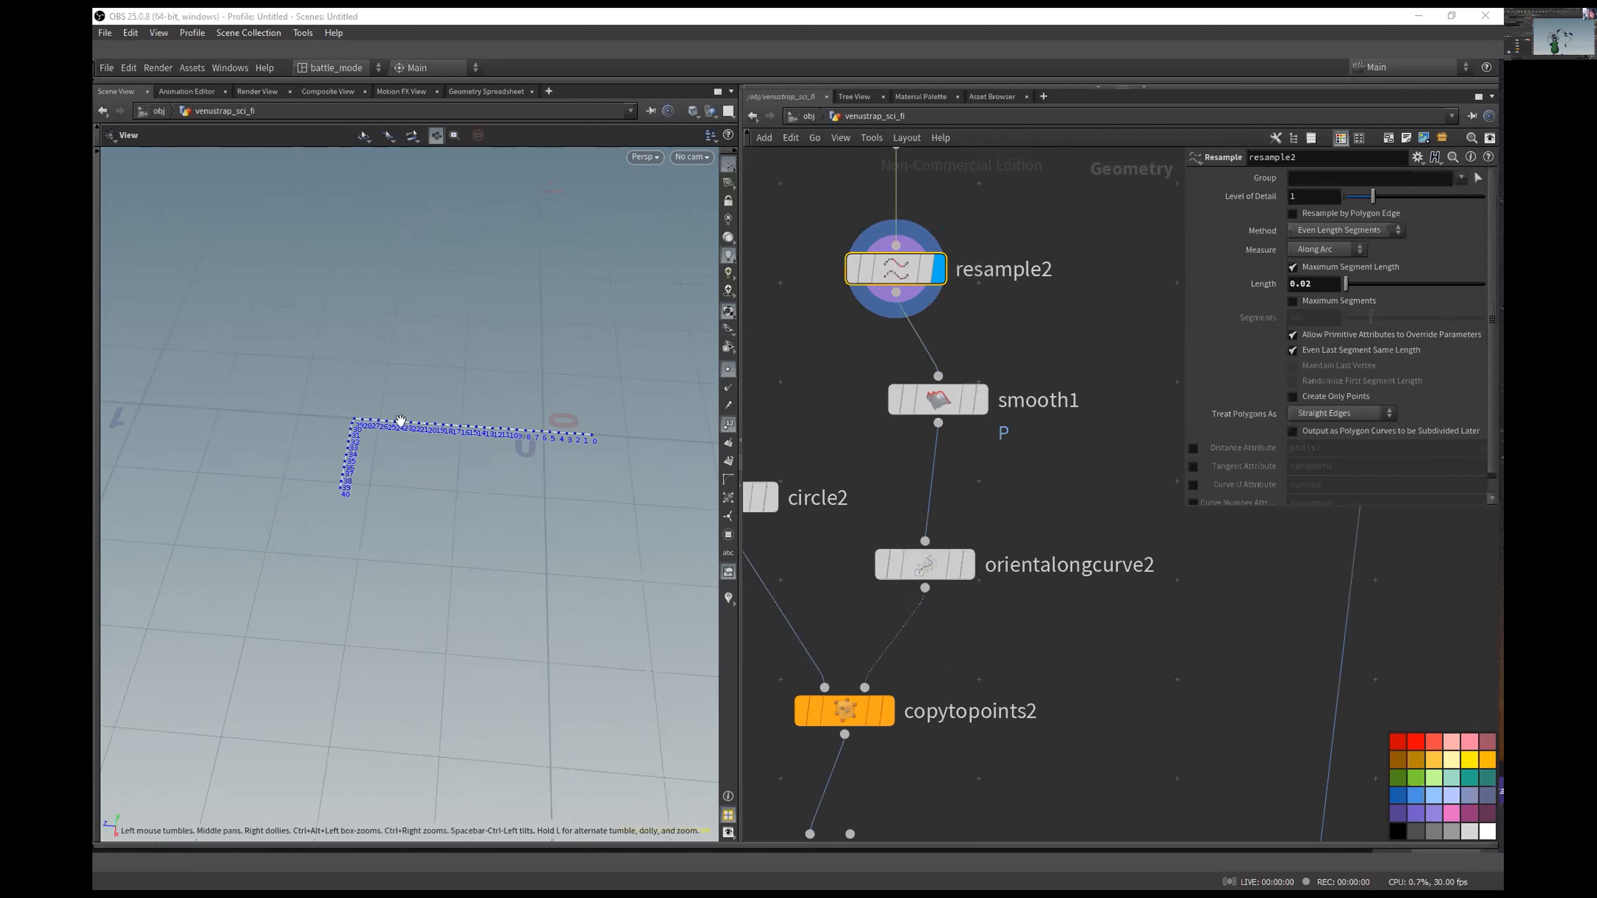
left_click(980, 400)
left_click(726, 370)
right_click_drag(445, 371, 434, 448)
Step: Follow the chain past orientalongcurve2 and circle2 and display copytopoints2's circles along the curve
middle_click_drag(993, 586, 991, 420)
left_click_drag(1014, 330, 887, 434)
middle_click_drag(1055, 361, 986, 364)
left_click_drag(974, 349, 830, 431)
left_click_drag(938, 410, 1021, 472)
left_click(1024, 472)
left_click_drag(1318, 435, 1144, 503)
middle_click_drag(1144, 506, 1242, 449)
left_click(913, 492)
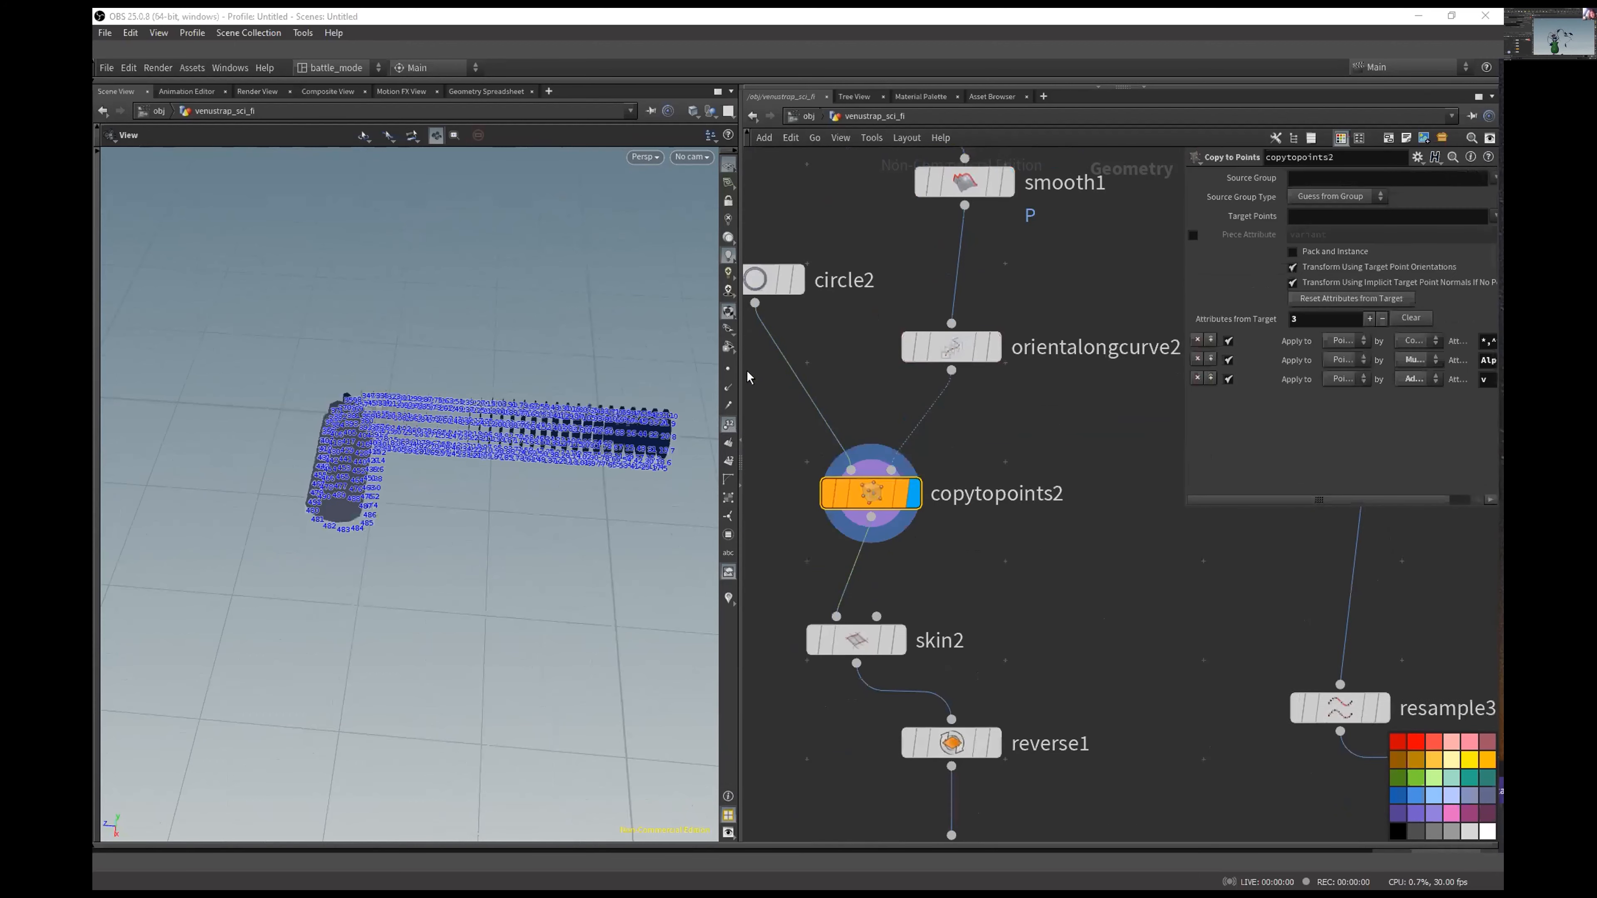
Step: Hide the point numbers, show the point markers and examine the copied circles from several sides
left_click(731, 430)
left_click_drag(478, 450, 395, 453)
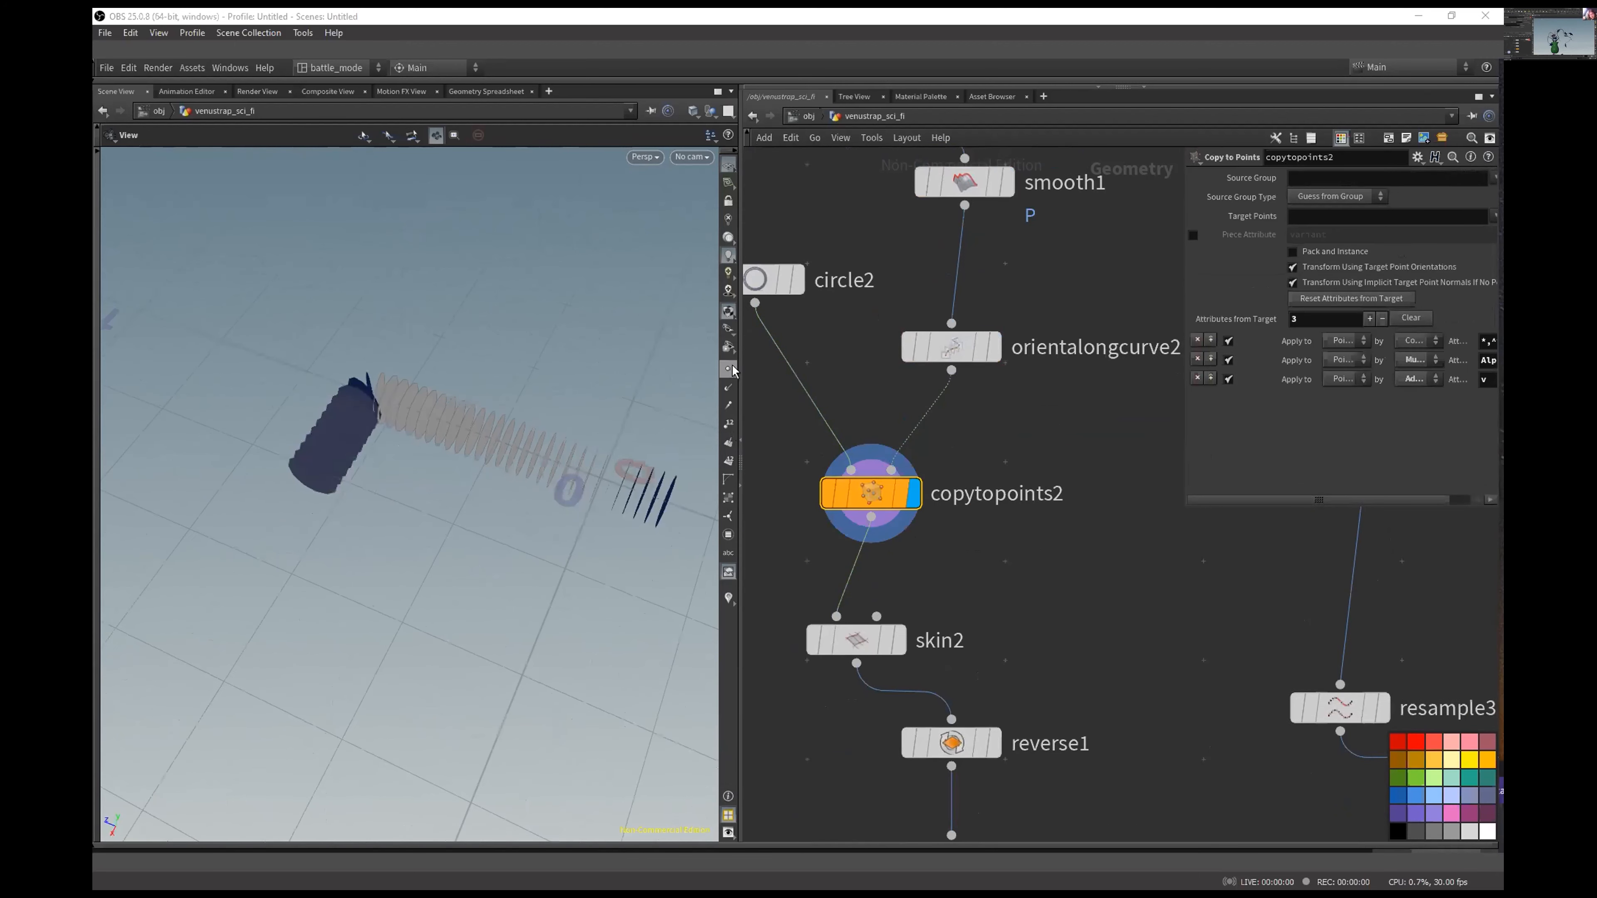
left_click_drag(503, 453, 490, 462)
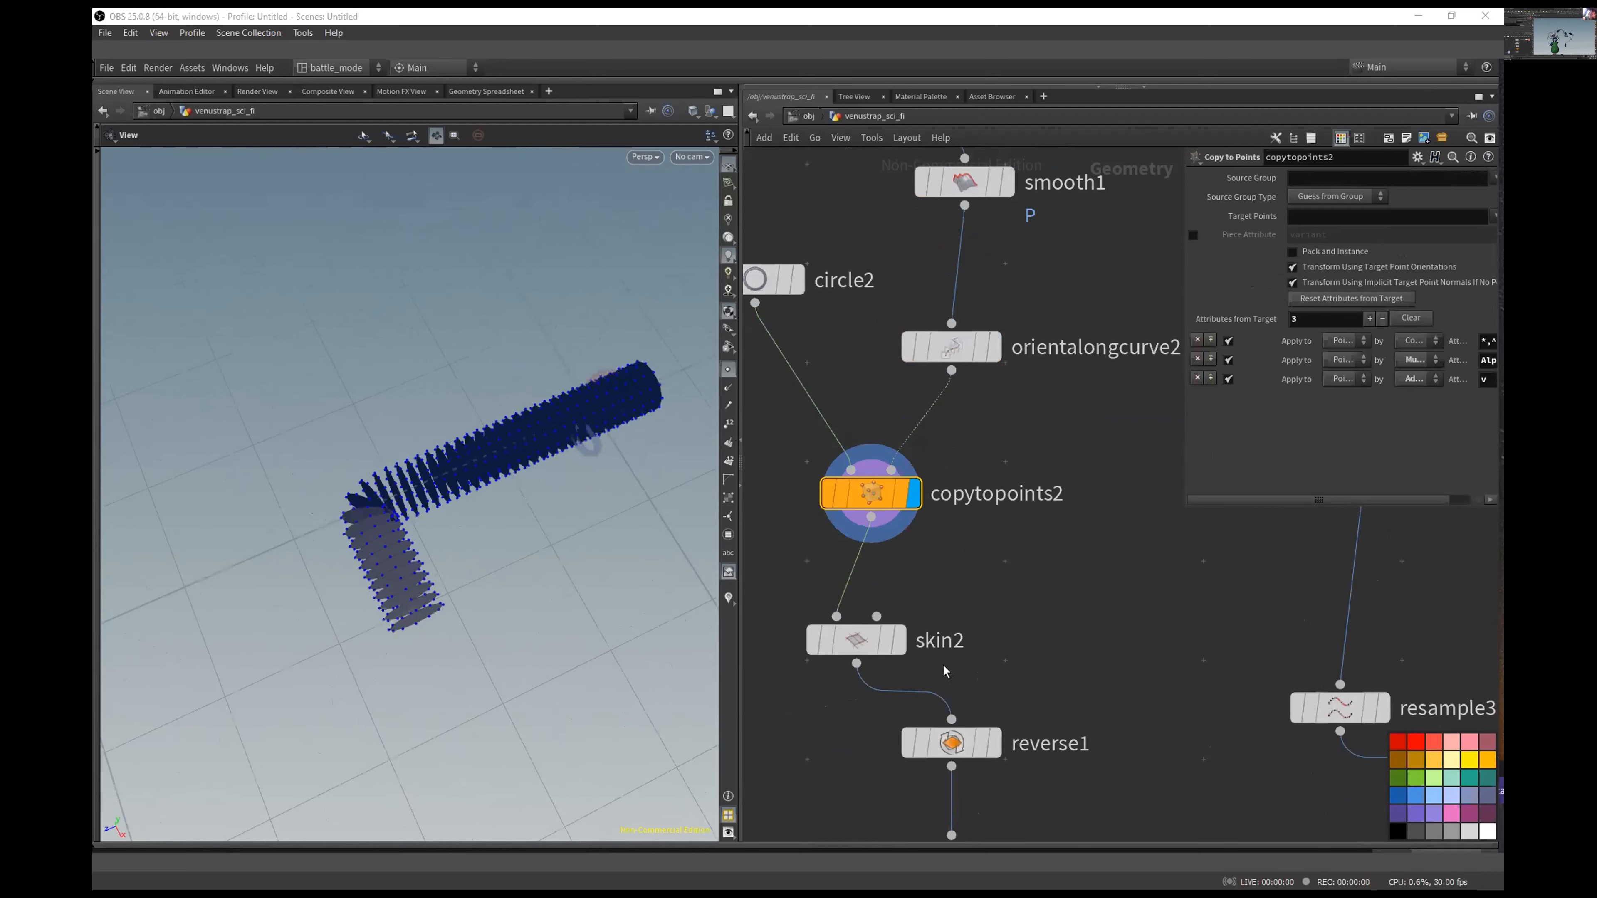
Step: Step through the results of skin2, reverse1 and polyfill1 and examine the tube's capped end
left_click(899, 640)
middle_click_drag(939, 634, 916, 407)
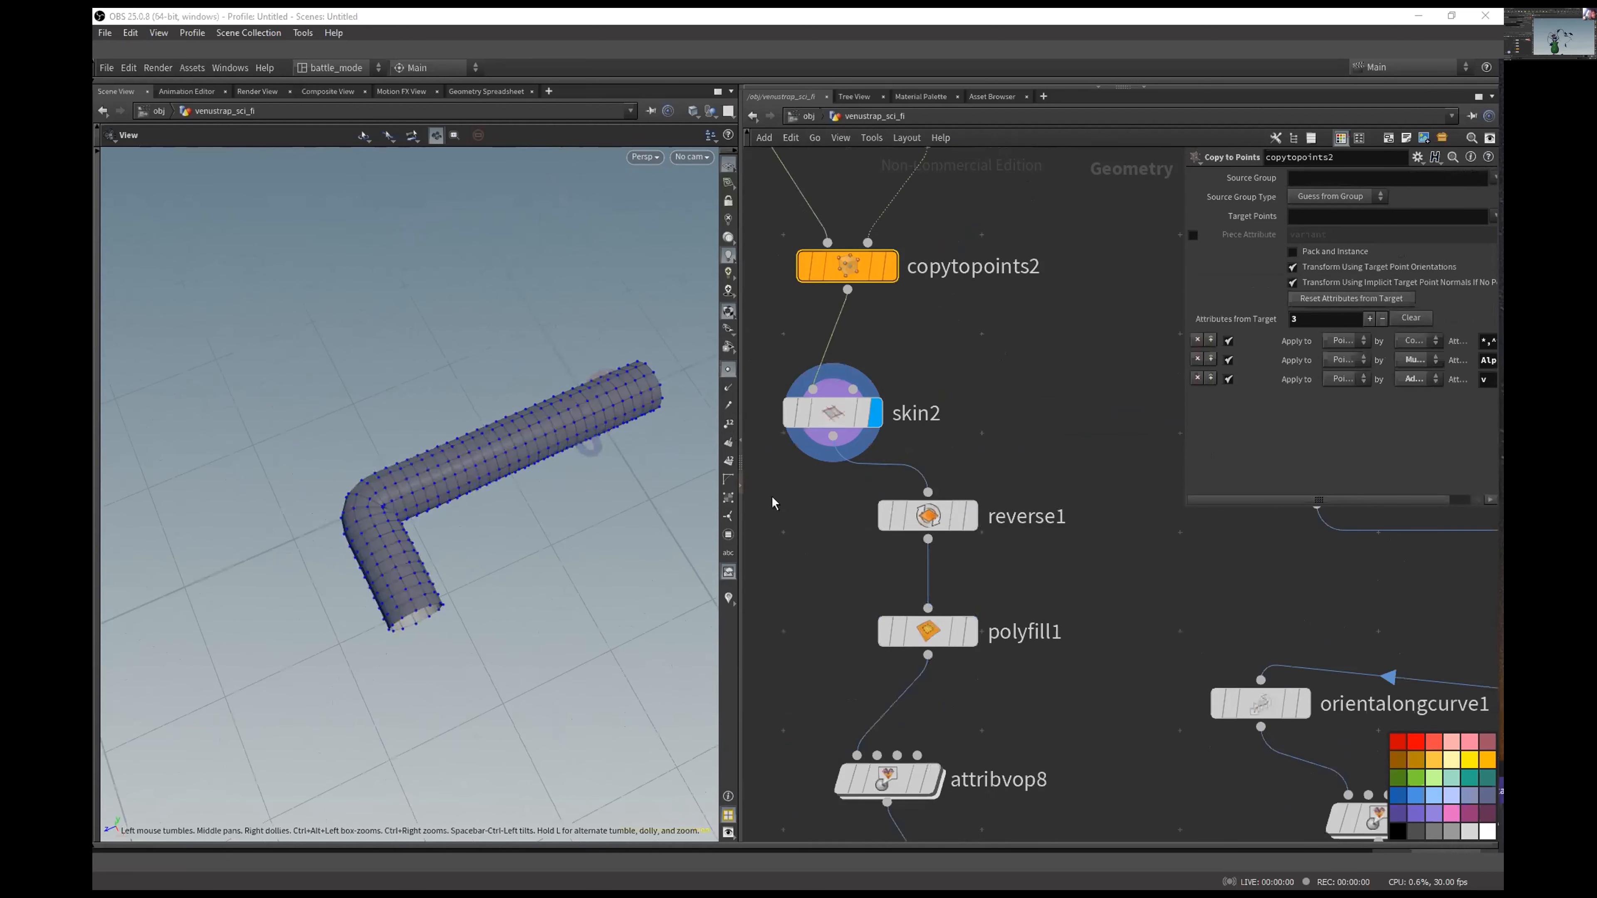
left_click(972, 517)
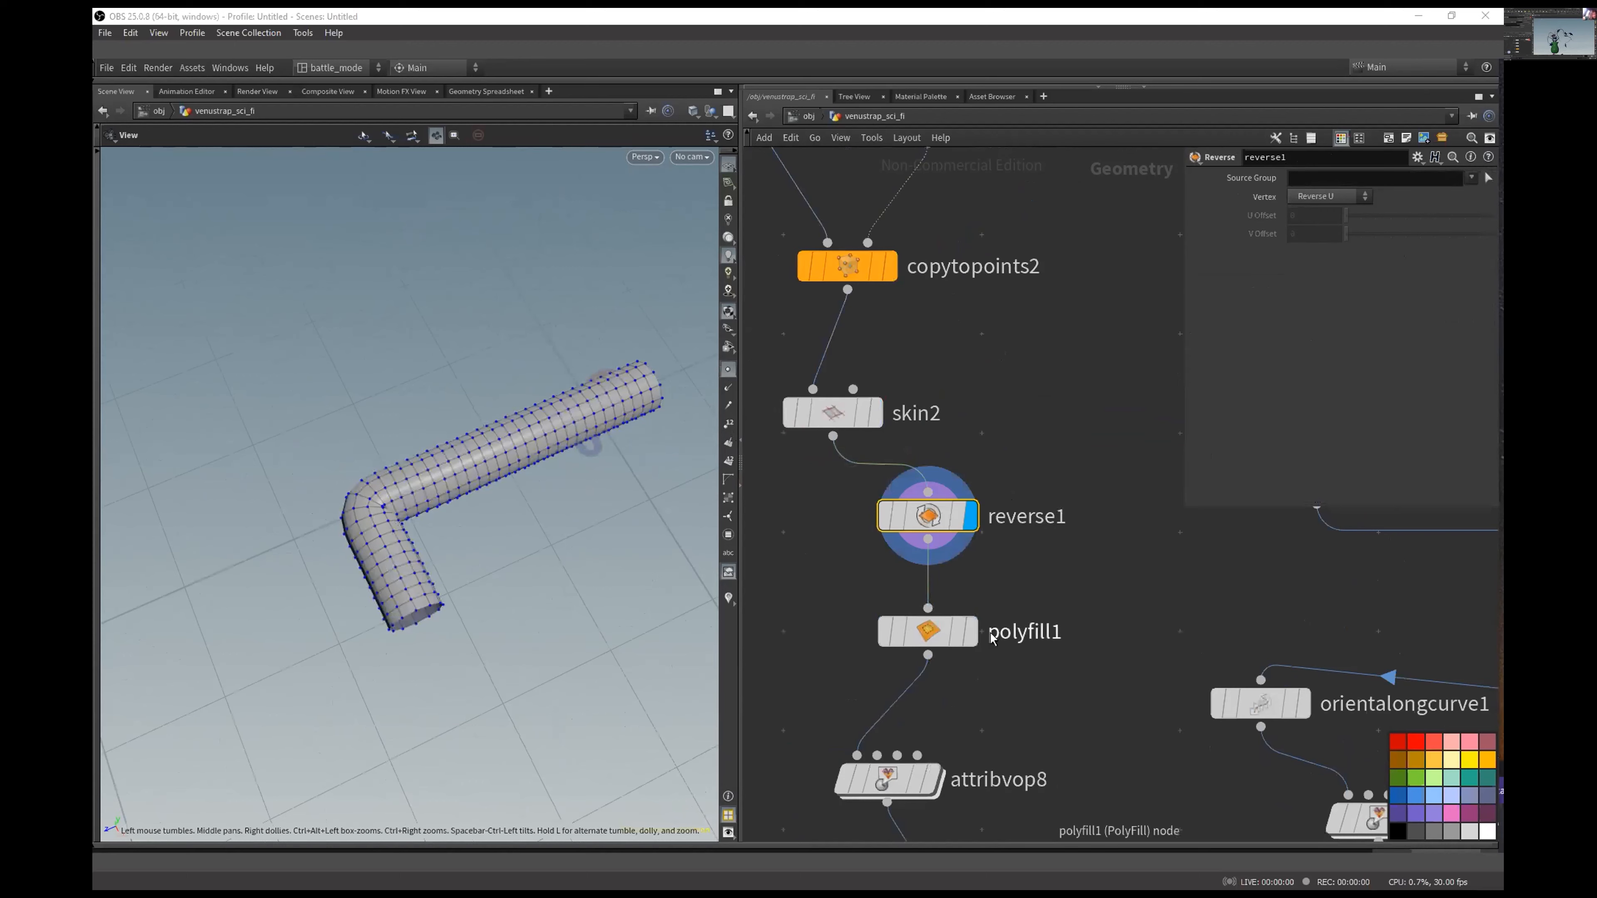
left_click(972, 633)
left_click_drag(396, 566, 442, 499)
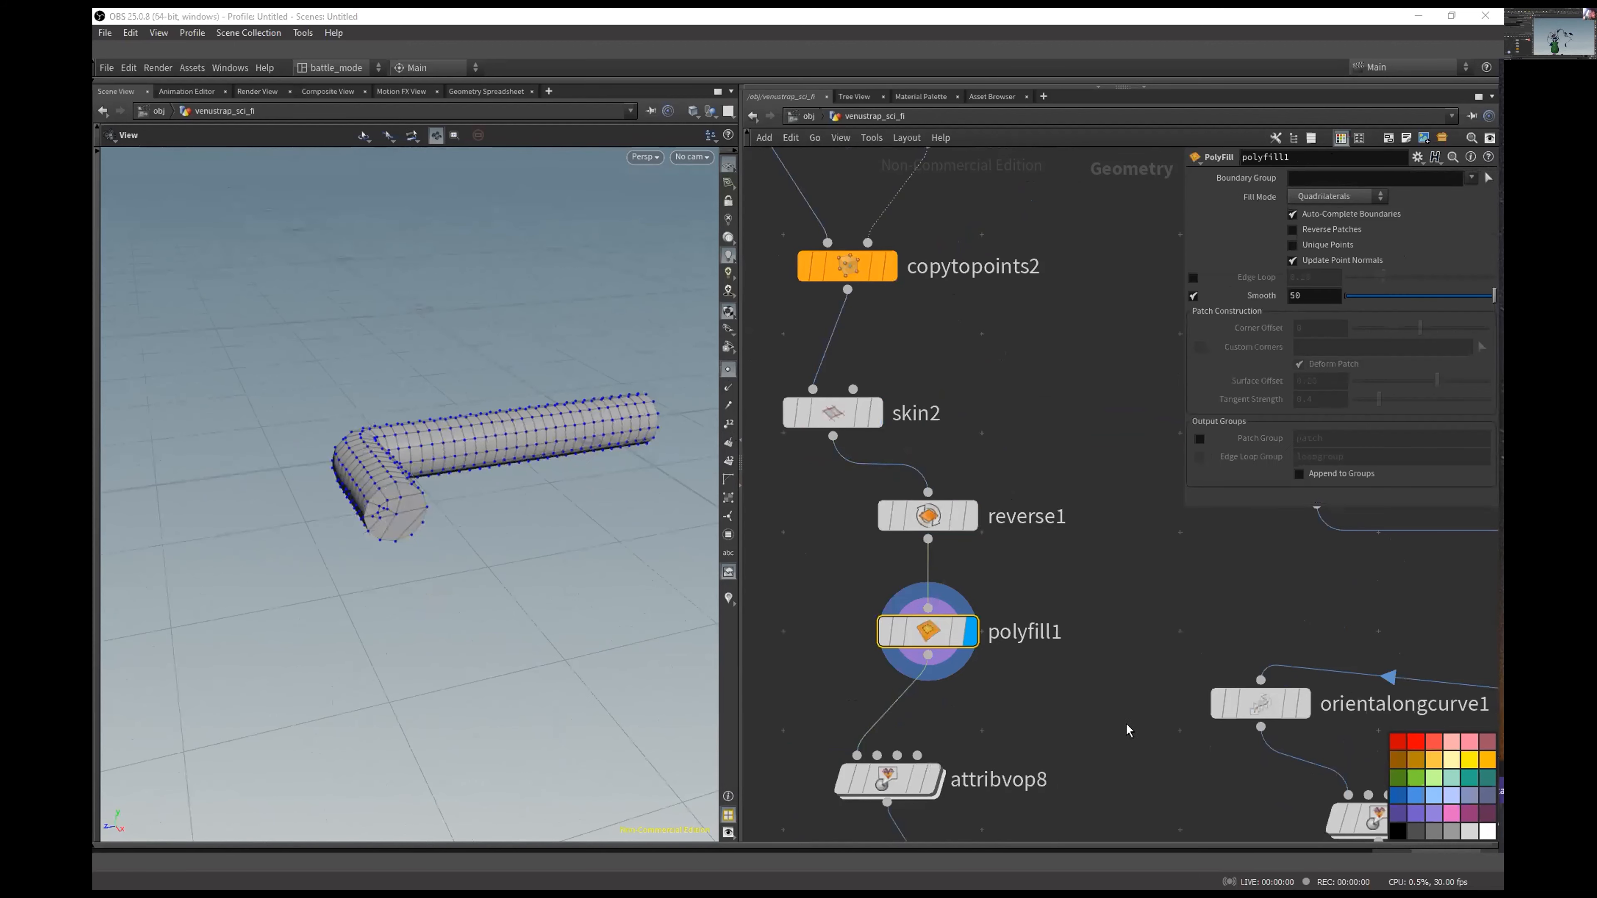
Step: Display attribvop8 and examine the ramp colours applied along the bent tube
middle_click_drag(1126, 730, 1057, 412)
left_click(865, 464)
left_click_drag(527, 422, 608, 485)
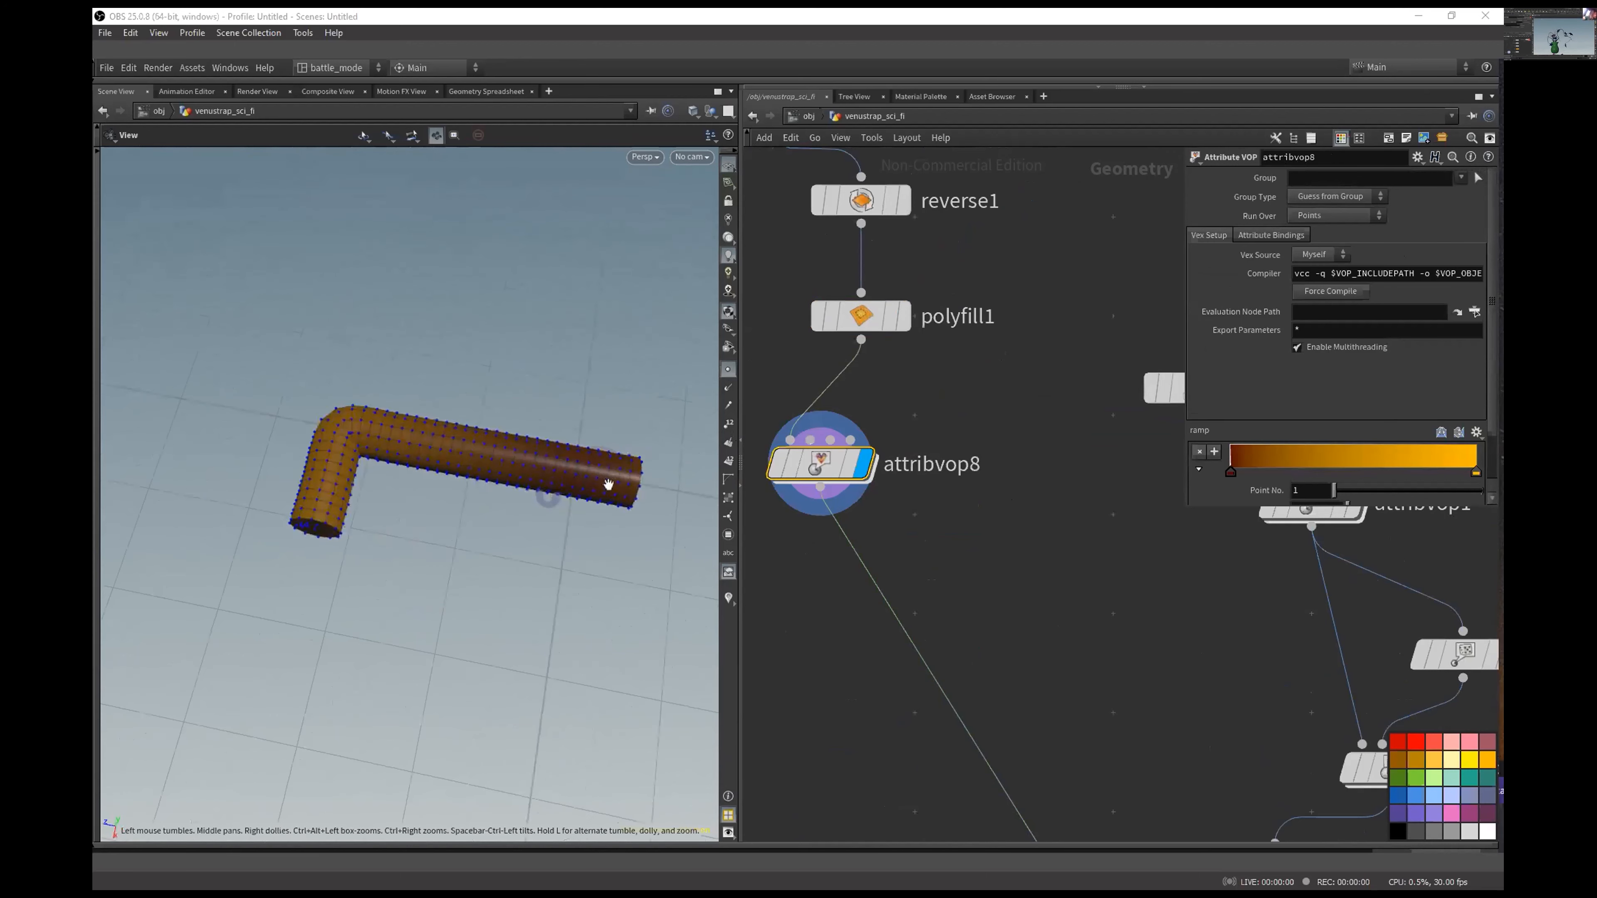
scroll(533, 466, "down", 5)
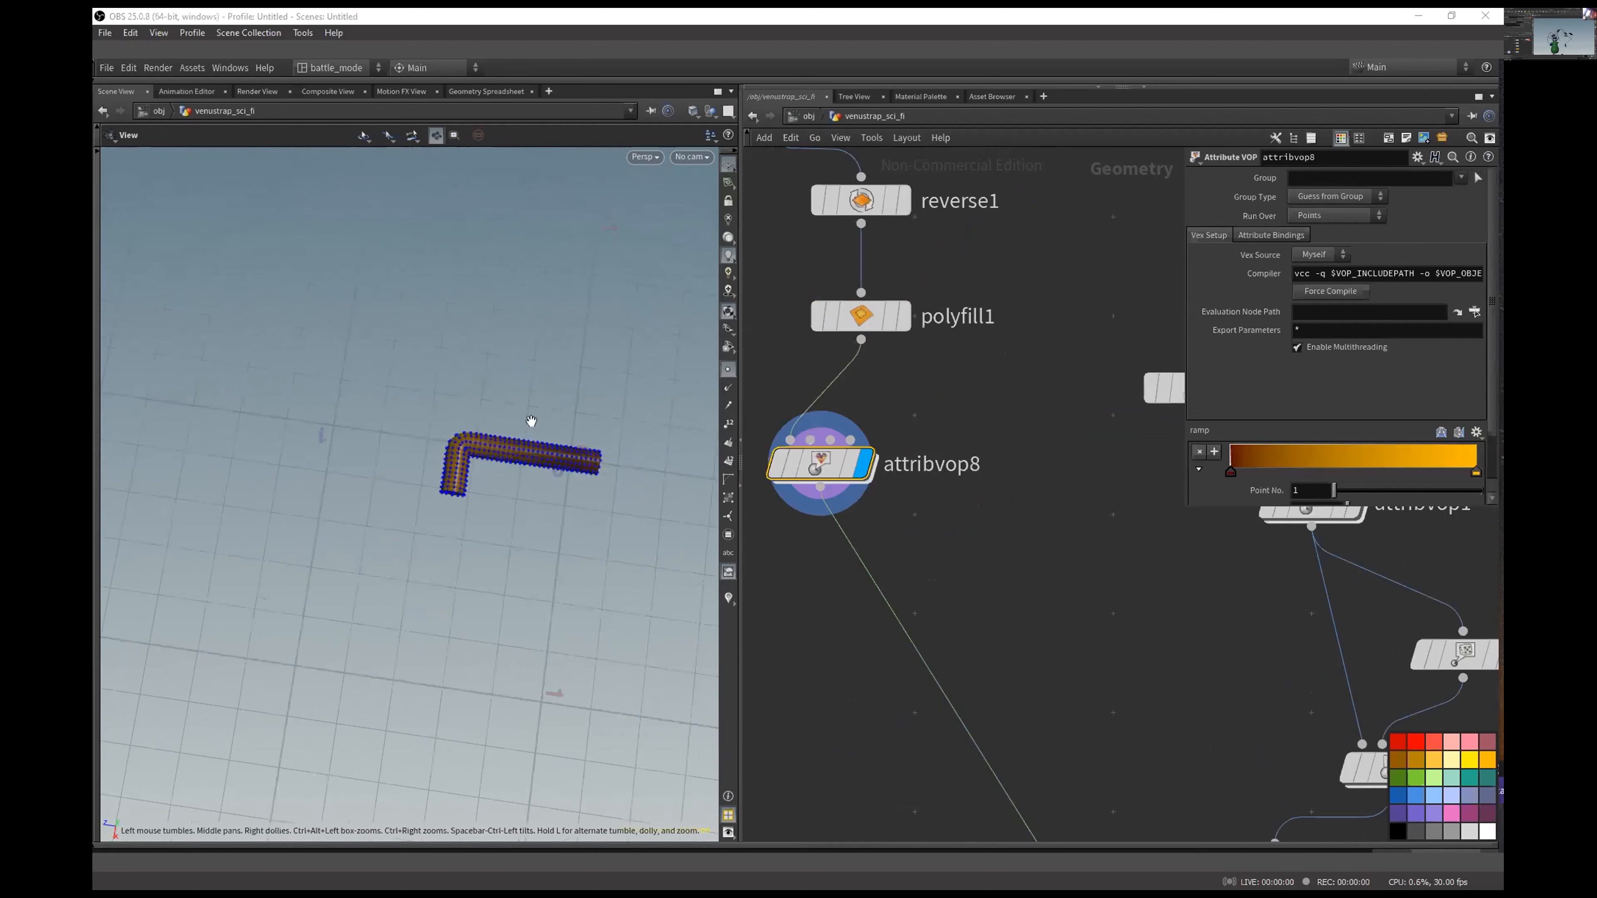
Step: Follow the network to the shell branch and display its coloured half shell to examine it
middle_click_drag(1031, 599, 913, 328)
scroll(982, 363, "down", 3)
middle_click_drag(1015, 458, 812, 558)
middle_click_drag(1098, 377, 920, 586)
scroll(1013, 311, "down", 3)
middle_click_drag(1012, 295, 969, 487)
scroll(937, 506, "up", 3)
mouse_move(992, 472)
left_click(1023, 439)
left_click_drag(345, 577, 399, 485)
Step: Trace the shell branch back to its resampled and transformed circles and display null1's open curve
middle_click_drag(951, 387, 1074, 534)
scroll(1074, 534, "down", 7)
middle_click_drag(1014, 362, 1009, 552)
scroll(1000, 495, "up", 3)
middle_click_drag(1000, 495, 833, 394)
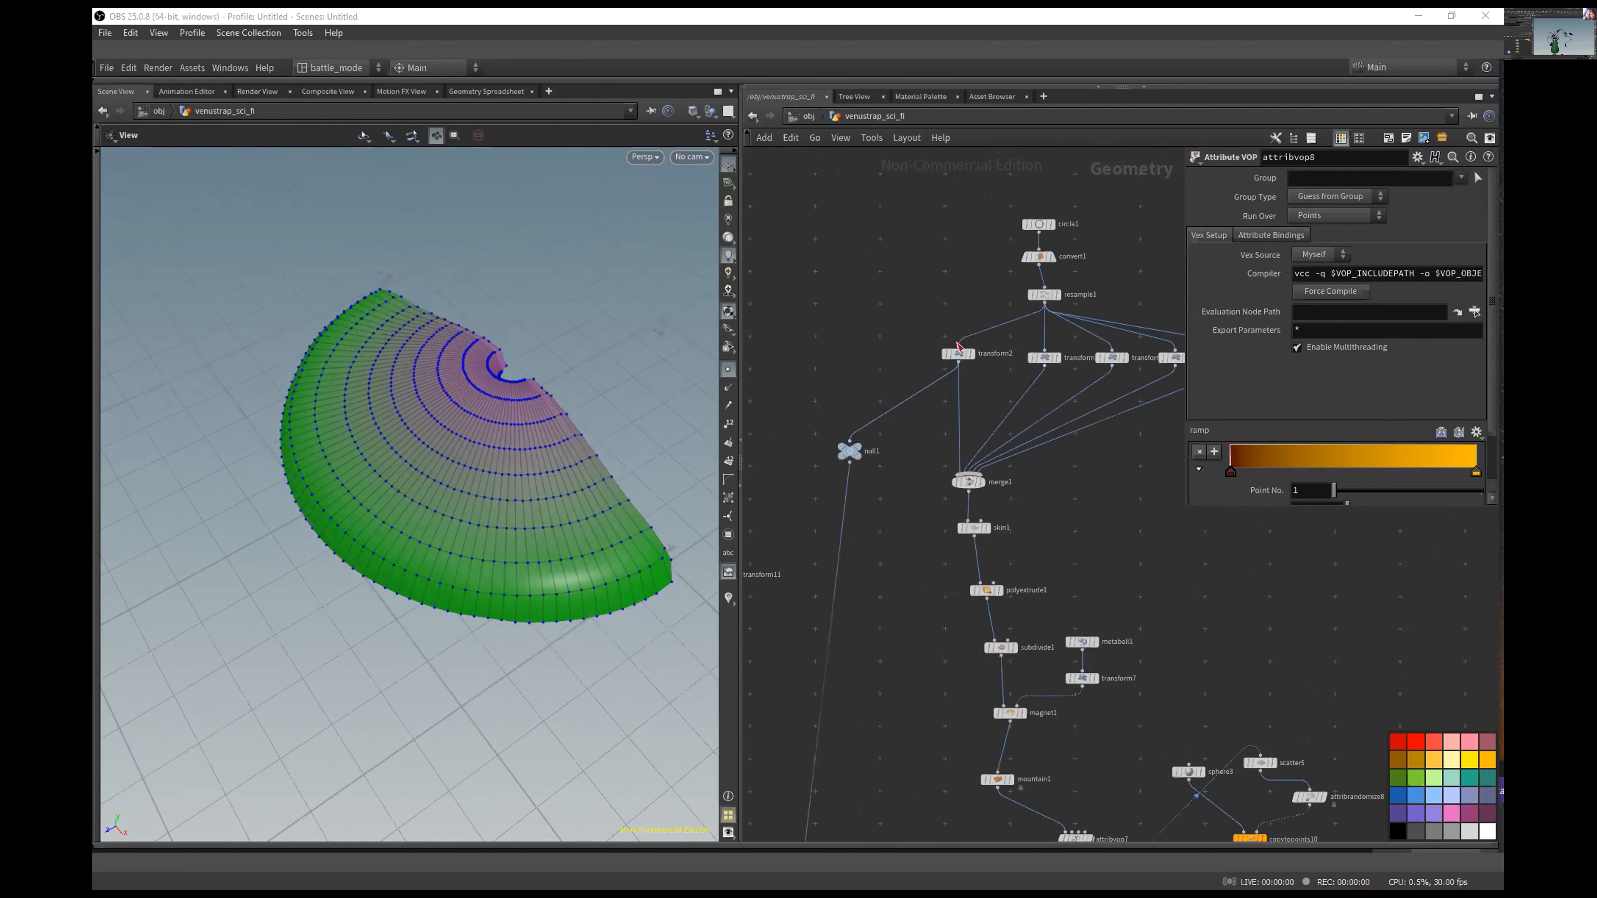
scroll(880, 490, "up", 5)
left_click(772, 322)
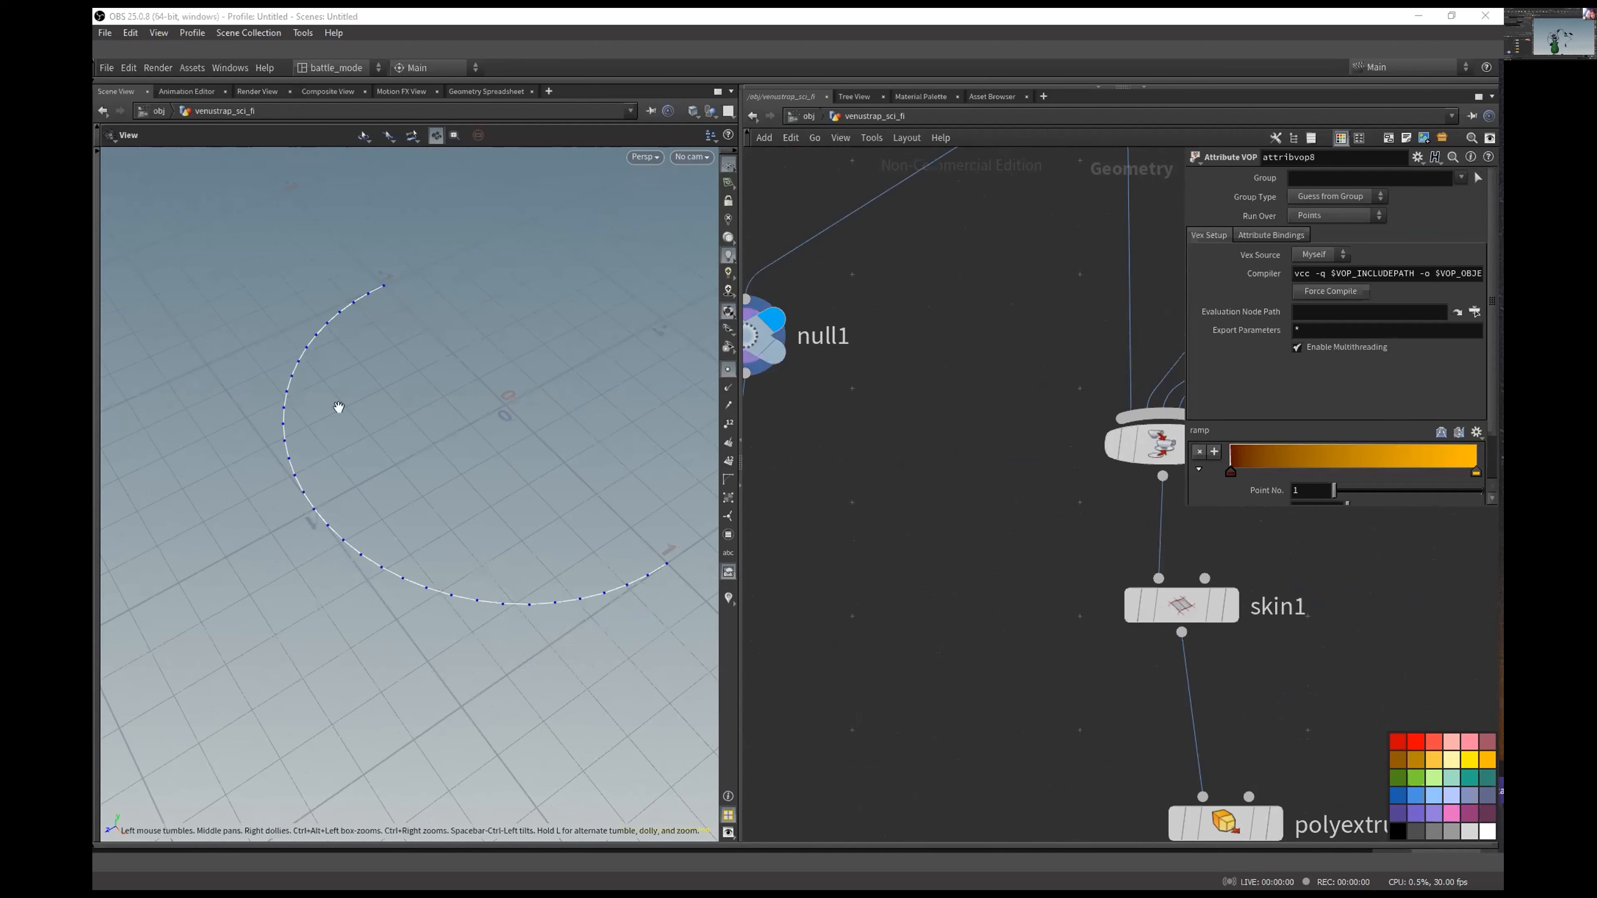
Step: Display resample3 and examine how the rim curve is divided into segments
scroll(952, 414, "down", 5)
middle_click_drag(954, 464, 945, 342)
scroll(1001, 327, "up", 4)
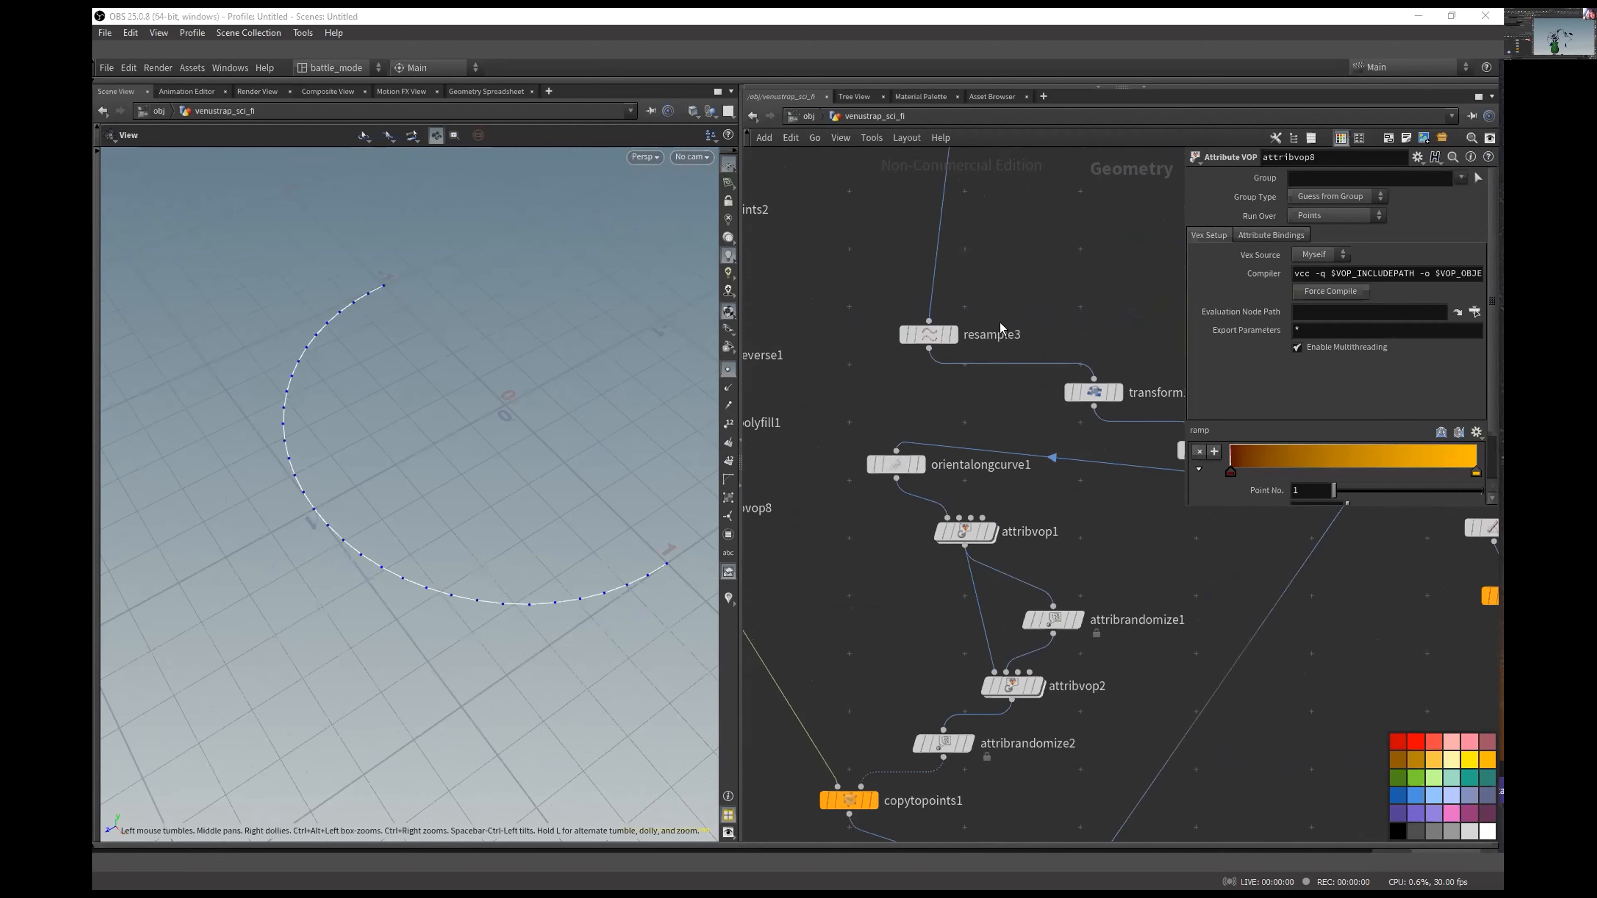
scroll(1001, 328, "up", 2)
left_click(918, 360)
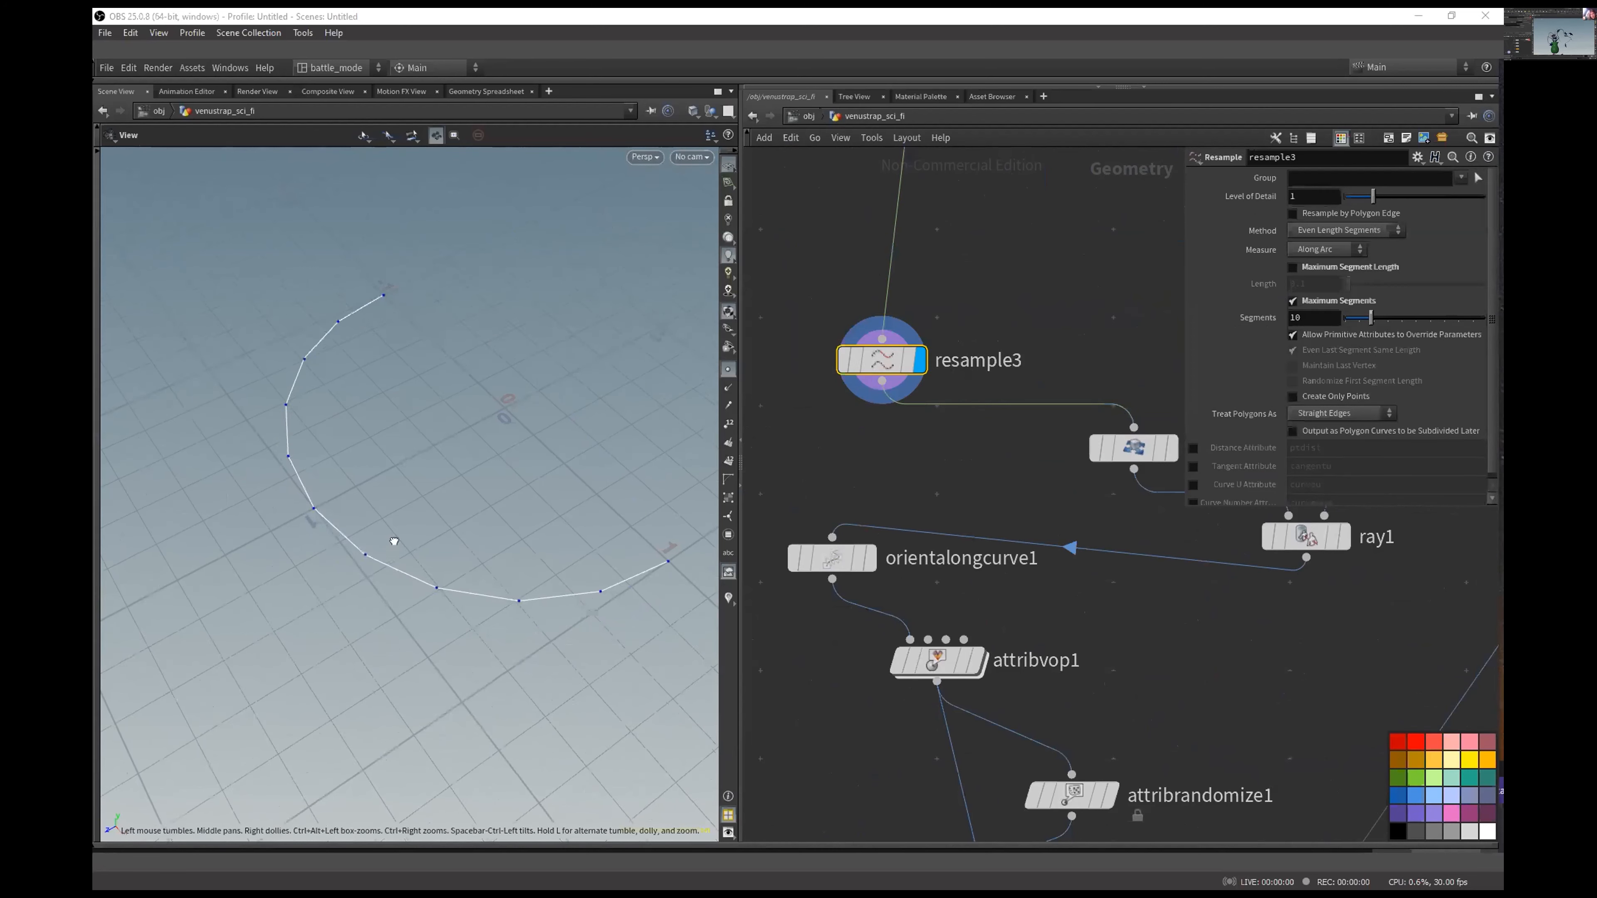
left_click_drag(393, 541, 396, 530)
Step: Display transform12 and examine the shifted rim curve from the side
middle_click_drag(1147, 434, 942, 381)
left_click_drag(952, 395, 858, 384)
left_click_drag(422, 578, 431, 453)
left_click(871, 383)
Step: Template null3's shell and display ray1 to examine the curve projected onto it
scroll(541, 457, "down", 2)
middle_click_drag(1132, 290, 878, 338)
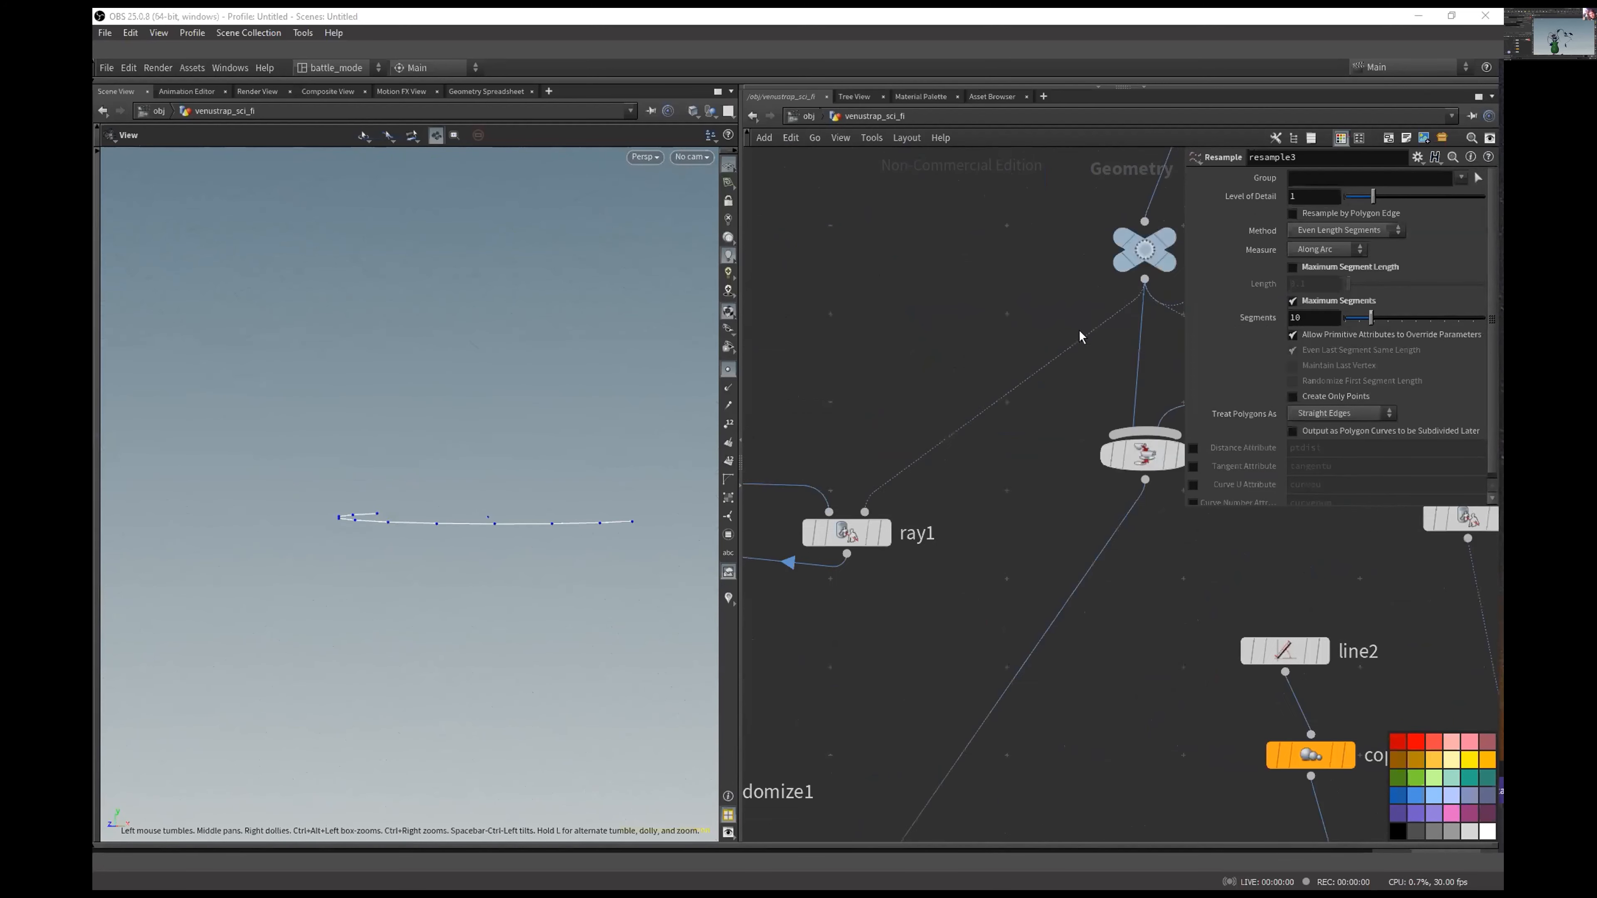
middle_click_drag(1089, 304, 938, 361)
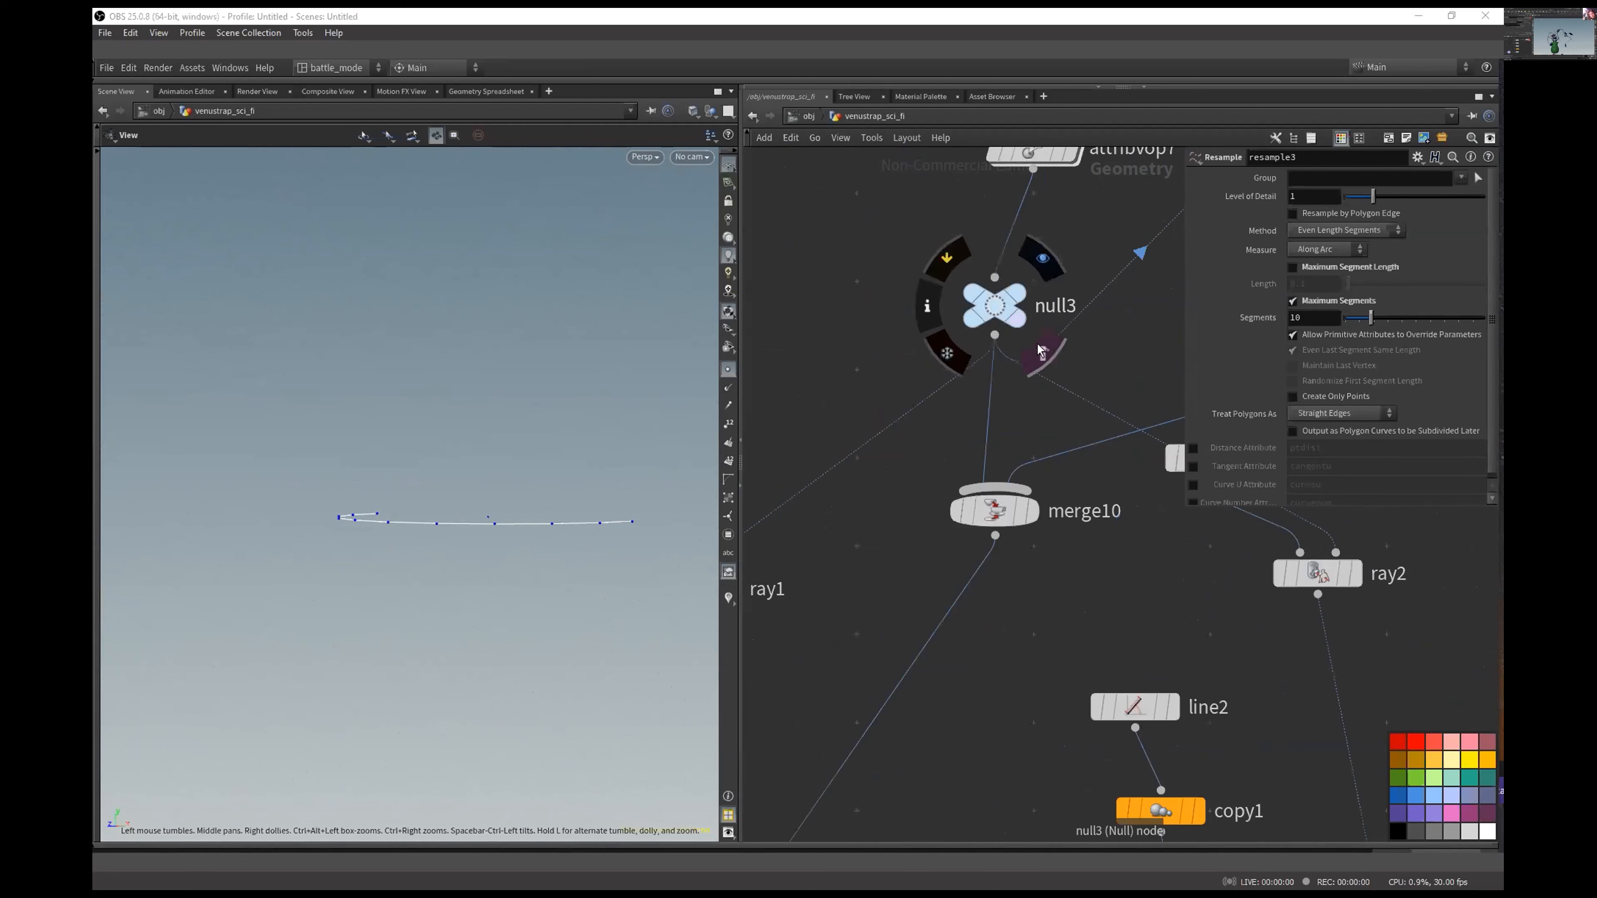
left_click(1040, 353)
middle_click_drag(808, 613, 1103, 444)
left_click(1044, 533)
left_click_drag(419, 488, 407, 489)
Step: Display orientalongcurve1 and turn on the direction vectors at the rim curve's points
middle_click_drag(793, 551, 967, 518)
middle_click_drag(1054, 491, 856, 526)
middle_click_drag(828, 448, 1106, 448)
middle_click_drag(1252, 456, 1098, 393)
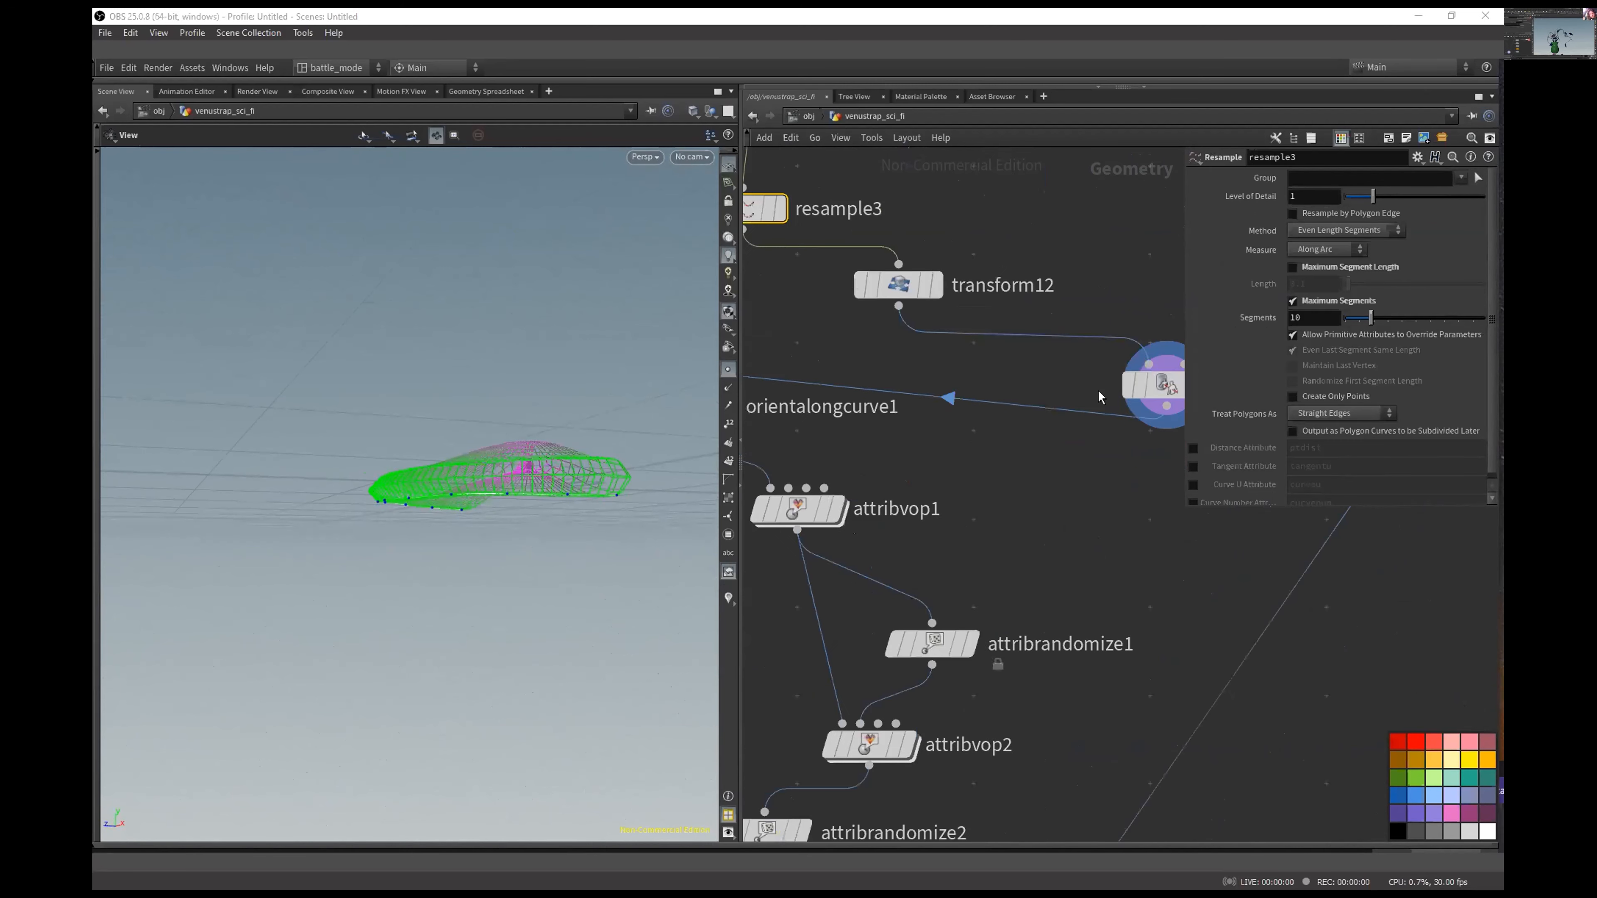
middle_click_drag(761, 420, 941, 427)
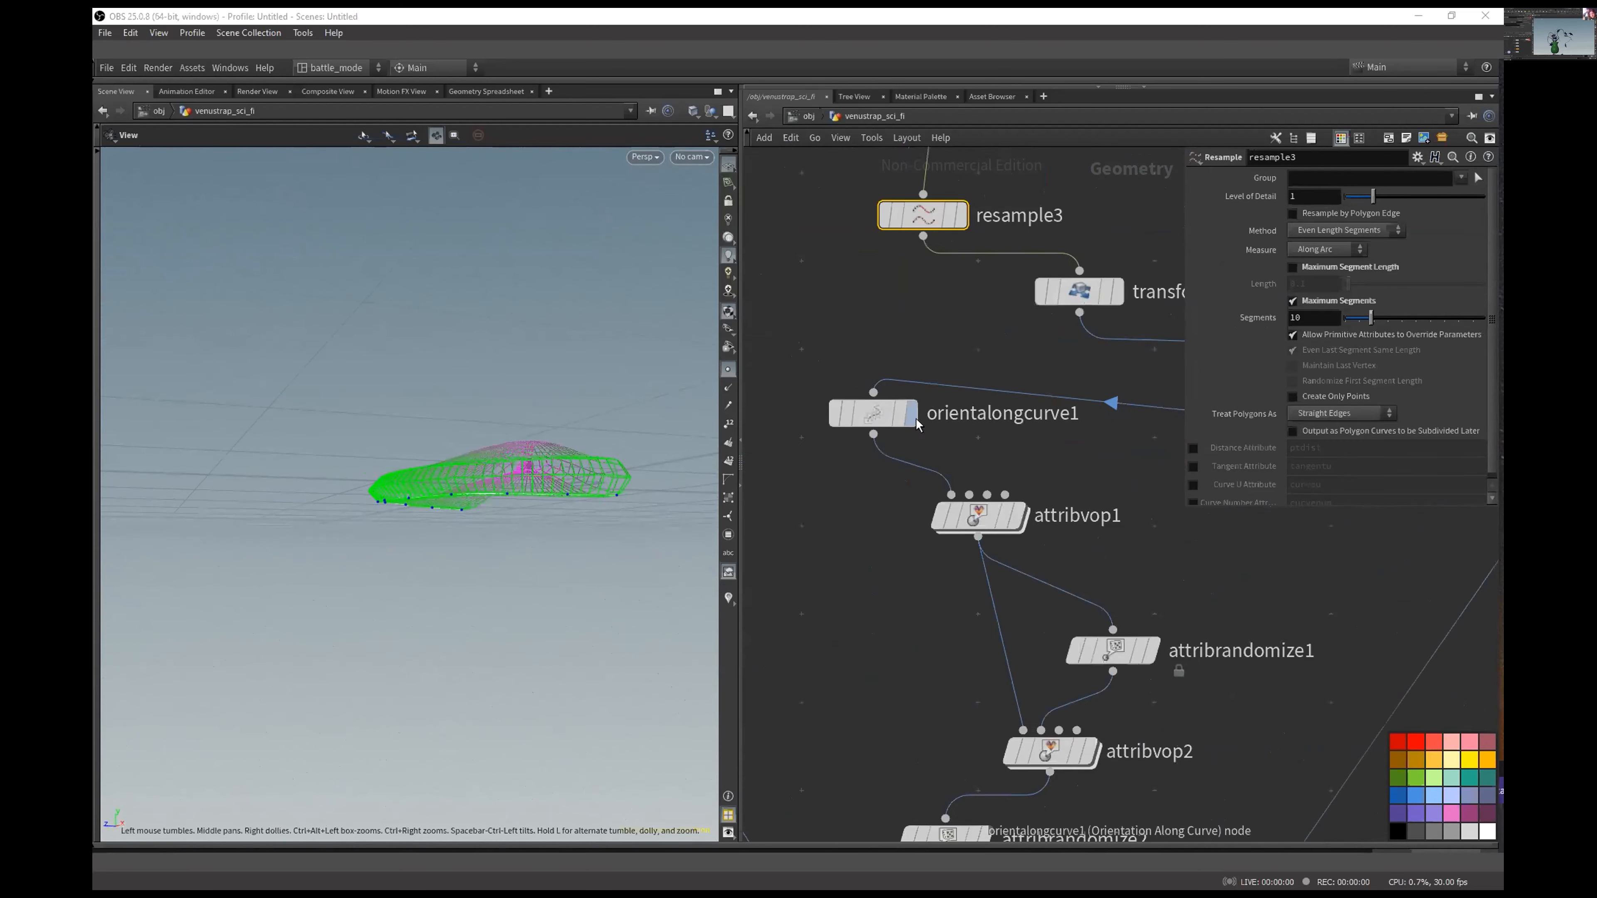
left_click(911, 414)
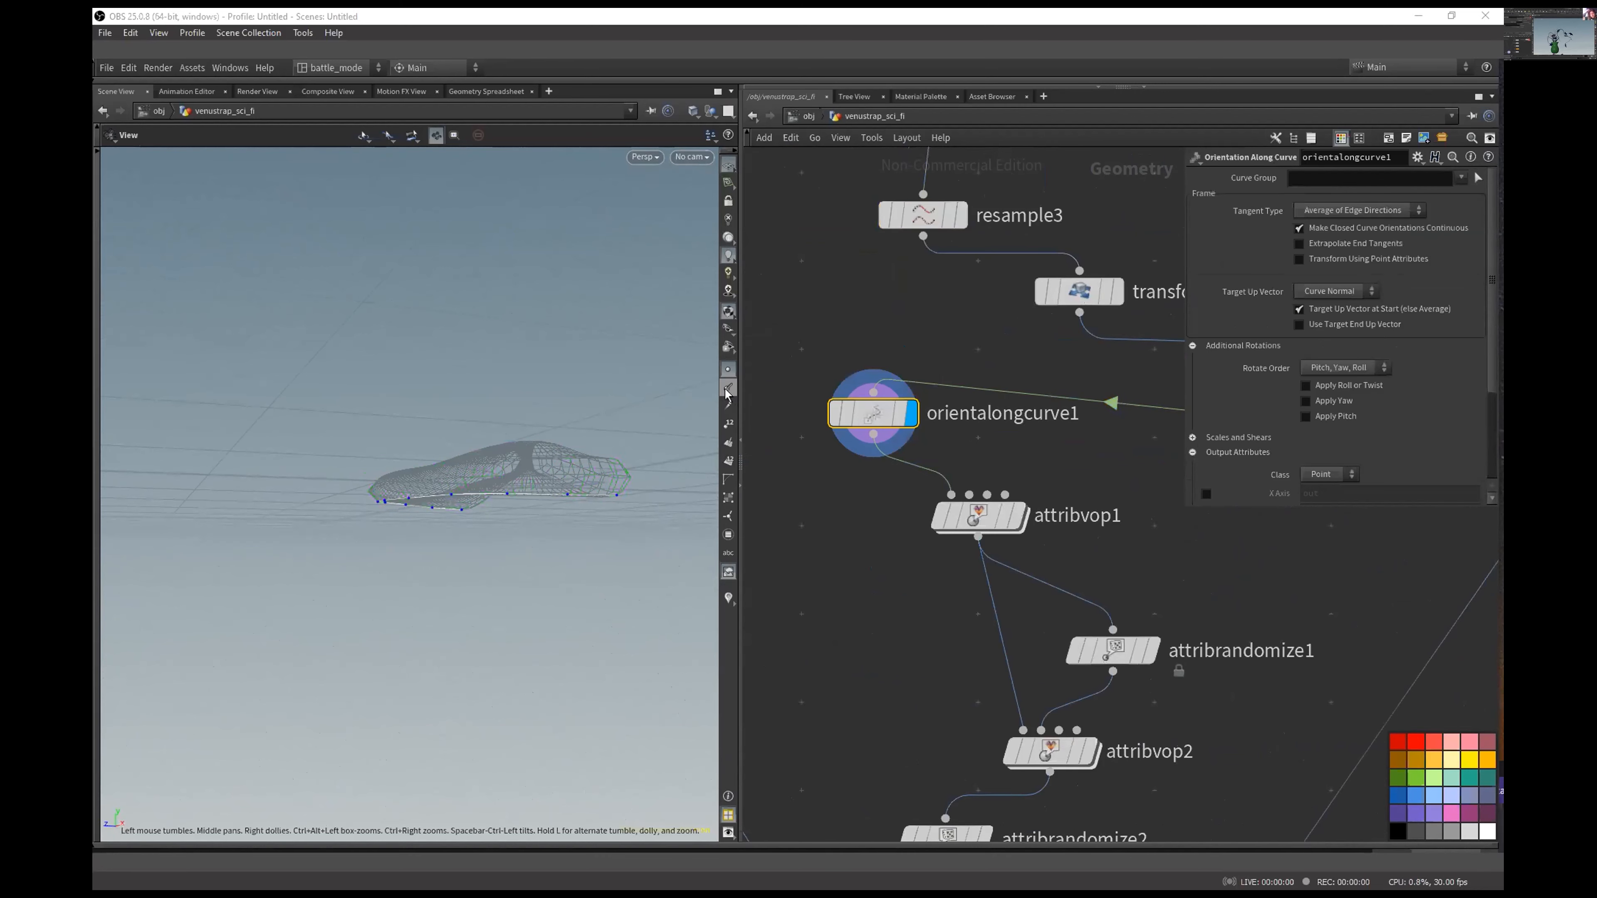
left_click_drag(406, 487, 468, 506)
right_click_drag(468, 506, 515, 523)
left_click(728, 599)
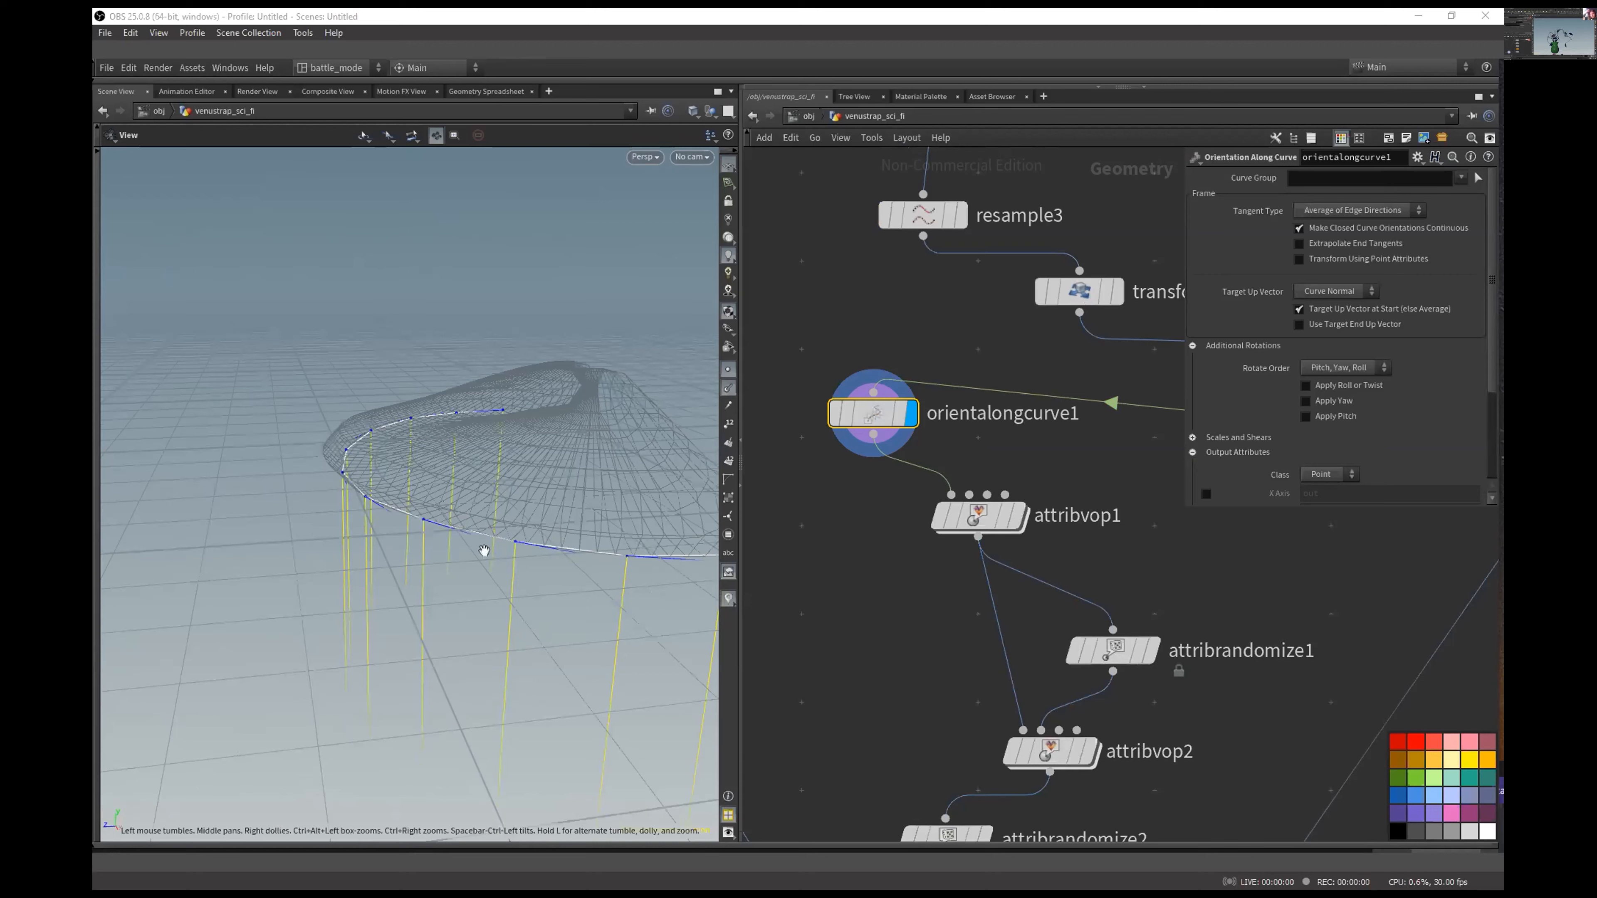
Step: Display attribvop1 and examine how the up bind feeds the normal output and cross product inside it
middle_click_drag(1112, 537, 1061, 459)
left_click_drag(442, 536, 505, 528)
left_click(968, 439)
double_click(937, 440)
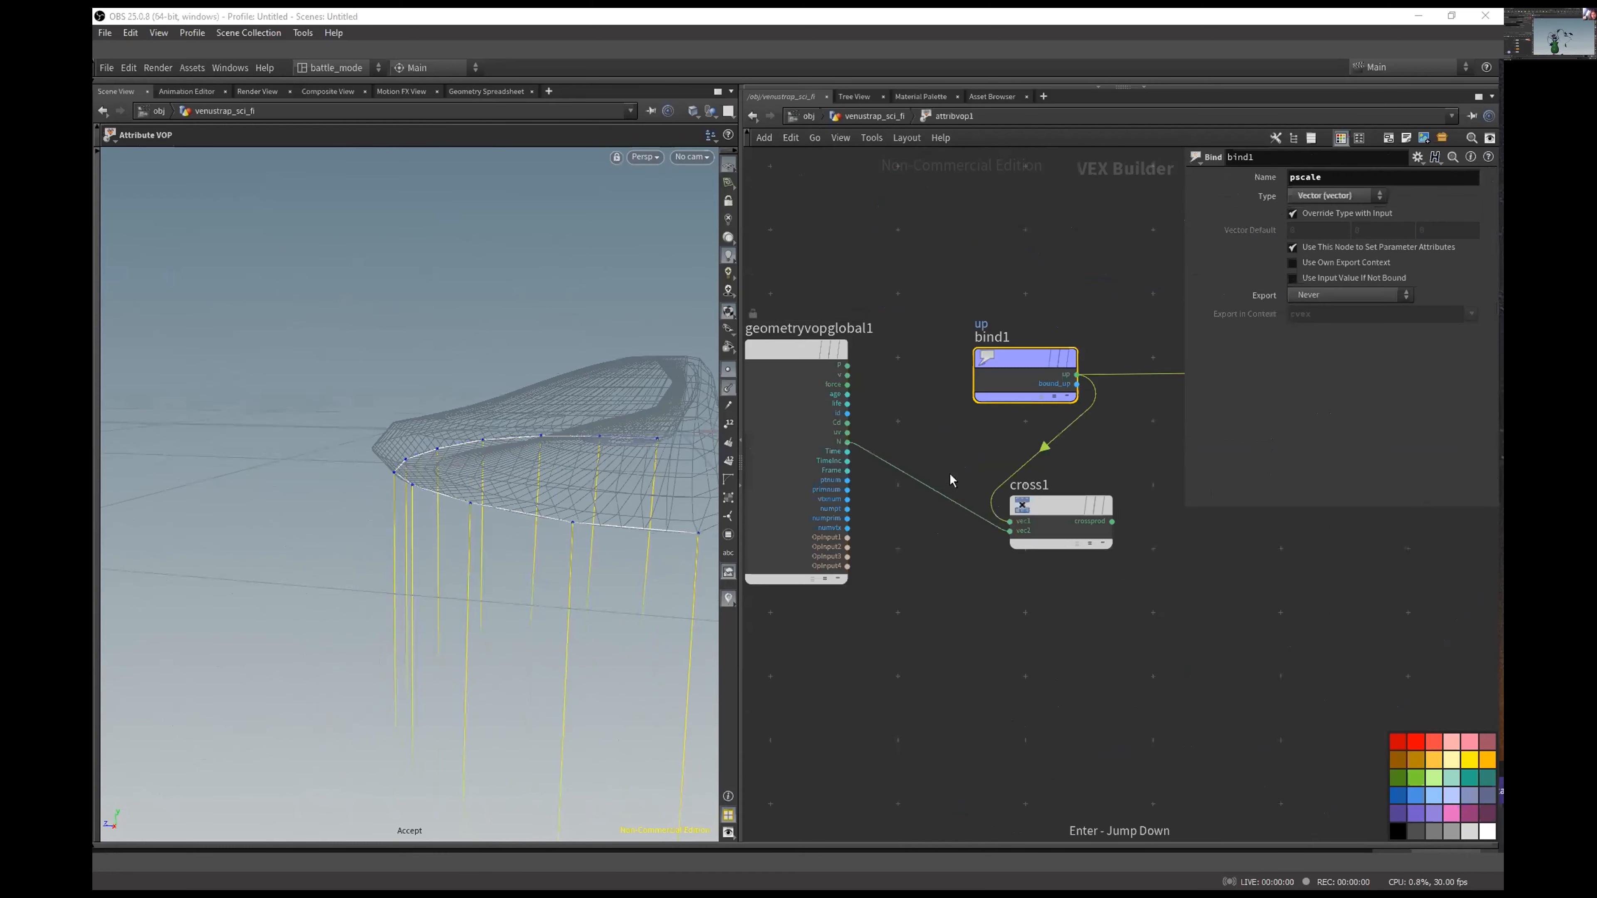
middle_click_drag(1069, 599, 912, 572)
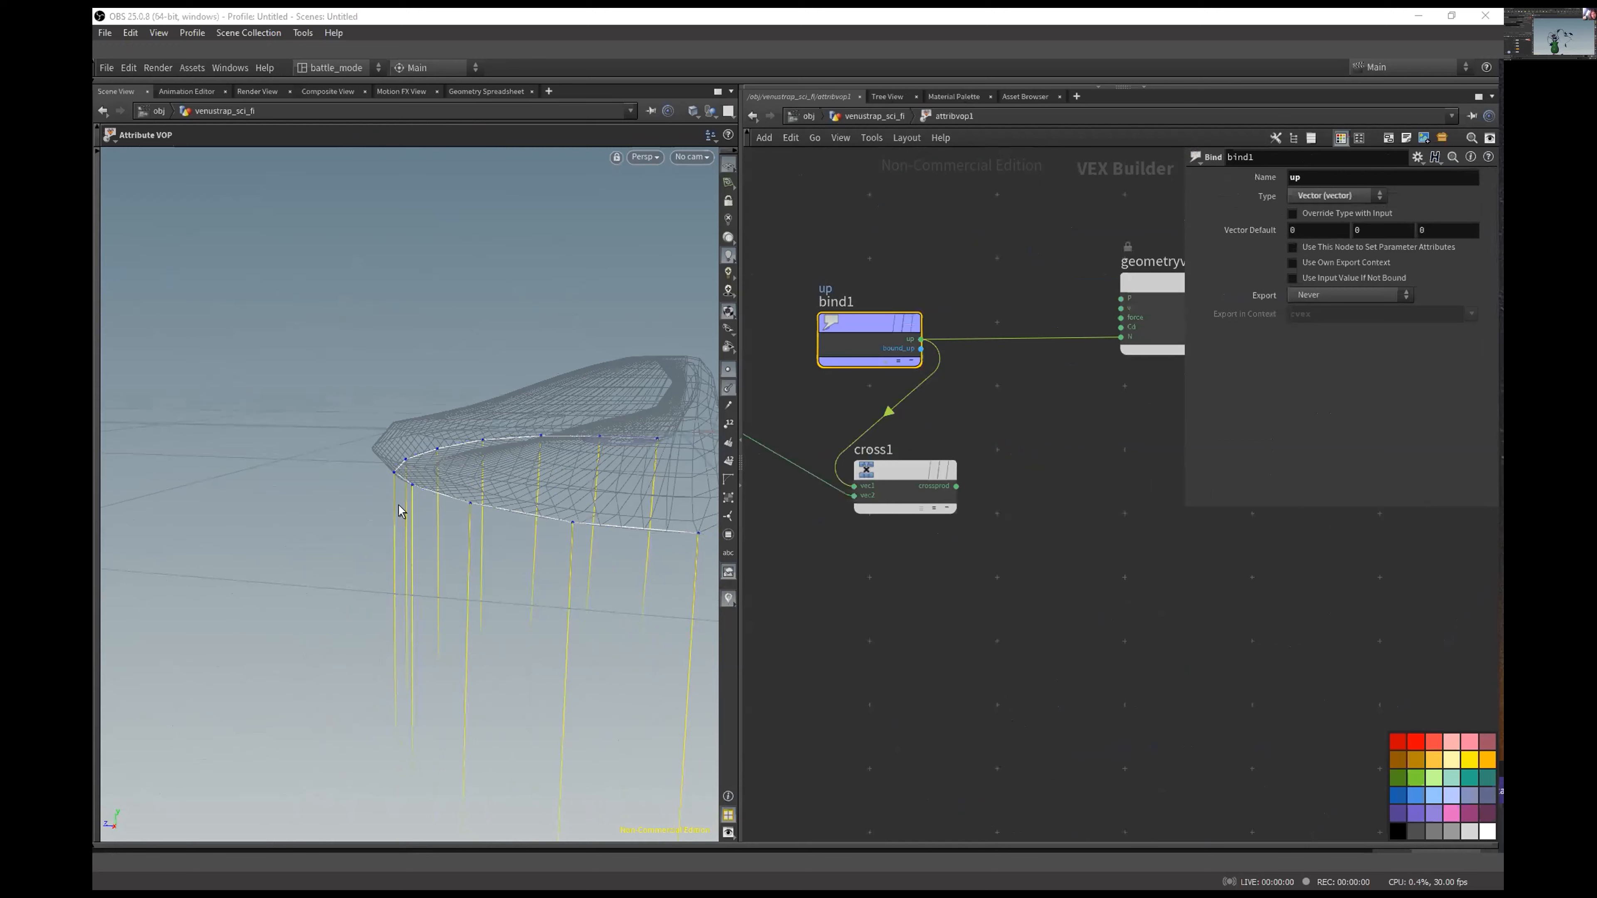
scroll(1016, 528, "down", 3)
key("u")
middle_click_drag(990, 559, 871, 363)
Step: Hide the yellow direction vectors and display attribrandomize1 to examine the randomized normals
left_click(918, 380)
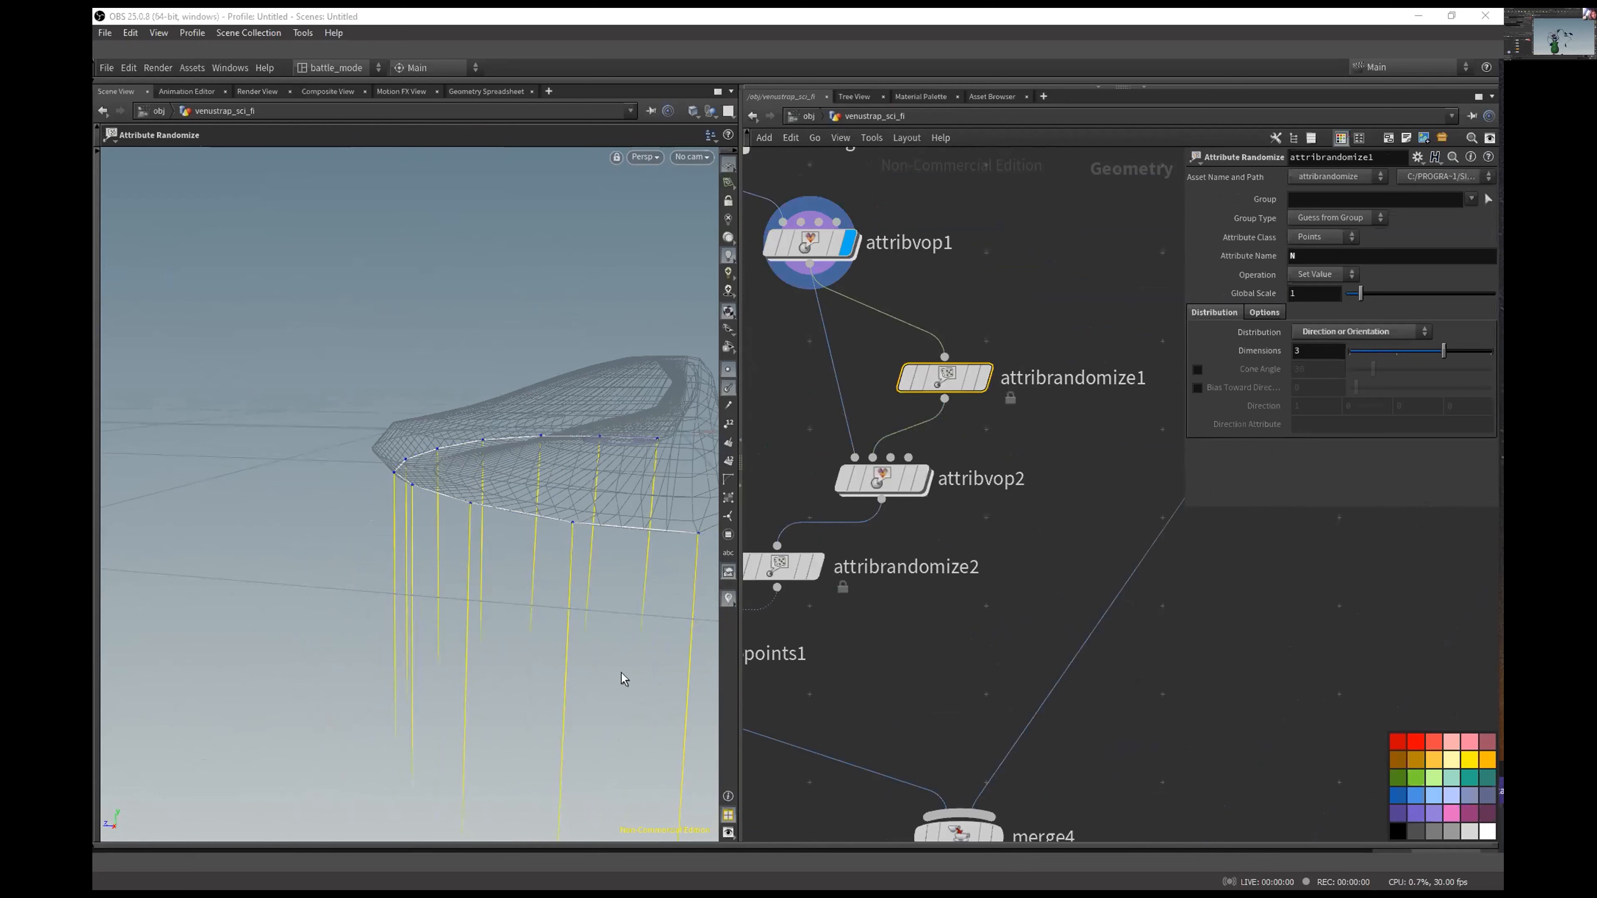
left_click(732, 601)
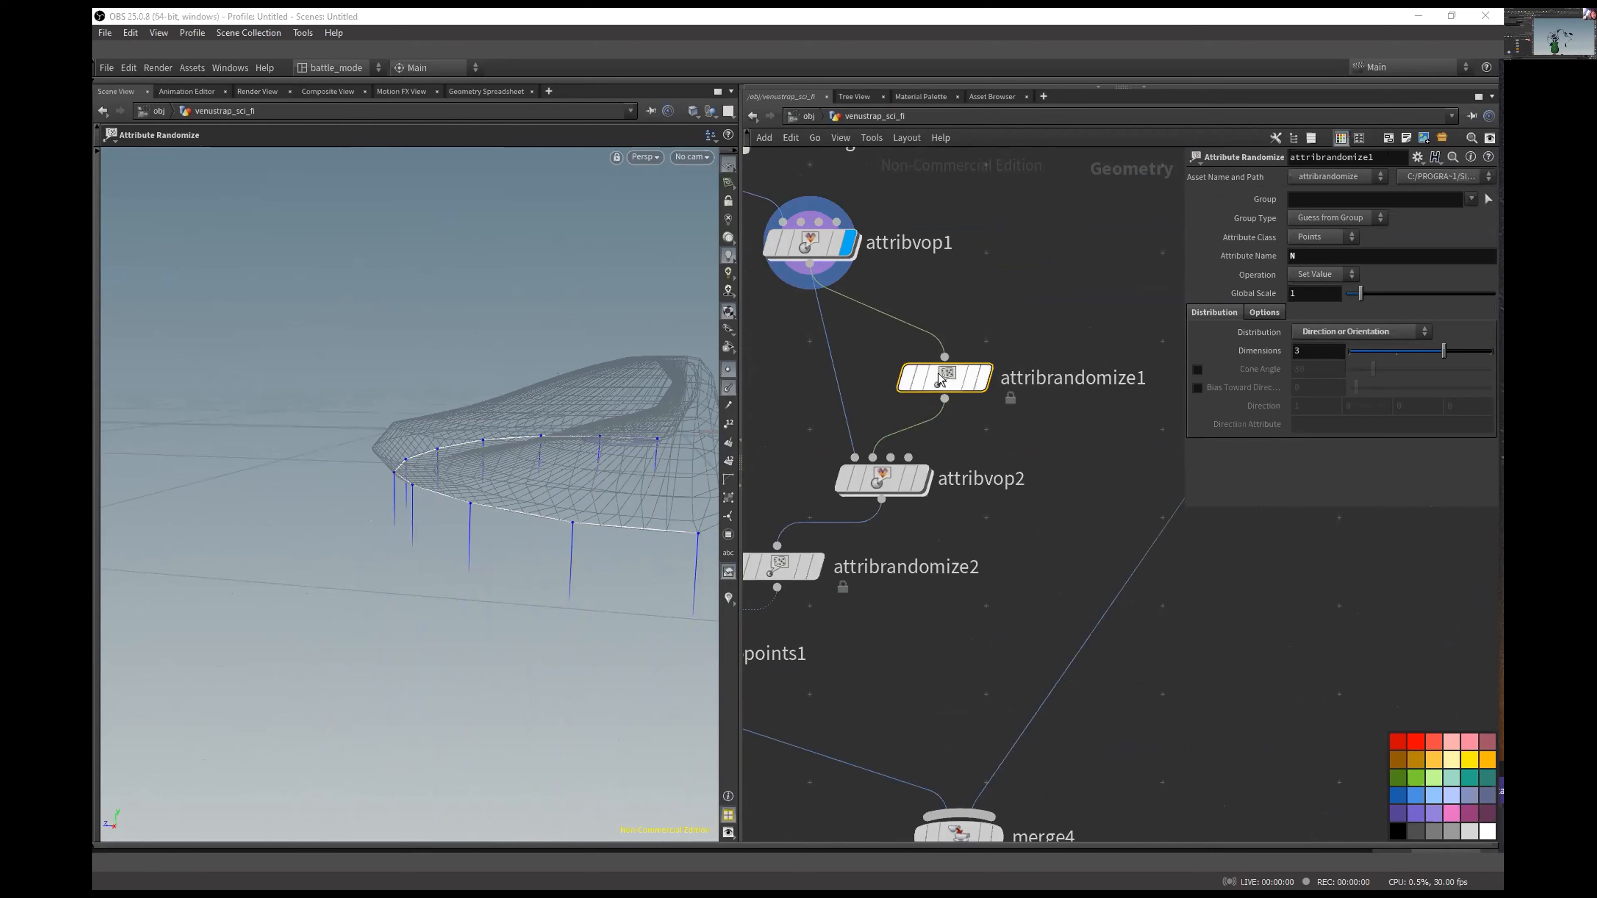
left_click(982, 378)
key("Escape")
mouse_move(471, 526)
left_mouse_down()
mouse_move(453, 492)
mouse_move(542, 510)
mouse_move(435, 546)
mouse_move(453, 511)
left_mouse_up()
Step: Open attribvop2 and rearrange its getattrib1 and mix1 nodes to make the wiring readable
middle_click_drag(1007, 450, 1105, 389)
left_click(978, 422)
key("Return")
scroll(943, 373, "down", 3)
middle_click_drag(930, 376, 1081, 304)
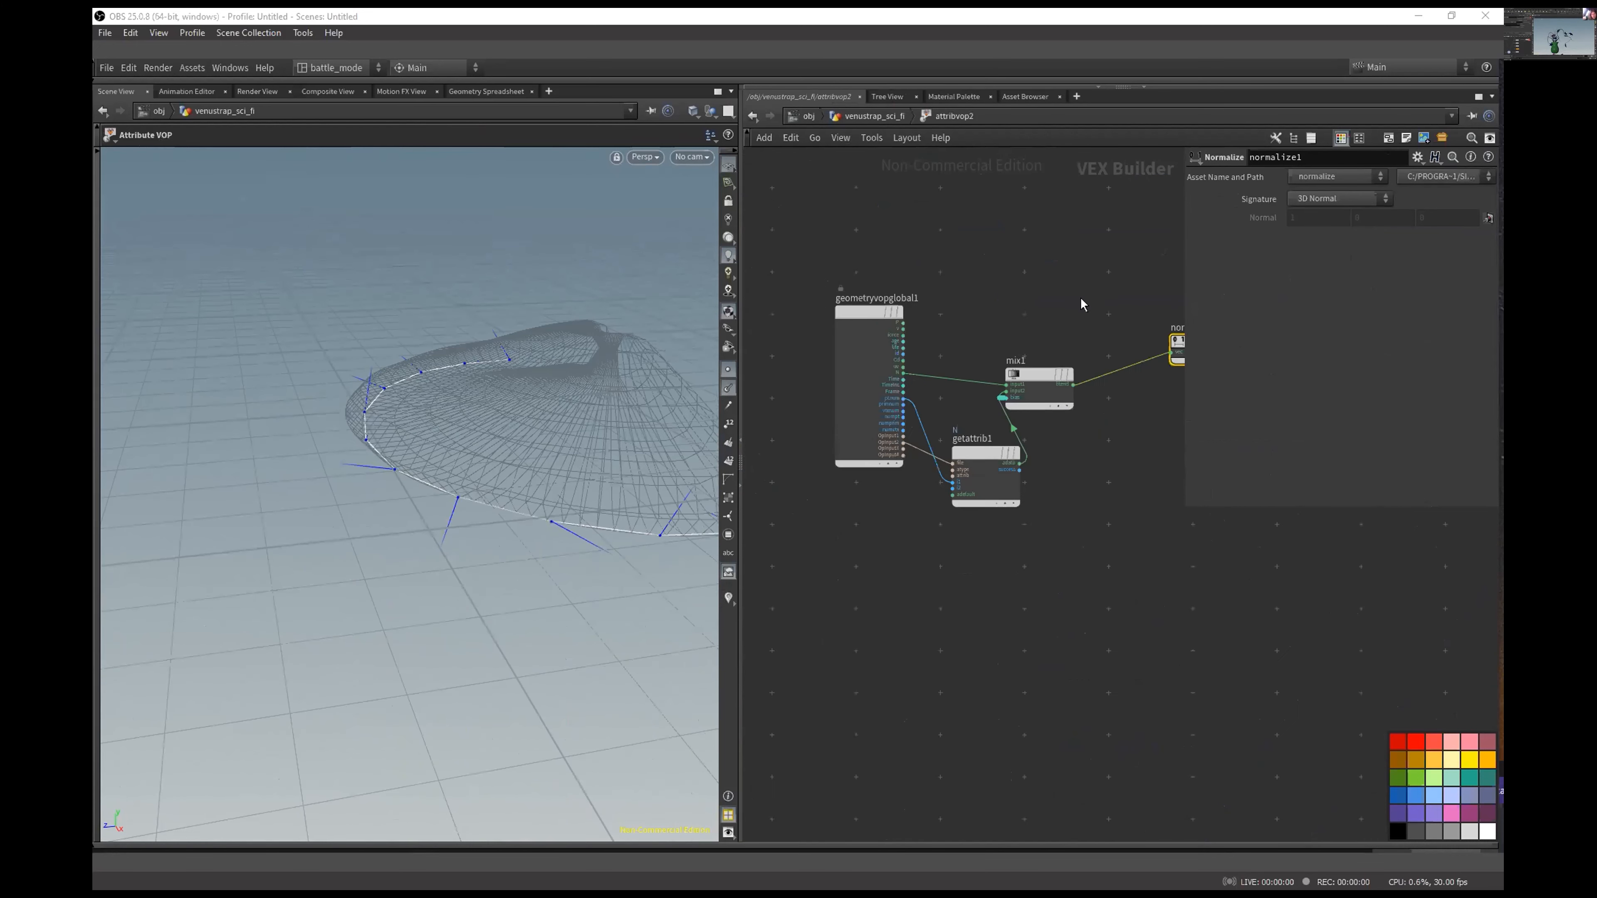
left_click_drag(1117, 497, 853, 482)
left_click(1032, 468)
left_click_drag(1042, 388, 1075, 397)
middle_click_drag(1068, 507, 981, 490)
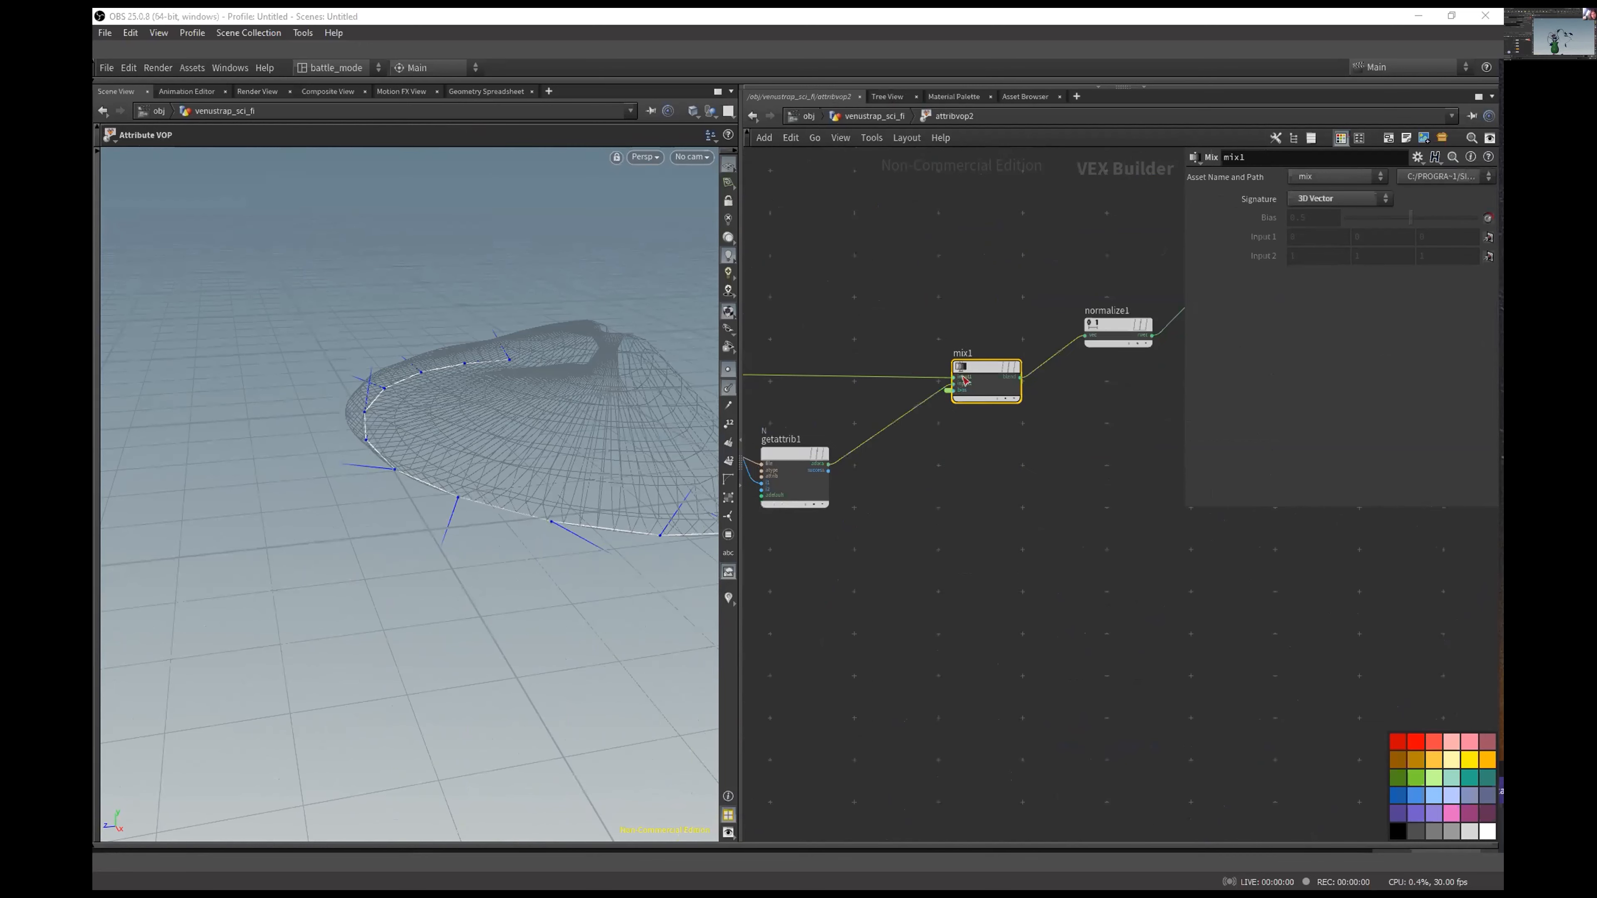
Step: Reposition normalize1 and the geometry output node inside attribvop2, return to the geometry network and display attribvop2's blended normals
middle_click_drag(999, 295, 796, 328)
left_click_drag(950, 284, 896, 398)
left_click_drag(918, 356, 907, 398)
middle_click_drag(886, 327, 967, 335)
middle_click_drag(958, 499, 835, 497)
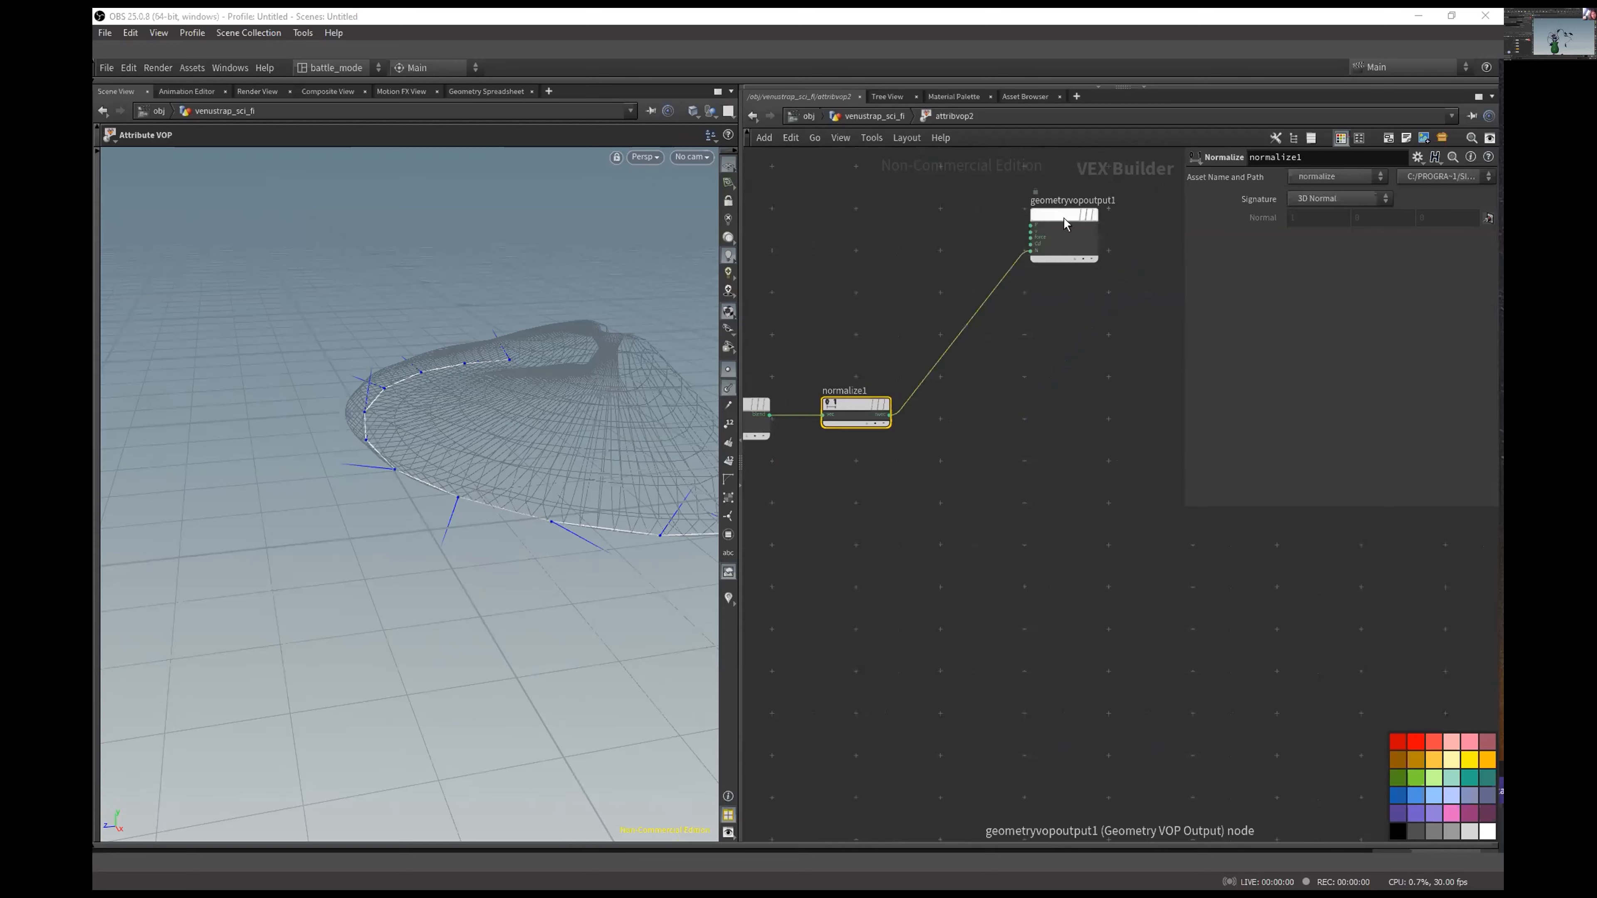
left_click_drag(1063, 218, 986, 342)
key("u")
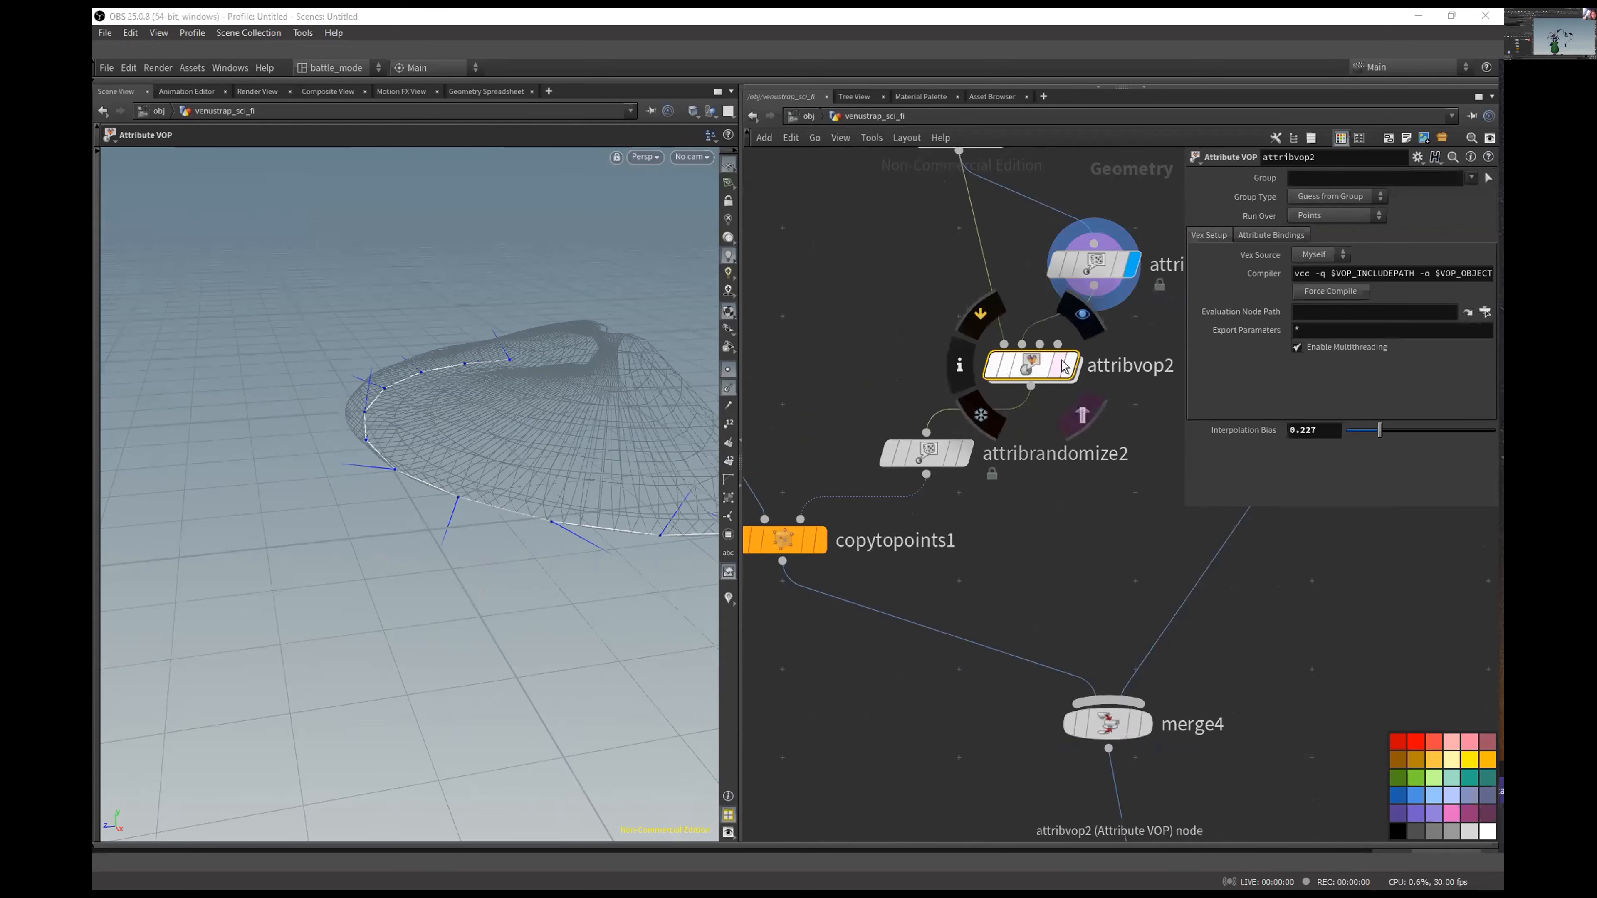
left_click_drag(464, 542, 692, 513)
Step: Set the Dimensions of attribrandomize2's pscale randomization to 1
left_click(967, 434)
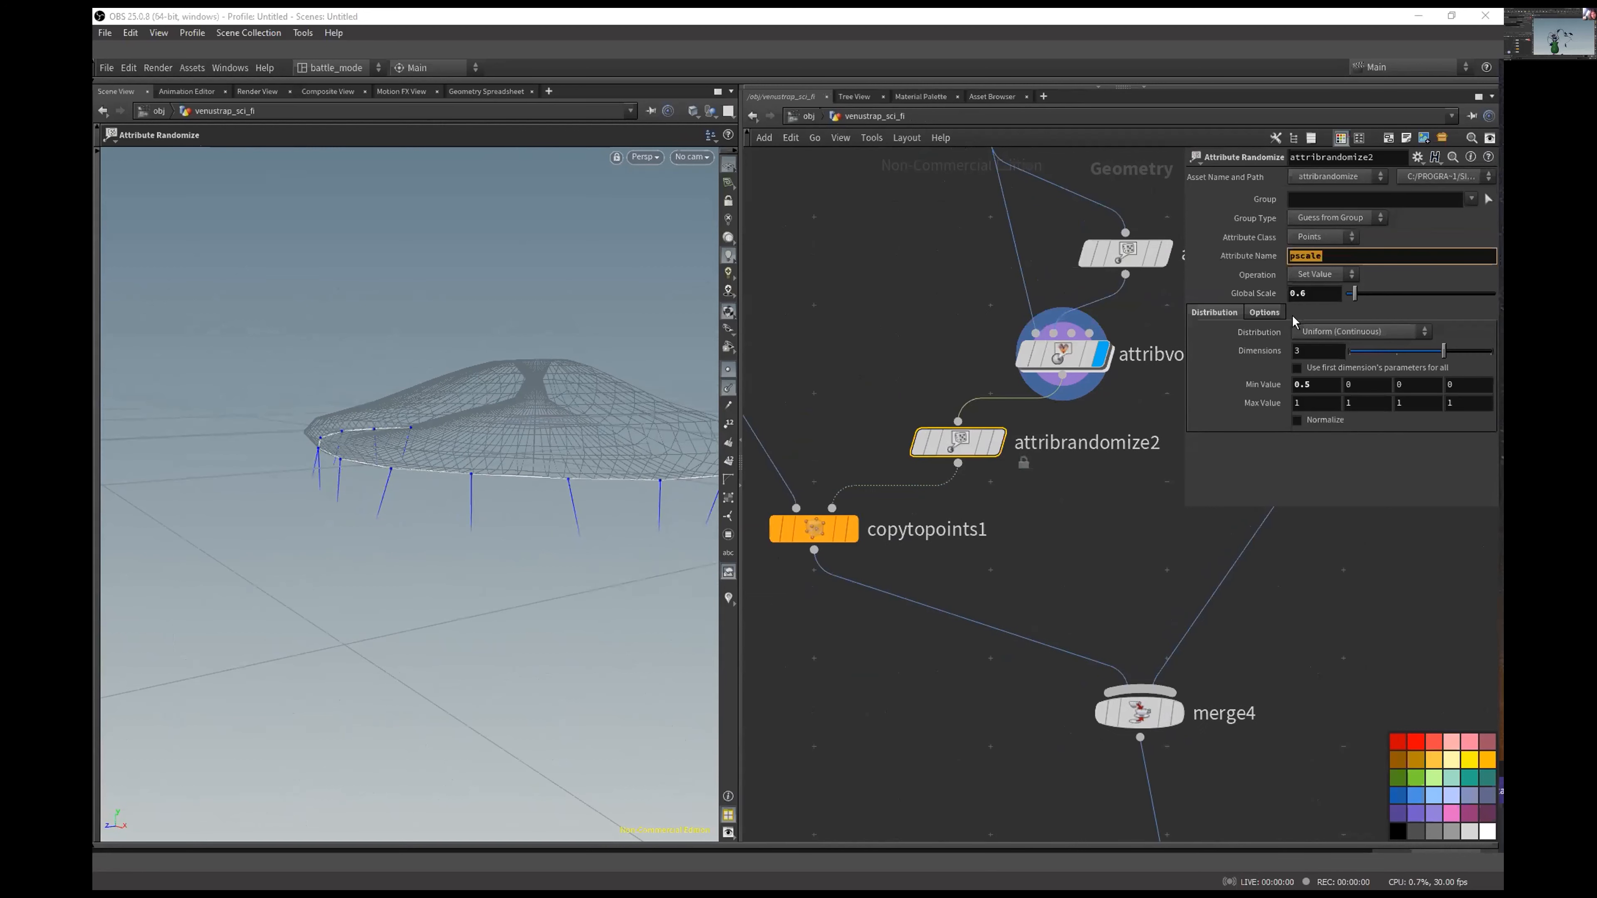
key("Tab")
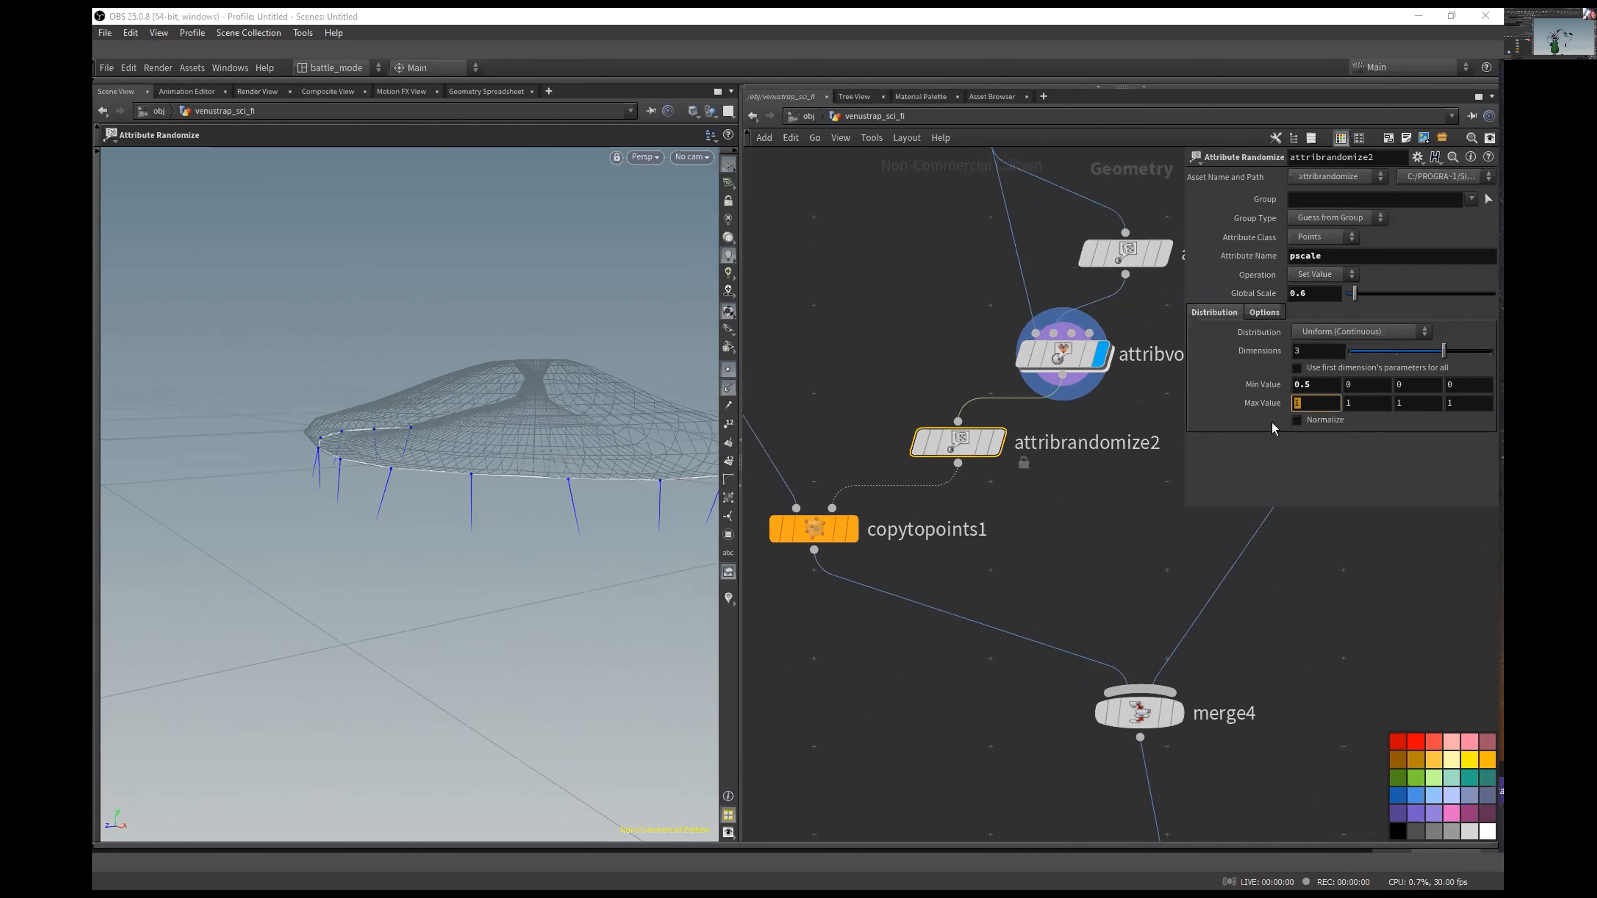
left_click_drag(1310, 352, 1260, 364)
type("1")
key("Return")
Step: Display copytopoints1, hide the point markers and normals, and examine the tube legs around the shell rim
left_click(851, 529)
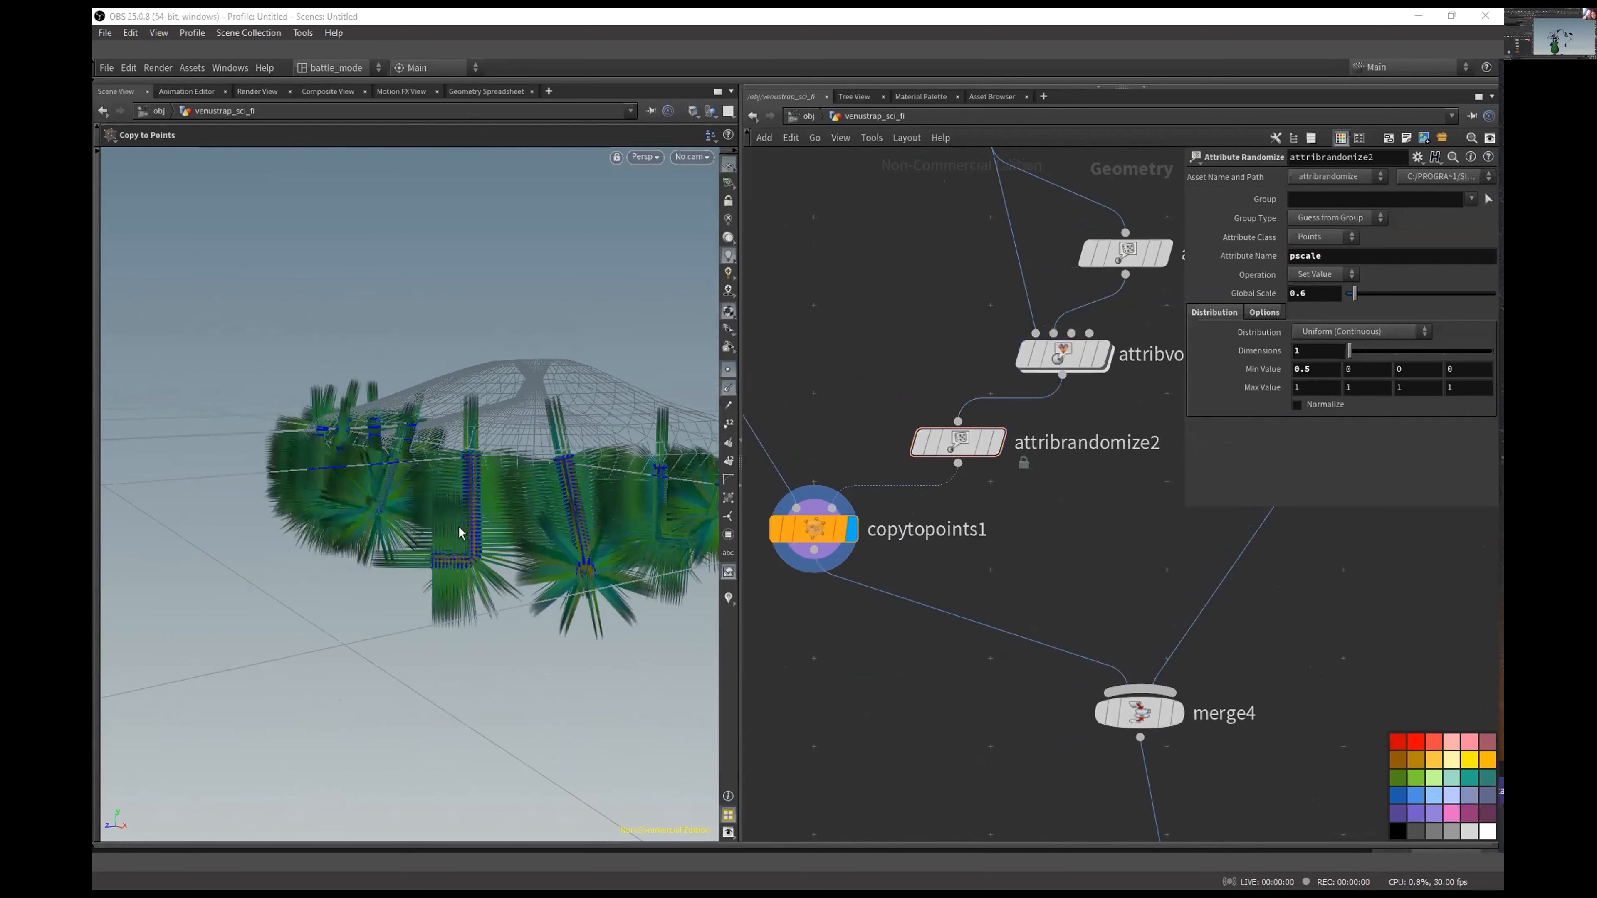
key("Escape")
left_click_drag(369, 490, 457, 528)
key("Return")
scroll(1001, 542, "down", 3)
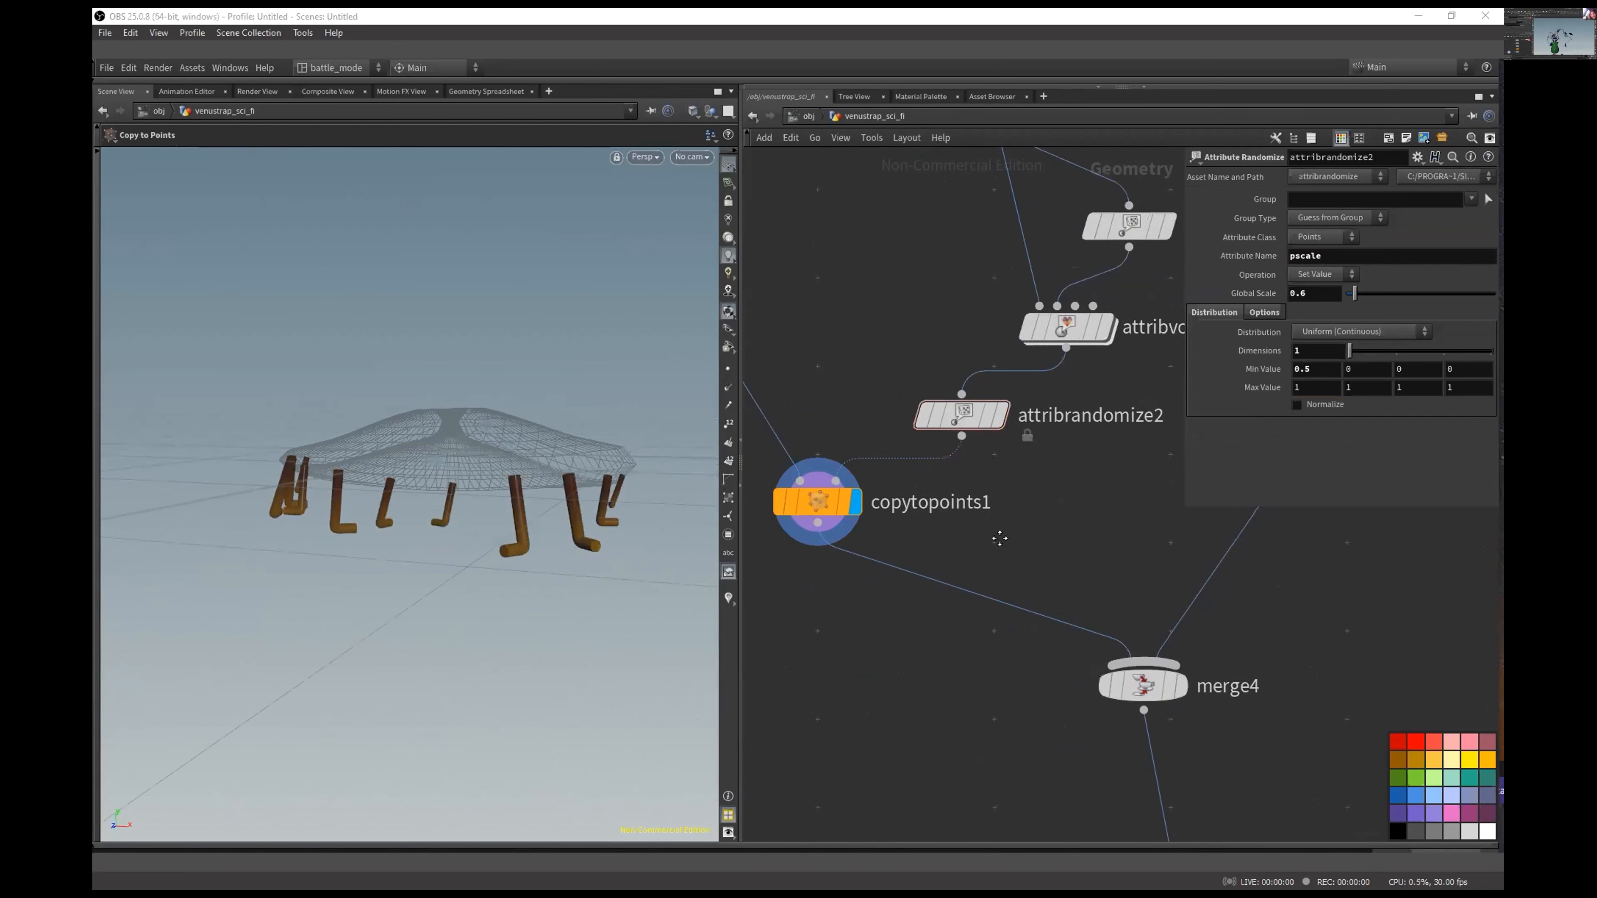
Step: Display merge10 and examine the shell covered with scattered spheres
middle_click_drag(1137, 371, 1001, 506)
middle_click_drag(1003, 419, 984, 339)
scroll(902, 517, "up", 4)
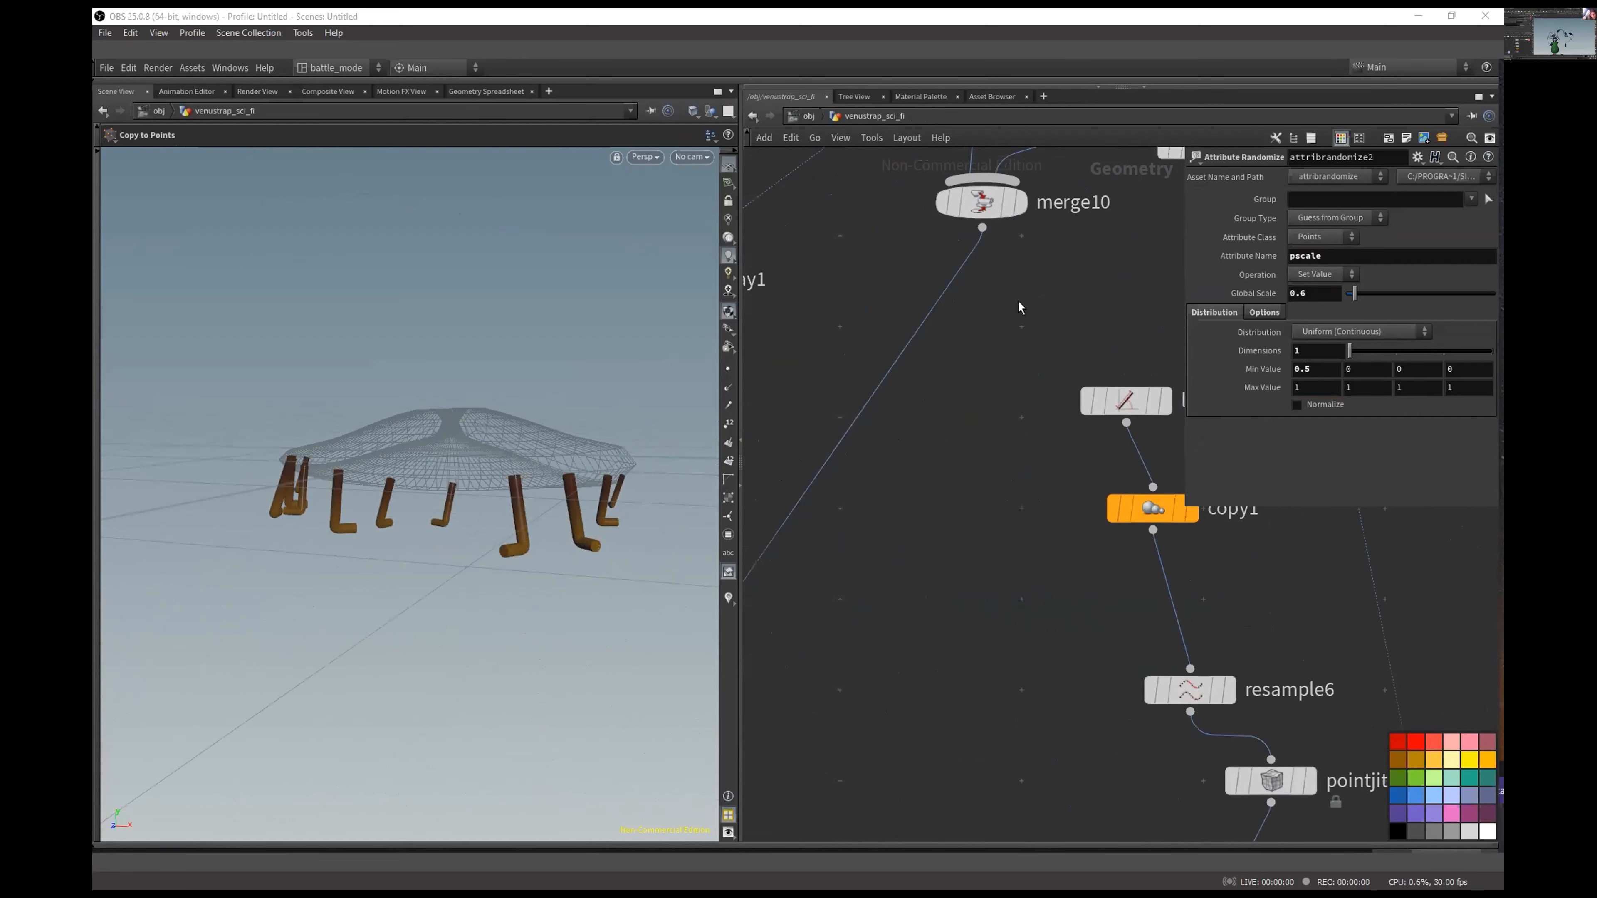
left_click(1022, 209)
middle_click_drag(821, 723, 1013, 349)
middle_click_drag(855, 582, 1069, 423)
Step: Display merge4 and examine the shell combined with its tube legs
scroll(1068, 424, "down", 3)
scroll(1013, 471, "up", 4)
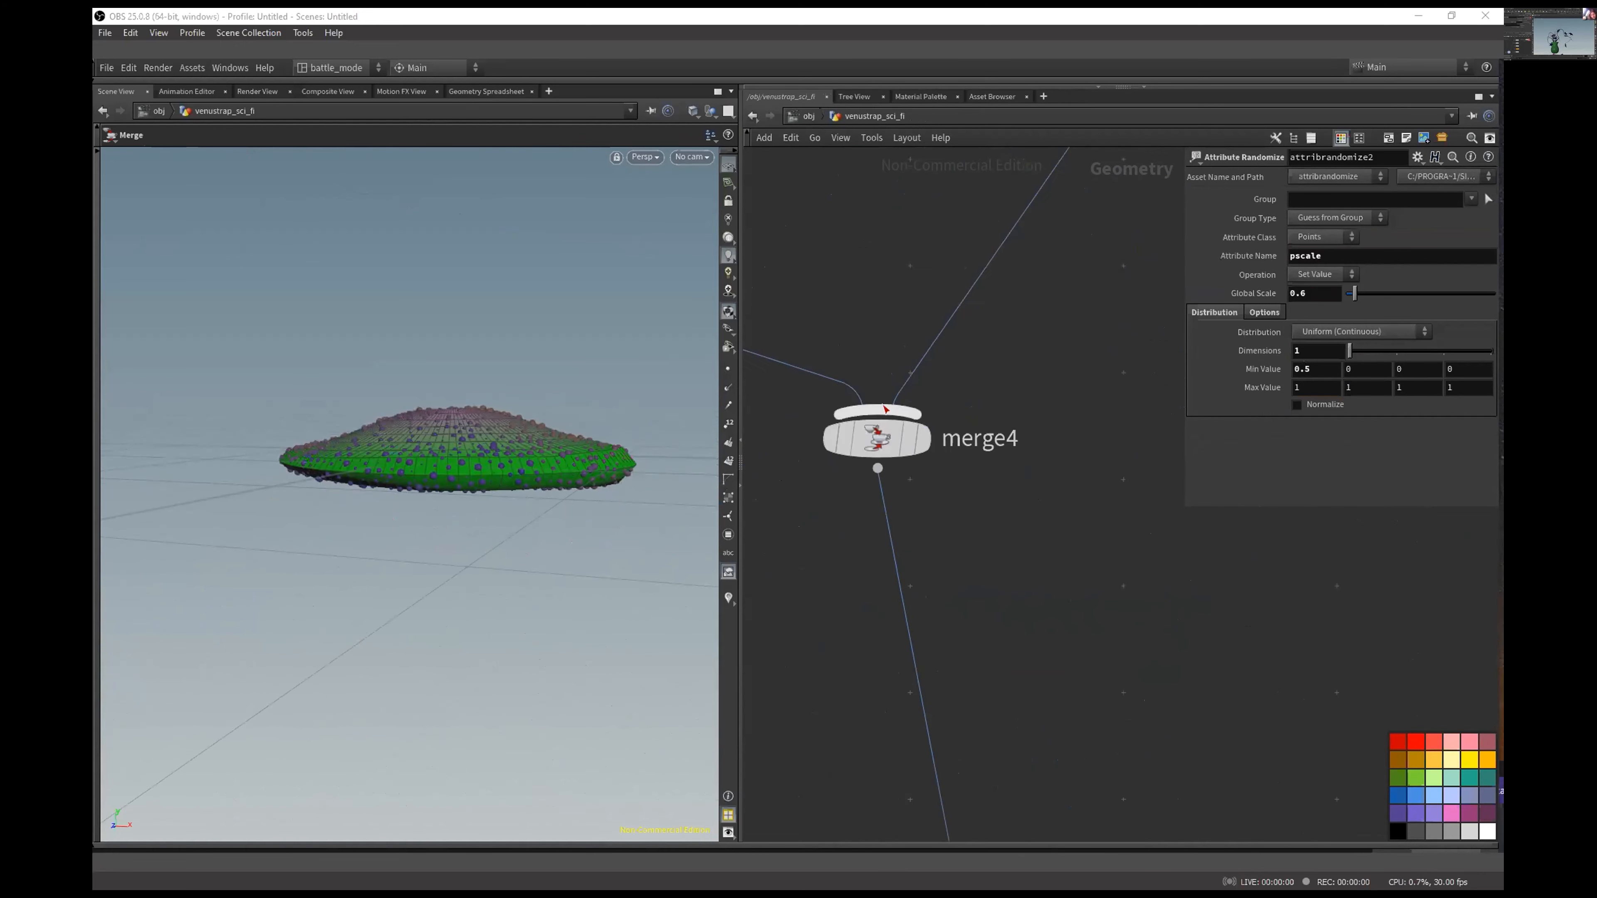
left_click(936, 382)
left_click_drag(1005, 375, 873, 492)
left_click_drag(516, 469, 339, 475, "alt")
Step: Reposition null5, transform8, transform9 and merge2 together below merge9 and display null5
middle_click_drag(1055, 600, 1024, 368)
scroll(1025, 367, "down", 5)
middle_click_drag(1091, 500, 986, 157)
middle_click_drag(1141, 576, 1073, 272)
middle_click_drag(815, 430, 899, 323)
left_click_drag(880, 278, 1053, 569)
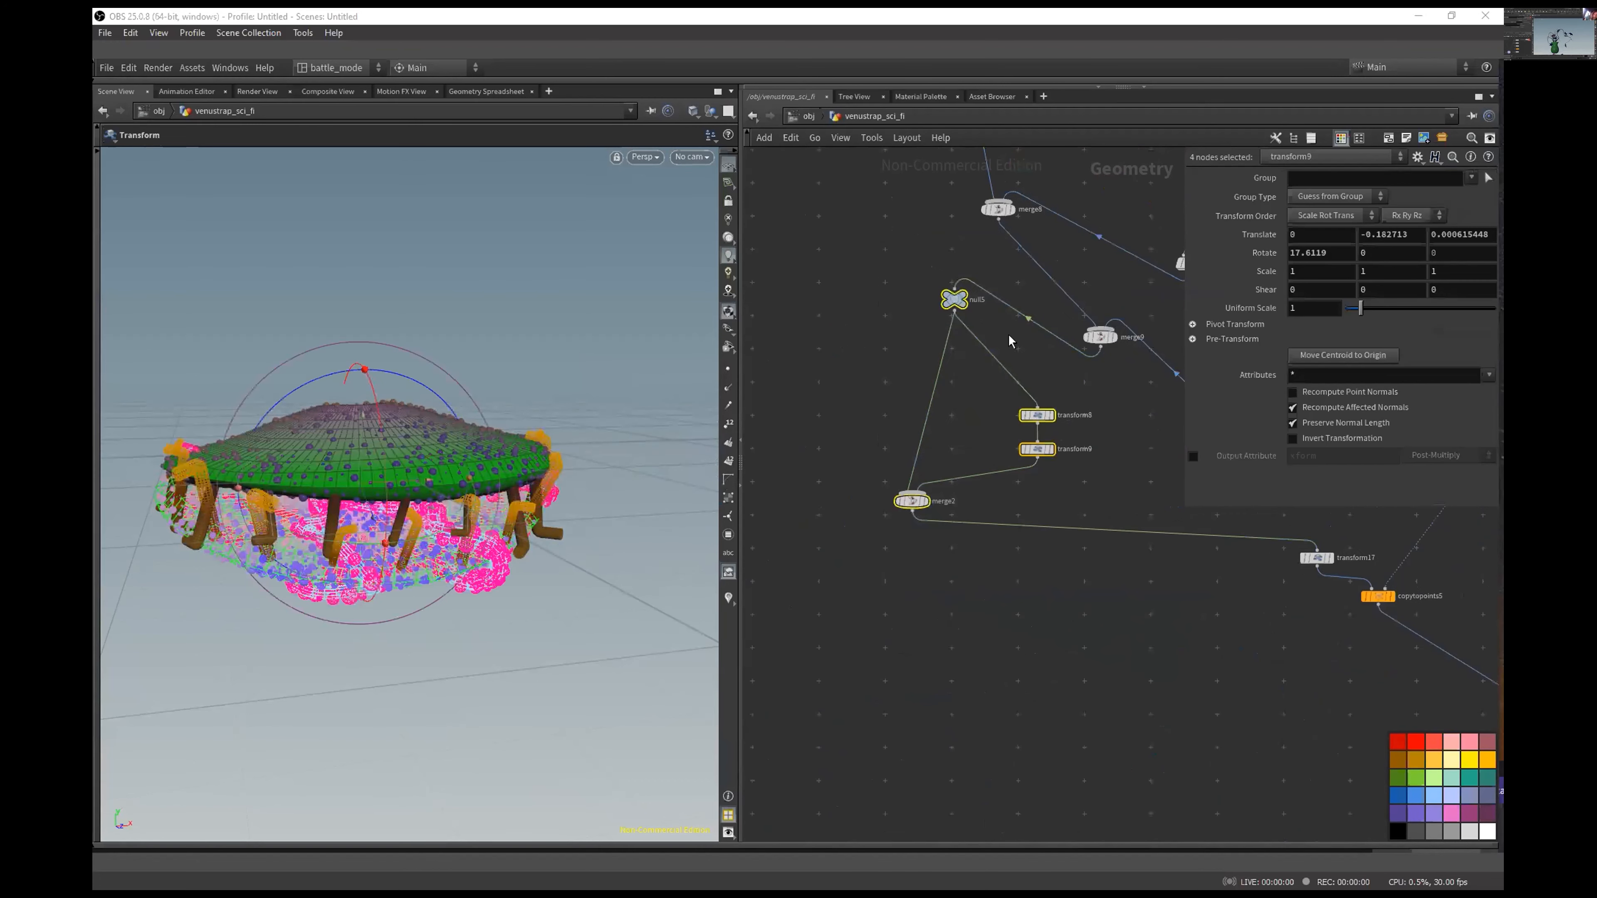
left_click_drag(958, 297, 936, 360)
left_click(937, 369)
middle_click_drag(1005, 315, 863, 356)
left_click_drag(954, 376, 886, 359)
middle_click_drag(792, 317, 871, 331)
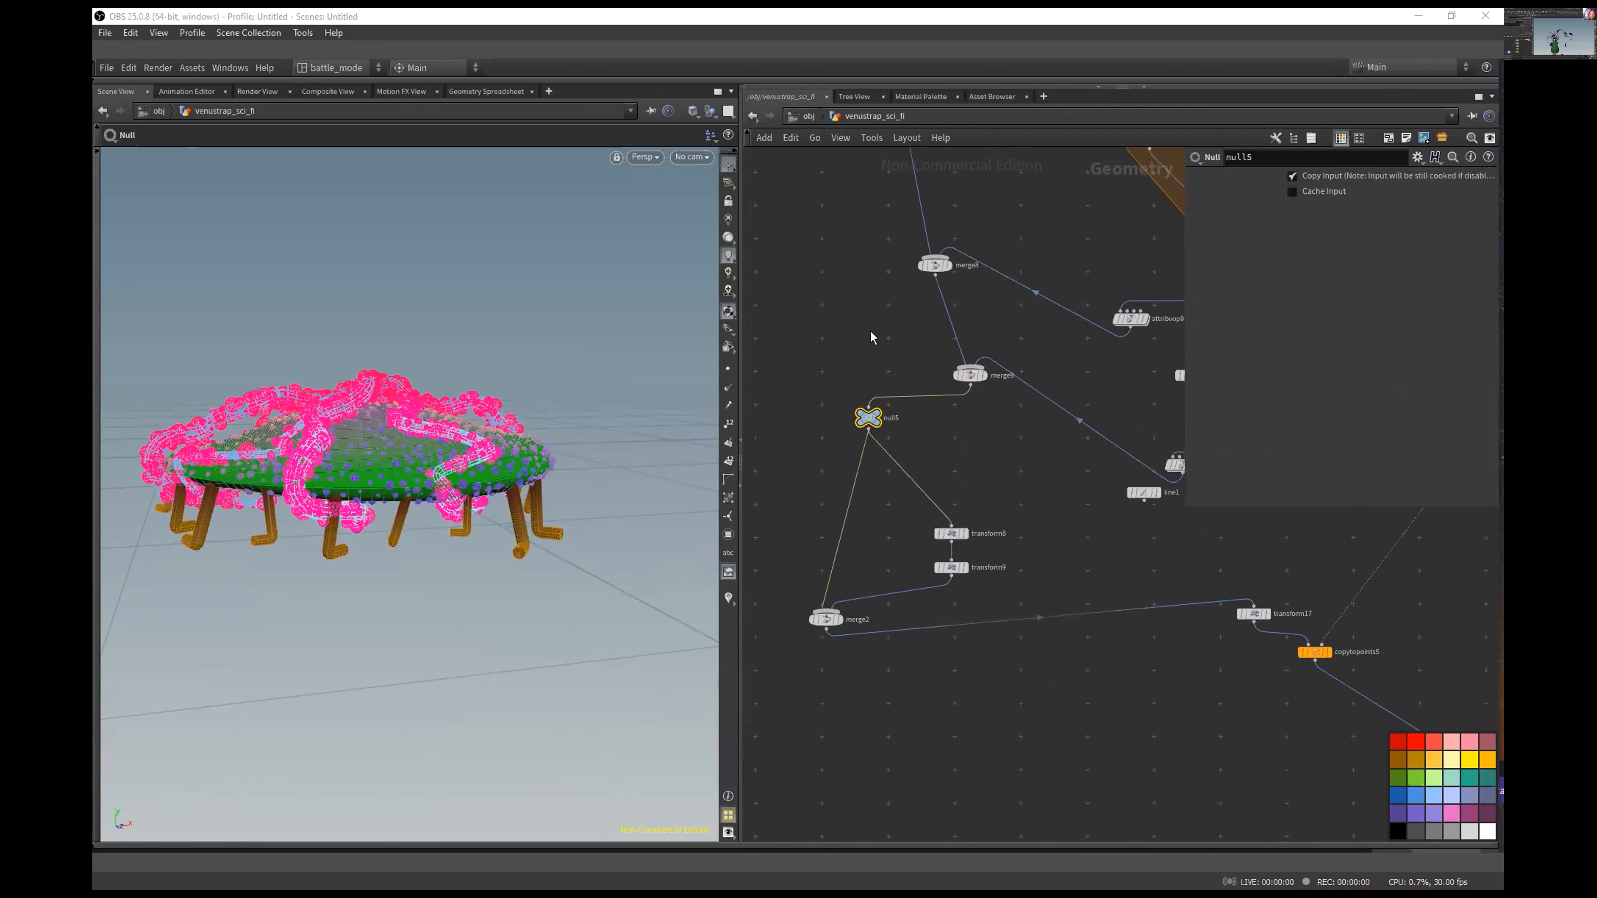
Step: Rewire null5's input to merge8 instead of merge9 and display null5
scroll(870, 331, "up", 3)
left_click(974, 247)
left_click(869, 453)
middle_click_drag(1047, 512, 1046, 403)
left_click(1021, 523)
left_click(999, 524)
left_click(877, 315)
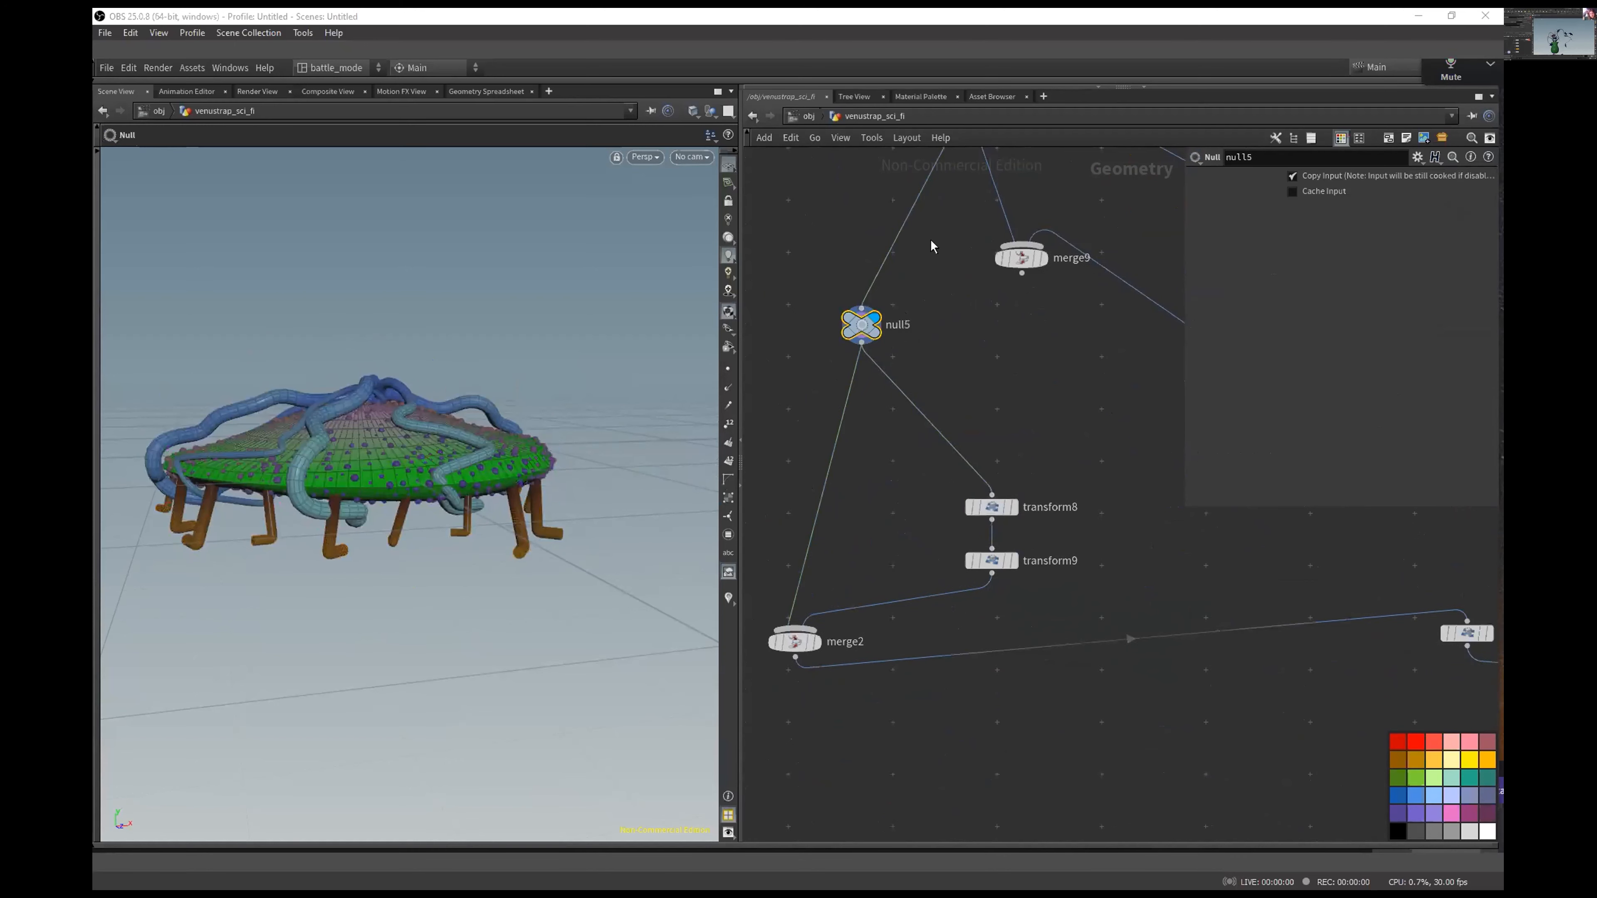
Step: Insert a null in the wire feeding merge8 and connect its output to null5
middle_click_drag(935, 223, 956, 597)
middle_click_drag(1036, 367, 944, 353)
key("Tab")
type("null")
left_click(1097, 377)
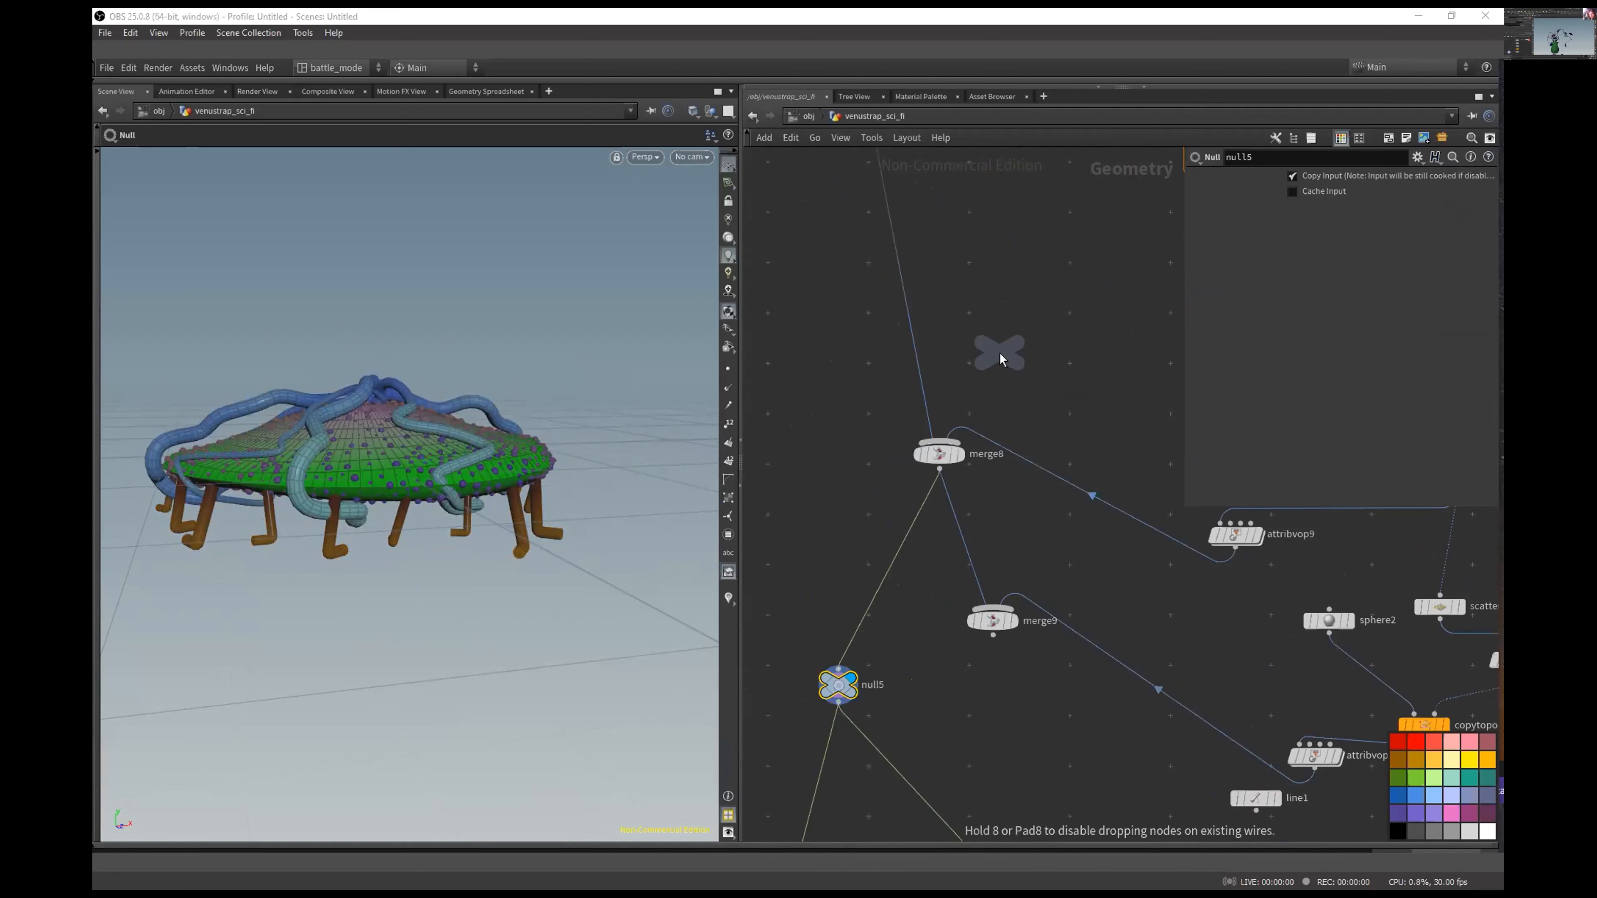
left_click(915, 343)
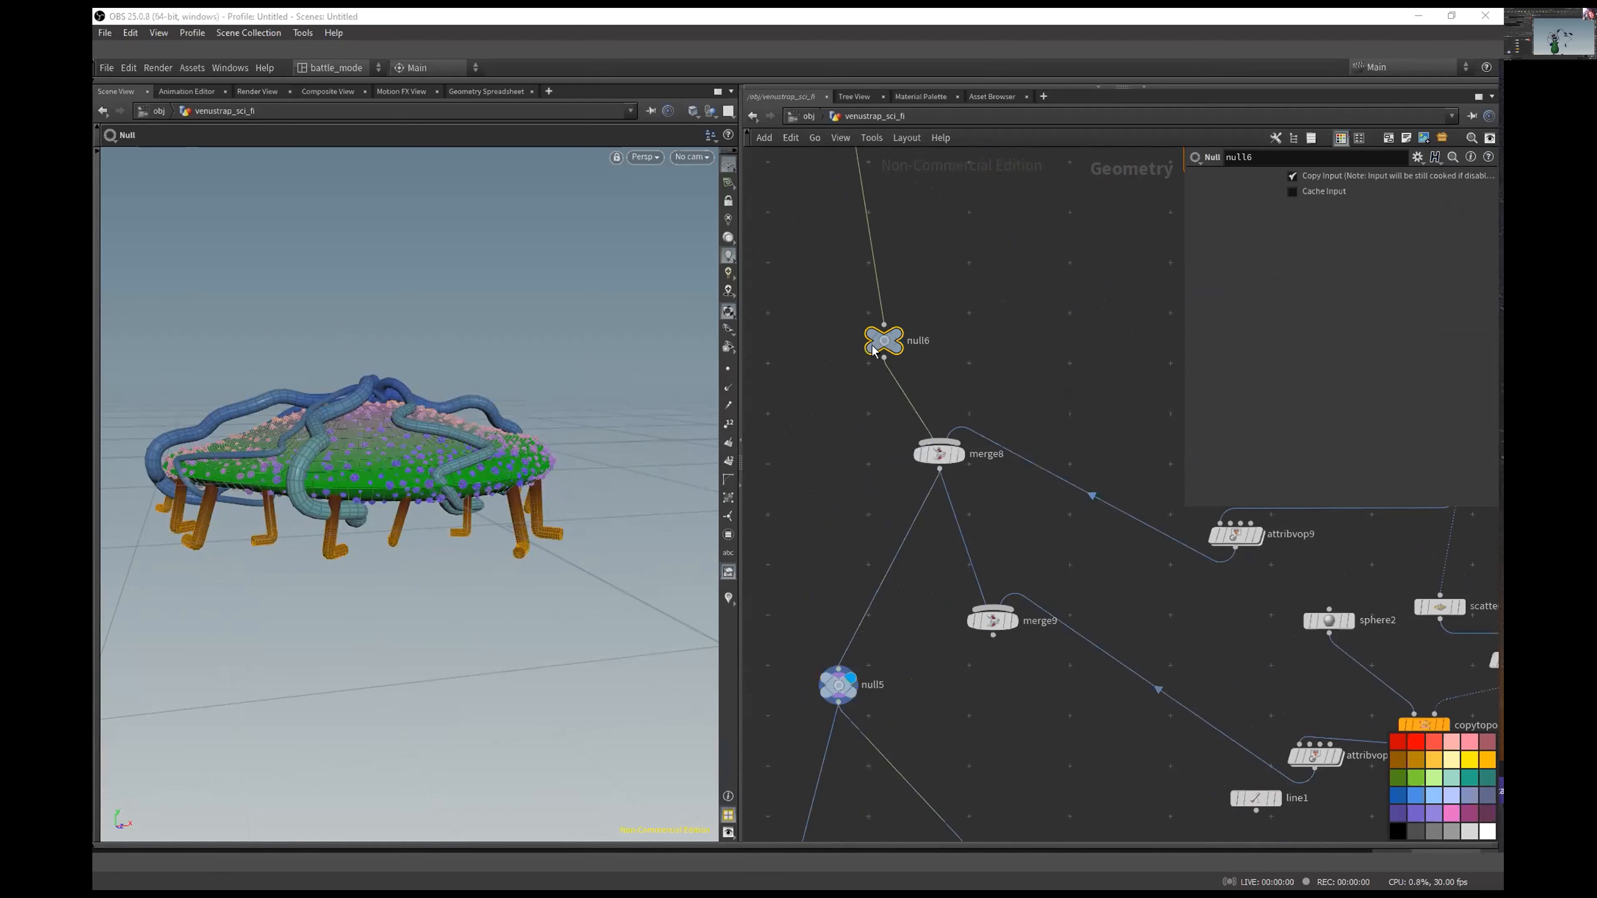
left_click_drag(912, 530, 869, 377)
Step: Display merge2 and examine the shell with its mirrored lower half
middle_click_drag(937, 705, 964, 319)
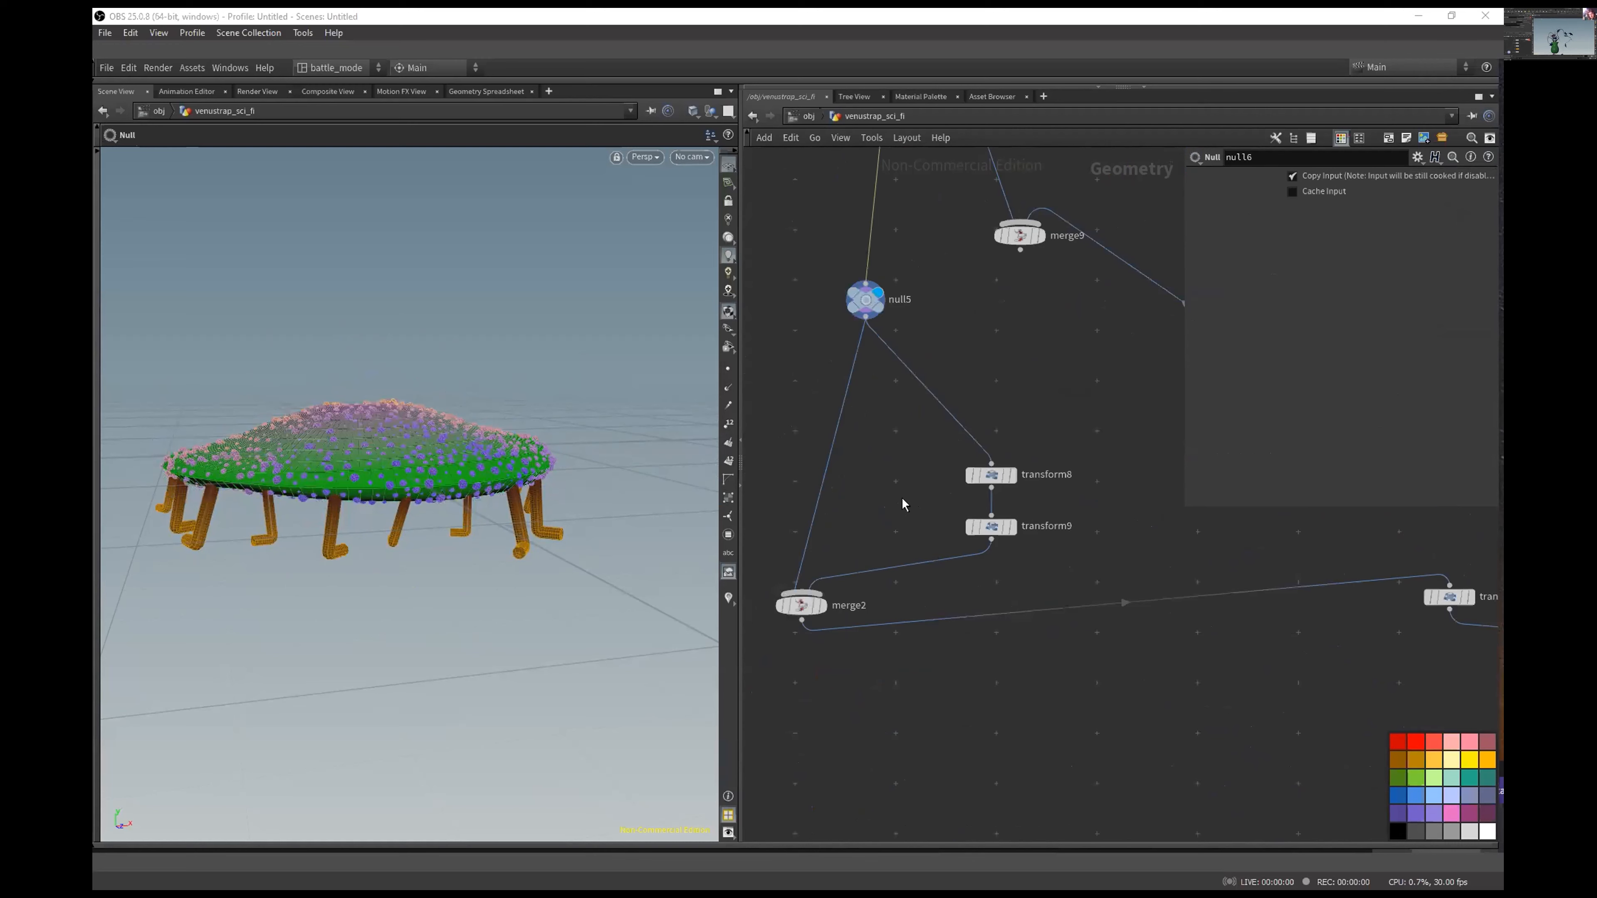
left_click(831, 604)
left_click(817, 610)
key("Escape")
left_click_drag(242, 553, 489, 510)
scroll(488, 511, "down", 4)
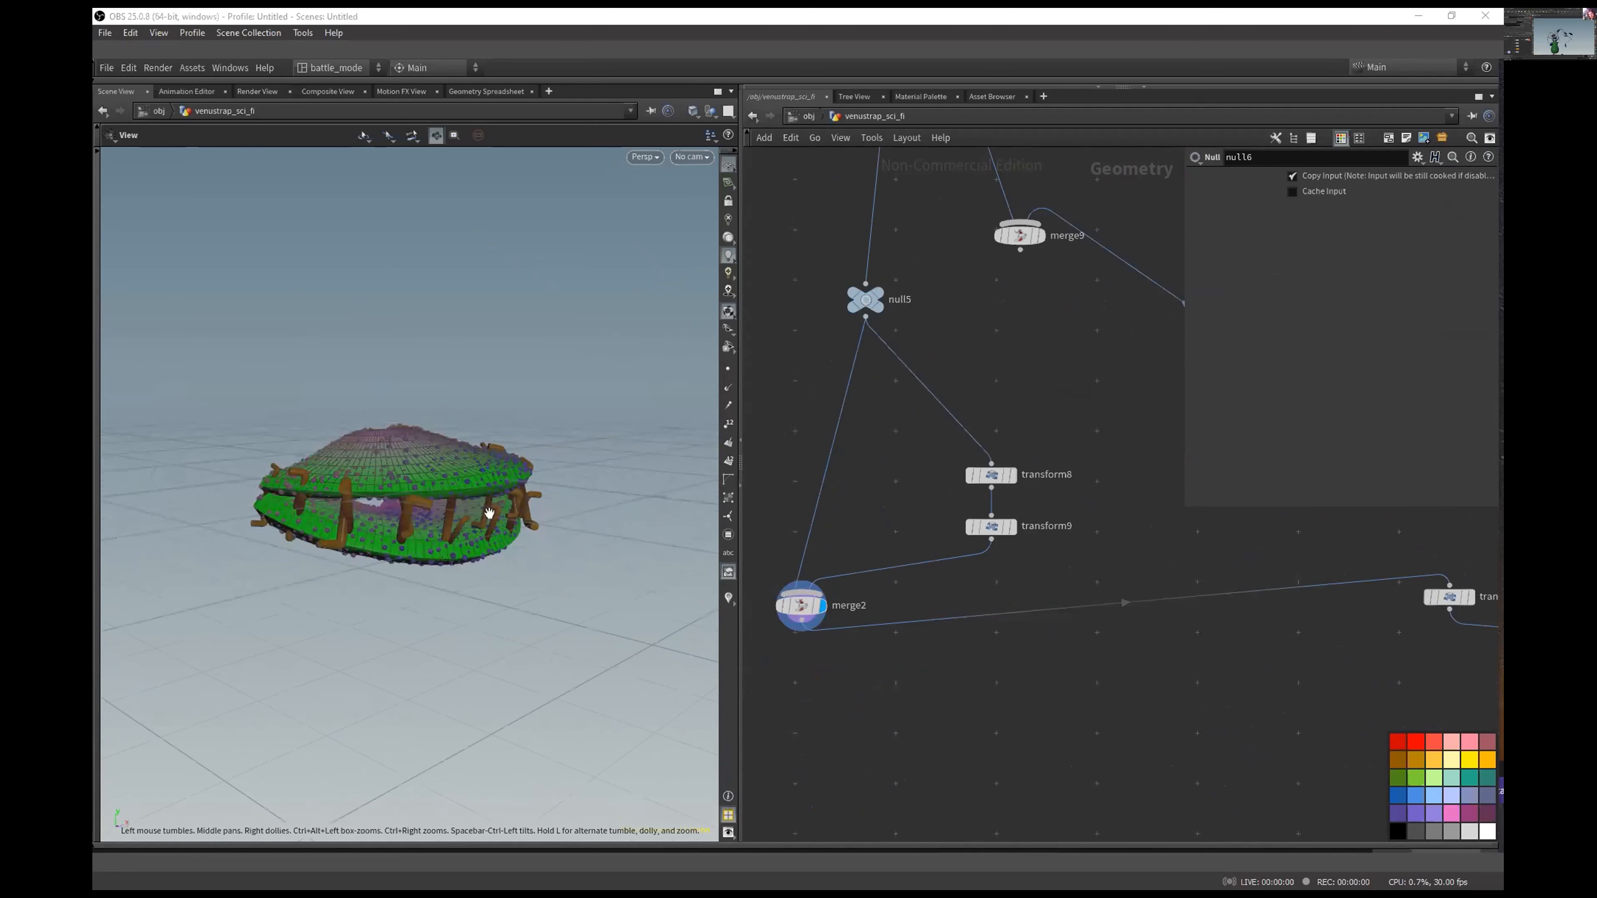
Step: Survey the surrounding network to see how the branches feed the plant's shell and tentacles
middle_click_drag(1128, 336, 1042, 507)
middle_click_drag(975, 209, 959, 432)
middle_click_drag(1087, 367, 1026, 481)
scroll(931, 489, "down", 3)
middle_click_drag(958, 624, 951, 301)
middle_click_drag(990, 391, 791, 501)
scroll(856, 335, "down", 5)
middle_click_drag(813, 364, 925, 430)
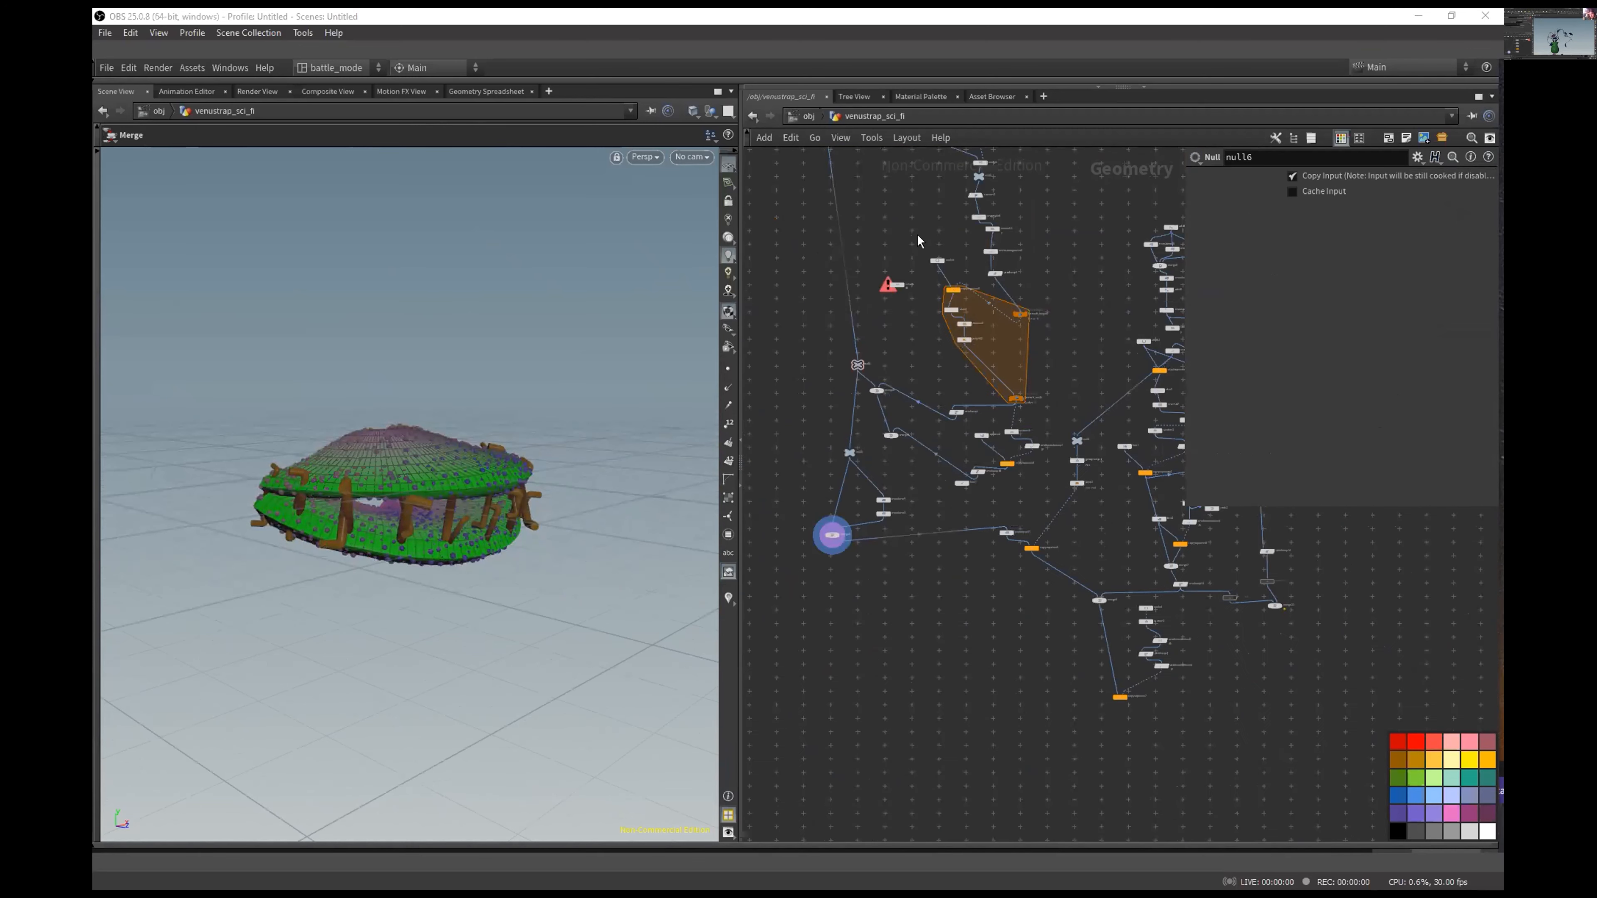
Step: Display merge8 and examine the tentacles added over the shell
scroll(916, 479, "up", 6)
middle_click_drag(911, 287, 1012, 495)
scroll(994, 420, "up", 5)
left_click(920, 532)
left_click_drag(495, 435, 412, 485, "alt")
Step: Display merge9 and examine the spheres covering the tentacles up close
middle_click_drag(998, 653, 963, 310)
left_click(986, 504)
right_click_drag(415, 453, 670, 352, "alt")
left_click_drag(393, 648, 433, 585, "alt")
right_click_drag(514, 562, 447, 585, "alt")
middle_click_drag(943, 642, 1060, 377)
scroll(1082, 393, "down", 6)
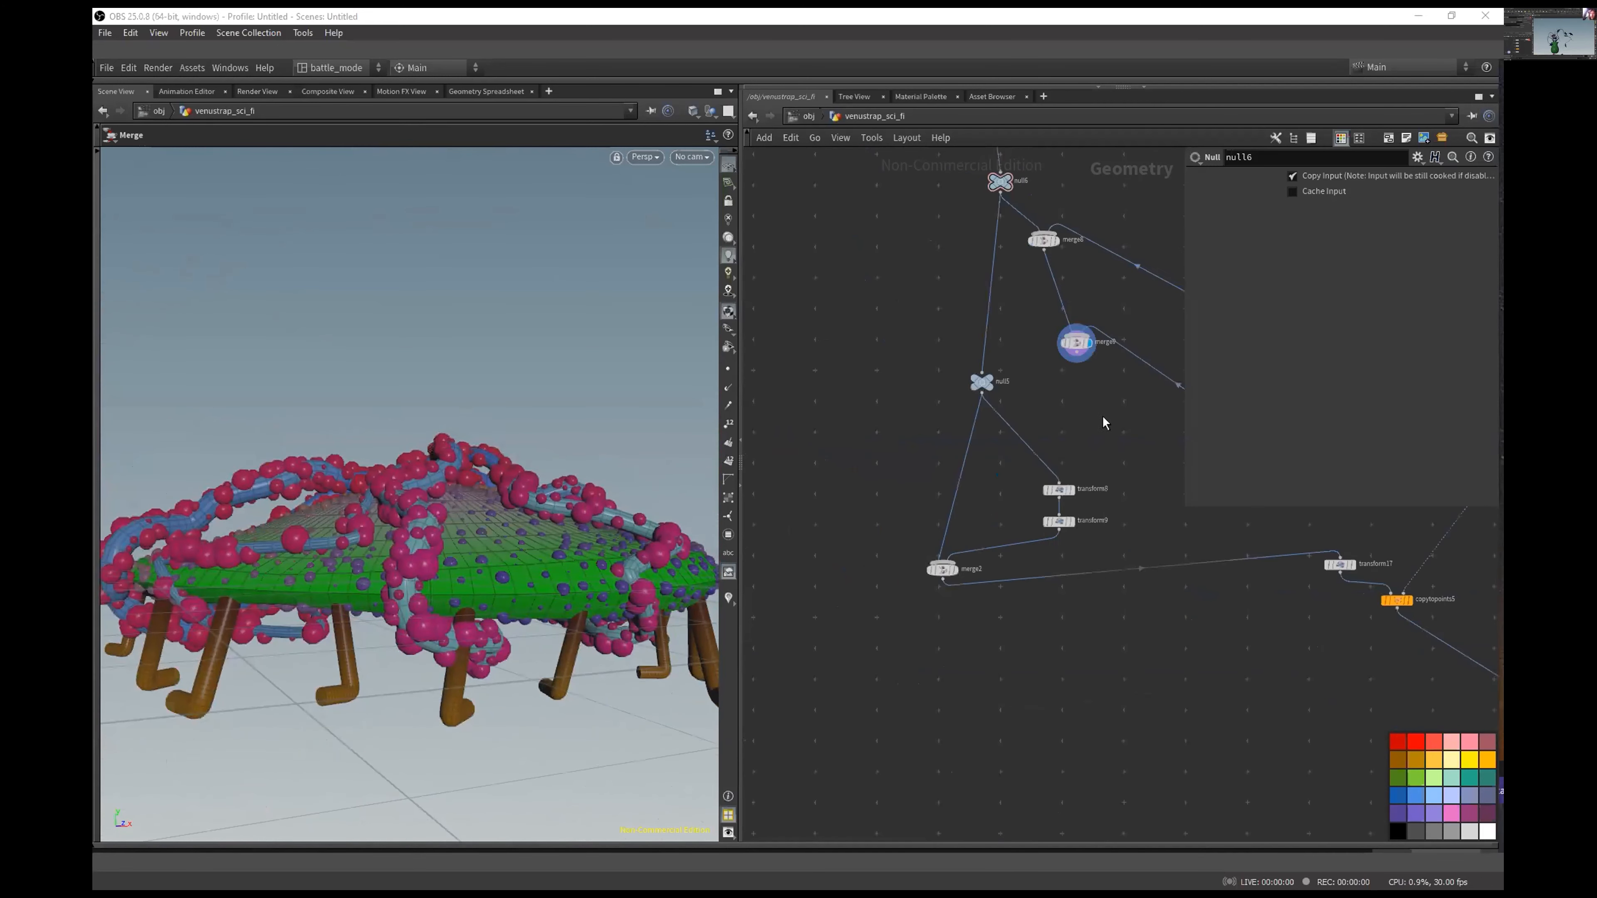
Step: Find the separate branch starting at add3, select that node, and display merge5 with its merged points
scroll(1104, 422, "up", 3)
scroll(920, 299, "down", 6)
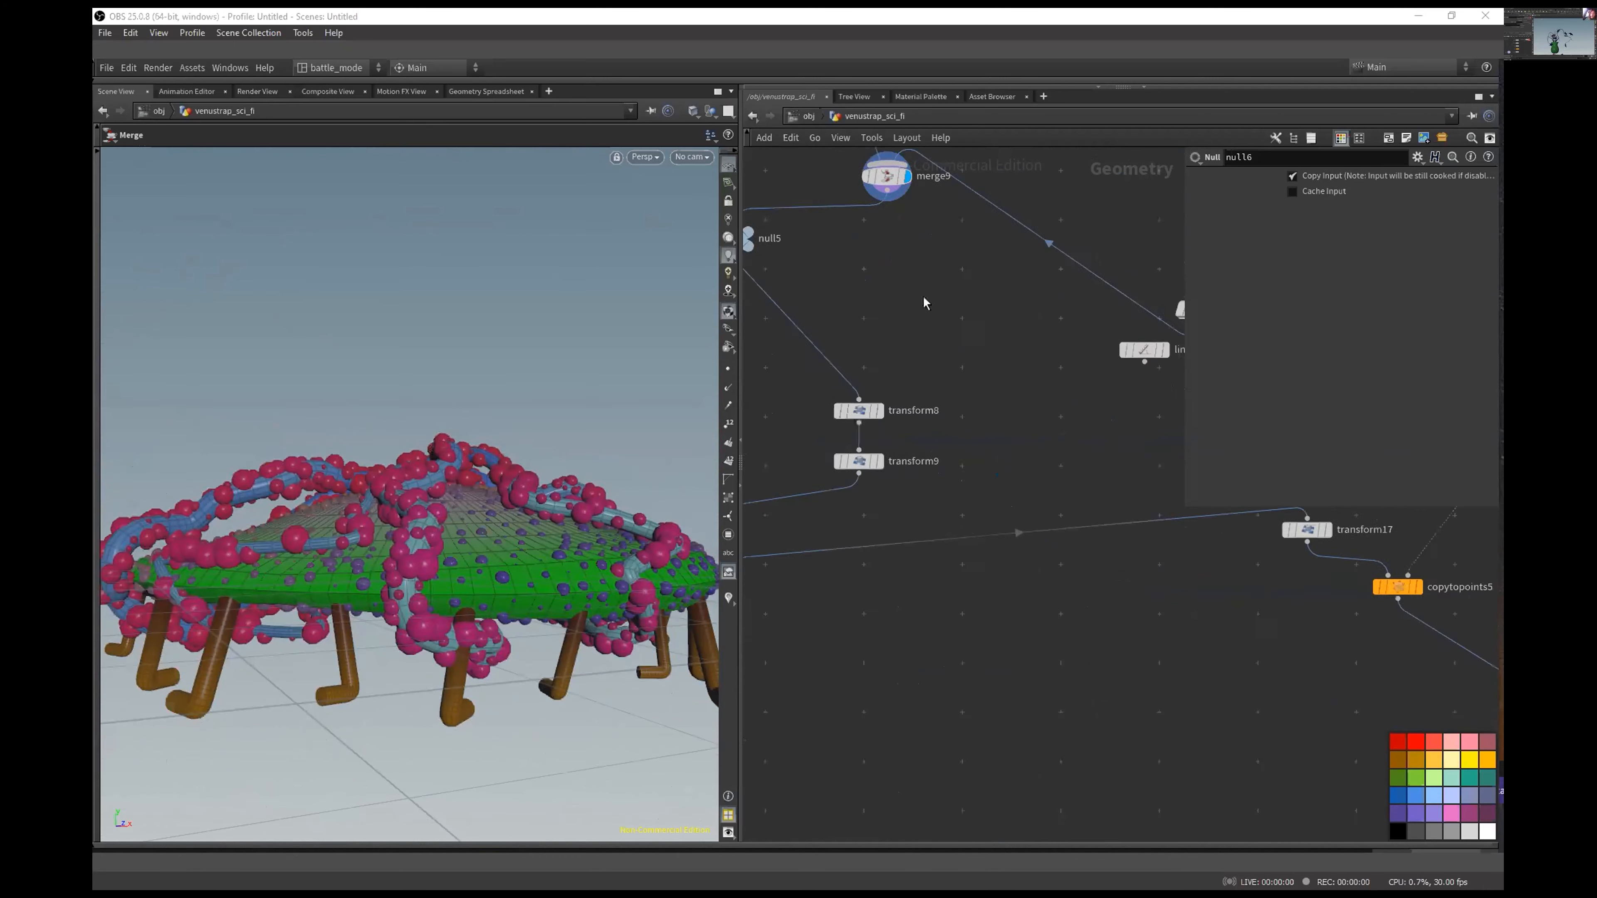
scroll(902, 314, "up", 2)
middle_click_drag(1043, 503, 850, 538)
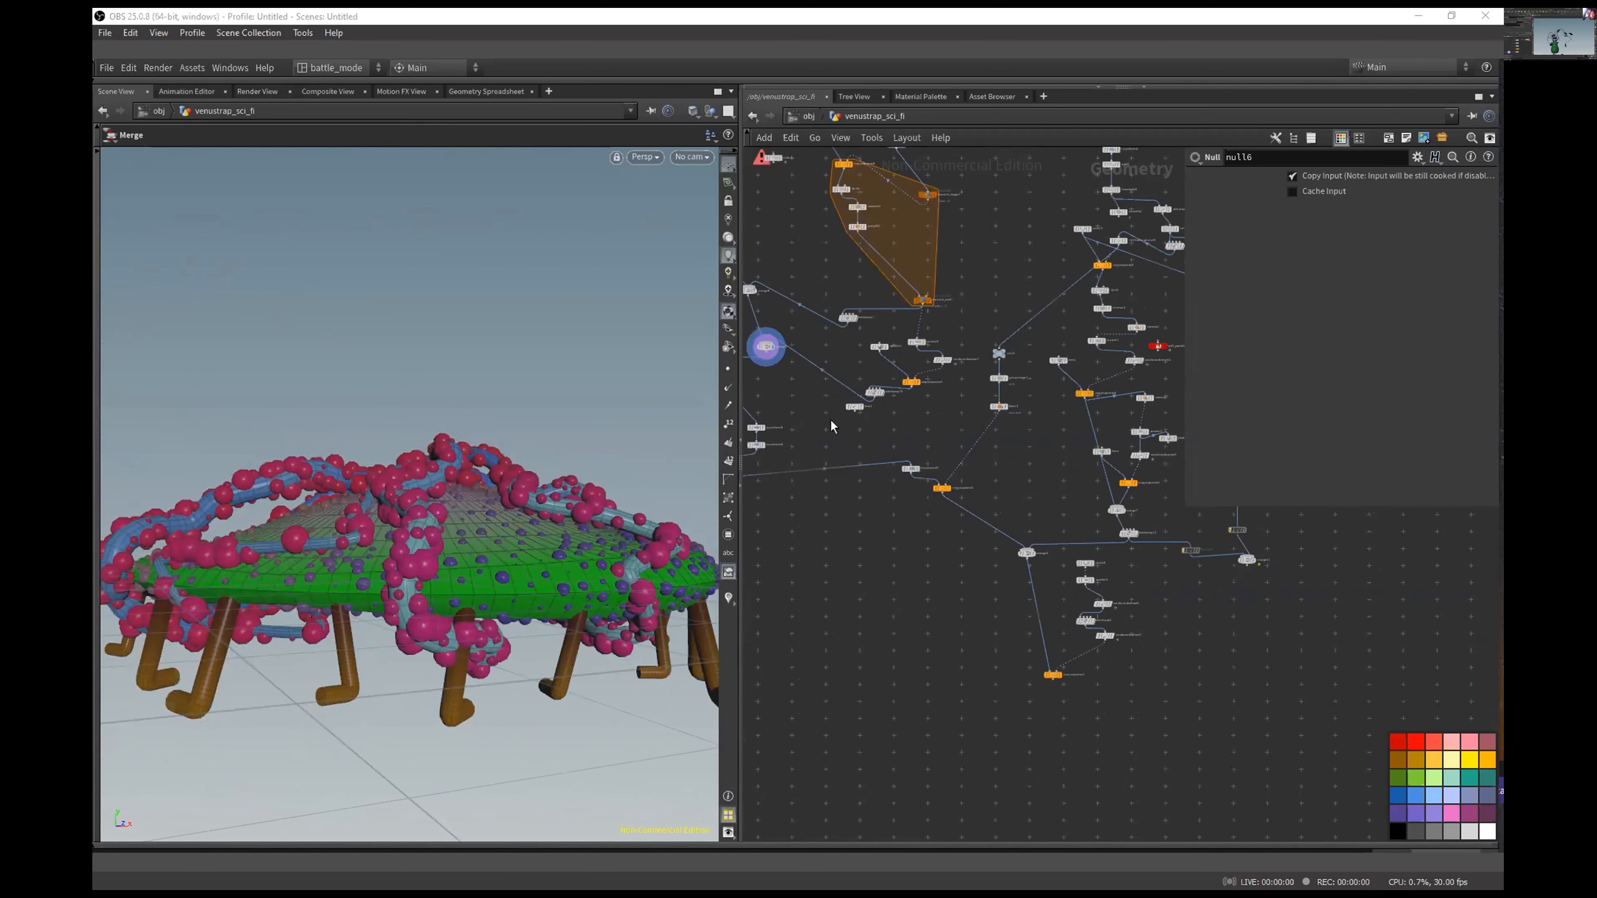
scroll(1009, 371, "up", 5)
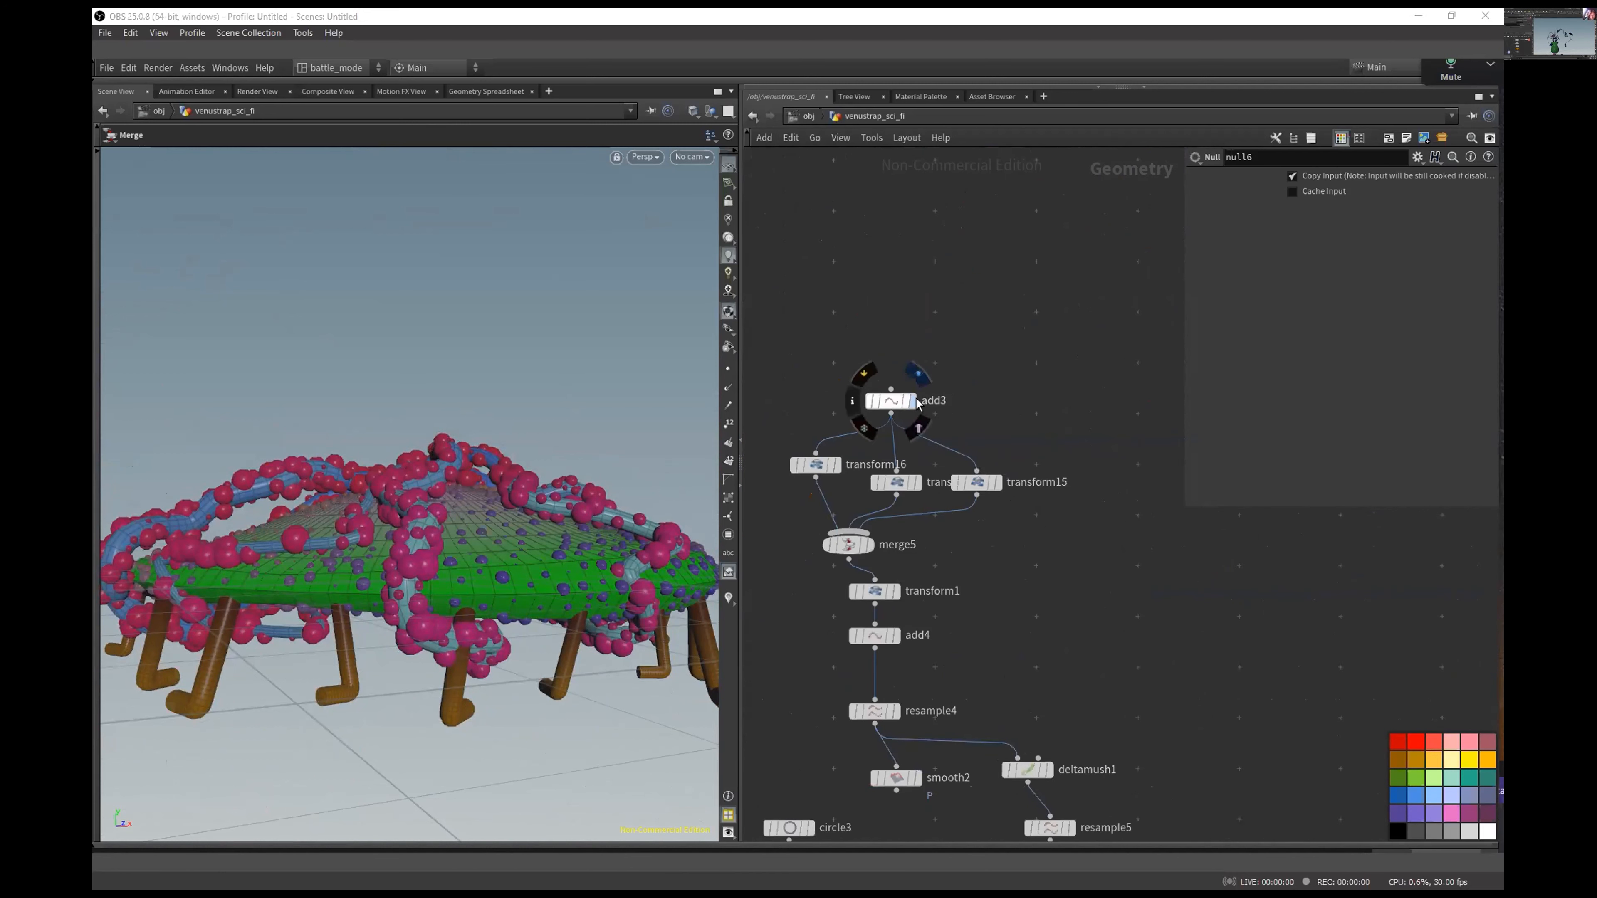
left_click(913, 401)
left_click(873, 546)
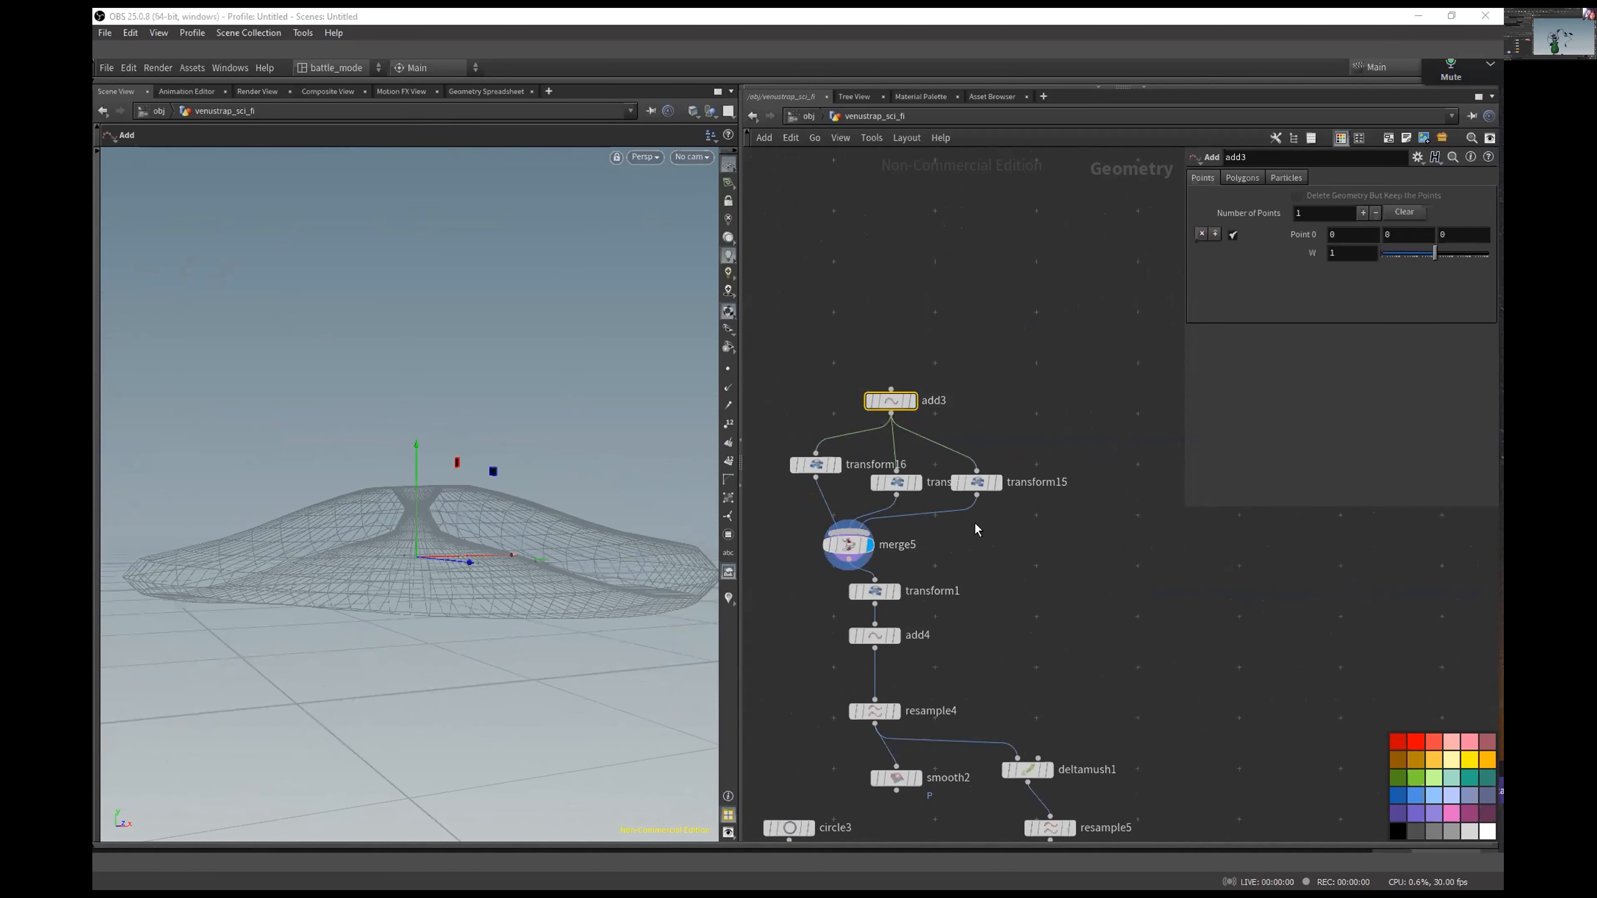
Step: Select add3, its three transforms and merge5 together and move them up so merge5 lines up above transform1
left_click_drag(1086, 354, 789, 579)
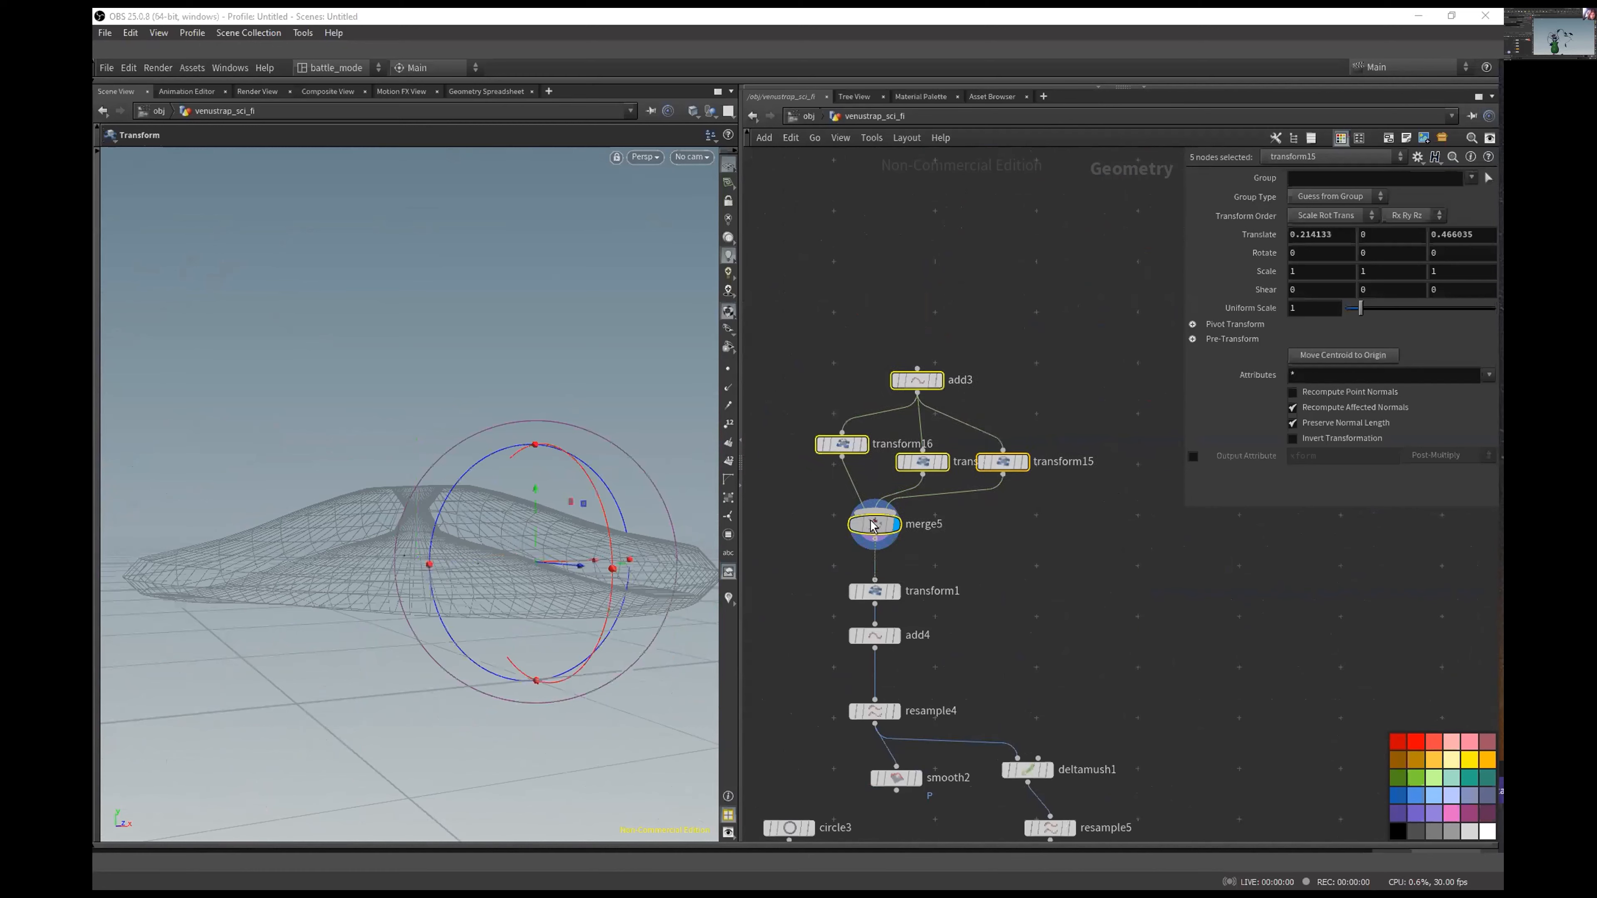
scroll(1062, 503, "down", 5)
middle_click_drag(1083, 469, 1140, 525)
scroll(1217, 631, "up", 3)
middle_click_drag(1221, 637, 1130, 523)
key("Escape")
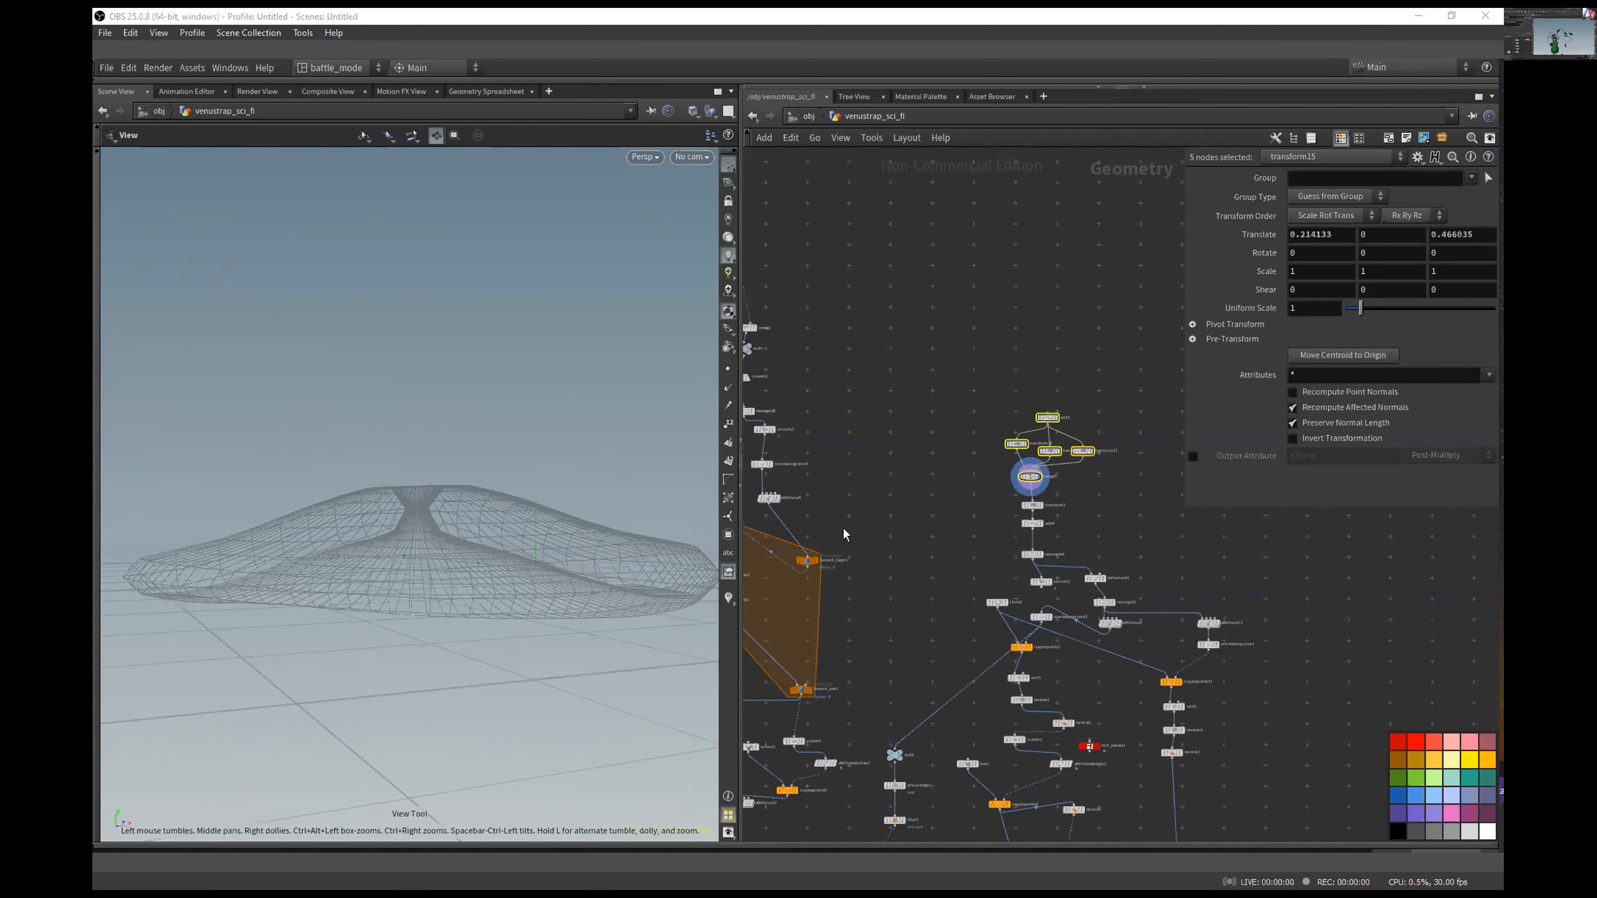
Step: Display add4 with point markers turned on and examine the line connecting the points in the 3D view
scroll(1055, 521, "up", 6)
left_click(1000, 557)
left_click(974, 559)
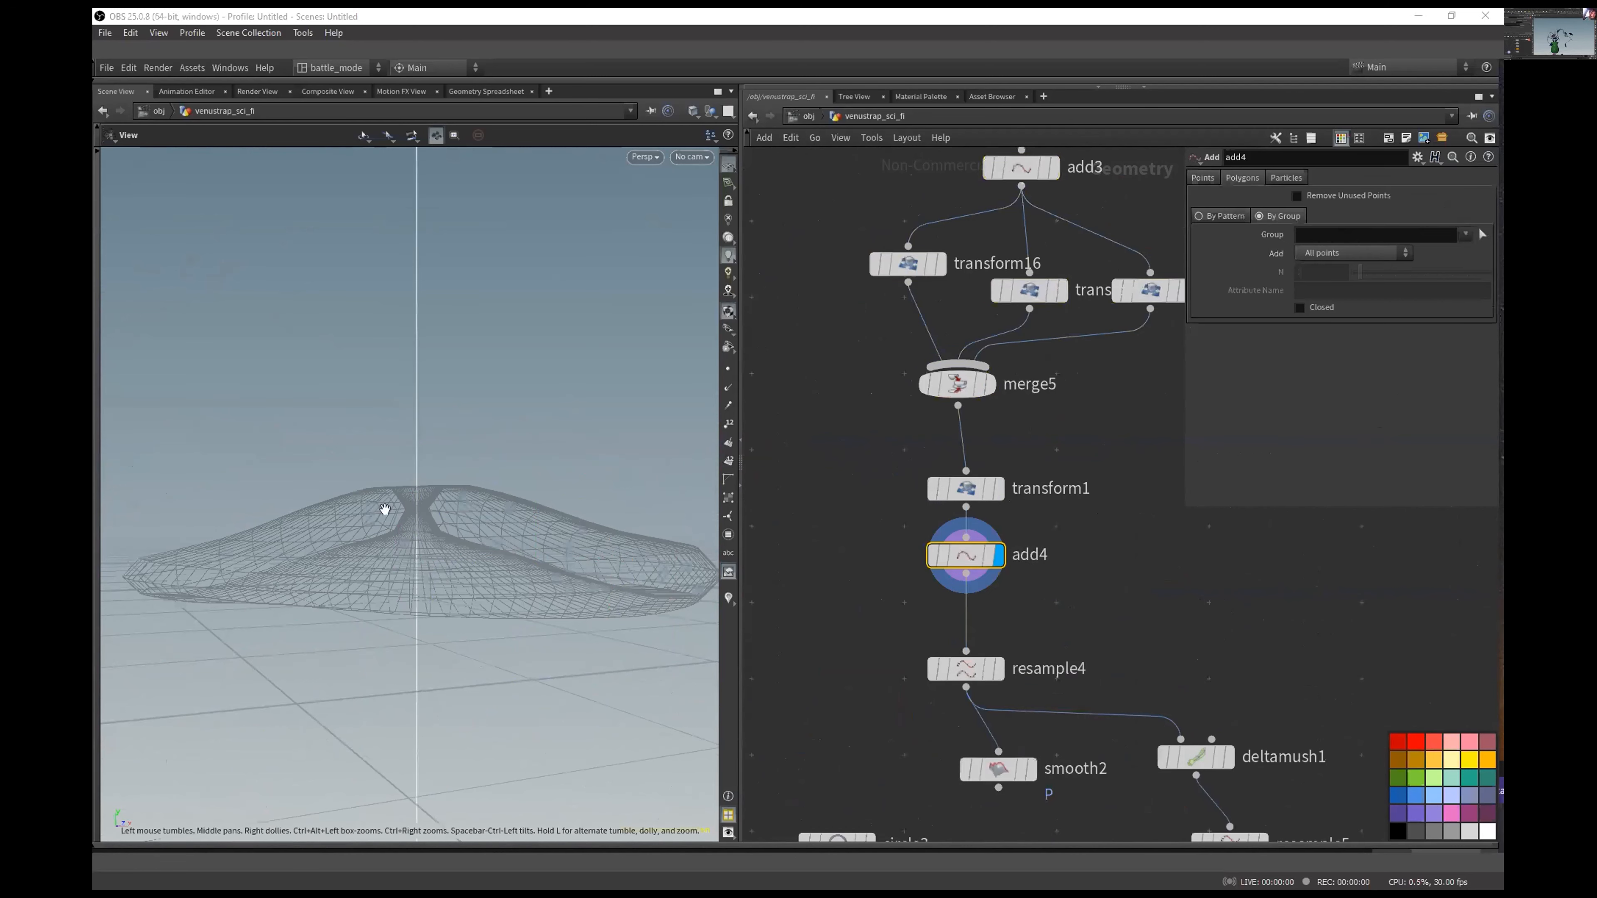
right_click_drag(385, 510, 296, 538)
middle_click_drag(296, 539, 529, 402)
left_click_drag(581, 529, 712, 400)
left_click(731, 370)
left_click_drag(529, 497, 371, 563)
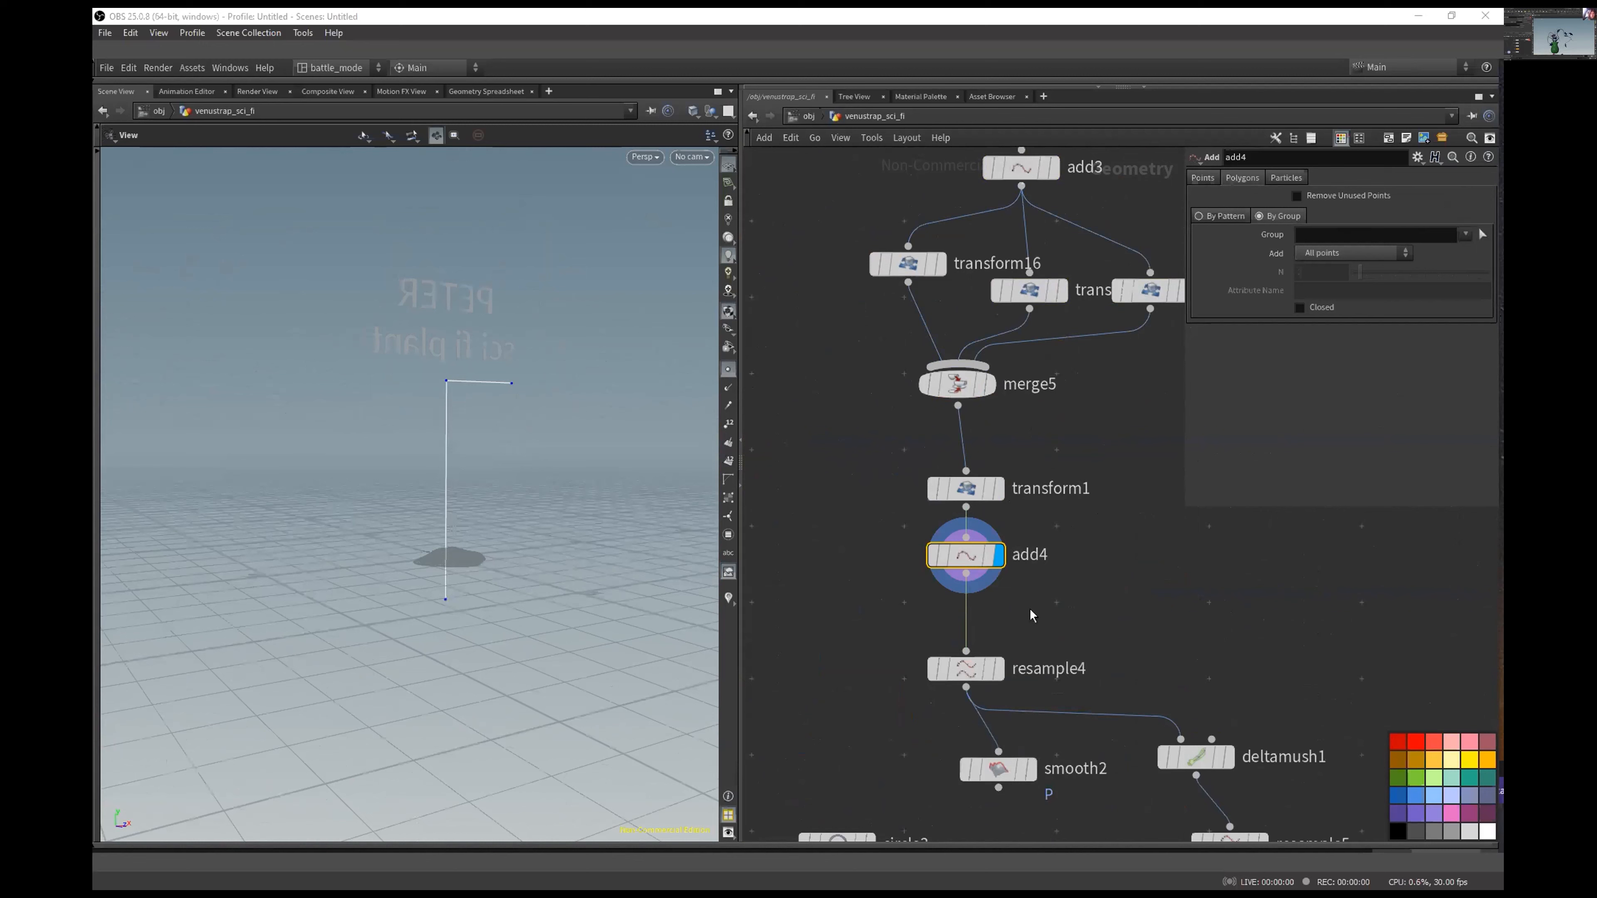
Step: Display resample4 and its unused smooth2 branch to compare the subdivided and smoothed curve
middle_click_drag(1042, 655, 966, 313)
left_click(905, 330)
left_click(922, 328)
middle_click_drag(983, 465, 981, 389)
left_click(952, 350)
left_click(924, 351)
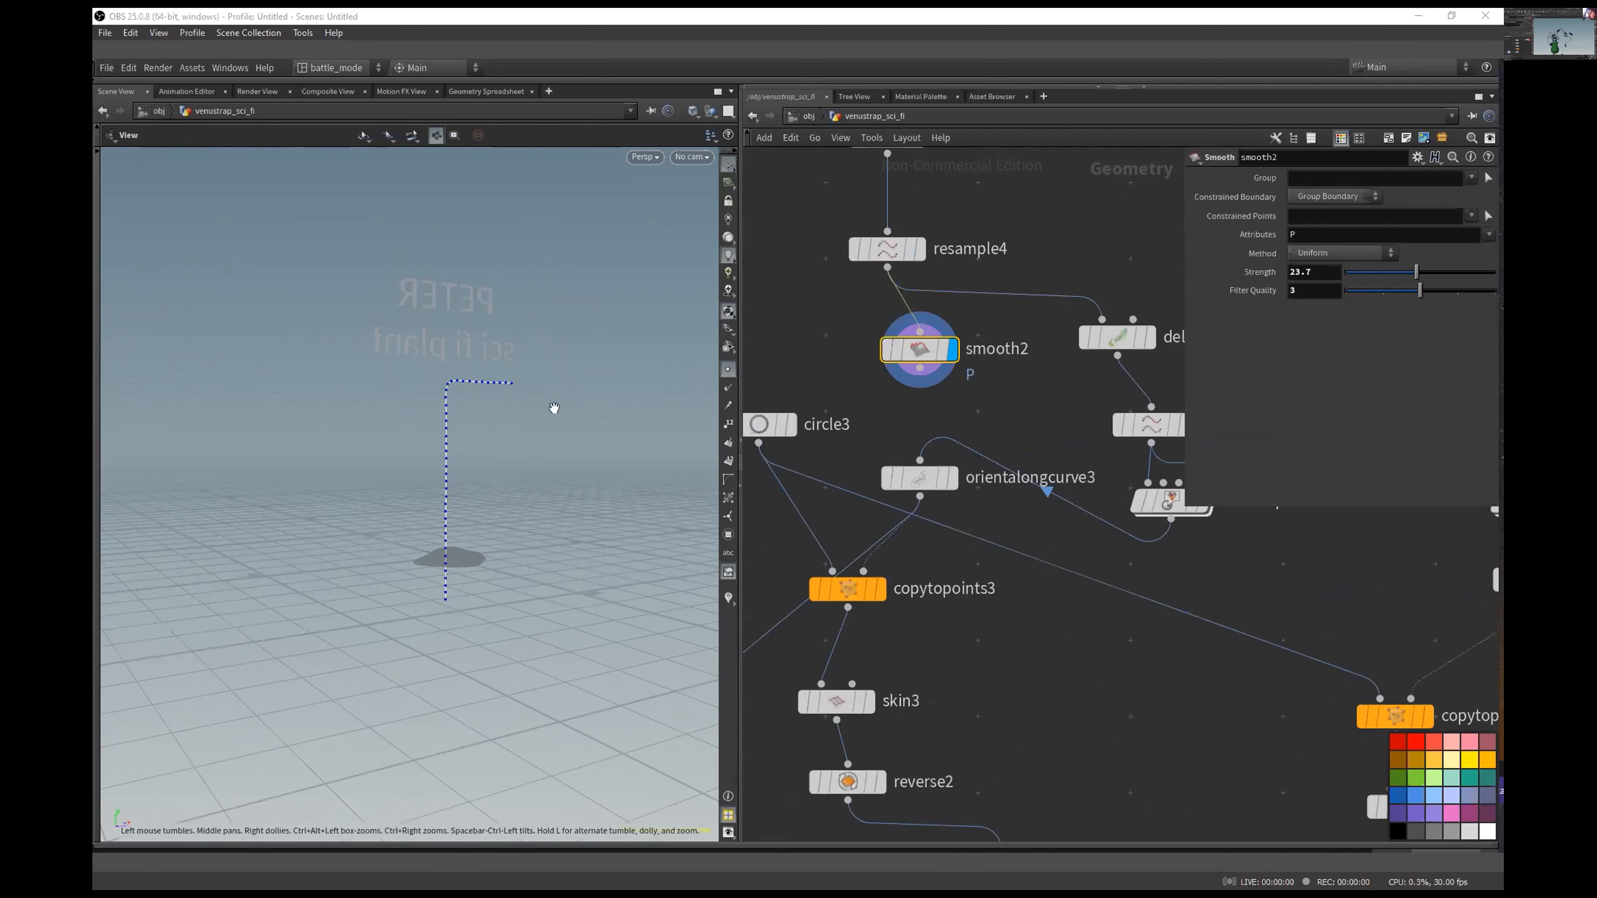
Step: Display deltamush1 and resample5 to examine the bent curve and their settings
middle_click_drag(1119, 340, 919, 349)
left_click(948, 321)
left_click(1023, 350)
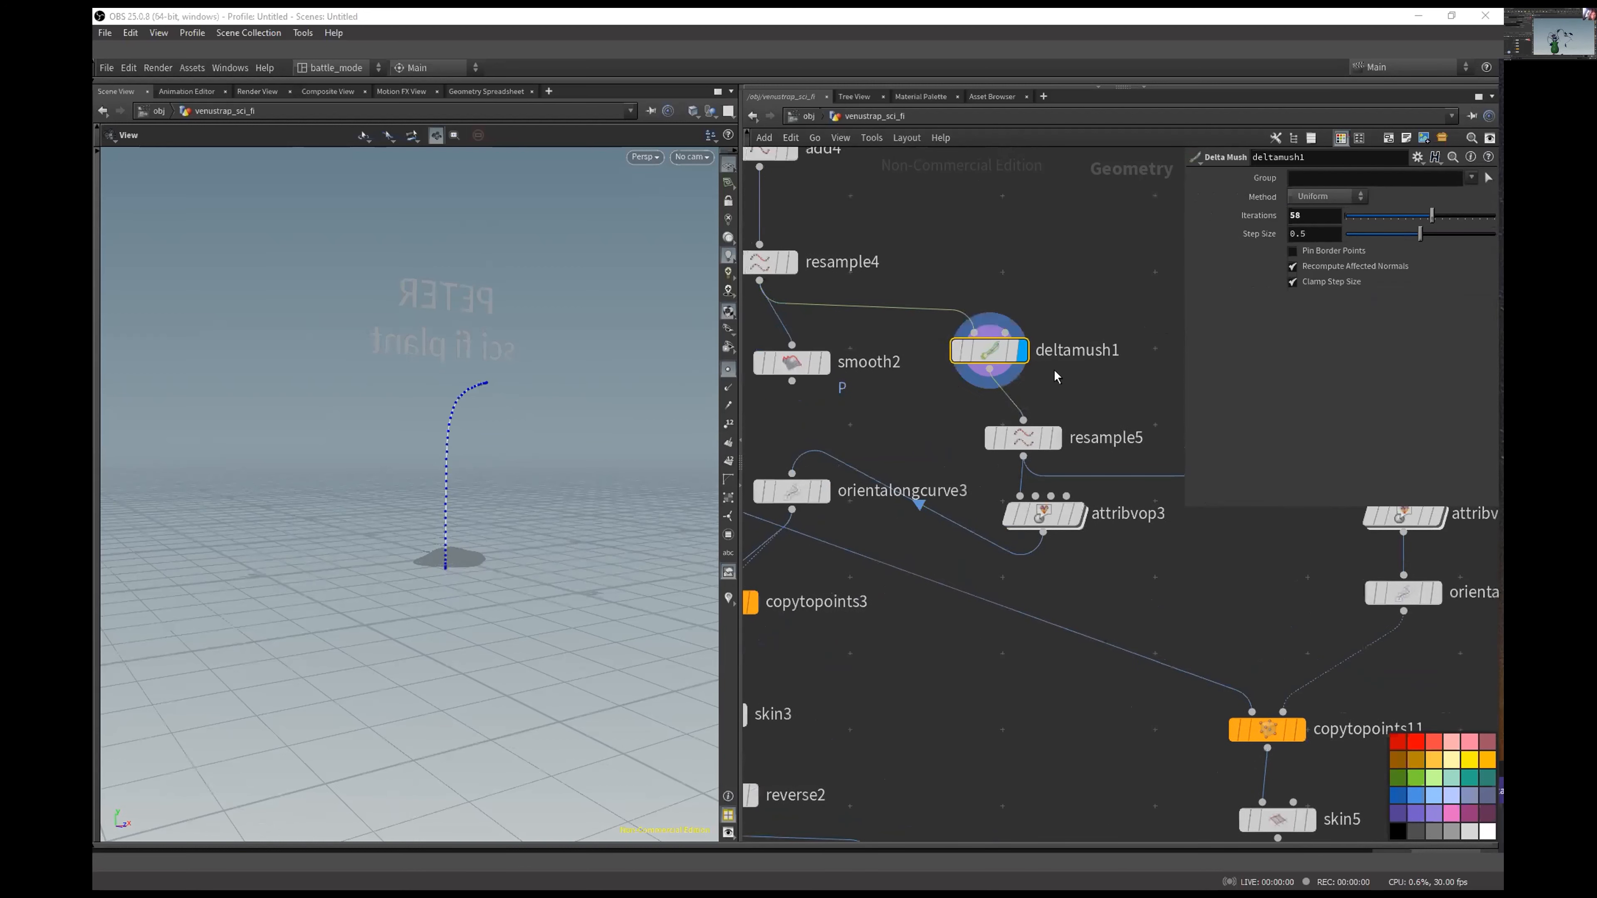
middle_click_drag(1136, 431, 1028, 347)
left_click(934, 356)
left_click(949, 356)
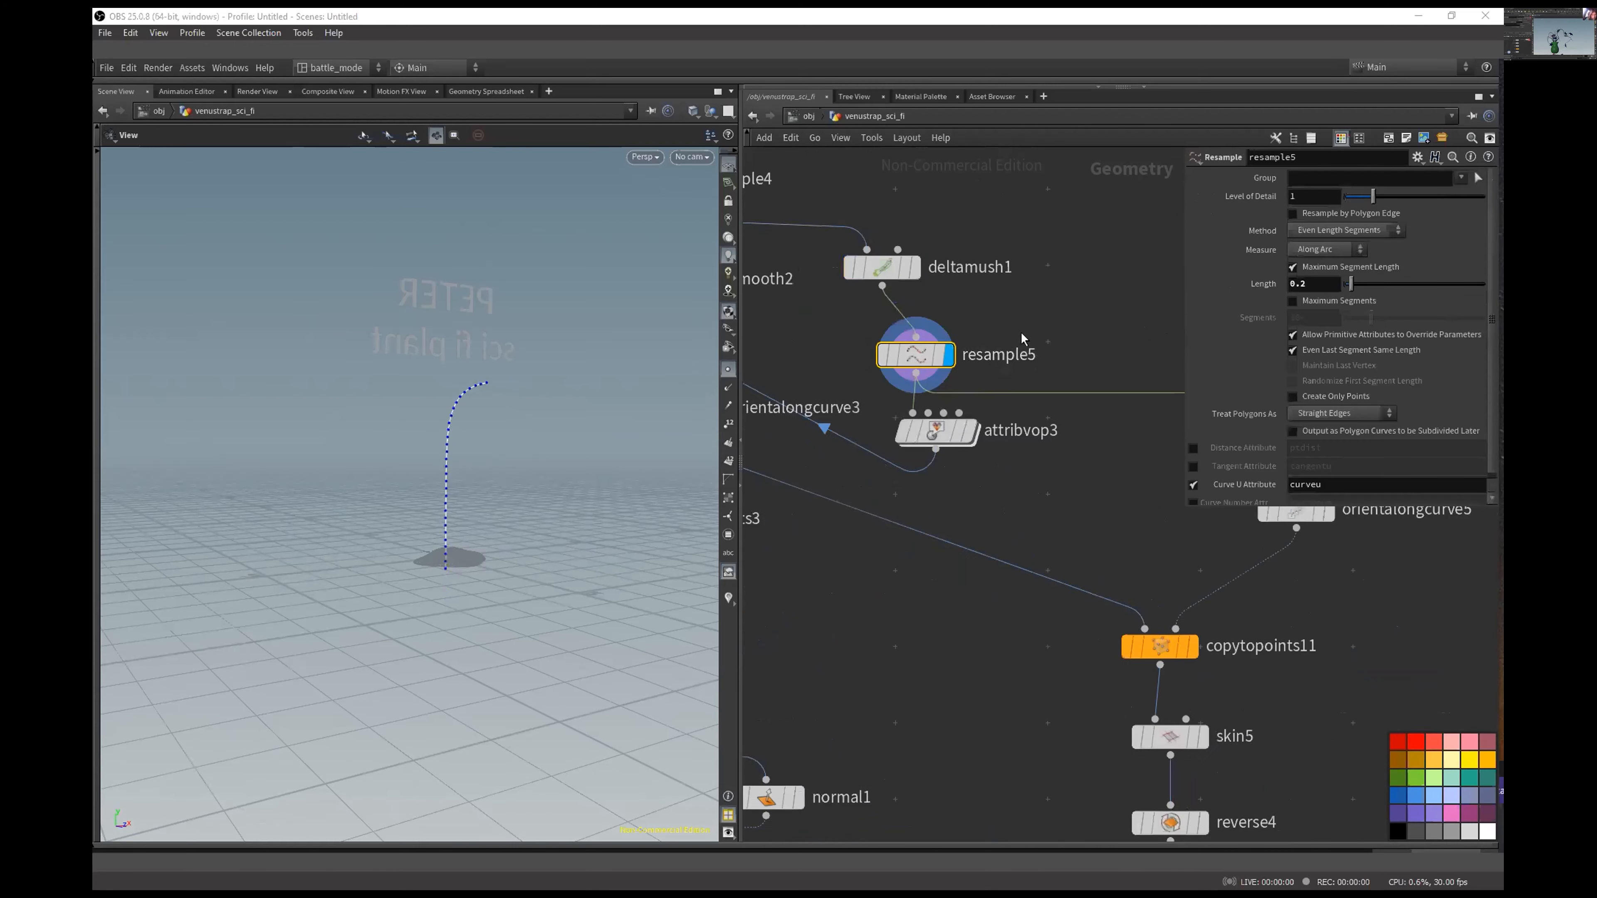
Step: Open attribvop3, examine how the curveu bind feeds the ramp, and return to the geometry network
scroll(999, 493, "down", 3)
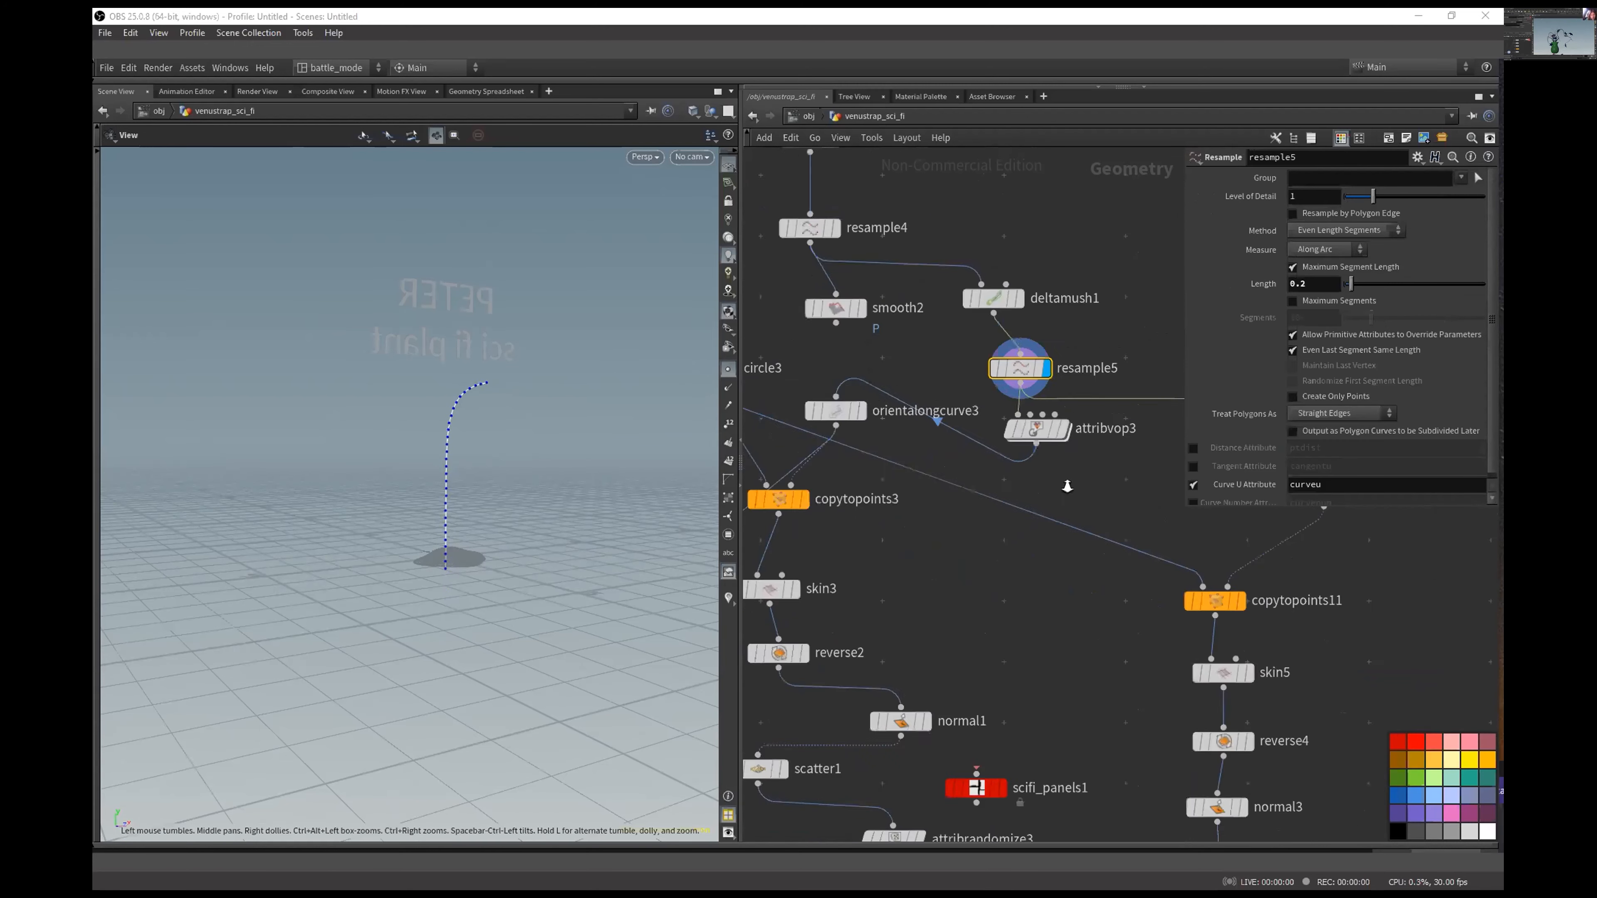
left_click(1031, 451)
middle_click_drag(1097, 481, 987, 459)
scroll(988, 459, "up", 3)
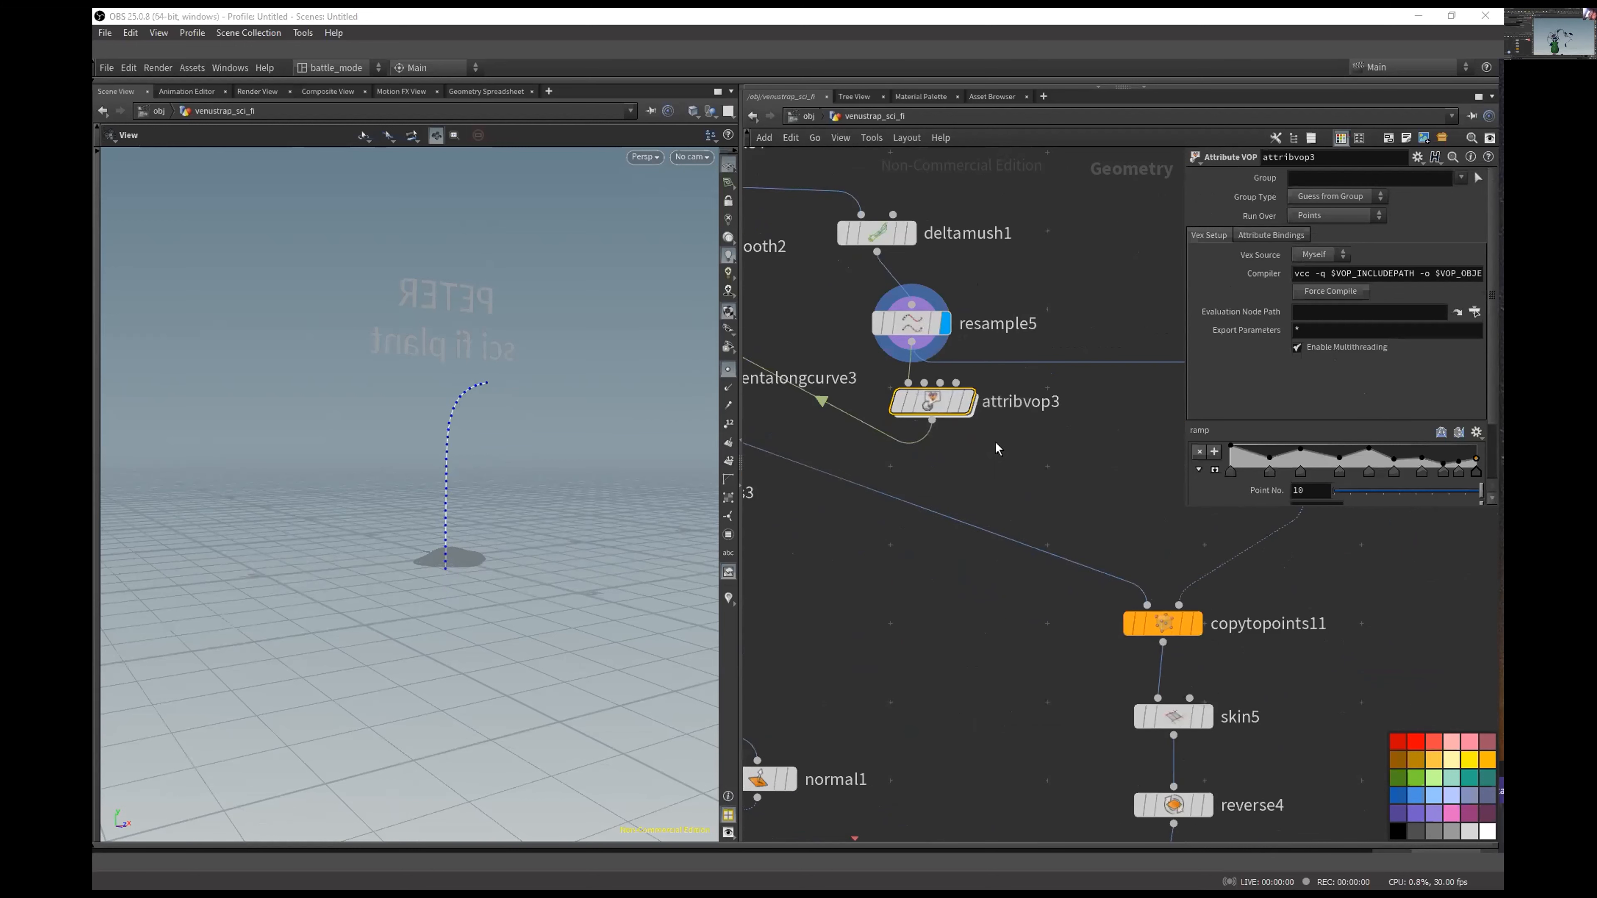
key("i")
scroll(1022, 321, "down", 5)
middle_click_drag(943, 371, 1065, 329)
scroll(950, 335, "up", 5)
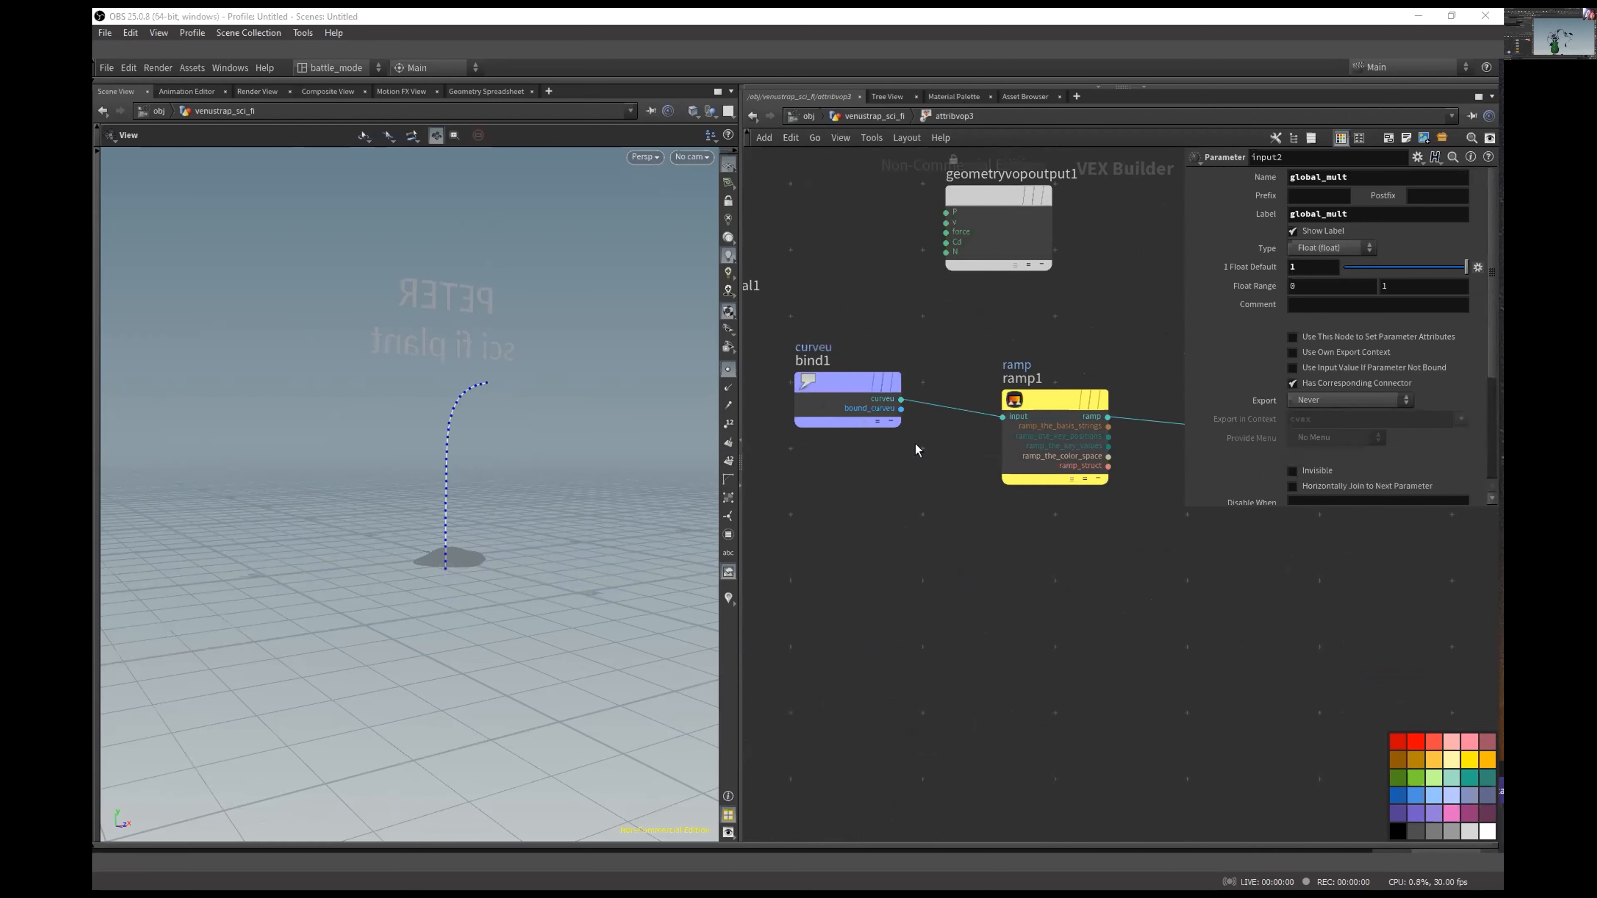
key("u")
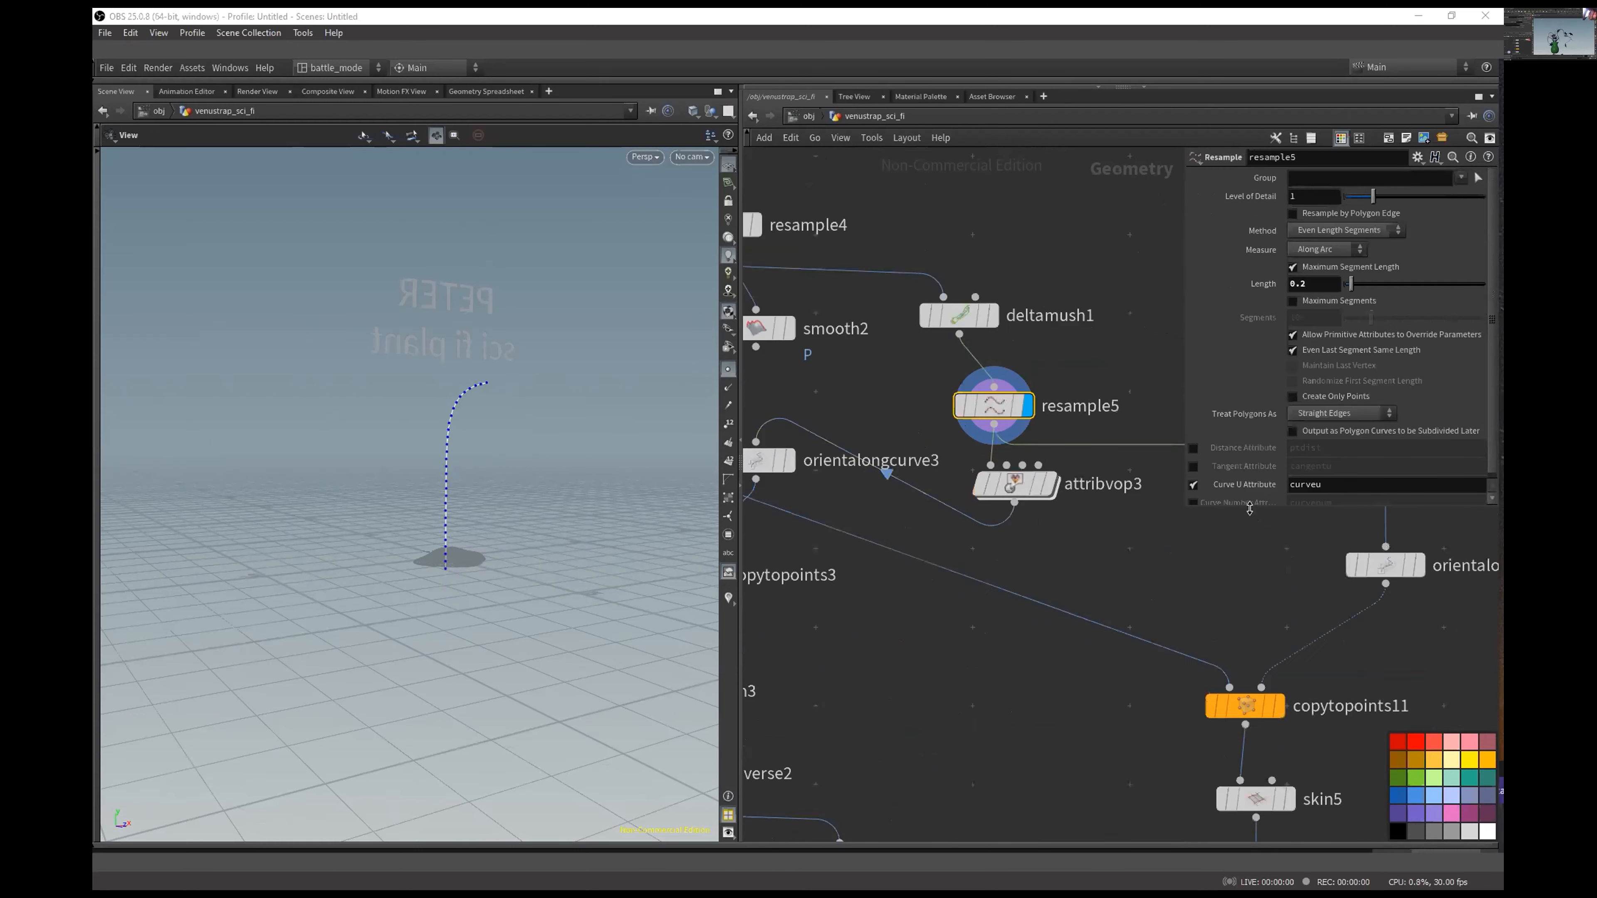
Step: Enlarge the parameter area and examine the multiply and pscale bind nodes inside attribvop3, returning to the geometry network
left_click_drag(1249, 508, 1249, 591)
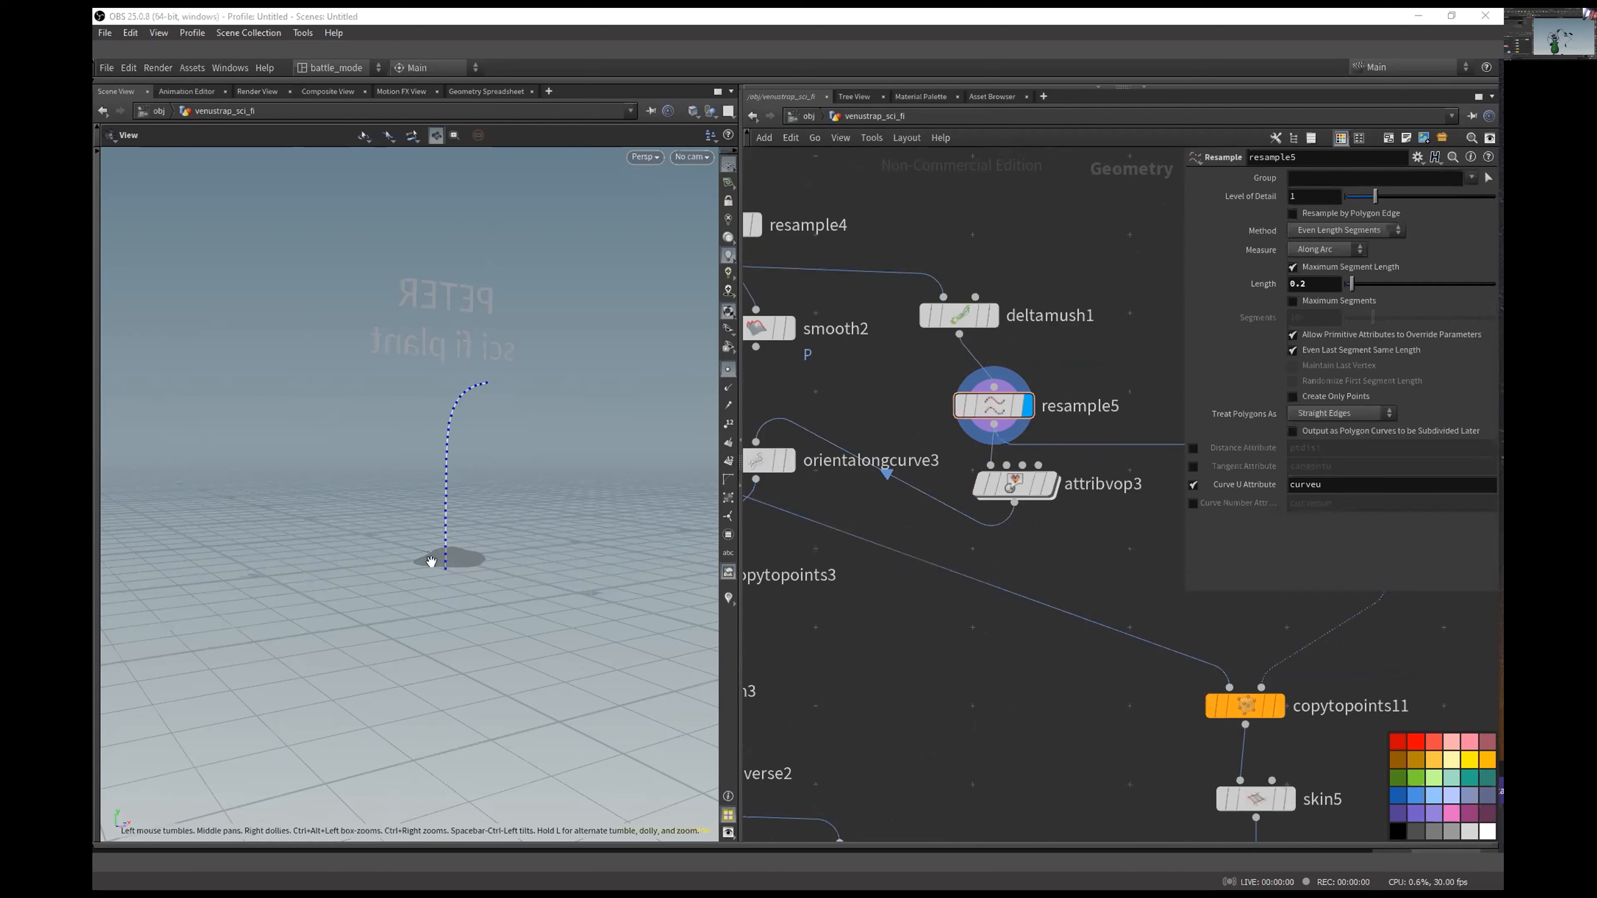
double_click(985, 477)
middle_click_drag(1163, 321, 947, 330)
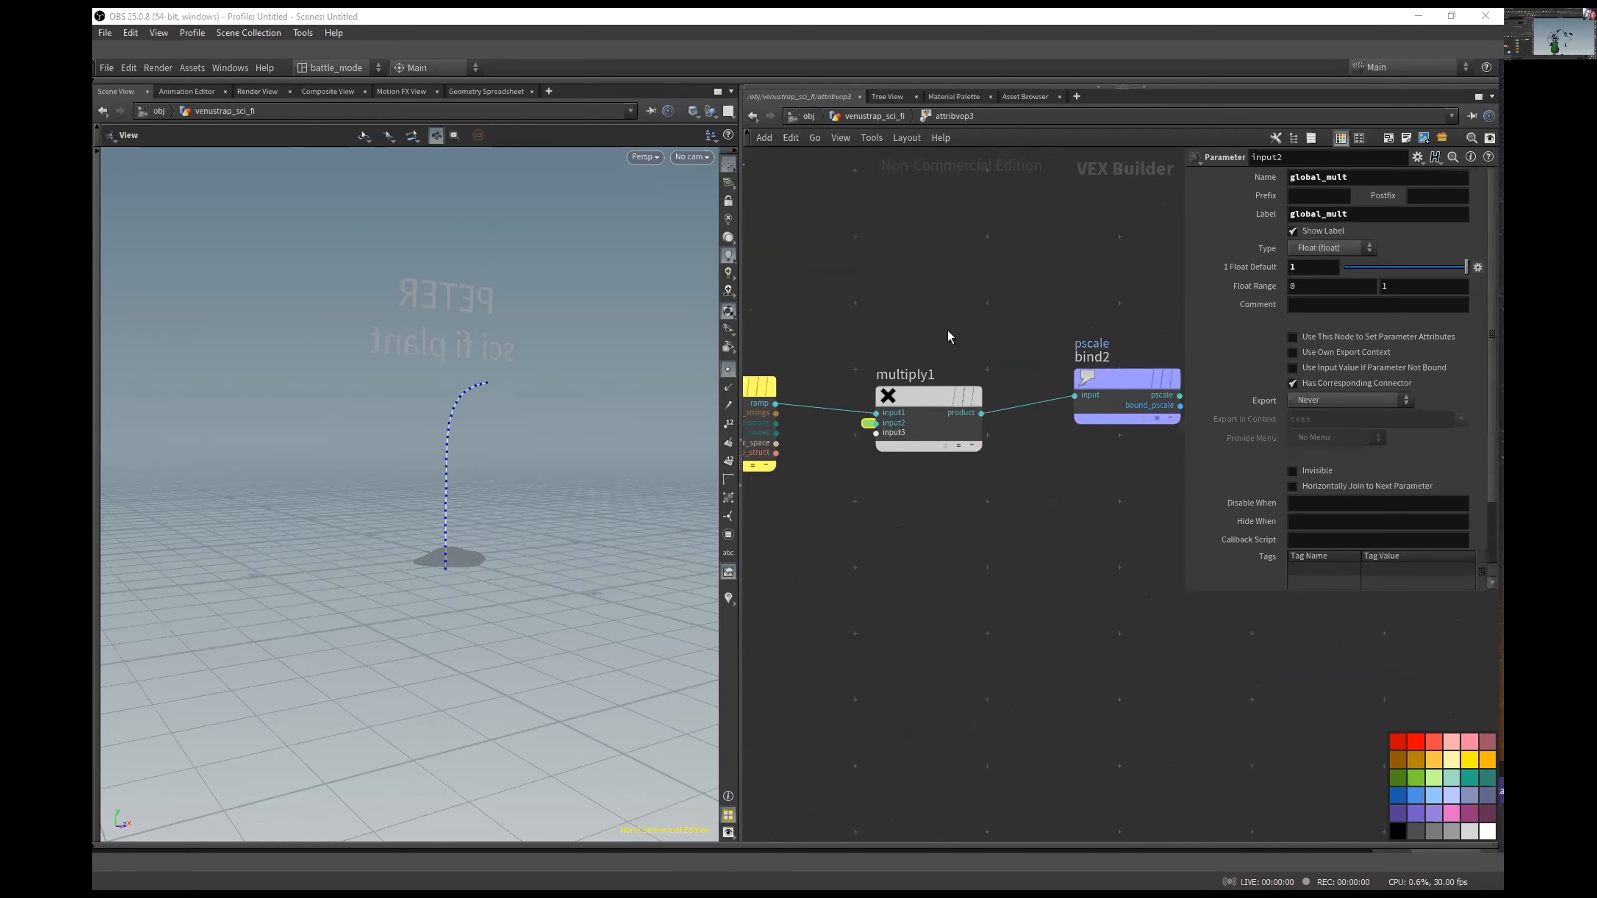
left_click(932, 415)
middle_click_drag(1033, 467, 909, 477)
left_click(1002, 413)
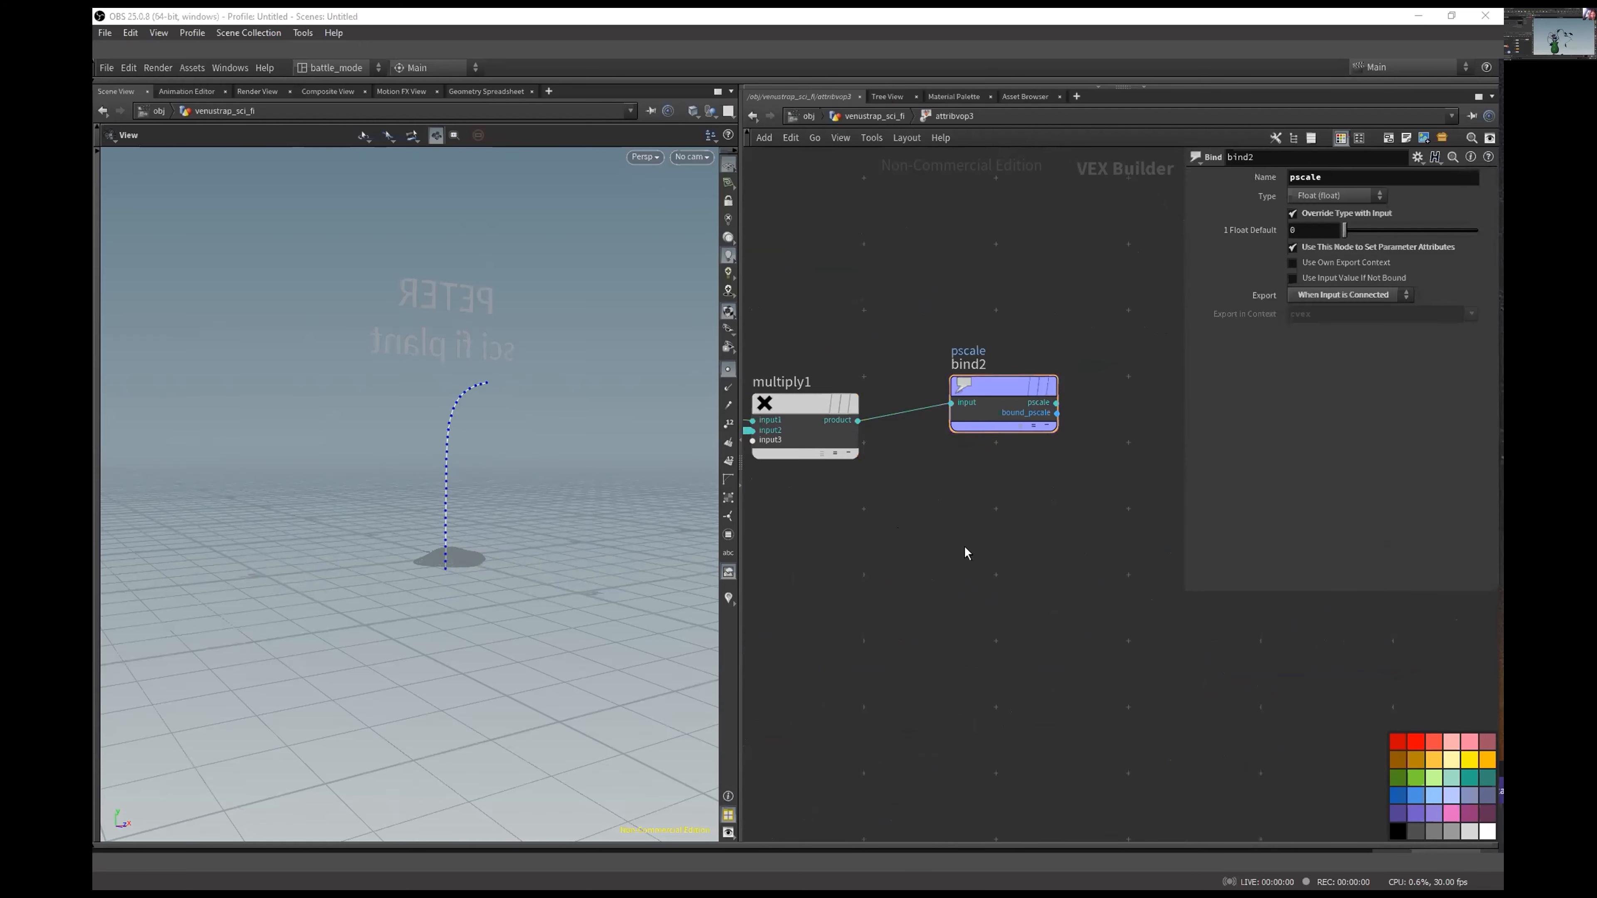
key("u")
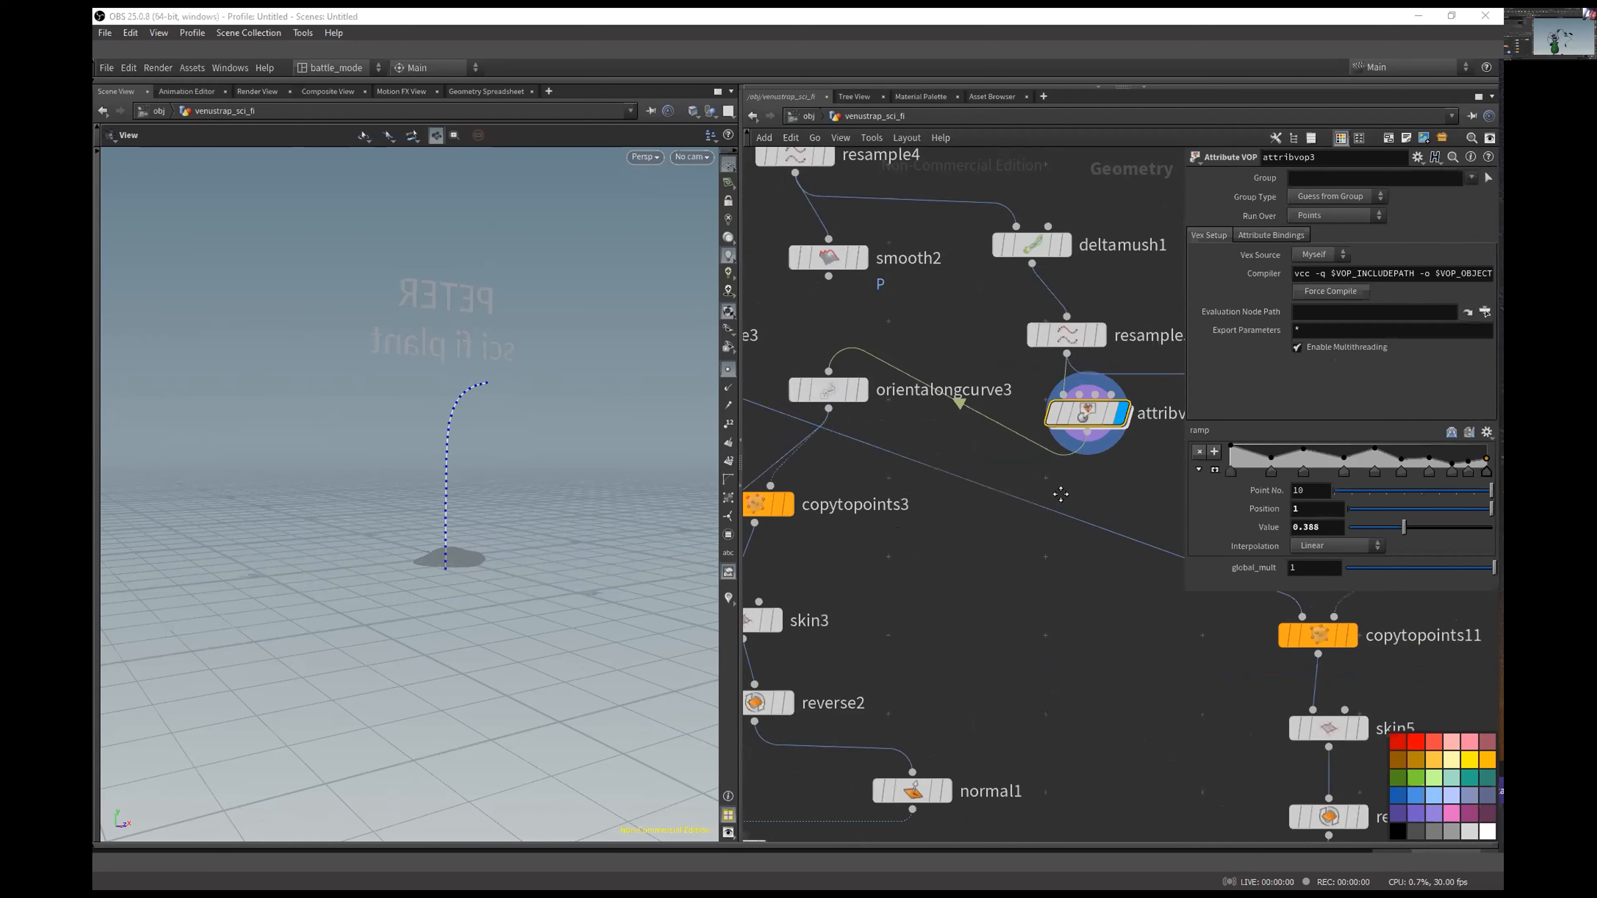
Step: Display copytopoints3 and examine the circles copied along the curve
middle_click_drag(878, 560, 1035, 427)
left_click(950, 369)
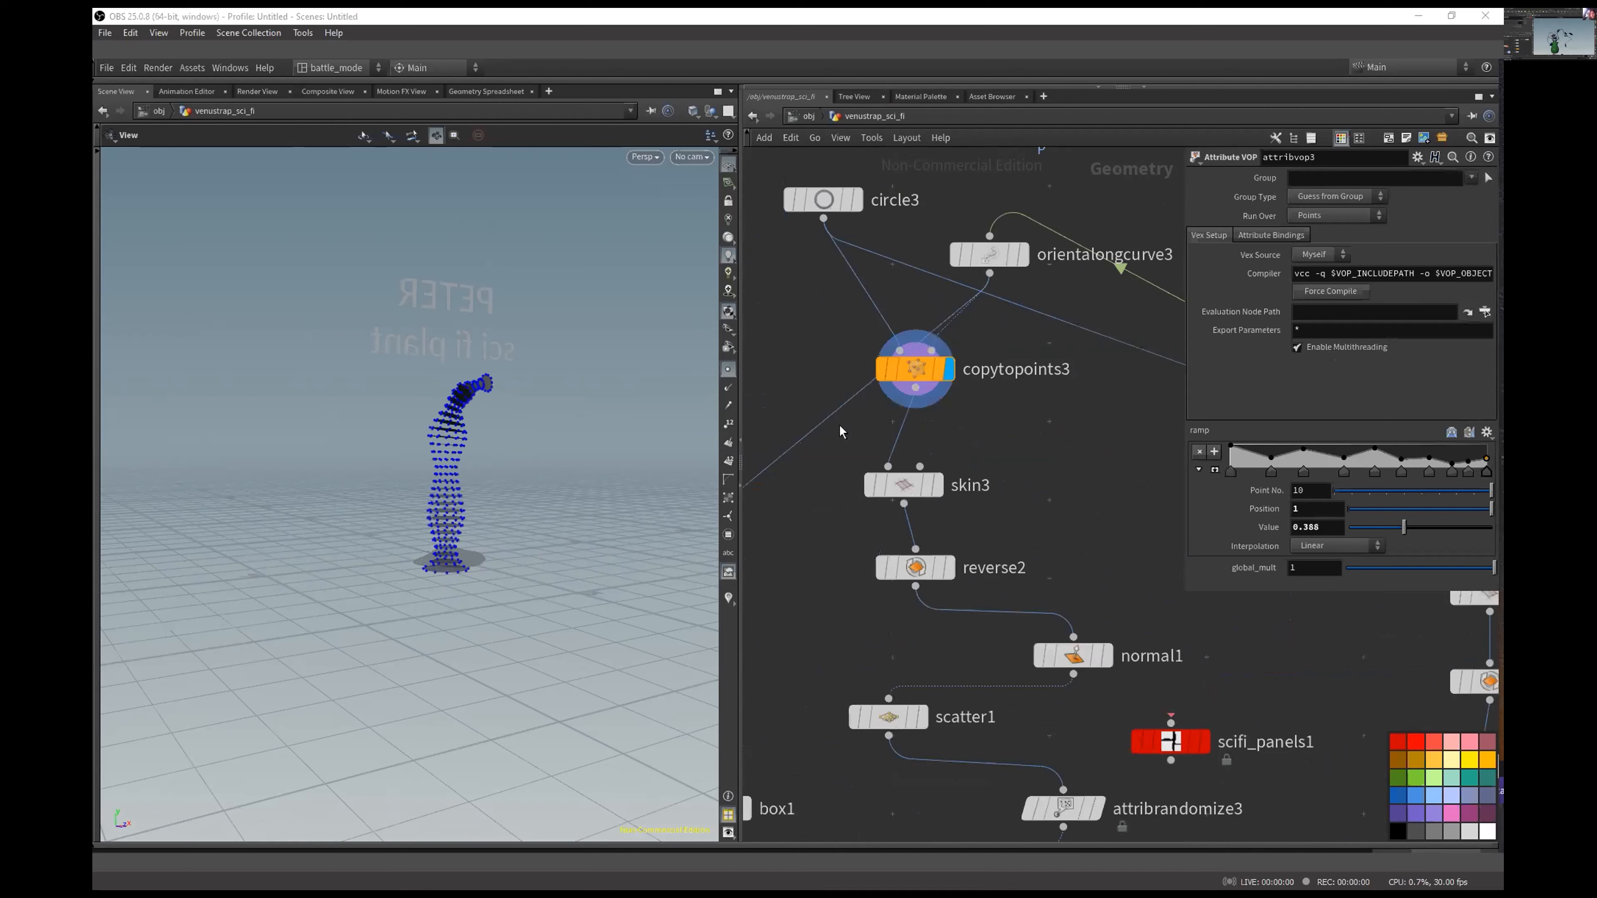
middle_click_drag(395, 539, 455, 535)
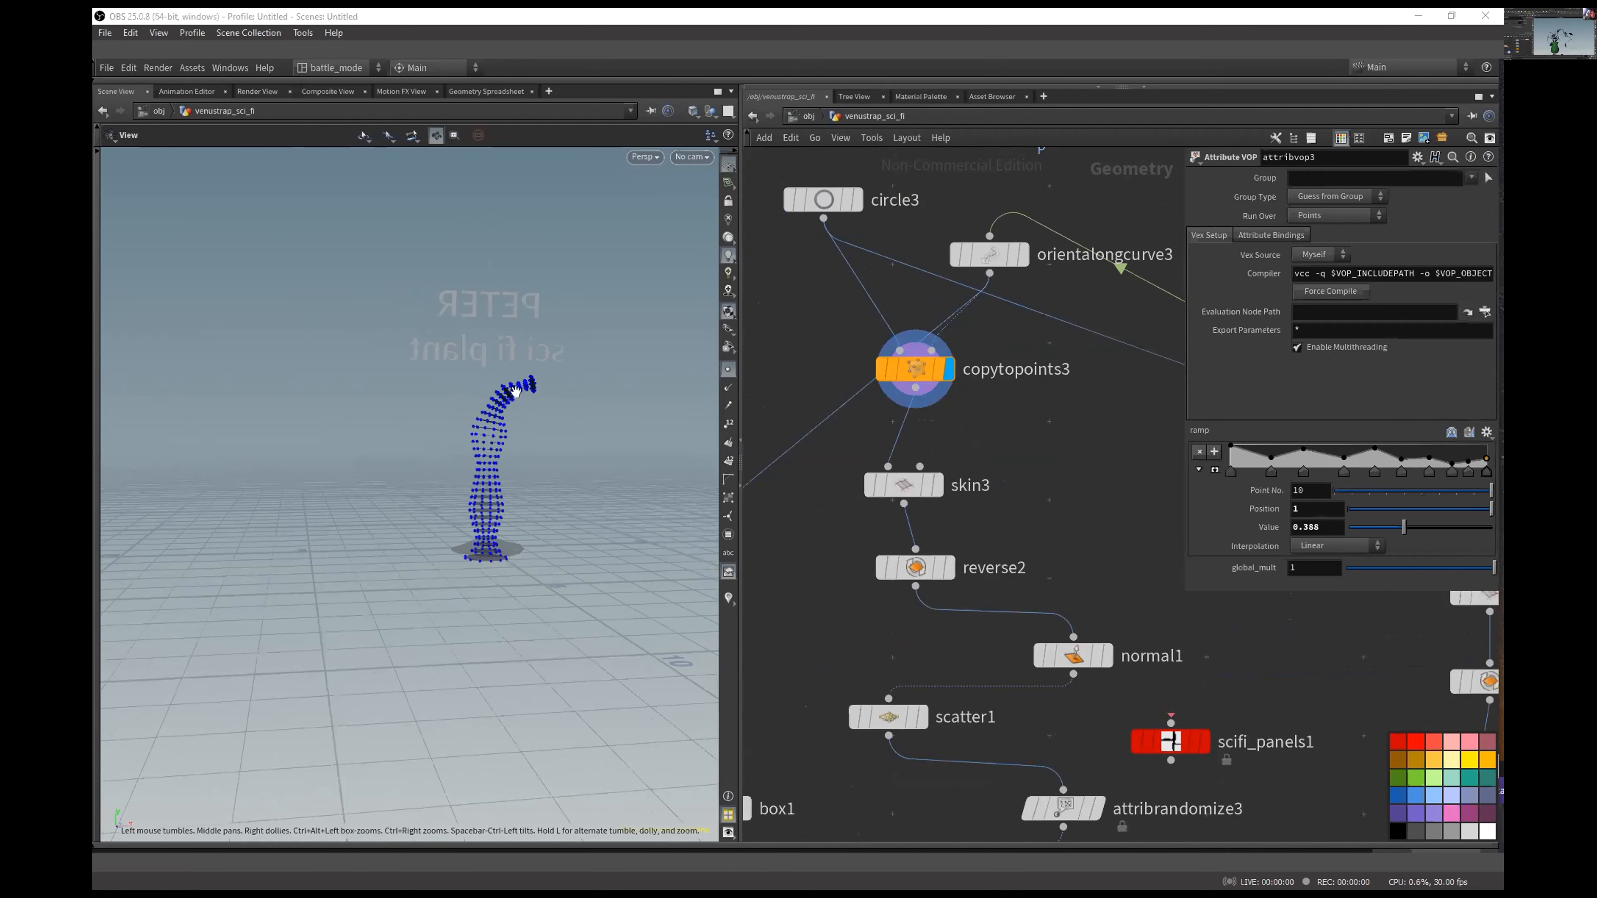
Step: Display skin3 and reverse2 to examine the skinned stem surface
middle_click_drag(1096, 447, 1003, 400)
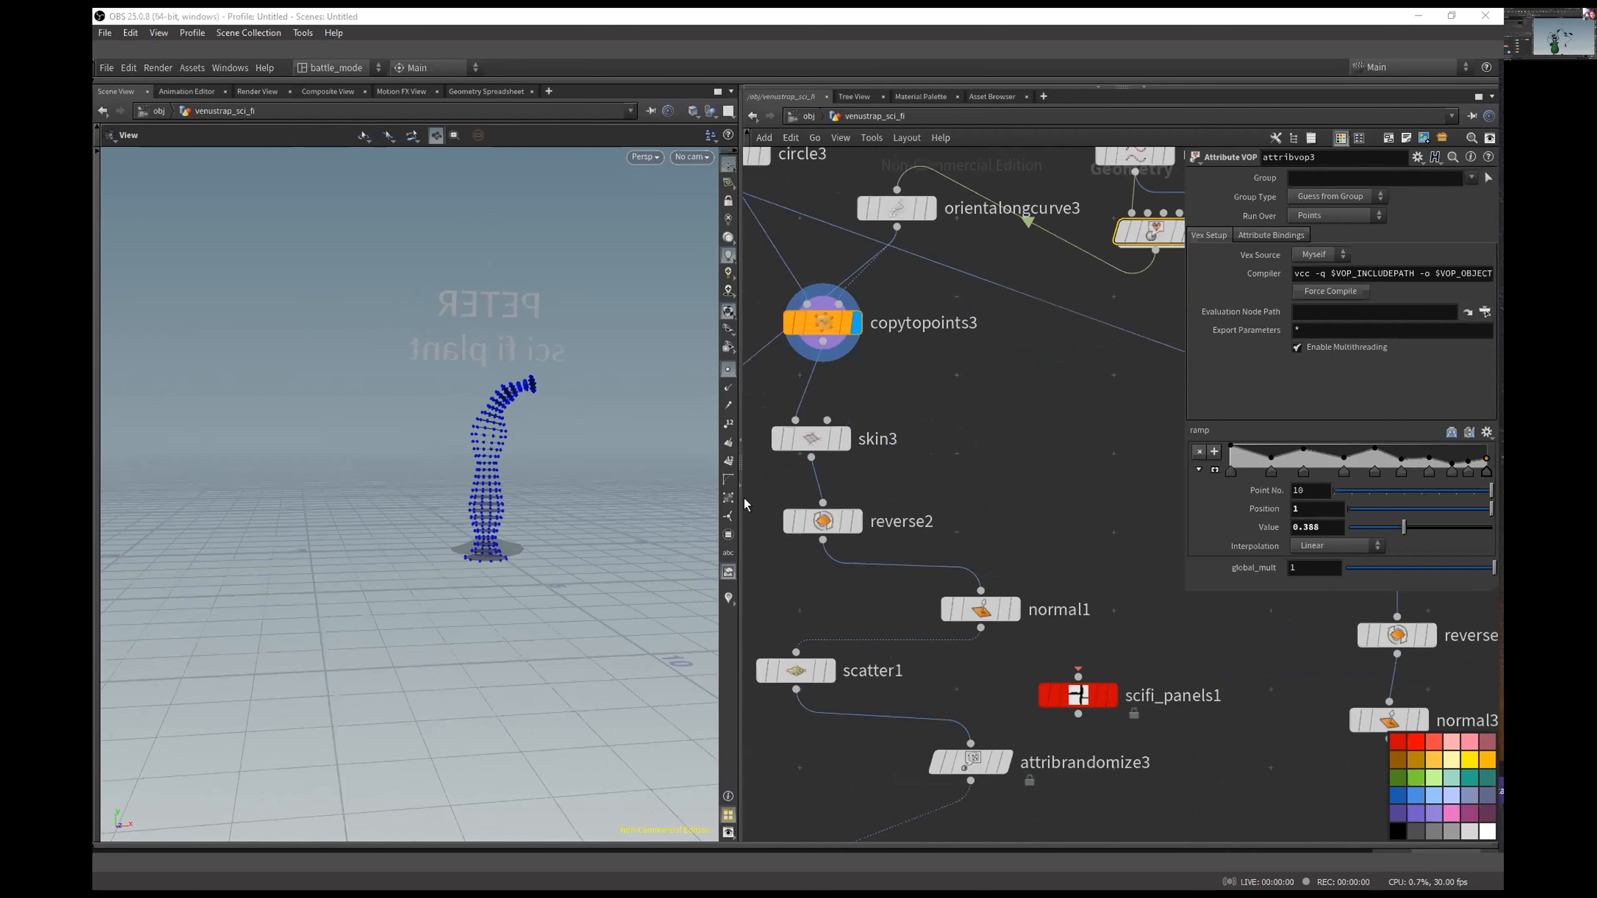
left_click(845, 439)
left_click(856, 521)
left_click(830, 522)
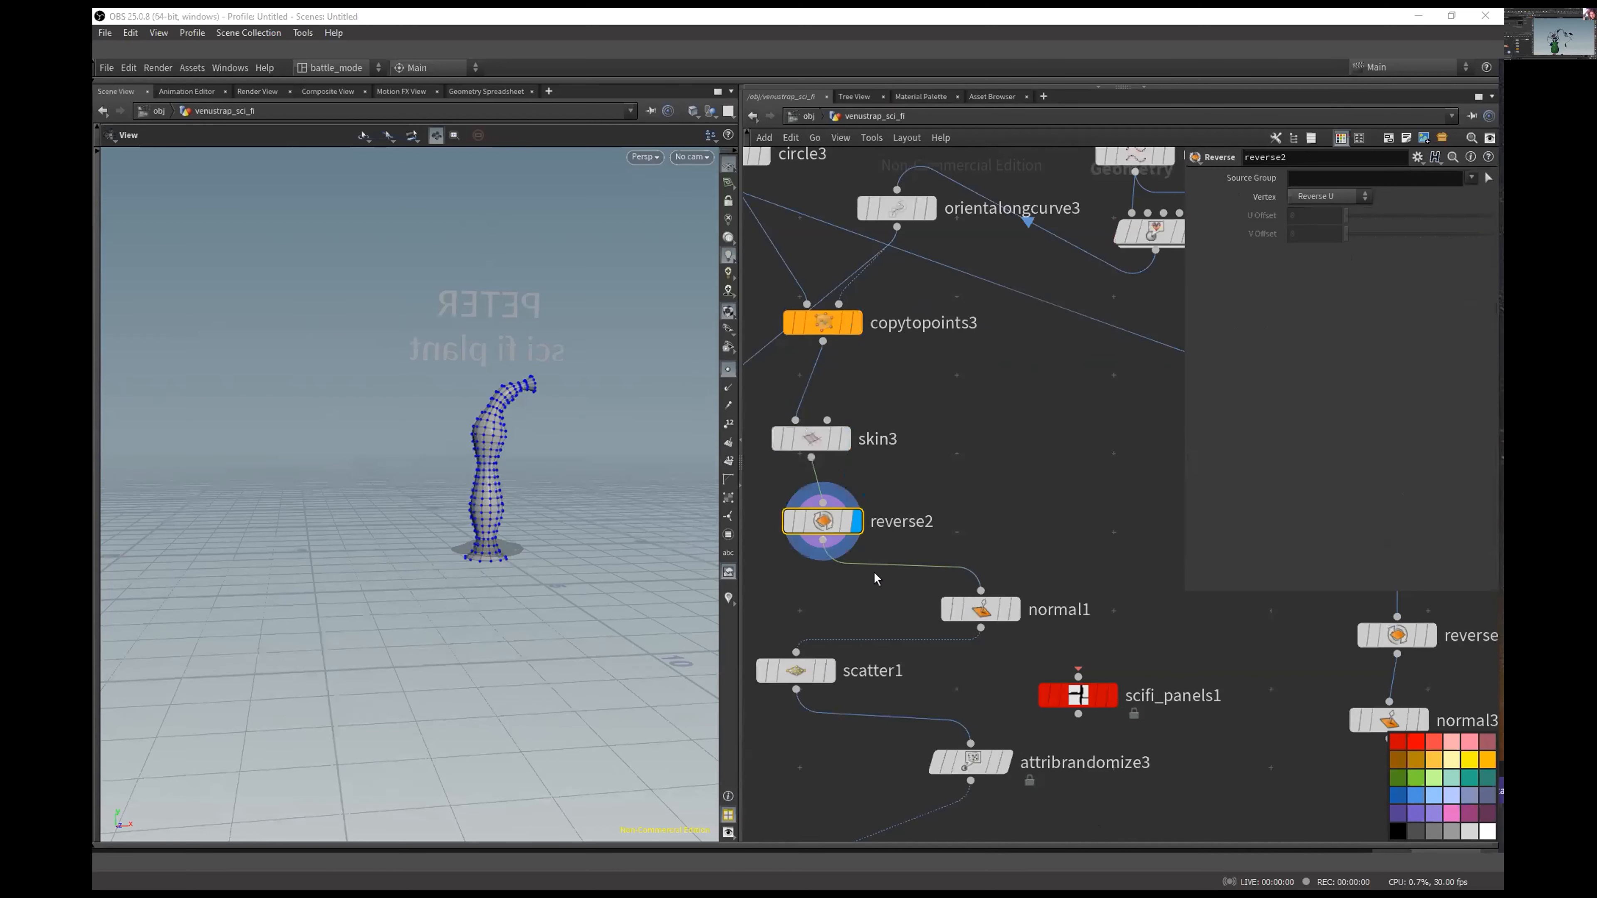
Step: Display normal1 on the stem and move the disconnected scifi_panels1 node slightly farther from the chain
left_click(1014, 609)
middle_click_drag(830, 709, 955, 446)
middle_click_drag(1169, 484, 951, 470)
left_click_drag(939, 427, 960, 409)
scroll(596, 425, "up", 5)
middle_click_drag(988, 467, 1180, 437)
left_click_drag(1033, 458, 1020, 463)
middle_click_drag(1174, 360, 1091, 386)
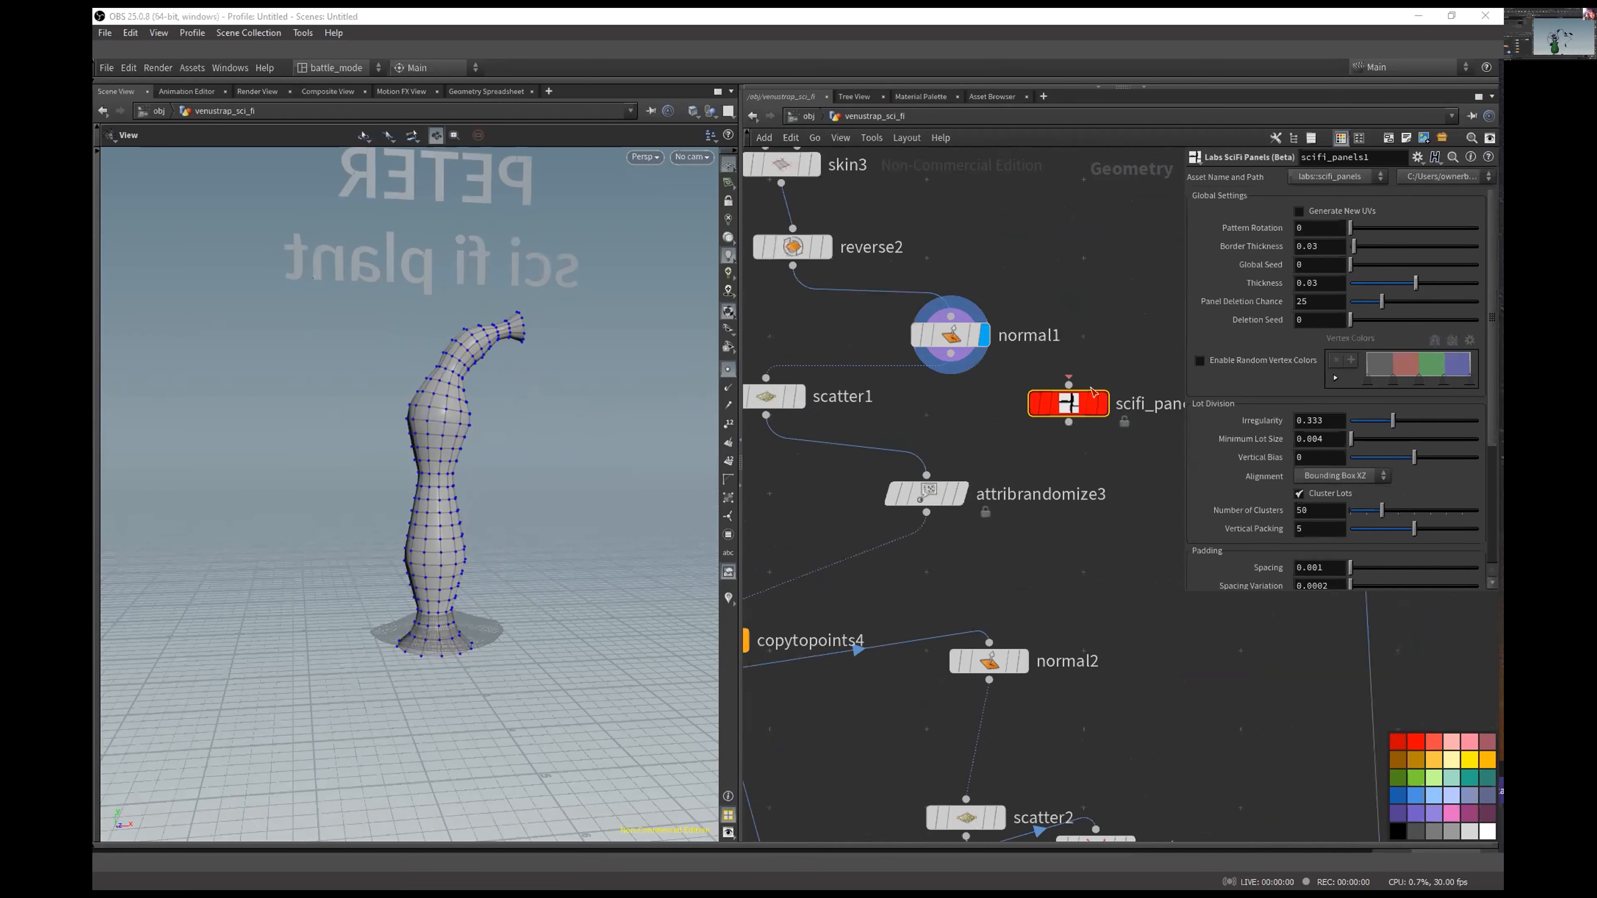
left_click_drag(1074, 406, 1089, 418)
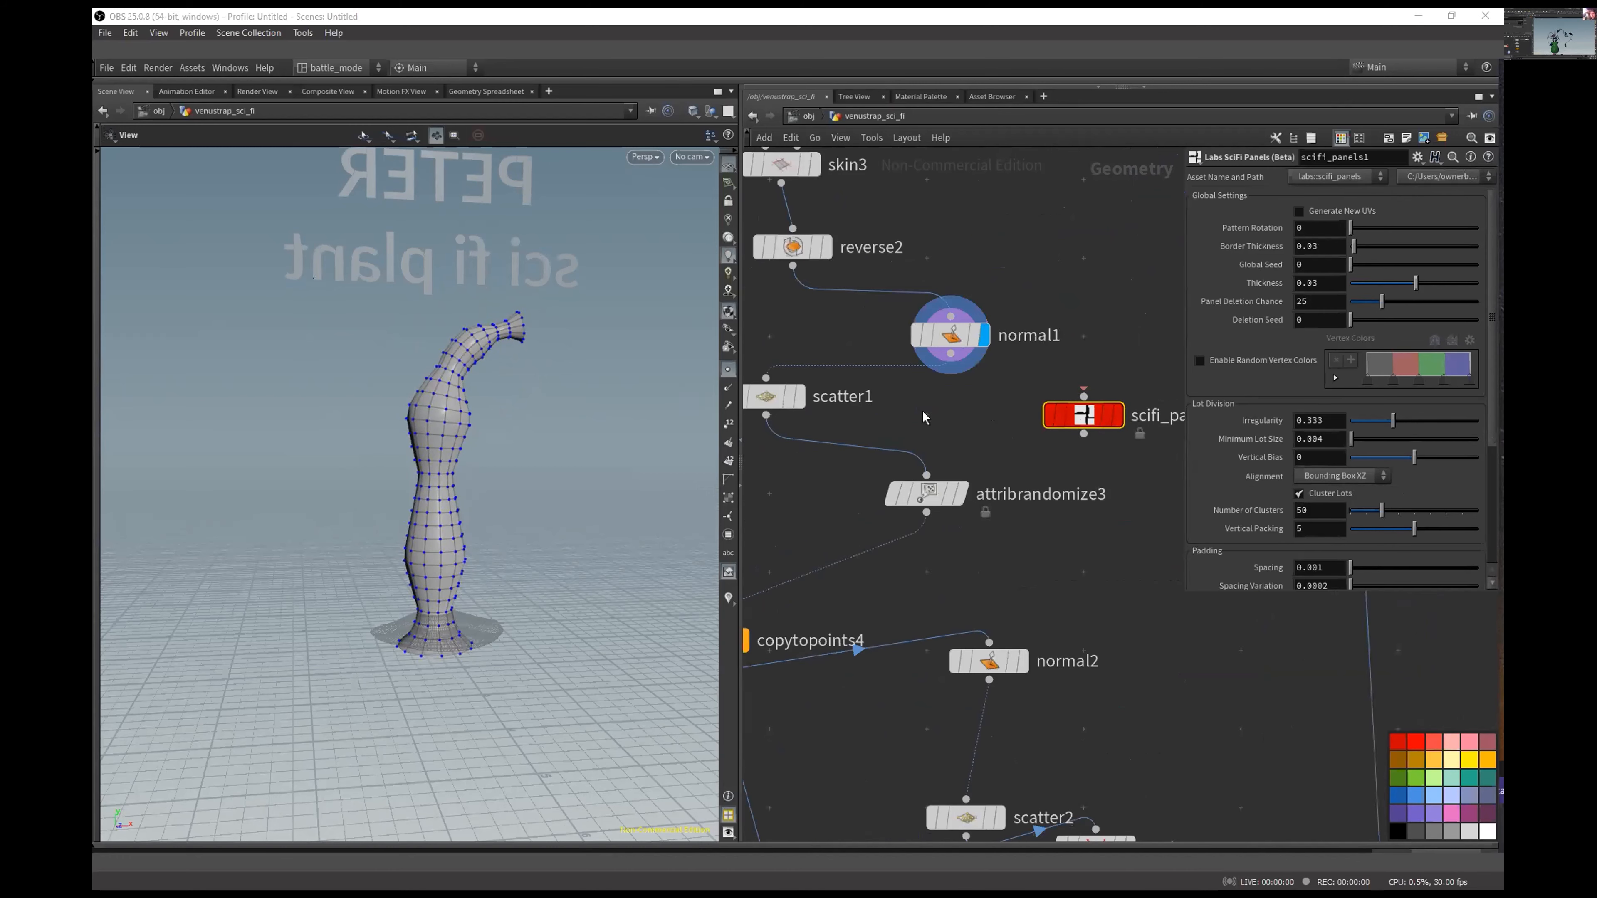
Step: Move scatter1 directly beneath normal1 and display the points scattered over the stem
middle_click_drag(923, 412, 1007, 358)
left_click_drag(851, 343, 993, 353)
left_click(1036, 281)
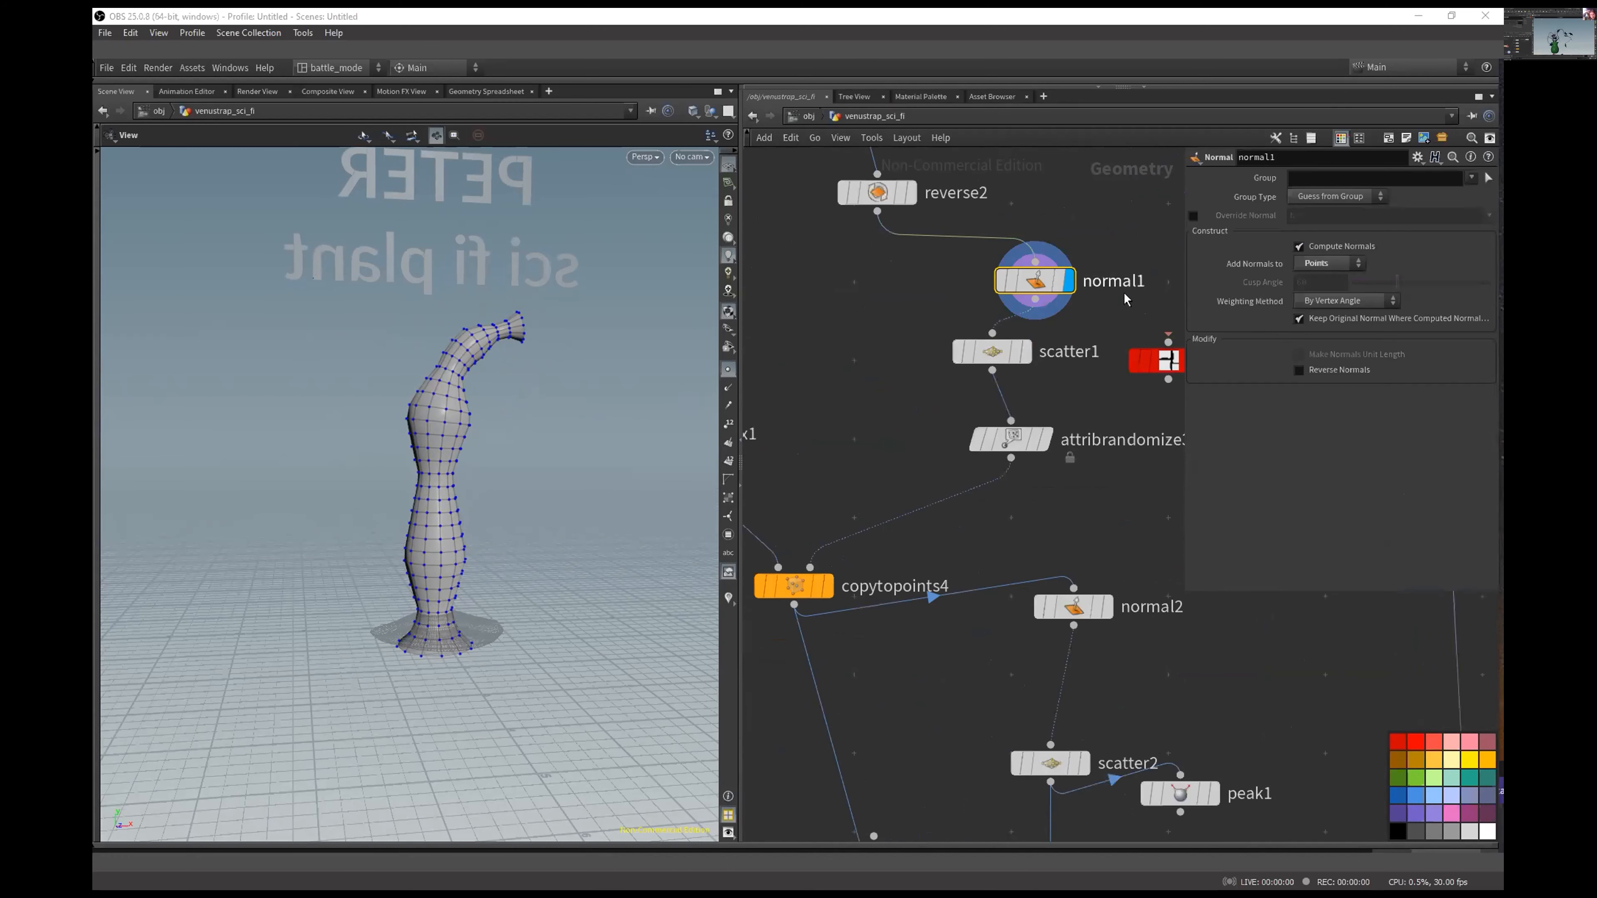
left_click(1025, 351)
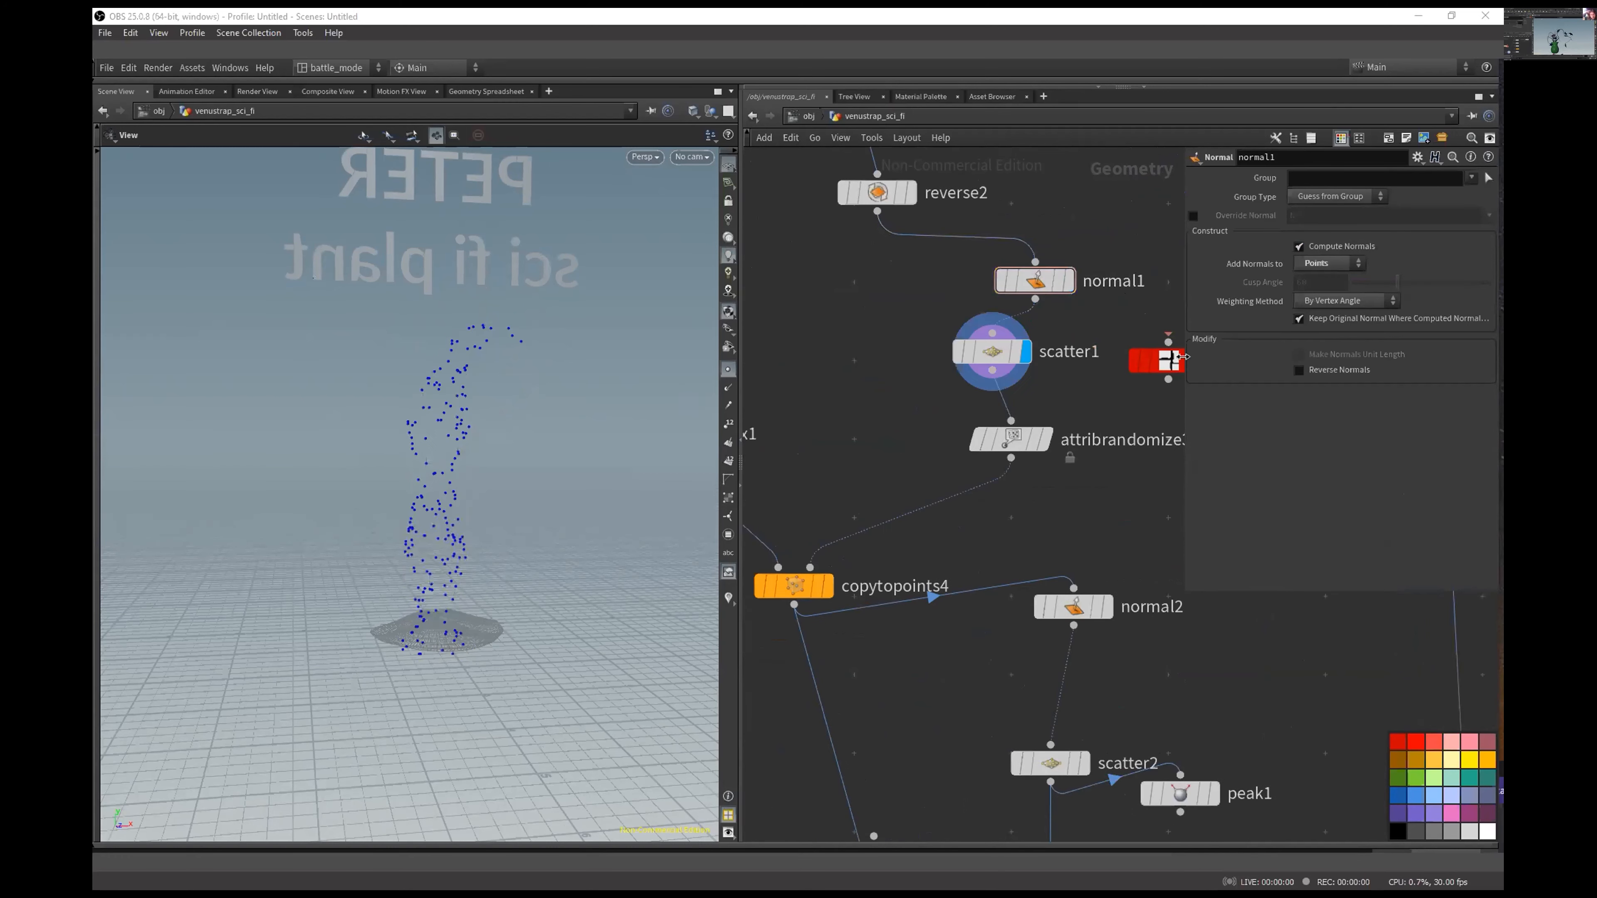
Step: Display attribrandomize3 with point normals turned on and check its pscale randomization settings
left_click(1045, 439)
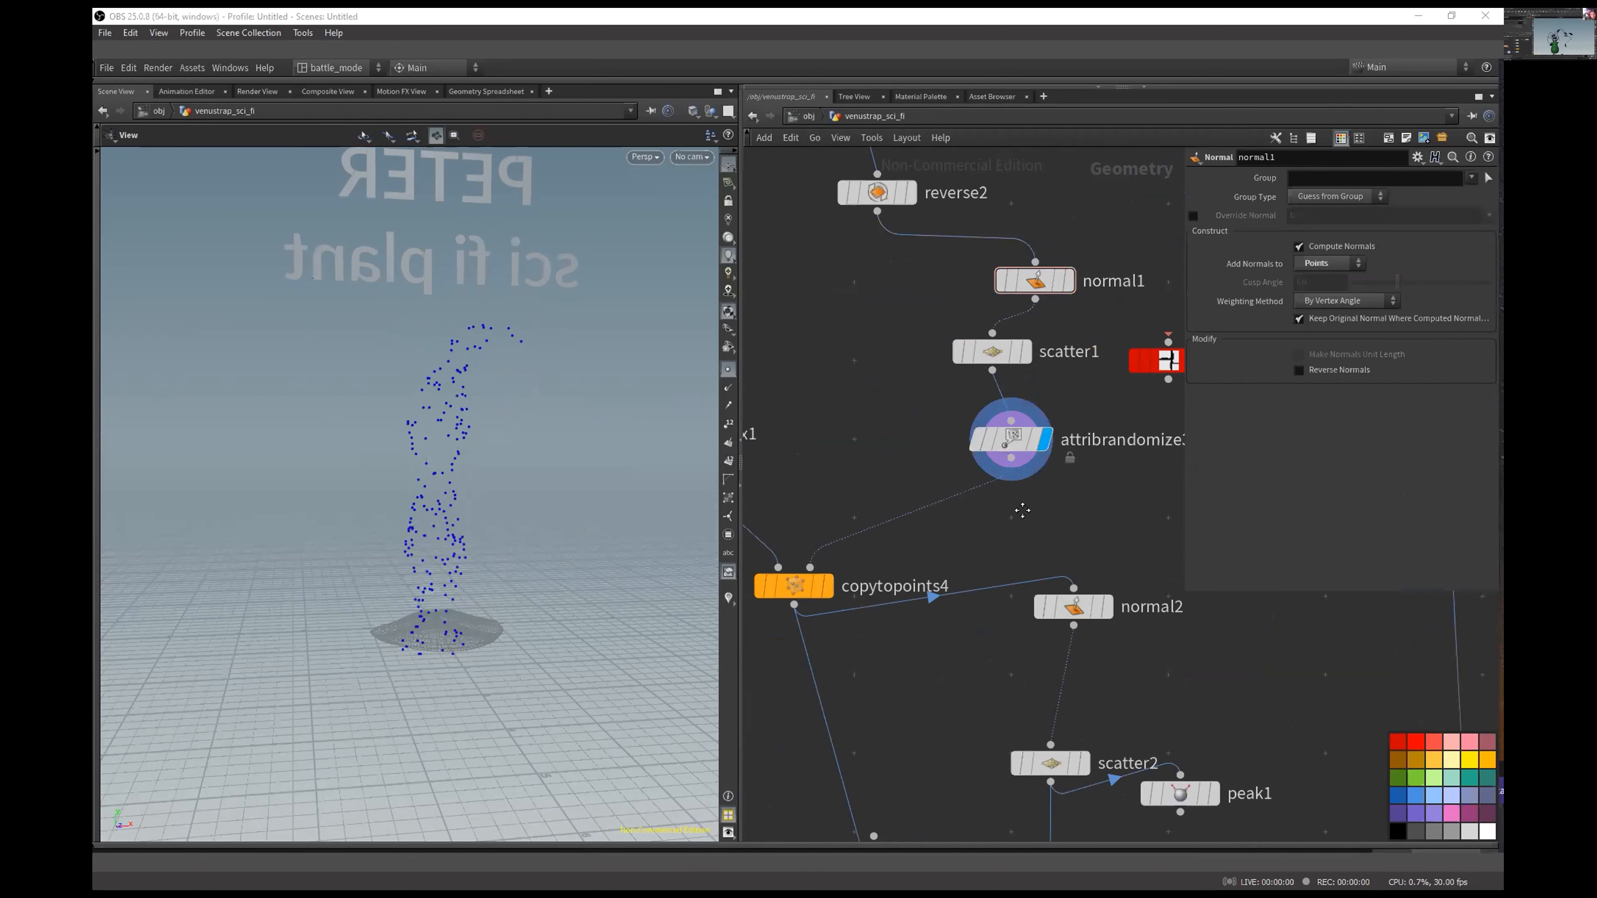
middle_click_drag(1022, 511, 911, 481)
left_click(899, 409)
left_click(729, 389)
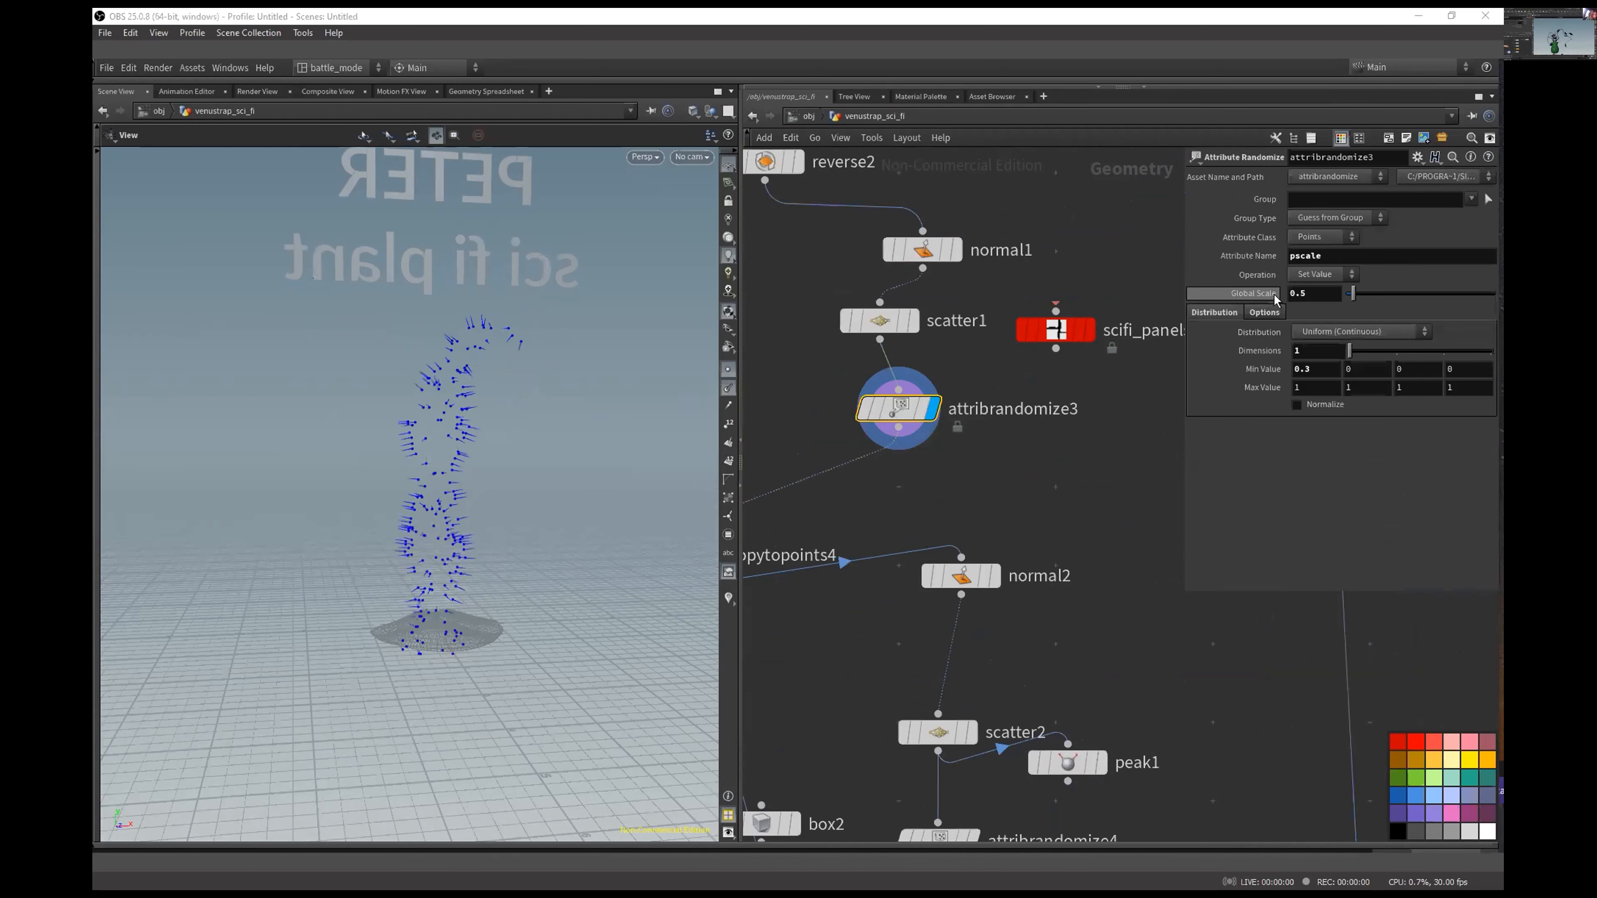
middle_click_drag(903, 491, 1165, 424)
middle_click_drag(1037, 346, 861, 466)
Step: Move normal1 into line above scatter1 and check the settings of both nodes
left_click(963, 369)
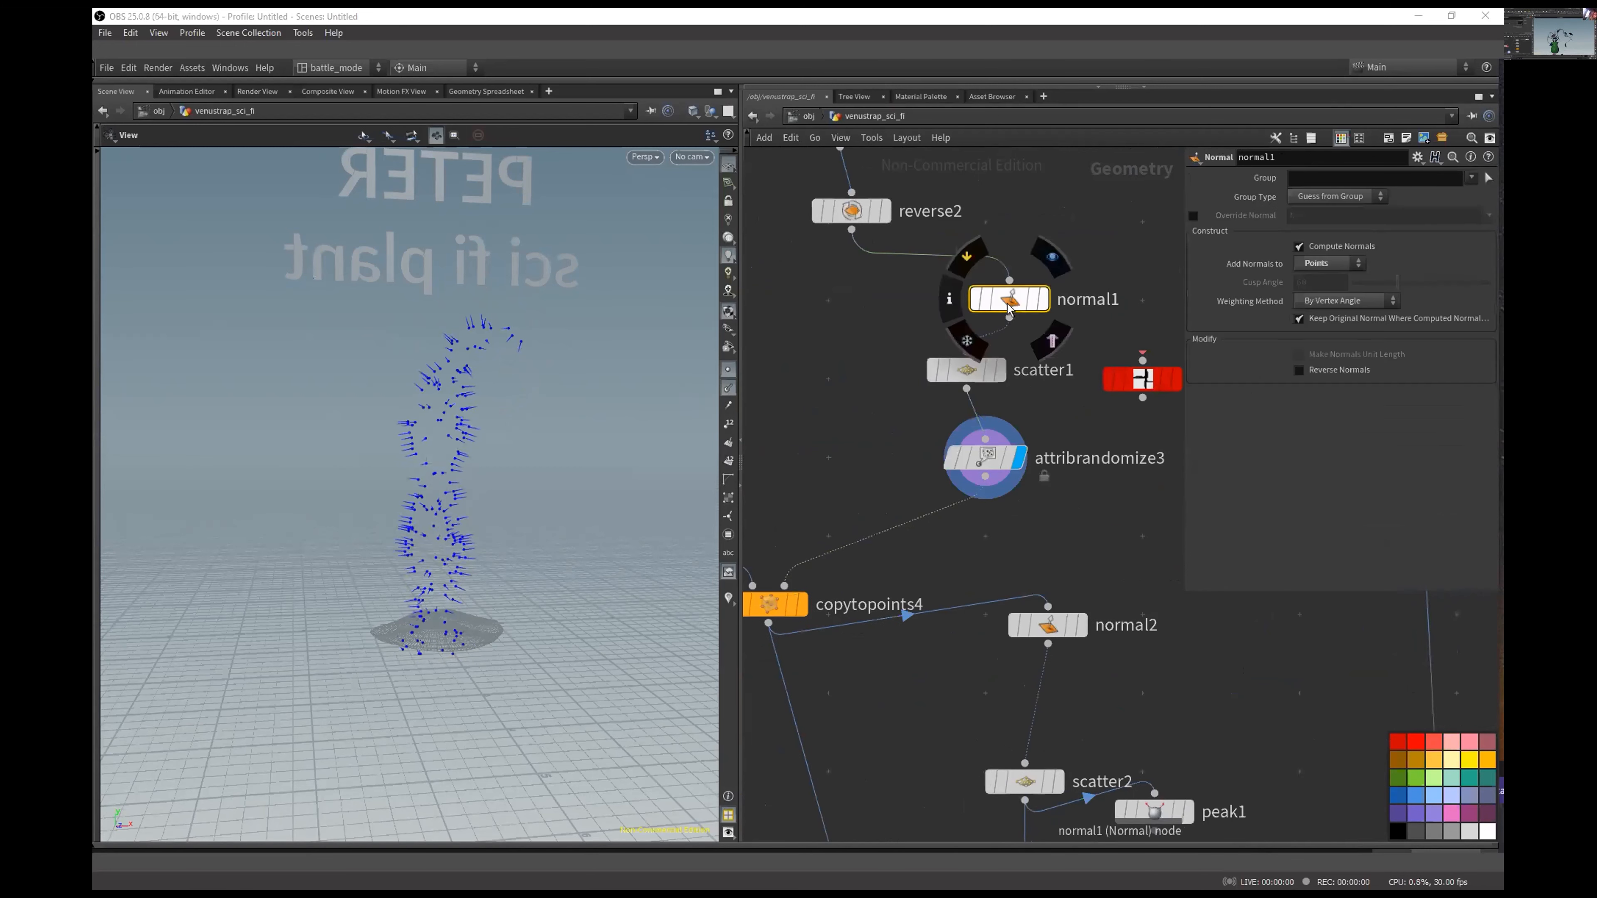
left_click_drag(1022, 290, 998, 281)
left_click(964, 369)
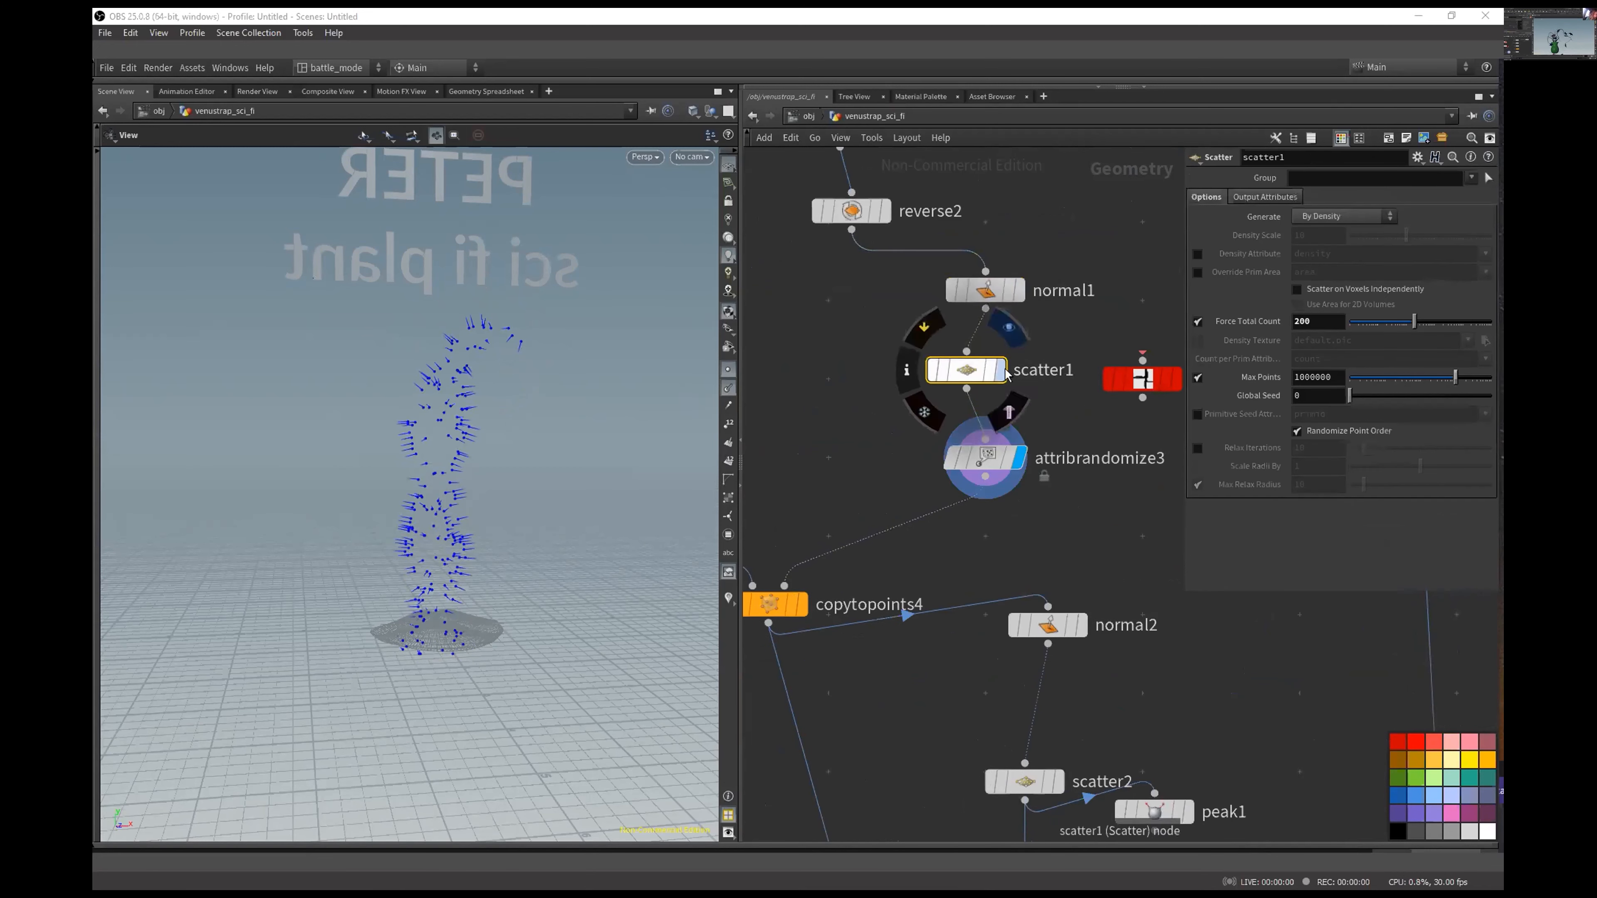
left_click_drag(958, 310, 959, 310)
middle_click_drag(898, 443, 979, 393)
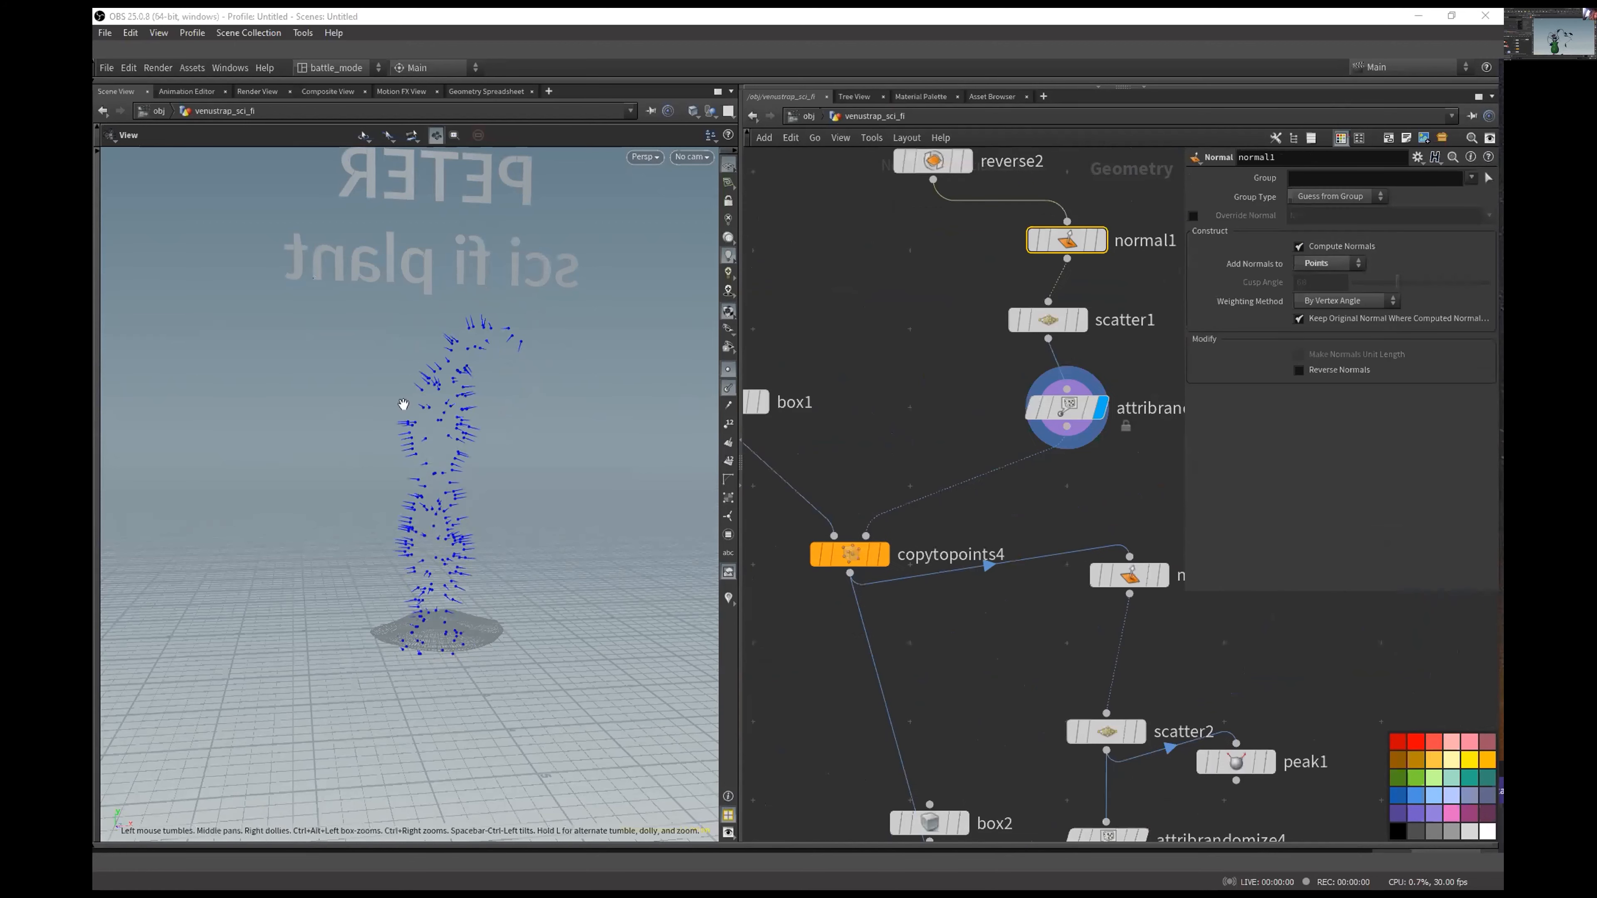
Step: Display copytopoints4, turn off the point normals and point markers, and examine the panels covering the stem up close
left_click(883, 555)
left_click(727, 388)
left_click(727, 370)
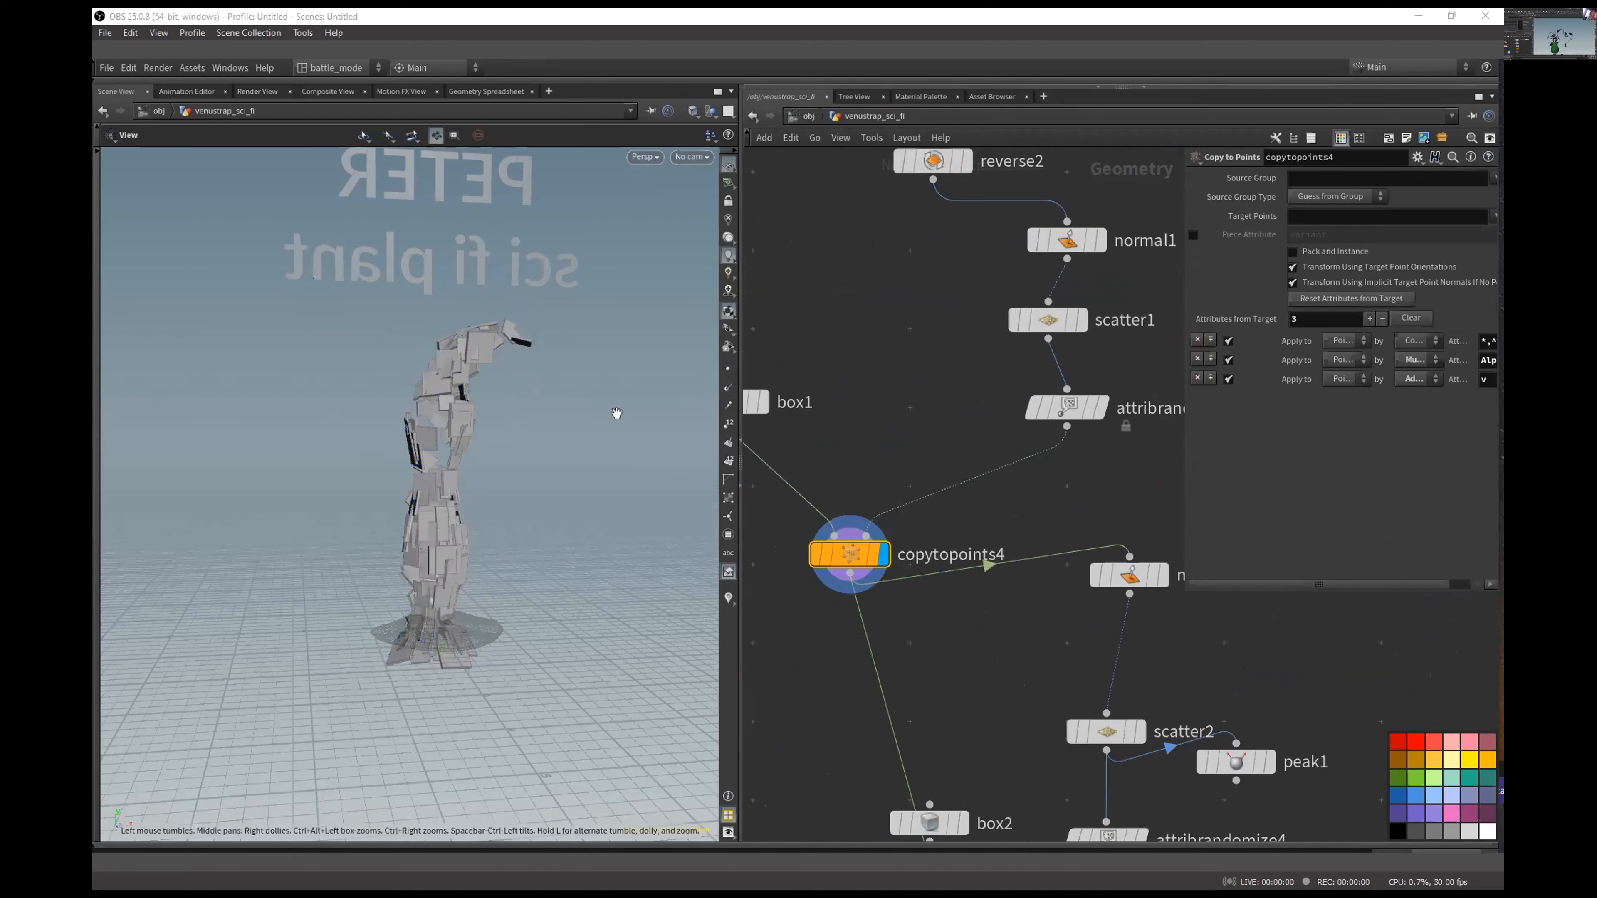
right_click_drag(428, 416, 638, 342)
left_click_drag(454, 491, 613, 491)
Step: Display box1, the panel source for copytopoints4, and check its size settings
left_click(758, 403)
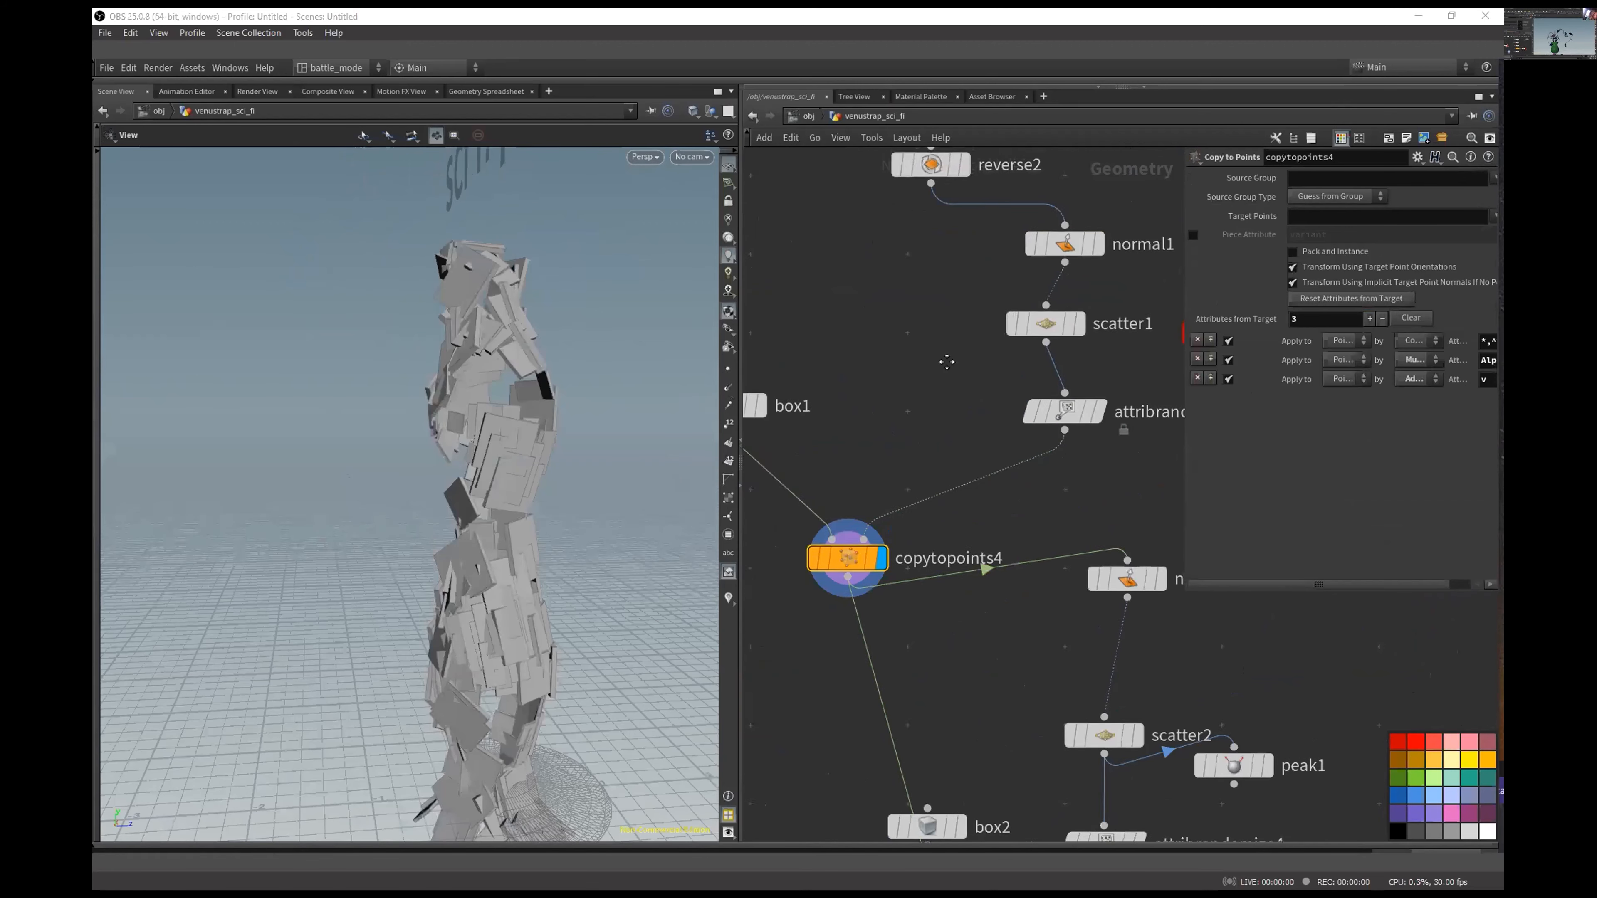
middle_click_drag(933, 363, 1077, 391)
left_click(937, 387)
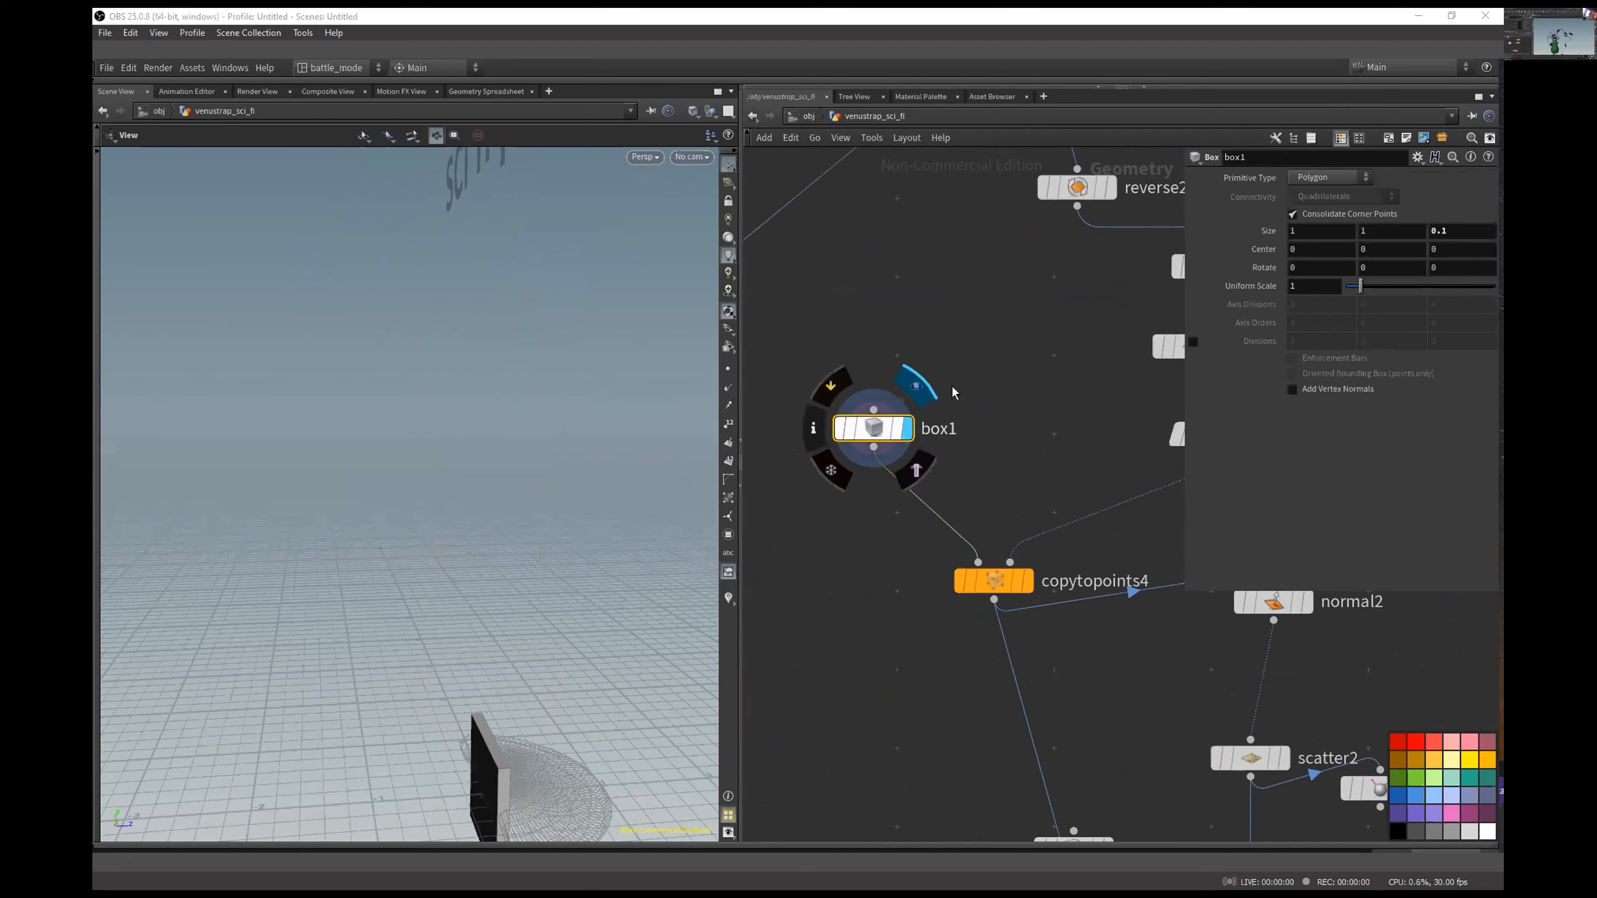
Step: Examine box1's panel shape in the viewport, then display copytopoints4 and view its panels along the whole stem
left_click_drag(517, 670, 599, 487)
left_click_drag(435, 617, 475, 527)
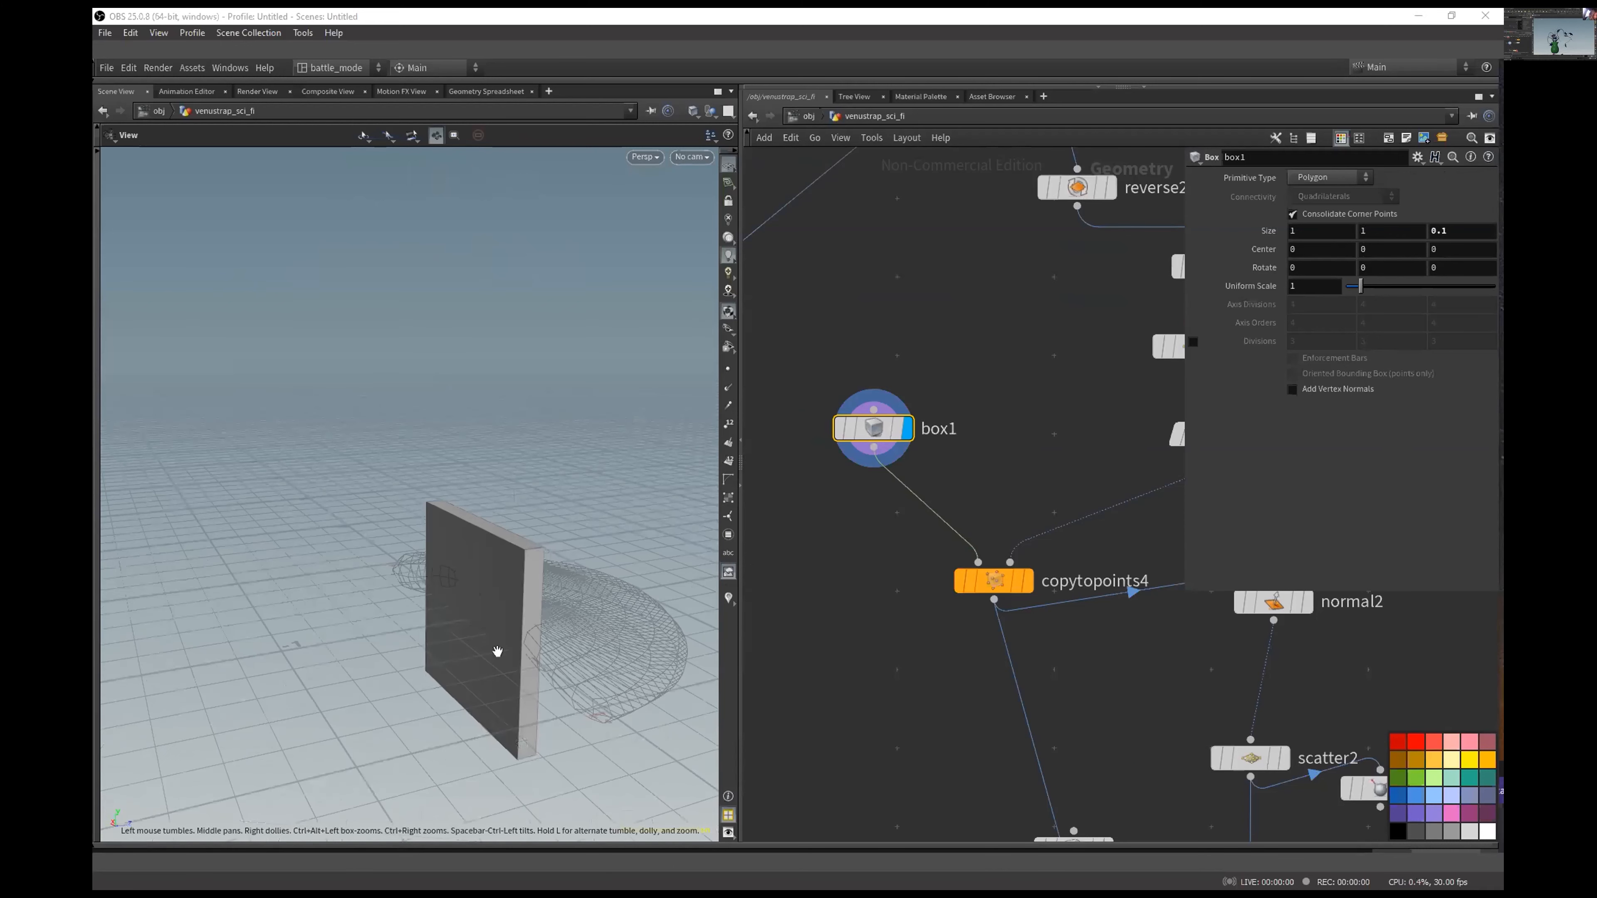
left_click_drag(497, 652, 474, 653)
middle_click_drag(1054, 357, 977, 264)
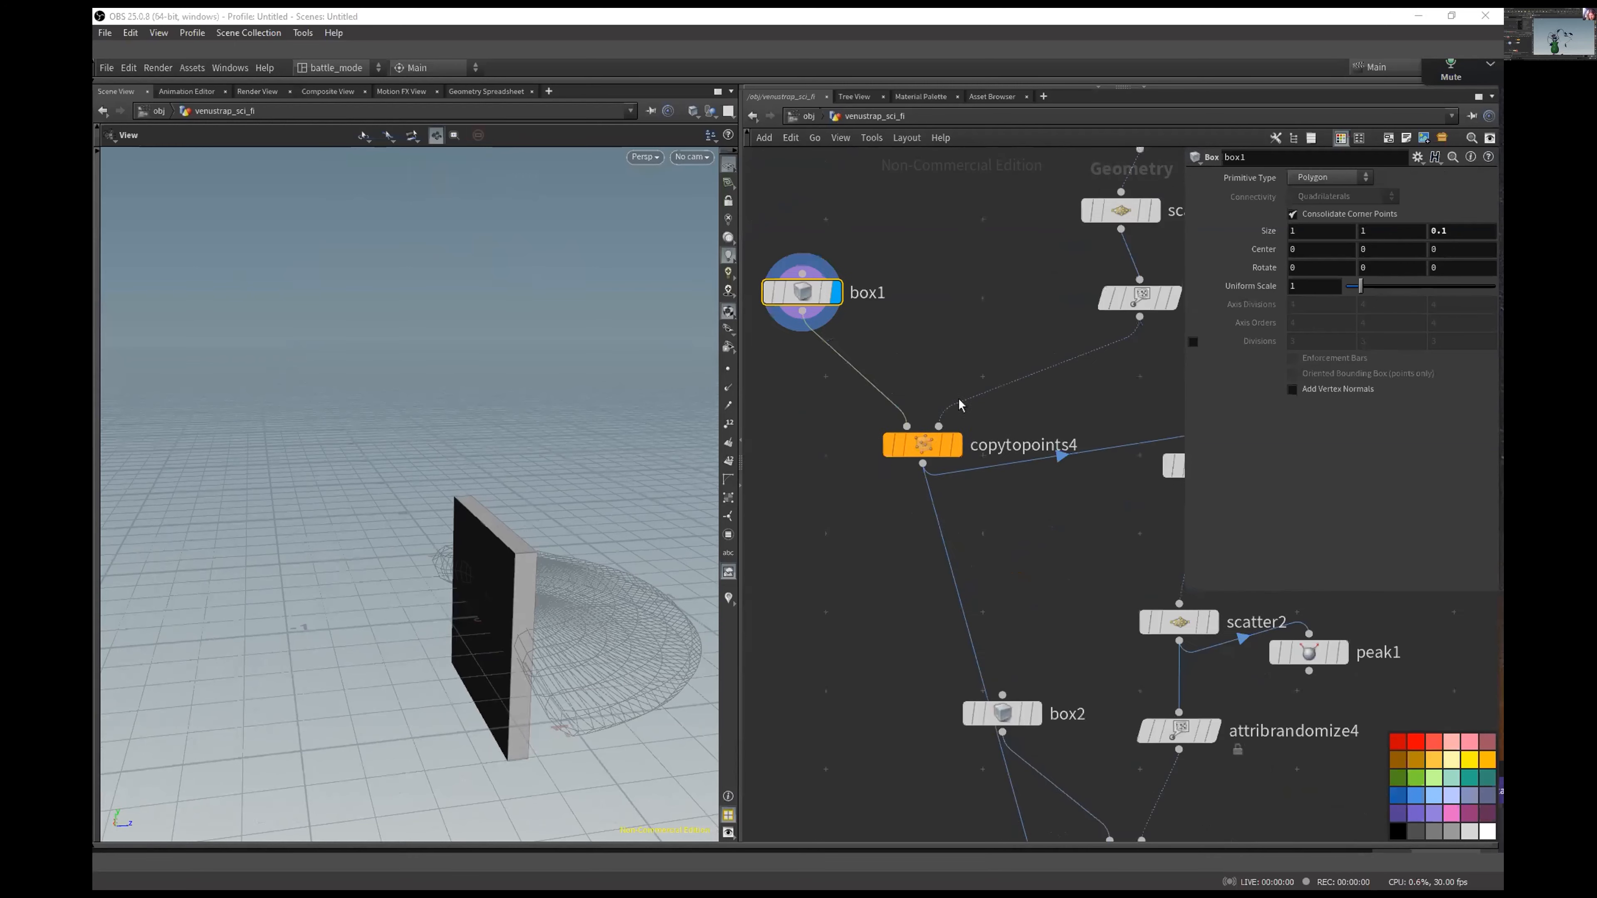
left_click(956, 444)
left_click_drag(544, 406, 435, 375)
middle_click_drag(493, 684, 496, 366)
middle_click_drag(1033, 596, 876, 428)
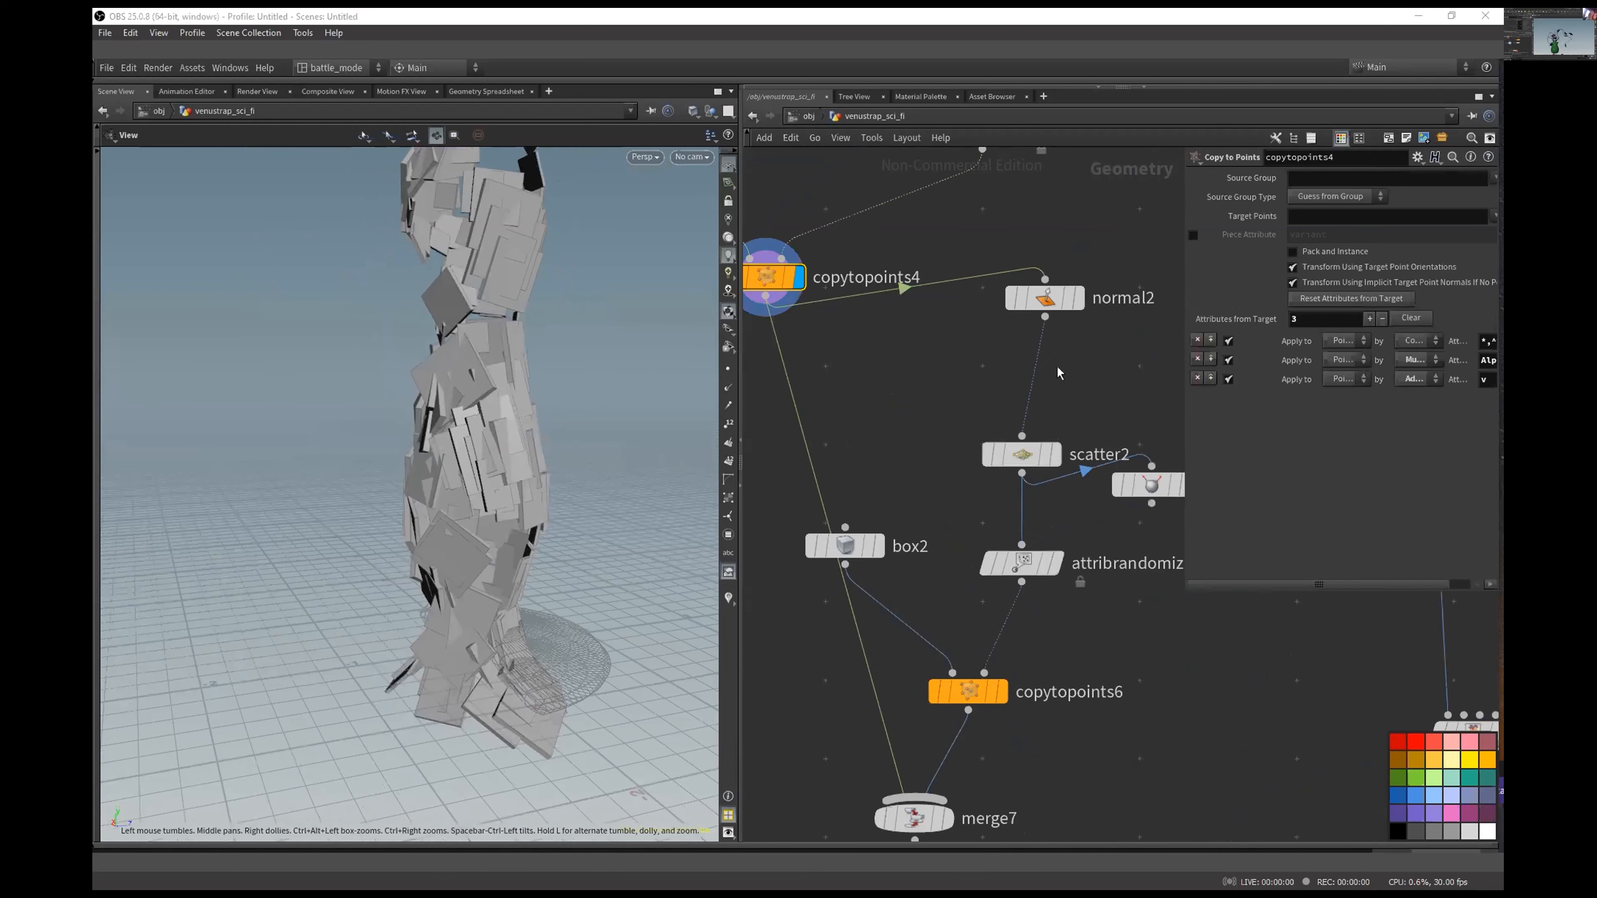
Step: Check normal2's settings, display the points of scatter2, and display peak1 to review its distance
left_click(1078, 298)
left_click(1056, 454)
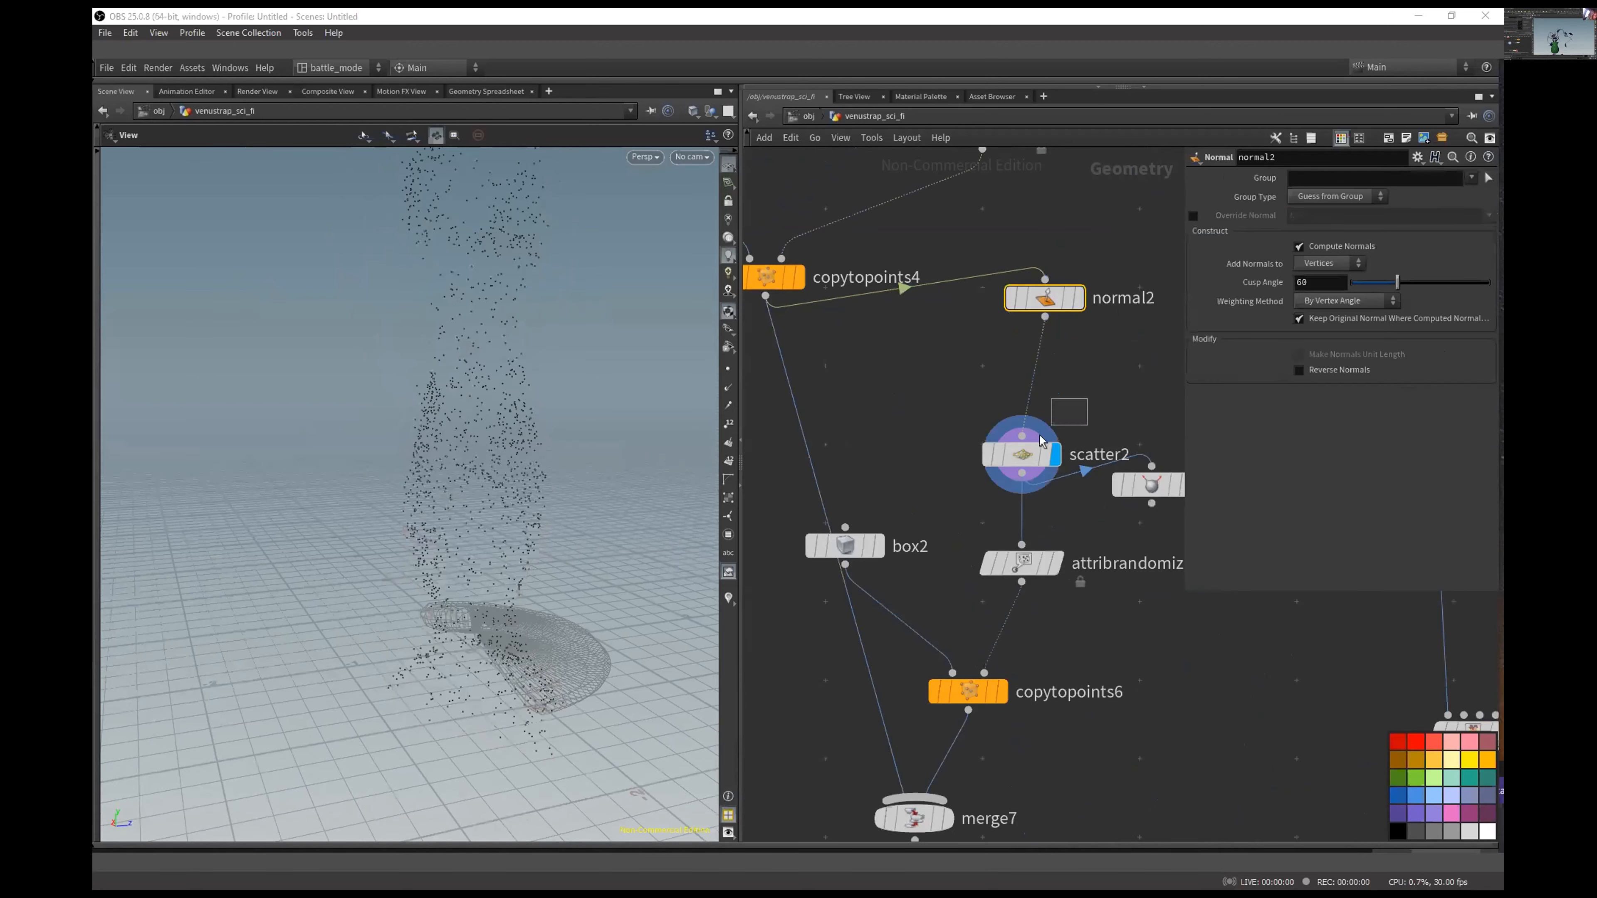
left_click_drag(510, 353, 606, 400)
middle_click_drag(1111, 605, 1074, 363)
middle_click_drag(1080, 301, 980, 339)
left_click(1043, 282)
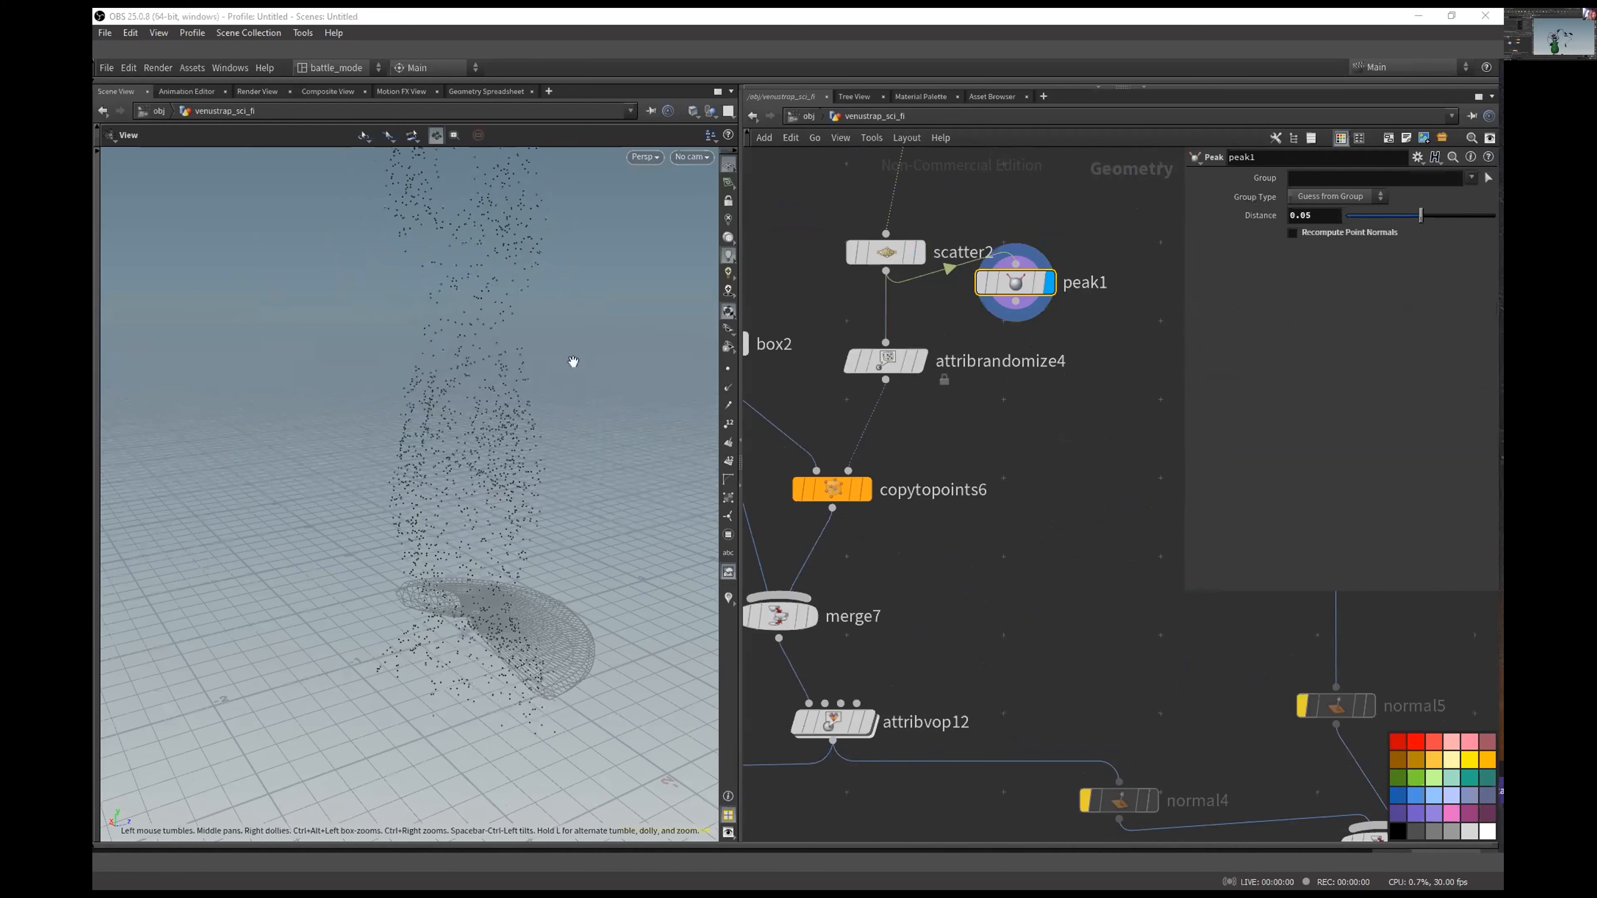
Step: Check attribrandomize4's pscale randomization, then display copytopoints6 and examine its small panels up close
left_click(922, 362)
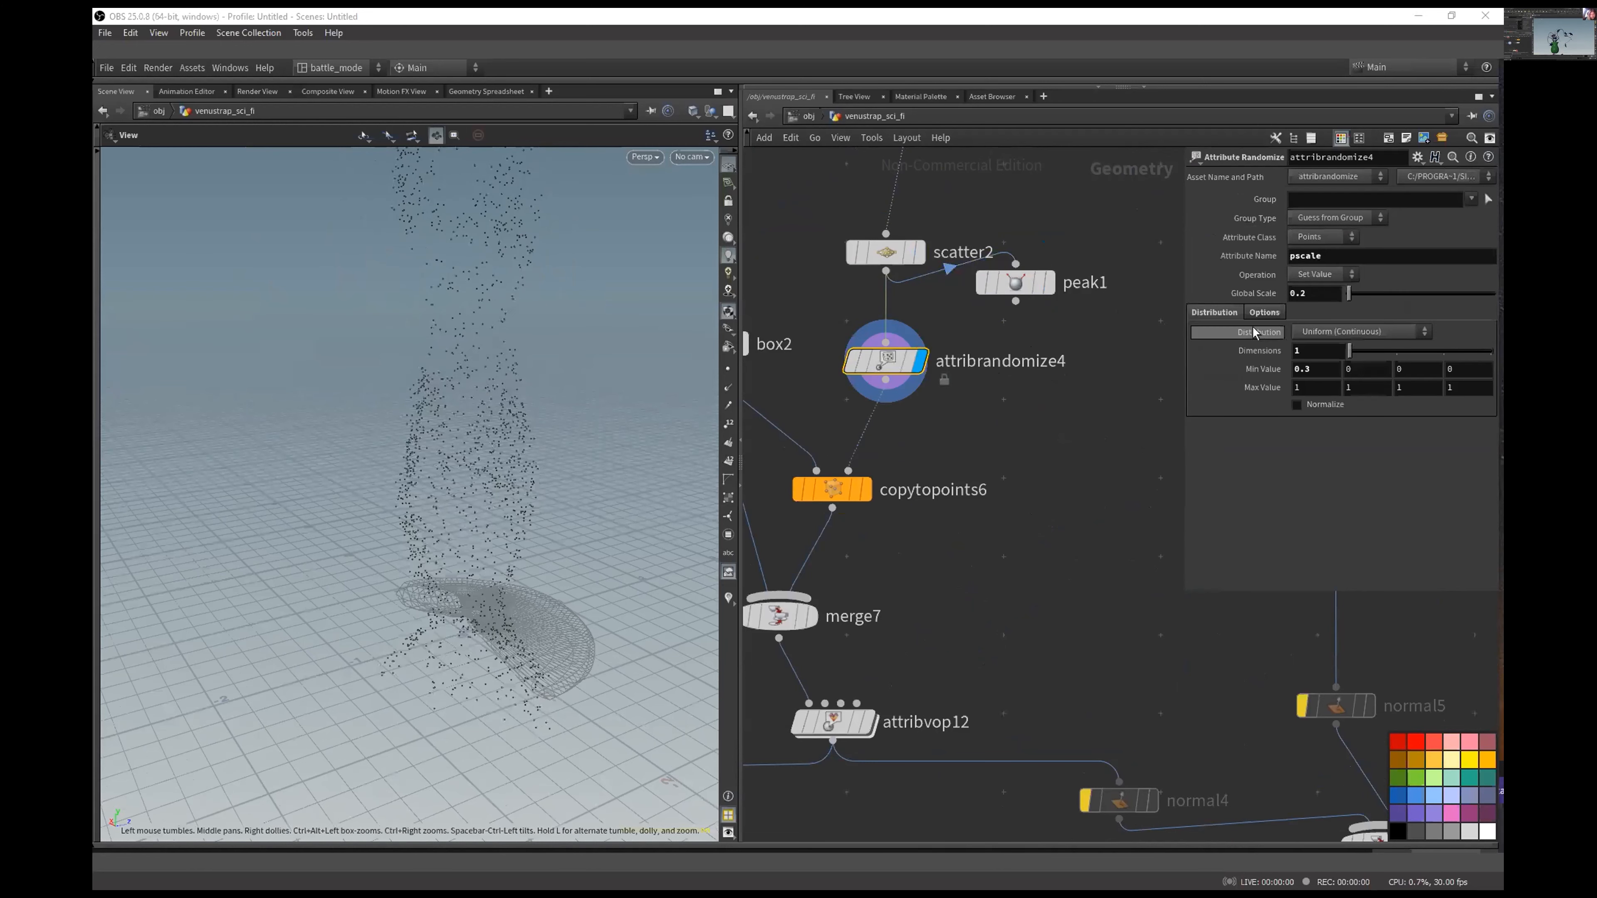
middle_click_drag(1012, 440, 1159, 409)
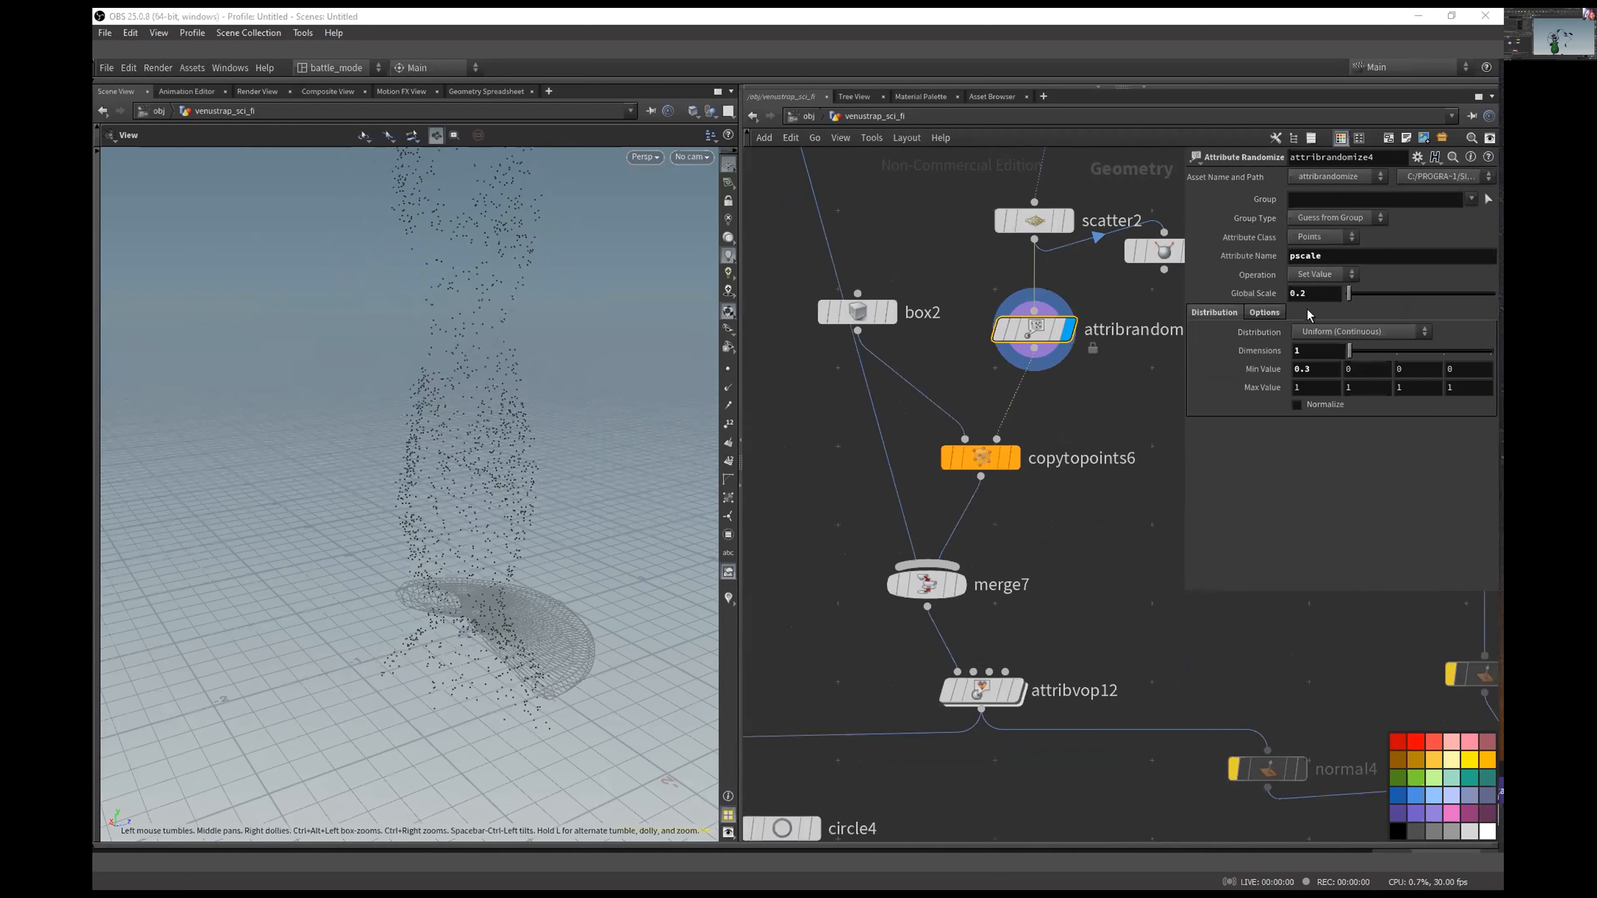
left_click(1018, 459)
left_click_drag(423, 455, 458, 456)
right_click_drag(472, 460, 501, 427)
left_click_drag(501, 427, 591, 472)
left_click_drag(482, 536, 603, 541)
middle_click_drag(1035, 582, 1041, 363)
left_click_drag(464, 502, 579, 503)
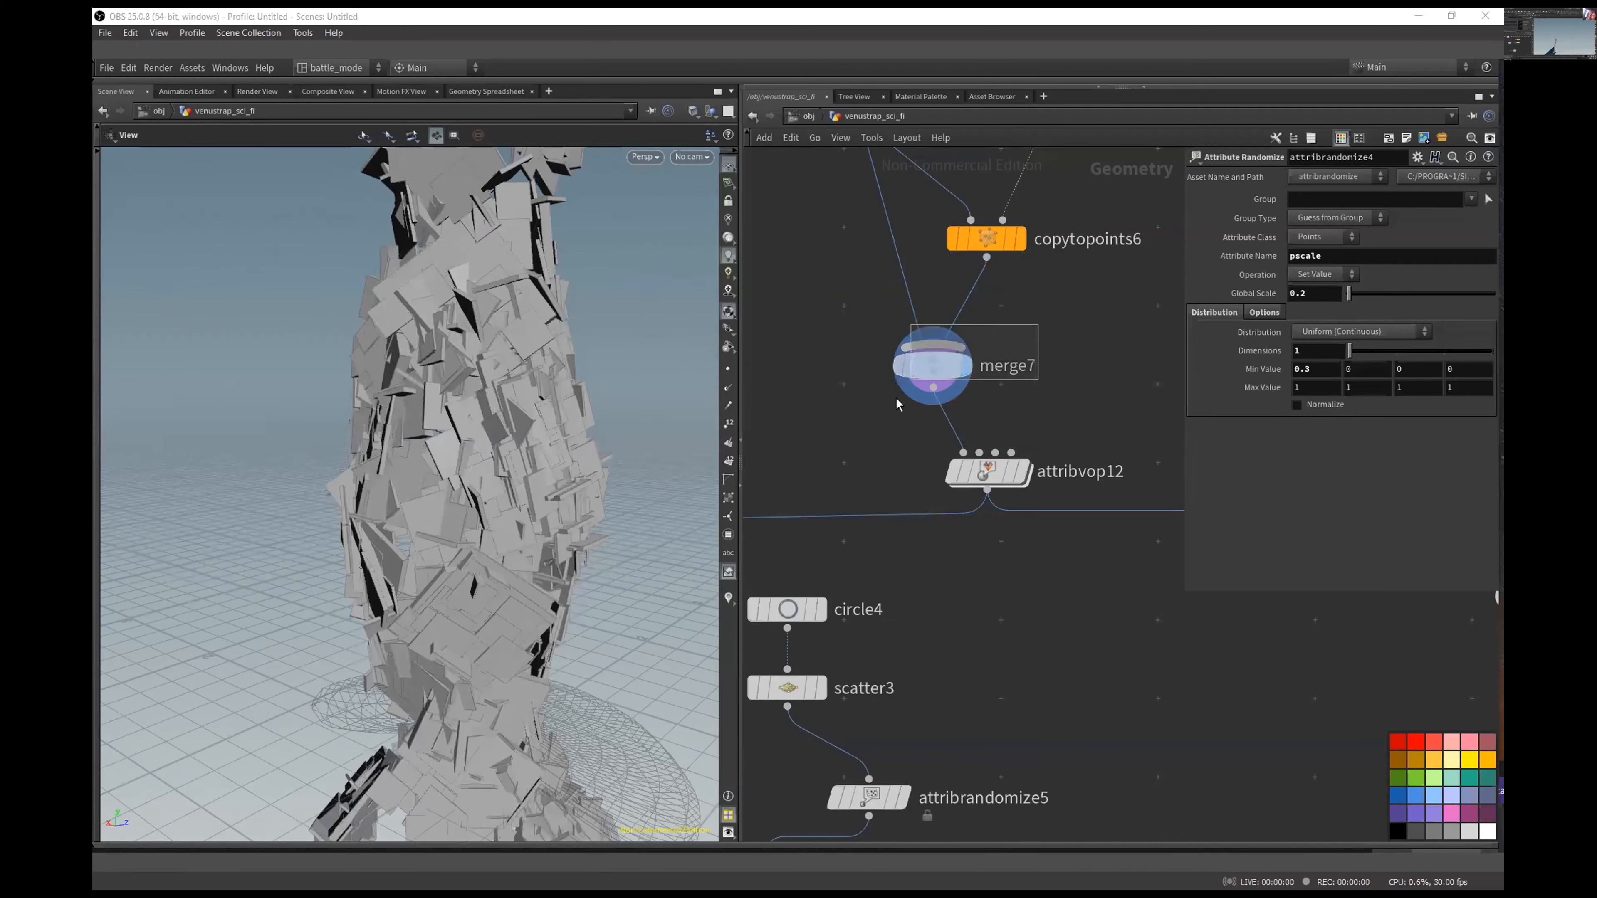
Step: Display merge7 and attribvop12 and examine the colour ramp applied to the merged stem panels
left_click(965, 368)
left_click(1025, 480)
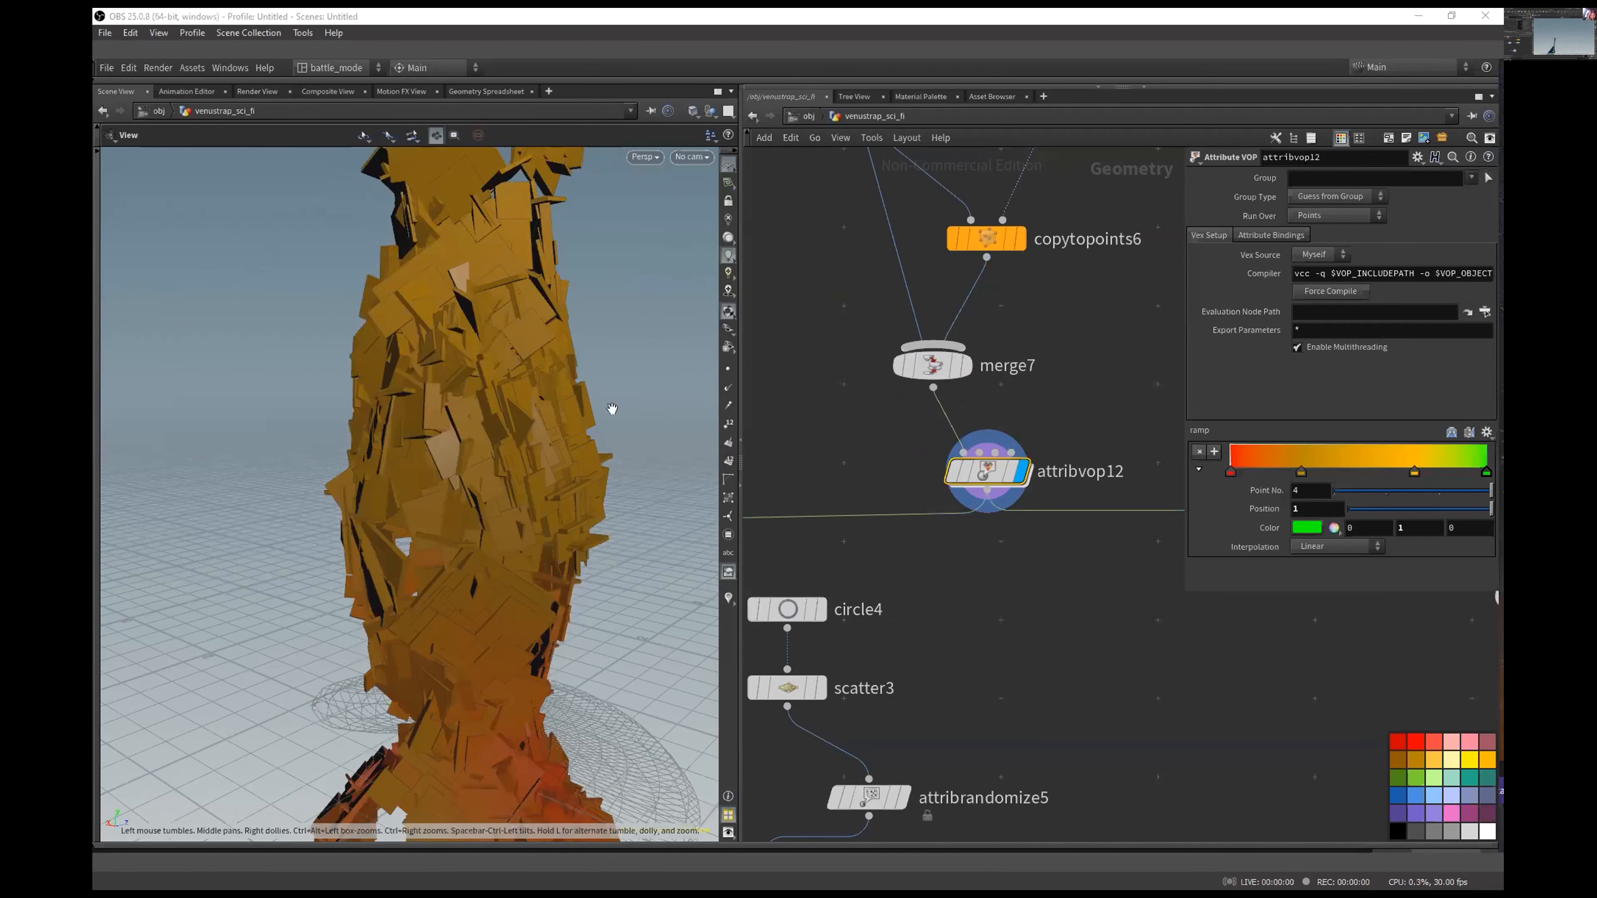
scroll(608, 408, "down", 6)
middle_click_drag(588, 436, 461, 517)
left_click_drag(458, 502, 597, 522)
Step: Display copytopoints11 and then normal3 to examine the cross-section circles and the skinned inner stem
middle_click_drag(1076, 356, 870, 446)
scroll(871, 447, "down", 5)
middle_click_drag(1039, 219, 923, 475)
left_click_drag(464, 469, 487, 534)
middle_click_drag(1023, 264, 1062, 572)
middle_click_drag(944, 429, 977, 393)
scroll(1094, 497, "up", 3)
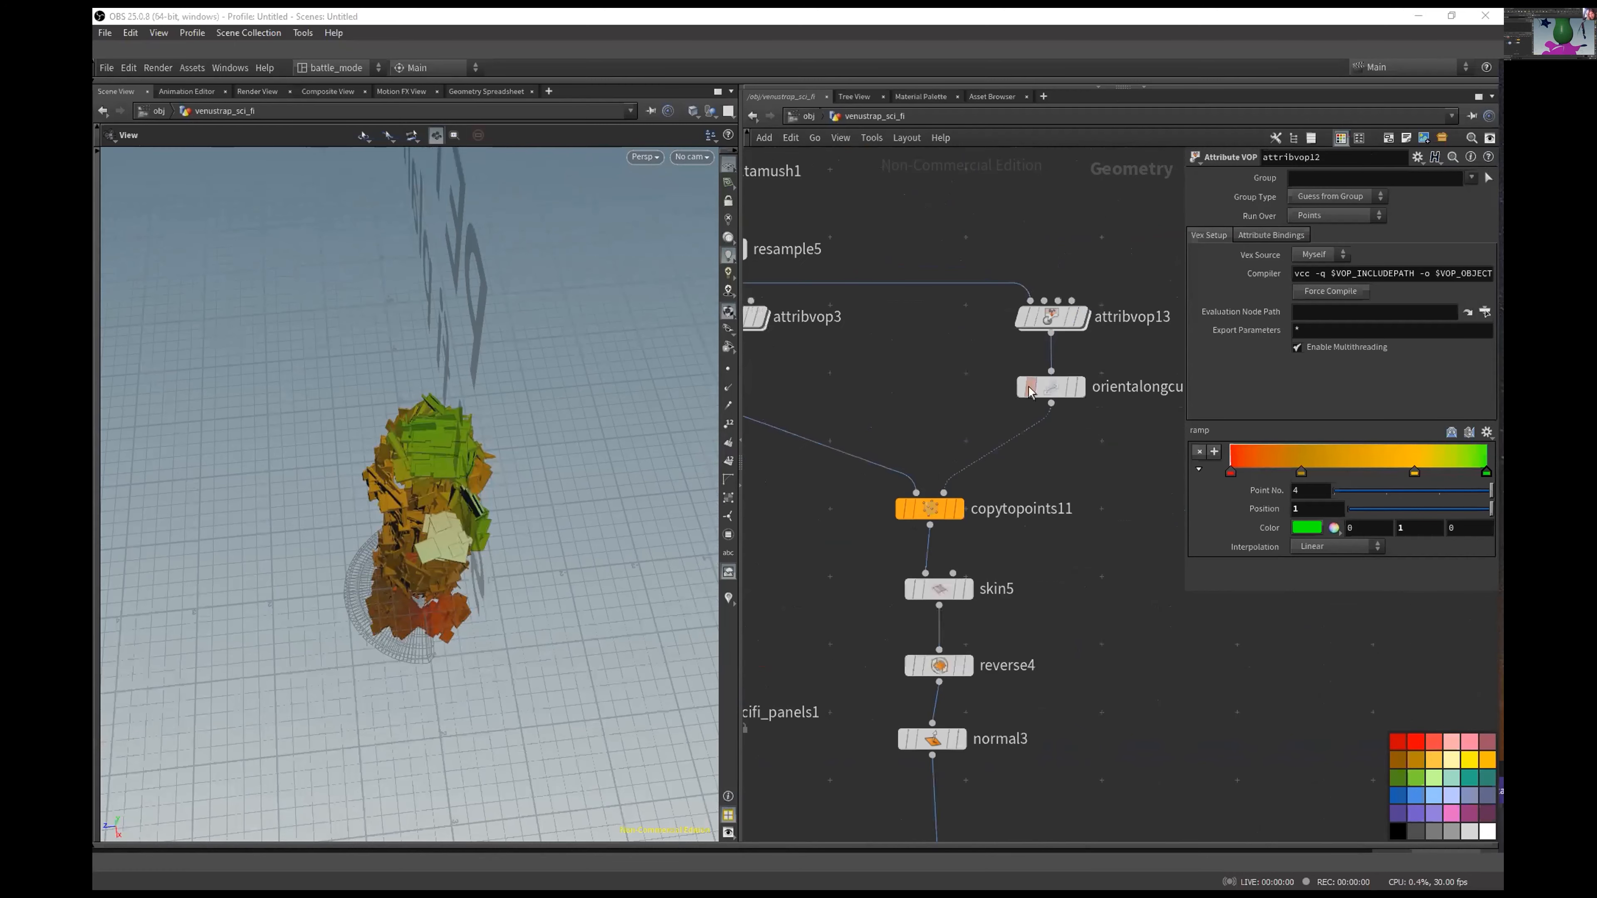
left_click(959, 509)
left_click_drag(420, 496, 494, 448)
middle_click_drag(990, 711, 970, 416)
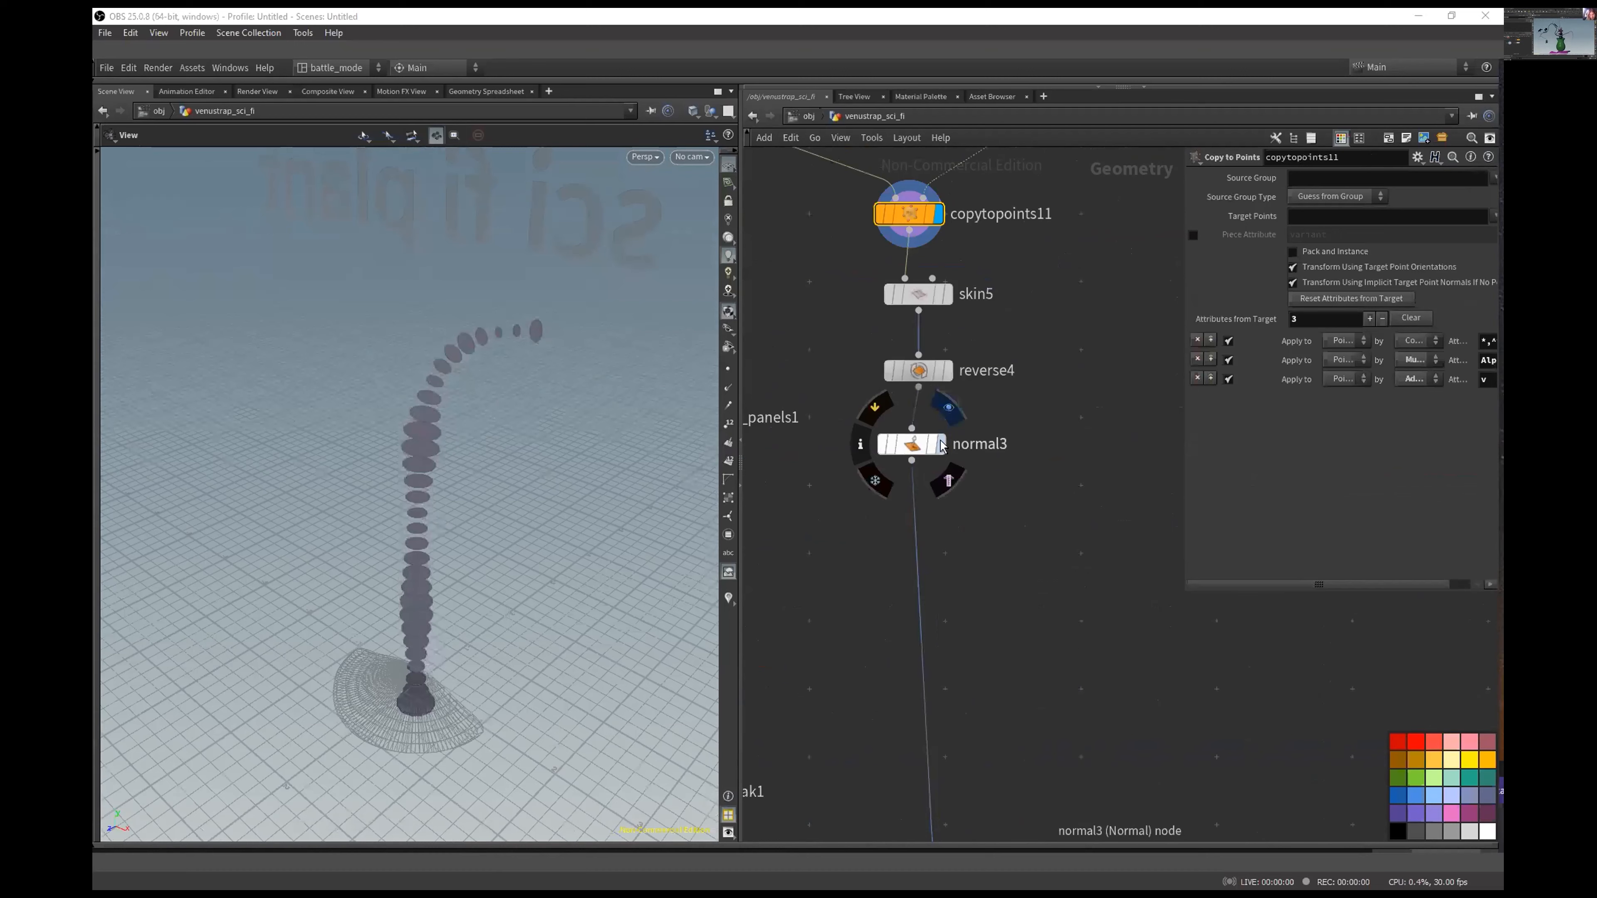
left_click(940, 444)
left_click_drag(403, 506, 438, 488)
middle_click_drag(1018, 680, 959, 207)
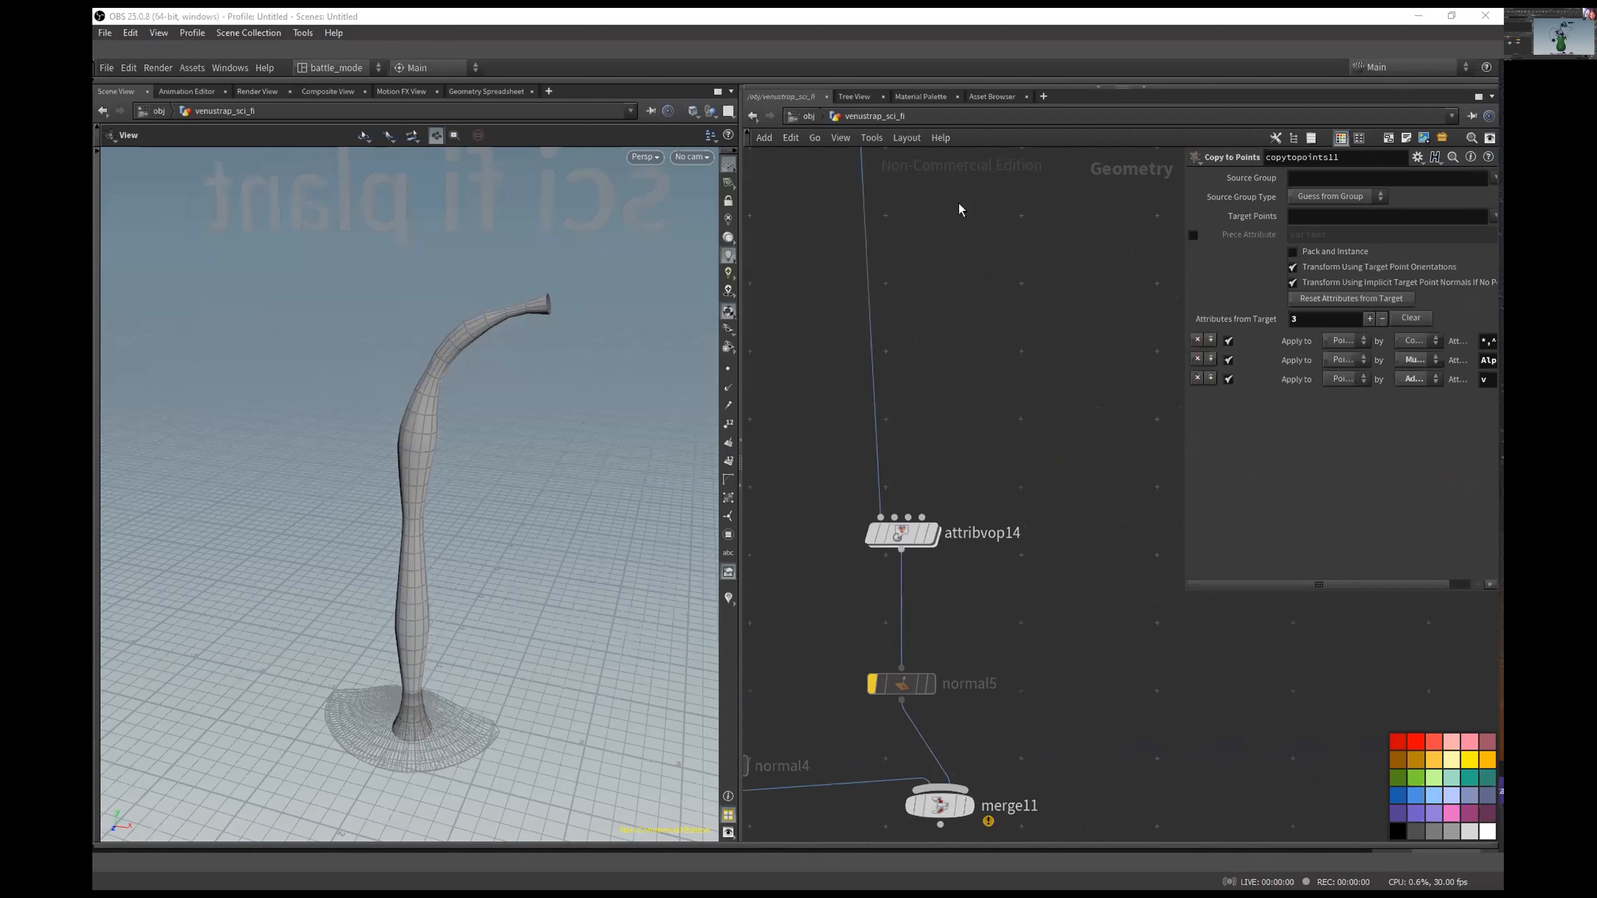
Step: Display attribvop14 and review the colour ramp applied to the inner stem
middle_click_drag(932, 548, 989, 281)
left_click(1013, 236)
left_click(959, 267)
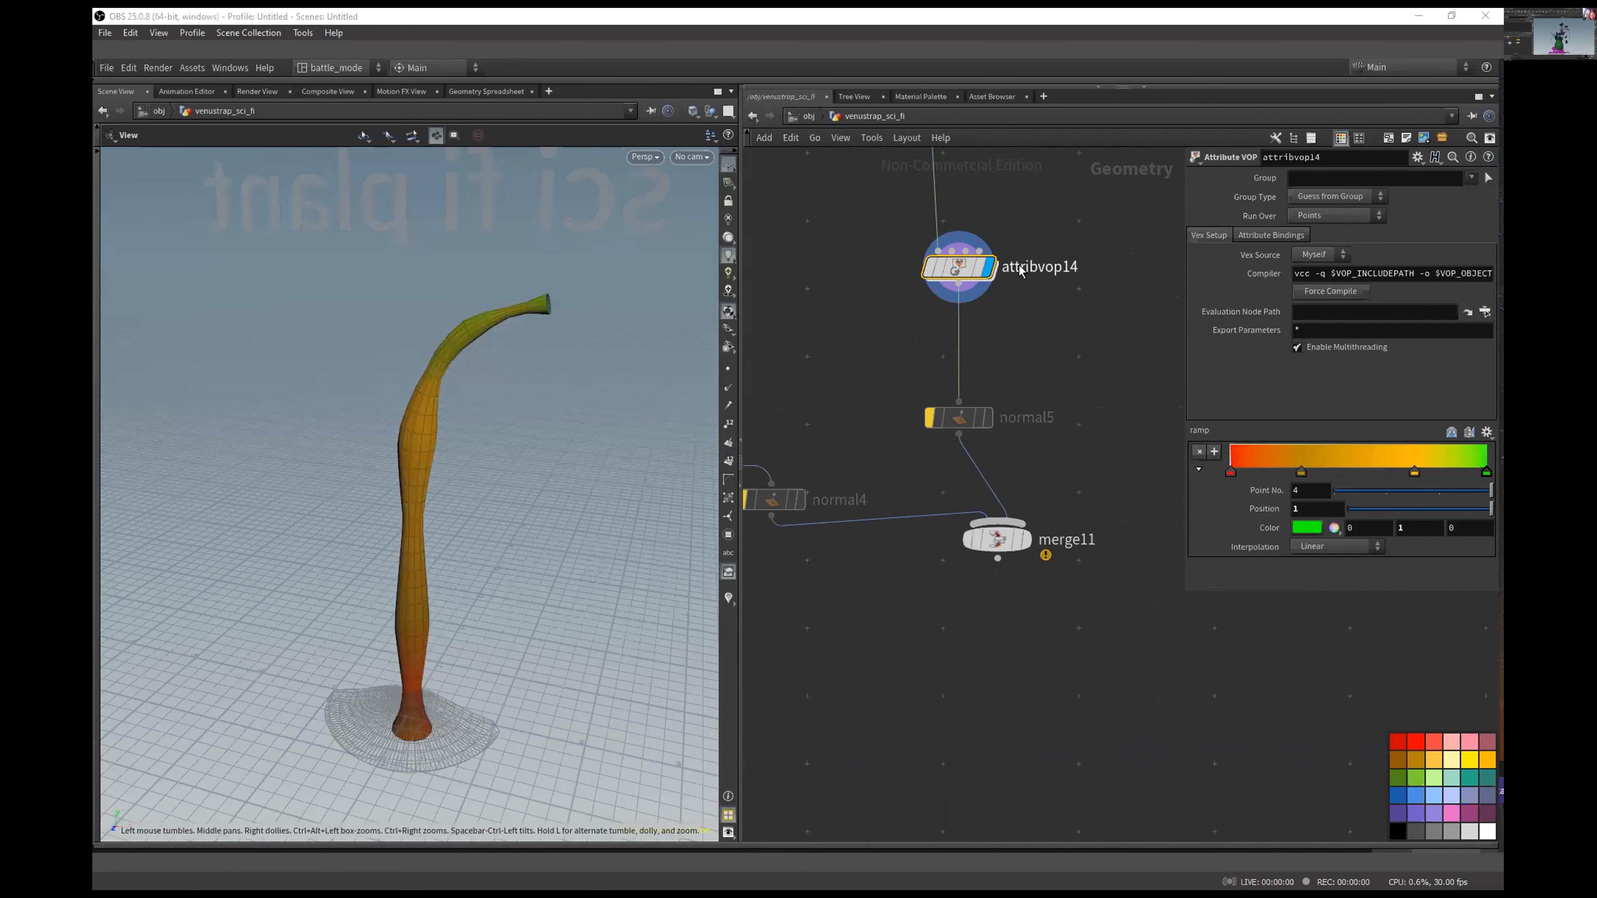
middle_click_drag(948, 346, 1087, 329)
scroll(1087, 328, "down", 2)
middle_click_drag(879, 364, 984, 346)
middle_click_drag(1179, 294, 1073, 331)
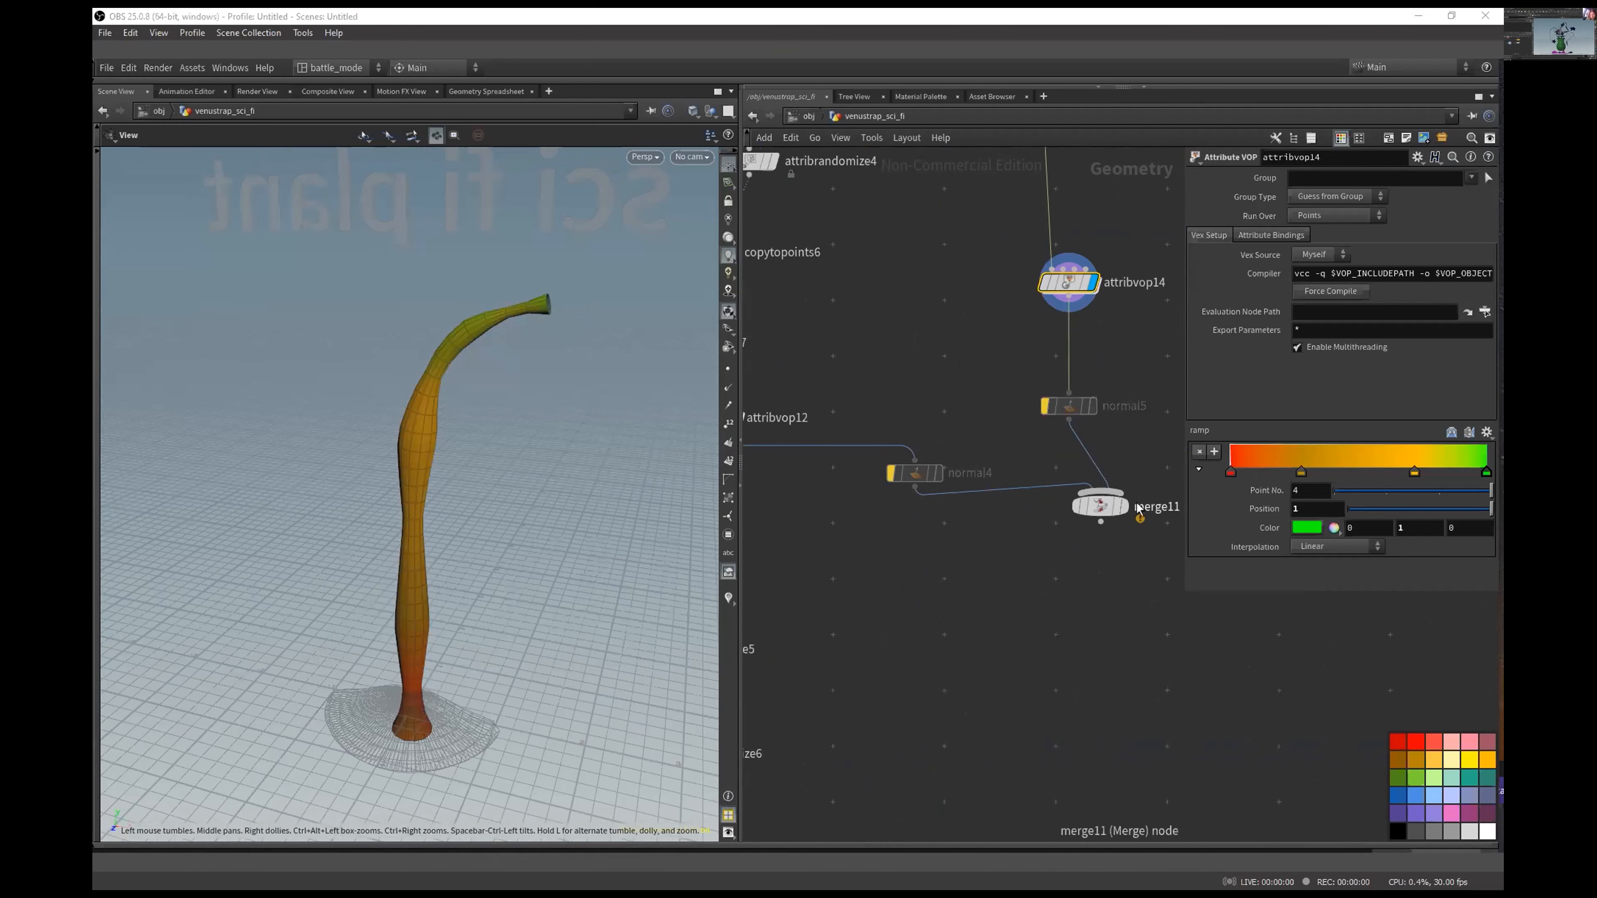
Step: Display merge11 and turn off the bypass on normal4 and normal5
left_click(1124, 507)
left_click_drag(400, 465, 484, 466)
middle_click_drag(1160, 298, 1111, 343)
left_click_drag(1094, 402, 875, 523)
left_click(842, 500)
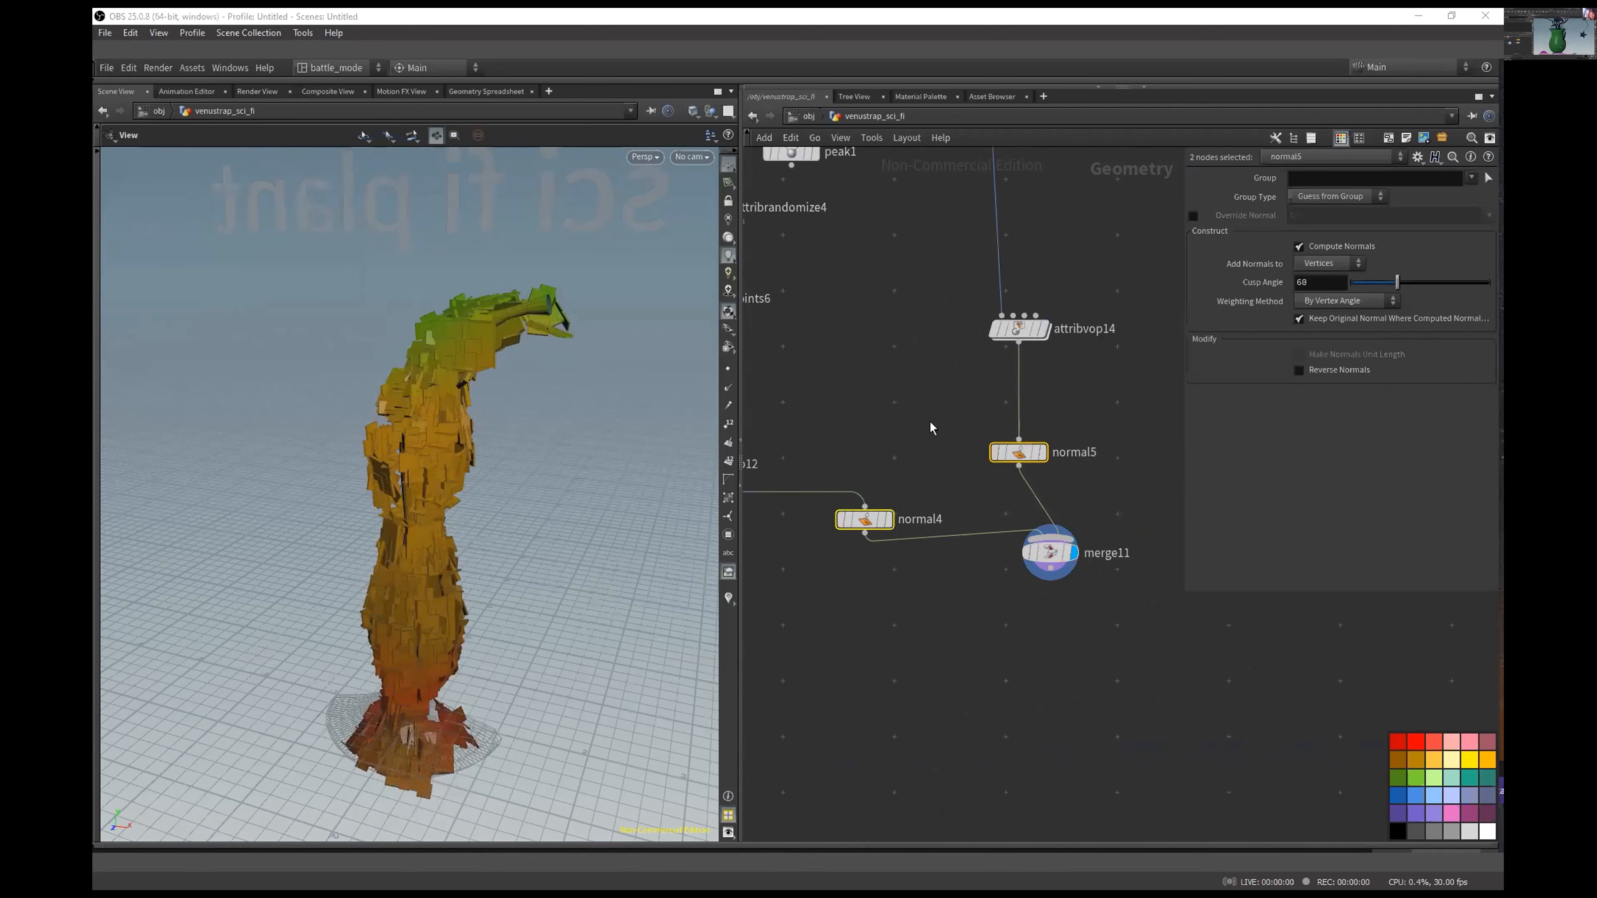
mouse_move(417, 424)
left_mouse_down()
mouse_move(329, 443)
mouse_move(428, 422)
left_mouse_up()
Step: Check merge6's geometry information and display the node to view the stem combined with the plant's head
middle_click_drag(921, 496, 1311, 499)
middle_click_drag(773, 420, 1049, 390)
middle_click(975, 456)
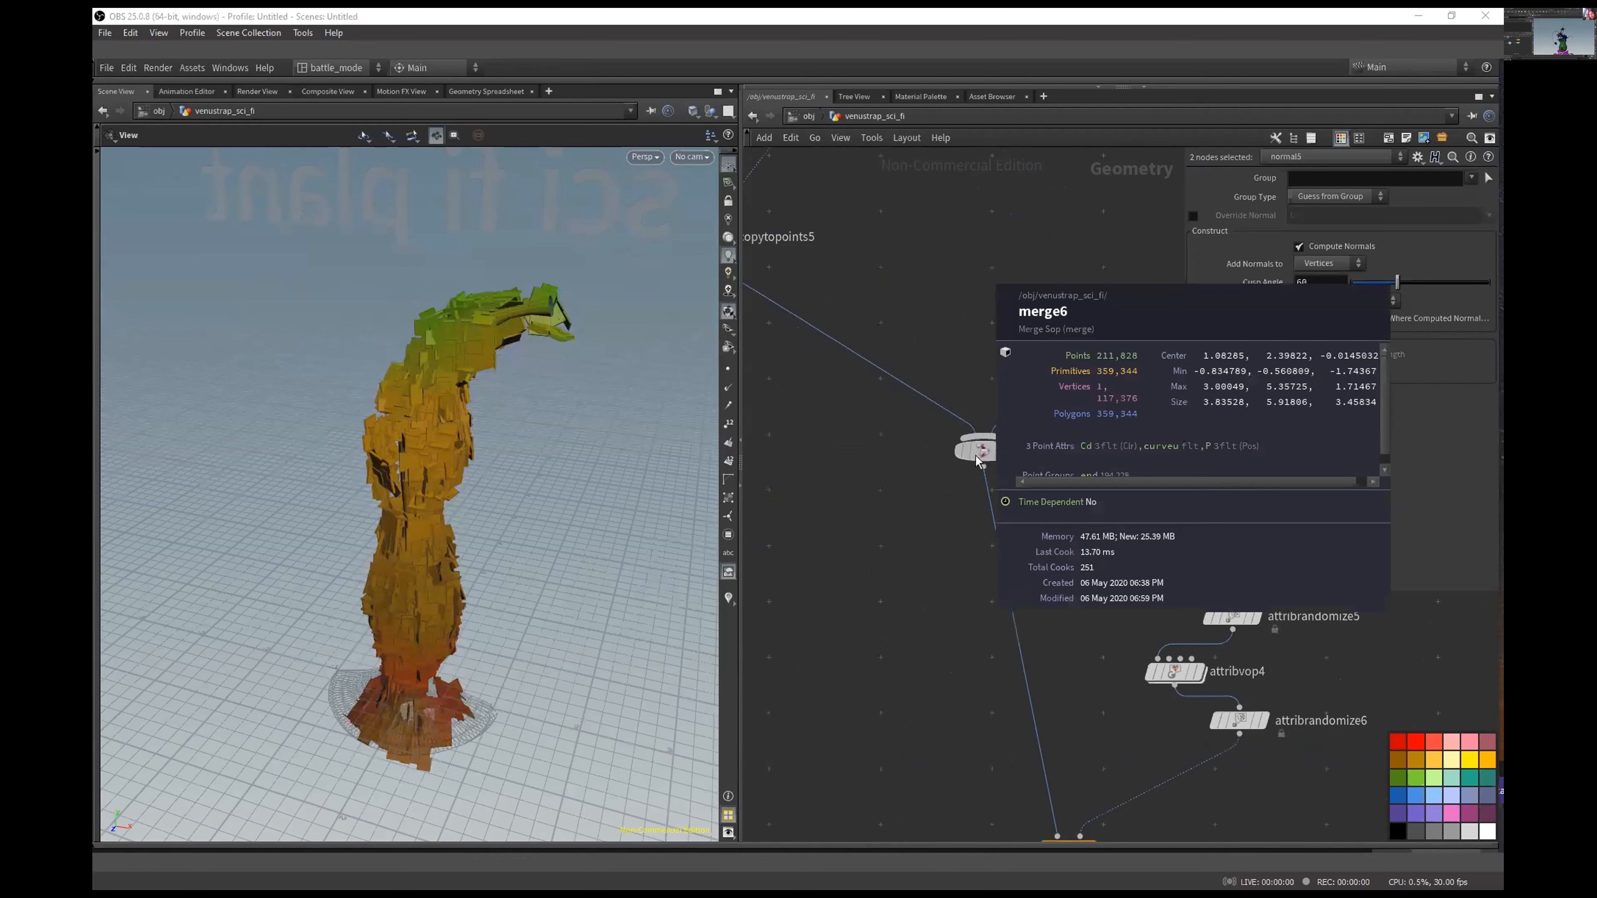
scroll(1044, 440, "down", 6)
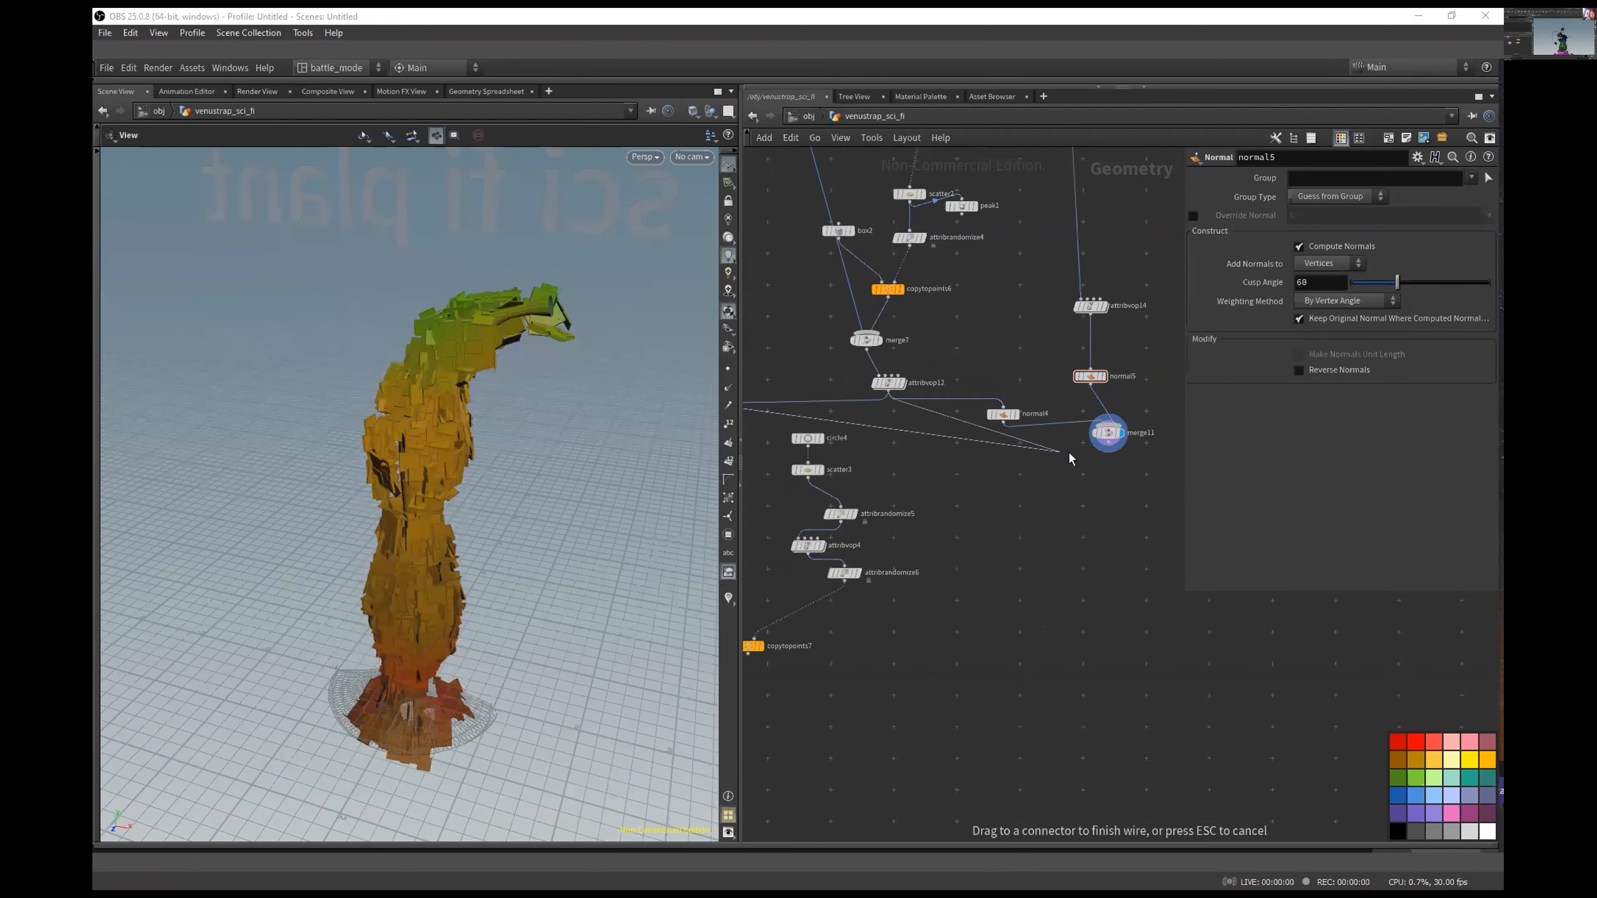
middle_click_drag(794, 347, 1036, 342)
scroll(943, 363, "up", 4)
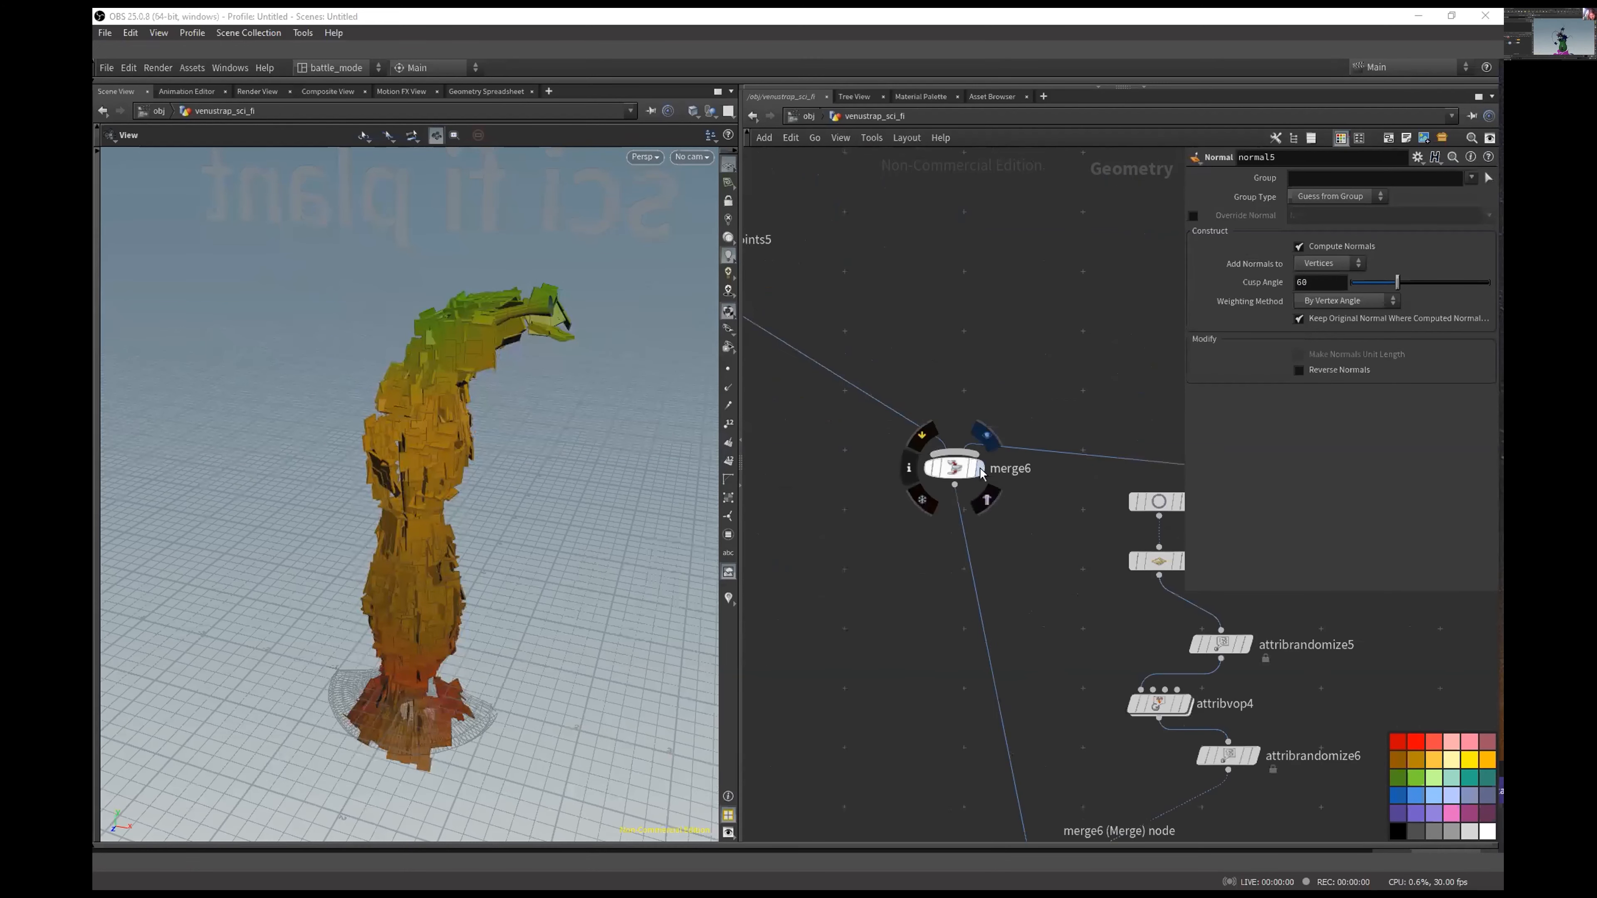
left_click(979, 468)
left_click_drag(596, 318, 436, 391)
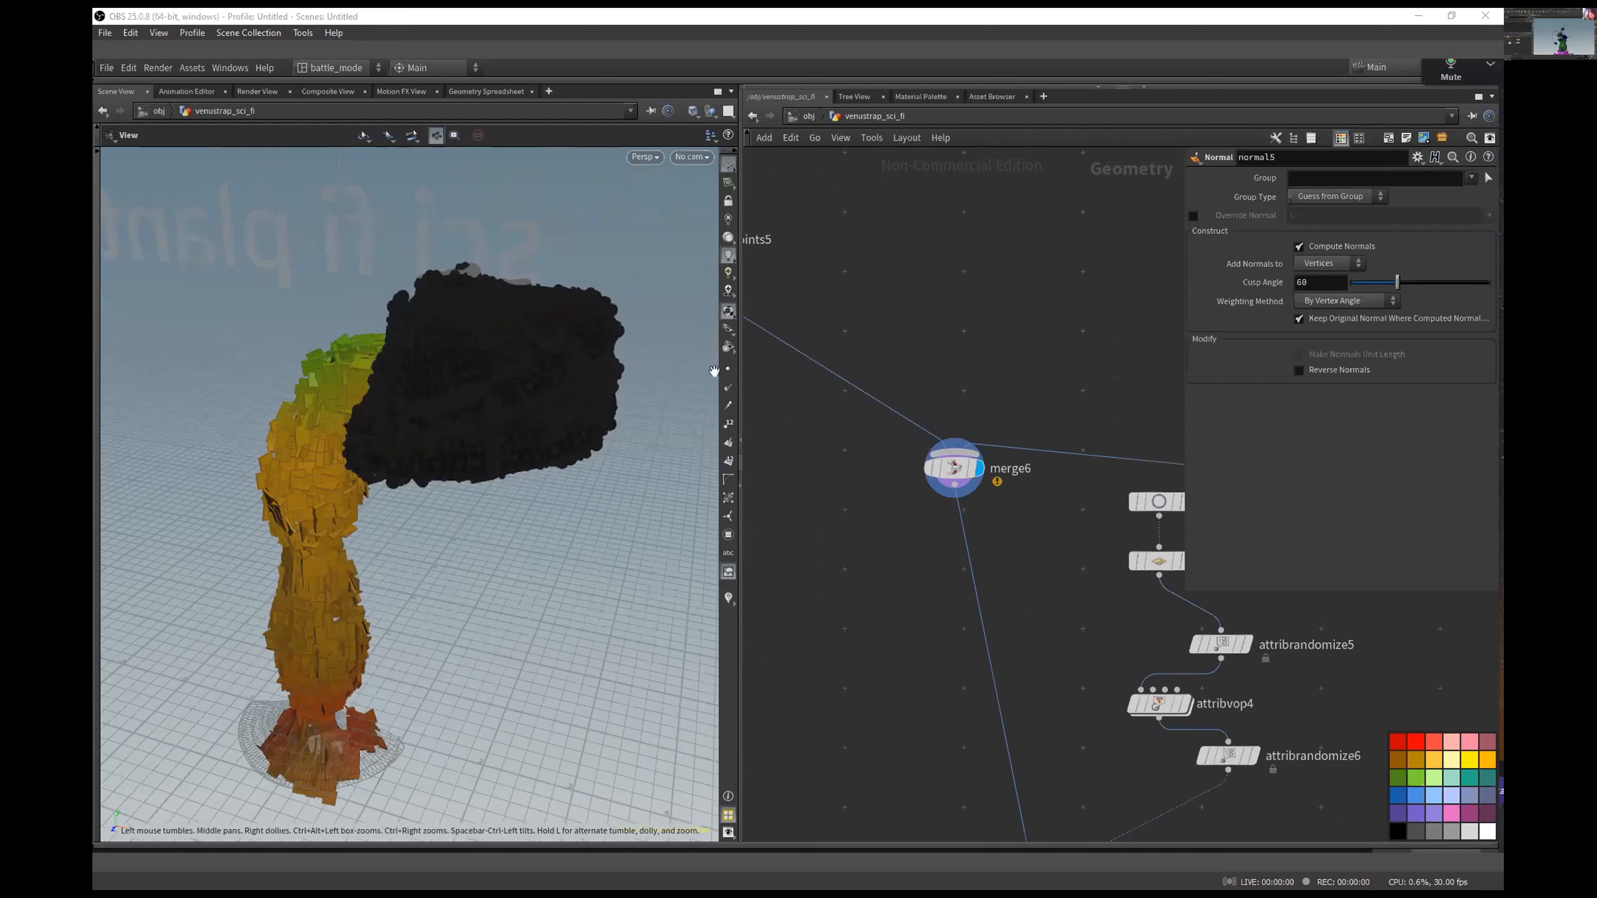
Step: Examine the combined plant at merge6 from several angles and trace the branches around it
middle_click_drag(1084, 373, 744, 336)
scroll(974, 302, "down", 3)
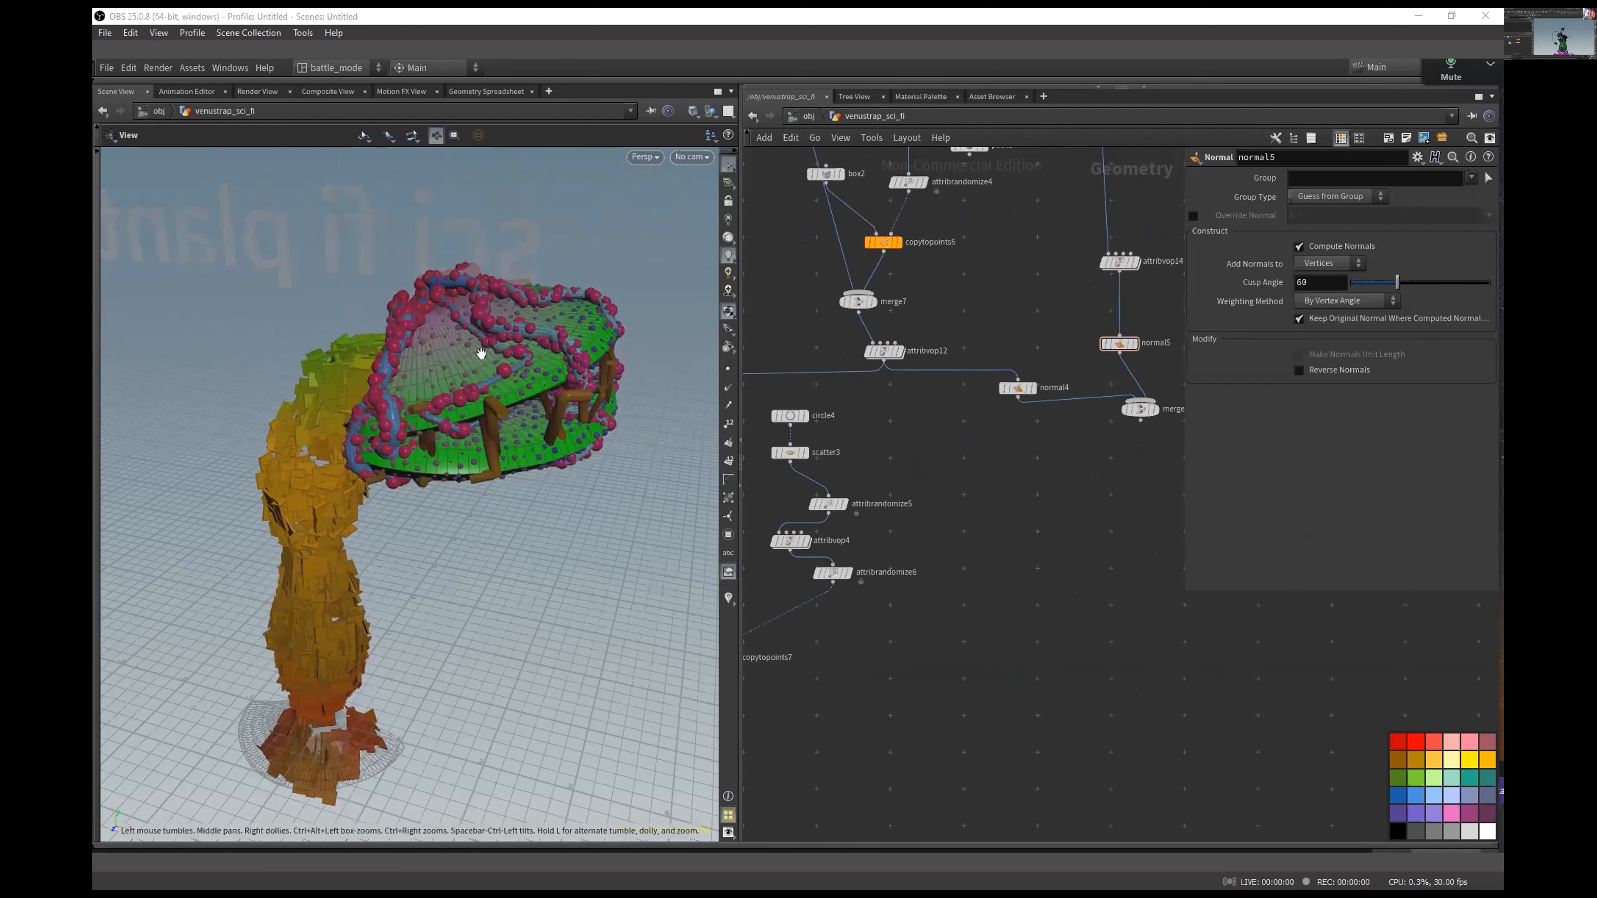
middle_click_drag(783, 362, 884, 417)
left_click_drag(326, 575, 332, 522)
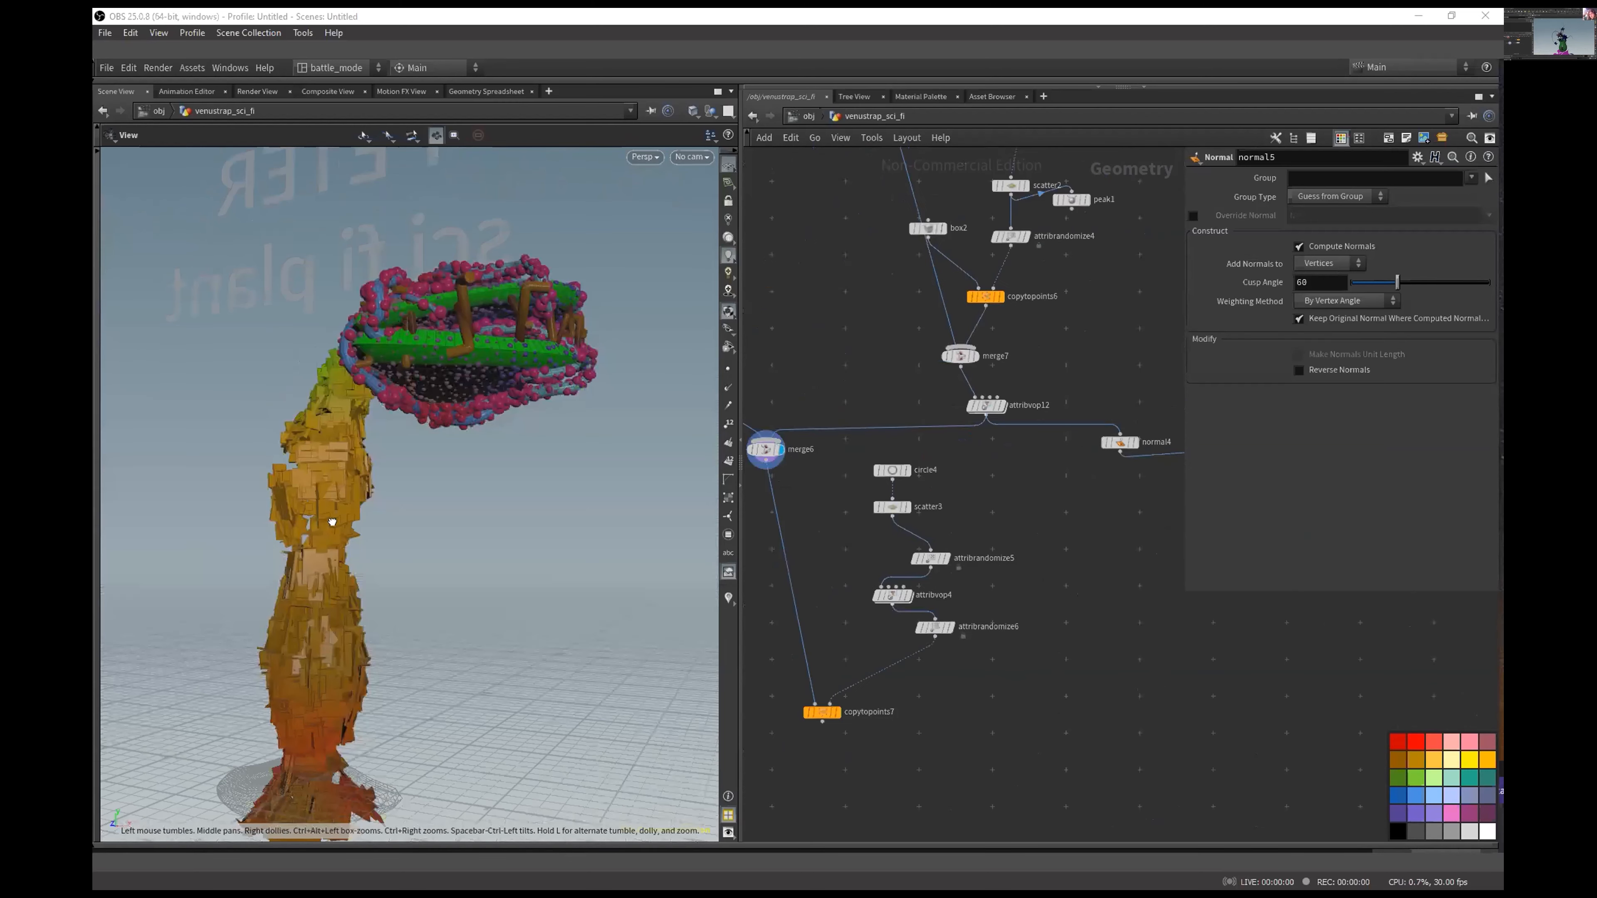
middle_click_drag(818, 365, 1060, 557)
left_click_drag(521, 315, 459, 375)
Step: Locate the circle4 branch below merge6 and display copytopoints7 to examine the plant copies
middle_click_drag(1281, 632, 1003, 314)
middle_click_drag(871, 300, 965, 247)
right_click_drag(896, 428, 911, 383)
right_click_drag(968, 562, 980, 513)
middle_click_drag(924, 543, 865, 748)
right_click_drag(1012, 255, 1018, 283)
middle_click_drag(1018, 283, 1052, 399)
left_click_drag(1067, 343, 919, 394)
middle_click_drag(877, 751, 908, 619)
left_click(896, 608)
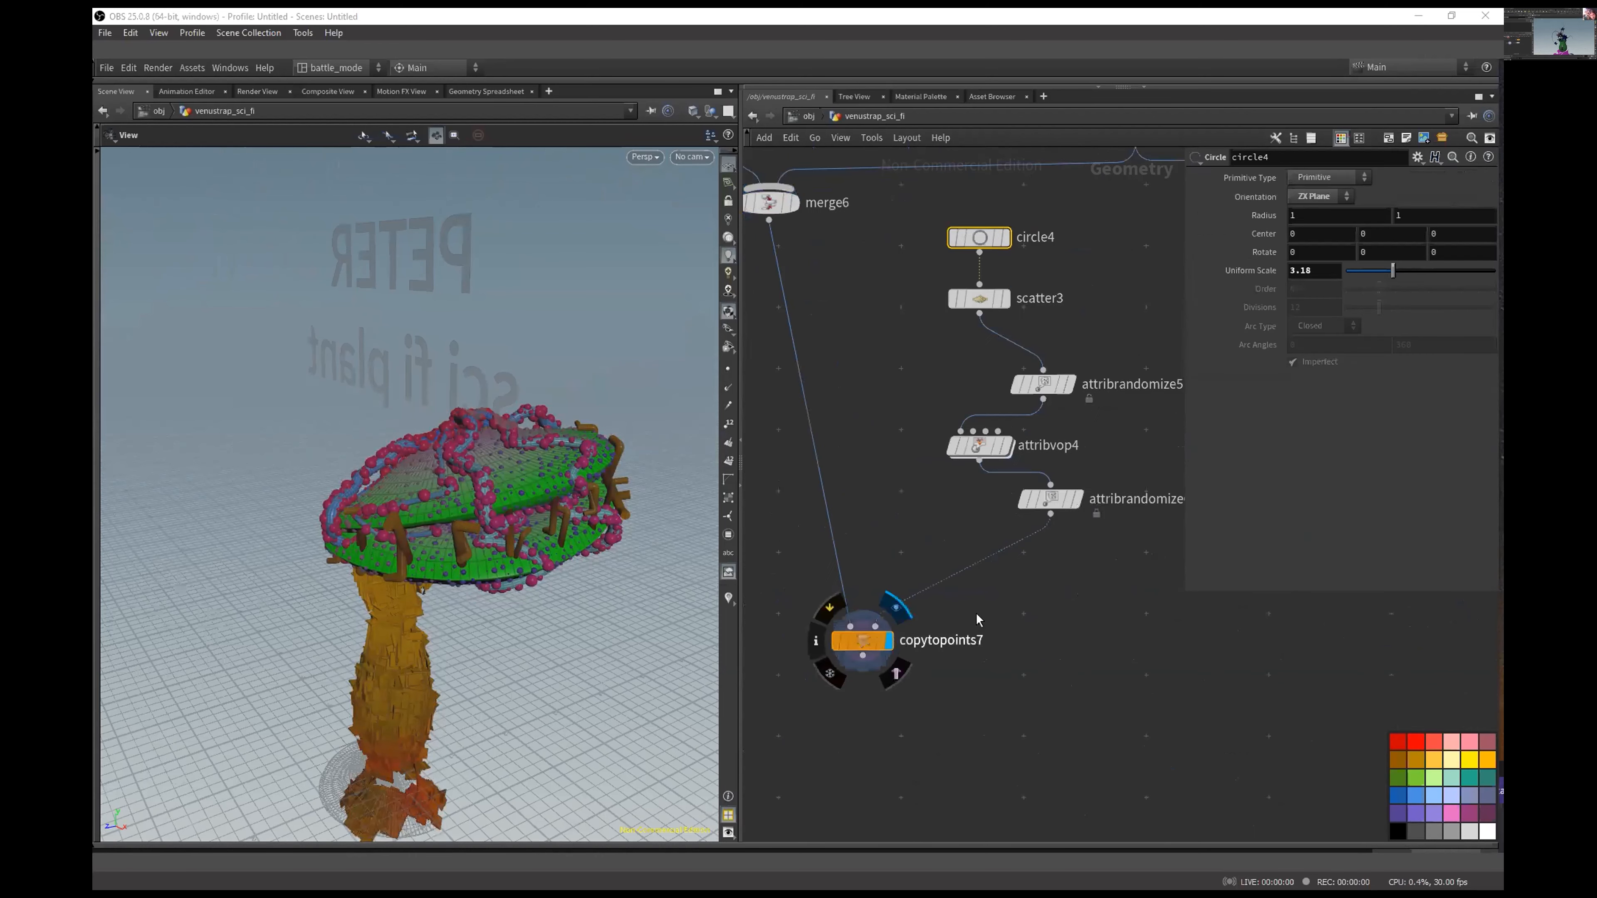
left_click_drag(581, 554, 560, 574)
right_click_drag(560, 574, 493, 617)
left_click_drag(493, 617, 523, 638)
Step: Display circle4, check its uniform scale, and inspect scatter3 below it
middle_click_drag(1007, 270, 904, 393)
left_click(904, 361)
double_click(1318, 272)
left_click_drag(379, 656, 388, 752)
left_click(903, 421)
middle_click_drag(1039, 481, 1046, 351)
Step: Display attribrandomize5 with point markers turned on and check how it randomizes N
left_click(949, 375)
left_click(728, 369)
middle_click_drag(520, 621, 500, 432)
left_click(975, 370)
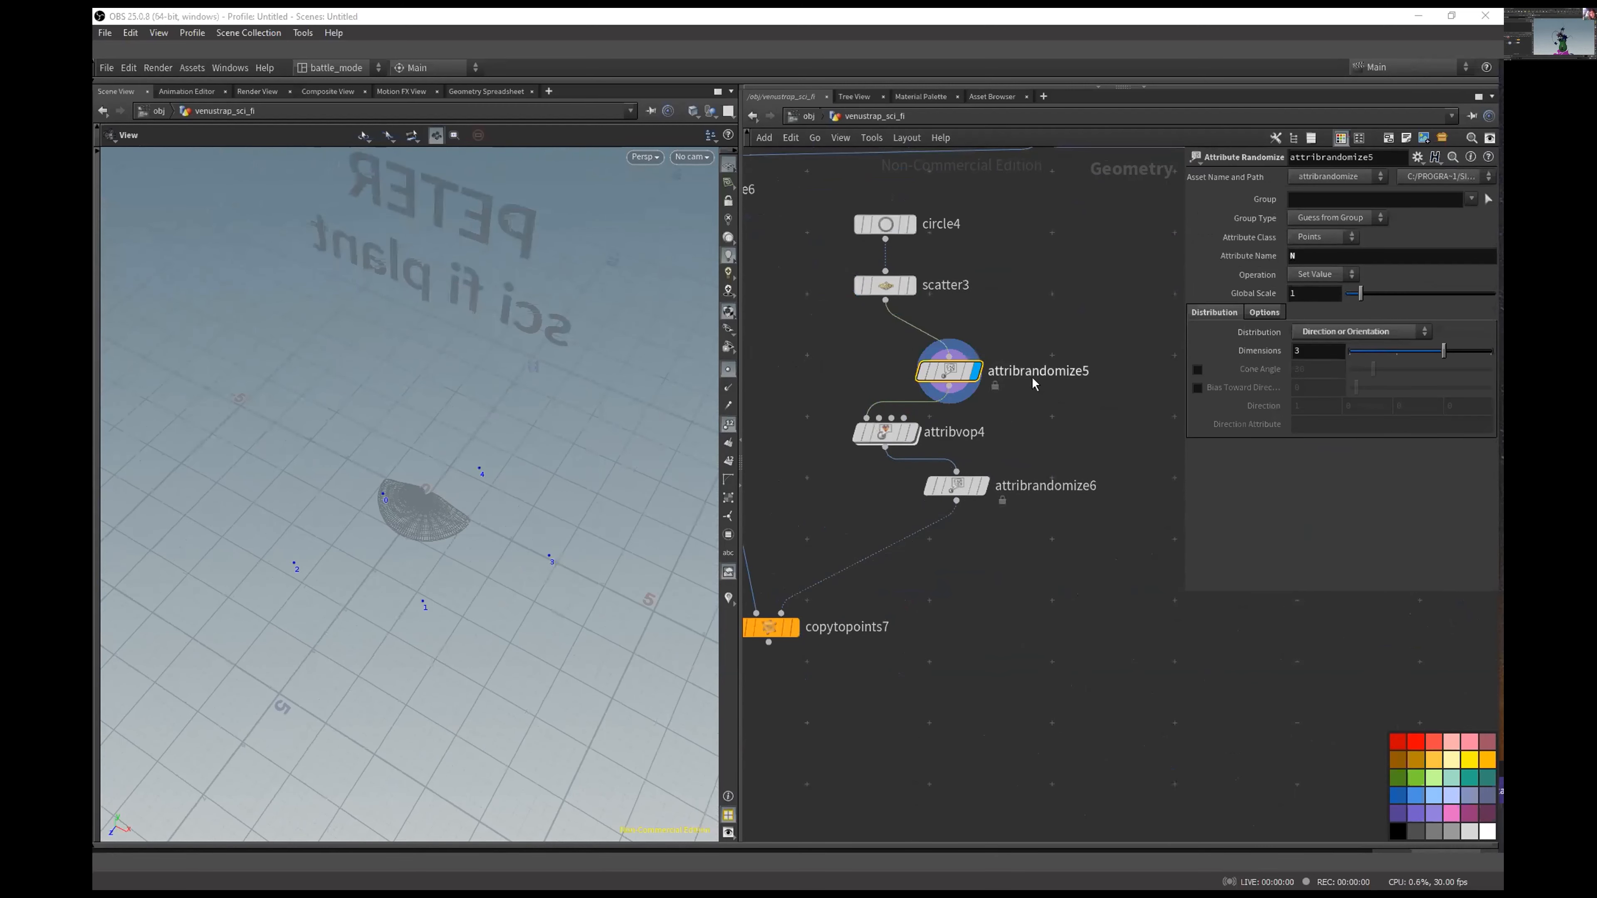
left_click_drag(480, 610, 339, 520)
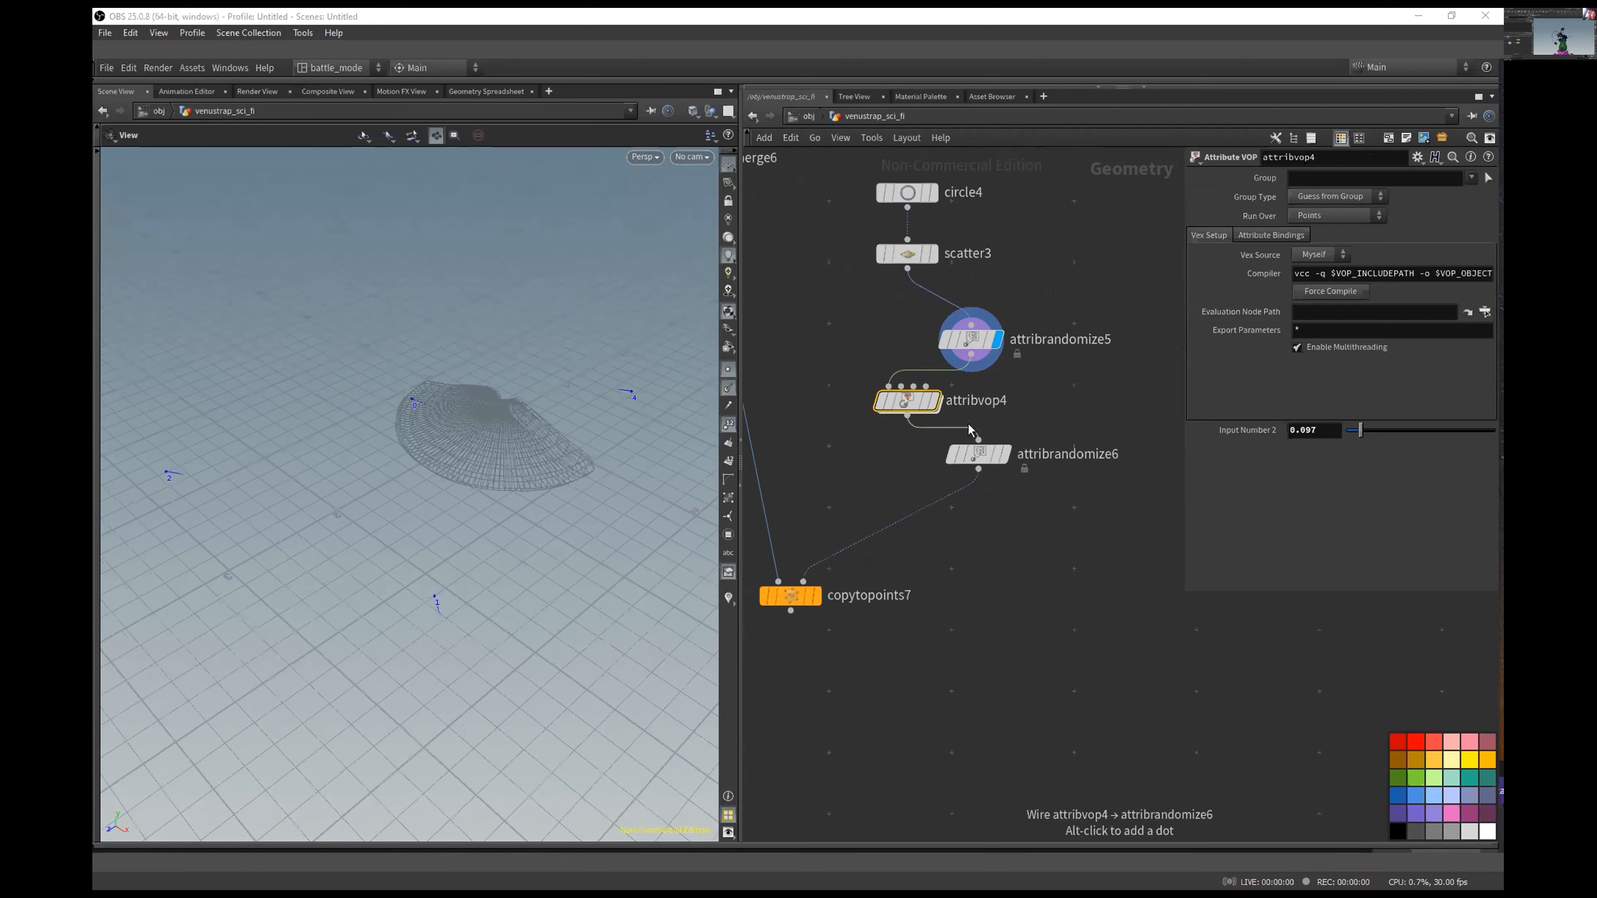
Step: Enter attribvop4 and examine how N is split by vectofloat1 and passed to multiply1 and floattovec1
key("Return")
scroll(1013, 538, "down", 5)
scroll(1001, 462, "up", 6)
left_click(965, 296)
middle_click_drag(899, 458, 971, 460)
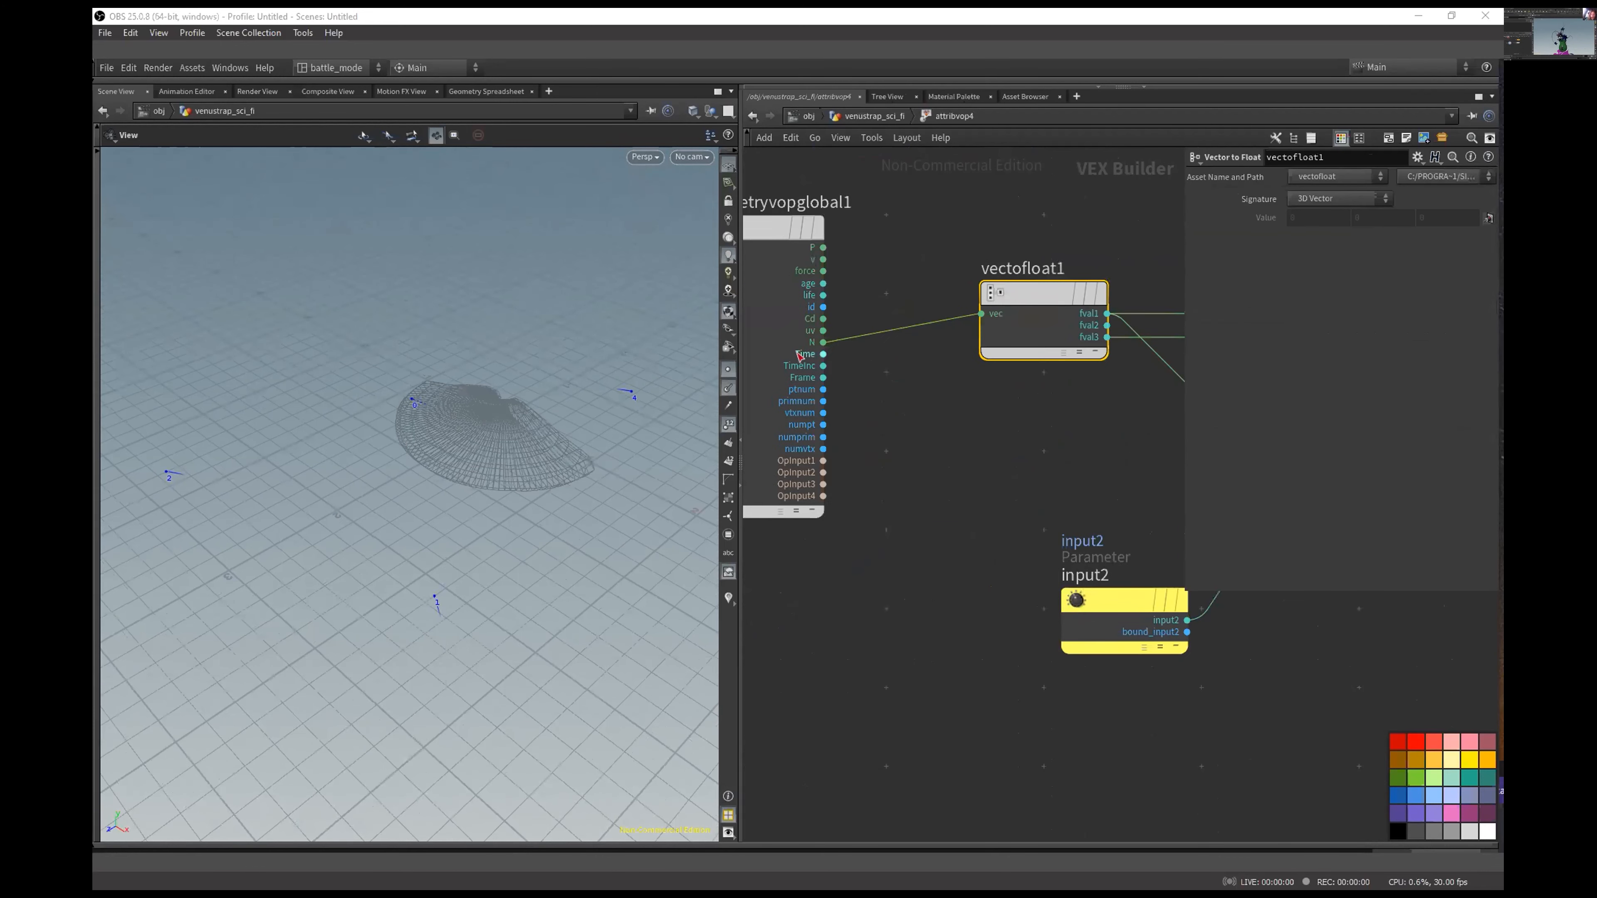
middle_click_drag(1177, 442, 900, 445)
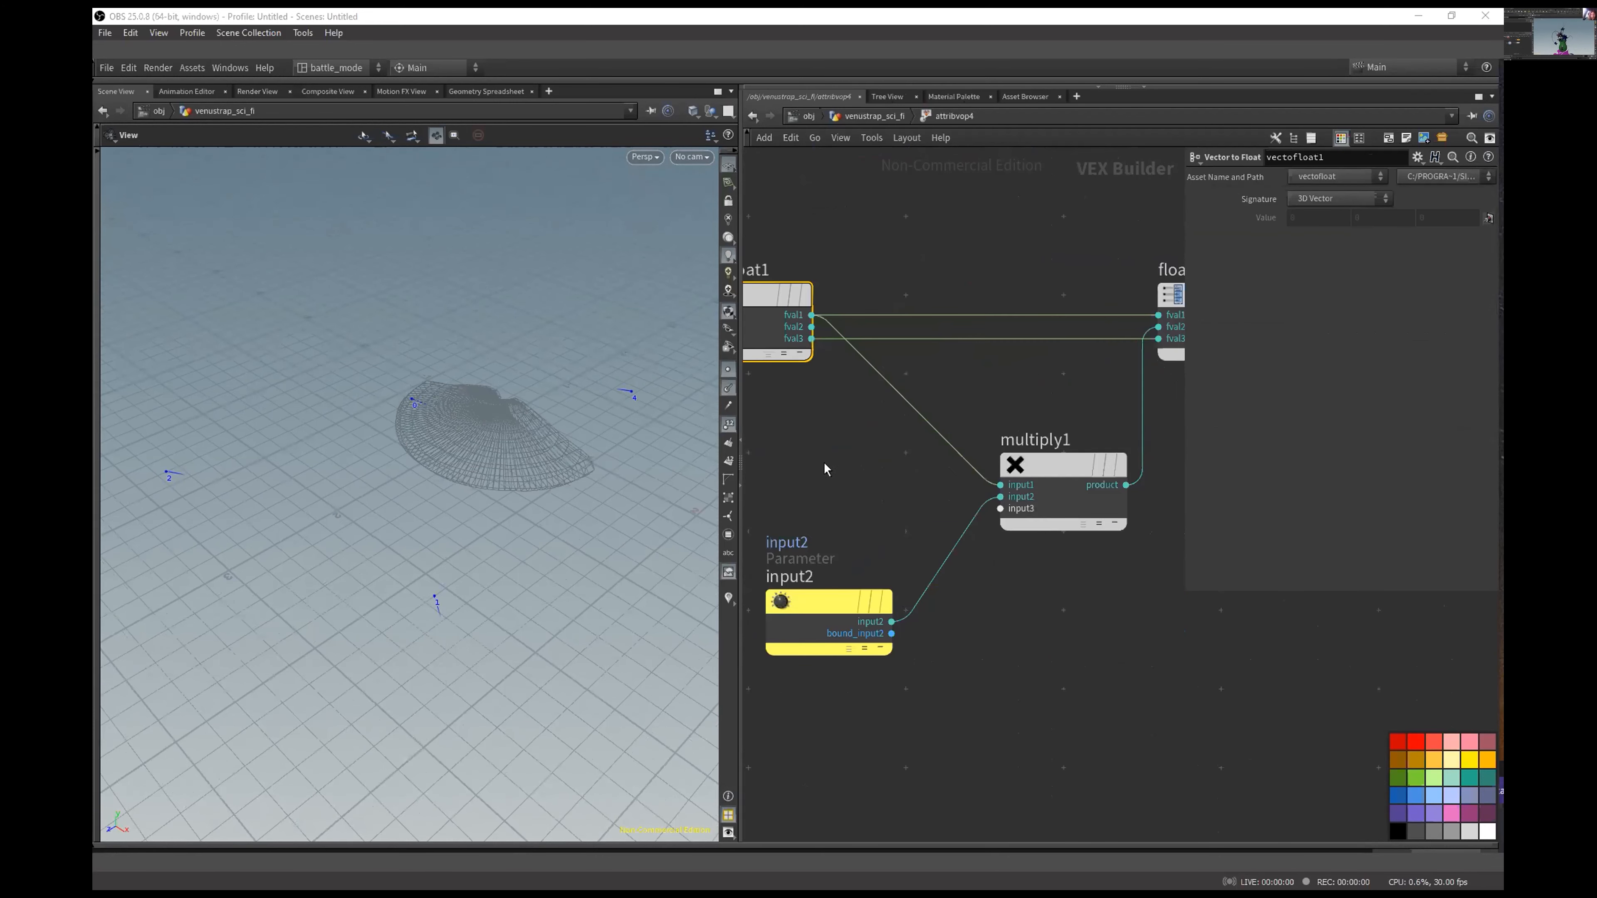
Step: Try rewiring multiply1's first input to the fval2 output of vectofloat1
left_click(860, 472)
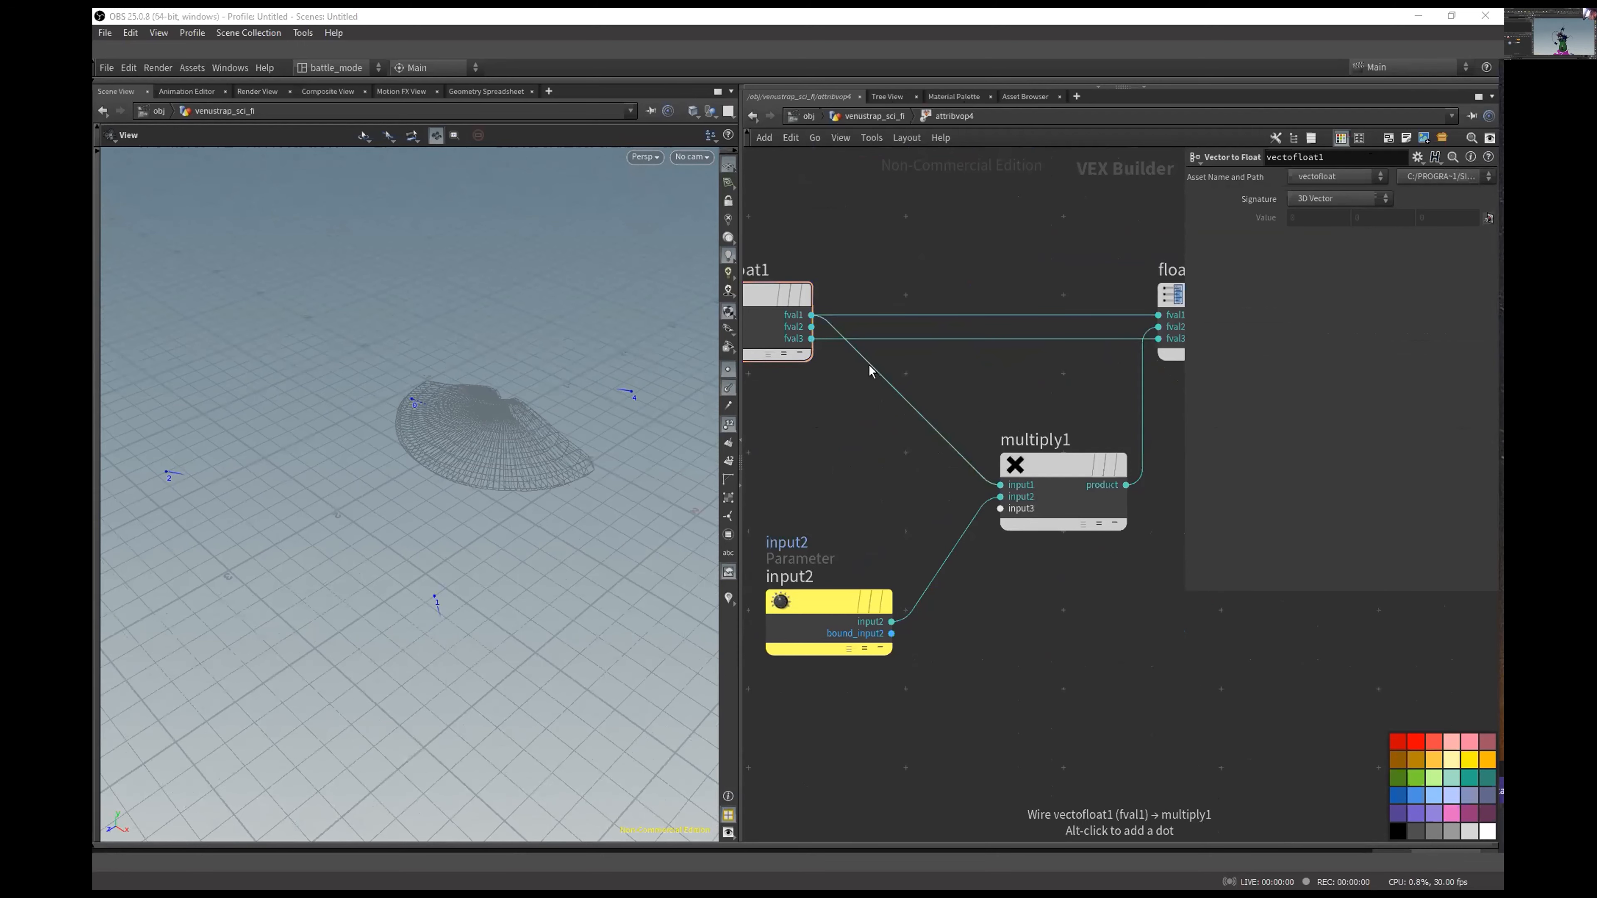
middle_click_drag(1069, 236, 1064, 255)
left_click_drag(871, 388, 807, 346)
middle_click_drag(879, 475, 830, 424)
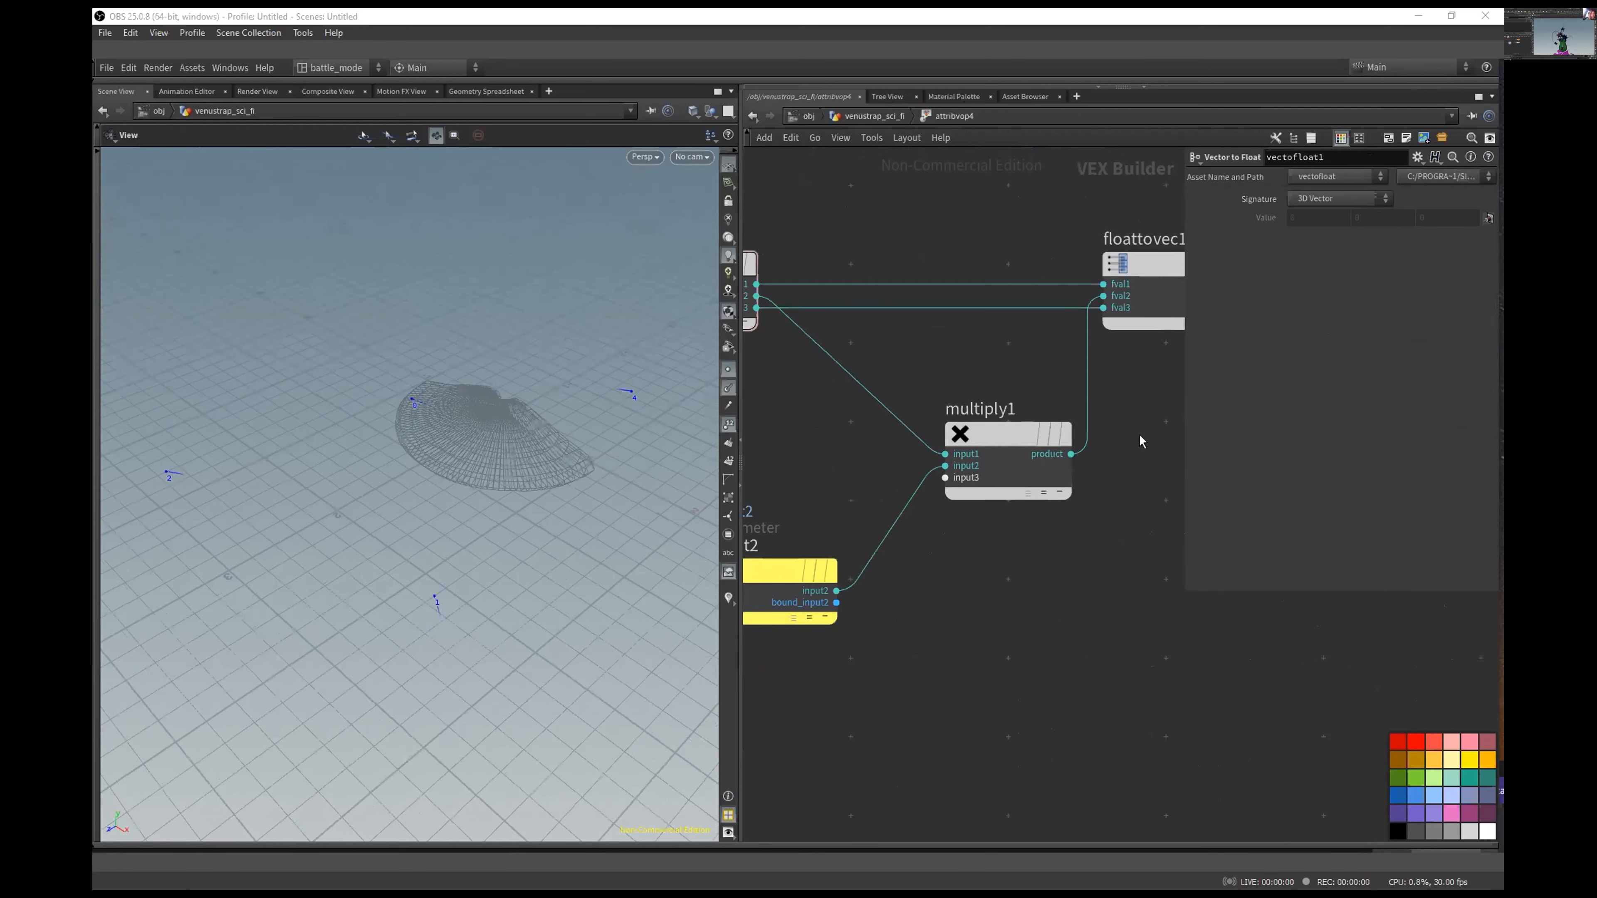
Step: Review the input2 parameter and trace the multiplied component through floattovec1 and normalize1 to the N output
scroll(1007, 587, "down", 3)
left_click_drag(1037, 427, 889, 590)
middle_click_drag(1082, 577, 886, 596)
middle_click_drag(900, 326, 987, 339)
middle_click_drag(897, 533, 1044, 360)
left_click_drag(857, 562, 802, 454)
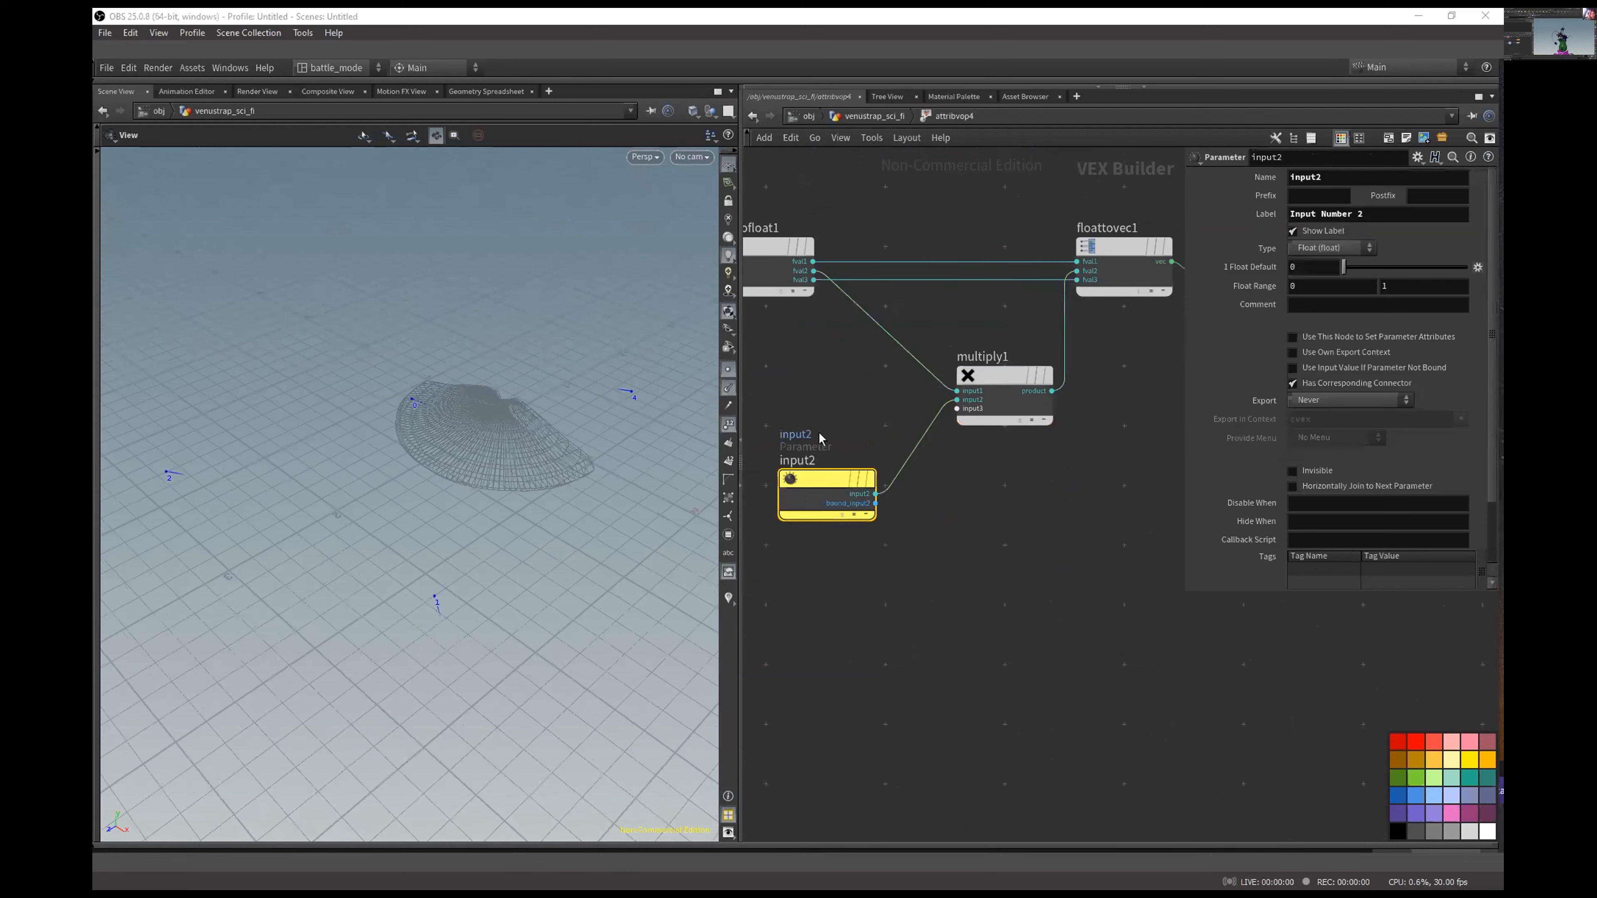
middle_click_drag(1066, 384, 951, 464)
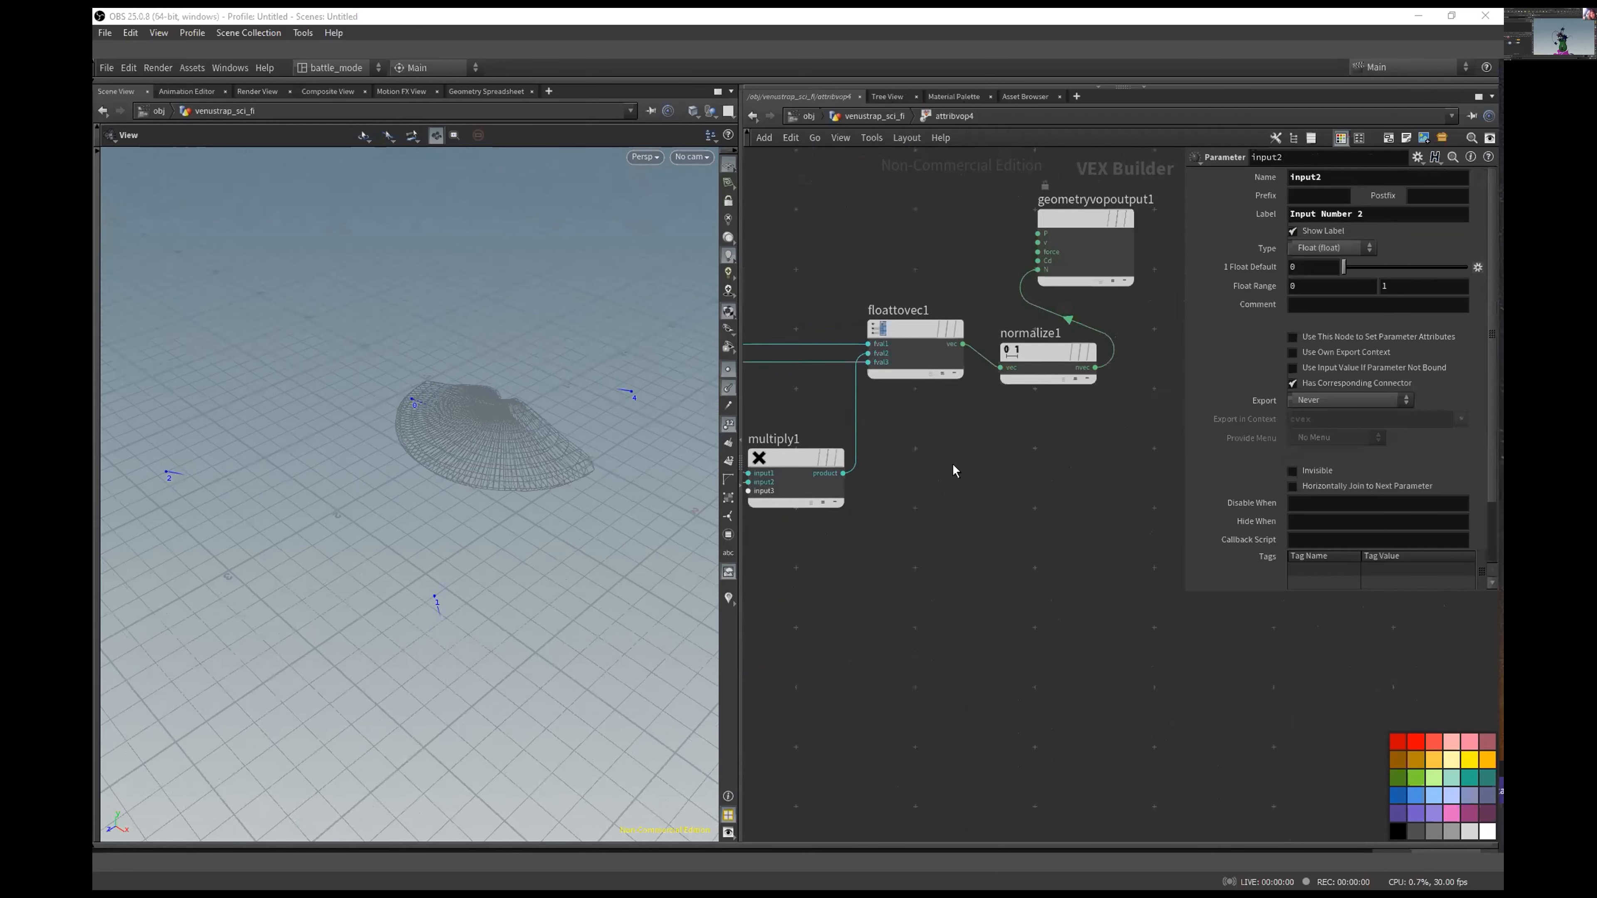
middle_click_drag(880, 505, 1000, 514)
middle_click_drag(1028, 360, 883, 413)
left_click(1006, 415)
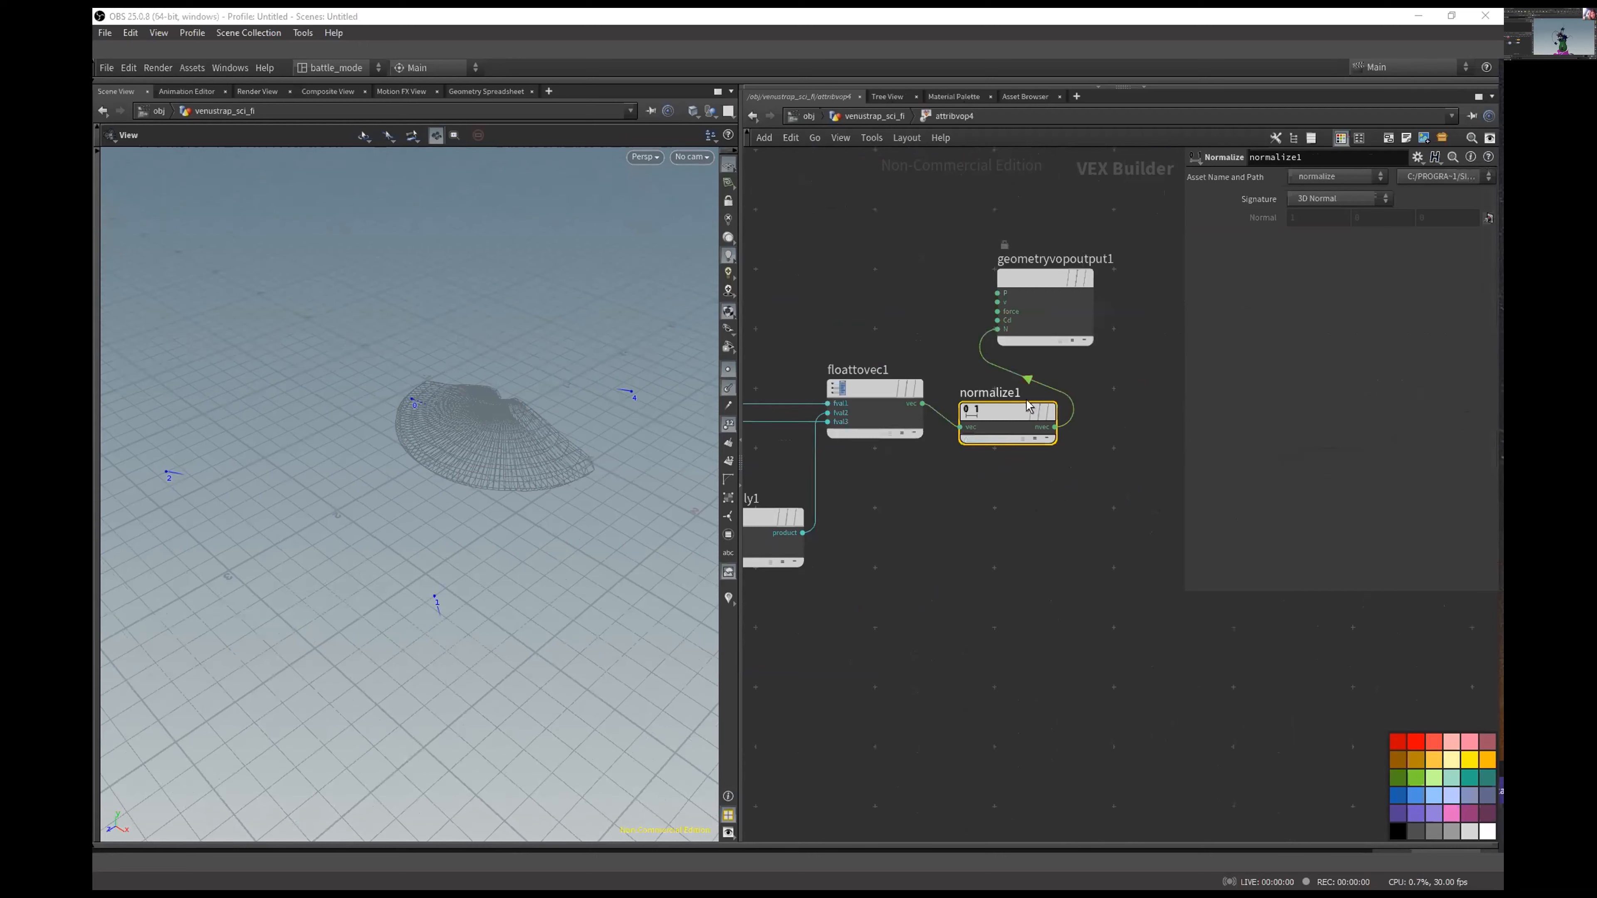
Step: Display copytopoints7 and, back inside attribvop4, rewire multiply1's first input to the fval1 output of vectofloat1
key("u")
middle_click_drag(1017, 546, 1058, 475)
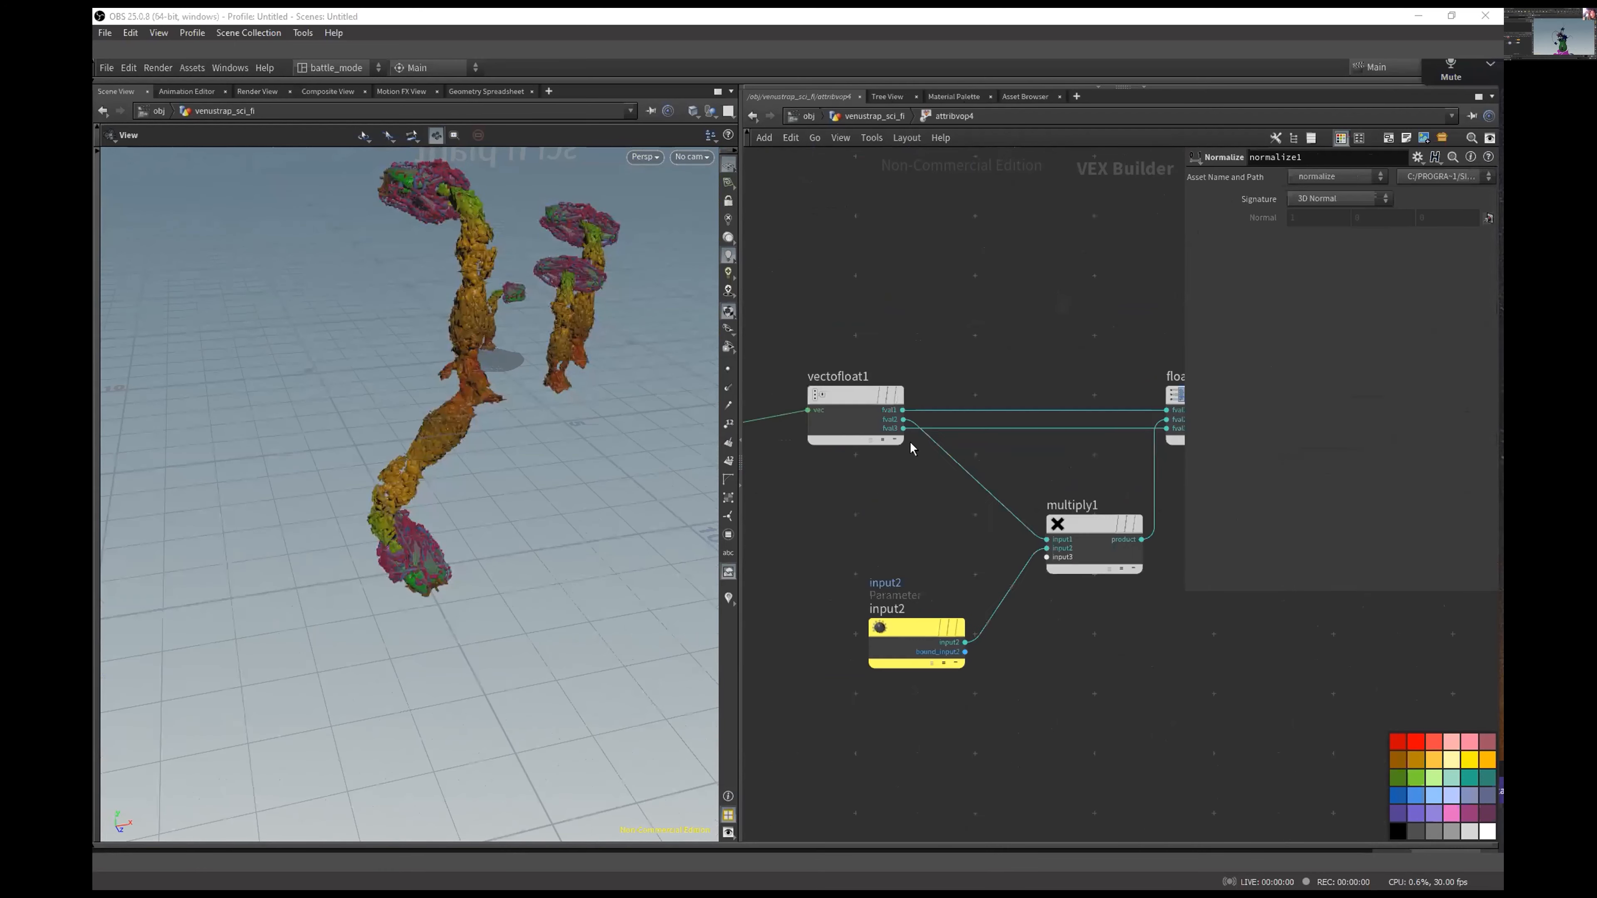
left_click(904, 410)
left_click(904, 410)
Step: Examine the scattered plants from several angles and return to the venustrap_sci_fi network at copytopoints7
left_click_drag(488, 340, 481, 535)
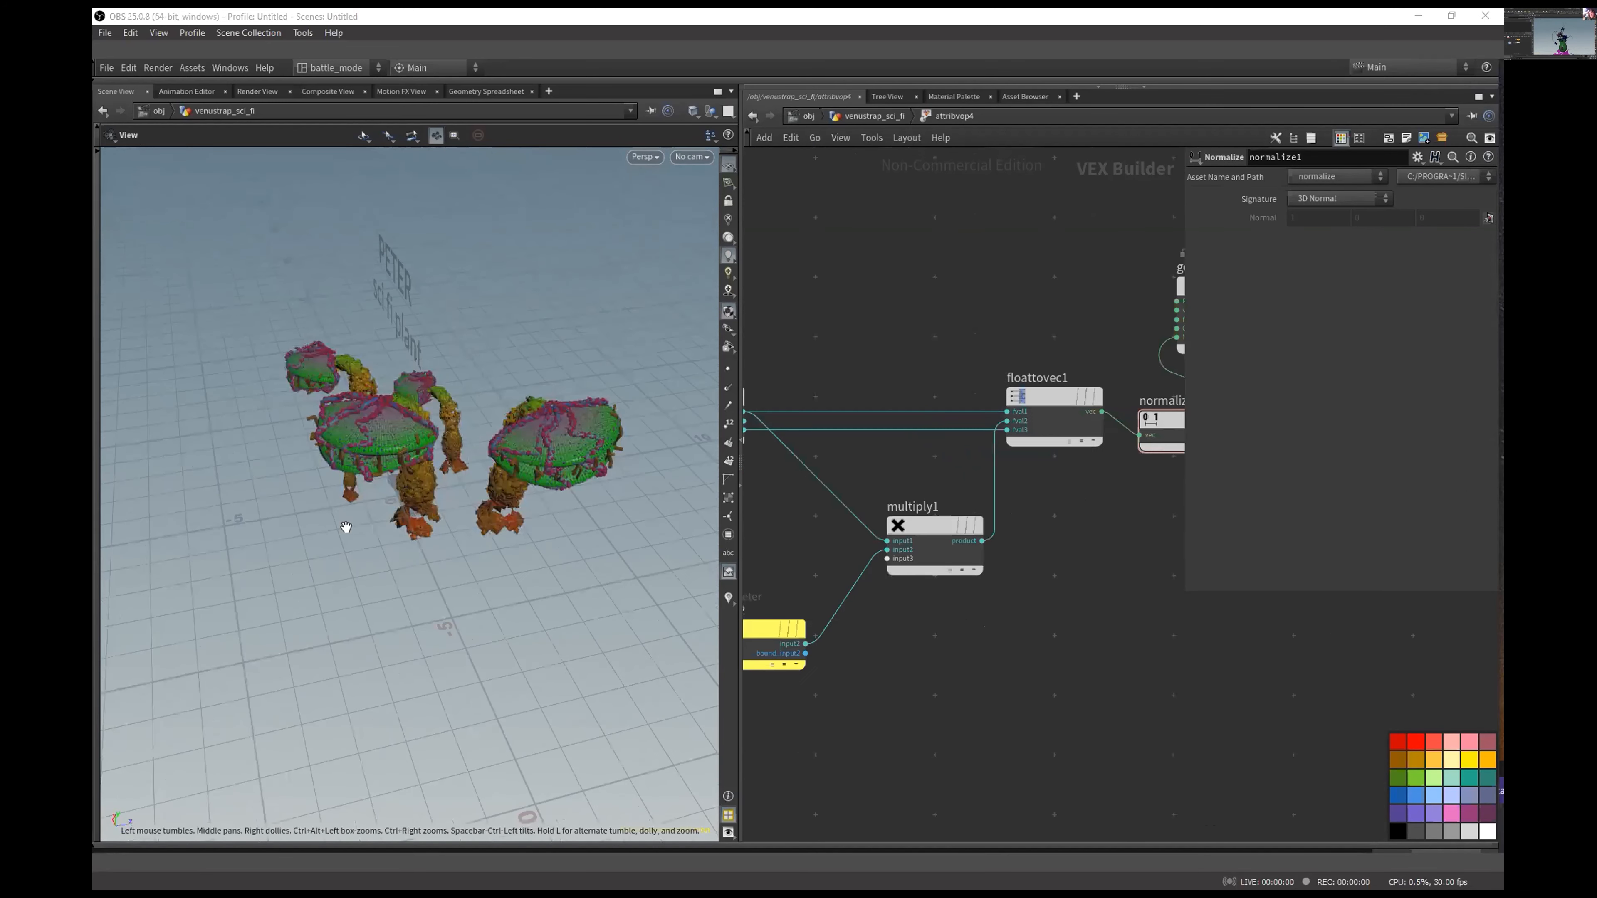
left_click_drag(345, 528, 592, 428)
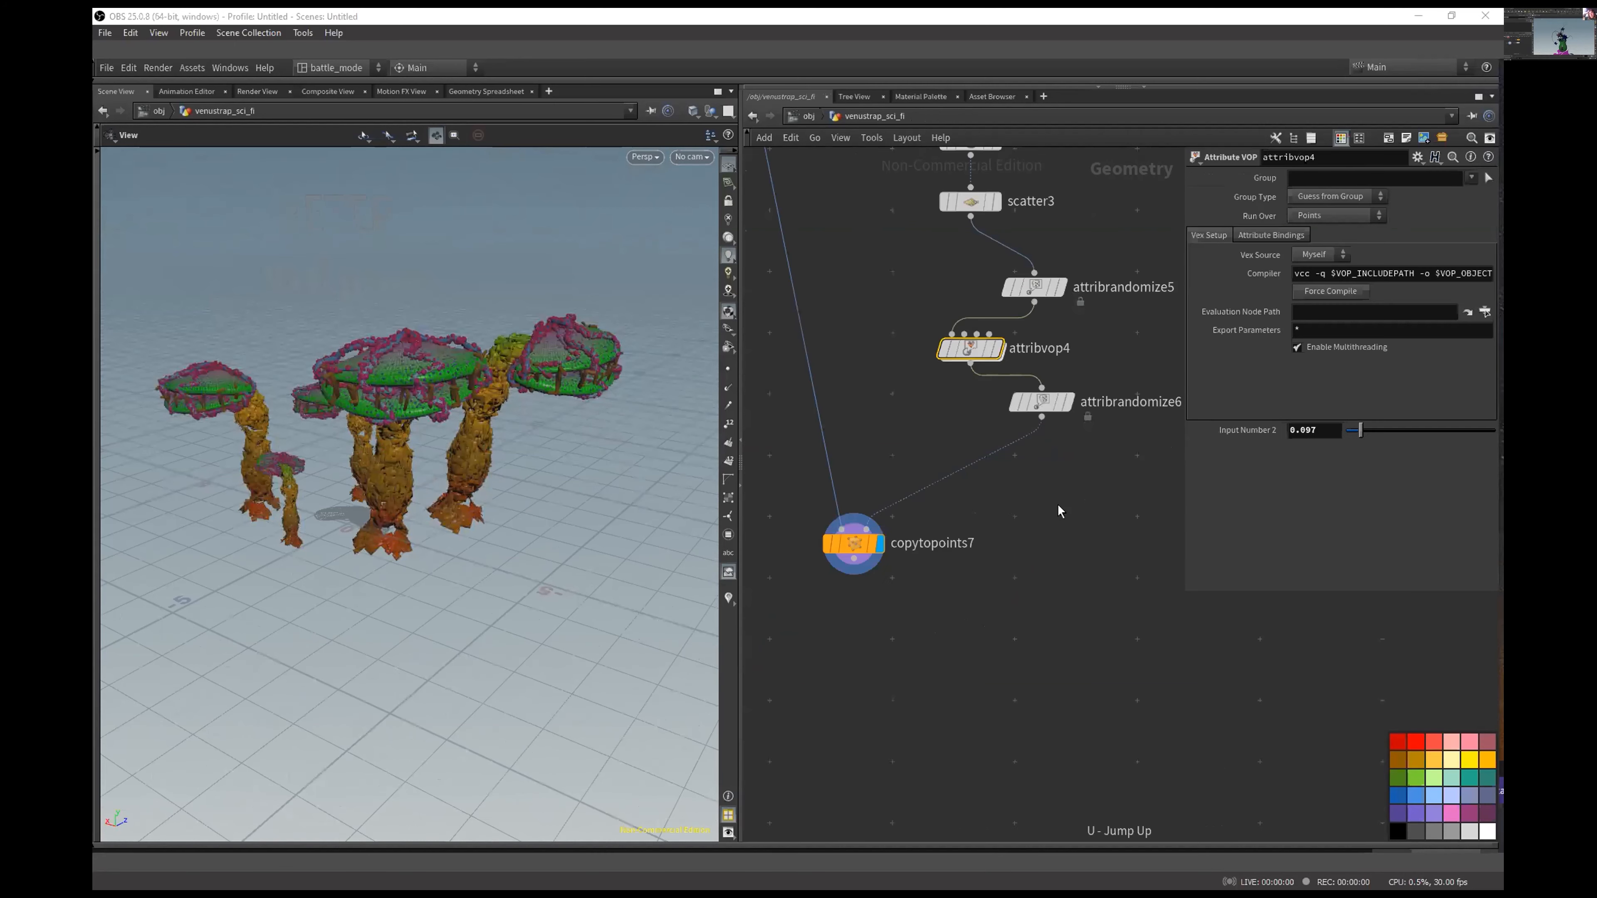
scroll(1058, 504, "down", 3)
left_click_drag(375, 372, 383, 403)
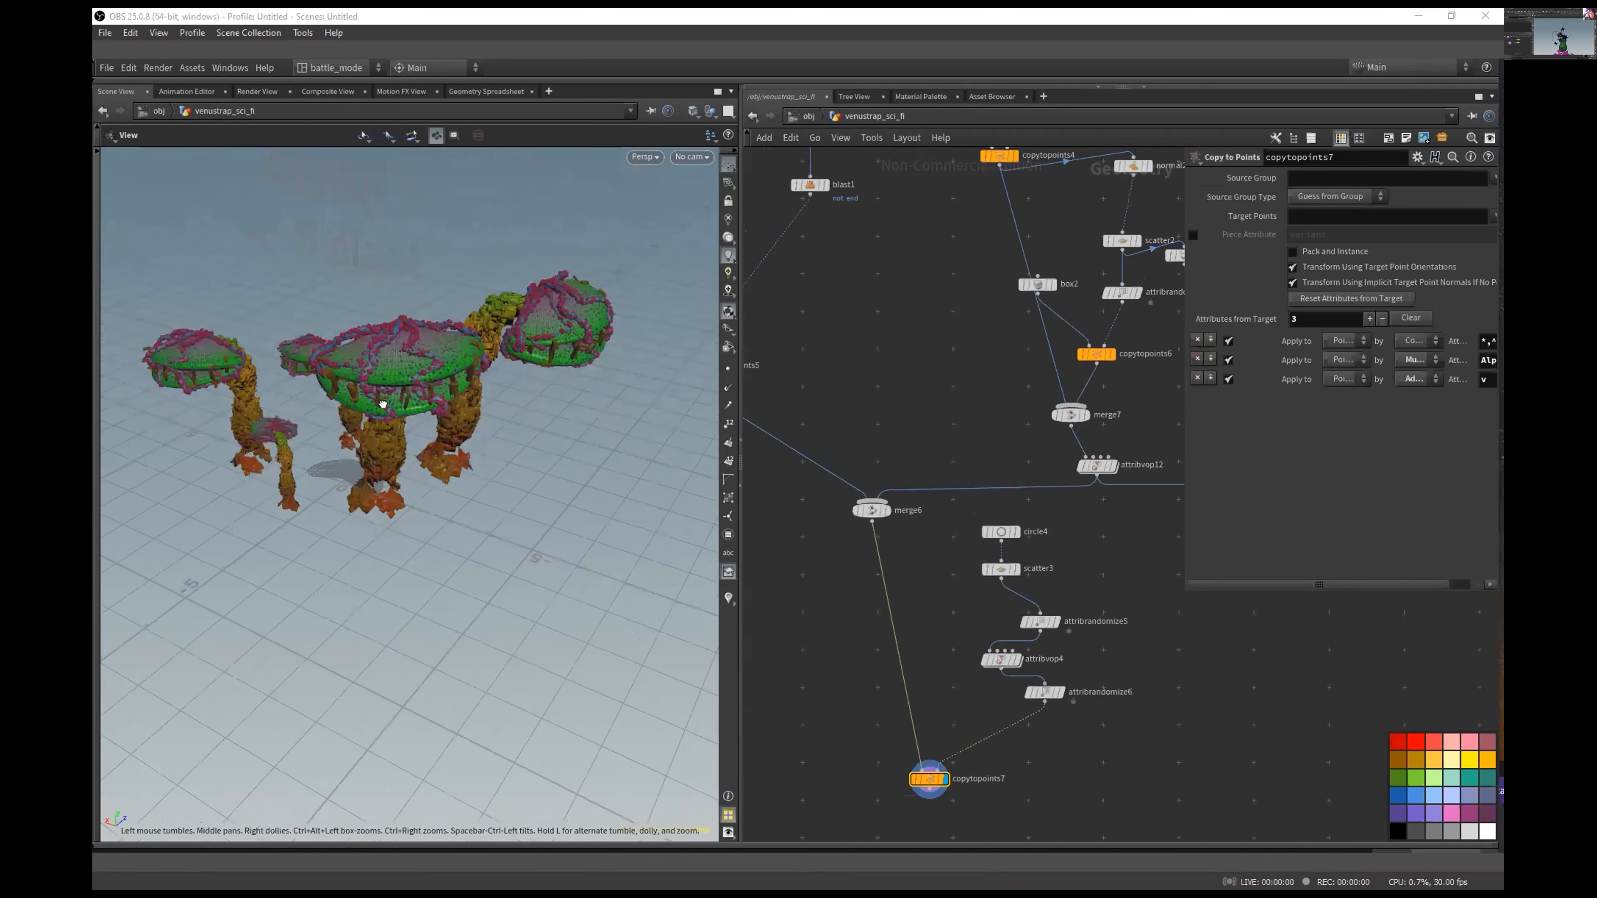
Step: Examine the vines, small spheres and hooks covering the large plant cap from close up at several angles
right_click_drag(383, 404, 528, 227)
middle_click_drag(528, 226, 423, 733)
left_click_drag(422, 733, 414, 676)
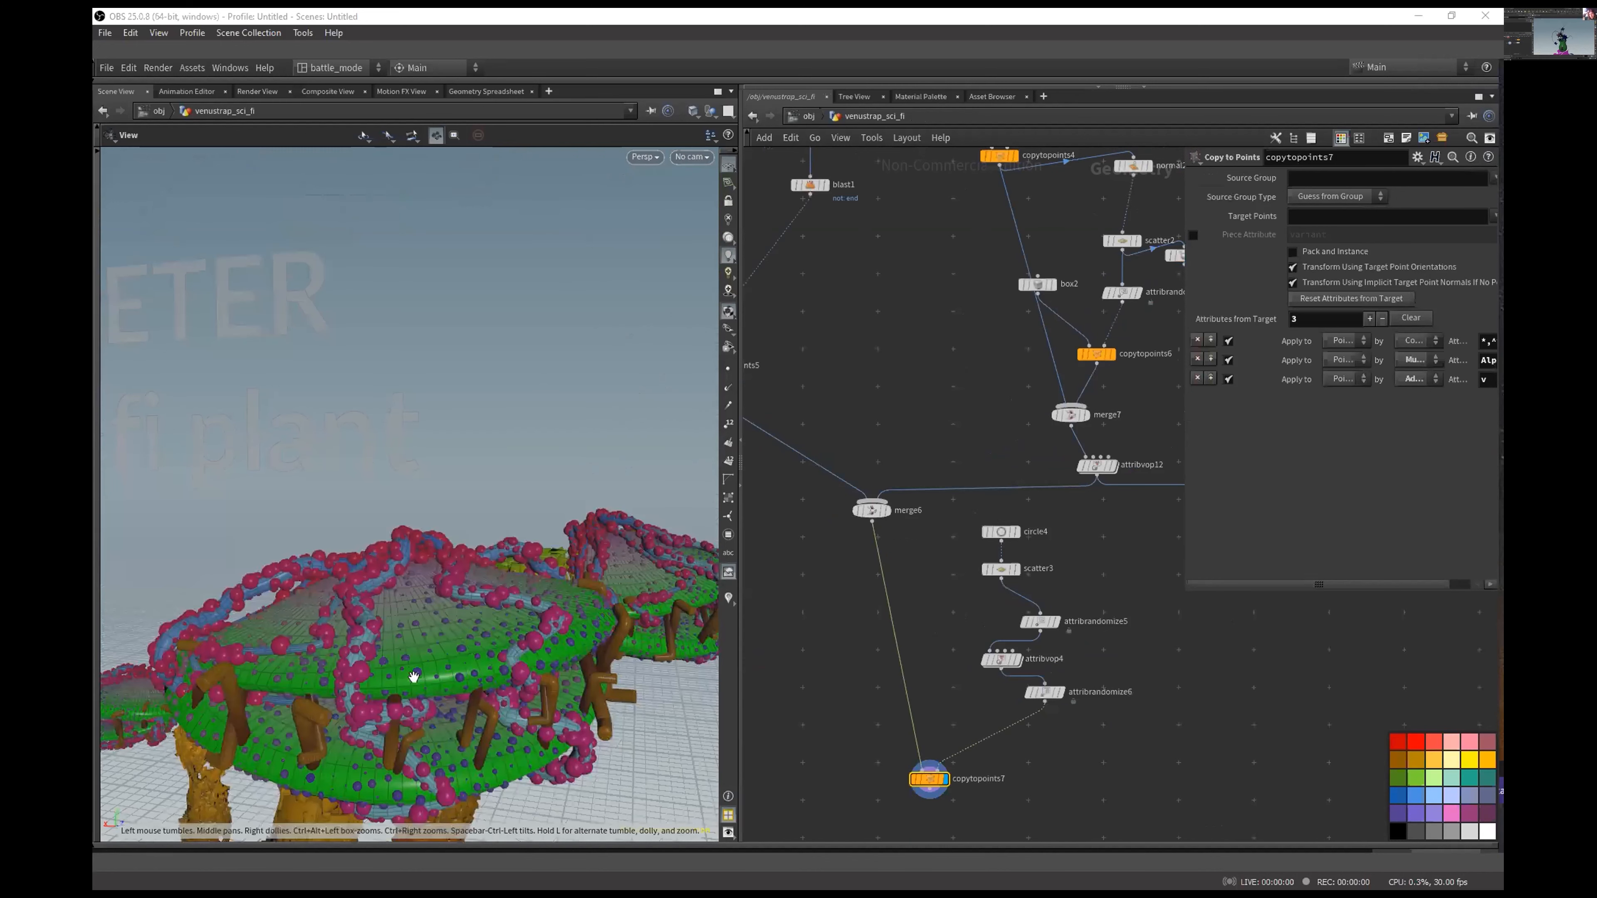
left_click_drag(414, 677, 418, 571)
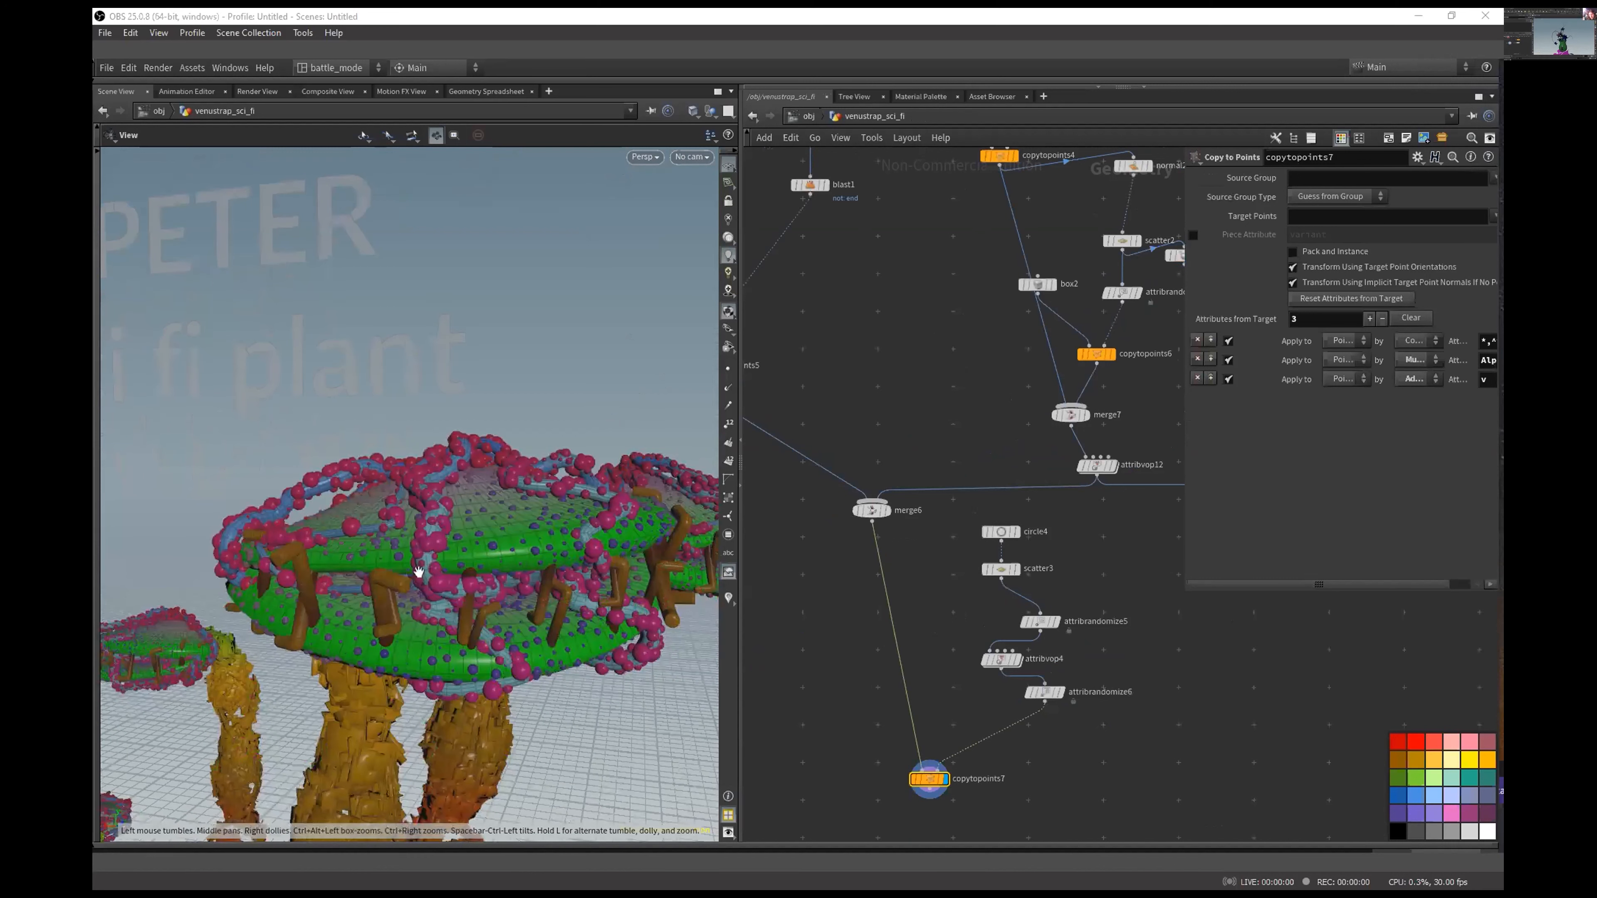
left_click_drag(418, 571, 440, 619)
Step: Display null3 in the venustrap_sci_fi network and inspect the bare cap surface
scroll(1033, 631, "down", 5)
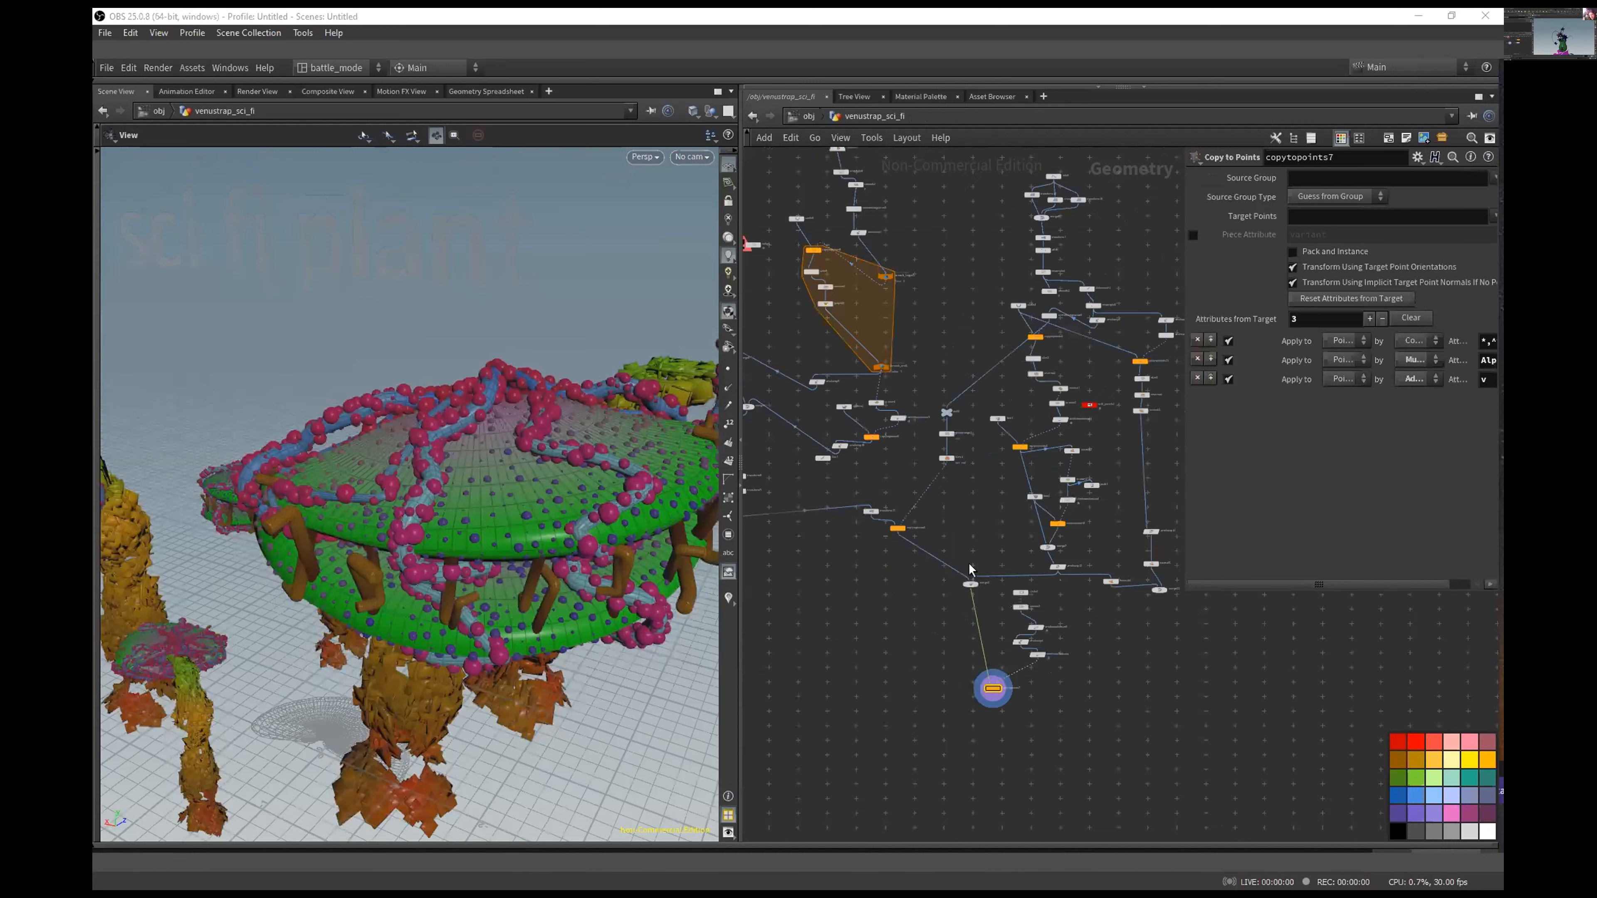
scroll(962, 434, "up", 10)
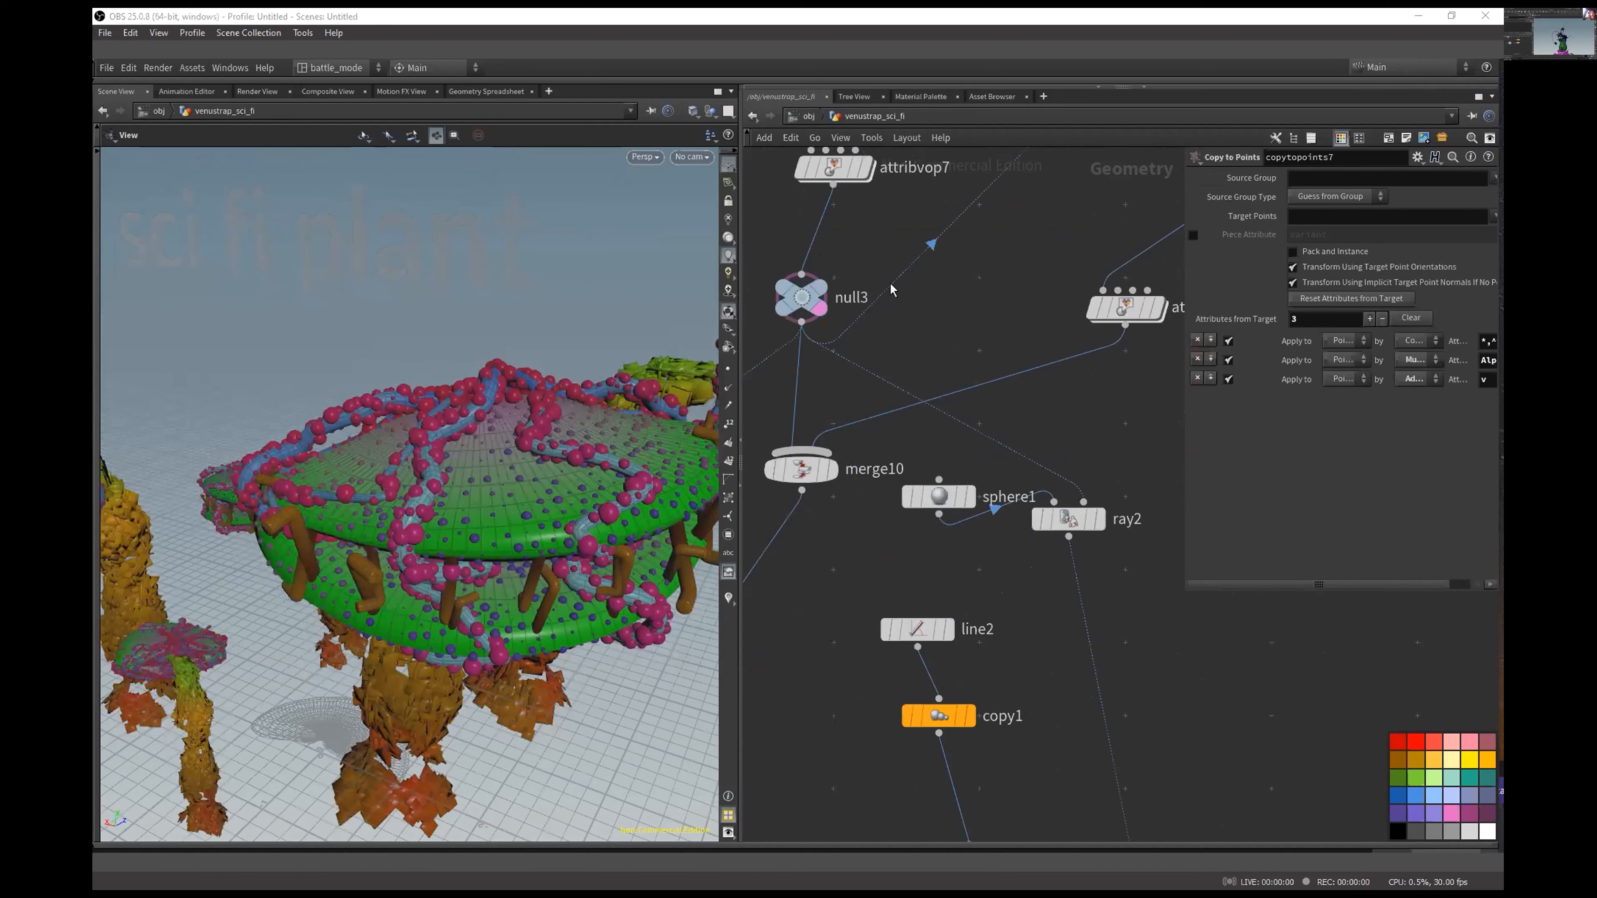
left_click(819, 288)
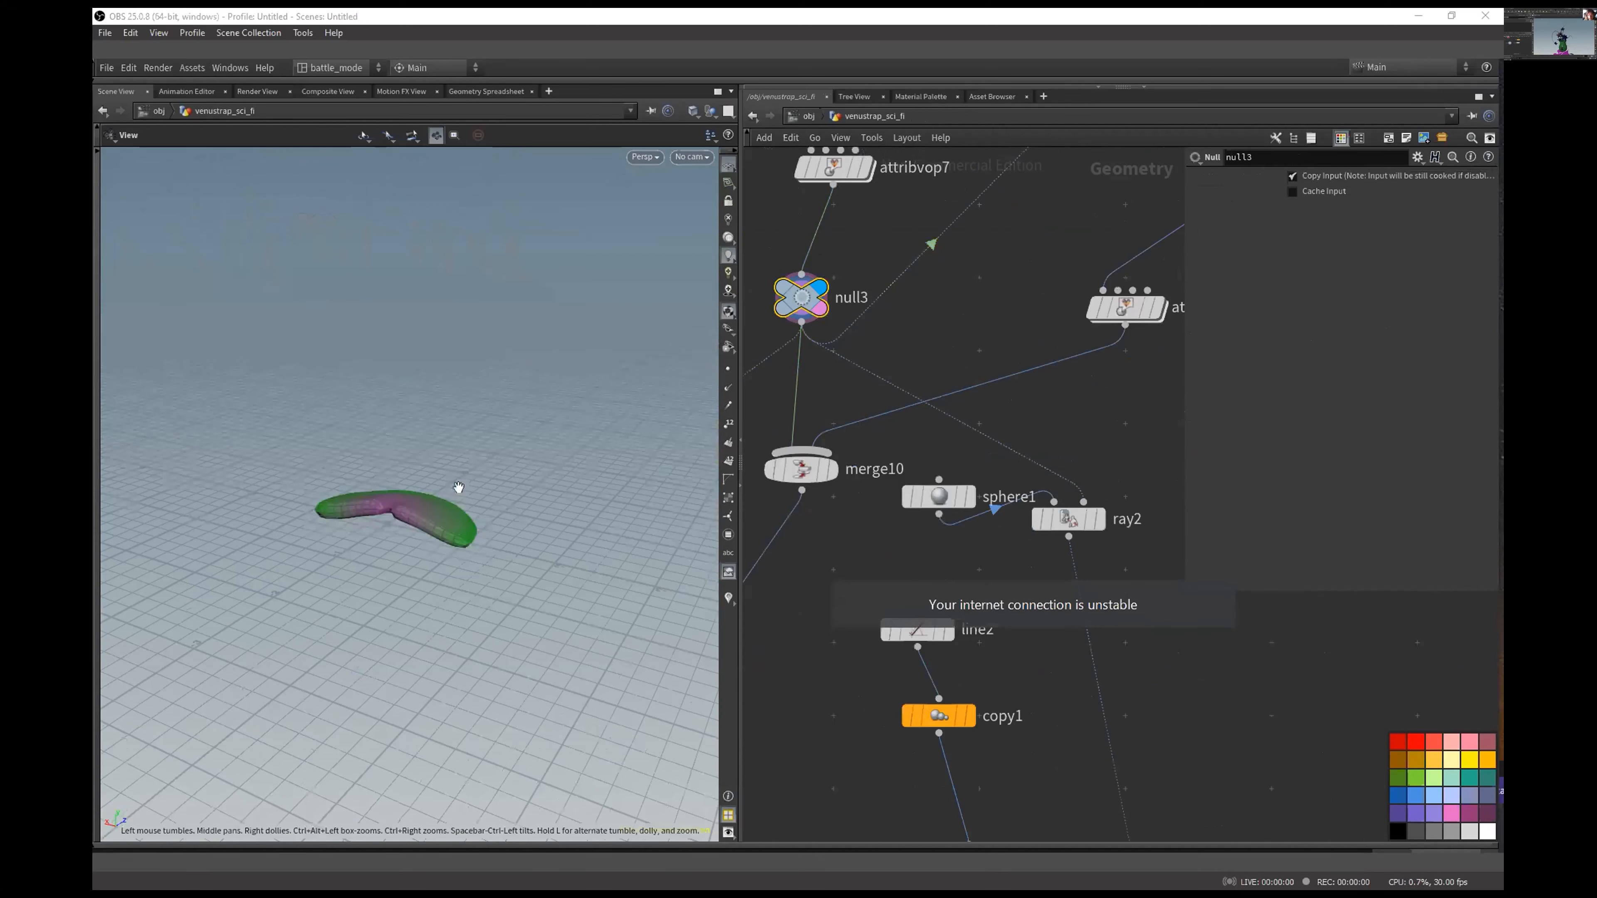
left_click_drag(458, 487, 571, 495)
scroll(570, 496, "up", 5)
middle_click_drag(1107, 472, 1076, 345)
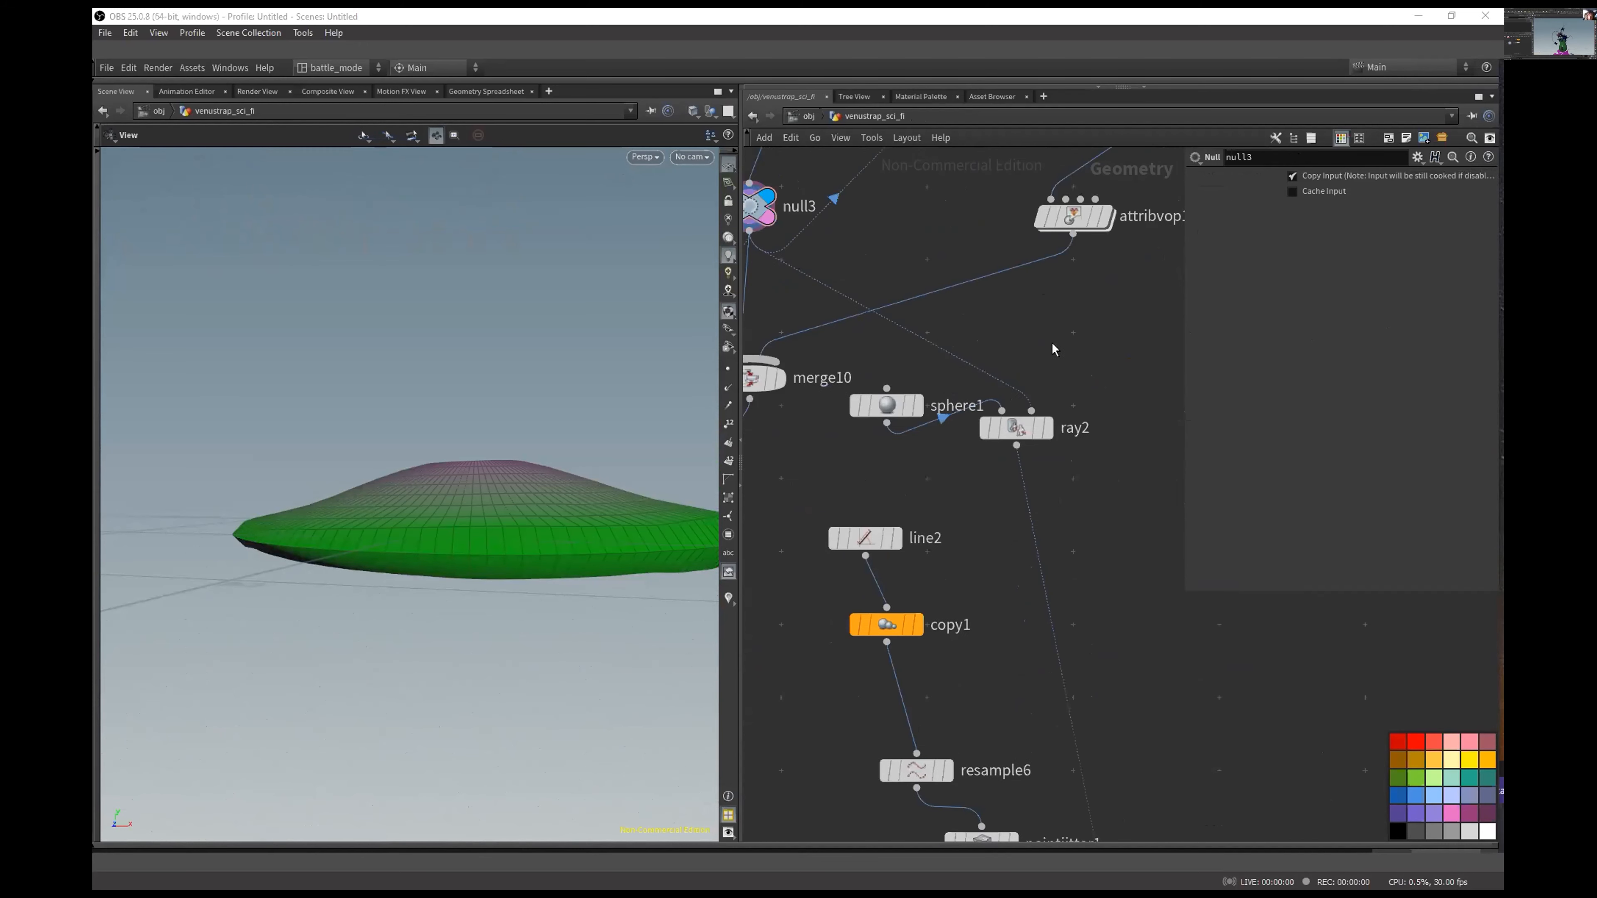
Step: Move ray2 and sphere1 slightly down in the network and display sphere1 to inspect its geometry
left_click_drag(1018, 434, 1043, 484)
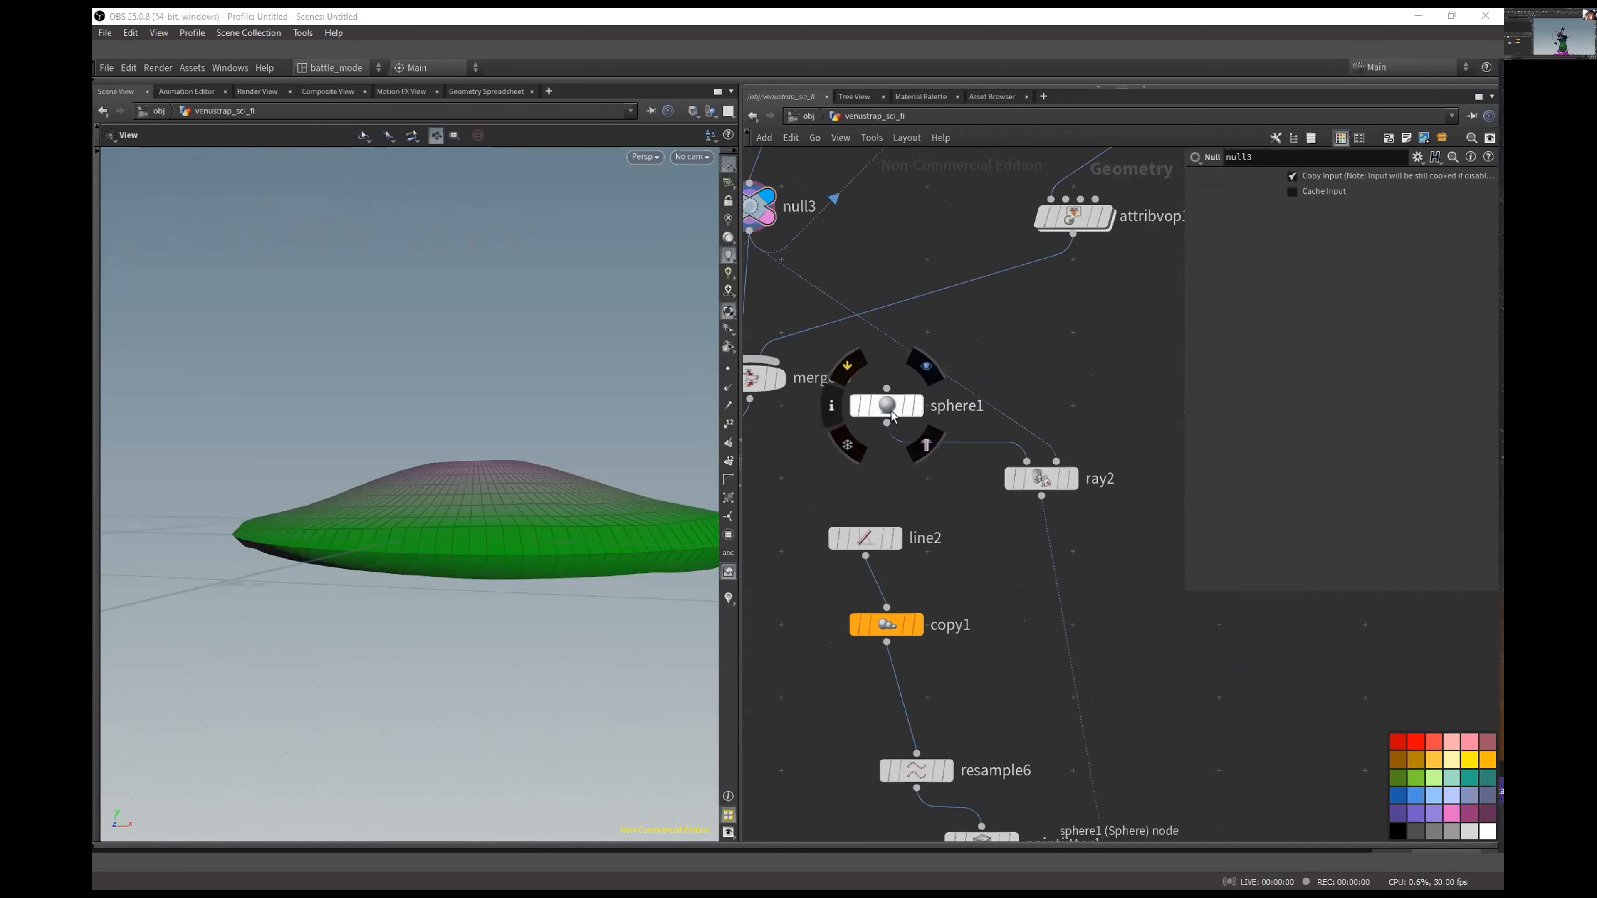
left_click_drag(891, 409, 891, 434)
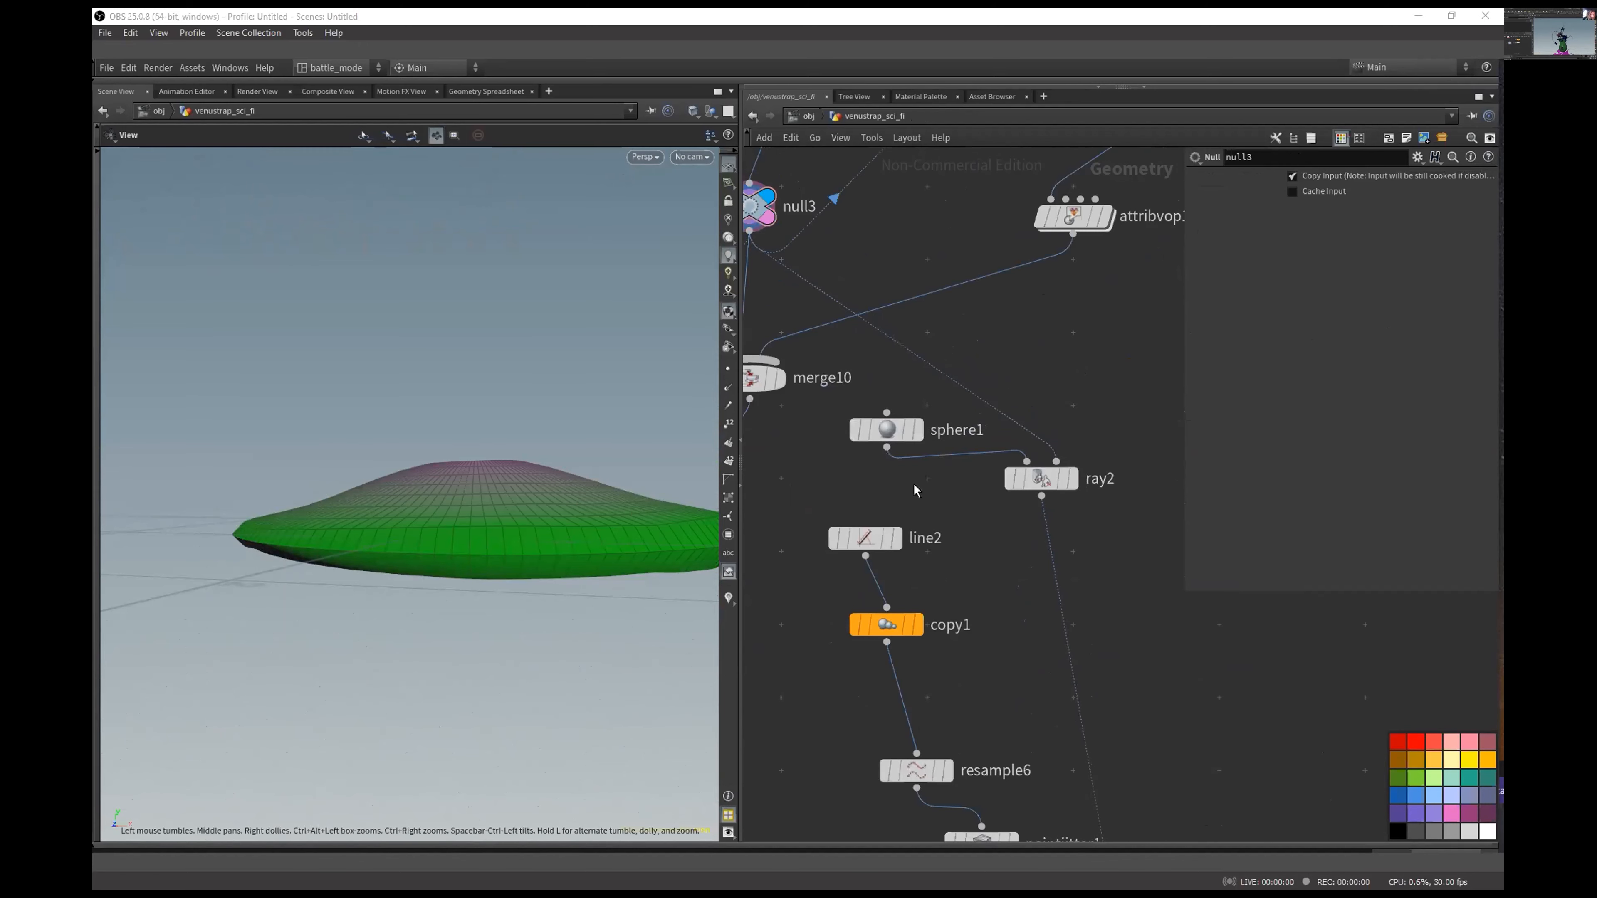
left_click(922, 409)
left_click_drag(1036, 365, 842, 444)
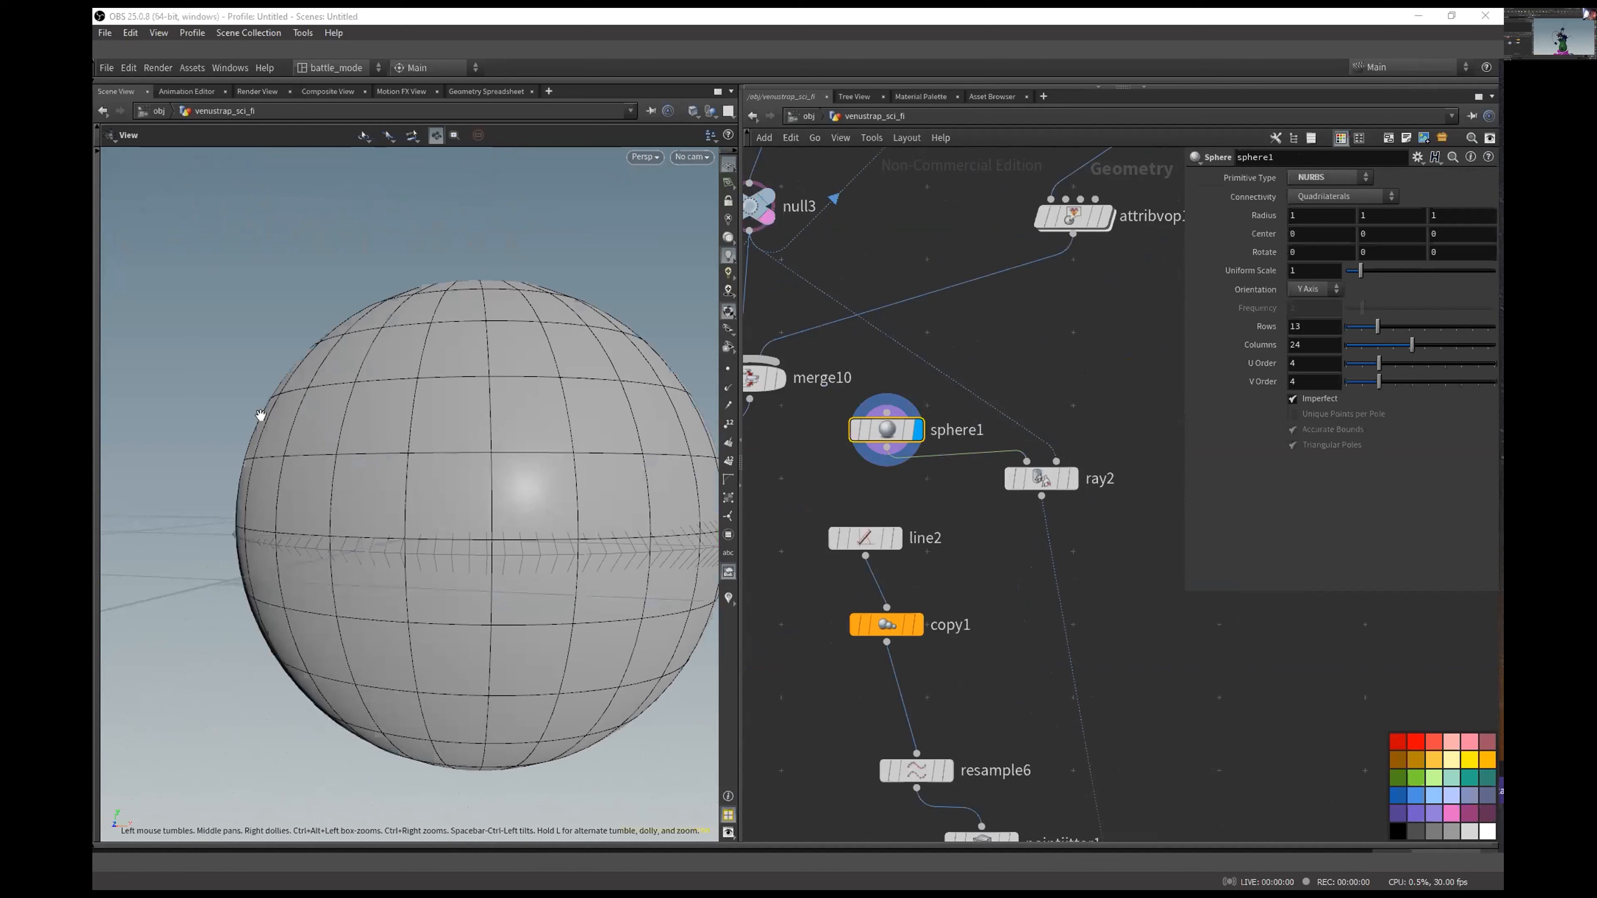
left_click_drag(261, 415, 508, 244)
middle_click_drag(509, 243, 418, 447)
Step: Display ray2 to view the sphere projected onto the cap, and line2 to view the source line
middle_click_drag(1138, 414, 1104, 302)
left_click_drag(1104, 302, 1020, 382)
key("r")
left_click_drag(619, 475, 418, 483)
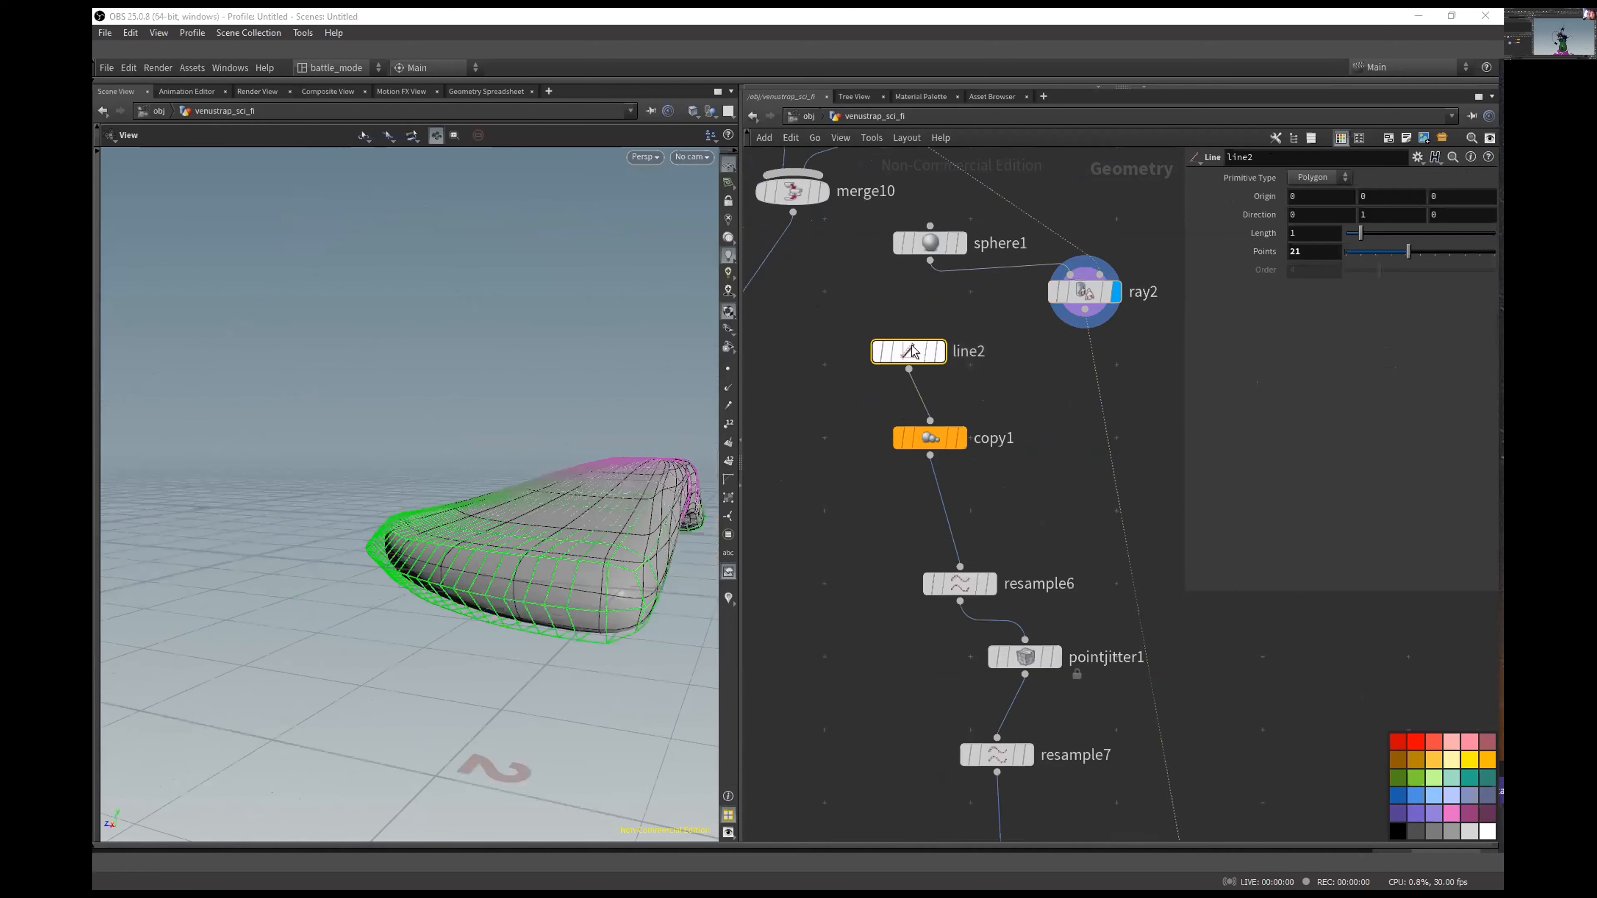
key("r")
middle_click_drag(1035, 425, 898, 430)
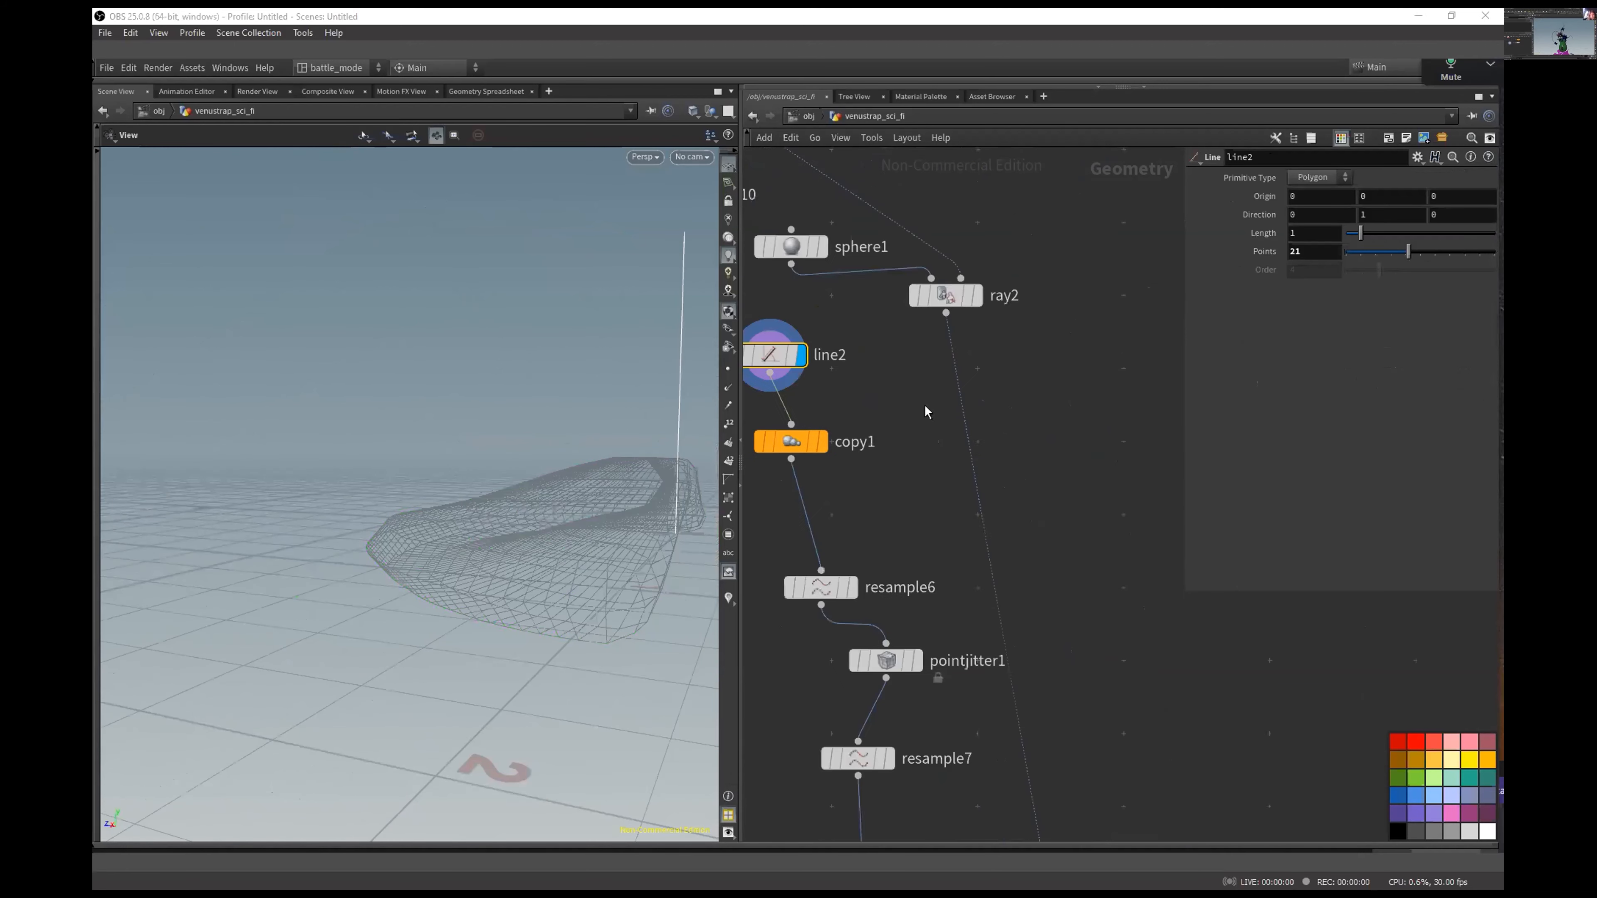
mouse_move(399, 485)
left_mouse_down()
mouse_move(645, 485)
mouse_move(415, 484)
left_mouse_up()
Step: Display copy1 and review the row of copied lines against the templated cap
left_click(822, 442)
left_click_drag(884, 414, 793, 461)
scroll(462, 497, "down", 3)
left_click_drag(426, 487, 570, 331)
middle_click_drag(933, 571, 916, 337)
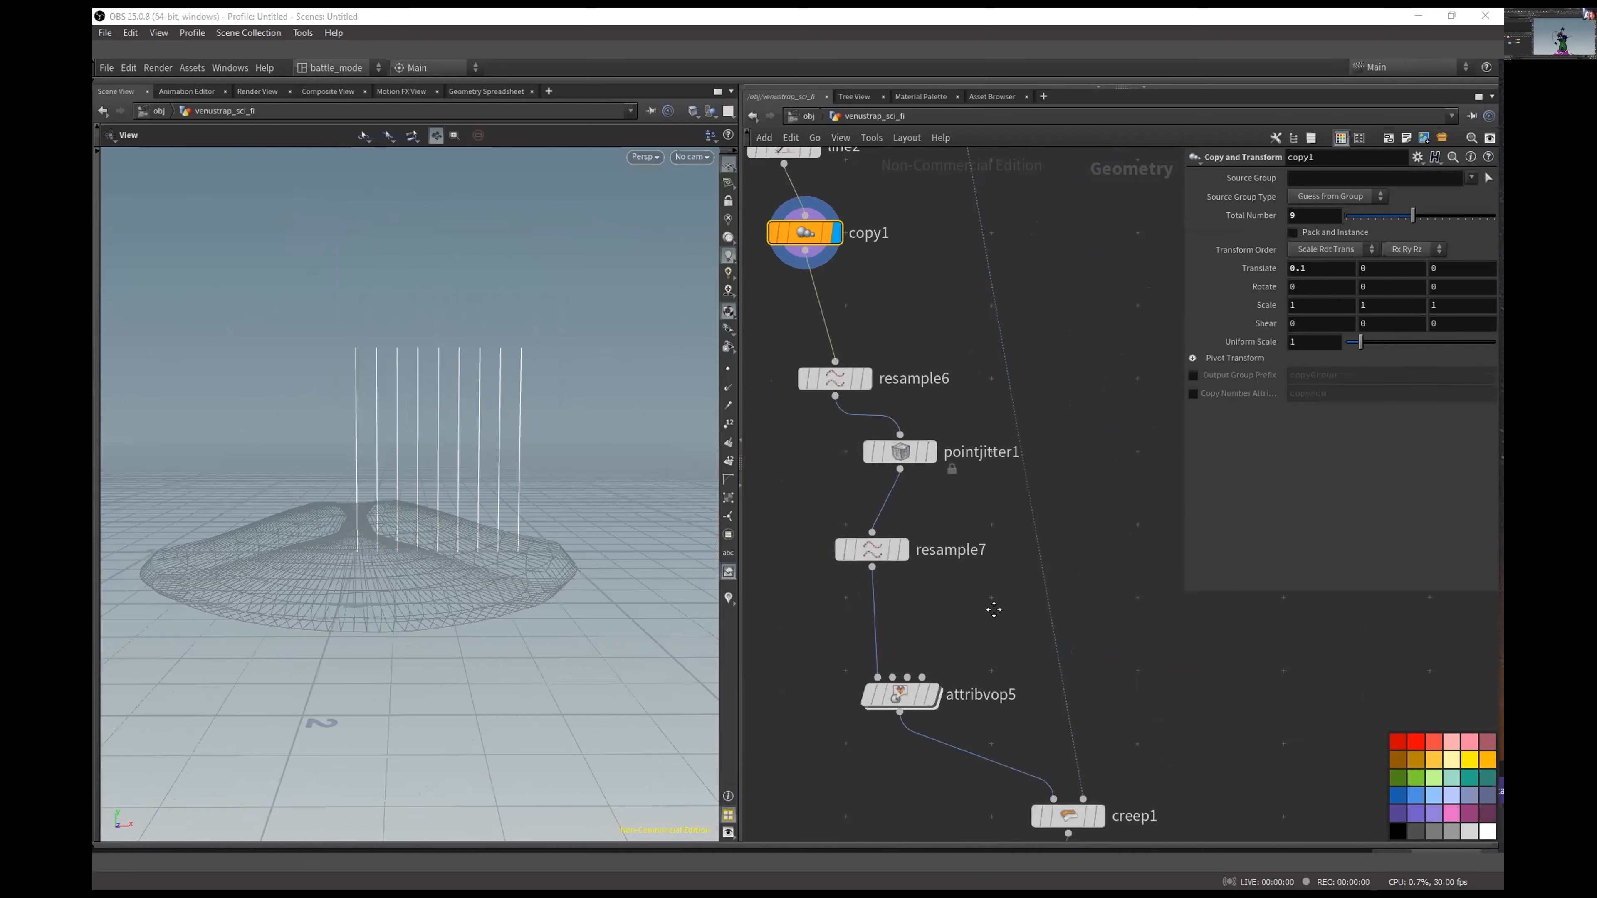
Step: Display creep1 and null4 to inspect the jagged lines wrapped over the cap surface
middle_click_drag(992, 613, 895, 346)
left_click(1003, 557)
left_click_drag(398, 523, 293, 521)
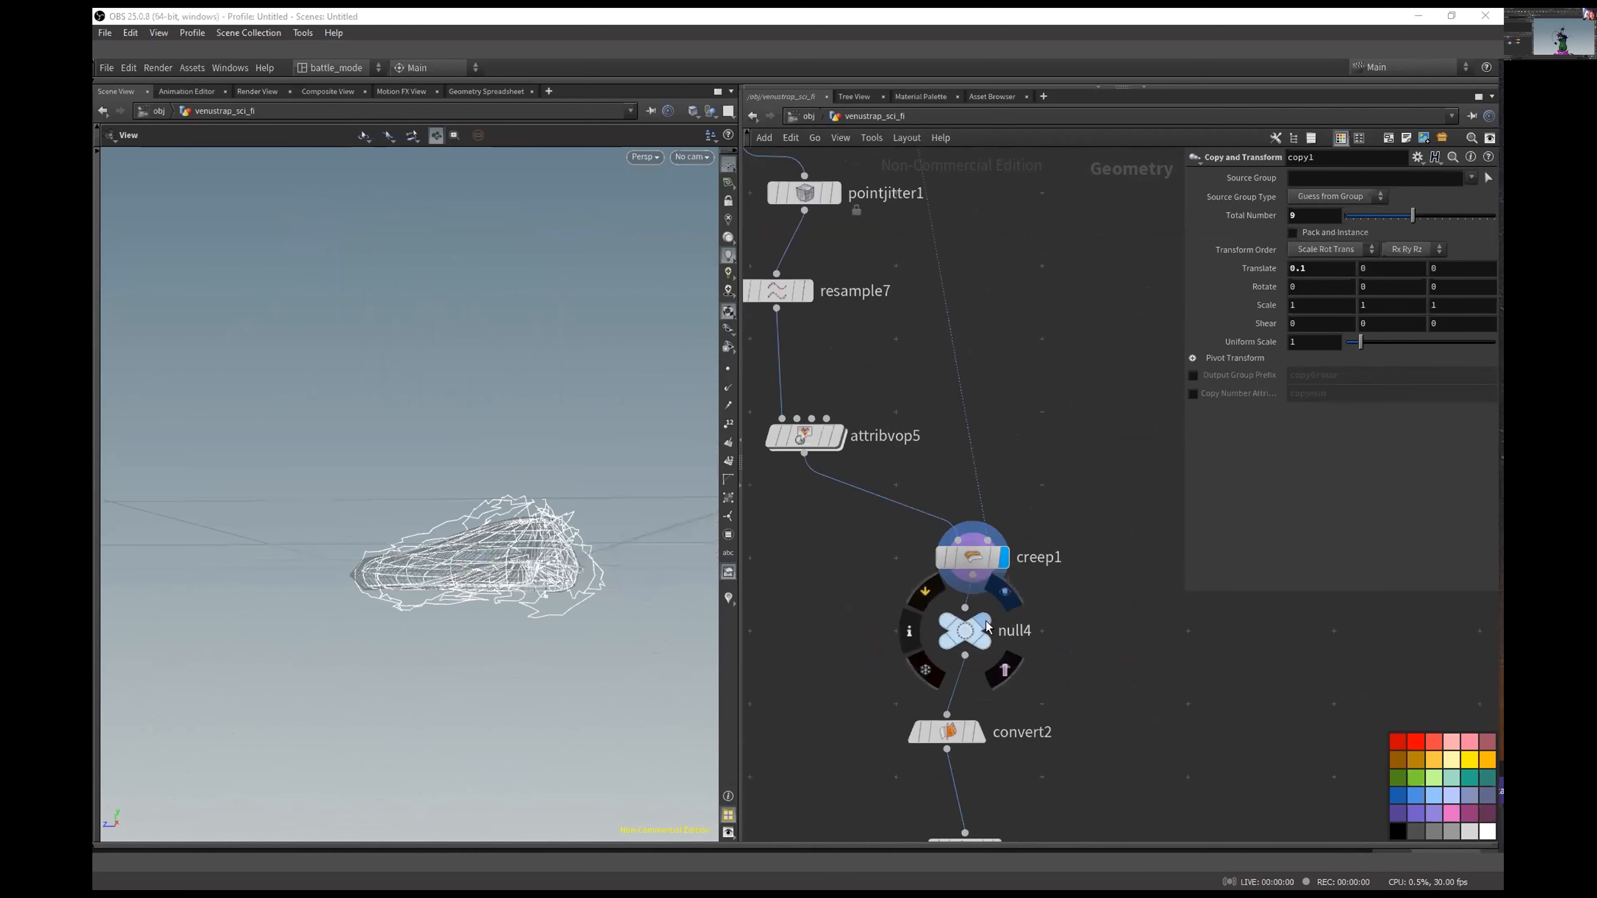
left_click_drag(966, 632, 973, 632)
left_click(1012, 592)
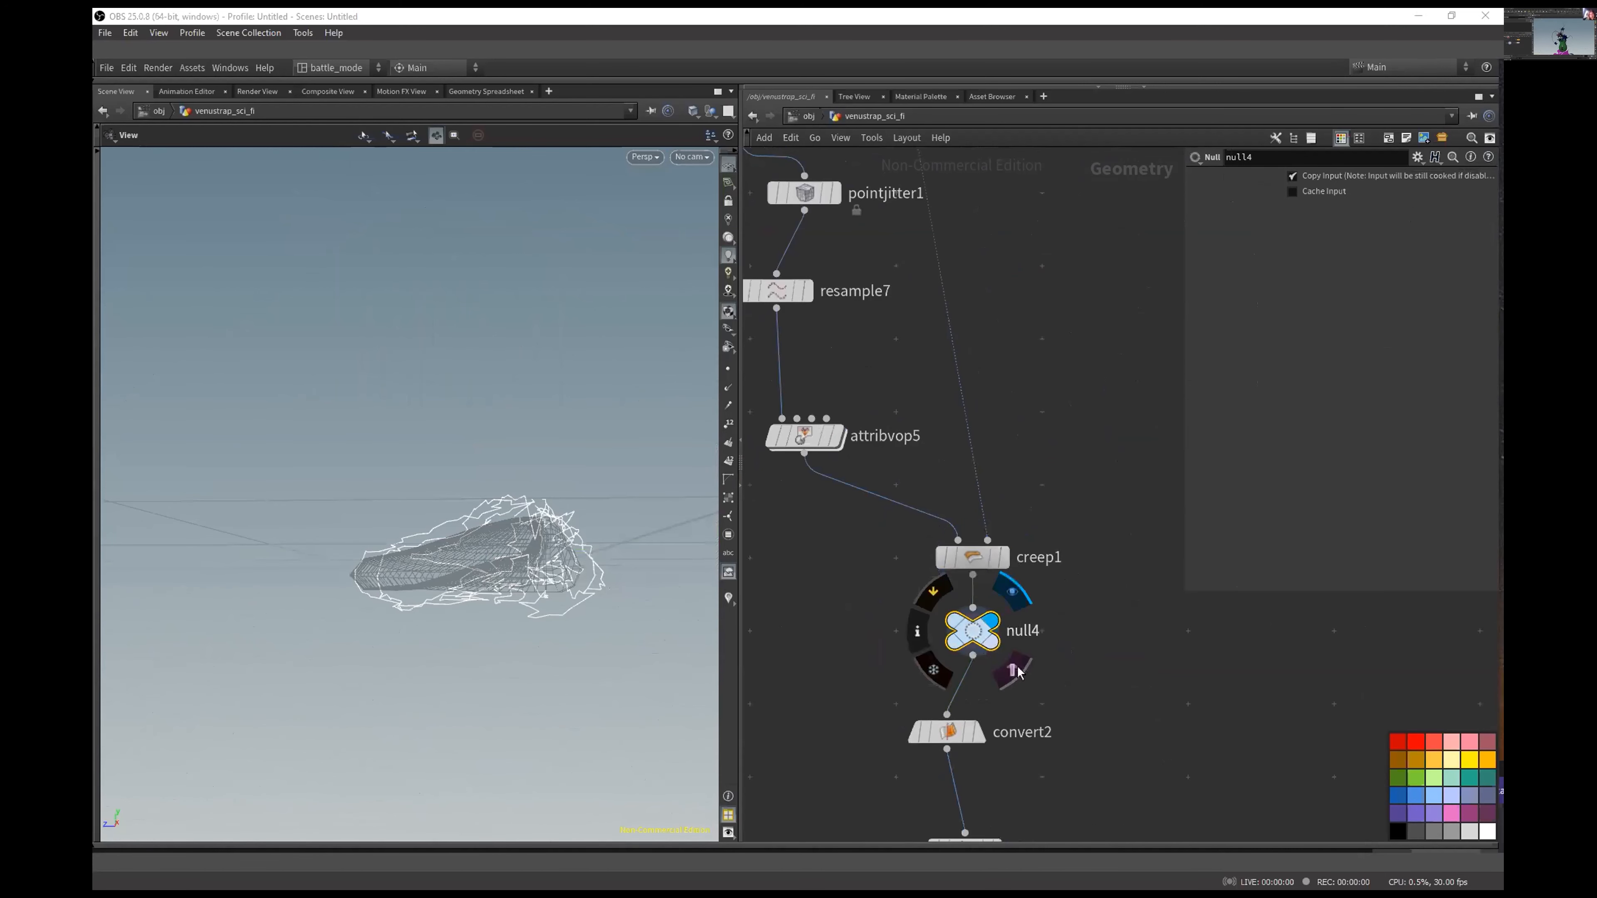
left_click_drag(496, 547, 607, 601)
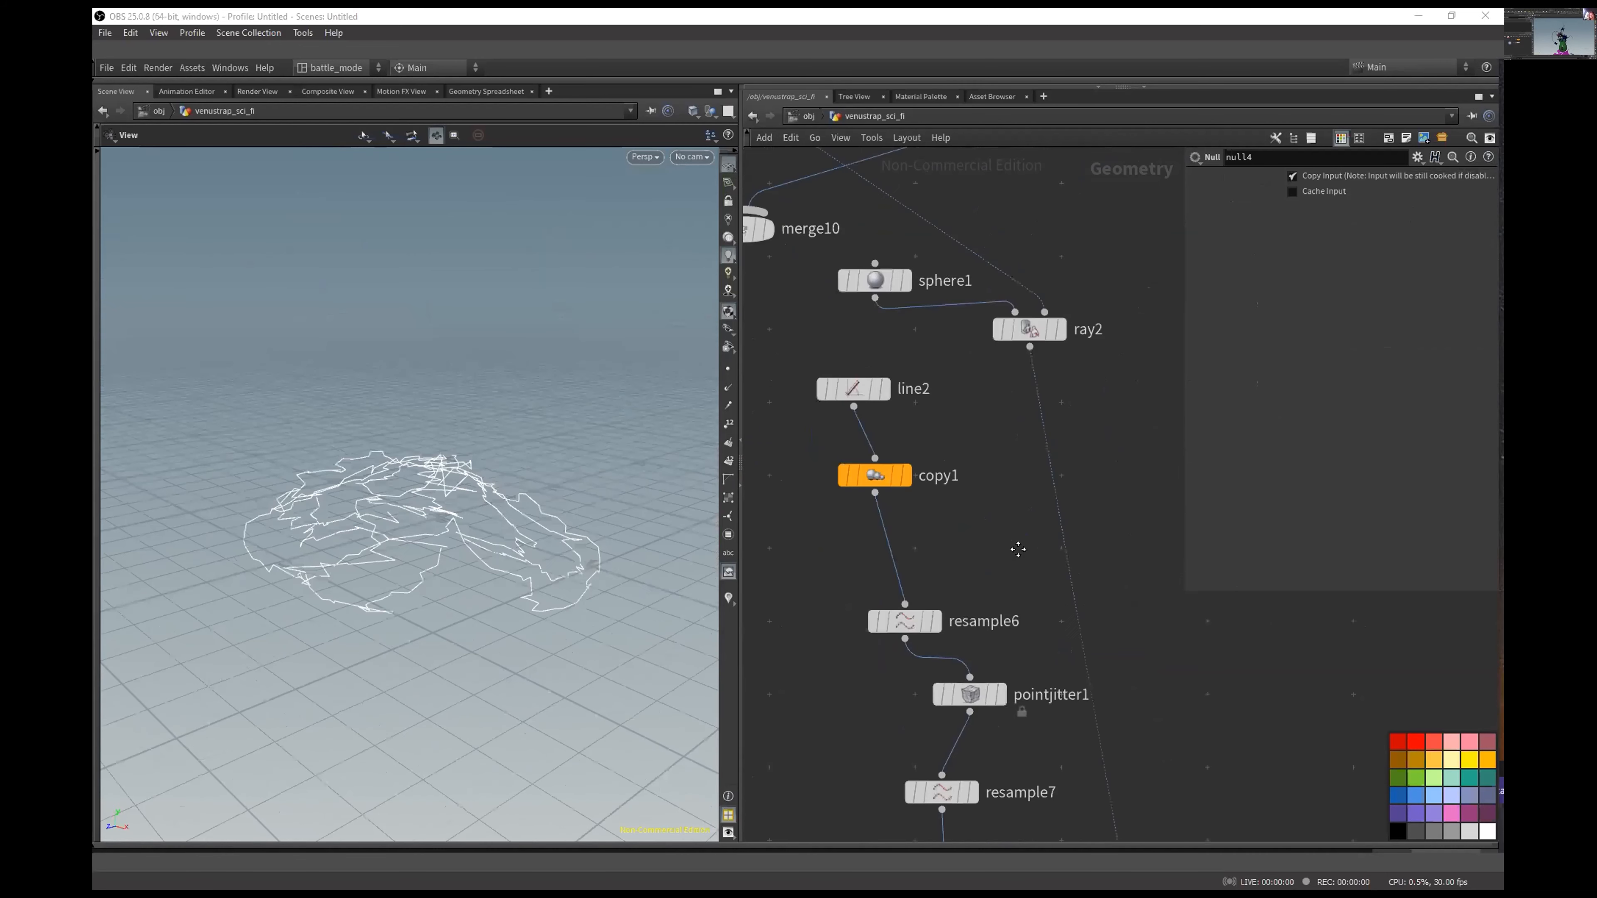
Step: Display copy1 again and turn on point display in the viewport to show the points along the lines
middle_click_drag(1016, 549, 1021, 569)
left_click(917, 458)
left_click_drag(410, 466, 367, 360)
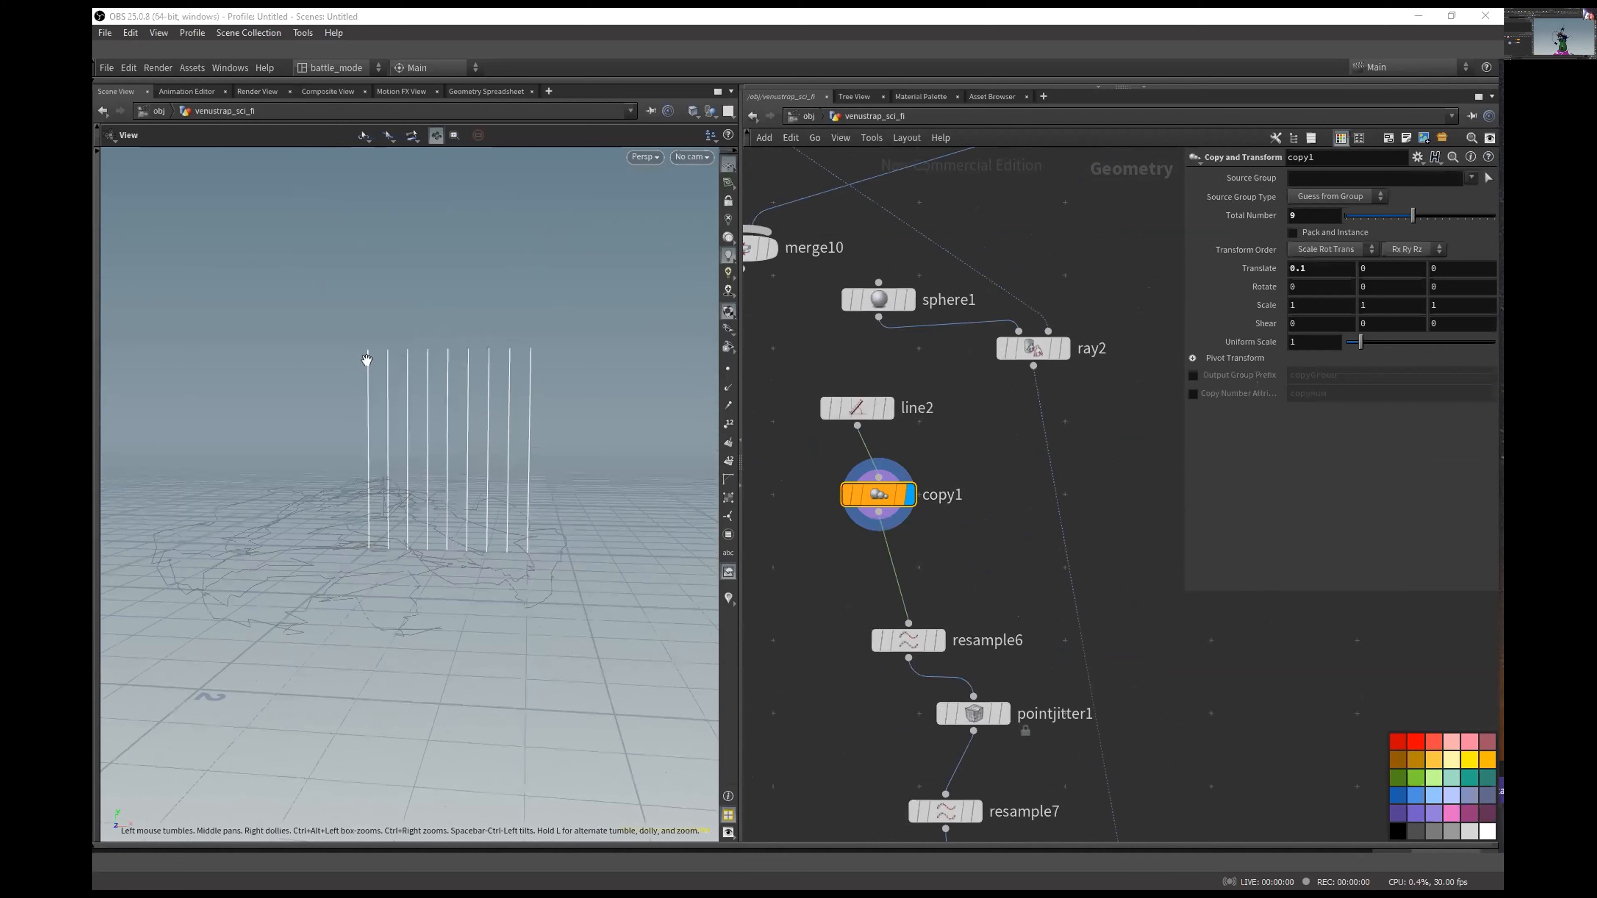
left_click(729, 370)
left_click_drag(483, 523, 400, 449)
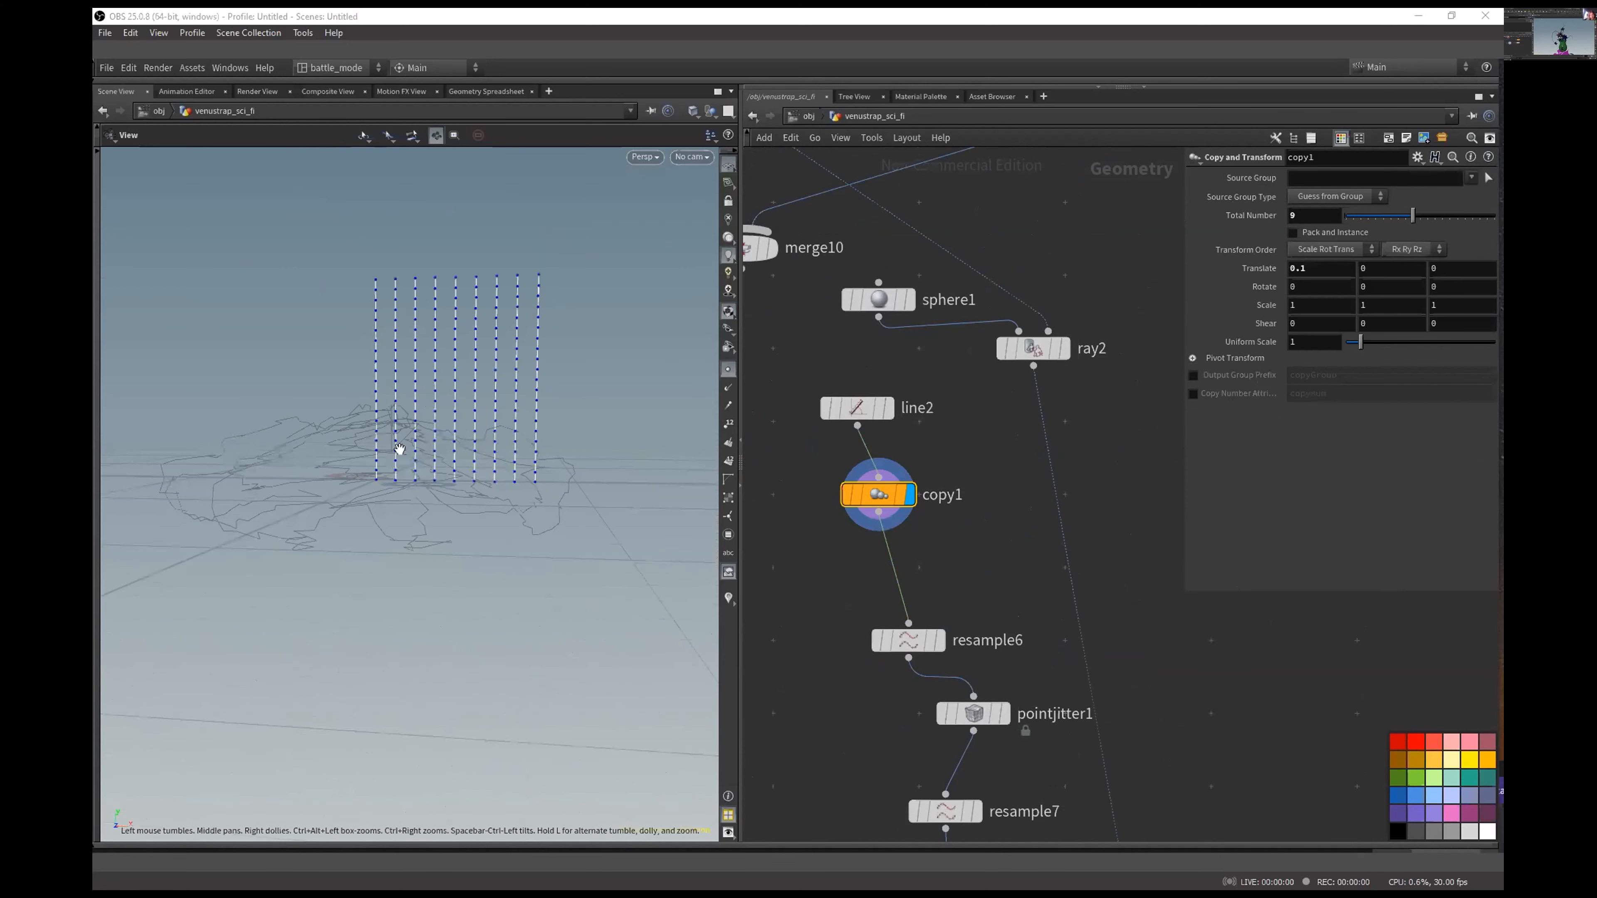
Step: Display resample6, pointjitter1 and resample7 in turn to follow how the lines are resampled and jittered
middle_click_drag(917, 535, 919, 421)
left_click(903, 487)
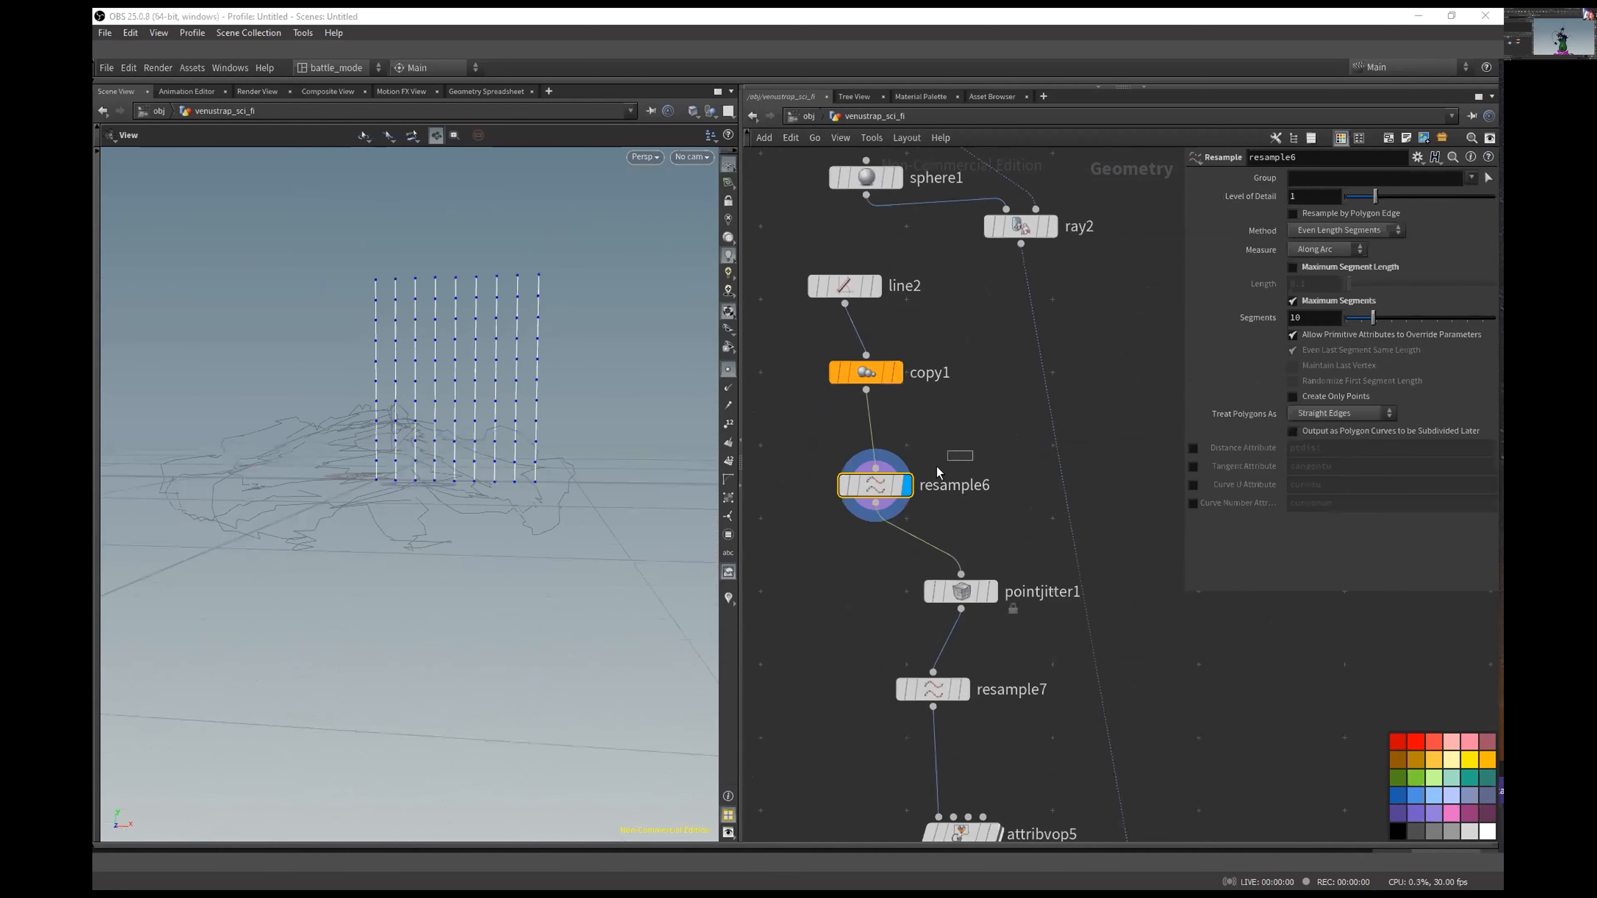
left_click(993, 591)
left_click(990, 587)
middle_click_drag(936, 708, 918, 424)
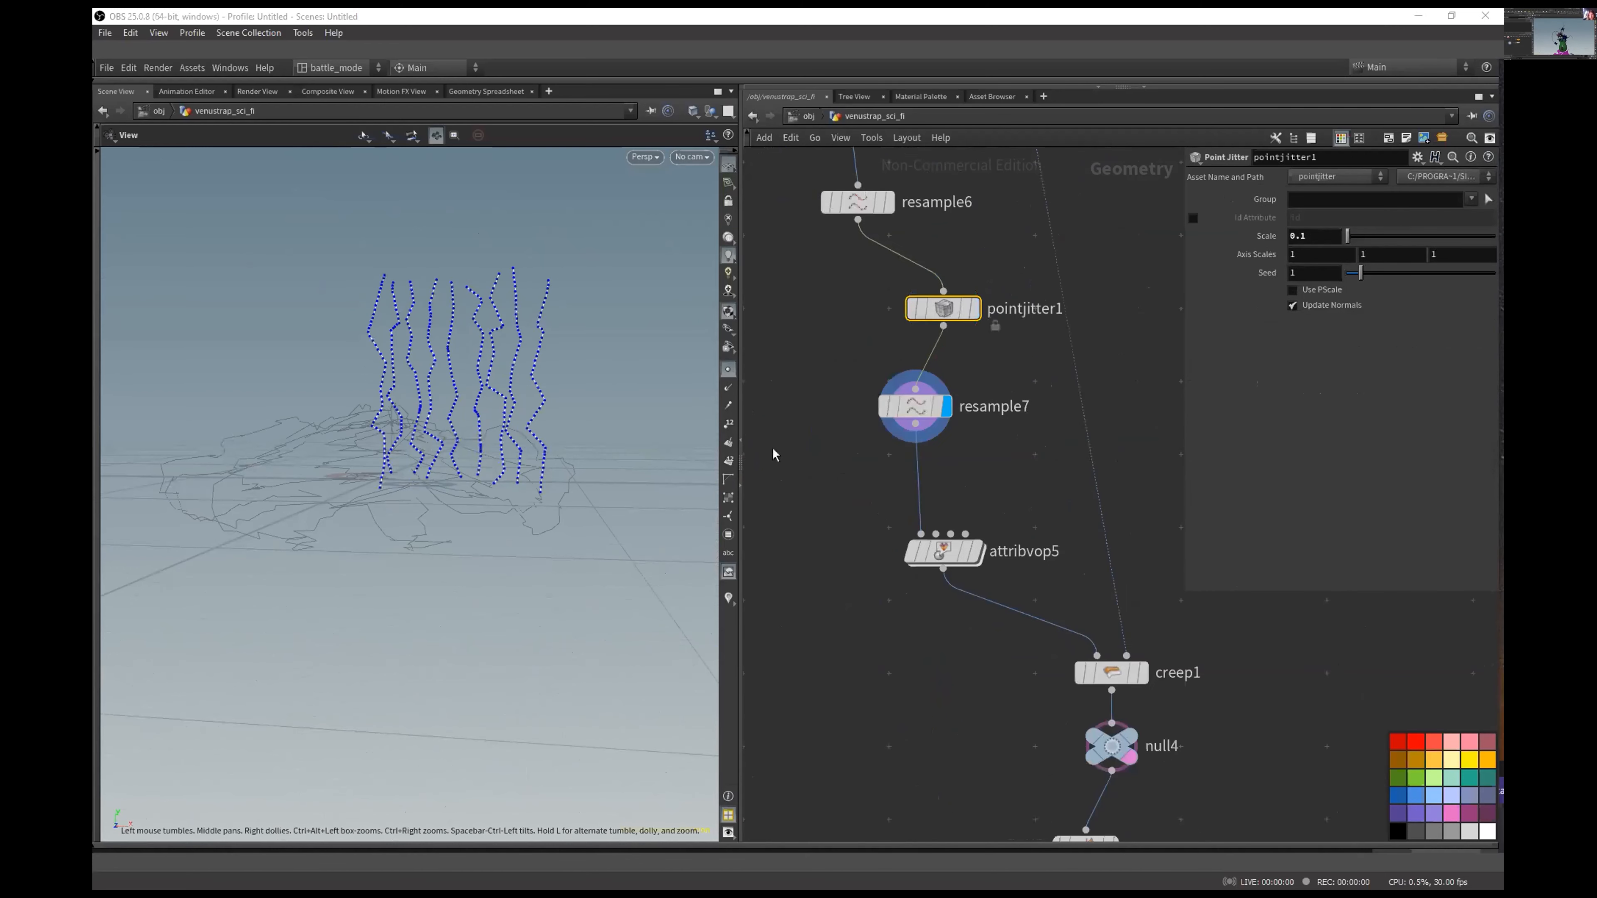
Step: Review attribvop5's noise parameters and creep1's translate settings while inspecting the points spread over the cap
left_click(976, 552)
left_click_drag(1016, 495, 913, 593)
right_click_drag(473, 342, 643, 295)
middle_click_drag(1031, 673, 907, 477)
left_click(1018, 477)
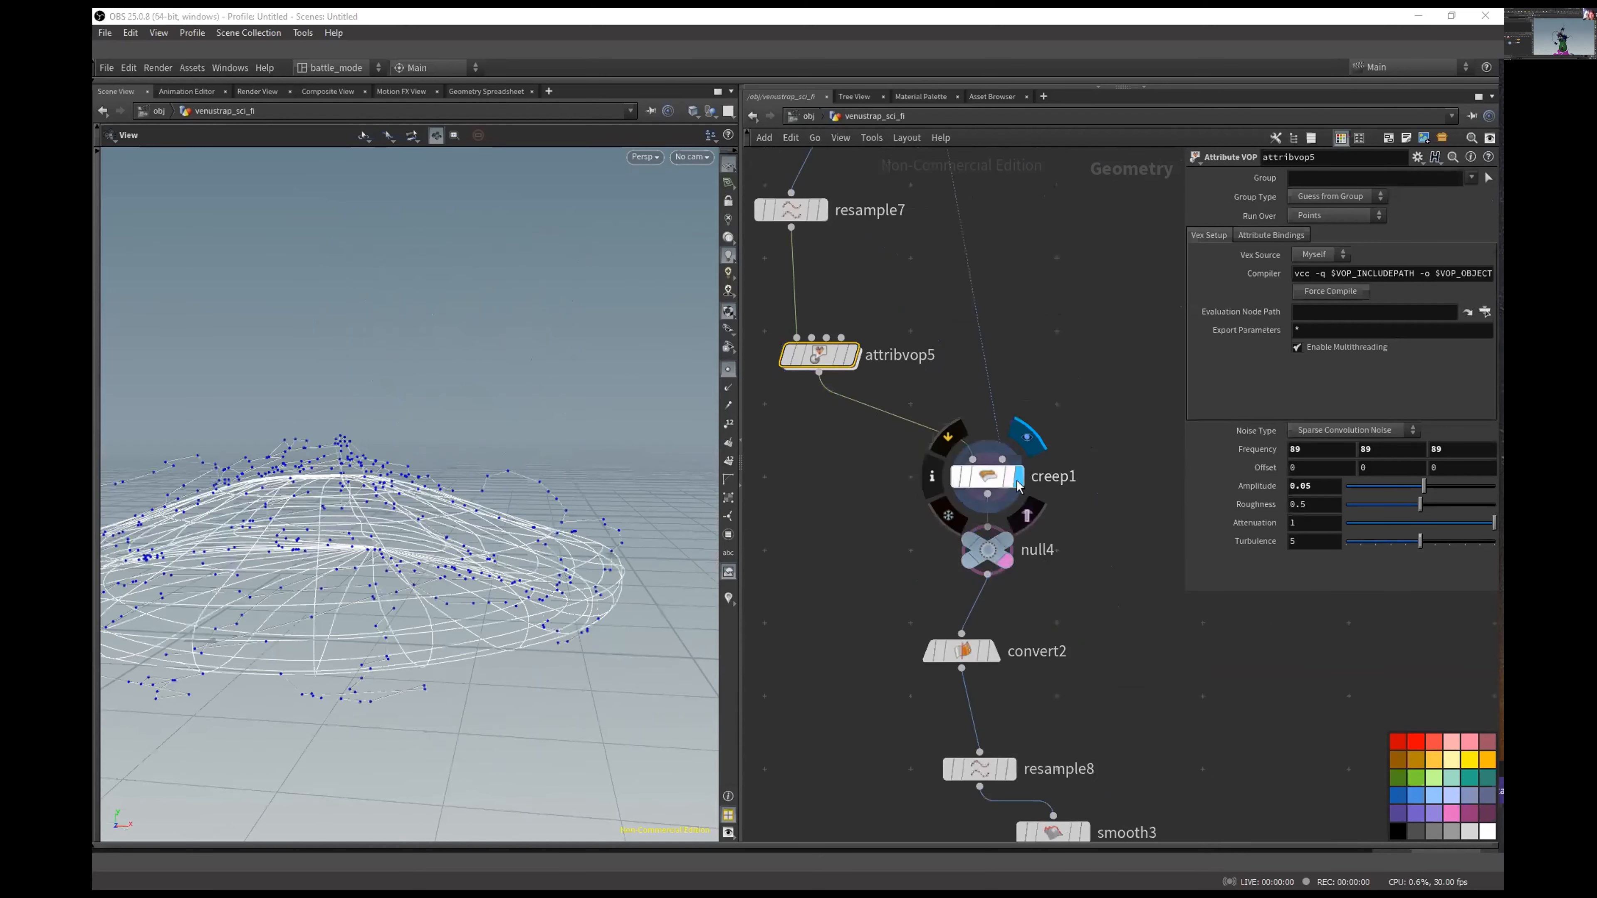
left_click(987, 476)
left_click_drag(462, 481, 415, 553)
middle_click_drag(371, 480, 462, 381)
middle_click_drag(1028, 553, 1044, 332)
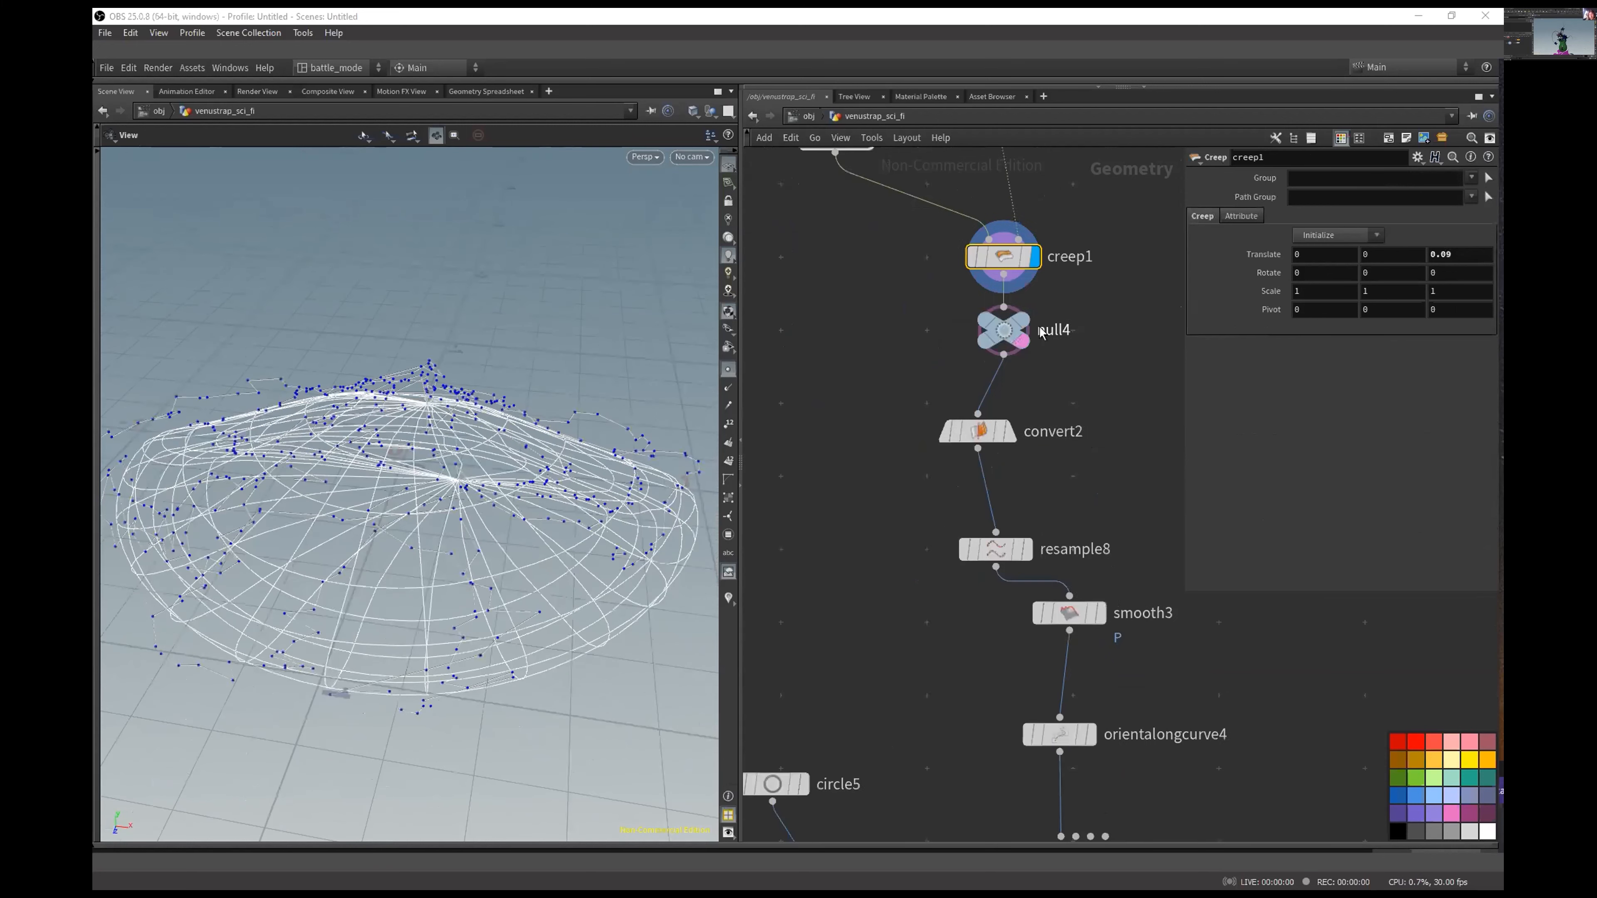
Step: Display convert2 and resample8 to examine the NURBS curve conversion and its resampling
left_click(981, 433)
left_click(1010, 431)
left_click_drag(435, 474, 500, 454)
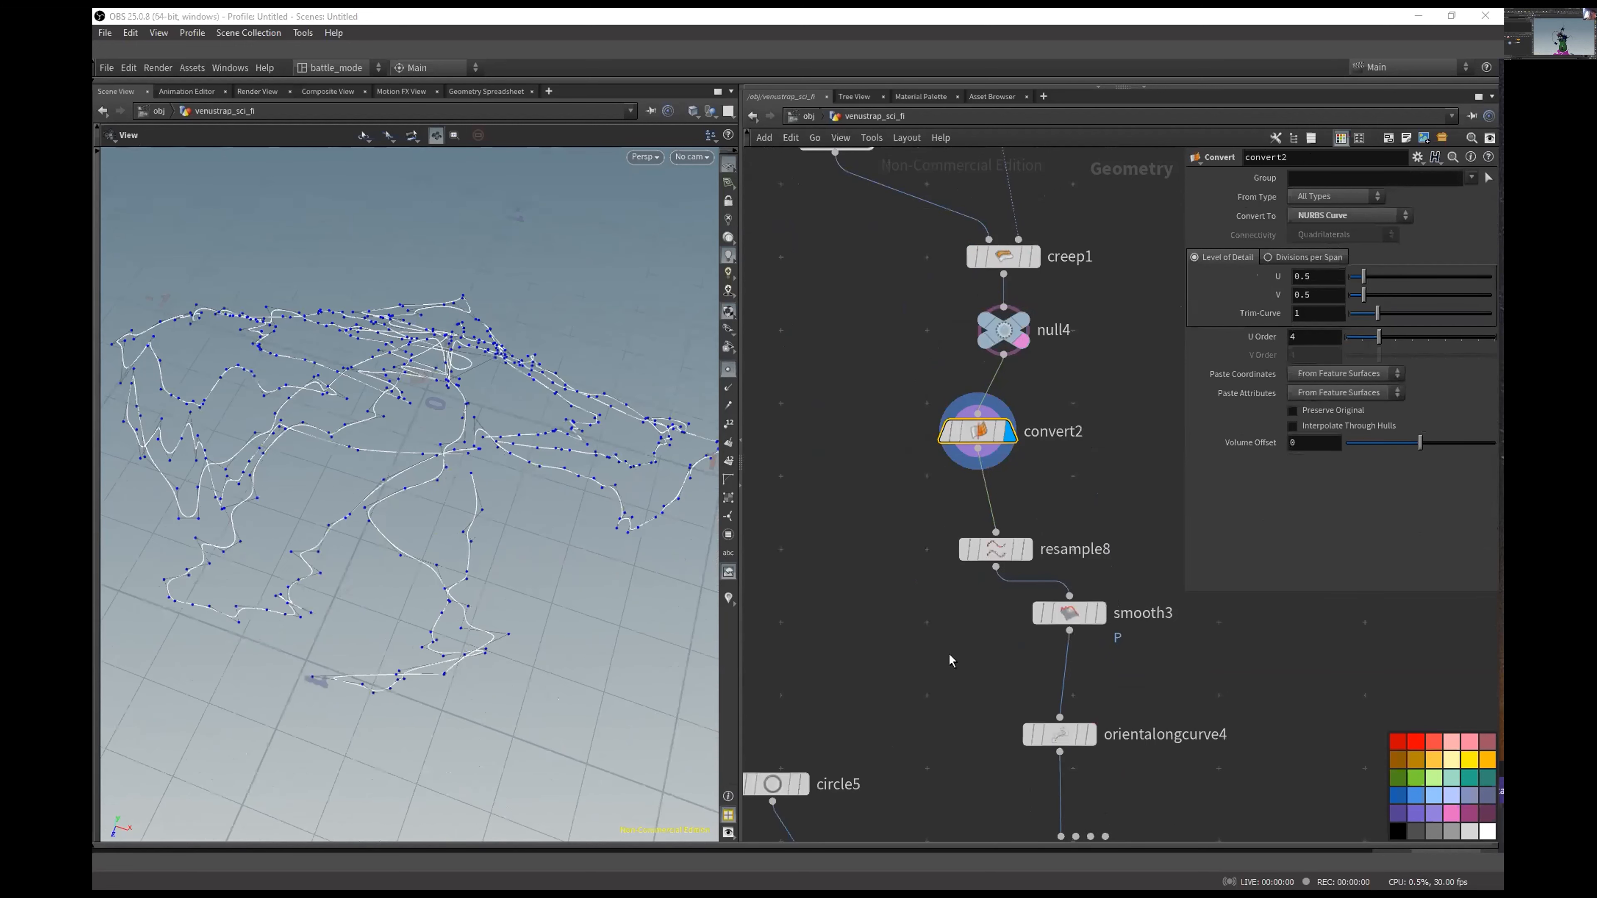
middle_click_drag(949, 653, 870, 465)
left_click(917, 362)
left_click(948, 362)
left_click_drag(370, 462, 357, 454)
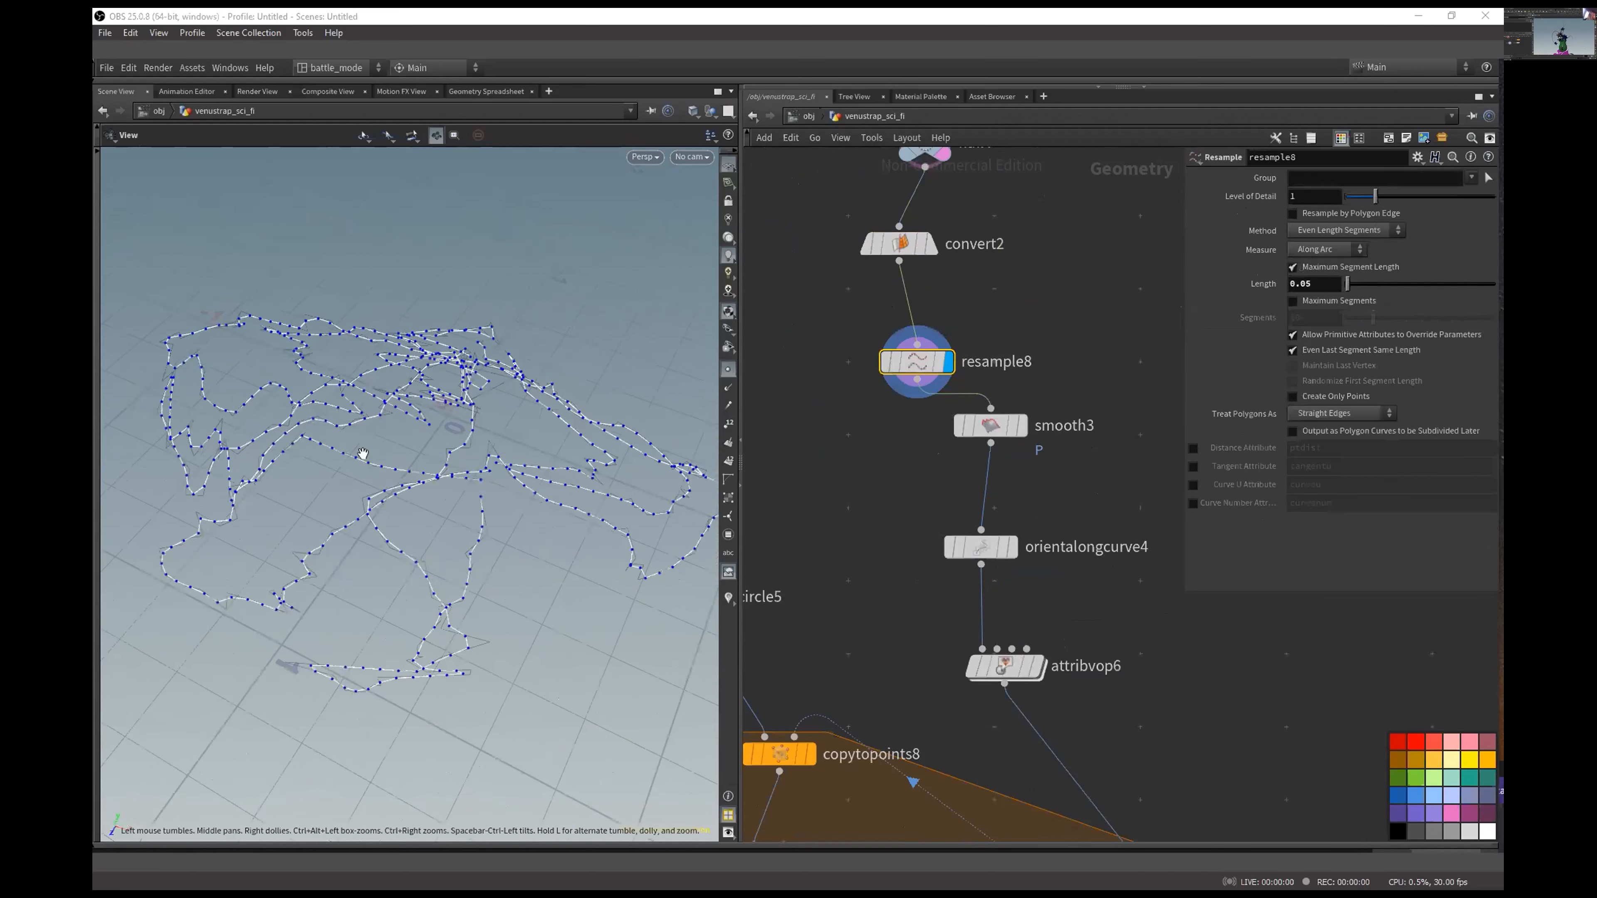
Step: Display smooth3 to inspect the smoothed curves and move the node slightly lower, toward orientalongcurve4
left_click(992, 425)
left_click(1022, 426)
left_click_drag(453, 499, 446, 465)
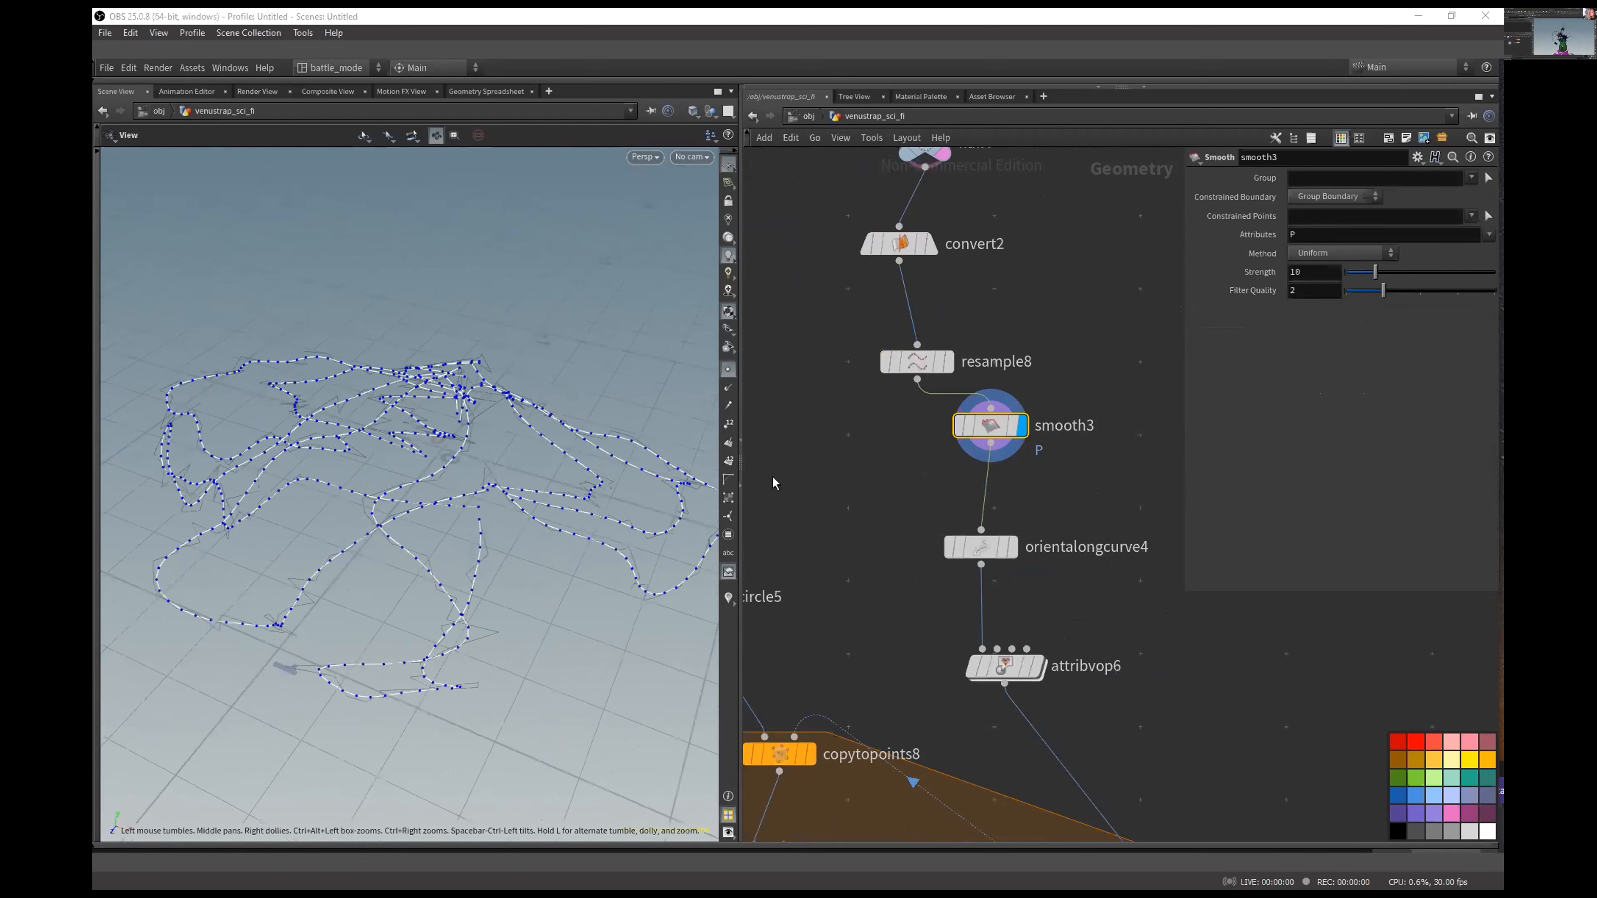
left_click_drag(989, 433, 992, 473)
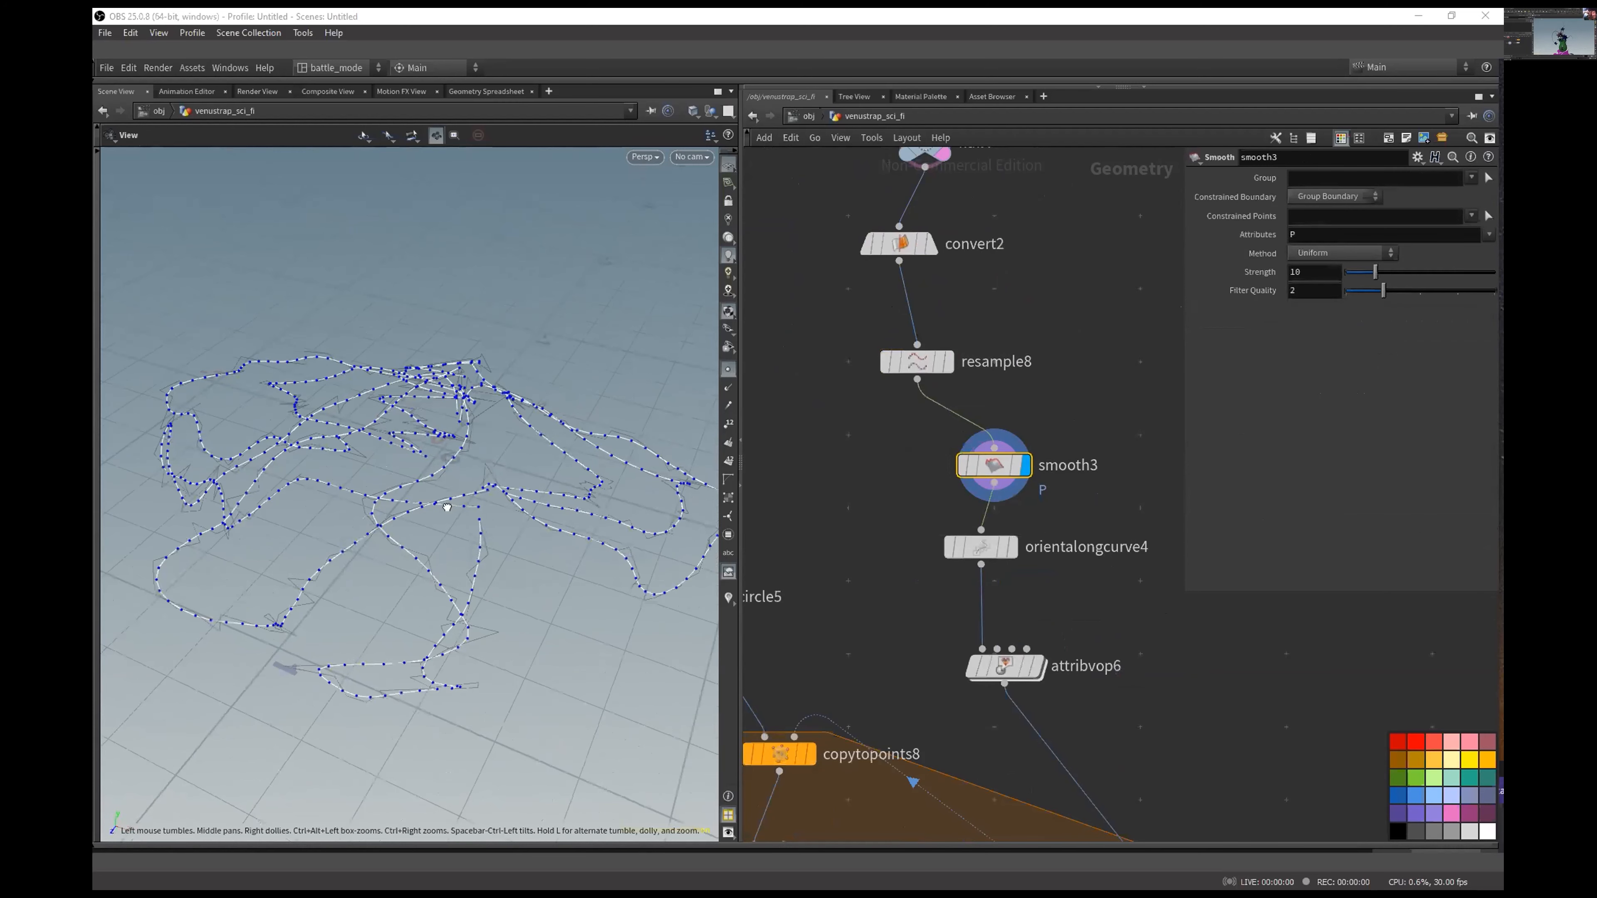
left_click_drag(447, 507, 489, 462)
Step: Display attribvop6 below orientalongcurve4 and look over the for-each block that follows it
middle_click_drag(1019, 555, 986, 415)
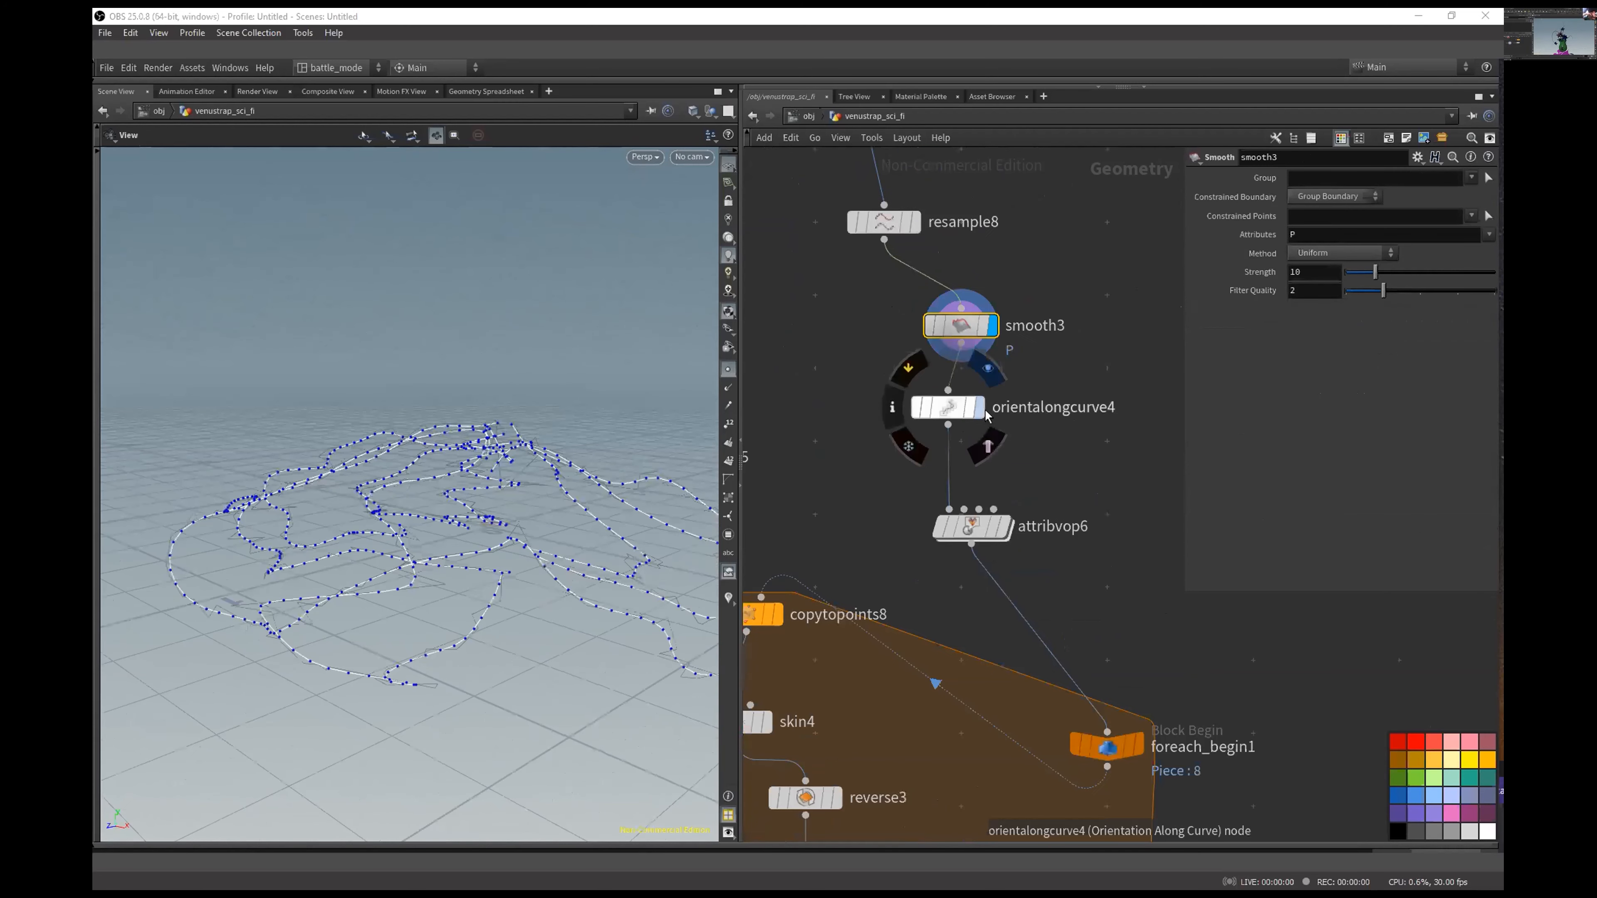
left_click(1006, 528)
left_click_drag(453, 466, 431, 503)
scroll(1186, 664, "down", 3)
middle_click_drag(1186, 665, 1090, 254)
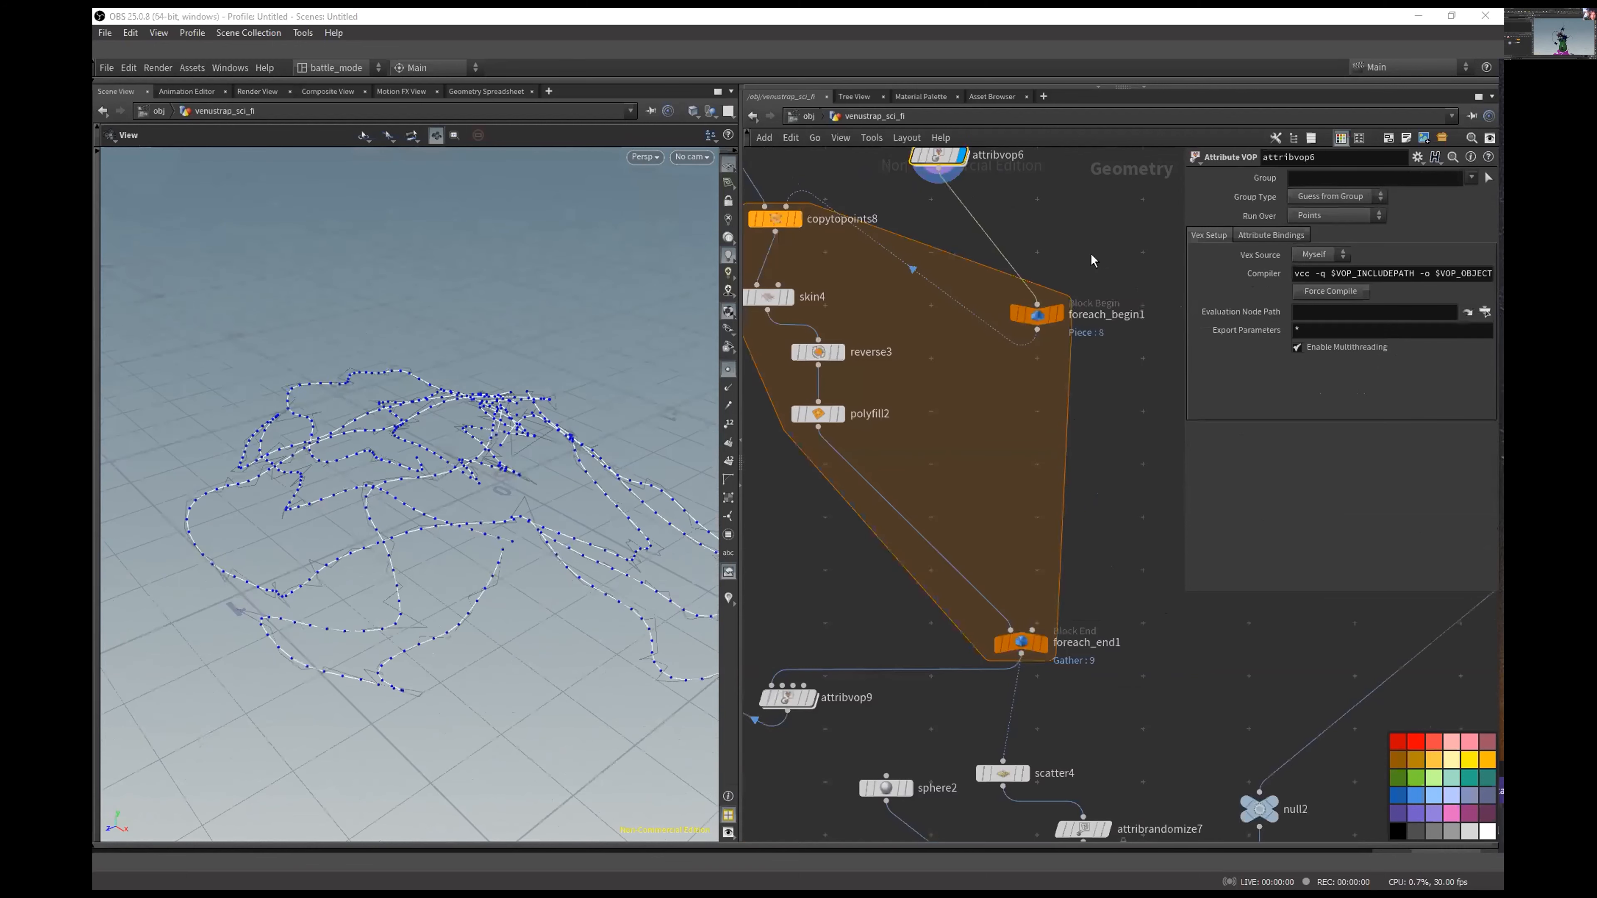
scroll(1120, 583, "down", 2)
middle_click_drag(1120, 584, 1038, 492)
middle_click_drag(766, 490, 856, 557)
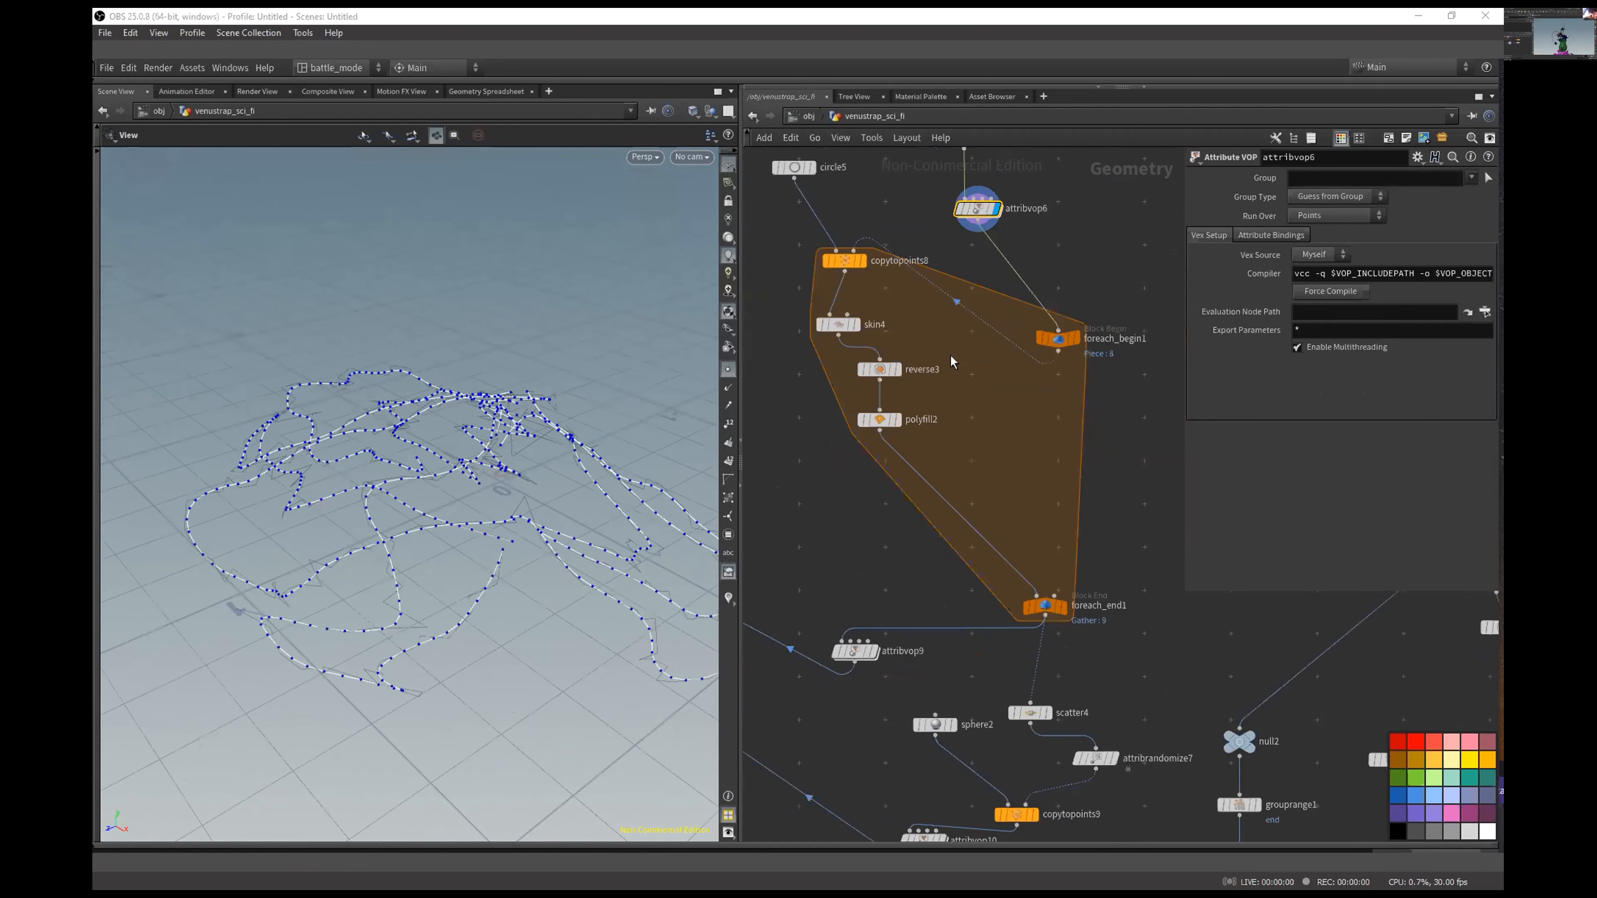
Step: Wire attribvop6's output directly into copytopoints8's second input in place of foreach_begin1, and display polyfill2
middle_click_drag(949, 357, 963, 418)
left_click_drag(833, 365, 913, 502)
left_click_drag(779, 190, 928, 485)
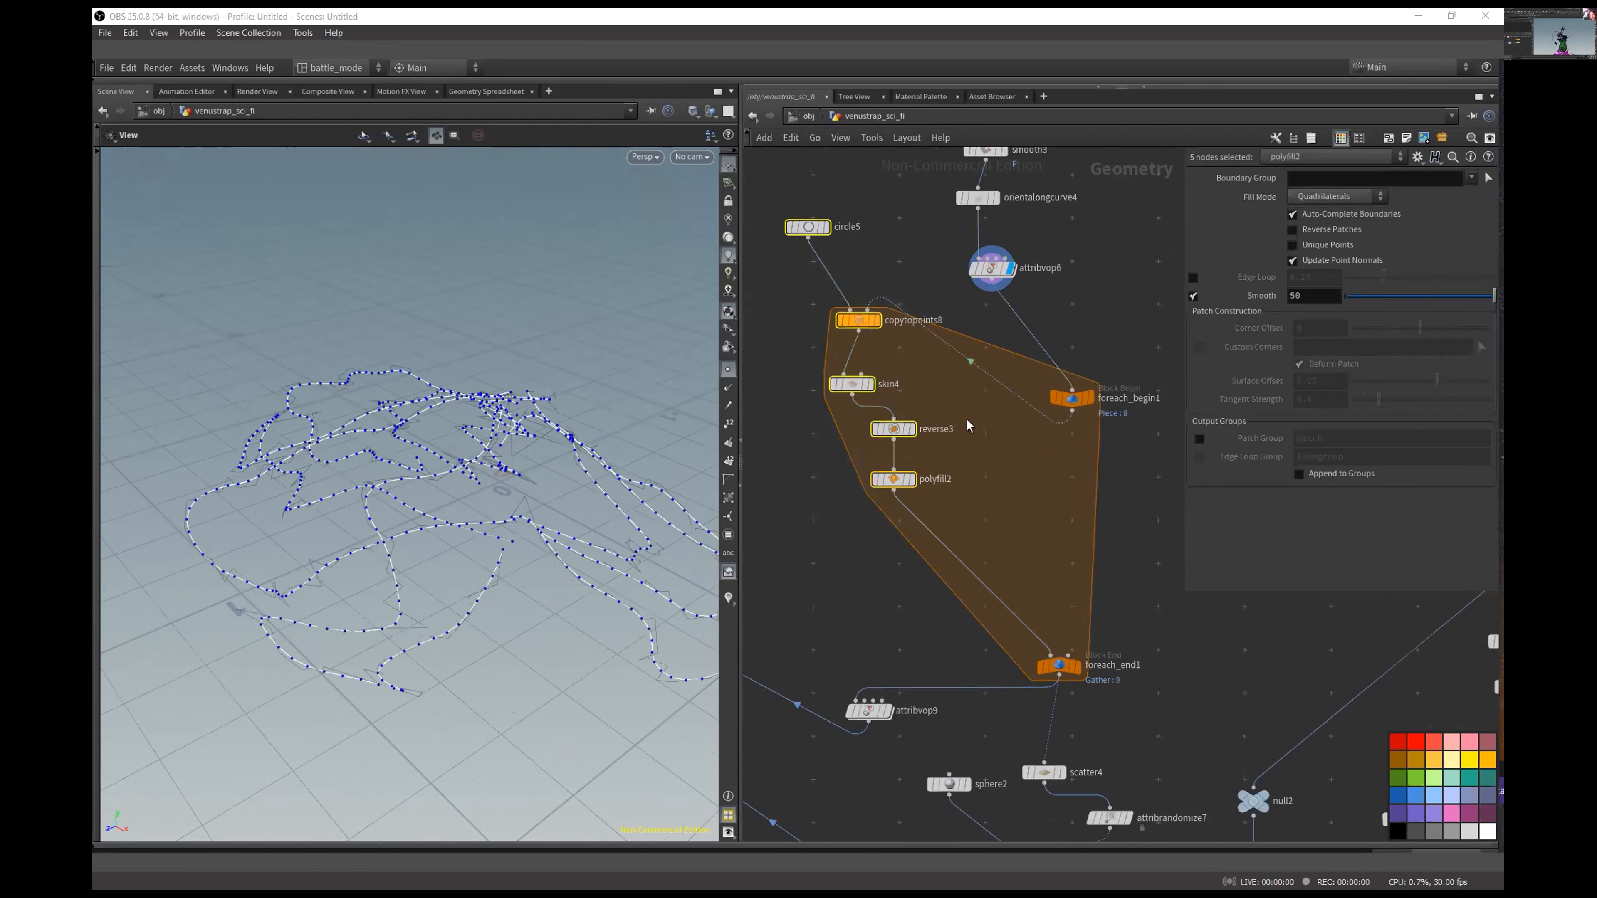
left_click(1124, 274)
left_click(993, 281)
left_click(867, 311)
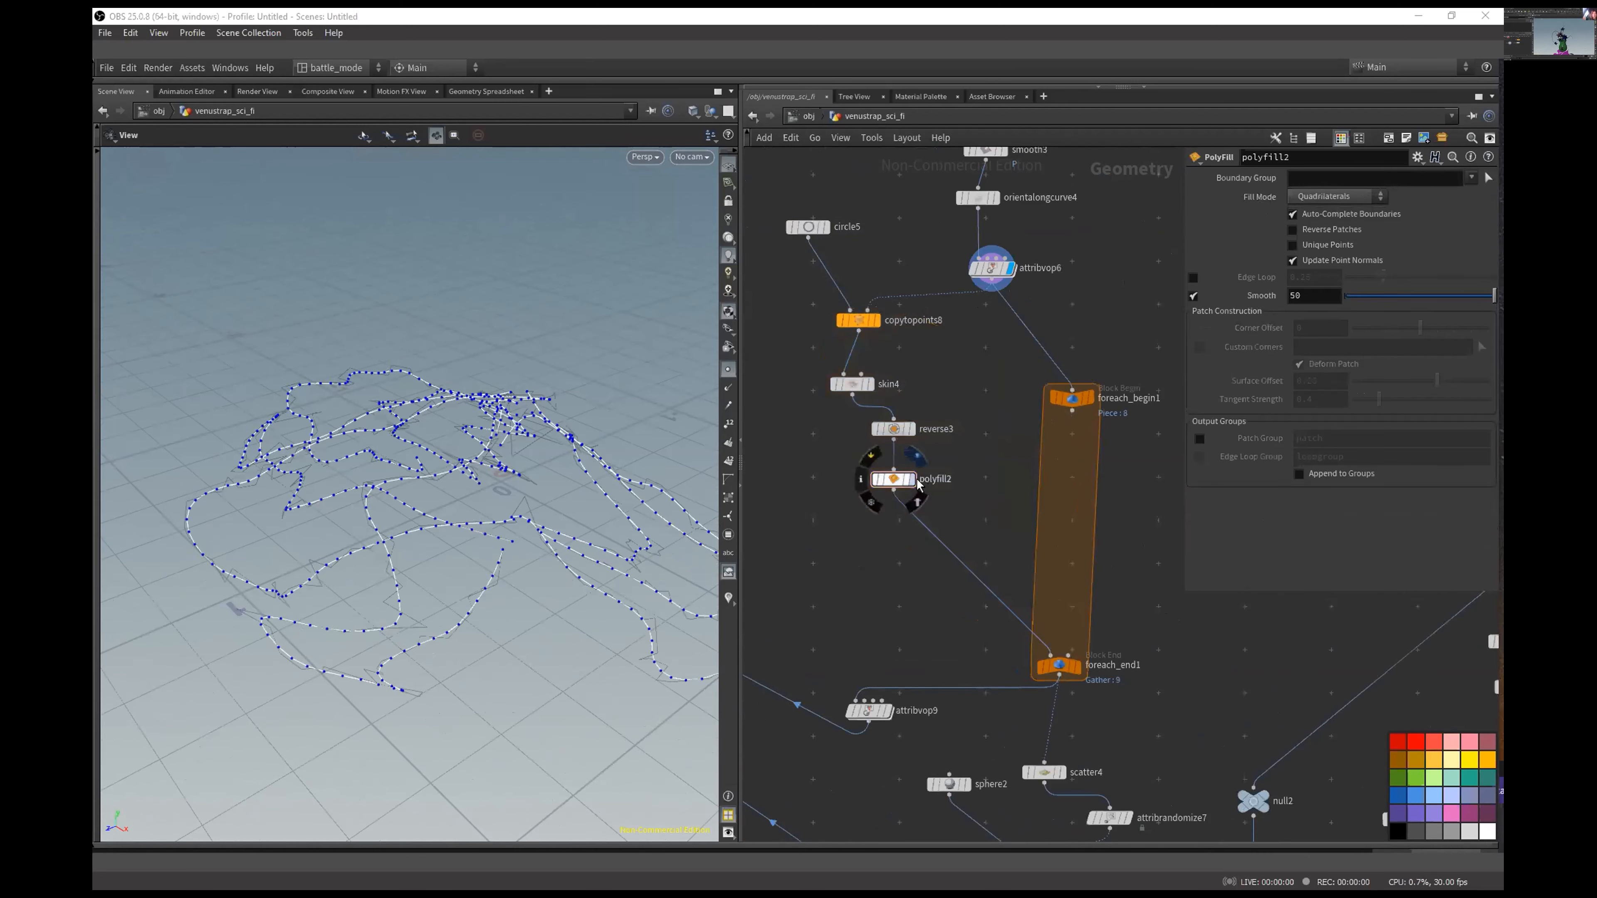
left_click(914, 480)
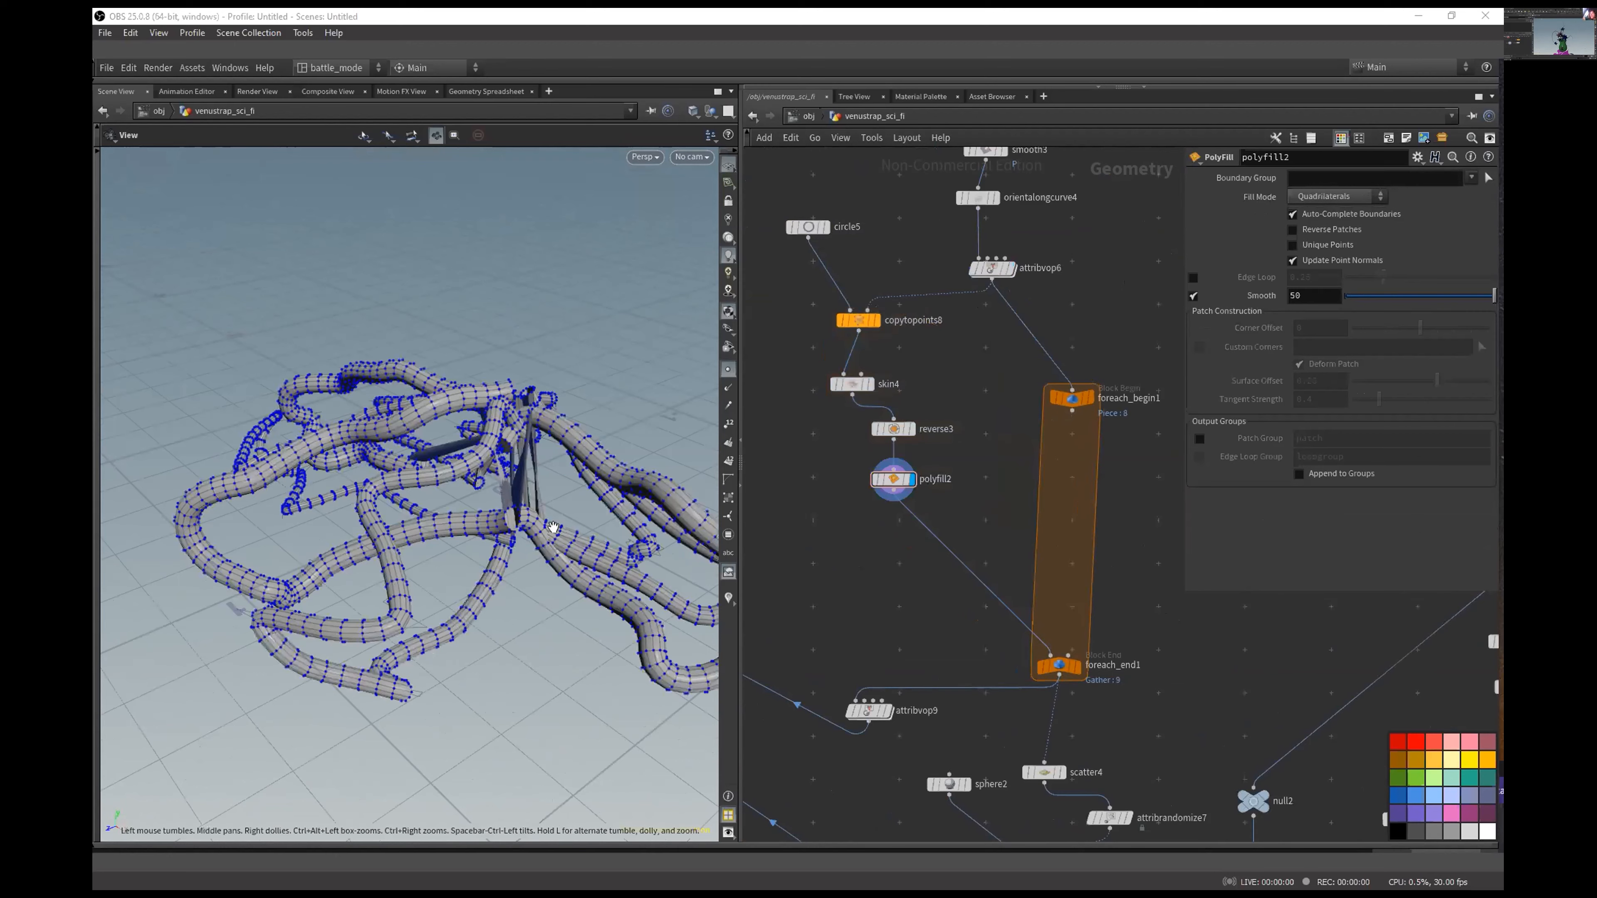
Step: Compare polyfill2's skinned tubes with copytopoints8's circles close up to examine the faces bridging separate curves
left_click_drag(553, 528, 463, 512)
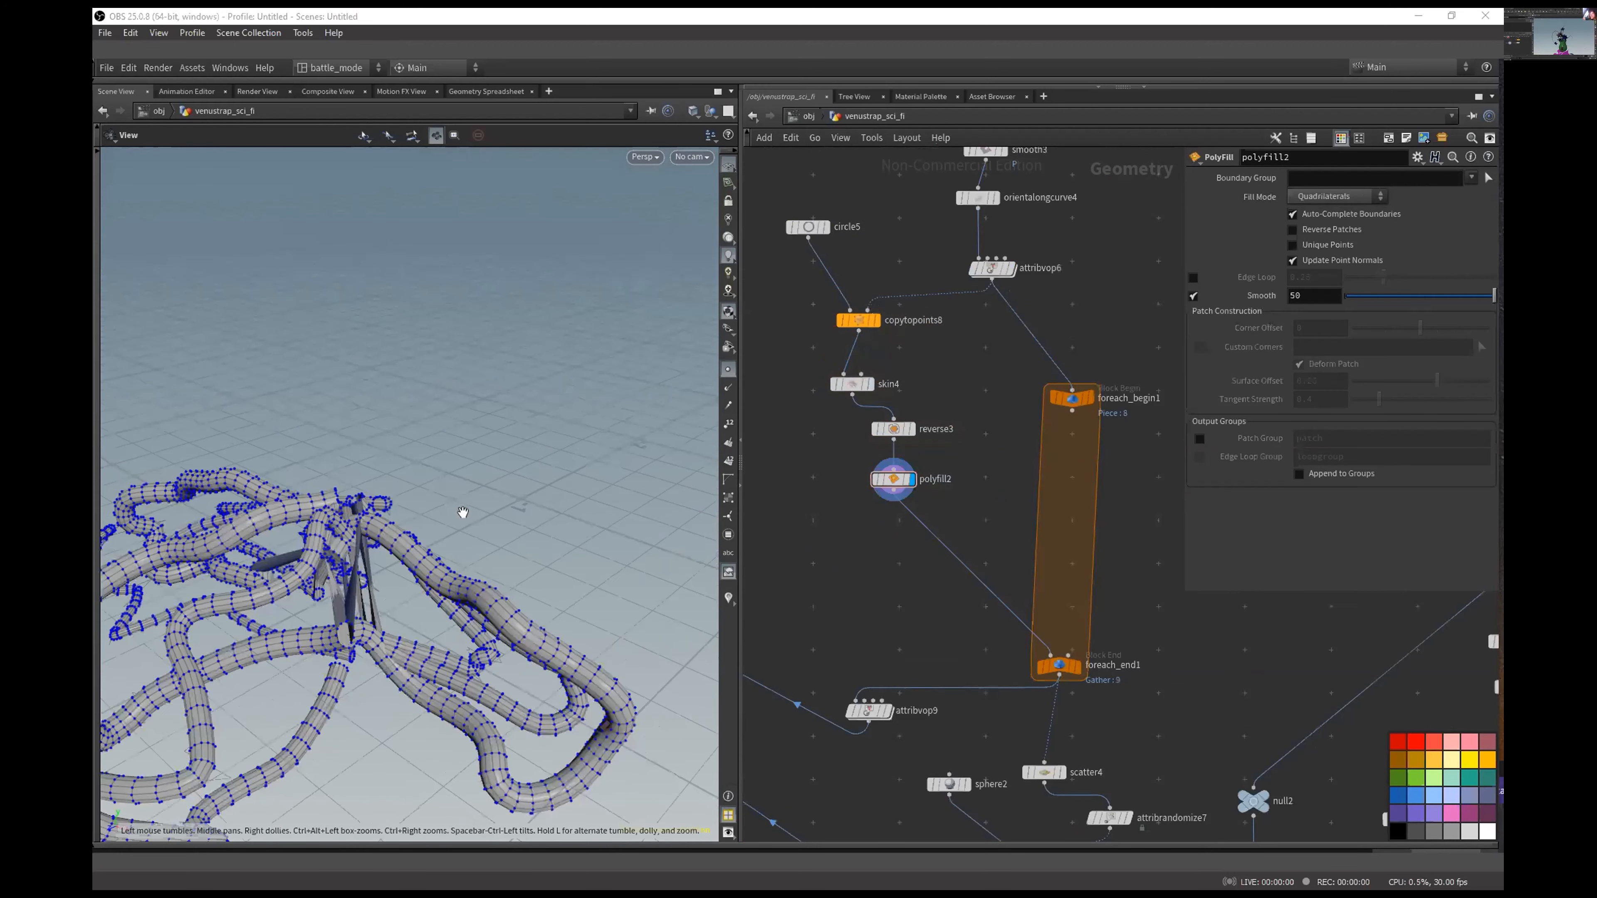
scroll(463, 513, "up", 3)
scroll(812, 416, "up", 2)
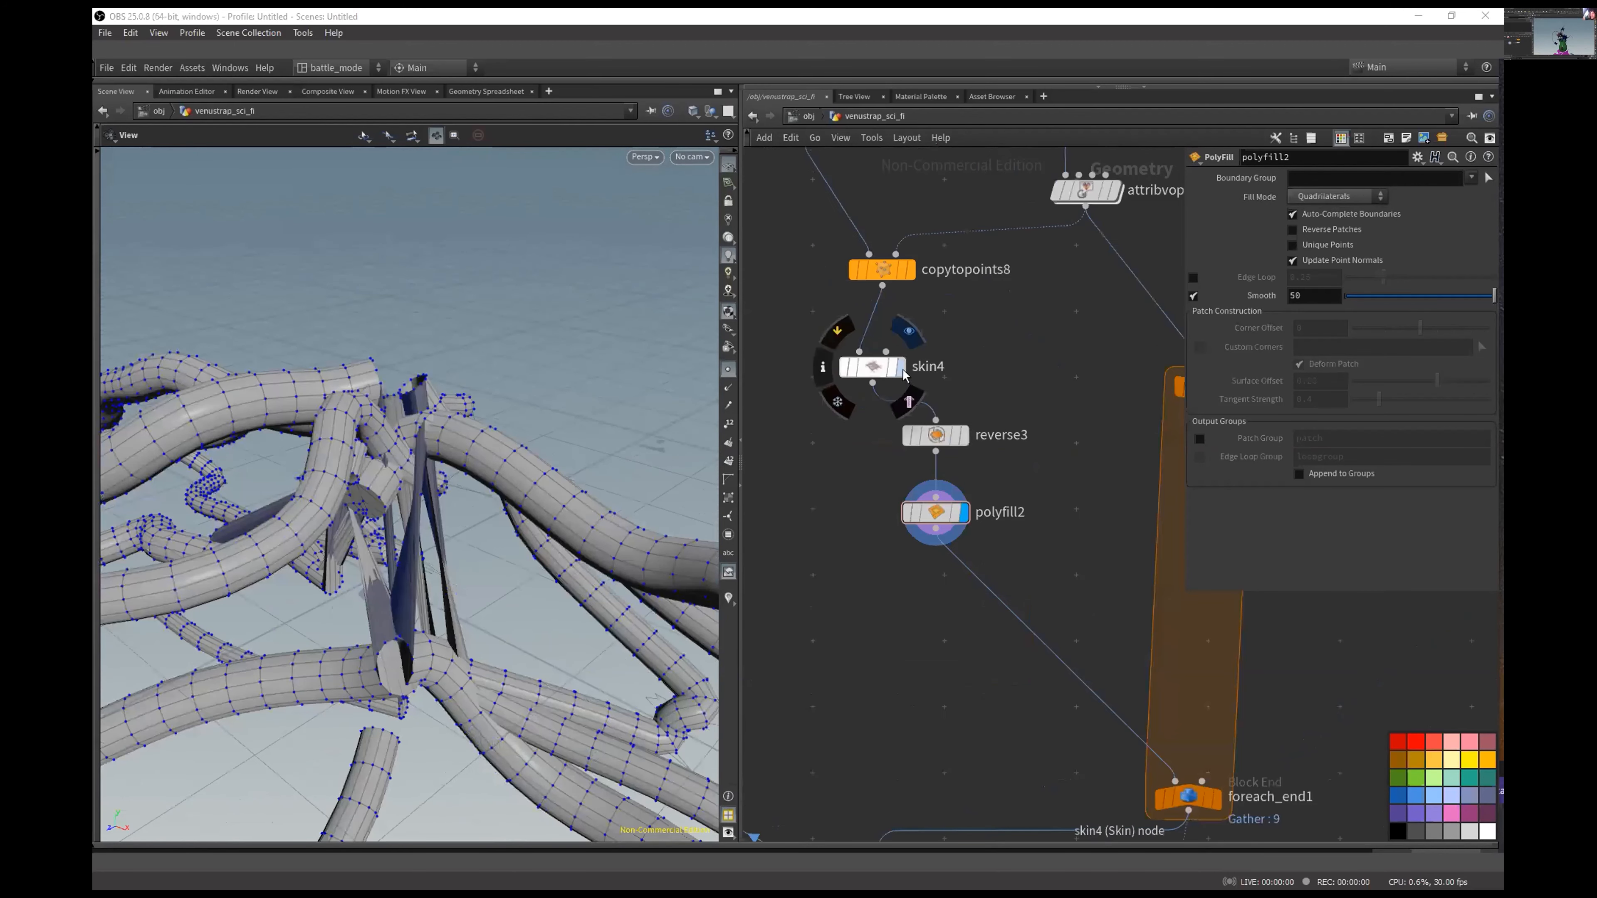
left_click(912, 270)
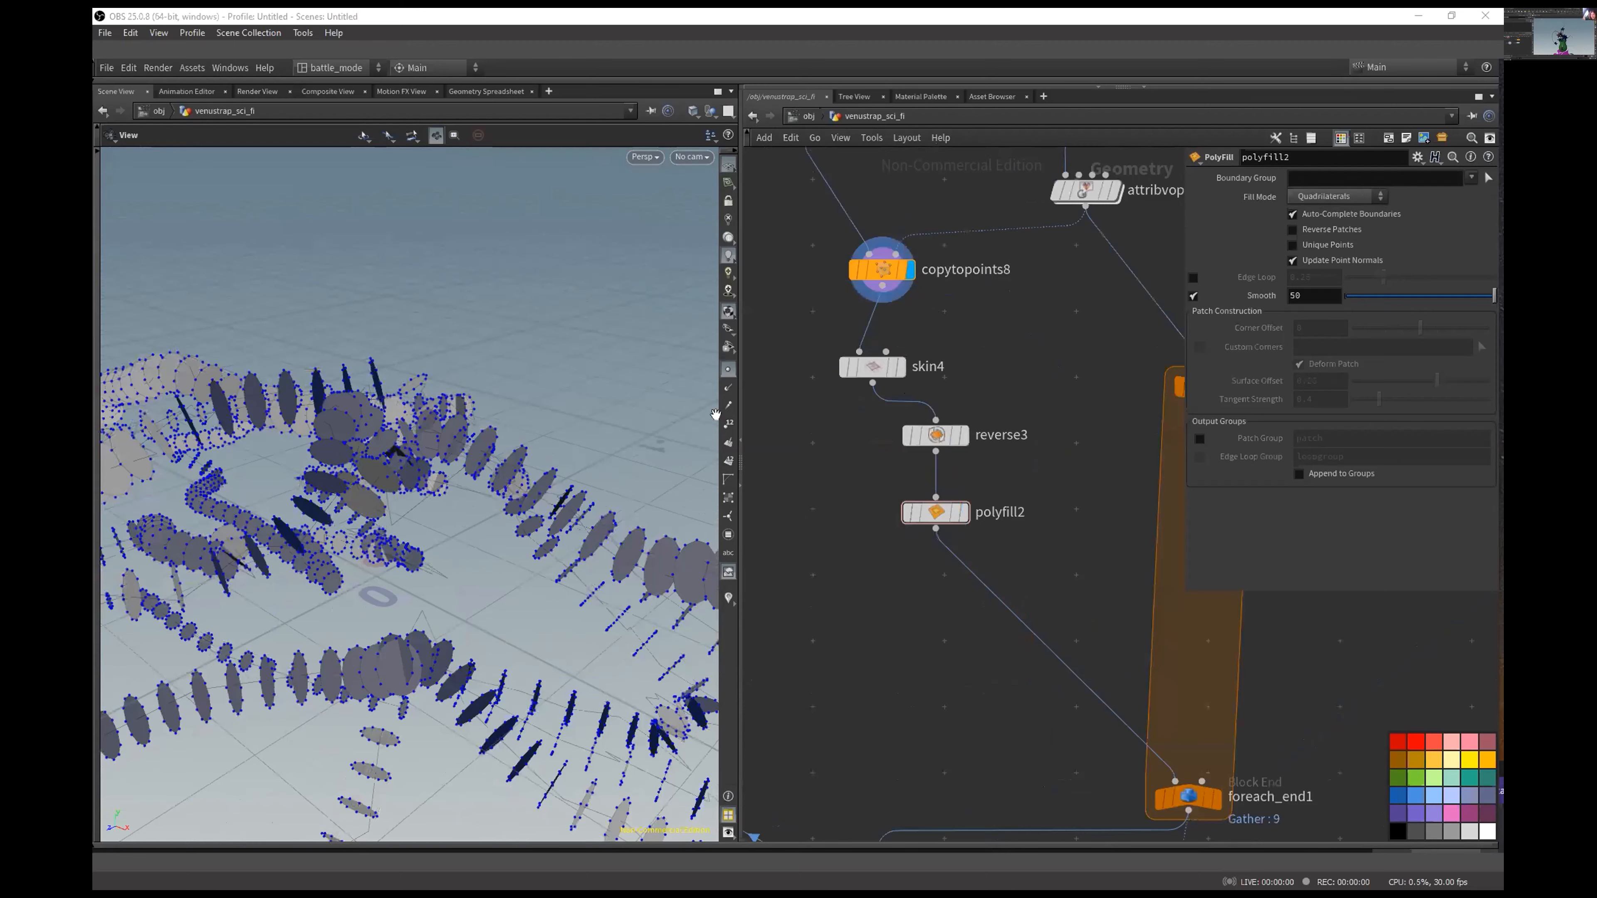
left_click(963, 512)
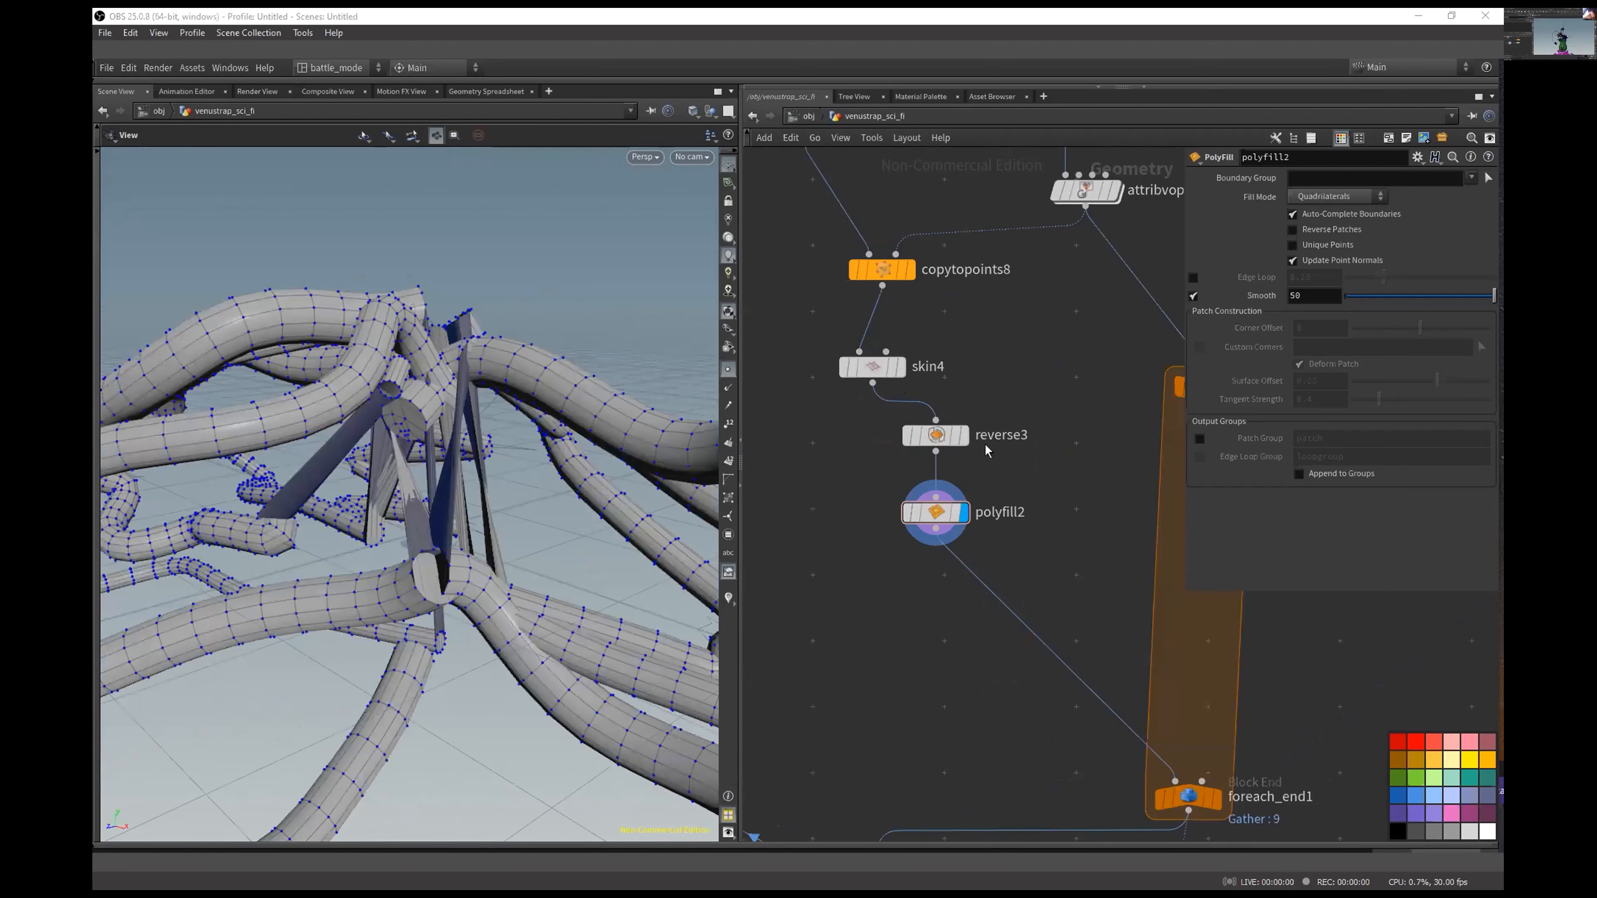
Step: Wire foreach_begin1's output back into copytopoints8's second input so the copy, skin and fill nodes run inside the for-each block
middle_click_drag(1170, 445, 1034, 271)
left_click(948, 625)
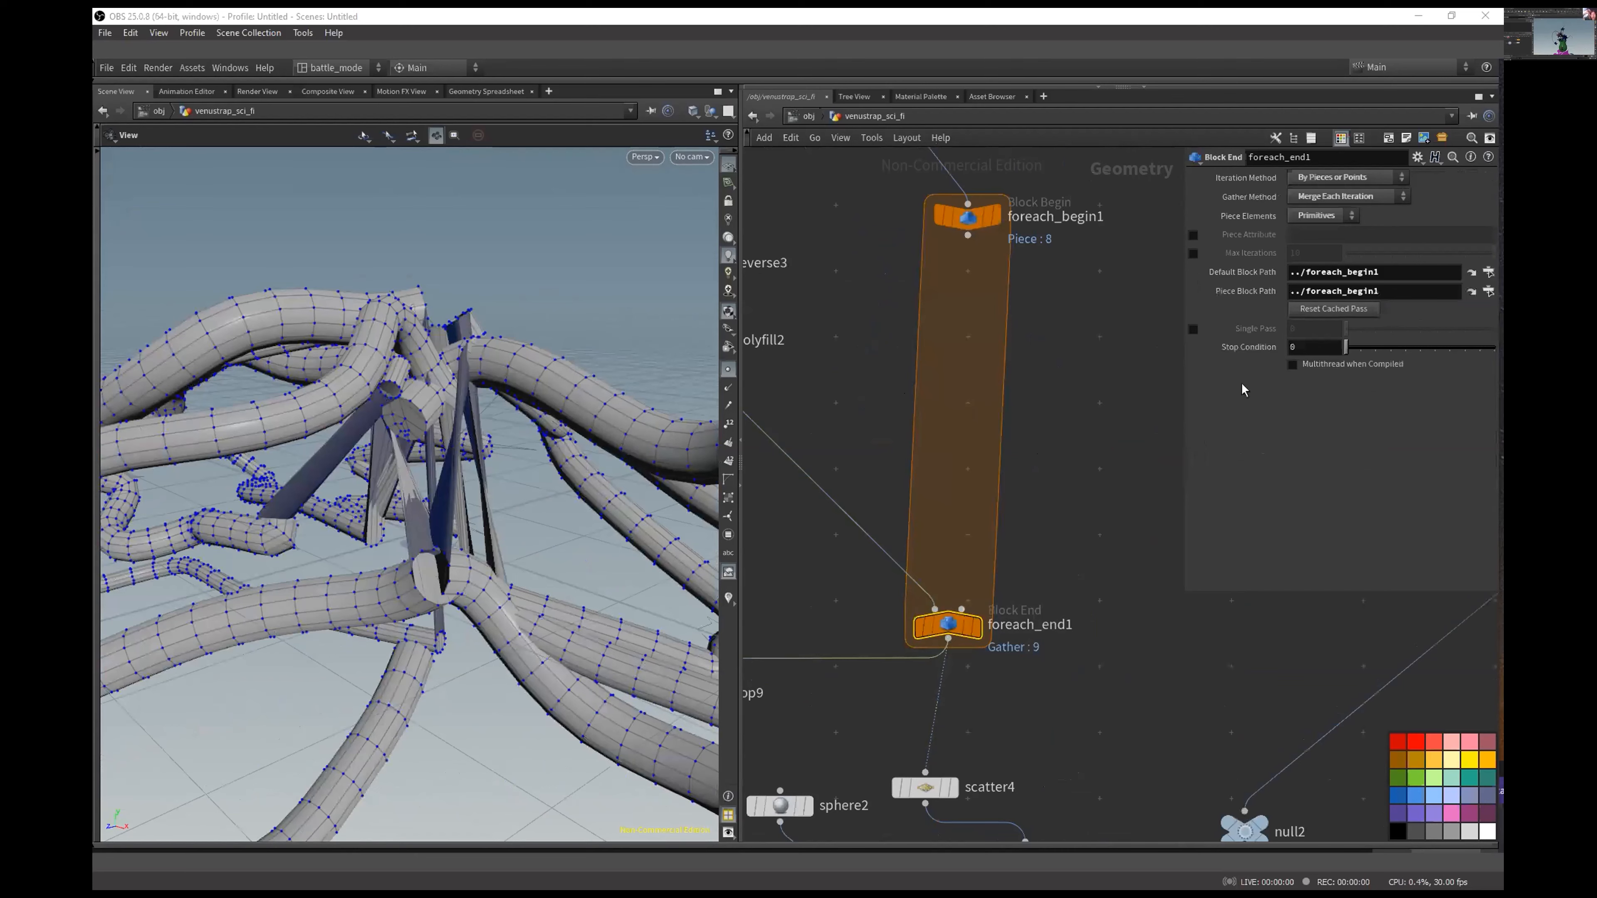
middle_click_drag(927, 252, 1066, 454)
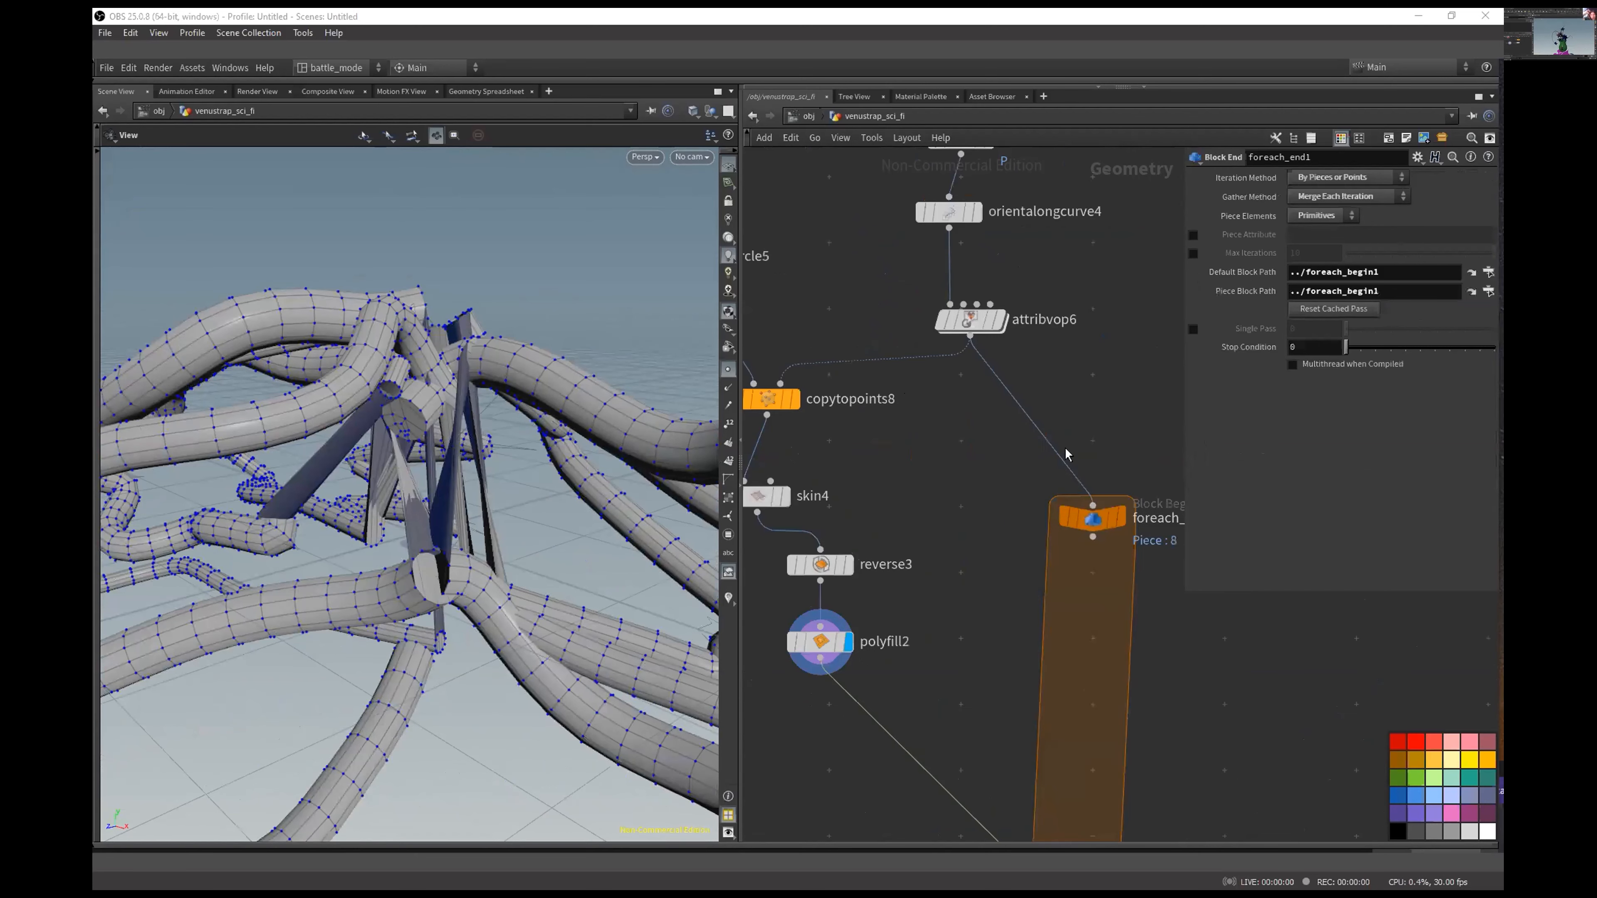
scroll(1066, 453, "down", 3)
left_click(1085, 496)
left_click(863, 386)
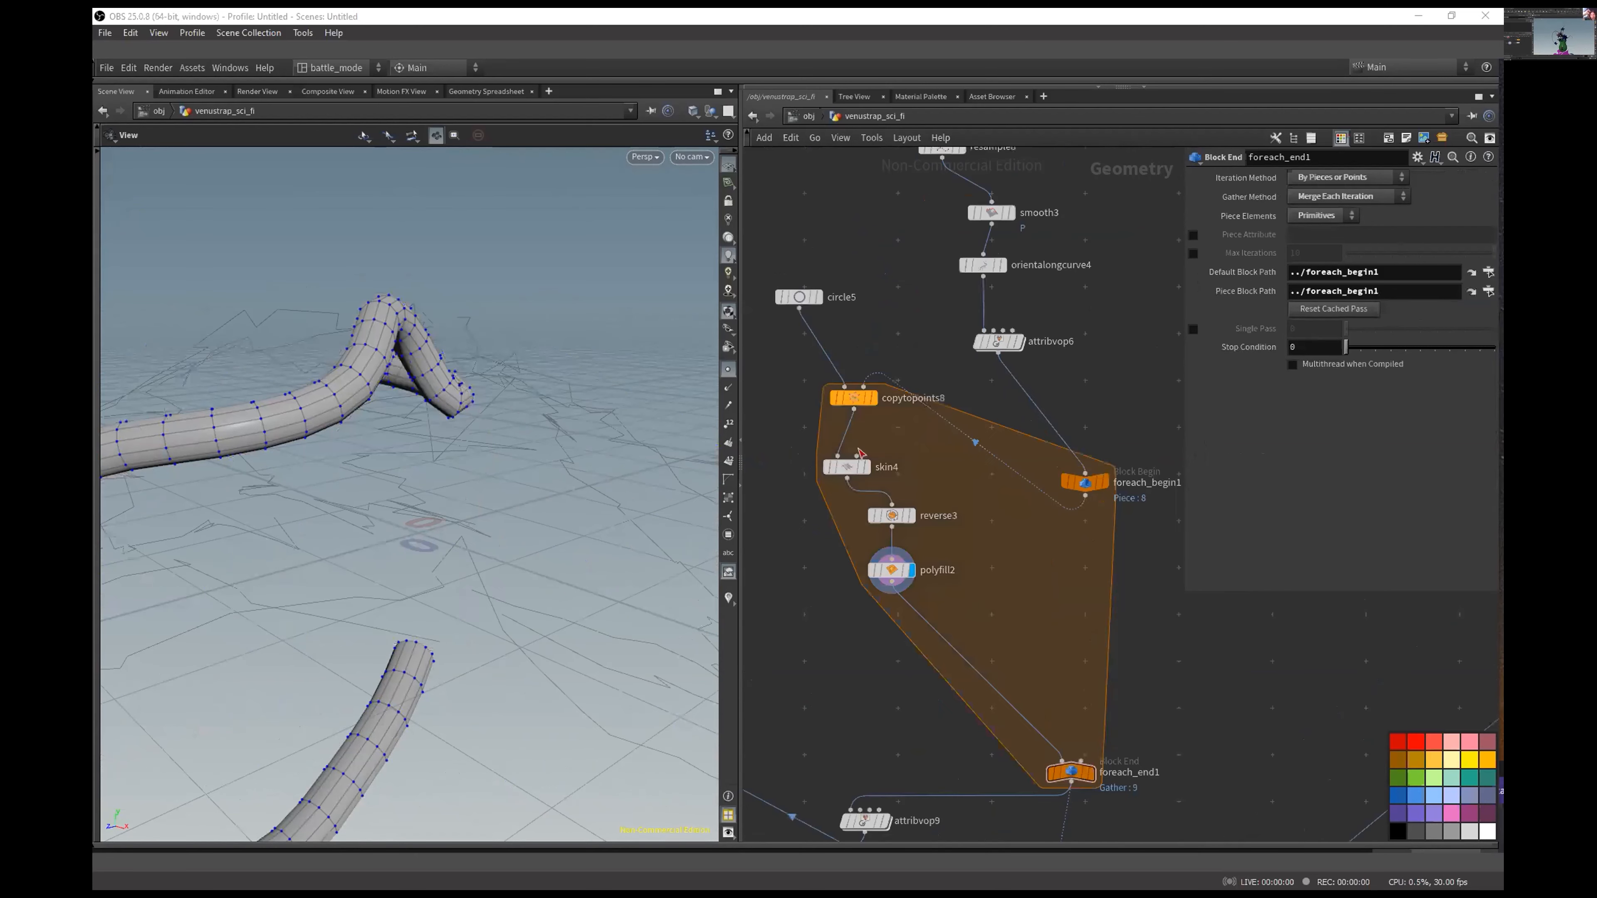
Step: Display foreach_end1 with the point markers hidden and look over the complete set of vine tubes
middle_click_drag(1034, 625, 1008, 385)
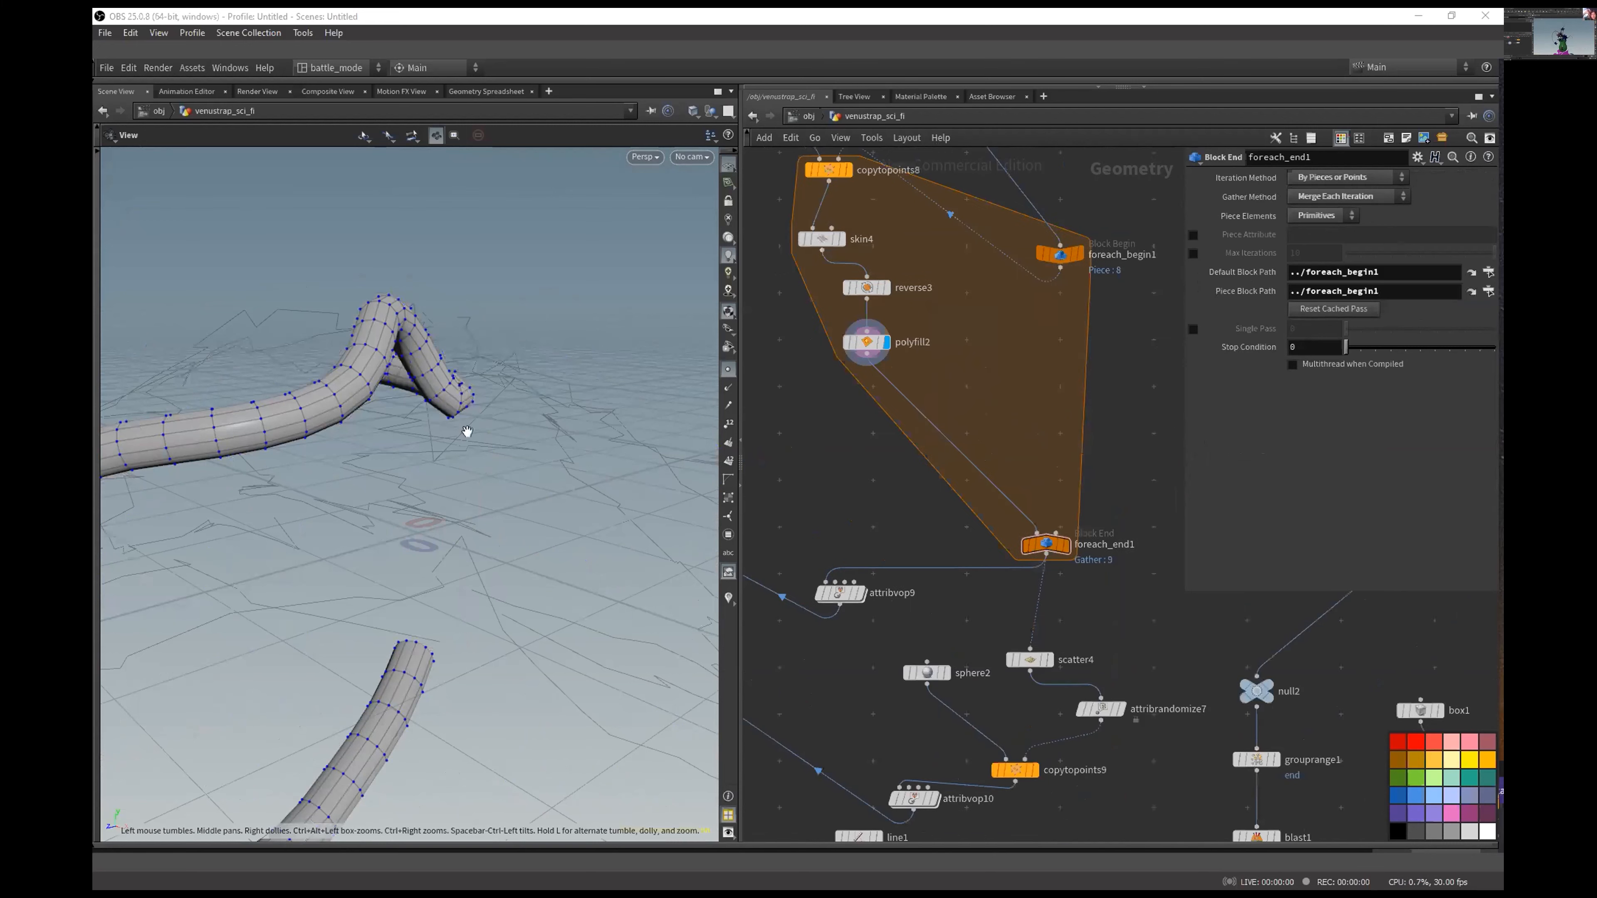
left_click_drag(466, 431, 370, 594)
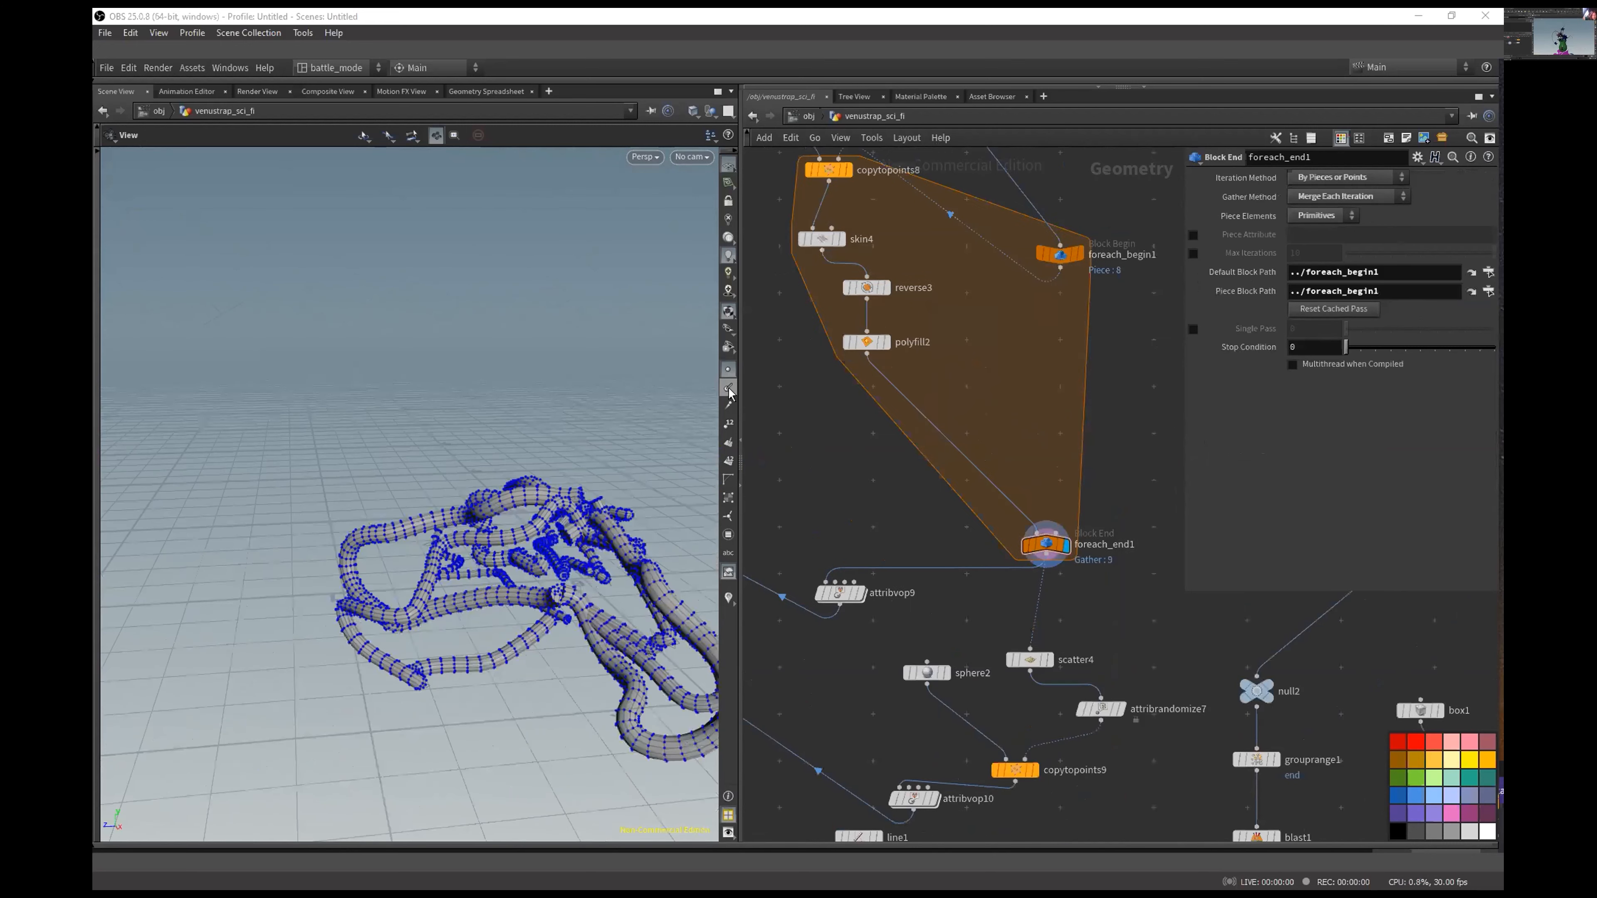
left_click_drag(575, 590, 600, 591)
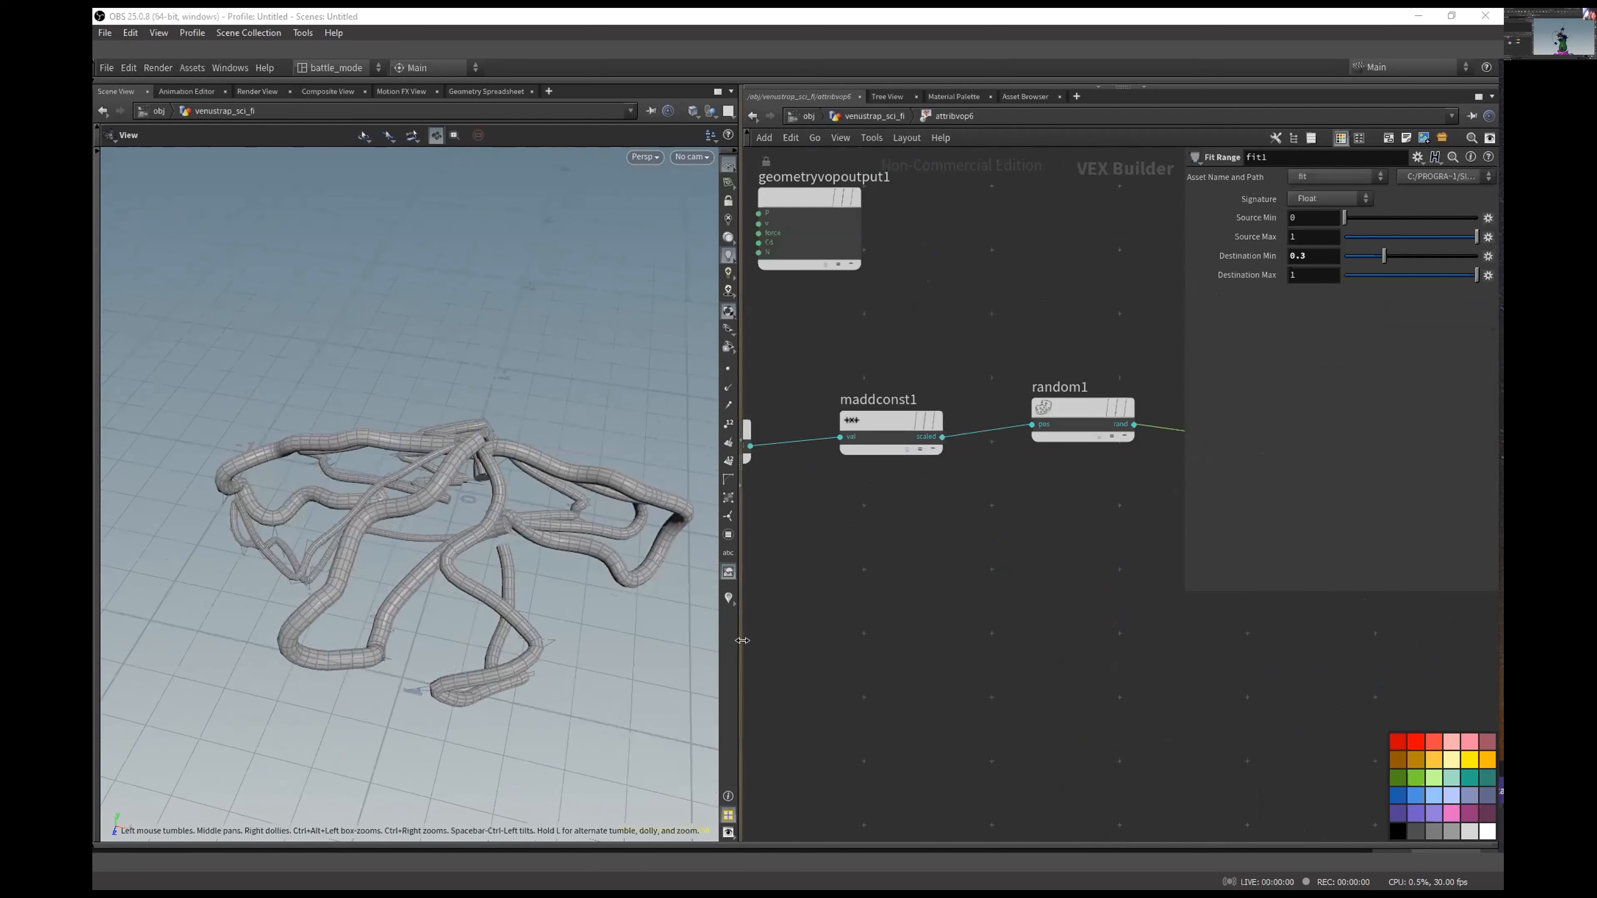
Step: Return from attribvop6's network to the geometry level and display orientalongcurve4, checking its curves with point markers on and off
left_click_drag(736, 659, 588, 629)
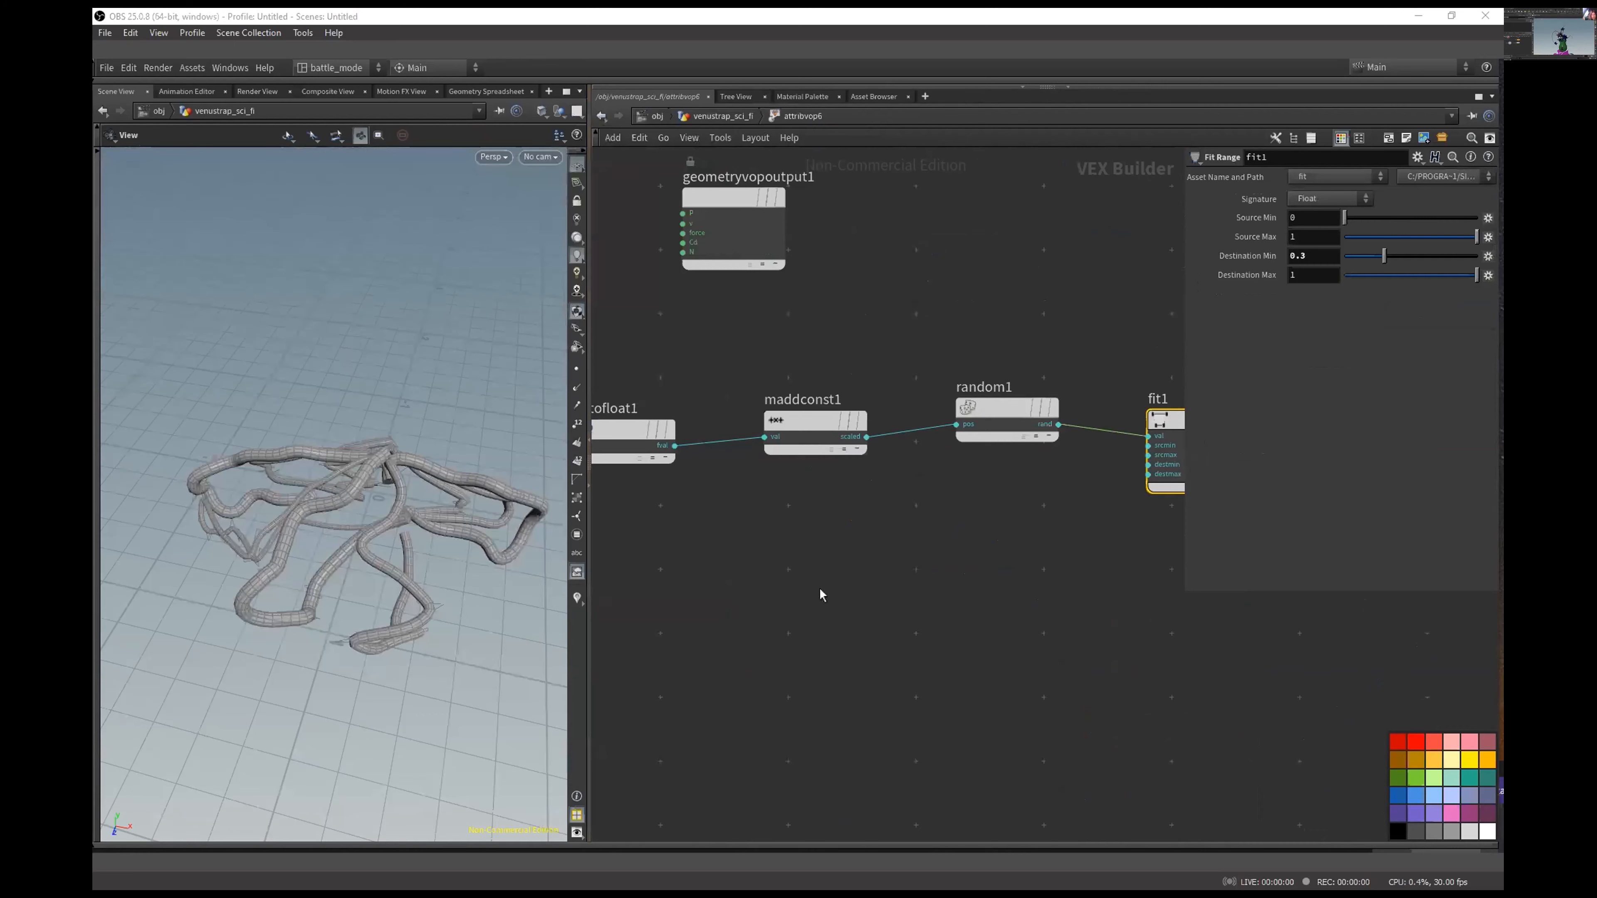
key("u")
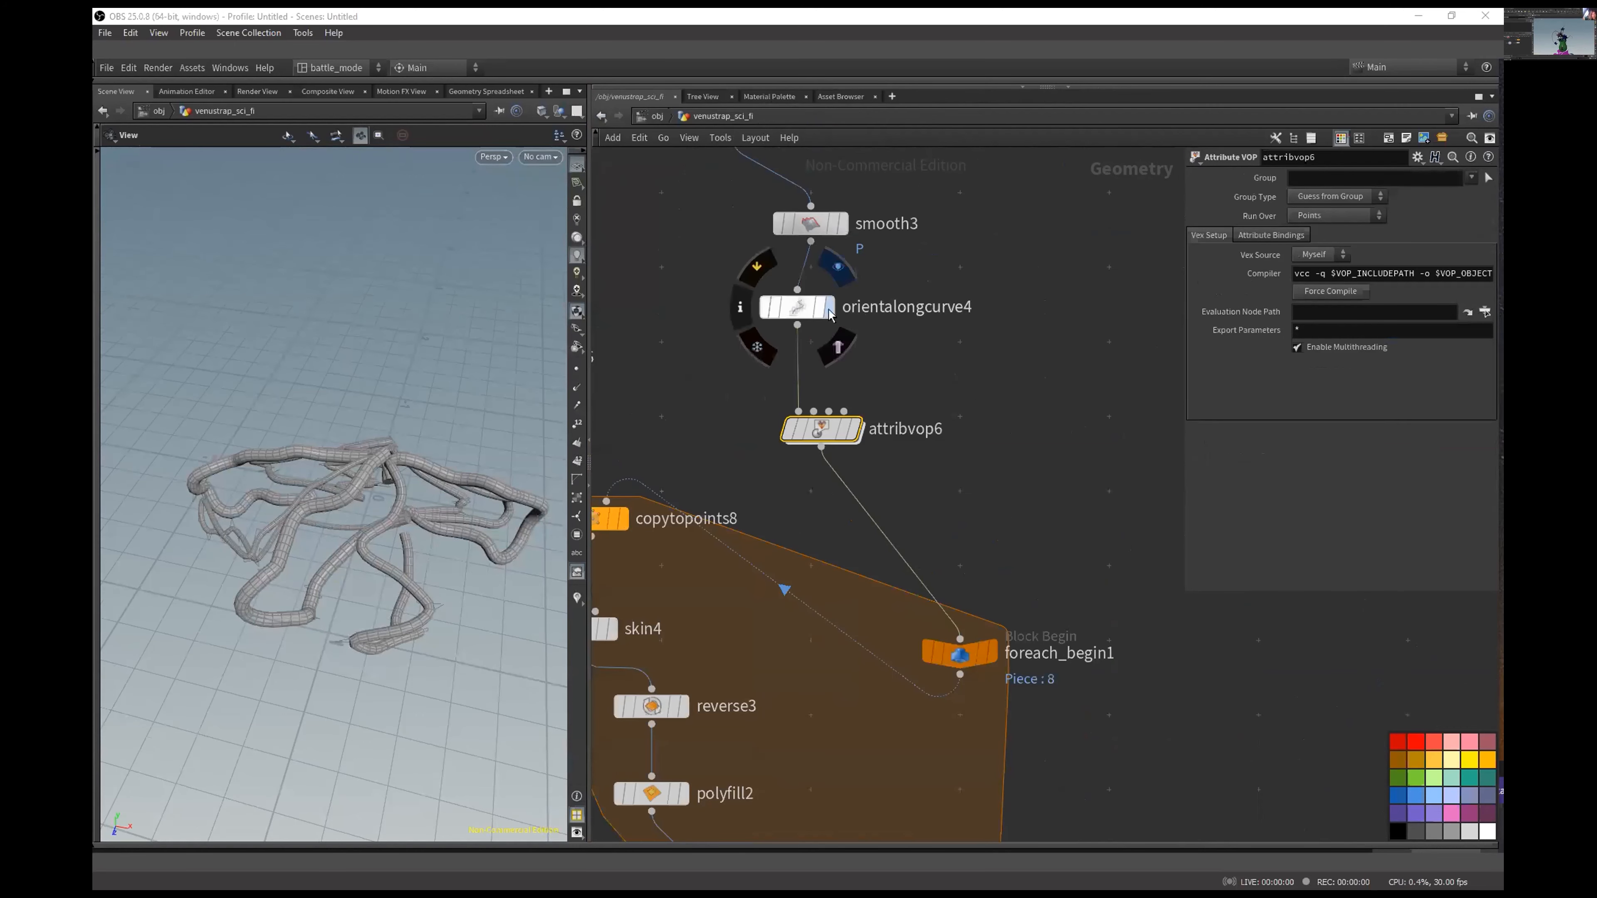
left_click(829, 307)
left_click(797, 307)
left_click_drag(590, 417, 721, 406)
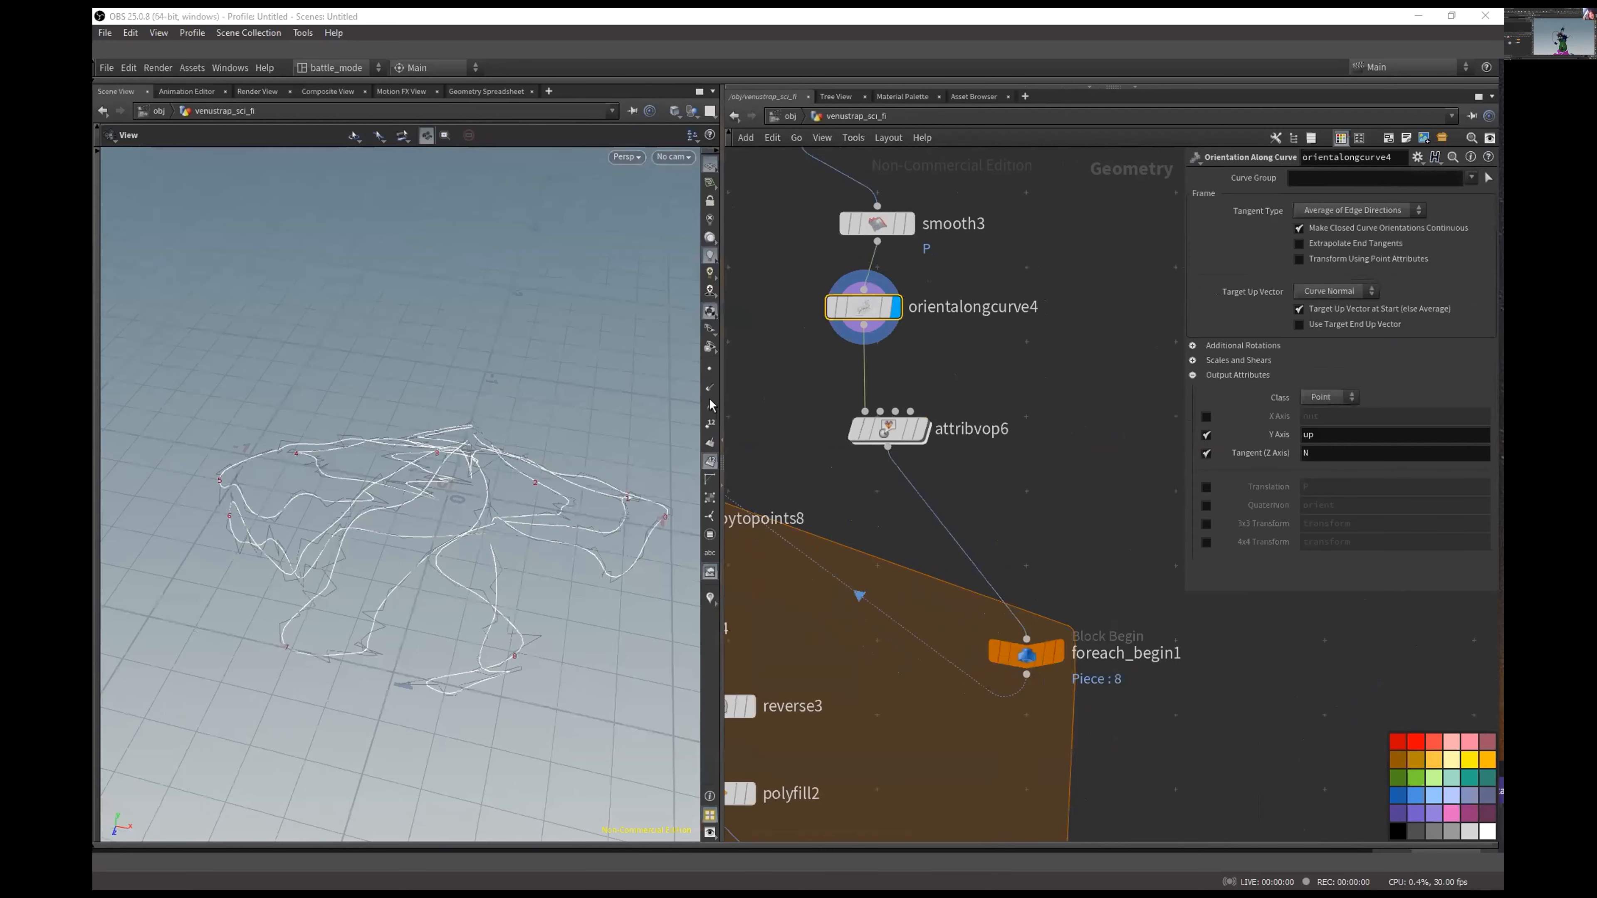
left_click(710, 369)
scroll(660, 398, "up", 3)
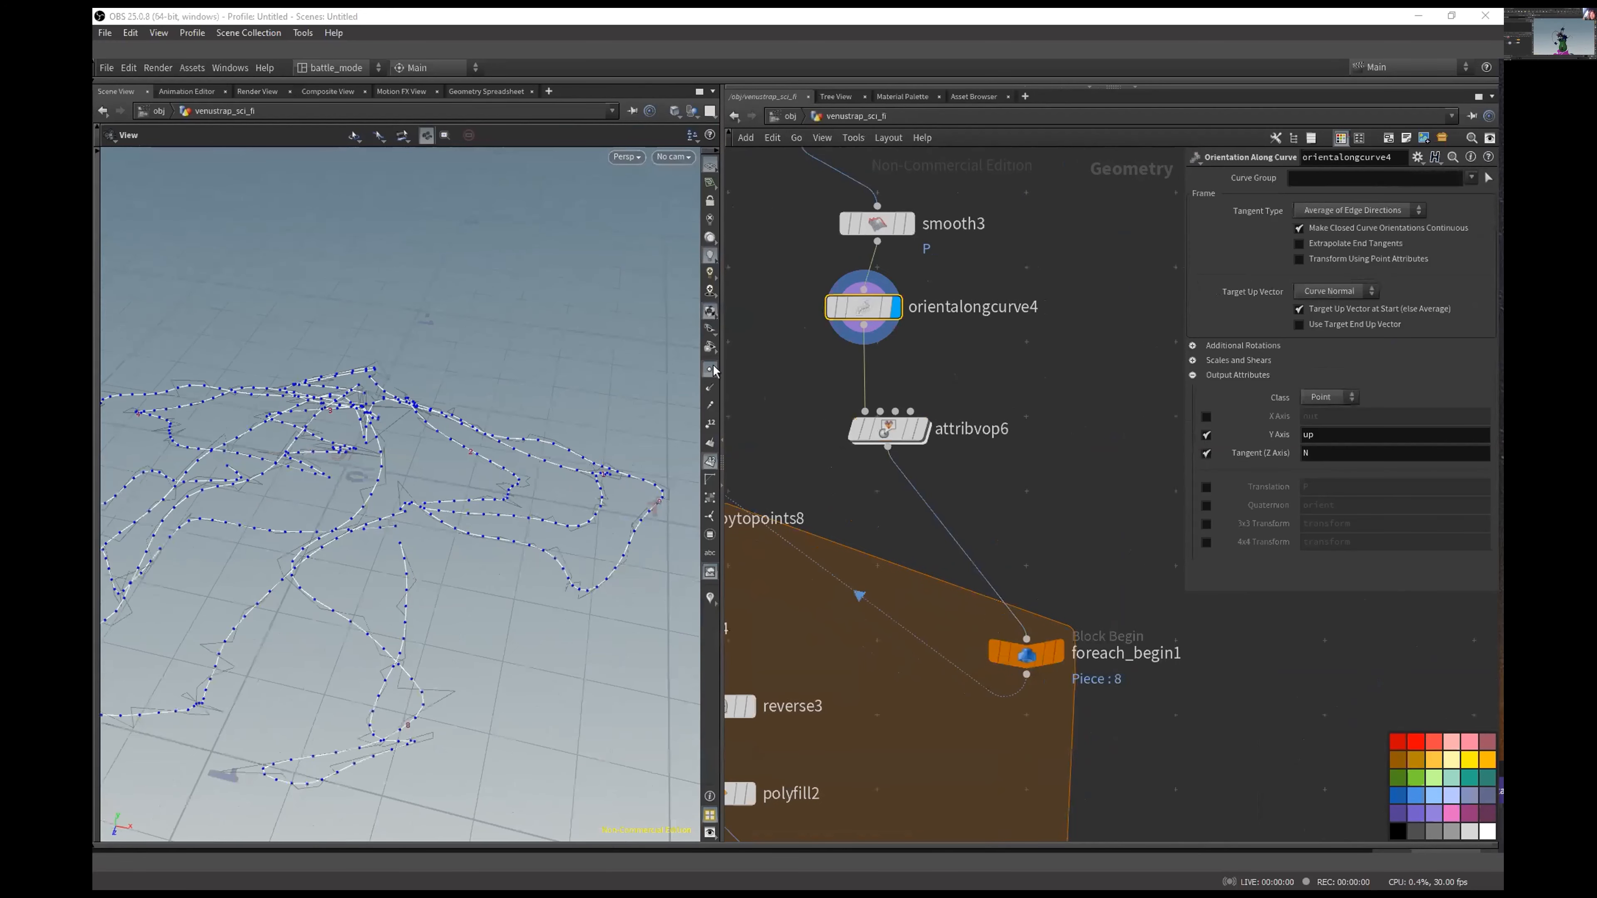
left_click(712, 370)
left_click_drag(503, 490, 351, 524)
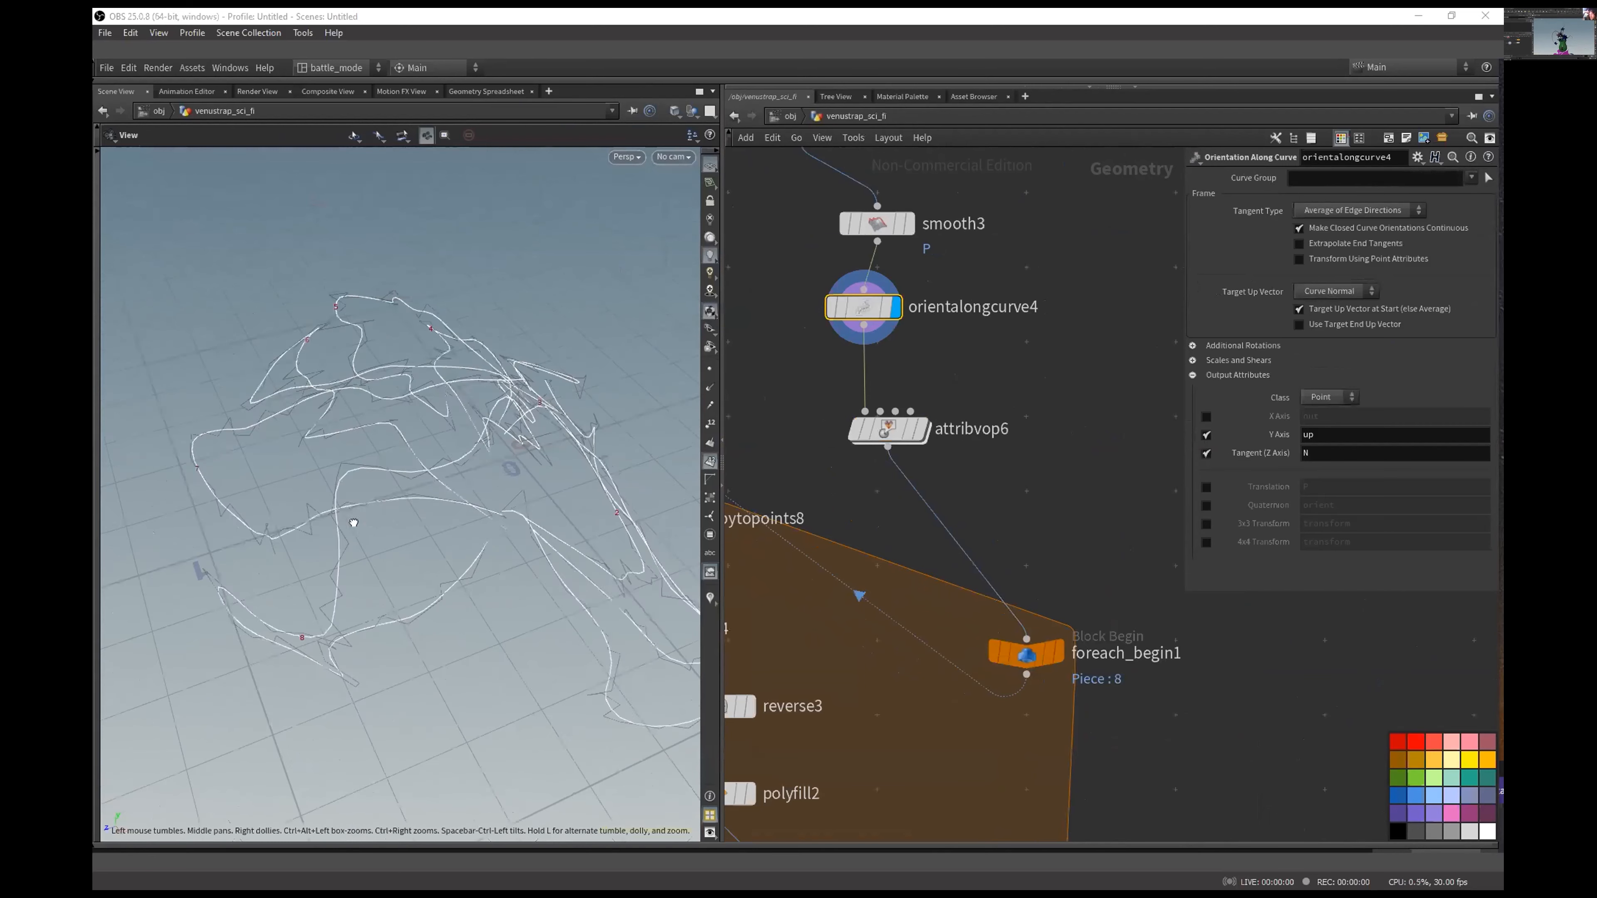
Step: Open attribvop6's network and follow the chain from geometryvopglobal1 through inttofloat1 and maddconst1
middle_click_drag(882, 320, 885, 271)
middle_click(883, 271)
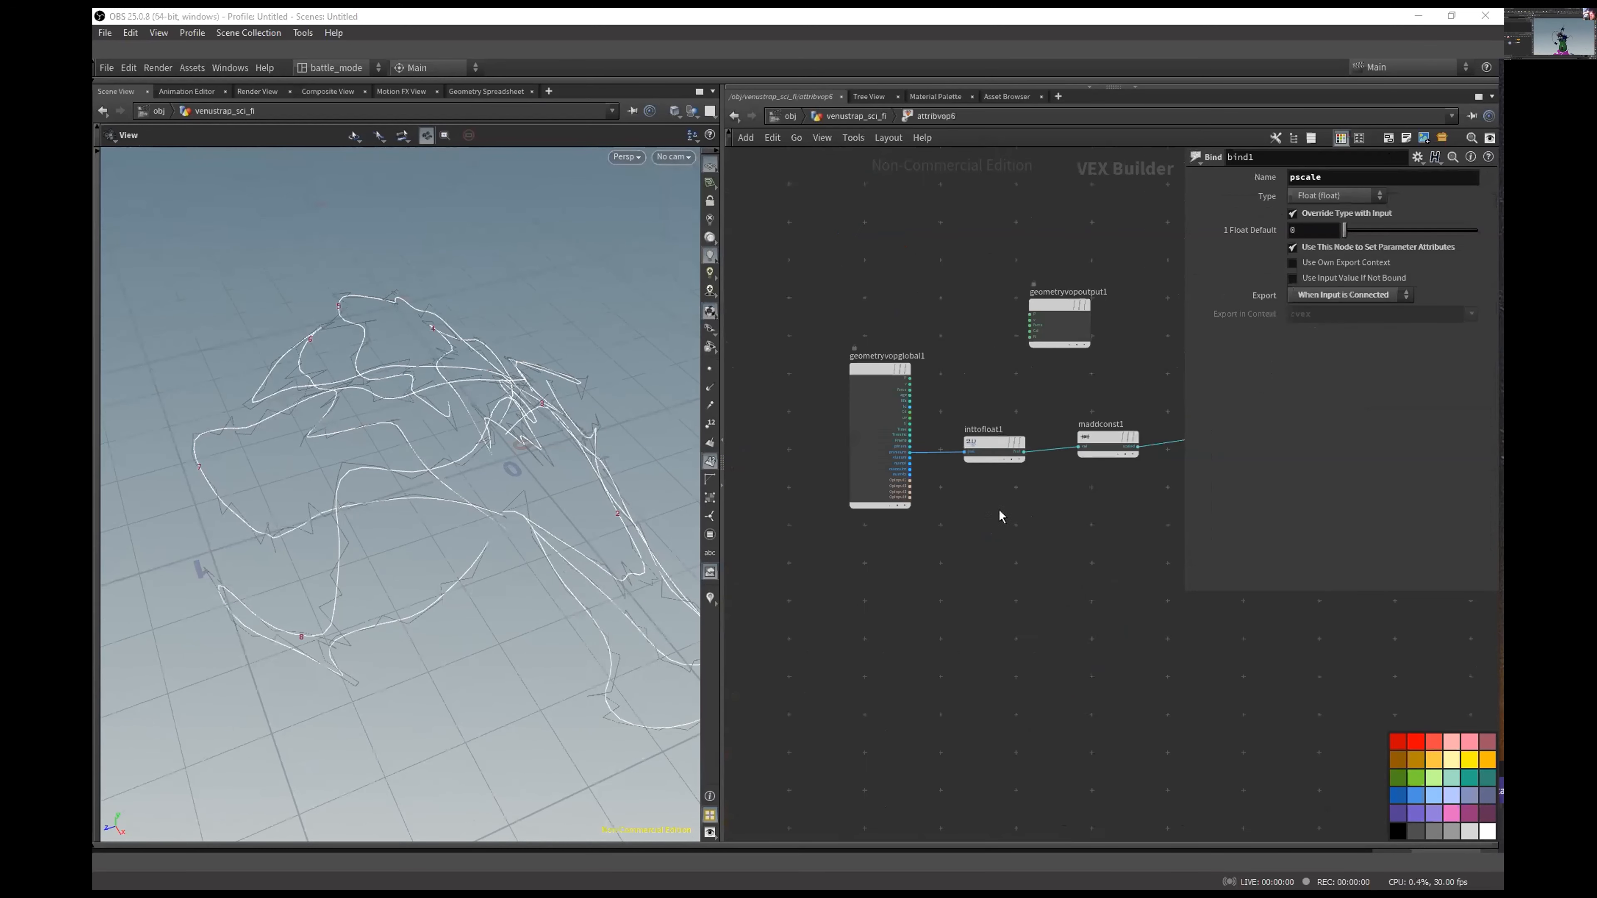
scroll(950, 449, "up", 4)
middle_click_drag(950, 449, 815, 496)
scroll(1025, 488, "down", 2)
middle_click_drag(1030, 530, 881, 523)
left_click_drag(953, 304, 858, 500)
middle_click_drag(899, 497, 759, 505)
Step: Examine fit1's destination range feeding the pscale bind in attribvop6, and return to the geometry level
left_click_drag(973, 290, 1053, 446)
middle_click_drag(1090, 407, 848, 399)
left_click_drag(974, 327, 994, 489)
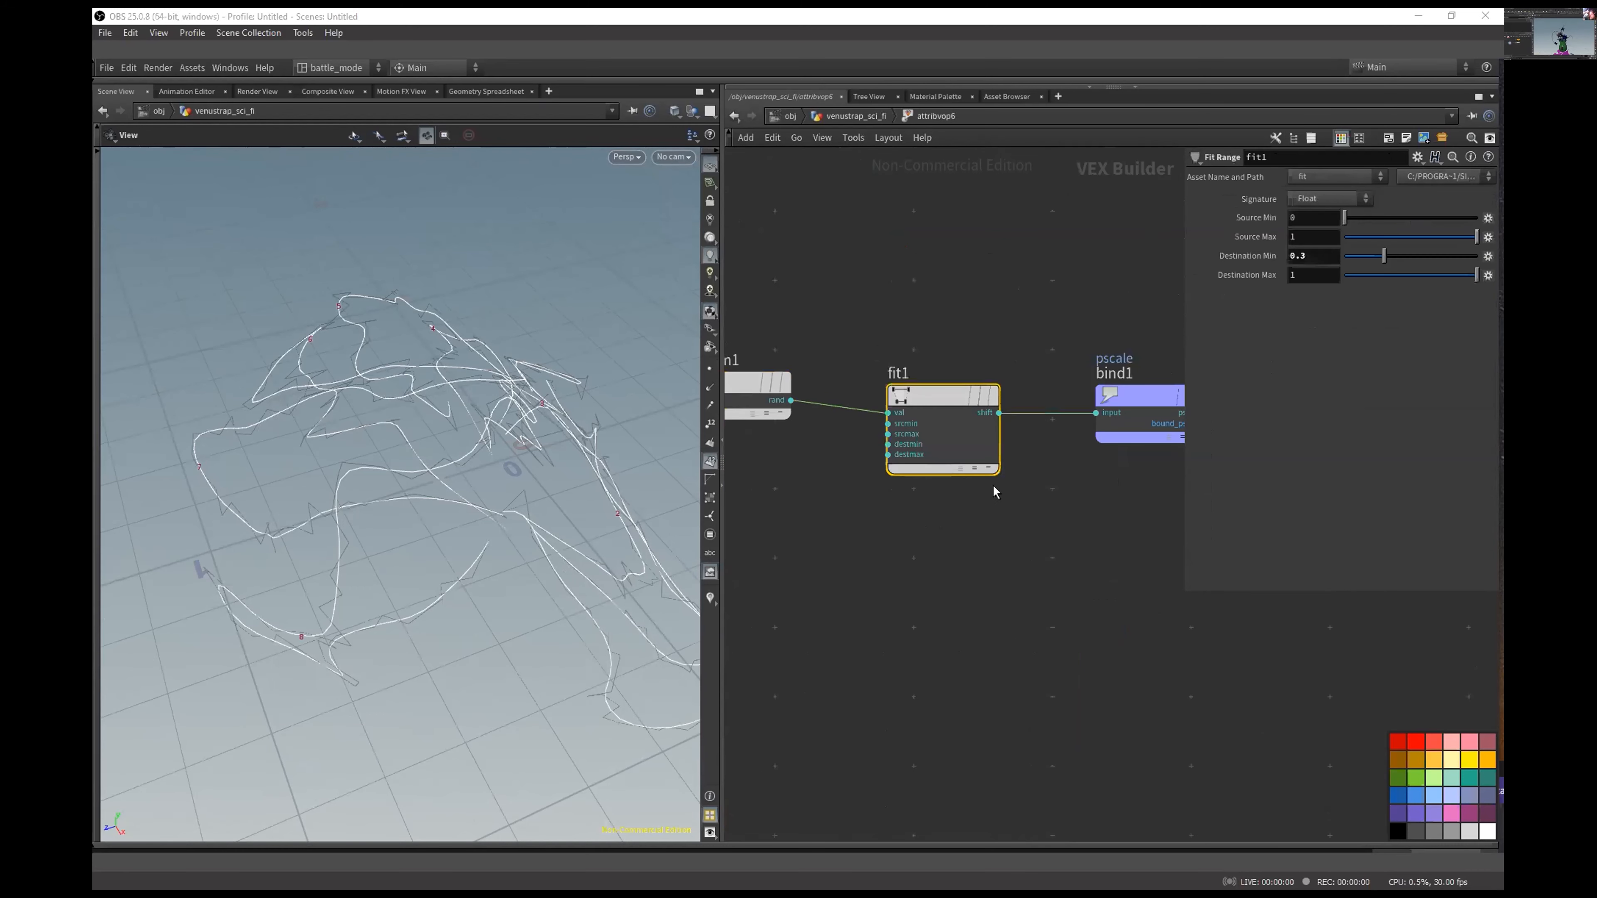
left_click(1259, 260)
left_click(956, 281)
middle_click_drag(999, 486, 1096, 363)
key("u")
Step: Check foreach_begin1's settings and select circle5 to examine the circle copied onto the curve points
left_click_drag(1116, 369, 1008, 478)
left_click_drag(1052, 450, 913, 301)
middle_click_drag(871, 485, 1132, 503)
middle_click_drag(984, 228, 1012, 345)
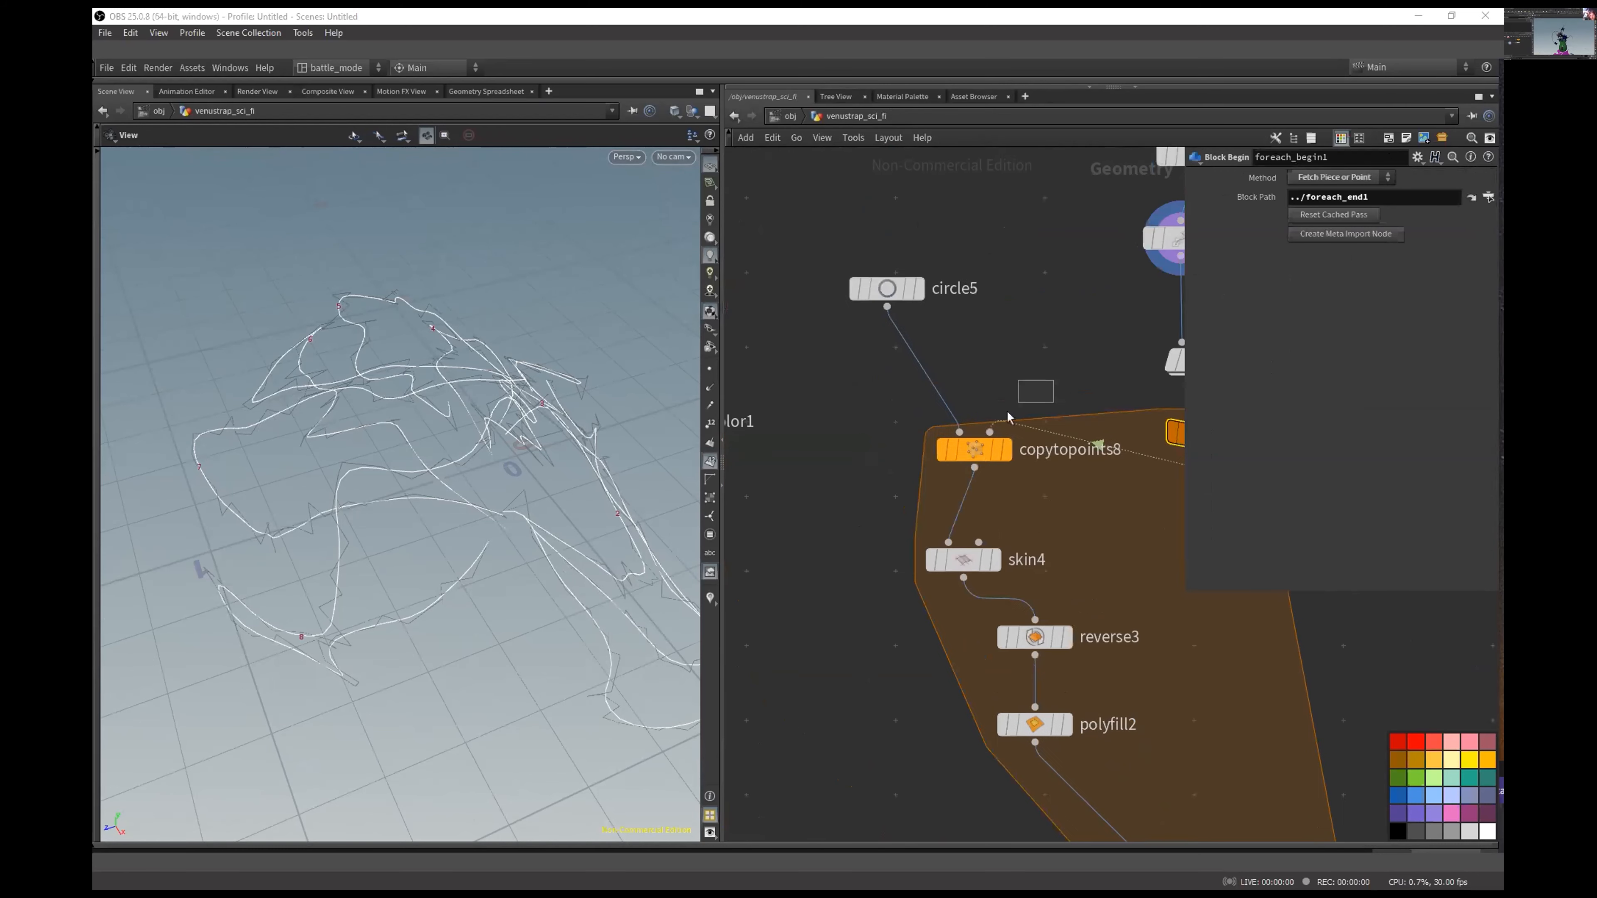
left_click(887, 289)
Step: Display foreach_end1 and the attribvop9 node after it to examine the colour ramp applied to the vine tubes
middle_click_drag(1148, 634, 1030, 362)
middle_click_drag(1213, 811, 1060, 384)
middle_click_drag(930, 466, 1101, 468)
middle_click_drag(1025, 308, 798, 377)
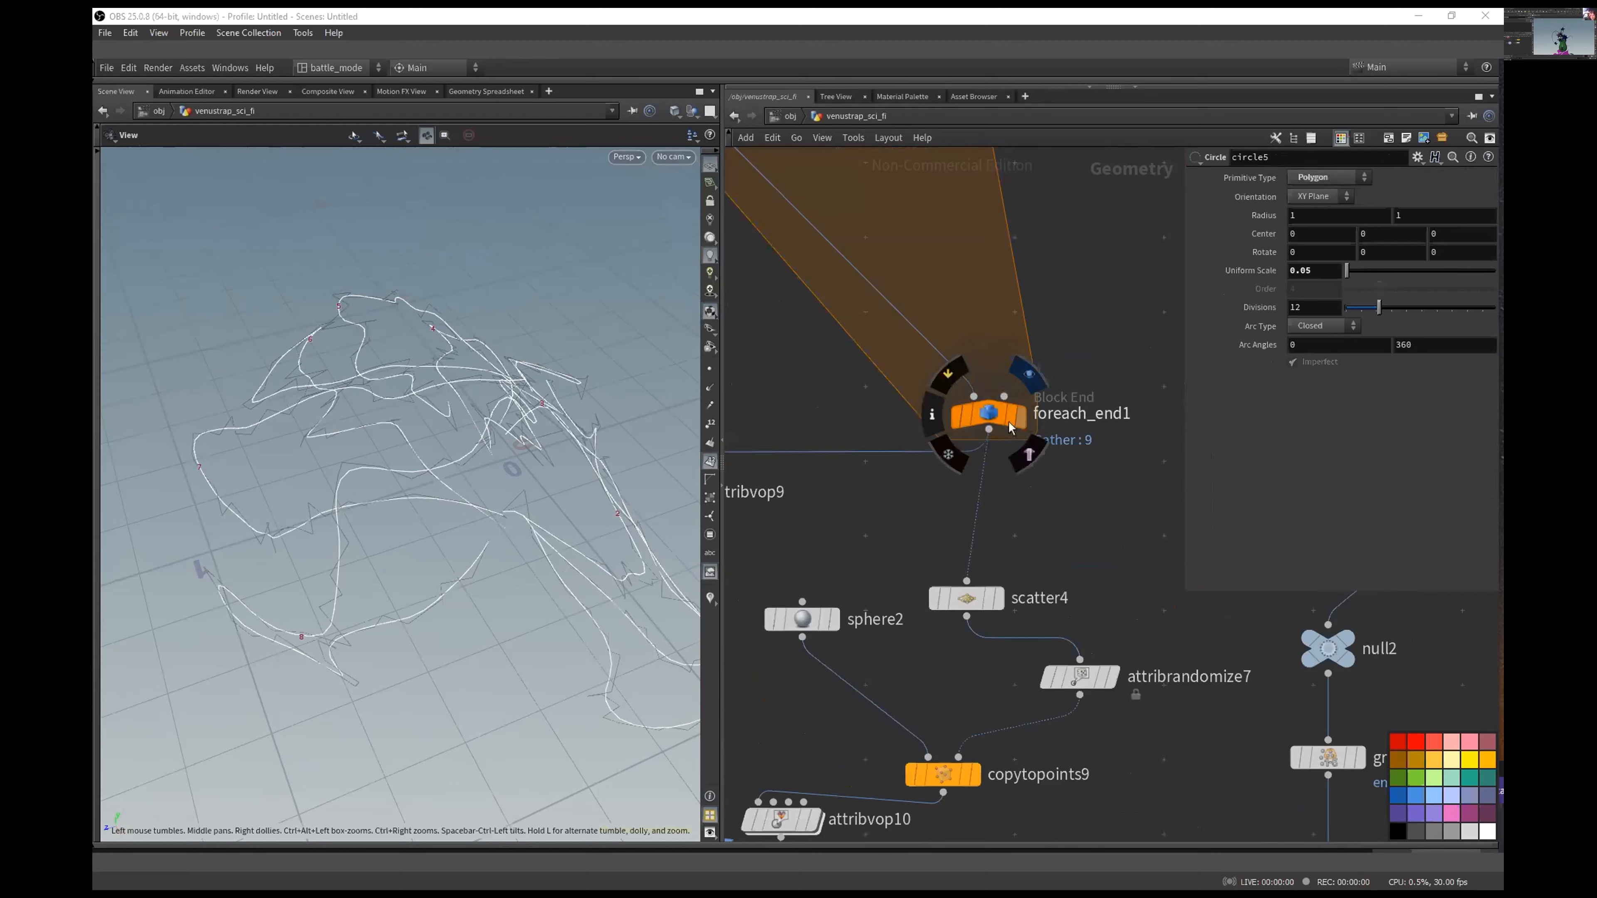
left_click(1020, 420)
left_click(710, 461)
middle_click_drag(888, 516, 1161, 485)
left_click(970, 461)
left_click_drag(1023, 378, 874, 566)
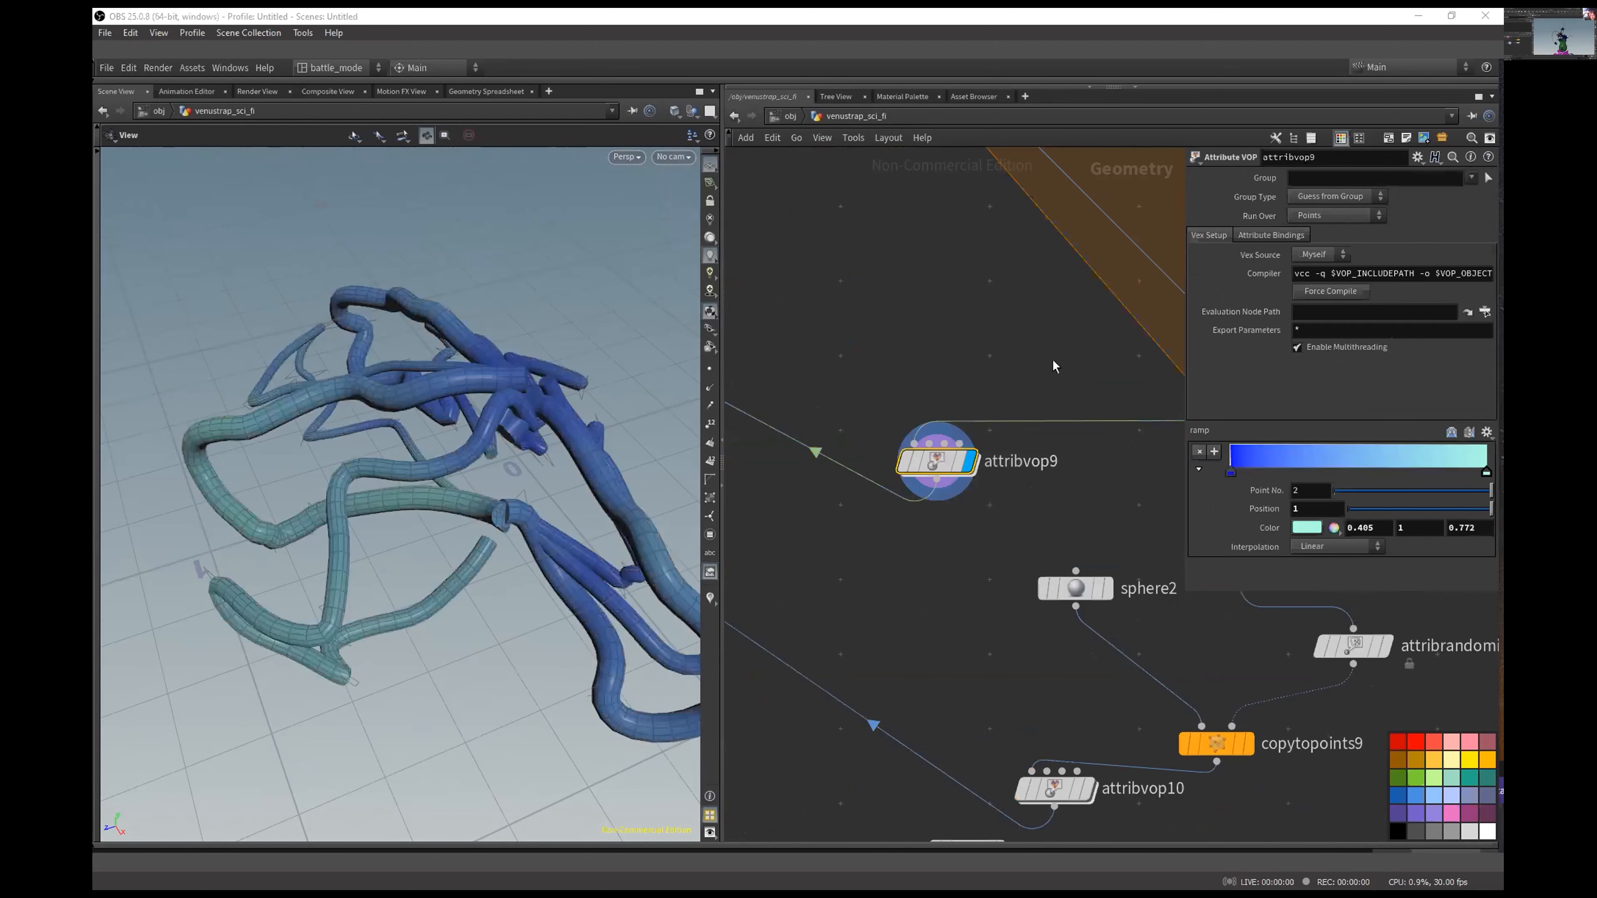
Step: Open attribvop9's network and examine turbnoise1 and length1, which drive the vine colouring
key("Return")
middle_click_drag(930, 363, 1094, 334)
left_click_drag(1023, 575, 829, 363)
left_click_drag(1078, 413, 916, 413)
left_click(915, 412)
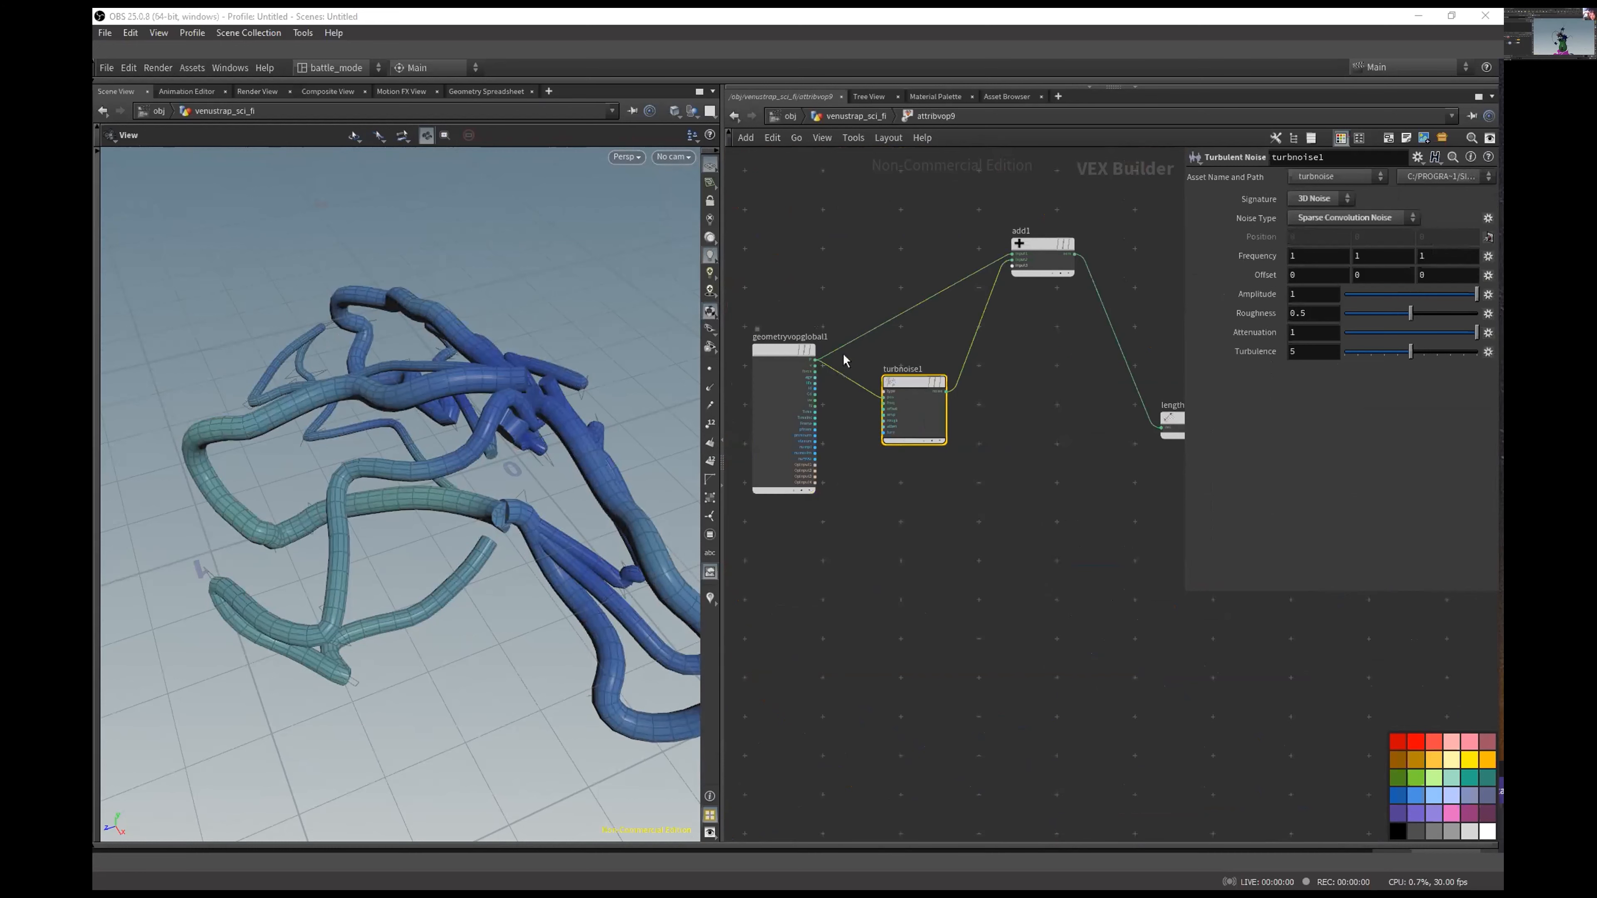
middle_click_drag(1030, 389, 796, 362)
left_click(950, 415)
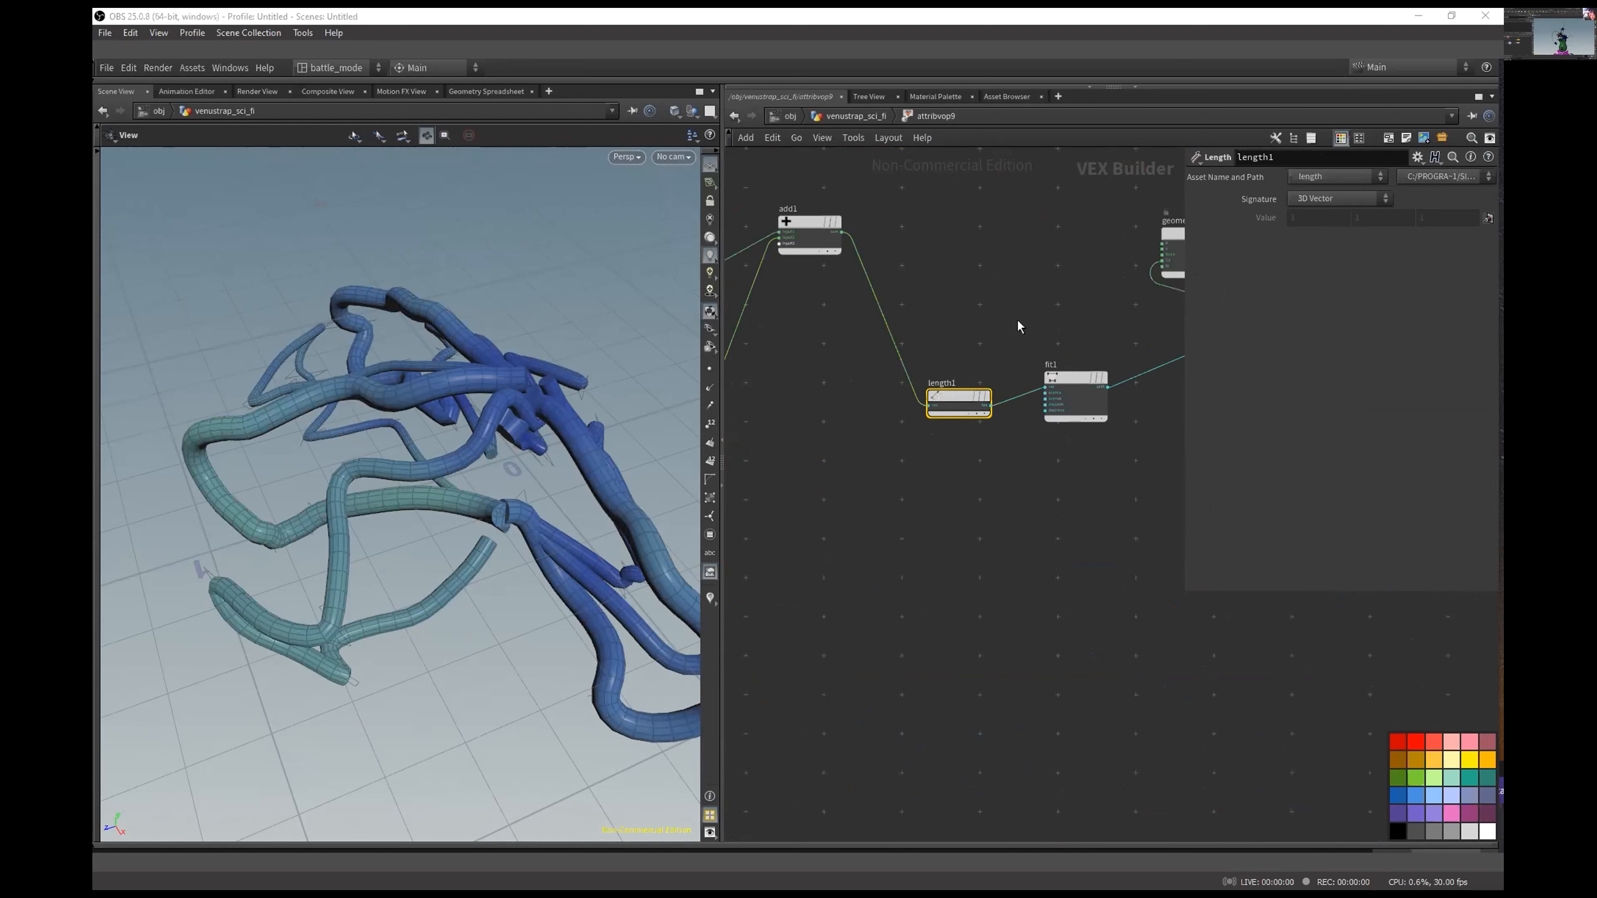
Step: Compare the vine colours with attribvop9's fit1, ramp1 and geometryvopoutput1, and return to the geometry level
middle_click_drag(1017, 320, 942, 331)
left_click_drag(465, 445, 497, 517)
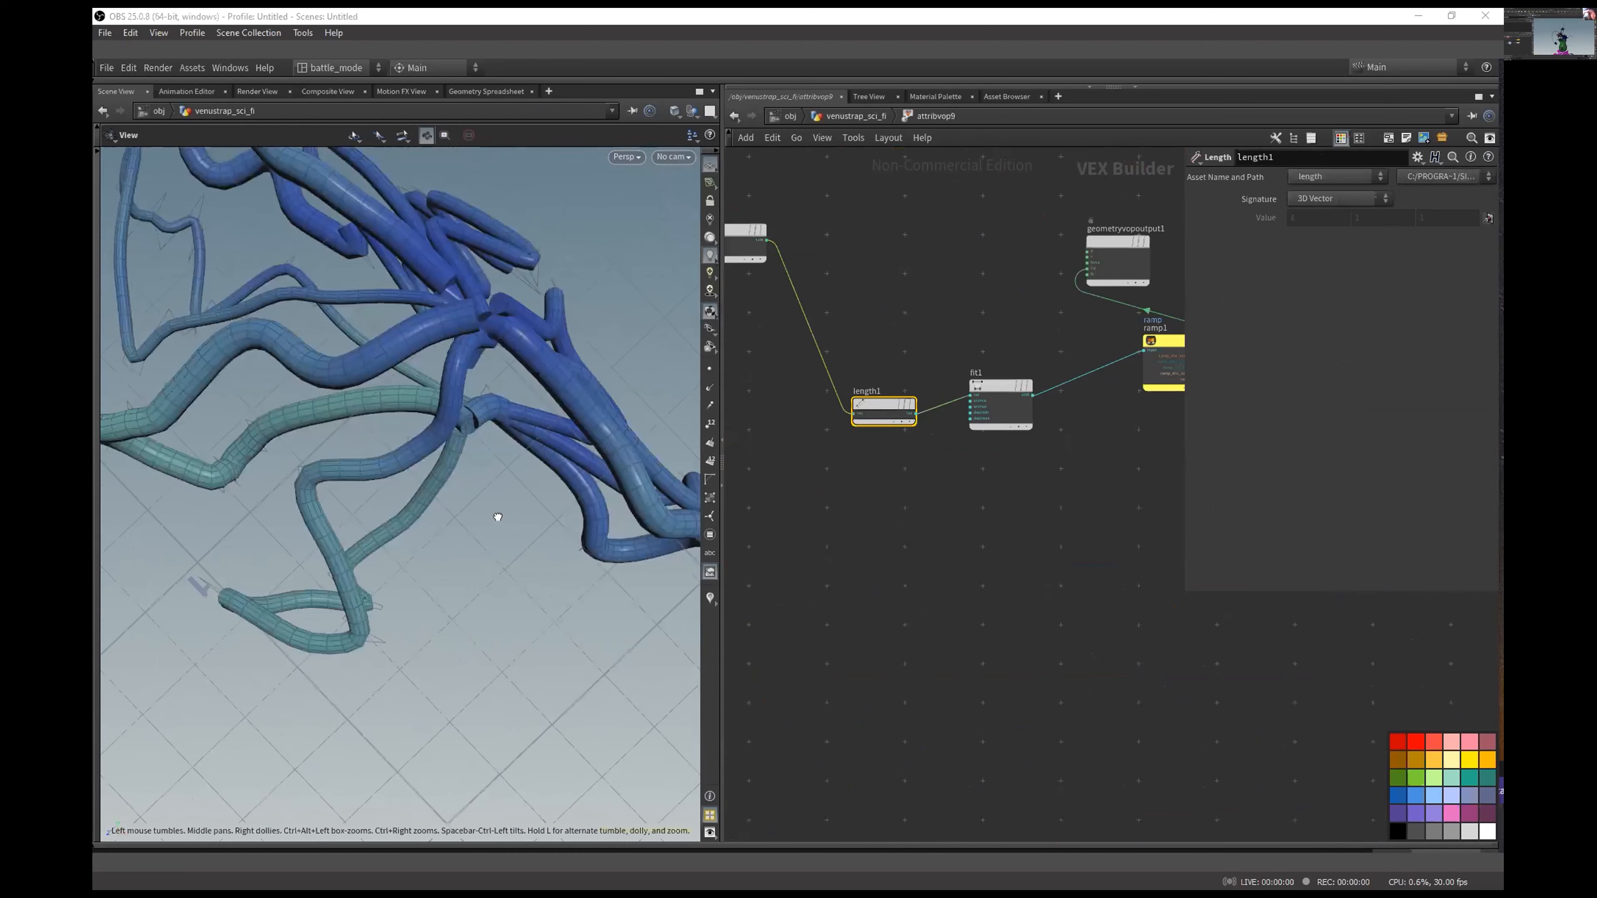
right_click_drag(498, 517, 504, 393)
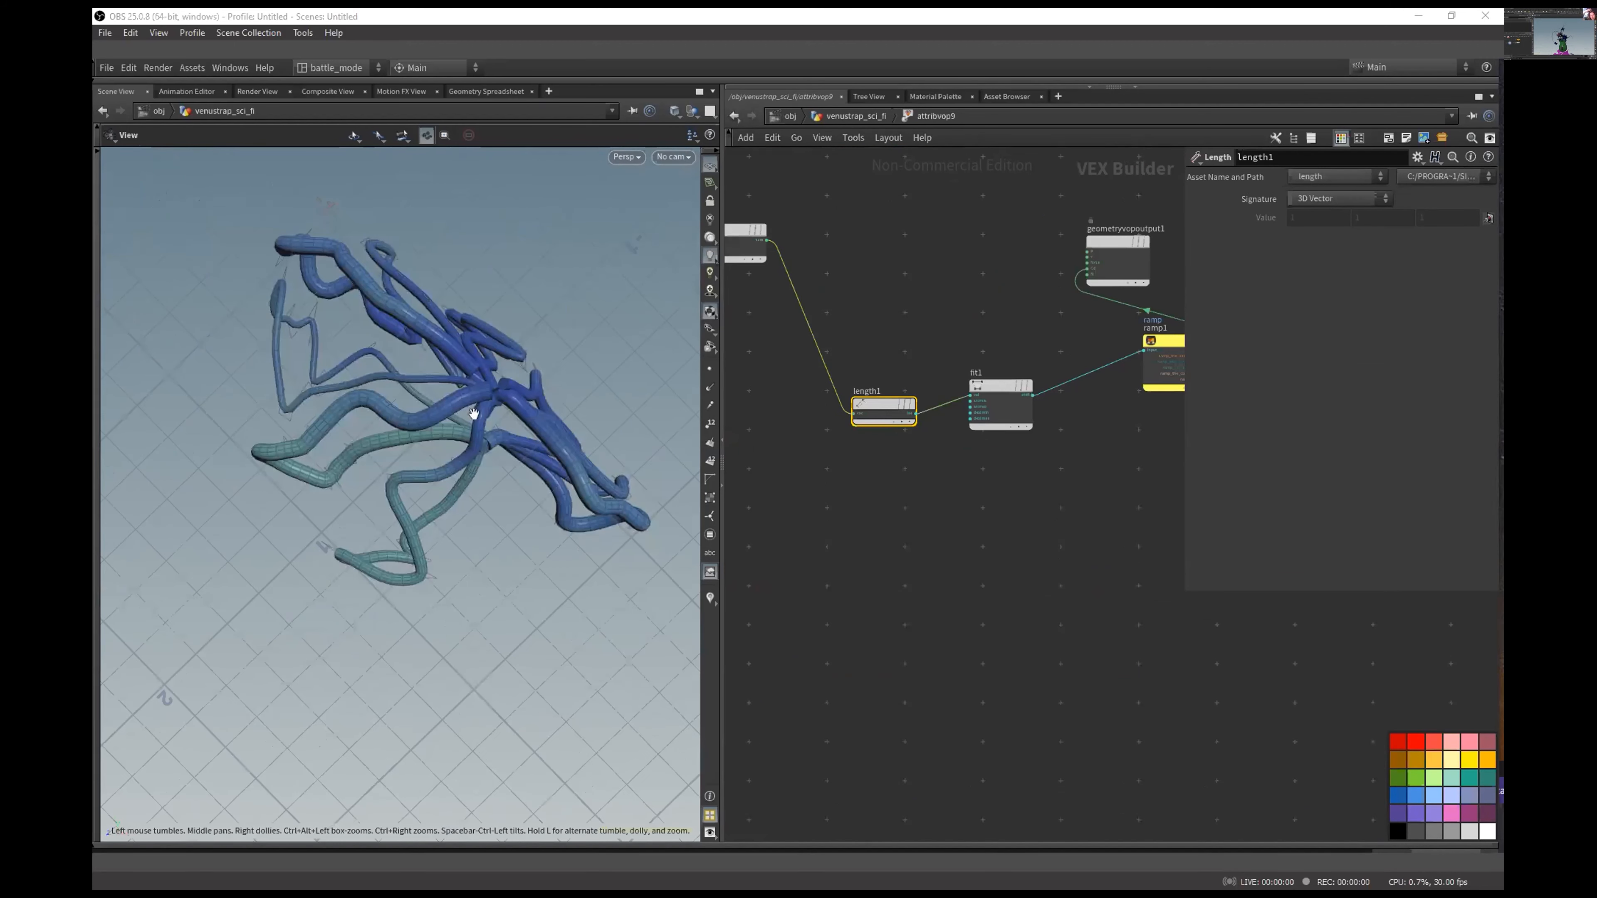
middle_click_drag(1004, 503, 842, 530)
left_click_drag(954, 277, 1090, 314)
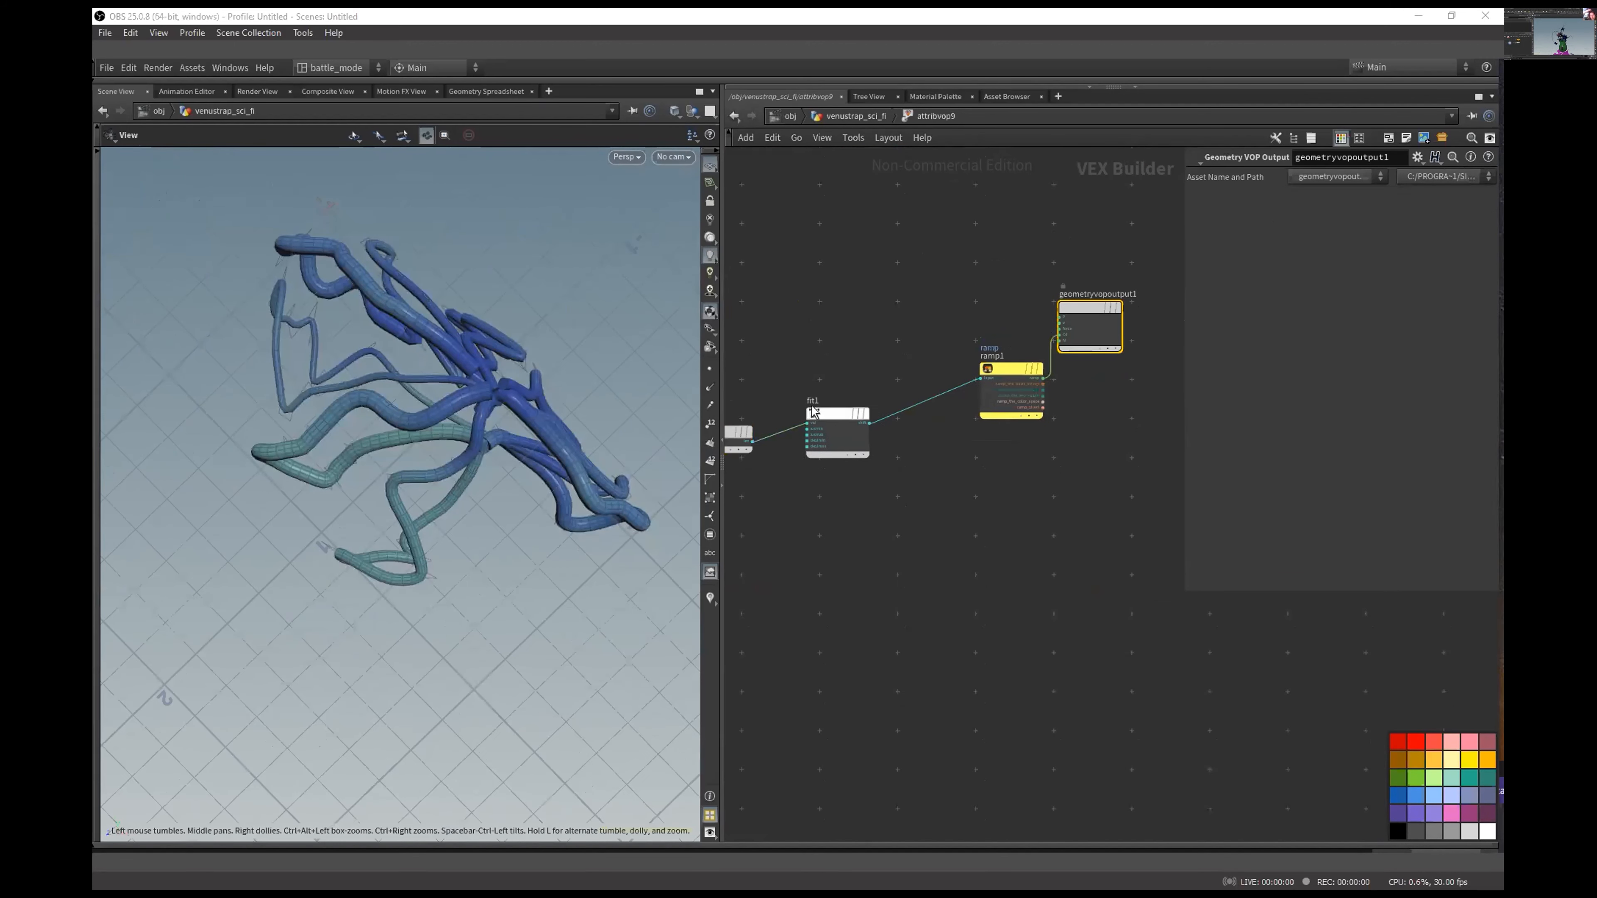
left_click(1011, 391)
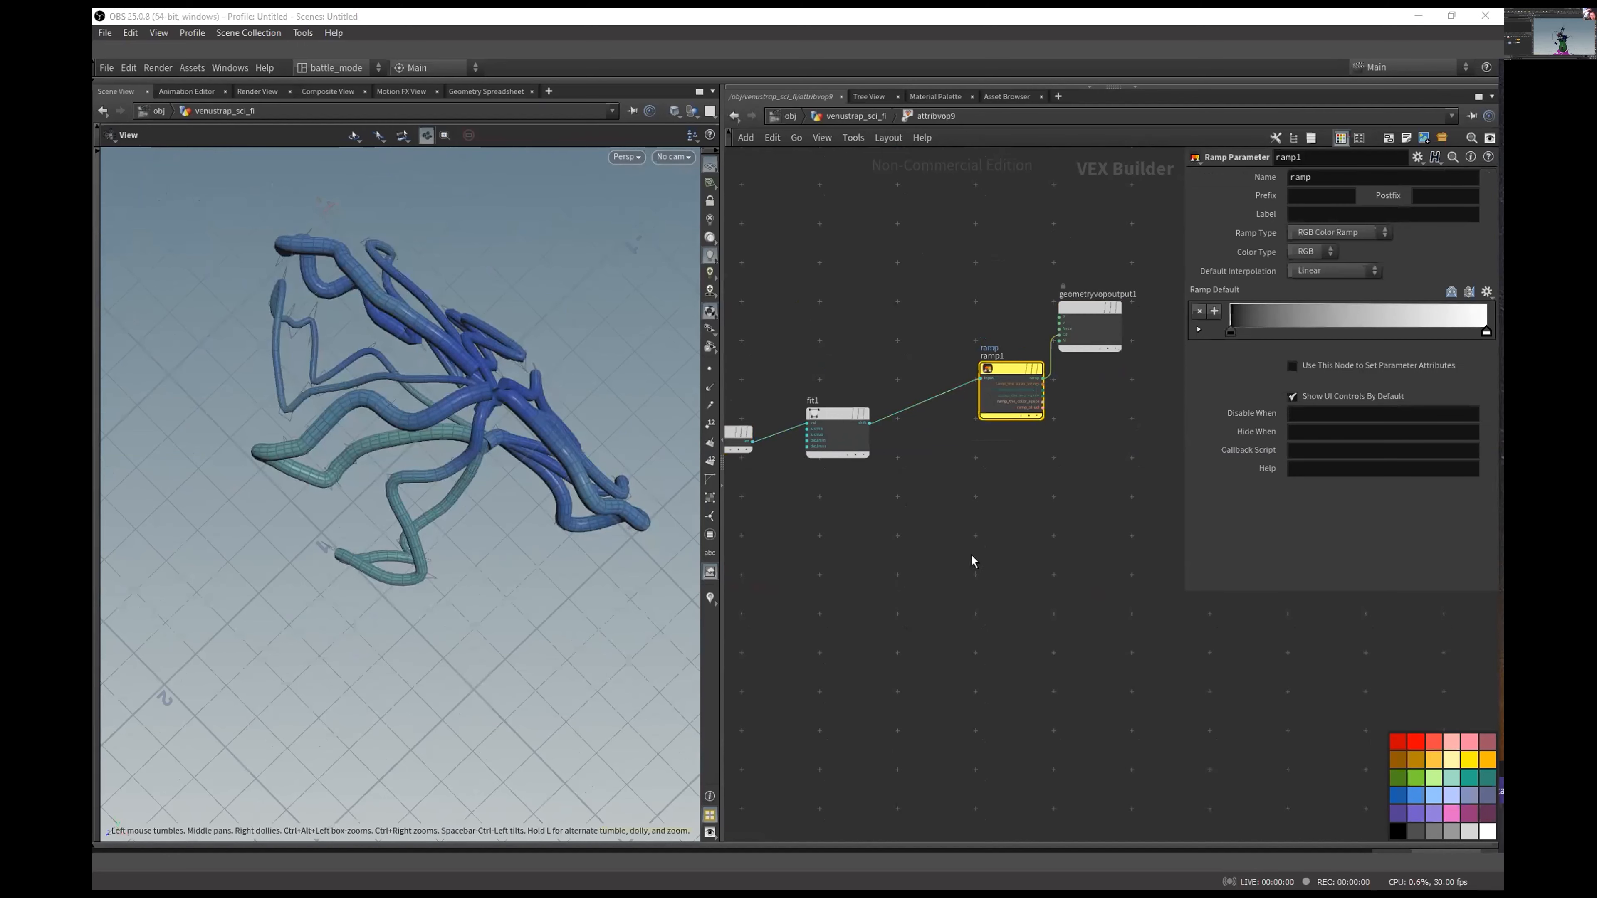
key("u")
Step: Select and display scatter4 to examine the points scattered over the vine tubes
middle_click_drag(968, 624, 823, 450)
scroll(832, 418, "down", 2)
left_click_drag(848, 462, 937, 580)
left_click(1006, 438)
middle_click_drag(1041, 422, 936, 415)
left_click(937, 357)
left_click(961, 357)
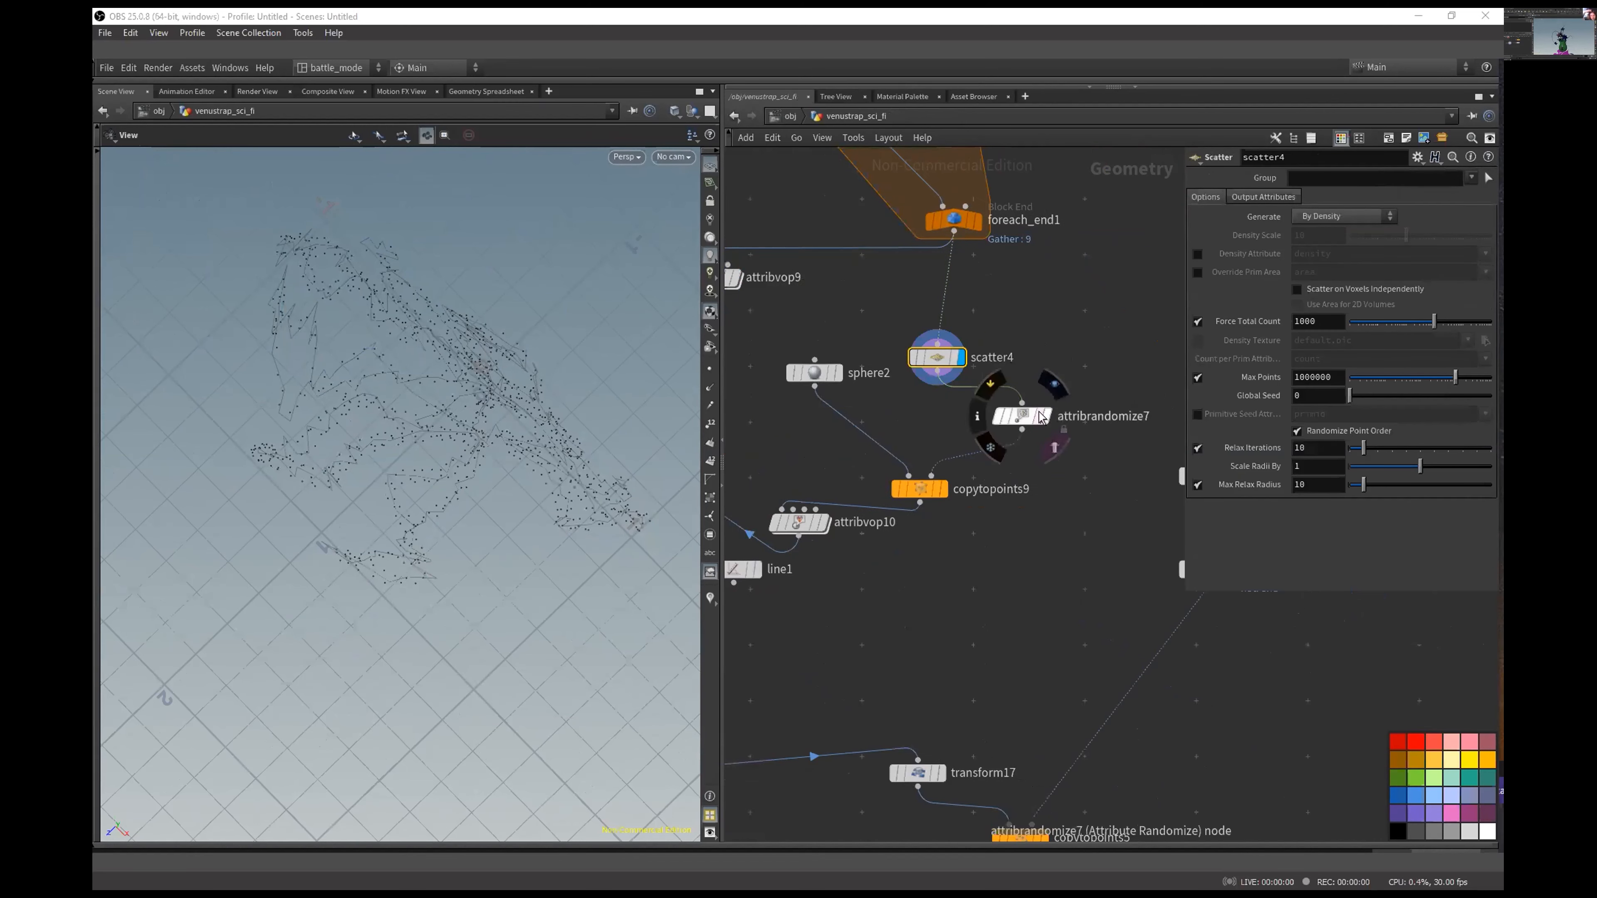
Step: Move attribrandomize7 closer beneath scatter4, and select and display copytopoints9 to show the copied spheres
left_click_drag(1022, 416, 964, 418)
left_click(944, 491)
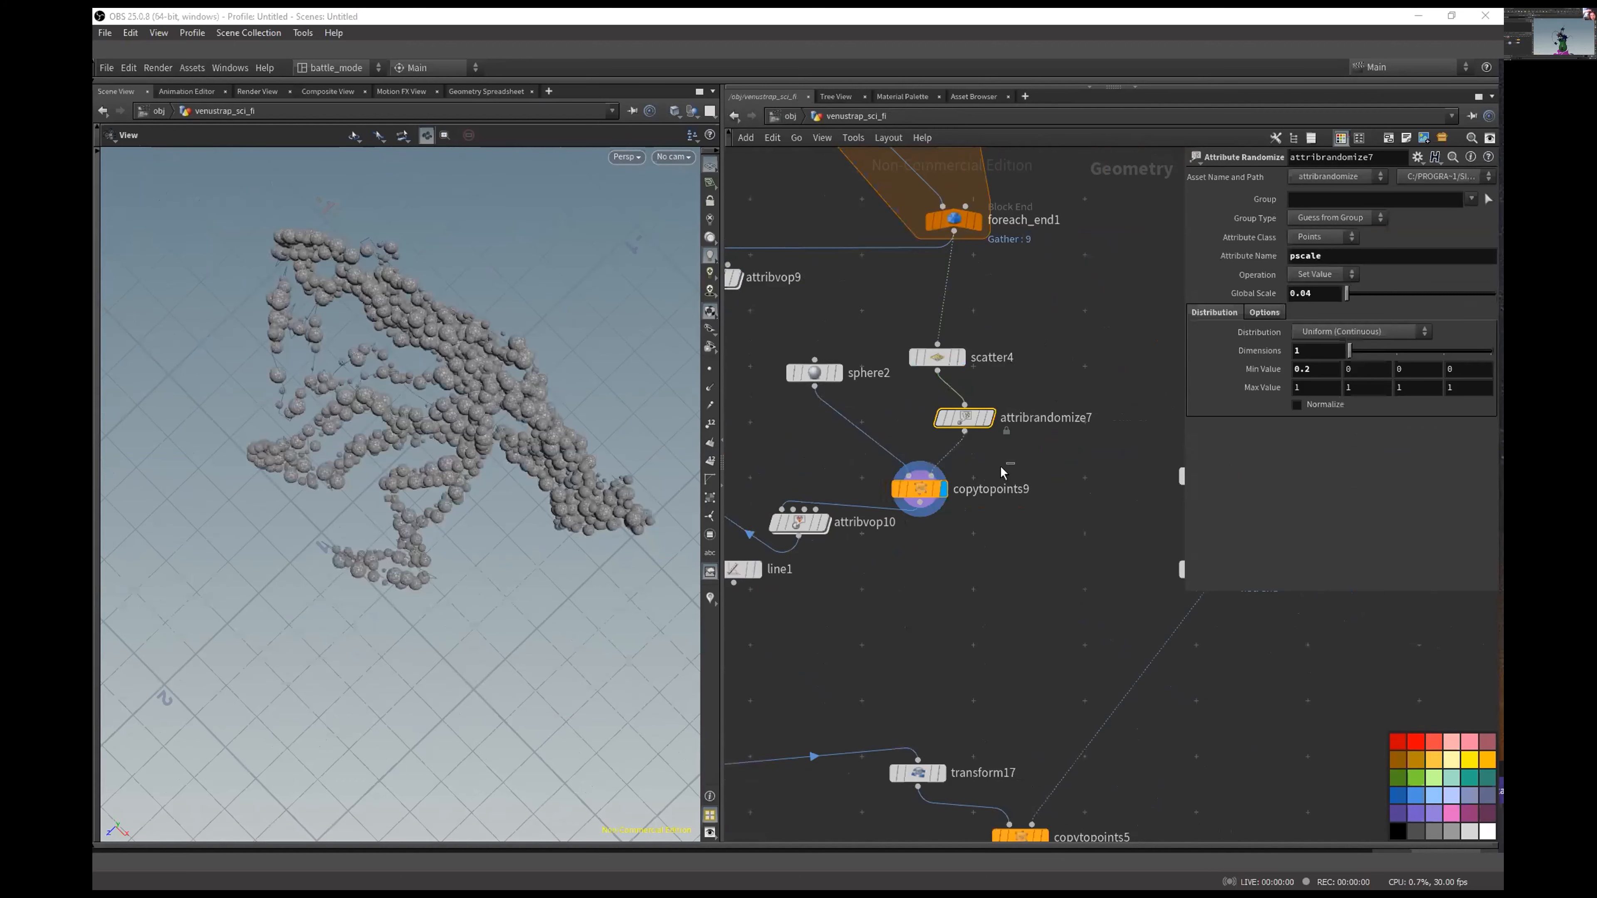
left_click(920, 490)
Step: Display attribvop10's coloured spheres and the combined cap in merge9, and inspect the cap from several angles
middle_click_drag(795, 606, 989, 651)
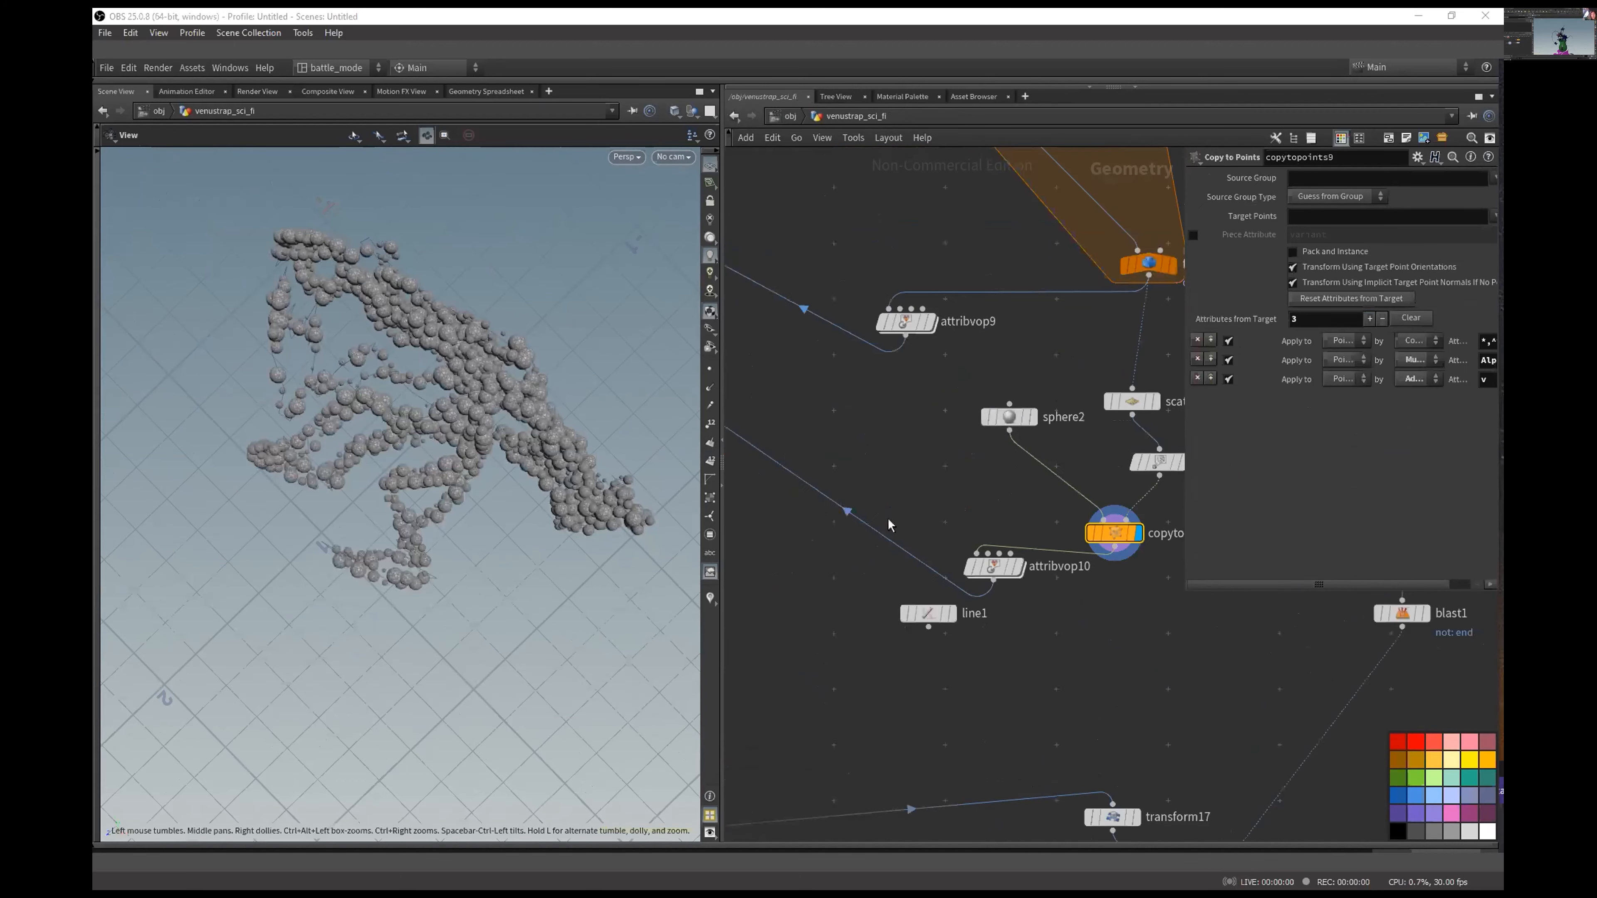
left_click(1018, 567)
middle_click_drag(853, 385, 1136, 467)
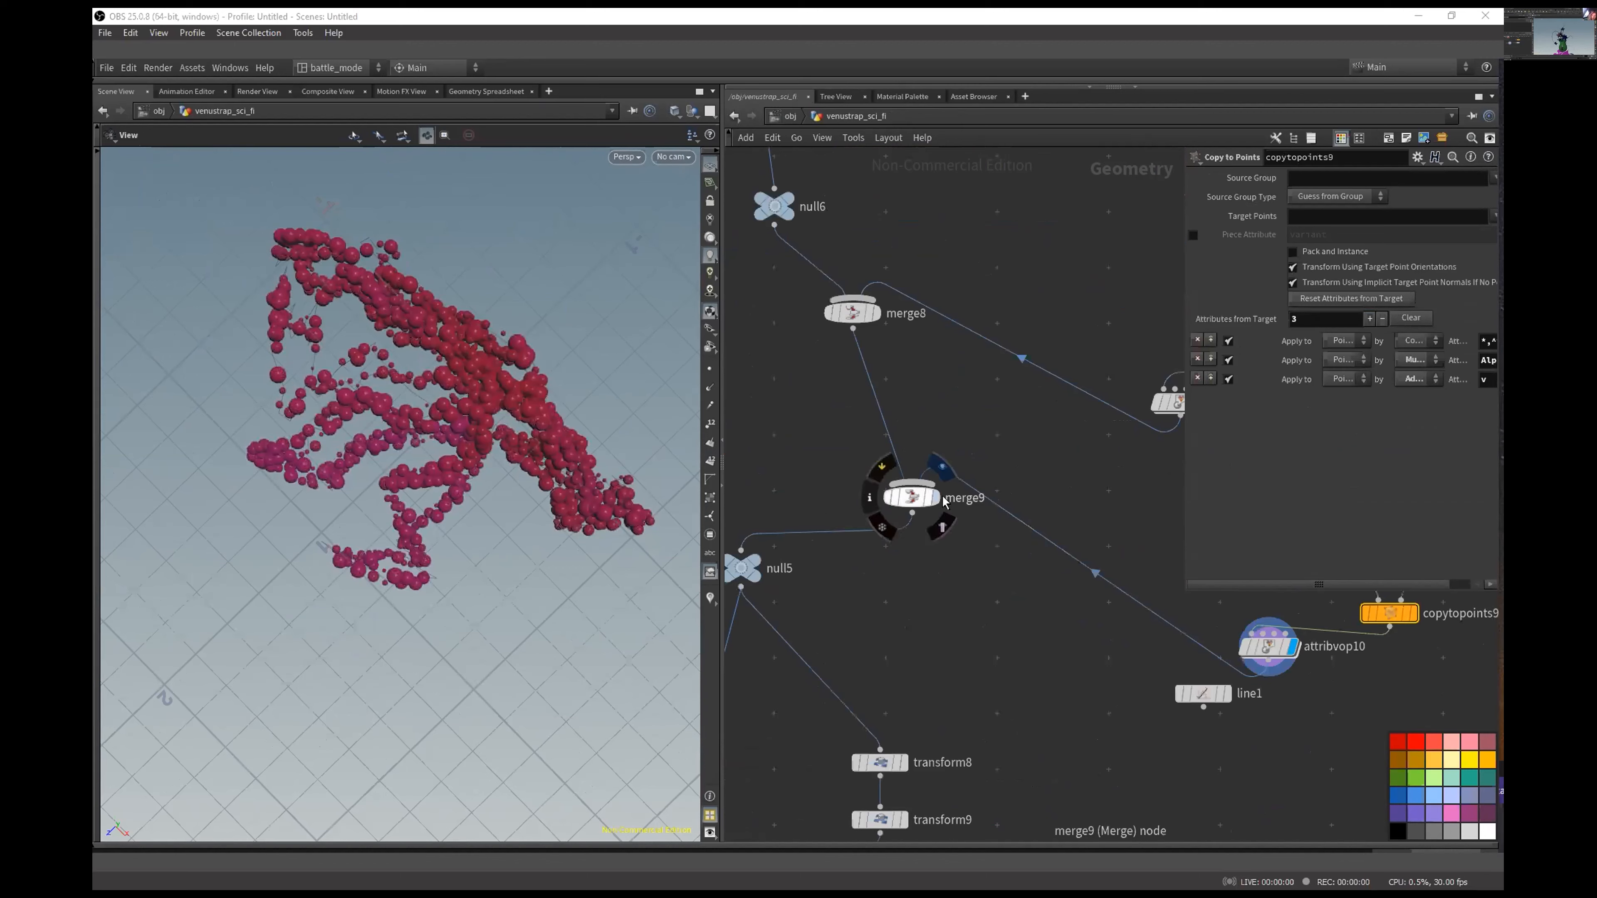
left_click(937, 496)
left_click(913, 497)
middle_click_drag(913, 578, 1011, 481)
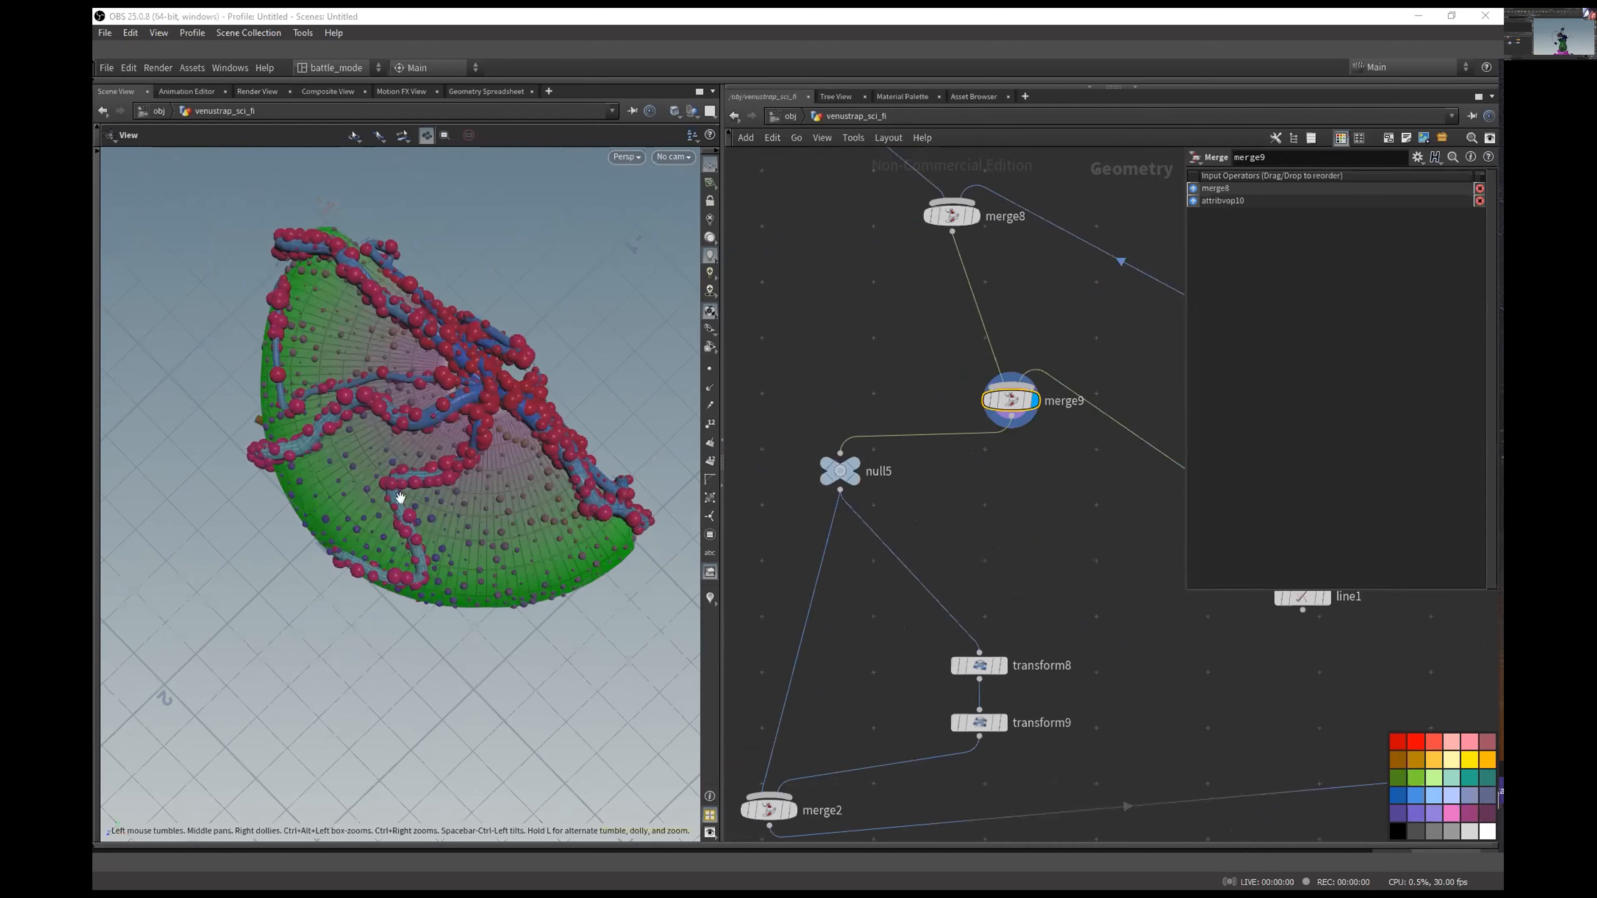
left_click_drag(400, 497, 482, 490)
right_click_drag(481, 490, 442, 620)
left_click_drag(442, 620, 511, 536)
Step: Display merge2 below null5 to view the cap combined with its transformed copy
middle_click_drag(950, 566, 971, 432)
middle_click_drag(881, 643, 921, 495)
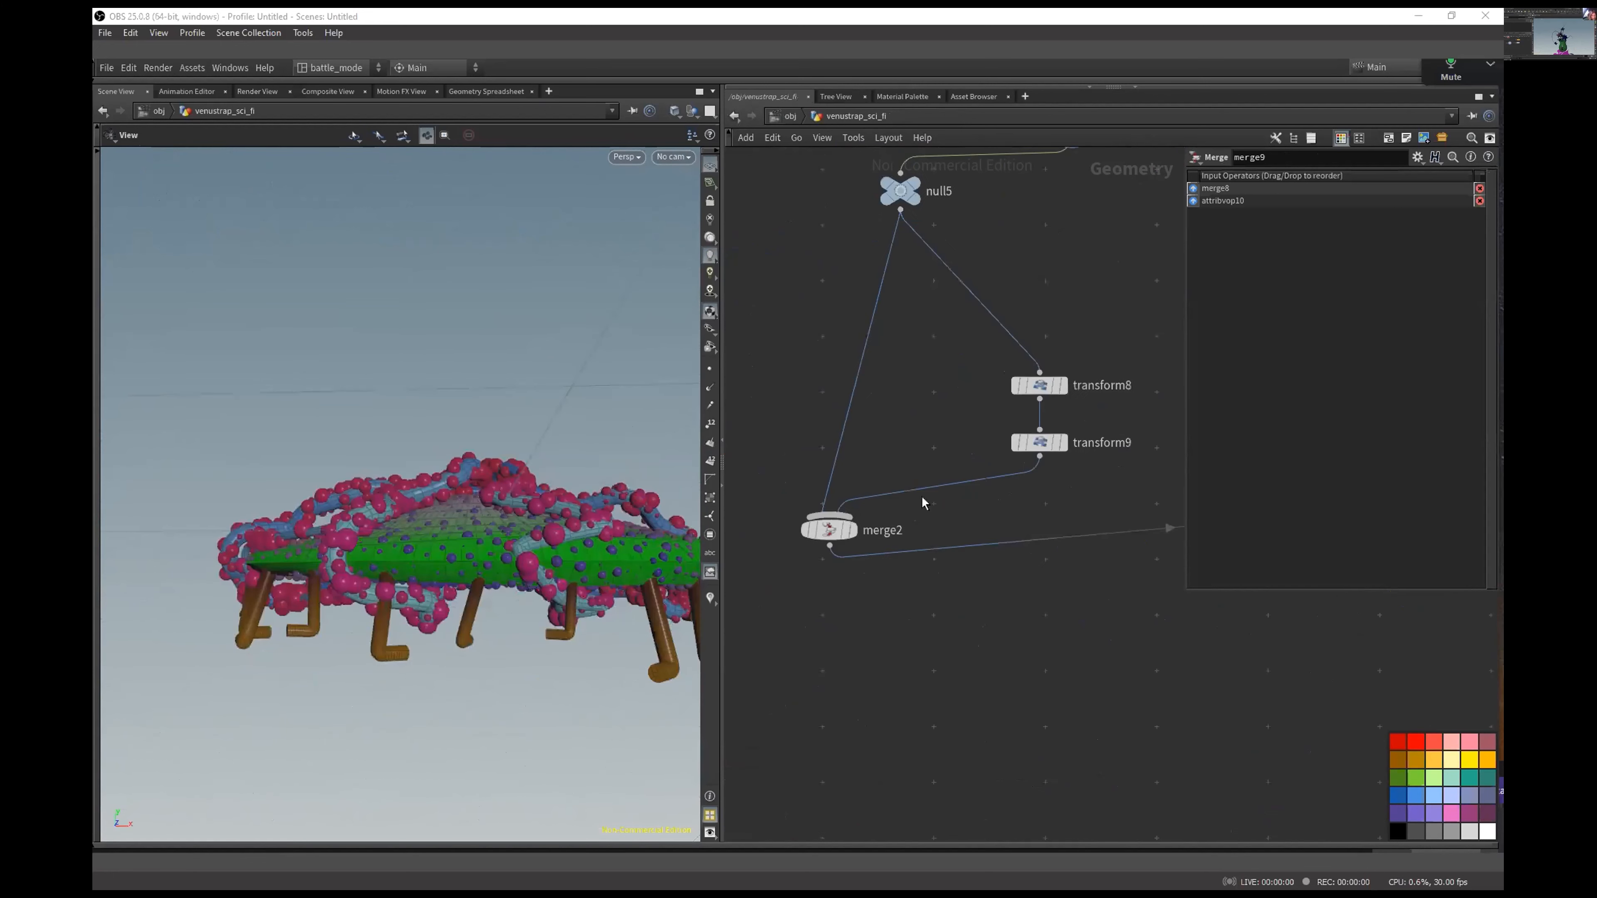
left_click(852, 530)
left_click_drag(515, 532, 528, 577)
Step: Look over the network from merge2 across to copytopoints5 and merge6, and view the whole plant head from farther away
middle_click_drag(1032, 614, 904, 490)
right_click_drag(999, 522, 945, 608)
middle_click_drag(1270, 717, 915, 489)
right_click_drag(915, 489, 966, 405)
middle_click_drag(918, 315, 904, 596)
mouse_move(1008, 316)
middle_mouse_down()
mouse_move(777, 374)
mouse_move(1001, 428)
mouse_move(1070, 491)
middle_mouse_up()
right_click_drag(951, 421, 893, 376)
mouse_move(894, 376)
middle_mouse_down()
mouse_move(1052, 471)
mouse_move(1080, 520)
middle_mouse_up()
middle_click_drag(916, 407, 1107, 489)
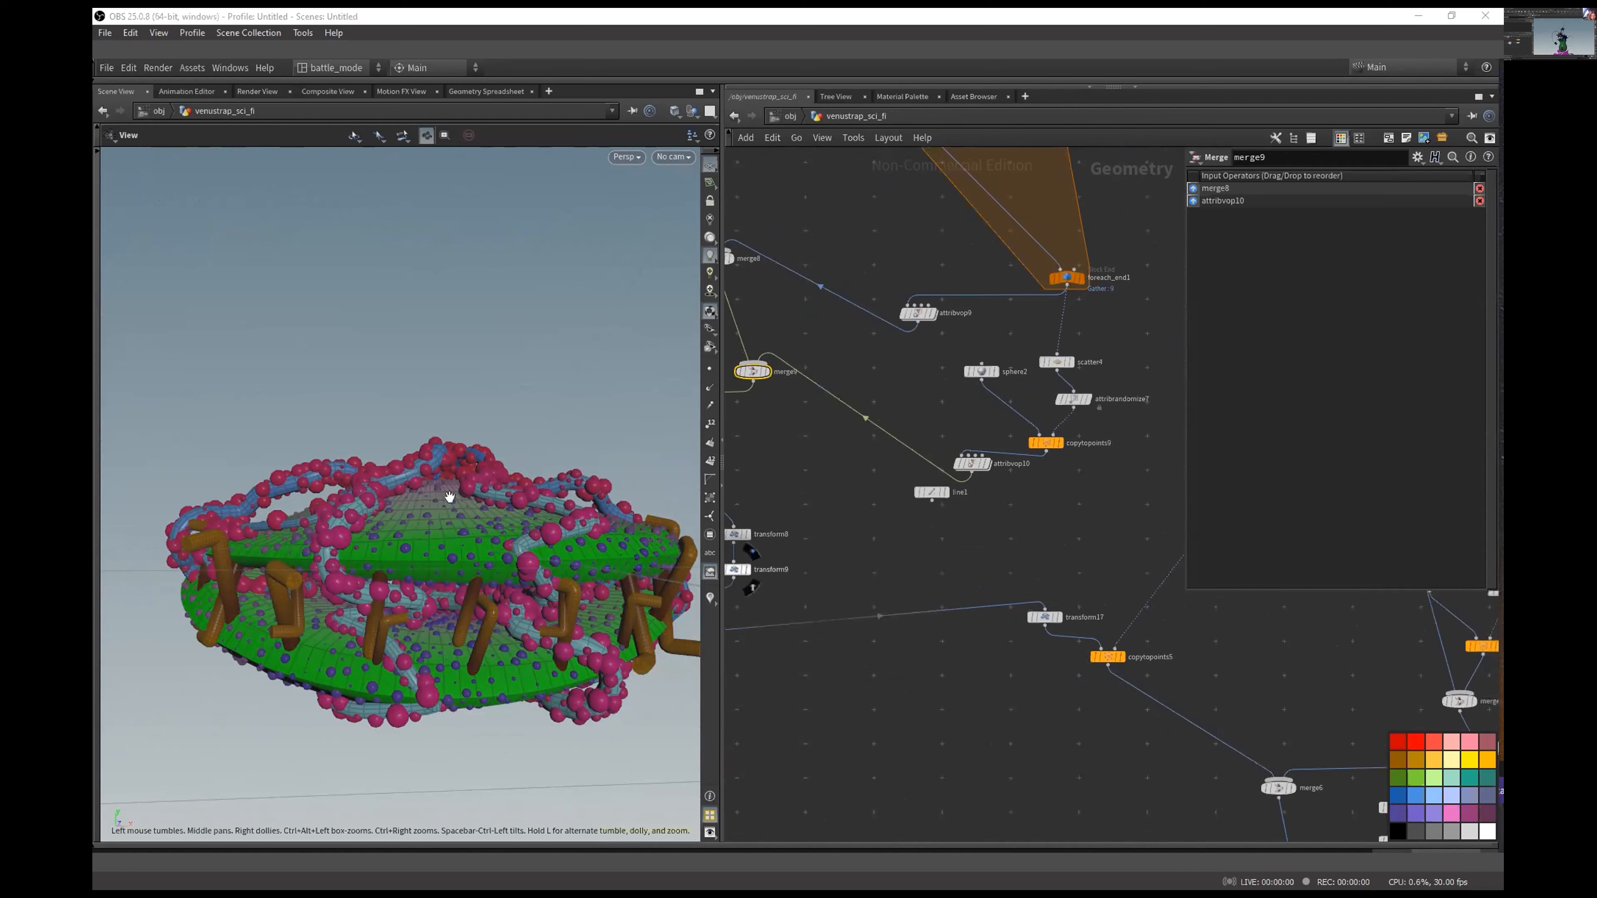
right_click_drag(518, 480, 449, 497)
left_click_drag(449, 497, 452, 546)
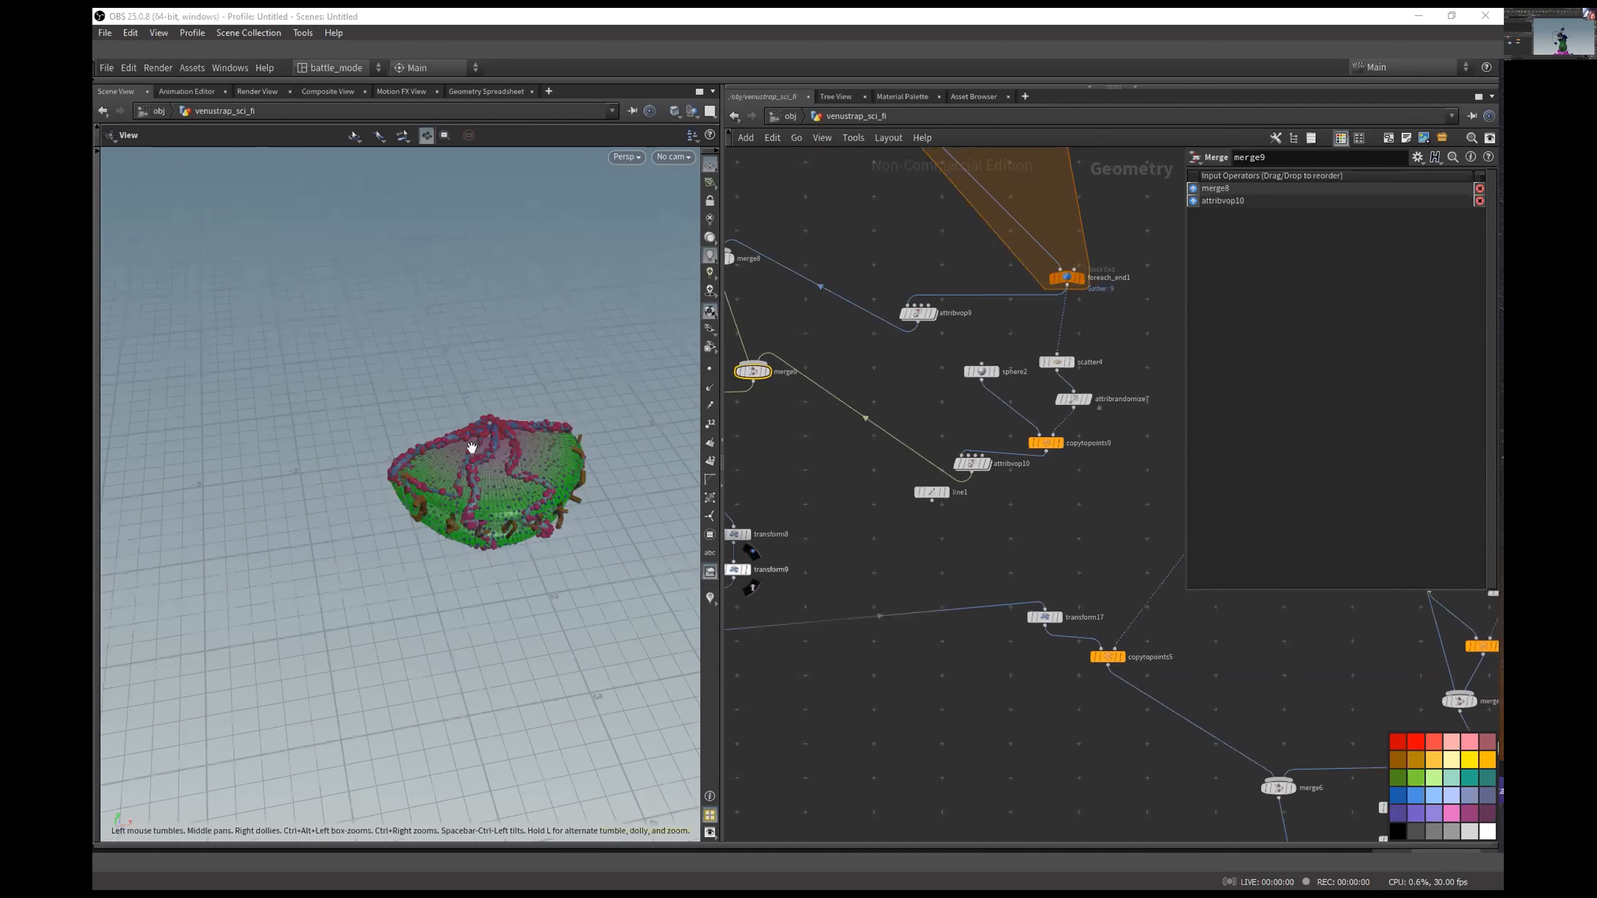
Step: Display orientalongcurve3 with point markers on to examine the plant's stem curve
middle_click_drag(1163, 517, 937, 547)
middle_click_drag(1163, 251, 862, 504)
right_click_drag(861, 503, 1025, 400)
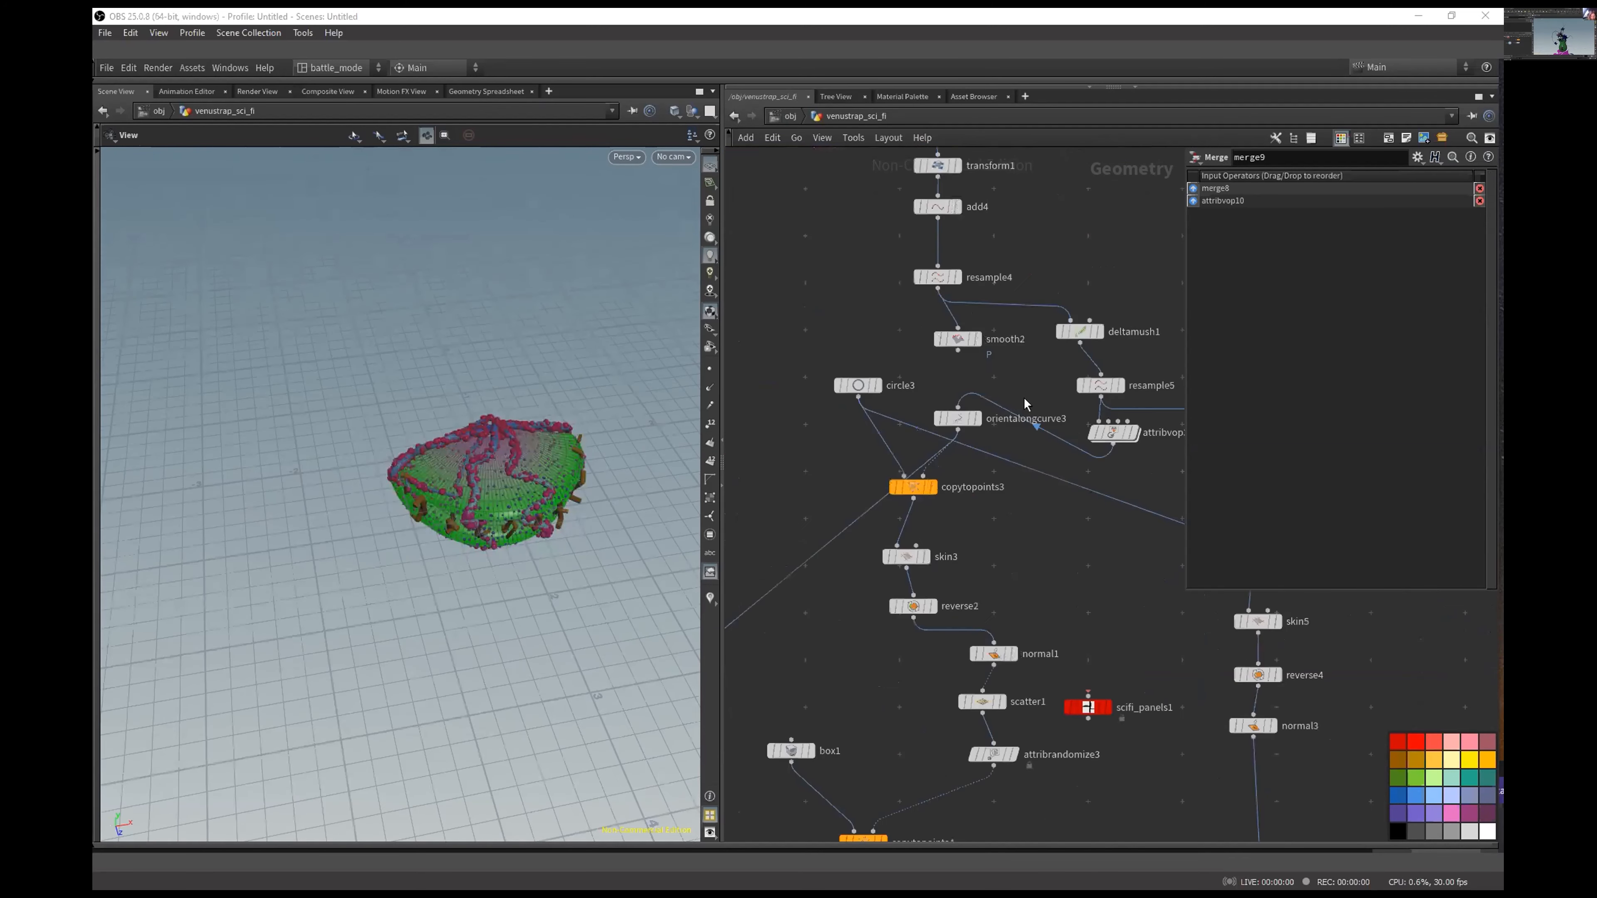
left_click(976, 418)
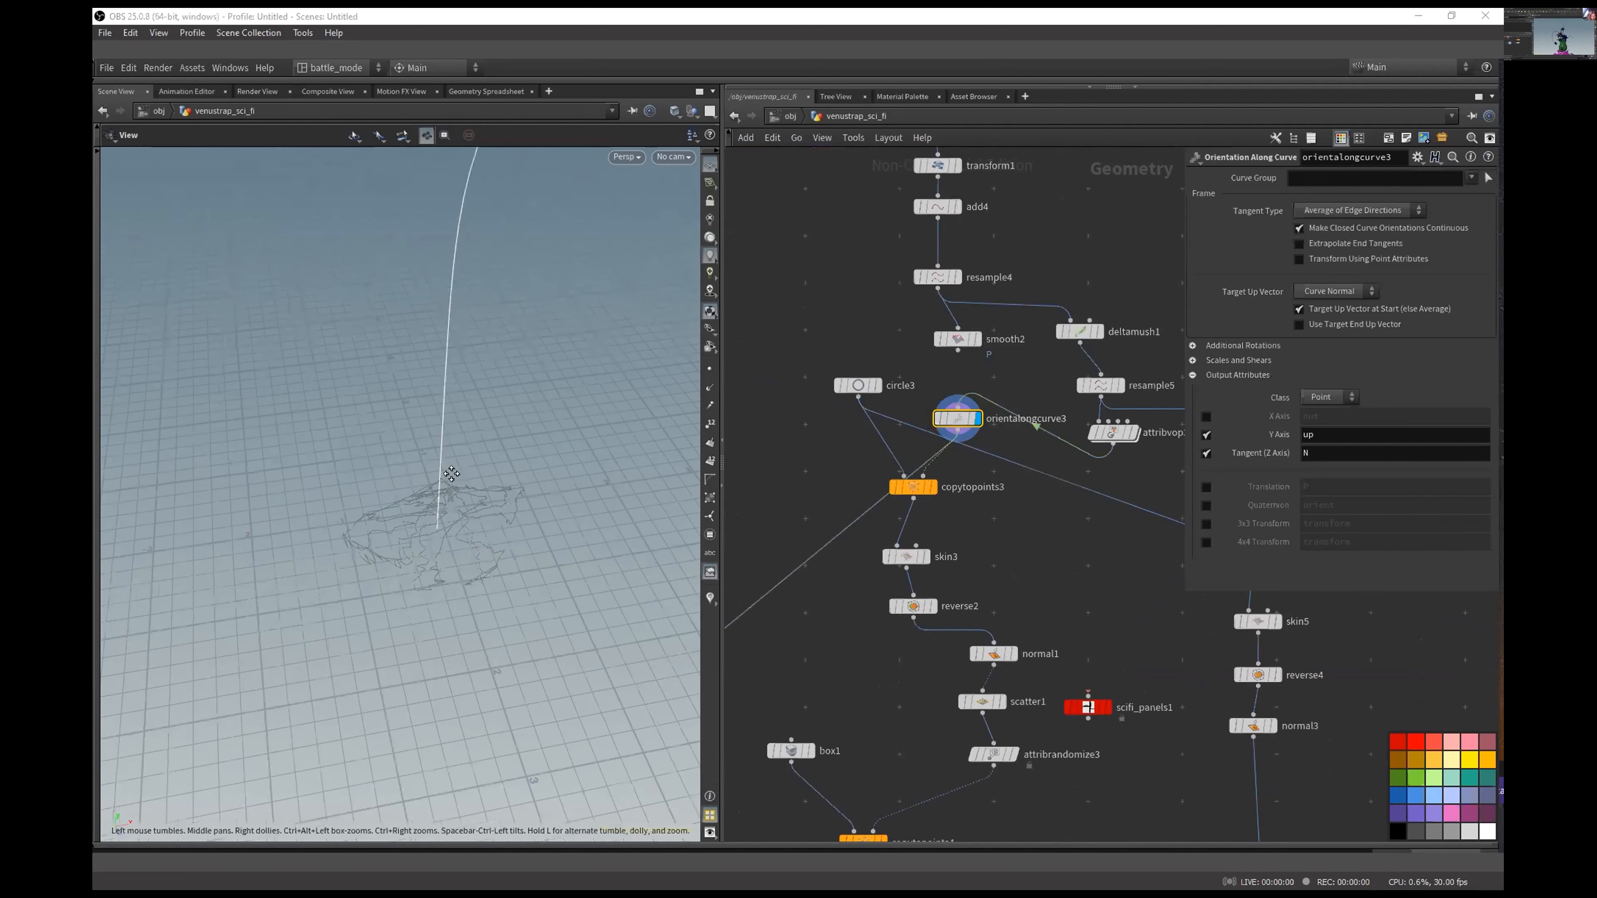
left_click(710, 368)
left_click_drag(535, 432, 317, 520)
Step: Select and display grouprange1 below null2 to examine how its range settings define the end group on the stem
middle_click_drag(836, 607, 1069, 396)
middle_click_drag(920, 499, 1034, 414)
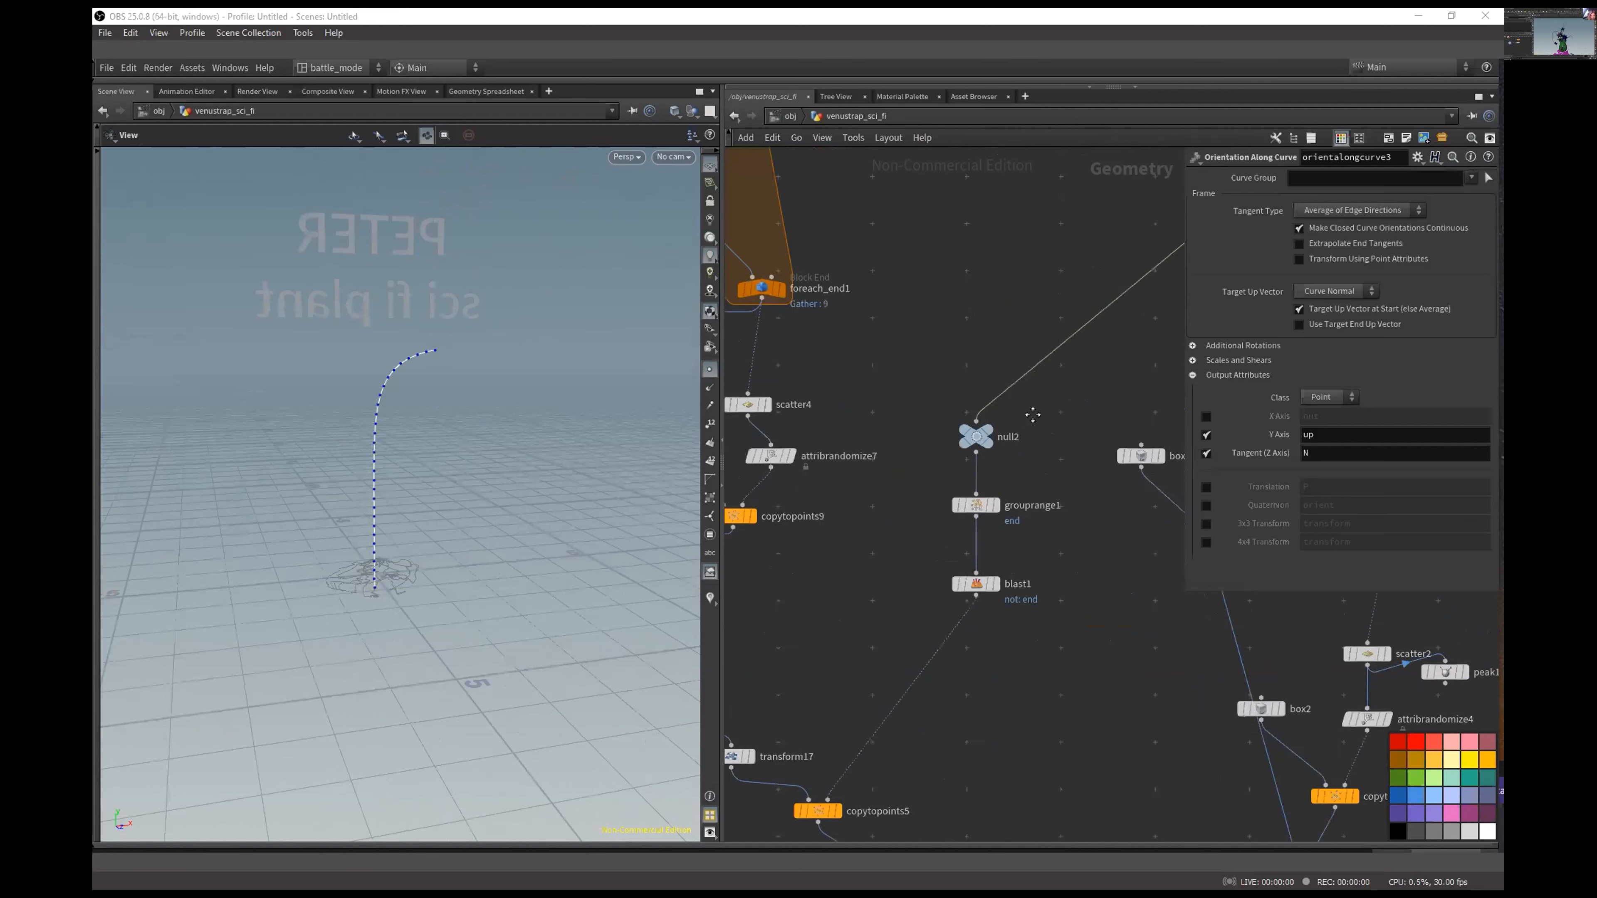
right_click_drag(1001, 485, 1090, 458)
left_click(984, 526)
middle_click_drag(1031, 529, 977, 509)
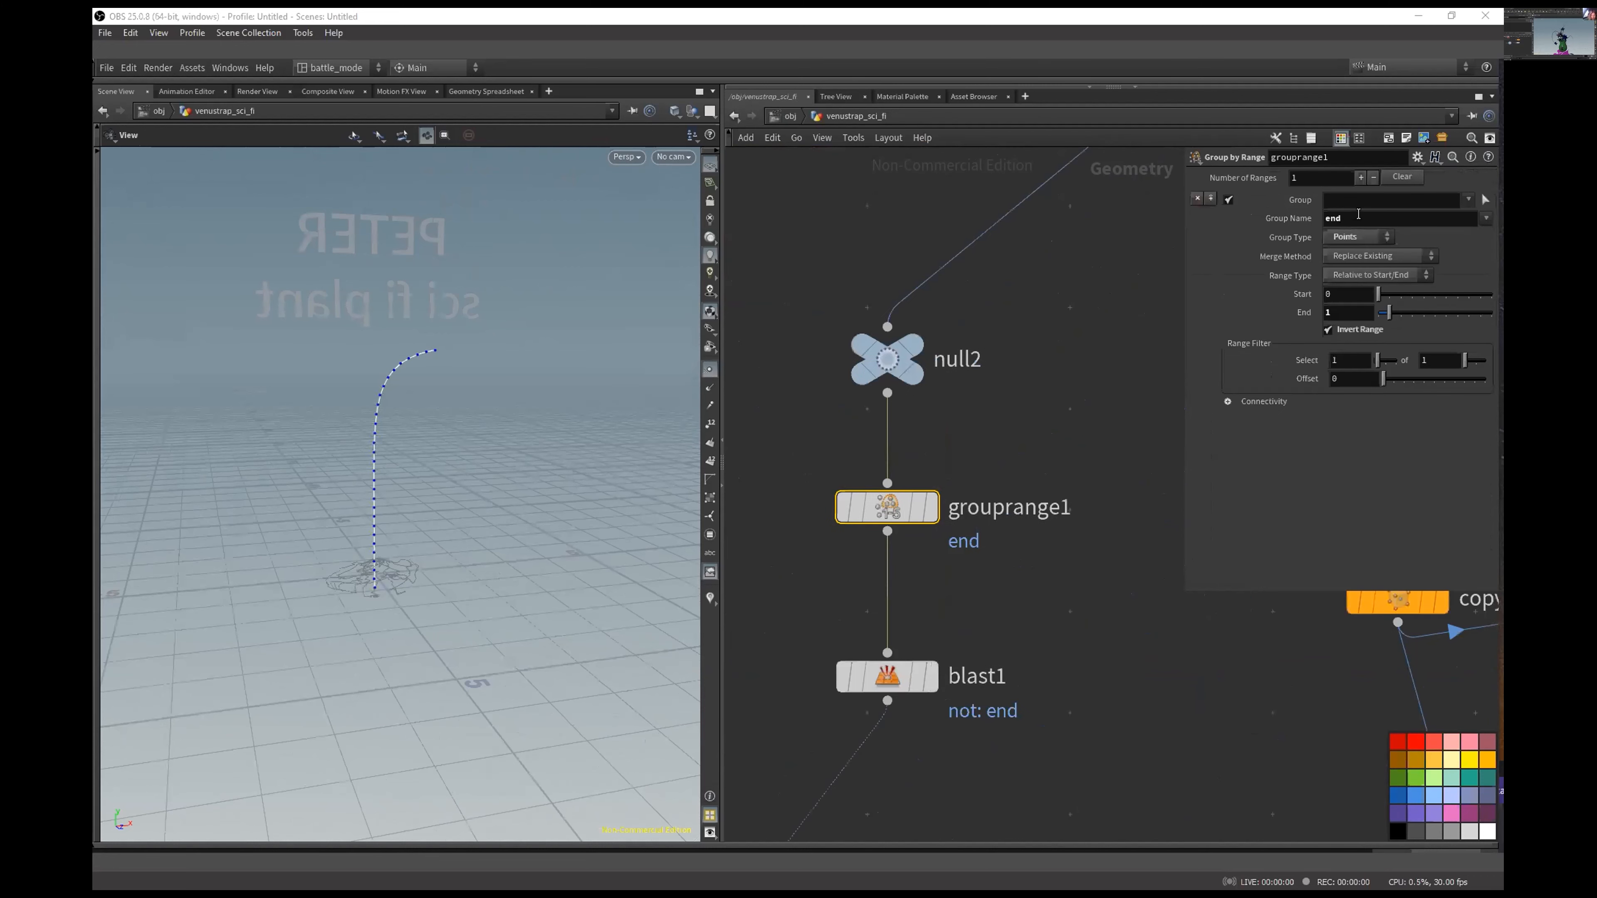
left_click(1344, 314)
left_click(932, 508)
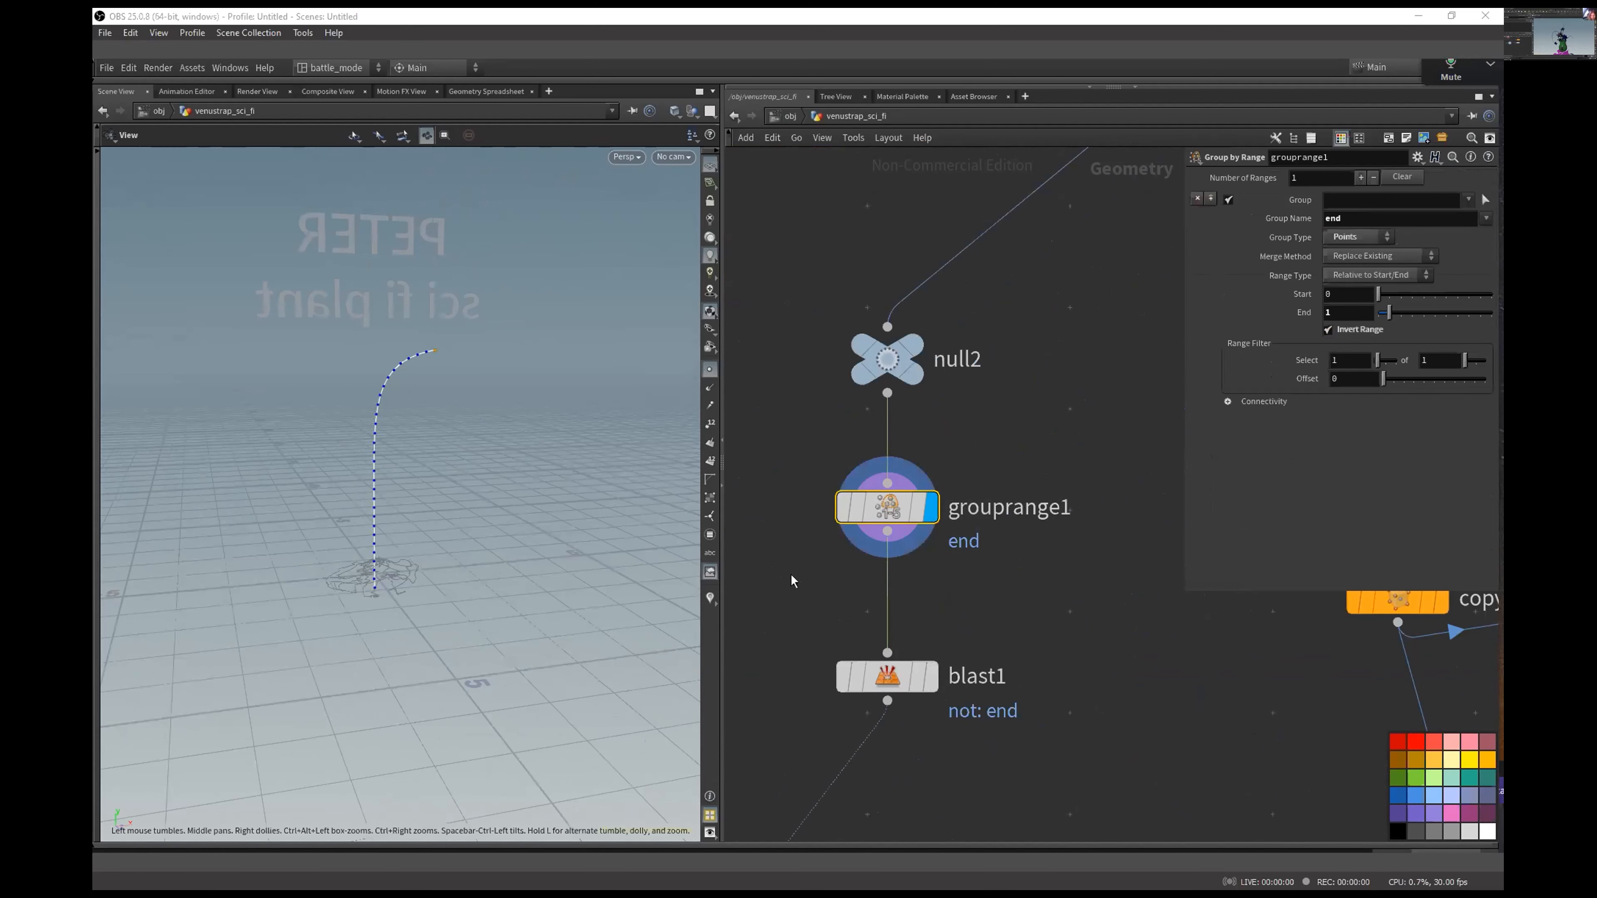
Step: Select blast1 to examine its settings for keeping the end group, and show point numbers along the stem curve
middle_click_drag(1027, 633, 1030, 438)
left_click(905, 484)
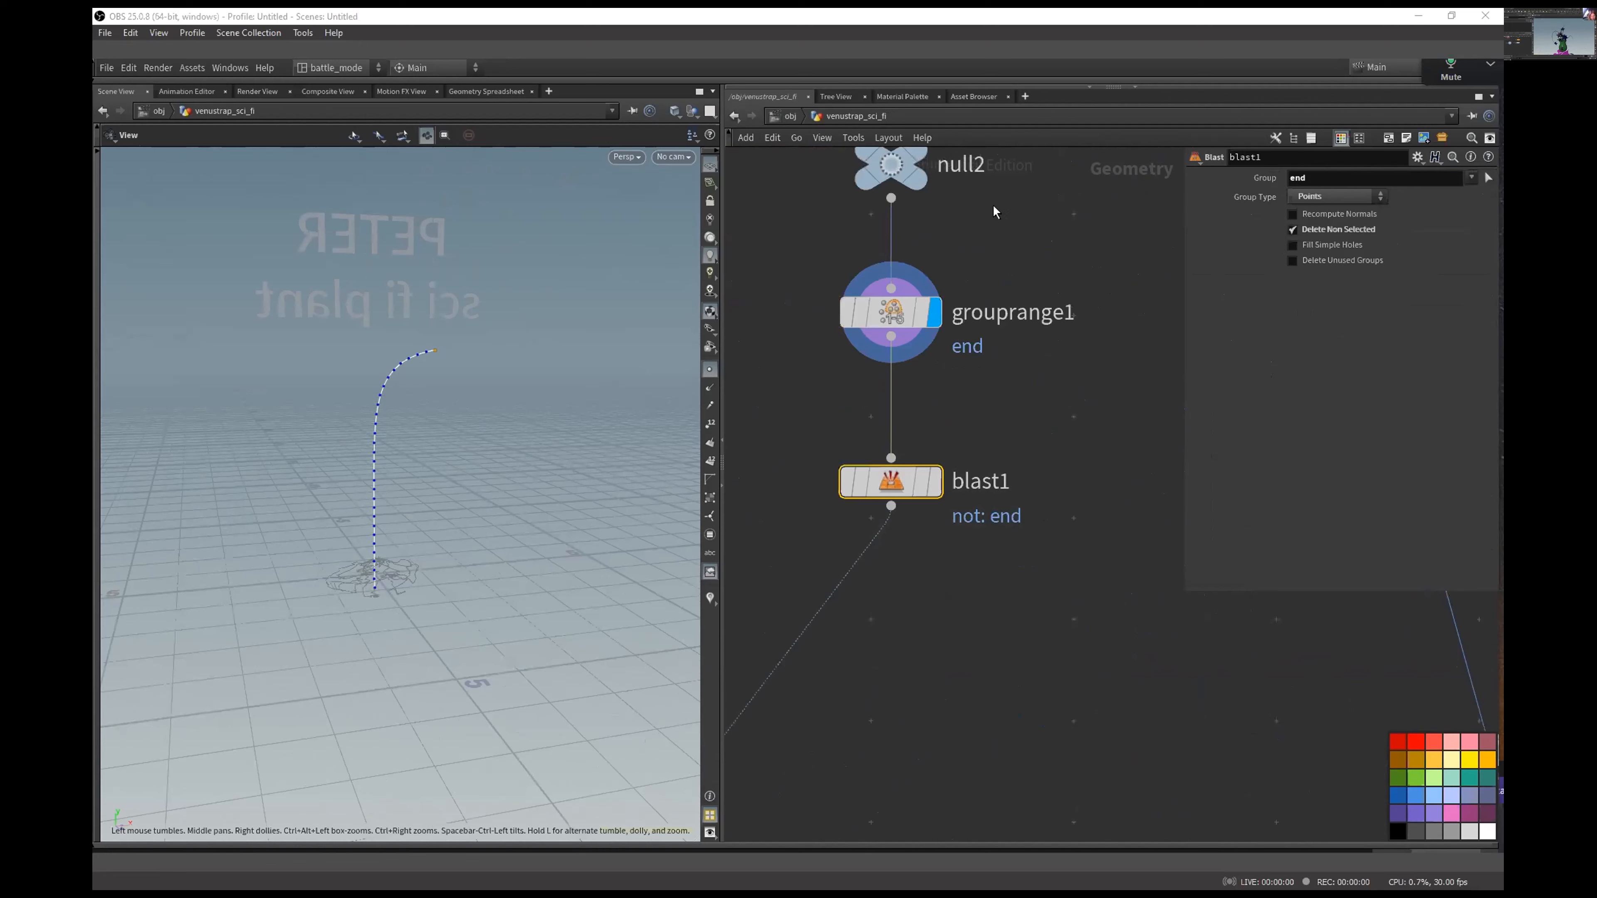
middle_click_drag(994, 205, 963, 308)
left_click(710, 424)
right_click_drag(375, 557, 465, 539)
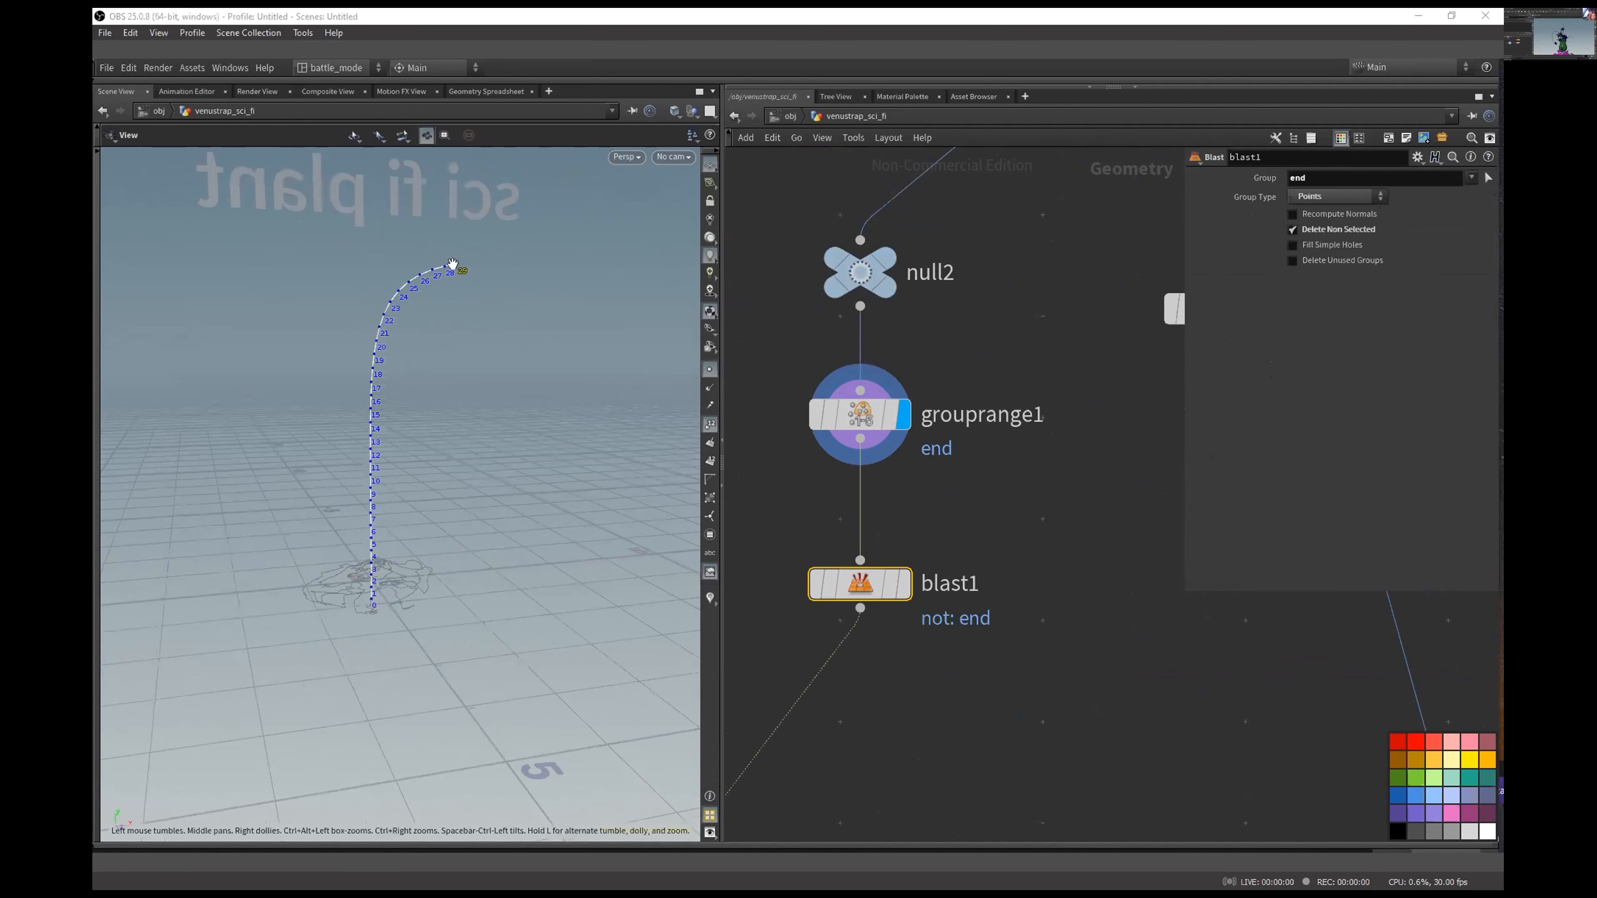
Step: Select grouprange1 to examine how its End value and inverted range pick the stem's last point
middle_click_drag(1106, 524, 1098, 499)
left_click_drag(1017, 327, 823, 433)
double_click(1350, 218)
left_click_drag(1345, 313, 1299, 317)
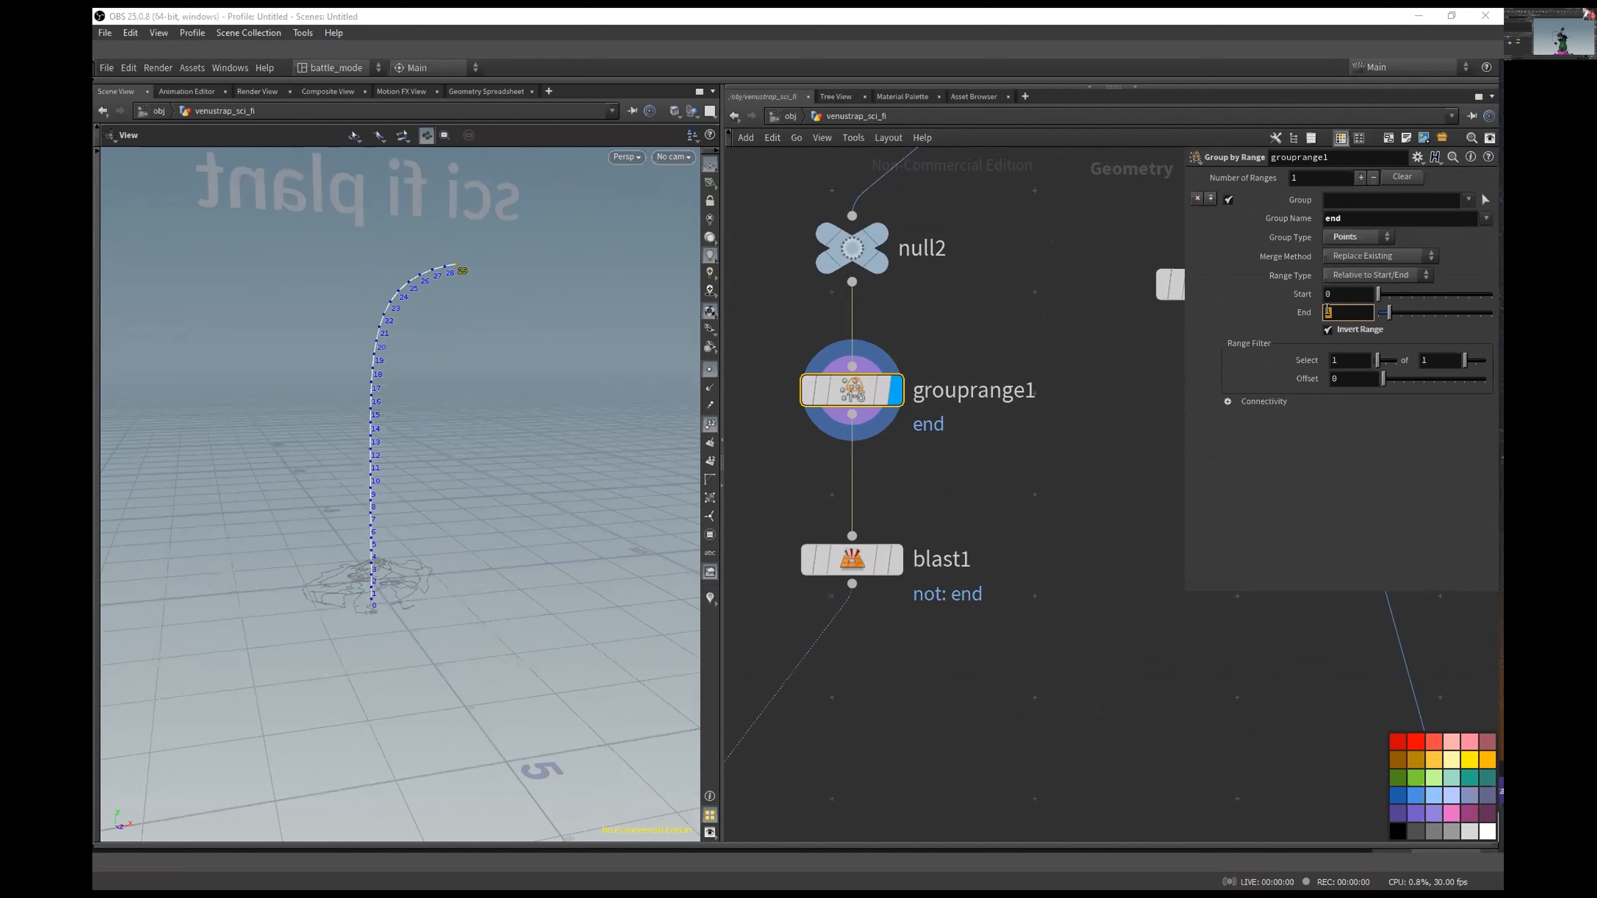
Step: Display blast1 with point normals shown to examine the isolated end point of the stem
middle_click_drag(1027, 457, 1116, 283)
left_click(985, 386)
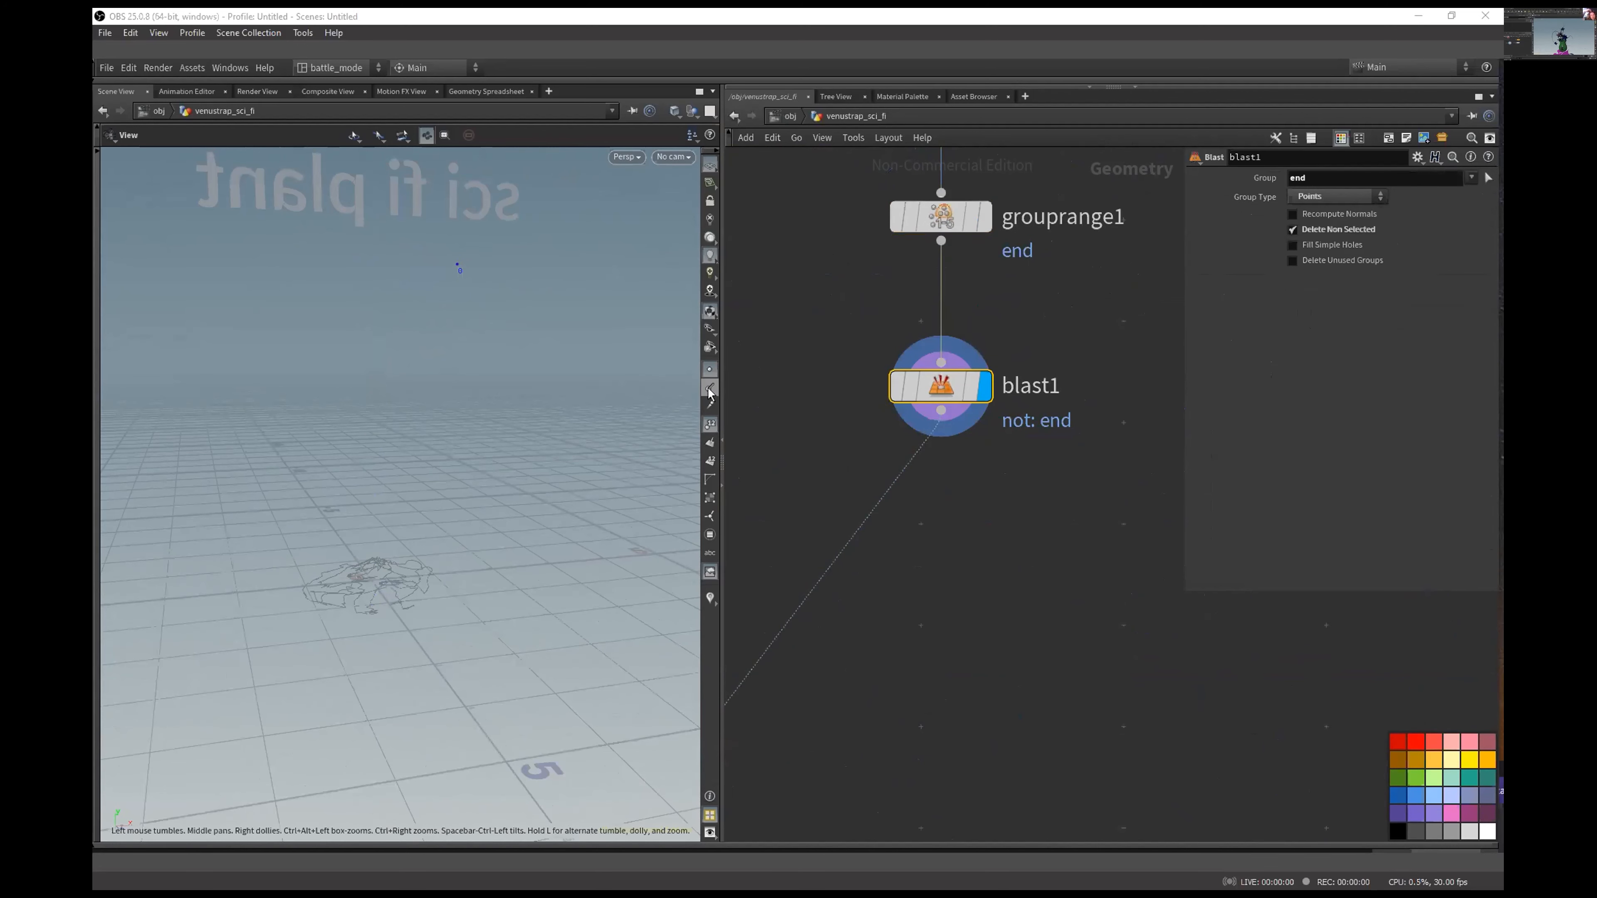
middle_click_drag(499, 278, 519, 358)
left_click_drag(519, 359, 509, 314)
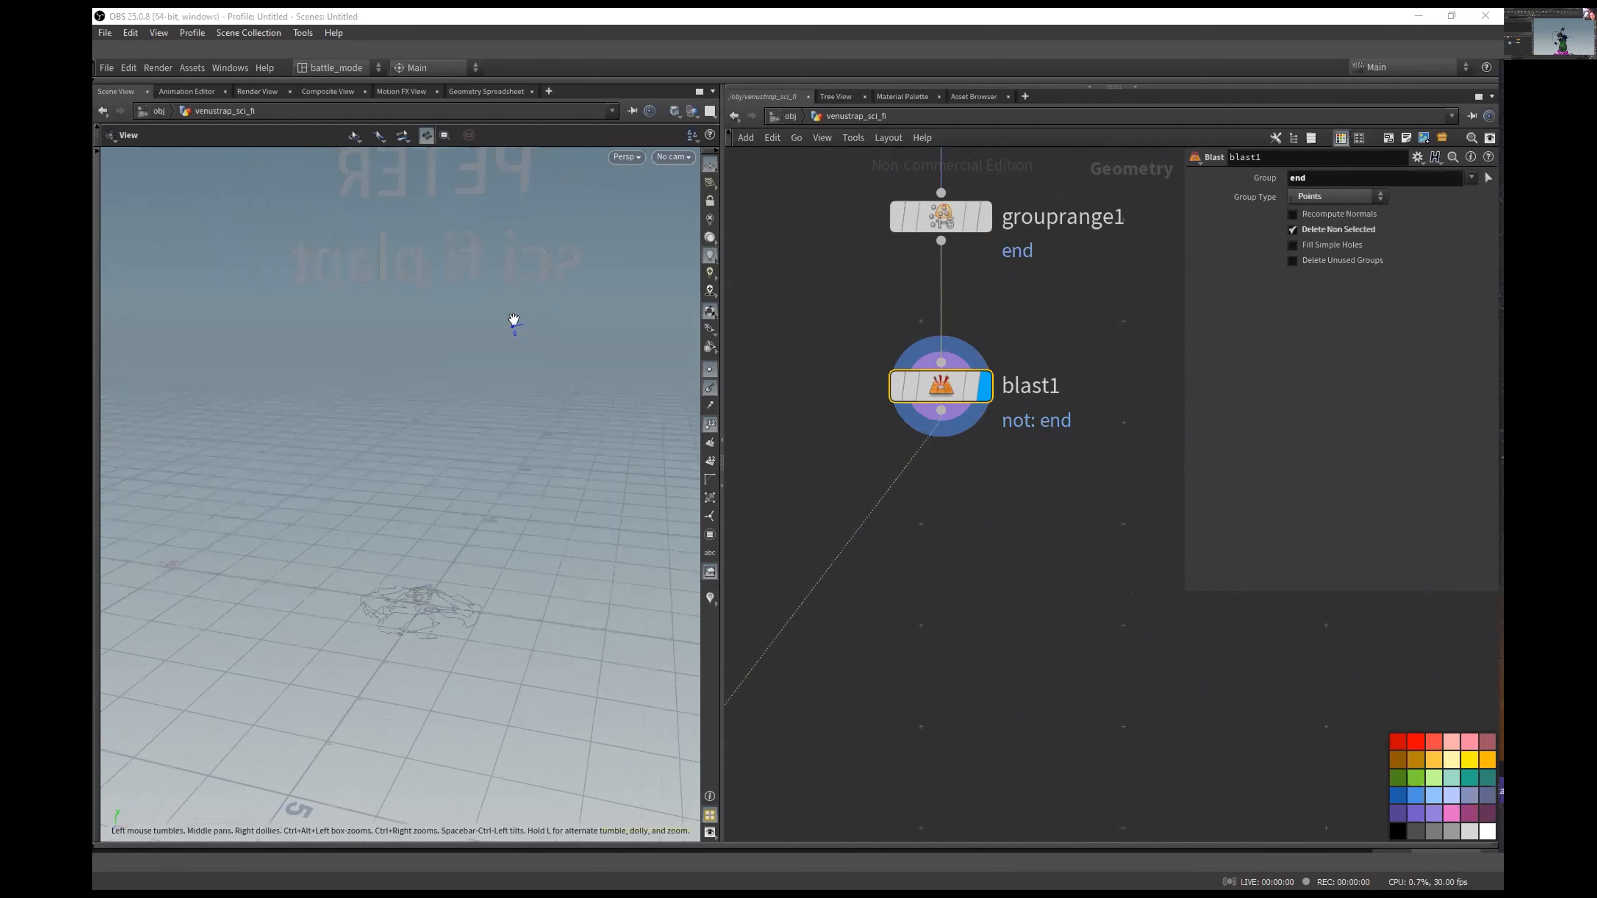
Step: Display copytopoints5 and turn off the point, normal and point number markers to view the plant head at the stem's end
middle_click_drag(957, 617, 1038, 326)
scroll(1034, 328, "down", 3)
middle_click_drag(973, 445, 1082, 376)
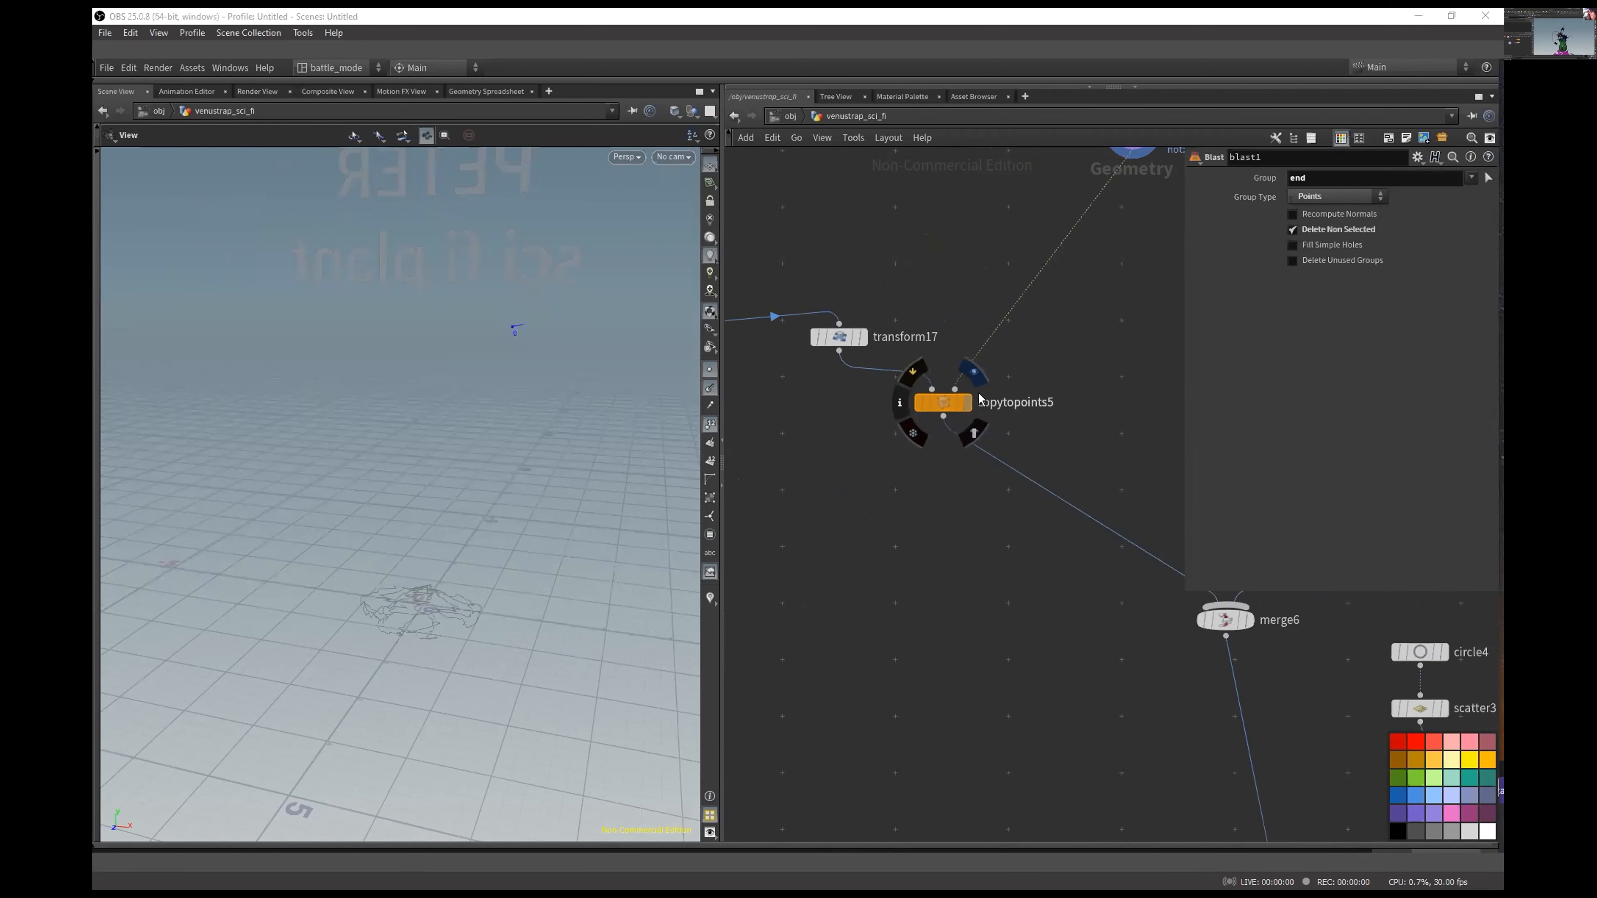
left_click(967, 402)
left_click(714, 389)
left_click(711, 371)
left_click(711, 426)
middle_click_drag(573, 347, 484, 464)
Step: Select transform17, and bypass and re-enable it to compare the plant head without and with its rotation and scale
left_click(838, 336)
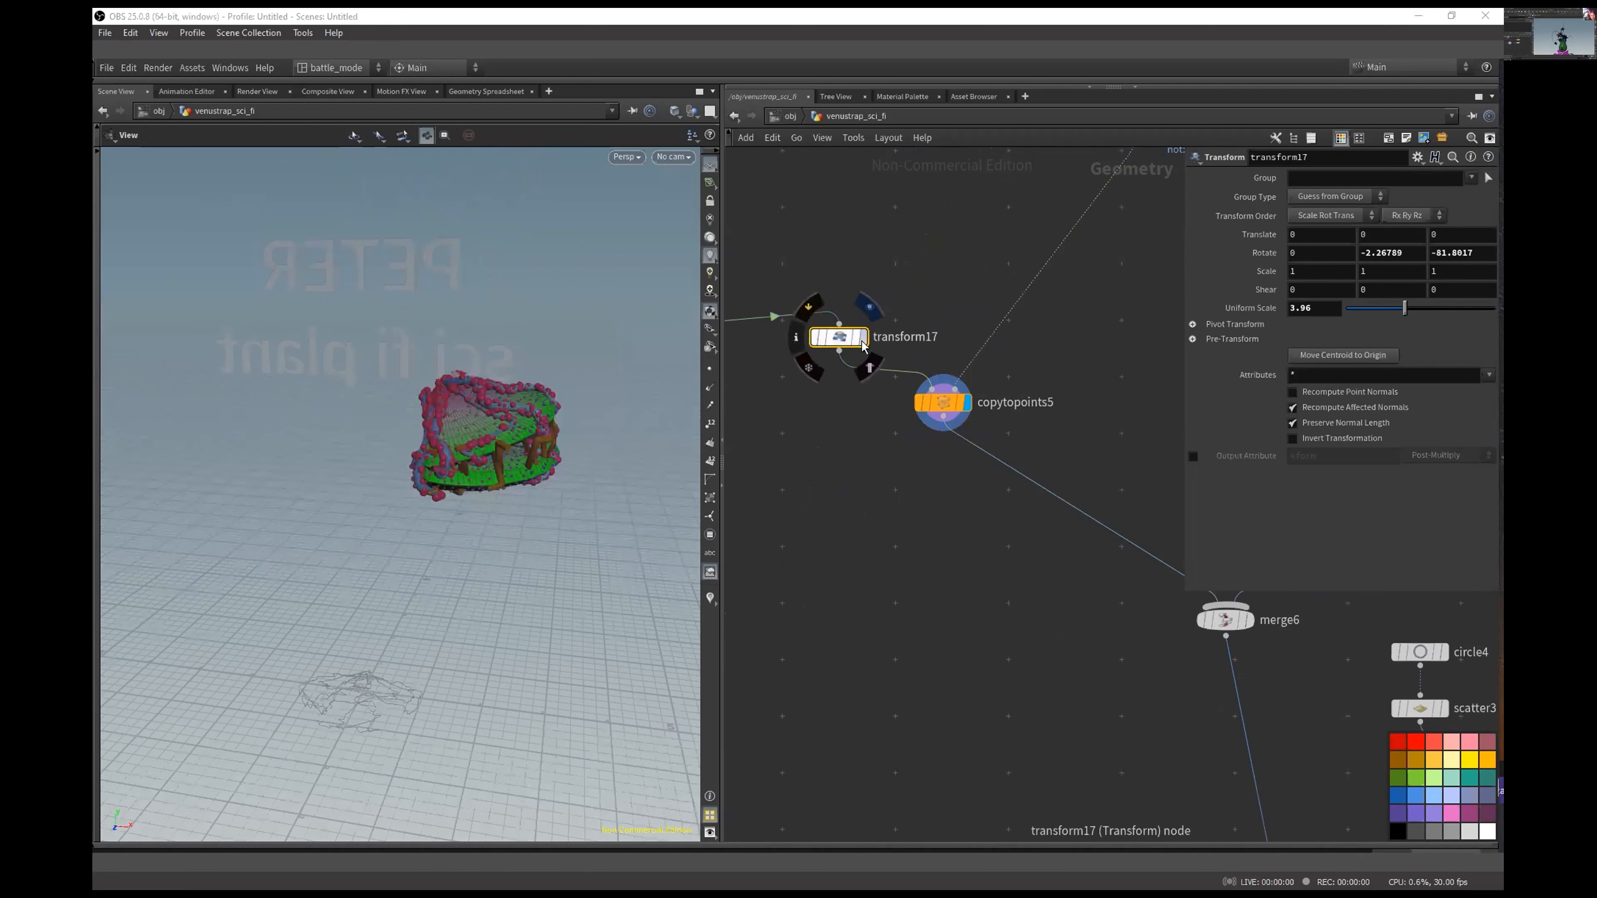
left_click_drag(956, 252, 1056, 317)
left_click_drag(925, 284, 839, 339)
left_click(810, 307)
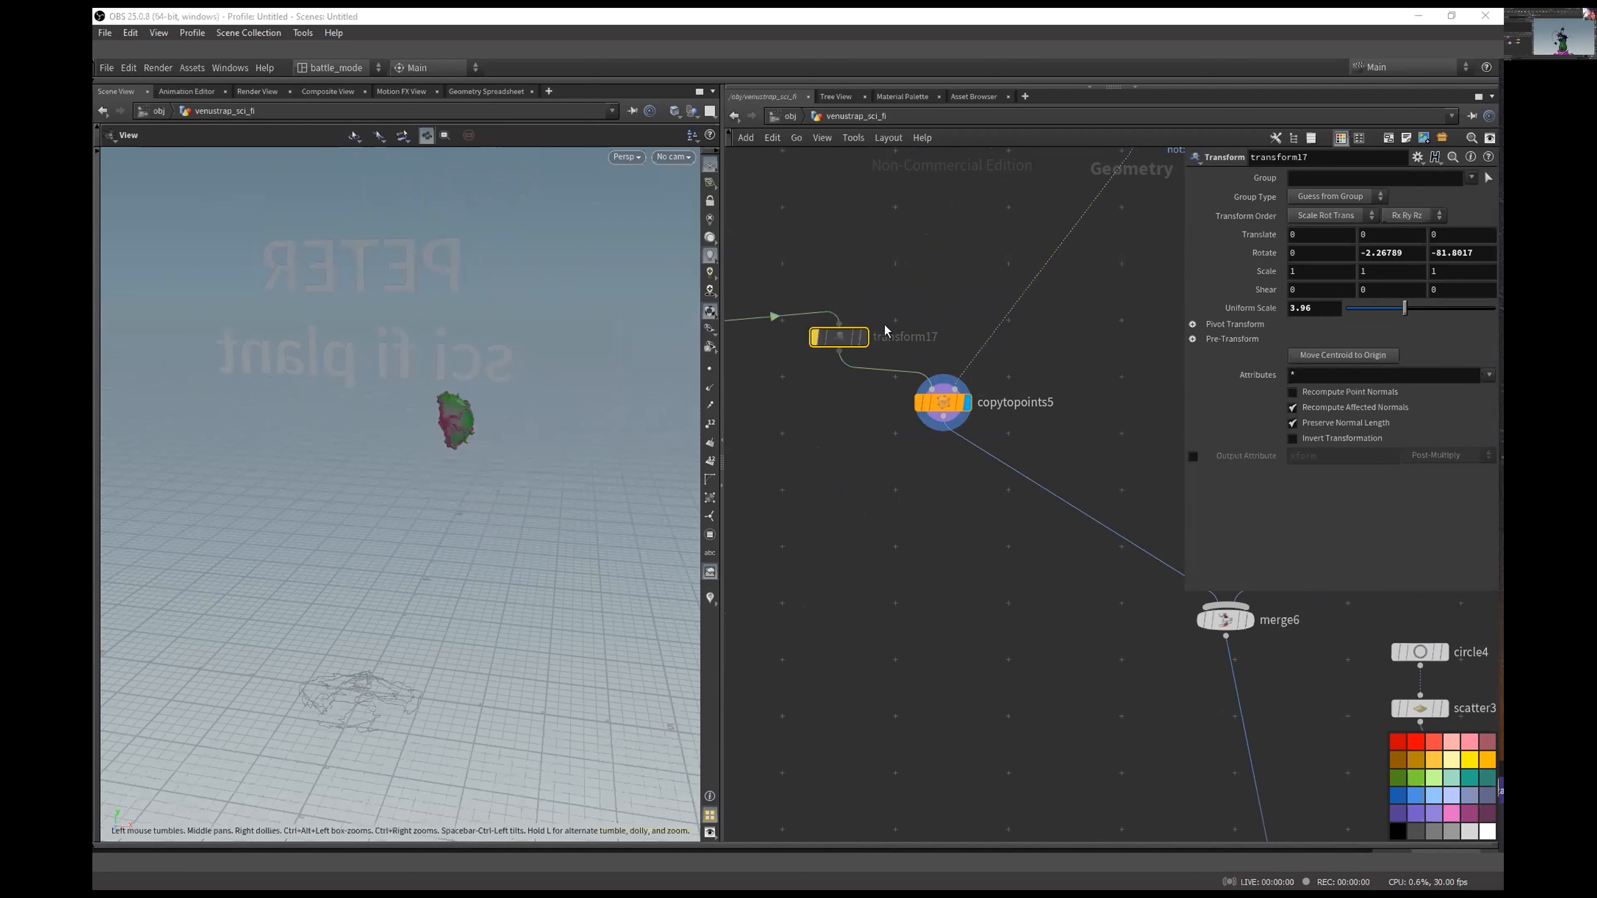
left_click_drag(531, 439, 393, 445)
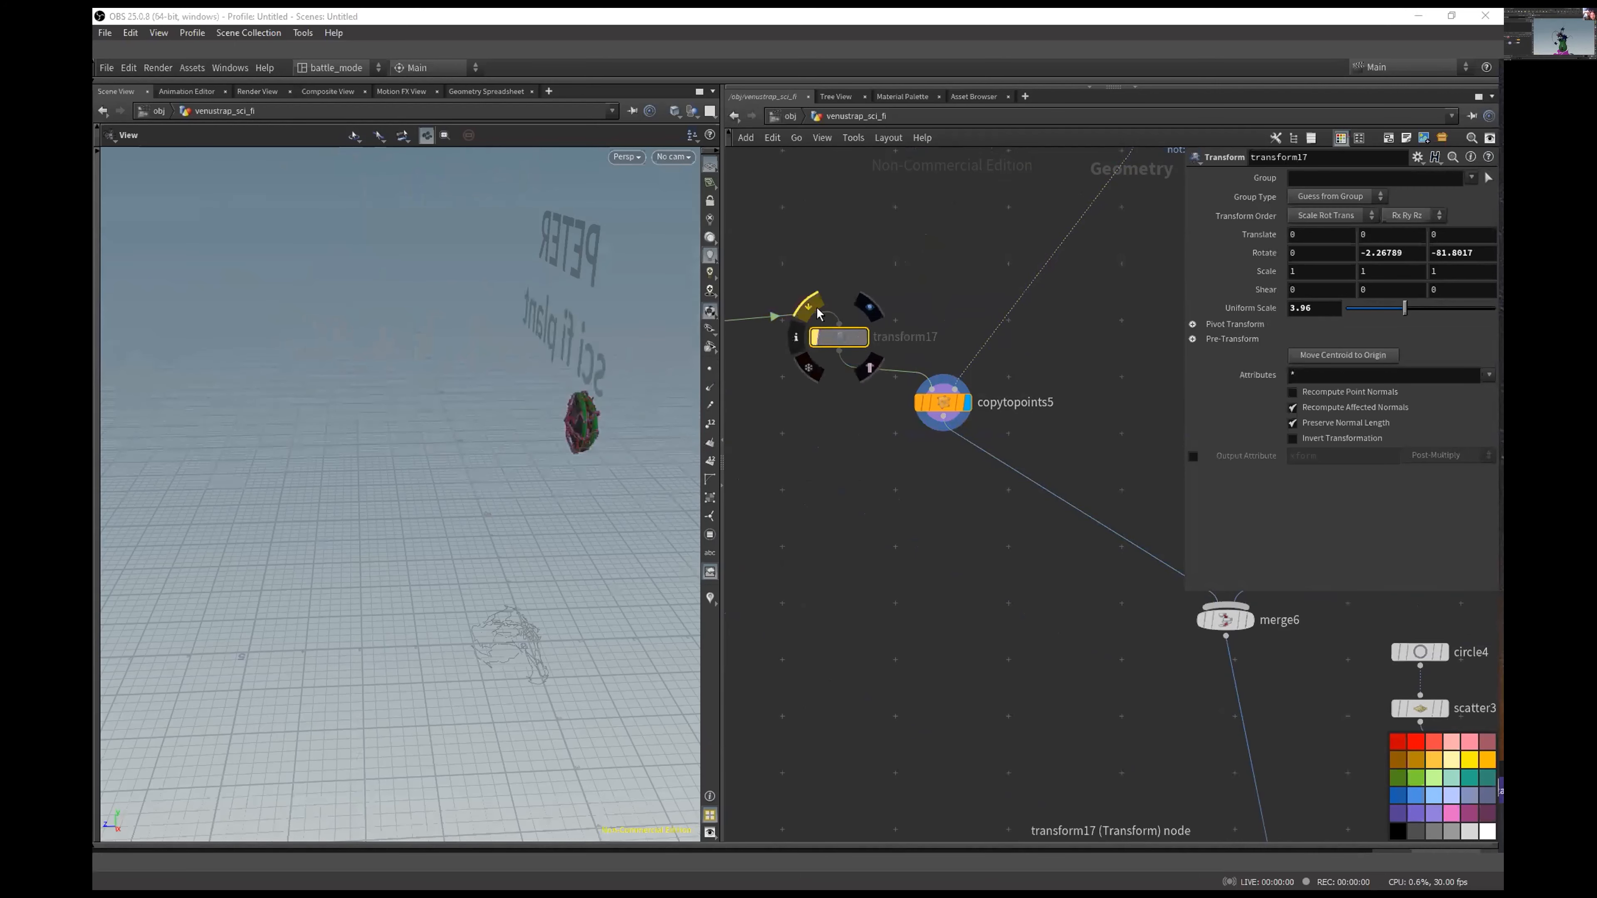
left_click(812, 307)
Step: Display merge6 to view the plant head combined with its stem
middle_click_drag(1007, 592, 846, 424)
middle_click_drag(1126, 400, 945, 389)
left_click_drag(945, 389, 873, 446)
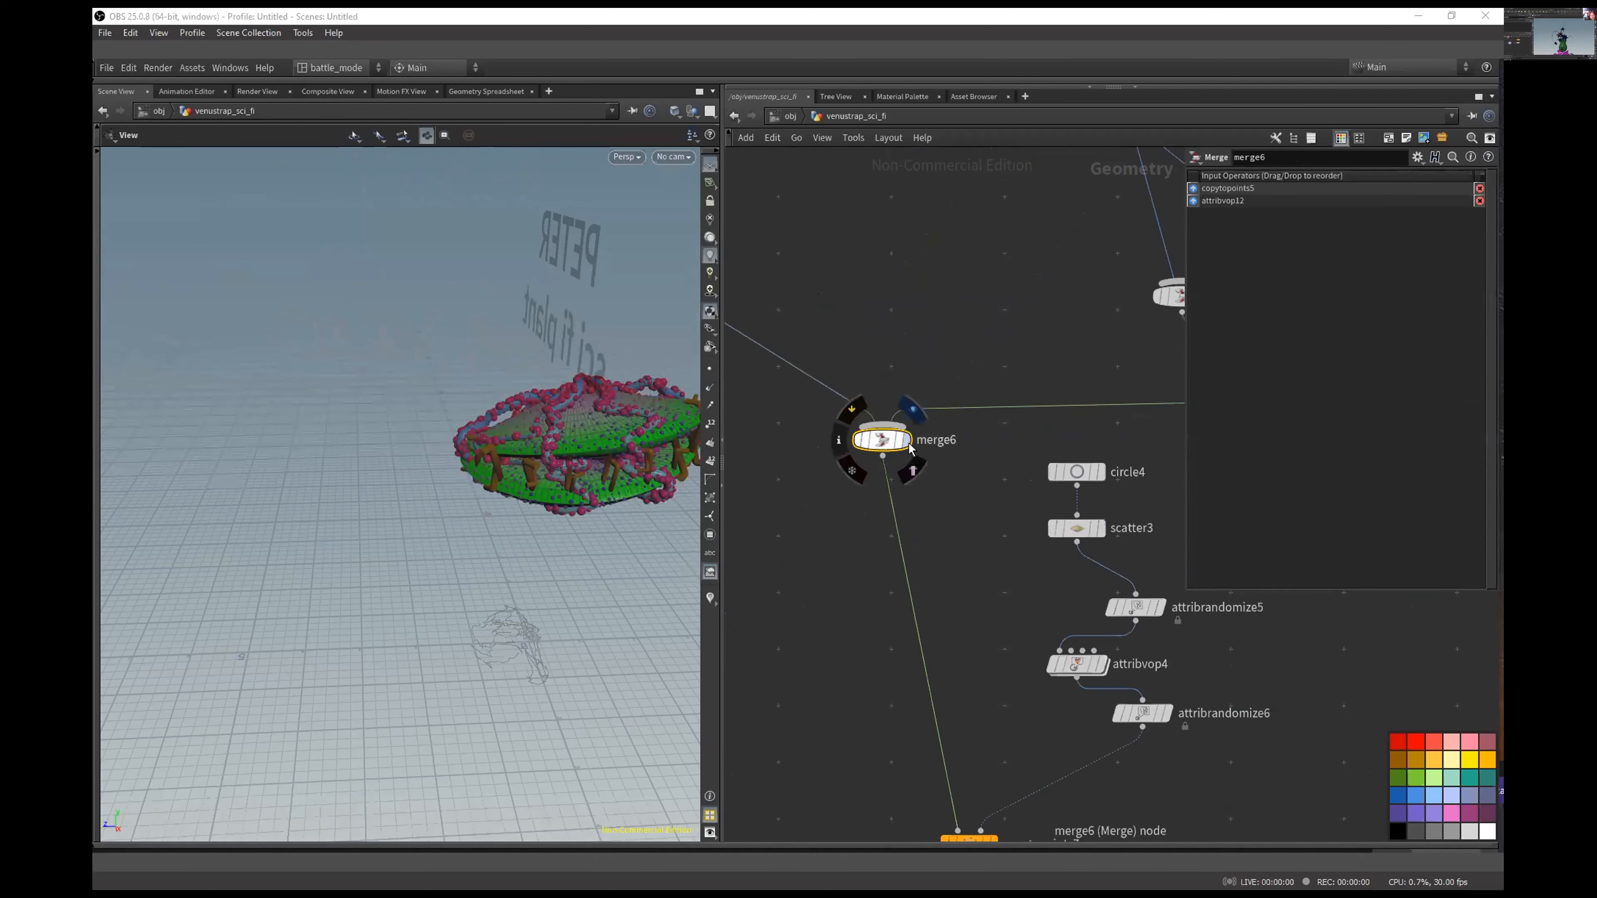
left_click(913, 411)
middle_click_drag(943, 564, 925, 428)
left_click_drag(519, 542, 607, 504)
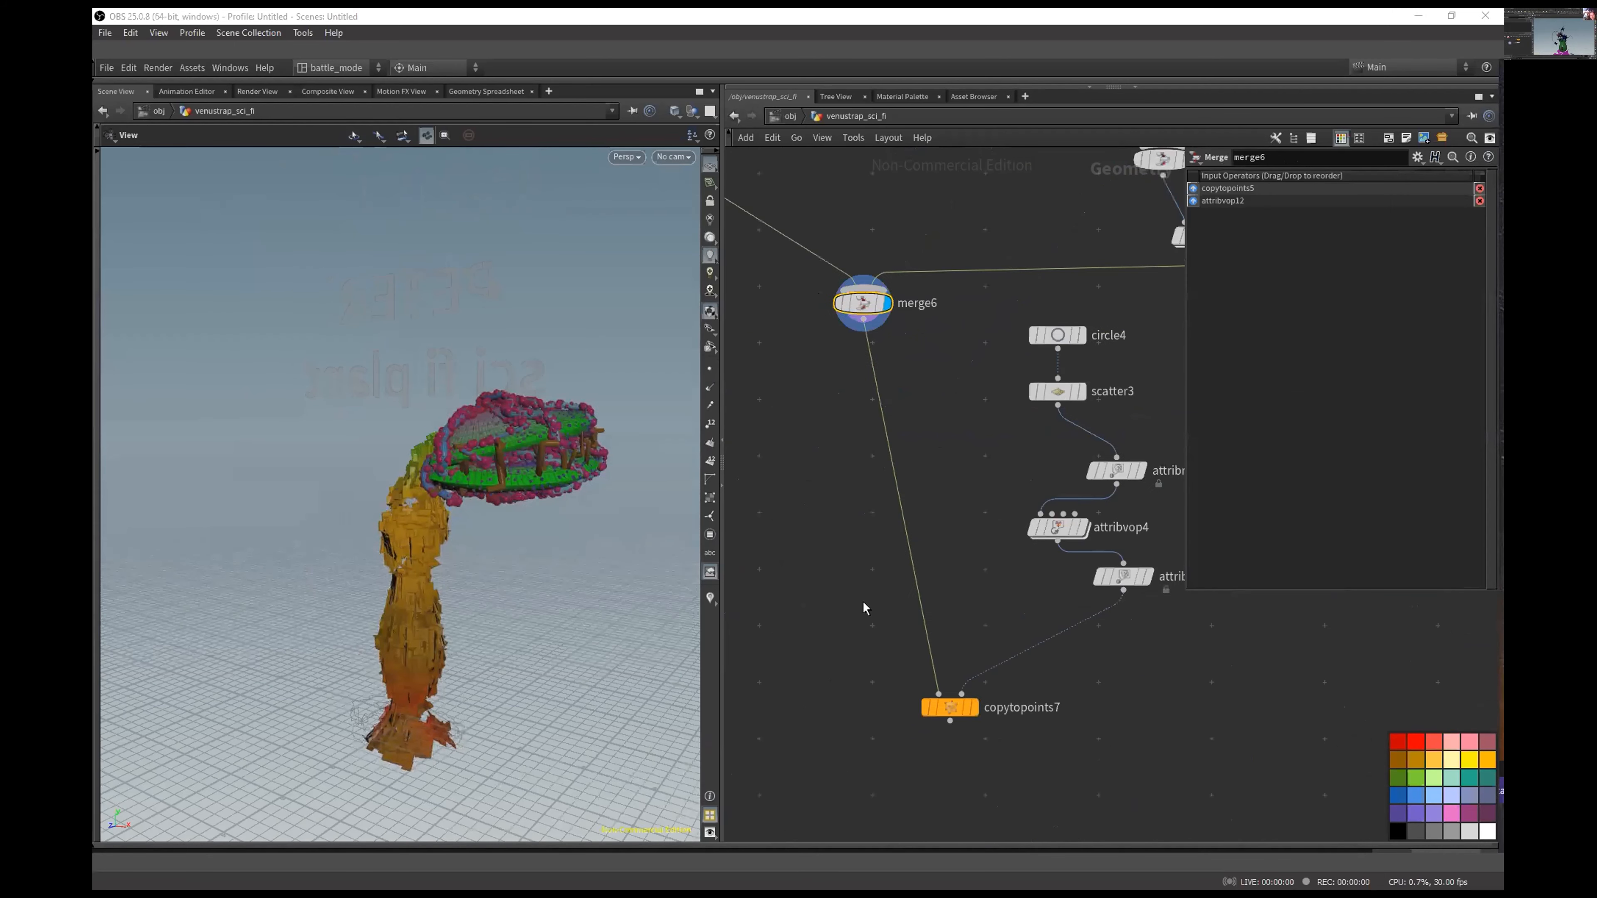
Step: Display copytopoints7 and widen the 3D view to examine the scattered copies of the whole plant
middle_click_drag(991, 742, 986, 489)
left_click(970, 454)
left_click_drag(214, 647, 516, 535)
left_click_drag(723, 547, 1026, 554)
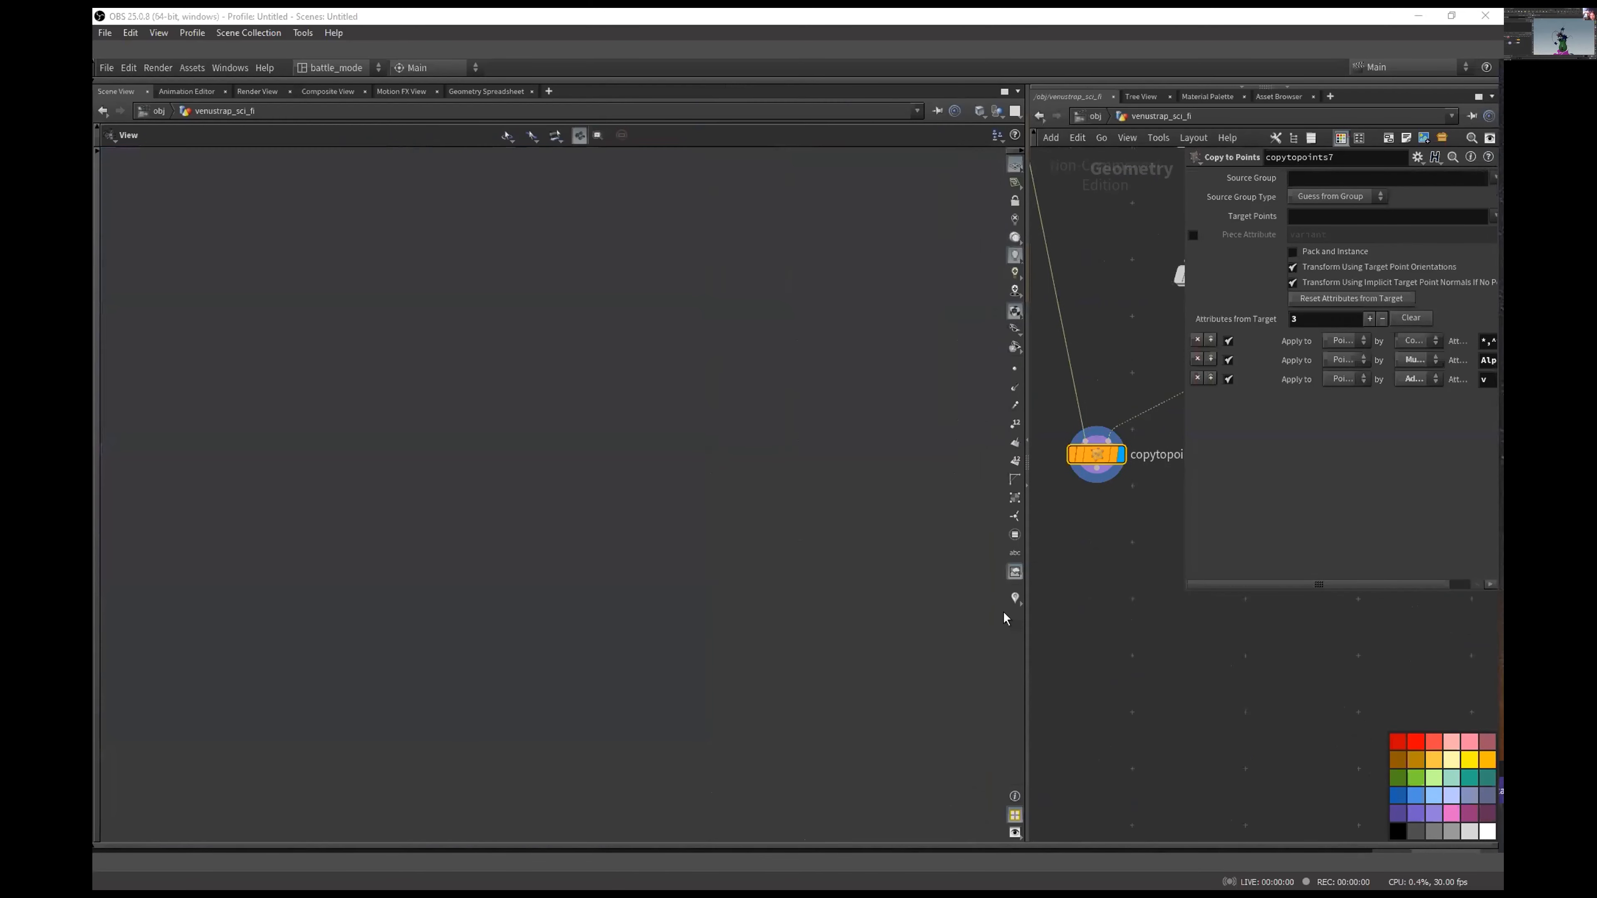
middle_click_drag(806, 548, 764, 559)
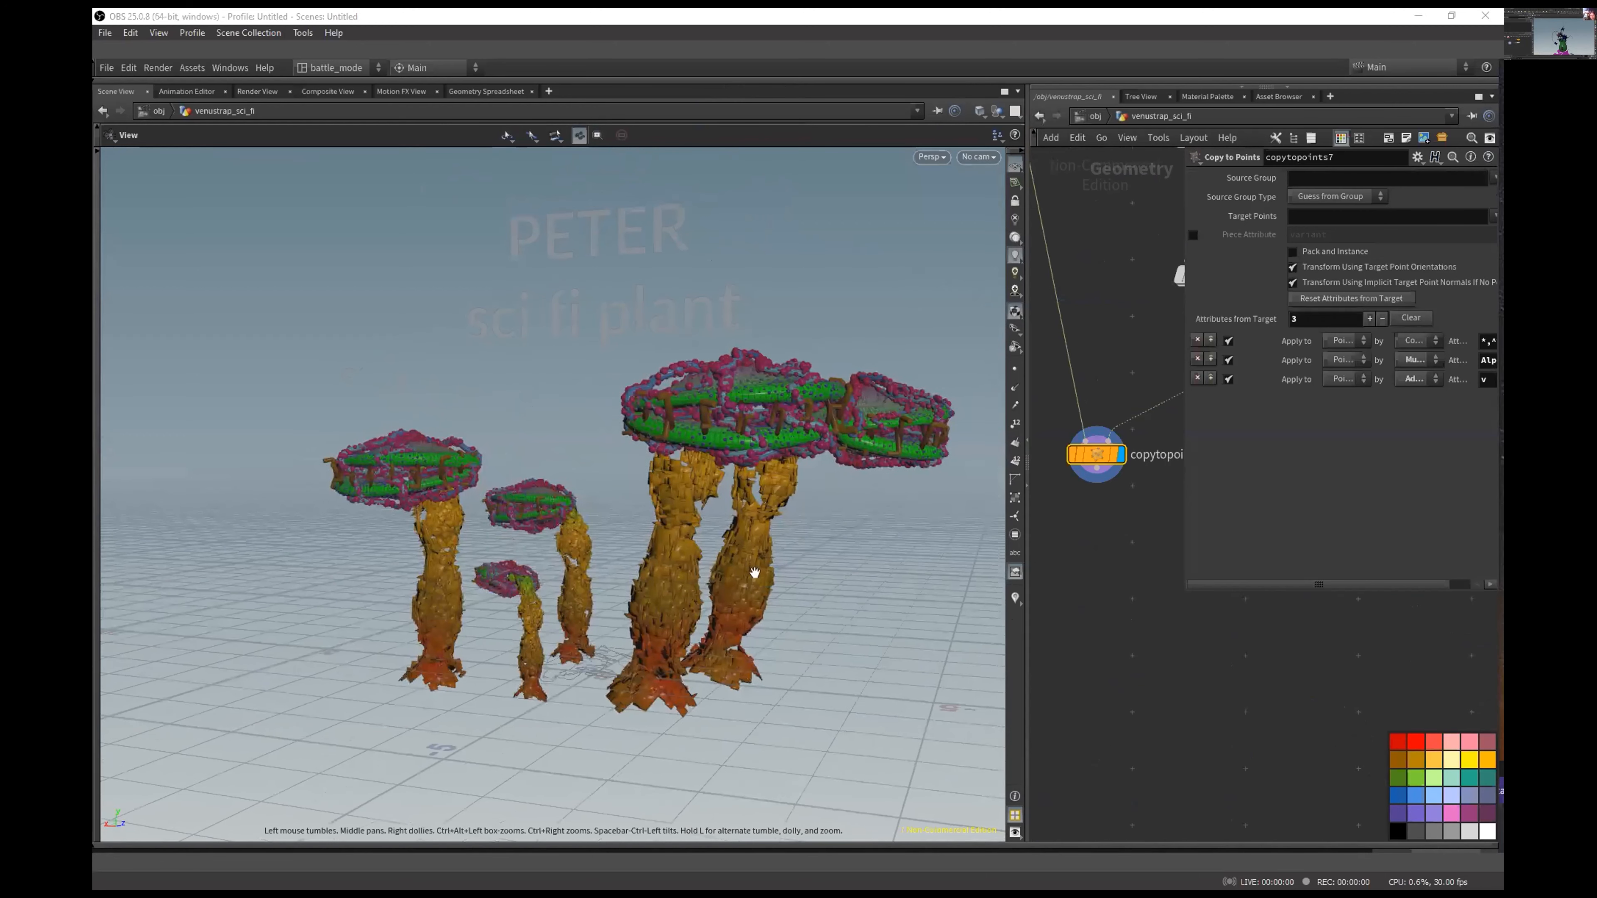
scroll(786, 547, "up", 5)
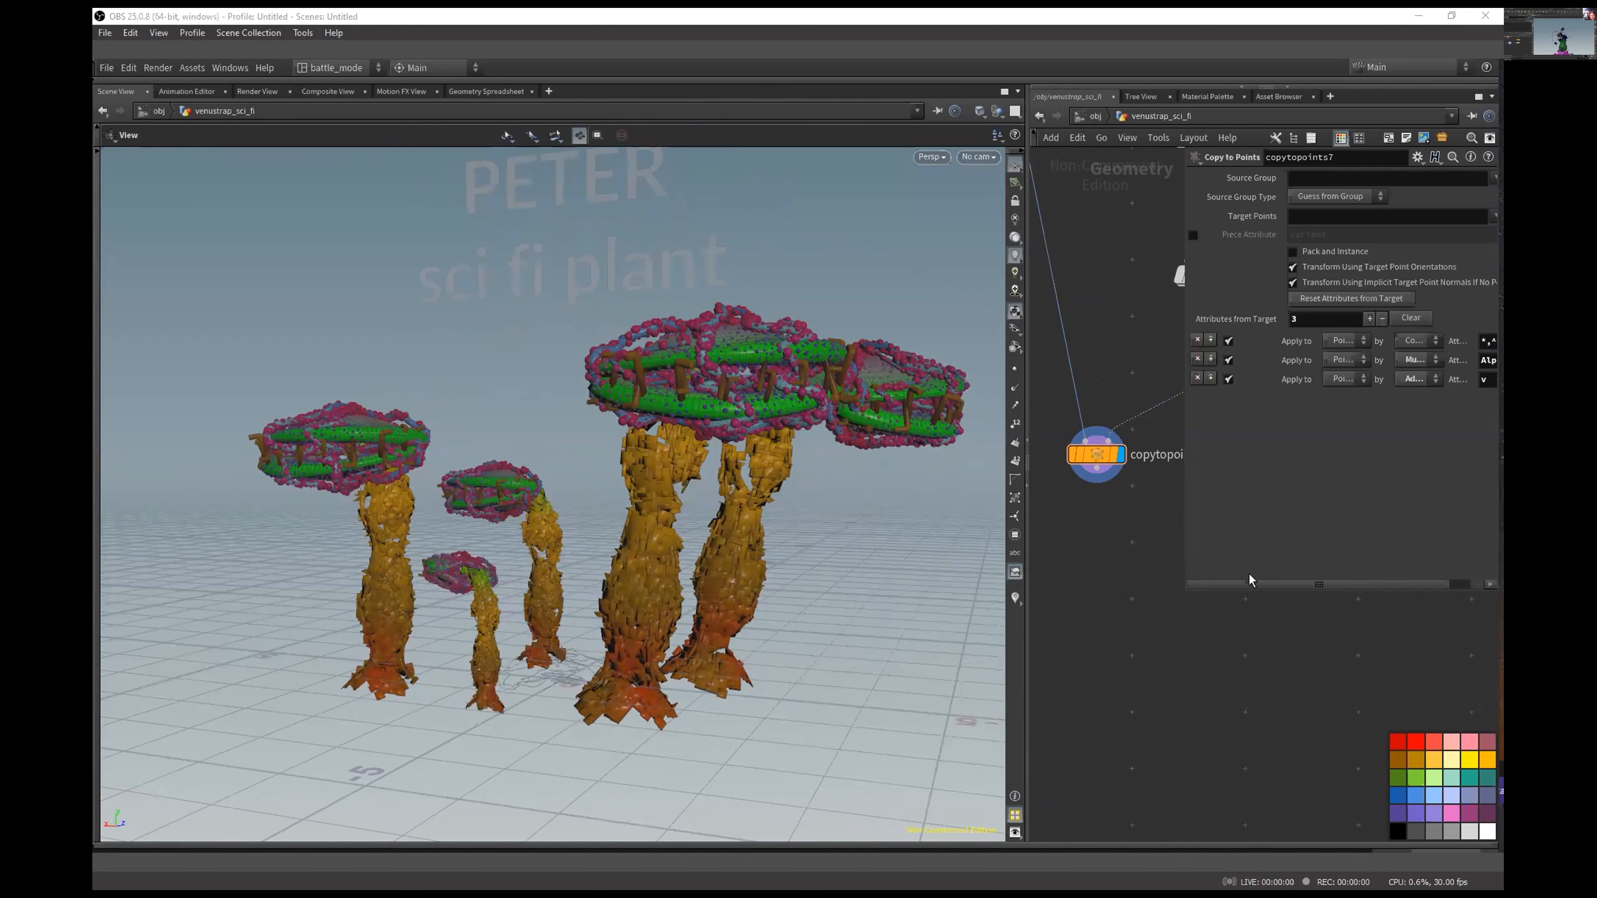
Step: Hide the parameter overlay in the network view and switch to Discord
middle_click_drag(1134, 566, 1139, 564)
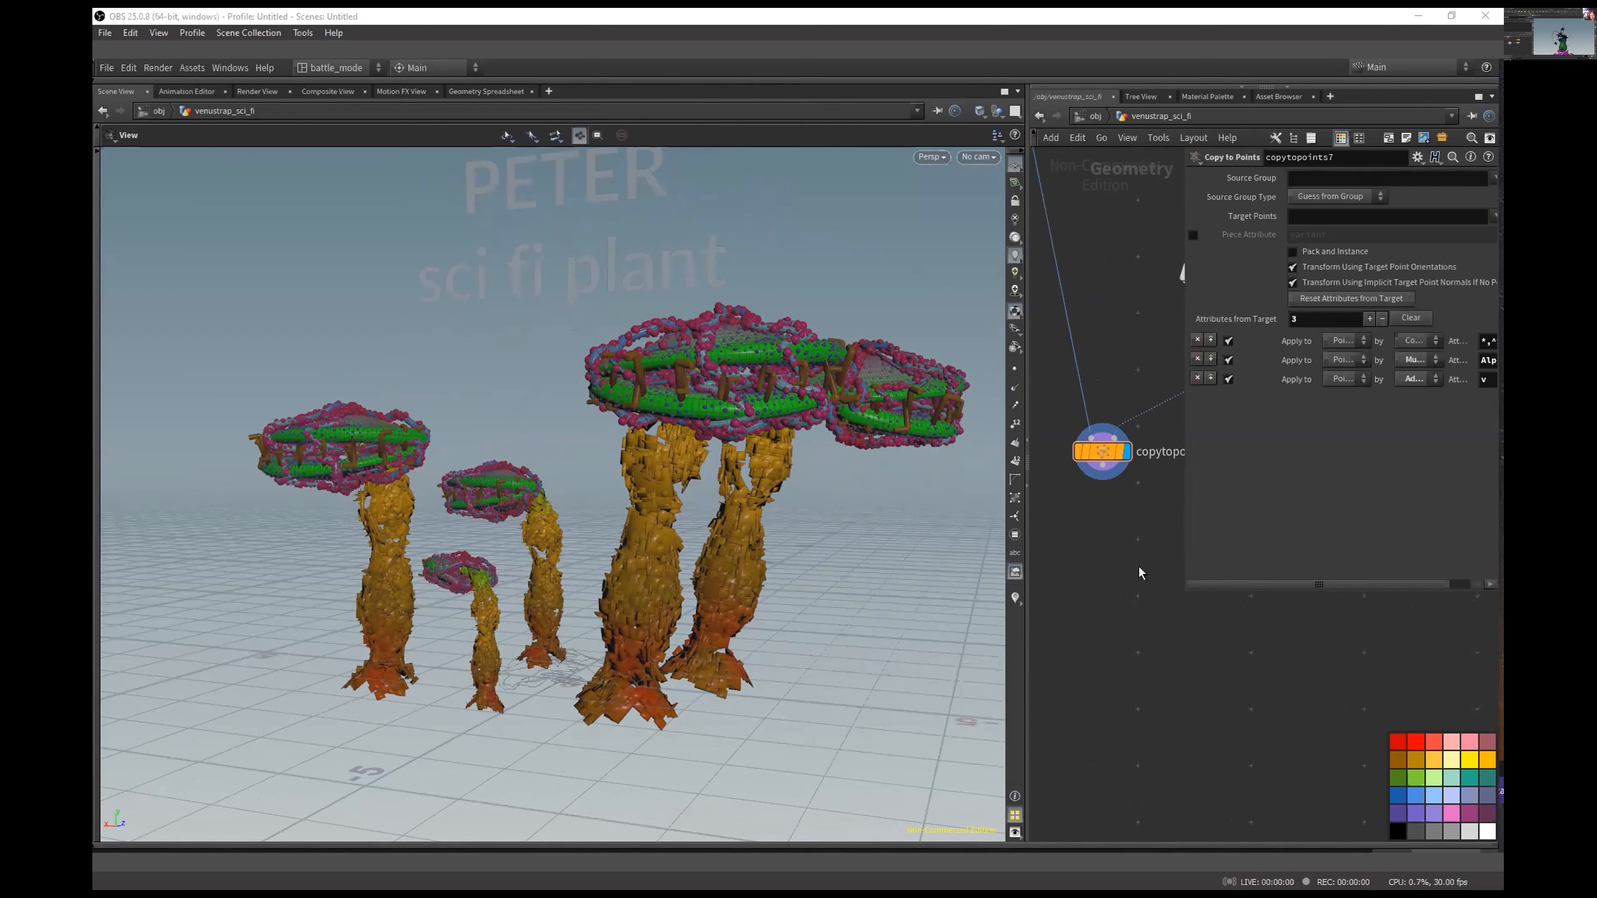
key("p")
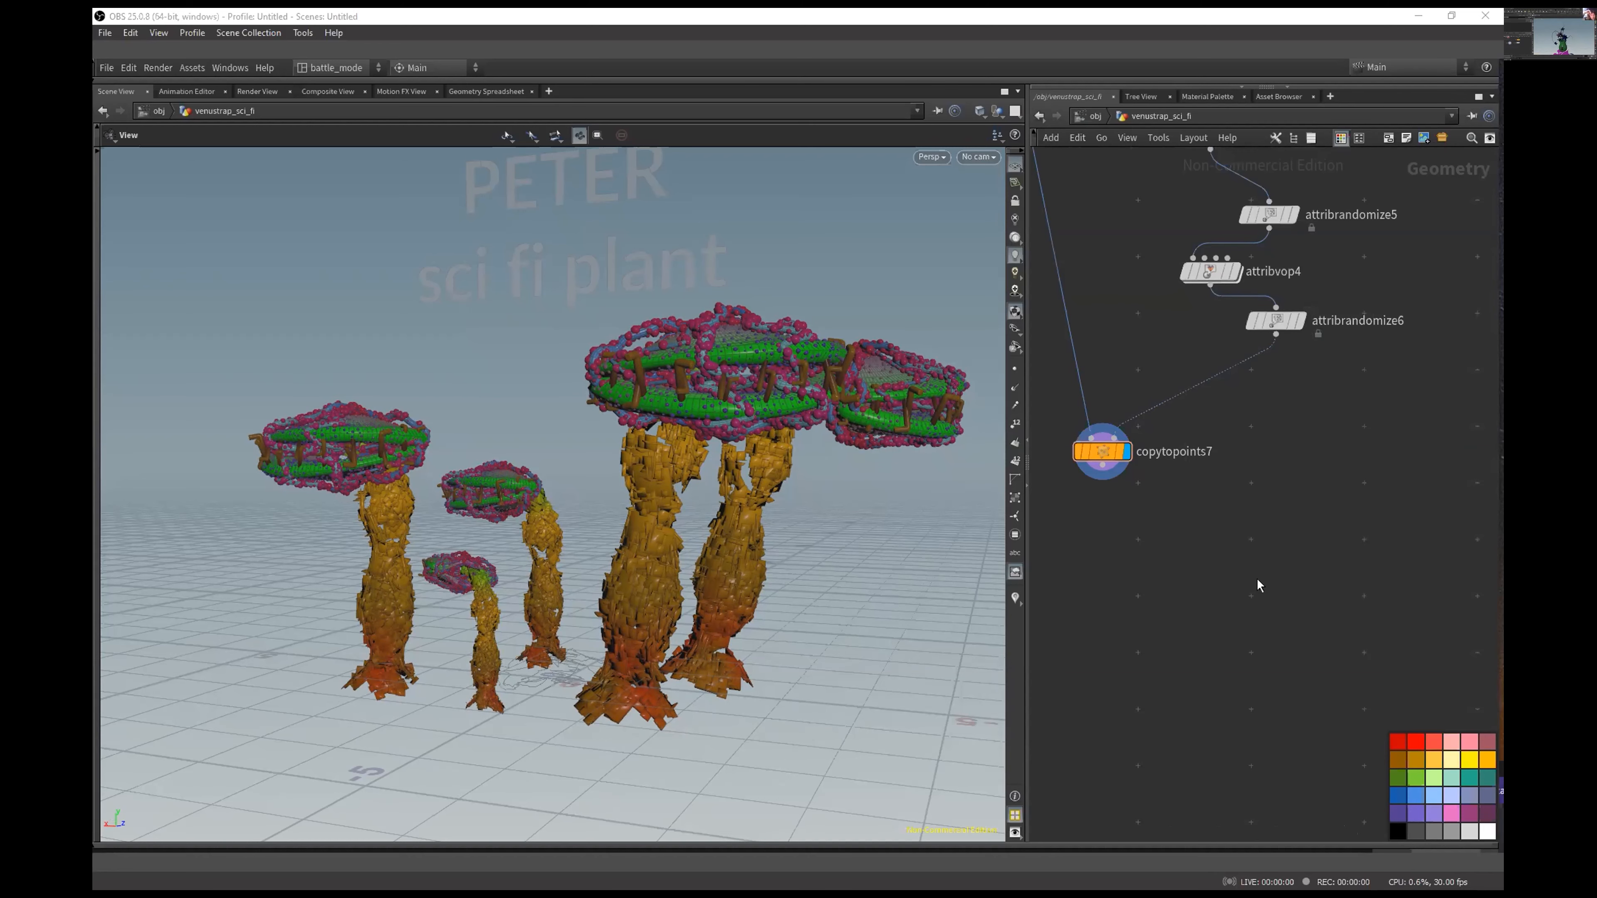
key("alt+Tab")
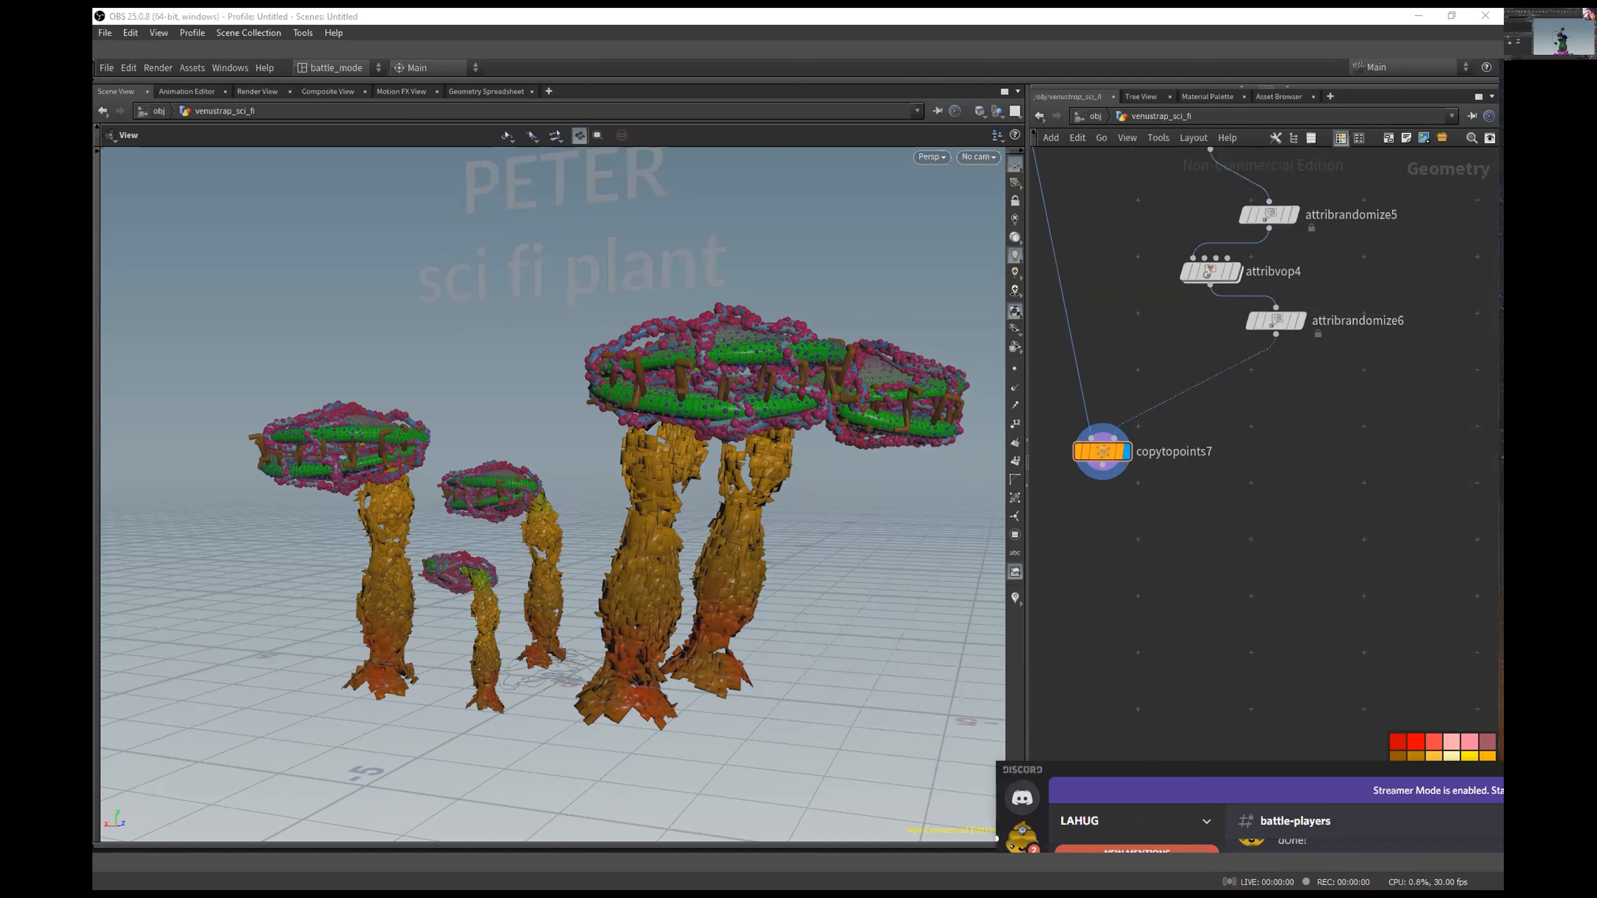
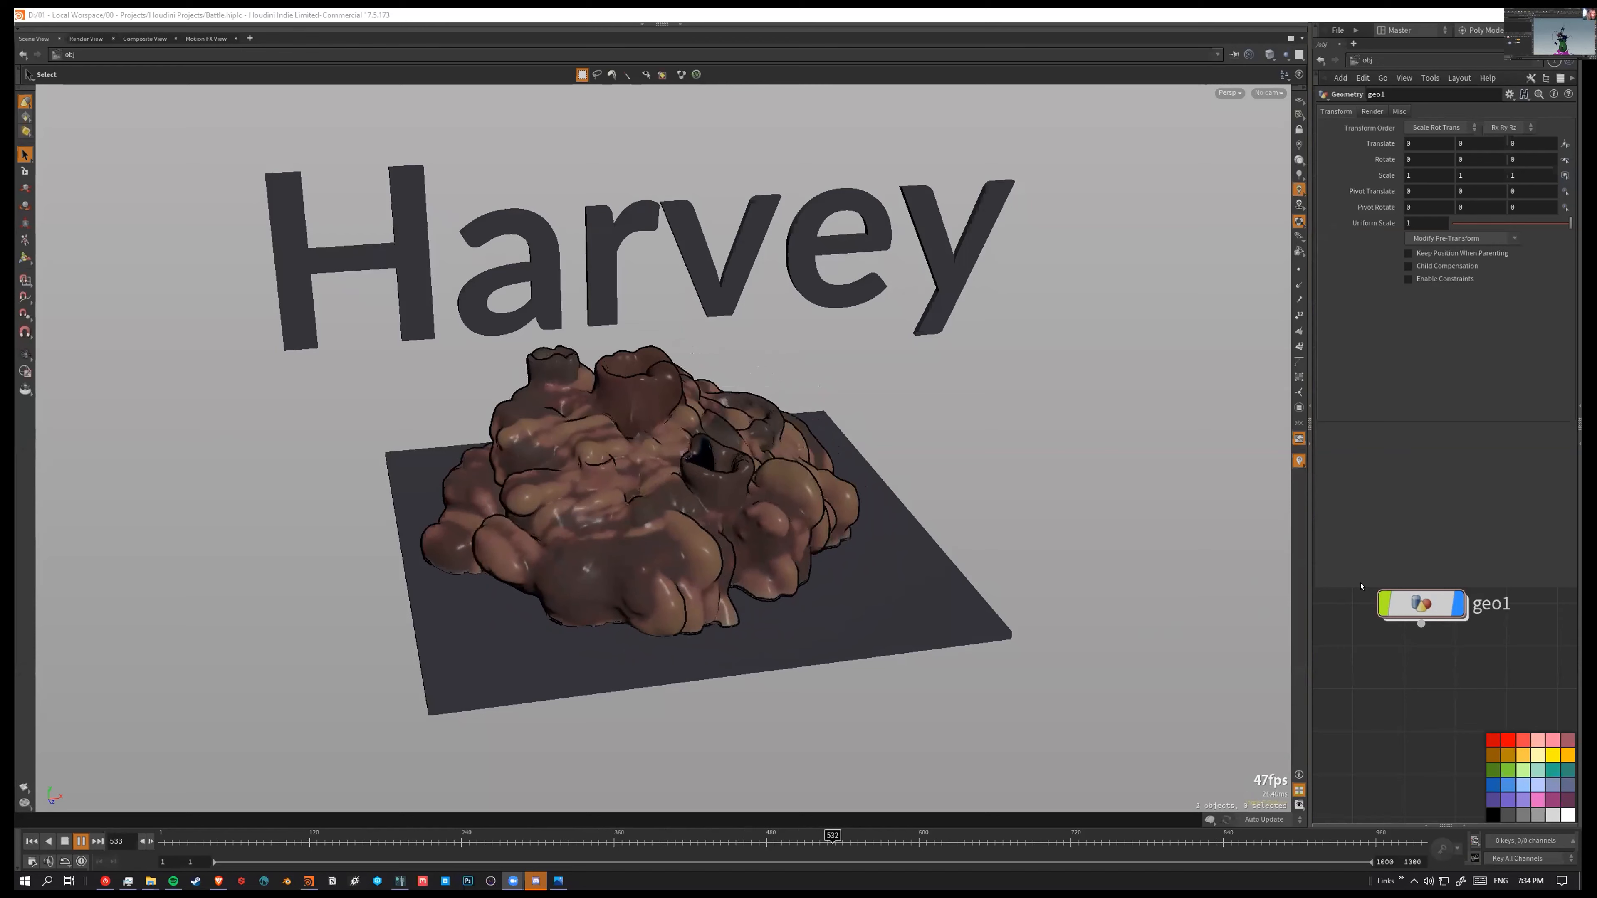
left_click_drag(1442, 587, 1438, 328)
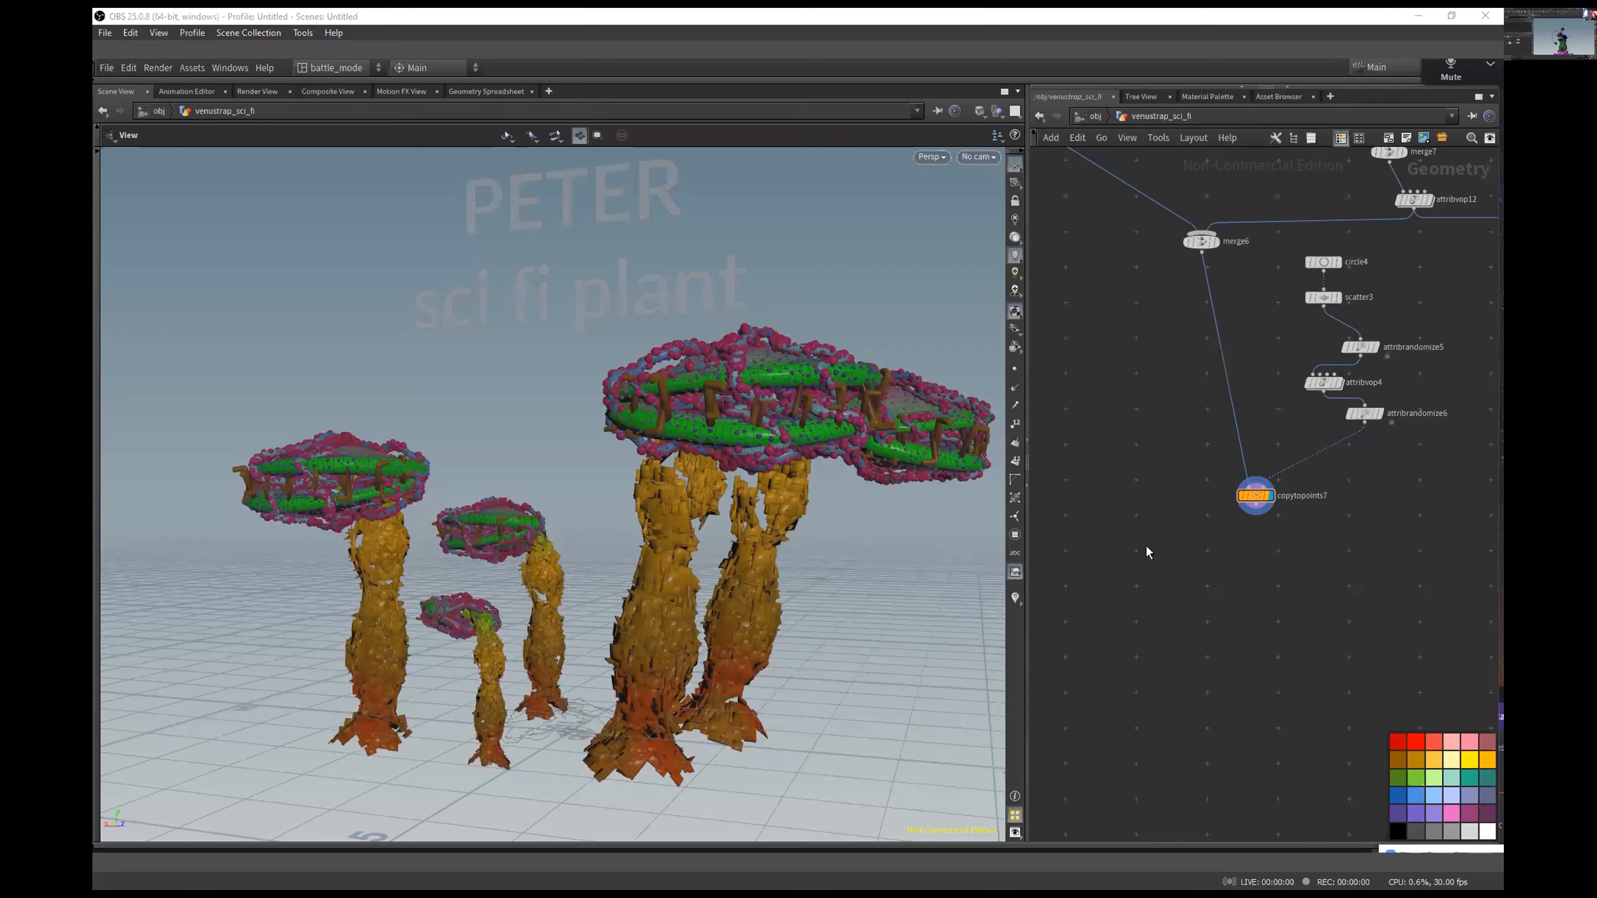
Step: Examine the finished group of sci-fi plants from several angles and distances, and switch to Discord
middle_click_drag(609, 642, 628, 594)
left_click_drag(628, 593, 699, 575)
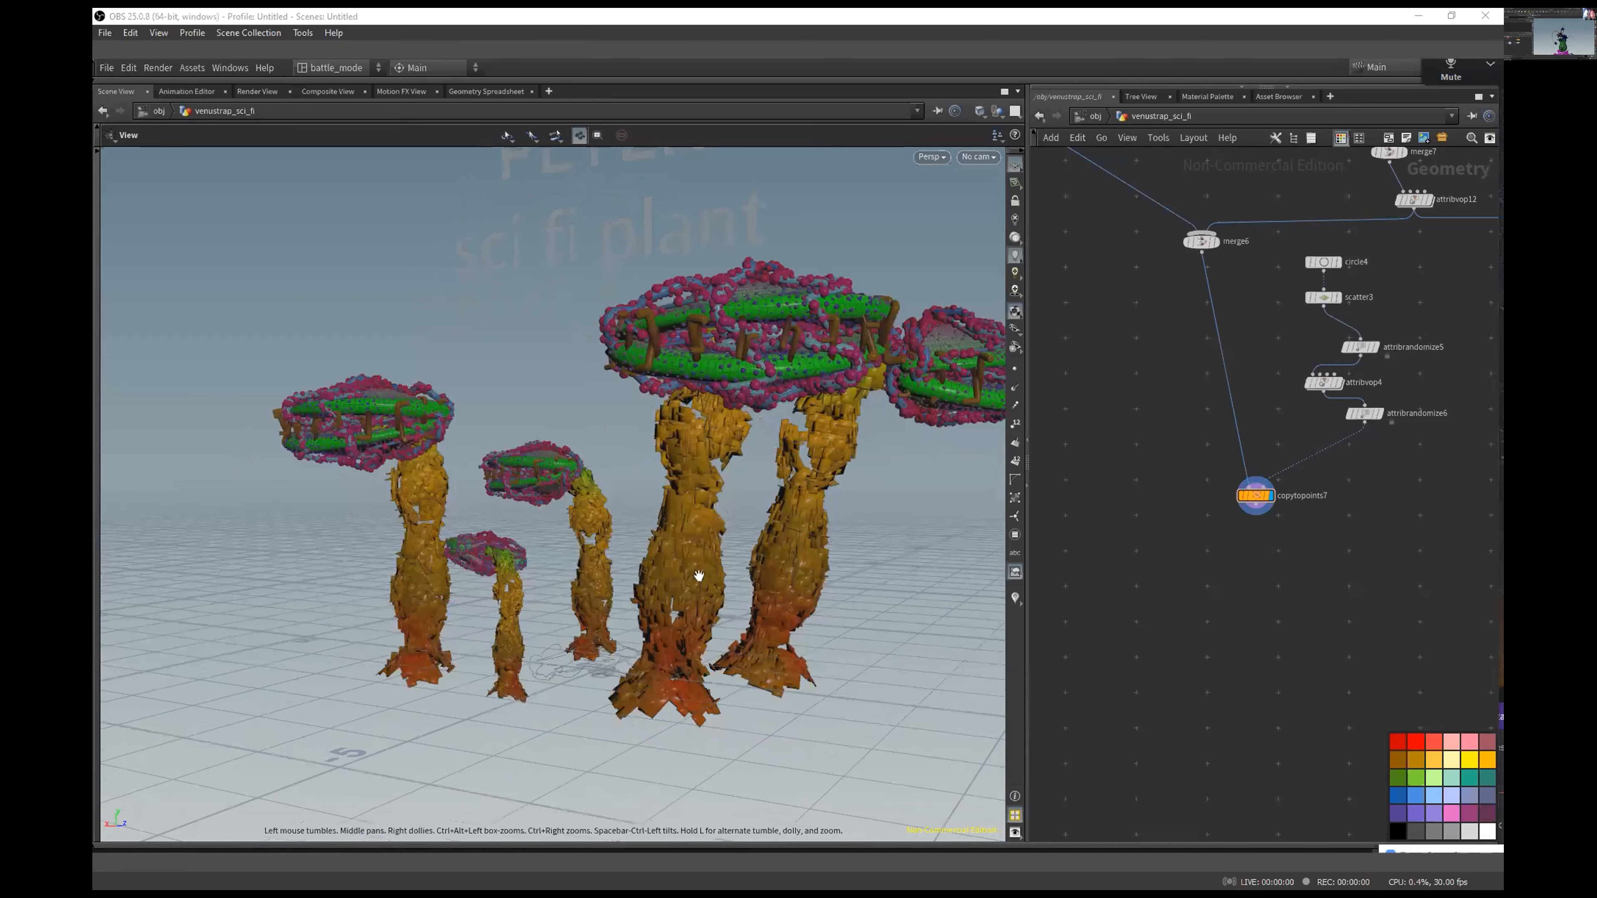
right_click_drag(698, 576, 661, 471)
left_click_drag(661, 472, 700, 589)
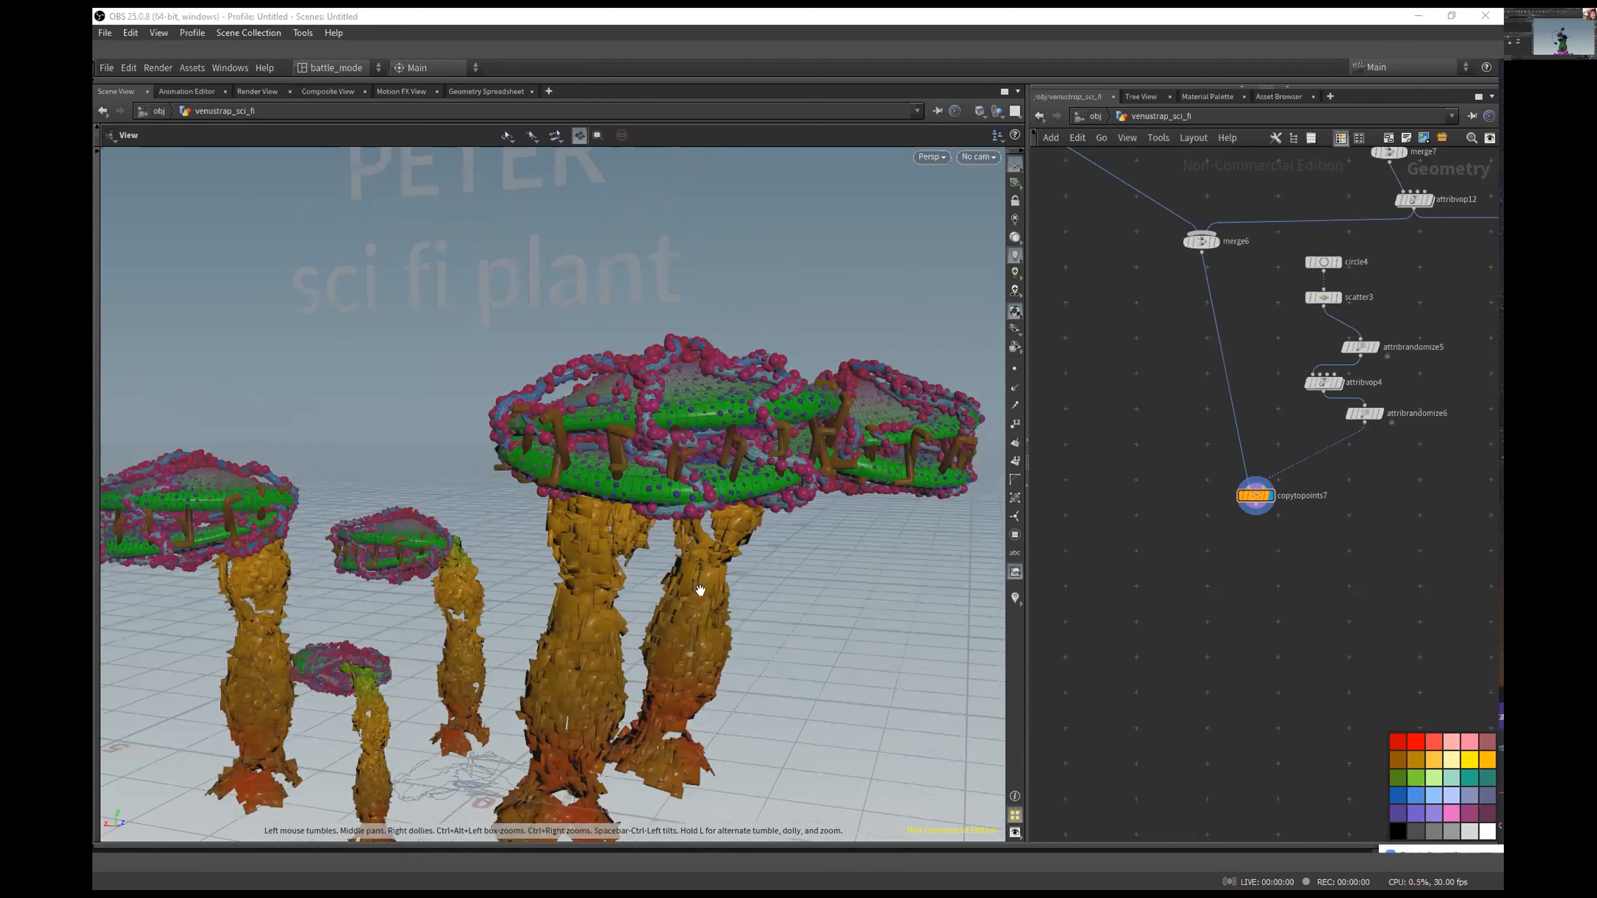
middle_click_drag(700, 590, 729, 562)
scroll(728, 562, "down", 5)
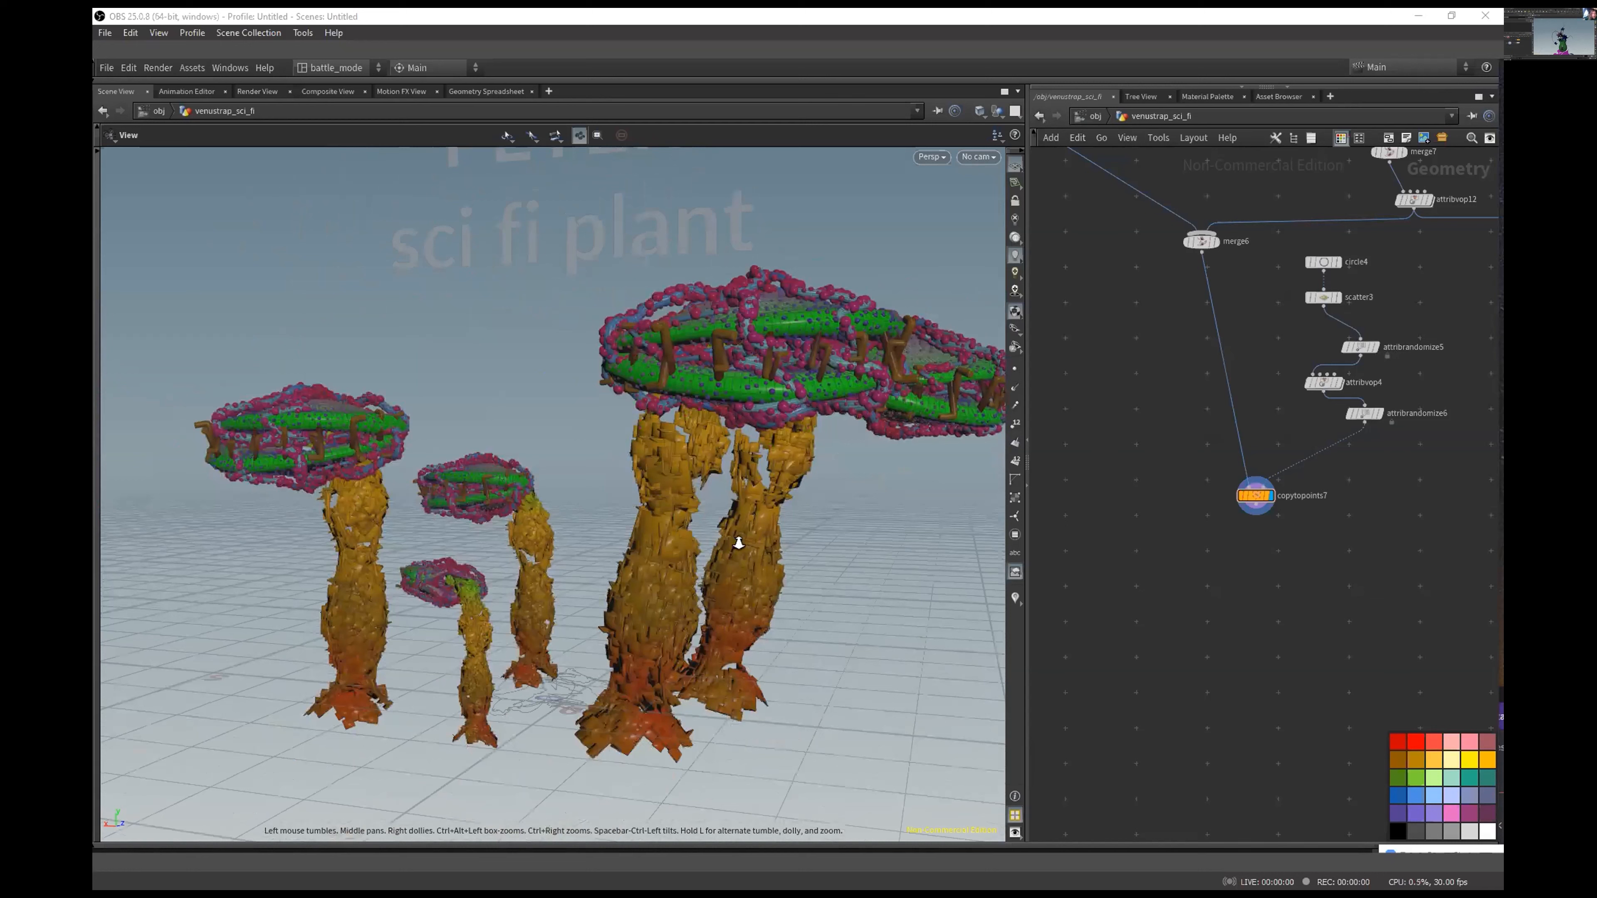
middle_click_drag(683, 566, 678, 574)
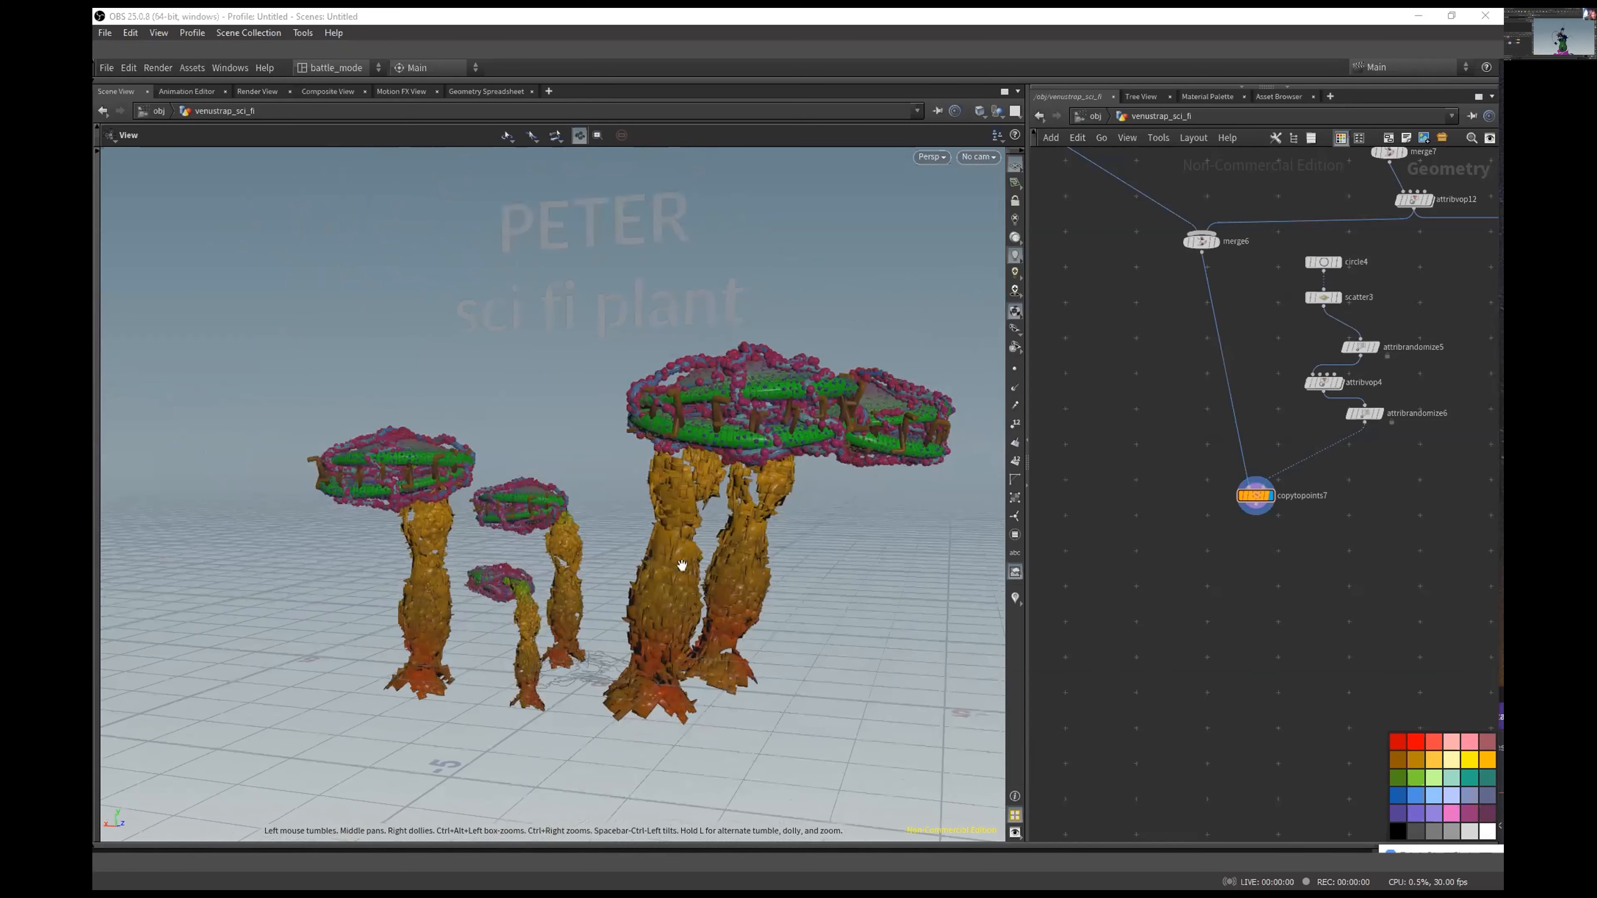
scroll(678, 575, "up", 3)
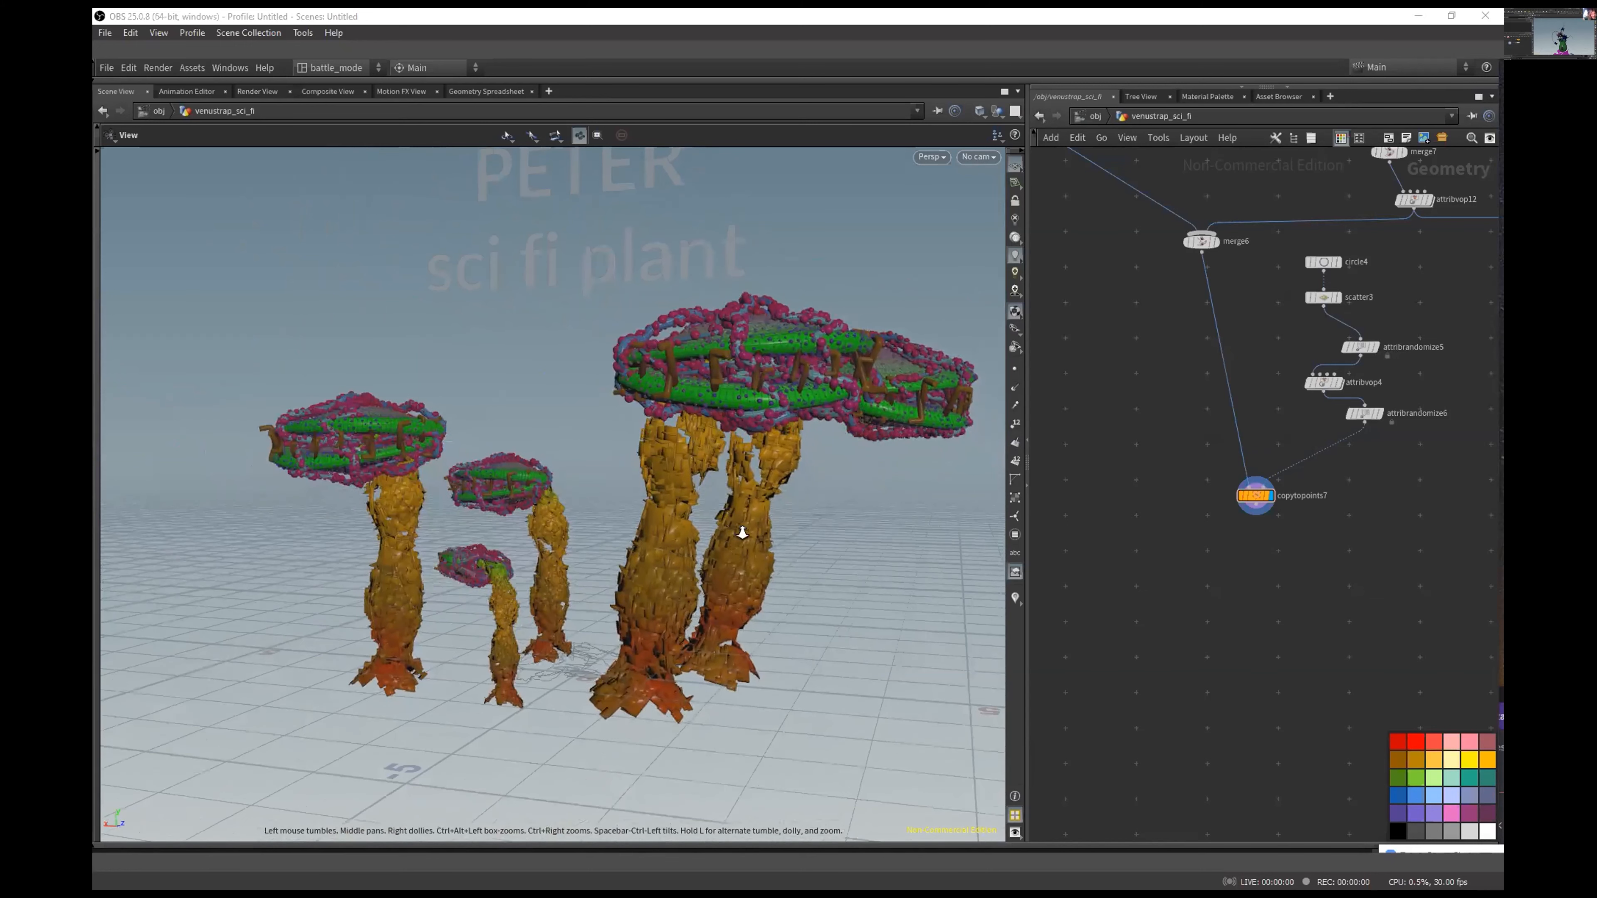
scroll(735, 538, "up", 2)
mouse_move(771, 524)
middle_mouse_down()
mouse_move(763, 576)
mouse_move(786, 547)
middle_mouse_up()
scroll(764, 577, "down", 1)
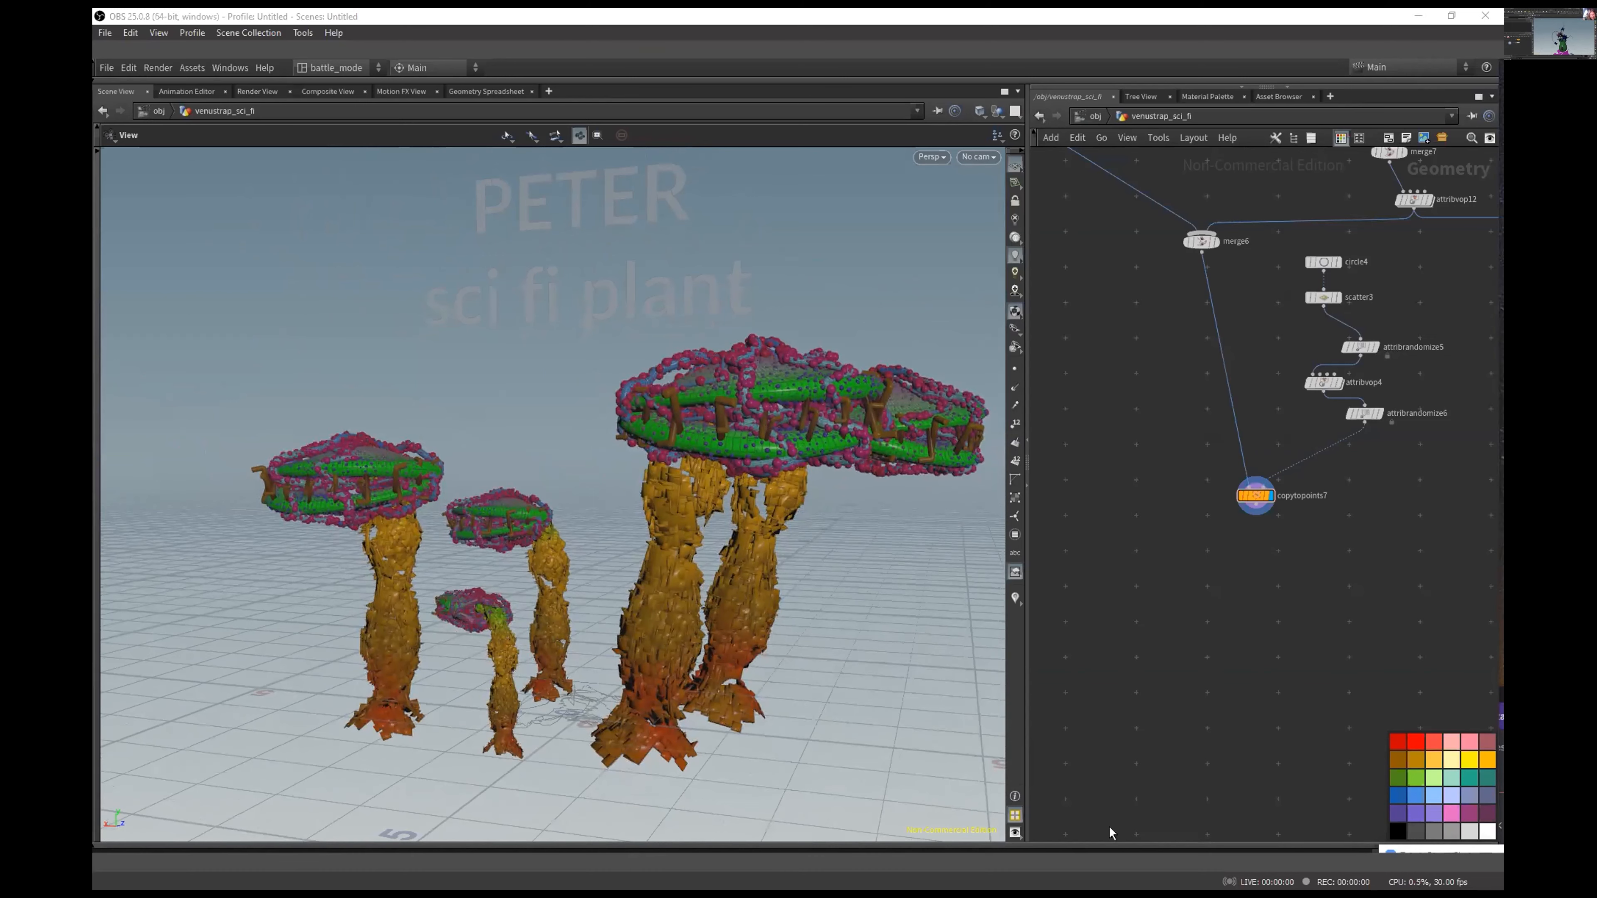
middle_click_drag(819, 590, 813, 545)
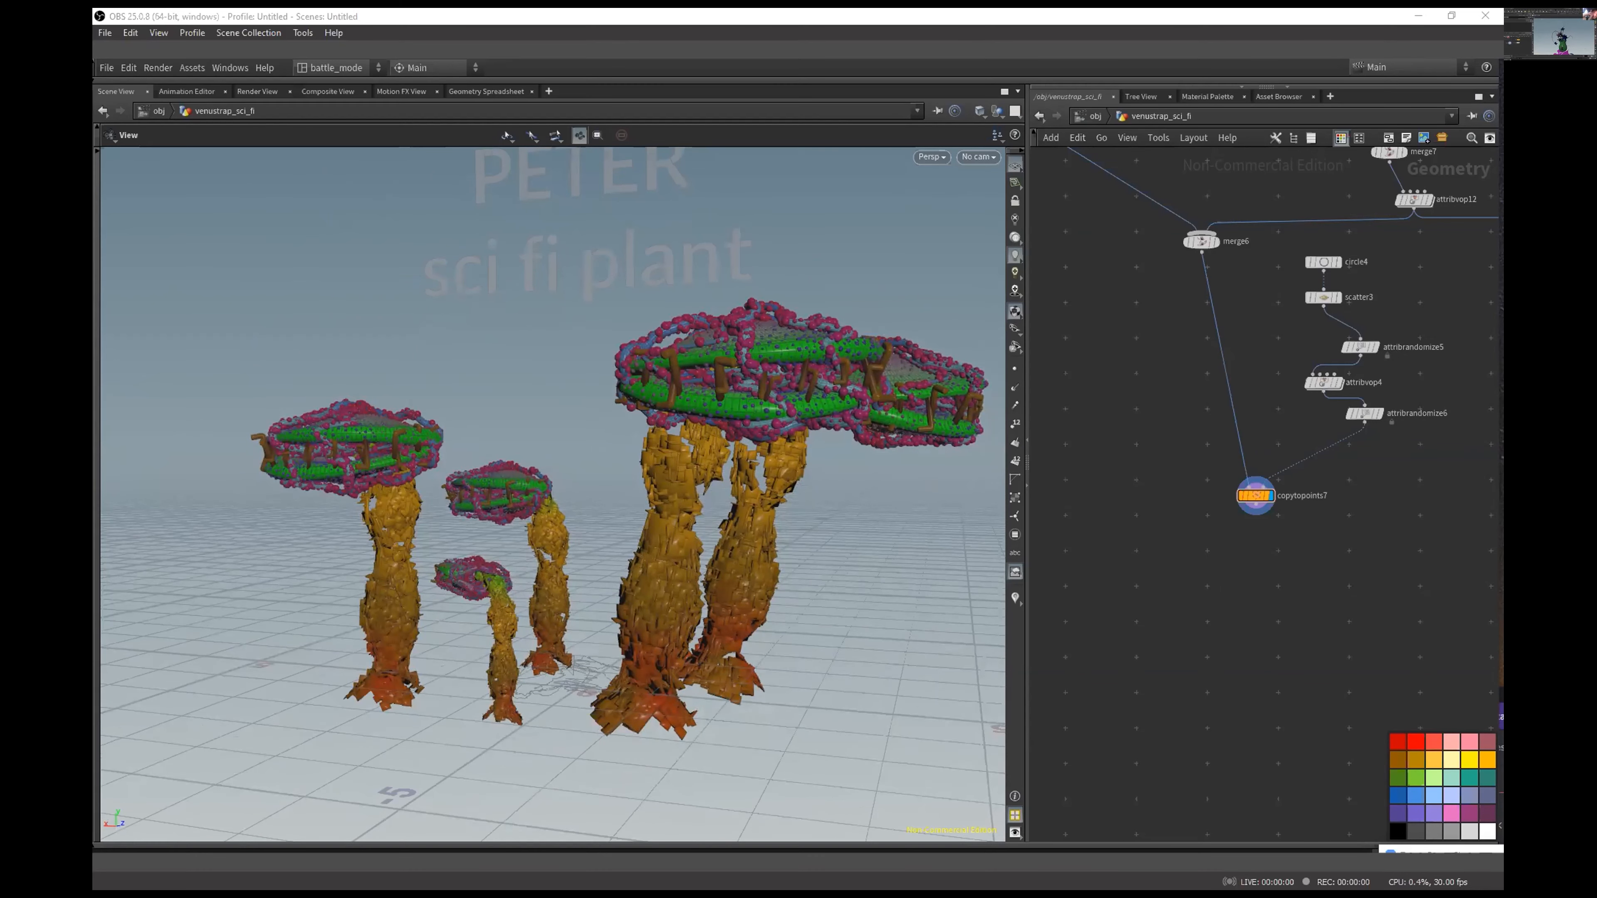
key("alt+Tab")
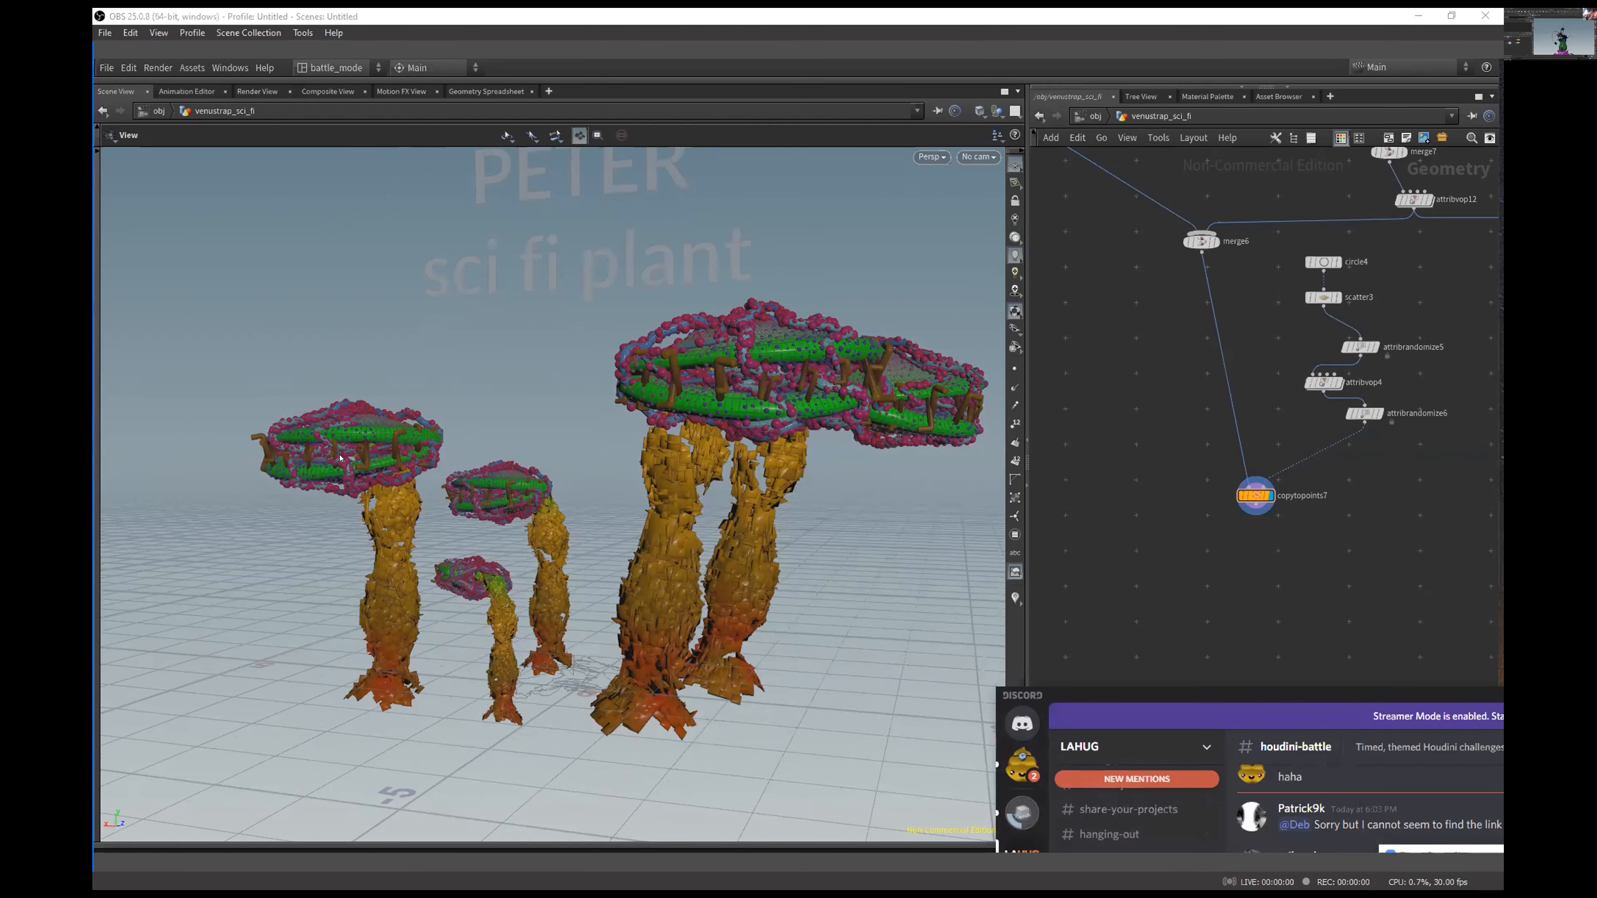